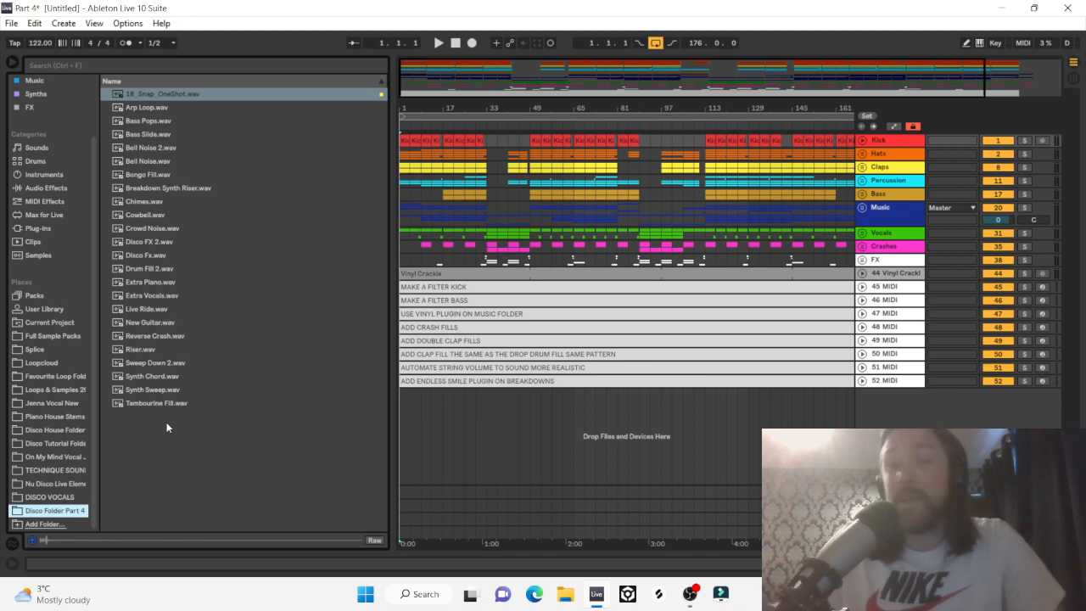
Play the arrangement from bar 1 through the intro, stopping around bar 24.
left_click(401, 195)
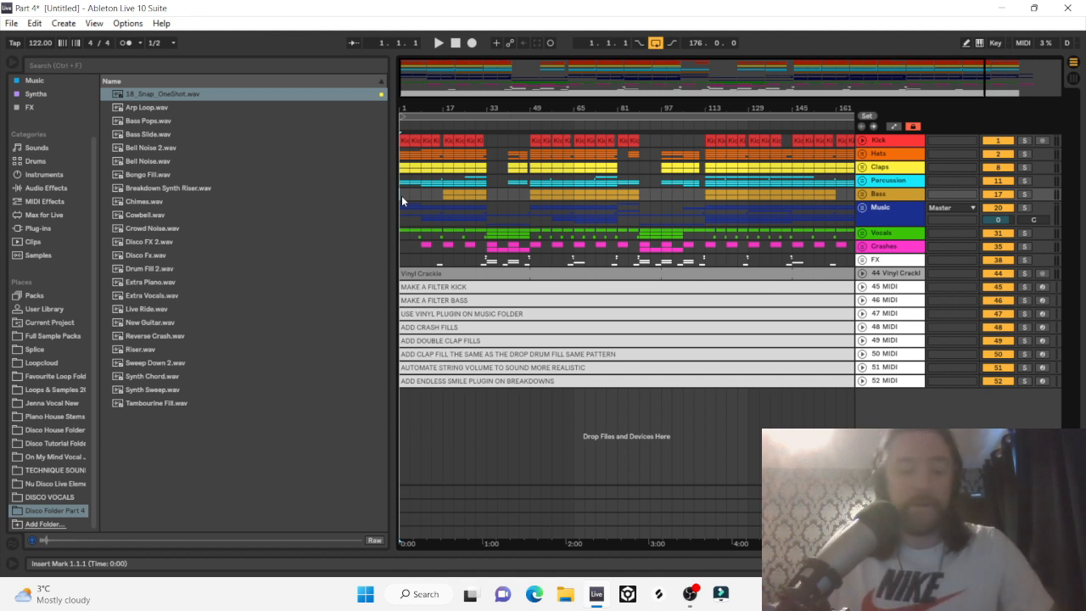
key("space")
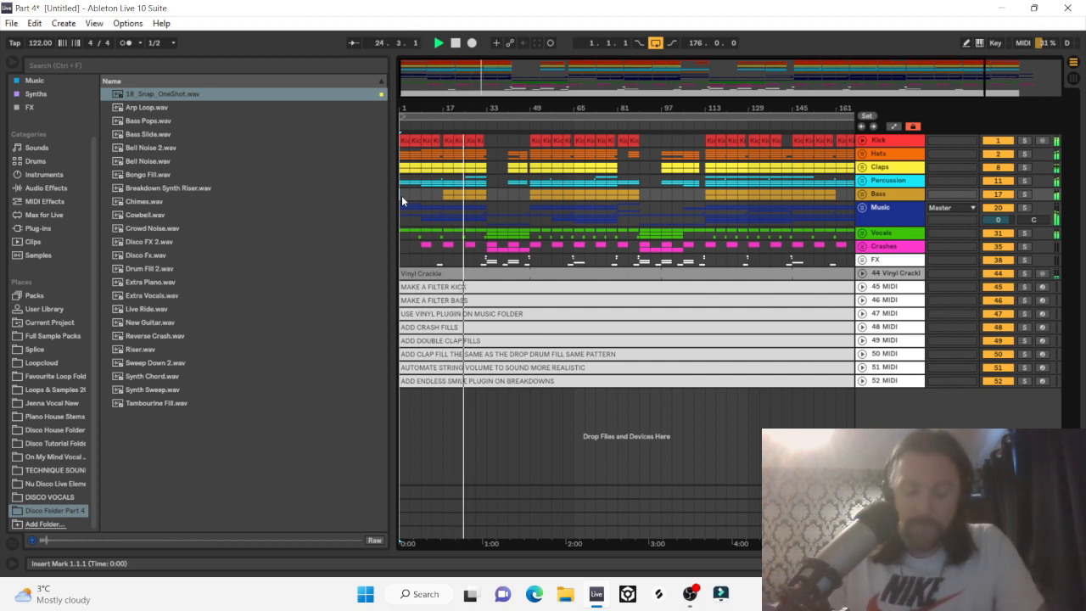
key("space")
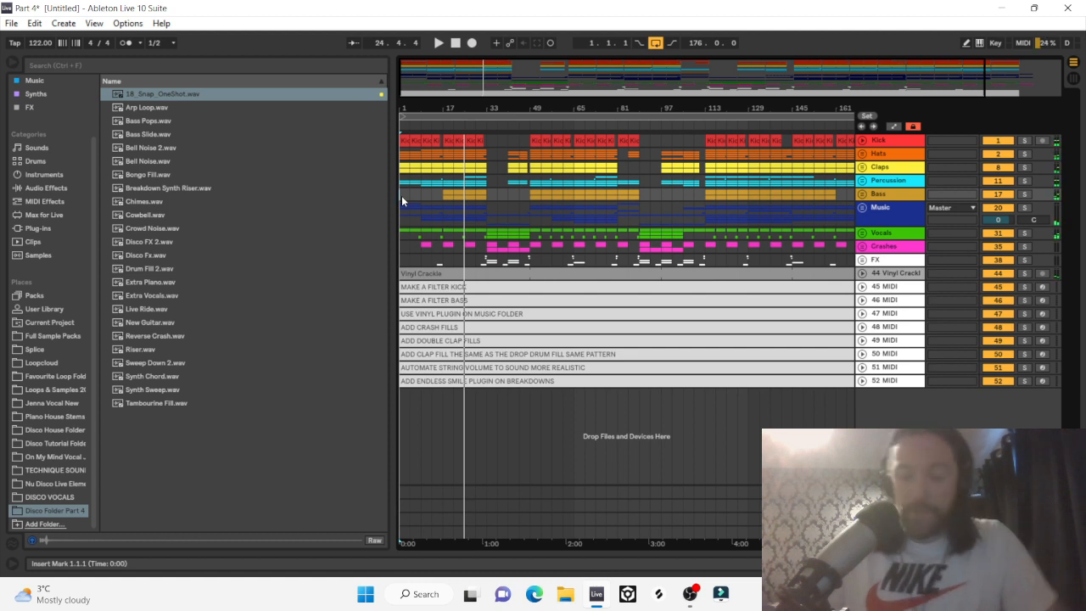
Unfold the Vocals group and its Vocal Swell track, focusing on the first 24 bars.
left_click(862, 234)
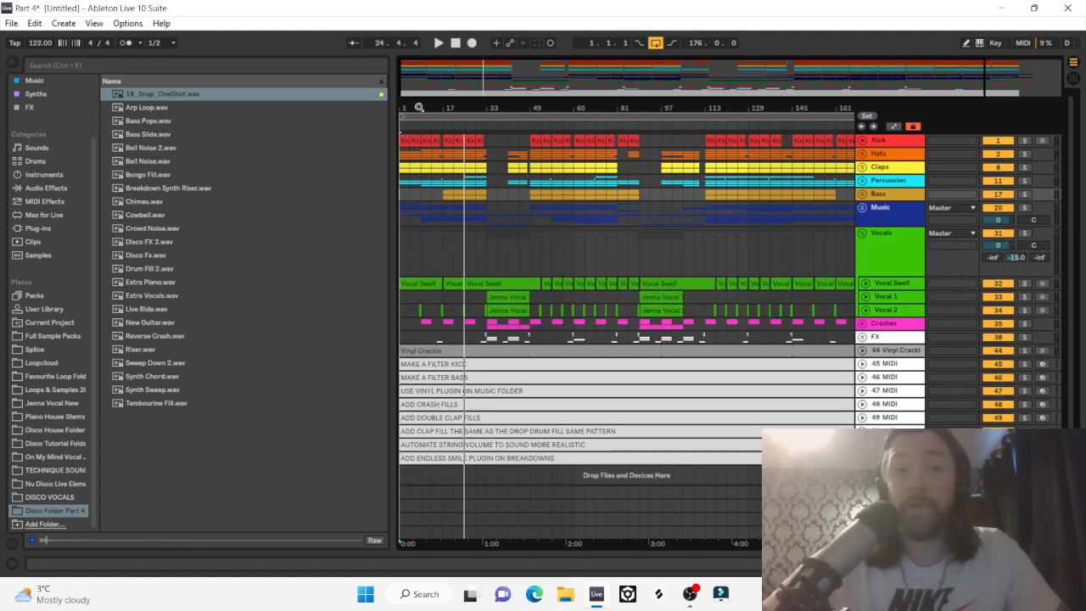
left_click_drag(419, 108, 536, 127)
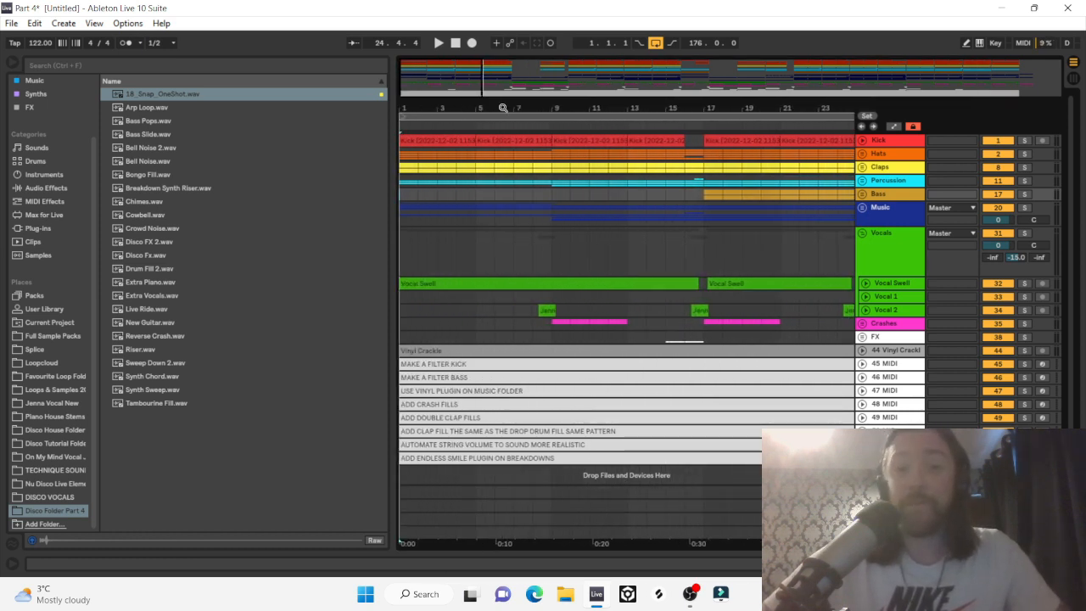
left_click(865, 285)
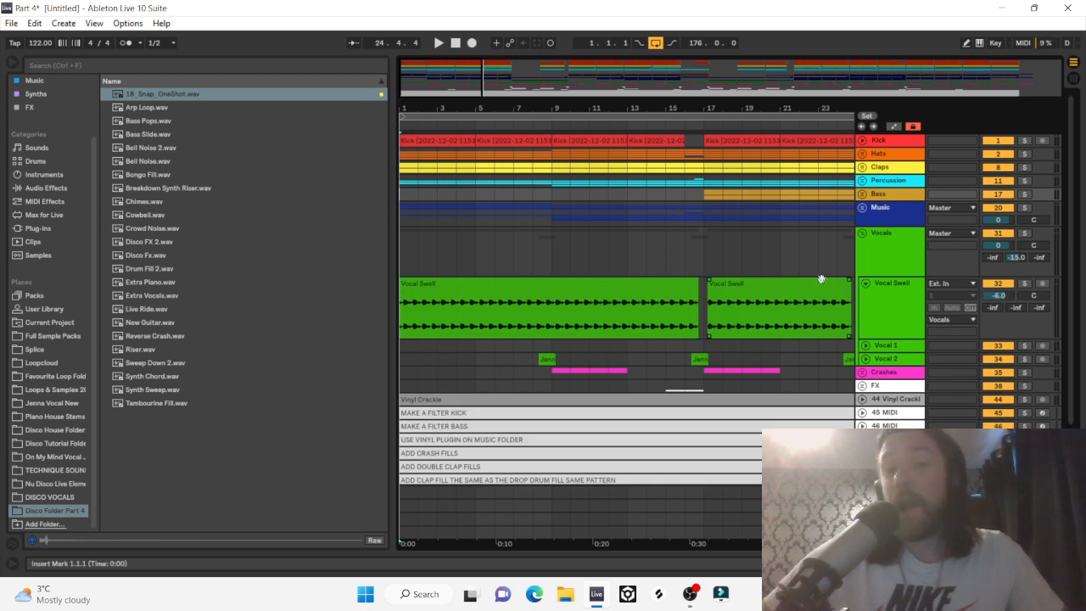
scroll(679, 258, "down", 2)
scroll(703, 267, "up", 1)
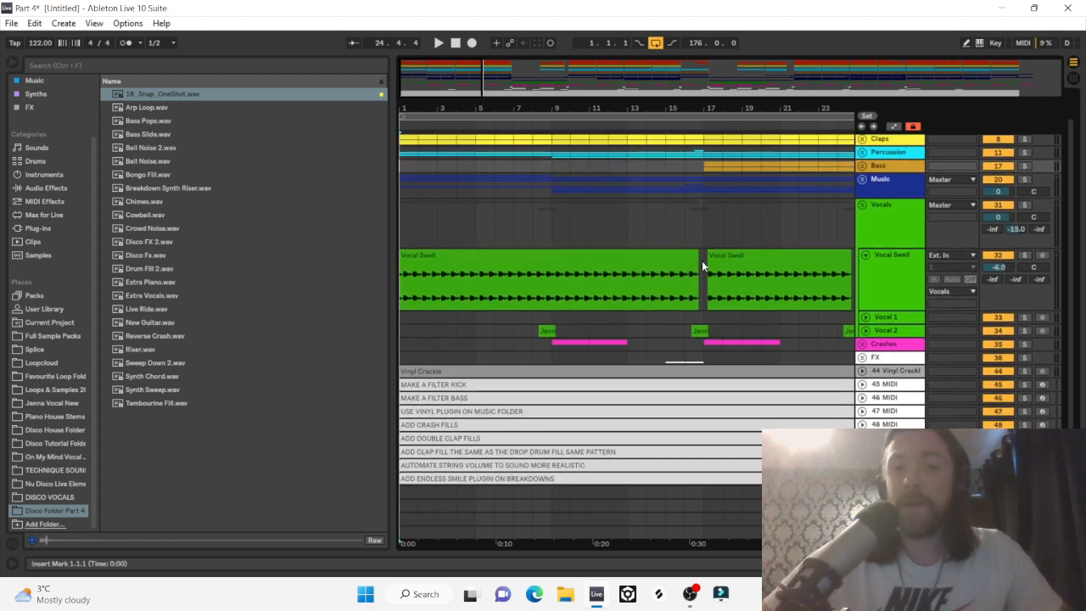
Unfold Vocal 2 and examine how its clip near bar 16 fits the gap between the Vocal Swell clips.
left_click(697, 329)
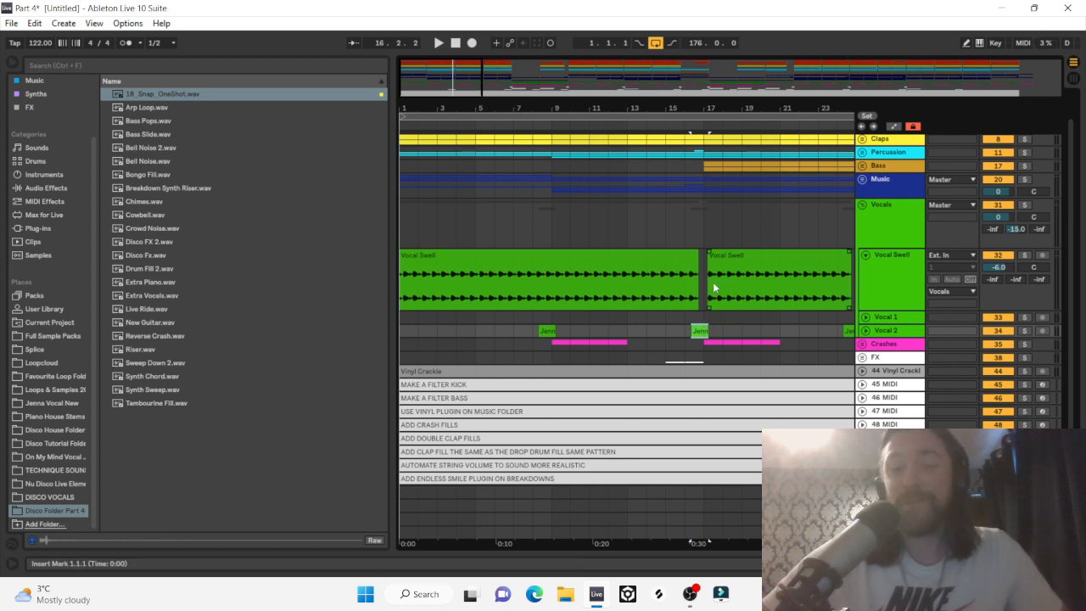
scroll(580, 266, "right", 2)
left_click(581, 266)
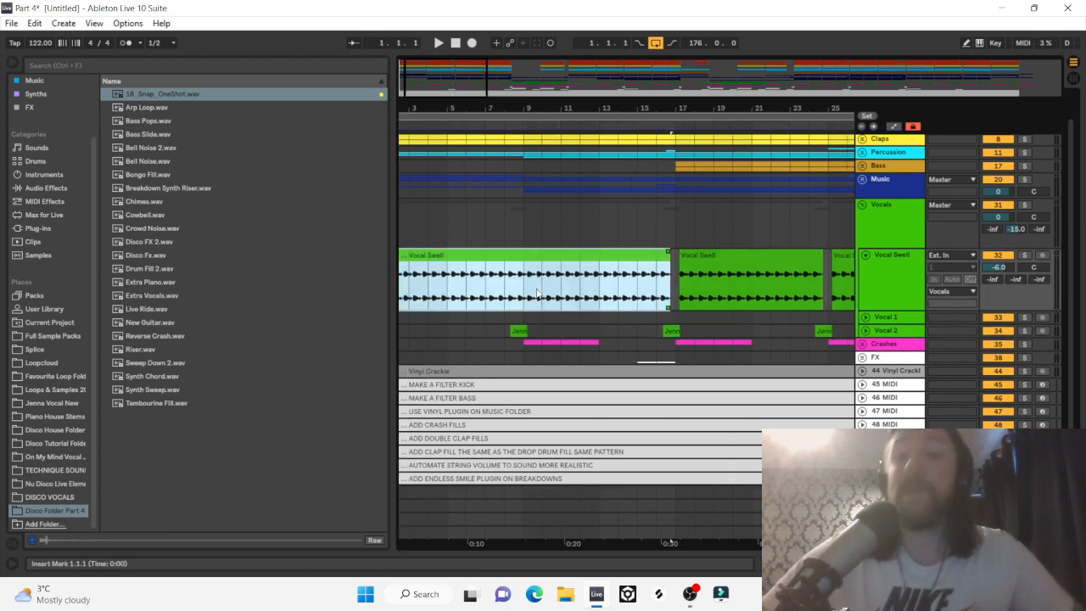
left_click_drag(670, 103, 645, 204)
left_click(866, 331)
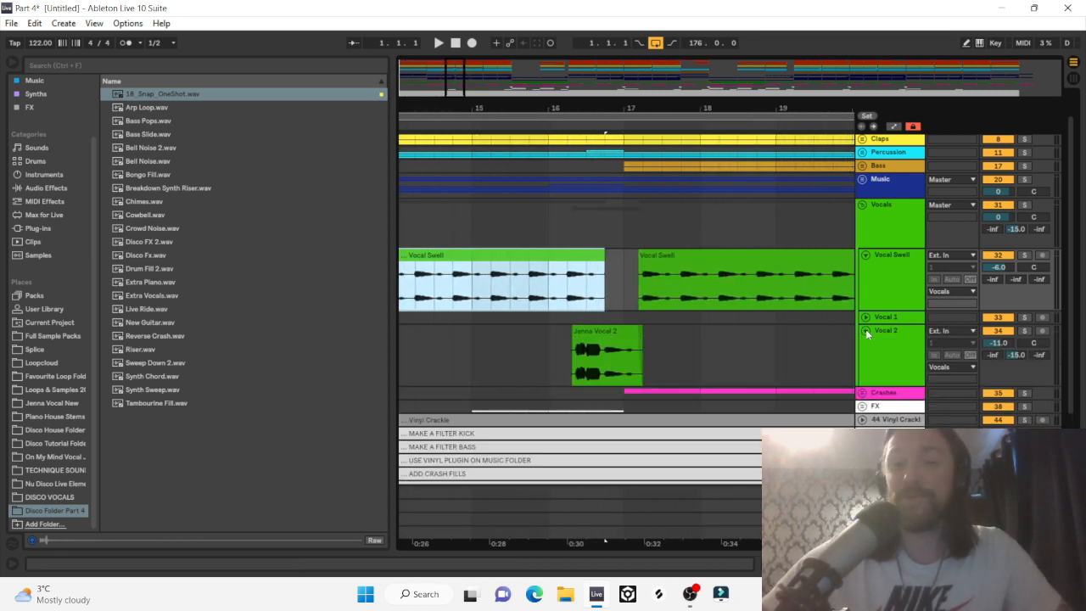
left_click(591, 350)
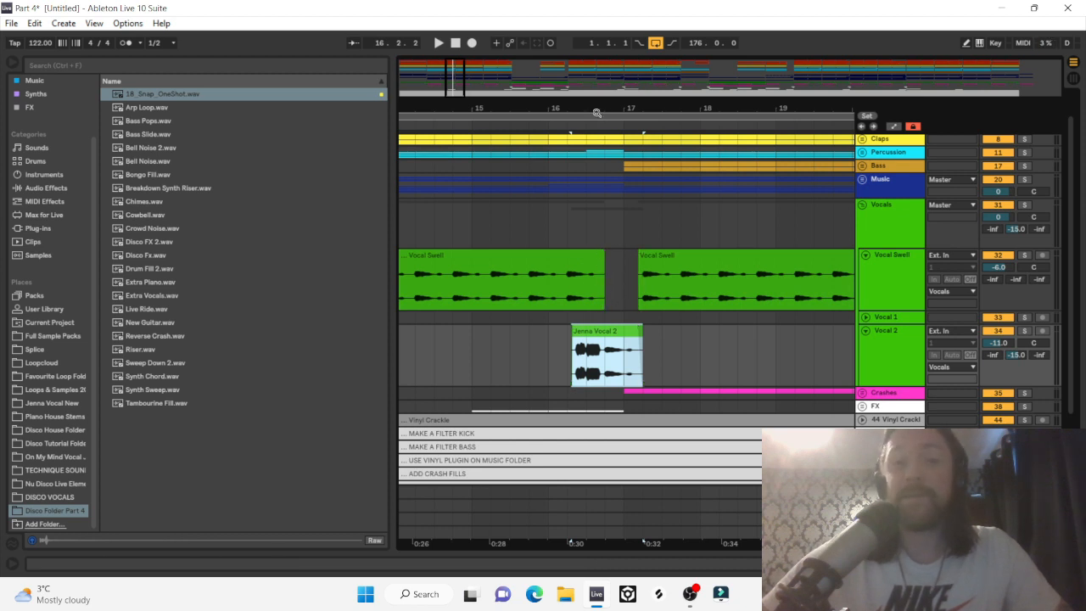
left_click_drag(596, 109, 597, 42)
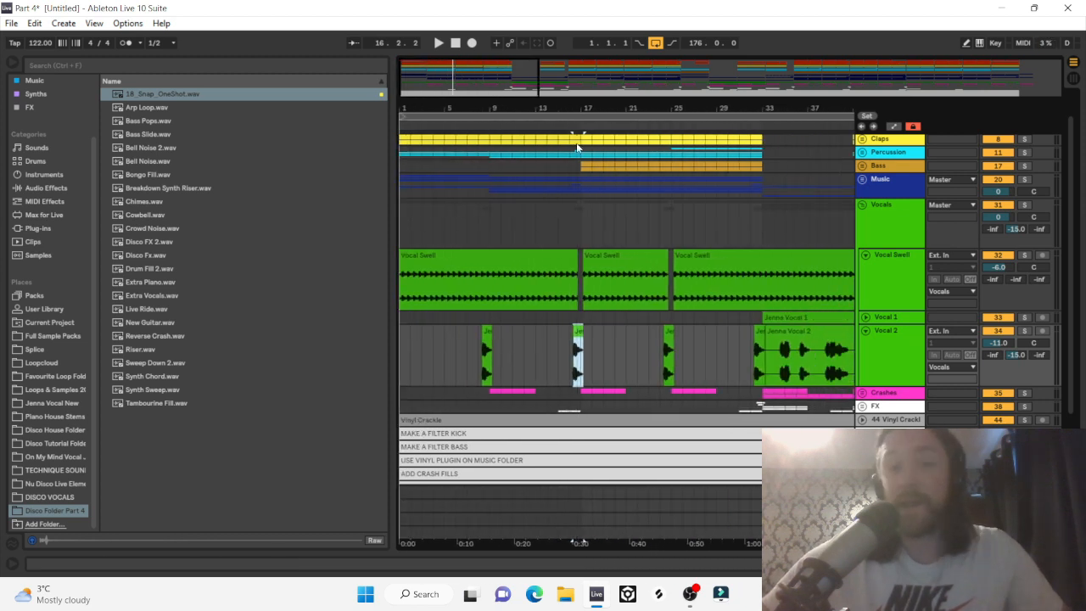
Play from bar 15 with the Vocal Swell track soloed.
left_click(558, 363)
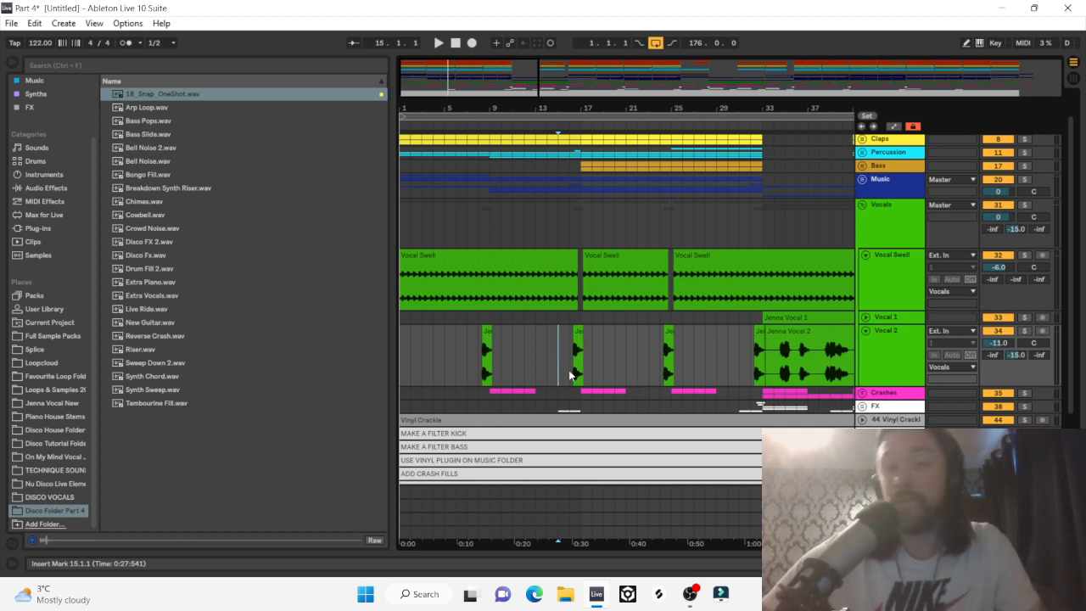
key("space")
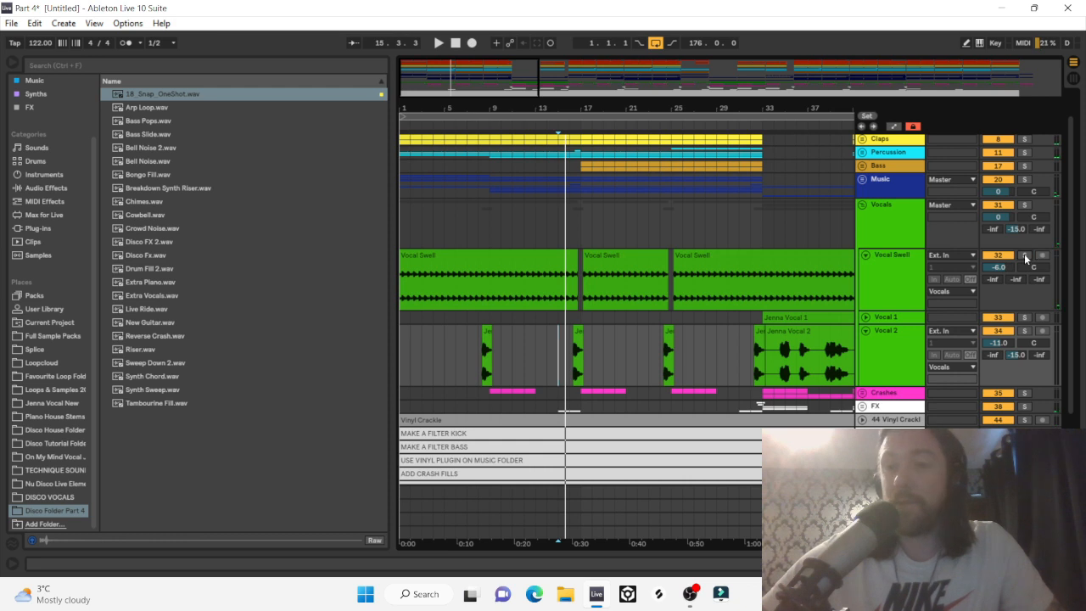
left_click(1025, 256)
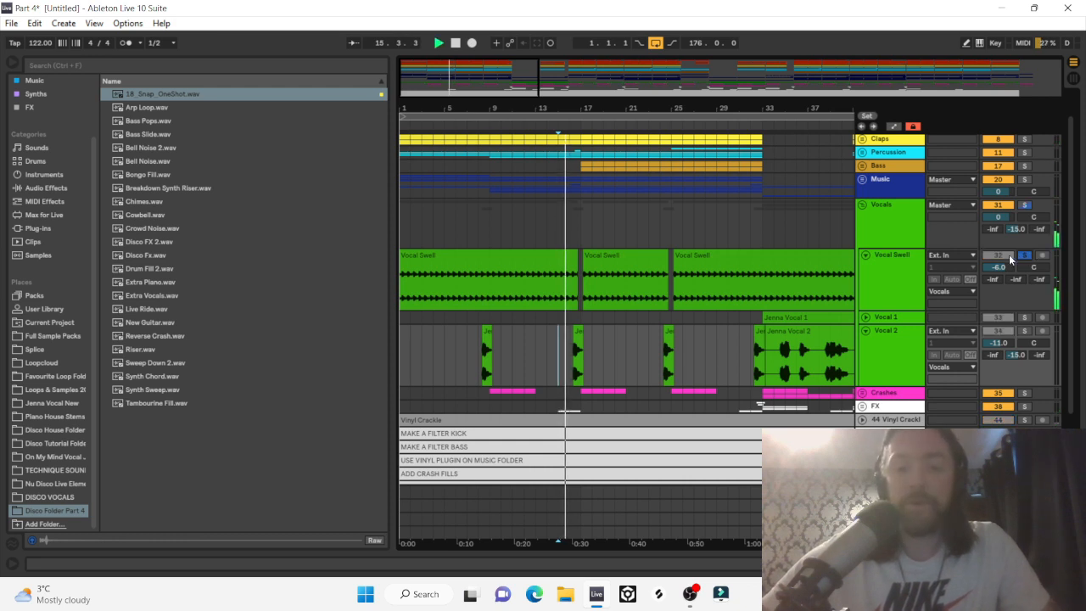
Show the automation and the Vocal Swell device chain, and display the Auto Filter frequency envelope.
key("a")
left_click(893, 256)
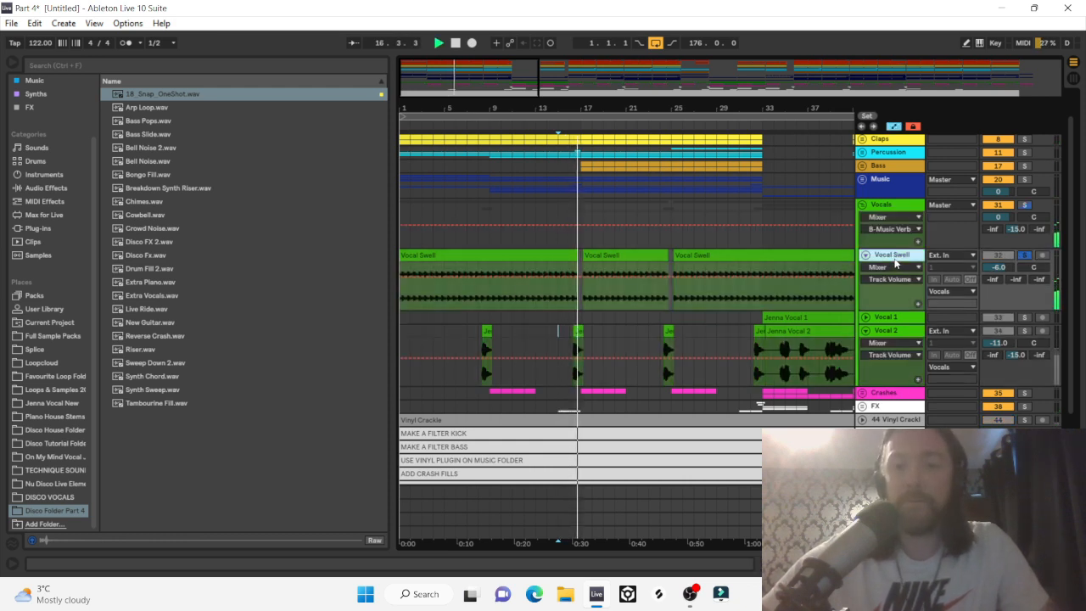
double_click(894, 256)
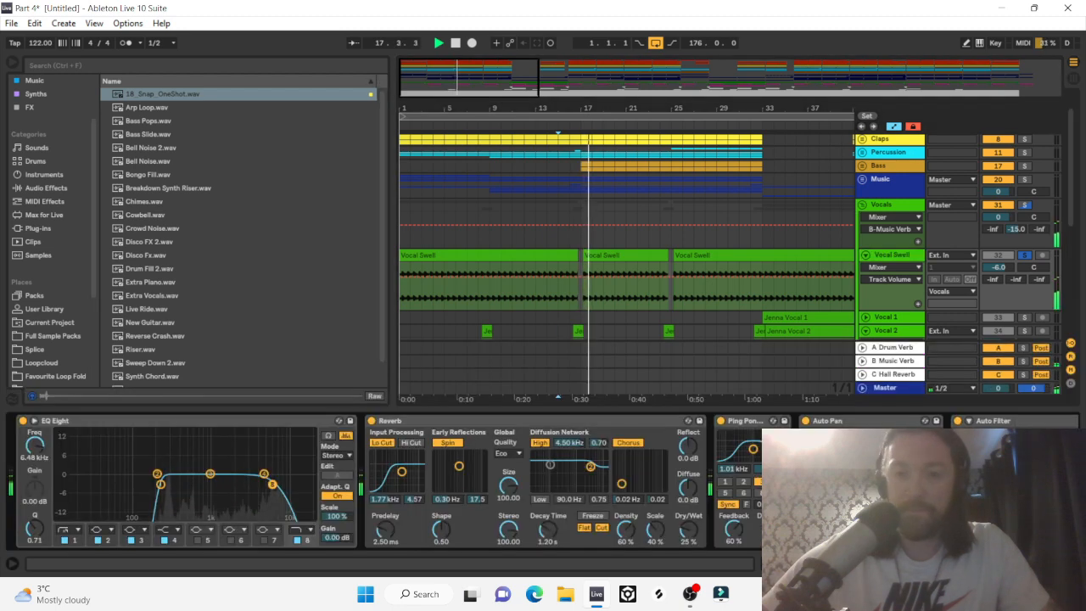
scroll(544, 484, "right", 1)
scroll(849, 492, "right", 4)
left_click(789, 522)
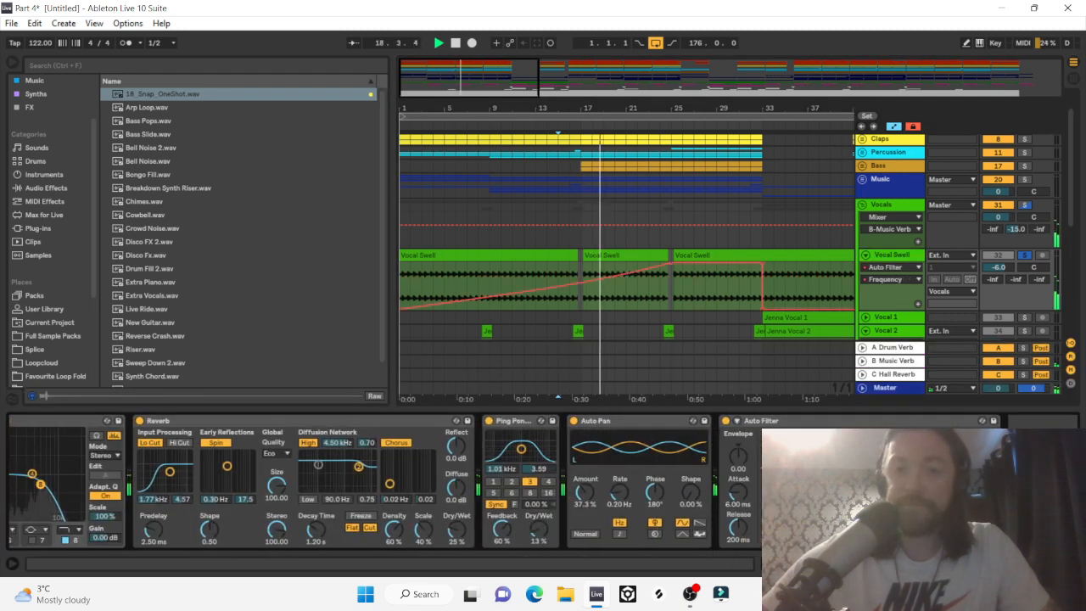
scroll(679, 309, "right", 3)
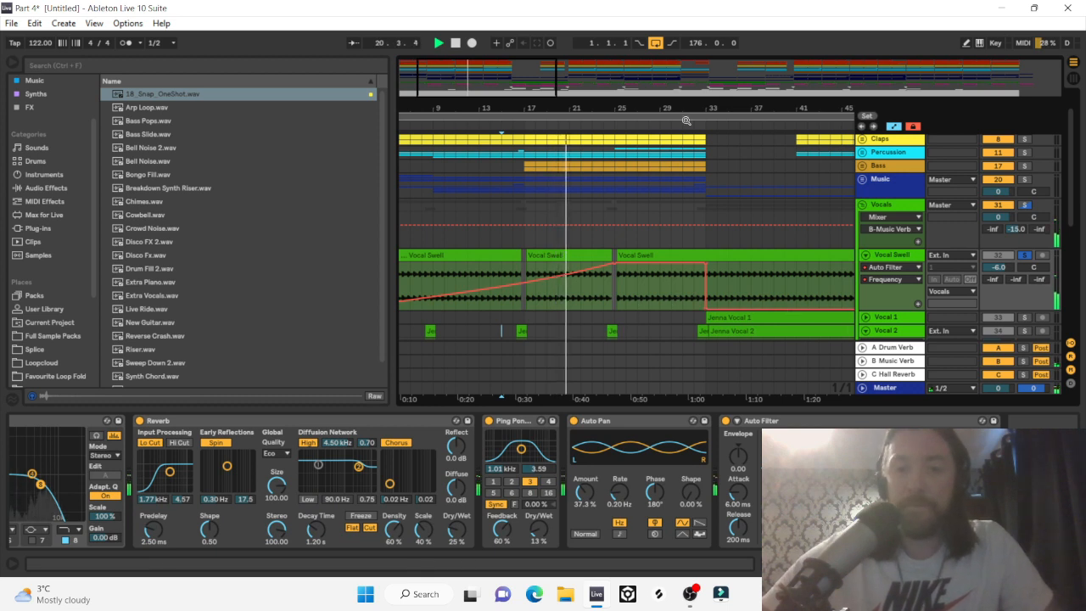
Solo Vocal 2 alongside Vocal Swell and listen to its clip in the gap before bar 25.
scroll(686, 215, "down", 3)
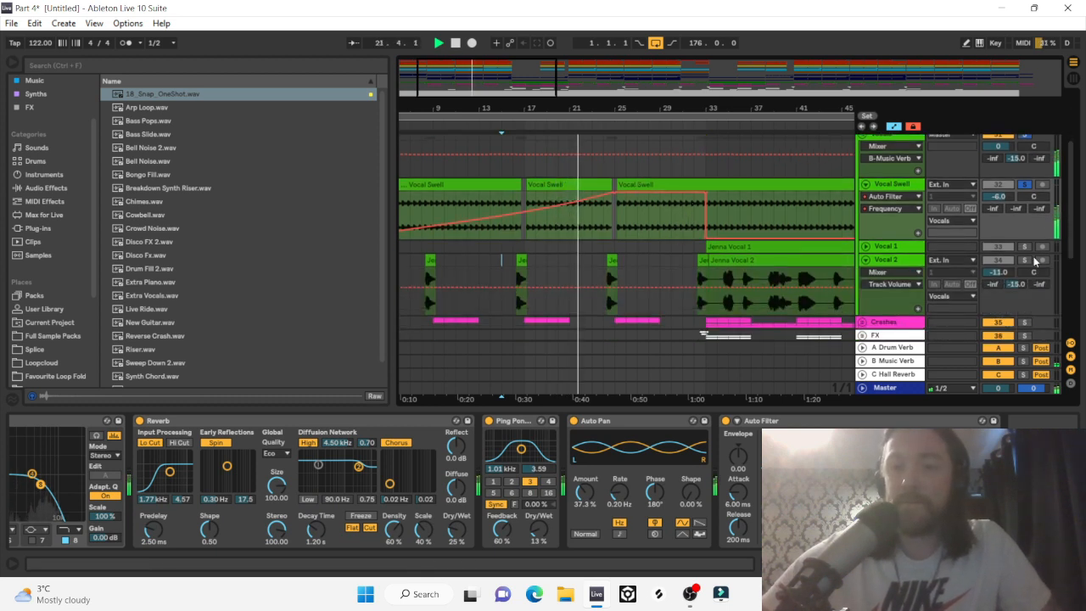
left_click(612, 221)
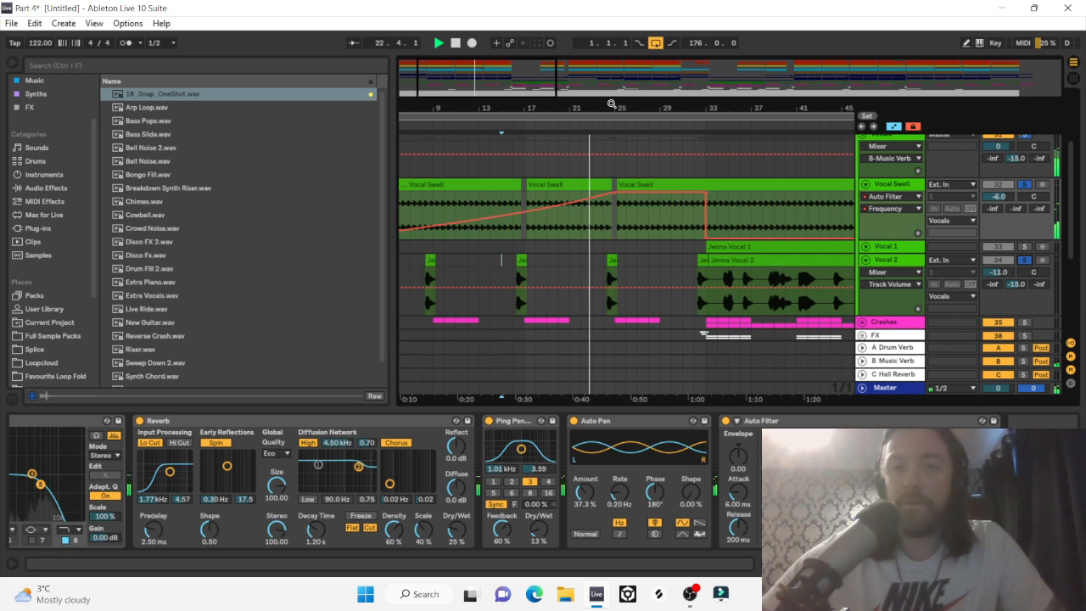
scroll(617, 175, "up", 3)
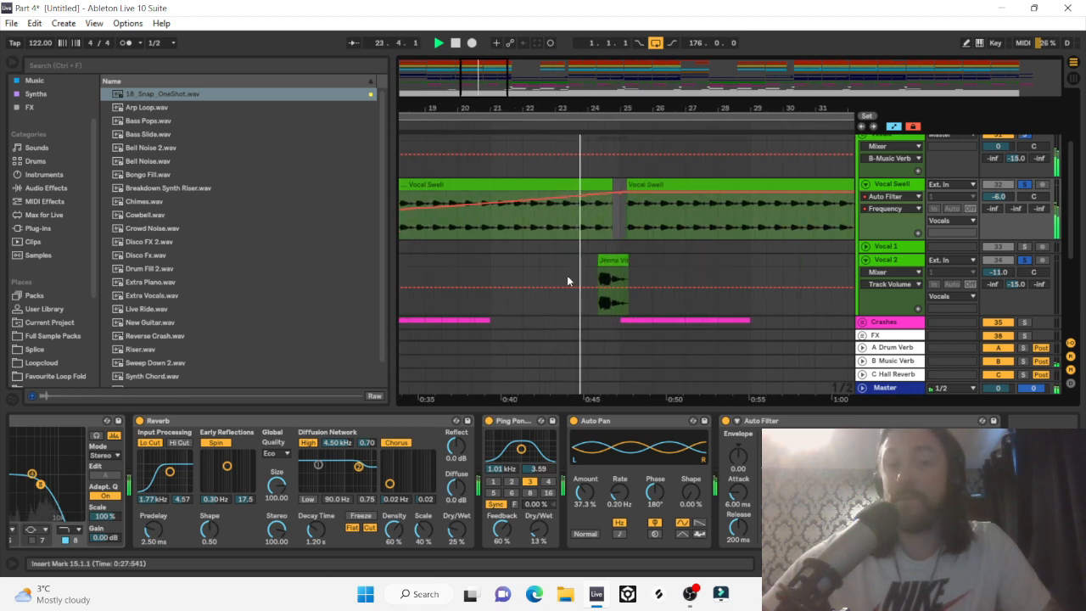
mouse_move(533, 284)
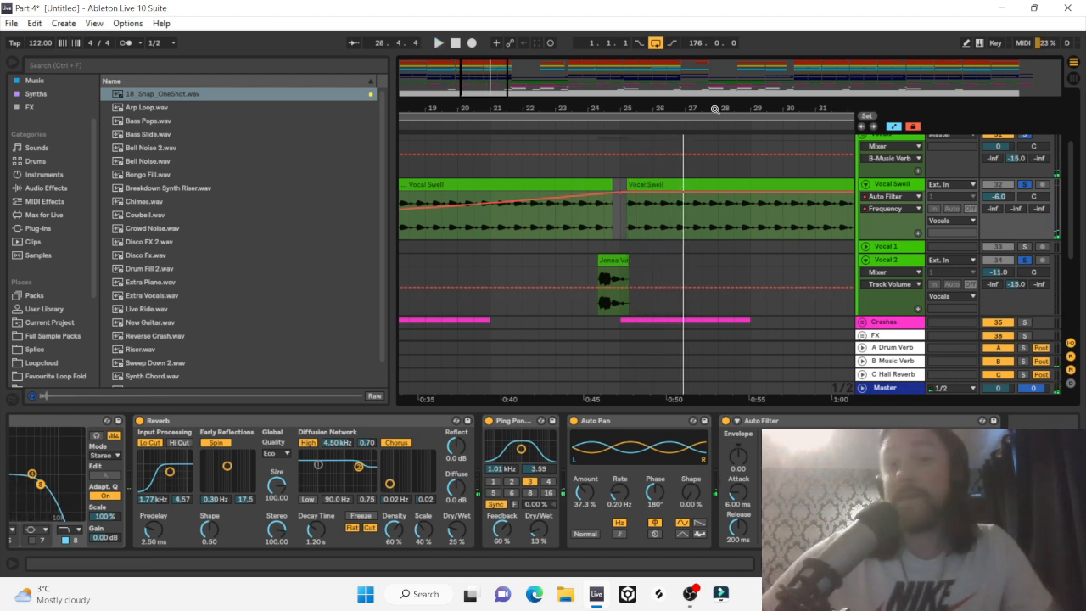
left_click_drag(714, 109, 602, 110)
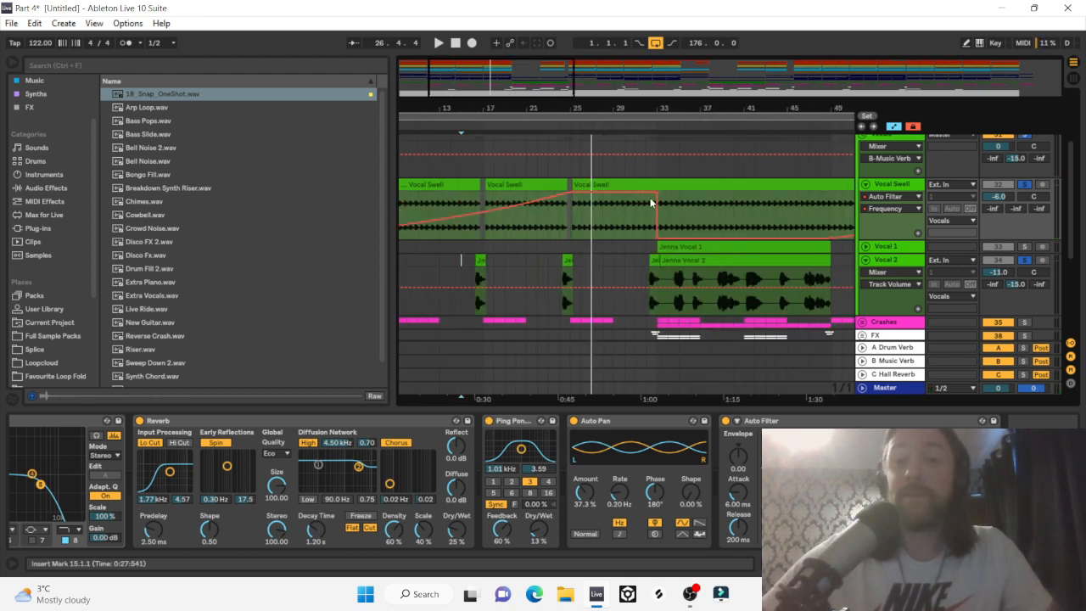
Focus on the section around bar 33, hide the automation and fold the Vocal Swell track.
left_click_drag(663, 108, 666, 128)
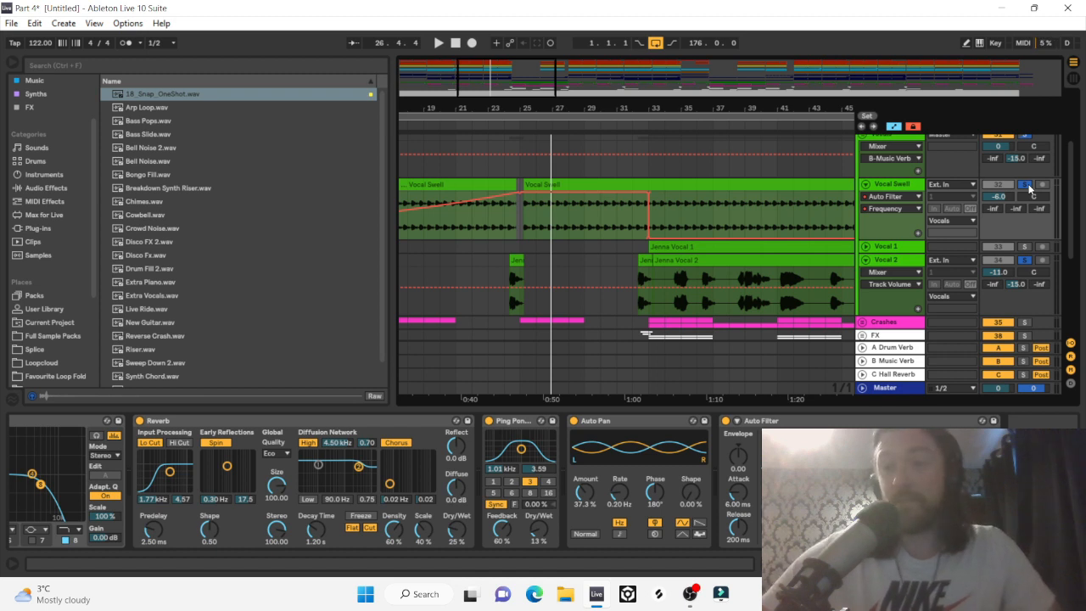
key("a")
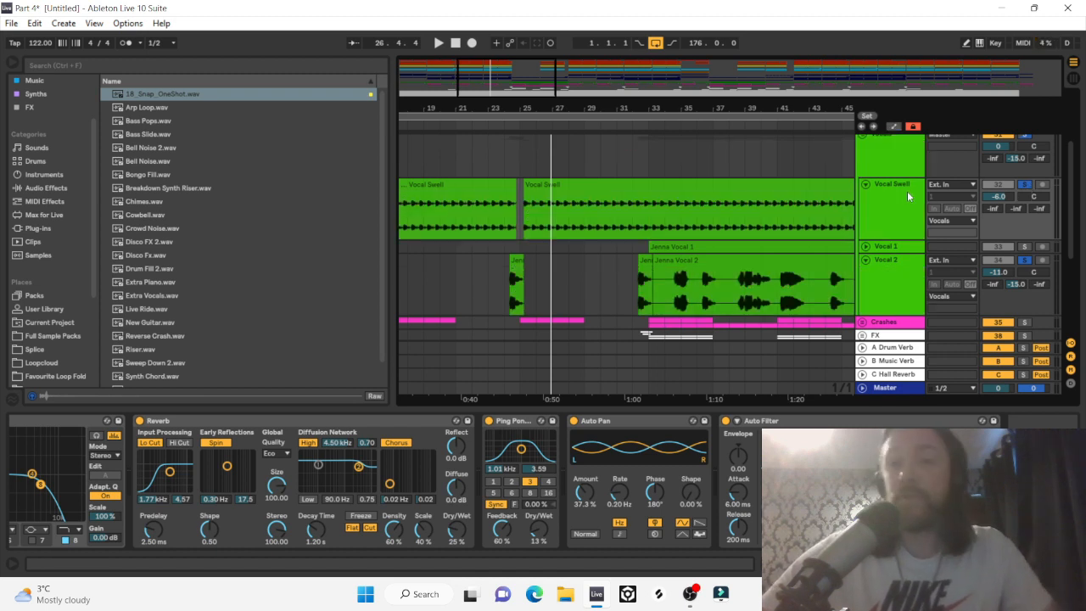
left_click(864, 185)
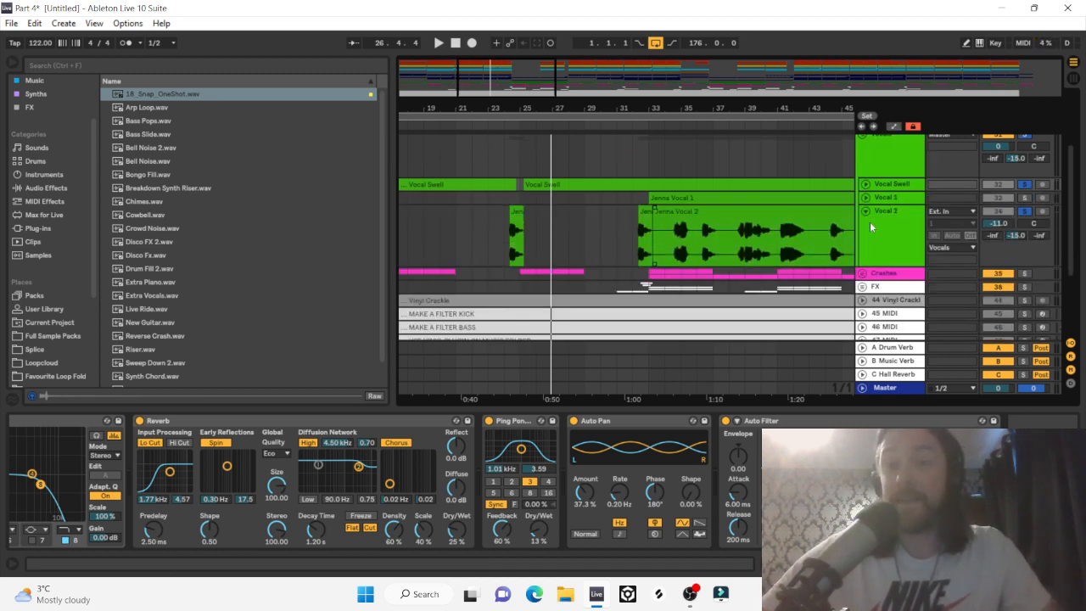
Solo and unfold the String track in the Music group, and play its clip at bar 25.
scroll(752, 242, "up", 3)
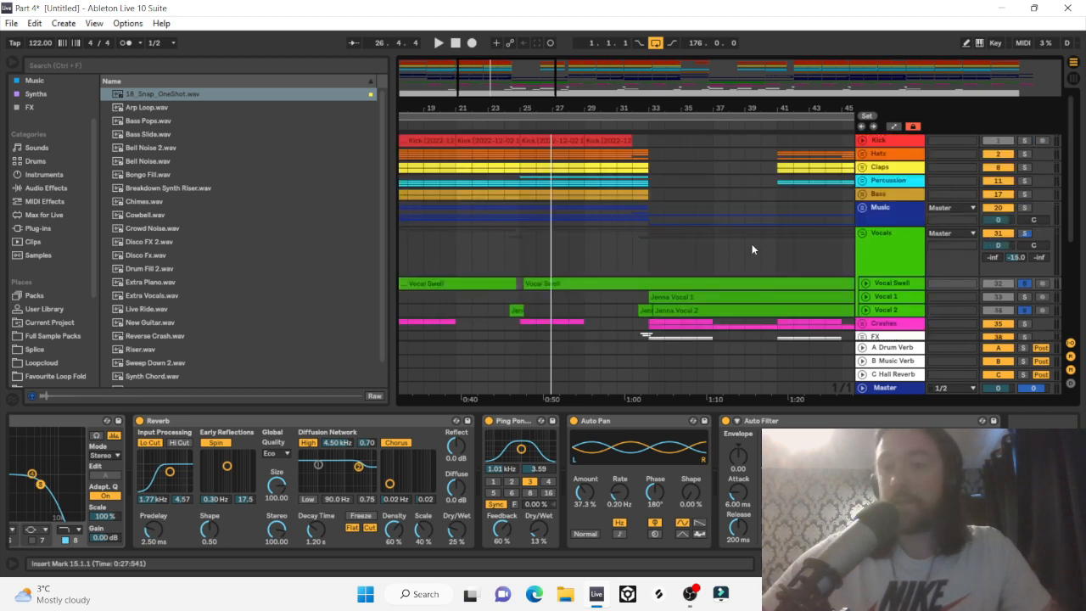
left_click(864, 208)
scroll(883, 240, "down", 2)
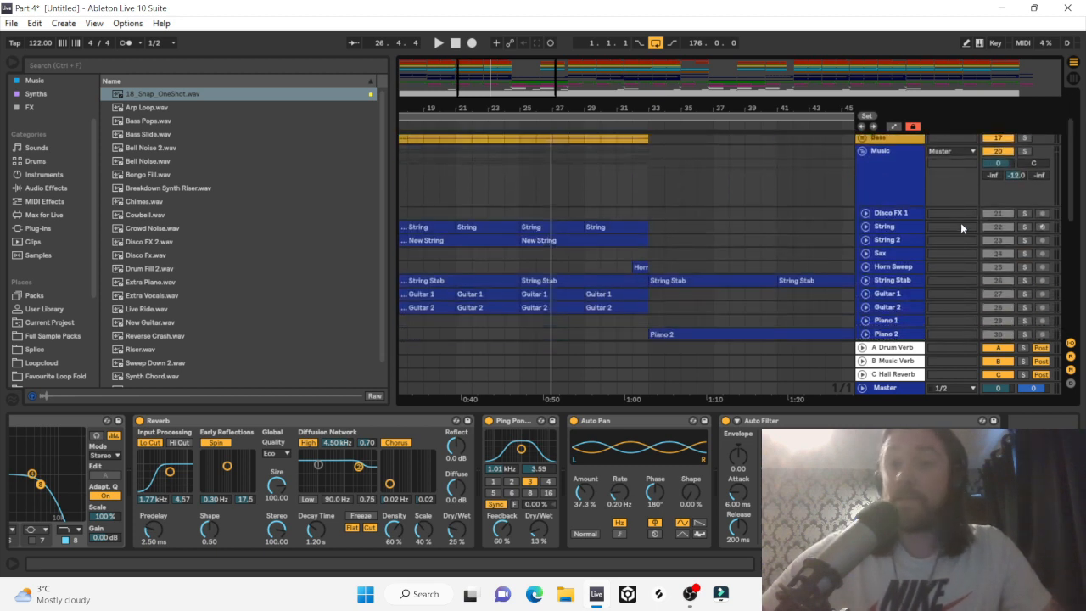
left_click(1024, 226)
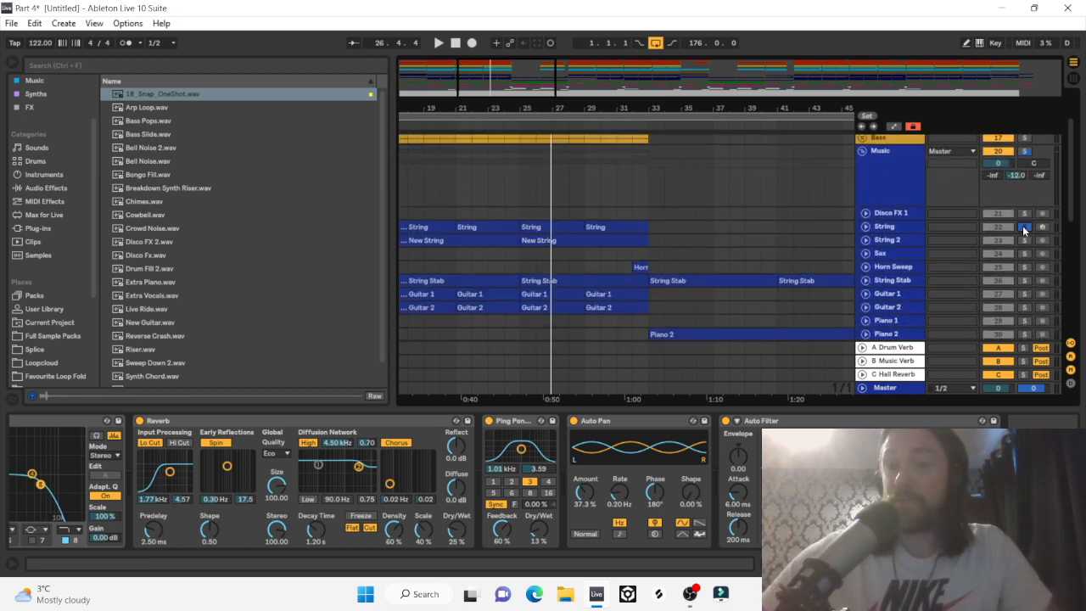
left_click(865, 226)
left_click(543, 242)
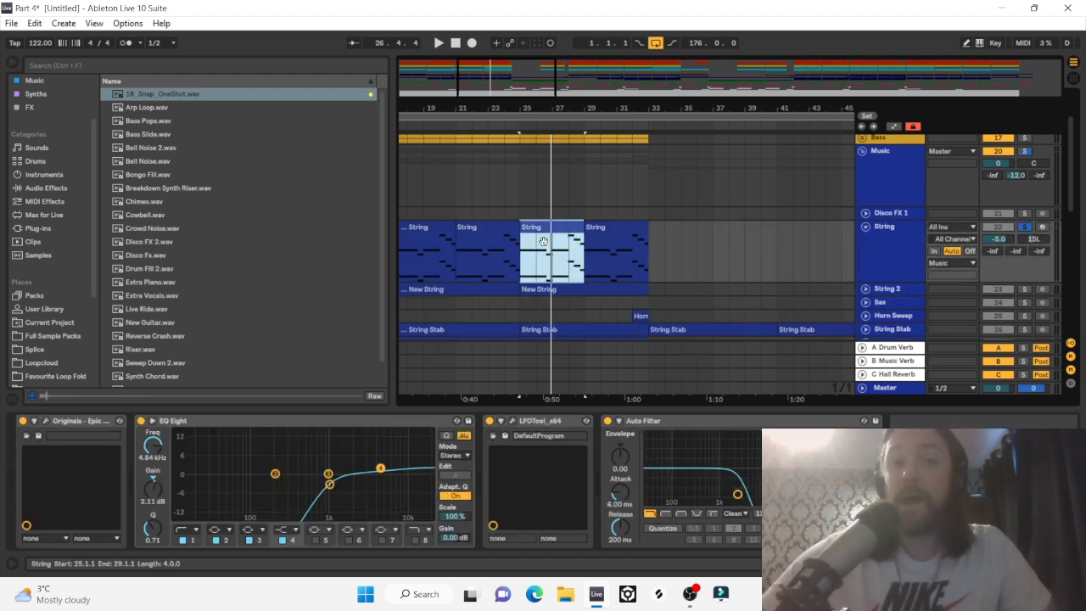
key("space")
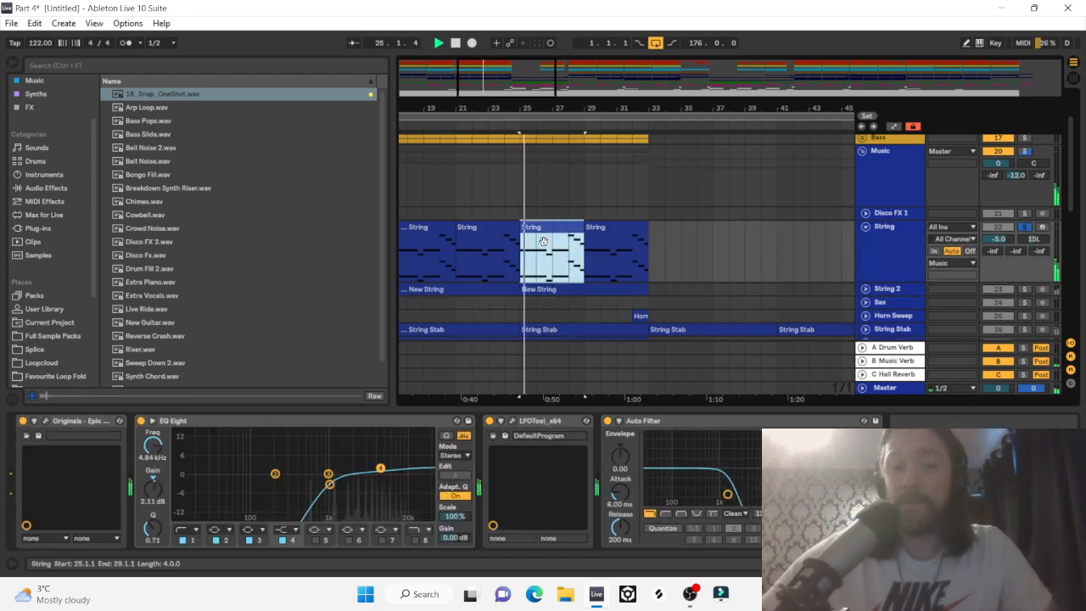
left_click(676, 235)
key("space")
Play the soloed String track from its clip at bar 65.
key("ctrl+d")
key("ctrl+d")
key("ctrl+d")
key("ctrl+d")
key("ctrl+d")
key("ctrl+d")
key("ctrl+d")
key("ctrl+d")
key("ctrl+d")
key("ctrl+d")
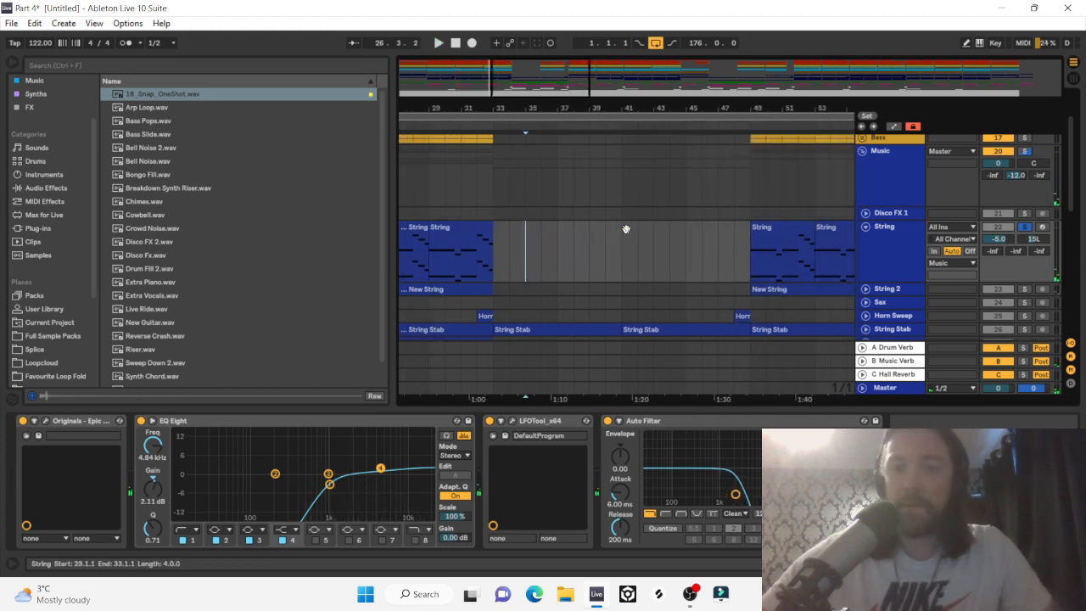
left_click(643, 237)
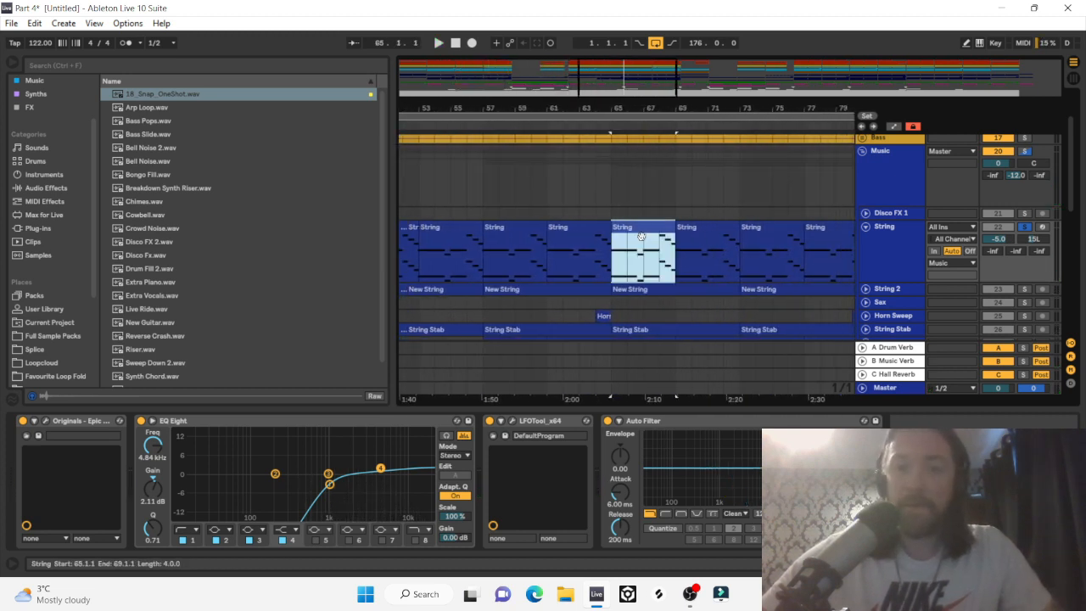
key("space")
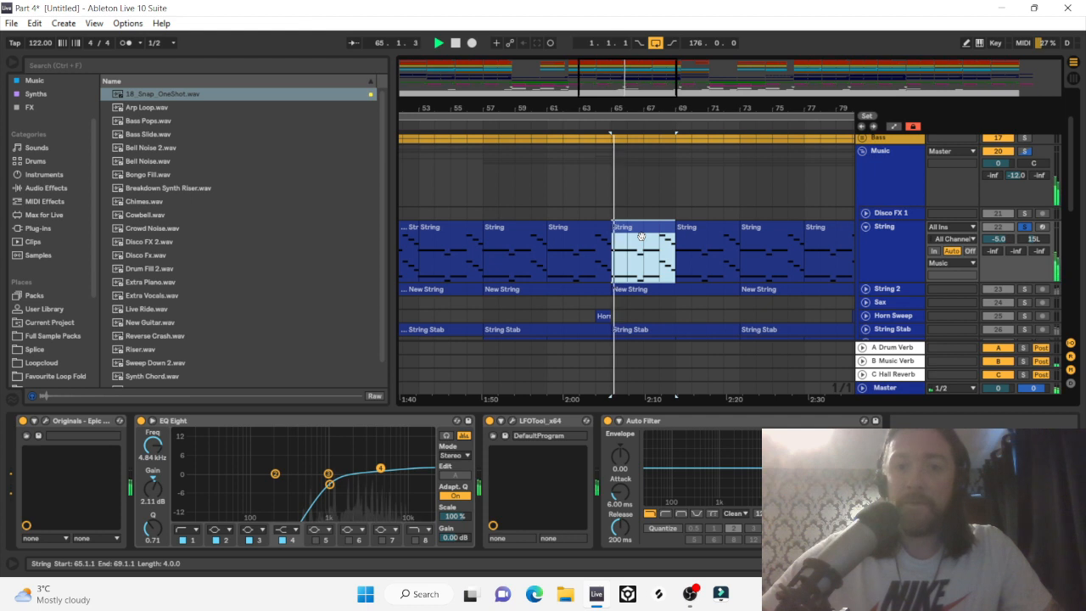
Stop playback and examine the low-cut band of the String track's EQ Eight.
left_click(896, 249)
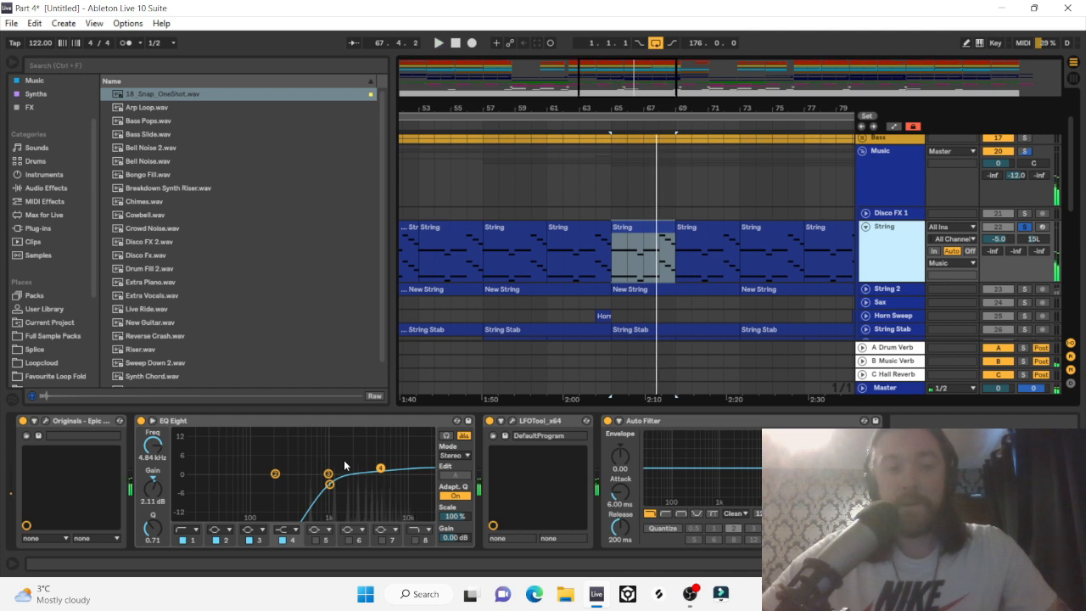
left_click(331, 484)
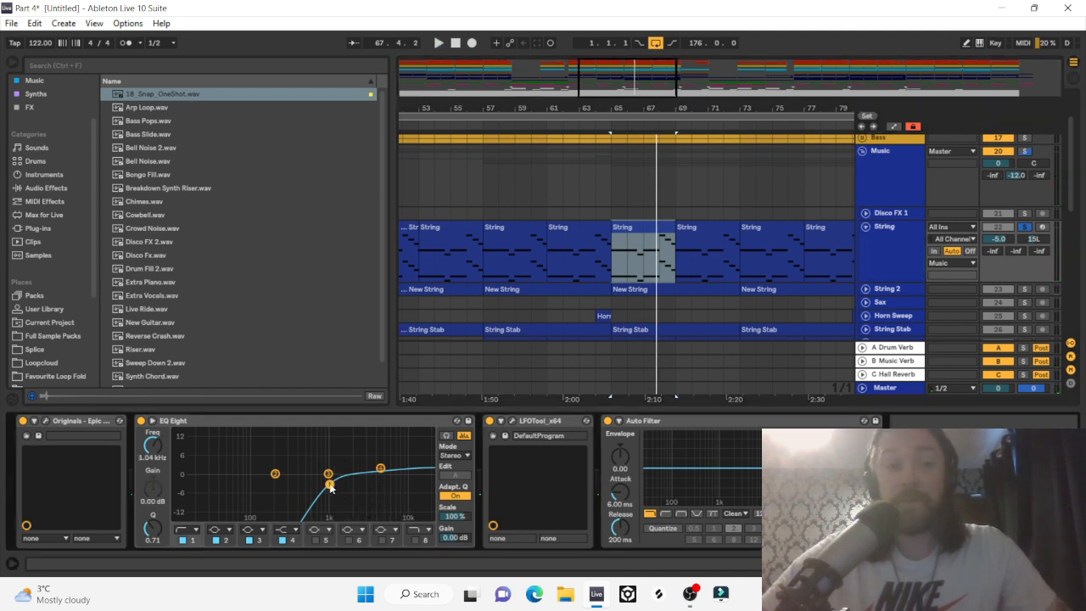
Unfold String 2, solo it alongside String, and play its New String clip at bar 65.
scroll(628, 356, "down", 3)
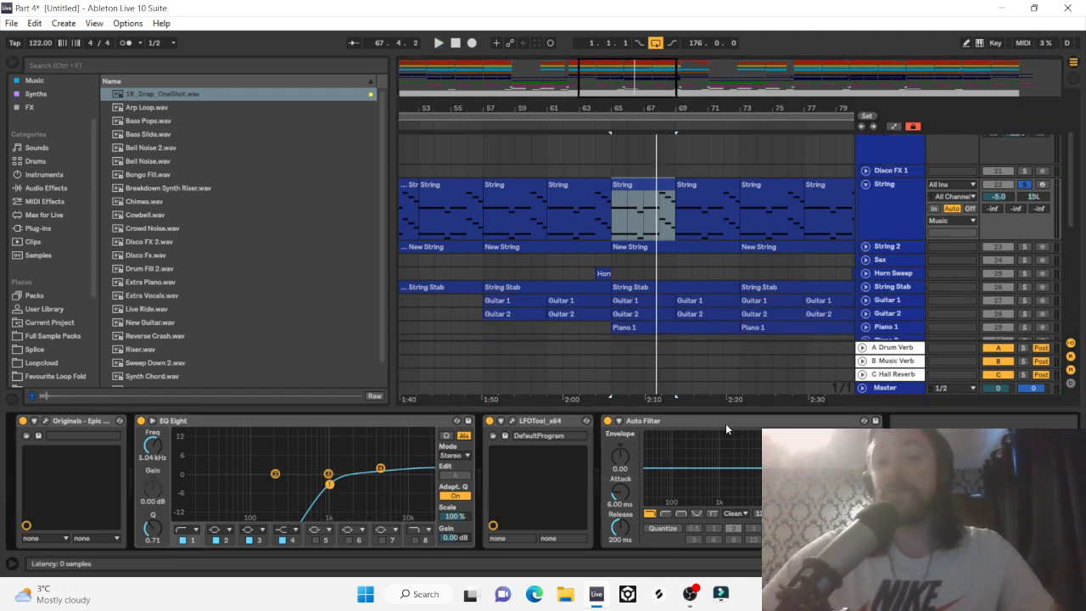
left_click(866, 247)
scroll(682, 257, "down", 3)
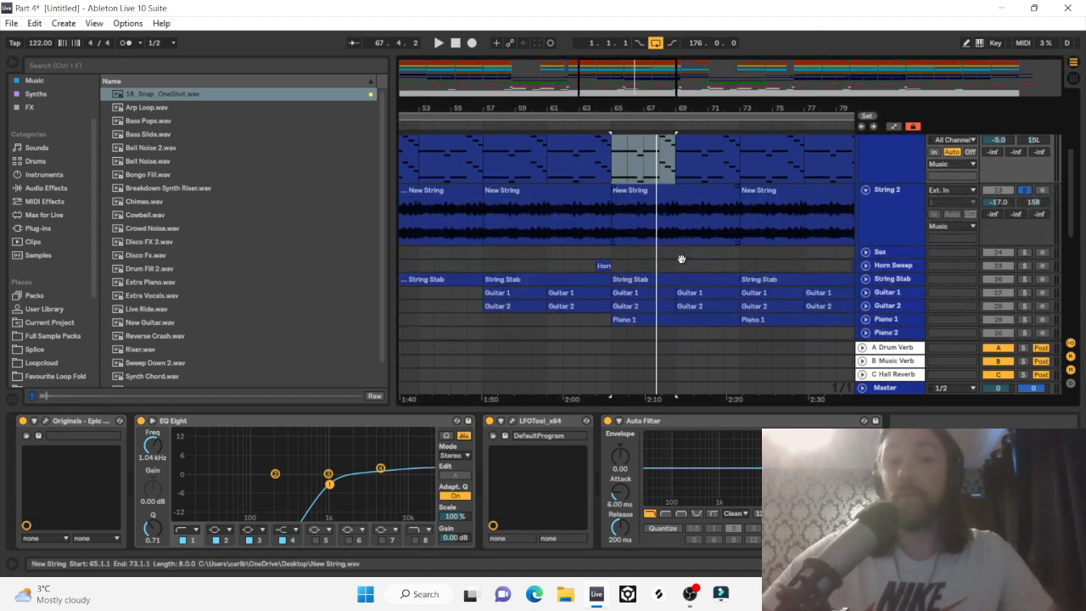
scroll(662, 210, "up", 2)
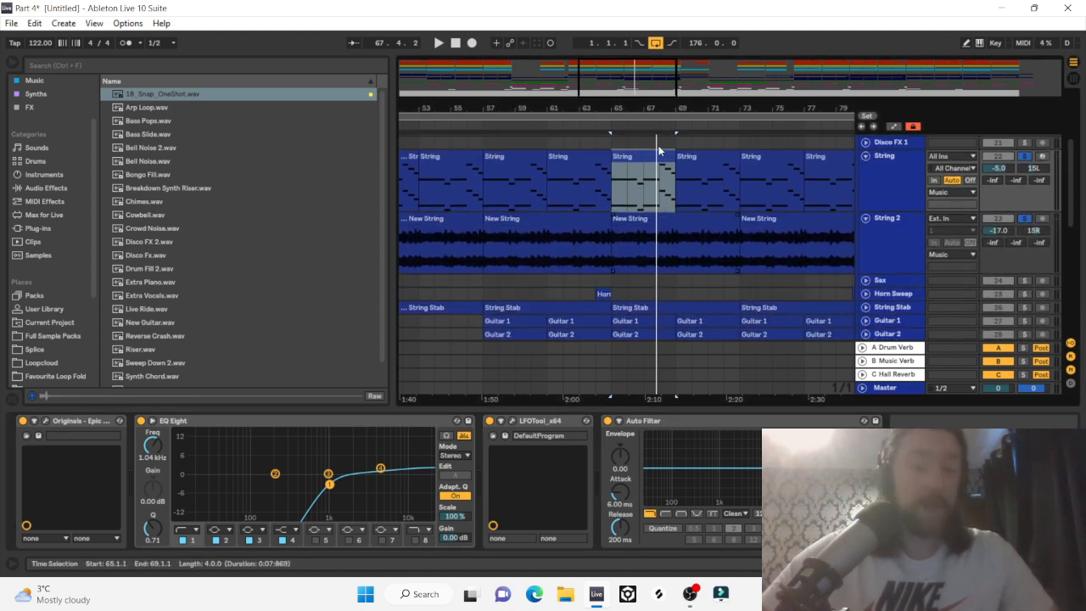
left_click(638, 241)
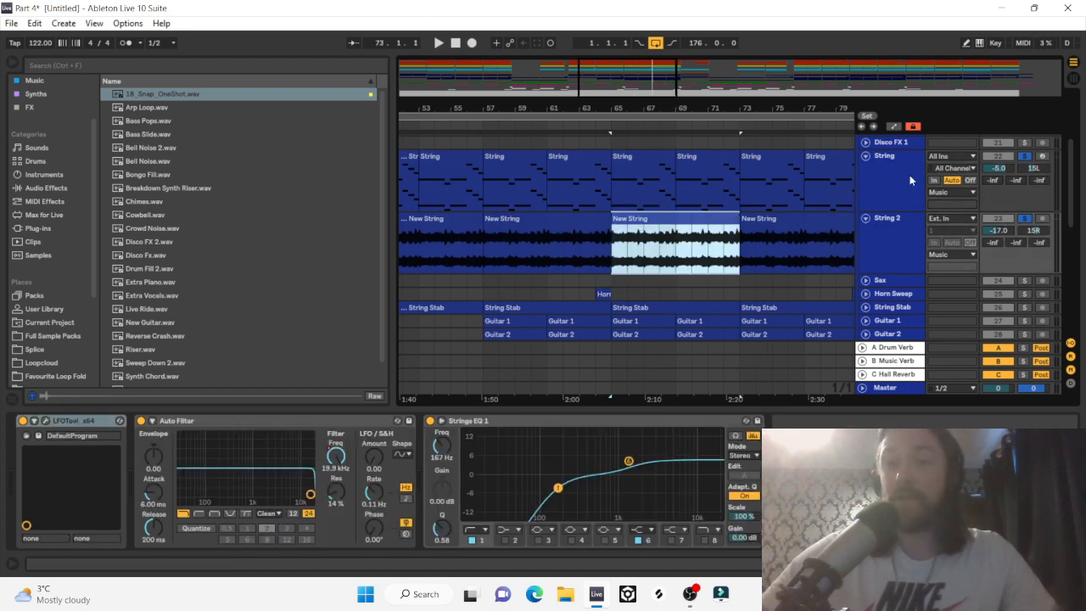
left_click(1025, 218)
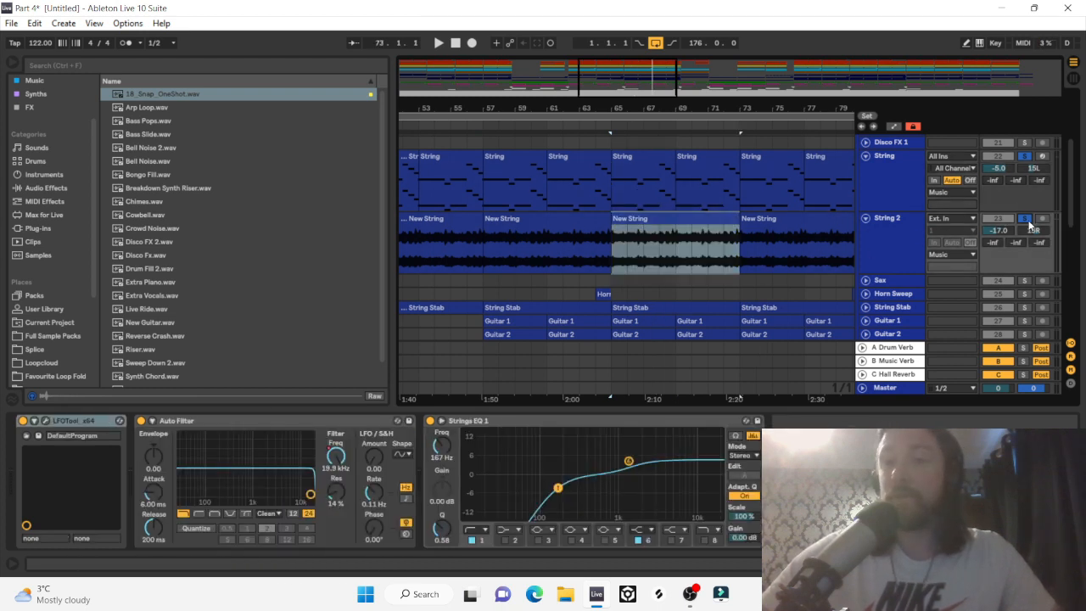
left_click(641, 227)
key("space")
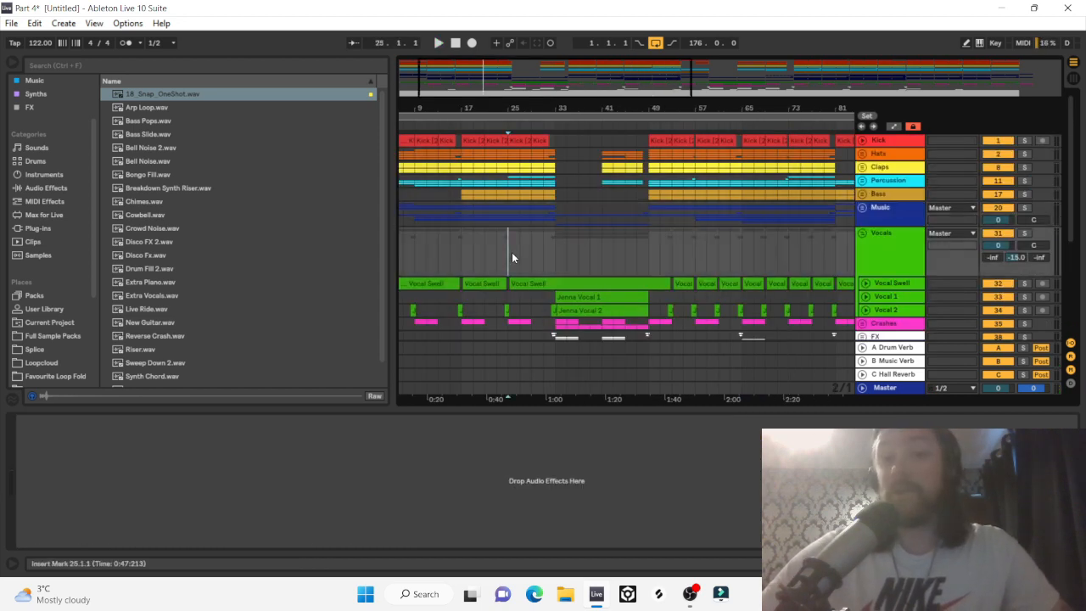
Play the full arrangement from bar 25 and unfold the Vocal 1 and Vocal 2 tracks.
key("space")
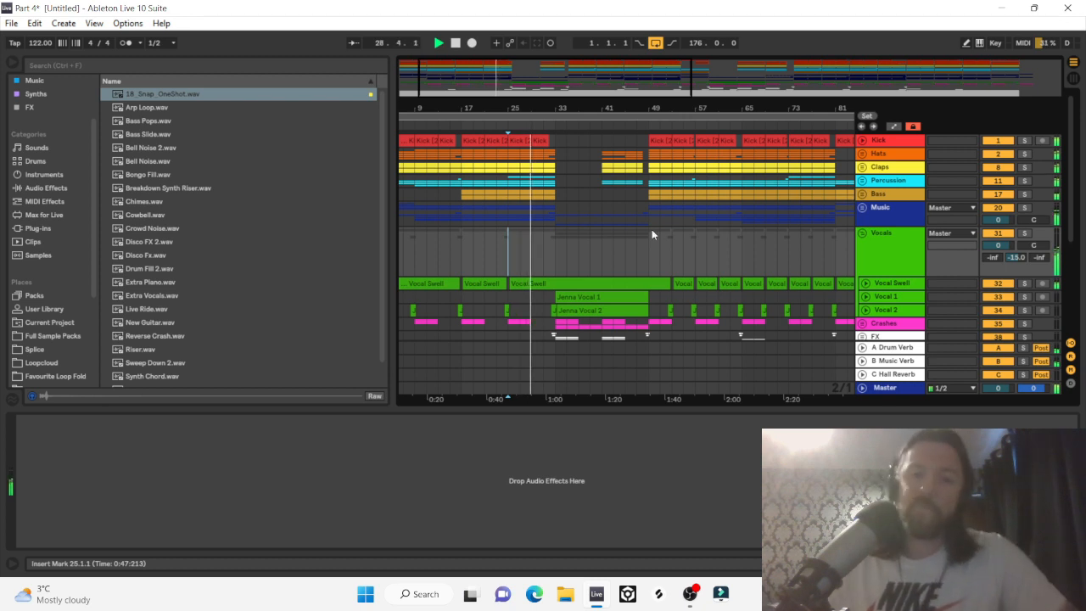
scroll(652, 231, "down", 3)
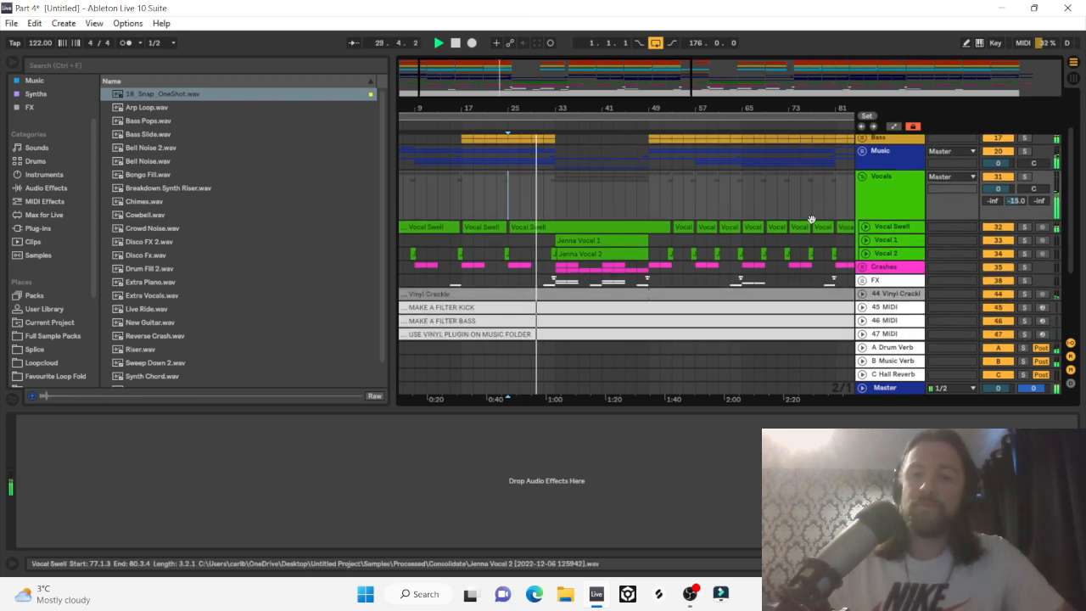
scroll(635, 156, "right", 3)
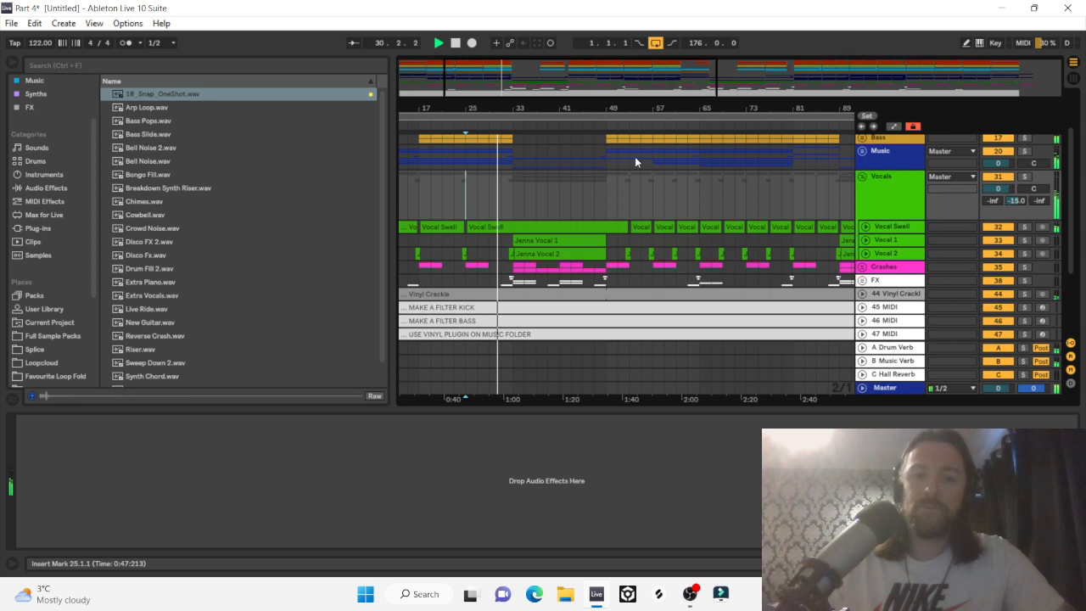
left_click(866, 240)
scroll(866, 265, "down", 2)
left_click(866, 273)
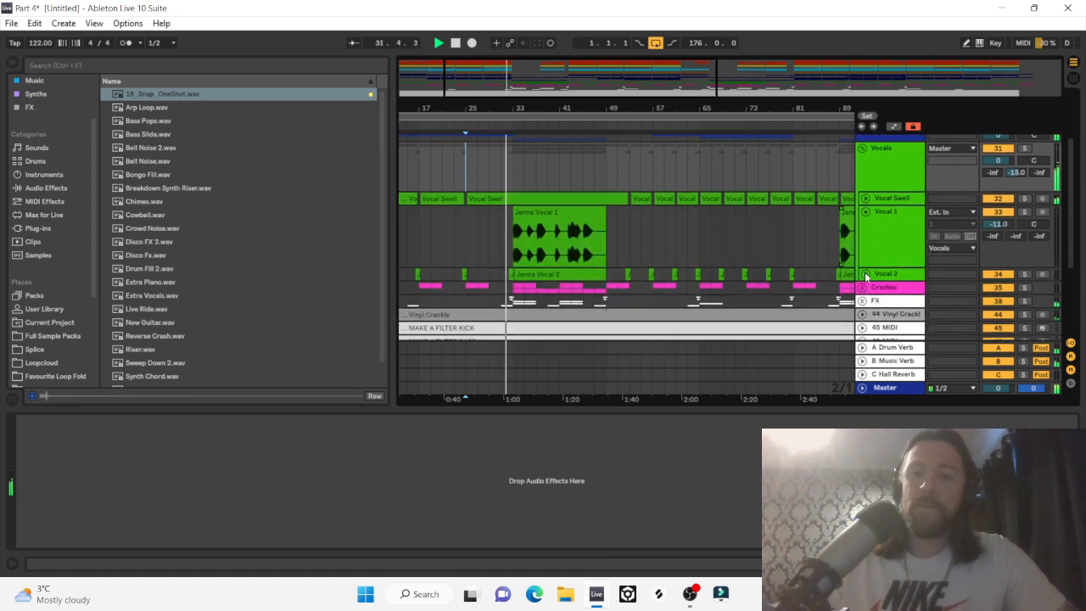
scroll(658, 214, "up", 3)
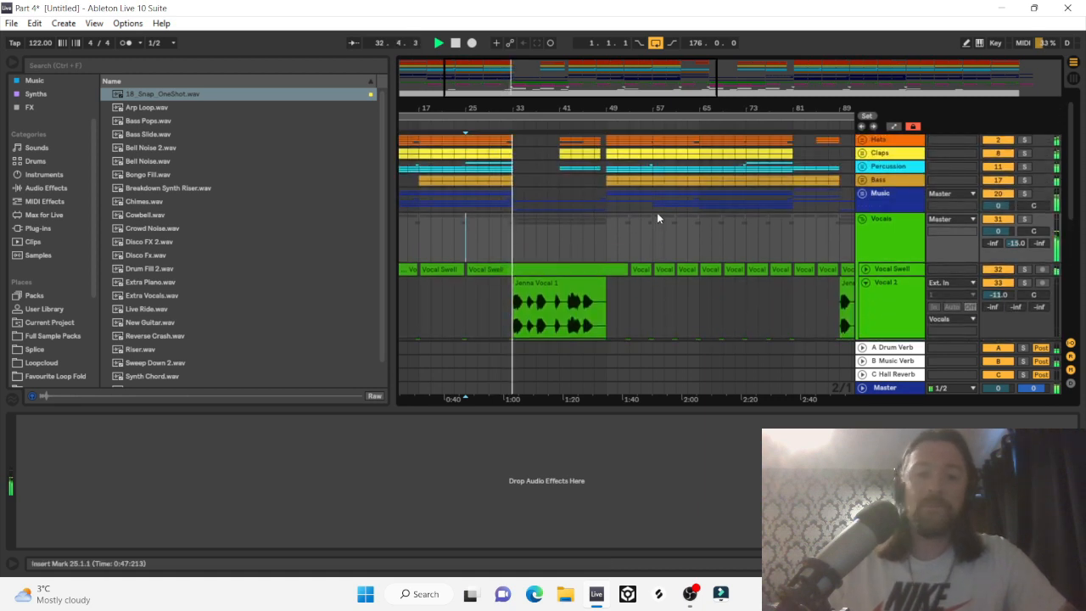
scroll(657, 218, "down", 2)
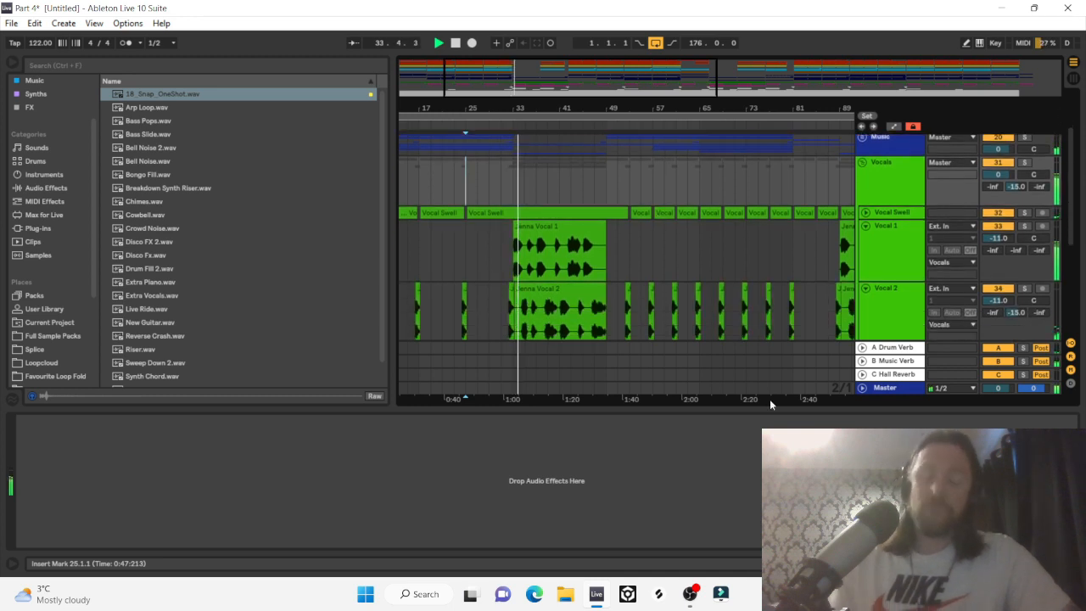
Hide the device view and unfold the Vocal Swell track while the breakdown from bar 33 to bar 49 plays.
left_click(1073, 563)
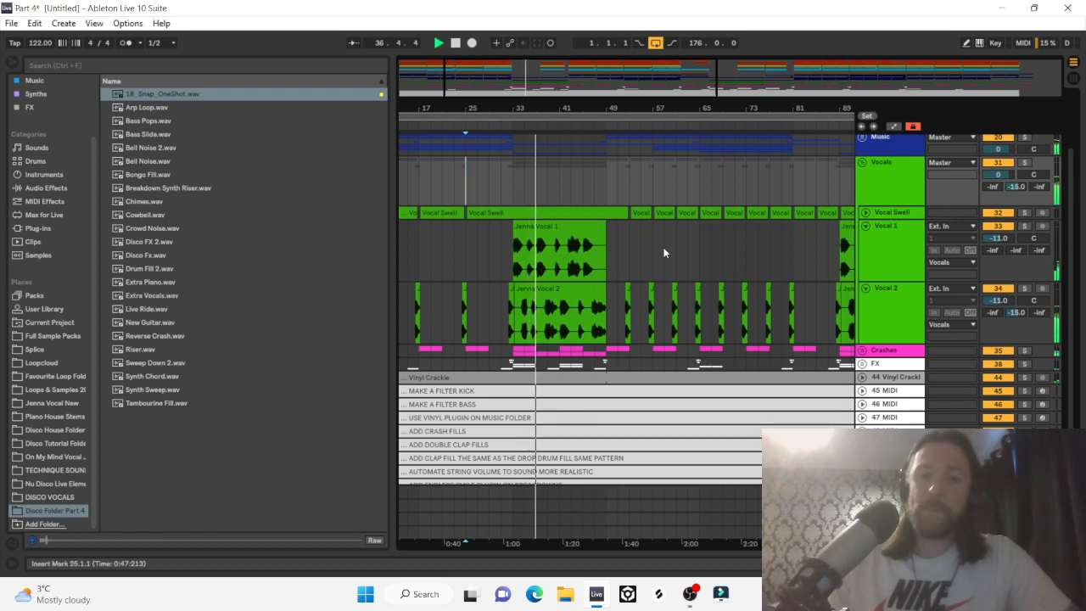
scroll(665, 251, "up", 1)
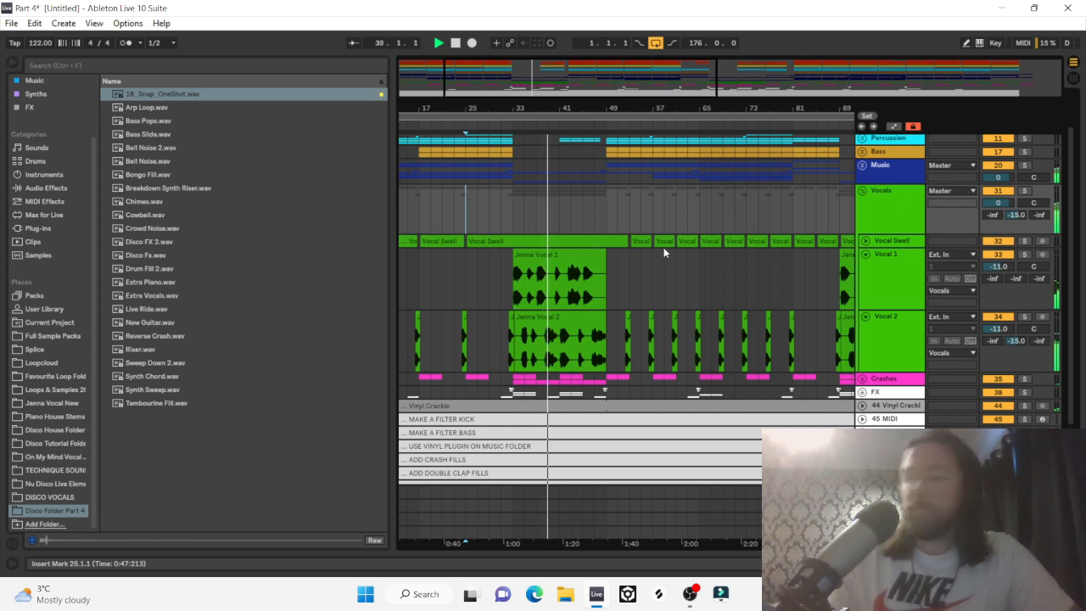
scroll(603, 255, "up", 1)
scroll(604, 255, "up", 2)
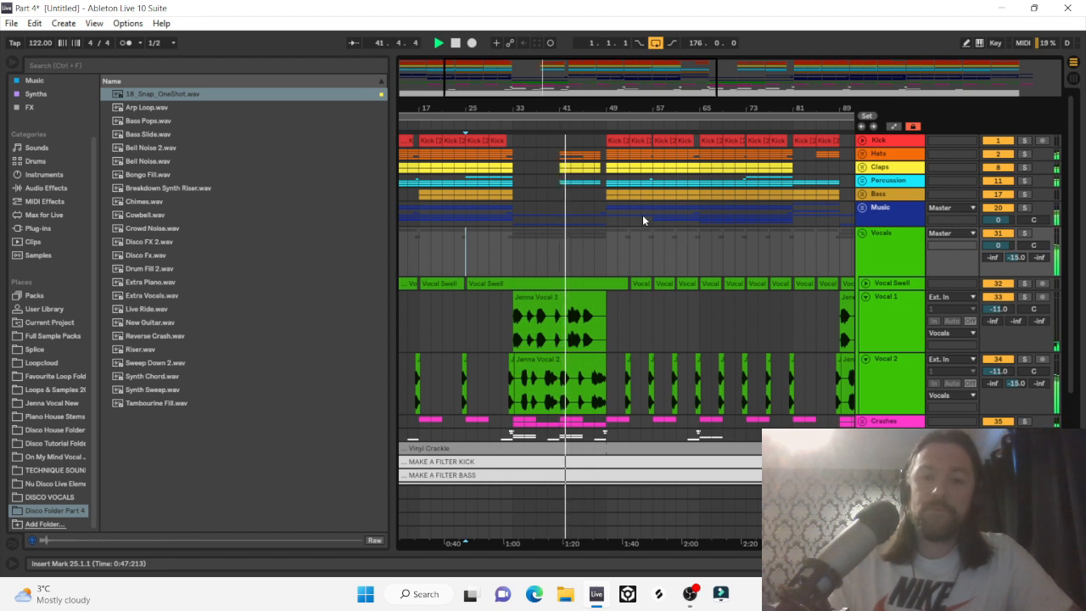
left_click_drag(603, 108, 603, 138)
scroll(678, 256, "right", 1)
scroll(678, 261, "right", 1)
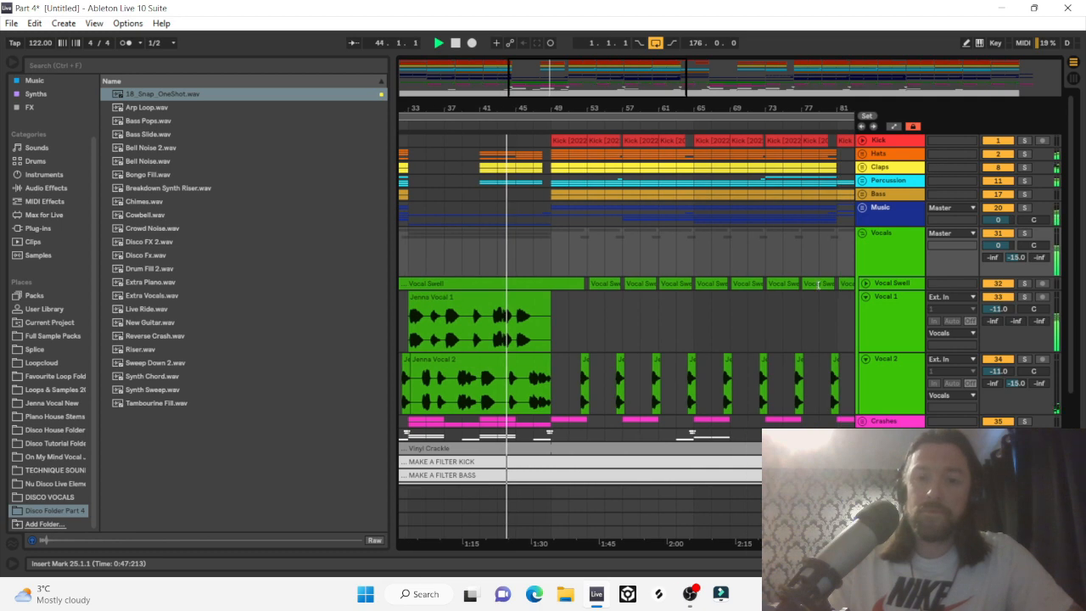
left_click(866, 284)
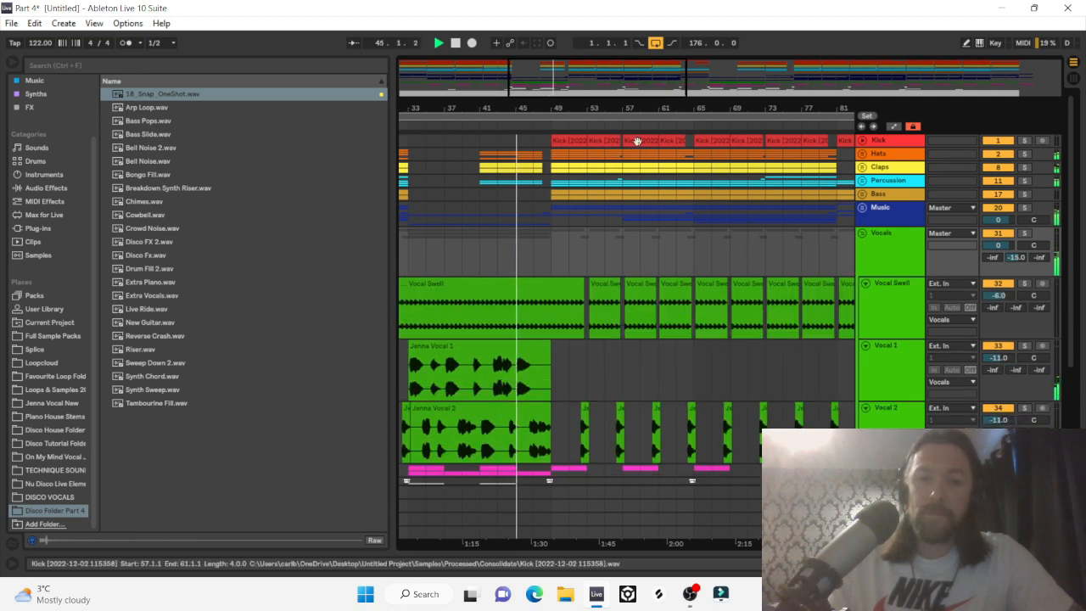
left_click_drag(543, 109, 542, 95)
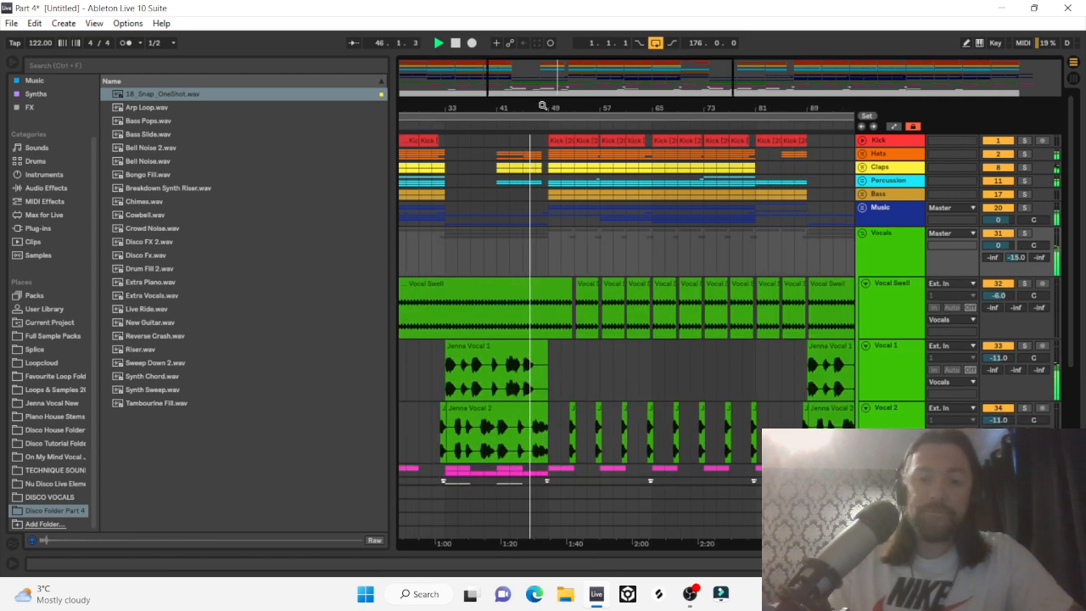
Show the automation and follow the Vocal Swell filter frequency curve between bars 49 and 81 during playback.
key("a")
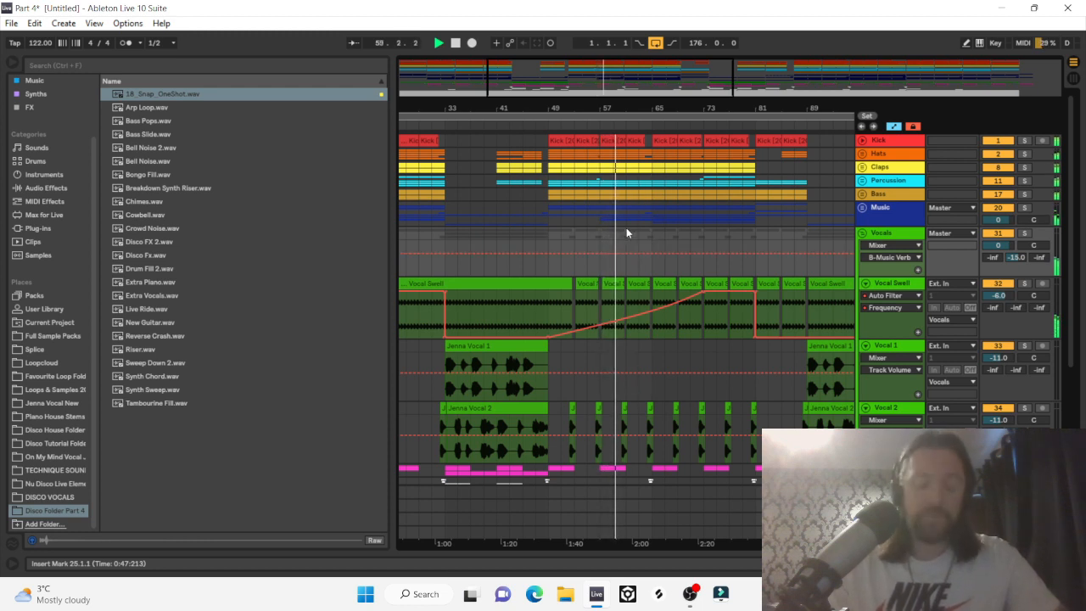
scroll(701, 235, "right", 2)
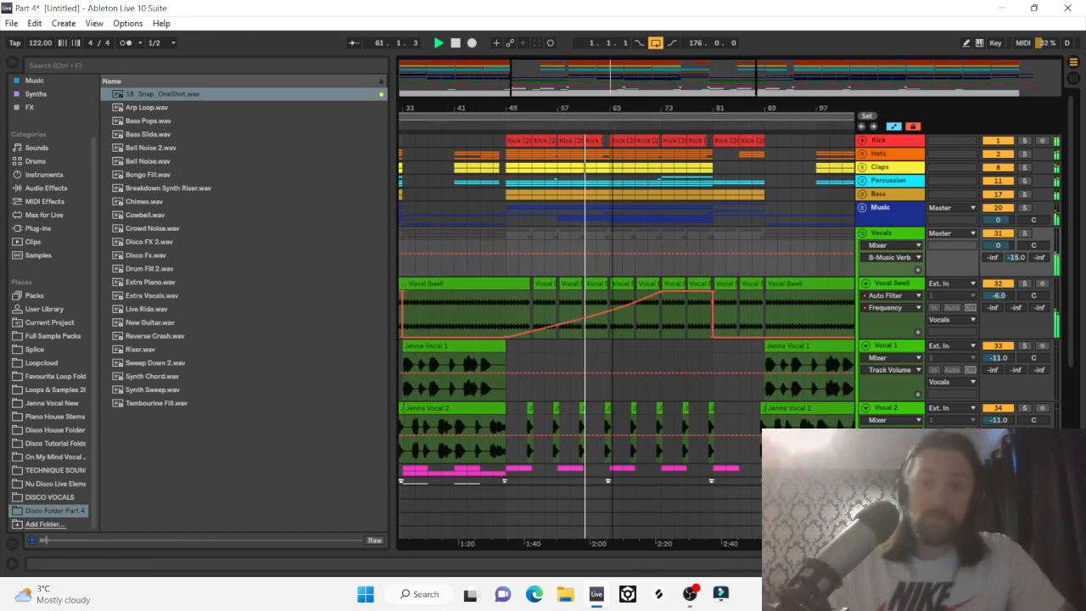
left_click_drag(613, 103, 612, 161)
mouse_move(602, 105)
left_mouse_down()
mouse_move(603, 140)
mouse_move(603, 119)
left_mouse_up()
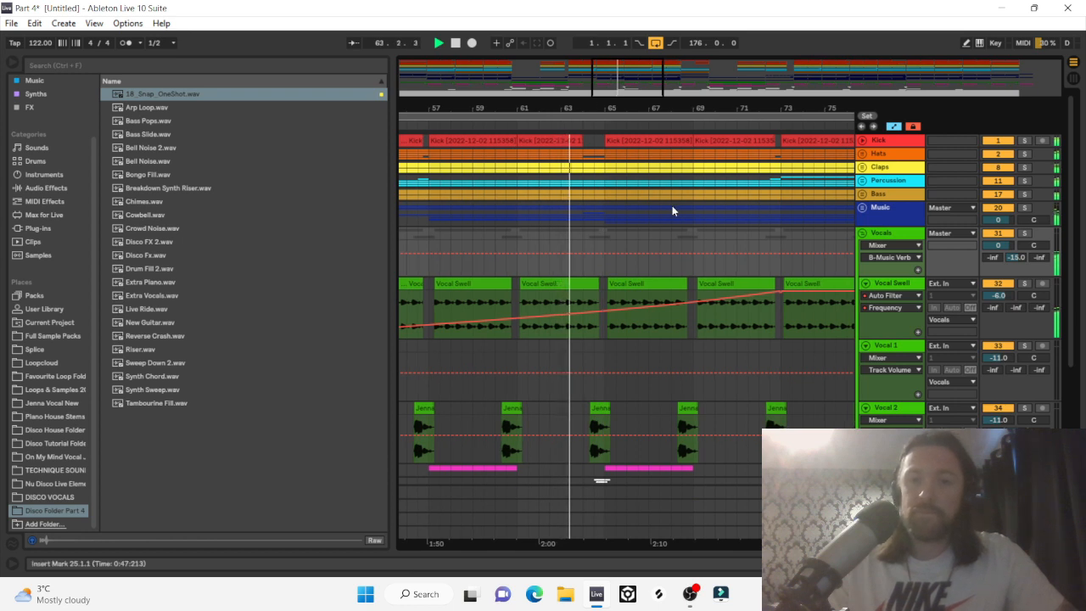
scroll(673, 205, "down", 1)
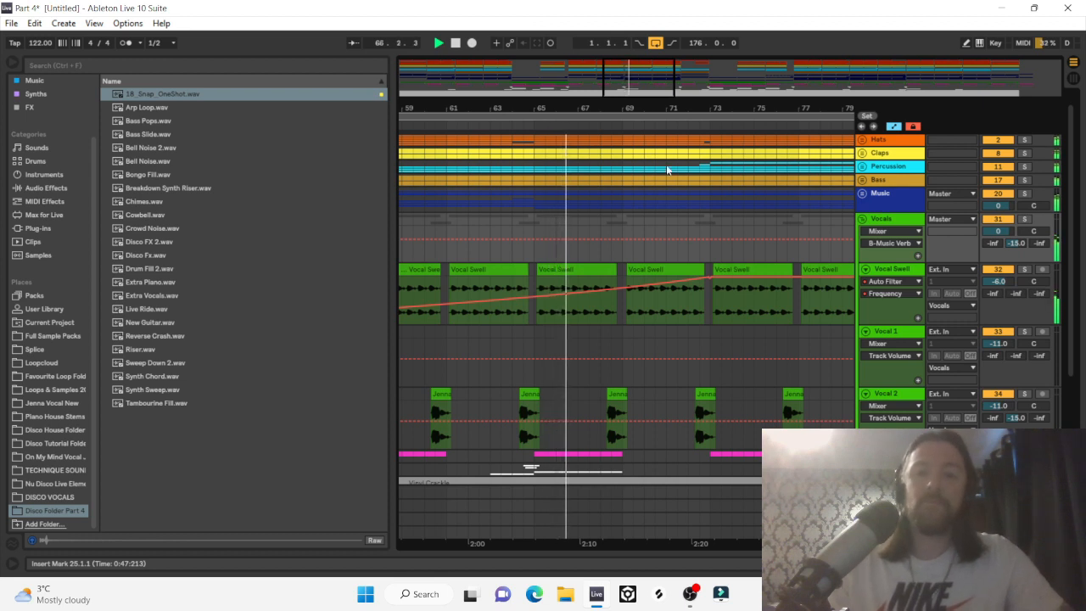
left_click(650, 109)
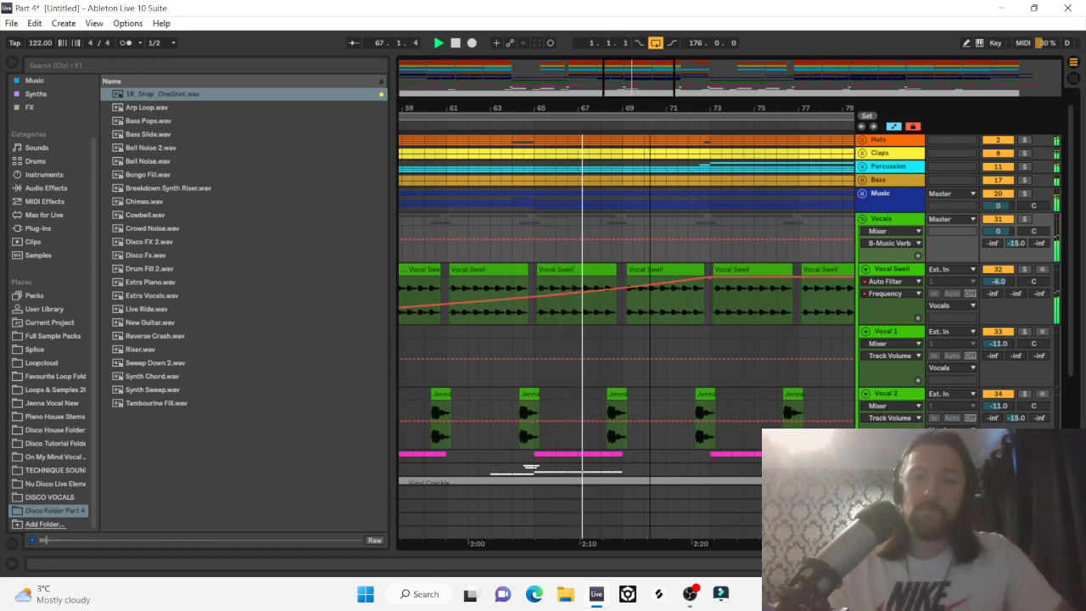
left_click_drag(650, 107, 650, 82)
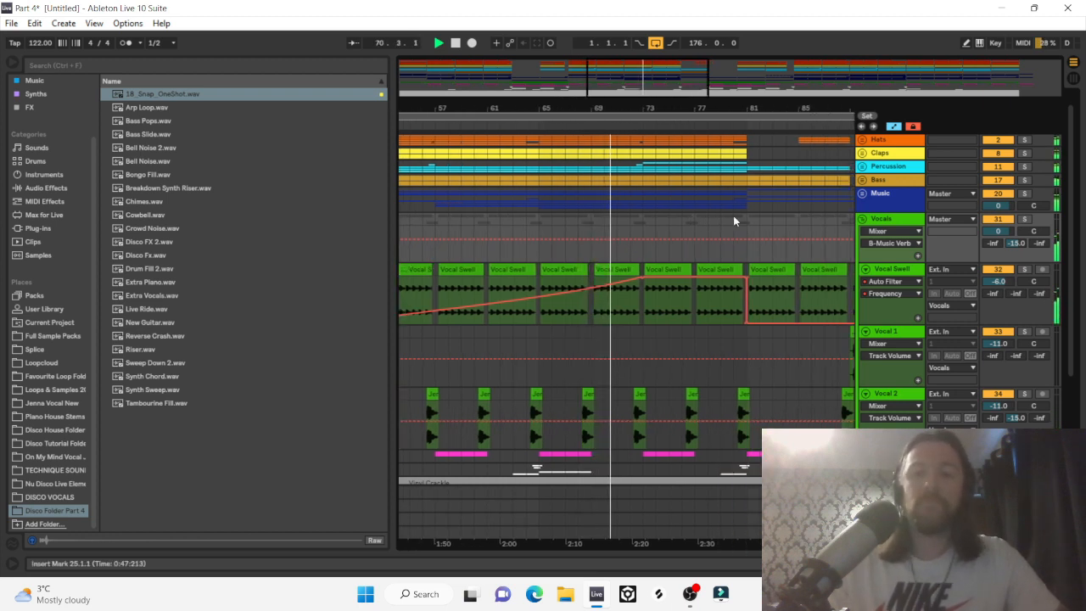
Set the Vocal Swell track volume to -5.0 dB.
left_click(998, 282)
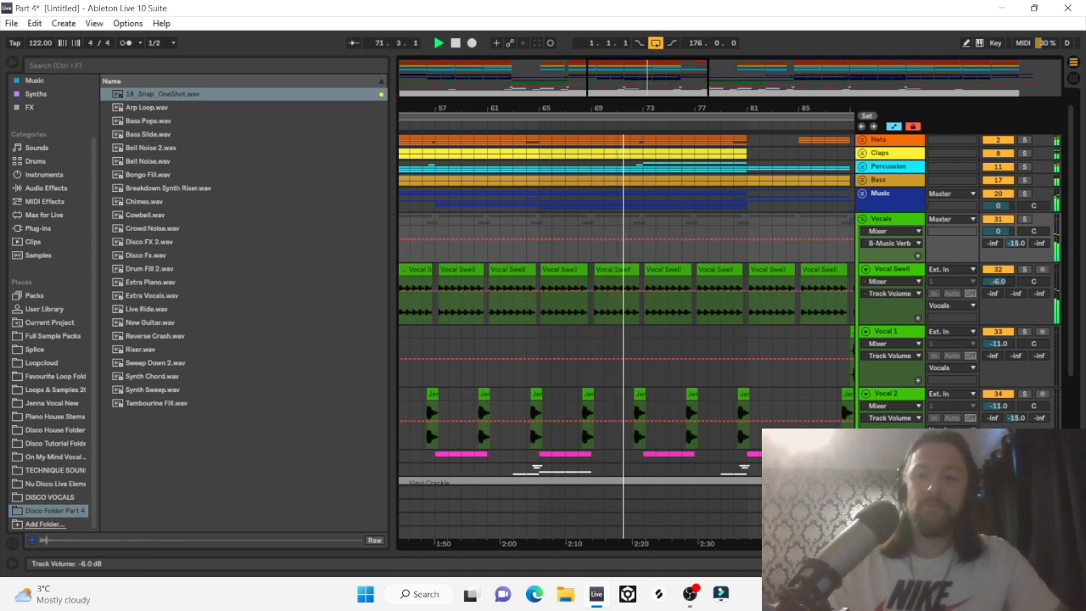
left_click_drag(992, 282, 992, 279)
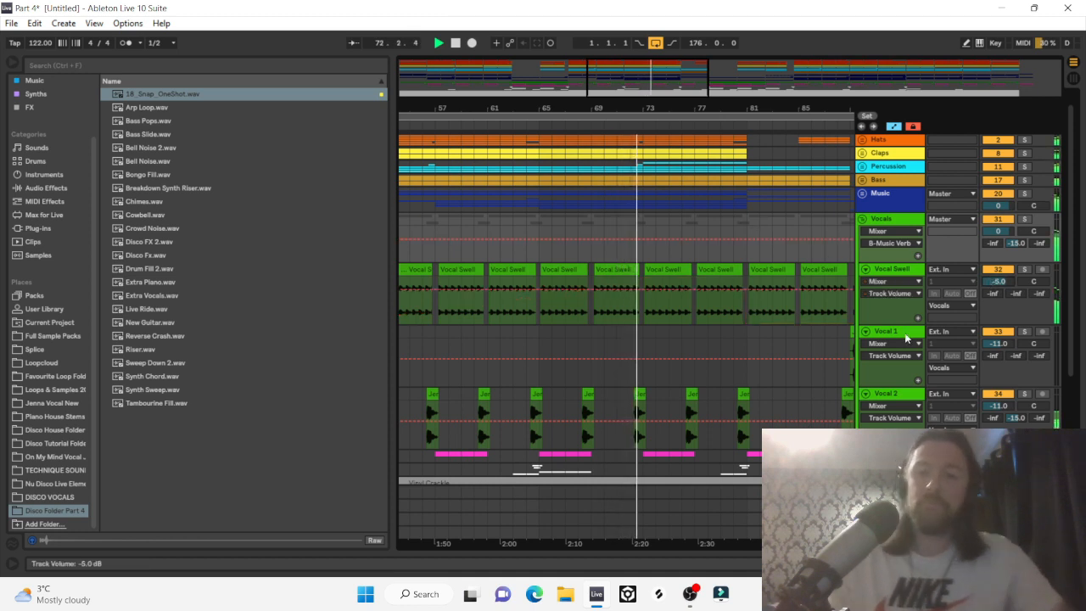
left_click(641, 357)
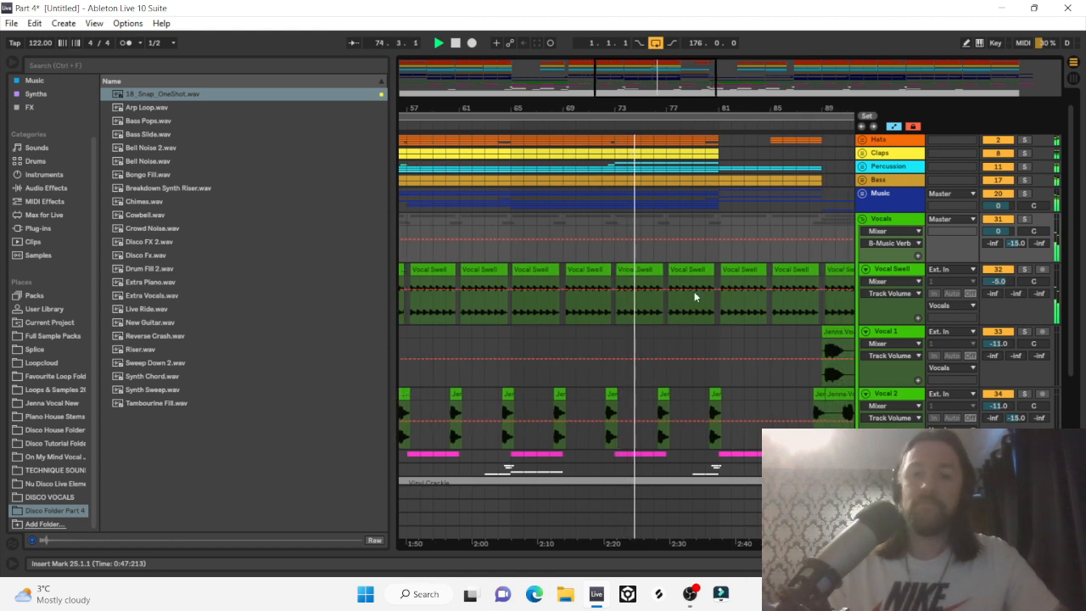
Hide the automation and listen through the rest of the arrangement, following playback past bar 145.
scroll(744, 230, "up", 1)
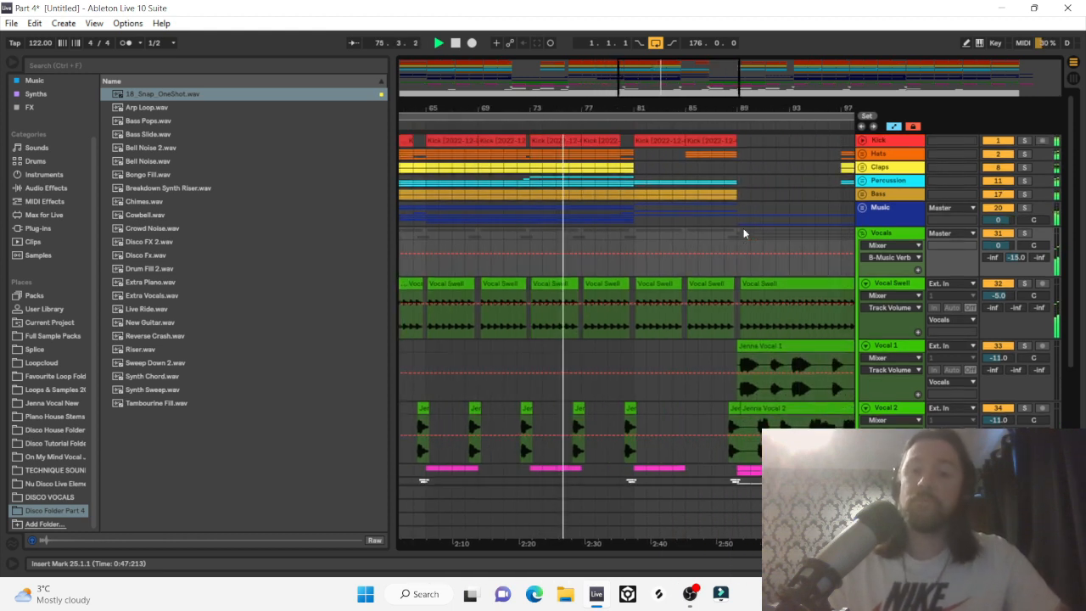
key("a")
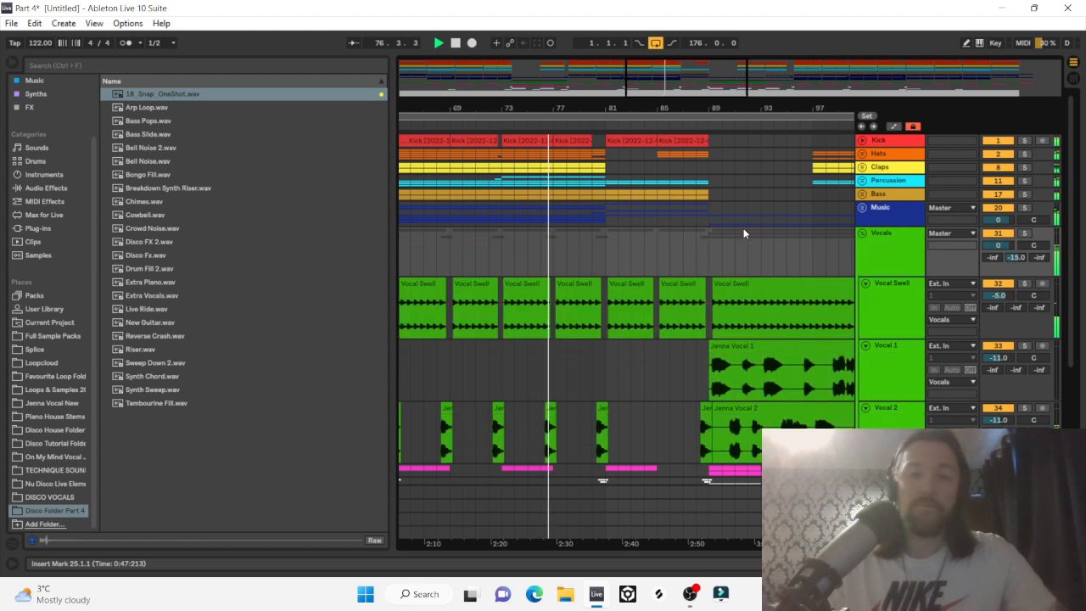
key("minus")
key("minus")
key("minus")
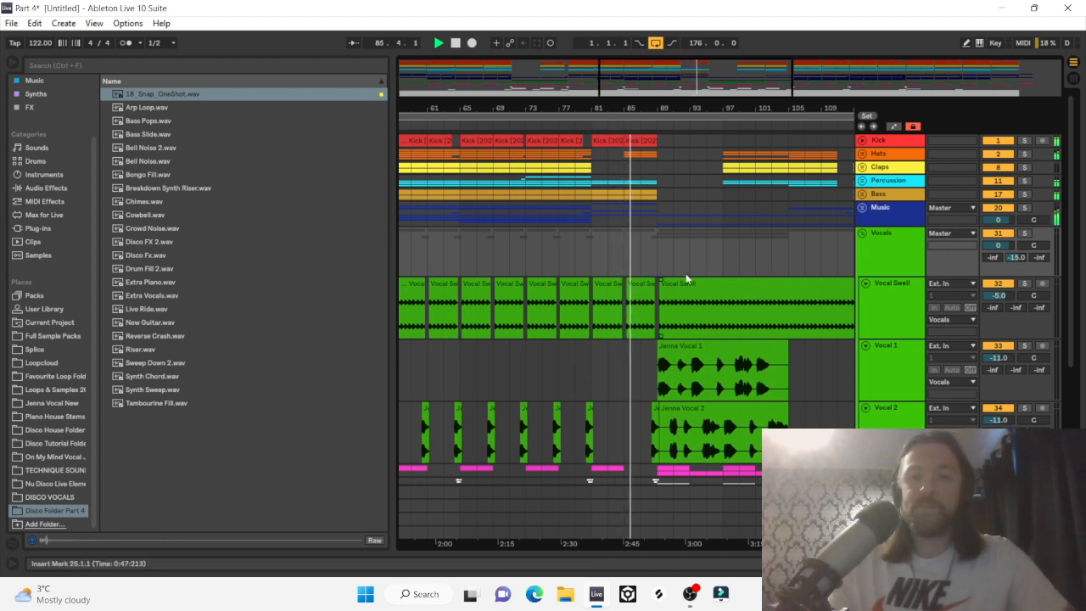
scroll(686, 279, "right", 5)
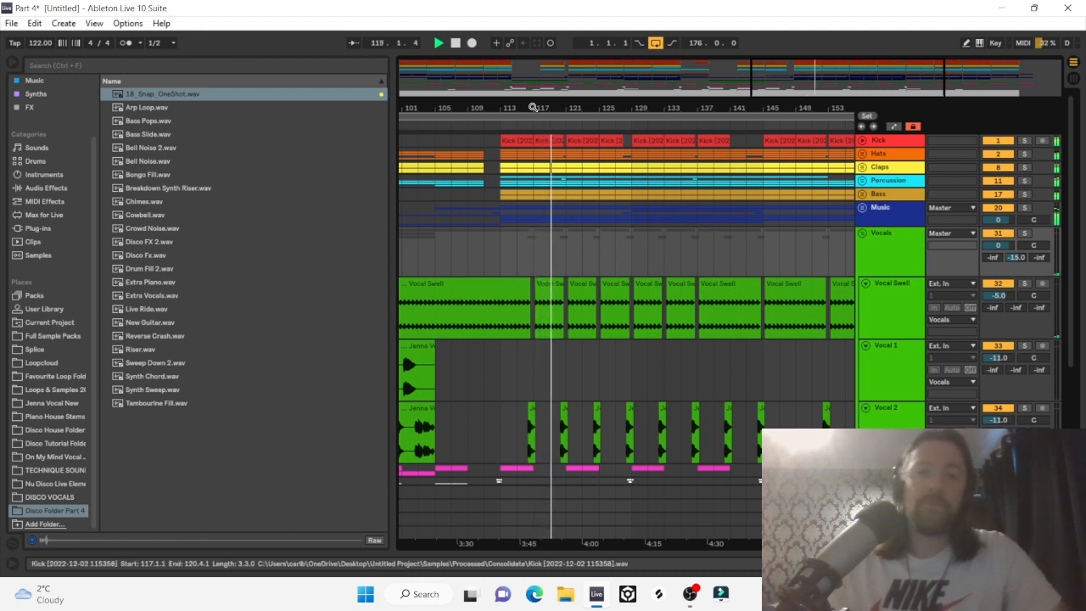
left_click_drag(533, 106, 532, 84)
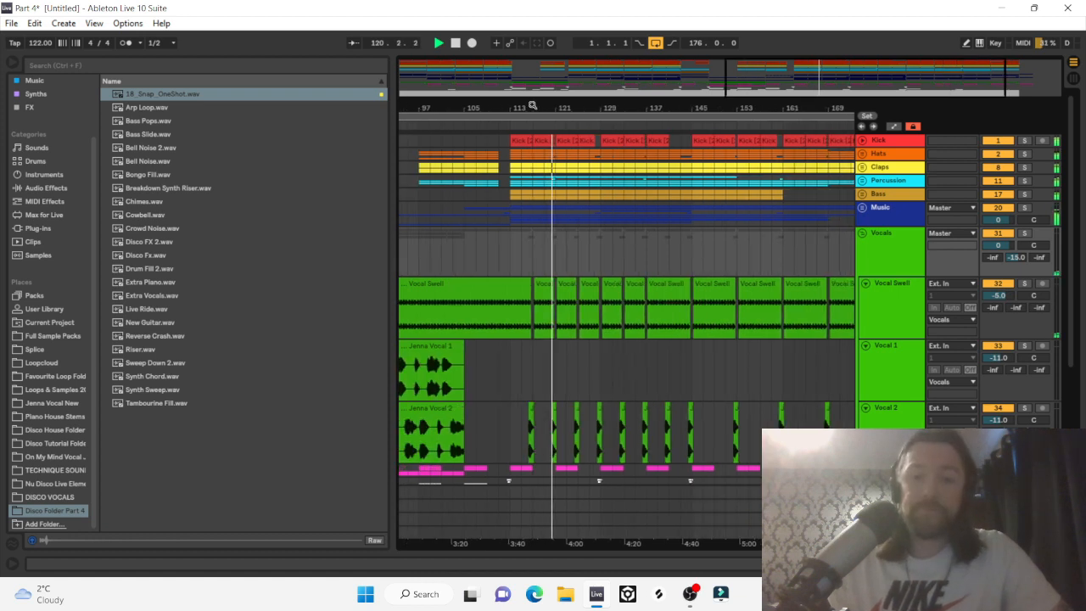
scroll(639, 226, "right", 1)
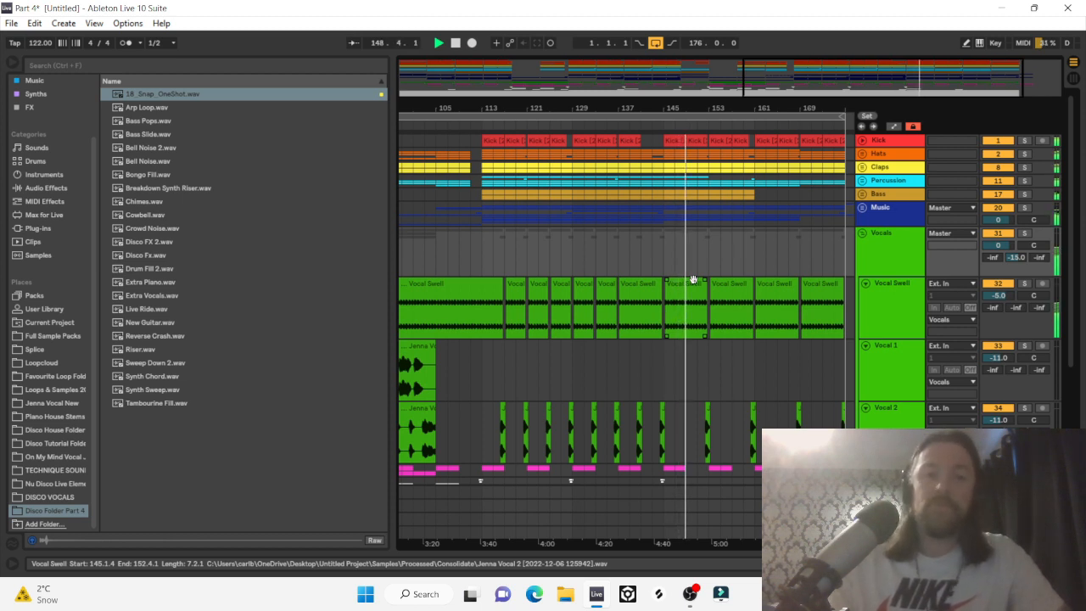
Stop playback, fold the Vocals group and select the track holding the MAKE A FILTER KICK note.
key("space")
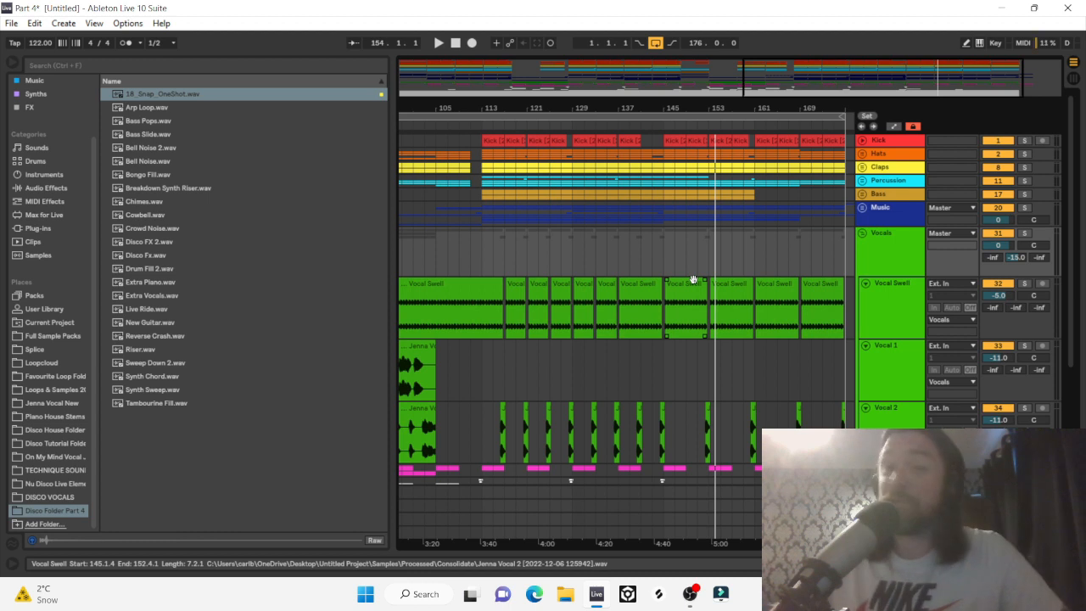
left_click(632, 346)
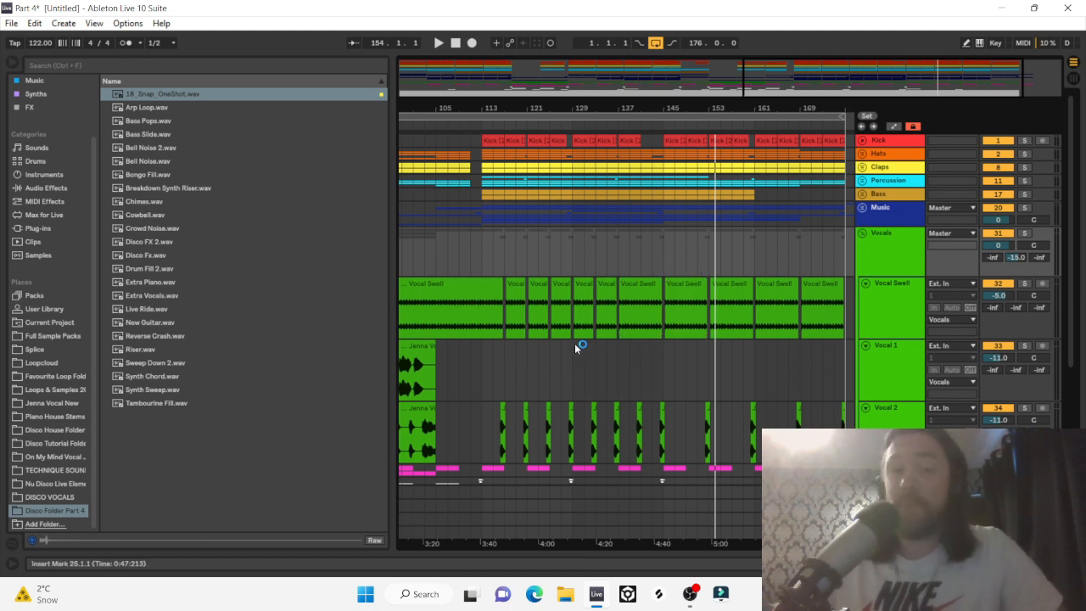
left_click(444, 293)
scroll(562, 248, "left", 3)
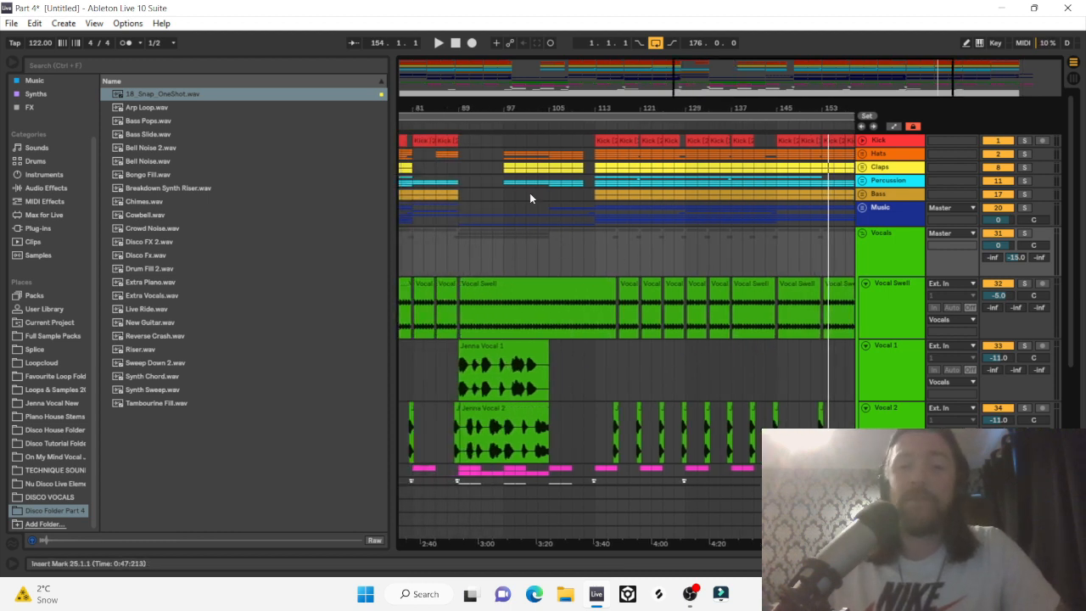
scroll(517, 256, "left", 1)
scroll(517, 256, "left", 2)
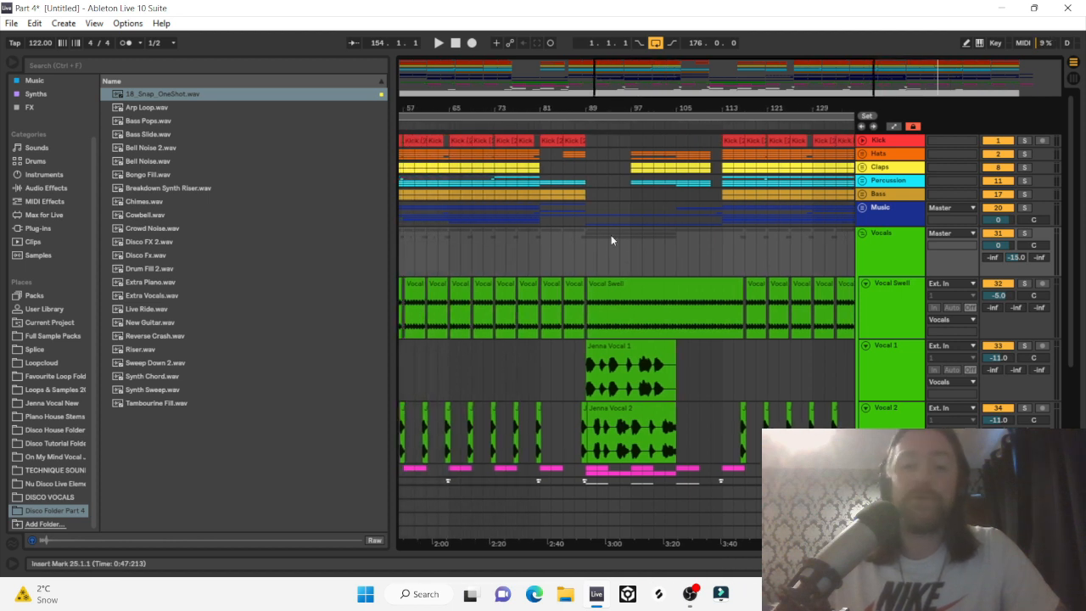
left_click(862, 234)
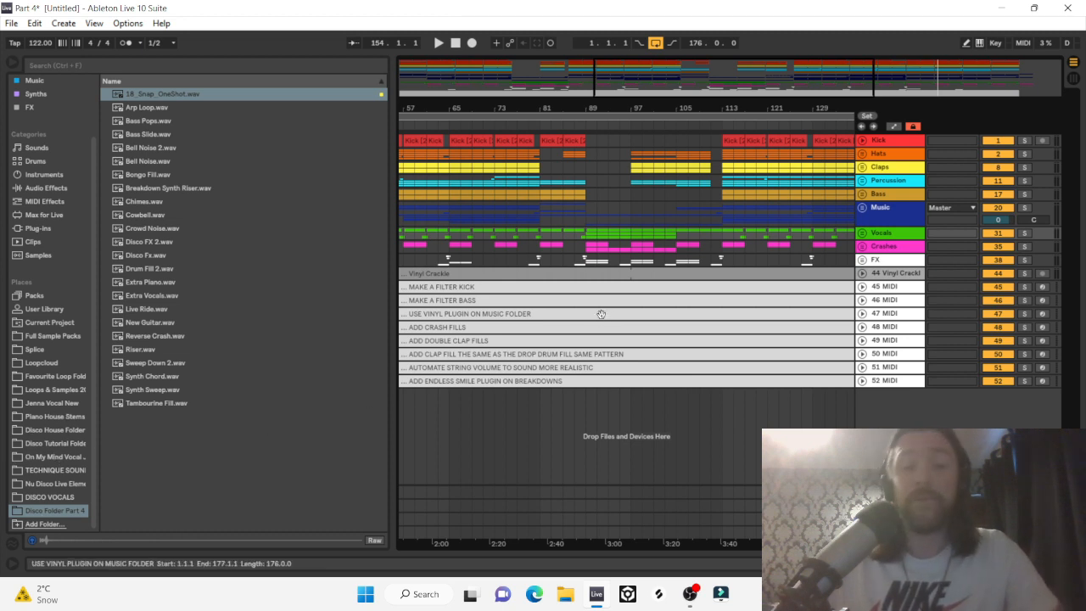
left_click(893, 287)
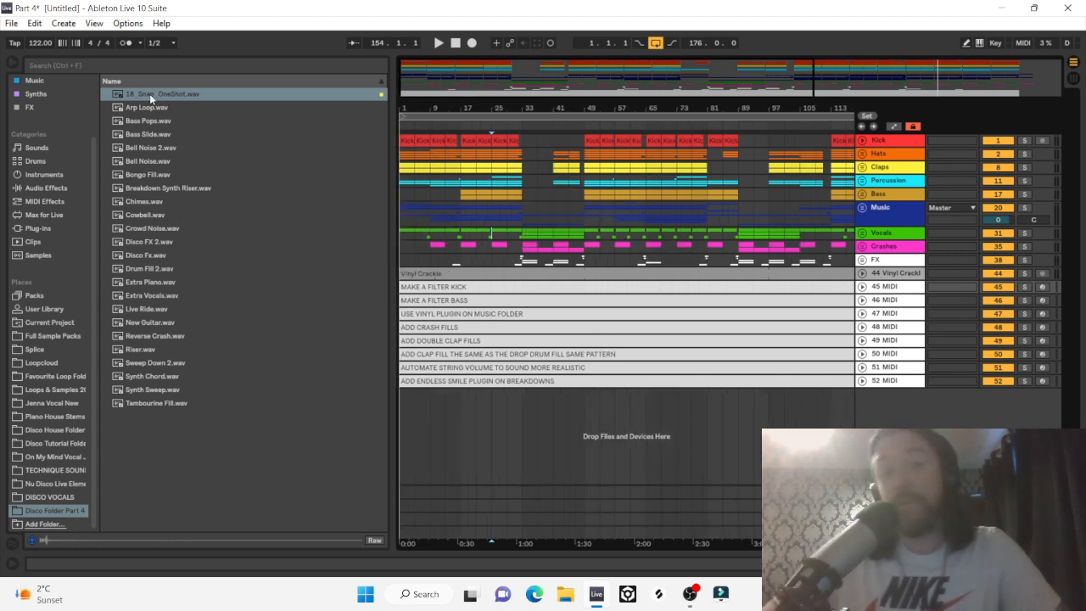
Audition 18_Snap_OneShot.wav and mark the gap from bar 37 to bar 41 on the Bass track.
left_click(149, 95)
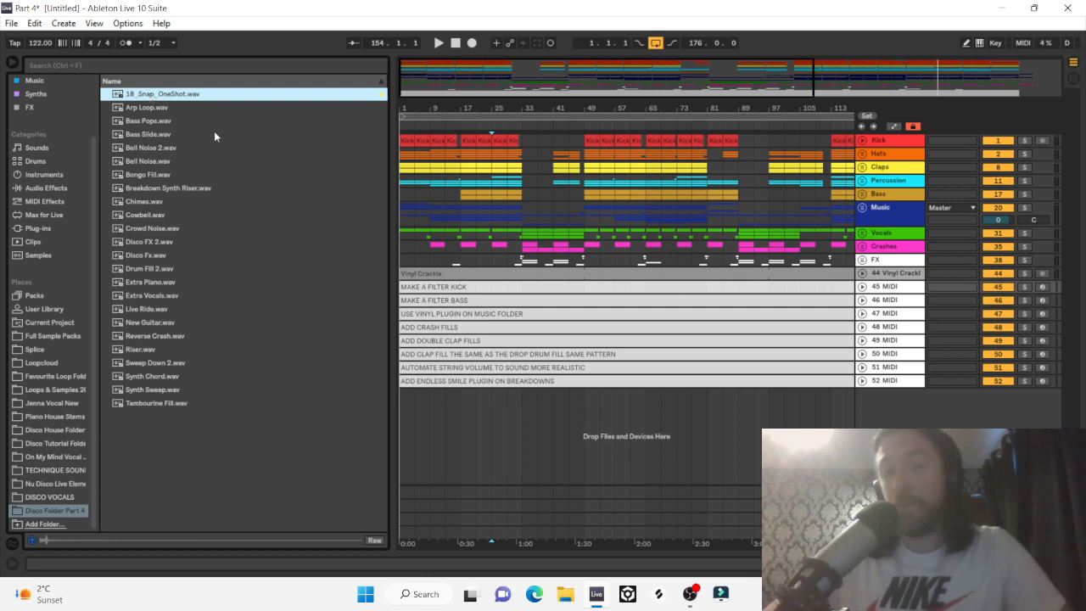
left_click(537, 195)
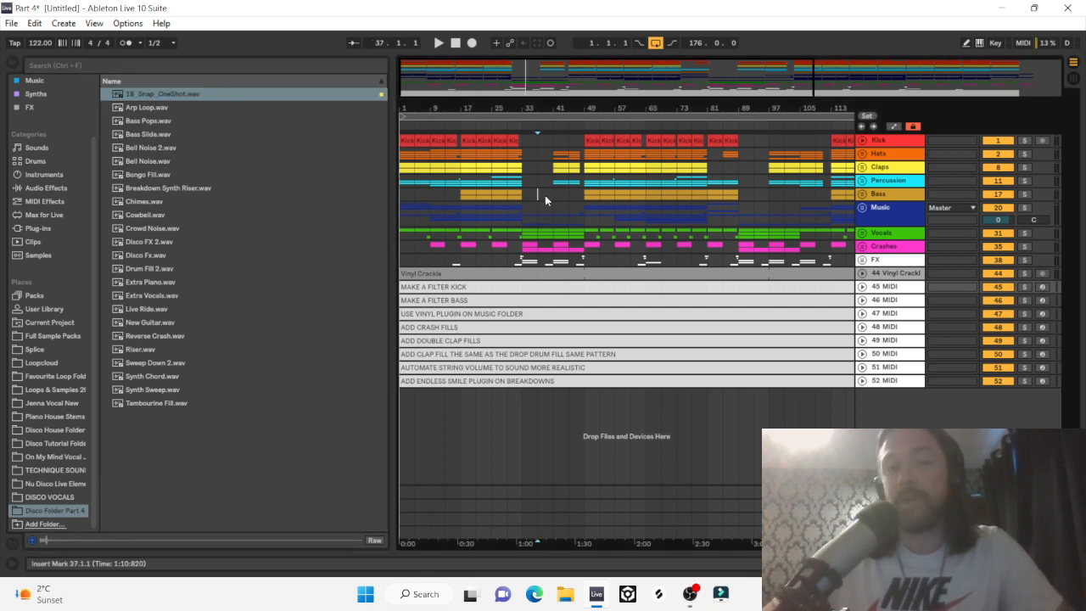
left_click_drag(544, 195, 556, 192)
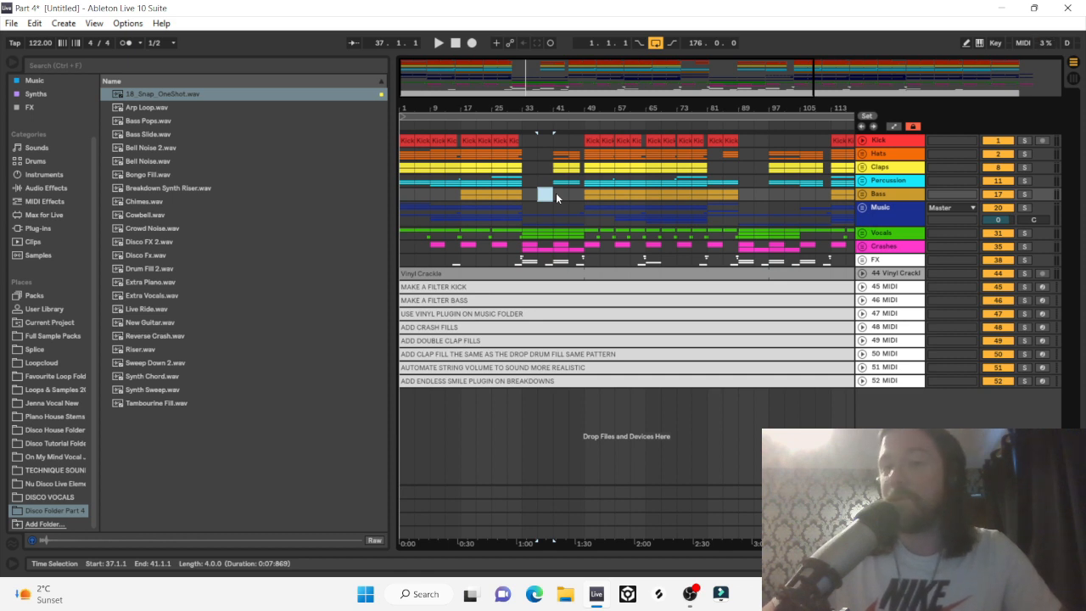
Audition the Arp Loop, Bass Pops, Bass Slide, Bell Noise 2 and Bell Noise samples from Disco Folder Part 4.
left_click(132, 108)
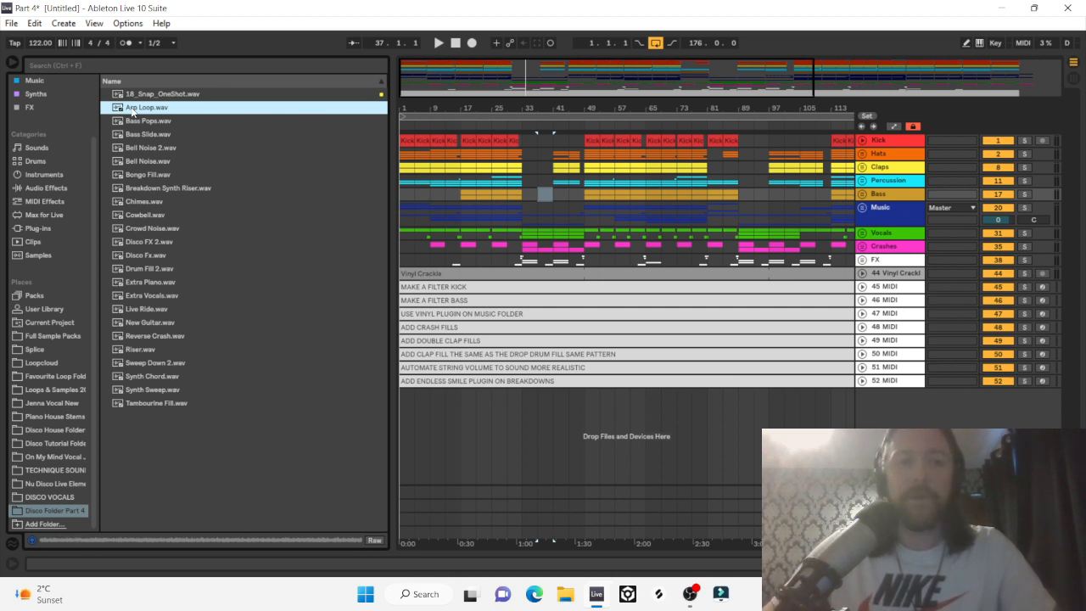
left_click(142, 122)
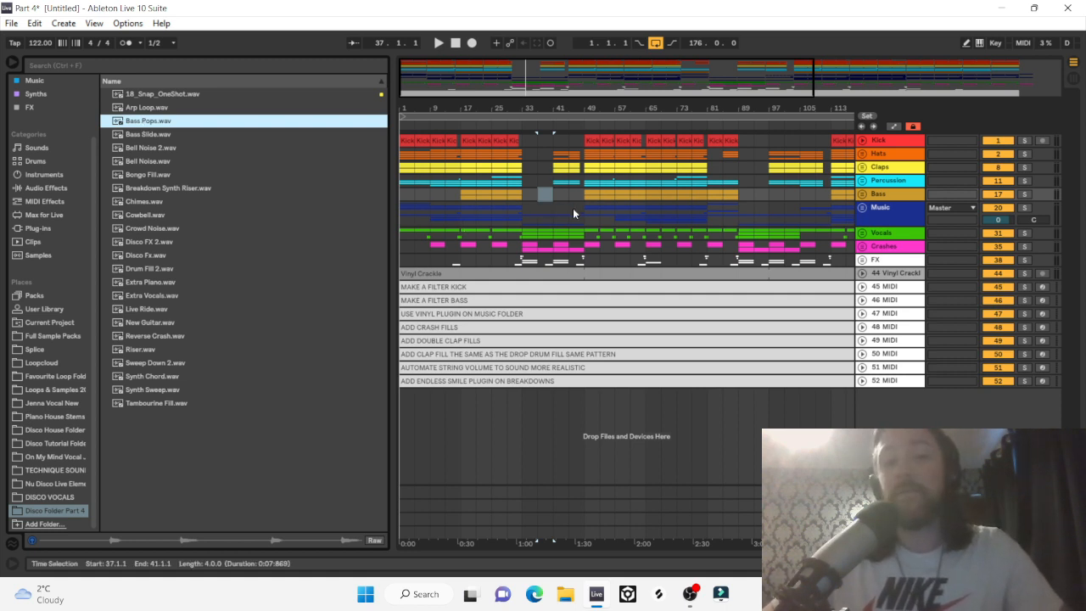
left_click(148, 135)
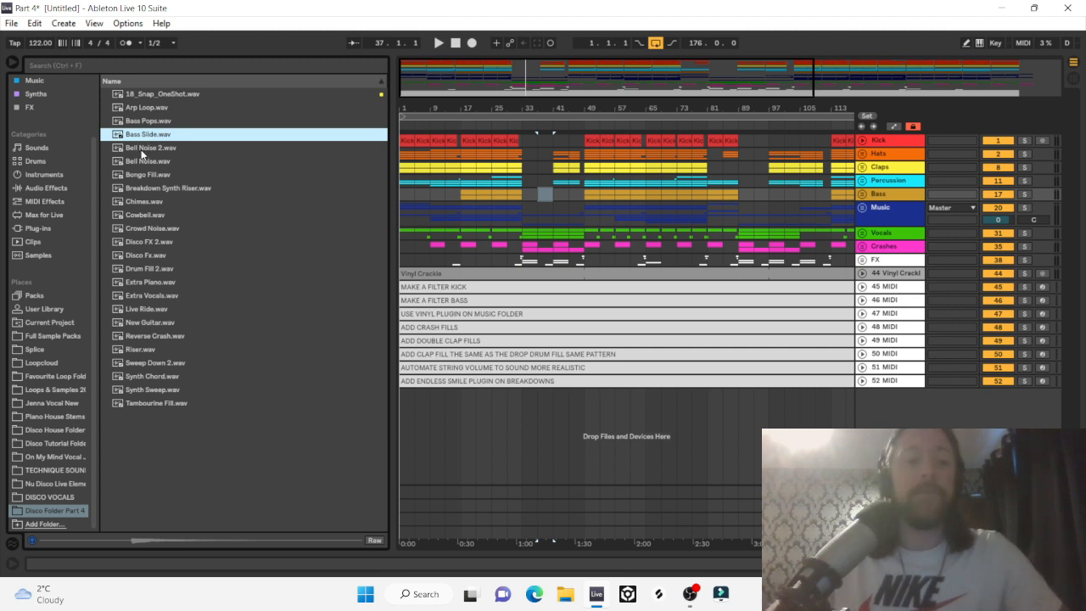
left_click(141, 150)
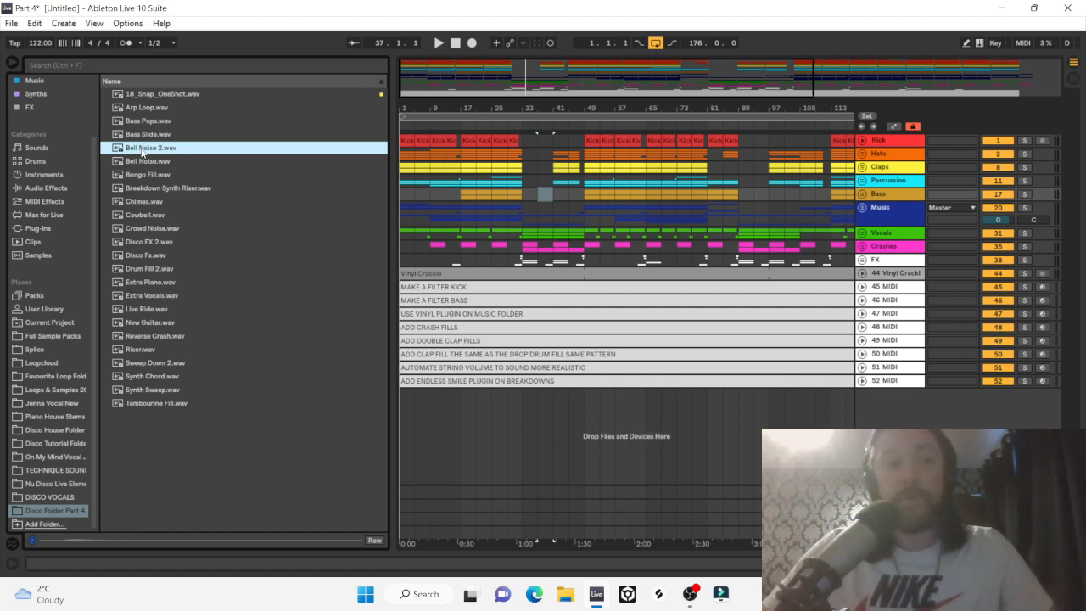
key("Down")
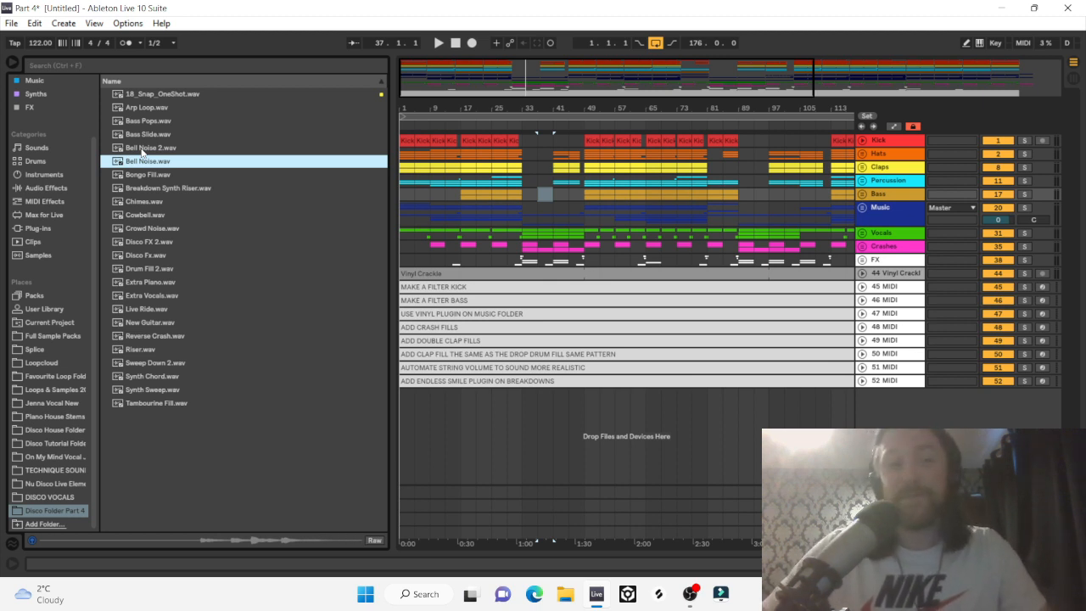
Audition the Bongo Fill and Breakdown Synth Riser samples and place the insert marker at bar 33 on the FX track.
key("Down")
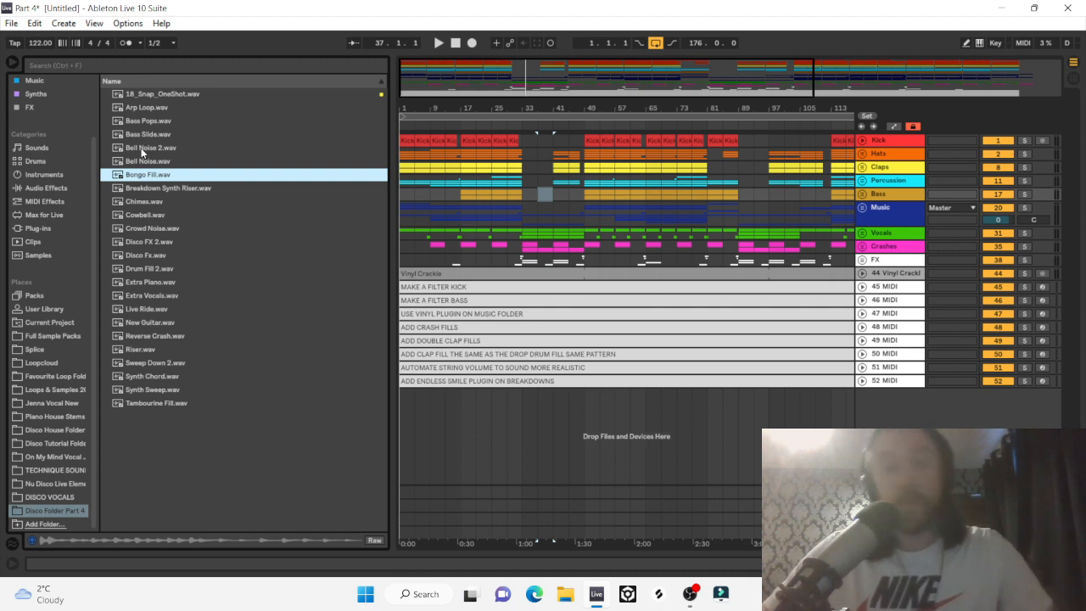
key("Down")
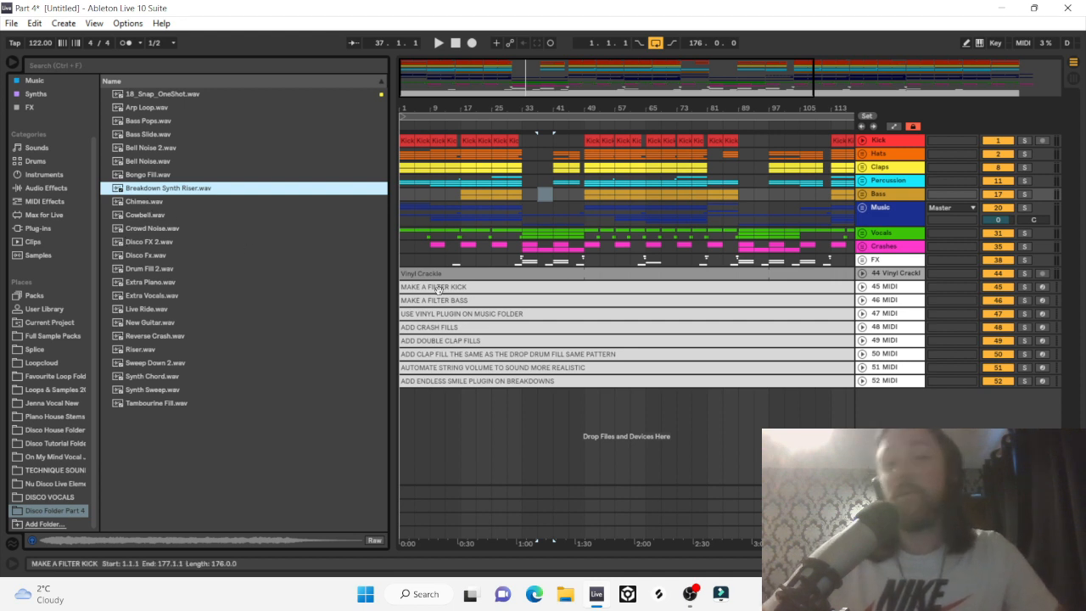
left_click(525, 255)
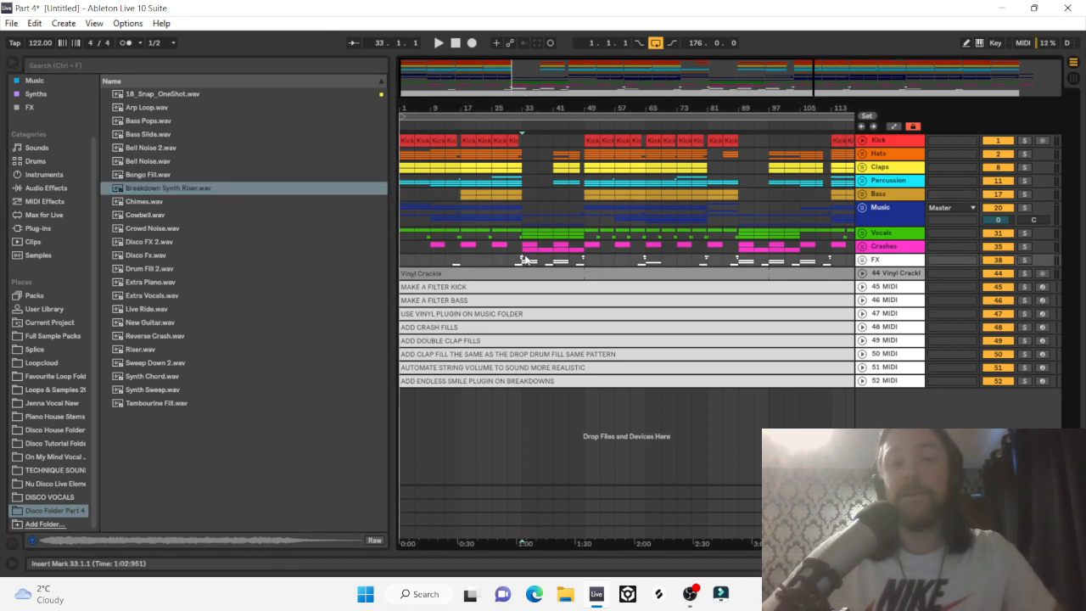
Audition the Chimes, Cowbell, Crowd Noise, Disco FX 2 and Disco Fx samples in sequence.
left_click(126, 202)
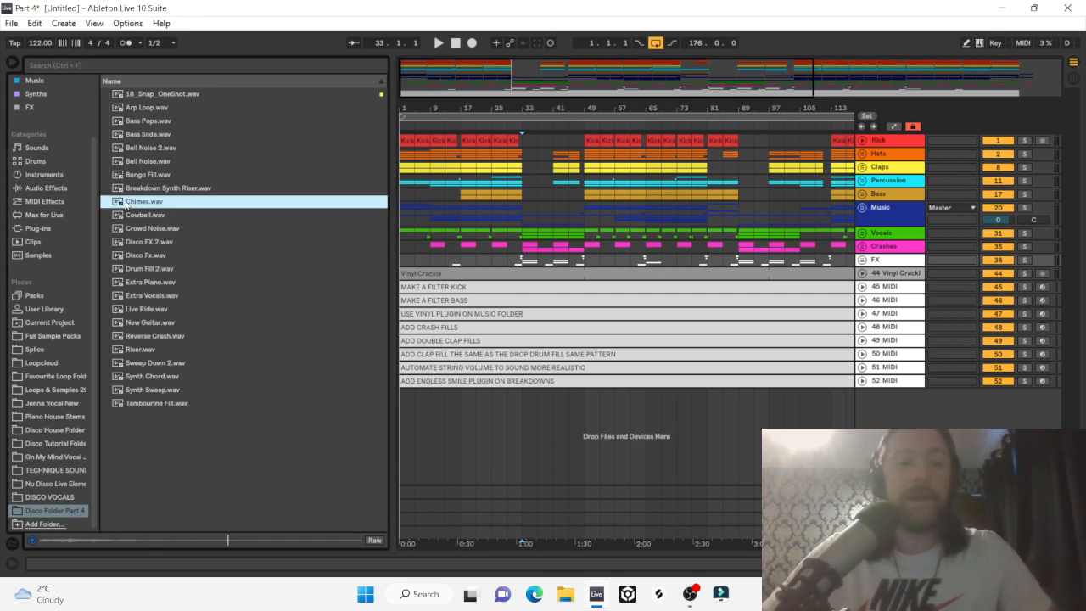
key("Down")
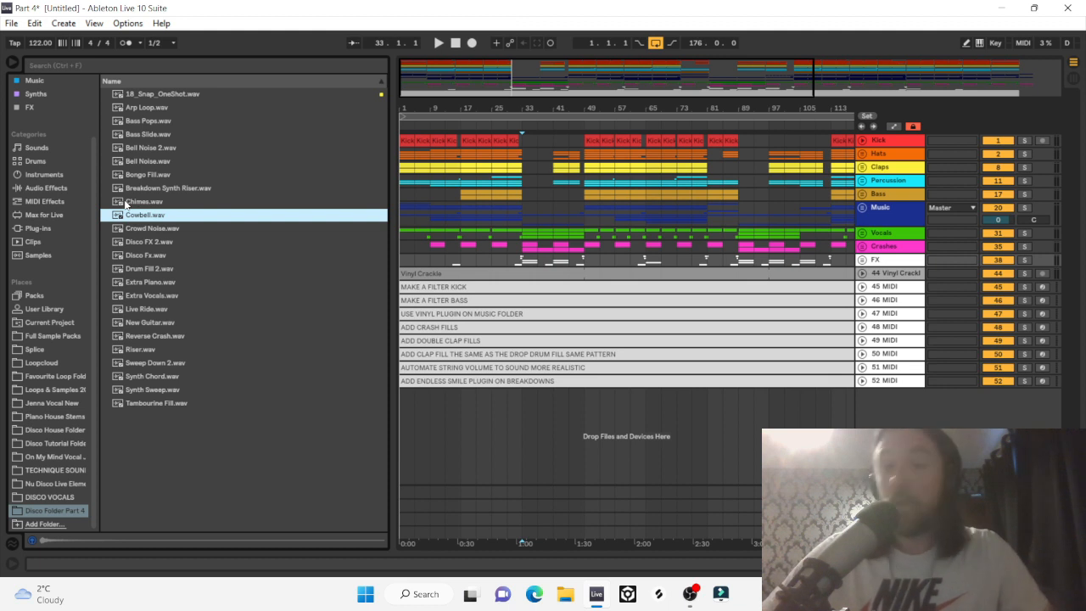
key("Down")
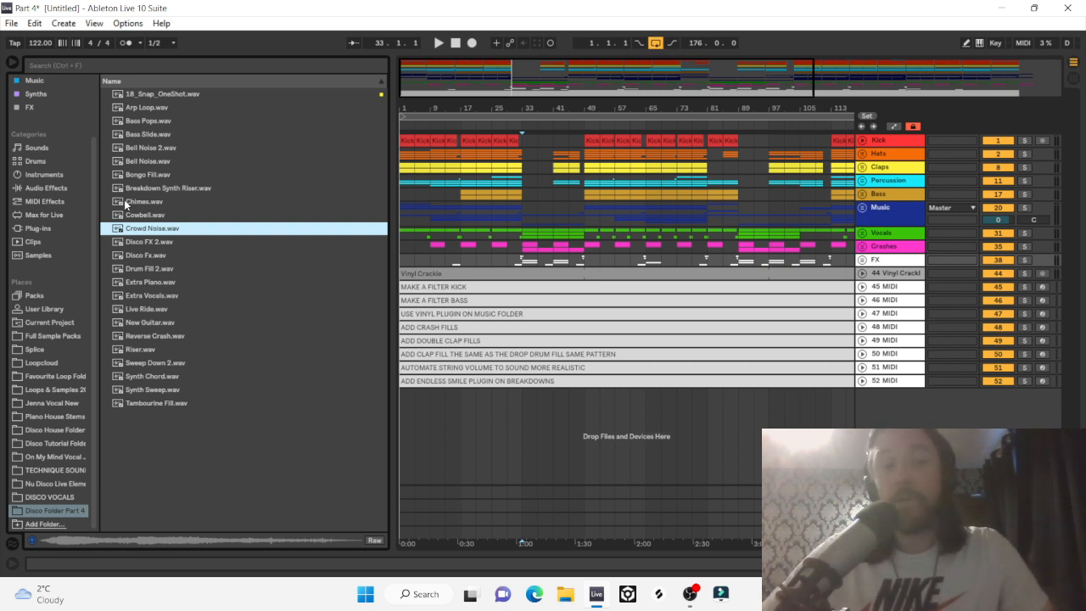
key("Down")
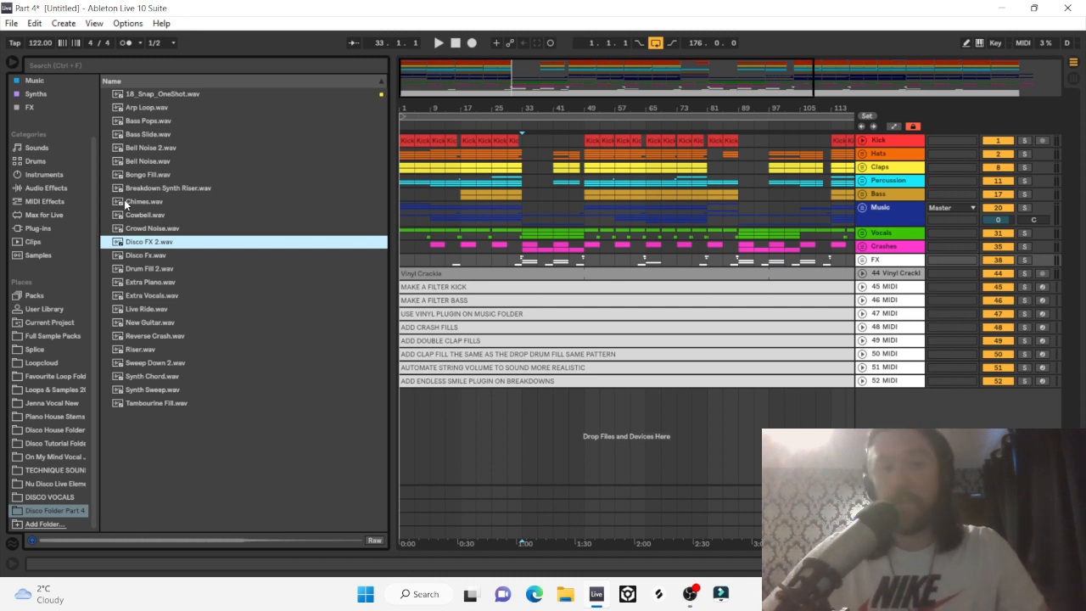
key("Down")
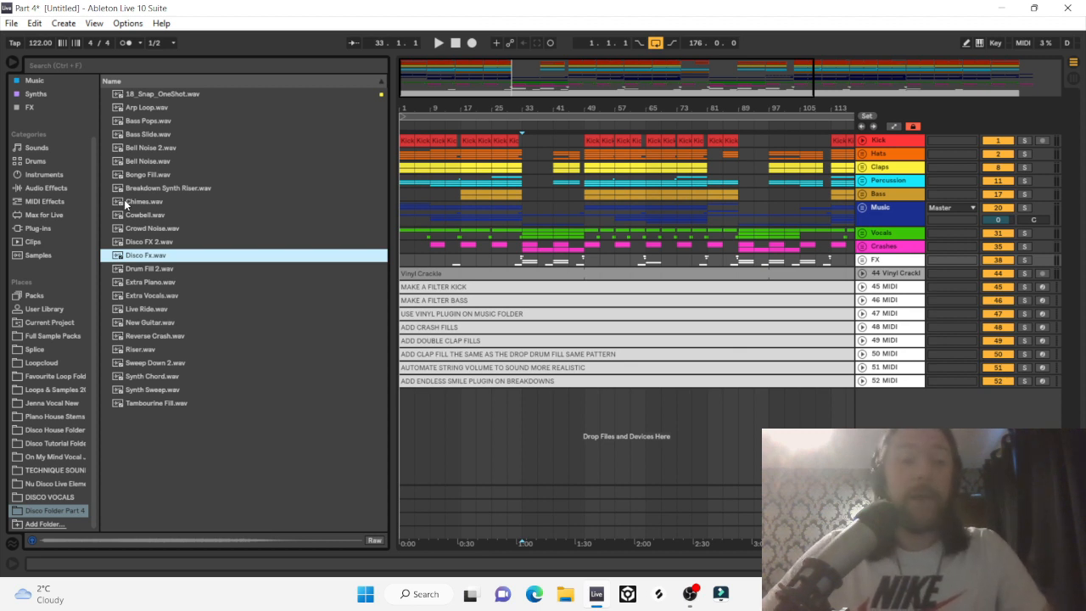
Audition Drum Fill 2.wav and mark bar 64 to 65 on the Percussion track as its possible spot.
key("Down")
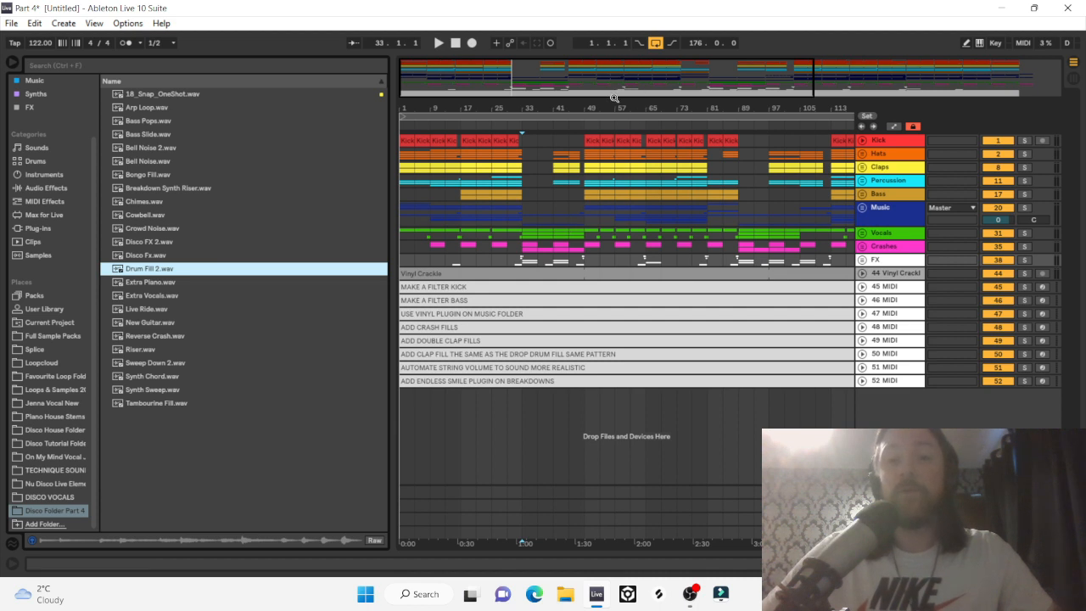
left_click_drag(615, 98, 614, 139)
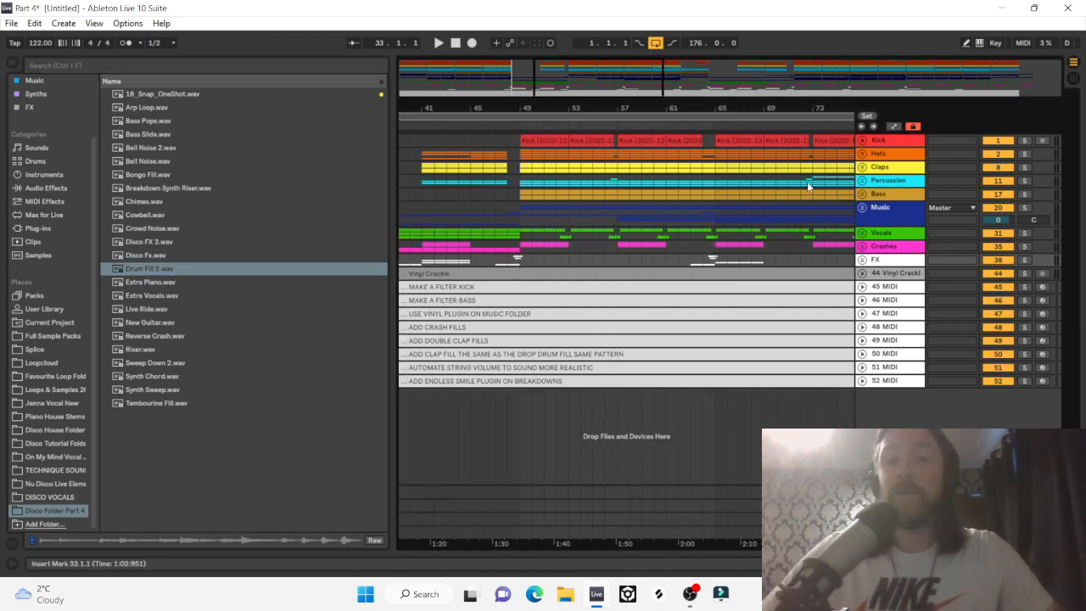
left_click(707, 180)
left_click_drag(707, 180, 718, 181)
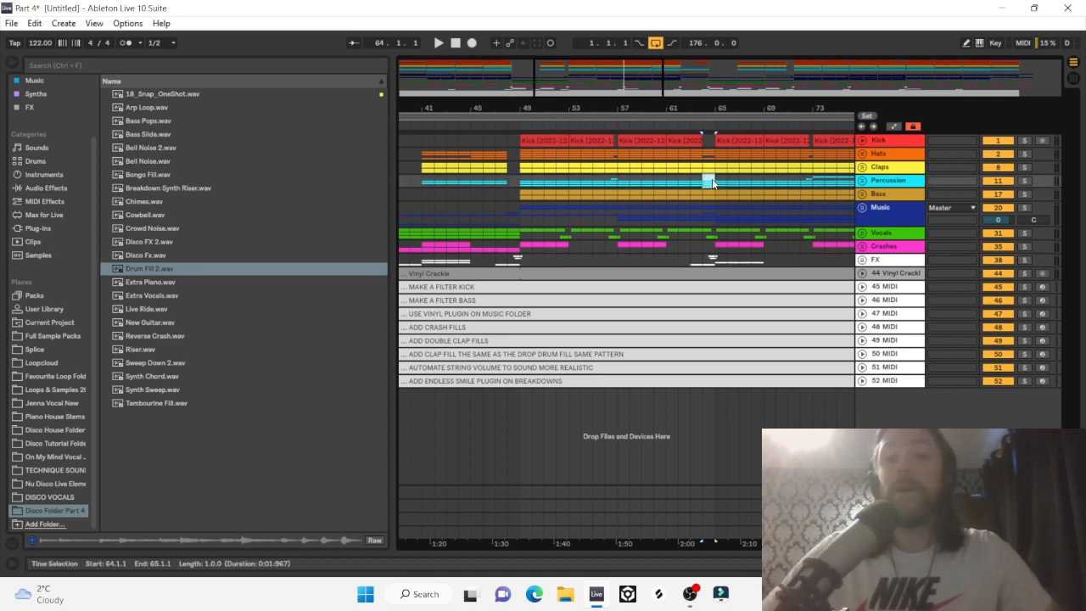
Audition Extra Piano.wav from different points and Extra Vocals.wav, and look over the arrangement's first breakdown at bar 33.
left_click(134, 284)
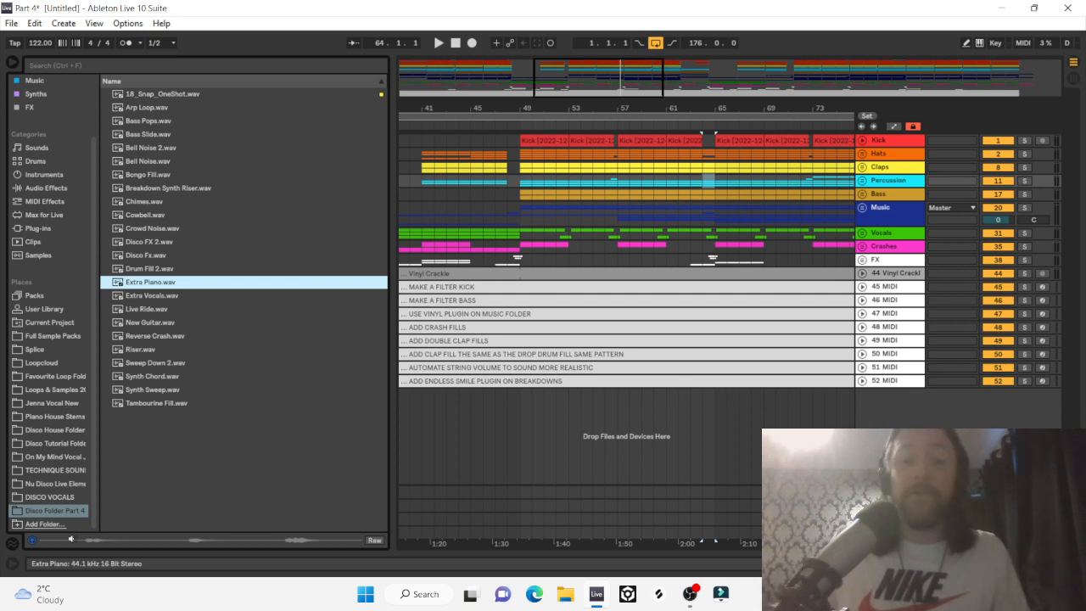
left_click(170, 538)
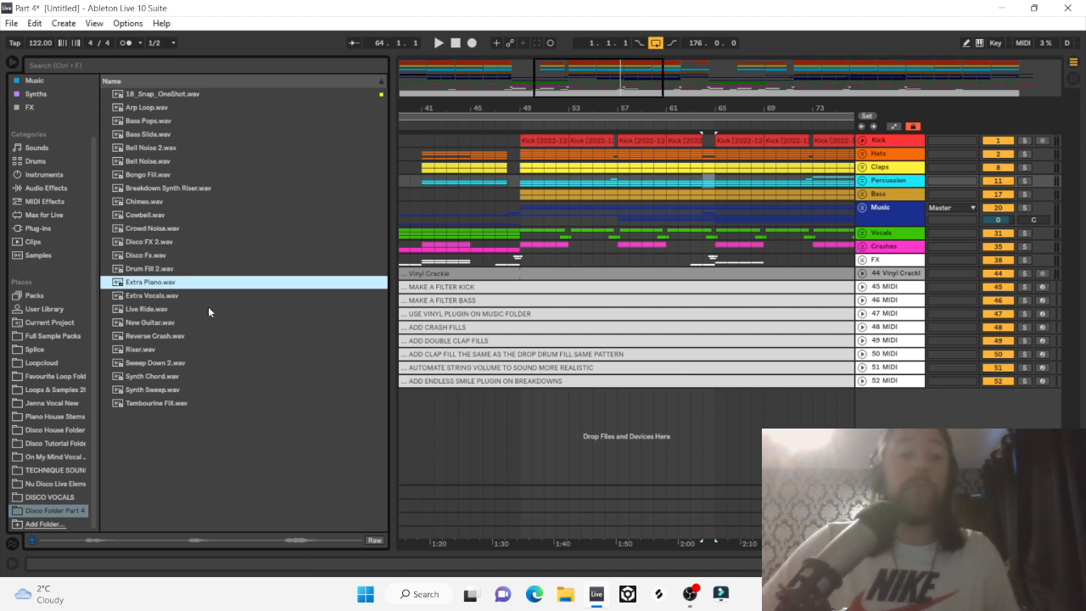
left_click(132, 296)
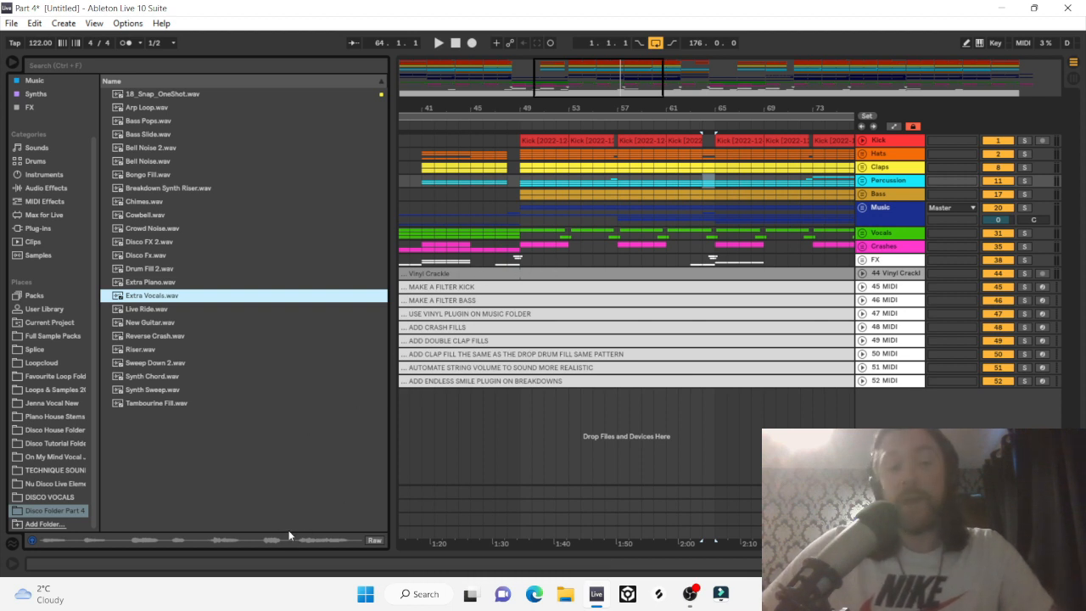
left_click_drag(470, 262, 630, 219)
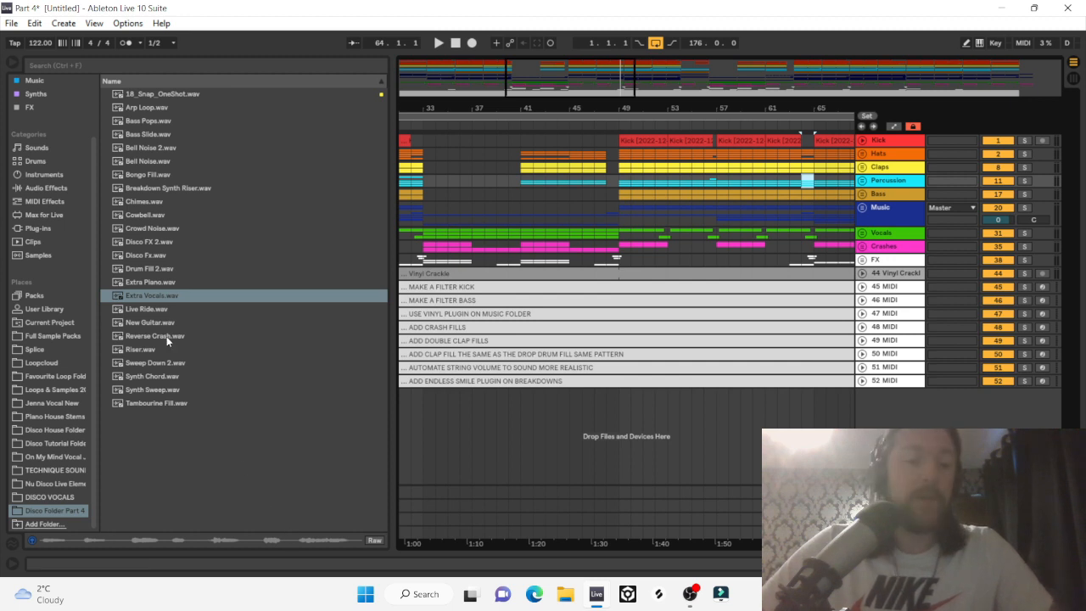
Audition the Live Ride, New Guitar, Reverse Crash, Riser, Sweep Down 2 and Synth Chord samples.
left_click(136, 309)
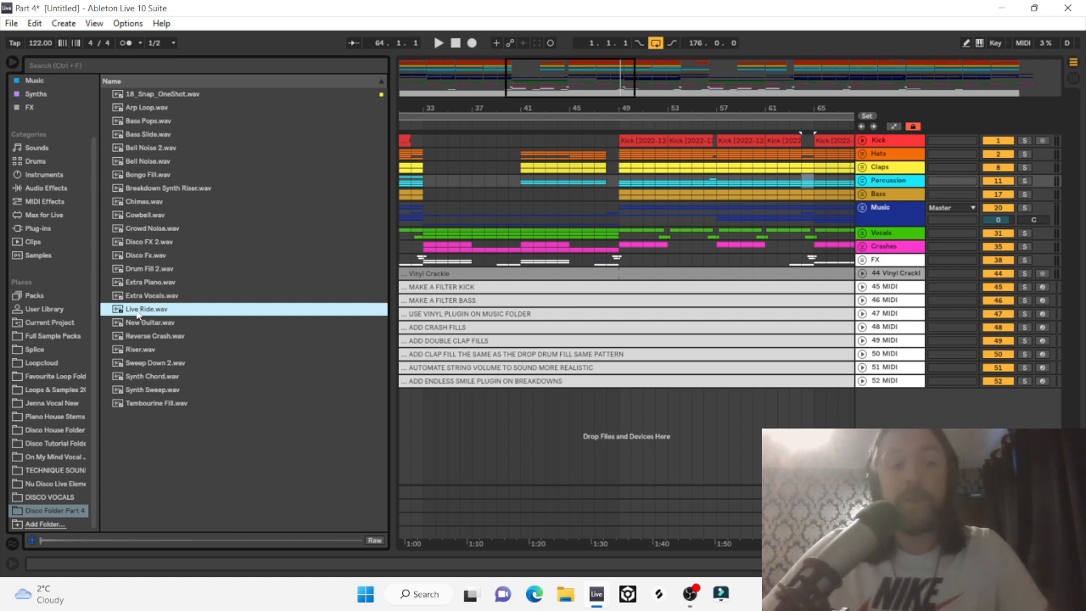
key("Down")
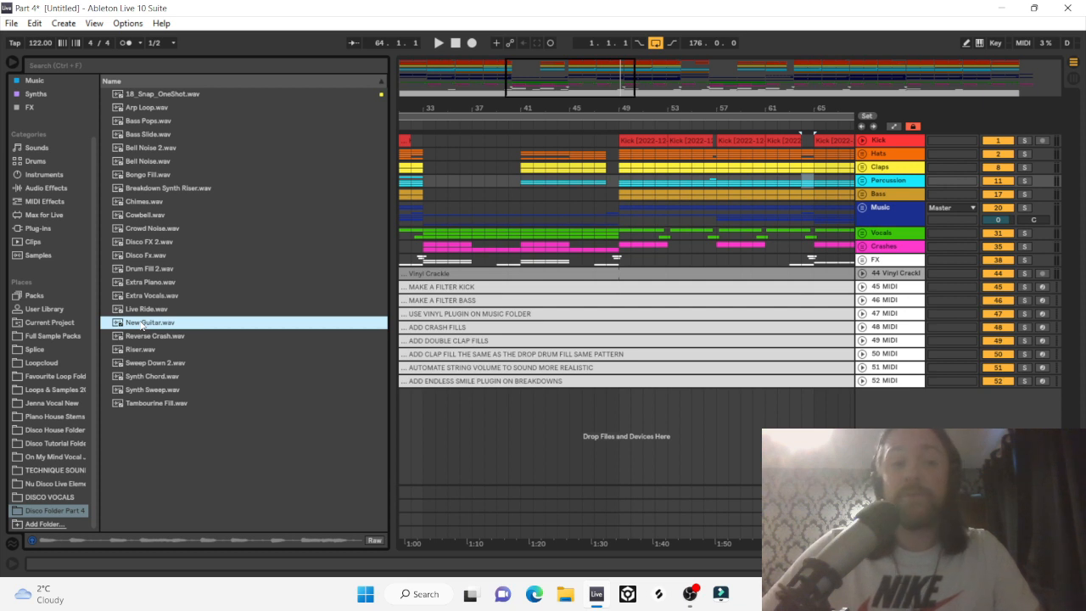
key("Down")
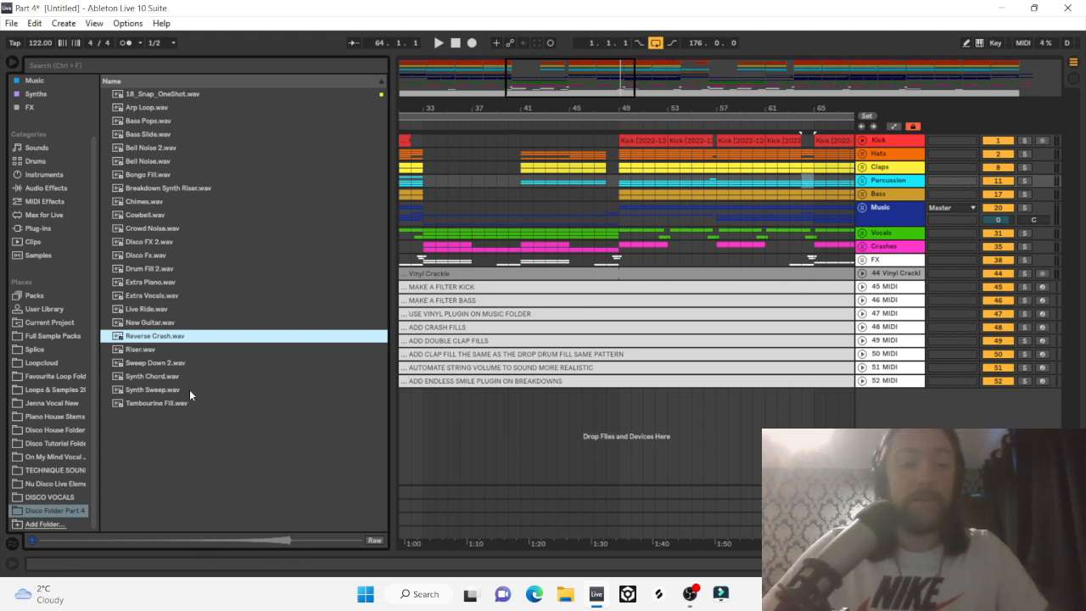
left_click(133, 348)
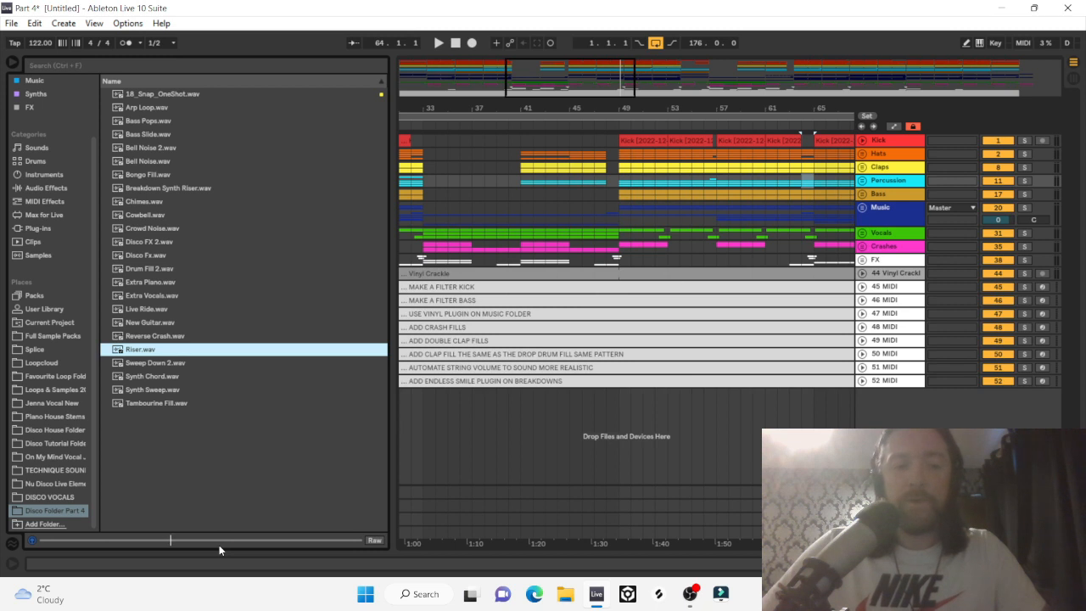
left_click(146, 365)
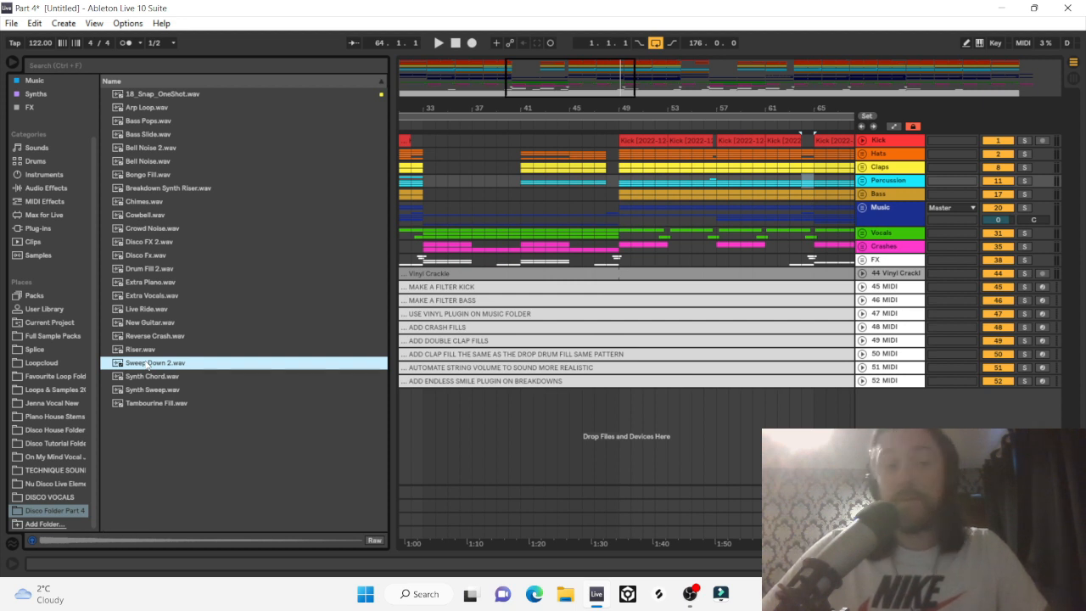
key("Down")
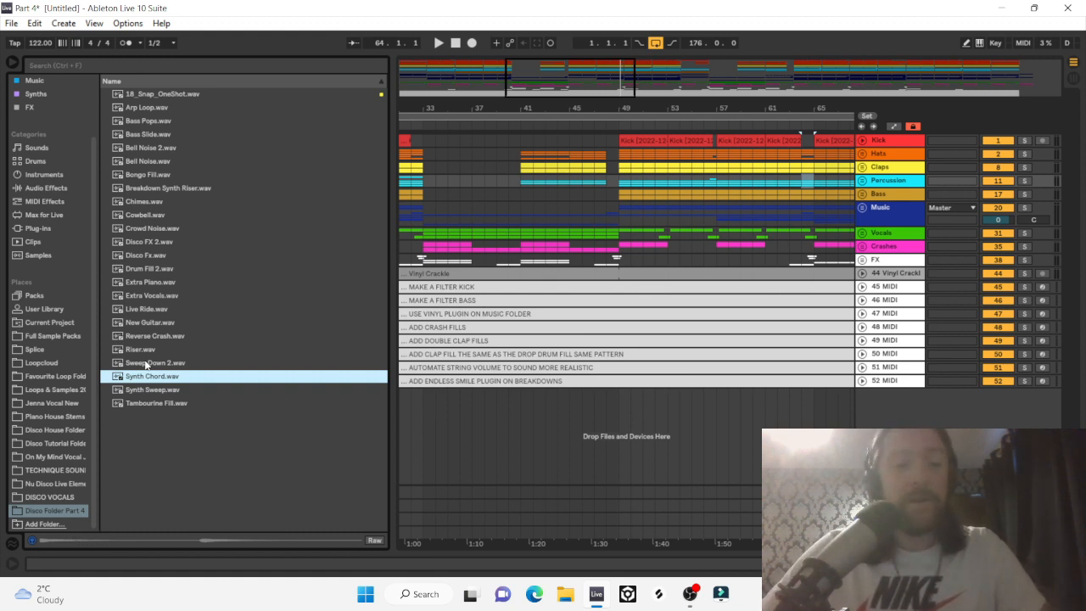
Audition the Synth Sweep, Tambourine Fill and Bongo Fill samples, returning to Tambourine Fill.
key("Down")
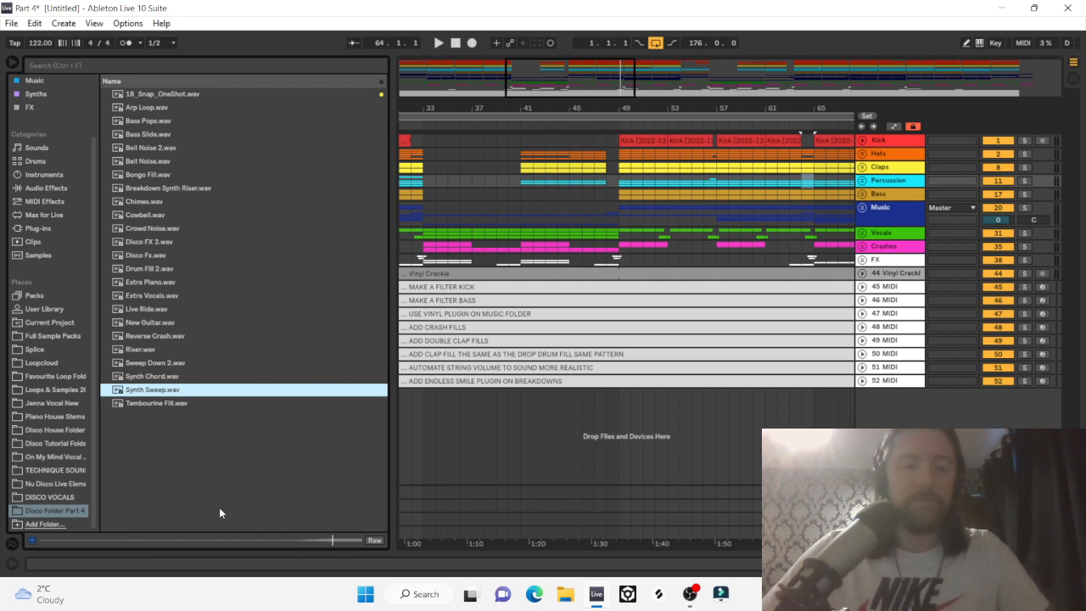
left_click(145, 403)
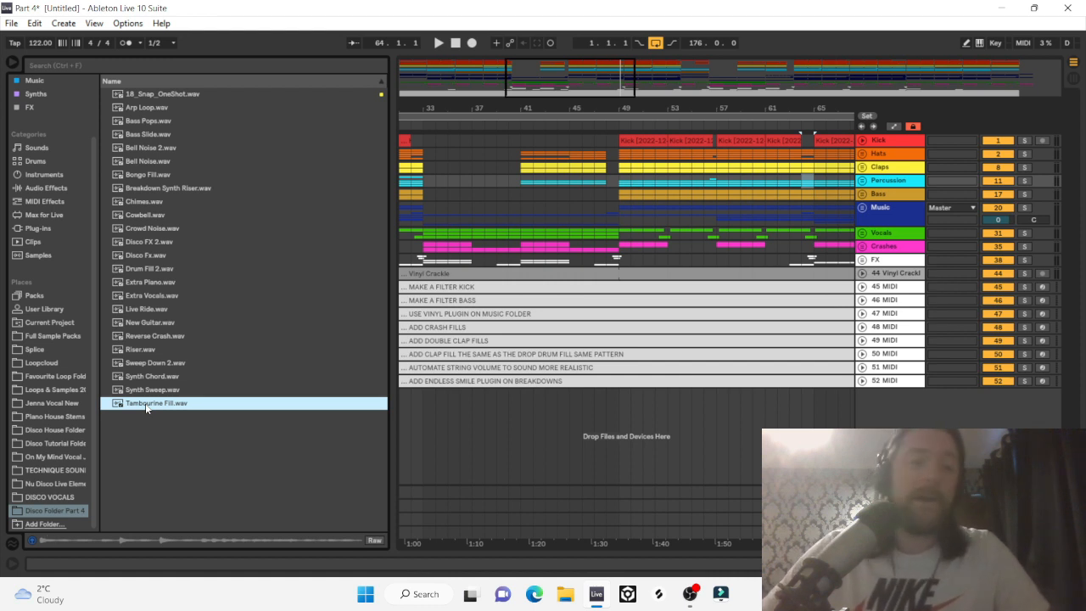
left_click(138, 173)
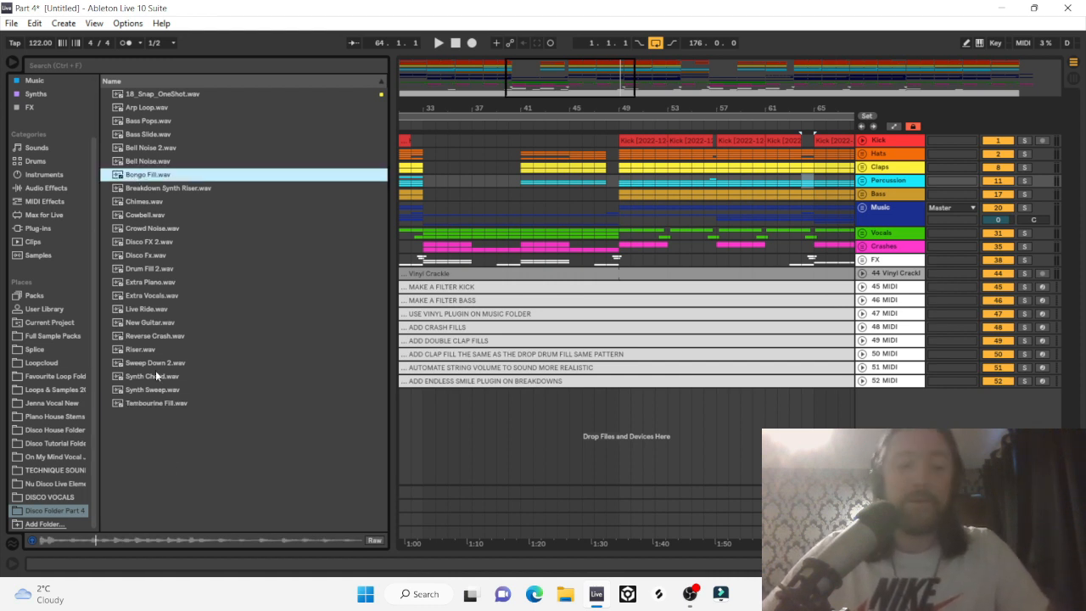
left_click(154, 403)
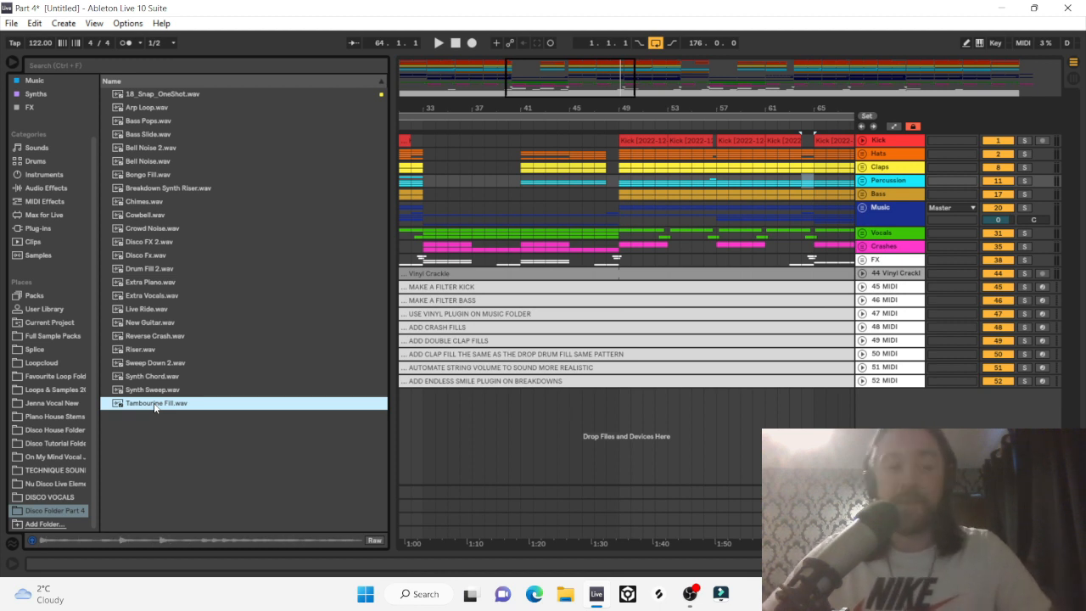
Go over the to-do notes from the start of the arrangement and delete the "ADD ENDLESS SMILE PLUGIN ON BREAKDOWNS" note track.
scroll(473, 303, "left", 5)
scroll(474, 303, "left", 2)
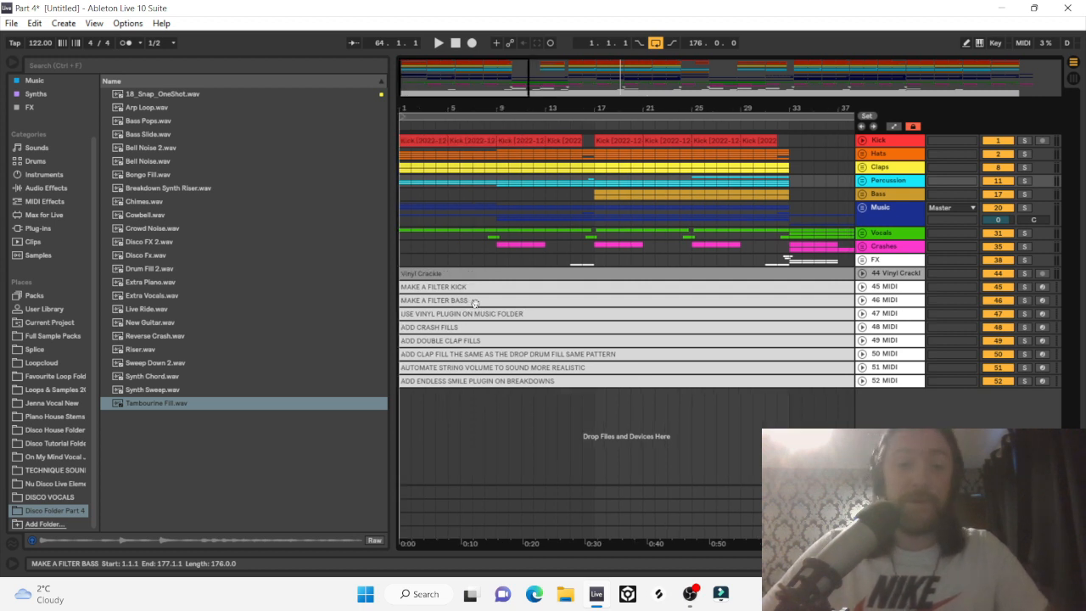
left_click(892, 288)
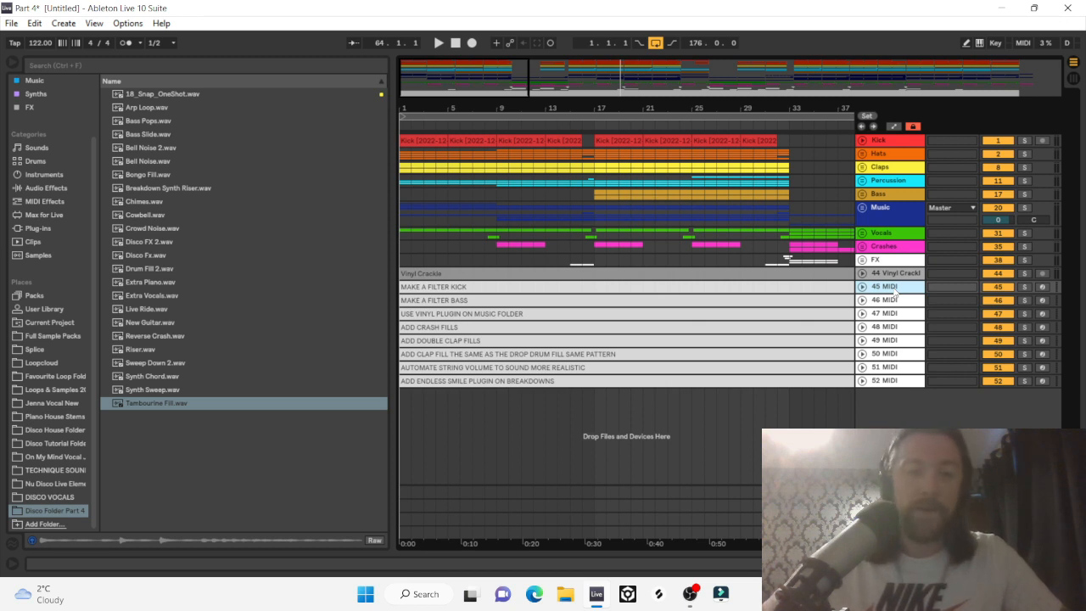
key("Down")
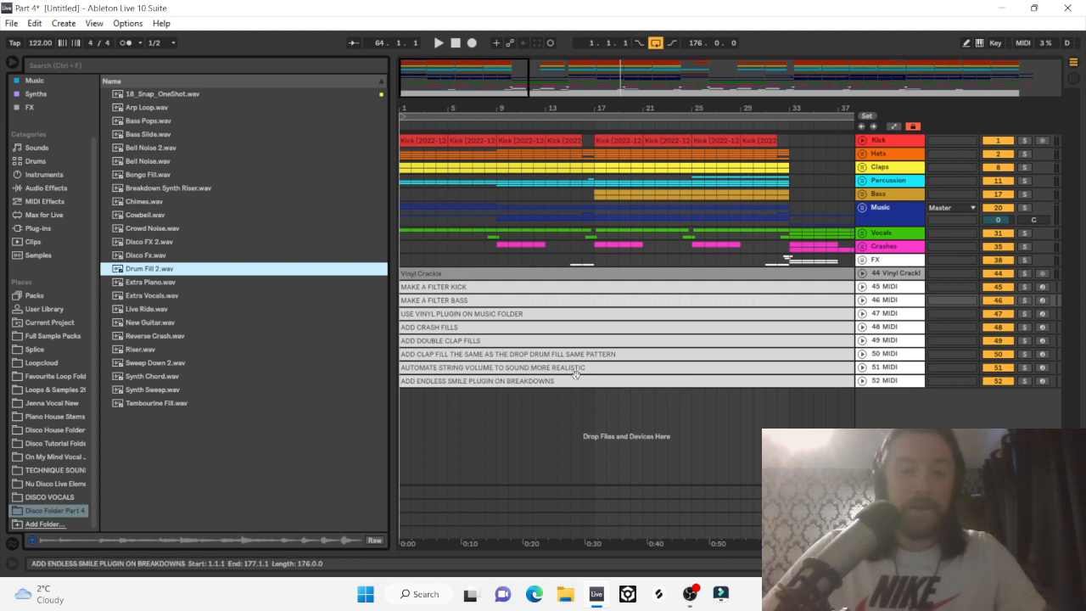
left_click(894, 383)
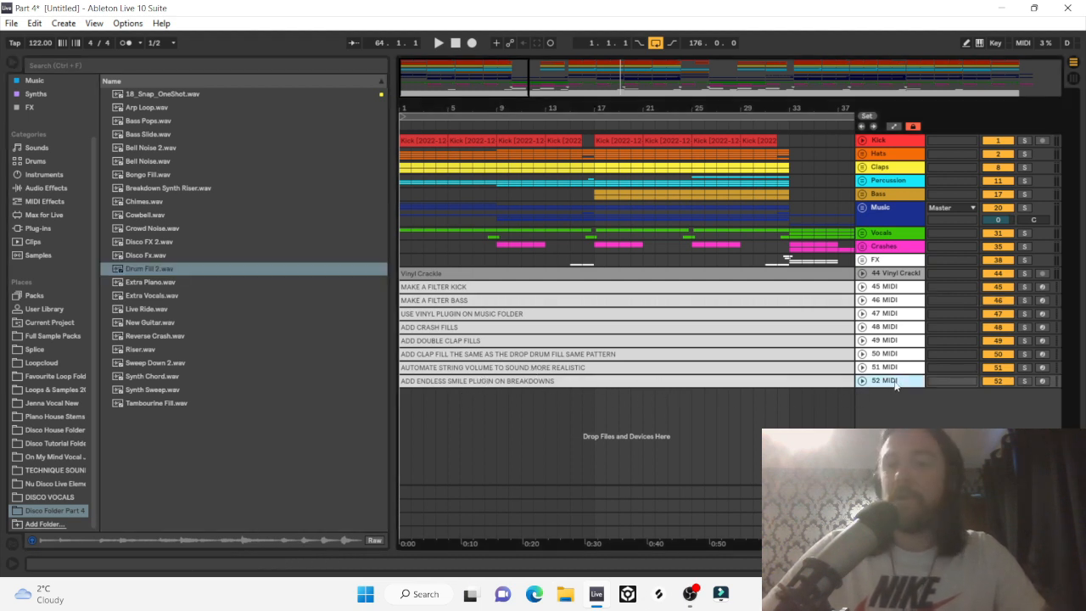
key("Delete")
Audition 18_Snap_OneShot.wav and place it at bar 37 on a new audio track below the notes.
key("minus")
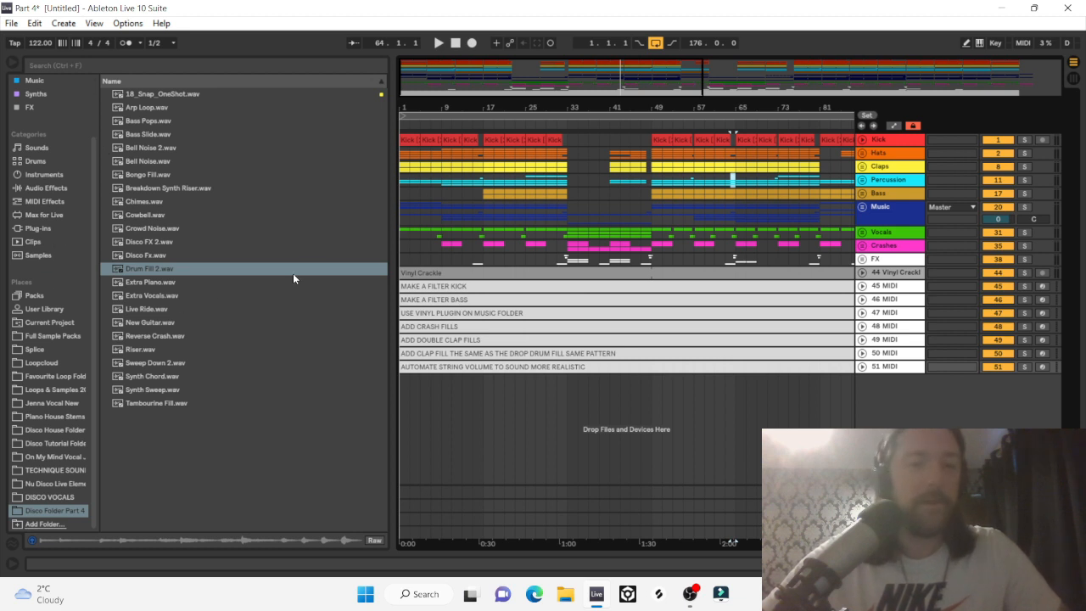
left_click(160, 96)
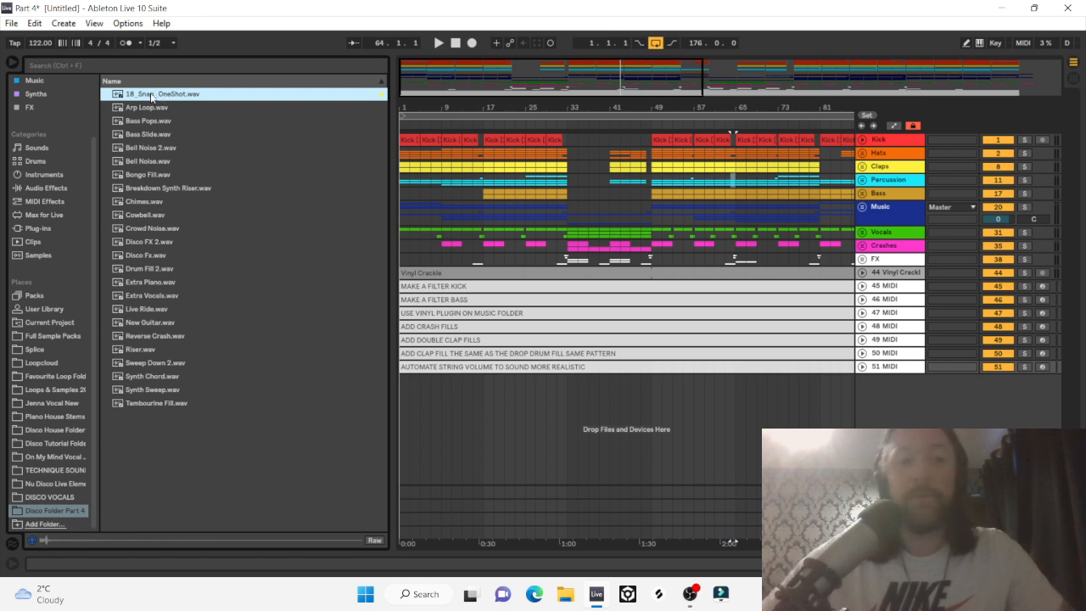
left_click(586, 386)
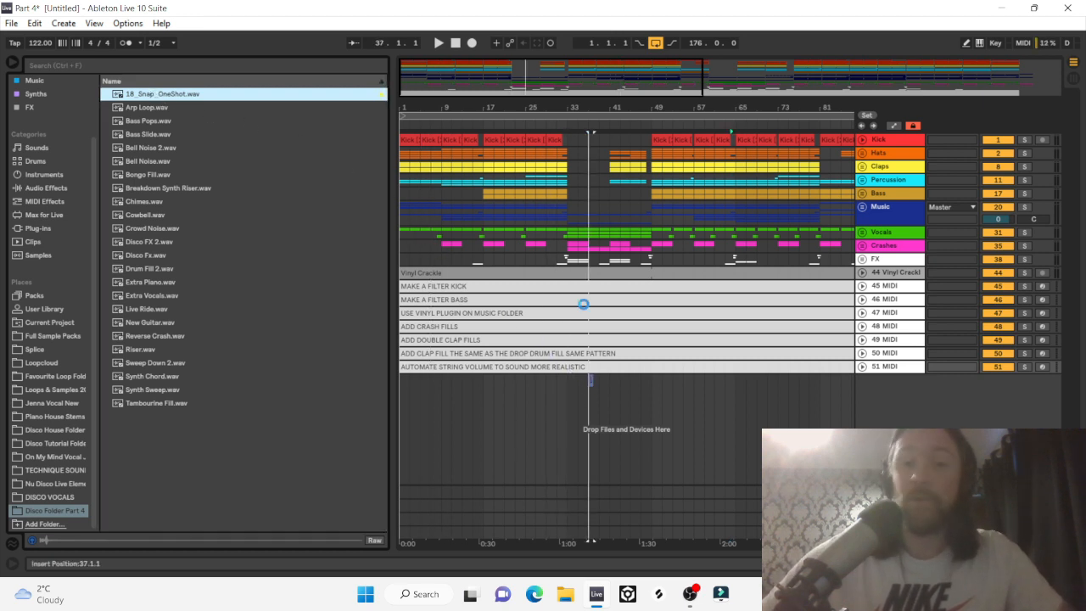
key("Return")
left_click_drag(578, 108, 613, 107)
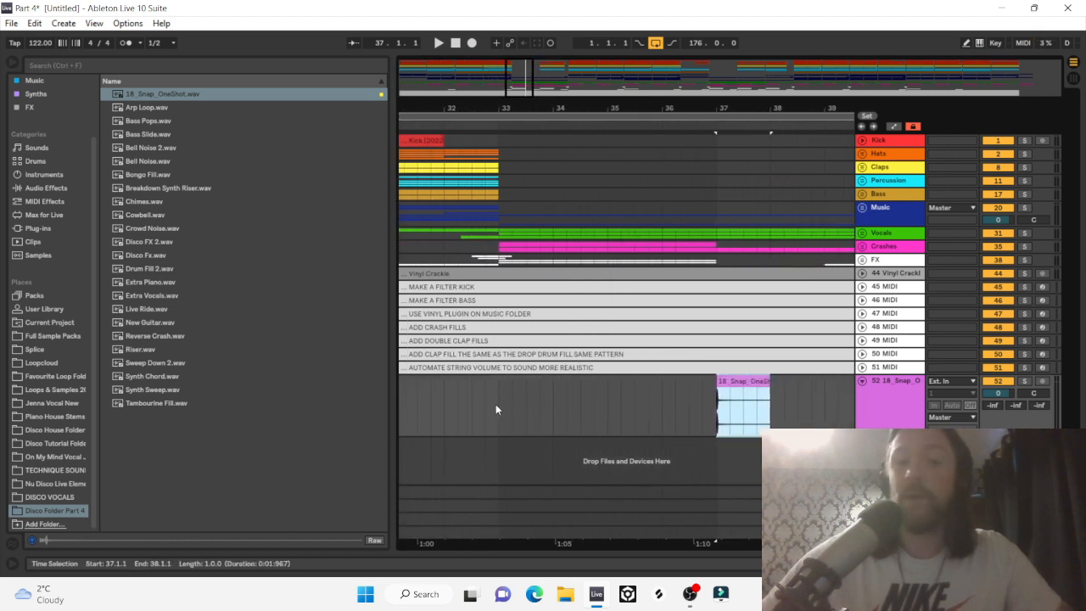
Lower the snap track's volume to -14.1 dB and play the arrangement from bar 32 into the breakdown.
left_click(472, 406)
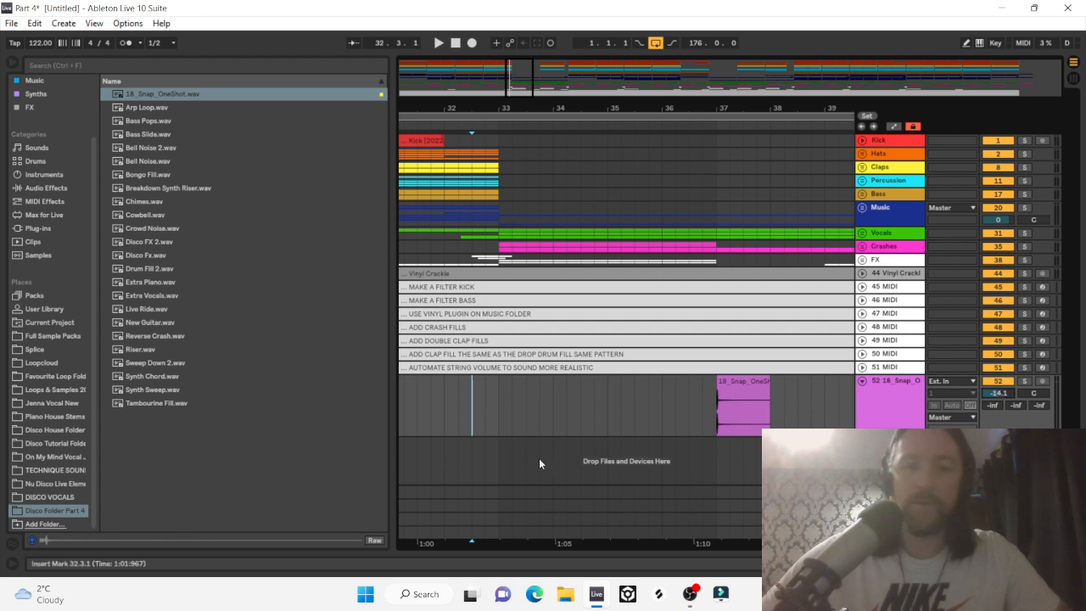
key("space")
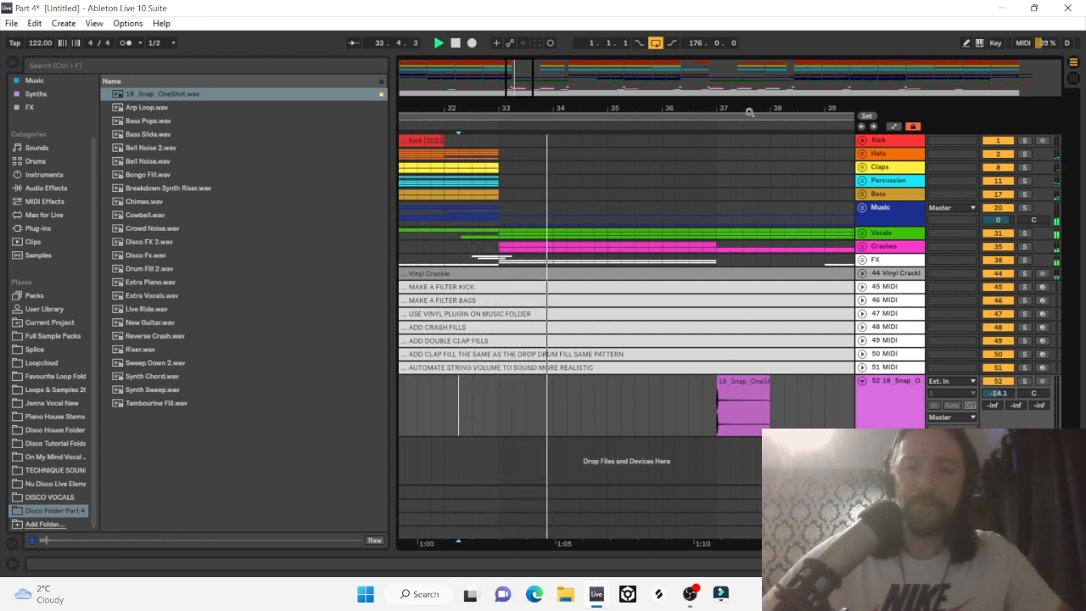
left_click_drag(744, 110, 696, 106)
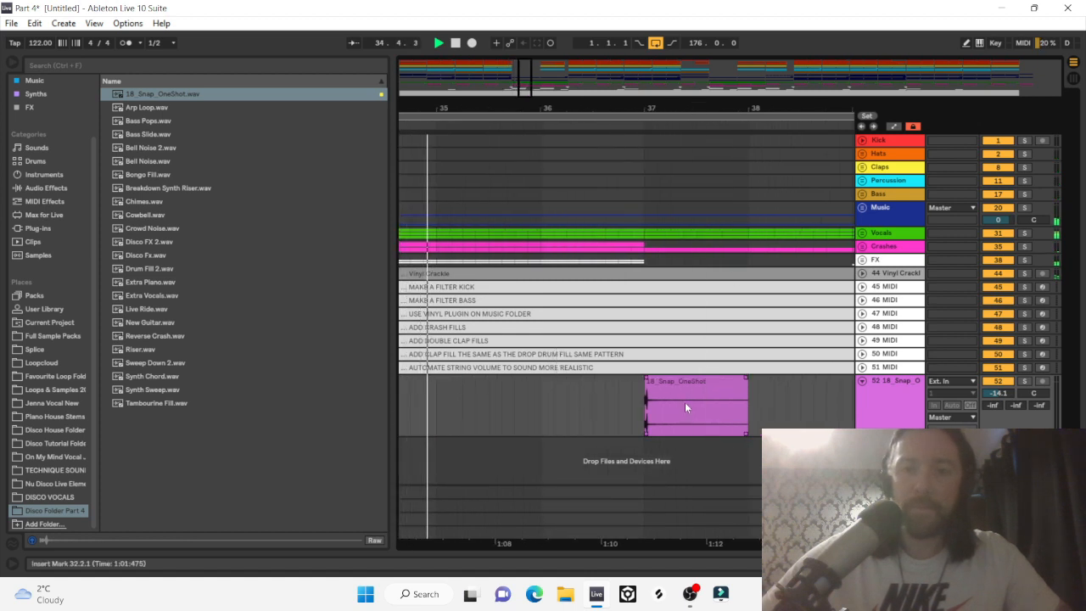
Move the snap clip to 37.2.1, trim it to one beat, copy it to 37.4.1 and play it back.
left_click_drag(707, 386, 741, 386)
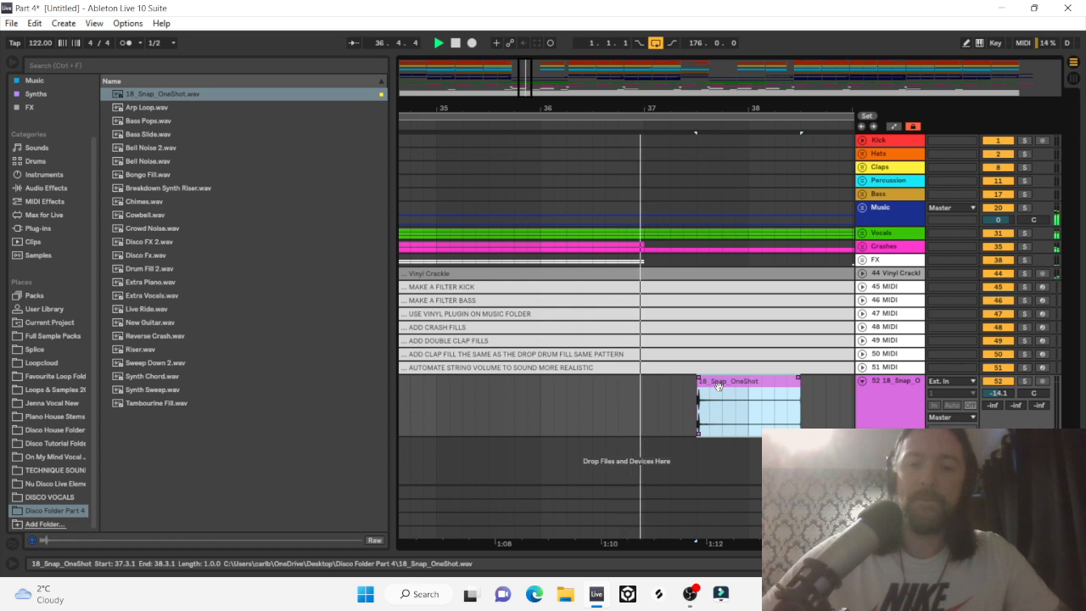
left_click_drag(718, 386, 697, 393)
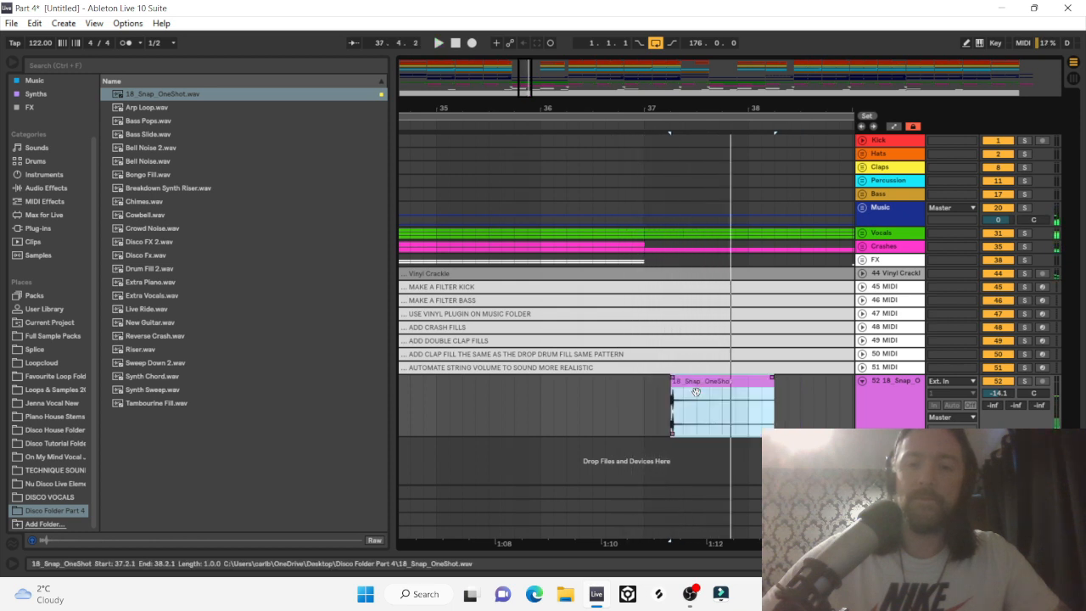
left_click_drag(774, 382, 737, 386)
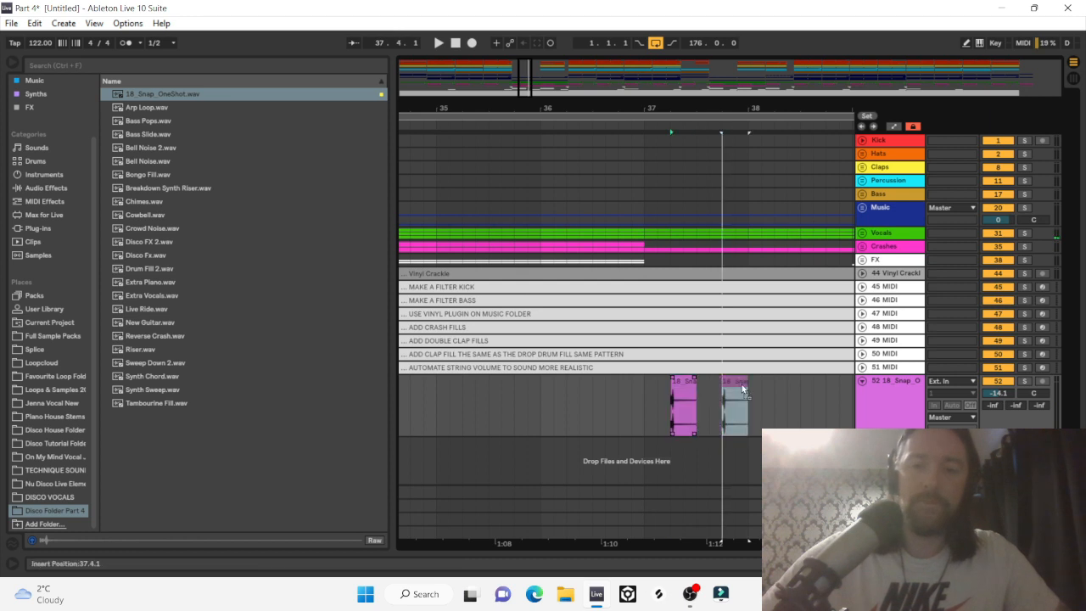
left_click(645, 404)
key("space")
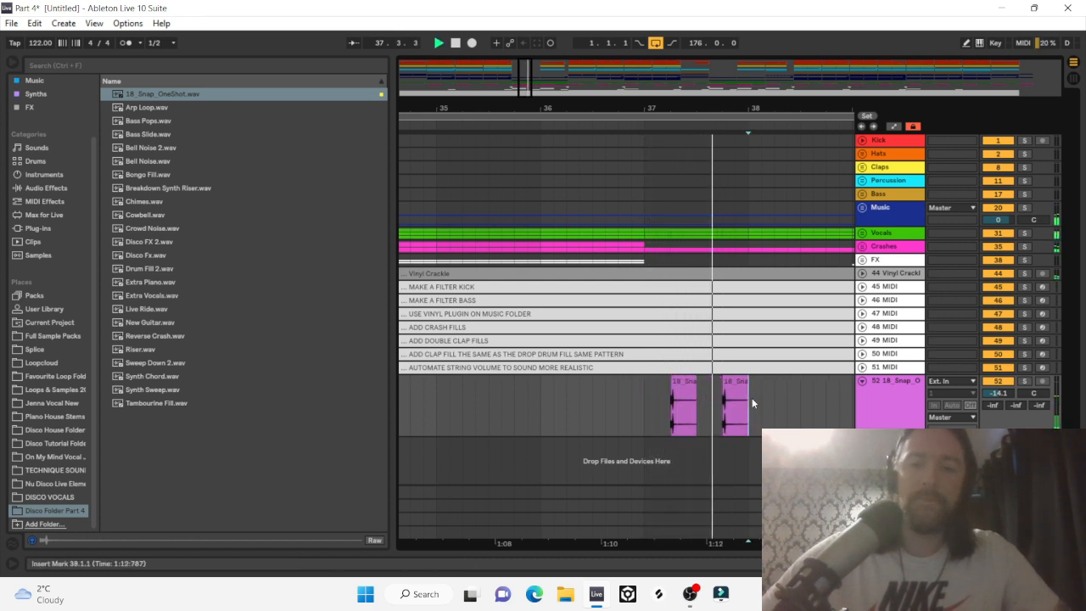
Duplicate the one-bar snap pattern of bar 37 three times to fill up to bar 41.
left_click_drag(752, 398, 643, 414)
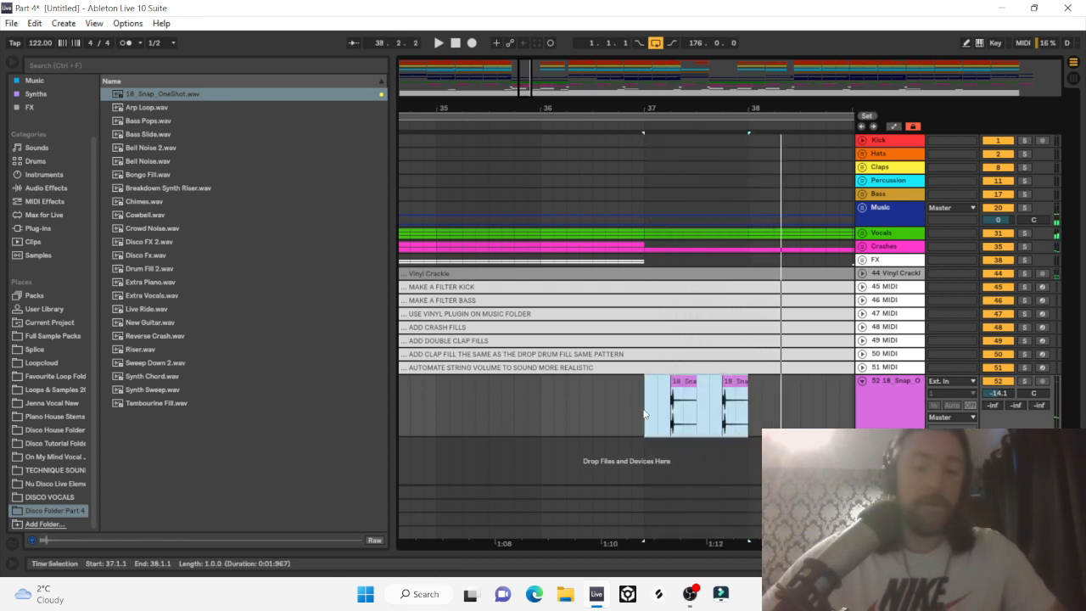
key("ctrl+d")
key("ctrl+d")
key("ctrl+d")
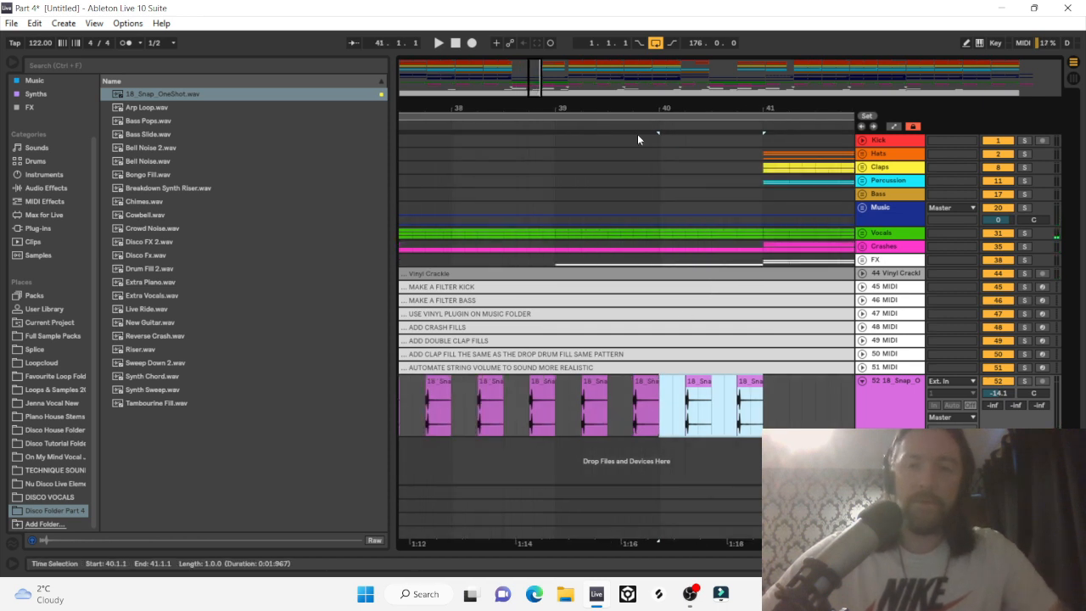
left_click_drag(552, 106, 652, 106)
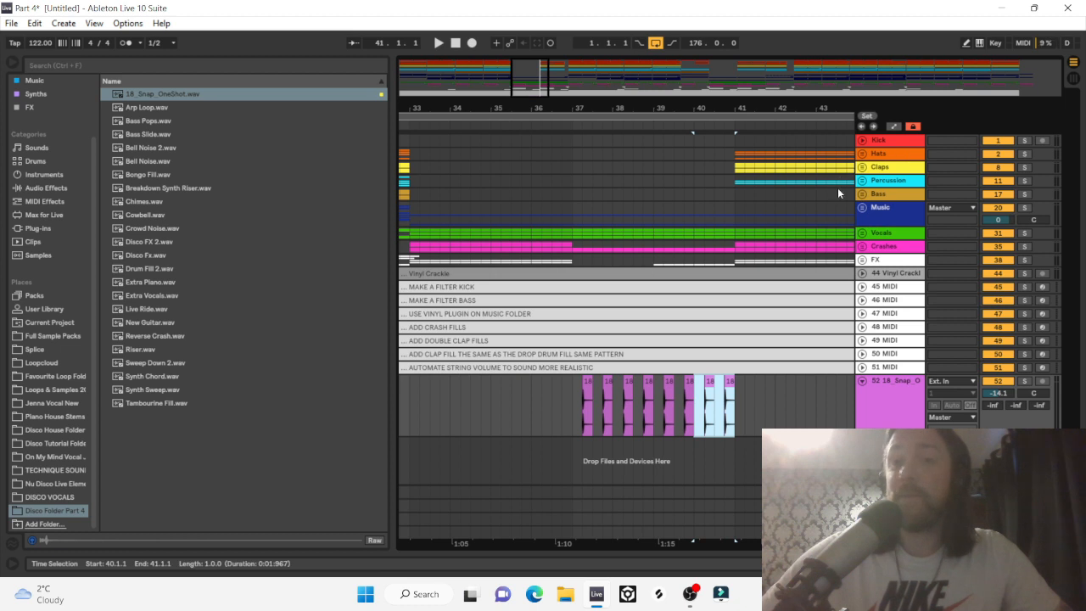
Consolidate the snaps from bar 37 to 41 into one clip, loop it, and raise the track volume to -9.5 dB while listening.
left_click_drag(739, 415, 574, 428)
key("ctrl+j")
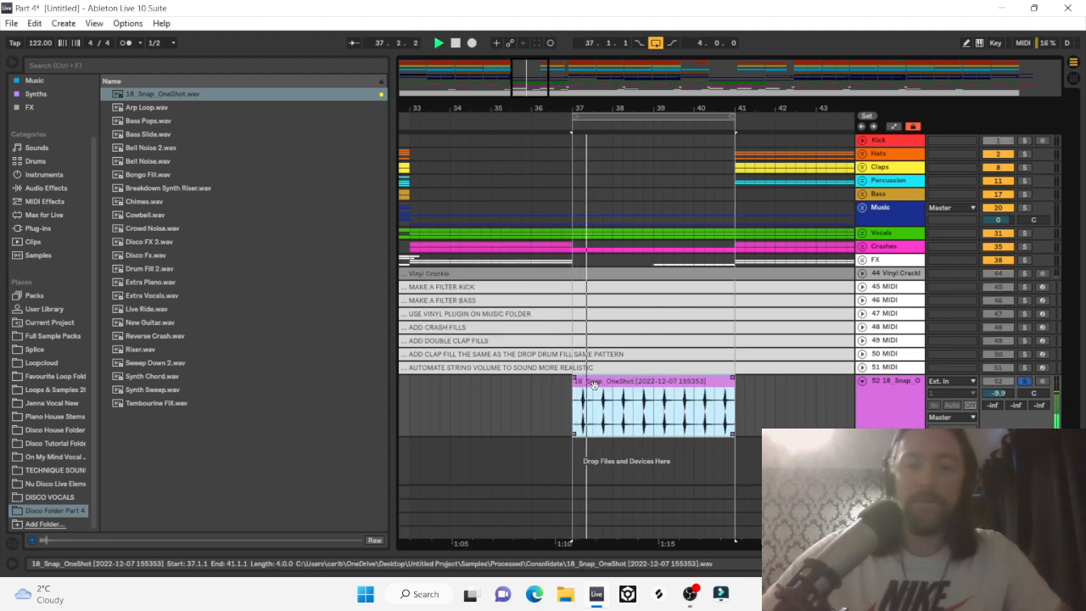
left_click(1025, 380)
left_click_drag(995, 393, 995, 390)
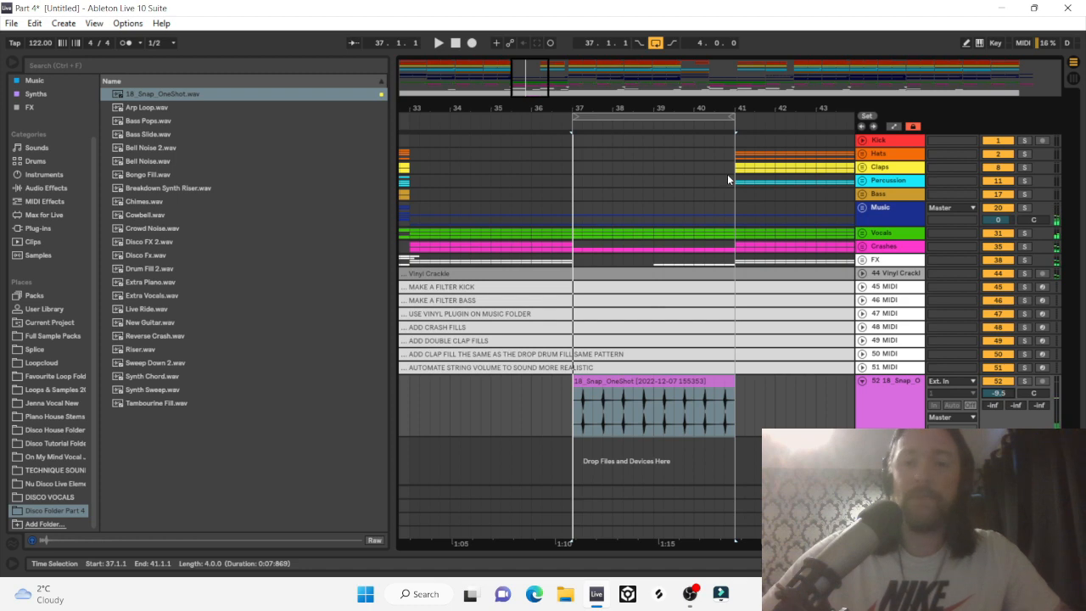
Expand the Claps group for reference and colour the consolidated snap clip yellow to match.
left_click(864, 169)
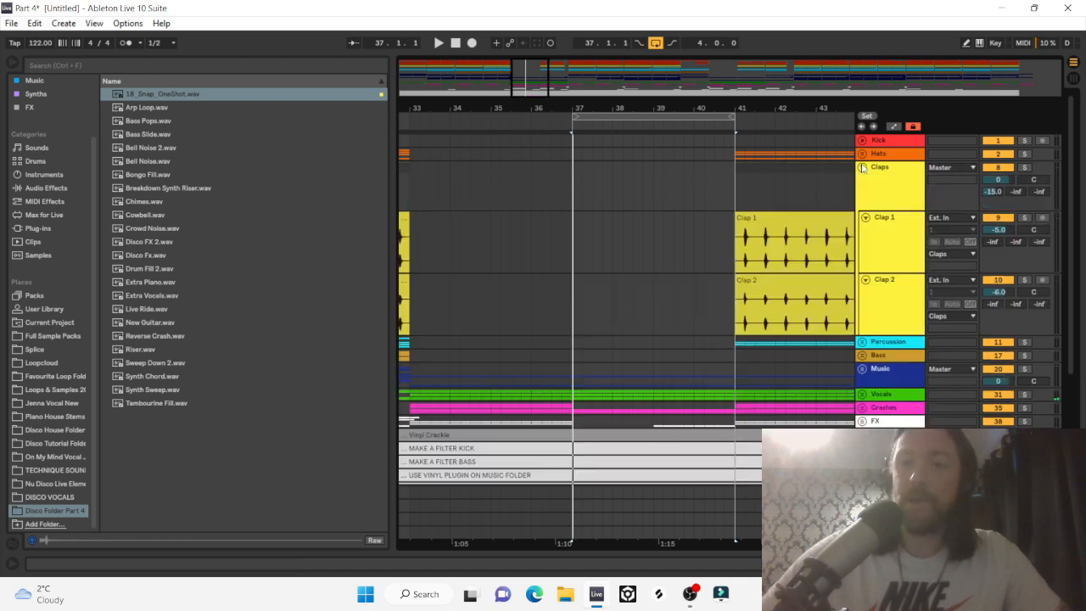
scroll(678, 436, "down", 5)
right_click(662, 416)
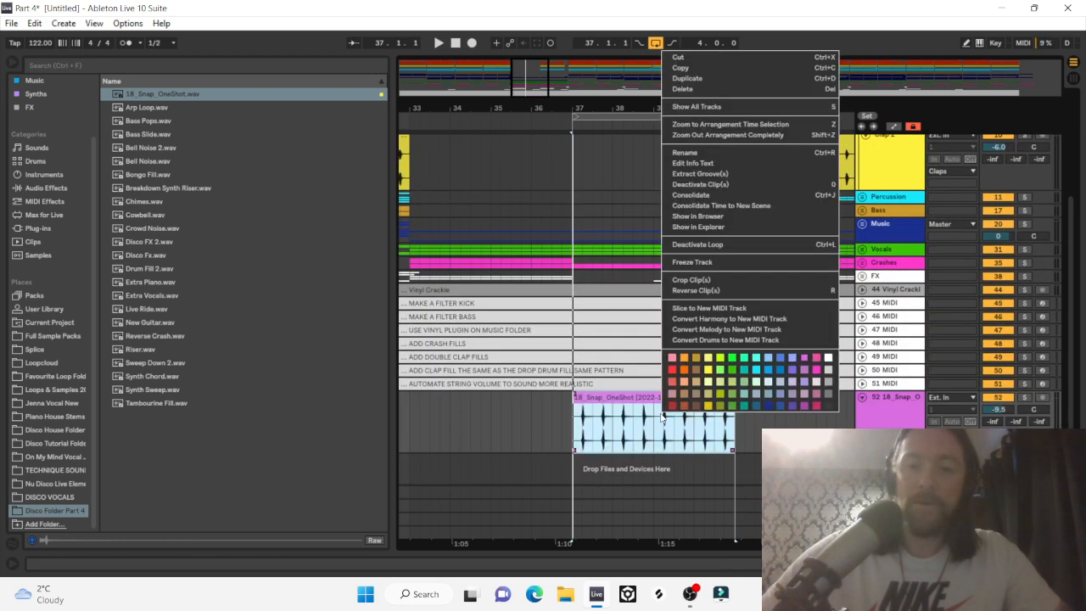
left_click(711, 370)
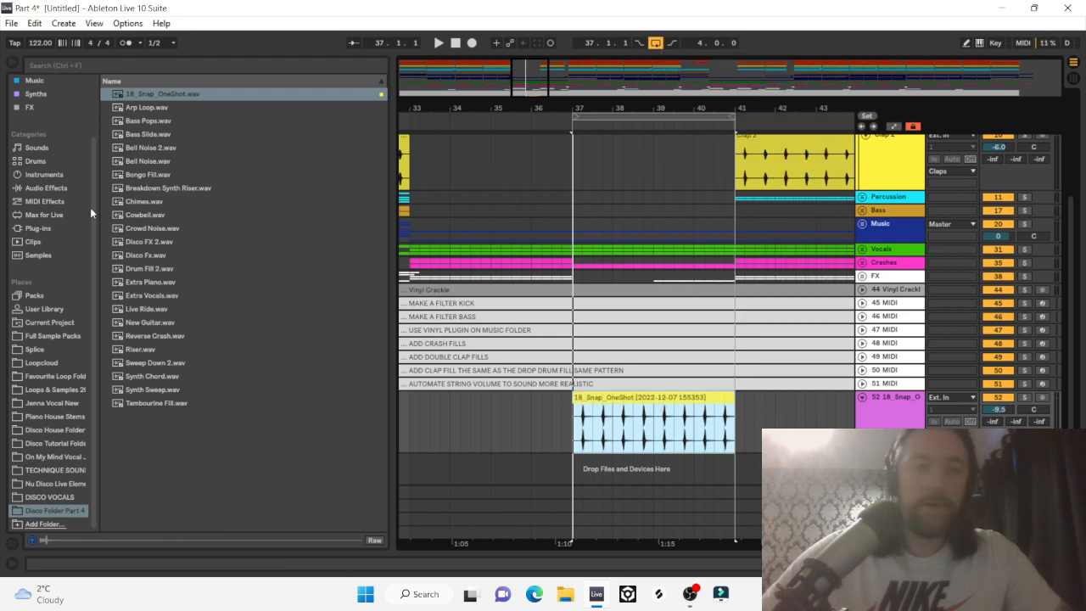
Add a default EQ Eight to the snap track and play the track soloed.
left_click(33, 188)
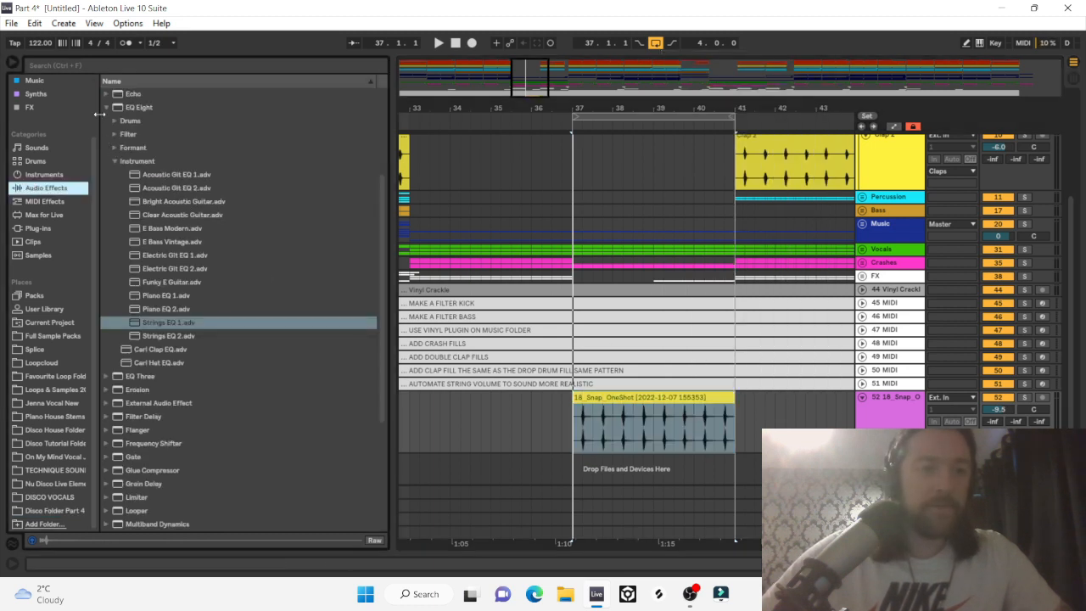
left_click(138, 110)
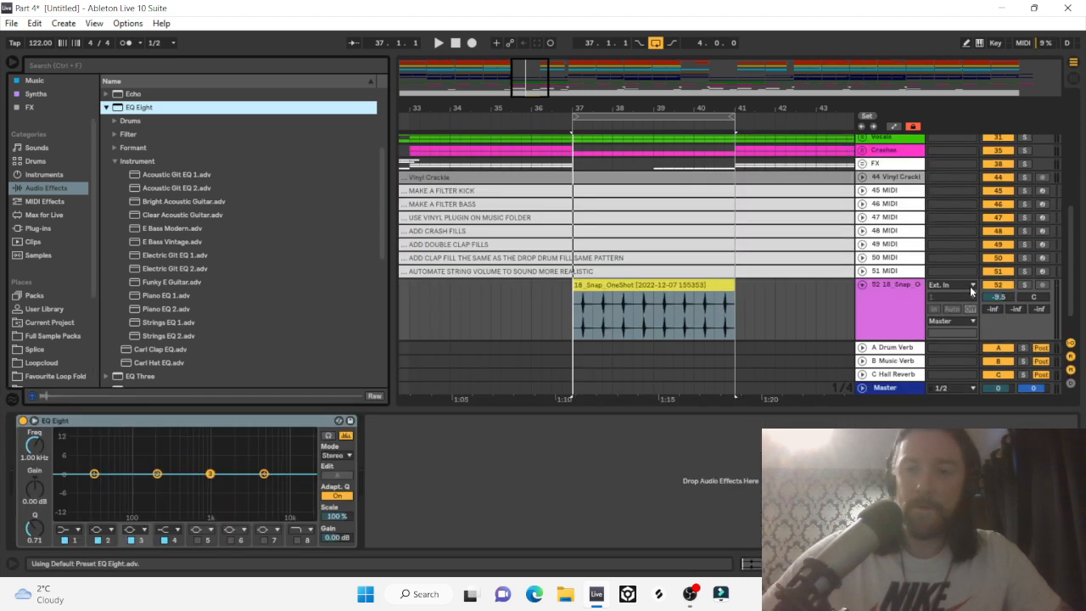
left_click(1022, 286)
key("space")
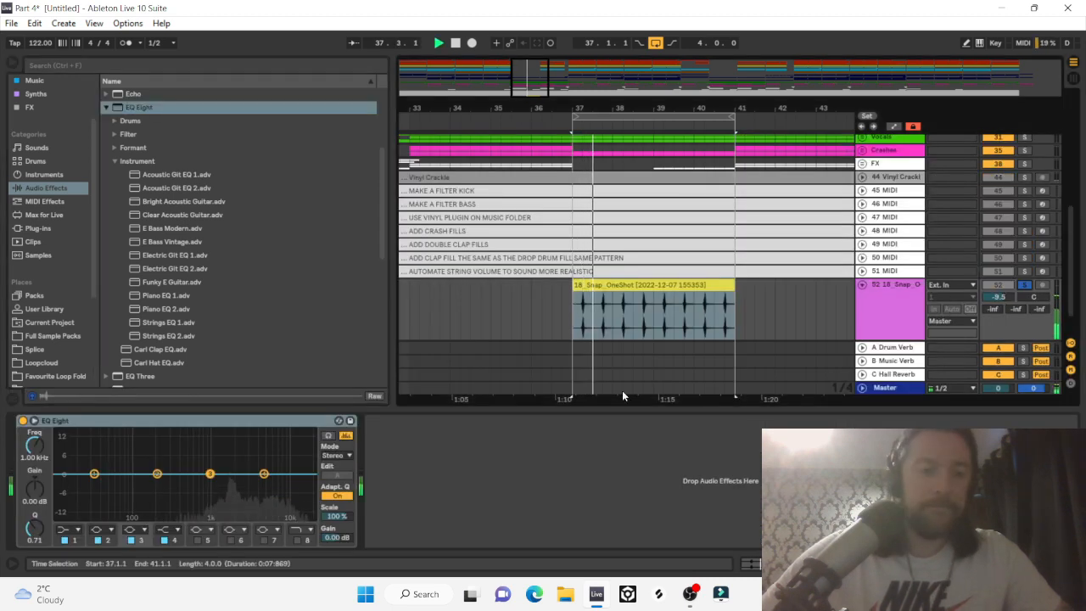
Change band 1 of the EQ Eight to a low cut and set its frequency to 813 Hz.
left_click(64, 529)
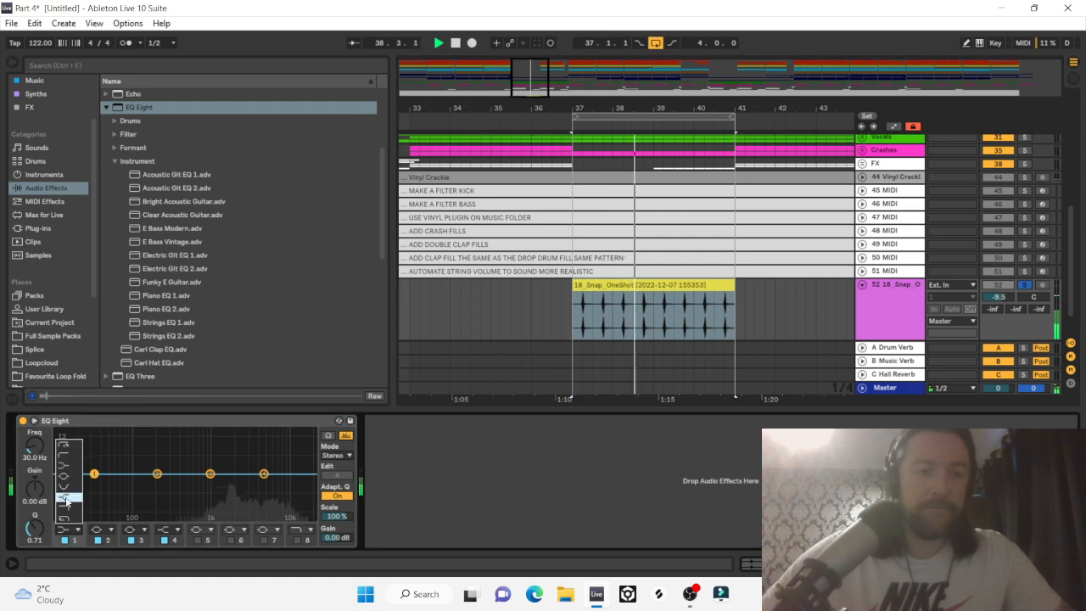
left_click(64, 458)
left_click_drag(34, 447, 34, 390)
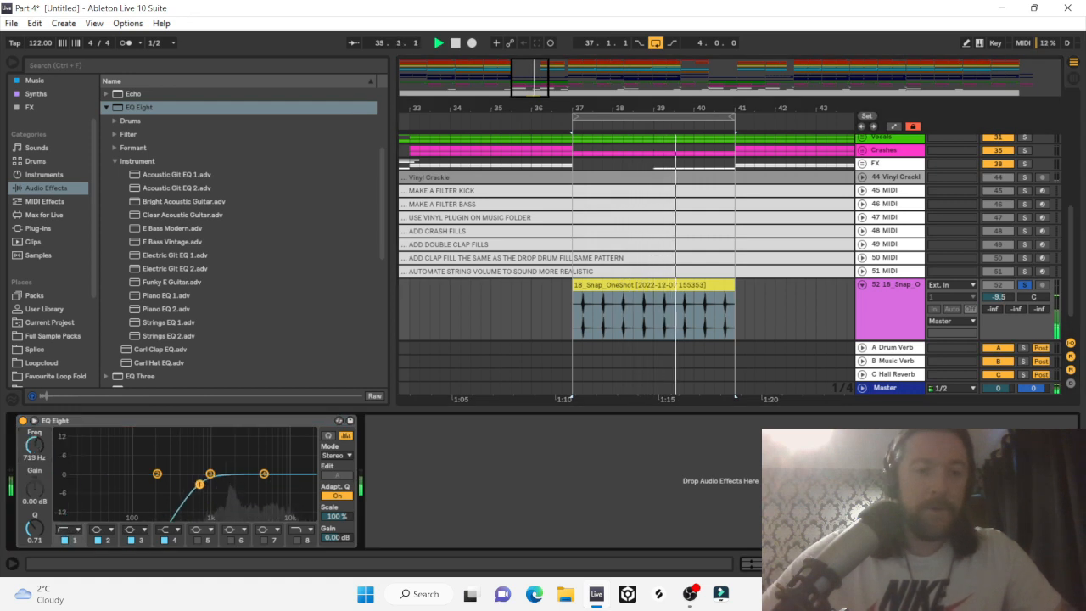
left_click_drag(35, 447, 35, 449)
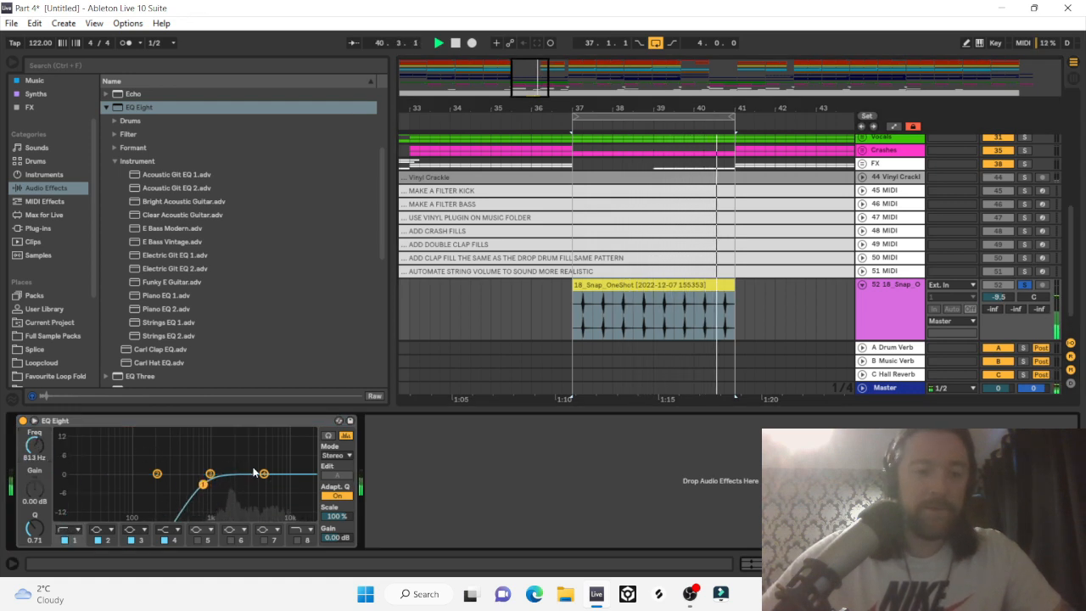
Cut band 3 by 5.08 dB at 1.82 kHz with a Q of 5.45, and bypass the EQ Eight to compare.
left_click_drag(209, 478, 223, 473)
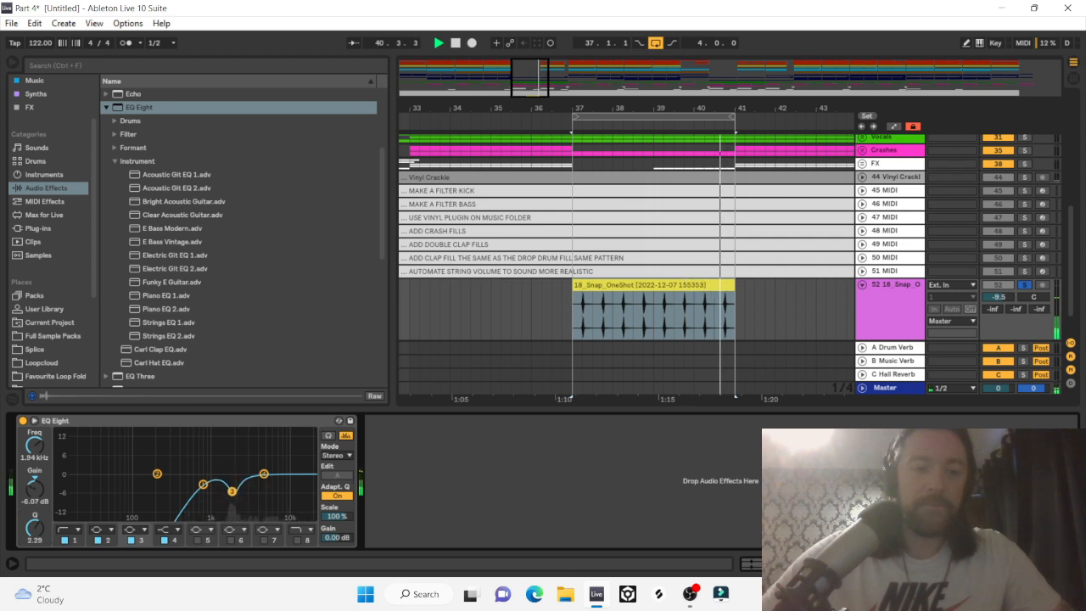
left_click_drag(231, 491, 235, 476)
left_click(23, 420)
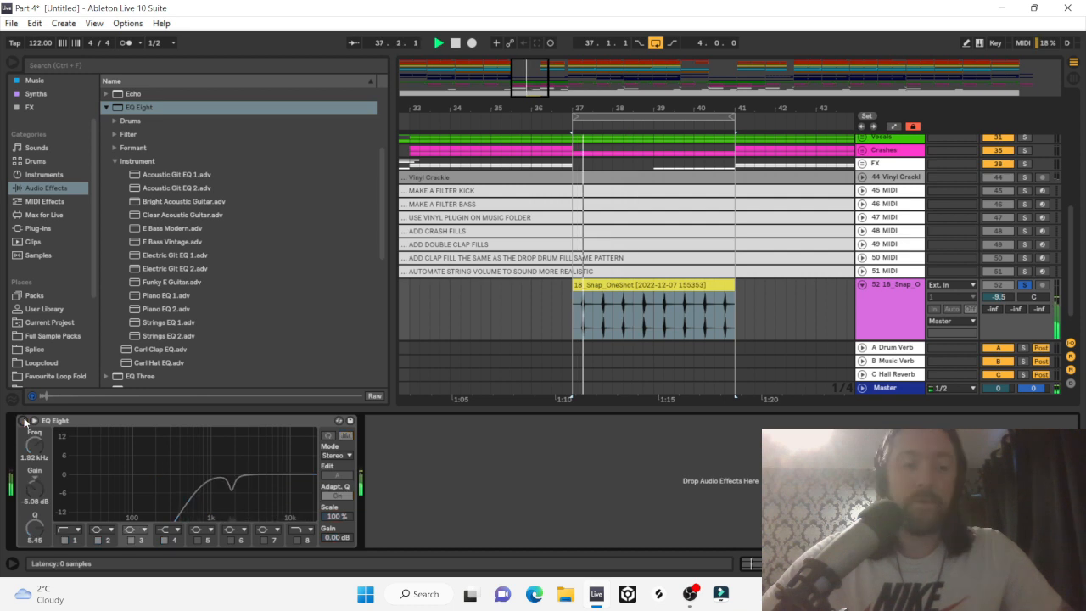
Re-enable the EQ Eight, raise the snap track's volume to -6.5 dB and play the snap clip soloed.
left_click(23, 420)
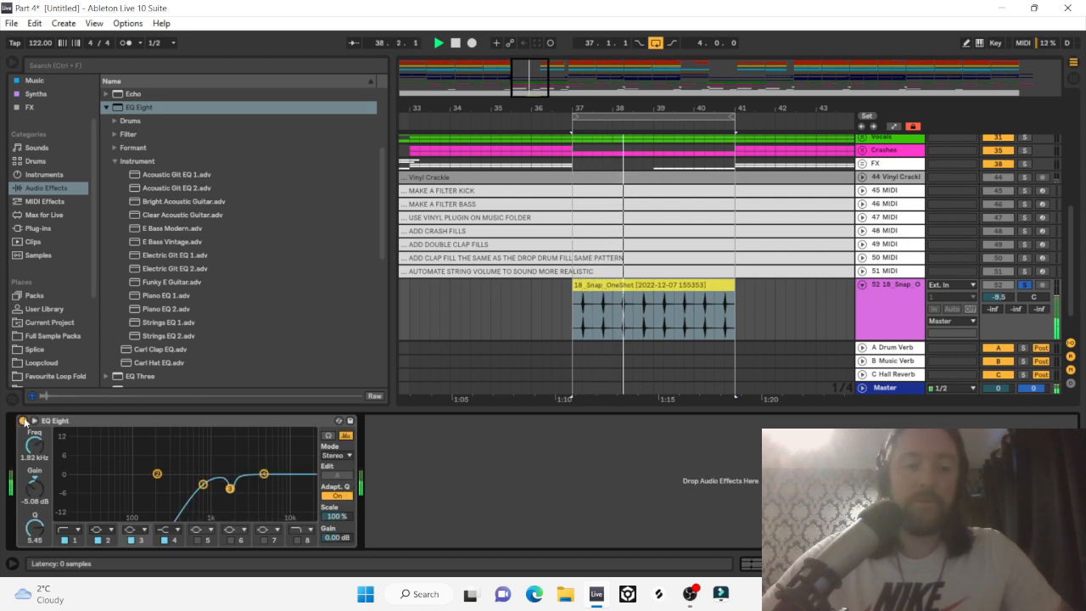
left_click_drag(995, 305, 993, 301)
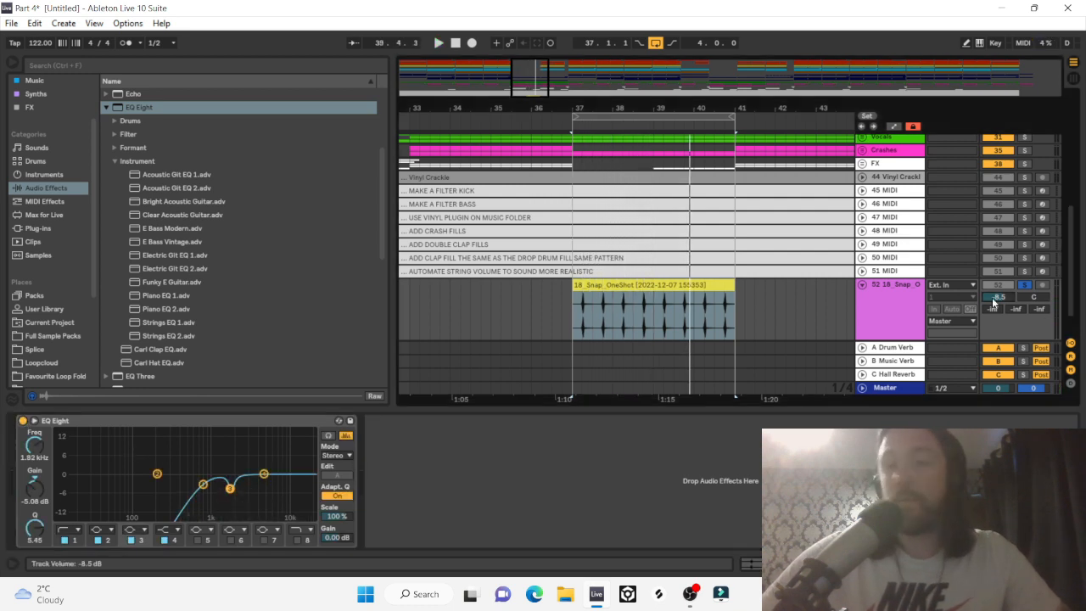
left_click(594, 294)
key("space")
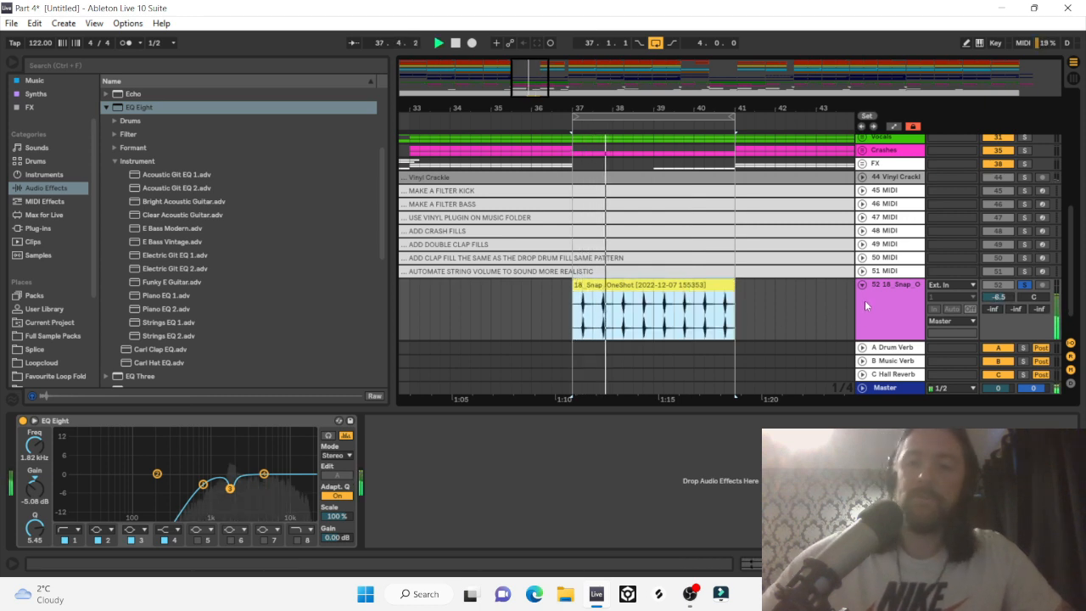
Colour the snap track yellow and move it into the Claps group above Clap 1.
right_click(901, 298)
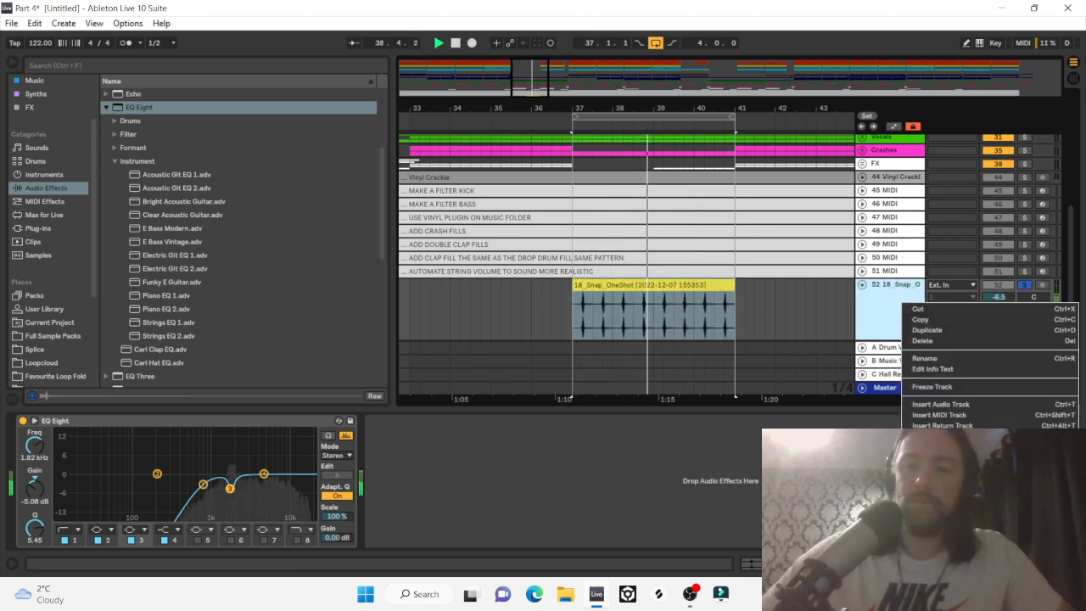
left_click(949, 492)
key("space")
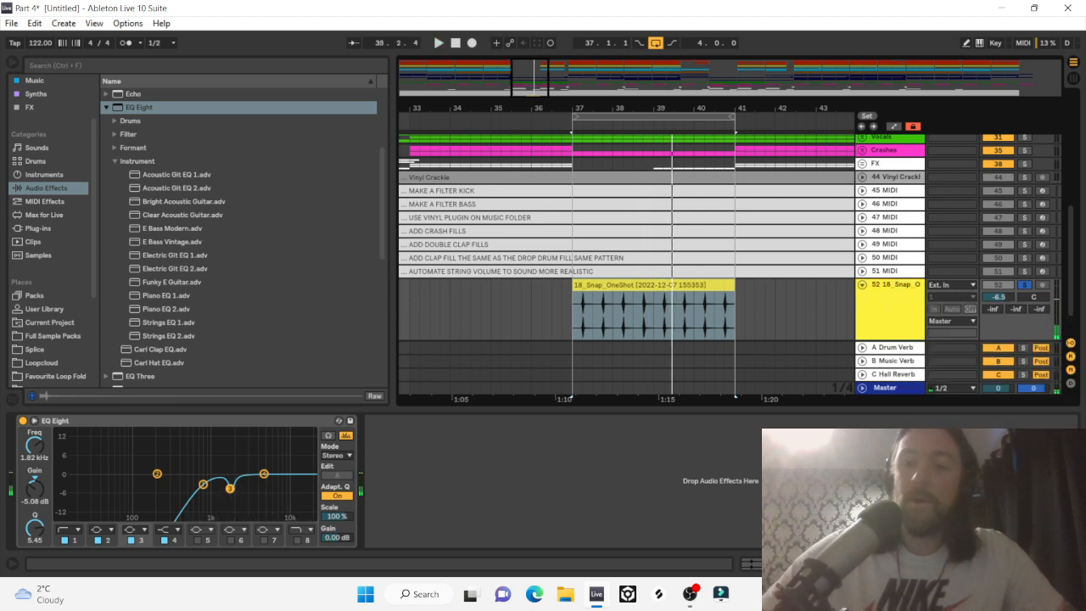
key("ctrl+alt+l")
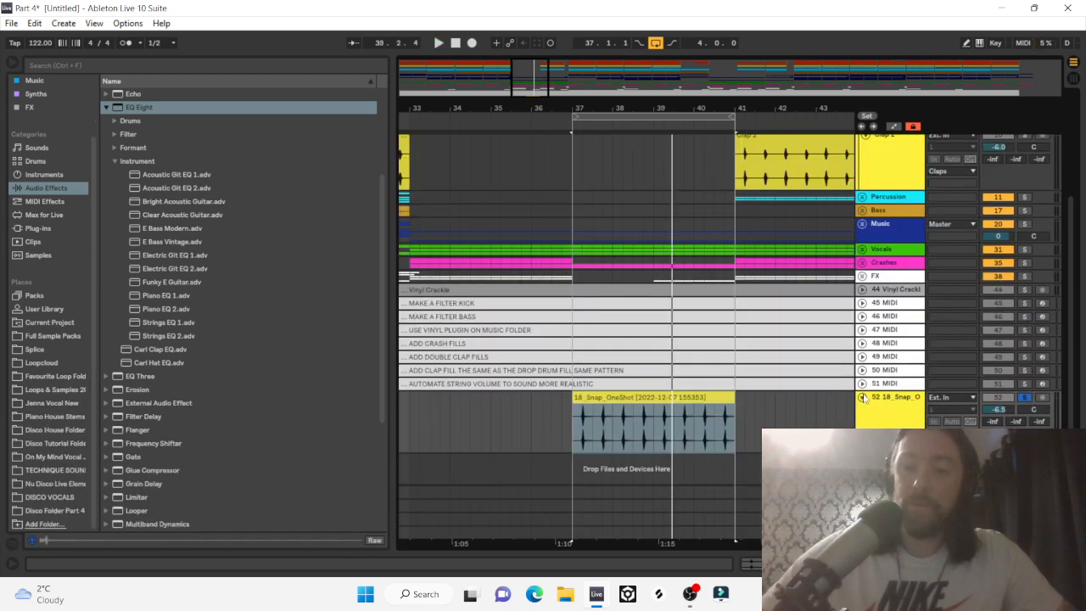
left_click_drag(881, 128, 884, 209)
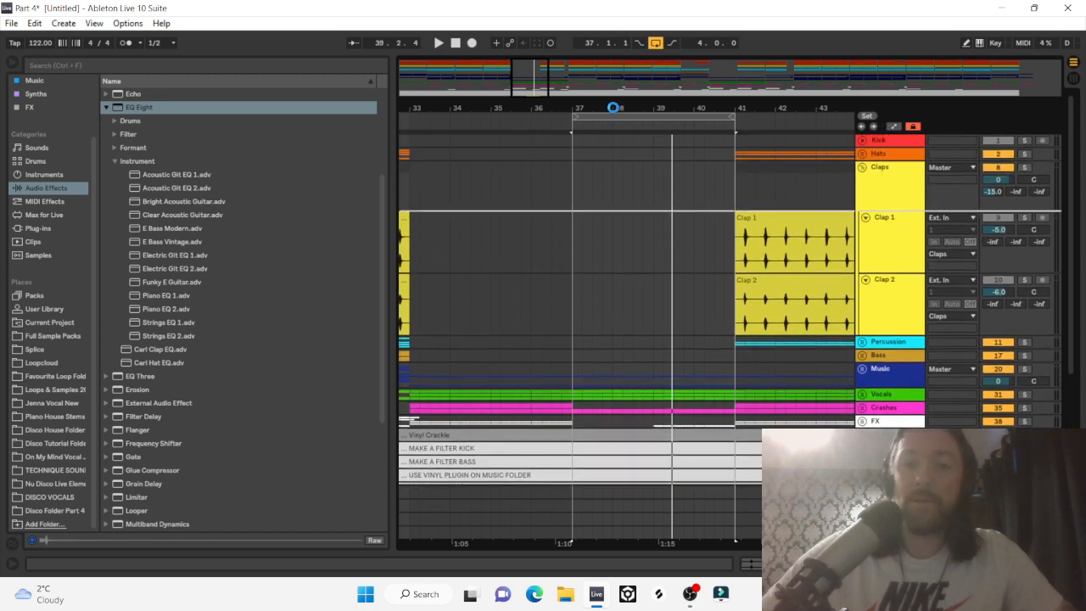
Copy the snap clip to bar 93, unsolo the snap track and play the arrangement from bar 88.
mouse_move(594, 103)
left_mouse_down()
mouse_move(683, 103)
mouse_move(683, 34)
mouse_move(683, 48)
mouse_move(495, 107)
mouse_move(460, 298)
left_mouse_up()
left_click(495, 294)
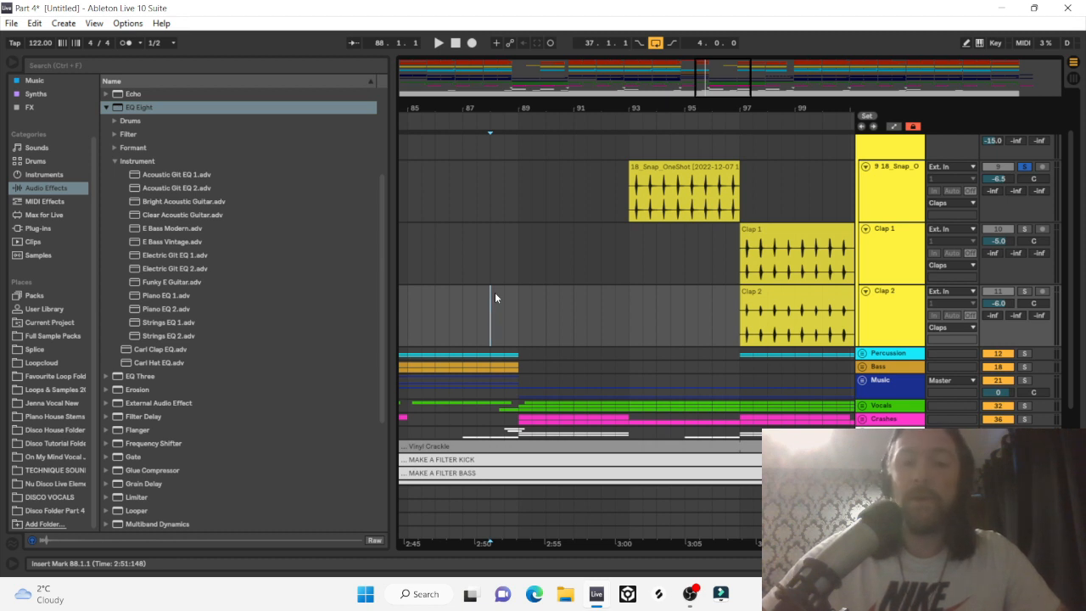
key("space")
left_click(1025, 167)
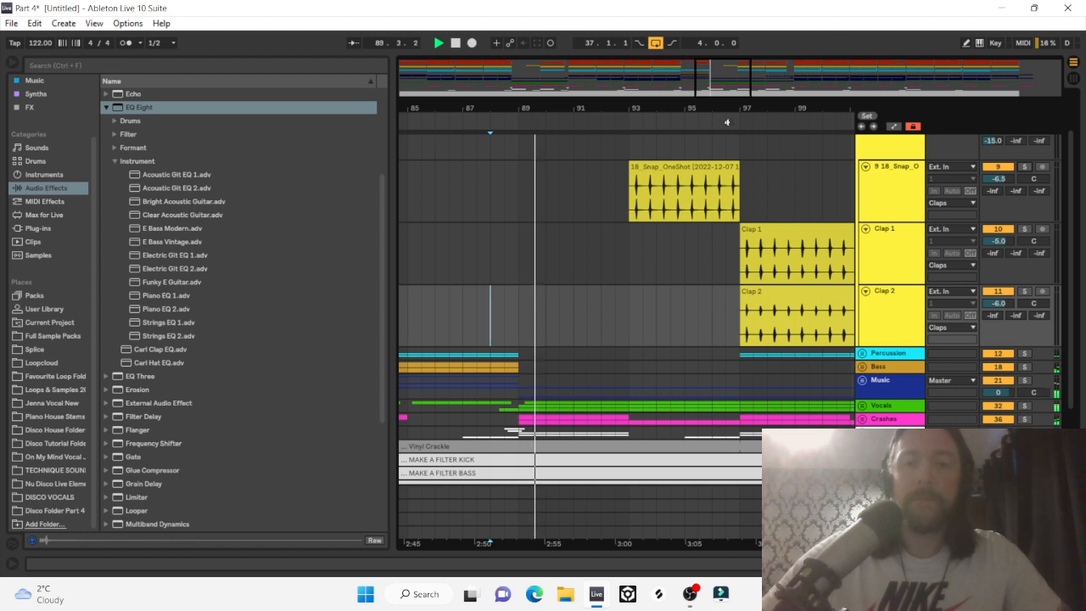
left_click_drag(700, 98, 717, 108)
scroll(783, 209, "right", 1)
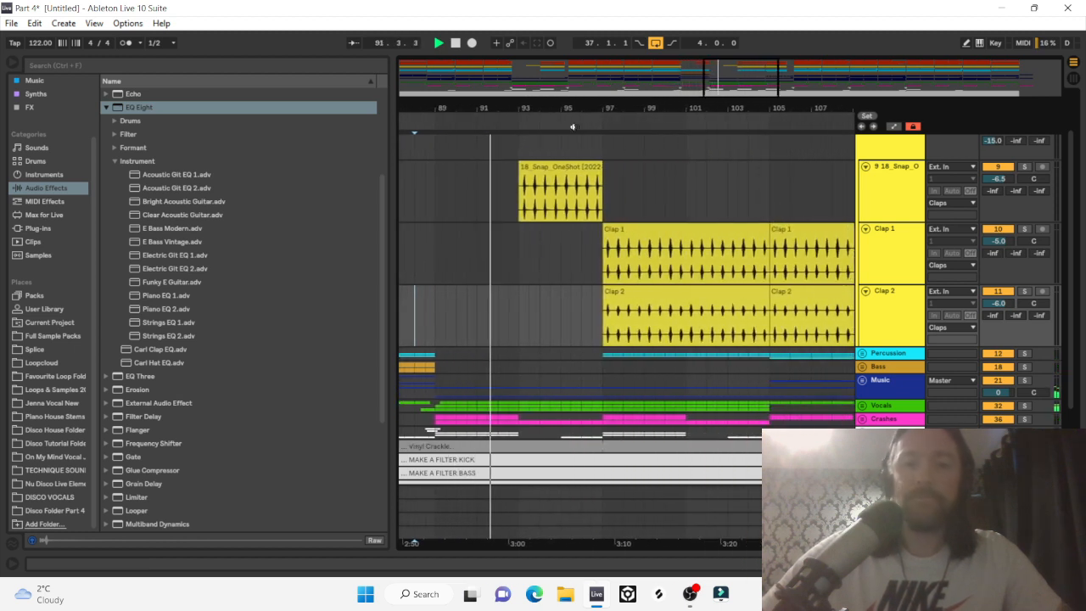
left_click_drag(556, 105, 587, 123)
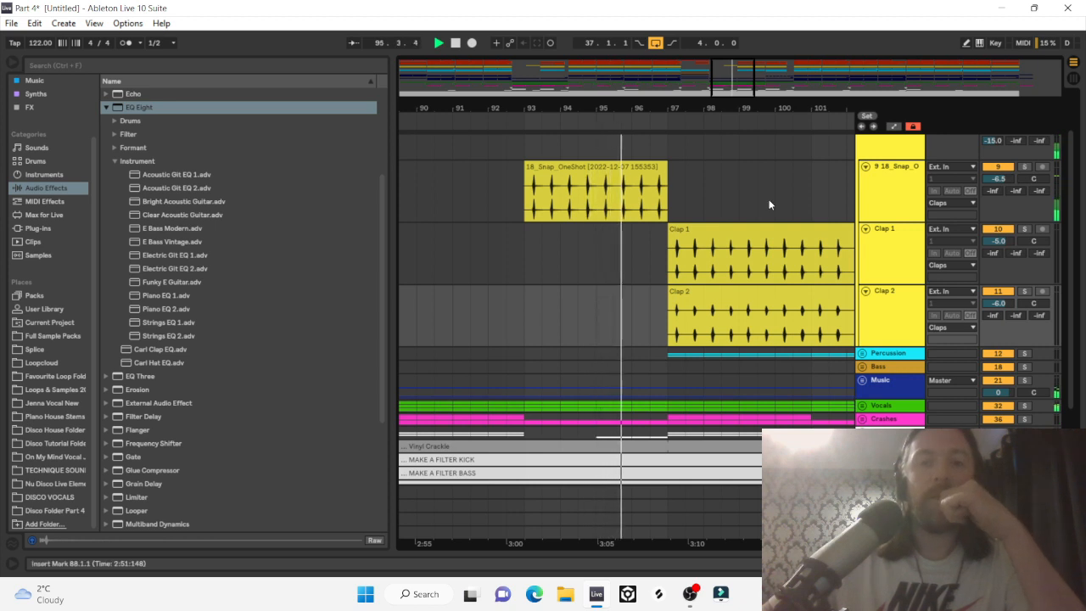
Duplicate the bar 93 snap clip alongside the claps from bar 97, with the last copy trimmed to end at bar 111.
scroll(738, 186, "right", 3)
left_click(494, 179)
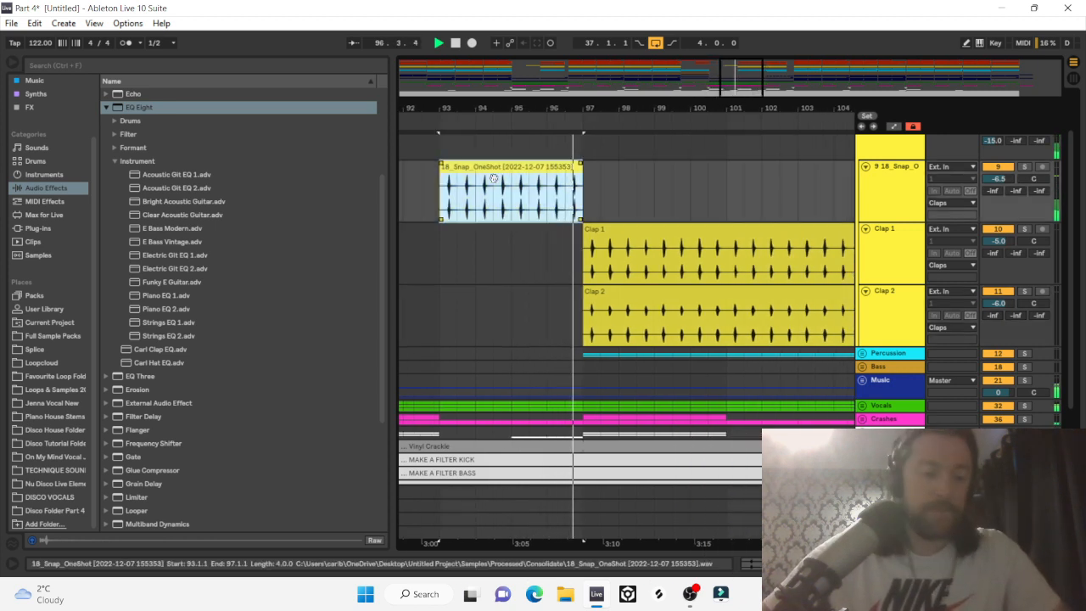
key("ctrl+d")
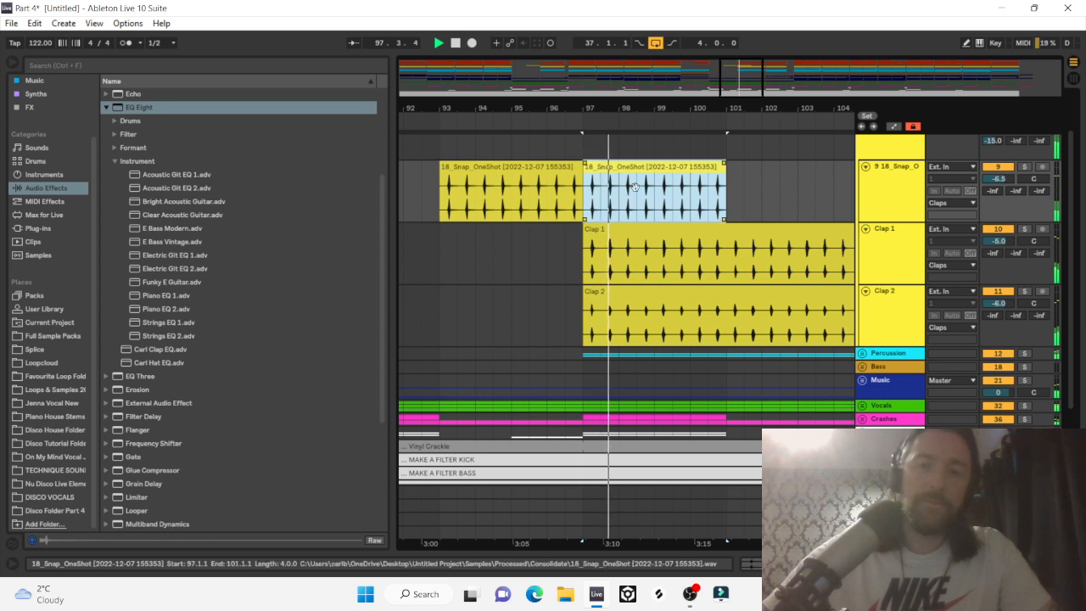
scroll(635, 187, "right", 4)
key("ctrl+d")
key("ctrl+d")
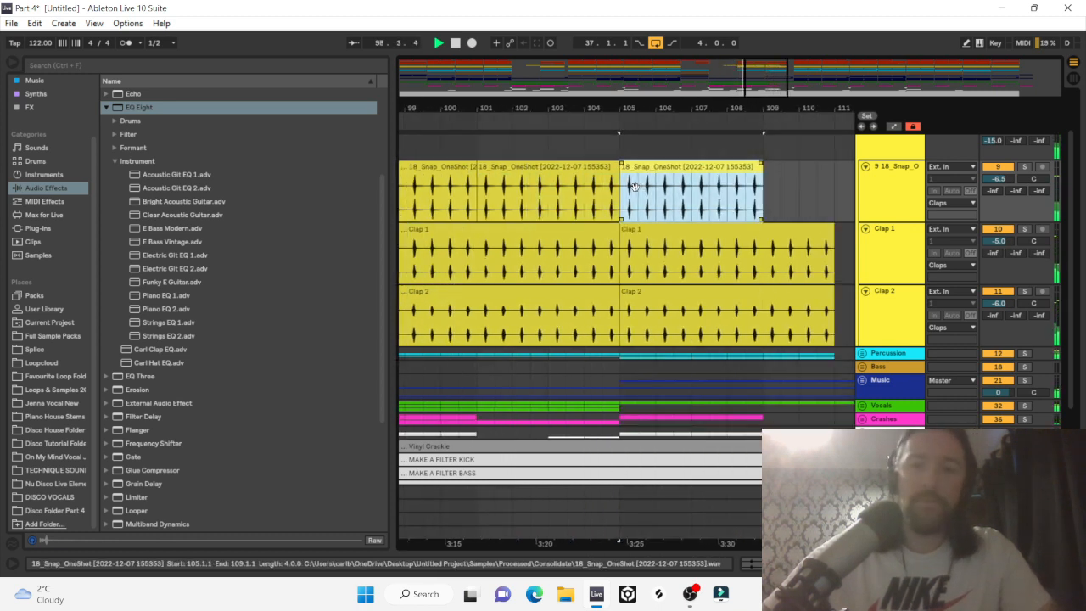
key("ctrl+d")
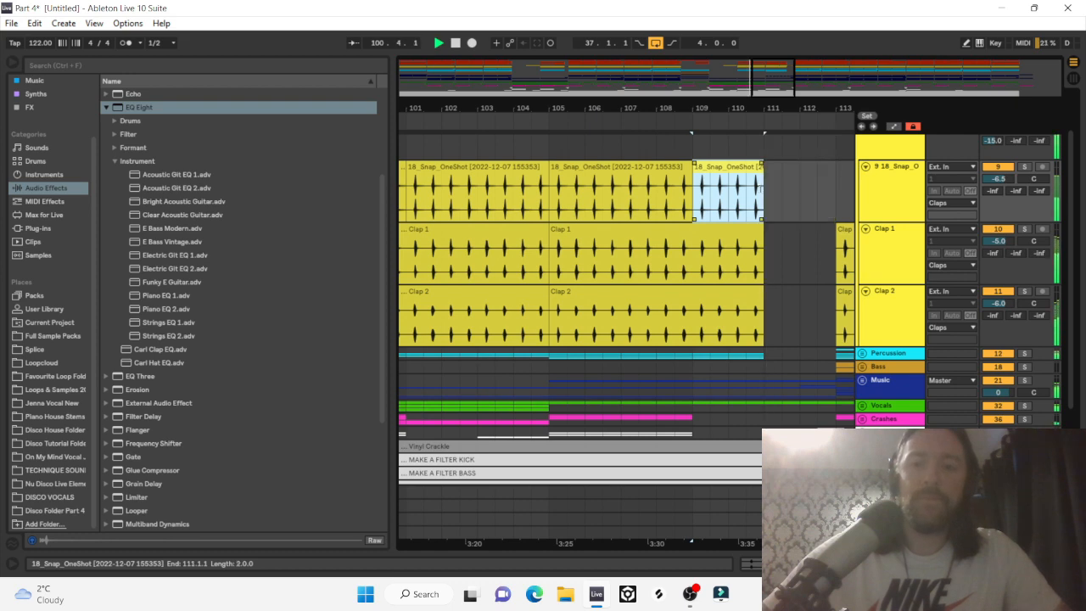
Compare the mix with the snap track muted, soloed and playing with everything else.
scroll(758, 187, "left", 5)
left_click_drag(600, 108, 748, 108)
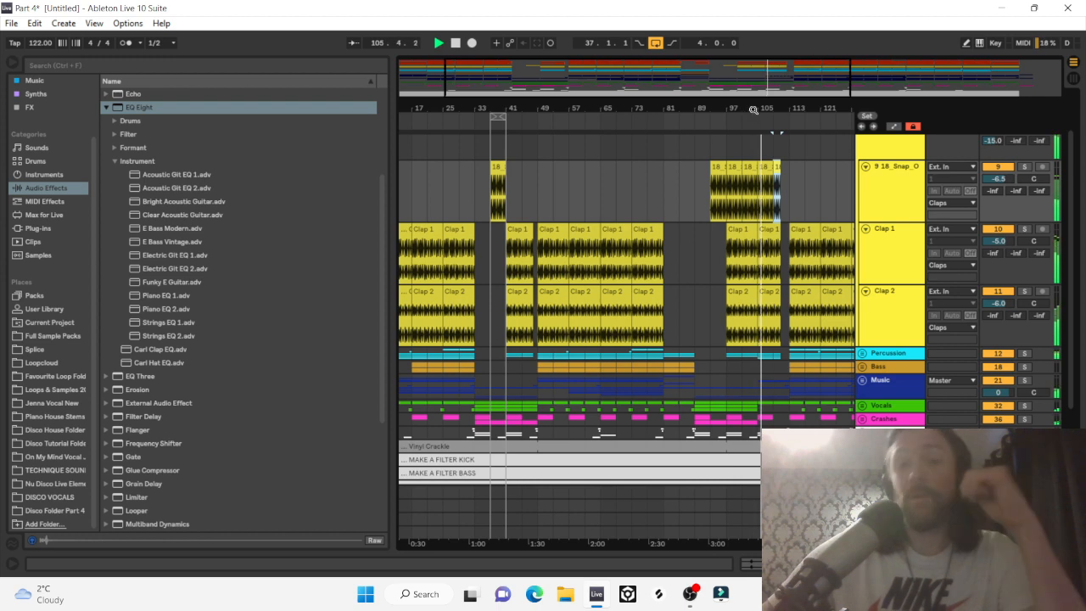
left_click_drag(780, 108, 780, 128)
scroll(1037, 159, "up", 1)
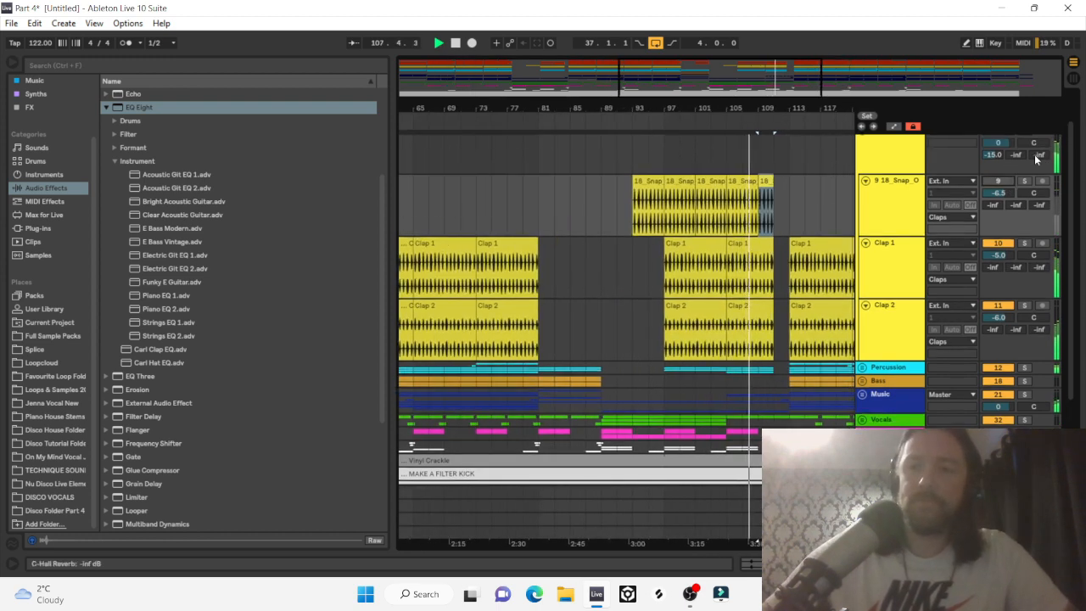
left_click(999, 182)
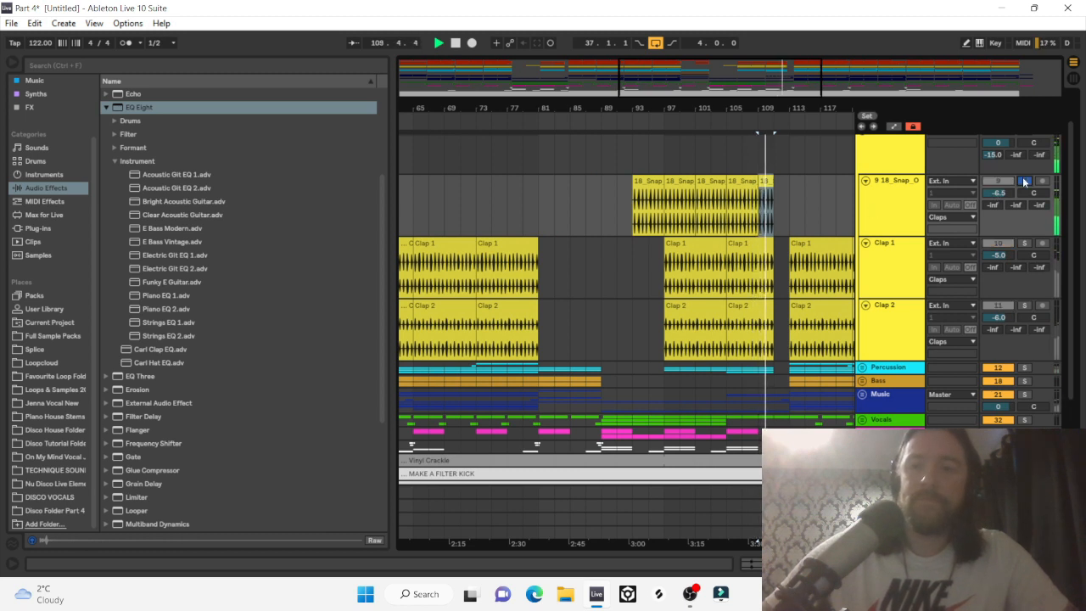
scroll(868, 225, "up", 2)
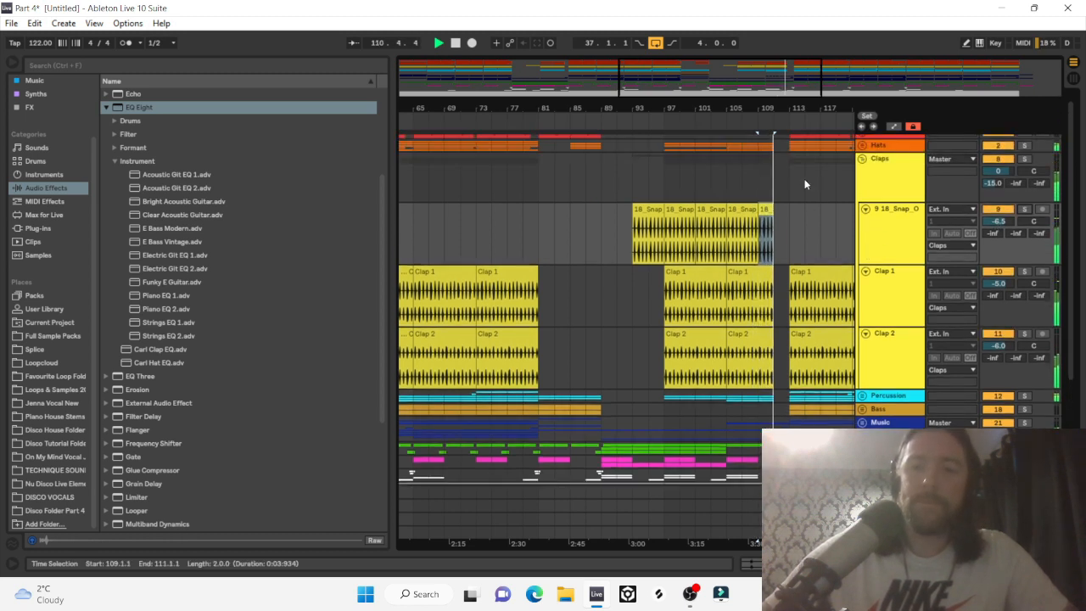
Expand the Percussion group to look over its tracks, and stop playback.
left_click(863, 397)
scroll(775, 145, "down", 10)
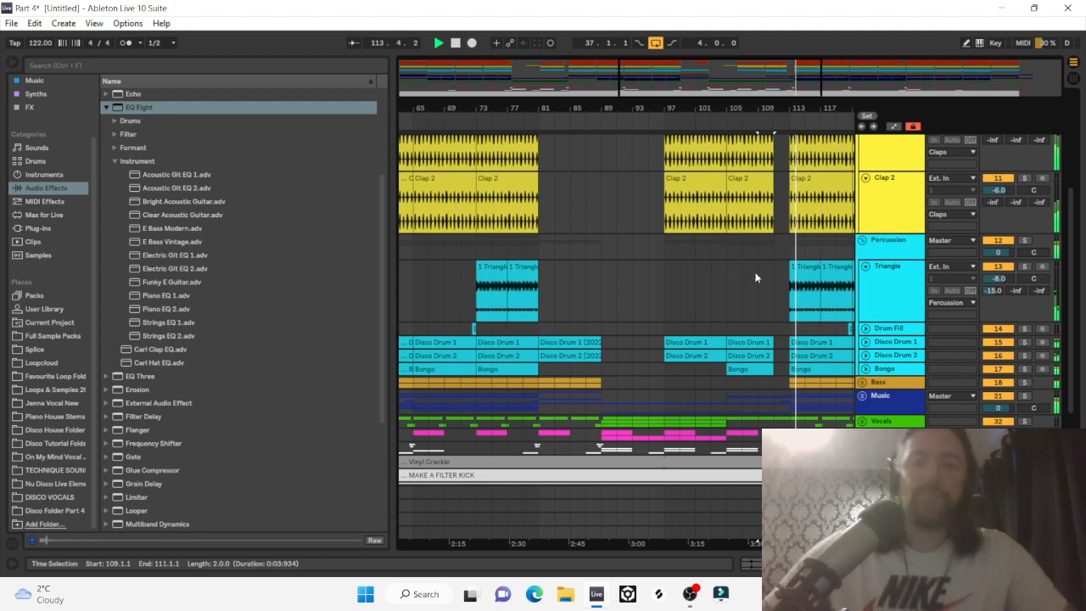
key("space")
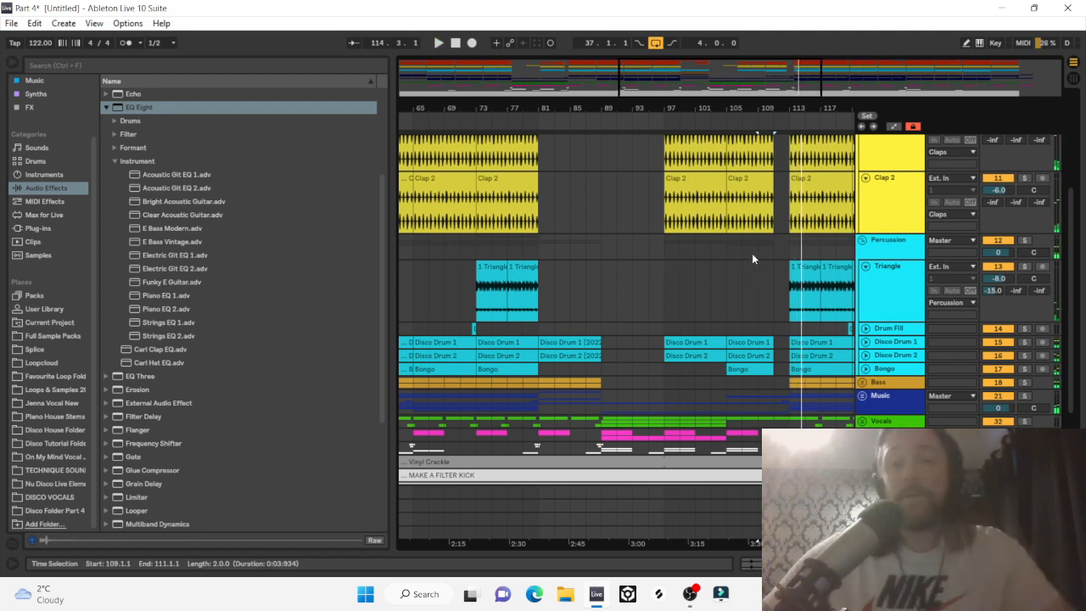
Play the snaps soloed with Clap 1 and Clap 2 from bar 97, and set the snap track's volume to -10.5 dB.
scroll(752, 252, "up", 10)
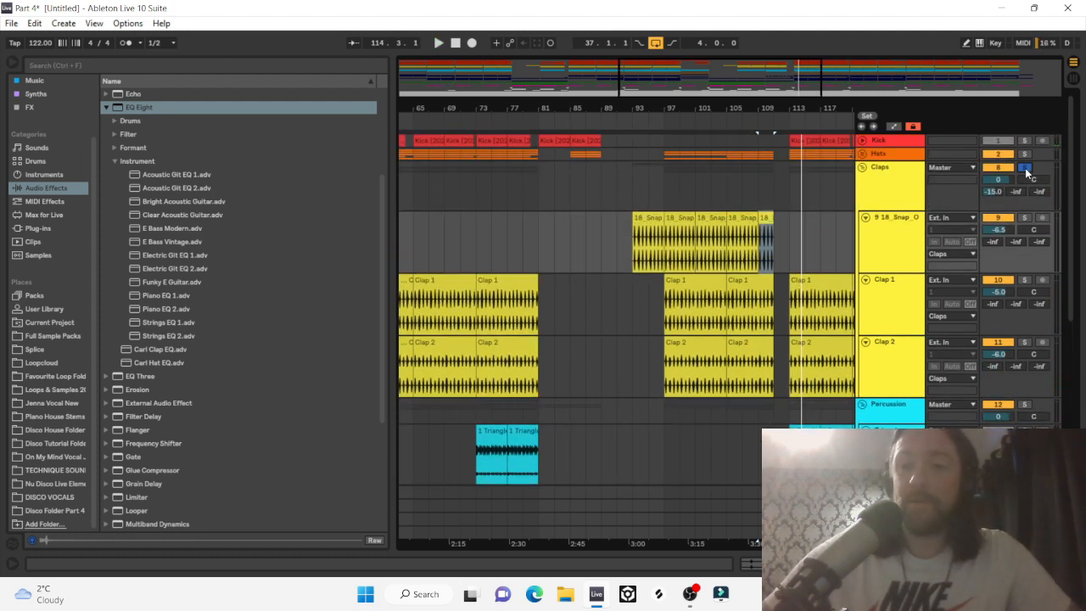
left_click_drag(669, 107, 522, 107)
left_click(557, 248)
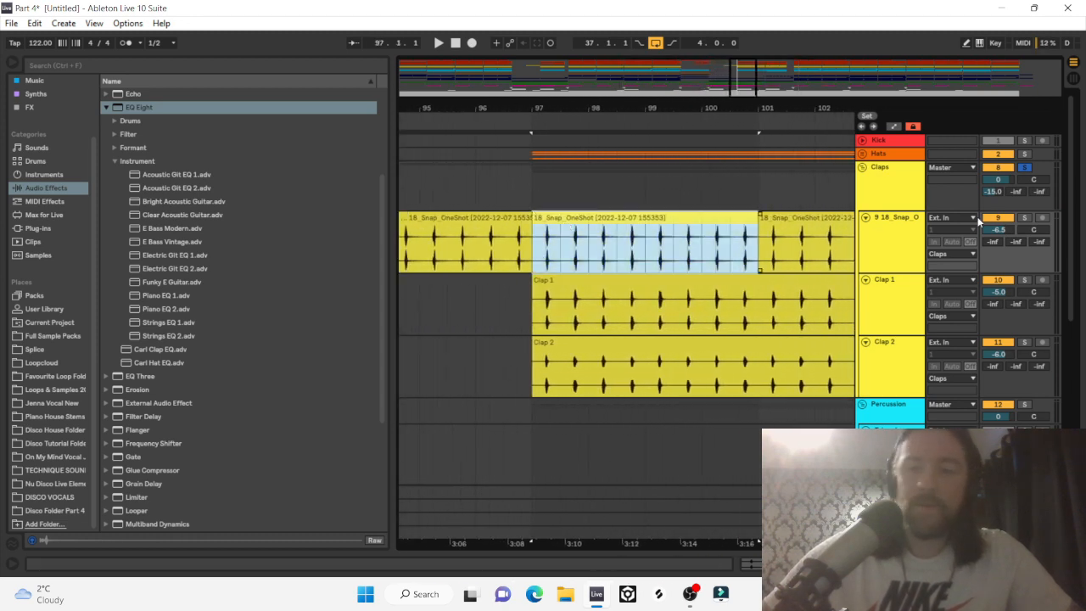
left_click(1027, 219)
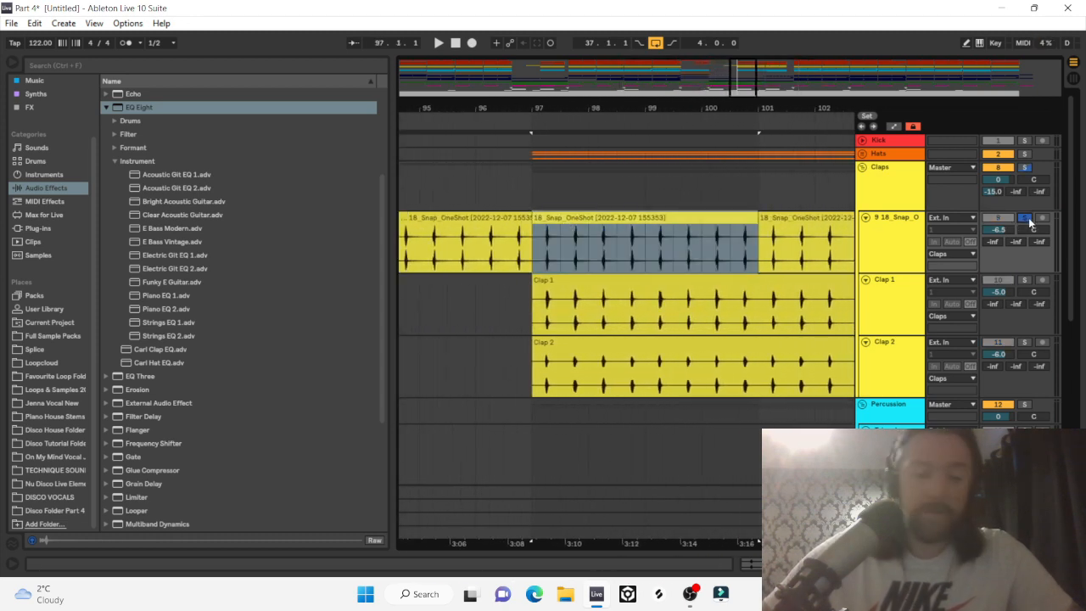
key("space")
left_click(1027, 282, "ctrl")
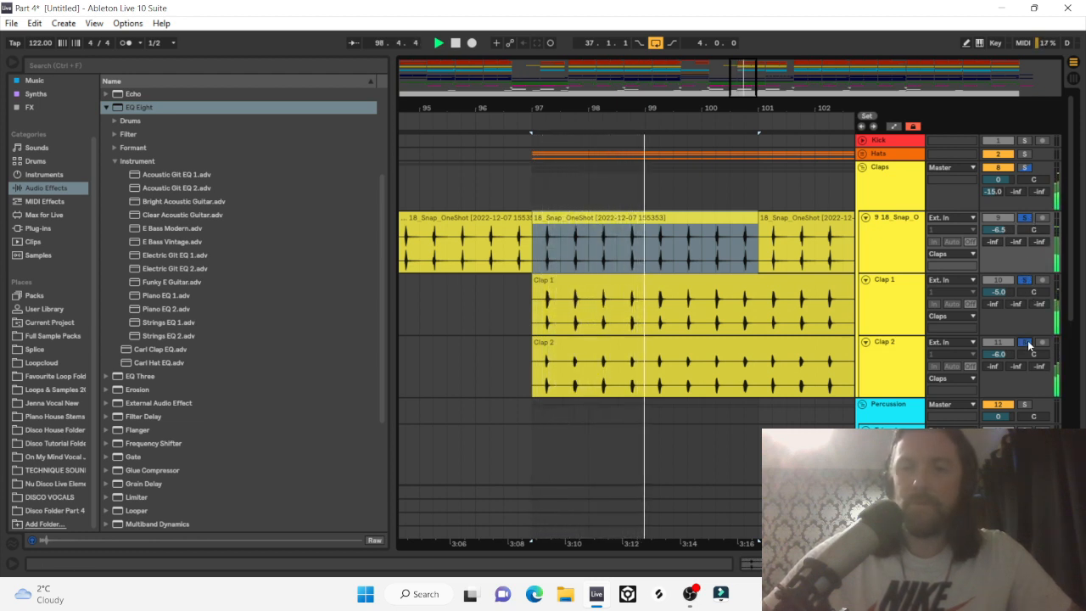
left_click(1026, 342, "ctrl")
left_click_drag(1000, 227, 1002, 232)
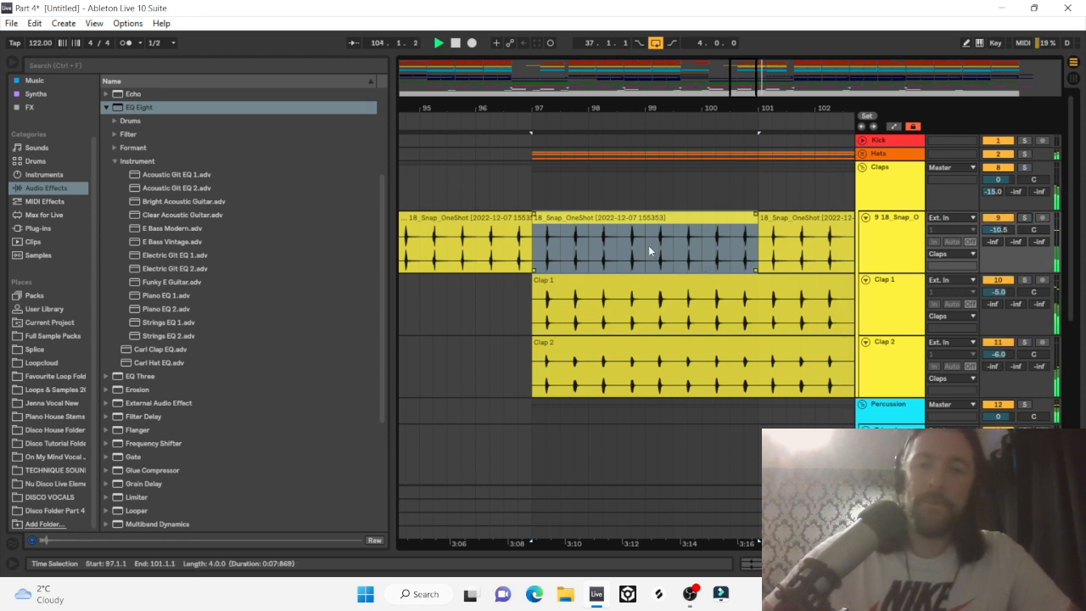
left_click(622, 226)
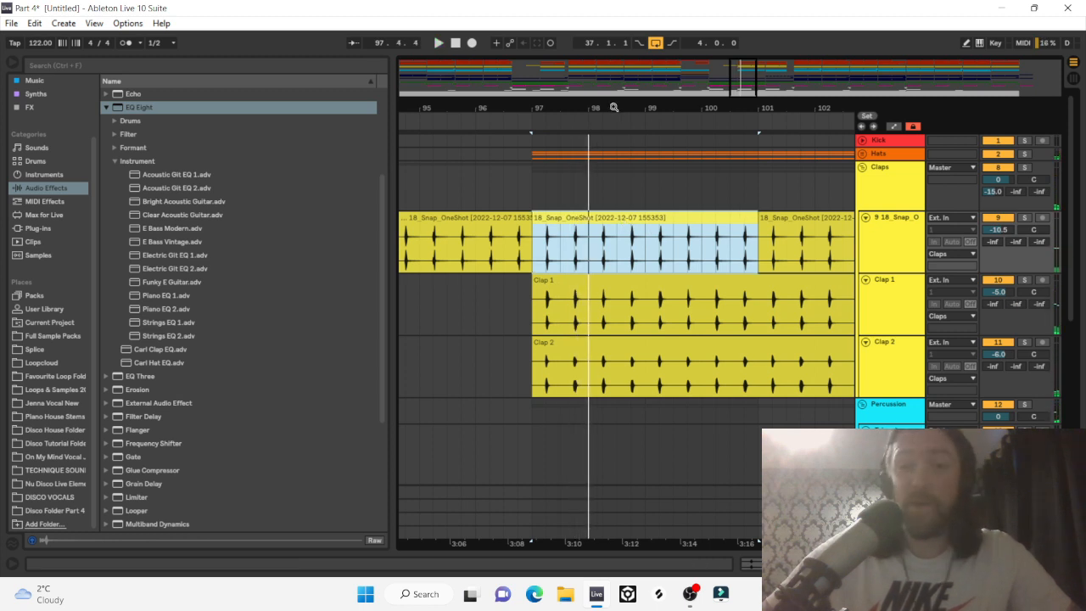
Copy the snap clip from bar 37 to bar 1 and duplicate it continuously up to bar 33.
left_click_drag(613, 107, 771, 73)
left_click(721, 219)
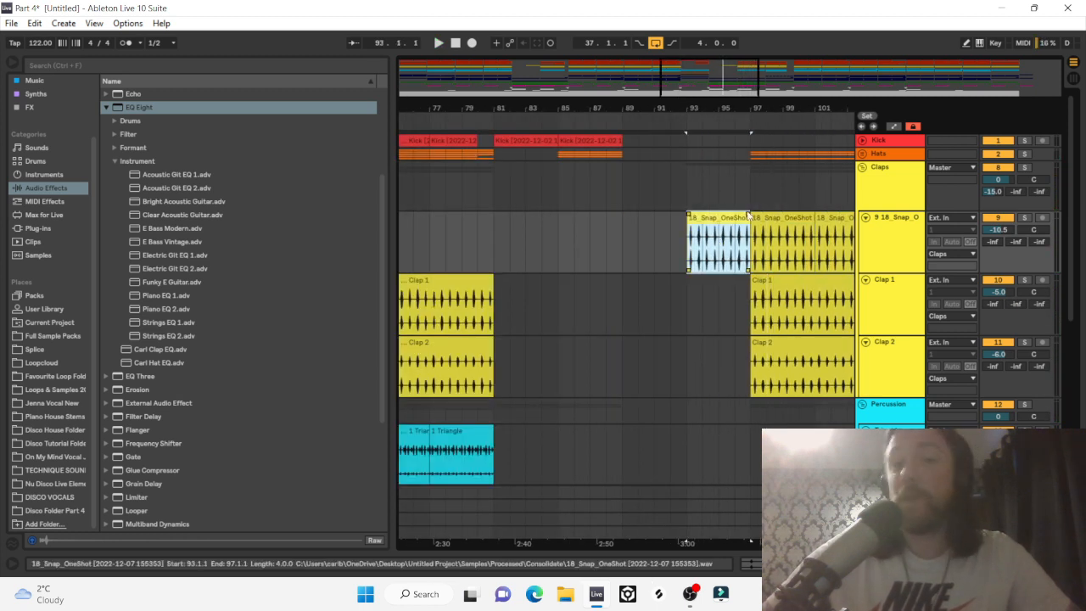
key("minus")
key("minus")
key("minus")
key("minus")
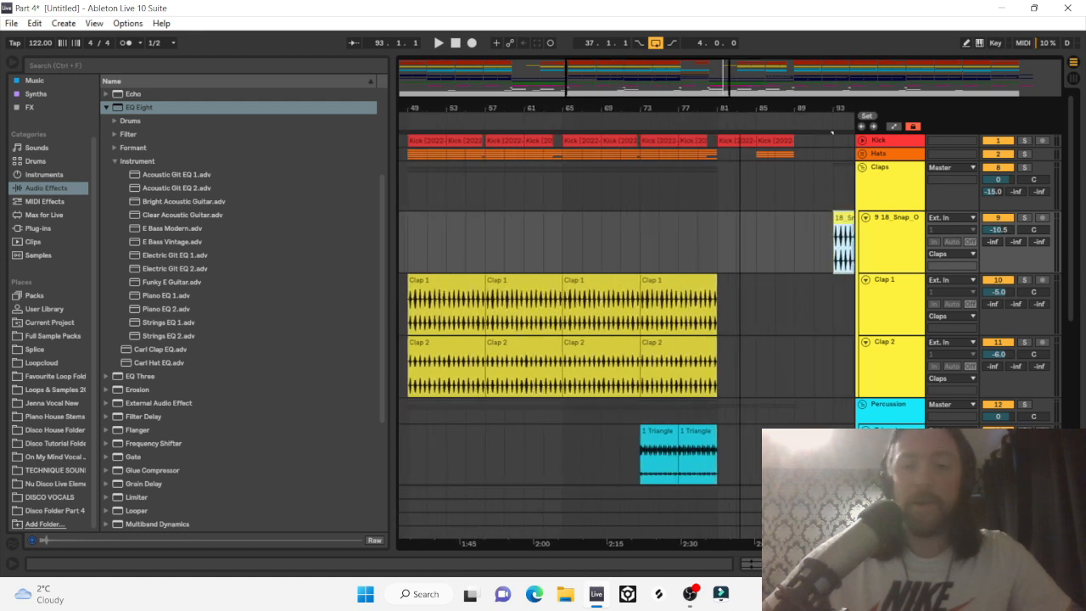
left_click(513, 230)
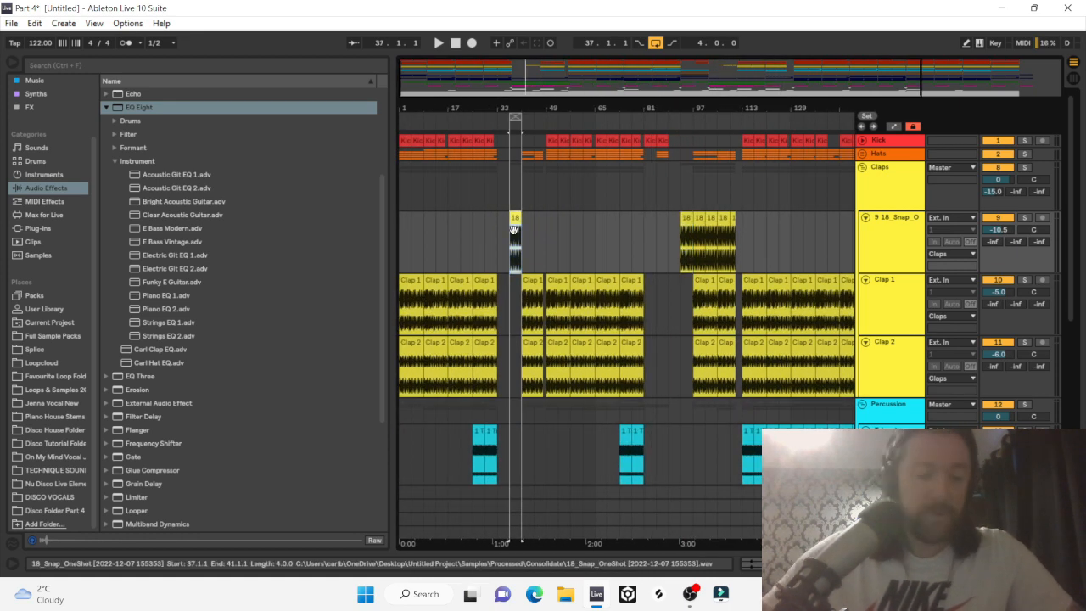
left_click_drag(513, 230, 407, 234)
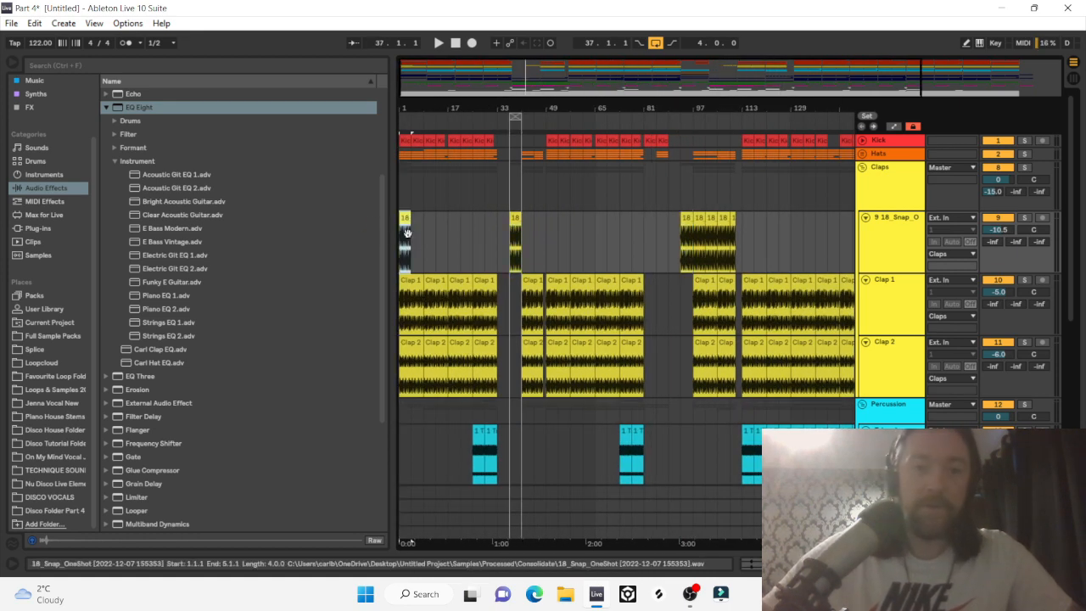
key("ctrl+d")
key("ctrl+d")
key("ctrl+d")
key("ctrl+d")
key("ctrl+d")
key("ctrl+d")
key("ctrl+d")
Duplicate the snap clip at bar 37 continuously through the arrangement up to bar 181.
left_click(515, 241)
key("ctrl+d")
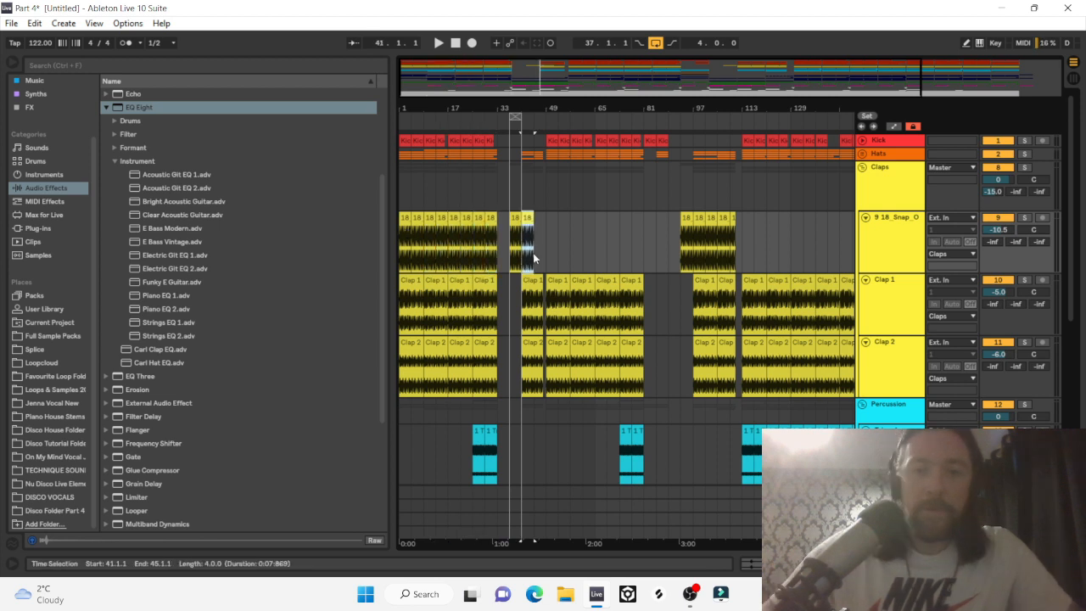
key("ctrl+d")
key("ctrl+d")
key("ctrl+d")
key("ctrl+d")
key("ctrl+d")
key("ctrl+d")
key("ctrl+d")
key("ctrl+d")
key("ctrl+d")
key("ctrl+d")
key("ctrl+d")
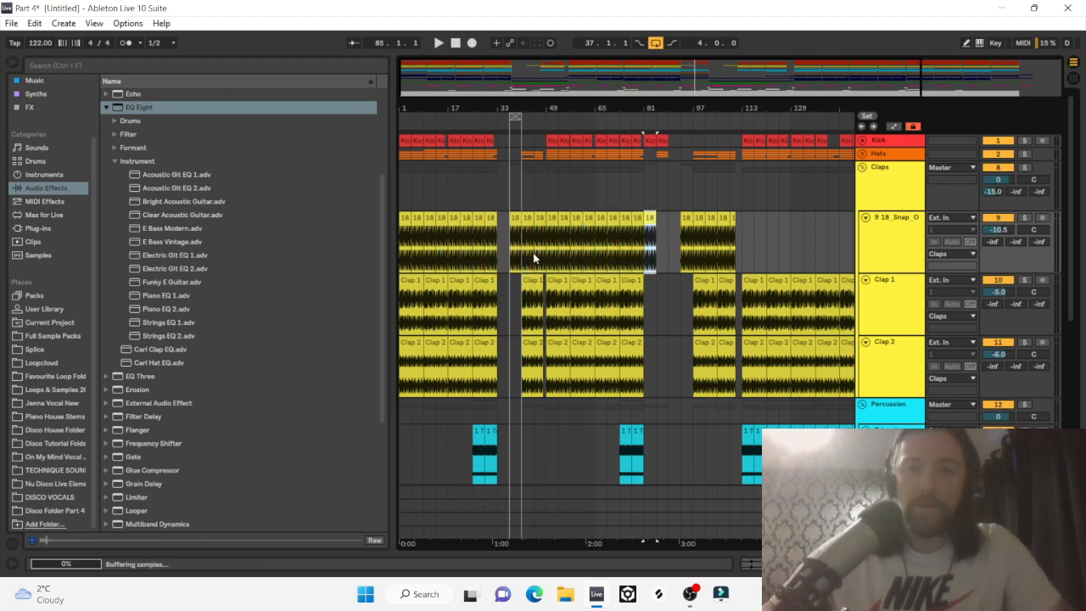
key("ctrl+d")
key("ctrl+d")
key("ctrl+d")
key("ctrl+d")
key("ctrl+d")
key("ctrl+d")
key("ctrl+d")
key("ctrl+d")
key("ctrl+d")
key("ctrl+d")
key("ctrl+d")
key("ctrl+d")
key("ctrl+d")
key("ctrl+d")
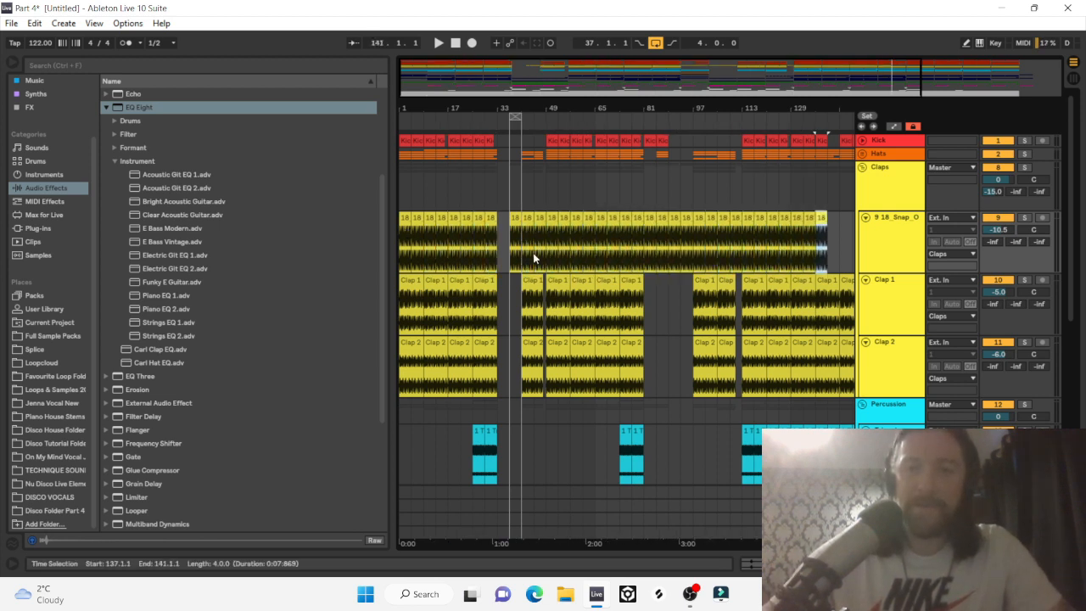
key("ctrl+d")
key("ctrl+d")
key("ctrl+d")
key("ctrl+d")
key("ctrl+d")
key("ctrl+d")
key("ctrl+d")
key("ctrl+d")
key("ctrl+d")
key("ctrl+d")
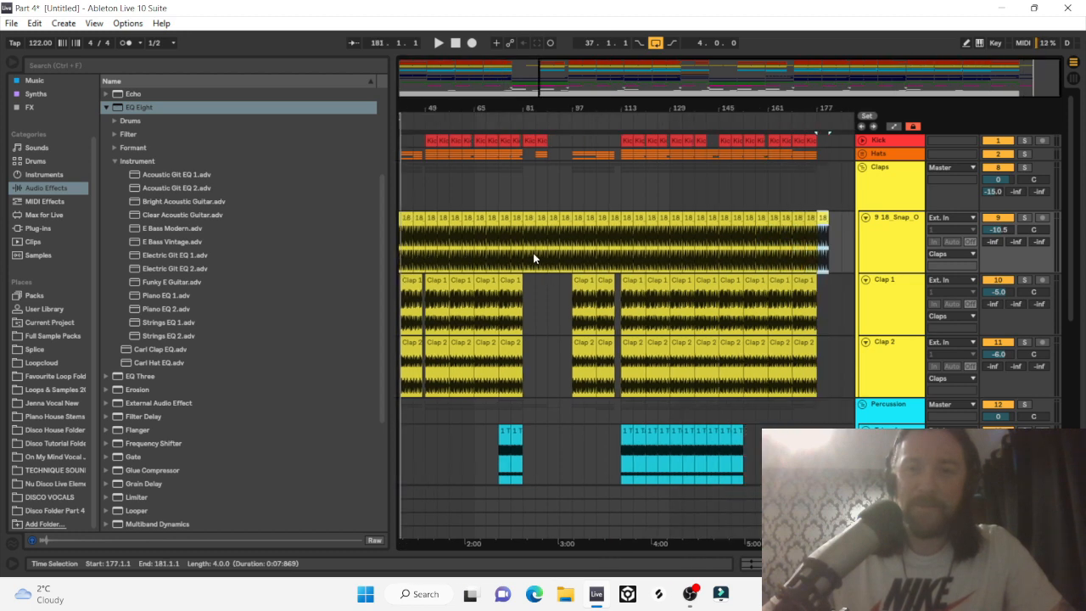
Undo the last snap duplicate at bar 177, and clear the snap track from bar 111 to bar 113 to match the claps.
key("ctrl+z")
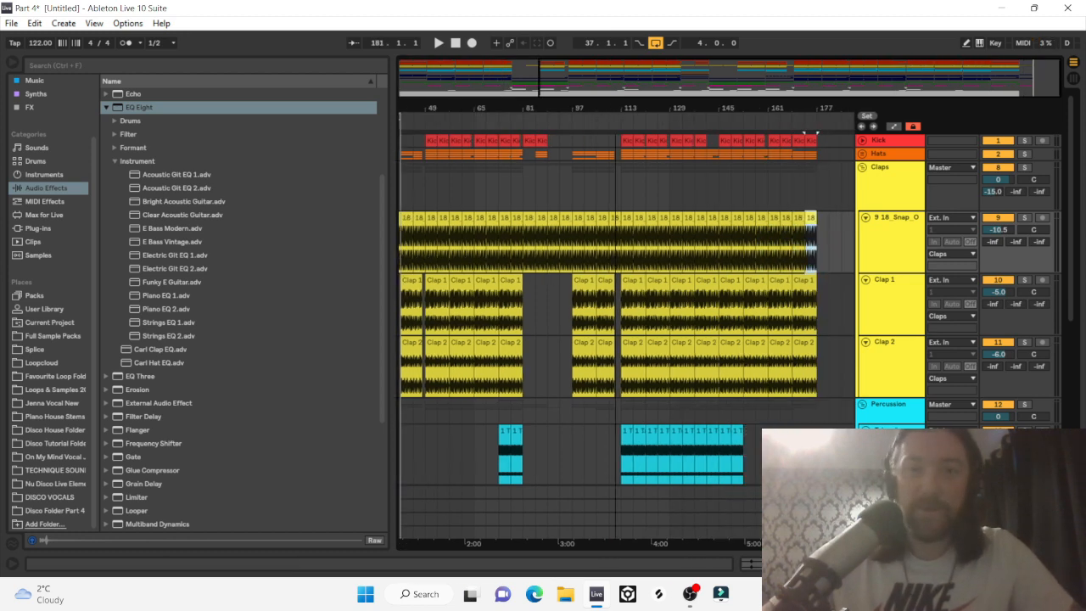
scroll(628, 276, "up", 5)
left_click_drag(619, 295, 643, 219)
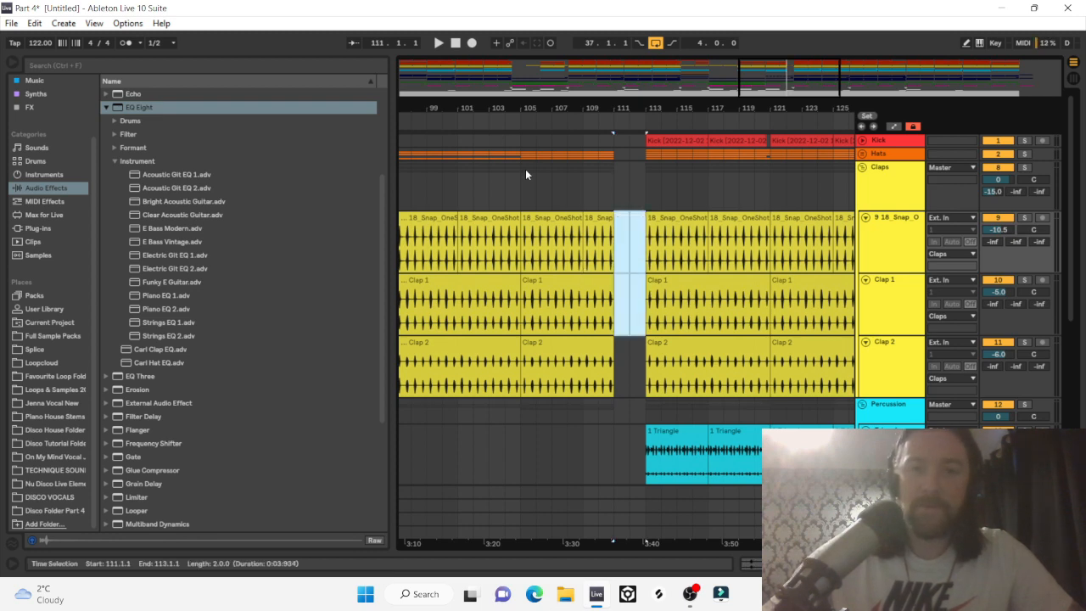
Clear the snap track from bar 48 to bar 49 and from bar 81 to bar 93.
scroll(525, 174, "left", 10)
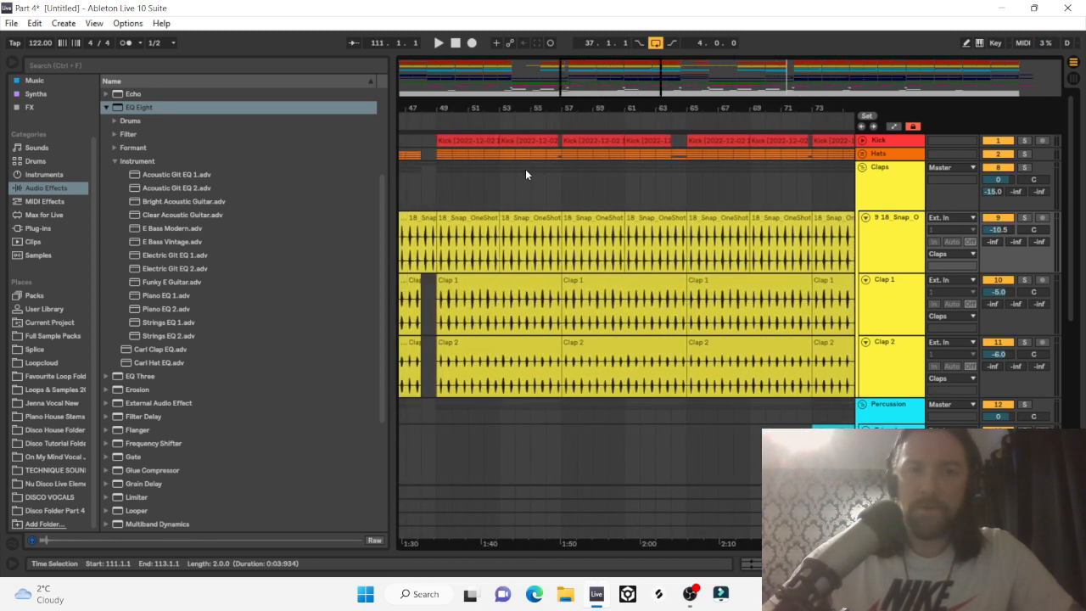
scroll(525, 174, "left", 2)
left_click_drag(557, 287, 550, 238)
scroll(549, 235, "left", 4)
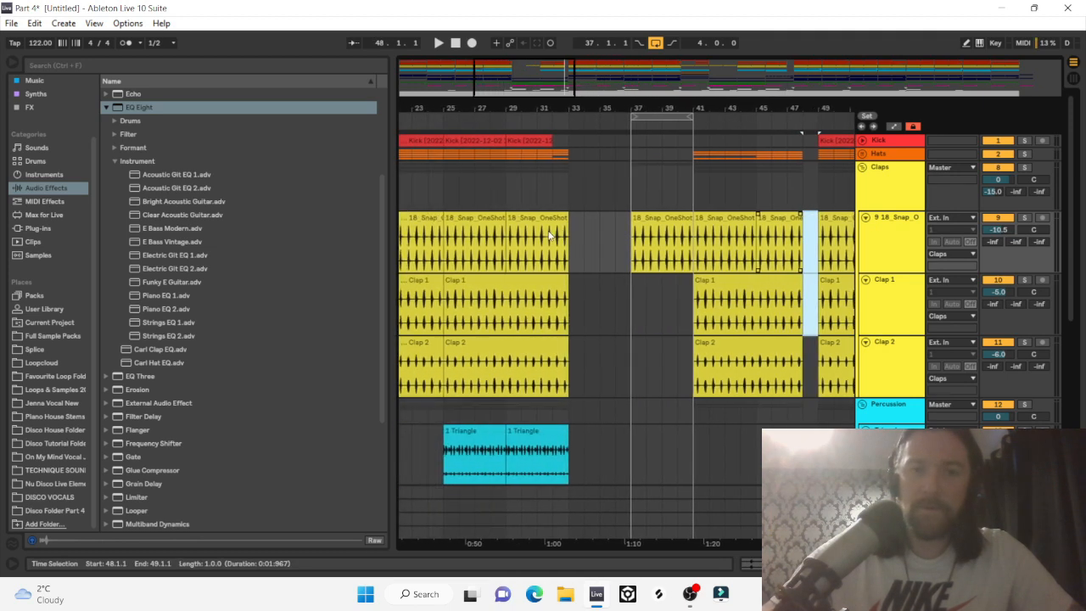
scroll(549, 236, "left", 5)
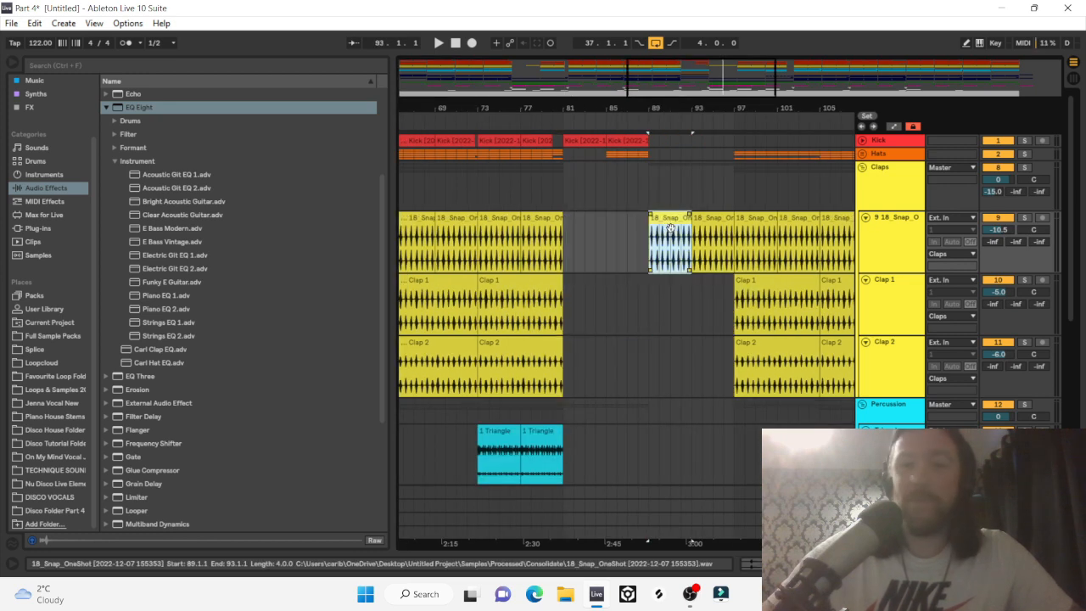
key("Delete")
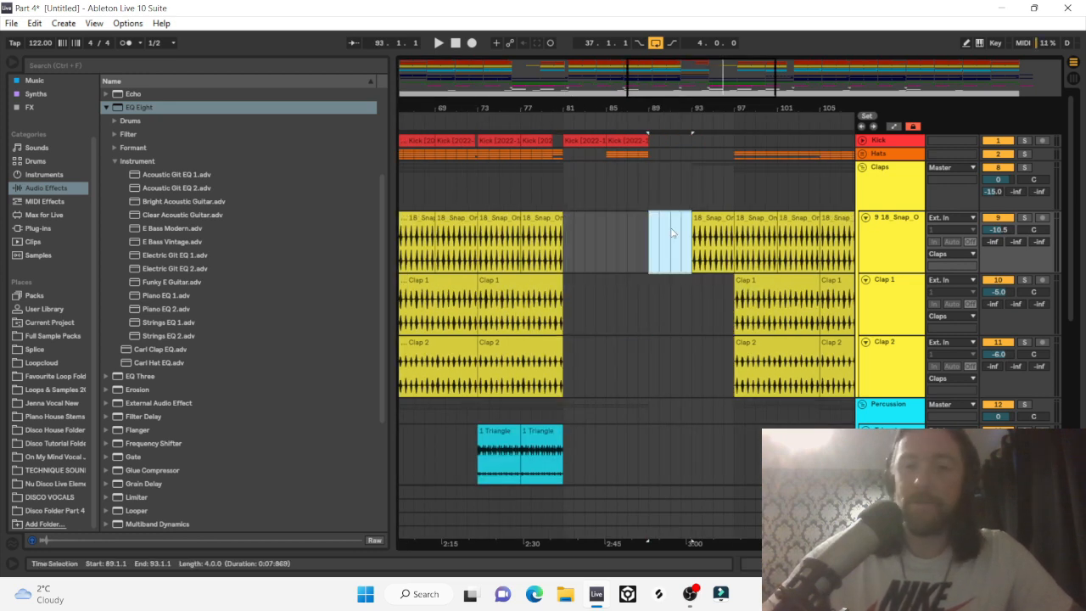
Collapse the Claps and Percussion groups, and open the Disco Folder Part 4 samples.
left_click_drag(668, 109, 668, 51)
left_click(862, 167)
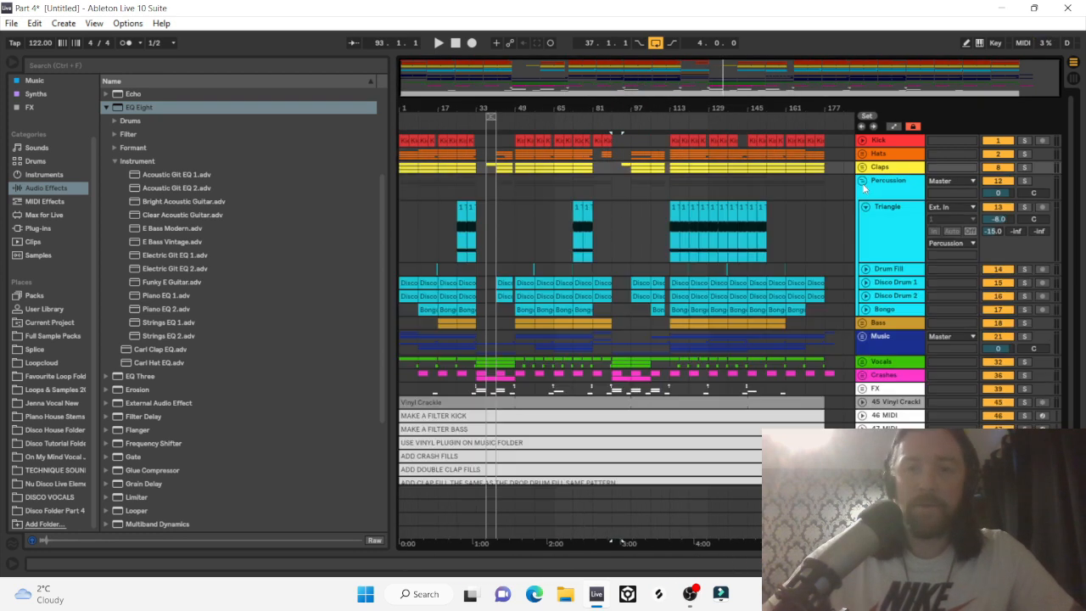
left_click(862, 181)
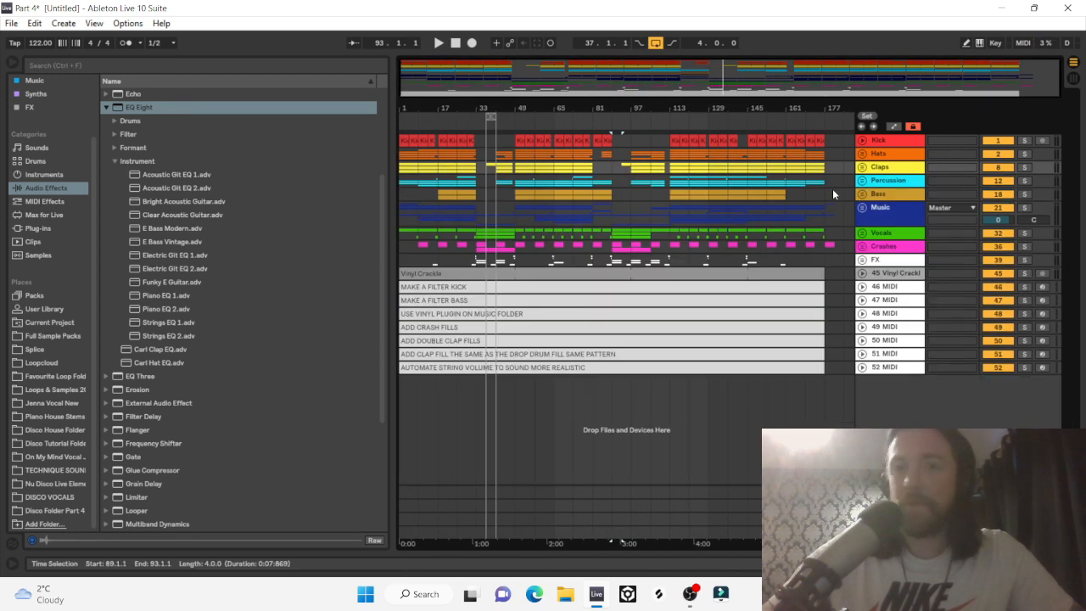
left_click(59, 510)
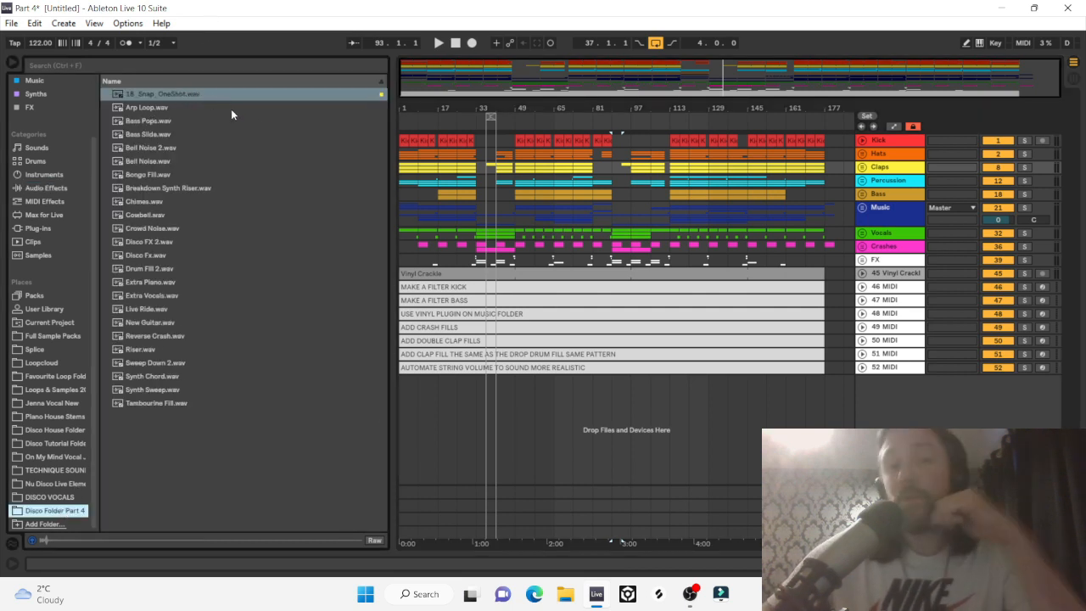
Place Arp Loop.wav on a new track at bar 1 and try it soloed with Bass and Music at -23.8 dB.
mouse_move(422, 107)
left_mouse_down()
mouse_move(446, 136)
mouse_move(441, 100)
left_mouse_up()
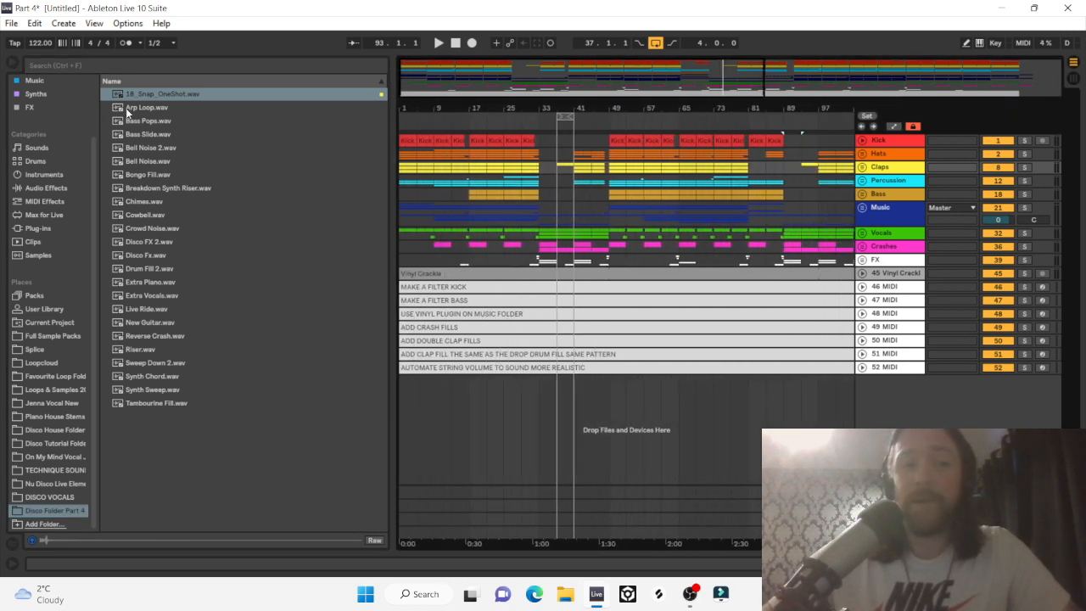
left_click_drag(126, 107, 402, 410)
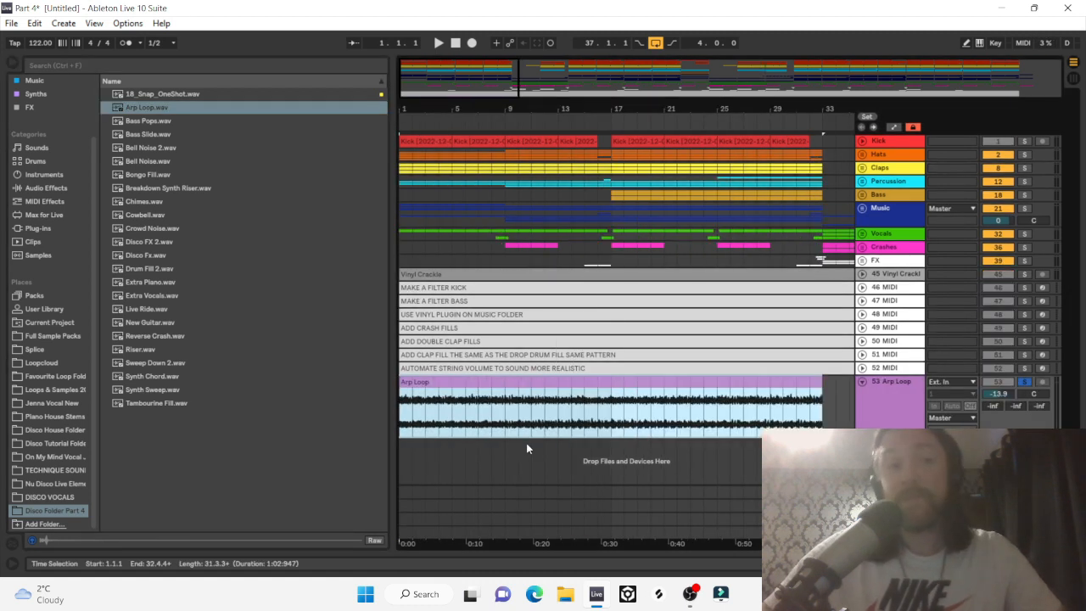
left_click(537, 401)
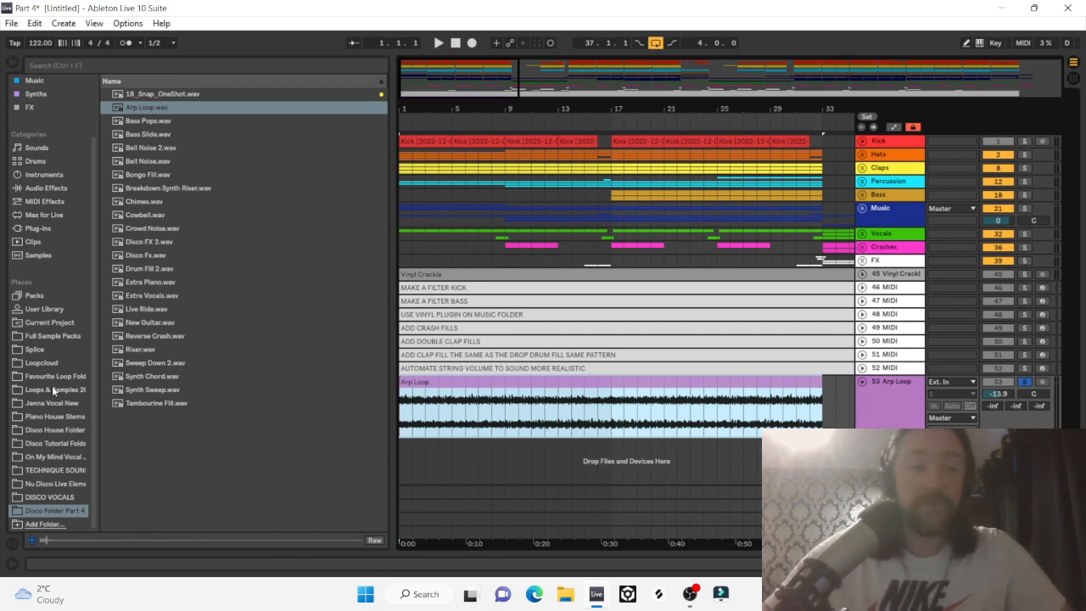
left_click(623, 425)
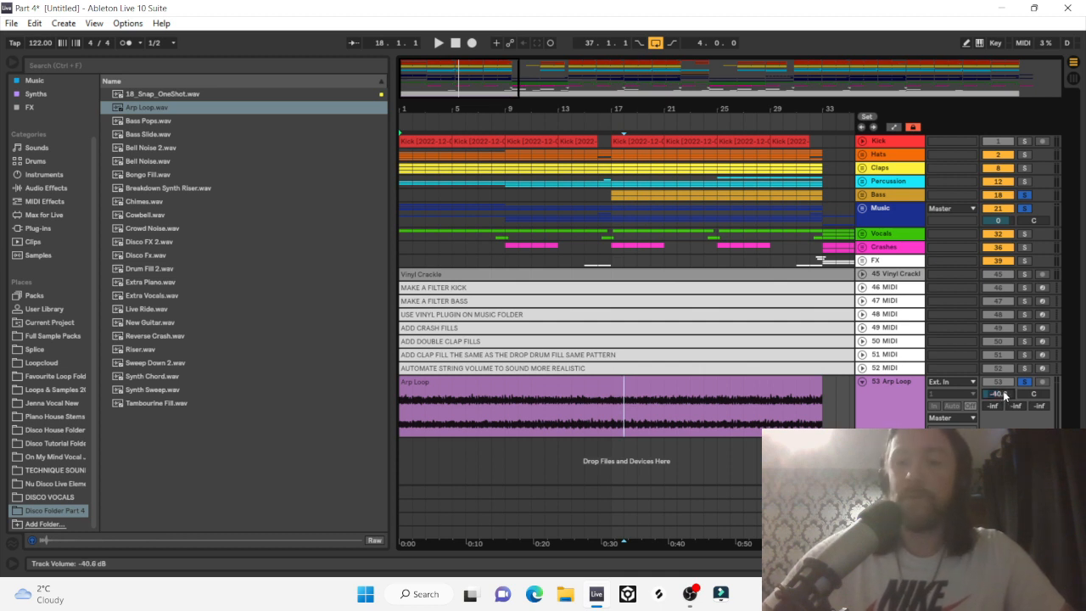
left_click_drag(1004, 395, 1004, 364)
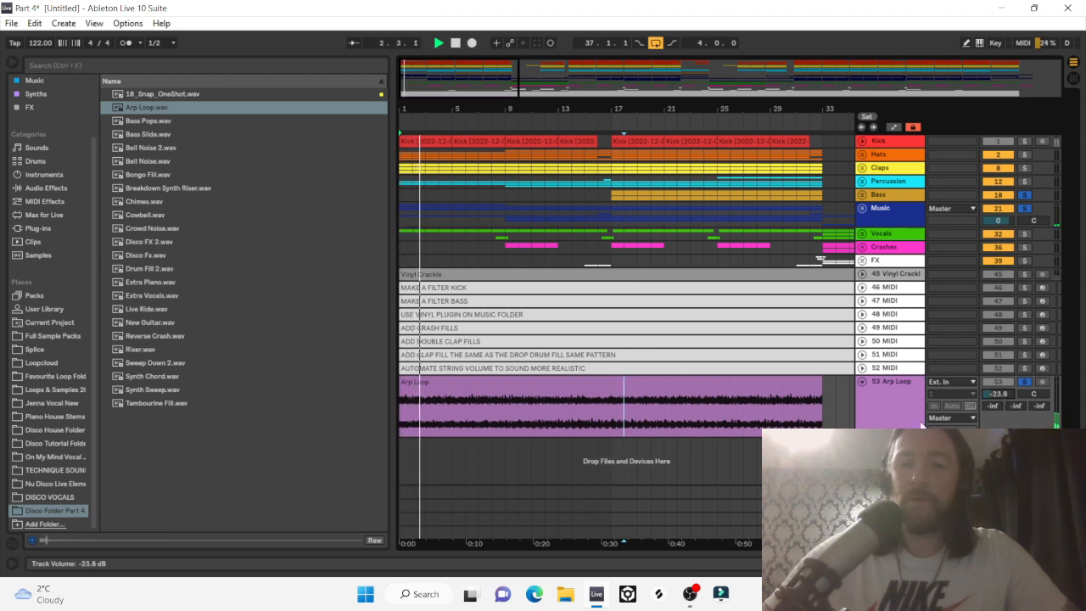
Play the arp loop from bar 17, raise its volume to -11.9 dB, and also solo Claps, Percussion and Vocals.
left_click(616, 424)
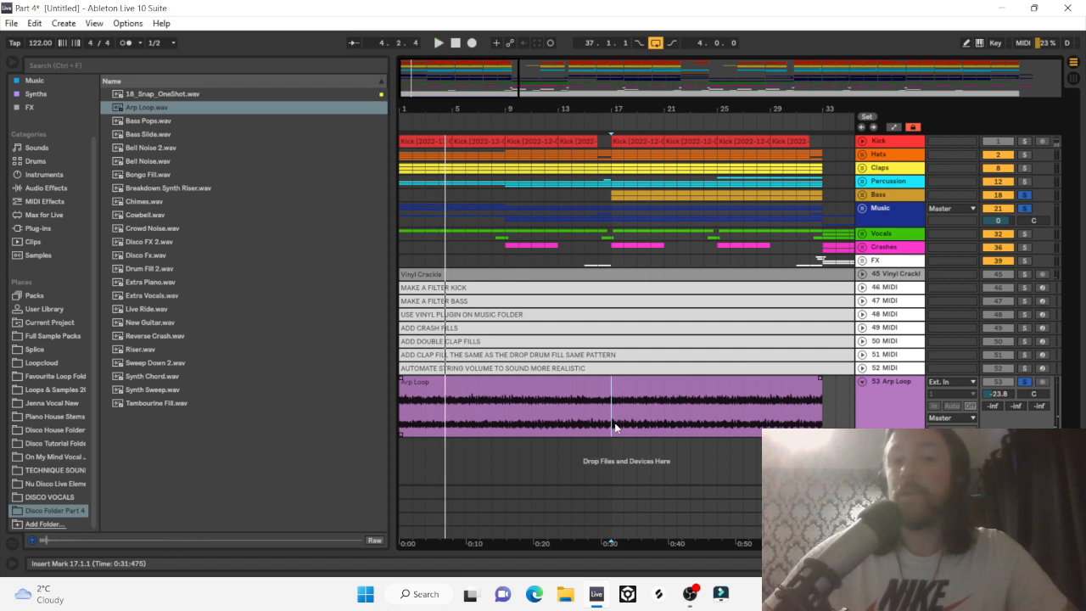
key("space")
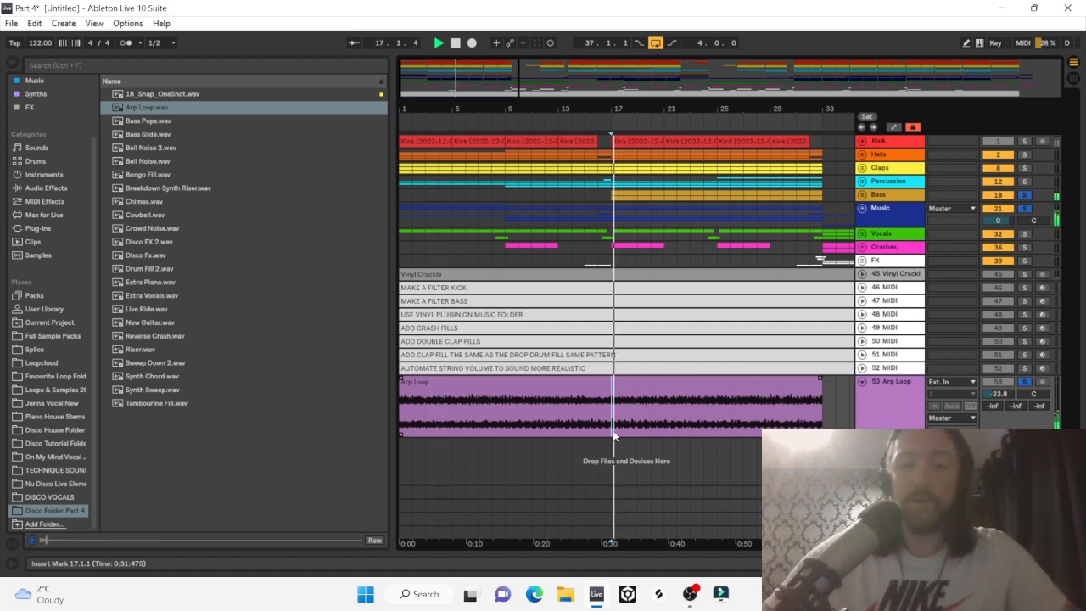
left_click_drag(1001, 399, 1001, 364)
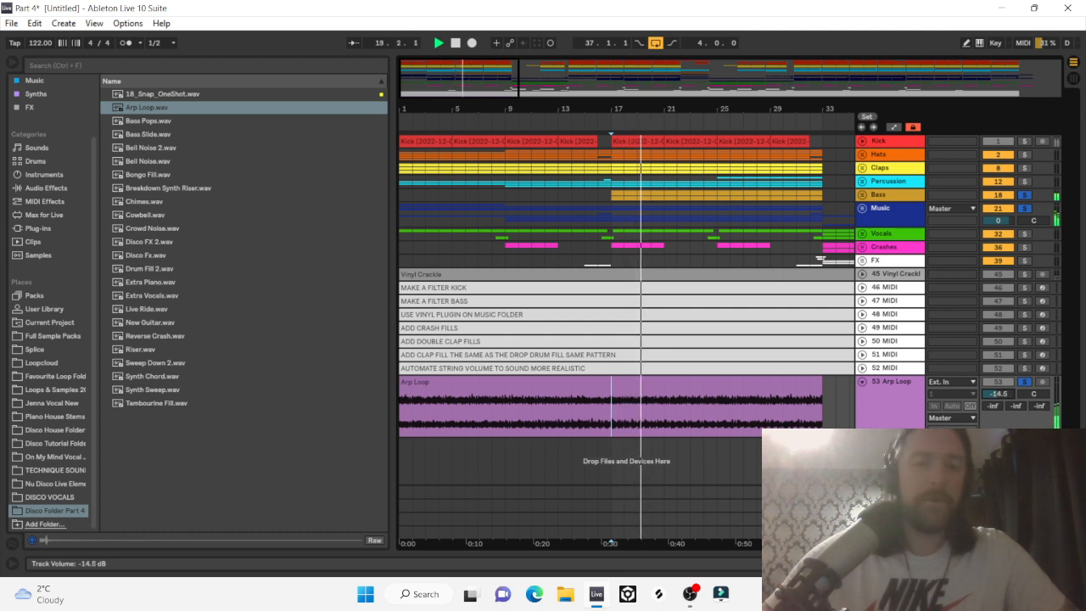
left_click(1025, 228)
left_click(1025, 233)
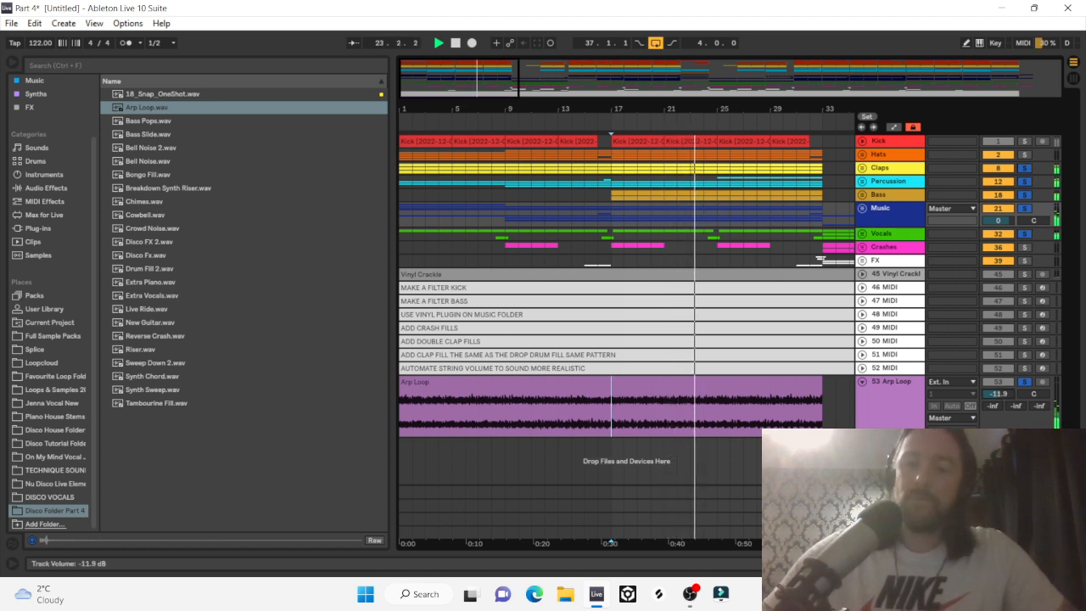
Clear the solos to hear the arp loop in the full mix, and set its track volume to -9.0 dB.
left_click(1026, 195)
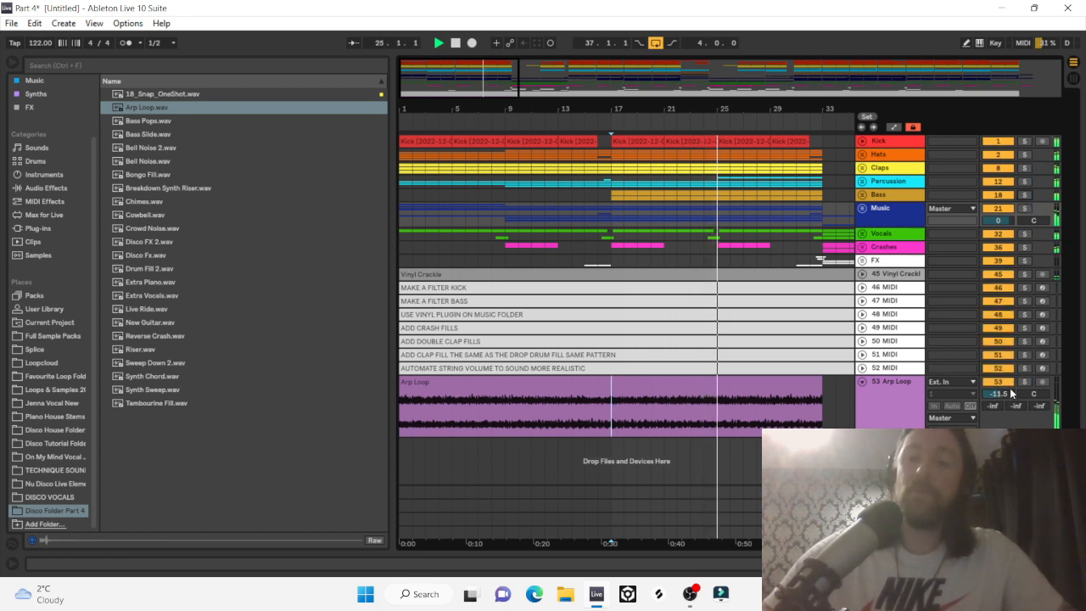
left_click(1016, 394)
left_click(1006, 394)
left_click_drag(1005, 394, 1004, 385)
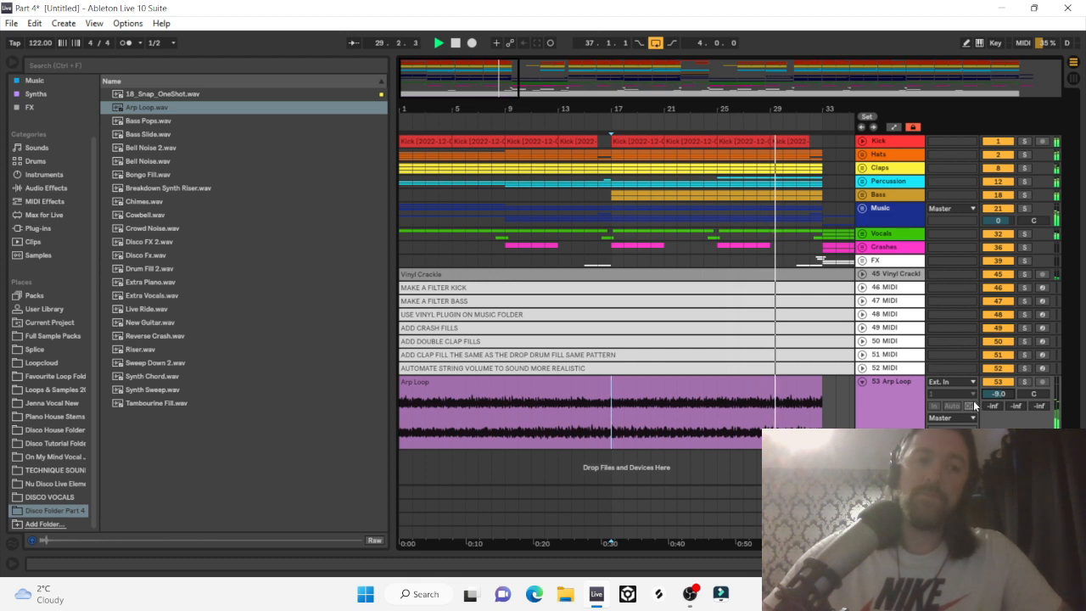
Stop playback and delete the Arp Loop track.
left_click(897, 405)
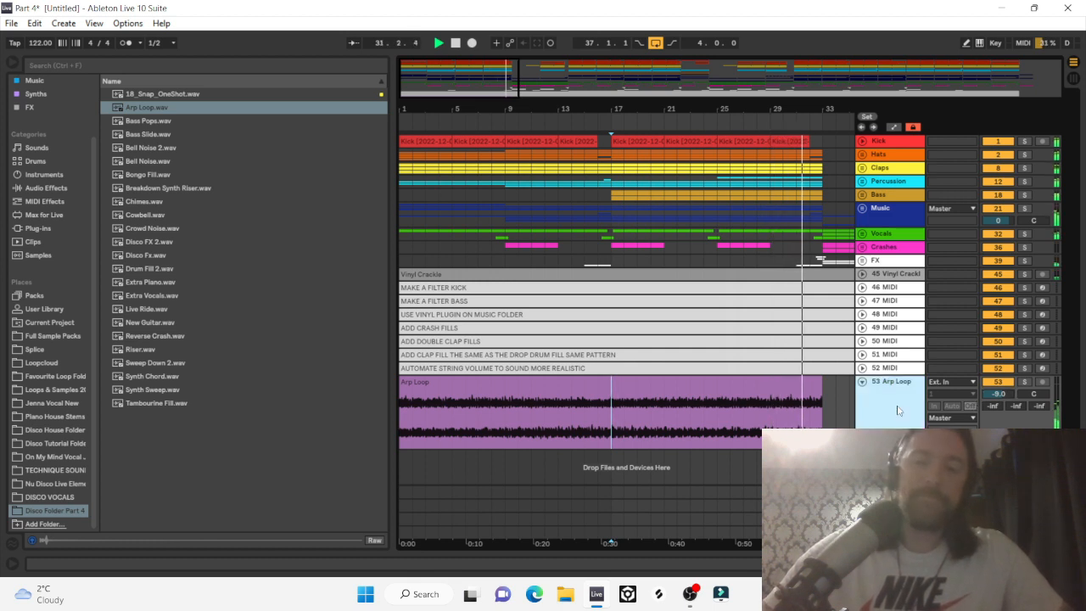
key("space")
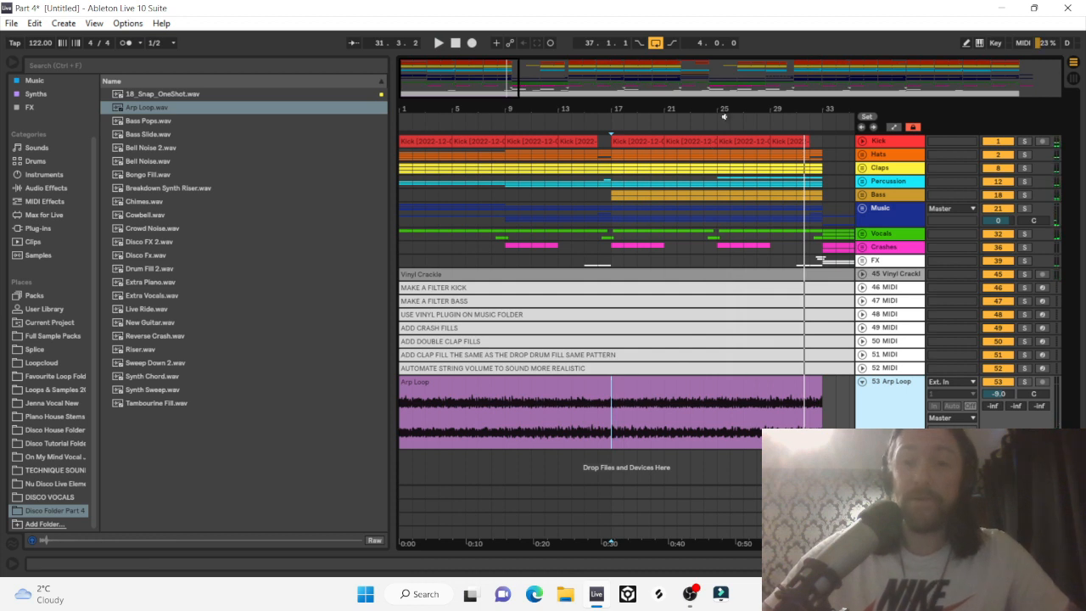
left_click_drag(736, 108, 737, 81)
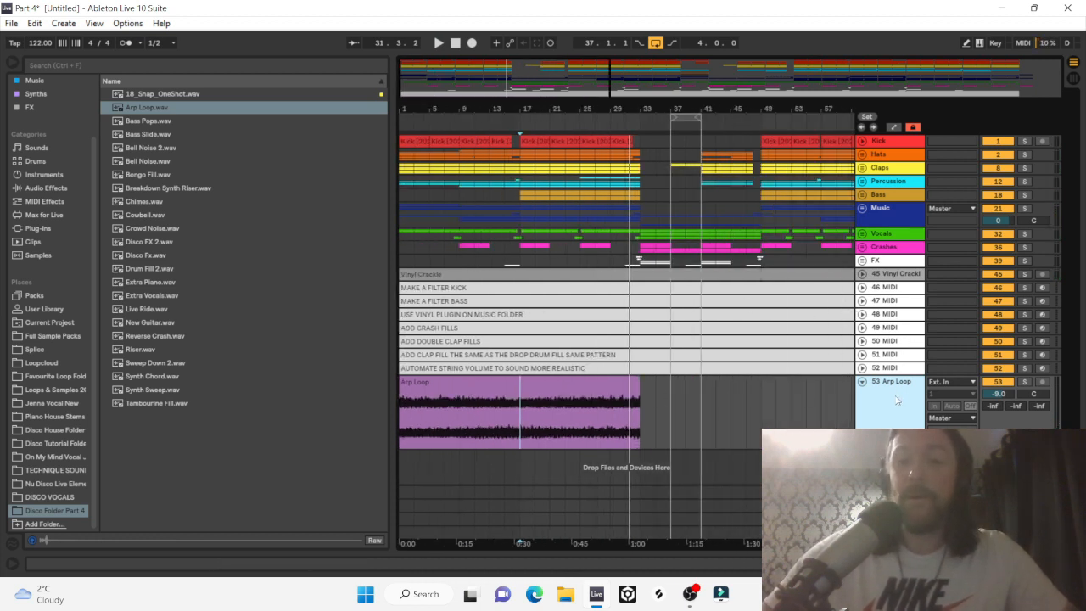
key("Delete")
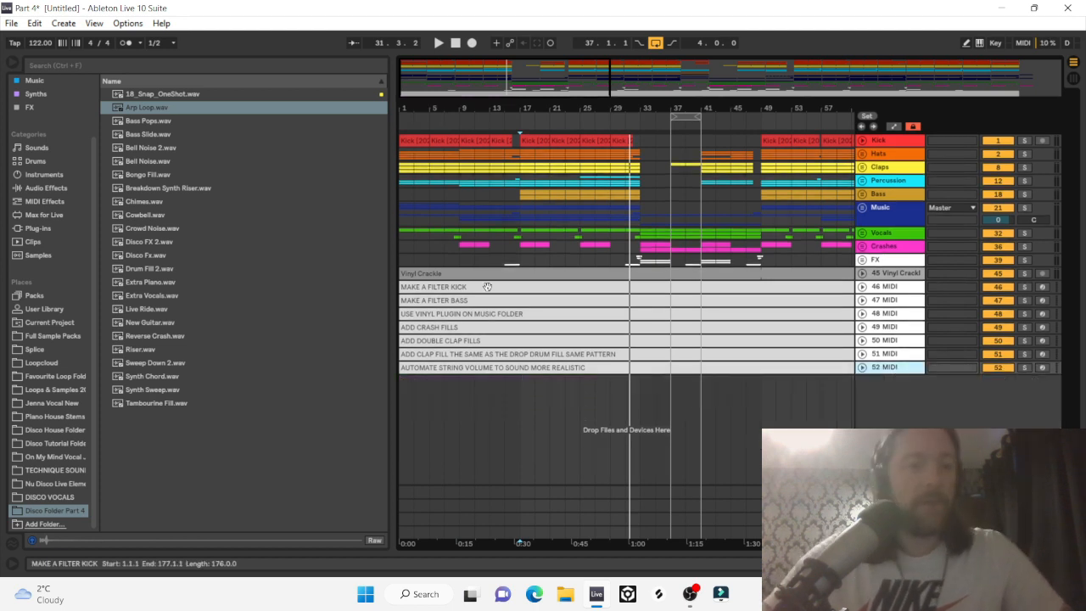
Preview Bass Pops.wav, place it on a new track at bar 17, and solo that track.
left_click(157, 122)
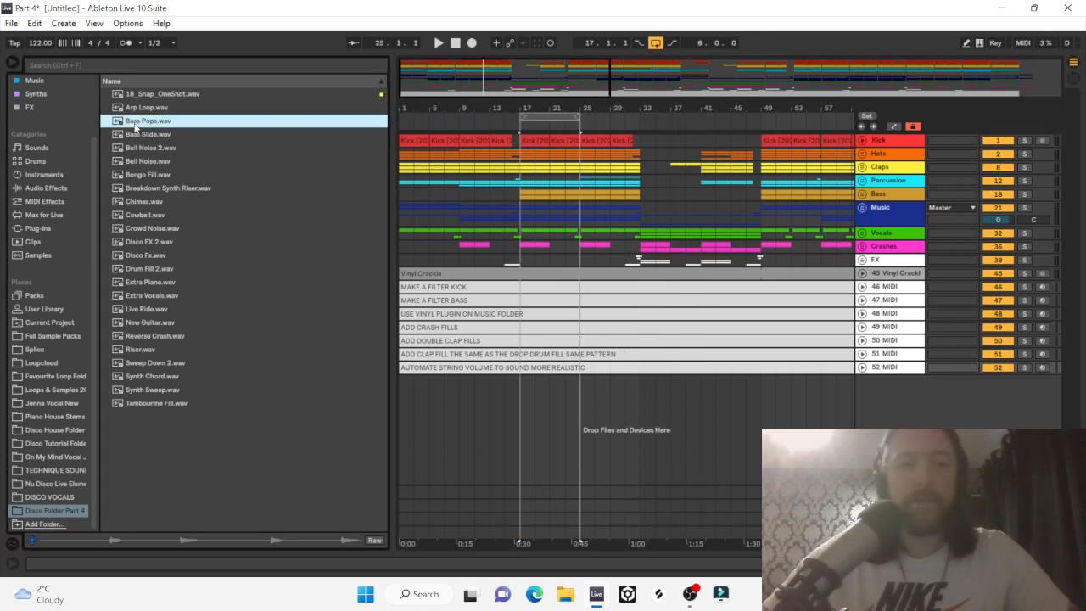
left_click_drag(138, 123, 534, 388)
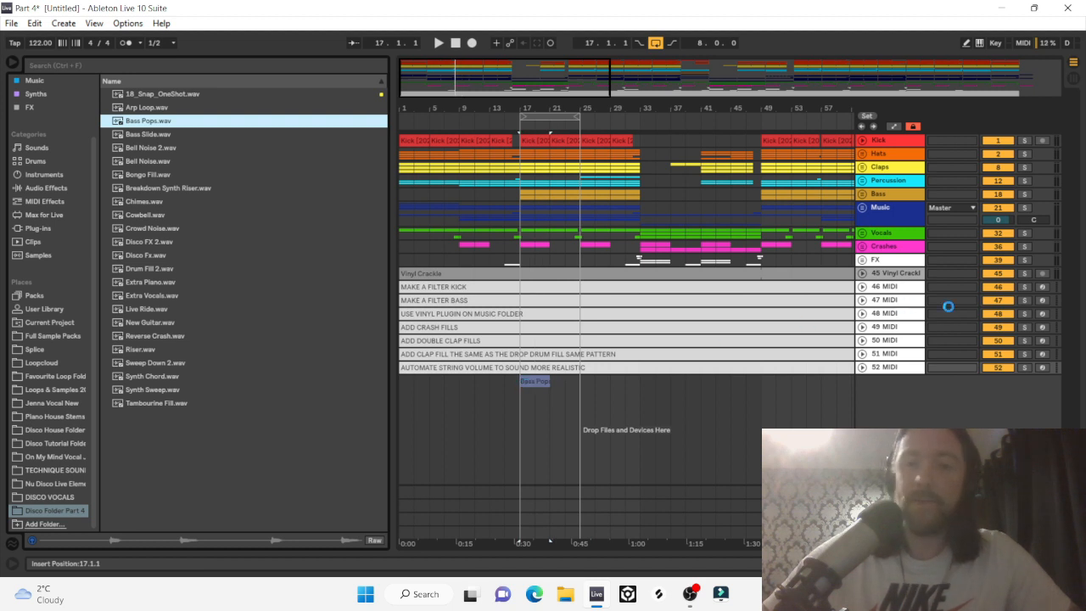
left_click(1024, 382)
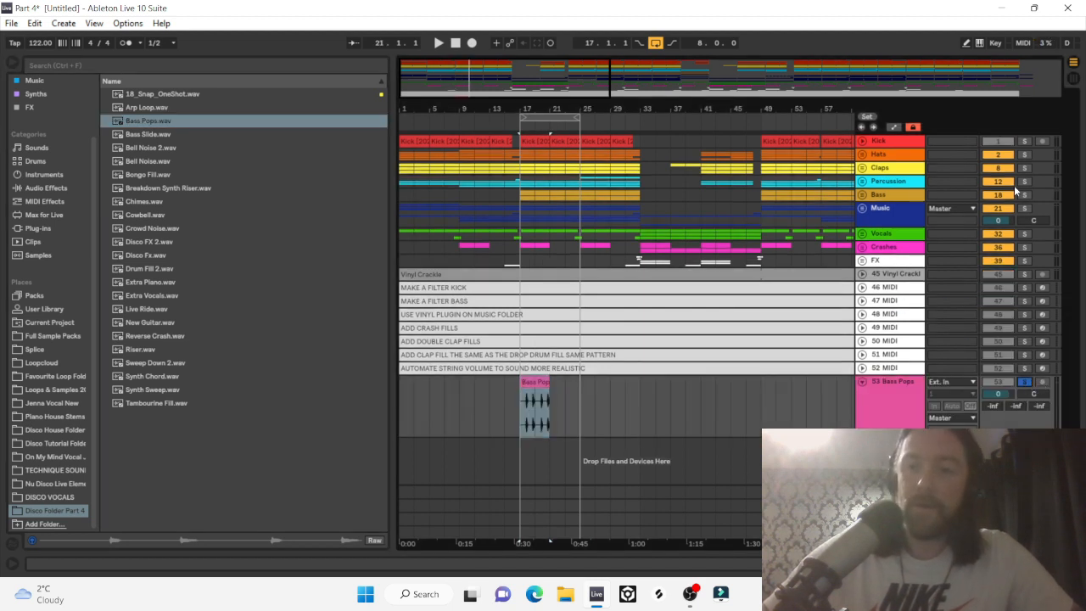
Solo the Bass group as well, and set the loop to the Bass Pops clip from bar 17 to bar 21.
scroll(565, 231, "up", 5)
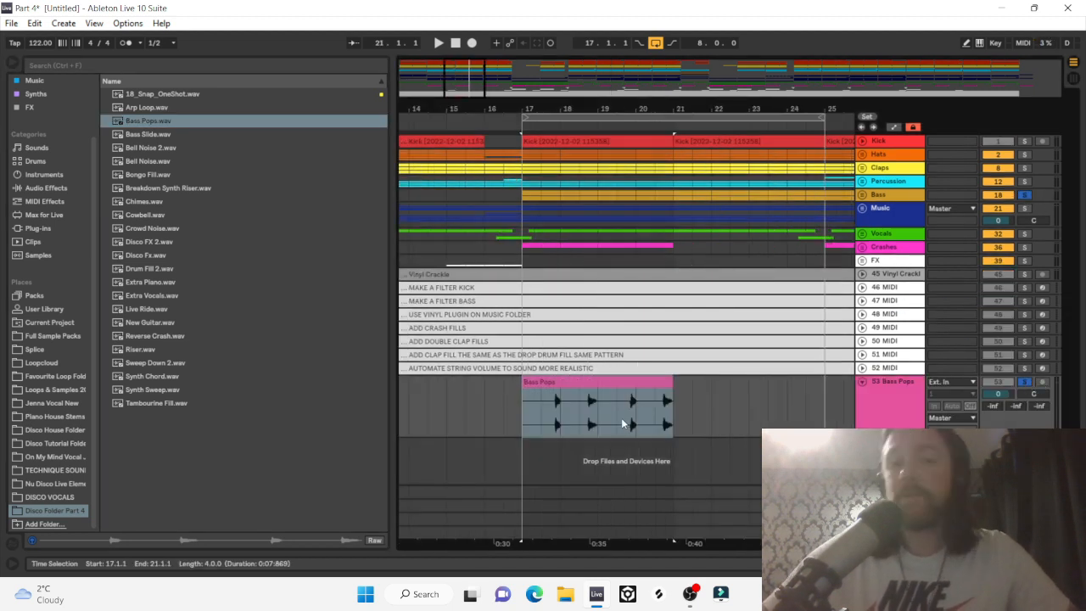
left_click(624, 394)
key("ctrl+l")
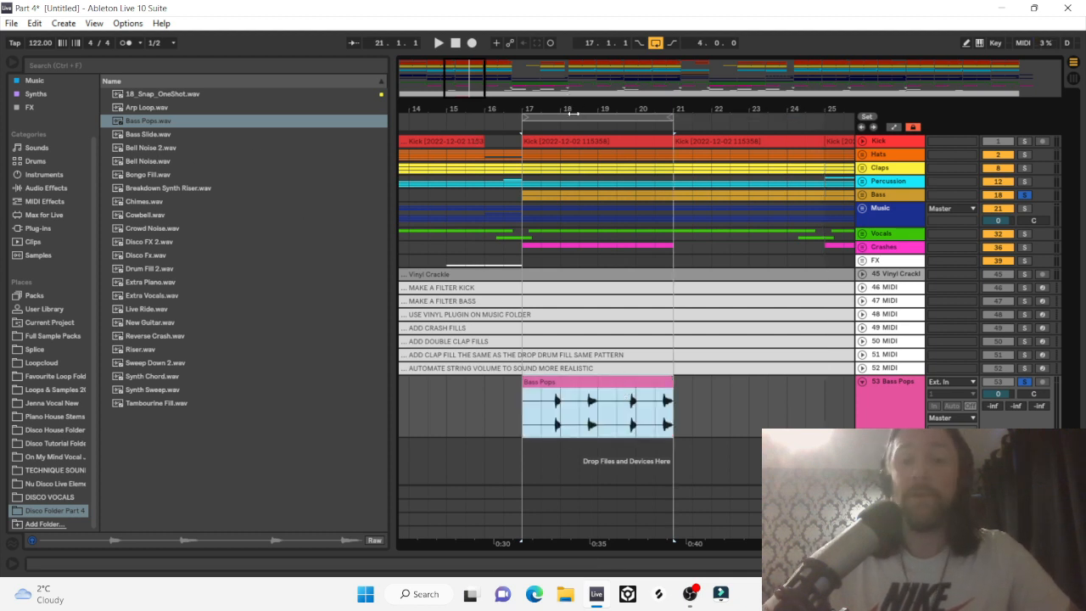
Play the looped bass pops, set their track volume to -10.3 dB, and solo Claps and Percussion alongside them.
left_click_drag(565, 109, 629, 201)
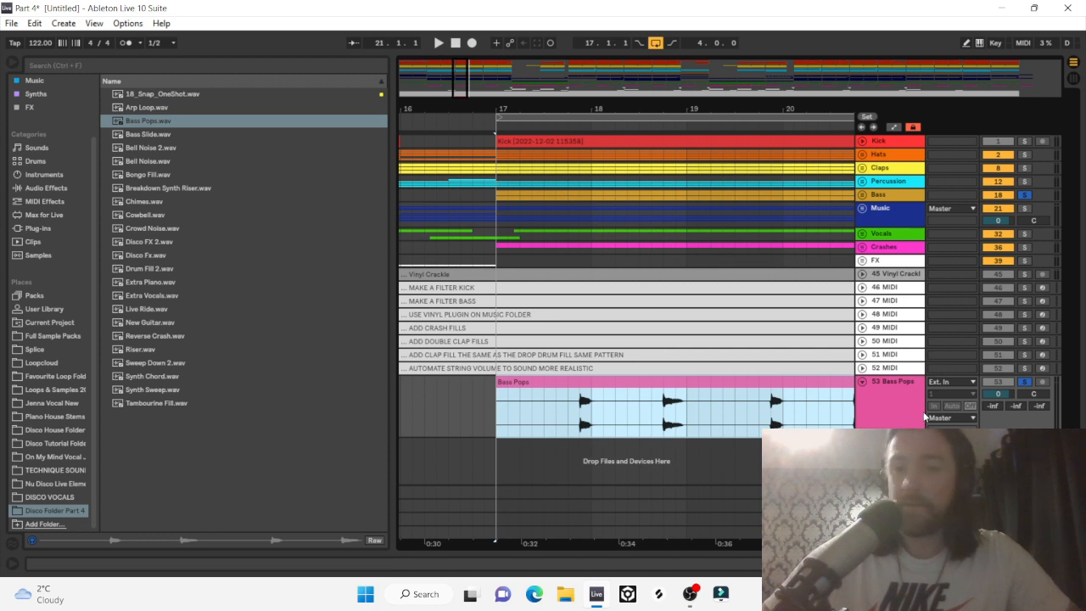
left_click_drag(1001, 395, 1001, 416)
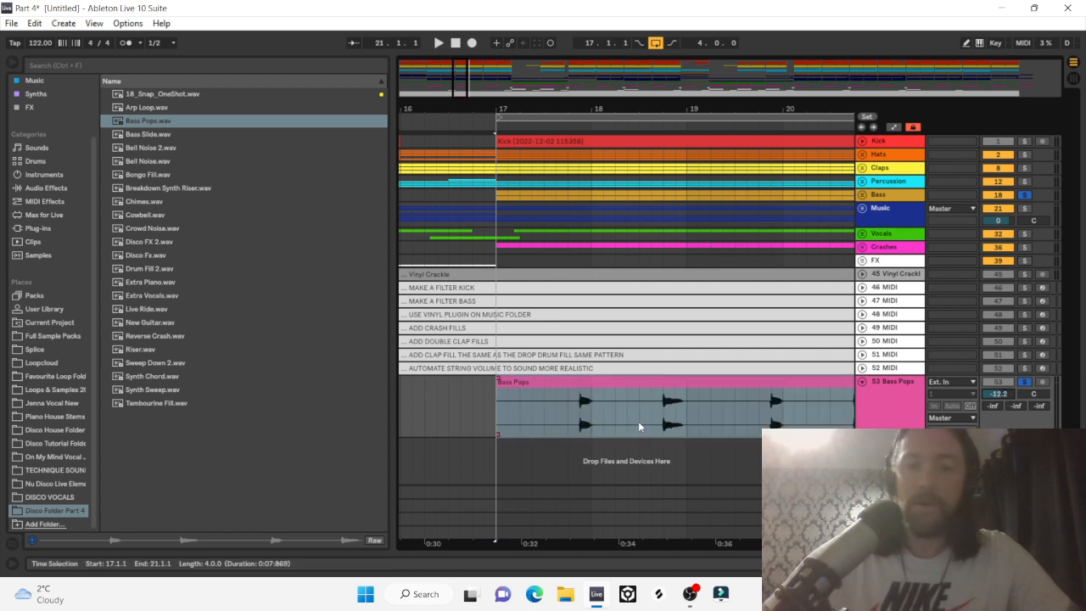
left_click(618, 390)
key("space")
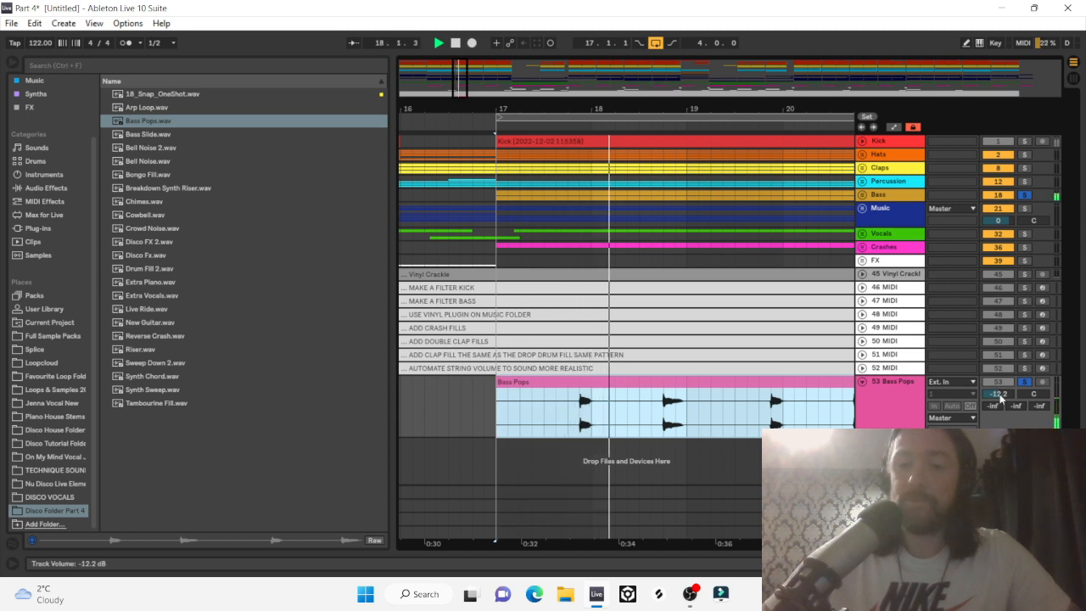
left_click_drag(987, 393, 983, 409)
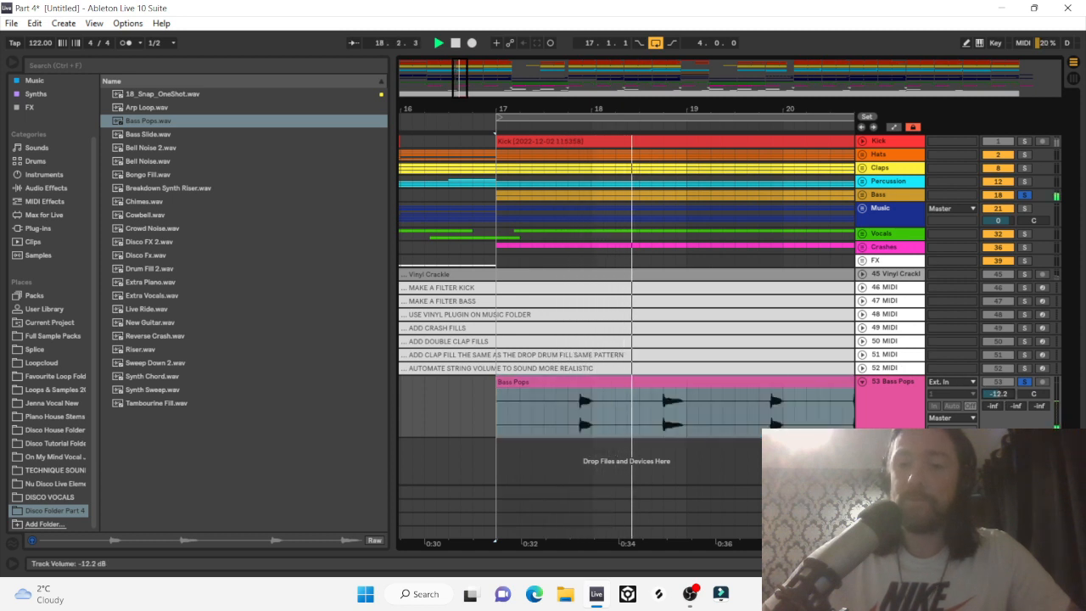
left_click(655, 392)
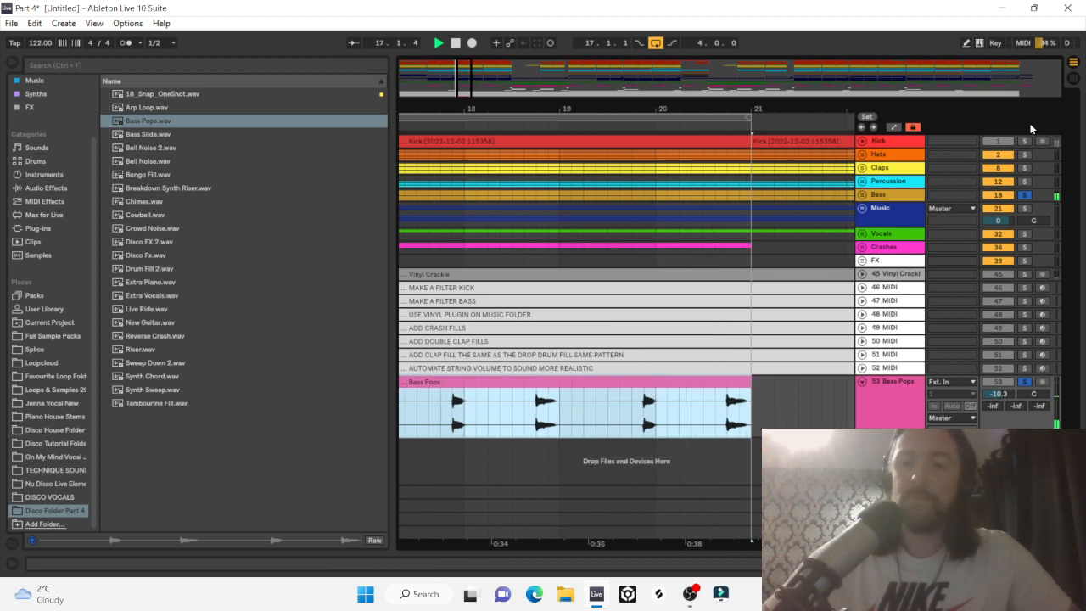
left_click(1027, 181)
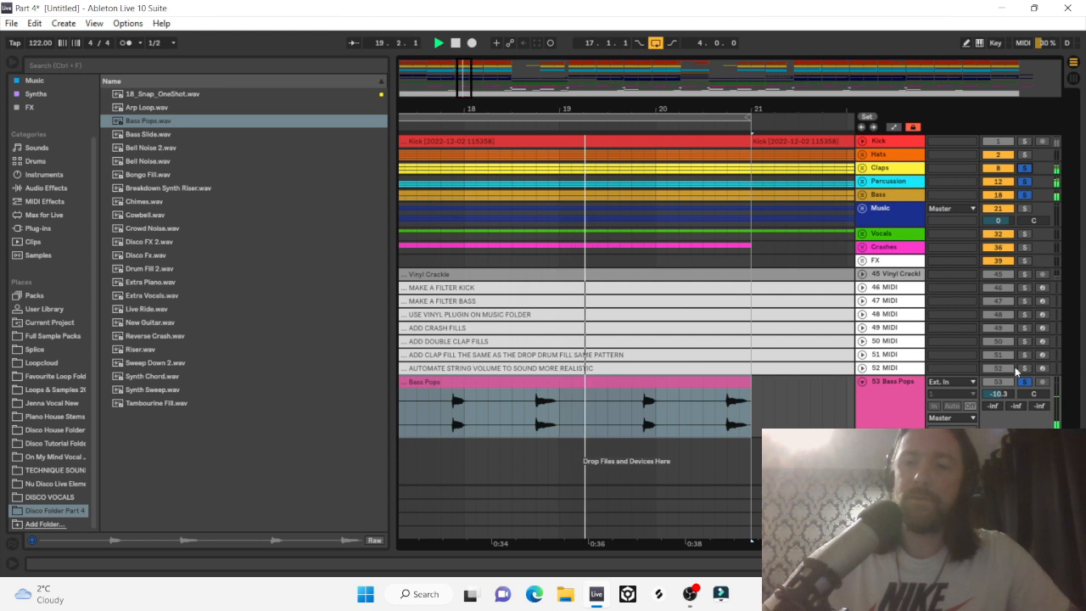
Lower the Bass Pops track volume to -13.7 dB, stop playback, and delete that track.
mouse_move(999, 394)
left_mouse_down()
mouse_move(998, 418)
mouse_move(996, 399)
left_mouse_up()
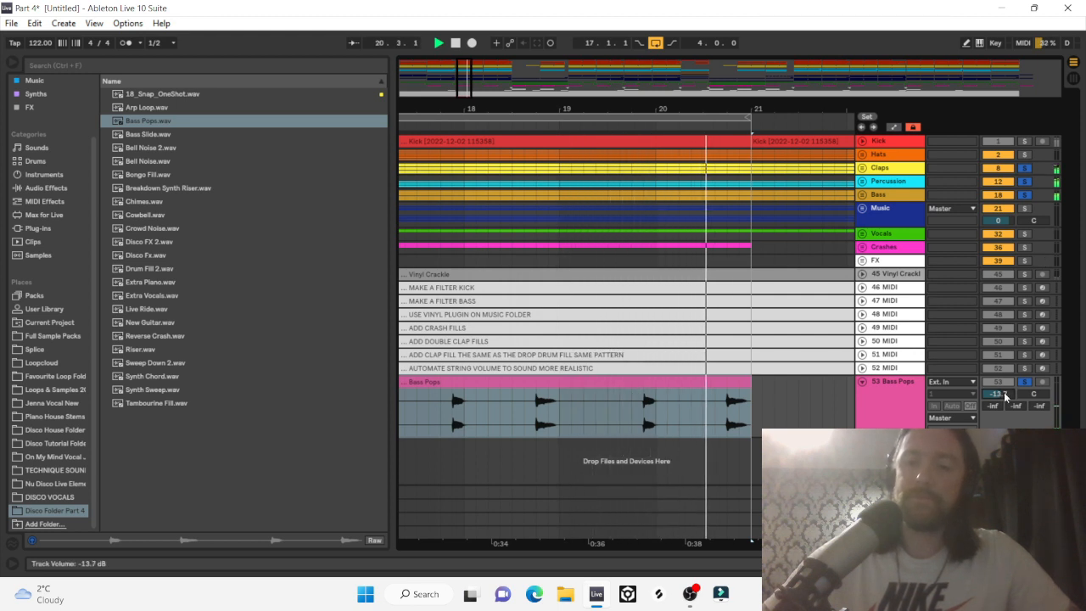
left_click(898, 407)
key("space")
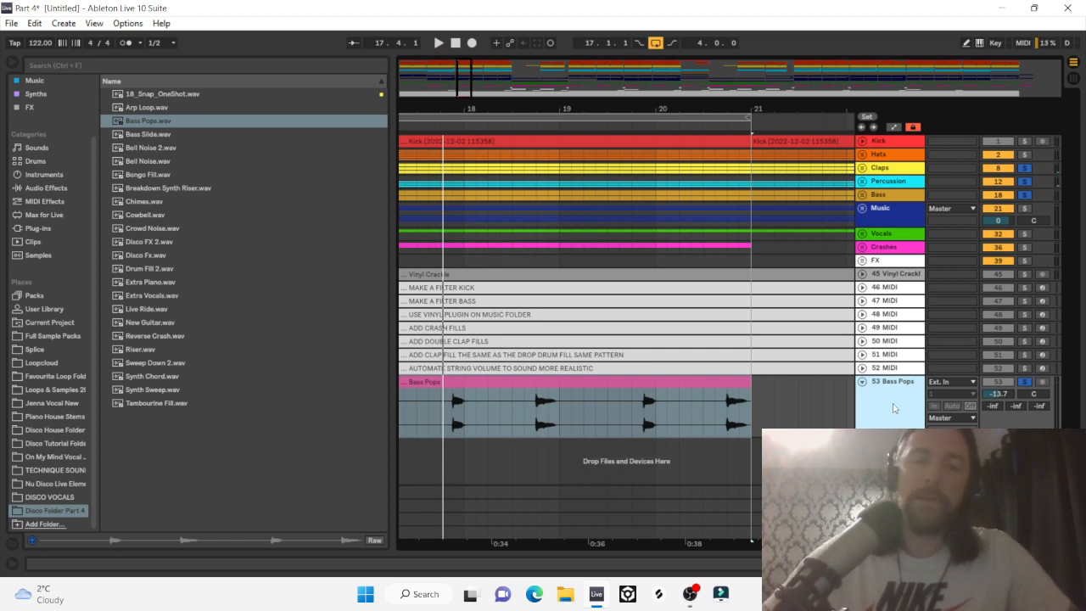
key("Delete")
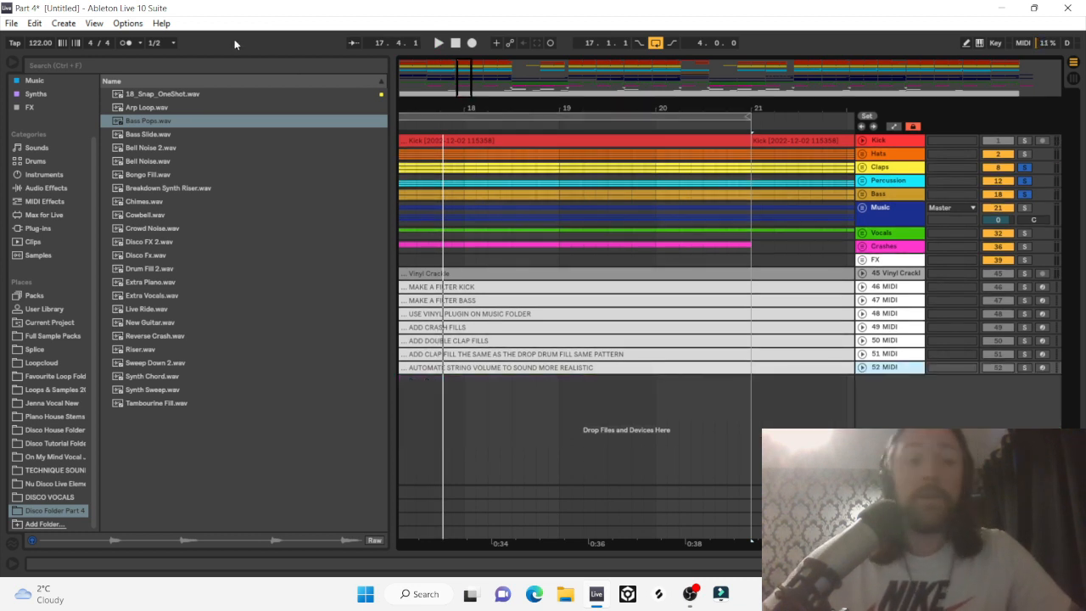
Preview Bass Slide.wav and place it on a new track at 19.2.1.
left_click(146, 136)
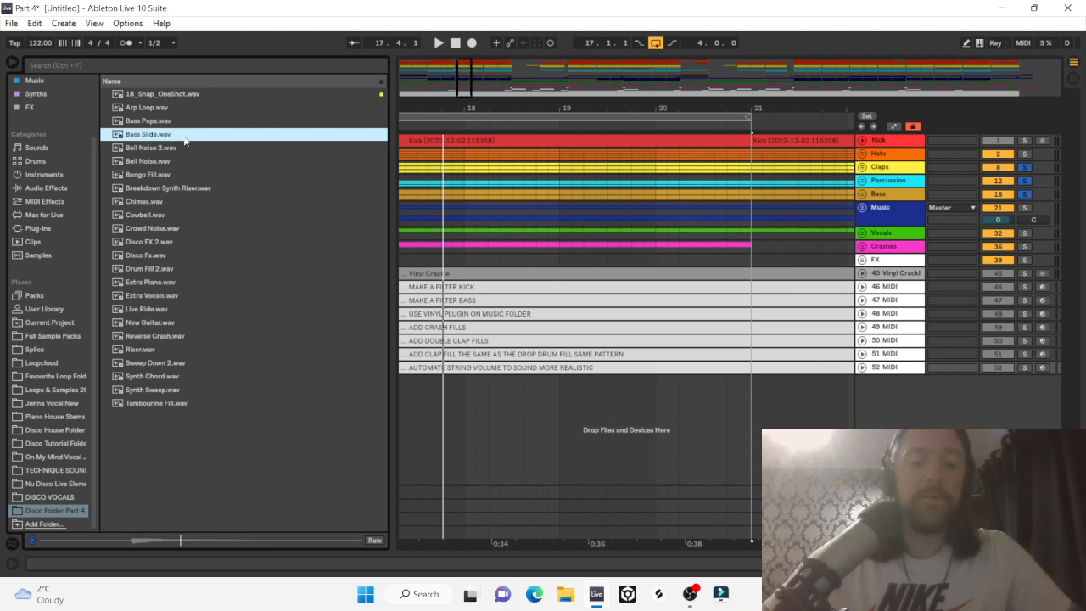
left_click_drag(150, 136, 585, 382)
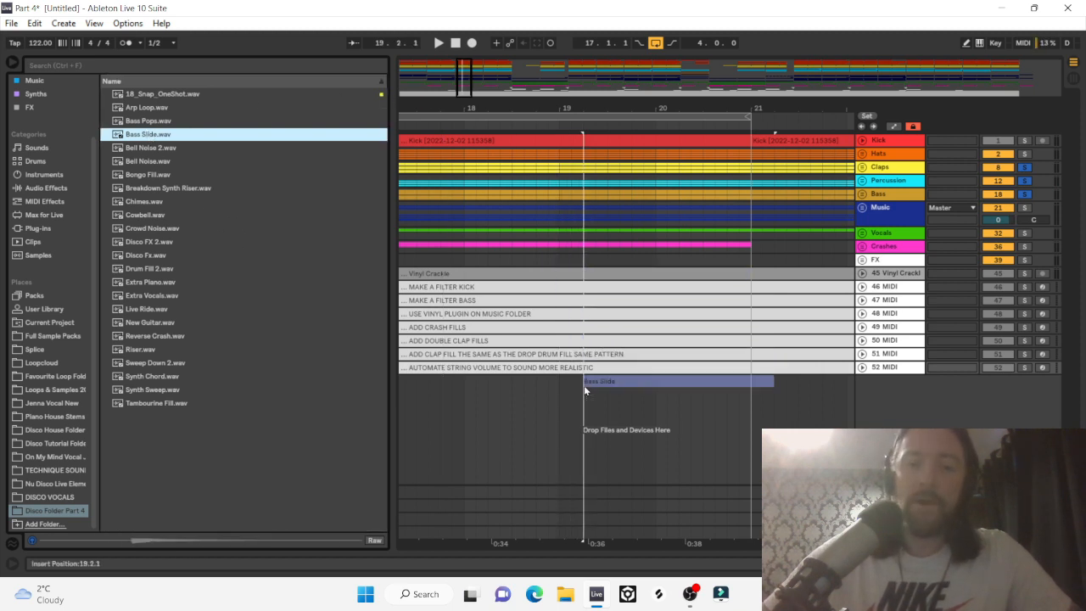
left_click_drag(644, 109, 599, 51)
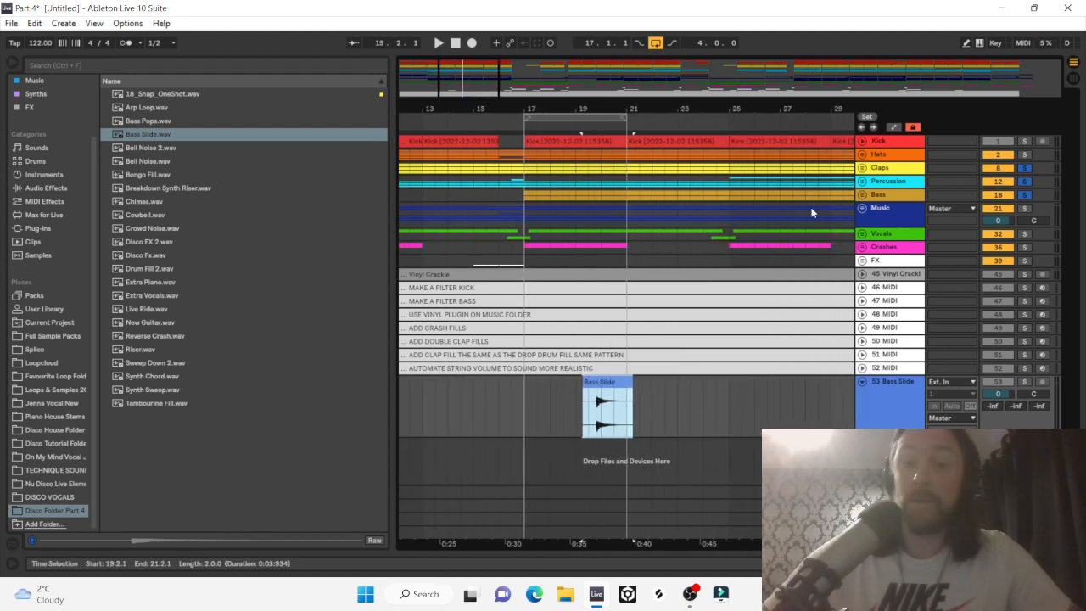
Move the Bass Slide clip to 23.2.1 and put its track inside the Bass group, above Live Bass.
left_click(863, 194)
scroll(643, 396, "down", 5)
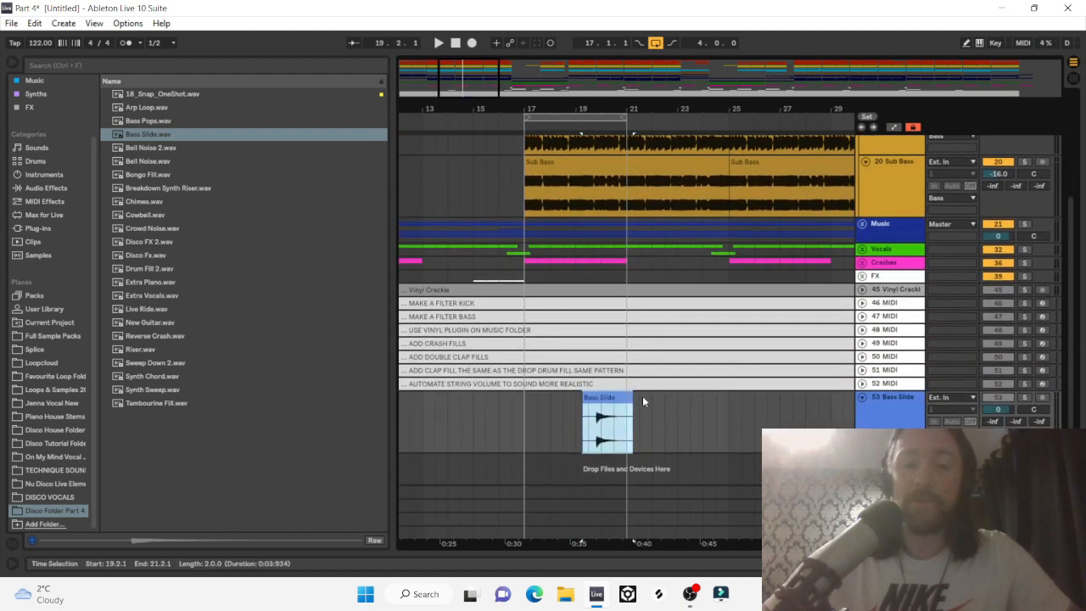
left_click_drag(605, 406, 708, 407)
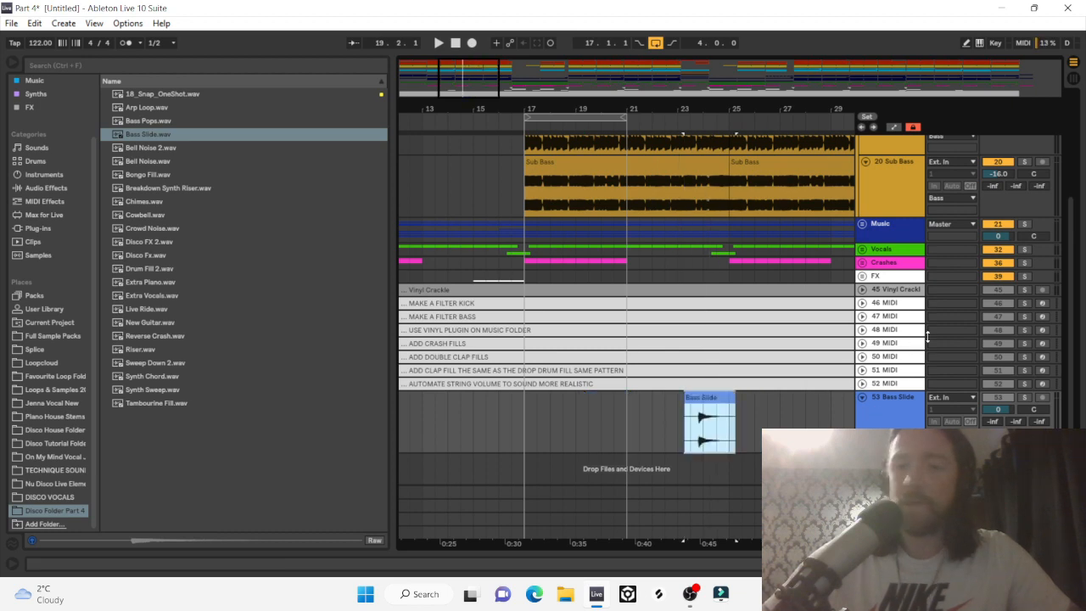
left_click(863, 398)
scroll(877, 177, "up", 2)
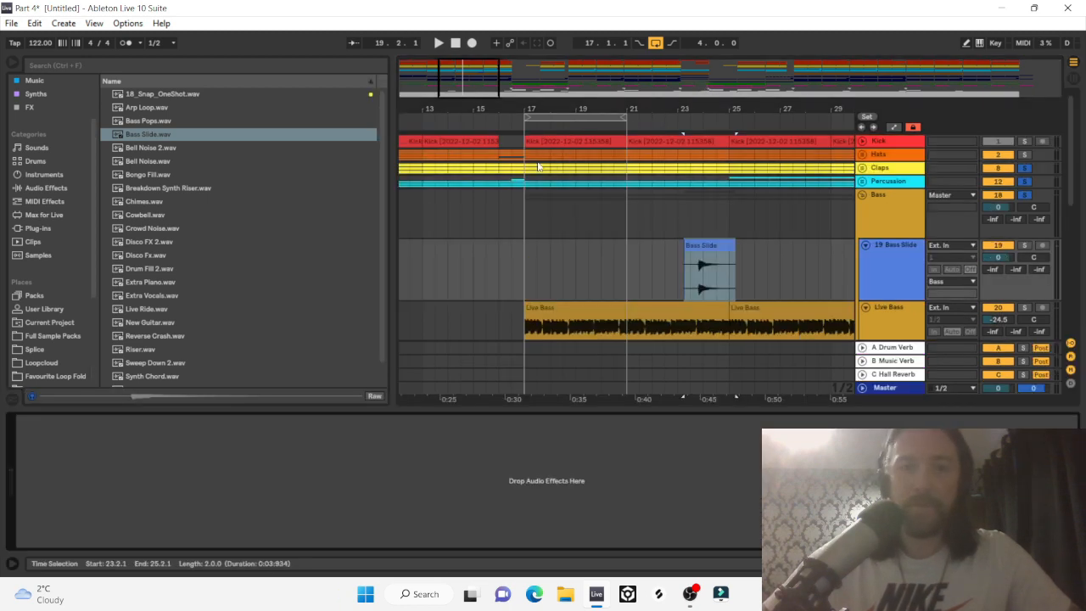
Play the soloed groups from bar 17 and extend the loop to end at bar 25.
left_click(530, 218)
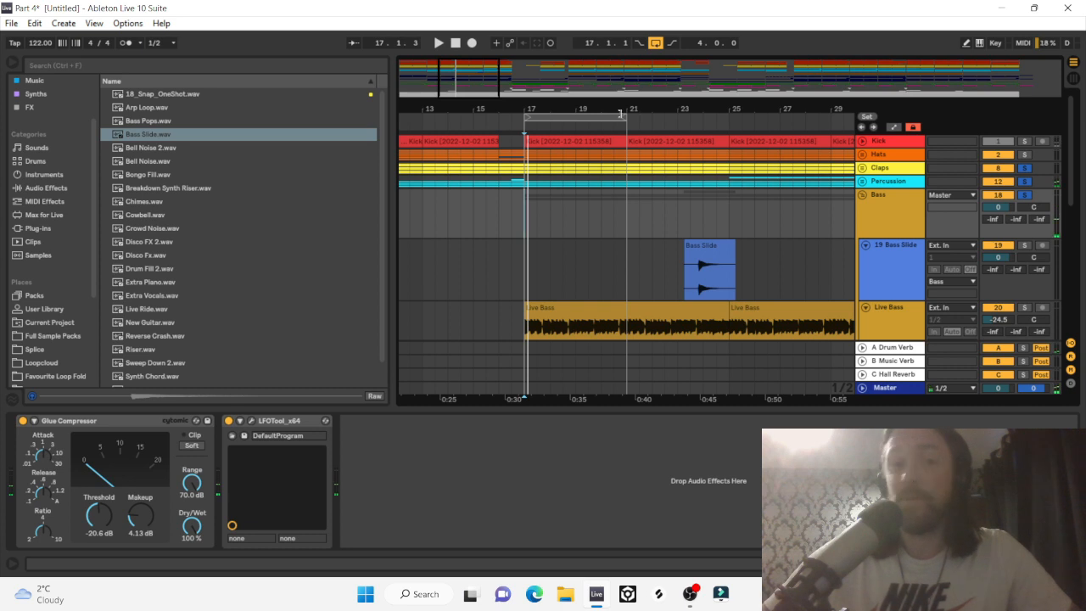
left_click(622, 116)
left_click_drag(622, 115, 723, 107)
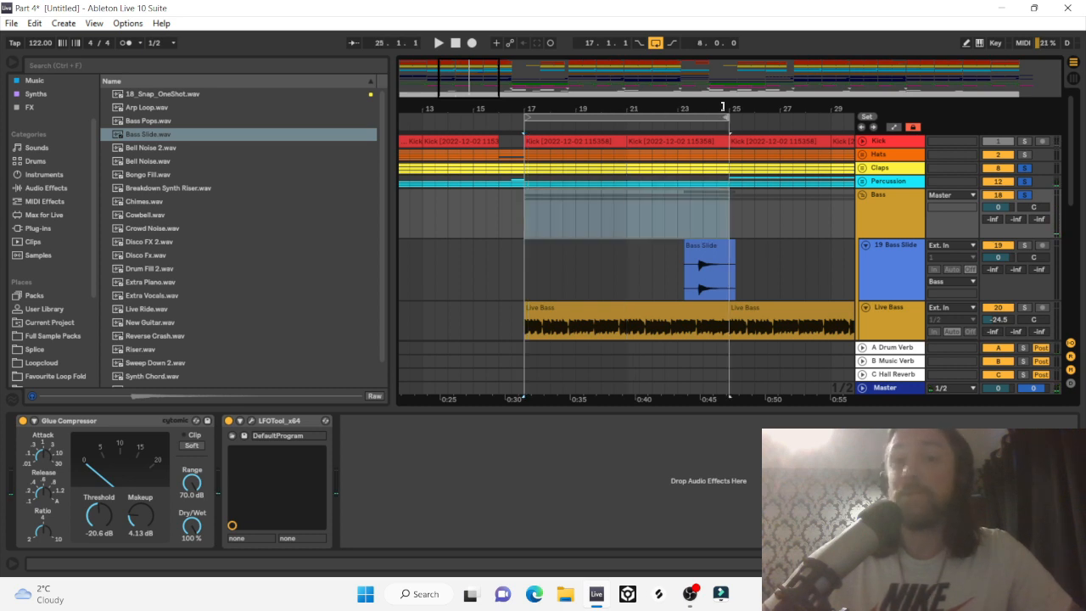
left_click(862, 141)
left_click_drag(728, 108, 779, 107)
scroll(801, 248, "down", 3)
scroll(800, 248, "left", 2)
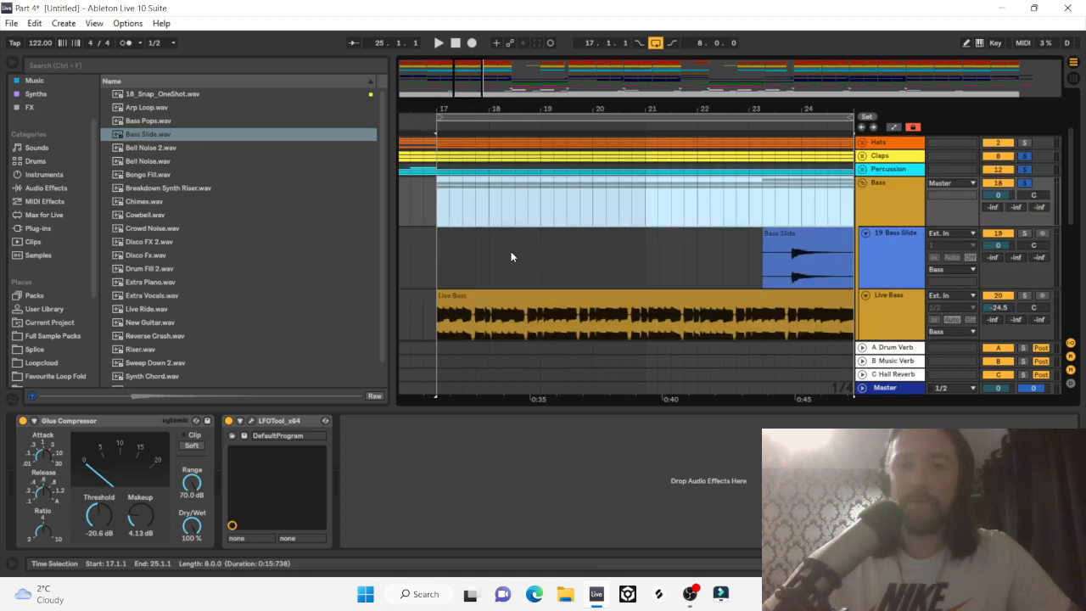
Set the Bass Slide track volume to -10.6 dB and play from bar 21 with only the Bass group soloed.
left_click(632, 258)
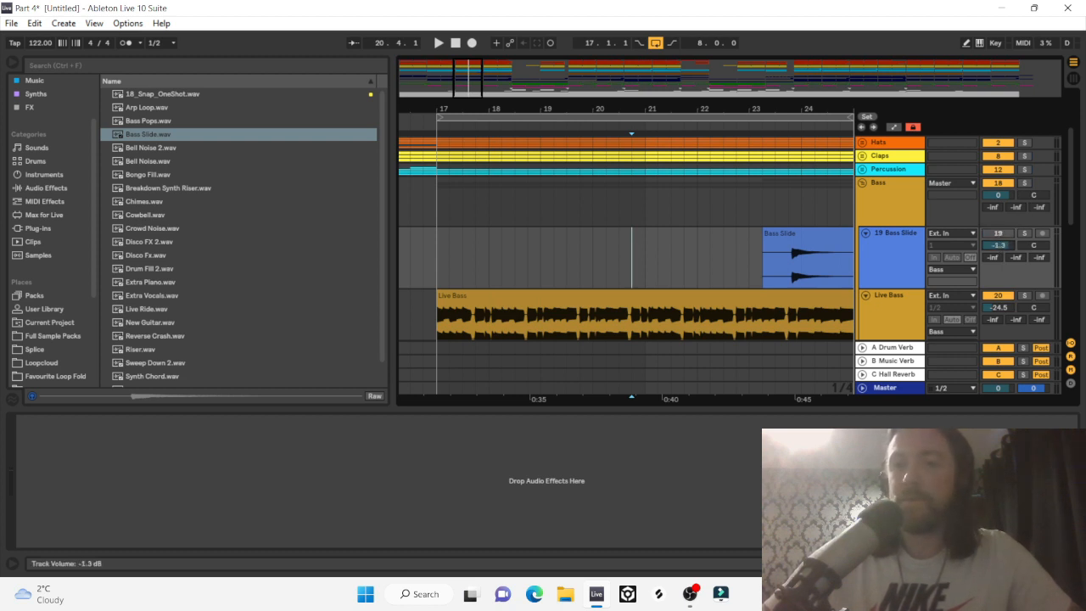
left_click_drag(998, 245, 998, 263)
left_click(645, 257)
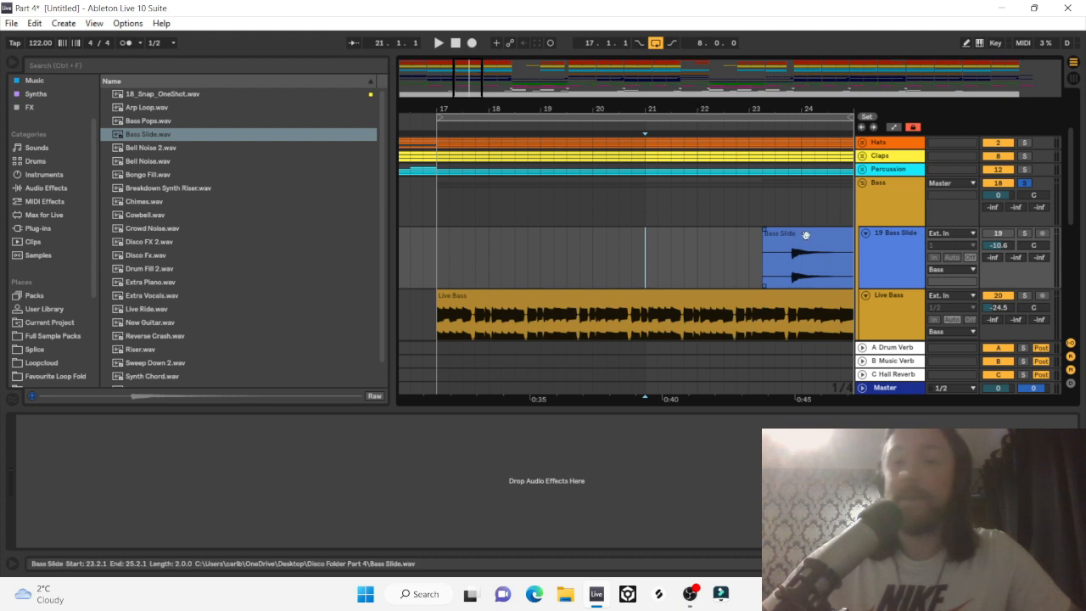
key("space")
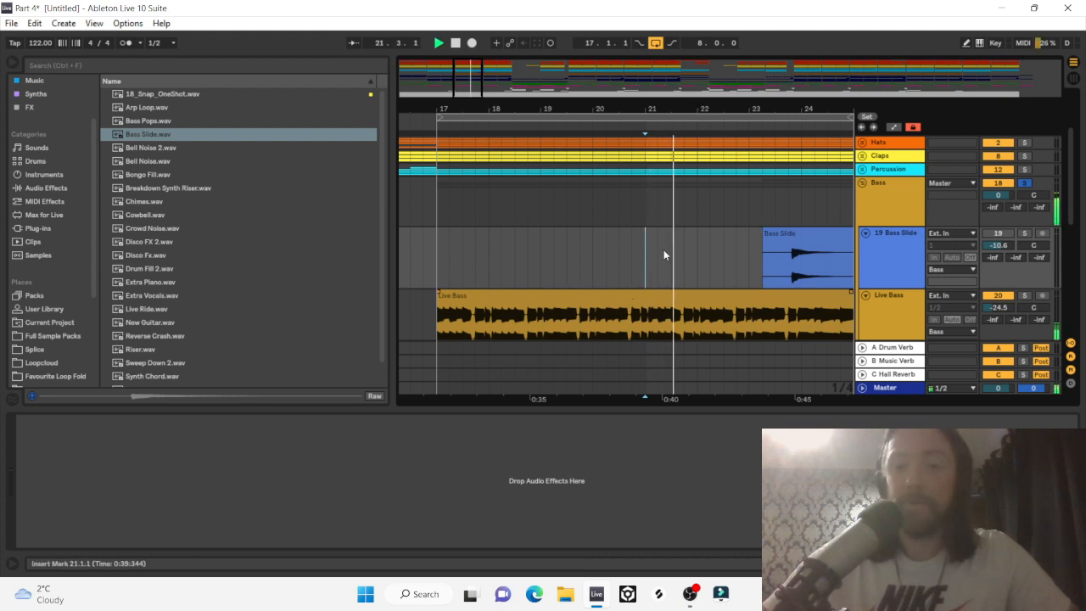
scroll(724, 243, "down", 3)
scroll(724, 239, "up", 1)
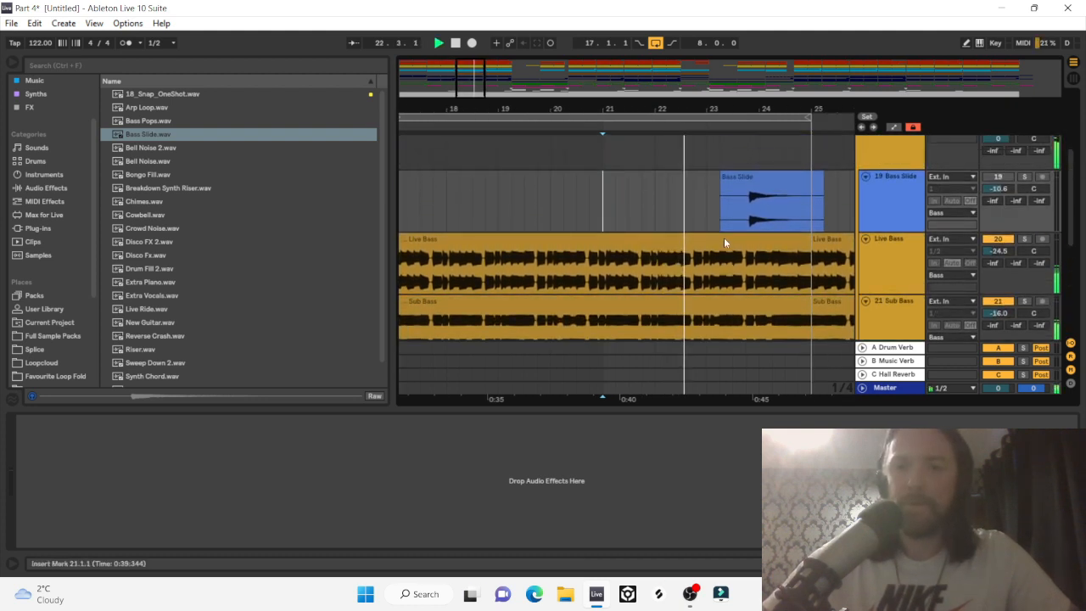
Shift the Bass Slide clip so it starts at 24.1.4, and stop playback.
left_click_drag(771, 178, 808, 180)
key("plus")
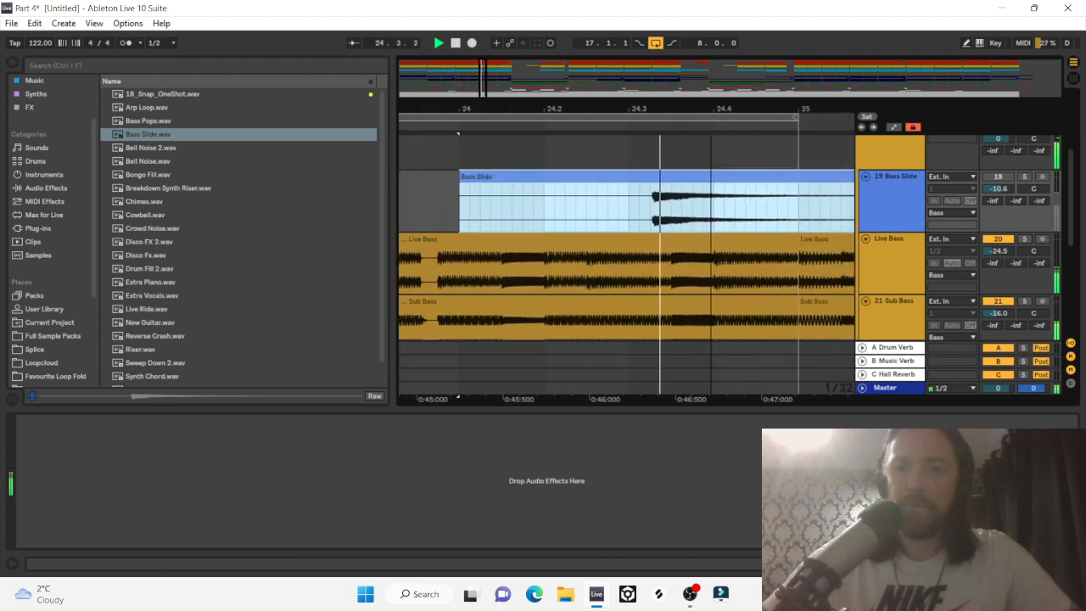
left_click_drag(707, 195, 755, 199)
key("space")
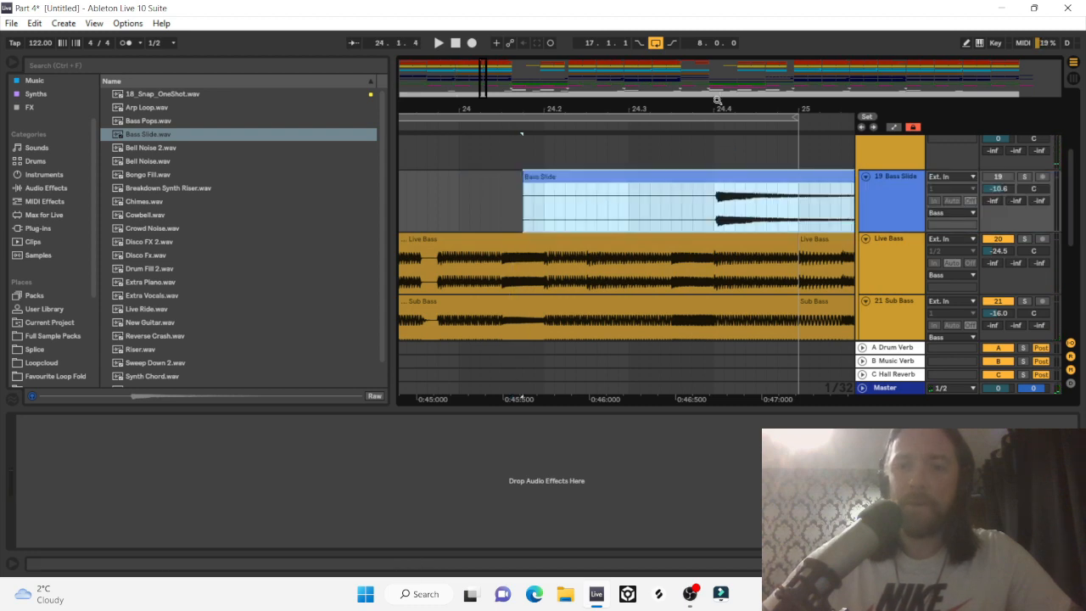
Nudge the Bass Slide clip slightly earlier so its first transient lines up with beat 24.4.
left_click(718, 190)
key("plus")
key("plus")
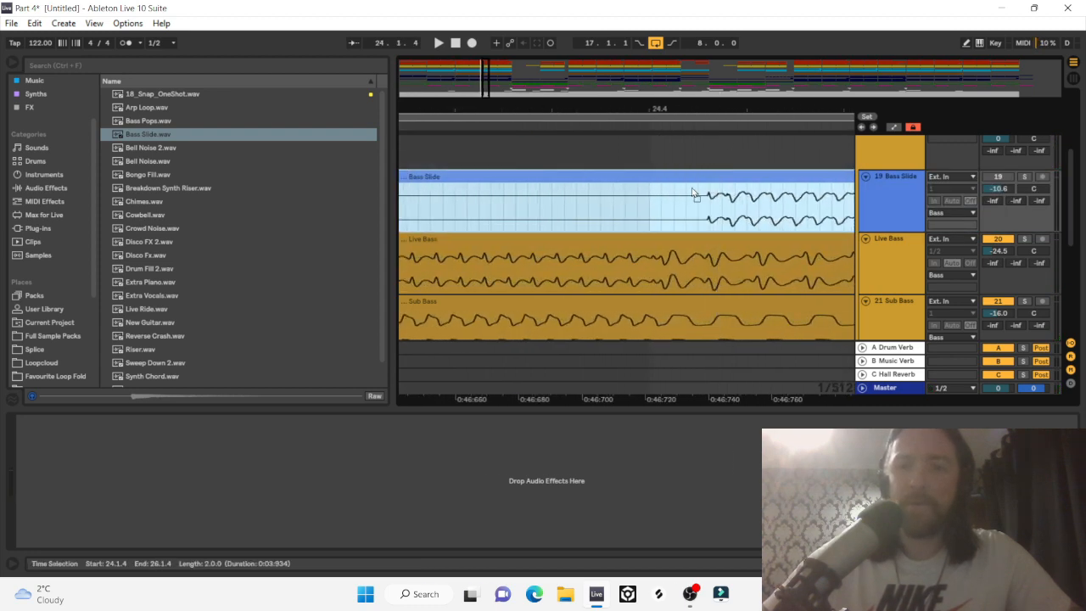
left_click_drag(720, 190, 655, 200)
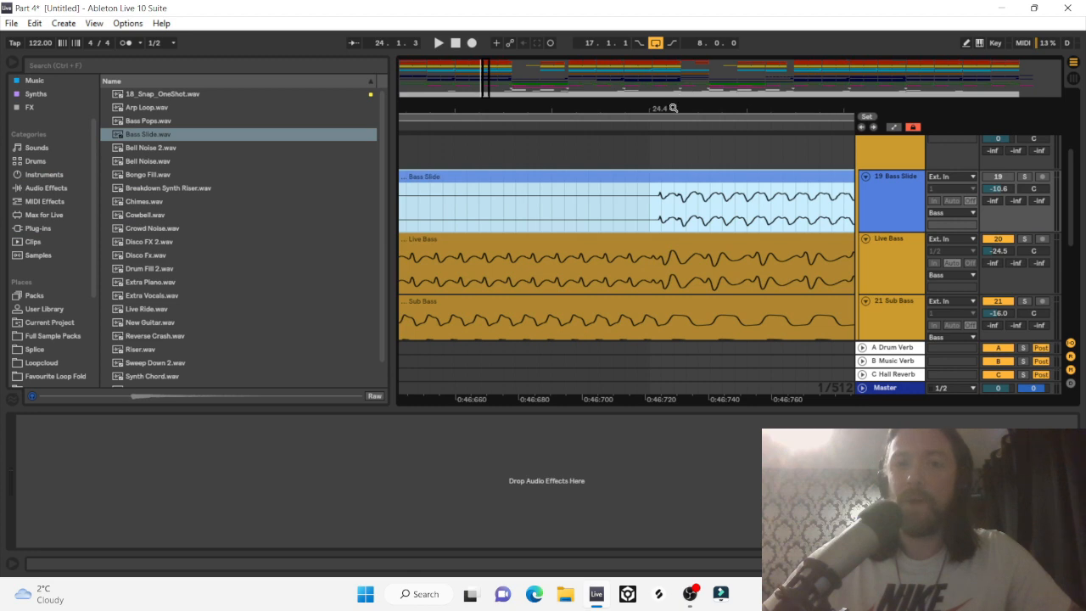
left_click_drag(673, 108, 718, 288)
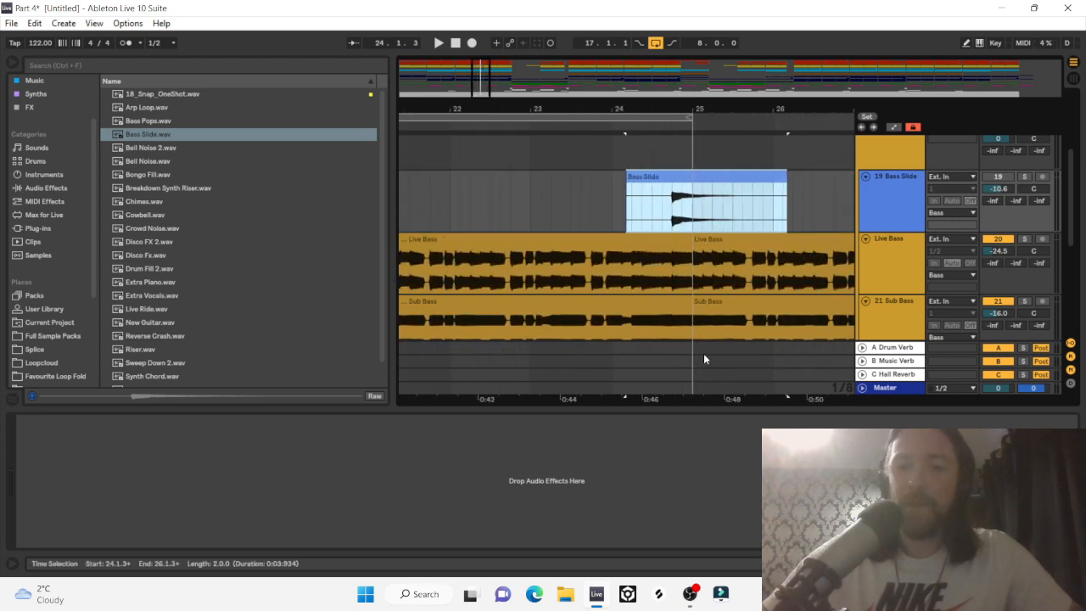
Delete the Live Bass and Sub Bass audio from 24.4.1 to 25.1.1 to make room for the slide.
scroll(702, 343, "down", 1)
left_click(691, 314)
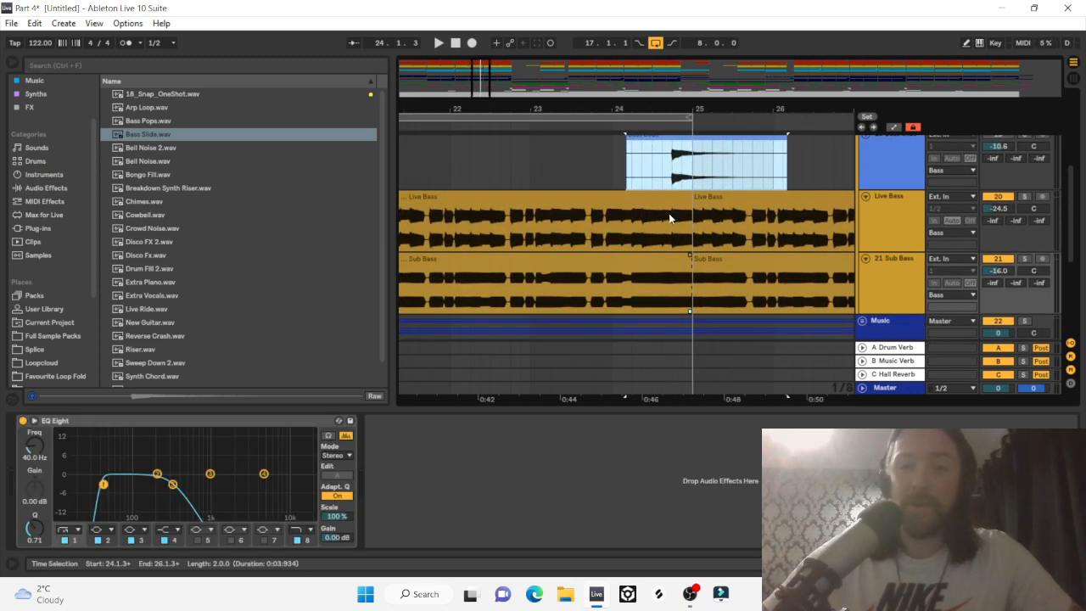
left_click(669, 218)
left_click_drag(672, 232, 692, 281)
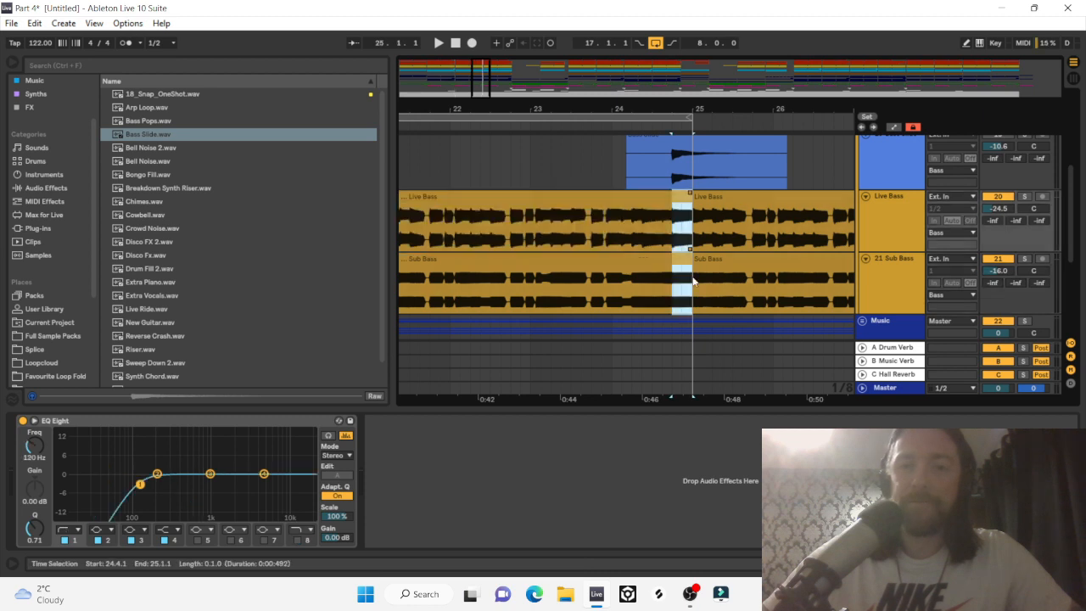
key("Delete")
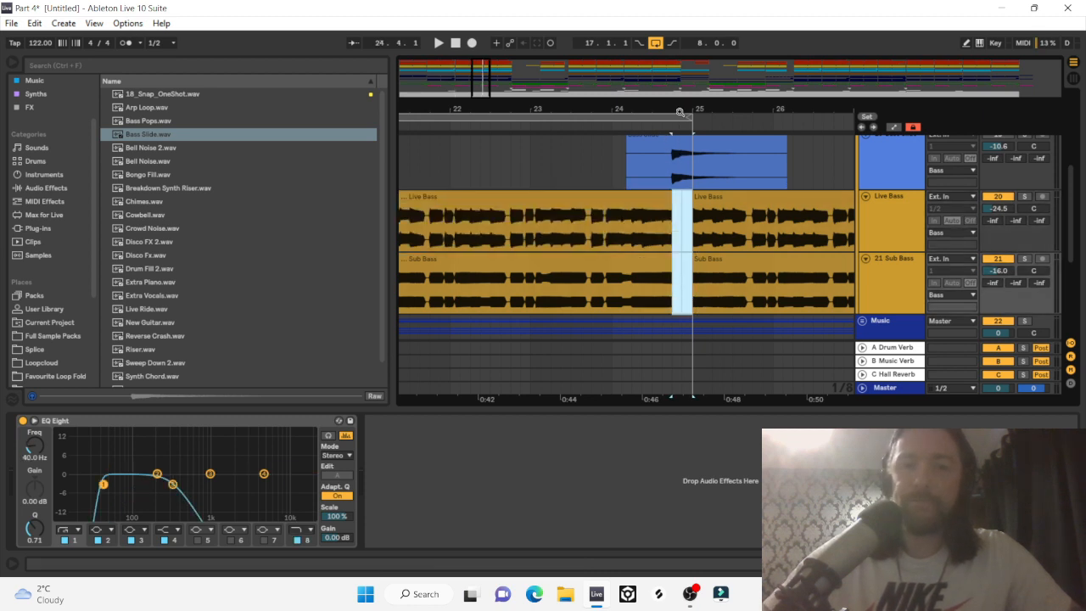
key("z")
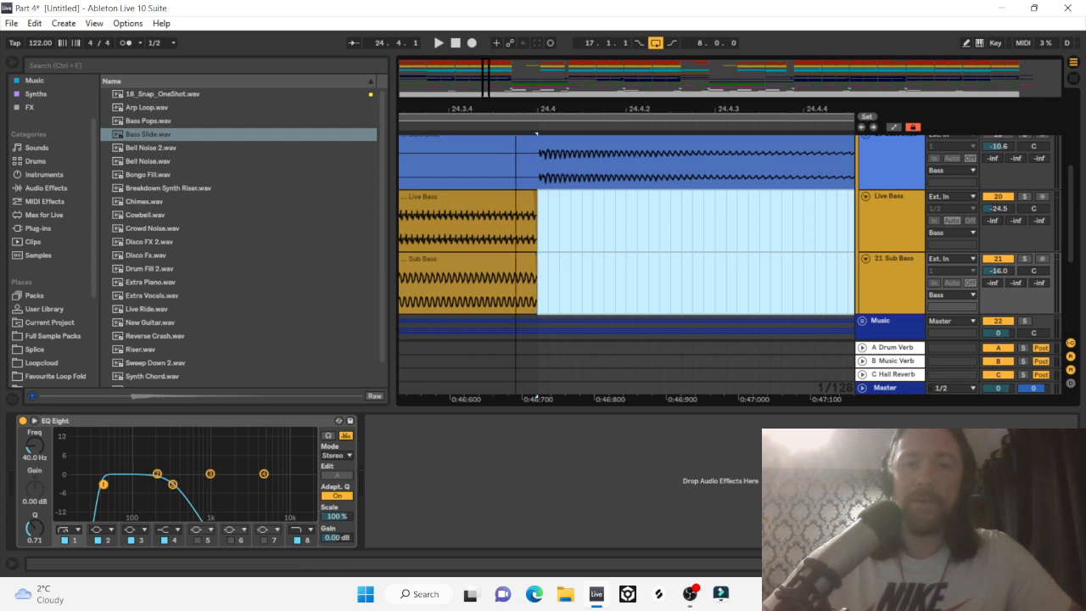
key("x")
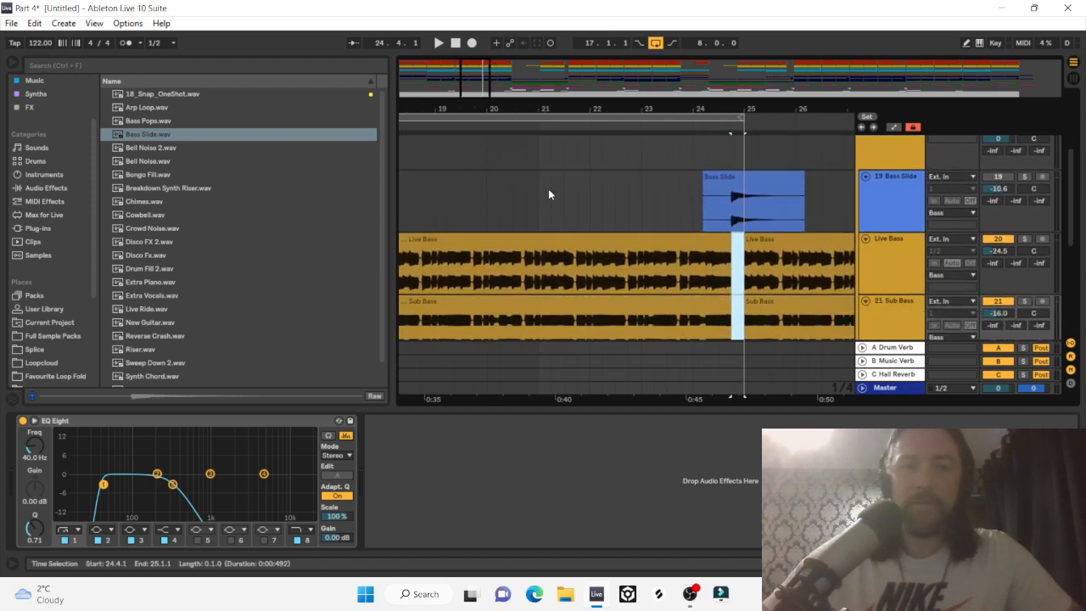
Set a 5.2.0 loop starting at bar 21, and raise the Bass Slide track volume to -4.6 dB.
left_click_drag(542, 188, 740, 185)
key("ctrl+l")
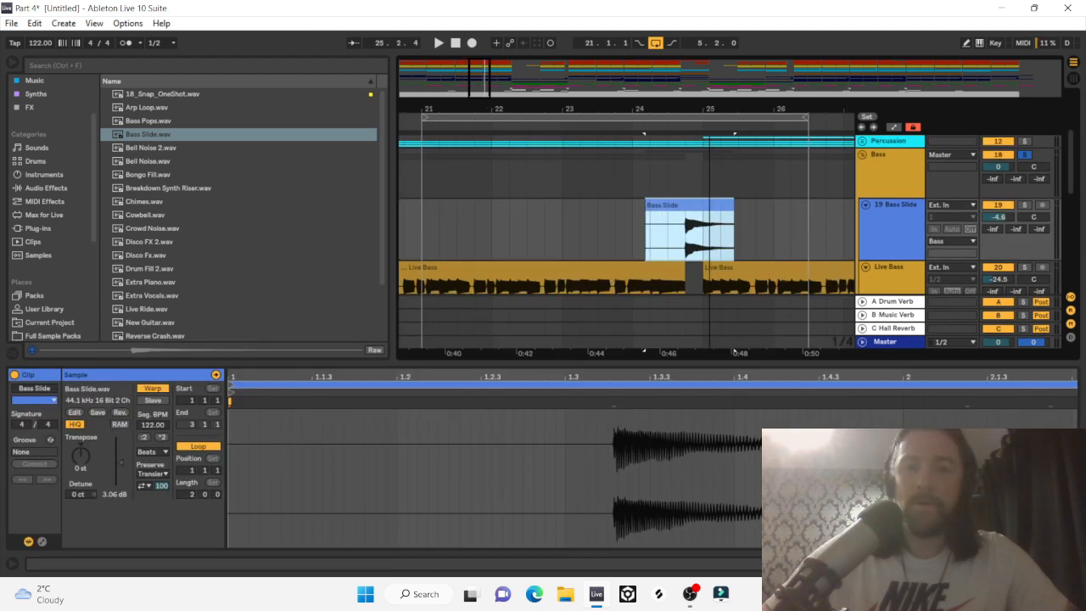
Trim both ends of the Bass Slide clip so it fills only the gap from 24.4.1 to 25.1.1.
left_click_drag(709, 107, 709, 153)
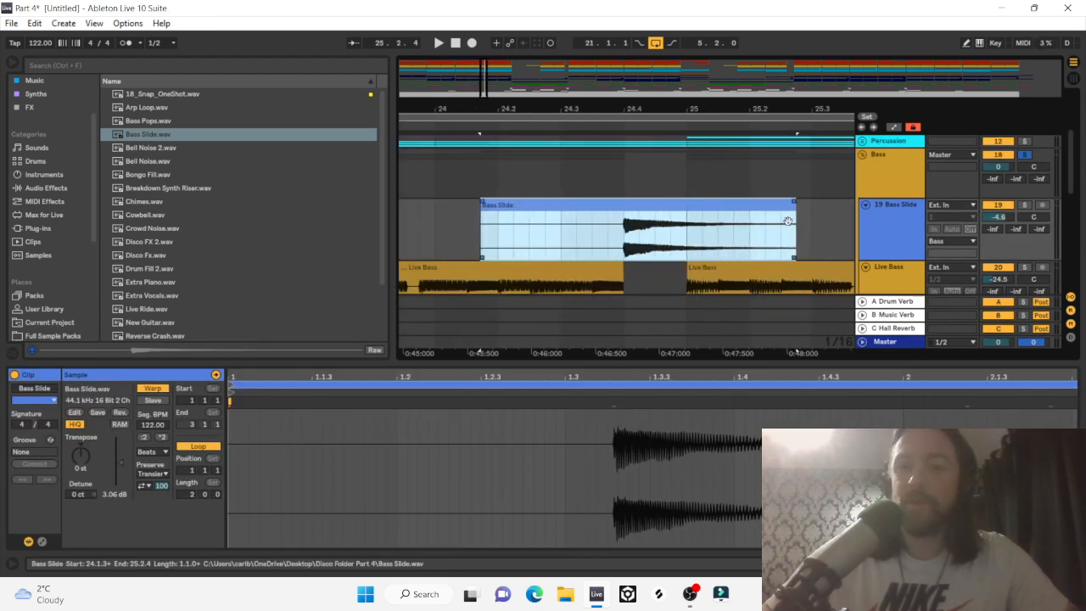
left_click_drag(790, 218, 686, 222)
left_click_drag(481, 220, 624, 222)
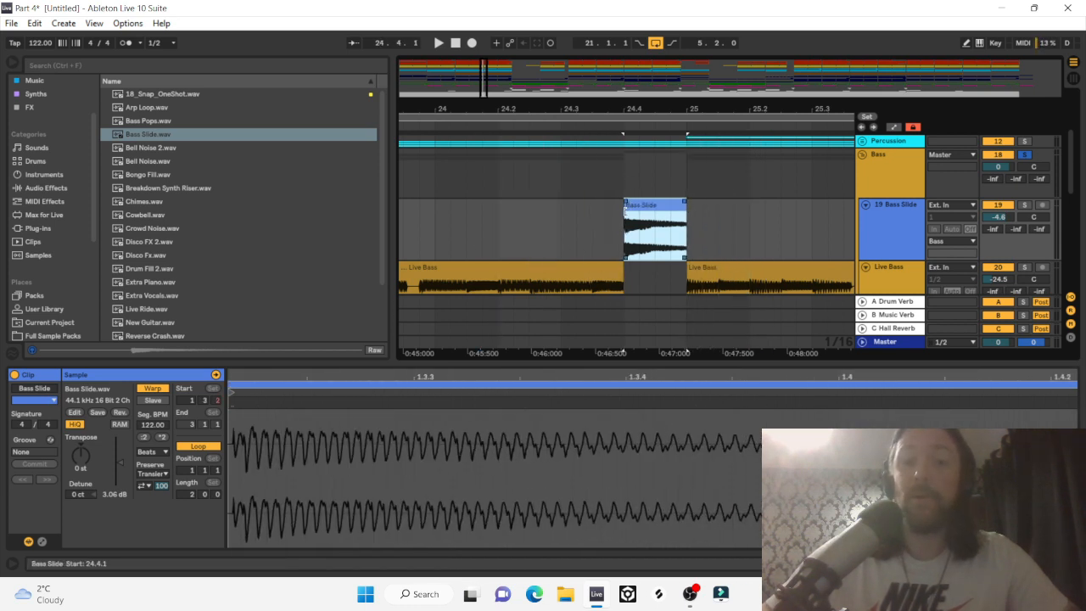
left_click_drag(626, 109, 635, 44)
left_click_drag(634, 134, 636, 110)
Lower the Bass Slide track volume to -6.6 dB and audition the slide in the soloed Bass group from bar 23.
left_click(522, 227)
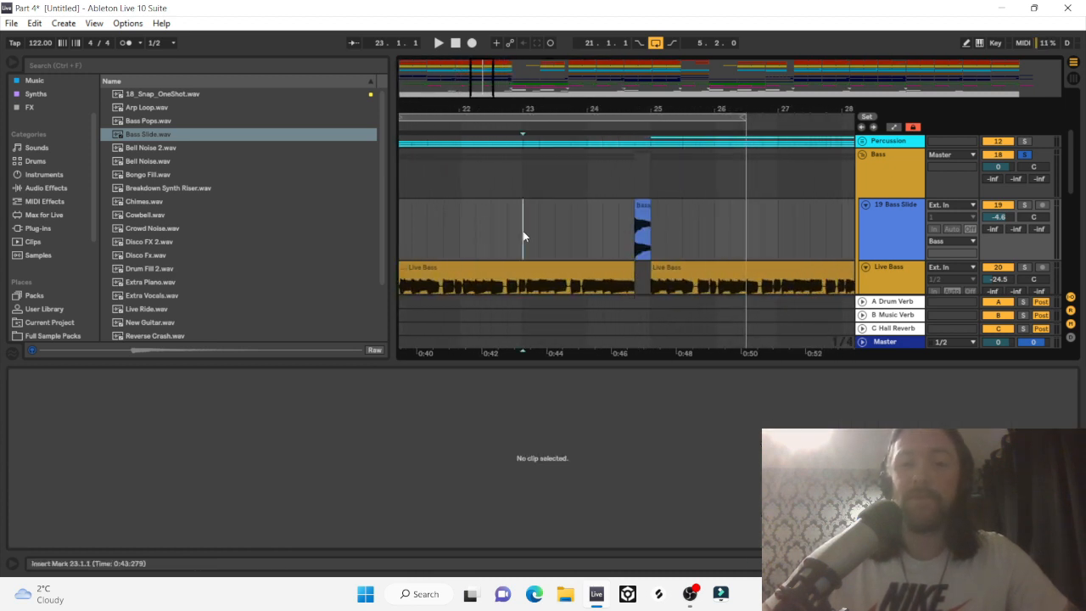
scroll(524, 238, "down", 2)
scroll(889, 211, "up", 2)
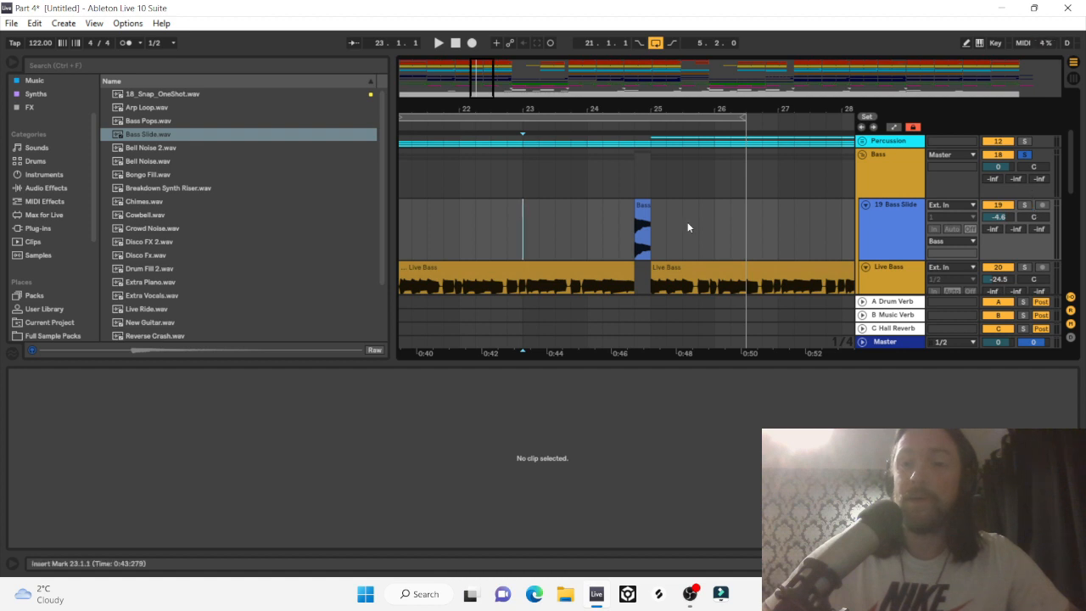
scroll(679, 223, "down", 3)
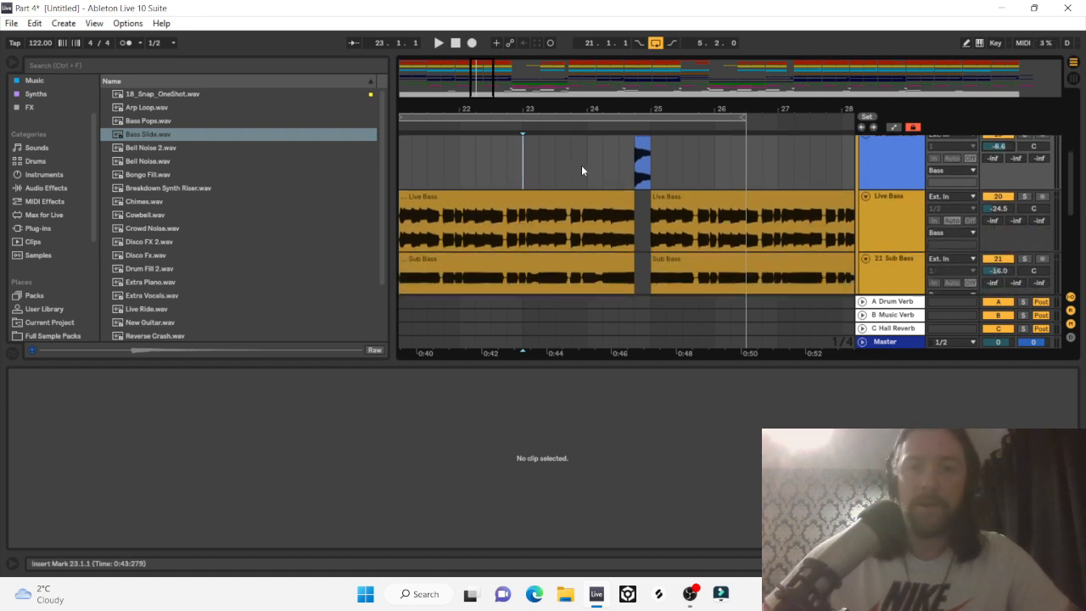
key("space")
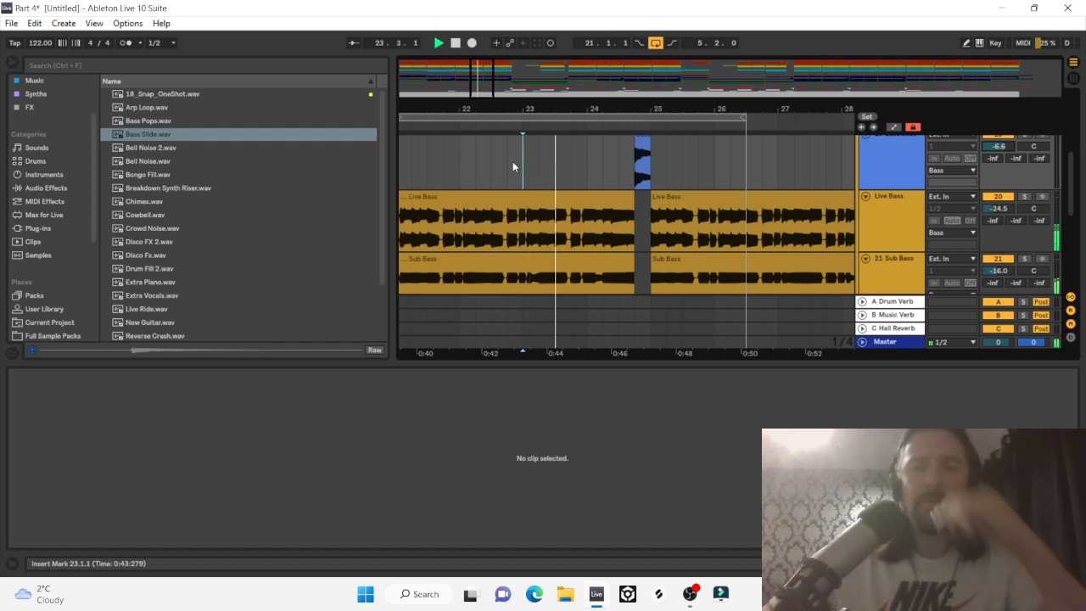
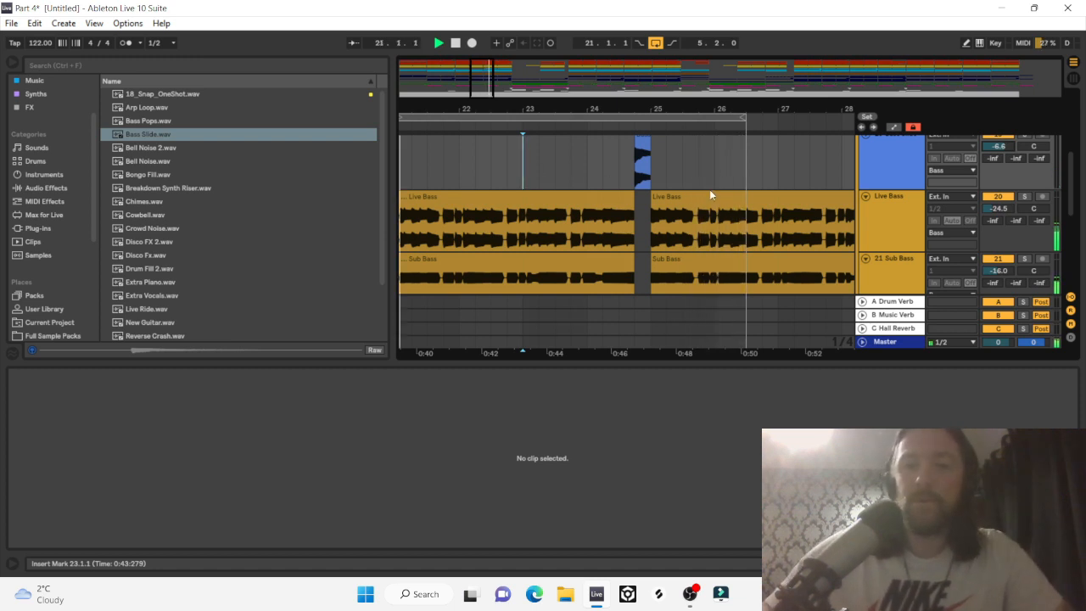
scroll(685, 190, "up", 5)
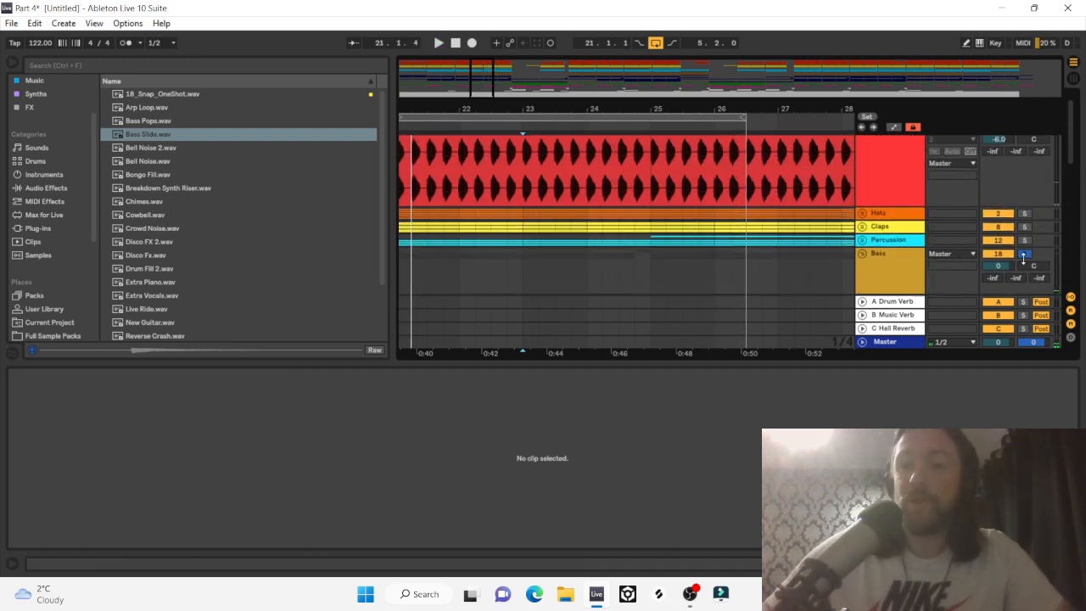
Raise the Bass Slide track volume to -4.6 dB while playing the passage from bar 23.
scroll(693, 245, "down", 4)
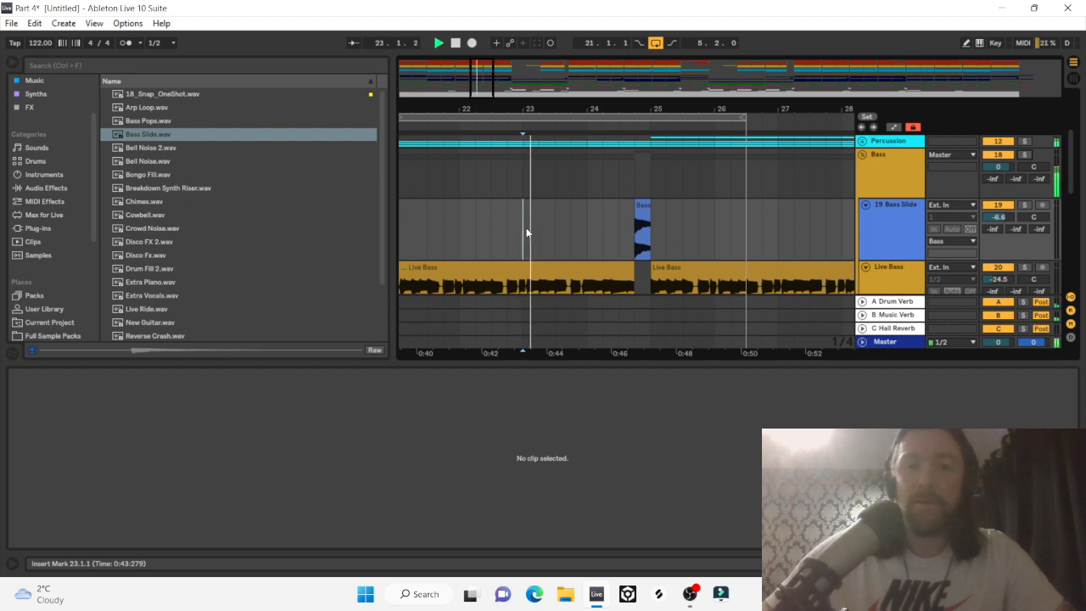
scroll(581, 208, "down", 2)
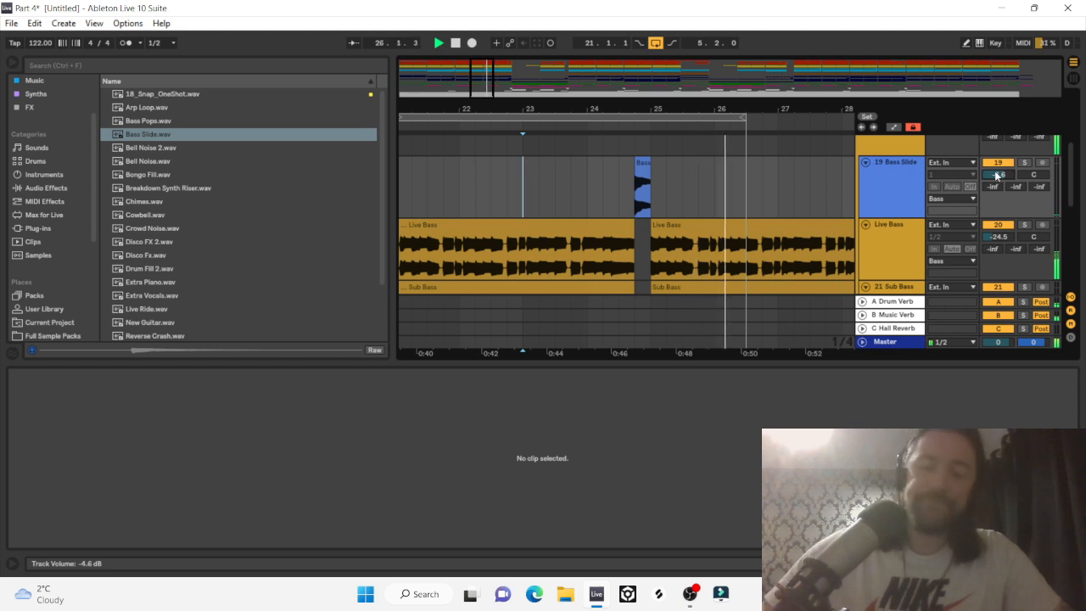
key("space")
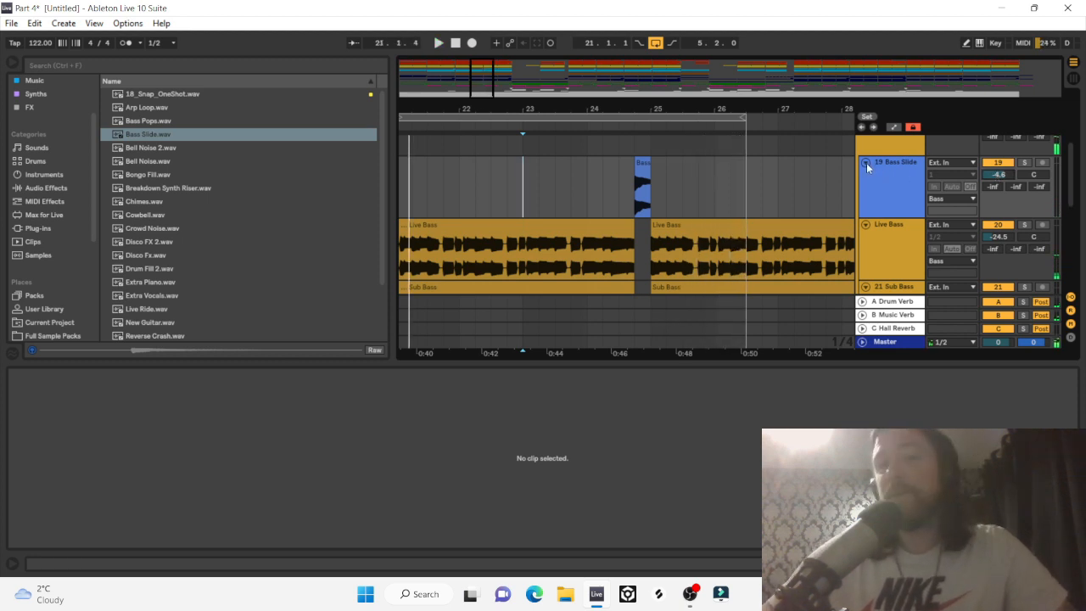
Fold the Bass Slide track, hide the clip detail area, and recolour the Bass Slide clip orange-brown to match the bass clips.
left_click(866, 165)
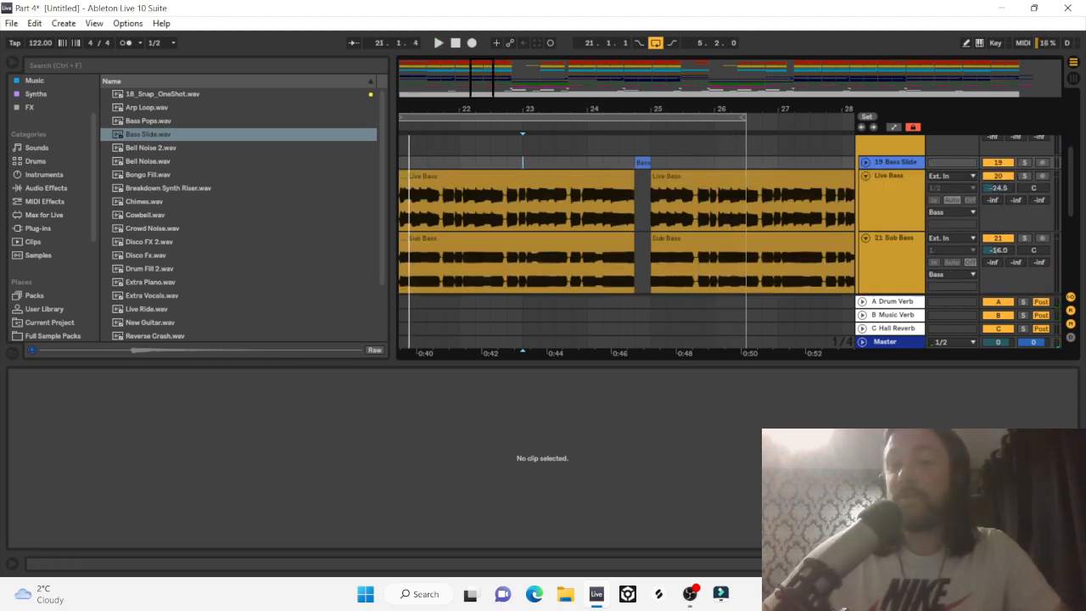
key("ctrl+alt+l")
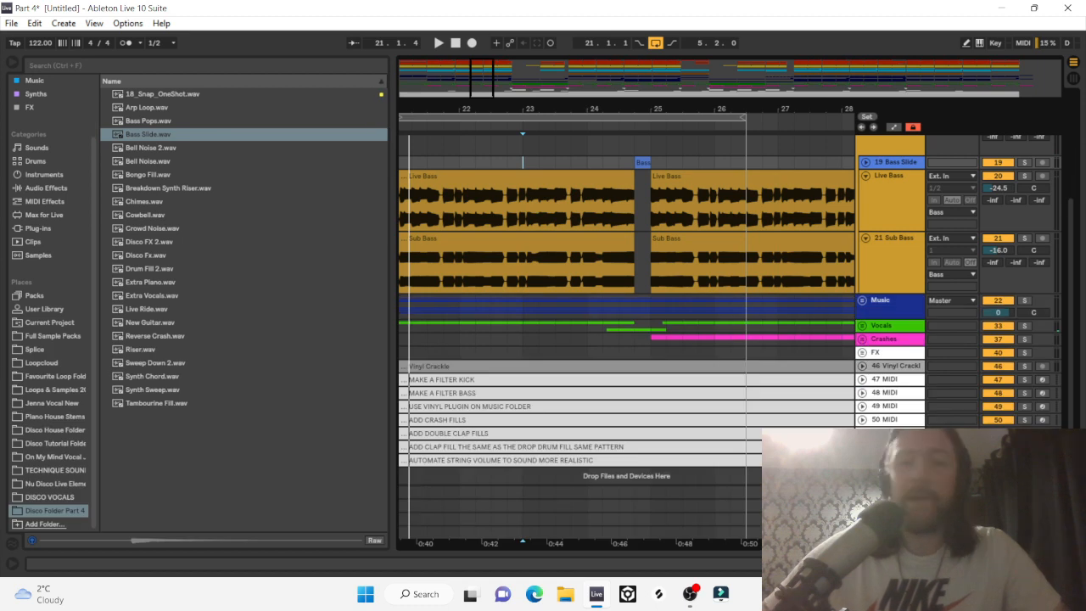
right_click(638, 160)
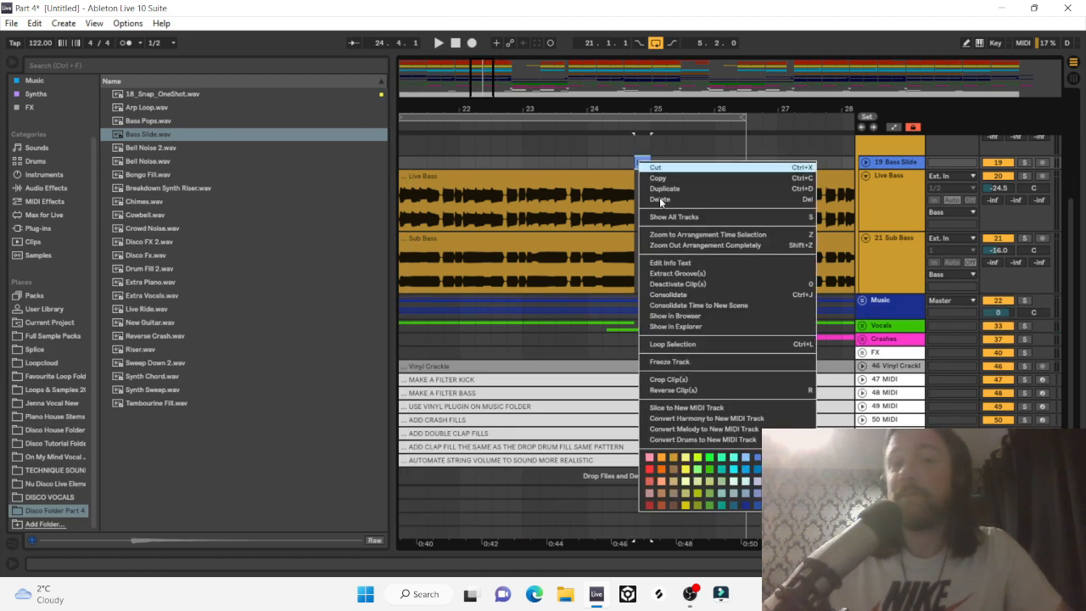
left_click(672, 466)
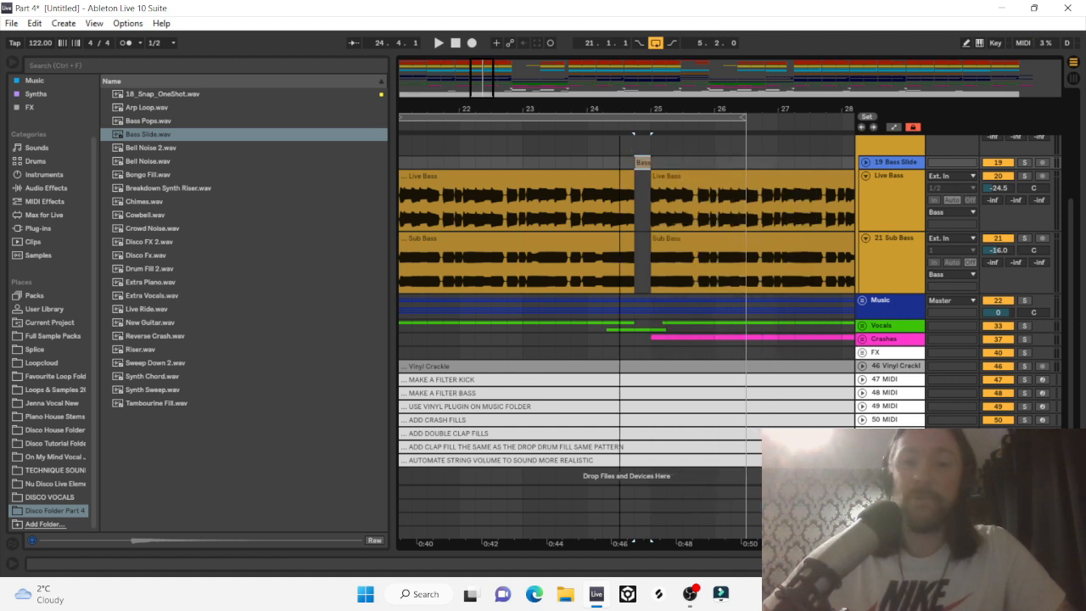
Extend the loop to span the whole arrangement, from 1.1.1 to 177.1.1.
key("minus")
key("minus")
key("minus")
key("minus")
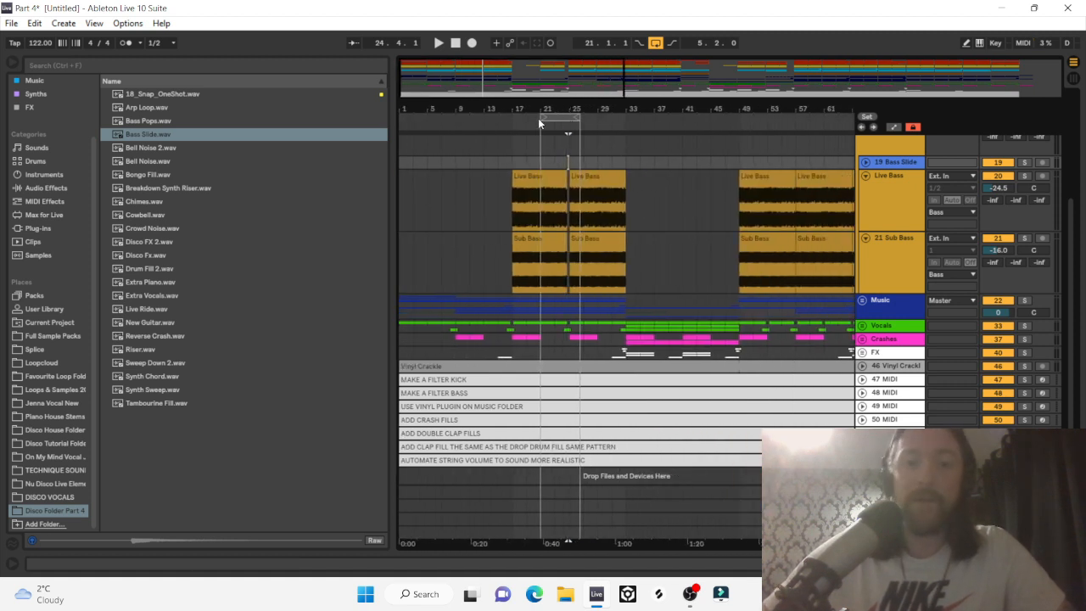
left_click_drag(542, 116, 371, 123)
key("minus")
key("minus")
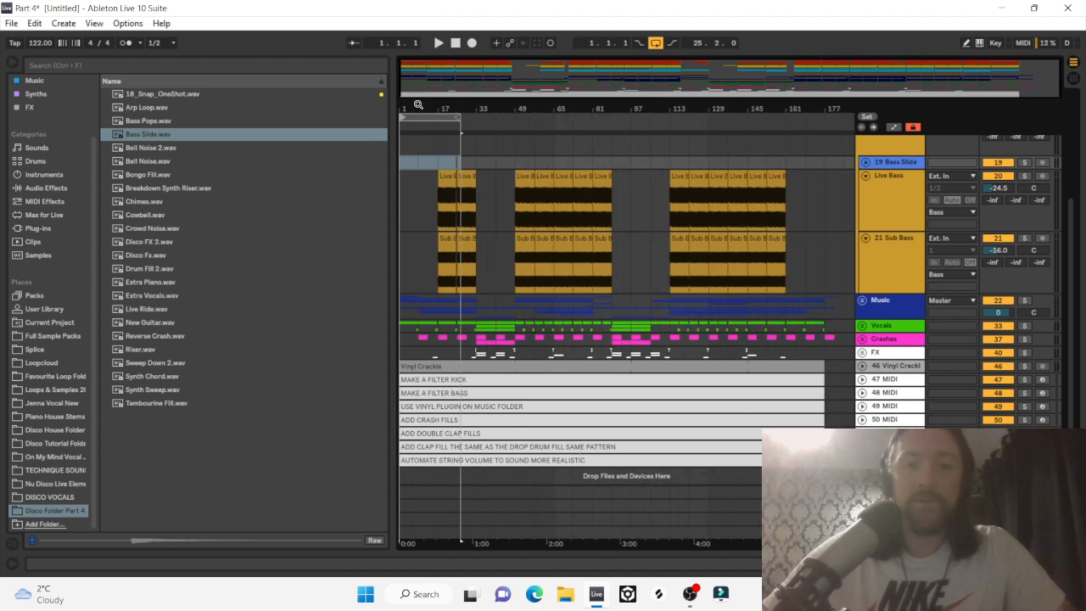
left_click_drag(460, 117, 823, 101)
scroll(504, 137, "up", 3)
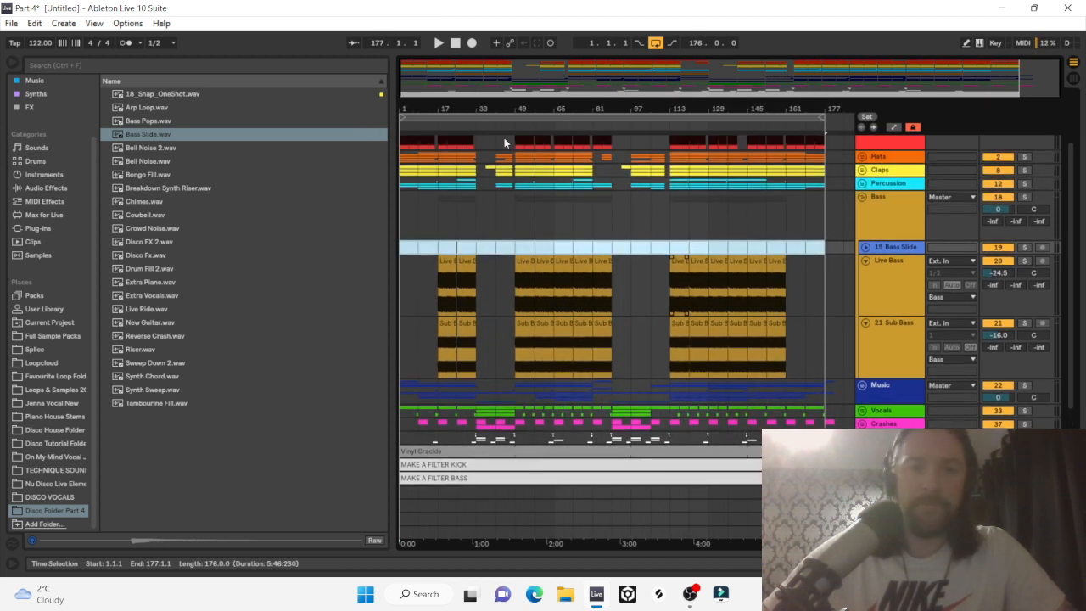
Move the Bass Slide clip from 24.4.1 to 32.4.1 and restore the Live Bass and Sub Bass clips up to 25.1.1.
mouse_move(442, 112)
left_mouse_down()
mouse_move(442, 183)
mouse_move(419, 182)
left_mouse_up()
scroll(570, 182, "left", 1)
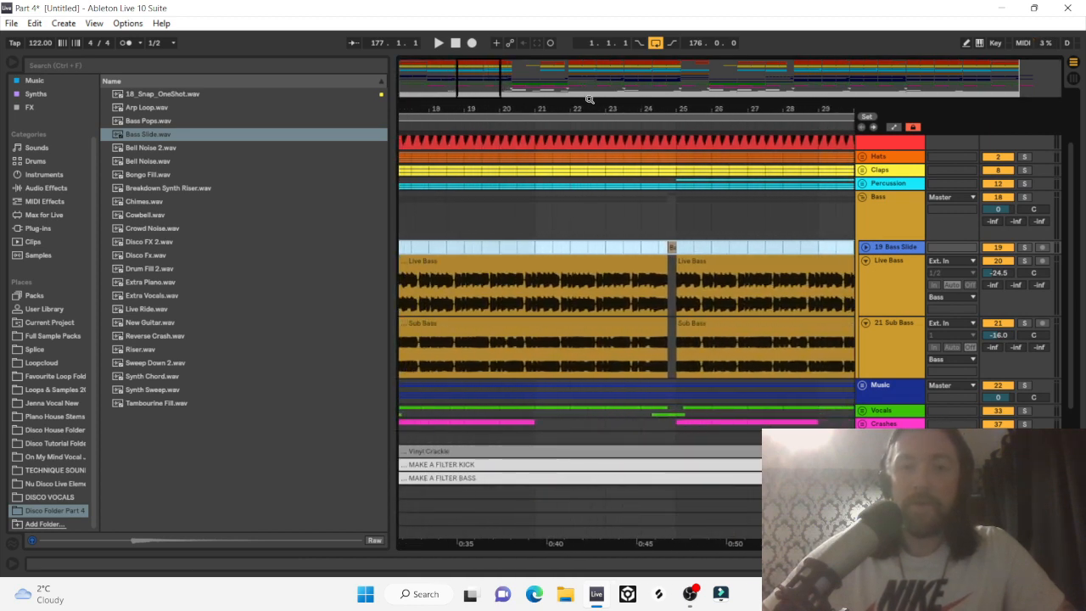
mouse_move(595, 108)
left_mouse_down()
mouse_move(487, 53)
mouse_move(662, 94)
mouse_move(502, 107)
left_mouse_up()
left_click(557, 245)
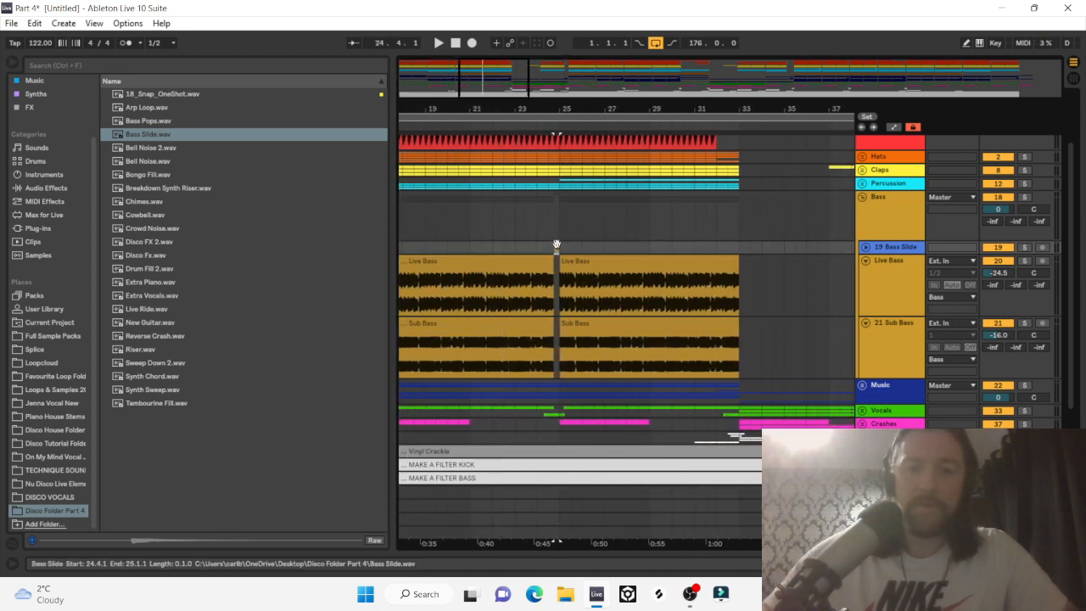
left_click_drag(557, 244, 737, 252)
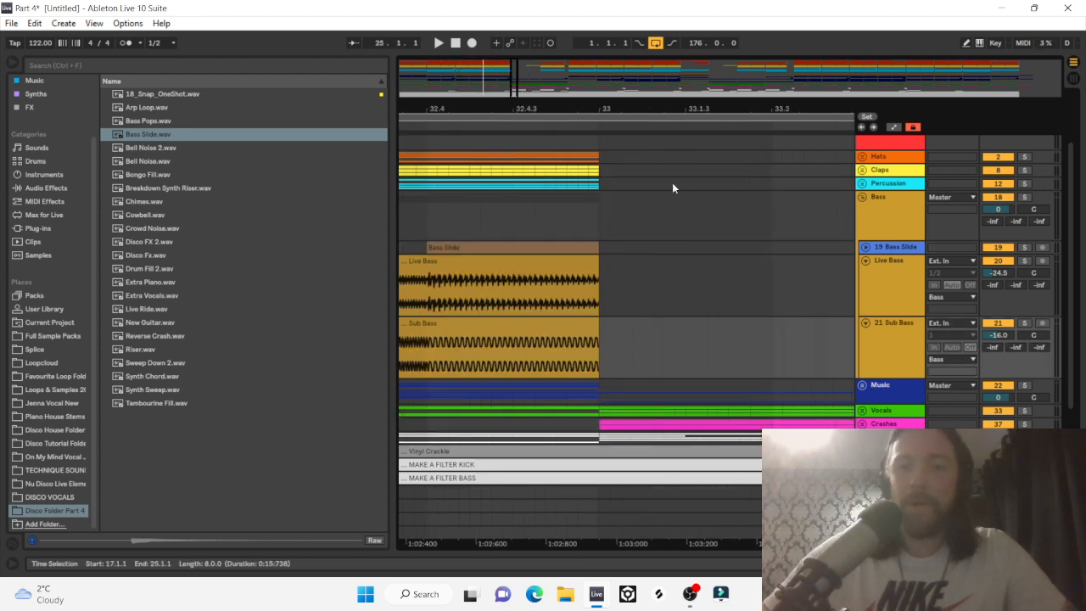
Trim the ends of the Live Bass and Sub Bass clips back to 32.4.1, where the slide starts.
scroll(680, 190, "left", 2)
left_click_drag(696, 281, 526, 280)
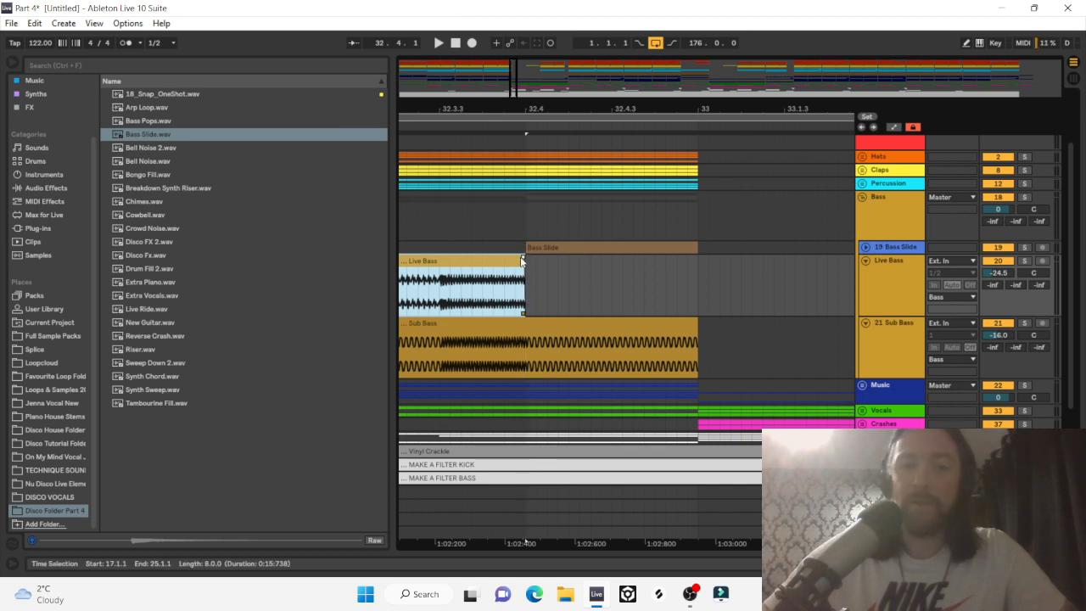
left_click_drag(698, 332, 526, 326)
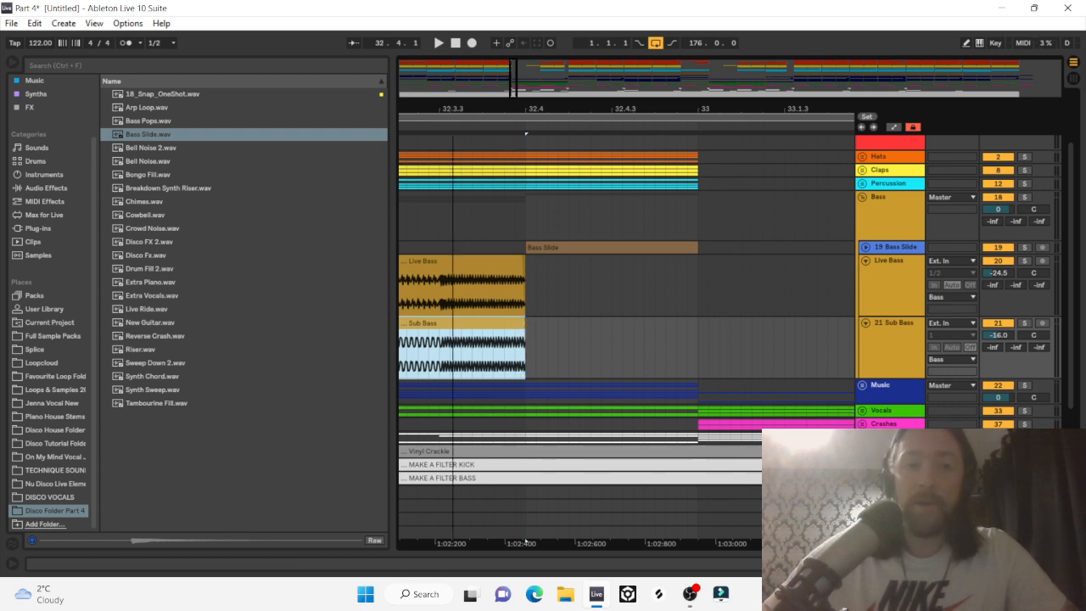
Audition the bass slide into bar 33 by playing the arrangement from 29.1.1.
left_click_drag(525, 541, 775, 170)
key("minus")
key("minus")
key("minus")
key("minus")
key("minus")
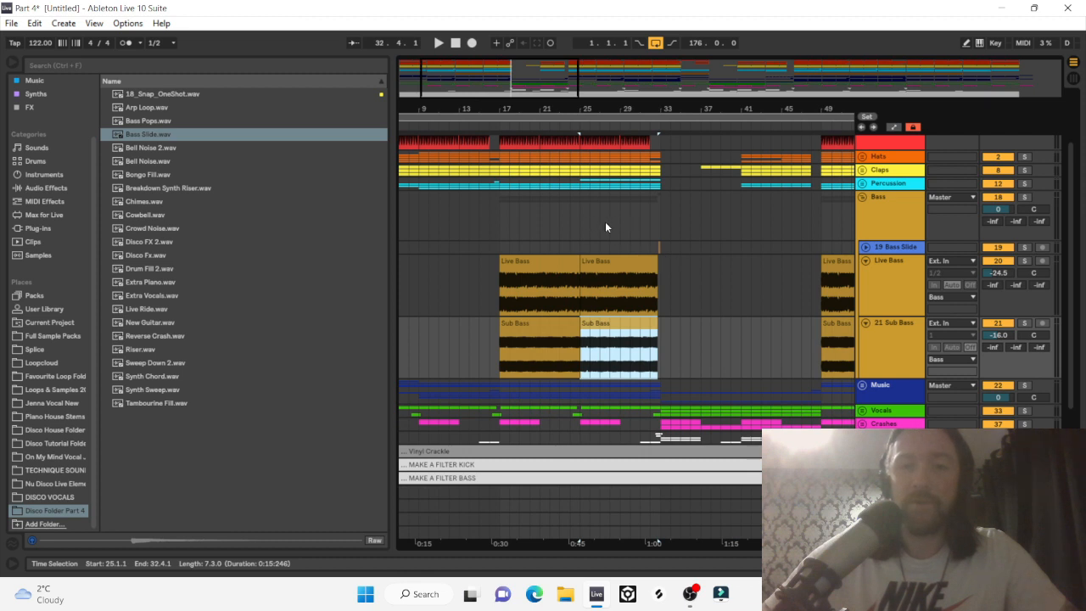
left_click(624, 227)
key("space")
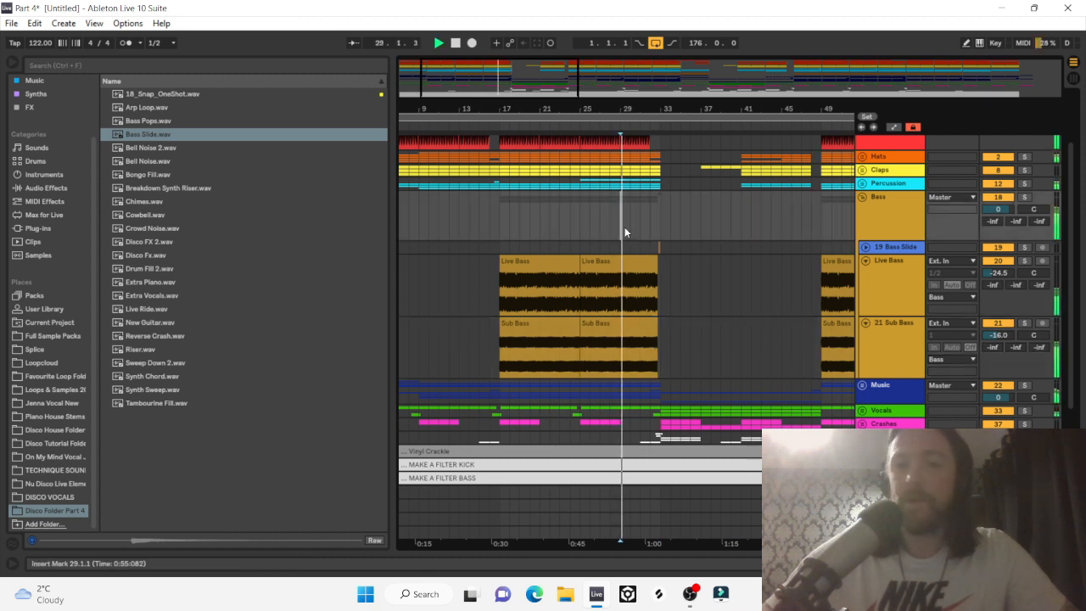
key("plus")
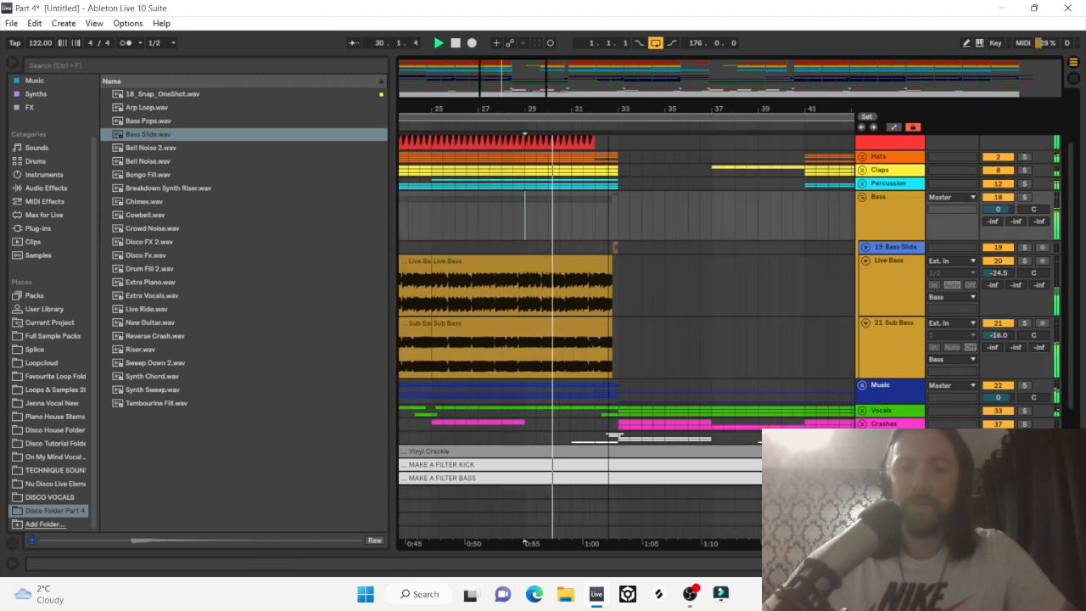
key("plus")
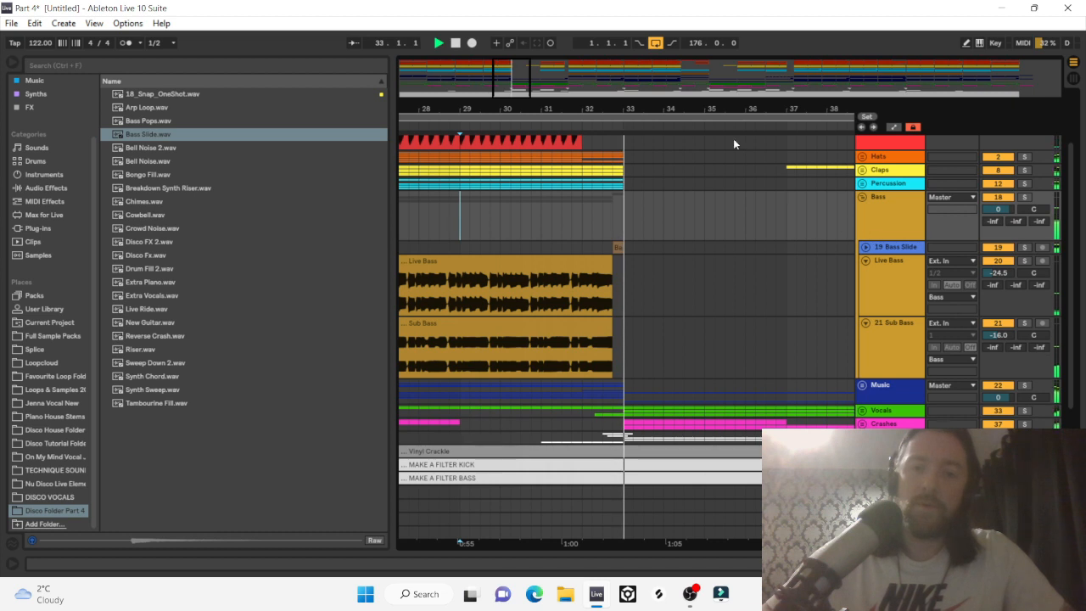
scroll(683, 198, "right", 3)
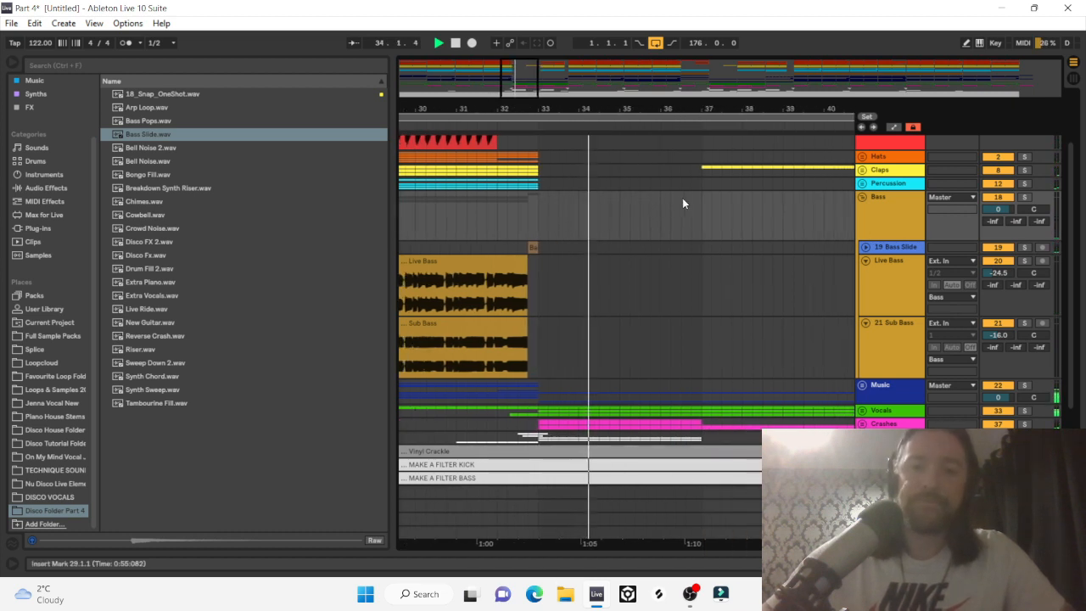
key("space")
Place a Bass Slide clip at 48.4.1, just before the bass re-enters at bar 49, and audition it from bar 47.
scroll(683, 204, "right", 3)
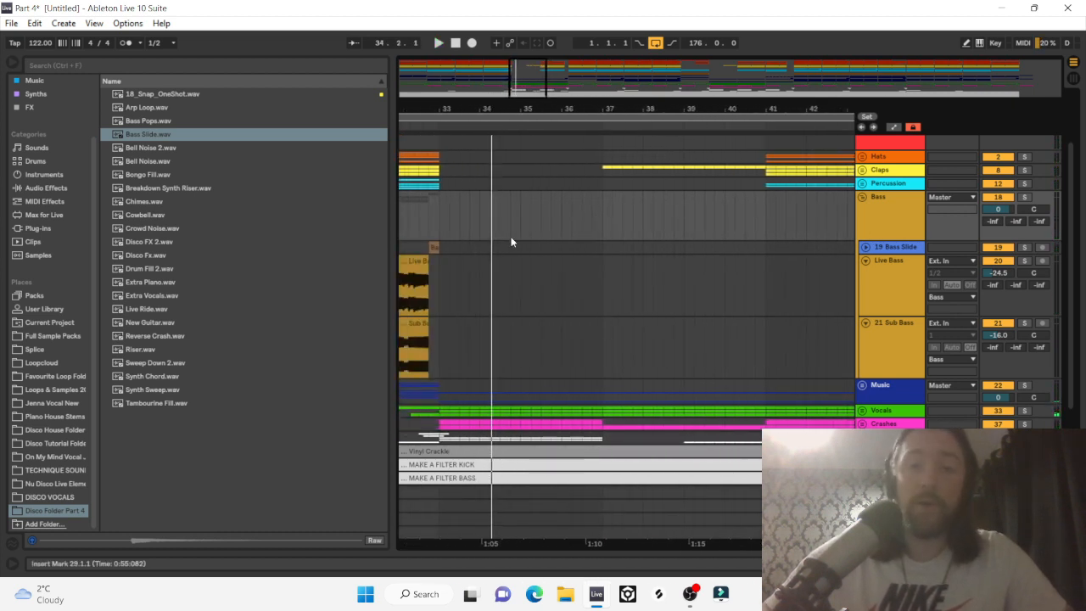
mouse_move(433, 246)
left_mouse_down()
mouse_move(591, 256)
mouse_move(760, 245)
left_mouse_up()
scroll(761, 244, "right", 3)
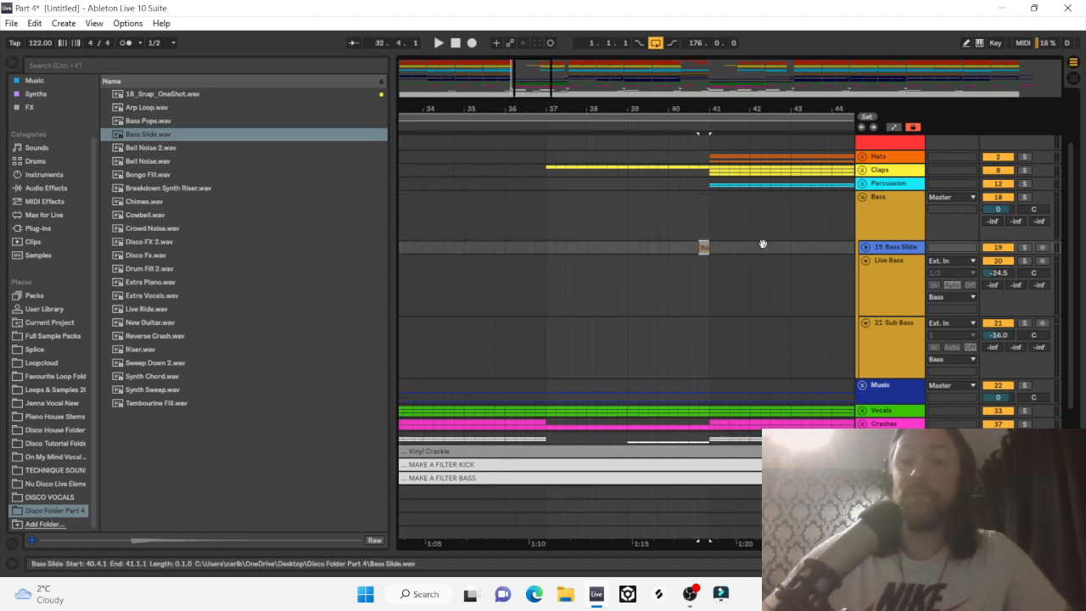
left_click_drag(661, 247, 793, 248)
left_click(806, 259)
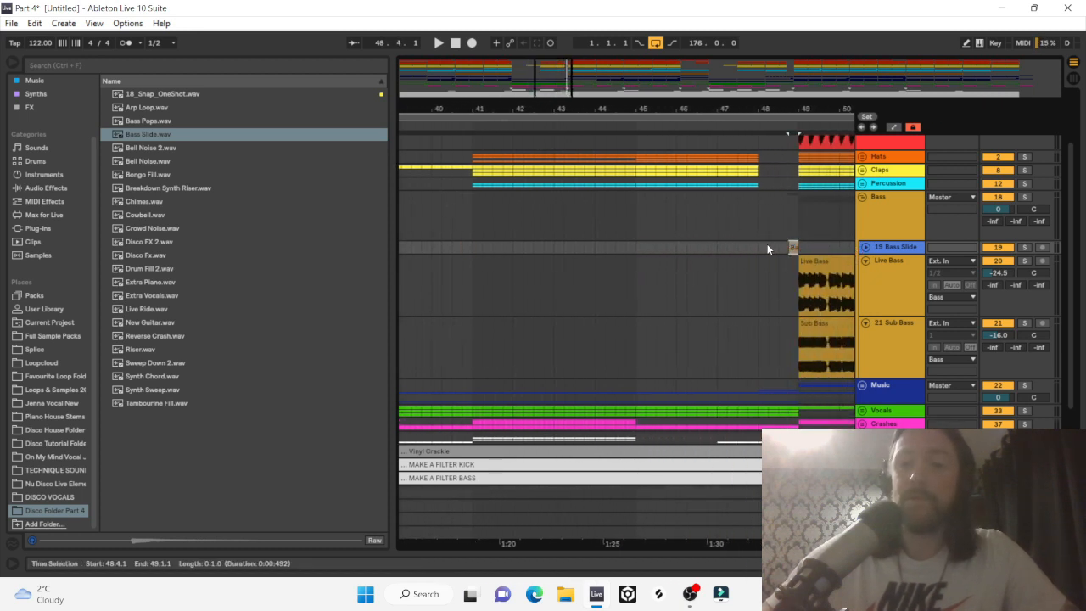
left_click(732, 246)
key("space")
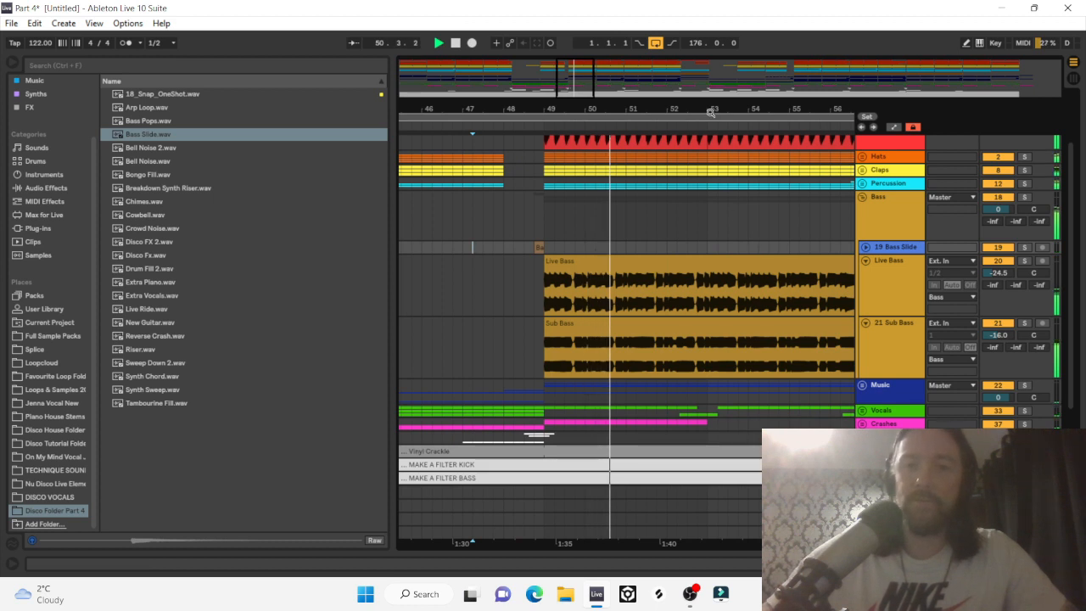
Copy the Bass Slide clip from 48.4.1 to 56.4.1 on the same track.
scroll(471, 245, "down", 2)
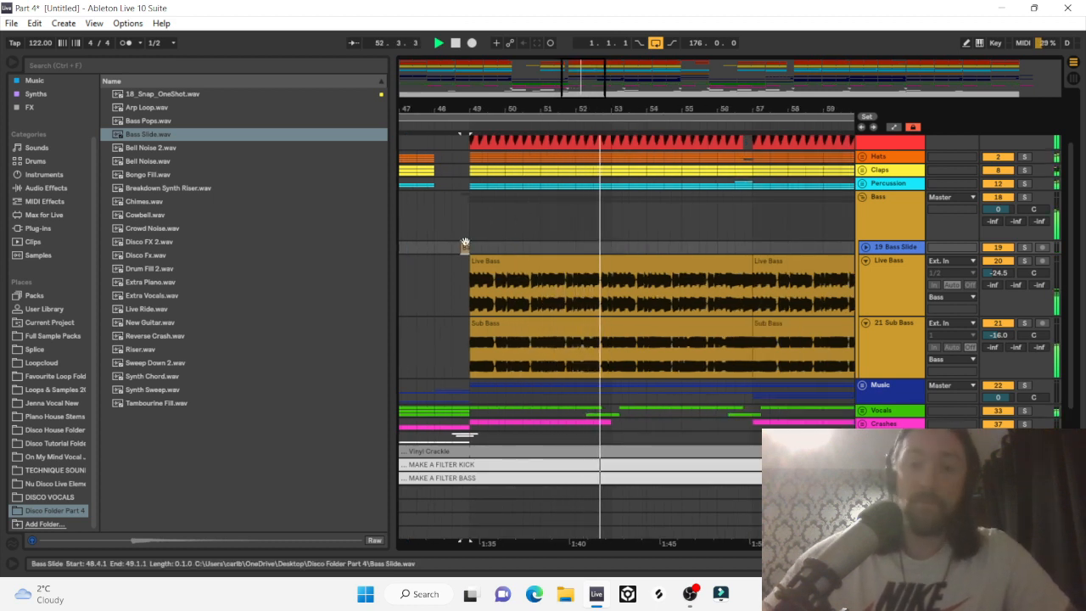
left_click(711, 212)
left_click_drag(715, 213, 747, 246)
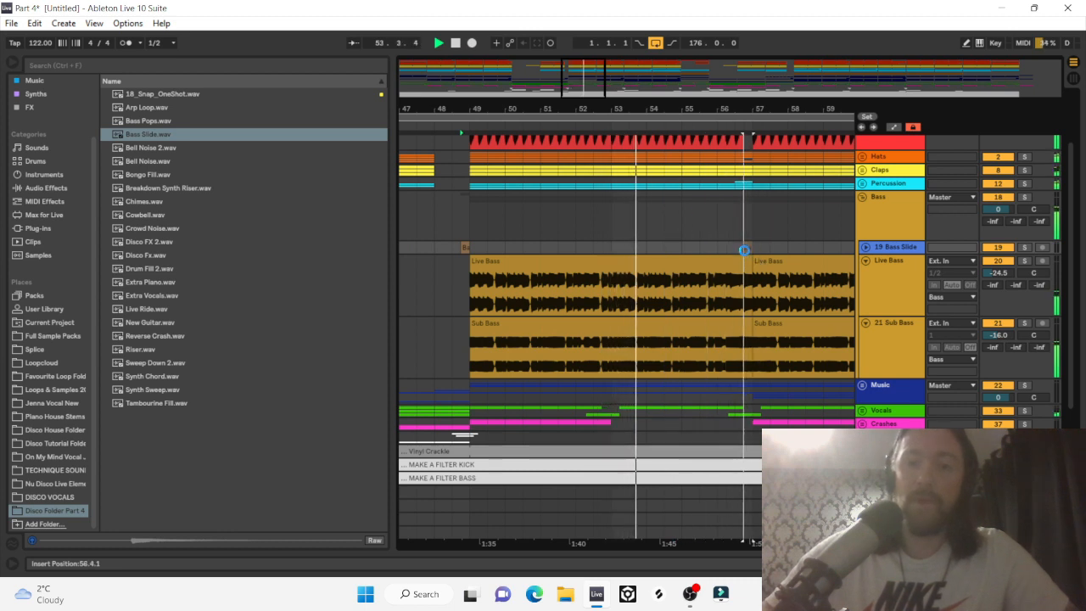
Try trimming the ends of the Live Bass and Sub Bass clips back to 56.4.1 beneath the slide.
scroll(772, 232, "up", 5)
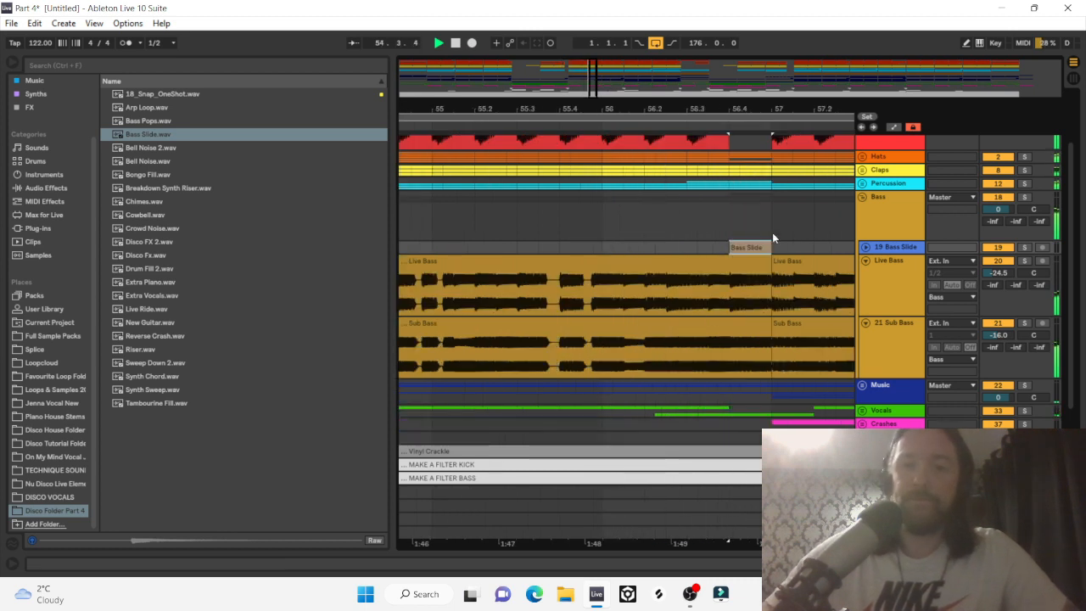
left_click_drag(767, 273, 727, 279)
left_click_drag(769, 340, 728, 339)
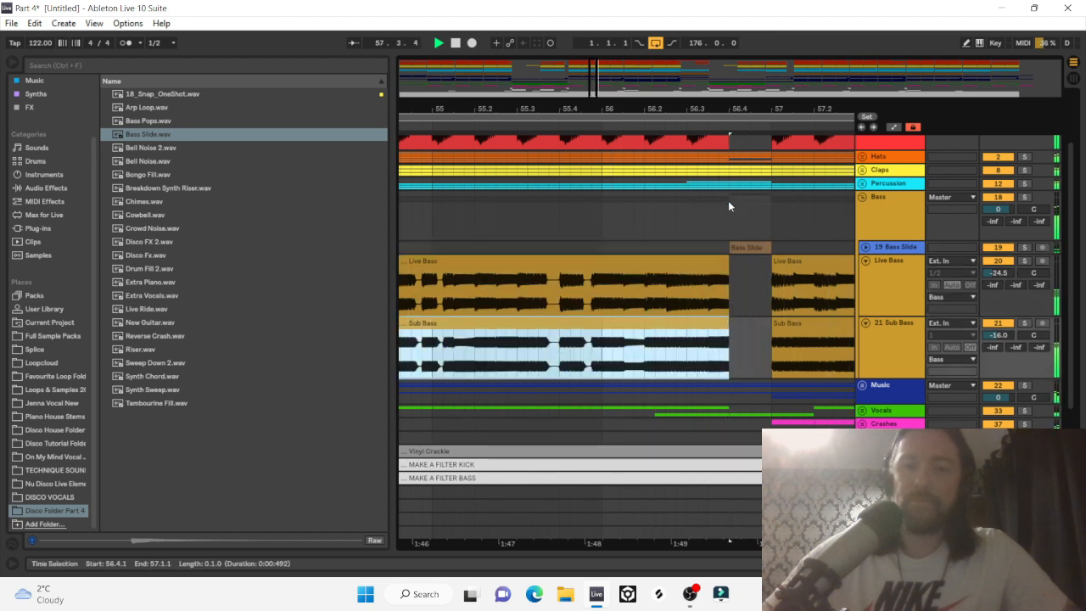
Stop playback and undo the Live Bass and Sub Bass trims before bar 57.
key("space")
key("ctrl+z")
key("ctrl+z")
key("ctrl+z")
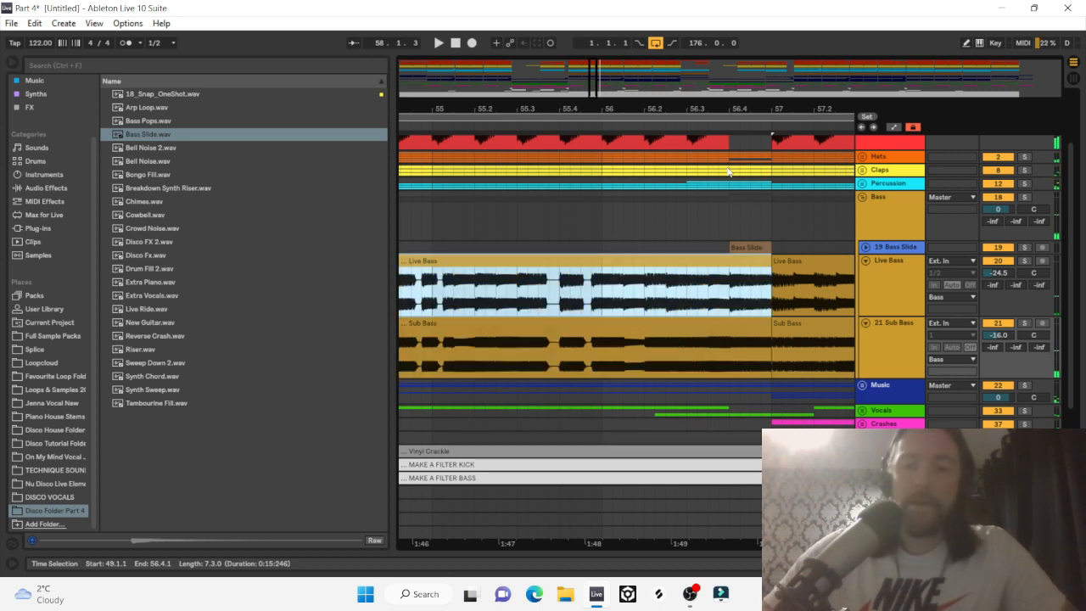
Move the Bass Slide clip from 56.4.1 to 64.4.1, just ahead of bar 65.
left_click_drag(778, 110, 651, 77)
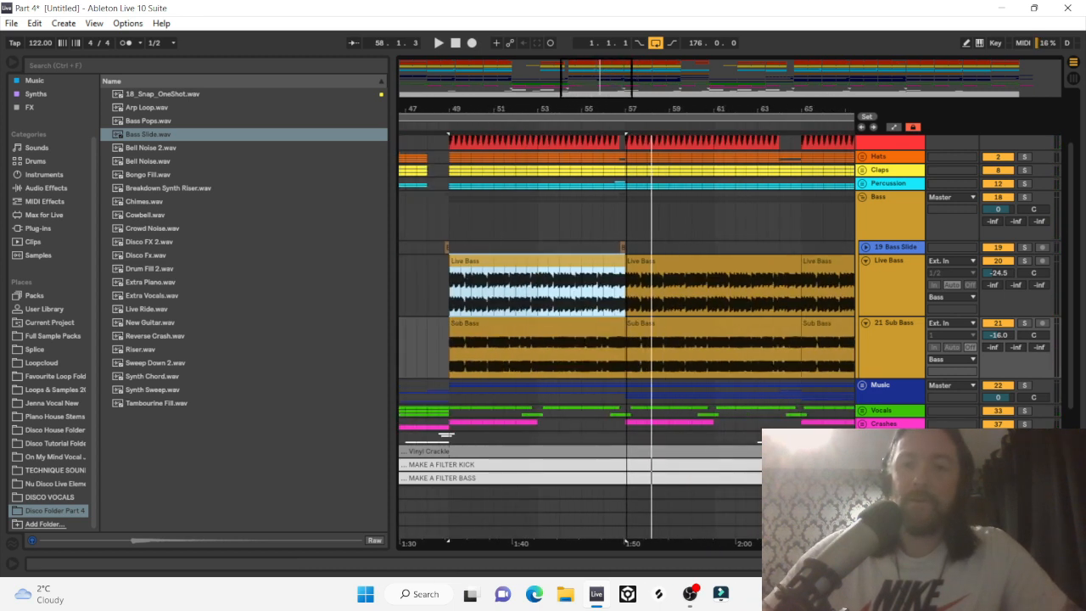
left_click(633, 245)
left_click(770, 227)
left_click(799, 254)
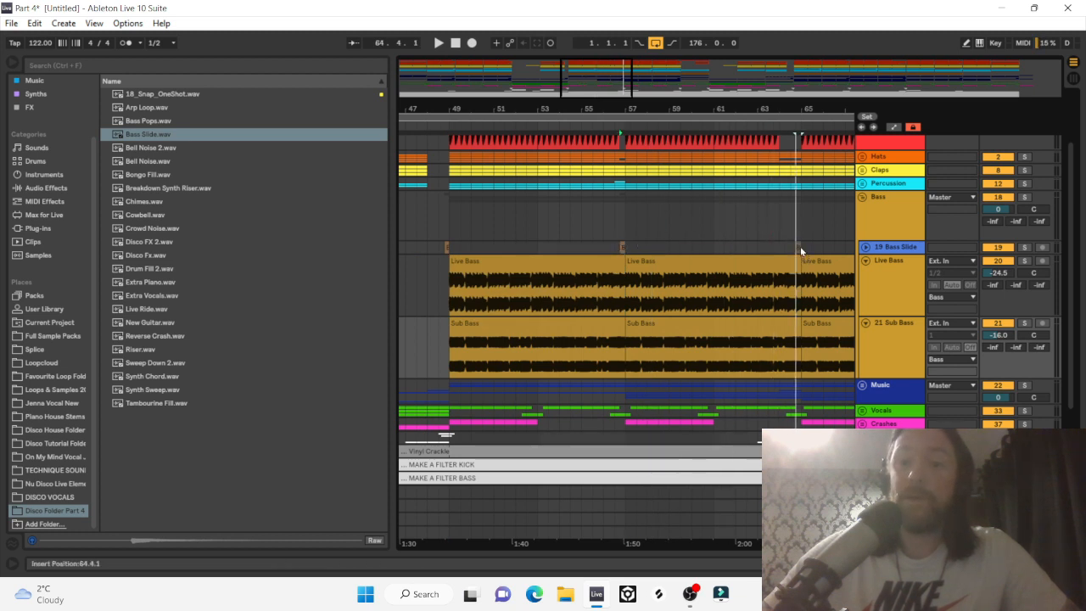
left_click_drag(800, 248, 799, 245)
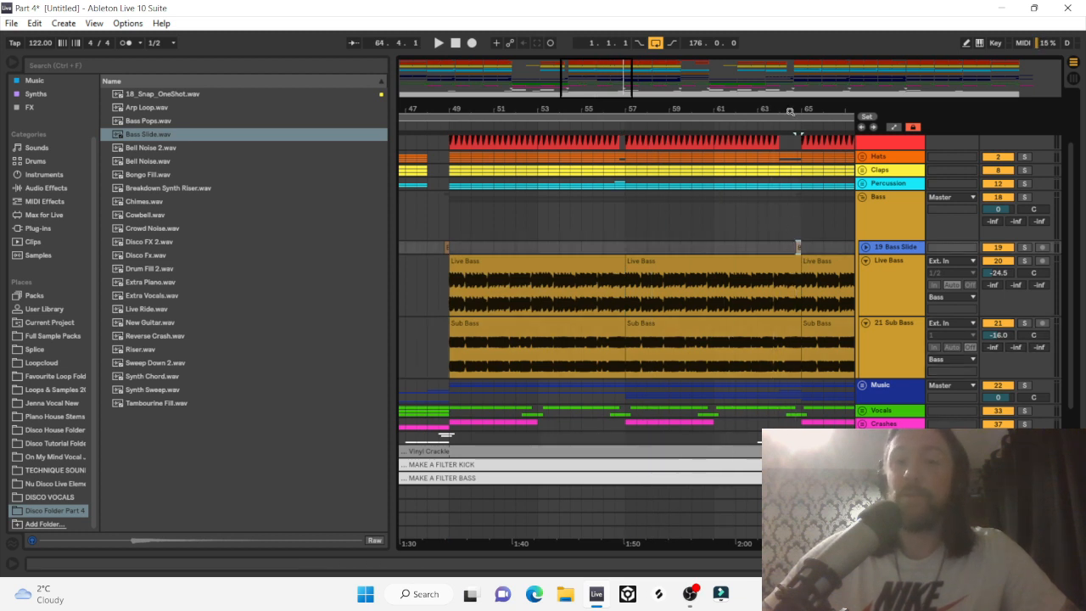
Trim the Live Bass and Sub Bass clips to end at 64.4.1, leaving a gap for the slide before bar 65.
scroll(803, 220, "up", 5)
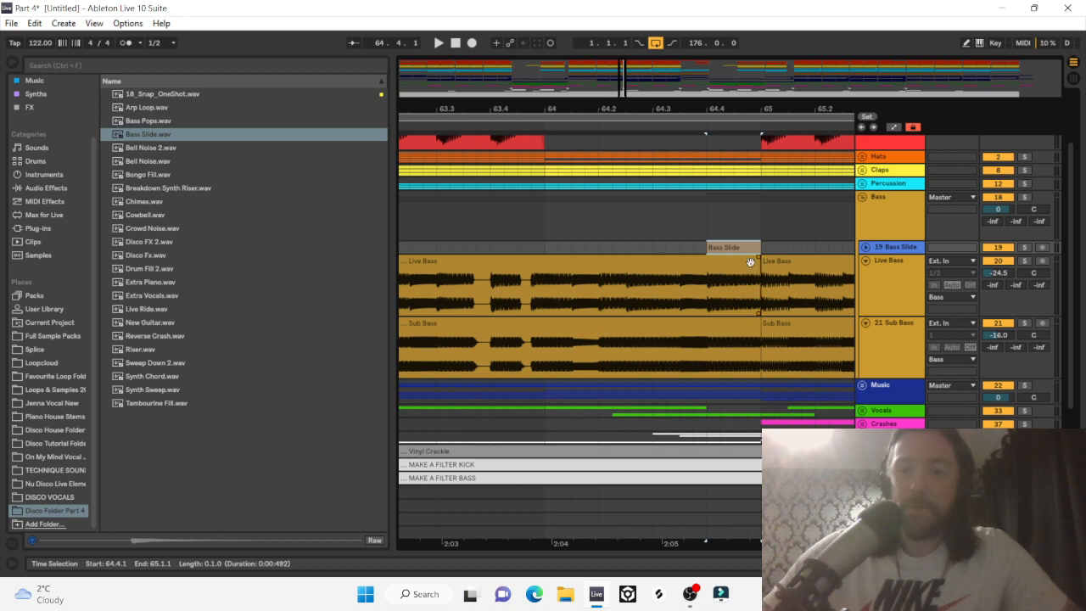
left_click_drag(754, 268, 708, 268)
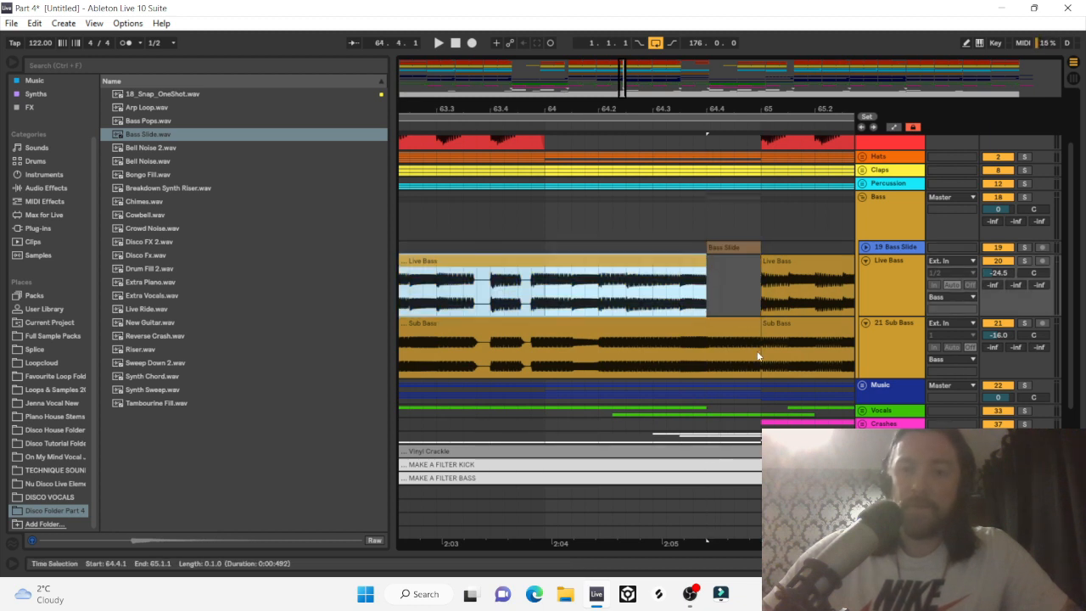
left_click_drag(755, 342, 705, 325)
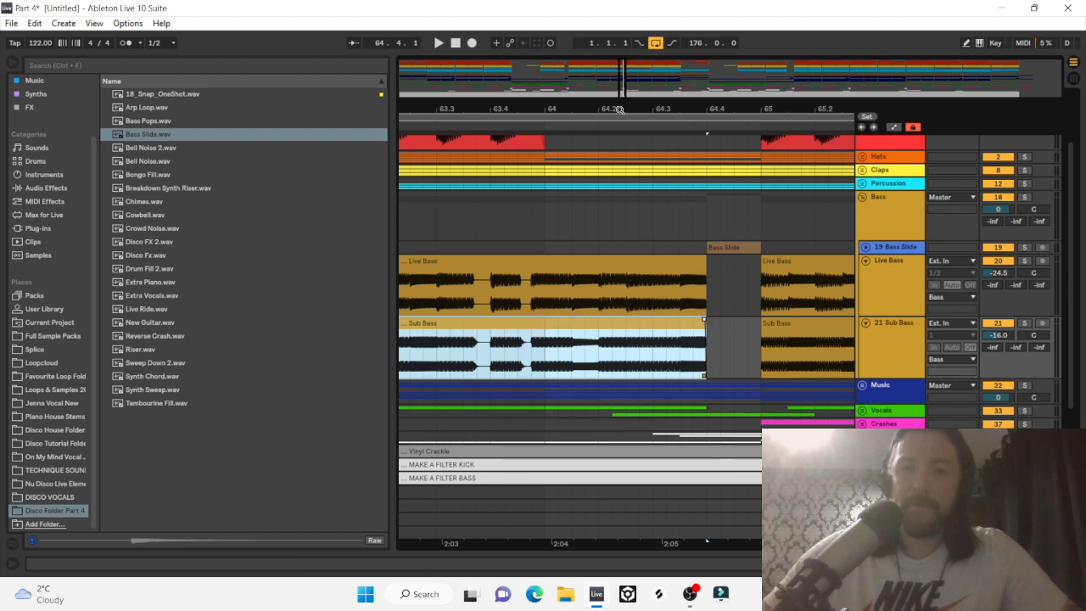
Play the arrangement from 64.1.1 to hear the bass slide leading into bar 65.
scroll(620, 110, "down", 6)
left_click(609, 231)
key("space")
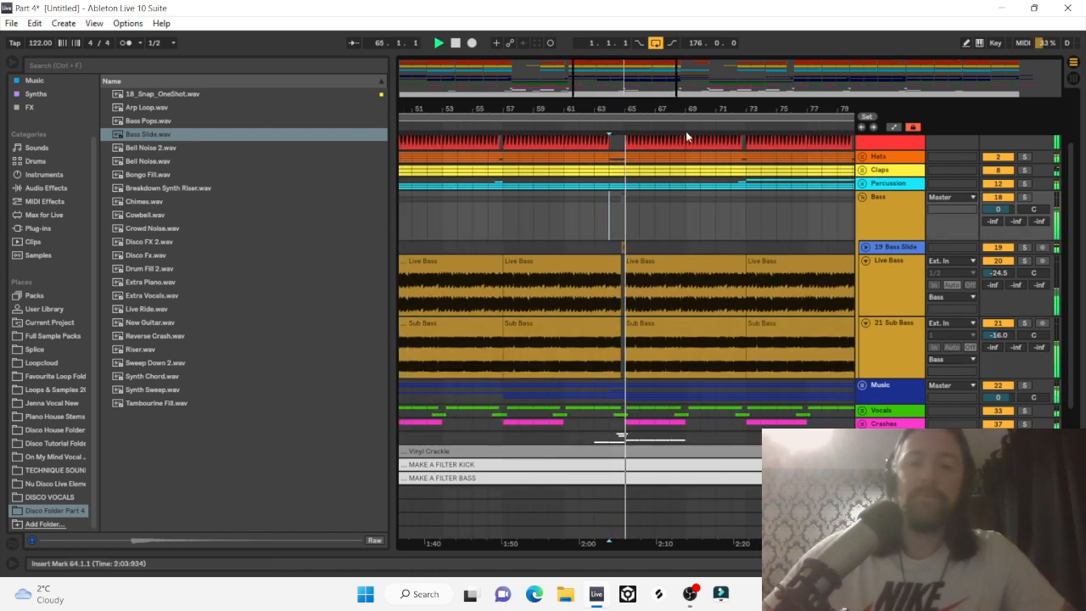
Copy the Bass Slide clip to 80.4.1 and trim the Live Bass and Sub Bass clips to end there, ahead of bar 81.
scroll(678, 215, "right", 1)
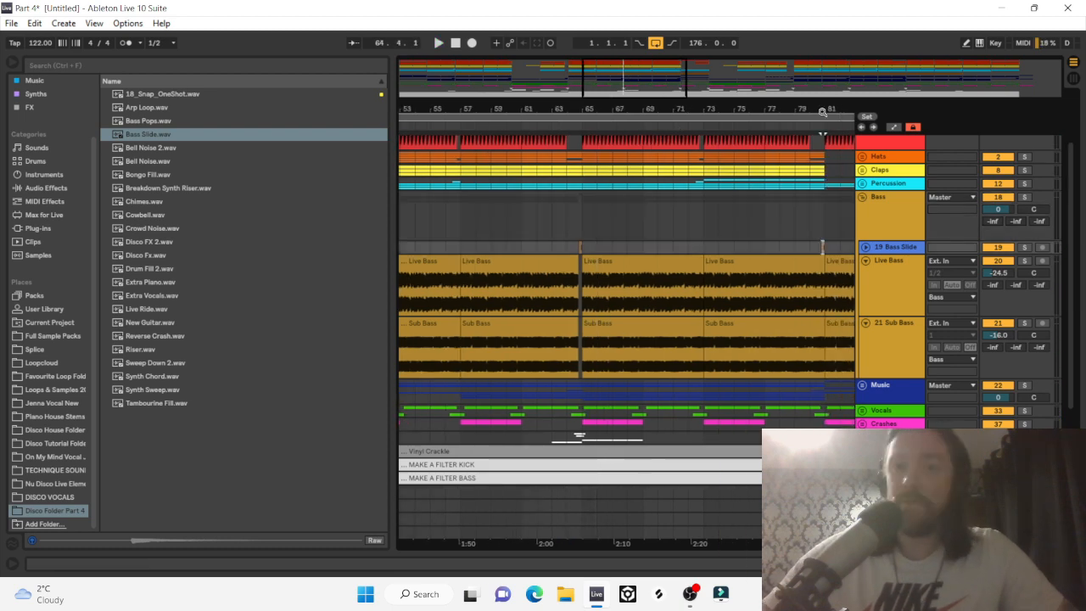
left_click_drag(822, 111, 663, 342)
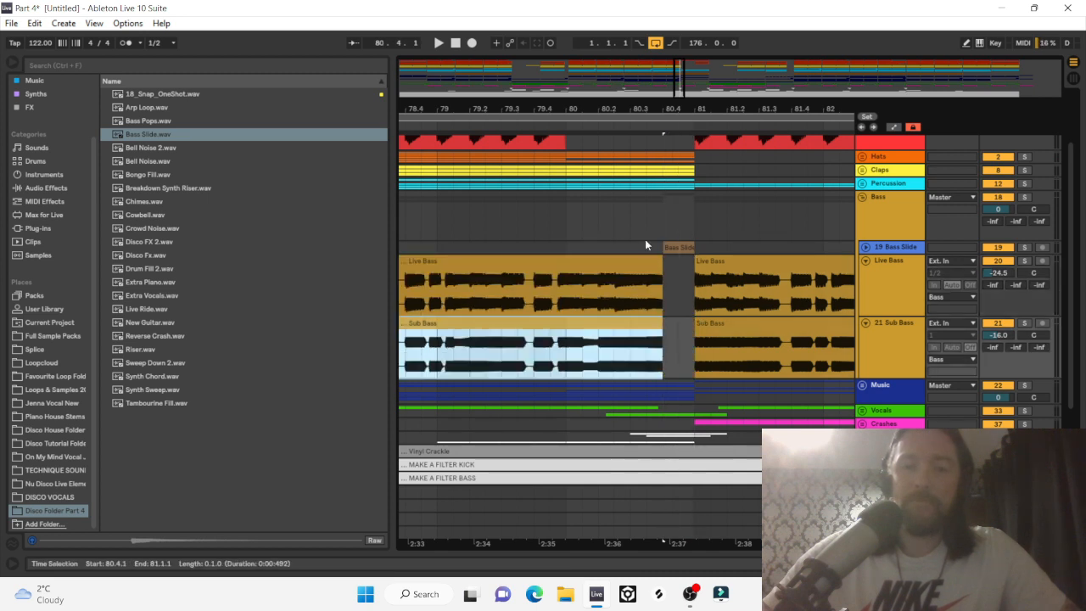
Play the arrangement from 79.2.1 through the transition into bar 81, stopping playback in bar 83.
left_click(471, 234)
key("space")
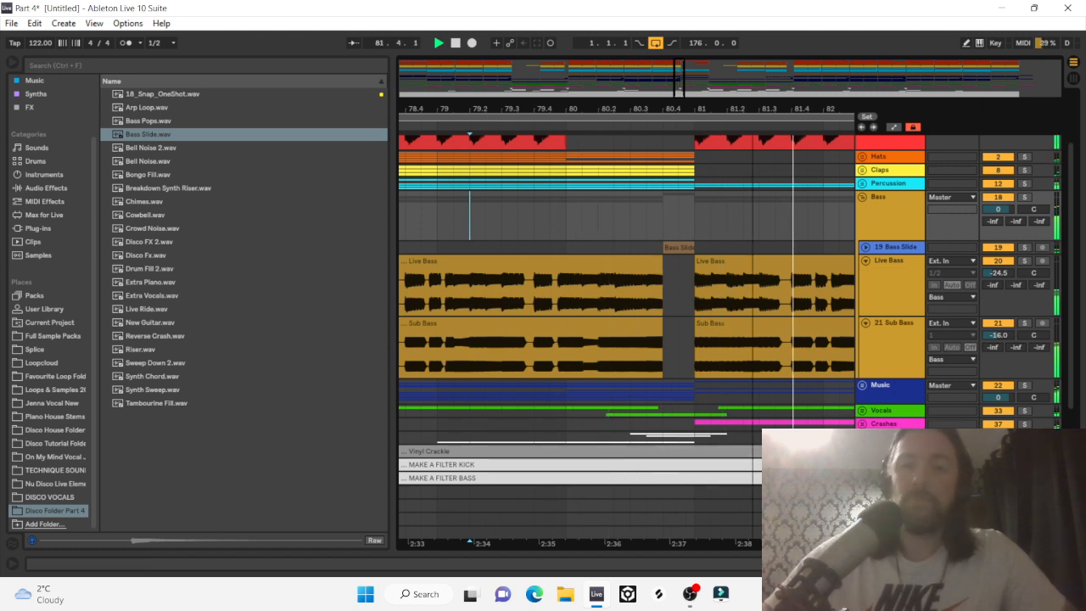
key("minus")
key("minus")
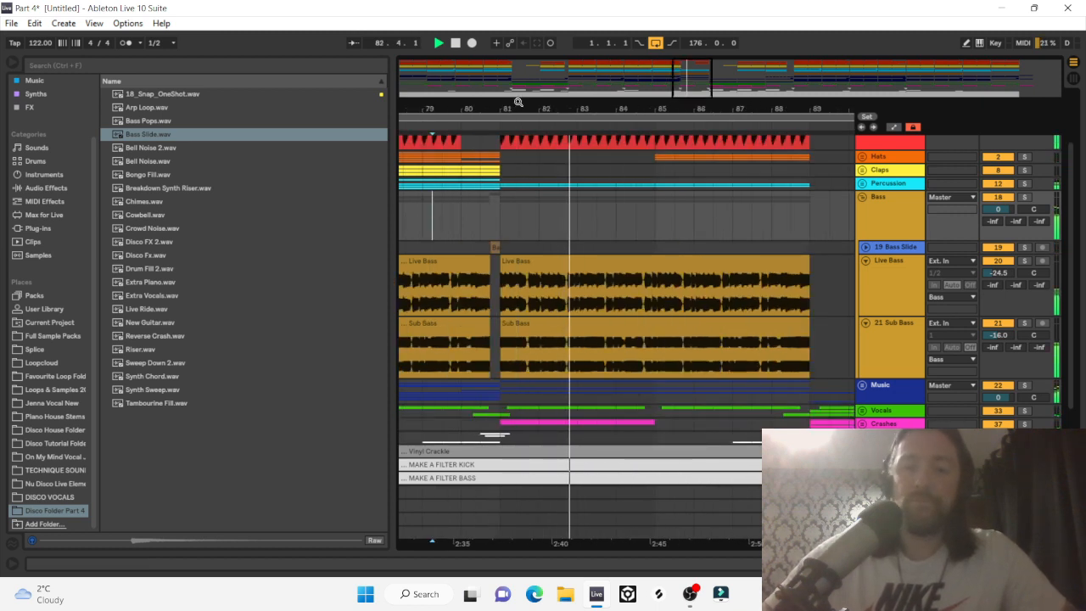
key("space")
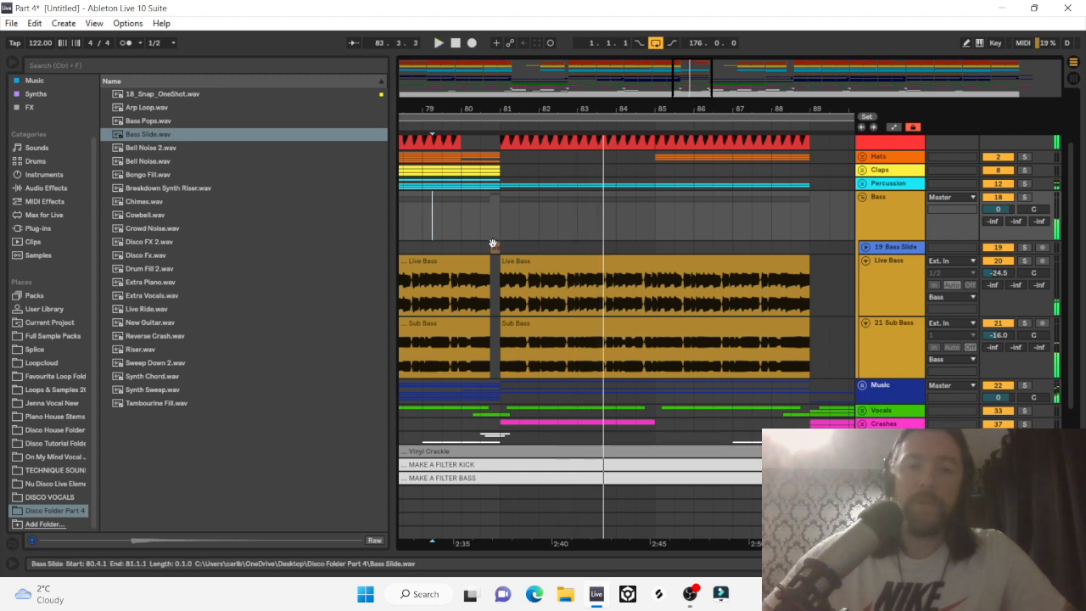
Copy the Bass Slide clip from 80.4.1 to just ahead of bar 89 and trim the Live Bass and Sub Bass ends to make room.
right_click(492, 244)
left_click(481, 245)
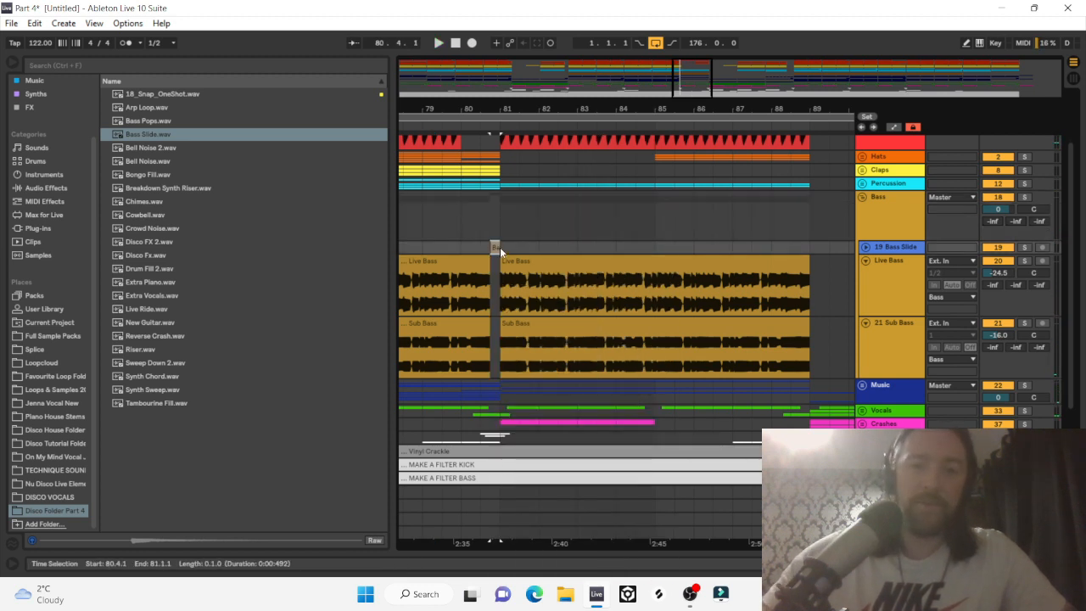
left_click_drag(702, 225, 805, 247)
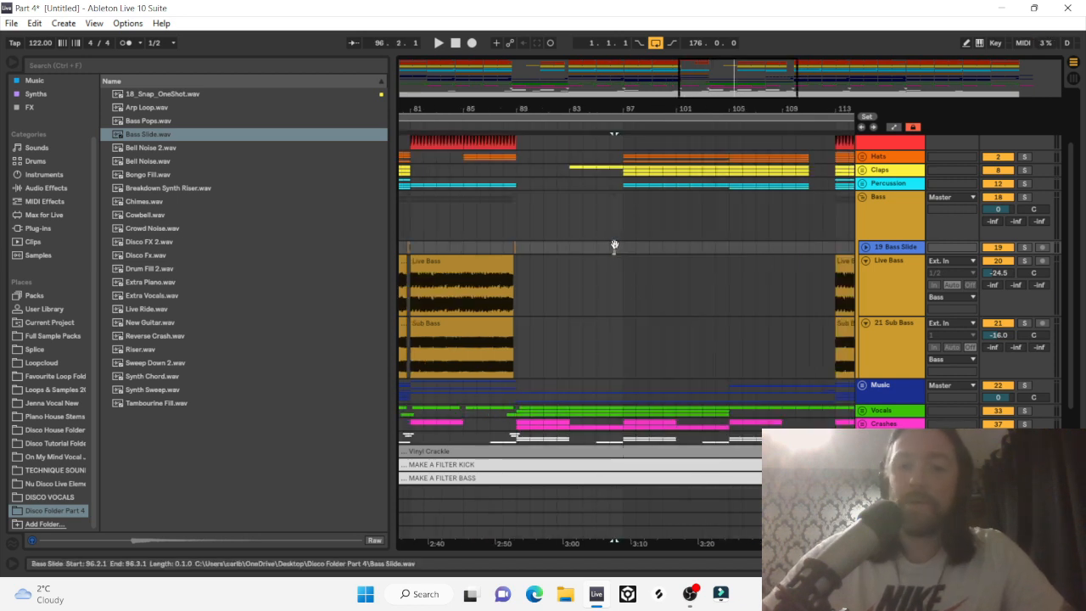
Move the Bass Slide copy at 96.2.1 to 112.4.1, just ahead of bar 113, and audition the transition from 112.2.1.
left_click_drag(614, 246, 828, 247)
left_click_drag(836, 108, 693, 108)
left_click_drag(539, 246, 691, 246)
left_click(513, 246)
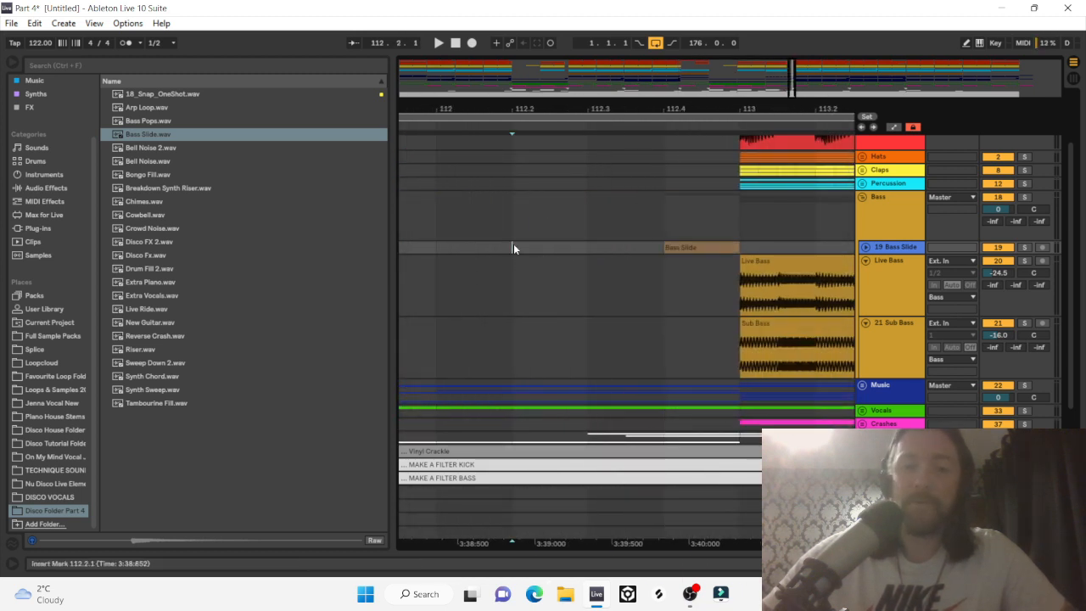
key("space")
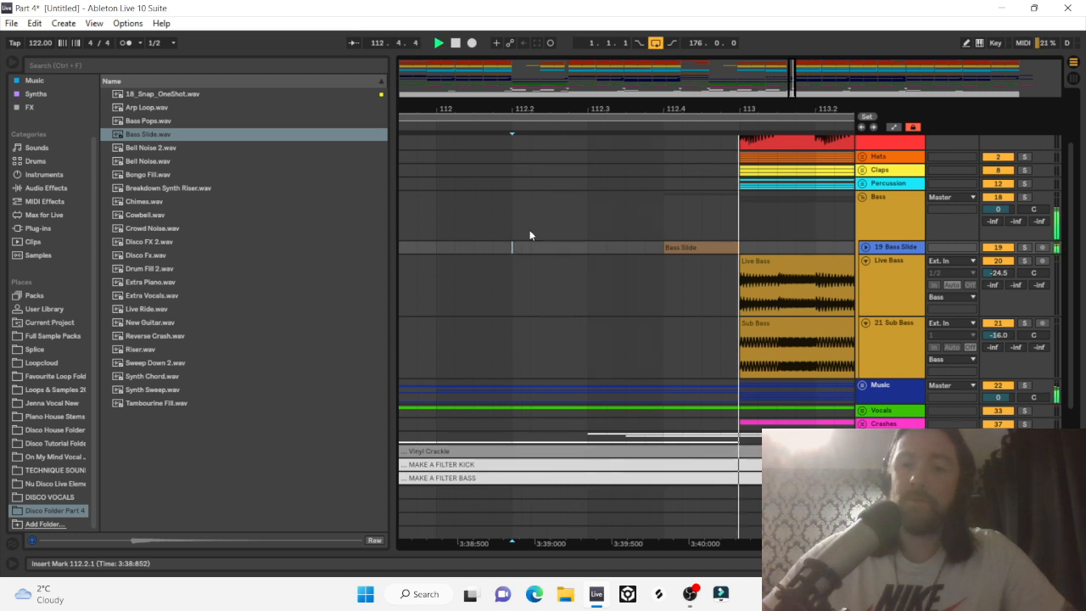
key("space")
Copy the Bass Slide clip from 112.4.1 to 120.2.1 and on to 128.4.1, just ahead of bar 129.
left_click_drag(657, 104, 629, 64)
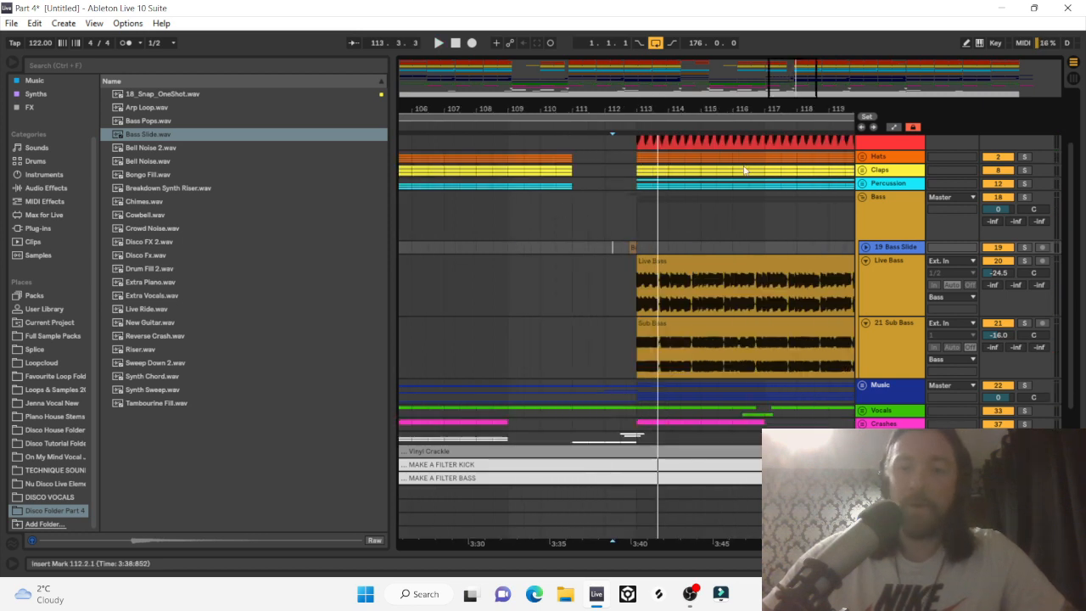
scroll(746, 171, "right", 3)
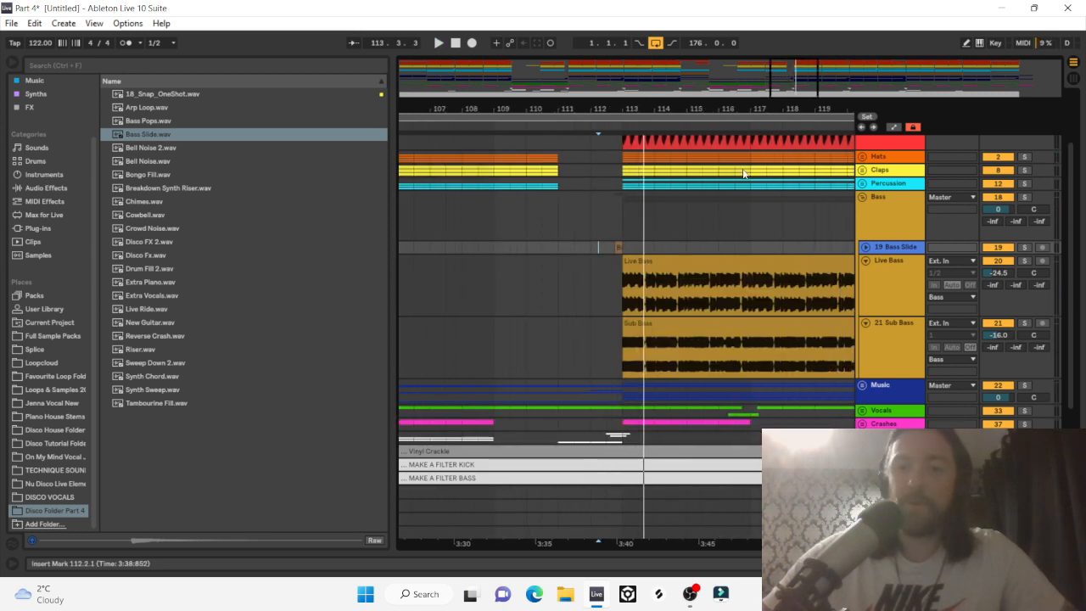
scroll(744, 176, "up", 3)
left_click_drag(520, 318, 774, 308)
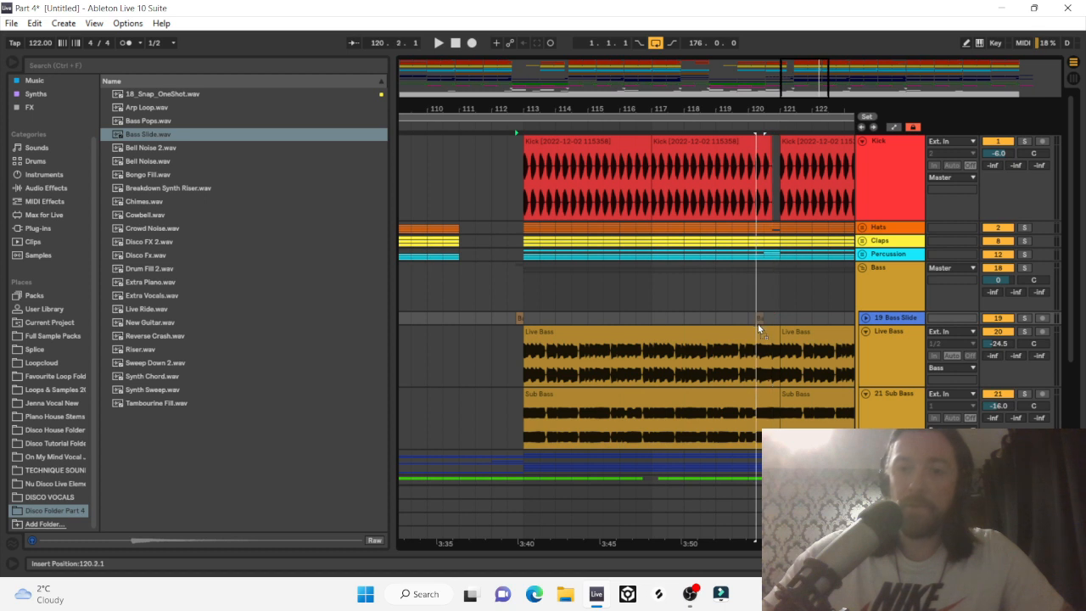
scroll(758, 322, "right", 5)
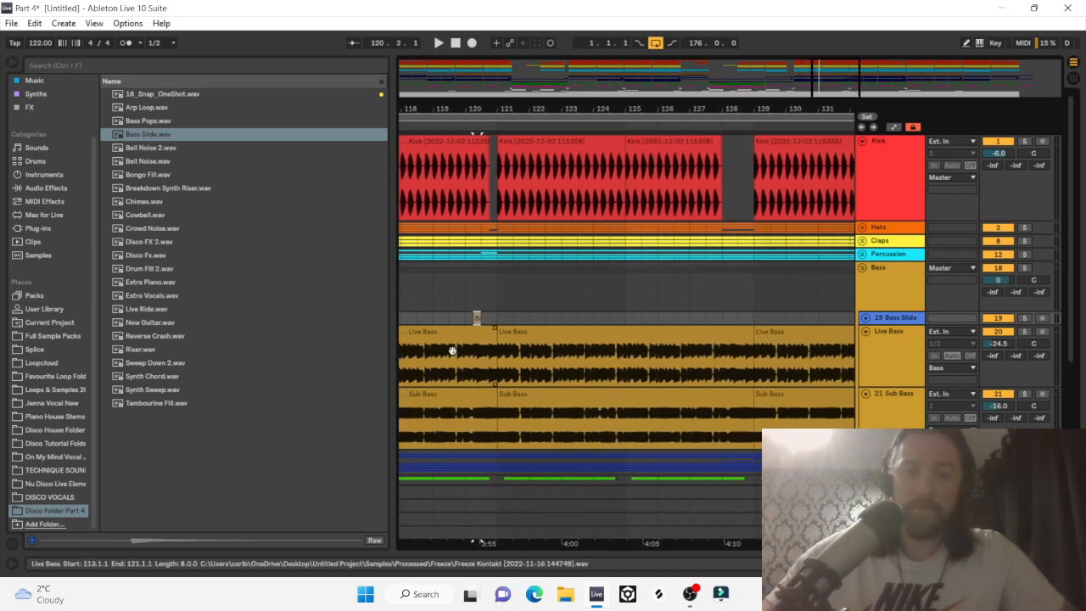
left_click_drag(481, 321, 754, 317)
scroll(753, 318, "right", 4)
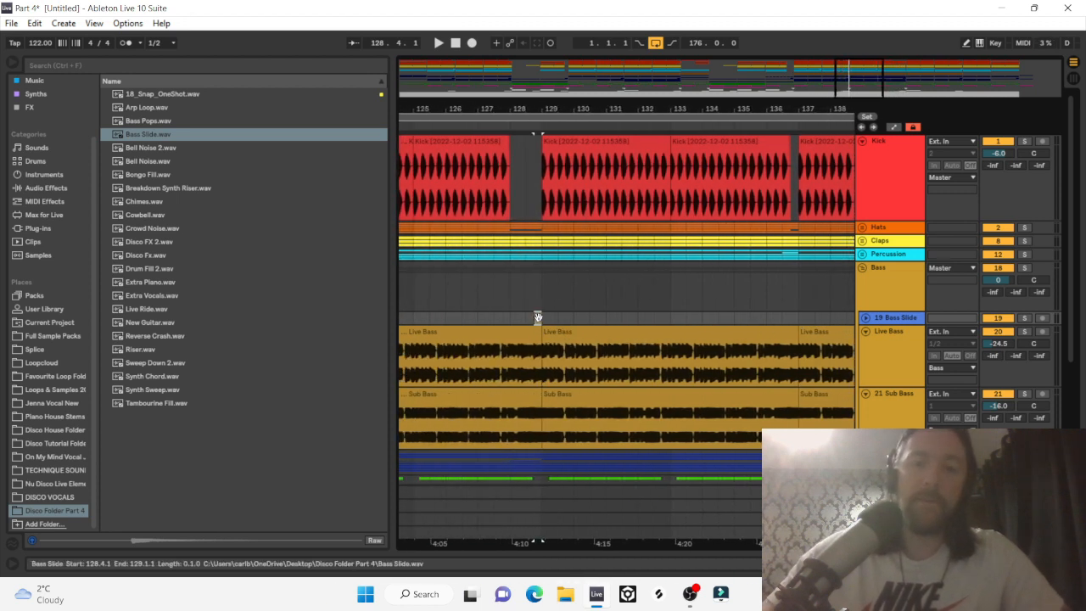
Copy the Bass Slide clip from 128.4.1 to 144.4.1, just ahead of bar 145.
left_click(796, 335)
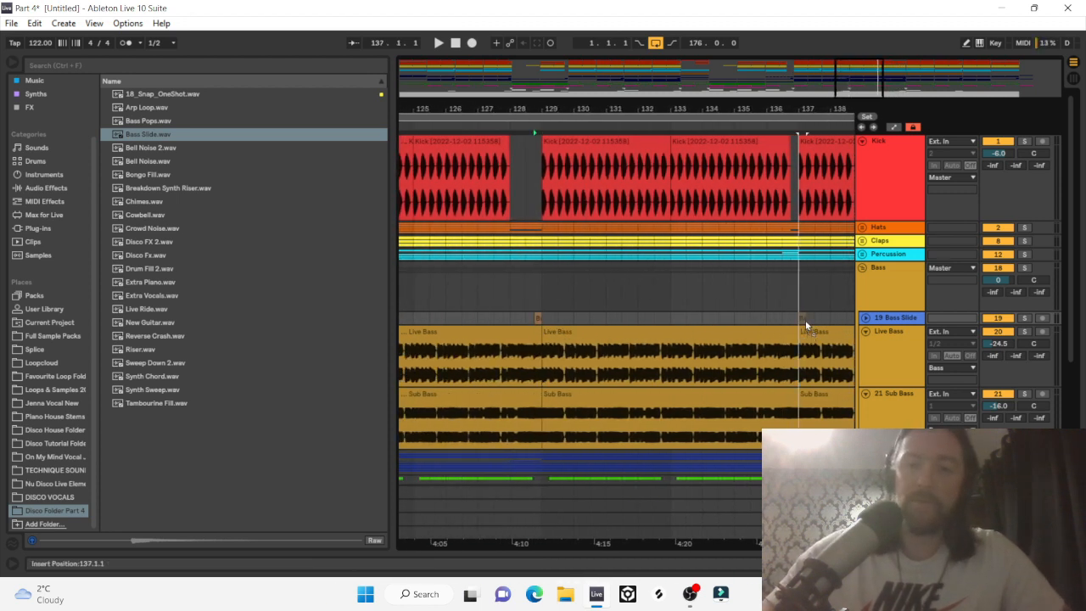
left_click_drag(806, 320, 806, 320)
scroll(806, 321, "right", 6)
left_click_drag(464, 317, 718, 313)
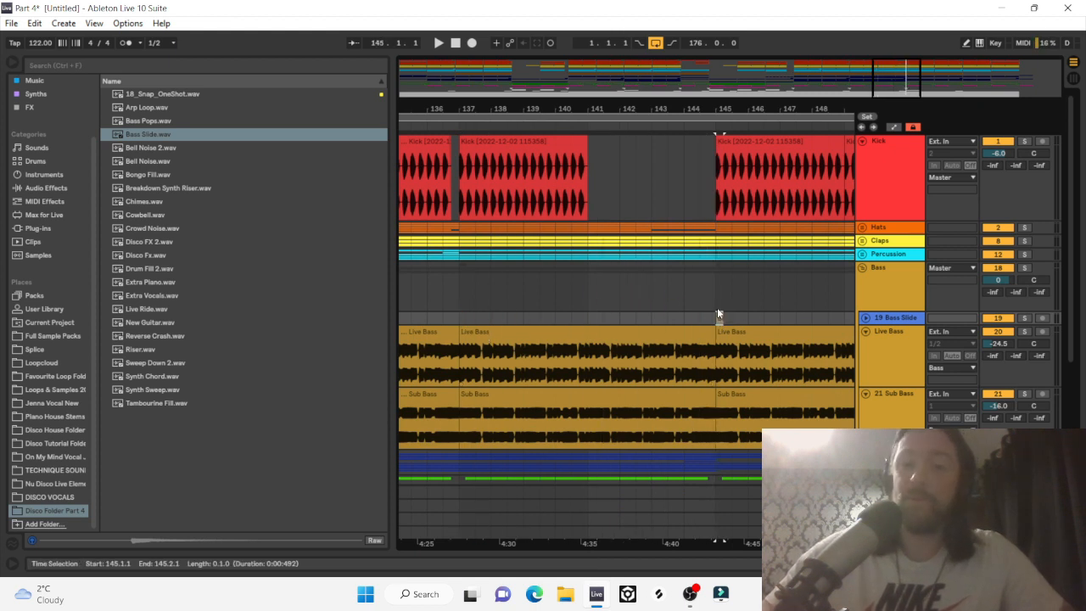
left_click_drag(720, 108, 720, 174)
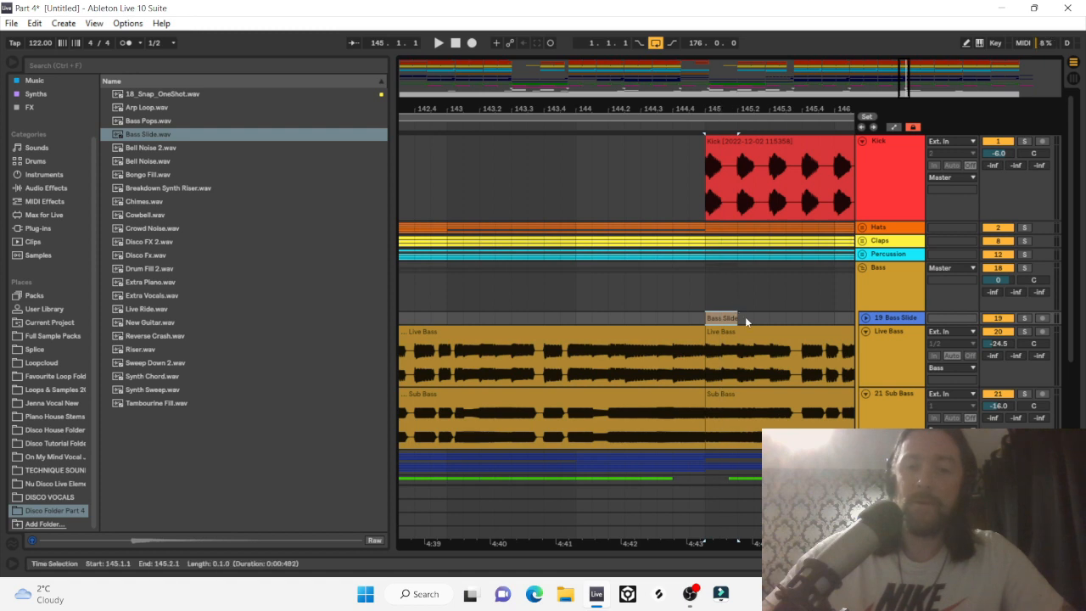
key("Left")
Recolour the Bass Slide track gold to match the other bass tracks and fold the Bass group.
left_click_drag(743, 109, 747, 3)
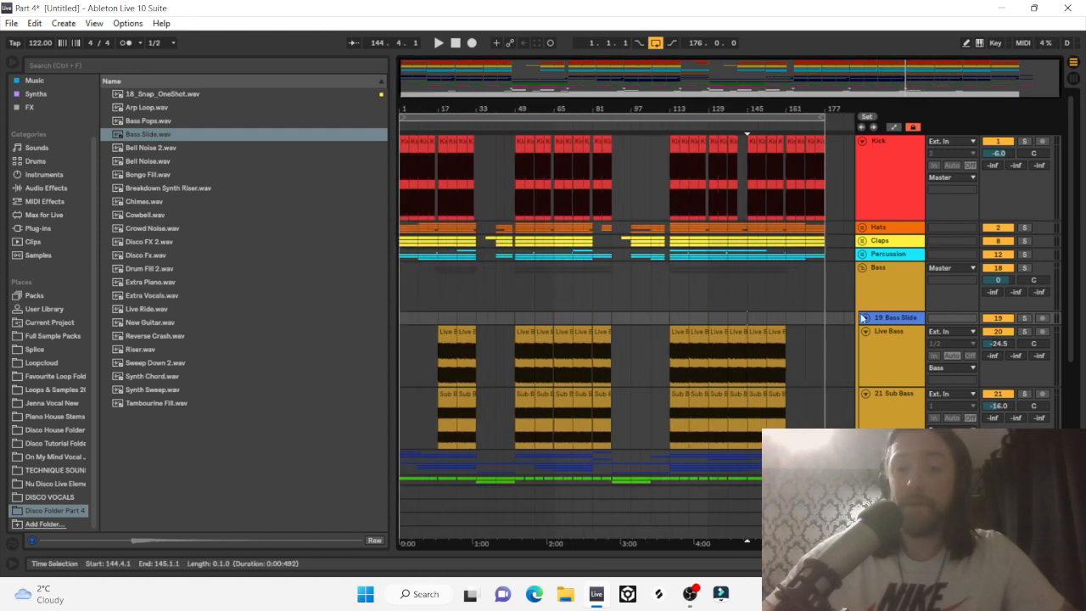
right_click(899, 325)
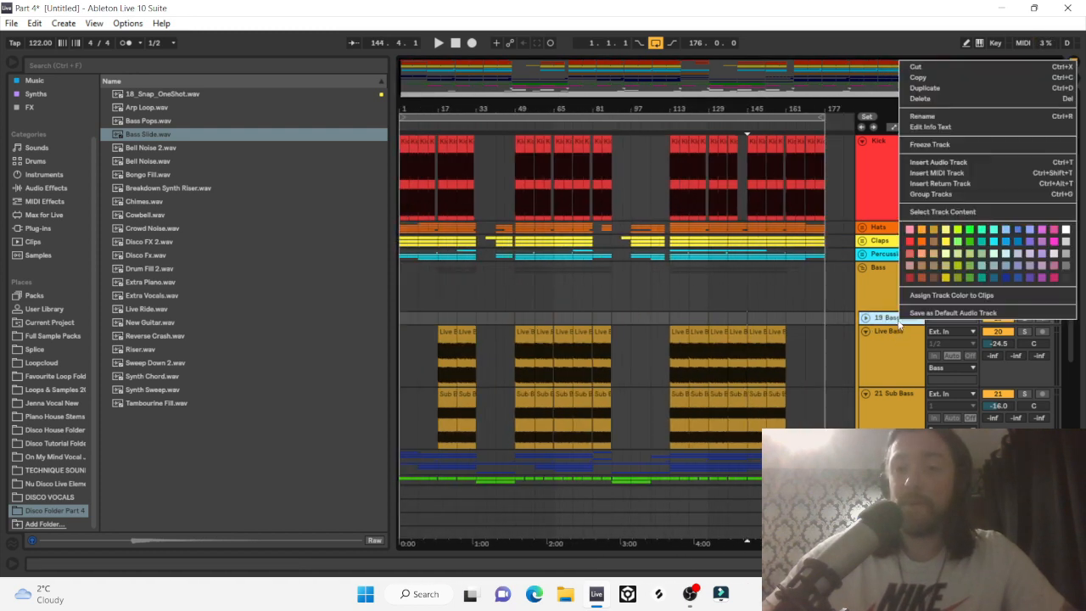
left_click(934, 233)
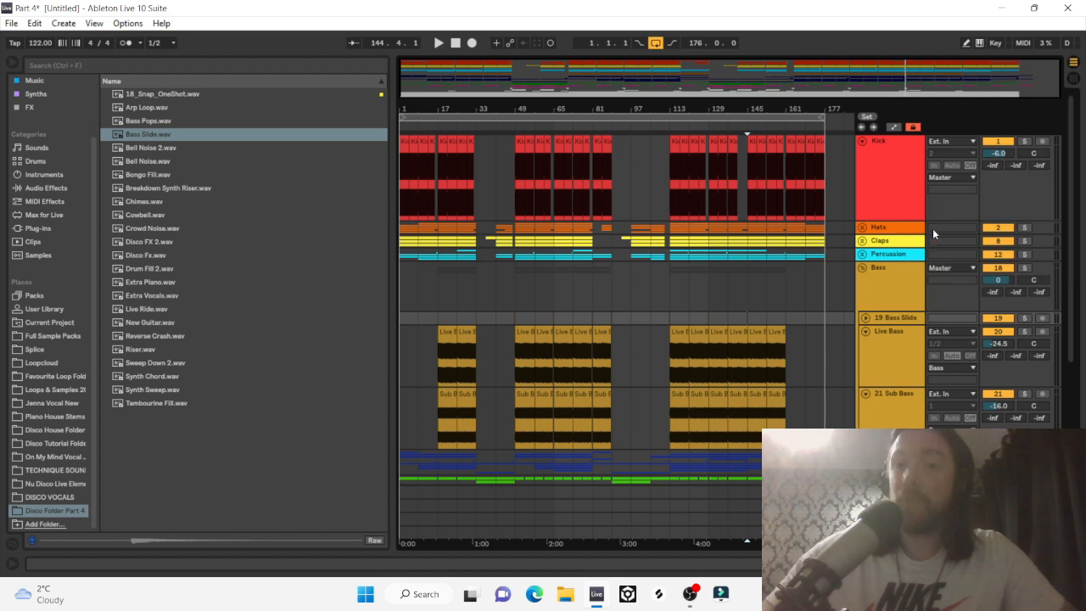
left_click(864, 268)
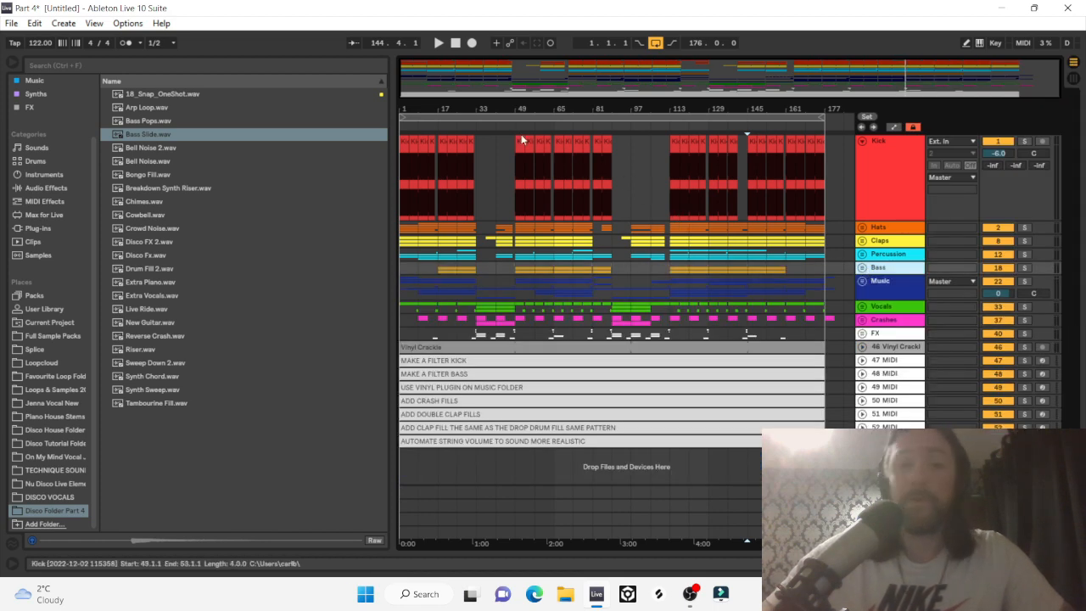
Preview the Bell Noise 2.wav and Bell Noise.wav samples from the Disco Folder Part 4.
left_click_drag(485, 110, 485, 152)
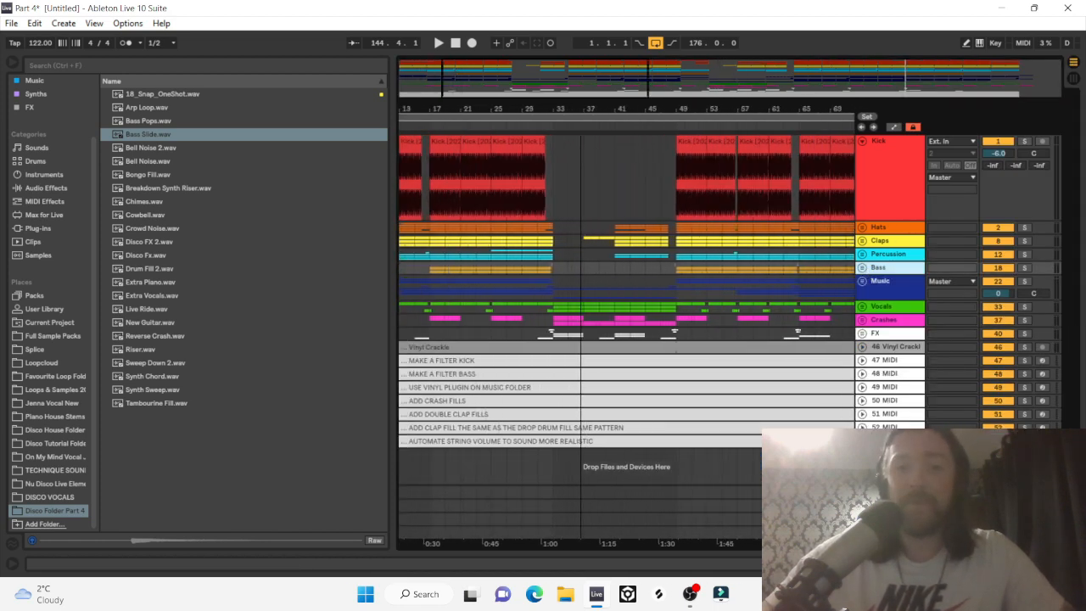
left_click_drag(582, 153, 476, 128)
left_click(141, 154)
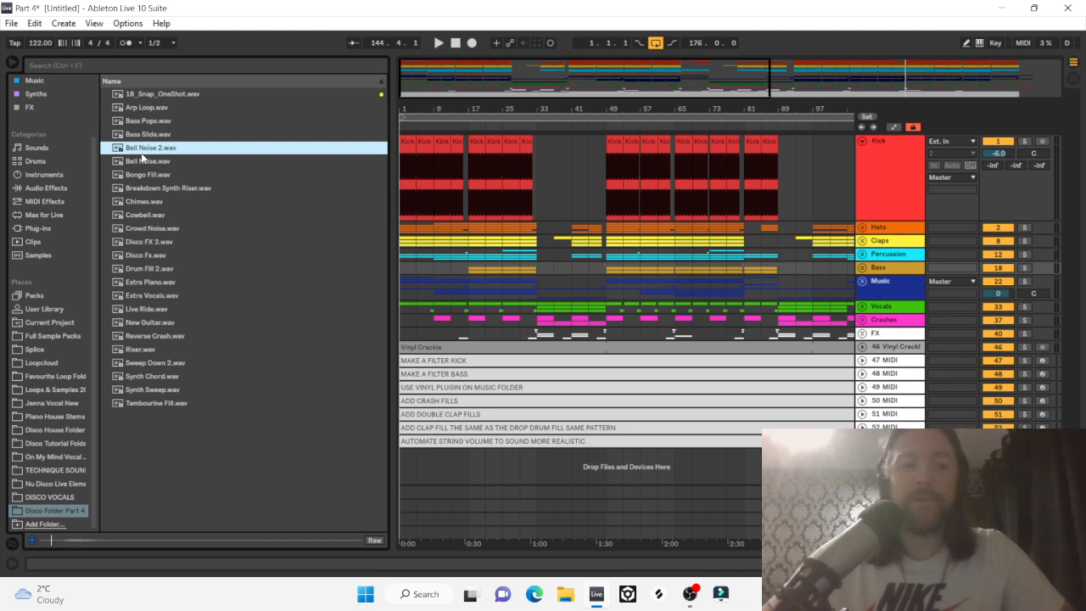
left_click(144, 161)
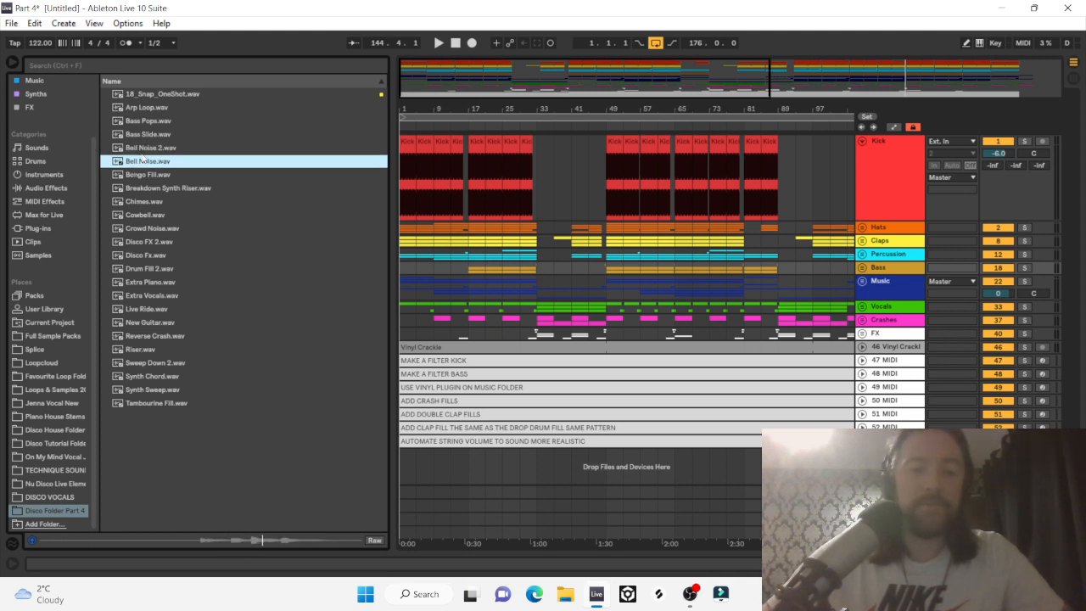
Add Bell Noise.wav on a new audio track and position its clip at 38.1.1, lined up against the unfolded Piano 2 track.
left_click_drag(144, 161, 633, 406)
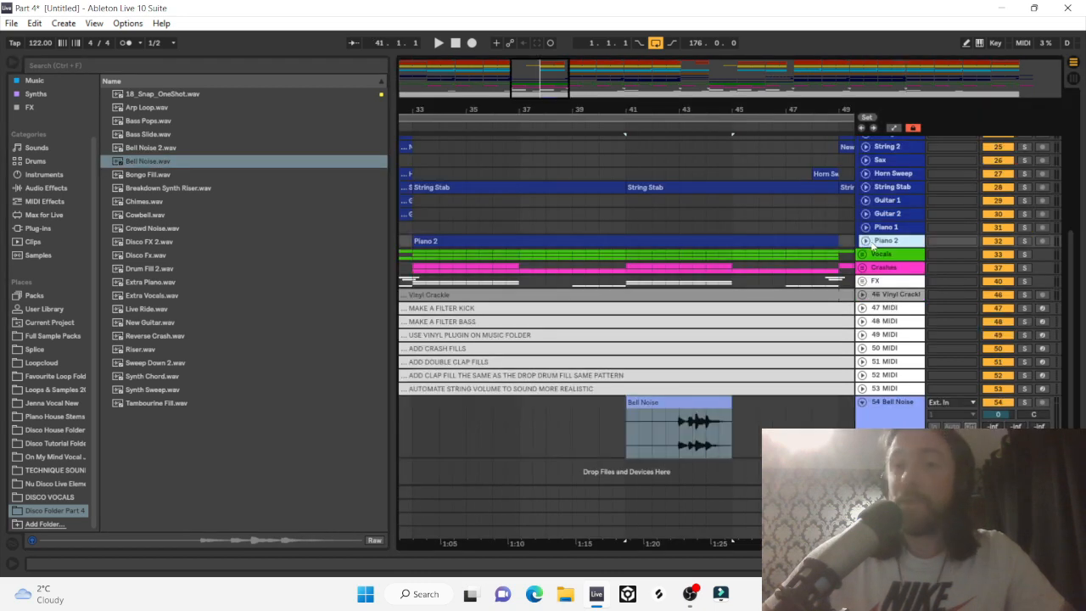
left_click(865, 241)
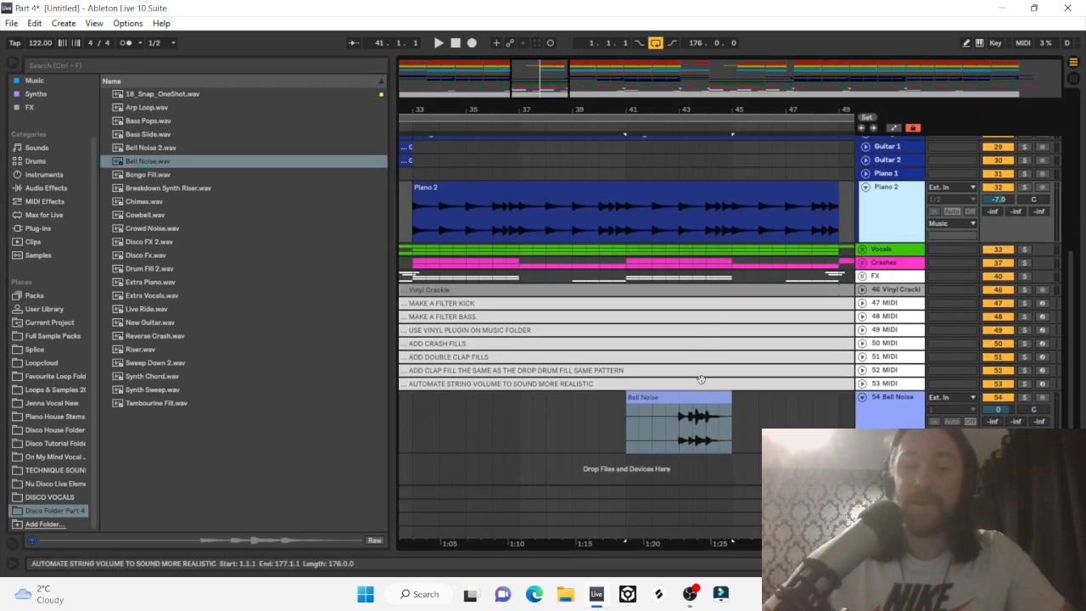
left_click(690, 405)
left_click_drag(690, 406, 614, 432)
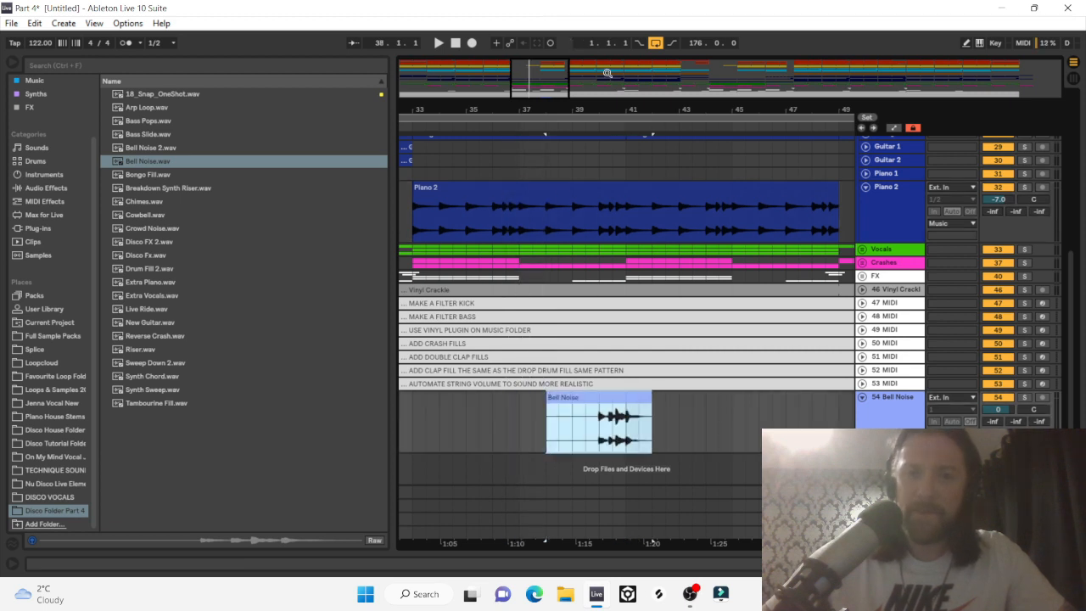
Lower the Bell Noise track volume to -14.7 dB and play the breakdown from 33.1.1.
mouse_move(539, 79)
left_mouse_down()
mouse_move(538, 179)
mouse_move(546, 92)
left_mouse_up()
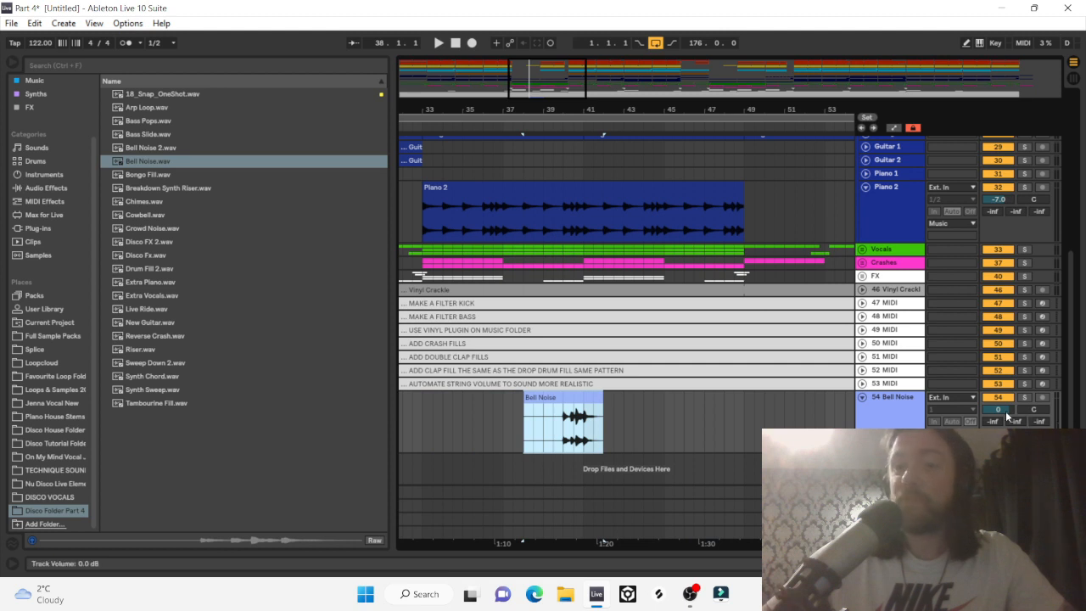
left_click_drag(1007, 413, 1006, 418)
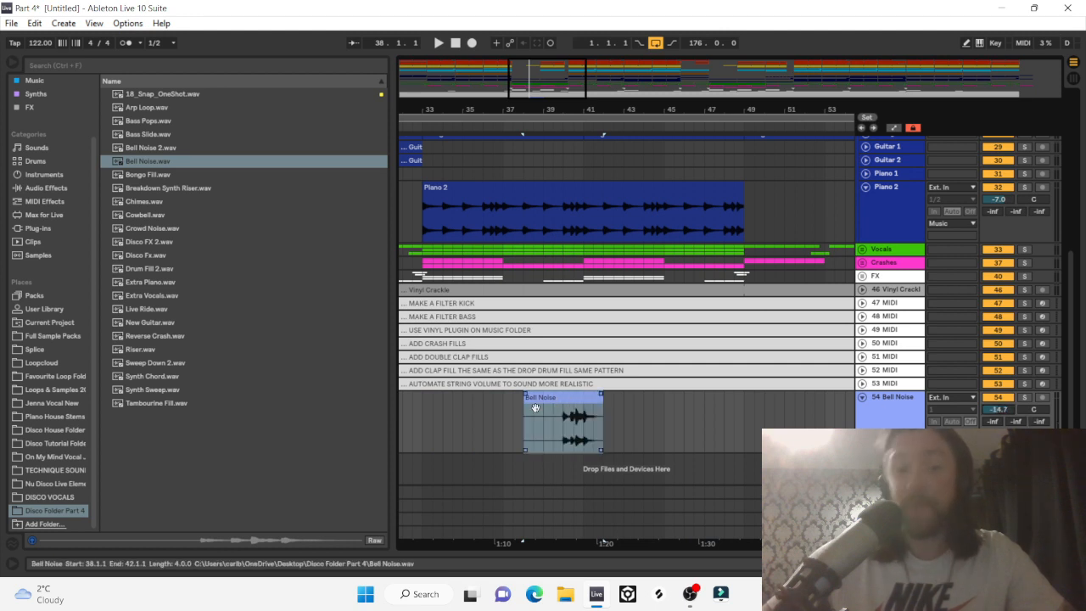
left_click(423, 429)
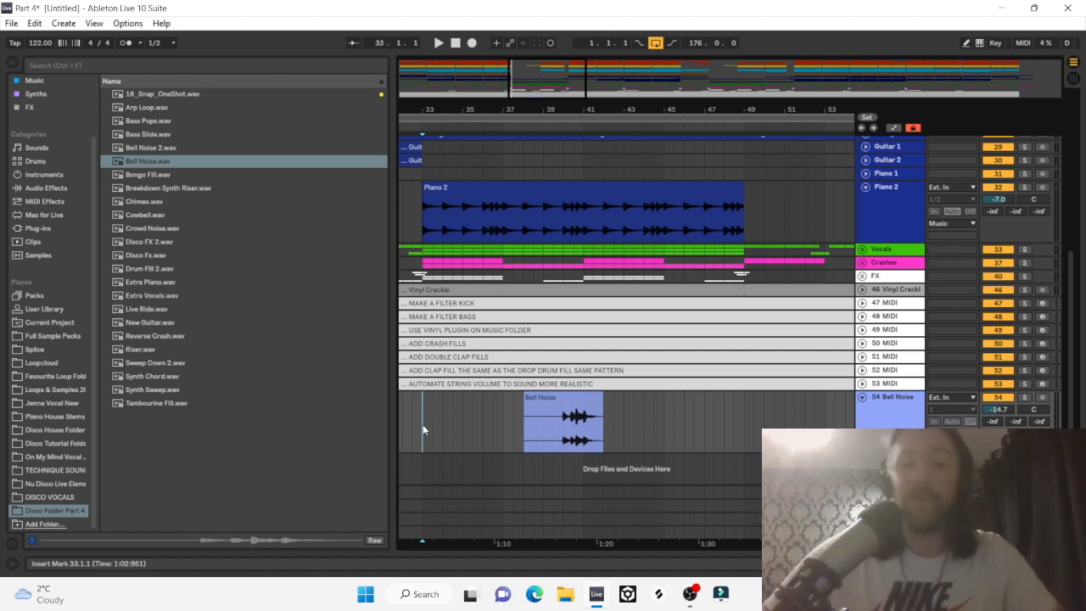
key("space")
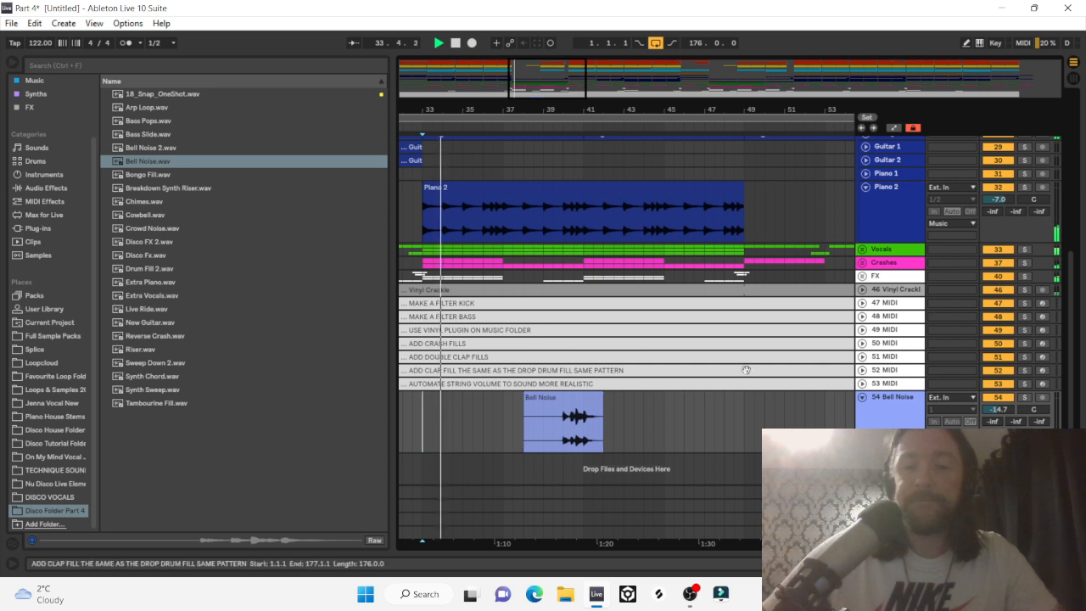
Cut the silent start of the Bell Noise clip back to about 39.4.1 and lower its track volume to -16.8 dB.
left_click_drag(570, 110, 586, 157)
left_click(457, 413)
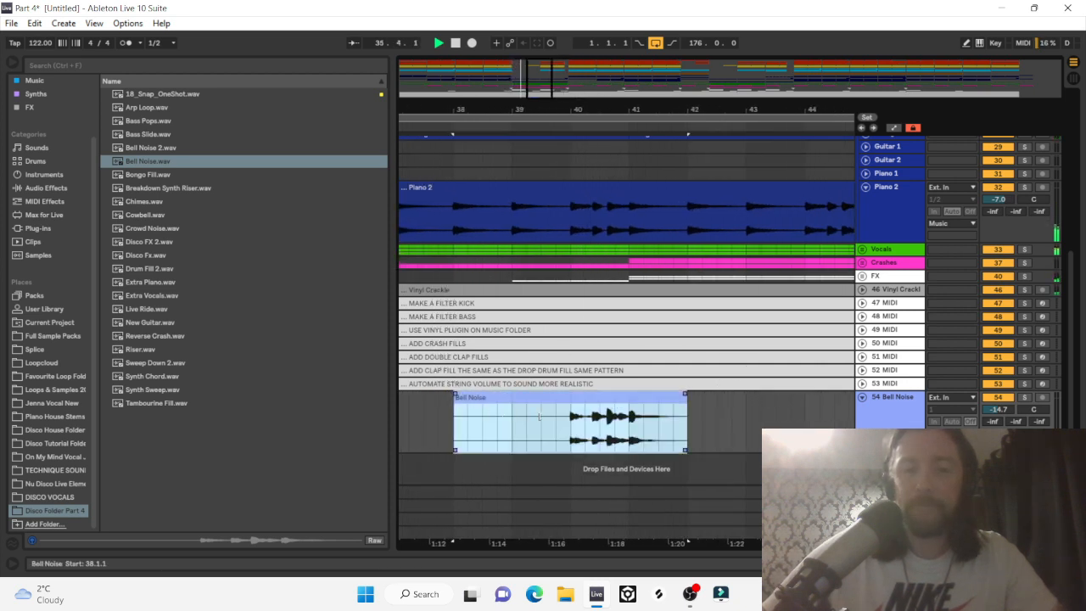
left_click_drag(540, 416, 557, 416)
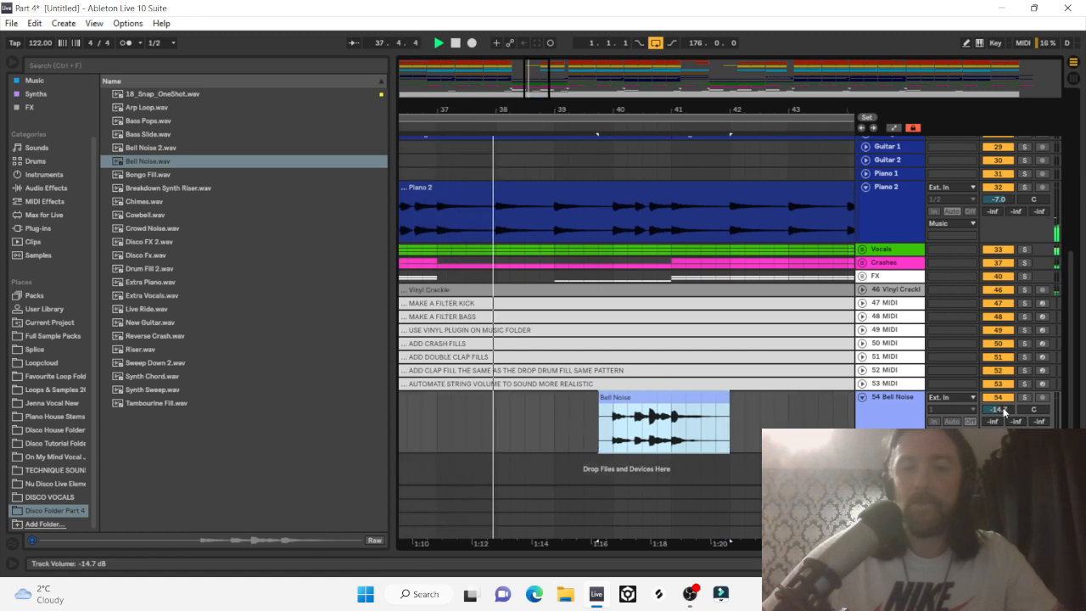
left_click_drag(998, 409, 999, 427)
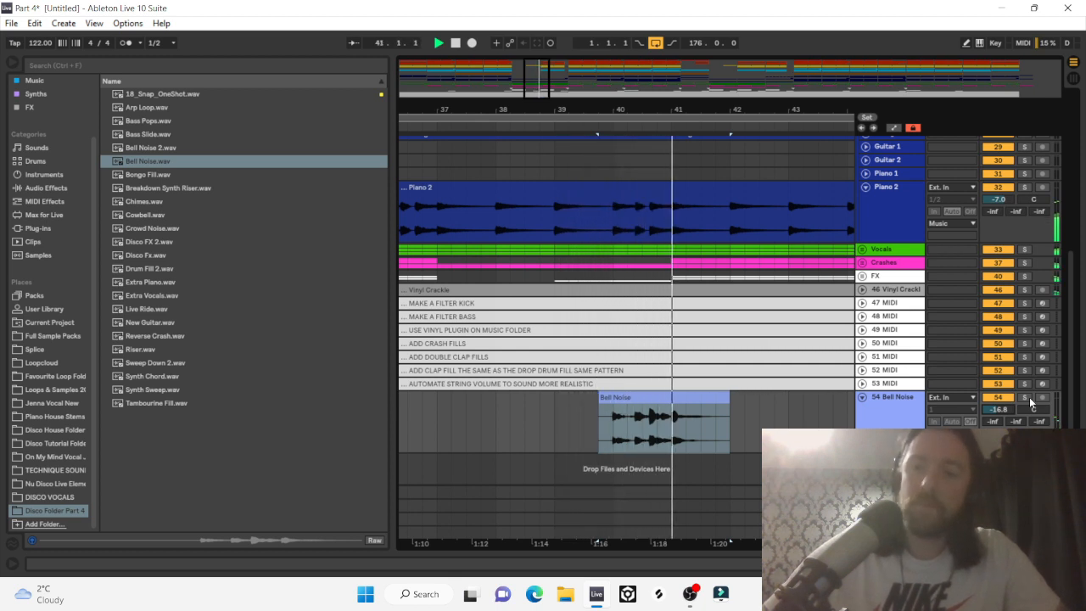
Play the Bell Noise track soloed with Piano 2, raise its volume to -15.8 dB, and unsolo the tracks.
left_click(1026, 399)
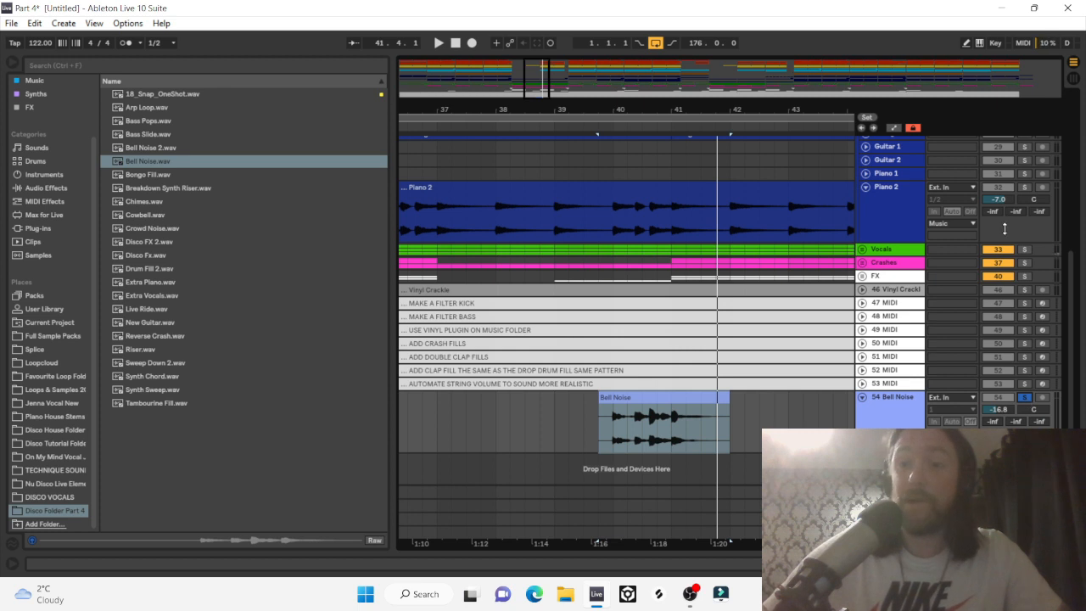
scroll(562, 369, "left", 4)
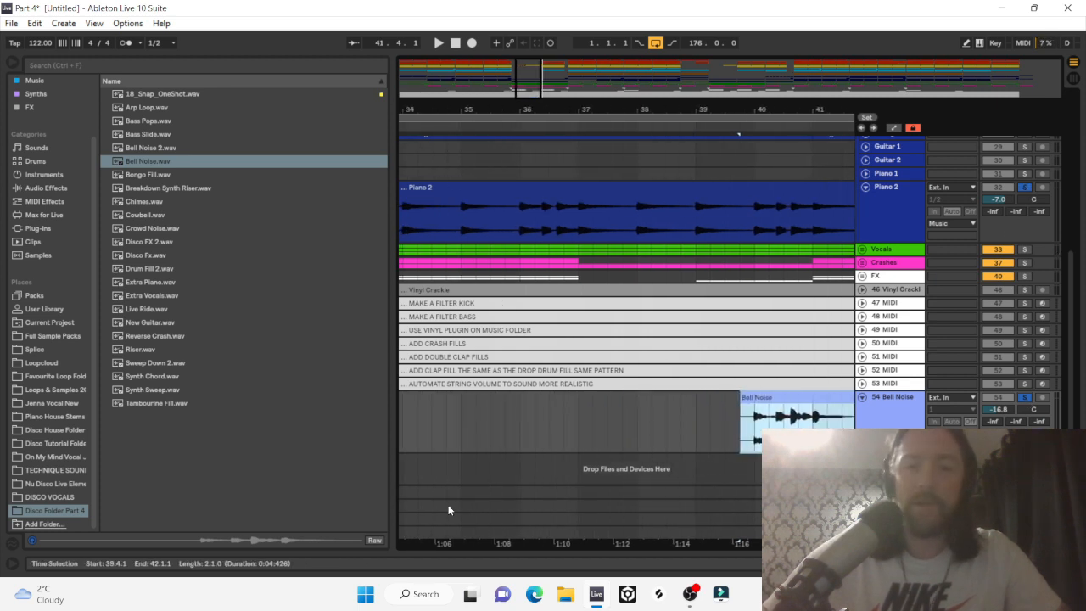
left_click(464, 439)
key("space")
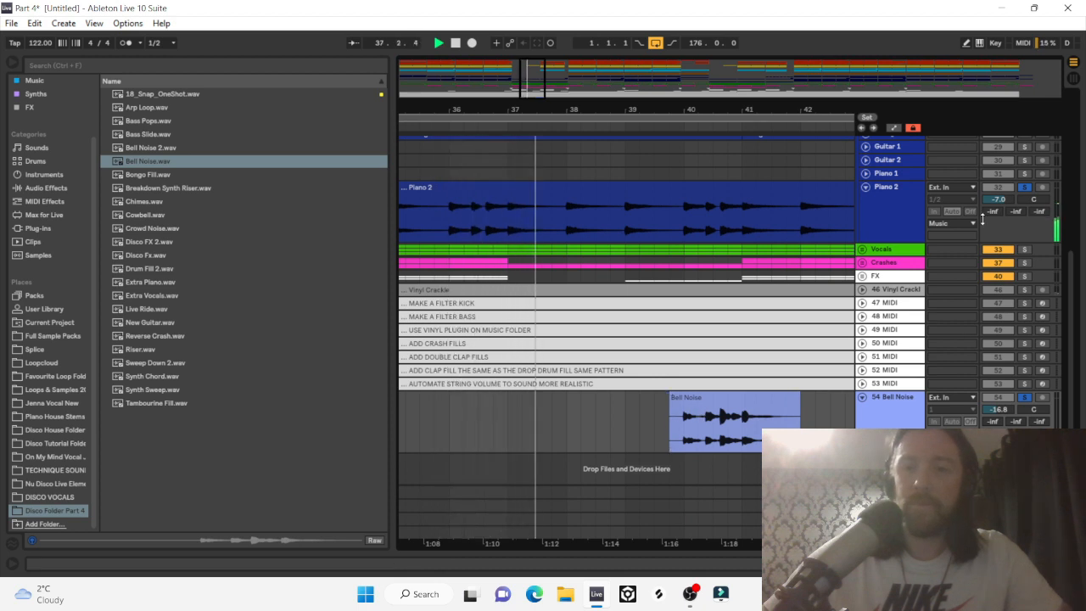
scroll(983, 219, "up", 3)
scroll(983, 219, "down", 3)
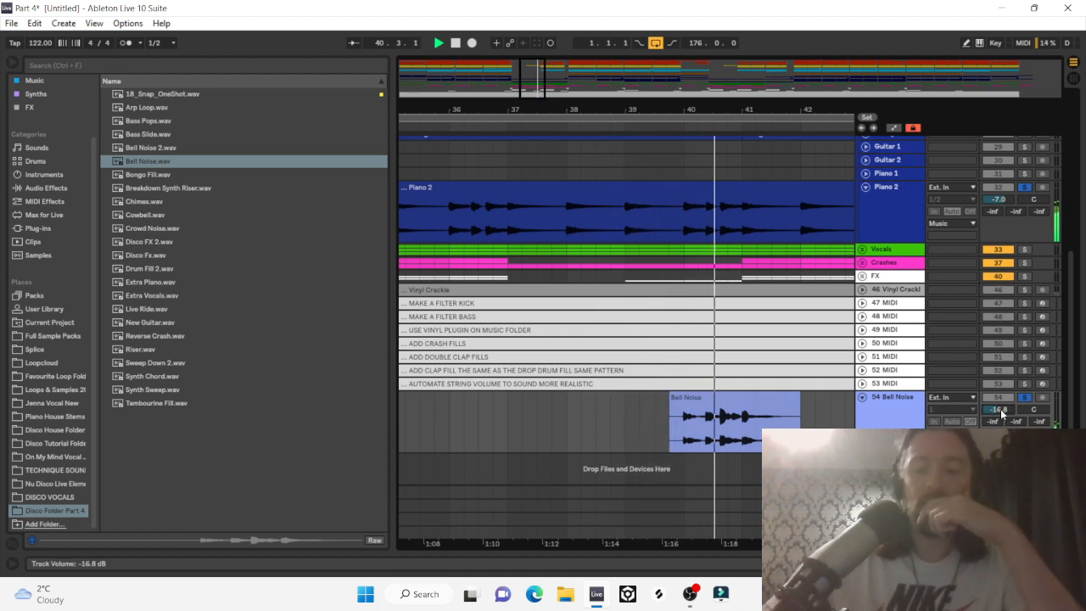
scroll(1002, 413, "up", 1)
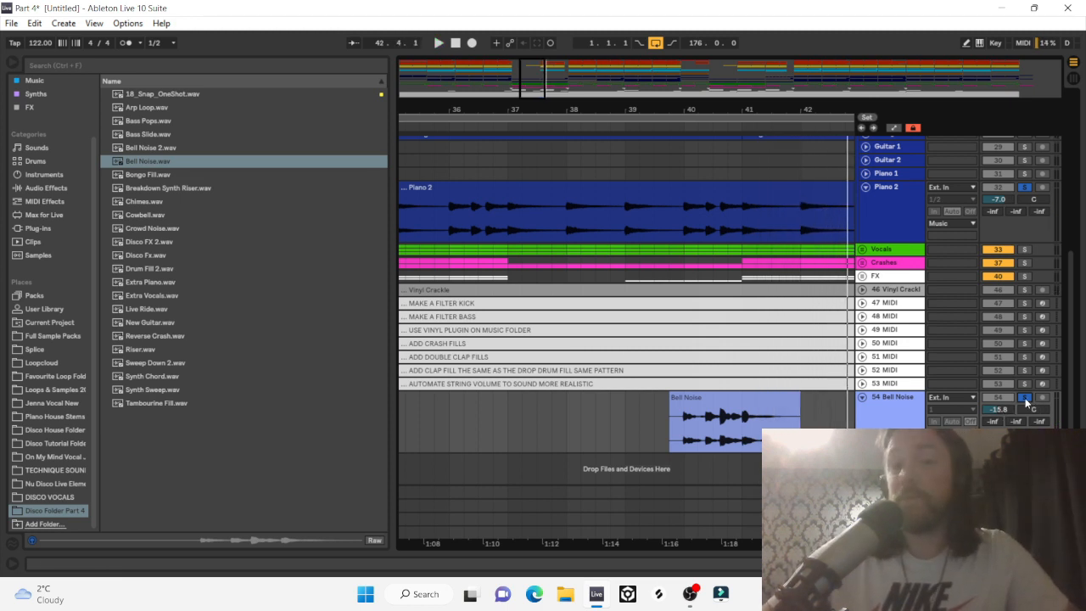
left_click(1025, 399)
Add Bell Noise 2.wav to the Bell Noise track at 35.1.1 and play the breakdown from 33.1.1.
key("minus")
left_click(464, 431)
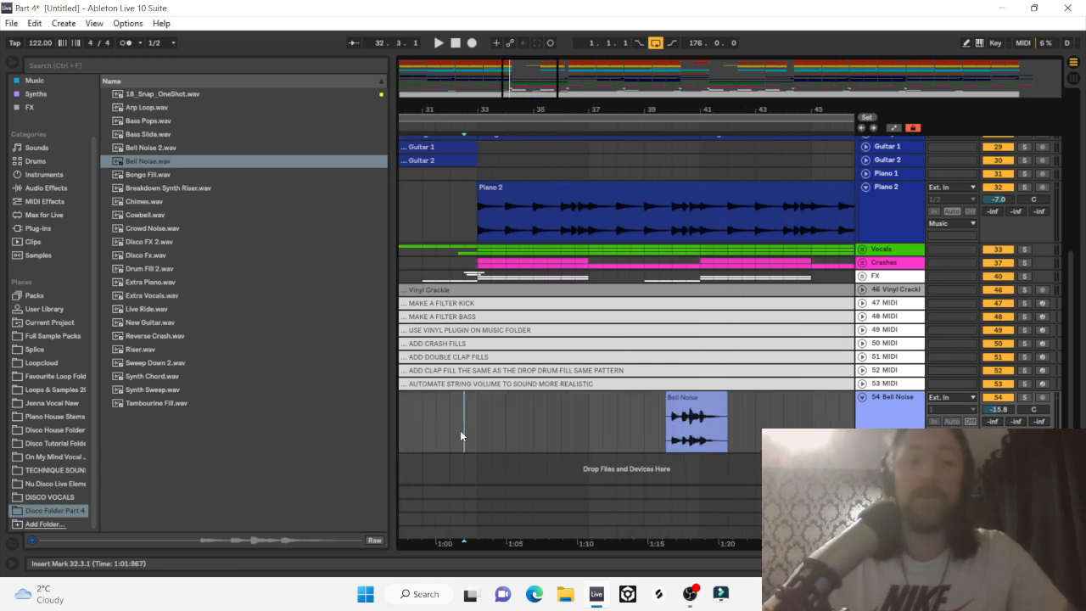
left_click(703, 434)
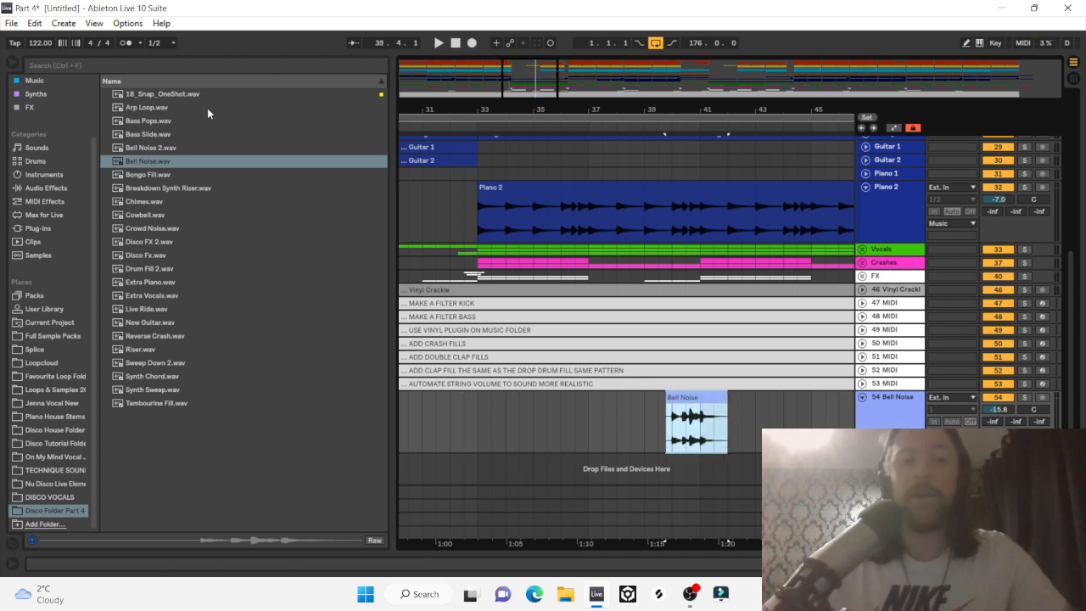
left_click(150, 148)
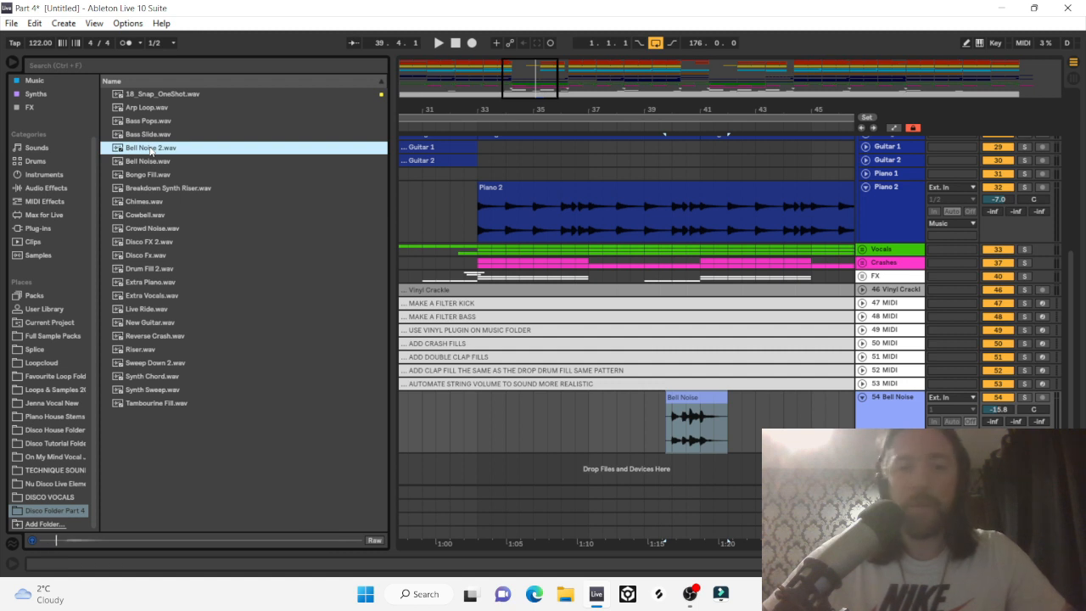
left_click_drag(146, 153, 529, 428)
left_click(477, 426)
key("space")
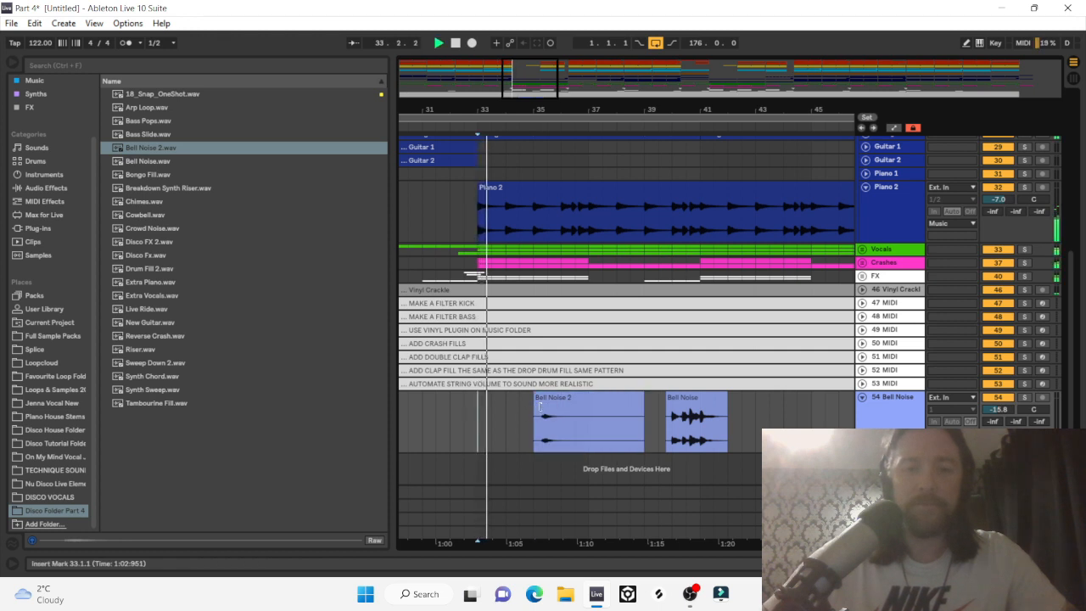
Trim the Bell Noise 2 clip to one bar, position it at 37.1.1, and play that passage.
left_click(636, 411)
left_click_drag(636, 411, 614, 411)
key("space")
left_click(593, 415)
key("space")
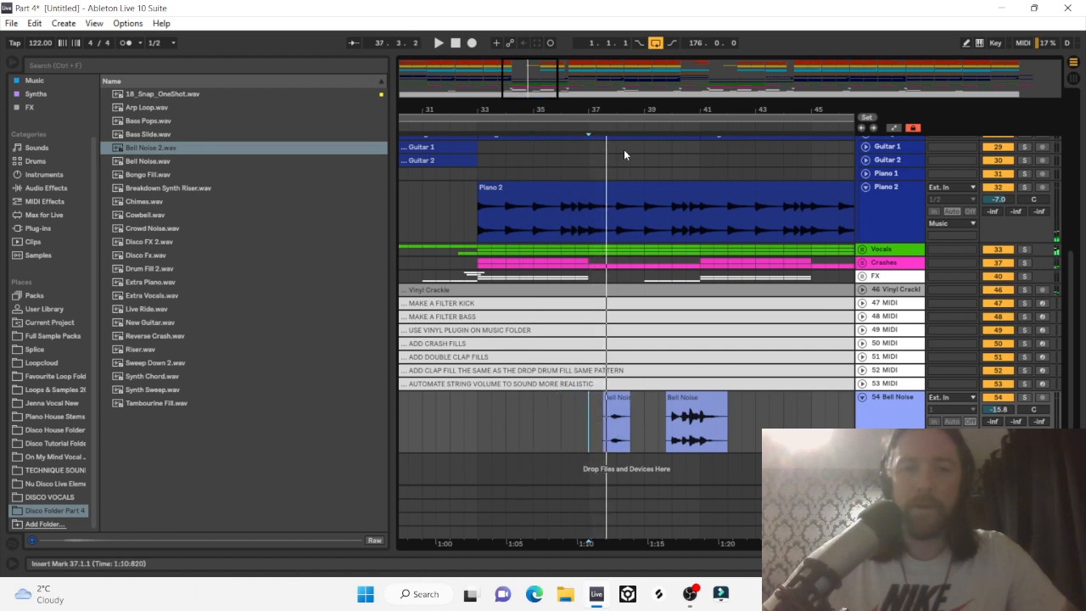
left_click_drag(626, 411, 613, 412)
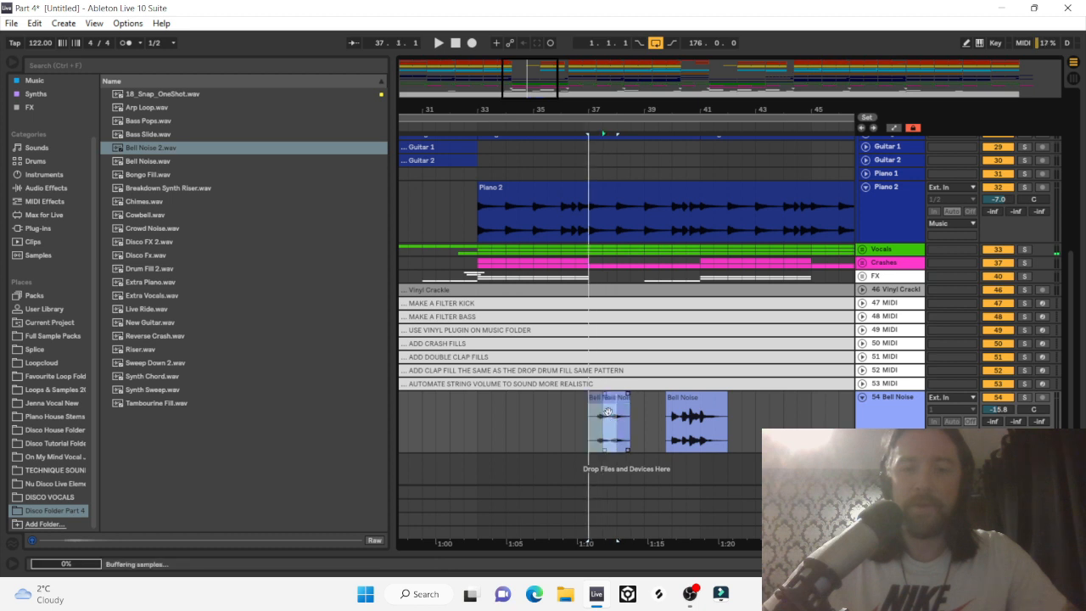
left_click(581, 426)
key("space")
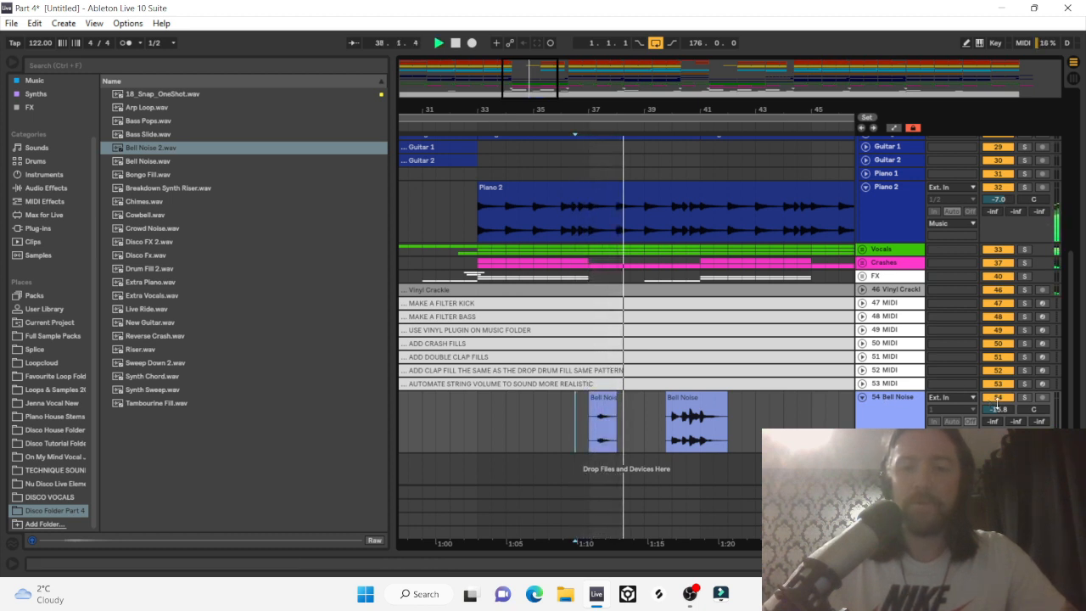
Raise the Bell Noise 2 clip's gain to 9.25 dB and play it in the mix.
double_click(607, 410)
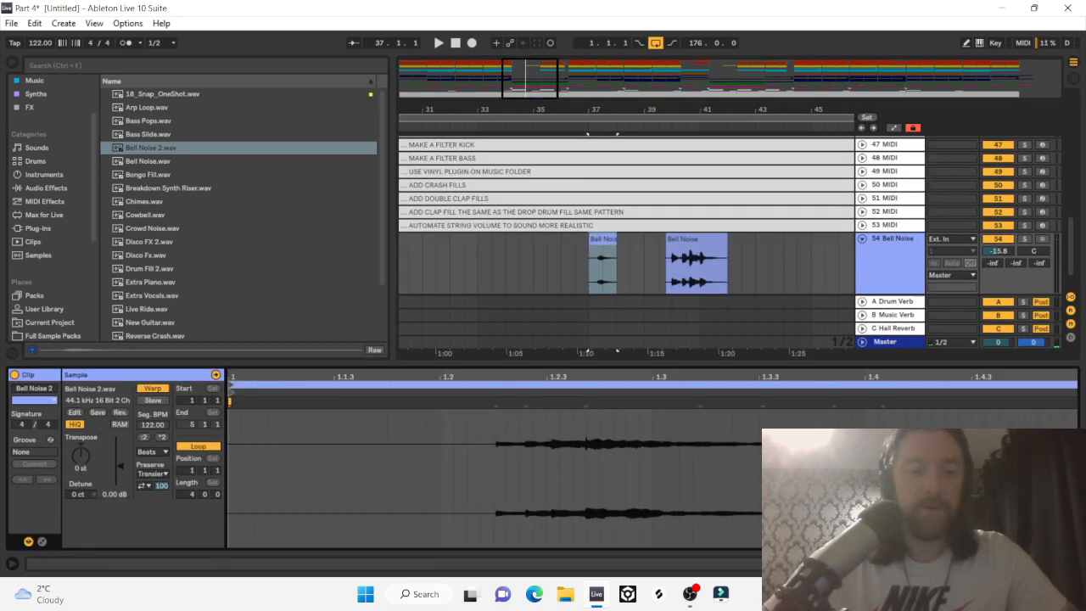
left_click_drag(119, 467, 119, 450)
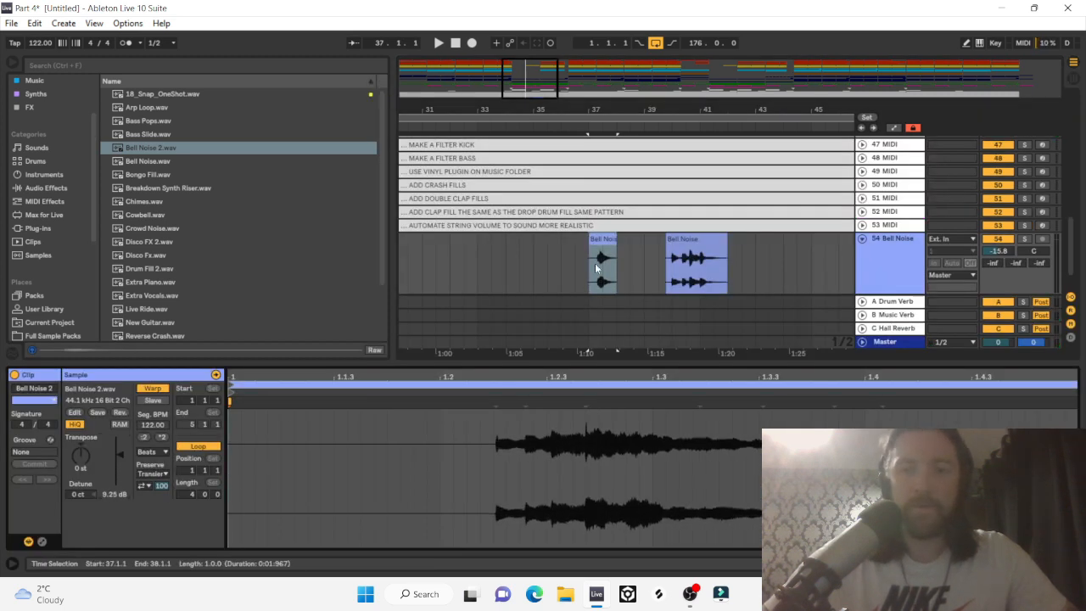
left_click(606, 239)
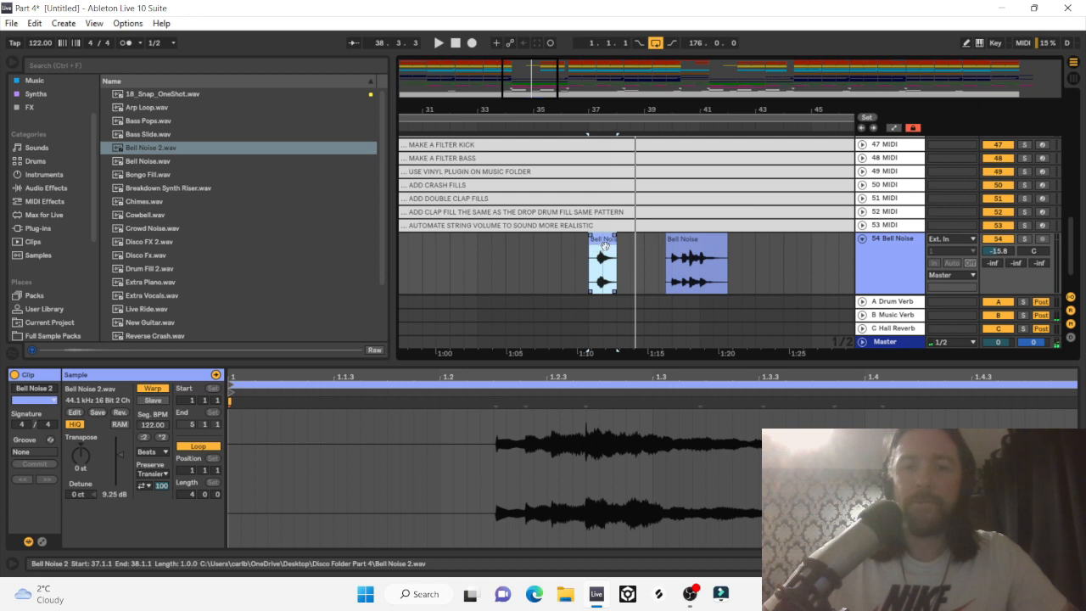
mouse_move(605, 245)
left_mouse_down()
mouse_move(658, 253)
mouse_move(604, 257)
left_mouse_up()
key("space")
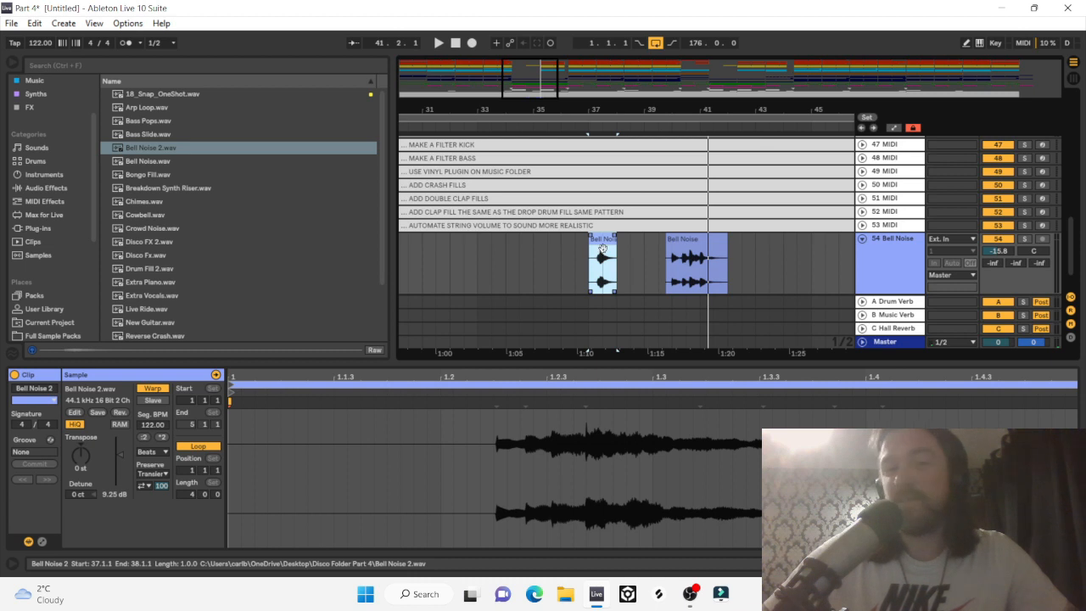
Delete the Bell Noise 2 clip from the Bell Noise track and hide the clip detail view.
key("space")
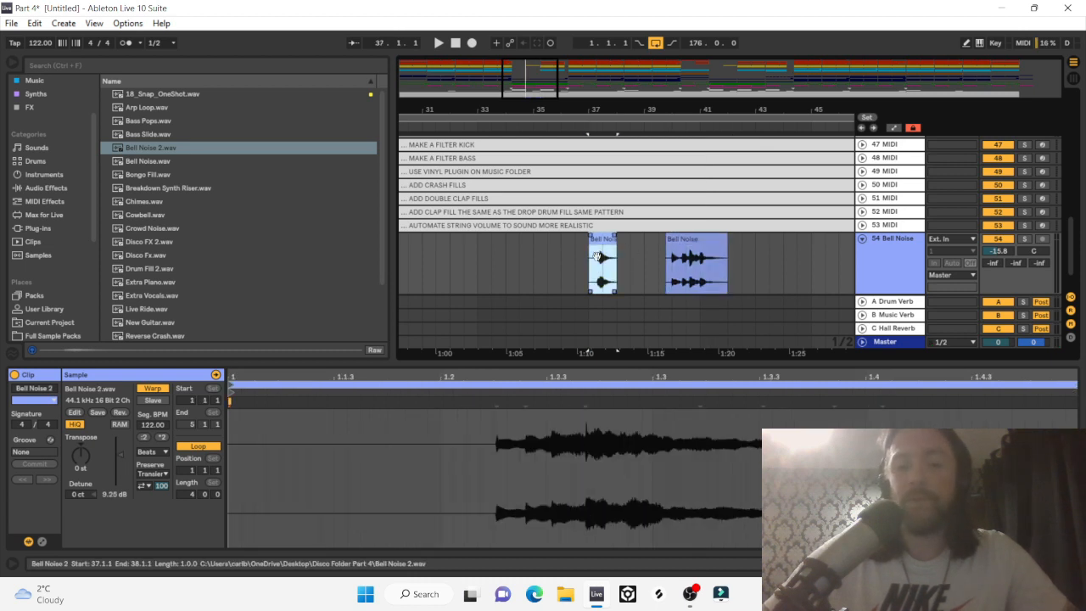
key("Delete")
left_click(672, 255)
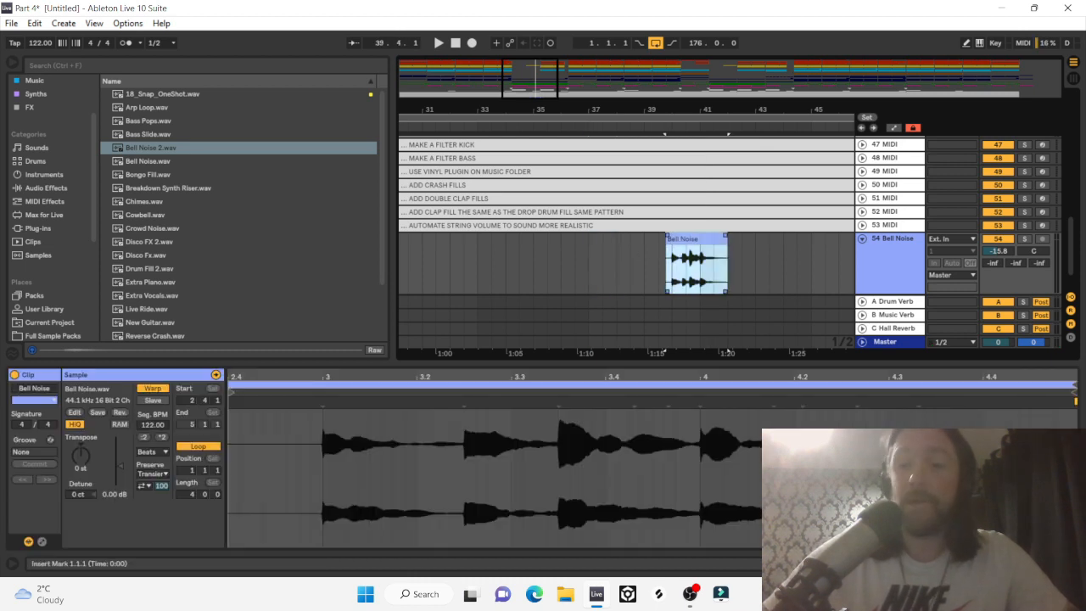
key("ctrl+alt+l")
Play the breakdown from 33.3.1 and copy the Bell Noise clip to 44.1.1 on the same track.
scroll(758, 334, "right", 2)
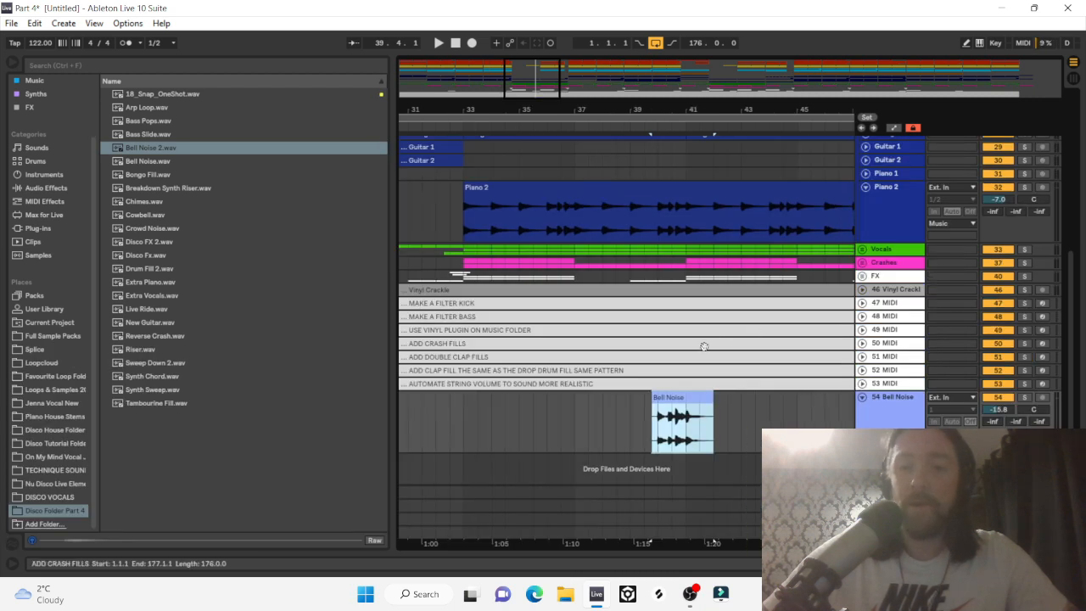
scroll(594, 395, "left", 4)
scroll(594, 396, "left", 2)
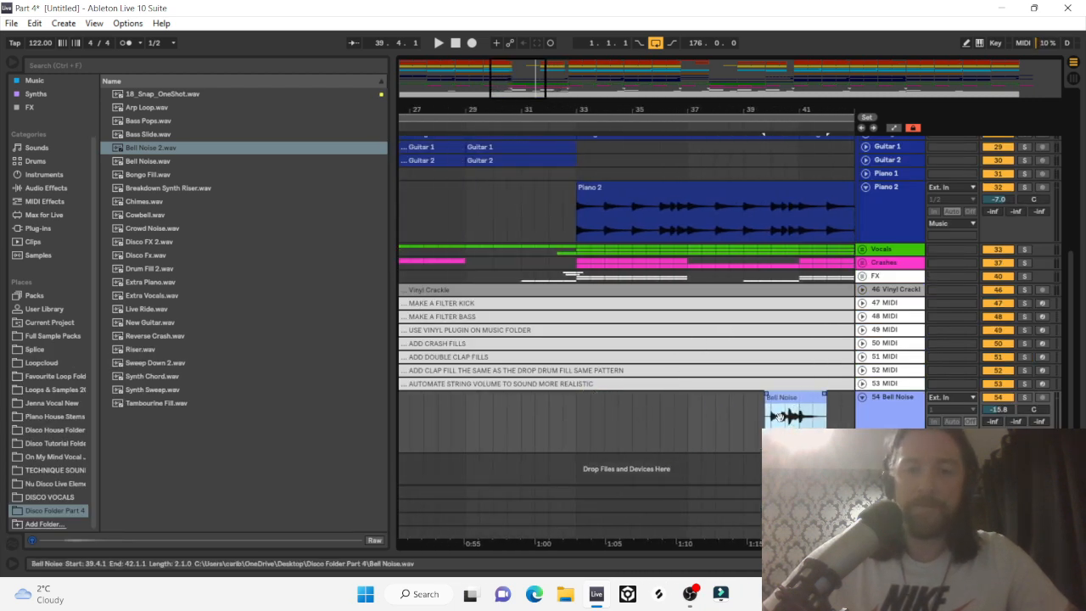
left_click(584, 423)
key("space")
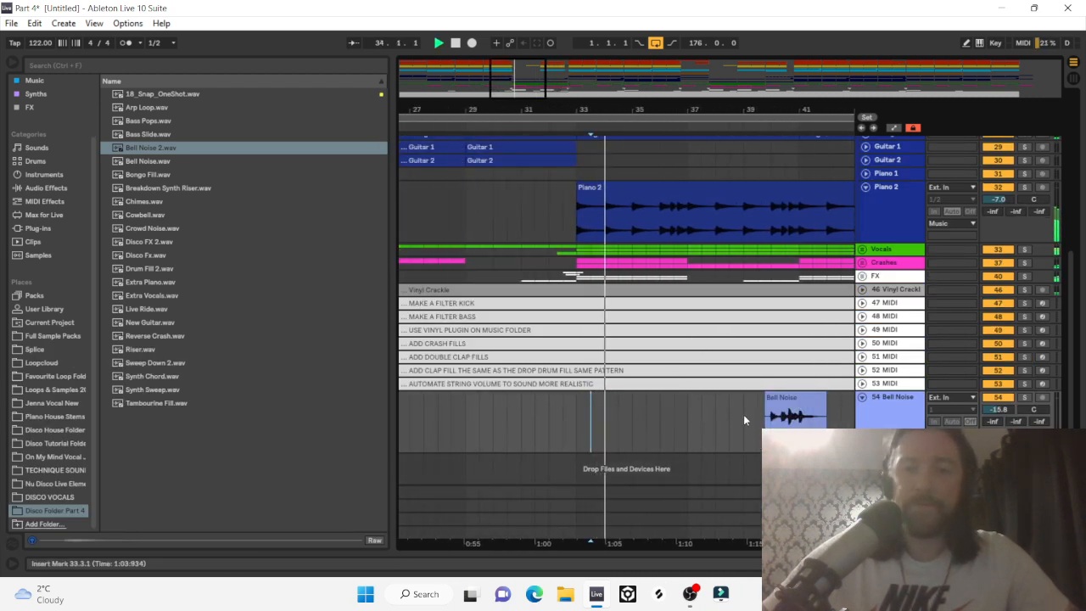
right_click(791, 412)
left_click(770, 408)
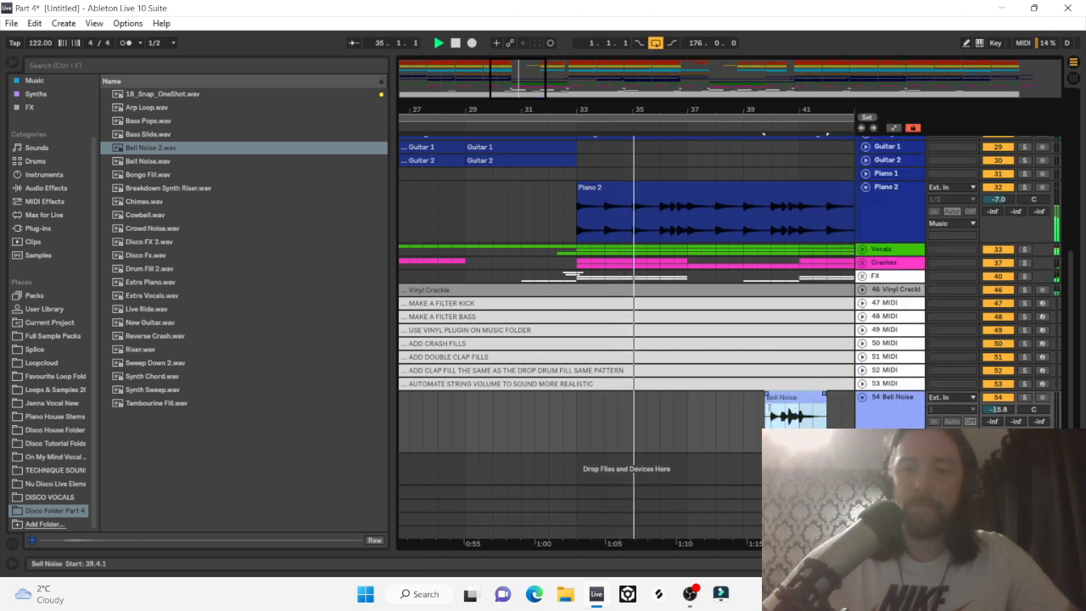
scroll(772, 409, "right", 6)
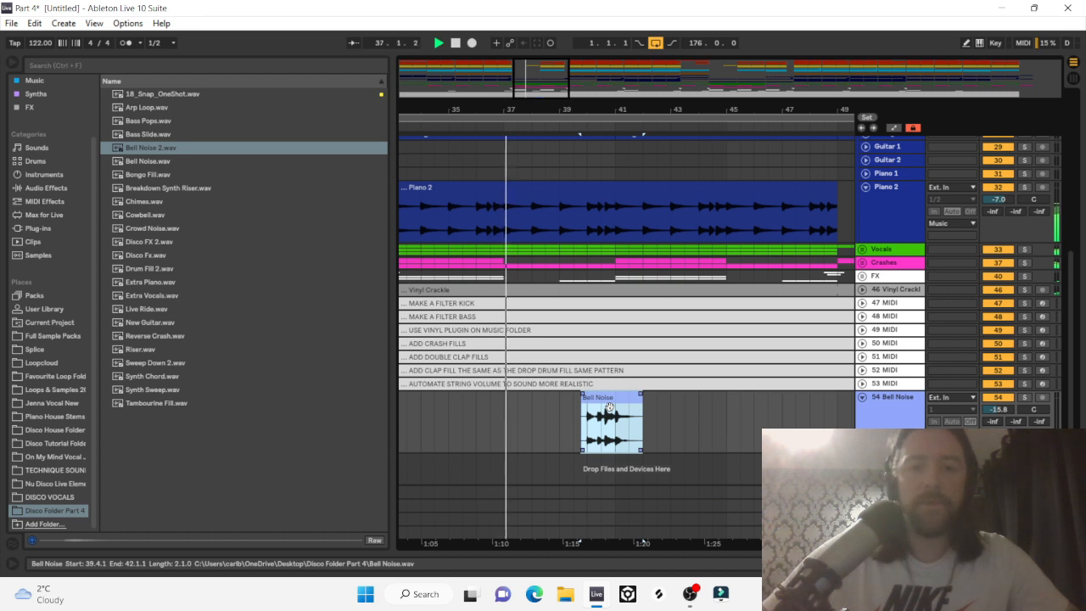
left_click_drag(609, 407, 723, 410)
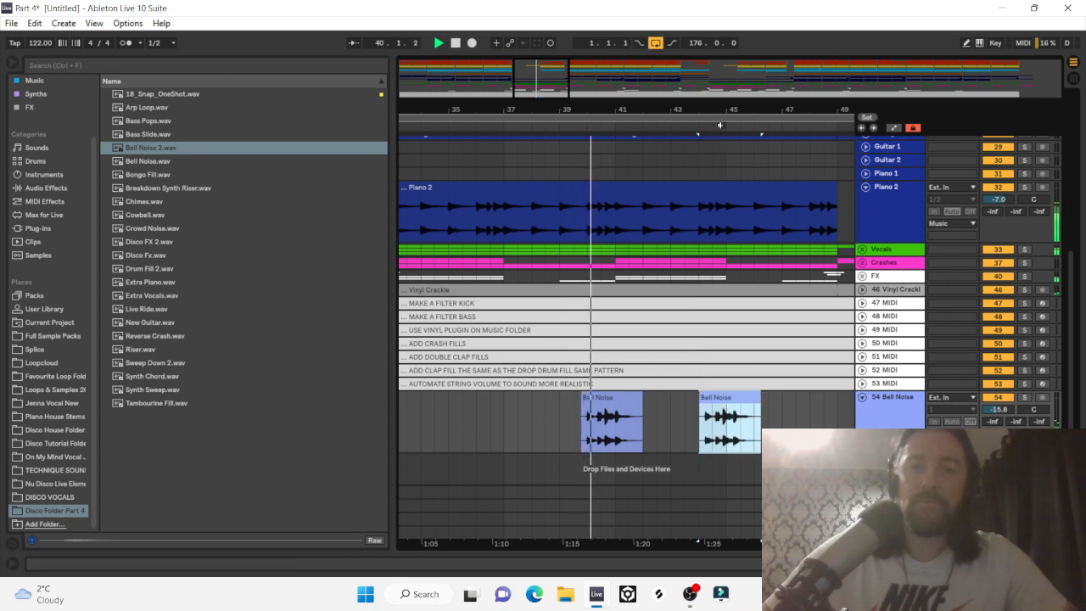
Move the copied Bell Noise clip to 47.4.1, lined up with the last notes of the Piano 2 clip.
left_click_drag(720, 124, 718, 149)
key("minus")
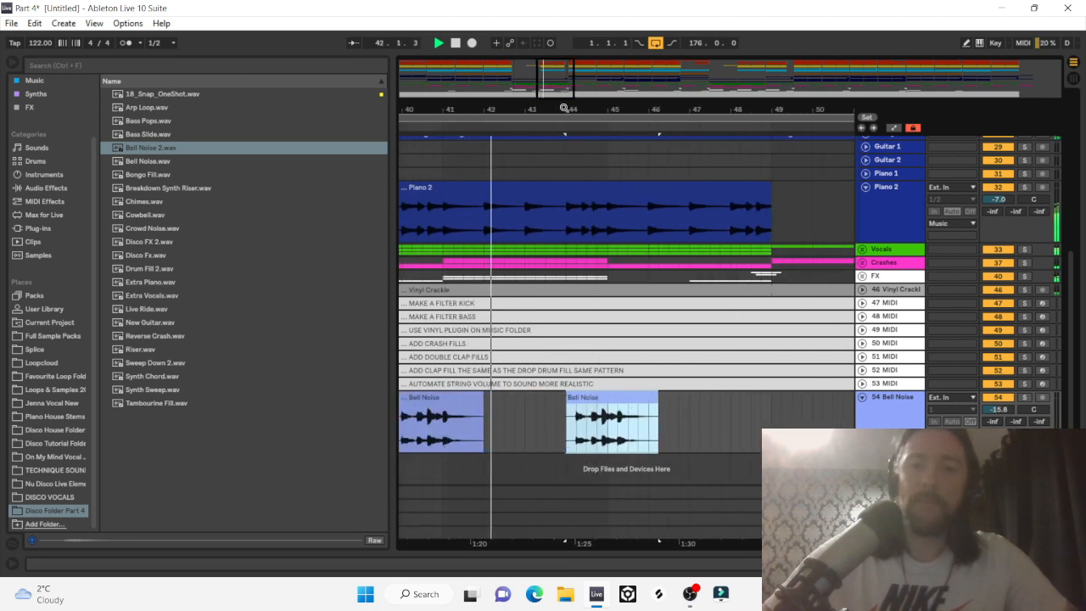
key("plus")
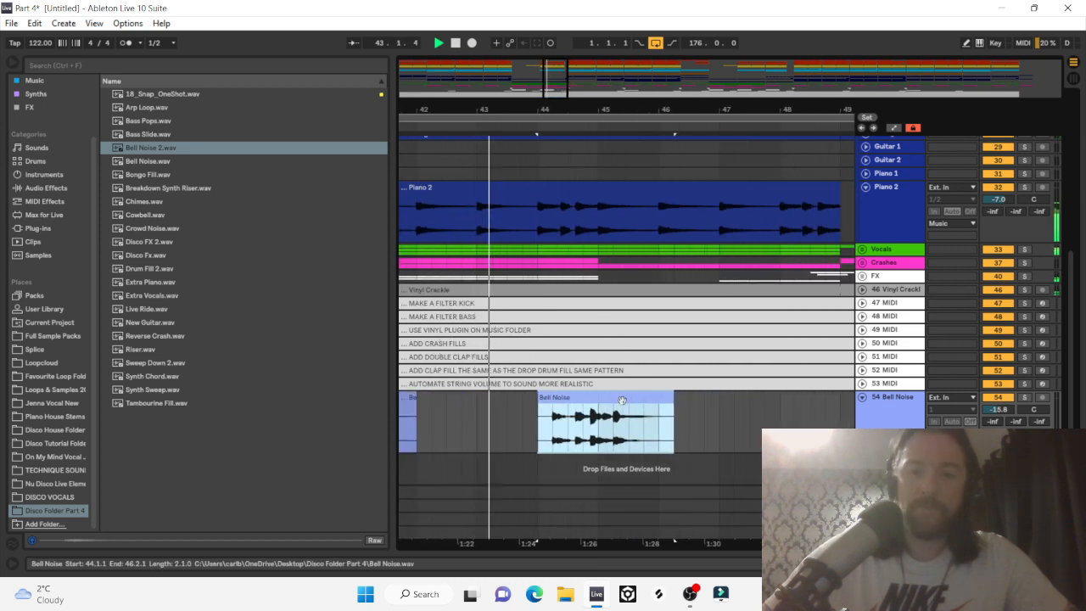
left_click_drag(628, 420, 842, 418)
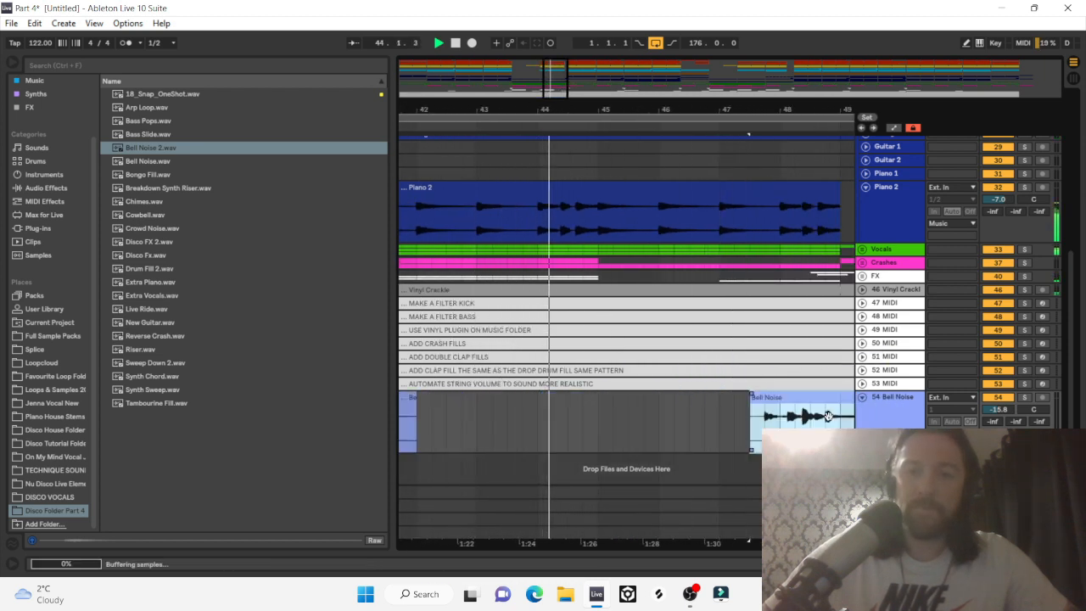
left_click_drag(759, 414, 774, 414)
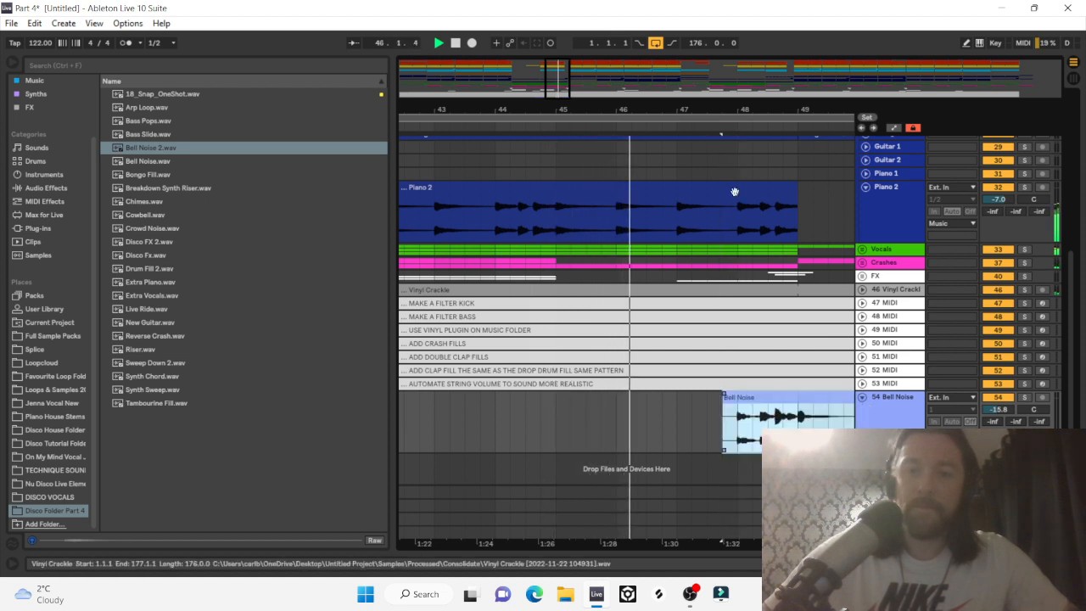
key("plus")
key("plus")
key("minus")
key("minus")
key("minus")
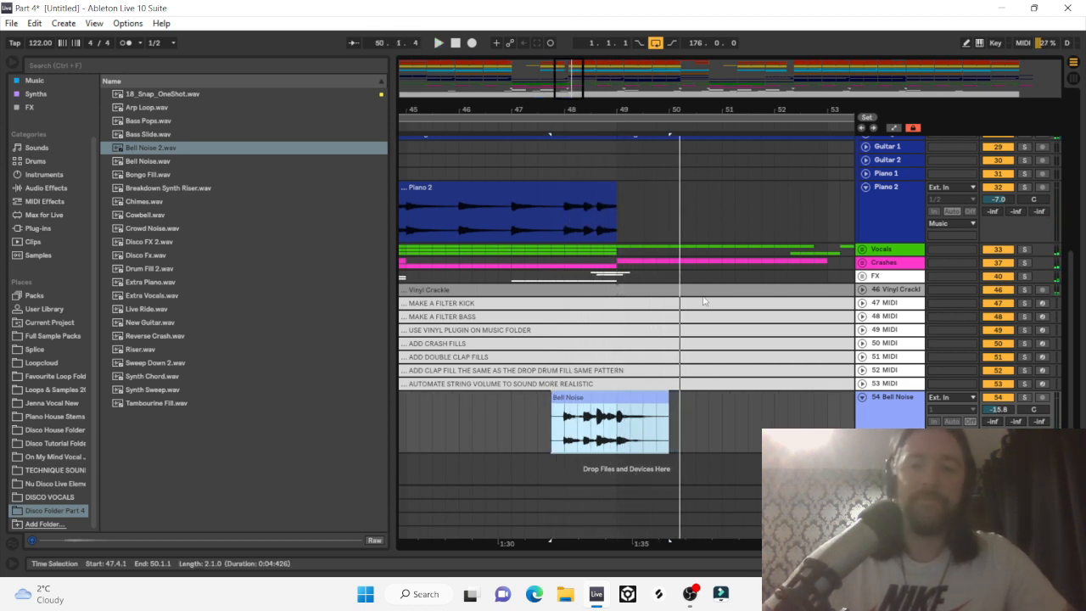
Shorten the end of the copied Bell Noise clip to 49.1.1 and play it from 47.4.1.
key("z")
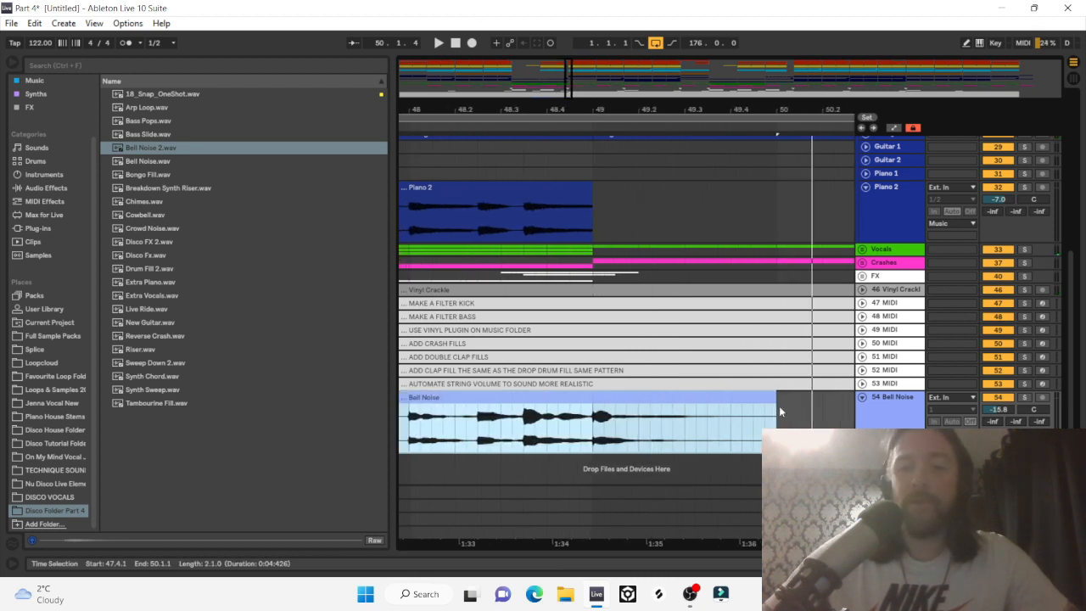
left_click_drag(775, 428, 590, 432)
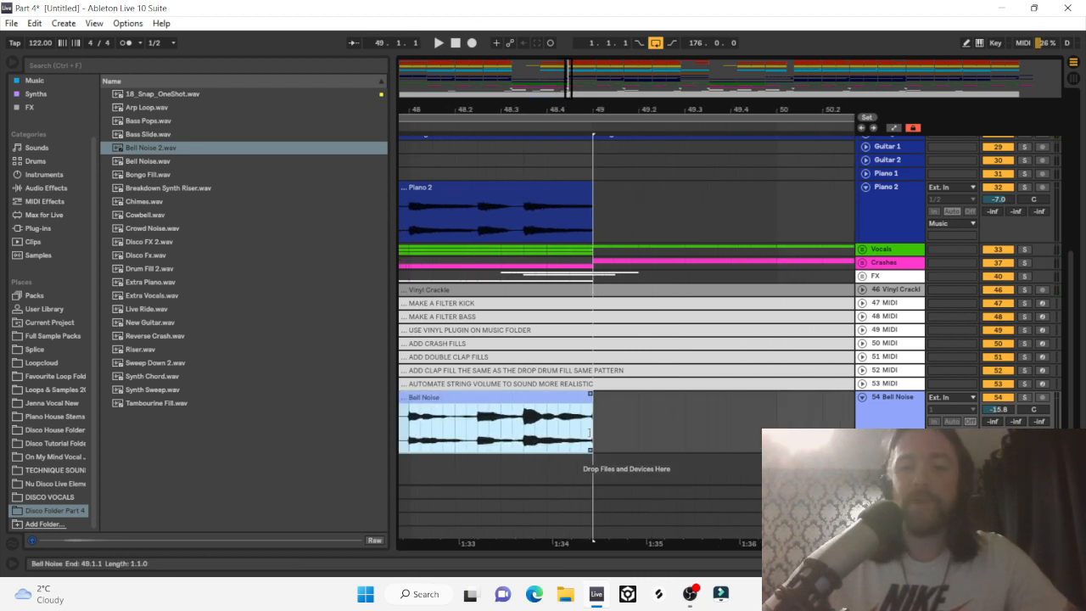
scroll(582, 403, "left", 2)
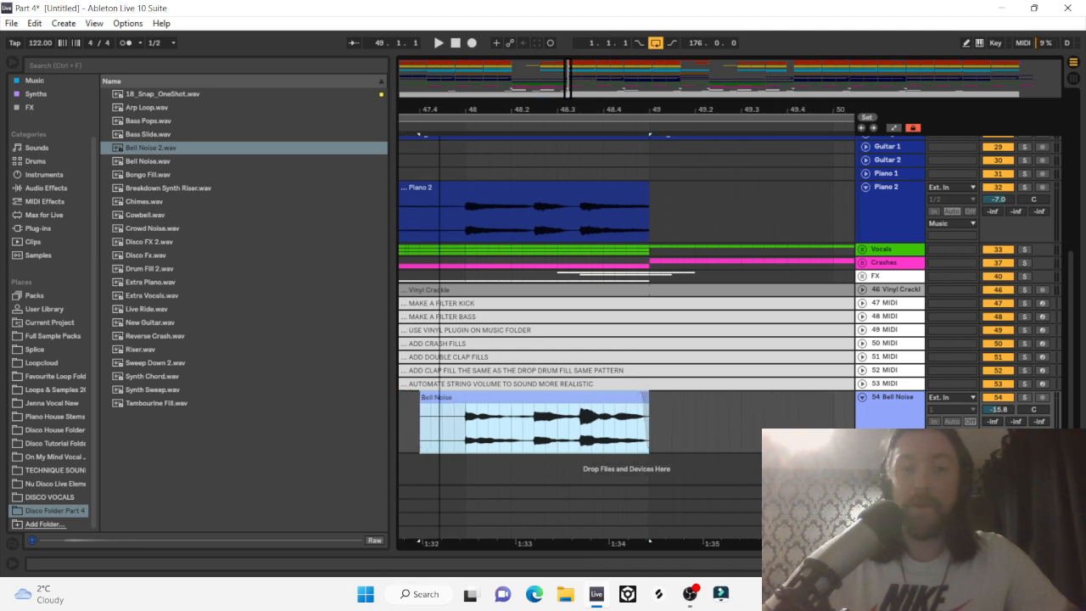
left_click_drag(626, 109, 630, 82)
left_click(507, 427)
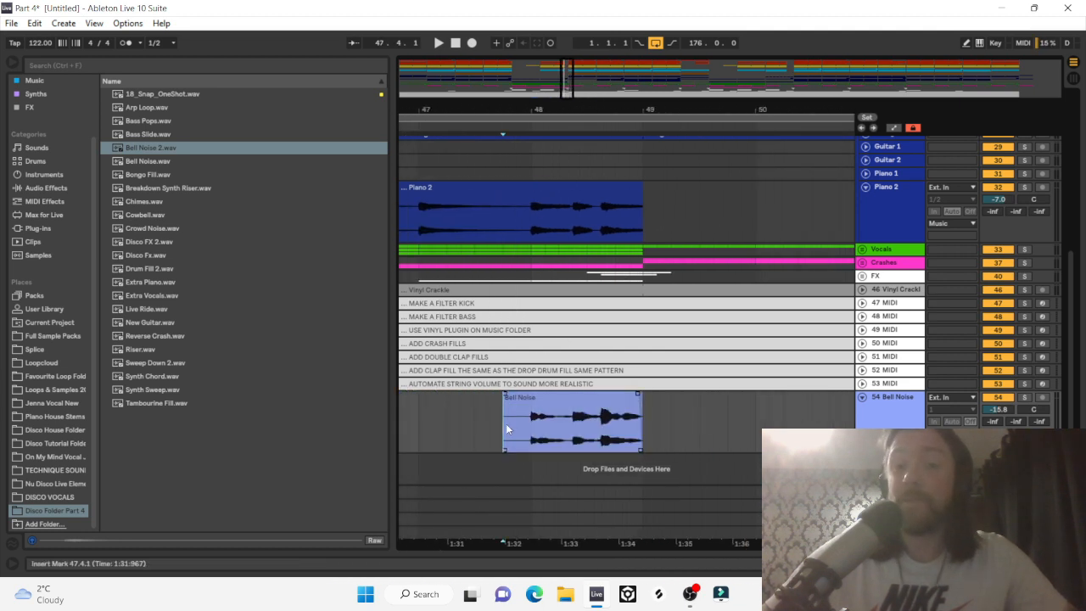
key("space")
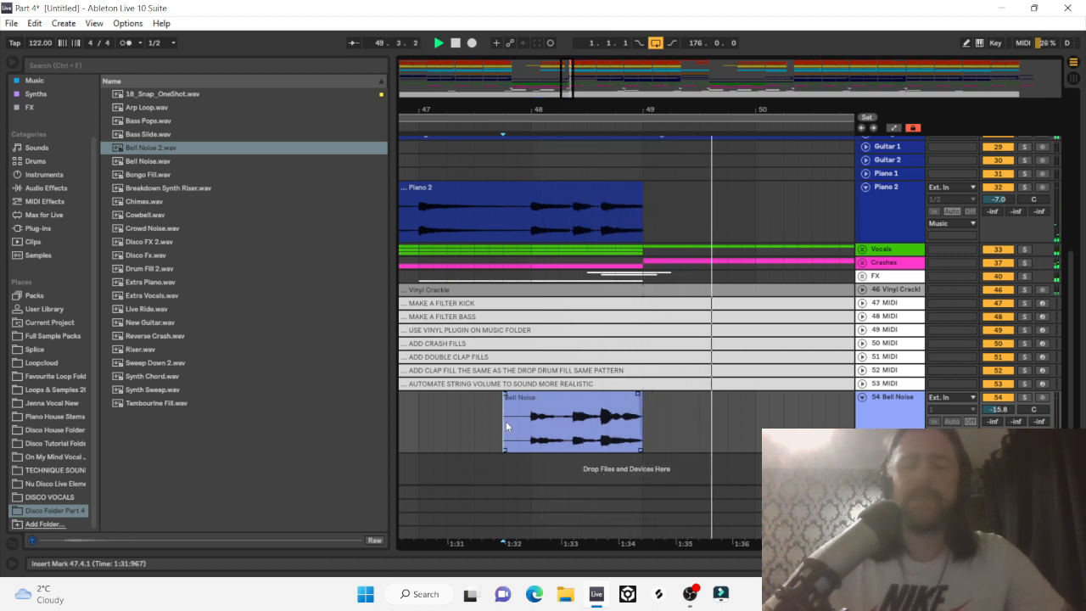
Stop playback and fold the Piano 2 track.
key("space")
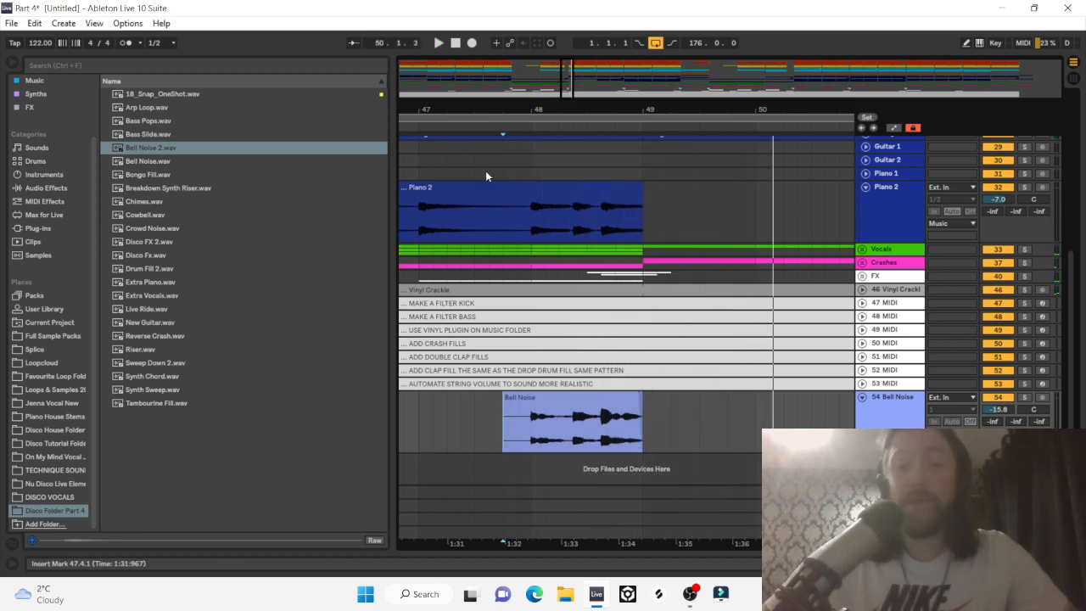
left_click_drag(463, 109, 550, 55)
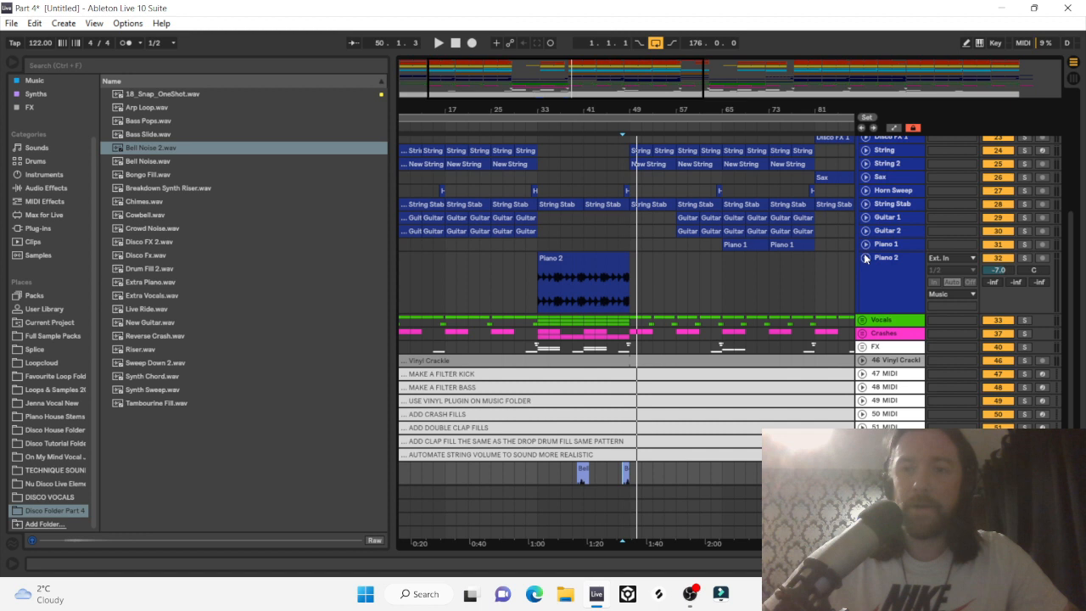
left_click(865, 258)
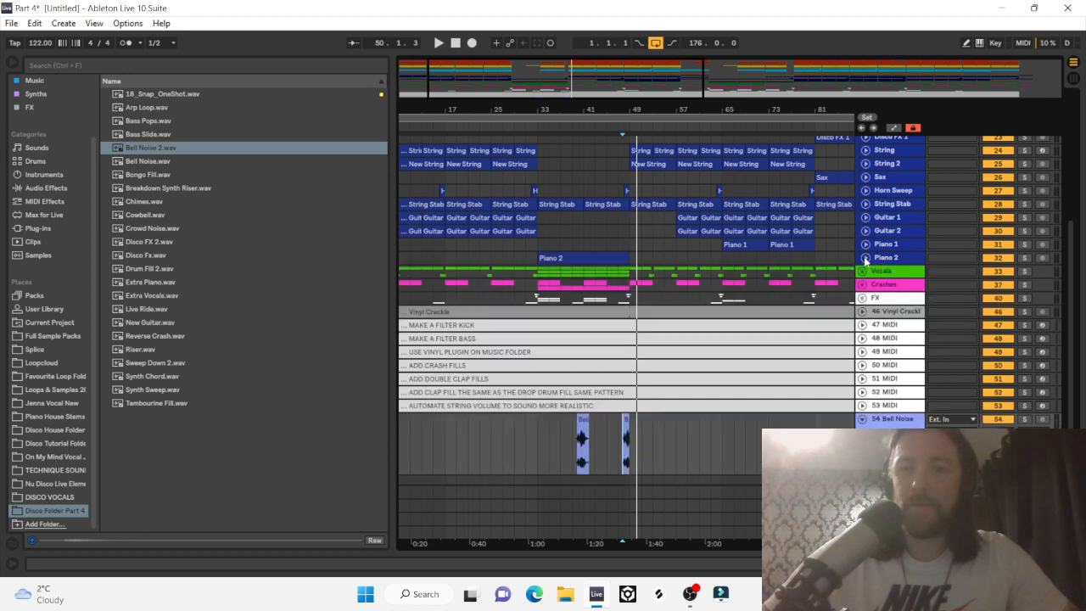
scroll(740, 290, "up", 1)
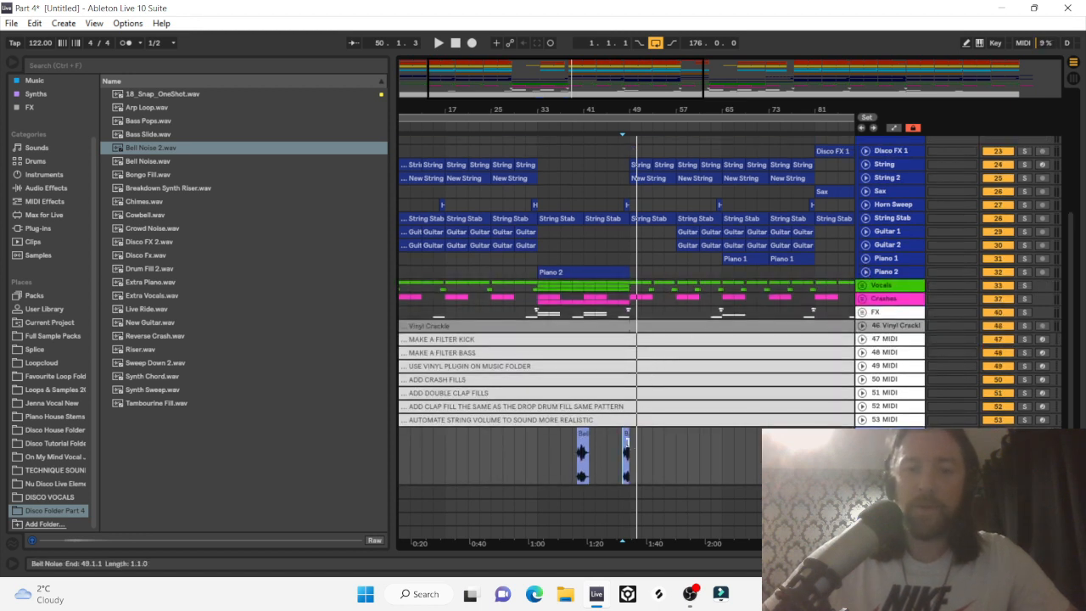
Duplicate the section from bar 35 to bar 51 on the Bell Noise track.
scroll(620, 425, "down", 3)
left_click_drag(641, 414, 550, 427)
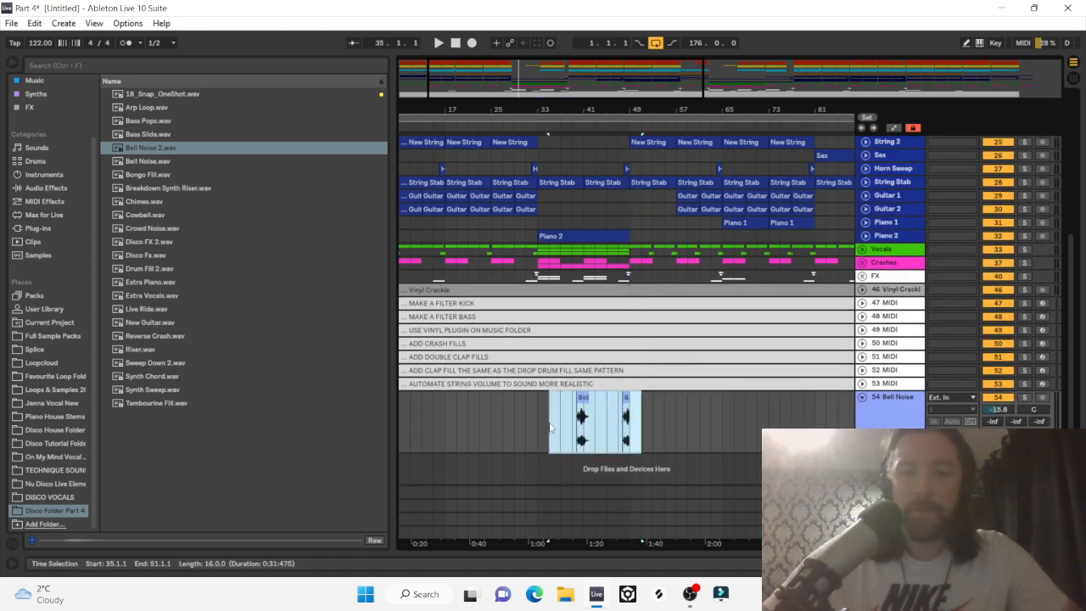
key("ctrl+d")
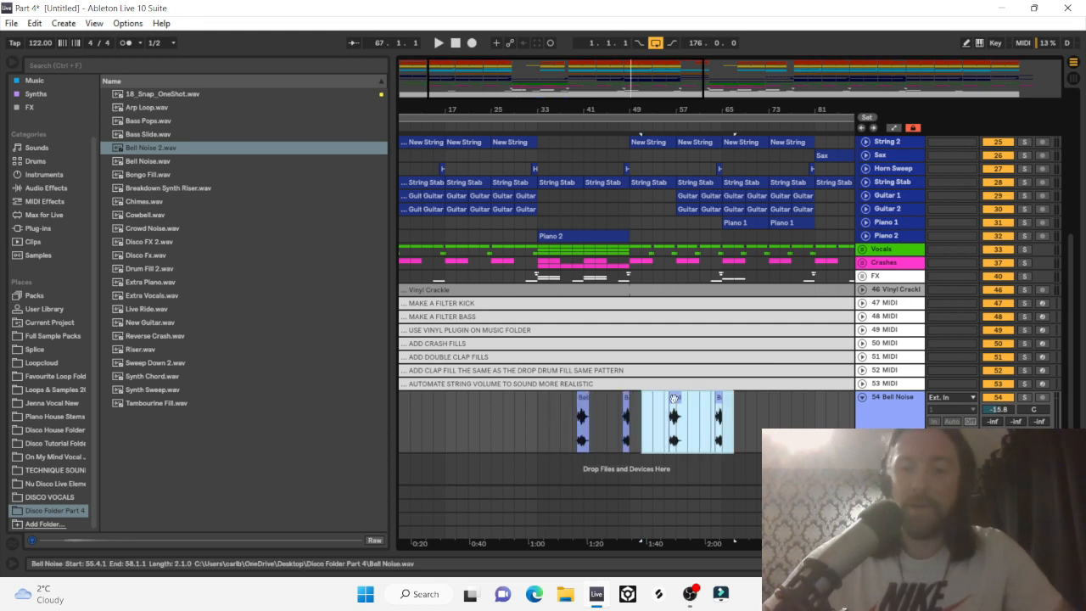
Shift the duplicated Bell Noise section later so it starts at bar 87, in the second breakdown.
key("Right")
key("Right")
key("Right")
key("Right")
key("Right")
key("Right")
key("Right")
key("Right")
key("Right")
key("Right")
key("Right")
key("Right")
key("Right")
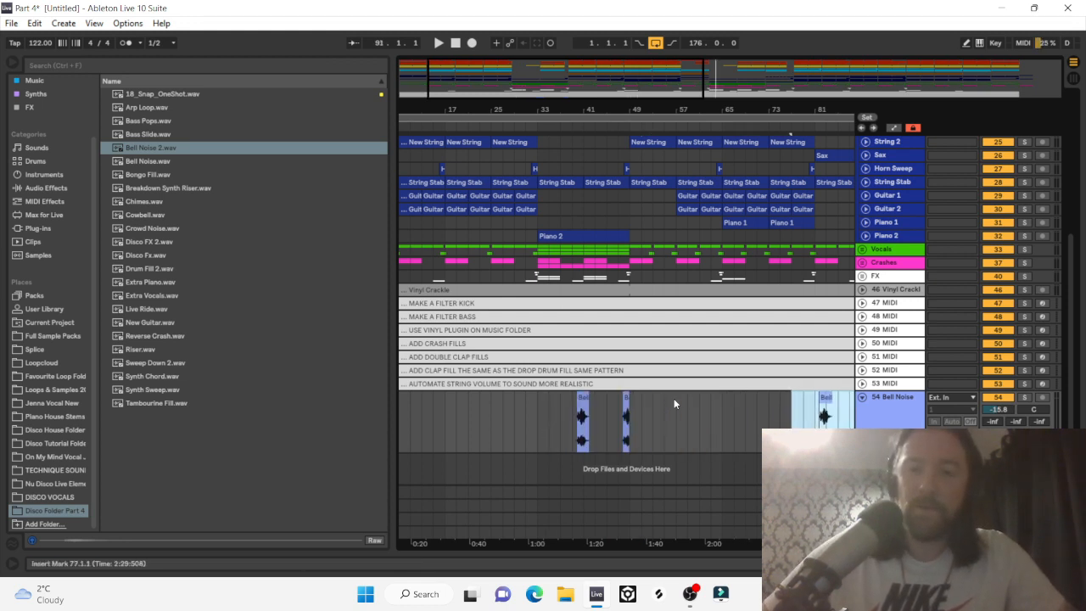
scroll(741, 409, "right", 8)
key("Right")
key("Right")
key("Right")
key("Right")
key("Right")
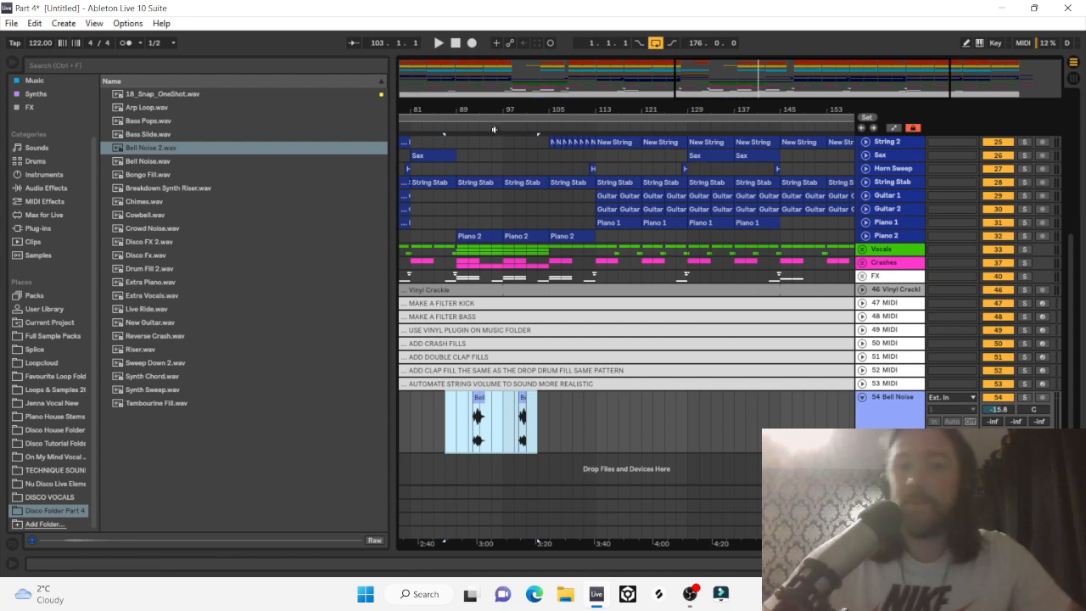
Unfold the Piano 2 track and copy Bell Noise clips every four bars through the second breakdown, starting the last one at 111.4.1.
left_click_drag(475, 111, 519, 166)
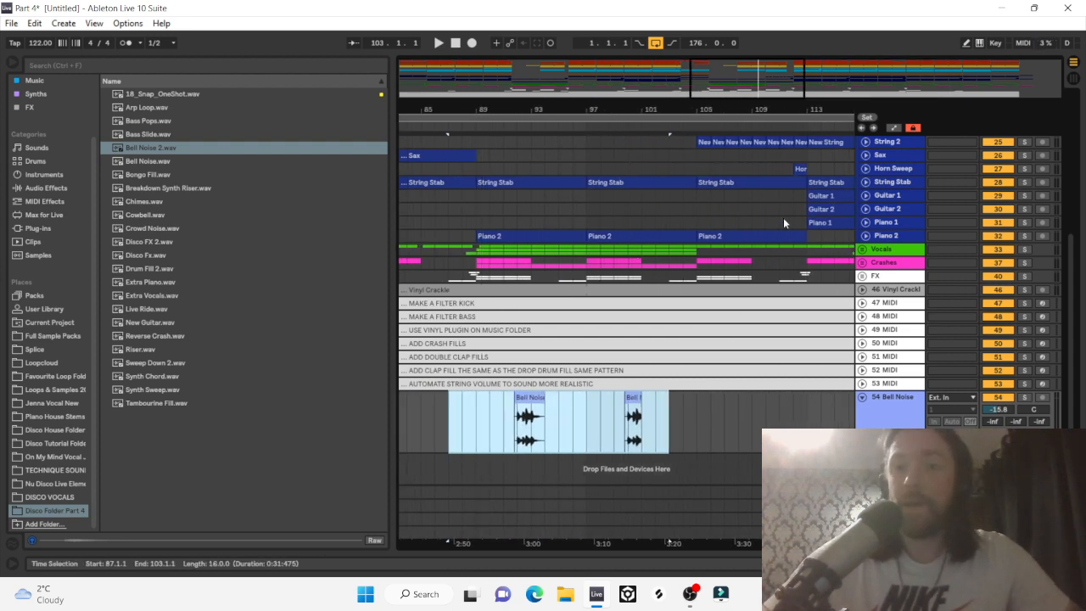
left_click(866, 237)
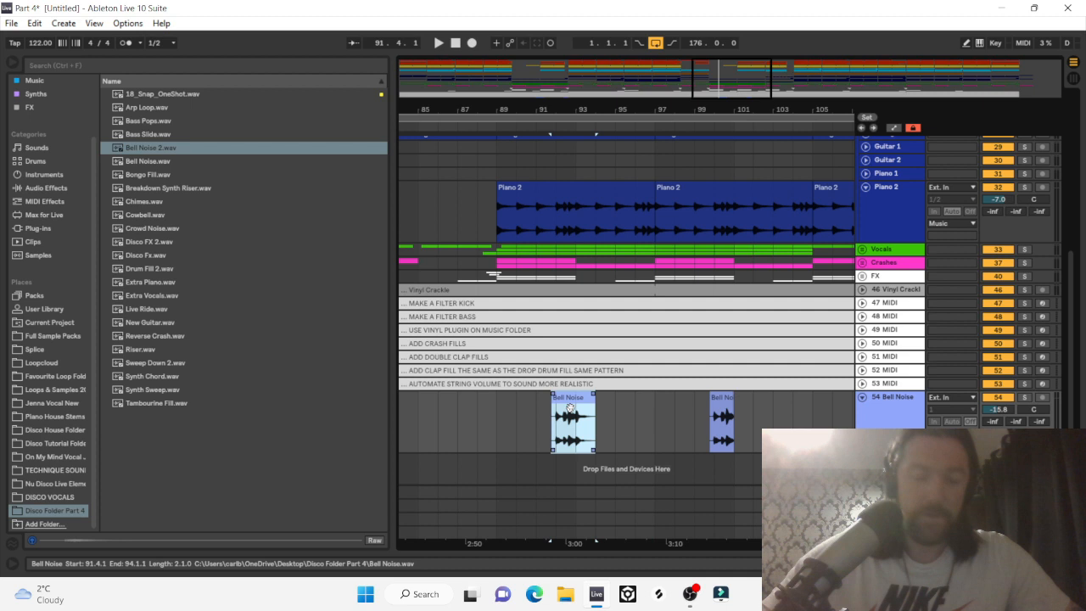
left_click_drag(571, 398, 713, 407)
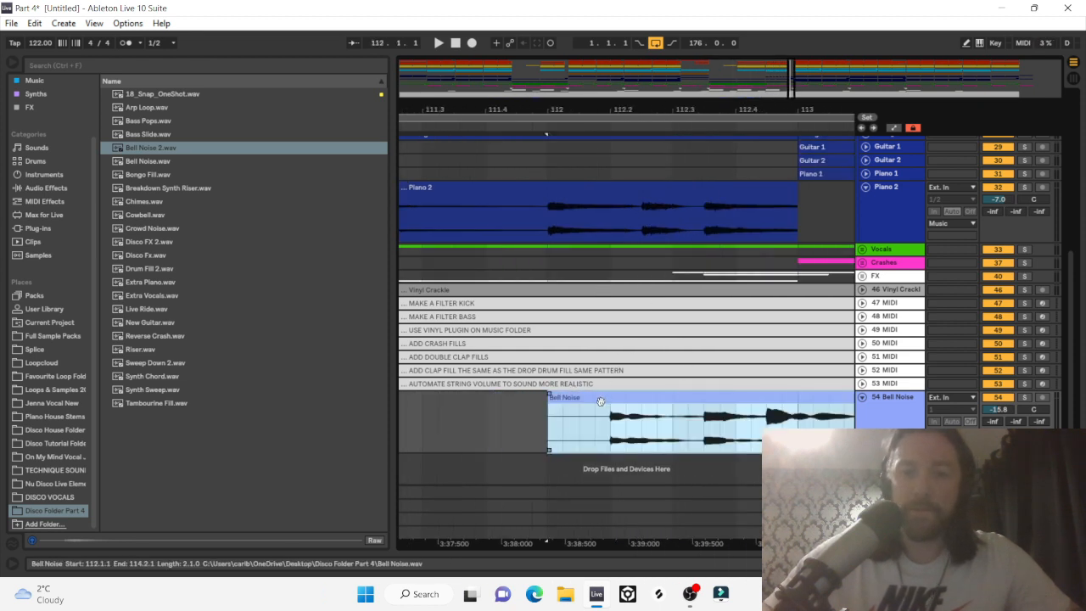
left_click_drag(600, 401, 552, 426)
scroll(610, 416, "right", 2)
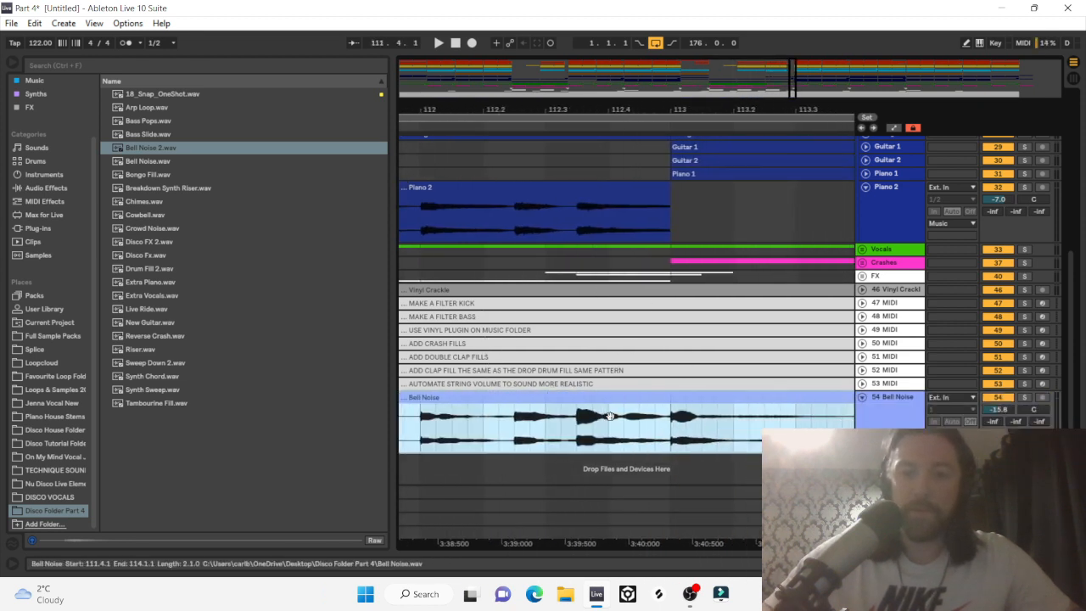
Split the last Bell Noise clip at bar 113 and delete the part after the split.
left_click(672, 450)
key("ctrl+e")
left_click(702, 423)
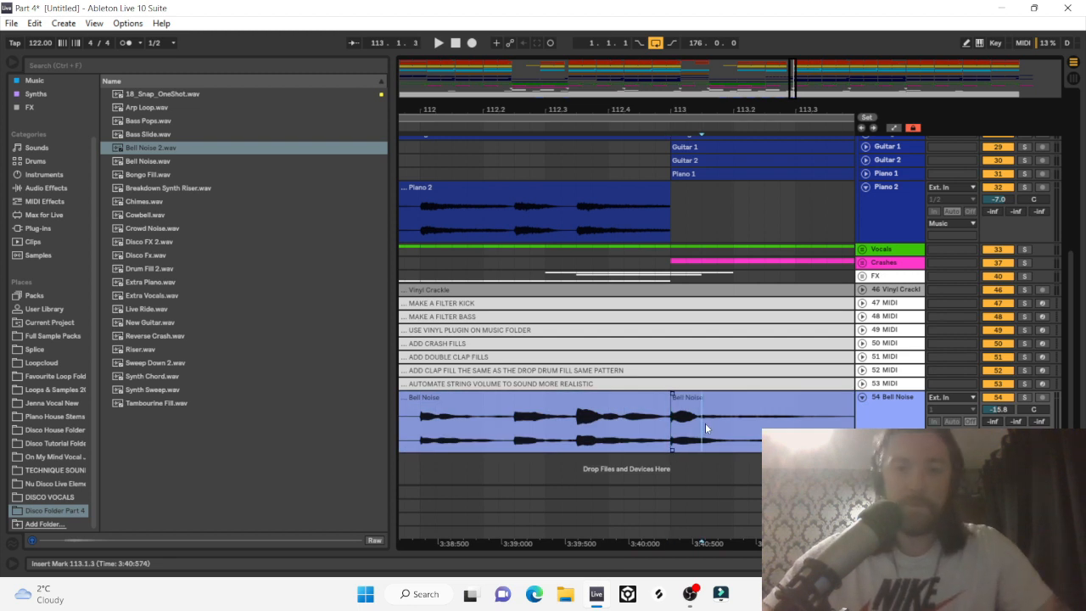
left_click(709, 399)
key("Delete")
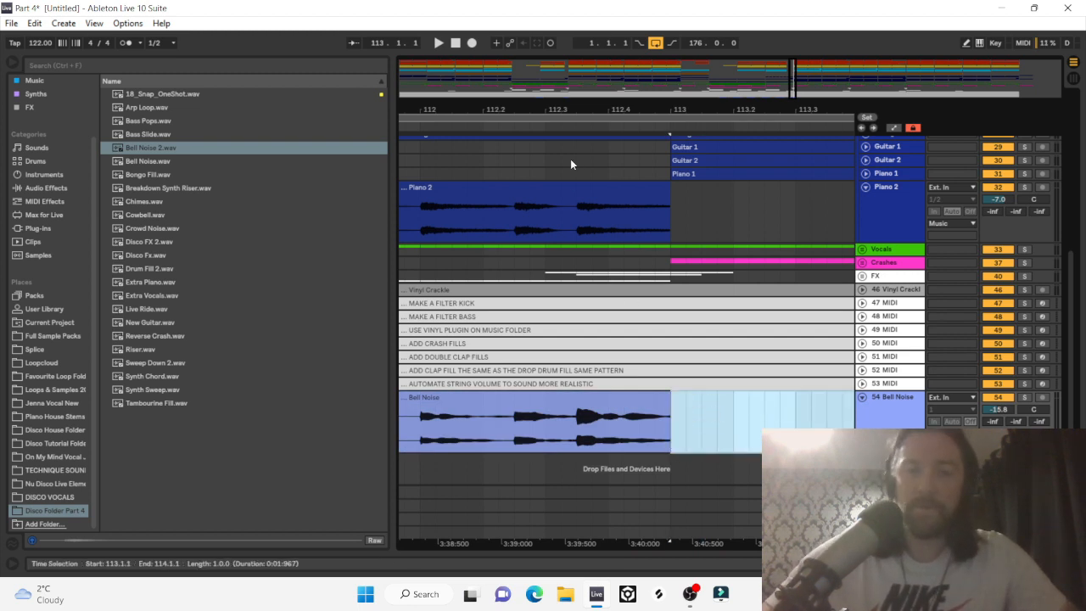
Play the second breakdown from bar 89 to hear the copied Bell Noise clips against Piano 2.
key("x")
left_click_drag(614, 109, 476, 109)
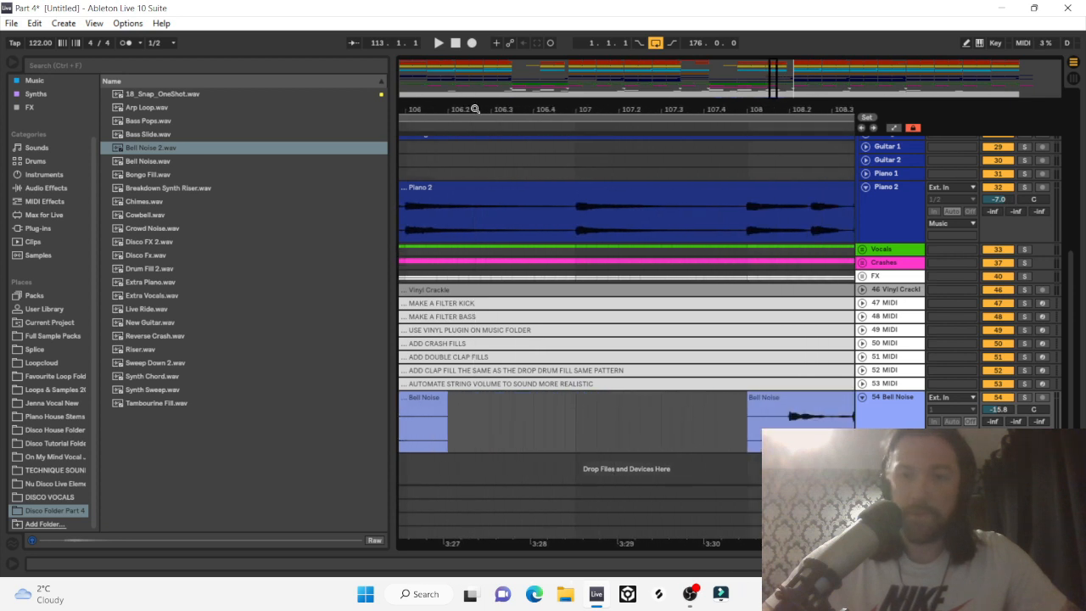
mouse_move(771, 416)
left_mouse_down()
mouse_move(581, 418)
mouse_move(543, 441)
left_mouse_up()
left_click(543, 441)
left_click_drag(574, 111, 574, 104)
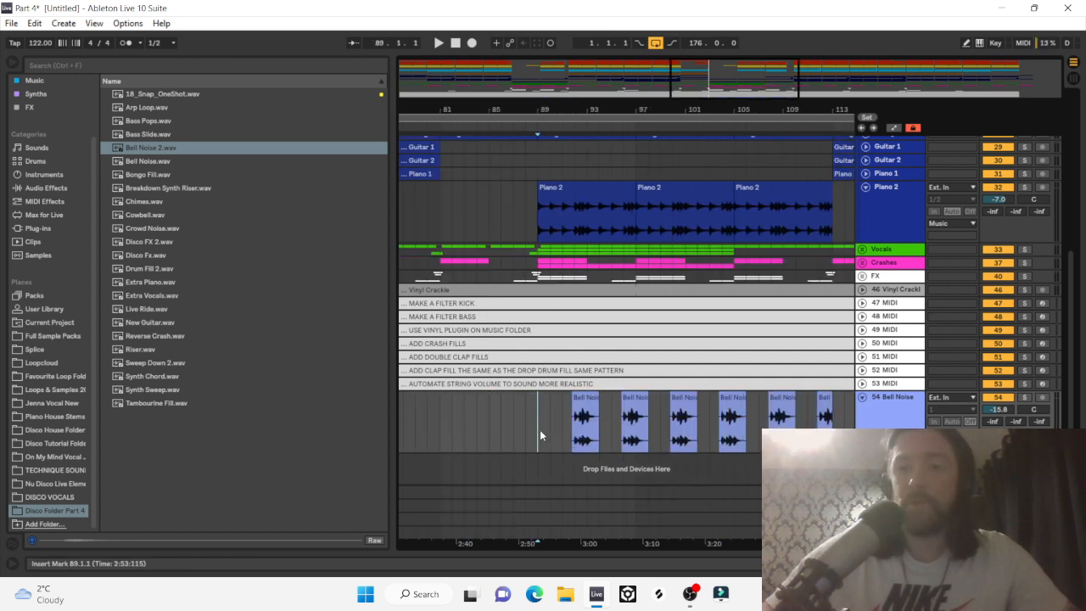
key("space")
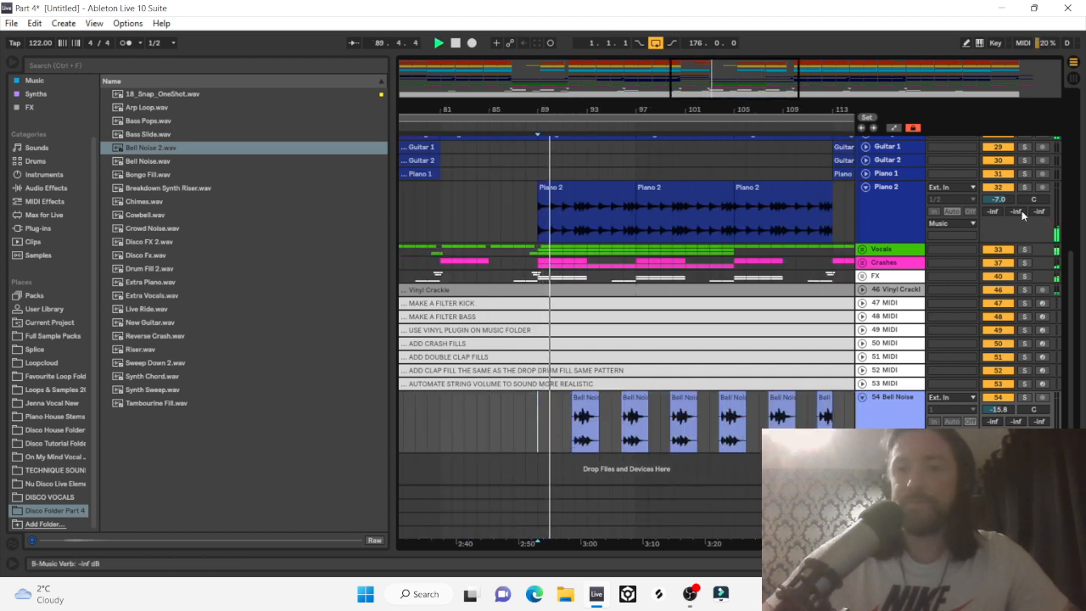
scroll(1025, 195, "up", 3)
scroll(896, 264, "down", 2)
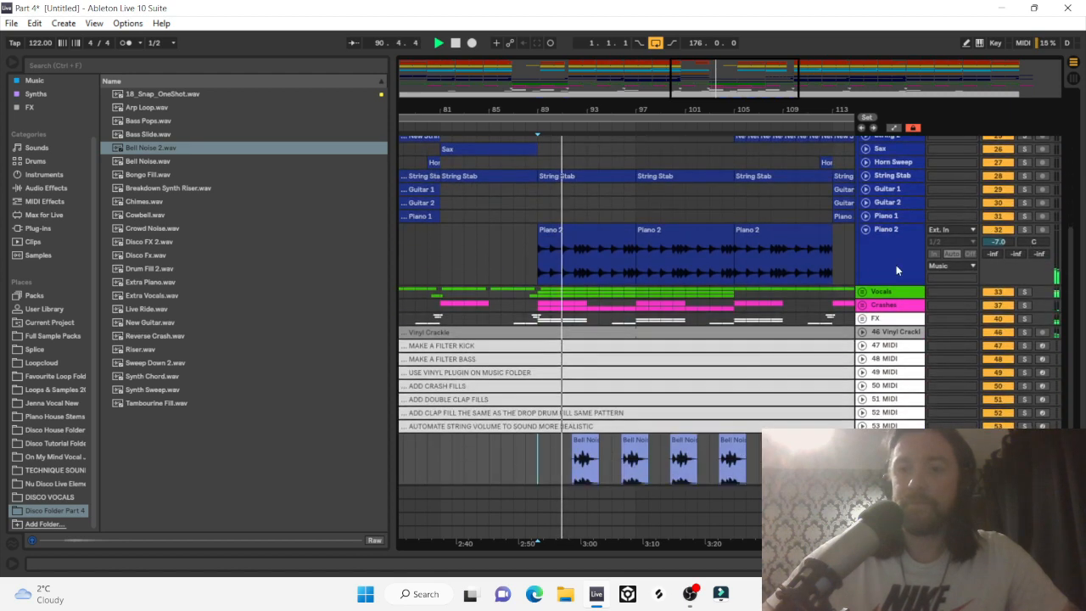
scroll(764, 289, "down", 1)
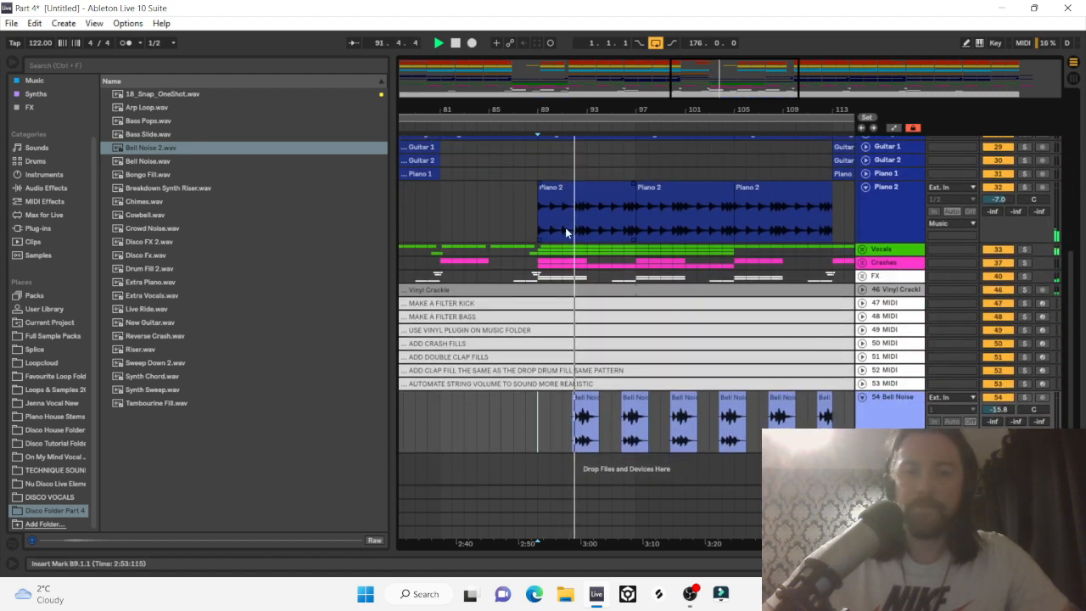
Stop playback and delete the Bell Noise clips starting at 91.4.1, 99.4.1 and 107.4.1.
left_click(582, 408)
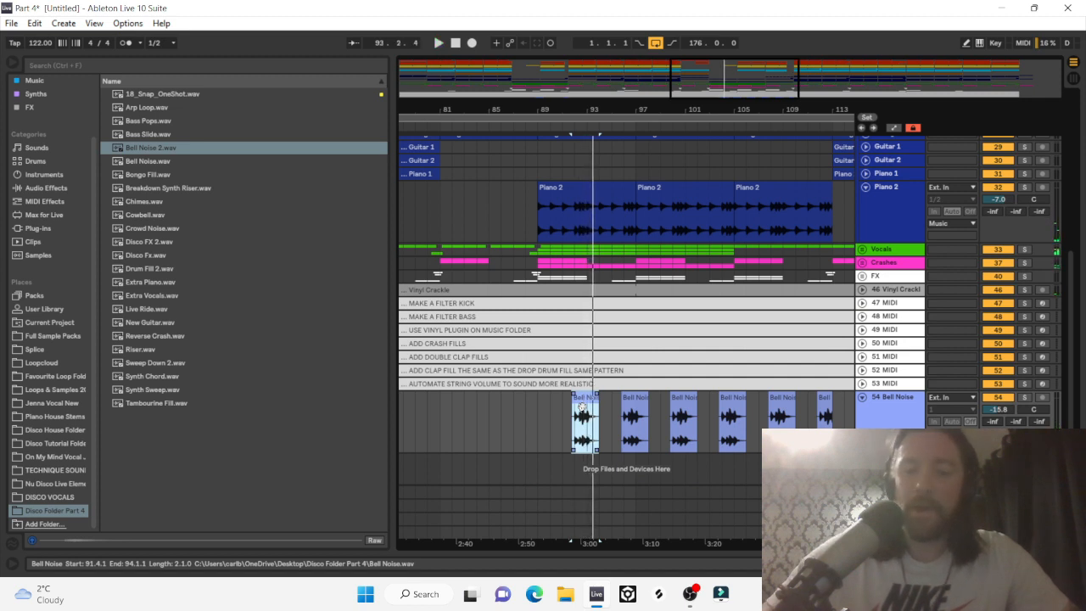
left_click_drag(582, 408, 784, 414)
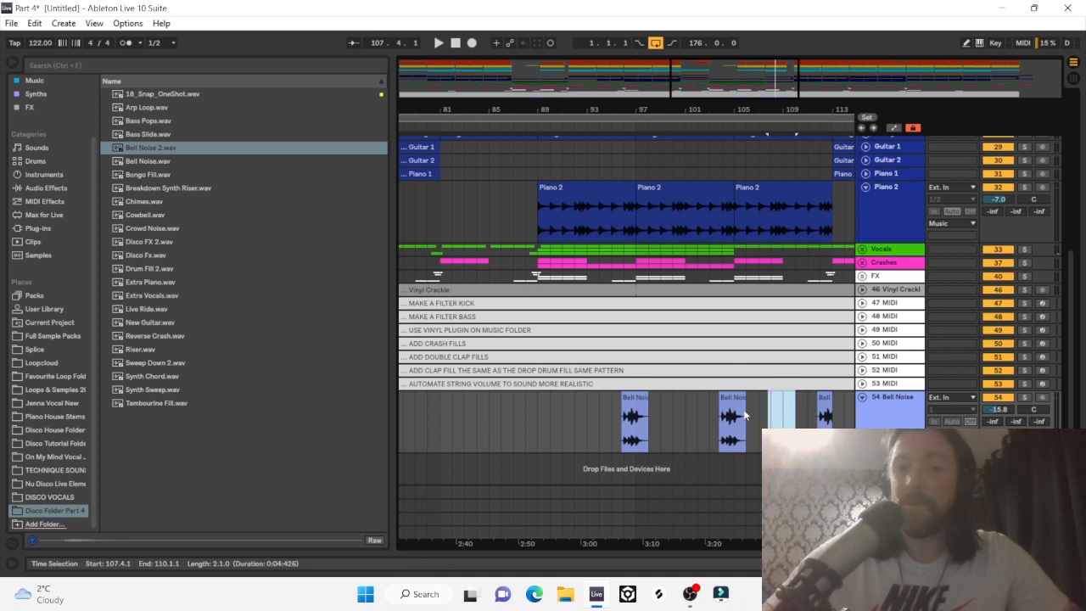
Play the second breakdown again from bar 89 and lower the Bell Noise track volume to -19.8 dB.
left_click(537, 423)
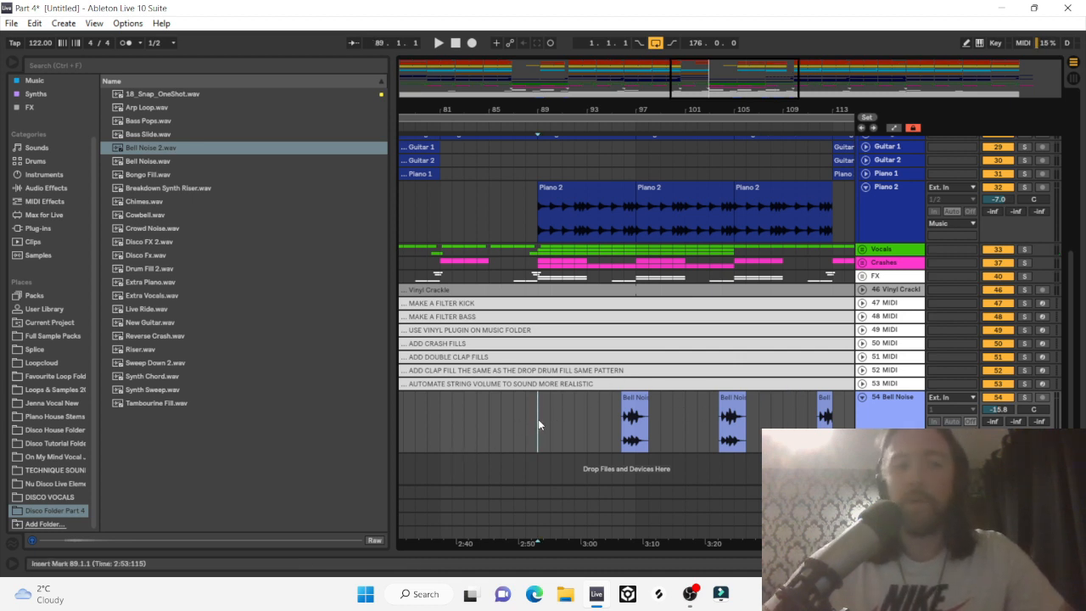
key("space")
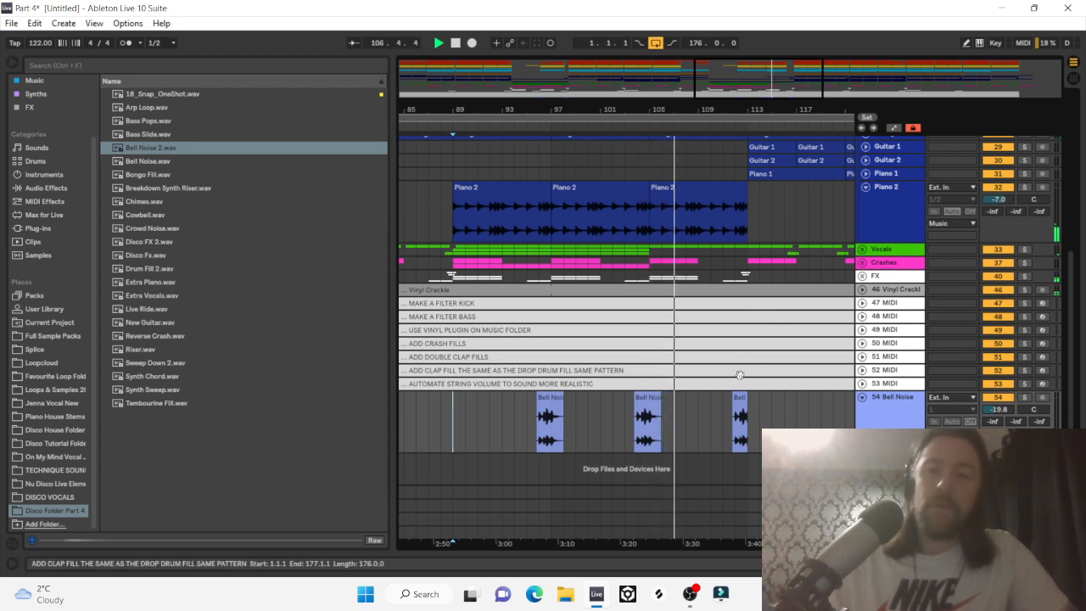
scroll(702, 317, "up", 2)
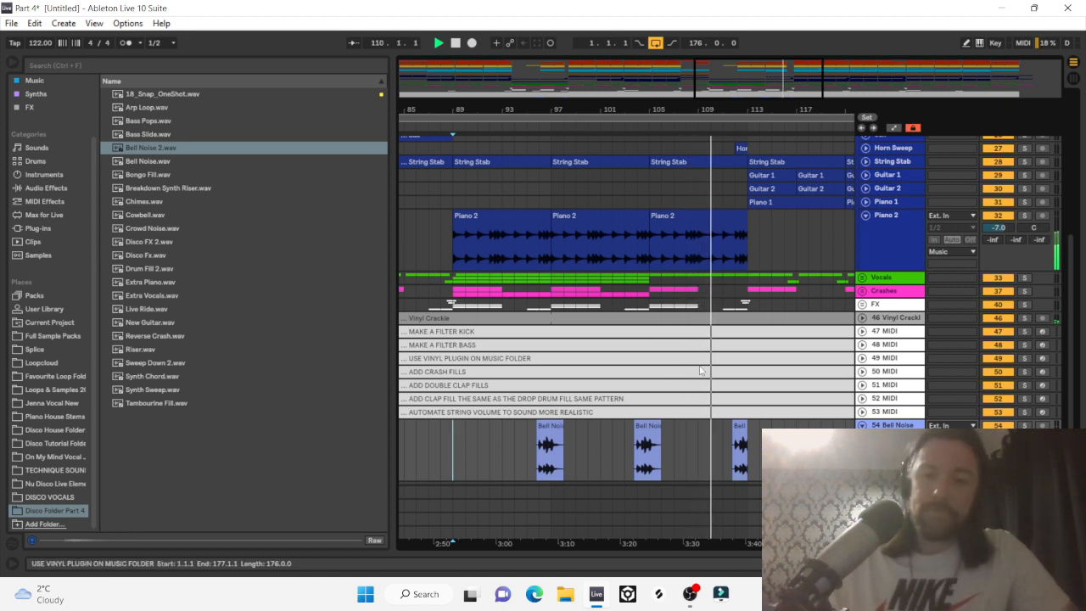
Move the Bell Noise track into the Music group, directly above Disco FX 1.
left_click_drag(741, 103, 741, 109)
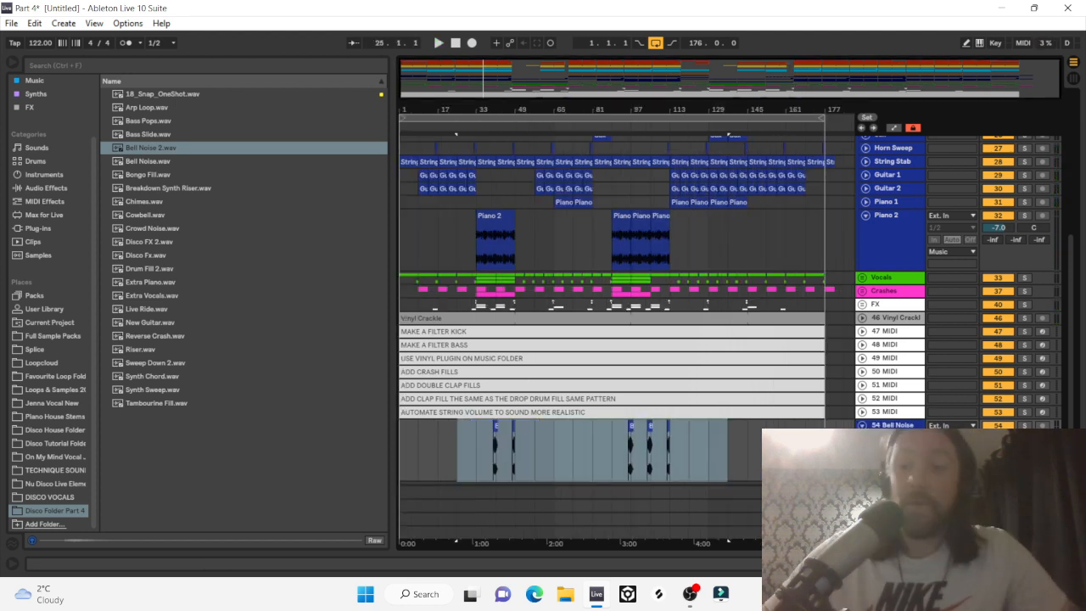
left_click_drag(893, 425, 902, 191)
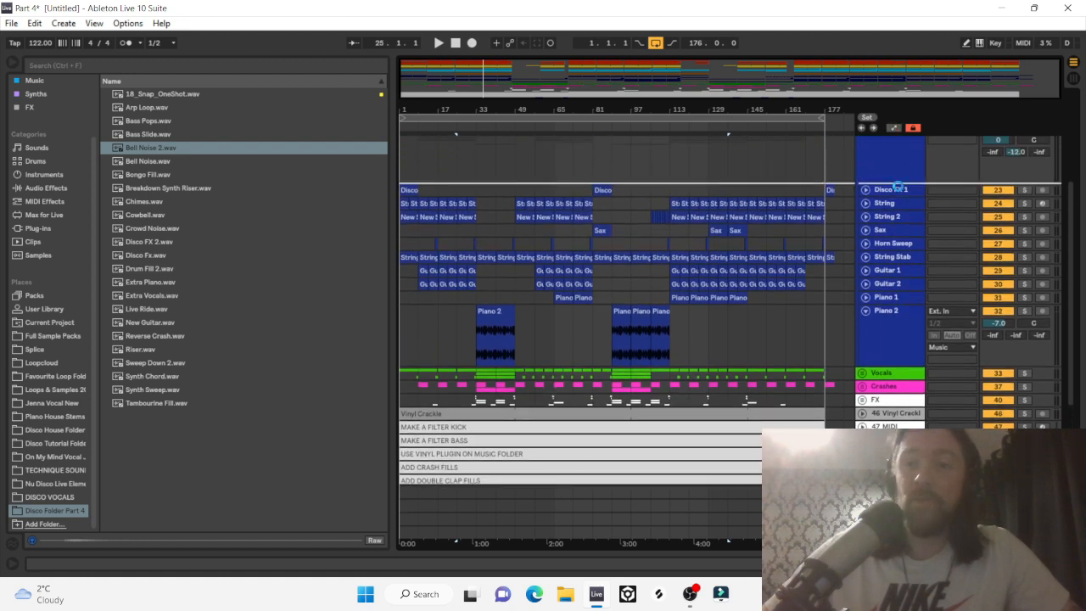
left_click_drag(775, 188, 573, 179)
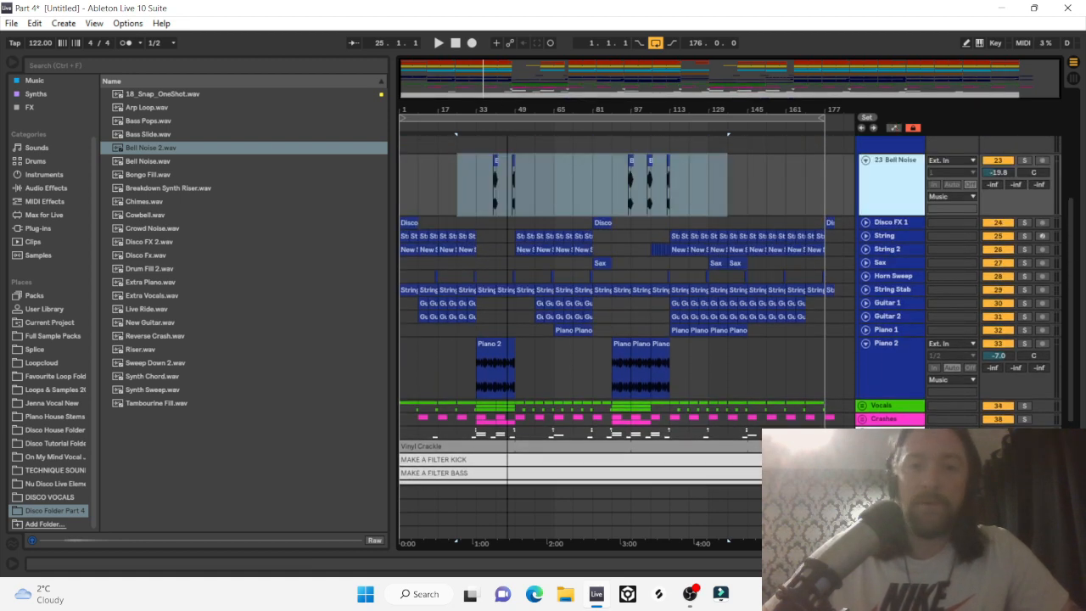
Fold the Bell Noise track and collapse the Music group.
key("plus")
key("plus")
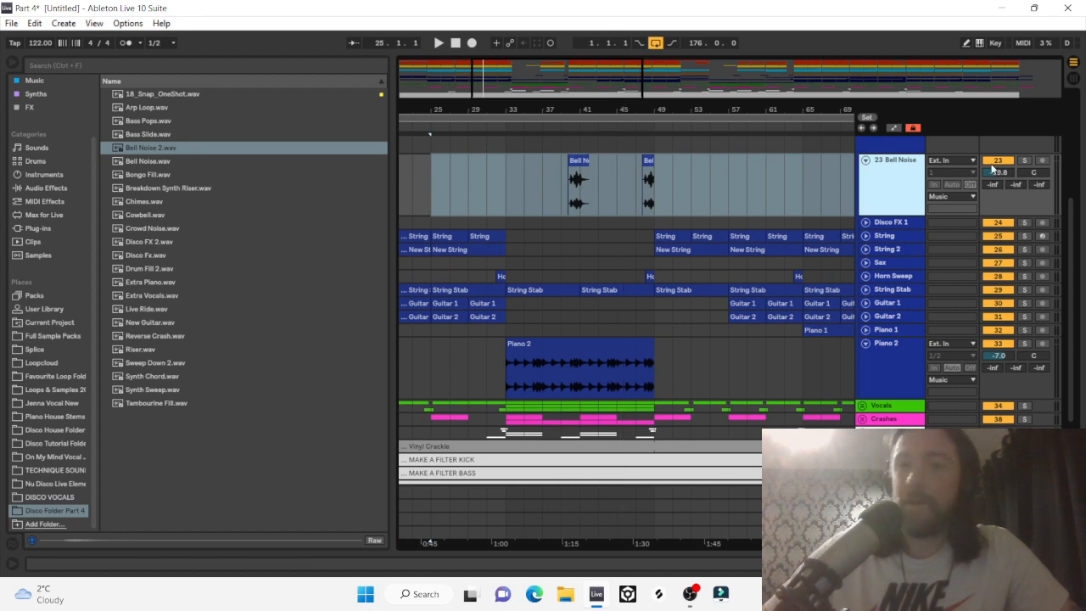
left_click(866, 160)
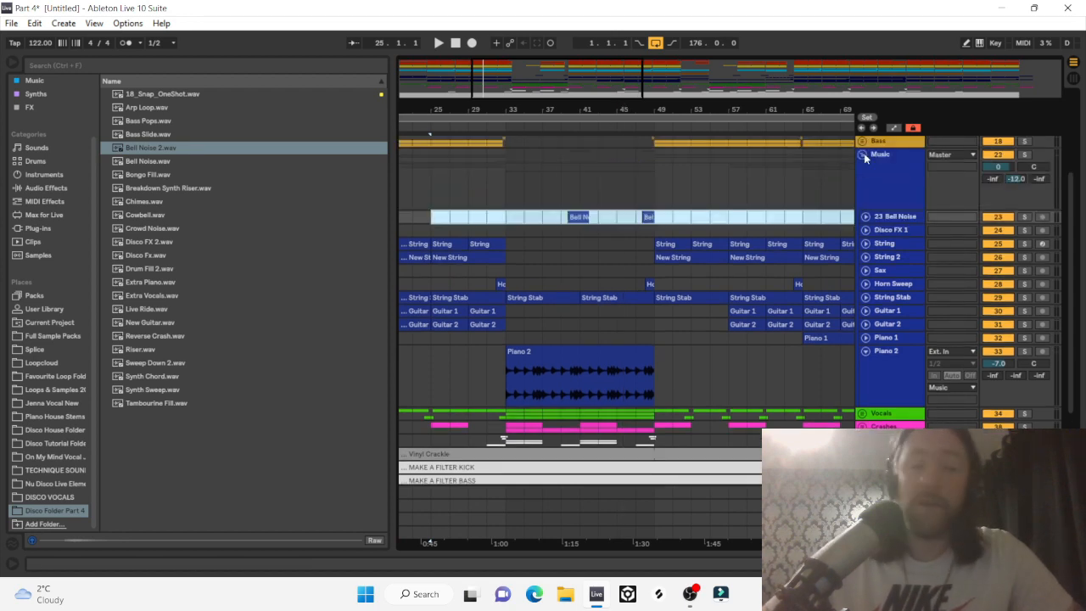
left_click(863, 154)
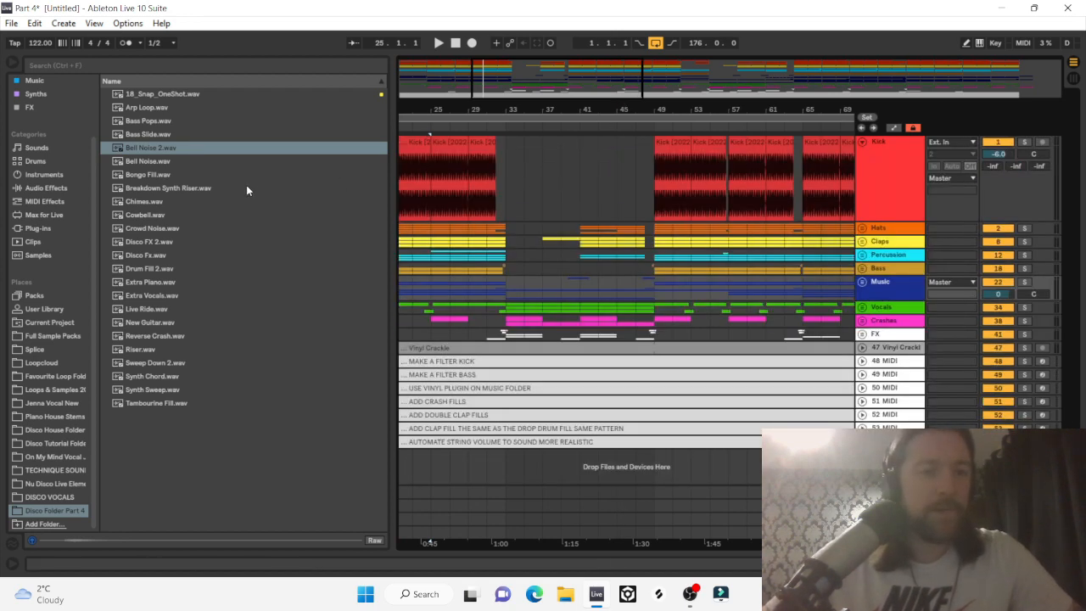
Add Chimes.wav as a clip on a new audio track below the note tracks, starting at bar 39.
left_click(137, 204)
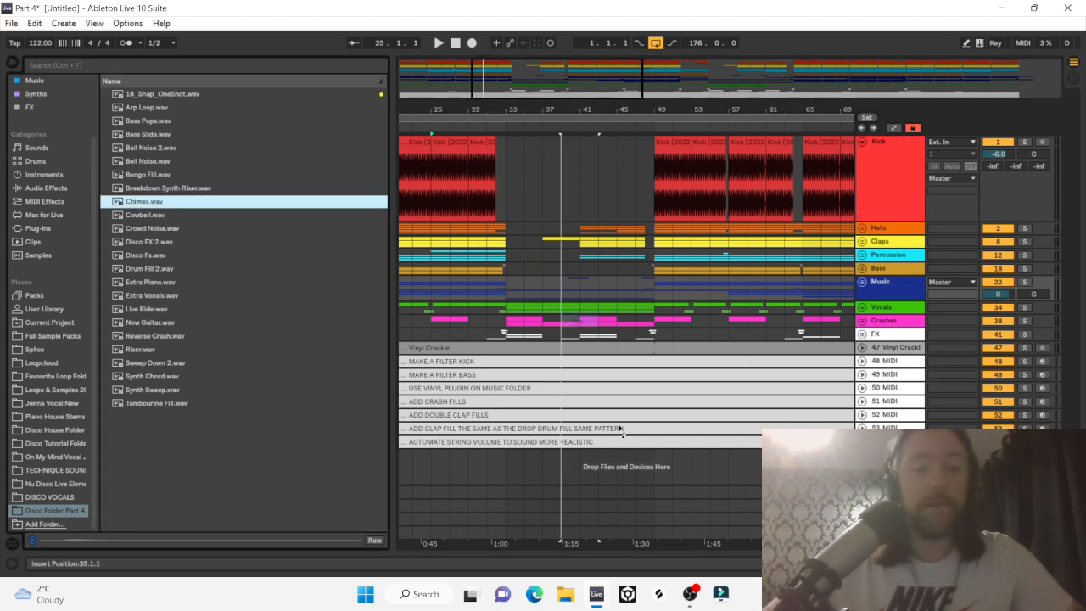
mouse_move(620, 430)
left_mouse_down()
mouse_move(594, 485)
mouse_move(566, 456)
left_mouse_up()
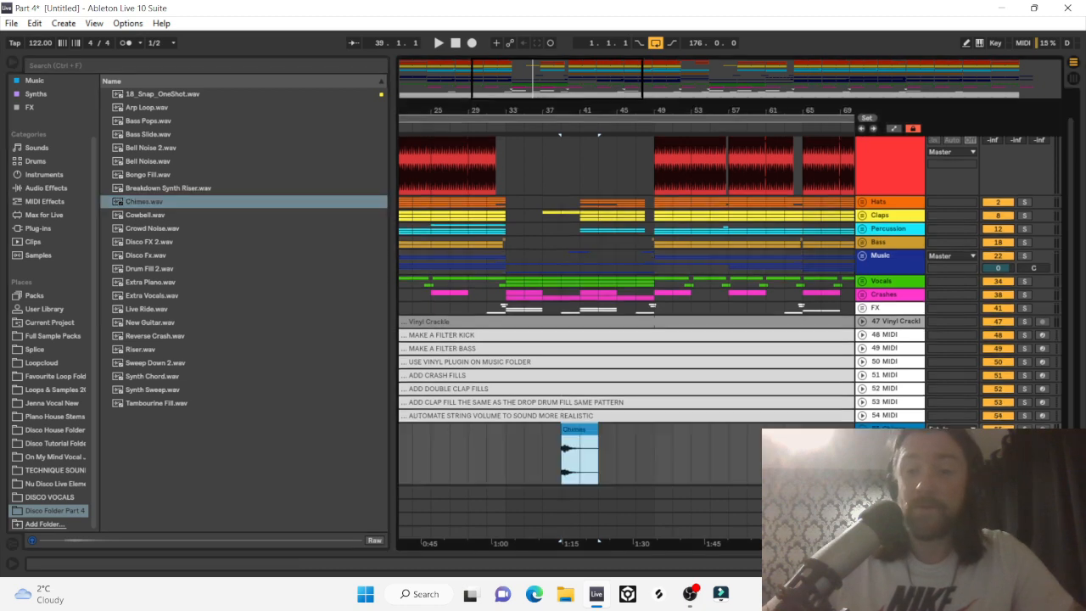
Expand the FX group and its Funk Sparkle track, and move the Chimes clip to start at bar 37.
left_click(861, 307)
scroll(561, 227, "down", 3)
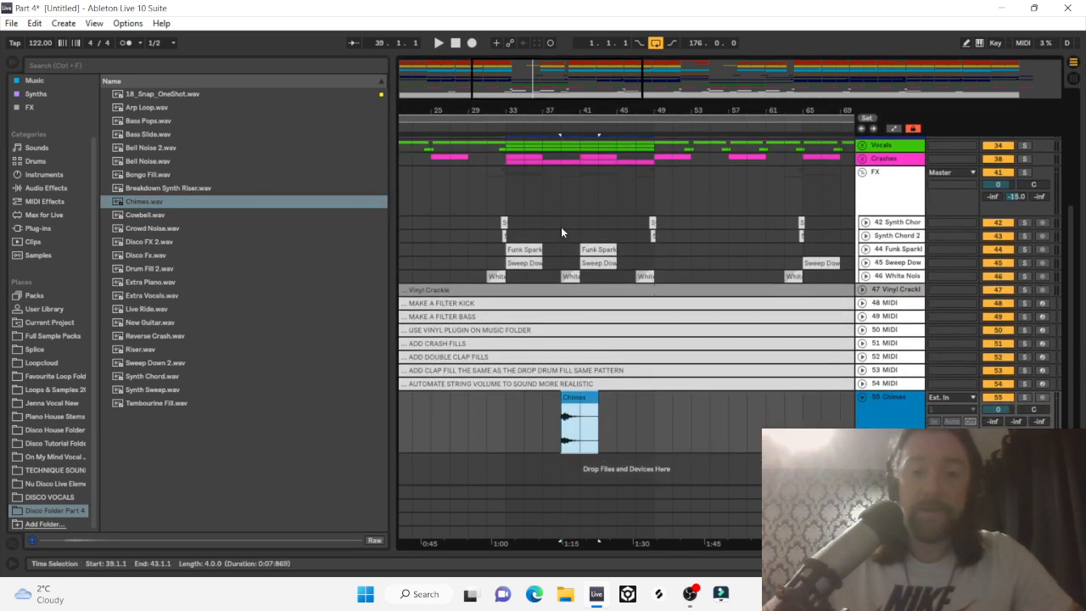
left_click(866, 249)
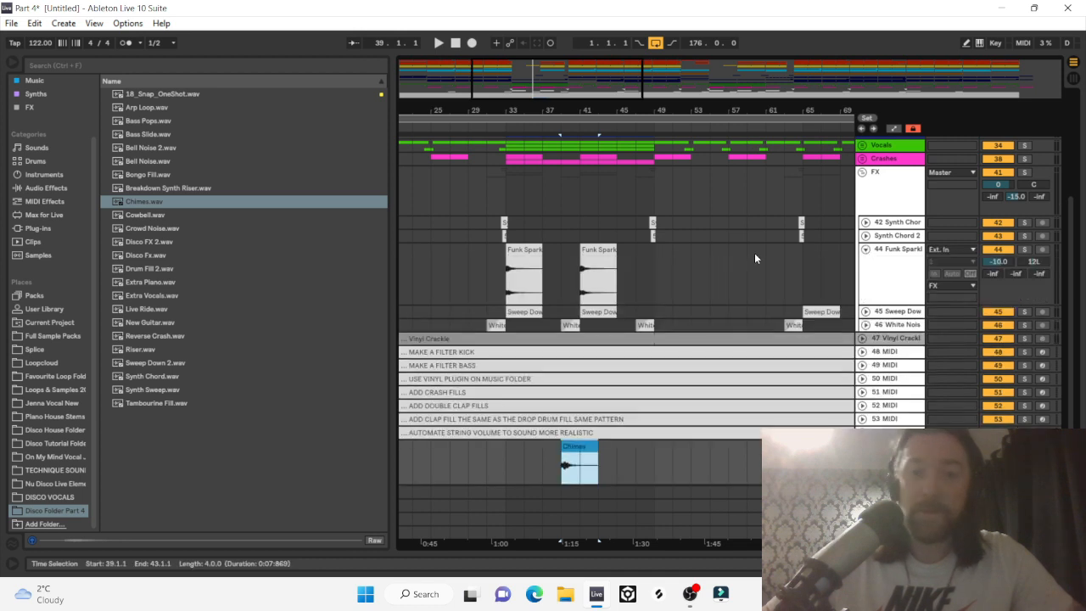
scroll(755, 252, "down", 1)
left_click_drag(580, 408, 562, 395)
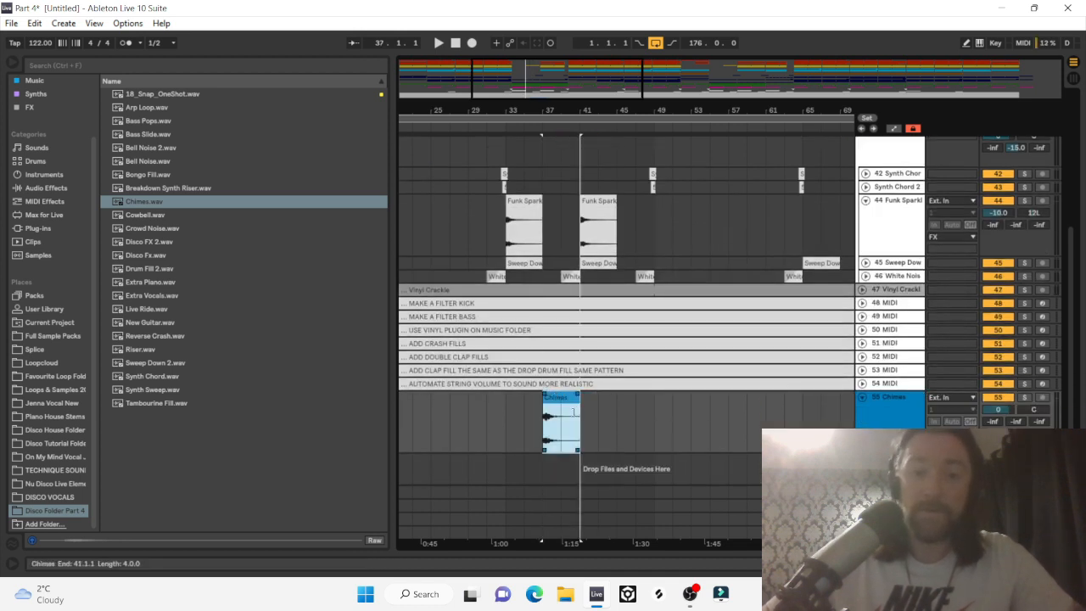
Place a copy of the Chimes clip on the same track, starting at bar 45.
left_click(646, 415)
key("ctrl+v")
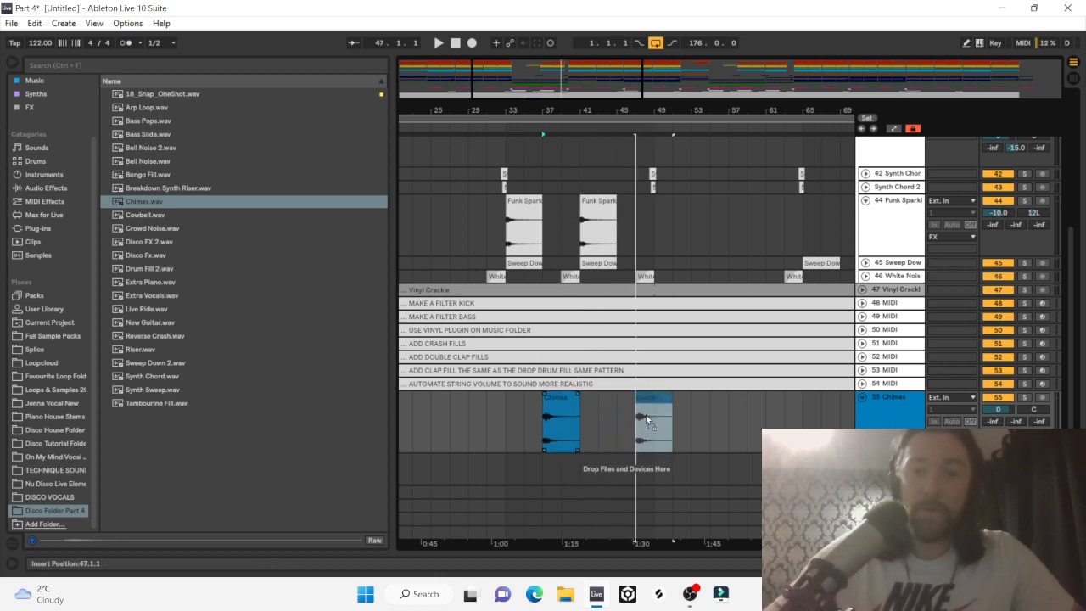
left_click(625, 416)
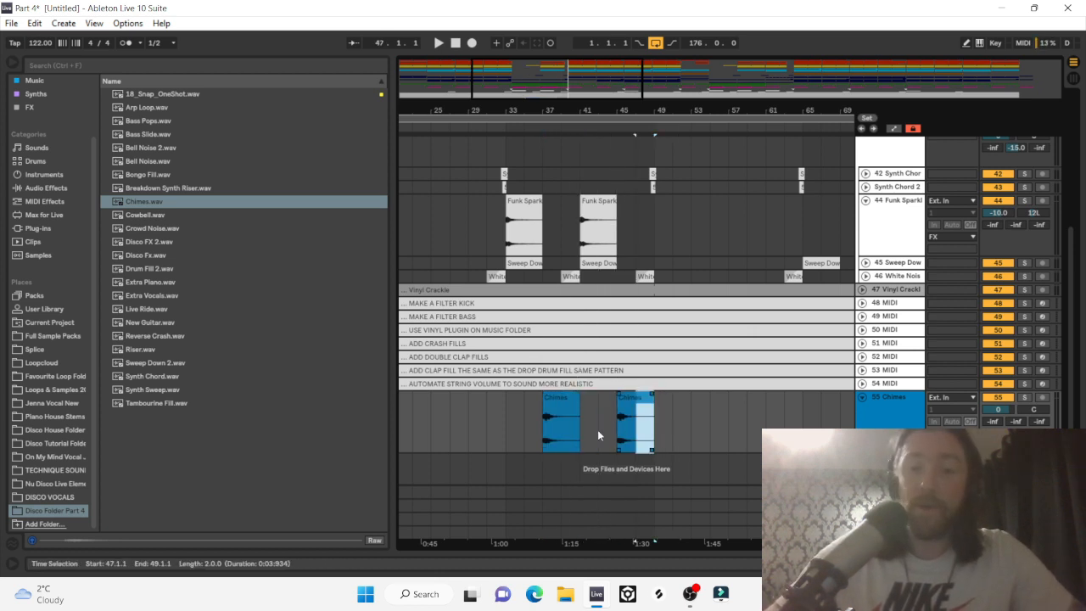
Loop bars 33 to 49 and move the Chimes track into the FX group, directly above Funk Sparkle.
left_click(526, 429, "shift")
key("ctrl+l")
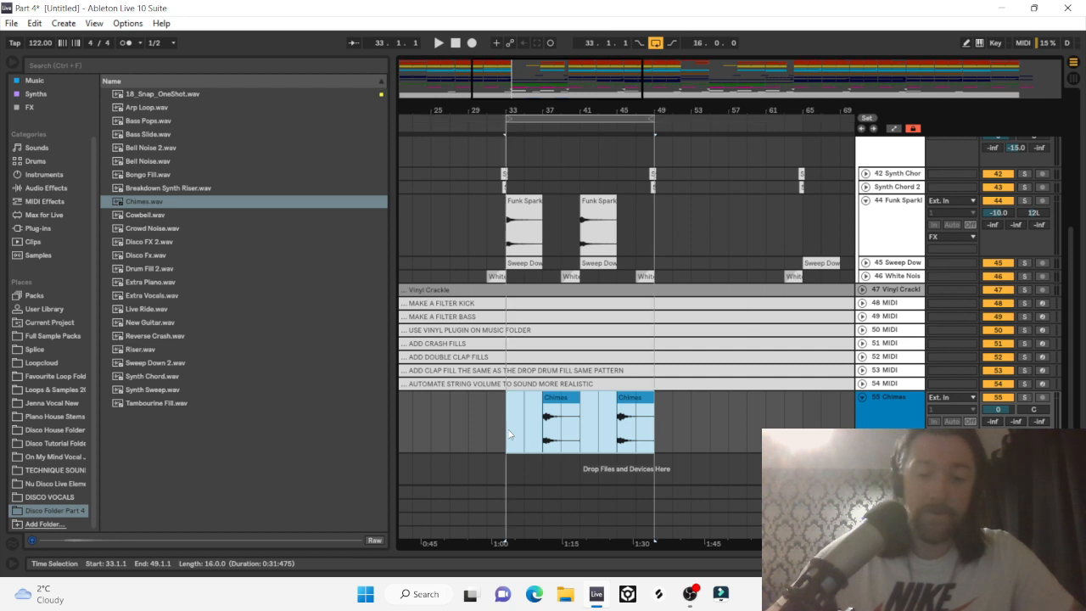
left_click_drag(887, 392, 568, 251)
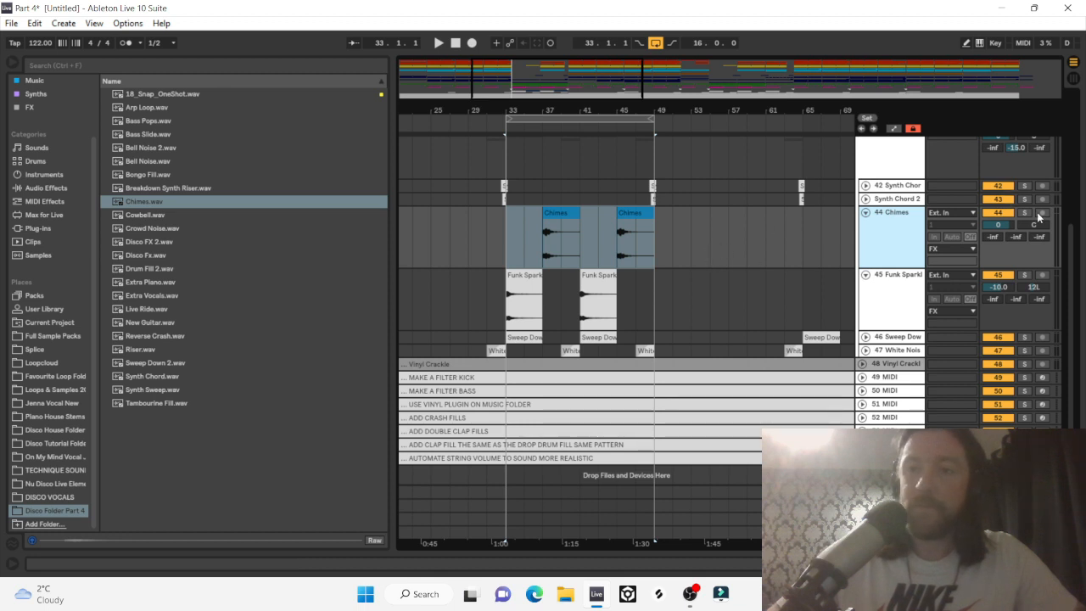
Solo the Chimes and Funk Sparkle tracks, play them from bar 33, and set the Chimes track volume to -11 dB.
scroll(679, 298, "up", 3)
left_click(515, 383)
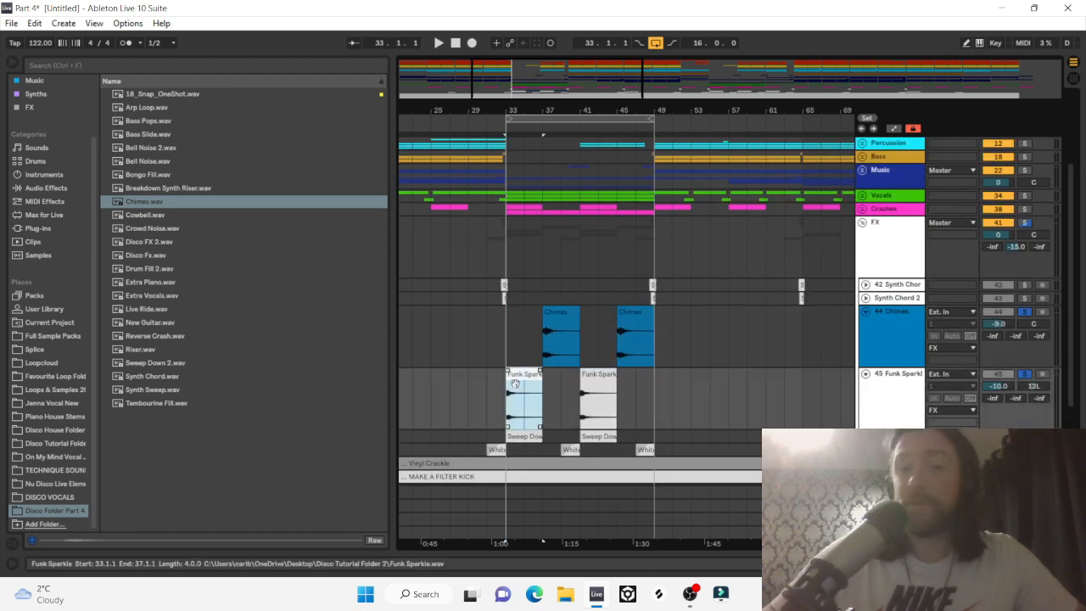
key("space")
left_click(554, 322)
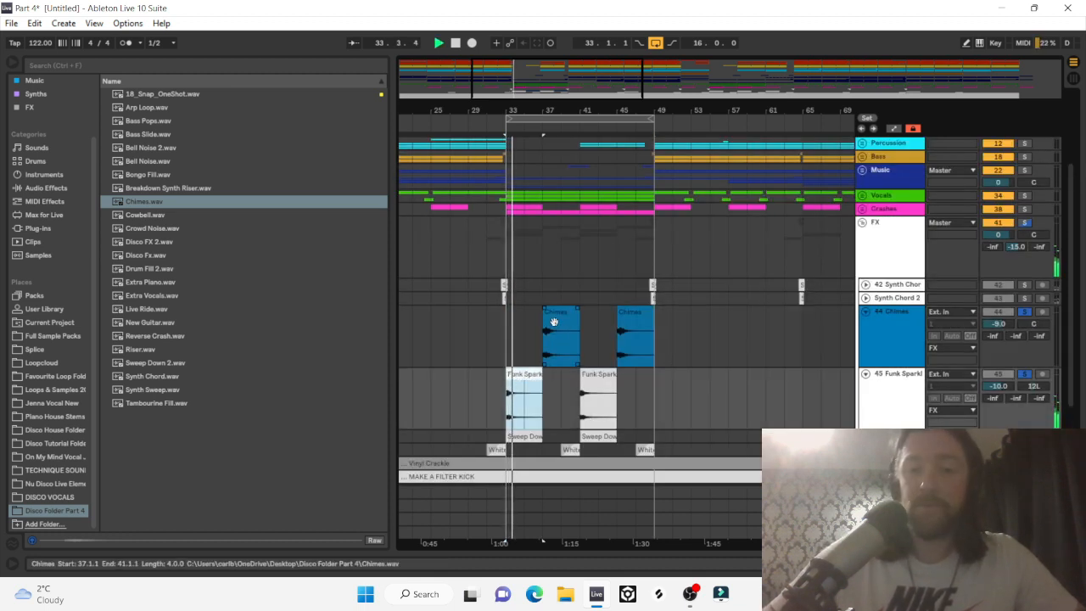
left_click(553, 322)
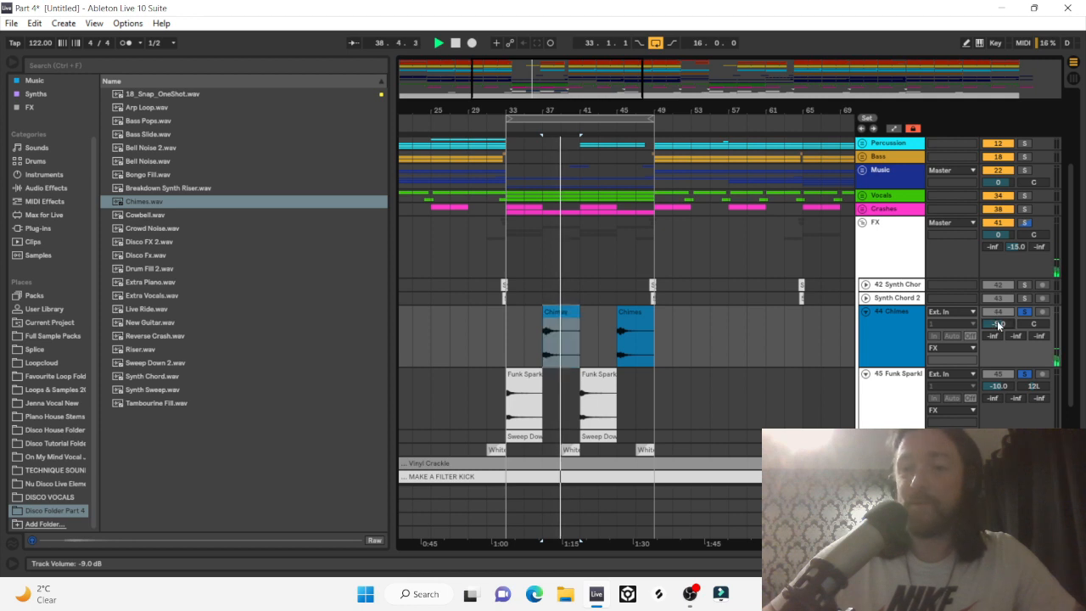
left_click_drag(998, 321, 1000, 325)
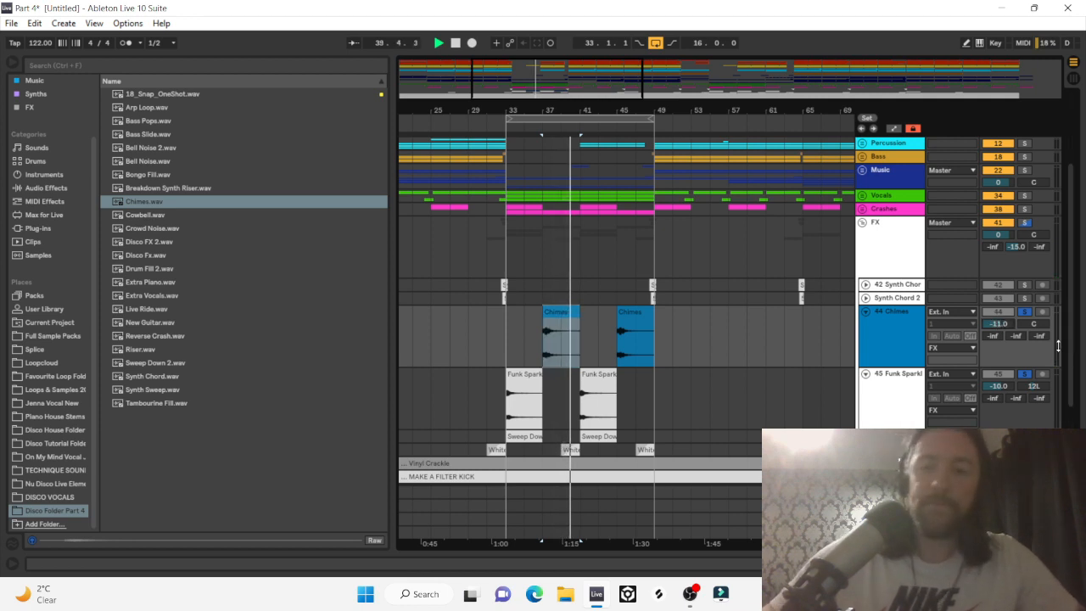
Recolour the Chimes track and its clips white, and turn off the solos in the FX group.
right_click(894, 318)
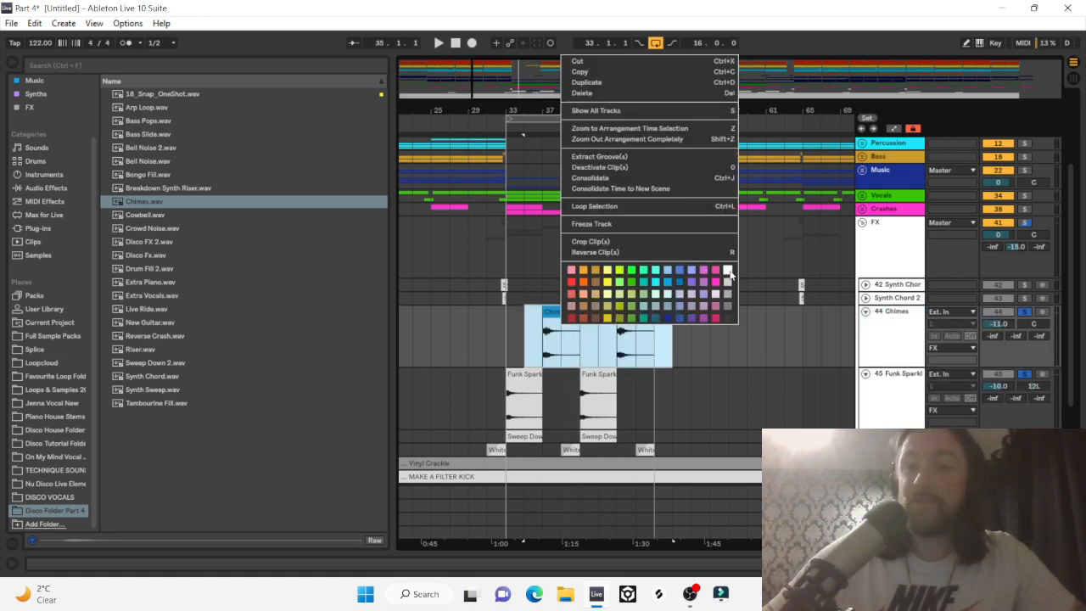
left_click(730, 273)
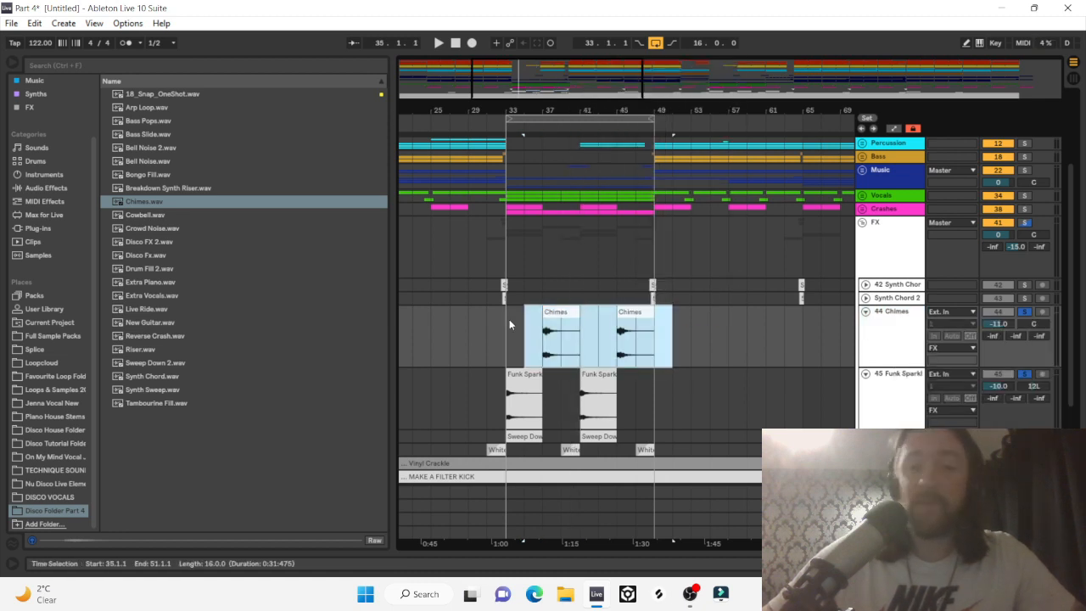
left_click(509, 319)
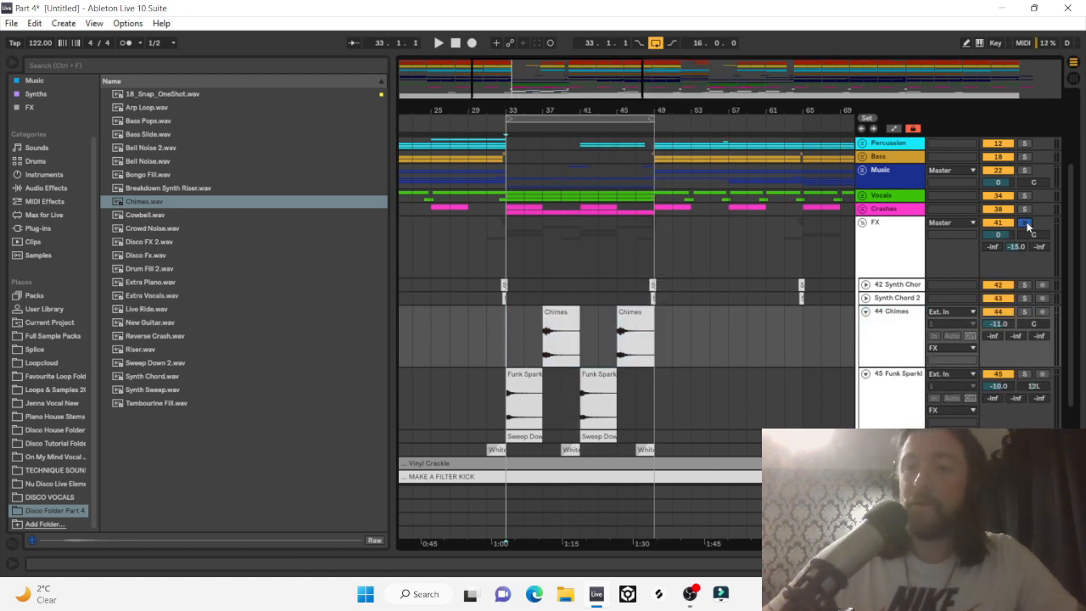
Play the full mix from bar 33 and set the Funk Sparkle track volume to -9 dB.
left_click(523, 378)
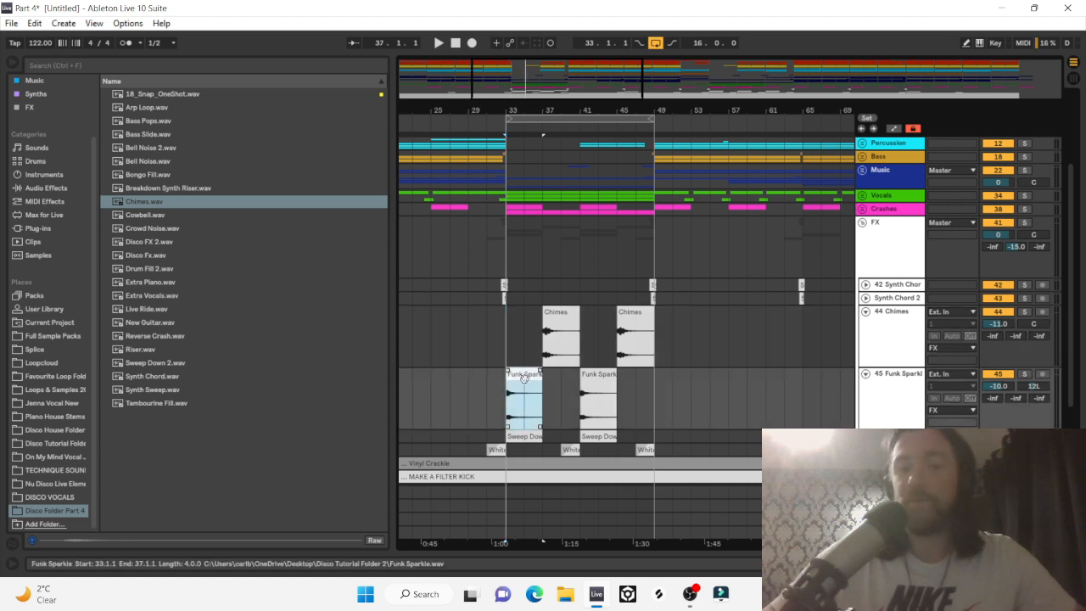
key("space")
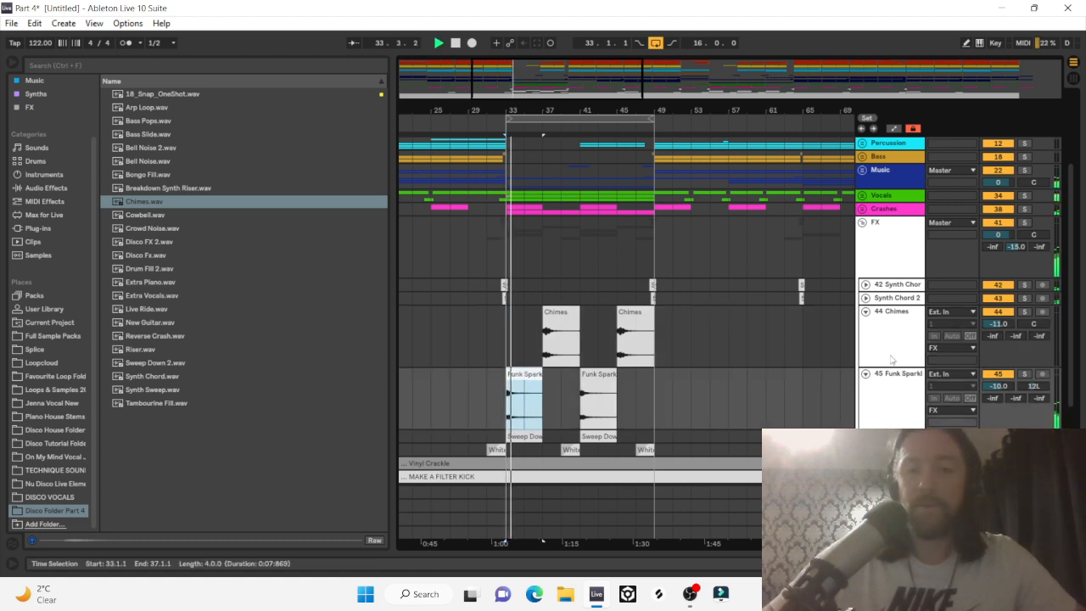
left_click(1002, 386)
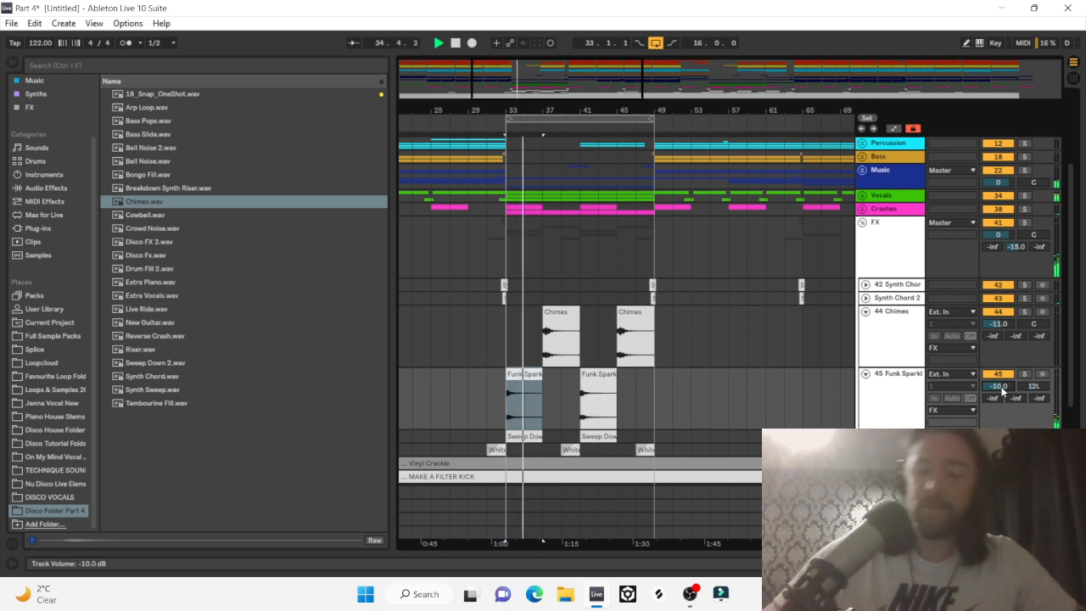
key("Up")
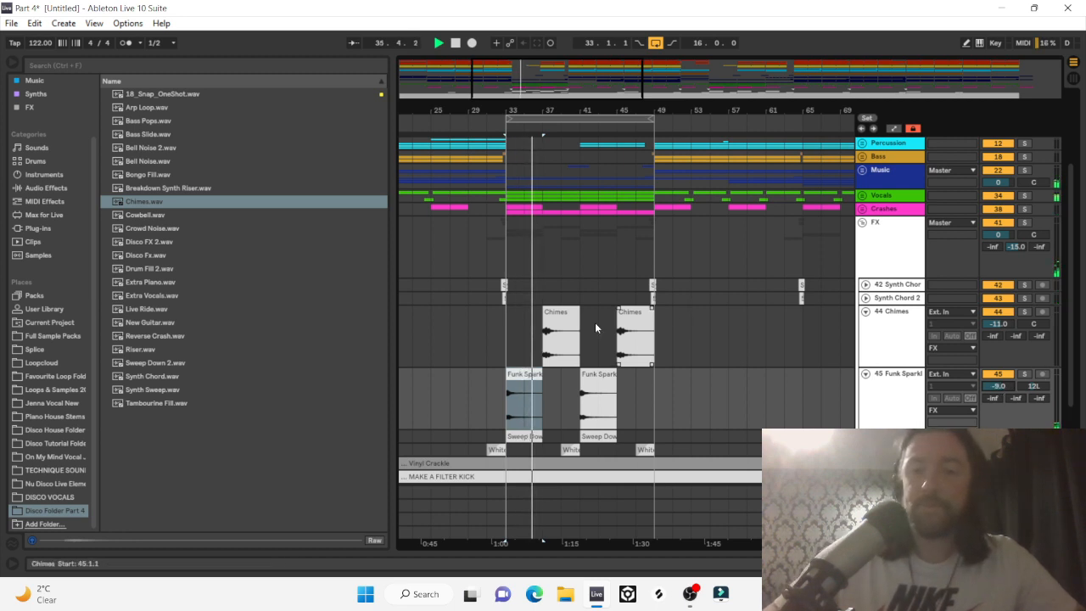
Set the Chimes track volume to -15 dB and replay the mix from the first Chimes clip.
left_click(561, 335)
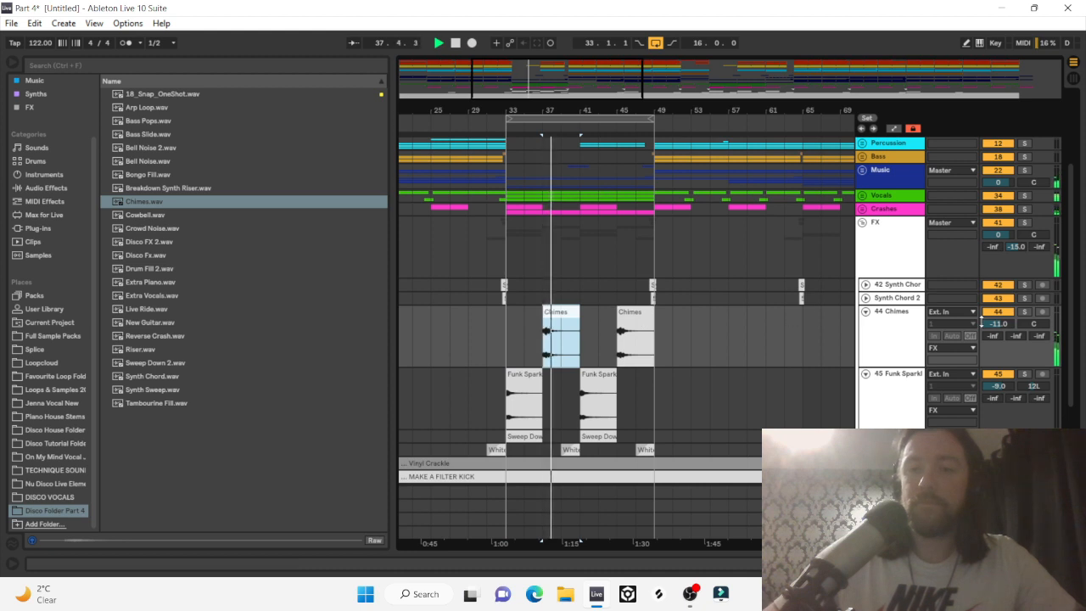
left_click_drag(982, 321, 994, 327)
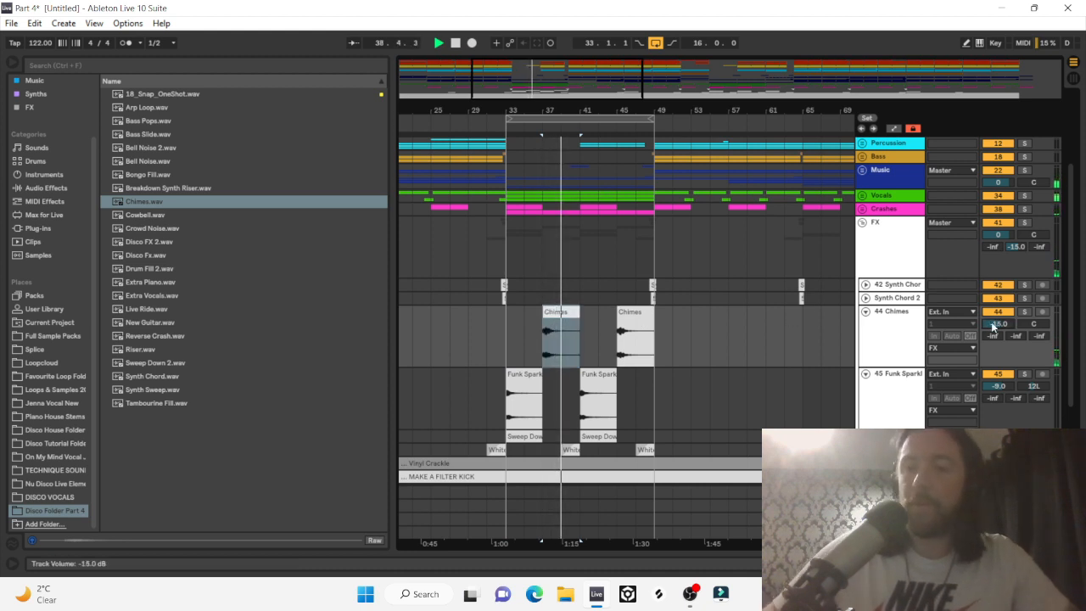
left_click(566, 333)
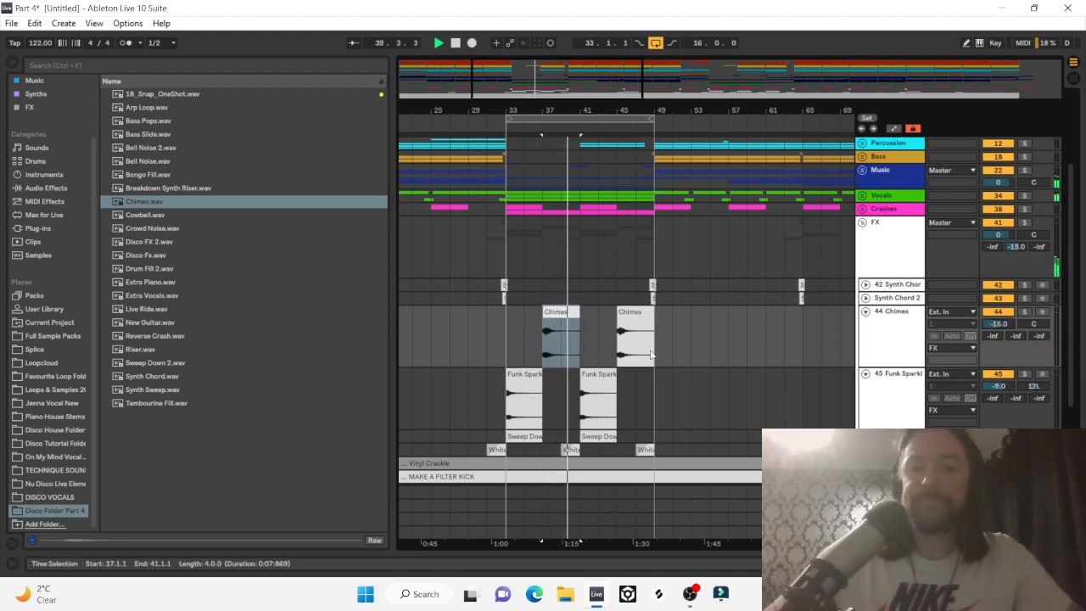
left_click(563, 319)
key("space")
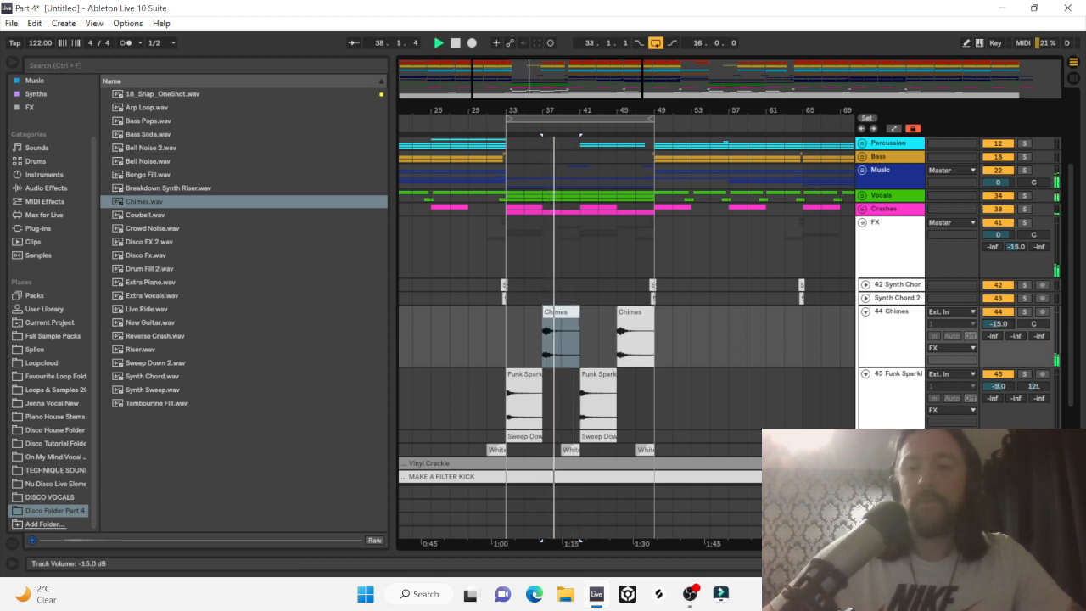
Try the Chimes track volume at -17 dB, then return it to -15 dB.
left_click(999, 323)
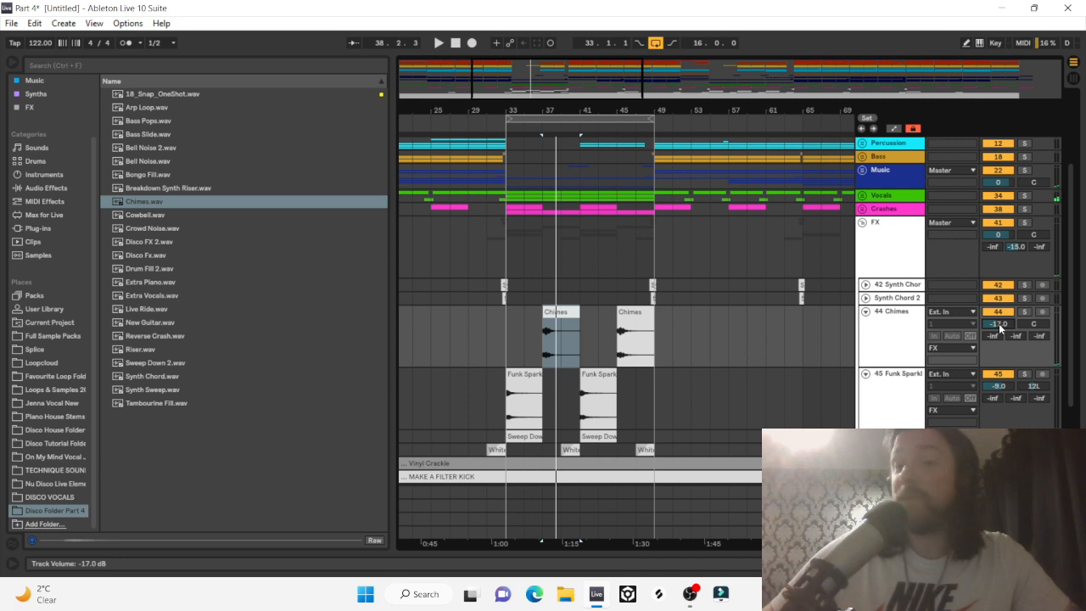
key("Down")
key("Down")
key("Up")
key("Up")
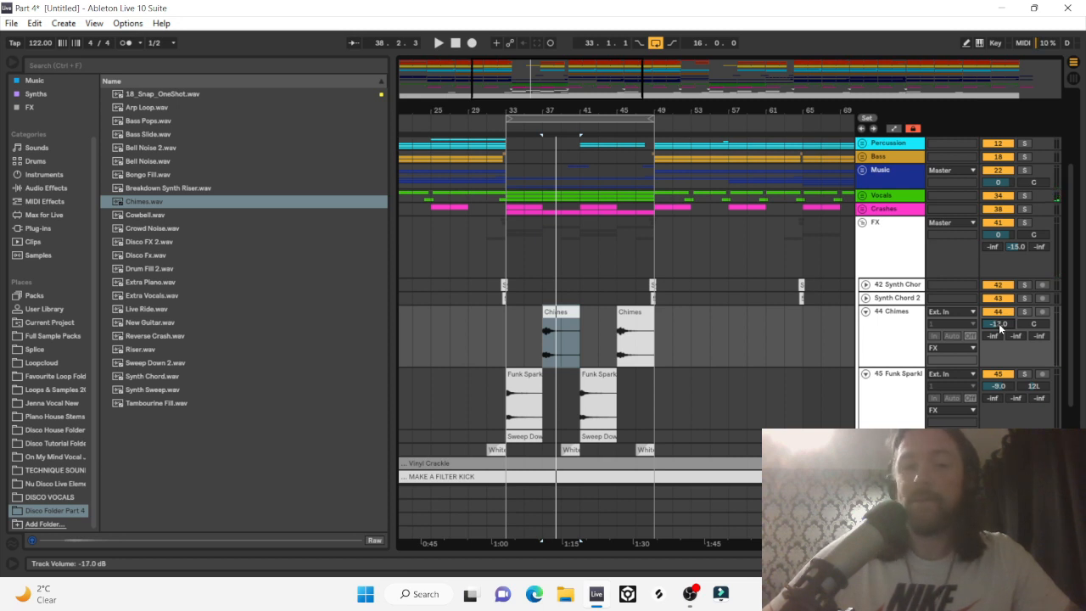
key("space")
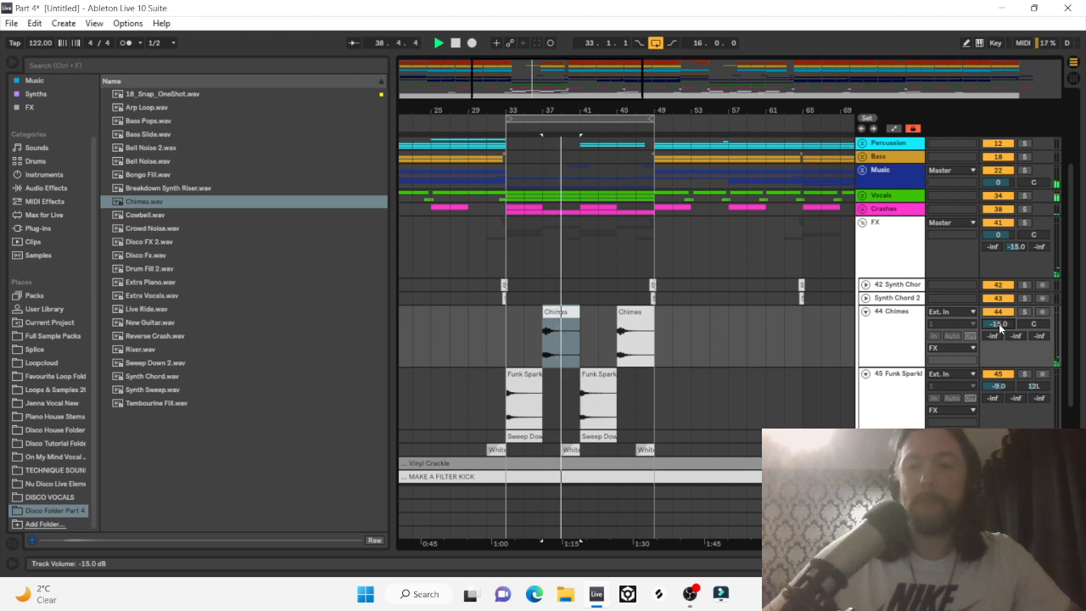
Solo the Chimes track, add an EQ Eight to it, and play from bar 37.
left_click(1024, 313)
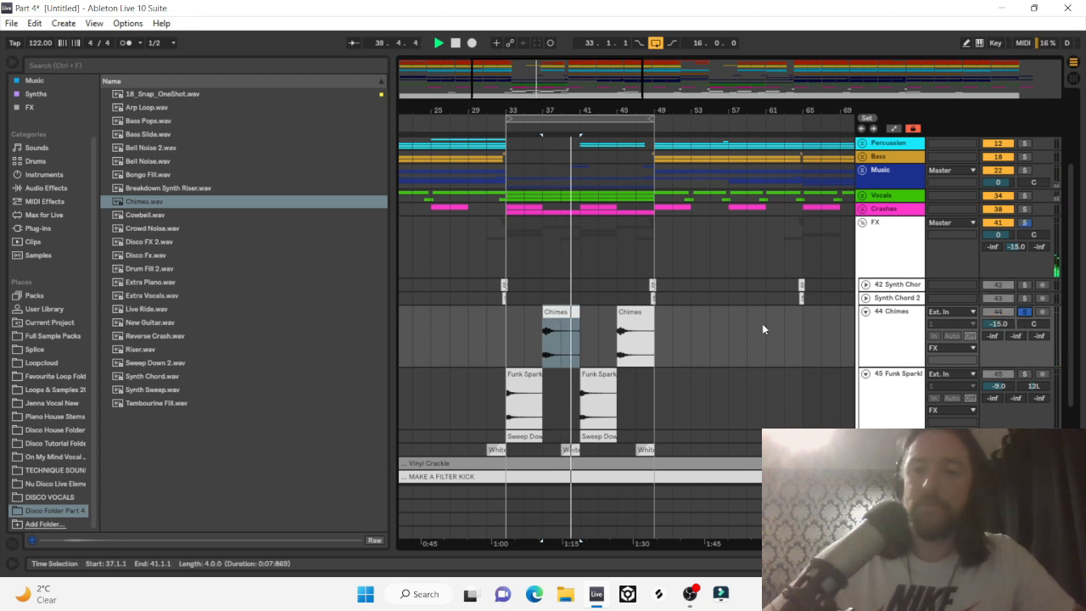
left_click(42, 187)
left_click(141, 109)
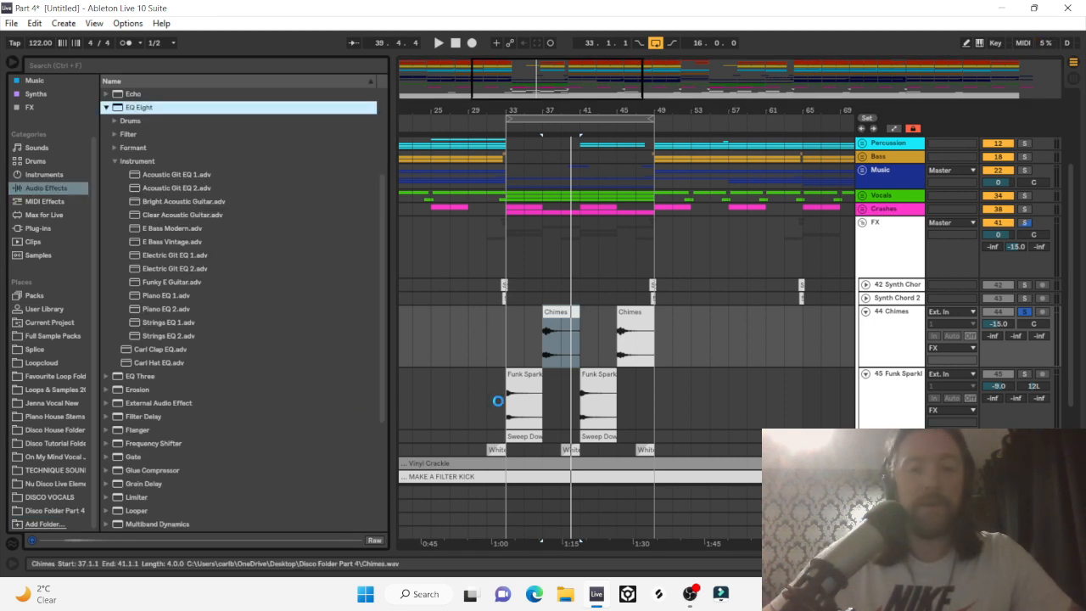
left_click(561, 289)
key("space")
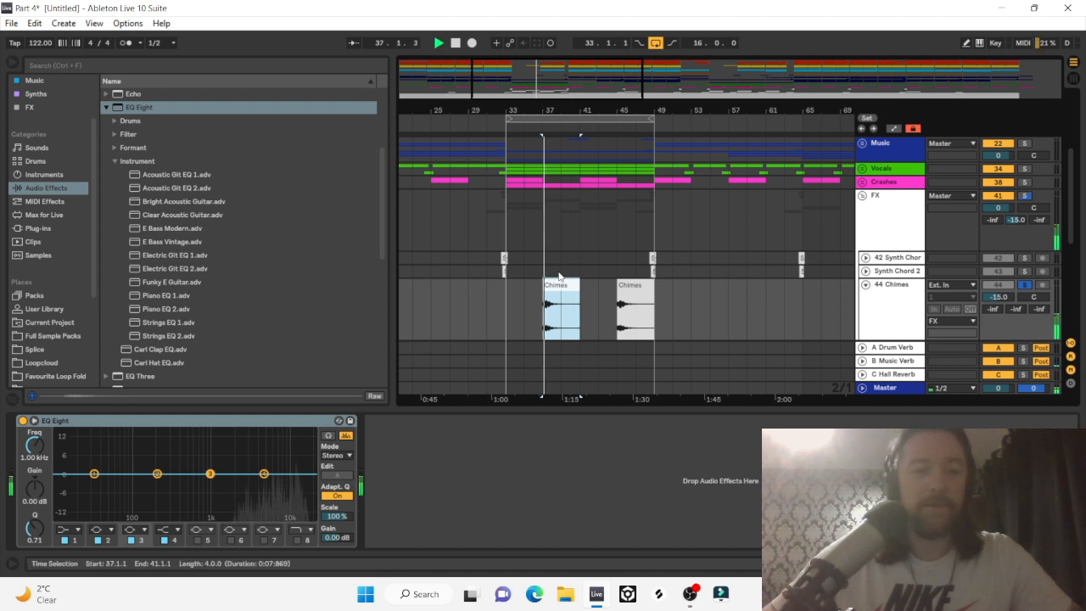
In the Chimes EQ Eight, enable band 8 as a high cut at 13.8 kHz and make band 1 a low cut at 1.69 kHz.
left_click(297, 541)
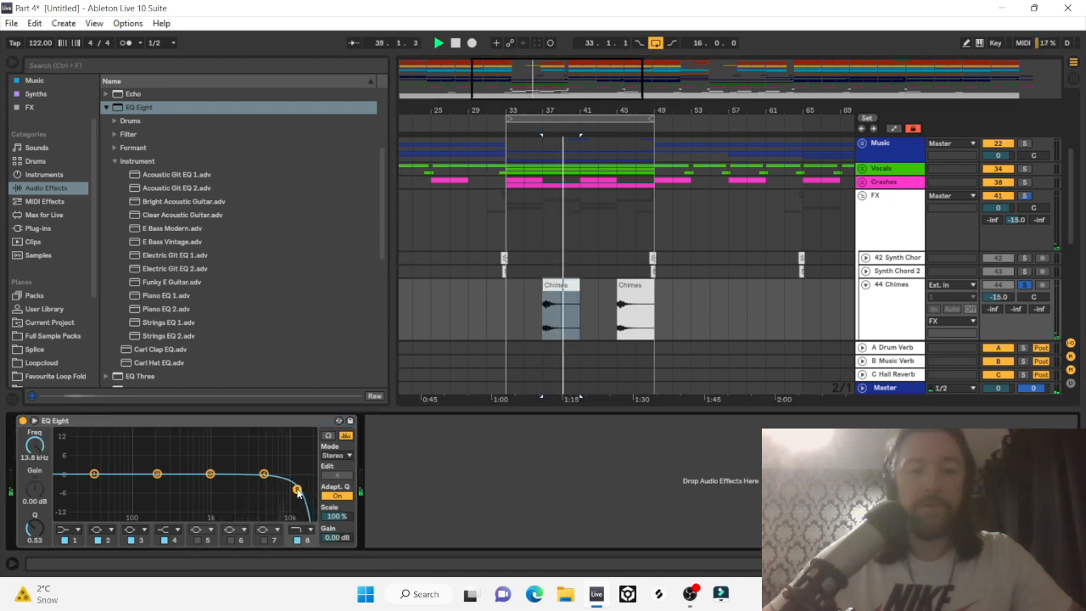
left_click(68, 530)
left_click(44, 450)
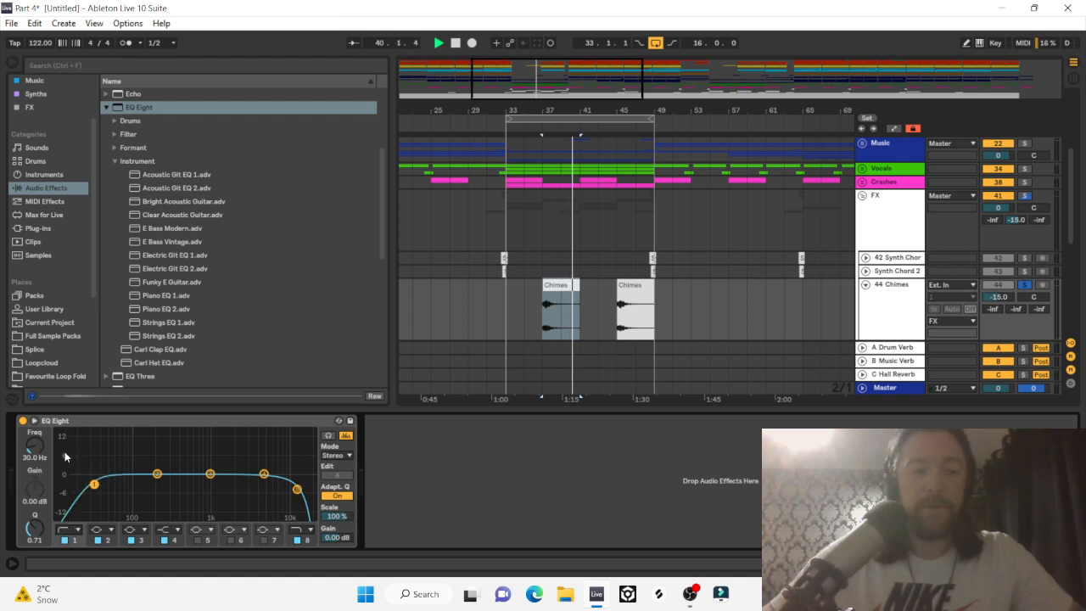
left_click_drag(44, 450, 44, 394)
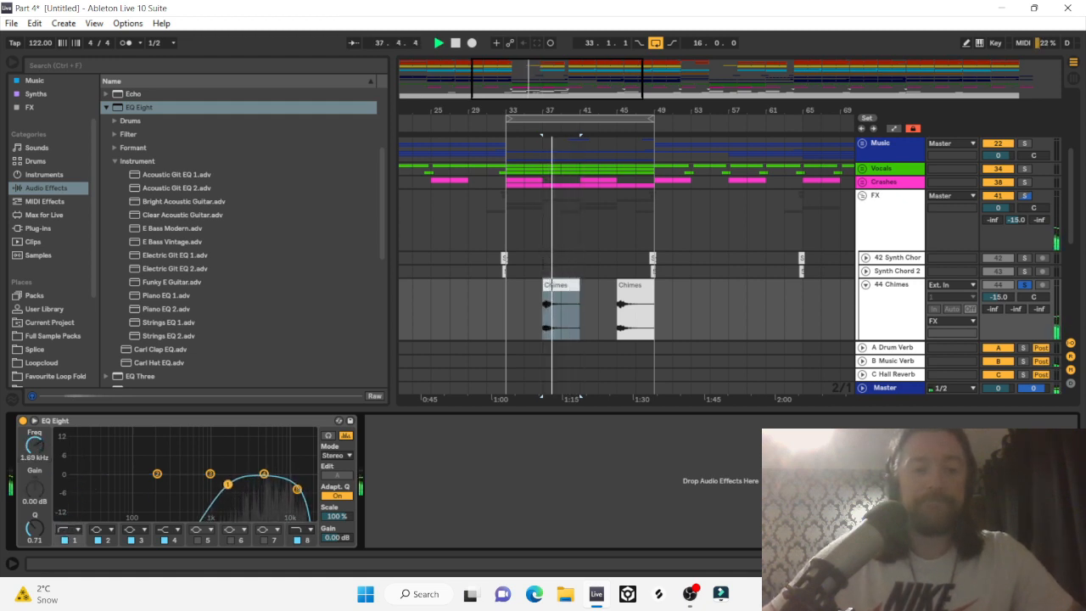
key("space")
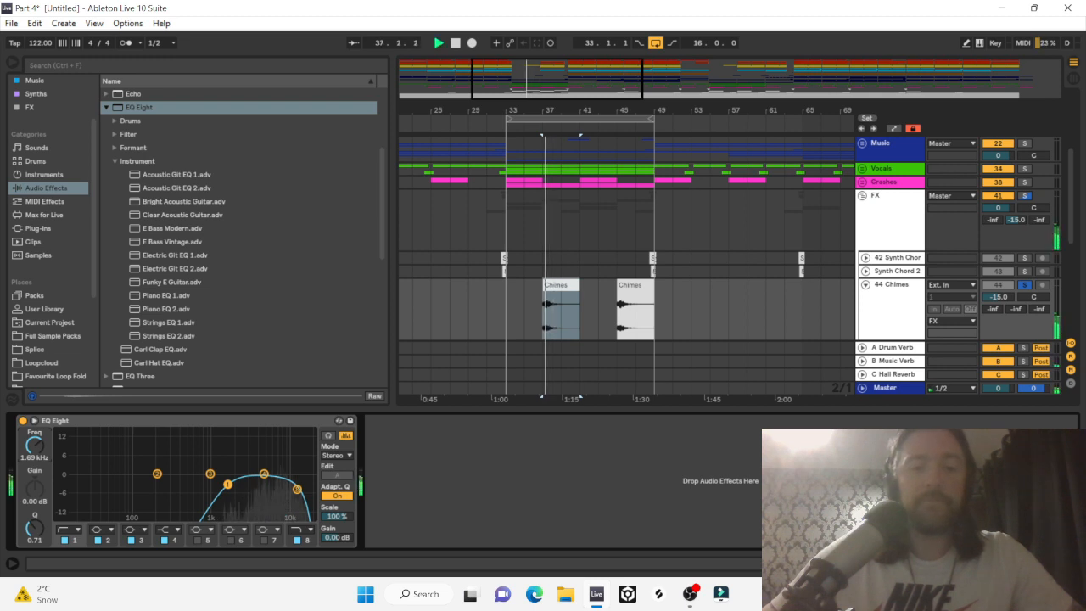
key("space")
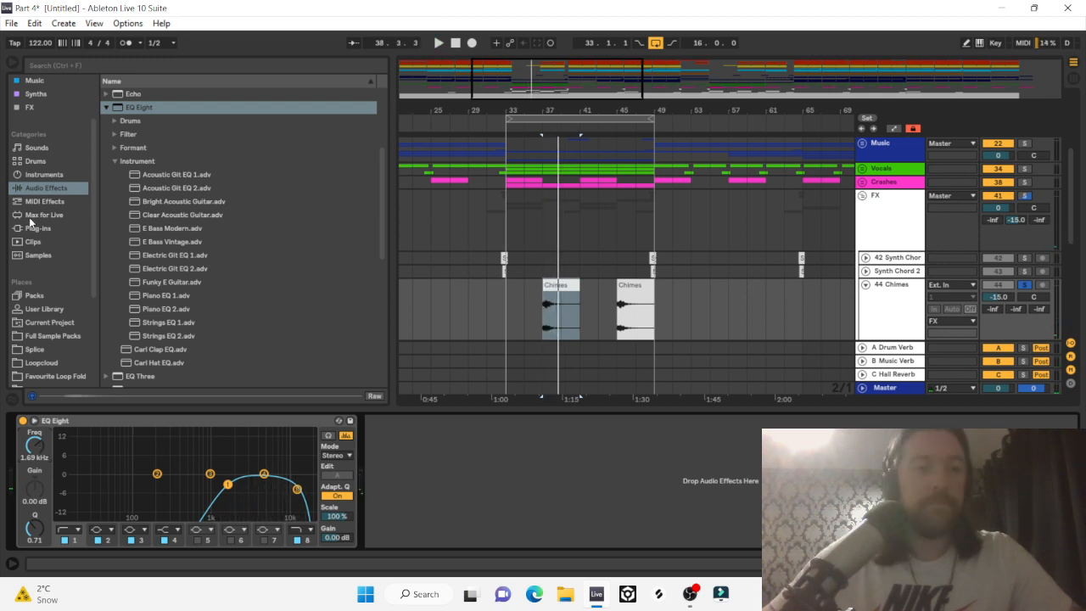
Add the LFOTool_x64 plug-in after the EQ Eight on the Chimes track.
left_click(34, 217)
left_click(38, 228)
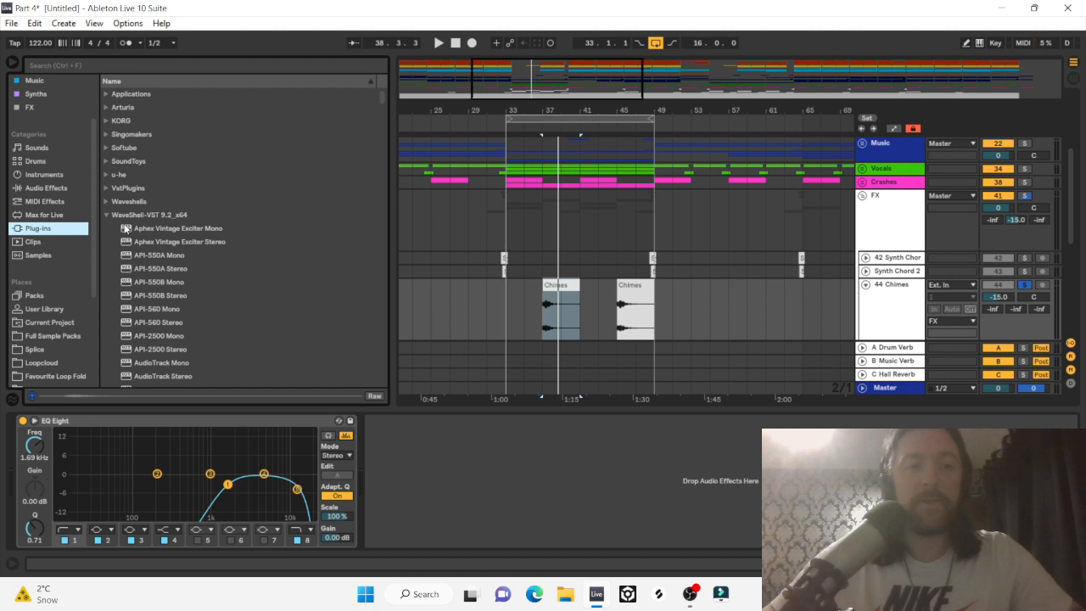
left_click(108, 189)
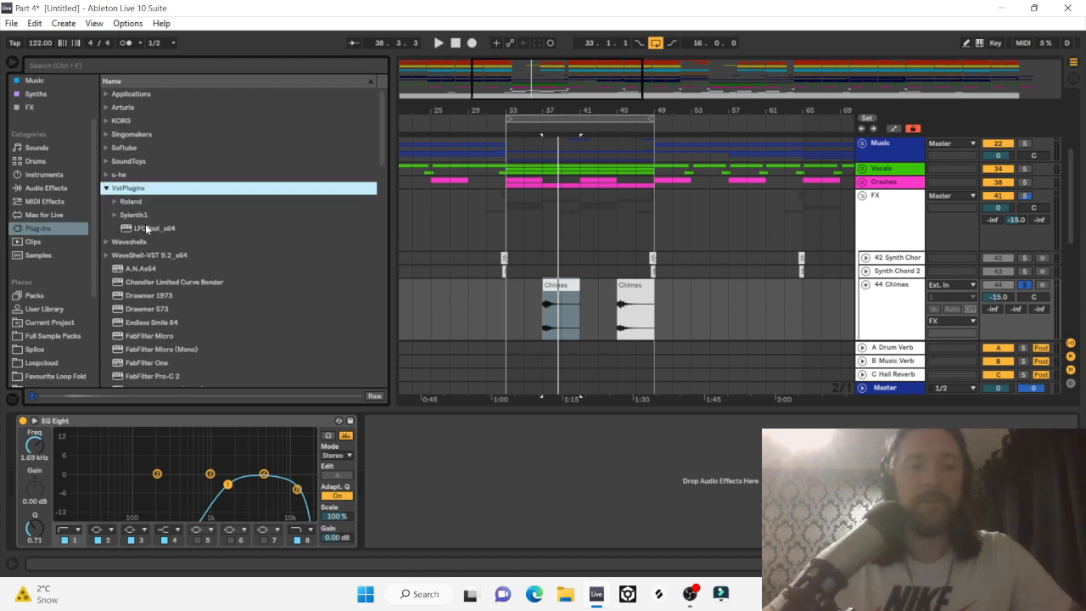
left_click_drag(145, 224, 446, 446)
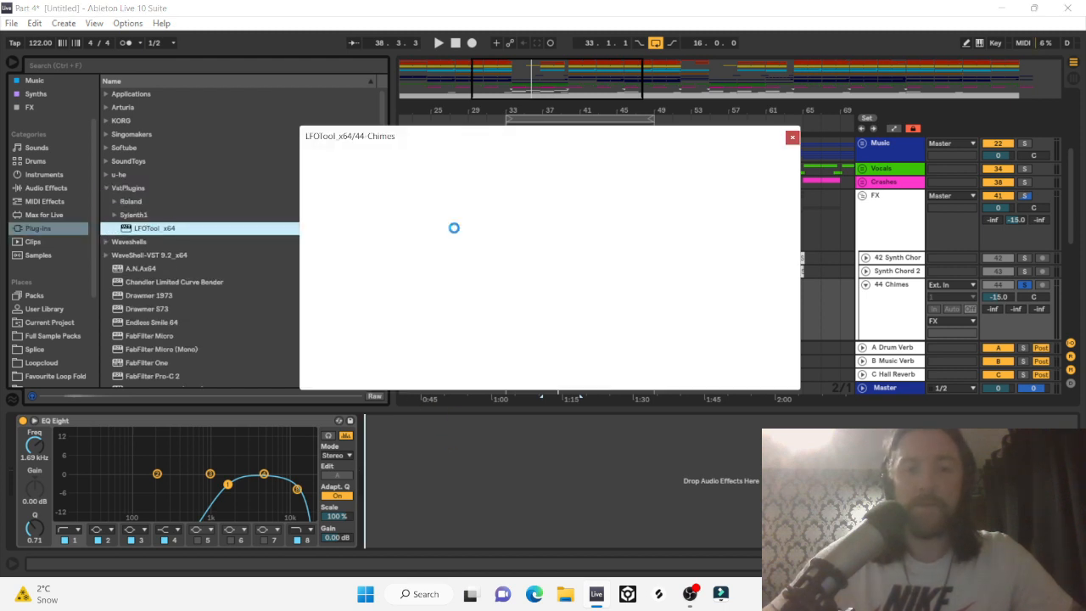
Play the chimes, shift the final peak of the LFOTool curve slightly earlier, and close the plug-in window.
key("space")
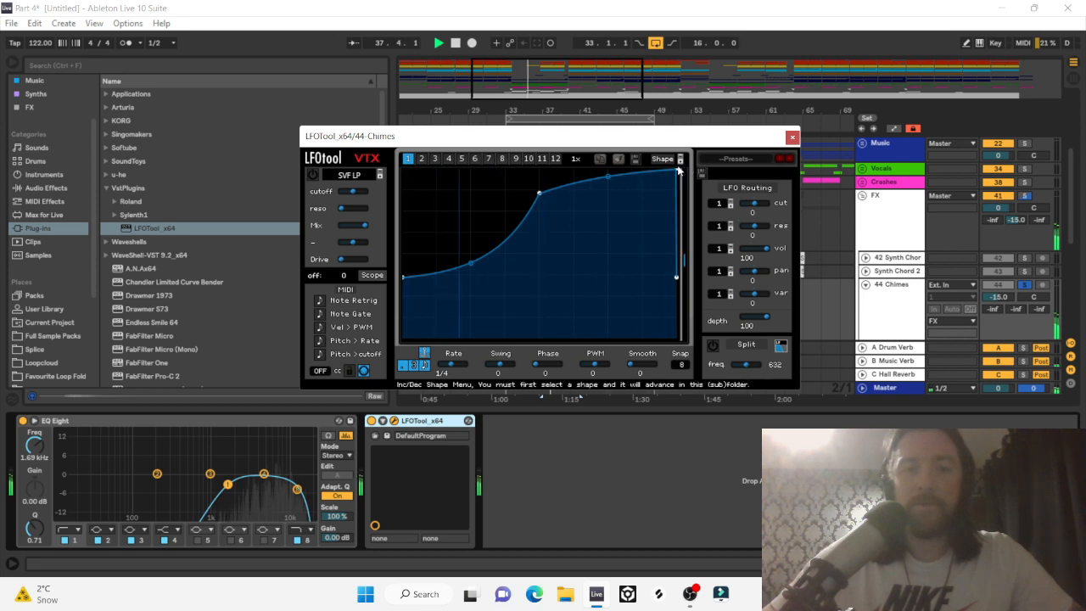
left_click_drag(678, 170, 670, 170)
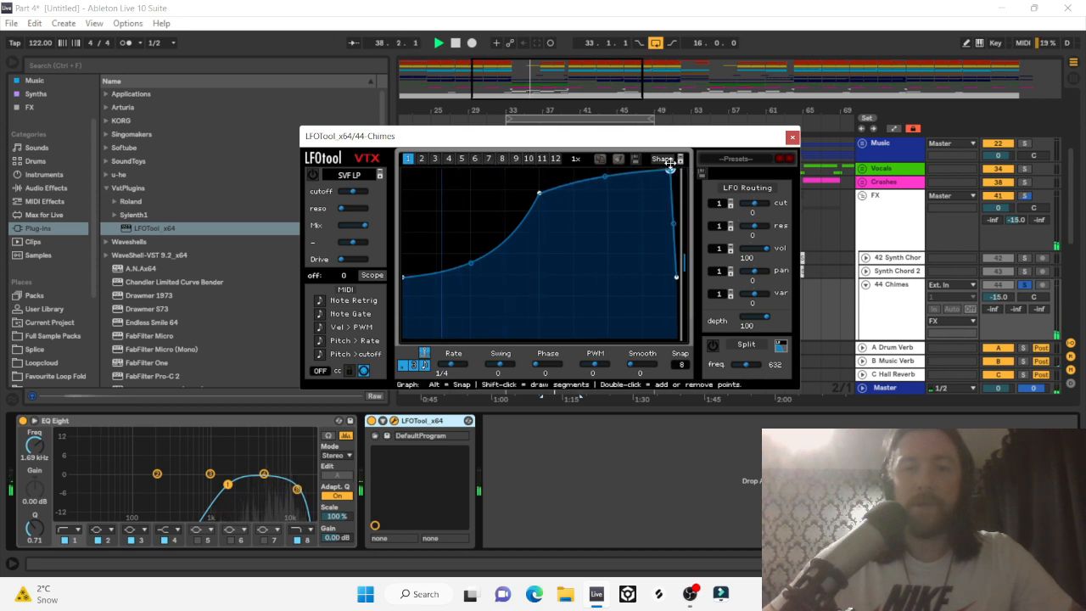
left_click(793, 137)
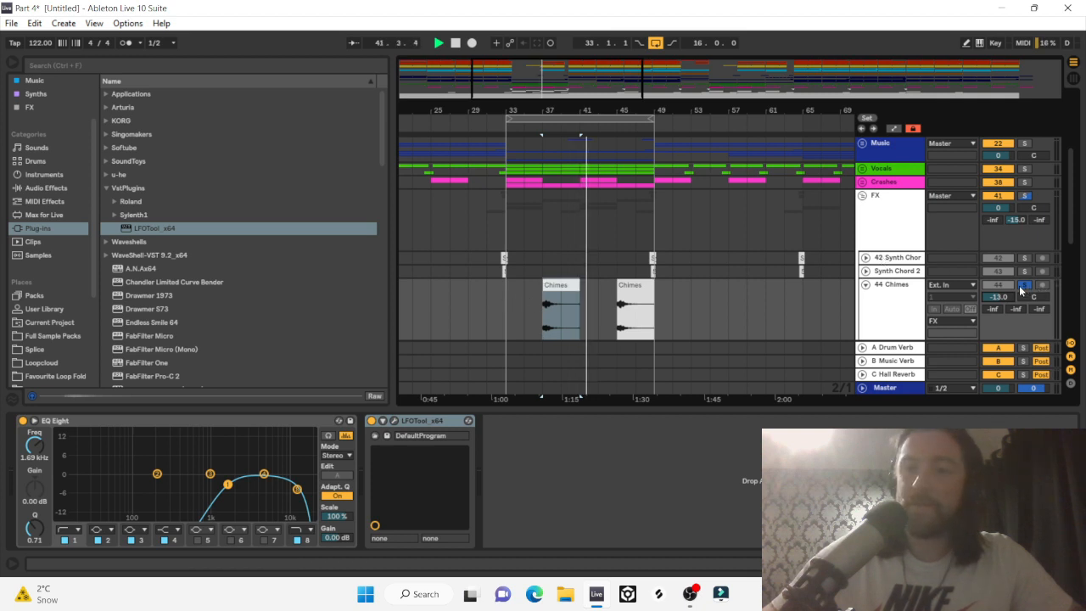
Unsolo the Chimes track, replay the mix from bar 33, and set the Chimes volume to -11 dB.
left_click(510, 308)
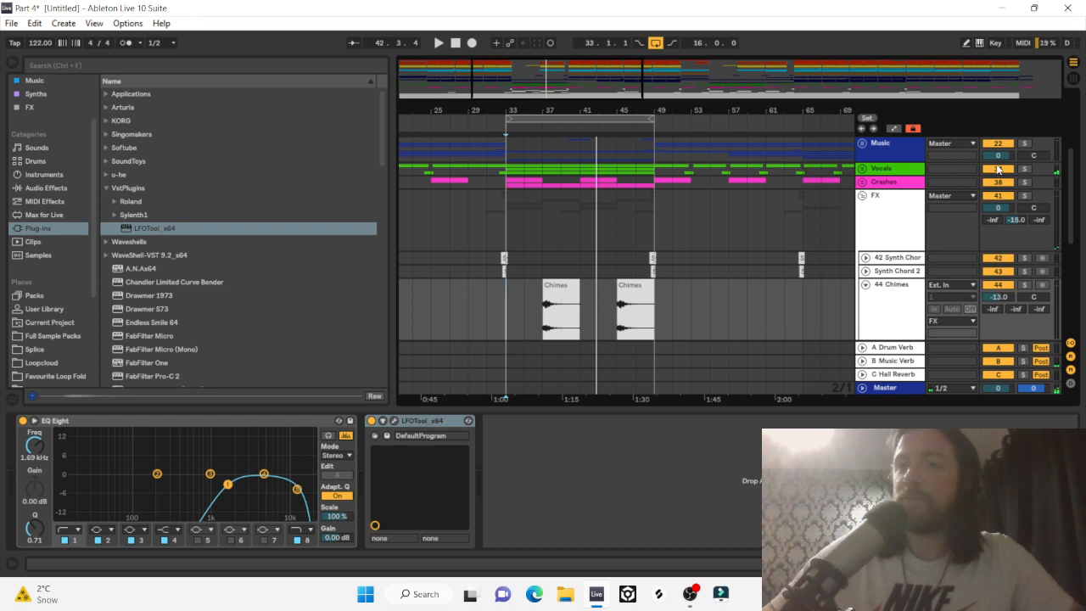
scroll(515, 261, "down", 3)
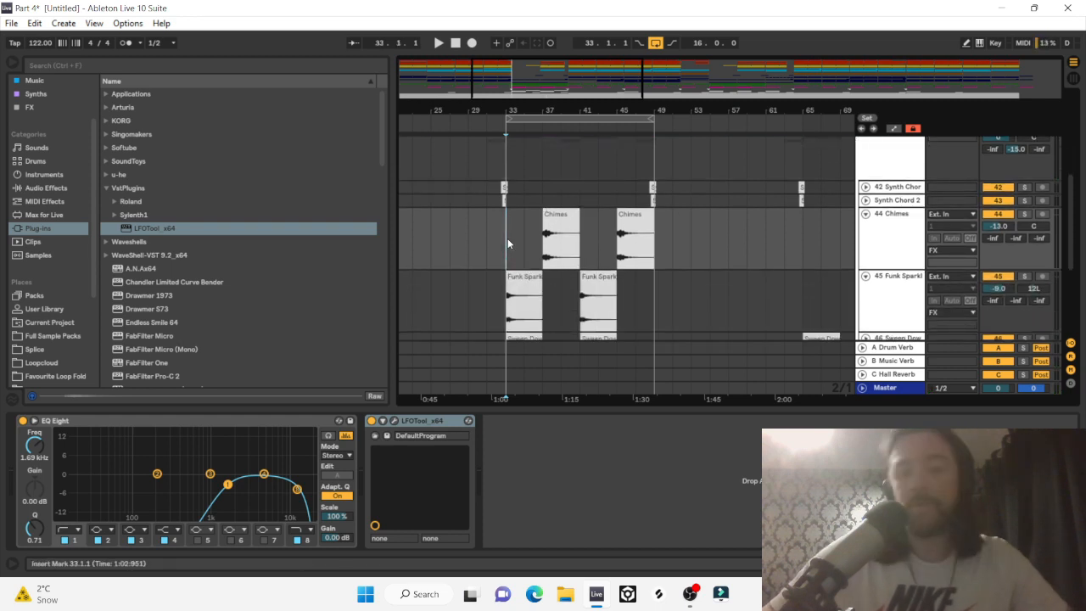
key("space")
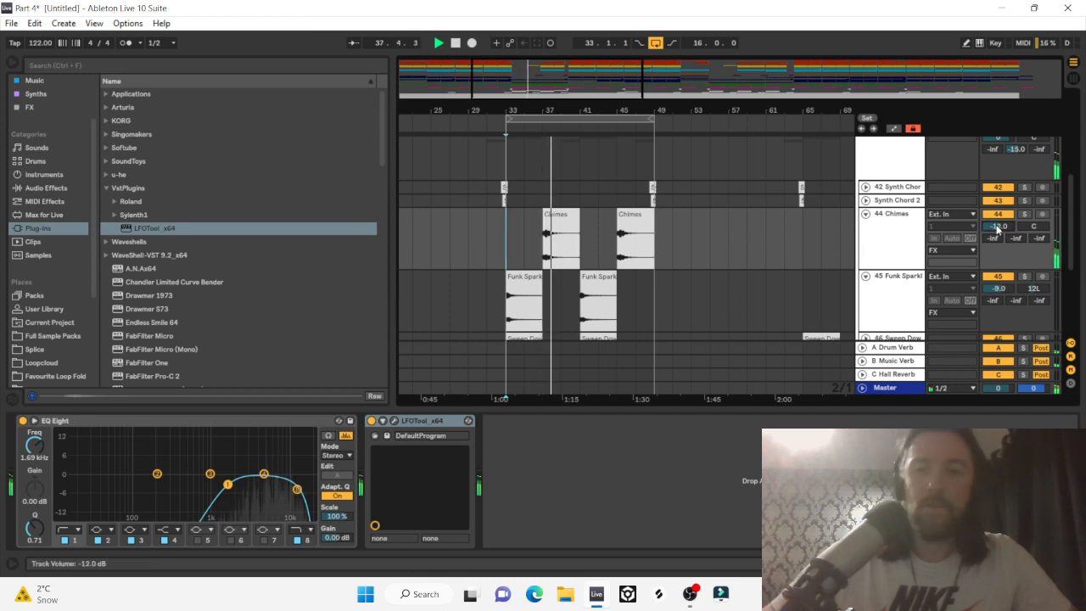
scroll(998, 227, "up", 1)
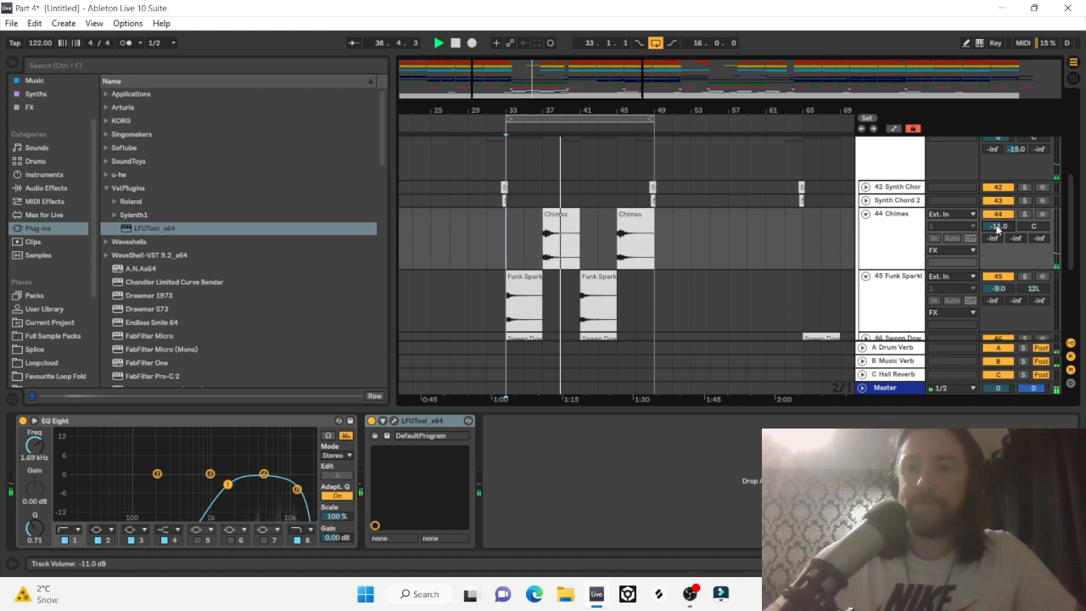
Collapse the Chimes and Funk Spark tracks inside the FX group.
scroll(1000, 178, "up", 3)
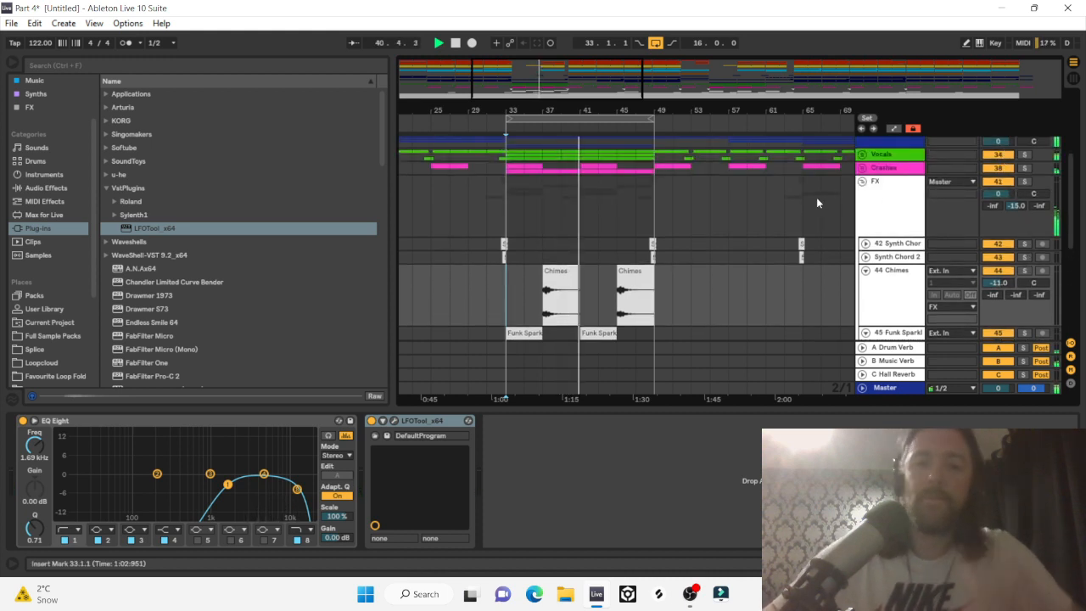
scroll(617, 216, "down", 2)
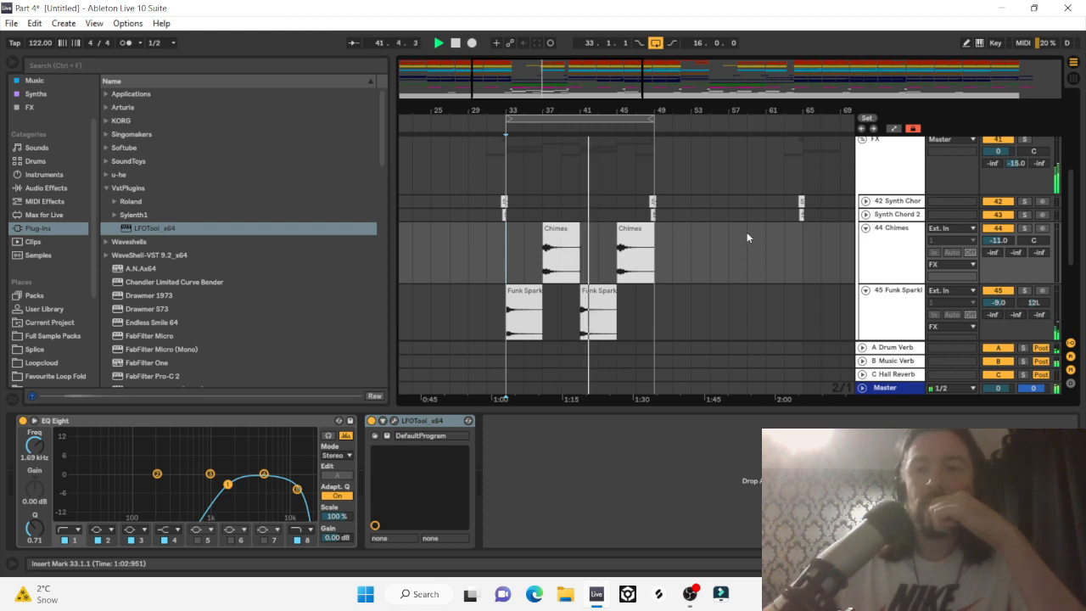
left_click(866, 228)
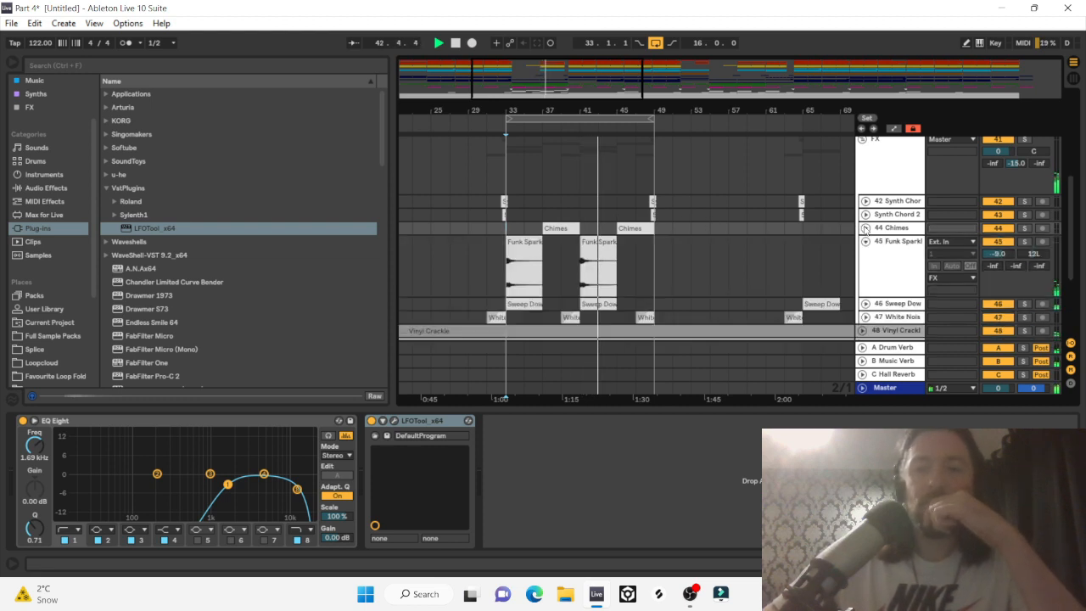
left_click(867, 247)
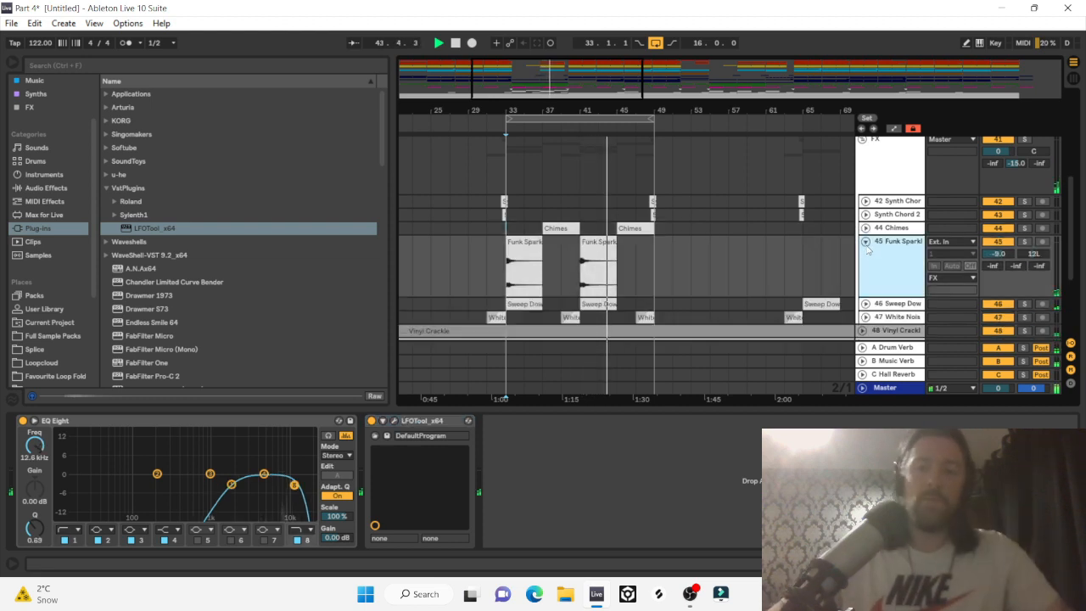
left_click(865, 242)
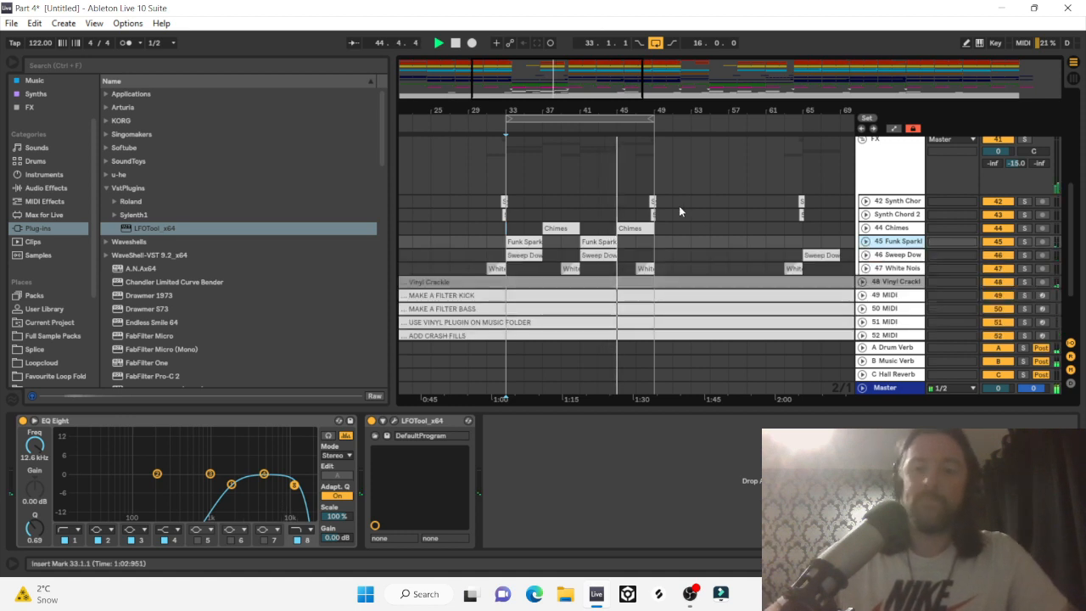
Extend the loop end to bar 57 and unfold the Bass group while the mix plays.
scroll(679, 206, "up", 2)
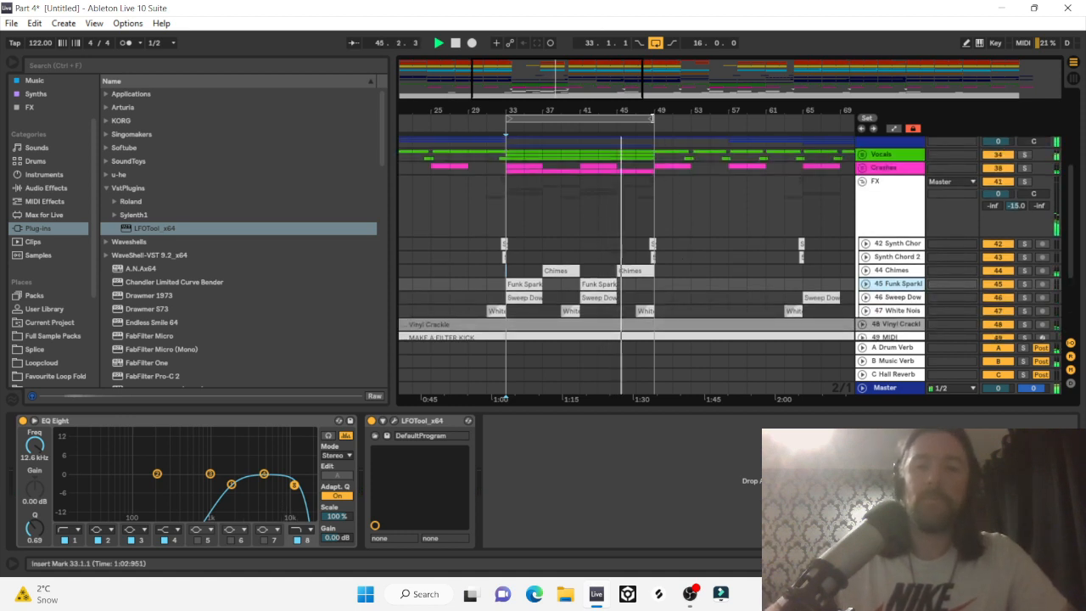
left_click_drag(653, 119, 728, 121)
scroll(711, 189, "up", 3)
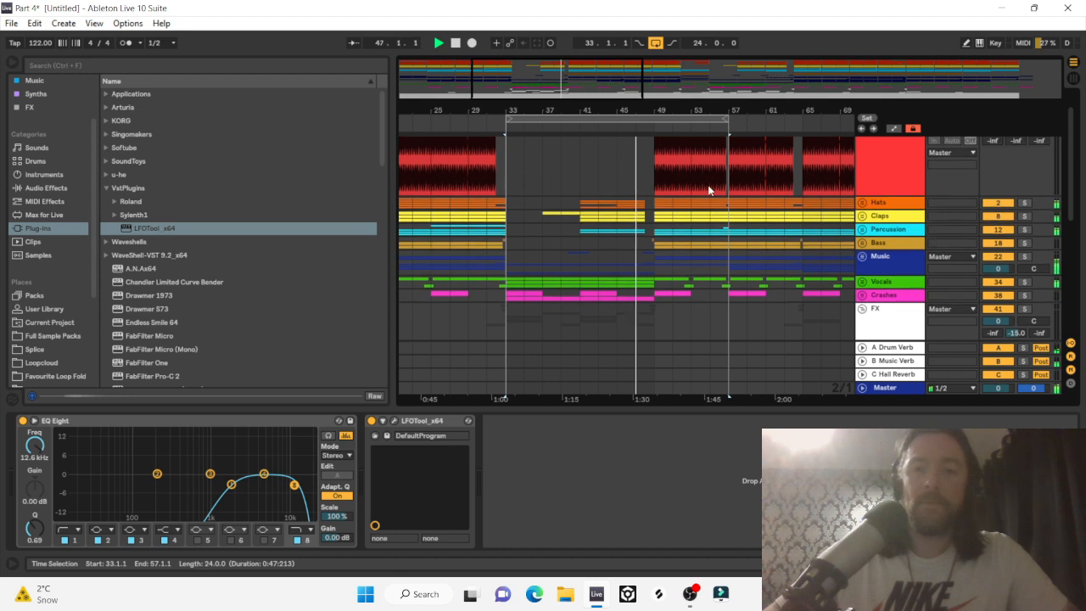
scroll(708, 189, "down", 3)
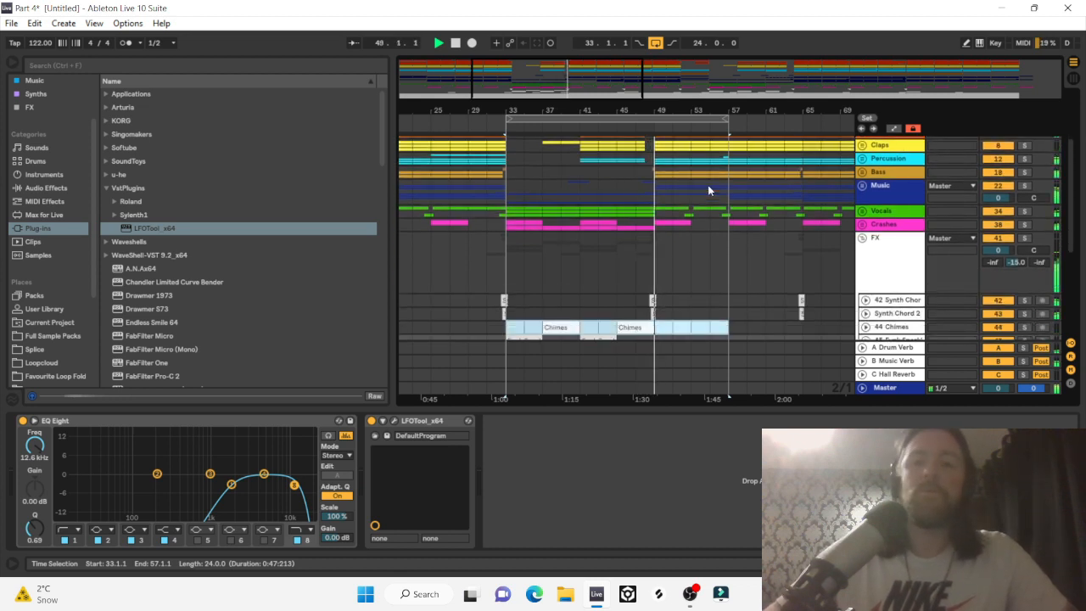
left_click(862, 173)
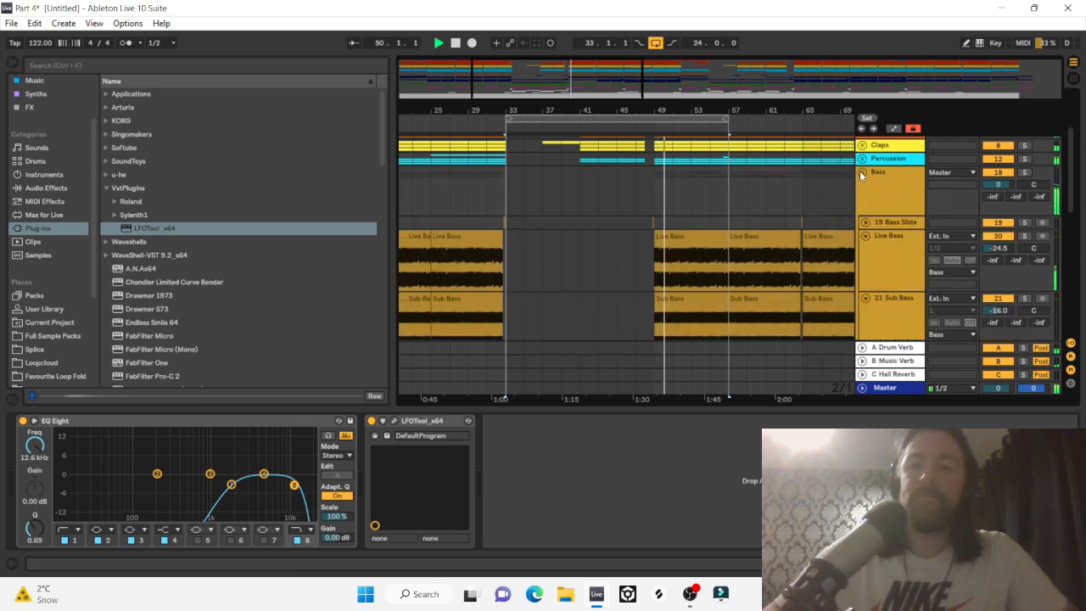
left_click(864, 222)
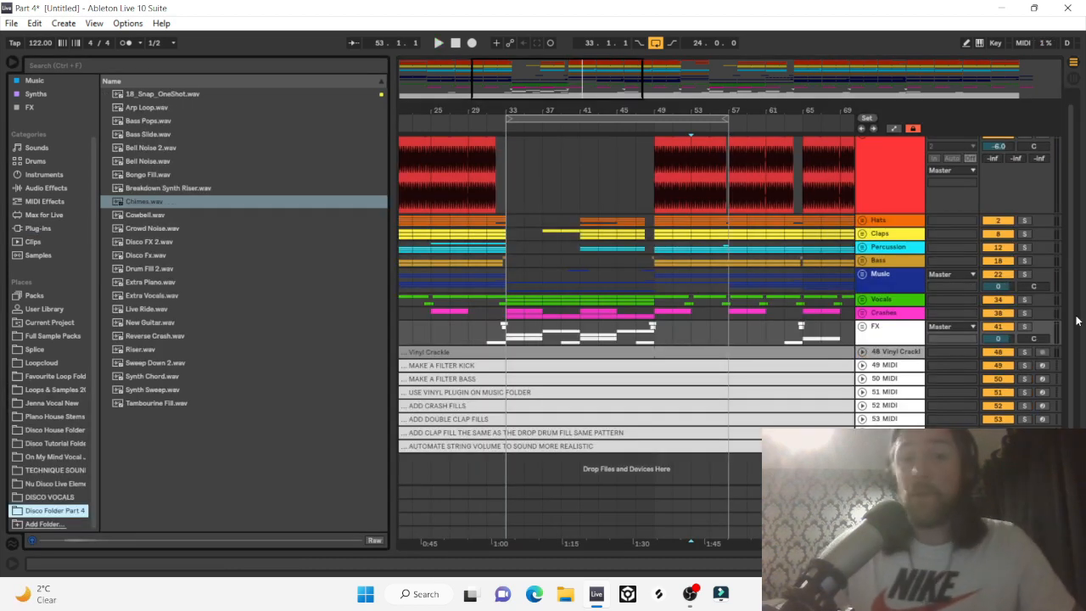
End the loop at bar 49, add Crowd Noise.wav on a new track from bar 33, and set its volume to -28 dB.
left_click_drag(727, 120, 654, 120)
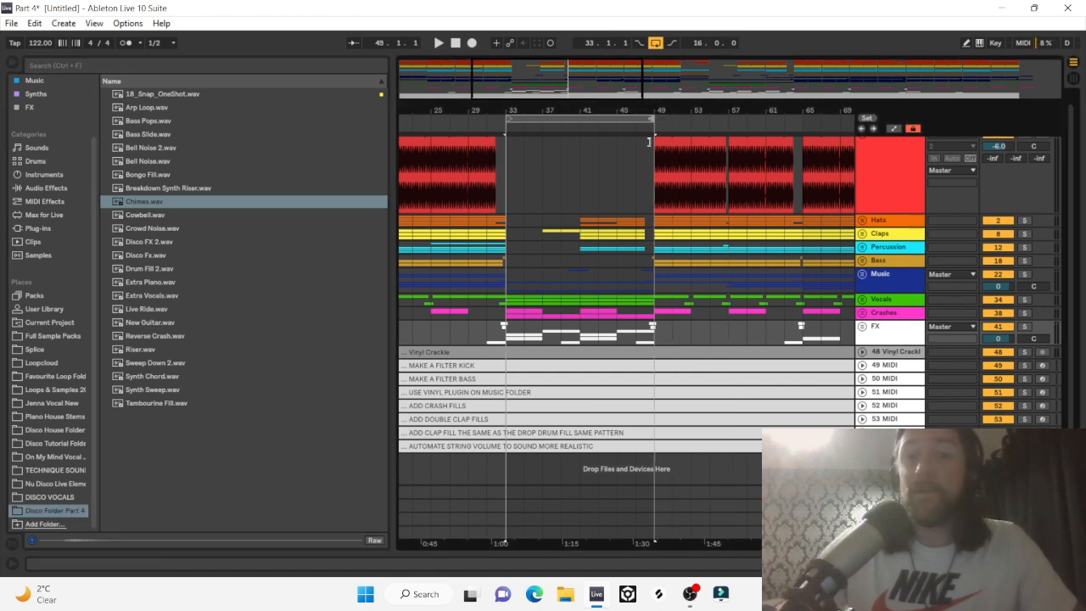
left_click(150, 227)
left_click_drag(155, 233, 530, 480)
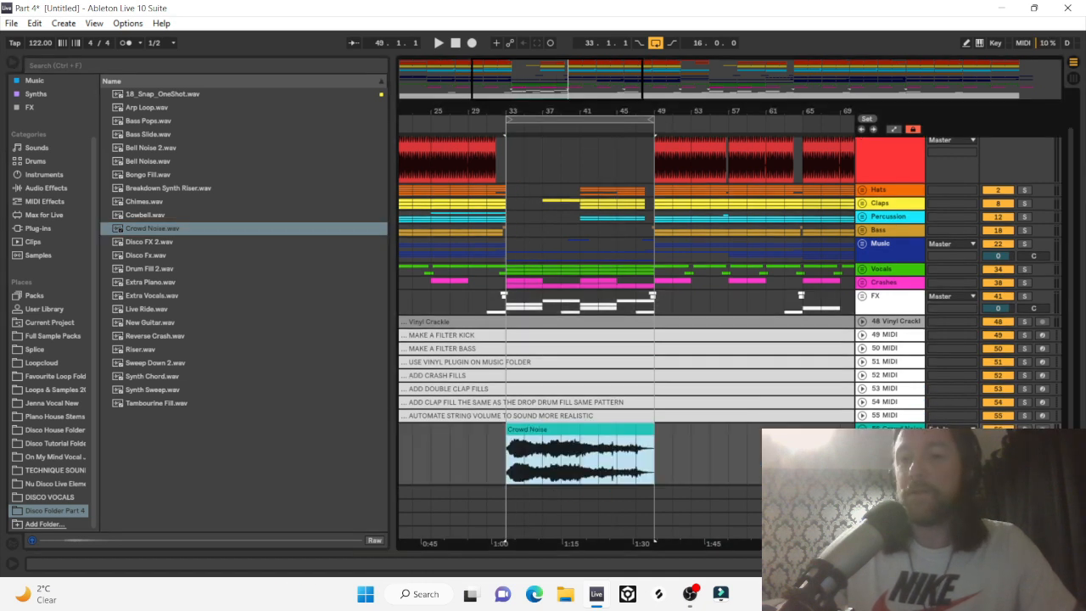
left_click_drag(999, 441, 999, 476)
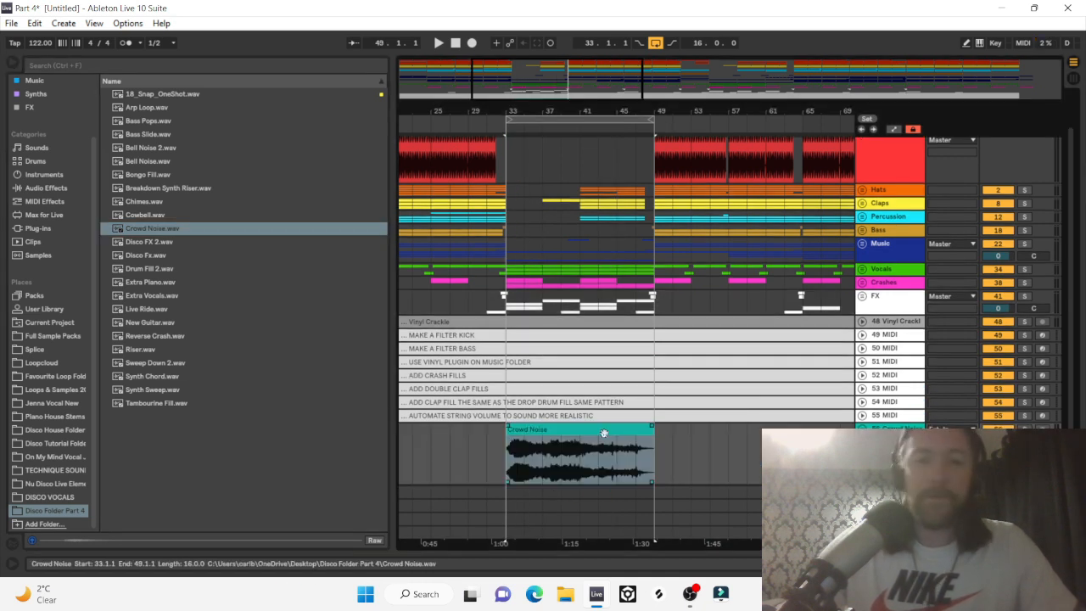
Play the mix from bar 31, solo the Vocals with the Crowd Noise to compare them, then clear the solos and stop.
left_click(486, 442)
key("space")
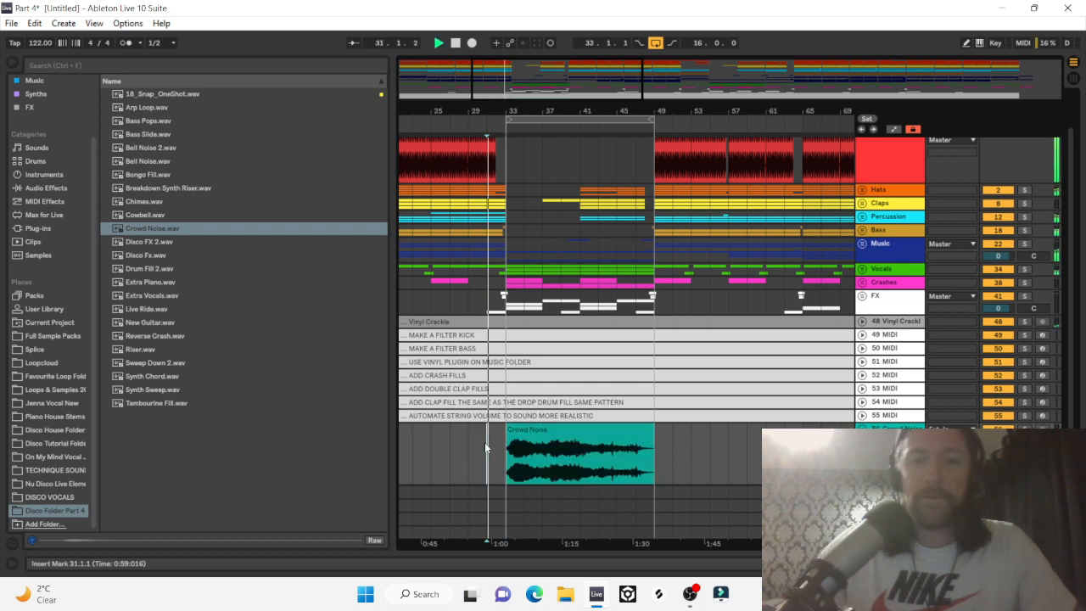
key("plus")
key("plus")
key("plus")
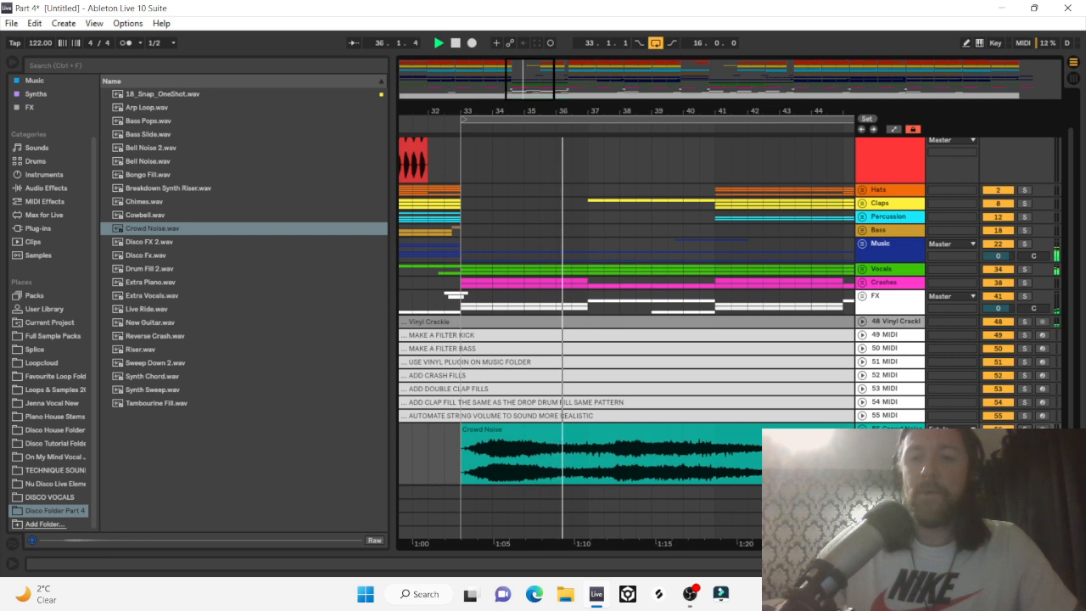
left_click(1024, 269)
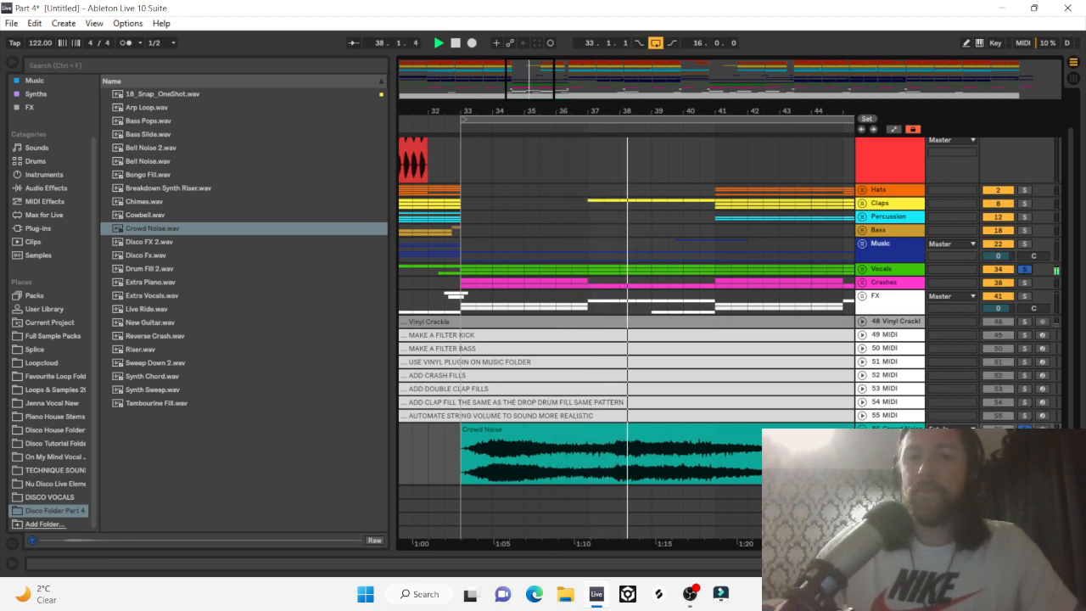
left_click(1024, 430)
key("space")
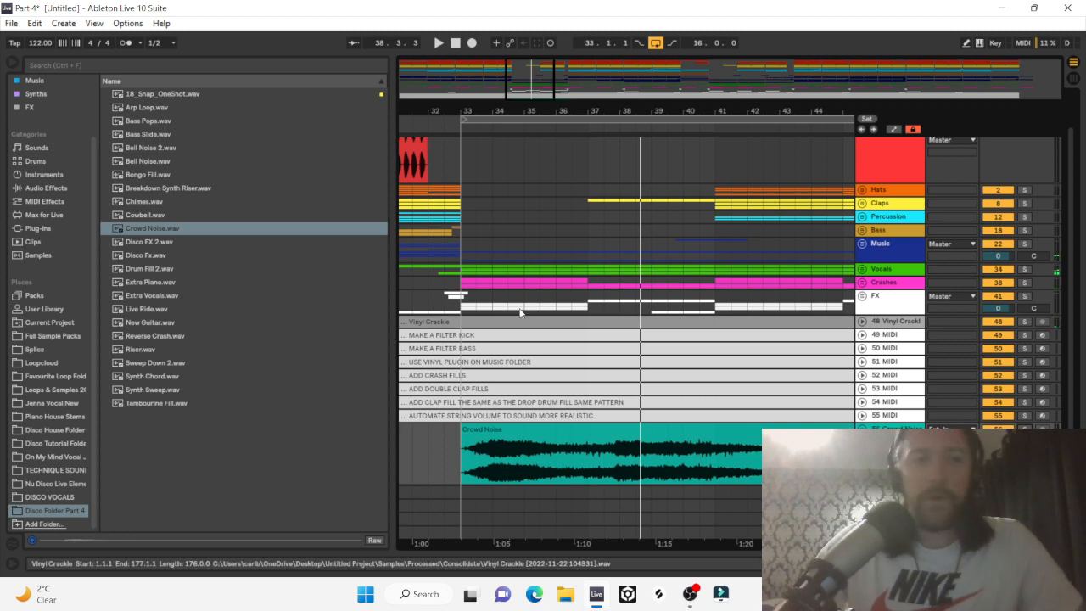
Add an EQ Eight to the Crowd Noise track and play it soloed from bar 33.
left_click(48, 187)
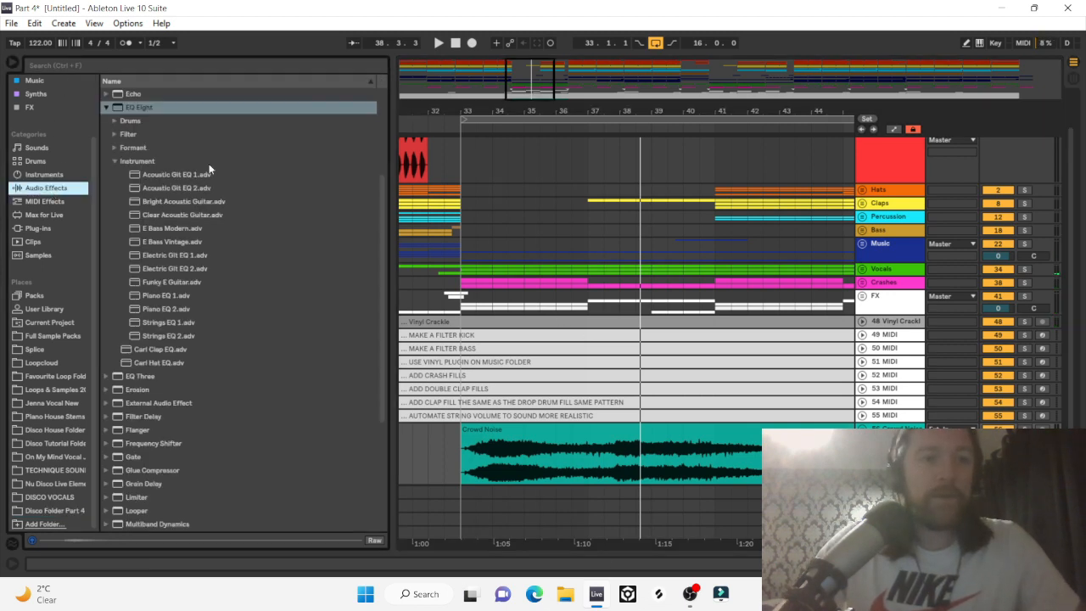
left_click_drag(144, 114, 441, 449)
key("space")
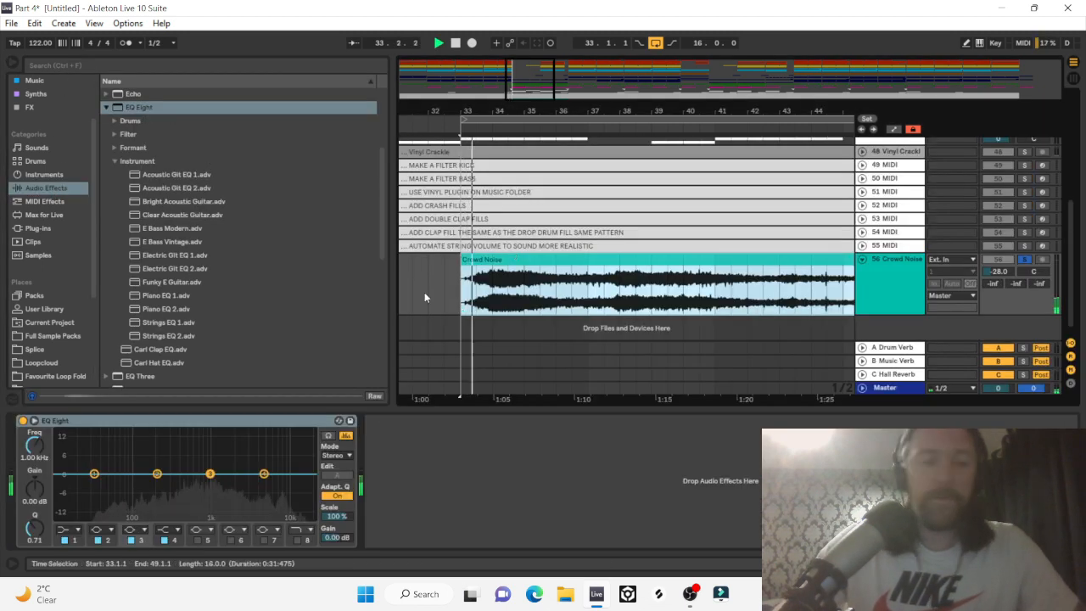
In the Crowd Noise EQ Eight, make band 1 a low cut at 1.32 kHz and enable band 8 as a high cut at 18 kHz.
left_click(69, 530)
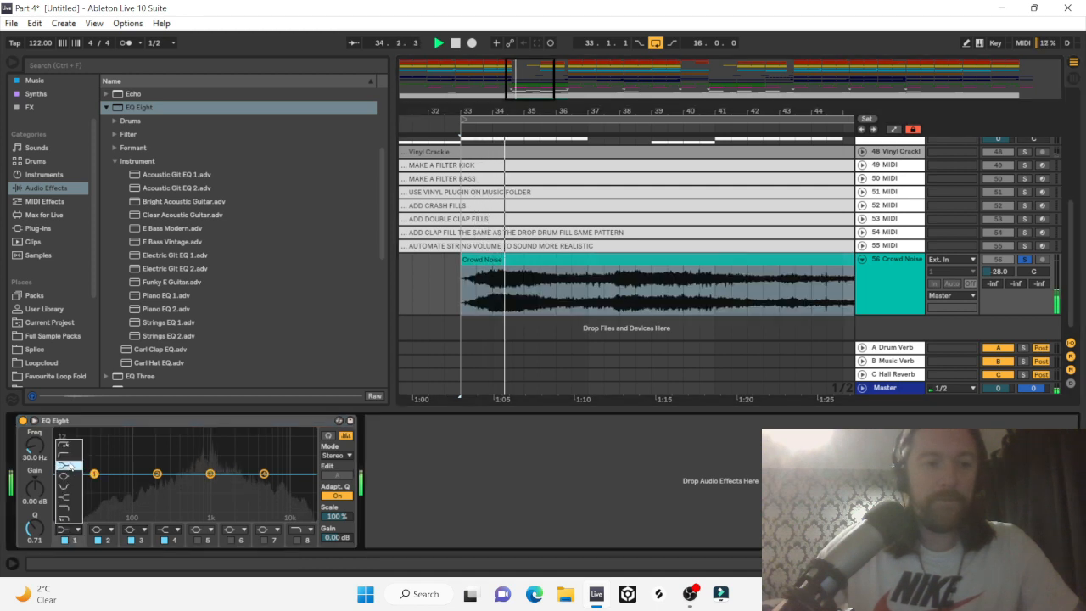
left_click(68, 460)
left_click_drag(94, 485, 217, 485)
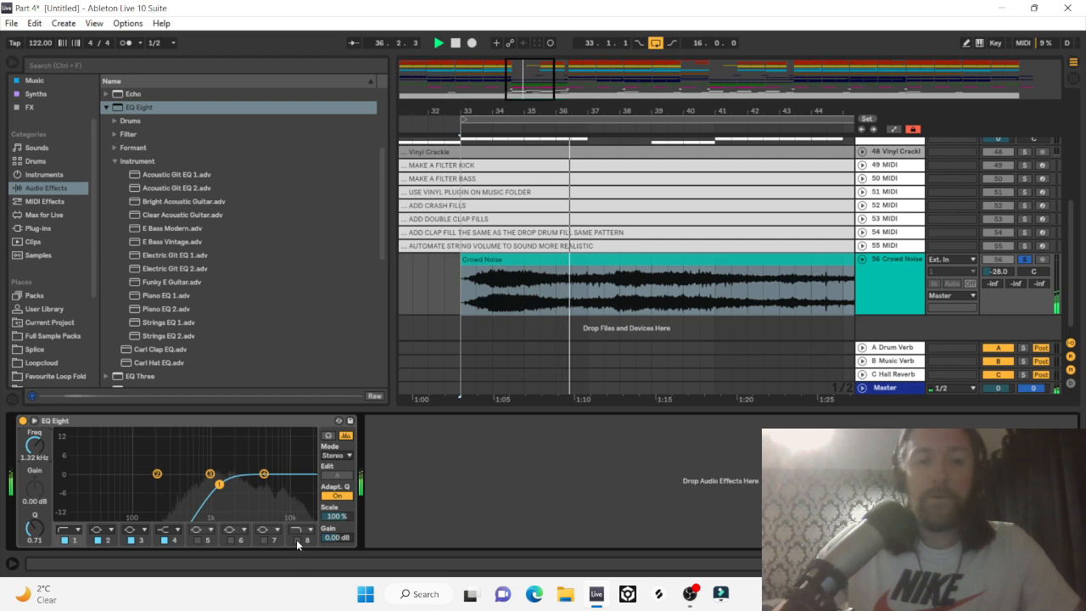
left_click(296, 540)
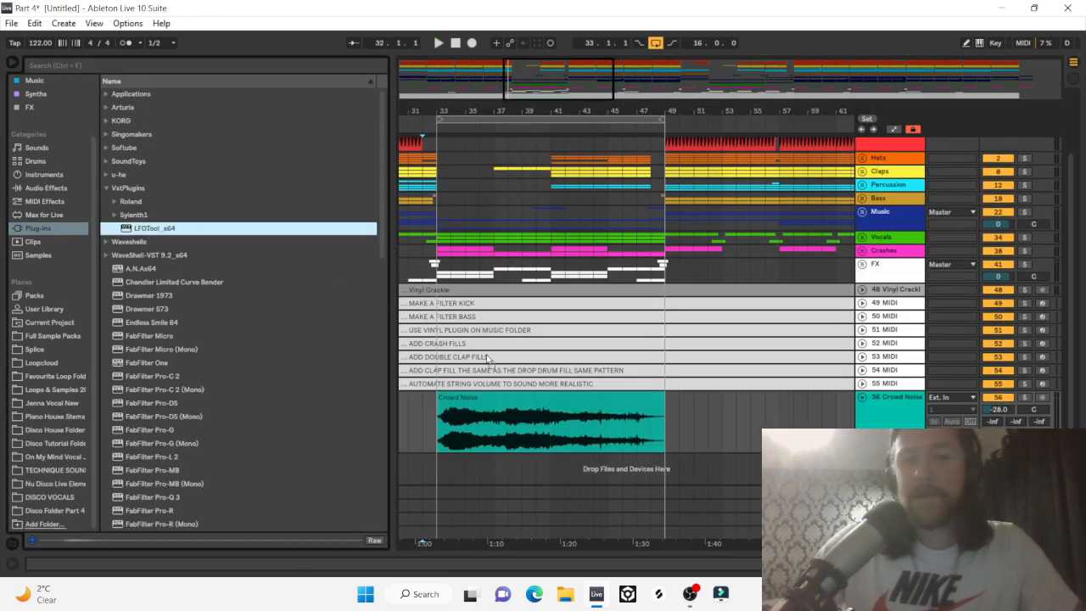
Add LFOTool_x64 to the Crowd Noise track and raise its curve's start point slightly and its middle point to the maximum.
left_click_drag(530, 411, 532, 414)
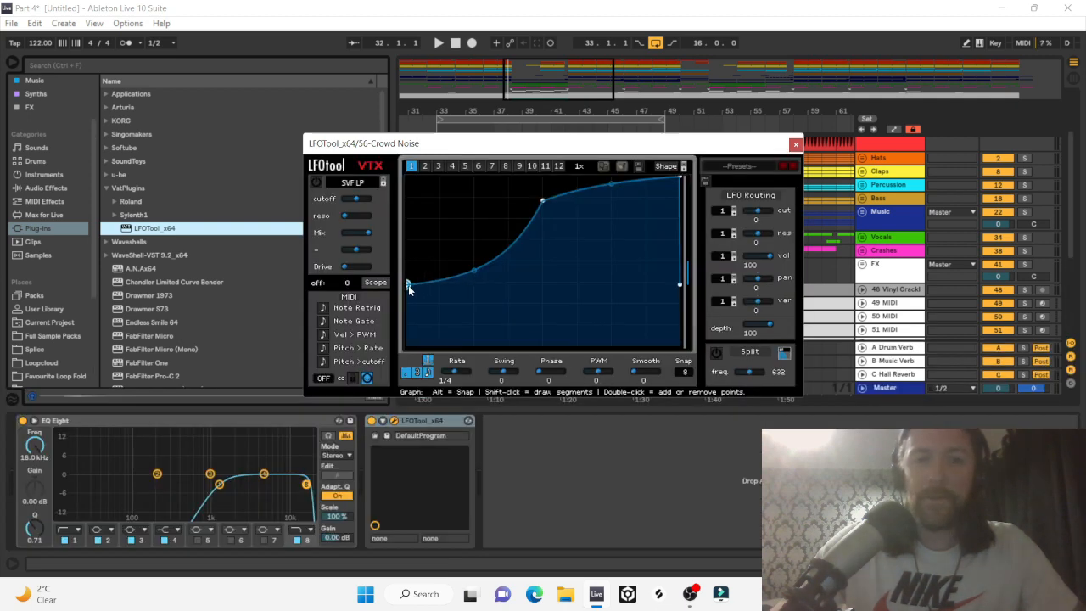
left_click_drag(408, 286, 408, 242)
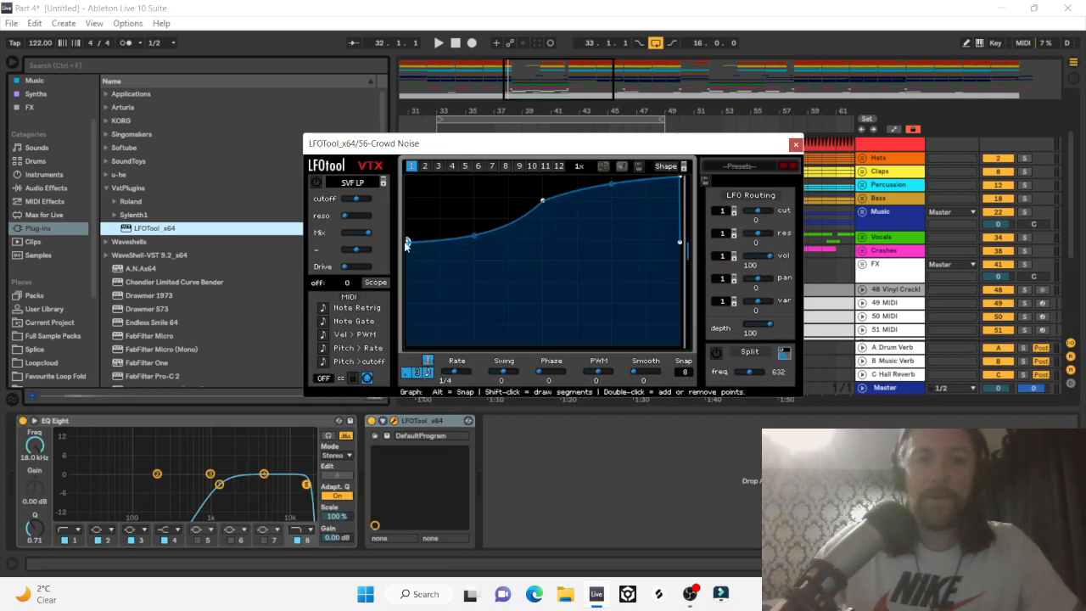
left_click_drag(542, 197, 541, 169)
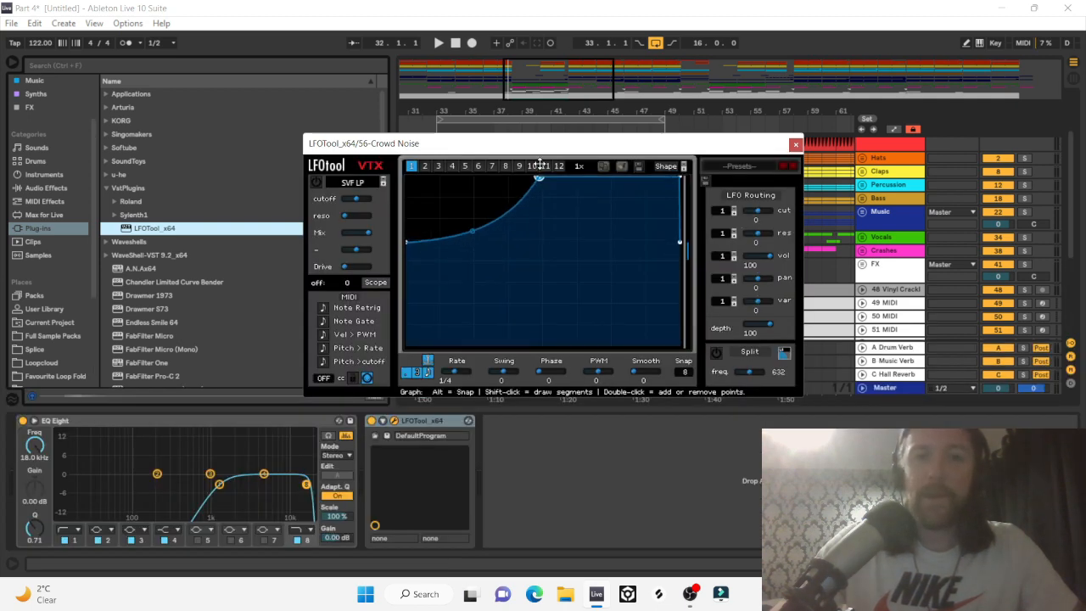
Play the mix into the breakdown, close the LFOTool window and set the Crowd Noise track's volume to -27 dB.
key("space")
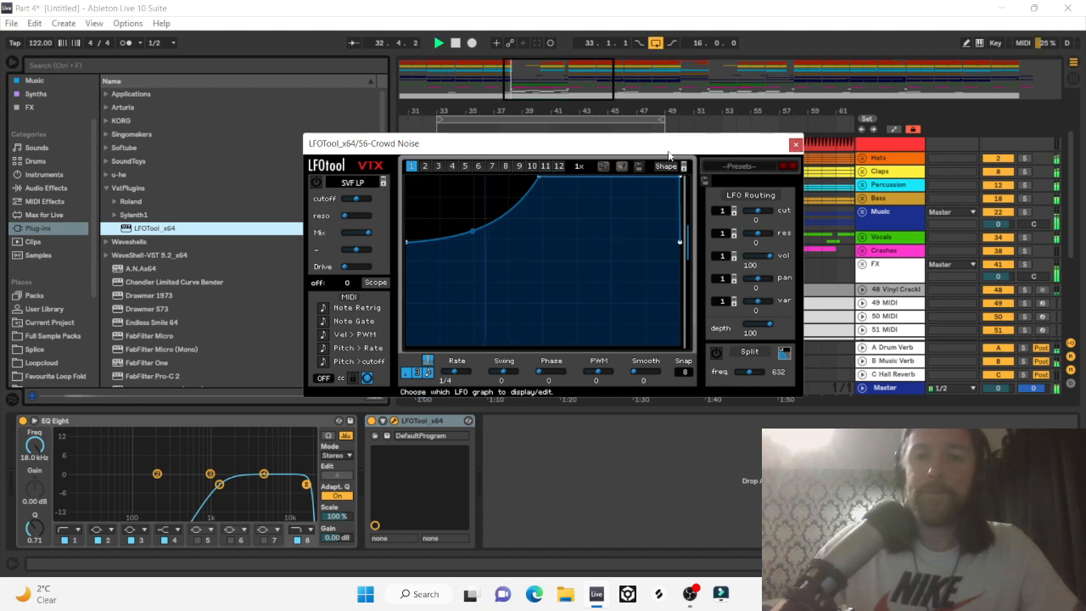
left_click_drag(667, 151, 897, 194)
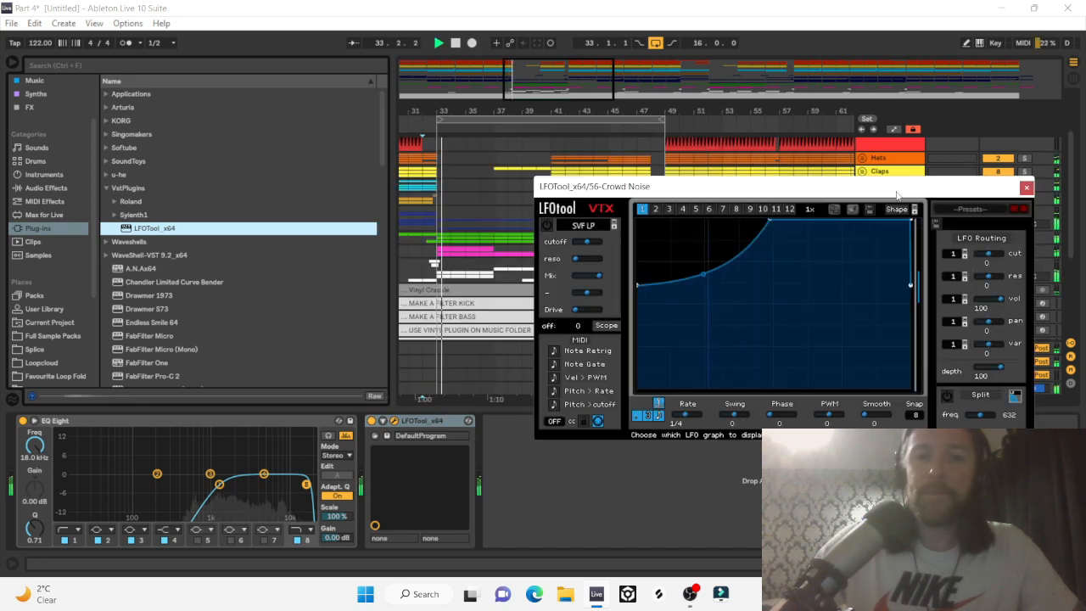
left_click(1027, 187)
scroll(684, 265, "down", 3)
scroll(594, 255, "down", 2)
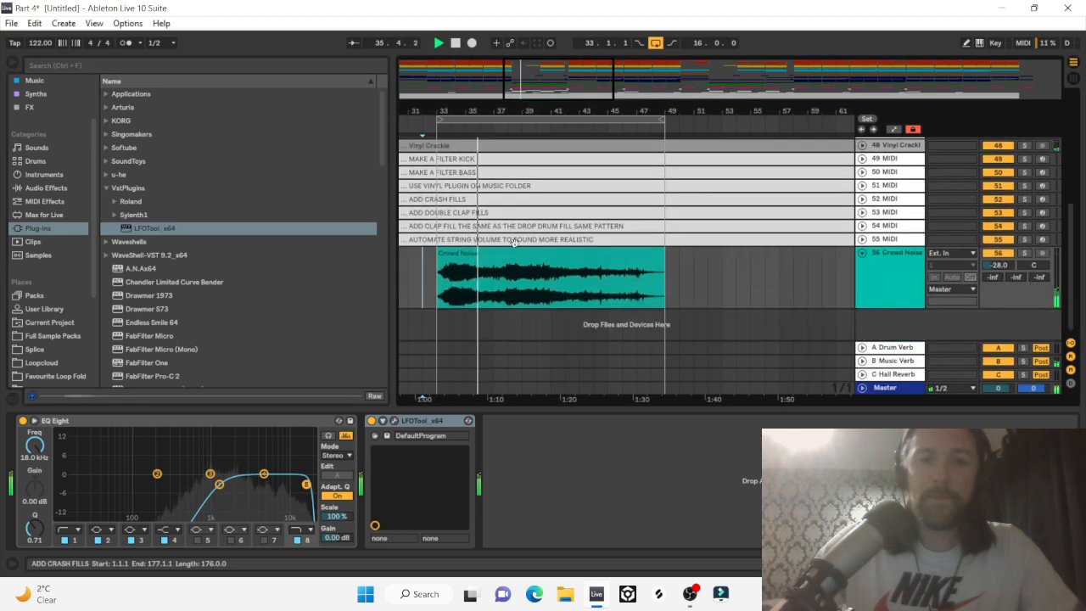
key("plus")
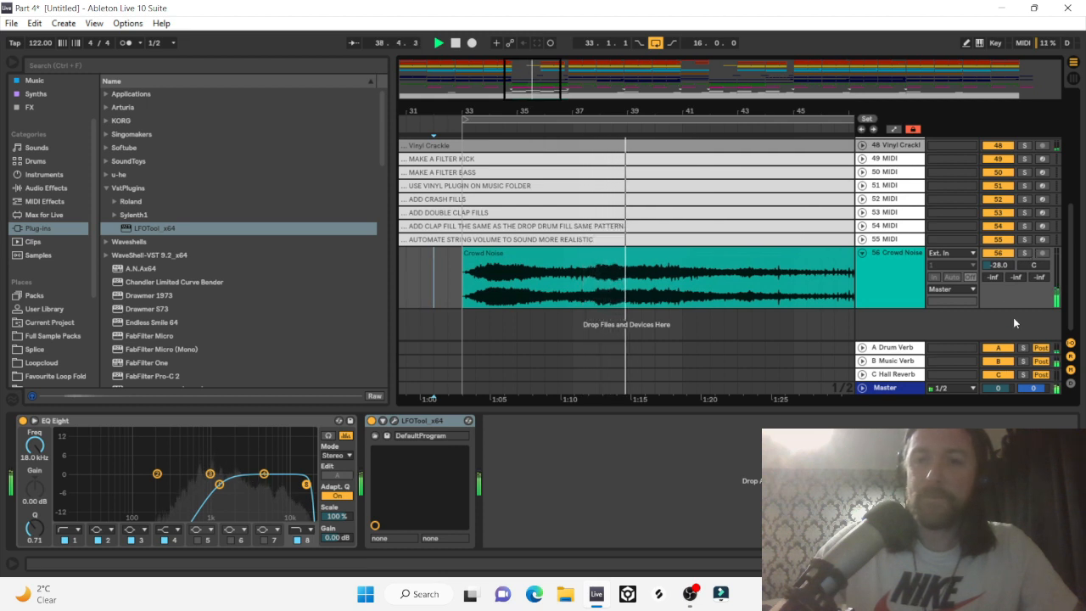
scroll(1002, 265, "up", 1)
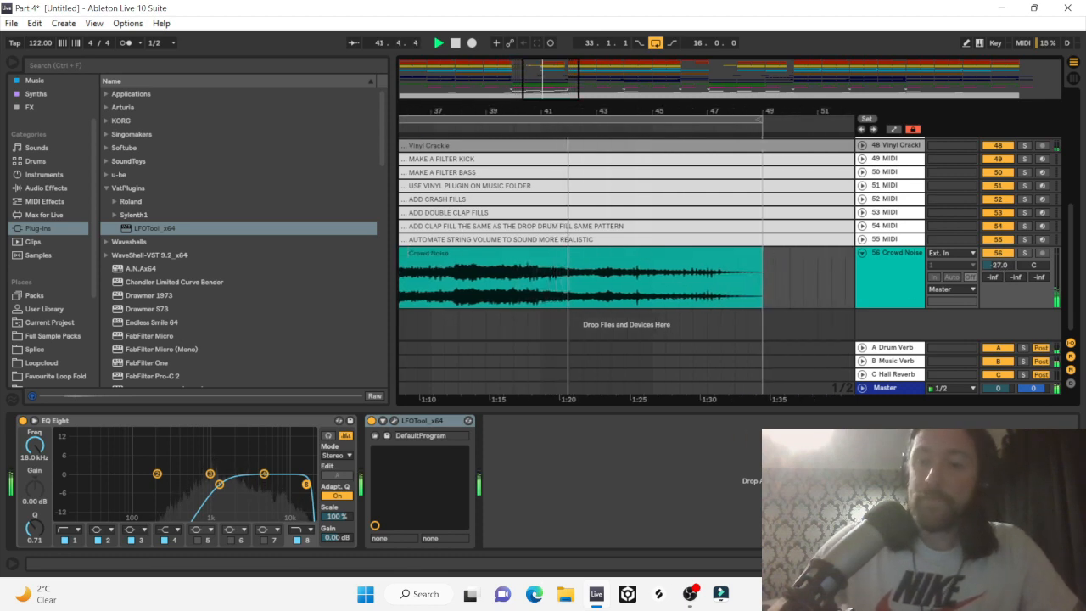
Hide the device view, listen to the rest of the first breakdown and stop playback in bar 48.
key("ctrl+alt+l")
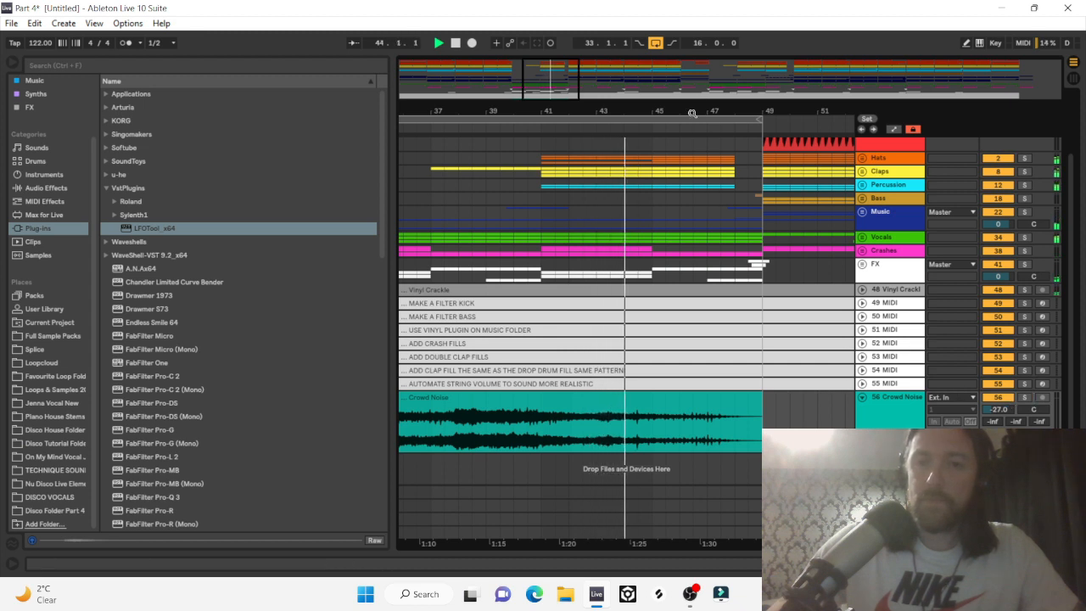
mouse_move(691, 113)
left_mouse_down()
mouse_move(574, 111)
mouse_move(696, 109)
left_mouse_up()
left_click_drag(645, 111, 719, 106)
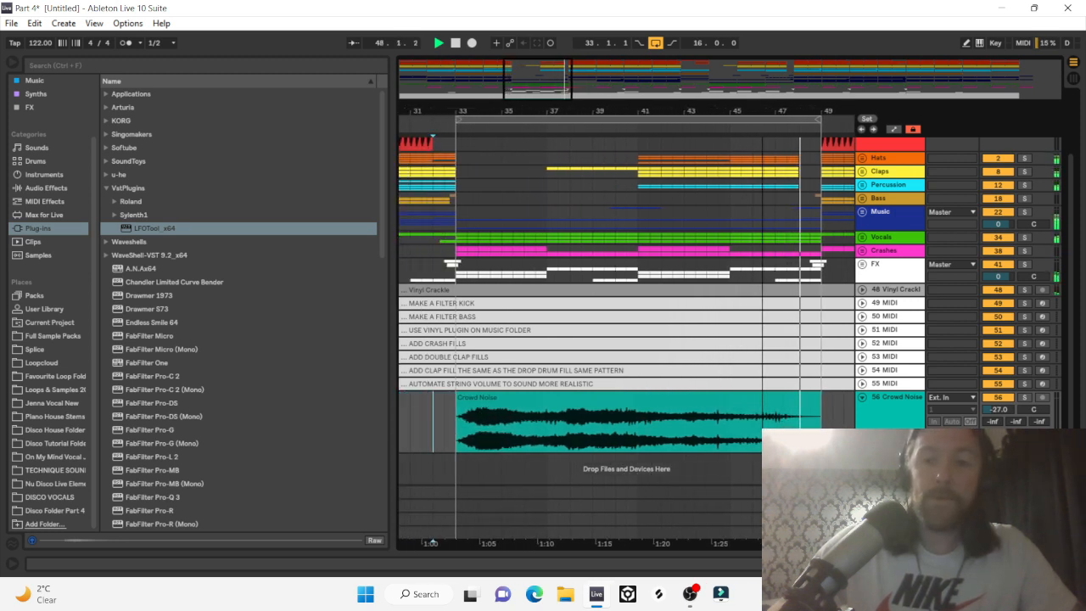
key("space")
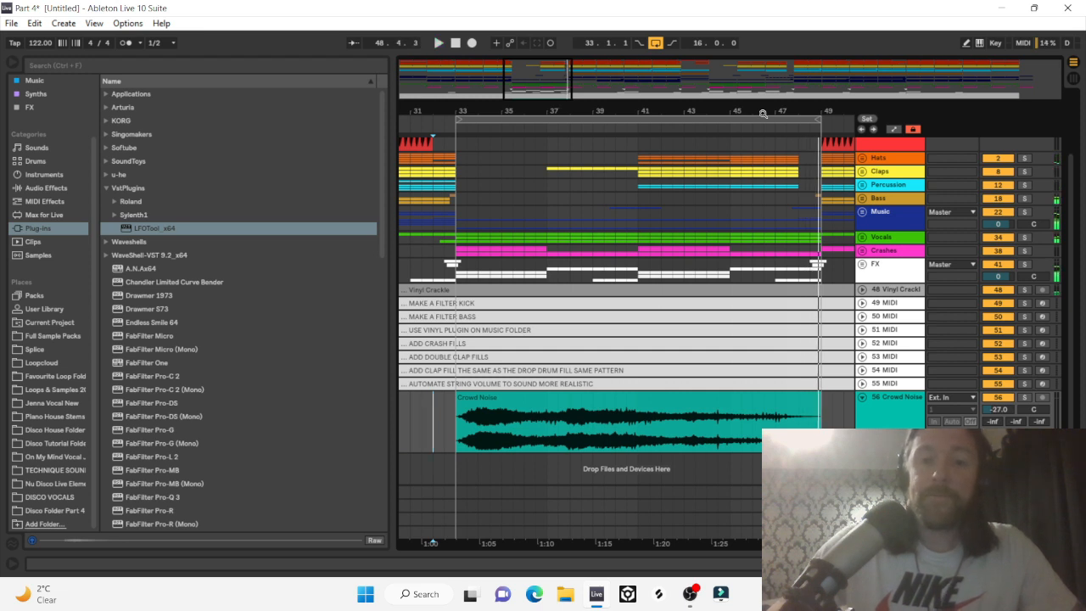
Move the Crowd Noise track directly below Vinyl Crackle and color the track and its clip grey.
left_click(644, 392)
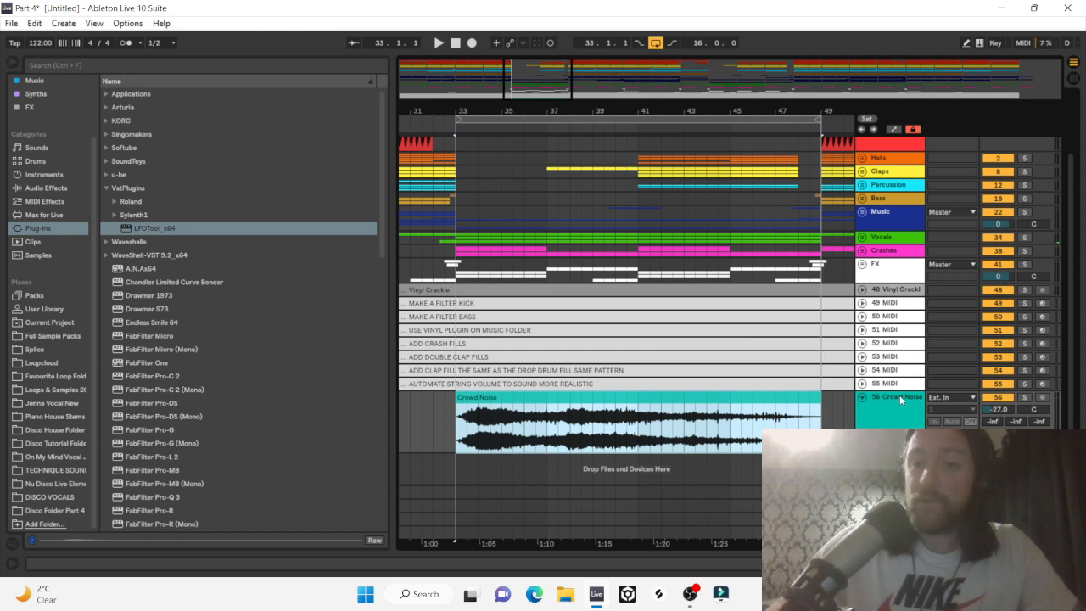
left_click_drag(900, 394, 901, 300)
right_click(886, 326)
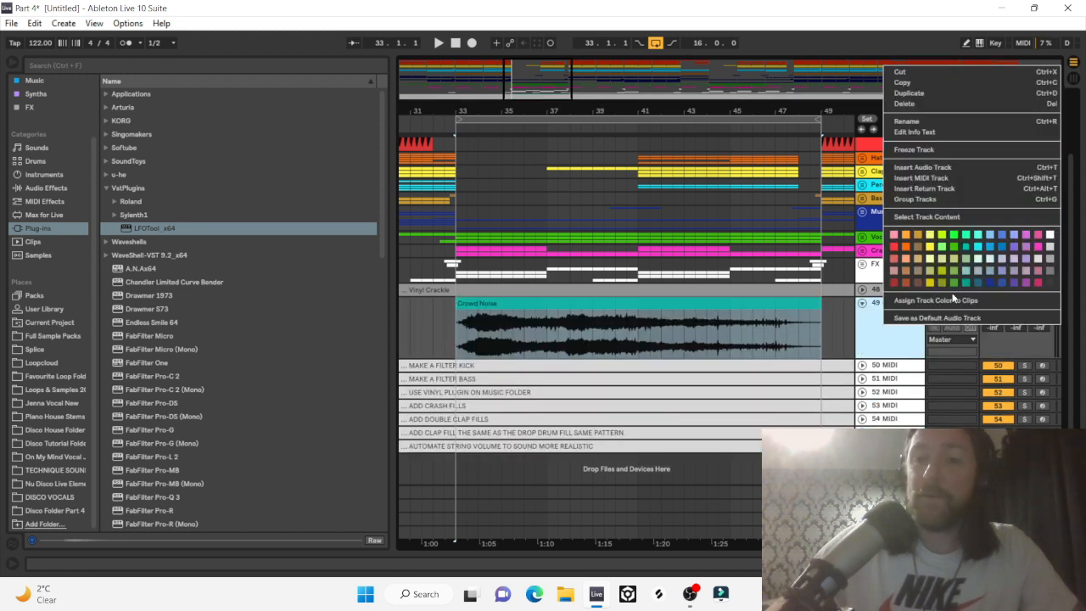
left_click(1051, 259)
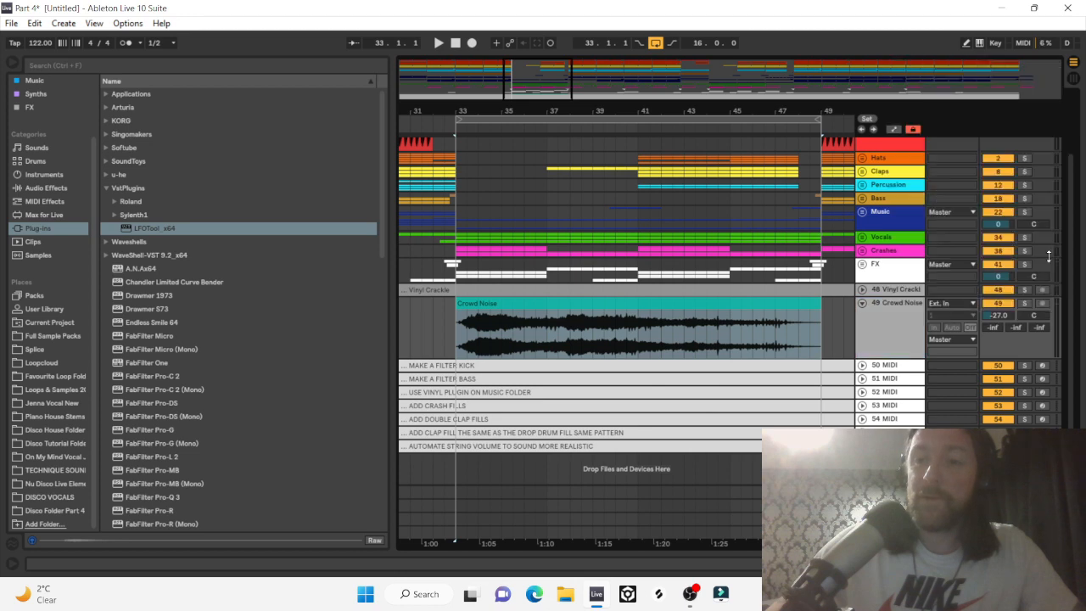
right_click(742, 306)
left_click(764, 299)
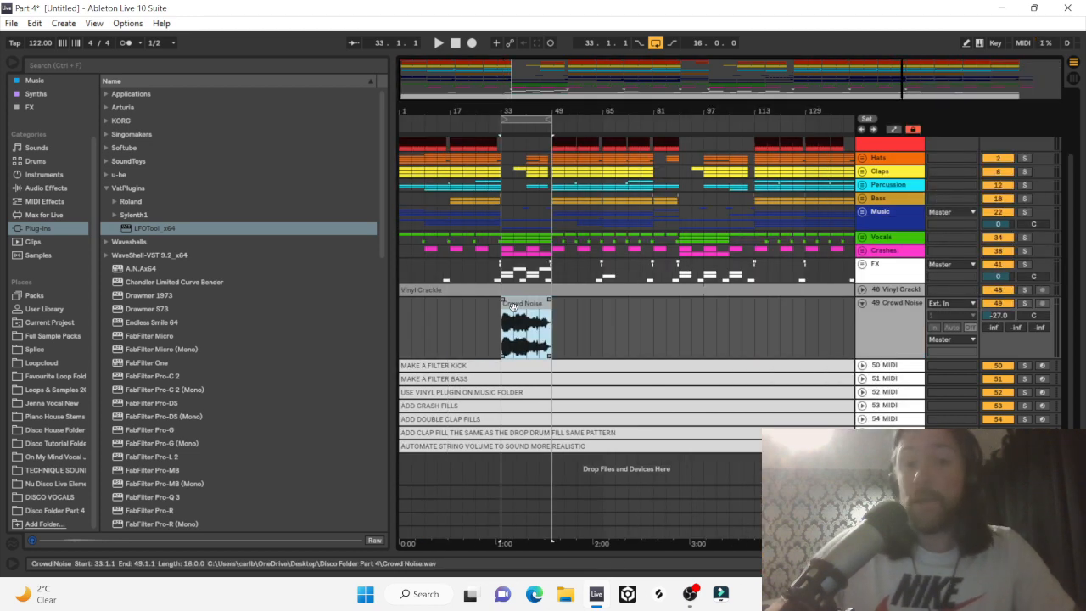
Copy the Crowd Noise clip to bar 89 for the second breakdown, play that section and stop.
left_click_drag(512, 305, 697, 307)
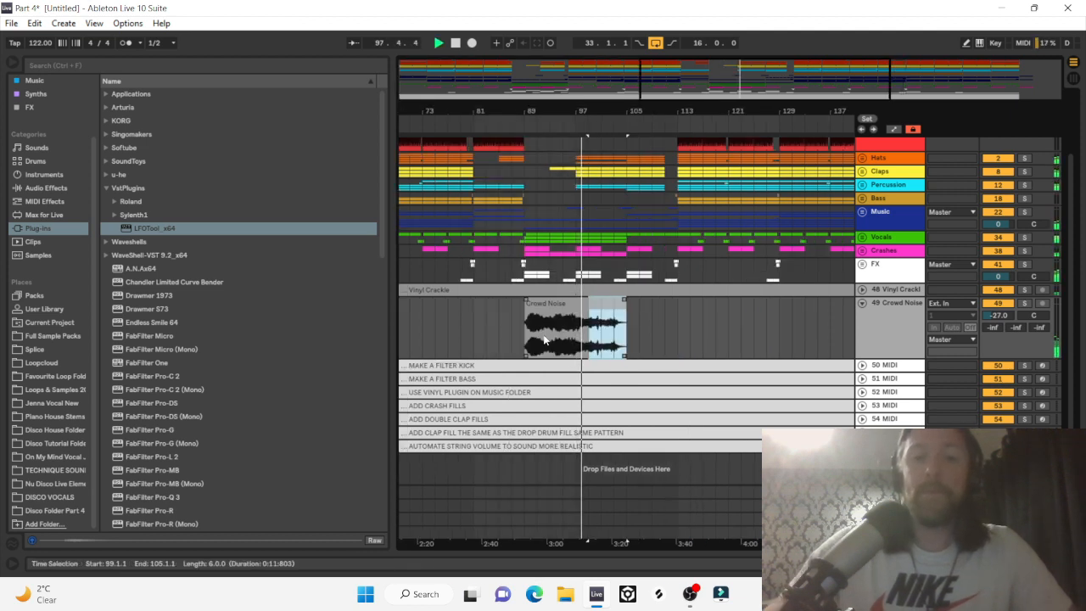
left_click(524, 339)
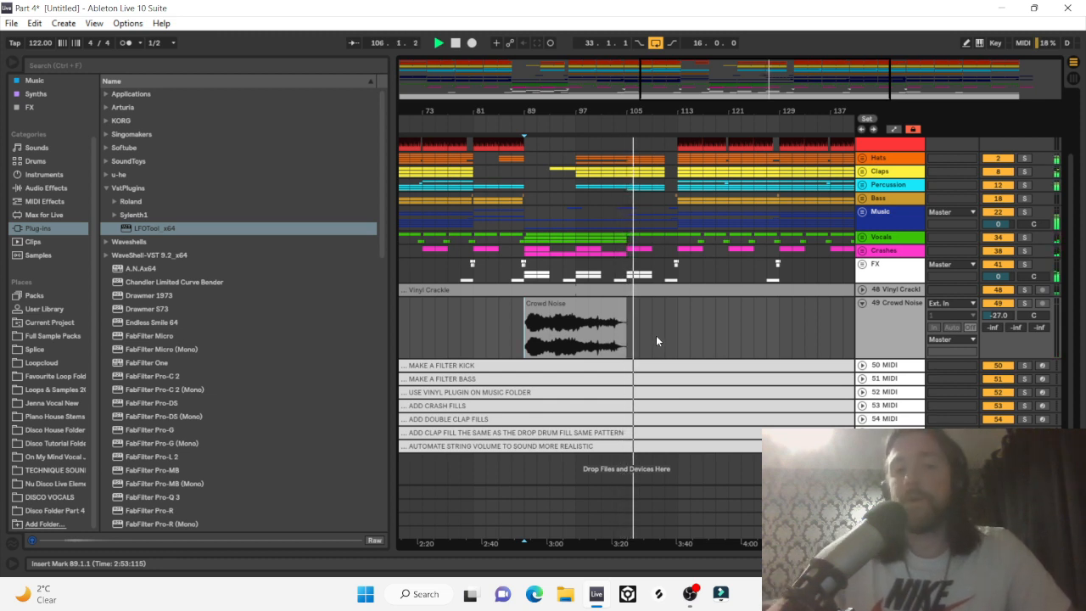
key("space")
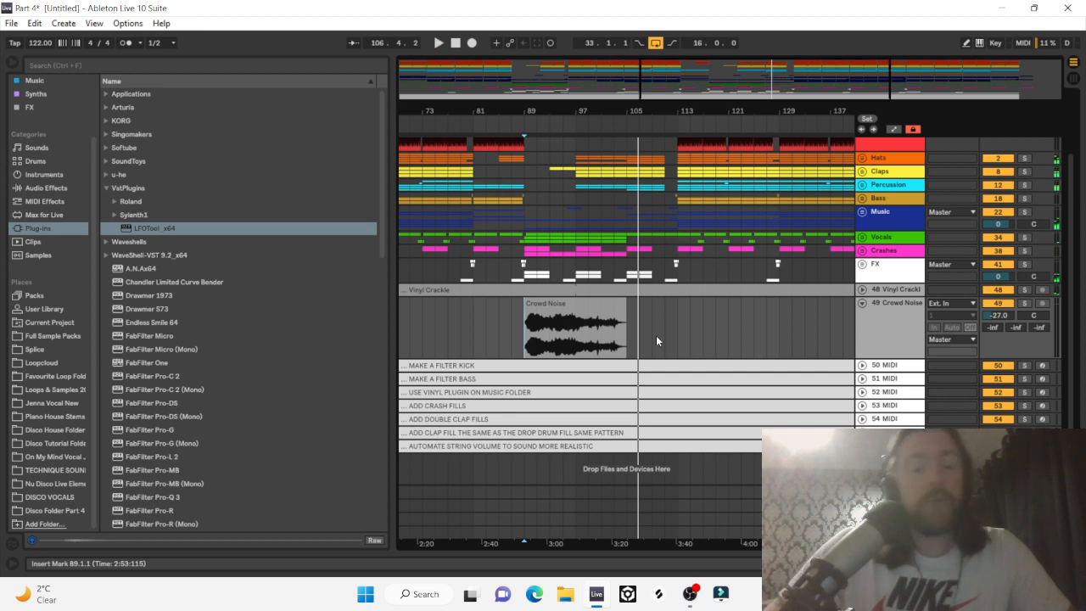
left_click(593, 341)
left_click_drag(594, 341, 627, 331)
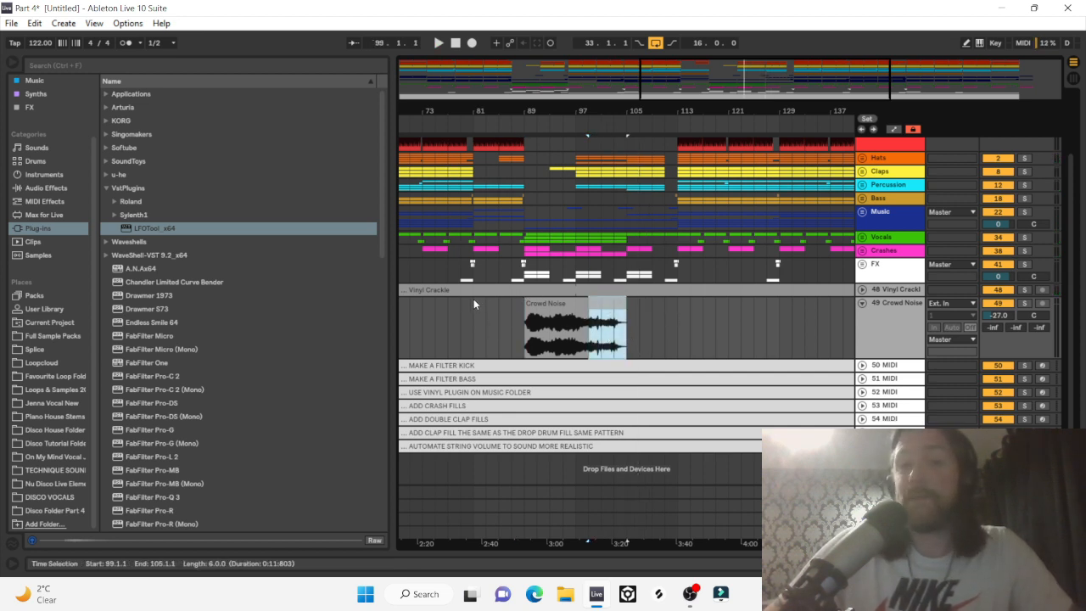
mouse_move(632, 222)
left_mouse_down()
mouse_move(668, 209)
mouse_move(640, 223)
left_mouse_up()
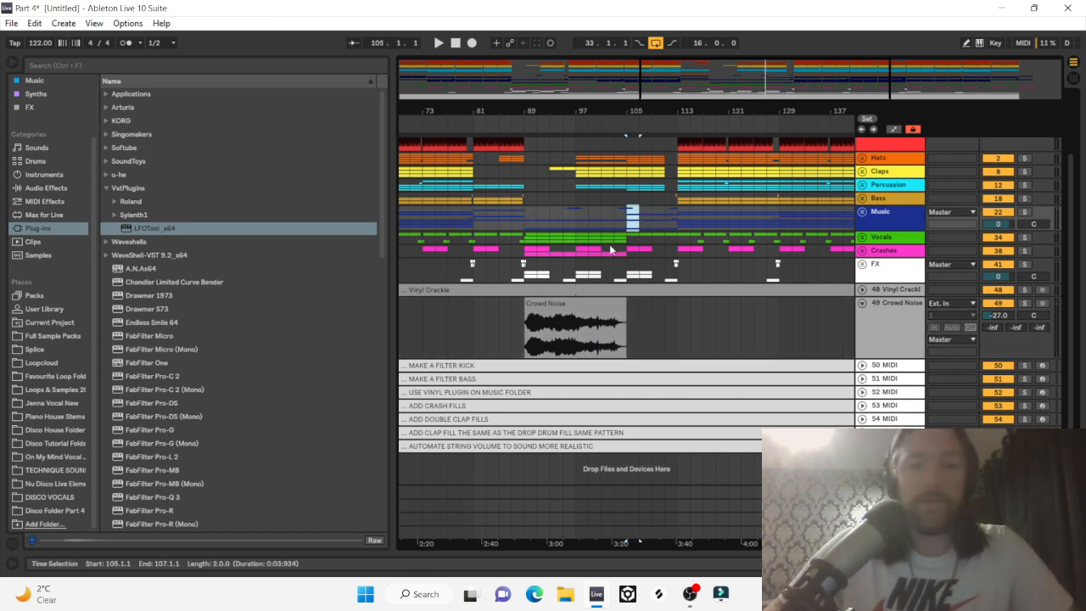
Audition the disco effects in Disco Folder Part 4 and place Disco Fx.wav on a new track at bar 81.
left_click(54, 510)
left_click(157, 242)
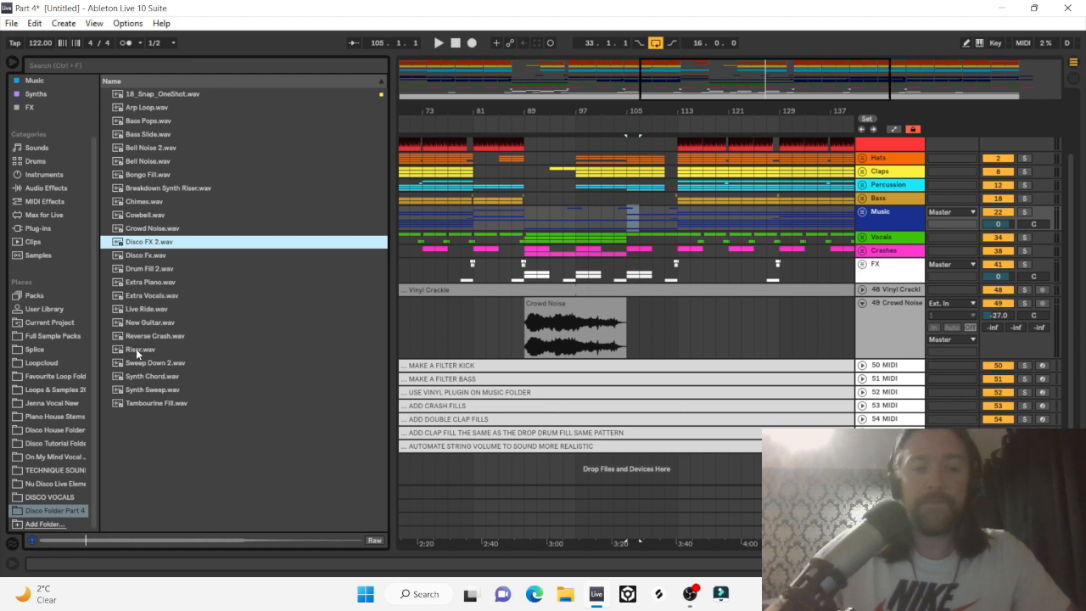
left_click(142, 255)
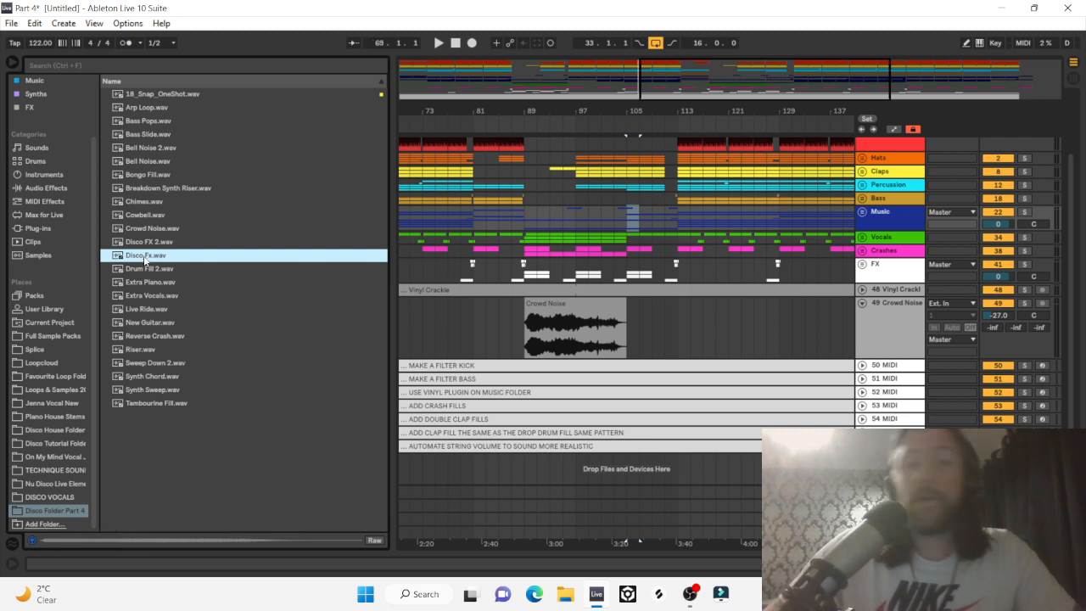
left_click(548, 447)
left_click_drag(546, 450, 480, 469)
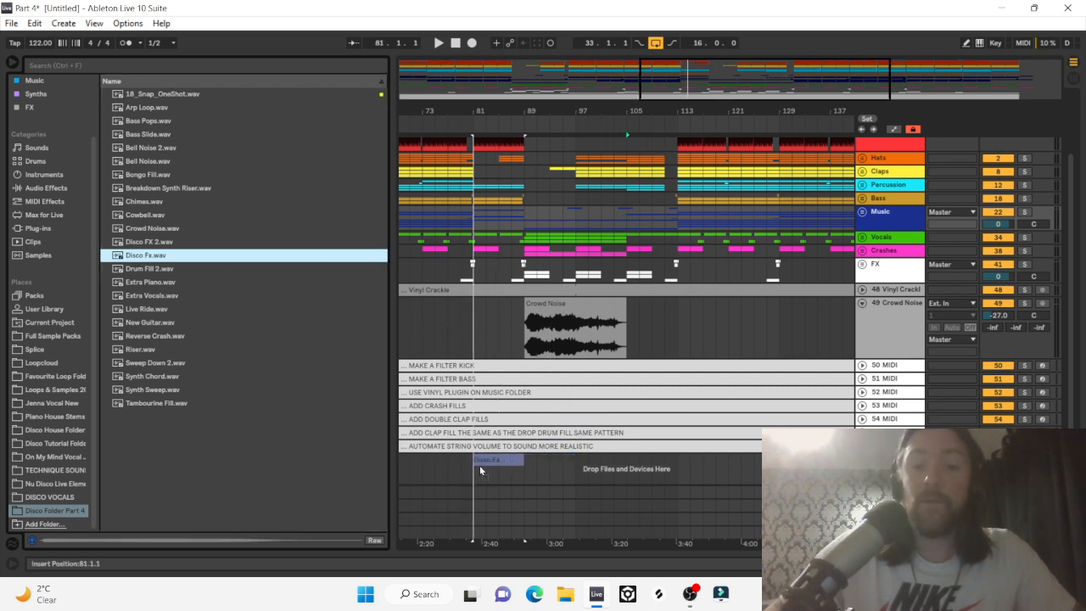
Move the Disco Fx track between FX and Vinyl Crackle and set its volume to -17 dB.
left_click_drag(477, 92, 583, 201)
scroll(583, 200, "down", 1)
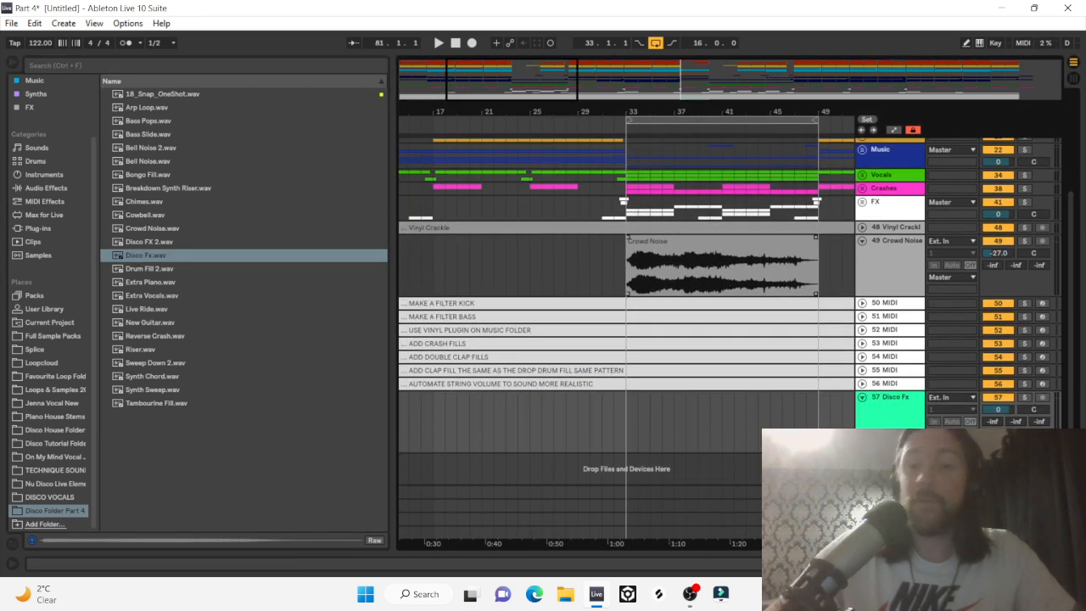
scroll(570, 255, "left", 3)
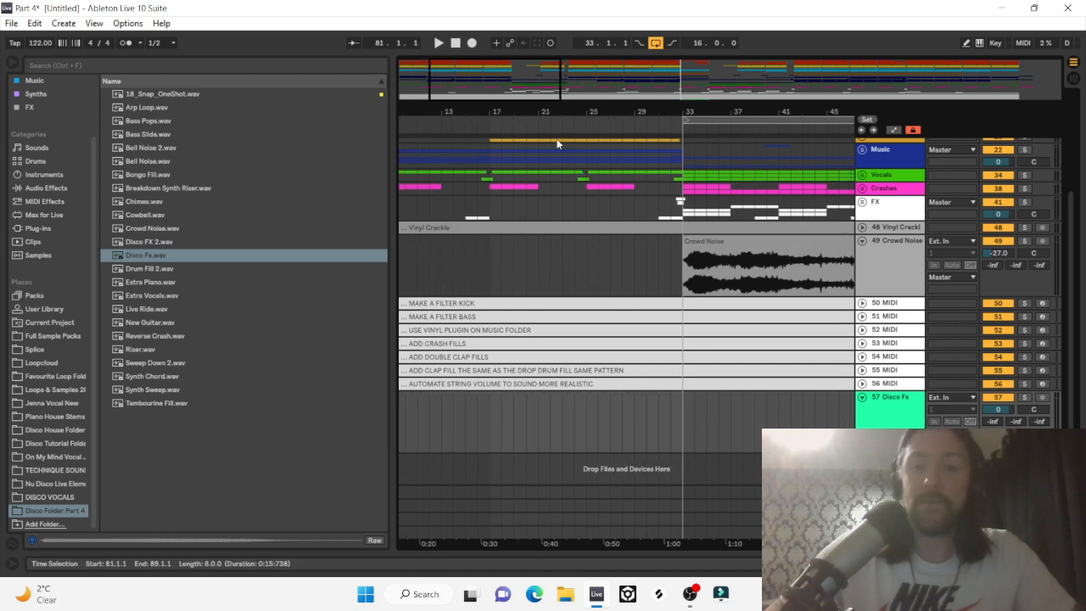
key("w")
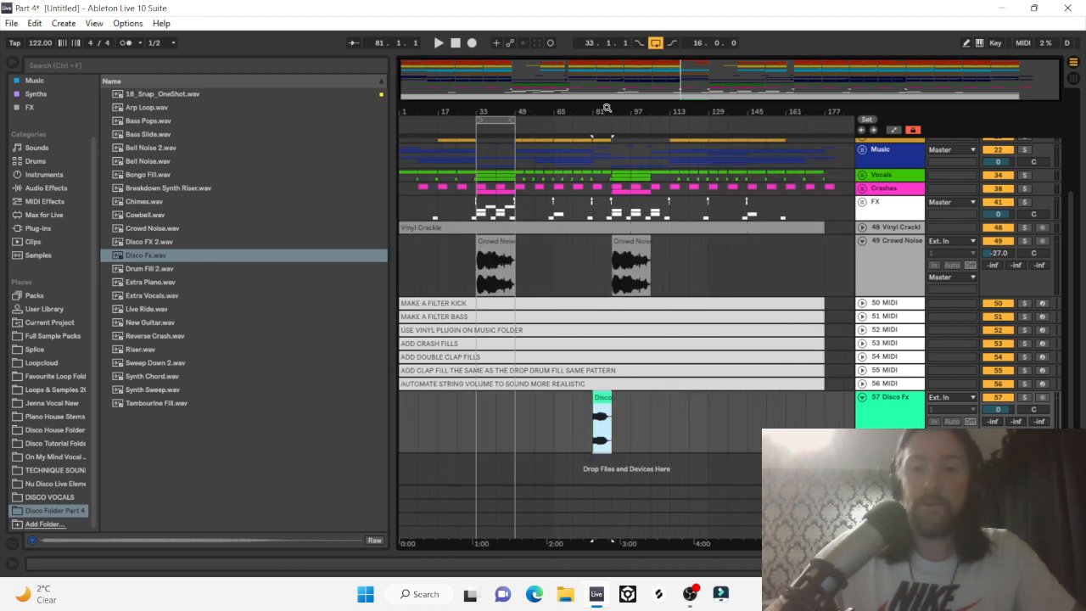
left_click_drag(607, 108, 635, 201)
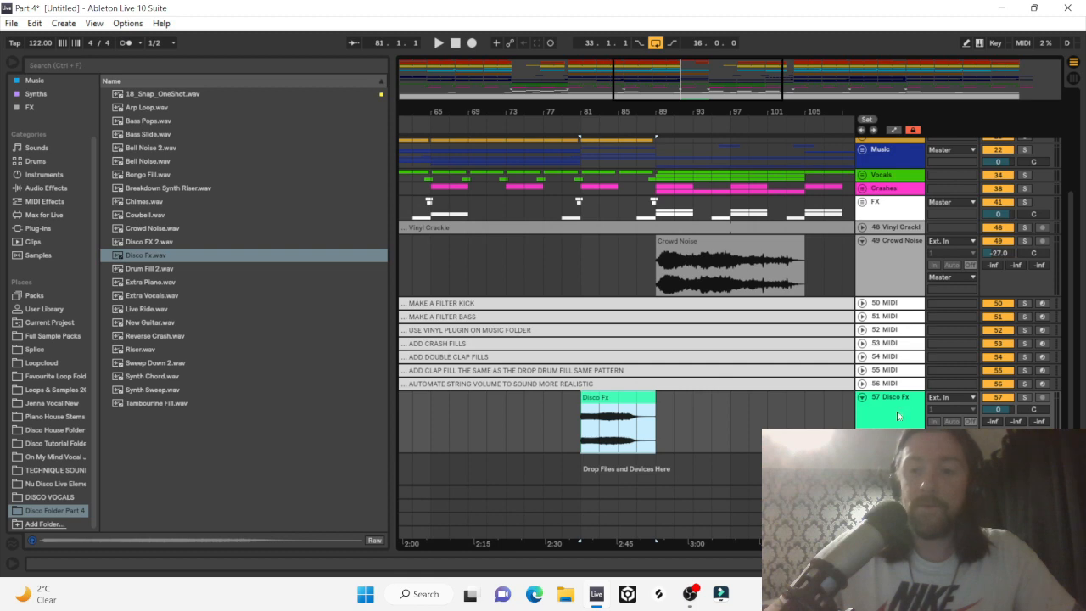
left_click_drag(898, 415, 877, 226)
Play the mix from bar 81, briefly solo the Disco Fx track to check it, and stop.
left_click(632, 388)
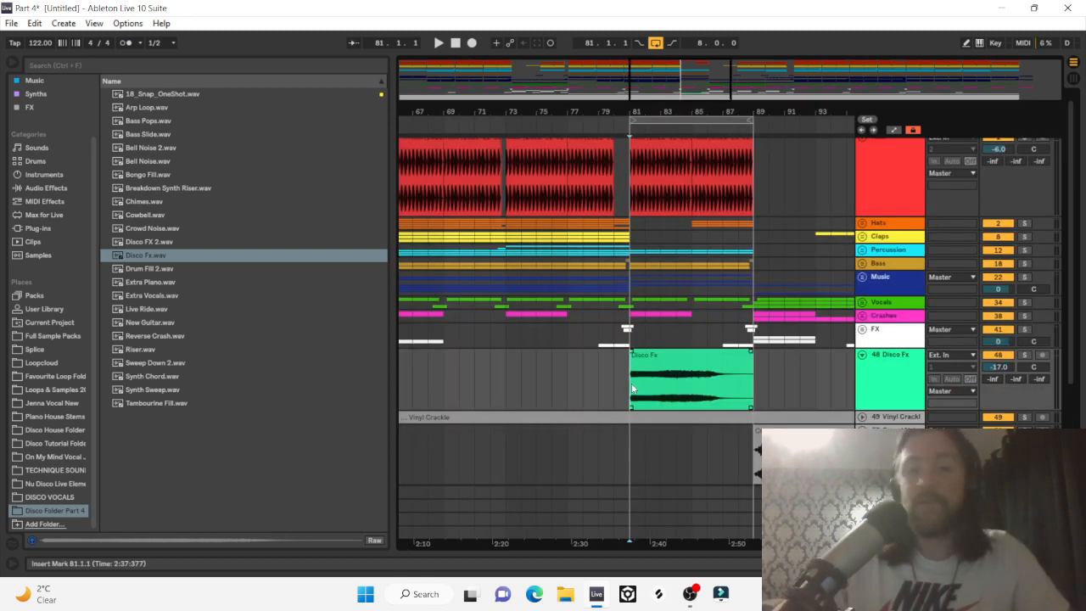
key("space")
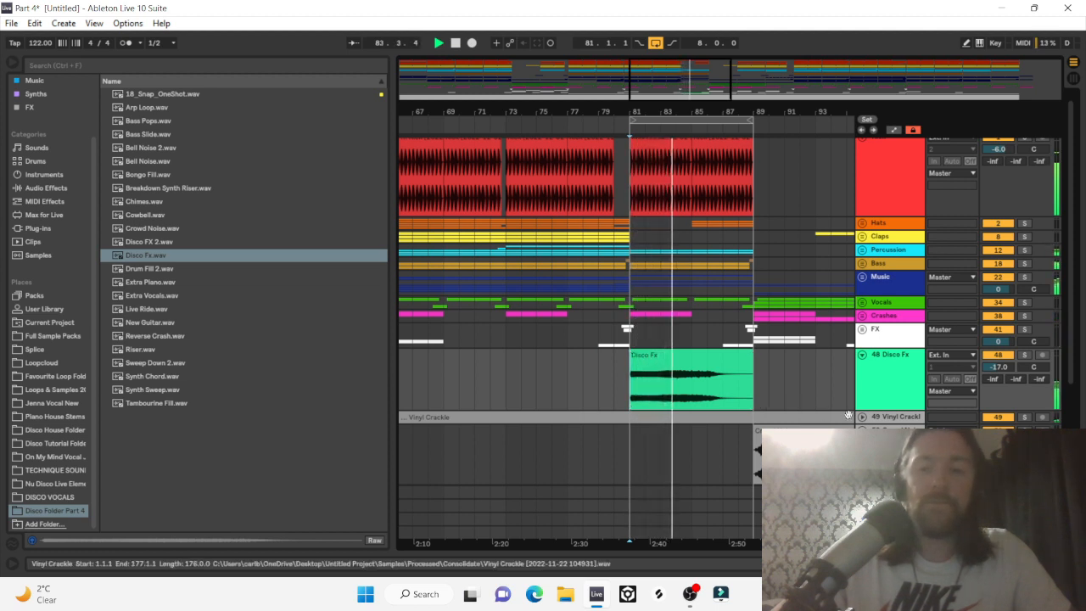
left_click(1025, 356)
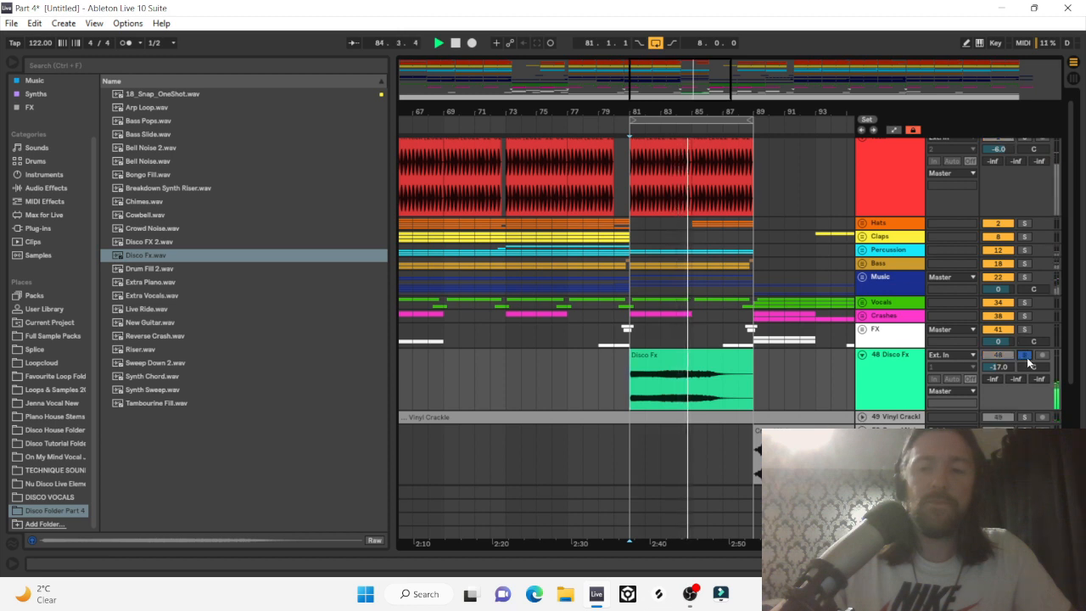
left_click(1025, 356)
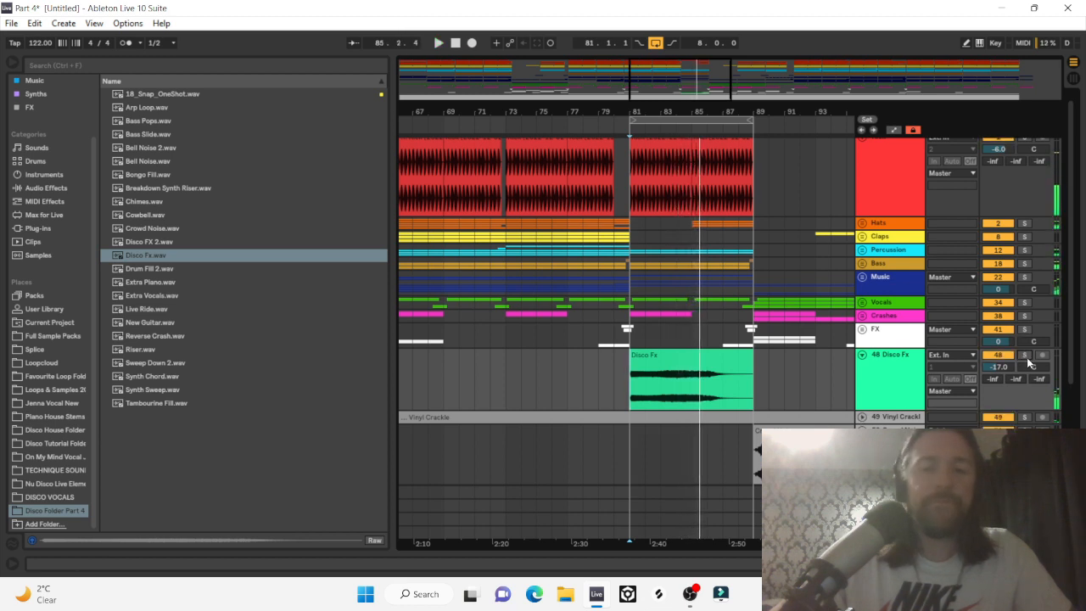
Replace the Disco Fx clip with Disco FX 2.wav, play from bar 80 and lower its track volume to -21 dB.
left_click(129, 243)
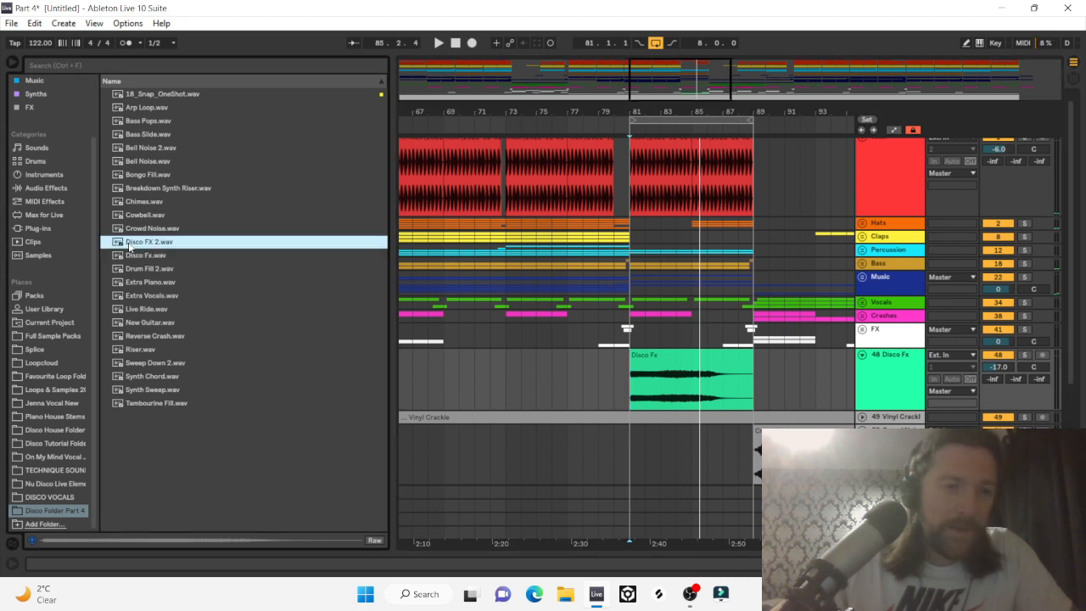
mouse_move(129, 248)
left_mouse_down()
mouse_move(297, 249)
mouse_move(653, 365)
mouse_move(635, 379)
left_mouse_up()
left_click(611, 381)
key("space")
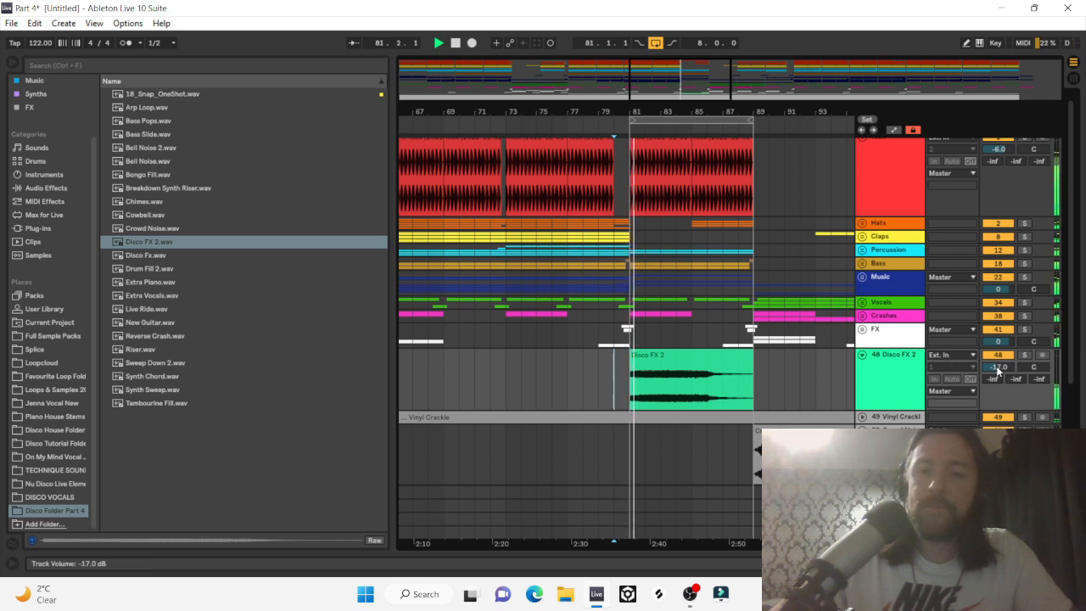
scroll(998, 369, "down", 1)
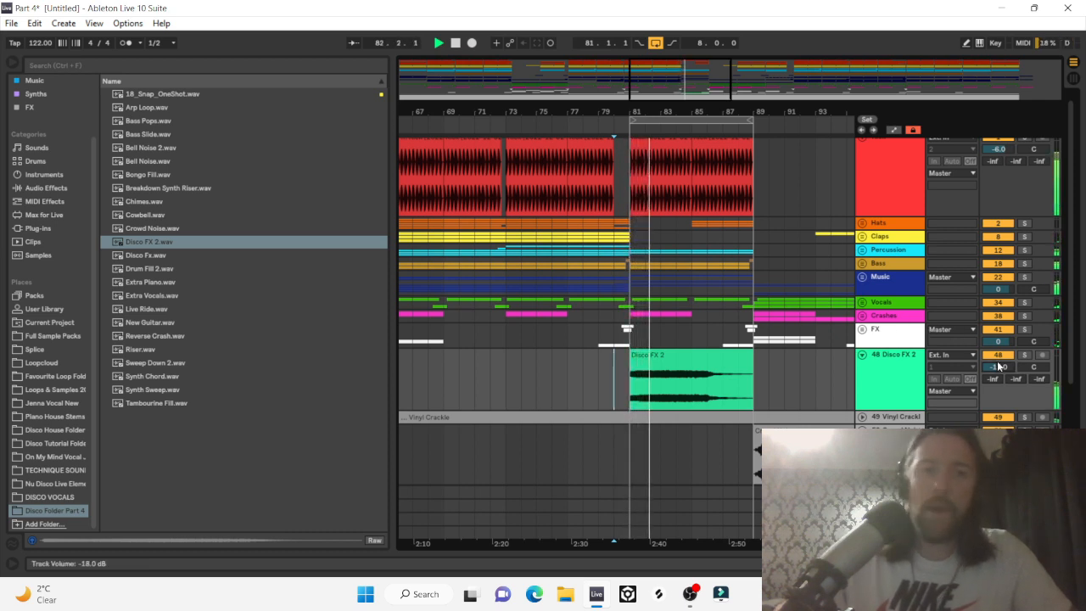
scroll(998, 367, "down", 3)
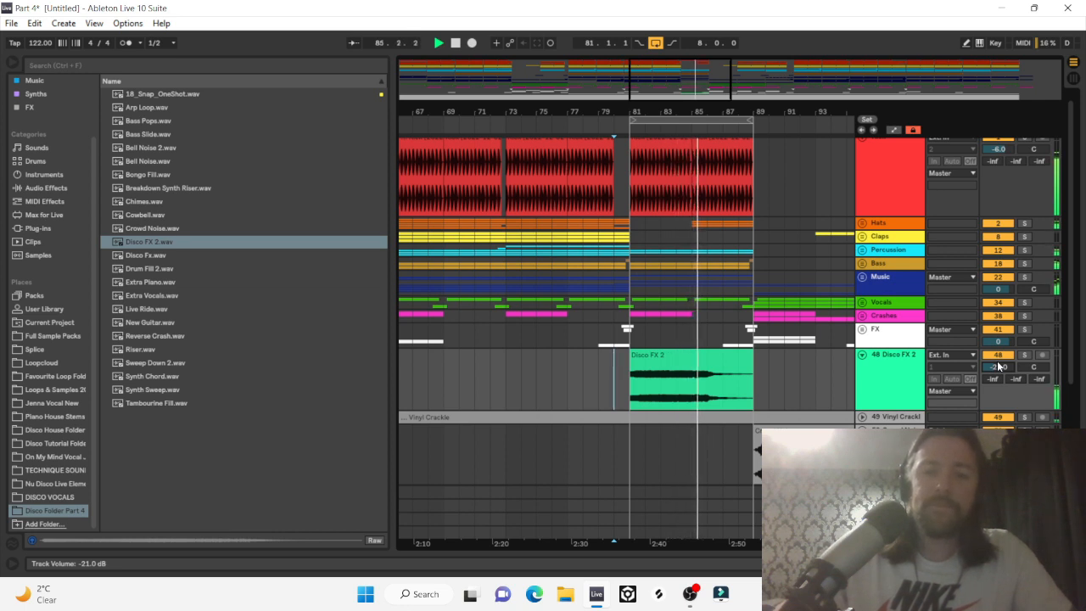
Stop playback and delete the Disco FX 2 track with its clip.
left_click(895, 360)
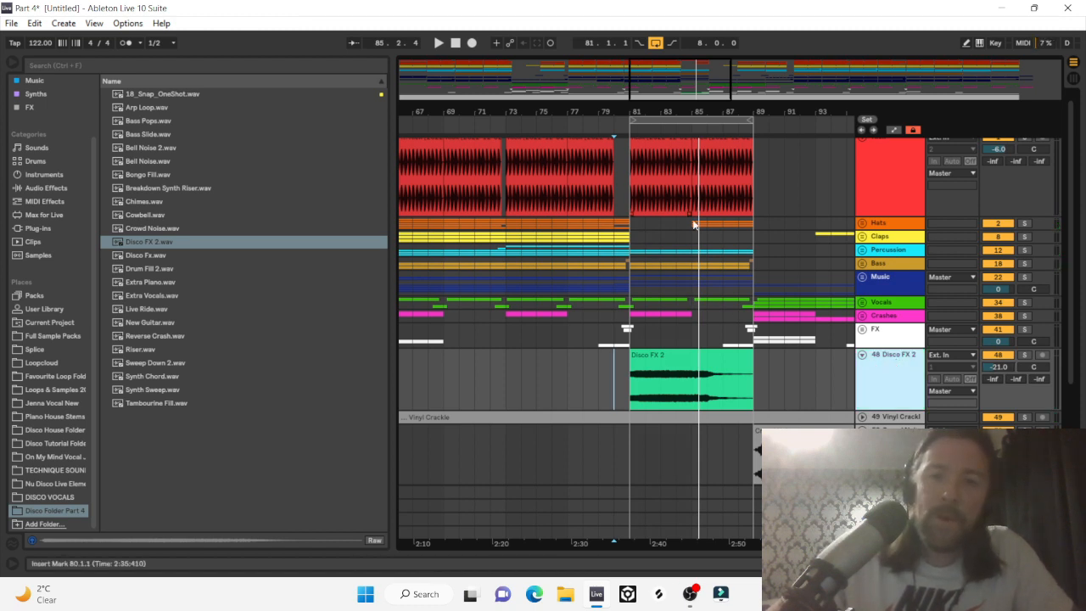
left_click(669, 363)
left_click(883, 365)
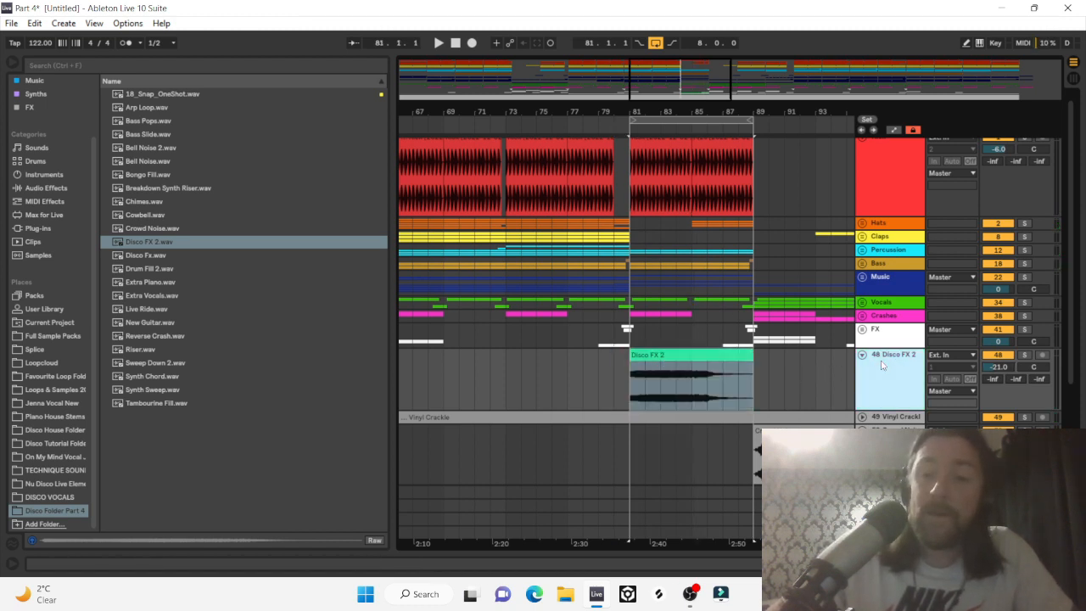
key("Delete")
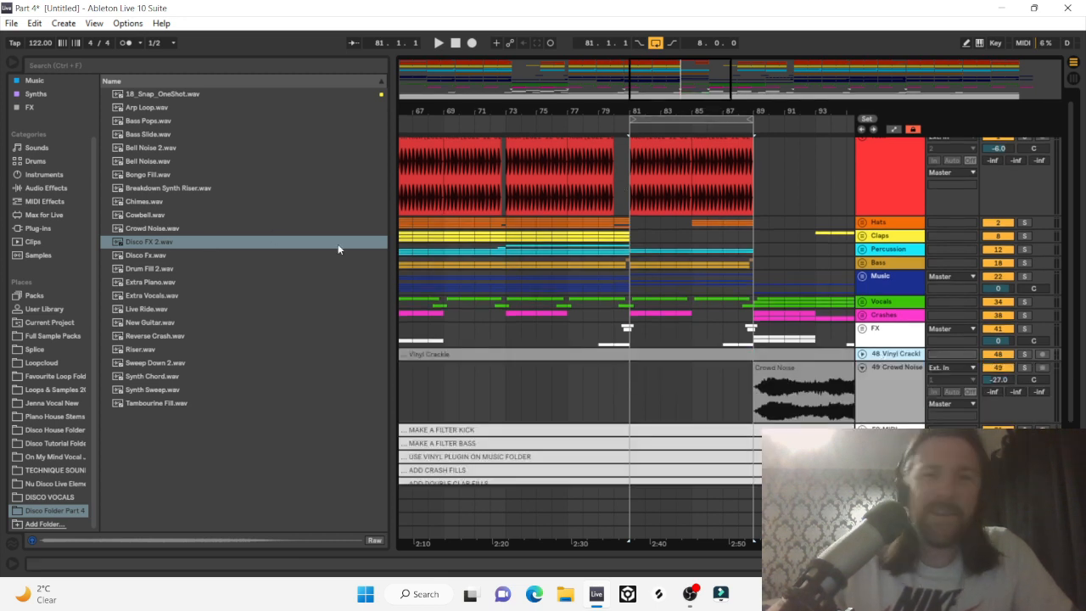
Add Drum Fill 2.wav to a new audio track and place the one-bar clip at bar 48, just before the drop.
scroll(635, 250, "down", 1)
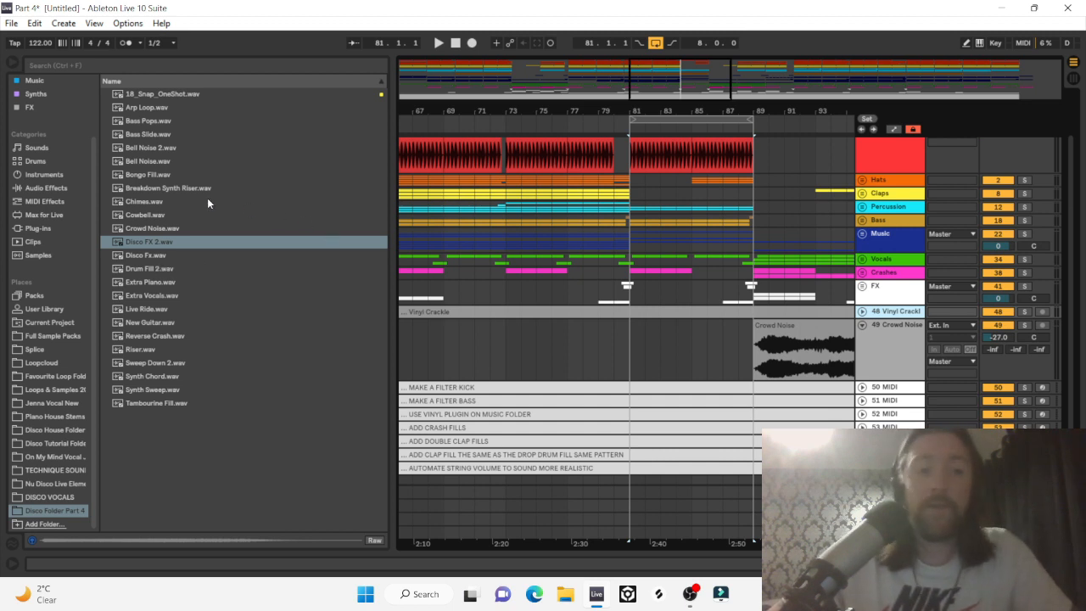
left_click(155, 269)
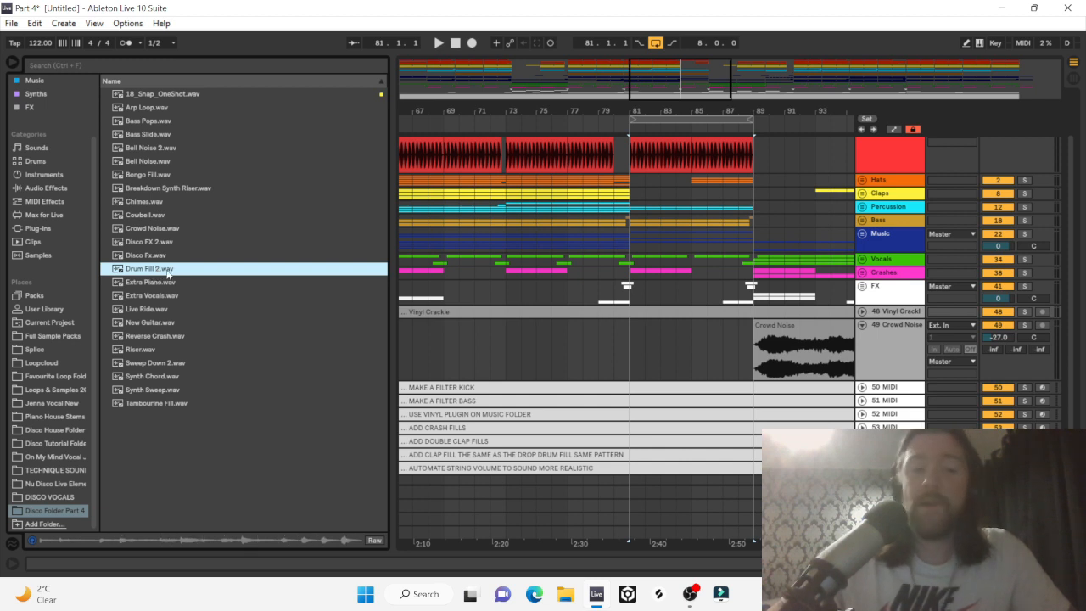
left_click_drag(152, 273, 305, 259)
left_click_drag(191, 268, 165, 275)
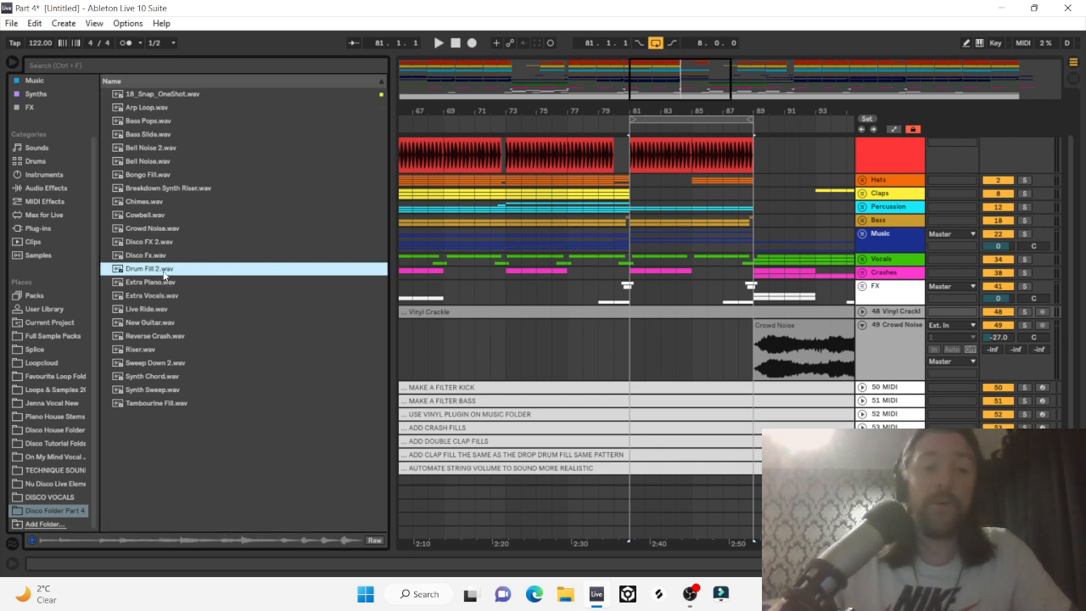
left_click_drag(480, 106, 509, 42)
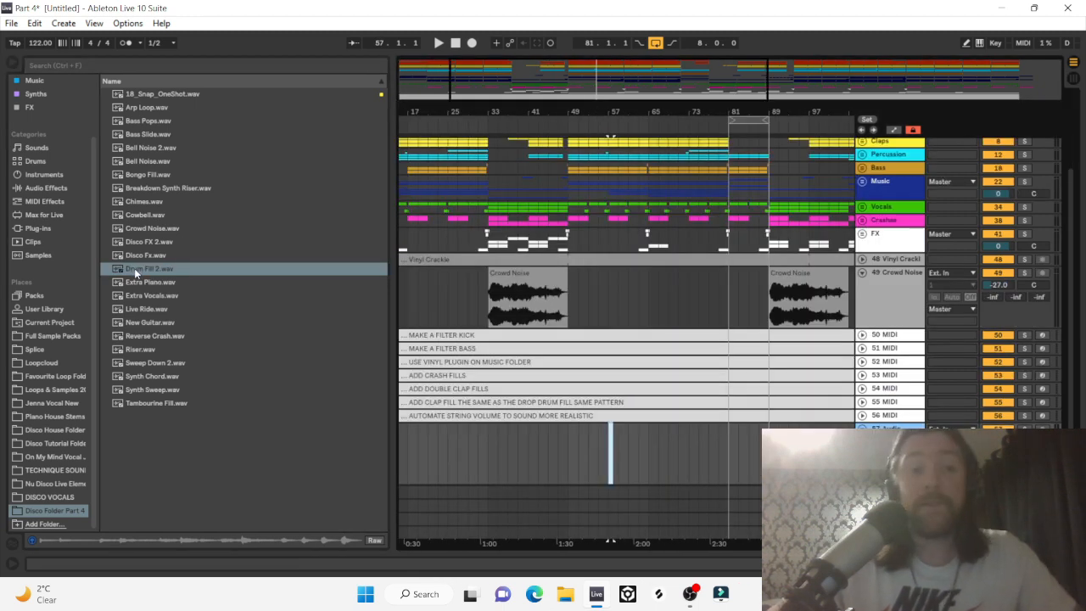
left_click_drag(135, 268, 568, 458)
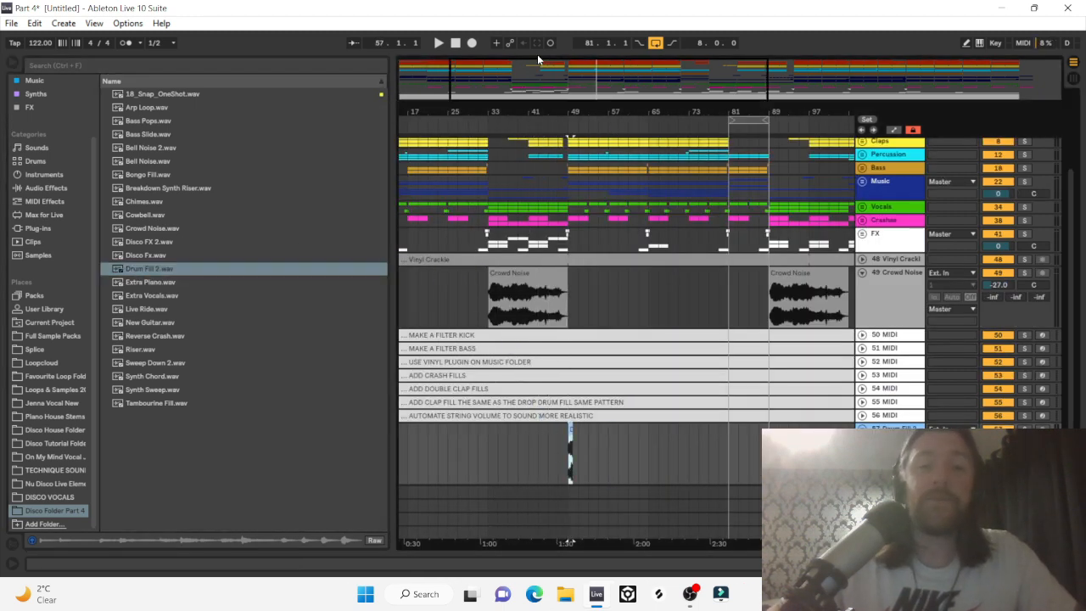
left_click_drag(568, 105, 614, 437)
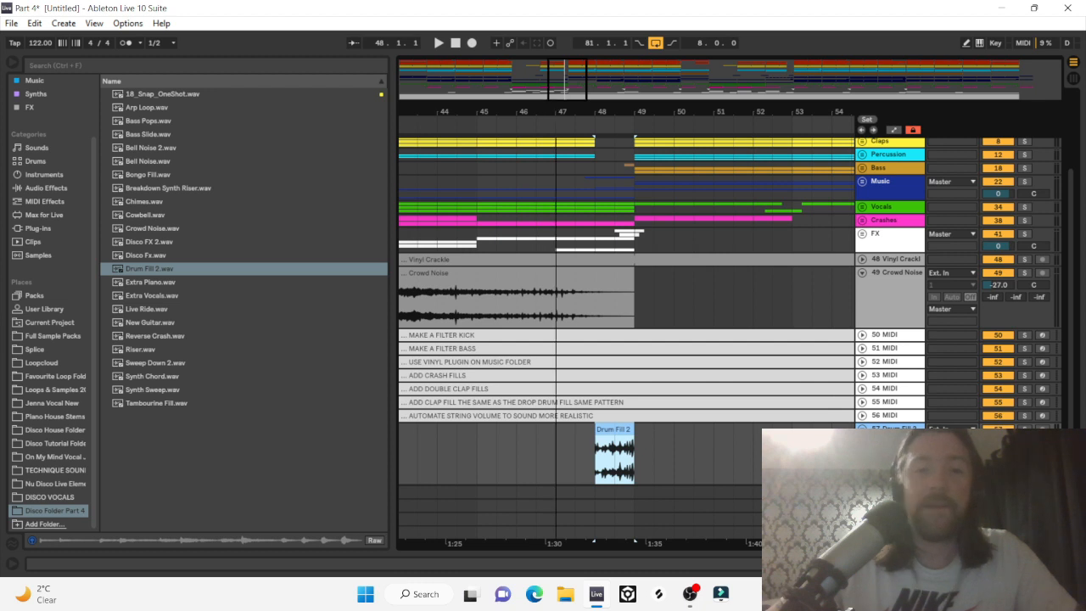
Play the arrangement from bar 45 through the drum fill into the drop, and stop.
left_click_drag(567, 112, 724, 211)
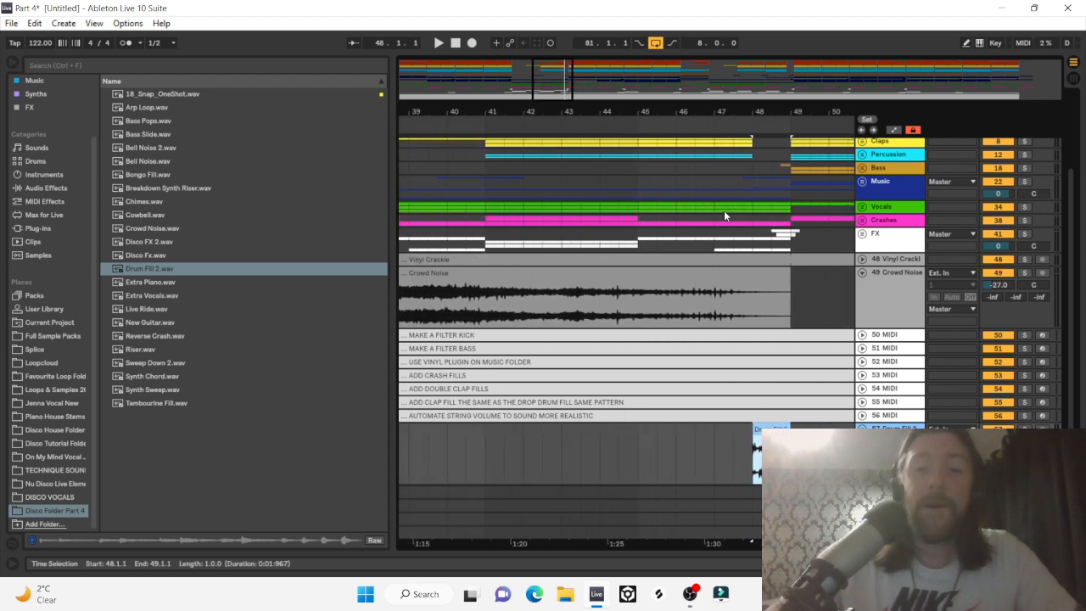
left_click(644, 448)
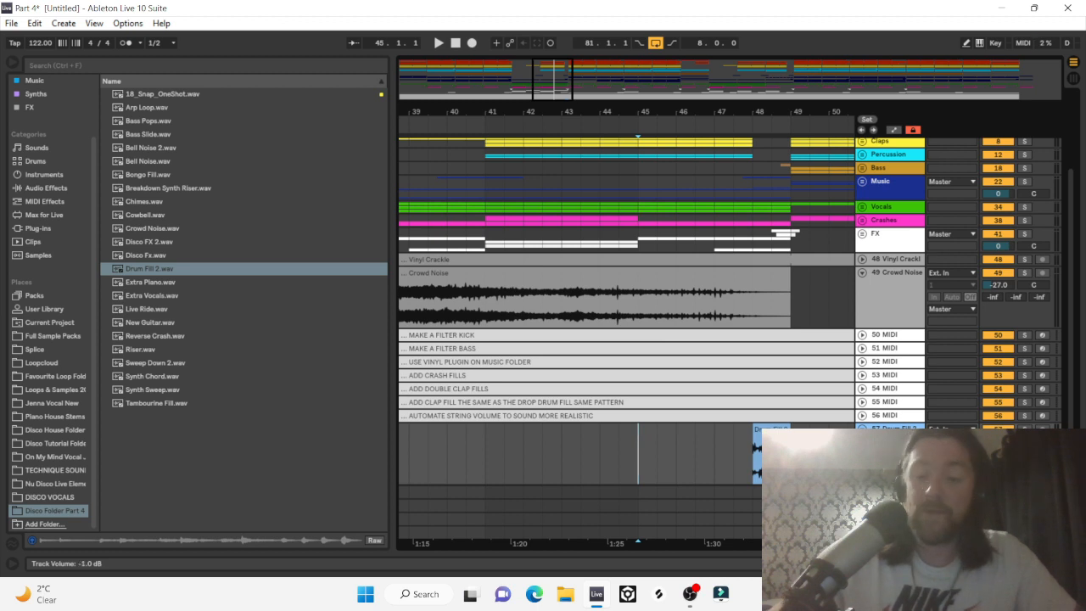
scroll(605, 464, "right", 1)
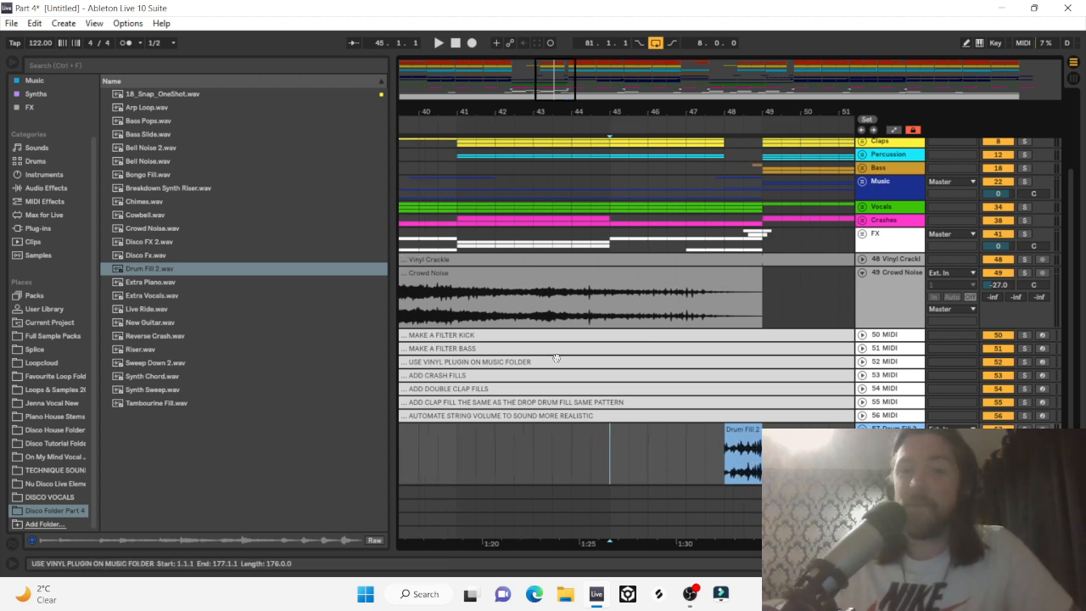
key("space")
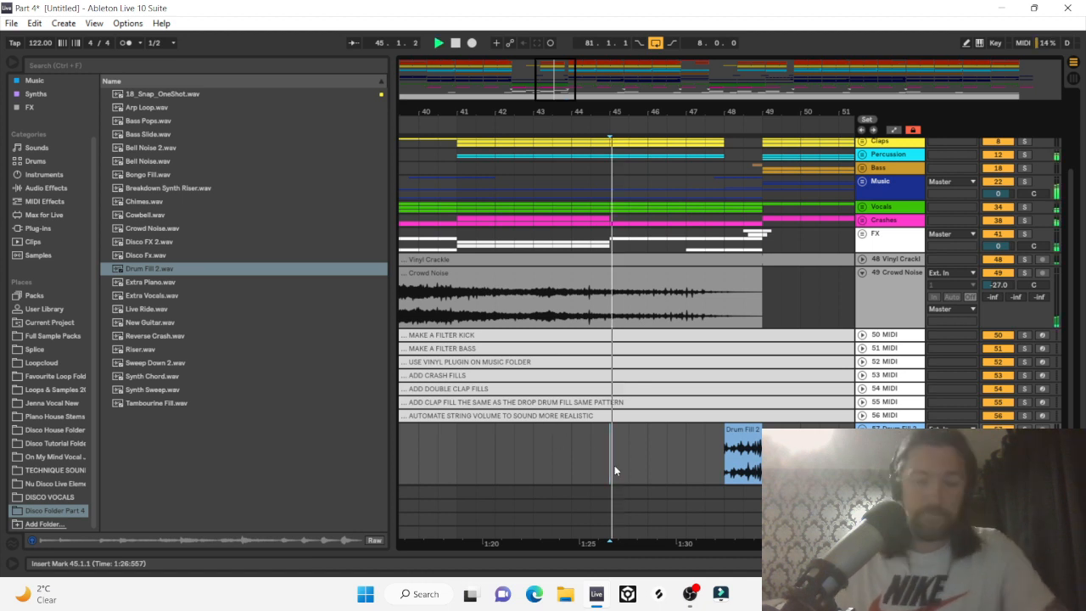
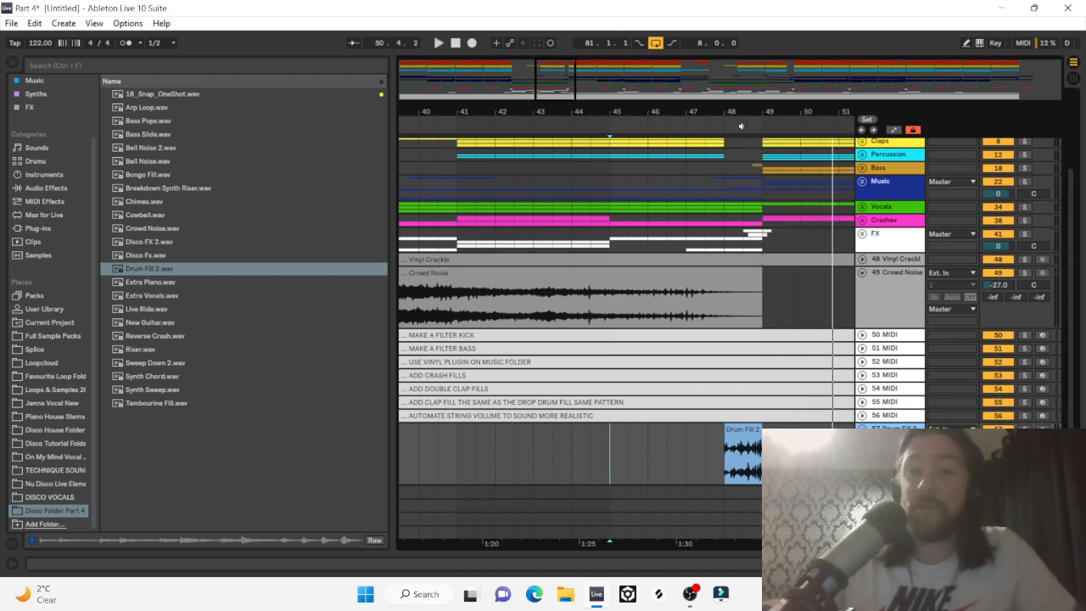
scroll(662, 408, "right", 3)
scroll(662, 408, "down", 1)
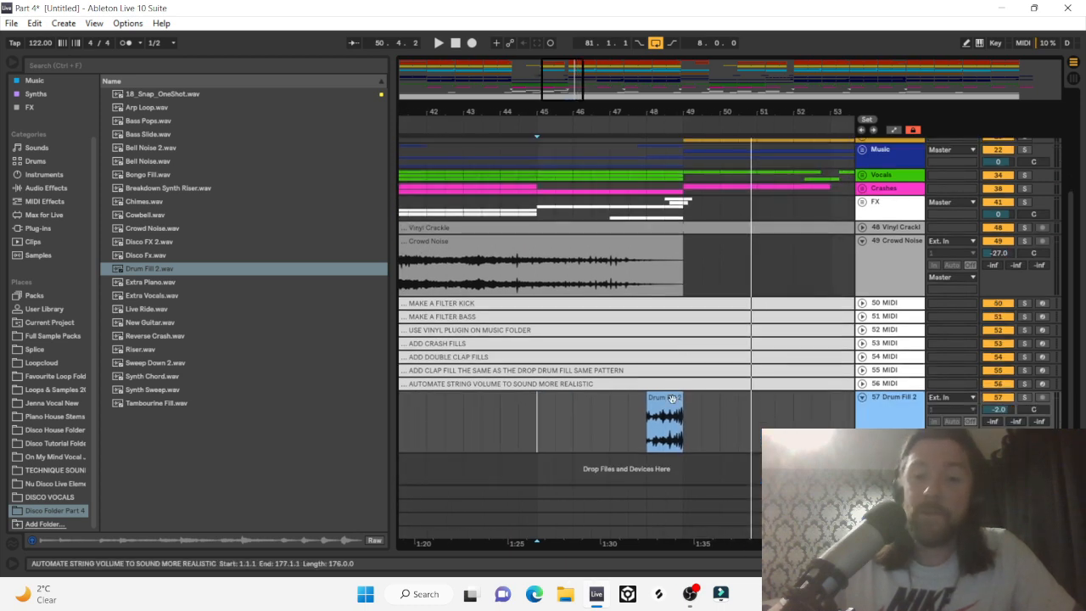
Solo and loop the Drum Fill 2 clip, and add an EQ Eight with band 1 as a steep low cut at 100 Hz.
left_click(668, 437)
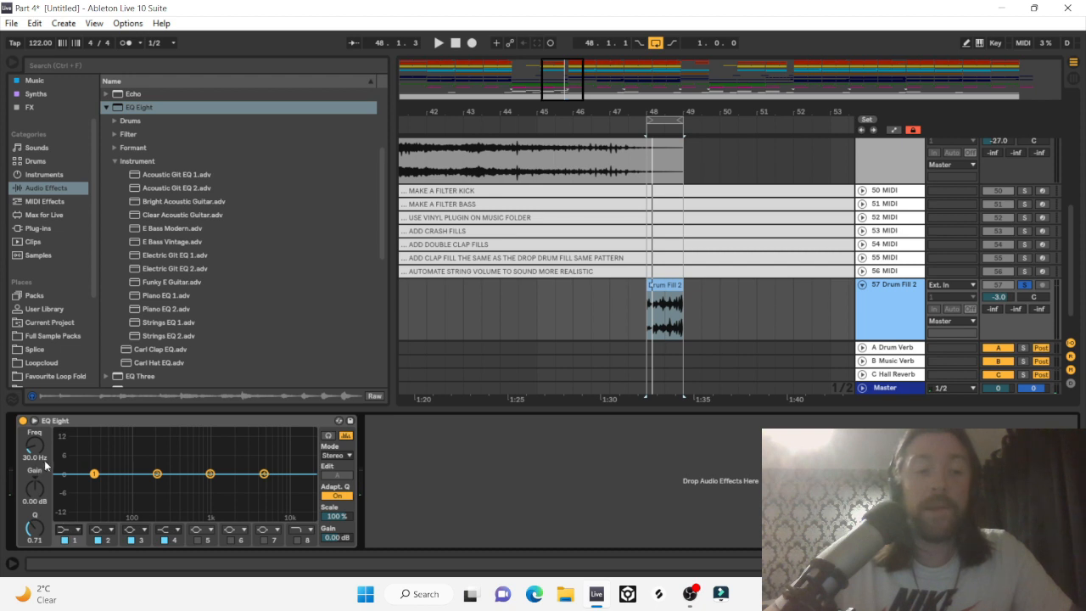
left_click(72, 531)
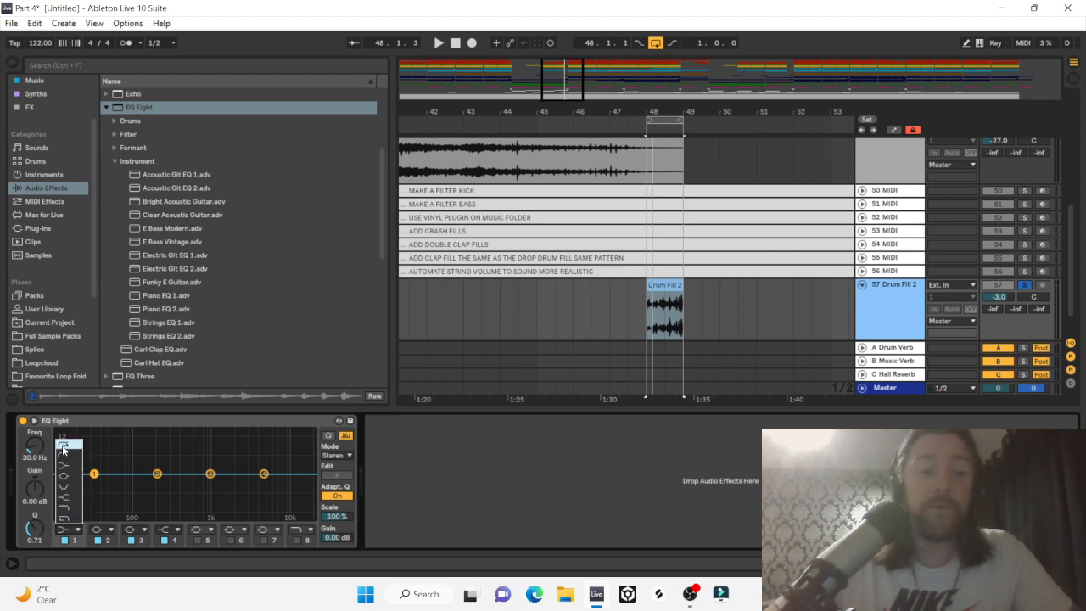
left_click(63, 447)
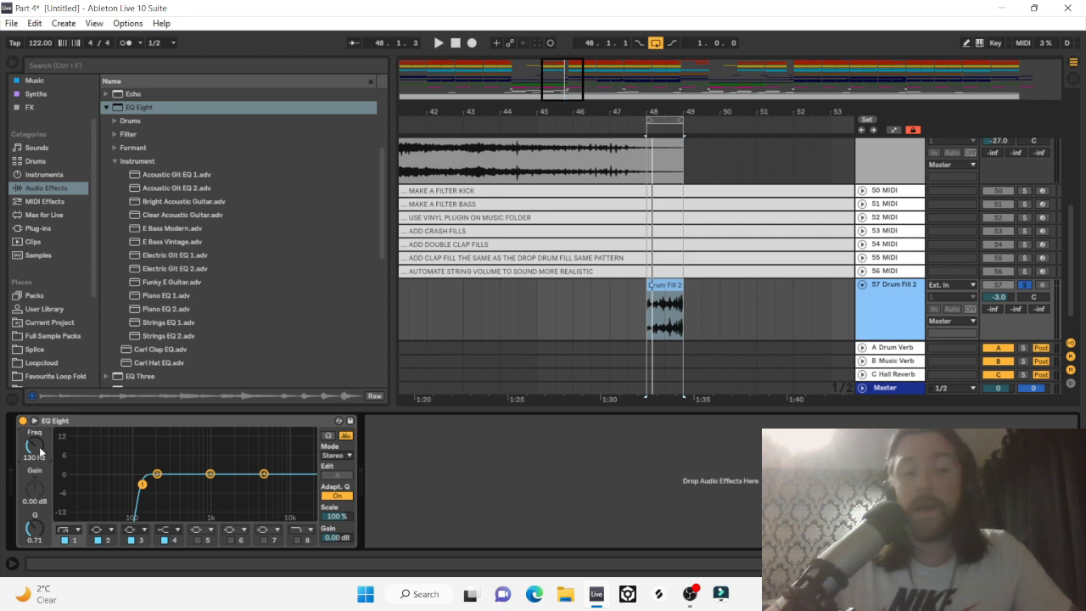
key("space")
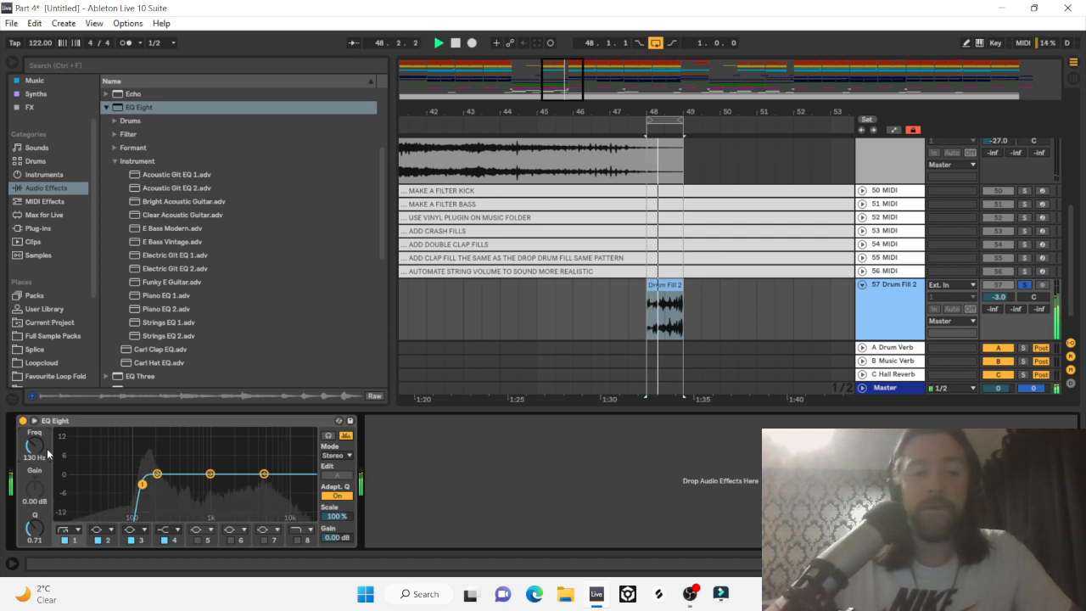
mouse_move(142, 485)
left_mouse_down()
mouse_move(90, 483)
mouse_move(124, 484)
left_mouse_up()
left_click(36, 458)
type("100")
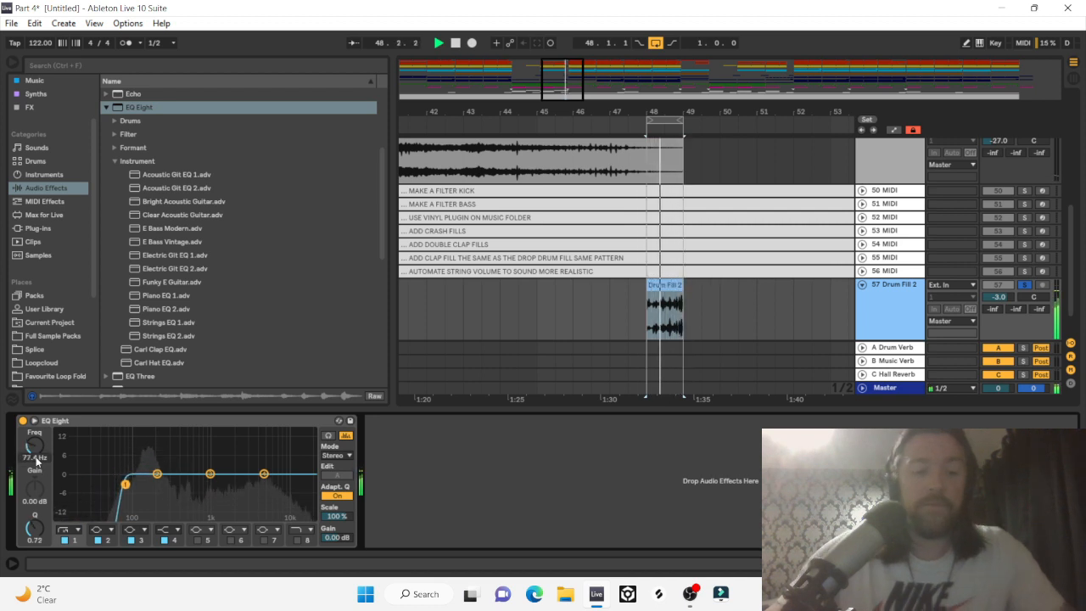
key("Return")
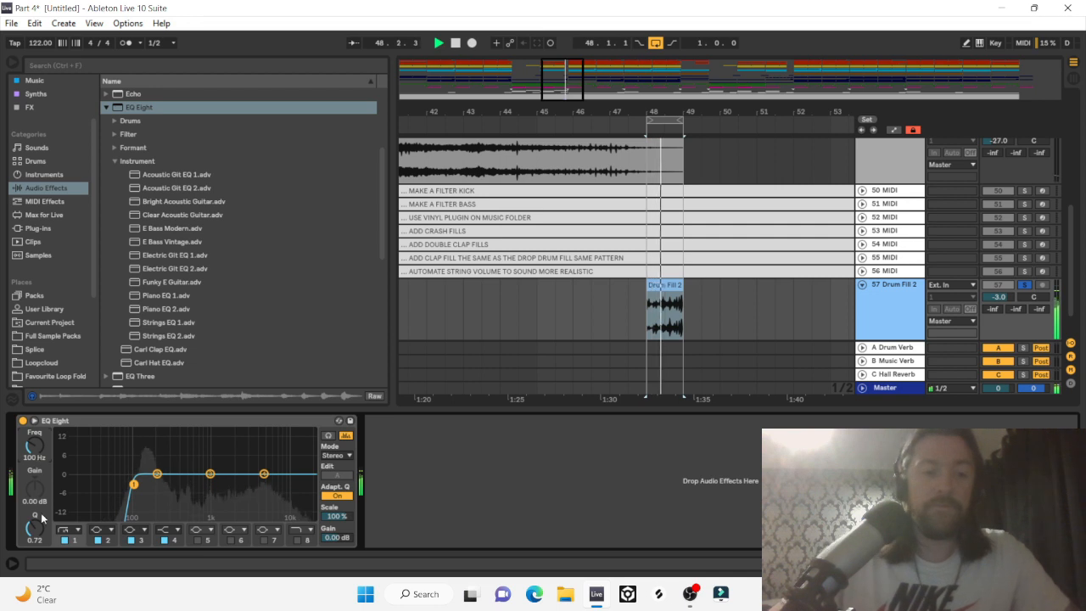
Change band 1 of the drum fill's EQ Eight to the gentler low cut at 120 Hz and audition the fill.
left_click(70, 528)
left_click(63, 463)
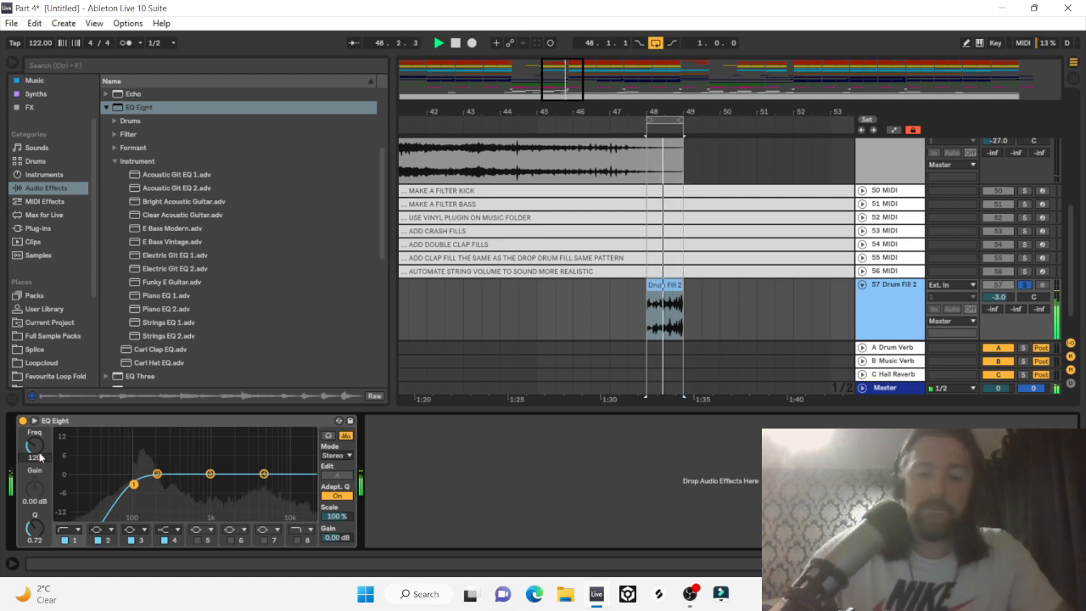
scroll(39, 457, "up", 3)
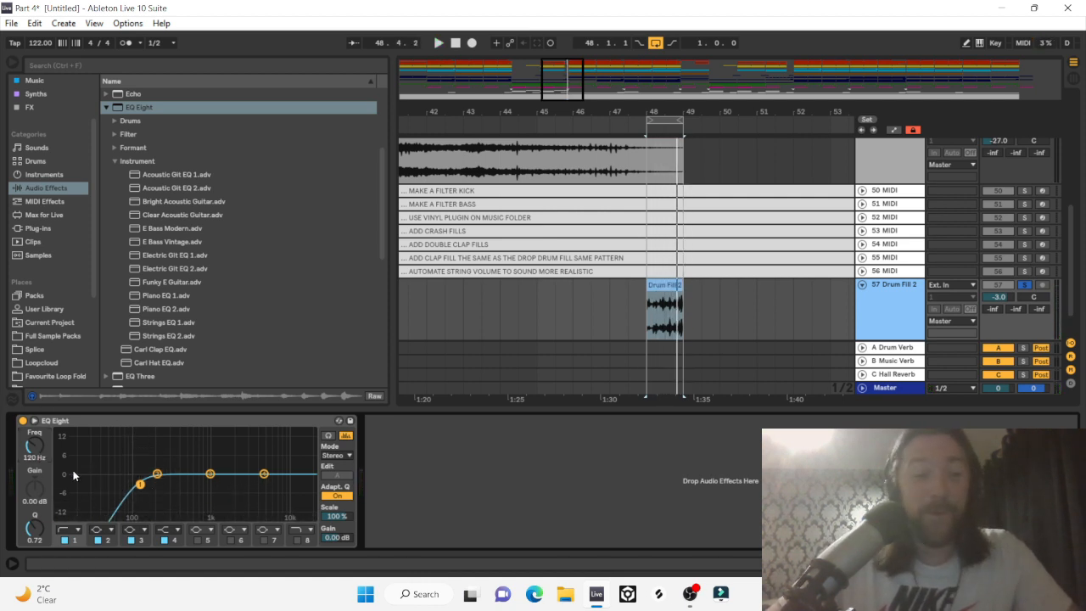
key("space")
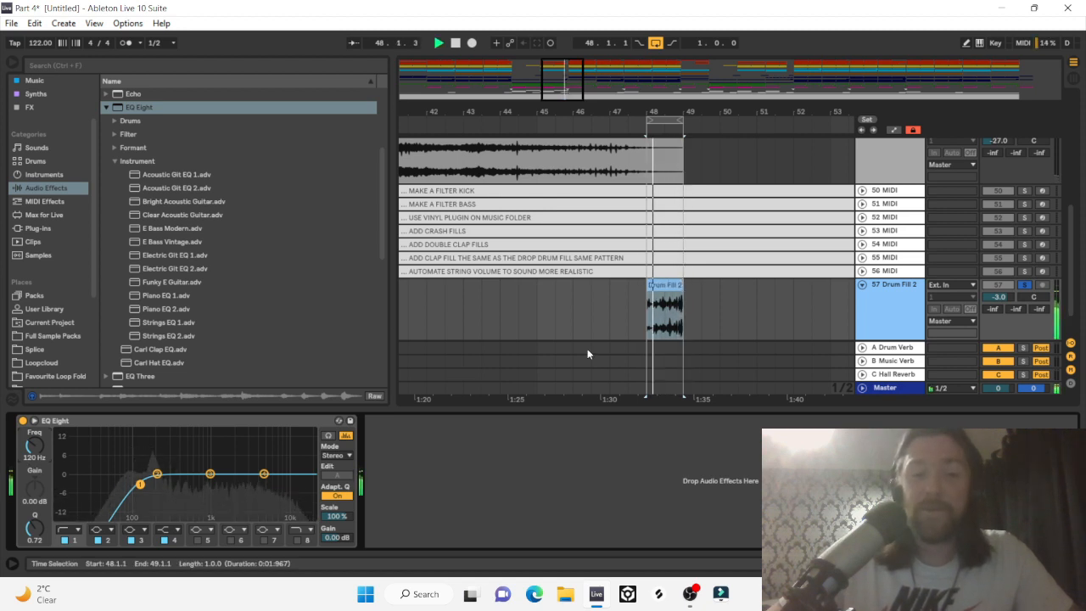
key("space")
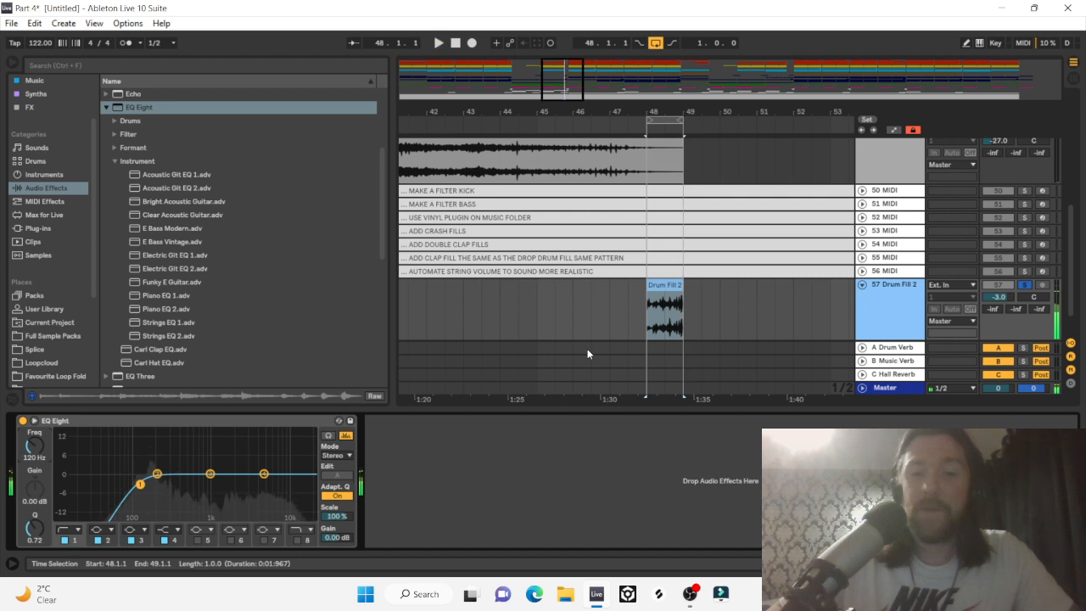
Unsolo the Drum Fill 2 track, loop six bars from bar 45, play the section in the mix and hide the device view.
left_click(555, 314)
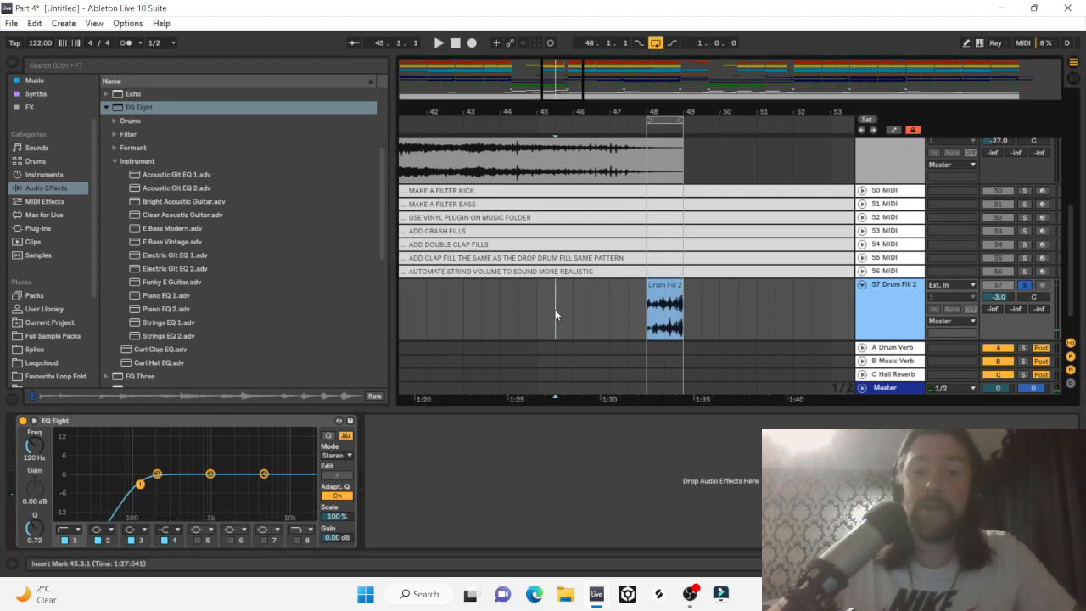
left_click(1025, 299)
key("space")
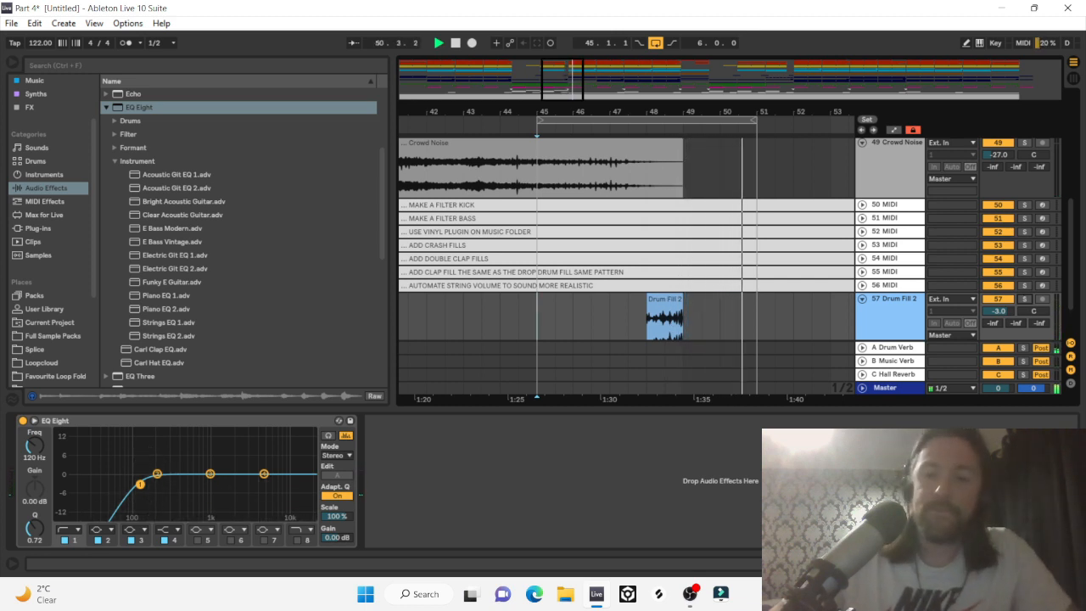
key("ctrl+alt+l")
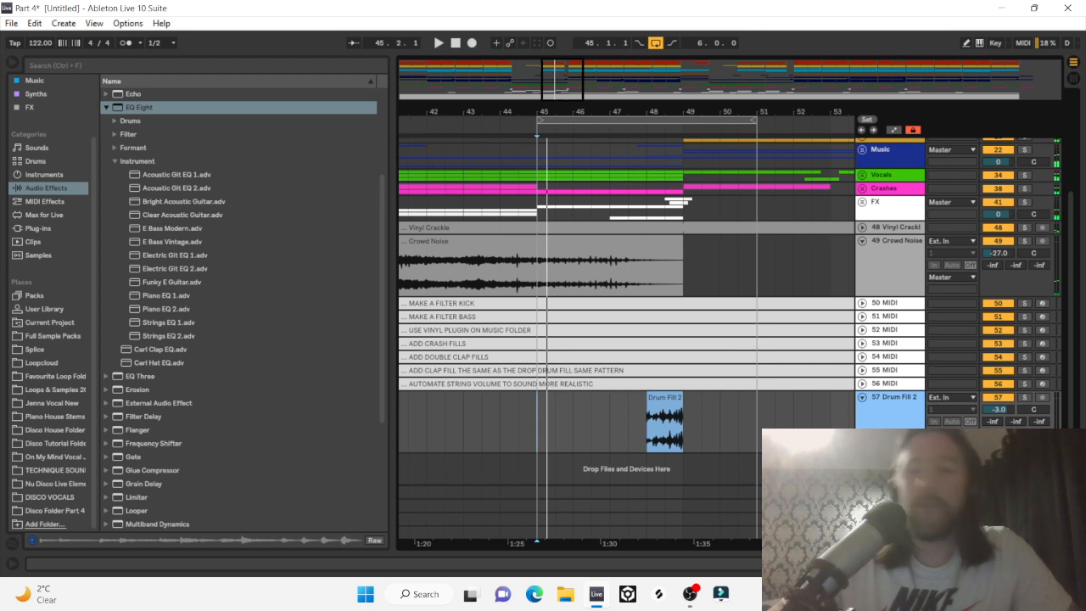
Move the Drum Fill 2 track into the Percussion group and unfold the group.
left_click_drag(693, 113, 616, 65)
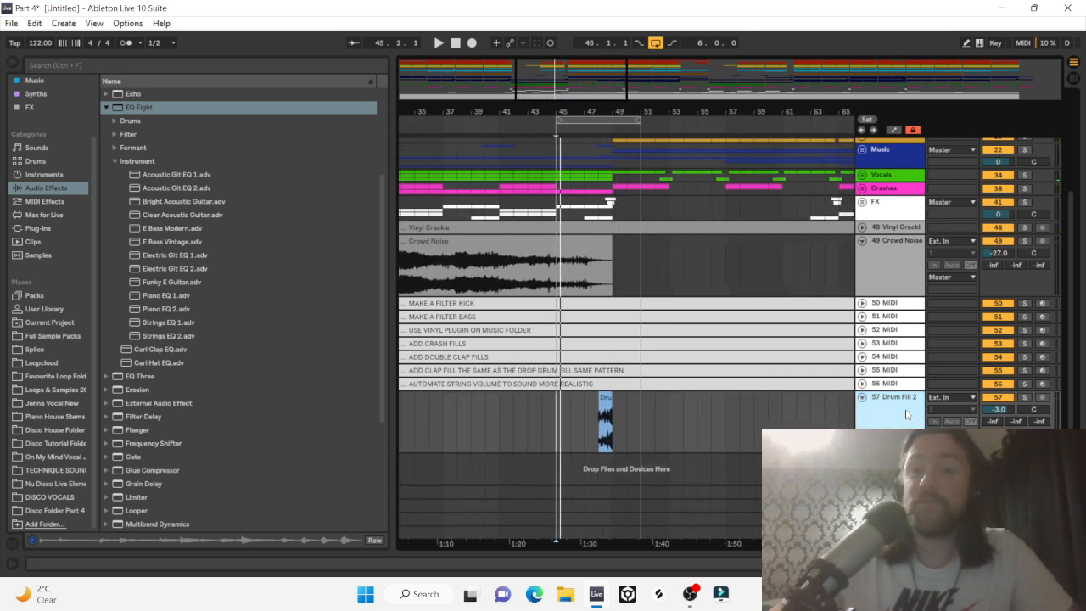
left_click(901, 191)
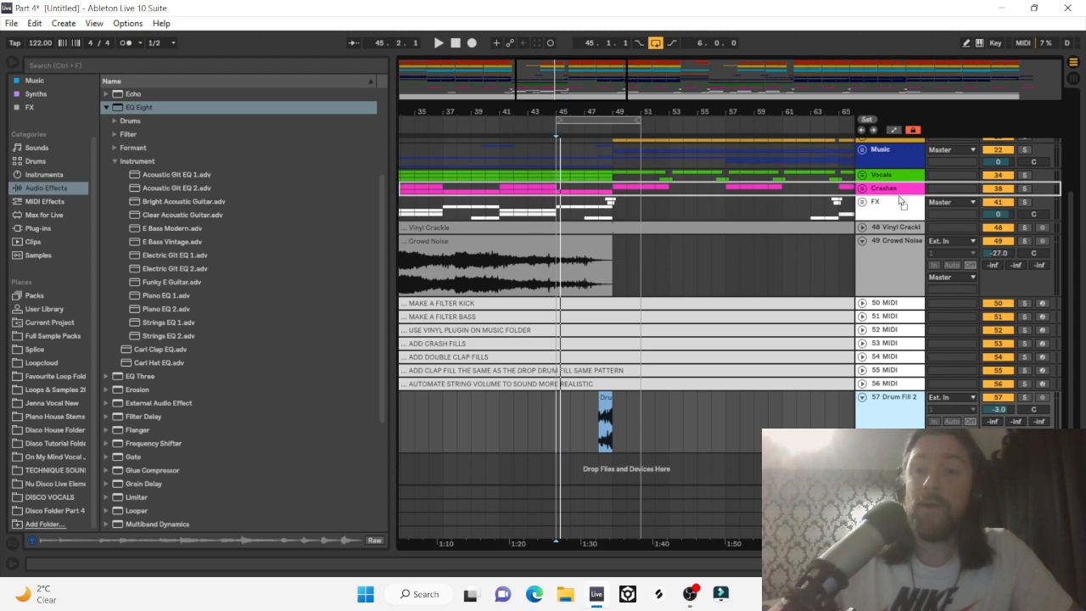
scroll(908, 203, "up", 4)
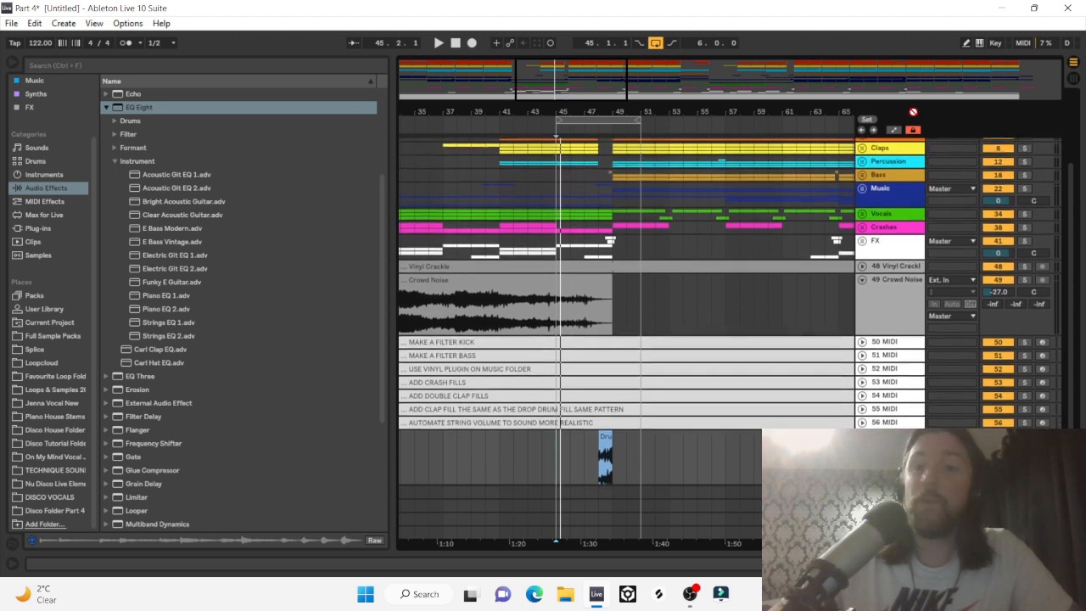
left_click(919, 229)
left_click_drag(919, 230, 890, 233)
left_click(864, 260)
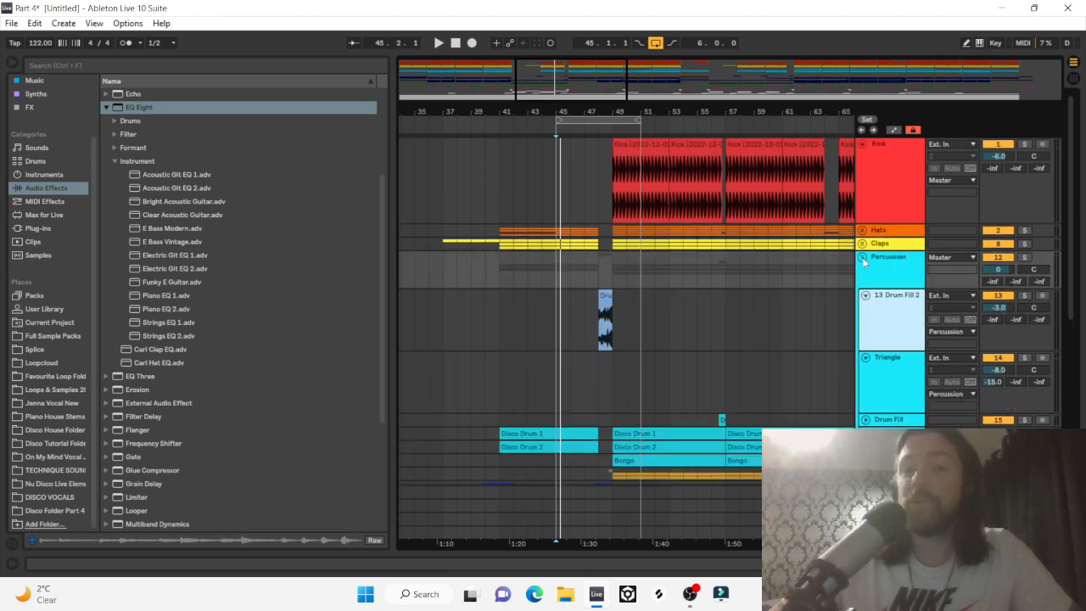
Colour the Drum Fill 2 clip and track in the Percussion cyan and move the track directly below Drum Fill.
scroll(727, 288, "down", 1)
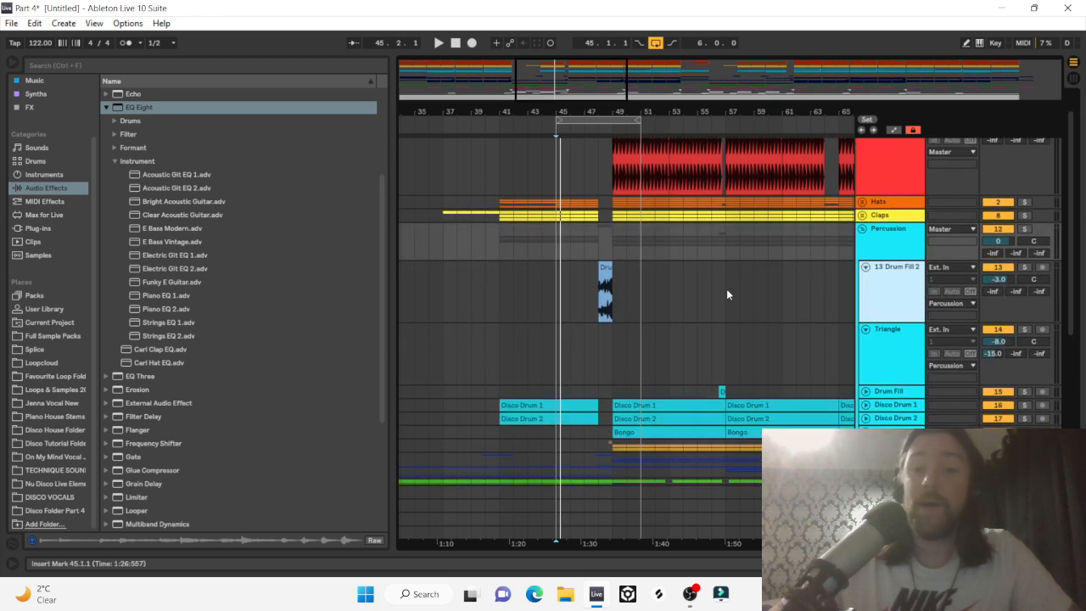
right_click(605, 276)
left_click(701, 544)
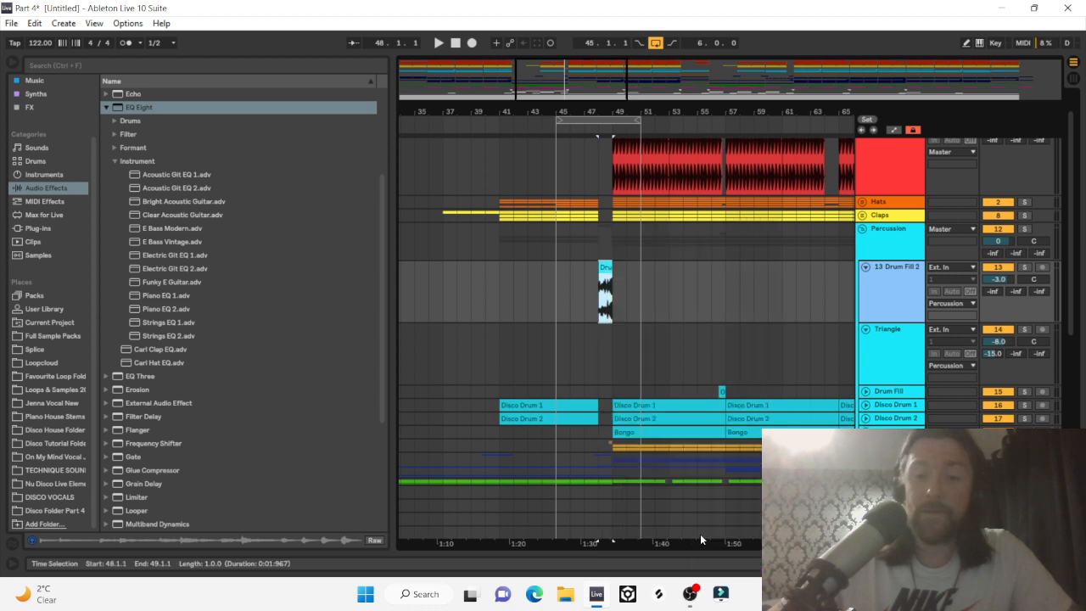
scroll(694, 386, "right", 2)
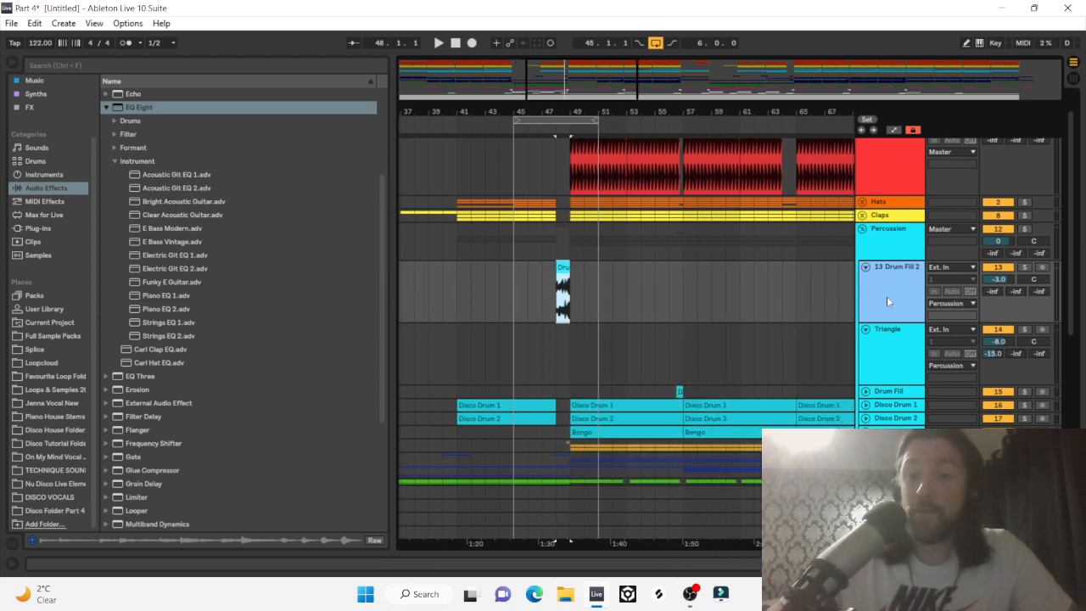
left_click_drag(883, 260, 905, 397)
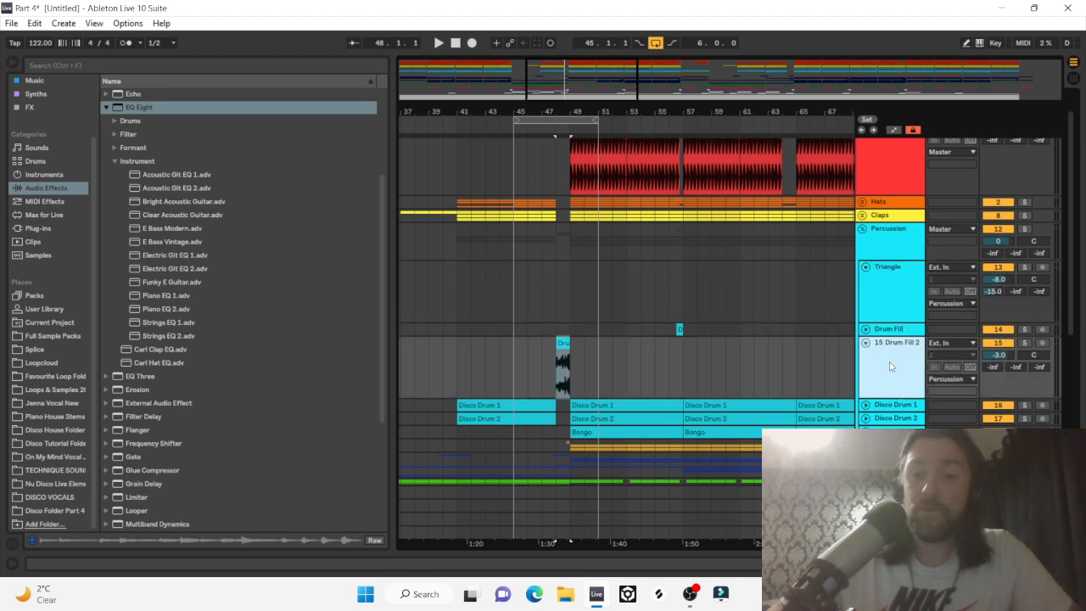
right_click(916, 355)
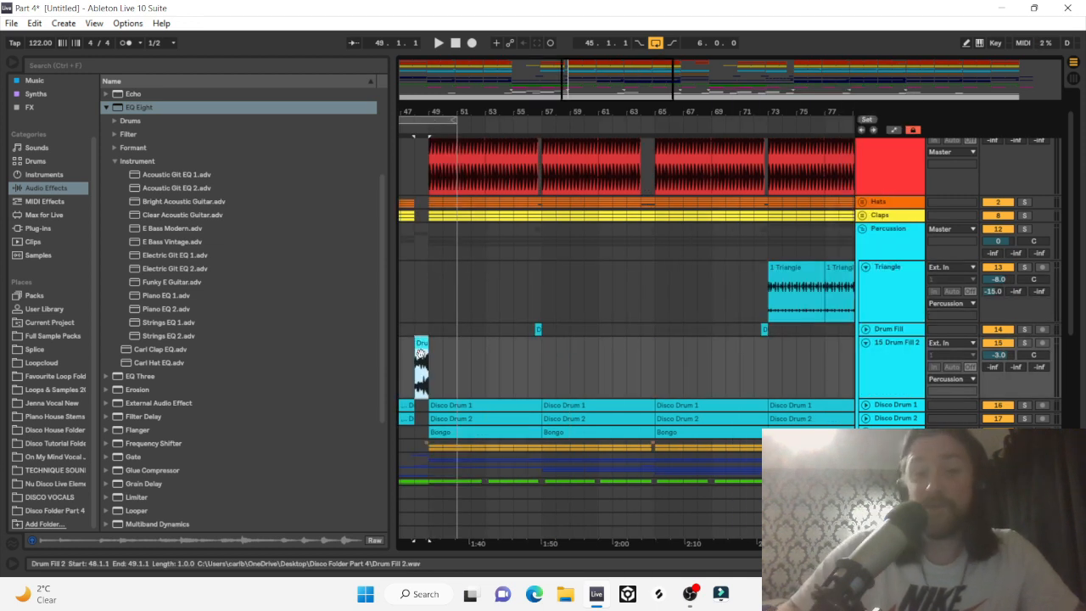
Copy the Drum Fill 2 clip from bar 48 to bar 64.
left_click_drag(423, 343, 655, 343)
scroll(664, 396, "down", 2)
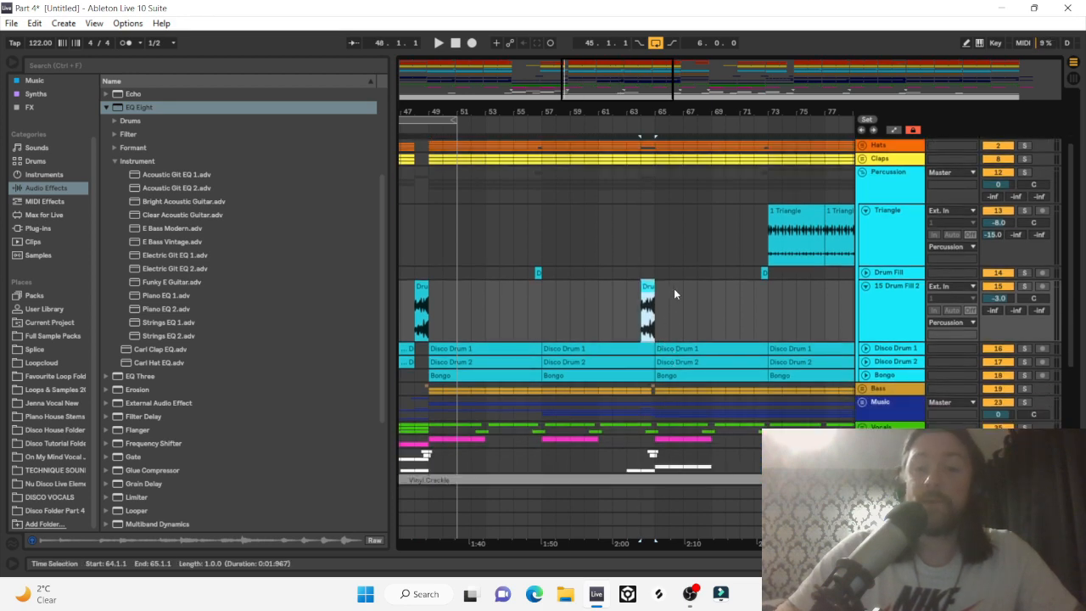
Copy the Drum Fill 2 clip from bar 64 to bar 80.
scroll(674, 288, "up", 2)
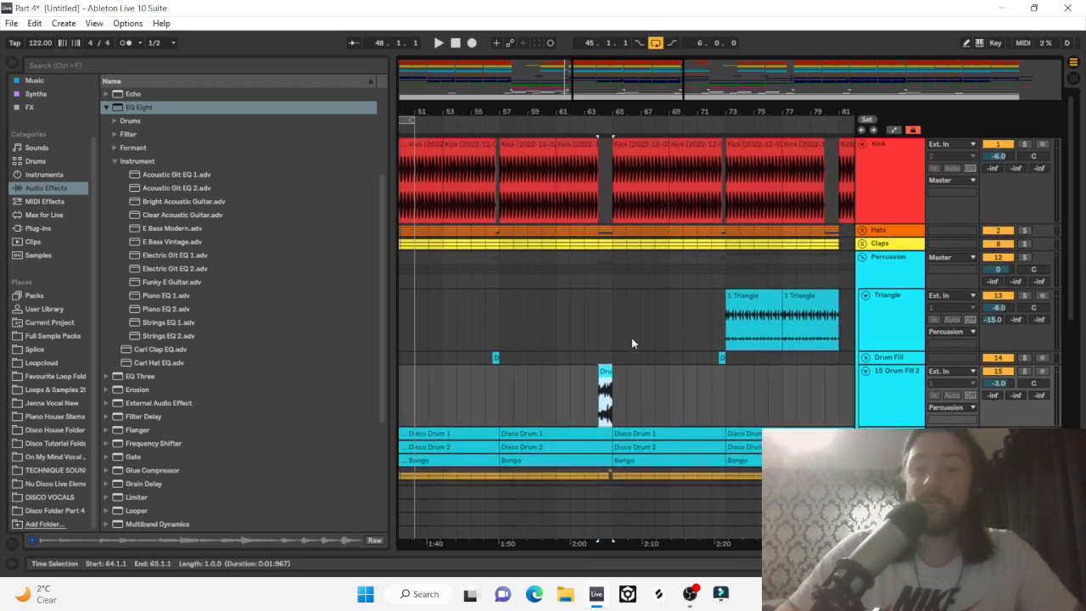
scroll(631, 342, "right", 2)
left_click_drag(535, 386, 760, 387)
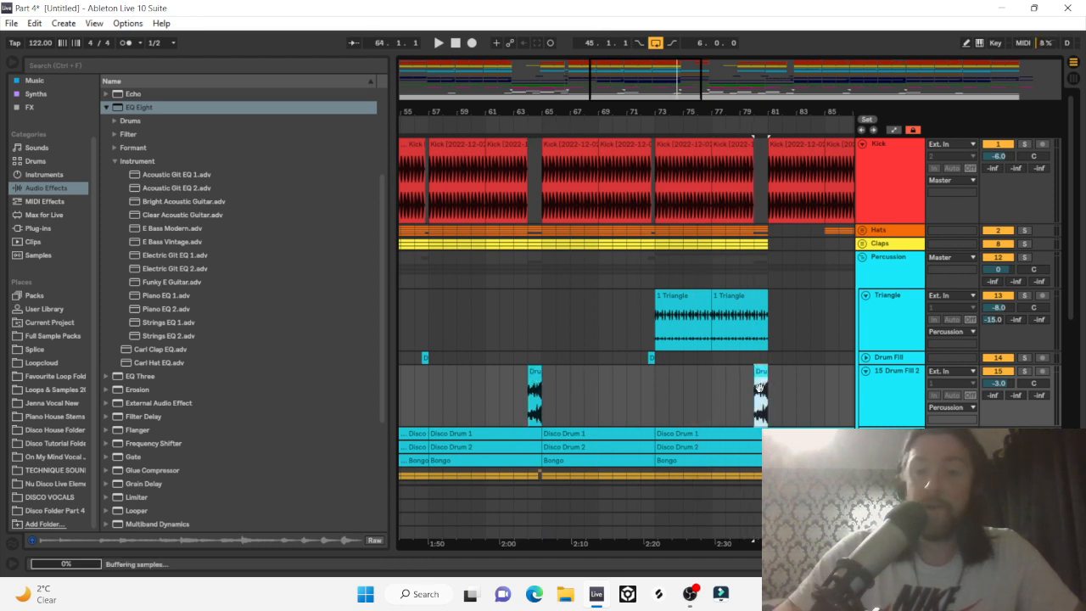
Copy the Drum Fill 2 clip from bar 80 to bar 112, ending right before the kick returns.
left_click(650, 357)
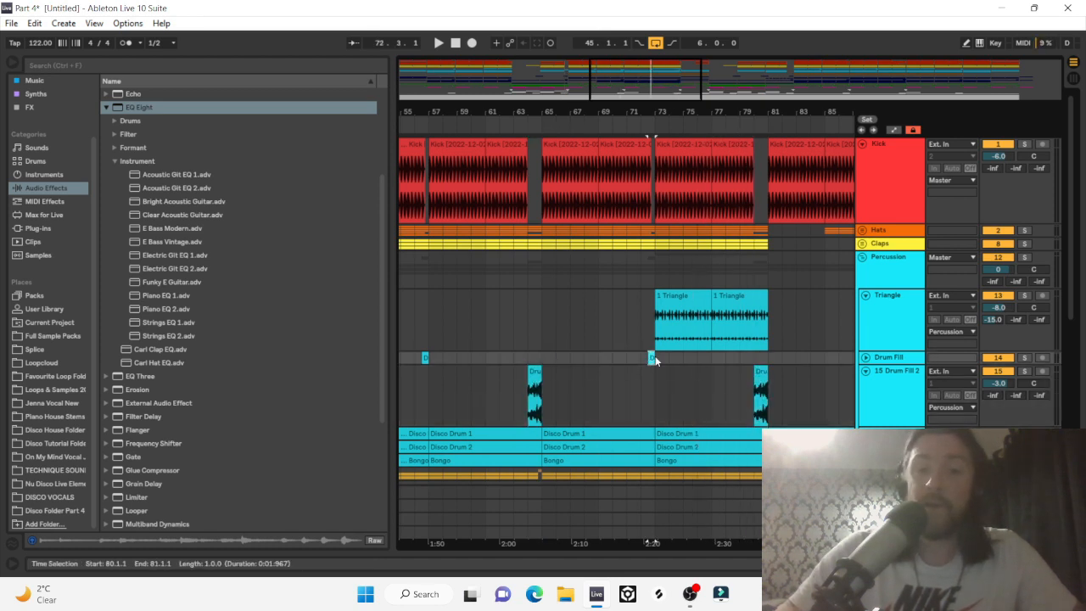
scroll(655, 360, "right", 5)
left_click_drag(612, 413, 599, 414)
scroll(598, 357, "right", 4)
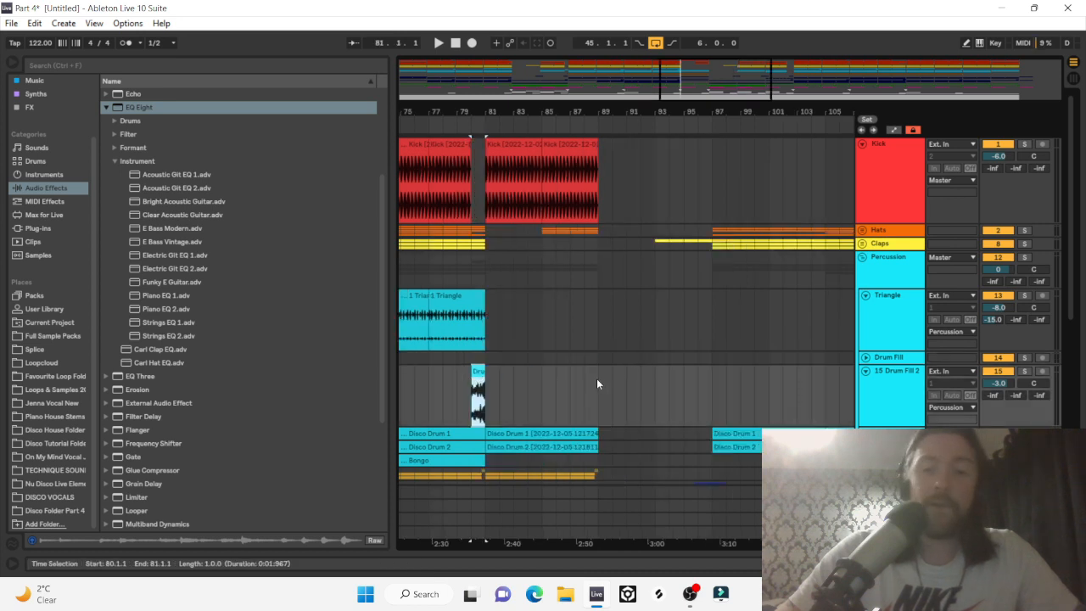
left_click_drag(480, 373, 720, 387)
scroll(720, 387, "right", 4)
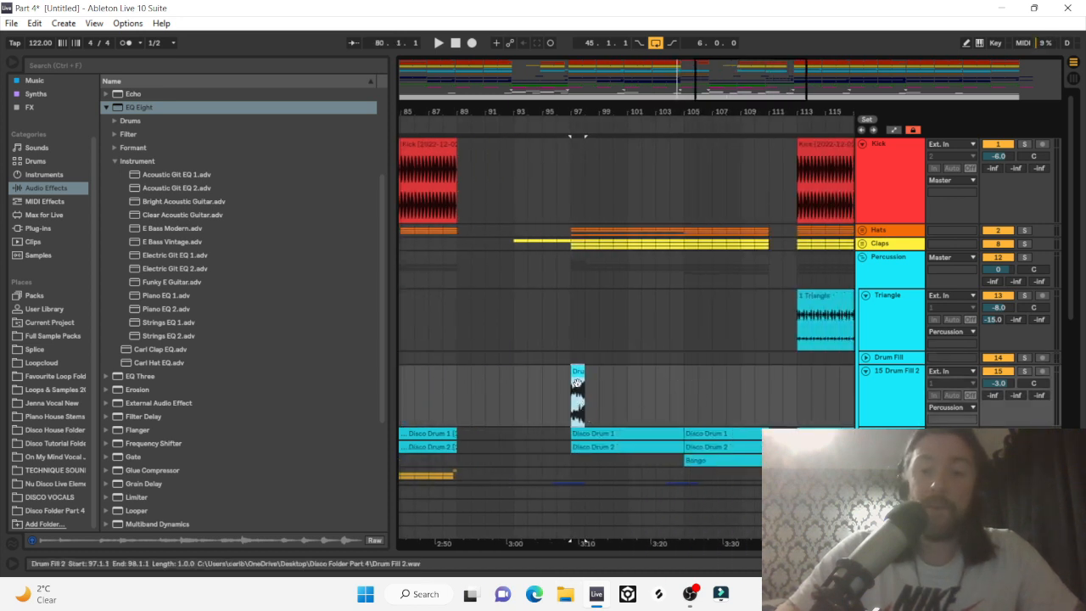
left_click_drag(578, 382, 796, 376)
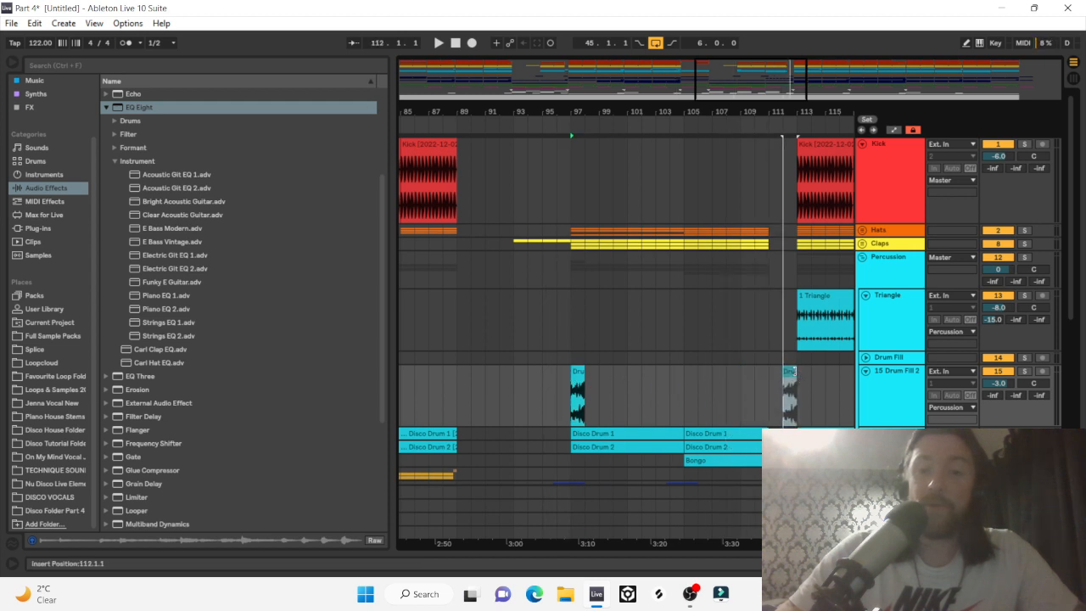
Copy the Drum Fill 2 clip from bar 112 to the kick gaps at bars 128 and 144.
scroll(796, 376, "right", 6)
left_click_drag(563, 382, 790, 378)
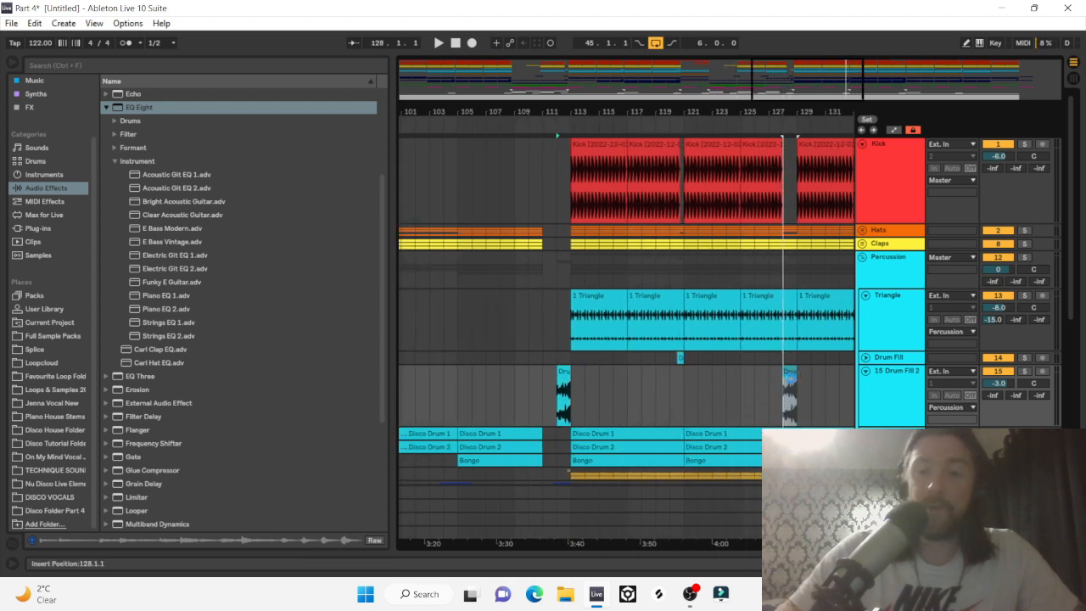
scroll(727, 170, "right", 7)
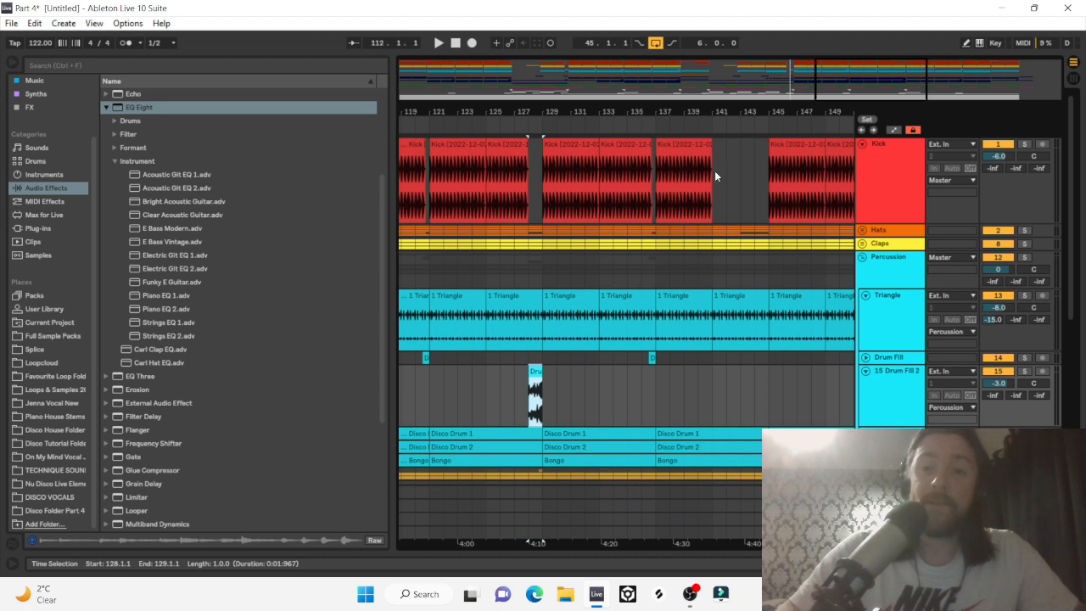
left_click_drag(715, 176, 755, 178)
left_click(788, 162)
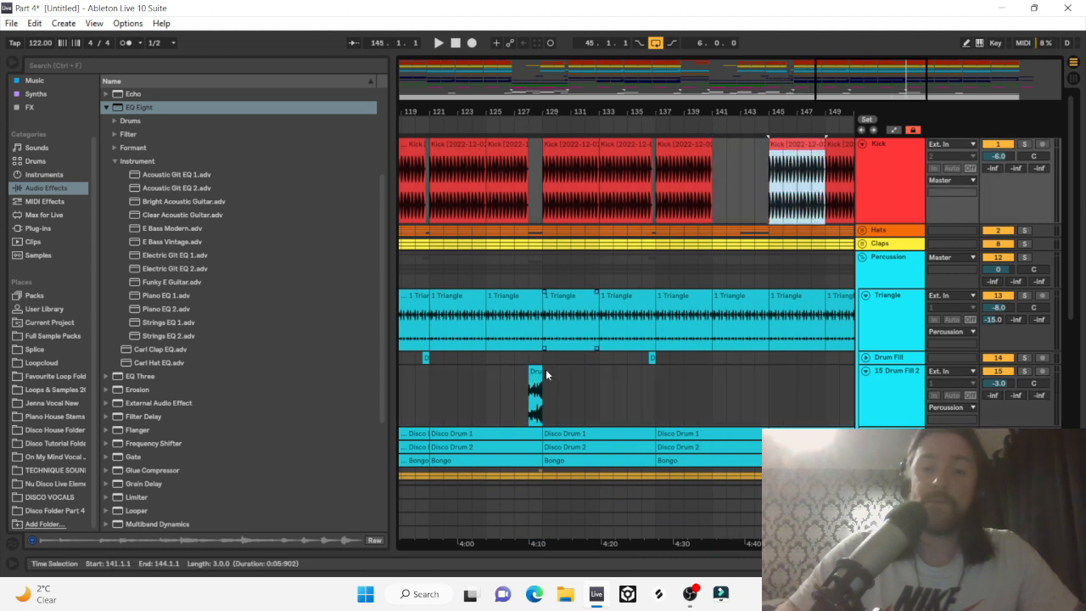
left_click_drag(535, 378, 758, 391)
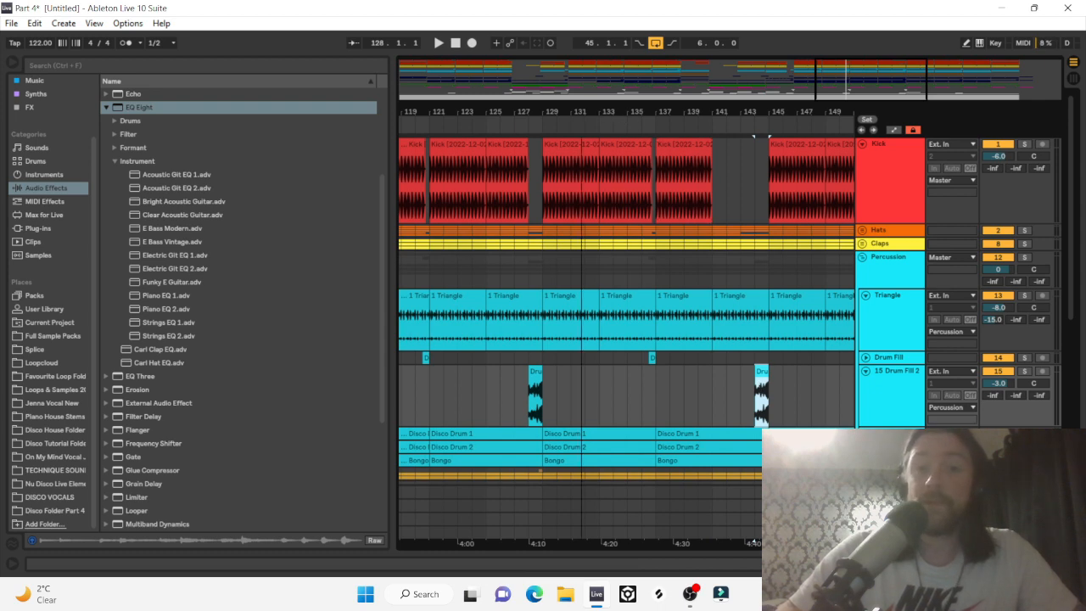
Show the whole arrangement and fold the Triangle and Drum Fill 2 tracks.
left_click_drag(759, 121, 759, 112)
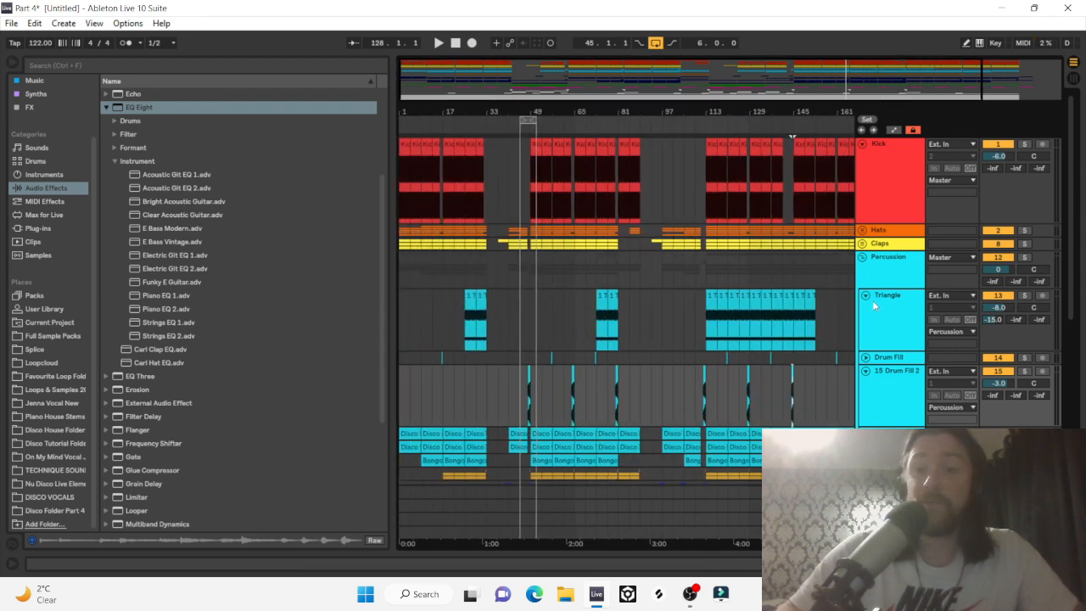
left_click(867, 379)
left_click(866, 296)
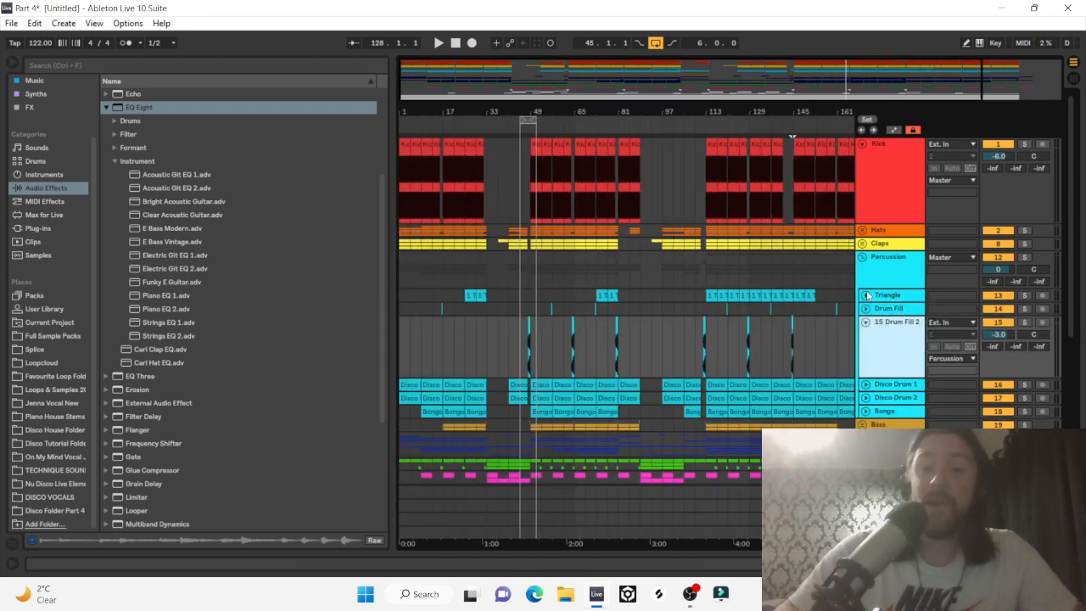
left_click(866, 322)
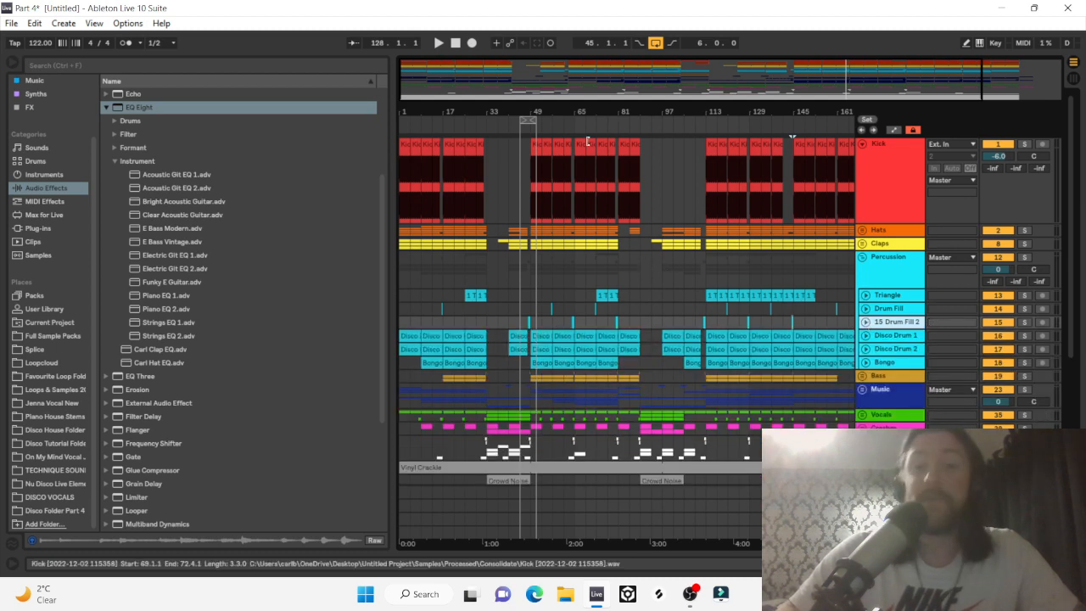
Solo the Claps and Percussion groups and set a 16-bar loop from bar 49.
left_click_drag(567, 105, 530, 329)
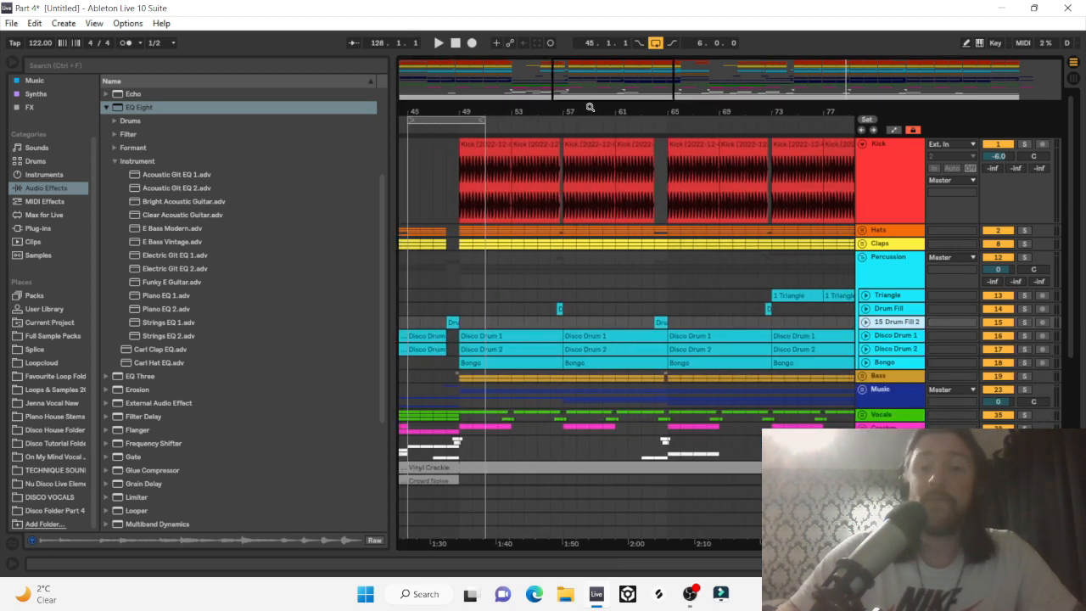
left_click(530, 333)
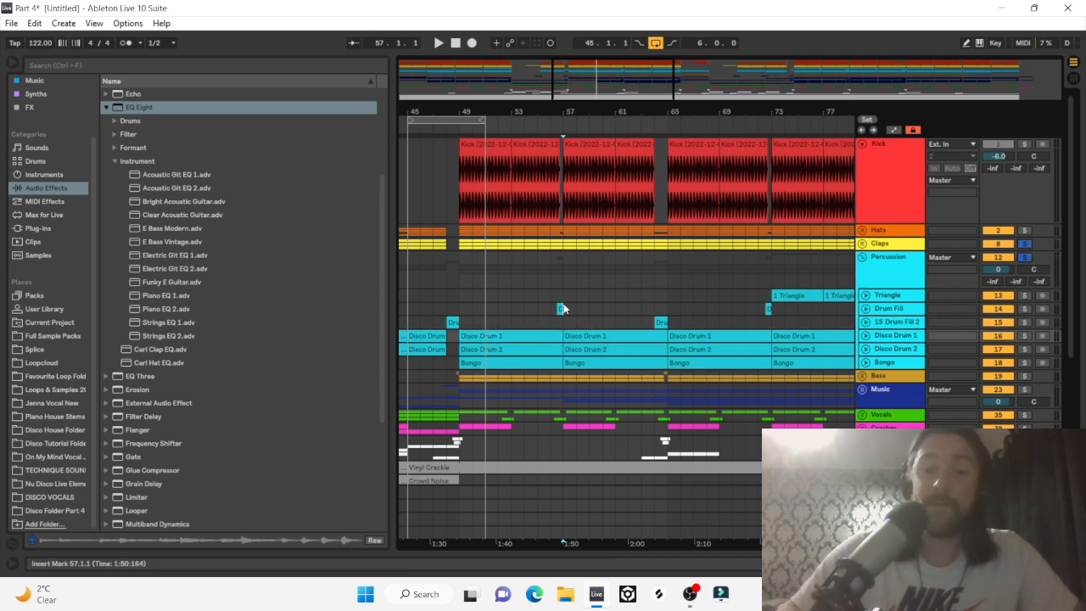
left_click(660, 323)
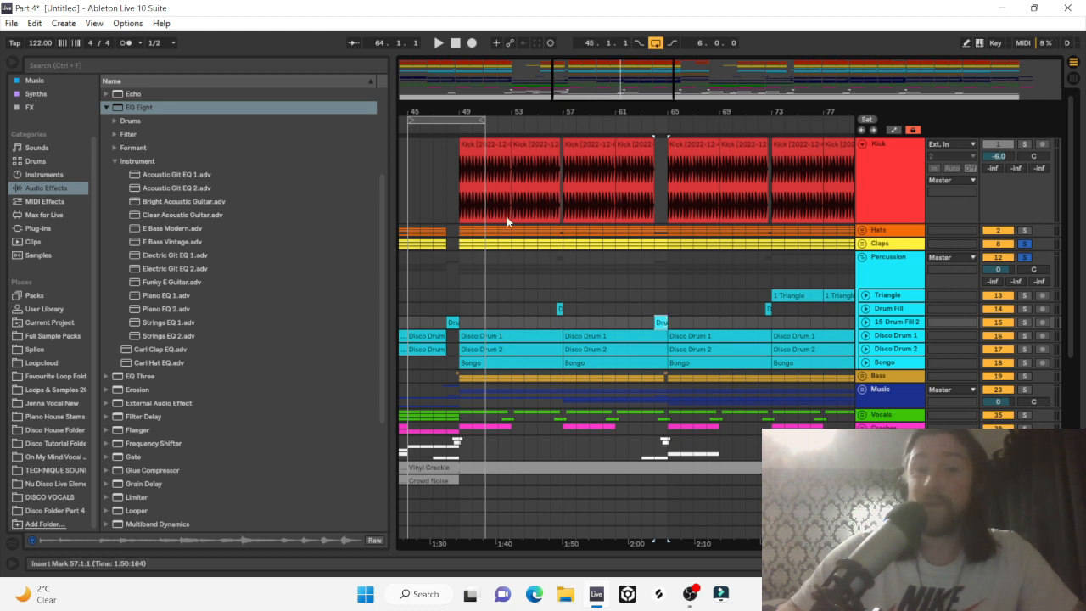
left_click_drag(471, 121, 508, 124)
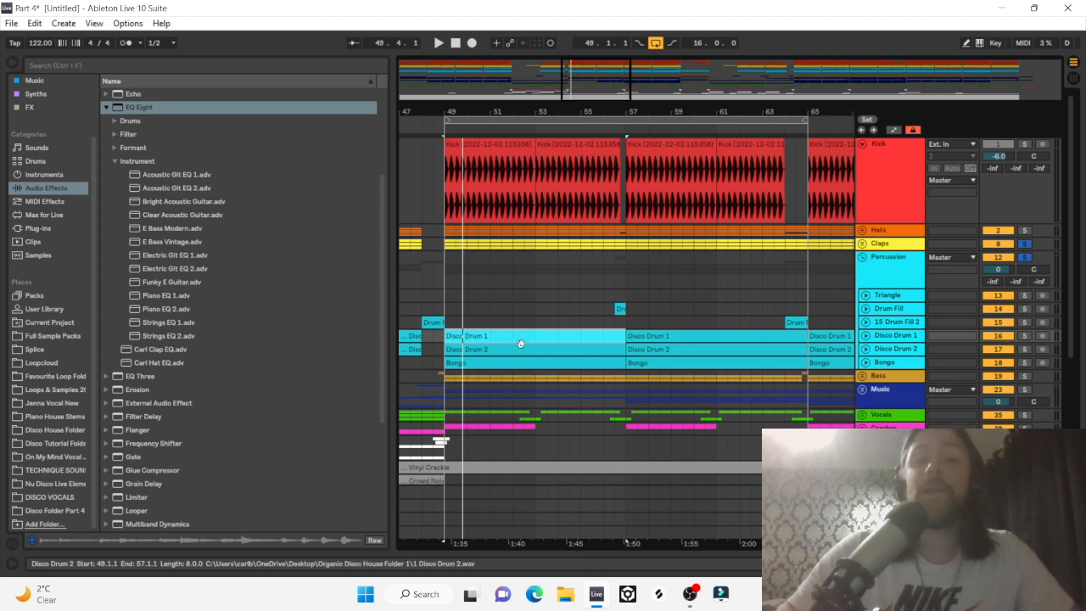
Unfold the Drum Fill and Drum Fill 2 tracks and play the loop from bar 49.
left_click(621, 309)
left_click(866, 309)
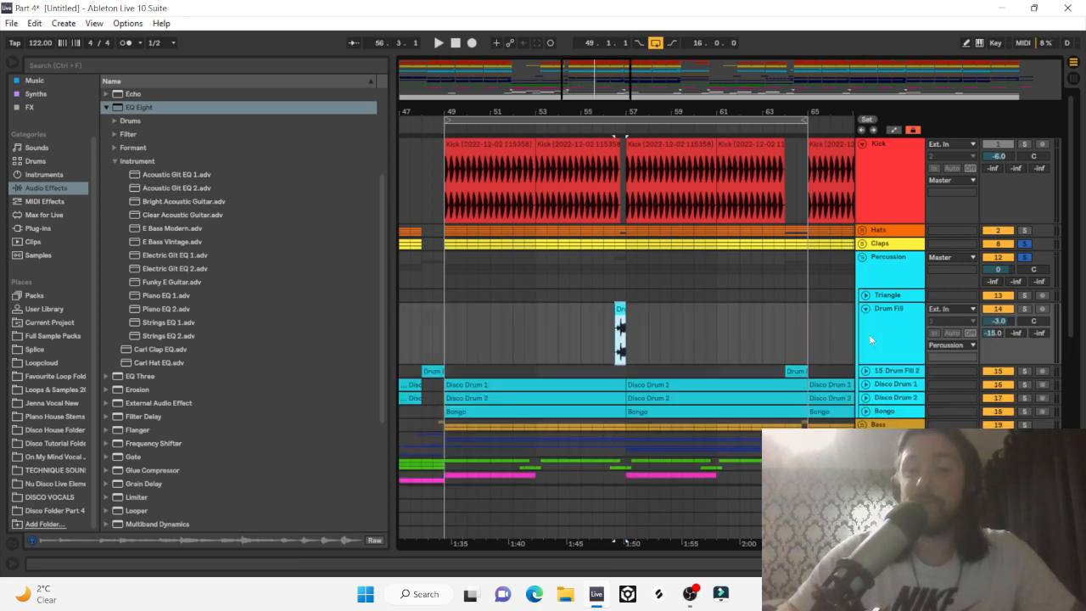
left_click(866, 371)
left_click(448, 379)
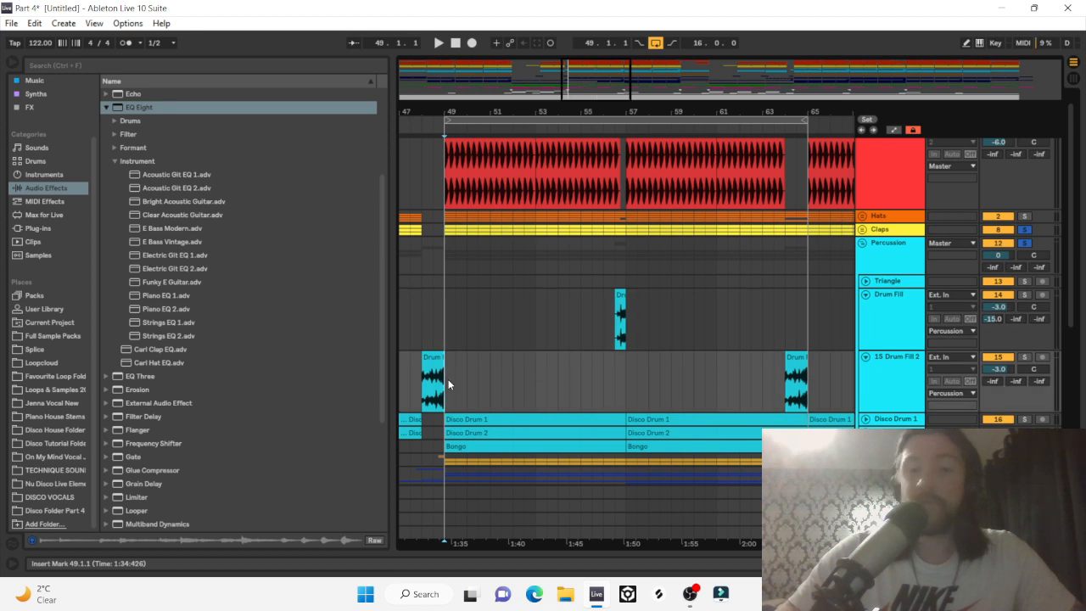
key("space")
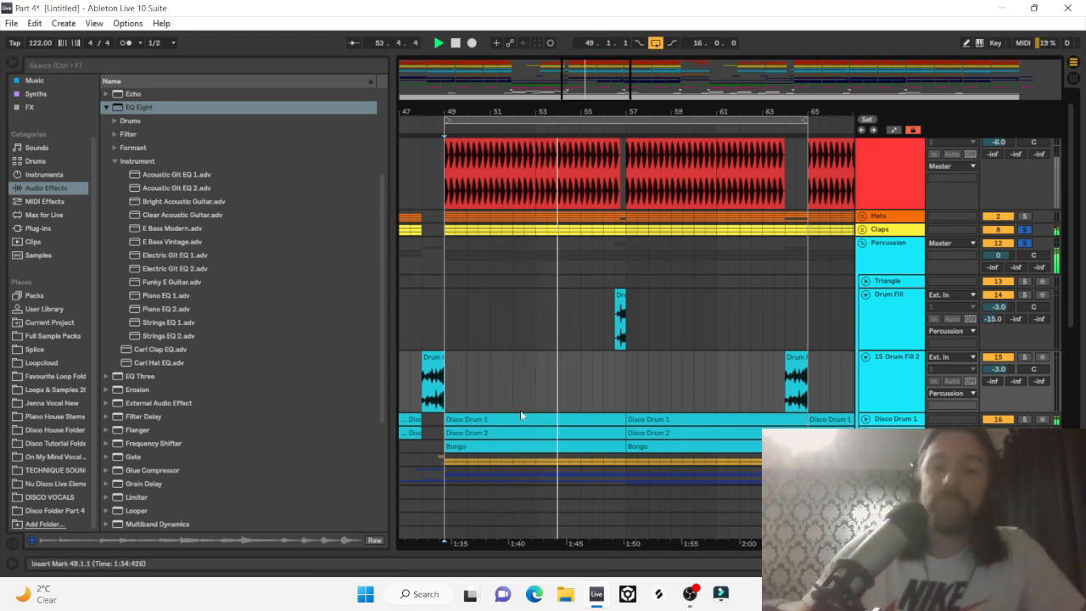
Audition the fills at bars 56 and 64, lower the Drum Fill track volume to -4 dB and stop playback.
scroll(659, 340, "down", 2)
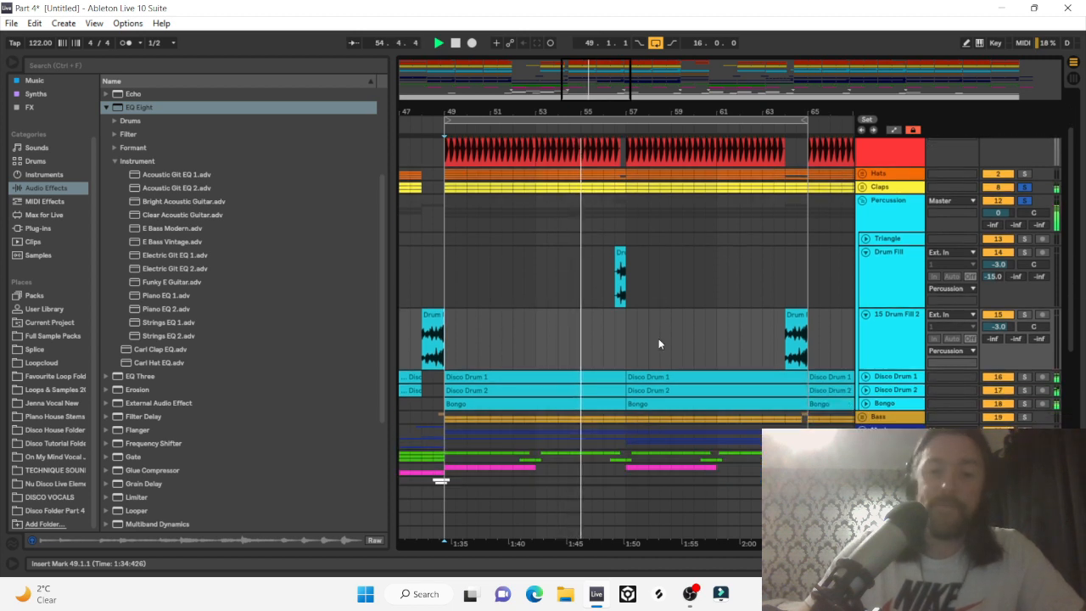
left_click_drag(635, 106, 506, 111)
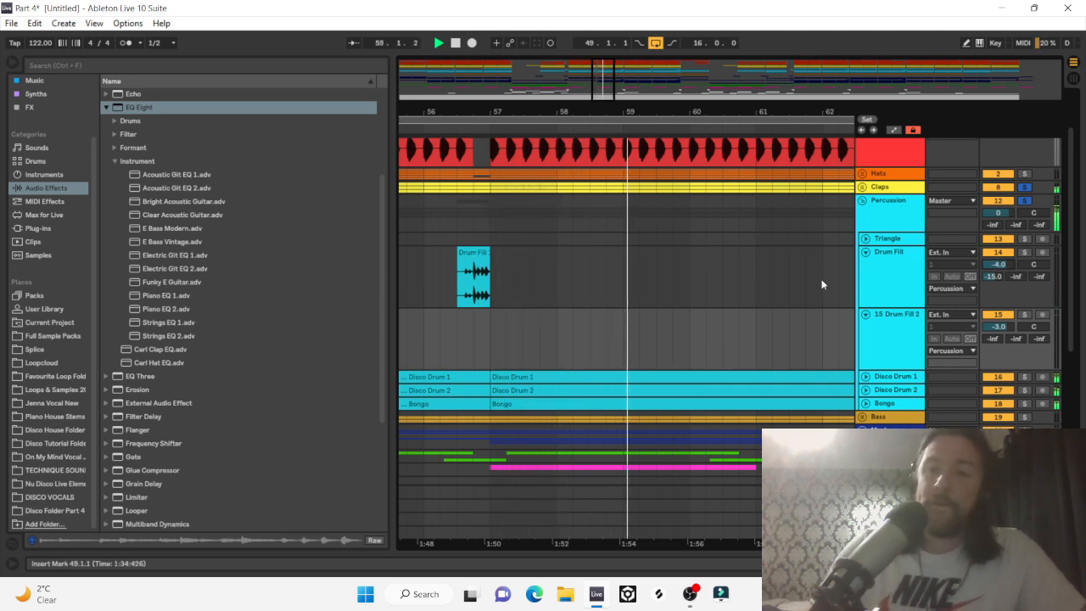
scroll(751, 282, "right", 6)
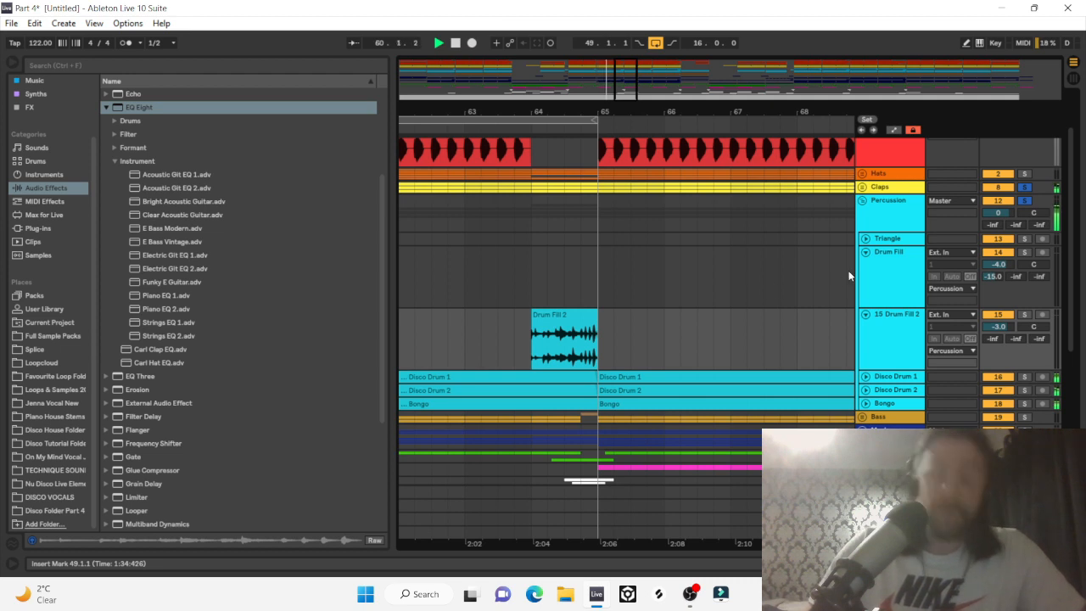
left_click_drag(547, 111, 621, 99)
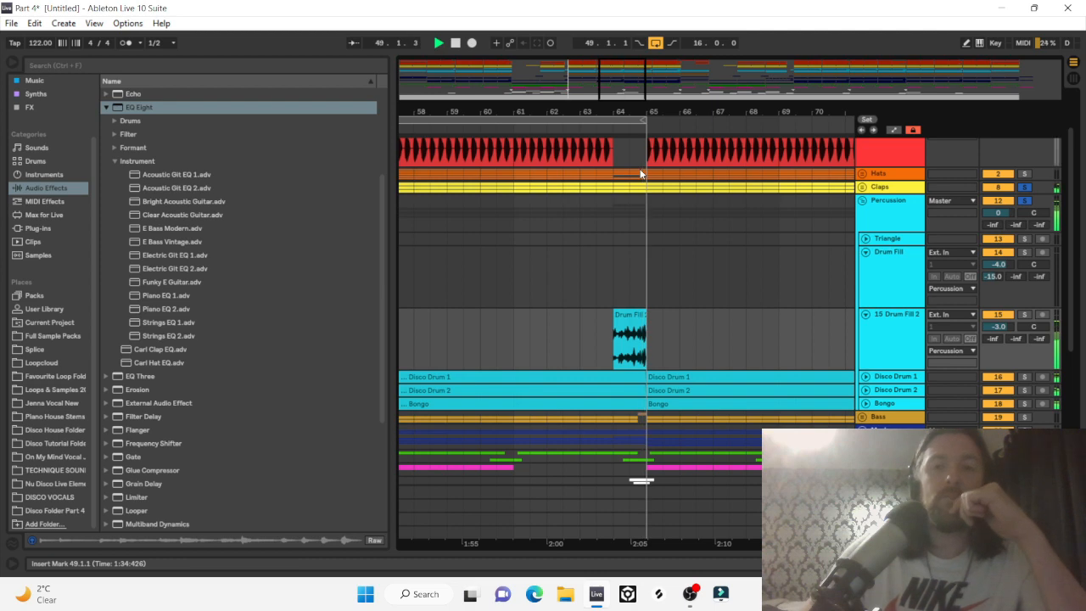
key("space")
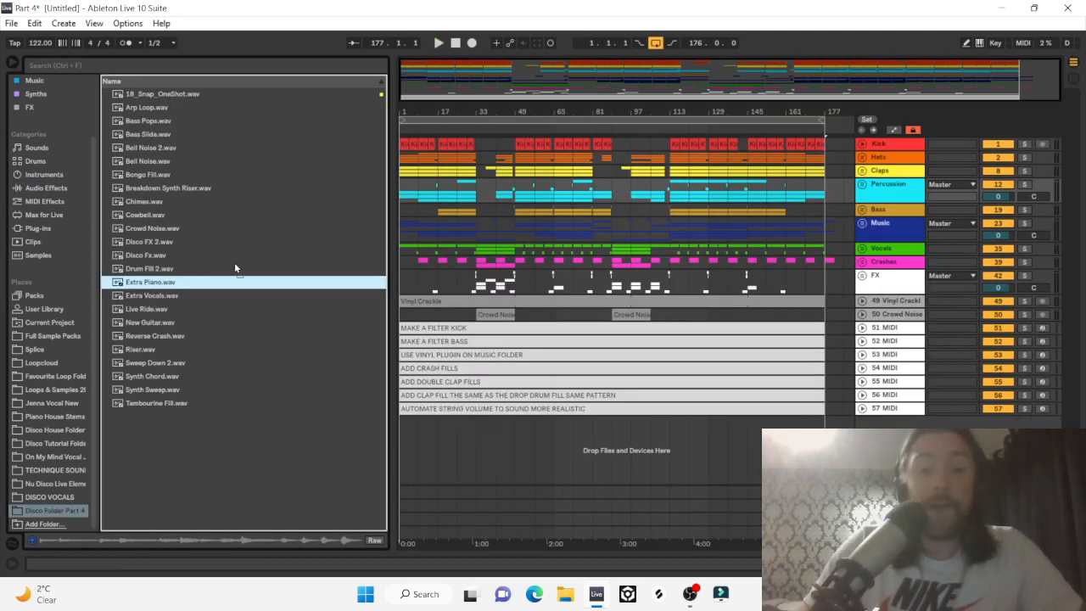
Place Extra Piano.wav on a new track below the MIDI note tracks and move the clip to bar 34.
left_click(497, 433)
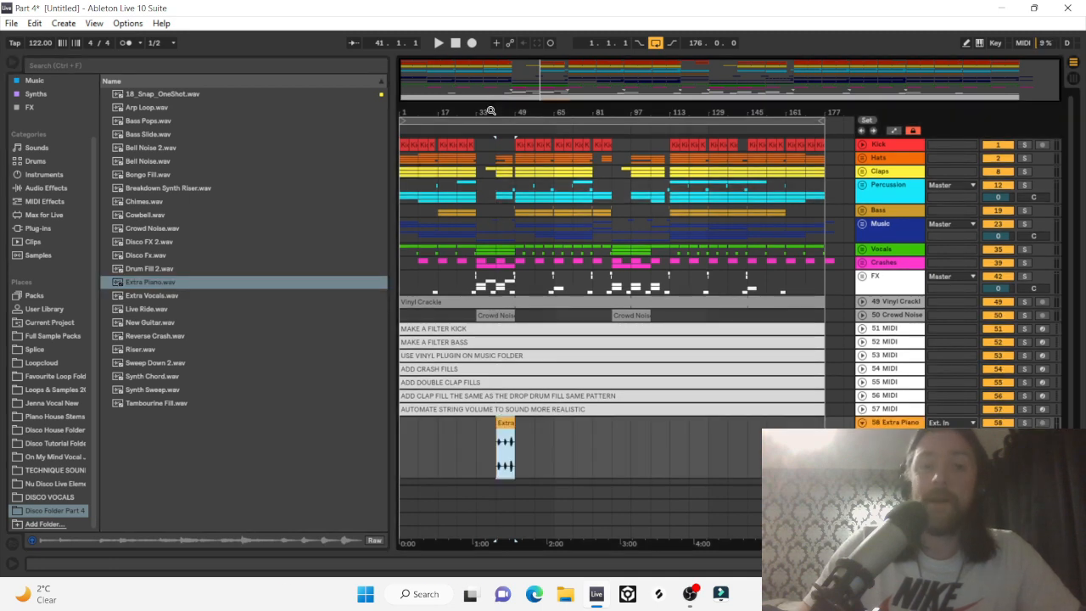
left_click_drag(492, 110, 598, 263)
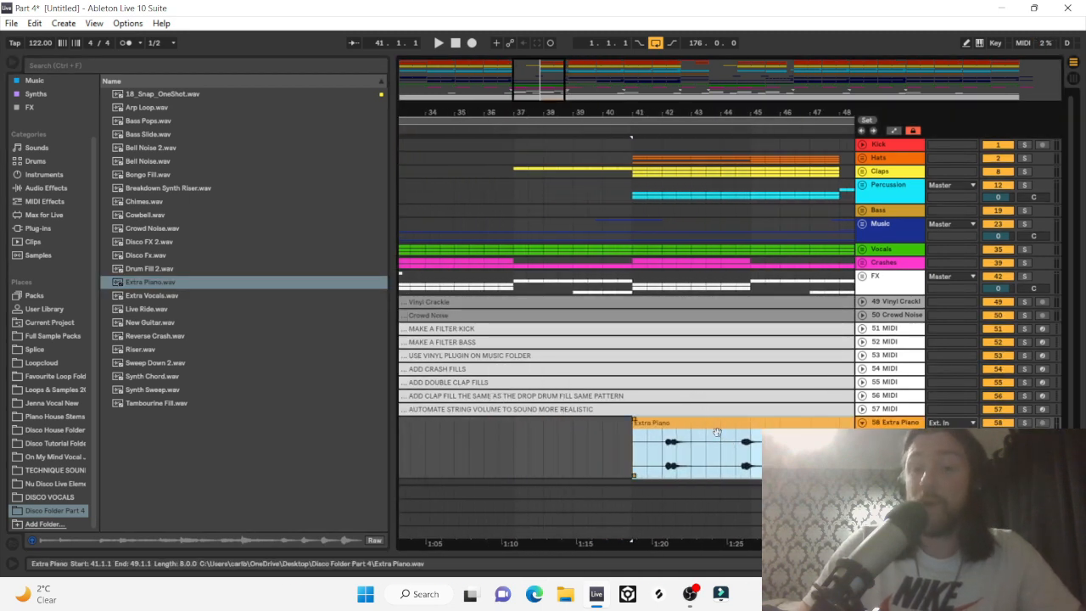
left_click_drag(716, 427, 510, 427)
Solo the Extra Piano track and audition the piano hits in the clip, including the one at bar 40.
left_click(441, 455)
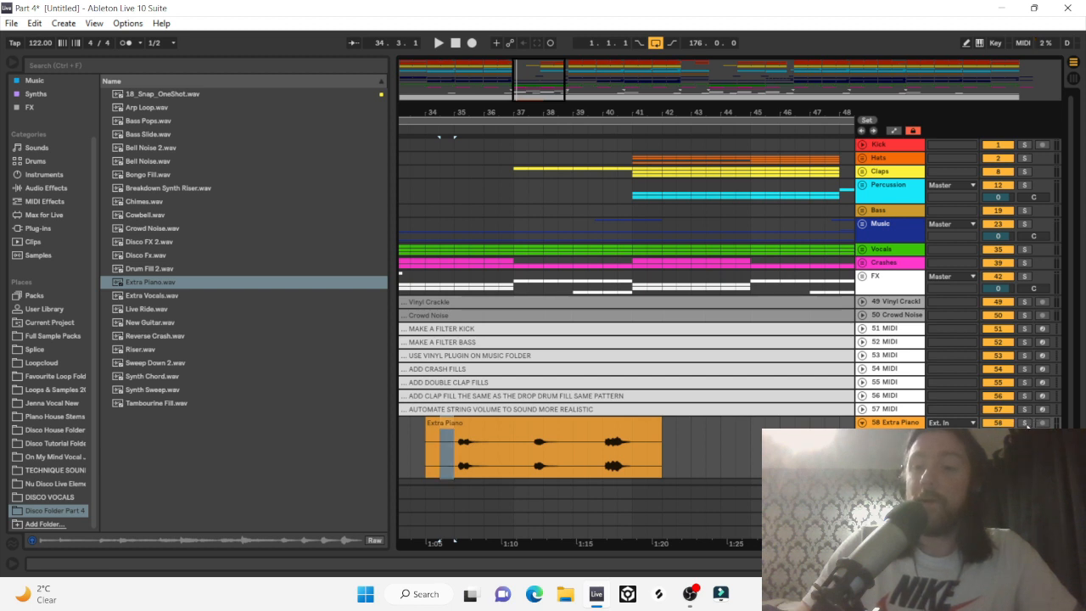
left_click(1024, 423)
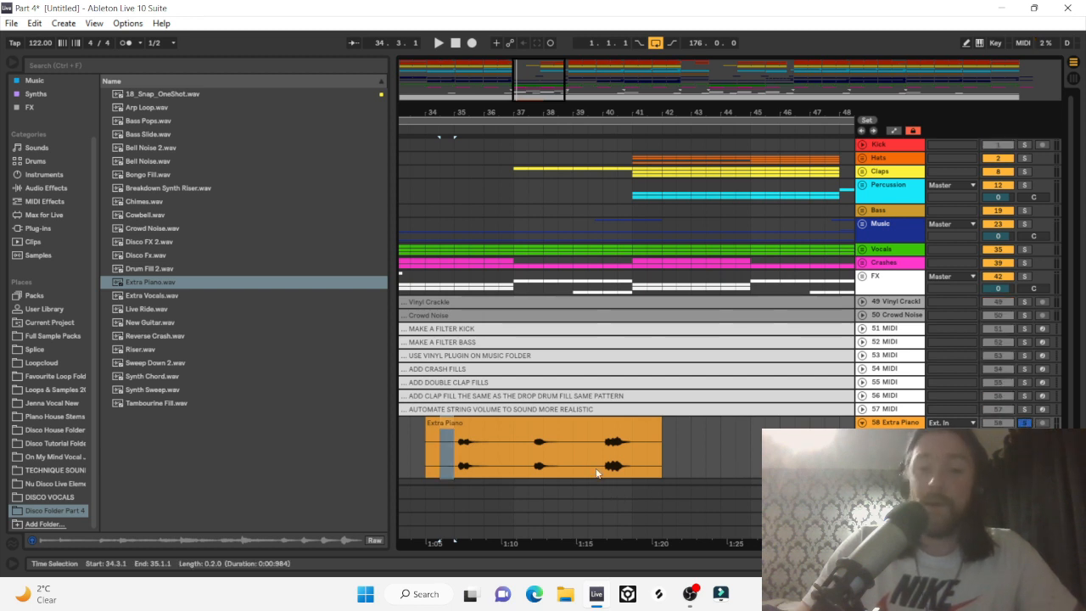
mouse_move(601, 472)
left_mouse_down()
mouse_move(676, 463)
mouse_move(545, 470)
mouse_move(604, 471)
left_mouse_up()
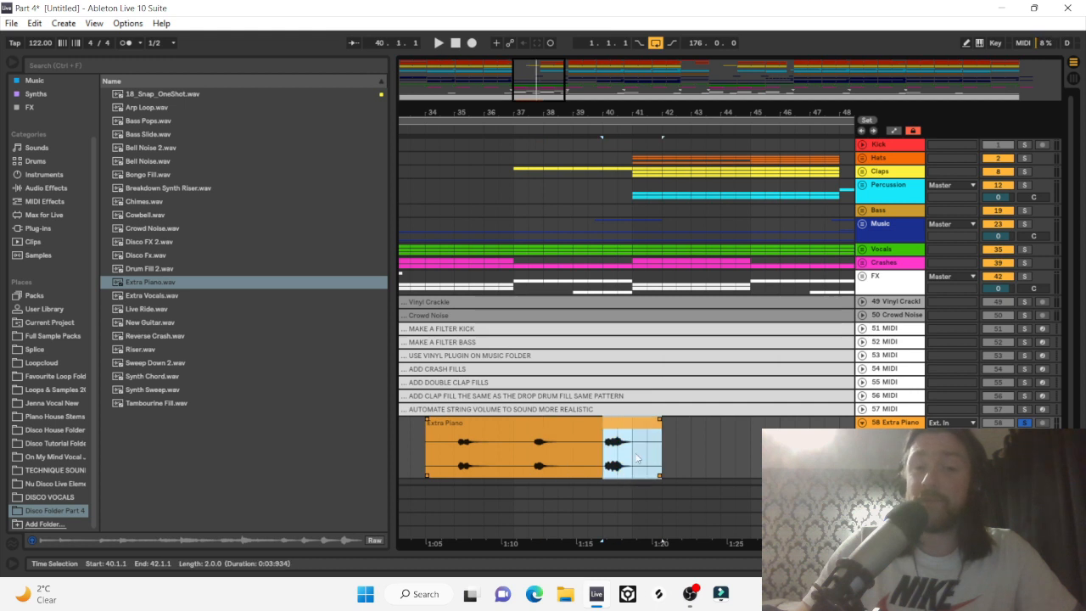
left_click(452, 455)
key("space")
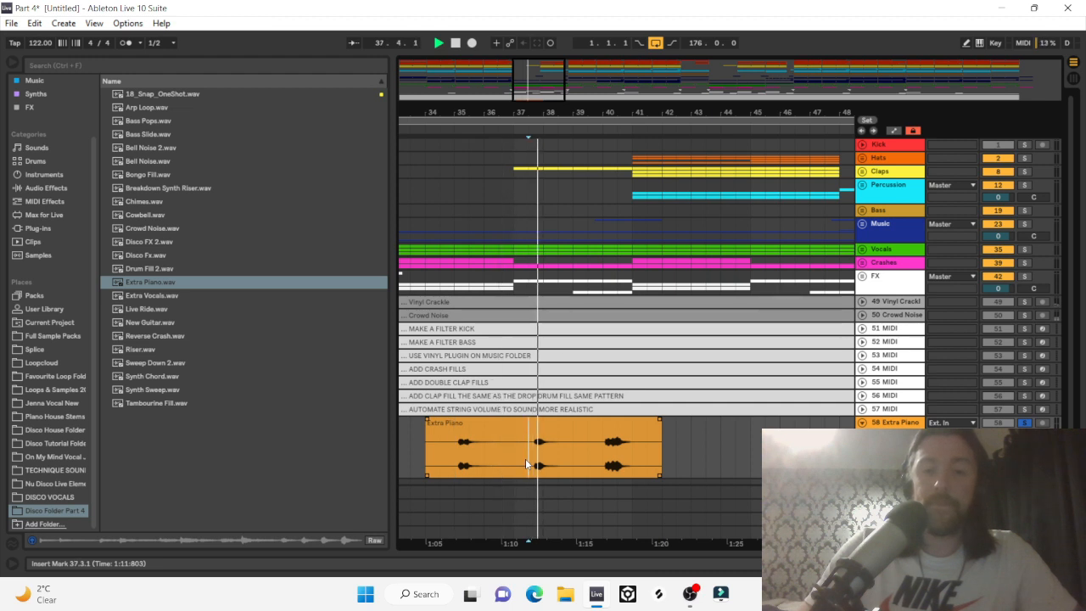
left_click(603, 465)
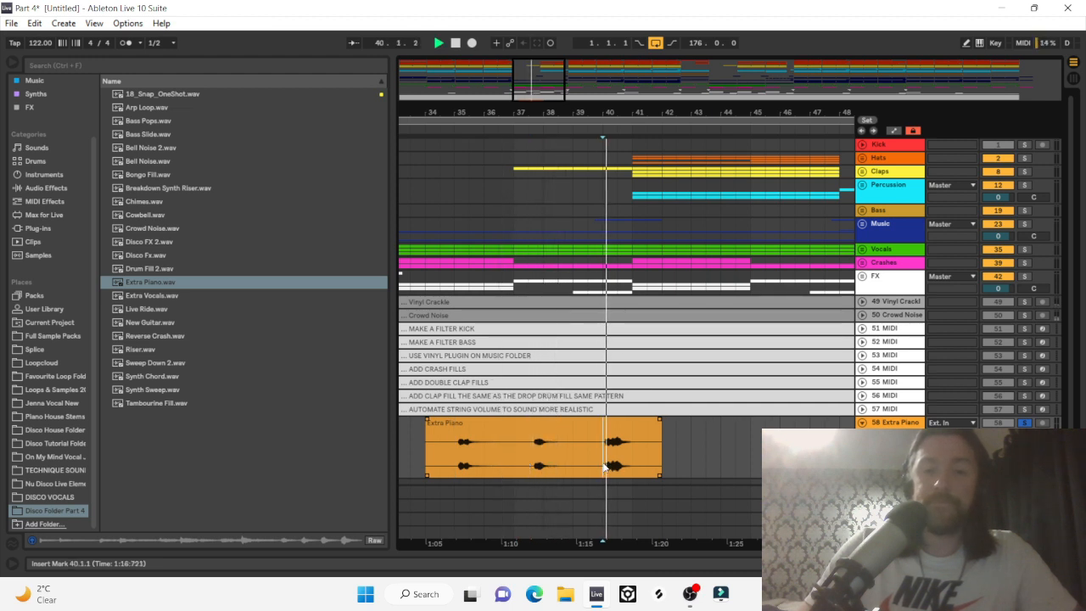
key("space")
Split the Extra Piano clip at bar 40, moving the last part to about bar 44.3 and the first part to 33.3.1.
key("ctrl+e")
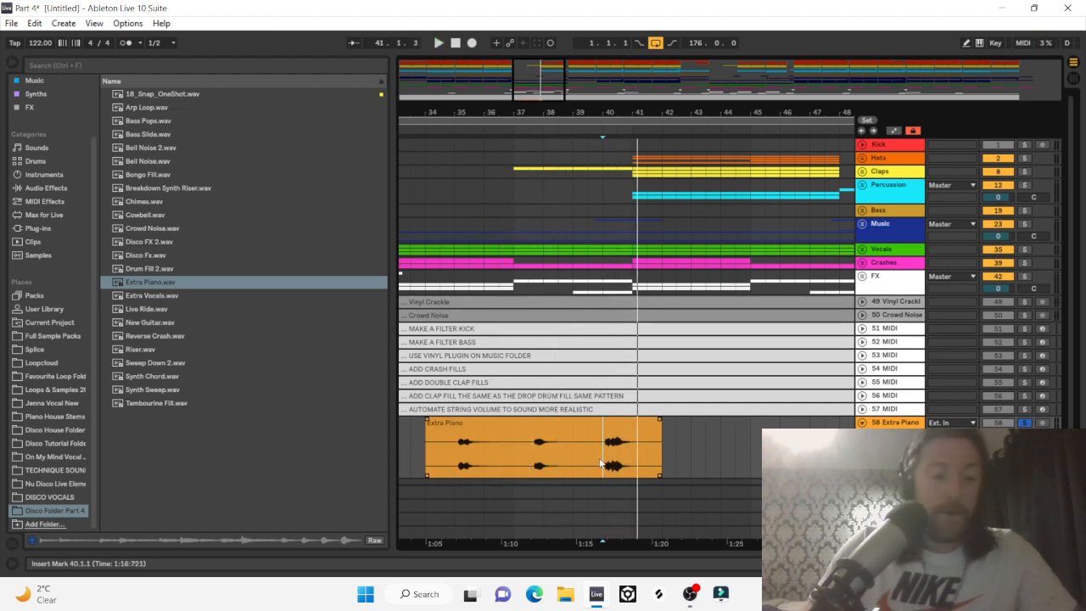
left_click_drag(620, 437, 751, 437)
scroll(539, 433, "left", 3)
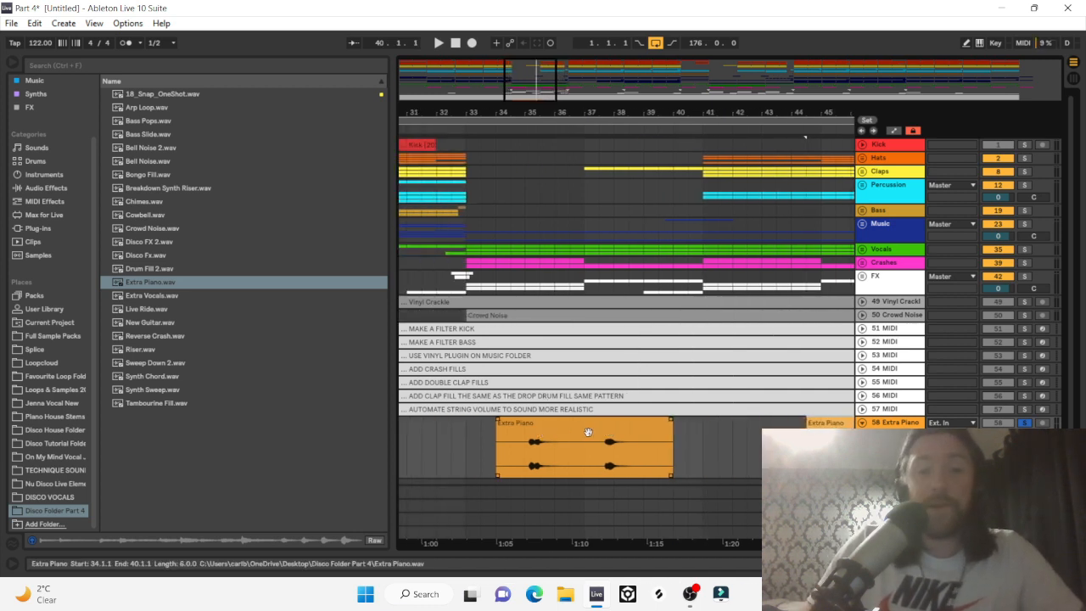
left_click_drag(588, 433, 573, 433)
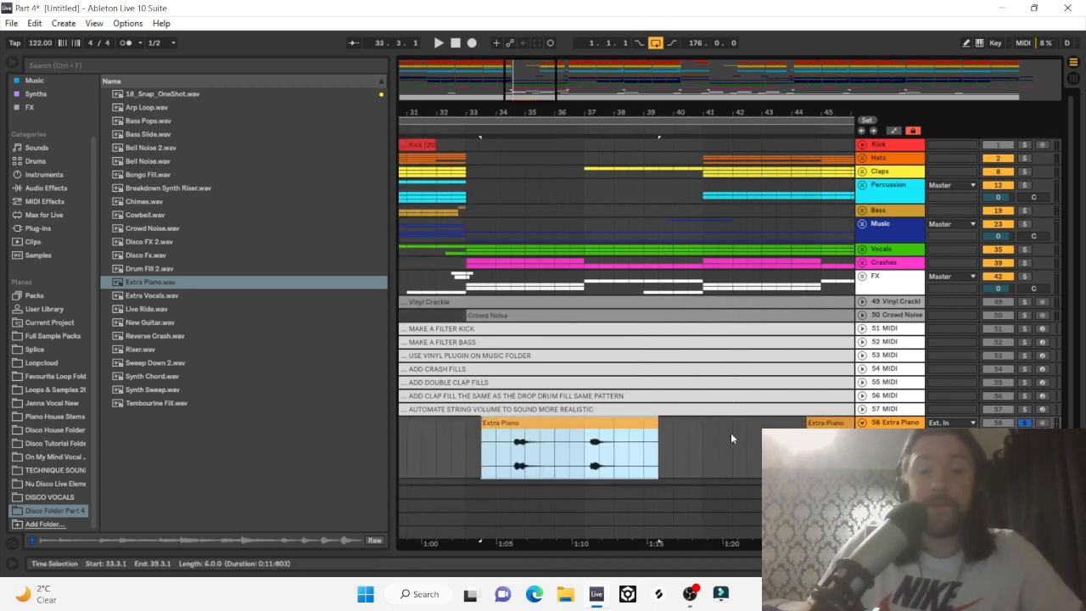
Unsolo the Extra Piano track, audition its clip in the full mix from 32.4.1, and move the clip to start at 35.2.1.
left_click(1024, 423)
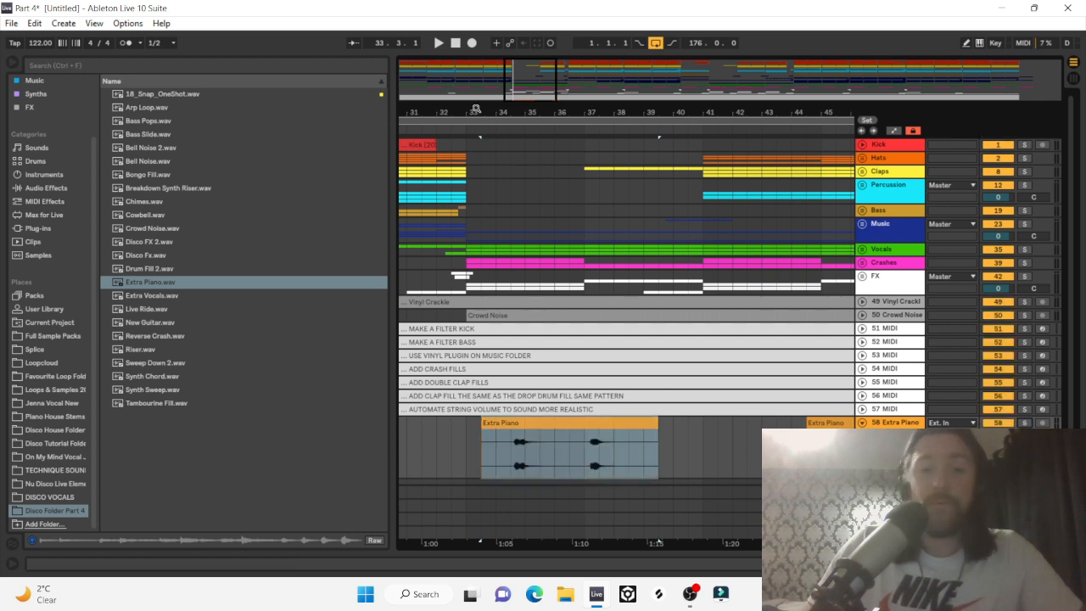
scroll(501, 374, "up", 3)
left_click(443, 436)
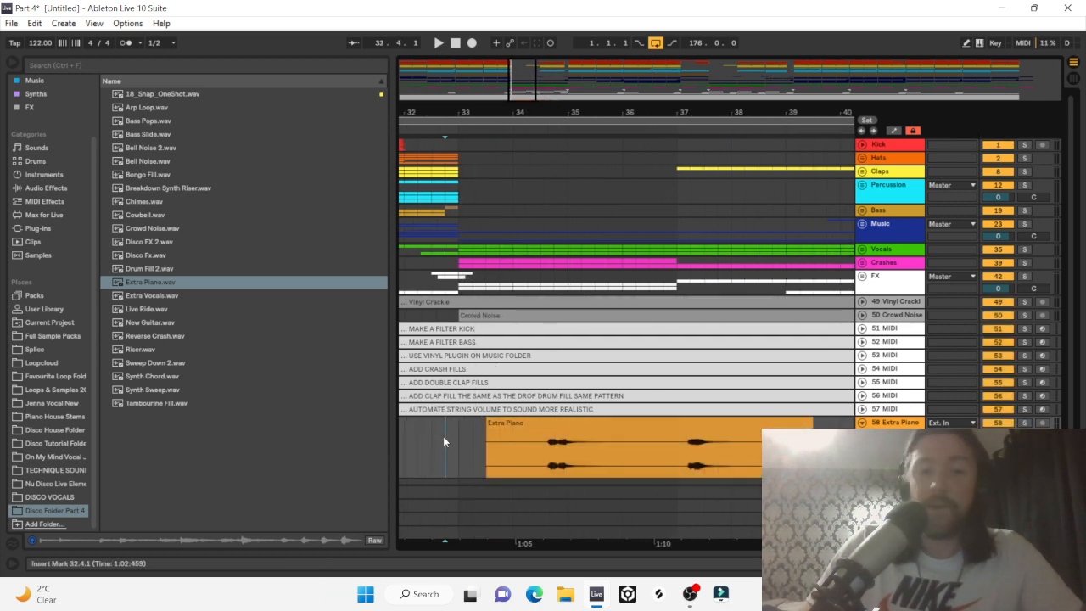
key("space")
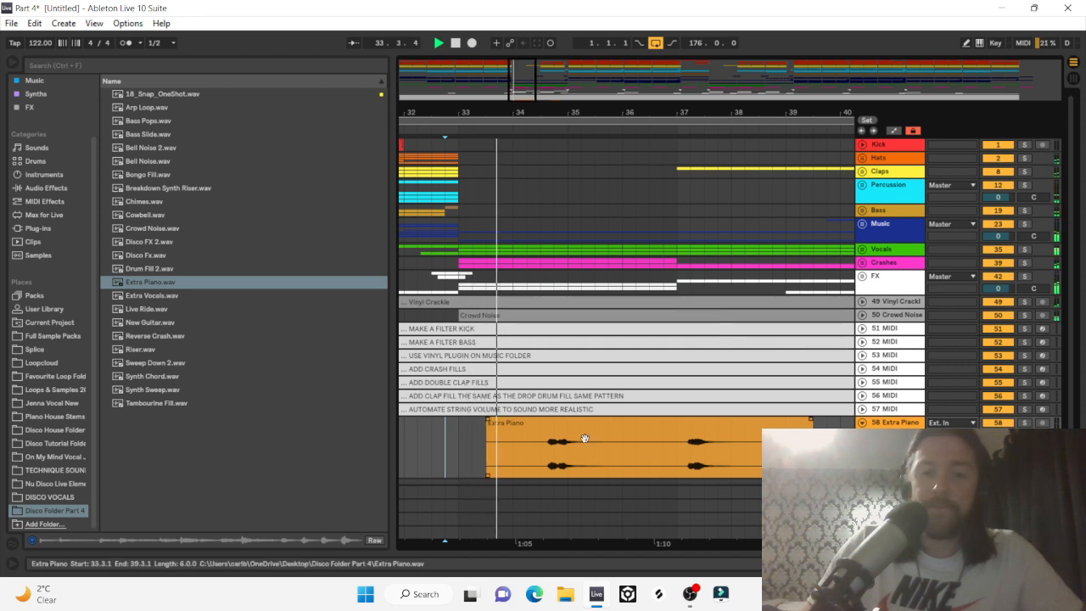
left_click_drag(580, 424, 673, 427)
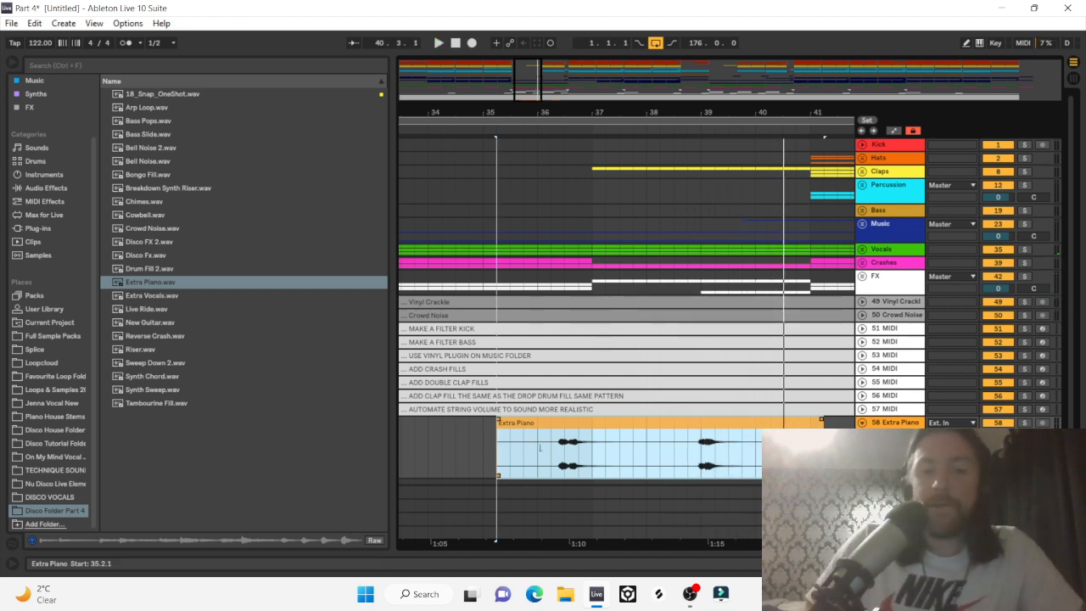
Stop playback, trim the Extra Piano clip's start to about 36.2.1 and split the clip at 37.4.1.
key("space")
left_click_drag(498, 450, 550, 460)
left_click(634, 463)
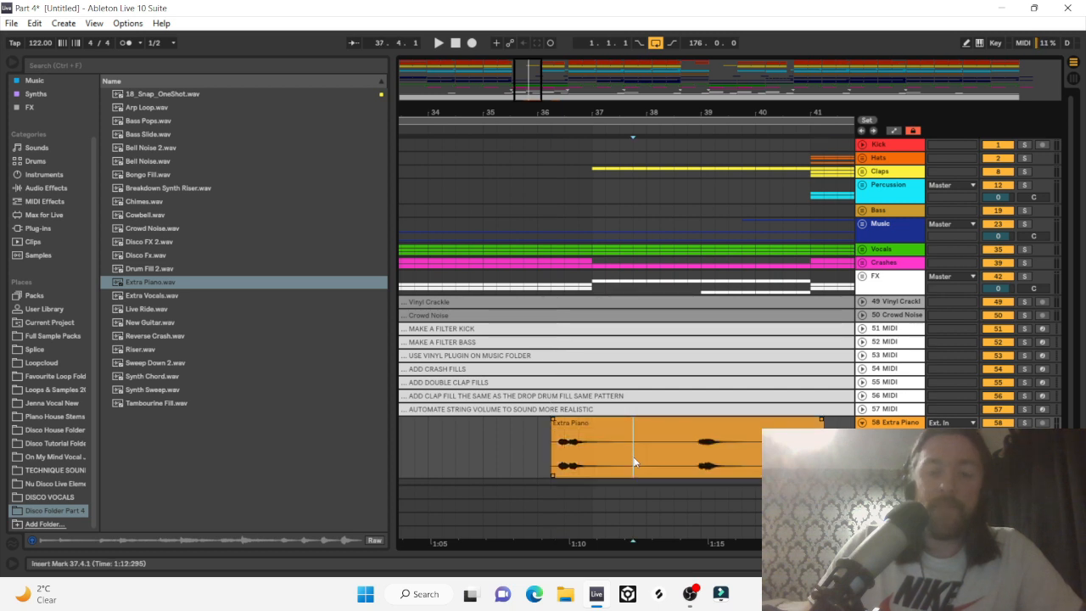
key("ctrl+e")
Move the second part of the split Extra Piano clip out of the way to 29.1.1.
left_click_drag(703, 437, 770, 438)
scroll(771, 438, "right", 4)
left_click_drag(647, 434, 728, 435)
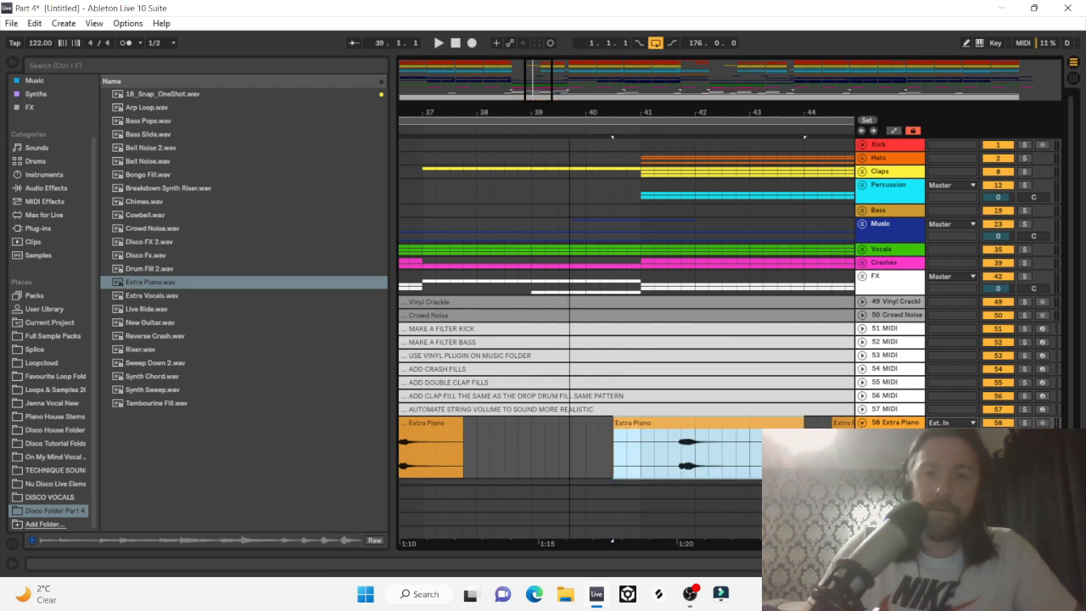
scroll(604, 433, "down", 5)
left_click_drag(603, 437, 522, 435)
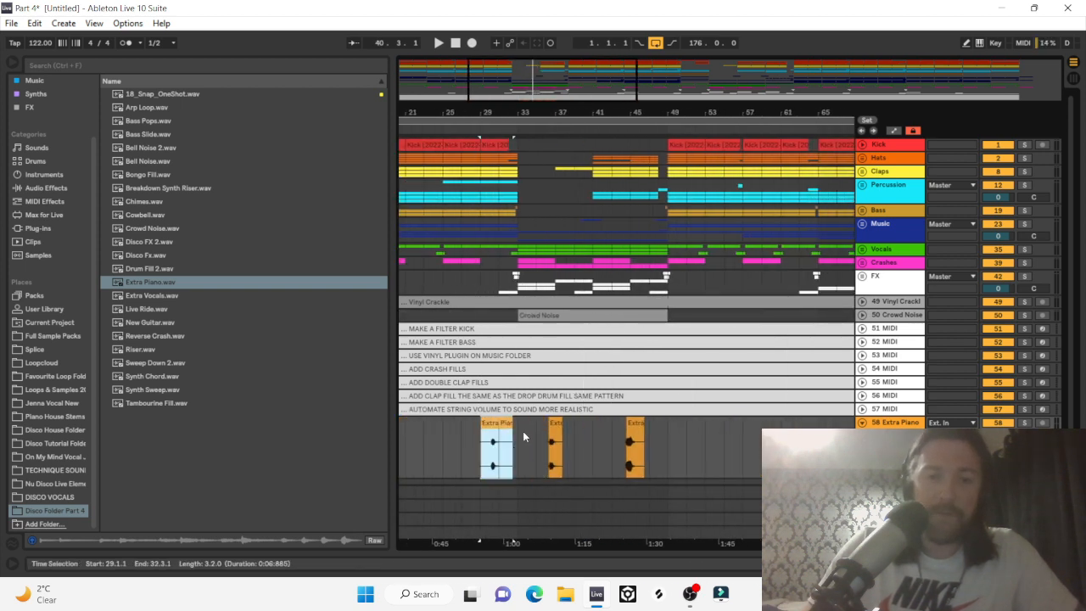
Move the first Extra Piano part to start at 40.3.1, just before the claps and hats enter at bar 41.
scroll(573, 433, "up", 5)
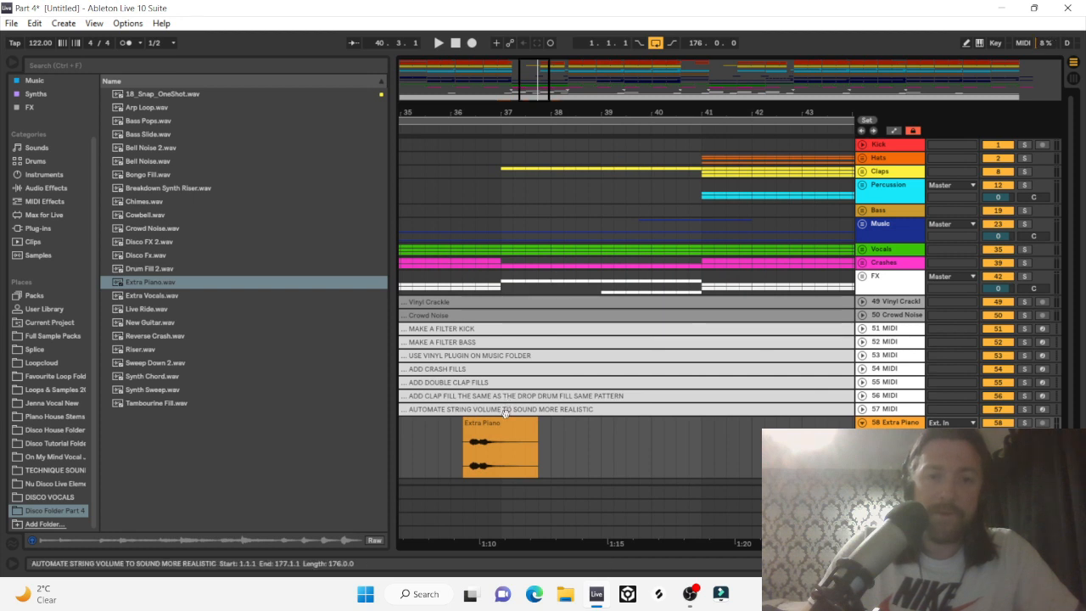
key("ctrl+z")
left_click_drag(706, 428, 720, 437)
Audition the Extra Piano part leading into bar 41 in the full mix, starting from 39.1.1.
left_click(606, 454)
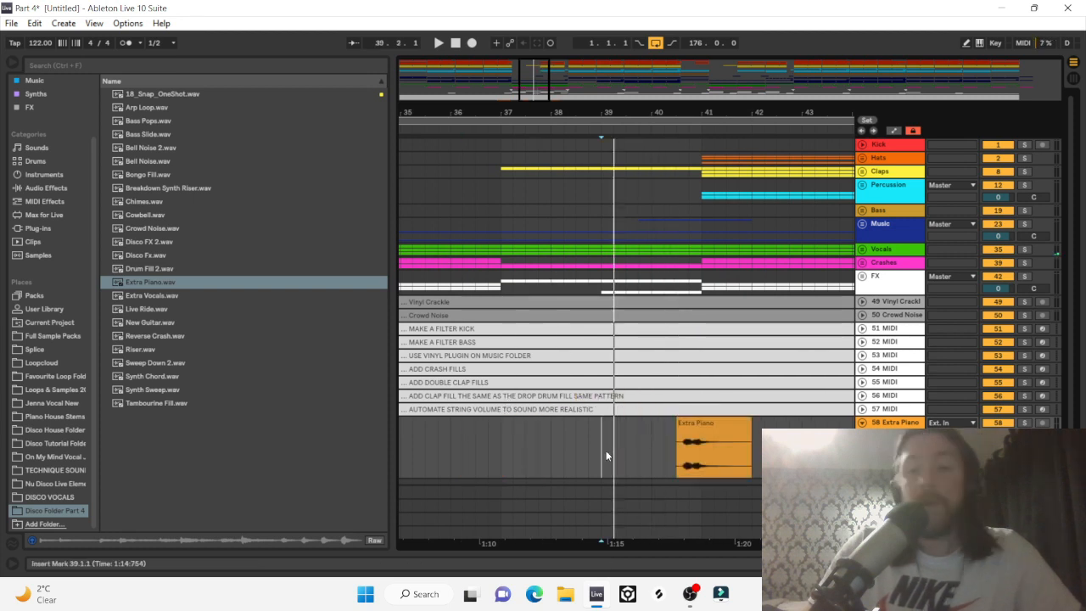
left_click(591, 434)
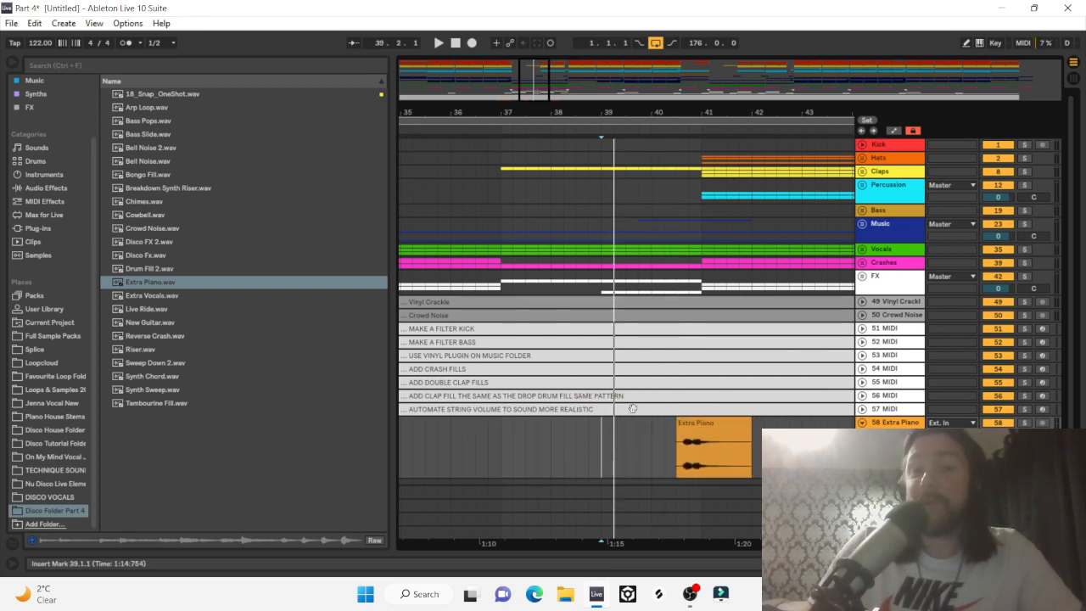
key("space")
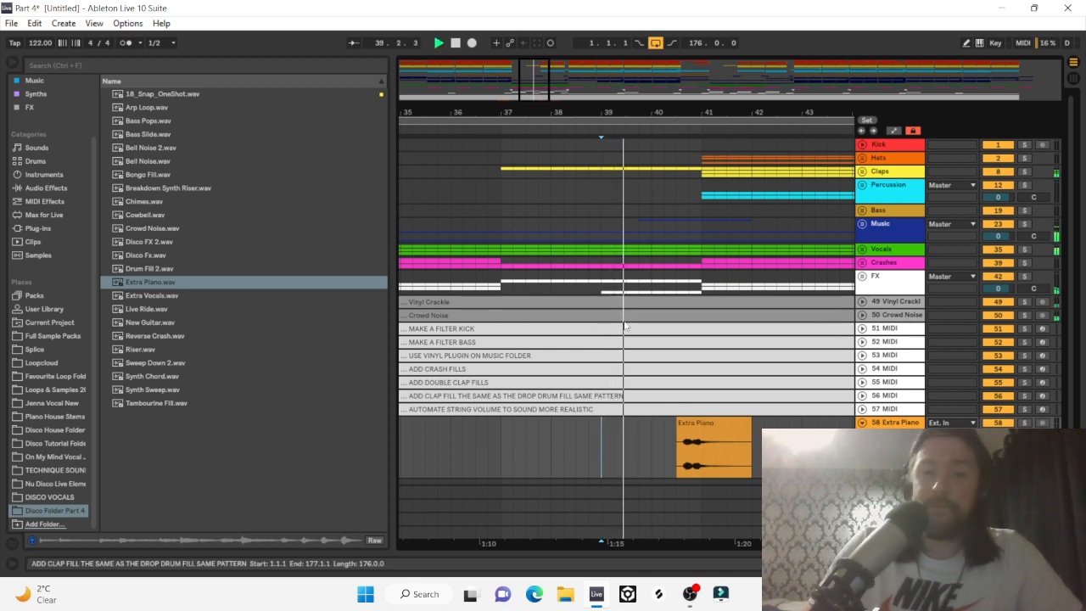
left_click_drag(693, 108, 693, 126)
key("minus")
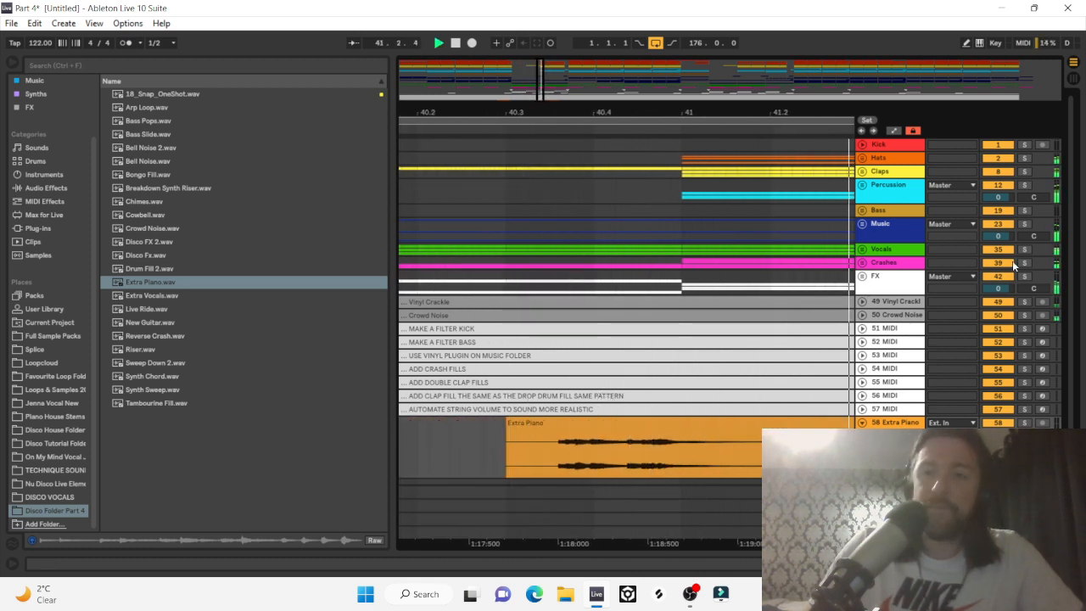
key("space")
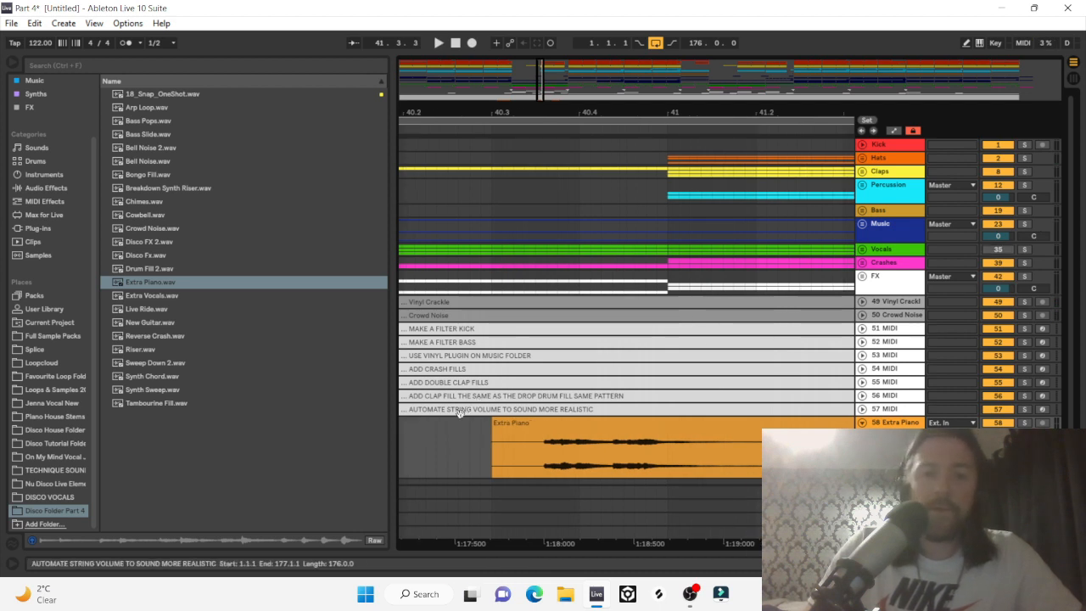
Solo the Claps, Percussion, Music and Extra Piano tracks and play the piano hit from 40.2.2.
left_click(430, 450)
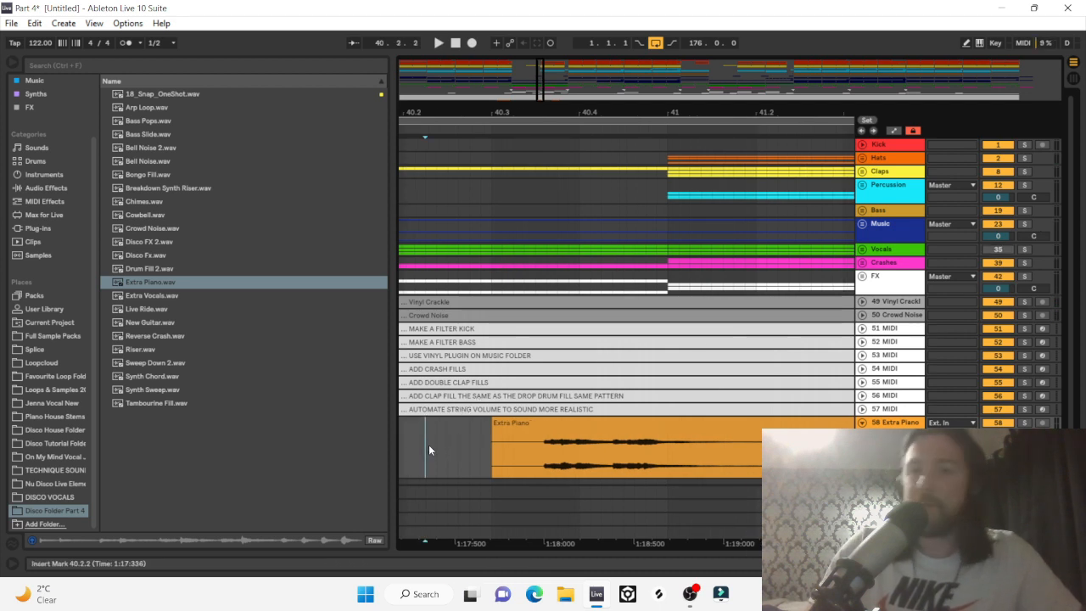
left_click(1026, 225)
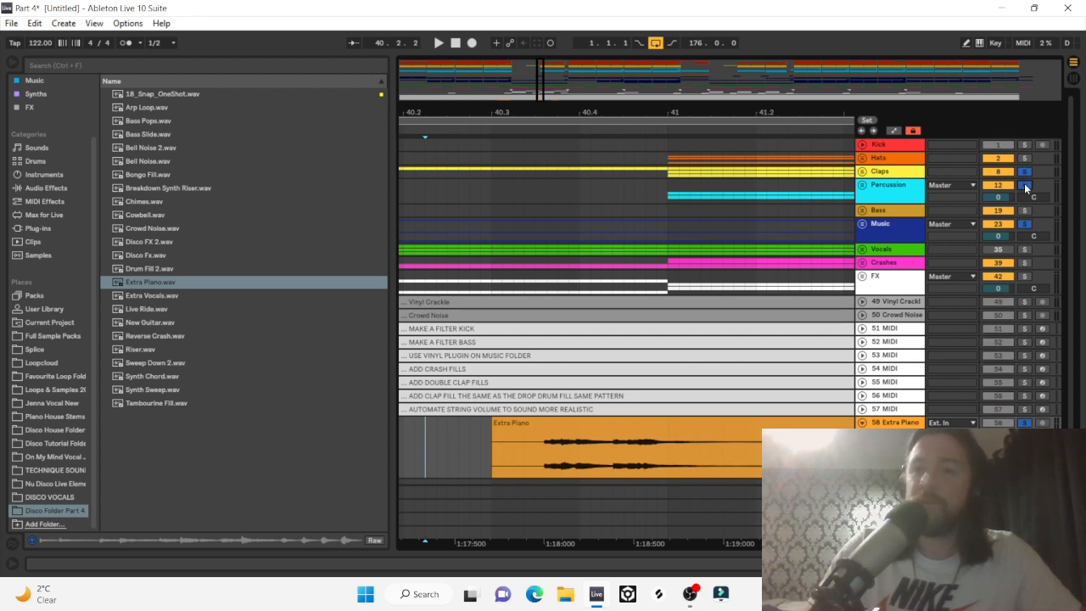
key("space")
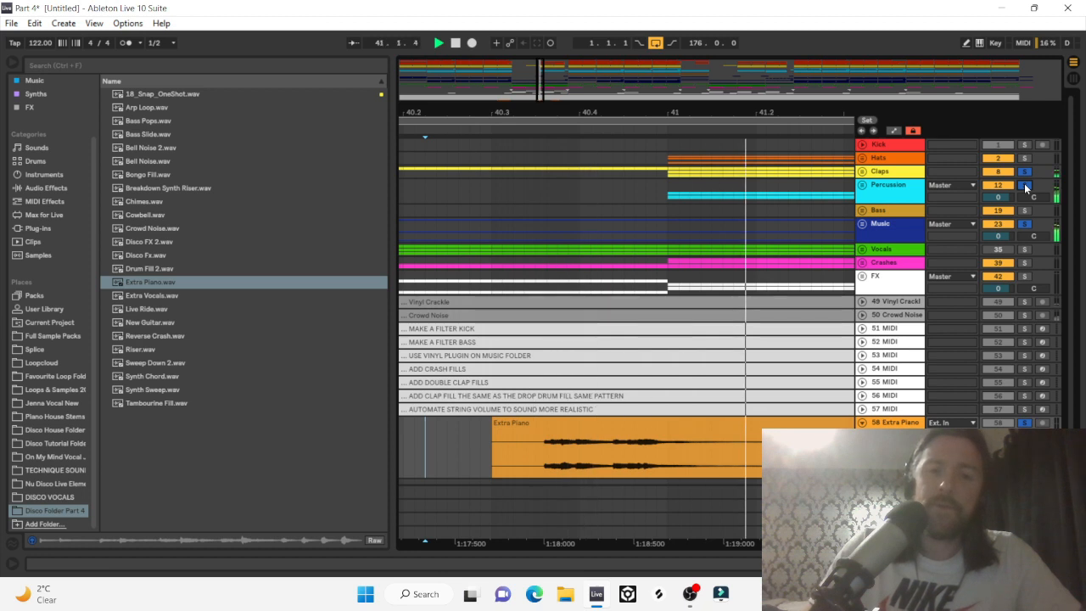
Try moving the Extra Piano clip slightly earlier, to about 40.2.3, and audition it from 40.2.4.
mouse_move(568, 443)
left_mouse_down()
mouse_move(590, 443)
mouse_move(570, 426)
mouse_move(515, 446)
left_mouse_up()
left_click(471, 460)
left_click(468, 458)
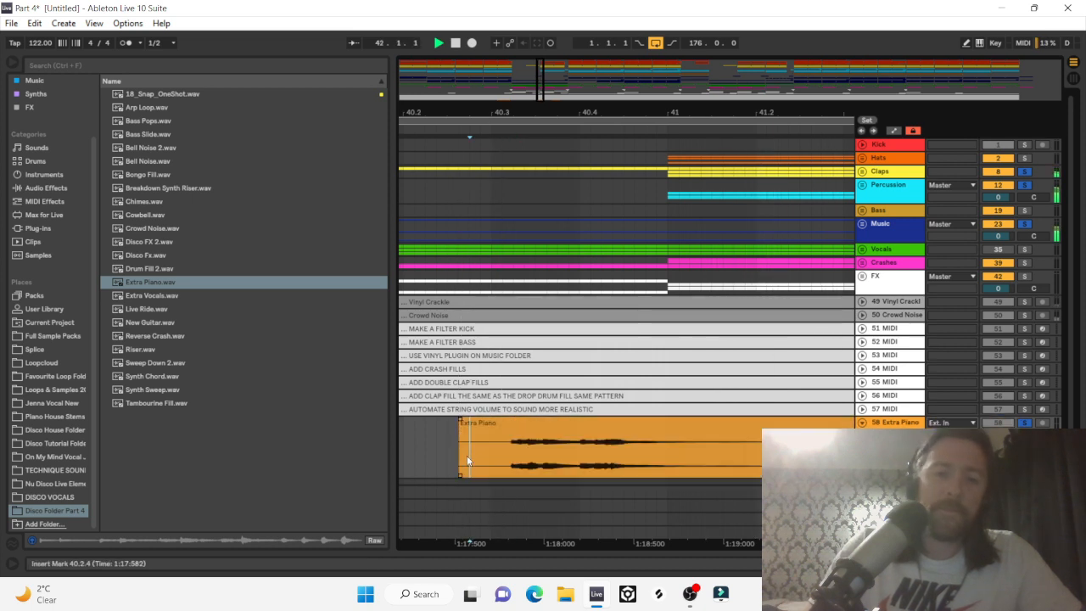
key("space")
key("space")
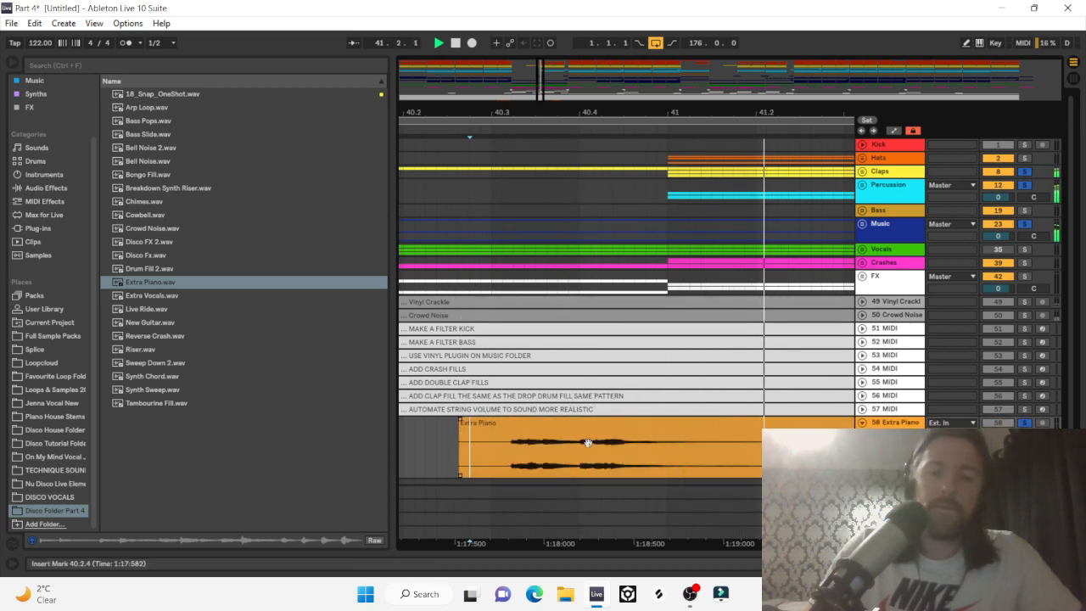
Return the Extra Piano clip to 40.3.1 and audition its timing from 40.2.2 and 40.1.2.
left_click_drag(589, 443, 631, 448)
left_click(435, 462)
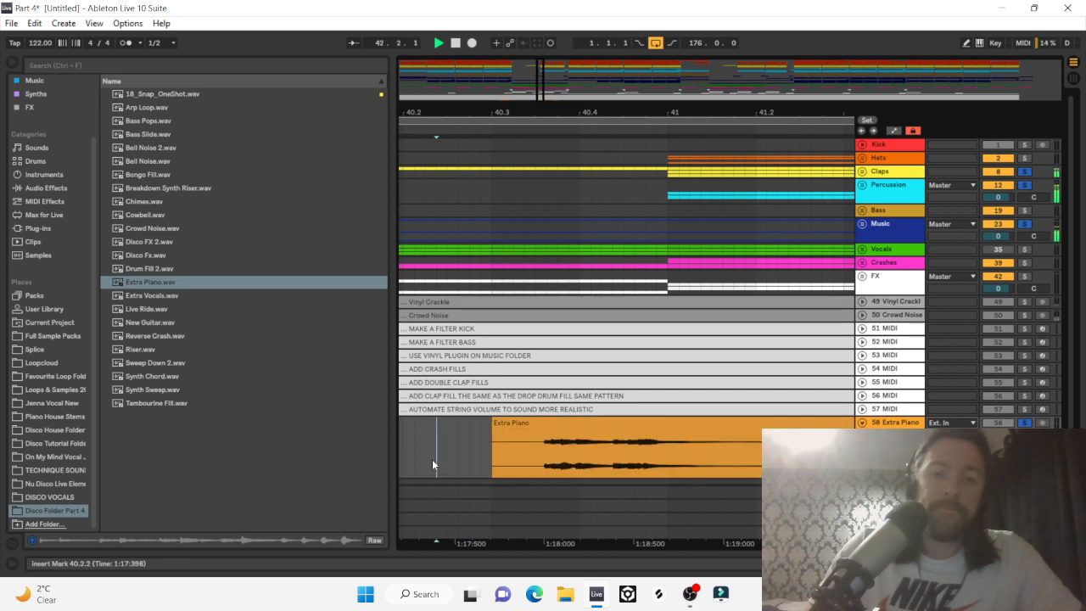
key("space")
key("space")
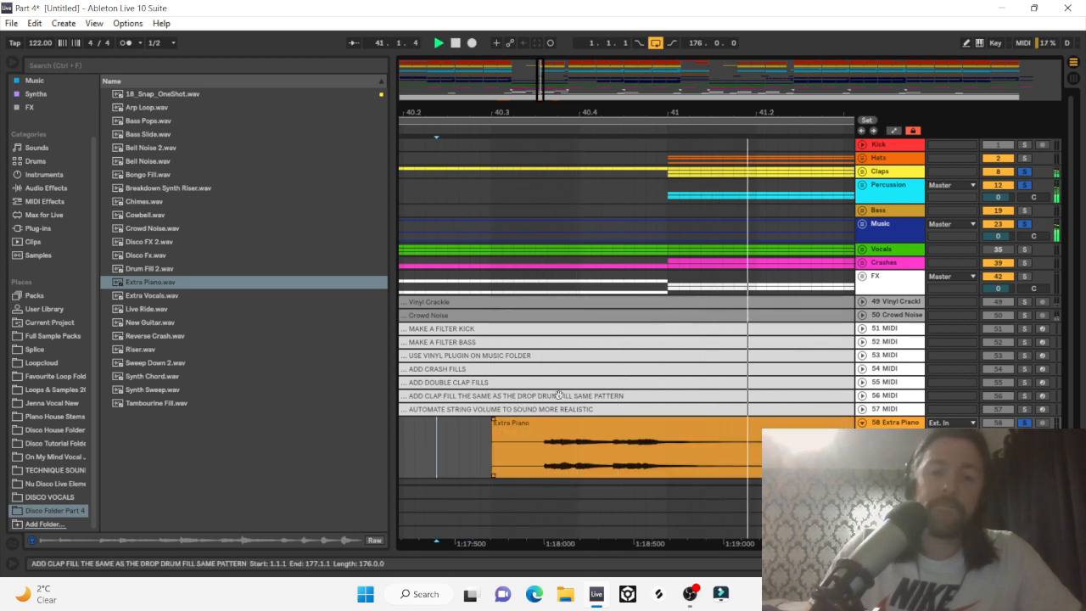
scroll(428, 433, "left", 2)
left_click(461, 440)
key("space")
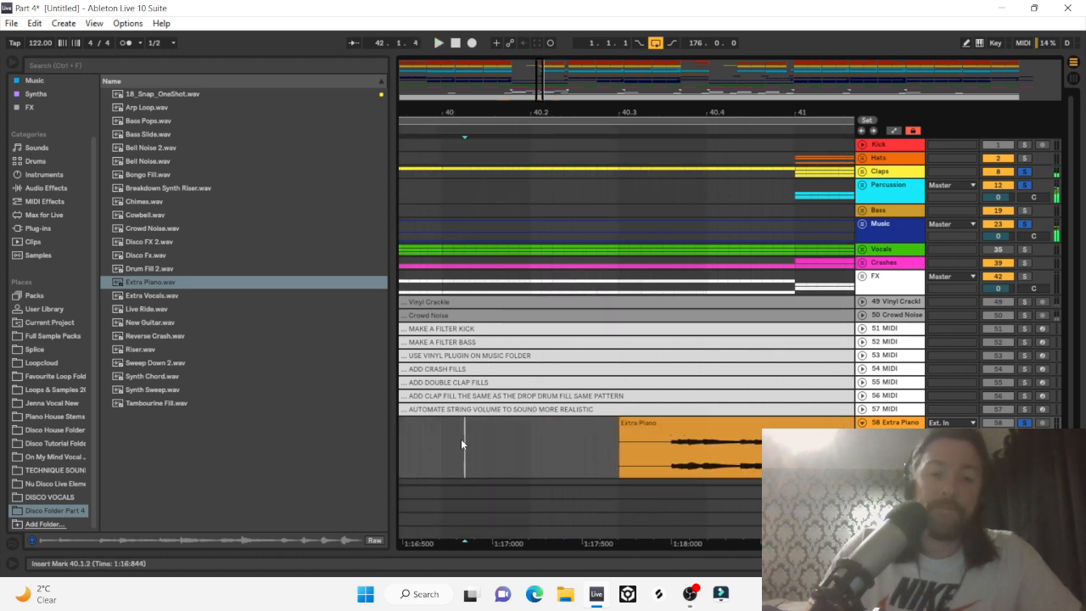
key("space")
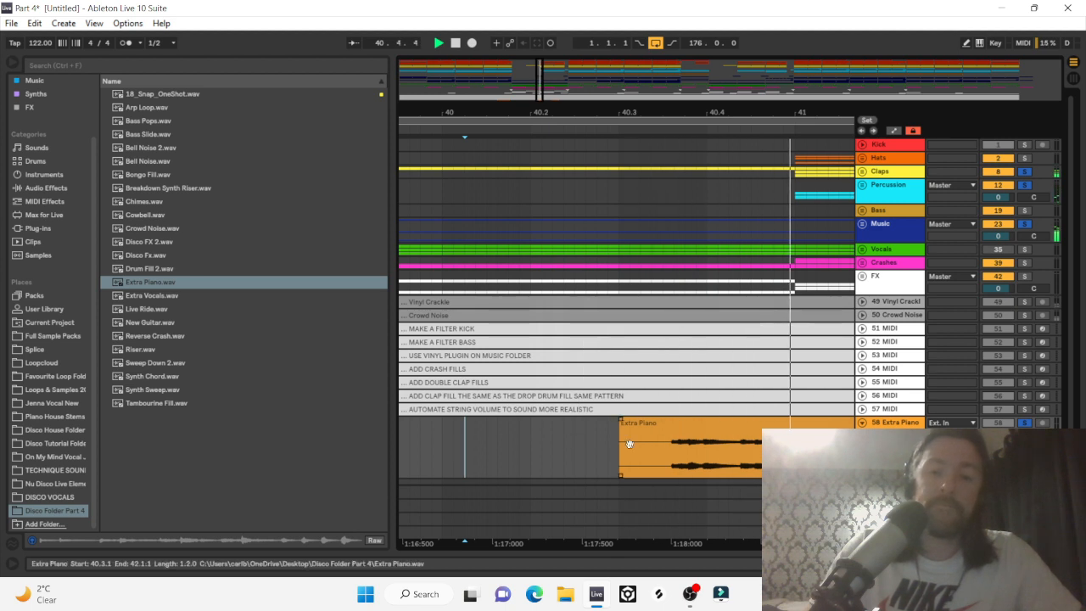
Nudge the Extra Piano clip slightly later and trim its start to 40.3.3, just before the first piano hit.
left_click(721, 448)
left_click(512, 468)
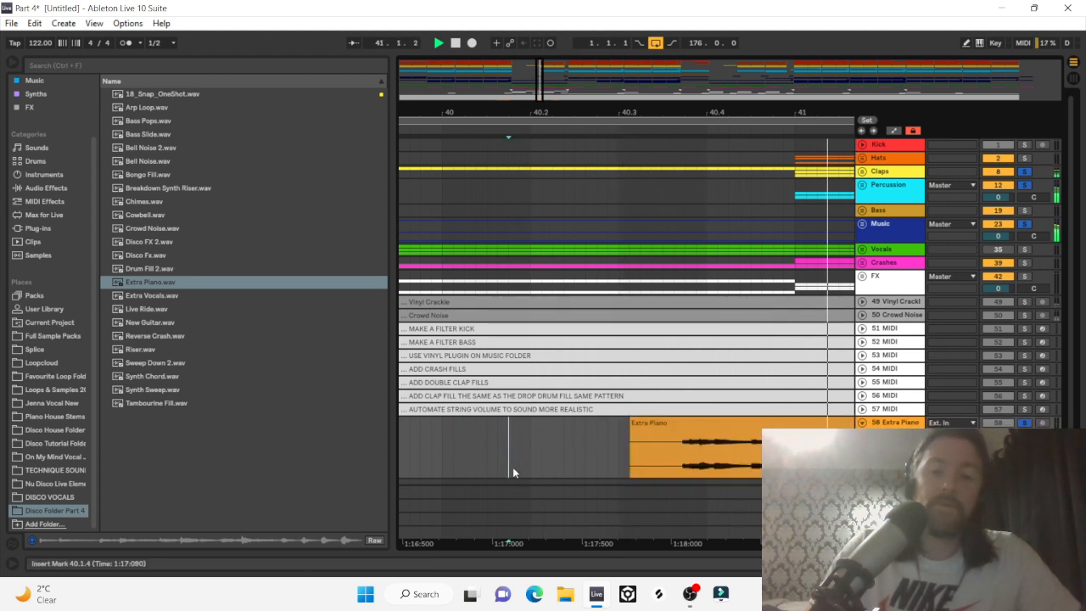
left_click_drag(635, 437, 676, 438)
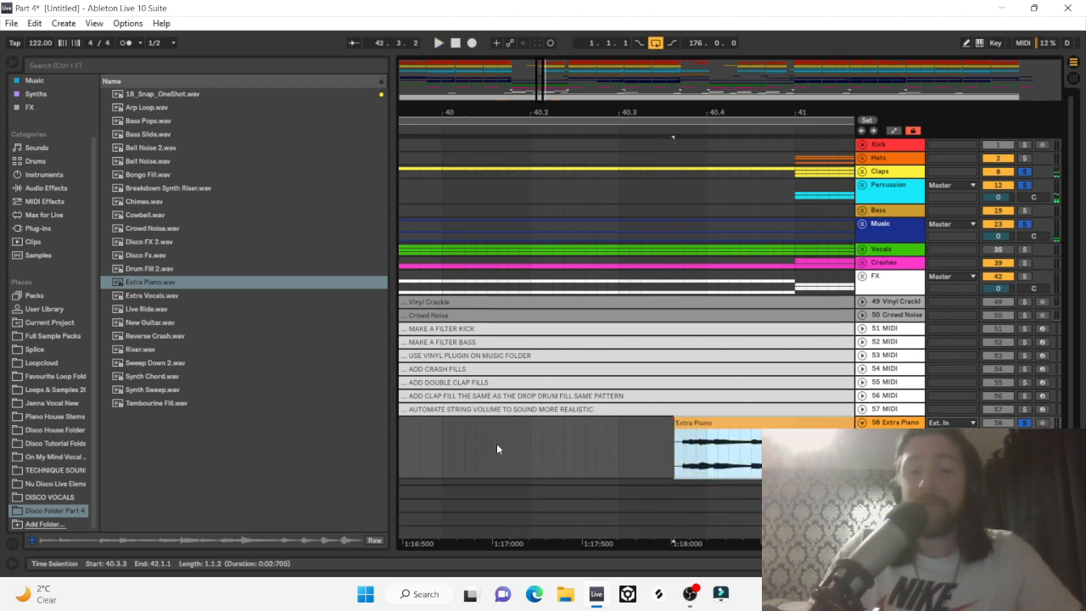
Audition the trimmed piano hit from 40.1.4, unsolo Claps and Percussion, and replay it against only the Music group.
left_click(523, 457)
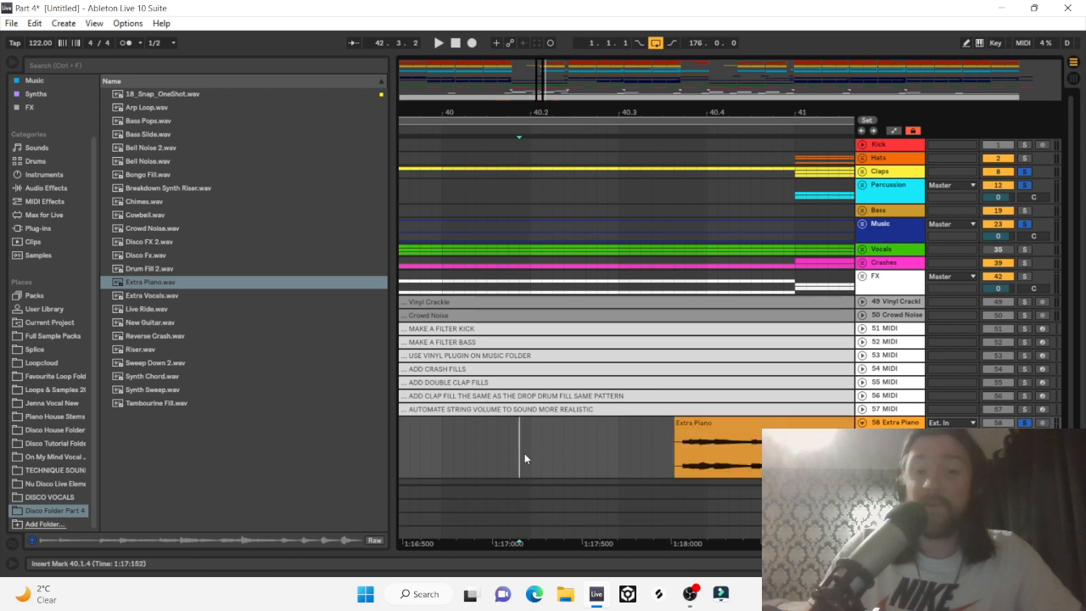
key("space")
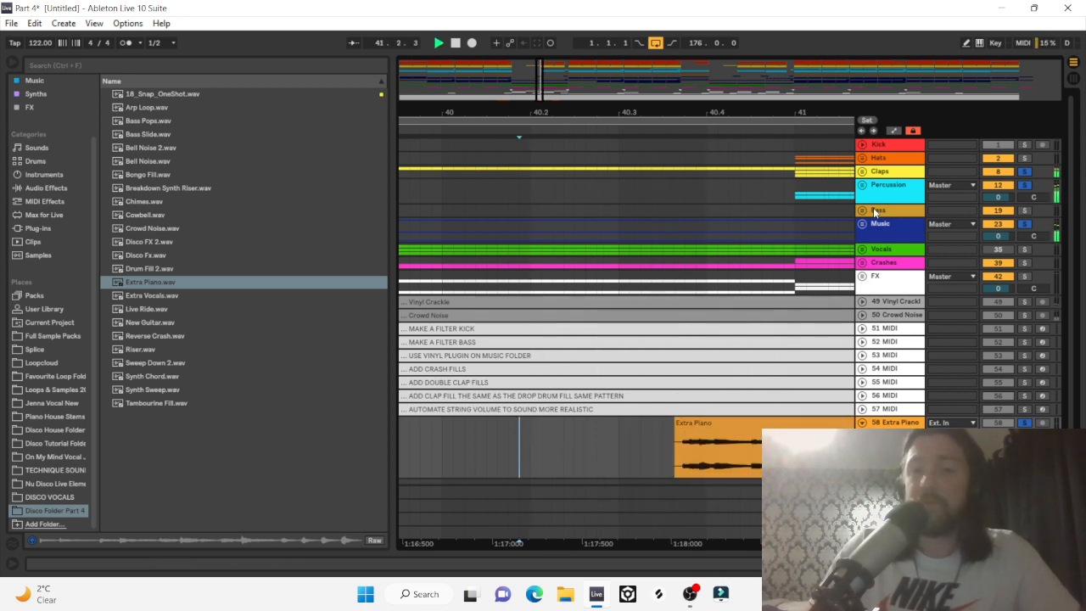
key("space")
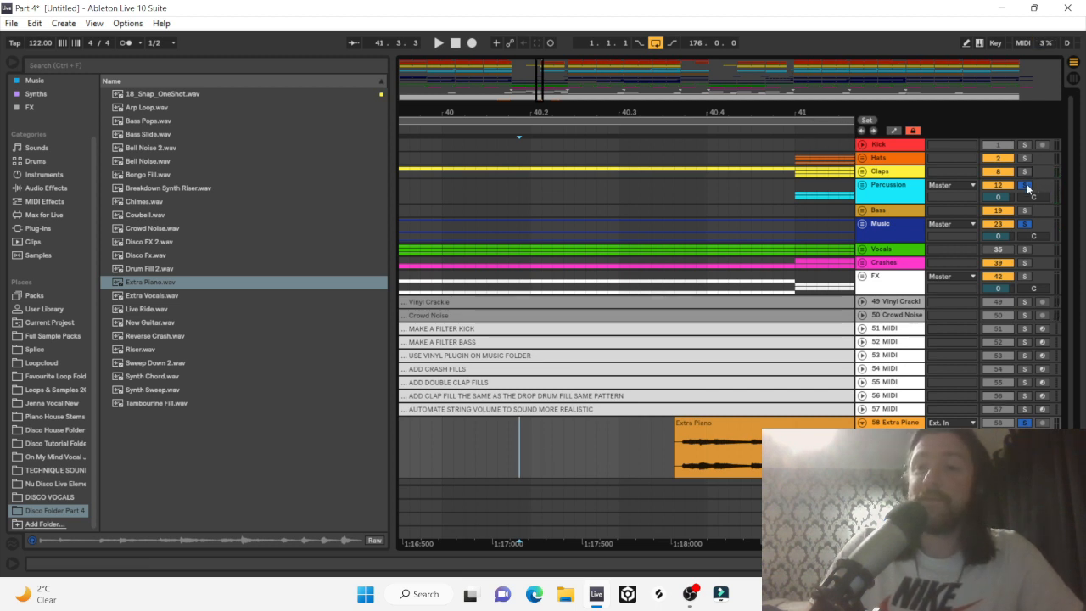
left_click(534, 430)
key("space")
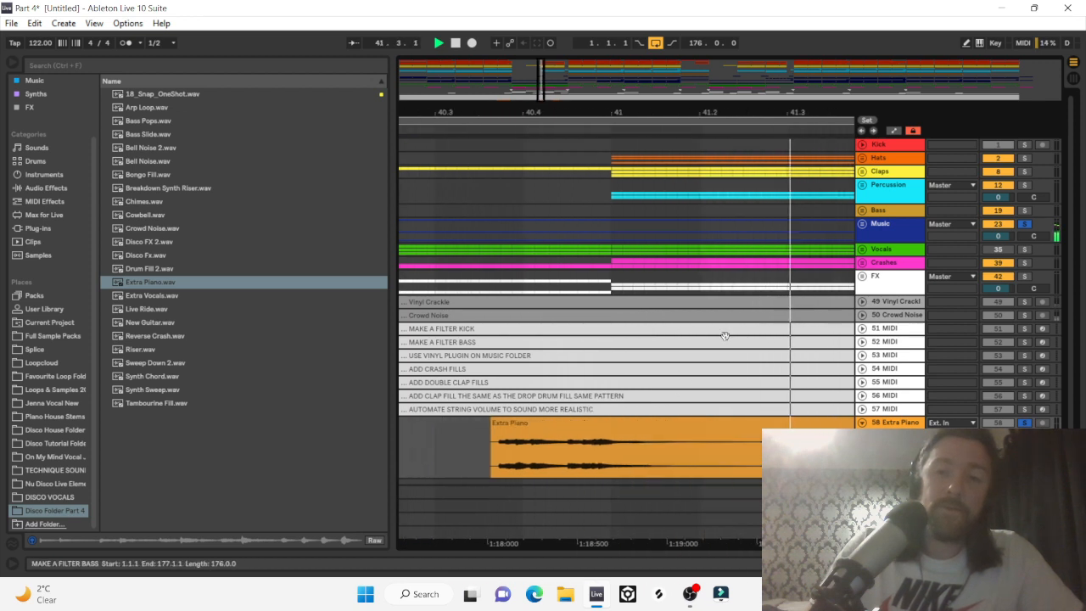
Shorten the Extra Piano clip before bar 42 so that it ends at 41.2.1.
left_click_drag(601, 109, 601, 94)
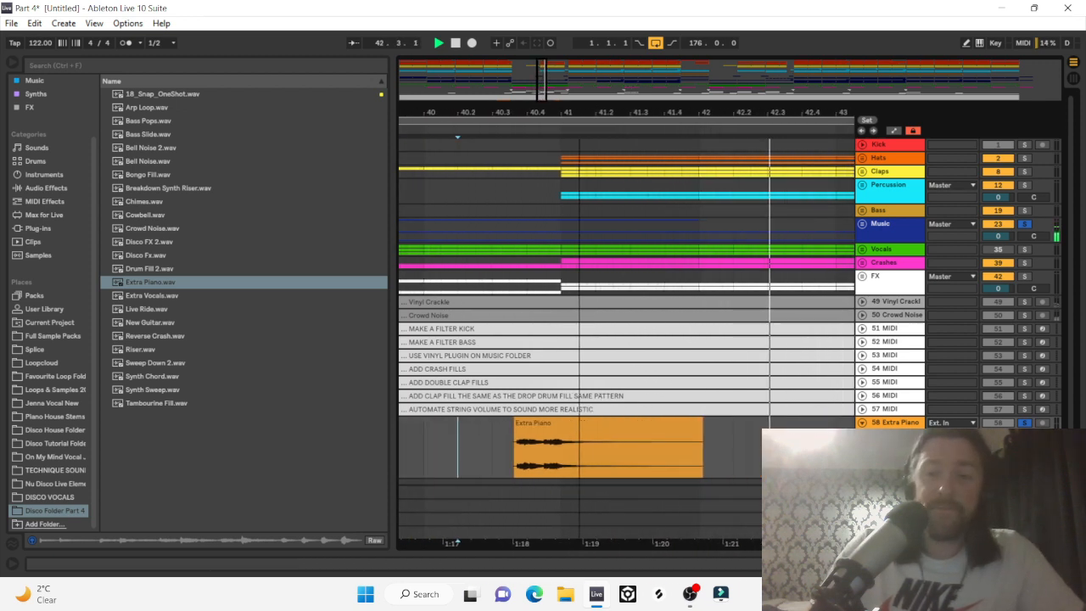
left_click(702, 435)
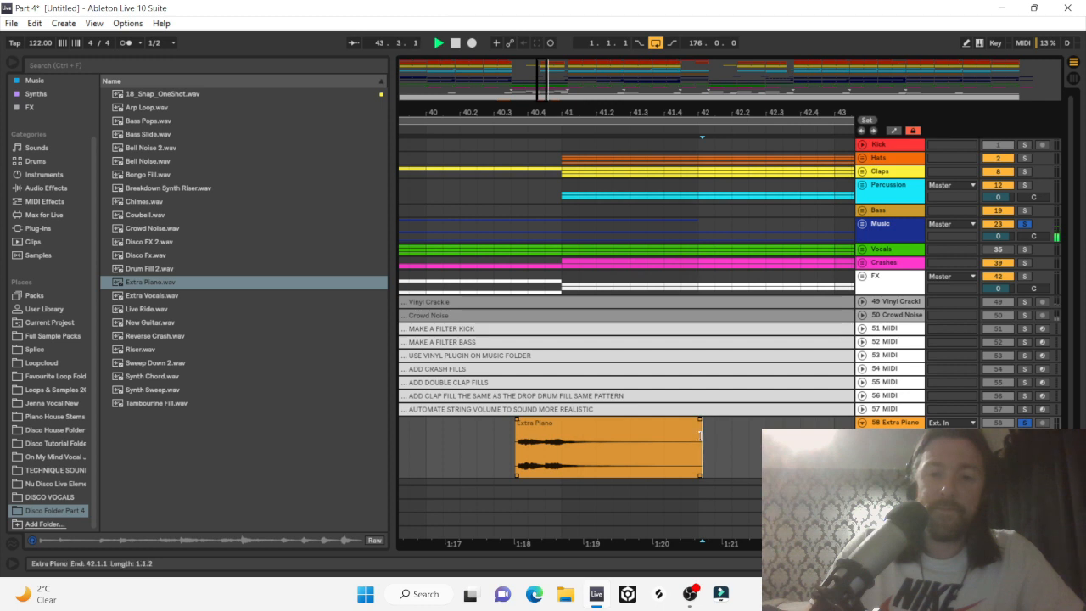
left_click_drag(702, 434, 591, 456)
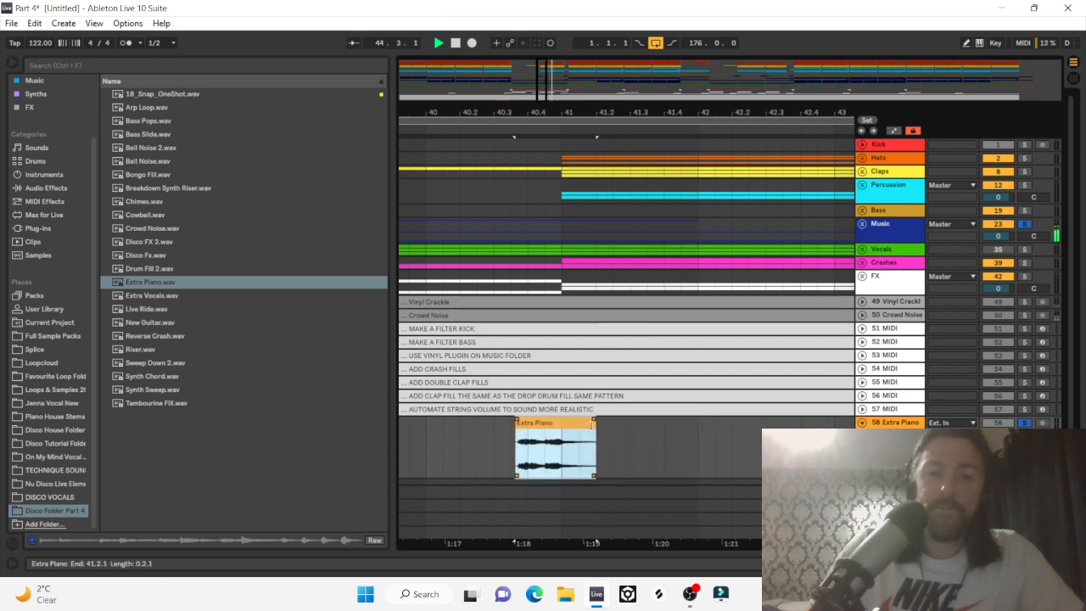
Stop playback and move the last Extra Piano clip to start at 48.3.1, just before the drop at bar 49.
left_click_drag(623, 107, 461, 72)
key("space")
left_click(605, 426)
left_click_drag(604, 426, 749, 442)
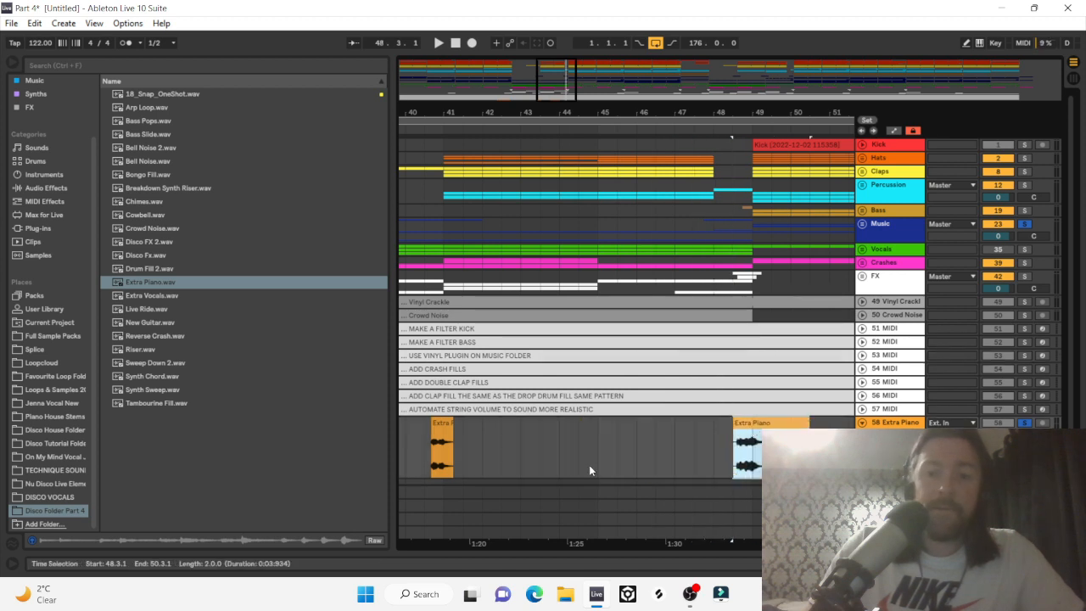
Move the Extra Piano part parked at bar 29 to 42.3.1, after the short piano hit at bar 41.
scroll(502, 478, "left", 10)
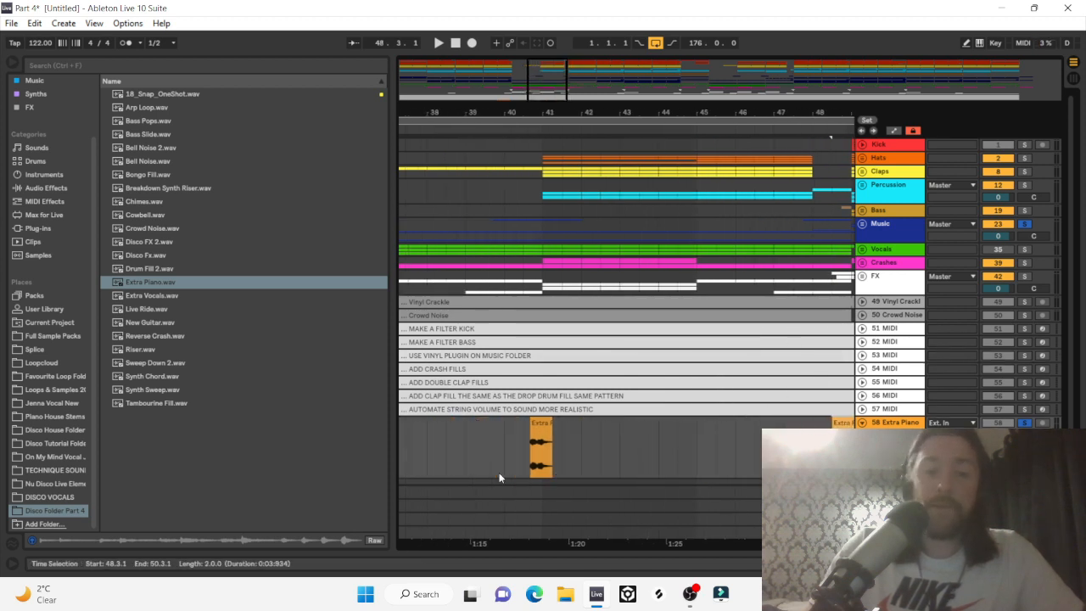
scroll(602, 436, "down", 3)
left_click_drag(536, 451, 770, 451)
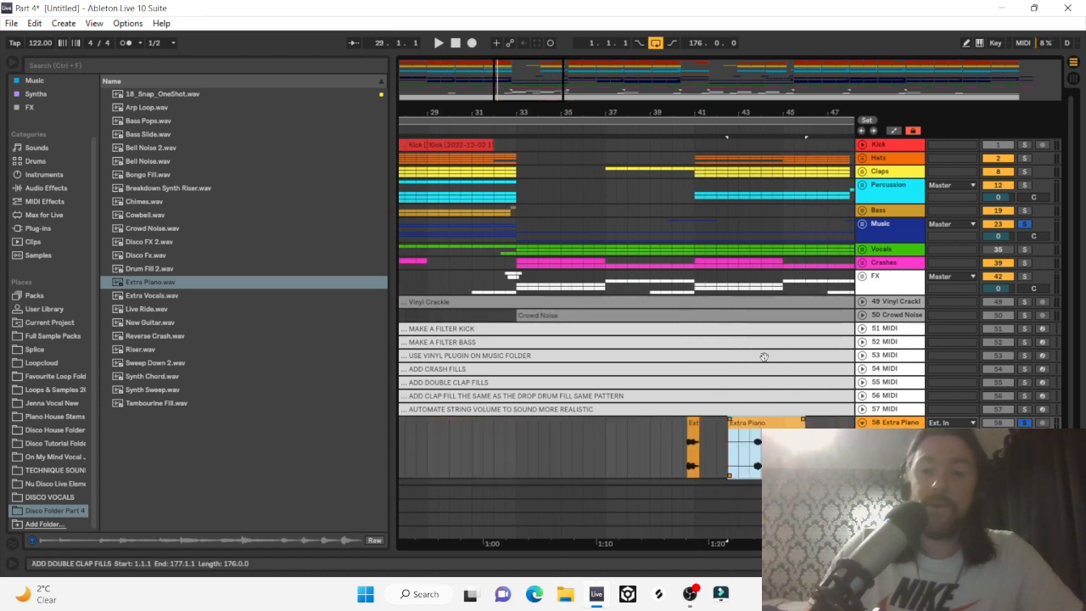
left_click_drag(746, 113, 633, 193)
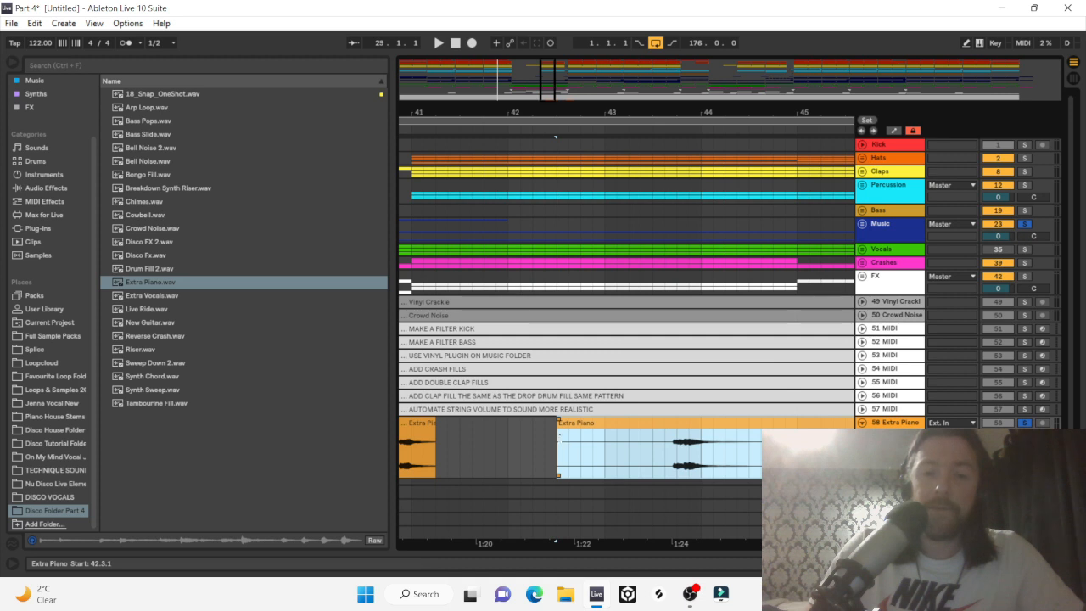
Trim the start of the Extra Piano clip after bar 42 to 43.3.3 and play from the short hit before bar 41.
left_click_drag(564, 440, 667, 441)
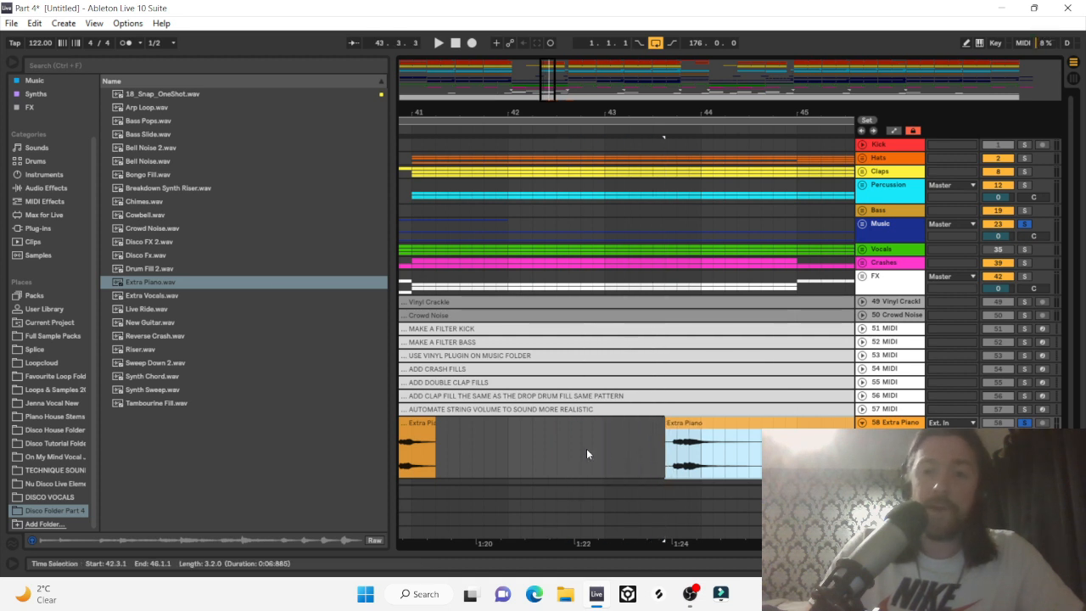
scroll(586, 448, "left", 5)
left_click(553, 419)
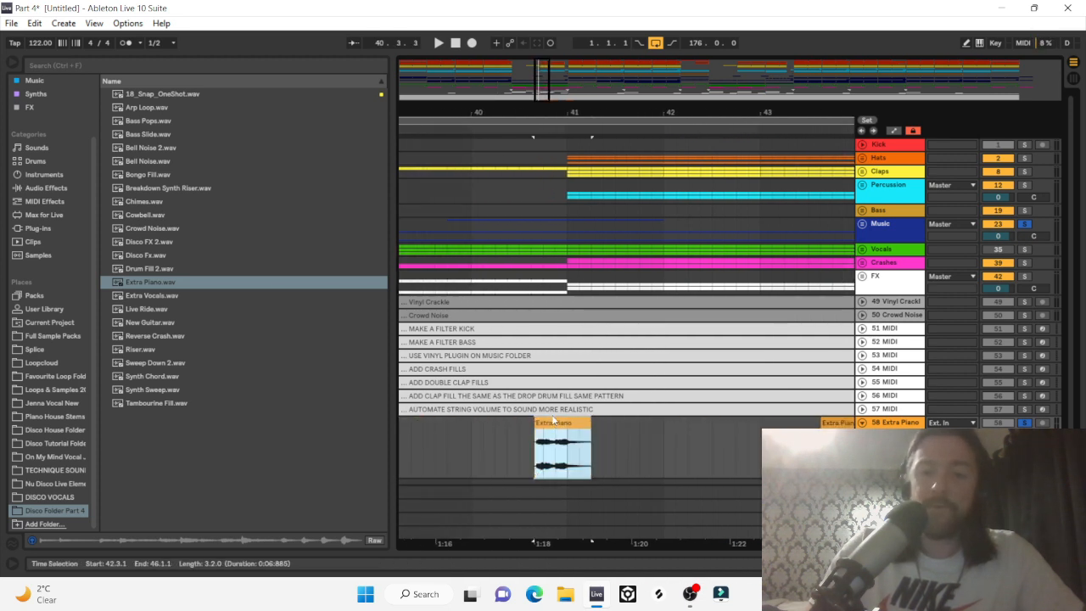
key("space")
scroll(735, 415, "right", 5)
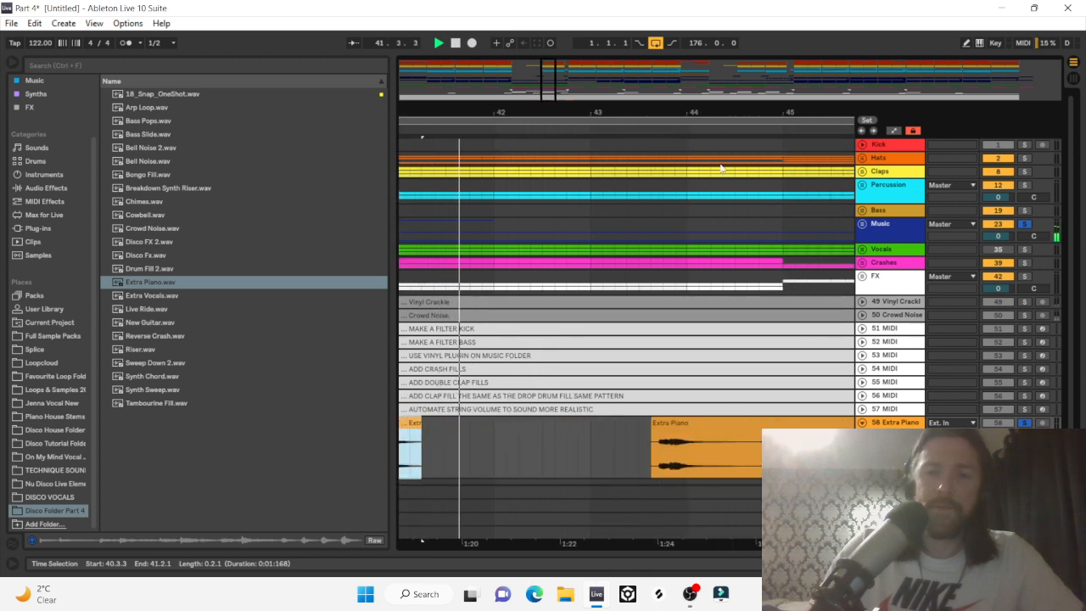
left_click_drag(684, 107, 635, 78)
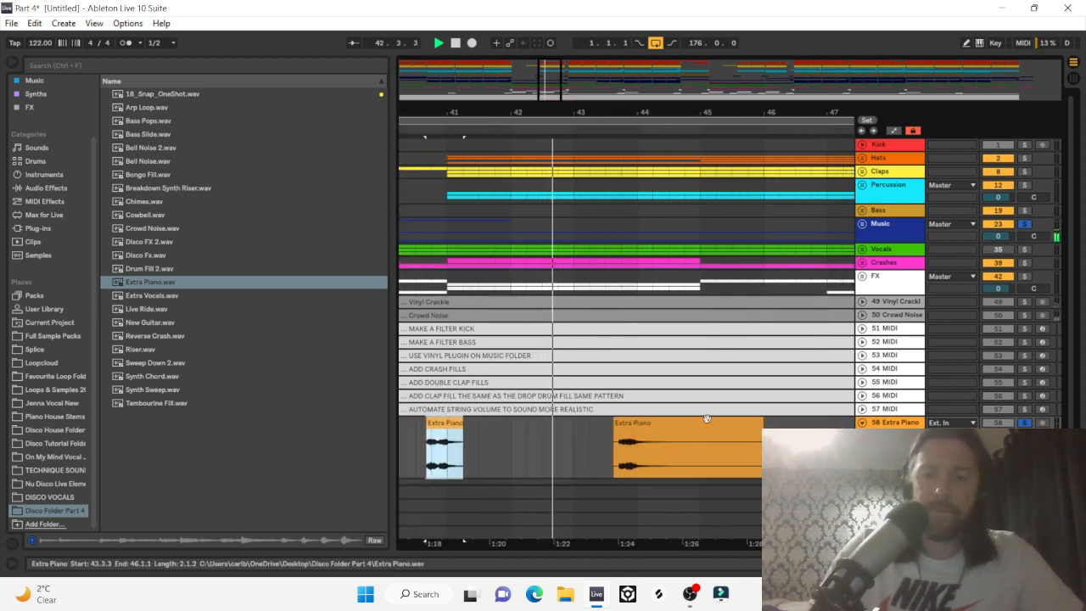
Move the trimmed Extra Piano clip later in the breakdown so that it starts at about 44.3.2.
left_click_drag(707, 418, 811, 422)
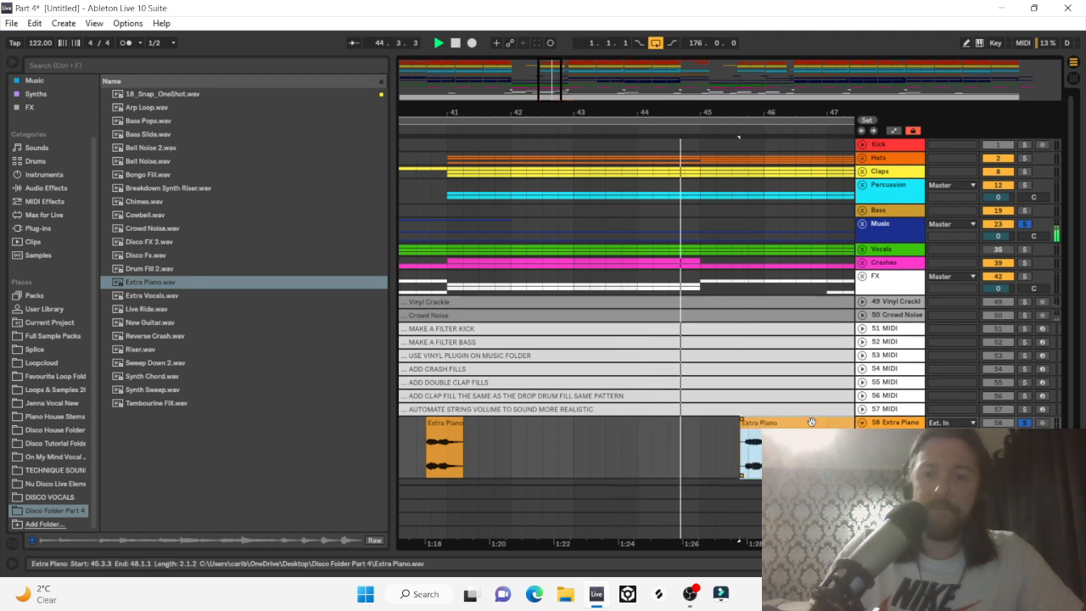
scroll(811, 421, "right", 5)
scroll(812, 422, "right", 1)
key("space")
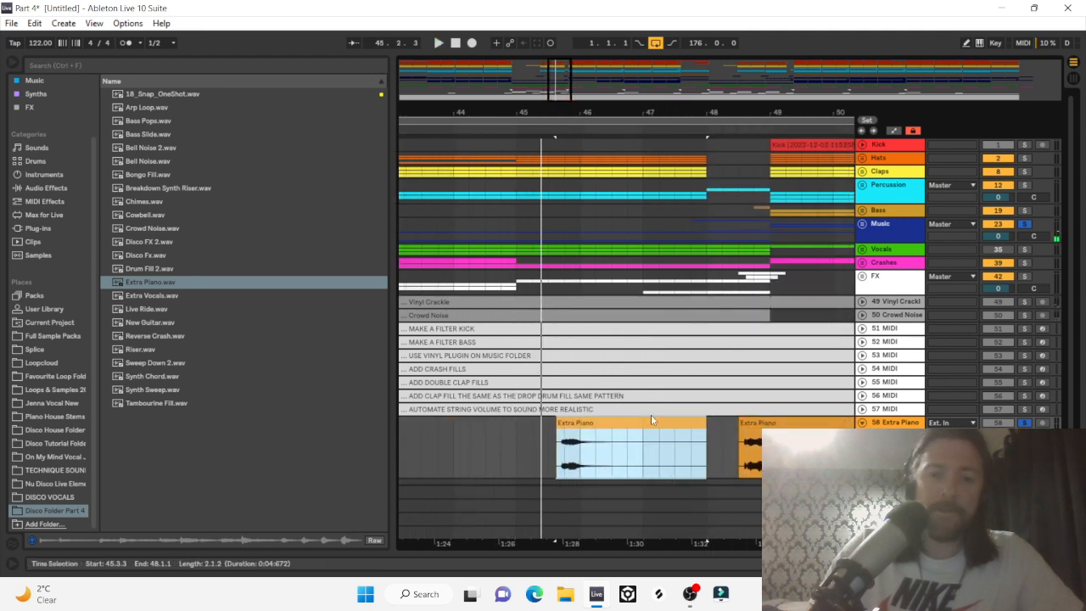
left_click_drag(617, 432, 583, 428)
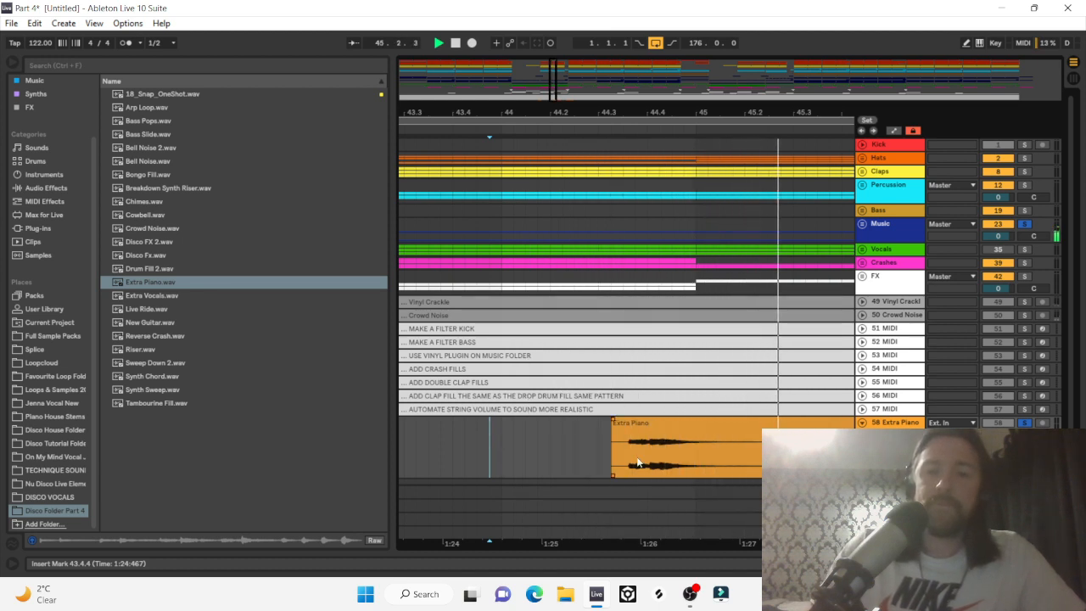
Fine-tune the timing of the moved Extra Piano clip during playback so that it starts just after 44.3.1.
left_click_drag(641, 112, 641, 163)
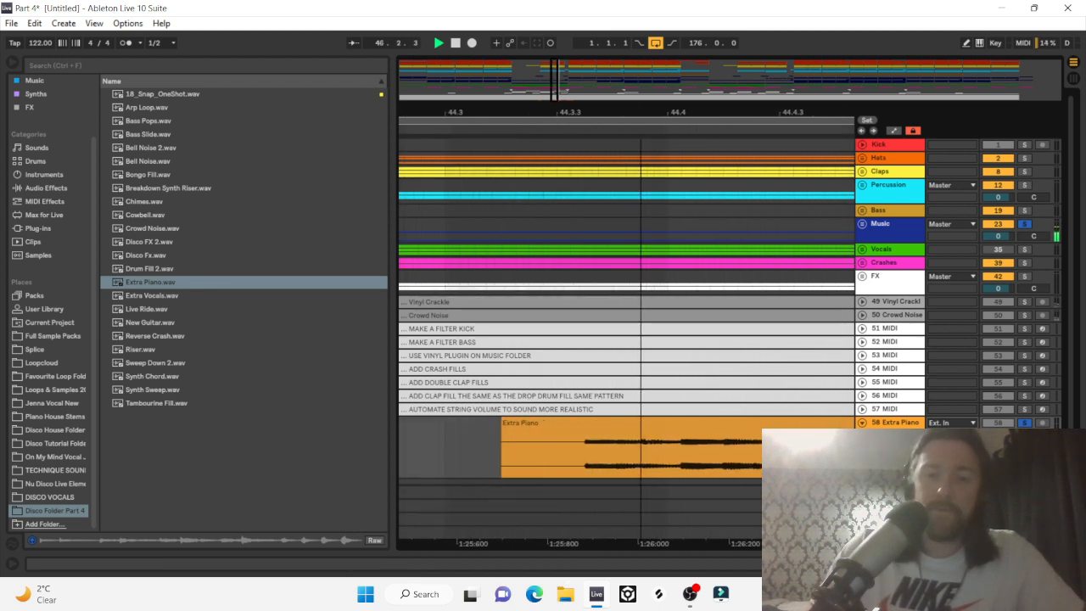
left_click_drag(561, 425, 588, 434)
left_click(483, 448)
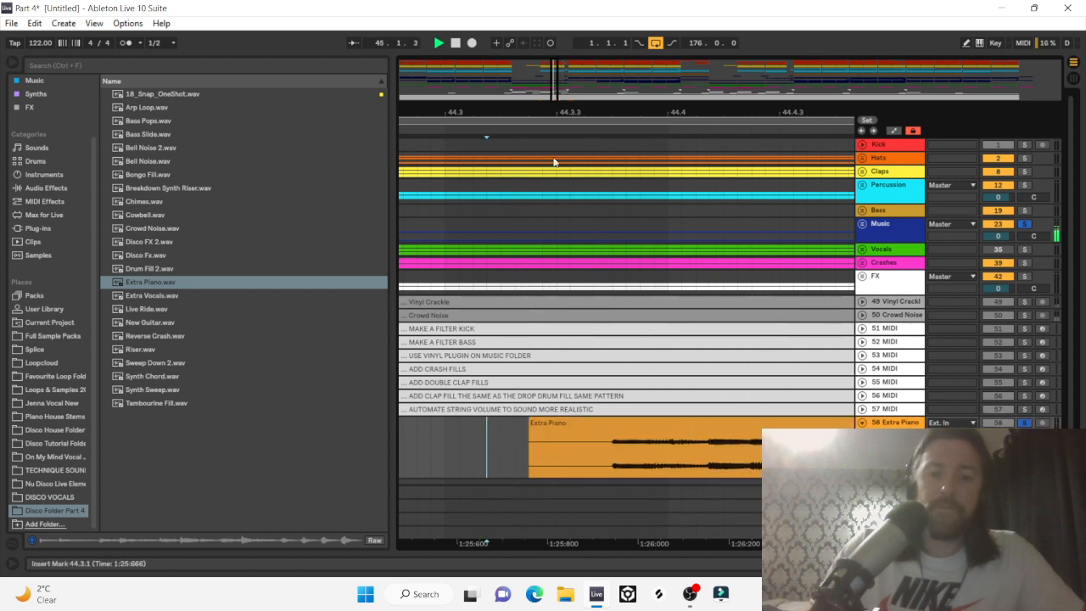
left_click_drag(486, 541, 488, 509)
left_click(635, 452)
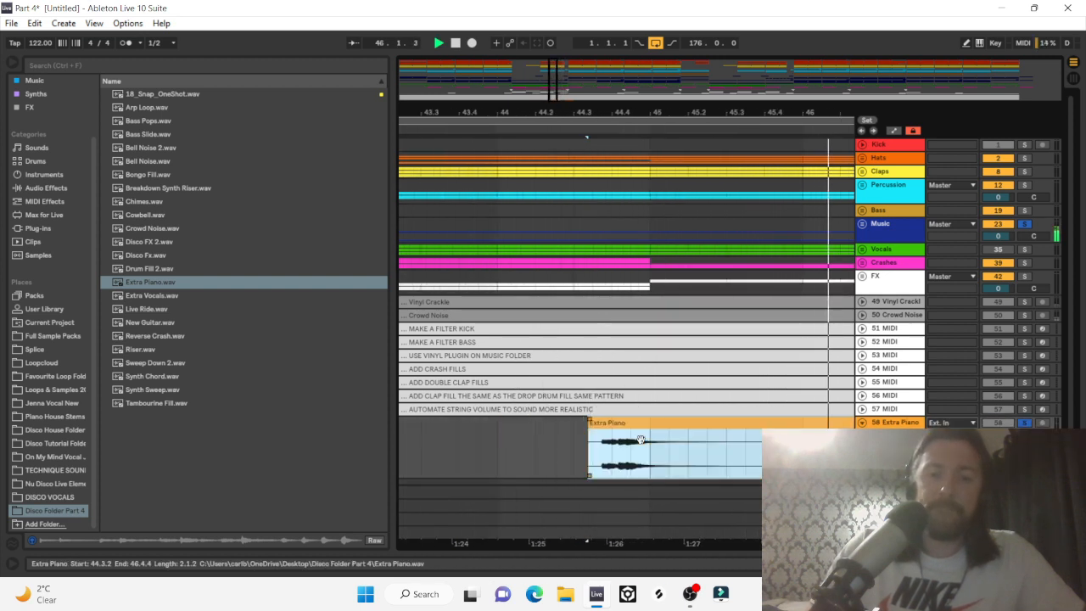
left_click(480, 450)
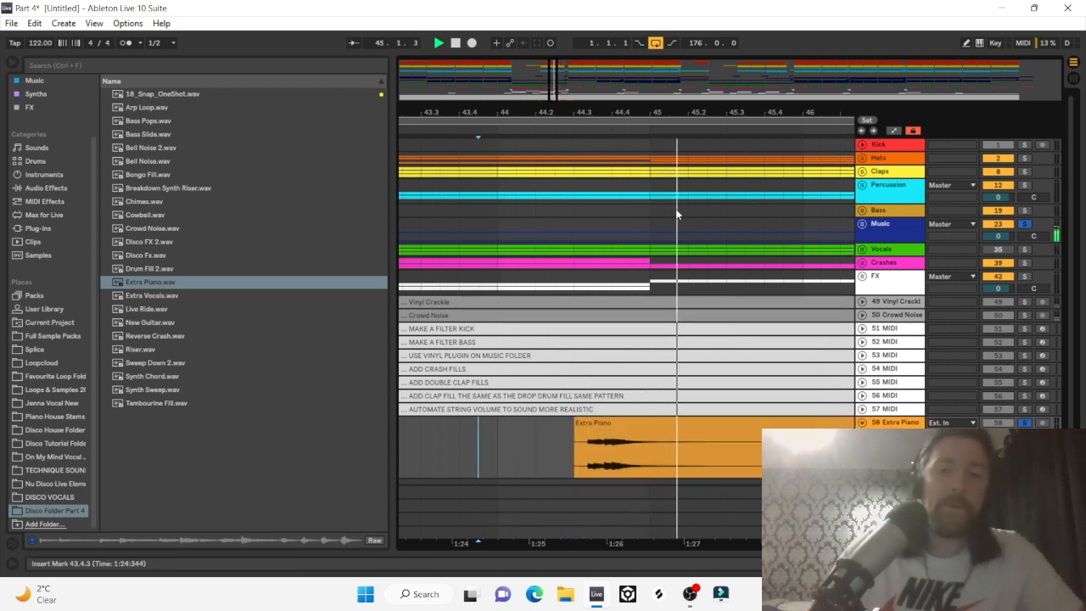
left_click_drag(603, 112, 601, 216)
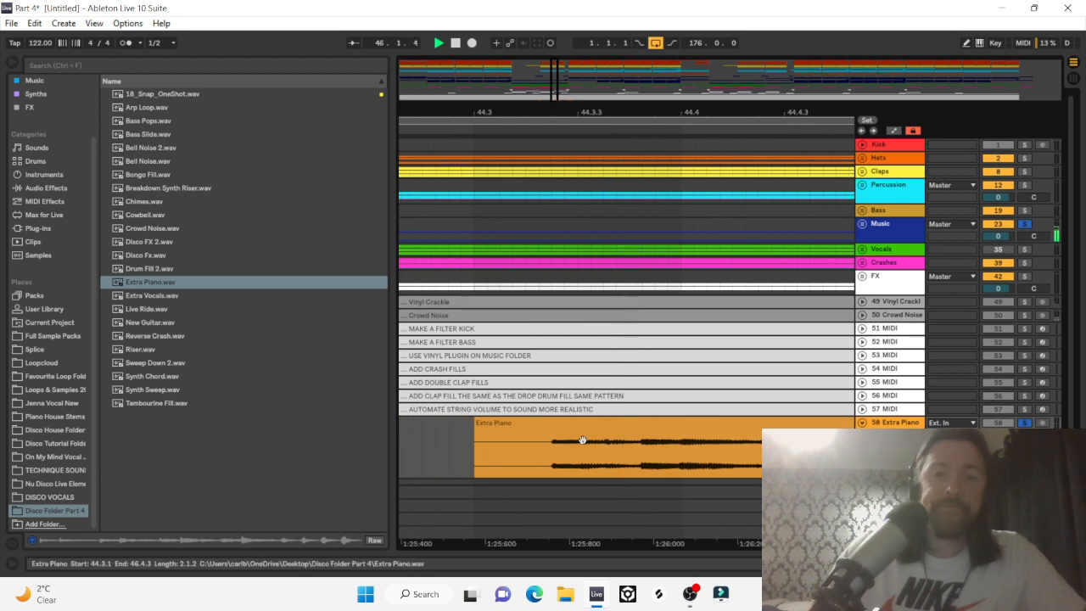
left_click(573, 438)
left_click(445, 472)
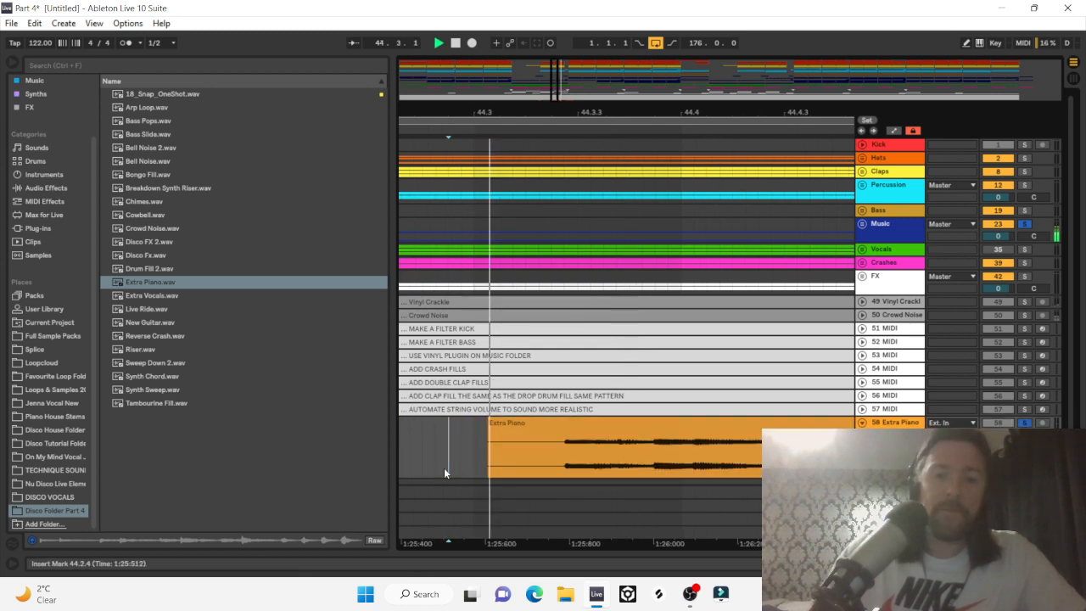
Stop playback and shorten the middle Extra Piano clip to end at 45.3.1 with a fade-out.
left_click_drag(507, 111, 506, 53)
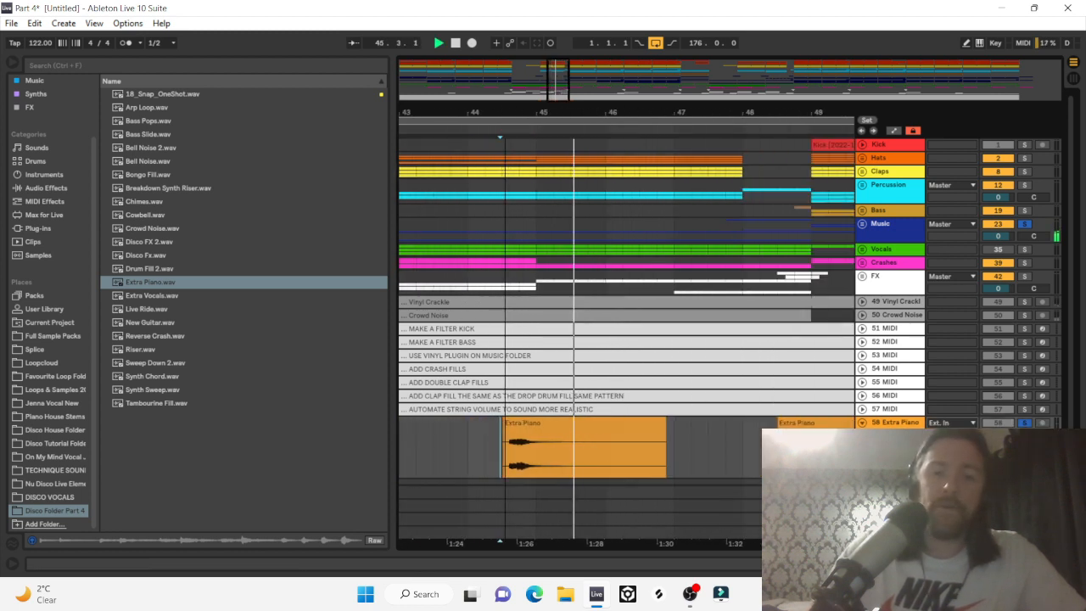
key("space")
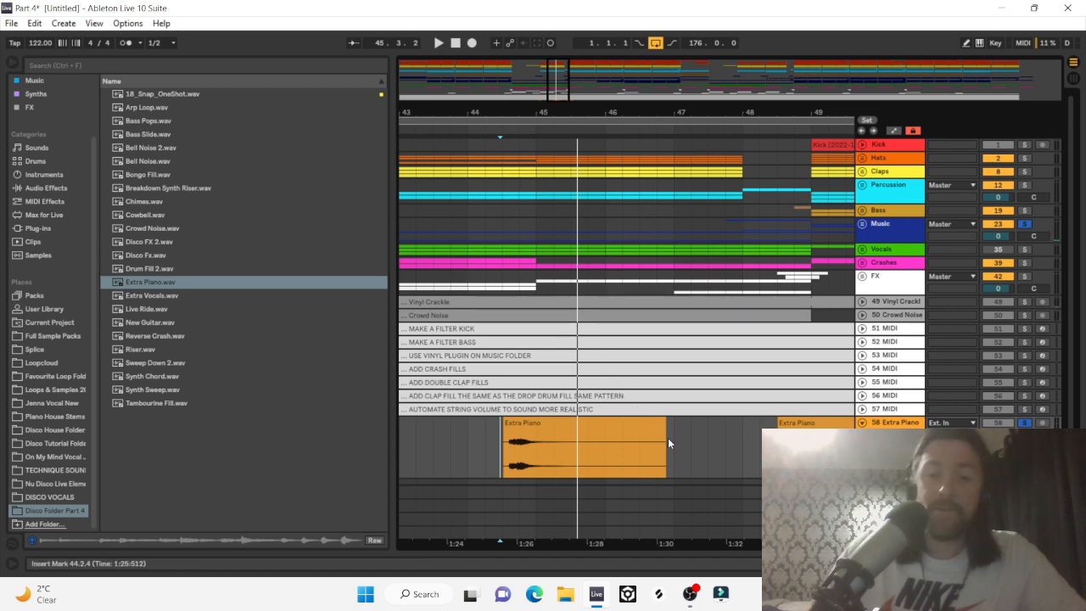
left_click_drag(661, 434, 571, 451)
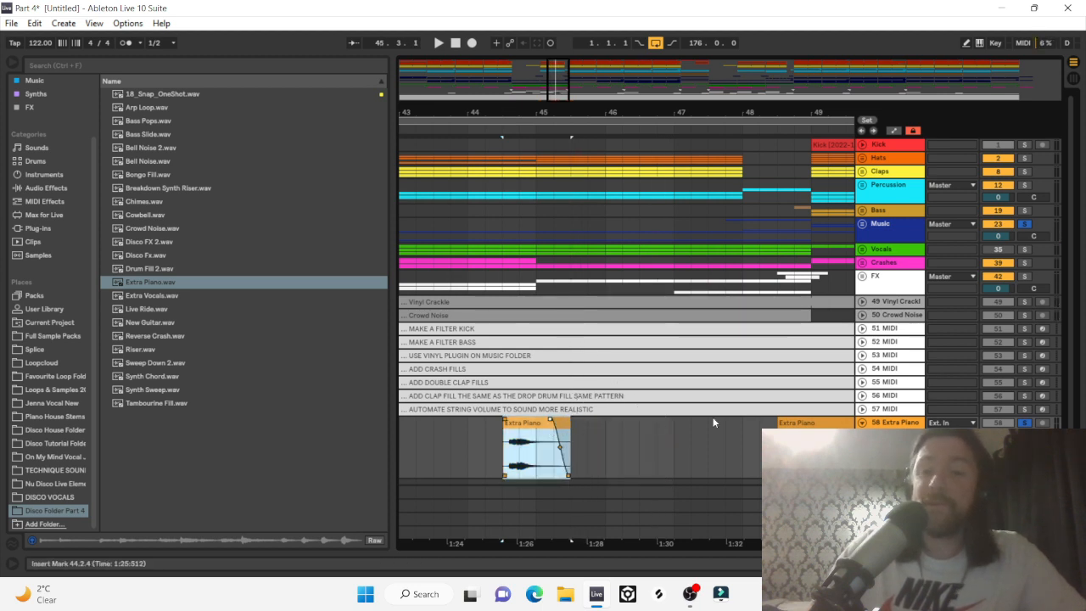
Add a Ping Pong Delay to the Extra Piano track and set its filter to 1.01 kHz with a width of 2.82.
left_click(36, 228)
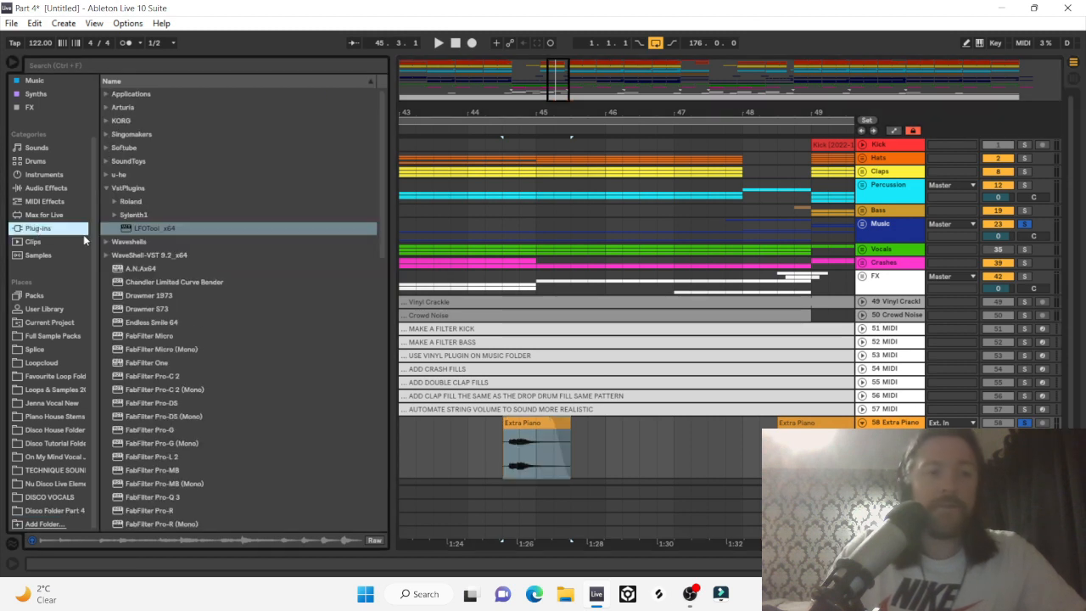
left_click(51, 190)
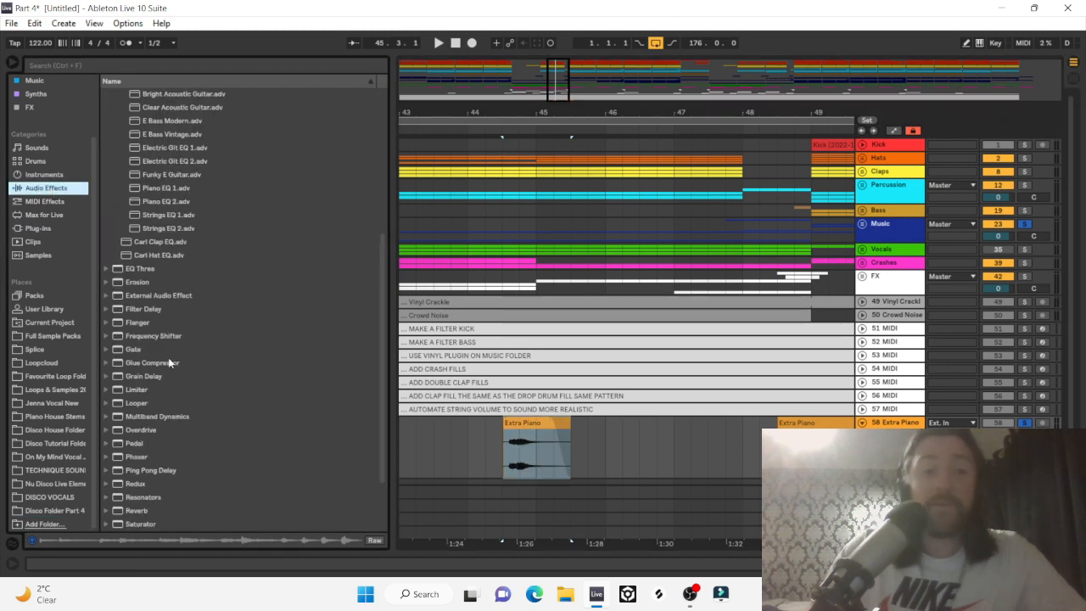
left_click(147, 473)
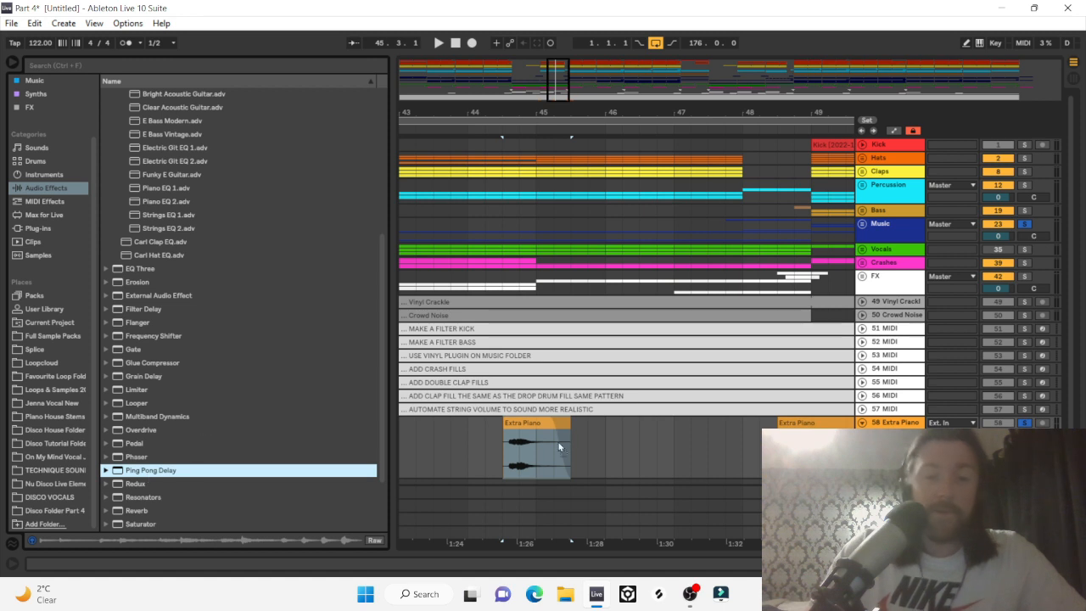
left_click_drag(559, 448, 551, 449)
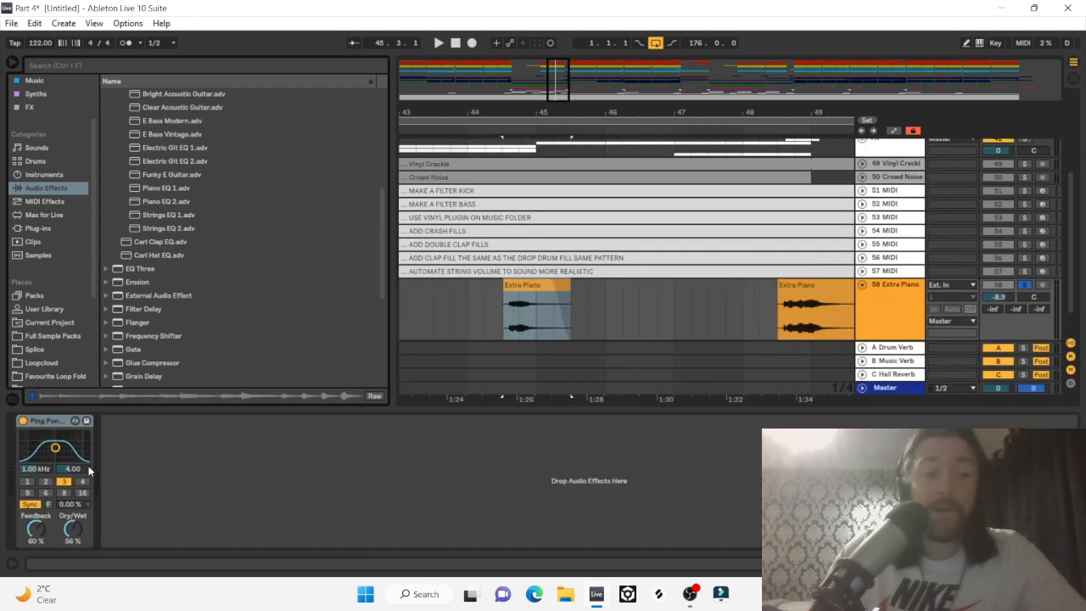
left_click_drag(56, 454, 56, 450)
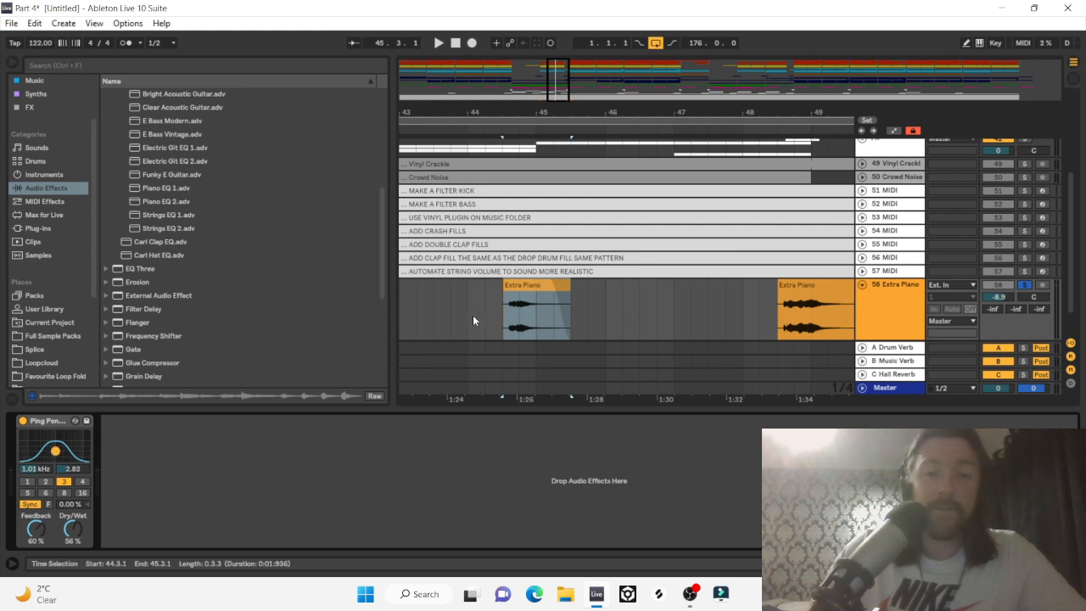
Audition the delayed piano hit and set the Ping Pong Delay's feedback to 29% and dry/wet to 34%.
left_click(531, 301)
key("space")
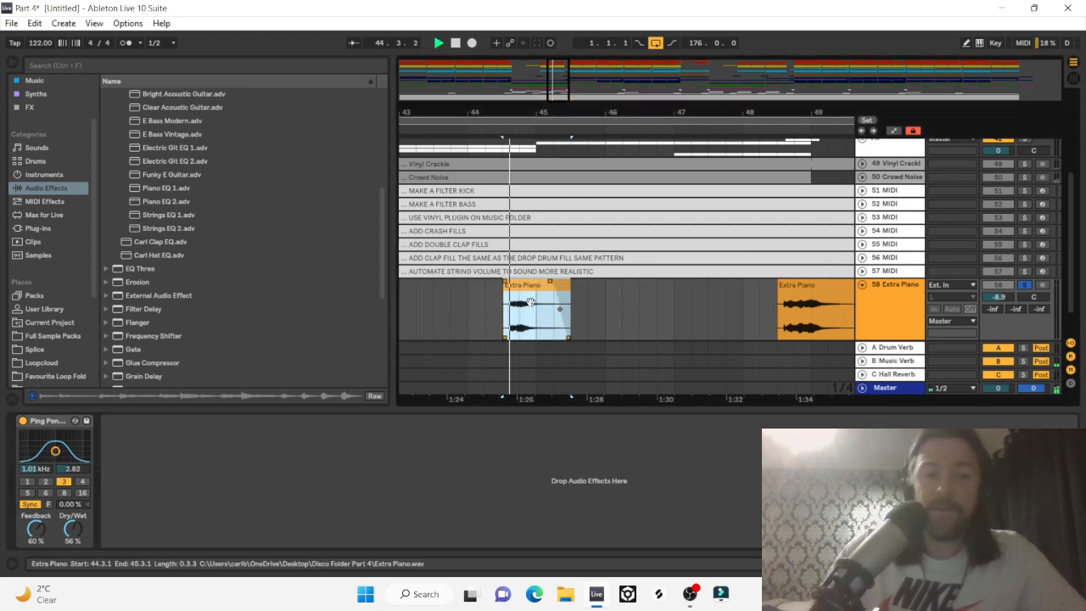
key("space")
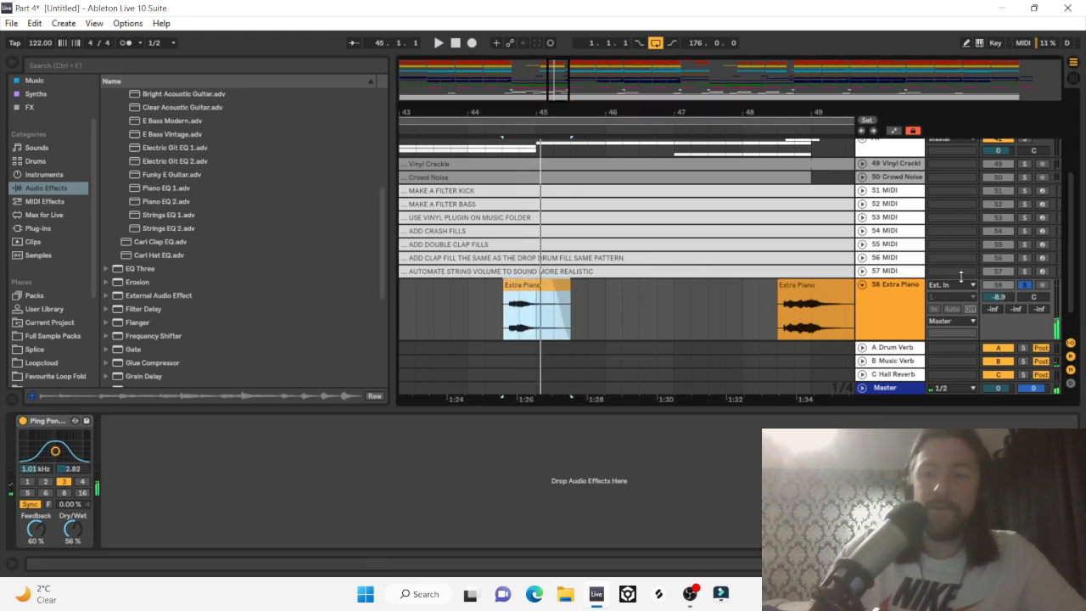
left_click(1022, 286)
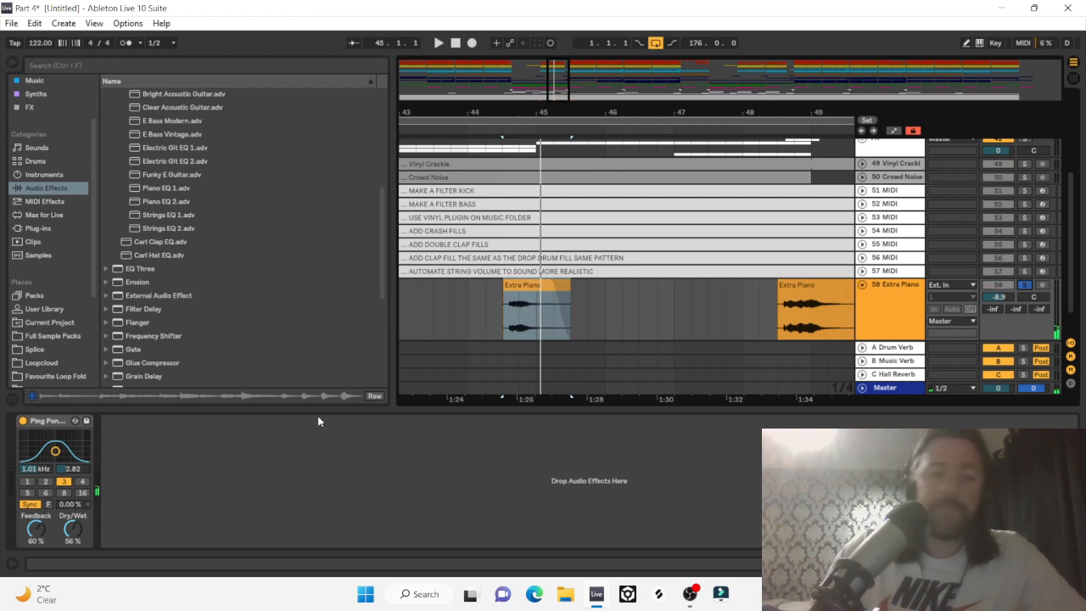
key("space")
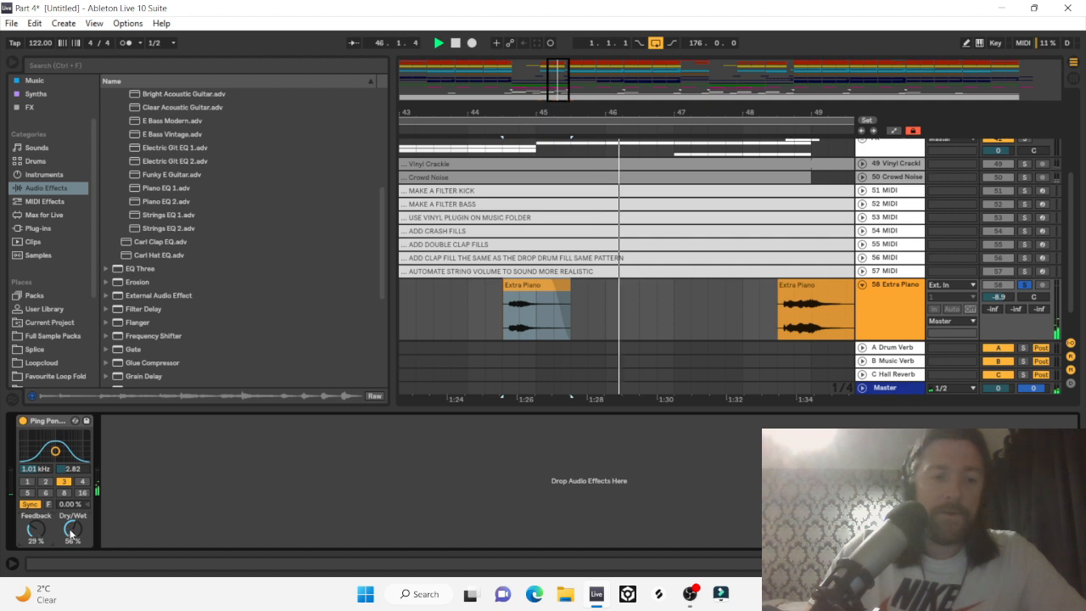
left_click_drag(72, 532, 72, 533)
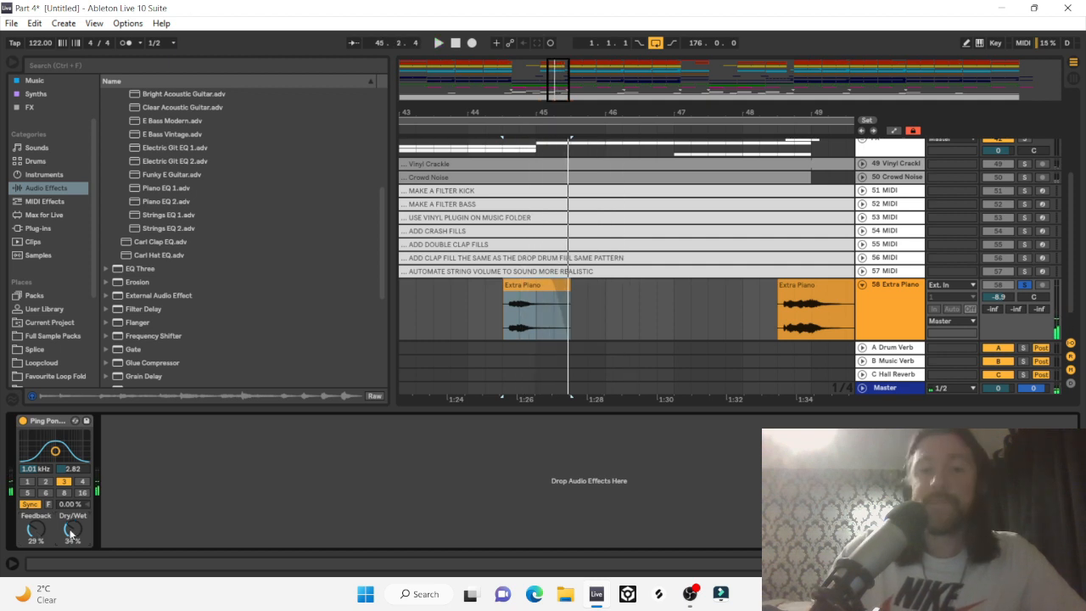
Audition the last Extra Piano hit at 48.3.1 and replay the full mix from 39.1.1 with all solos off.
left_click(782, 320)
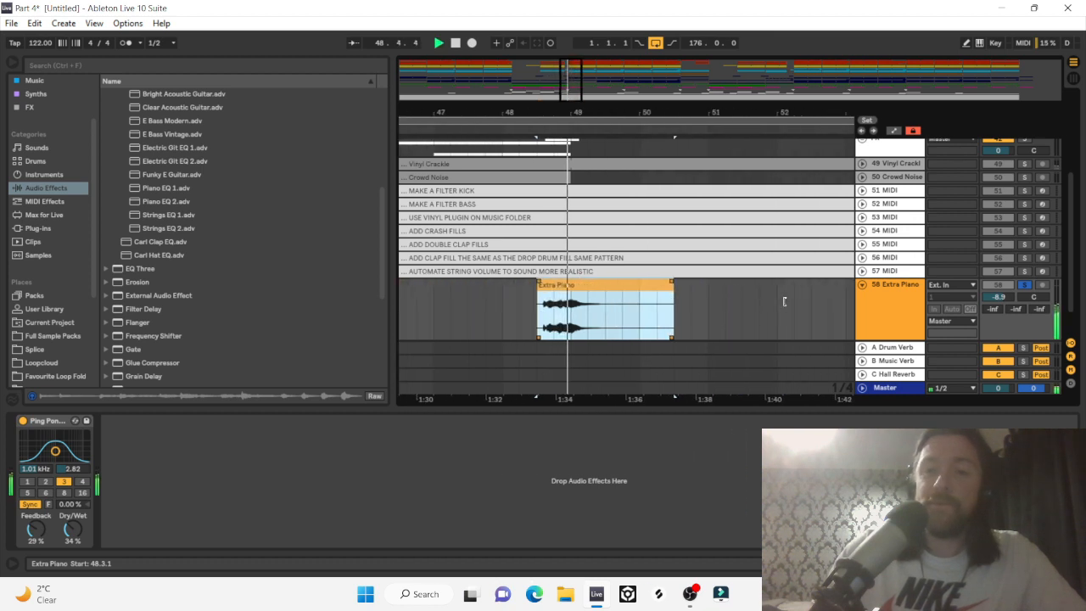
key("space")
left_click_drag(616, 114, 450, 297)
left_click(450, 309)
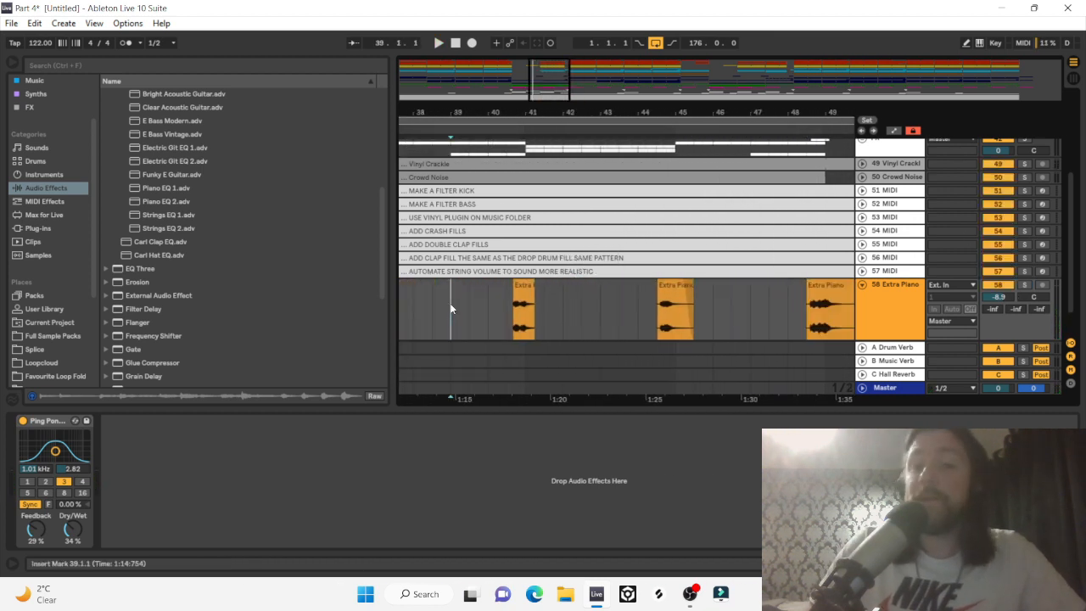
key("space")
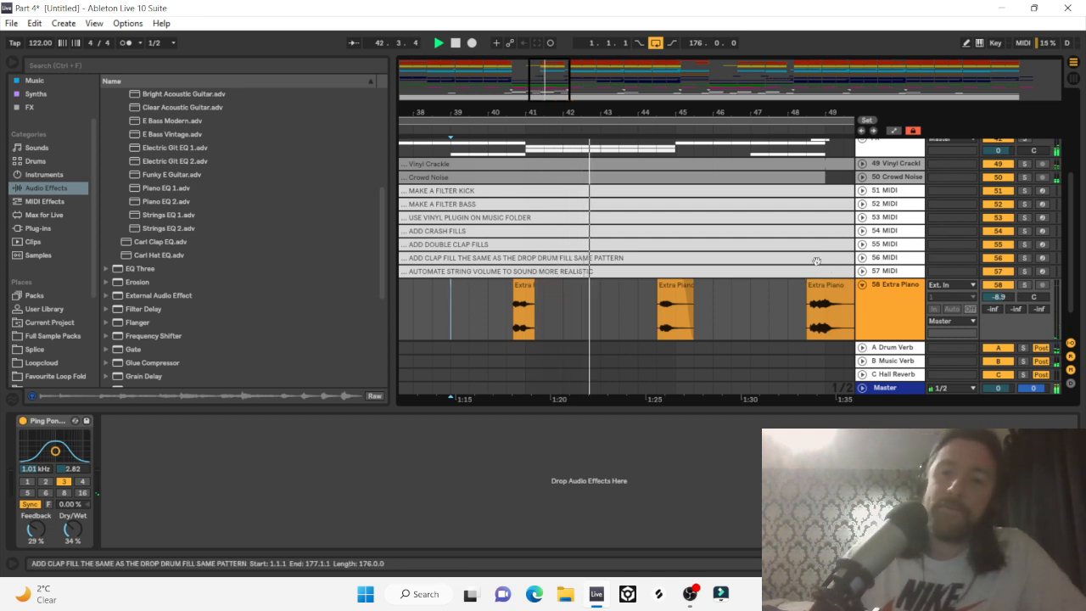
scroll(796, 258, "up", 1)
scroll(797, 259, "down", 2)
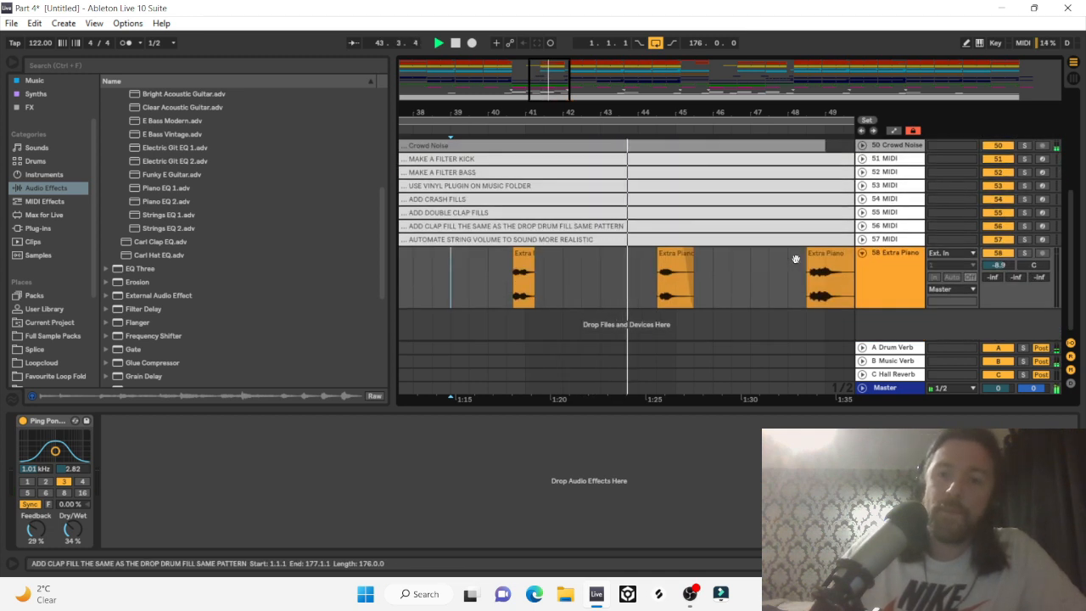
scroll(779, 289, "right", 2)
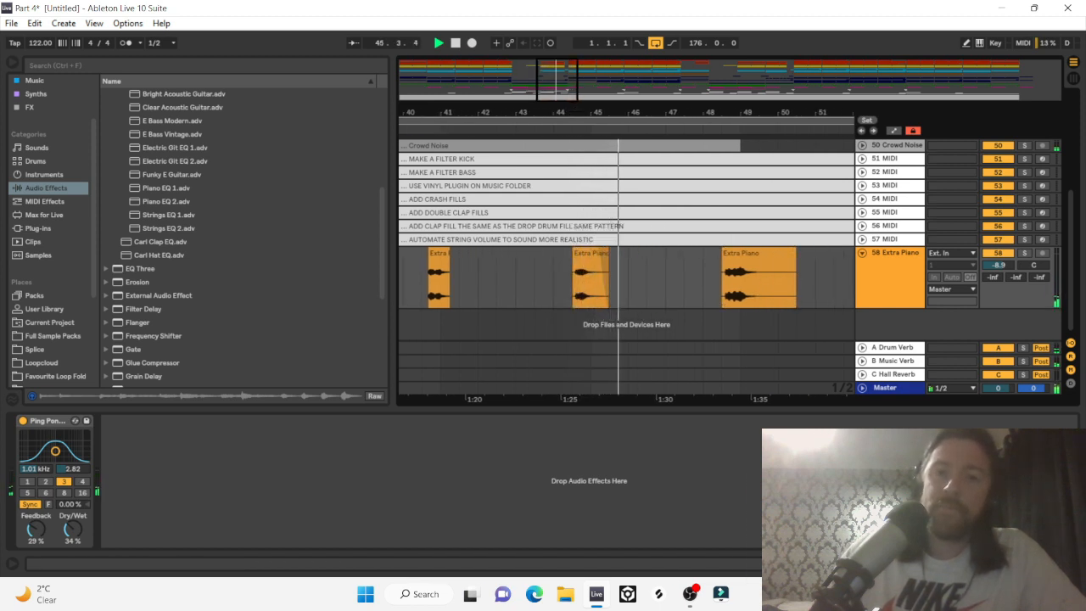
Move the middle Extra Piano clip slightly earlier to start at 44.2.4, check it in the full mix and stop playback.
key("plus")
key("plus")
key("plus")
key("plus")
key("plus")
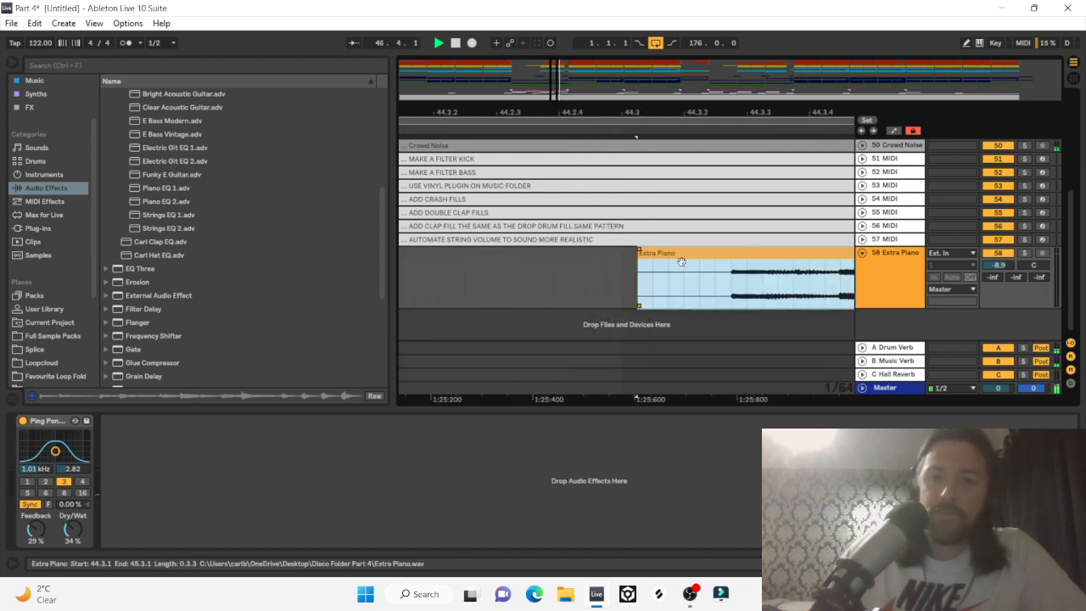
left_click(661, 265)
left_click_drag(661, 265, 646, 265)
left_click(540, 301)
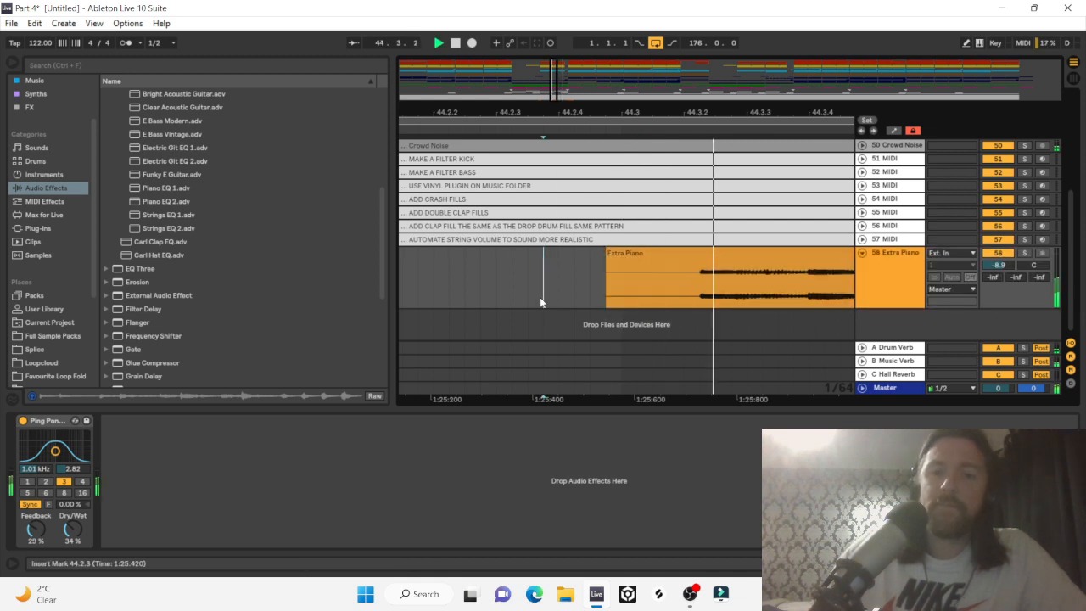
key("minus")
key("minus")
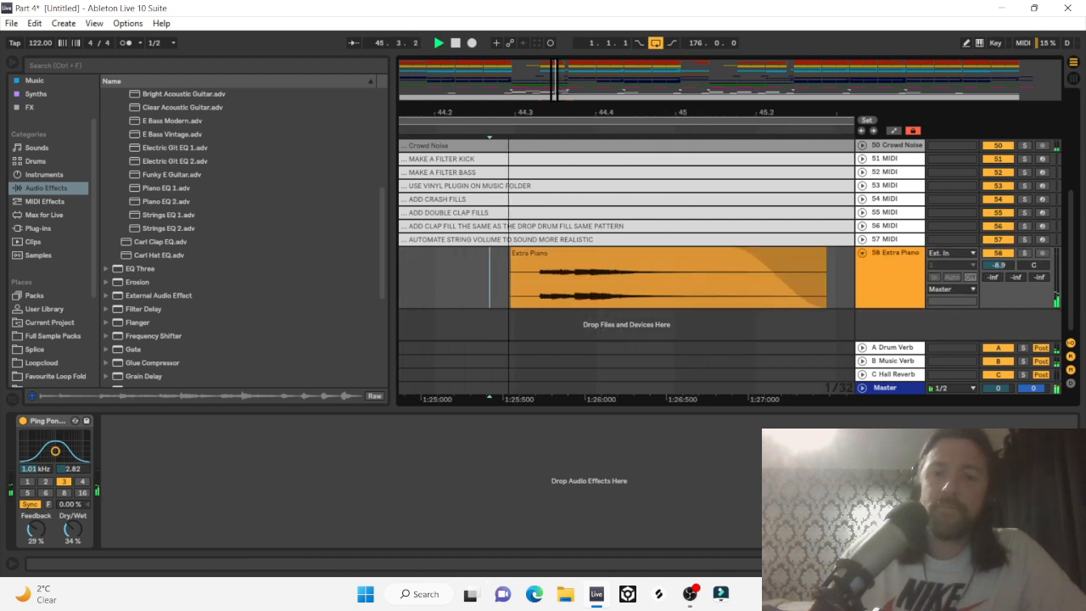
left_click(408, 271)
key("space")
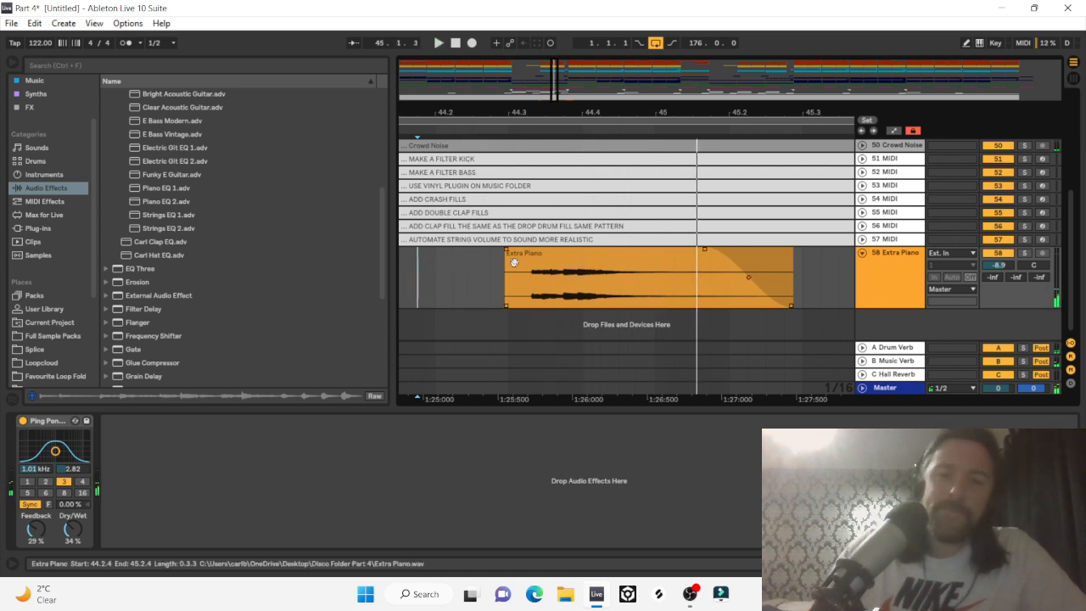
Move the middle Extra Piano clip slightly right to start at 44.3.1 and replay it in the full mix from 44.1.4.
key("space")
left_click_drag(555, 271, 574, 271)
left_click(414, 287)
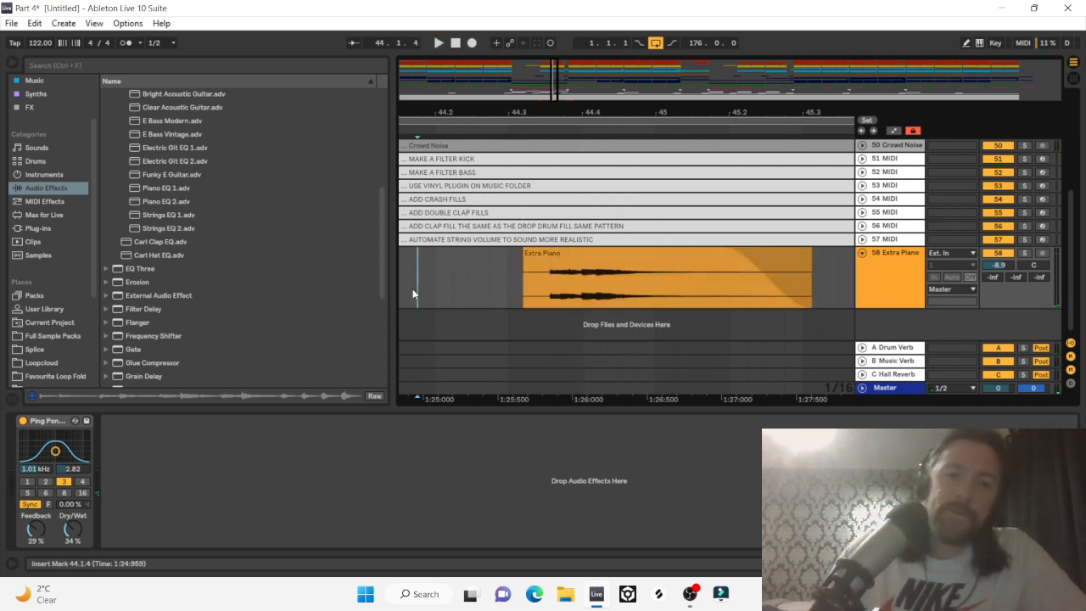
key("space")
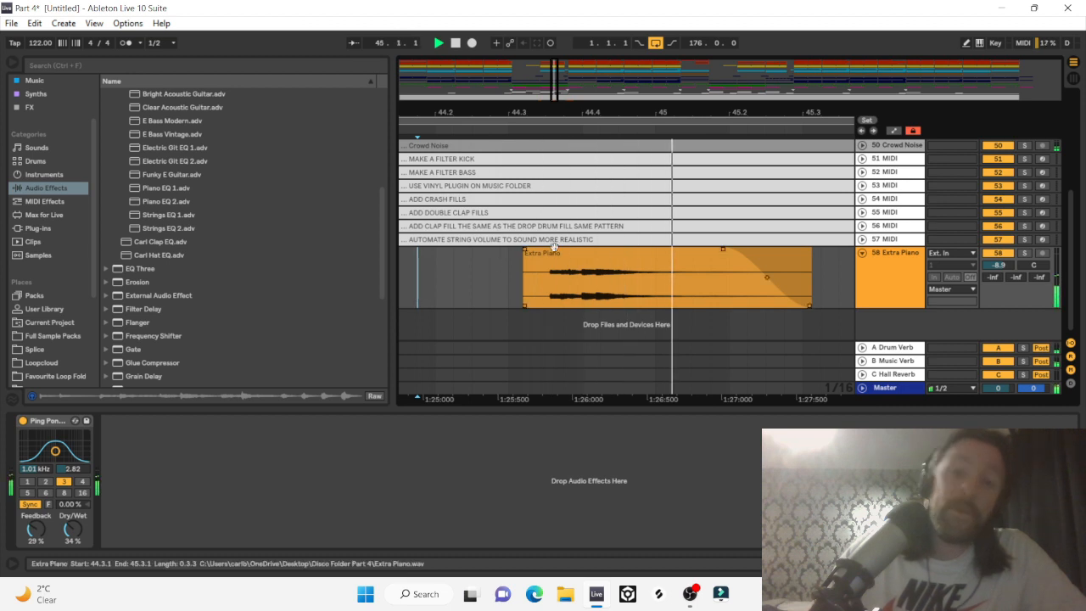
Play through the last Extra Piano hit, trim its clip to end at 49.4.1 and hide the device view.
key("minus")
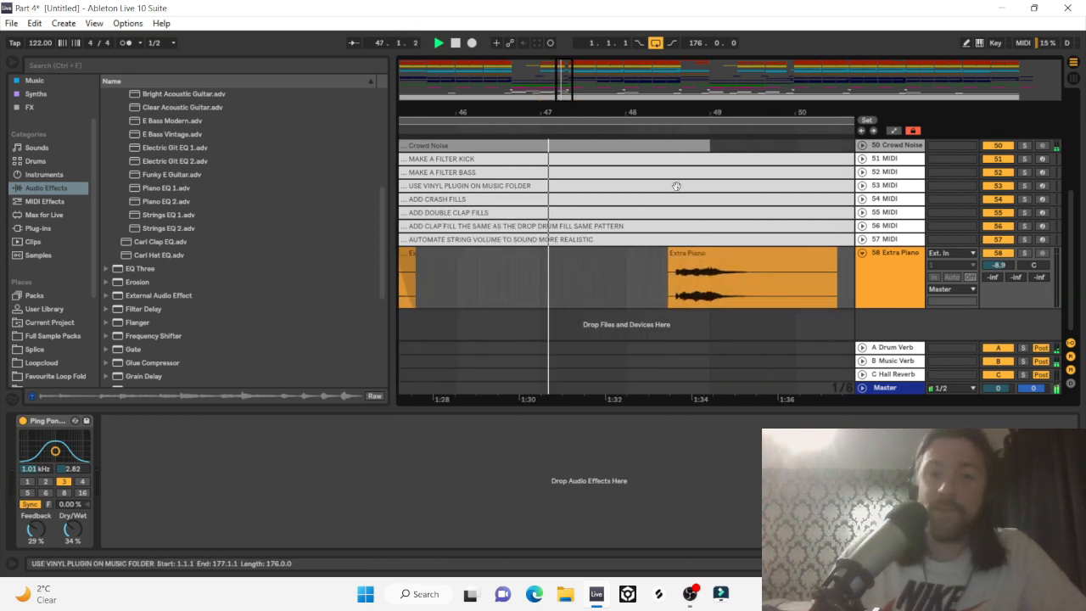
key("minus")
mouse_move(628, 270)
left_mouse_down()
mouse_move(718, 265)
mouse_move(626, 251)
left_mouse_up()
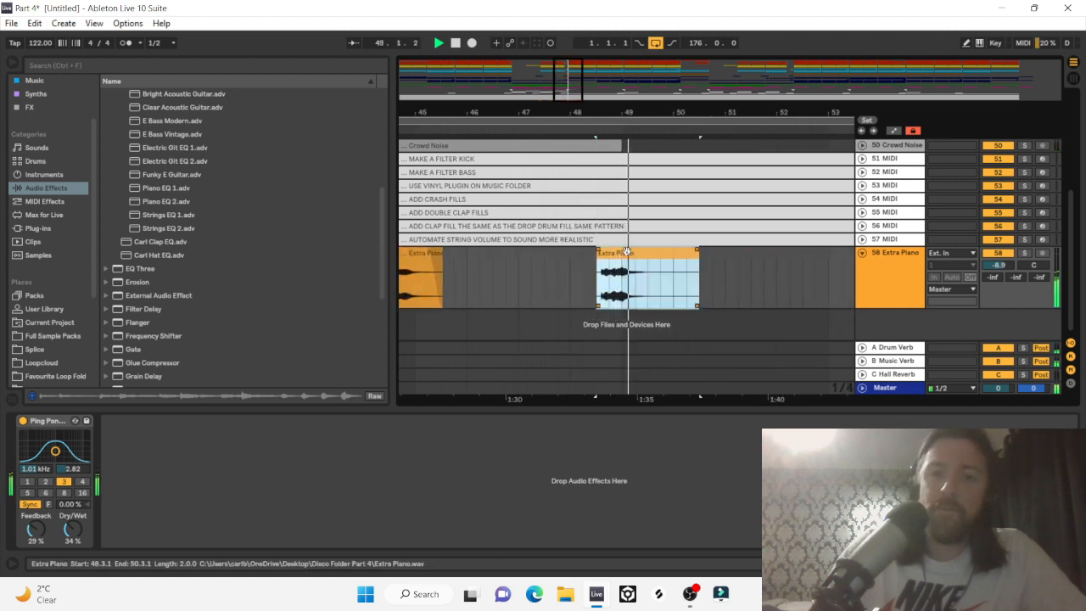
key("space")
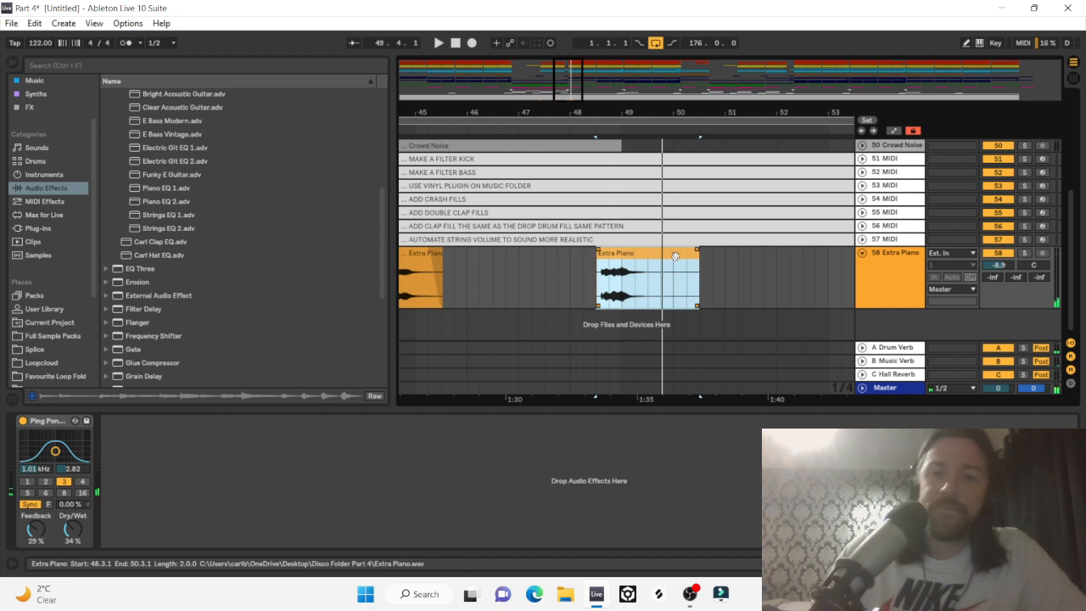
left_click_drag(697, 272, 656, 284)
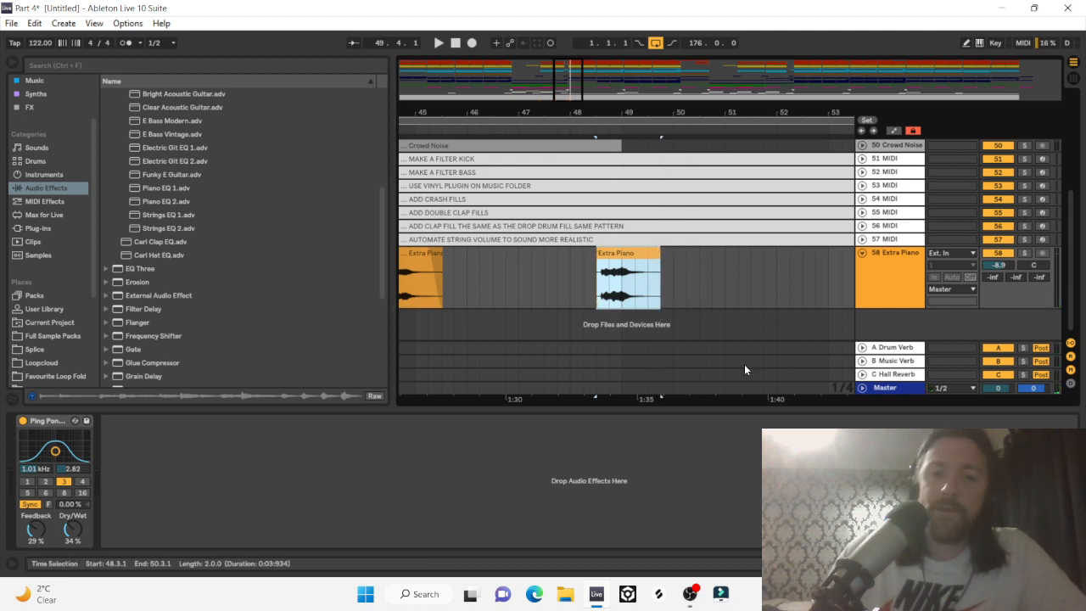
key("ctrl+alt+l")
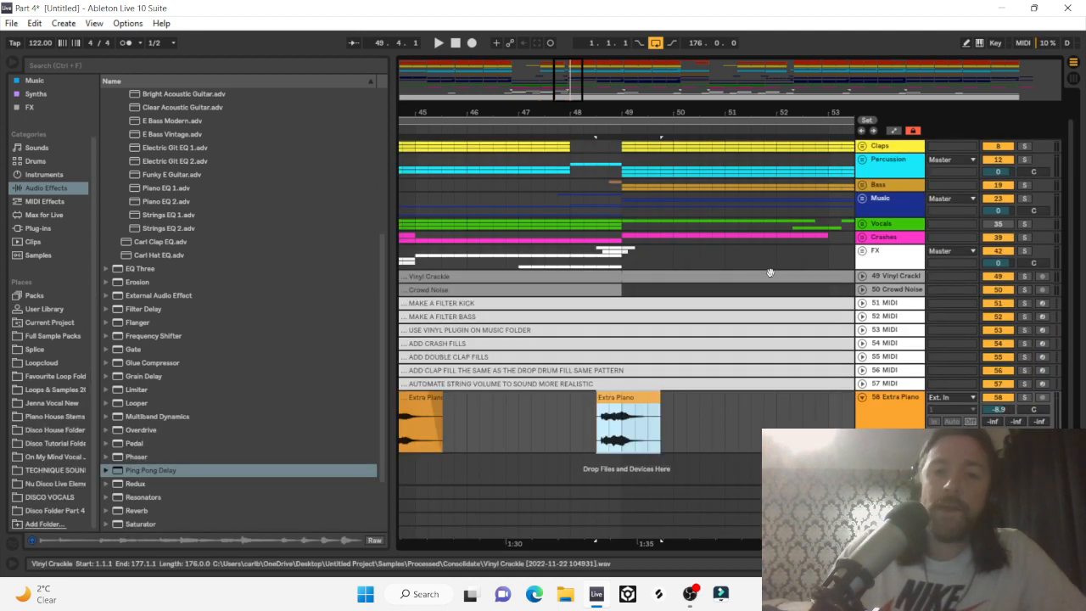
Solo the Bass and Percussion groups with the Extra Piano track and audition the last piano hit.
left_click_drag(619, 115, 937, 305)
left_click(1025, 185)
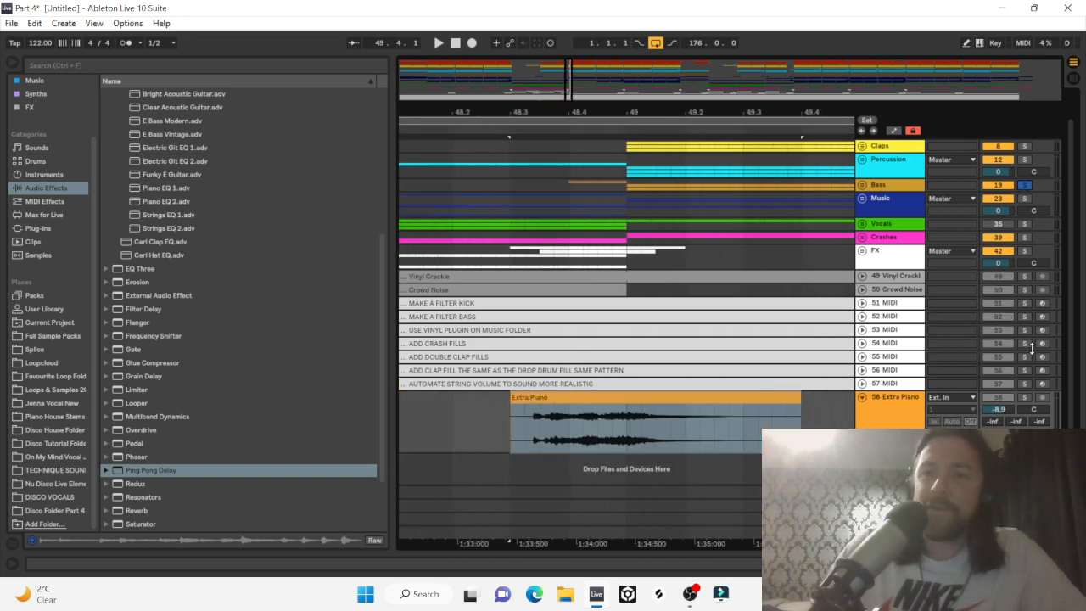
left_click(1024, 398, "ctrl")
key("space")
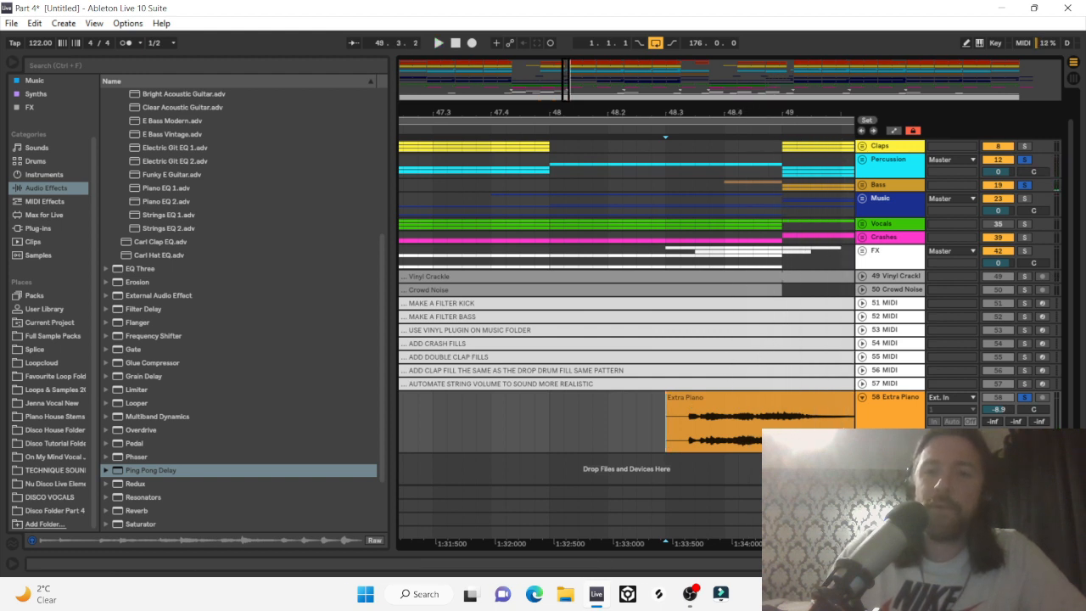
Expand the Bass group and move the last Extra Piano clip so its hit lines up with the Bass Slide start at 48.4.
left_click_drag(566, 84, 575, 351)
left_click_drag(551, 409, 687, 409)
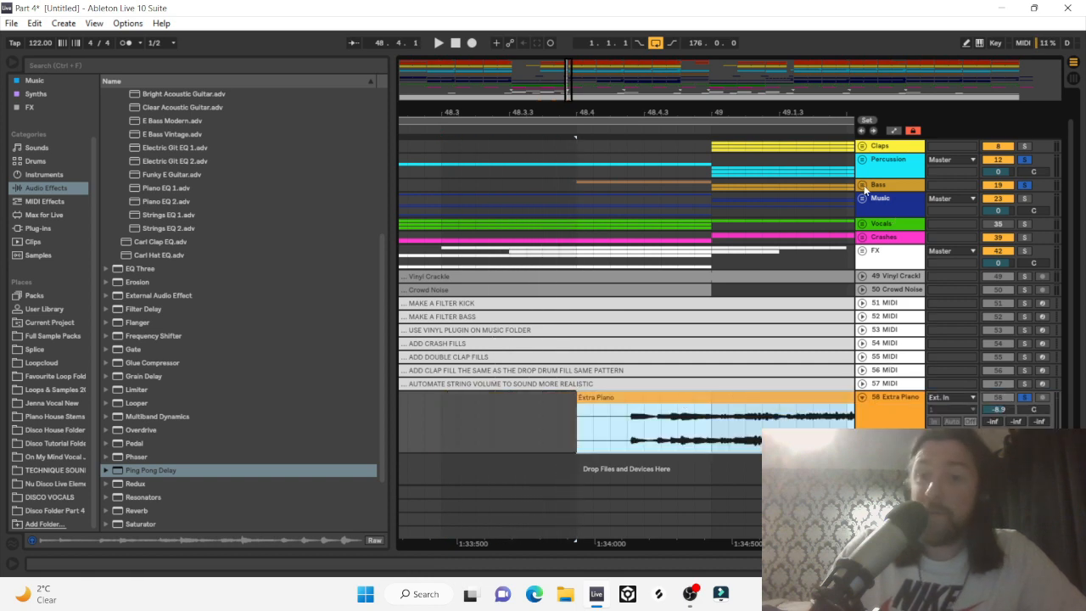
left_click(863, 184)
left_click(680, 258)
scroll(683, 261, "down", 5)
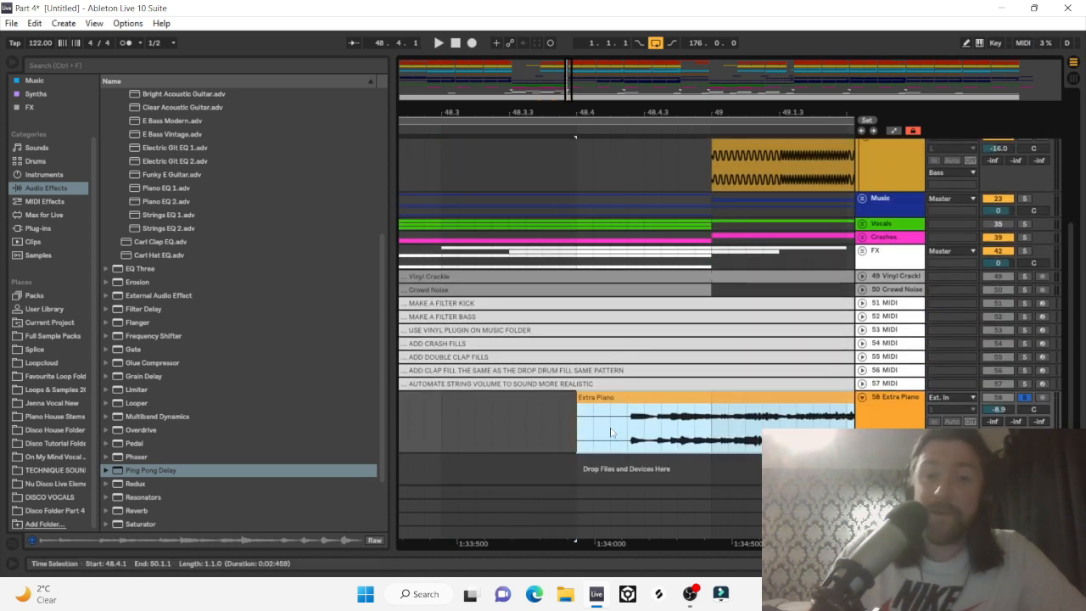
left_click_drag(611, 433, 577, 410)
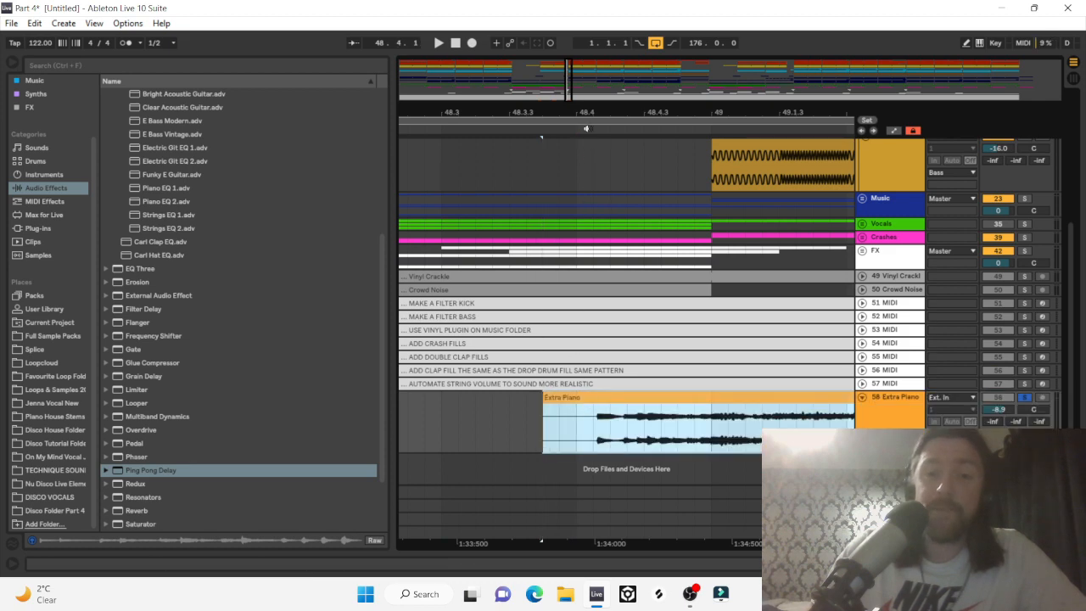
scroll(651, 273, "up", 5)
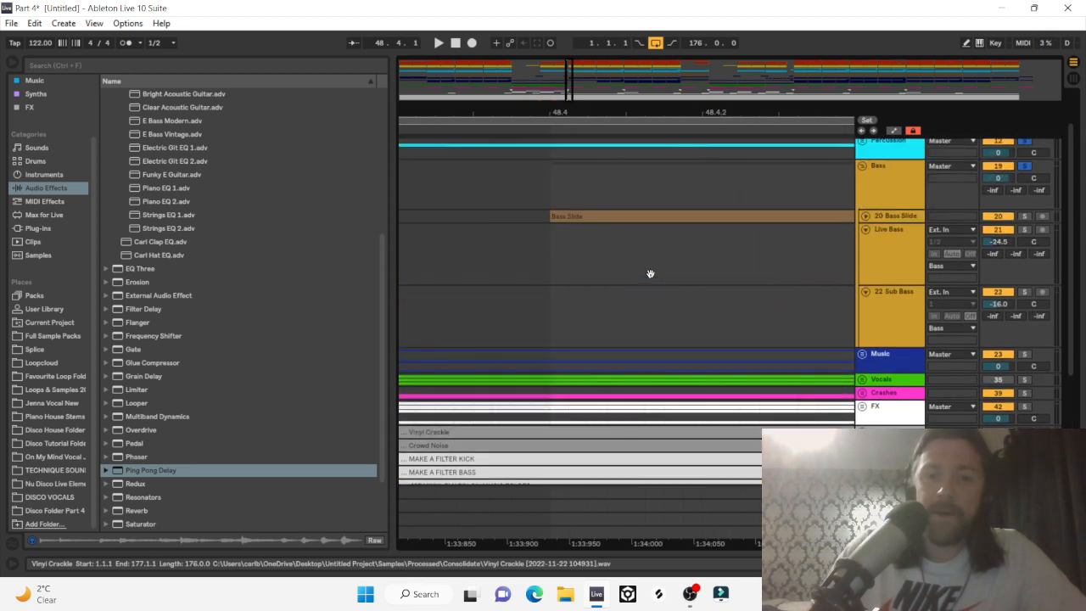
left_click(866, 215)
scroll(681, 241, "down", 6)
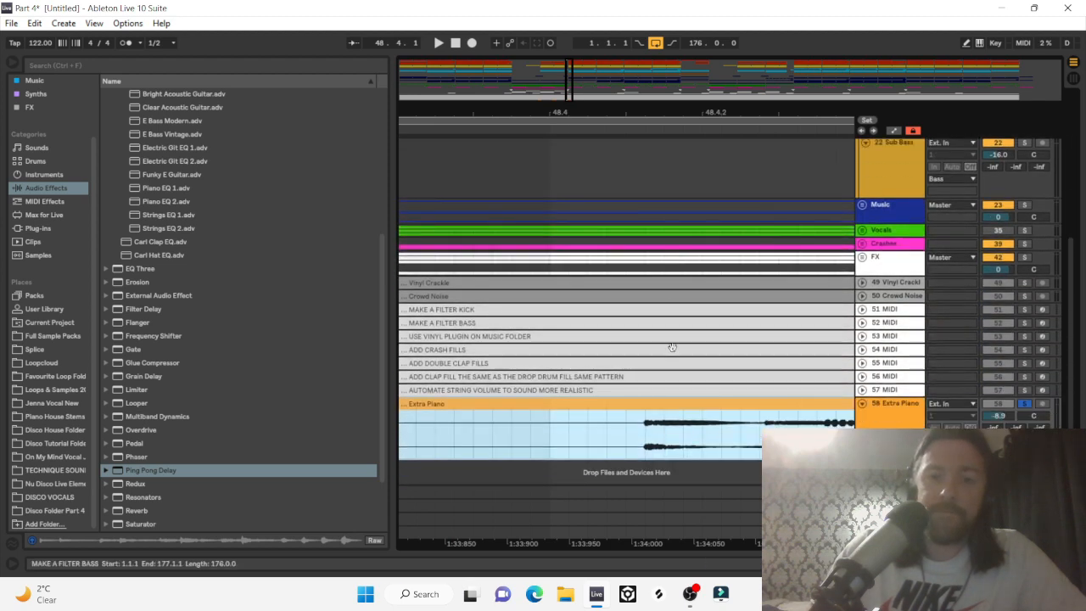
left_click_drag(665, 421, 572, 444)
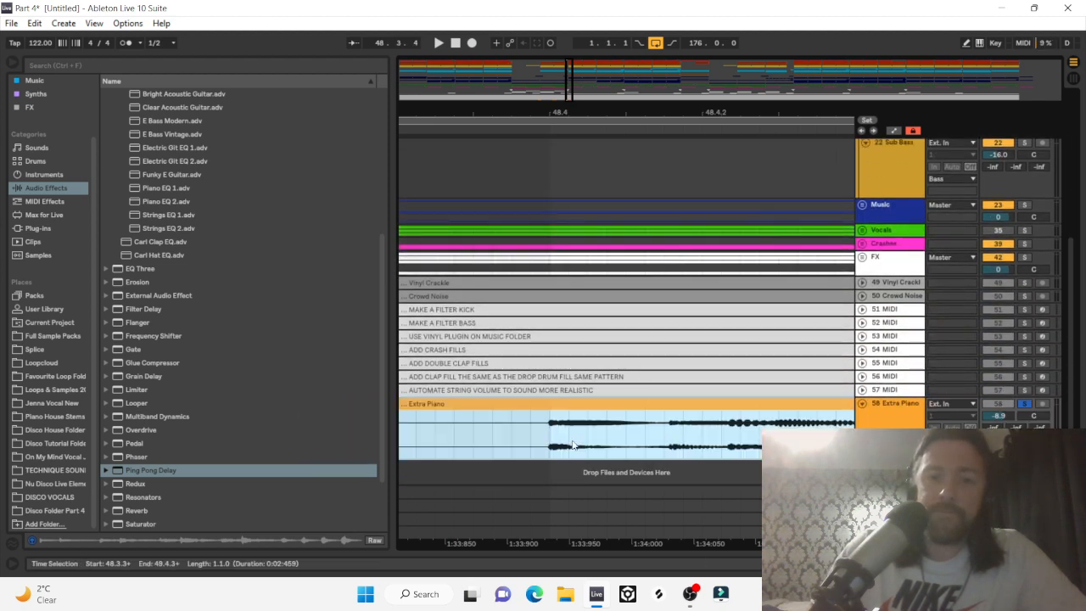
Audition the repositioned Extra Piano hit with the soloed tracks from 48.1.1.
left_click_drag(564, 113, 565, 61)
left_click(488, 431)
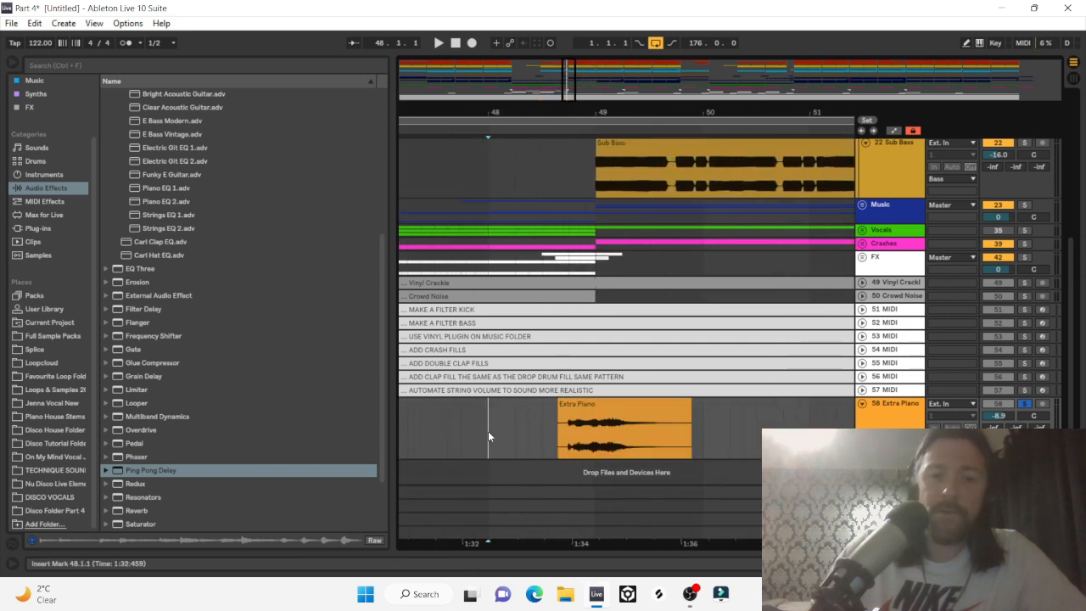
key("space")
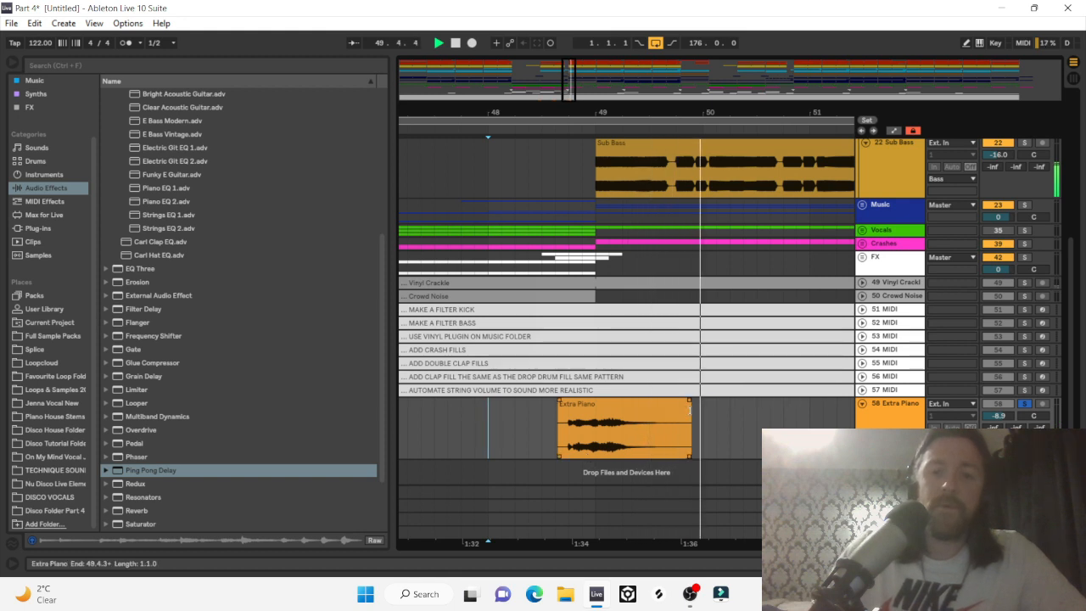
Stop playback, shorten the last Extra Piano clip to end at about 49.2.3 with a fade-out, and replay it.
key("space")
left_click_drag(689, 412, 636, 412)
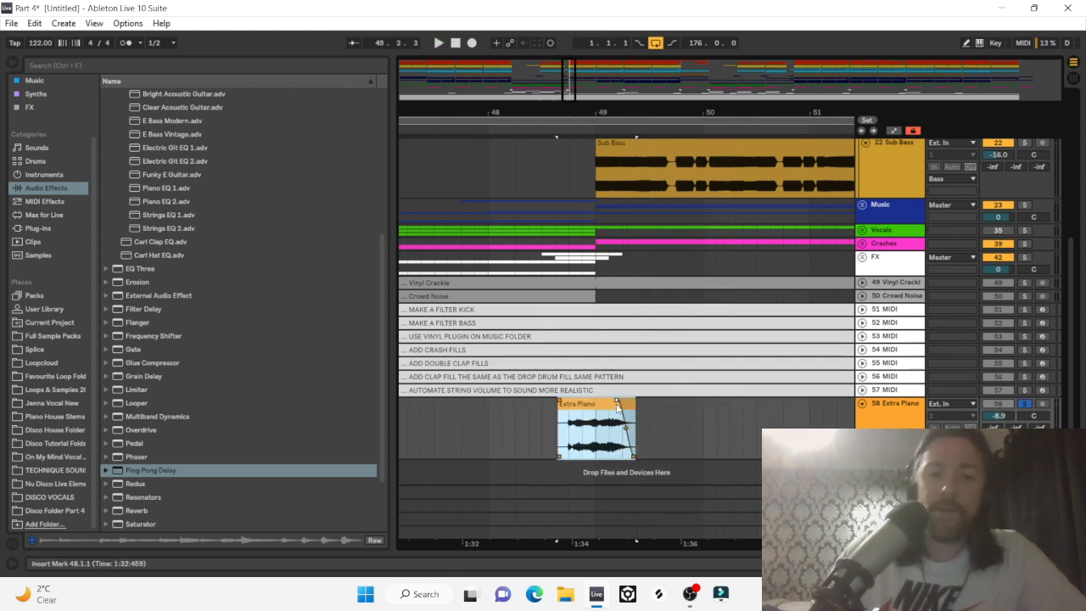
left_click(517, 443)
key("space")
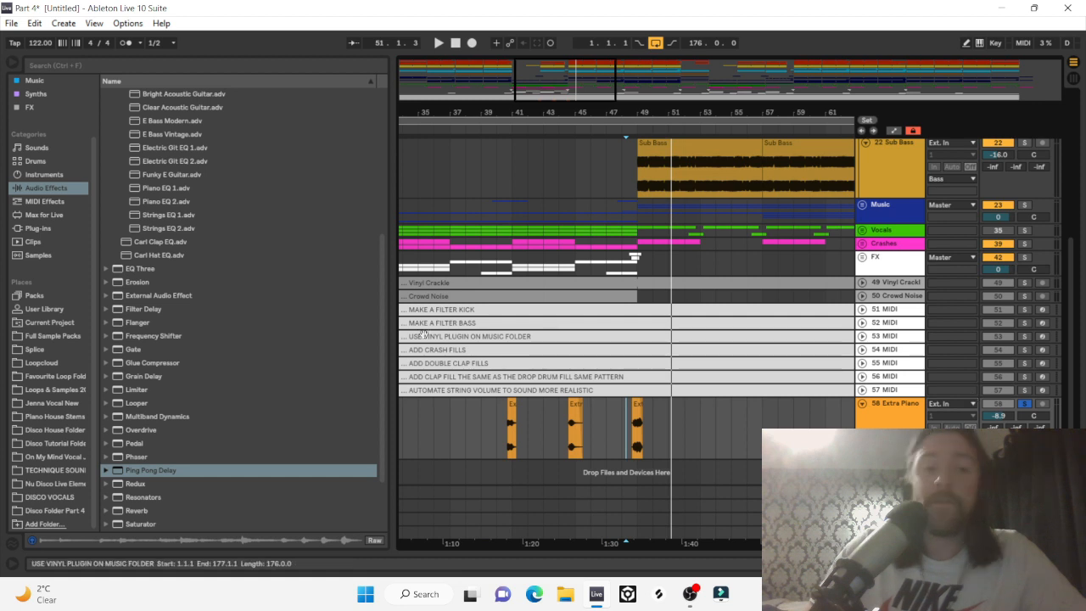
Add the Piano EQ 1 preset and an EQ Eight with a 122 Hz low cut to the Extra Piano track and audition them.
left_click(165, 189)
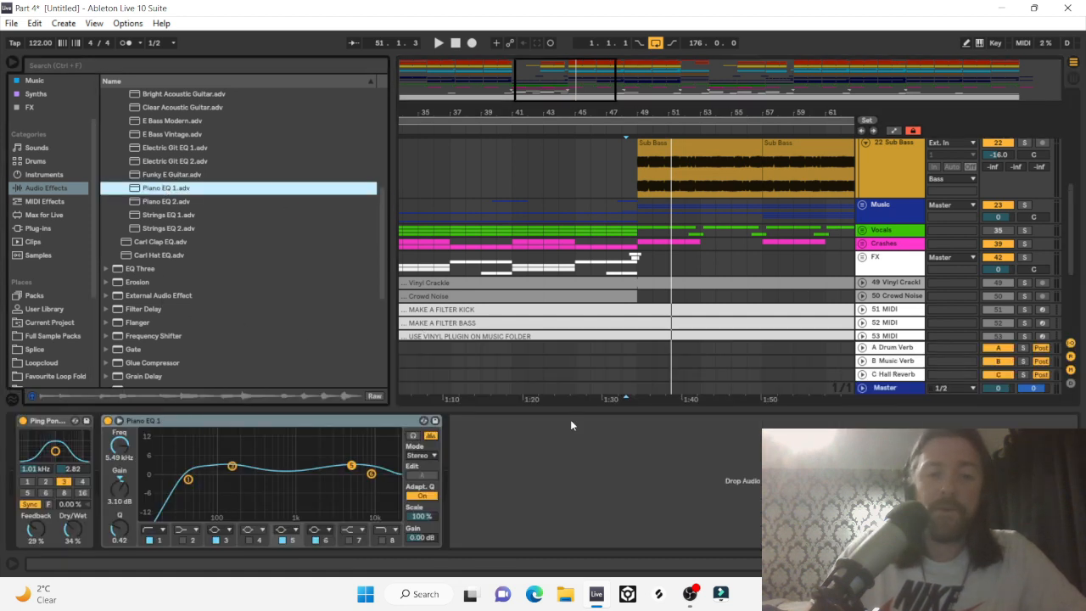
key("space")
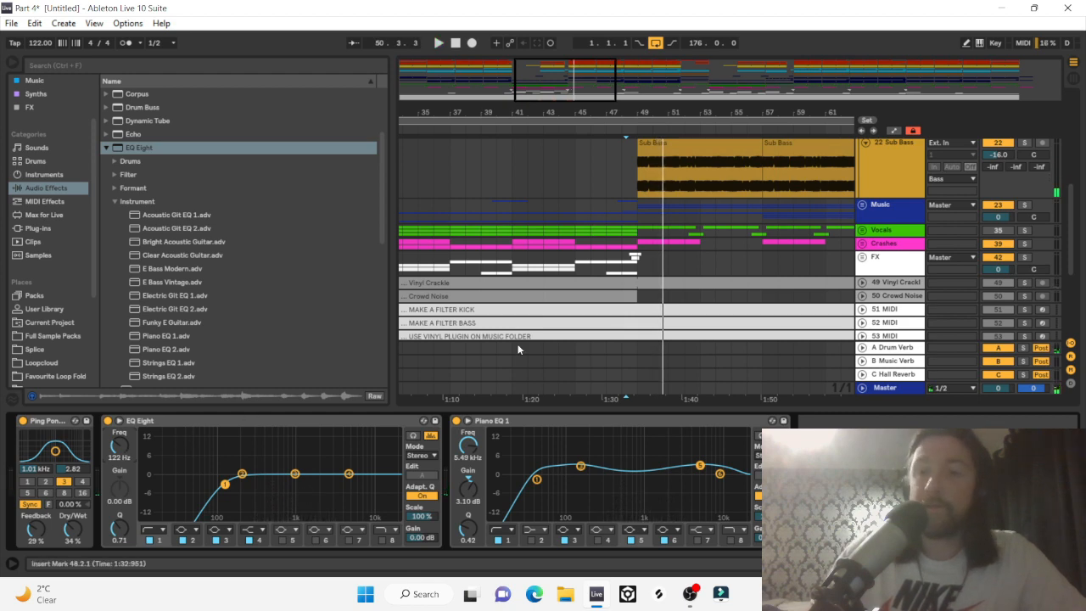
Lower the last Extra Piano clip's sample gain slightly and play it from 48.1.1.
scroll(746, 358, "down", 4)
scroll(745, 286, "down", 1)
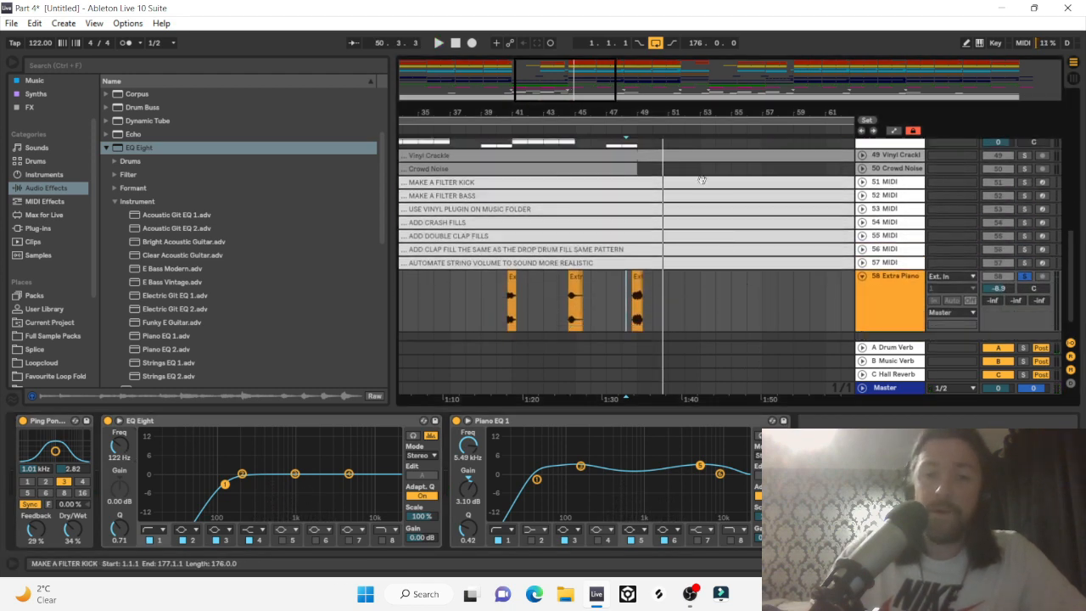
left_click_drag(642, 111, 643, 169)
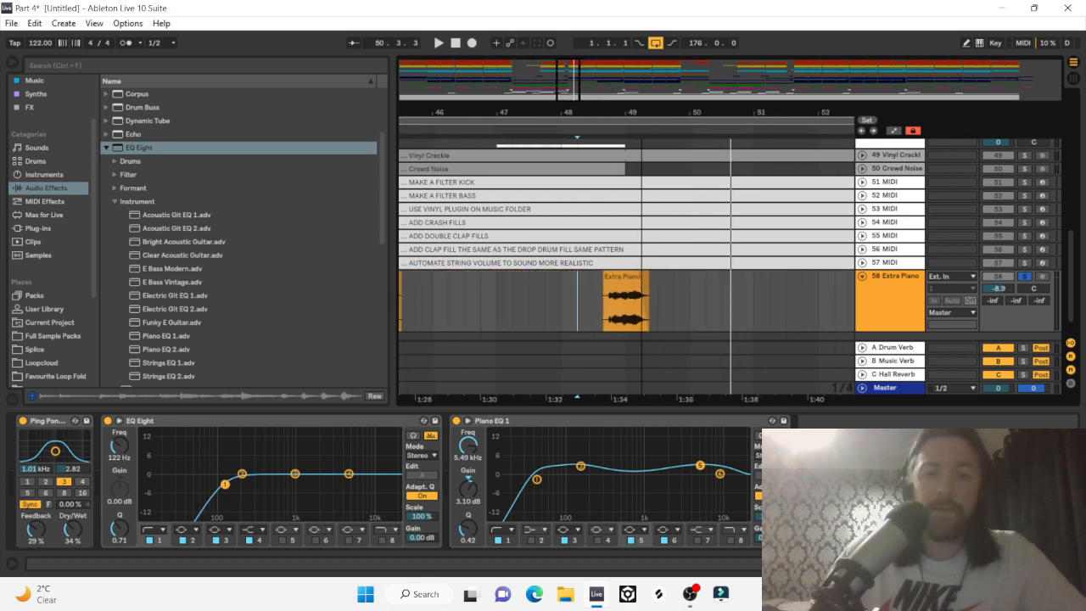
double_click(630, 277)
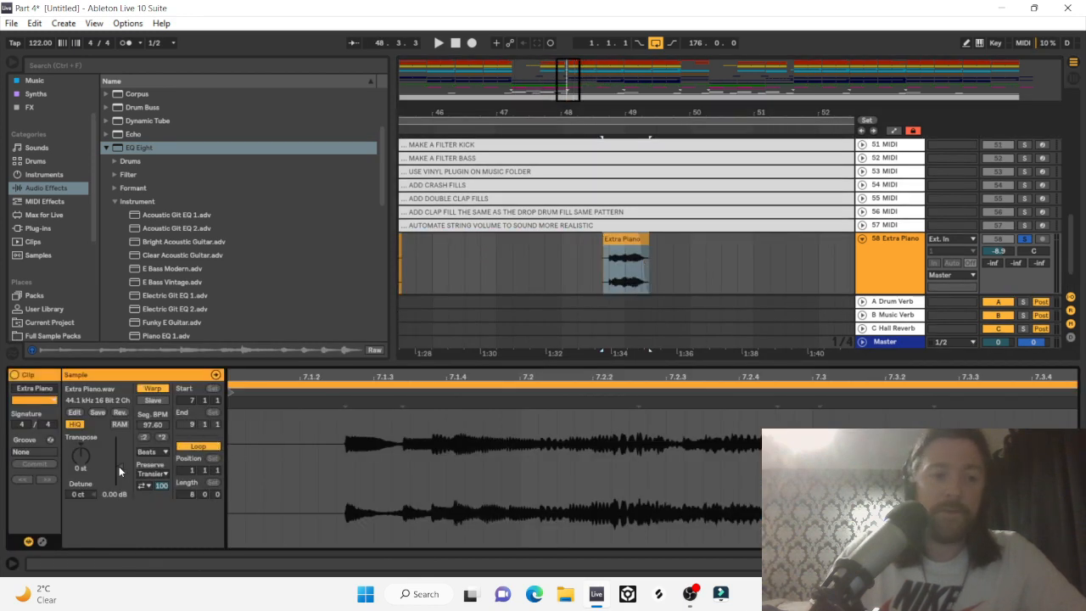
left_click_drag(120, 466, 120, 469)
left_click(567, 265)
key("space")
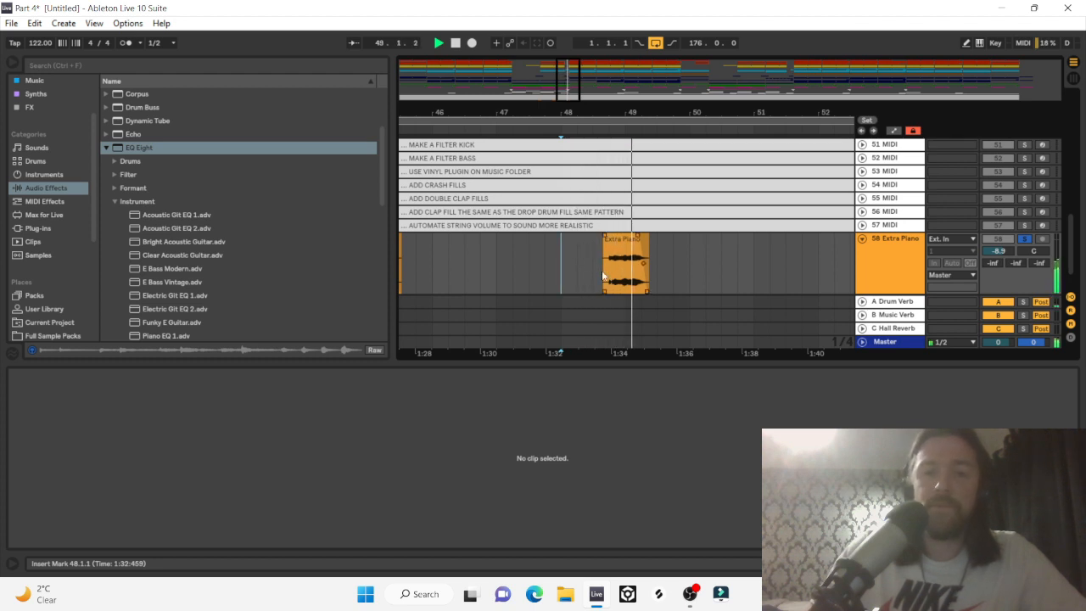
Turn off the solos, move the Extra Piano track into the Music group and give it the group's blue colour.
left_click(1026, 242)
left_click(1072, 563)
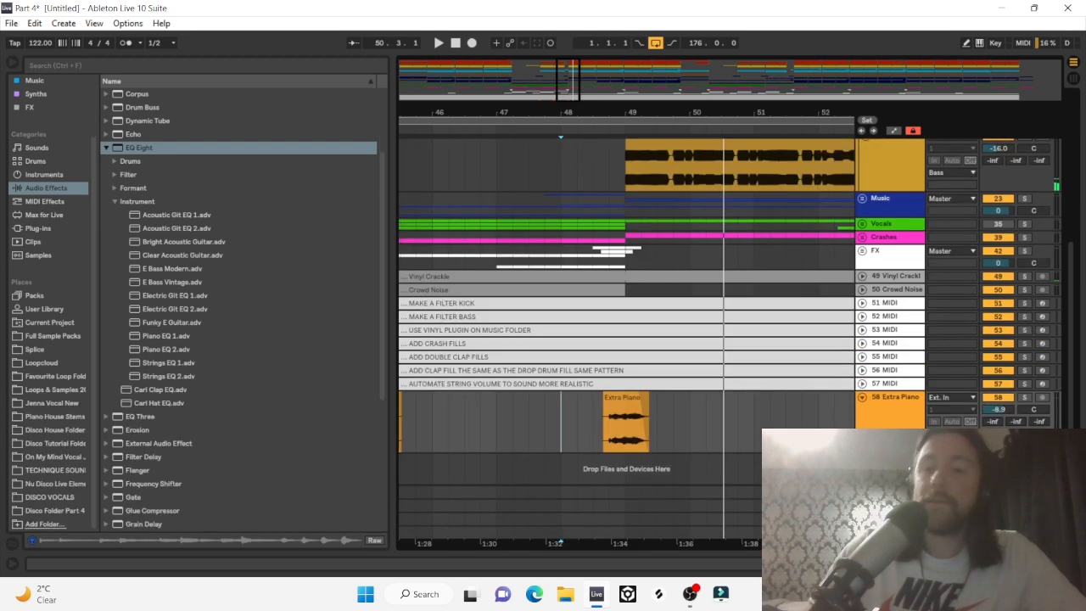
left_click_drag(908, 410, 878, 218)
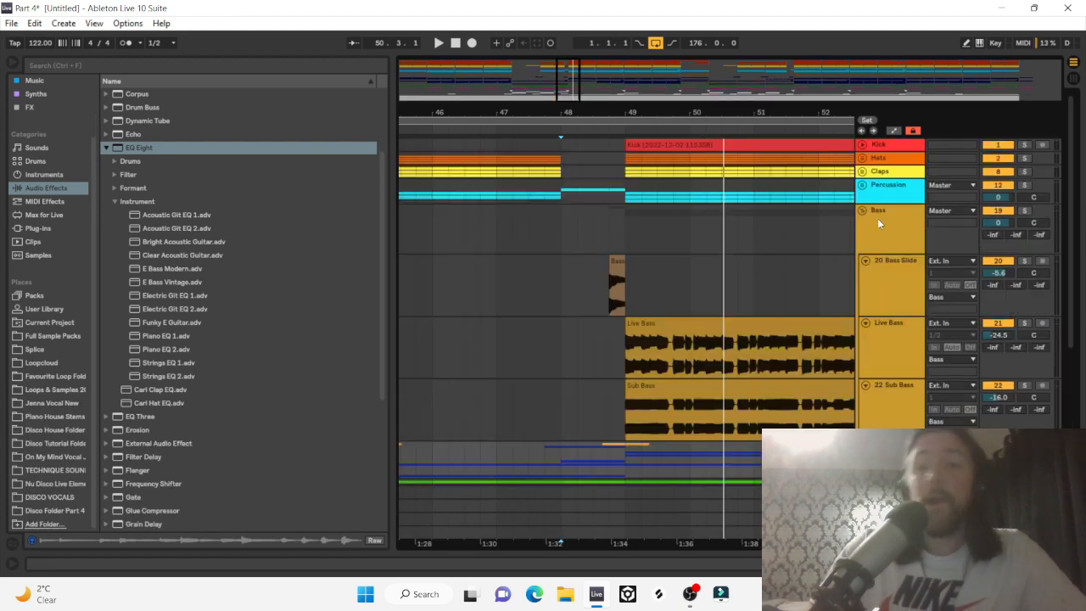
right_click(613, 268)
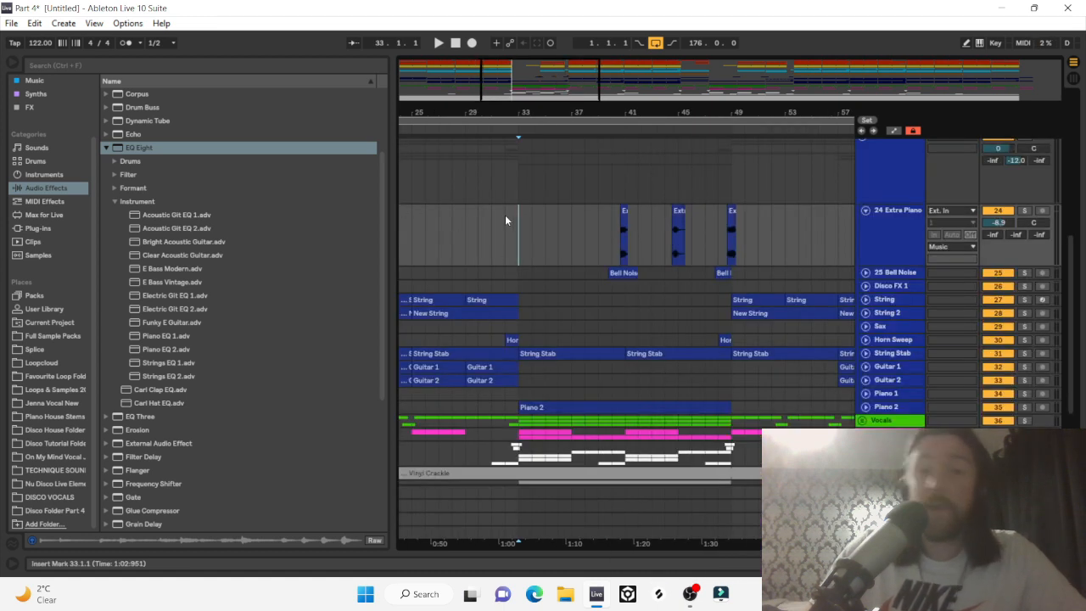
Play the full mix from 33.1.1 to check all three Extra Piano hits in the arrangement.
left_click(624, 227)
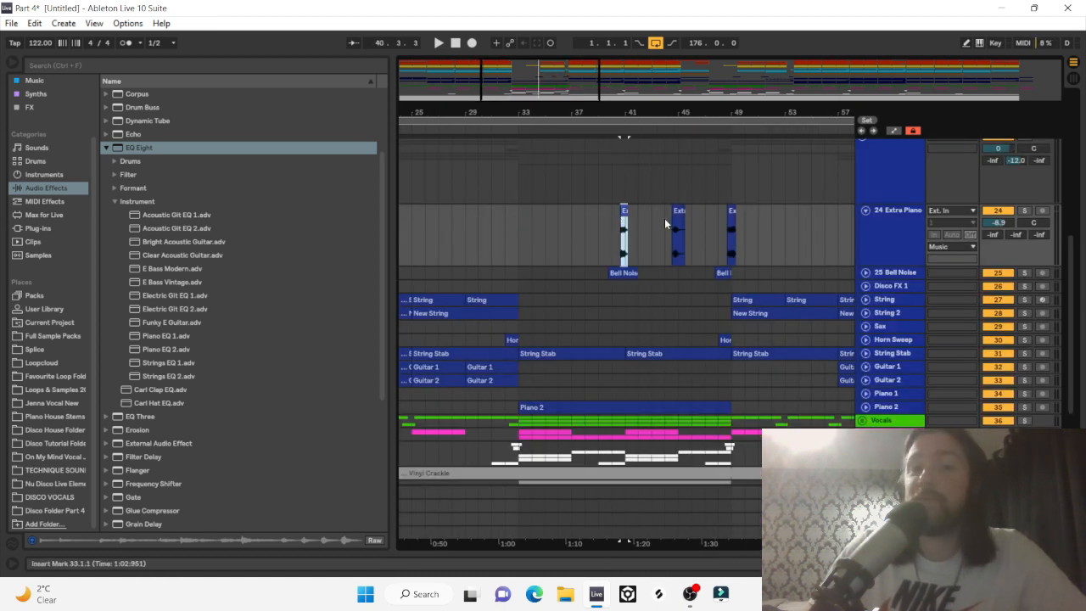
left_click(521, 243)
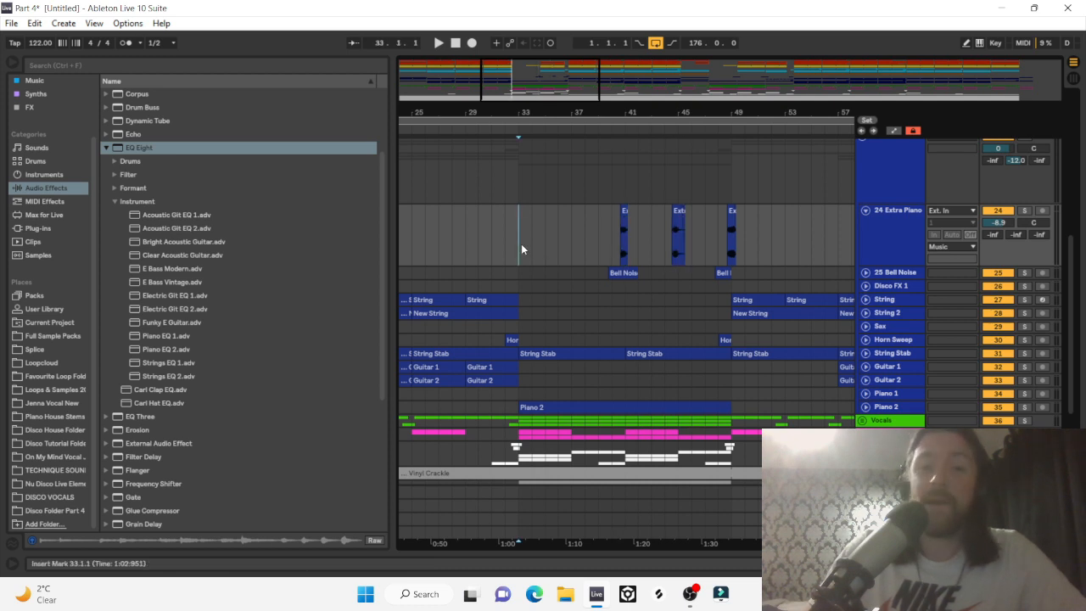
key("space")
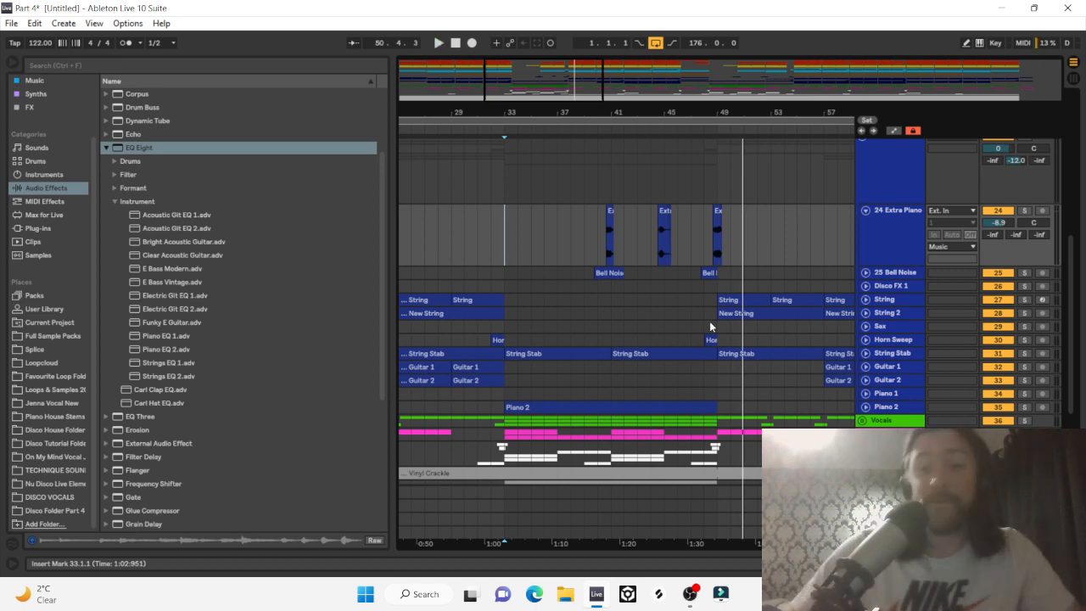
Unfold the Piano 2 track, compare its waveform with the last Extra Piano clip near bar 49, and play the section from 47.4.3.
left_click_drag(718, 102, 786, 355)
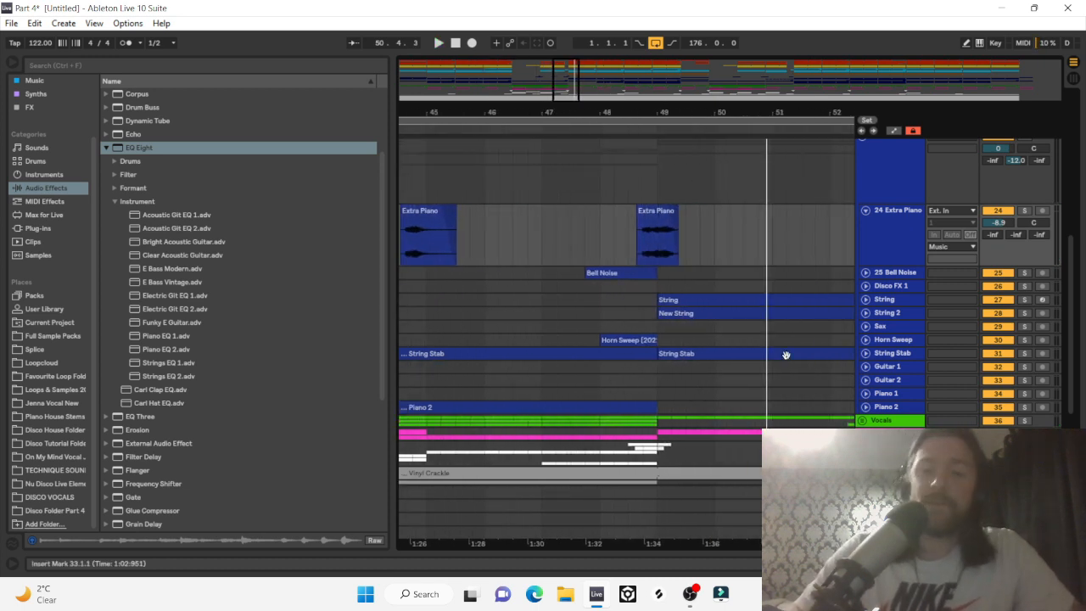
left_click(867, 405)
scroll(731, 387, "down", 2)
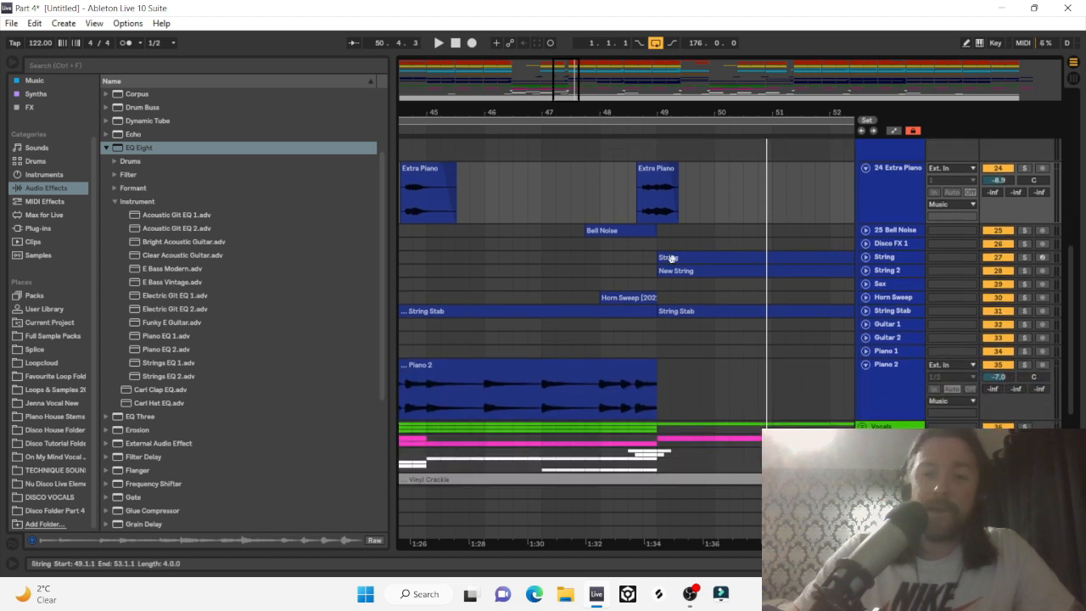
left_click_drag(636, 117, 592, 112)
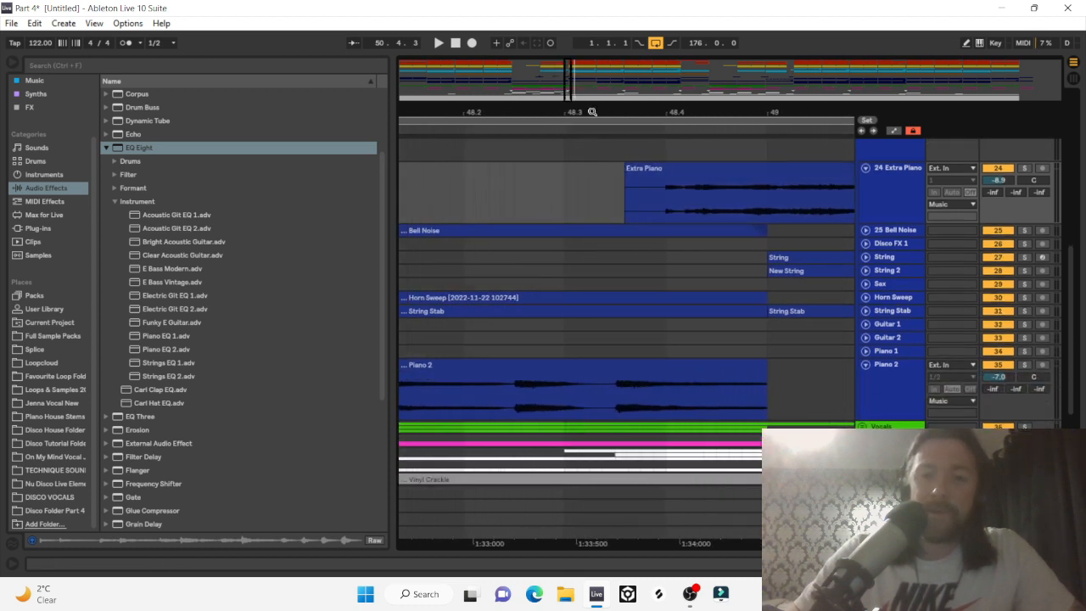
mouse_move(765, 378)
left_mouse_down()
mouse_move(654, 390)
mouse_move(769, 389)
left_mouse_up()
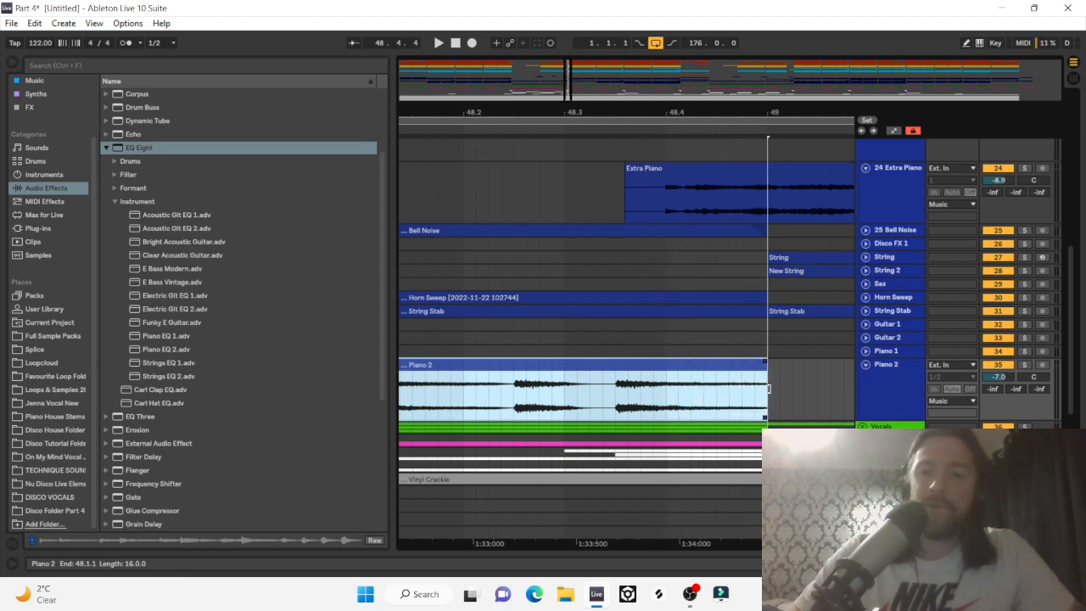
left_click_drag(546, 116, 582, 85)
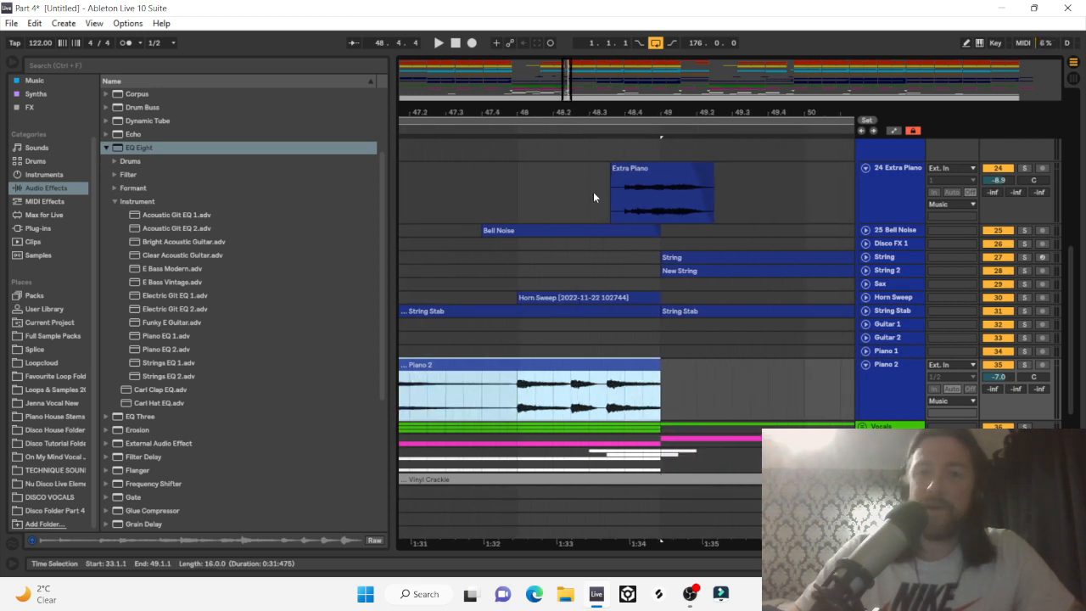
left_click(495, 200)
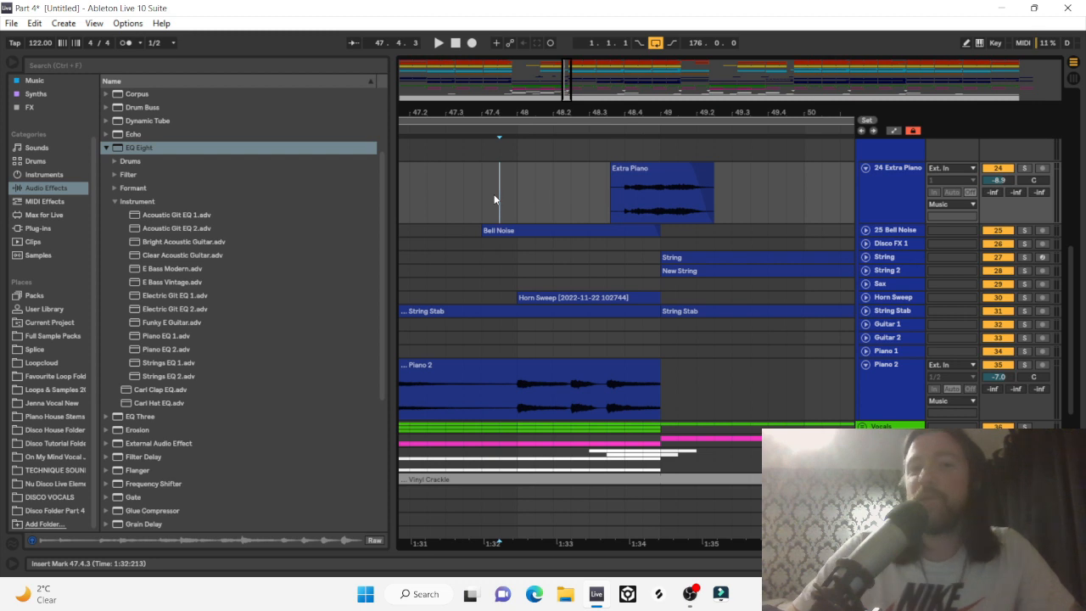
key("space")
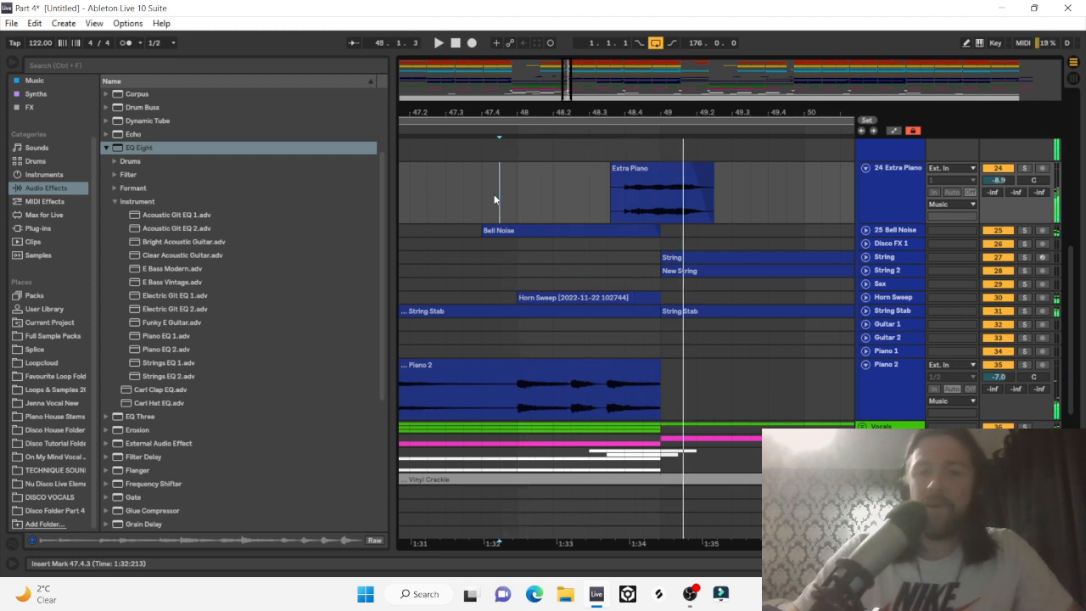
Collapse the Extra Piano and Piano 2 tracks and fold the Music group.
left_click(865, 167)
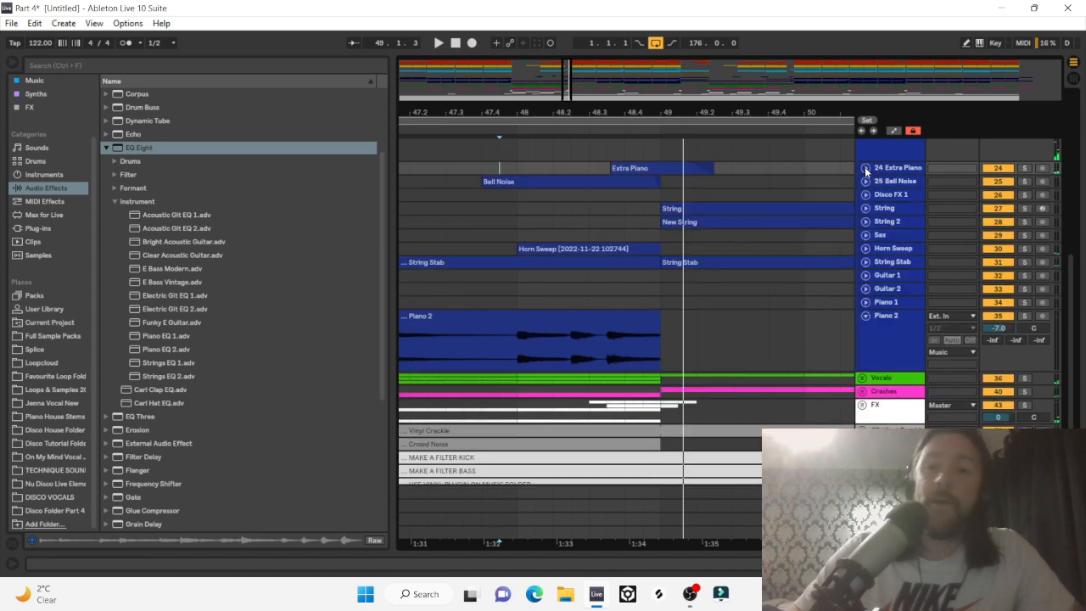
scroll(864, 170, "up", 3)
left_click(865, 443)
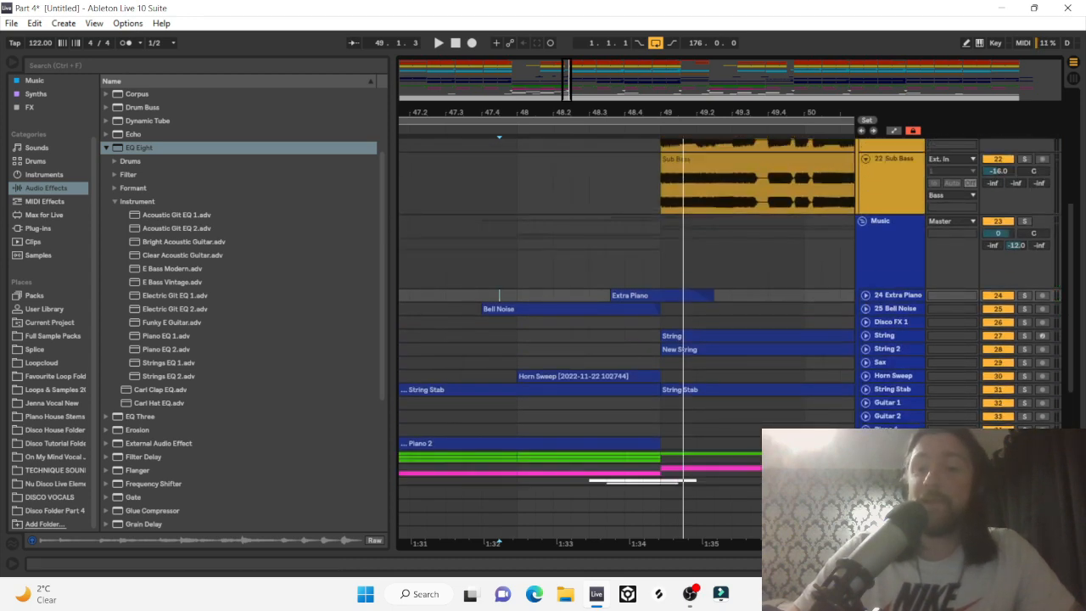
left_click(862, 222)
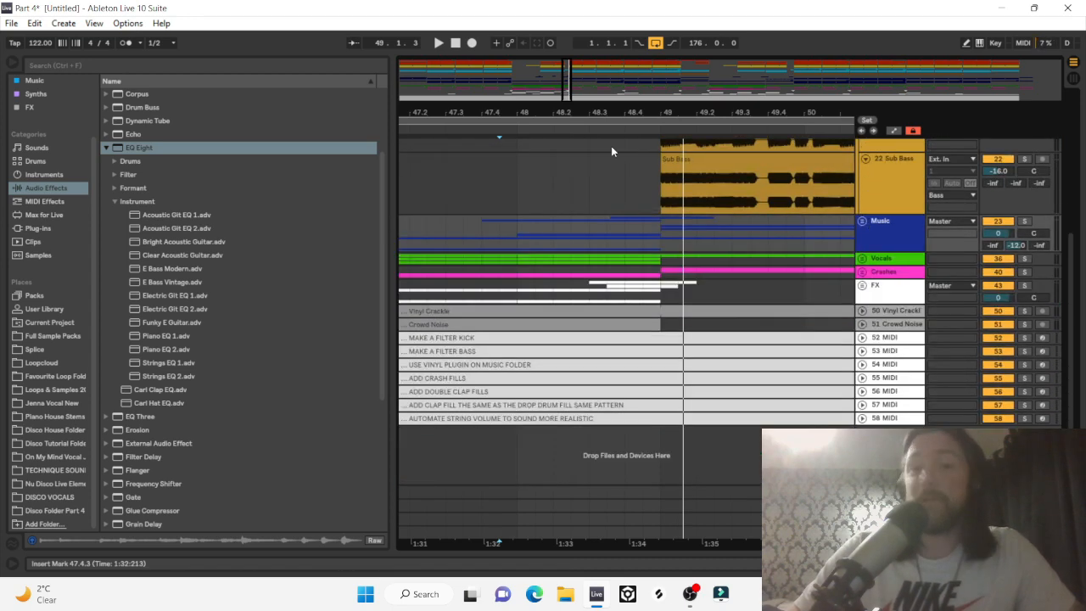
Place Extra Vocals.wav from Disco Folder Part 4 on a new track at 33.1.1.
scroll(611, 146, "down", 5)
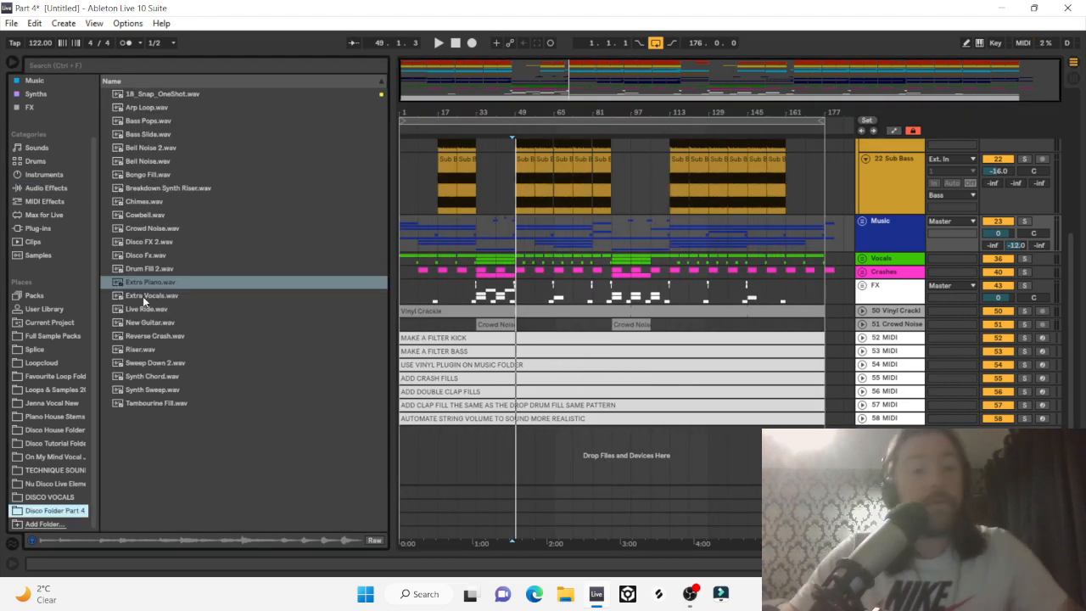
mouse_move(143, 296)
left_mouse_down()
mouse_move(367, 278)
mouse_move(482, 460)
left_mouse_up()
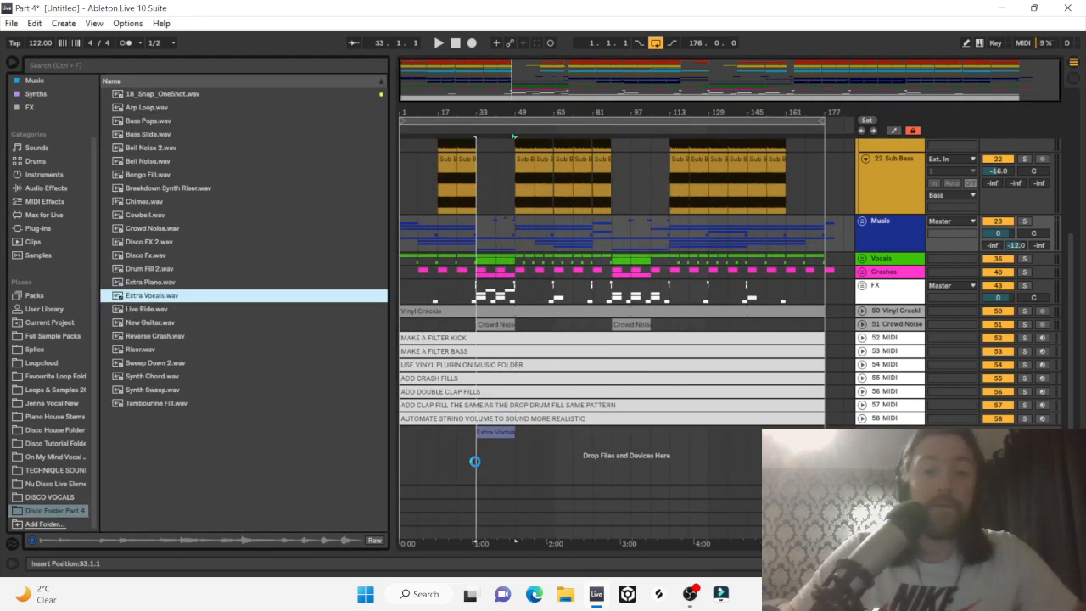
left_click_drag(509, 117, 796, 242)
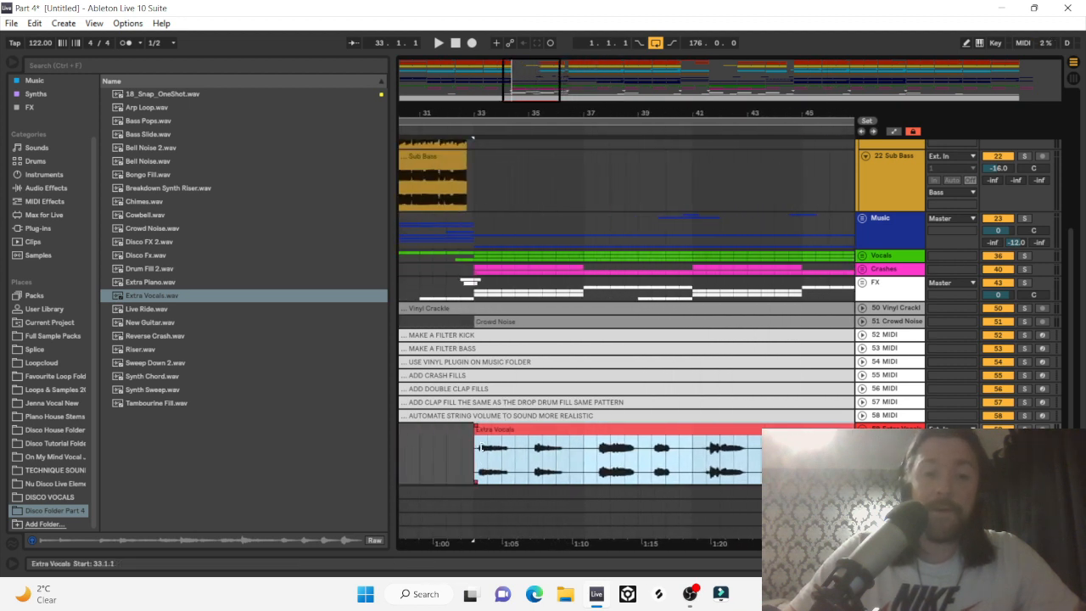
Trim the Extra Vocals clip's start to 45.3.1 to keep only its last phrase, and lower the track volume to -11.5 dB.
left_click_drag(480, 448, 670, 474)
left_click(998, 442)
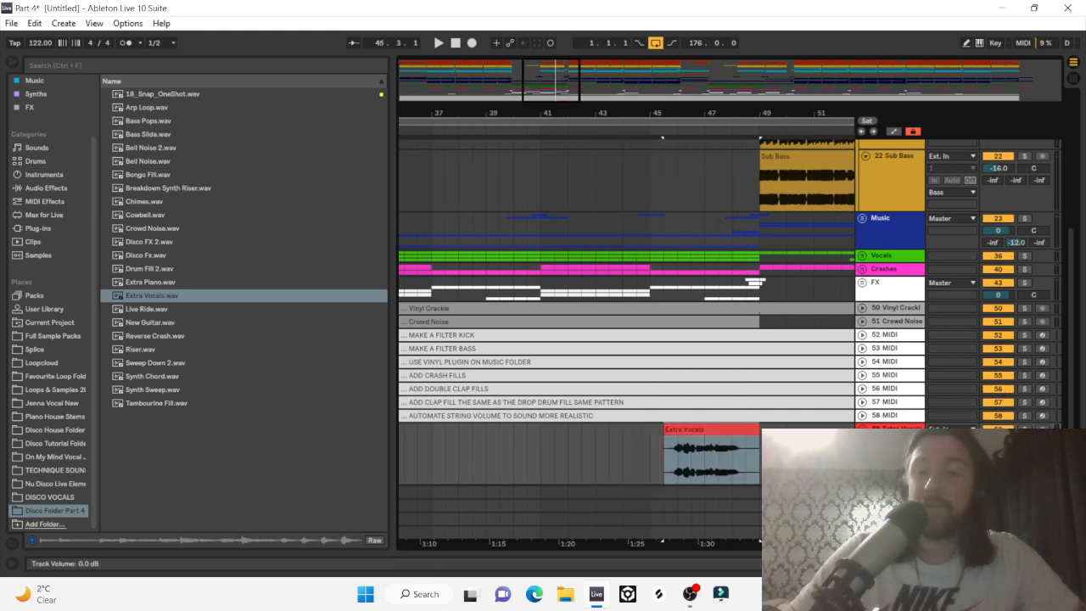
double_click(721, 445)
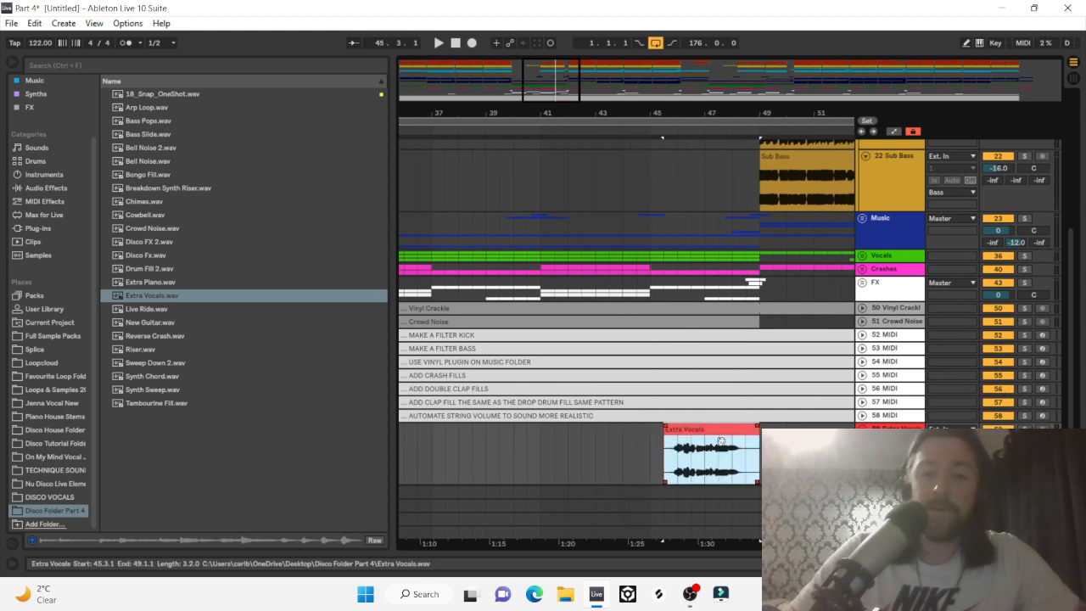
Extend the Extra Vocals clip's end to 49.2.4 and move the clip to 109.1.1, before the second drop.
left_click(143, 391)
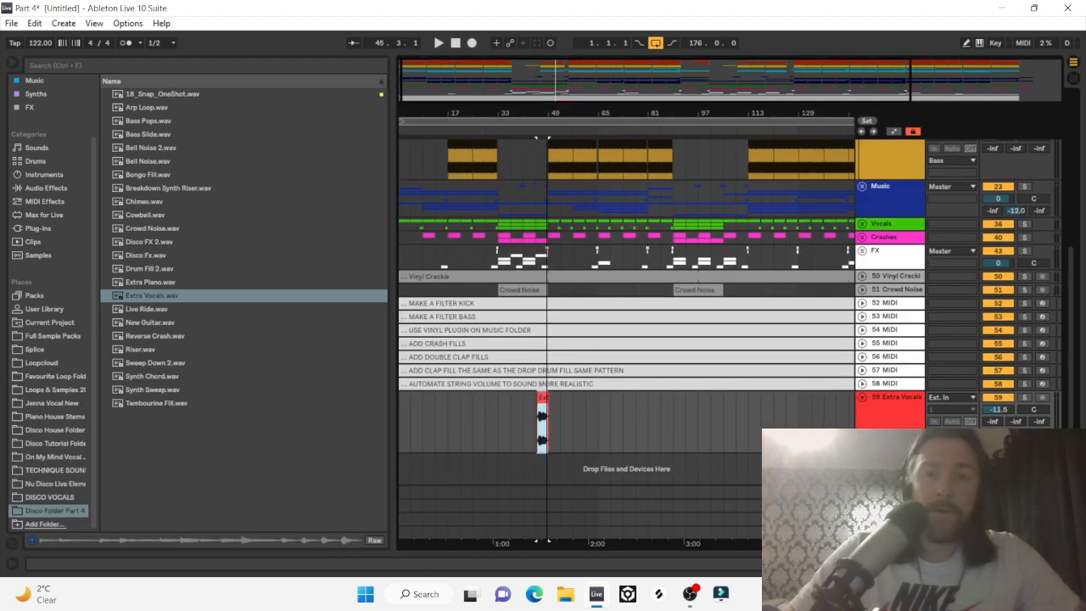
left_click_drag(543, 113, 596, 127)
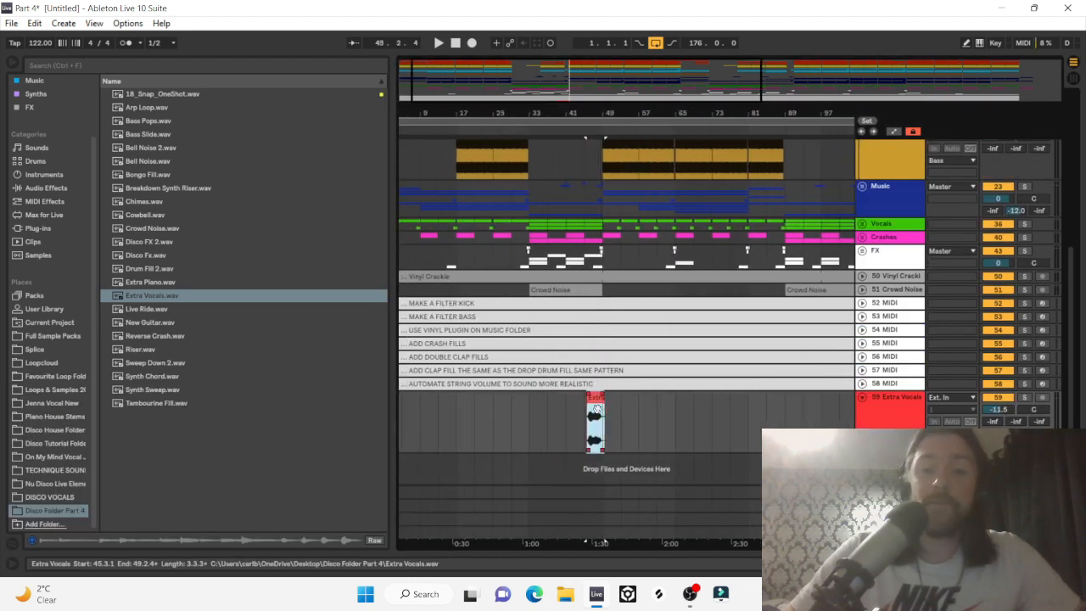
left_click_drag(598, 409, 760, 316)
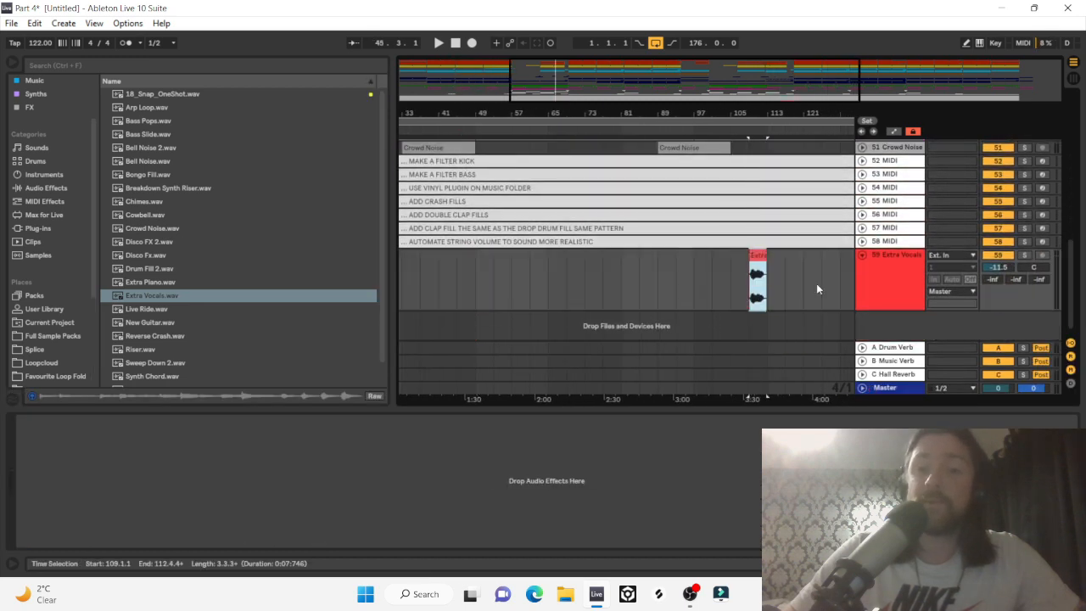
scroll(817, 286, "up", 3)
left_click(1073, 564)
left_click_drag(766, 85, 766, 104)
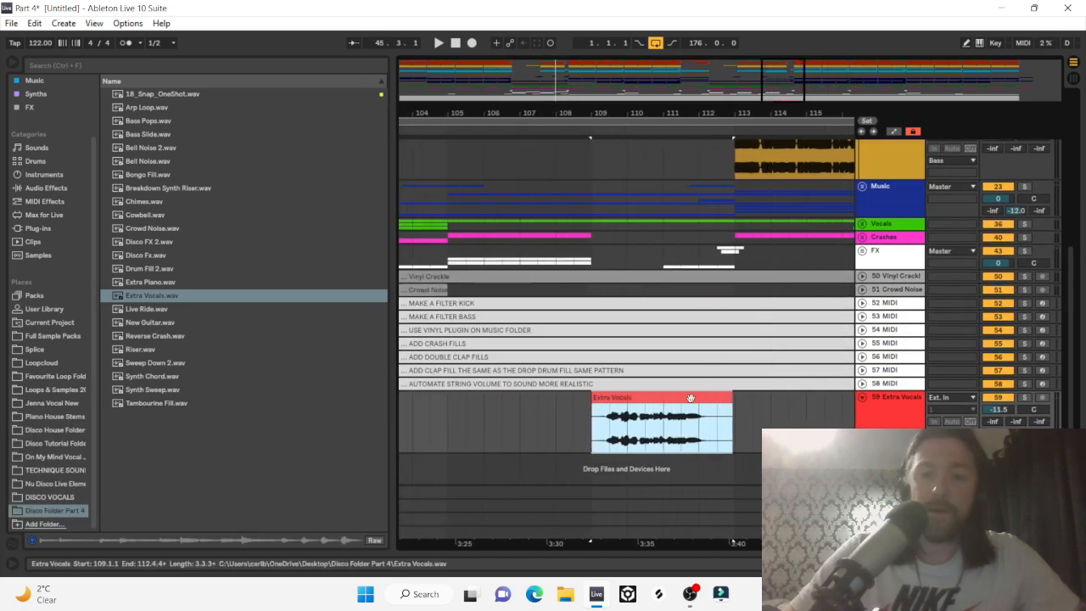
Shift the Extra Vocals clip to 109.3.1 and raise its track volume to -10.2 dB while auditioning from 108.1.1.
mouse_move(690, 398)
left_mouse_down()
mouse_move(701, 412)
mouse_move(675, 413)
left_mouse_up()
left_click(580, 429)
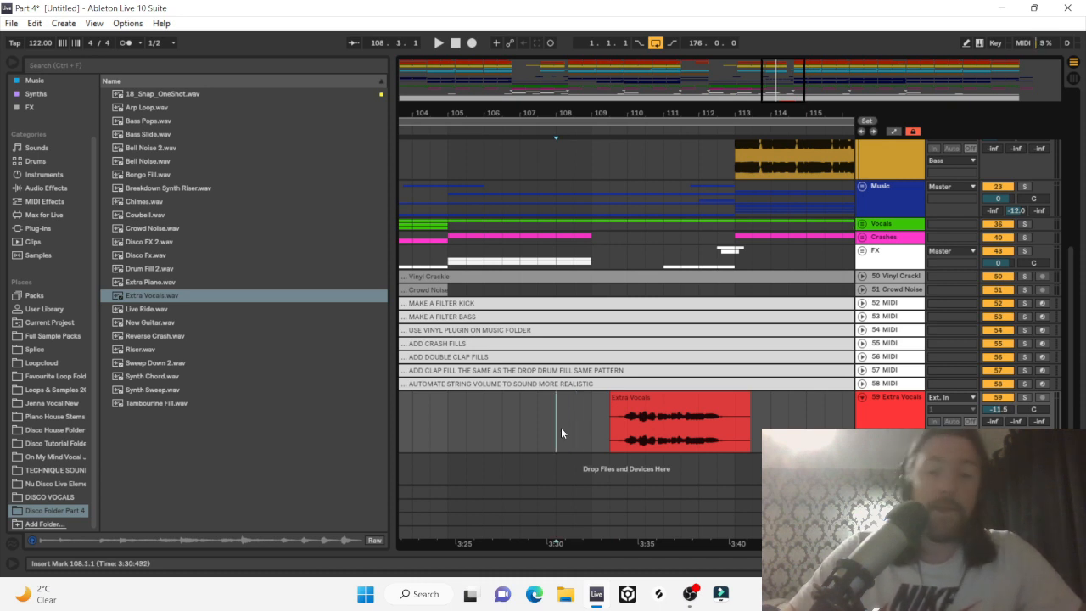
left_click(561, 428)
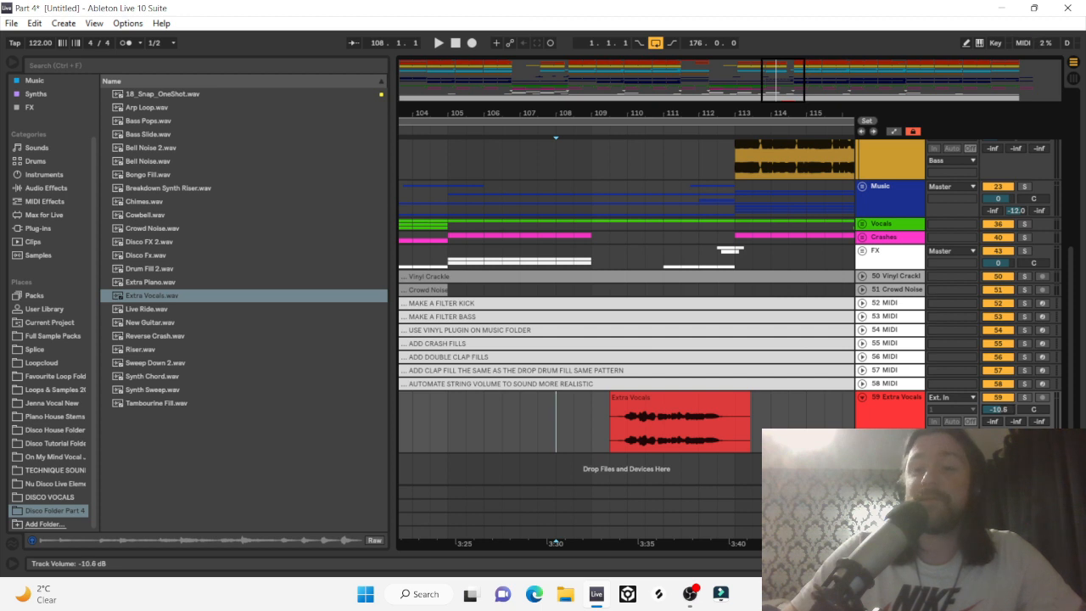
left_click(724, 442)
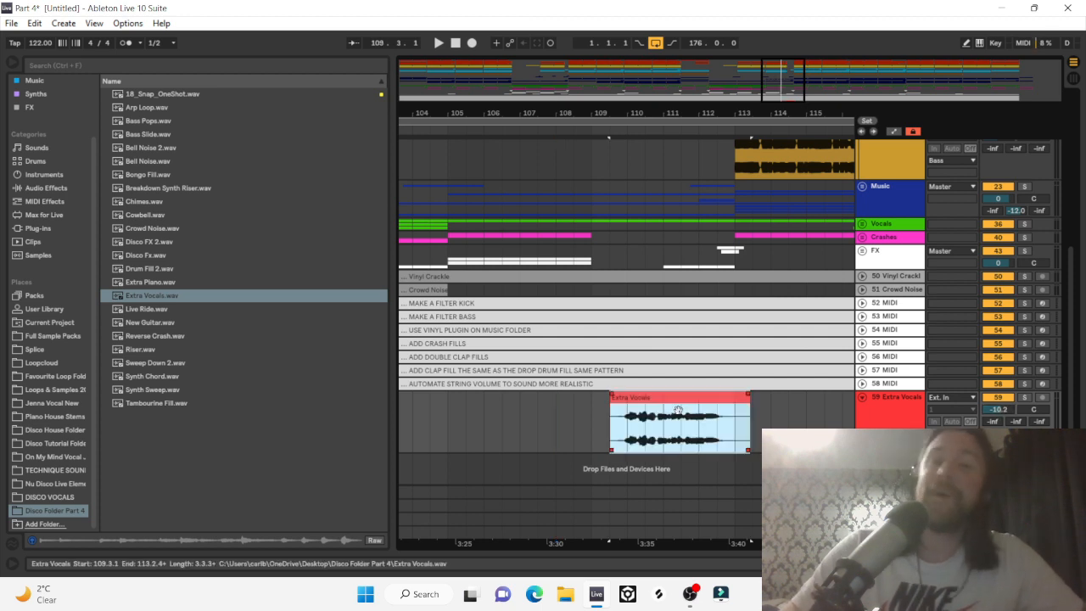
left_click(564, 422)
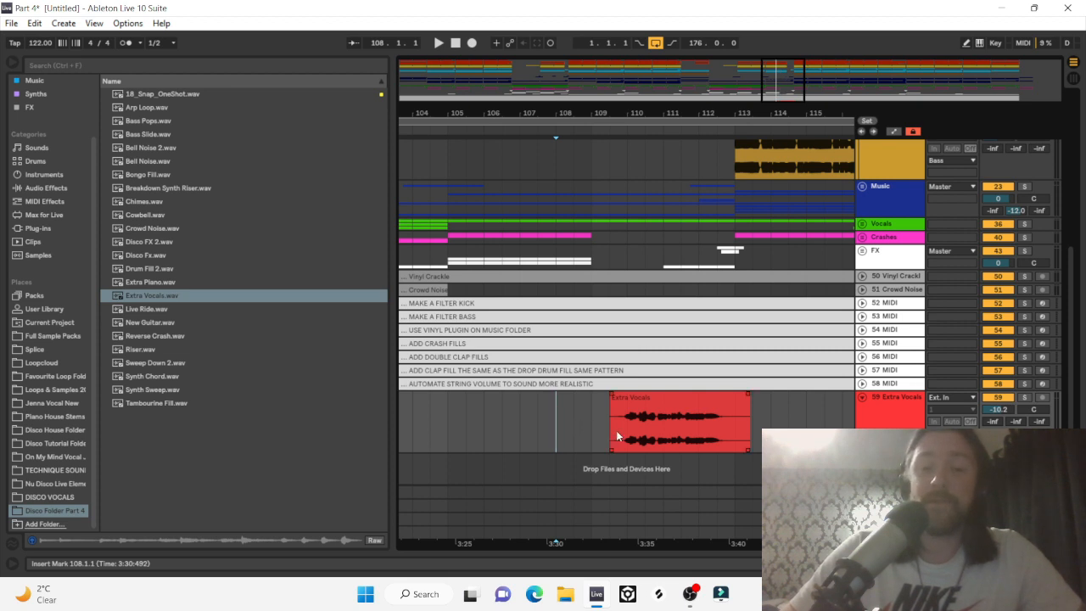
Trim the end of the Extra Vocals clip to 113.1.1, where the drop begins.
left_click(660, 420)
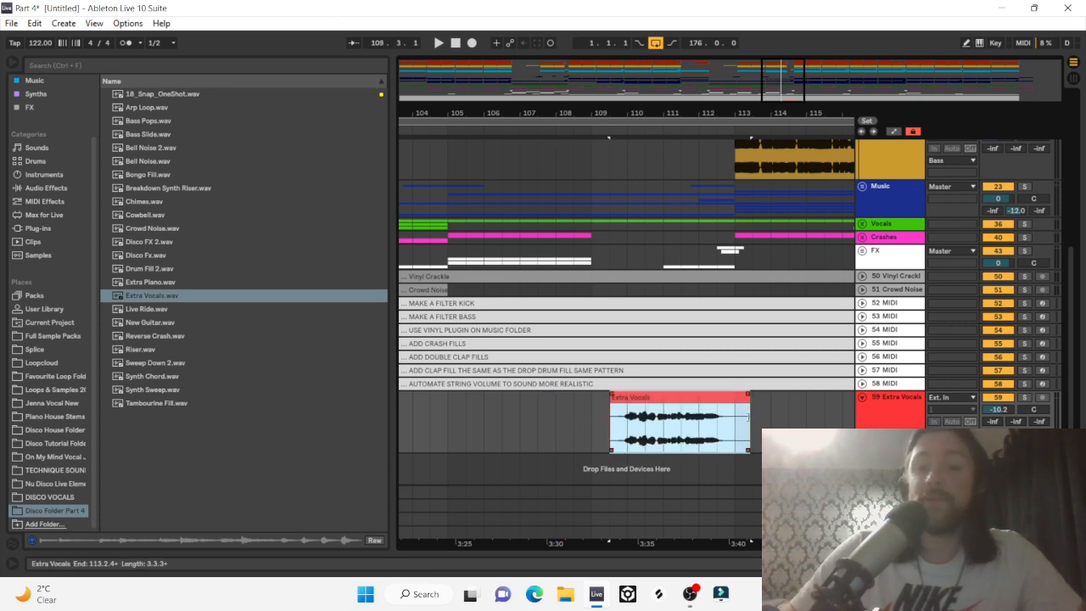
left_click_drag(747, 416, 738, 418)
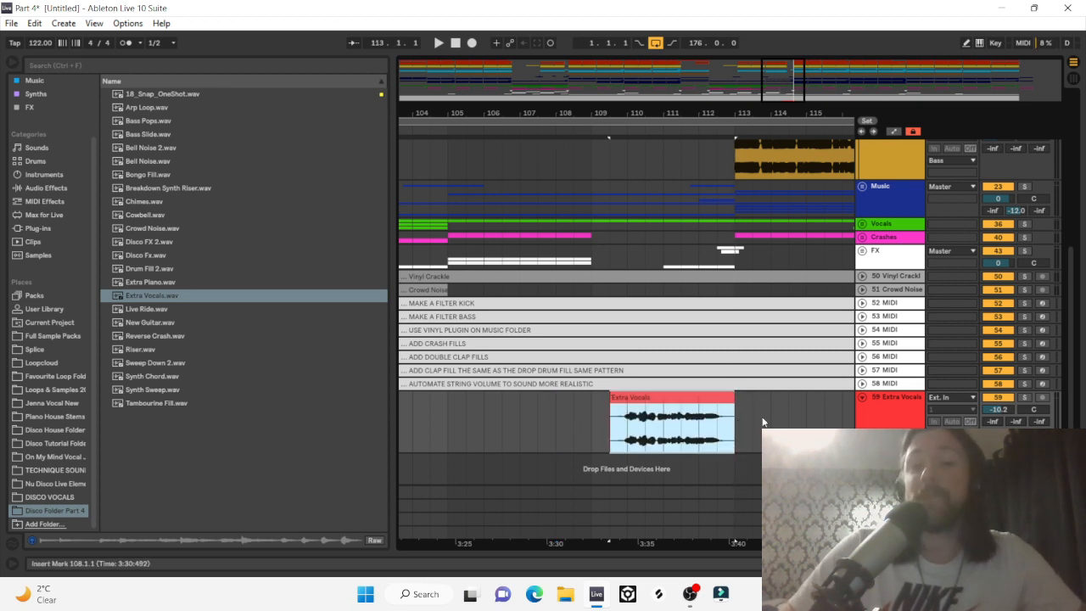
left_click(762, 426)
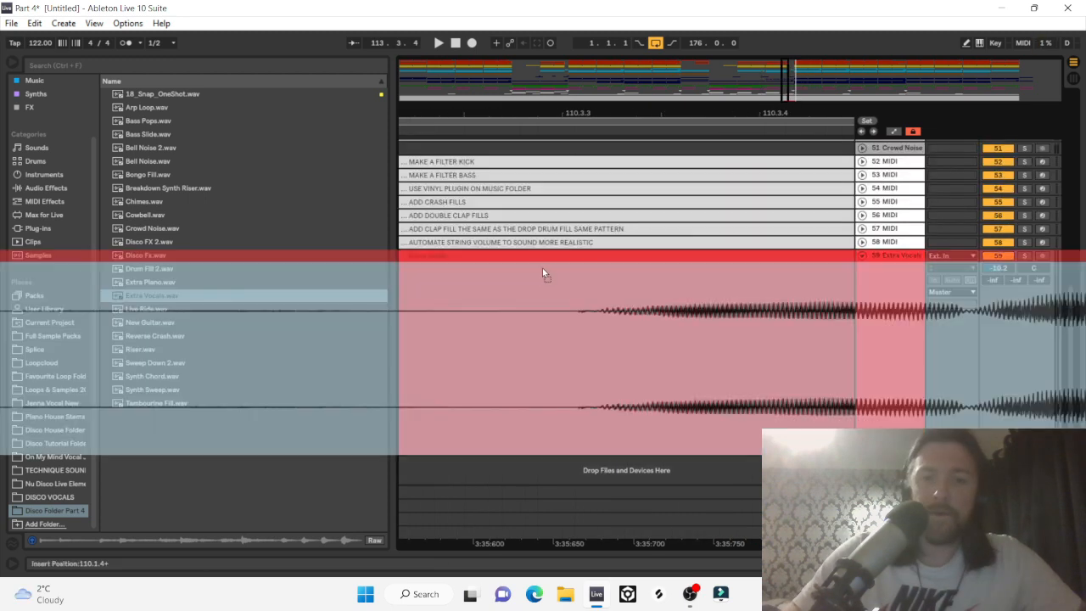
Move the Extra Vocals clip to start at 110.1.4 and play it in the mix.
left_click_drag(544, 271, 515, 274)
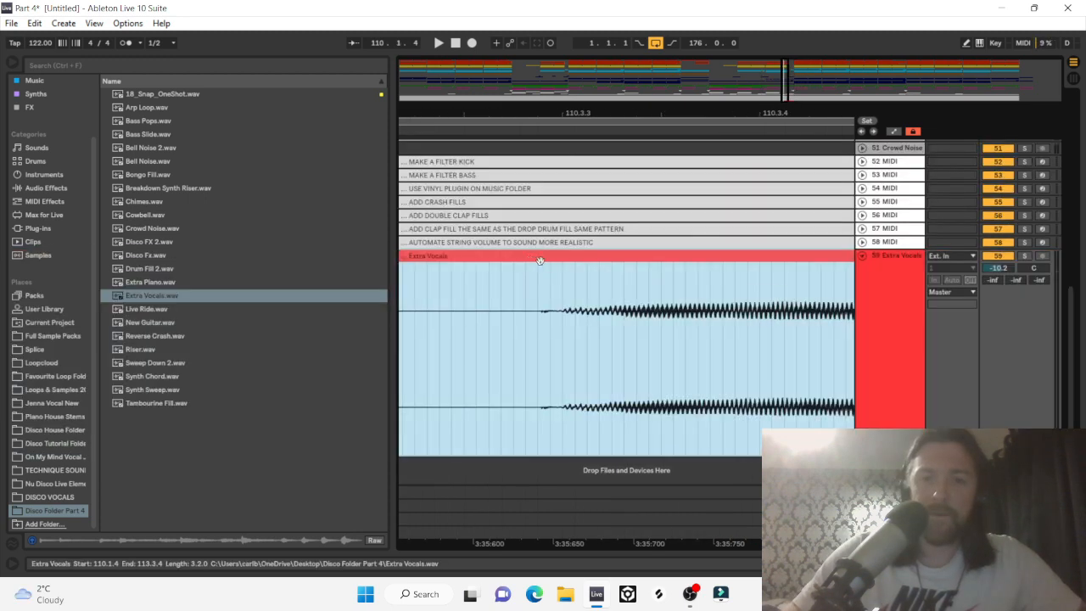
left_click_drag(555, 111, 556, 85)
left_click(547, 395)
key("space")
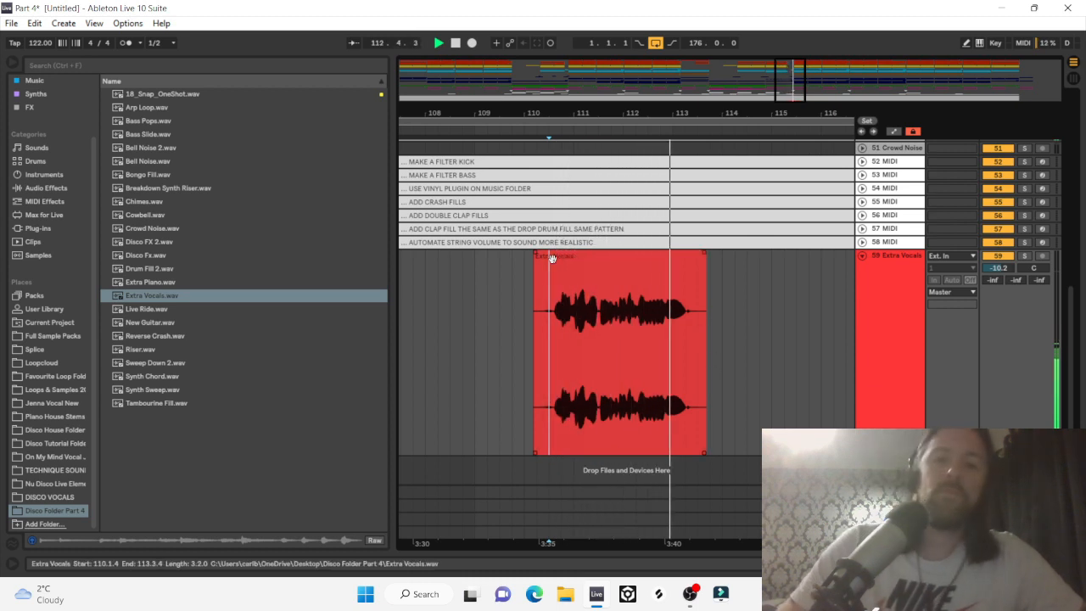
key("space")
Trim the silence at the Extra Vocals clip's start to 110.3.2 and give it a short fade-in.
left_click_drag(533, 112, 524, 208)
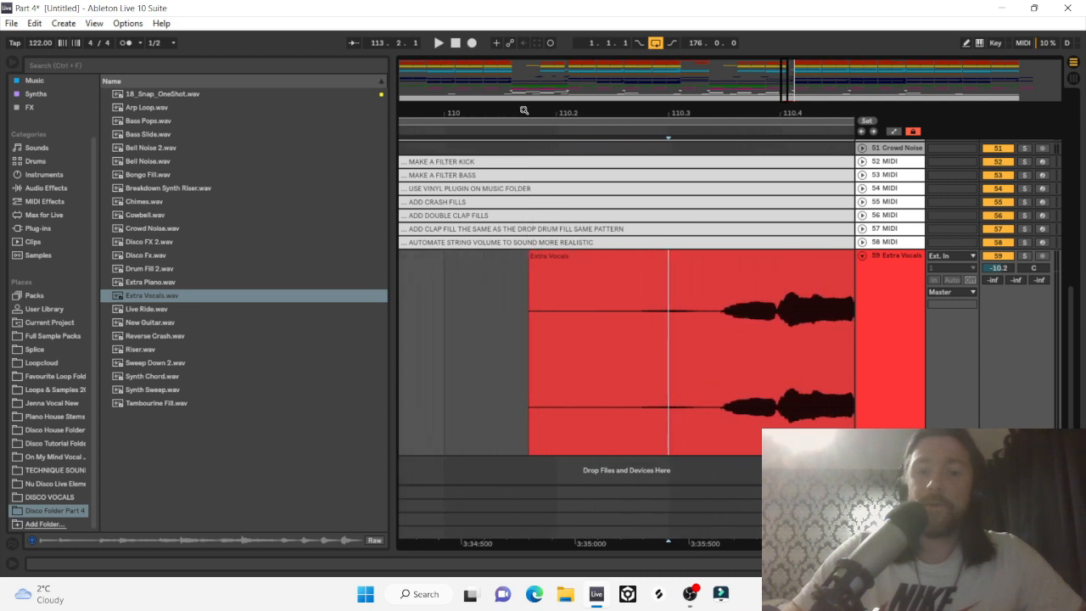
left_click(536, 301)
left_click_drag(667, 316, 708, 321)
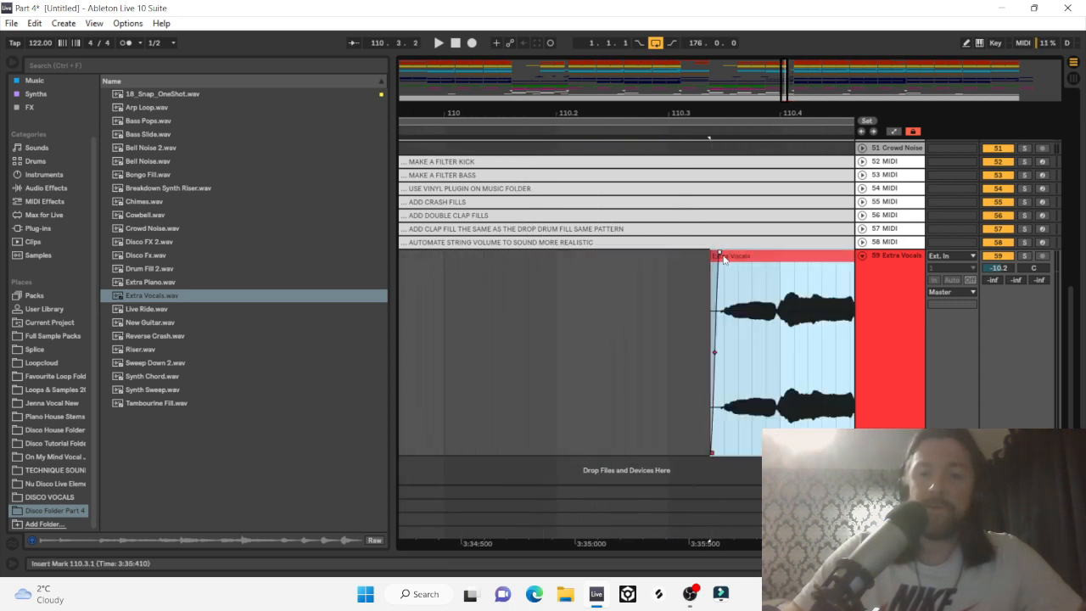
Solo the Extra Vocals track and play the trimmed clip from its start.
key("minus")
key("minus")
key("minus")
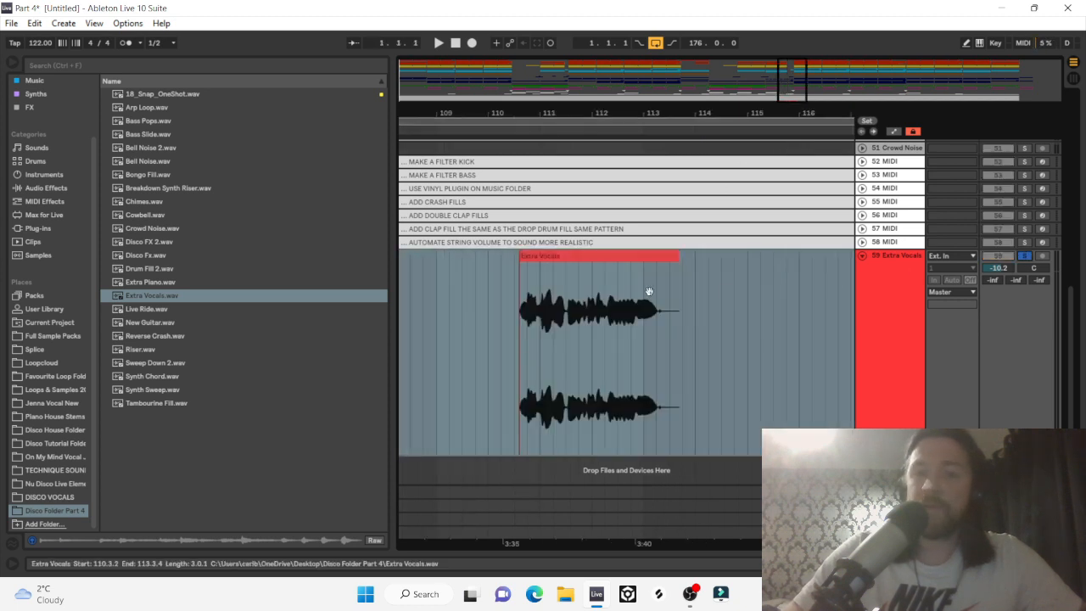
left_click(628, 283)
key("space")
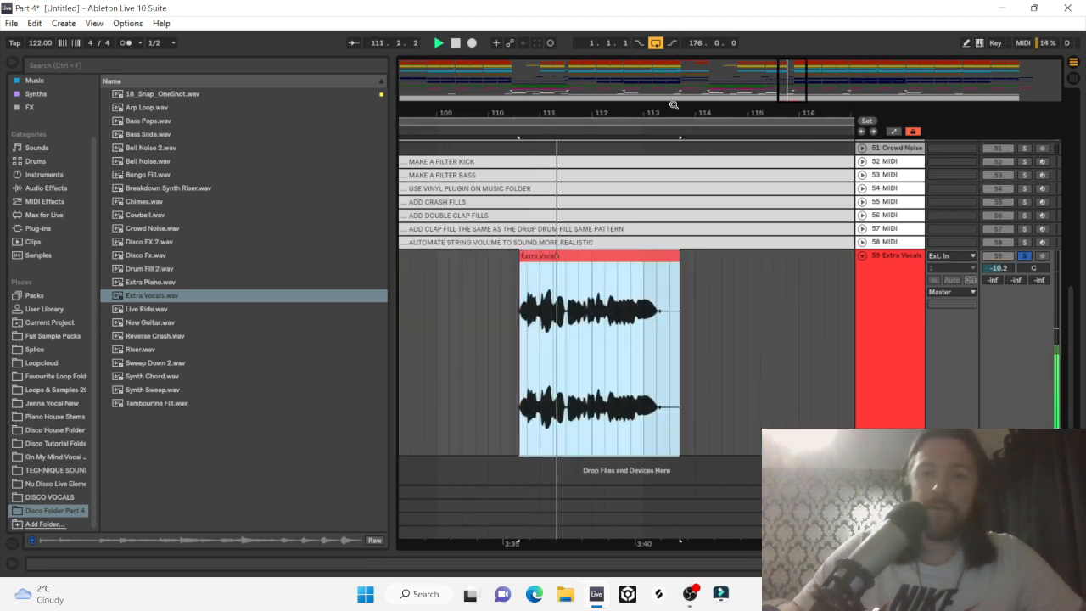
Trim the silent tail of the Extra Vocals clip to 113.2.3 and give its end a very short fade-out.
left_click_drag(673, 104, 675, 144)
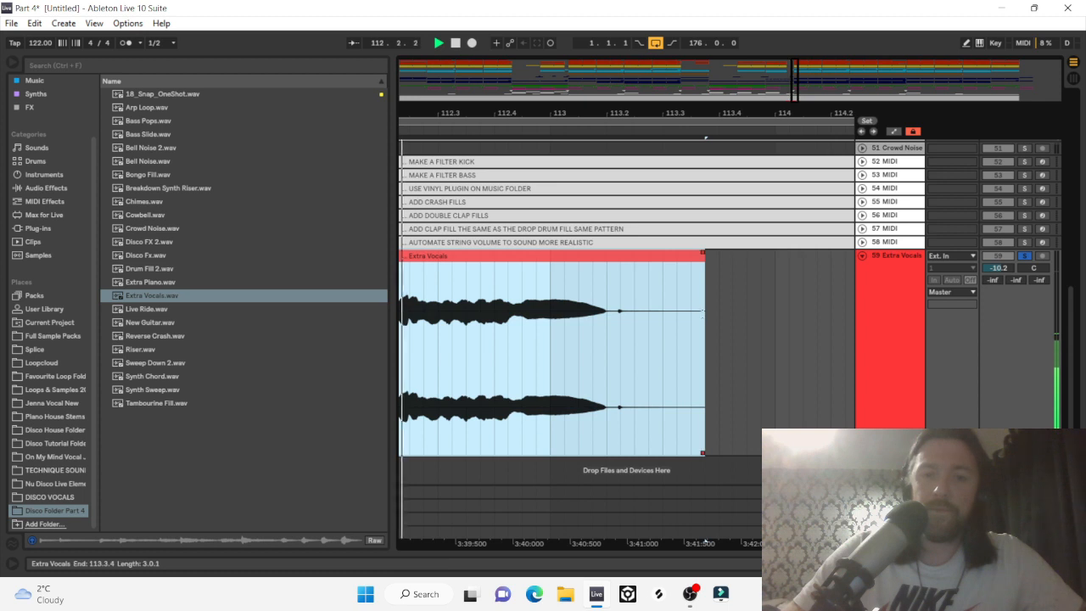
left_click_drag(704, 256, 634, 291)
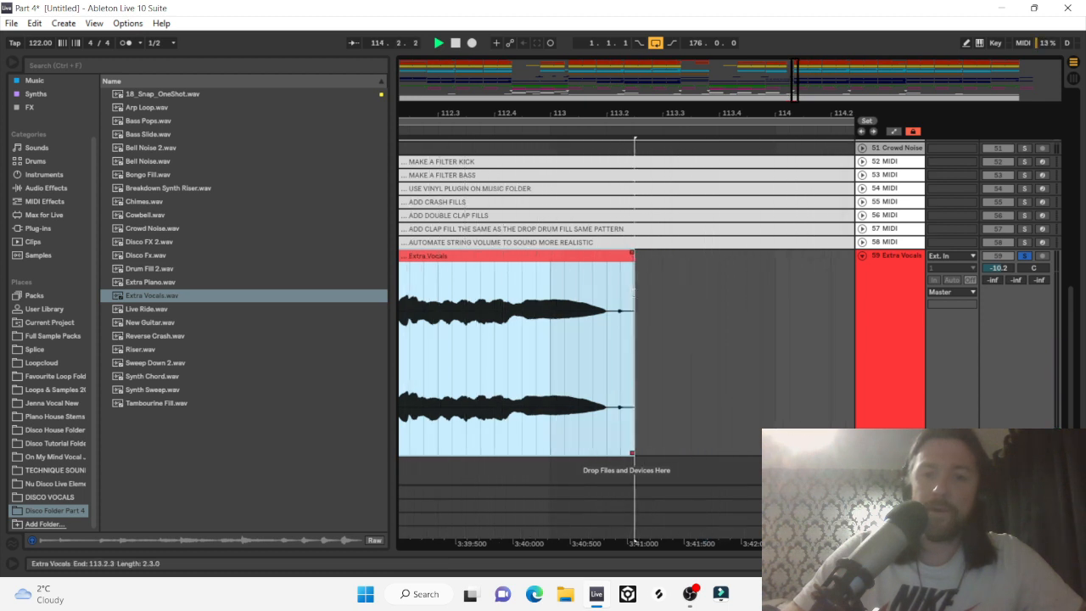
left_click_drag(632, 254, 629, 255)
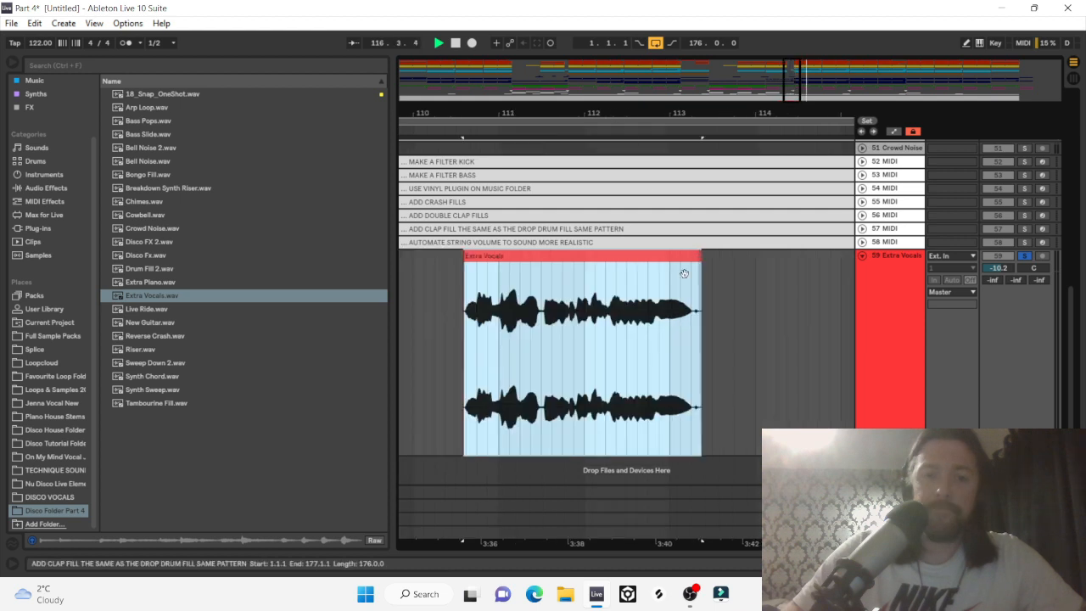
Consolidate the Extra Vocals clip with surrounding silence over a looped range from 110.2.1 to 113.3.3, and play it unsoloed in the mix.
left_click_drag(727, 348, 439, 384)
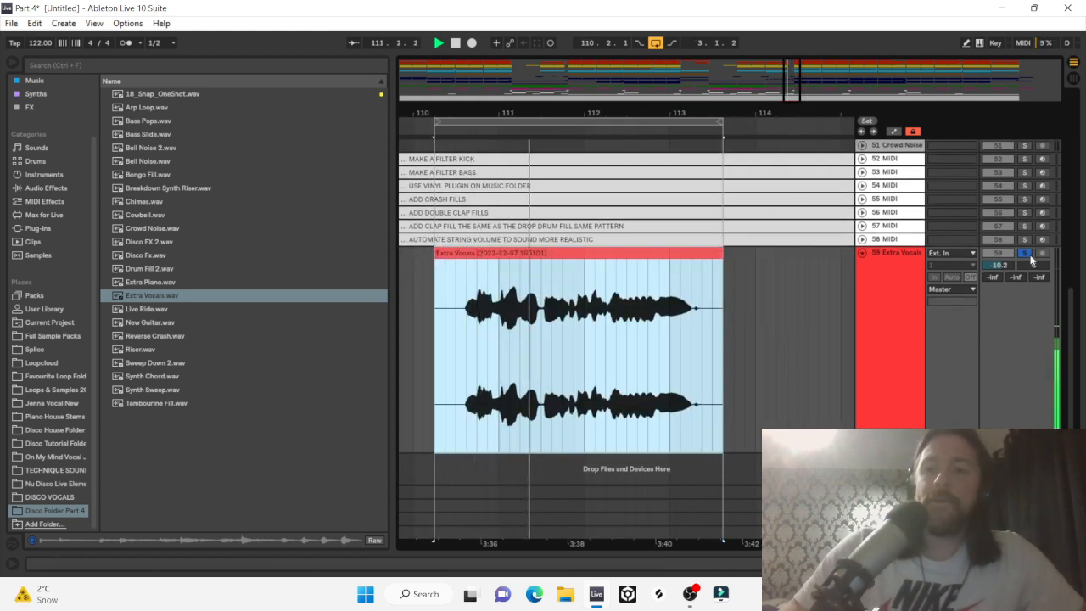
left_click(1029, 255)
key("space")
key("space")
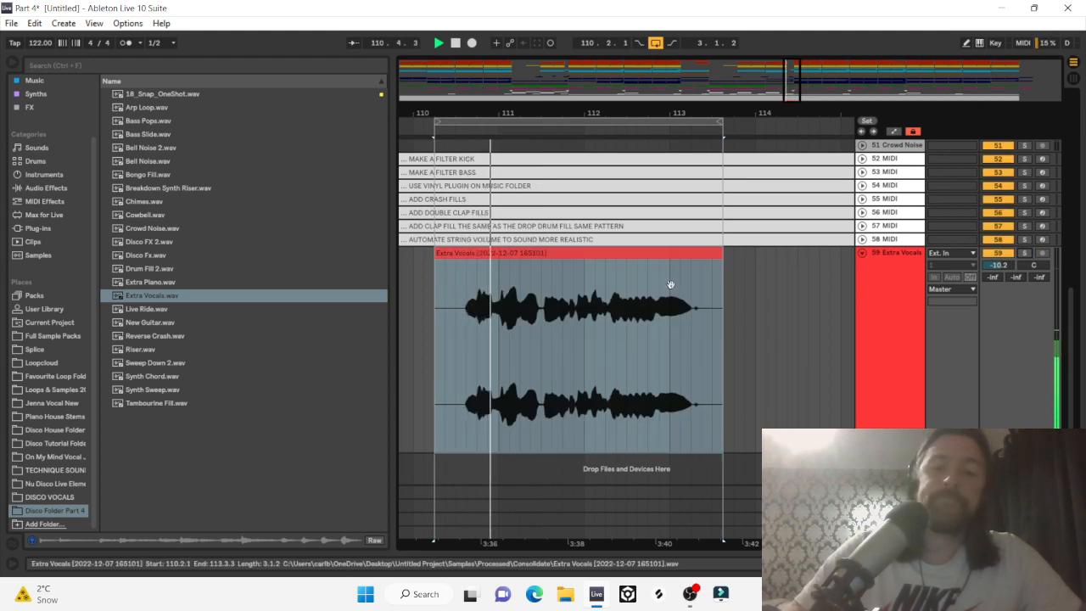
Open the consolidated Extra Vocals clip's sample settings and raise the track volume to -4.4 dB.
double_click(670, 285)
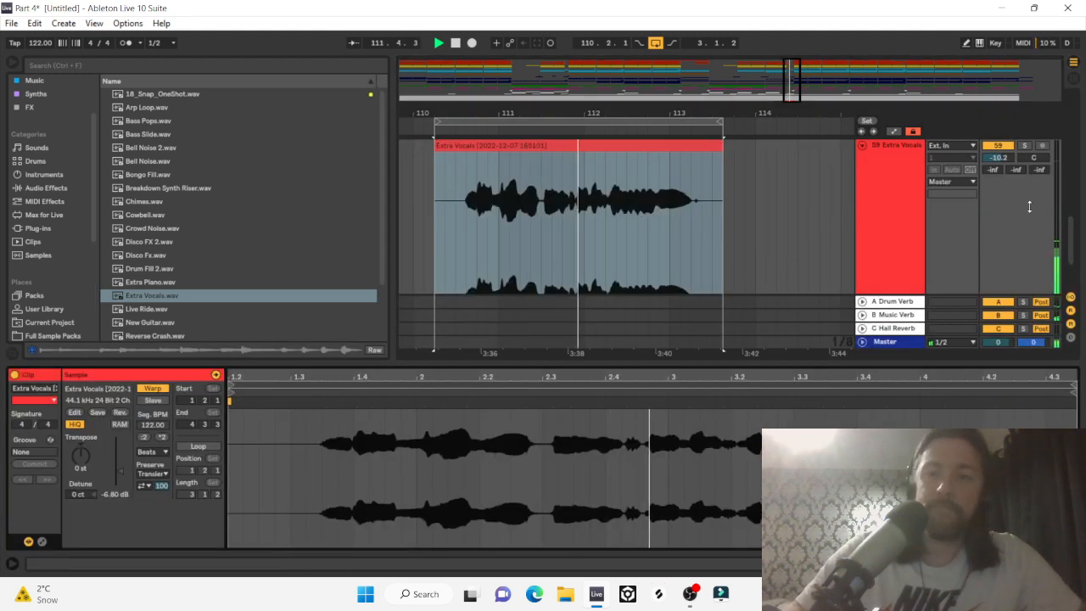
left_click_drag(999, 157, 999, 131)
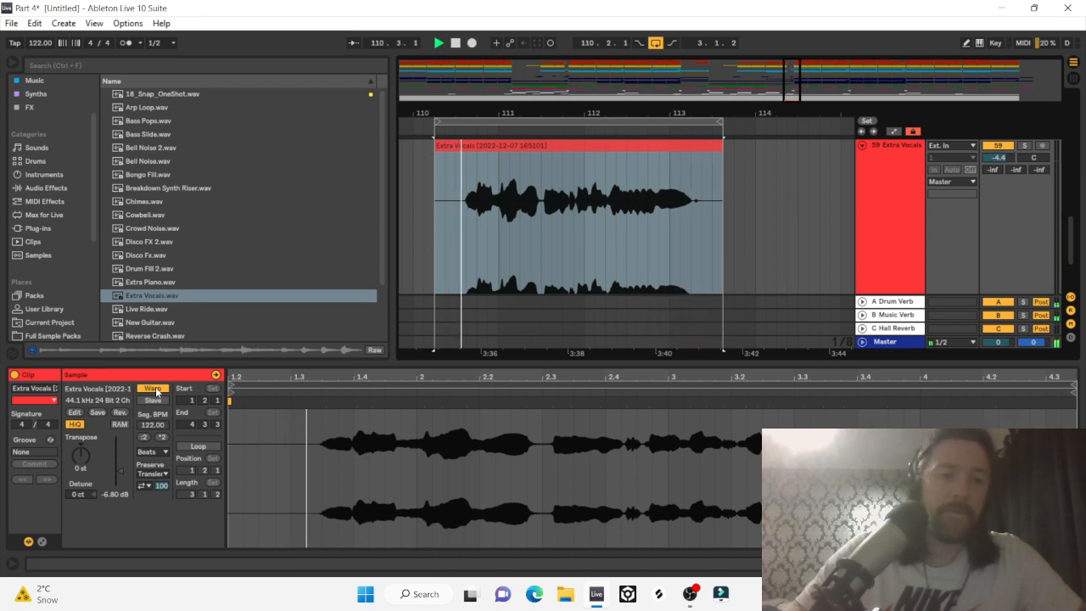
Set the warped Extra Vocals clip's warp mode to Complex and enlarge its waveform display.
left_click(154, 389)
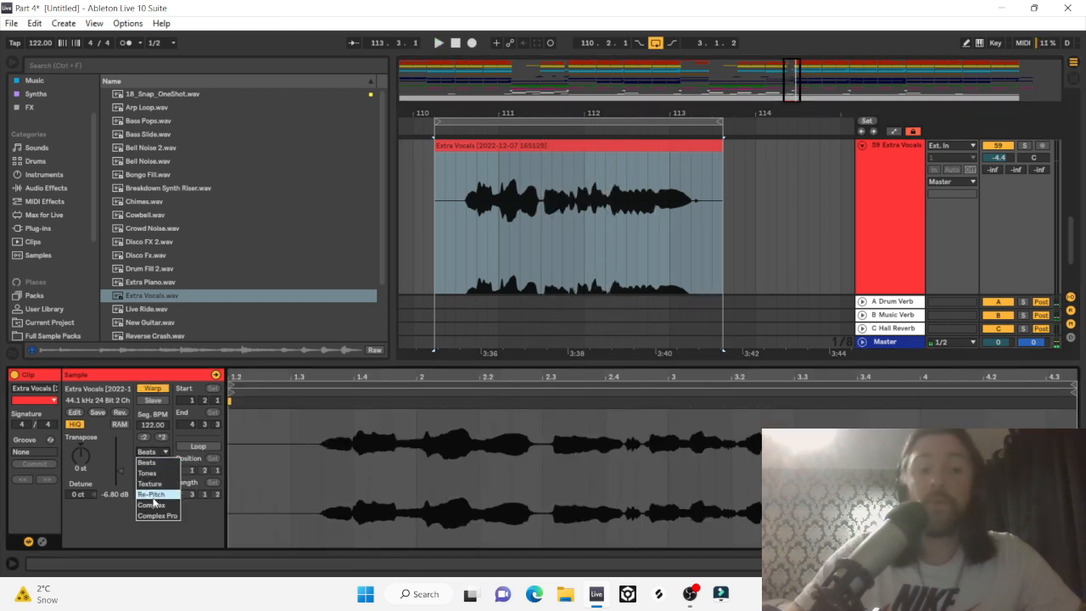
left_click(157, 501)
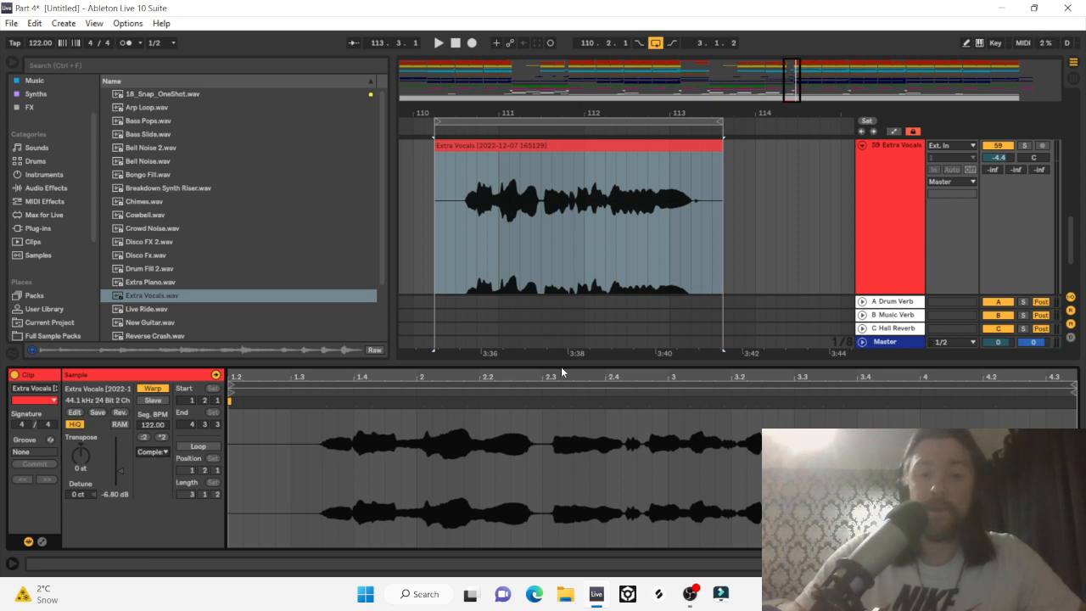
left_click_drag(561, 364, 546, 186)
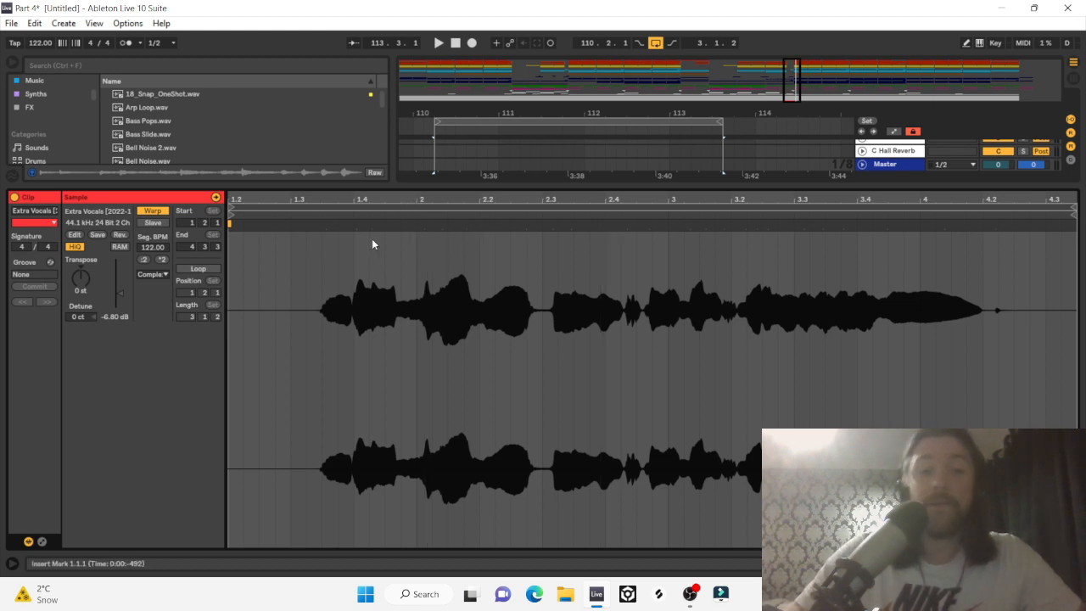
mouse_move(423, 205)
left_mouse_down()
mouse_move(475, 280)
mouse_move(480, 228)
mouse_move(456, 226)
left_mouse_up()
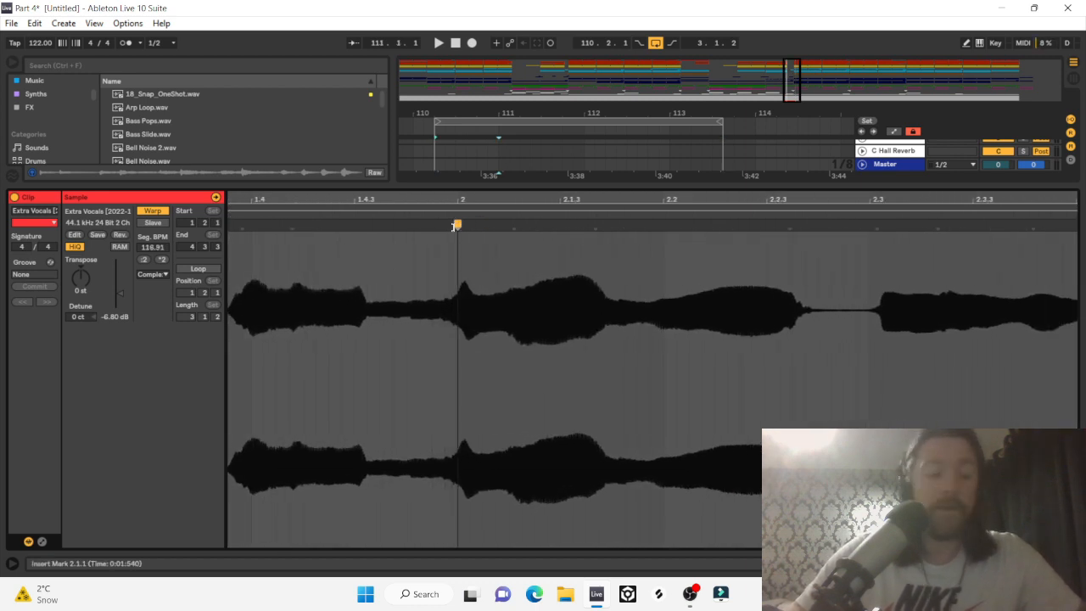
double_click(455, 225)
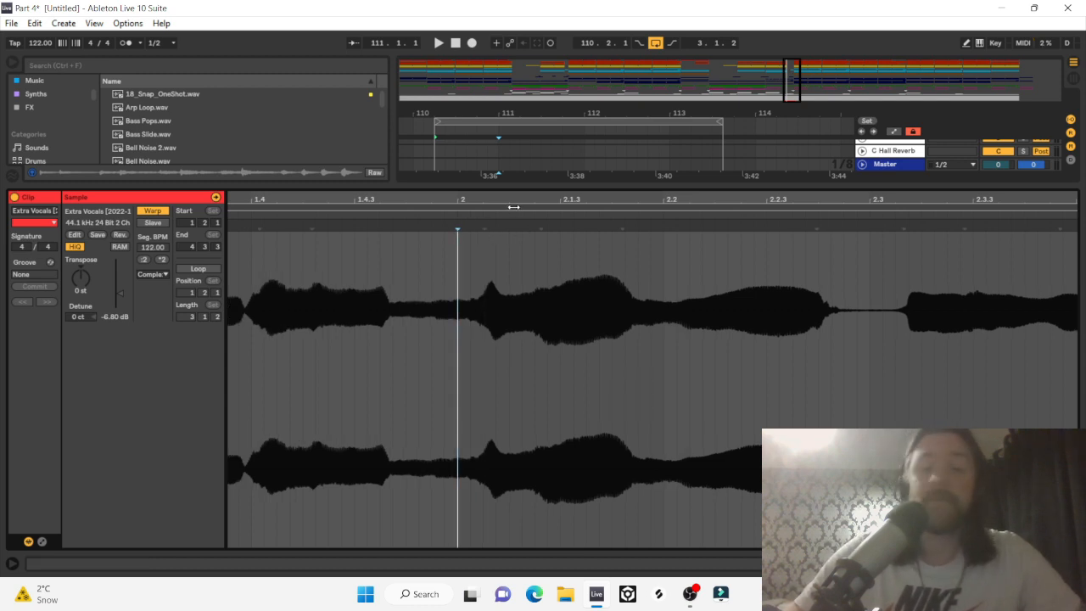
left_click_drag(514, 201, 479, 201)
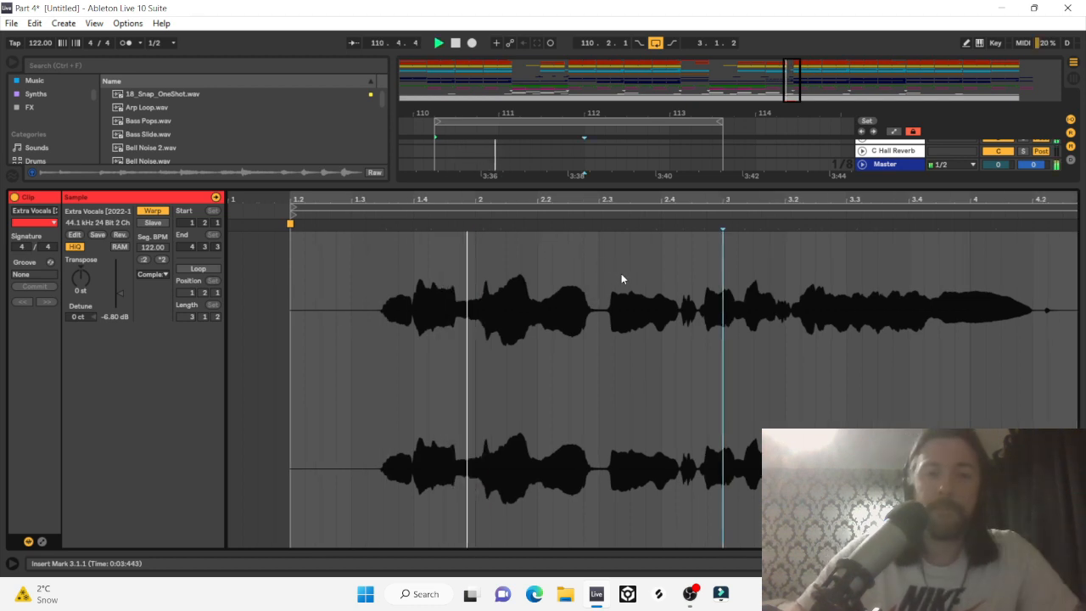
Warp the vocal transient just after bar 2 back onto 2.1.1, with an anchor marker at the vocal's start near 1.3.3.
left_click_drag(474, 197, 531, 196)
key("space")
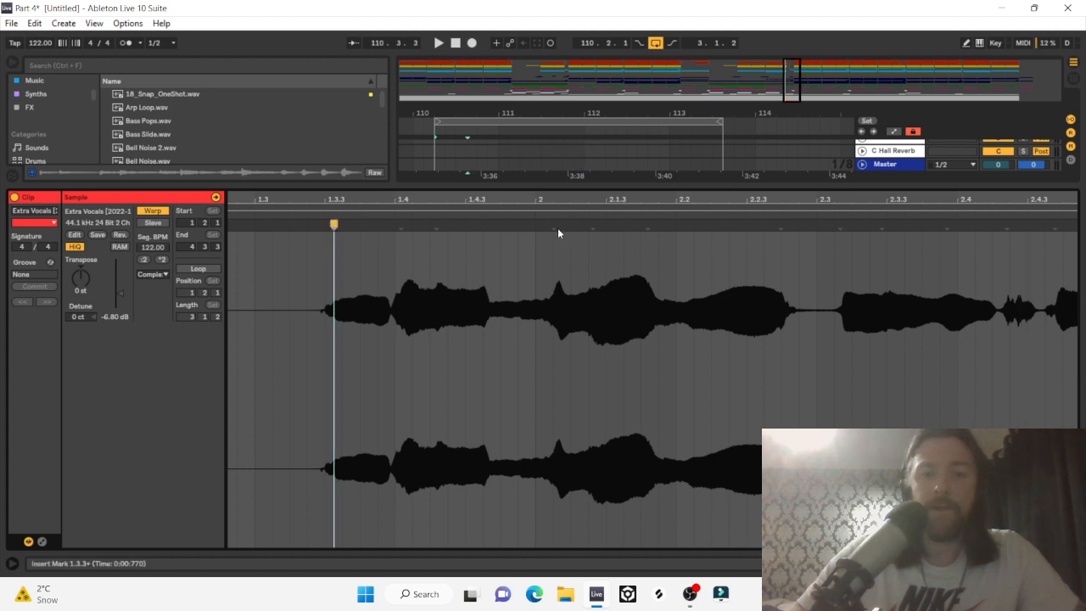
left_click_drag(554, 227, 533, 227)
key("space")
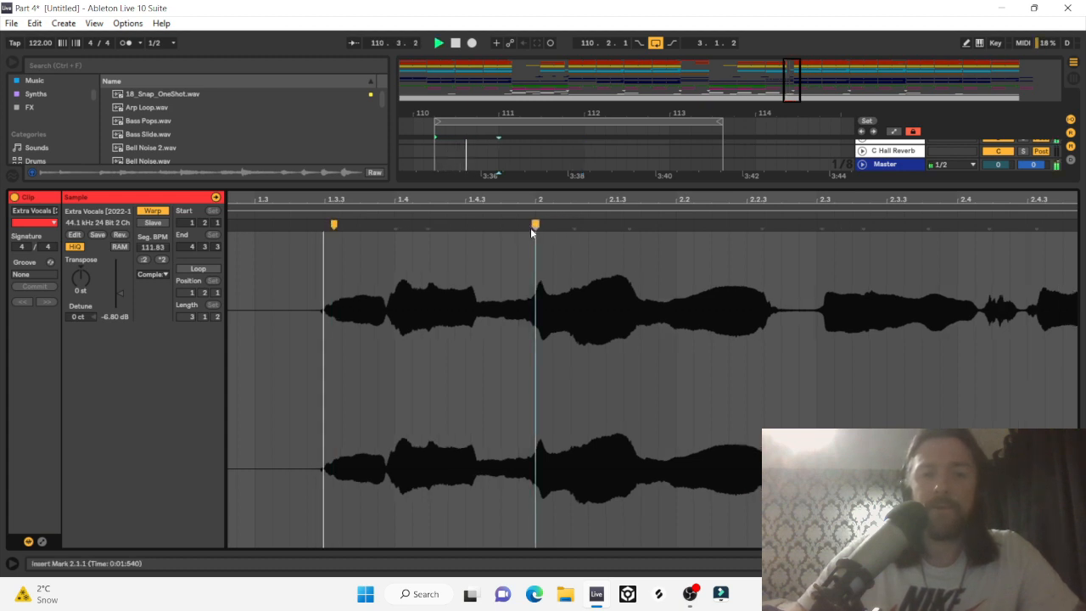
Add a warp marker on the second vocal syllable, align it to 1.4.1, and delete the marker at 1.3.3.
double_click(395, 226)
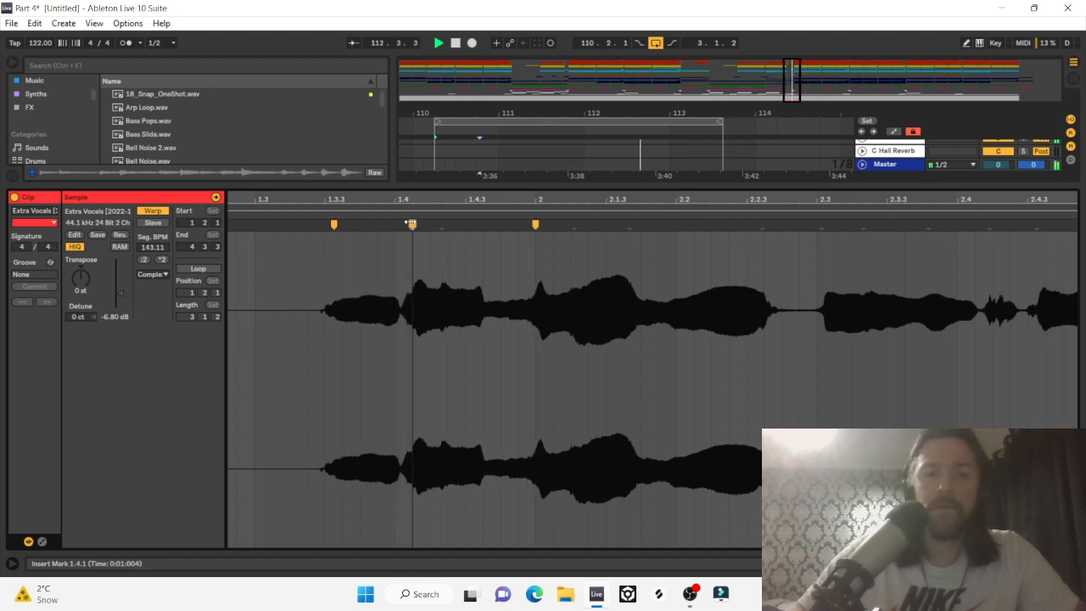
left_click(397, 225)
double_click(333, 224)
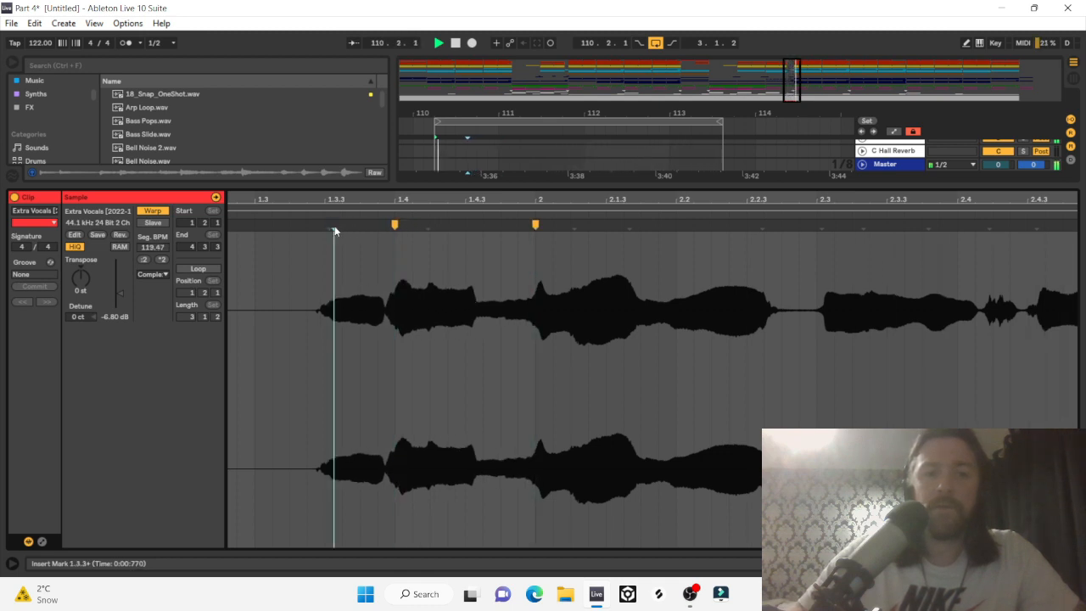
Audition the vocal and warp the phrase that starts after the gap near 2.3 back to about 2.2.3.
key("space")
key("space")
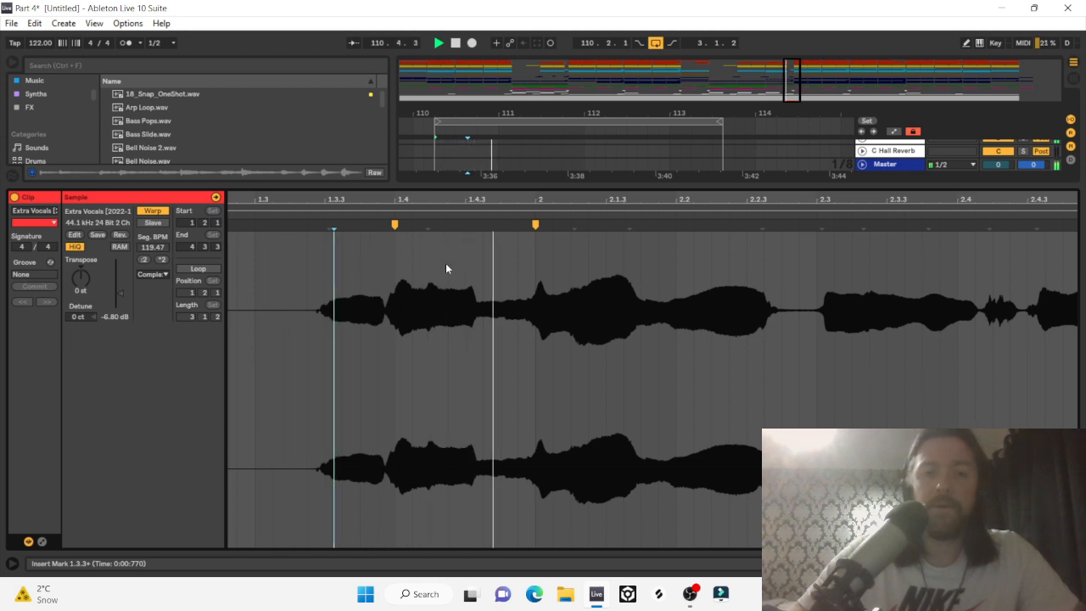
key("space")
key("space")
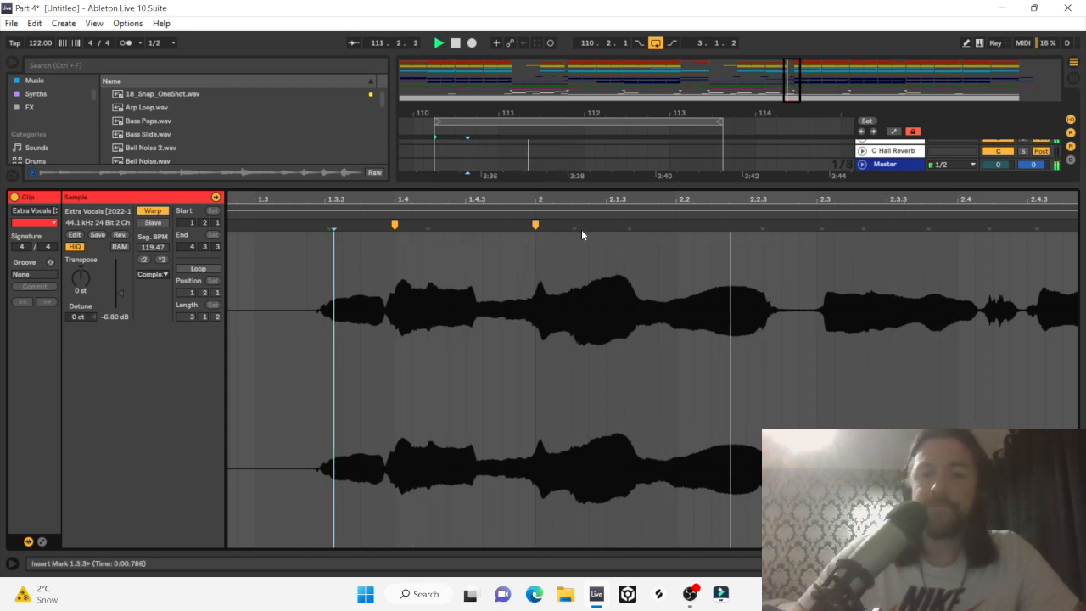
key("space")
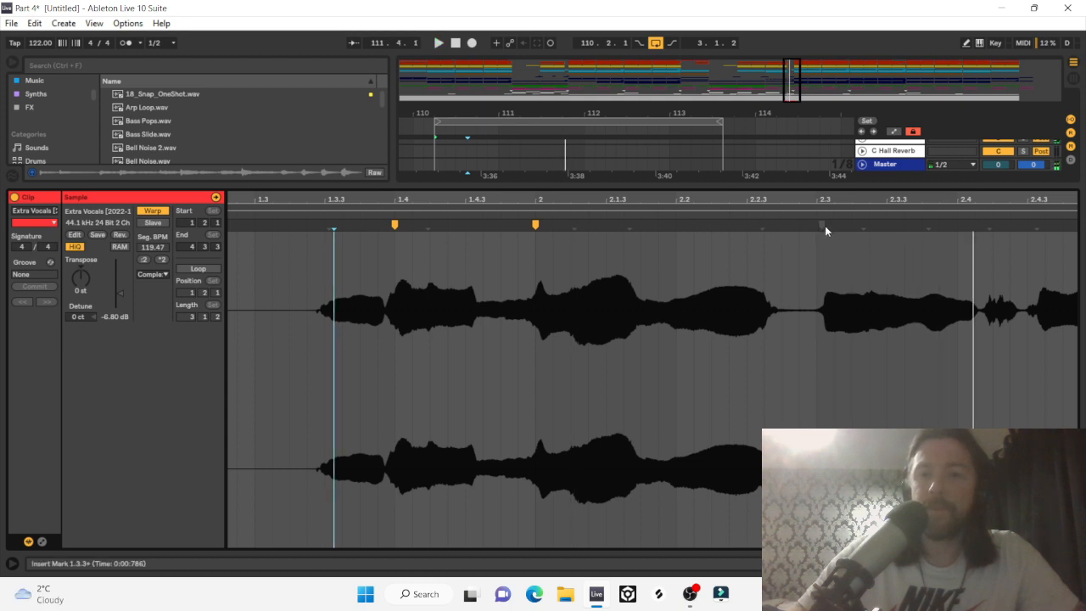
mouse_move(823, 225)
left_mouse_down()
mouse_move(625, 245)
mouse_move(586, 222)
mouse_move(611, 230)
mouse_move(542, 241)
left_mouse_up()
key("space")
left_click(429, 203)
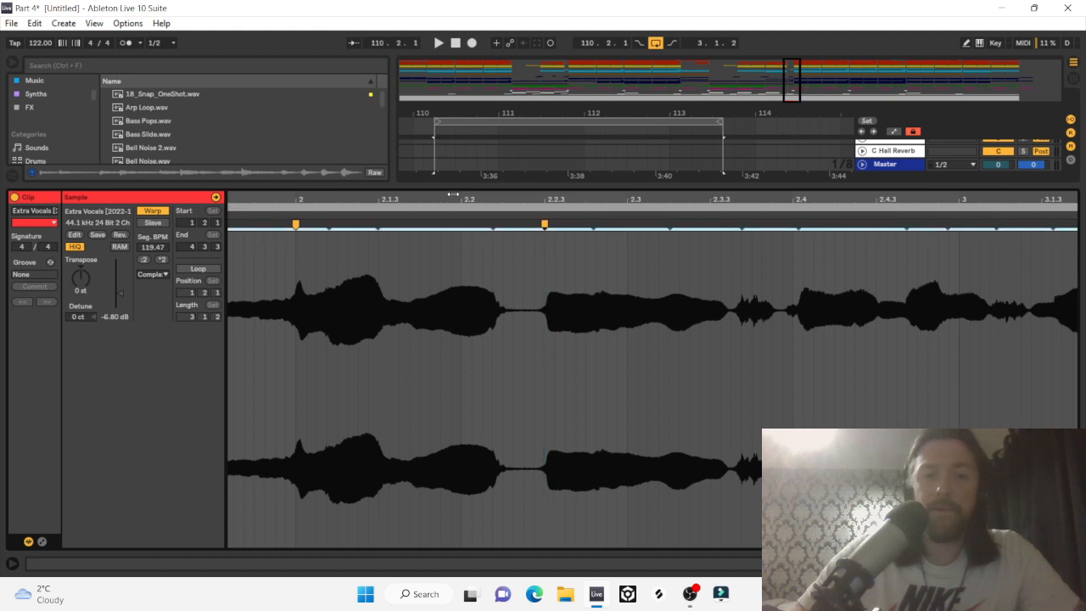
left_click_drag(410, 203, 500, 195)
key("space")
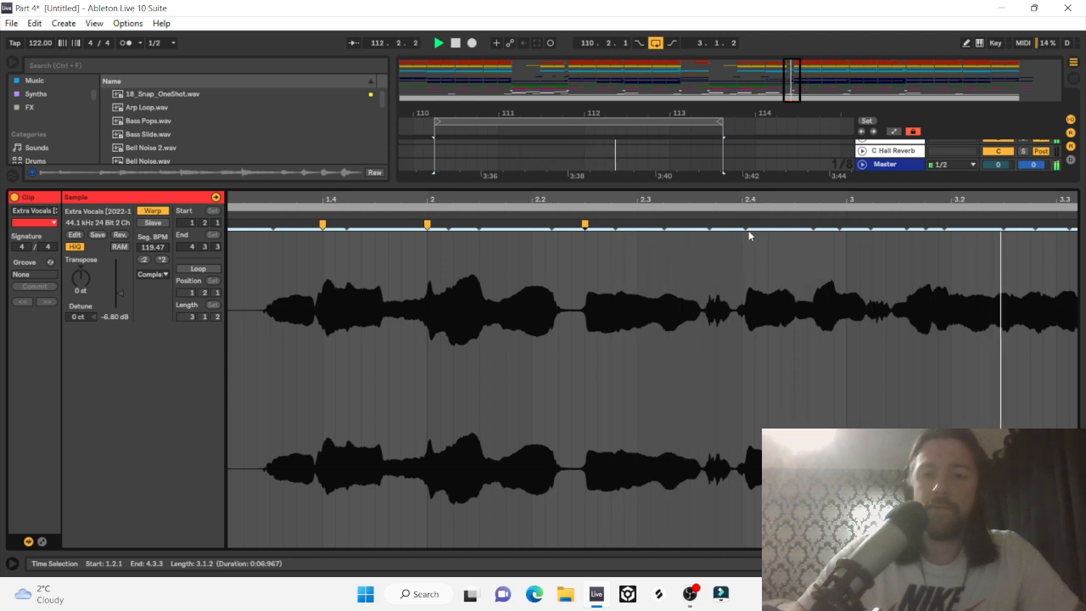
key("space")
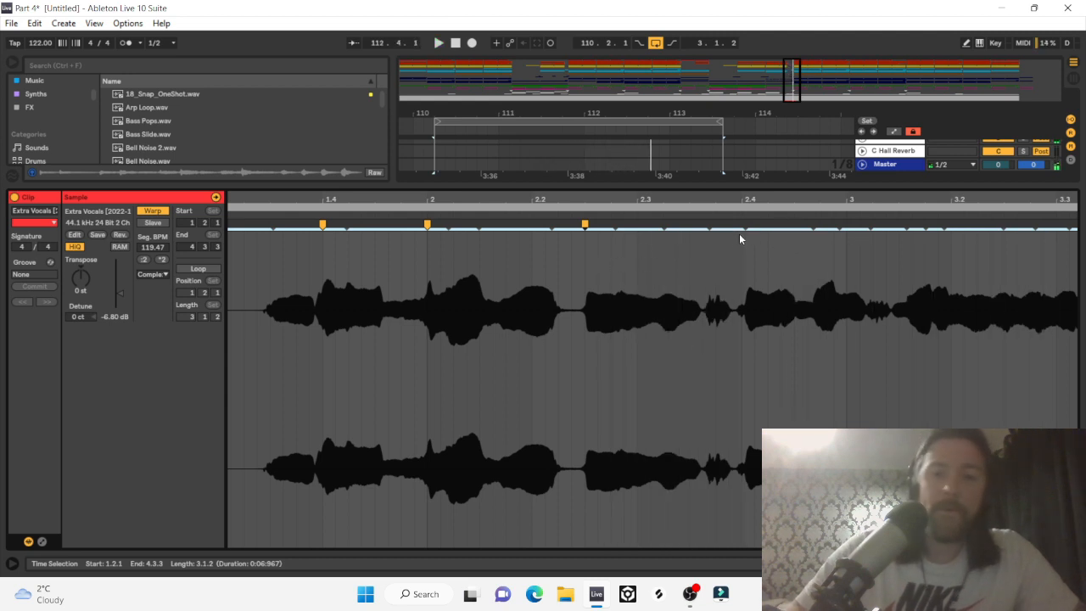
Add a warp marker at the start of the long sustained section and pull it back onto 3.1.1.
double_click(847, 202)
double_click(730, 225)
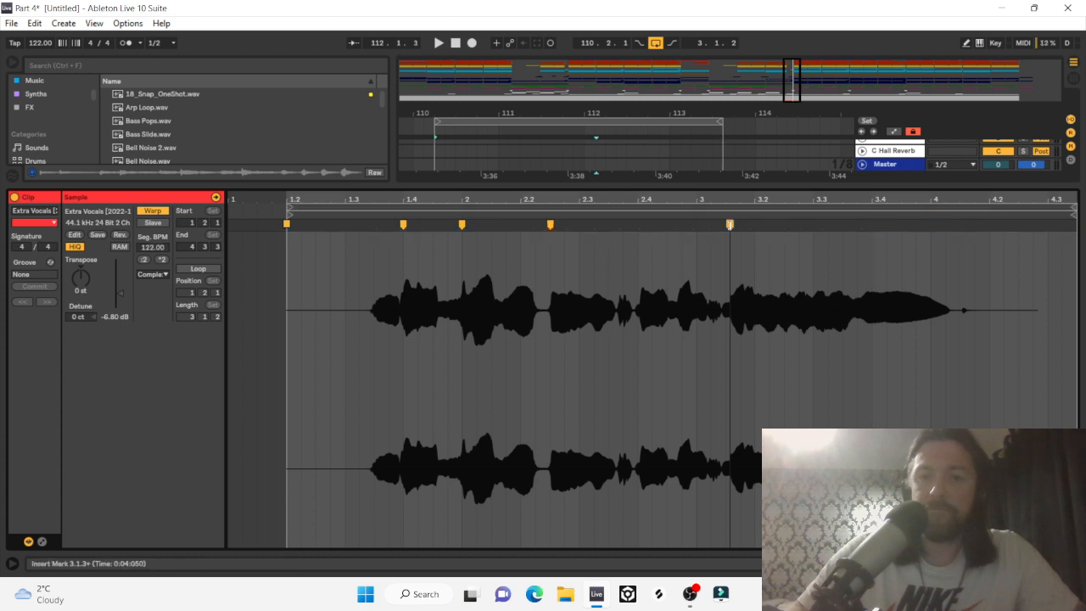
left_click_drag(730, 225, 696, 228)
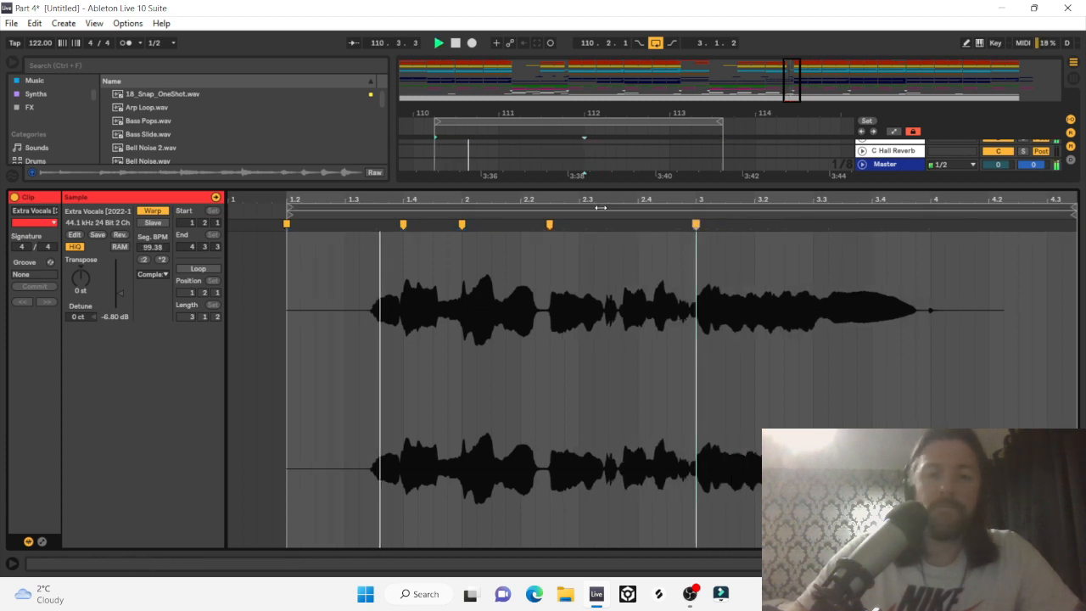
Add a warp marker on the syllable just before 2.4, pull it back to 2.3.3, and listen to the result.
left_click_drag(590, 203, 576, 288)
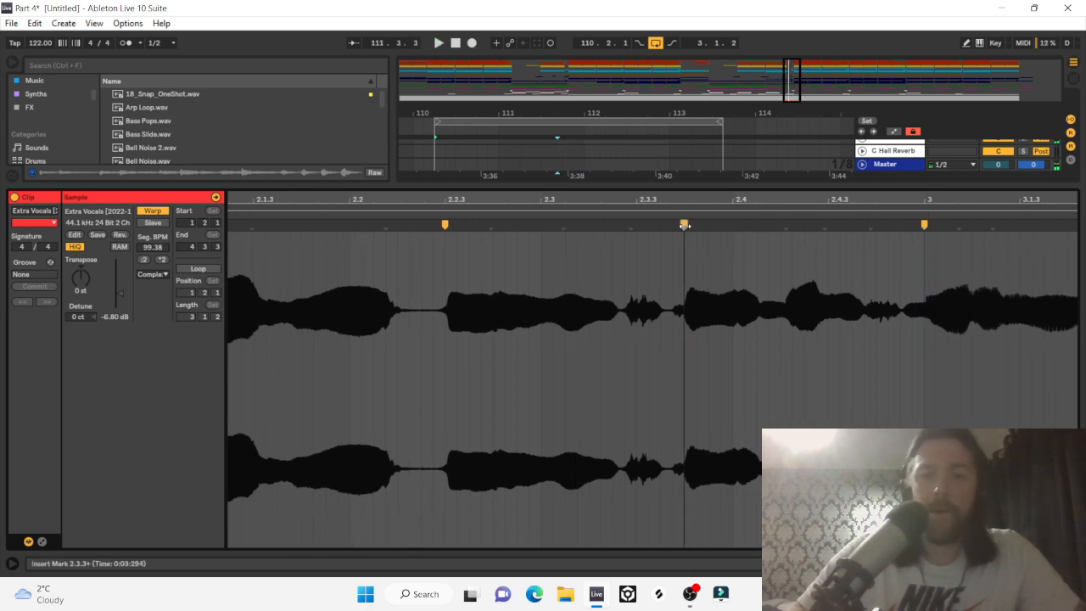
left_click_drag(685, 225, 635, 228)
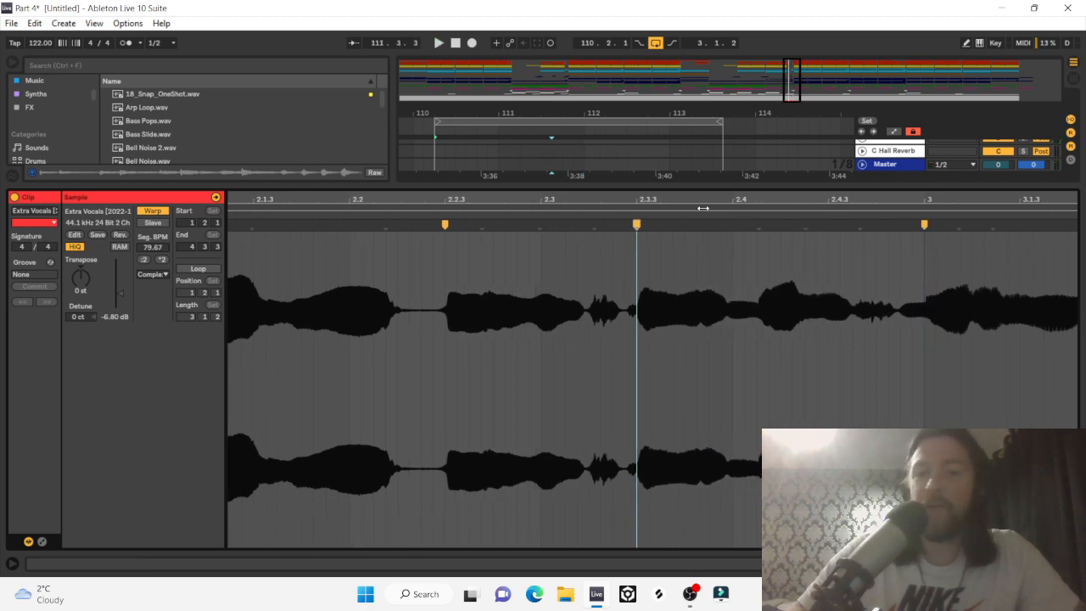
left_click_drag(690, 204, 757, 204)
key("space")
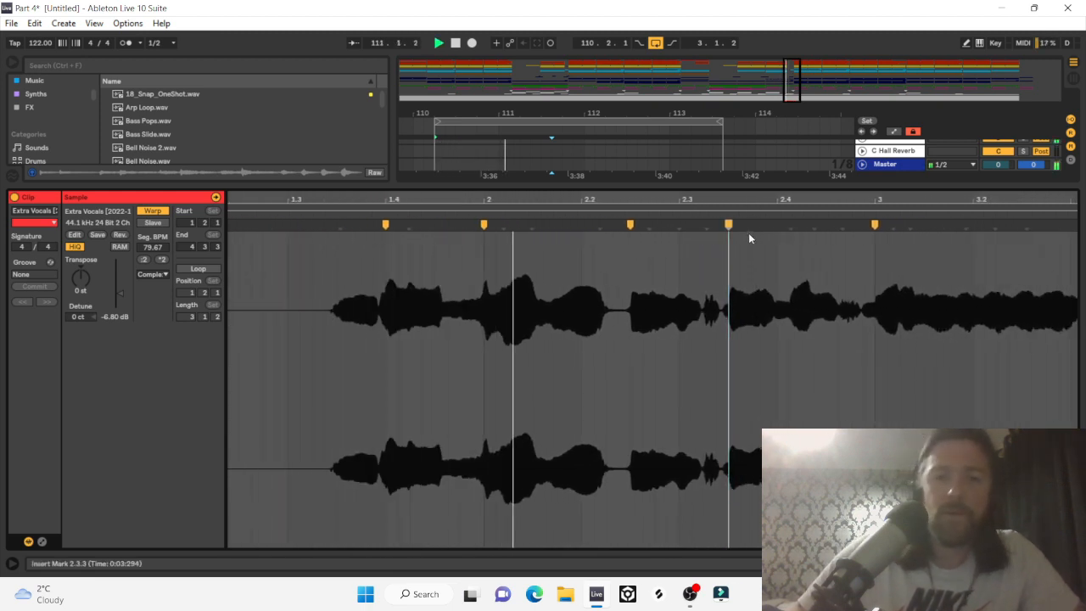
scroll(850, 288, "down", 1)
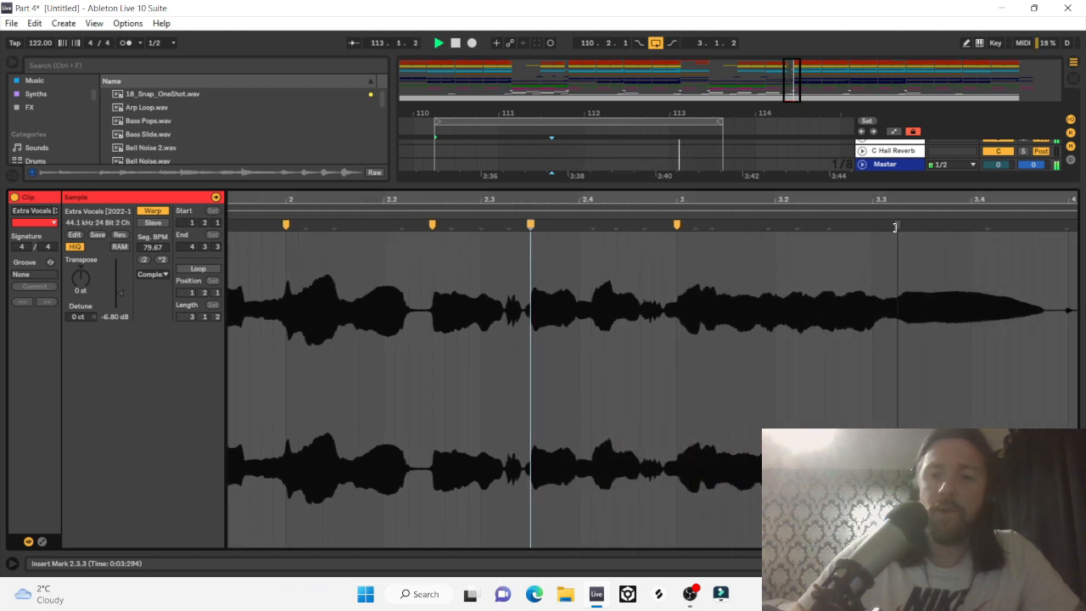
Add a warp marker where the final held note begins and push it later to about 3.3.4 while listening back.
left_click(896, 226)
left_click_drag(898, 226, 922, 227)
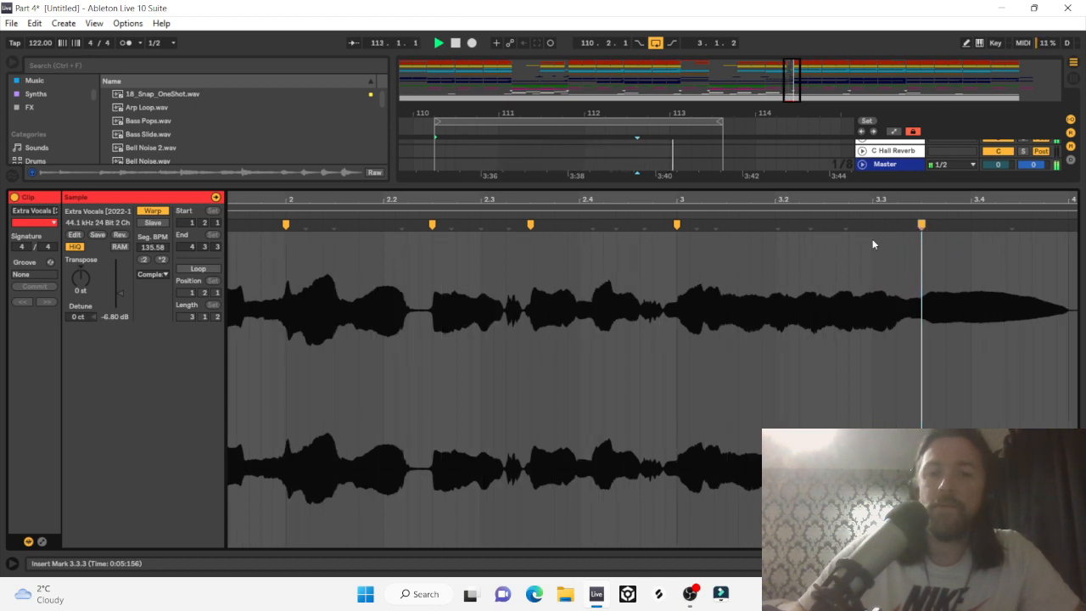
mouse_move(916, 198)
left_mouse_down()
mouse_move(902, 212)
mouse_move(857, 215)
mouse_move(950, 222)
left_mouse_up()
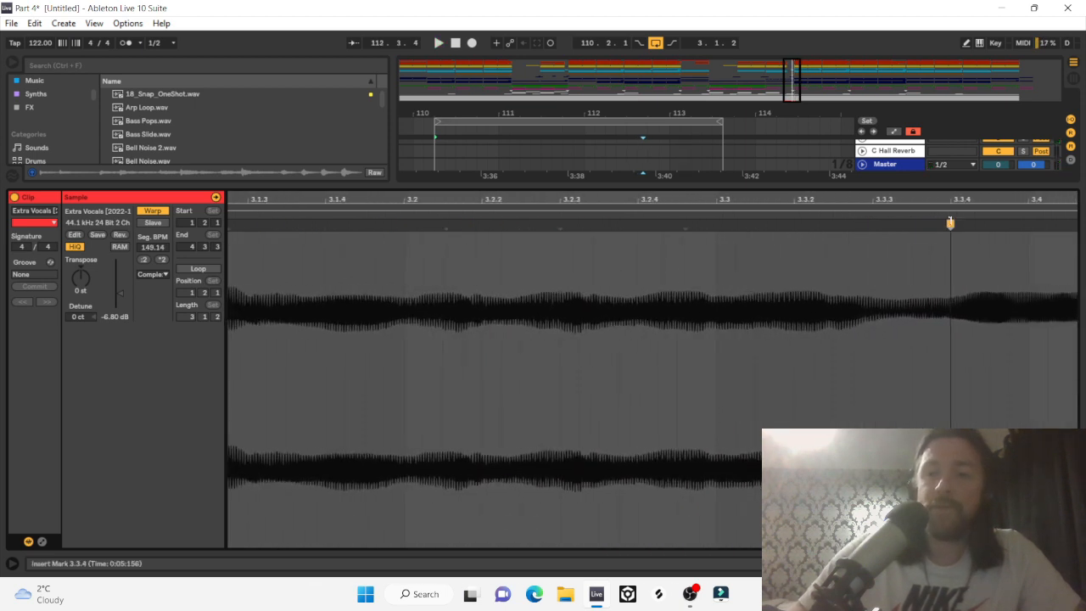
left_click_drag(798, 200, 799, 174)
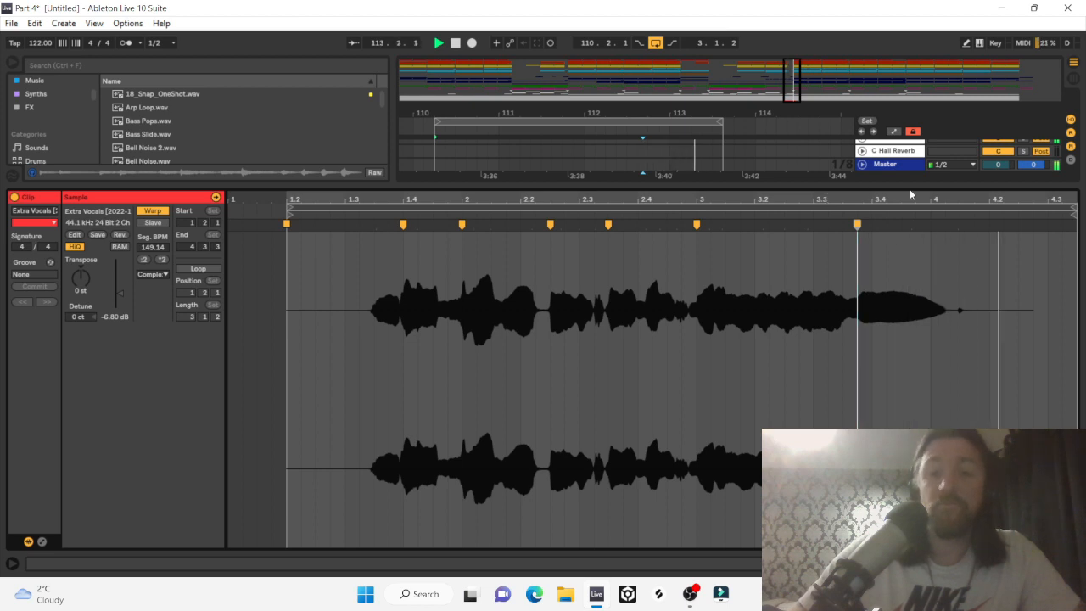
mouse_move(830, 200)
left_mouse_down()
mouse_move(835, 232)
mouse_move(852, 216)
mouse_move(854, 227)
mouse_move(800, 227)
left_mouse_up()
key("space")
left_click_drag(711, 203, 840, 204)
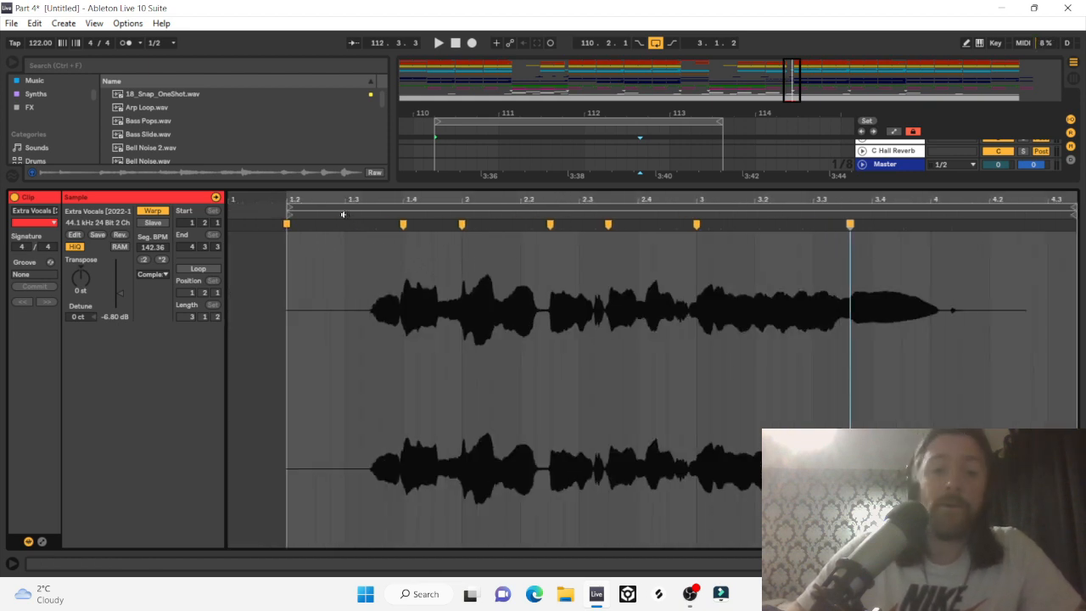
Add a warp marker between 2.4.1 and 2.4.2 and fine-tune the existing marker at 2.1.1 while listening back.
left_click_drag(343, 215, 489, 209)
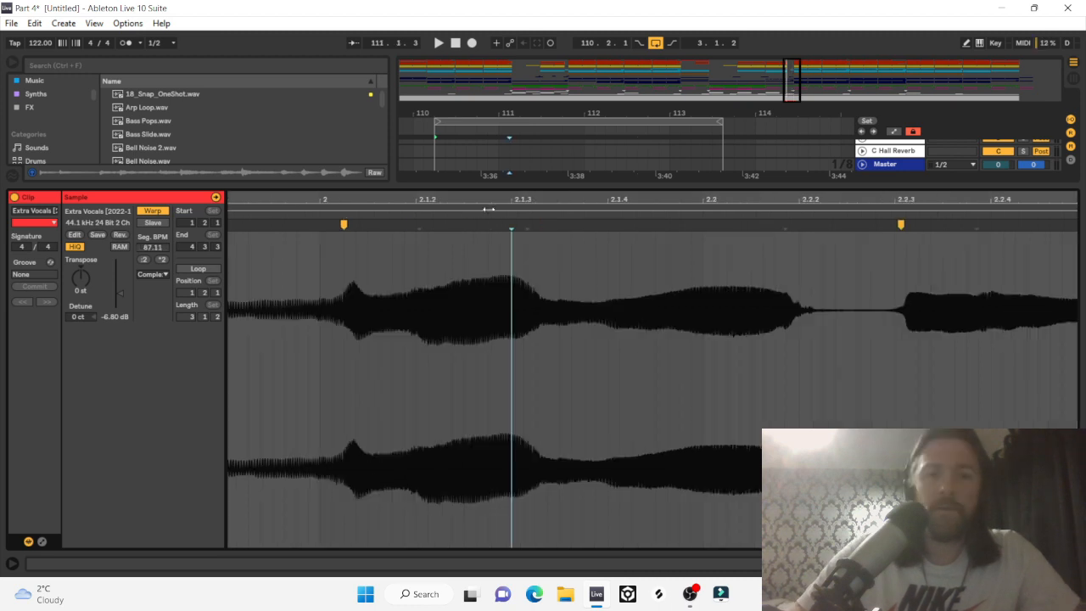
scroll(470, 199, "down", 5)
scroll(470, 198, "up", 3)
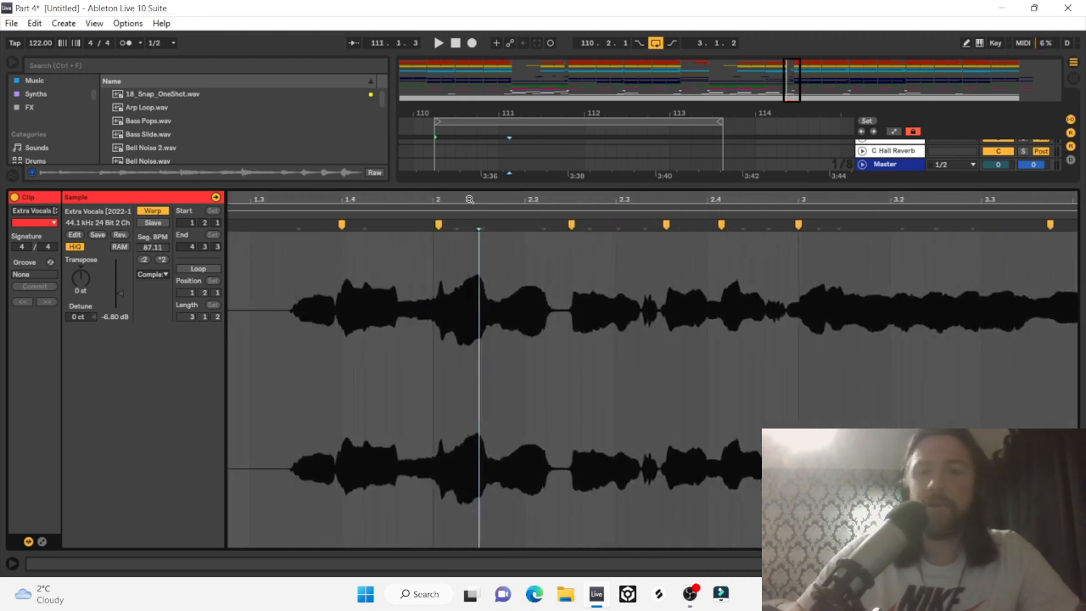
key("space")
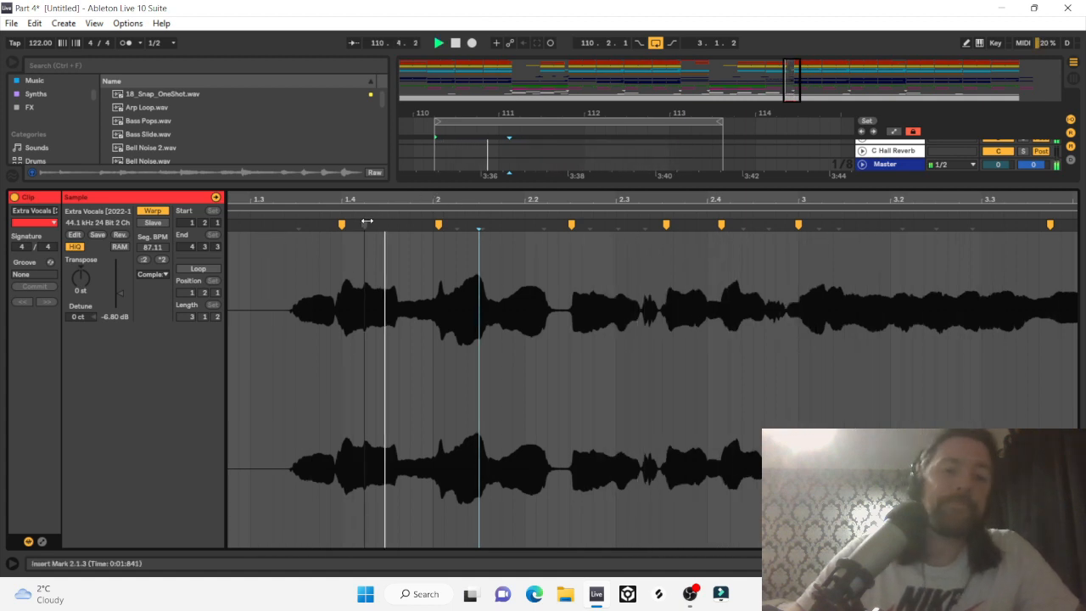
mouse_move(383, 213)
left_mouse_down()
mouse_move(495, 209)
mouse_move(525, 225)
mouse_move(533, 144)
left_mouse_up()
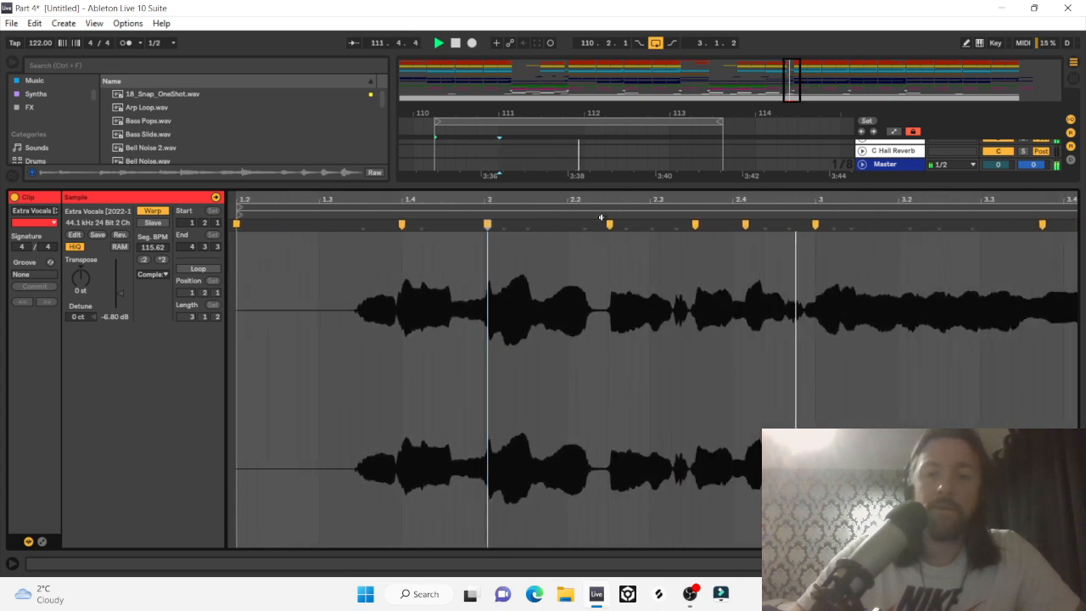
Move the warp marker after the gap exactly onto 2.2.3 and pull the following short syllable onto 2.3.2 with a new marker.
left_click_drag(617, 202, 689, 258)
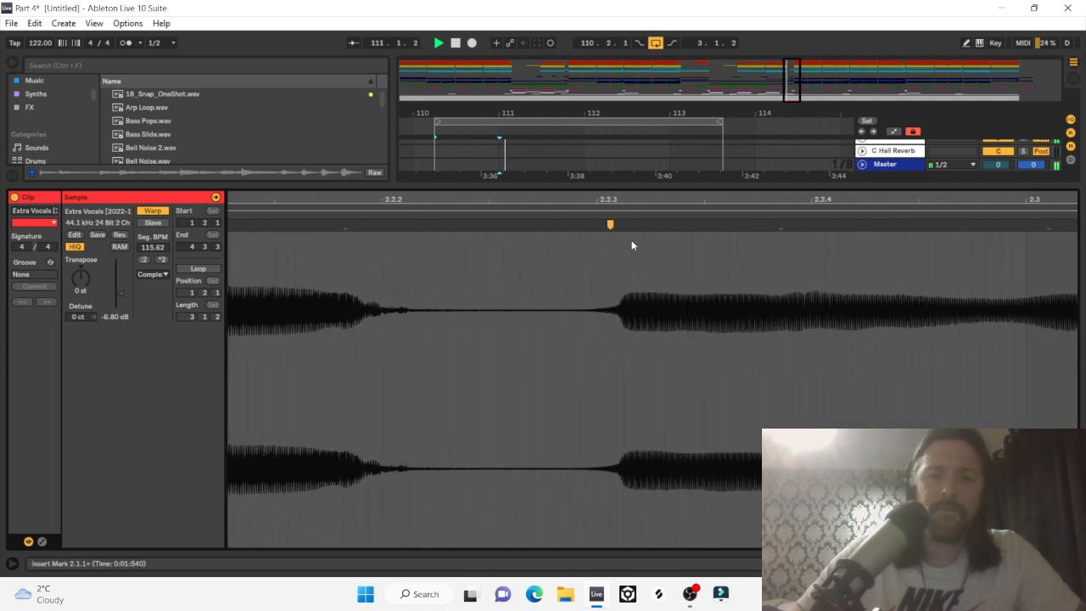
mouse_move(610, 224)
left_mouse_down()
mouse_move(597, 223)
mouse_move(647, 201)
mouse_move(511, 175)
mouse_move(381, 198)
left_mouse_up()
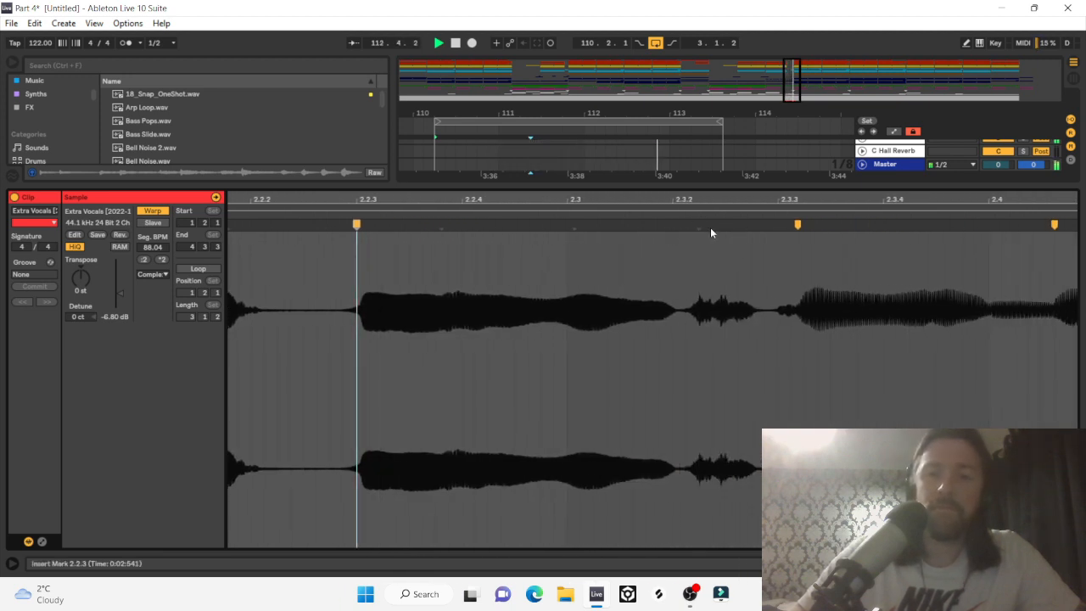
left_click_drag(698, 225, 671, 228)
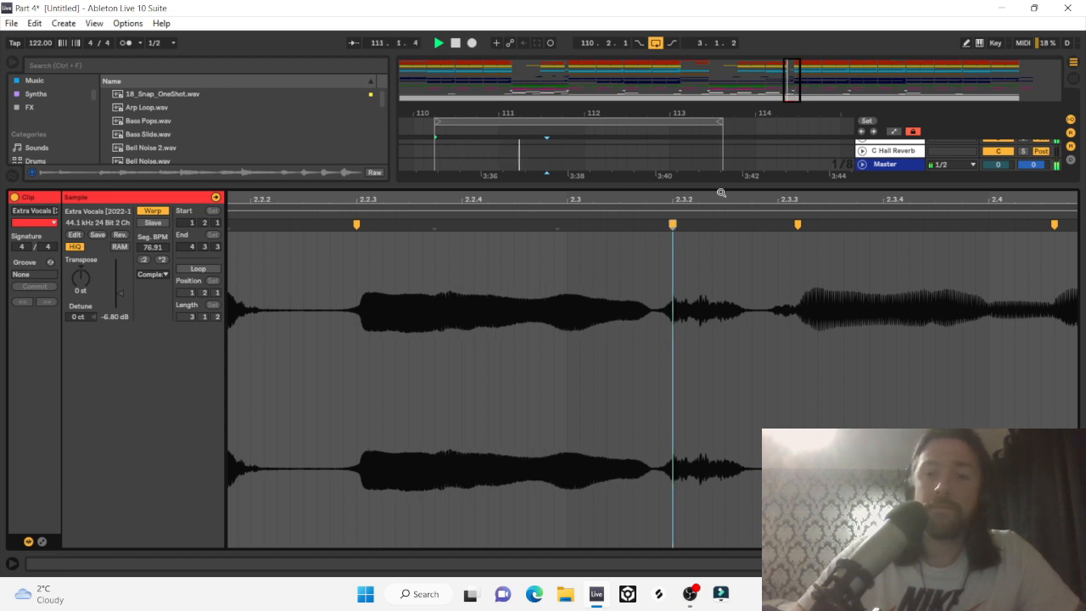
Fine-tune the warp marker at the start of the sustained section around 3.1.1.
left_click_drag(753, 203, 247, 203)
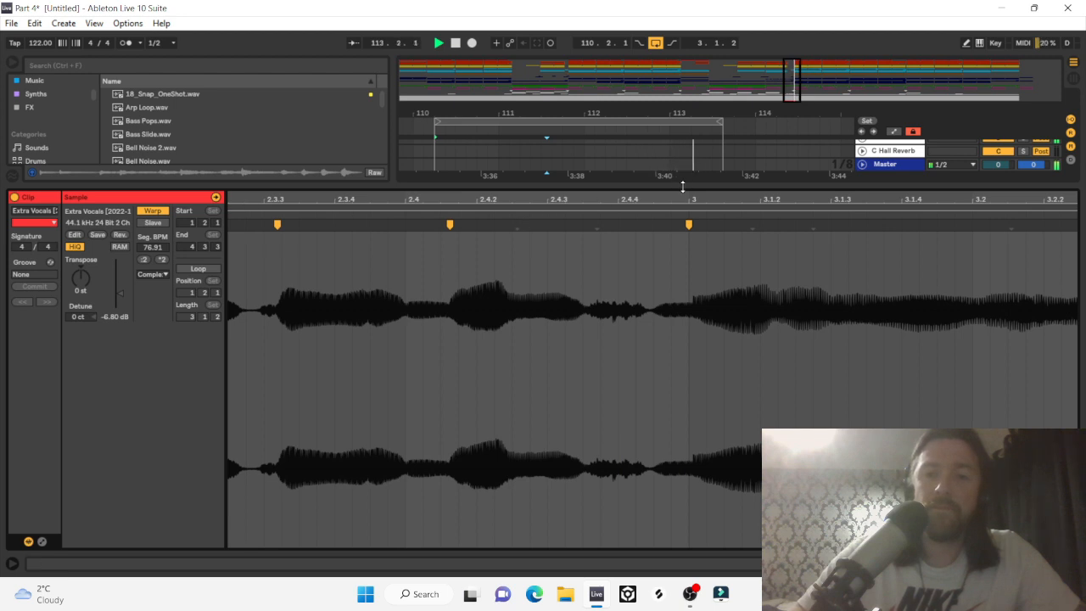
mouse_move(696, 203)
left_mouse_down()
mouse_move(651, 224)
mouse_move(661, 198)
mouse_move(703, 223)
left_mouse_up()
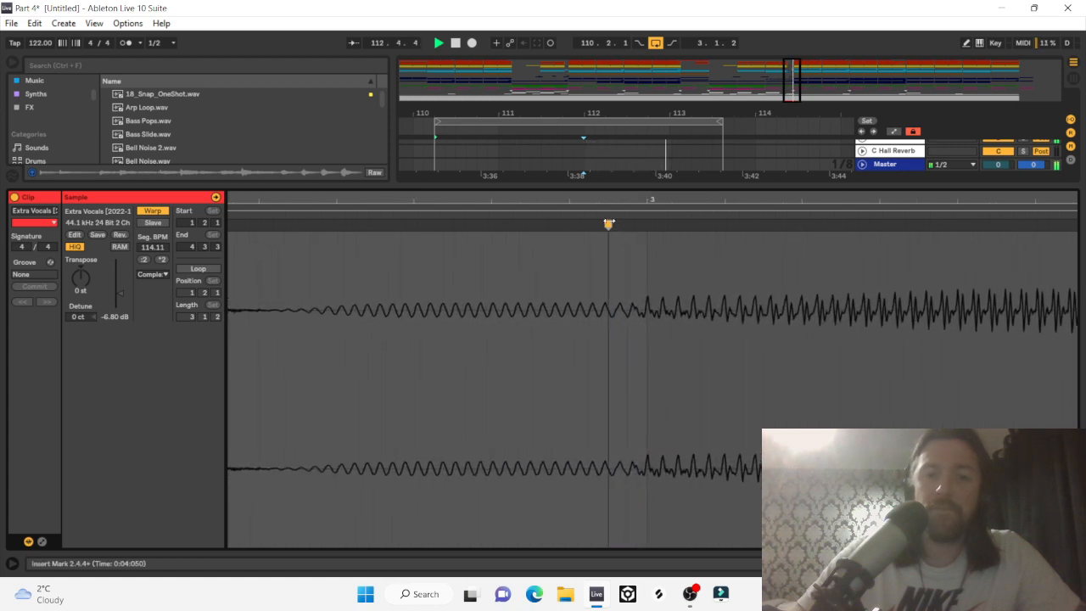
mouse_move(608, 224)
left_mouse_down()
mouse_move(628, 224)
mouse_move(529, 170)
mouse_move(529, 143)
left_mouse_up()
left_click_drag(527, 199, 525, 193)
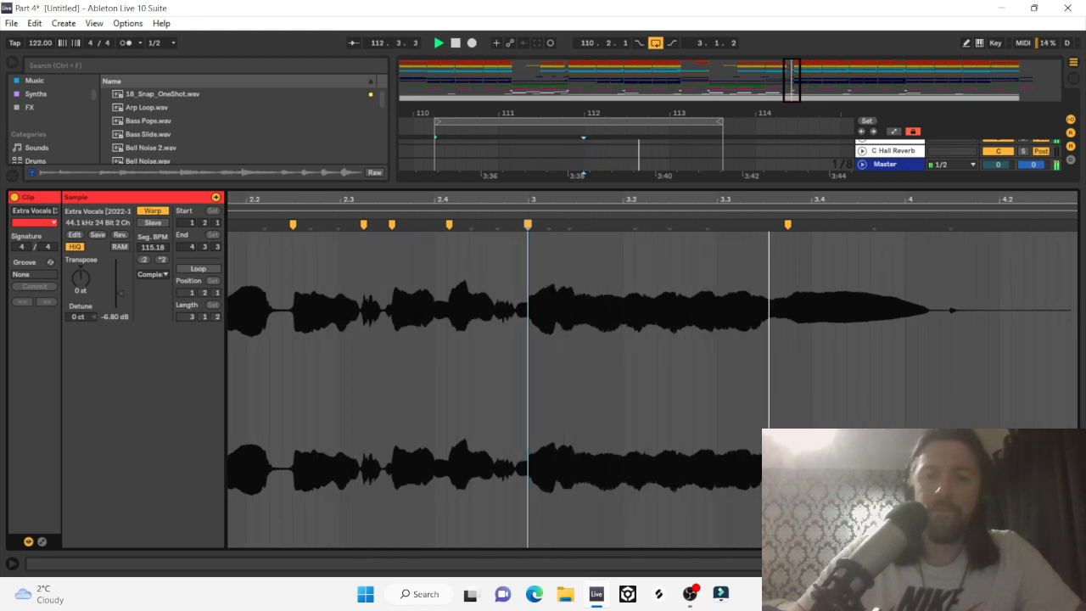
Add a warp marker at about 2.4.2 in the vocal and return to the arrangement with the Extra Vocals clip.
left_click_drag(526, 197, 769, 194)
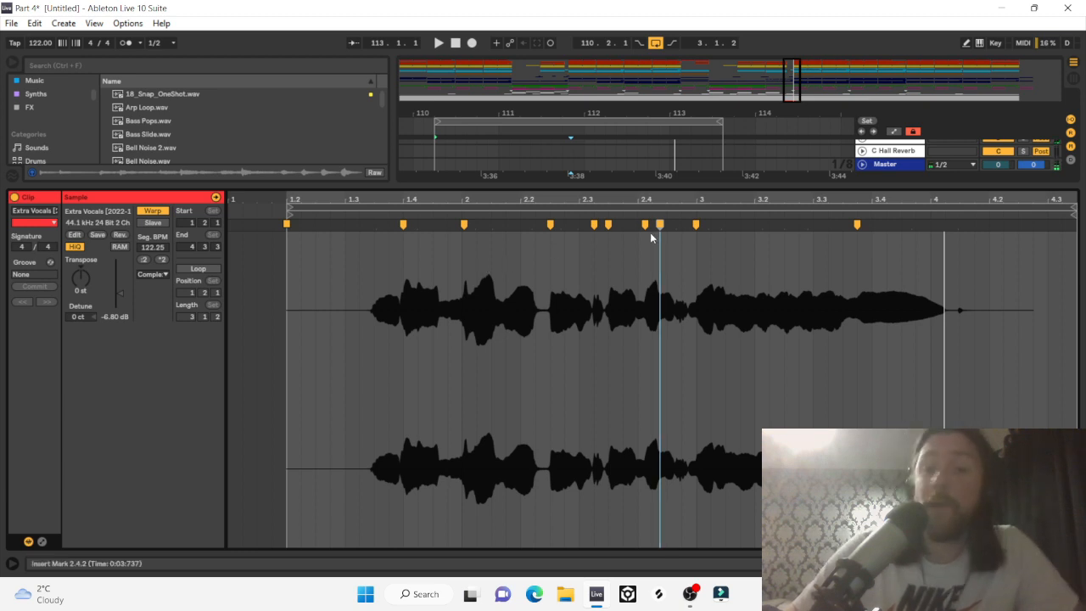
left_click(338, 218)
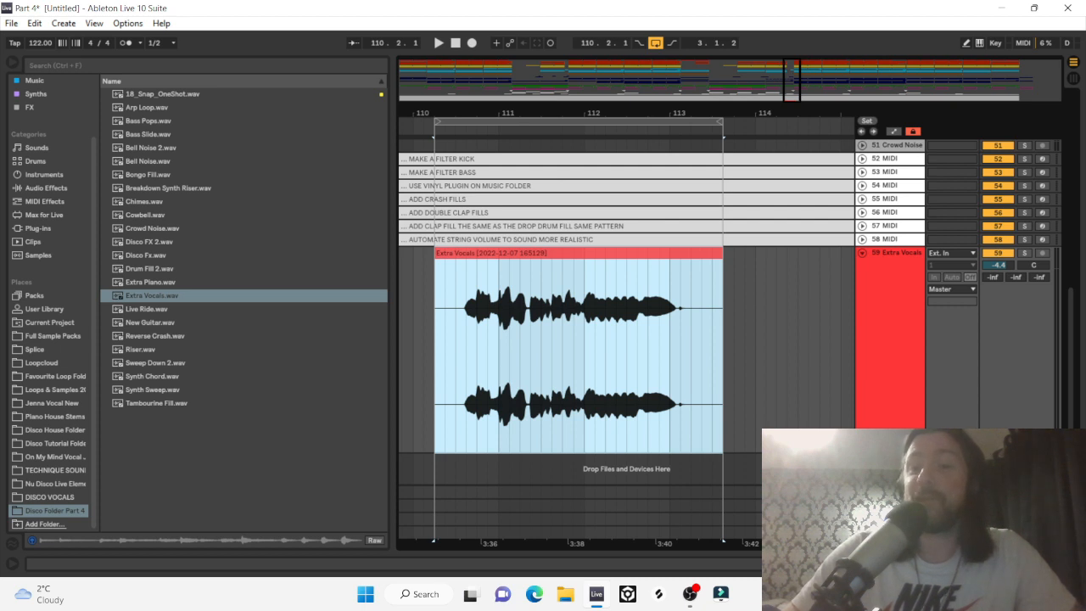
Reduce the Extra Vocals track height, solo the track and play its clip from 110.3.1.
left_click_drag(888, 452, 888, 404)
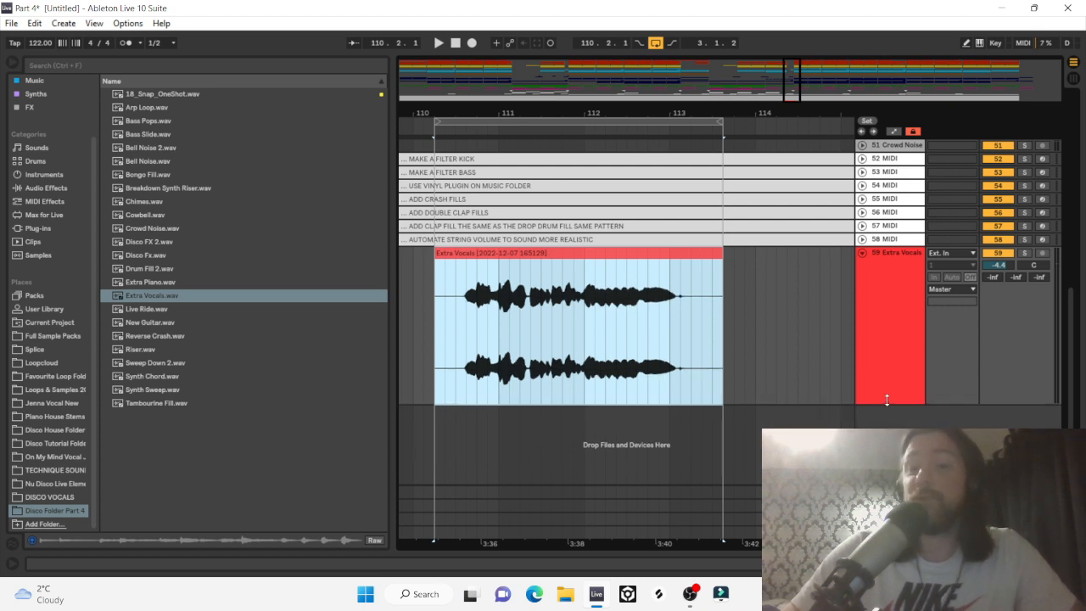
left_click(1025, 252)
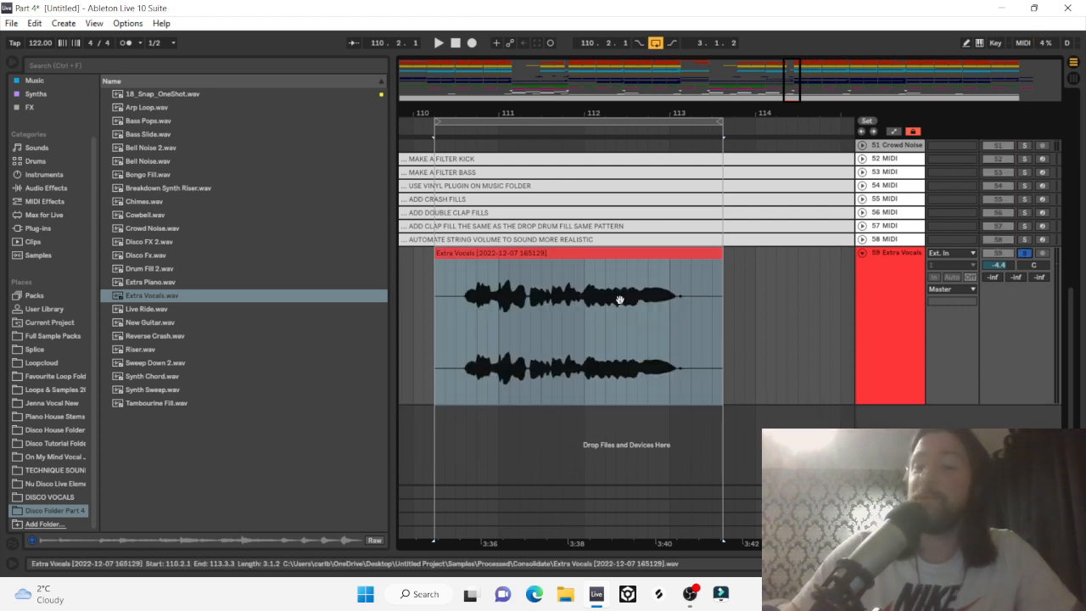
left_click(455, 345)
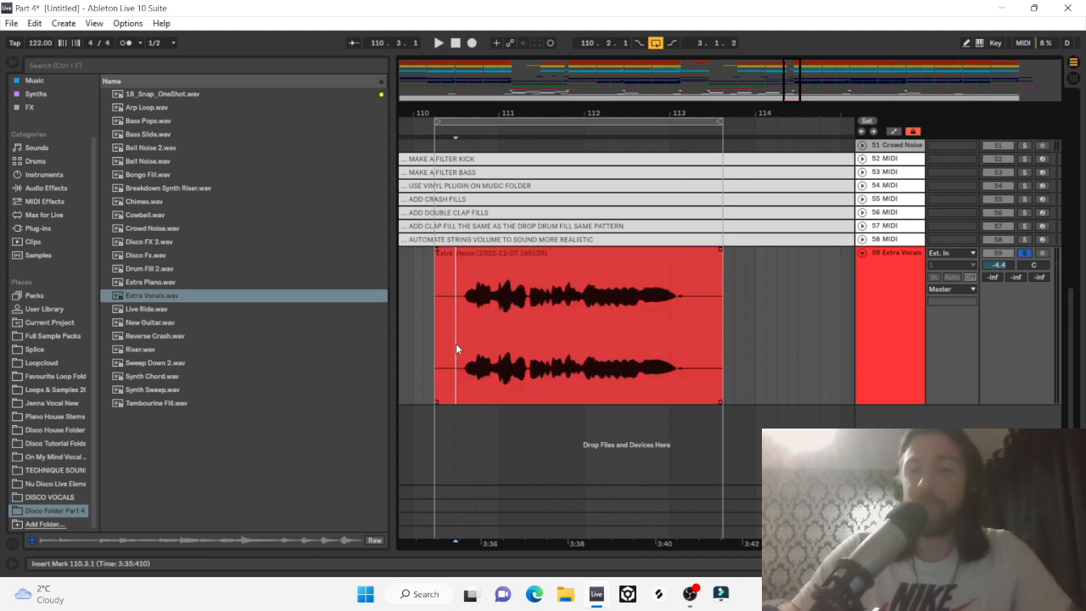
key("space")
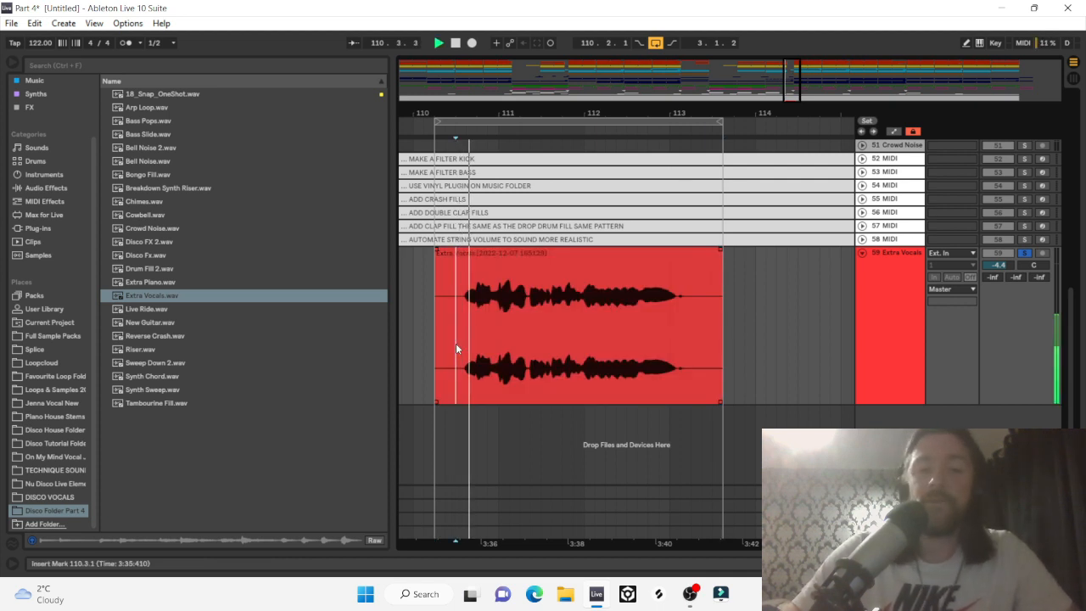
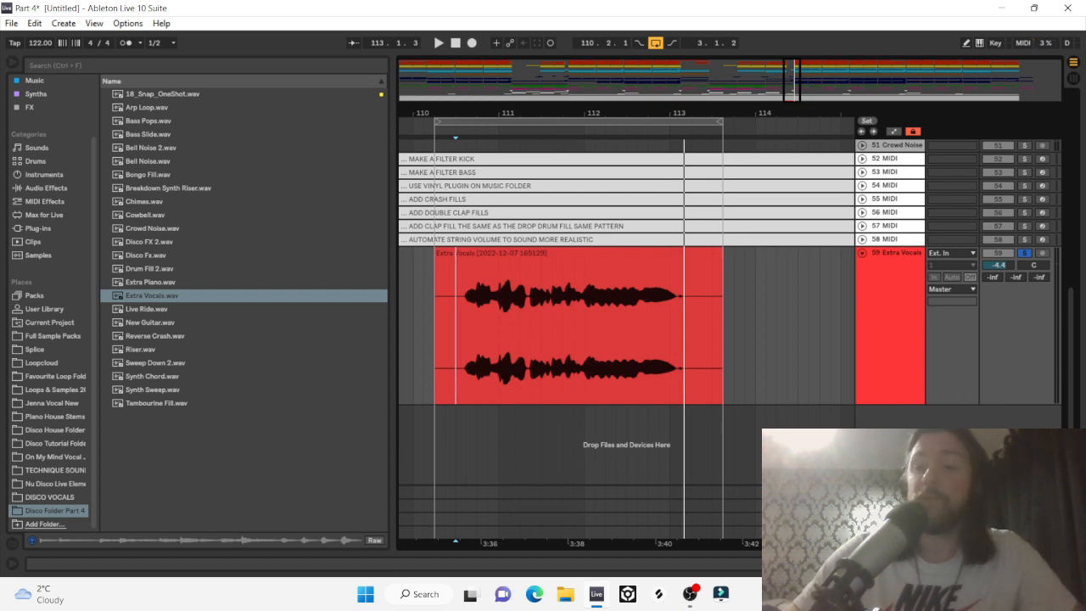
Move the Extra Vocals track into the Vocals group.
key("shift+Tab")
left_click(1073, 564)
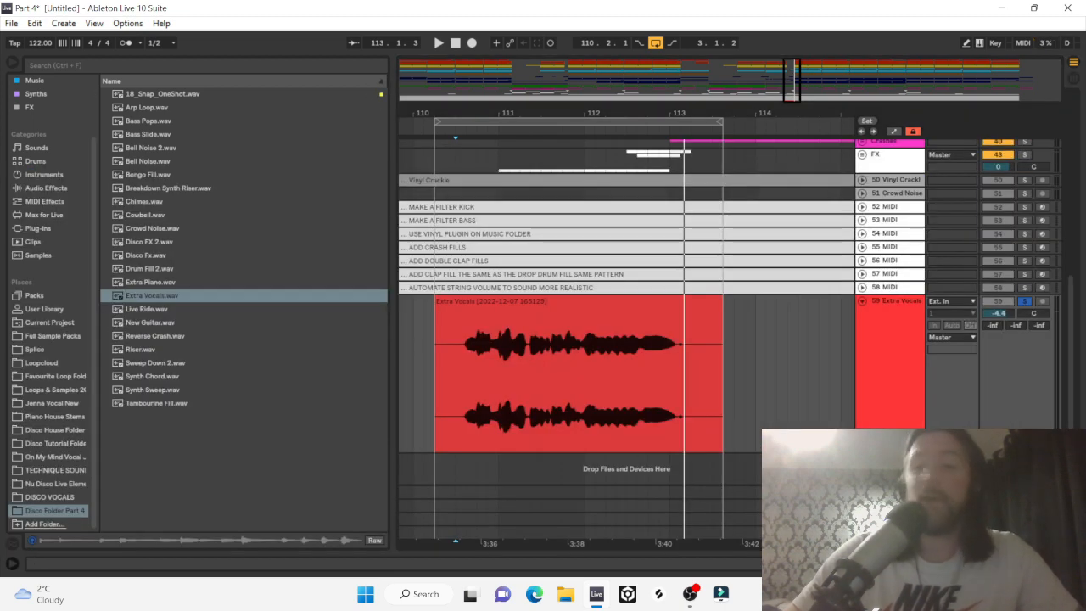
left_click(877, 329)
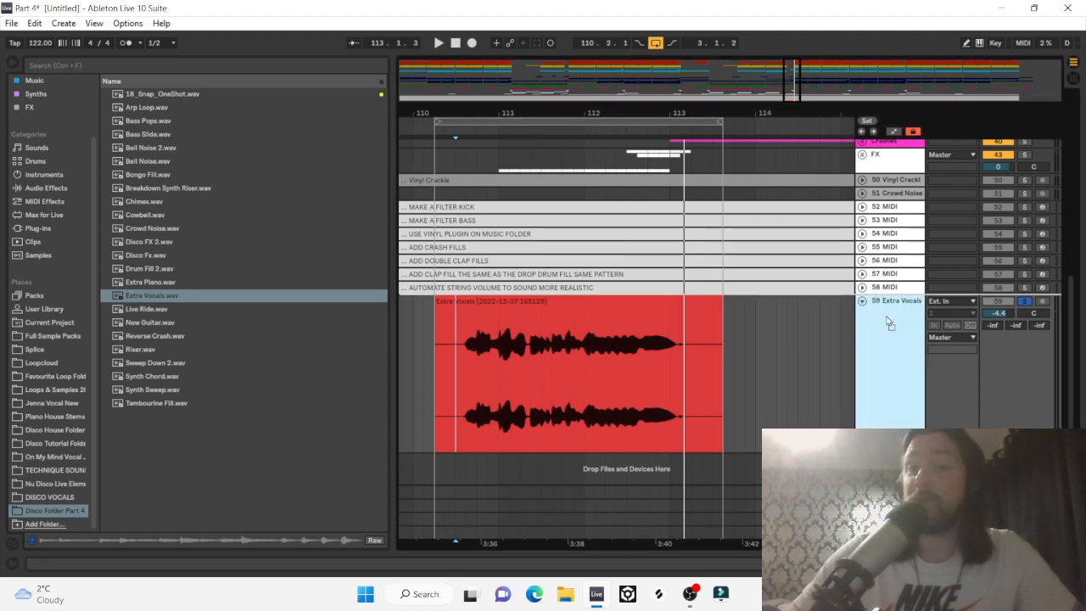
scroll(887, 272, "up", 3)
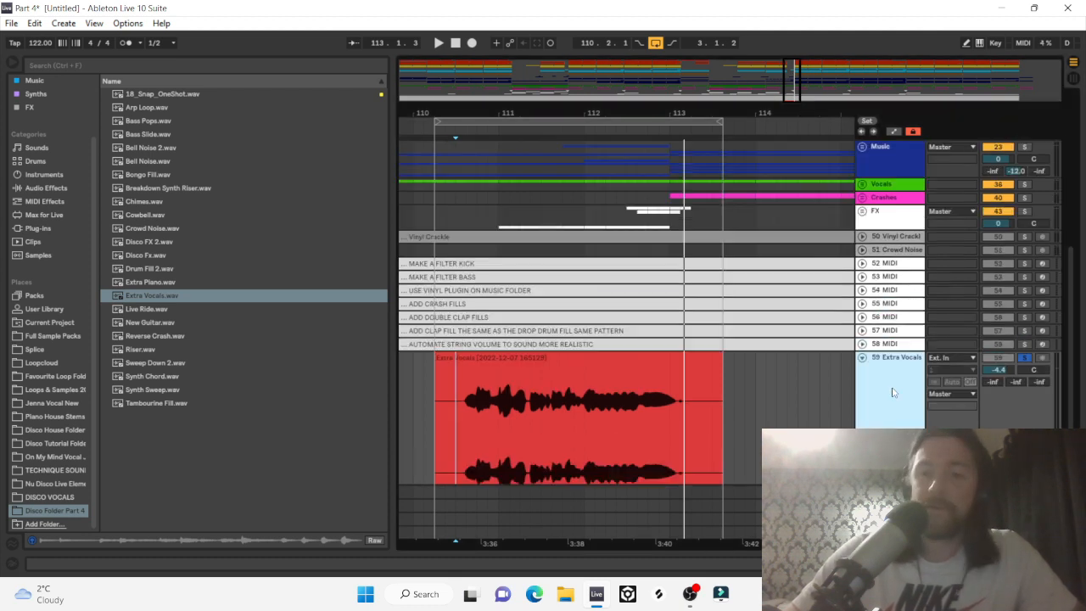
left_click_drag(885, 201, 885, 193)
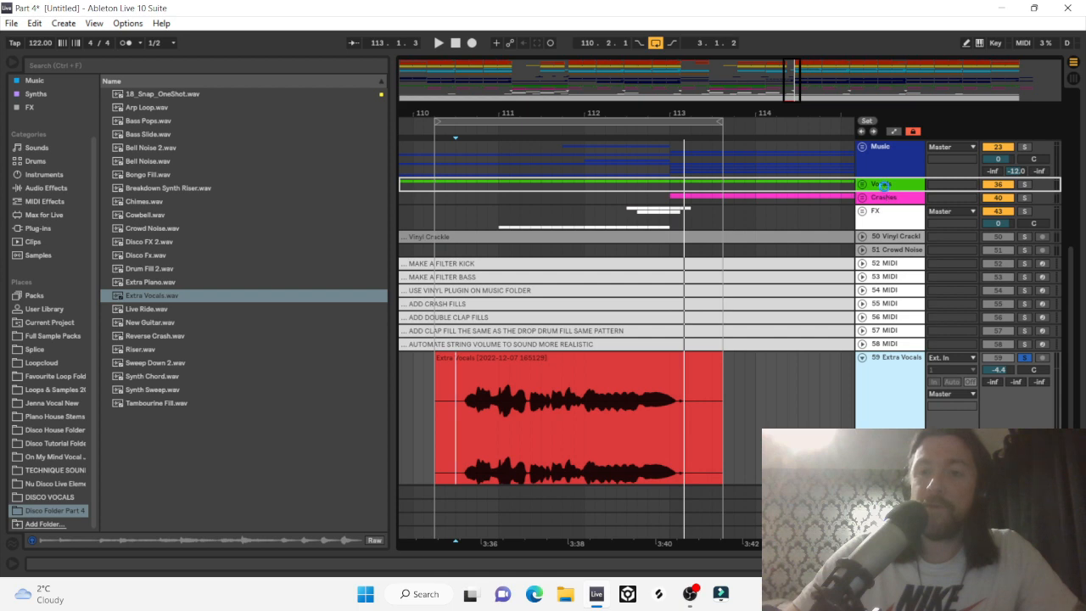
scroll(657, 293, "down", 4)
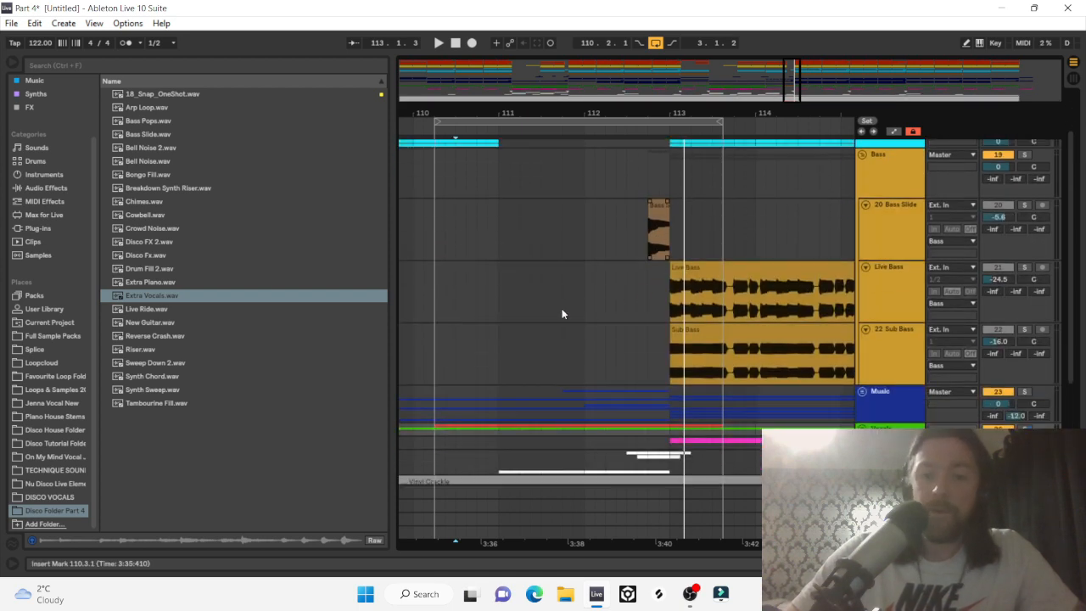
Unfold the Vocals group and recolour the Extra Vocals clip green to match the other vocal clips.
left_click(861, 329)
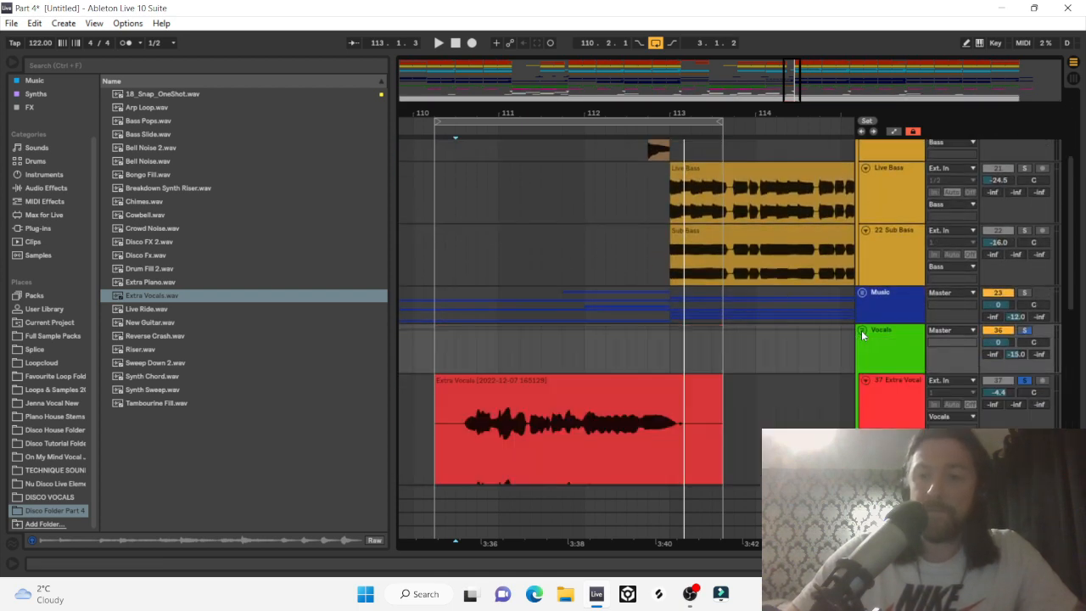
right_click(574, 414)
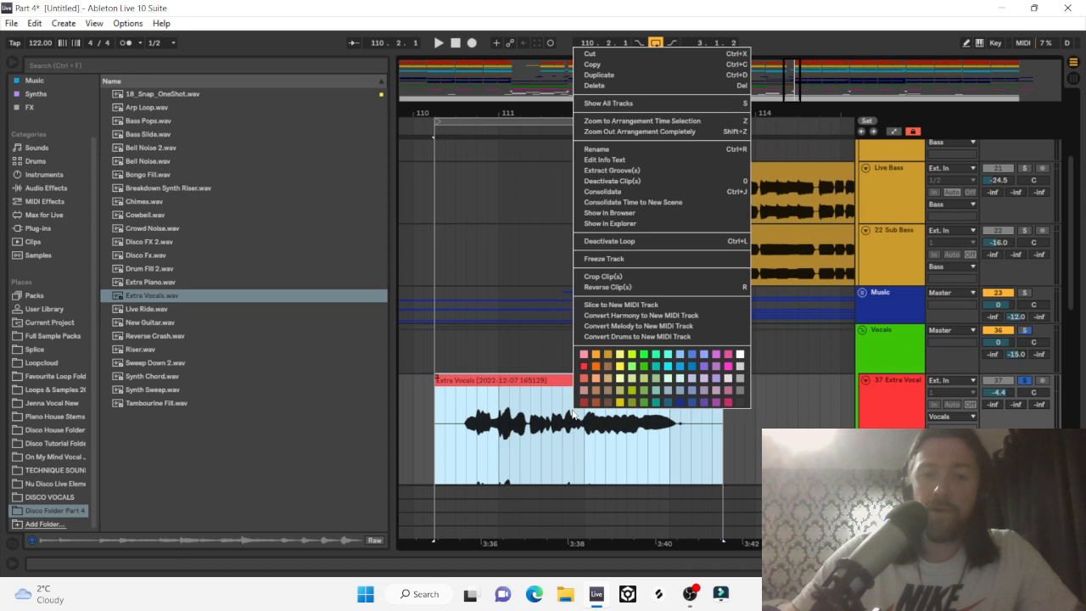
left_click(645, 370)
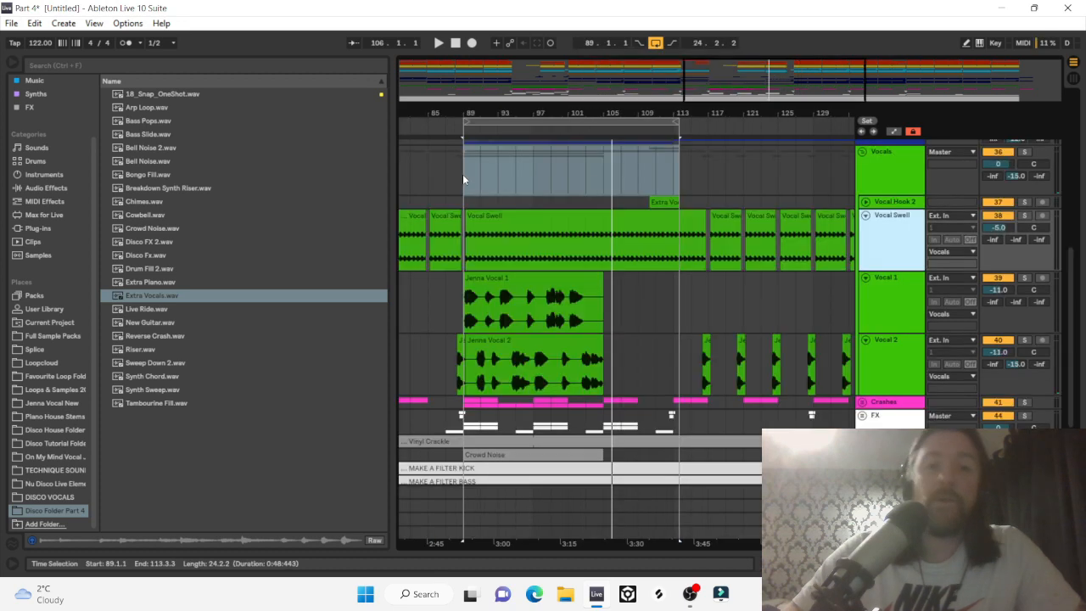
Show the Vocal Swell track's Auto Filter frequency automation and raise it from bar 105 to bar 111, holding it high until bar 113.
left_click(464, 178)
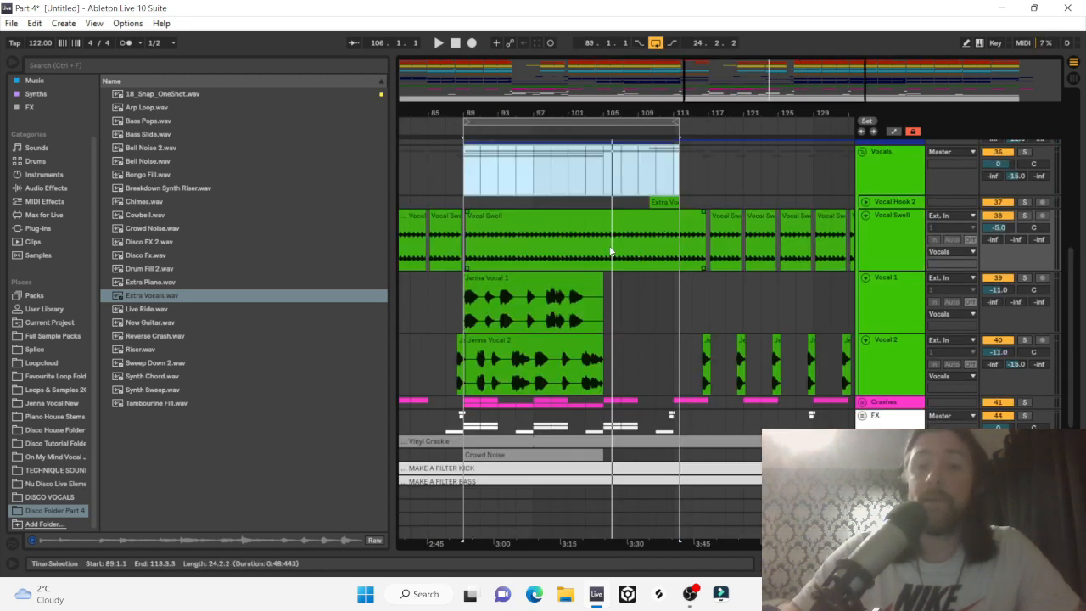
left_click(896, 237)
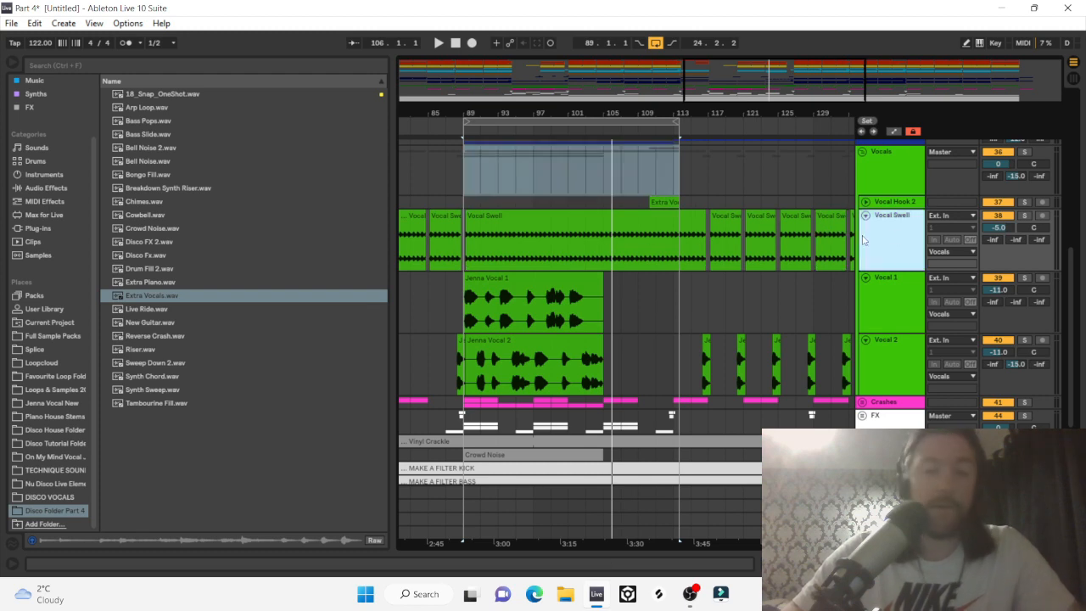
key("a")
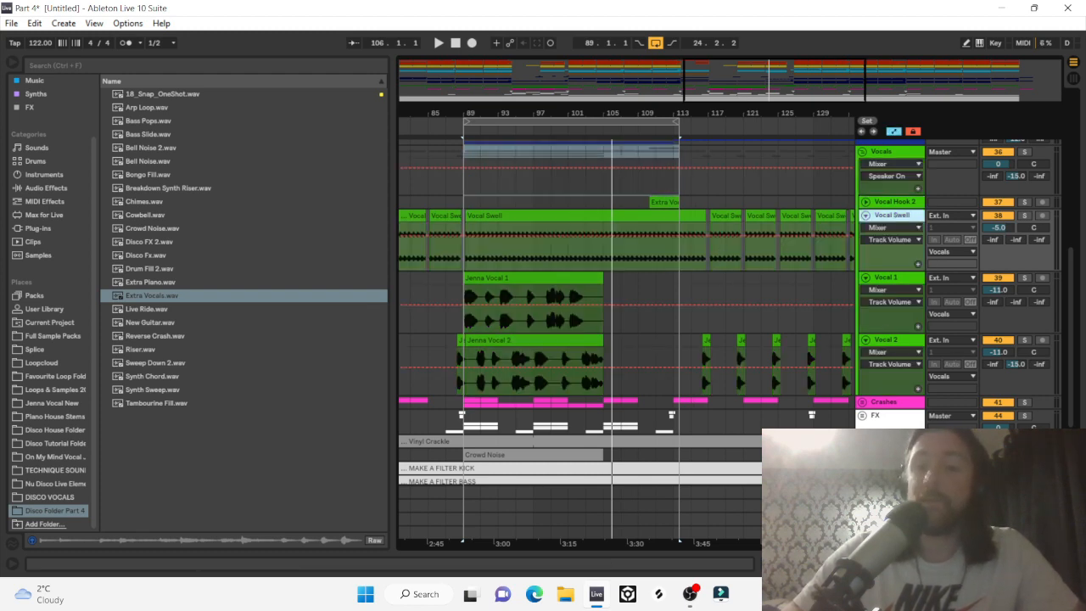
scroll(874, 305, "down", 5)
key("shift+Tab")
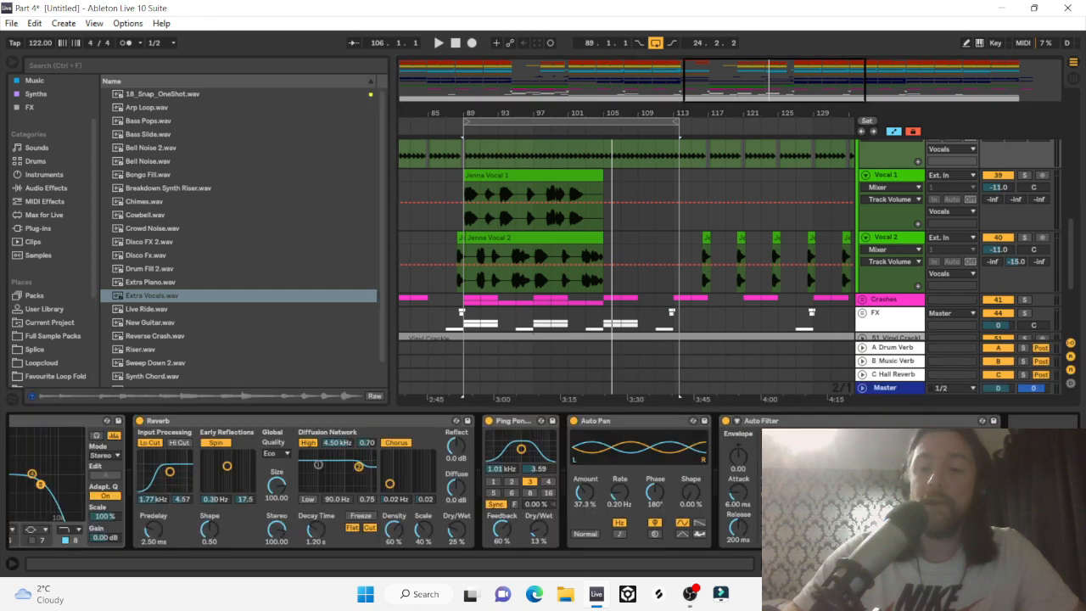
scroll(736, 166, "up", 2)
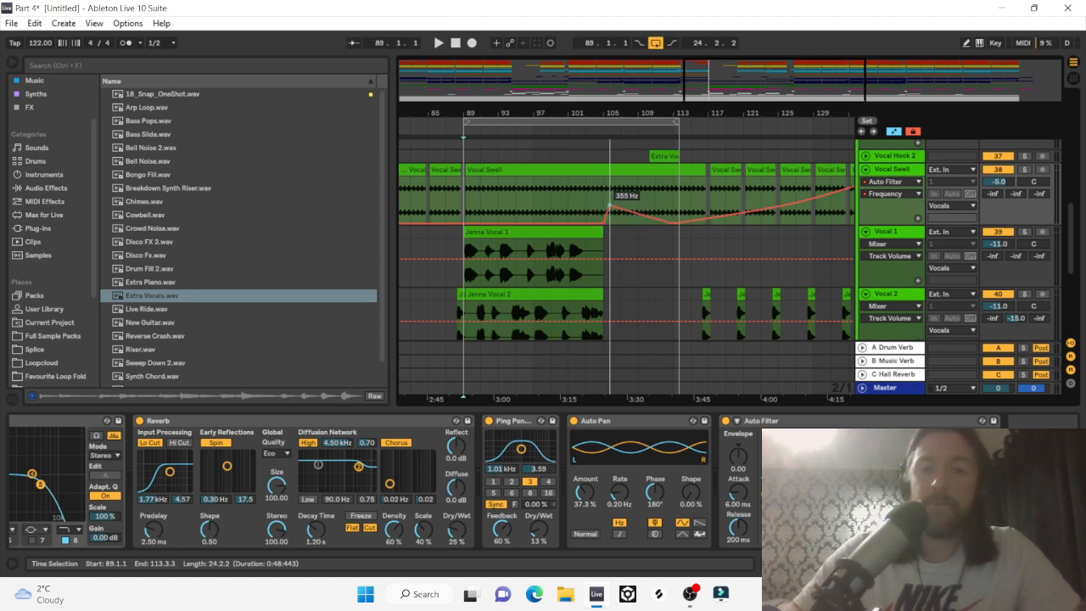
left_click_drag(609, 197, 673, 177)
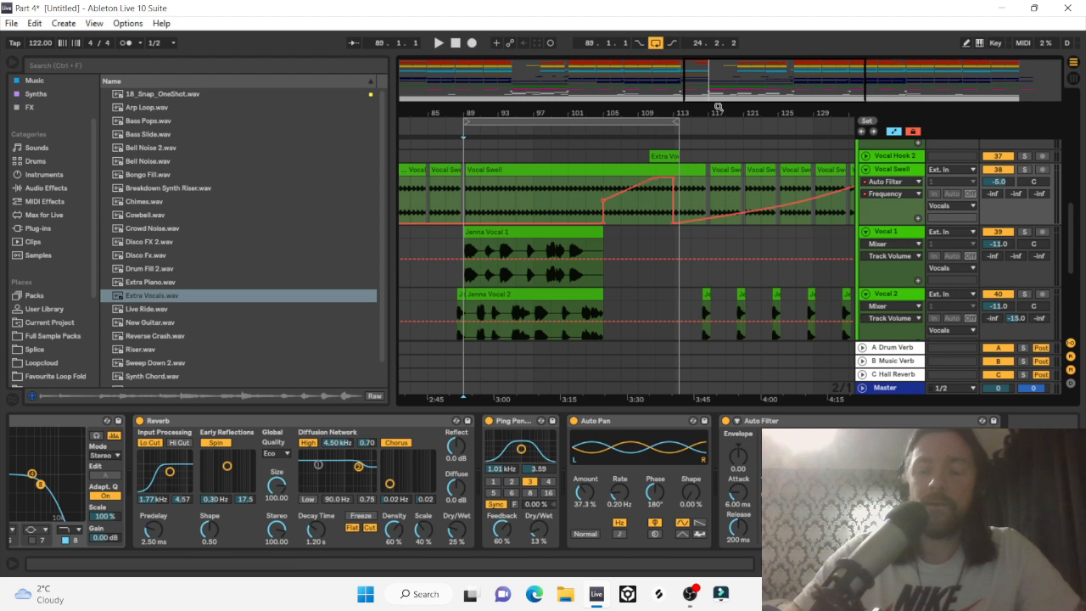
Select bars 111.1.1 to 113.1.1 in the Bass group lane and loop that two-bar range.
scroll(697, 163, "up", 5)
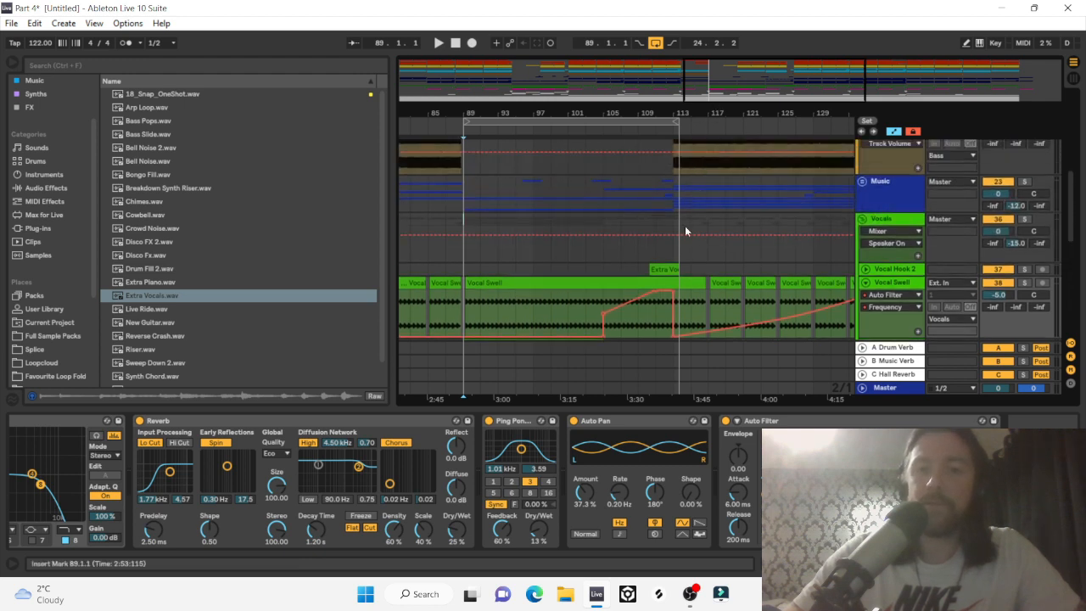
mouse_move(677, 113)
left_mouse_down()
mouse_move(677, 187)
mouse_move(688, 127)
left_mouse_up()
scroll(695, 254, "up", 6)
scroll(689, 248, "up", 6)
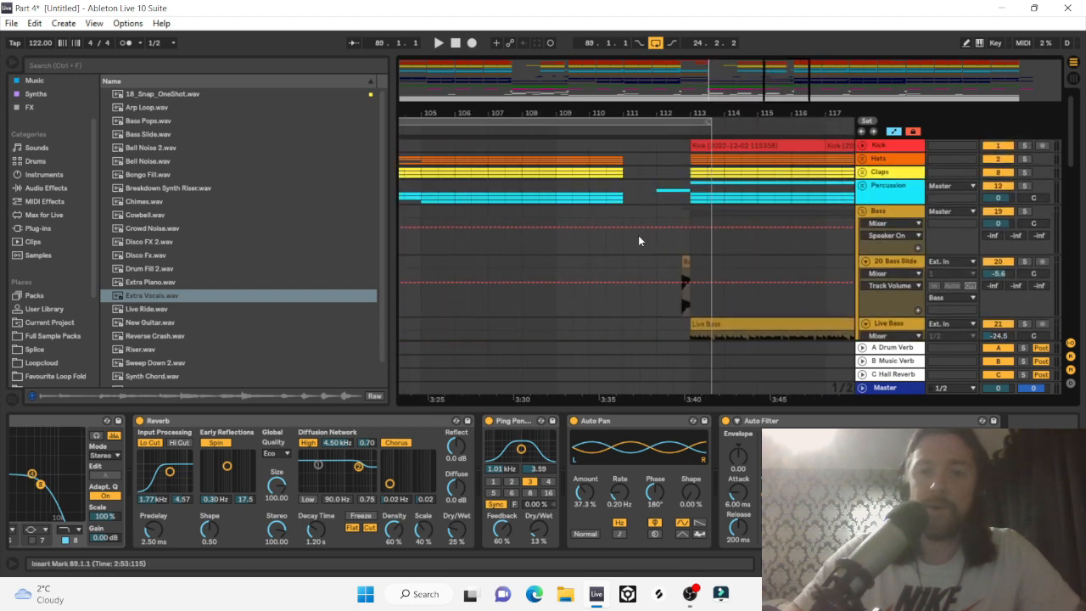
left_click_drag(622, 251, 674, 240)
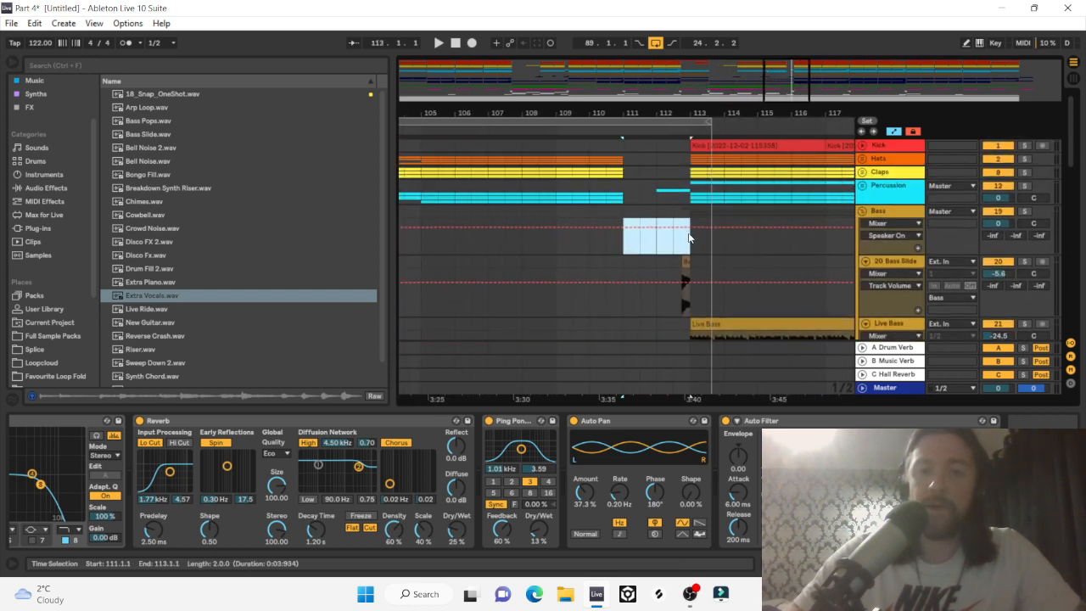
key("ctrl+l")
Reshape the Vocal Swell filter frequency automation to drop sharply at bar 111 and stay low until 113, at about 26 Hz.
scroll(619, 249, "down", 10)
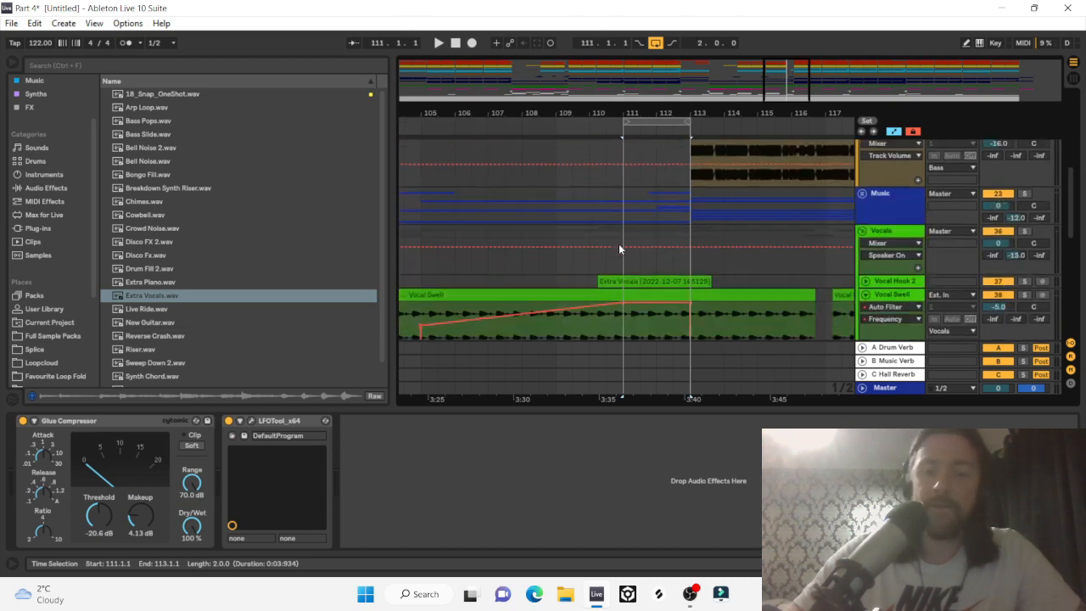
scroll(619, 249, "down", 3)
mouse_move(686, 252)
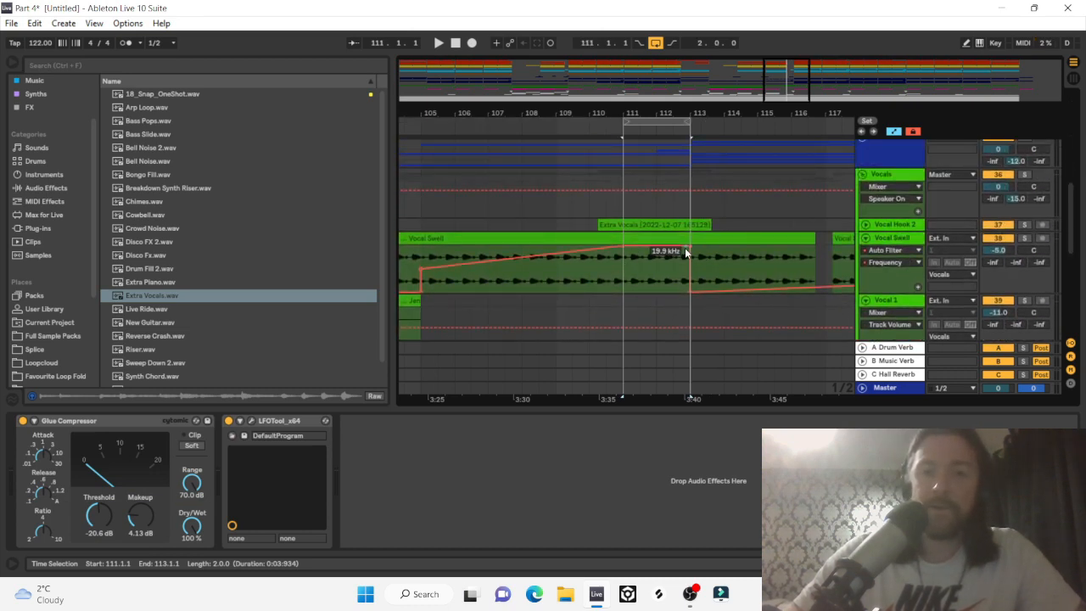
left_click_drag(690, 247, 656, 247)
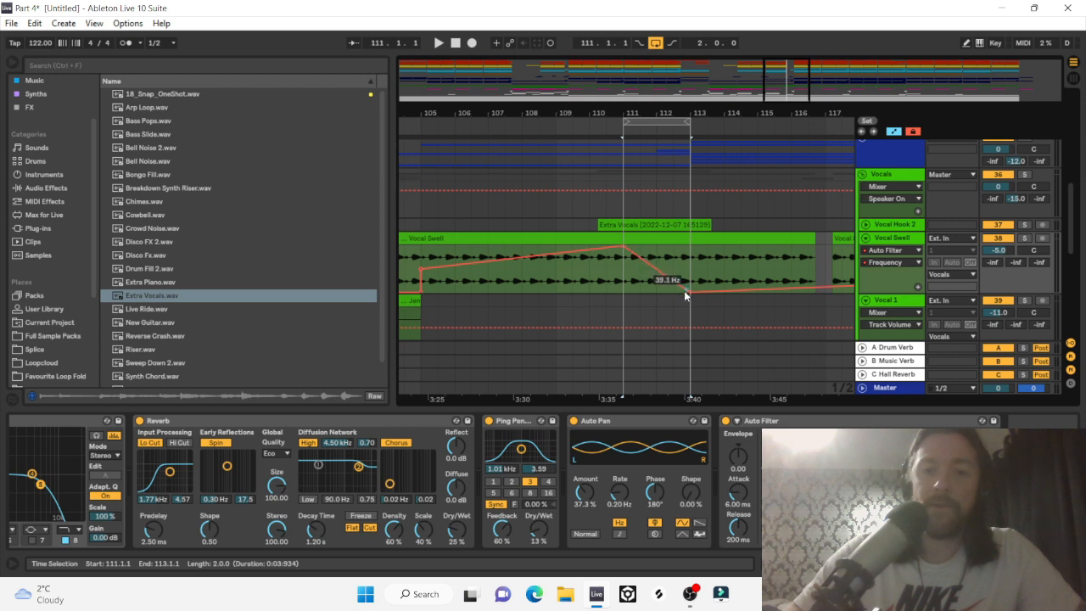
mouse_move(689, 289)
left_mouse_down()
mouse_move(640, 291)
mouse_move(707, 290)
left_mouse_up()
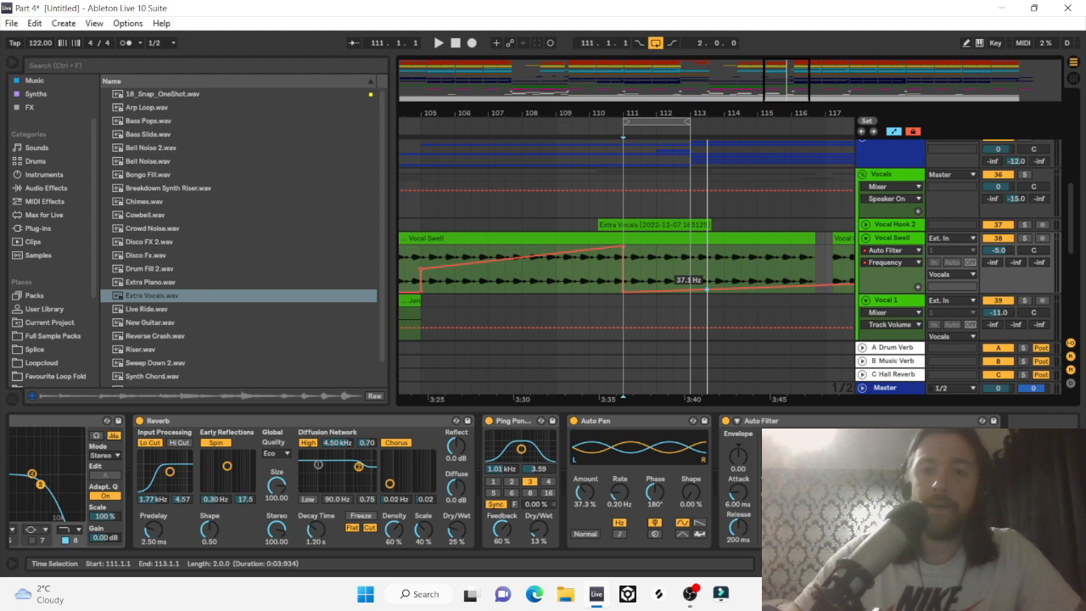
mouse_move(708, 288)
left_mouse_down()
mouse_move(675, 290)
mouse_move(690, 289)
left_mouse_up()
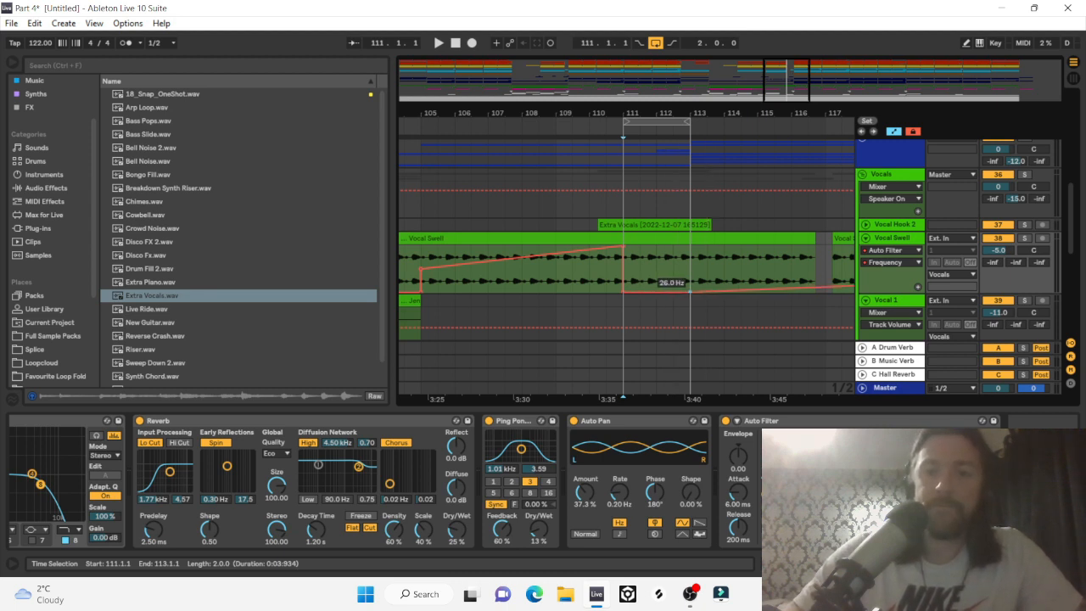
Play the section from 89.1.1 and inspect the Vocal Swell track's filter automation and effect chain.
key("space")
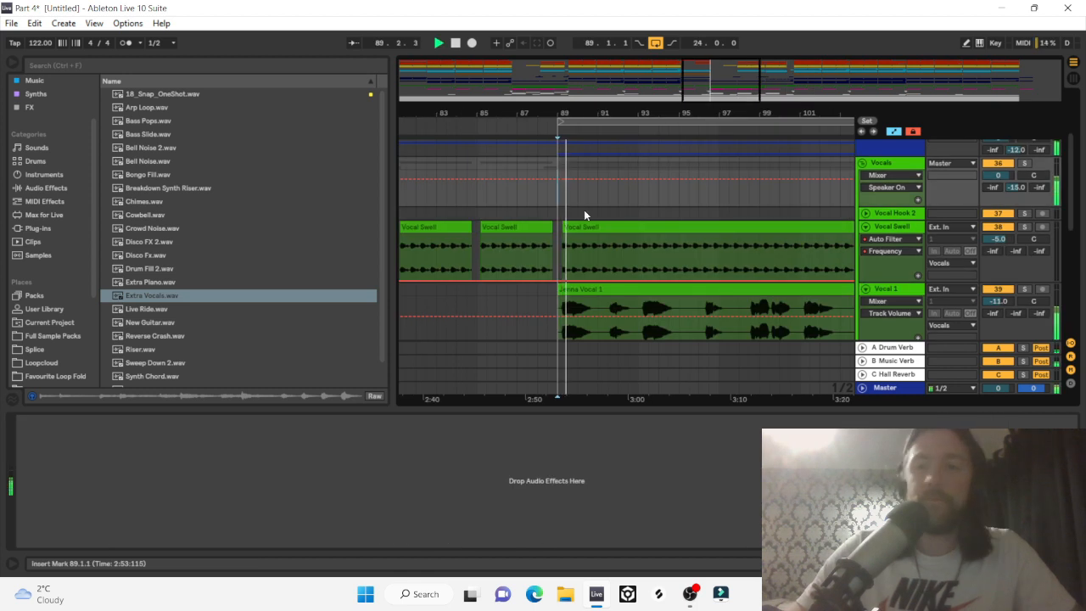
scroll(584, 216, "right", 1)
scroll(584, 215, "up", 1)
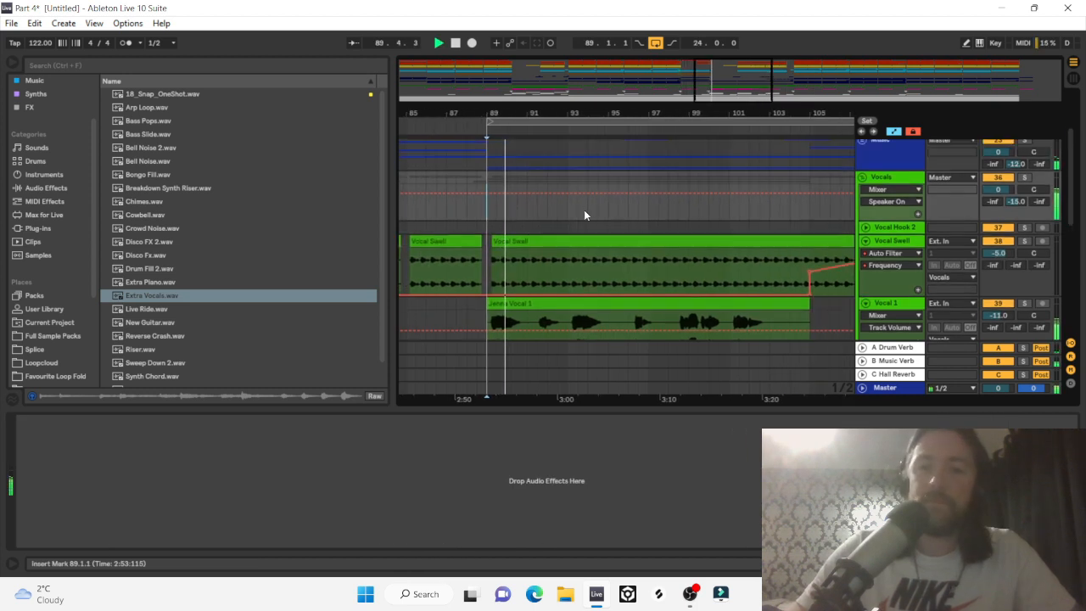
scroll(584, 210, "right", 2)
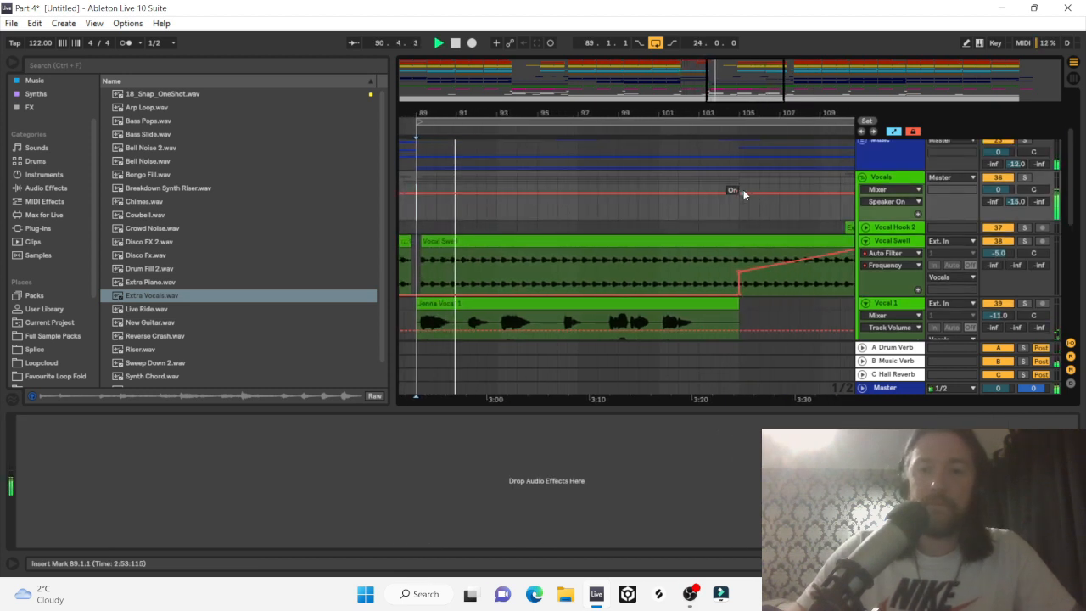
left_click(742, 274)
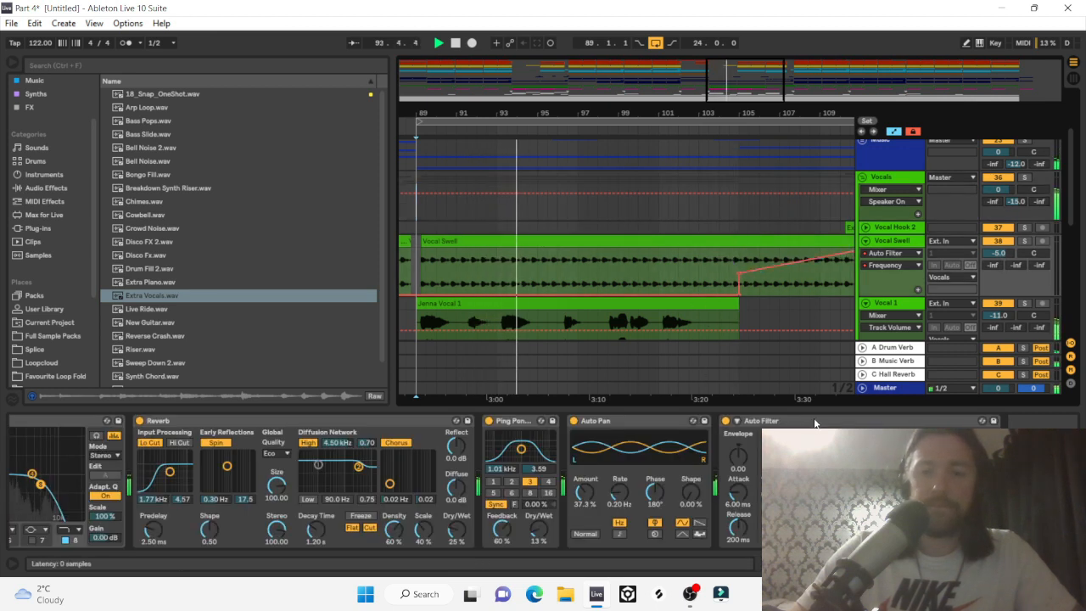
scroll(813, 429, "left", 3)
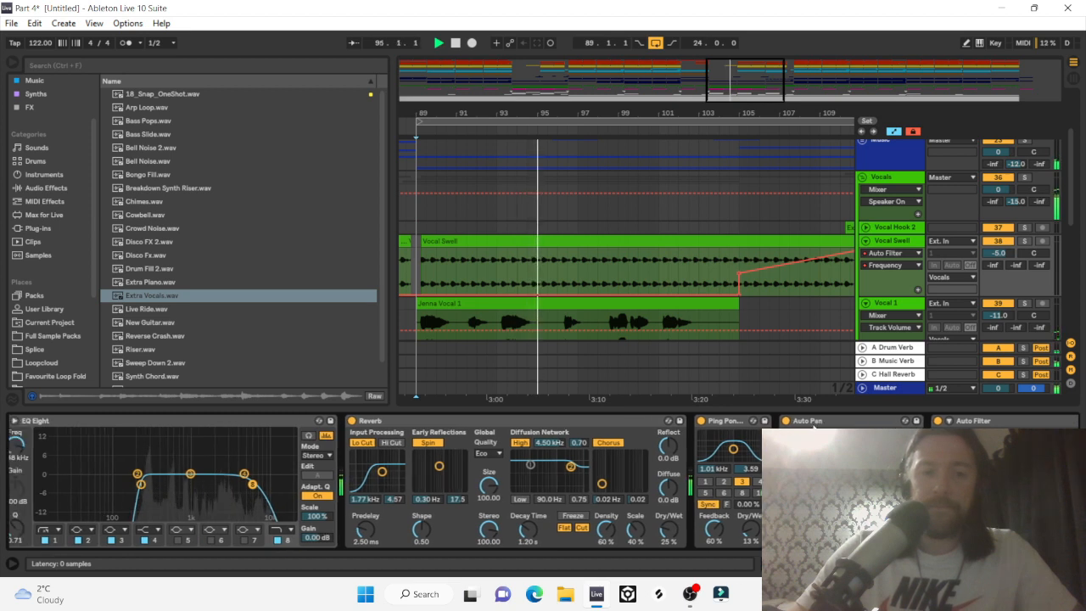
scroll(813, 428, "right", 4)
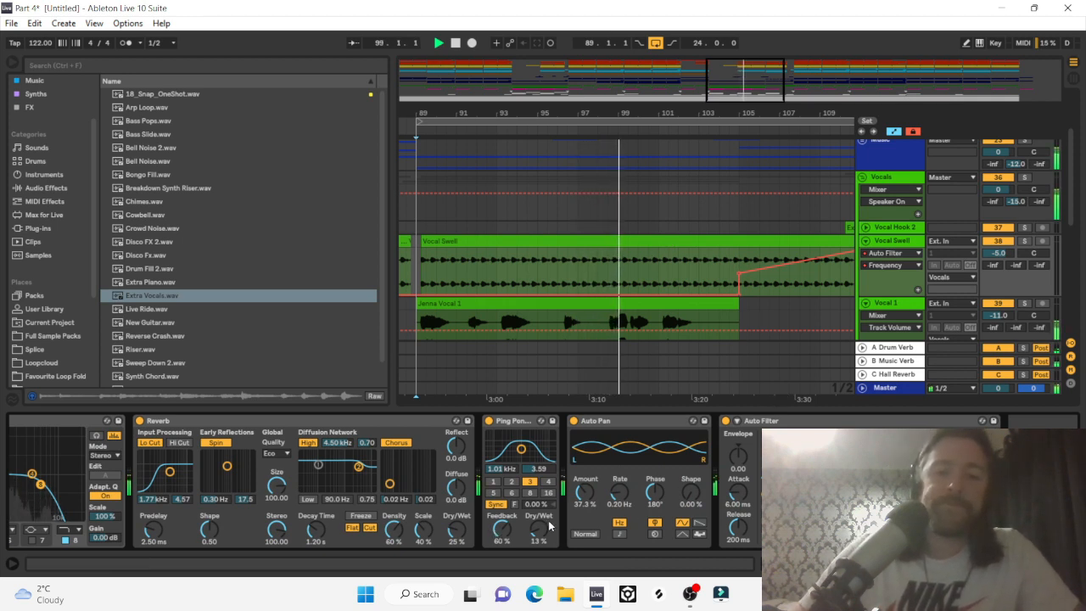
Add a raised breakpoint near bar 108 so the Vocal Swell filter ramp opens sooner.
left_click_drag(748, 100, 778, 100)
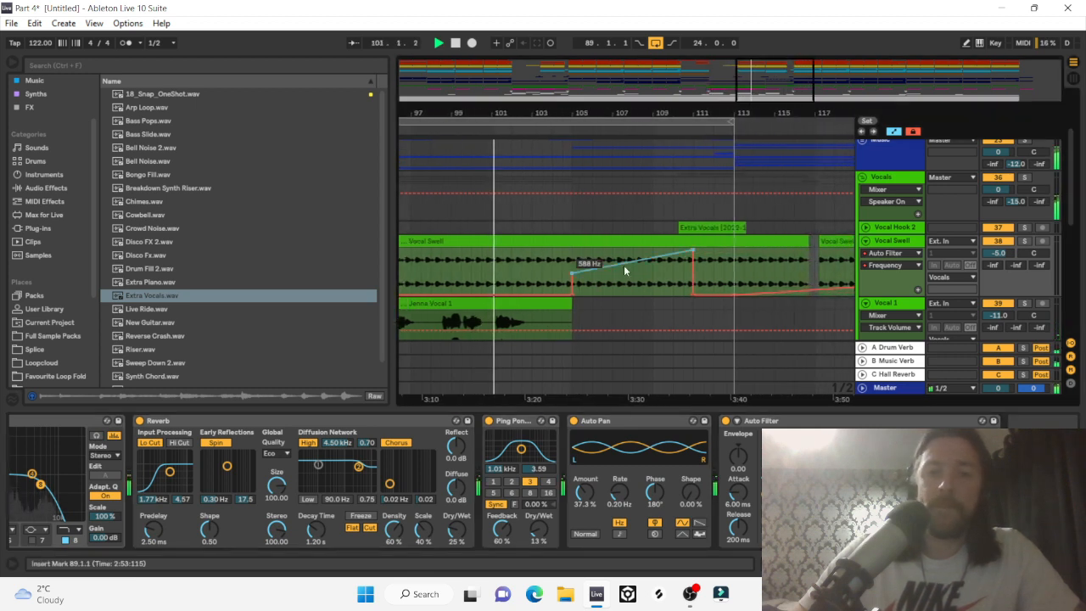
left_click_drag(634, 261, 633, 249)
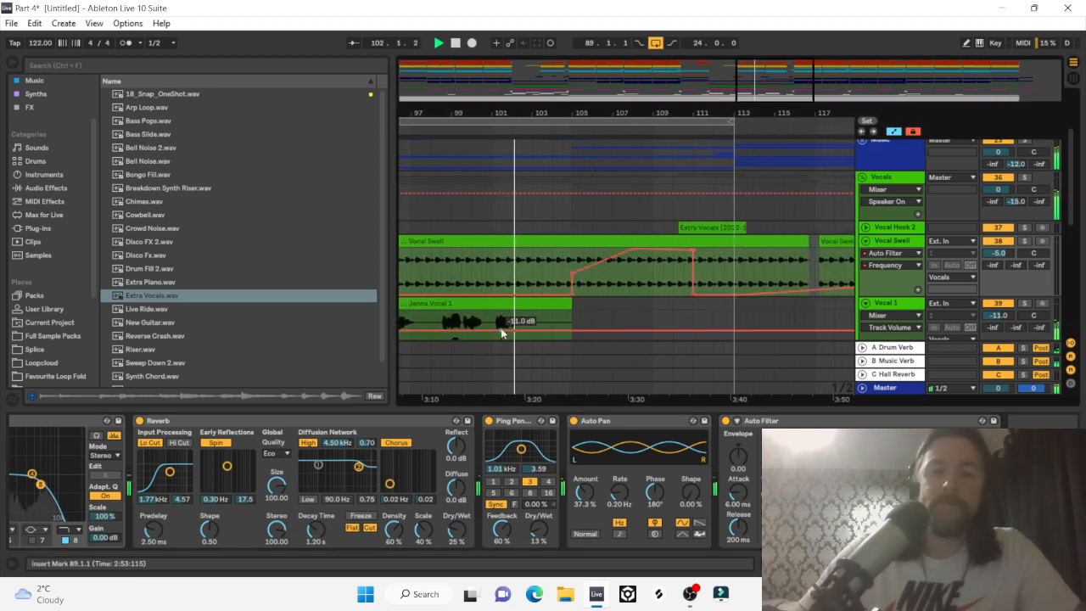
Look over the vocal, crash and FX lanes during playback, hide the device view and stop the playback.
scroll(716, 182, "up", 3)
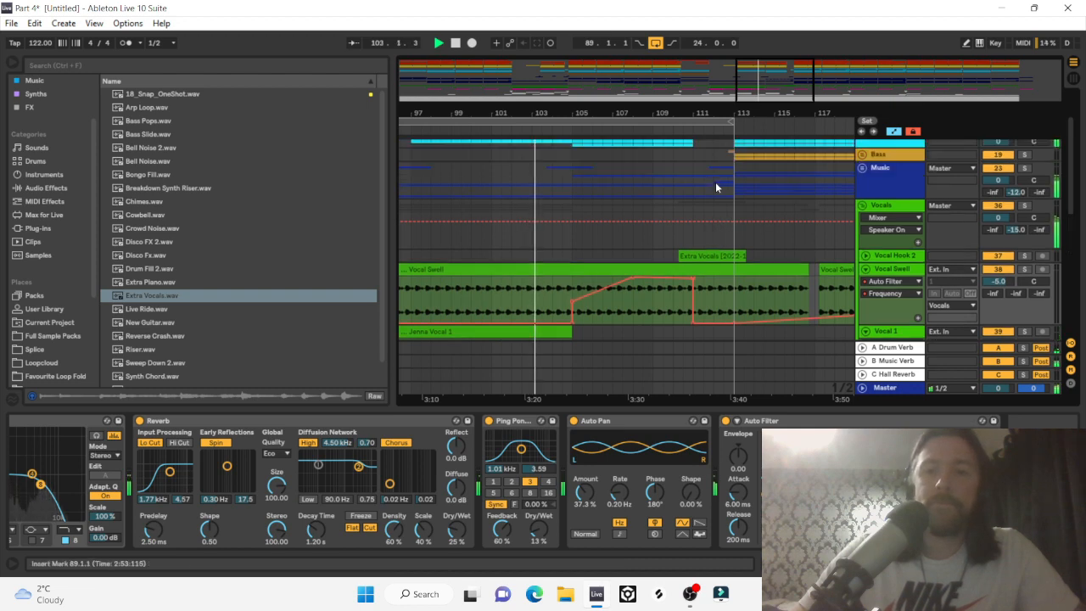
scroll(715, 181, "down", 4)
scroll(716, 181, "down", 1)
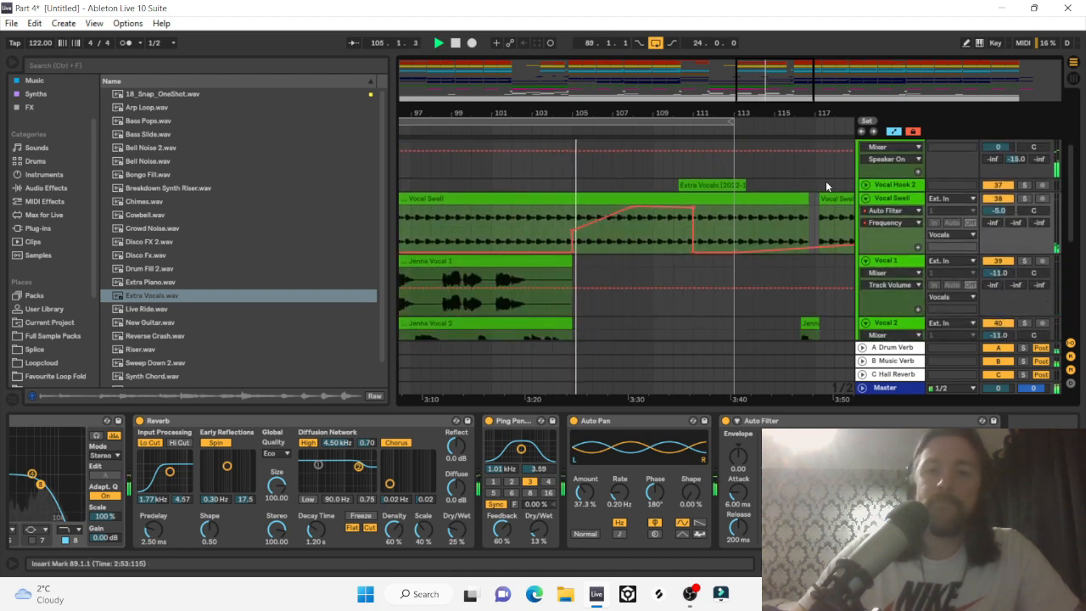
scroll(807, 226, "down", 8)
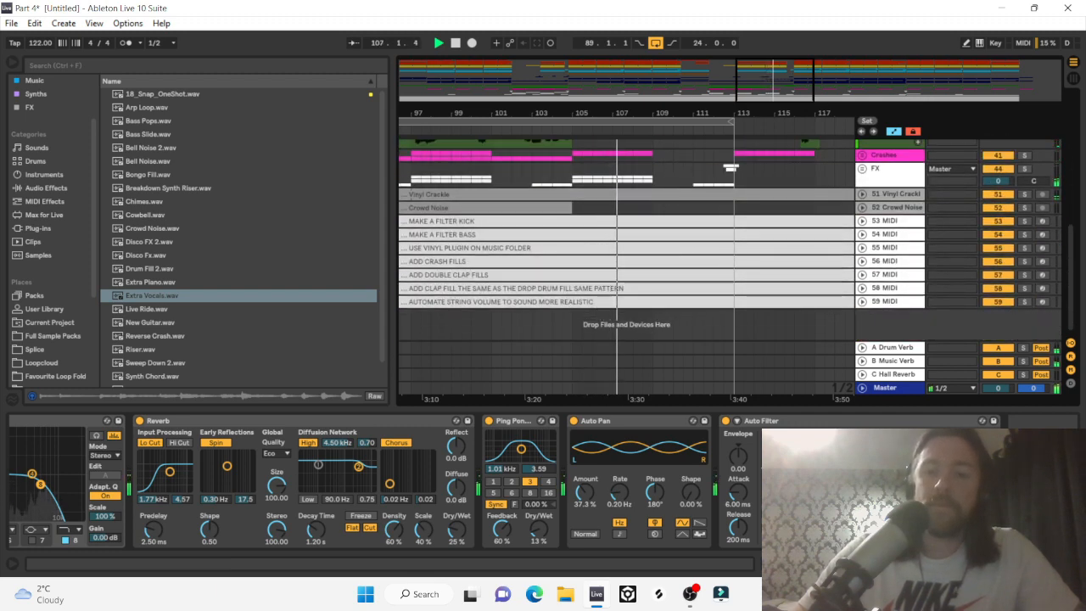
key("ctrl+alt+l")
scroll(655, 238, "up", 4)
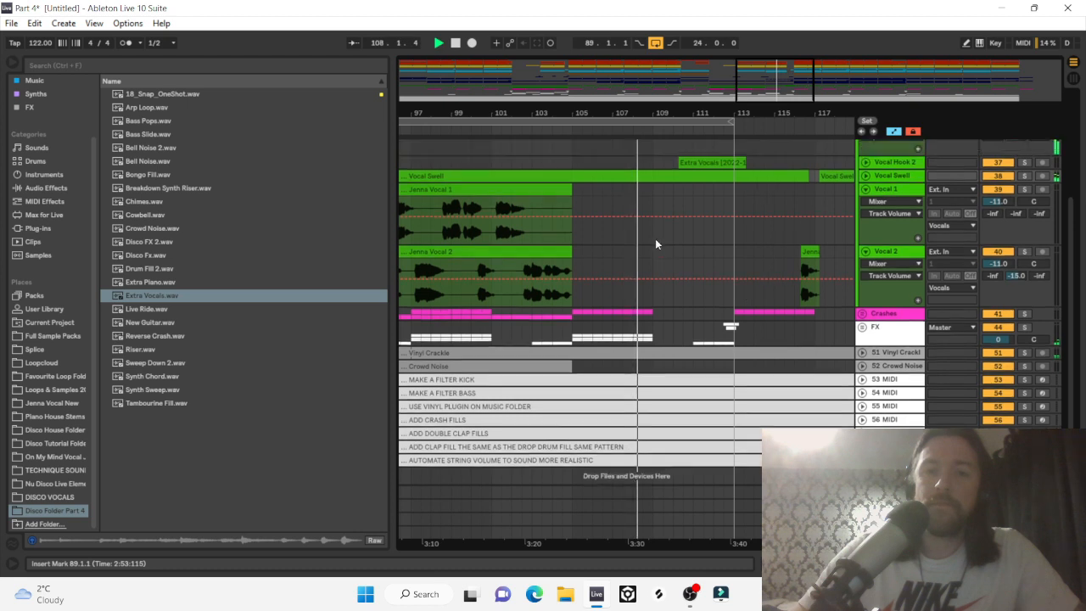
key("space")
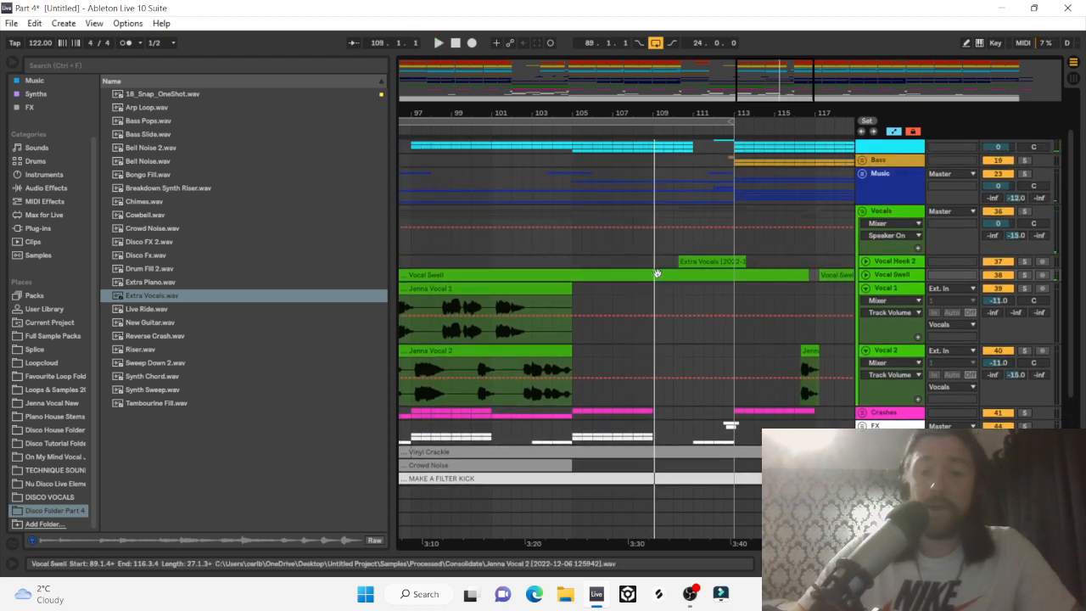
Raise the Vocal Swell filter frequency breakpoint at bar 105 to the bar 111 peak level and play from 103.1.1.
left_click(866, 274)
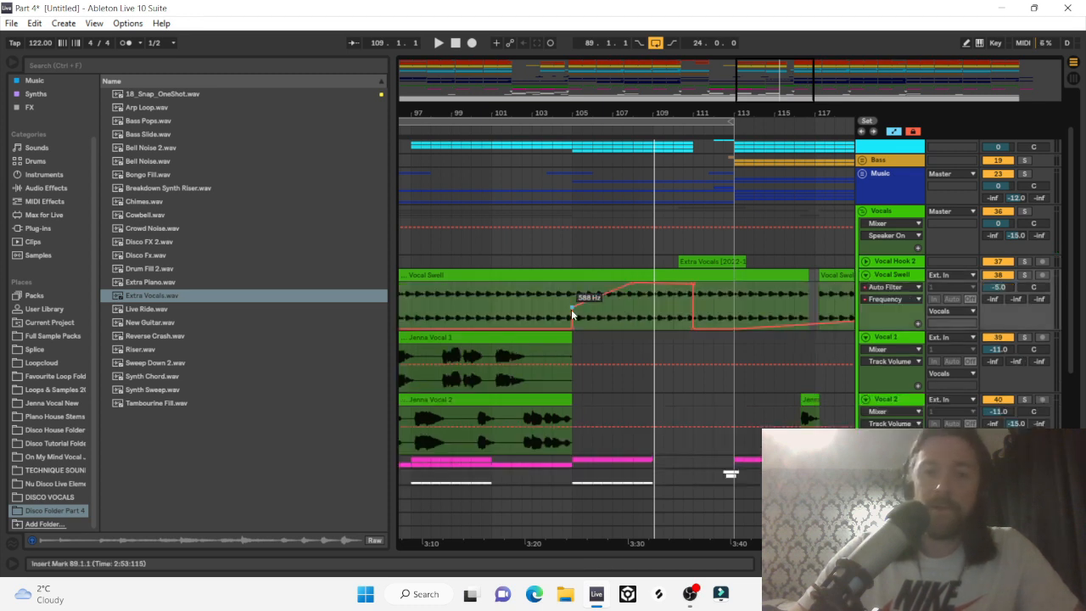
left_click_drag(571, 309, 573, 283)
left_click(530, 252)
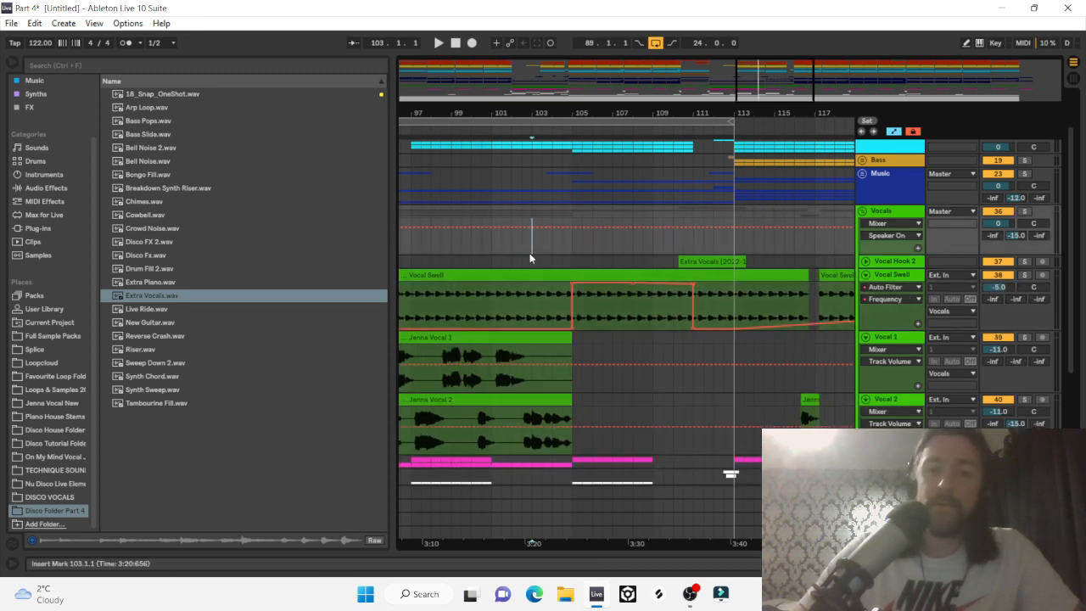
key("space")
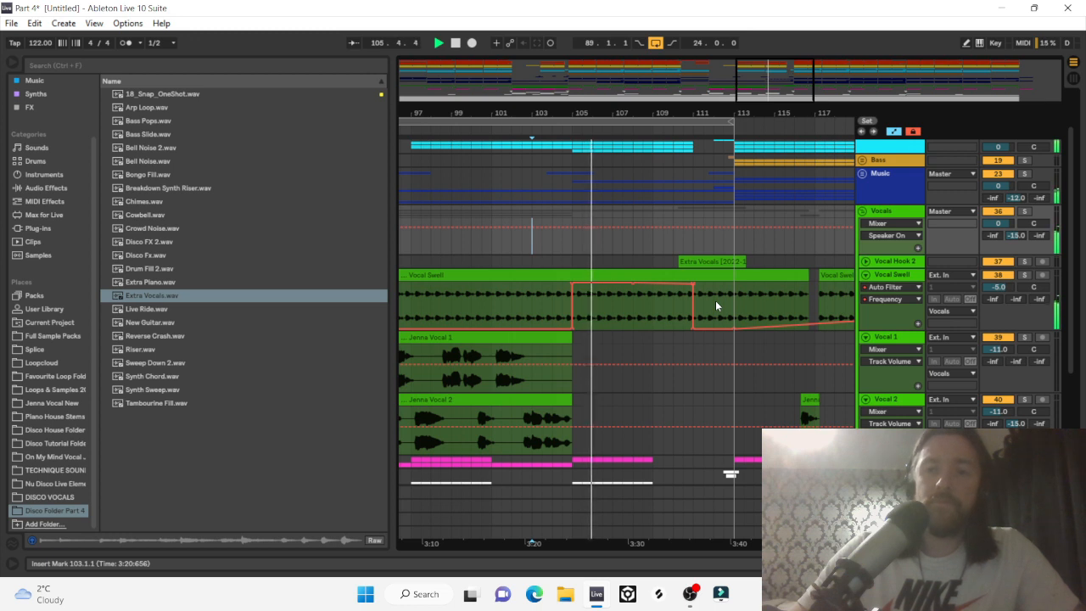
mouse_move(691, 288)
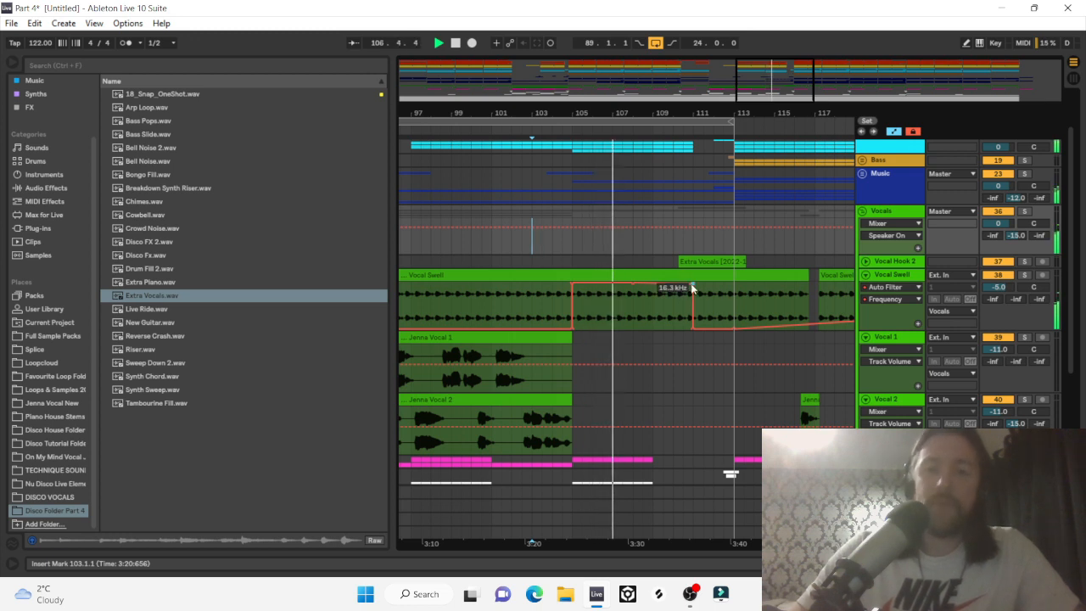
left_click_drag(691, 288, 693, 327)
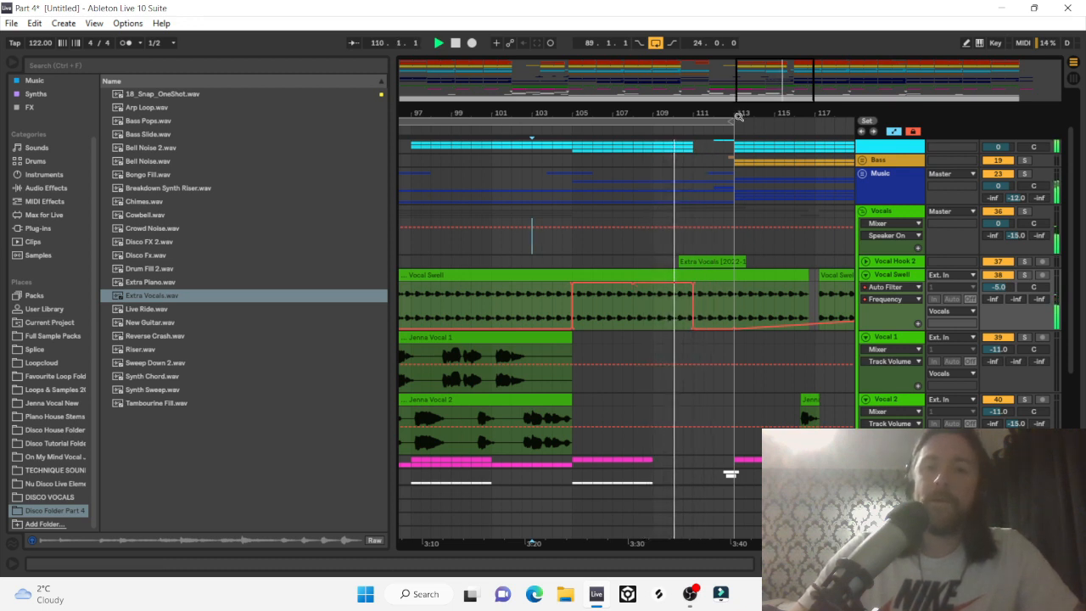
Extend the loop end to 116.3.1 and check the Vocal Swell filter ramp near bar 116.
left_click_drag(738, 119, 804, 121)
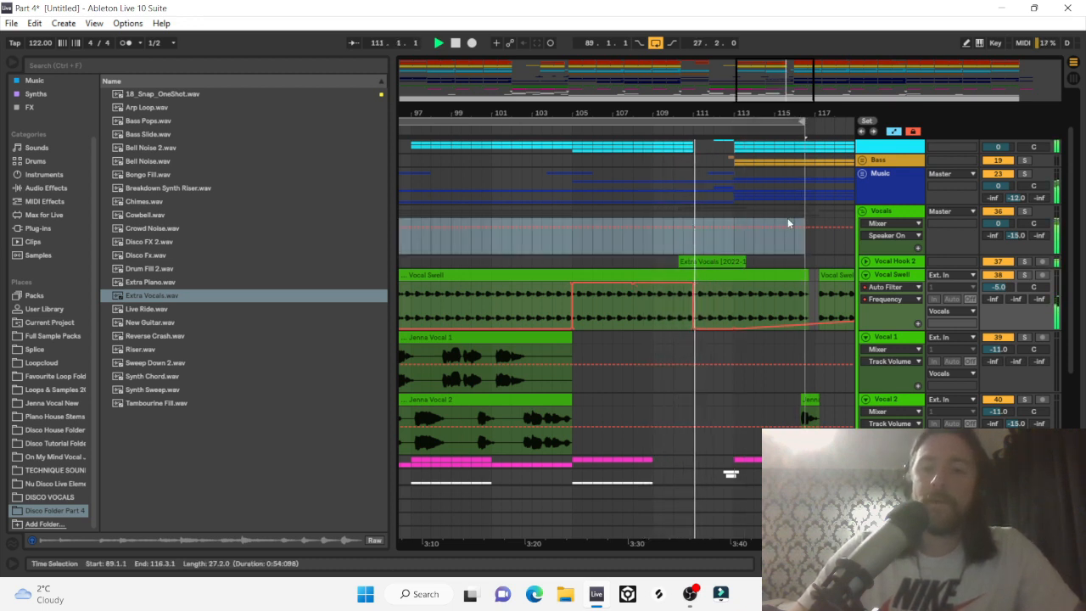
scroll(777, 212, "up", 2)
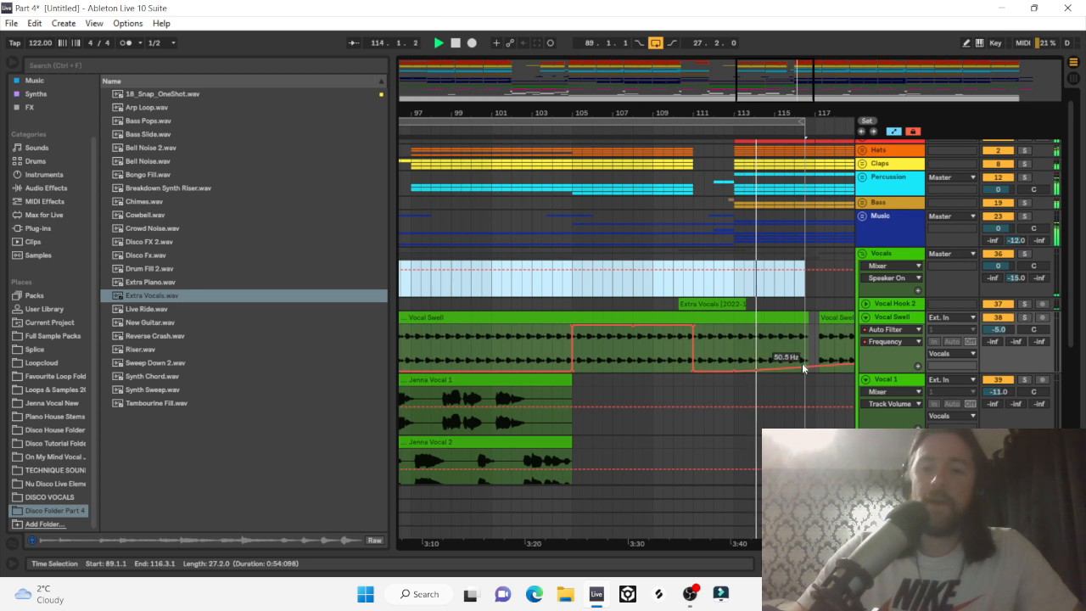
left_click_drag(803, 365, 813, 370)
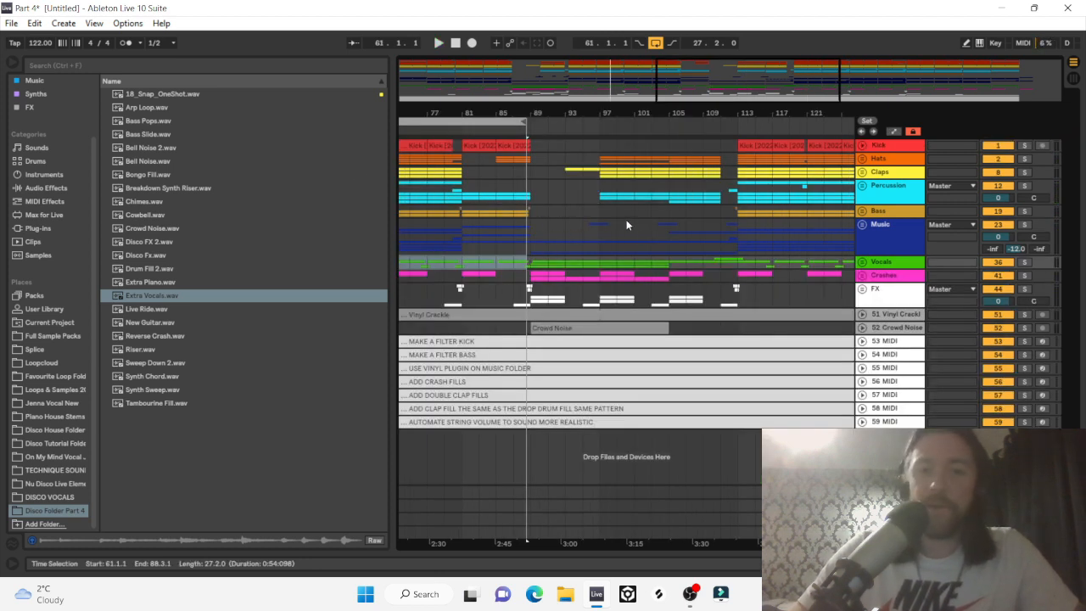
Stretch the loop over the whole arrangement, from 1.1.1 to 177.1.1.
scroll(570, 213, "left", 5)
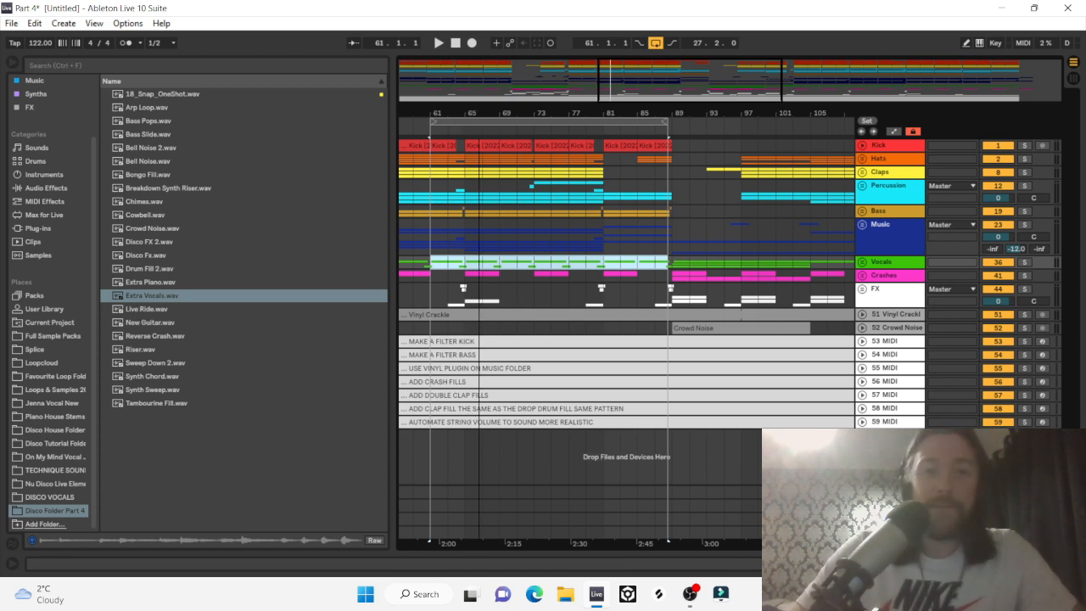
left_click_drag(479, 113, 401, 123)
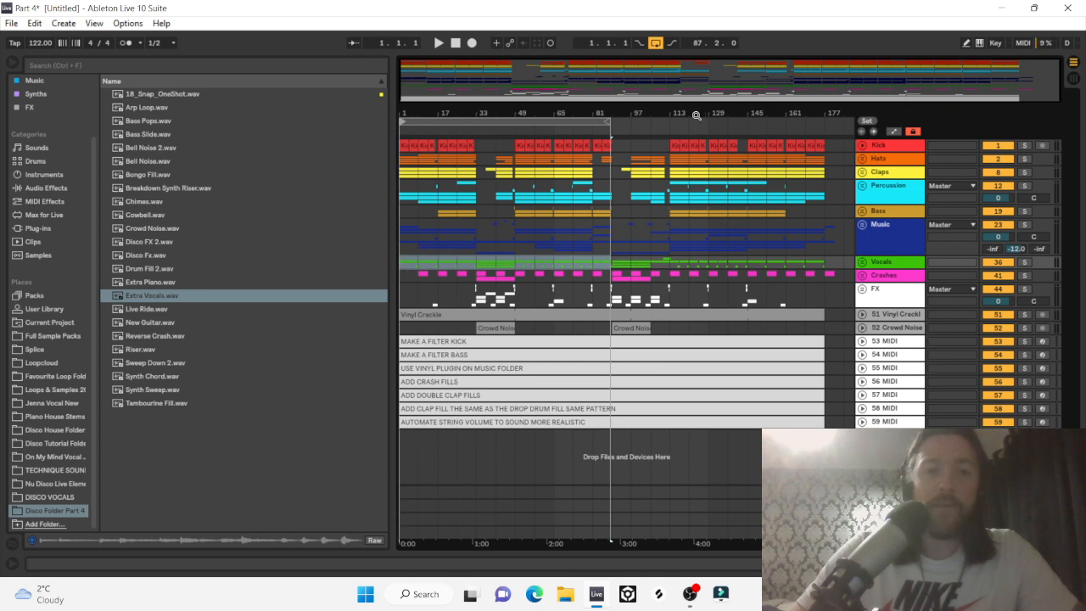
left_click_drag(611, 124, 824, 124)
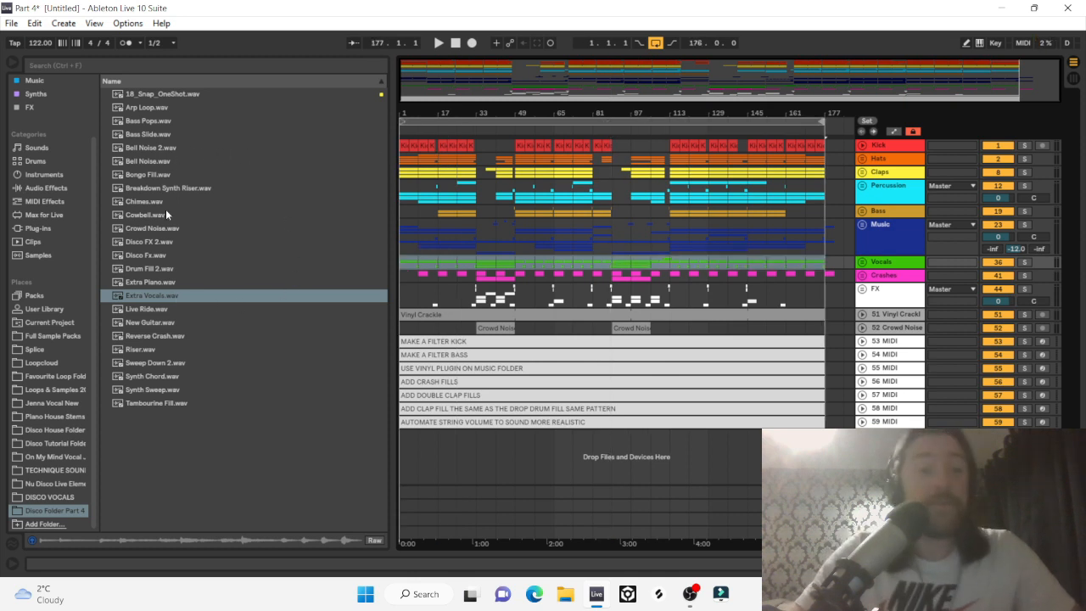
Add the Cowbell.wav sample from the disco folder to a new audio track at 9.1.1.
left_click(143, 216)
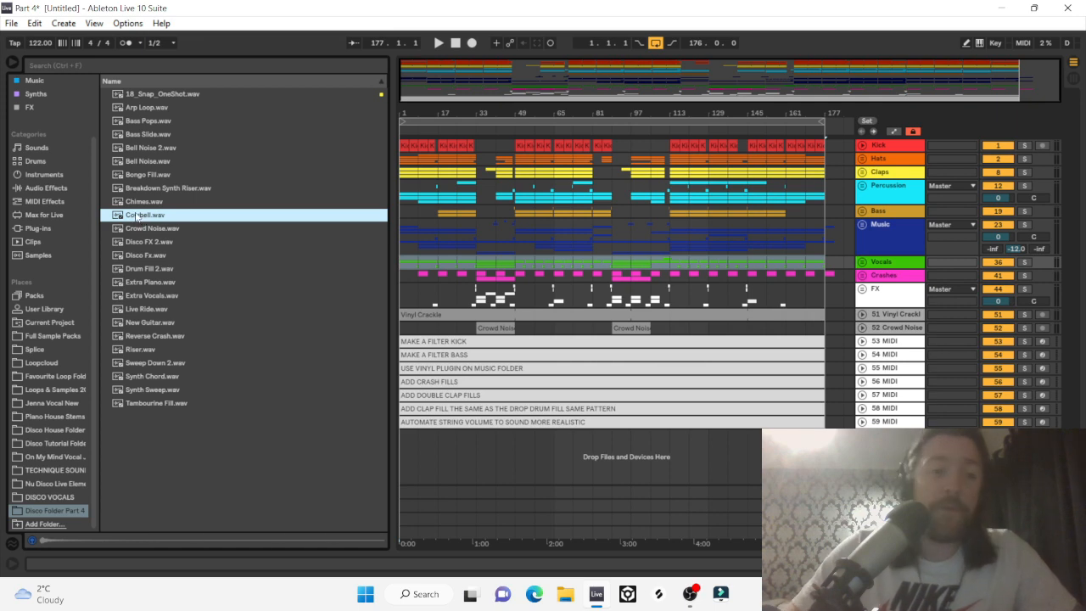
left_click(471, 447)
left_click(427, 443)
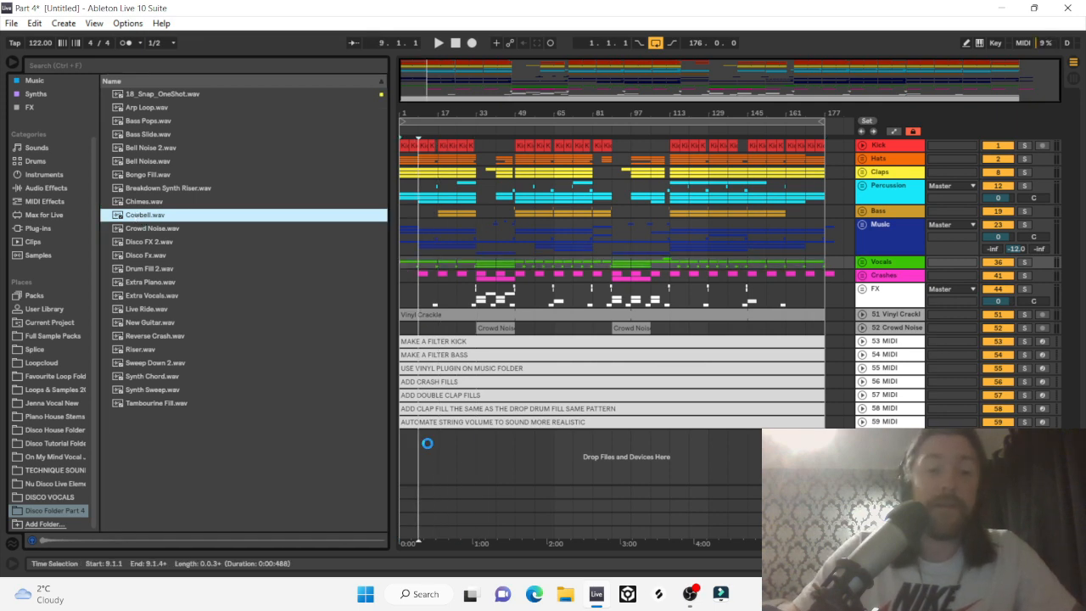
left_click_drag(423, 114, 591, 116)
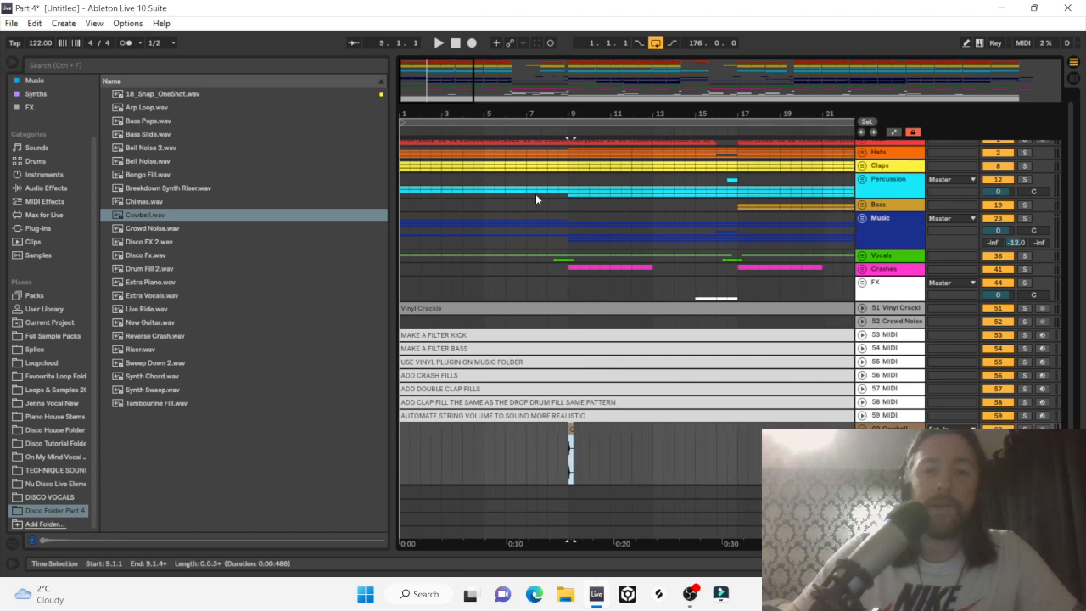
Solo the Cowbell track, set its volume to -12.3 dB and audition the hit from 9.1.1.
left_click(400, 285)
key("space")
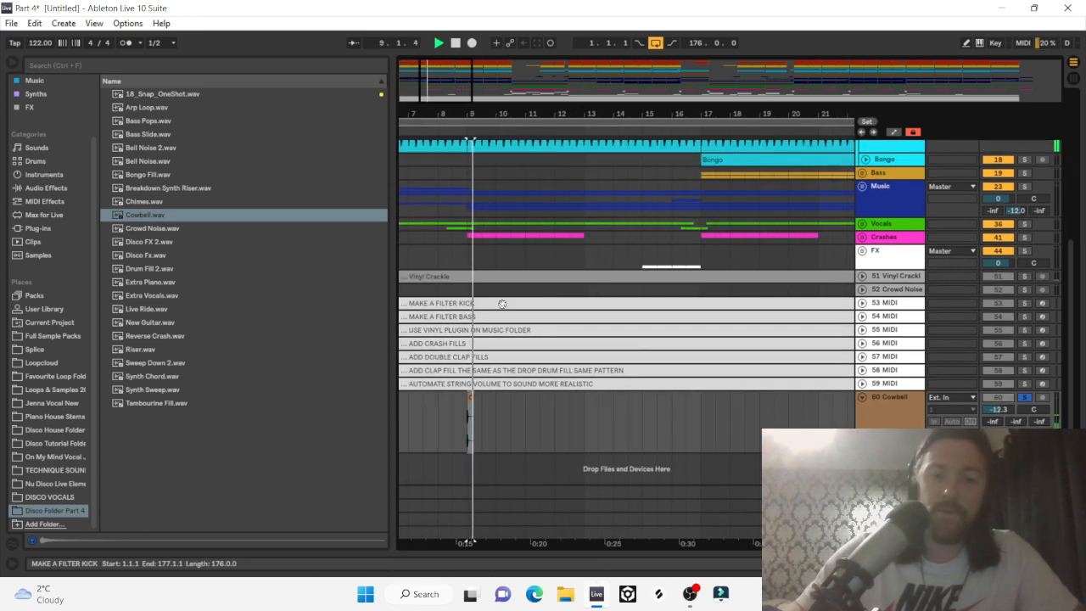
mouse_move(998, 410)
left_mouse_down()
mouse_move(998, 399)
mouse_move(998, 410)
left_mouse_up()
key("space")
key("space")
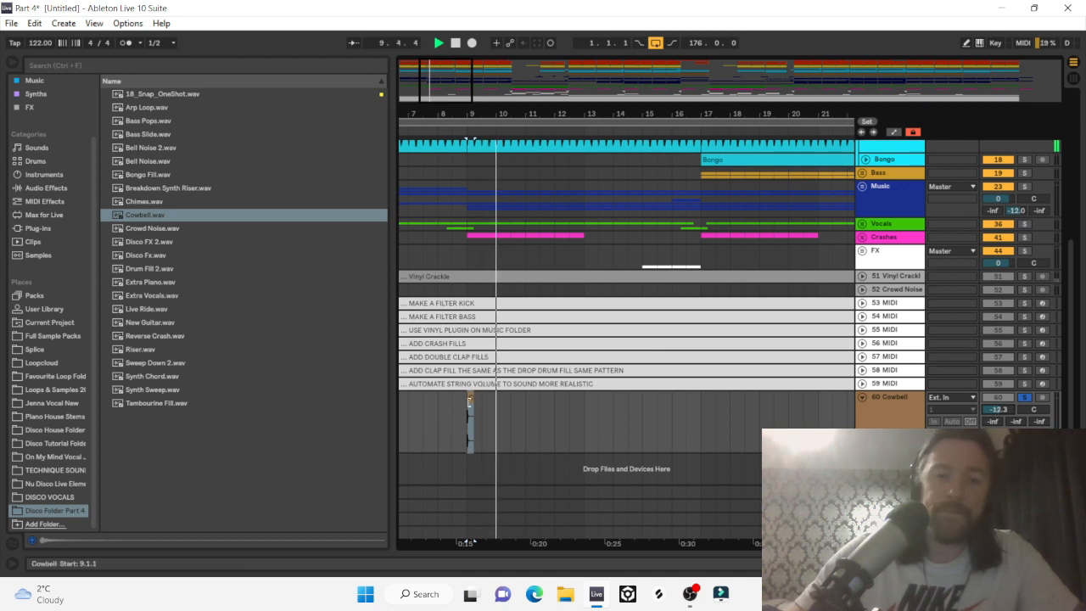
left_click(470, 397)
key("space")
key("space")
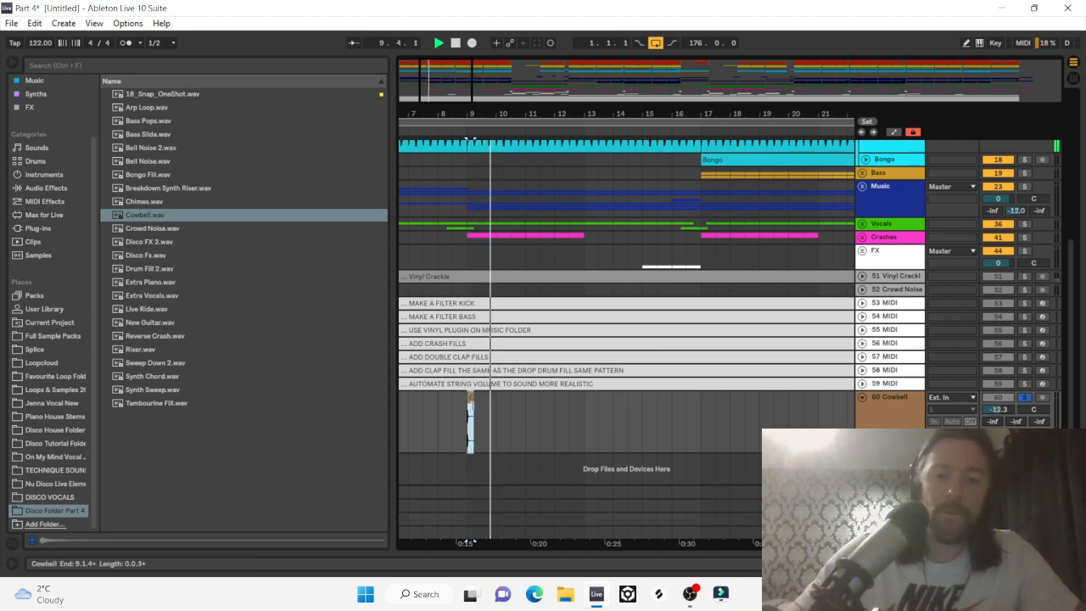
left_click_drag(468, 111, 466, 157)
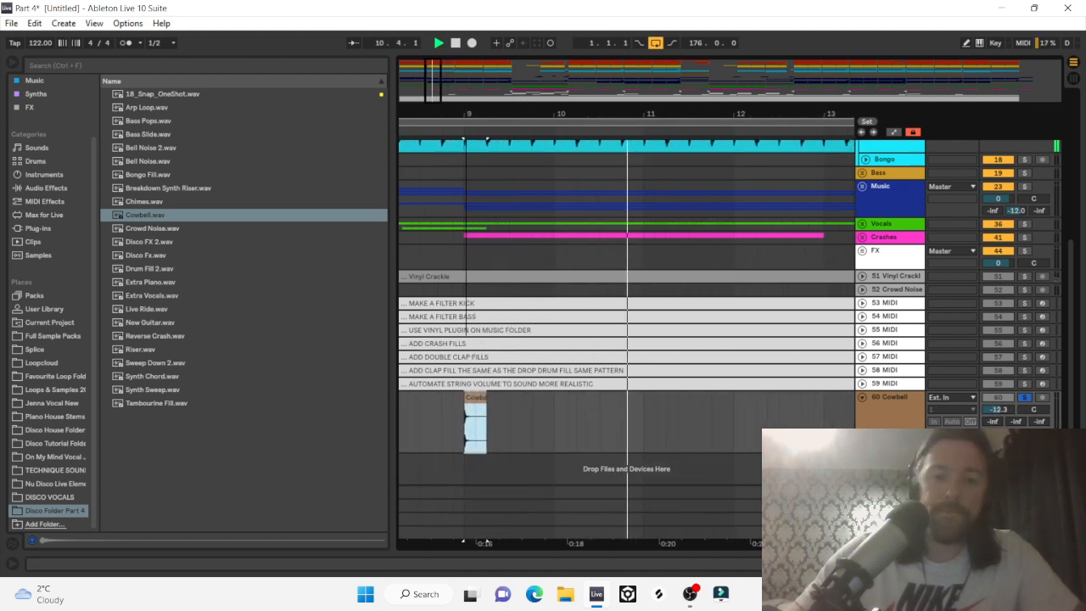
key("space")
Select a one-beat range around the Cowbell hit at 9.1.1 and duplicate it 15 times up to 13.1.1.
left_click_drag(490, 418, 466, 422)
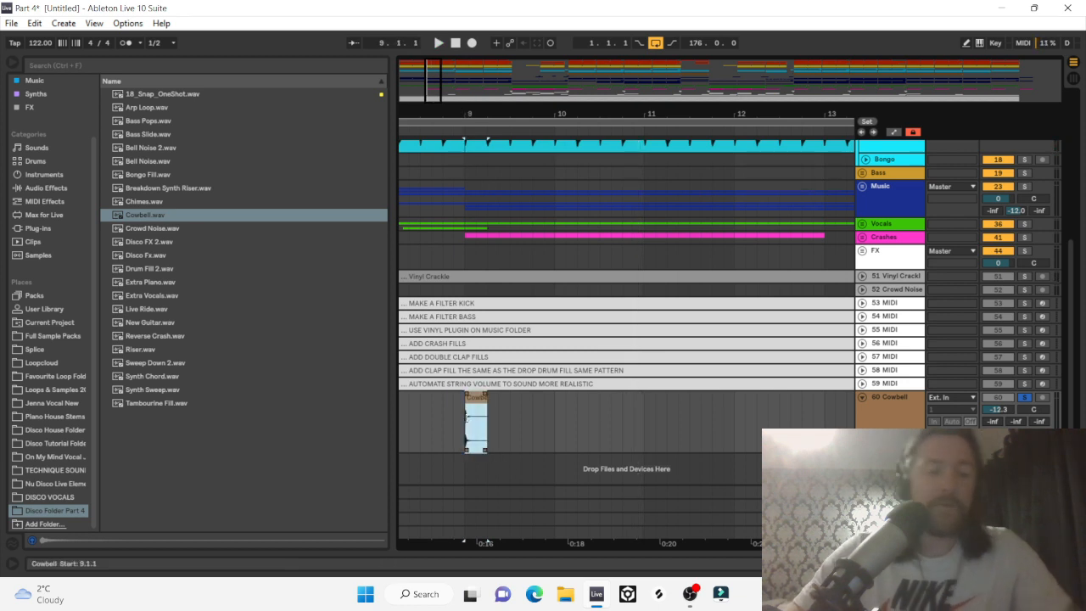
key("ctrl+d")
key("ctrl+d")
key("ctrl+d")
key("ctrl+d")
key("ctrl+d")
key("ctrl+d")
key("ctrl+d")
key("ctrl+d")
key("ctrl+d")
key("ctrl+d")
key("ctrl+d")
key("ctrl+d")
key("ctrl+d")
key("ctrl+d")
key("ctrl+d")
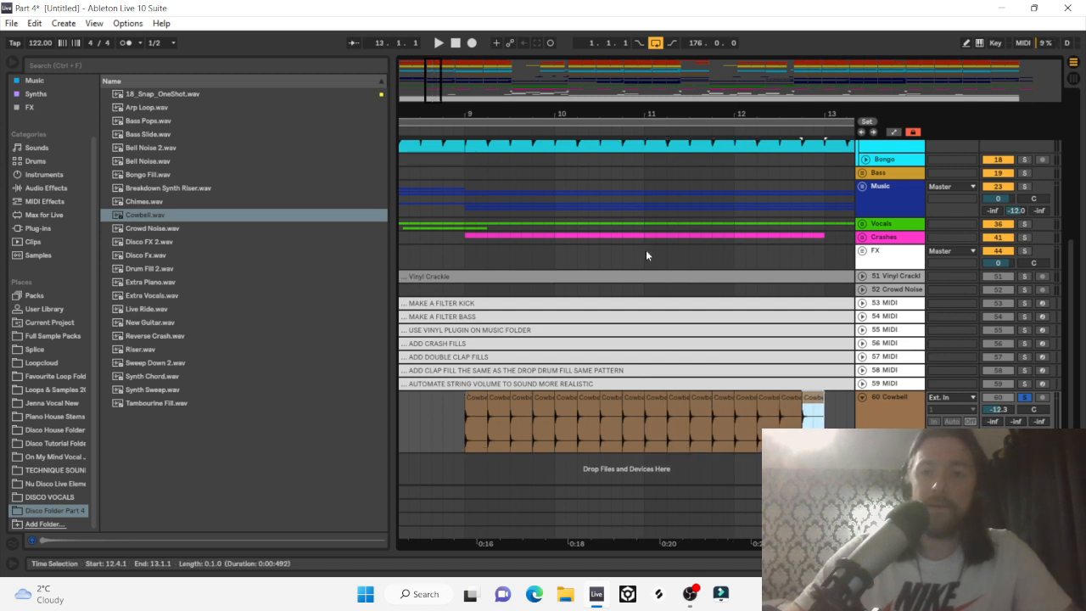
Select the Cowbell hits from 9.1.1 to 13.1.1 and consolidate them into a single clip.
key("minus")
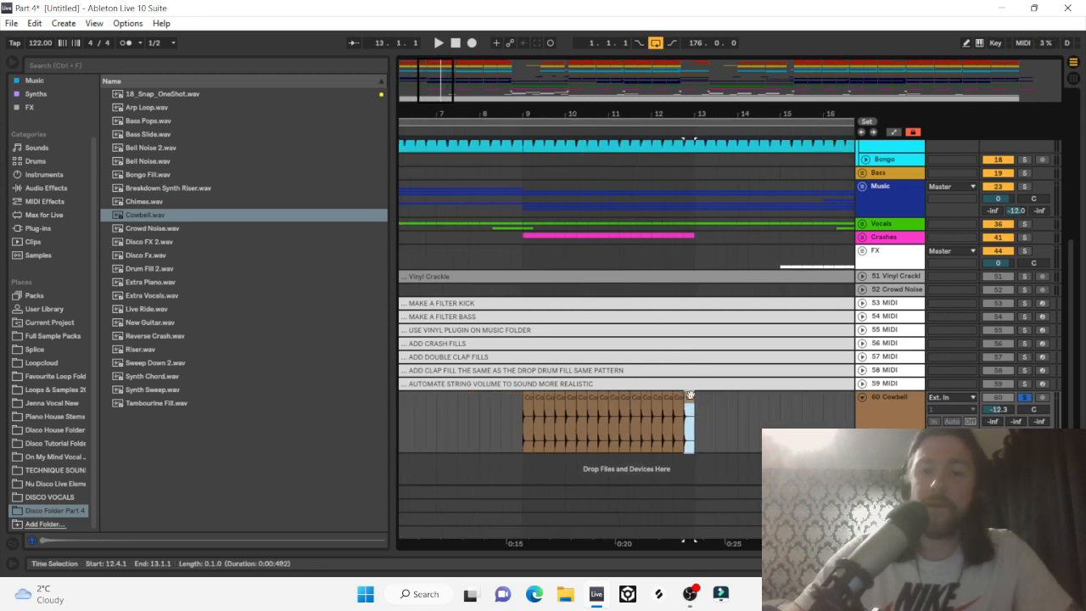
left_click_drag(700, 420, 521, 441)
key("ctrl+j")
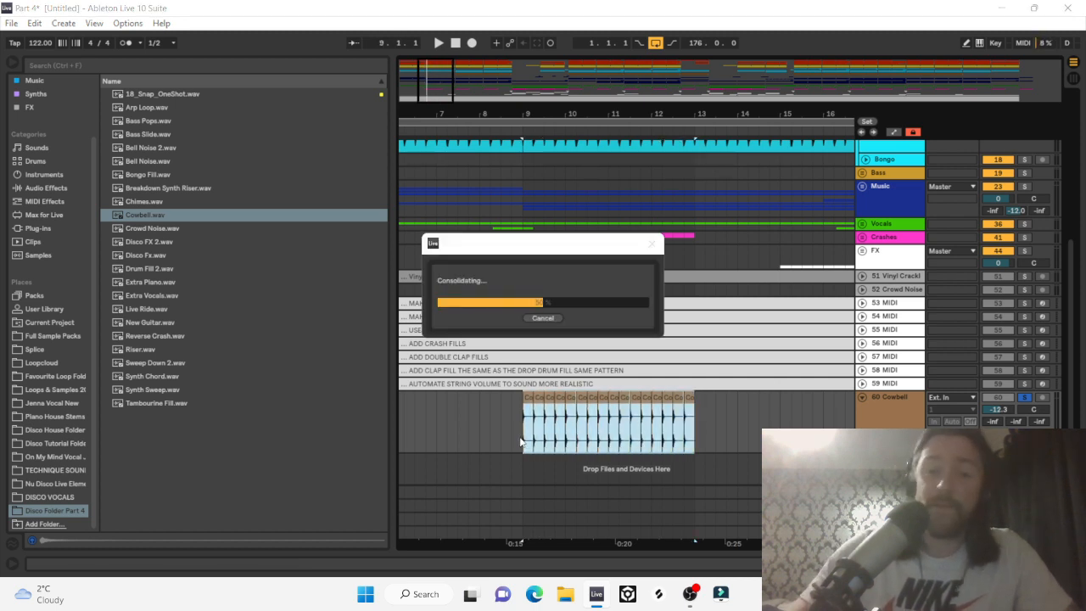
Raise the Cowbell track volume to -8.6 dB during playback and loop the four-bar clip from 9.1.1.
key("space")
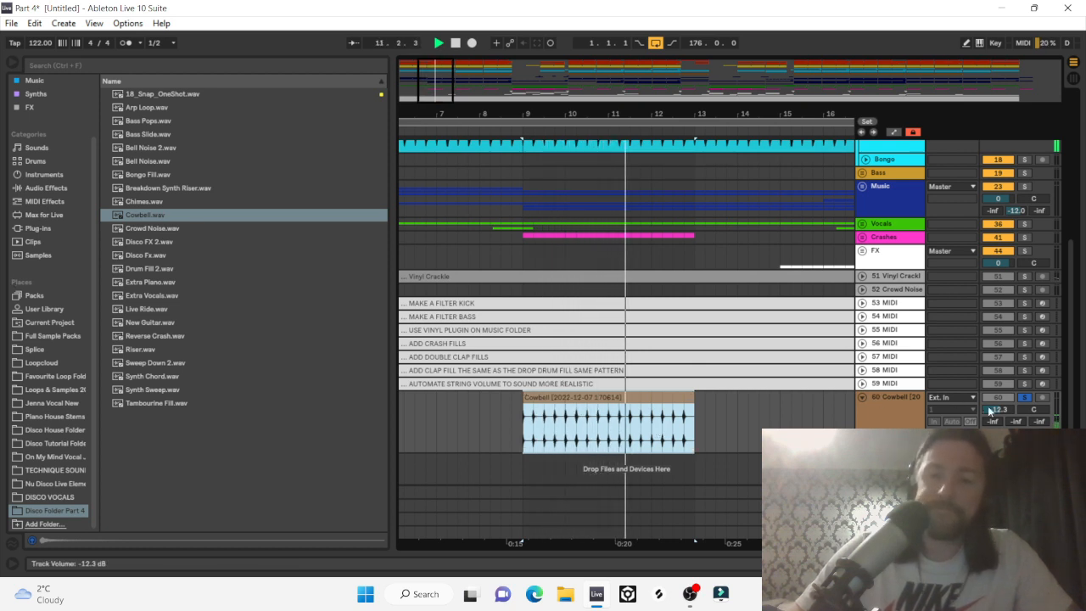
left_click_drag(992, 411, 991, 399)
left_click(652, 402)
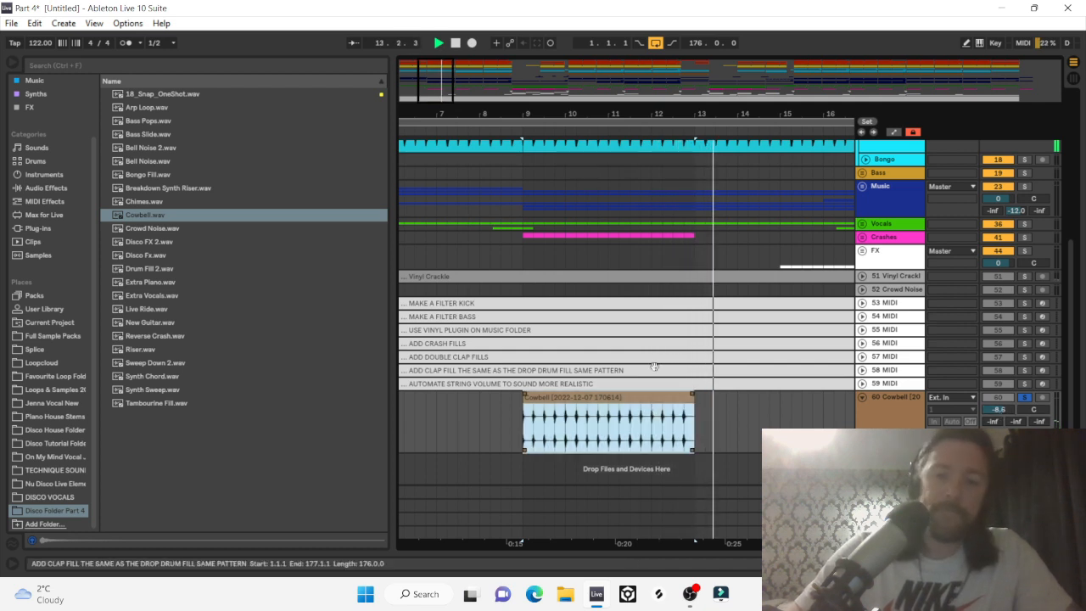
key("ctrl+l")
key("space")
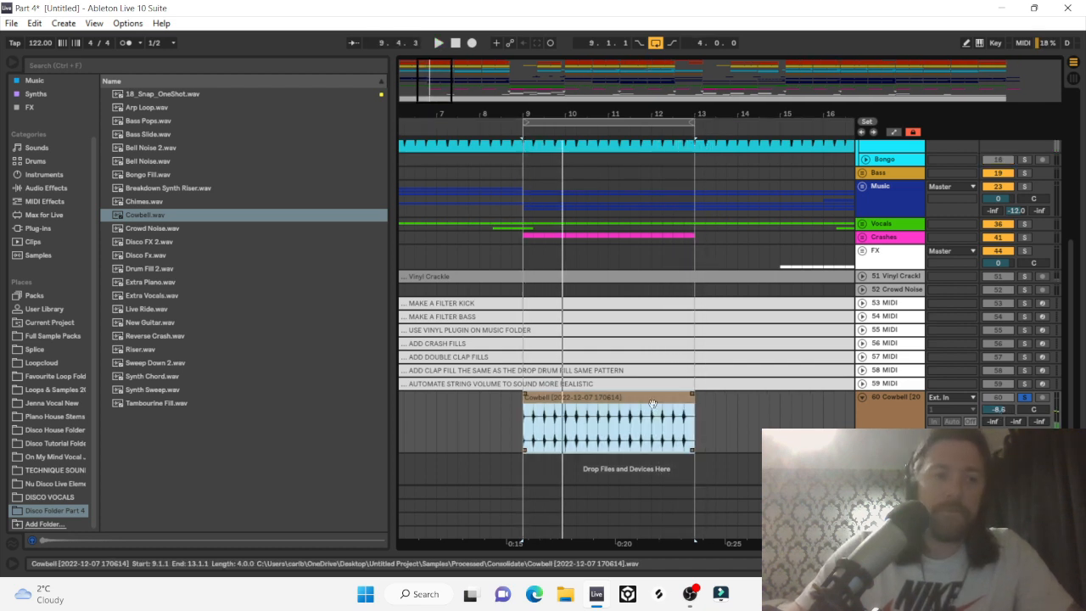
Add EQ Eight to the Cowbell track and switch its first band to a low-cut filter.
left_click(36, 189)
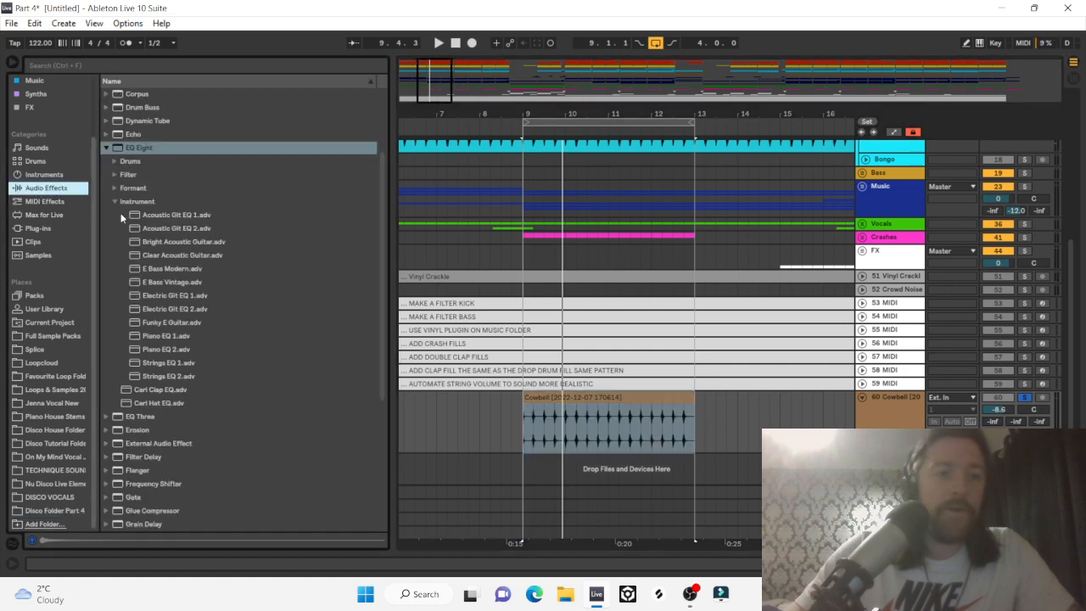
left_click(146, 149)
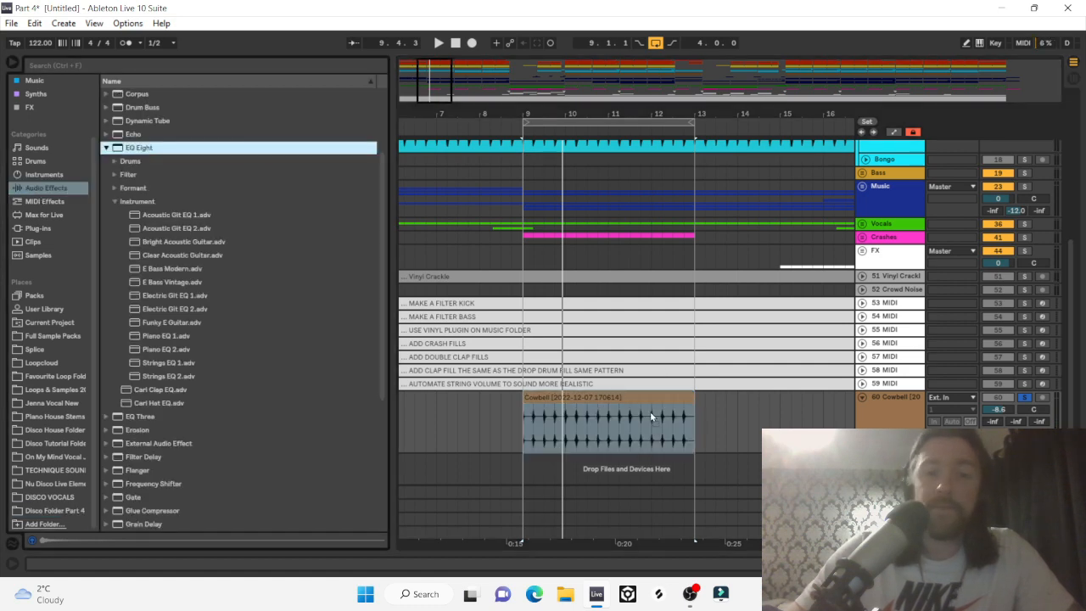
left_click_drag(506, 395, 510, 399)
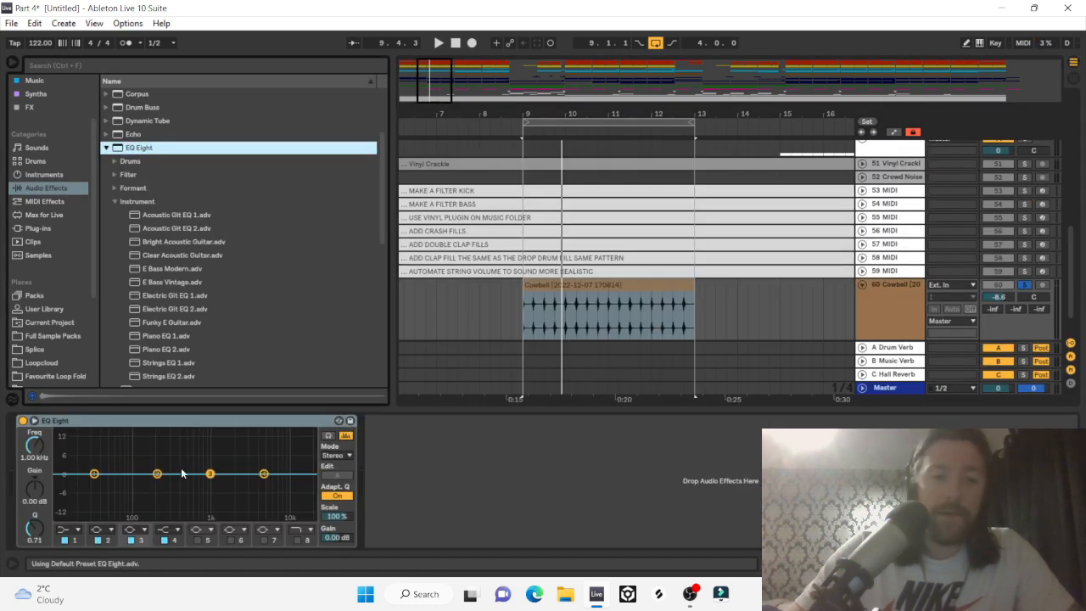
left_click(76, 530)
left_click(76, 457)
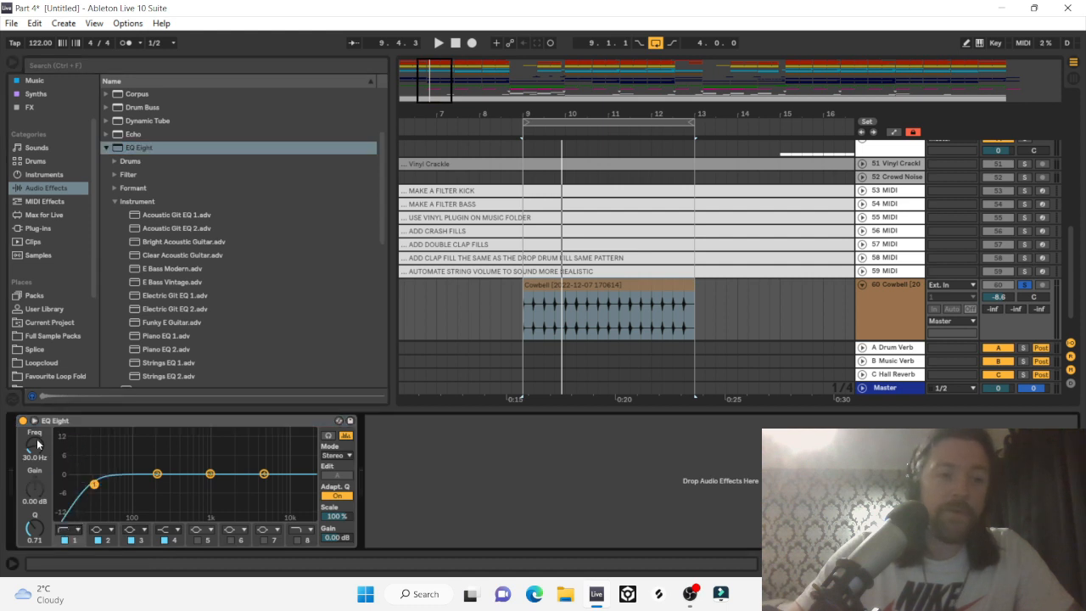
key("space")
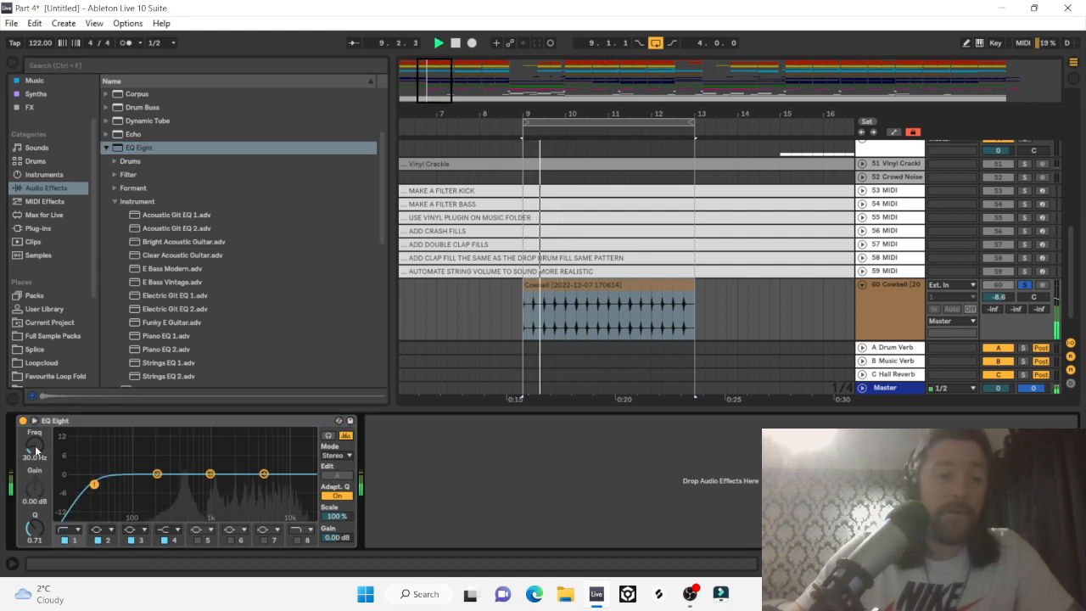
Raise the EQ Eight low-cut frequency on the Cowbell track to 391 Hz and stop playback.
left_click_drag(37, 446, 37, 406)
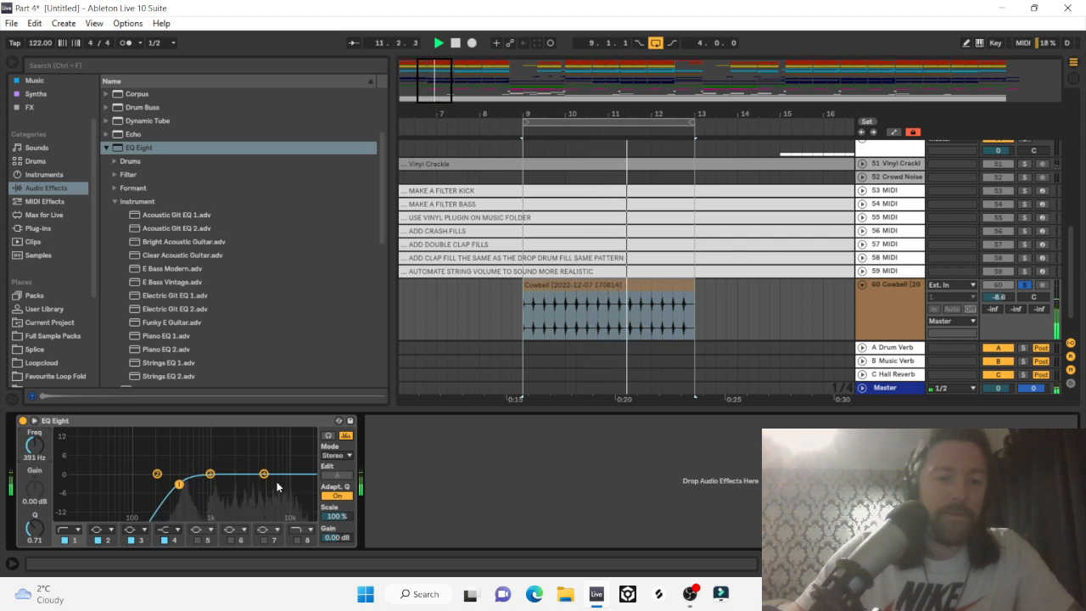
left_click(893, 305)
key("space")
Move the Cowbell track up into the Percussion group, directly above Disco Drum 1.
scroll(898, 132, "up", 5)
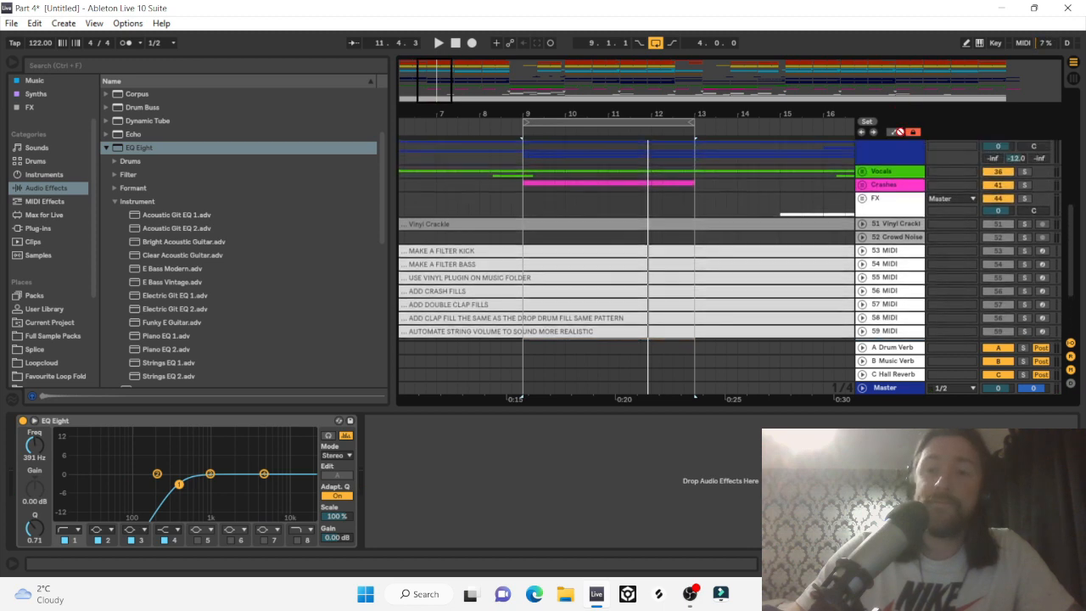
scroll(899, 195, "up", 8)
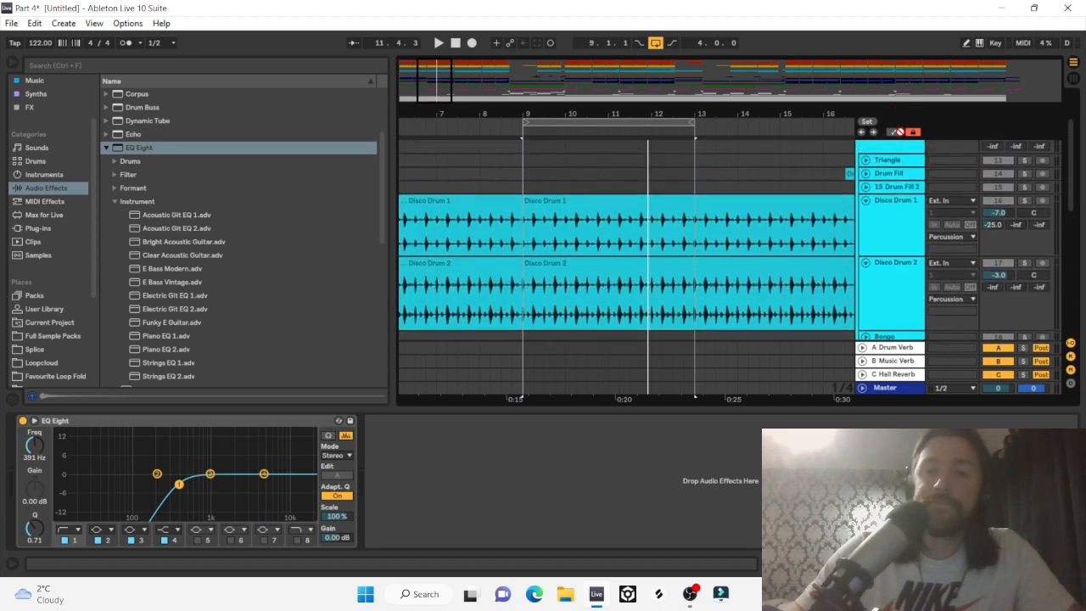
left_click_drag(900, 199, 896, 205)
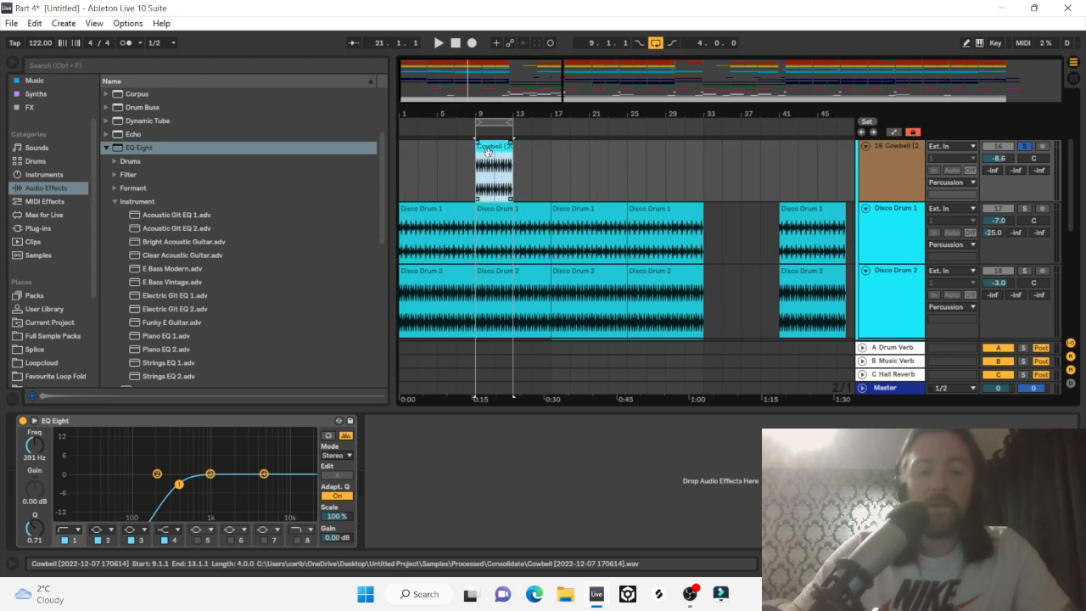
Duplicate the four-bar Cowbell clip at 9.1.1 five times so the part runs up to 33.1.1.
key("ctrl+d")
key("ctrl+d")
key("ctrl+d")
key("ctrl+d")
key("ctrl+d")
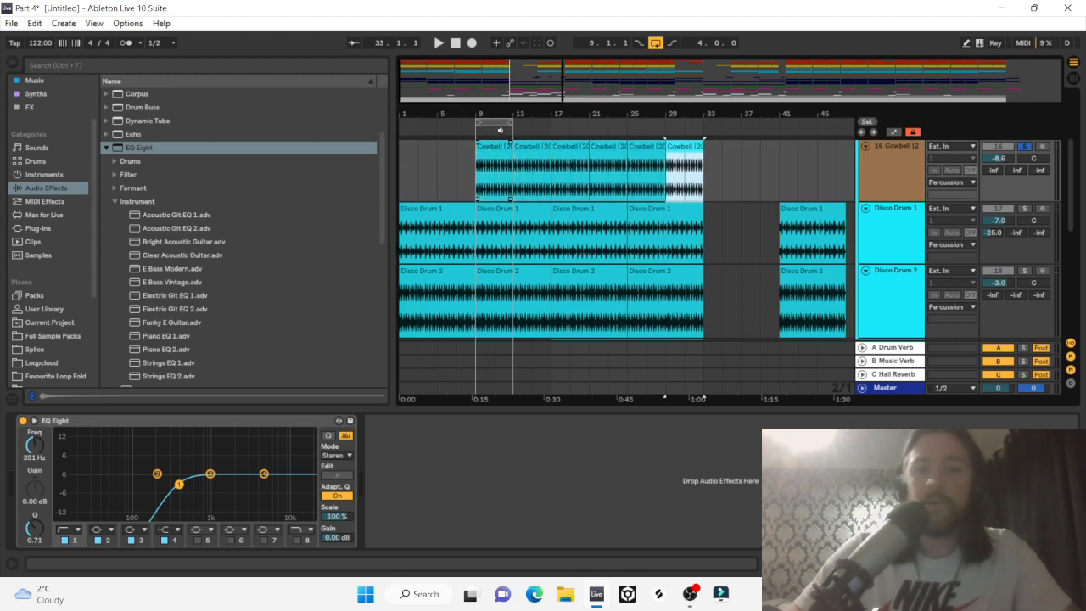
Extend the loop to cover 1.1.1 to 33.1.1, unsolo the Cowbell track and start playback.
left_click_drag(478, 123, 393, 119)
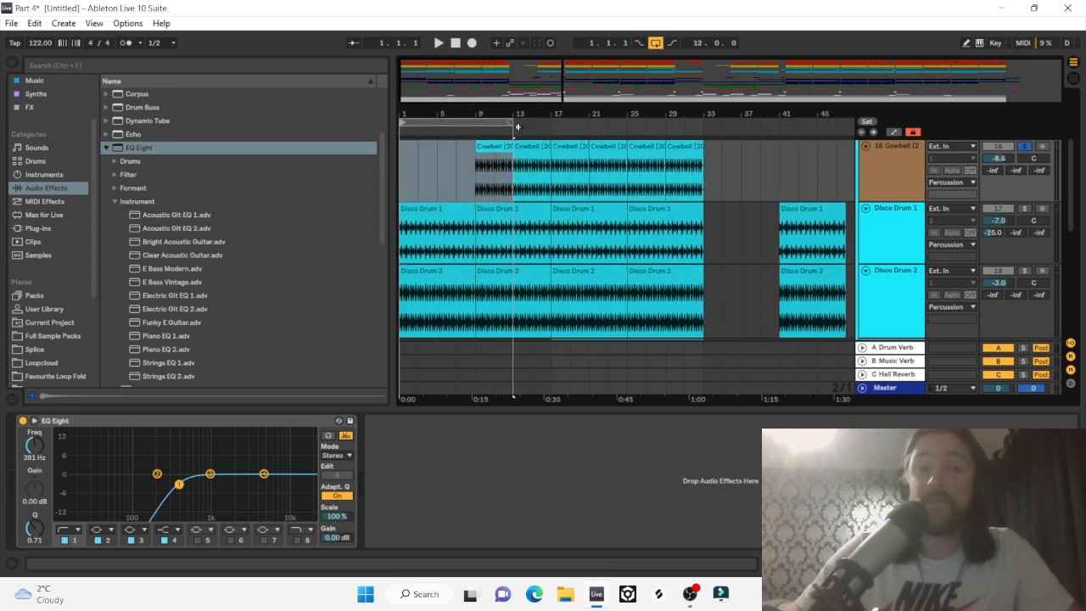
left_click_drag(513, 123, 704, 123)
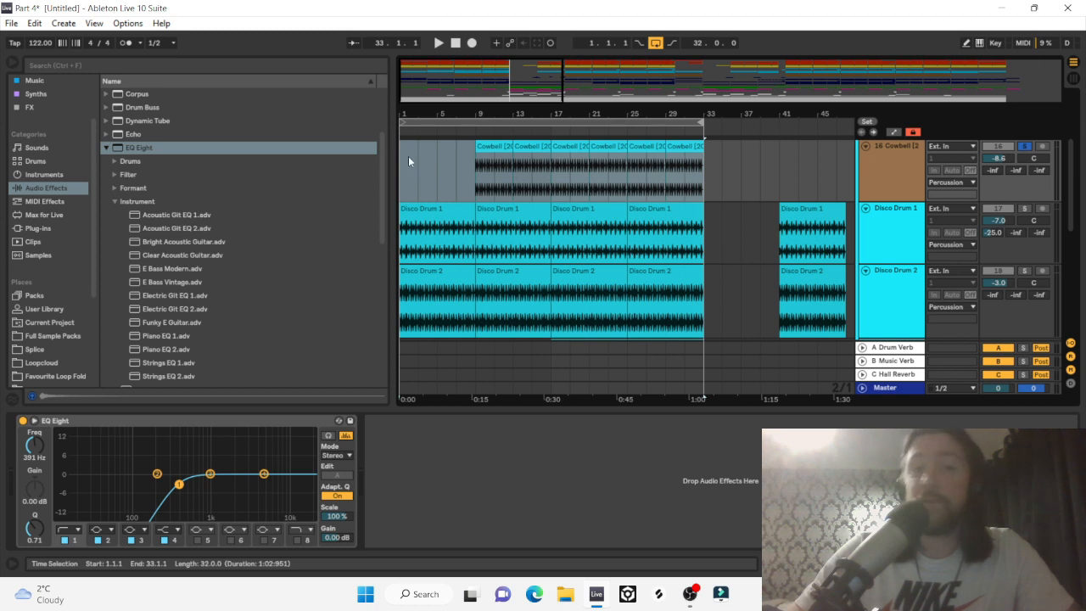
left_click(1026, 148)
key("space")
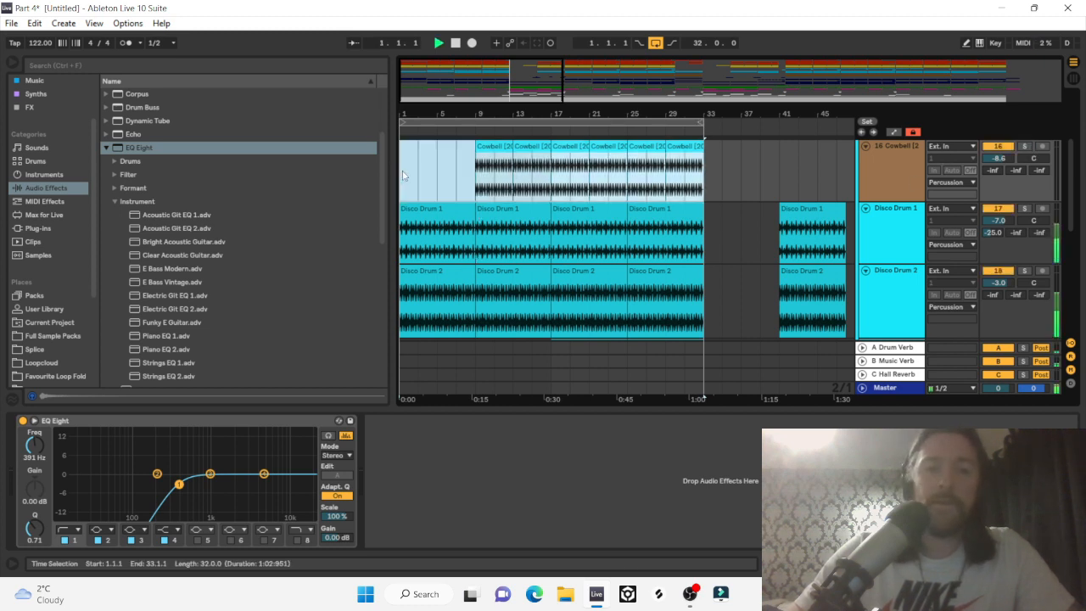
Recolour the Cowbell track cyan to match the Percussion group and select its clip at 9.1.1.
right_click(908, 153)
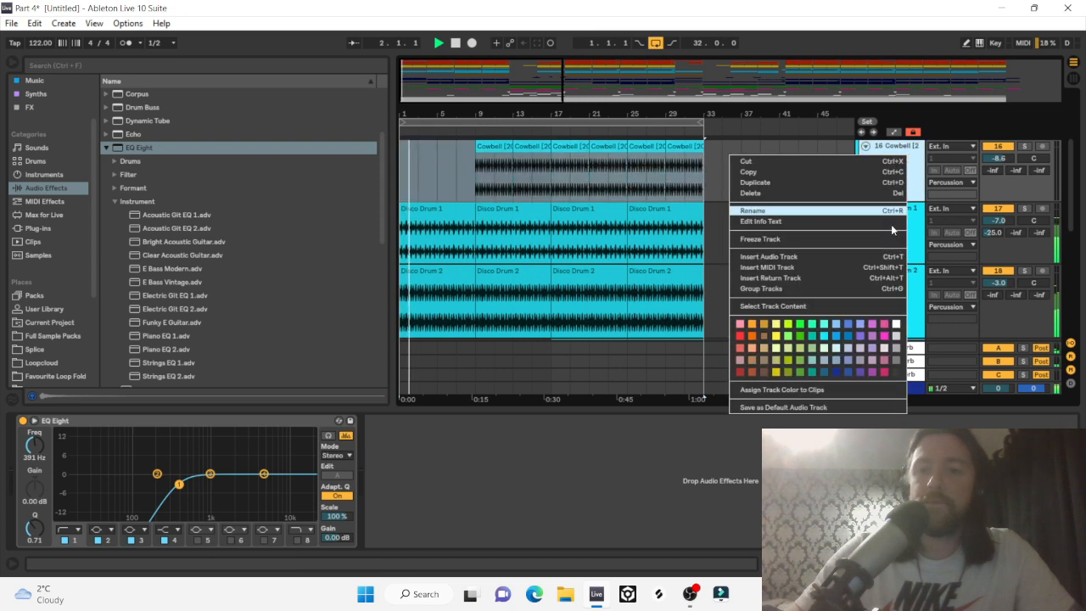
left_click(822, 341)
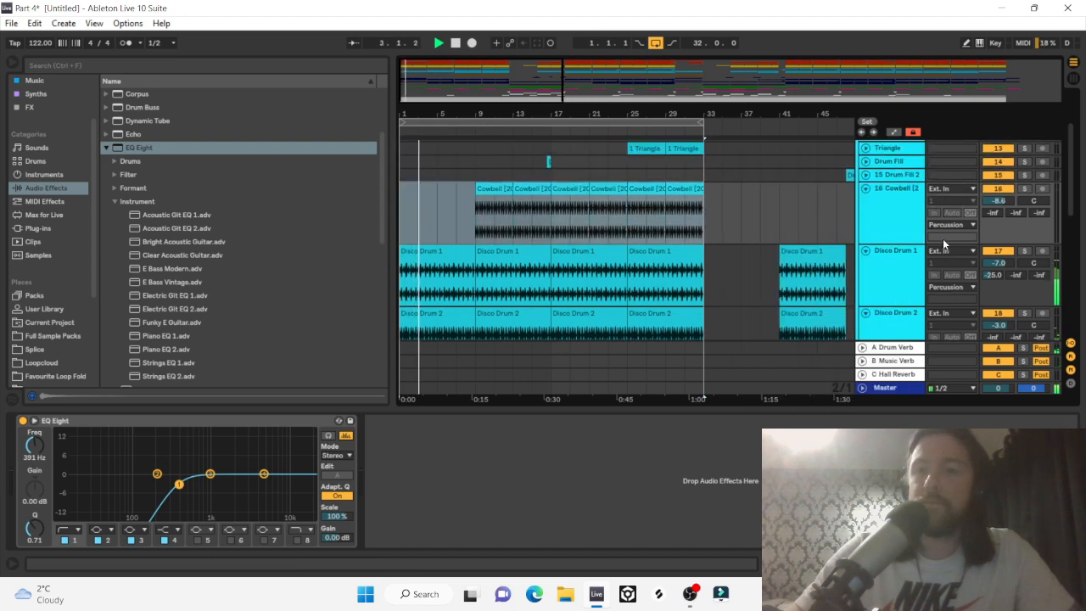
scroll(516, 260, "up", 3)
left_click(494, 217)
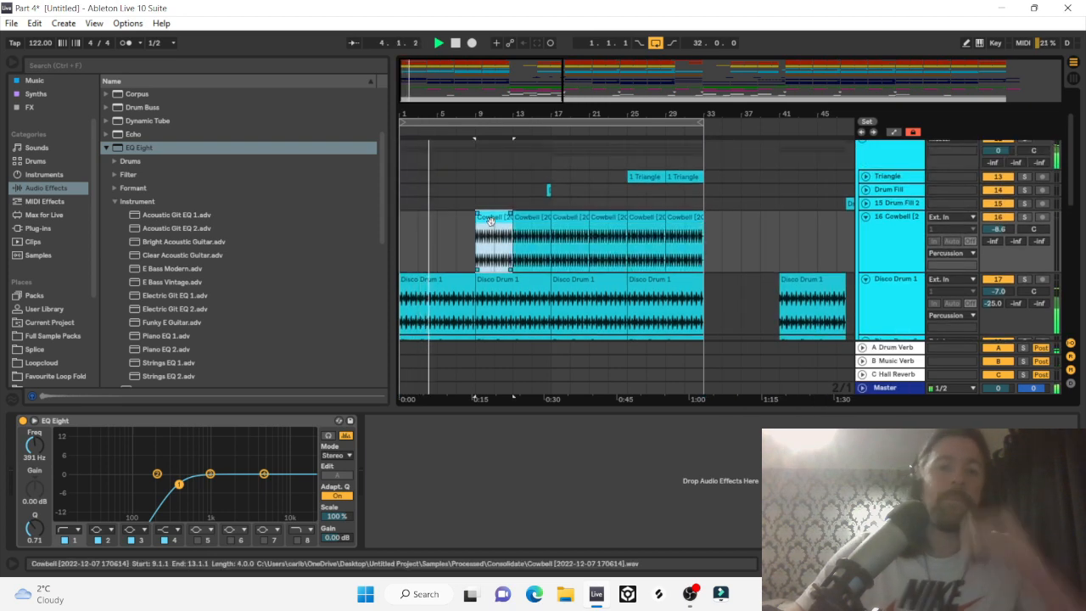
Raise the Cowbell track volume to -7.6 dB while the full arrangement plays.
scroll(747, 237, "down", 5)
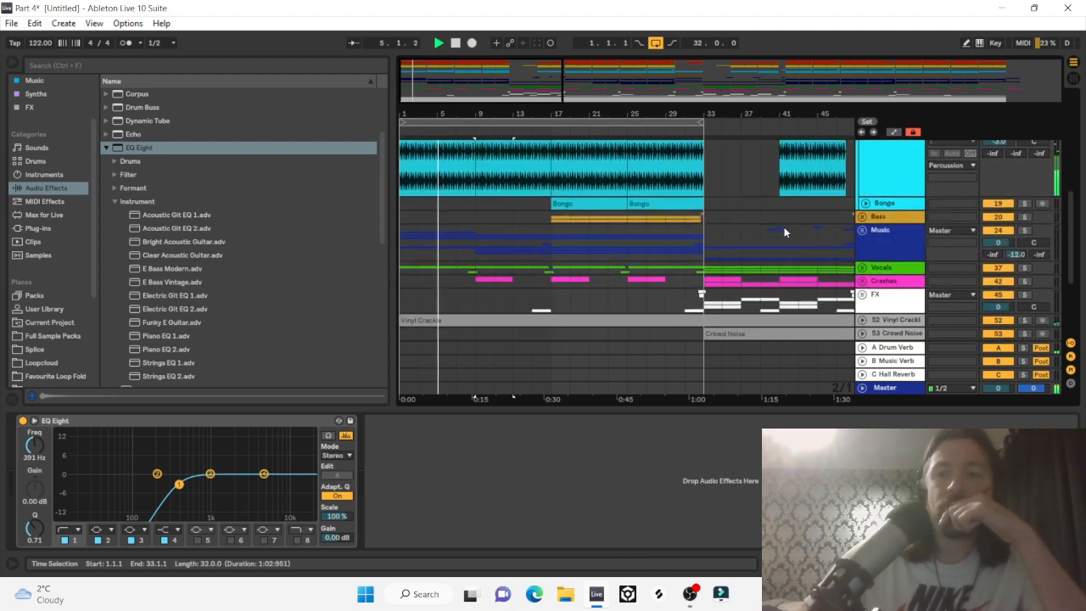
scroll(785, 232, "up", 5)
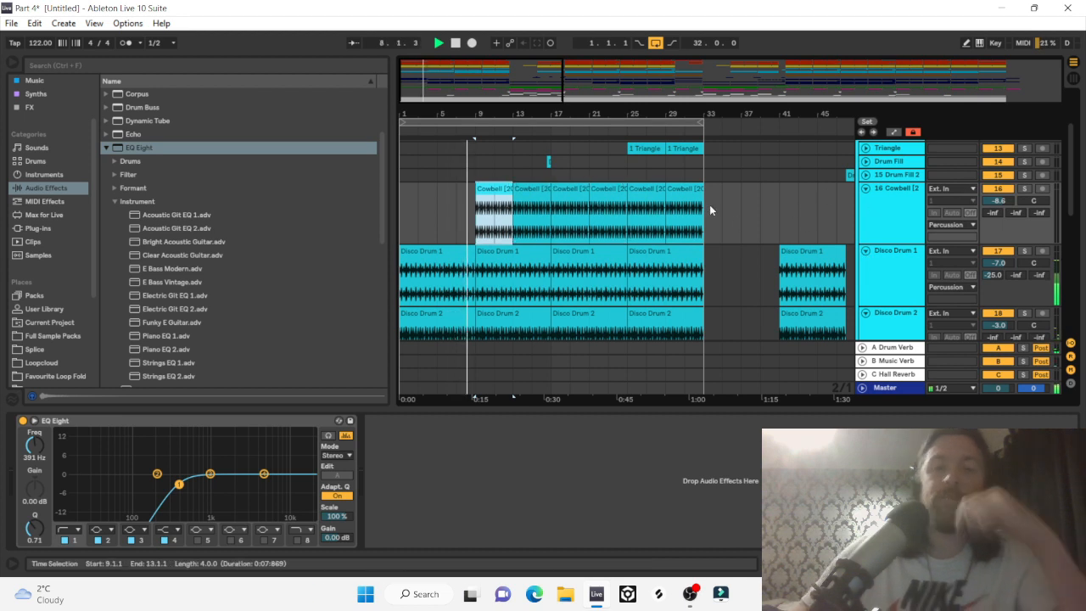
scroll(995, 202, "up", 4)
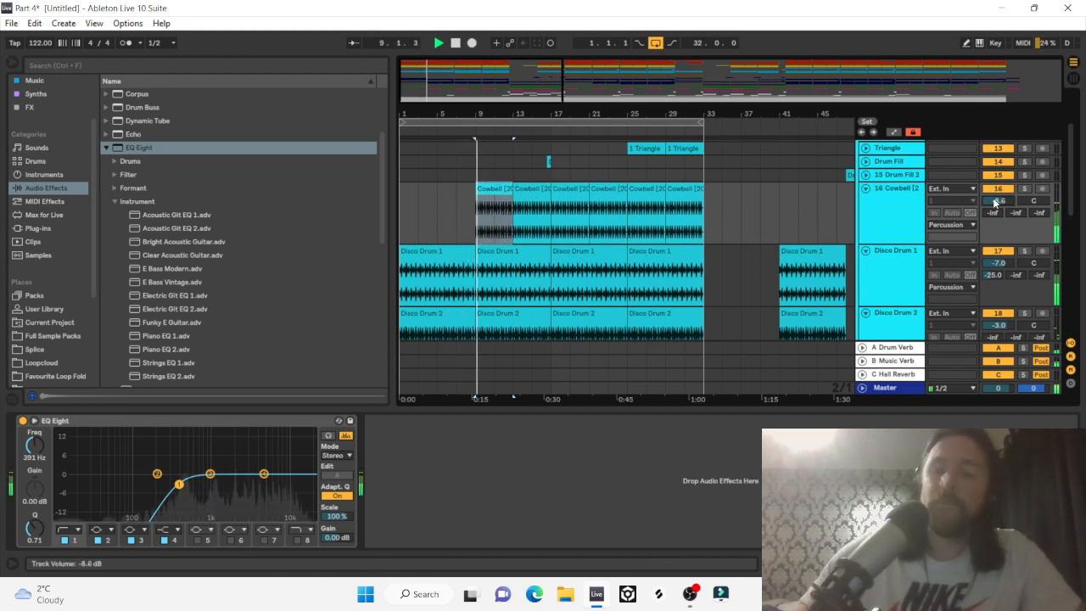
scroll(995, 202, "down", 1)
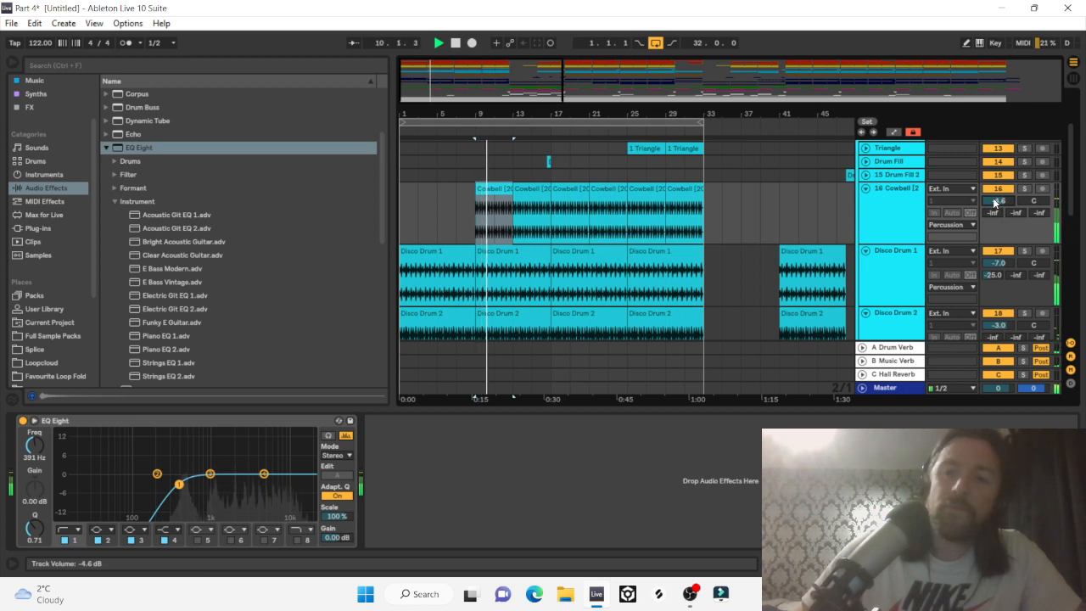
scroll(995, 202, "down", 1)
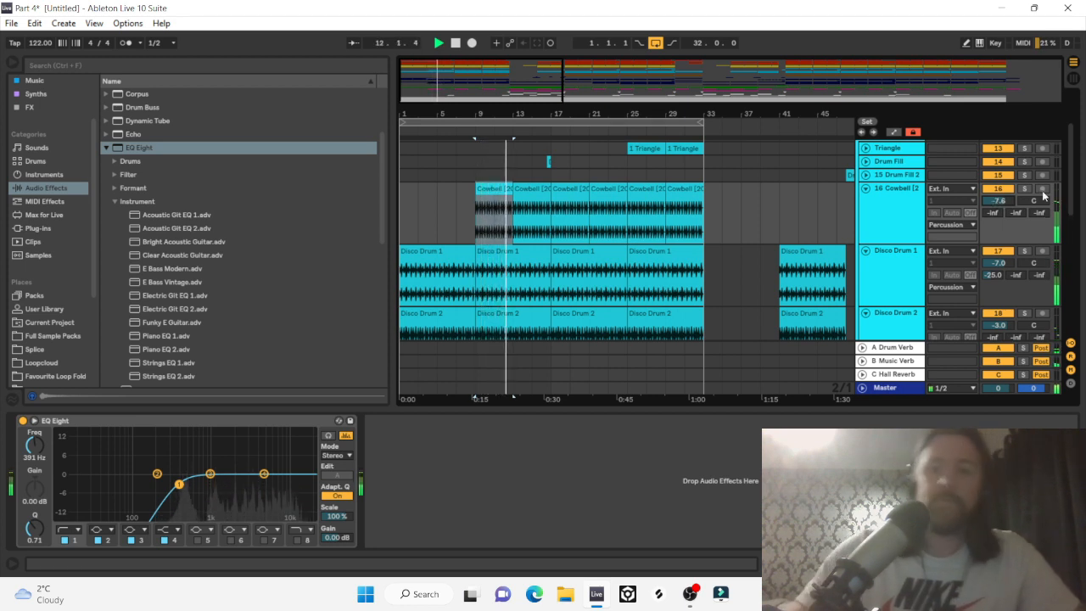
Solo the Cowbell together with the Kick and audition them from bar 9.
scroll(1014, 168, "up", 3)
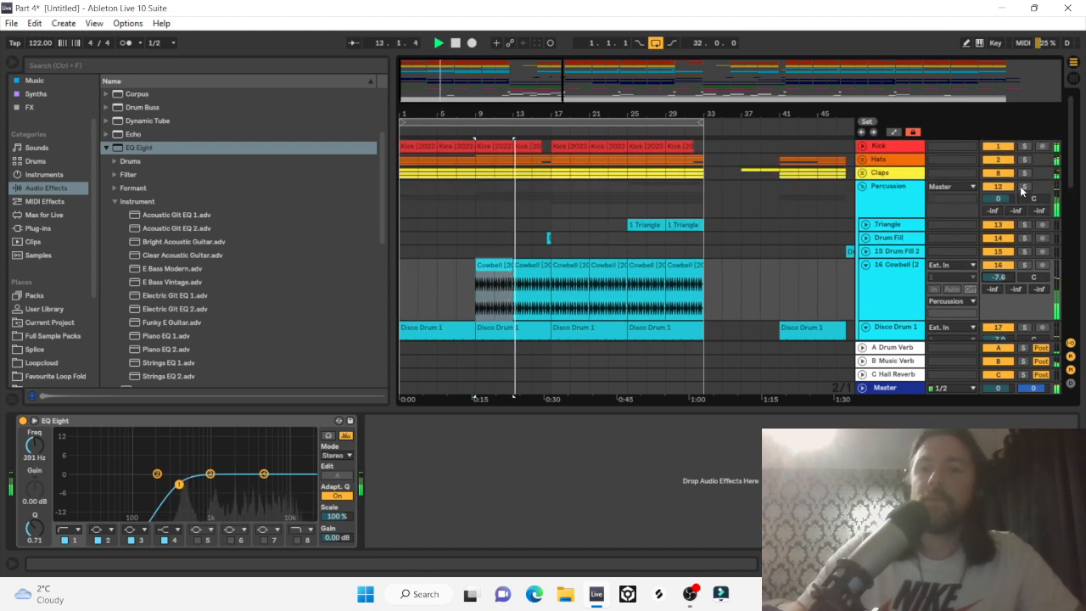
scroll(906, 244, "down", 4)
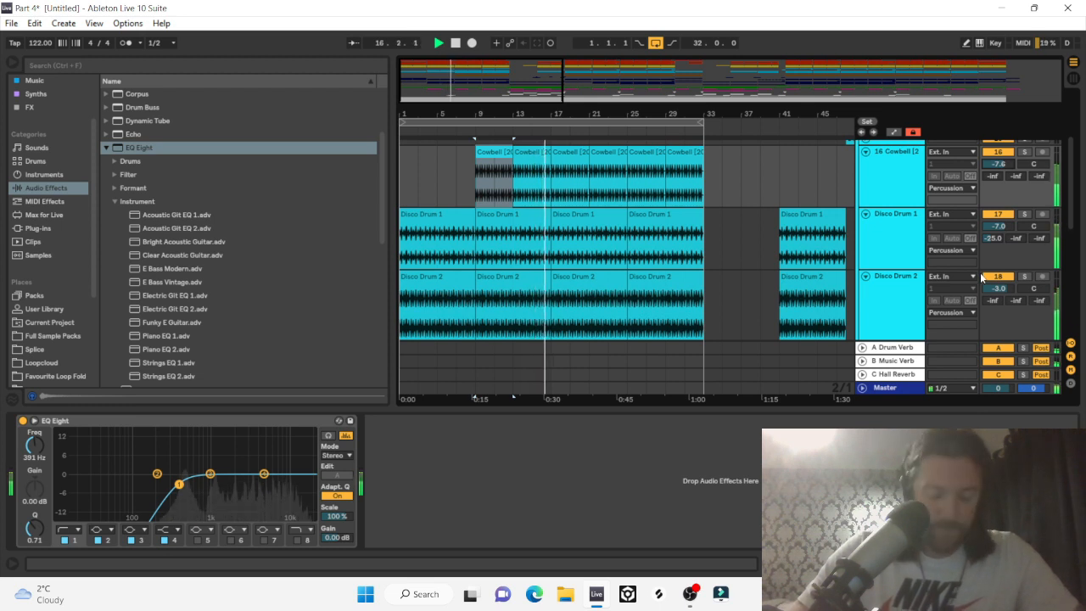
scroll(1027, 180, "up", 4)
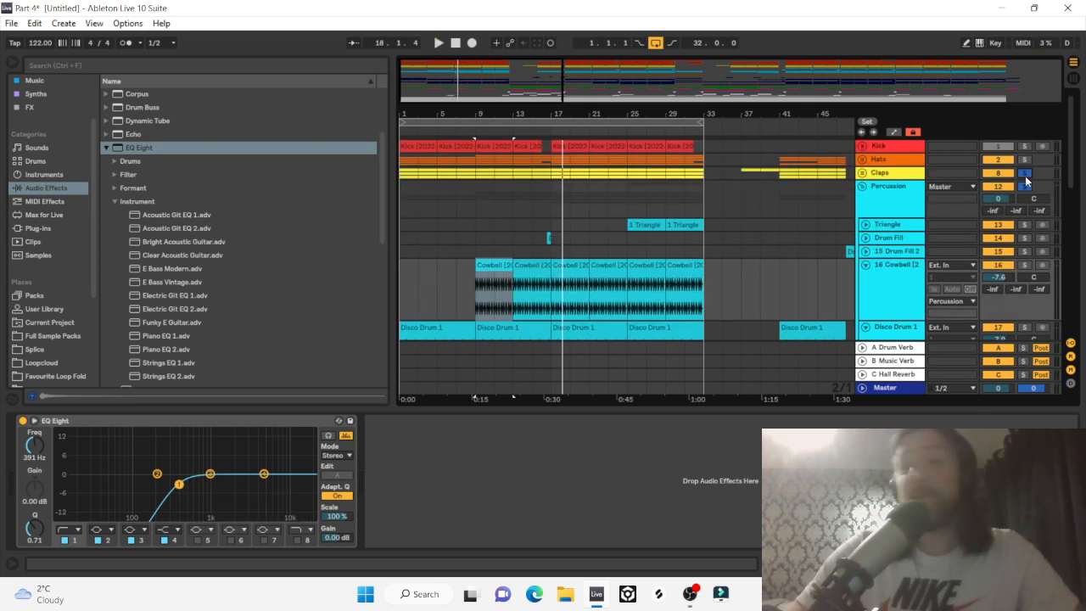
left_click(492, 266)
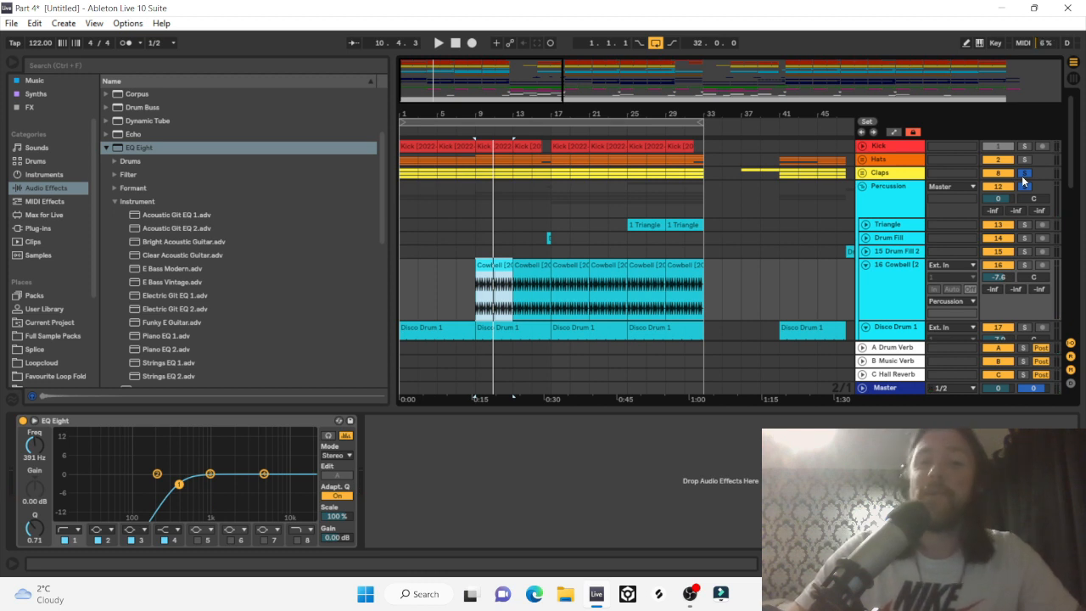
left_click(1024, 267)
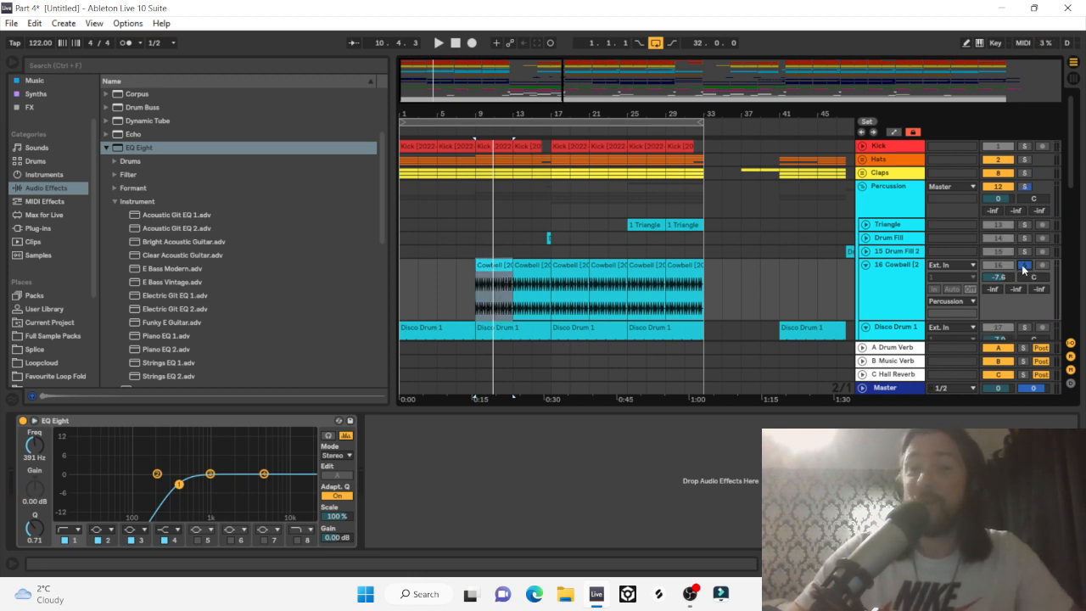
key("space")
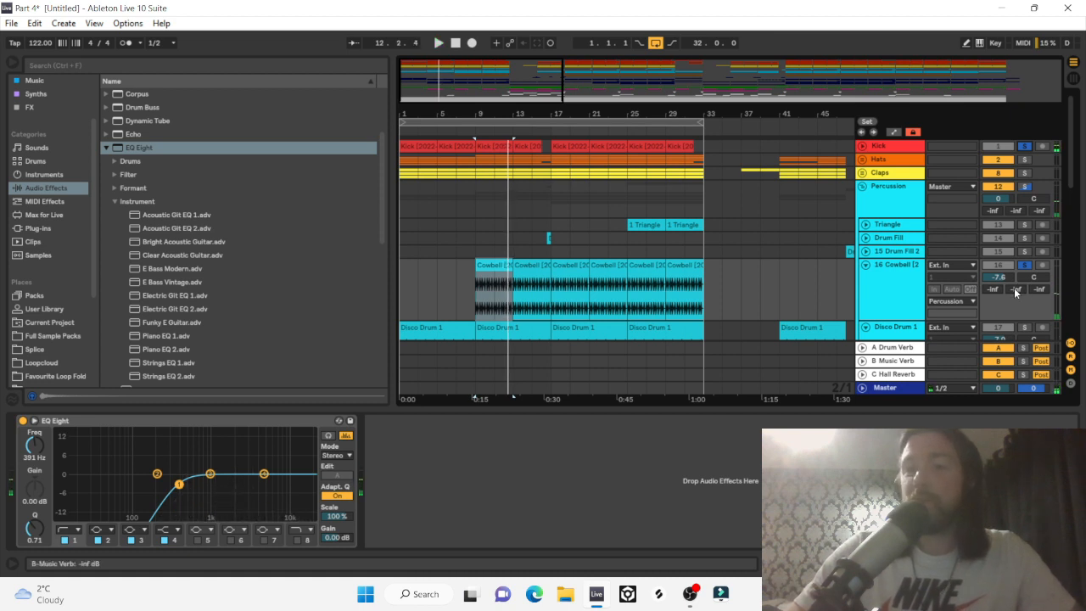
Set the Cowbell track's A Drum Verb send to -15 dB.
left_click(998, 291)
type("-")
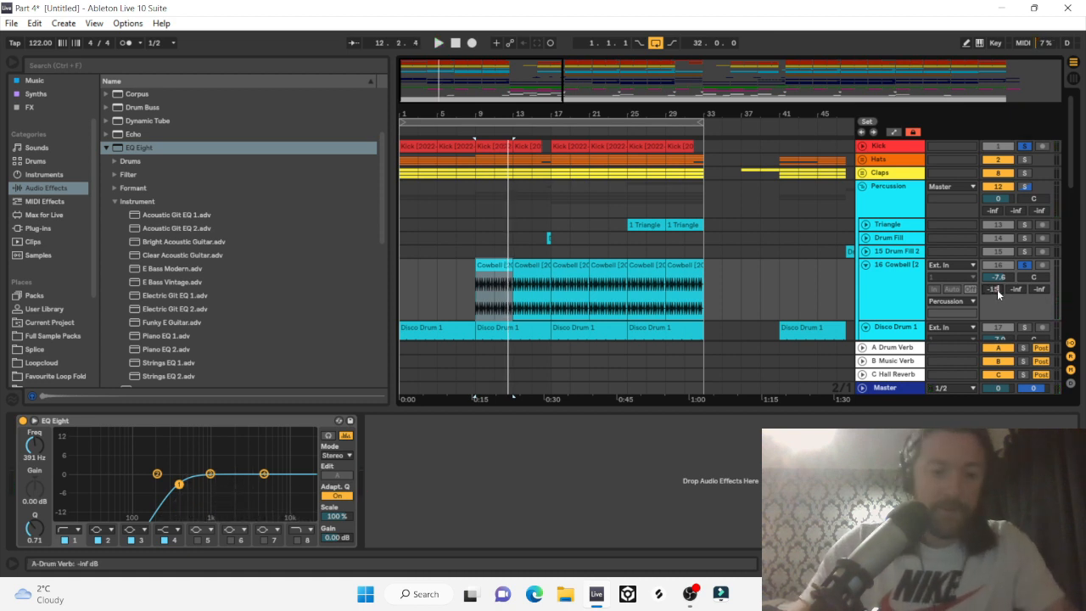
type("15")
key("Return")
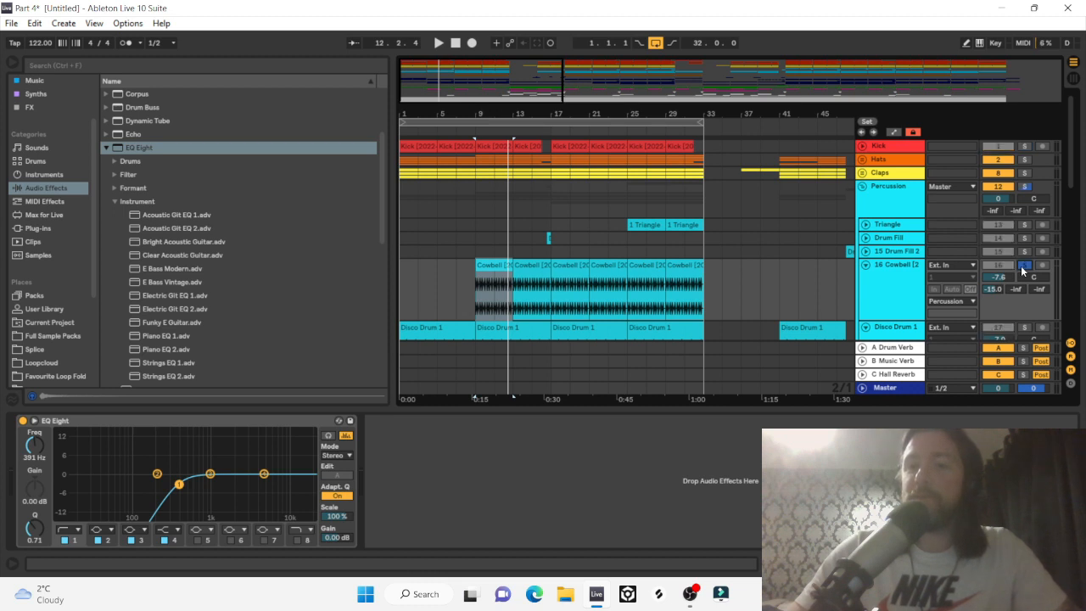
Play the soloed Cowbell with its reverb send, and unsolo it to hear it in the full mix.
key("space")
mouse_move(990, 288)
left_mouse_down()
mouse_move(990, 339)
mouse_move(991, 287)
left_mouse_up()
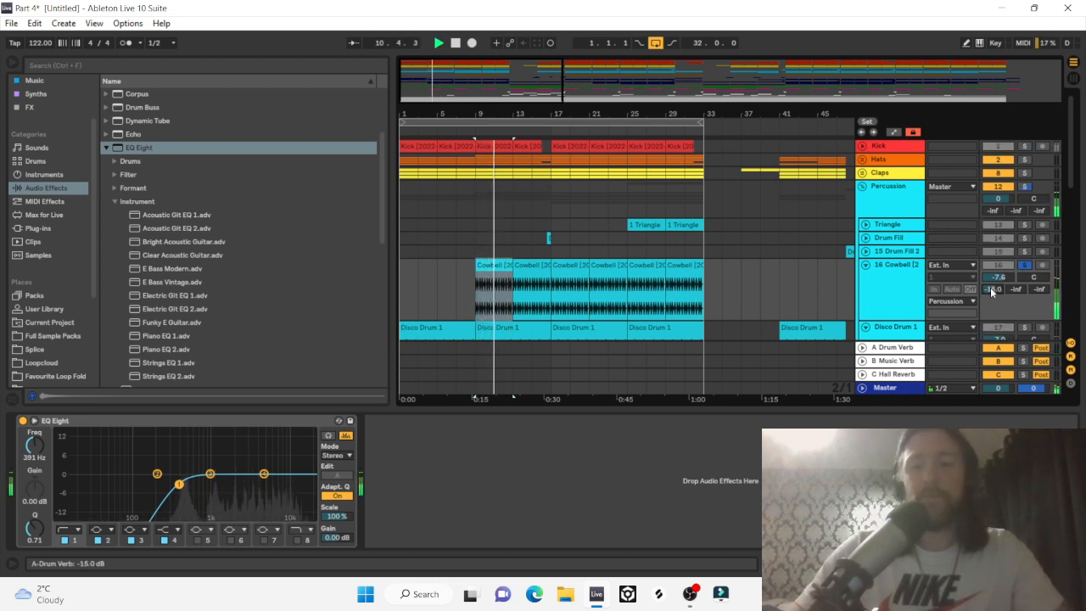
left_click(1026, 265)
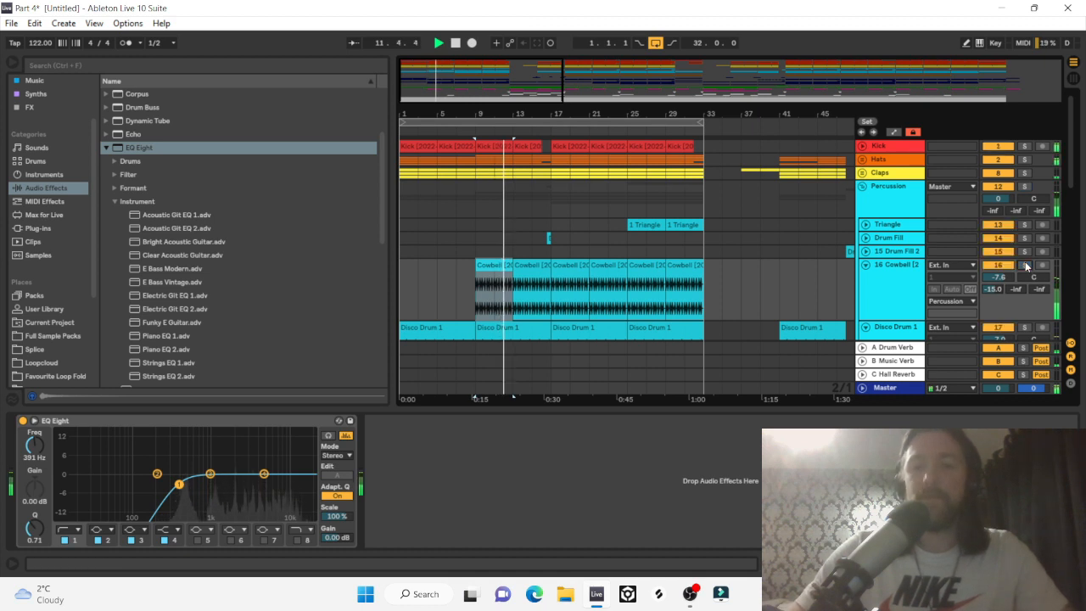
scroll(1006, 278, "down", 1)
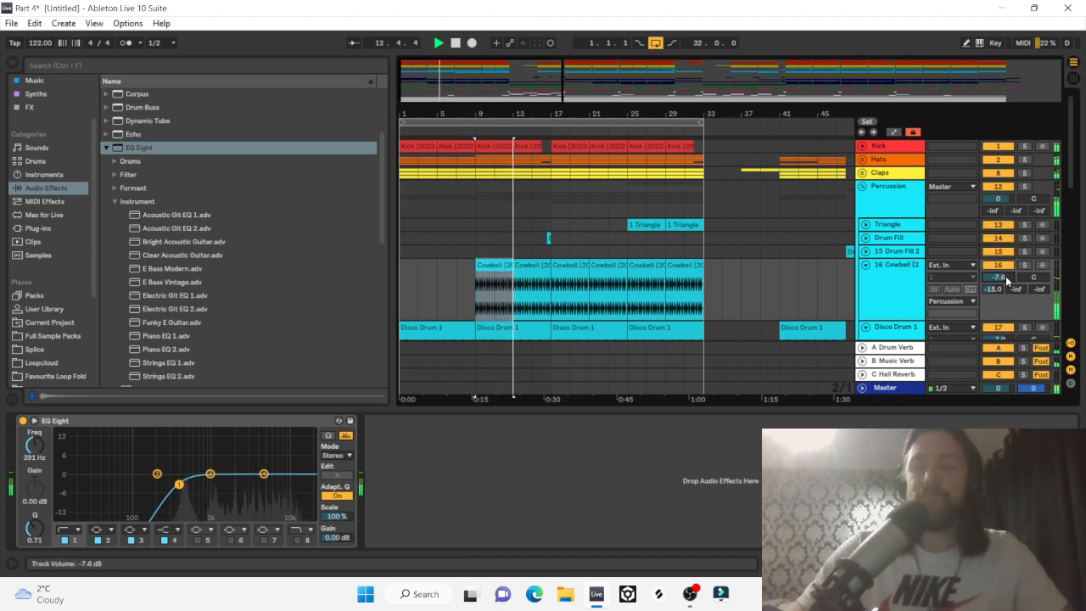
scroll(1006, 276, "up", 1)
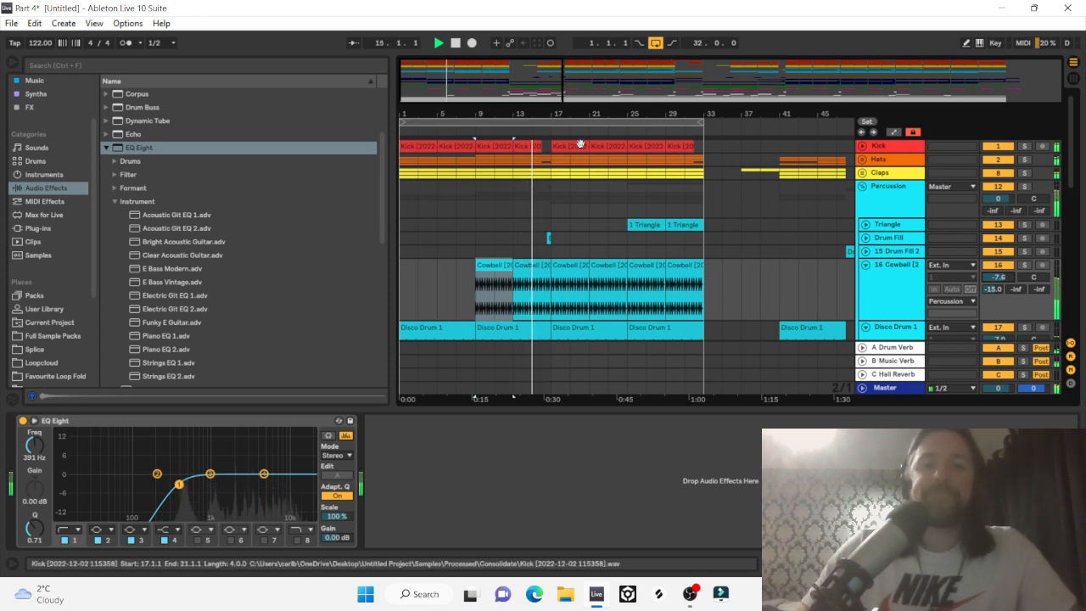
Hide the device view and delete the Cowbell clips between bars 9 and 17.
left_click_drag(582, 117, 579, 78)
scroll(442, 210, "down", 3)
scroll(442, 208, "down", 5)
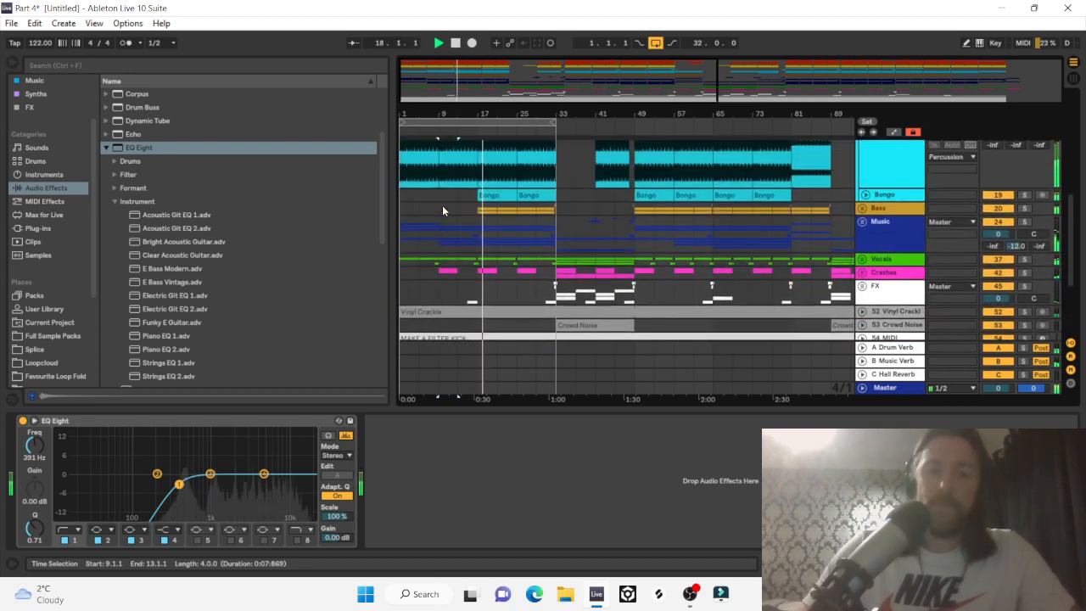
scroll(574, 195, "up", 3)
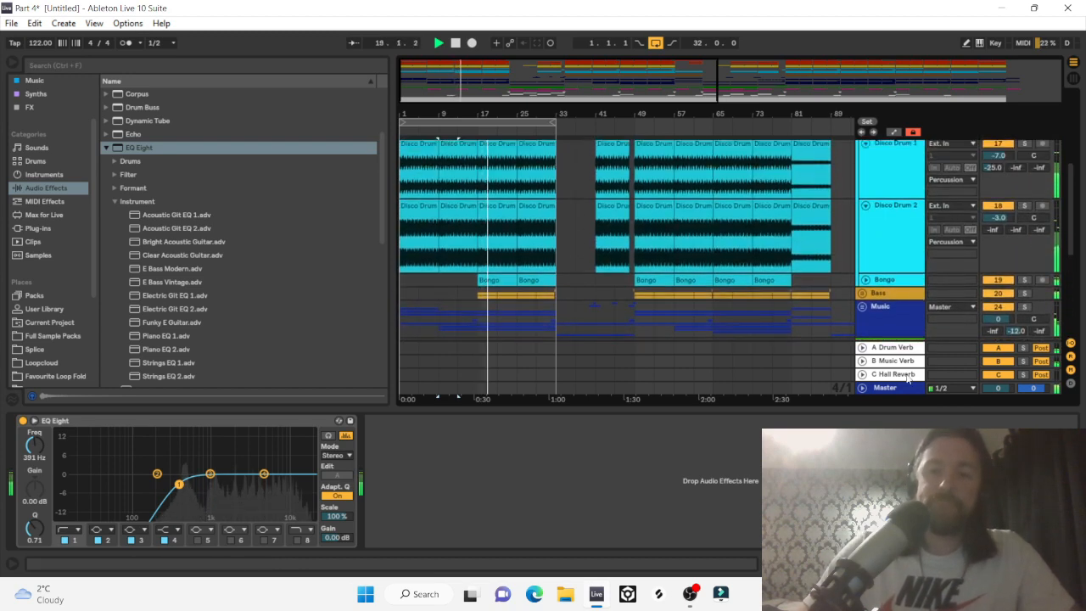
key("ctrl+alt+l")
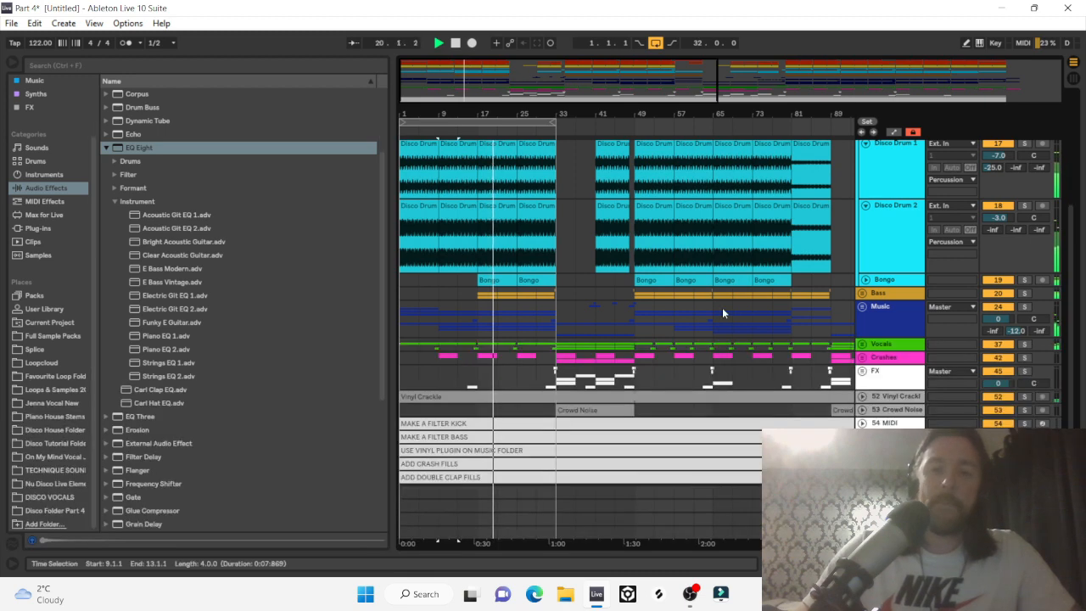
scroll(833, 363, "up", 3)
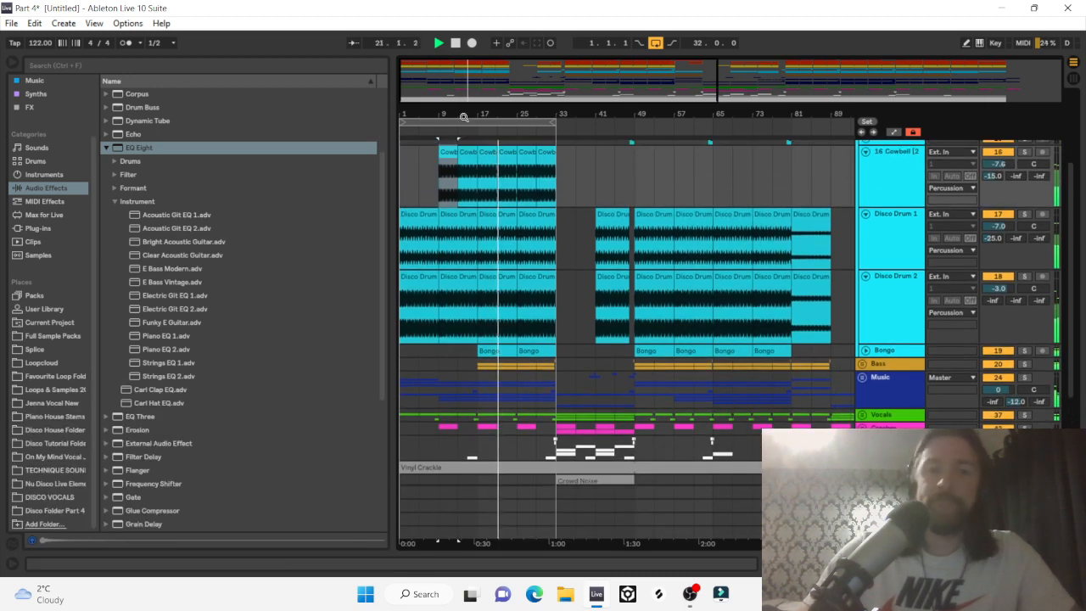
left_click_drag(449, 117, 512, 162)
key("Delete")
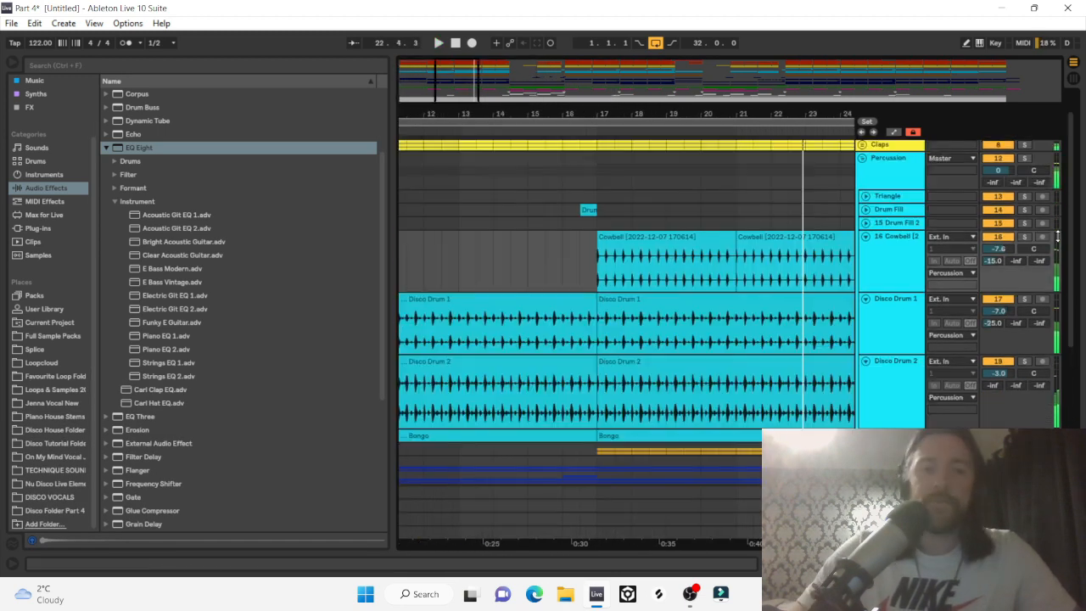
Copy the last Cowbell clip, at bar 29, to bar 57 and duplicate it through to bar 81.
left_click_drag(733, 115, 355, 48)
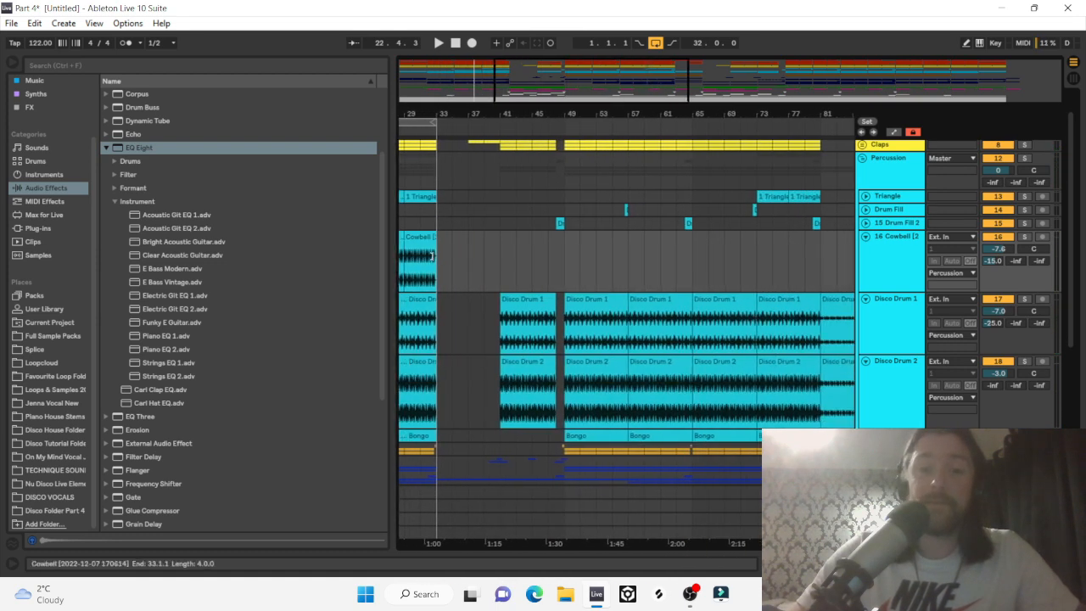
right_click(417, 218)
left_click(609, 258)
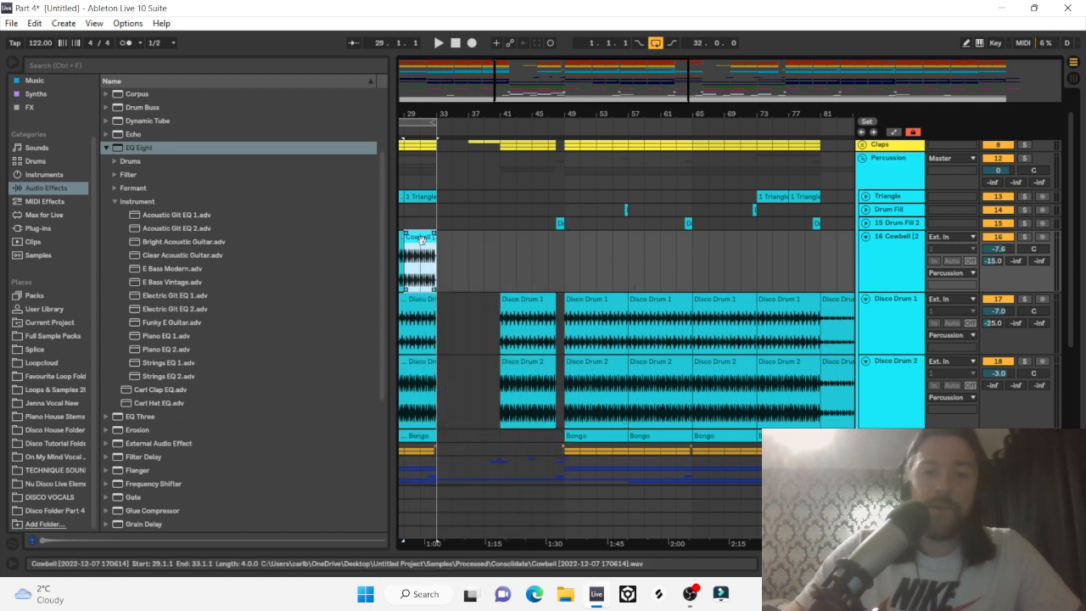
left_click_drag(432, 256, 644, 250)
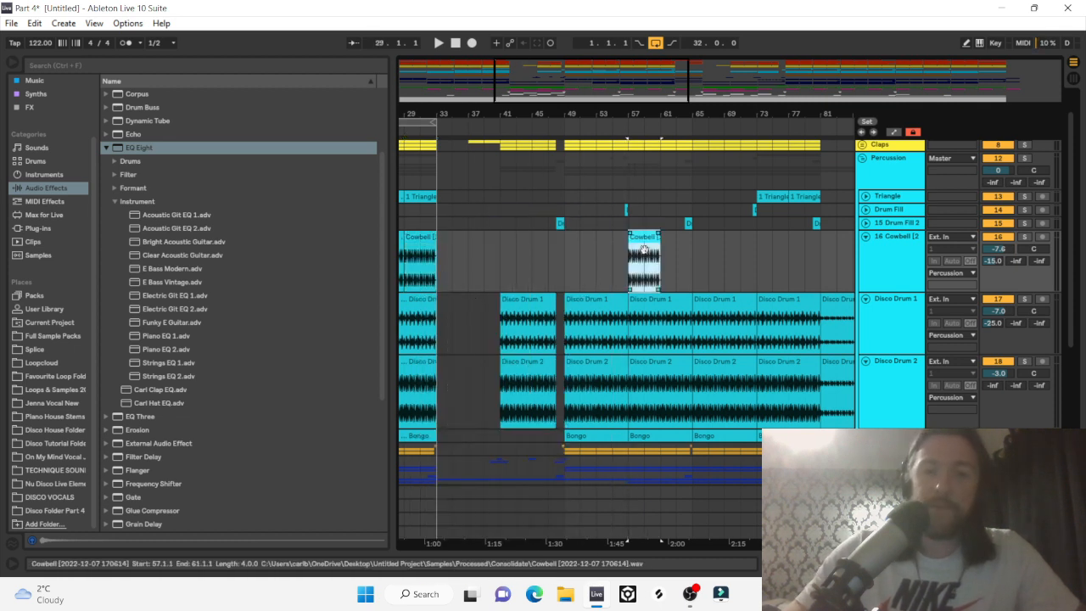
key("ctrl+d")
key("ctrl+d")
key("ctrl+d")
key("ctrl+d")
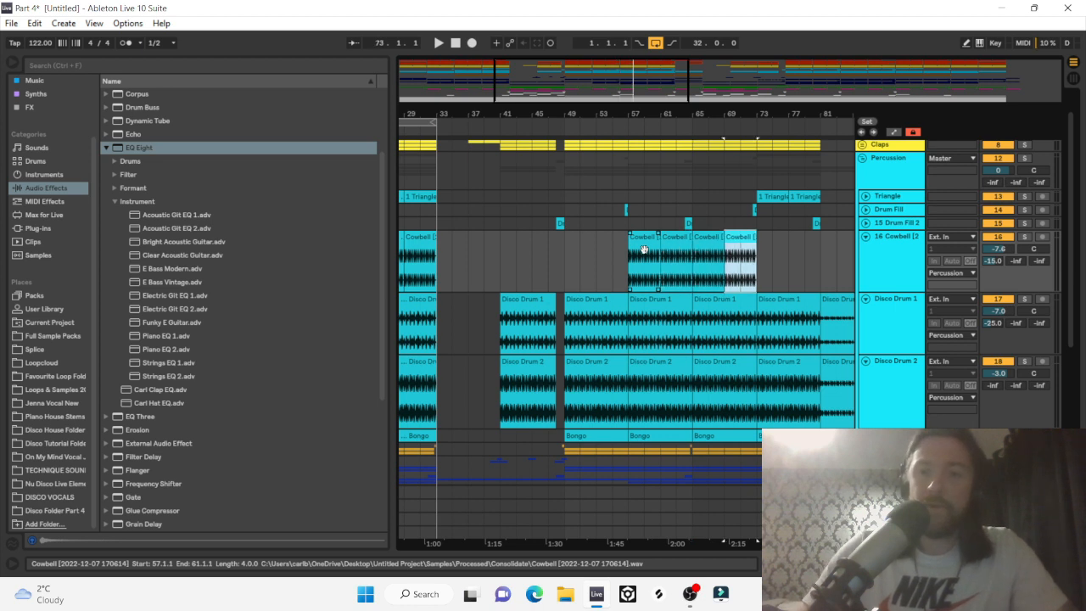
key("ctrl+d")
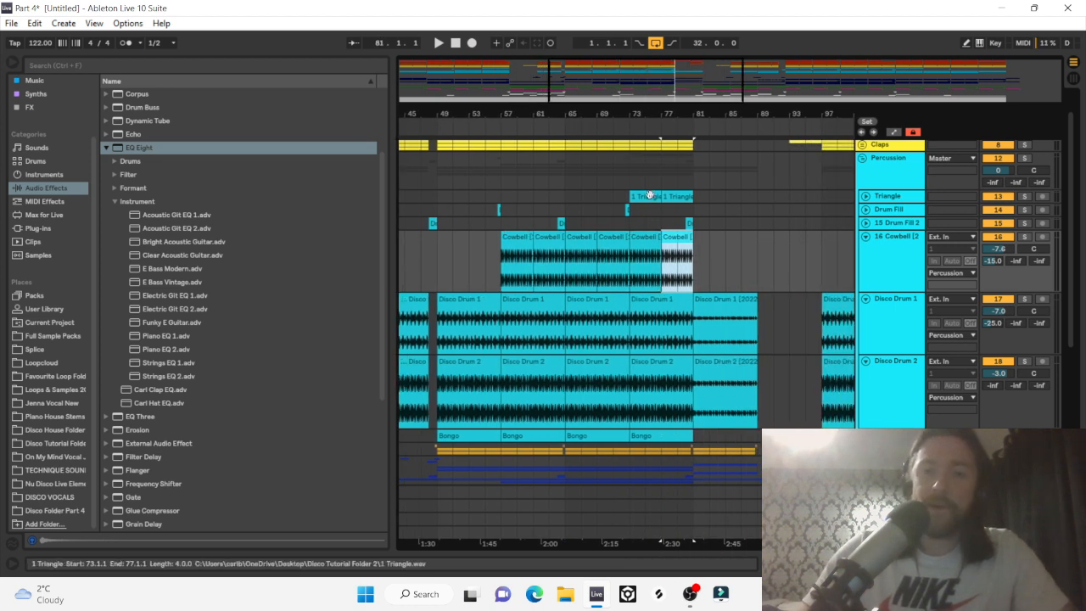
Copy the Cowbell clip ending at bar 81 to bar 105 and extend the cowbell part to bar 111.
scroll(703, 222, "right", 3)
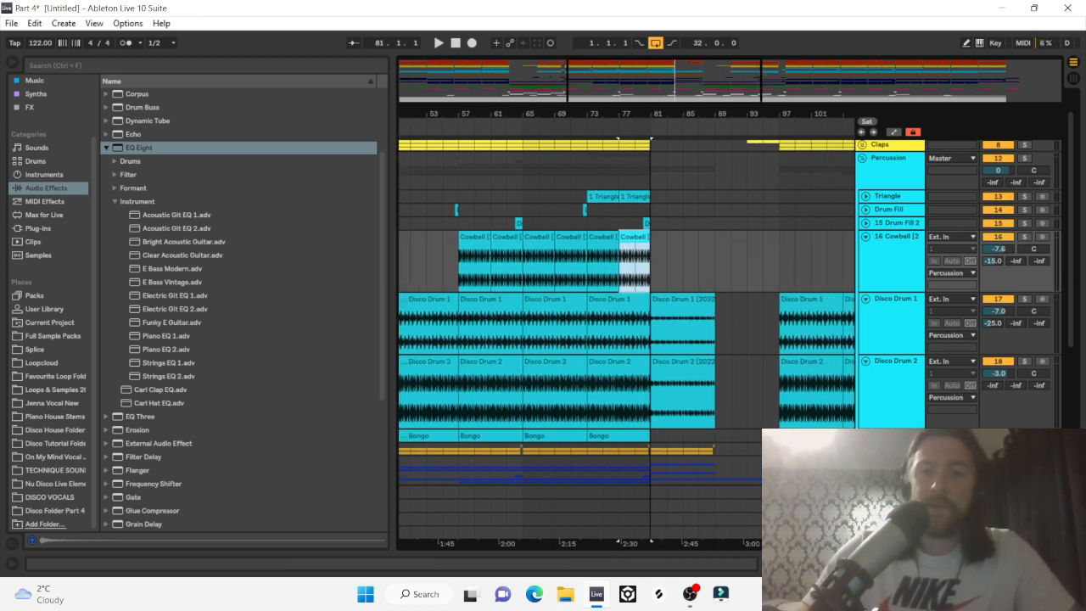
scroll(704, 221, "right", 8)
scroll(514, 245, "up", 2)
right_click(513, 244)
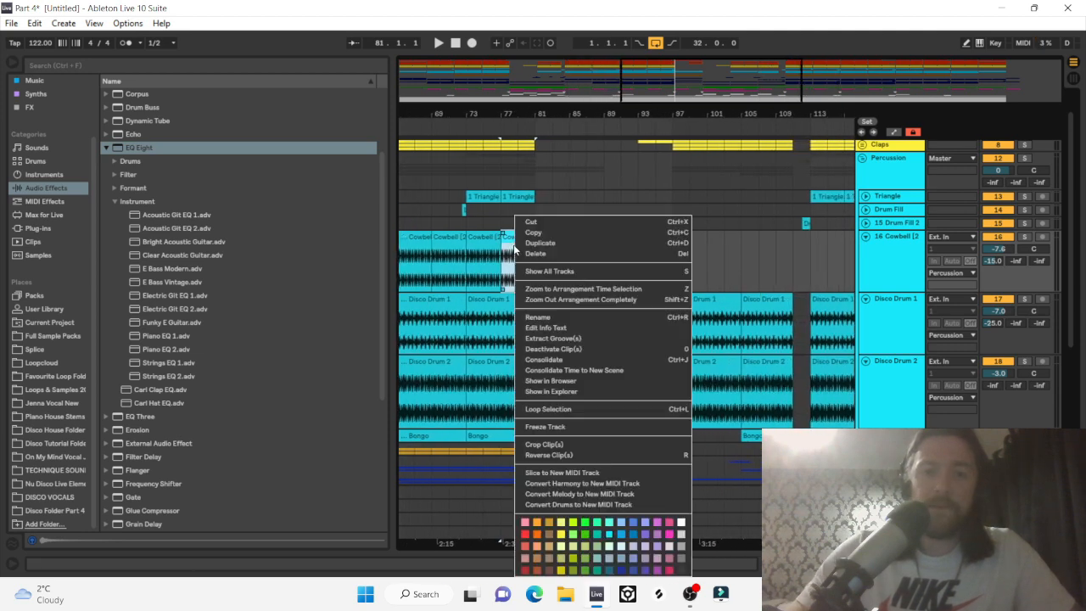
left_click(636, 234)
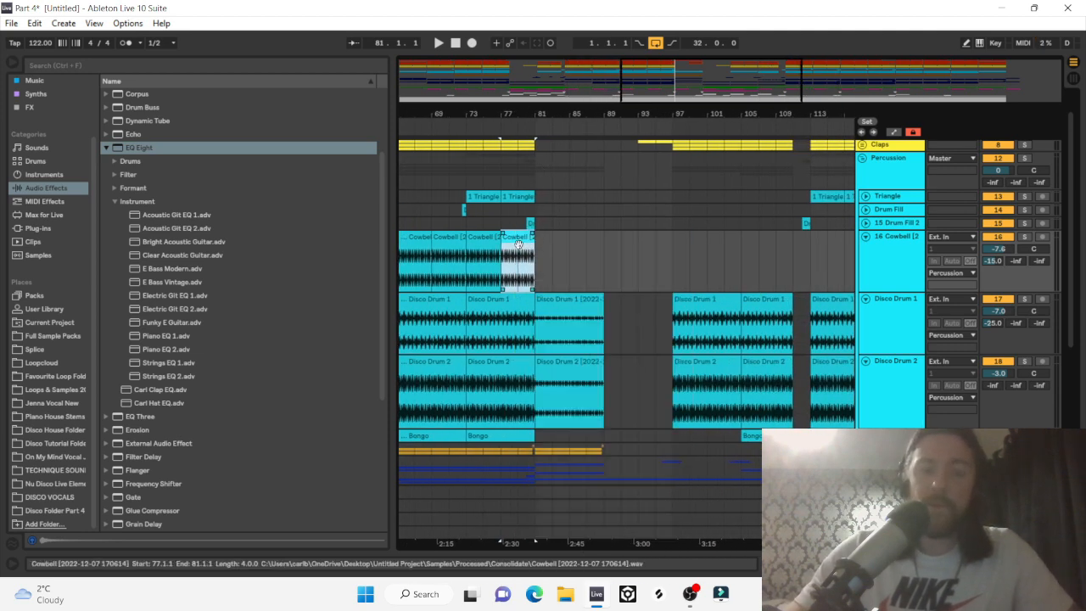
left_click_drag(519, 246, 765, 242)
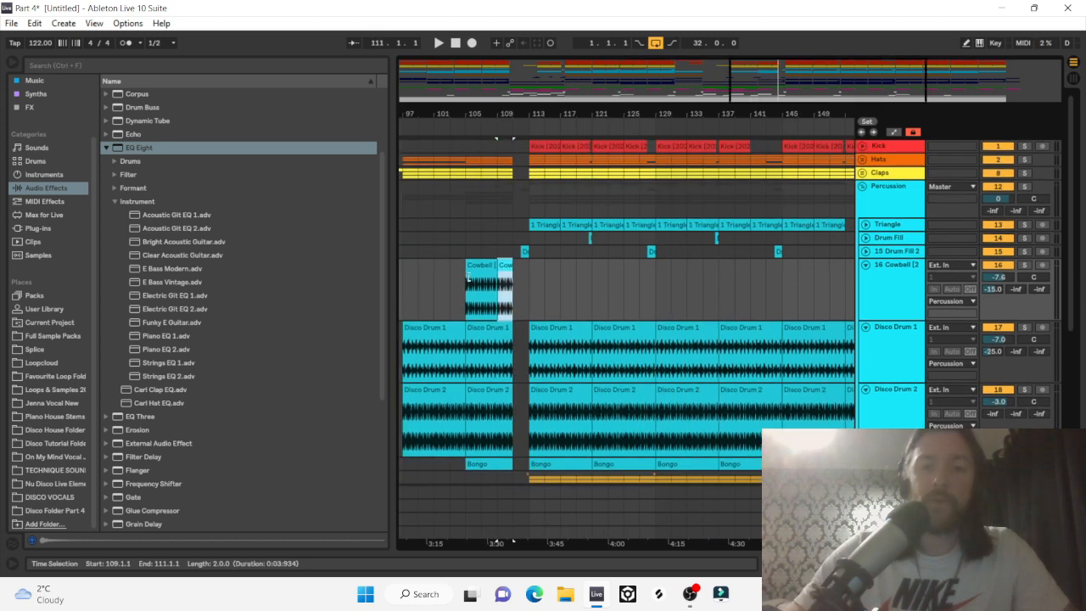
Place a Cowbell clip copy at bar 113 and repeat it up to bar 141.
left_click(531, 280)
key("ctrl+v")
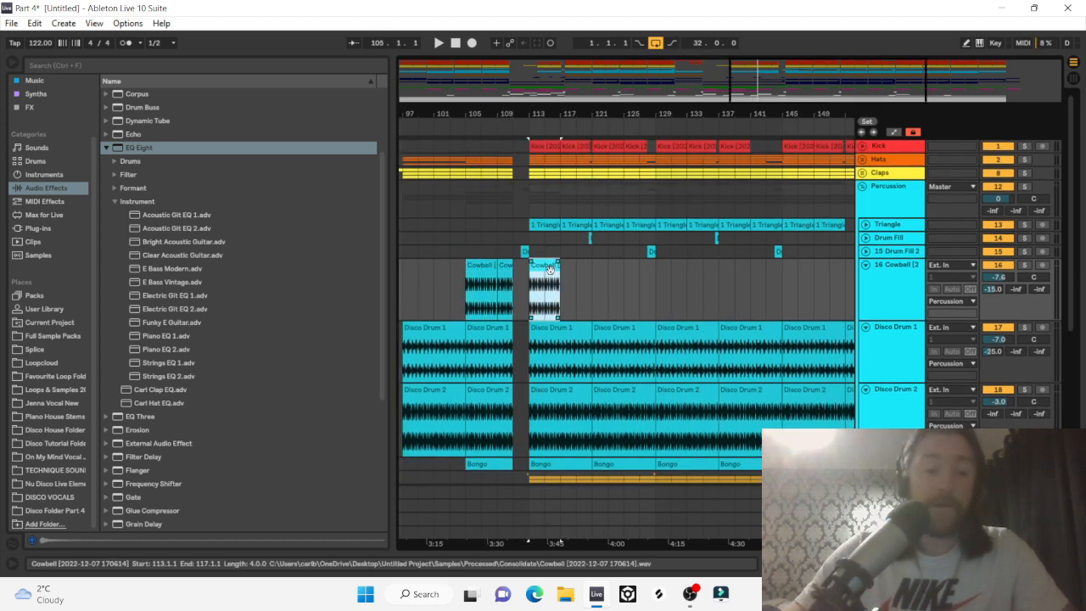
key("ctrl+v")
key("ctrl+v")
key("ctrl+v")
key("ctrl+v")
key("ctrl+v")
key("ctrl+v")
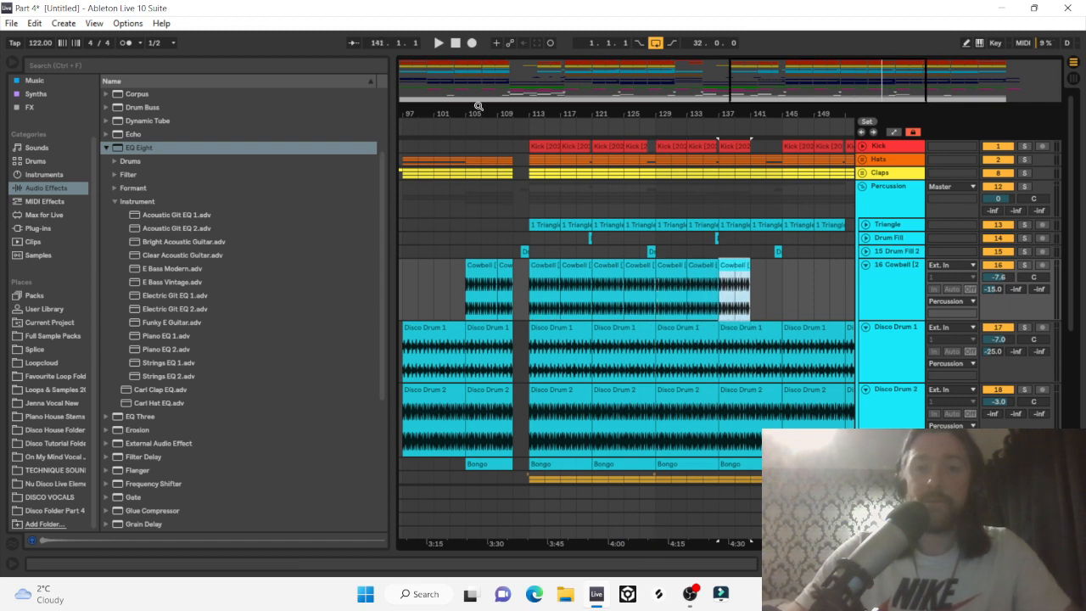
Continue repeating the Cowbell clip from bar 141 up to bar 161.
key("minus")
key("minus")
key("minus")
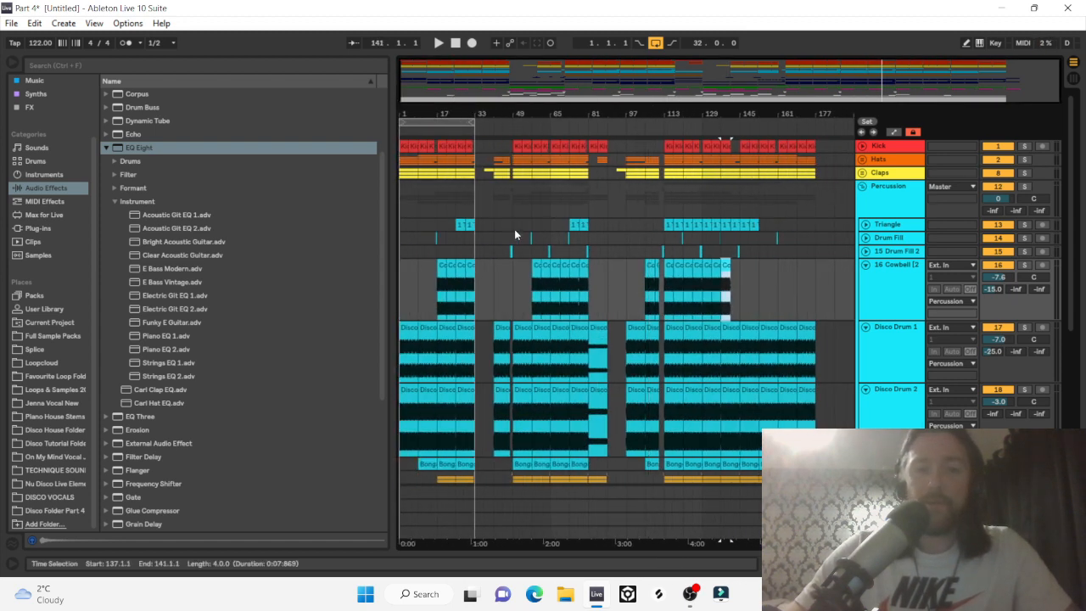
key("ctrl+v")
key("ctrl+v")
key("ctrl+v")
key("ctrl+v")
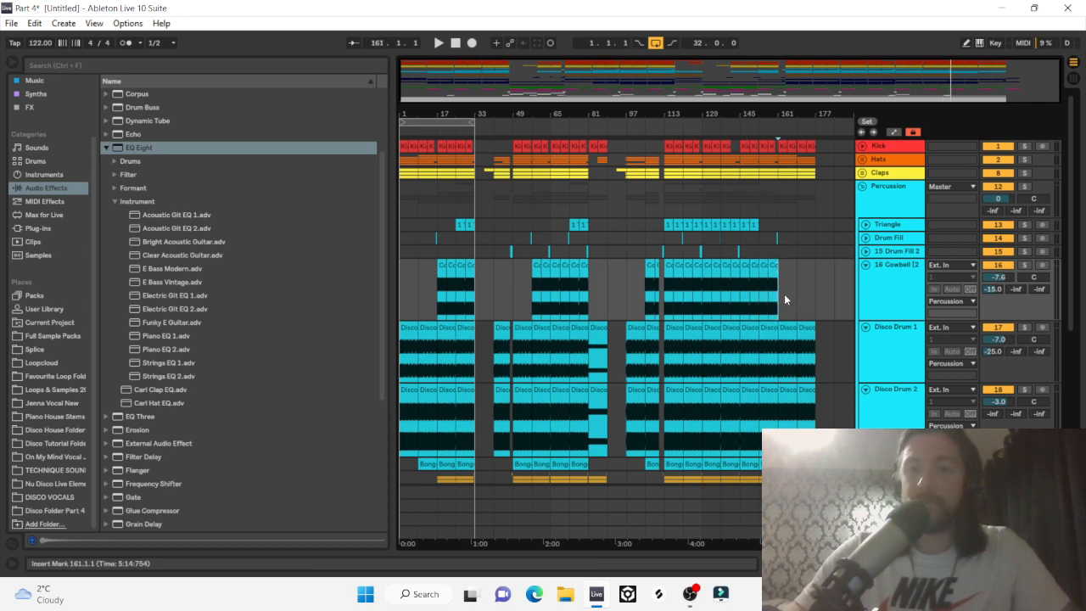
left_click_drag(784, 299, 815, 297)
left_click_drag(439, 300, 399, 299)
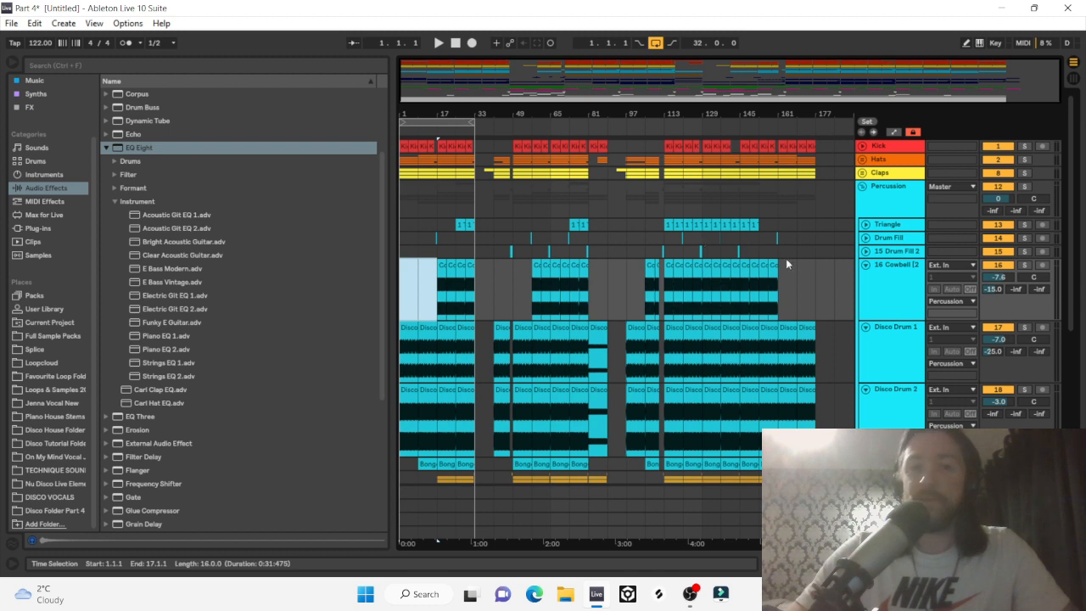
Fold the Cowbell, Disco Drum 1 and Disco Drum 2 tracks, and collapse the Percussion group.
left_click(865, 265)
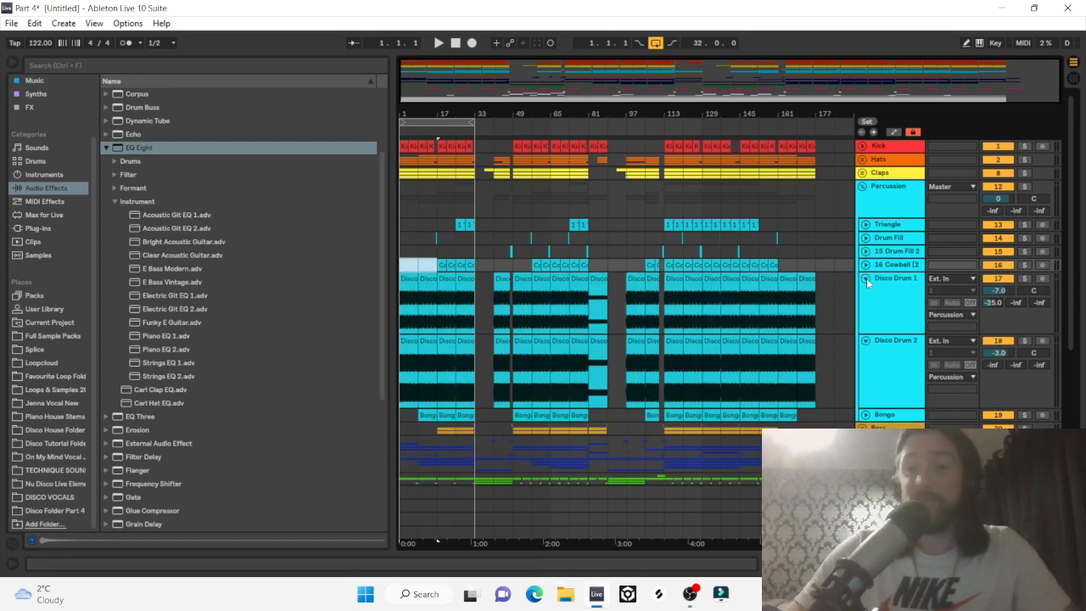
left_click(866, 280)
left_click(866, 292)
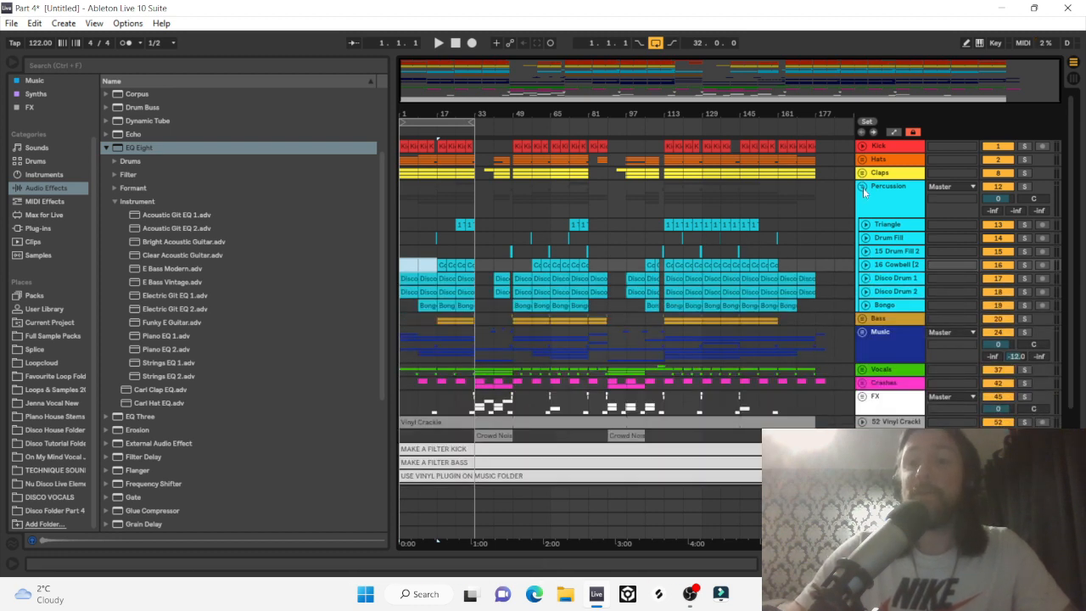
left_click(863, 188)
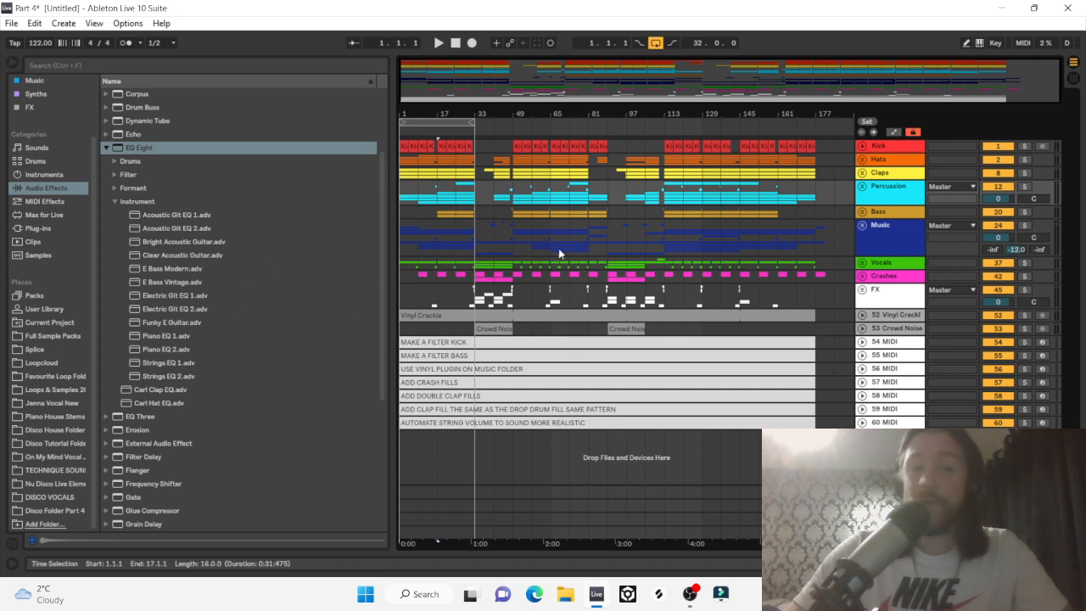
Extend the arrangement loop to bar 177 and add Live Ride.wav from Disco Folder Part 4 on a new track at bar 49.
left_click(66, 512)
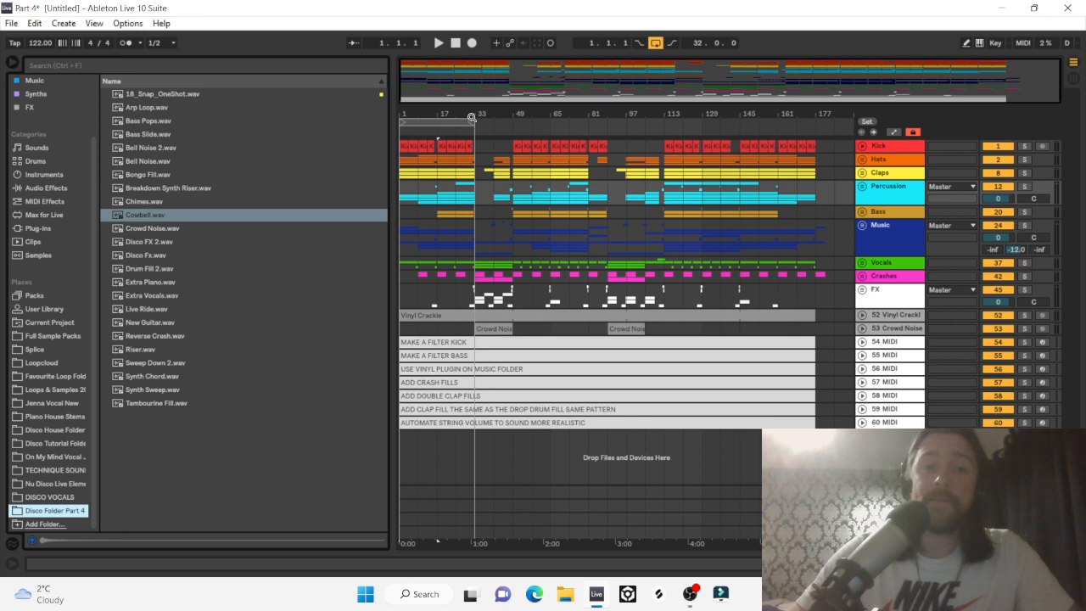
left_click_drag(471, 117, 770, 93)
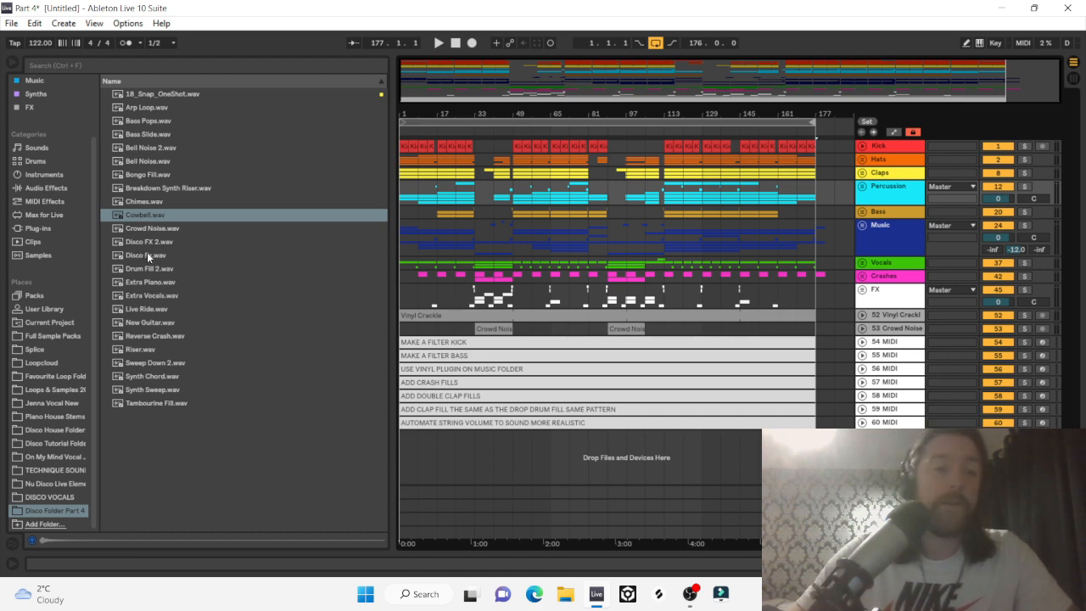
left_click_drag(147, 309, 514, 459)
left_click_drag(512, 115, 516, 179)
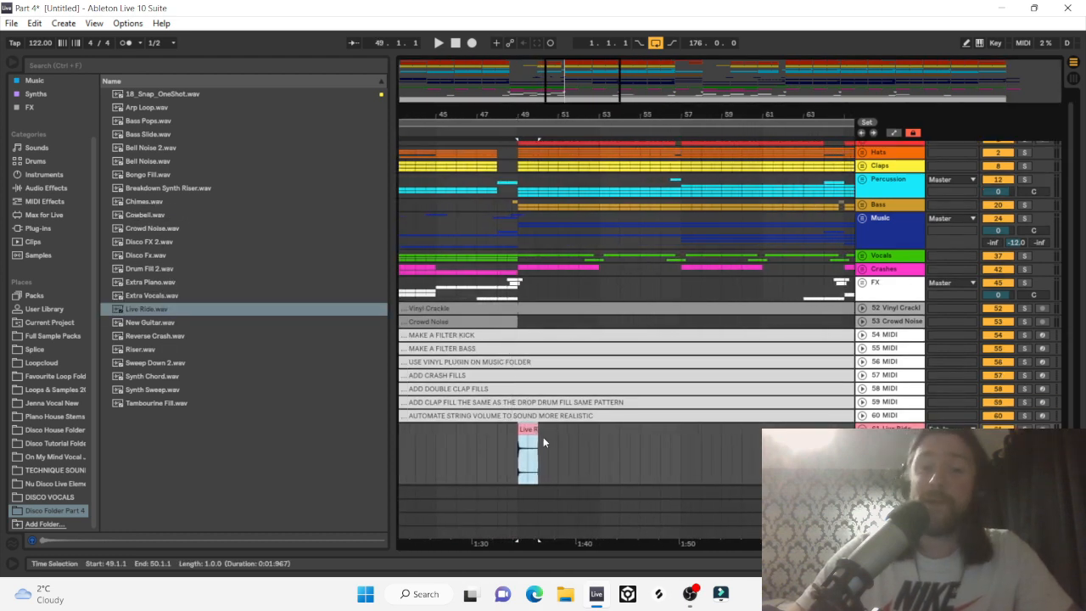
Unfold the Percussion group's Cowbell track, and trim and move the Live Ride clip so it starts at bar 57.
left_click_drag(527, 432, 697, 436)
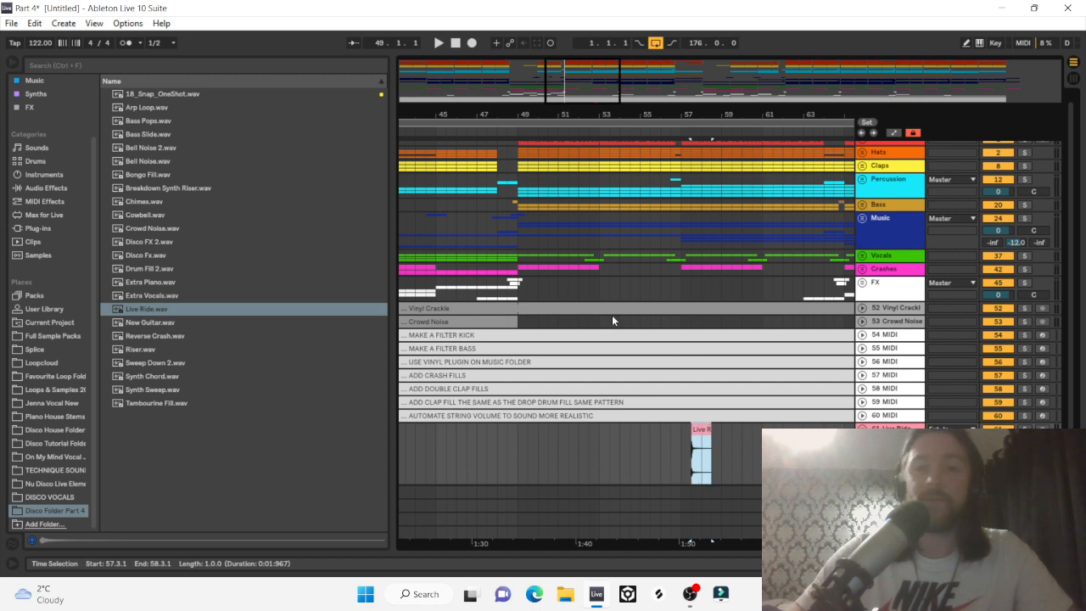
left_click(599, 459)
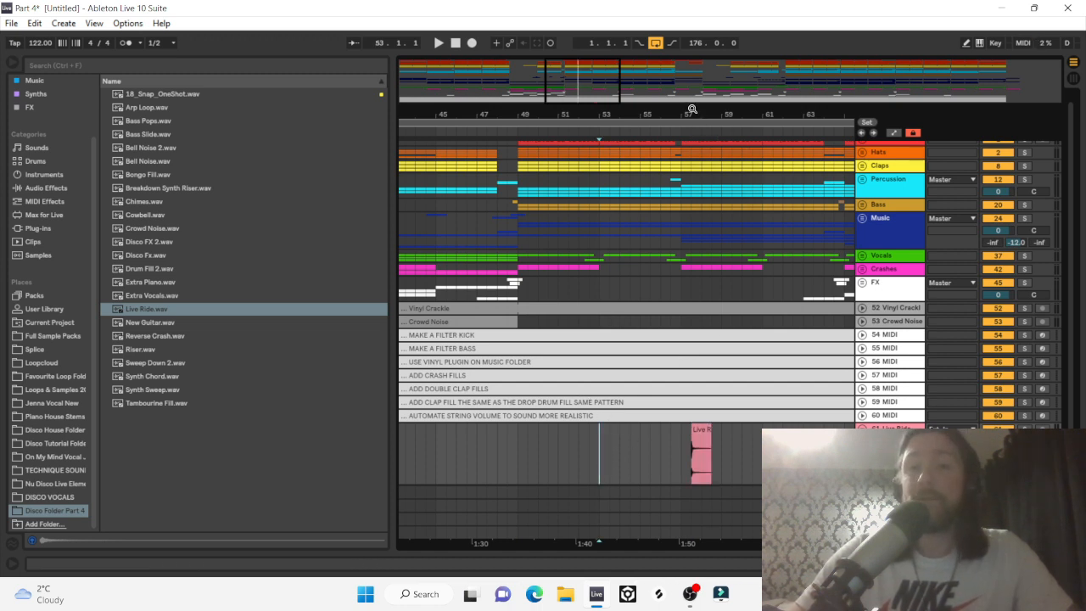
left_click_drag(692, 109, 693, 127)
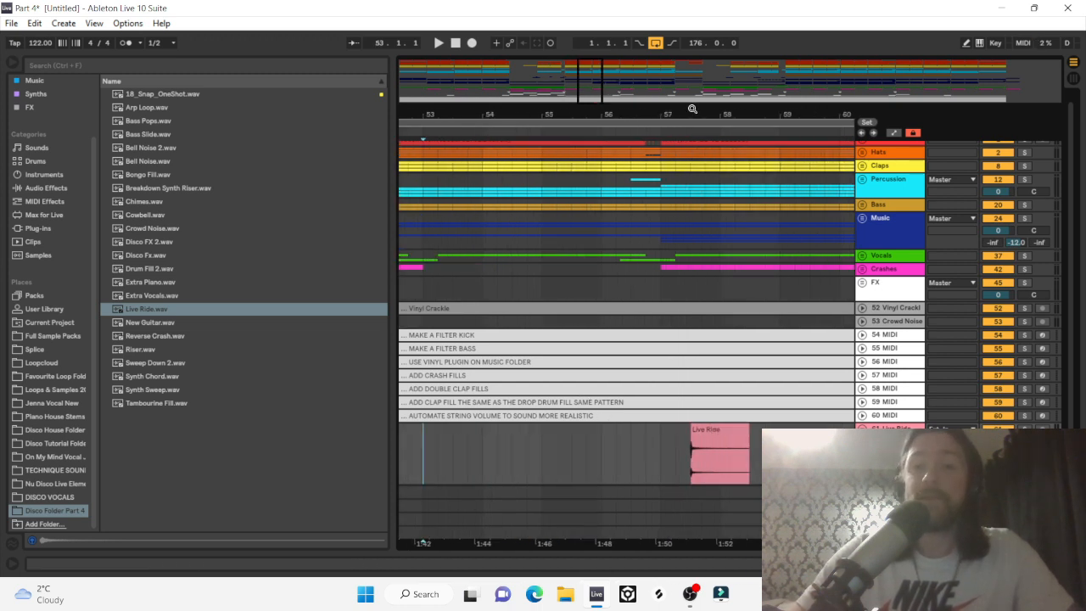
left_click(864, 179)
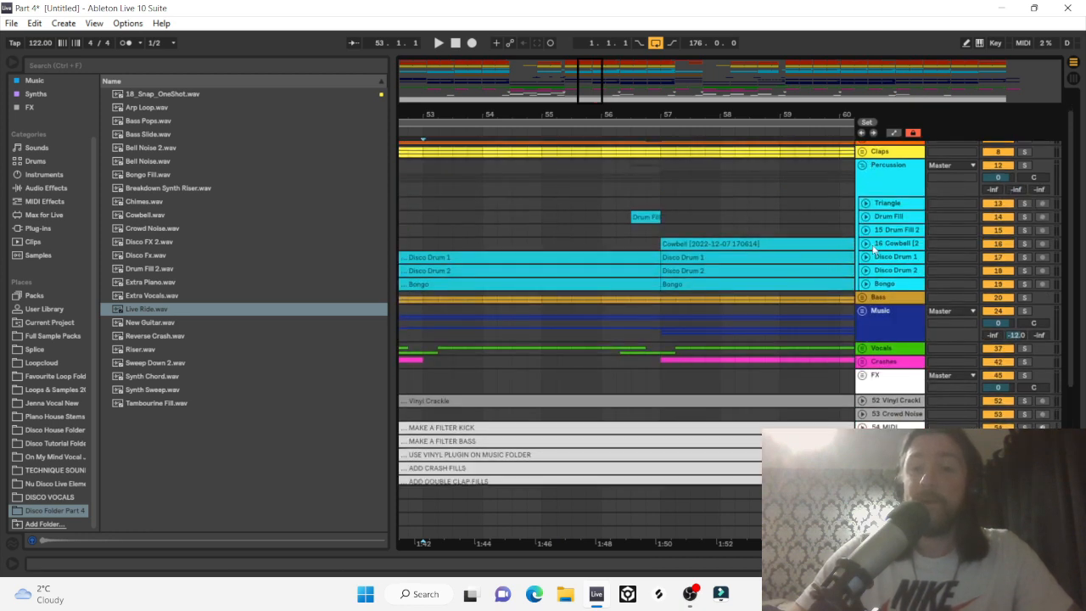
left_click(867, 245)
scroll(737, 265, "down", 5)
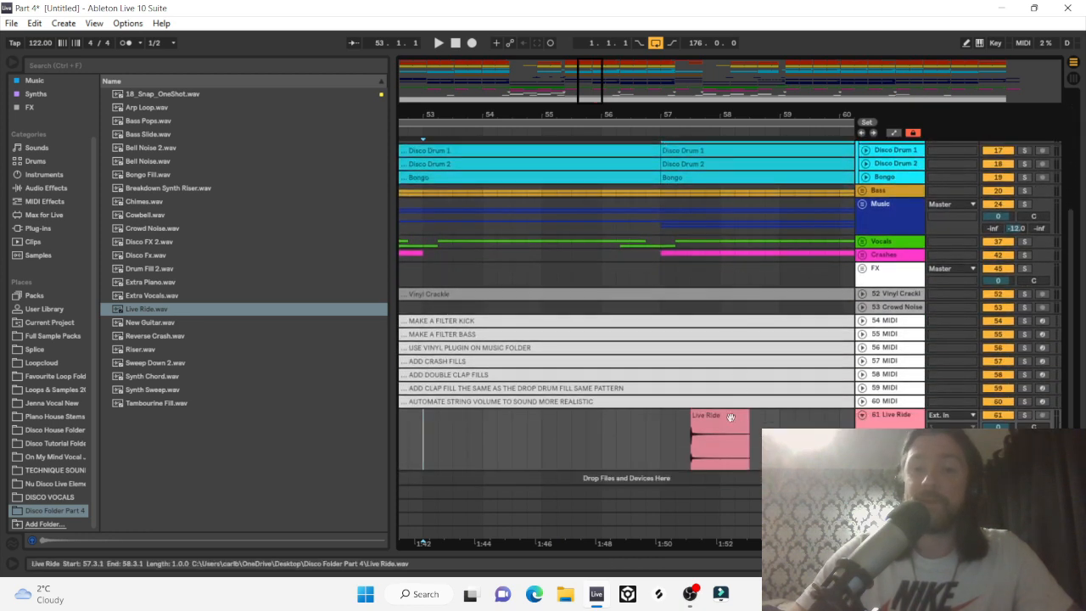
left_click(720, 444)
left_click_drag(706, 416, 677, 426)
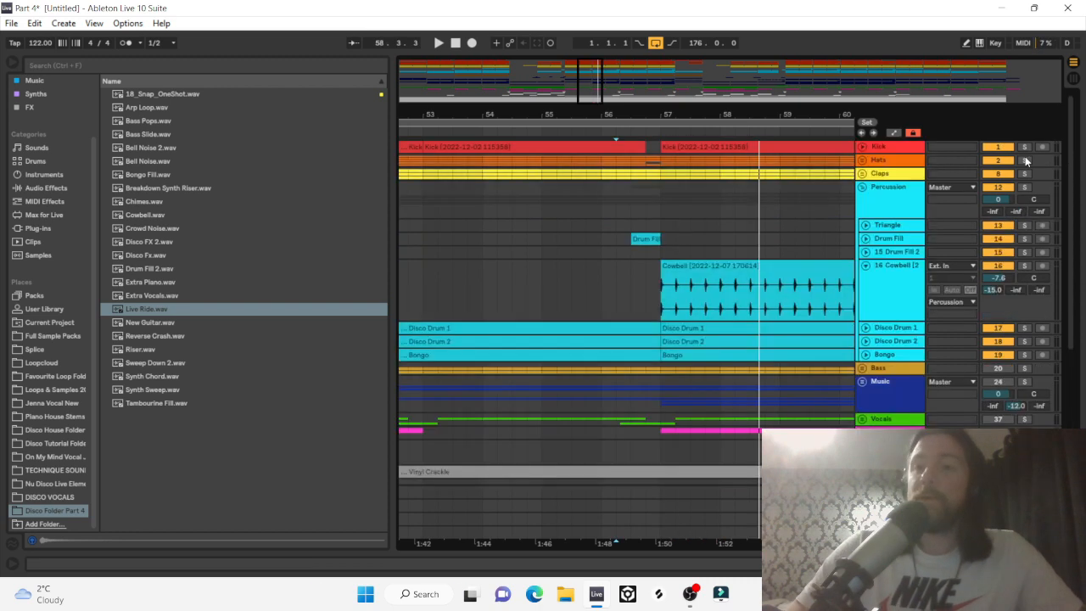
Solo the Hats and Live Ride tracks and play from the Live Ride clip at bar 57.
left_click(1026, 161)
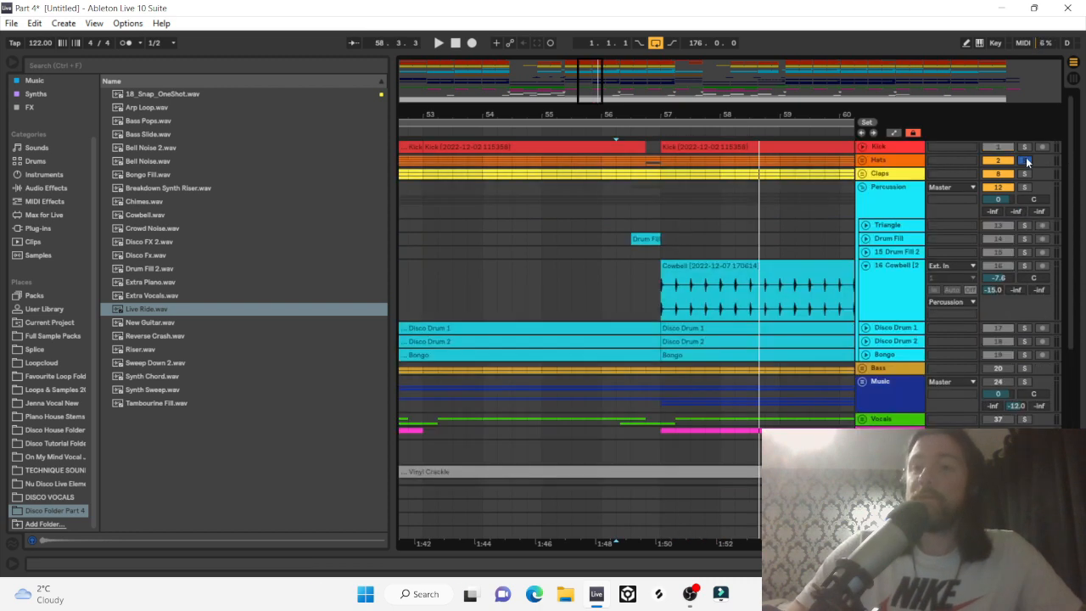
scroll(839, 257, "down", 5)
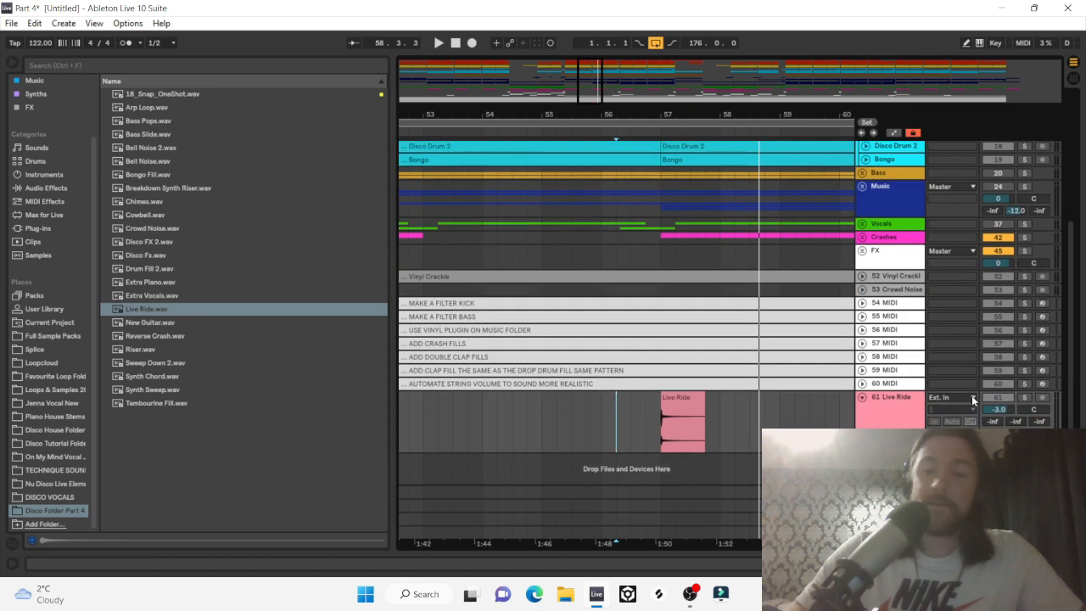
left_click(683, 416)
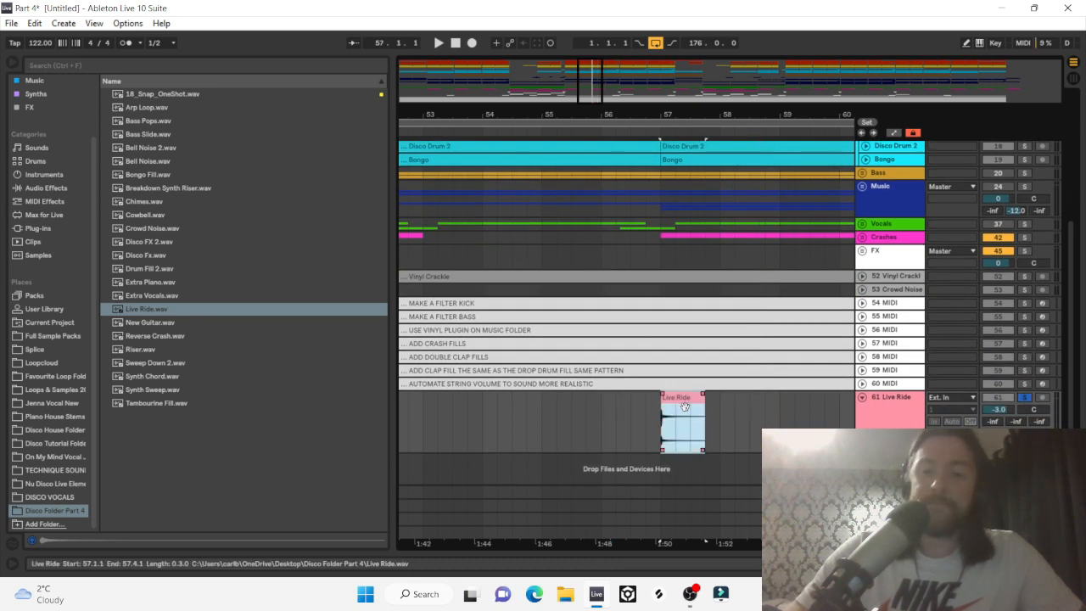
key("space")
Shorten the Live Ride clip to one beat and duplicate it three times to fill bar 57.
left_click_drag(703, 420, 676, 424)
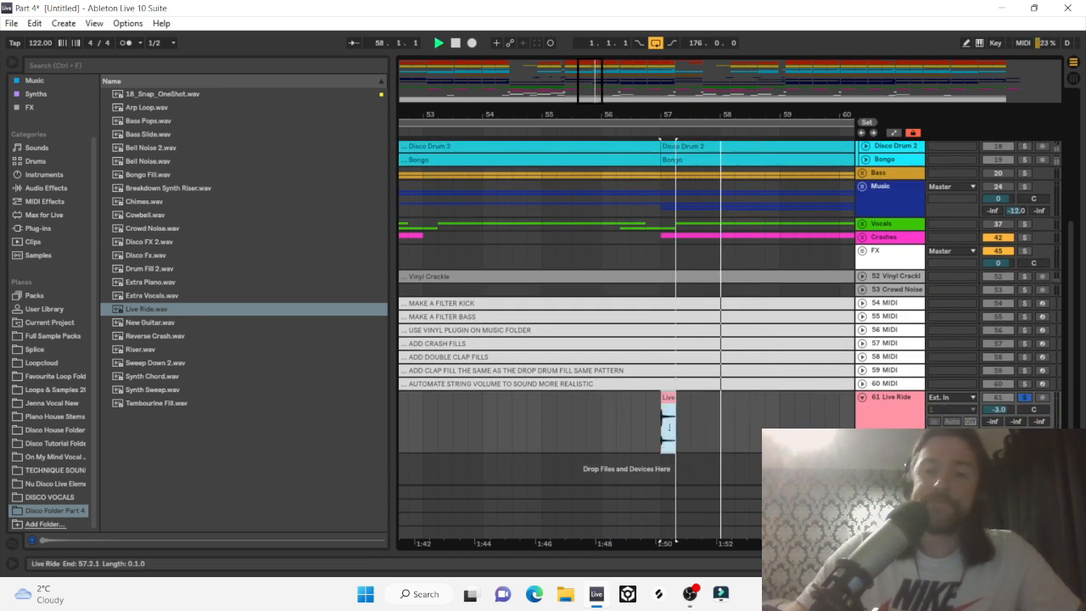
key("ctrl+d")
key("ctrl+d")
key("ctrl+d")
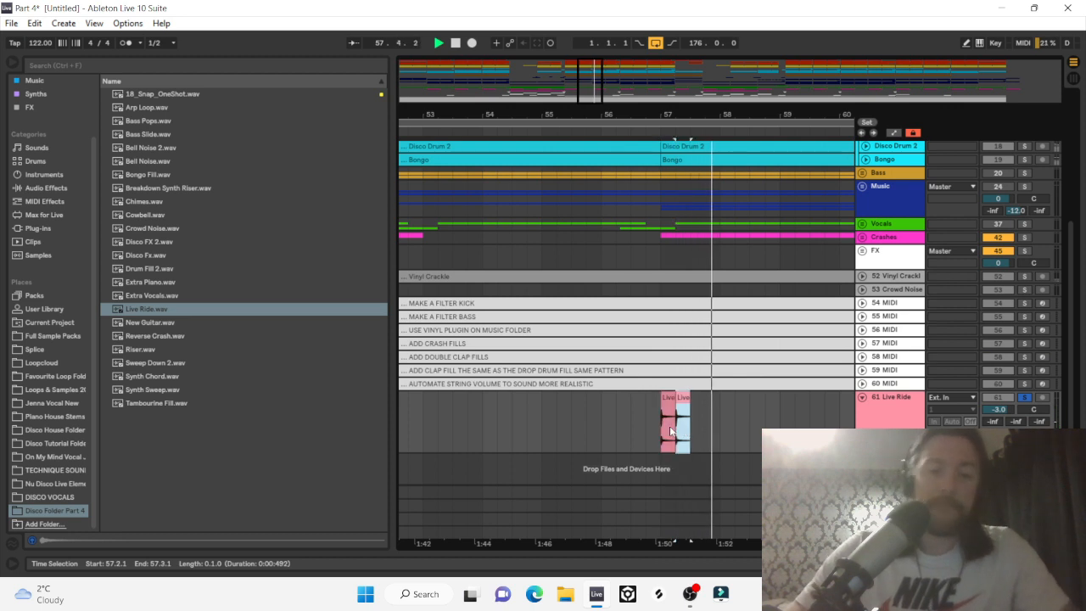
Play the four one-beat Live Ride clips from the start of bar 57.
left_click(665, 398)
key("space")
key("space")
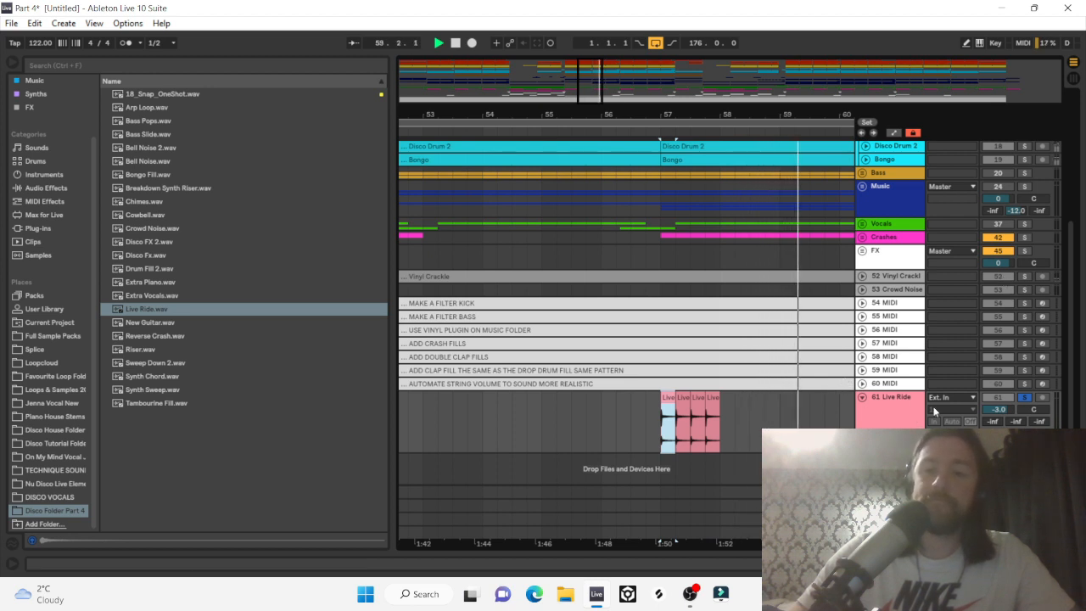
left_click(1005, 416)
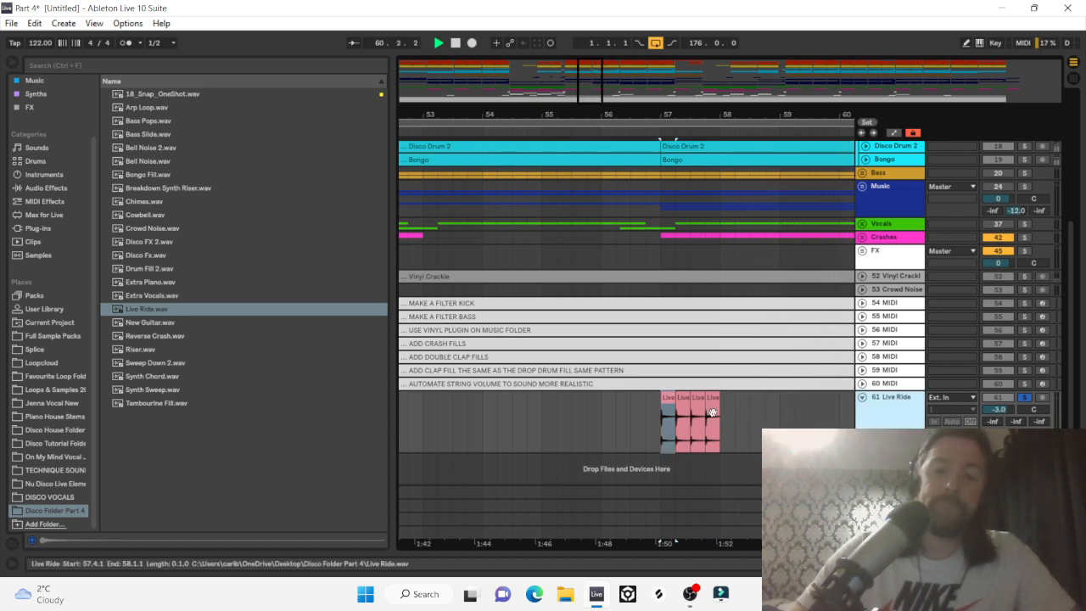
Duplicate the one-bar group of four Live Ride clips twice, extending the ride pattern to bar 60.
left_click_drag(722, 416, 662, 431)
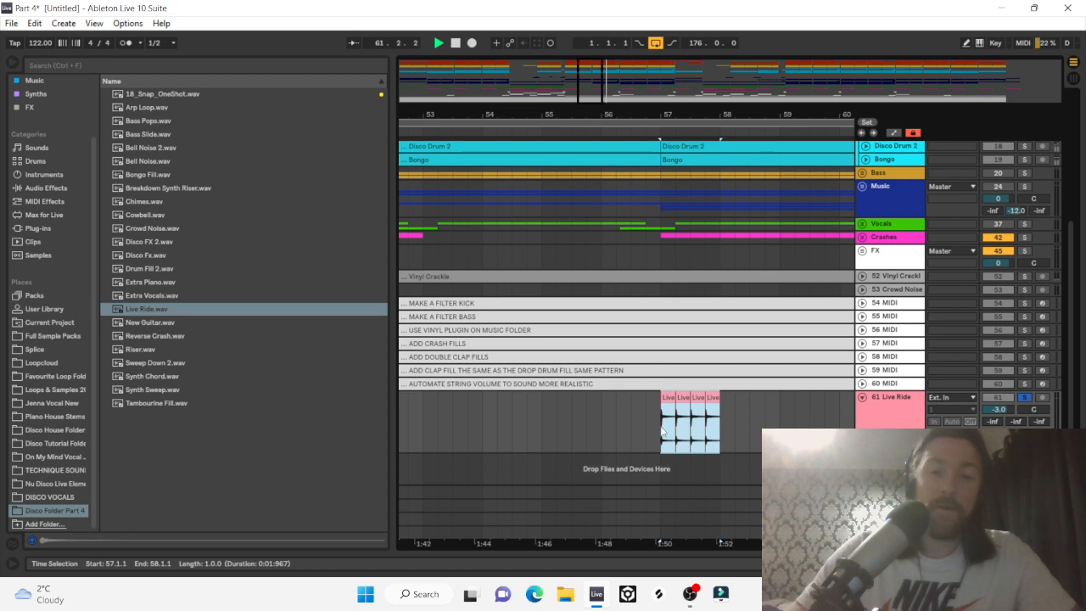
key("ctrl+d")
key("ctrl+d")
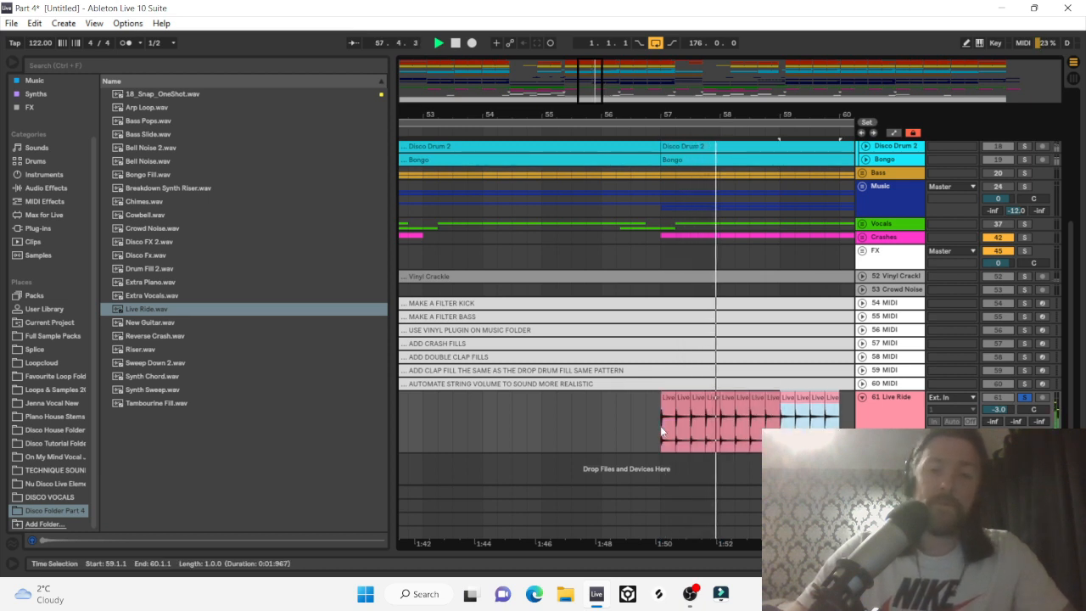
Duplicate the last one-bar group of Live Ride clips once more, extending the ride pattern to bar 61.
key("ctrl+d")
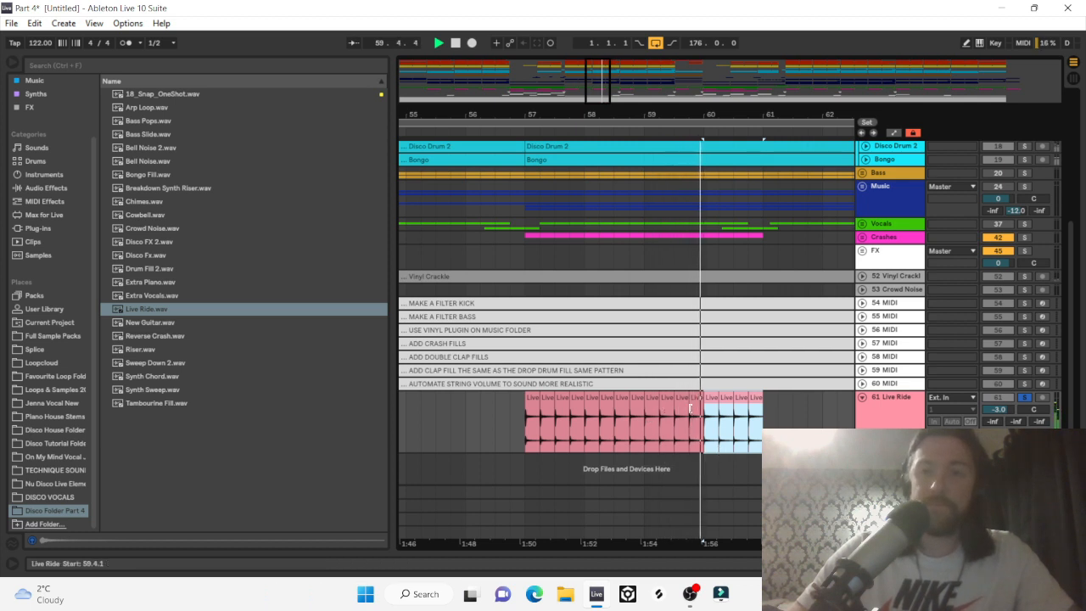
key("space")
key("Right")
key("shift+Left")
key("shift+Left")
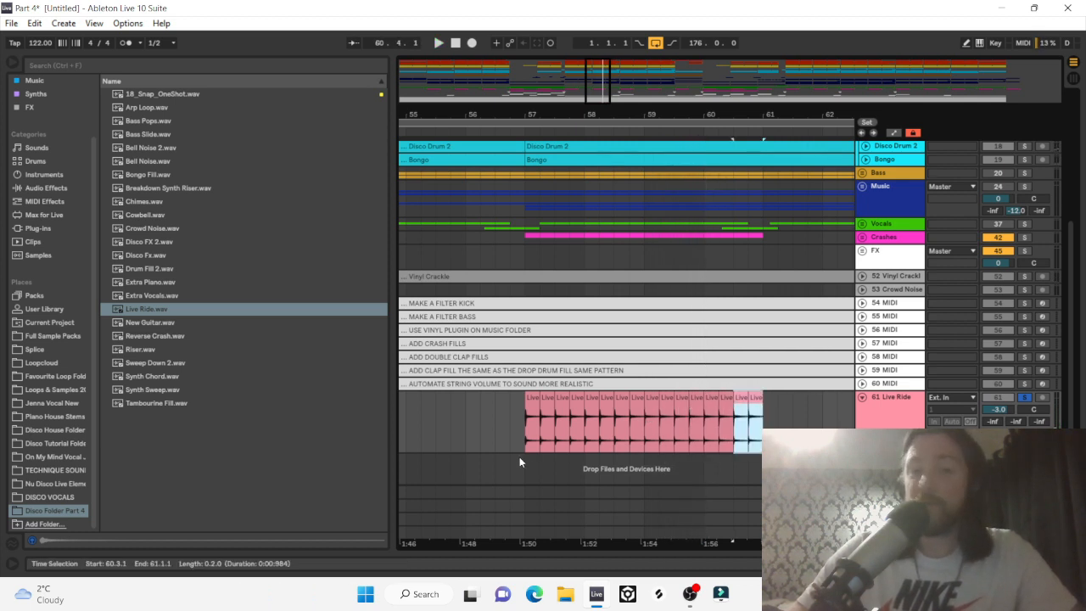
Consolidate the Live Ride clips from bar 57 to bar 61 into one clip, and loop that four-bar range for playback.
left_click(519, 456, "shift")
key("ctrl+j")
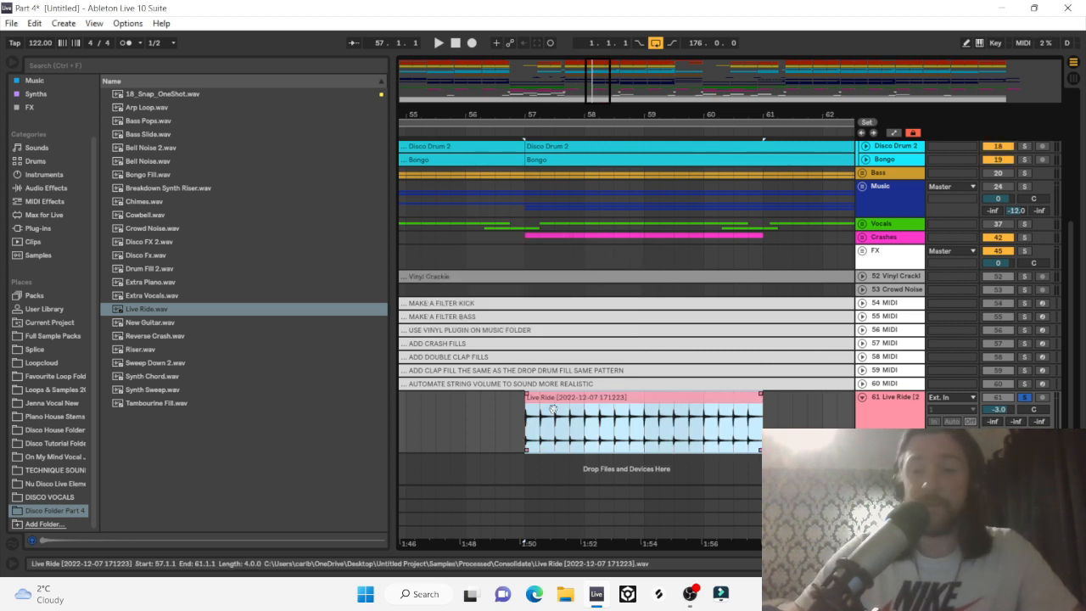
key("ctrl+l")
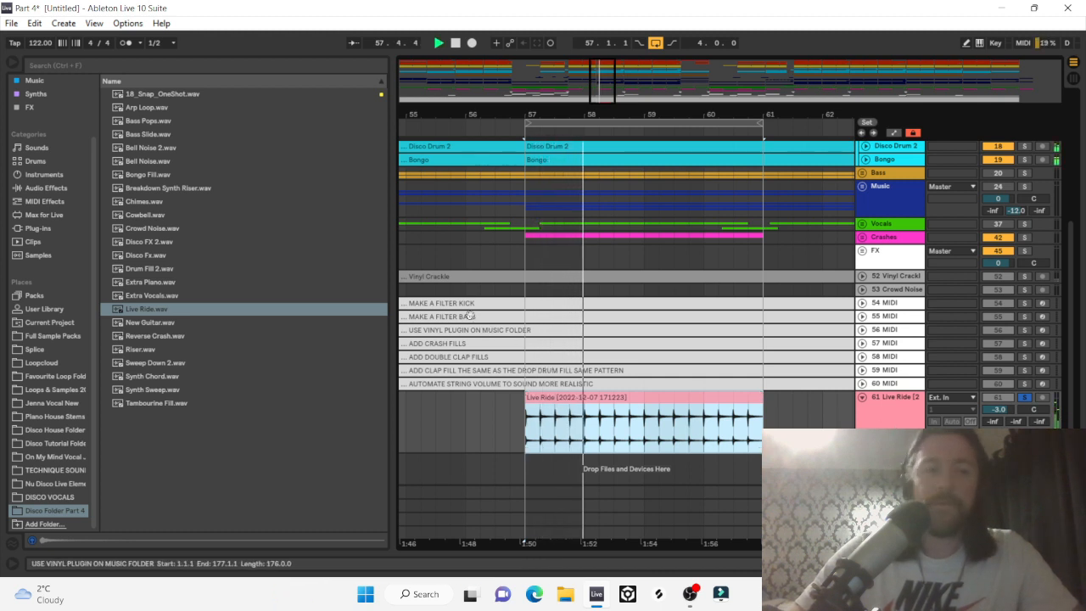
key("space")
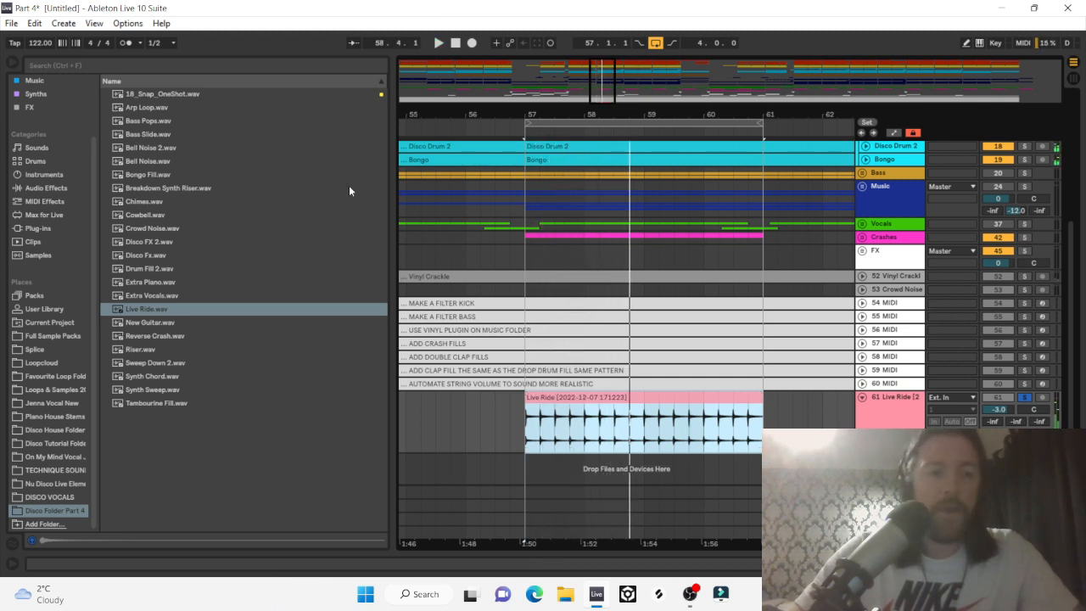
Load the LFOTool_x64 plug-in onto the Live Ride track and play the looped section.
left_click(57, 190)
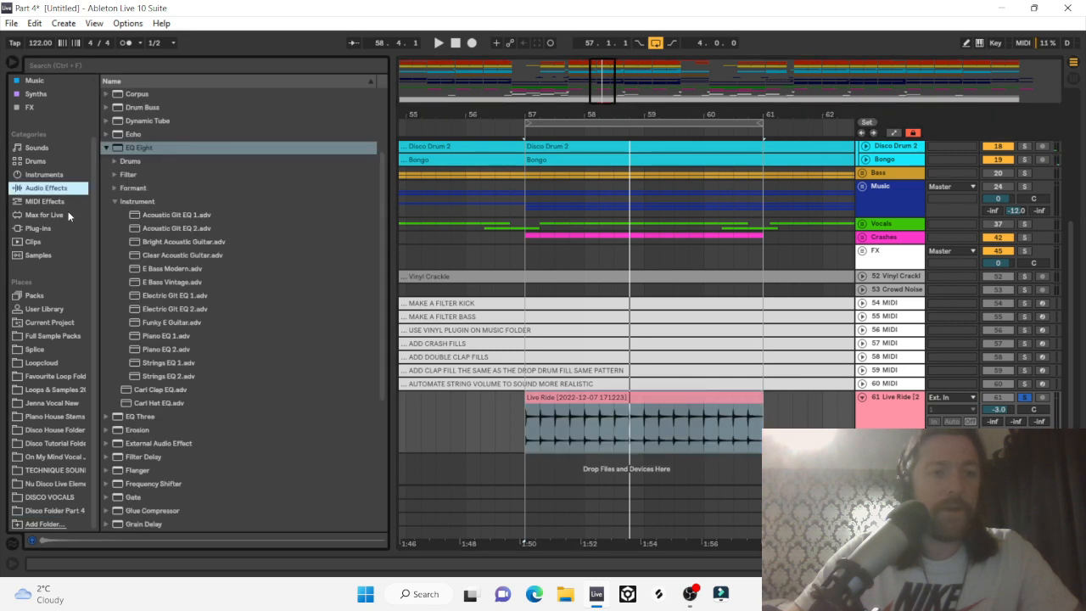
left_click(38, 228)
left_click(160, 231)
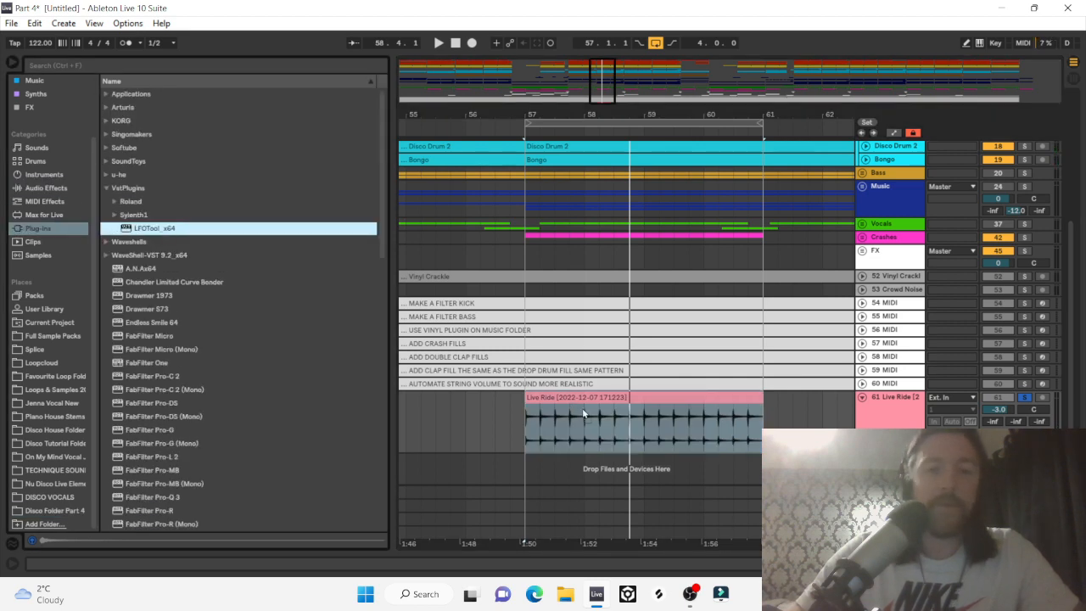
key("Return")
key("space")
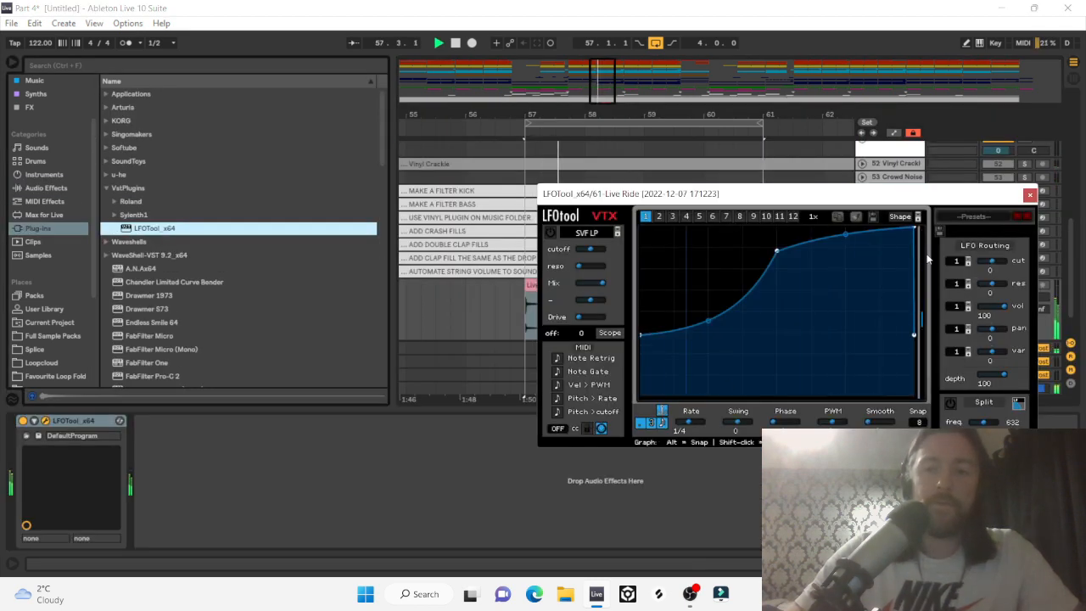
Reshape LFOTool's volume curve with a lower starting level and the middle point raised to full level, and close the plug-in window.
left_click_drag(958, 198, 665, 165)
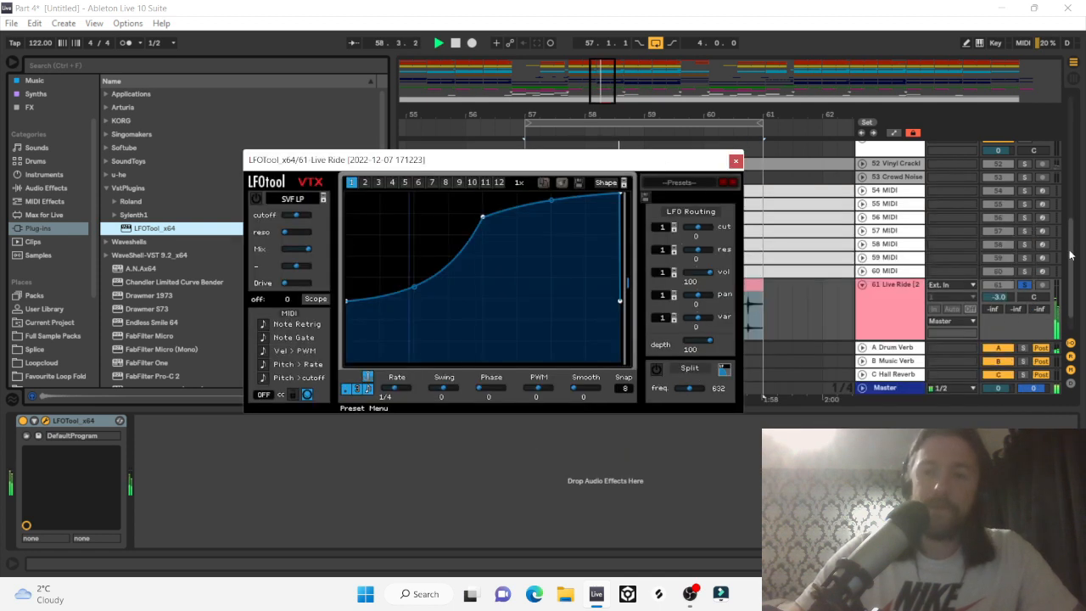
double_click(1026, 286)
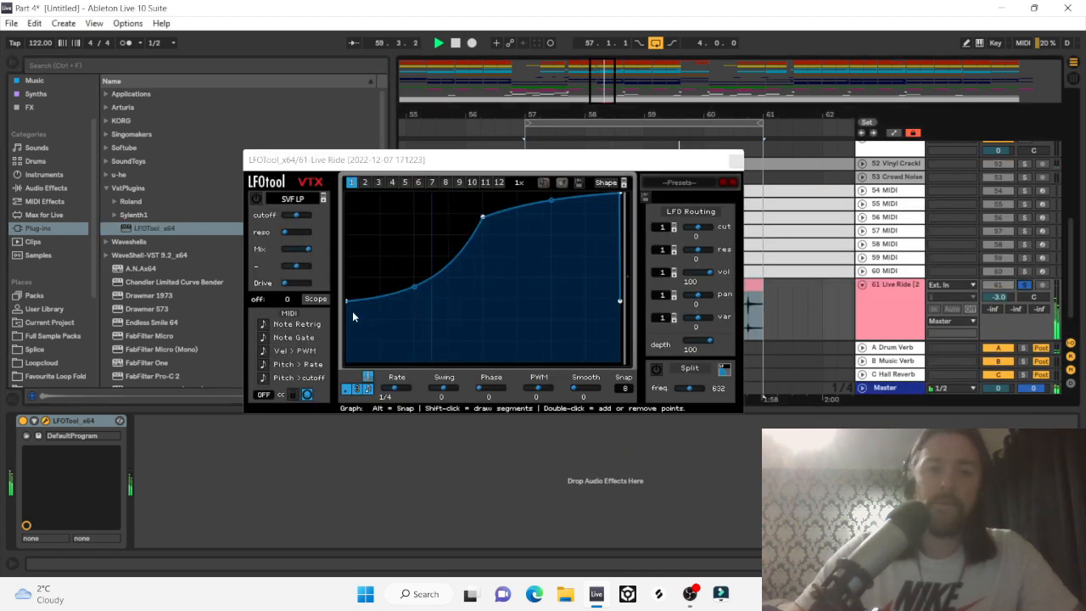
left_click_drag(347, 303, 383, 382)
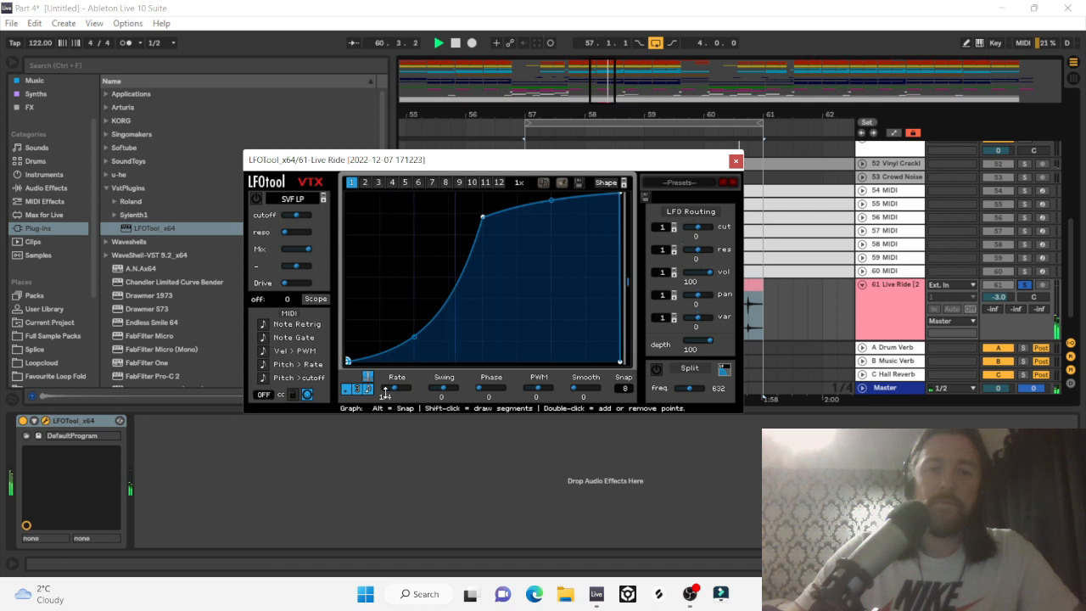
left_click_drag(376, 299, 372, 111)
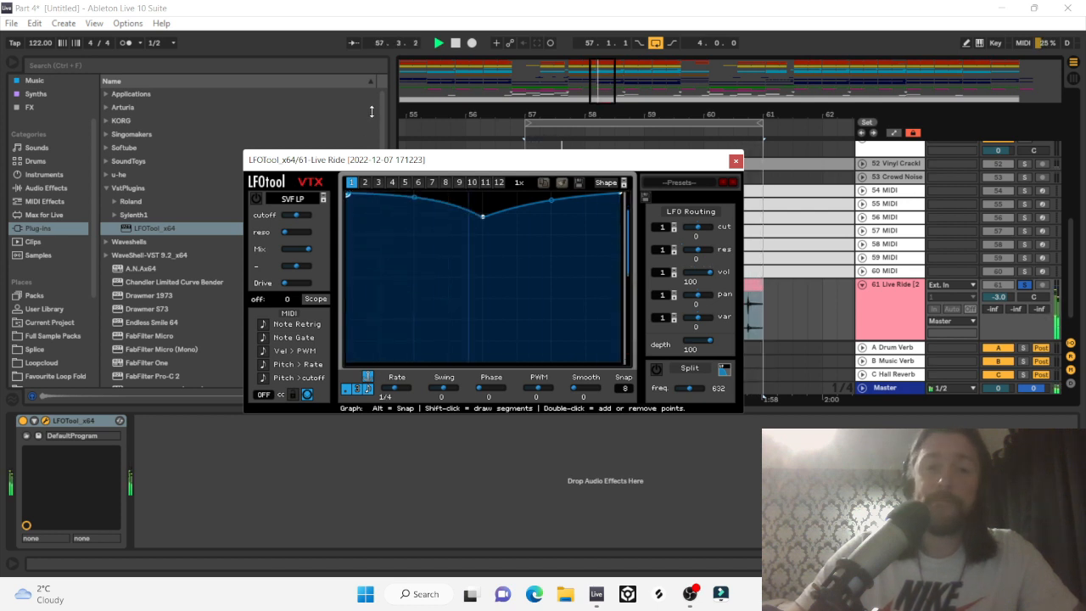
left_click_drag(376, 160, 399, 340)
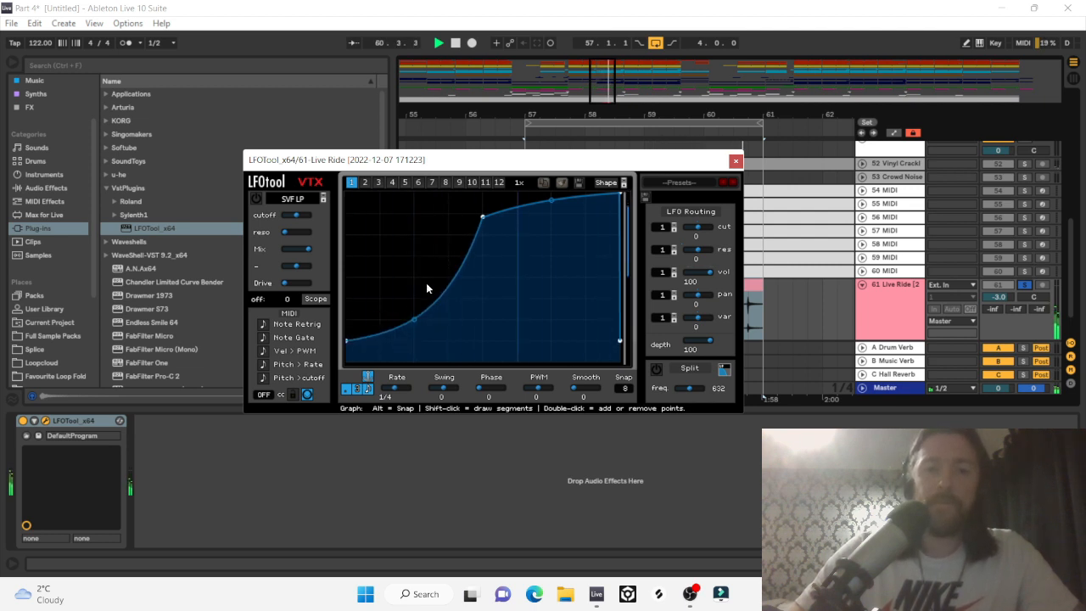
left_click_drag(482, 217, 482, 194)
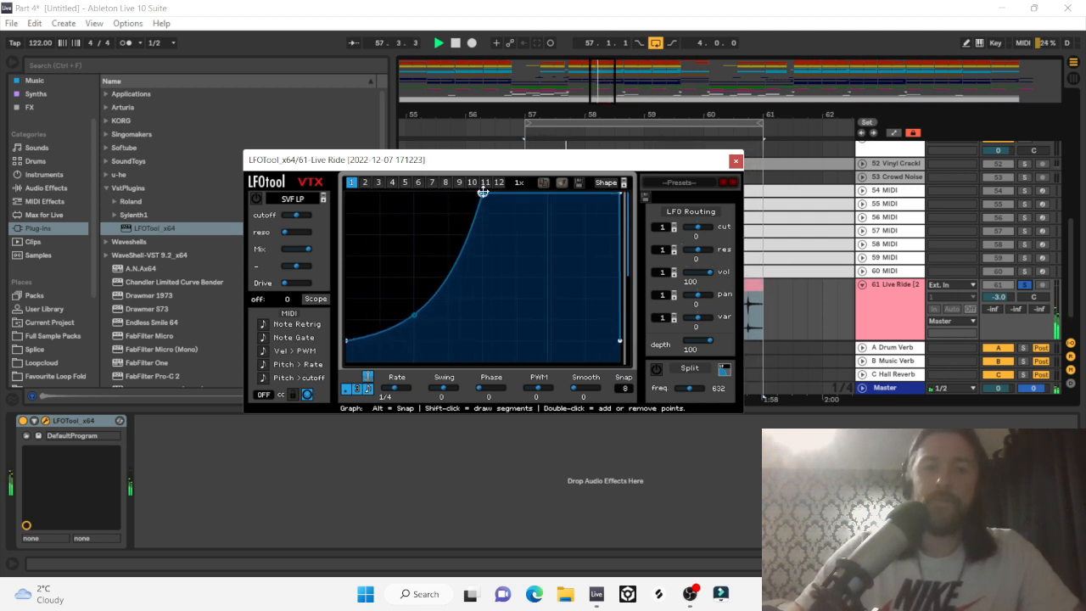
left_click(736, 161)
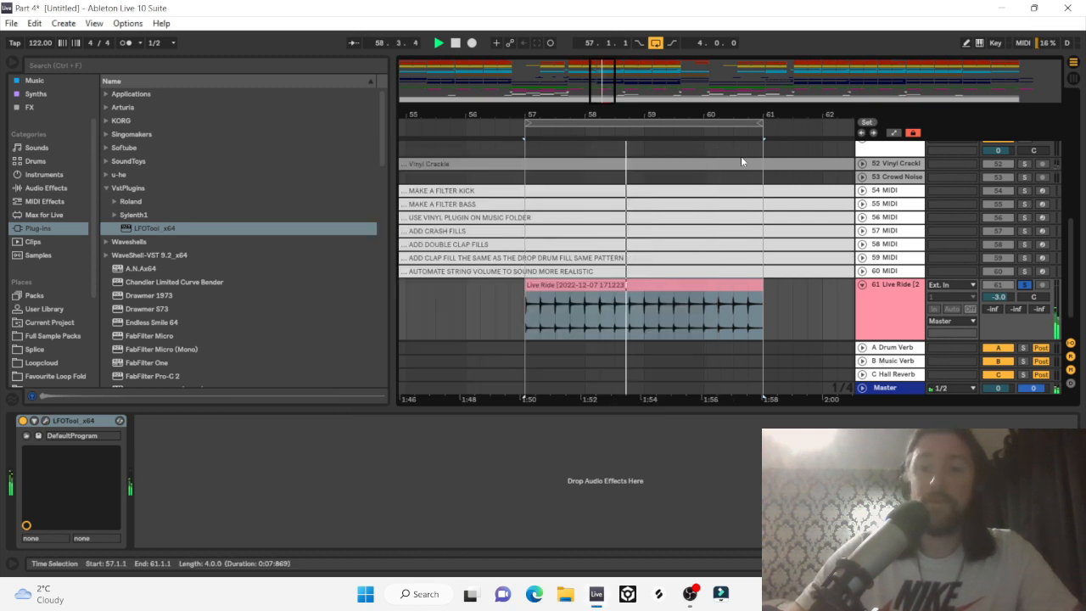
Insert an EQ Eight in front of LFOTool on the Live Ride track and play the loop.
key("space")
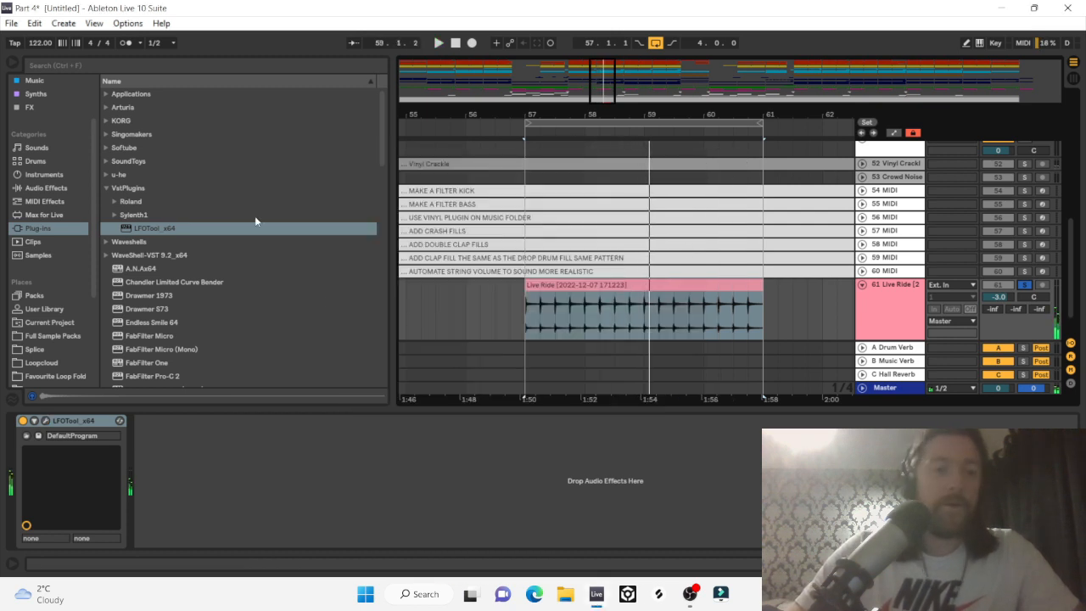
left_click(34, 188)
left_click_drag(140, 153, 17, 476)
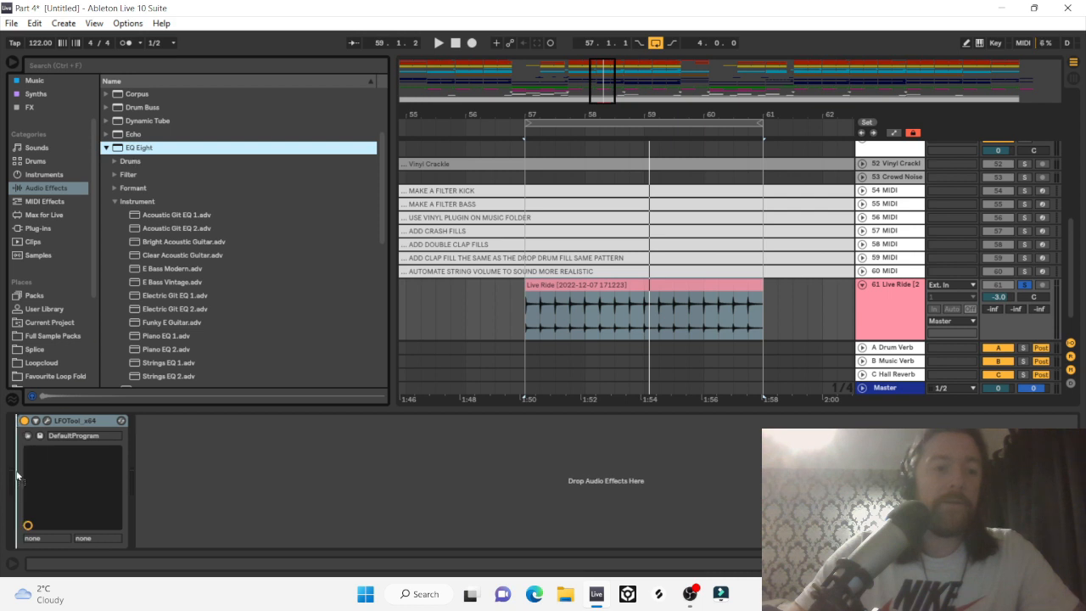
key("space")
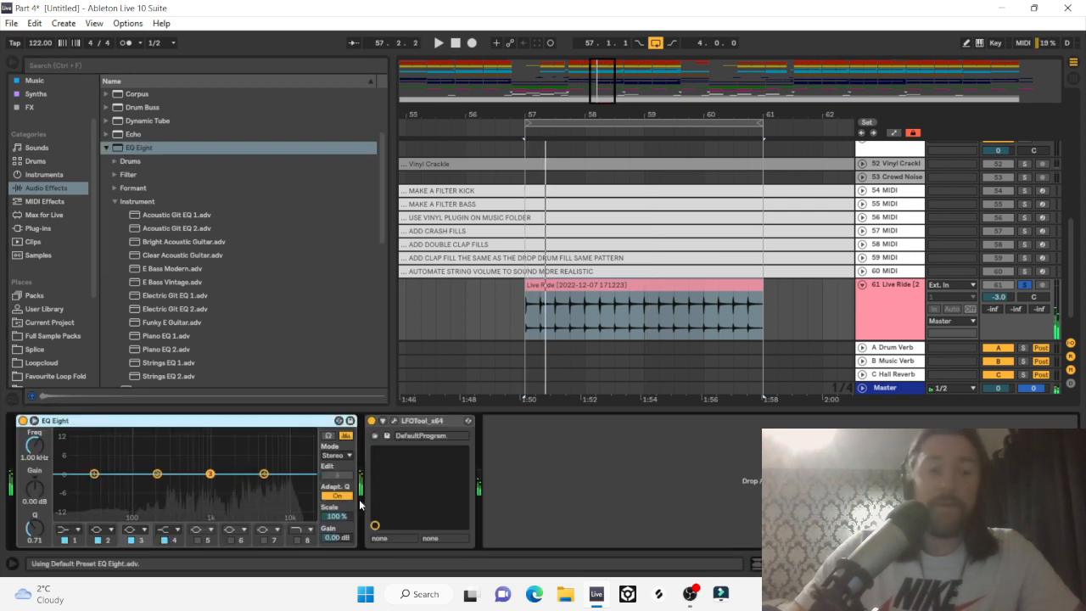
Change EQ Eight's band 1 to a low-cut filter and raise its frequency to about 765 Hz.
left_click(63, 532)
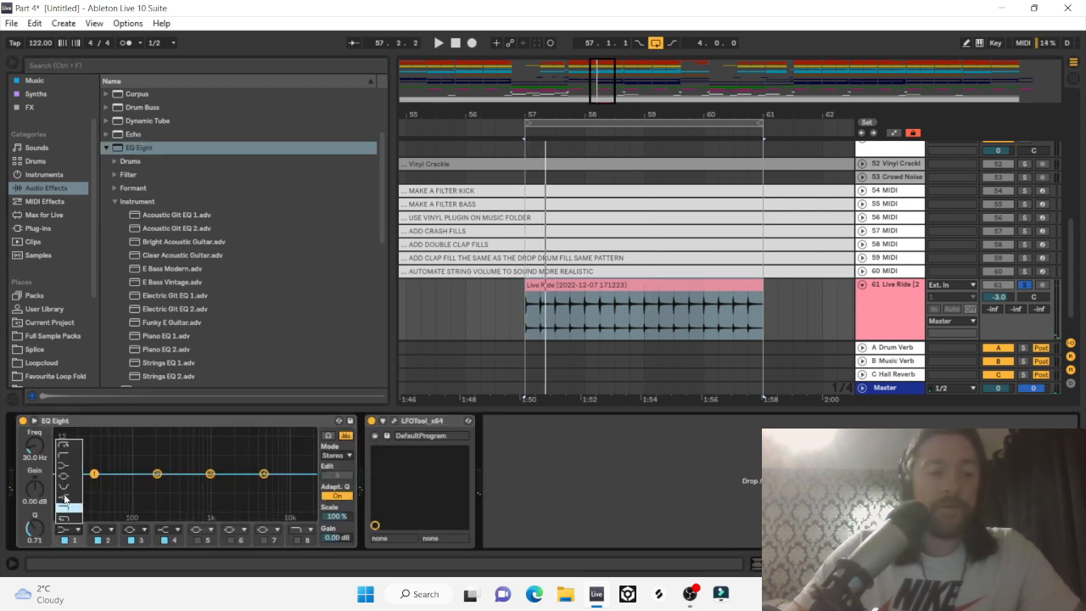
left_click(64, 456)
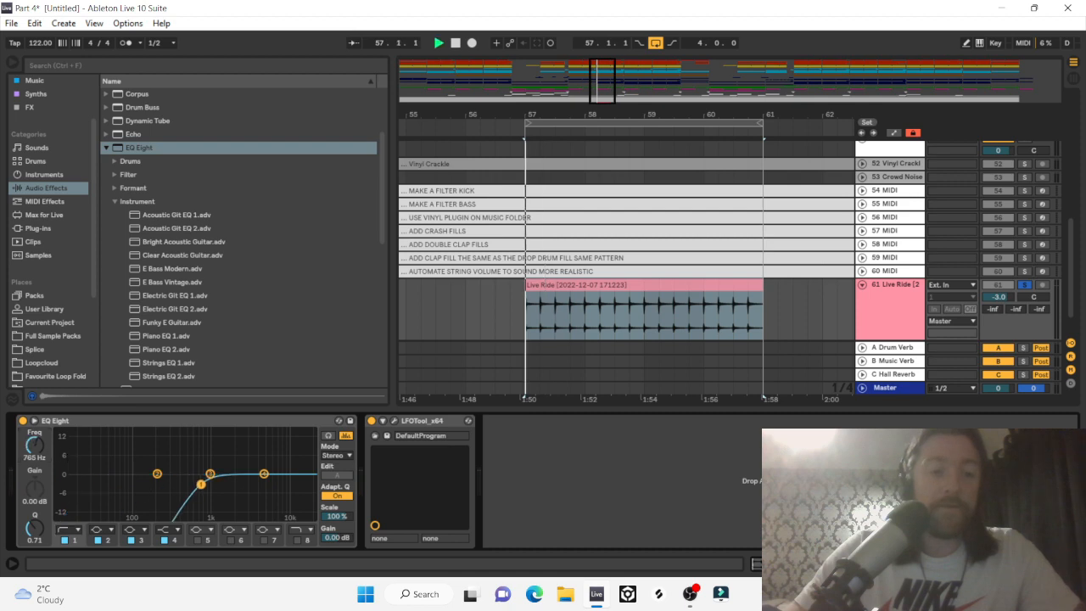
left_click_drag(34, 445, 35, 448)
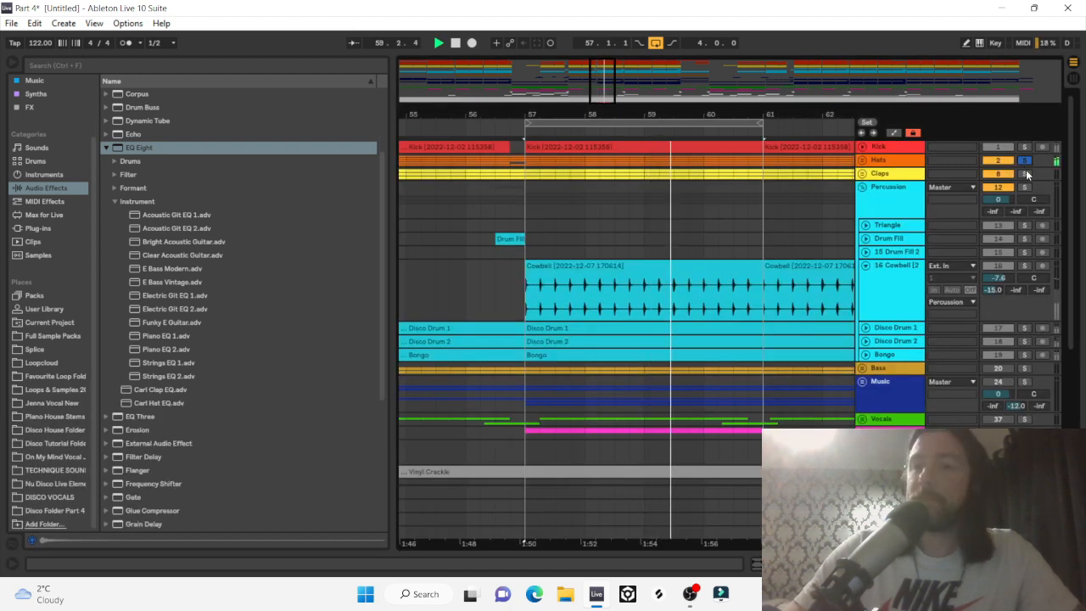
Lower the Live Ride track's volume to -8.0 dB and check its balance with Percussion and Claps also soloed.
scroll(931, 339, "down", 5)
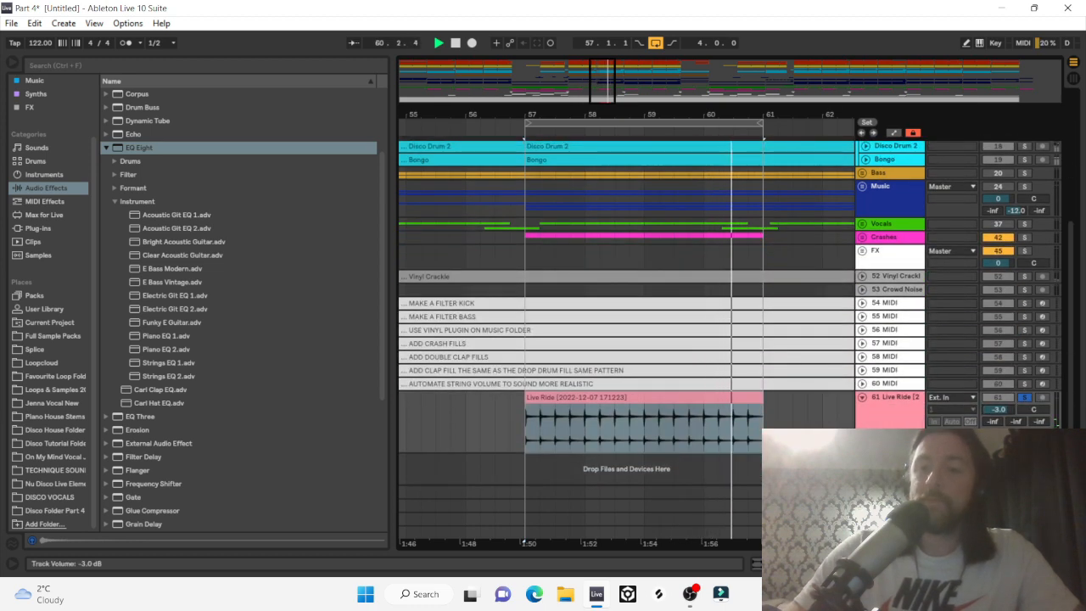
left_click_drag(999, 410, 999, 418)
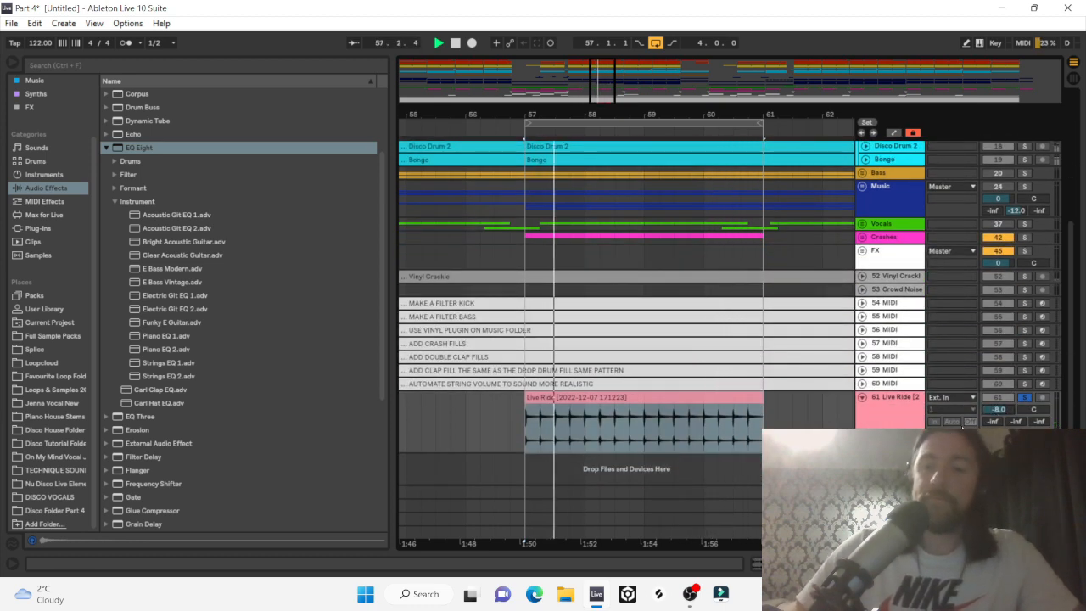
scroll(1050, 175, "up", 4)
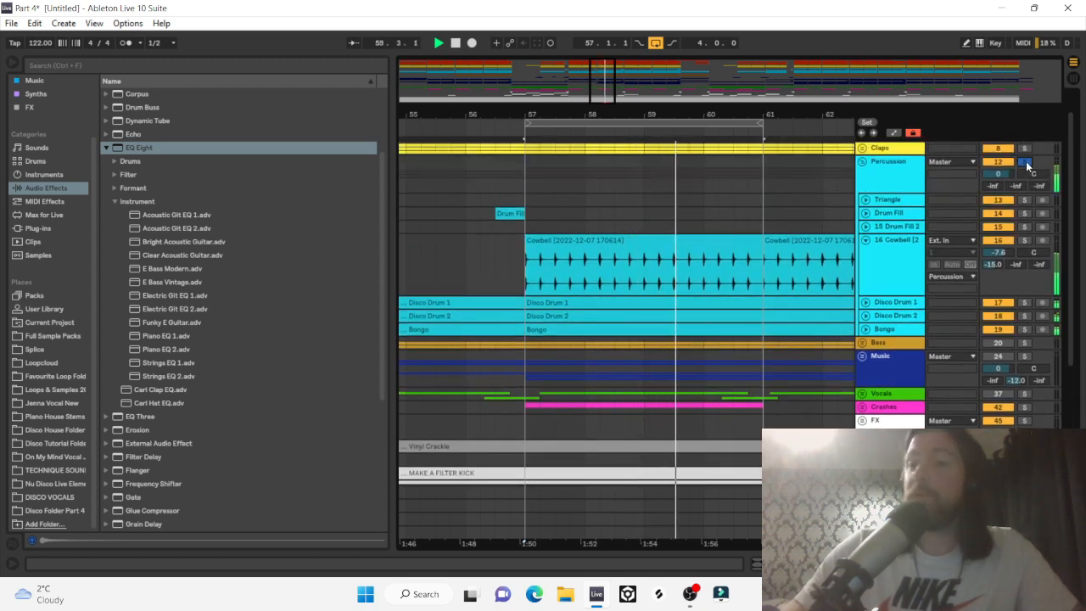
left_click(1025, 161)
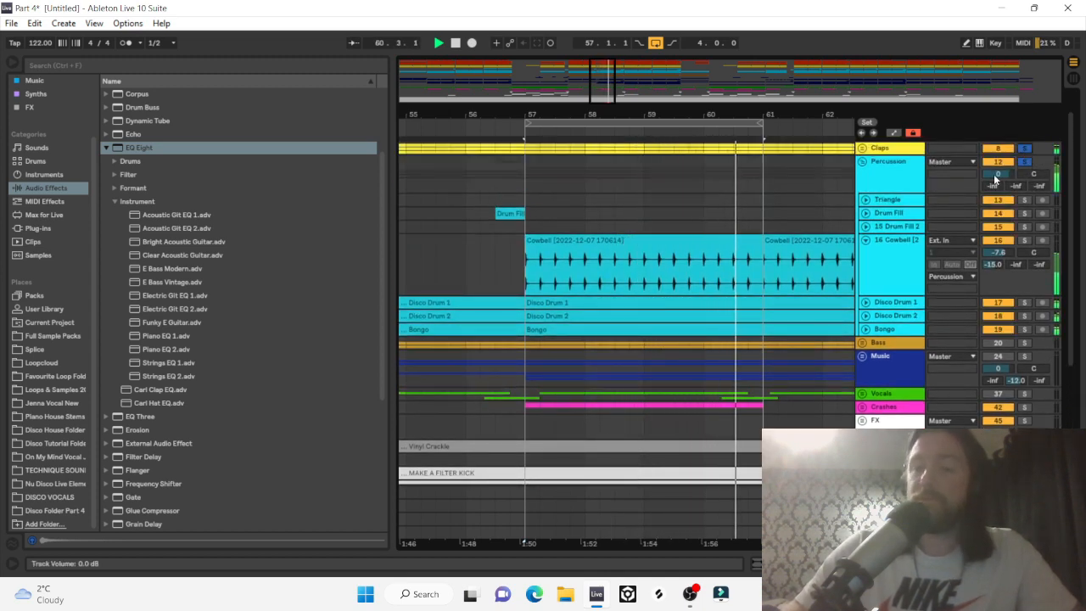
scroll(847, 274, "down", 2)
scroll(848, 274, "down", 5)
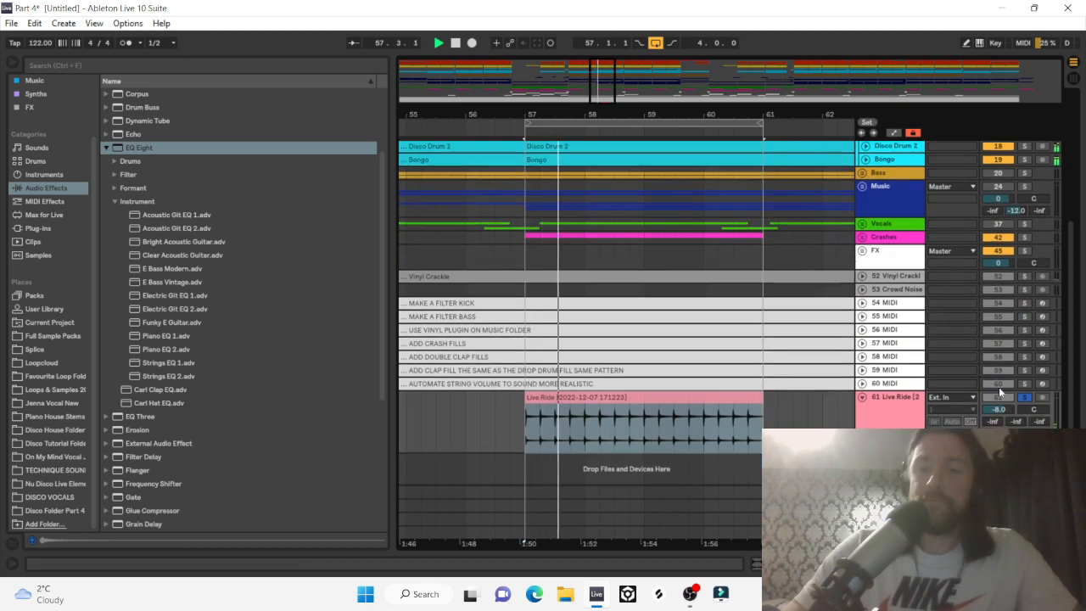
left_click(1026, 399)
left_click(1025, 399)
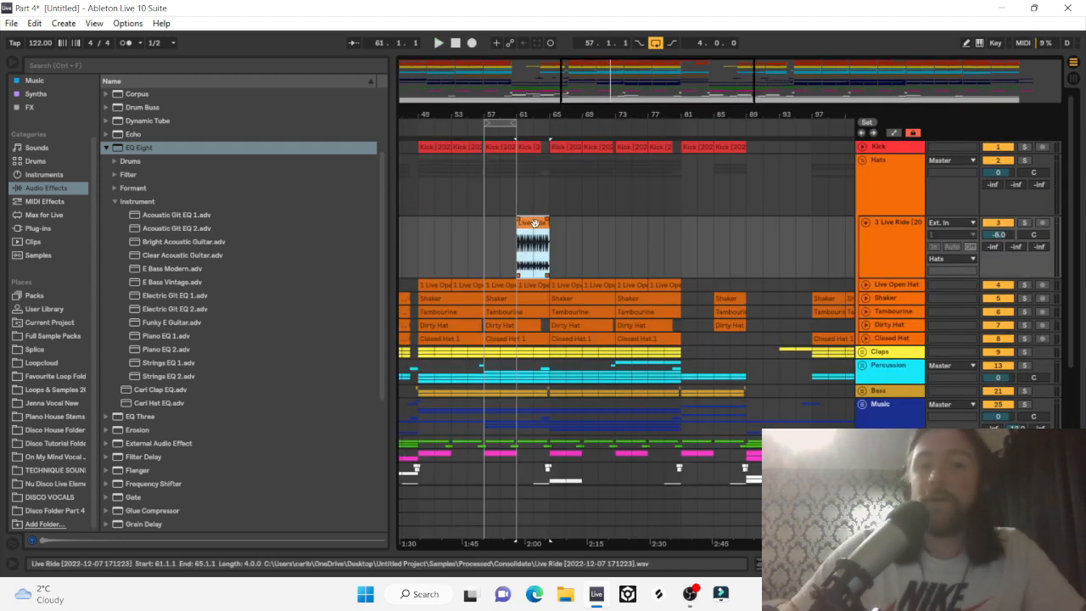
Move the Live Ride clip in the Hats group from bar 61 to bar 65, and play the transition from bar 64.
left_click(556, 227)
left_click_drag(556, 227, 572, 227)
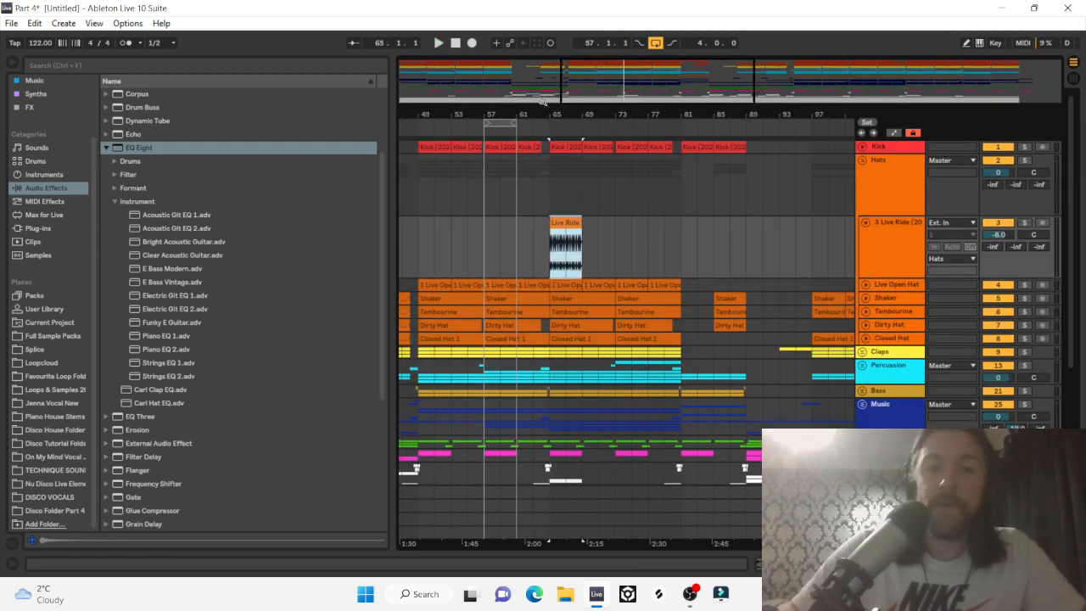
key("plus")
key("plus")
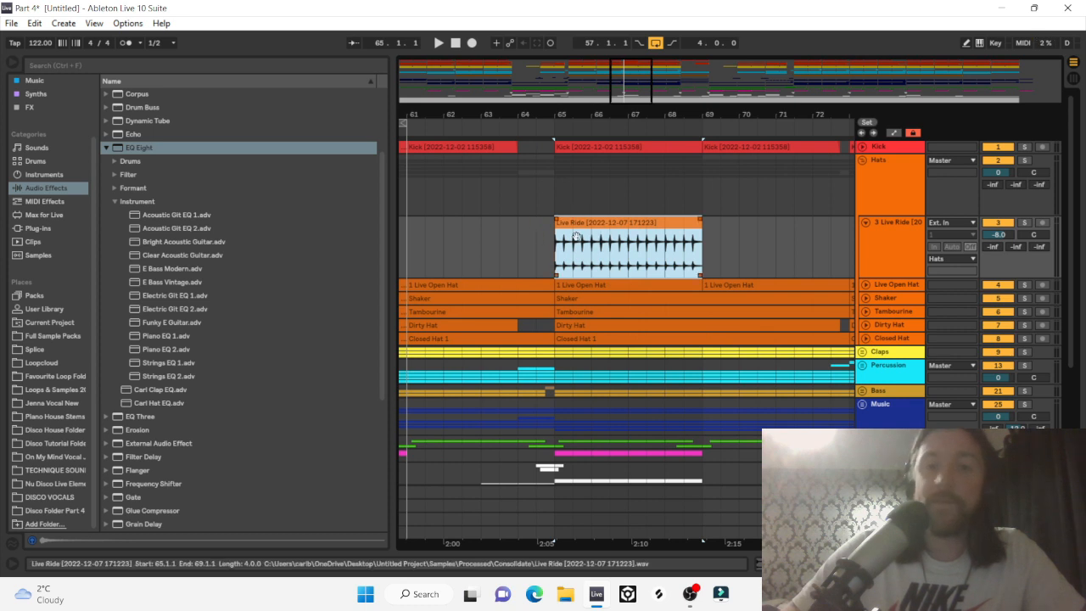
left_click(521, 237)
key("space")
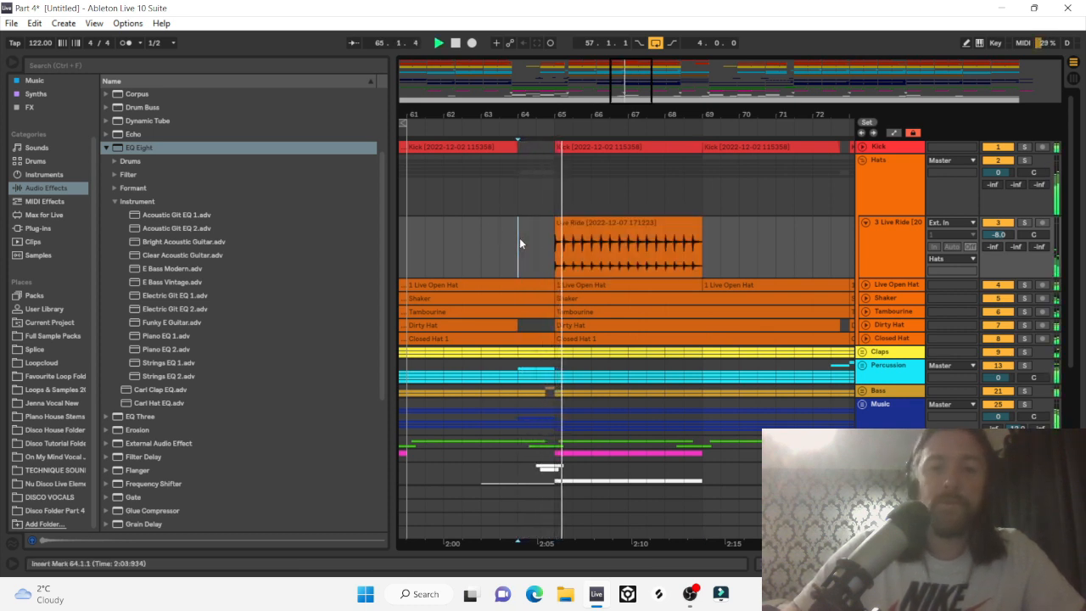
Duplicate the four-bar Live Ride clip at bar 65 three times, extending the ride to bar 81.
left_click(652, 232)
key("space")
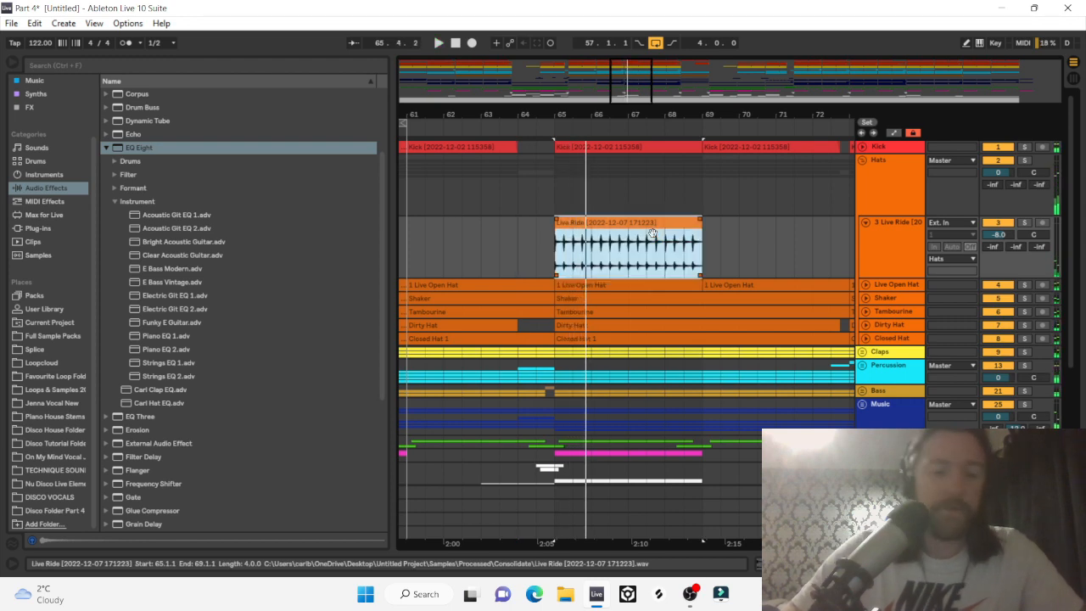
key("ctrl+d")
key("ctrl+d")
key("ctrl+d")
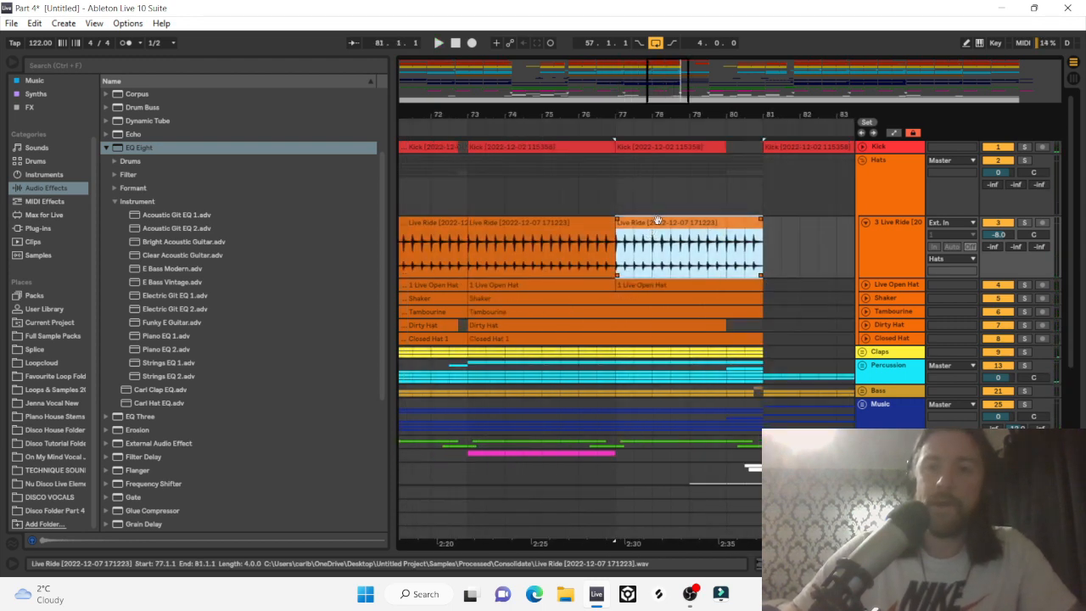
scroll(637, 237, "down", 5)
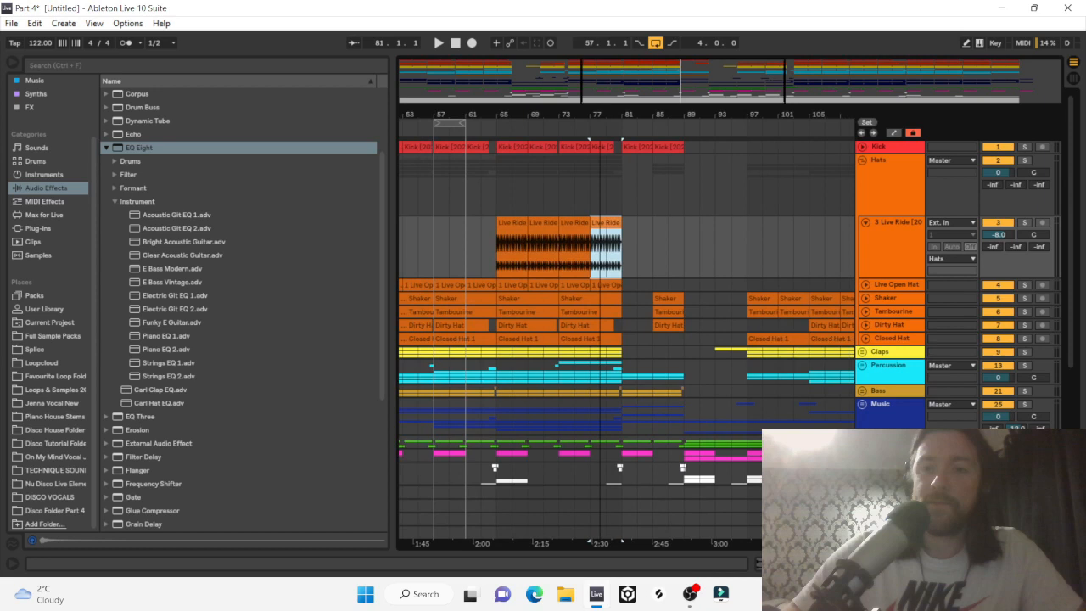
Copy a four-bar Live Ride clip to bar 113 and duplicate it seven times, extending the ride to bar 145.
left_click(598, 231)
left_click_drag(608, 242, 802, 242)
scroll(496, 244, "right", 5)
key("ctrl+d")
key("ctrl+d")
key("ctrl+d")
key("ctrl+d")
key("ctrl+d")
key("ctrl+d")
key("ctrl+d")
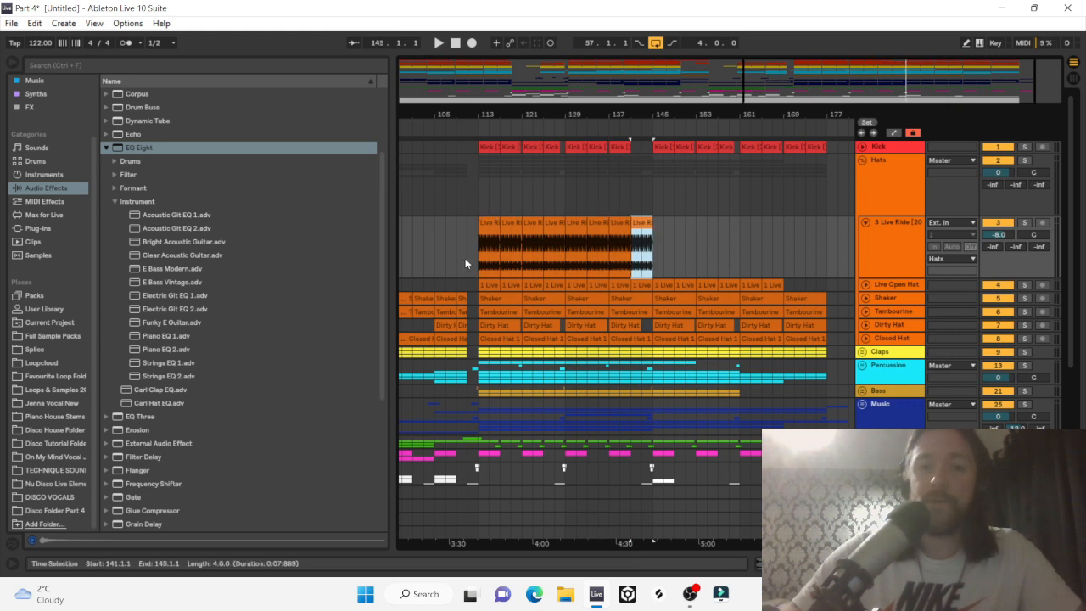
mouse_move(466, 244)
left_mouse_down()
mouse_move(556, 238)
mouse_move(478, 242)
left_mouse_up()
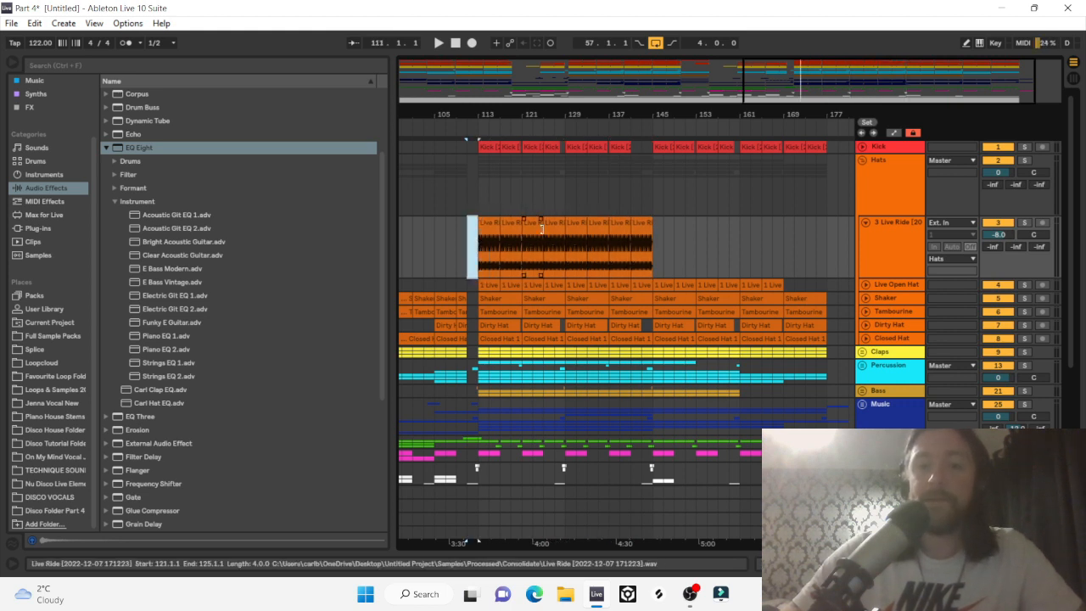
left_click_drag(663, 246, 713, 231)
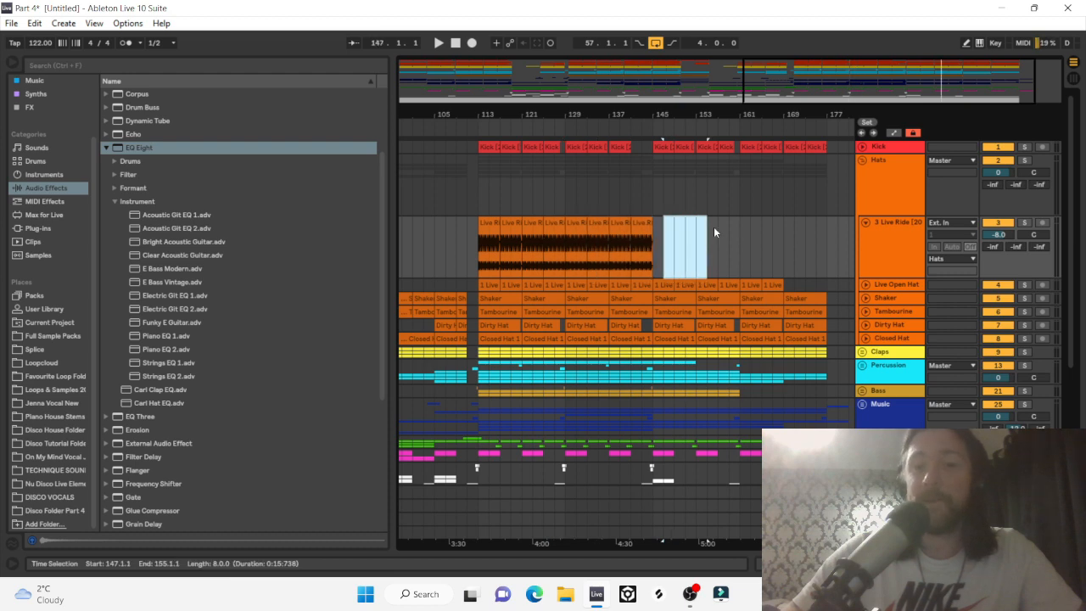
Set the Live Ride track's volume to -9.0 dB while playing from bar 113, and fold the Hats group.
left_click(866, 222)
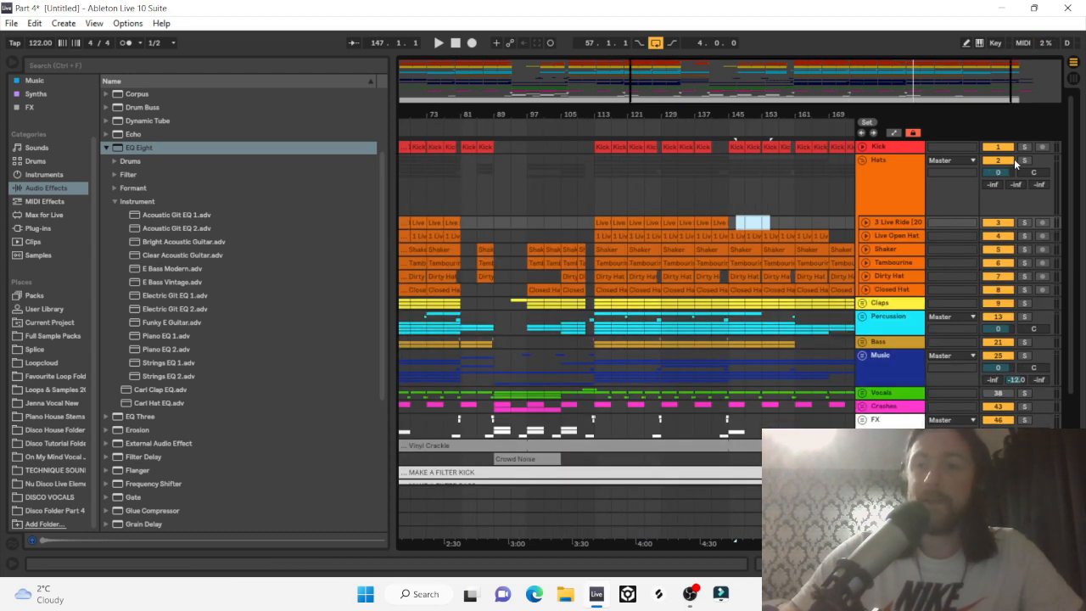
left_click(602, 223)
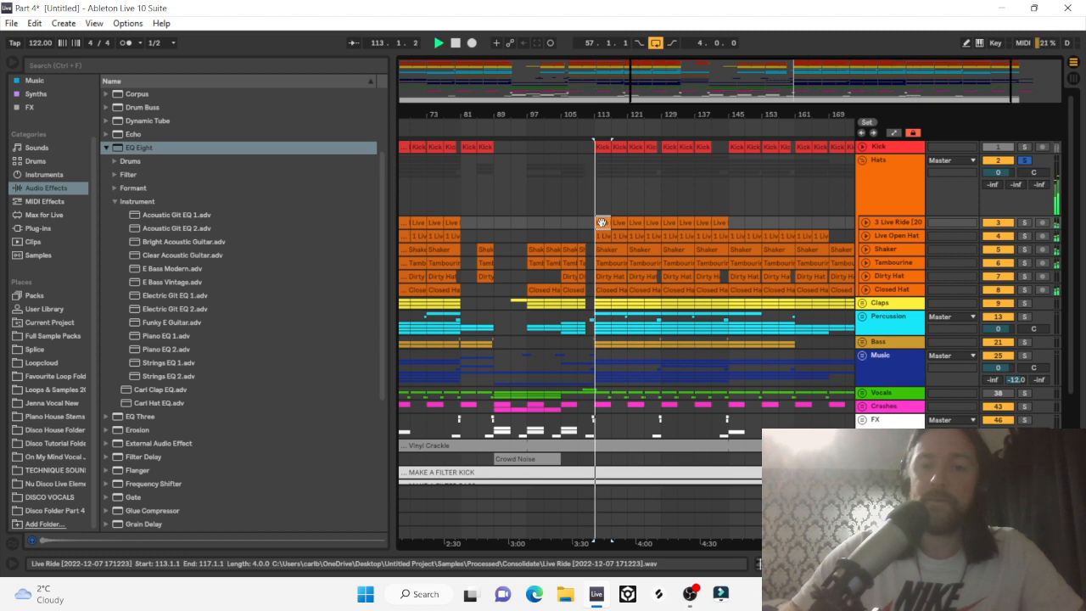
left_click(866, 223)
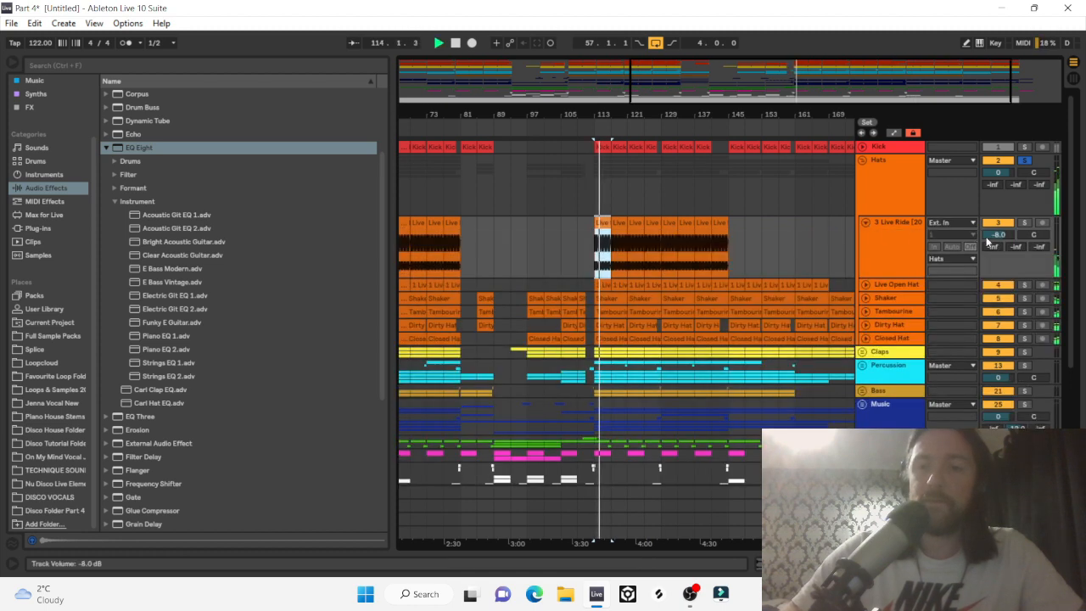
left_click_drag(992, 239, 994, 242)
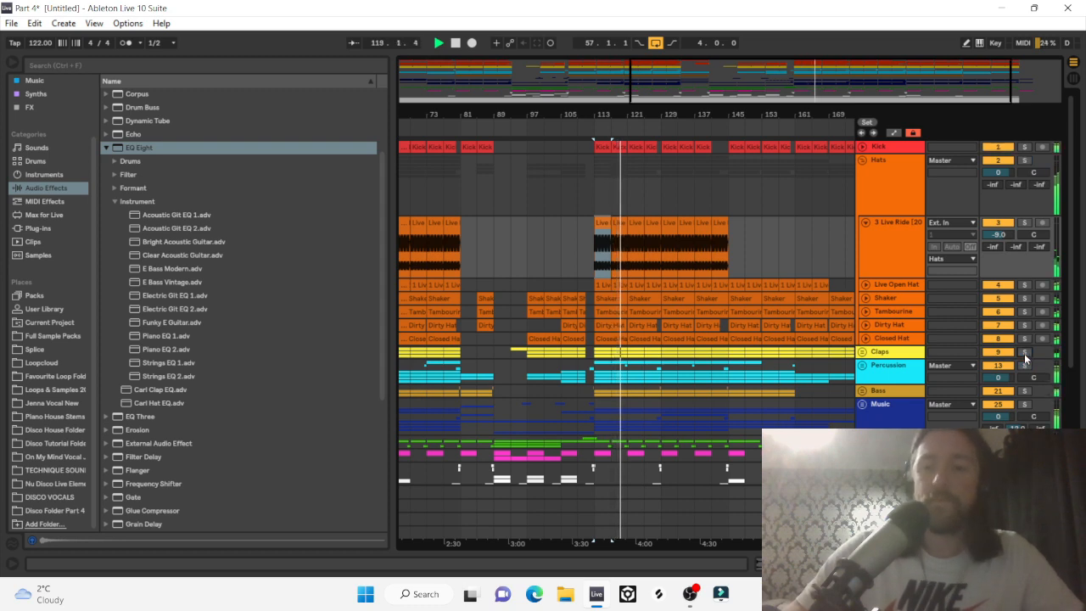
left_click(864, 223)
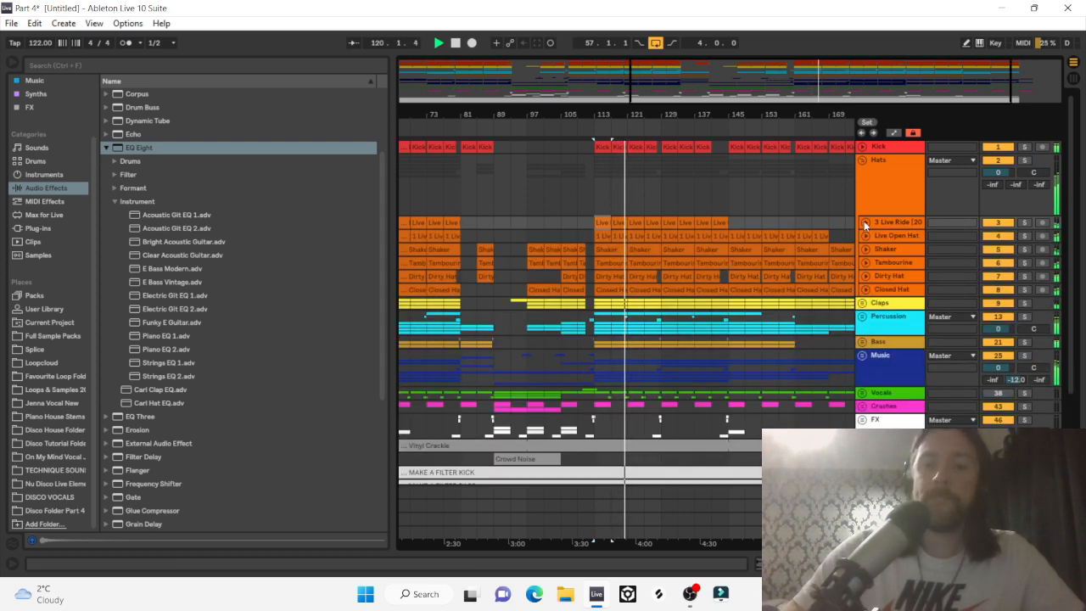
left_click(863, 159)
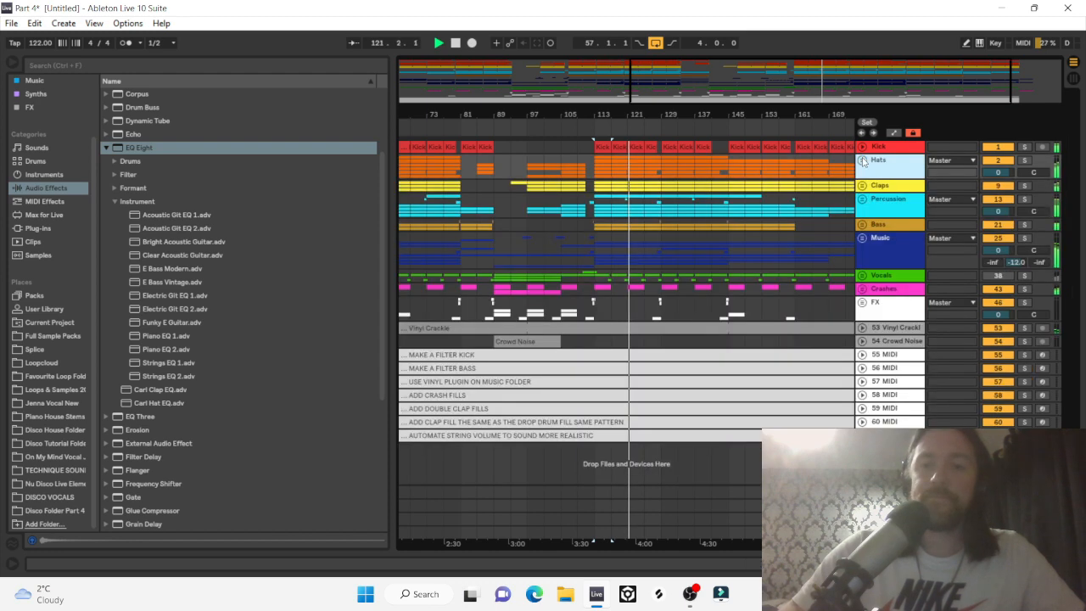
Place Reverse Crash.wav from the Disco Folder Part 4 on a new audio track at bar 77.
left_click(55, 510)
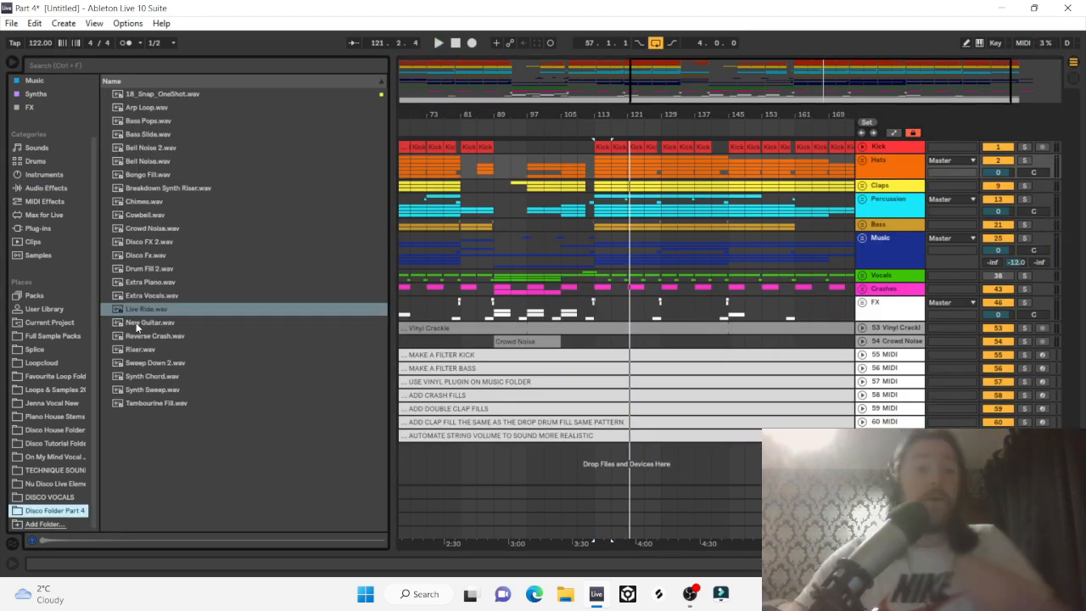
left_click_drag(146, 337, 444, 448)
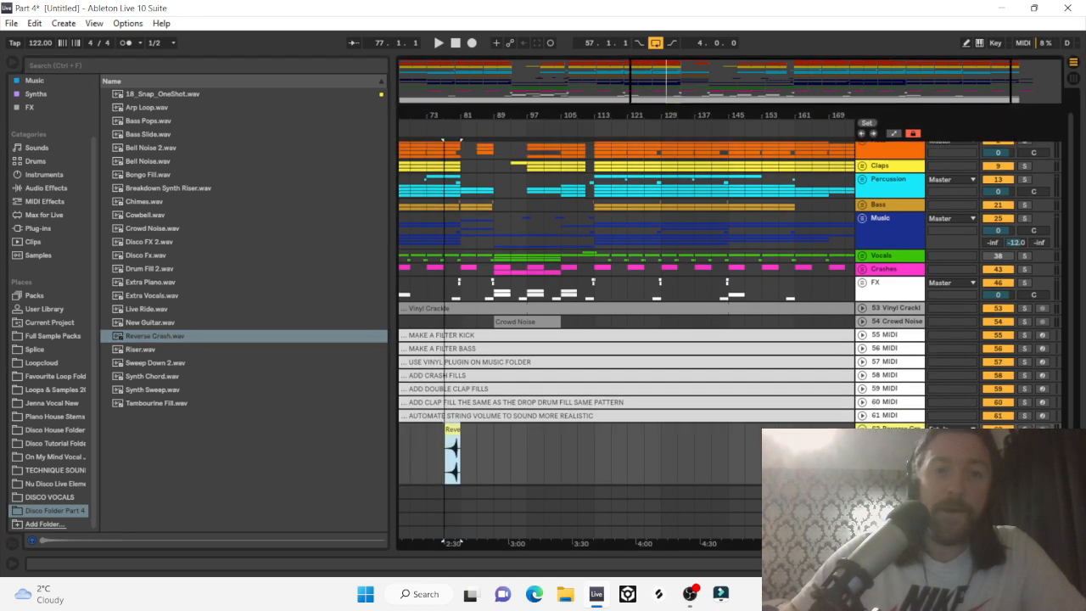
left_click_drag(458, 115, 641, 128)
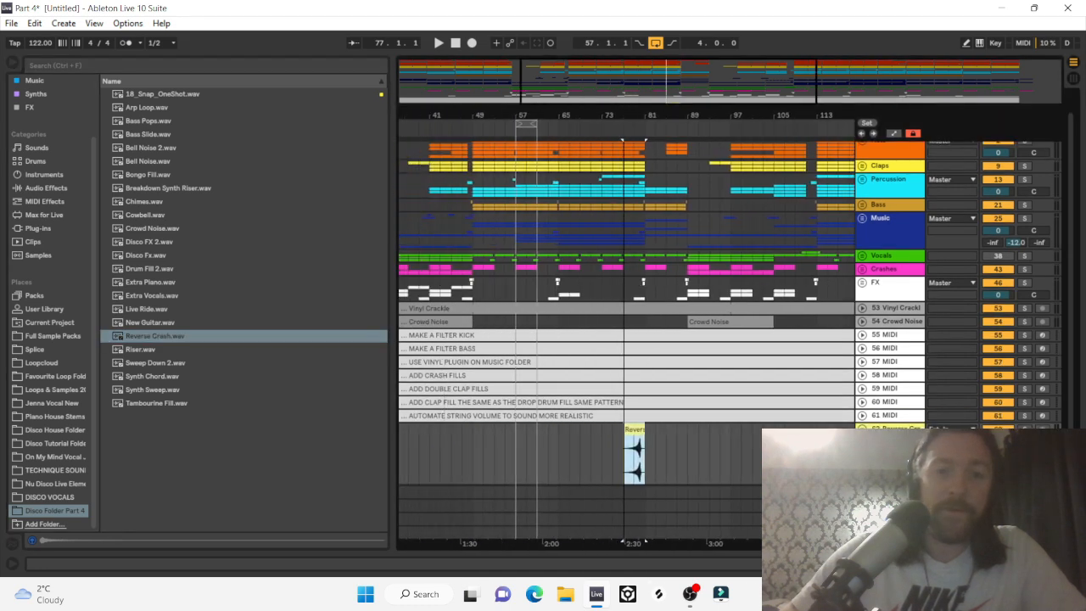
Unfold the Crashes group's Live Crash track and align the end of the Reverse Crash sound with the crash at bar 41.
left_click(862, 268)
scroll(641, 419, "down", 3)
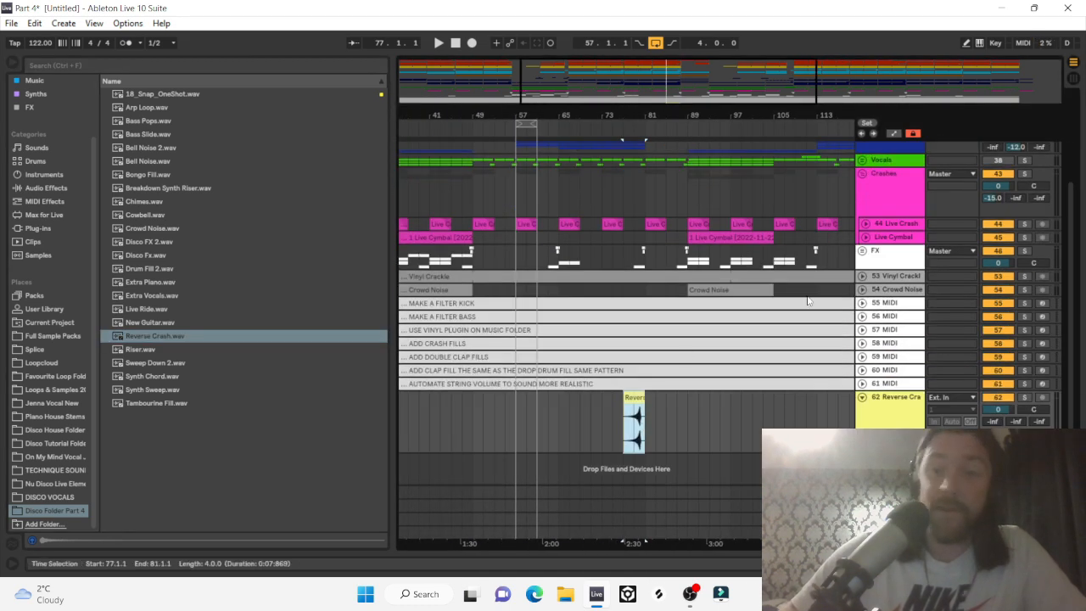
left_click(866, 224)
scroll(771, 351, "down", 2)
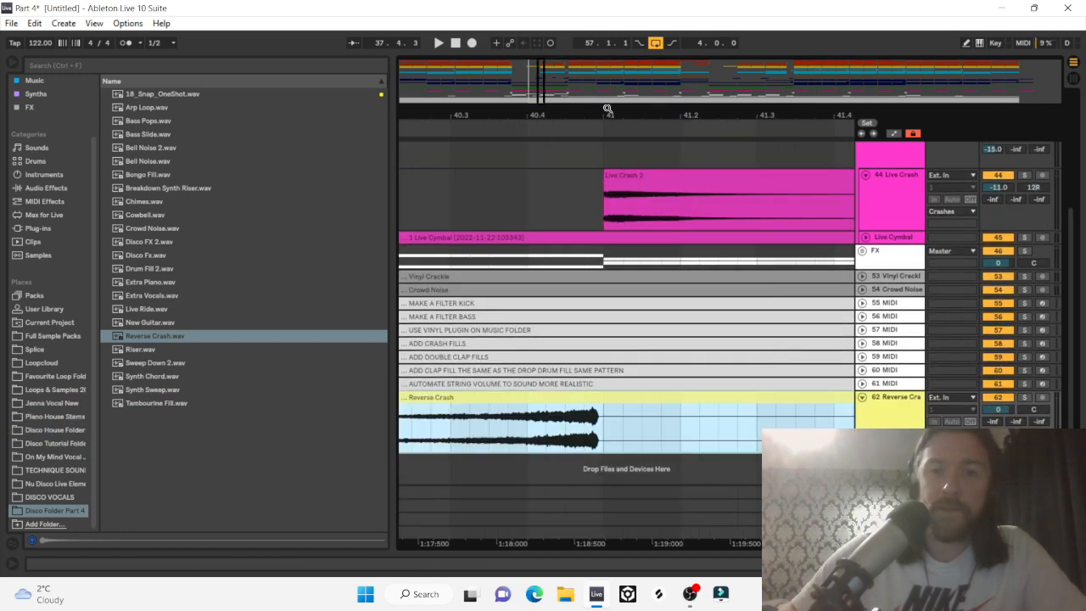
left_click_drag(608, 109, 604, 246)
left_click_drag(586, 406, 662, 403)
Split the Reverse Crash clip at bar 41, delete the silent tail, and trim the clip's start to bar 39.
left_click(600, 438)
key("ctrl+e")
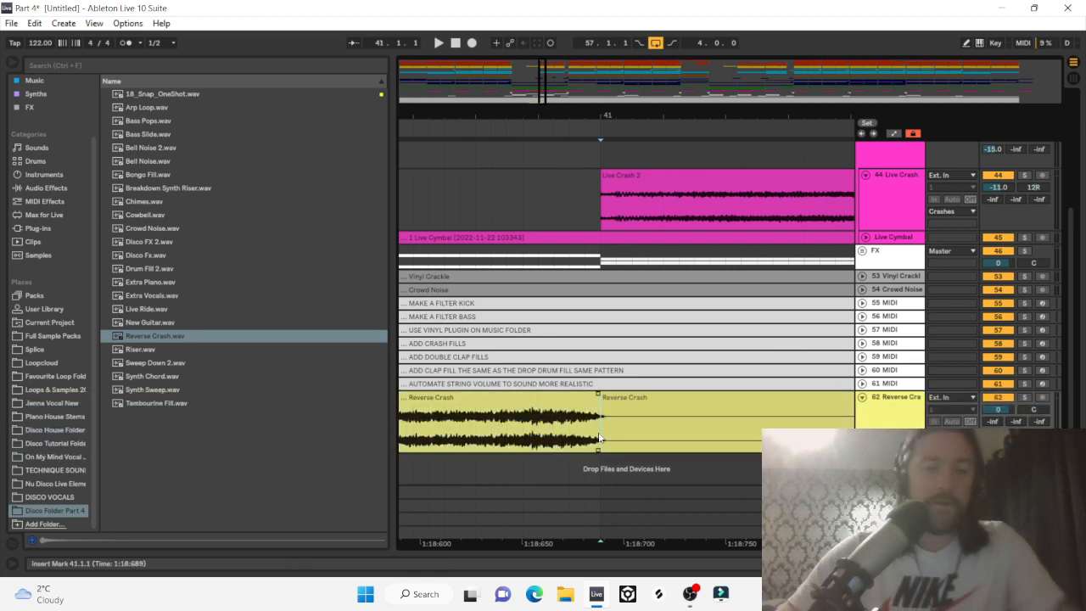
left_click(629, 414)
key("Delete")
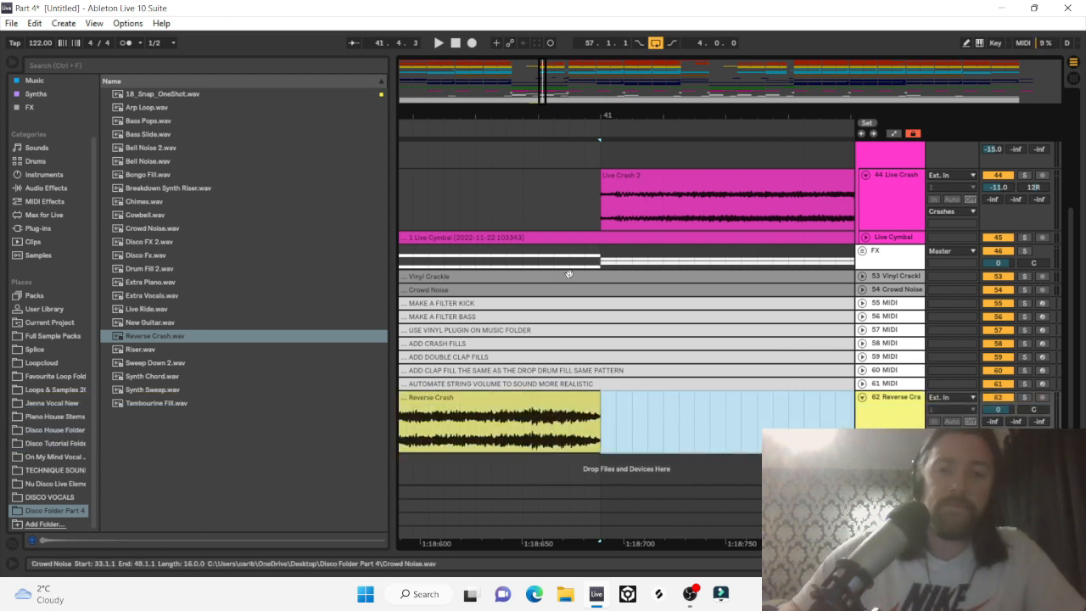
left_click_drag(495, 114, 496, 59)
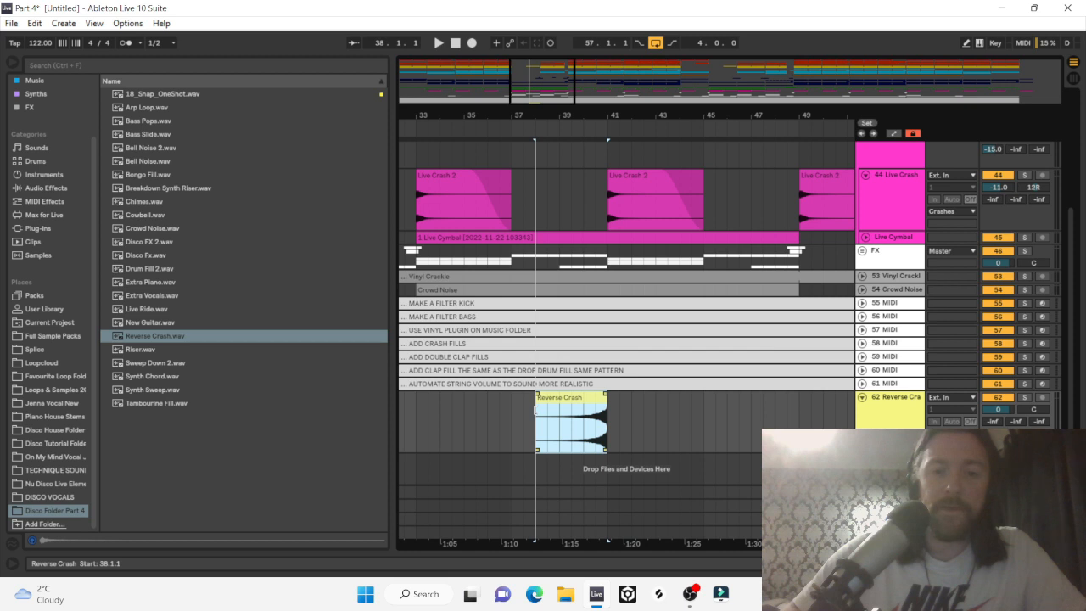
left_click_drag(534, 412, 561, 399)
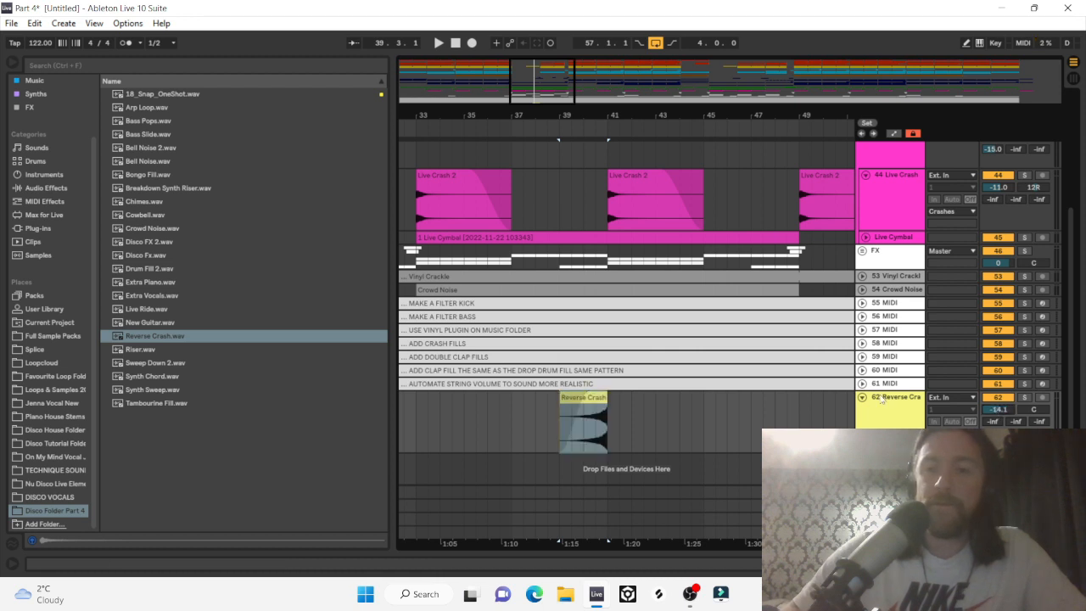
Move the Reverse Crash track into the Crashes group below Live Crash and play it from bar 40.
left_click_drag(880, 397, 864, 238)
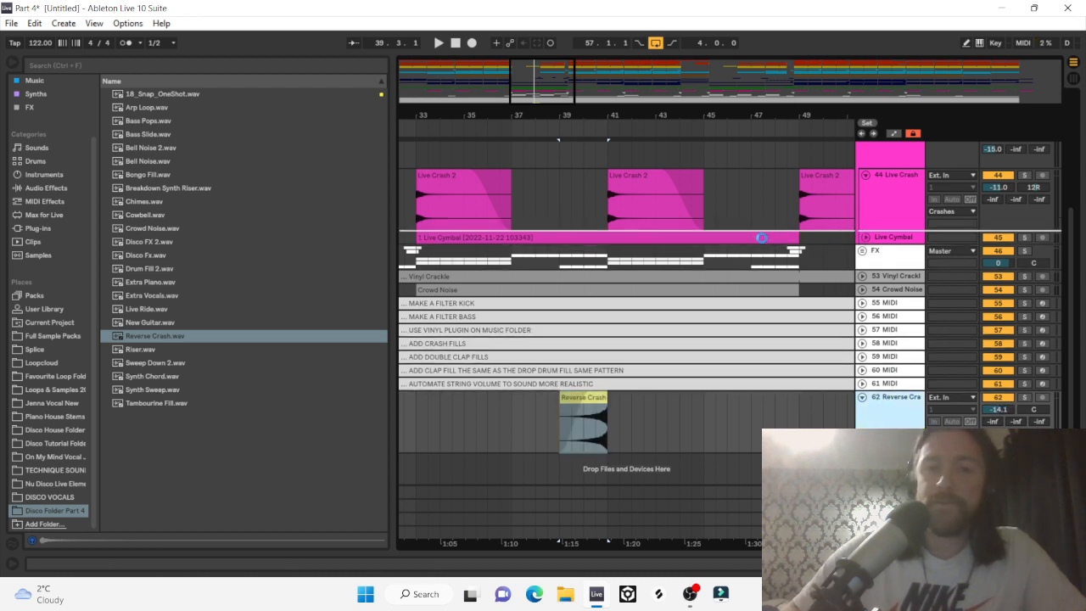
left_click_drag(763, 238, 762, 238)
left_click(587, 287)
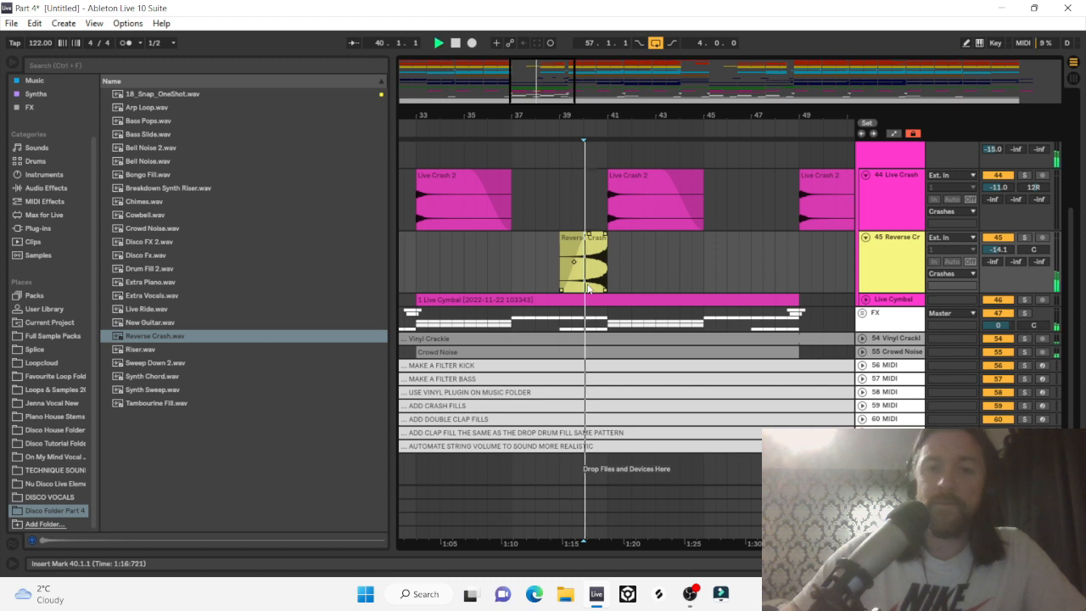
Solo the Reverse Crash and Live Crash tracks, set the reverse crash to -20.1 dB and pan it 12L, and replay from bar 40.
left_click(1024, 238)
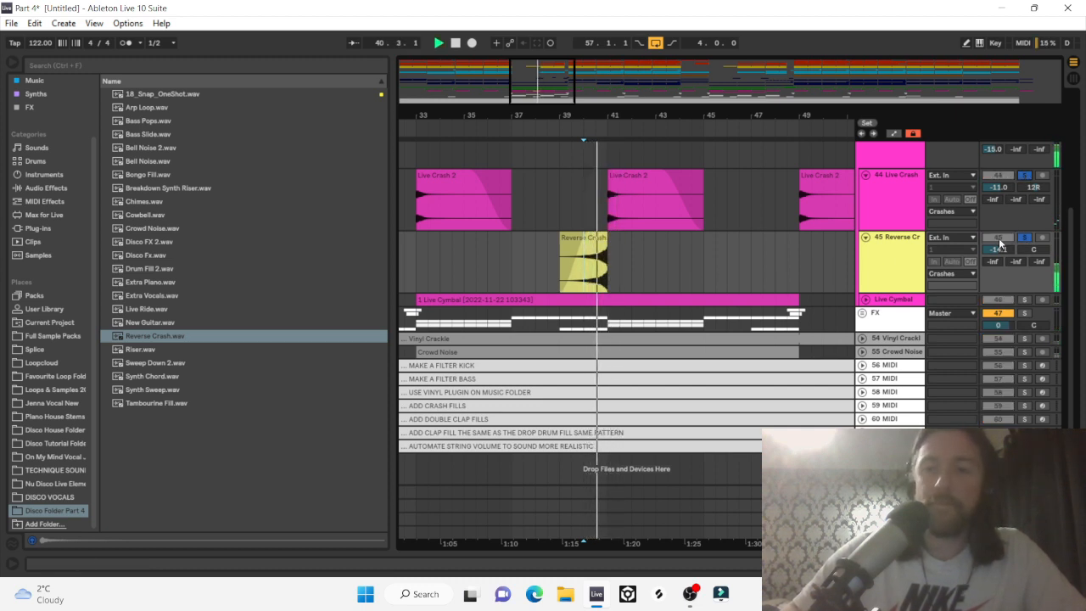
left_click_drag(997, 252, 997, 258)
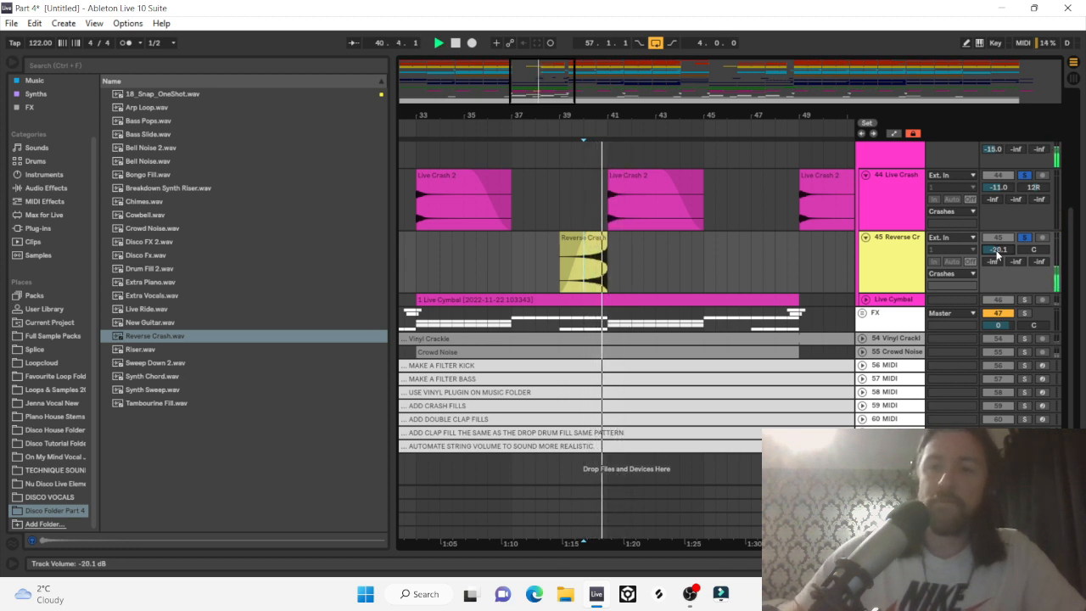
left_click_drag(1034, 249, 1034, 258)
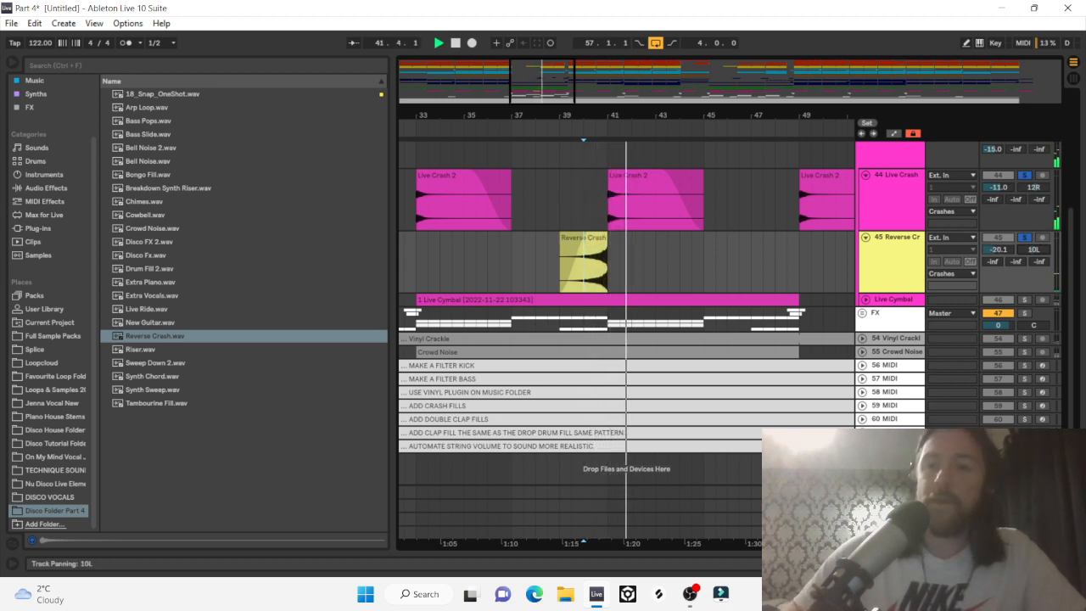
key("space")
key("space")
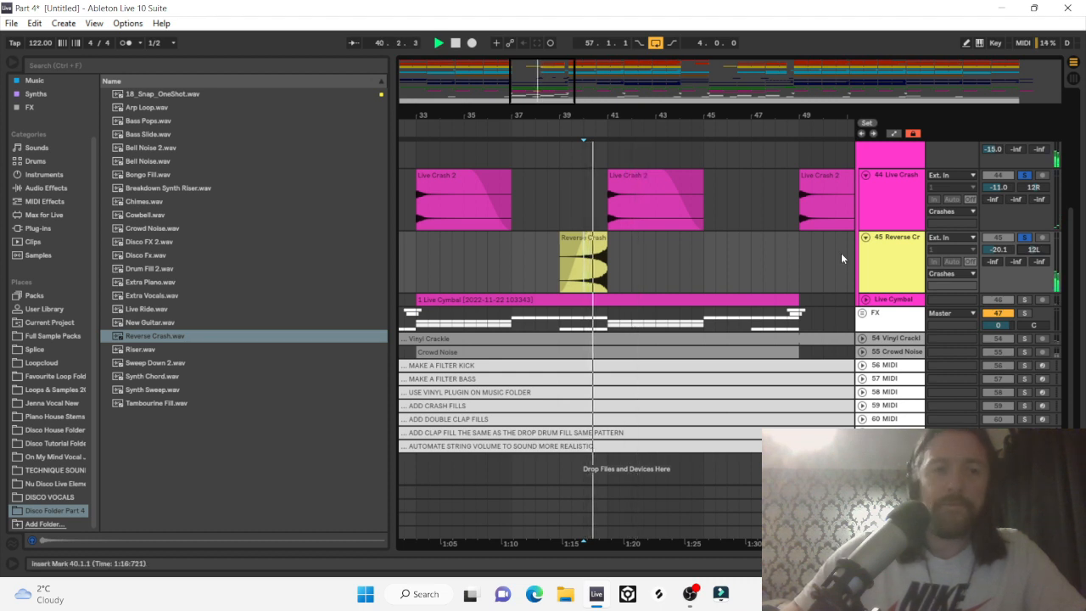
left_click(623, 204)
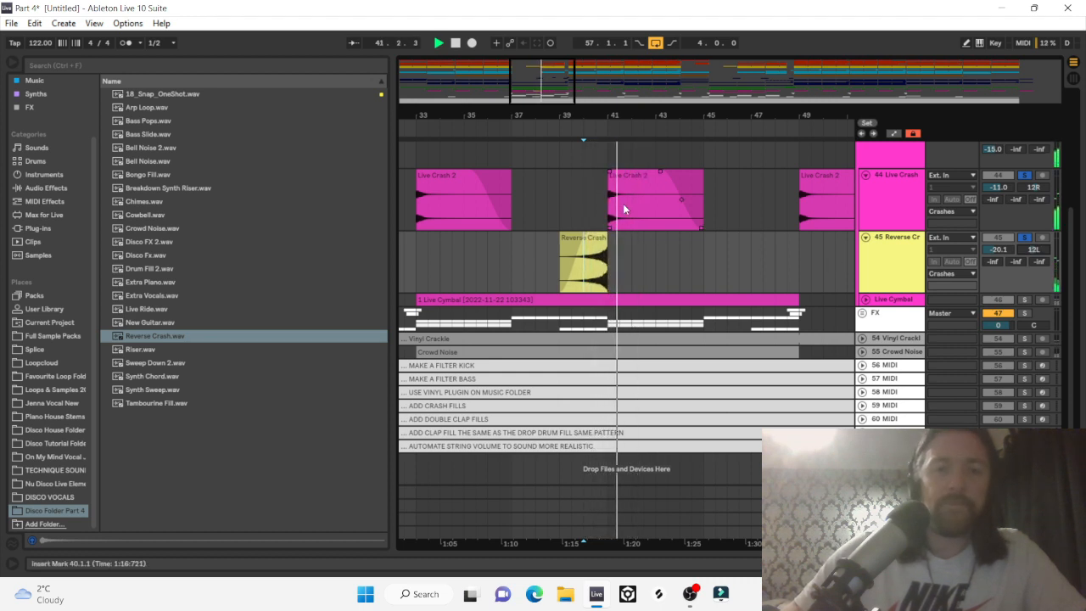
Add EQ Eight to the Reverse Crash track with a low cut at 563 Hz on band 1 and a high cut at 18.0 kHz on band 8.
left_click(48, 189)
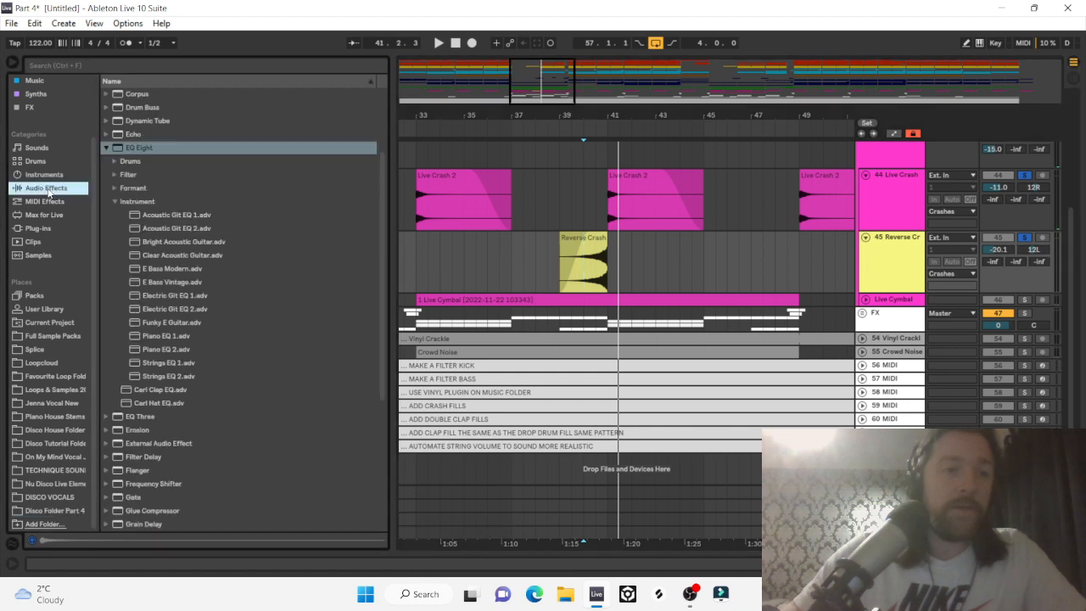
left_click(143, 153)
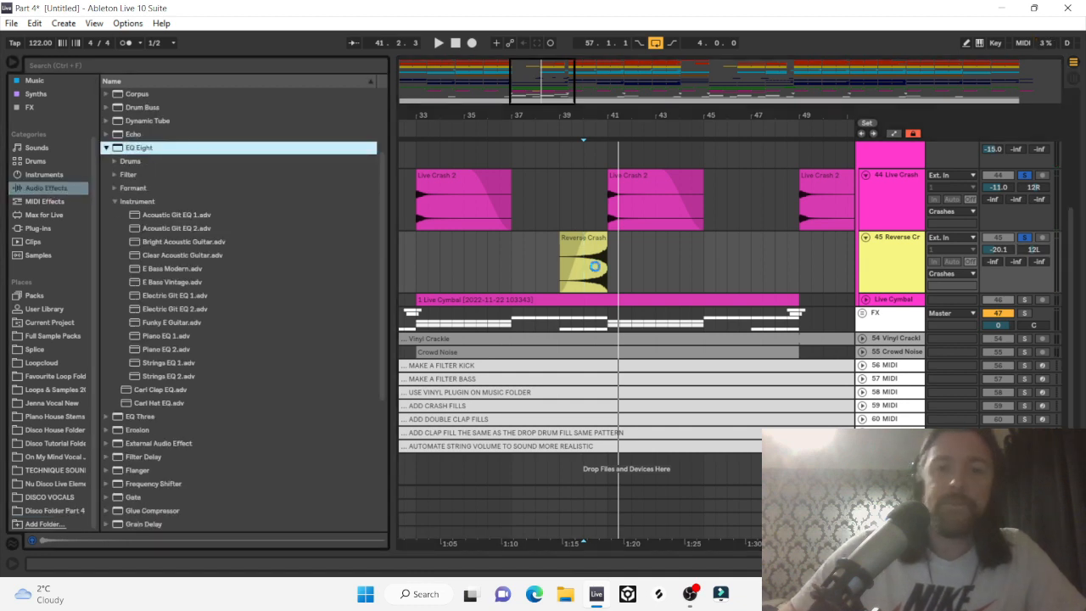
key("space")
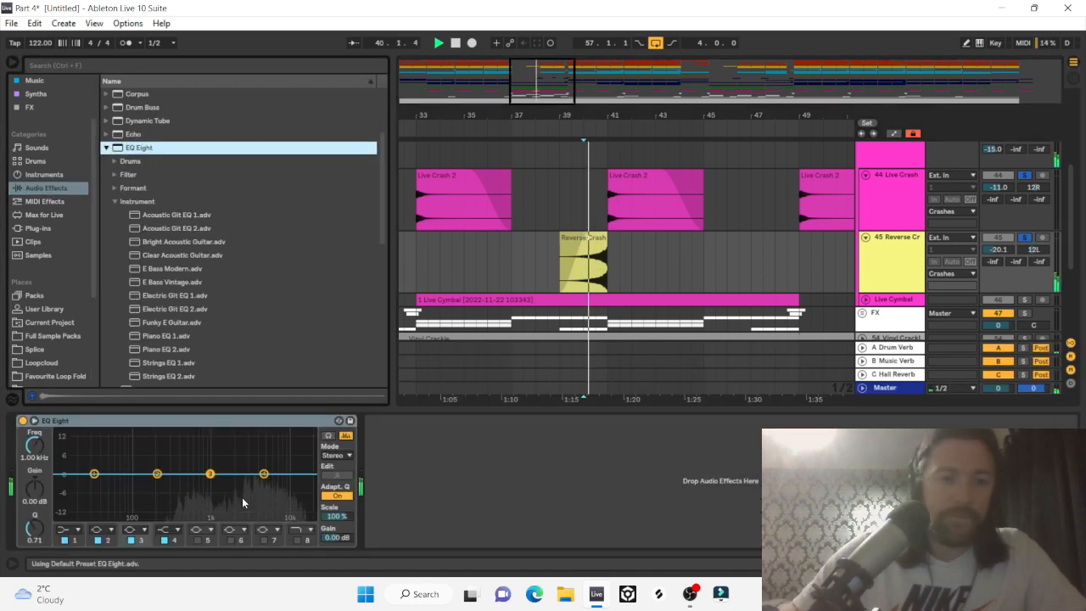
left_click(78, 531)
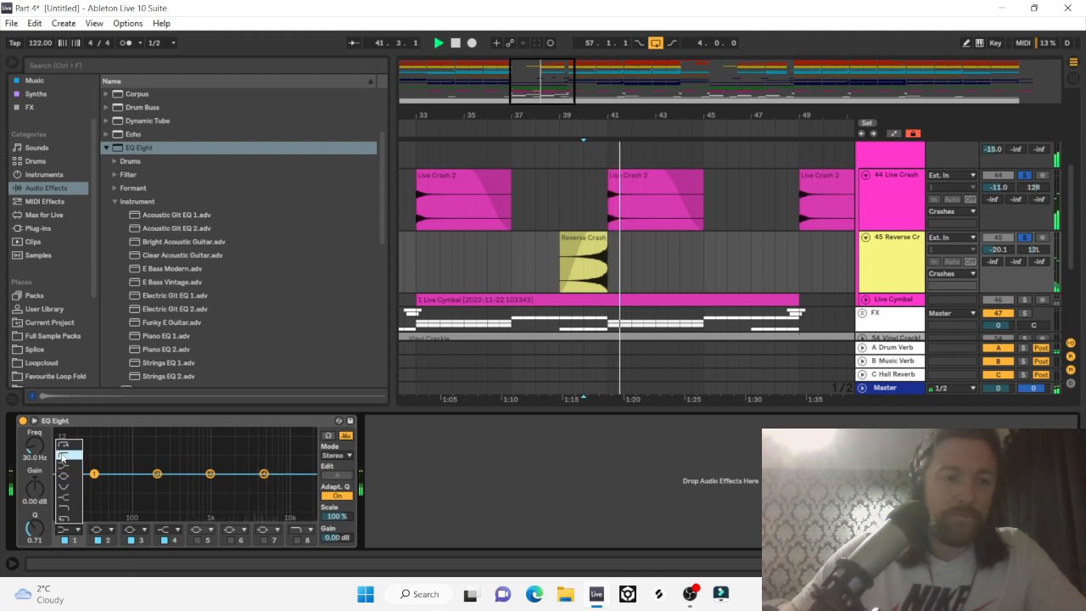
left_click(70, 455)
left_click_drag(39, 449, 39, 413)
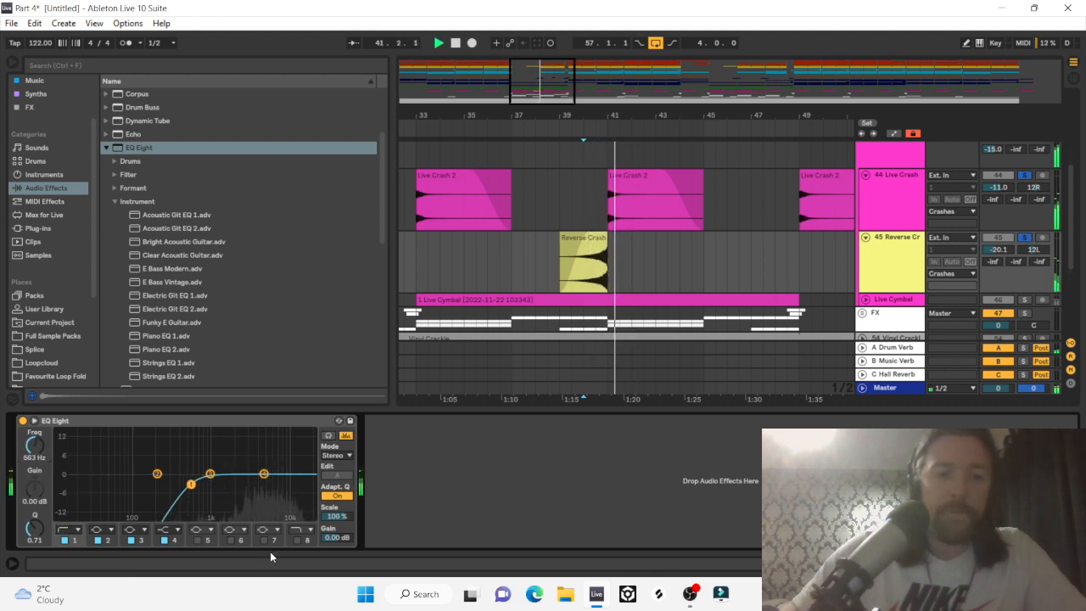
left_click(302, 539)
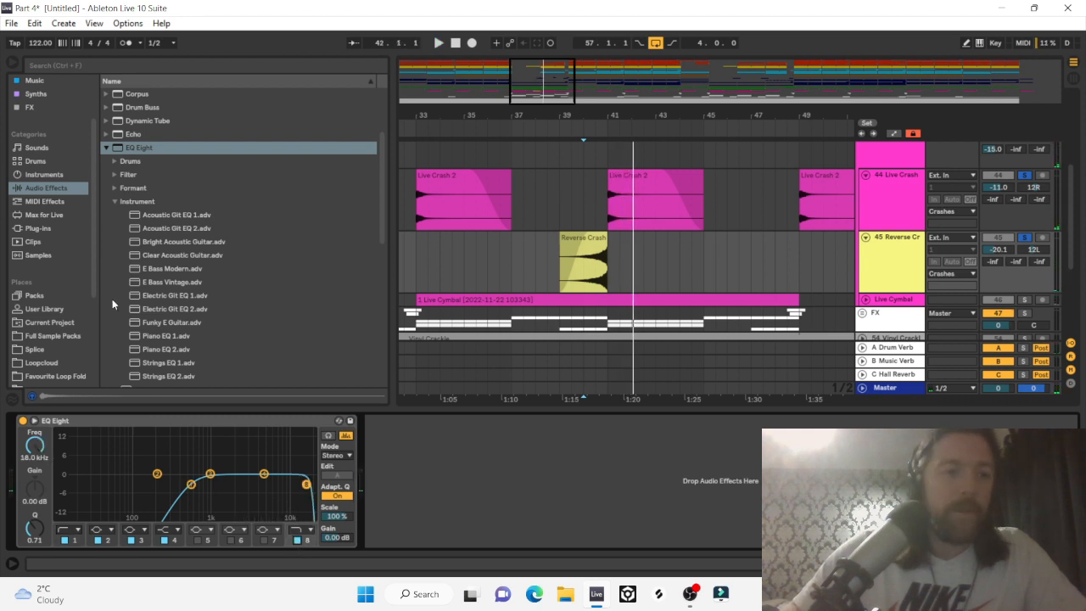
Add the LFOTool_x64 plug-in after EQ Eight on the Reverse Crash track, shape its volume curve during playback, and close its window.
left_click(37, 229)
left_click(180, 229)
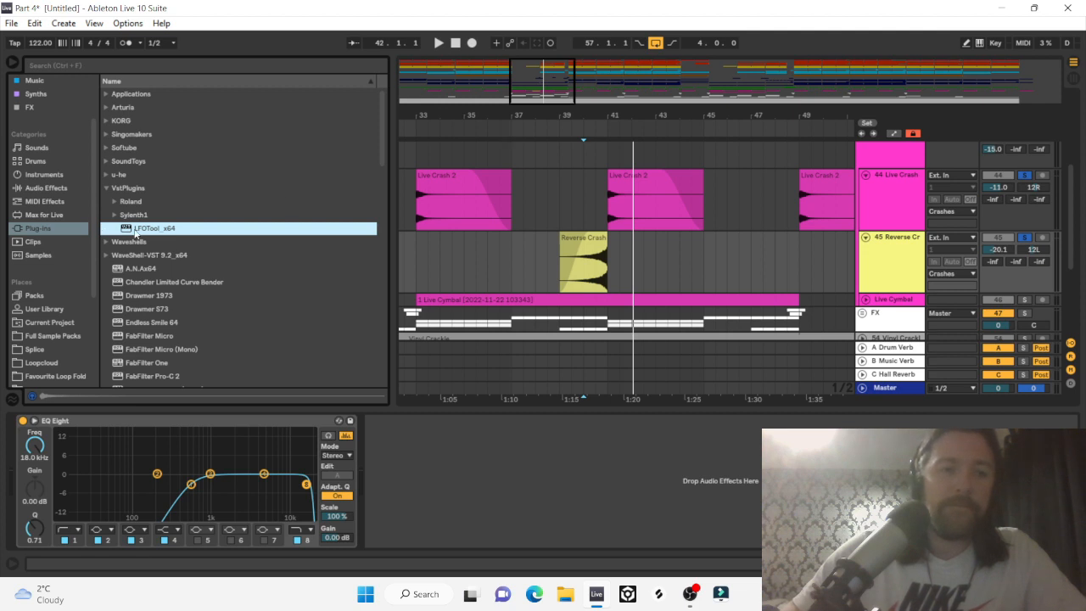
left_click_drag(389, 467, 420, 480)
key("space")
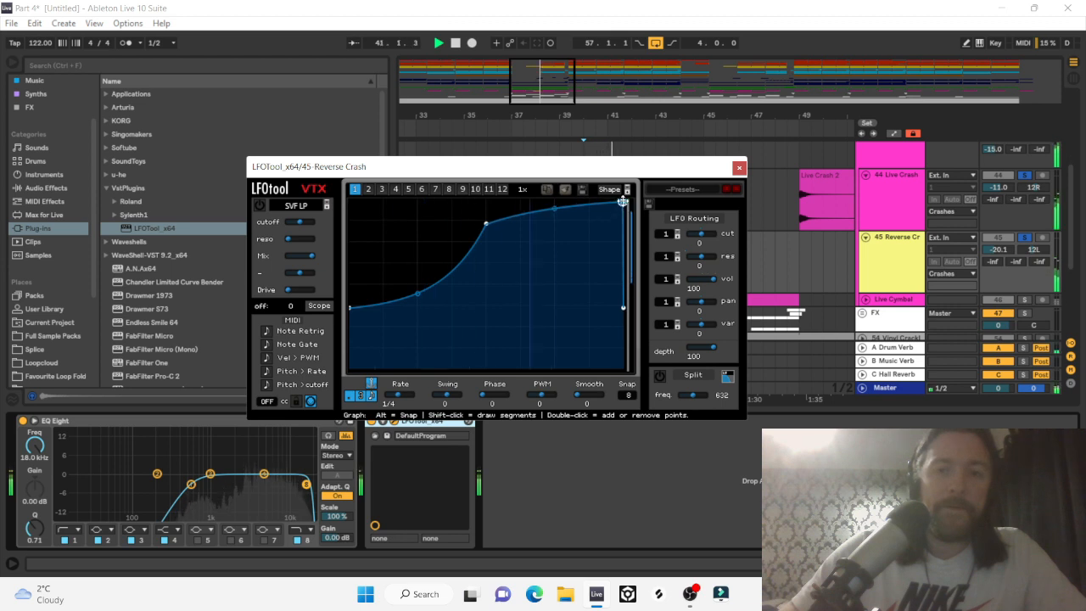
left_click_drag(624, 203, 618, 201)
left_click(739, 167)
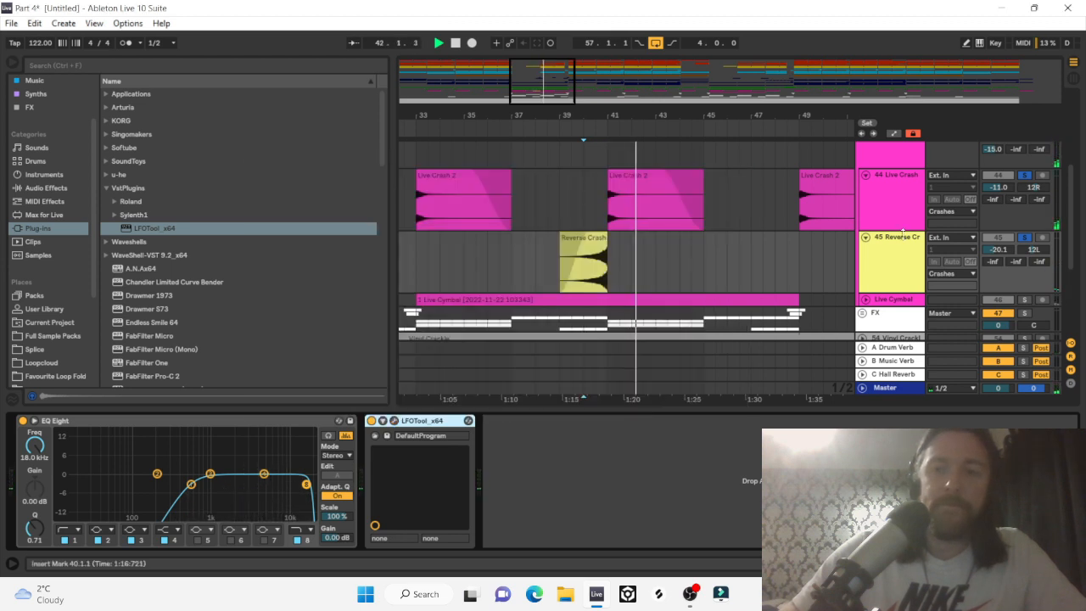
Unsolo the Reverse Crash and Live Crash tracks and play the transition from bar 40 in the full mix.
left_click(1026, 240)
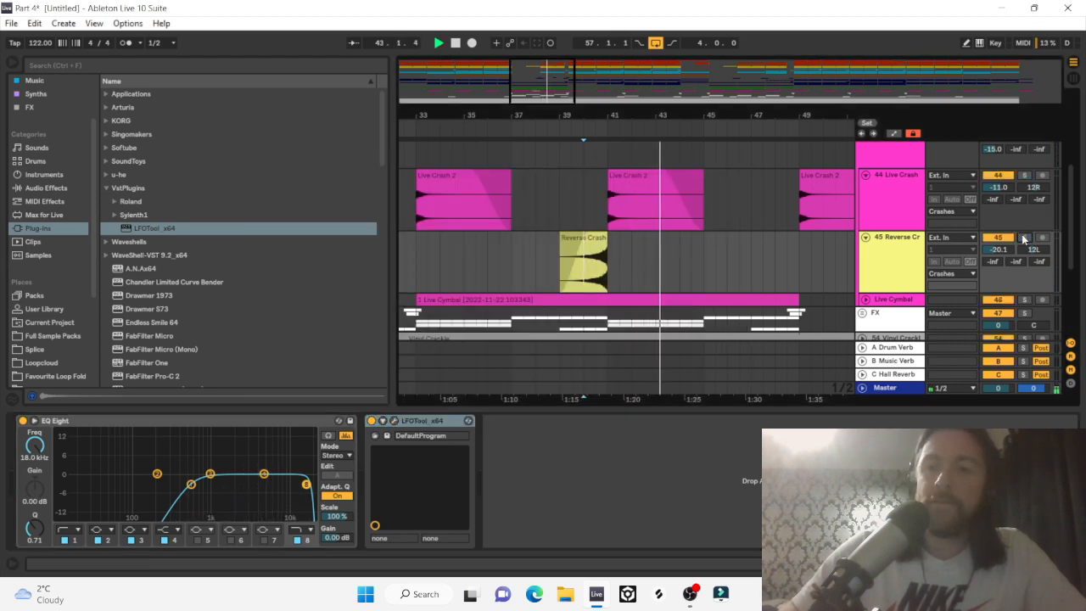
key("space")
key("space")
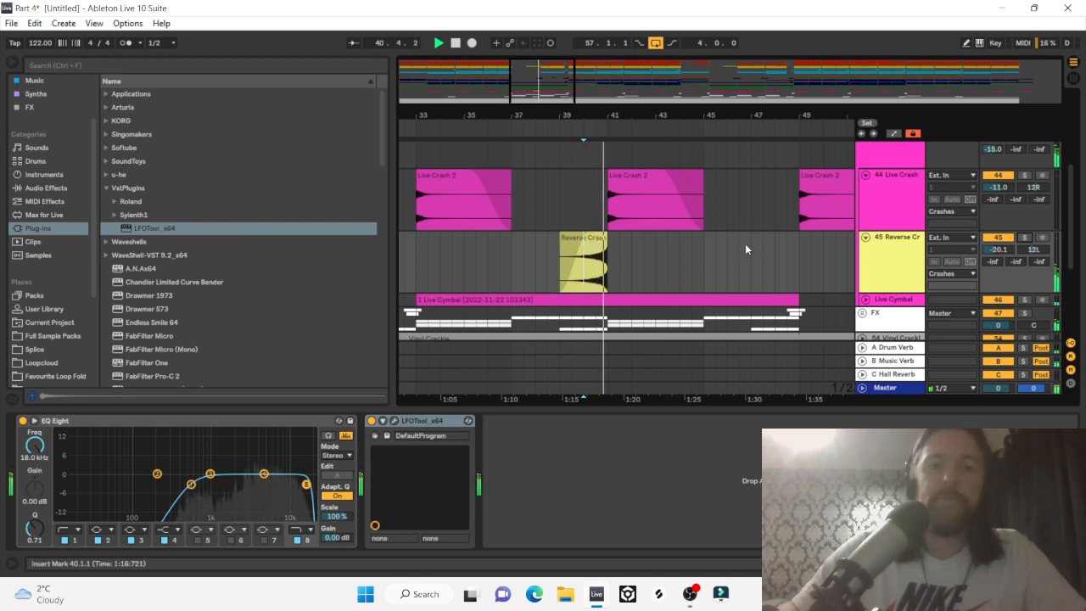
Adjust the Reverse Crash track's volume to -18.1 dB while replaying the transition from bar 40.
left_click_drag(999, 252, 1001, 249)
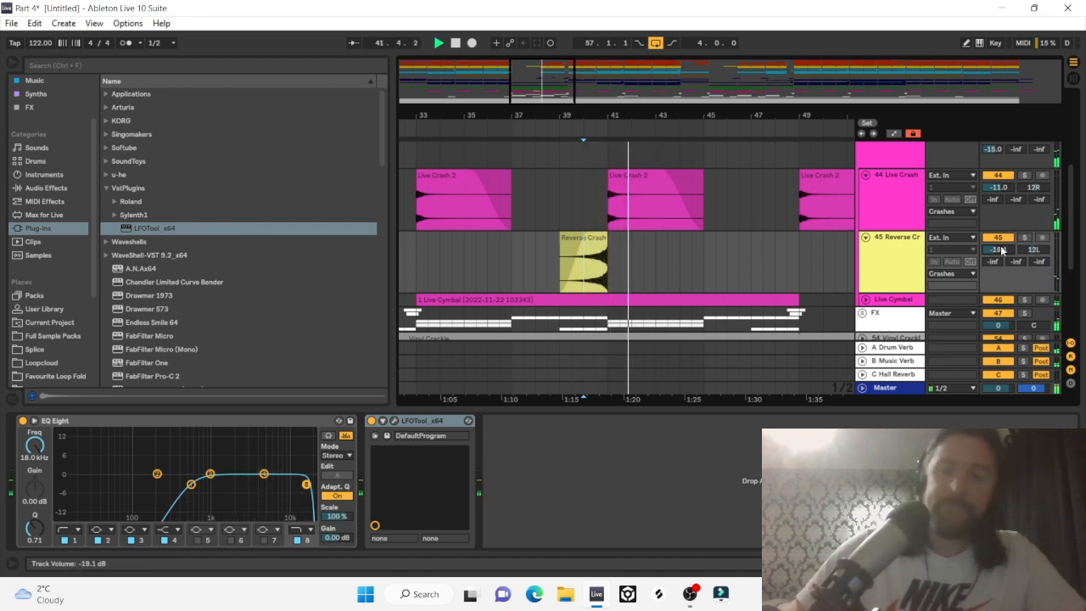
key("space")
key("space")
scroll(1002, 248, "up", 7)
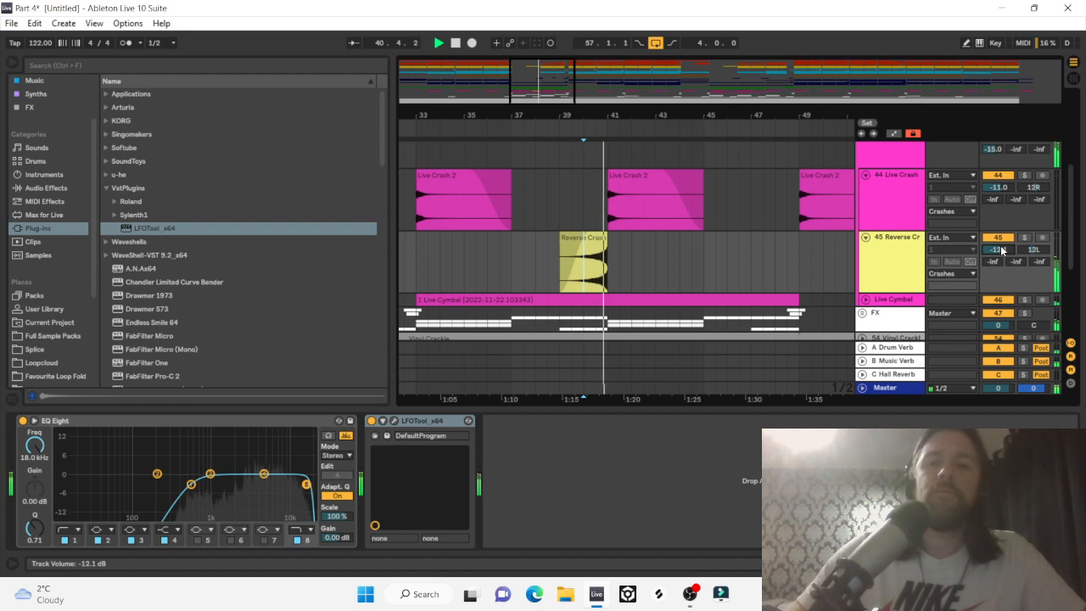
left_click_drag(1002, 249, 1001, 252)
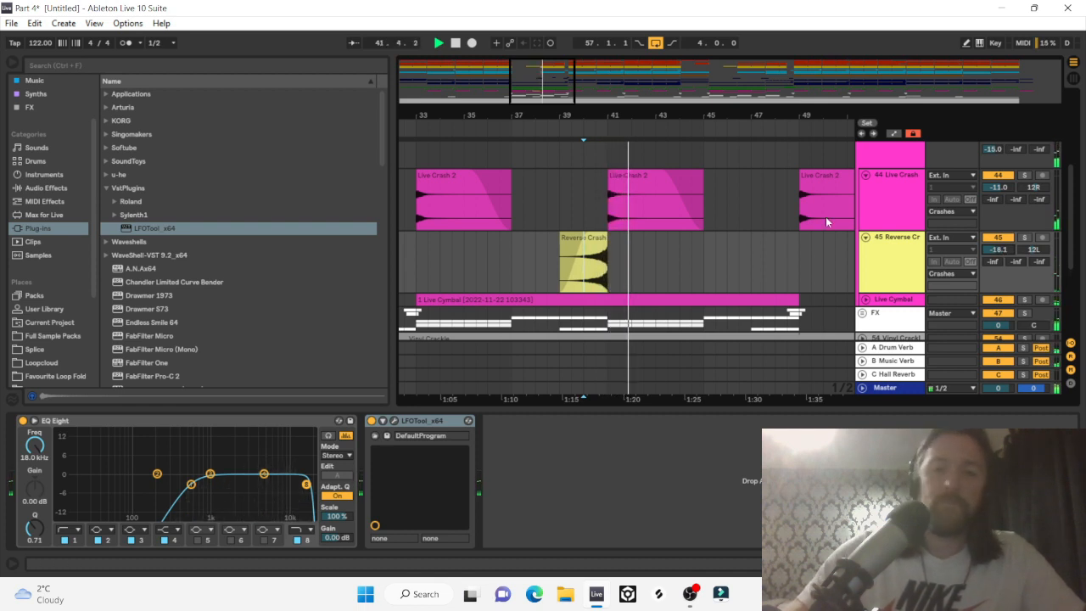
Solo the Live Crash and Reverse Crash tracks, set the reverse crash volume to -16.1 dB, and replay from bar 40.
left_click(1026, 176)
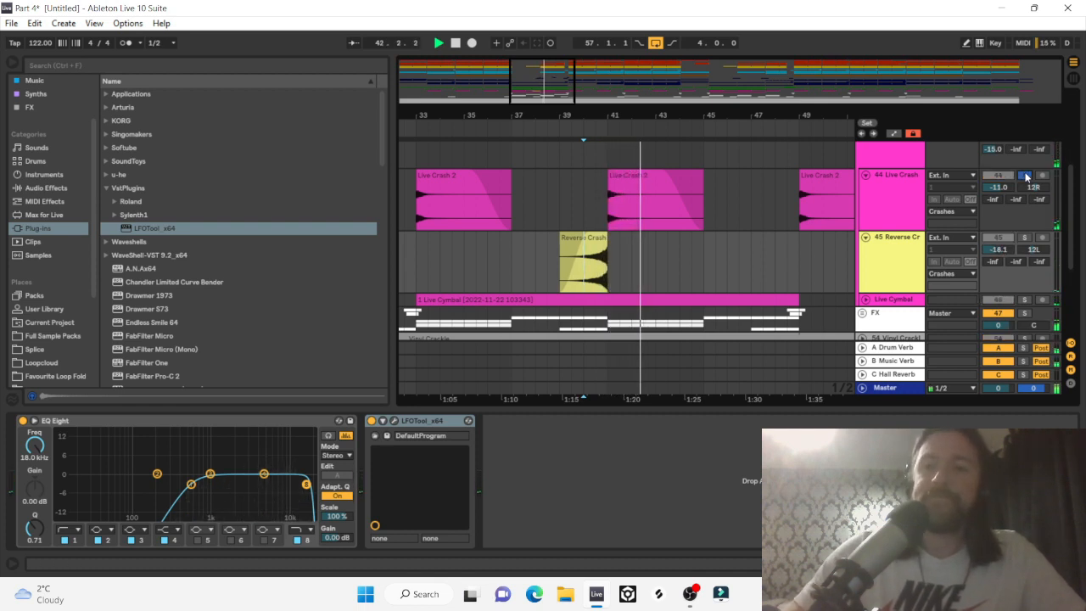
left_click(1025, 238)
key("space")
key("space")
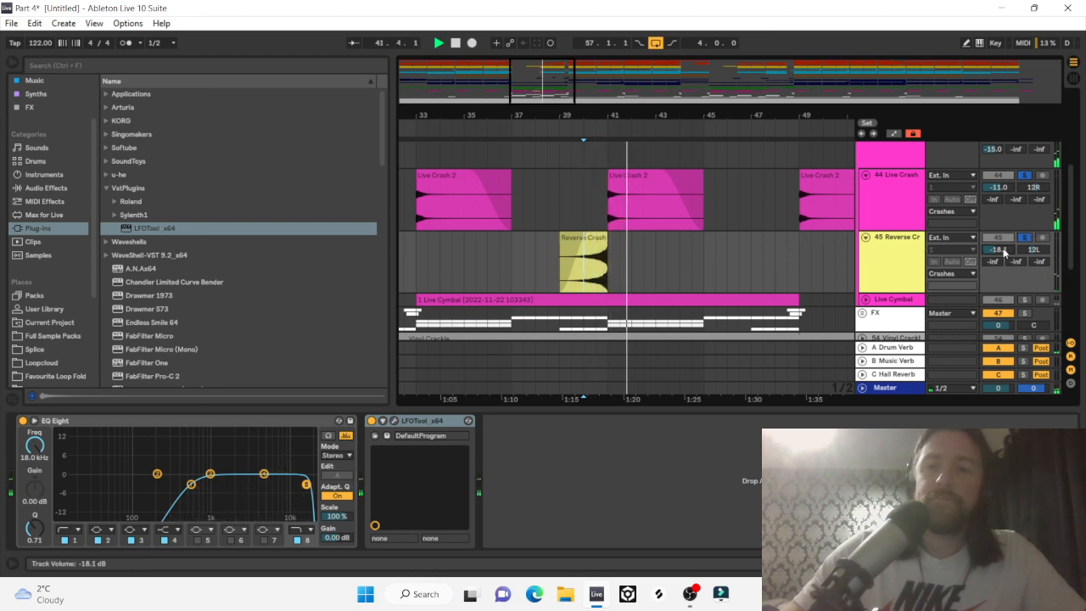
scroll(1004, 252, "up", 2)
key("space")
key("space")
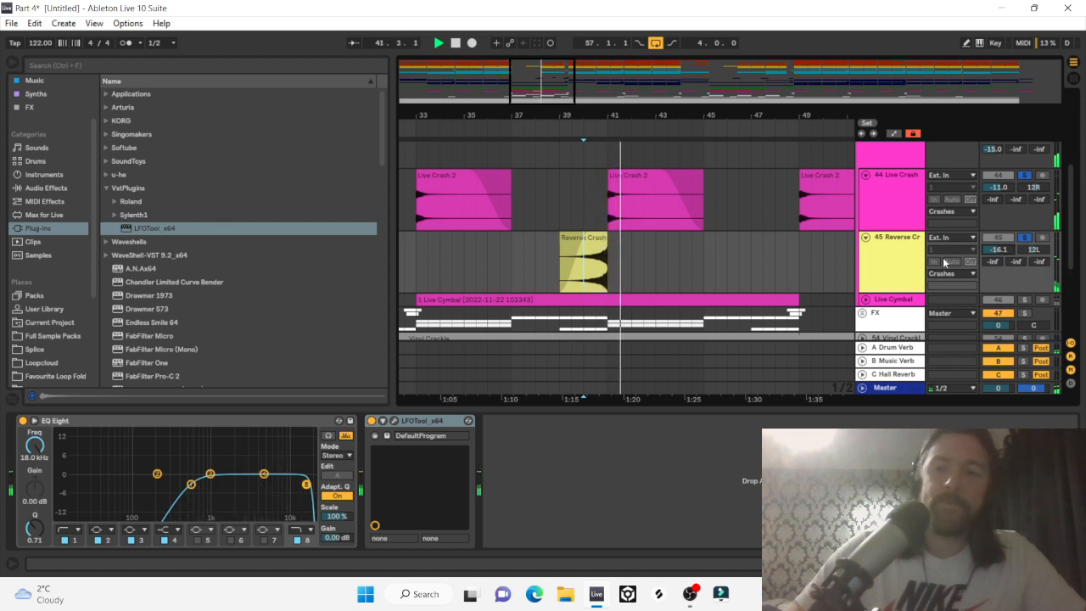
Unsolo the Live Crash and Reverse Crash tracks and replay the transition from bar 40 in the full mix.
left_click(1025, 238)
key("space")
key("space")
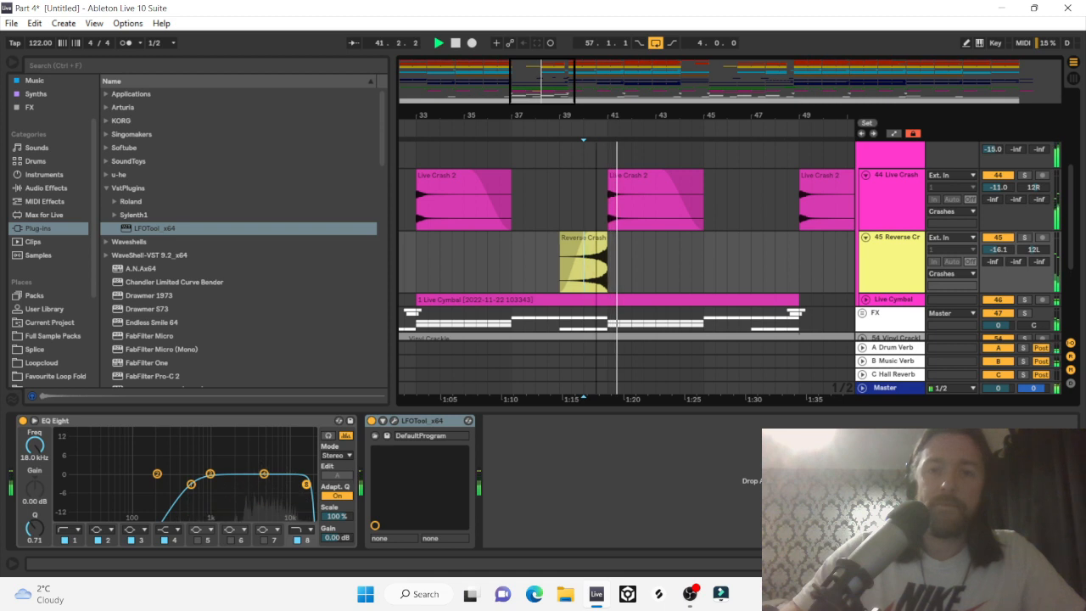
Solo the Reverse Crash, disable EQ Eight band 8, boost band 4 by 4.34 dB at 3.16 kHz, and audition it from bar 40.
left_click_drag(611, 117, 635, 119)
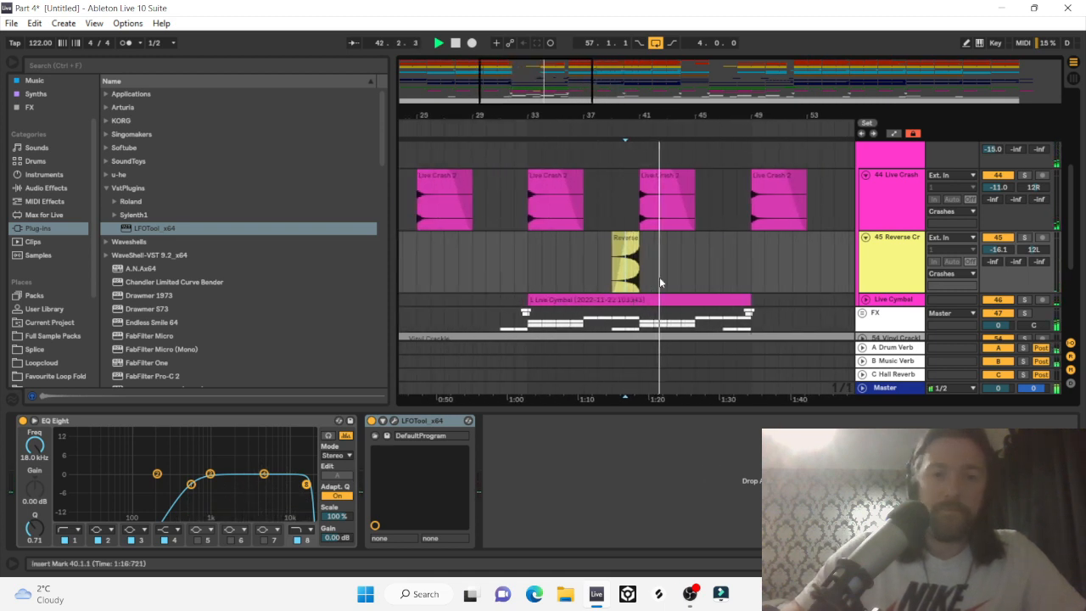
left_click(1024, 239)
key("space")
key("space")
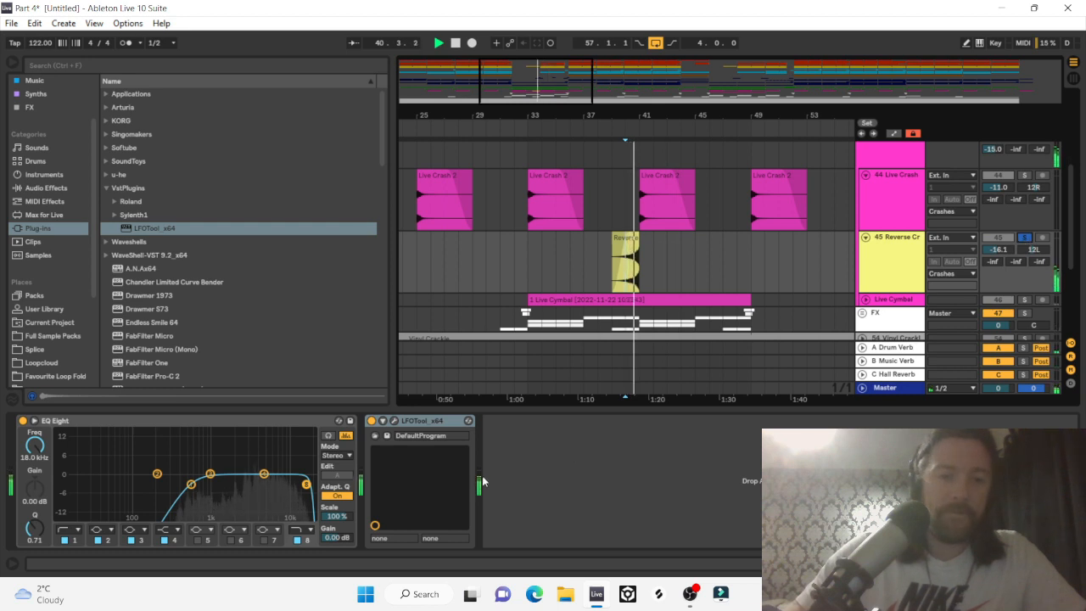
left_click(297, 539)
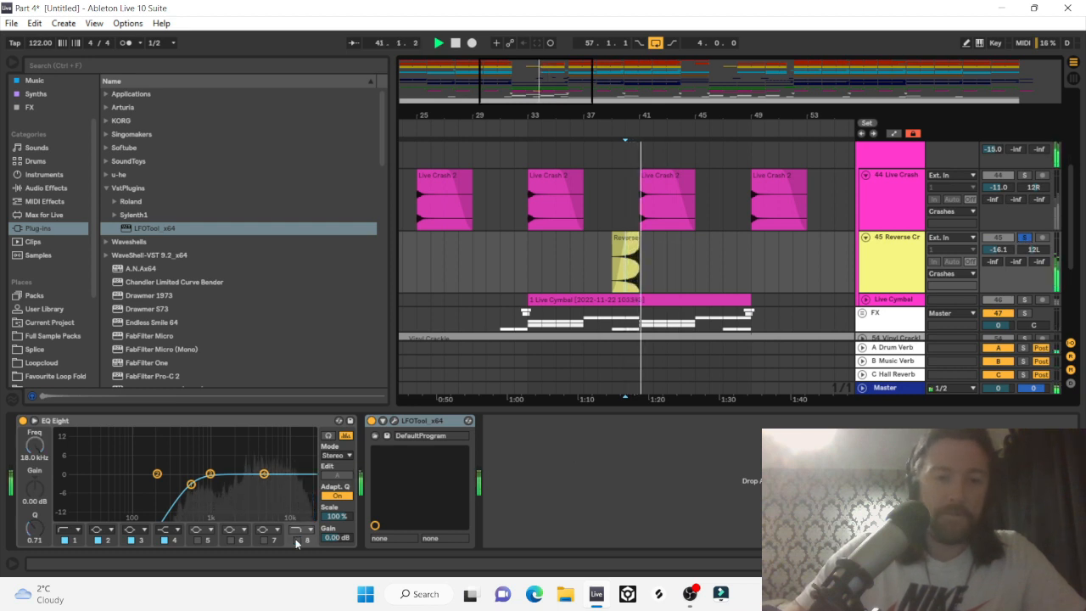
left_click(264, 474)
left_click_drag(264, 474, 249, 461)
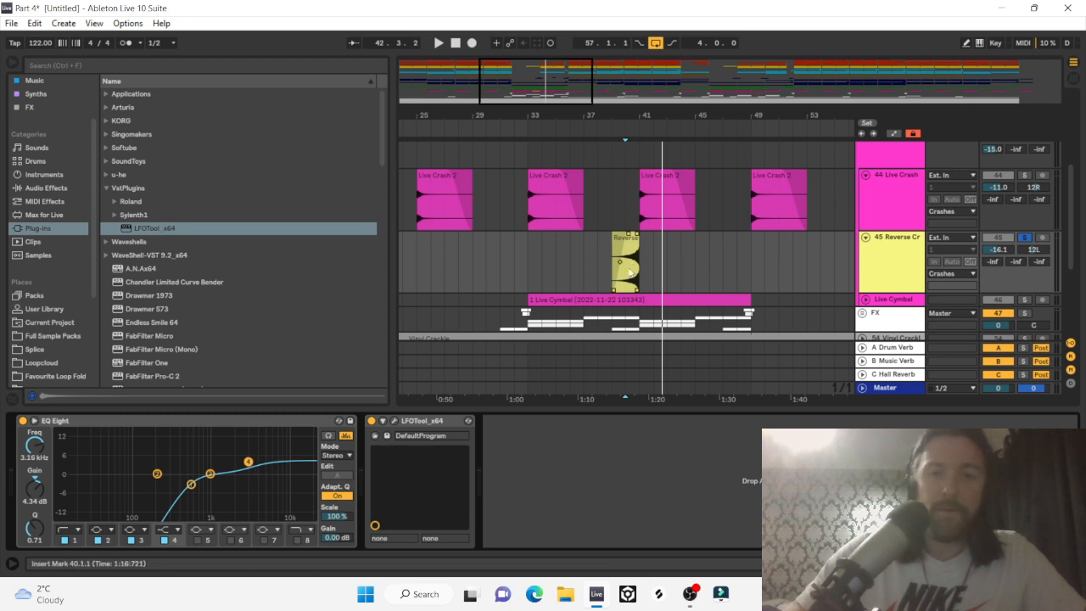
key("space")
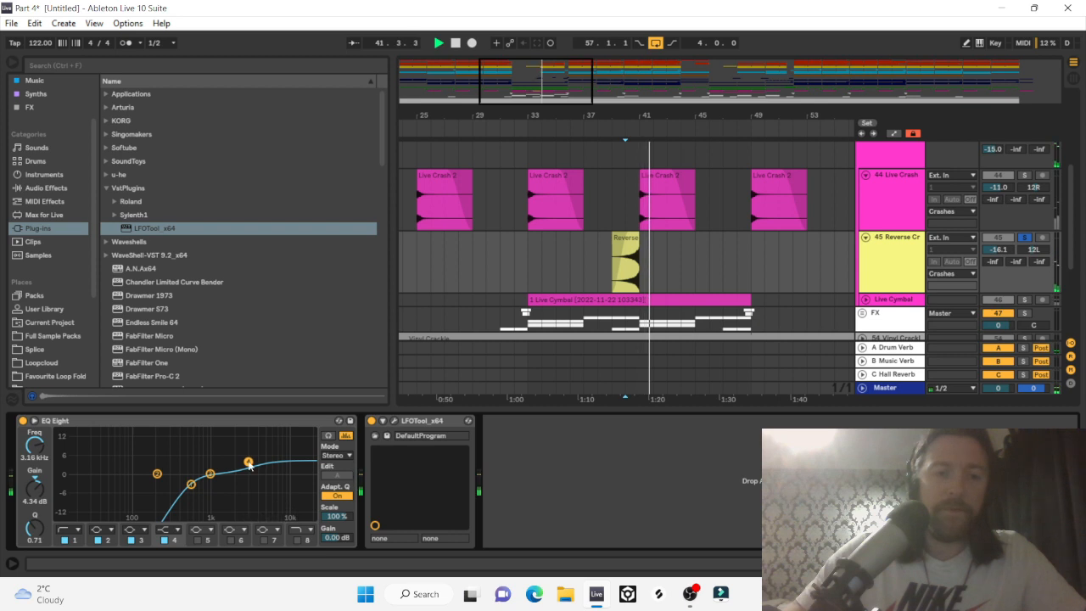
key("space")
key("space")
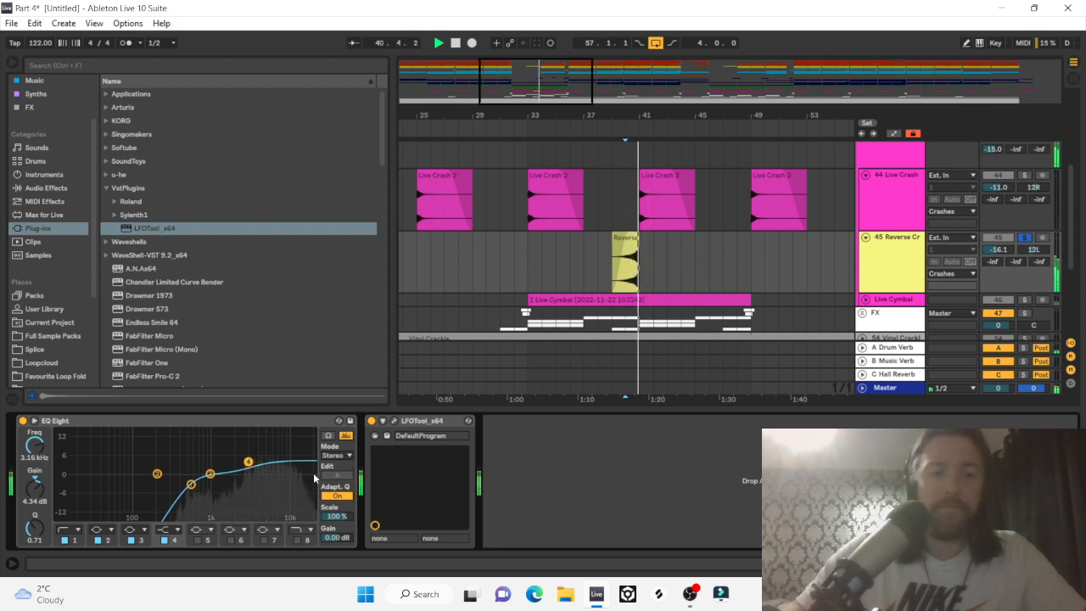
key("space")
Copy the reverse crash clip to bar 7, repeat it every 8 bars ahead of the live crashes, and colour the clips pink.
left_click_drag(546, 74, 515, 51)
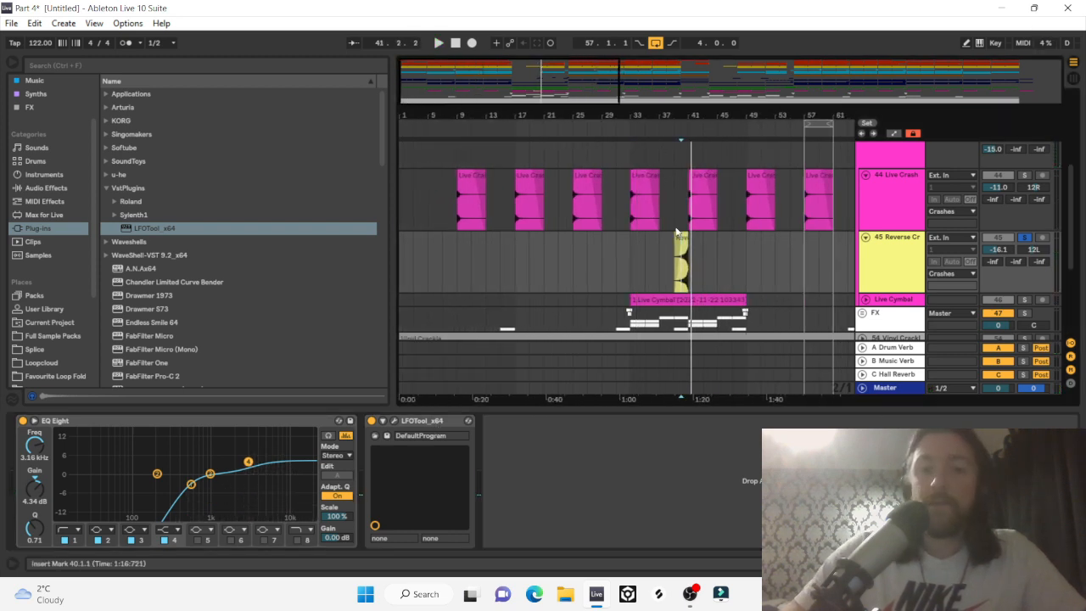
left_click_drag(684, 254, 463, 267)
left_click(516, 261)
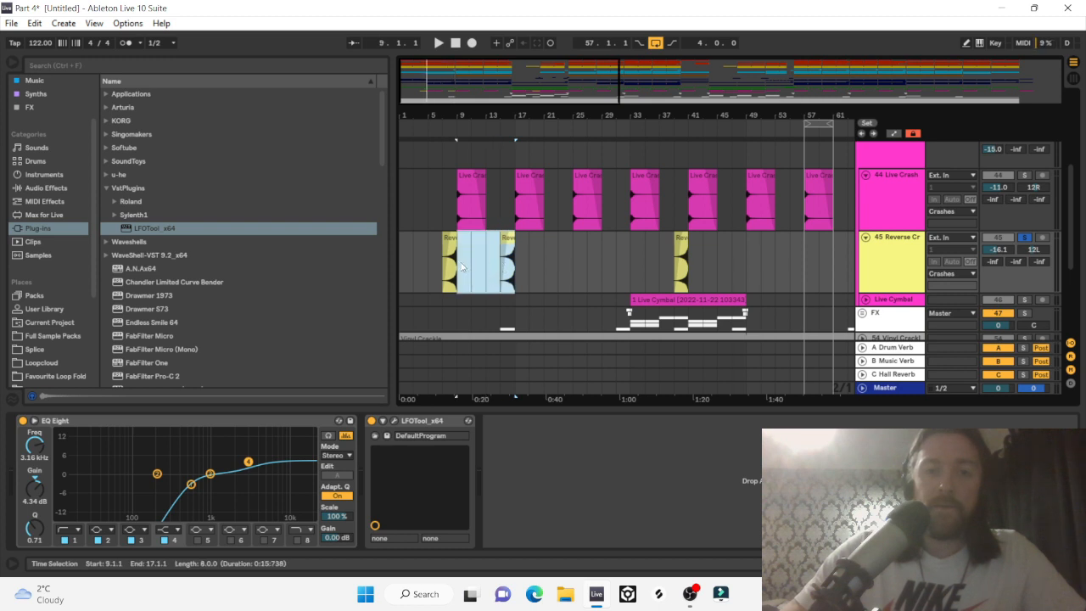
key("ctrl+d")
key("ctrl+d")
key("ctrl+d")
key("ctrl+d")
key("ctrl+d")
key("ctrl+d")
key("ctrl+d")
key("ctrl+d")
key("ctrl+d")
key("ctrl+d")
key("ctrl+d")
key("ctrl+d")
key("ctrl+d")
key("ctrl+d")
key("ctrl+d")
key("ctrl+d")
key("ctrl+d")
key("ctrl+d")
key("ctrl+d")
key("ctrl+d")
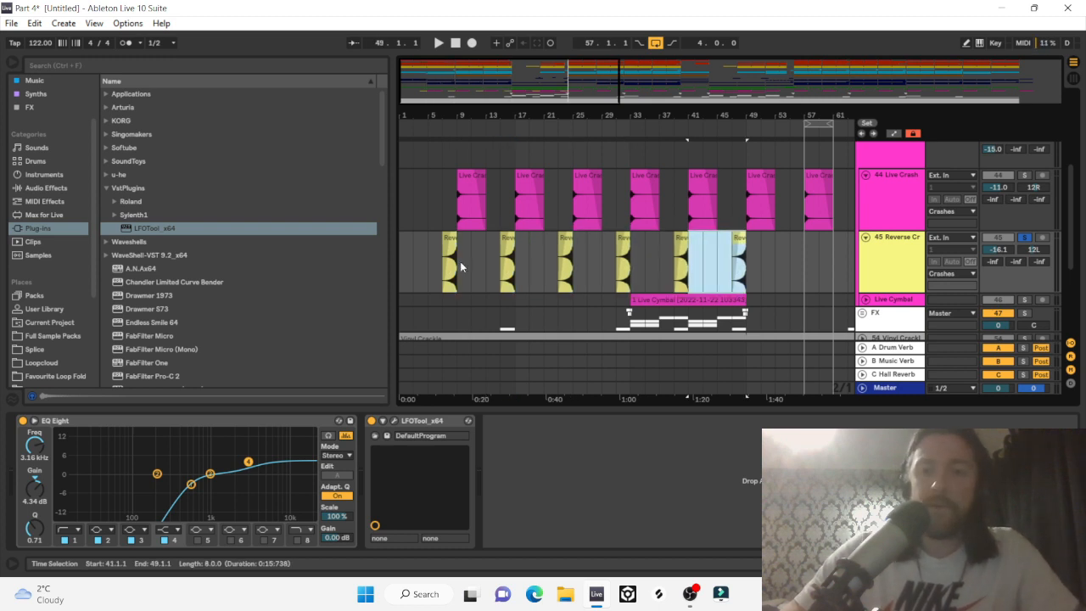
key("minus")
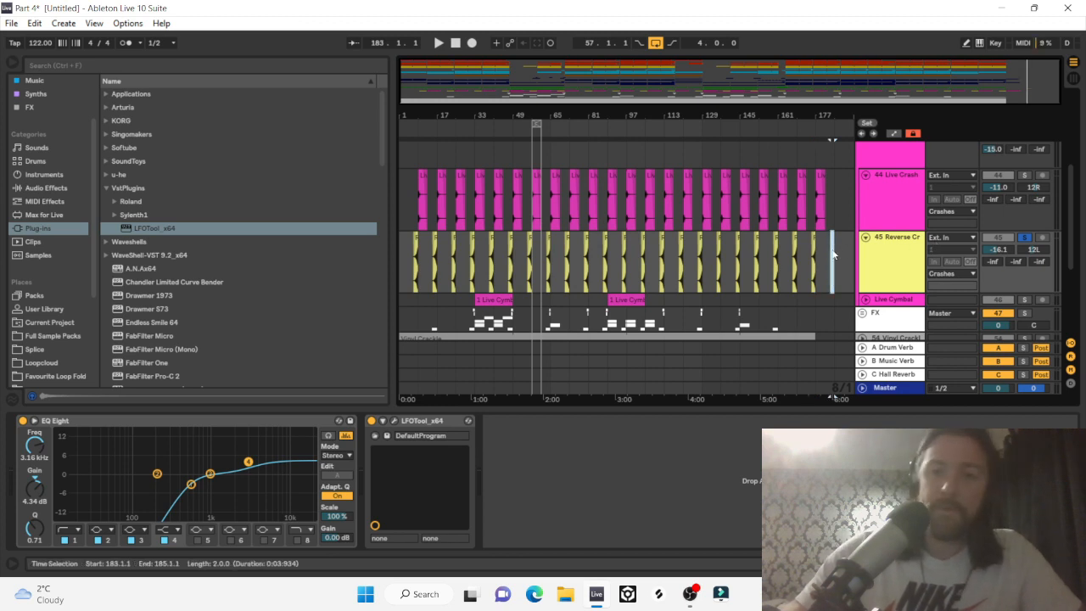
left_click_drag(835, 264, 405, 260)
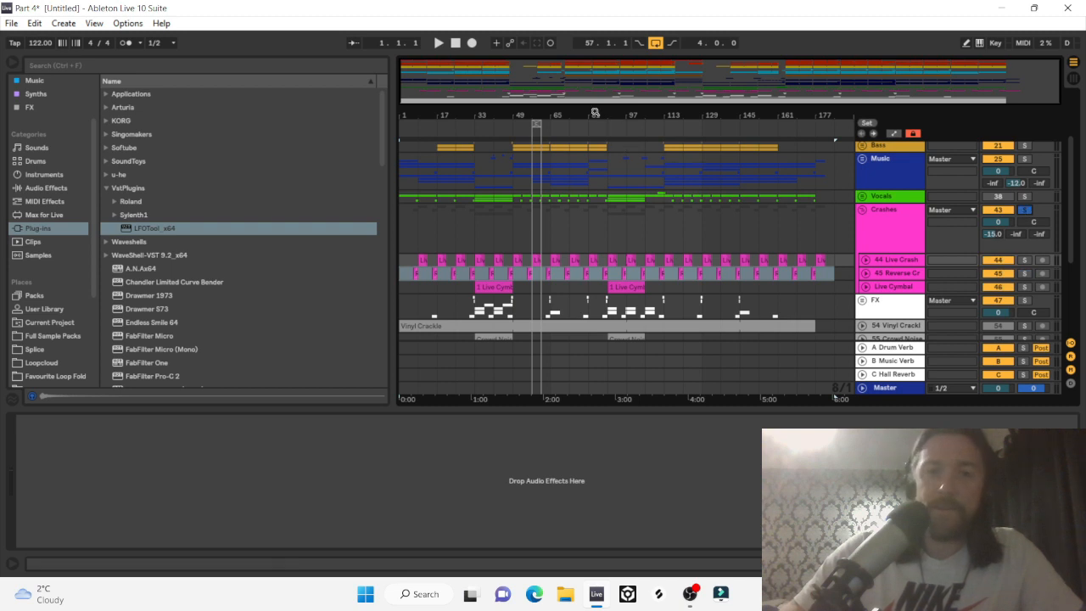
Listen to the Crashes and FX groups soloed together from the reverse crash at bar 63, then unsolo the Crashes group.
left_click_drag(595, 113, 655, 114)
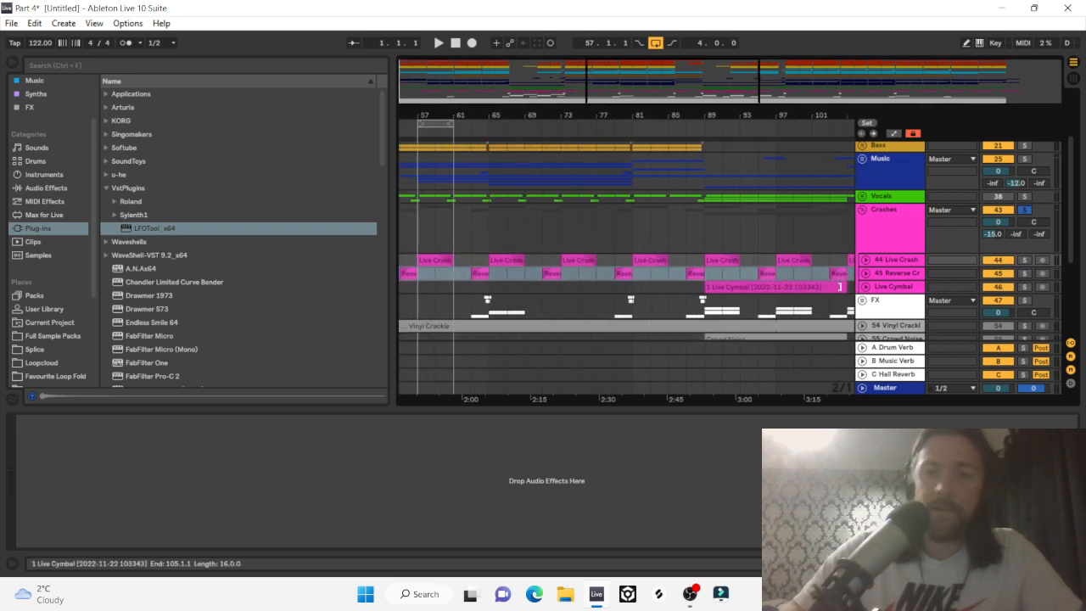
left_click(1025, 299)
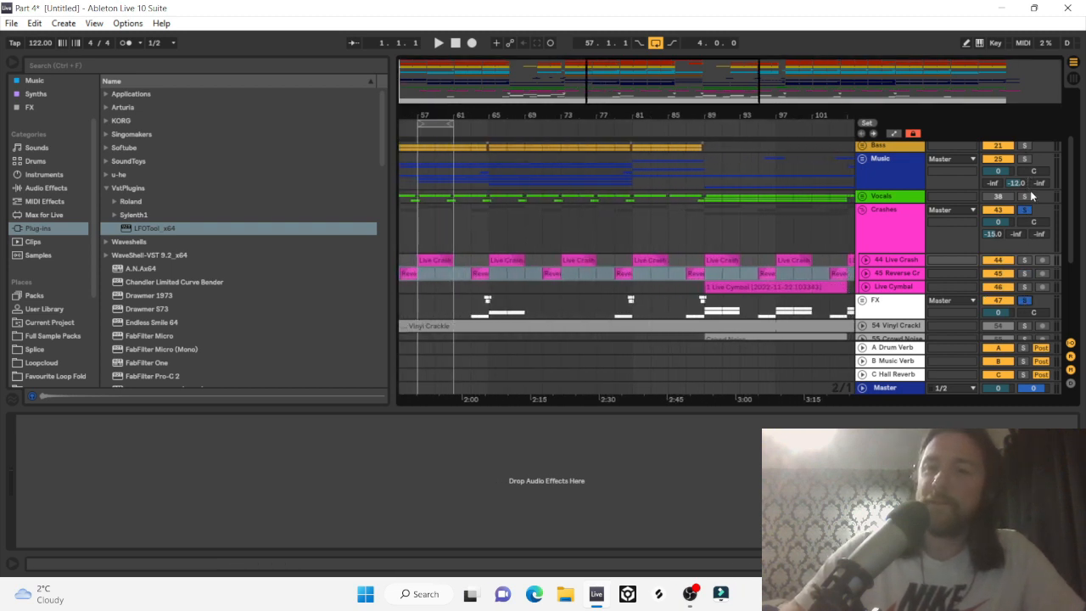
left_click(481, 272)
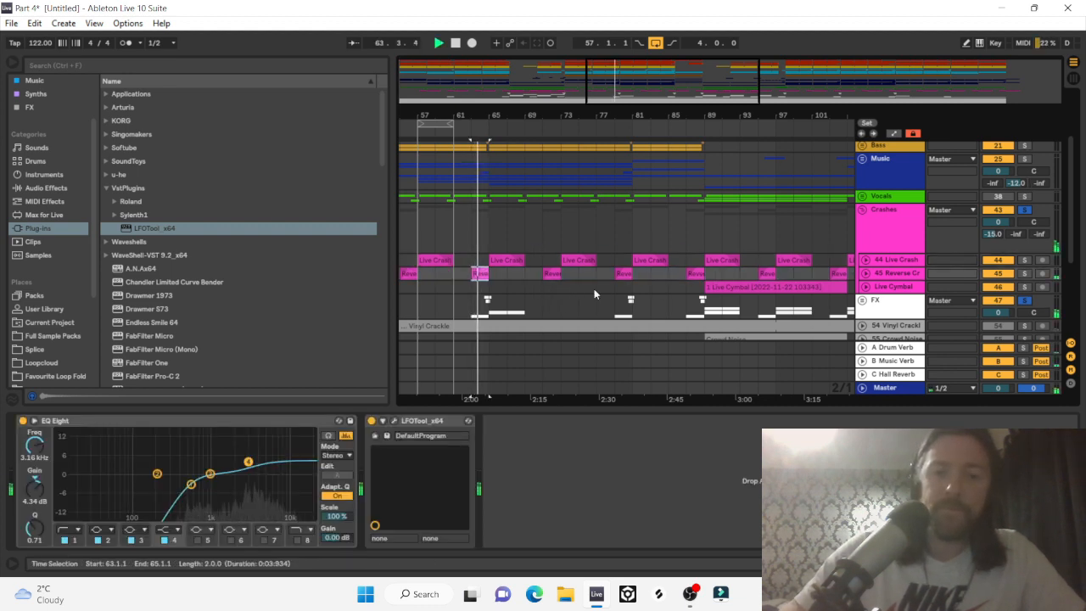
left_click(1026, 211)
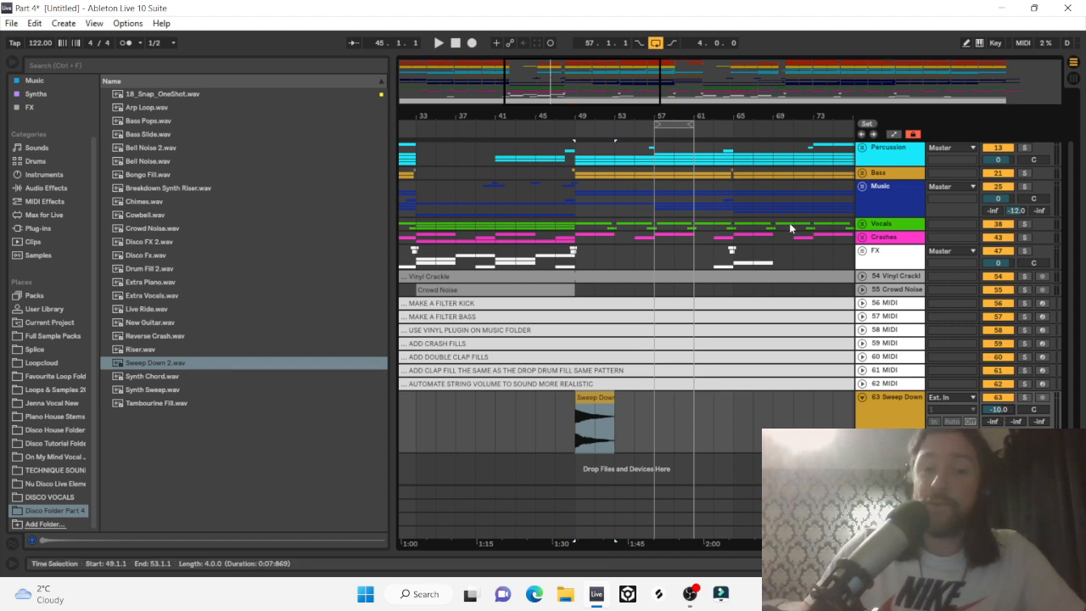
Expand the FX group, play into the Sweep Down 2 clip from bar 45, and set its track volume to -17.0 dB.
left_click(863, 252)
scroll(623, 281, "down", 5)
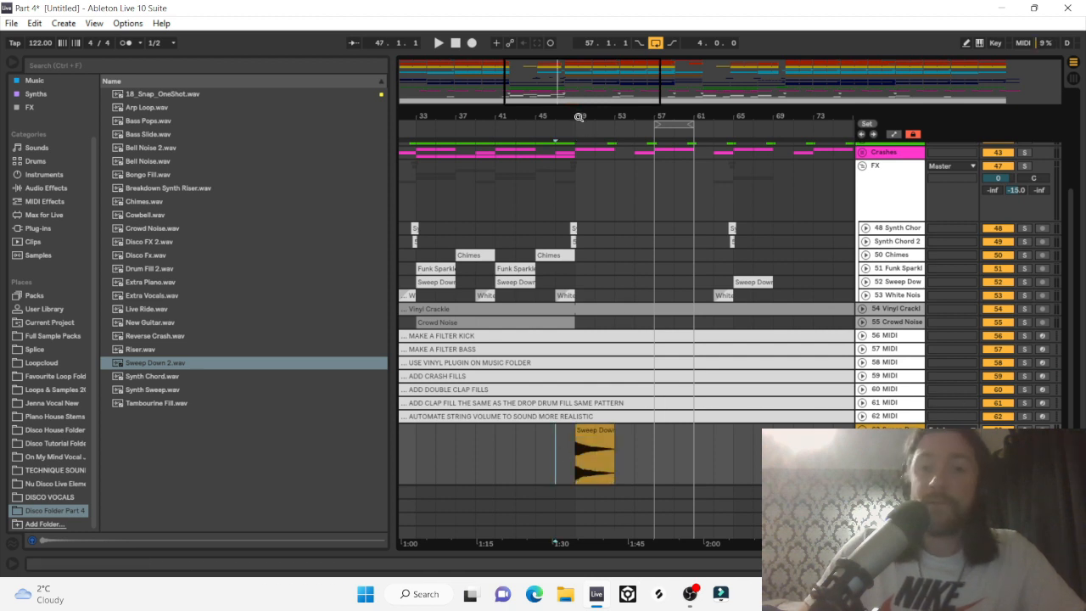
left_click_drag(579, 117, 554, 466)
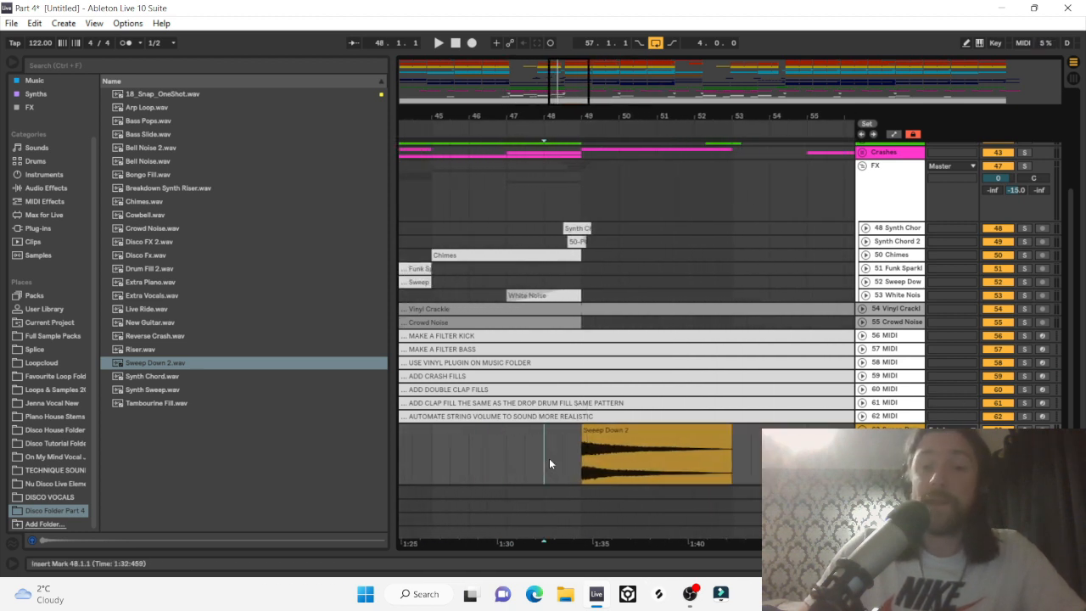
left_click(615, 432)
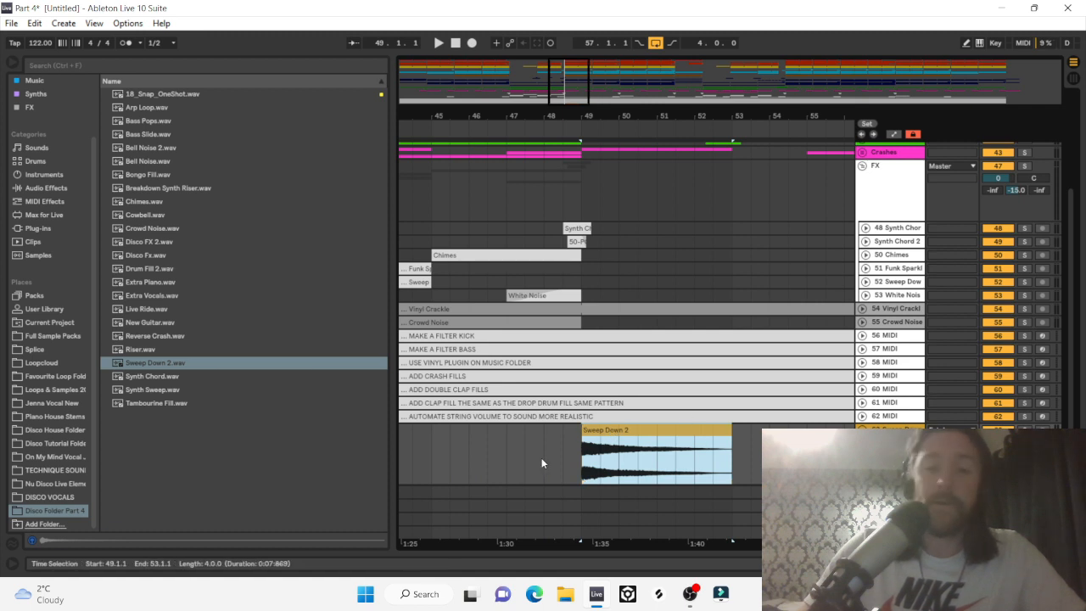
left_click(450, 449)
key("space")
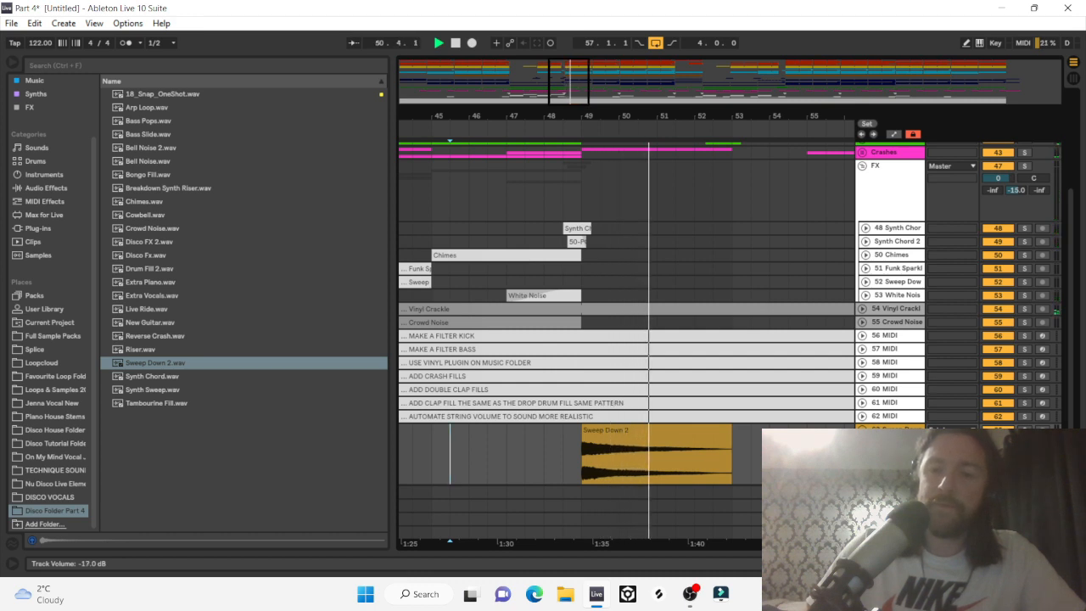
Replay the Sweep Down 2 clip from bar 49, comparing its track soloed and in the full mix.
left_click(654, 435)
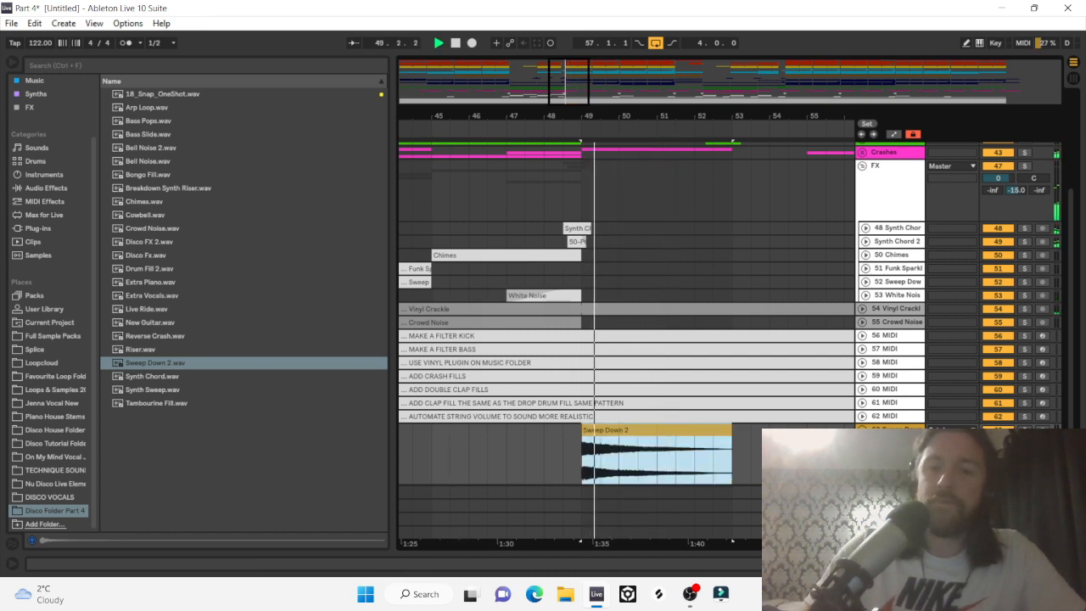
left_click(1025, 430)
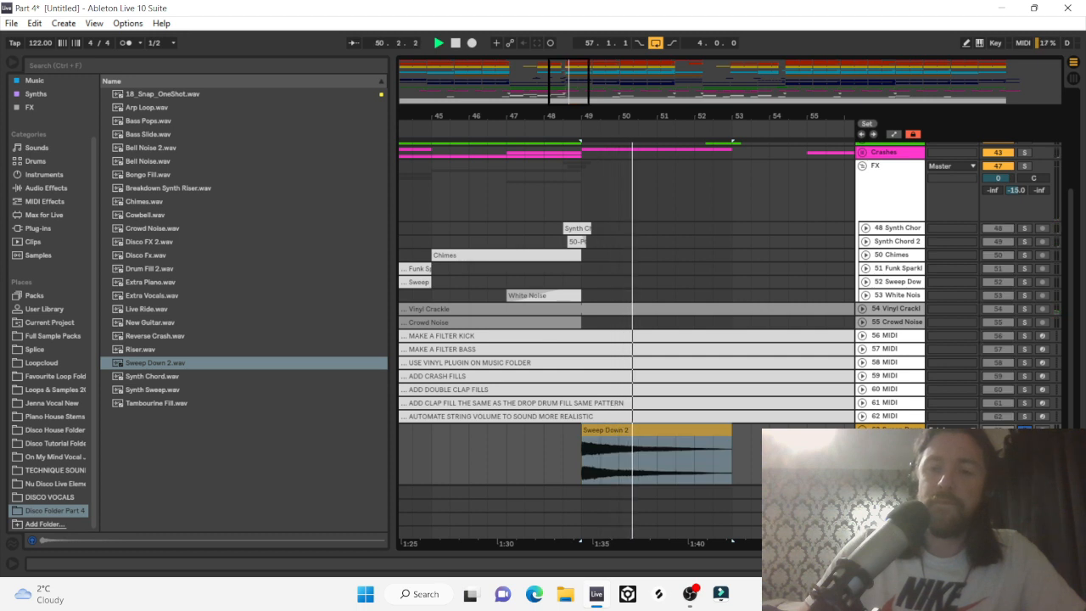
left_click(1025, 430)
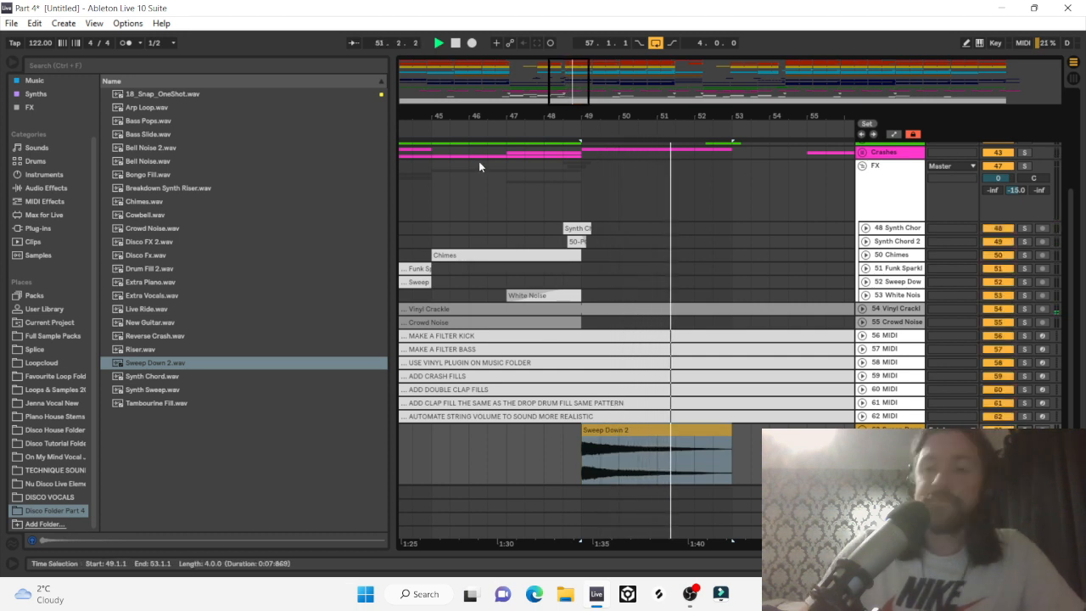
key("space")
Add EQ Eight to the Sweep Down 2 track, solo the track, and set a low cut at 1.50 kHz on band 1.
left_click(40, 188)
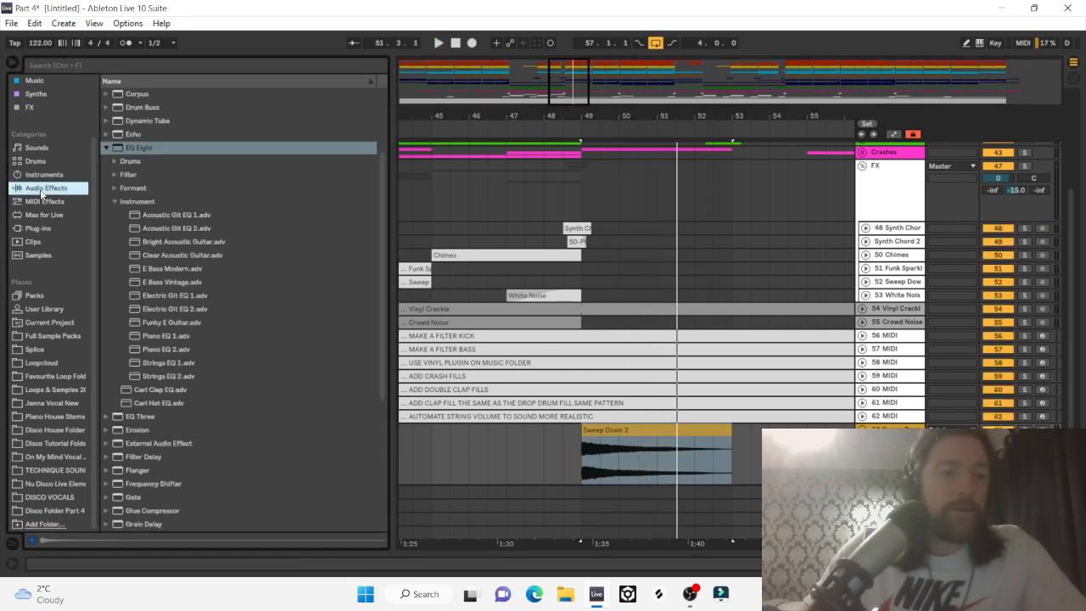
left_click(140, 147)
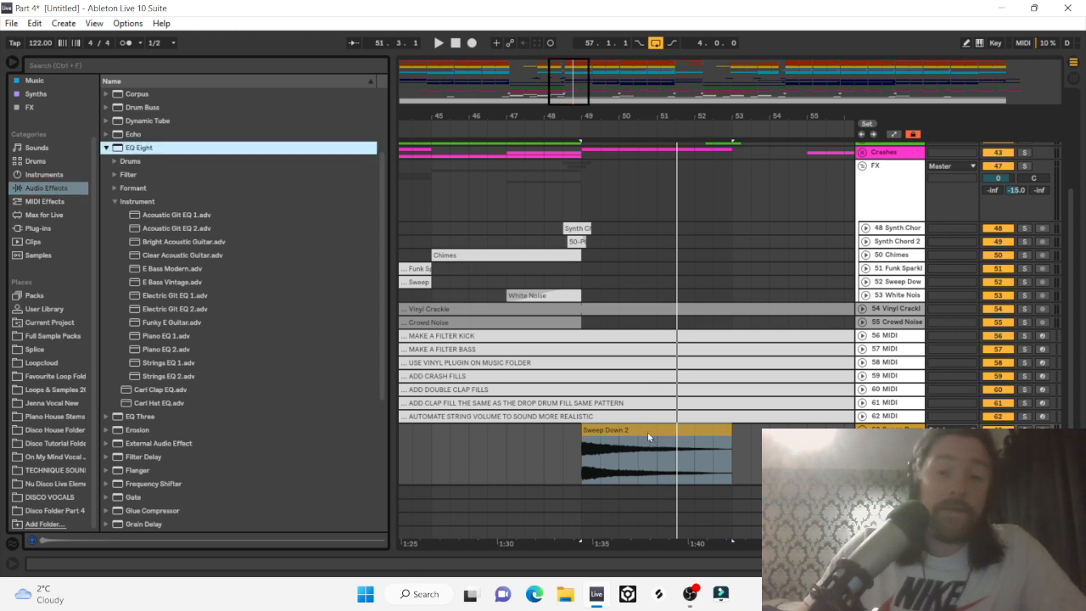
left_click_drag(595, 414, 603, 437)
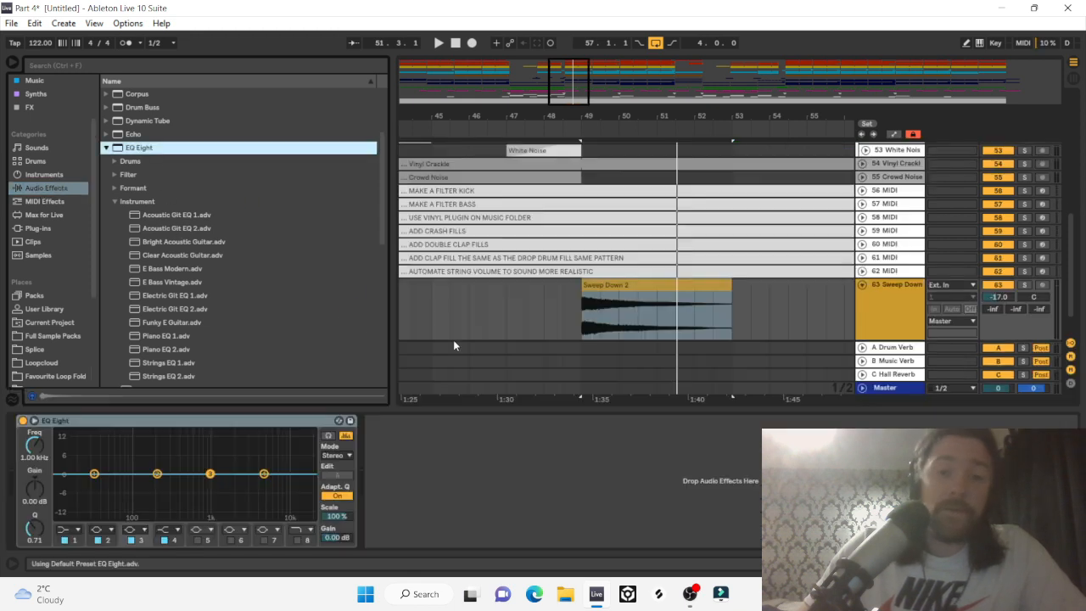
left_click(1024, 284)
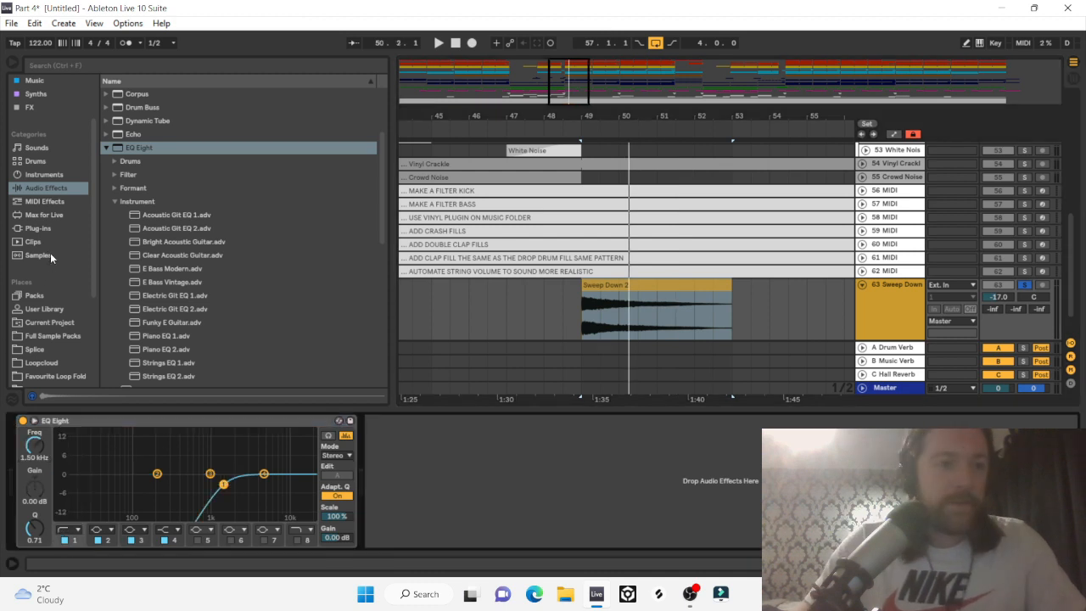
Add the LFOTool_x64 plug-in to the Sweep Down 2 track after EQ Eight, listen to the result, and close its window.
left_click(43, 231)
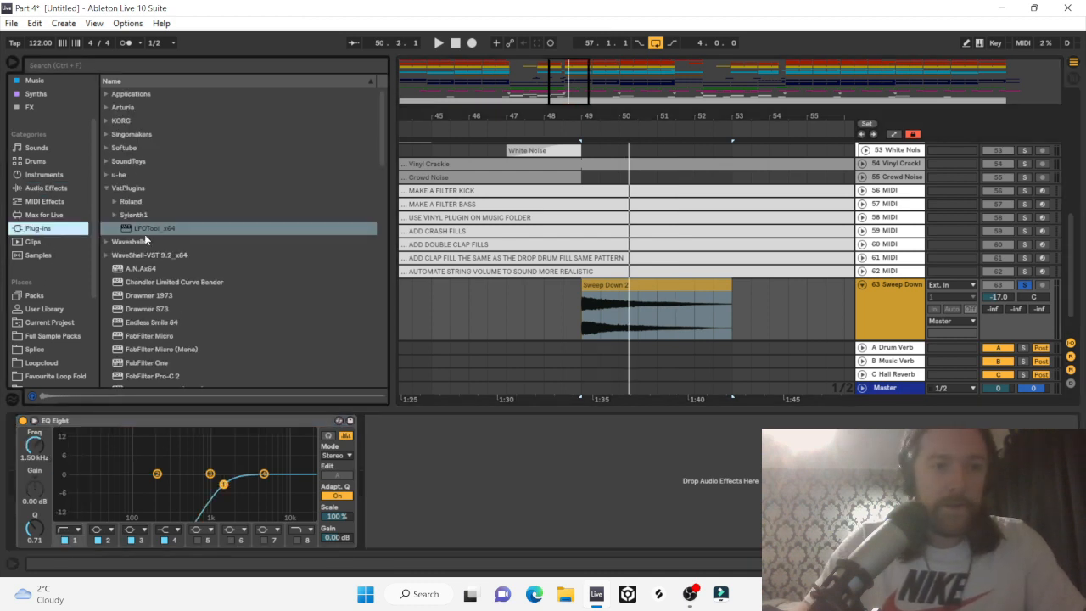
left_click_drag(144, 237, 367, 475)
key("space")
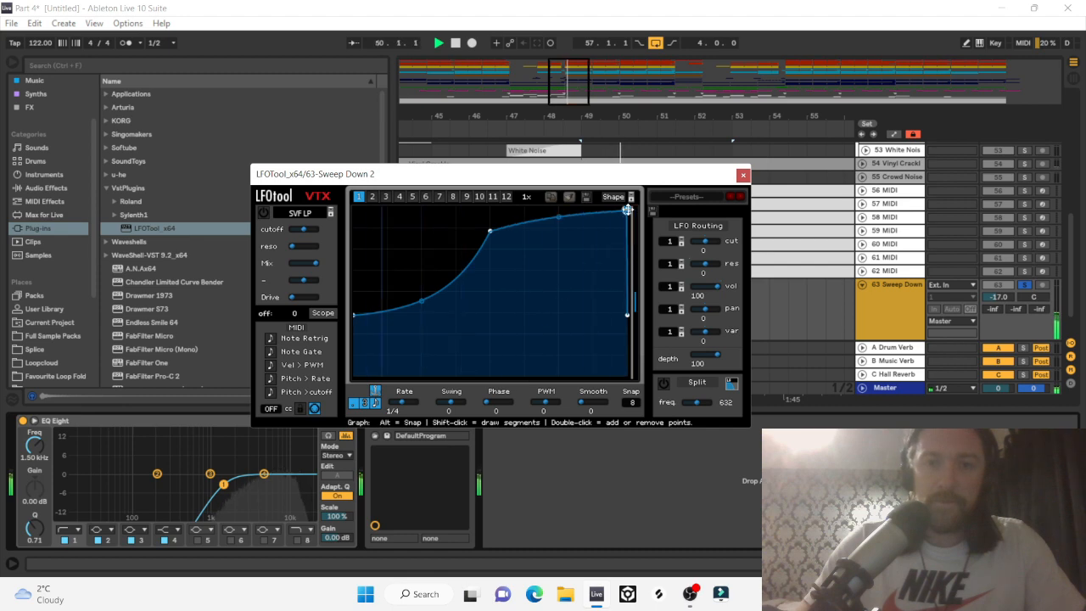
left_click(744, 174)
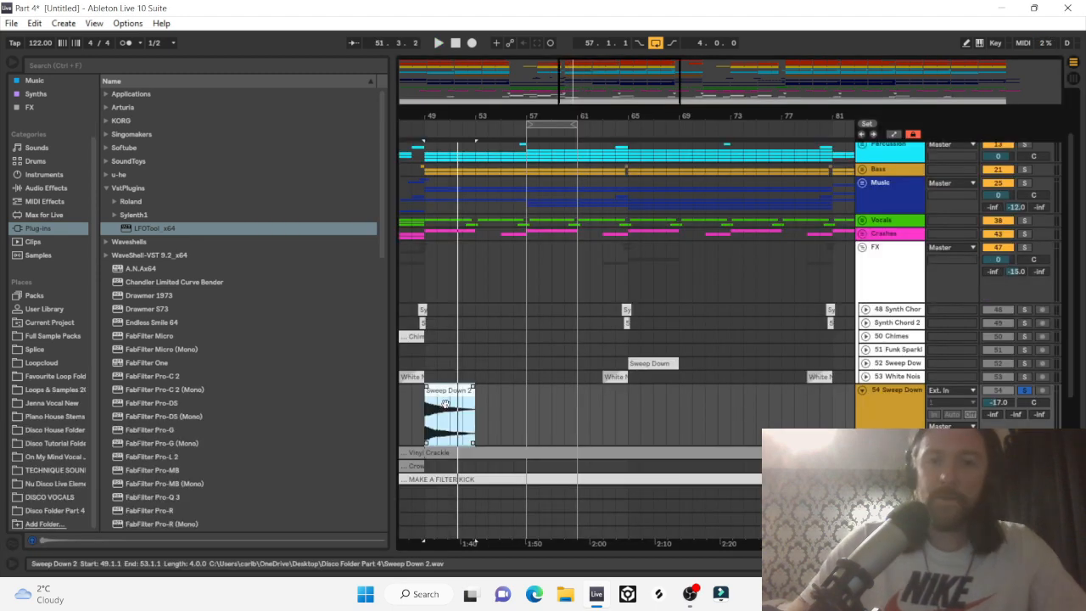
Copy the Sweep Down 2 clip from bar 49 to bar 81 and move its track into the FX group beneath Sweep Down.
left_click(676, 364)
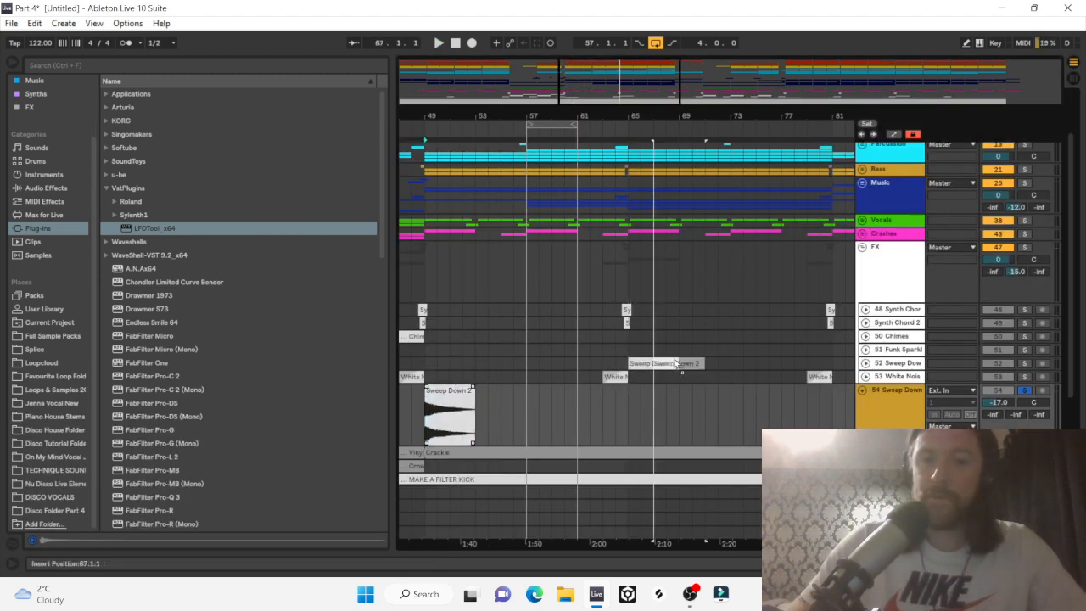
left_click_drag(677, 363, 765, 399)
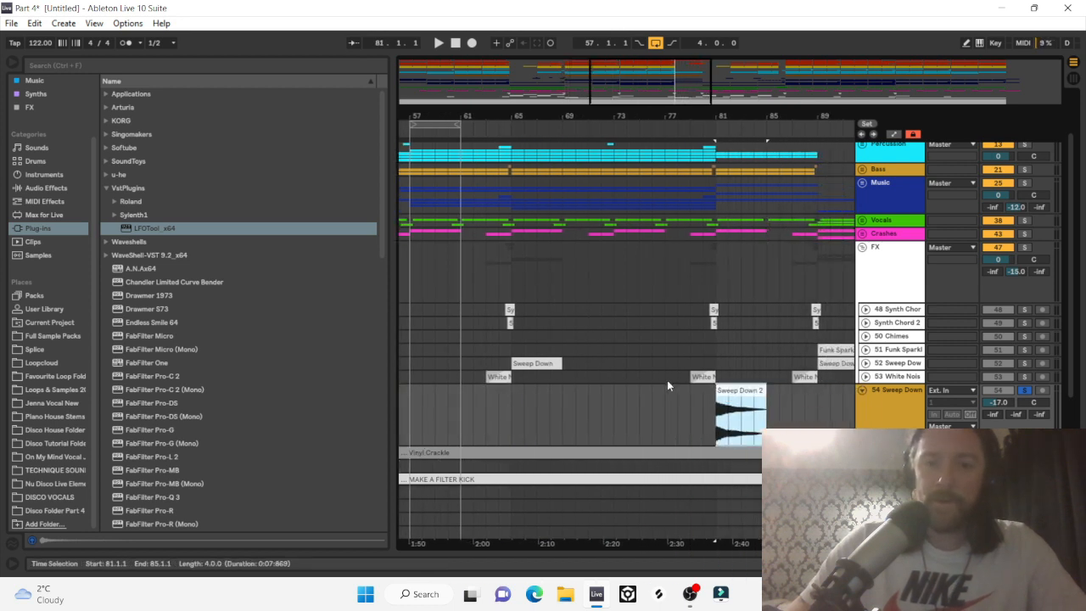
scroll(901, 364, "down", 2)
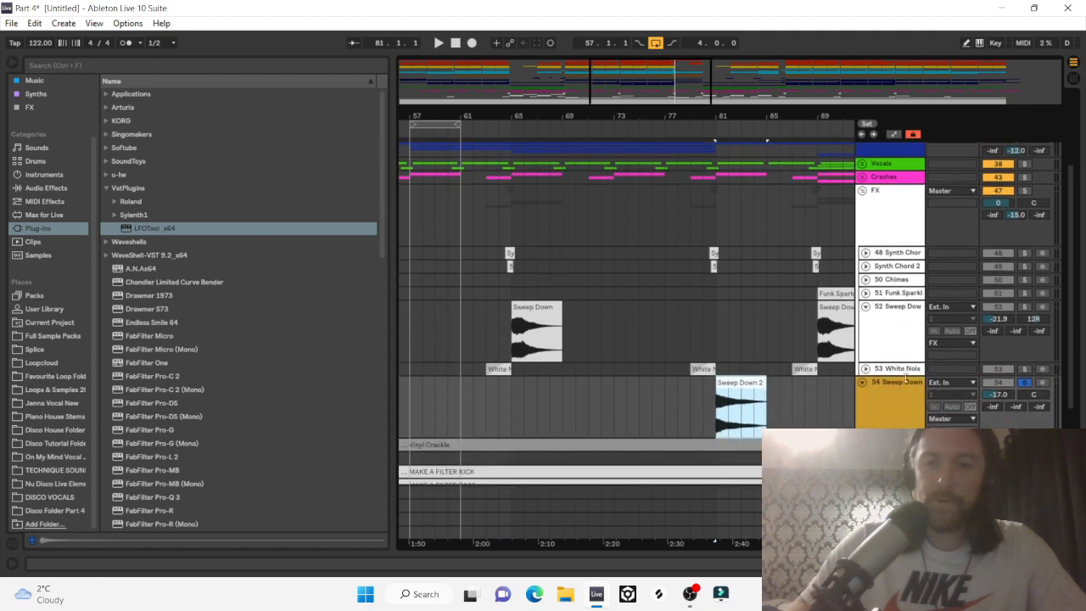
left_click(905, 402)
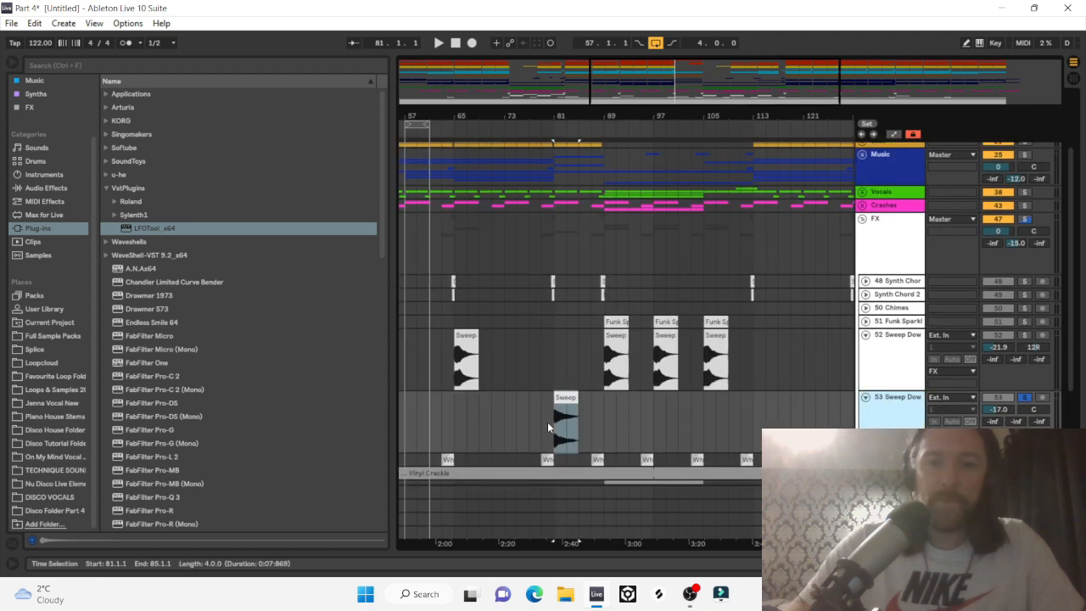
Copy the Sweep Down 2 clip from bar 81 to bar 113, where the kick returns.
left_click_drag(572, 397, 765, 428)
scroll(765, 427, "right", 4)
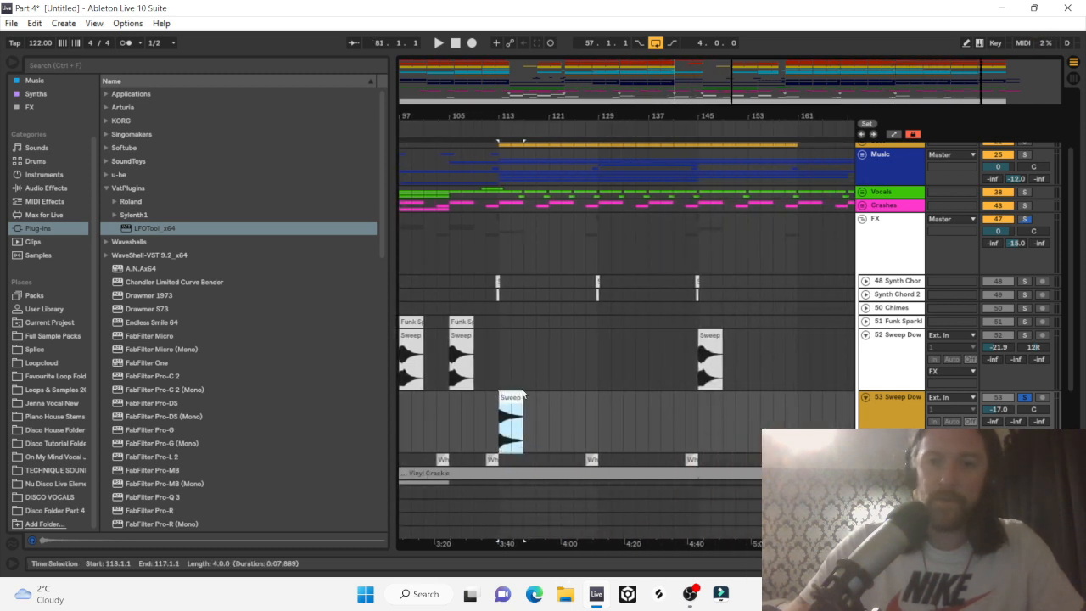
scroll(772, 266, "up", 4)
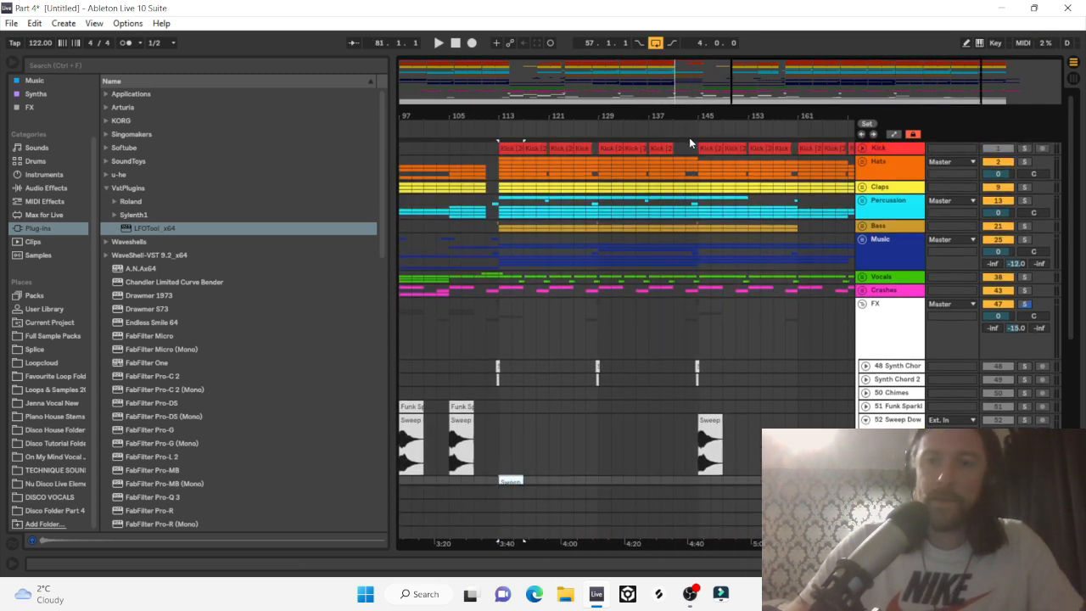
Move the Sweep Down clip from bar 145 to bar 129 and copy the Sweep Down 2 clip from bar 113 to bar 145.
left_click_drag(596, 112, 601, 169)
scroll(643, 233, "down", 4)
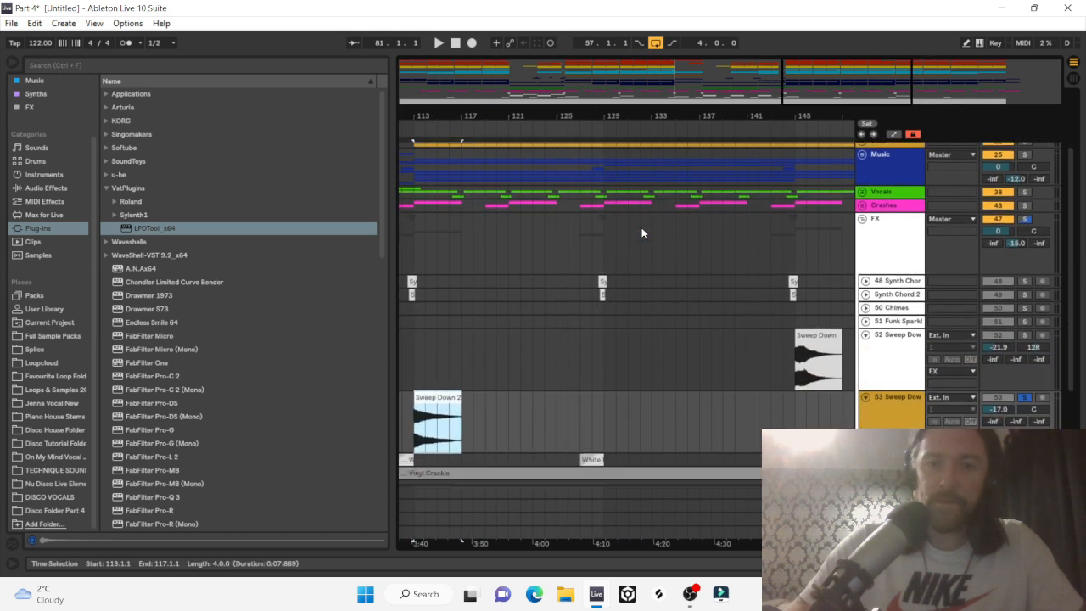
left_click(437, 399)
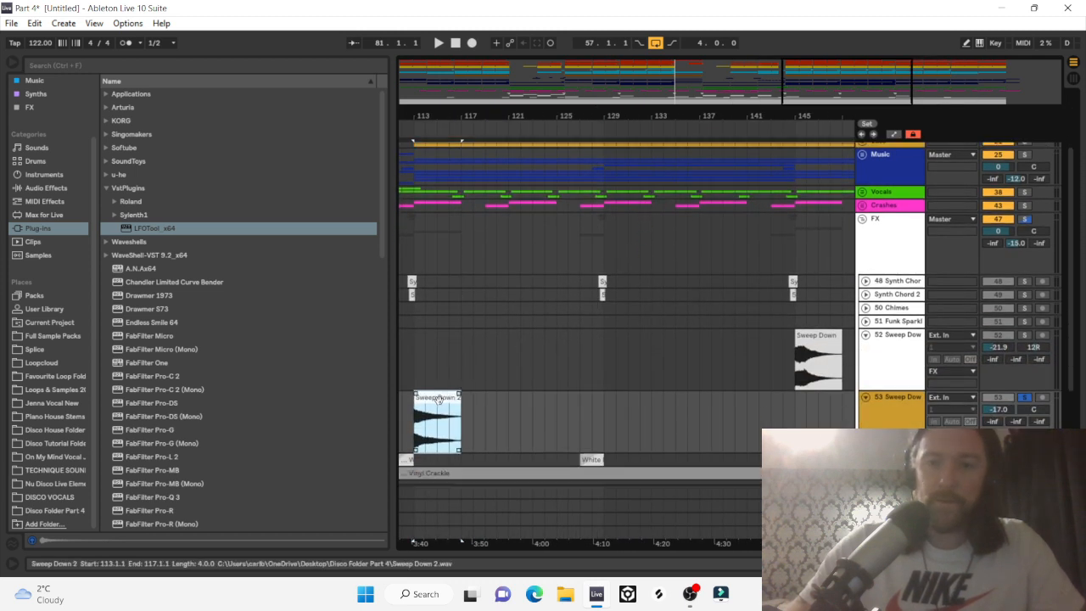
left_click_drag(815, 351, 624, 365)
left_click(433, 410)
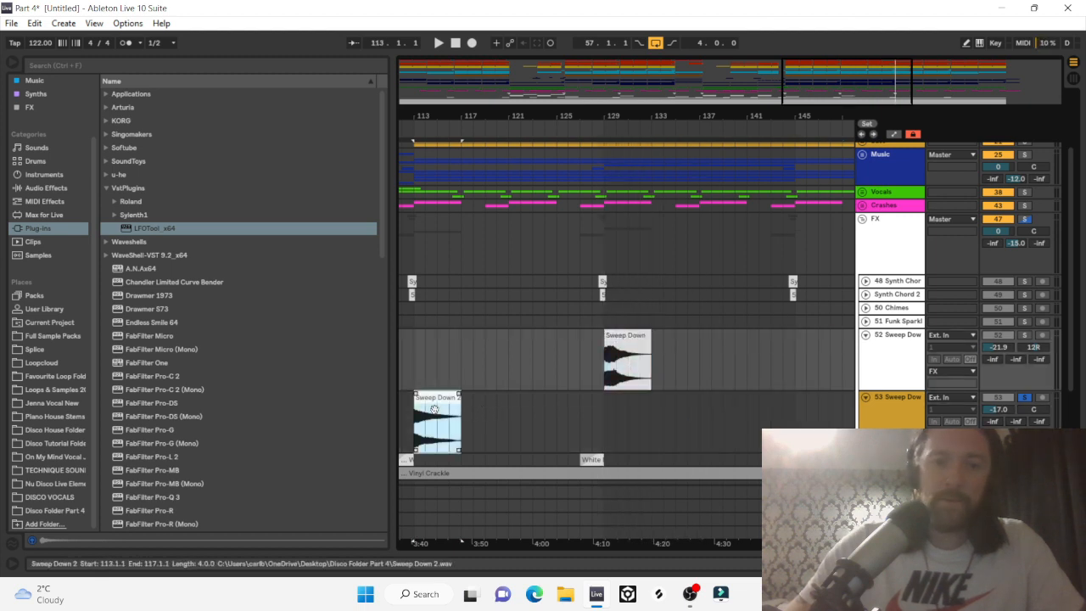
left_click_drag(433, 410, 817, 420)
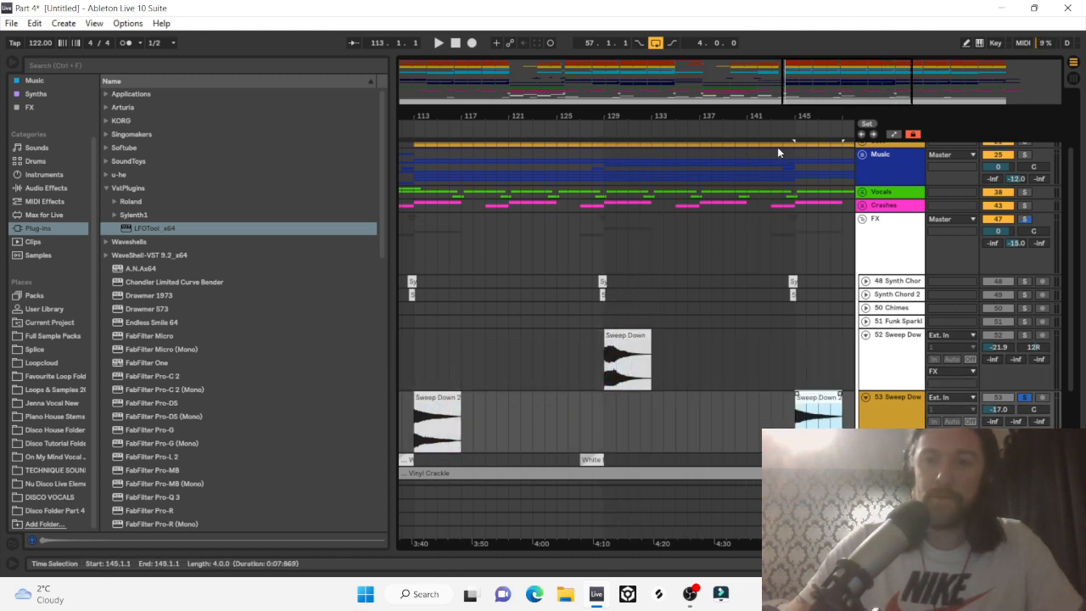
left_click_drag(784, 118, 718, 49)
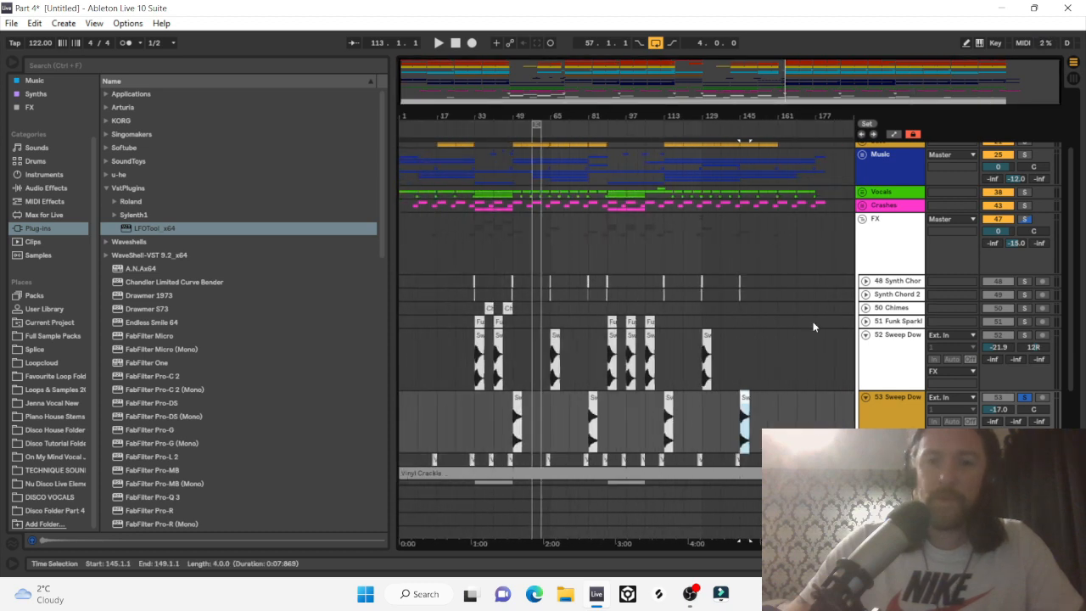
right_click(914, 407)
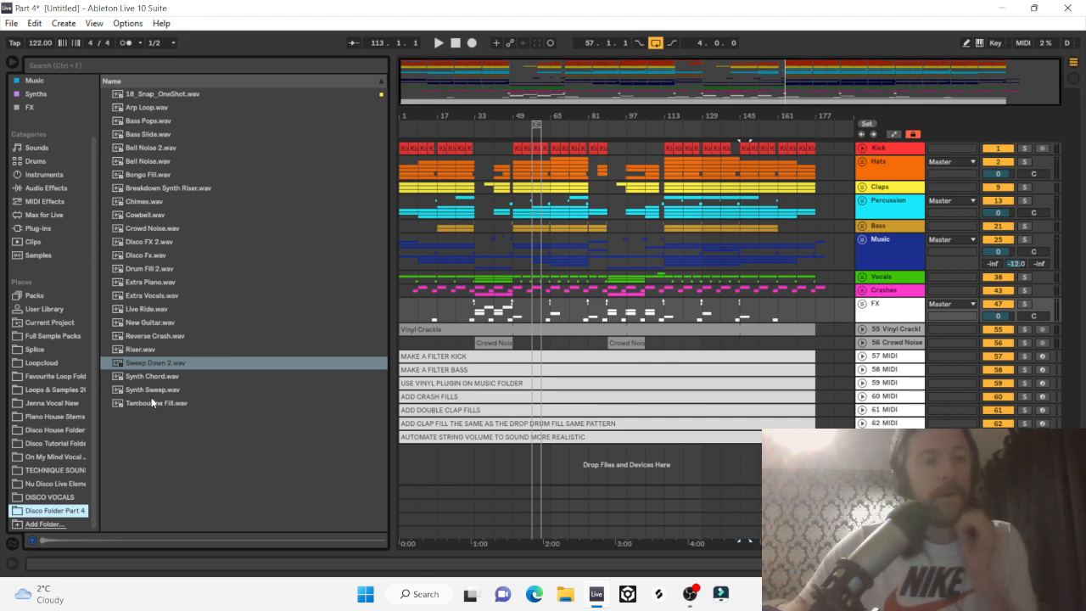
Place Bongo Fill.wav from the Disco Folder Part 4 samples on a new track at bar 33.
scroll(402, 146, "up", 4)
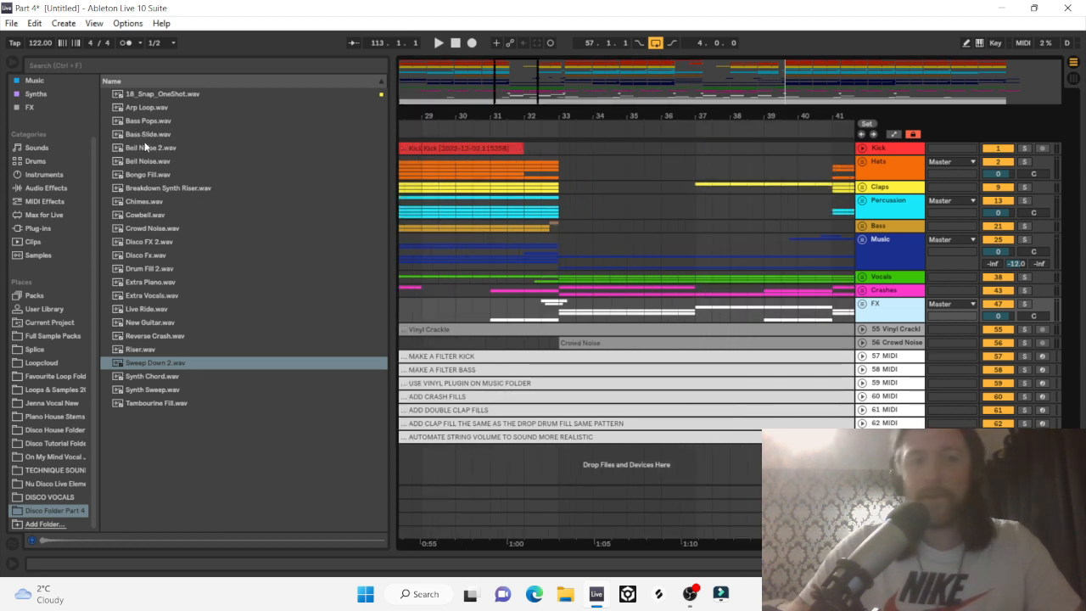
left_click(151, 175)
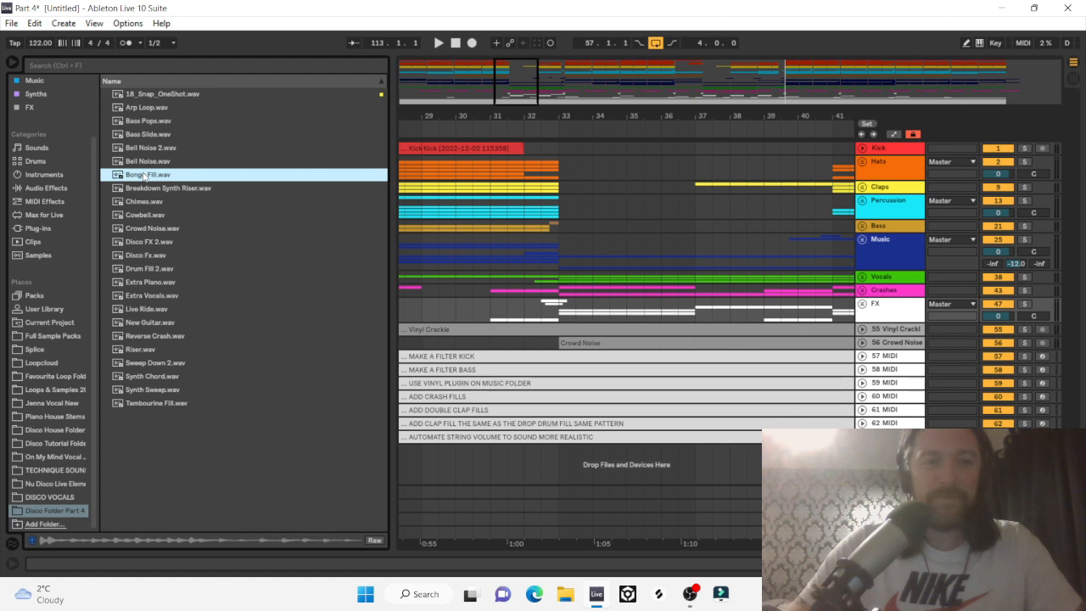
left_click_drag(144, 178, 563, 471)
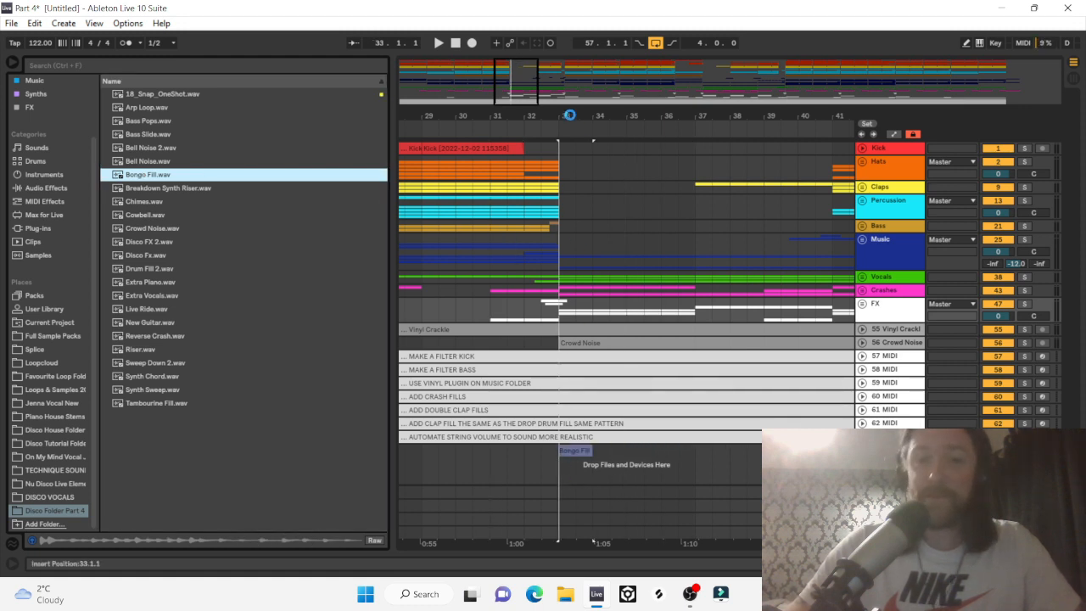
left_click_drag(548, 114, 637, 172)
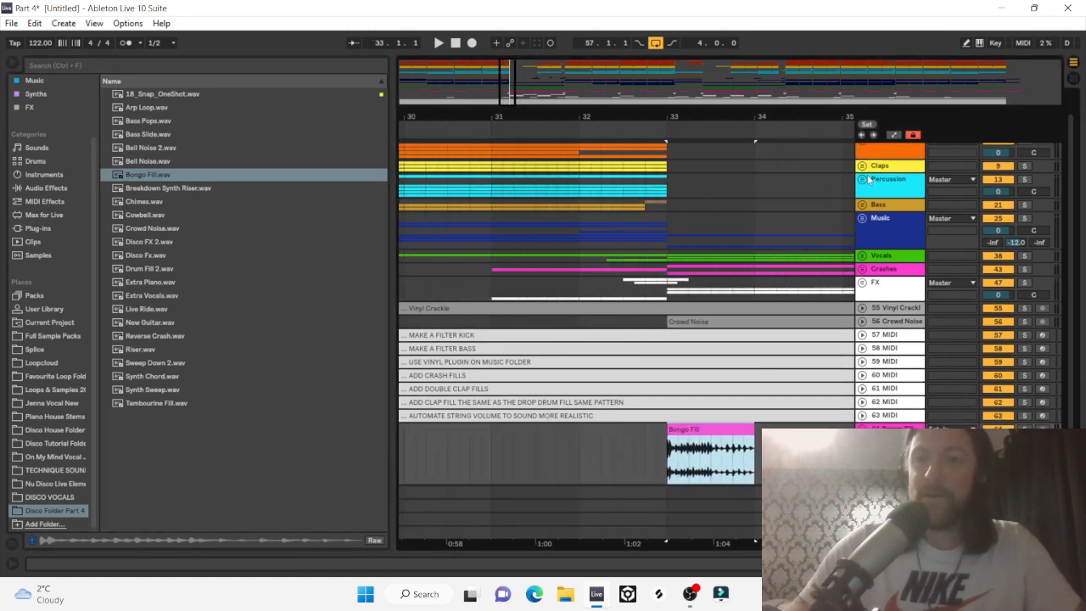
Trim the Bongo clip in the Percussion group to end at bar 32 and move the Bongo Fill clip to bar 32.
left_click(863, 179)
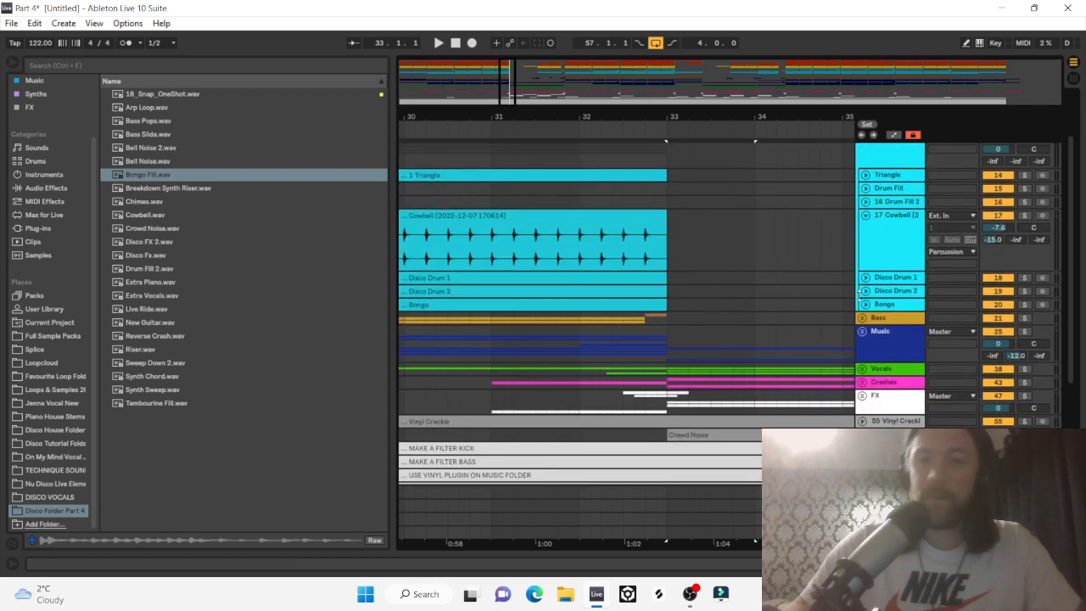
left_click(865, 303)
scroll(769, 311, "down", 3)
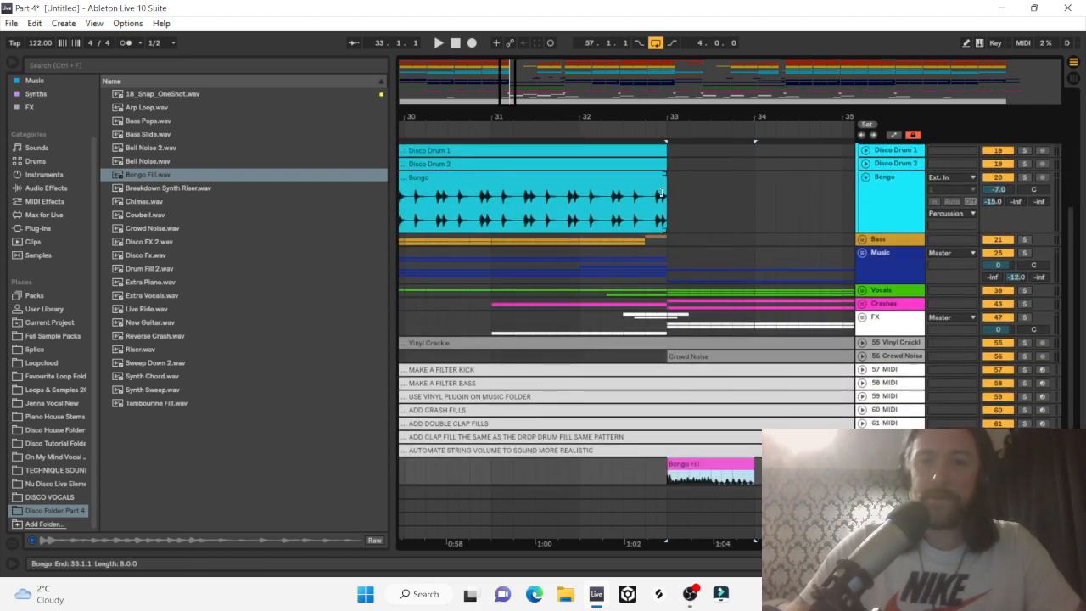
left_click_drag(666, 198, 580, 198)
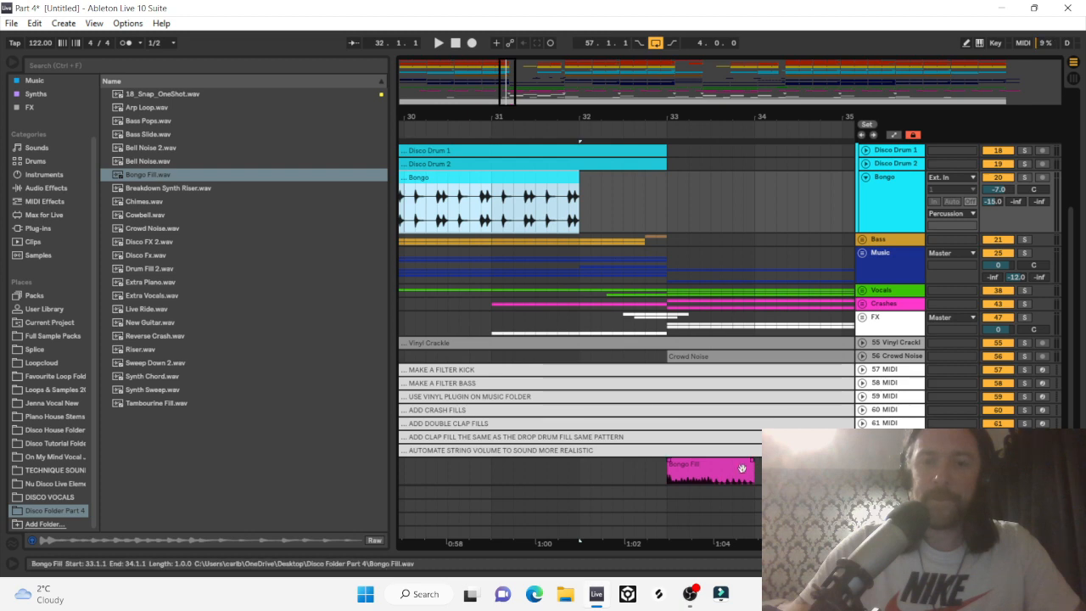
left_click_drag(740, 465, 642, 447)
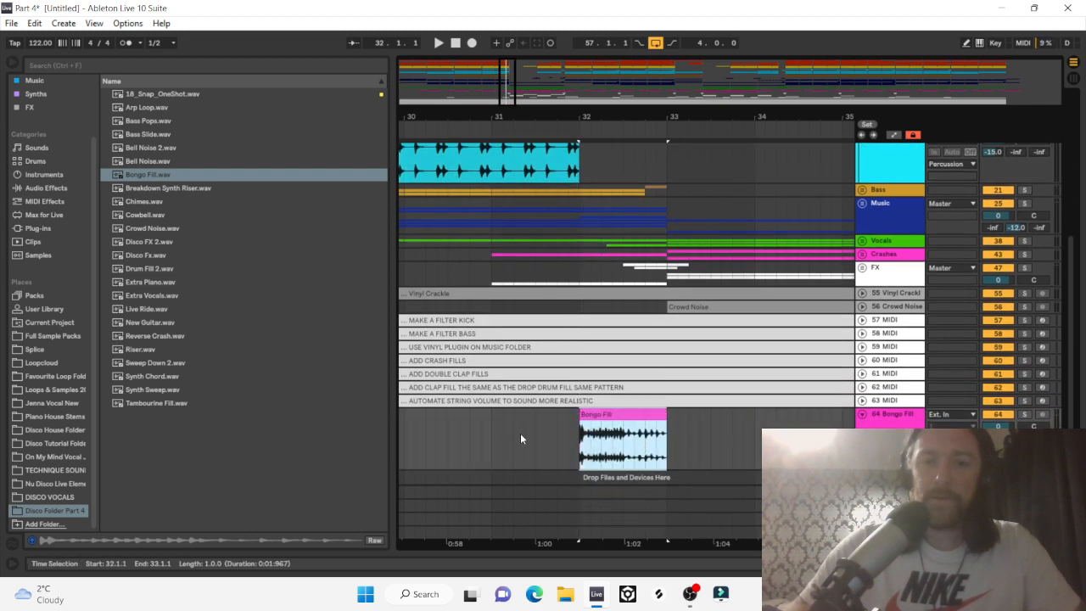
Play from bar 30 to balance the Bongo Fill against the soloed percussion and the full mix, setting its track volume to -10.0 dB.
scroll(916, 321, "up", 1)
left_click(1025, 184)
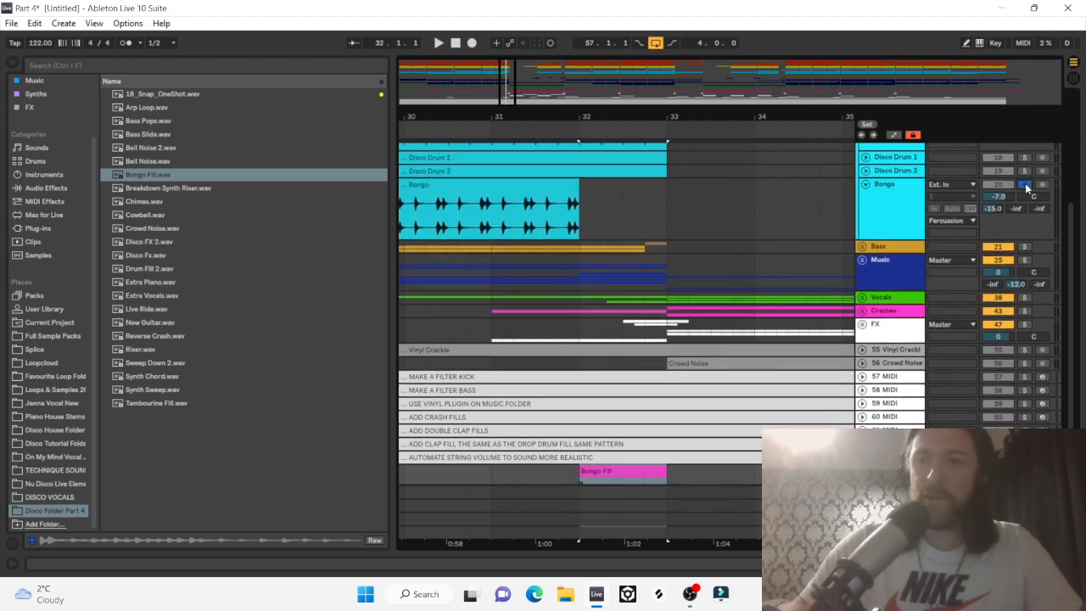
scroll(1035, 373, "up", 3)
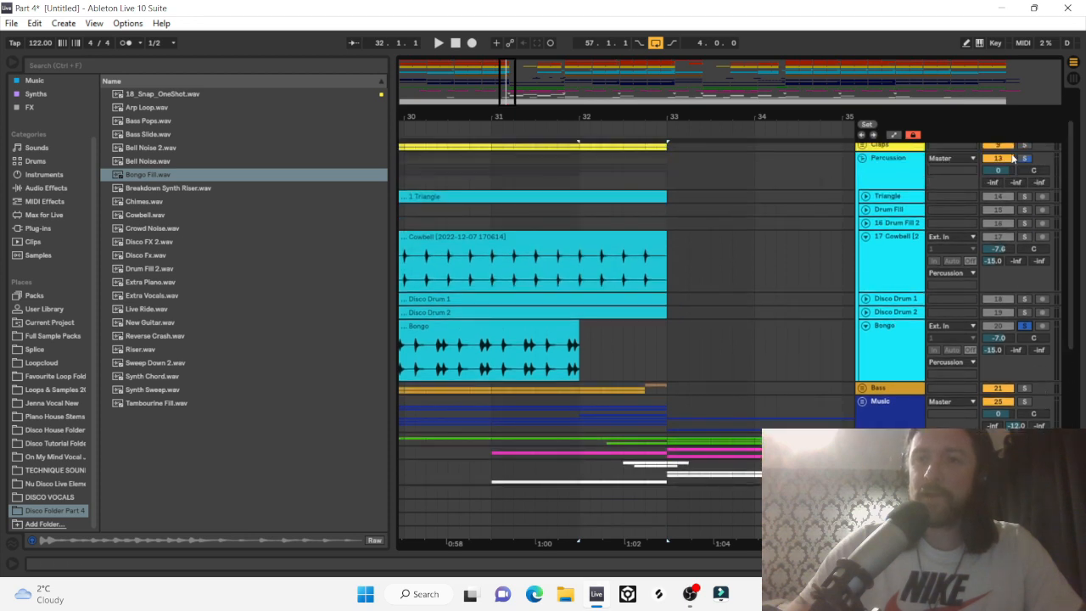
left_click(1025, 158)
scroll(1028, 255, "down", 5)
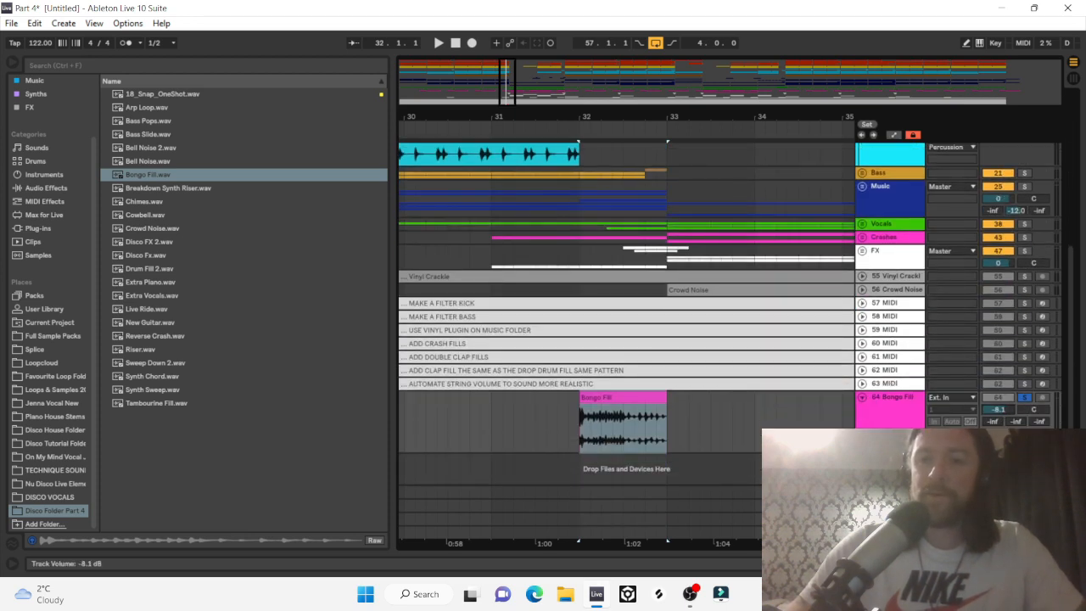
left_click(425, 431)
key("space")
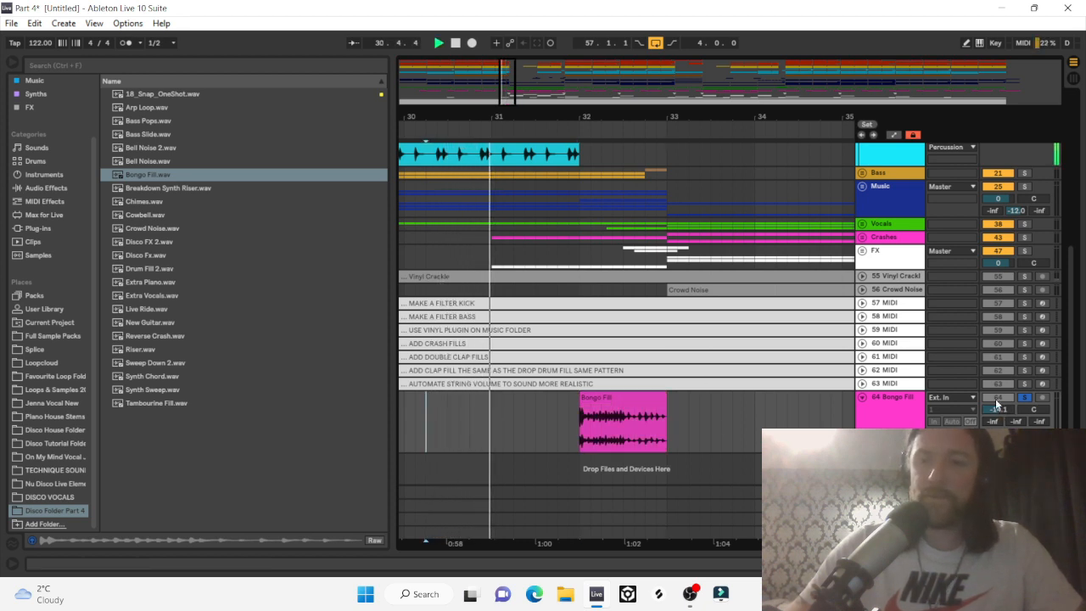
mouse_move(997, 406)
left_mouse_down()
mouse_move(998, 392)
mouse_move(997, 402)
left_mouse_up()
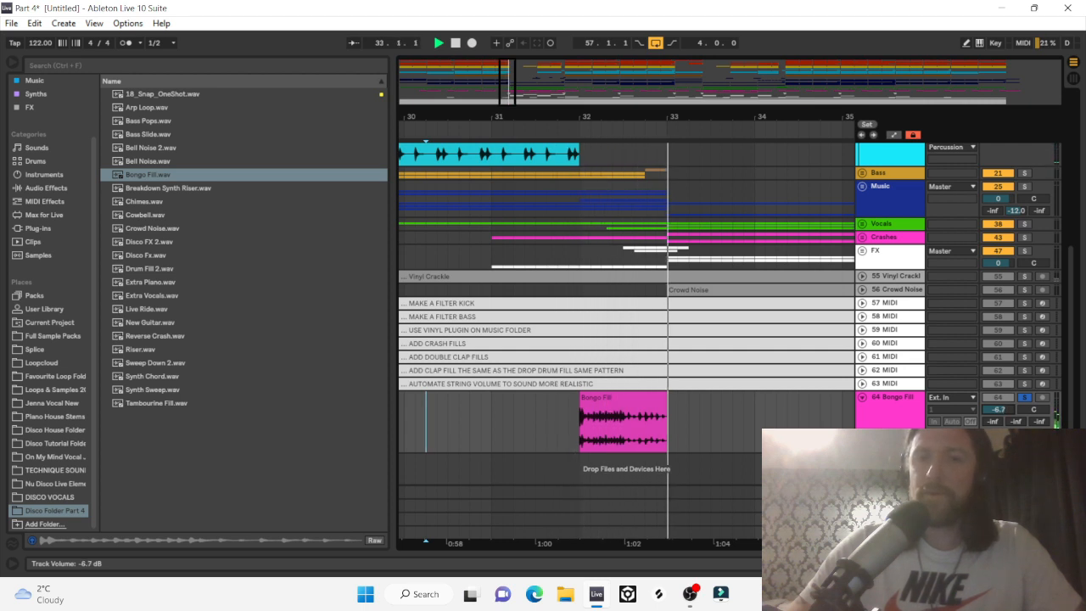
left_click(1024, 397)
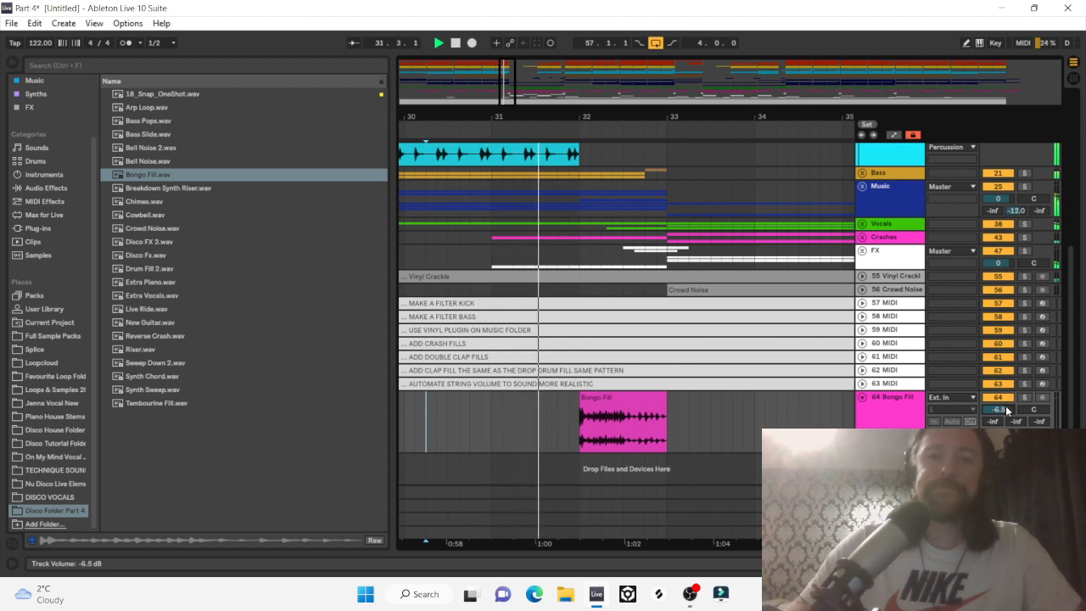
left_click_drag(1006, 411, 1007, 424)
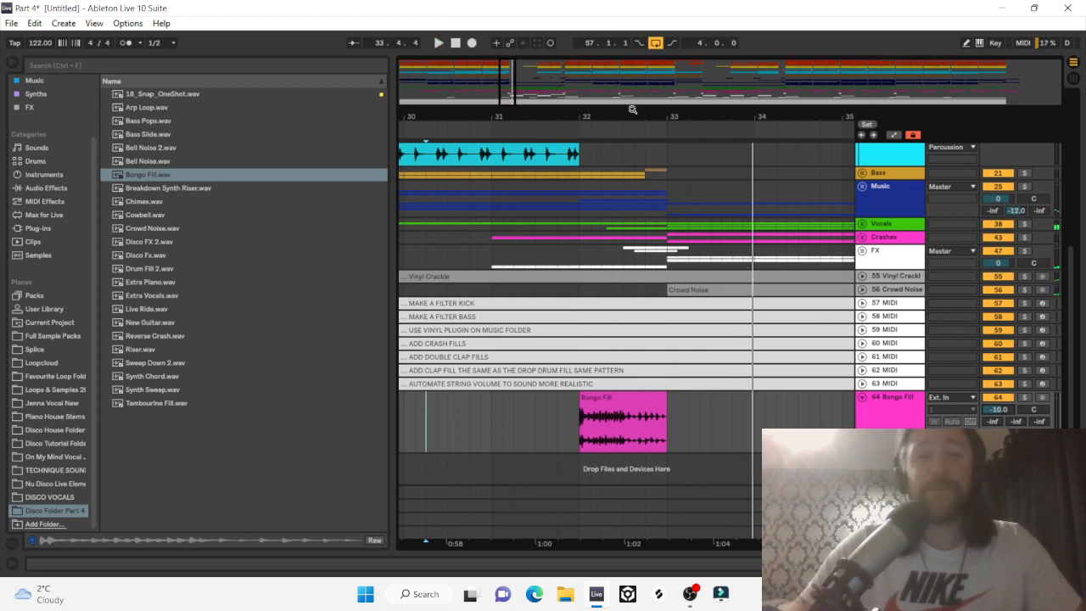
Loop the Bongo Fill clip at bar 32, add EQ Eight to its track, and set the band 1 low cut to 255 Hz.
left_click_drag(601, 117, 527, 111)
left_click(546, 415)
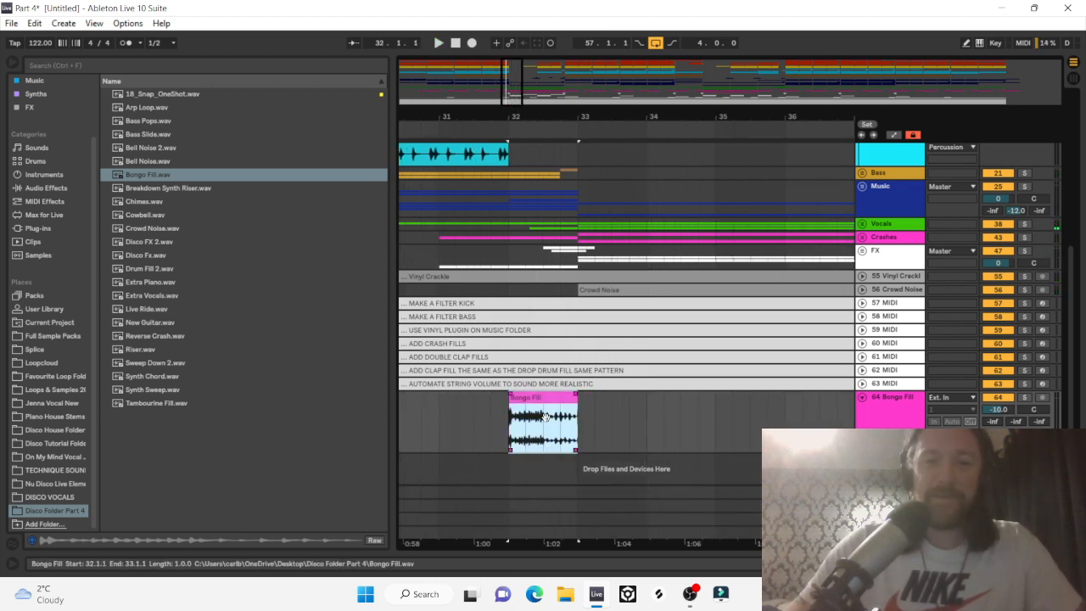
key("ctrl+l")
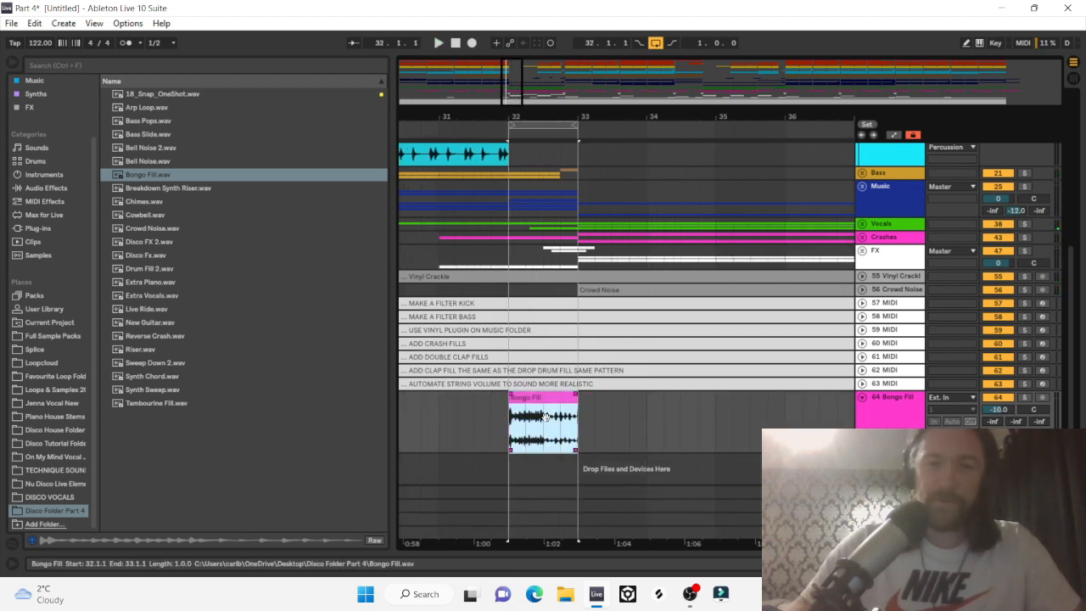
left_click(41, 200)
left_click(47, 188)
double_click(144, 149)
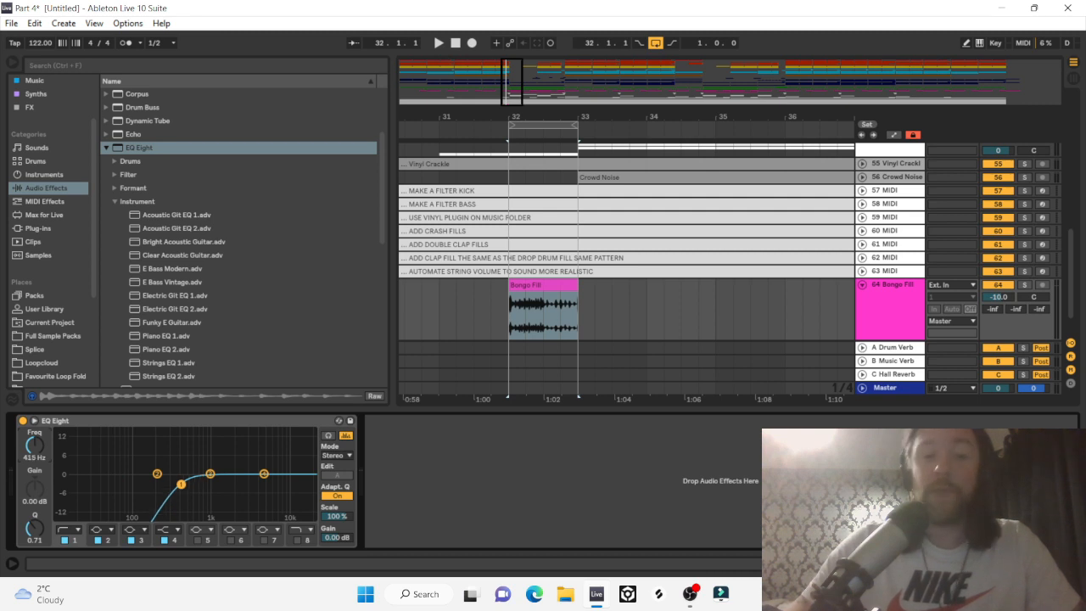
key("space")
left_click_drag(37, 449, 37, 460)
key("space")
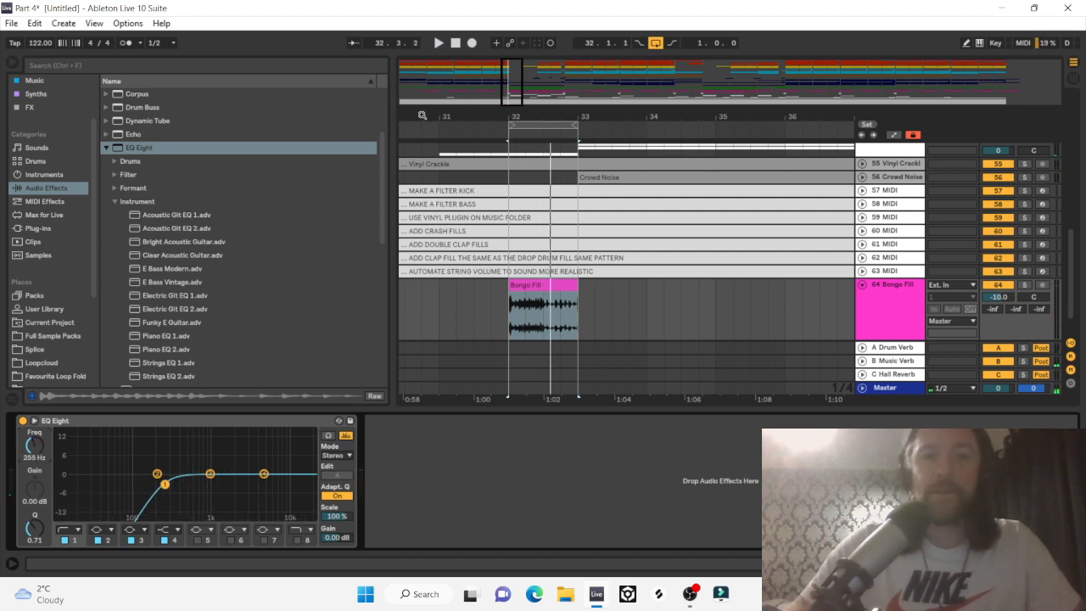
Add the LFOTool_x64 plug-in to the Bongo Fill track after the EQ Eight.
left_click_drag(422, 115, 423, 66)
key("ctrl+alt+l")
left_click(37, 228)
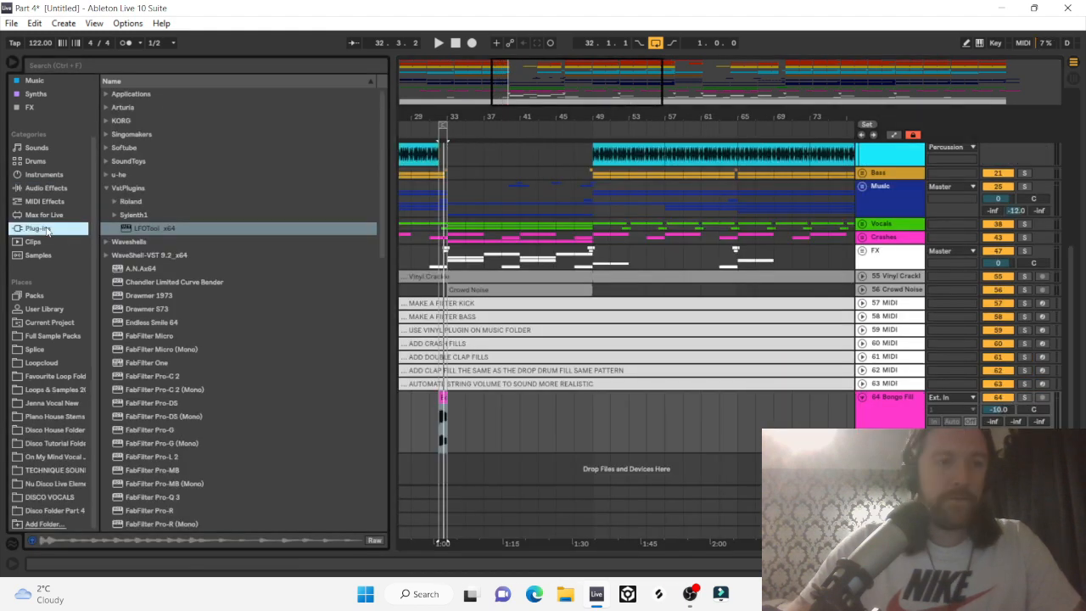
left_click_drag(146, 229, 380, 361)
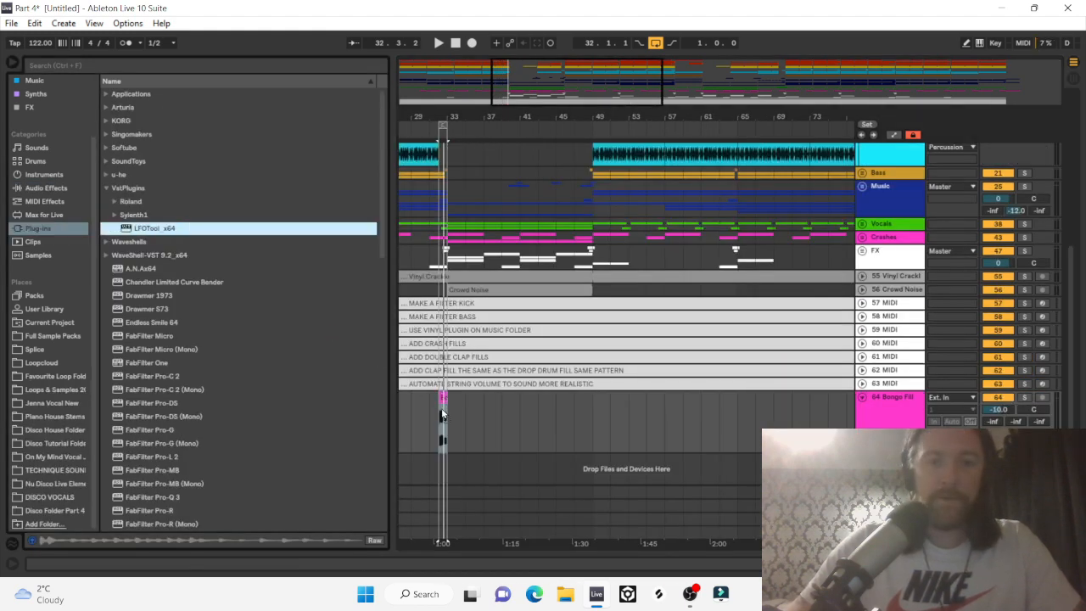
left_click_drag(442, 413, 442, 414)
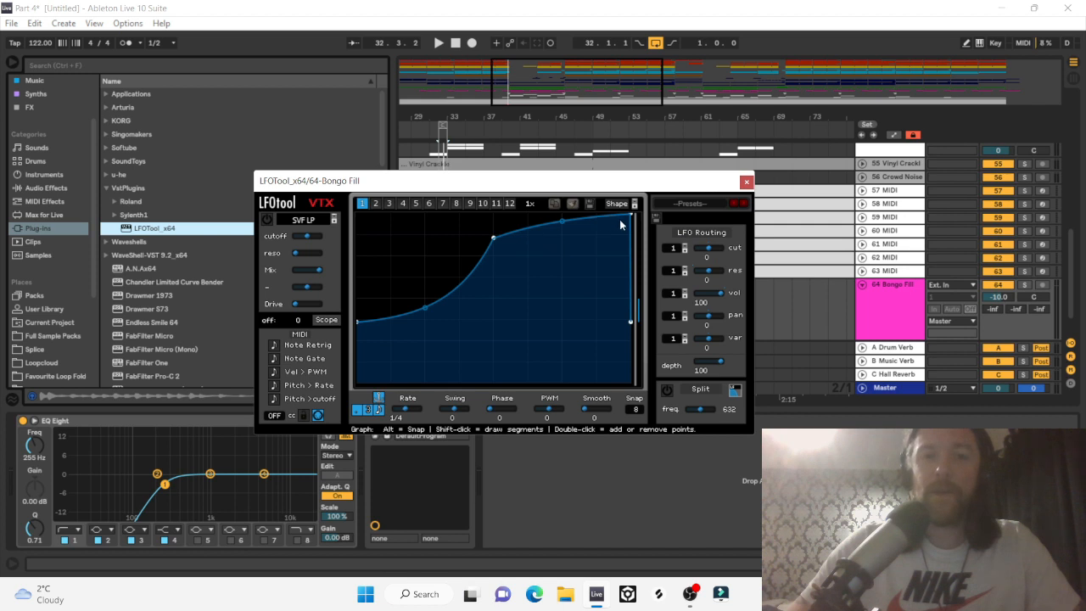
During playback, reshape the Bongo Fill LFOTool curve: shift the end peak earlier, raise the middle point to maximum and lift the start point slightly.
key("space")
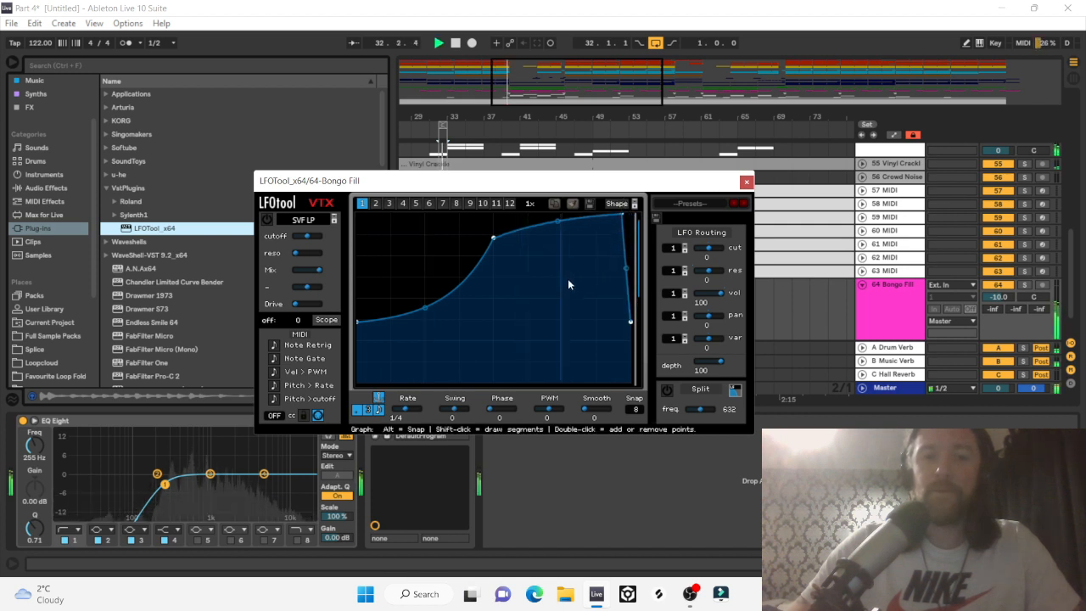
left_click_drag(493, 236, 489, 214)
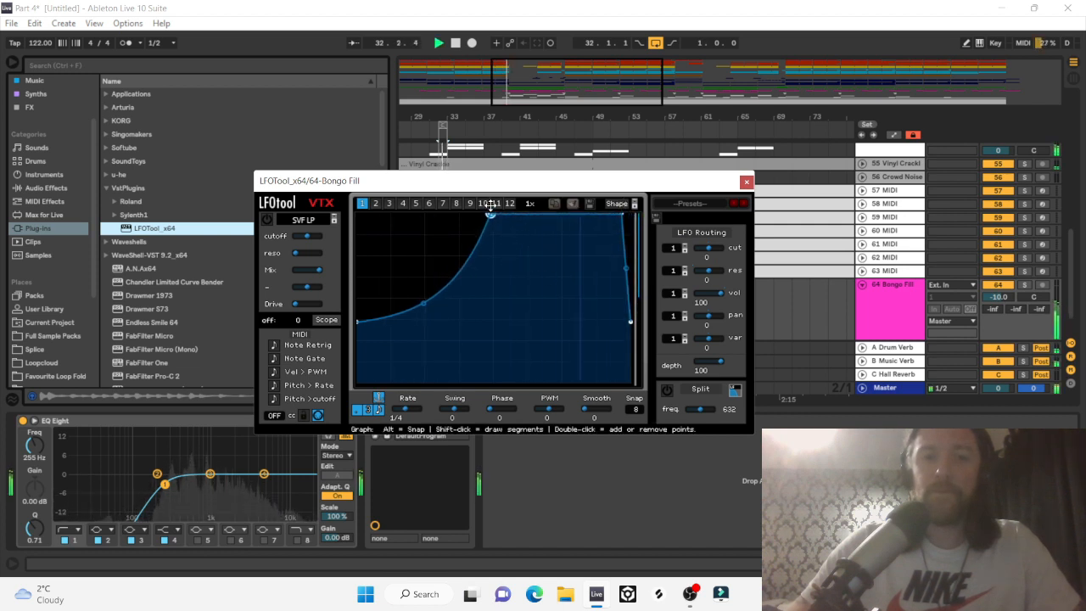
left_click_drag(356, 323, 362, 306)
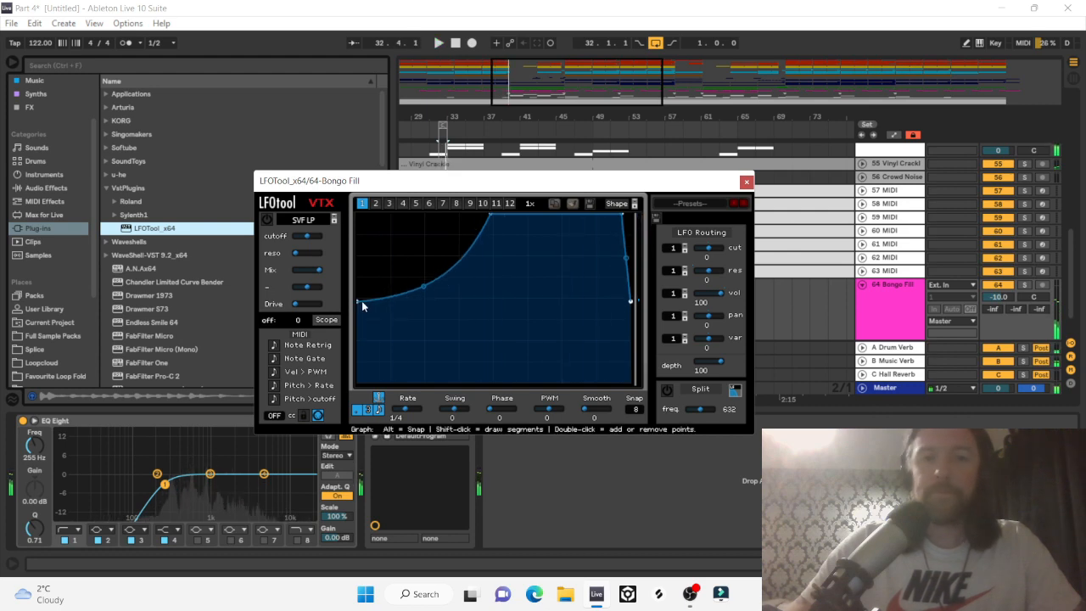
left_click(746, 182)
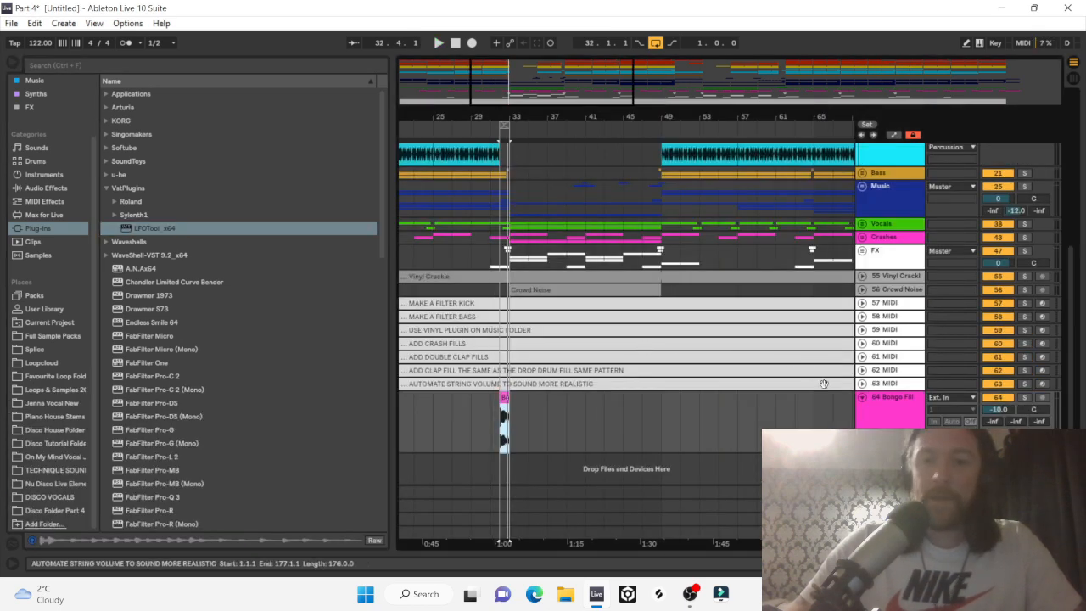
Move the Bongo Fill track into the Percussion group and recolour its clip cyan to match the group.
left_click_drag(890, 414, 710, 201)
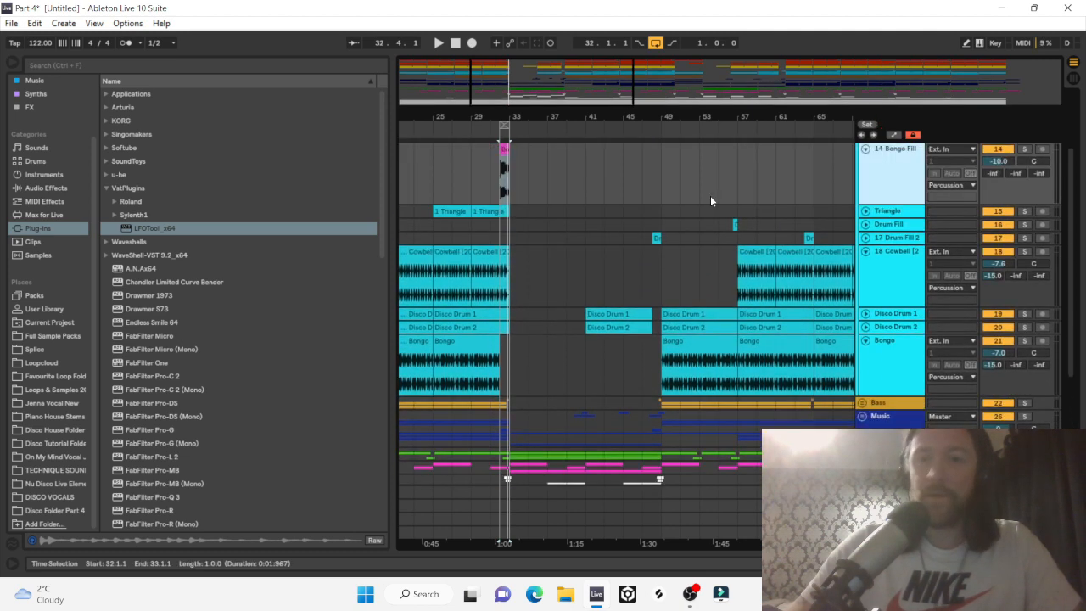
right_click(504, 157)
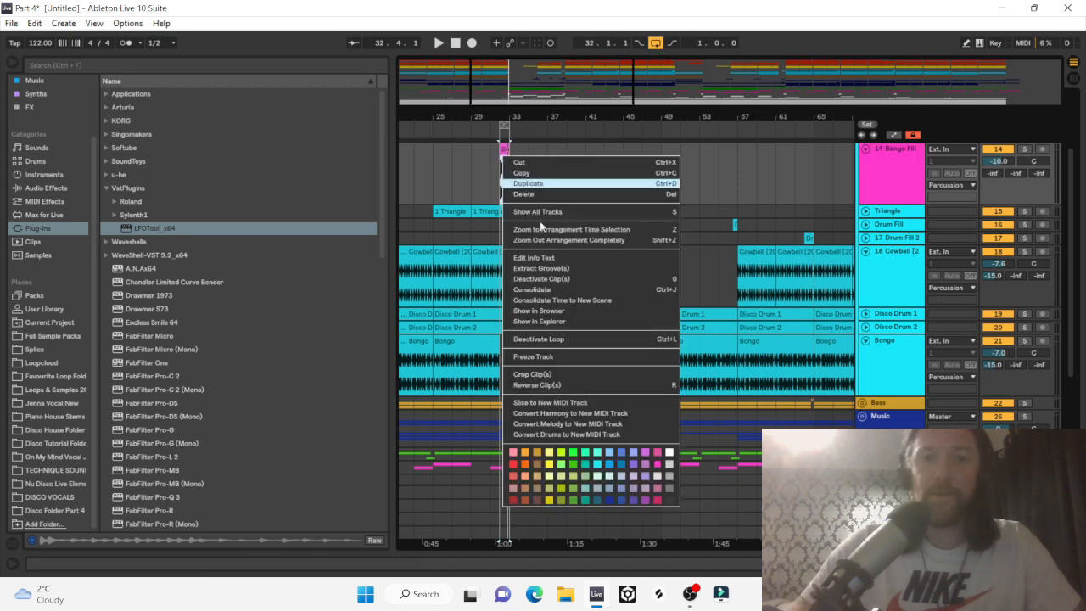
left_click(598, 457)
Duplicate the Bongo Fill clip from bar 32 and place the copy at bar 71.
left_click(671, 243)
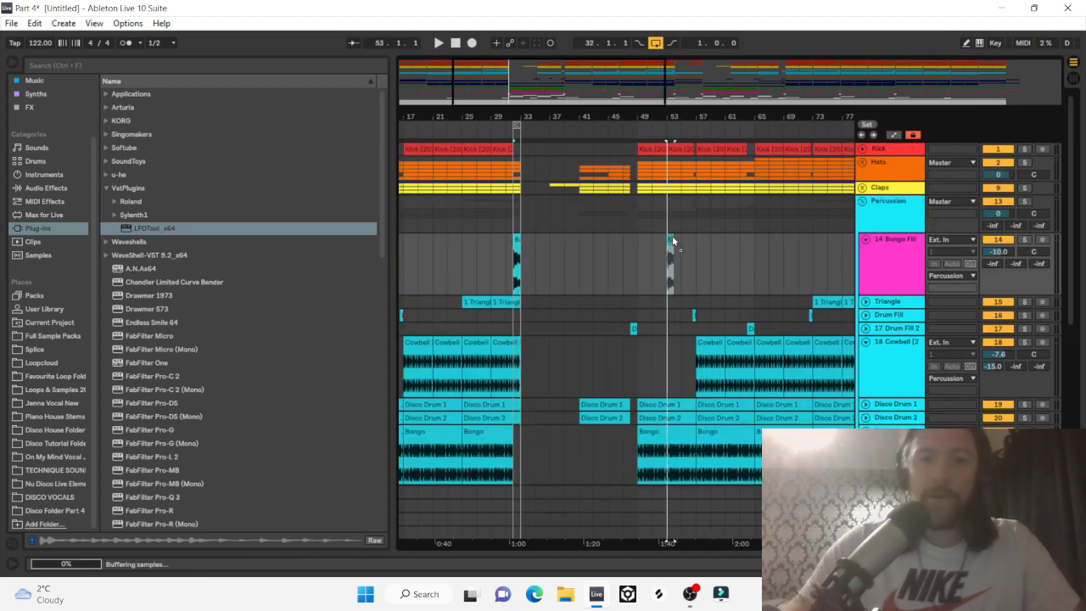
left_click(770, 239)
left_click_drag(771, 239, 806, 264)
scroll(685, 274, "right", 5)
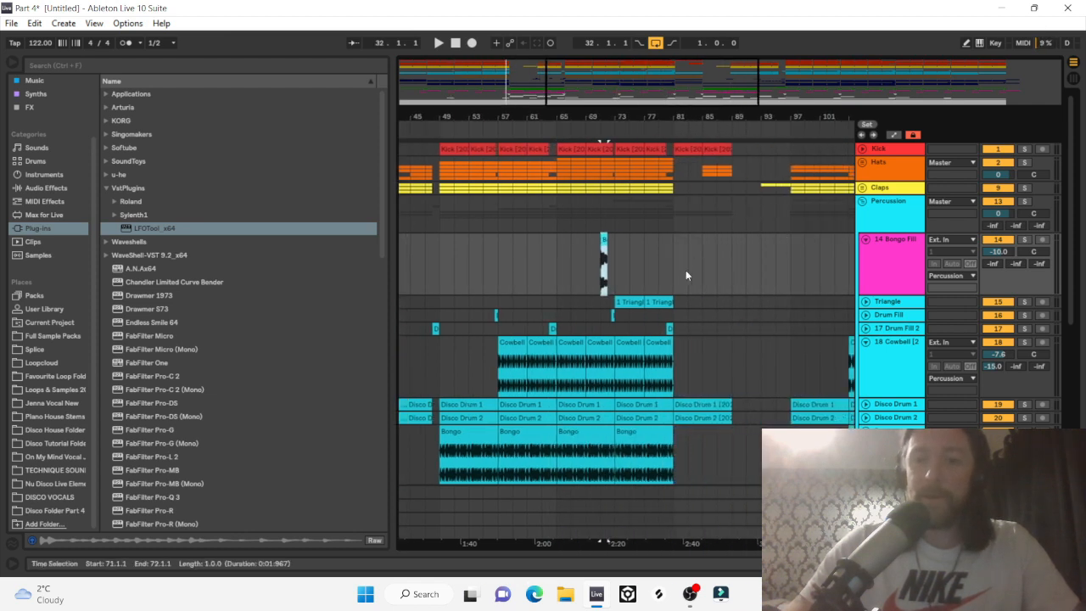
Delete the Drum Fill 2 clip at bar 80 and move the copied Bongo Fill clip there in its place.
left_click(669, 328)
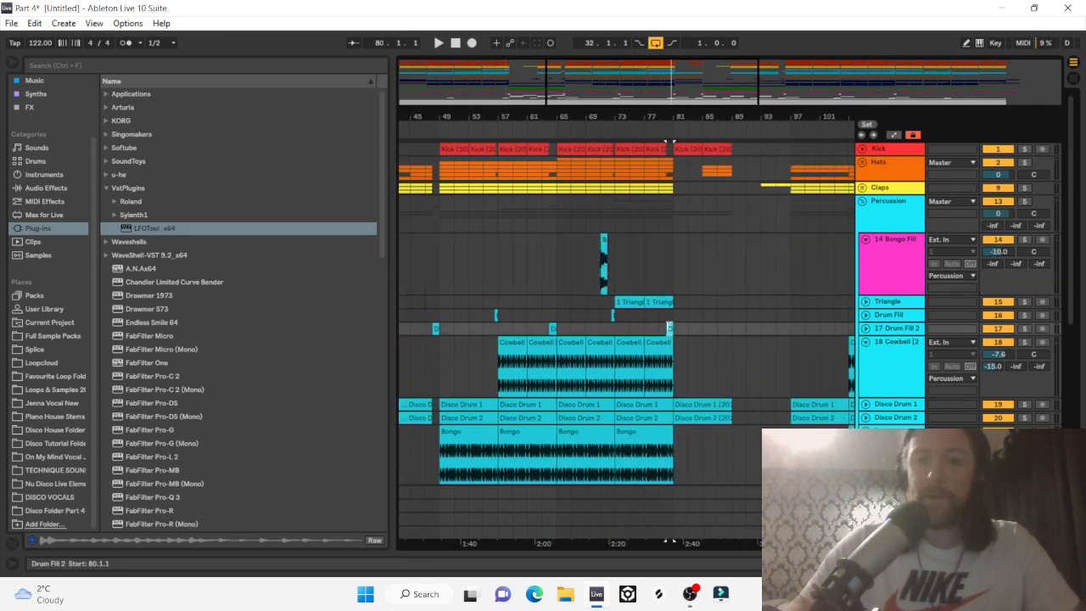
left_click(605, 251)
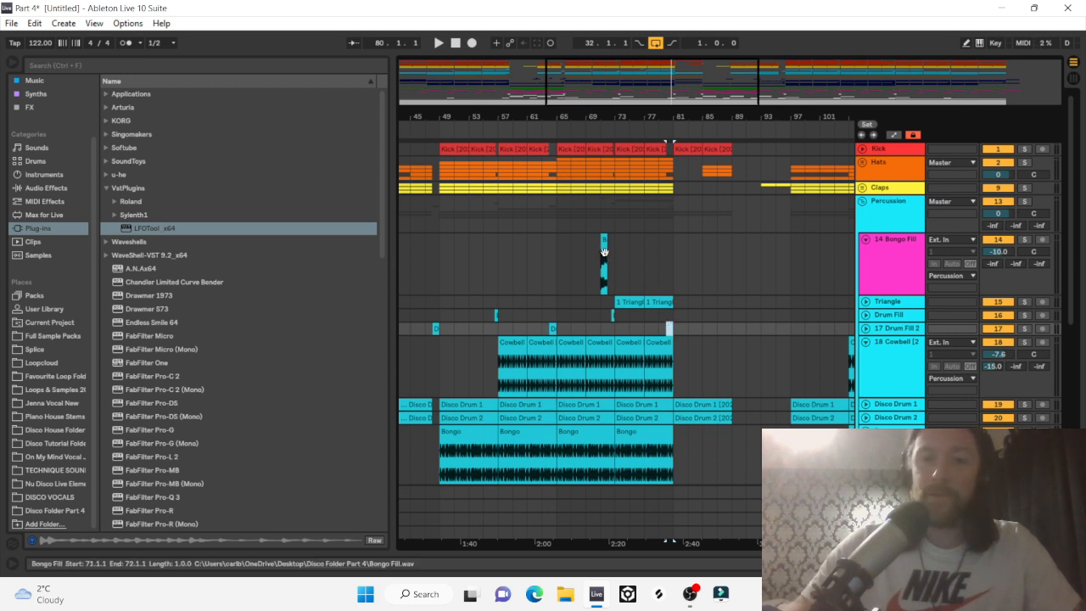
left_click_drag(603, 250, 659, 260)
left_click(553, 328)
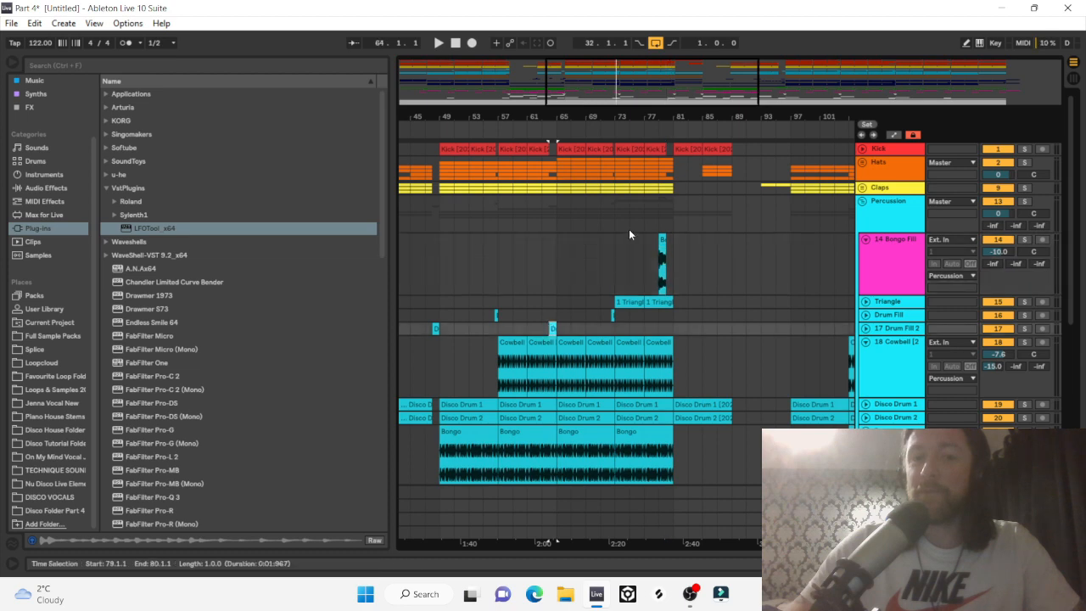
left_click_drag(668, 122, 709, 85)
left_click(656, 241)
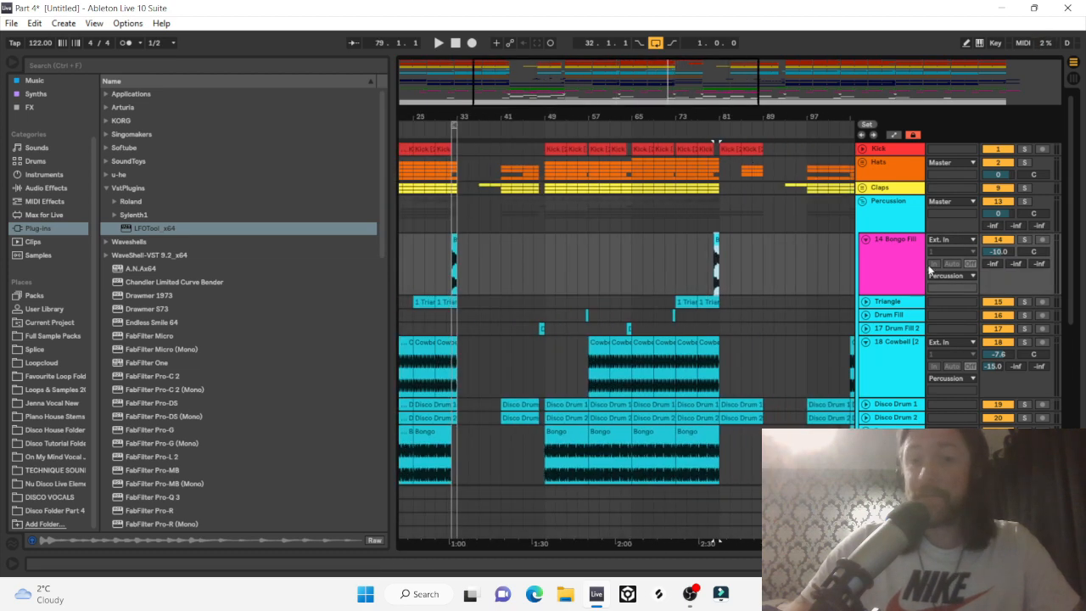
Recolour the Bongo Fill track cyan like the Percussion group and play from bar 75 to hear the fill at bar 80.
right_click(902, 266)
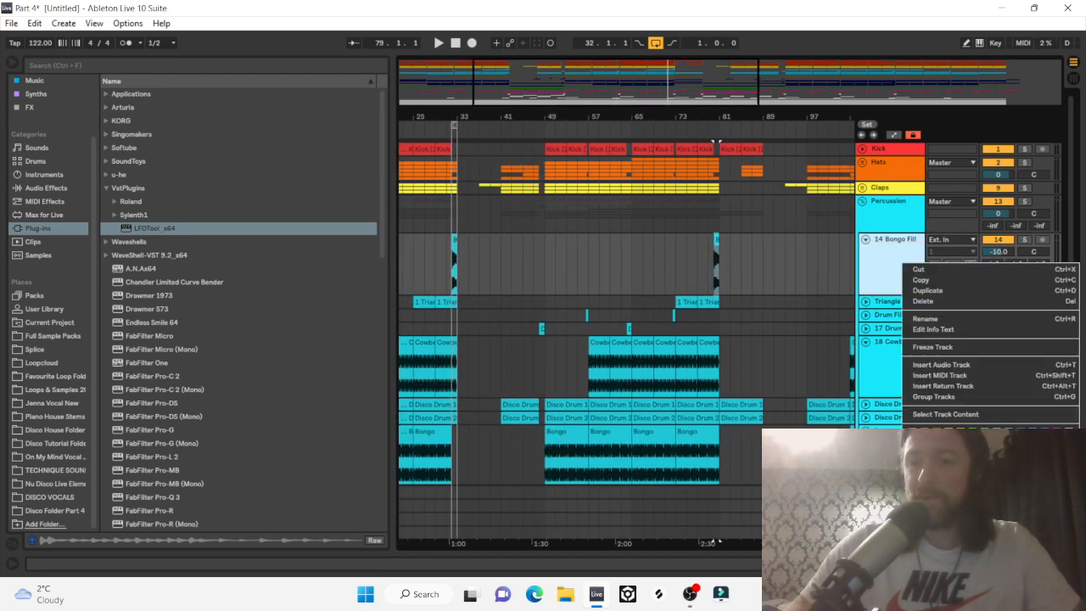
left_click(790, 286)
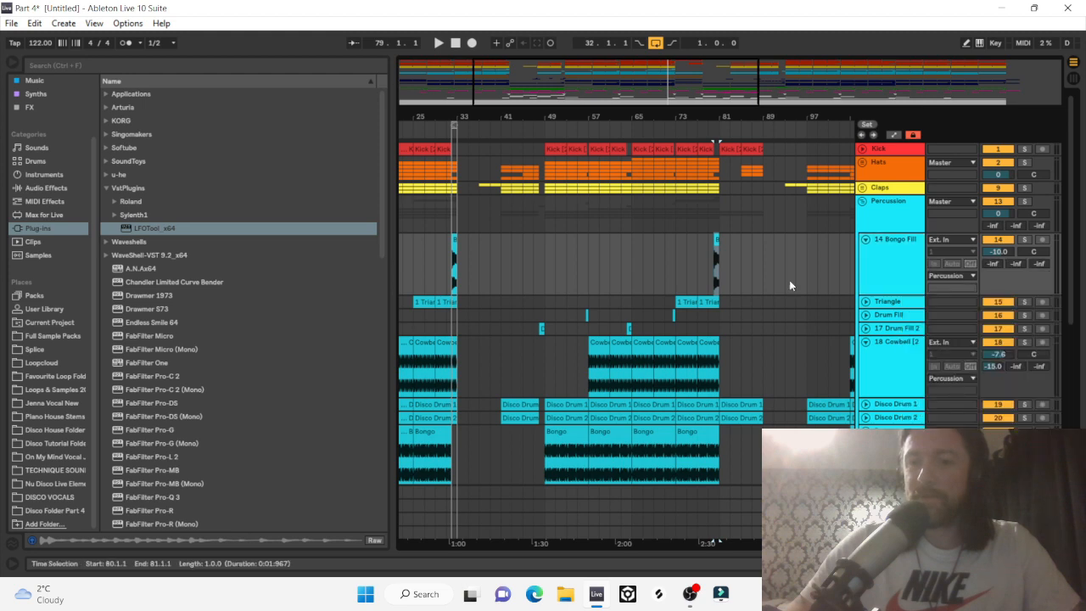
key("space")
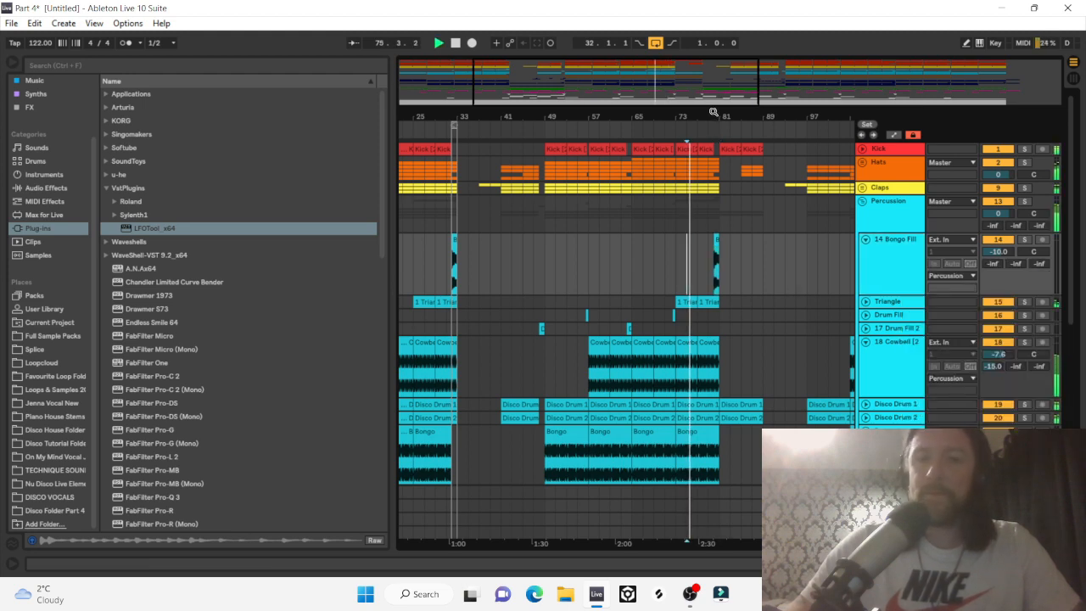
left_click_drag(715, 114, 633, 110)
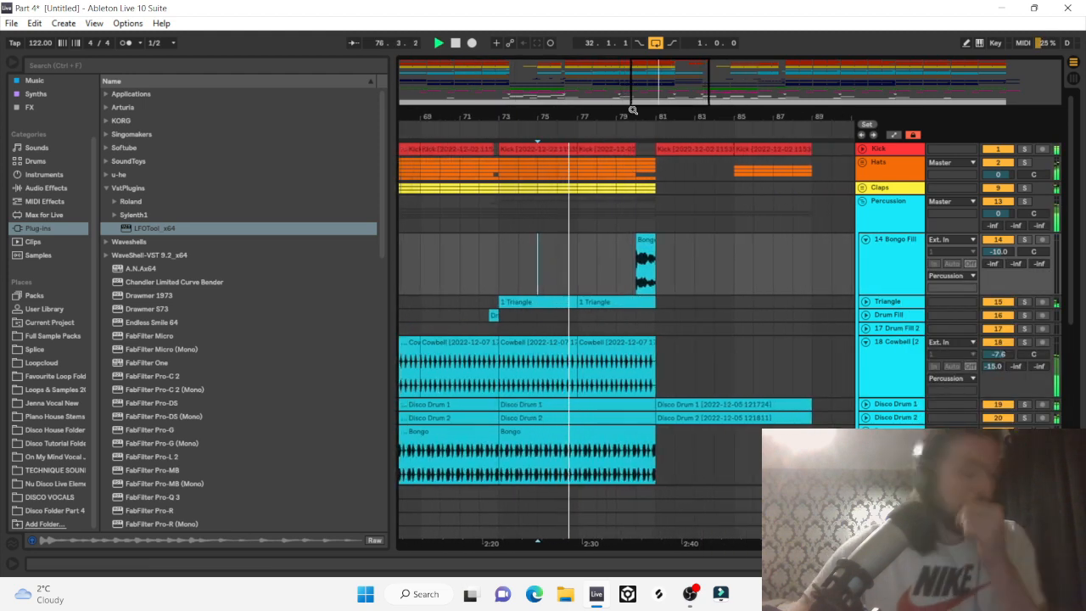
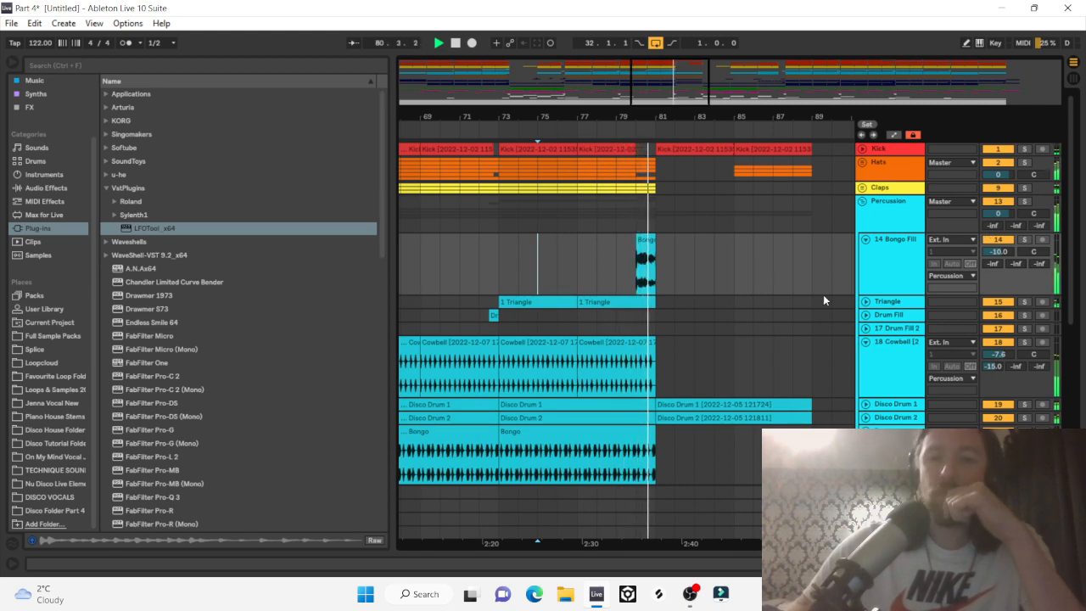
key("space")
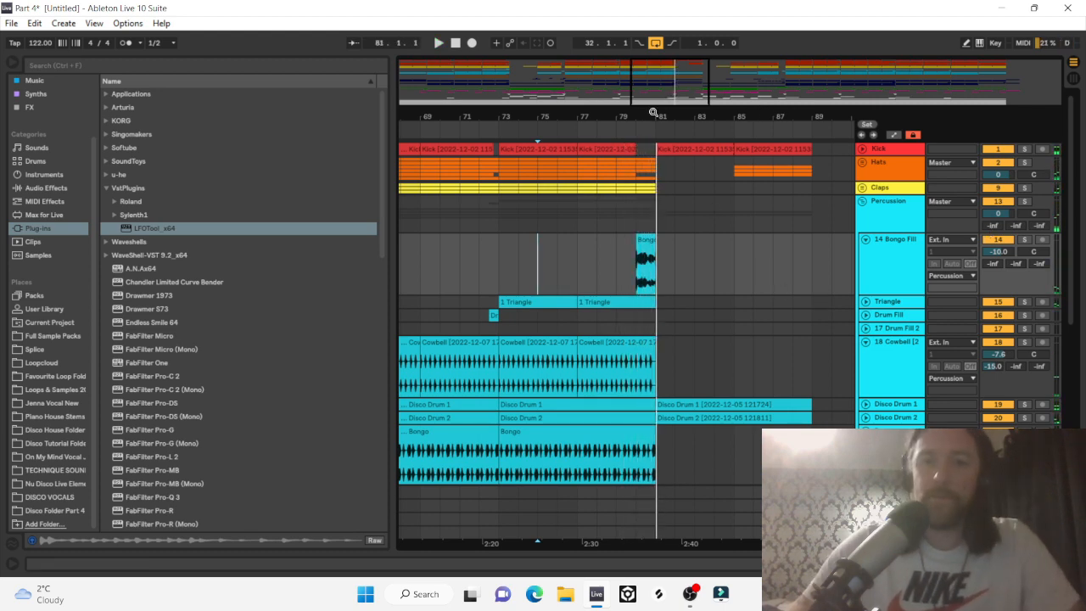
Trim the Bongo clip to end at bar 80 and set the Bongo Fill track volume to -9.0 dB.
left_click_drag(653, 107, 652, 113)
left_click_drag(678, 464, 503, 451)
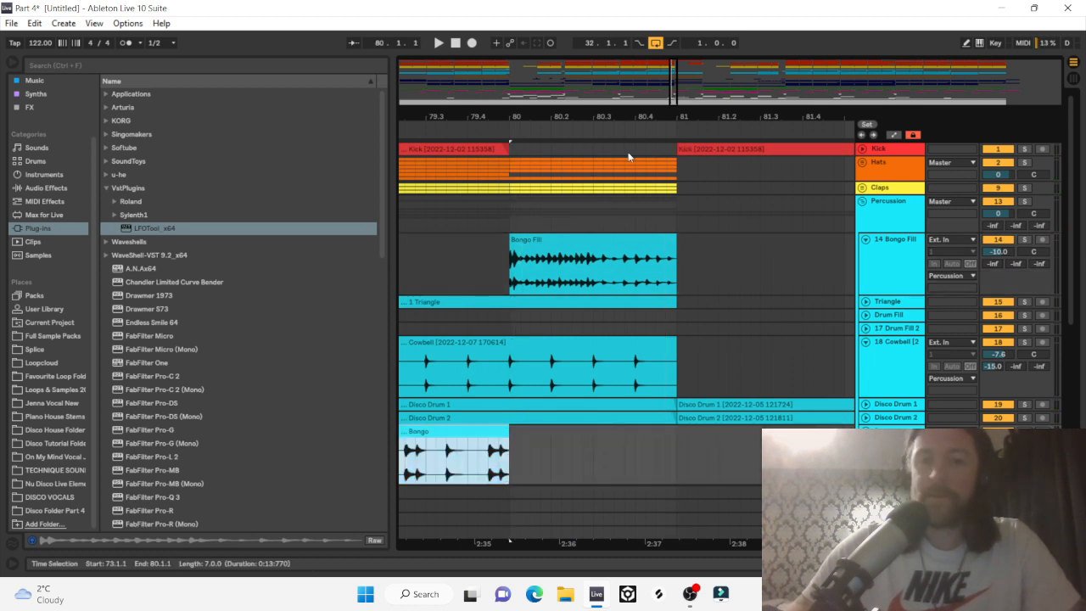
left_click(999, 251)
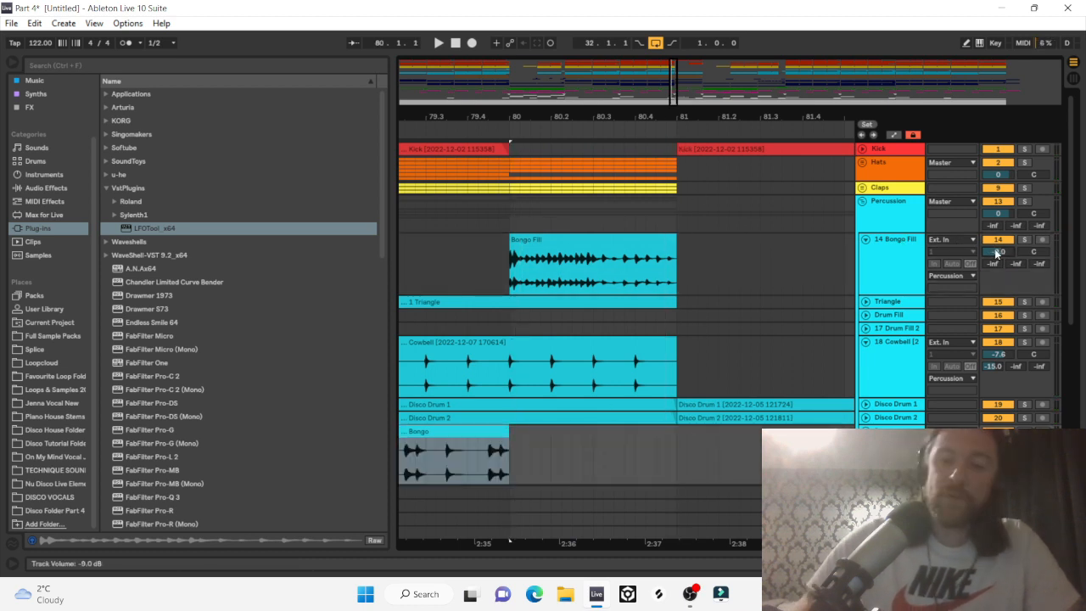
Place copies of the Bongo Fill clip at bars 128 and 144.
left_click(682, 250)
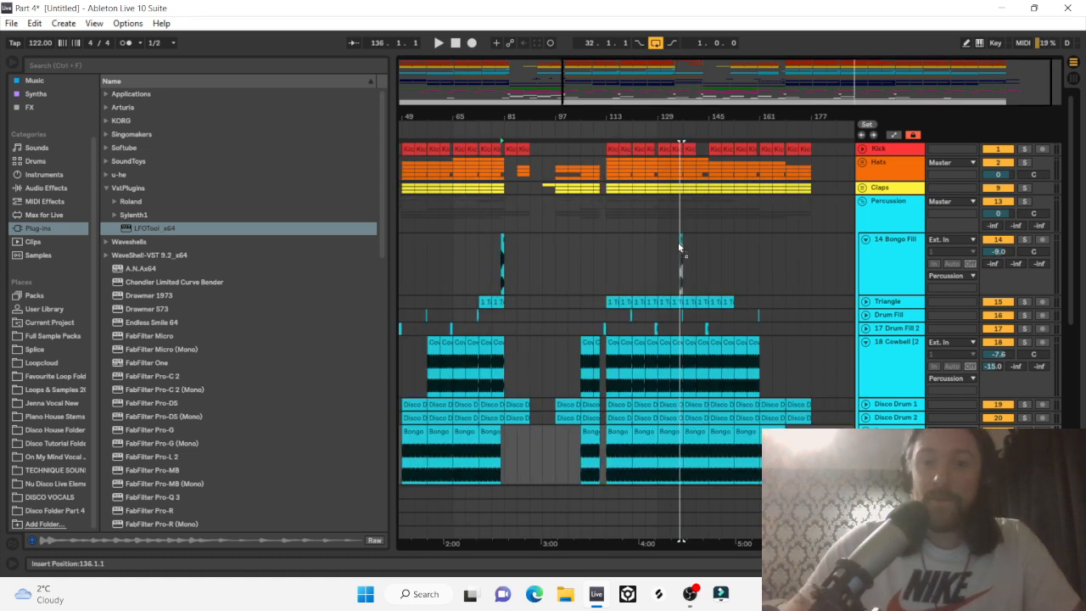
key("ctrl+v")
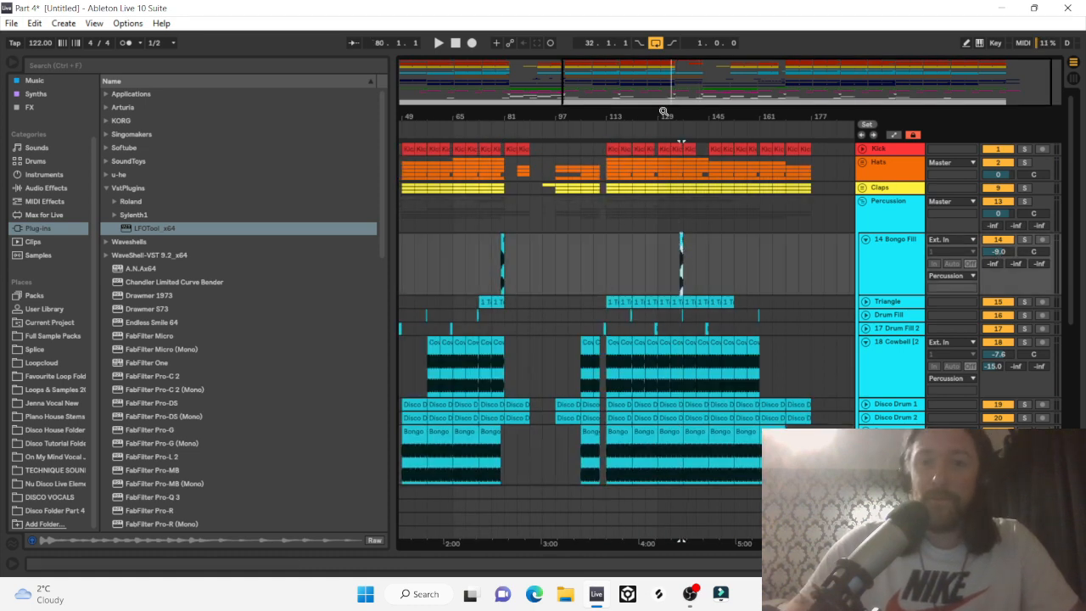
left_click_drag(663, 112, 663, 170)
left_click_drag(768, 254, 629, 255)
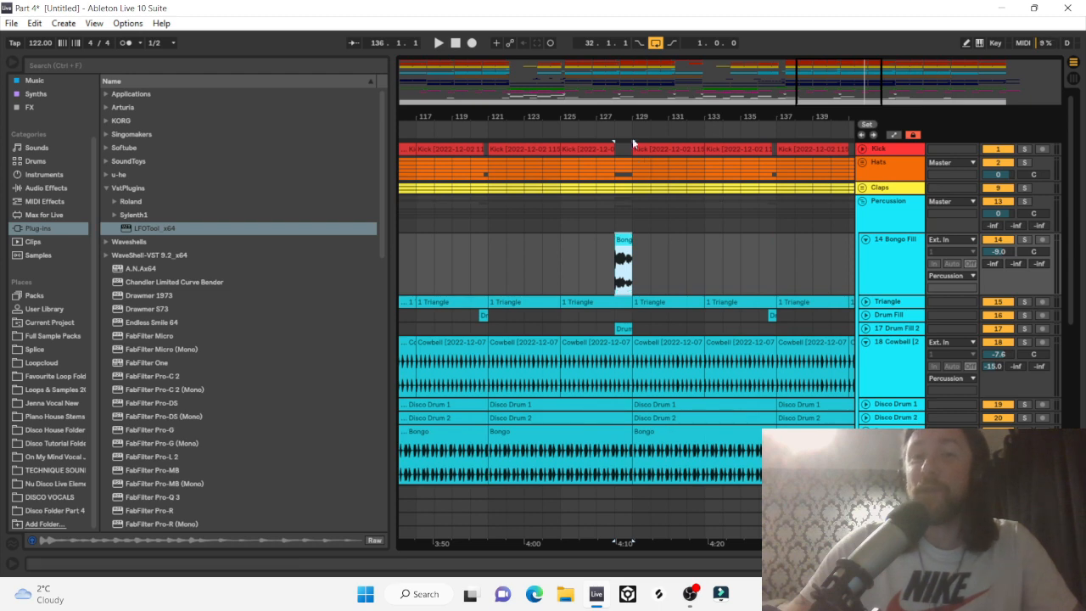
left_click_drag(632, 116, 632, 89)
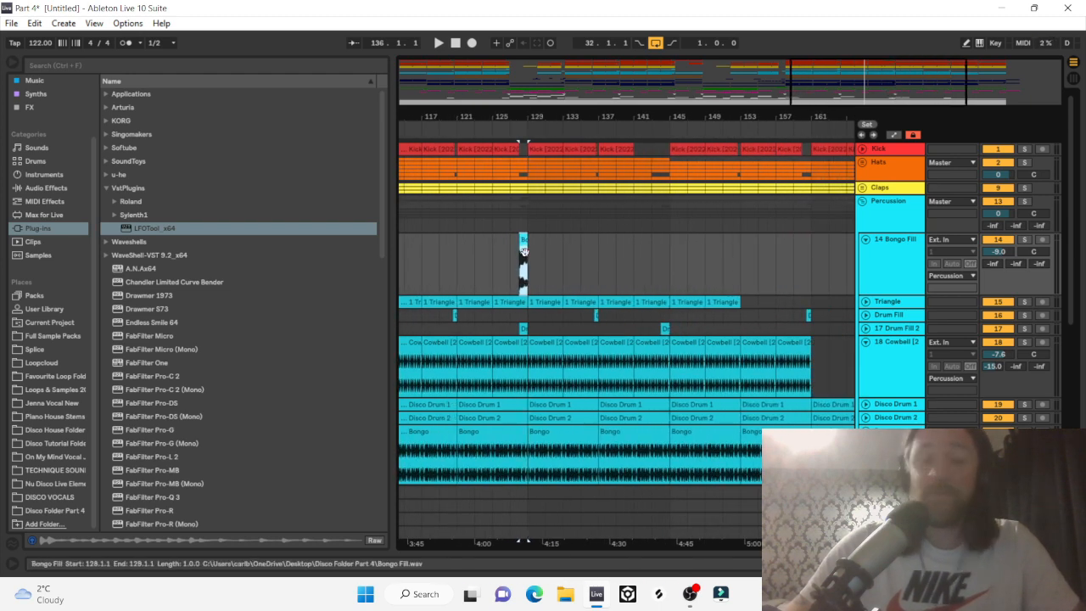
left_click_drag(522, 244, 667, 247)
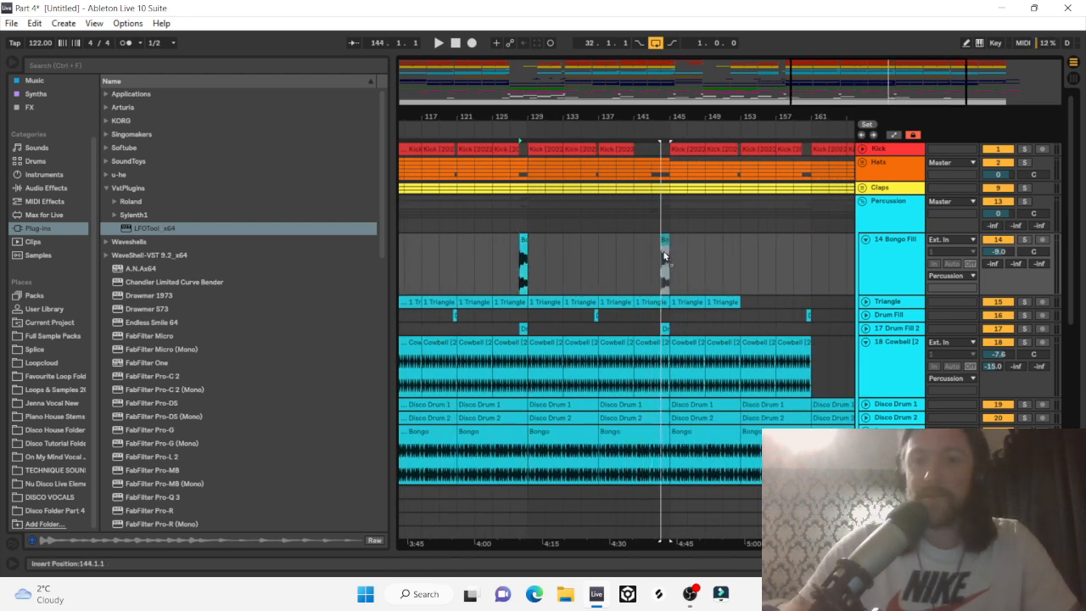
scroll(598, 328, "down", 1)
Delete the Bongo Fill clip at bar 128 and the Drum Fill 2 clip at bar 144.
left_click(597, 328)
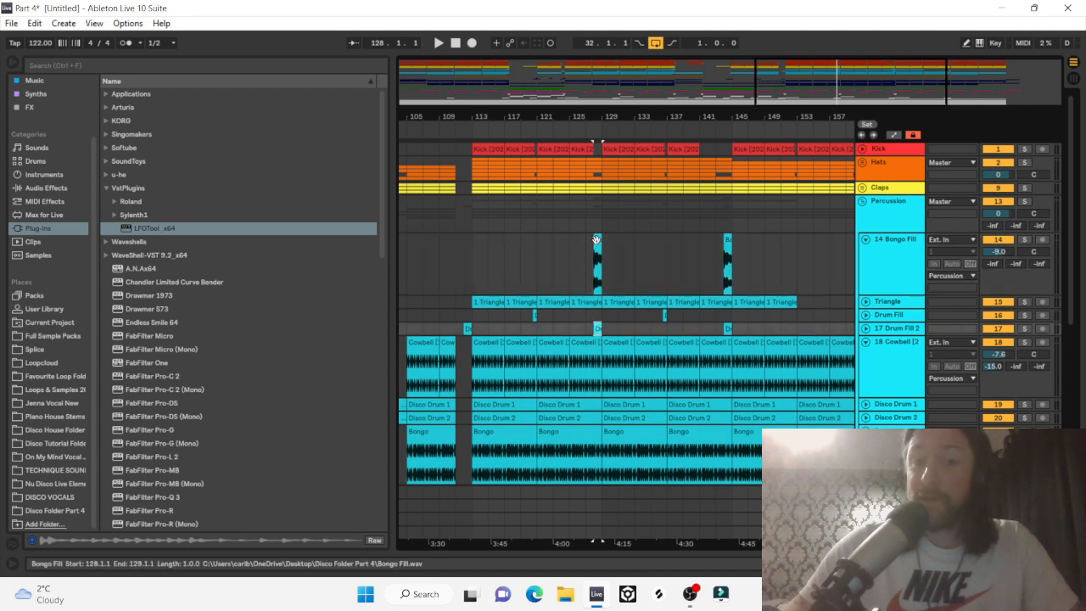
left_click(598, 246)
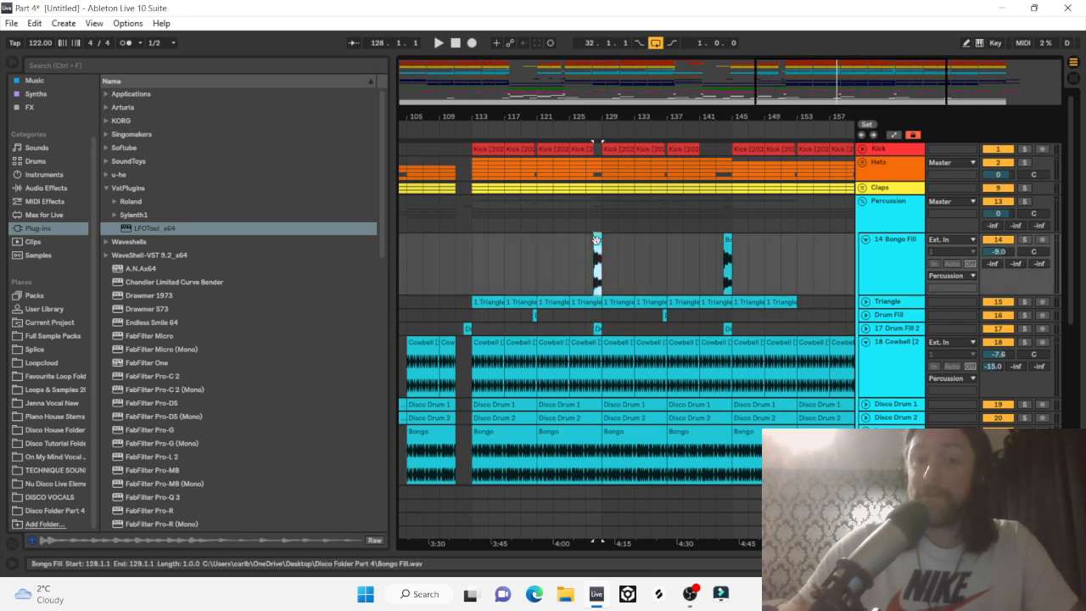
left_click(728, 330)
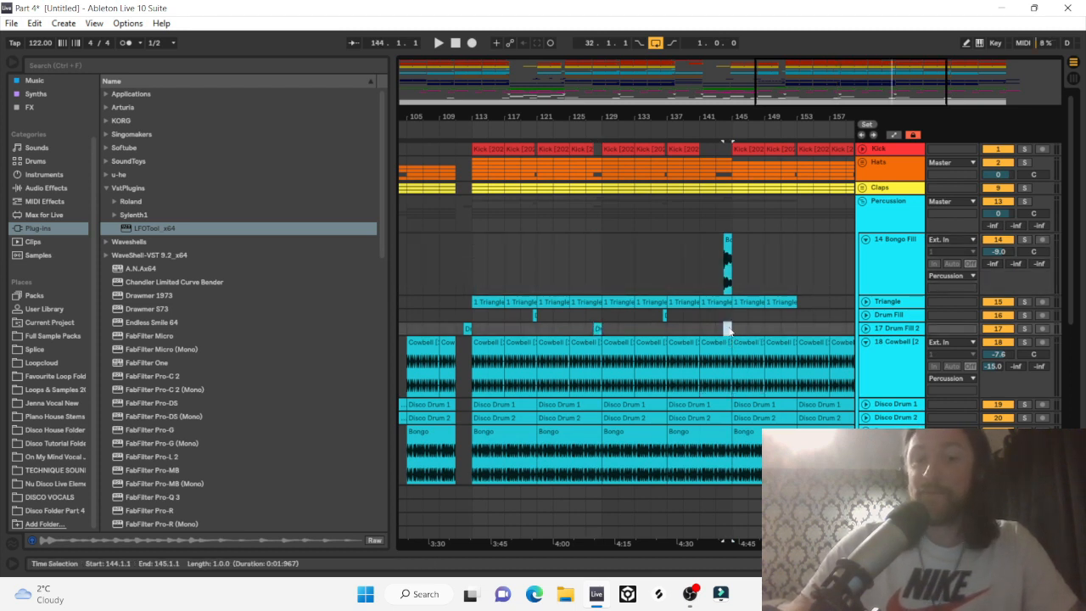
left_click(466, 328)
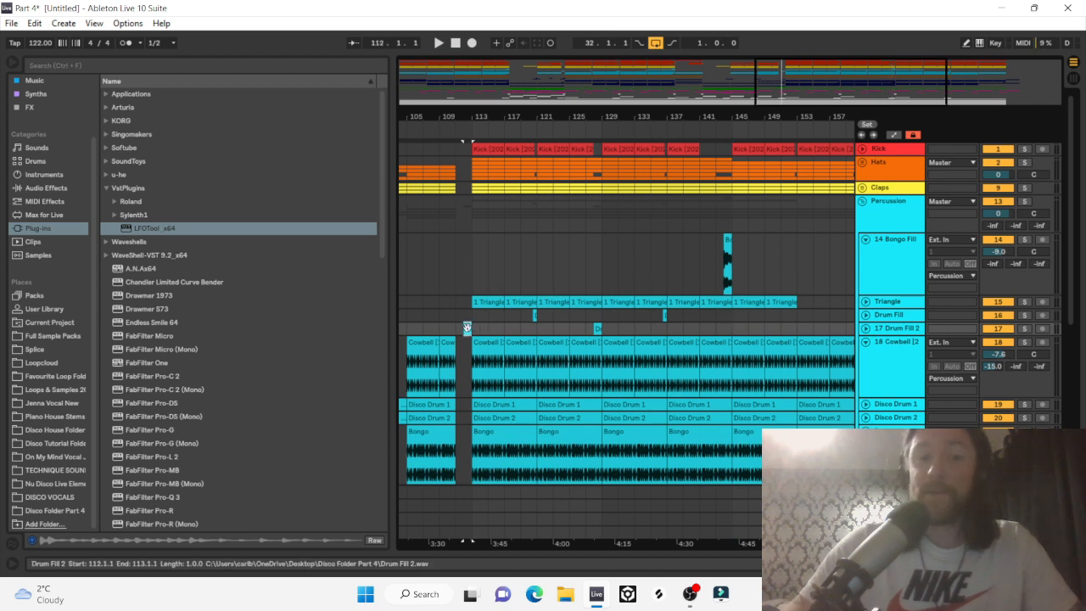
left_click(612, 332)
left_click(727, 246)
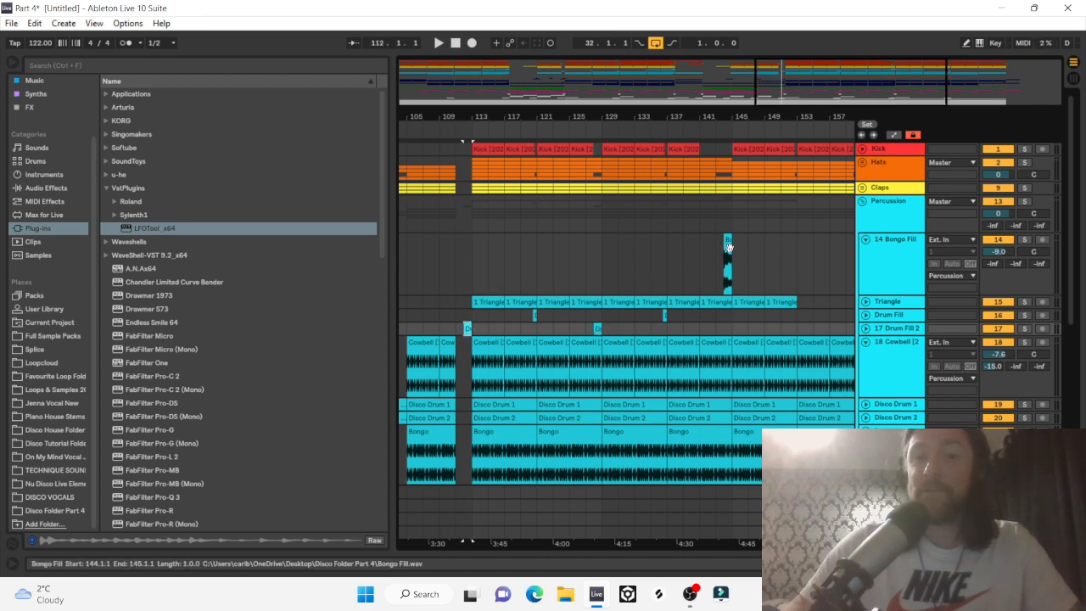
left_click(729, 247)
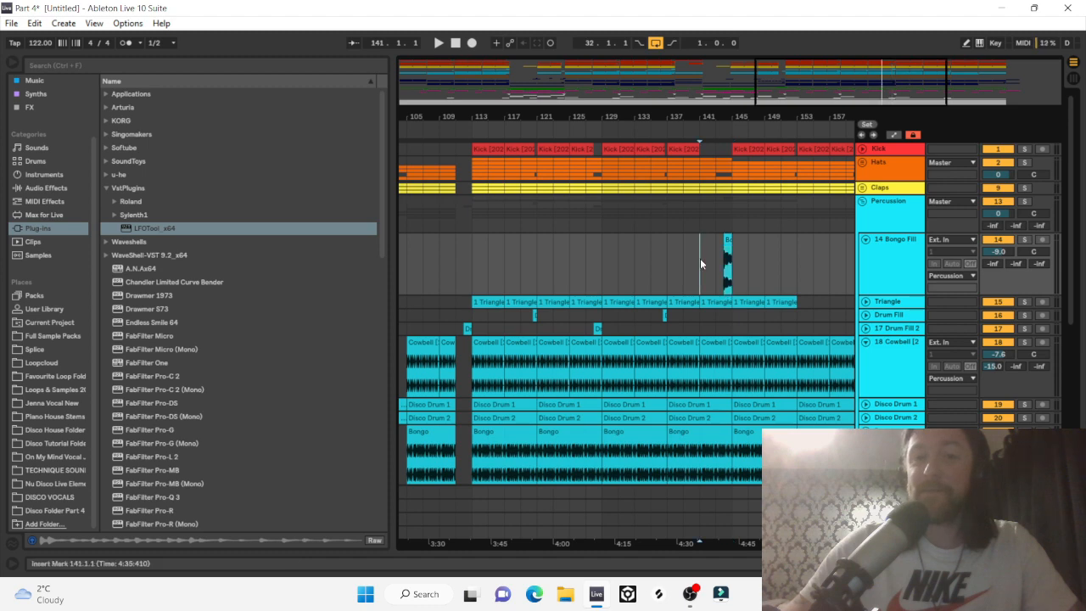
Play from bar 141 through the bongo fill, then copy the Drum Fill 2 clip from bar 128 to bar 144.
left_click(700, 258)
key("space")
left_click_drag(729, 112, 717, 151)
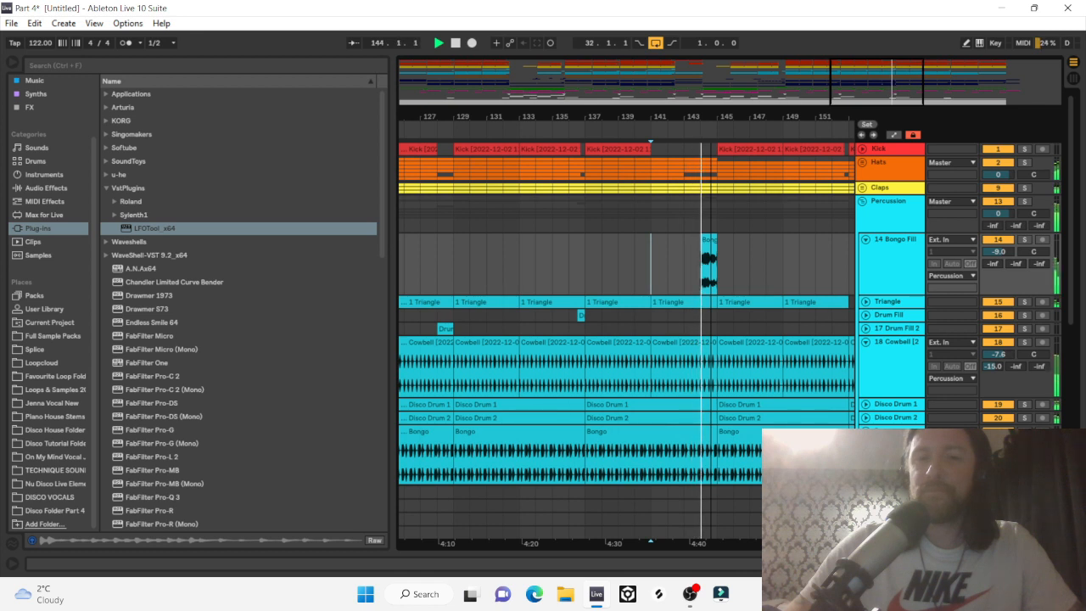
key("space")
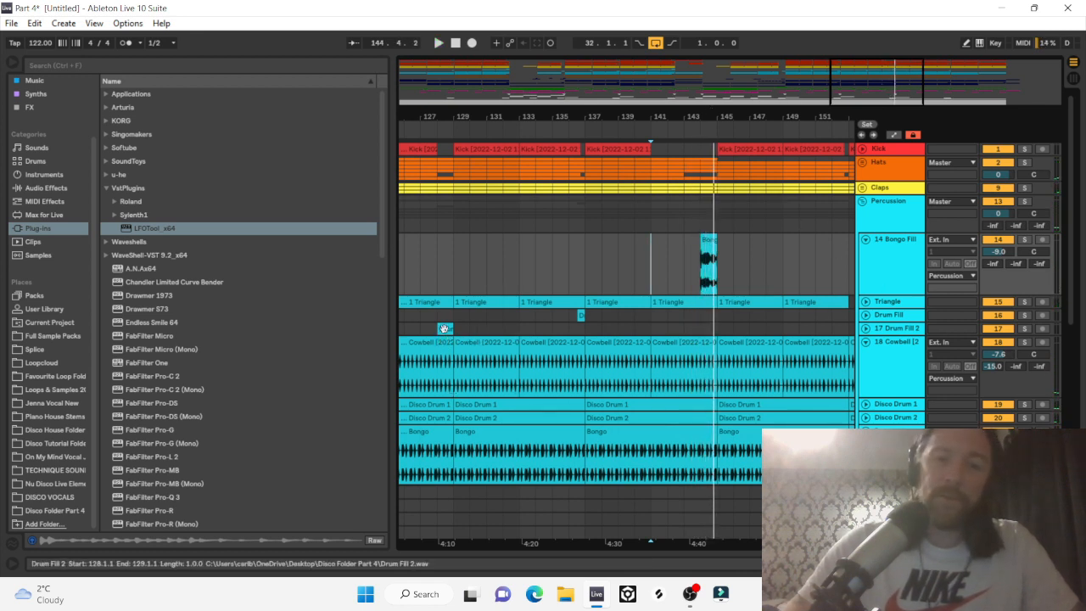
left_click_drag(443, 328, 710, 329)
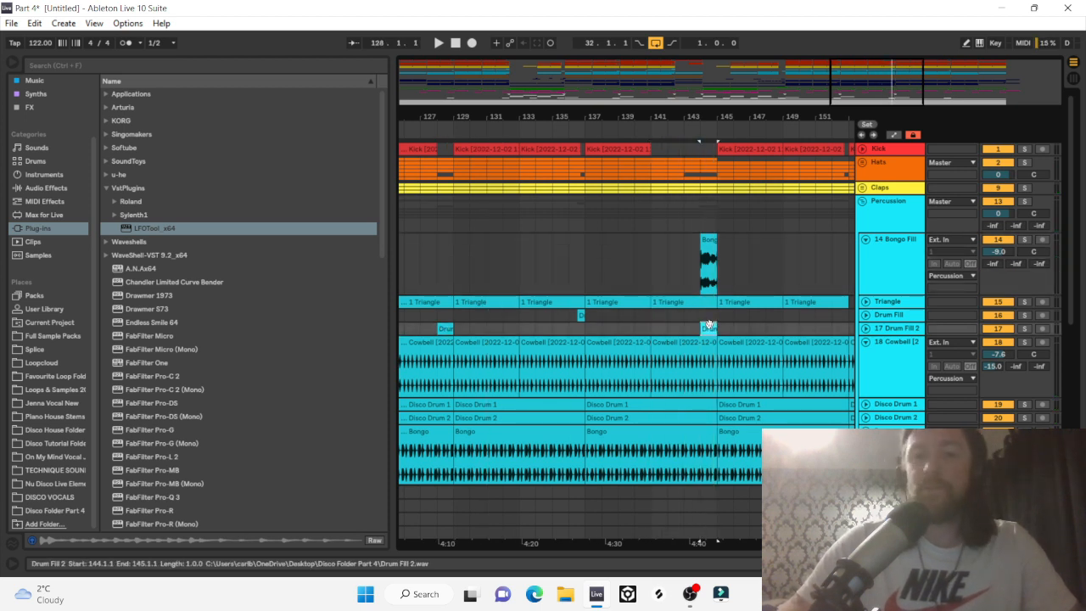
Set the playback start to bar 143 and solo the whole Percussion group instead of just the Bongo Fill and Drum Fill 2 tracks.
left_click(1026, 328)
left_click(1025, 241)
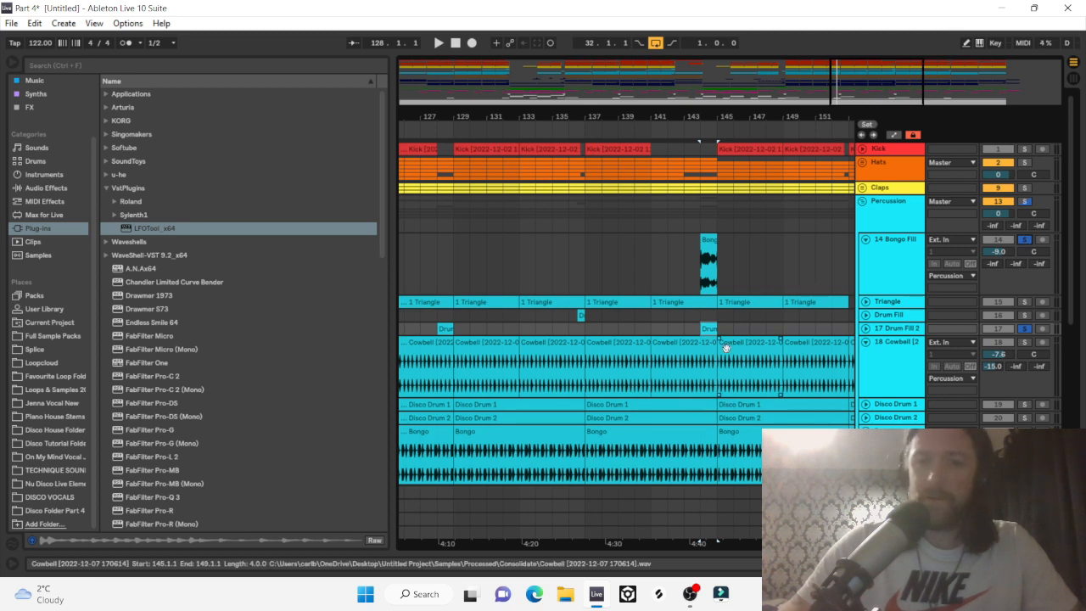
left_click(687, 335)
left_click(685, 329)
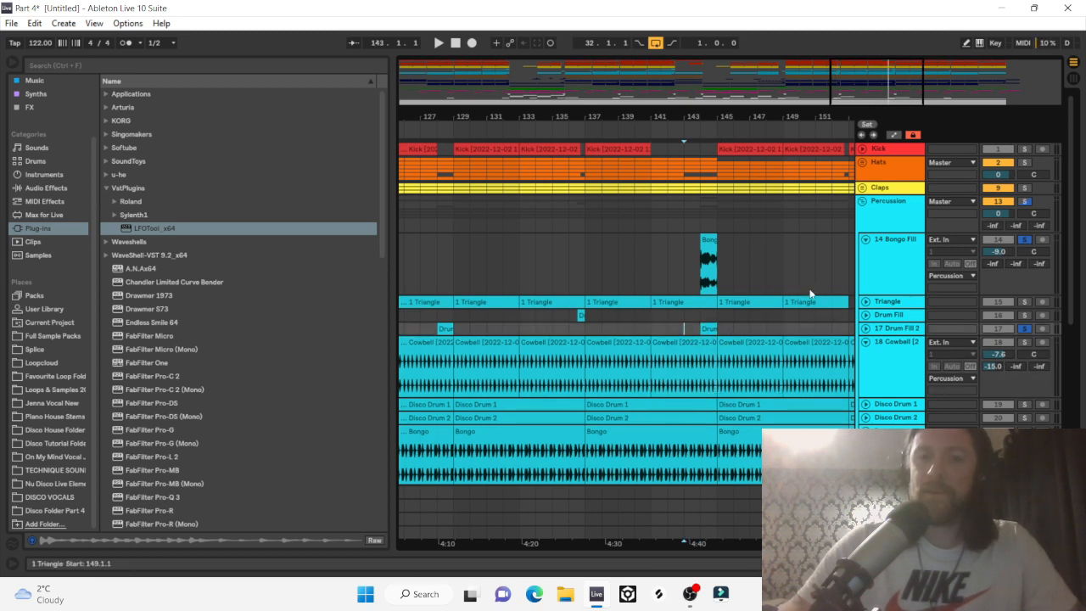
left_click(1025, 201)
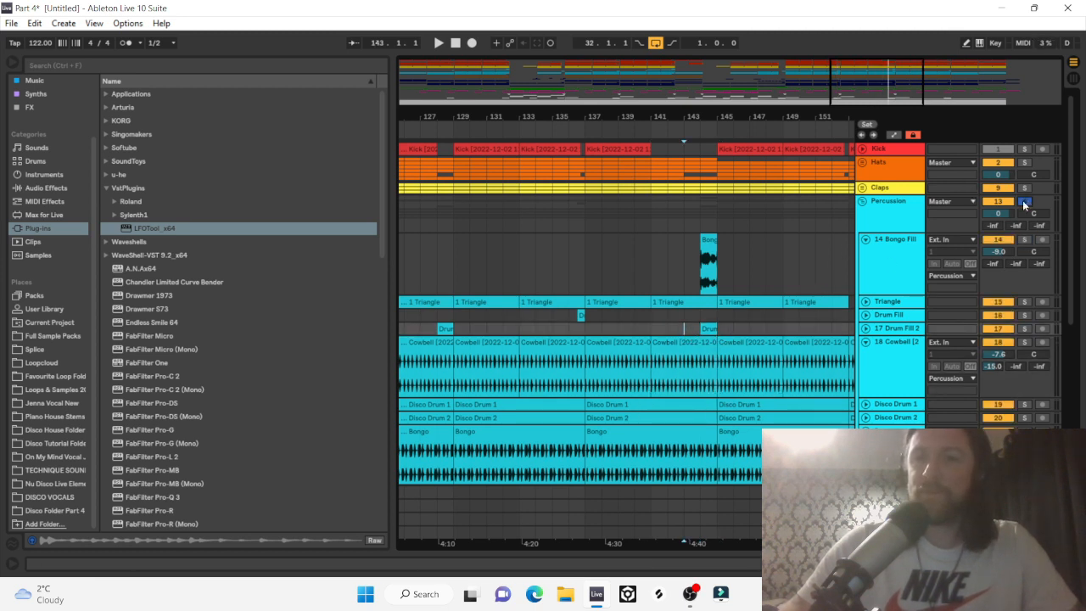
Play the soloed Percussion group, and take it out of solo to hear it with the full arrangement.
key("space")
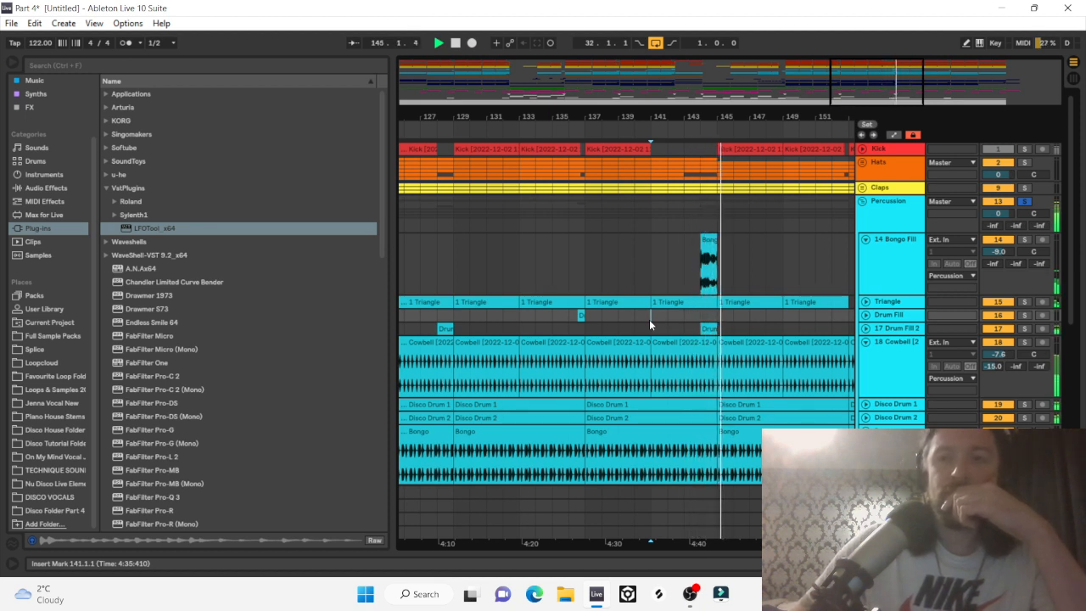
left_click(1025, 202)
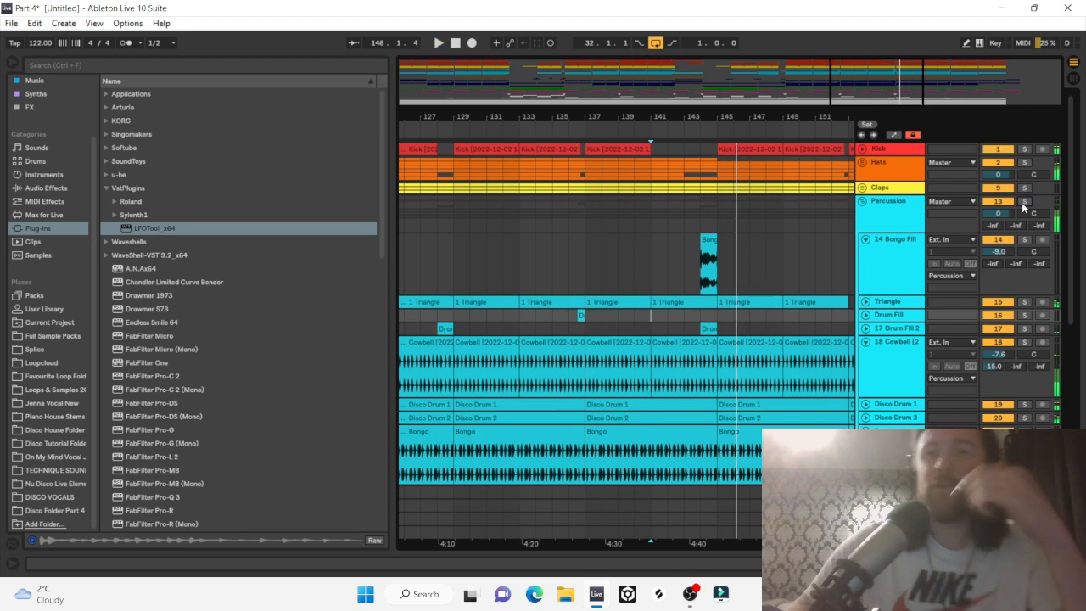
key("space")
Play from bar 141 and lower the Bongo Fill track's volume to -11.0 dB.
left_click(652, 255)
key("space")
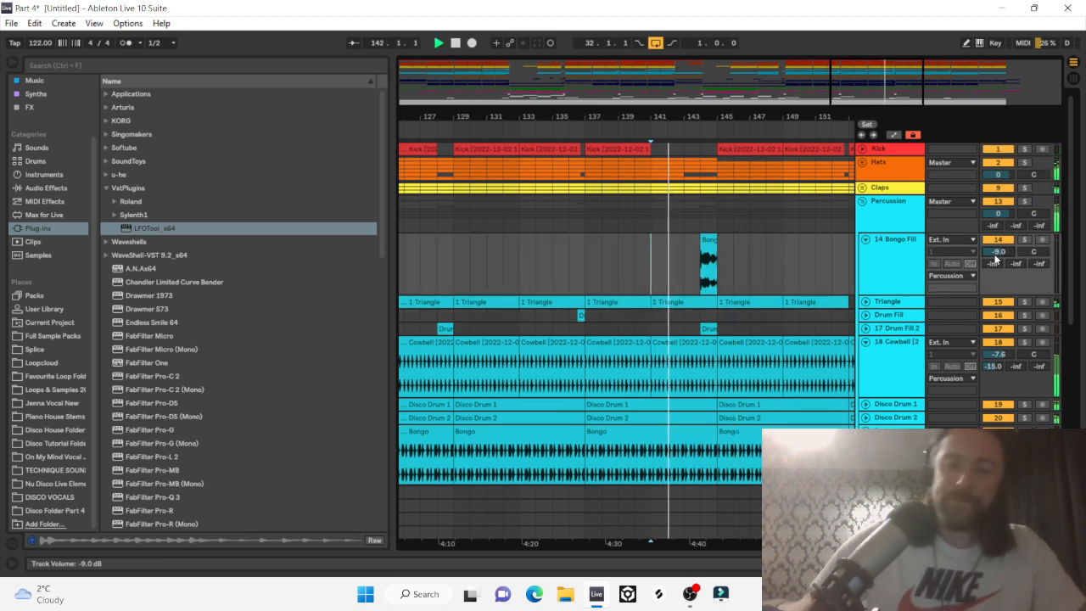
left_click_drag(996, 255, 997, 257)
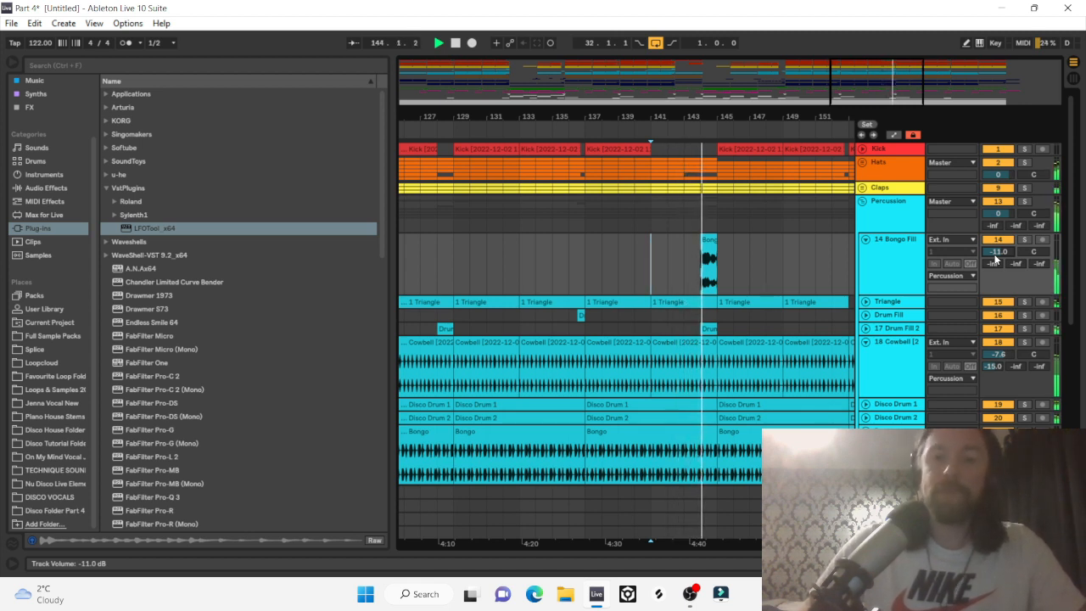
key("space")
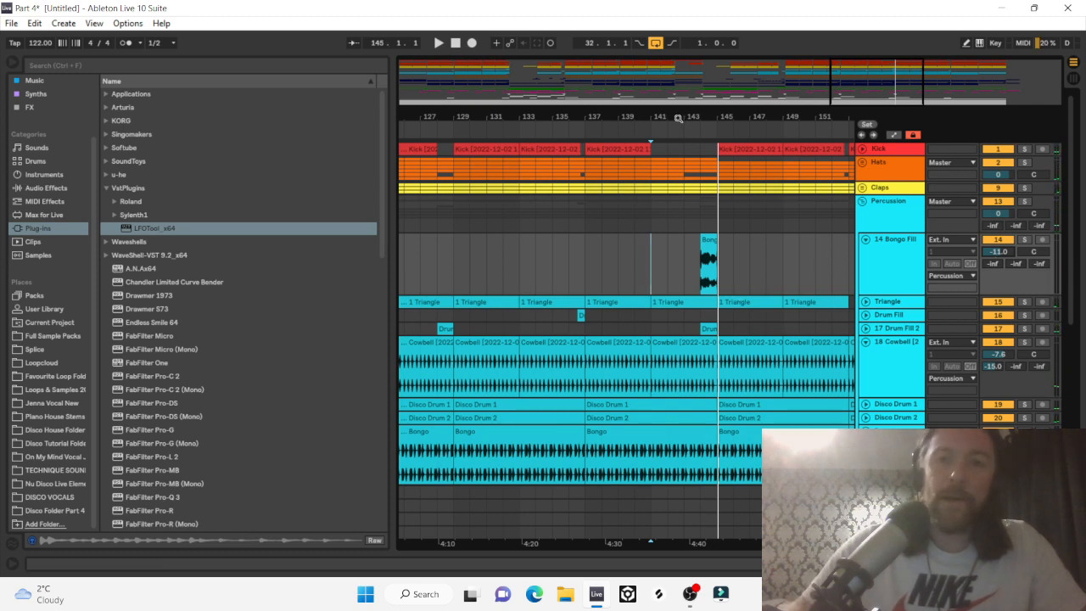
Delete the Drum Fill 2 clip at bar 144 and play the section before it.
left_click_drag(679, 118, 734, 95)
left_click(752, 329)
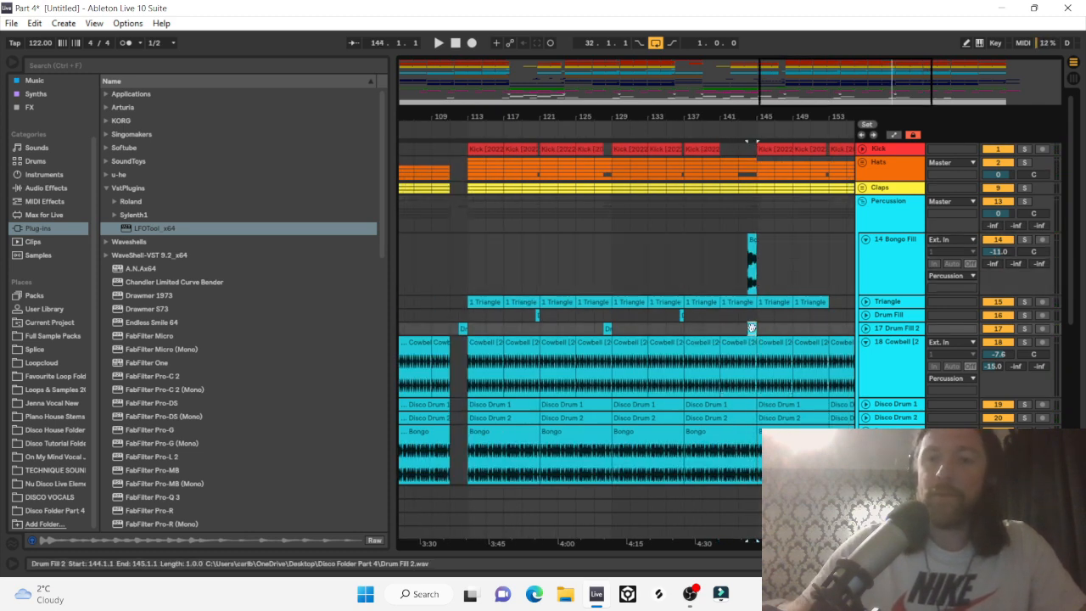
left_click(593, 248)
key("space")
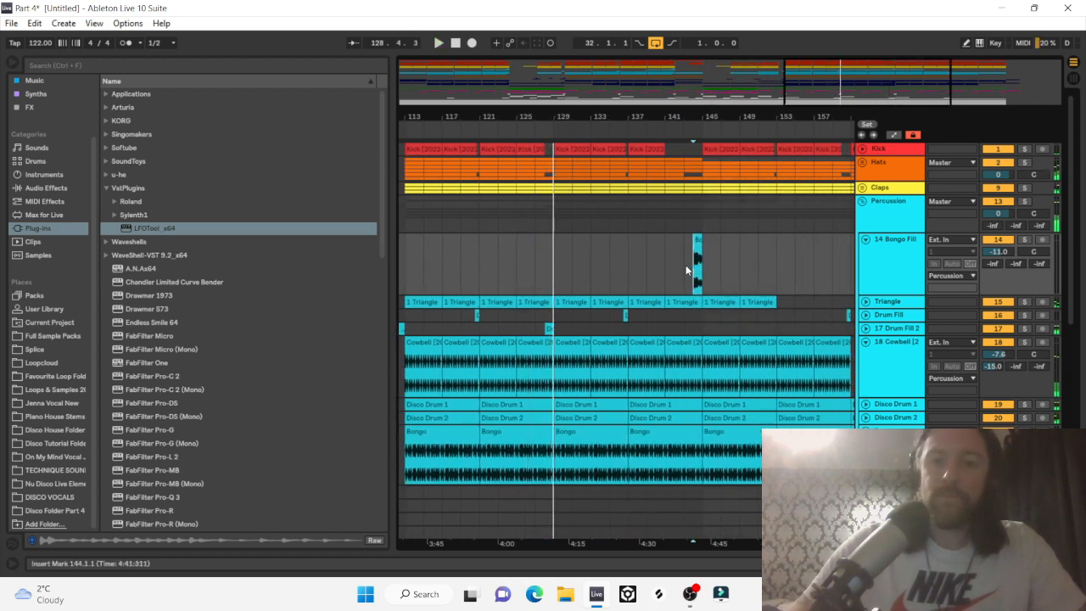
Shorten the Bongo clip to end at bar 144, where the Bongo Fill starts, and play from bar 141.
left_click_drag(699, 111, 699, 162)
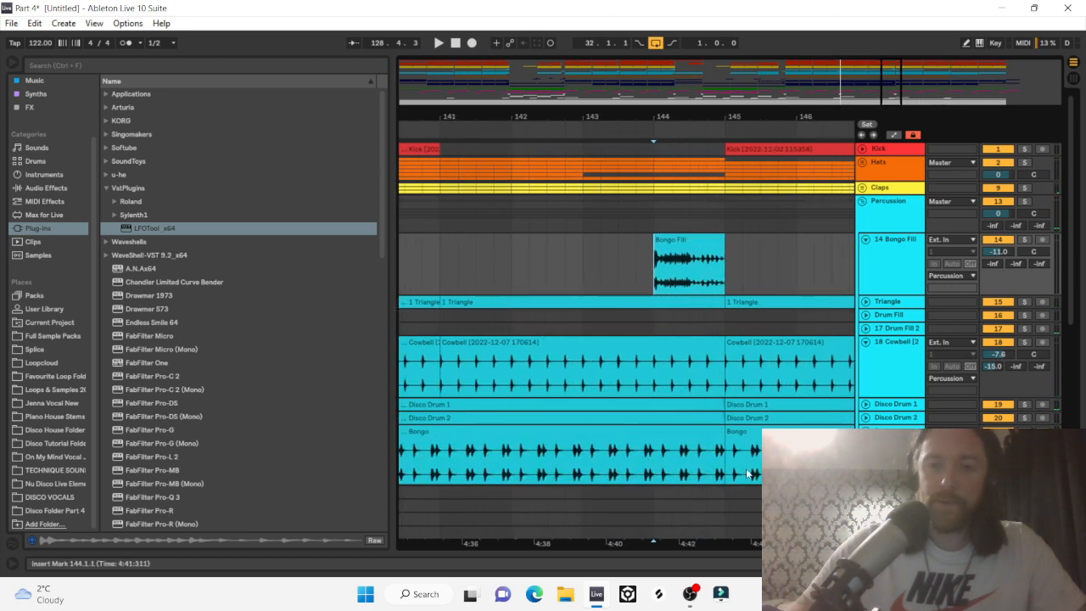
left_click_drag(727, 443, 654, 458)
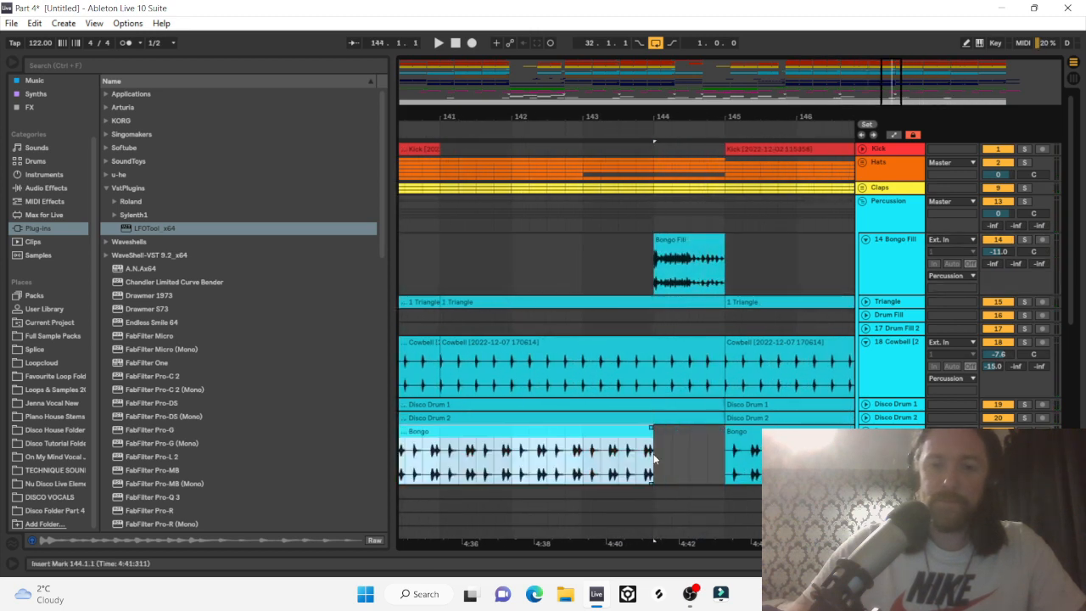
left_click(441, 251)
key("space")
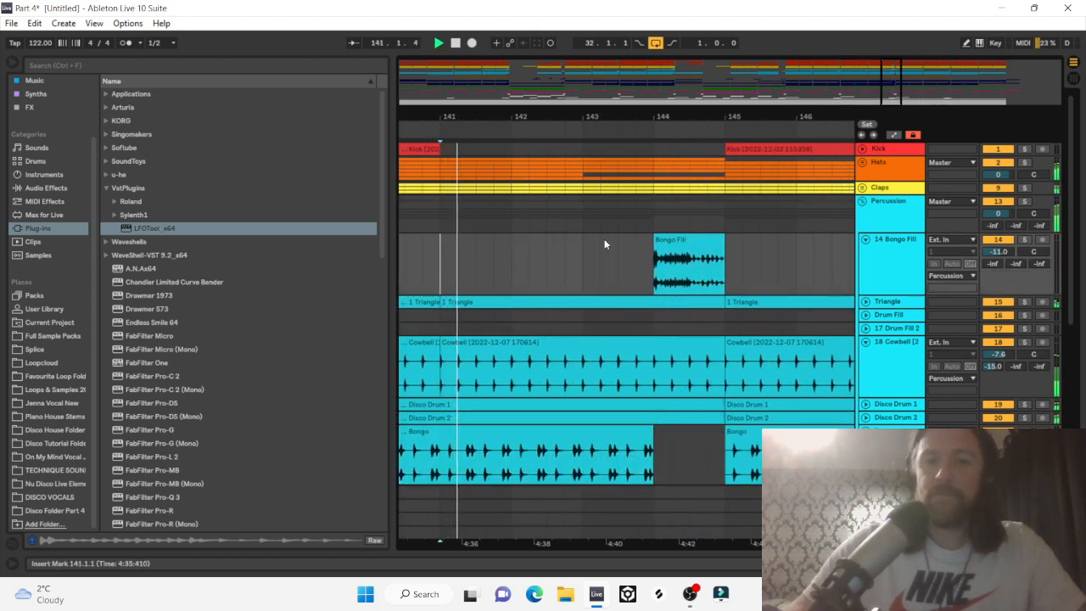
Set the Bongo Fill track's volume to -8.0 dB during playback.
scroll(991, 259, "up", 2)
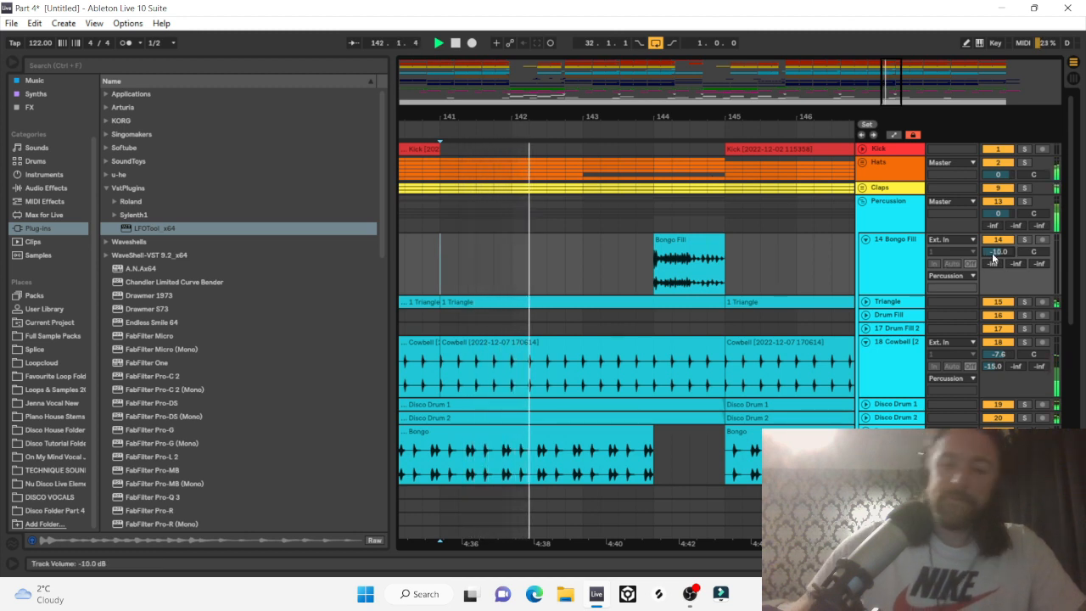
scroll(993, 259, "up", 2)
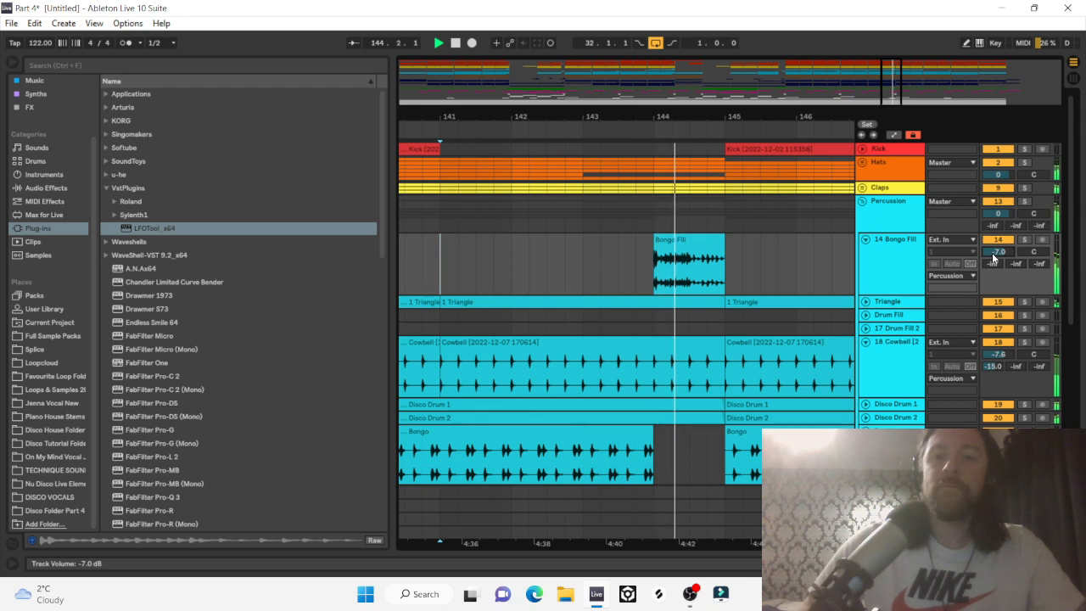
scroll(993, 259, "down", 1)
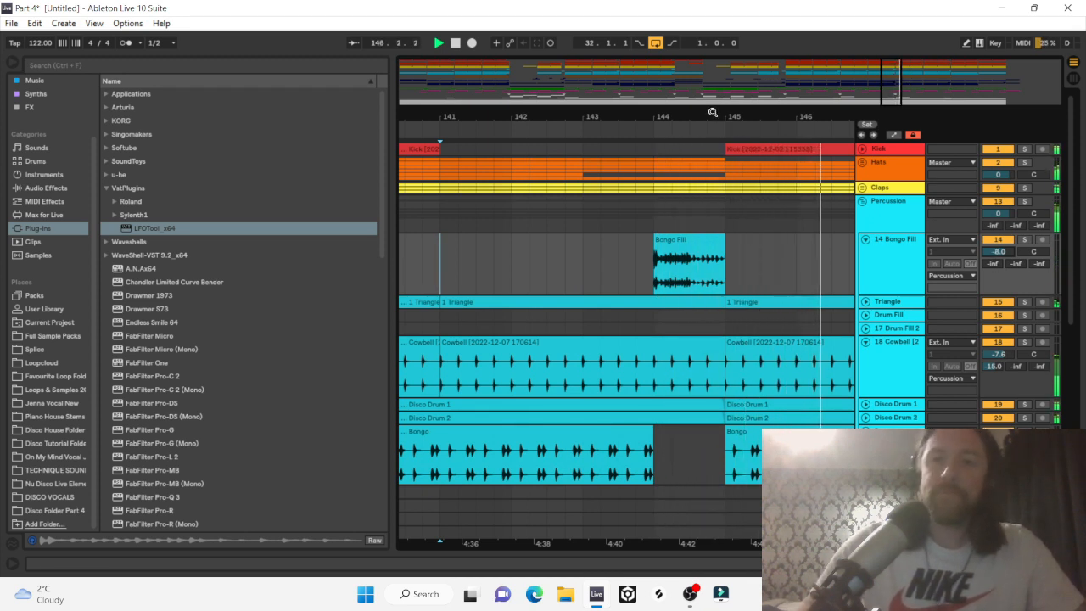
Move the Bongo Fill clip from bar 144 to bar 120 and shorten the Bongo clip to end where the fill begins.
left_click_drag(713, 113, 795, 30)
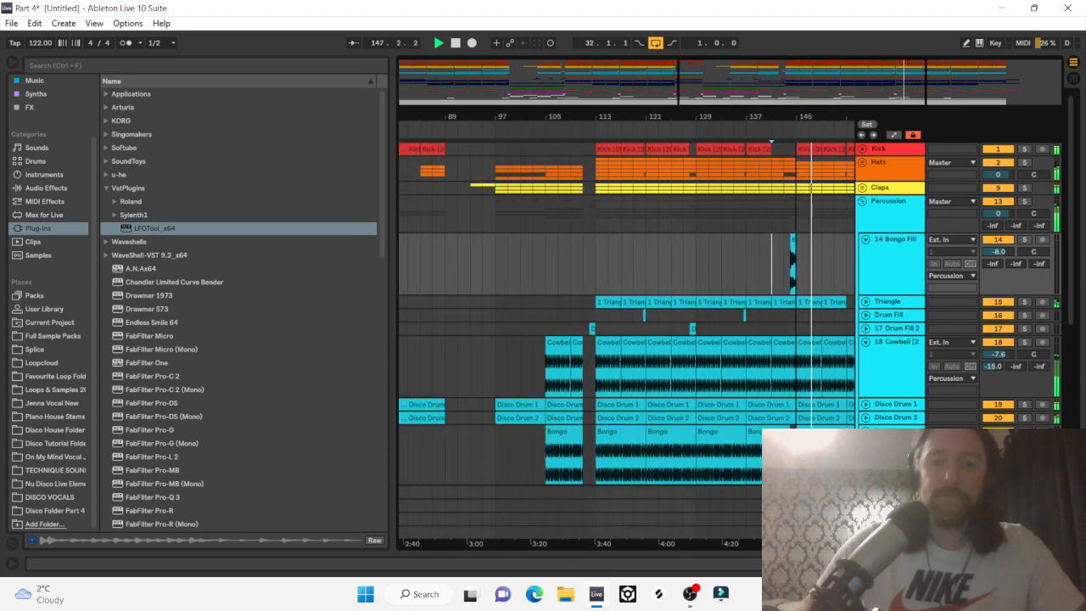
left_click_drag(680, 105, 560, 125)
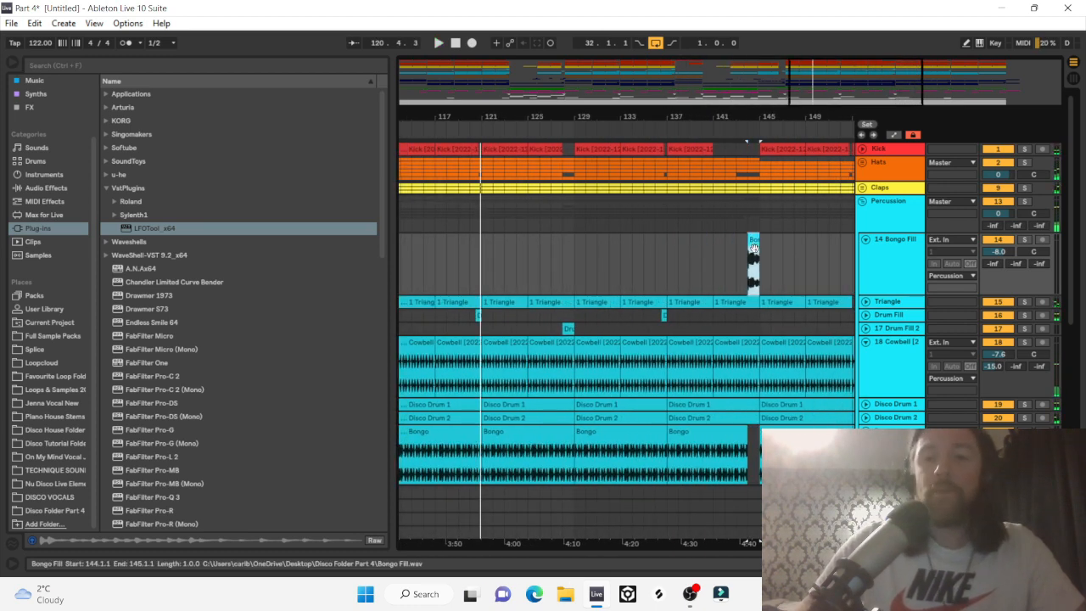
left_click_drag(754, 246, 480, 246)
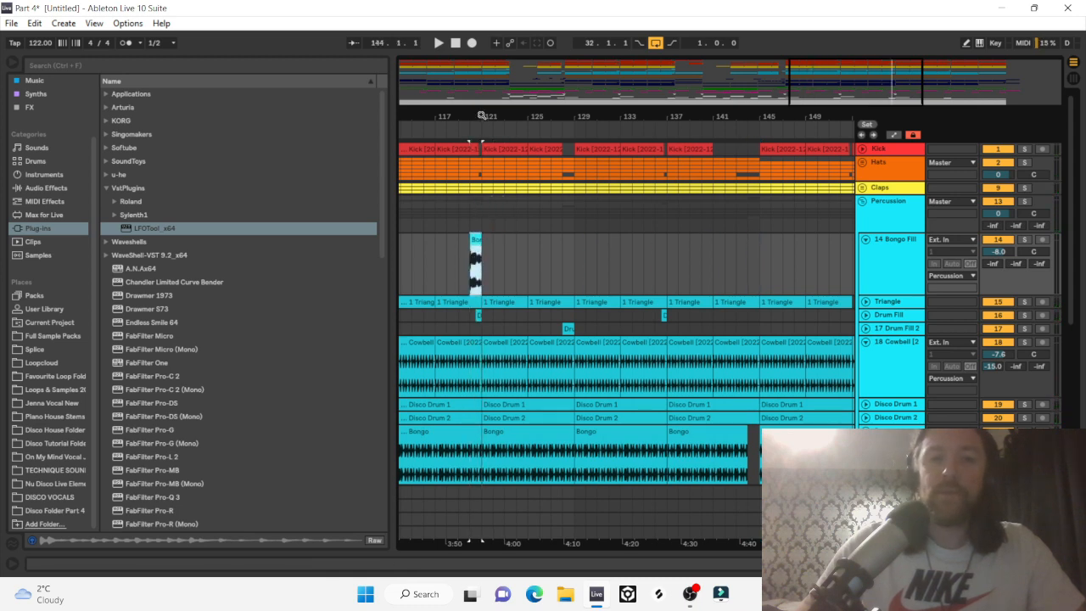
left_click_drag(481, 118, 599, 138)
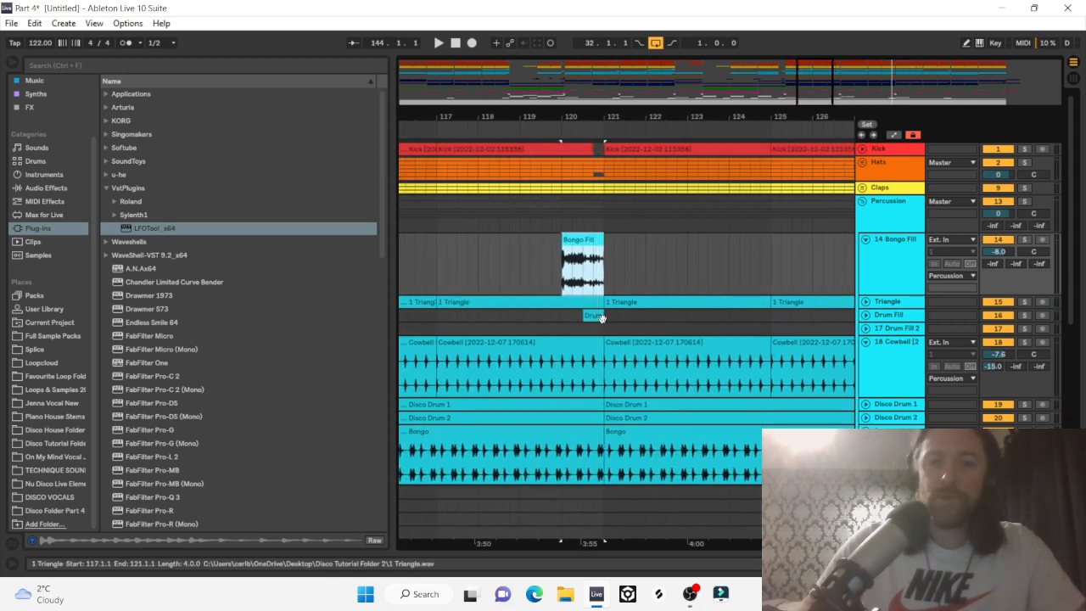
left_click_drag(601, 452, 560, 453)
Play the arrangement from bar 113 through the Bongo Fill at bar 120.
scroll(531, 294, "left", 5)
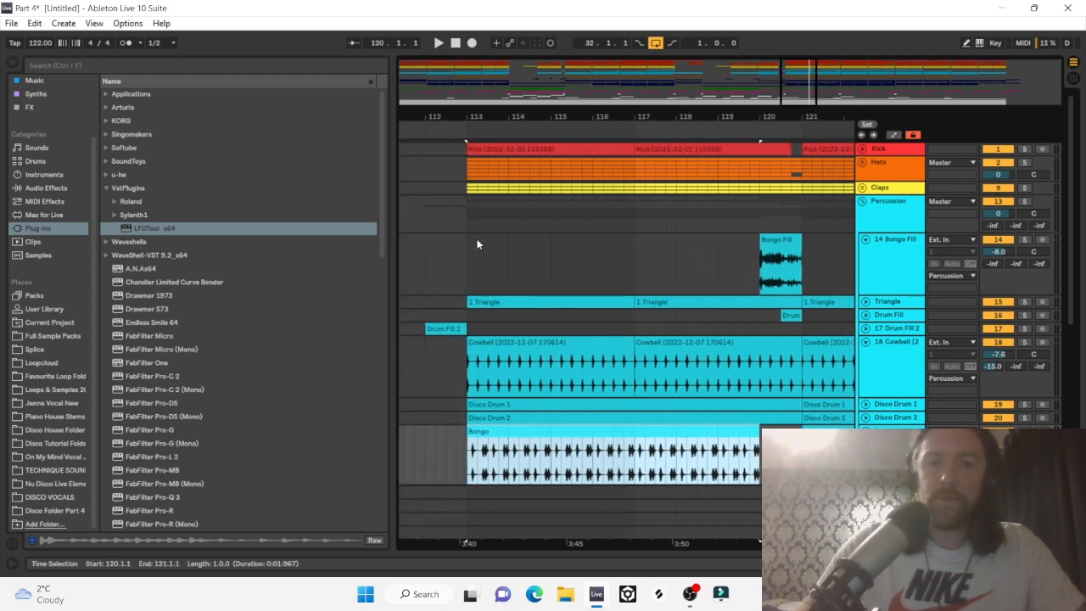
left_click(516, 255)
key("space")
scroll(646, 280, "right", 4)
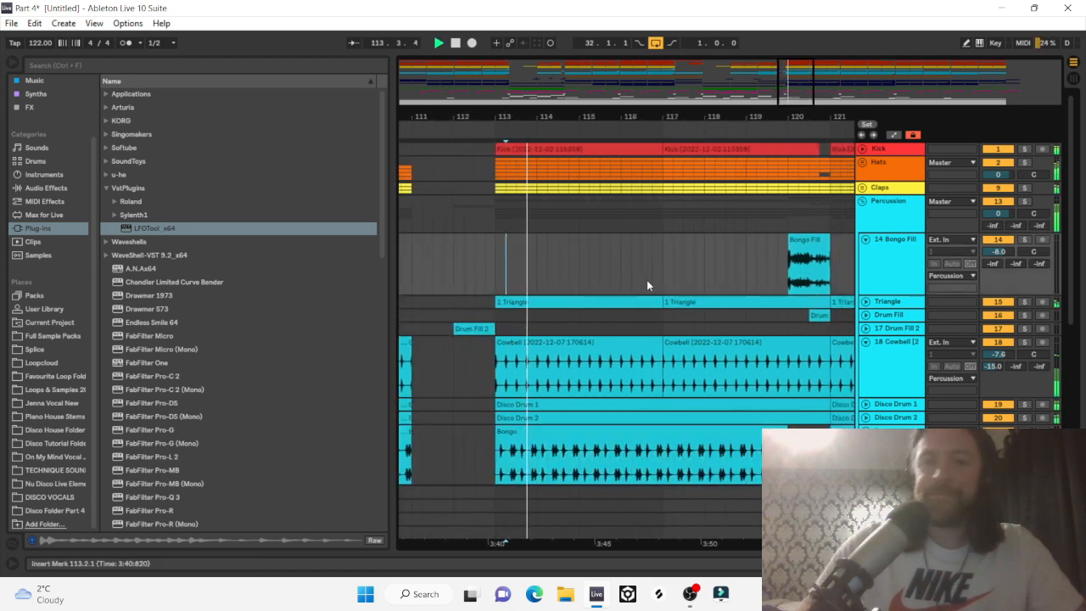
left_click_drag(650, 120, 560, 119)
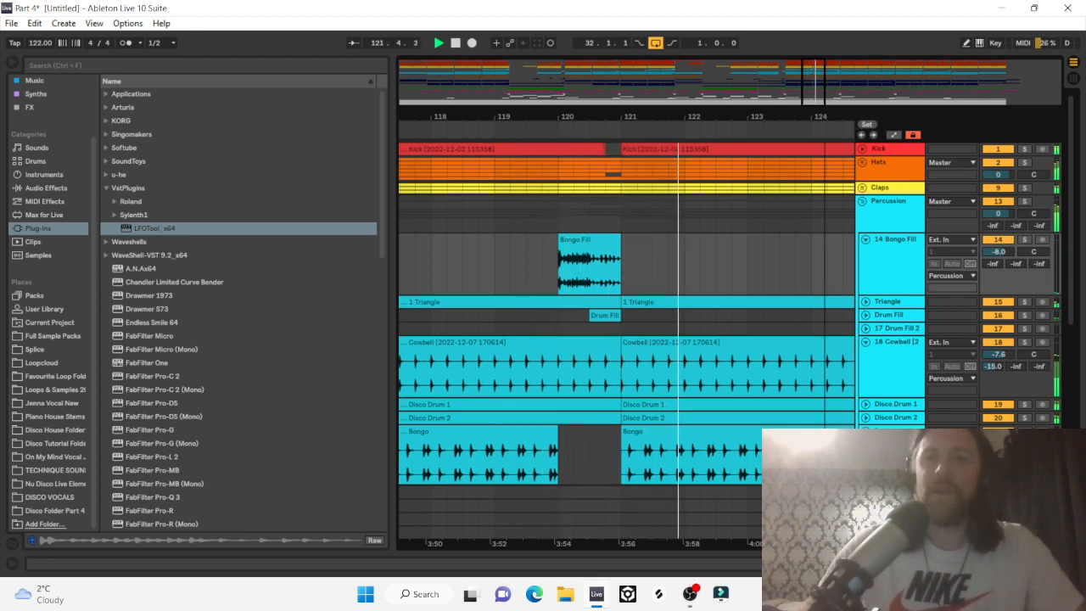
left_click_drag(823, 118, 546, 98)
key("space")
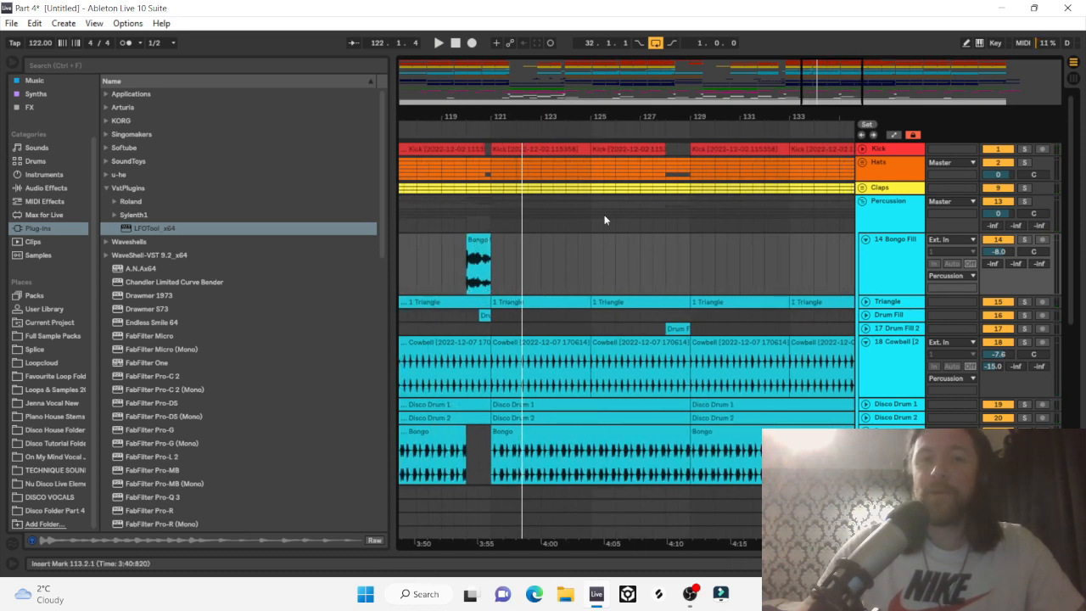
Solo the Percussion group and listen to the Bongo Fill clip at bar 120.
left_click(1026, 202)
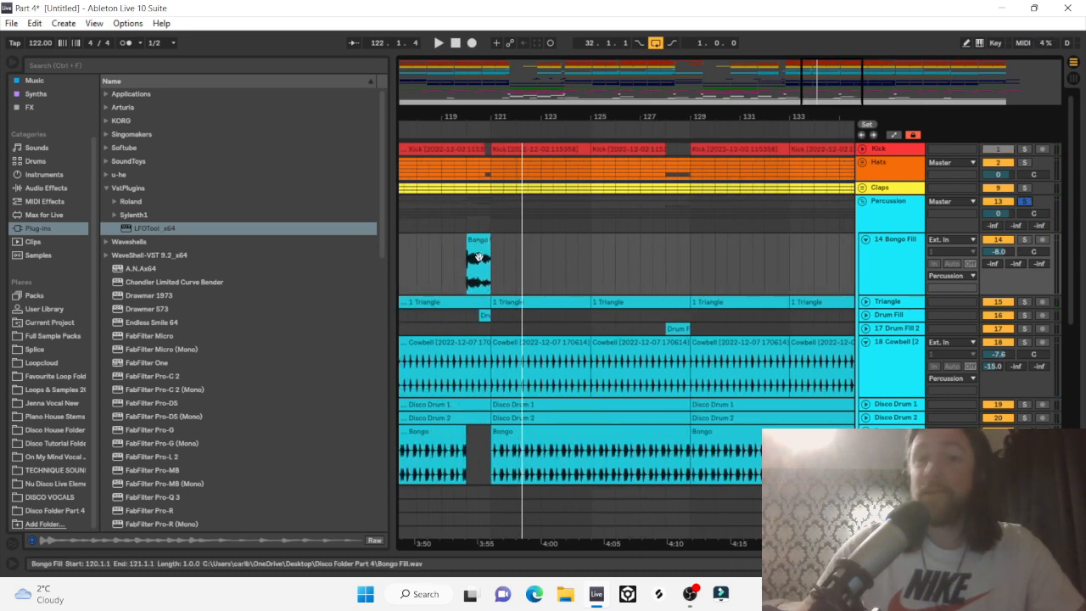
left_click(480, 245)
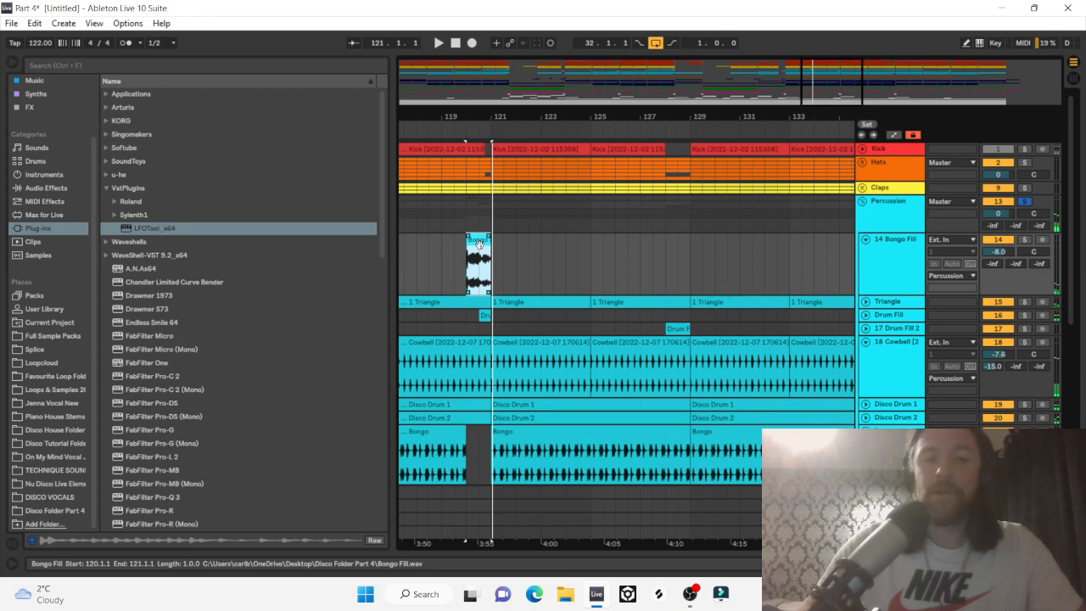
key("space")
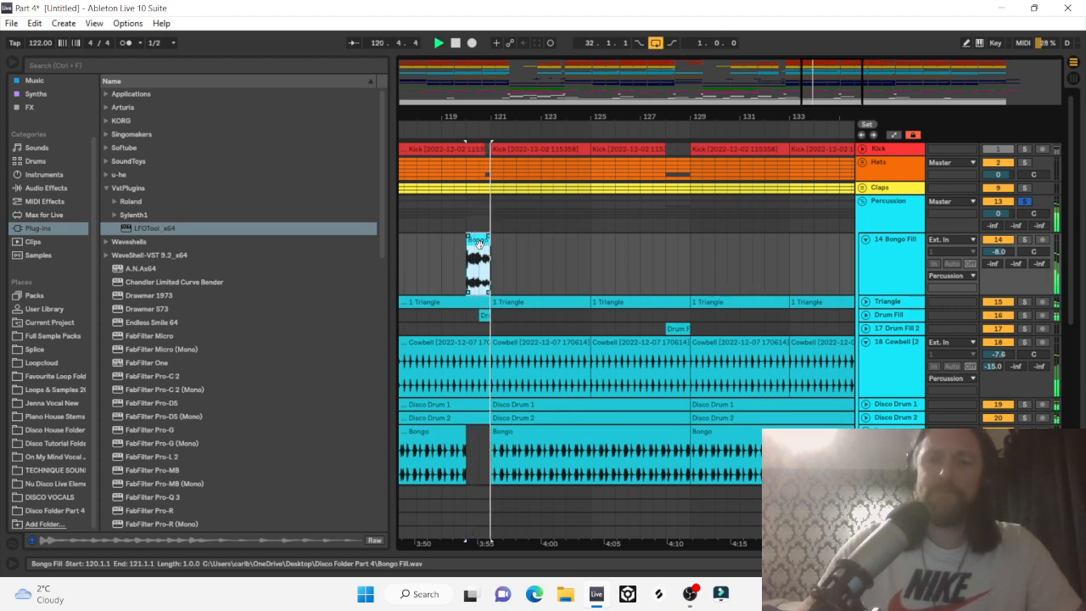
key("space")
Copy the Bongo Fill clip from bar 120 to bar 136 and play the copy.
scroll(465, 254, "down", 5)
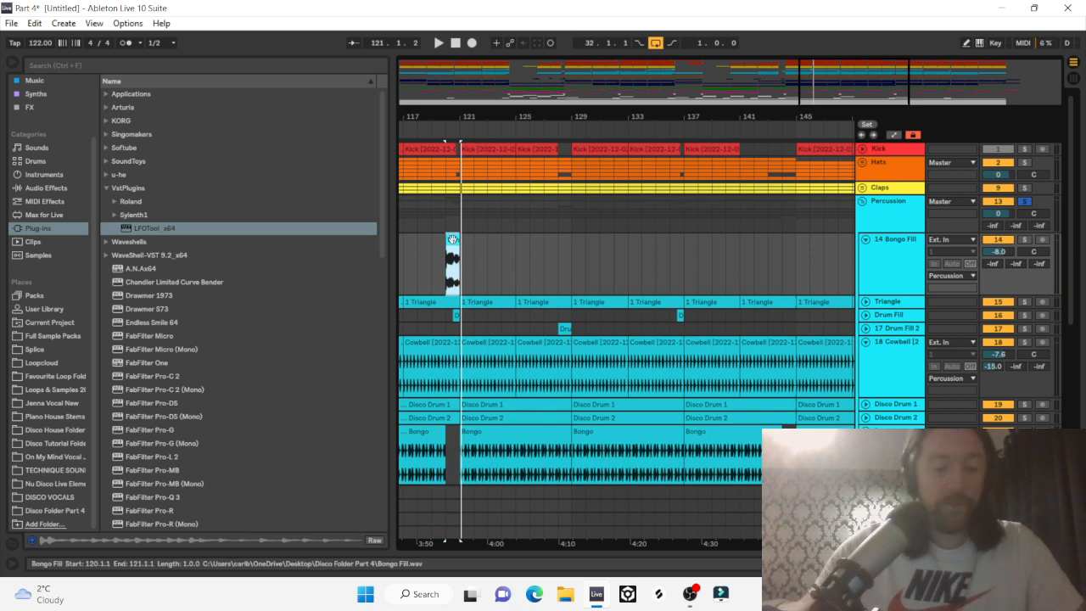
right_click(452, 240)
left_click(623, 221)
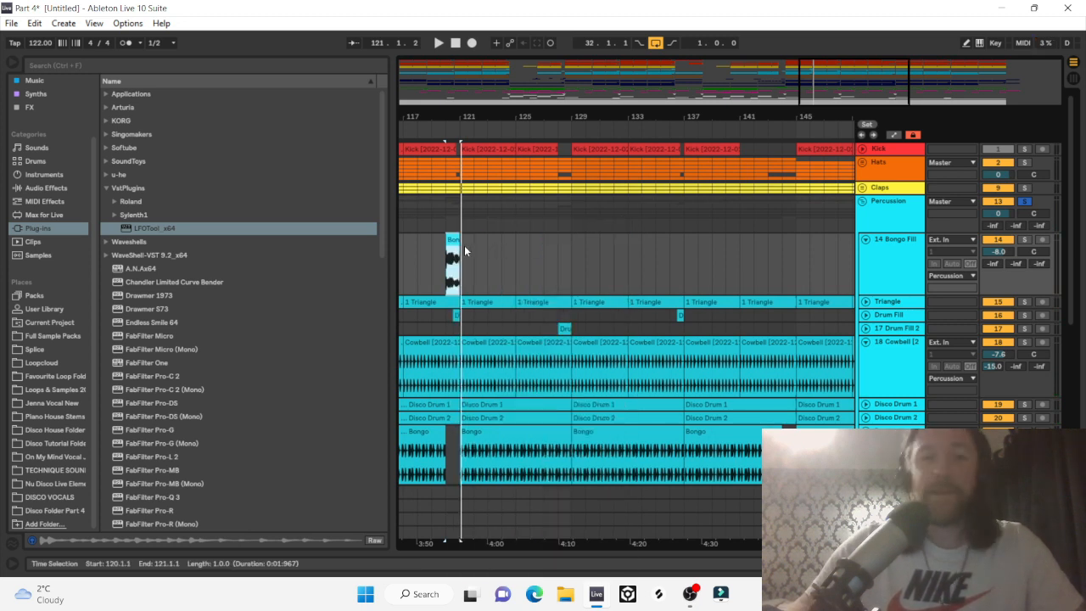
left_click_drag(453, 255, 676, 286)
key("space")
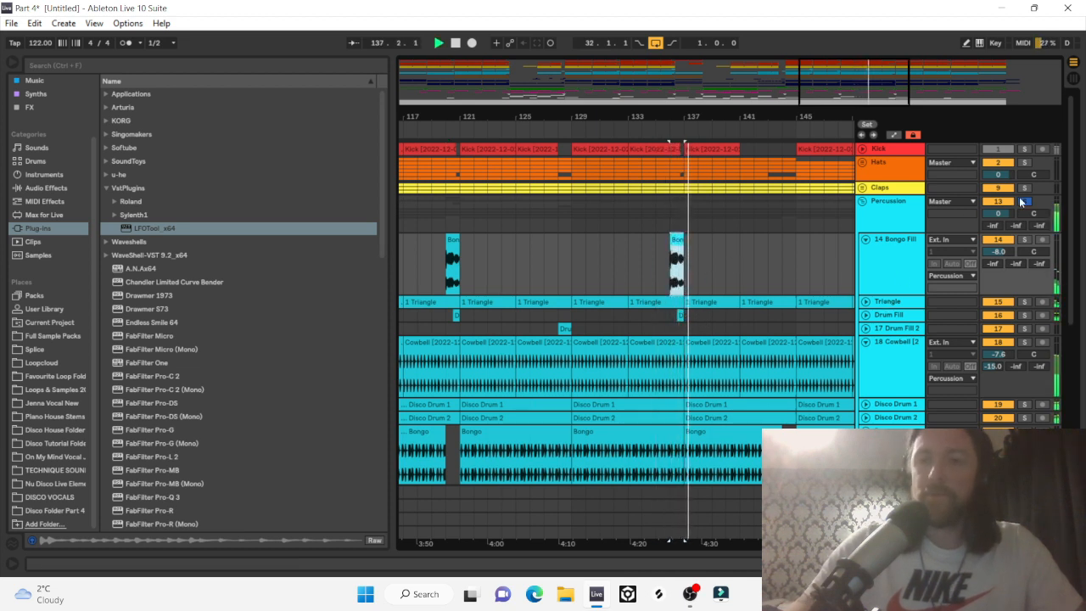
key("space")
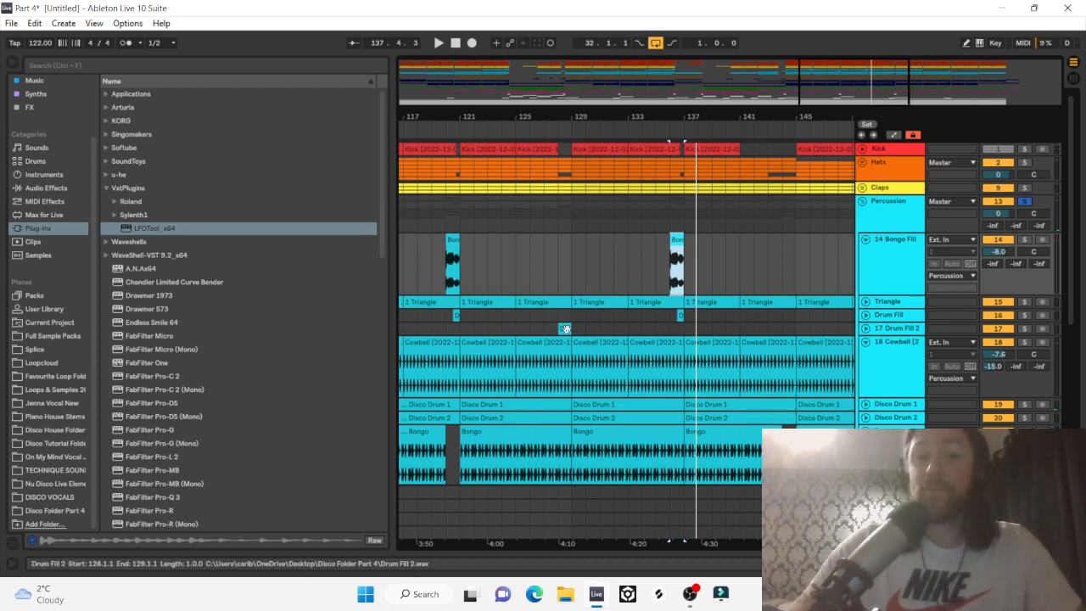
Copy the Drum Fill 2 clip from bar 128 to bar 144 and extend the Bongo clip beneath it to bar 145.
left_click_drag(565, 329, 793, 330)
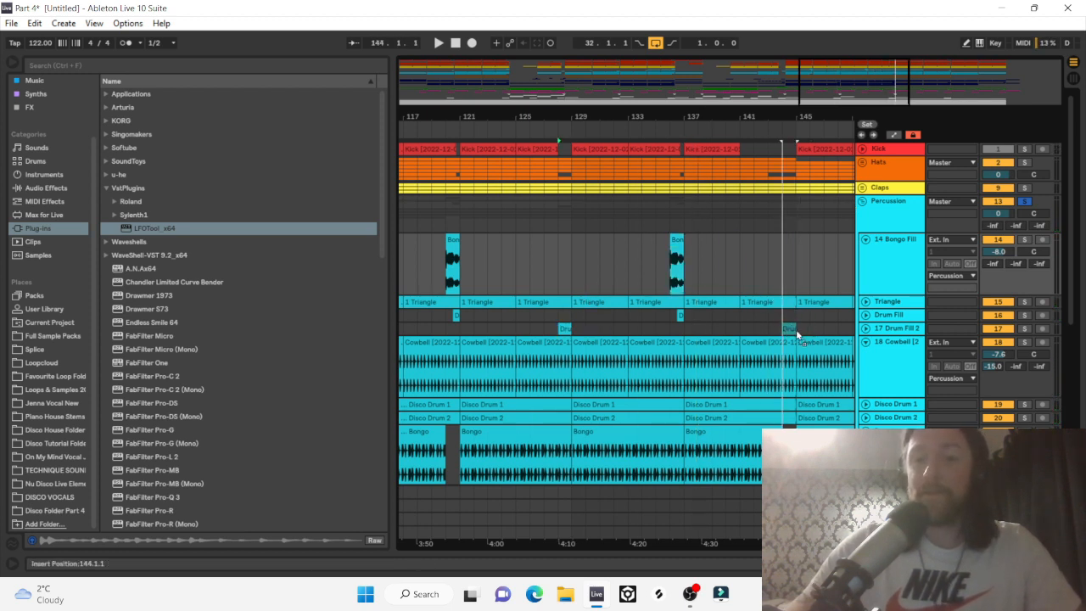
left_click(722, 454)
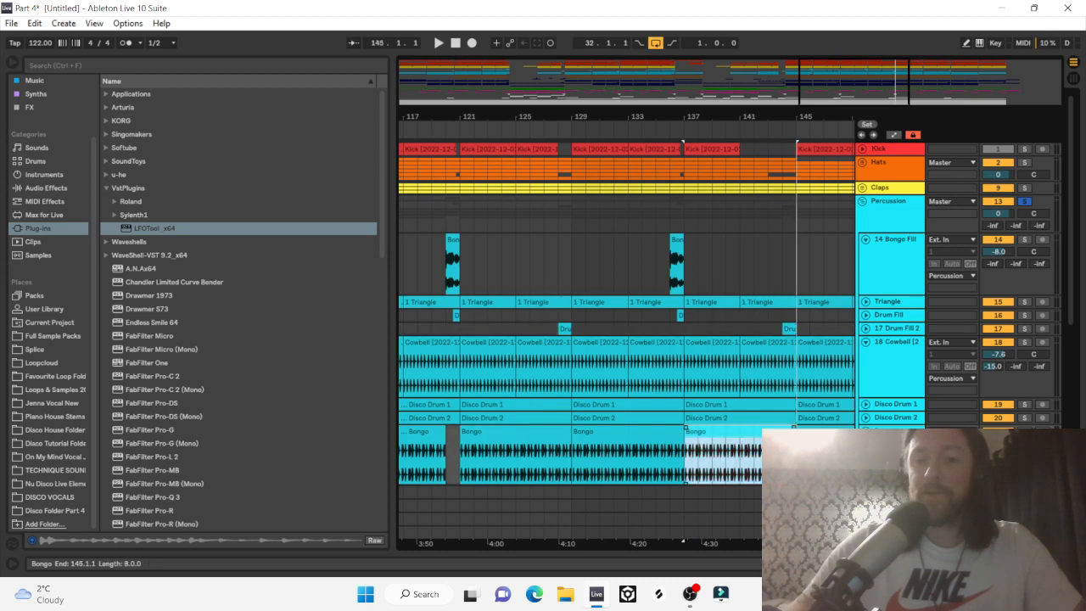
Shorten the preceding Bongo clip to end at bar 136, leaving a gap under the copied Bongo Fill.
left_click_drag(681, 118, 723, 480)
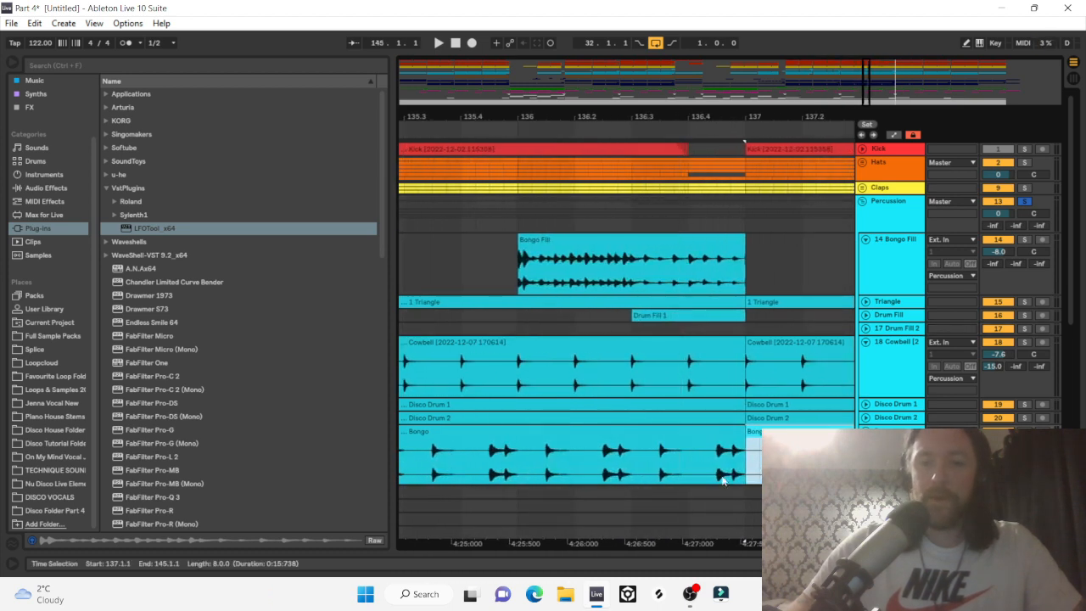
left_click_drag(742, 434, 518, 458)
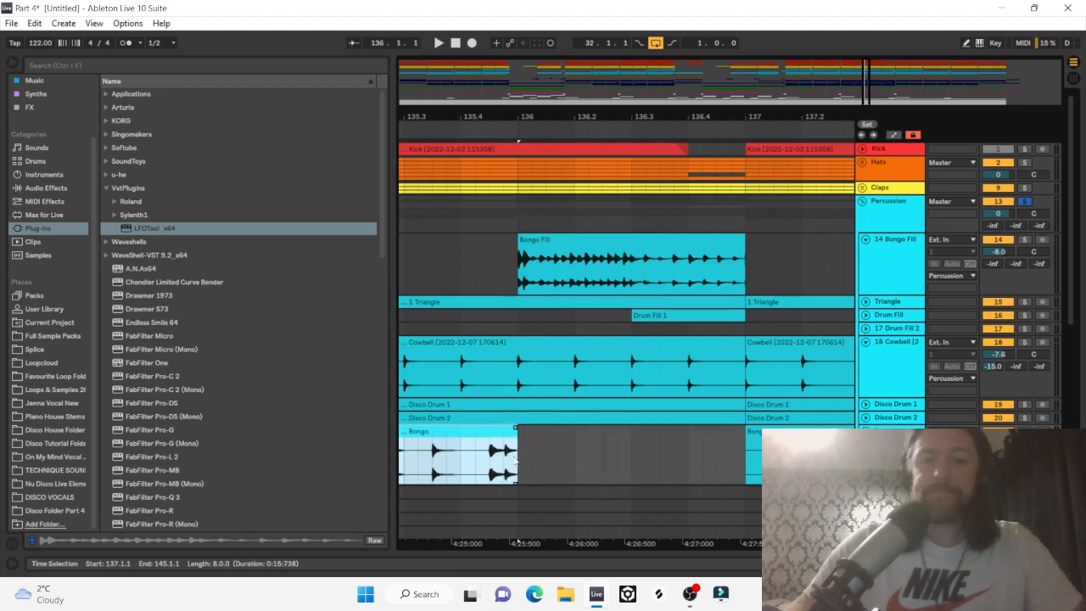
Replace the Bongo Fill clip at bar 80 with Bongo Fill clips at bars 56 and 72.
left_click_drag(670, 118, 669, 8)
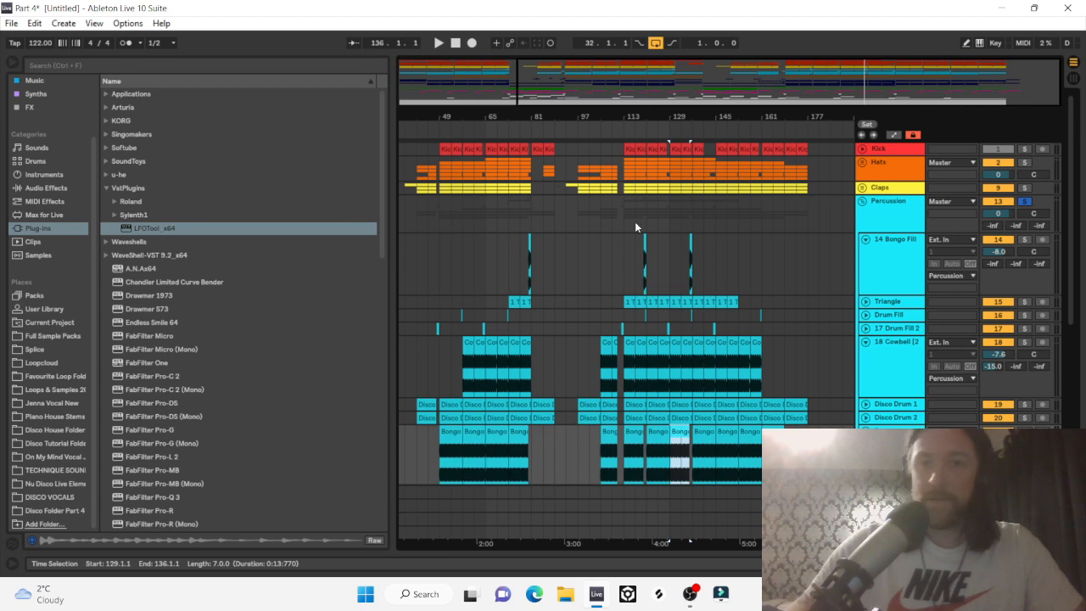
left_click_drag(509, 113, 675, 145)
left_click_drag(751, 253, 517, 256)
left_click(670, 242)
Play the Bongo Fill from bar 56 and take the Percussion group out of solo.
key("space")
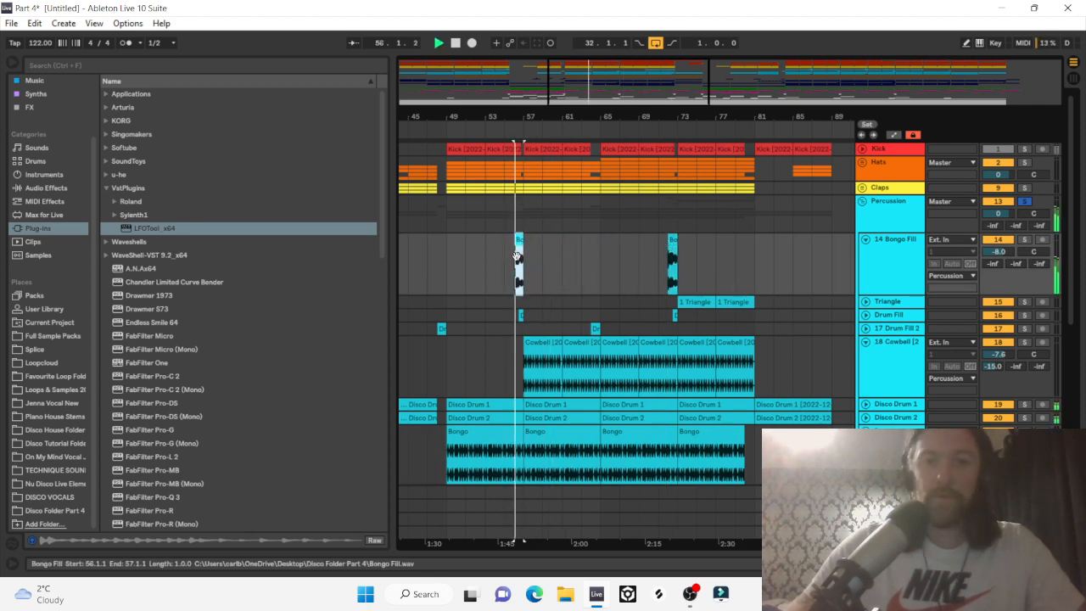
left_click(1027, 202)
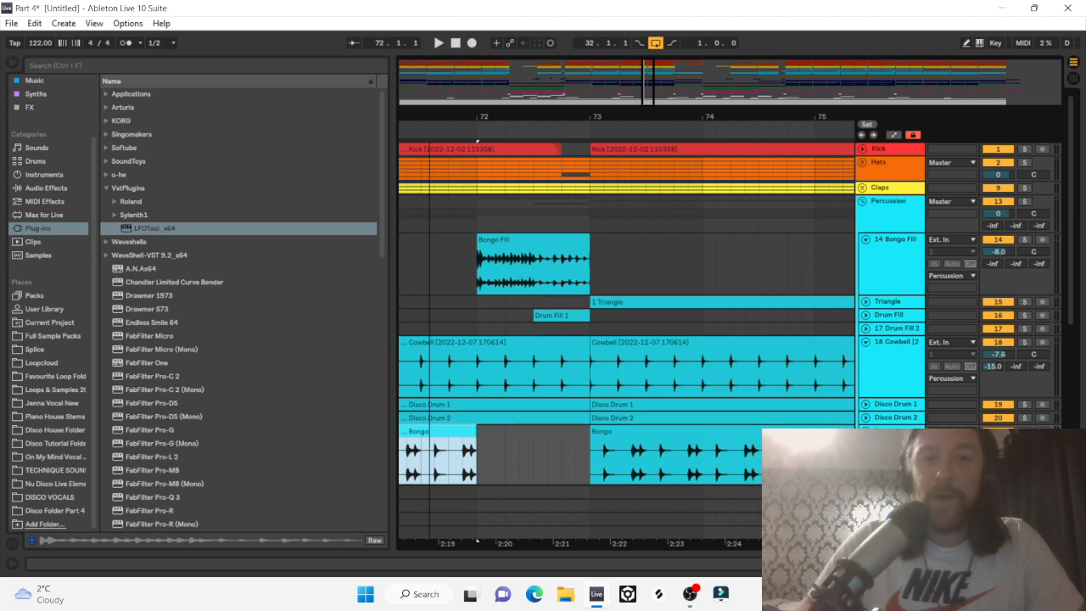
Solo the Percussion group to check the Bongo Fill at bar 72.
scroll(761, 207, "left", 3)
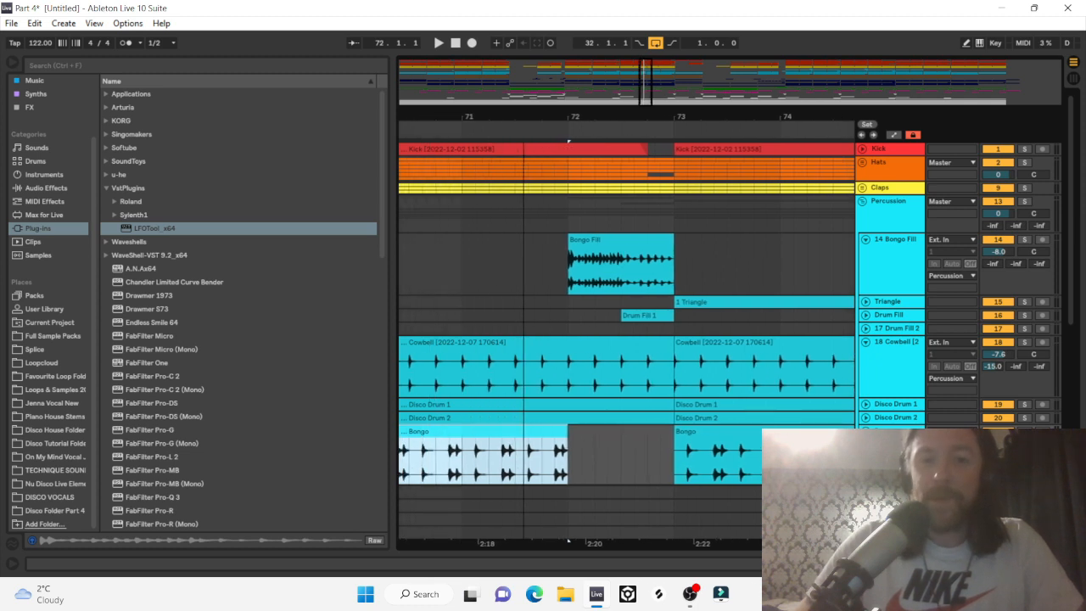
left_click(1027, 203)
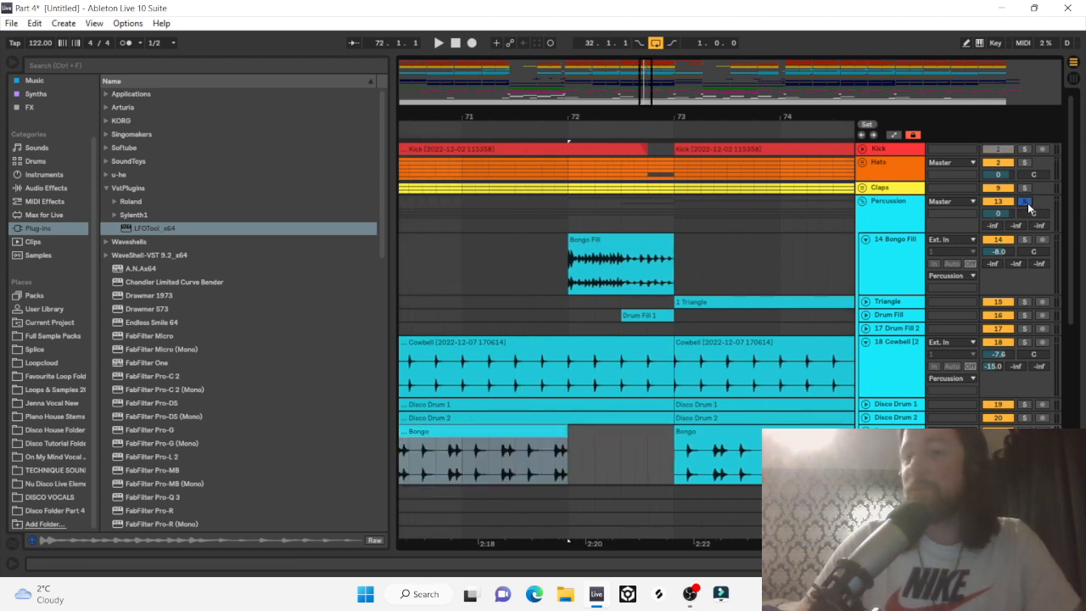
left_click(465, 268)
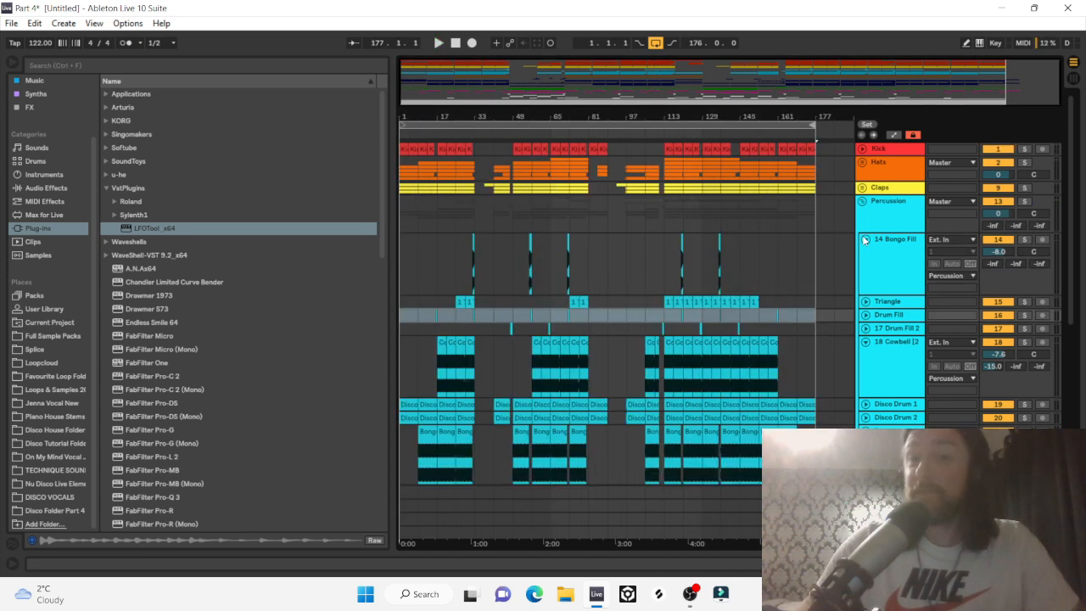
Collapse the Bongo Fill, Cowbell and Bongo tracks in the Percussion group.
left_click(864, 241)
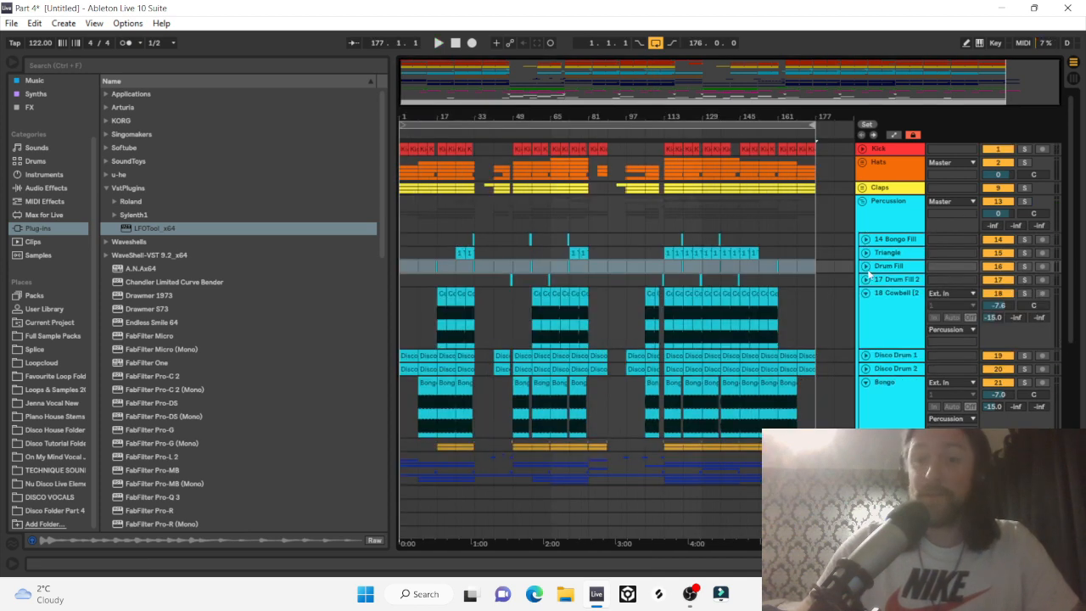
left_click(865, 294)
left_click(866, 334)
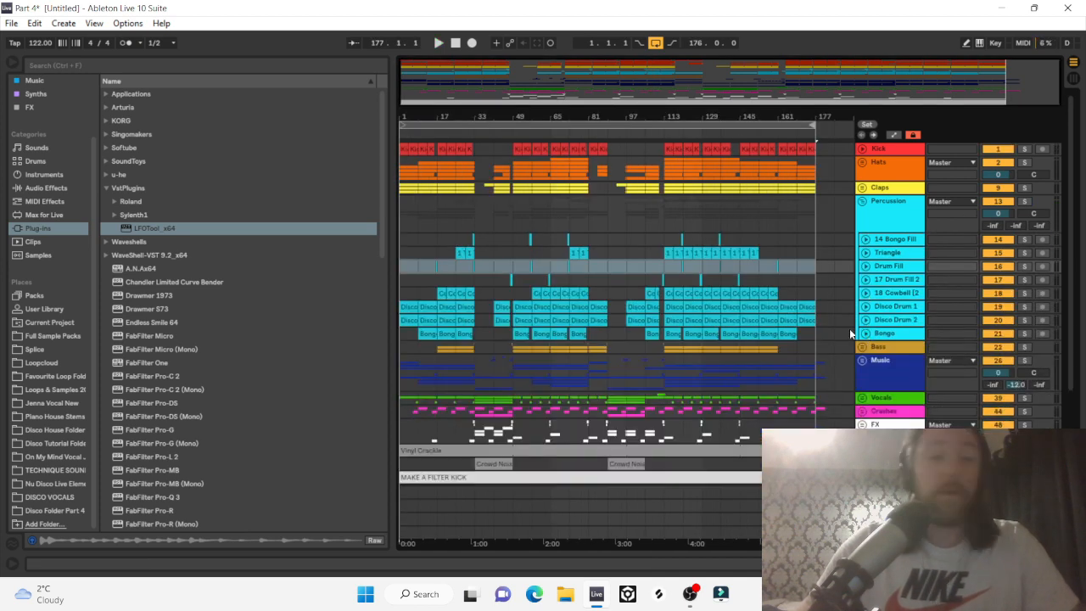
Preview Tambourine Fill.wav from Disco Folder Part 4 and place it at bar 17 on a new track below all existing tracks.
left_click(67, 511)
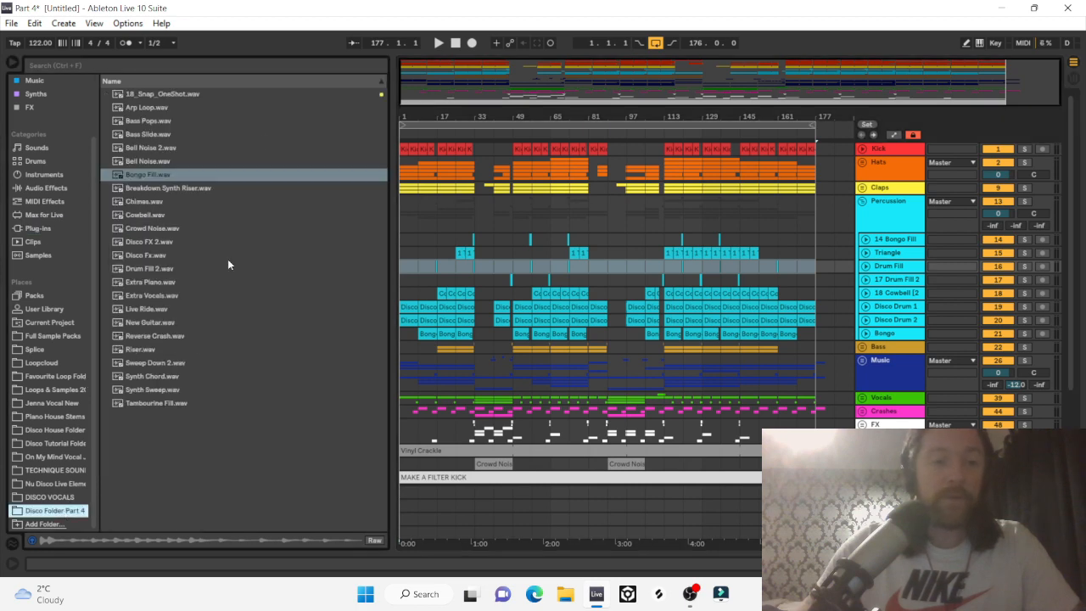
left_click(155, 403)
scroll(605, 312, "down", 3)
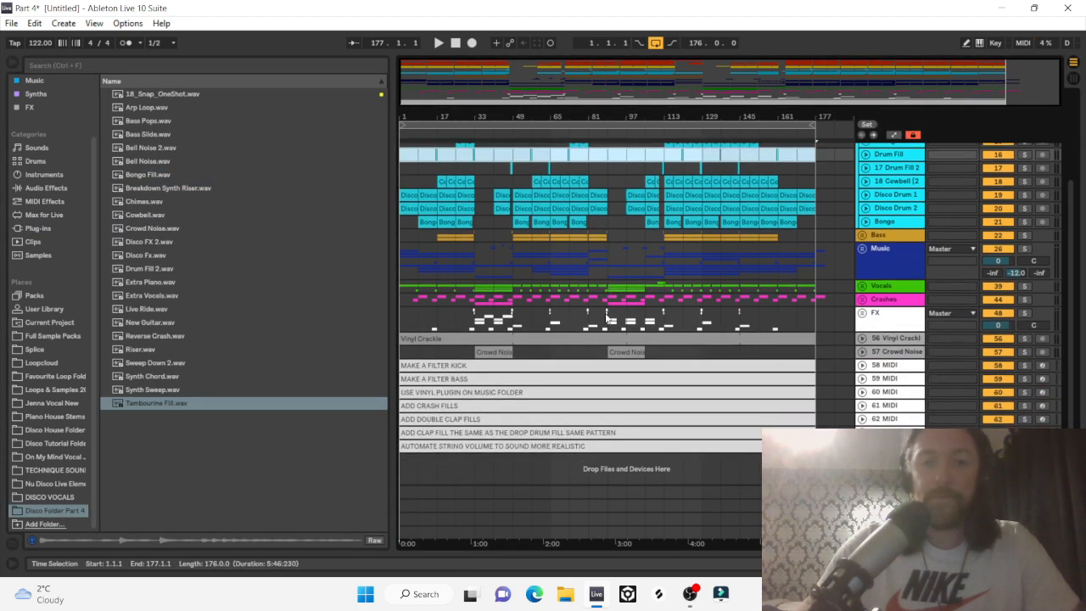
left_click(172, 405)
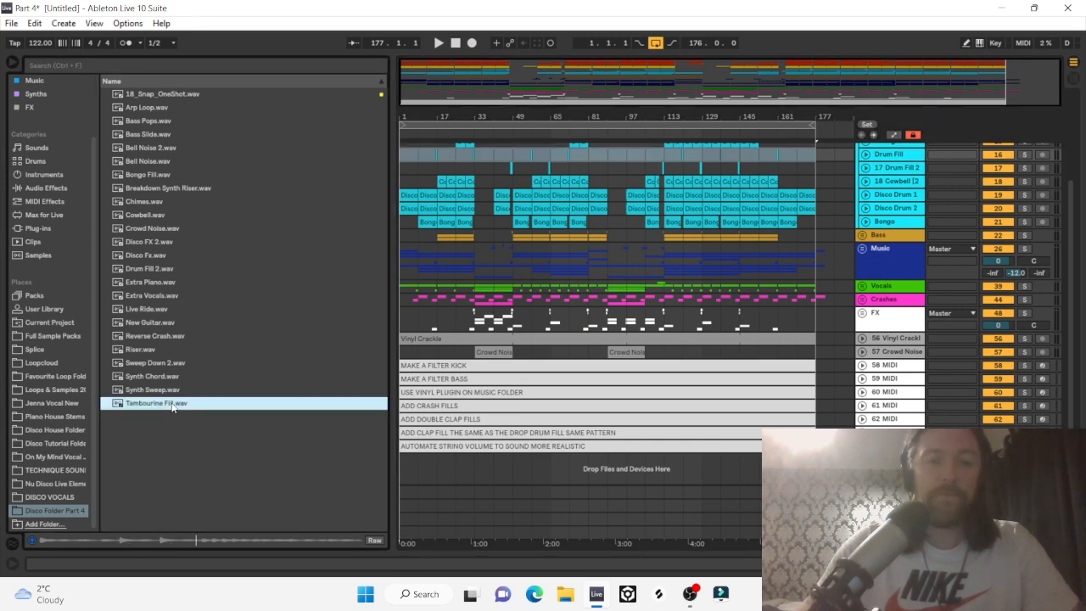
left_click_drag(173, 405, 444, 477)
Move the new tambourine fill track into the Hats group, directly beneath the Tambourine track, and collapse it.
scroll(884, 132, "up", 5)
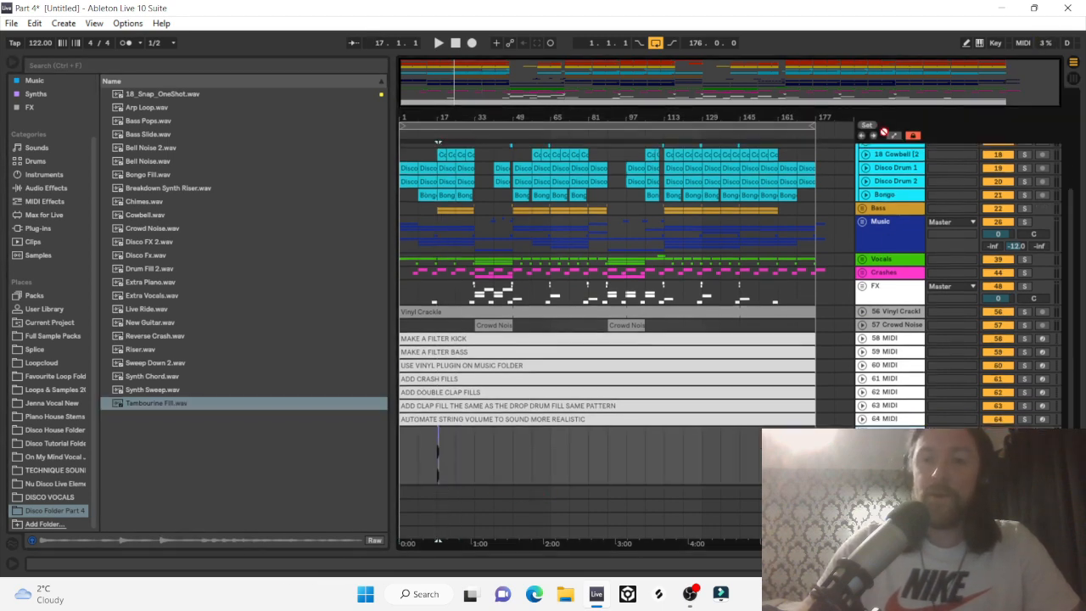
scroll(887, 152, "up", 1)
left_click(891, 180)
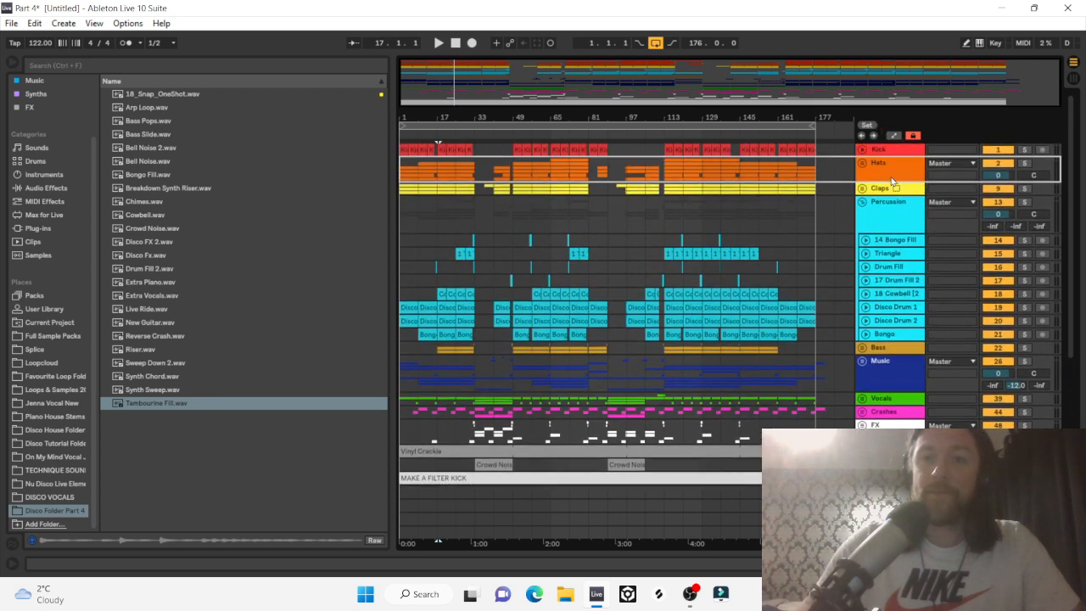
left_click_drag(891, 175, 891, 176)
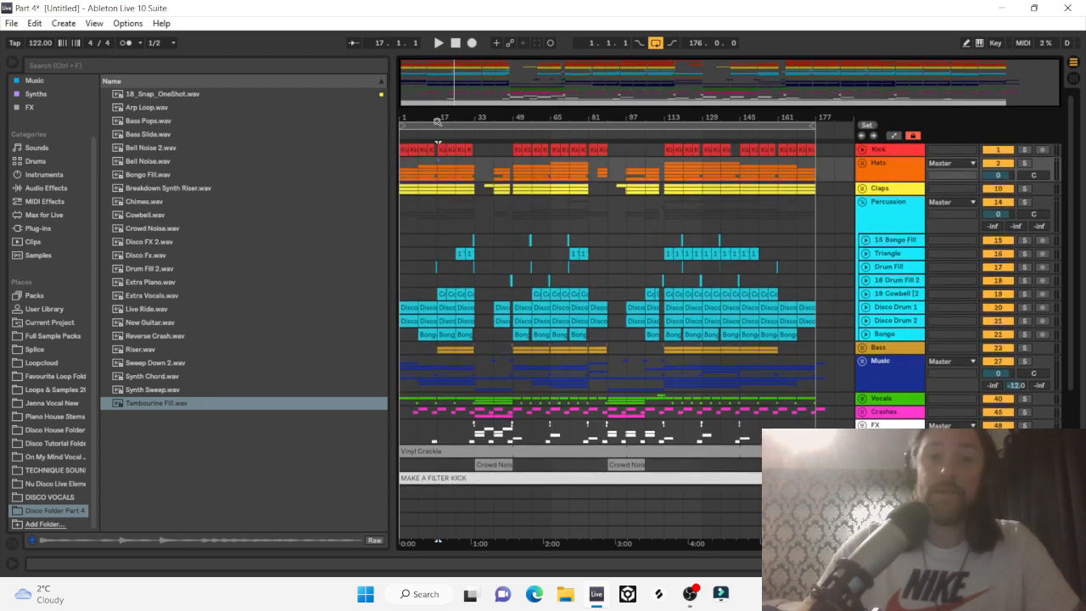
left_click(863, 164)
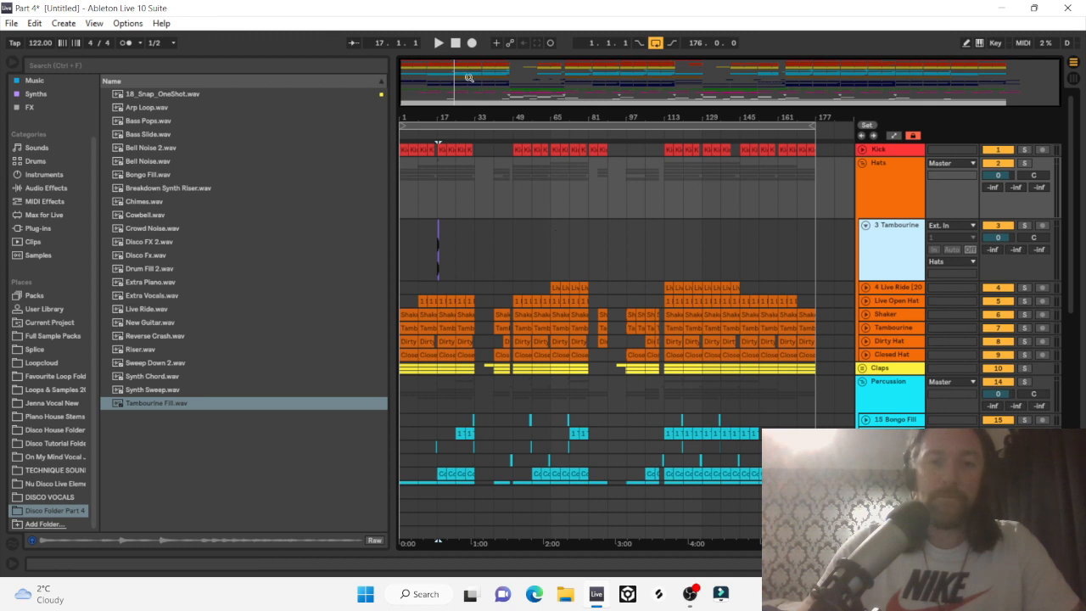
left_click_drag(441, 110, 540, 213)
left_click_drag(899, 246, 875, 327)
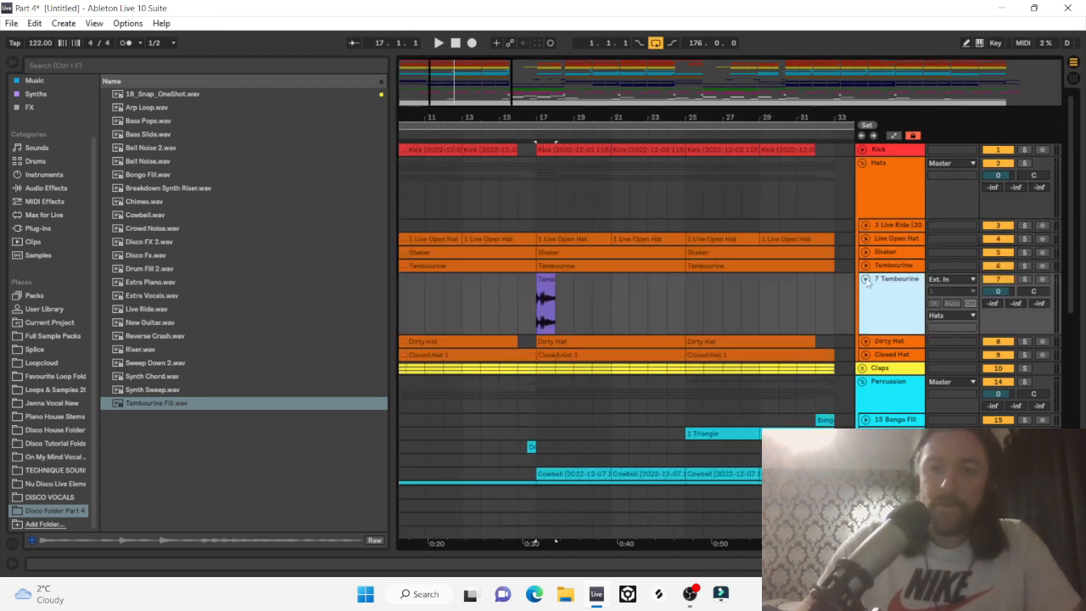
left_click(866, 280)
Move the Tambourine Fill clip to bar 32 and end the Tambourine loop at bar 32, with both tambourine tracks soloed.
scroll(807, 348, "right", 3)
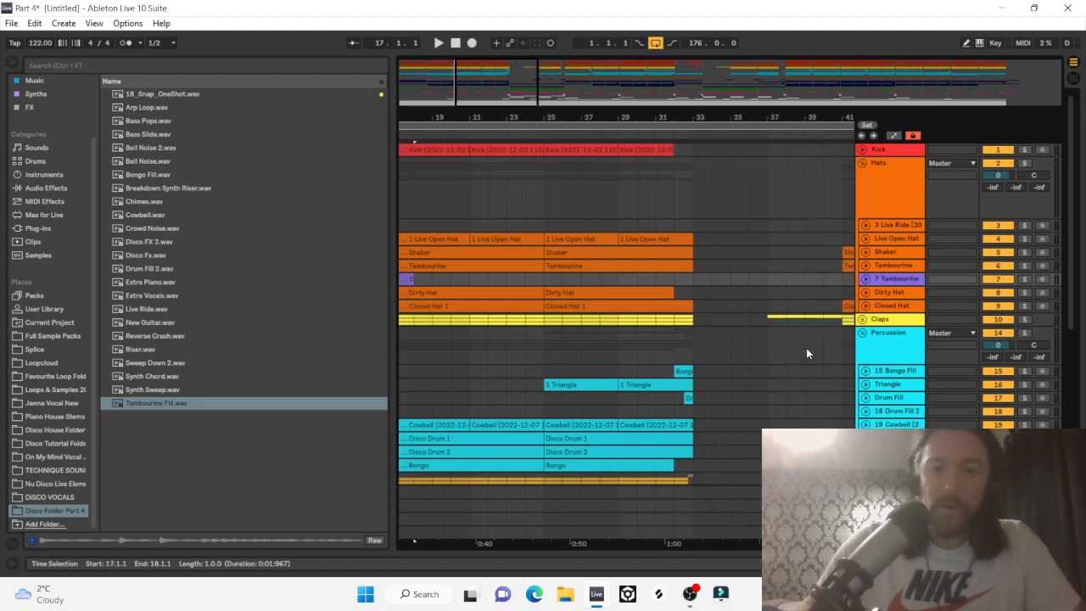
left_click_drag(466, 278, 744, 278)
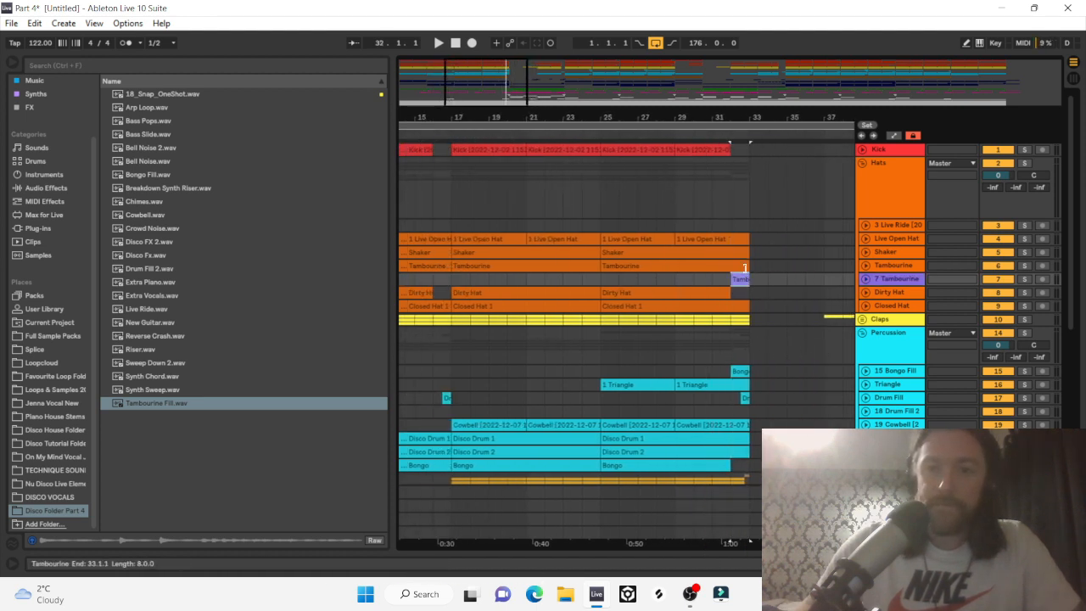
left_click(866, 267)
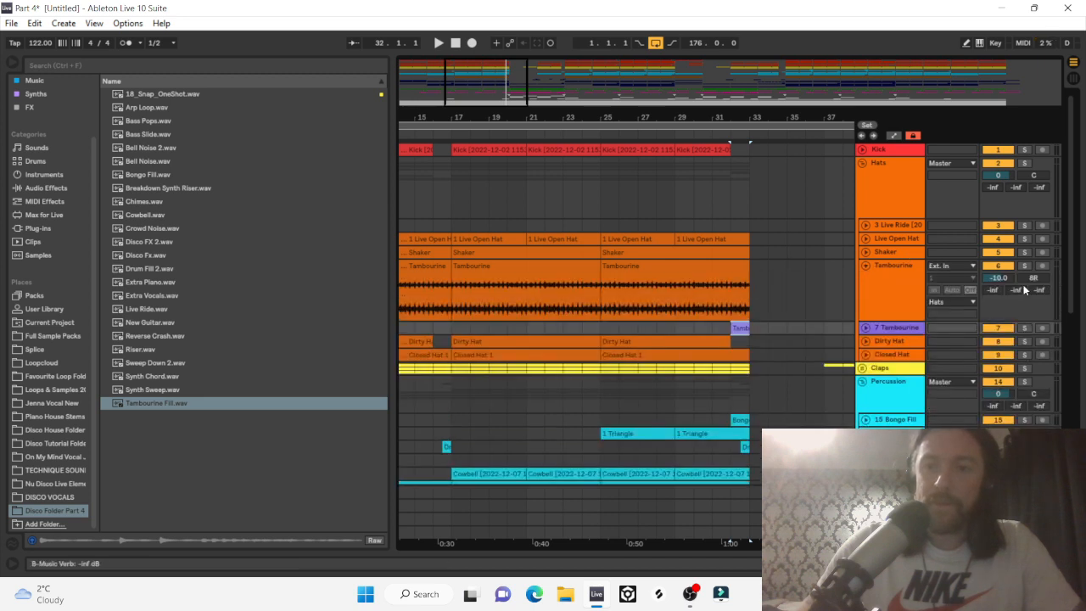
left_click(1026, 327)
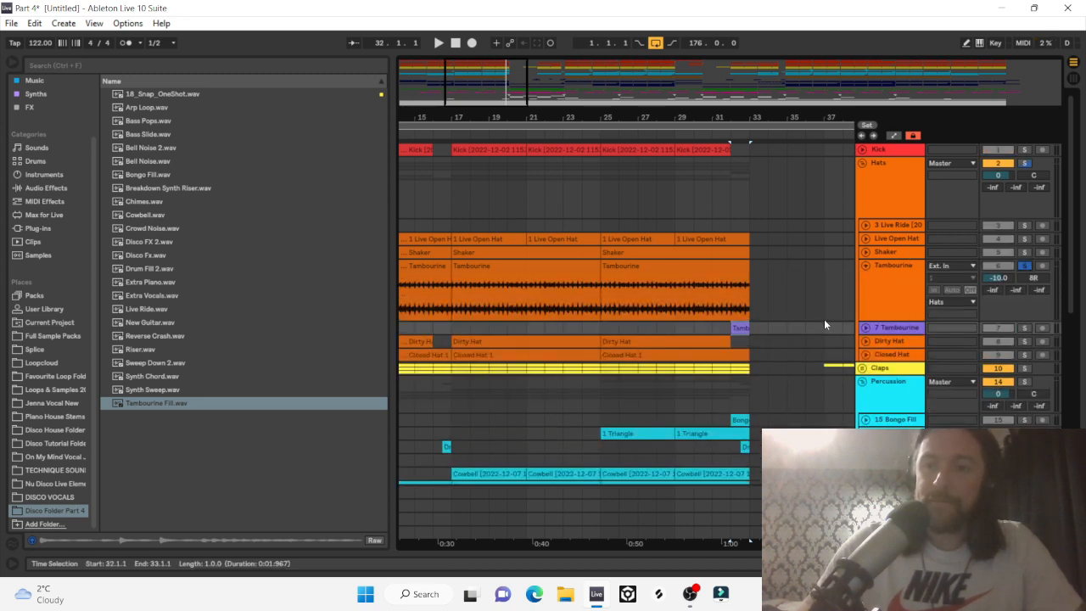
left_click_drag(746, 295, 723, 285)
scroll(856, 295, "down", 3)
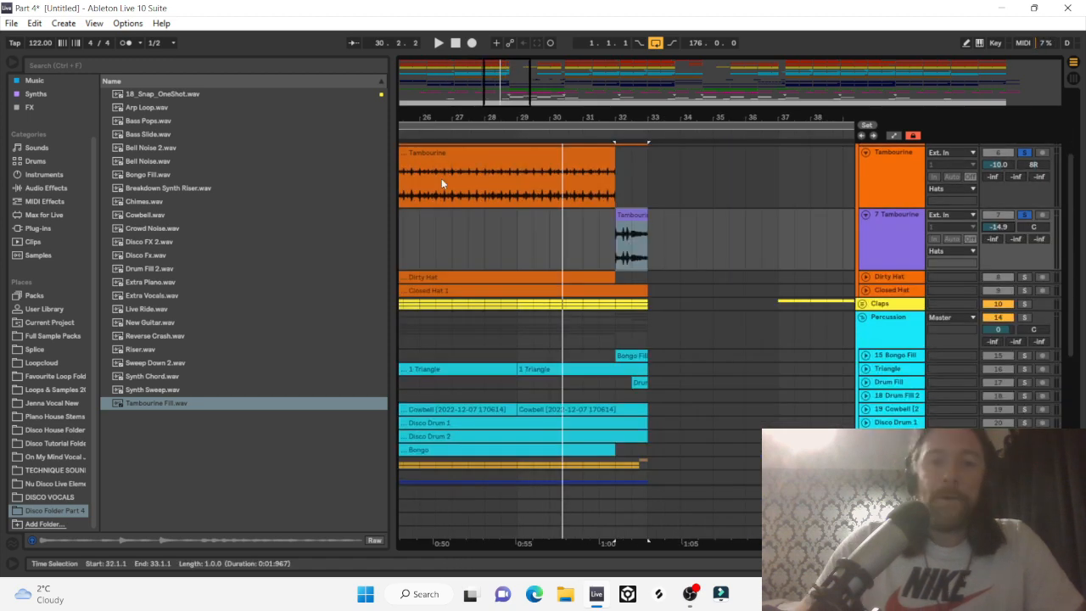
Play the two soloed tambourine tracks from bar 28 and lower the fill track's volume to -16.3 dB.
left_click(463, 154)
key("space")
left_click(622, 233)
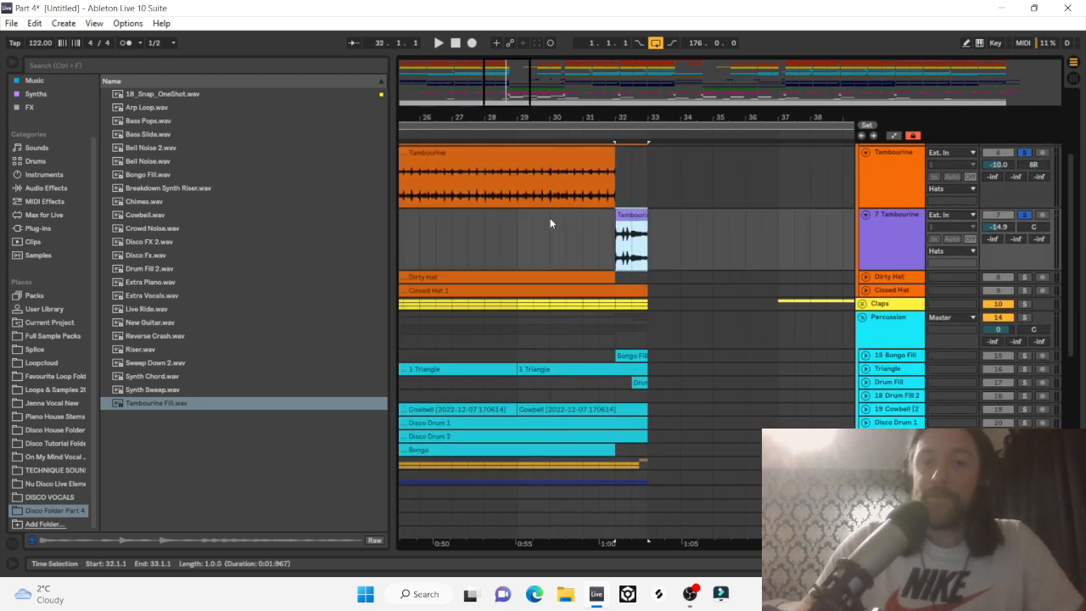
left_click(490, 240)
key("space")
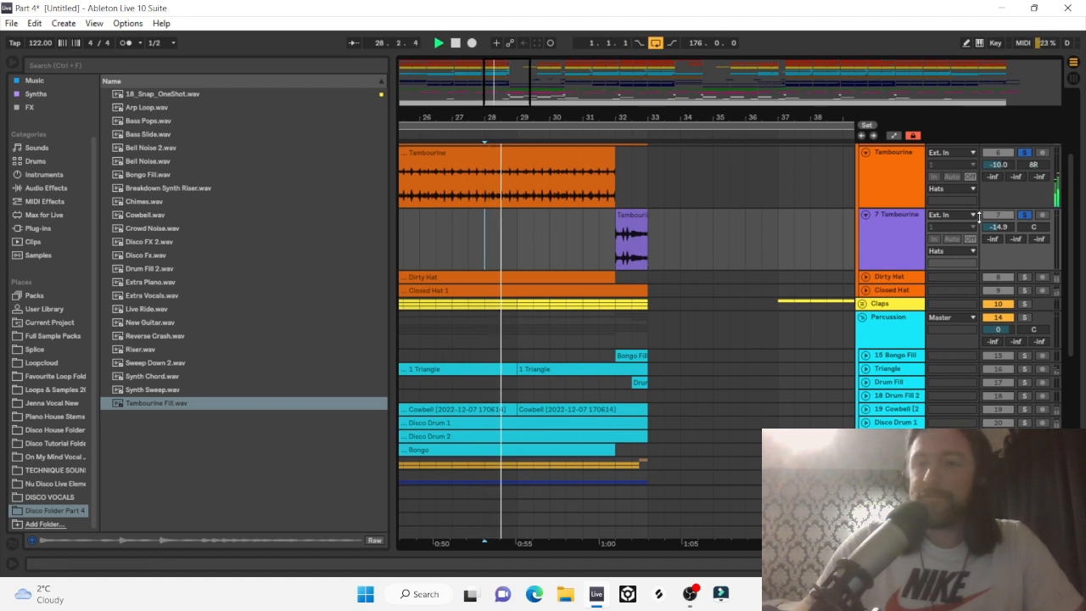
left_click_drag(999, 226, 999, 230)
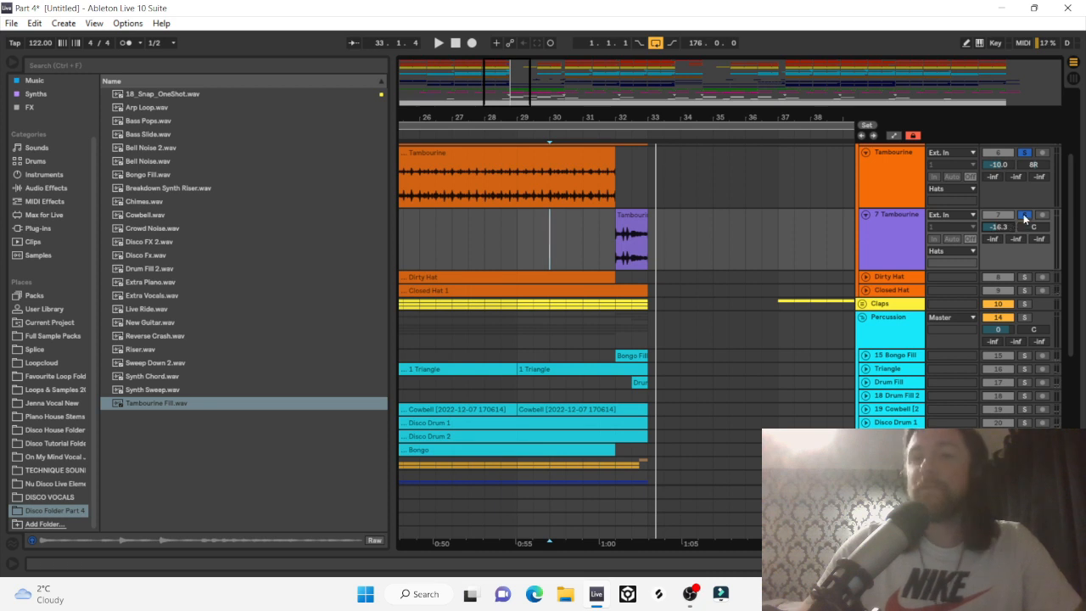
Take both tambourine tracks out of solo and play the full mix from bar 29 through the fill.
left_click(1024, 219)
left_click(520, 238)
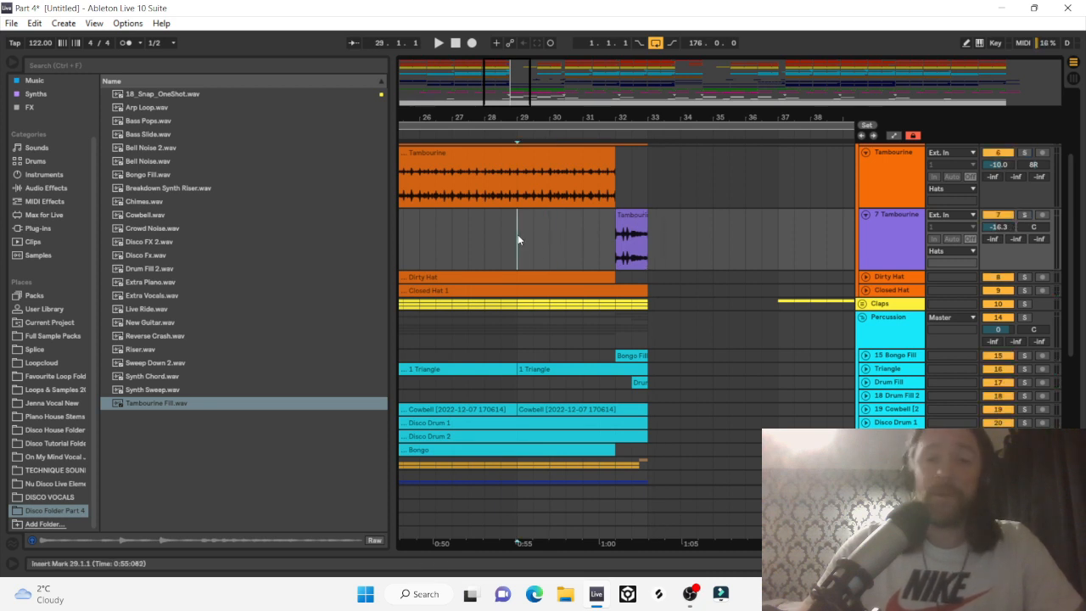
key("space")
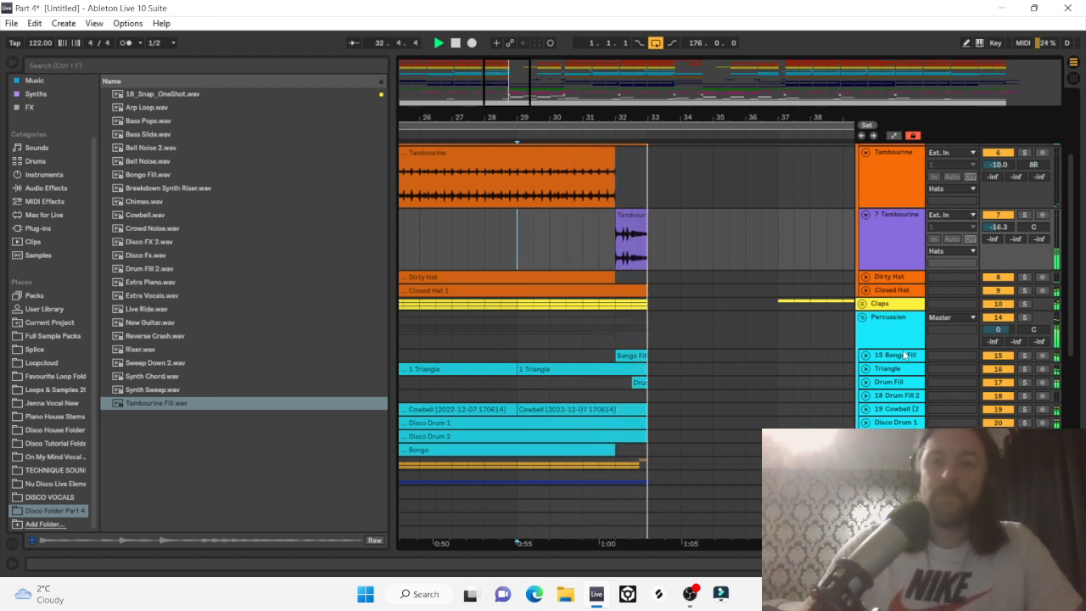
key("space")
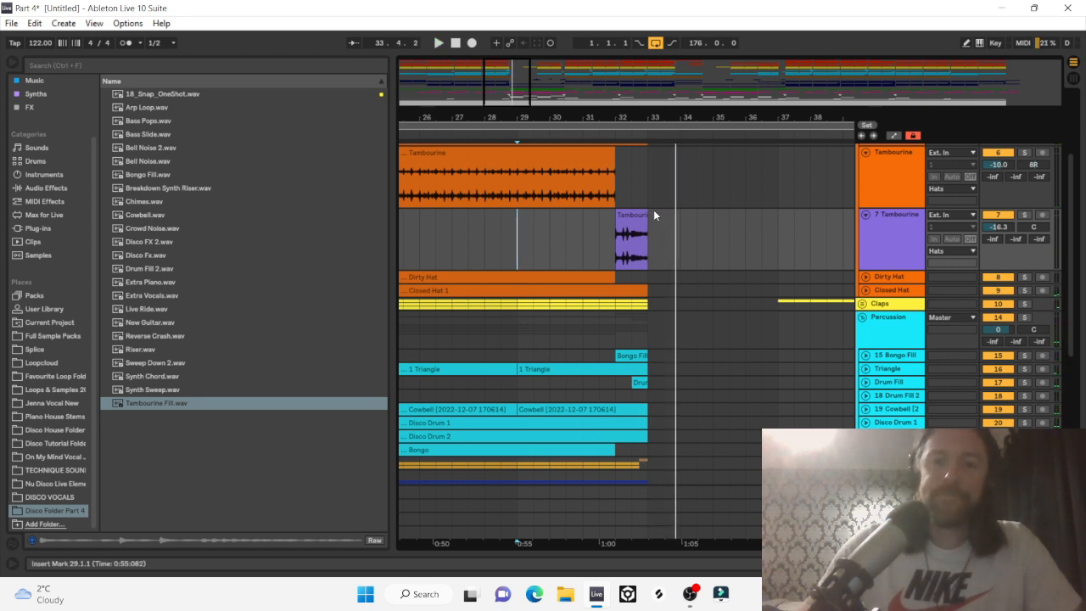
Recolour the Tambourine Fill clip at bar 32 orange to match the other Hats clips.
left_click(637, 219)
right_click(633, 232)
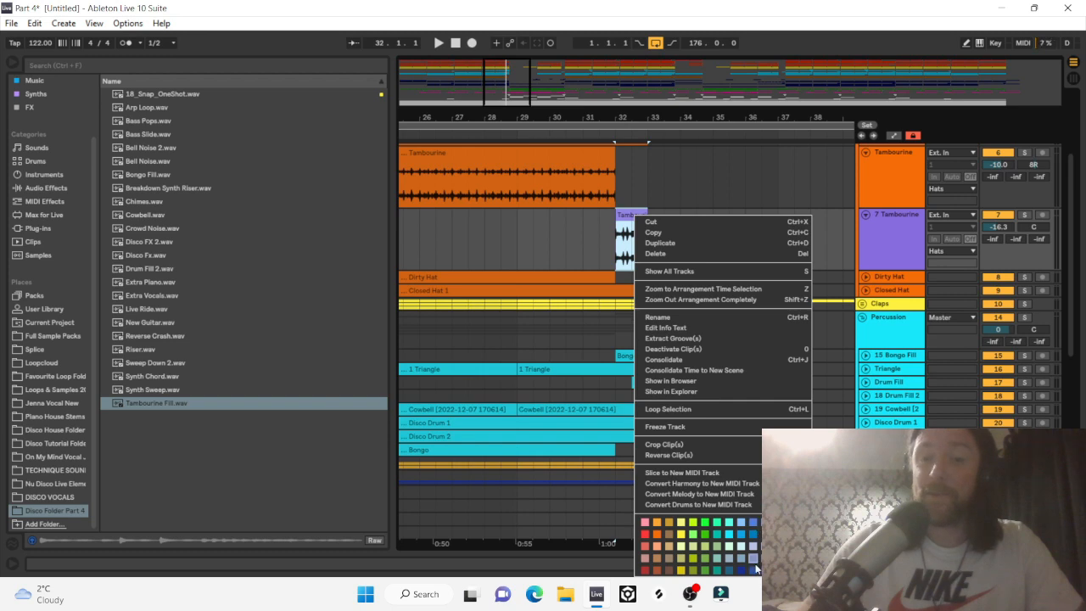
left_click(669, 545)
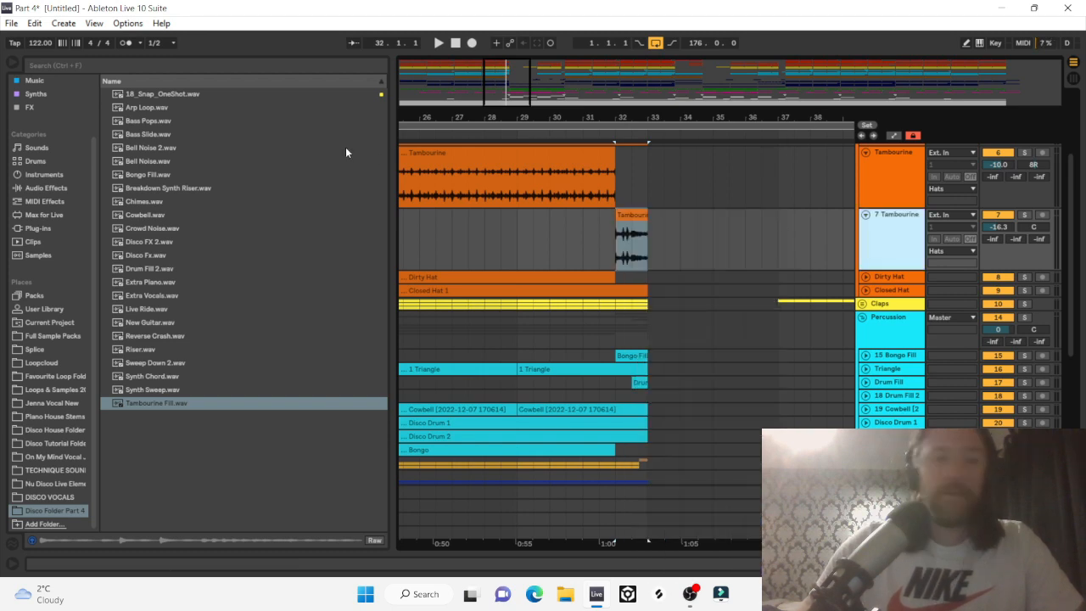
Add EQ Eight to the tambourine fill track with a low cut at 3.12 kHz and a high cut at 16.7 kHz, Q 0.63.
left_click(39, 190)
key("space")
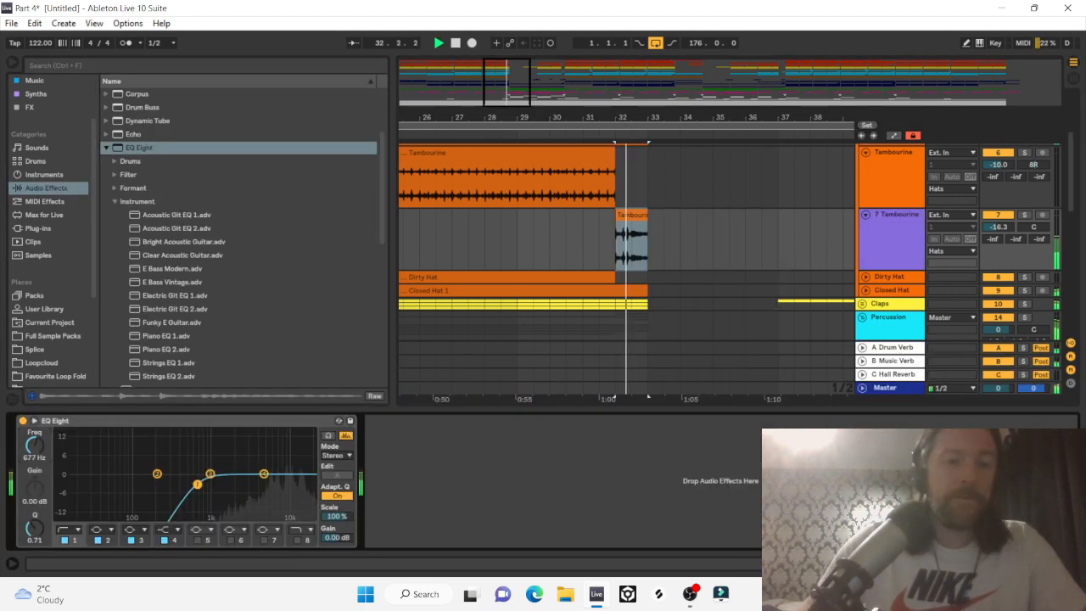
left_click_drag(197, 484, 247, 483)
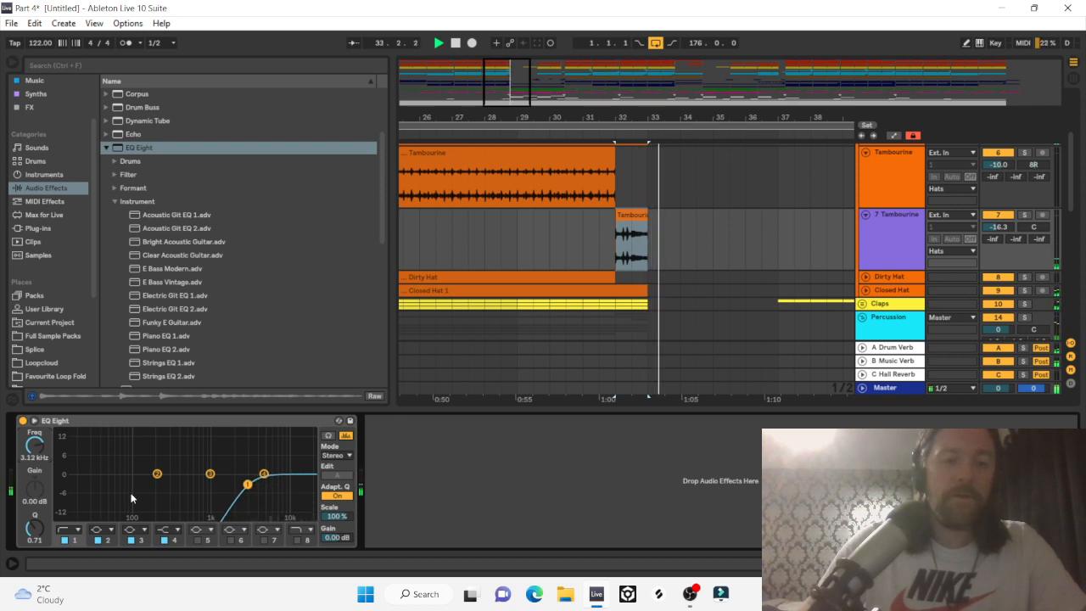
left_click(296, 540)
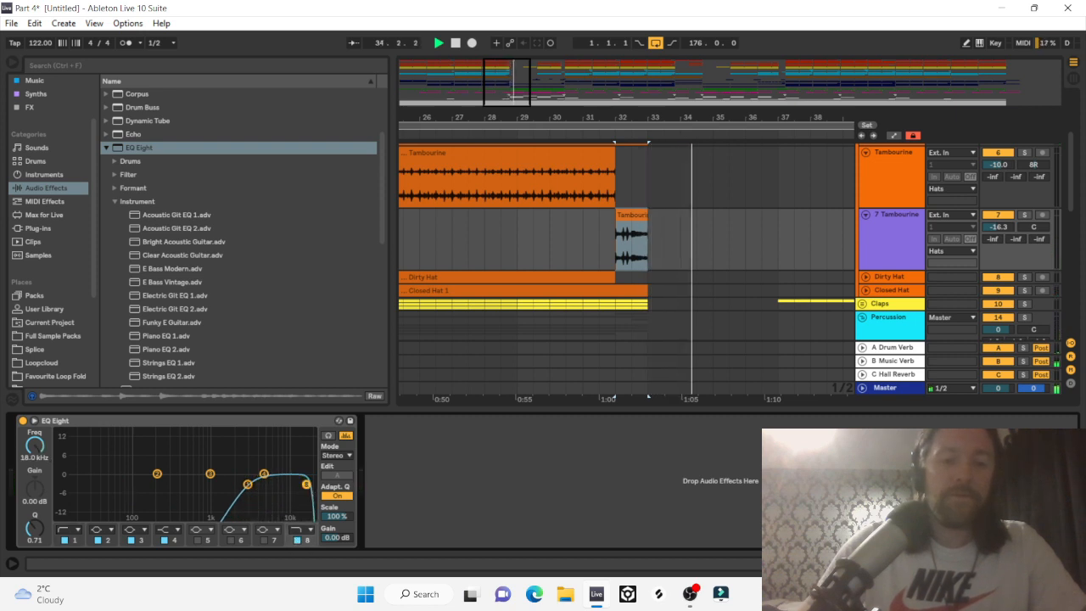
key("space")
key("space")
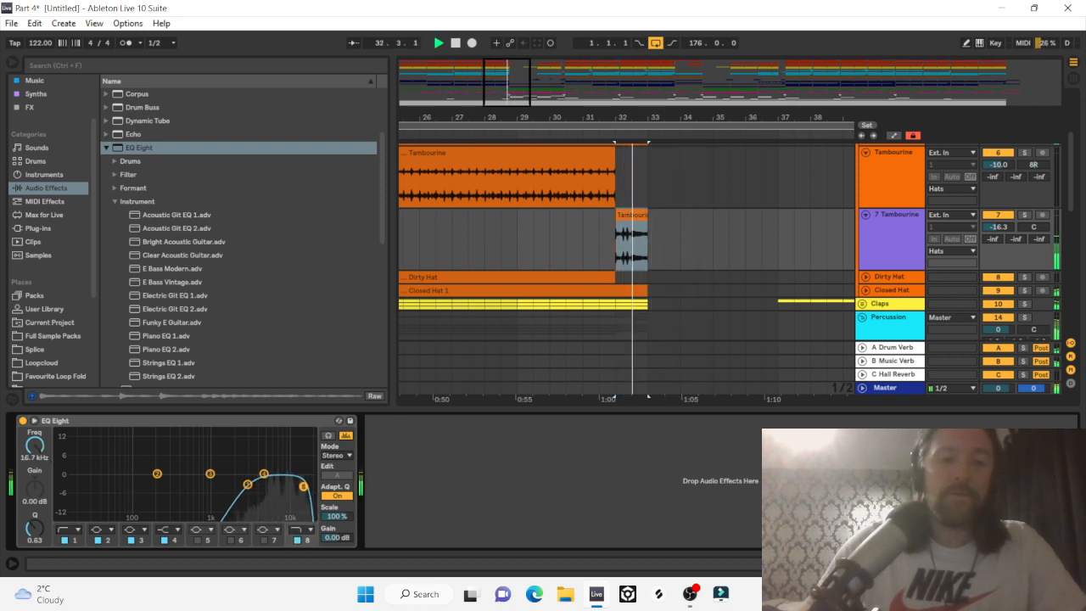
Stop playback and copy the Tambourine Fill clip from bar 32 to bar 56, above the Bongo Fill.
left_click_drag(611, 117, 487, 25)
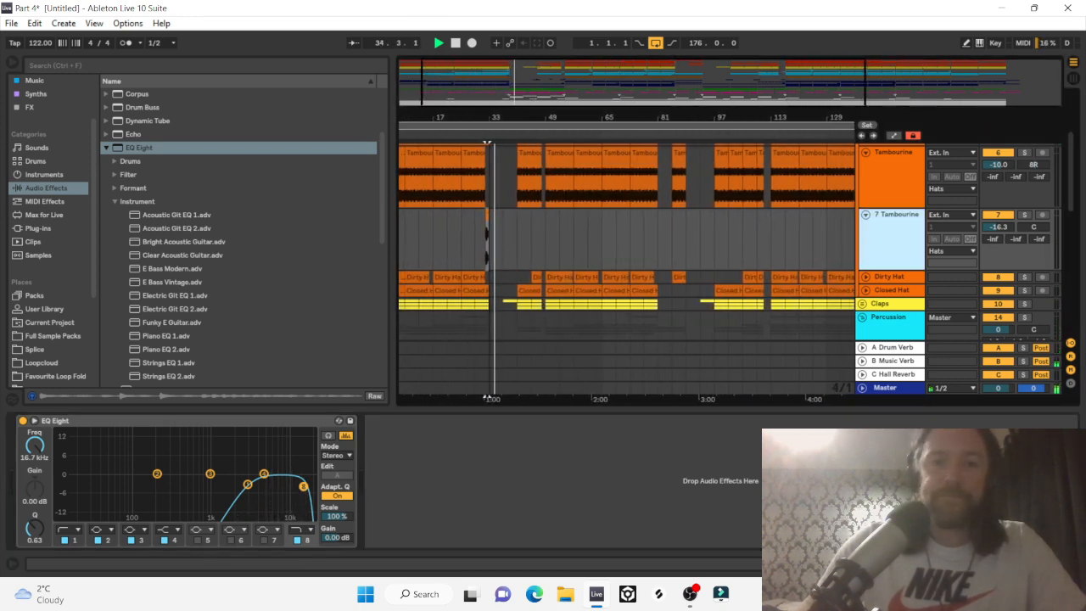
key("space")
left_click_drag(489, 115, 480, 180)
scroll(506, 269, "down", 3)
scroll(495, 232, "up", 3)
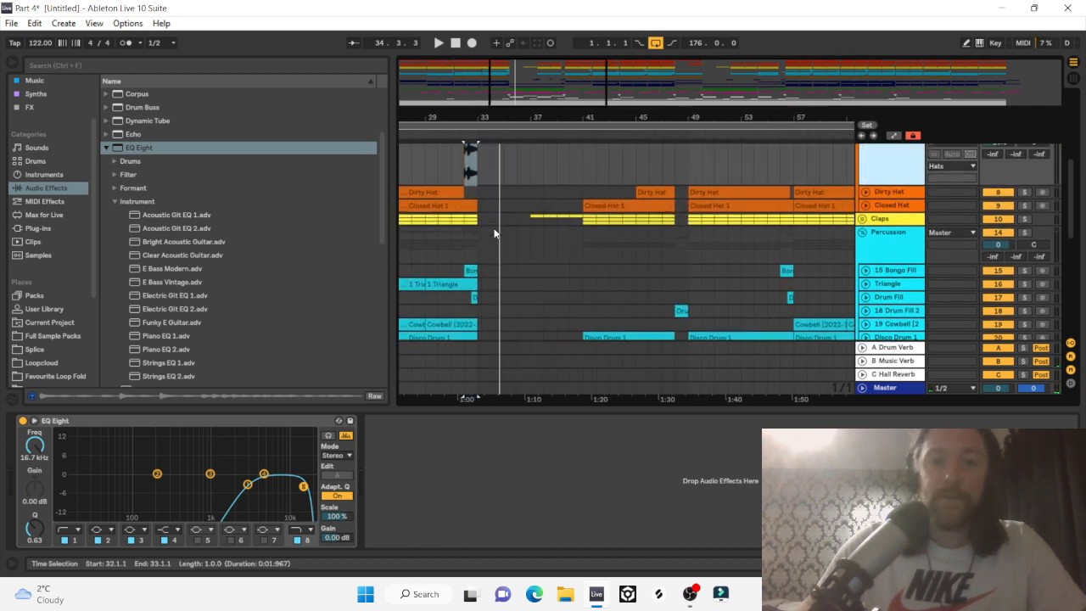
scroll(478, 173, "up", 1)
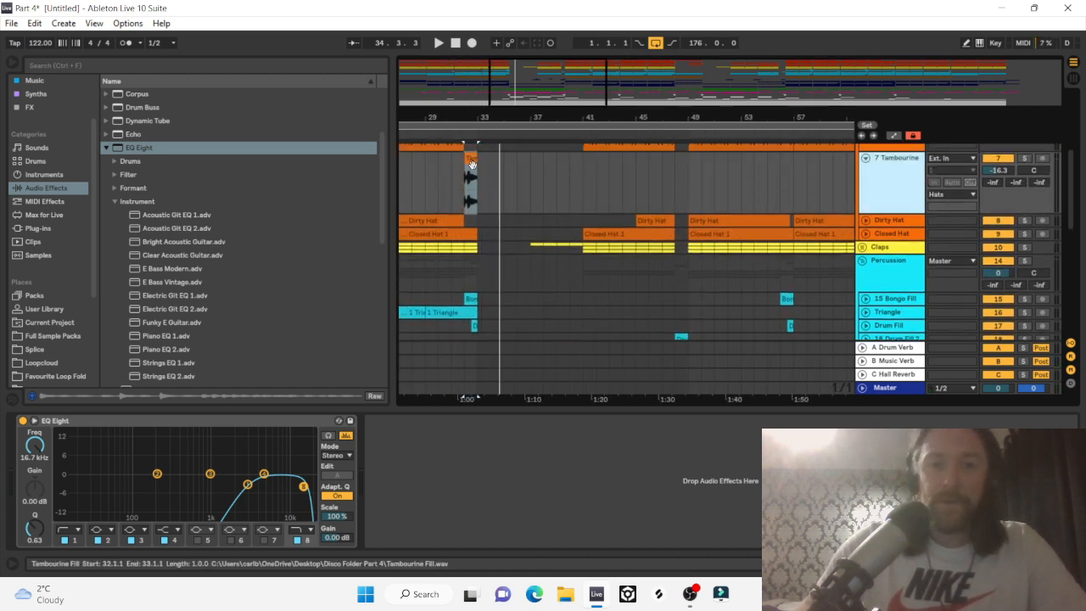
left_click_drag(473, 165, 787, 188)
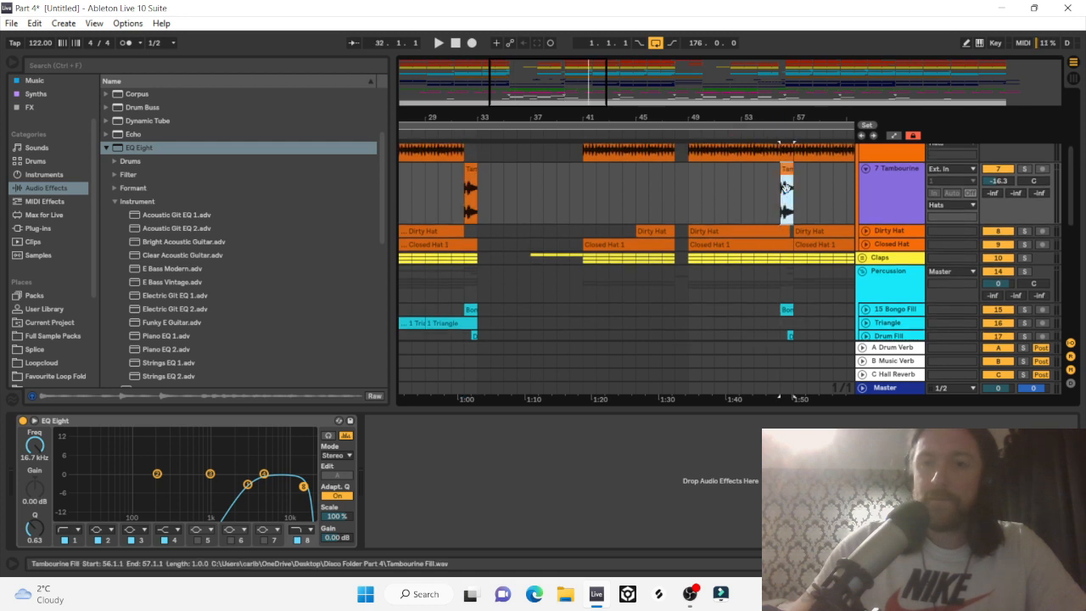
scroll(782, 187, "right", 3)
left_click_drag(675, 117, 640, 117)
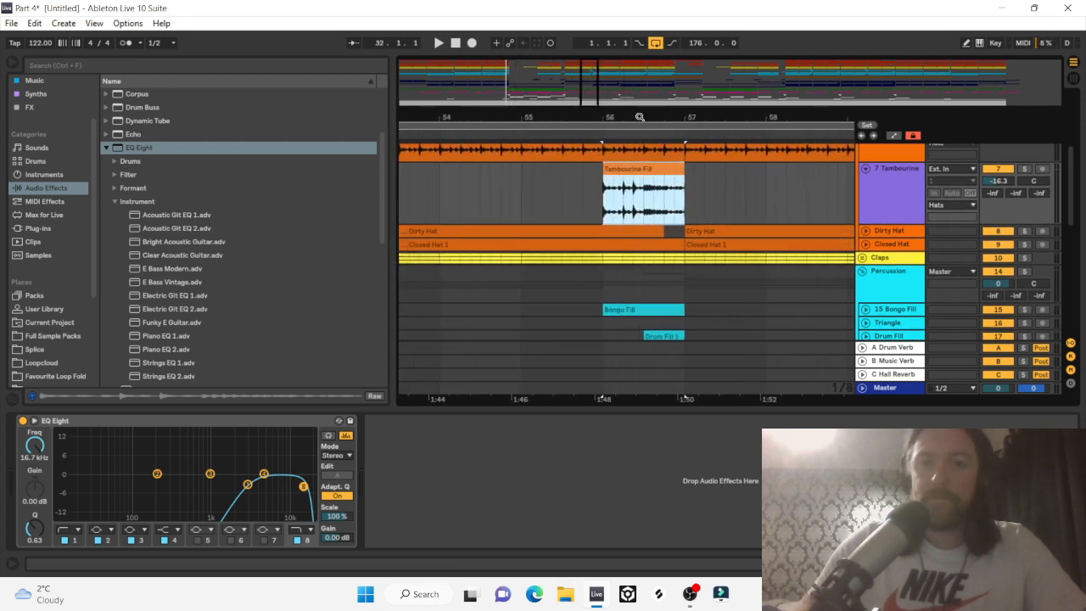
Trim the end of the main Tambourine loop back to bar 56, clearing the bar where the Tambourine Fill plays.
scroll(651, 153, "up", 5)
left_click_drag(684, 208, 603, 211)
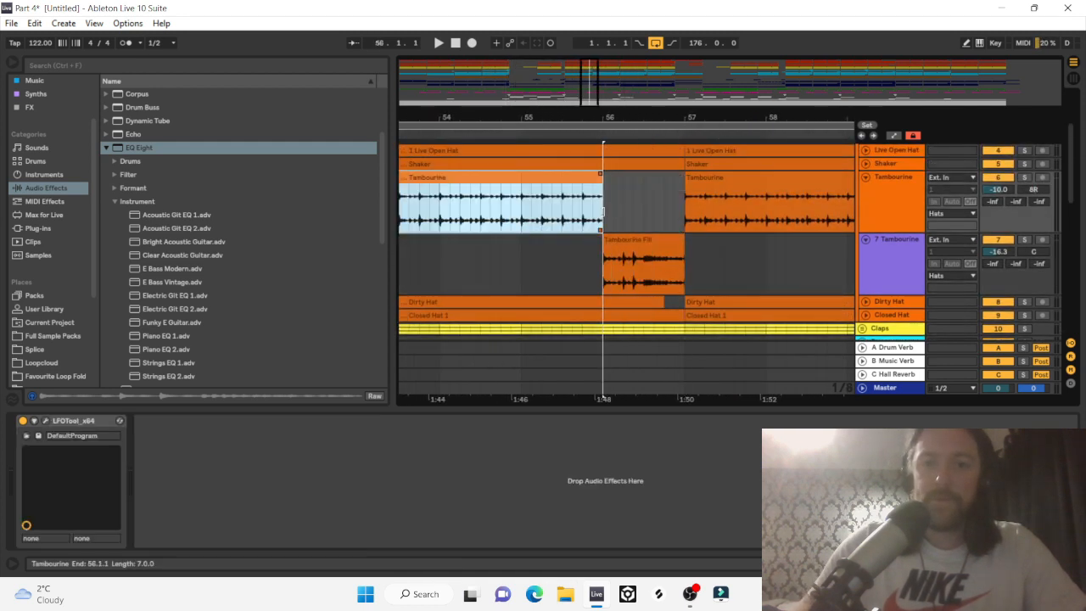
Copy the Tambourine Fill clip to bar 72 and trim the main Tambourine loop back to bar 72.
left_click_drag(671, 117, 591, 85)
left_click(583, 239)
scroll(618, 188, "down", 3)
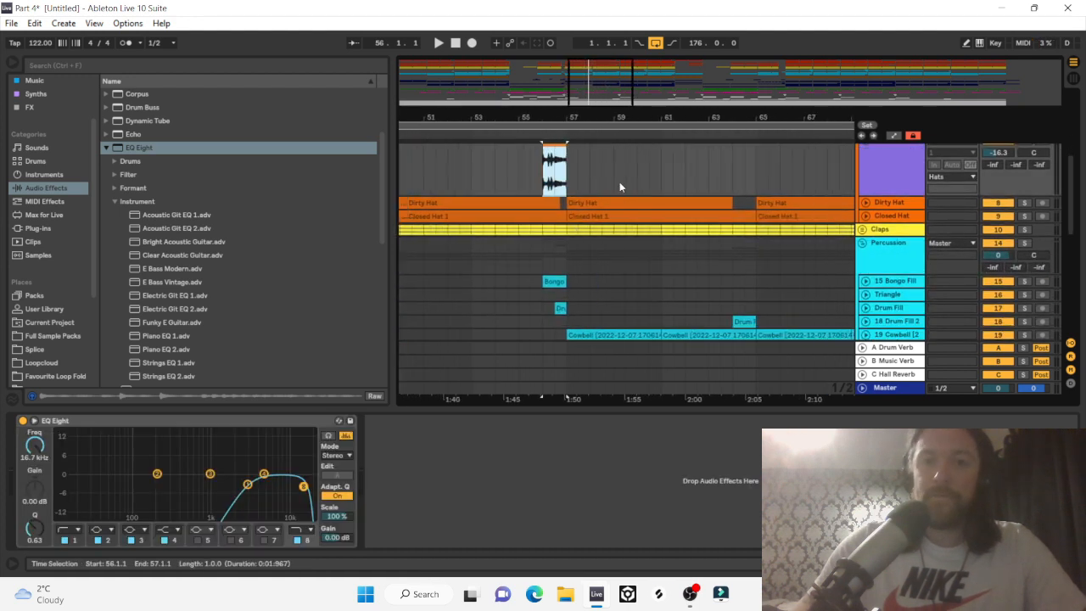
scroll(615, 180, "right", 4)
scroll(598, 176, "up", 2)
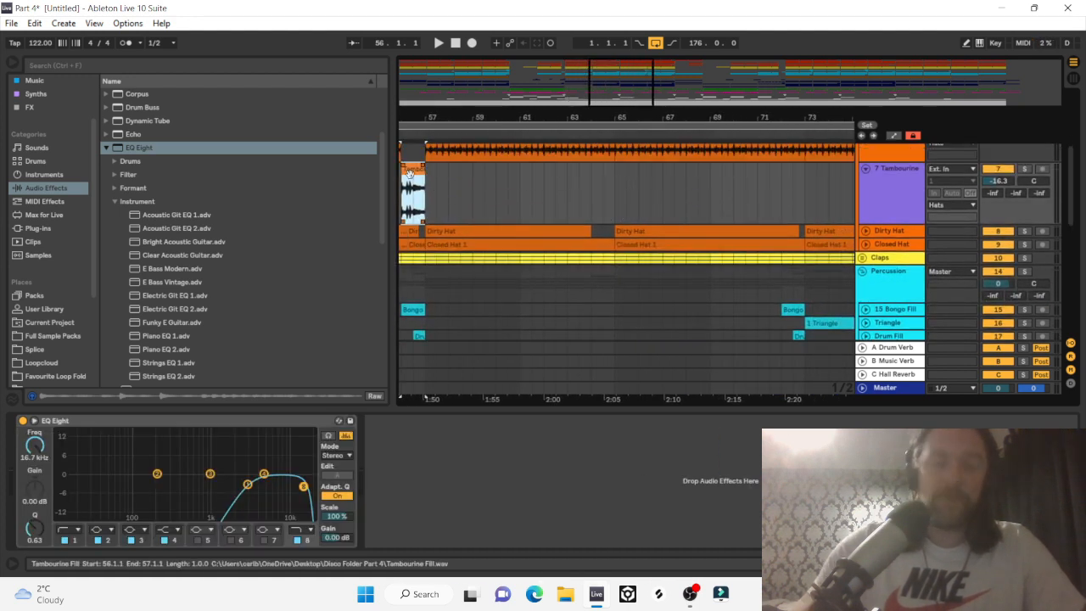
left_click_drag(410, 174, 791, 198)
scroll(791, 193, "right", 7)
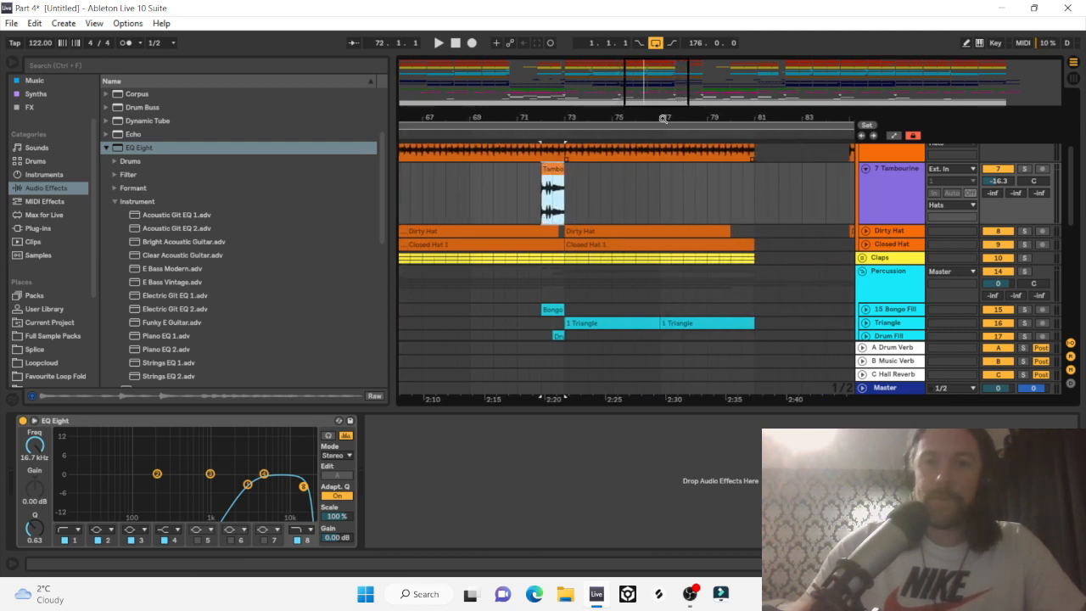
left_click_drag(663, 119, 586, 119)
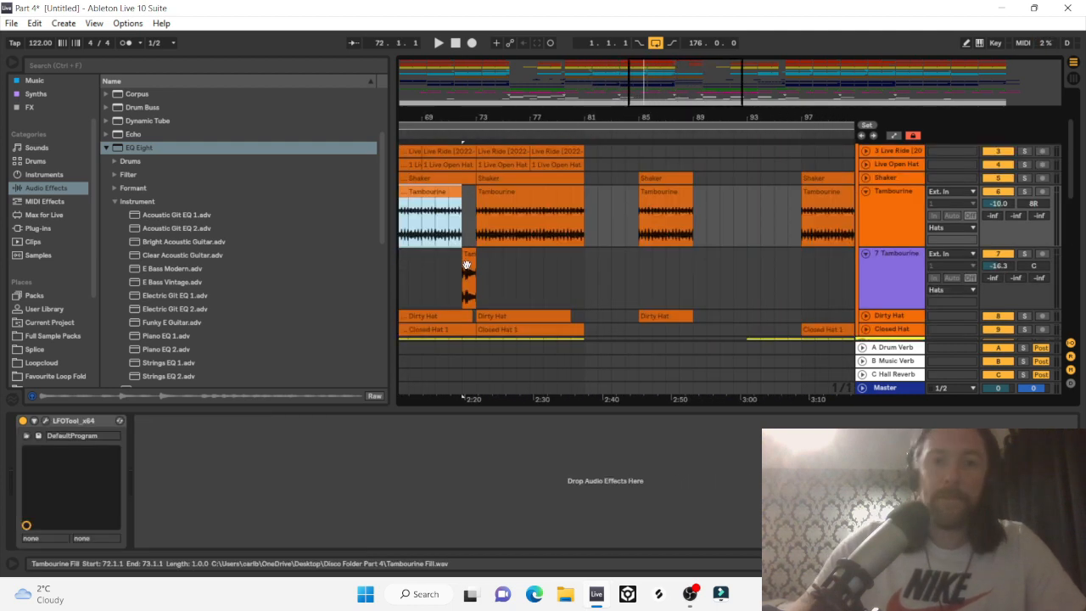
Copy the Tambourine Fill clip to bars 120 and 136, above the Bongo Fills, cutting the main Tambourine loop at bar 120.
left_click_drag(468, 254, 756, 263)
scroll(651, 276, "right", 10)
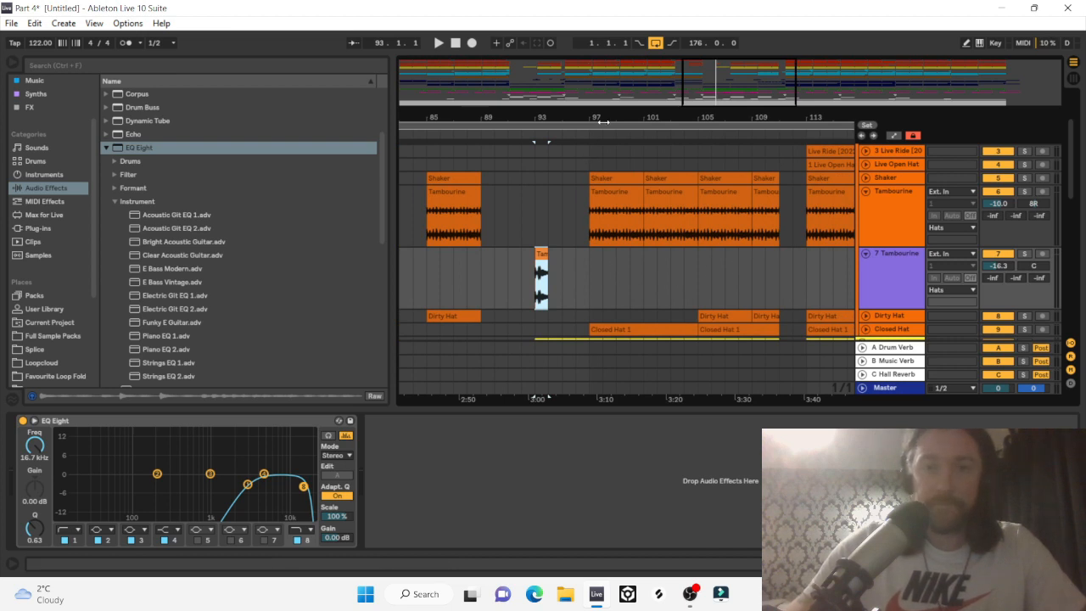
left_click_drag(604, 122, 459, 85)
scroll(571, 235, "down", 3)
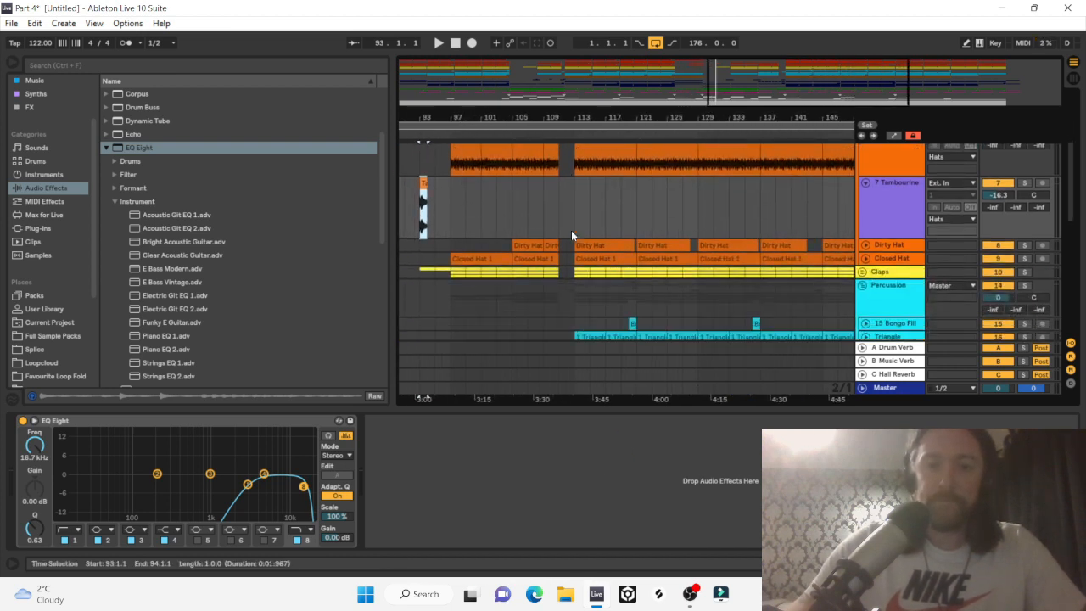
left_click_drag(423, 180, 639, 172)
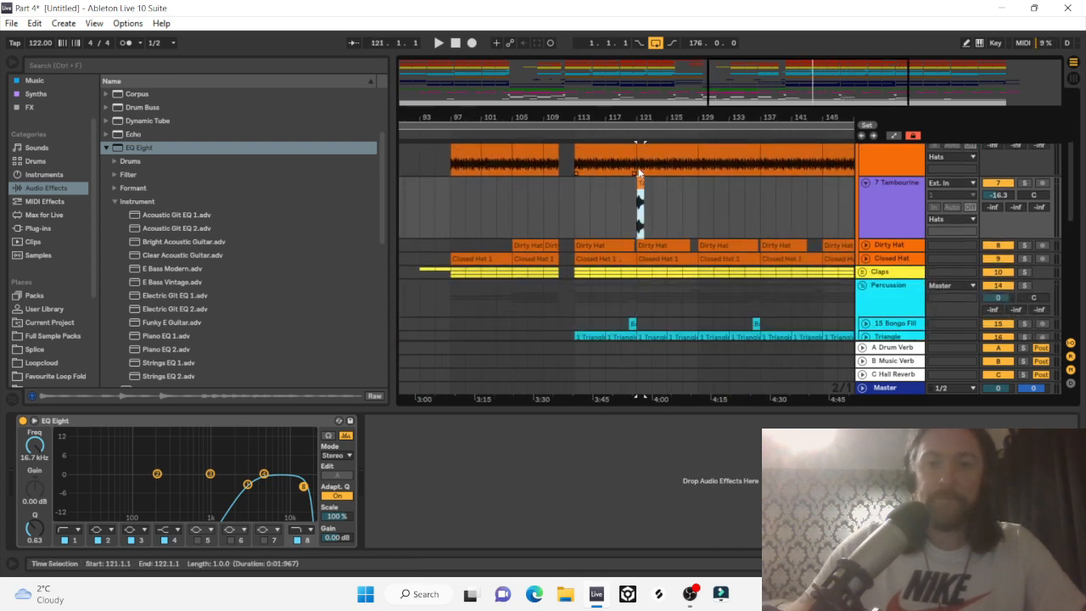
left_click_drag(635, 119, 670, 195)
scroll(692, 210, "up", 1)
left_click_drag(632, 188, 608, 187)
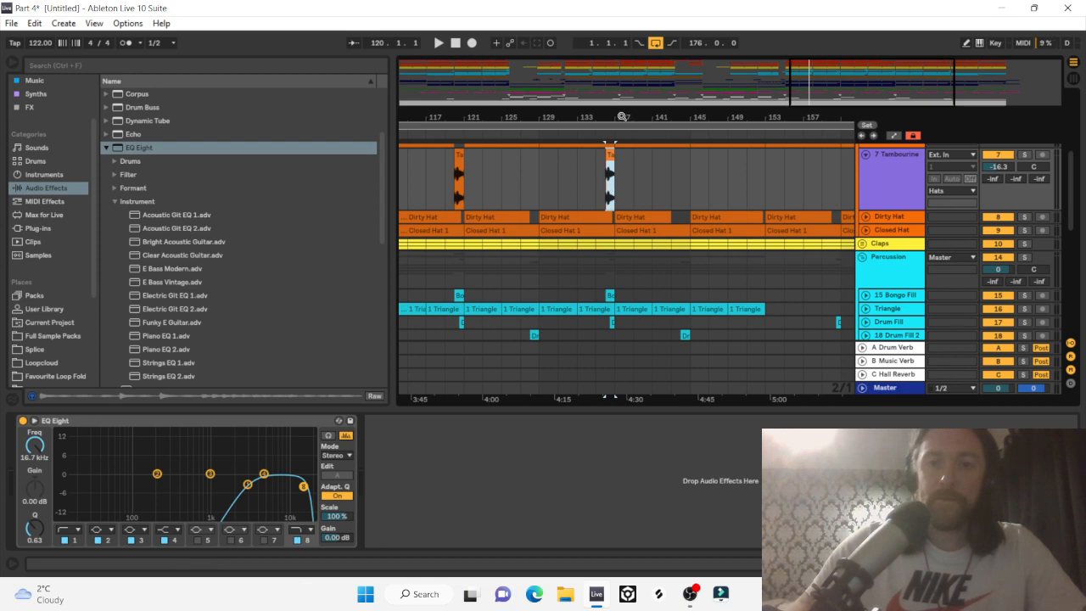
Trim the main Tambourine loop back to bar 136 and recolour the tambourine fill track orange.
scroll(610, 150, "up", 1)
left_click_drag(614, 115, 614, 117)
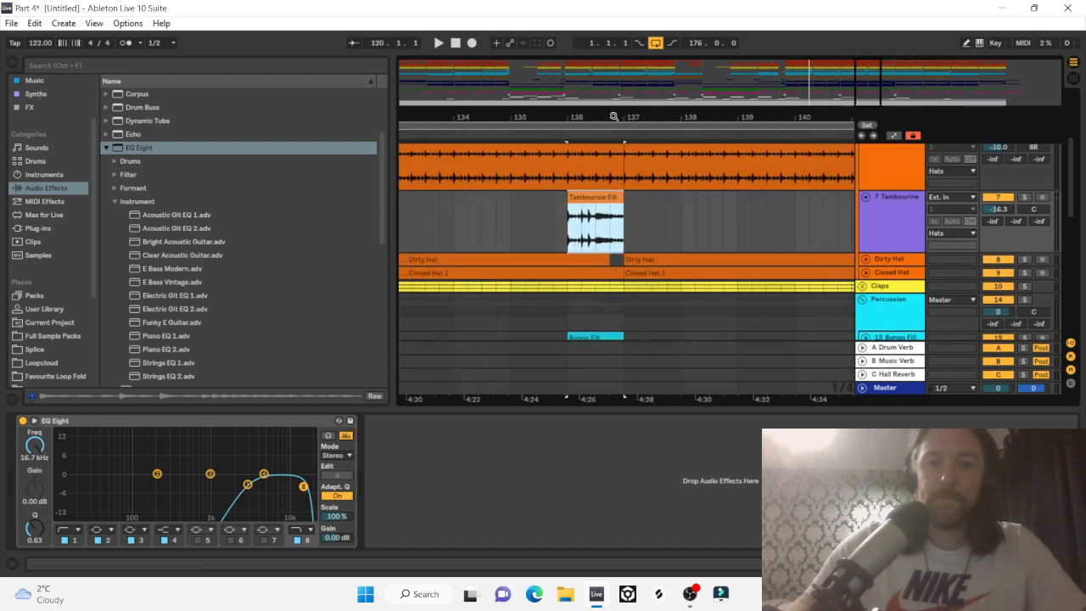
scroll(619, 179, "up", 1)
left_click_drag(623, 176, 568, 176)
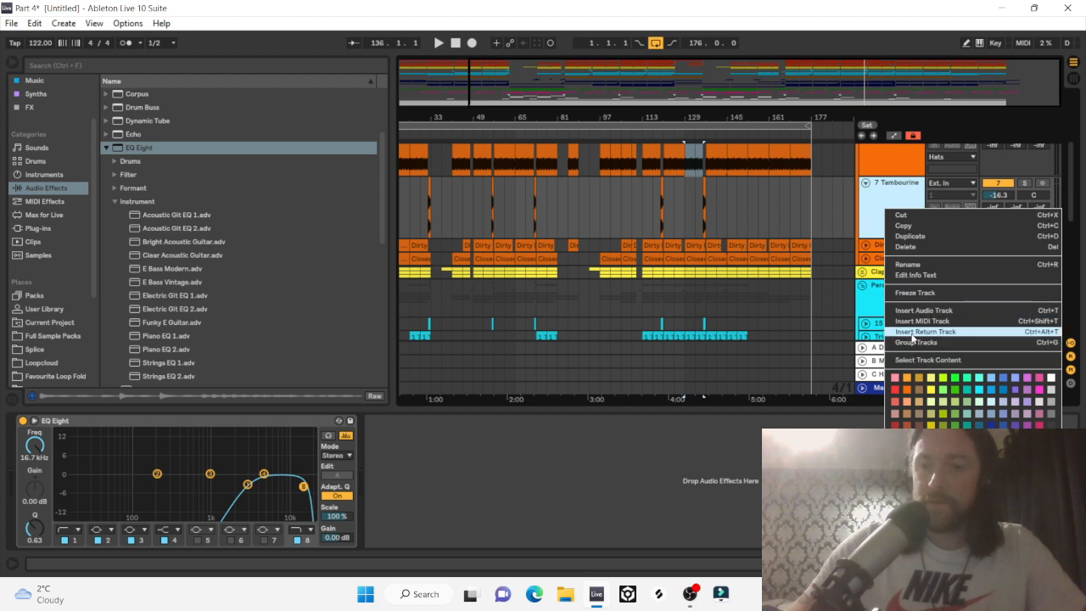
left_click(906, 391)
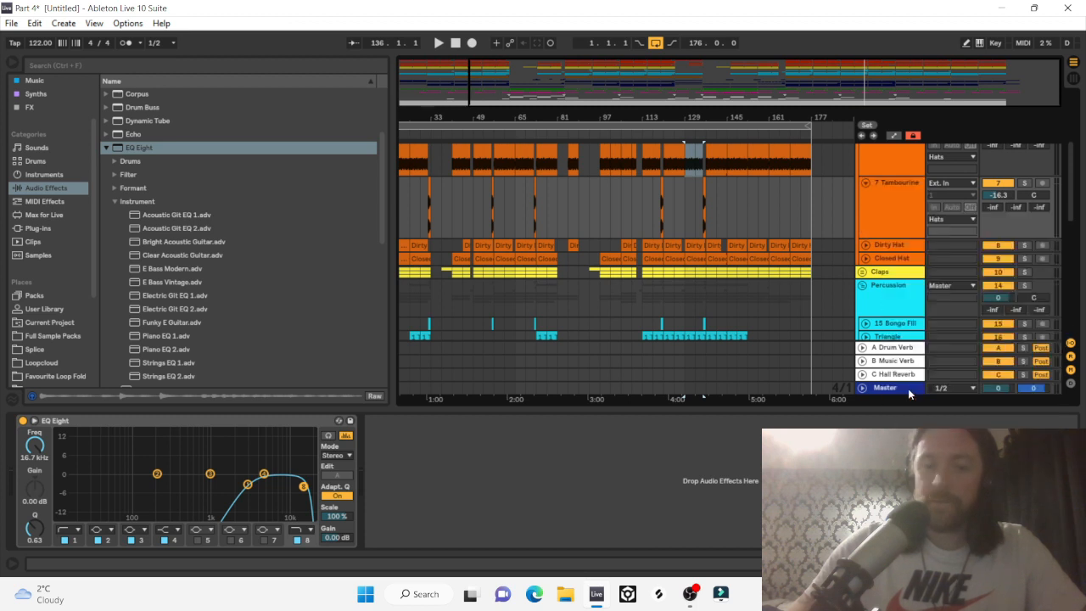
Add LFOTool after EQ Eight on the tambourine fill track, with a rising volume-ducking curve at rate 1/4.
scroll(709, 316, "up", 3)
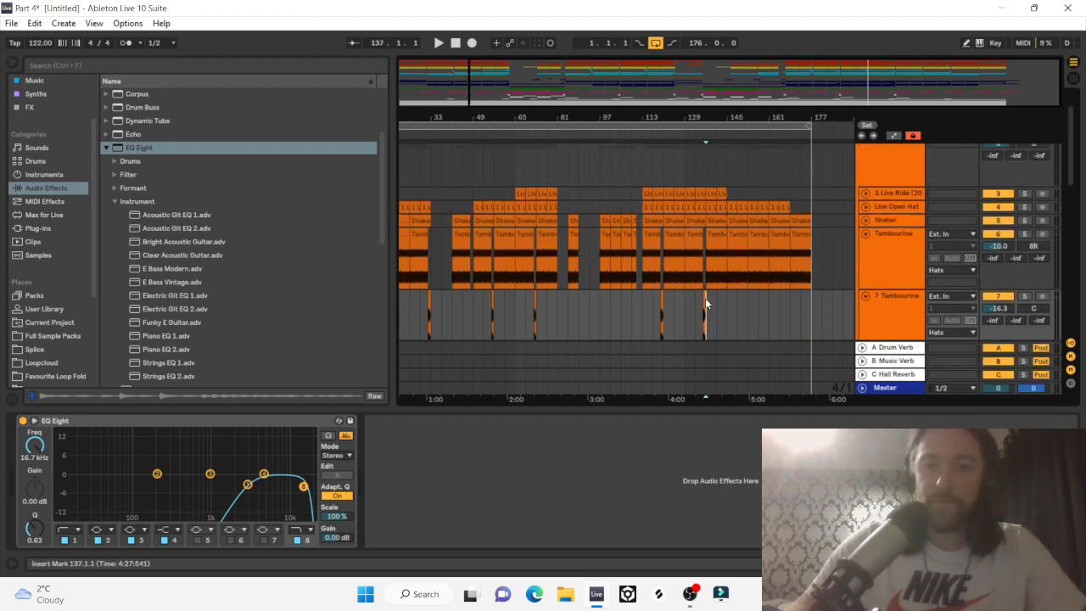
left_click(901, 313)
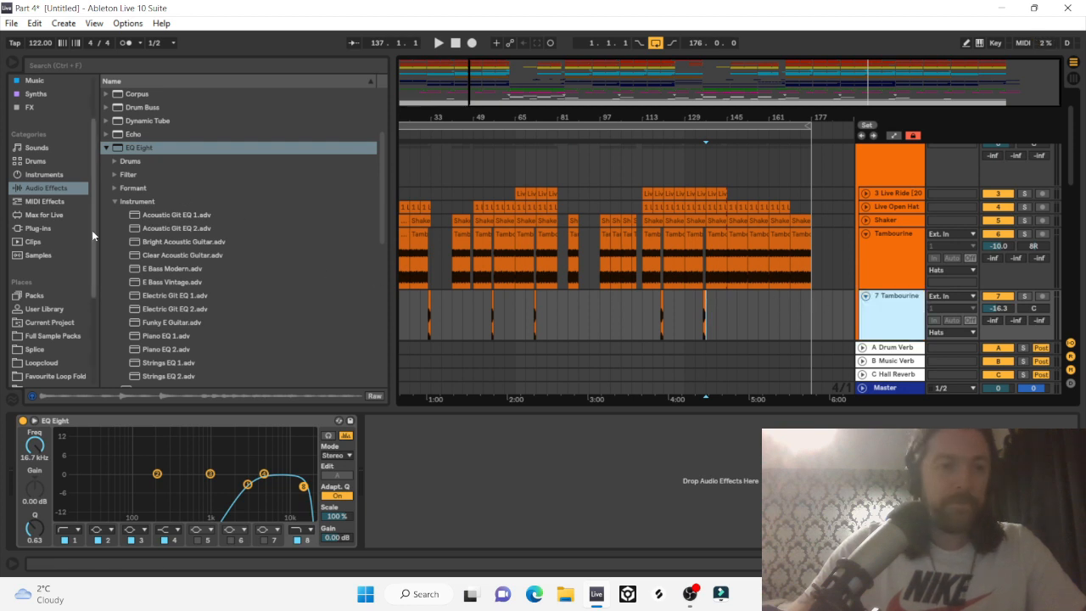
left_click(38, 229)
left_click_drag(155, 226, 439, 485)
key("space")
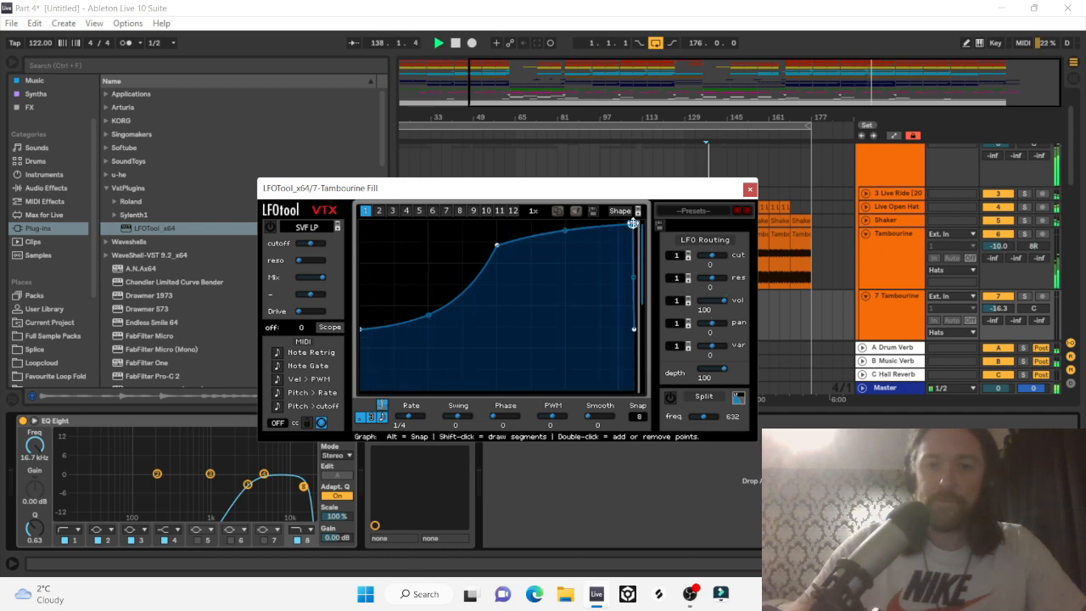
left_click(711, 273)
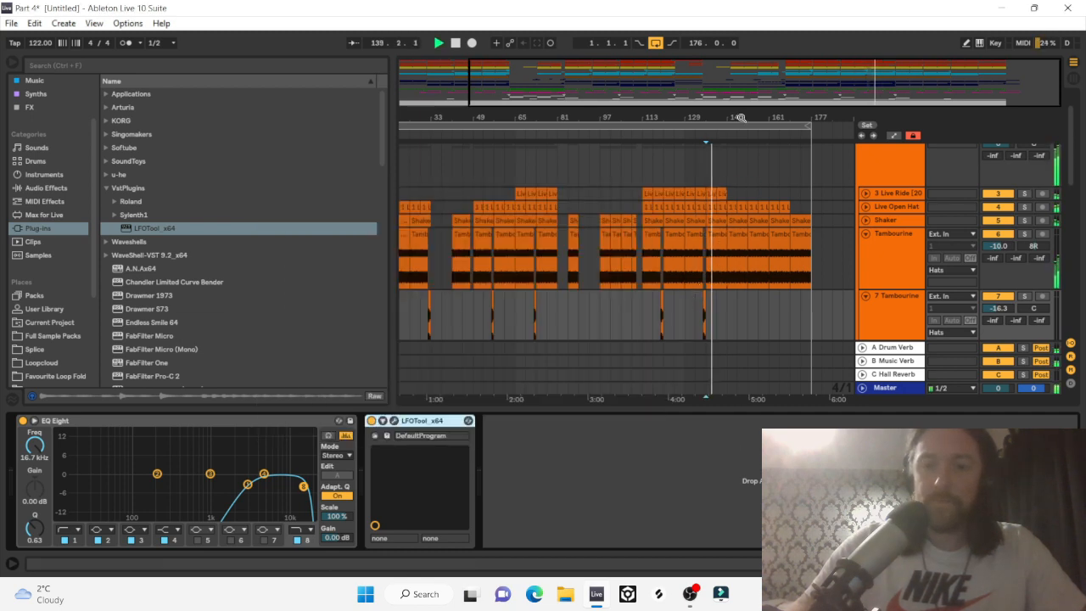
Play the mix from bar 135 through the fill and raise the tambourine fill track's volume to -13.3 dB.
left_click_drag(711, 117, 689, 115)
left_click(616, 304)
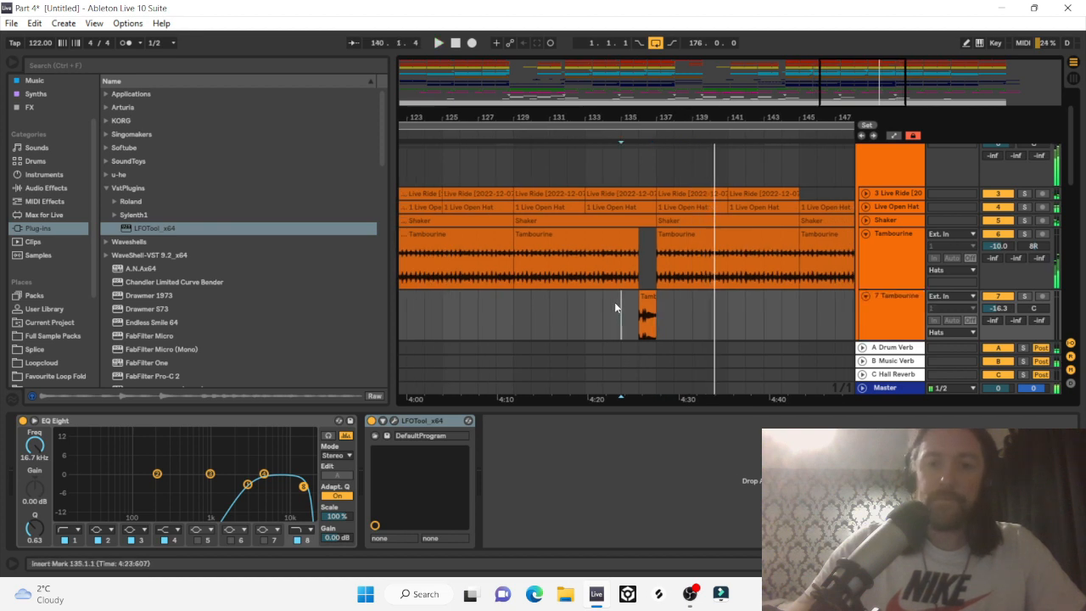
key("space")
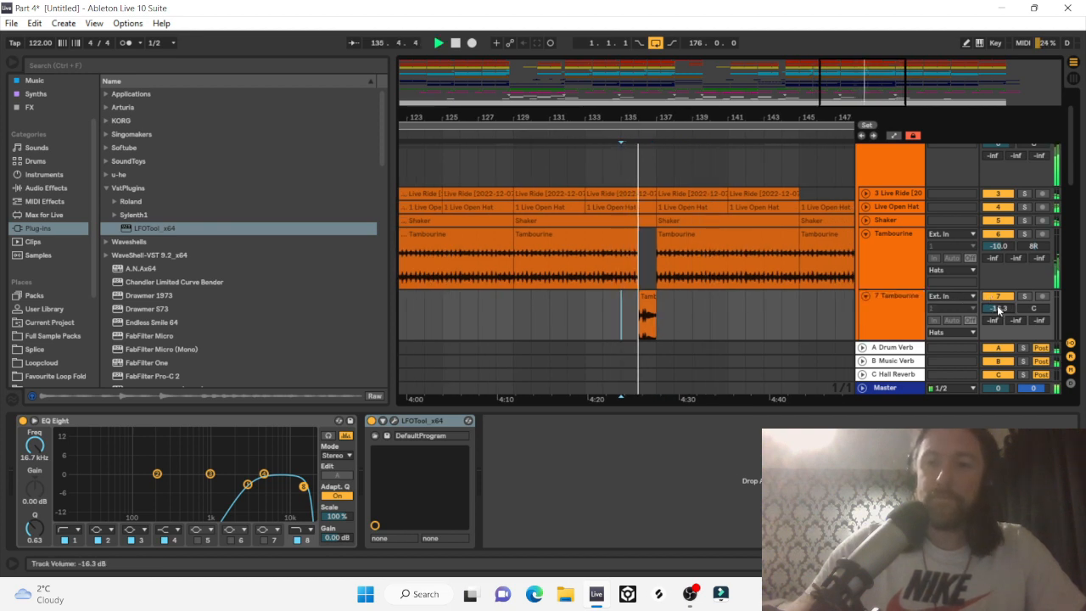
scroll(998, 311, "up", 5)
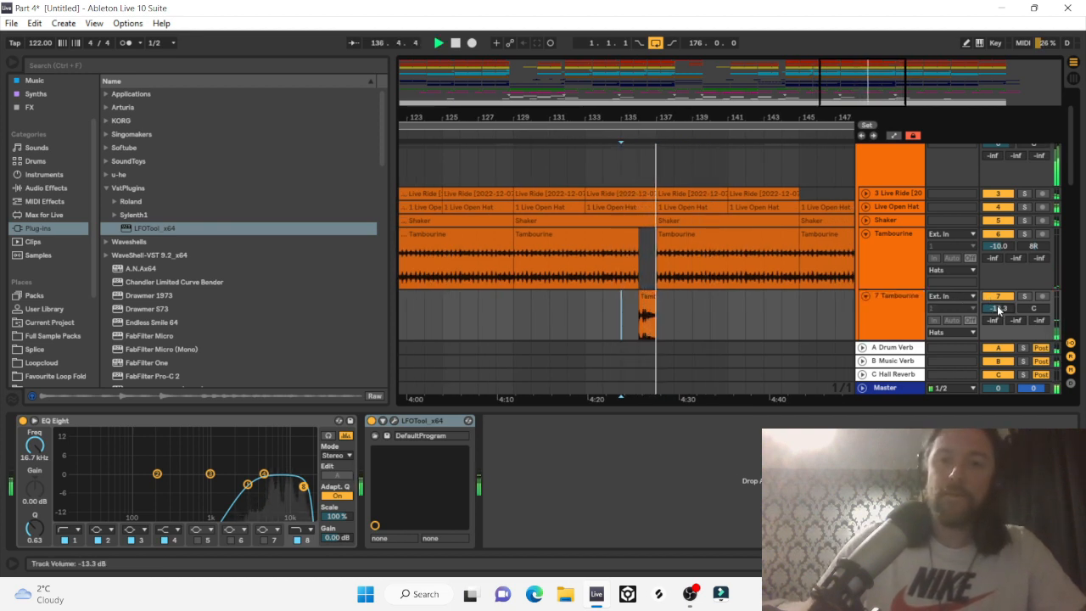
Browse the samples in Disco Folder Part 4 and audition Synth Sweep.wav.
scroll(998, 311, "down", 2)
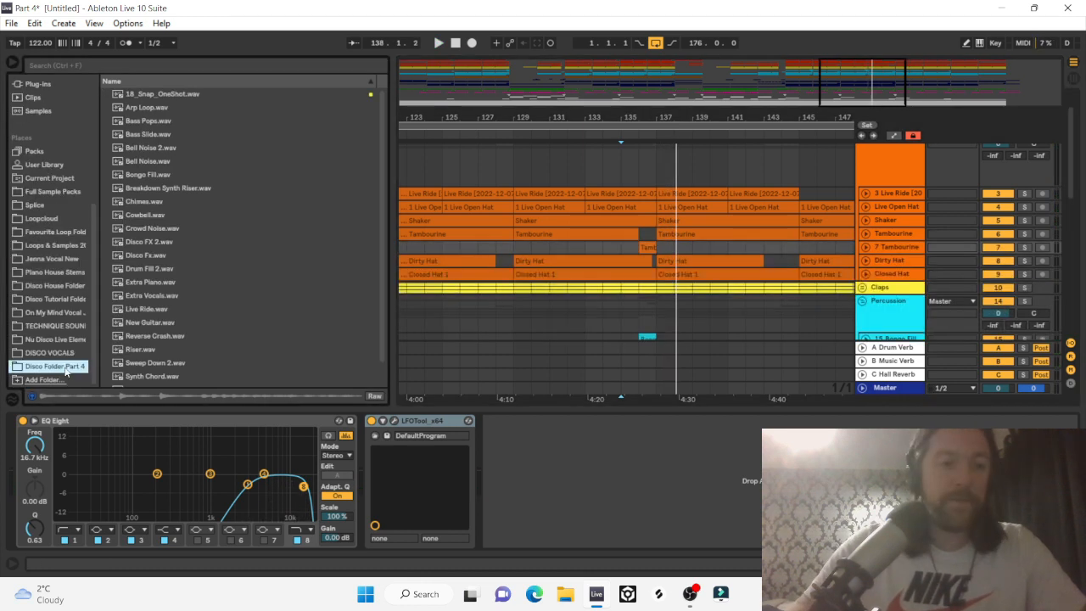
scroll(186, 313, "down", 2)
left_click(150, 367)
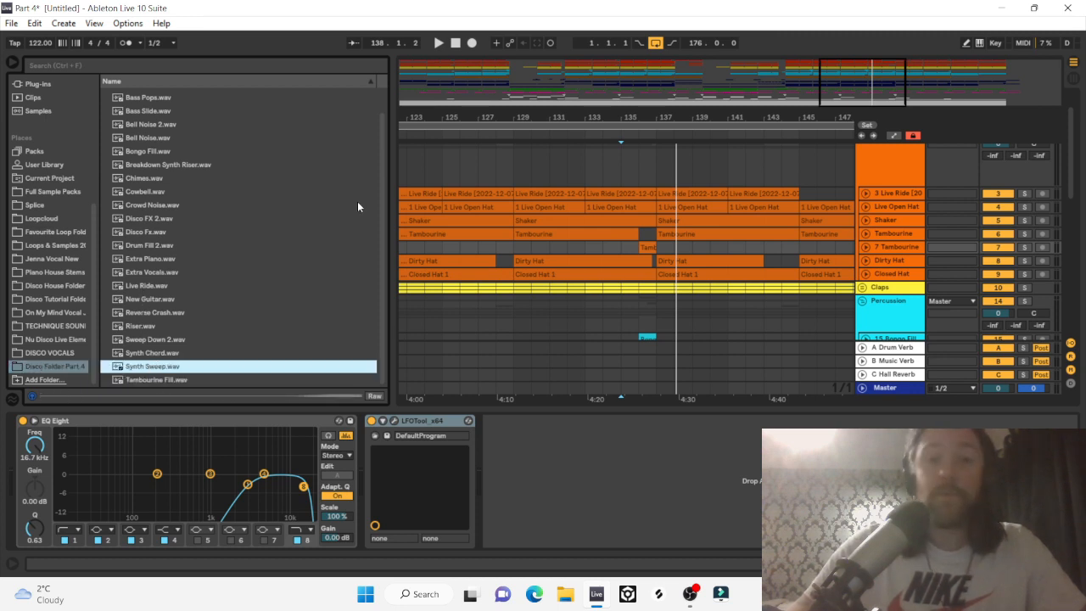
Show the whole arrangement and collapse the Hats group.
left_click_drag(454, 120, 728, 117)
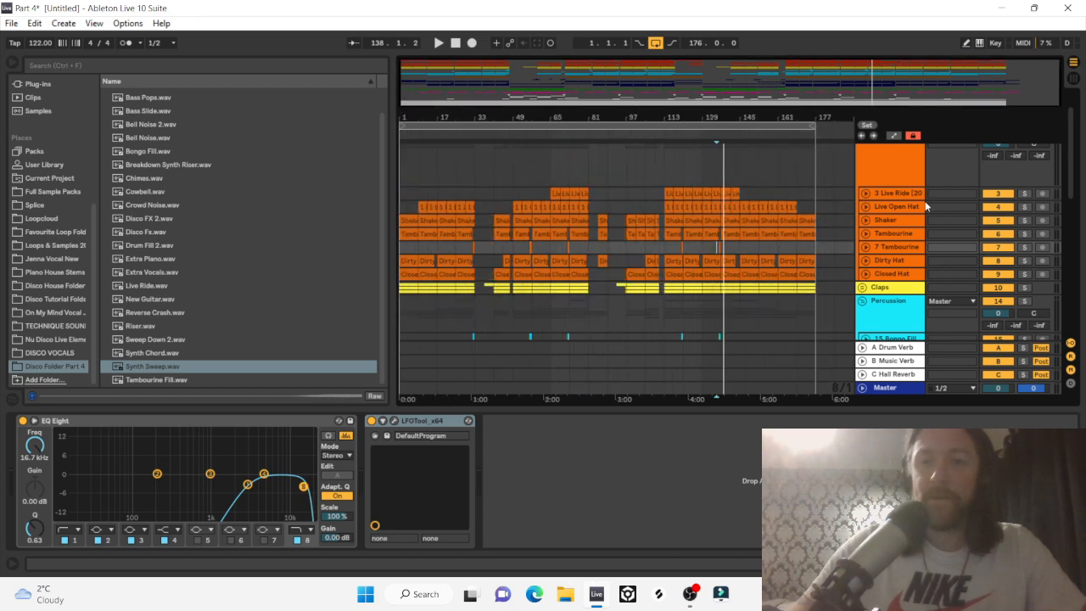
scroll(922, 203, "up", 2)
left_click(864, 163)
left_click(863, 202)
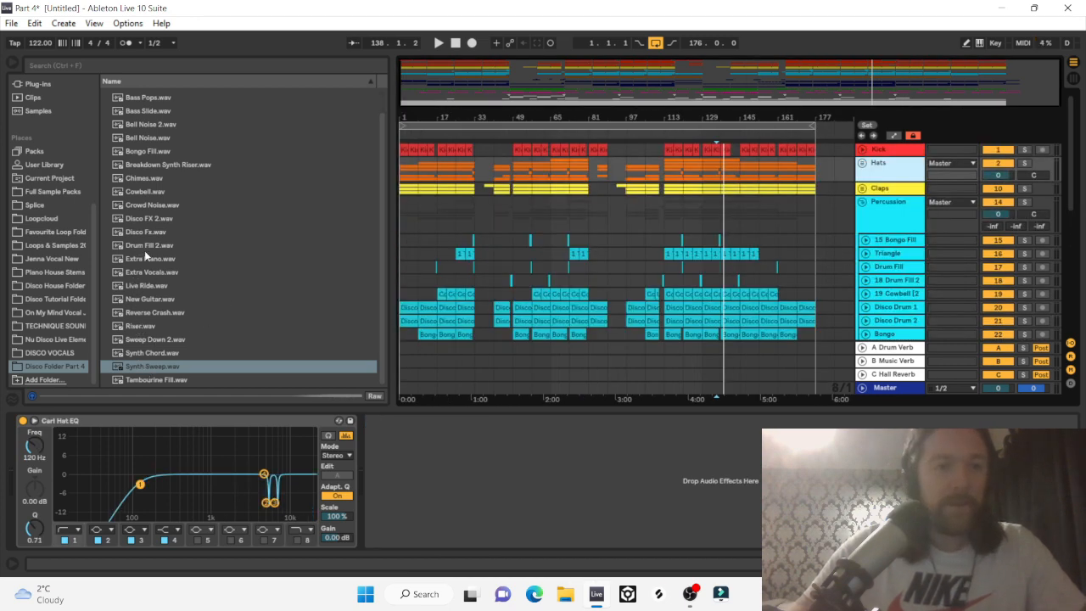
Collapse the Percussion group and add New Guitar.wav on a new audio track, with its clip starting at bar 105.
left_click(147, 299)
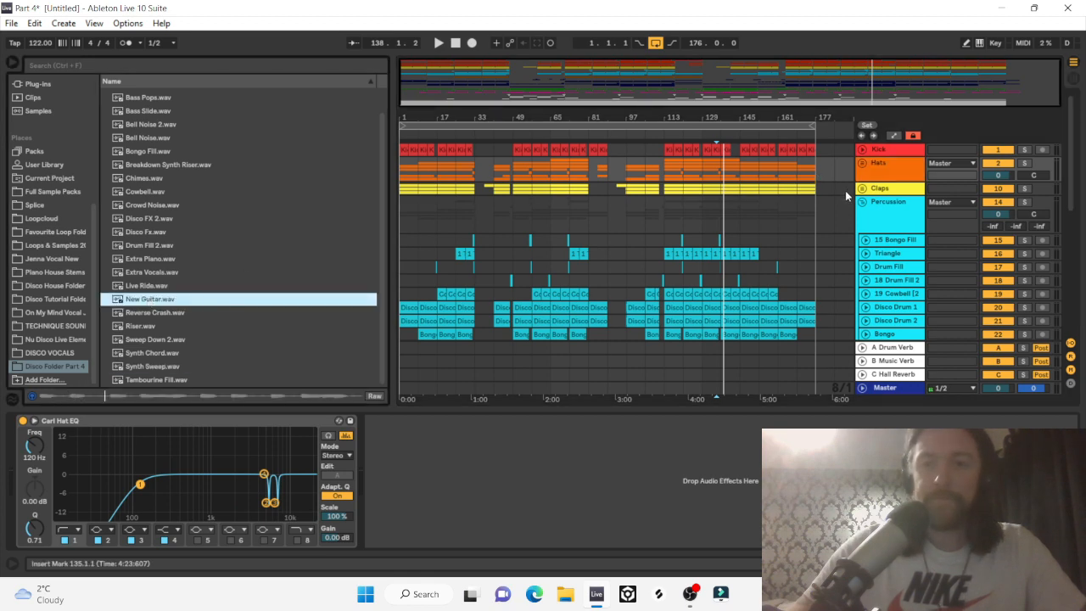
left_click(864, 203)
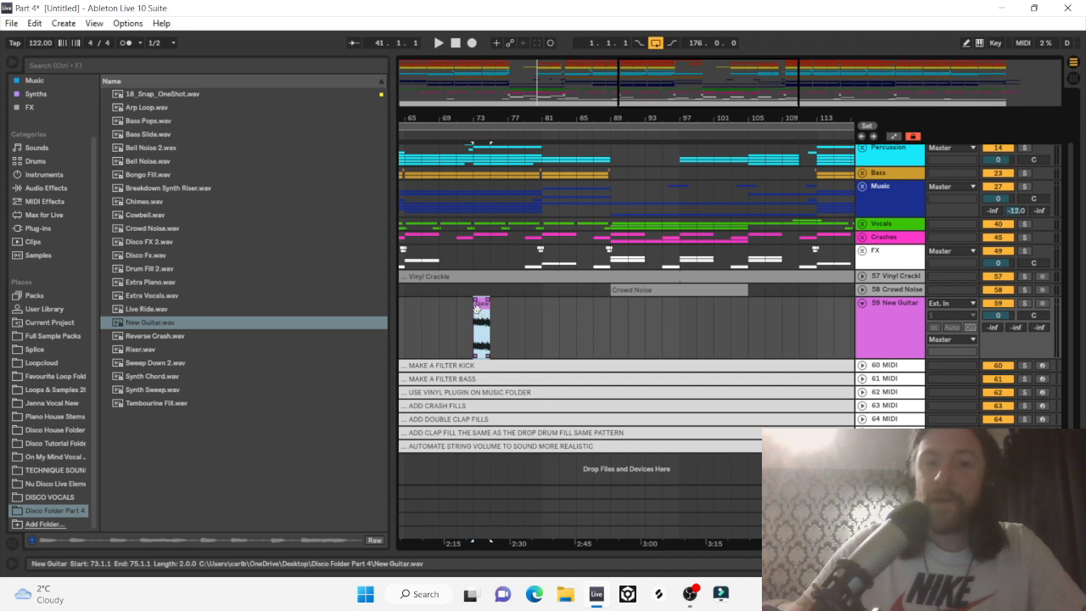
left_click_drag(482, 316, 739, 308)
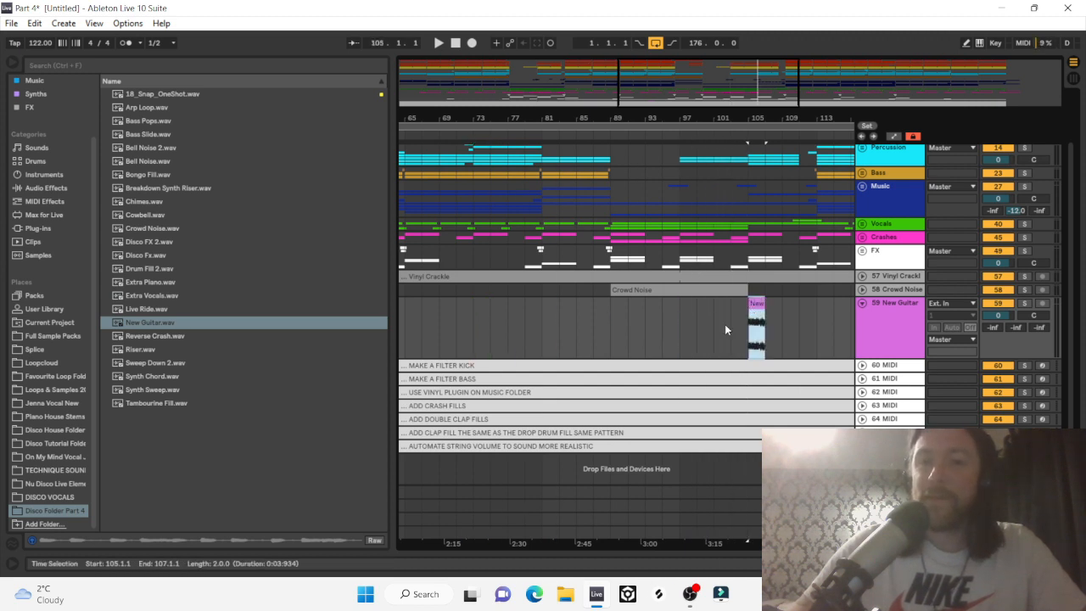
scroll(734, 335, "right", 5)
Play the mix from bar 103 and set the New Guitar track's volume to -8.6 dB.
left_click(533, 322)
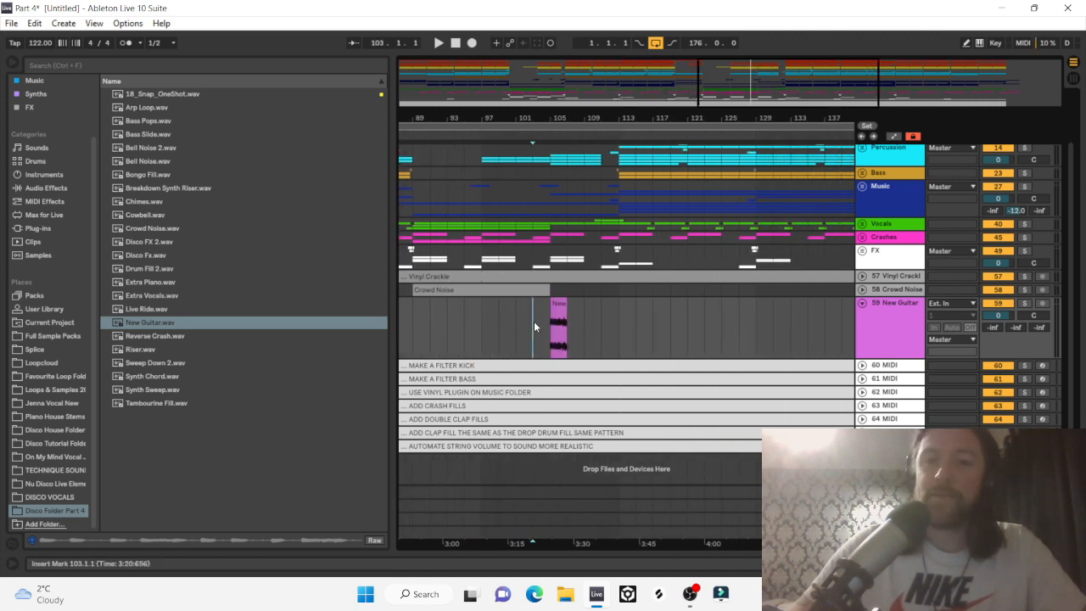
key("space")
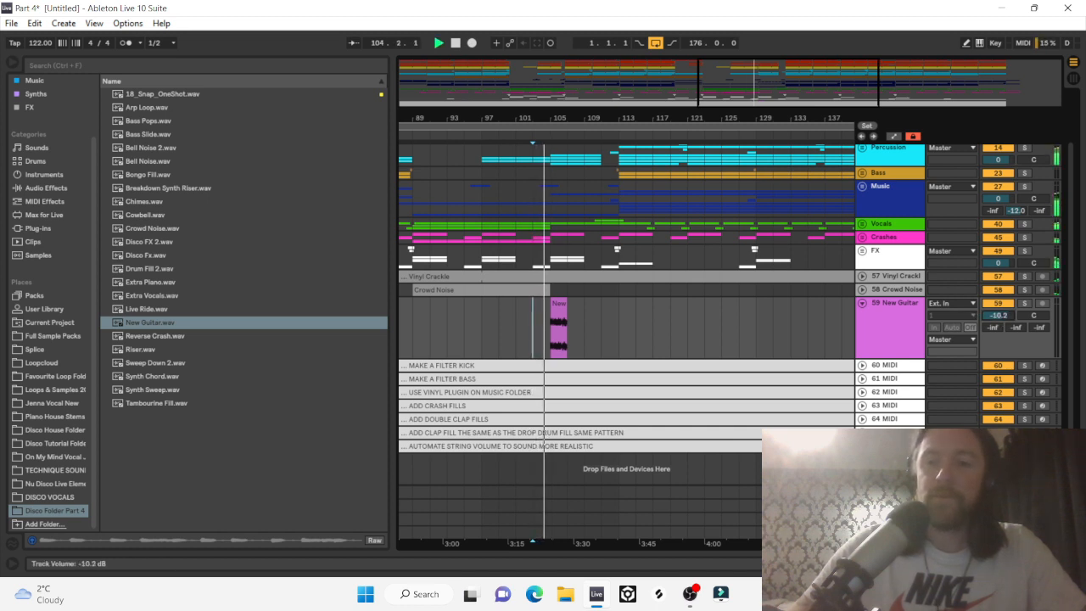
left_click(560, 327)
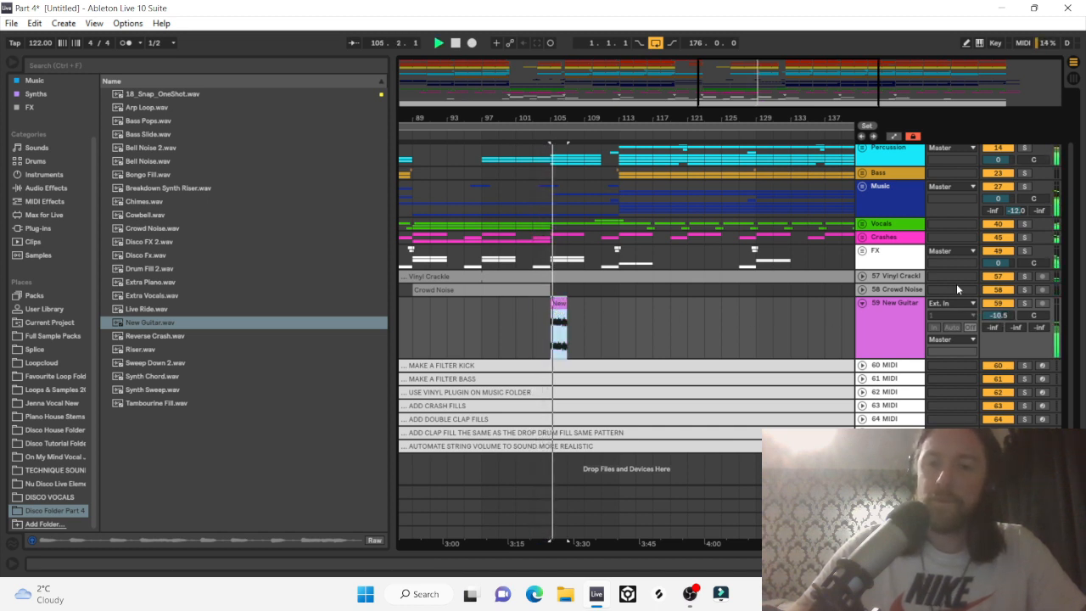
left_click_drag(998, 315, 998, 306)
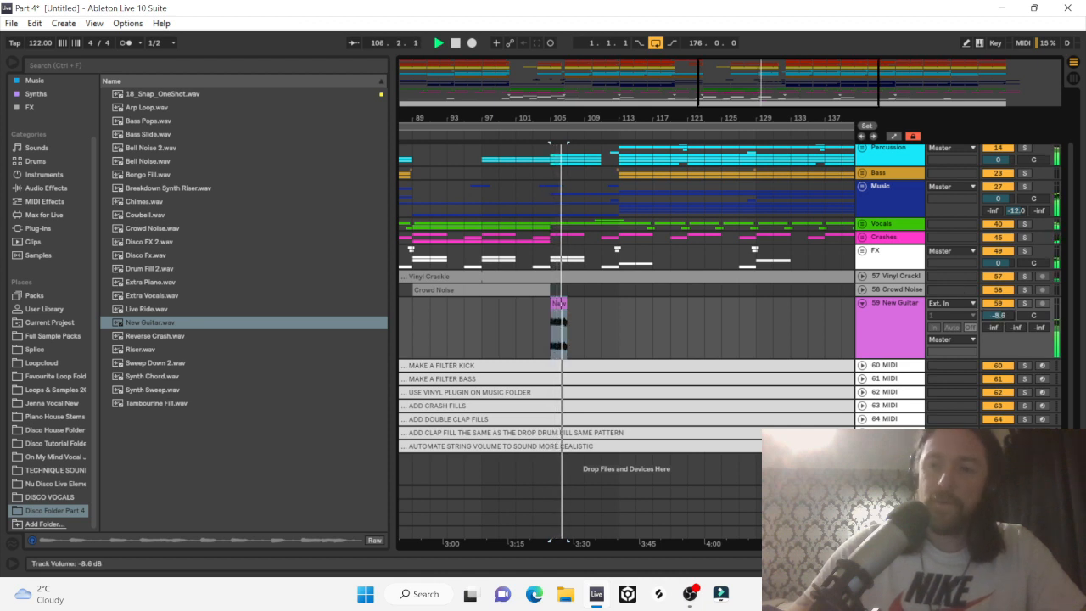
Duplicate the two-bar New Guitar clip three times so it fills bars 105 to 113.
left_click(553, 310)
key("ctrl+d")
key("ctrl+d")
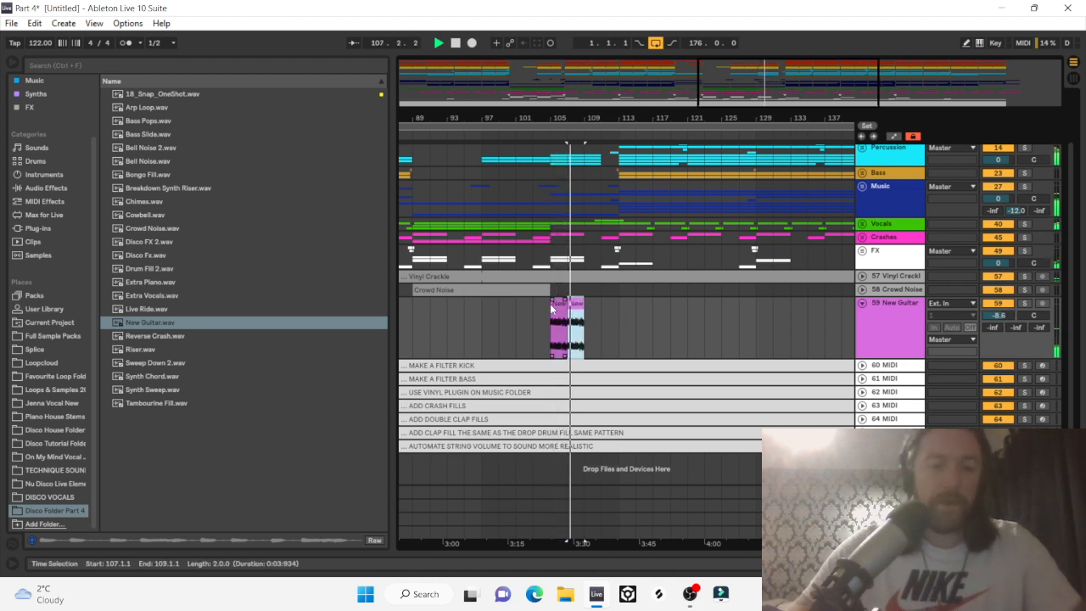
key("ctrl+d")
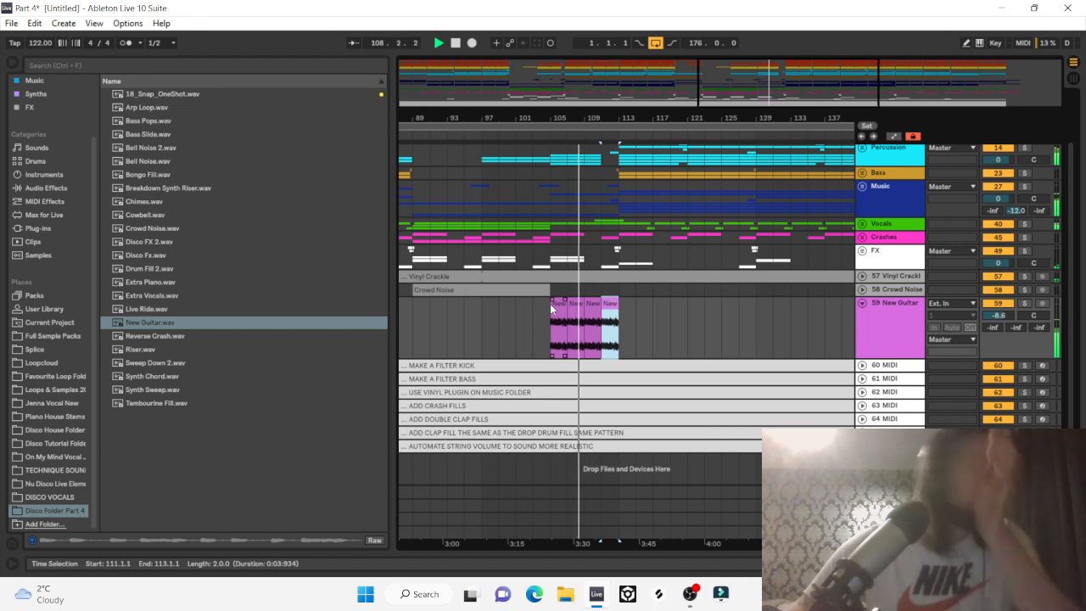
Raise the New Guitar track's volume to -4.0 dB and play the guitar section from bar 105.
left_click_drag(617, 119, 631, 309)
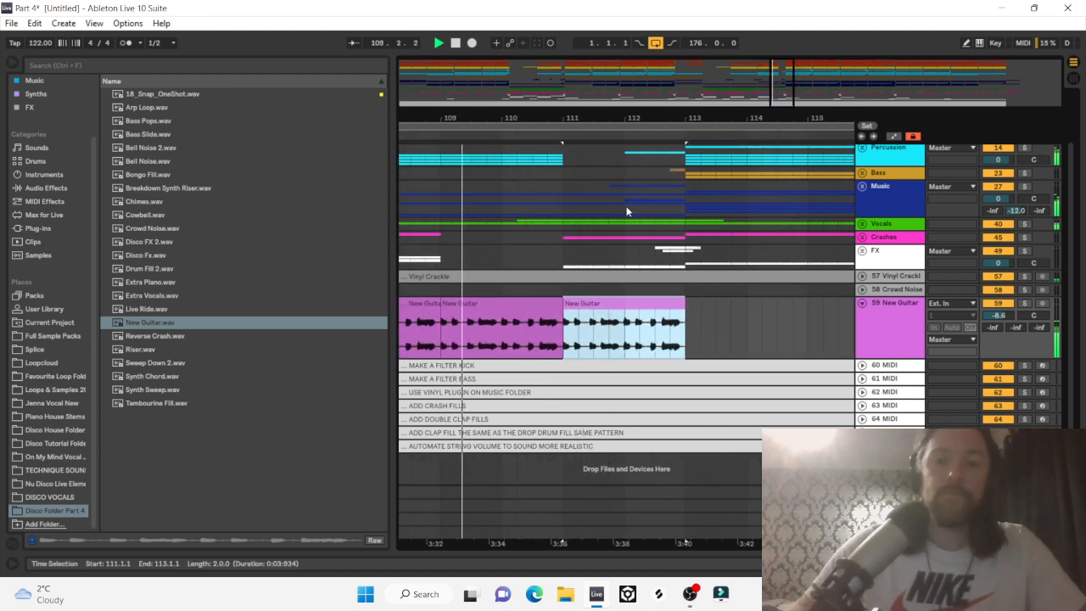
key("Delete")
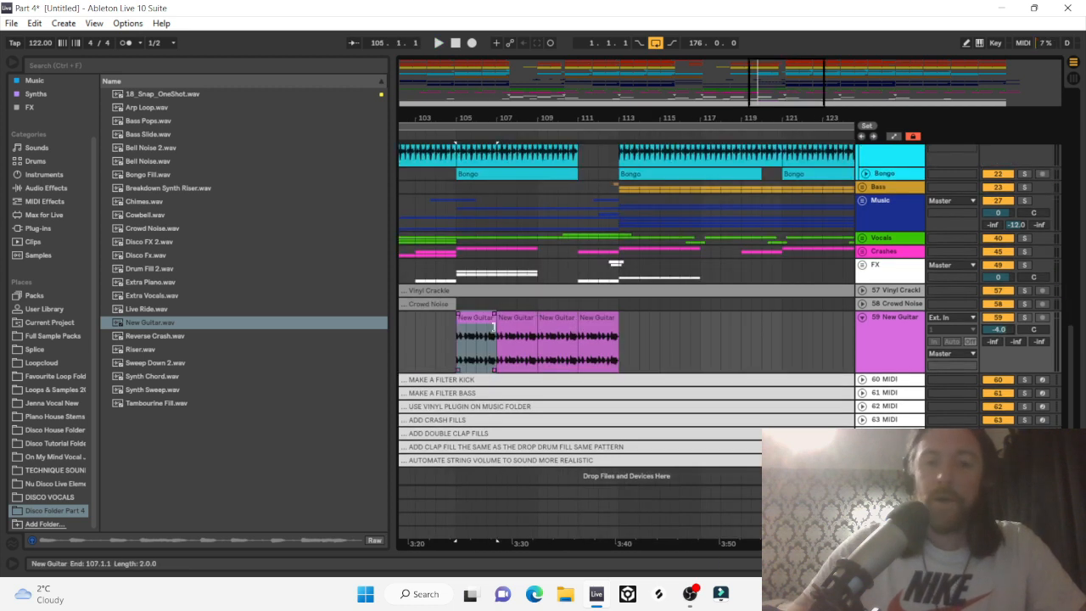
left_click(494, 326)
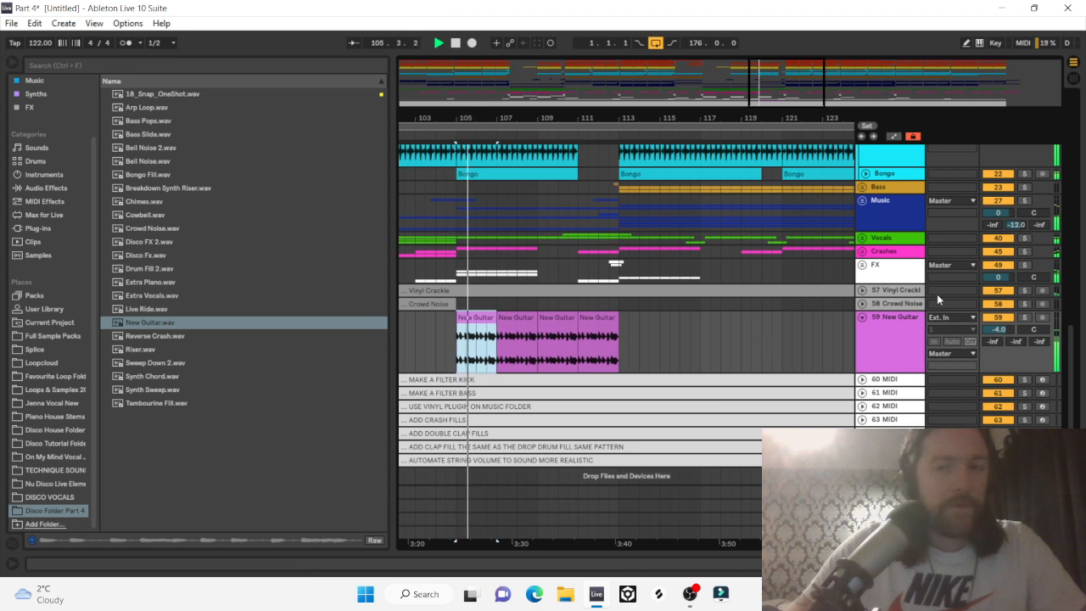
Set the New Guitar track's volume to -6.0 dB and move the track into the expanded Music group.
left_click_drag(997, 331, 997, 334)
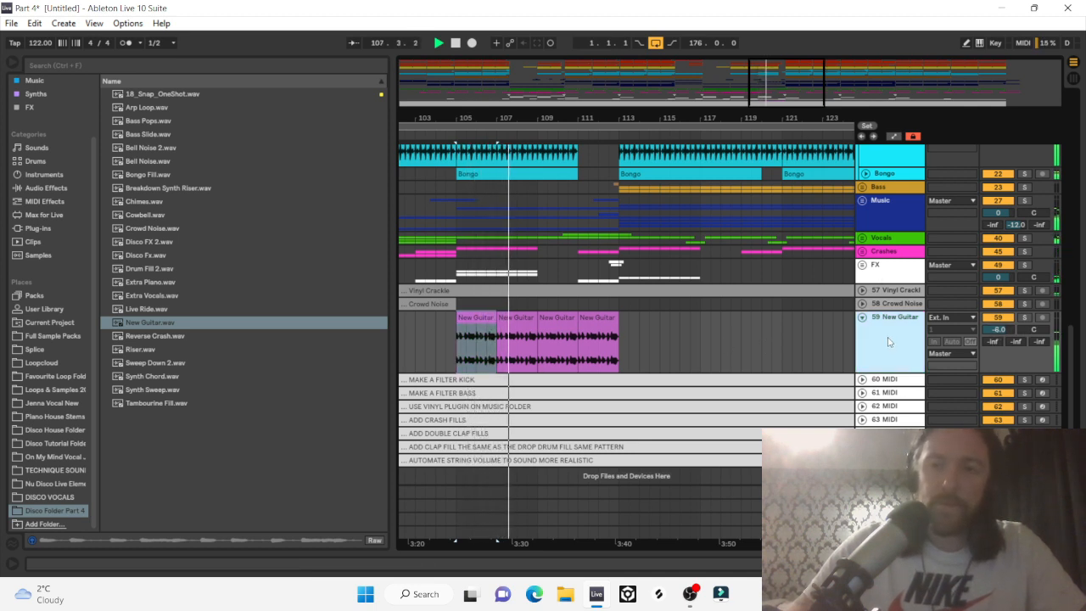
left_click(880, 222)
scroll(866, 222, "up", 10)
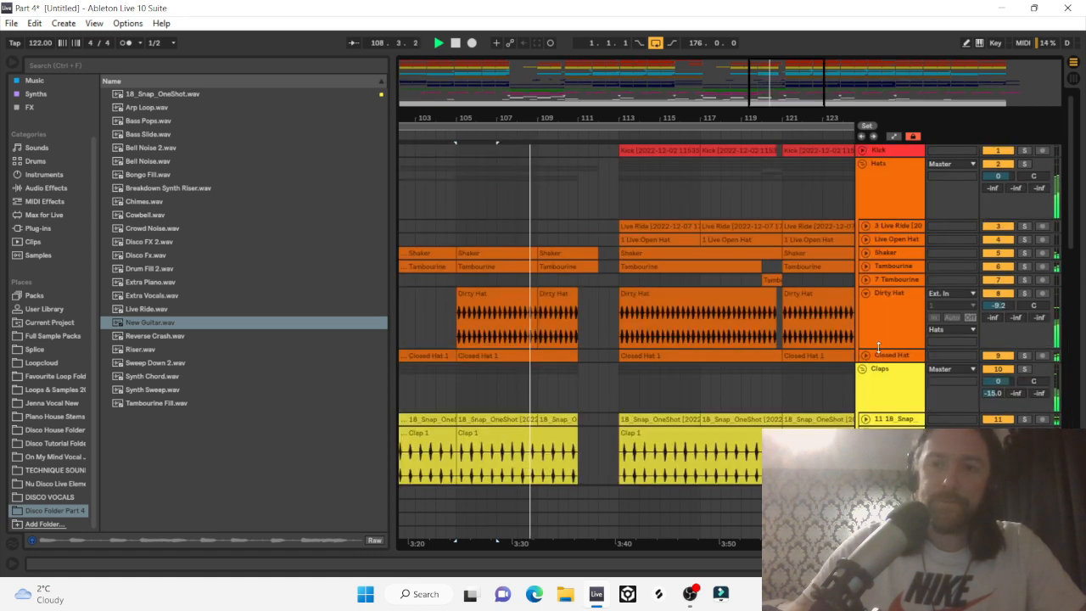
scroll(878, 346, "down", 10)
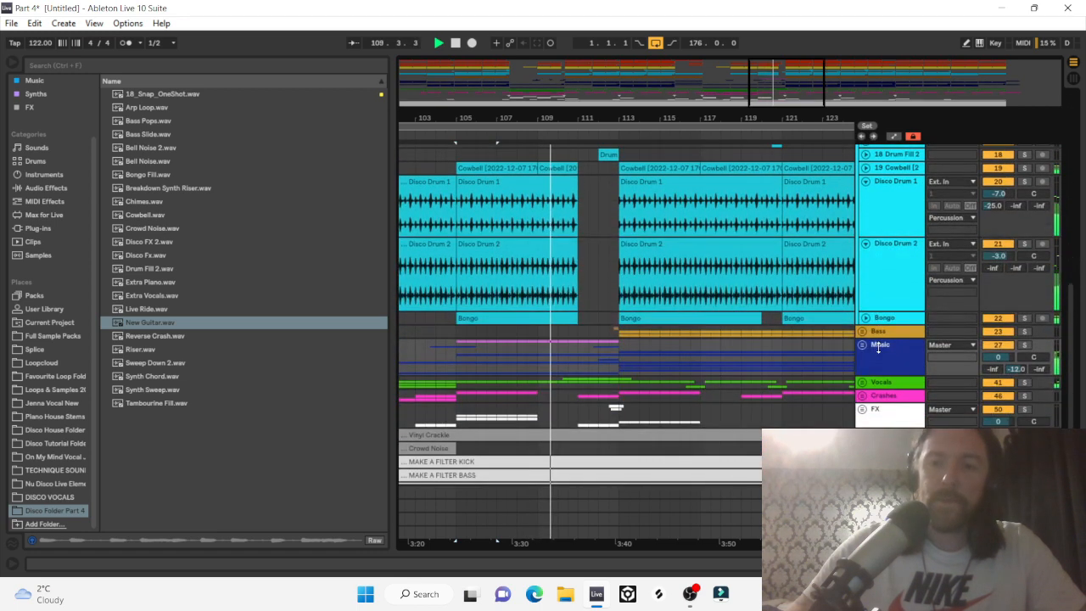
left_click(863, 346)
scroll(629, 392, "down", 2)
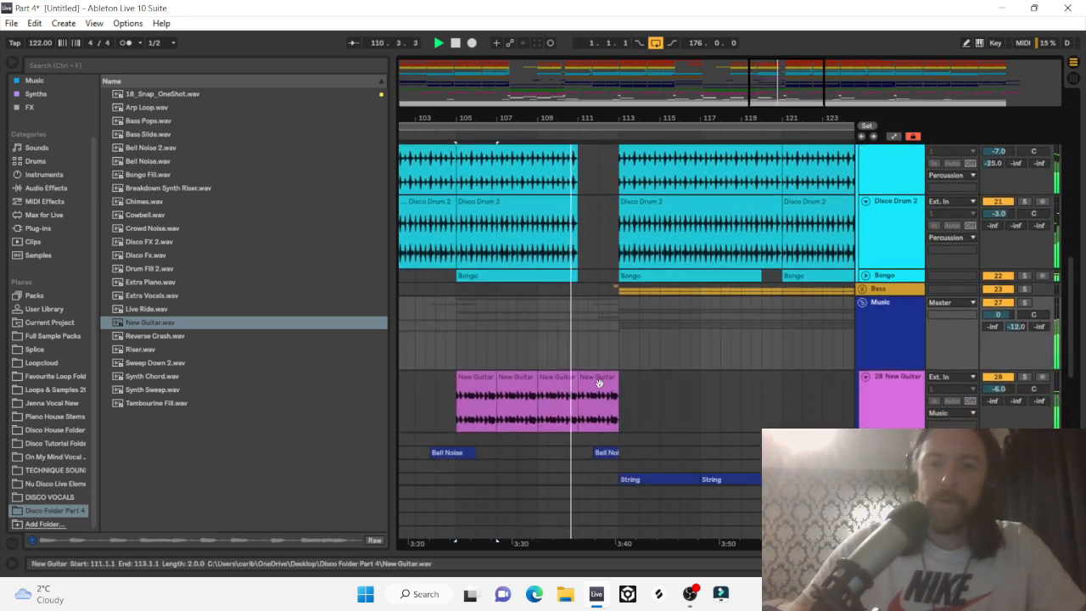
Try deleting the last New Guitar clip at bars 111 to 113, and undo the deletion.
left_click(594, 378)
key("Delete")
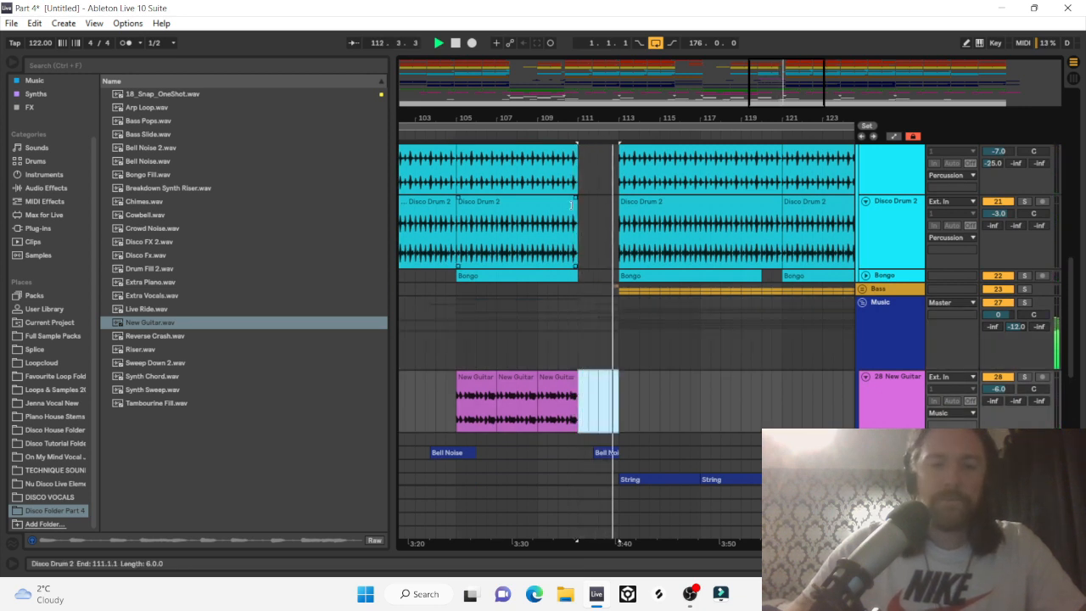
key("ctrl+z")
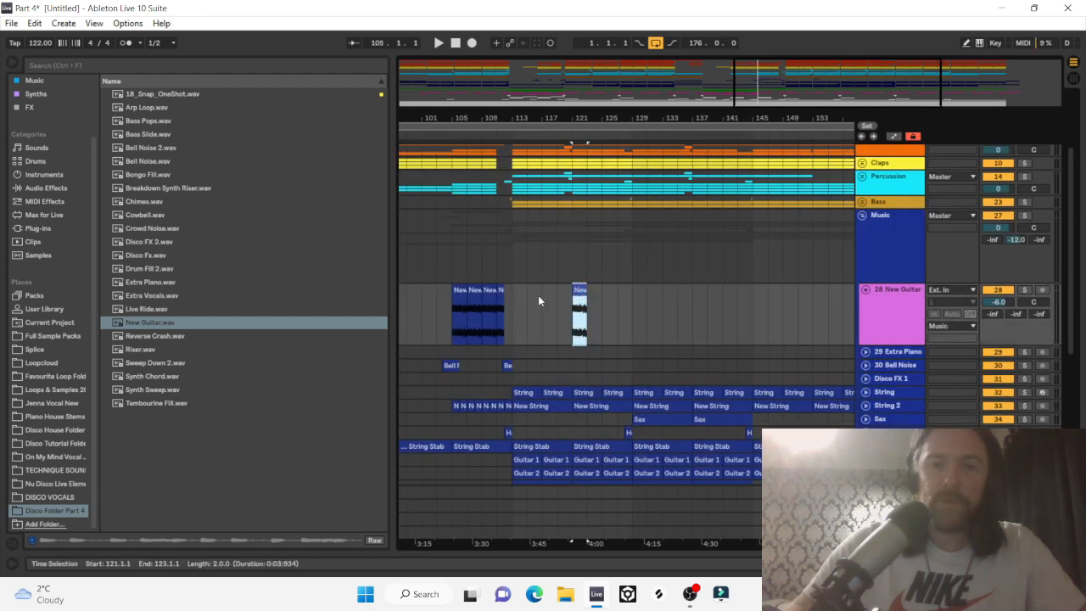
Play from bar 113 and move the New Guitar clip at bar 121 back to start at bar 113.
left_click(511, 300)
key("space")
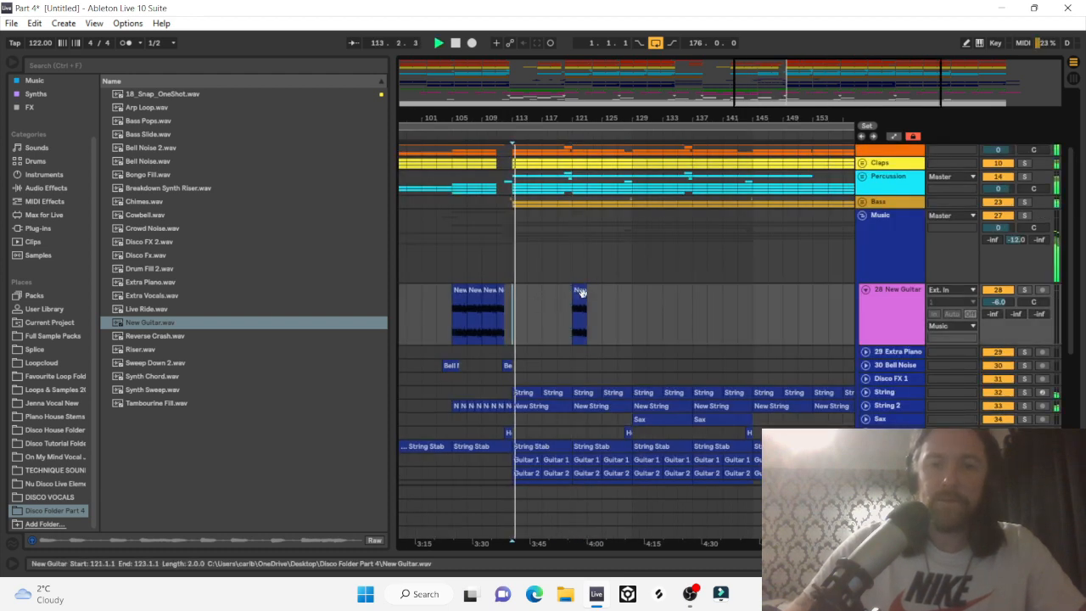
left_click_drag(582, 293, 520, 293)
key("space")
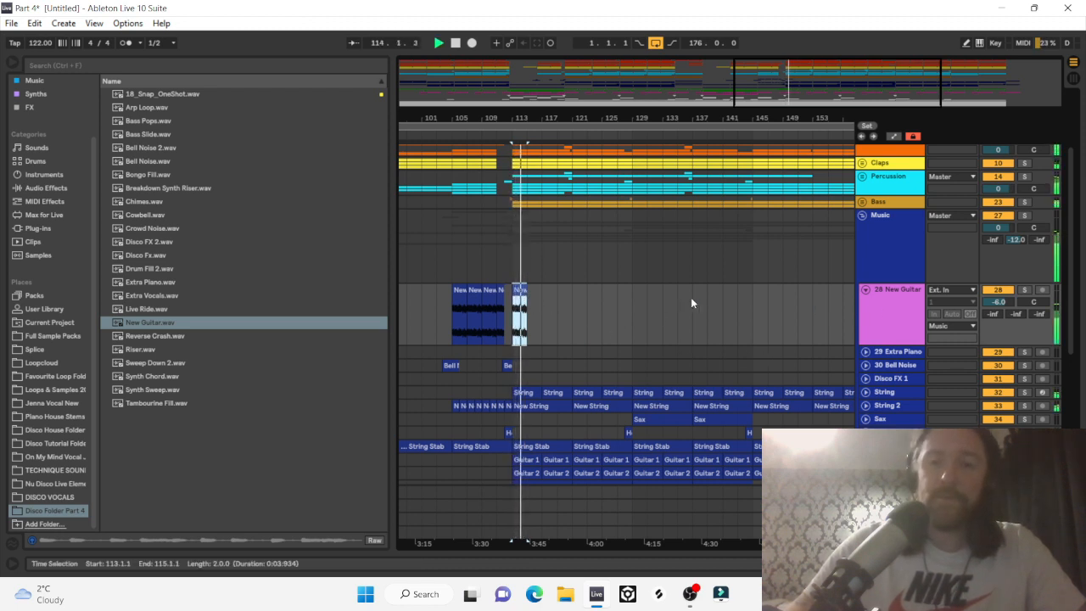
Duplicate the two-bar New Guitar clip from bar 113 up to bar 145 and set the track's volume to -8.0 dB.
key("ctrl+d")
key("ctrl+d")
key("ctrl+d")
key("ctrl+d")
key("ctrl+d")
key("ctrl+d")
key("ctrl+d")
key("ctrl+d")
key("ctrl+d")
key("ctrl+d")
key("ctrl+d")
key("ctrl+d")
key("ctrl+d")
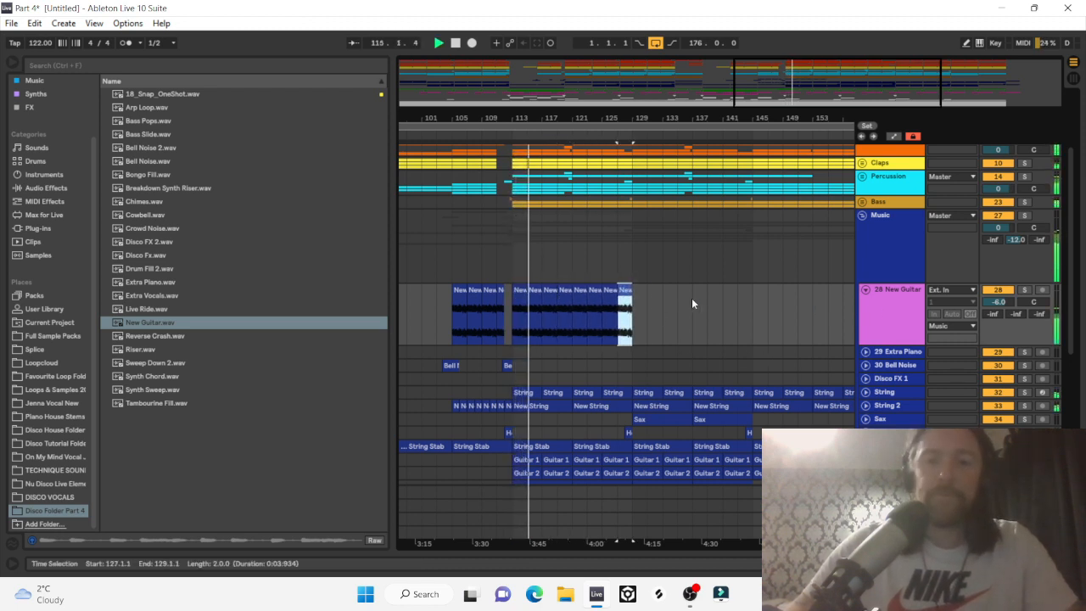
key("ctrl+d")
key("ctrl+d")
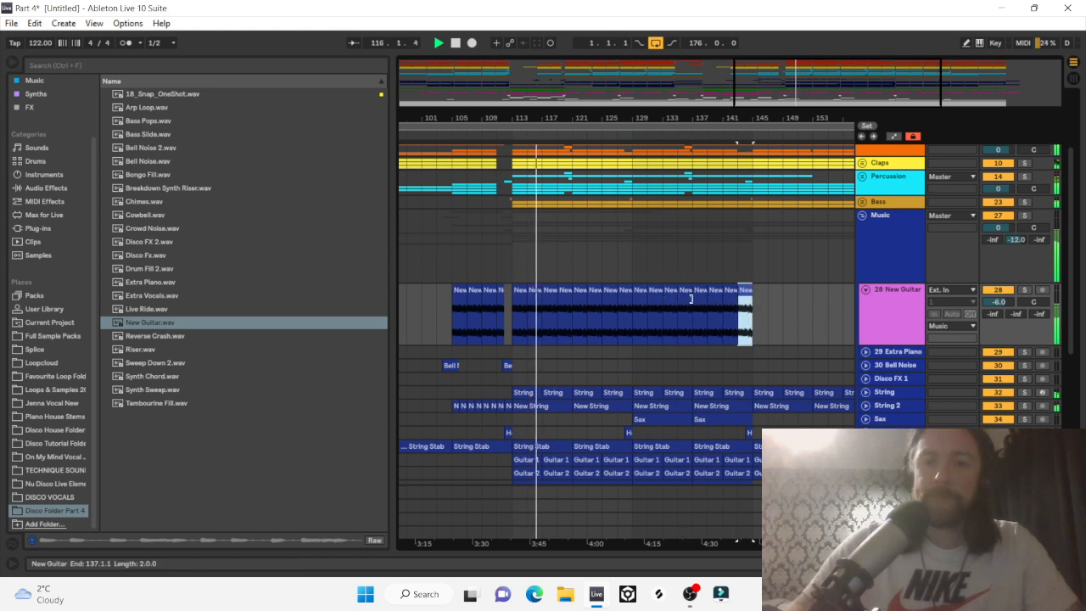
left_click_drag(999, 303, 999, 310)
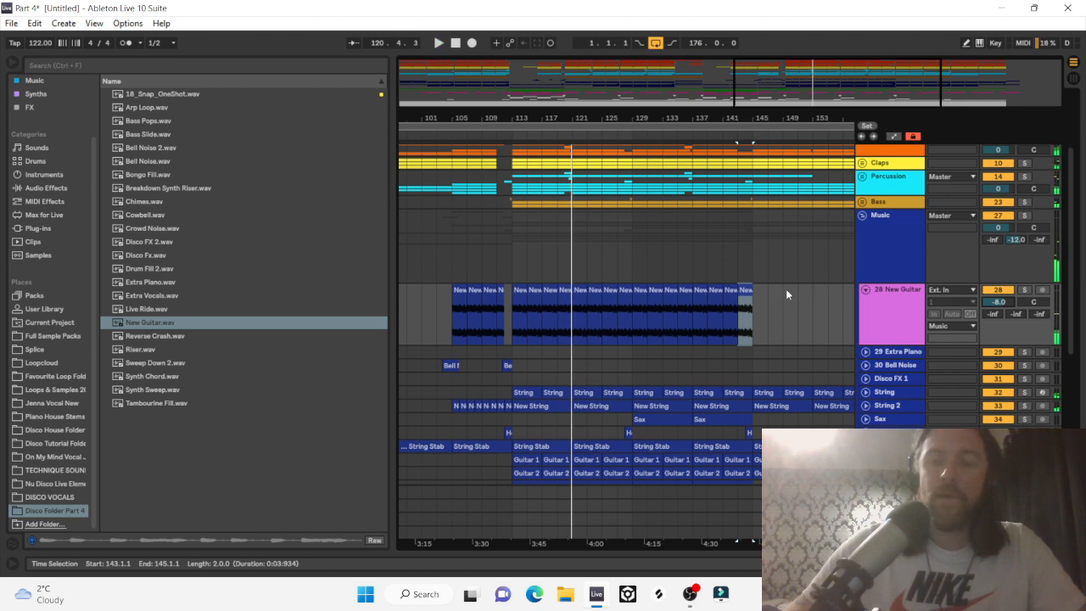
Solo the New Guitar track and play its clip from bar 113.
left_click_drag(523, 118, 646, 146)
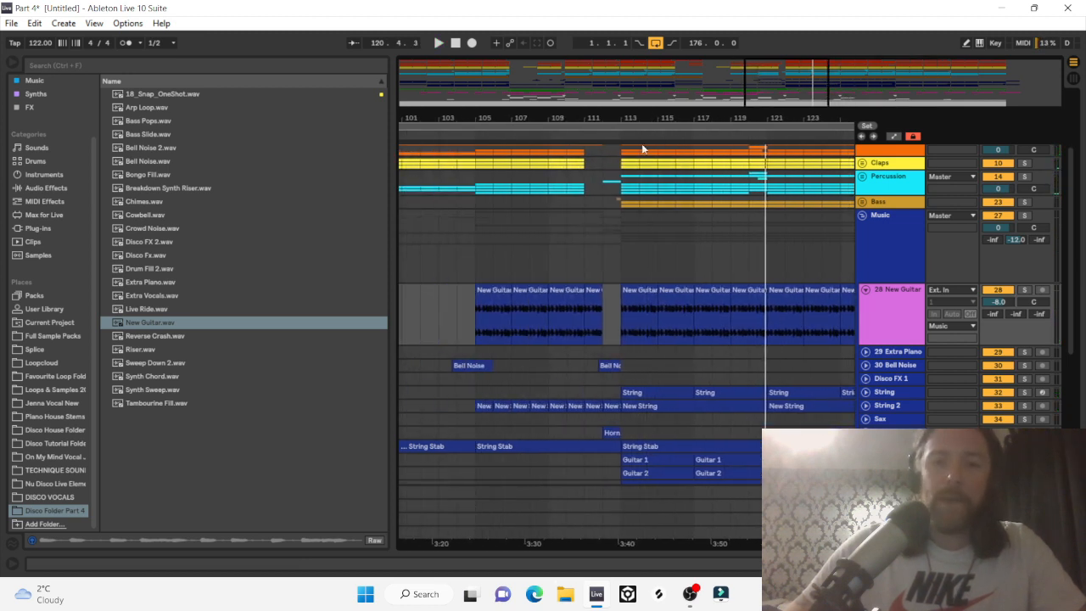
left_click(488, 293)
left_click(632, 293)
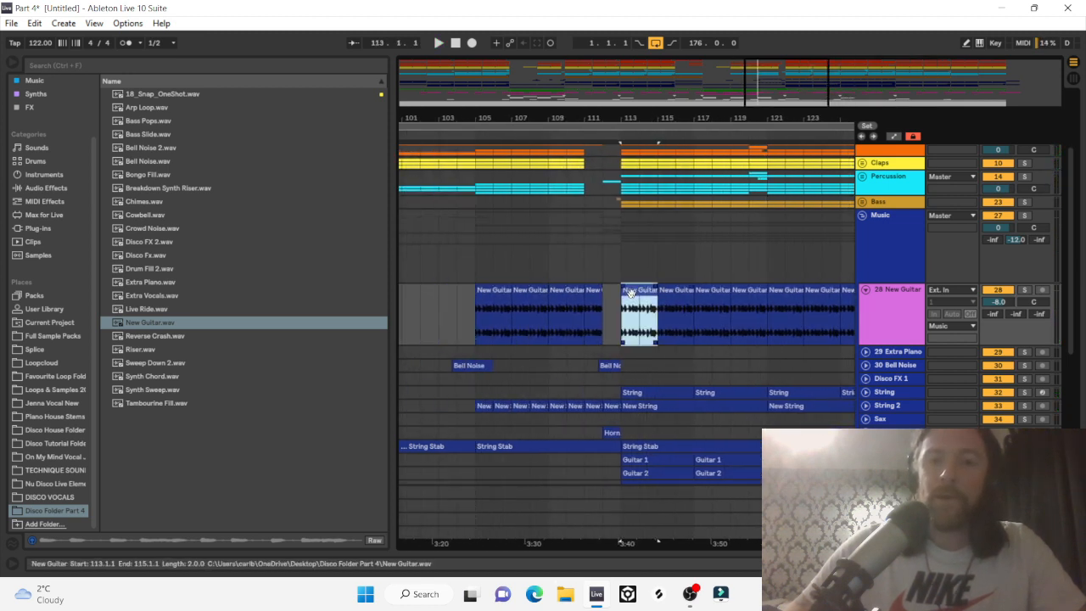
left_click_drag(631, 118, 639, 161)
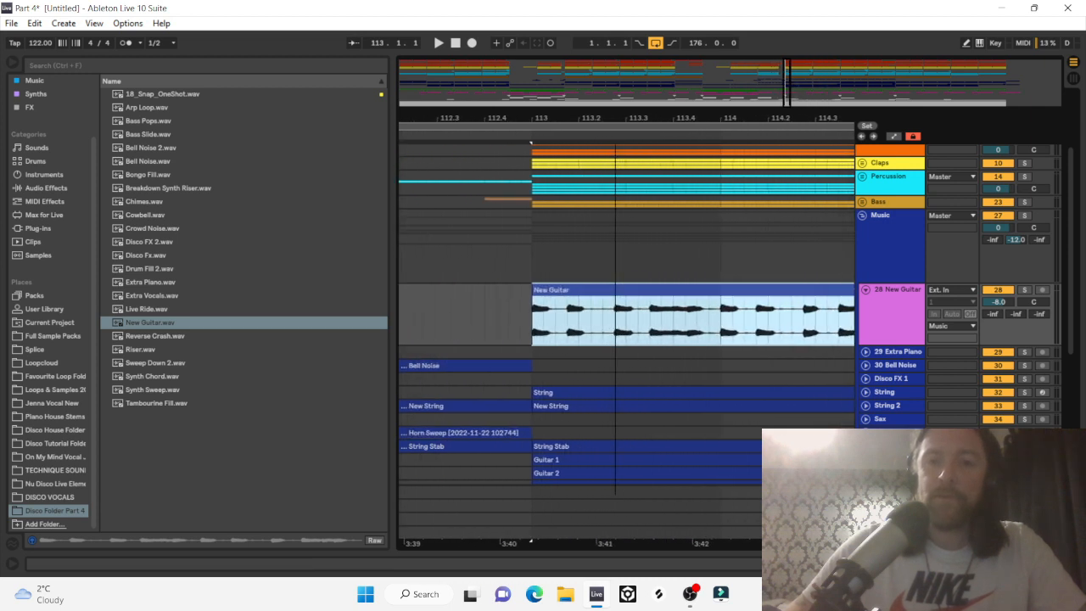
left_click(1023, 291)
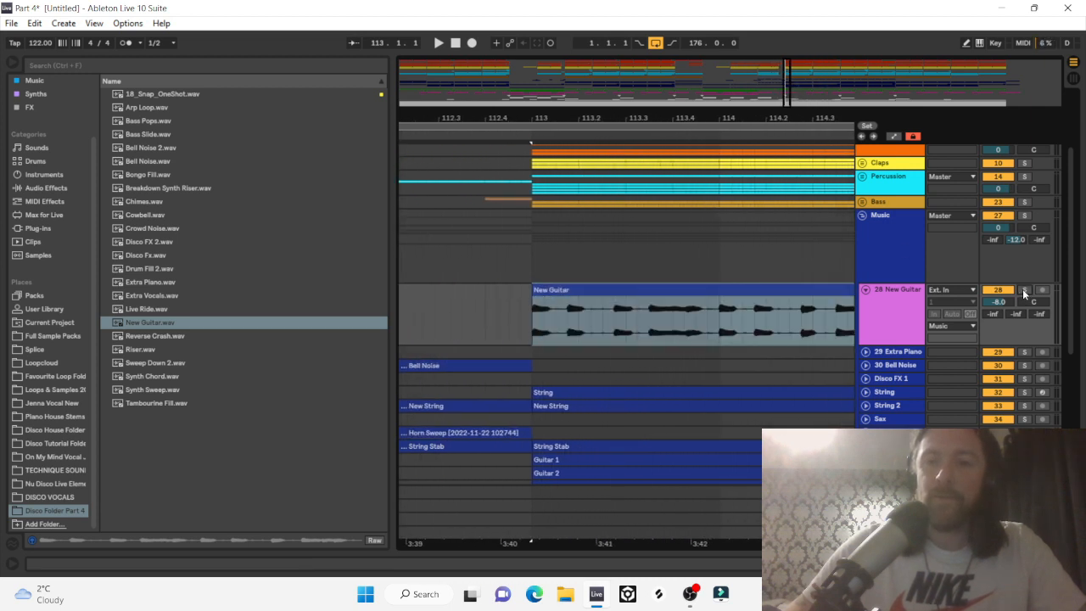
left_click(635, 306)
key("space")
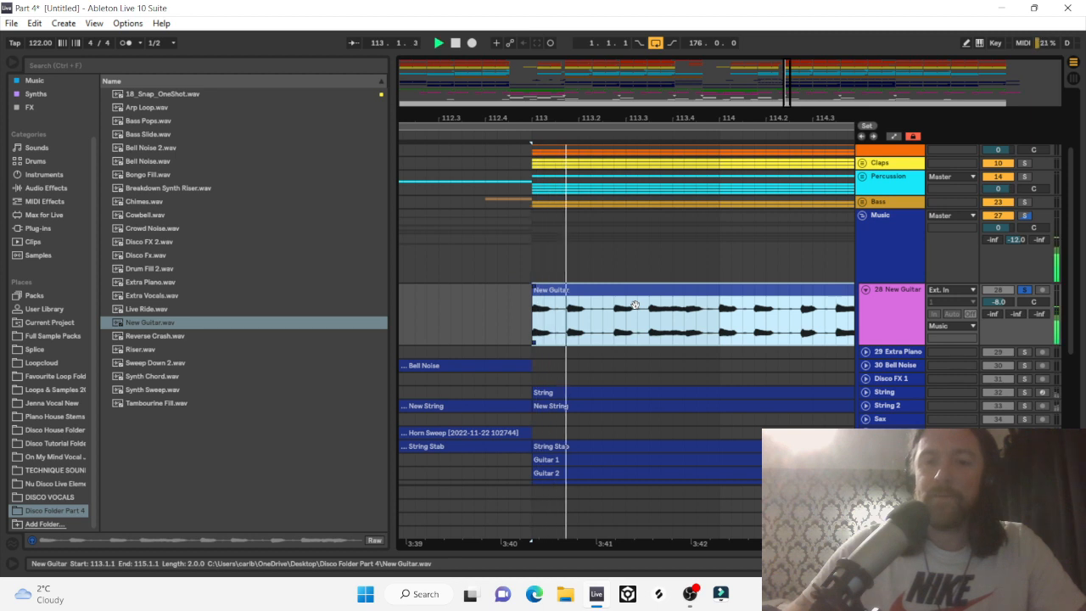
Cut the guitar audio between 113.2.2 and 114.1.1 and delete the New Guitar clip at bars 115 to 117.
left_click(590, 331)
left_click_drag(588, 331, 685, 339)
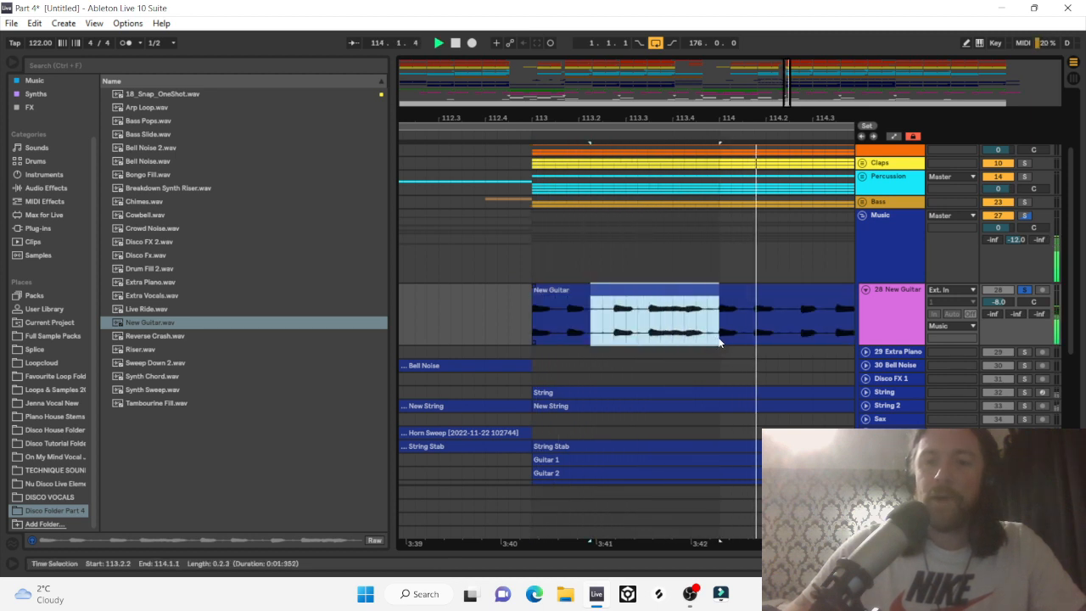
key("Delete")
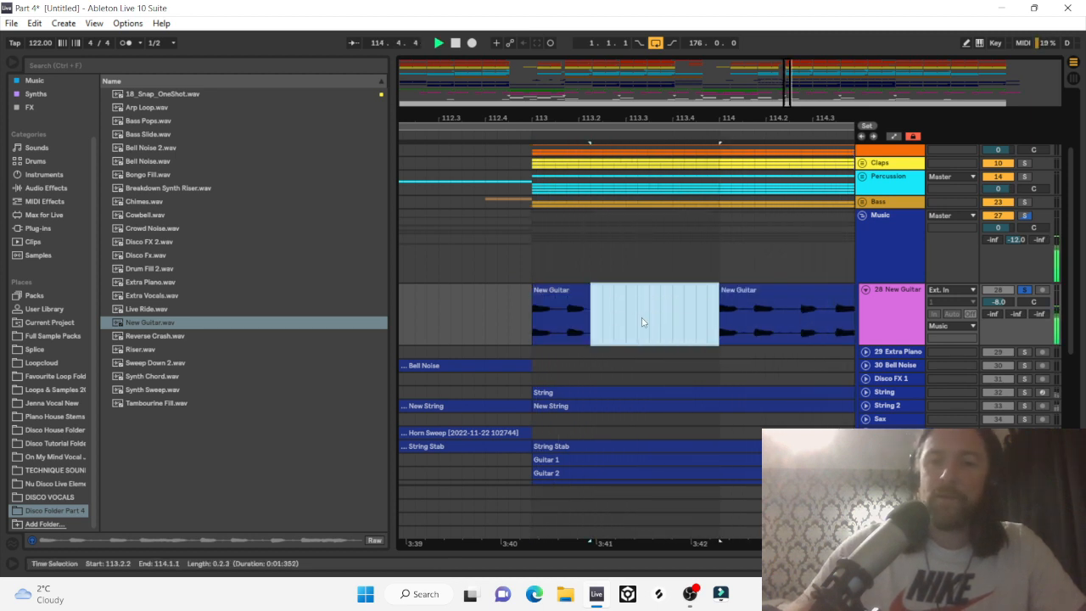
left_click(541, 294)
key("Delete")
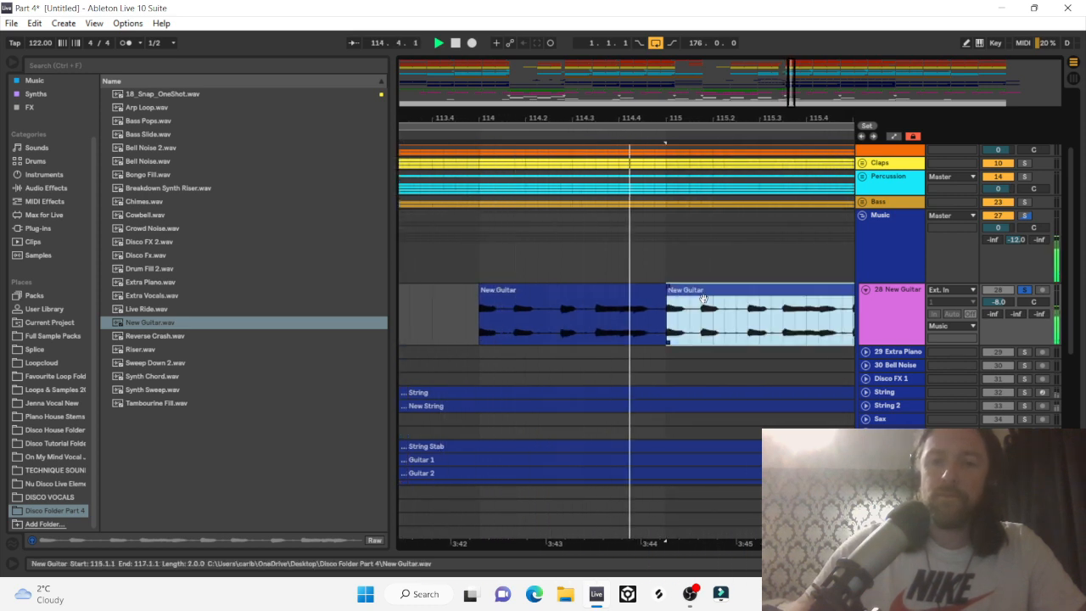
key("Delete")
Consolidate the cut guitar pieces from bar 113 to bar 115 into one two-bar clip.
left_click_drag(529, 117, 530, 85)
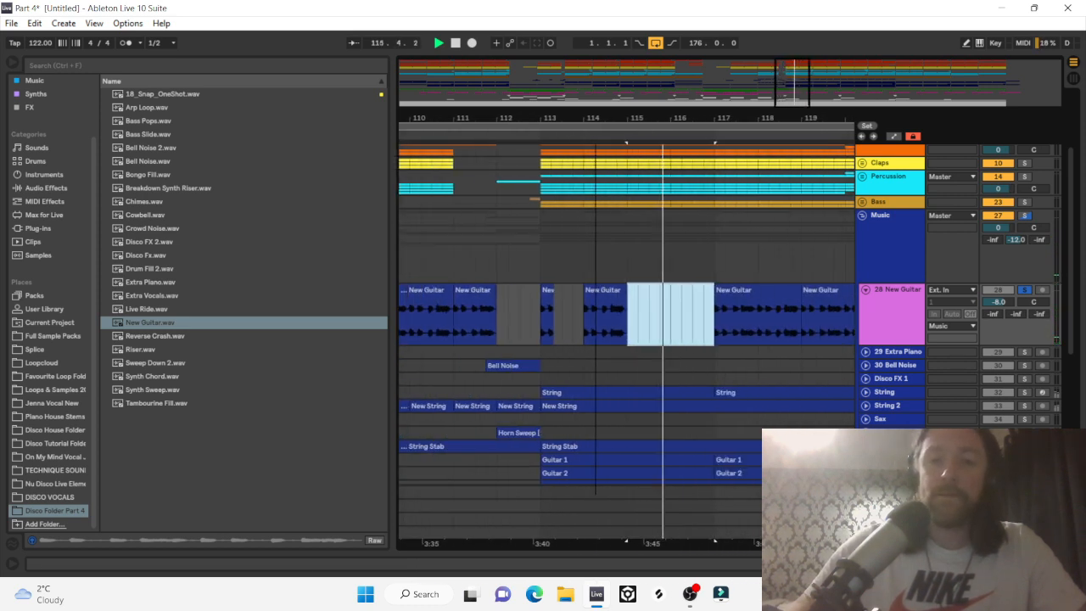
left_click(625, 318)
left_click_drag(626, 318, 544, 320)
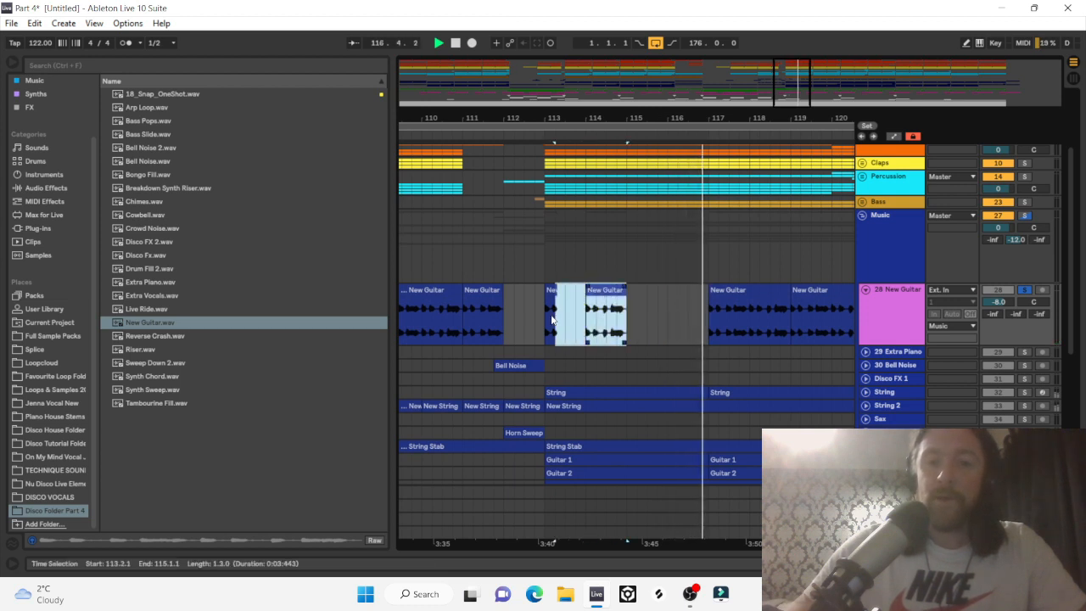
key("ctrl+j")
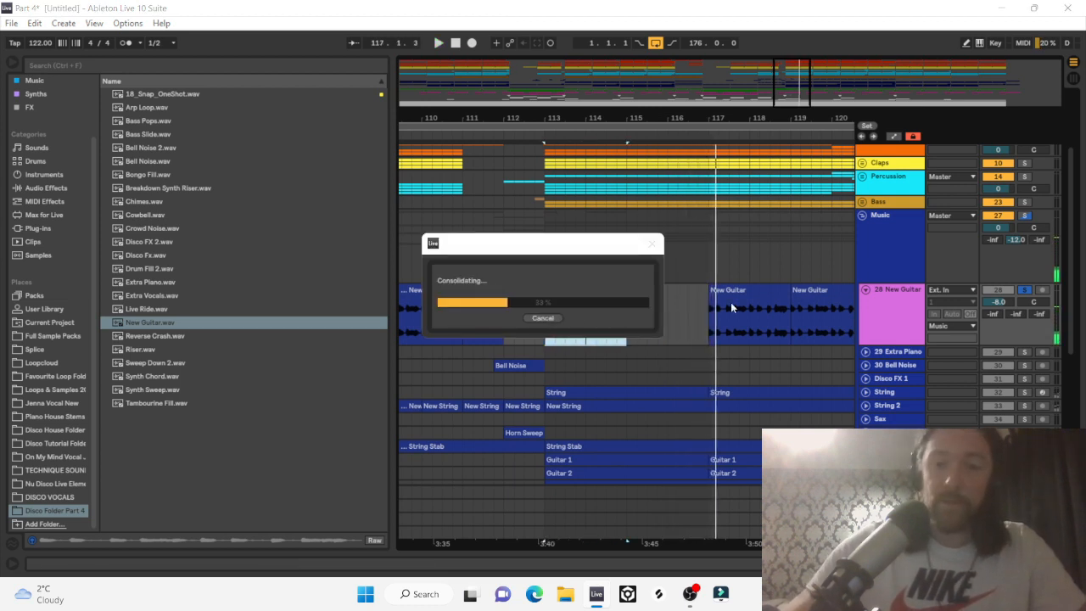
Unsolo the New Guitar track, solo the Bass and Music groups, and play from bar 113.
left_click(1027, 216)
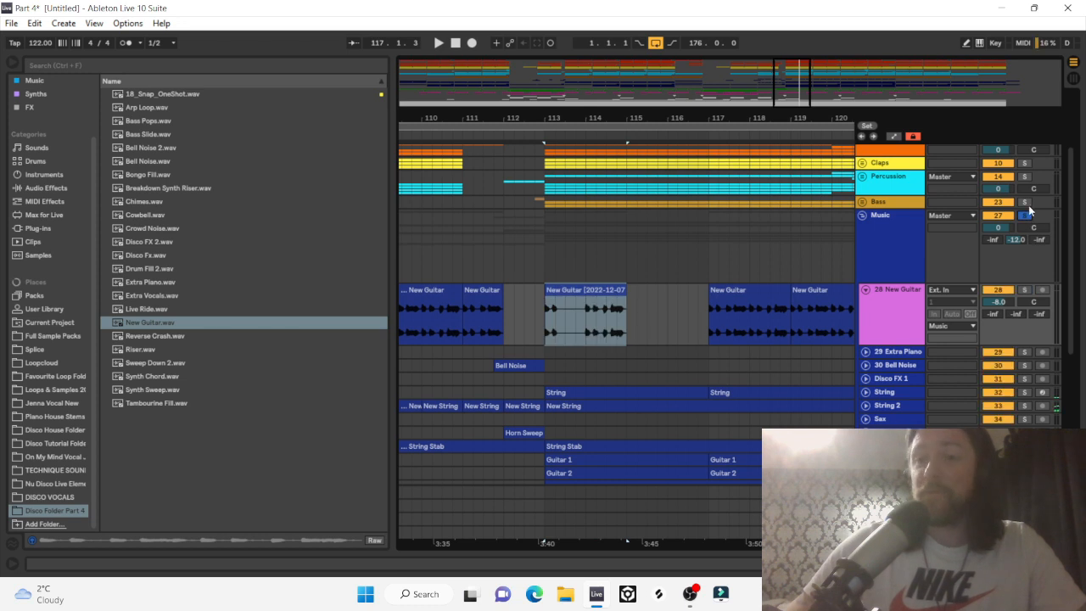
left_click(634, 305)
key("space")
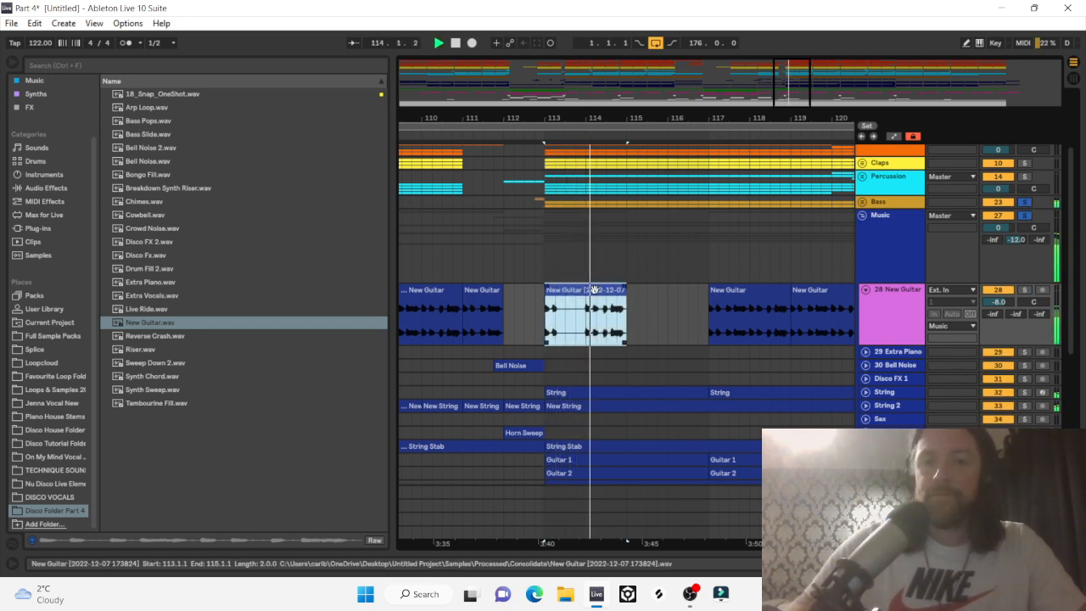
Duplicate the consolidated guitar clip three times so the cut pattern fills bars 113 to 121.
key("ctrl+d")
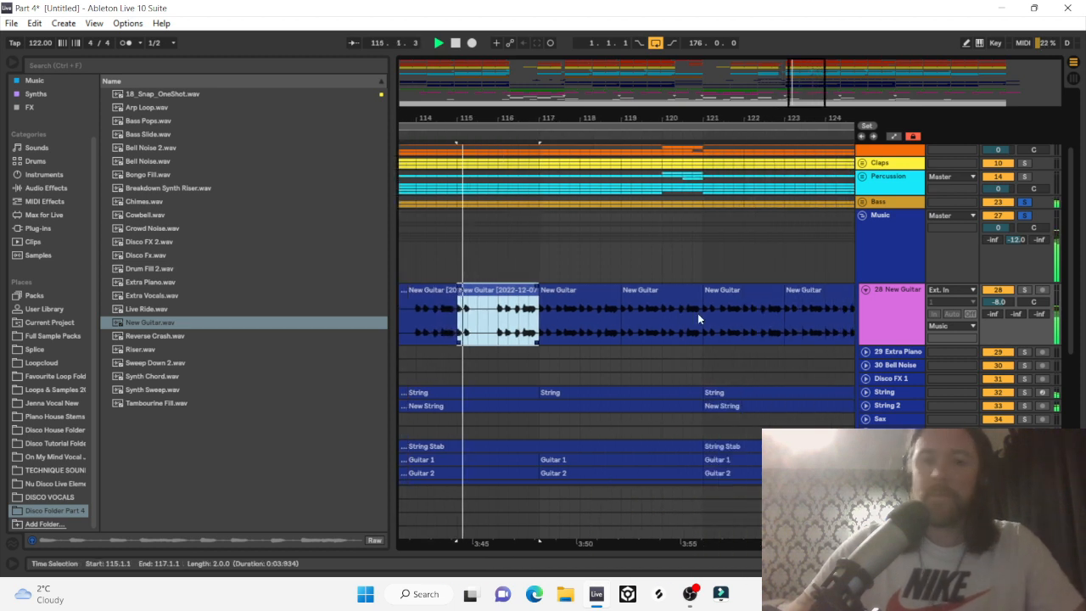
left_click_drag(490, 119, 550, 117)
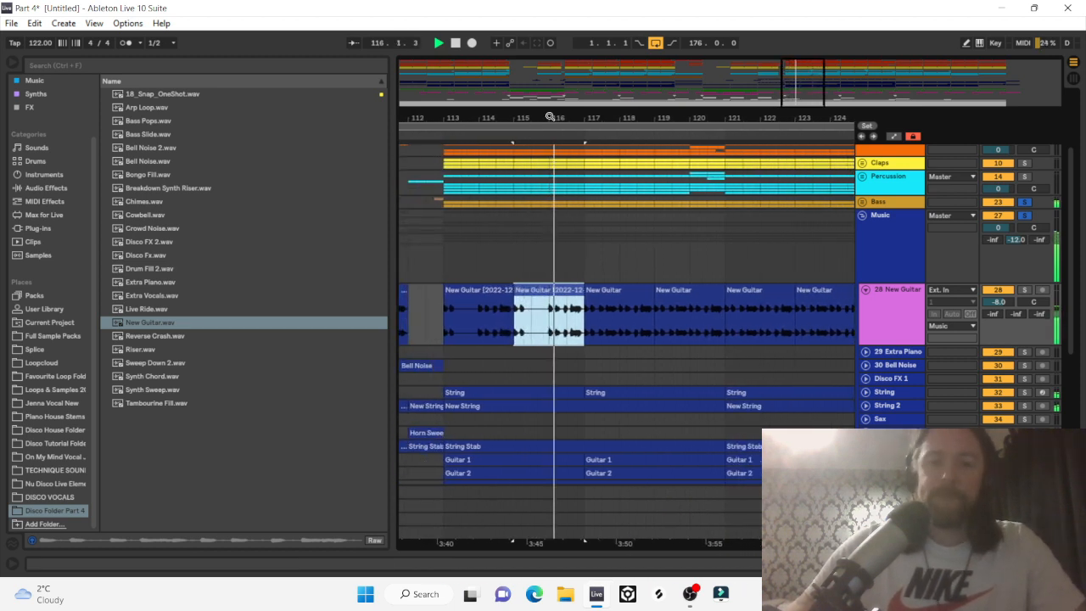
key("ctrl+d")
key("ctrl+d")
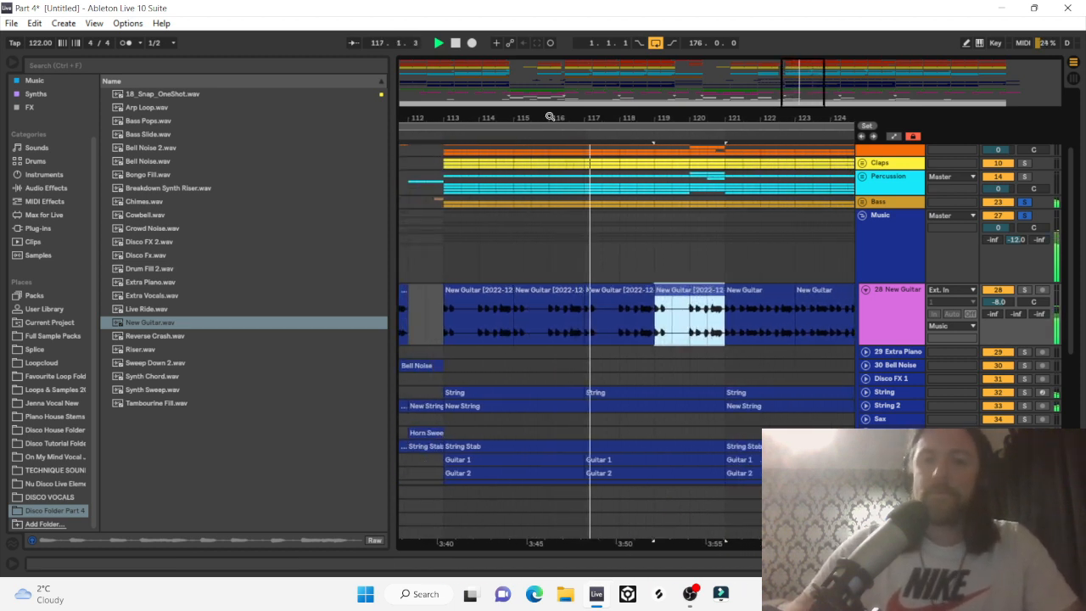
Unsolo the Bass and Music groups and duplicate the cut guitar clip once more, up to bar 123.
left_click(1025, 202)
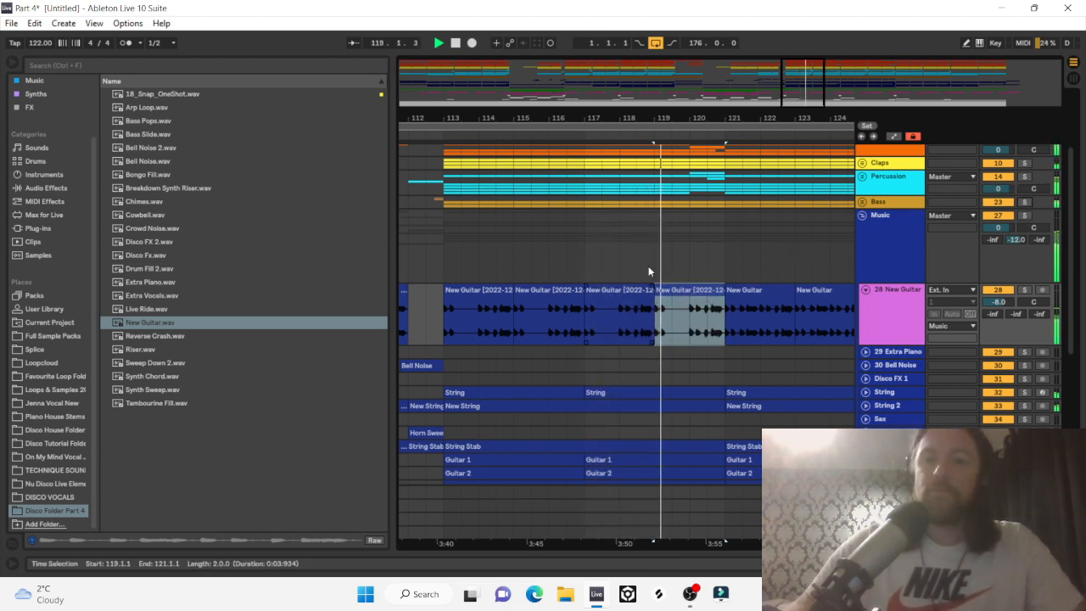
scroll(650, 272, "left", 3)
scroll(648, 269, "right", 5)
key("ctrl+d")
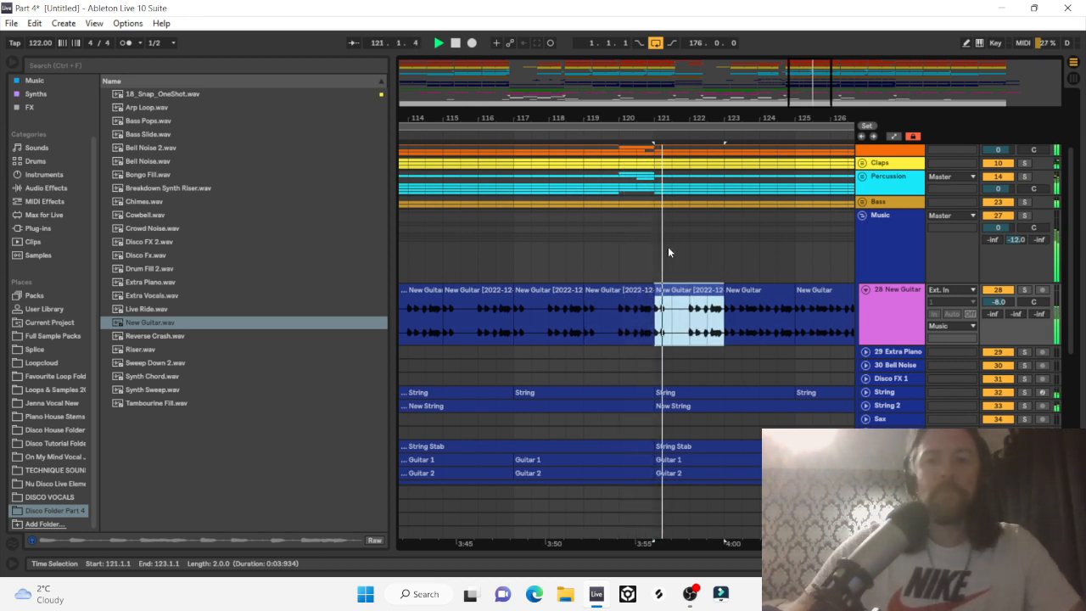
Delete all New Guitar clips from bar 113 onward, keeping only the ones before the second drop.
left_click_drag(691, 118, 654, 51)
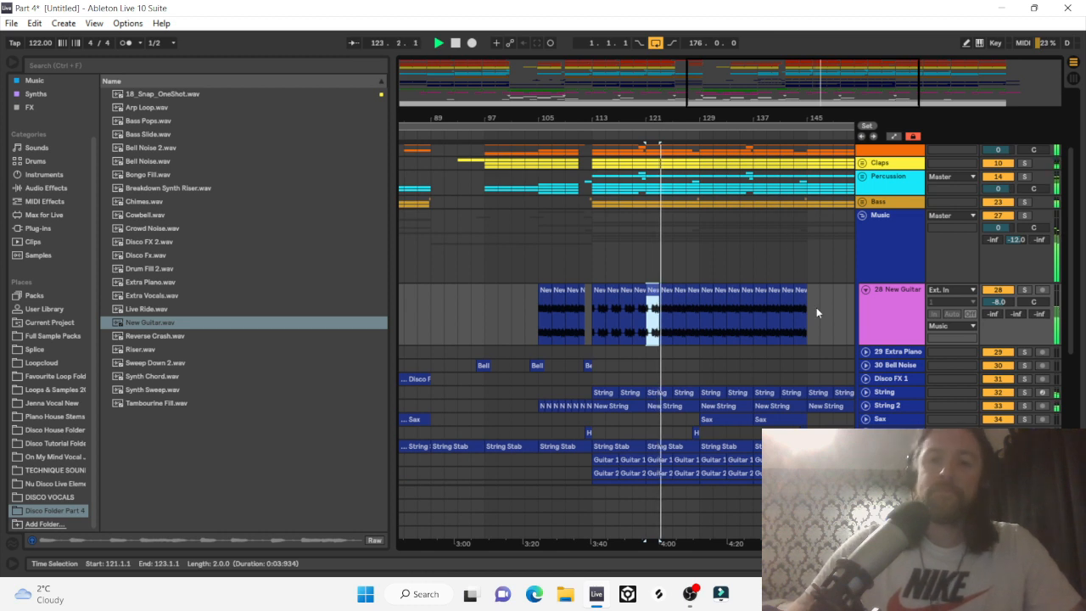
left_click_drag(831, 314, 602, 312)
key("Delete")
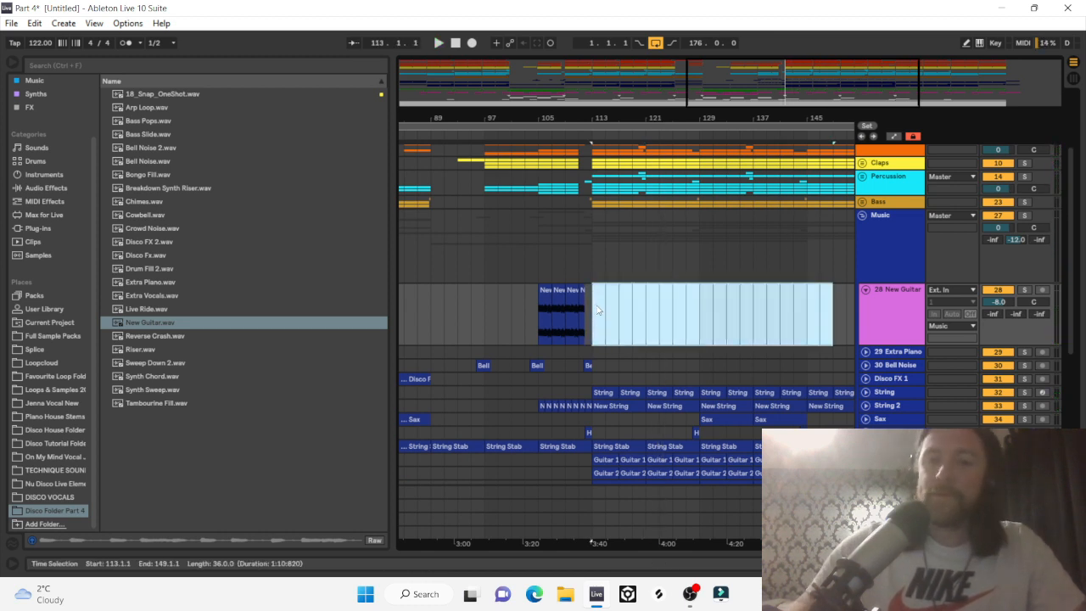
Play the guitar section from bar 105 and set the New Guitar track's volume to -9.0 dB.
scroll(536, 261, "left", 5)
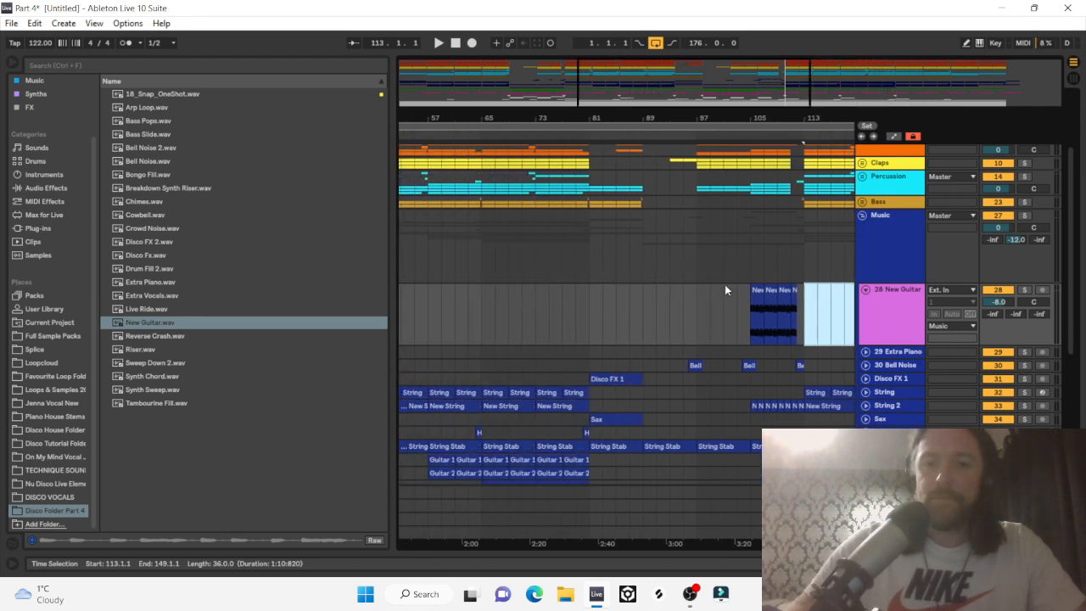
left_click(753, 289)
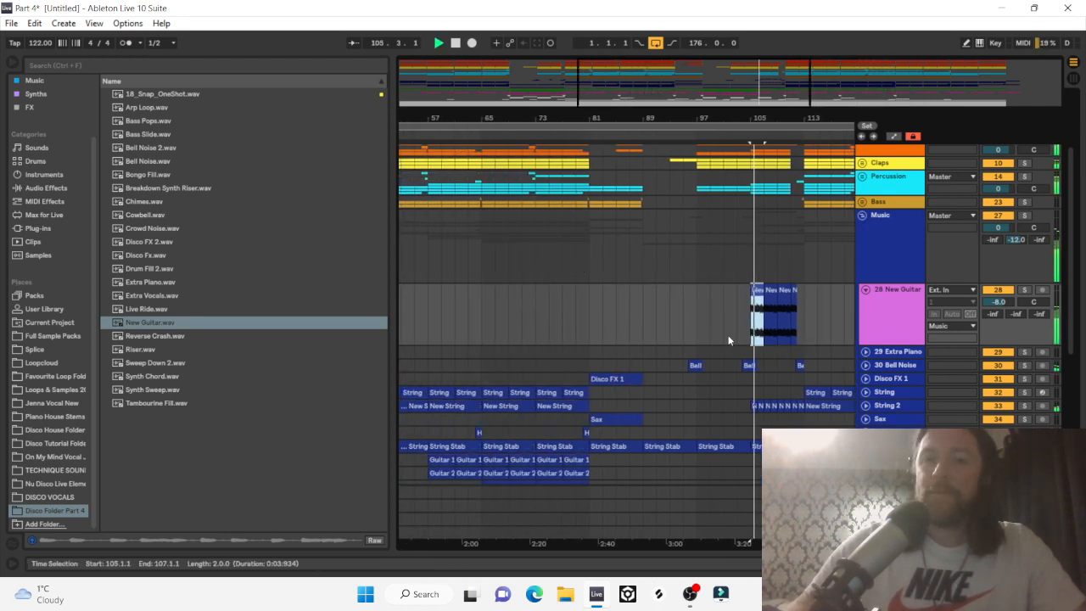
scroll(706, 317, "right", 3)
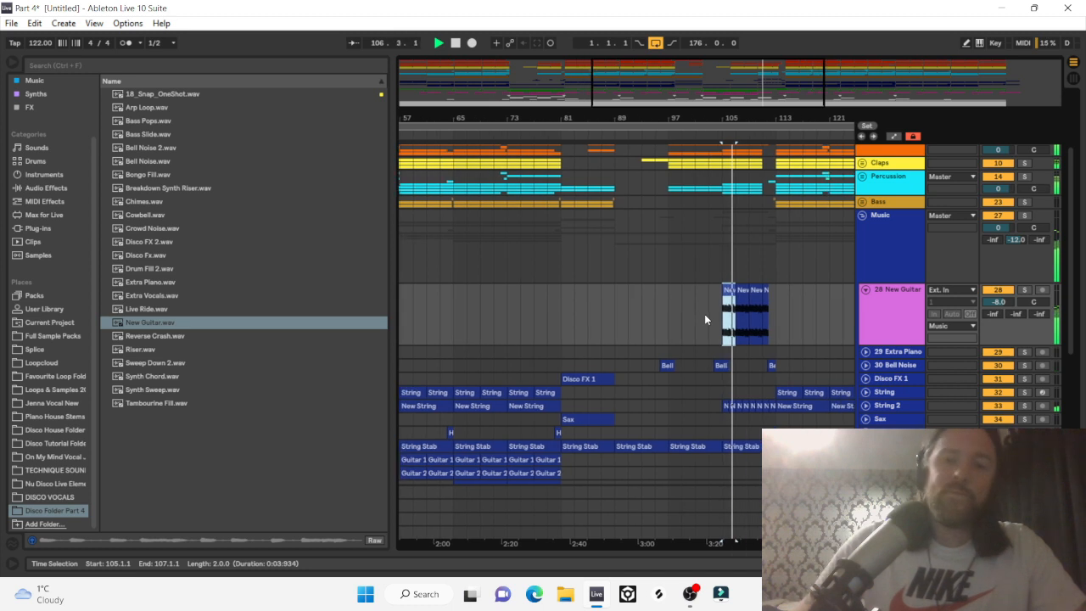
left_click(989, 305)
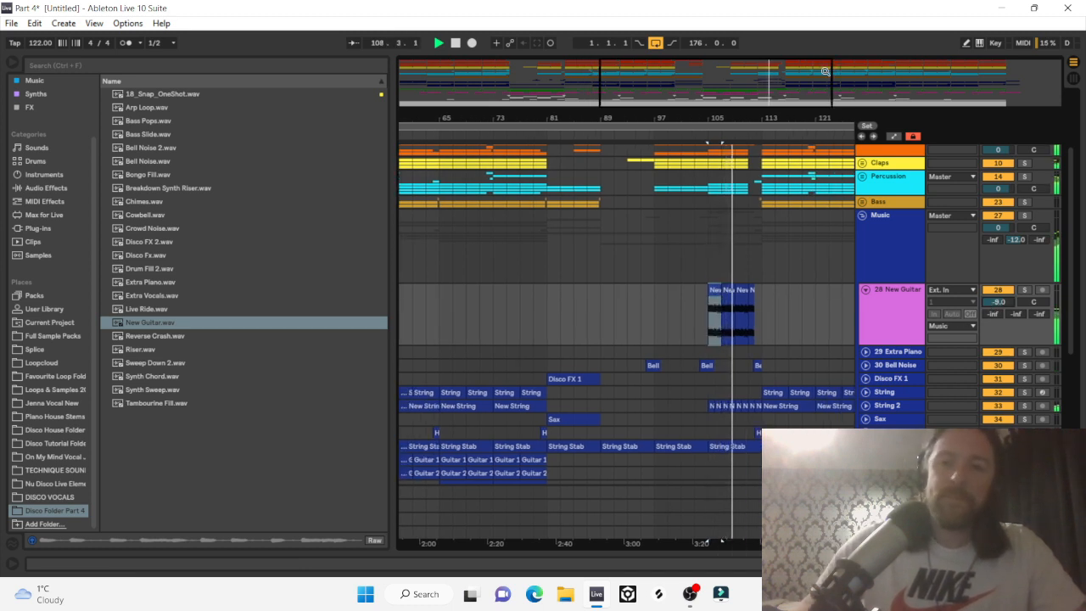
Play the New Guitar clips before the second drop from bar 105 to hear the current pattern.
left_click_drag(715, 117, 529, 165)
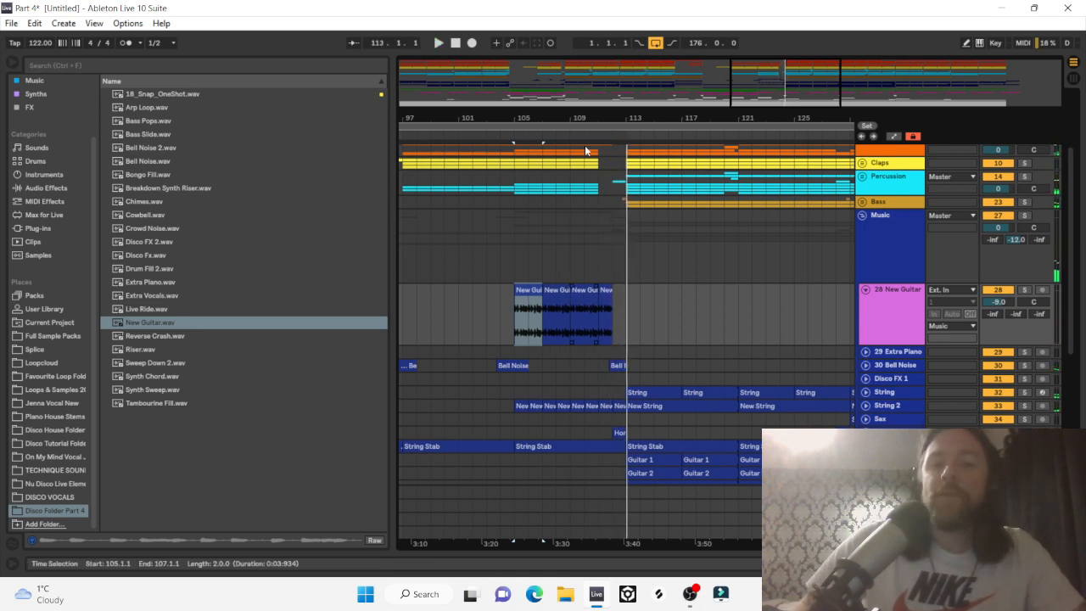
left_click_drag(575, 120, 654, 116)
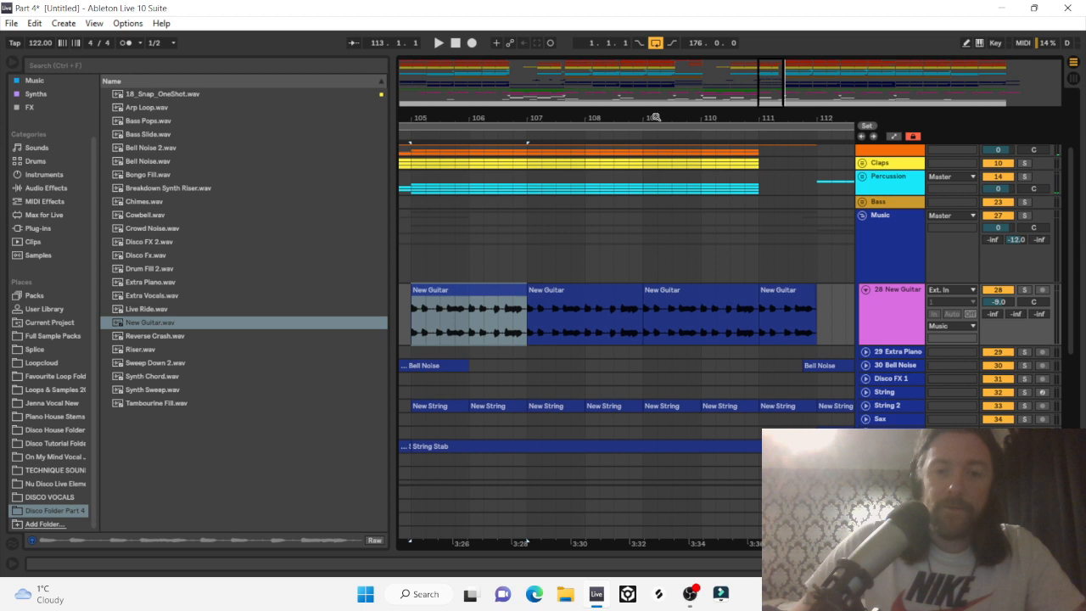
left_click(489, 291)
key("space")
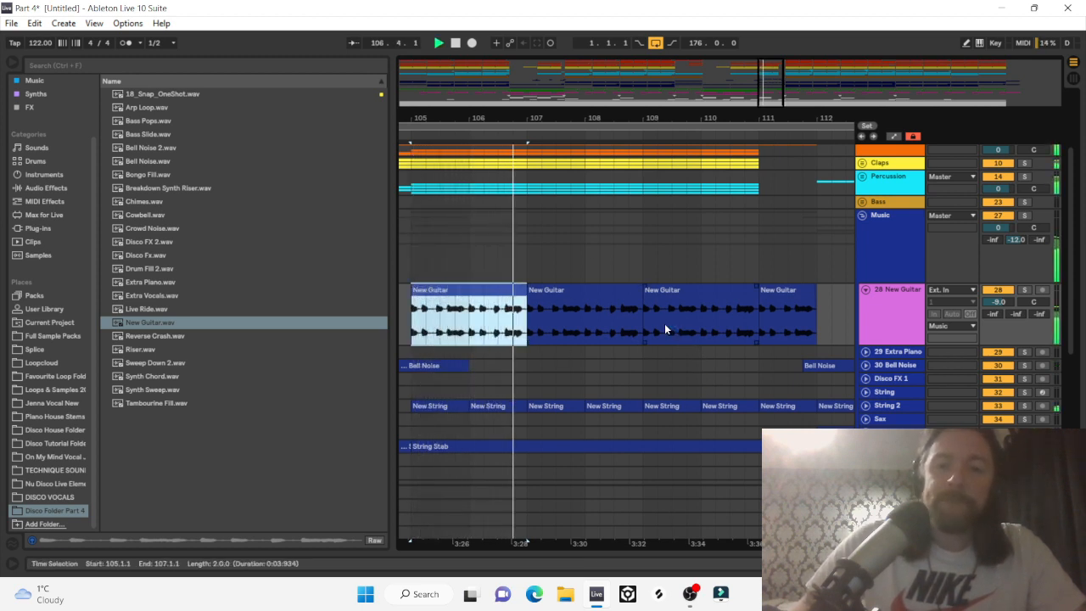
Split the New Guitar clip at 109.2.4, just before its third quick hit.
left_click_drag(658, 117, 658, 162)
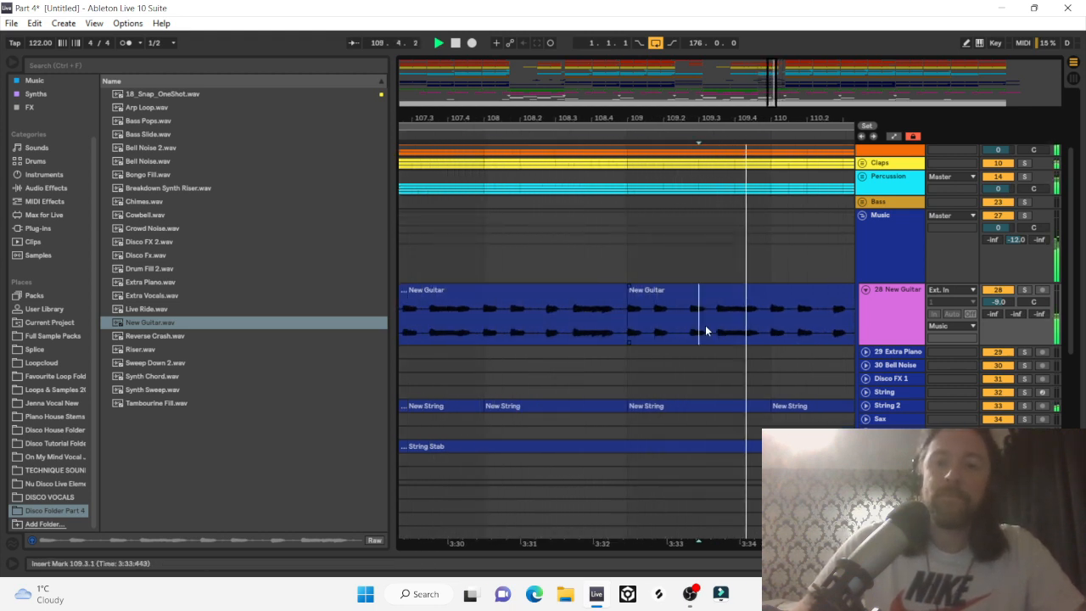
left_click_drag(705, 326, 624, 311)
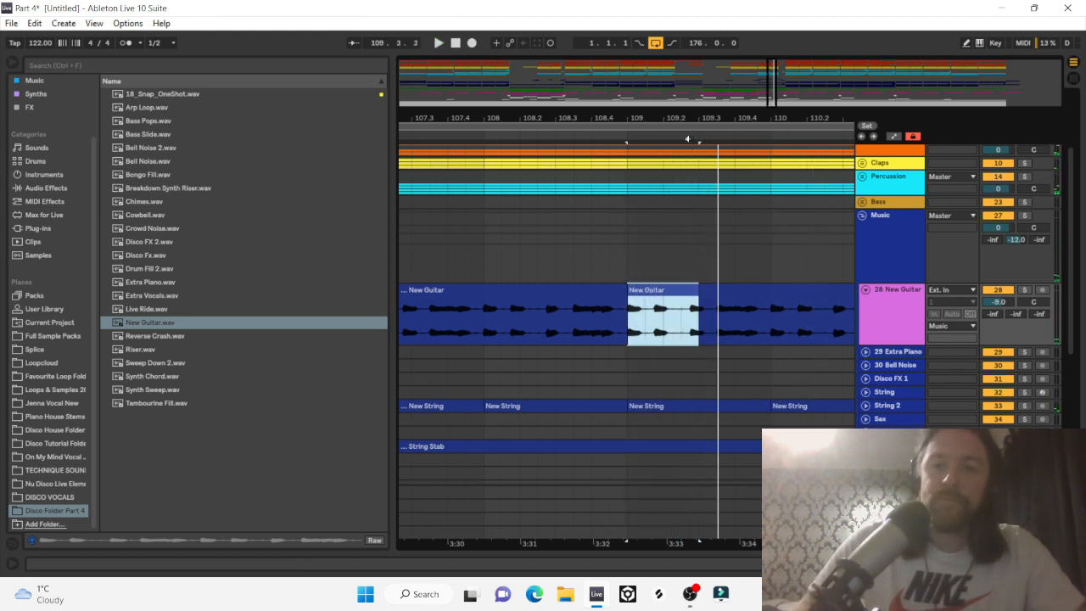
key("z")
left_click(676, 335)
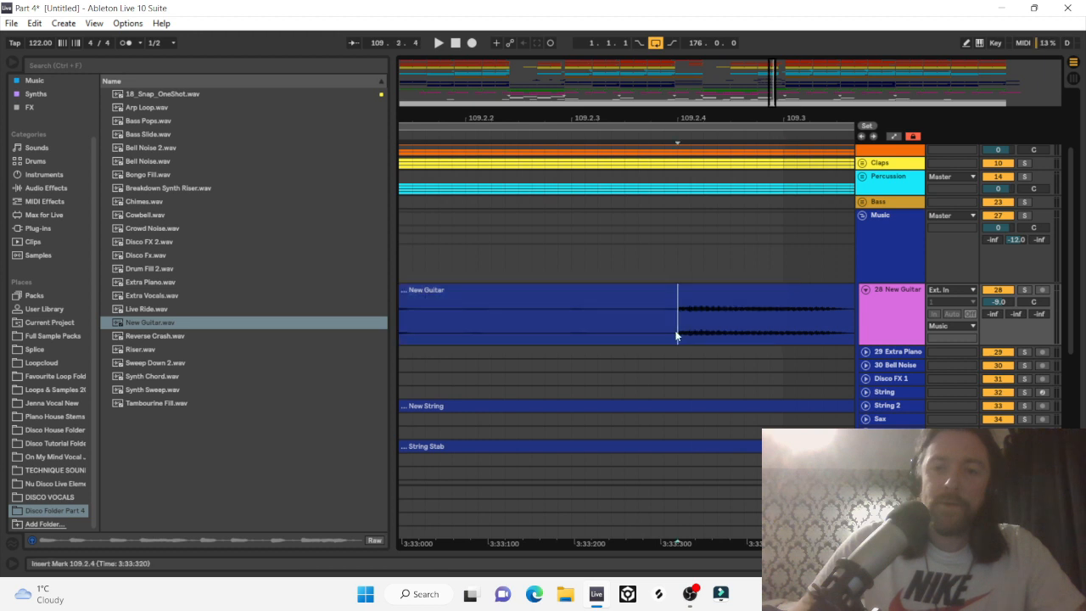
key("ctrl+e")
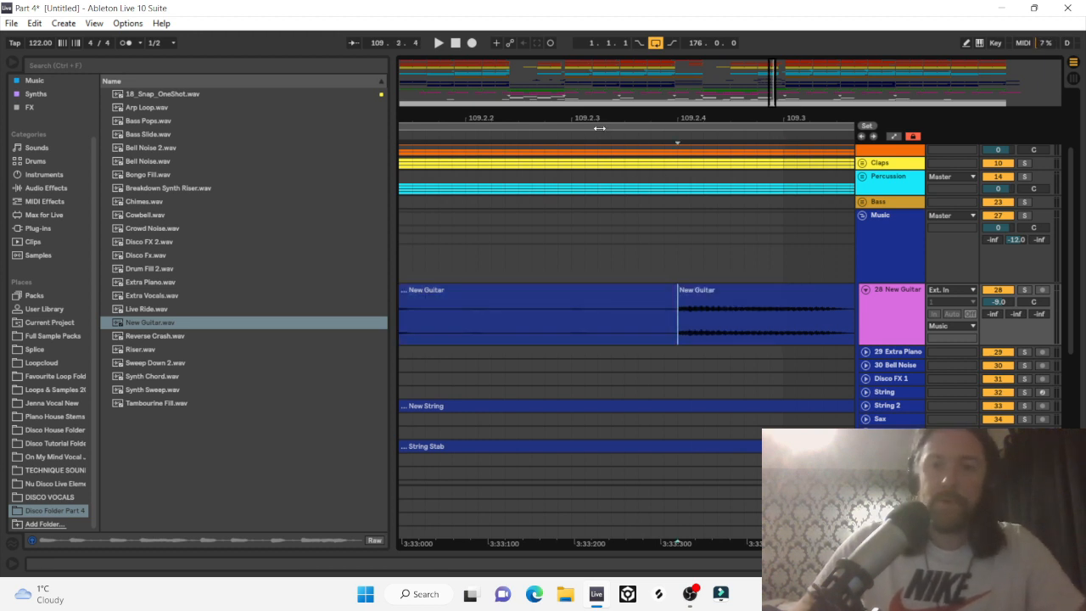
Play from the split, then move the New Guitar piece after it earlier to start at 109.2.3.
key("minus")
key("minus")
key("minus")
key("minus")
left_click(625, 288)
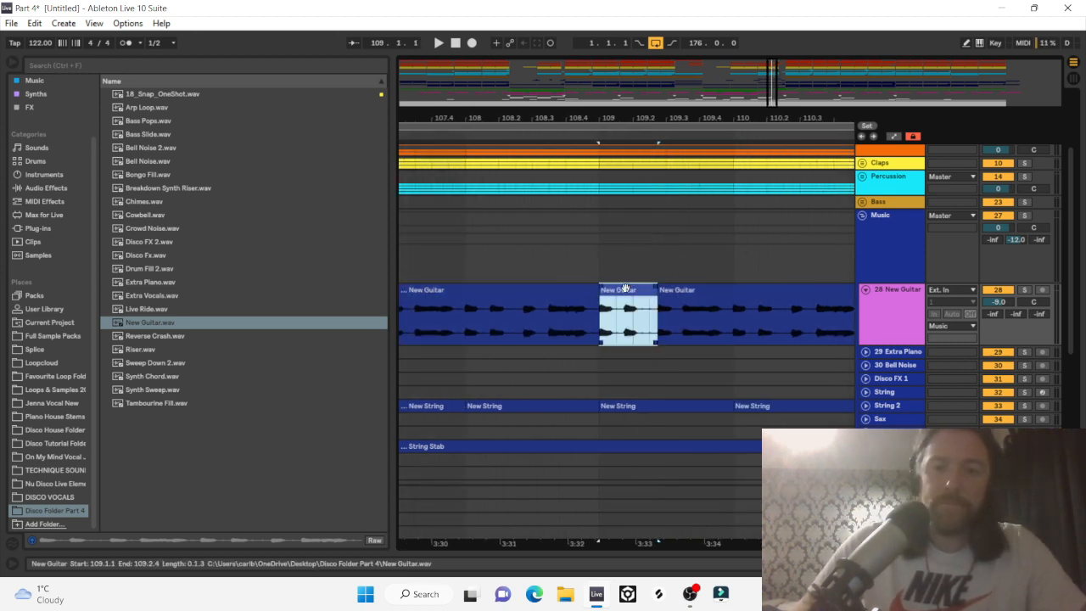
left_click(680, 293)
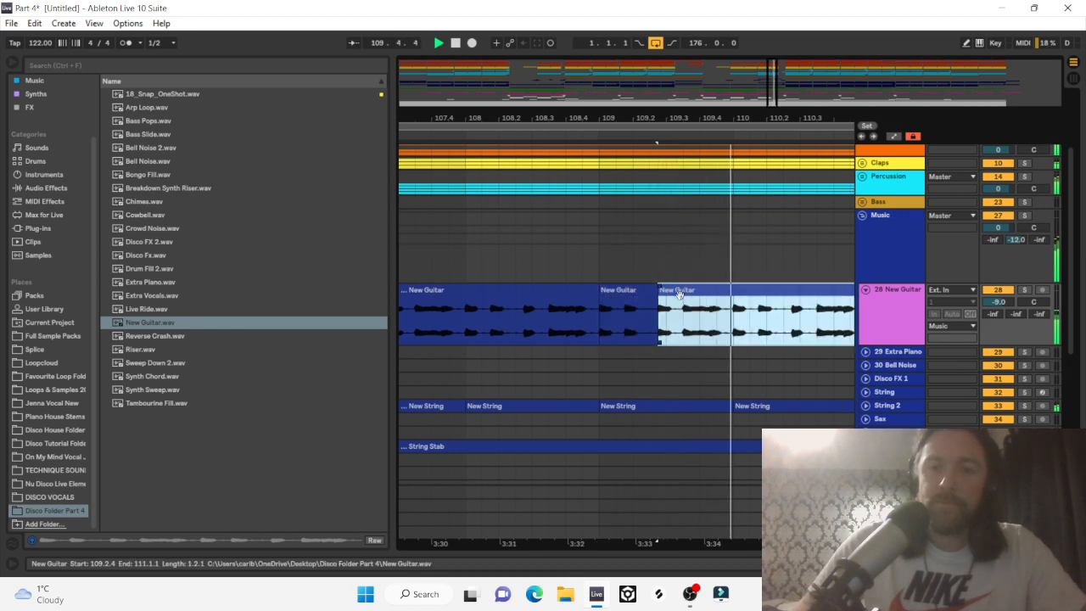
left_click_drag(681, 293, 671, 297)
left_click(619, 293)
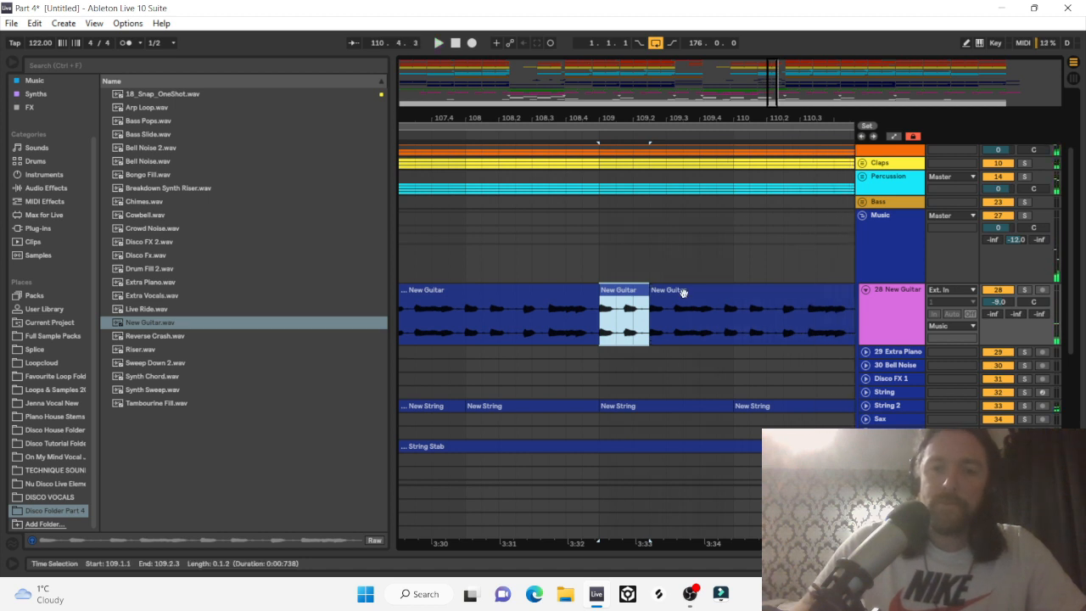
Consolidate the New Guitar audio from 109.1.1 to 109.3.1 into one clip and play it looped.
left_click_drag(672, 328, 607, 334)
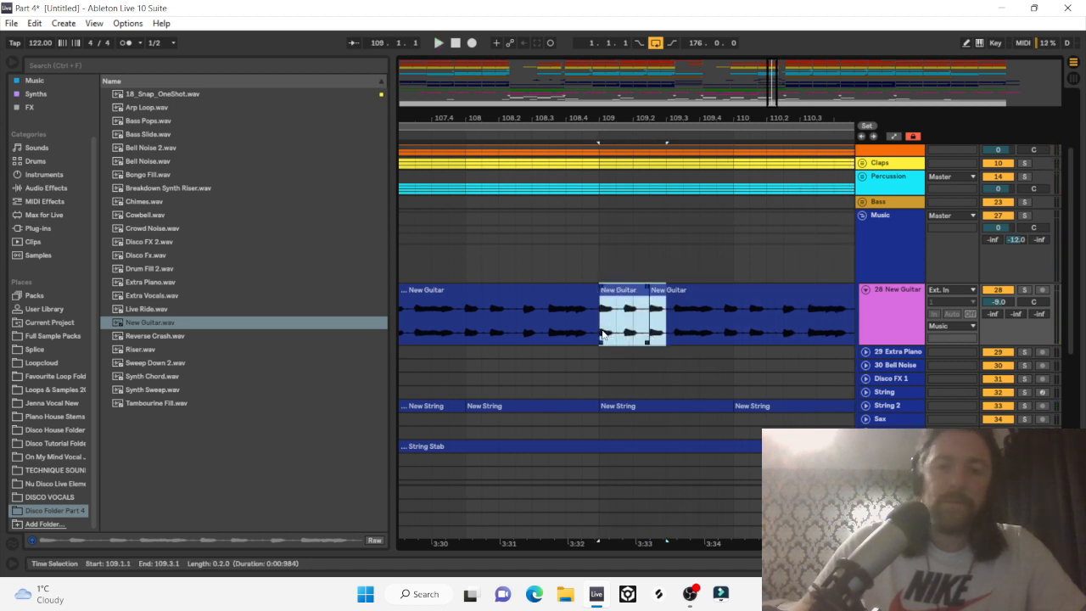
key("ctrl+j")
key("ctrl+l")
key("space")
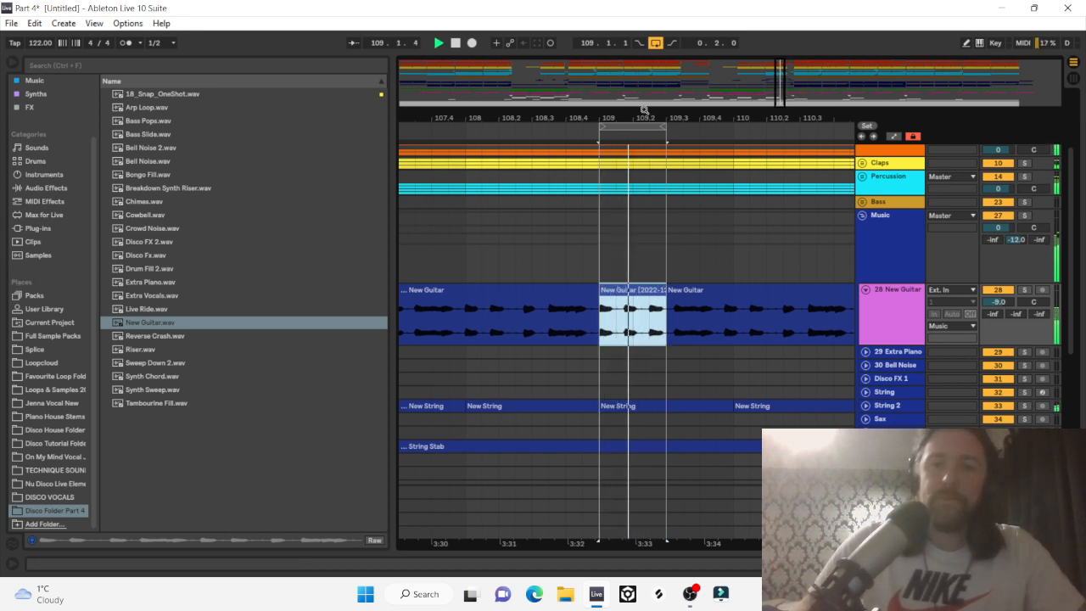
Duplicate the consolidated half-bar guitar clip three times, filling the track up to bar 111.
left_click_drag(645, 111, 476, 110)
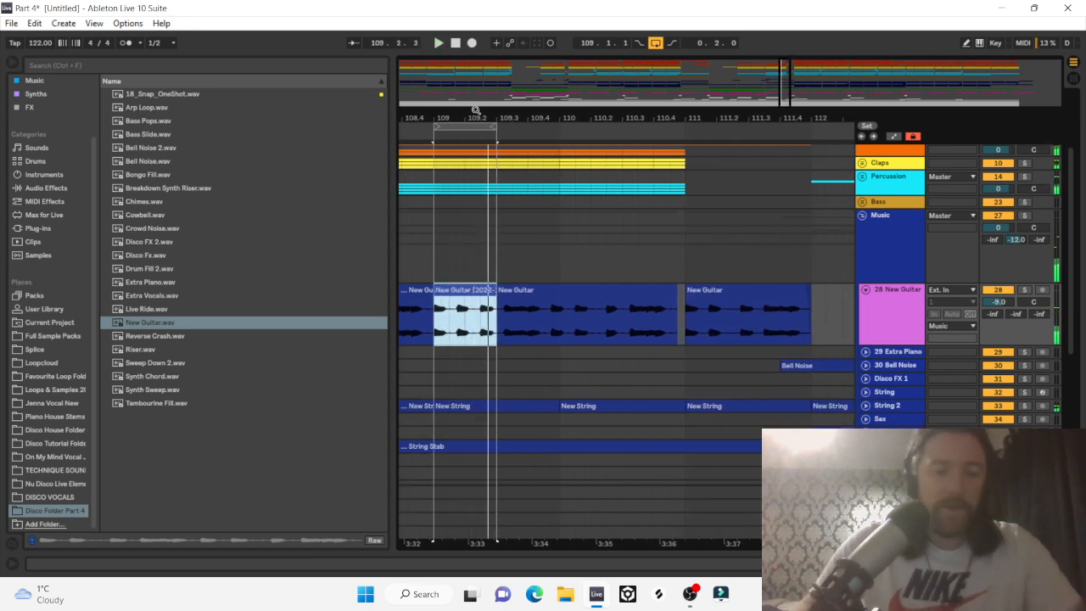
key("ctrl+d")
key("ctrl+d")
key("ctrl+d")
key("space")
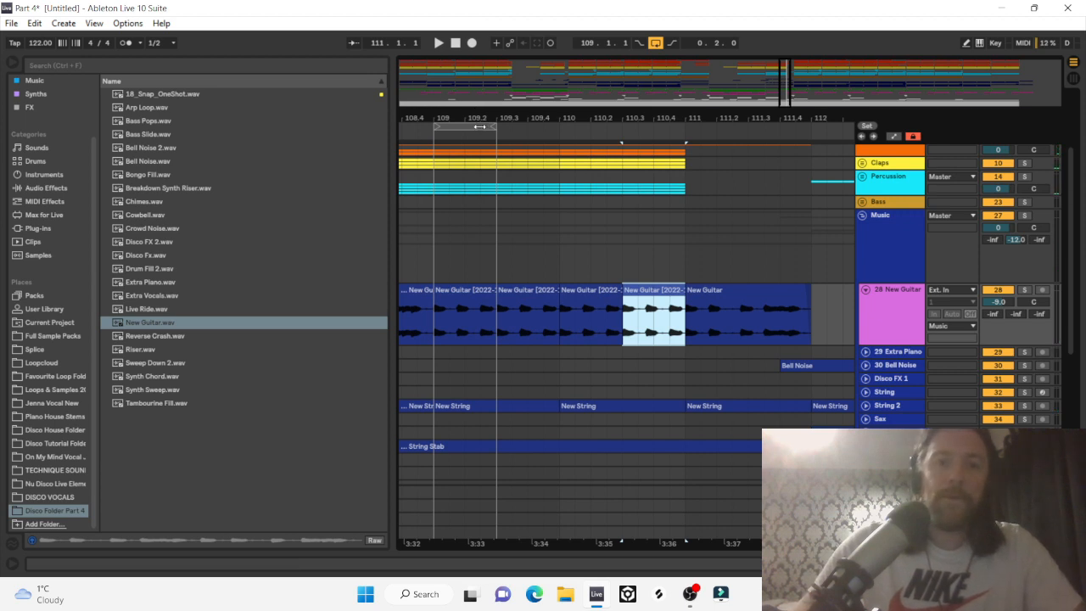
Move the one-bar New Guitar clip from bar 111 to bar 110, replacing the last two repeats, and play from bar 109.
left_click_drag(479, 126, 374, 147)
left_click(458, 290)
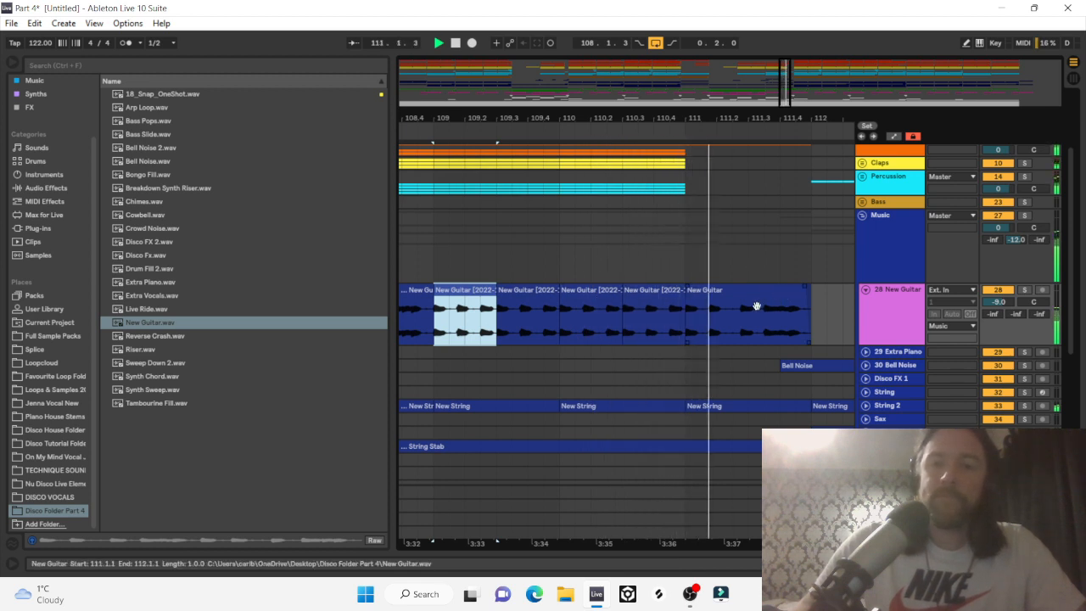
left_click_drag(753, 292, 625, 326)
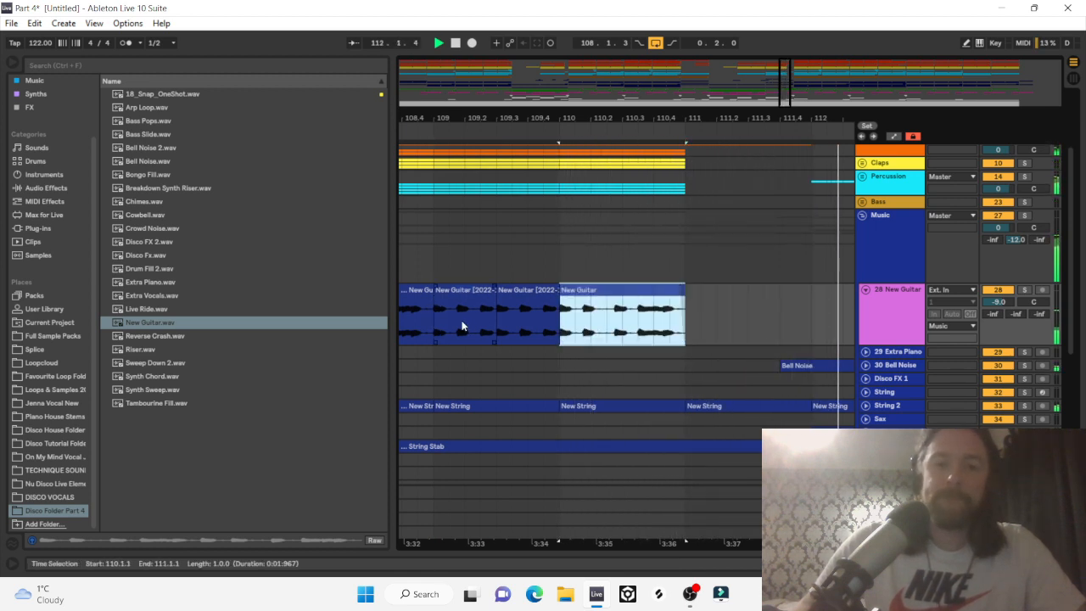
left_click(465, 305)
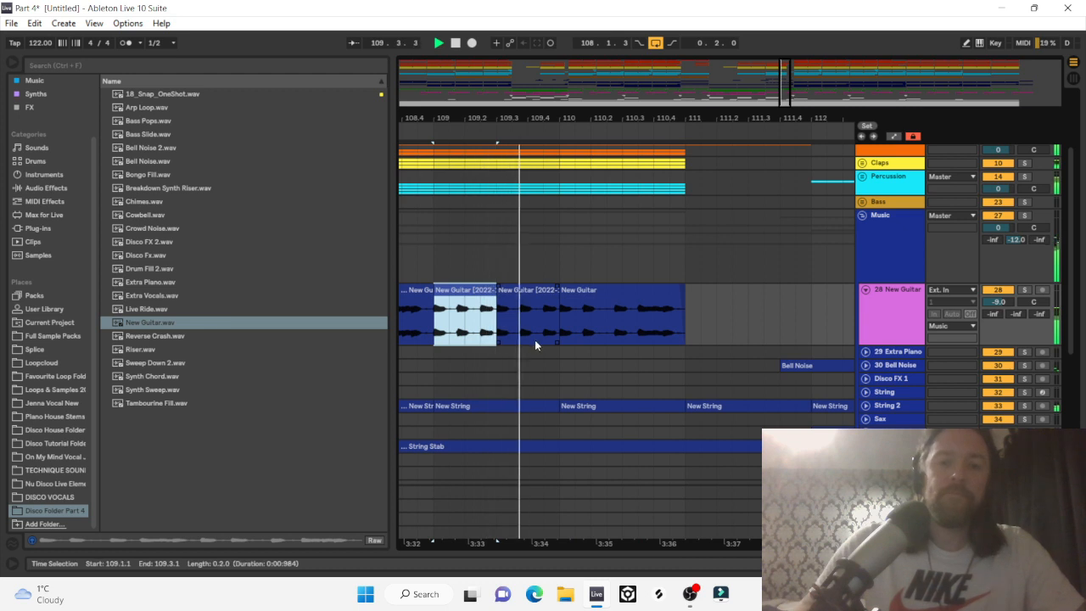
left_click(472, 327)
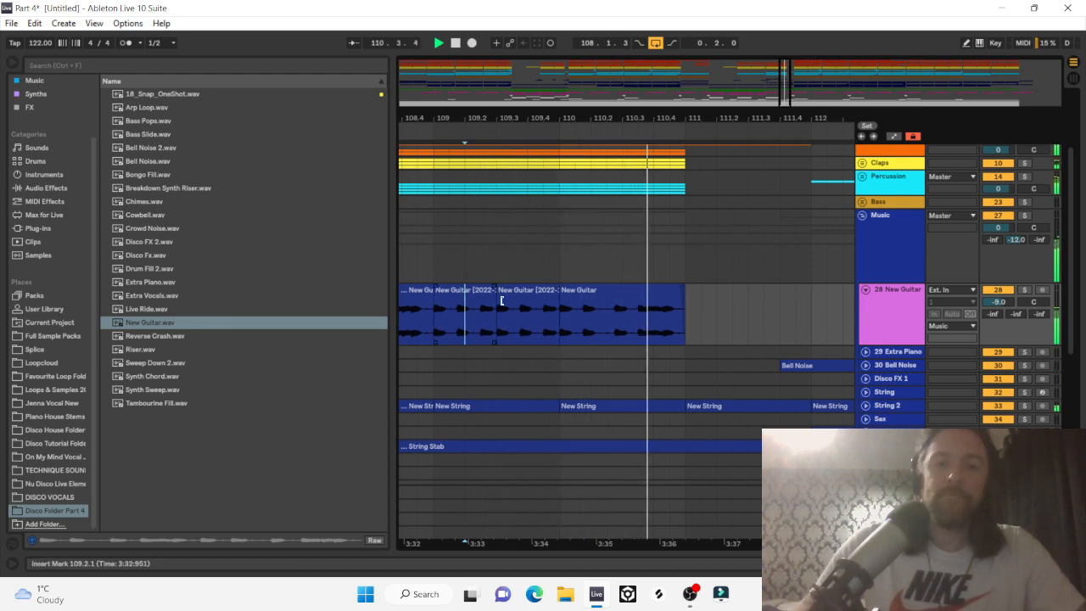
Set the arrangement loop to start at 104.4.1 with a length of 8.2.0, covering the guitar section.
left_click_drag(556, 118, 689, 89)
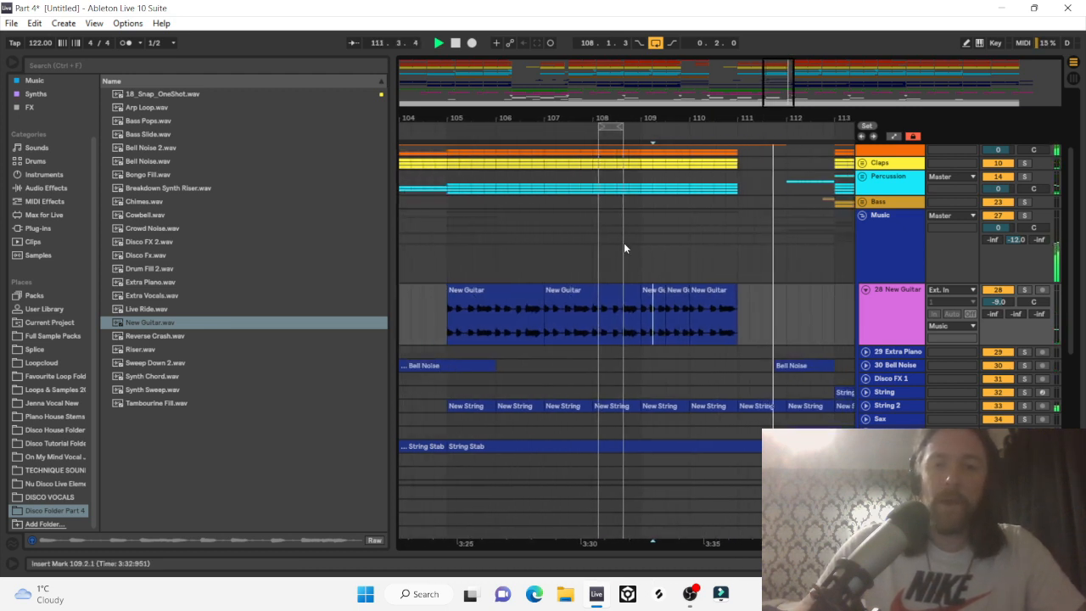
left_click_drag(602, 128, 443, 139)
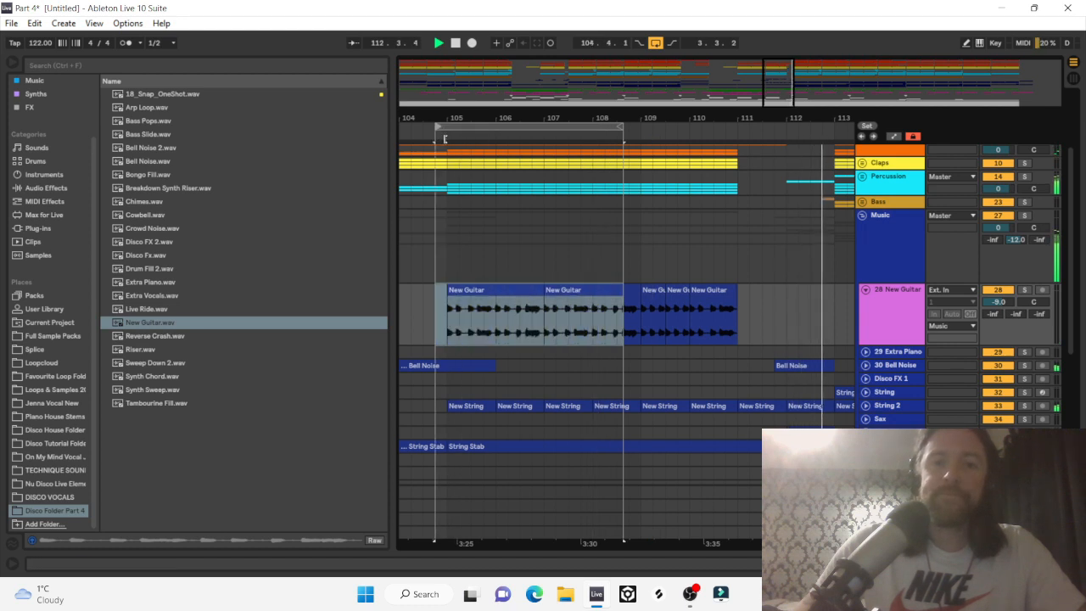
left_click_drag(624, 127, 849, 126)
Duplicate the short guitar cut at 109.3 over the first half of bar 110 and play the result.
left_click(653, 298)
left_click(677, 299)
key("ctrl+d")
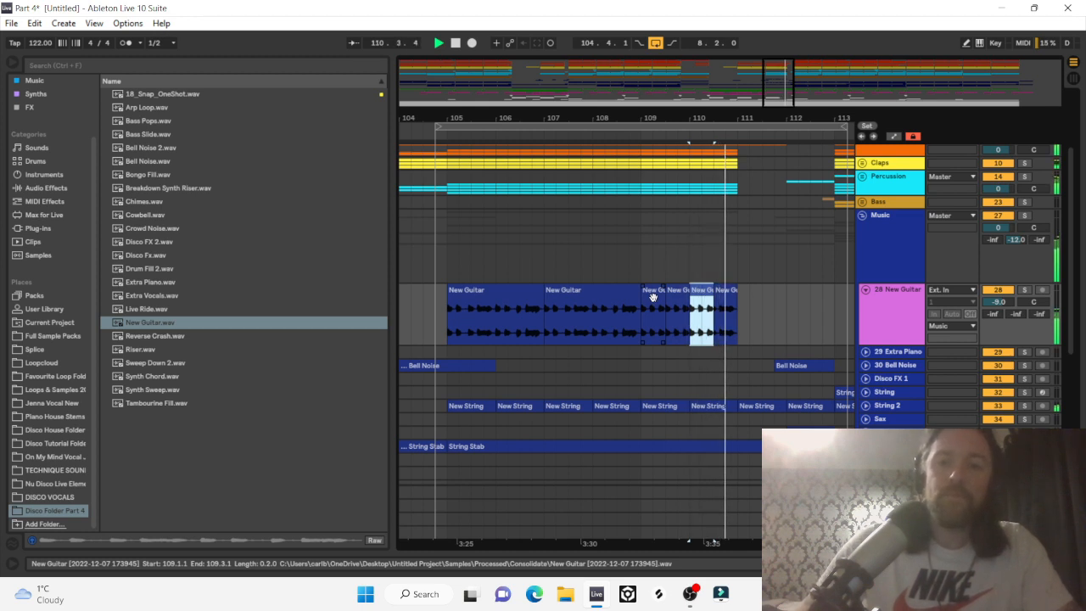
left_click(652, 298)
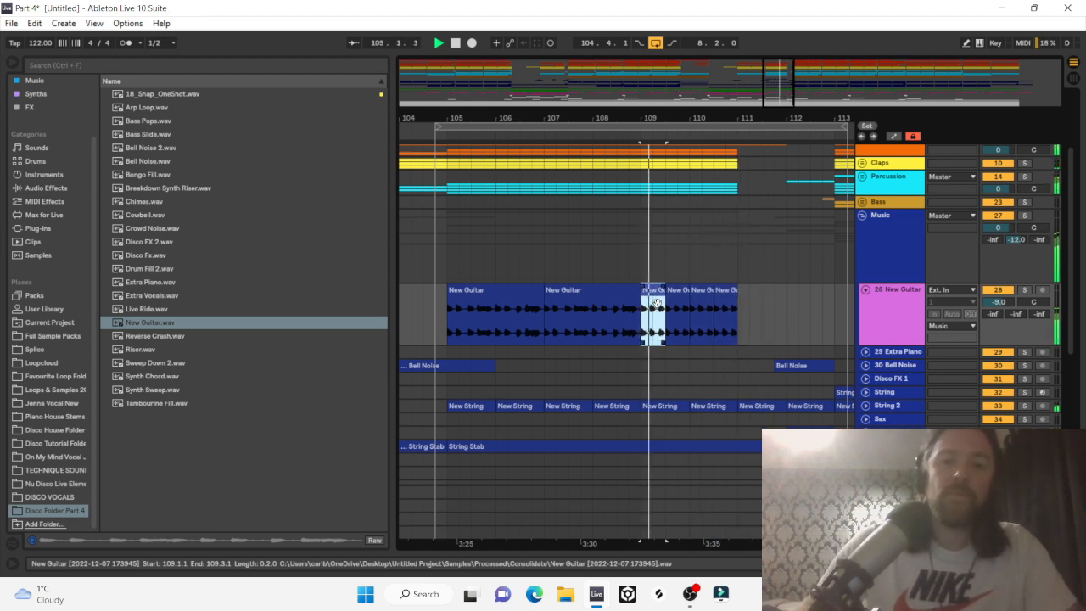
left_click_drag(682, 119, 588, 140)
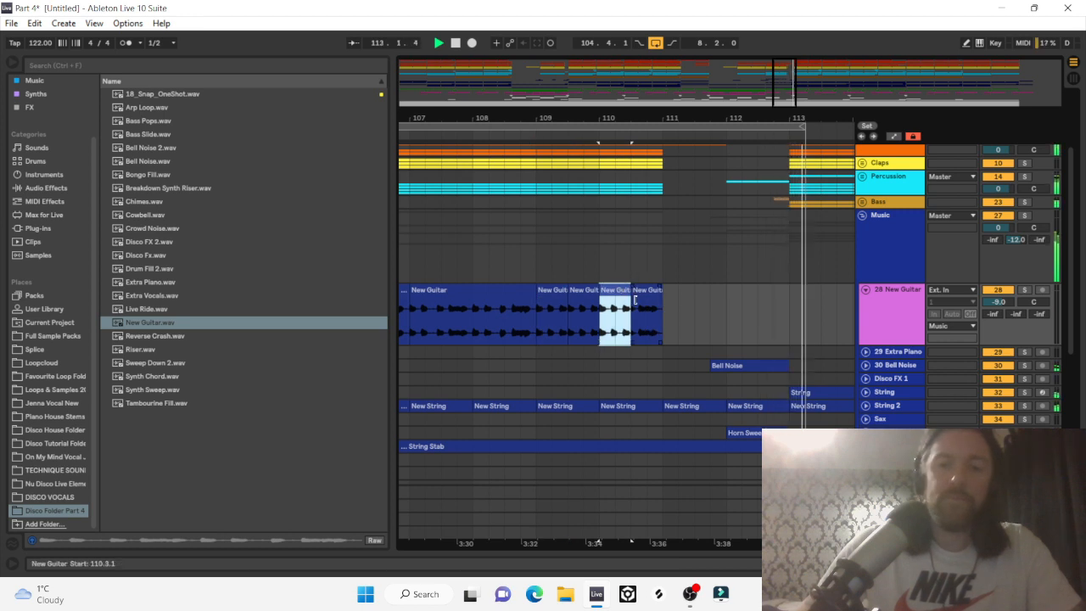
left_click_drag(597, 142, 649, 106)
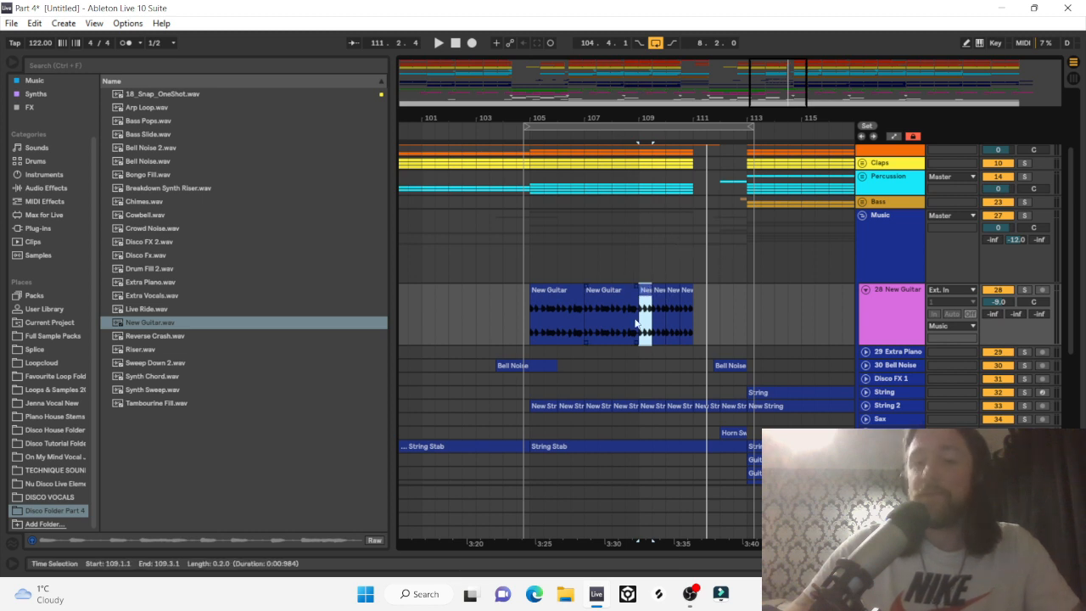
left_click_drag(694, 315, 675, 304)
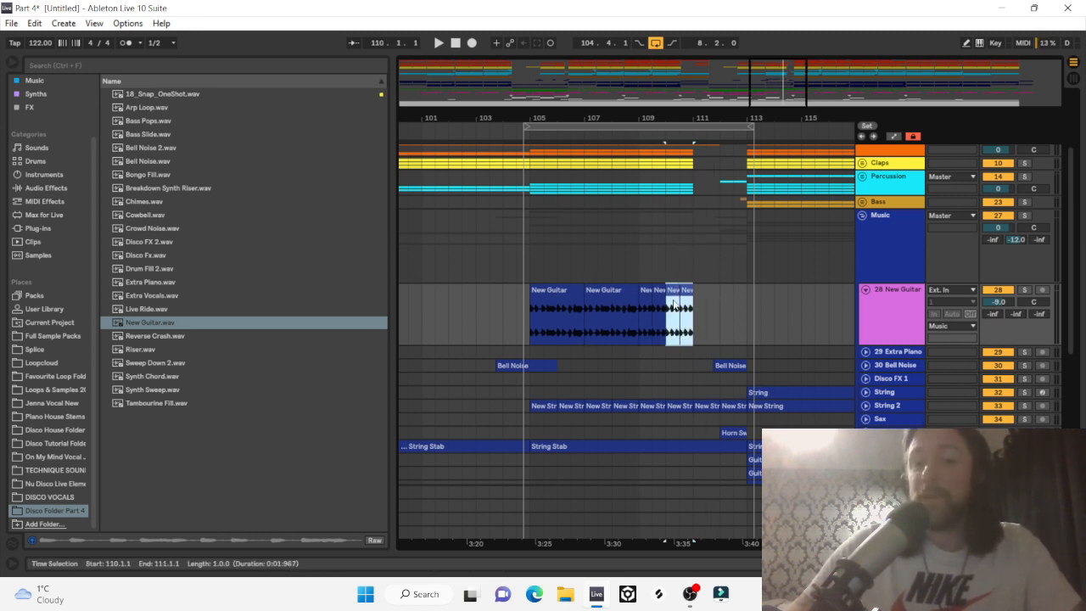
Restore the arrangement loop to 1.1.1 with a length of 176 bars and fold the Music group.
left_click_drag(562, 112, 402, 148)
left_click(561, 128)
left_click_drag(491, 104, 618, 111)
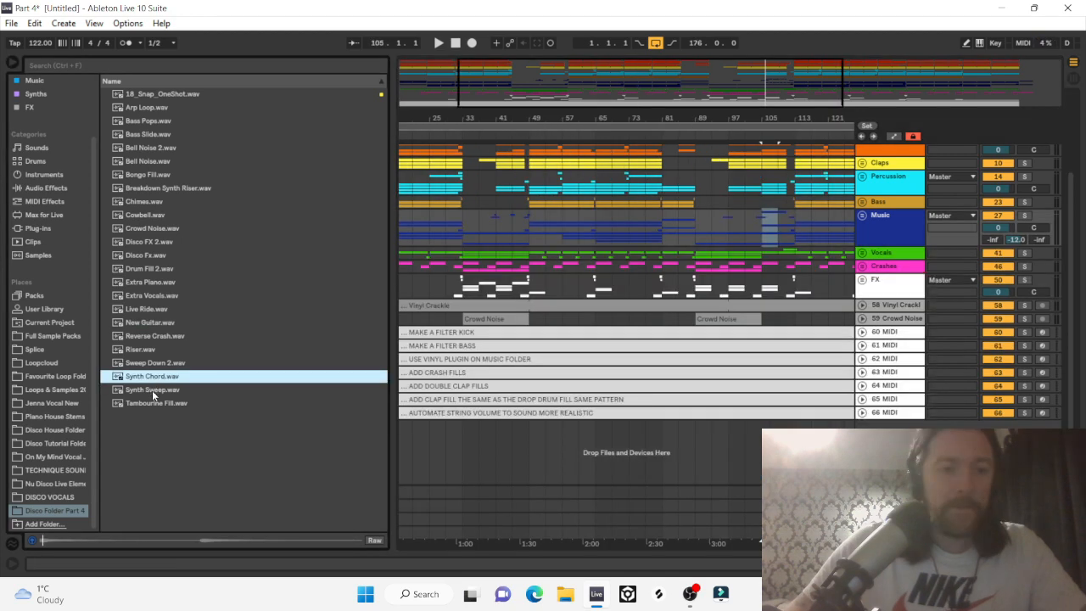
Add Riser.wav on a new audio track below the notes, starting at bar 105, and play it.
left_click(144, 349)
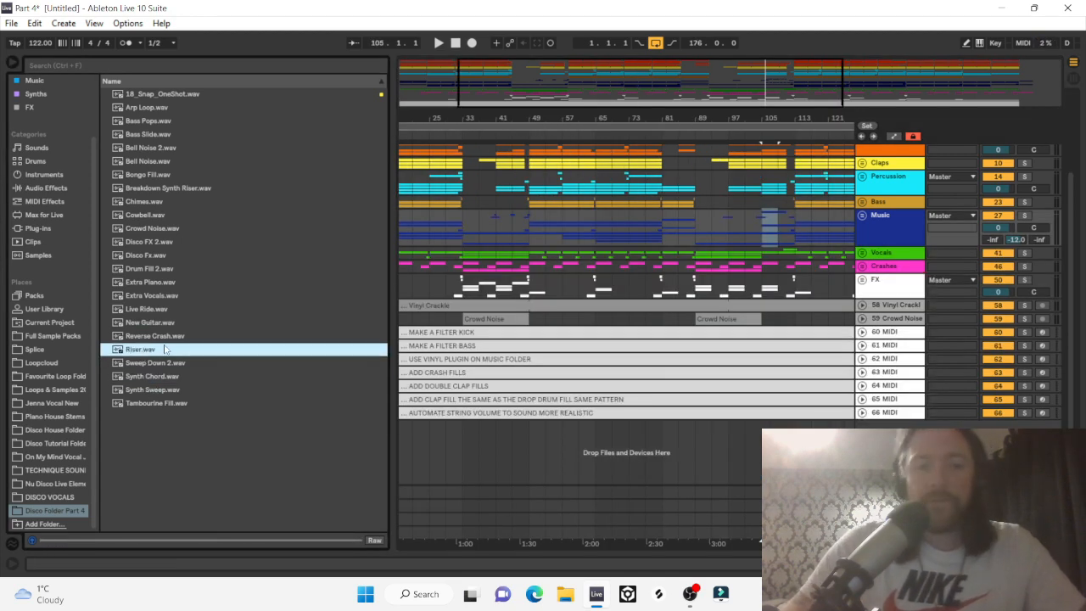
left_click_drag(143, 349, 711, 449)
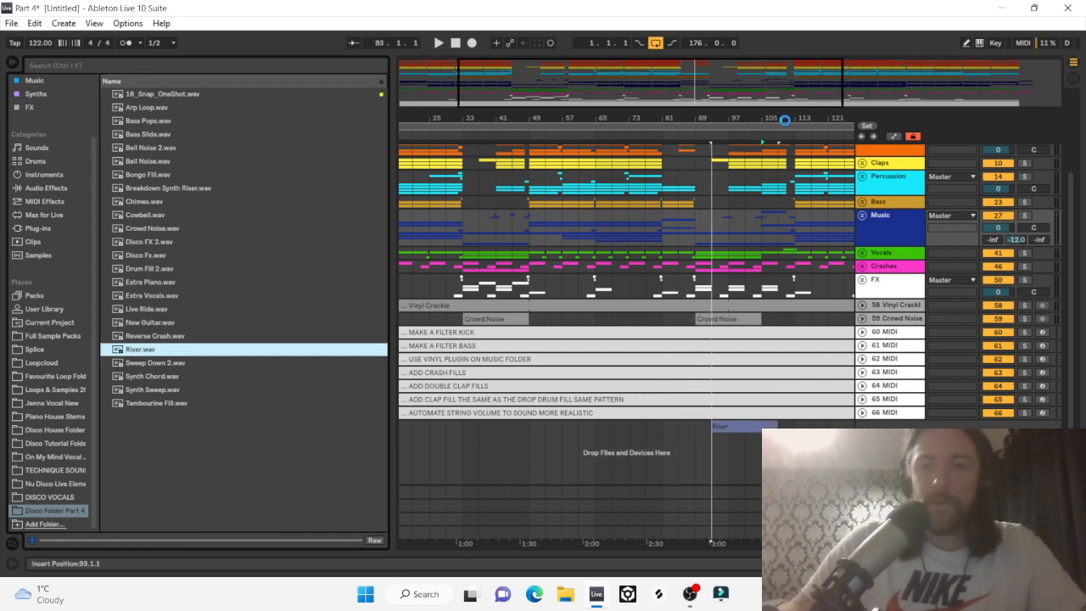
left_click_drag(785, 120, 708, 117)
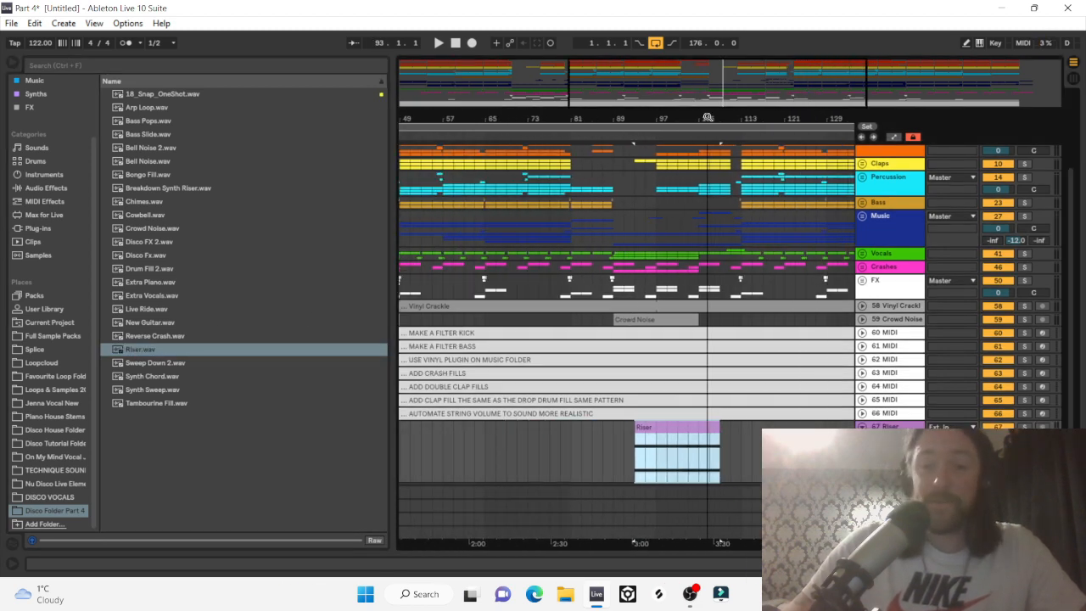
left_click_drag(714, 429, 758, 429)
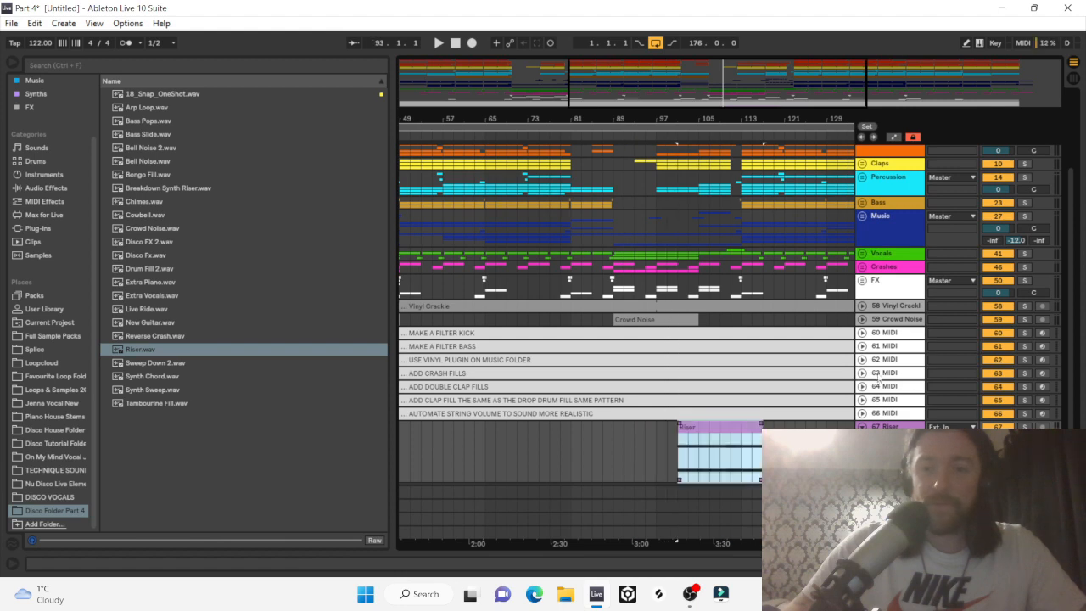
key("space")
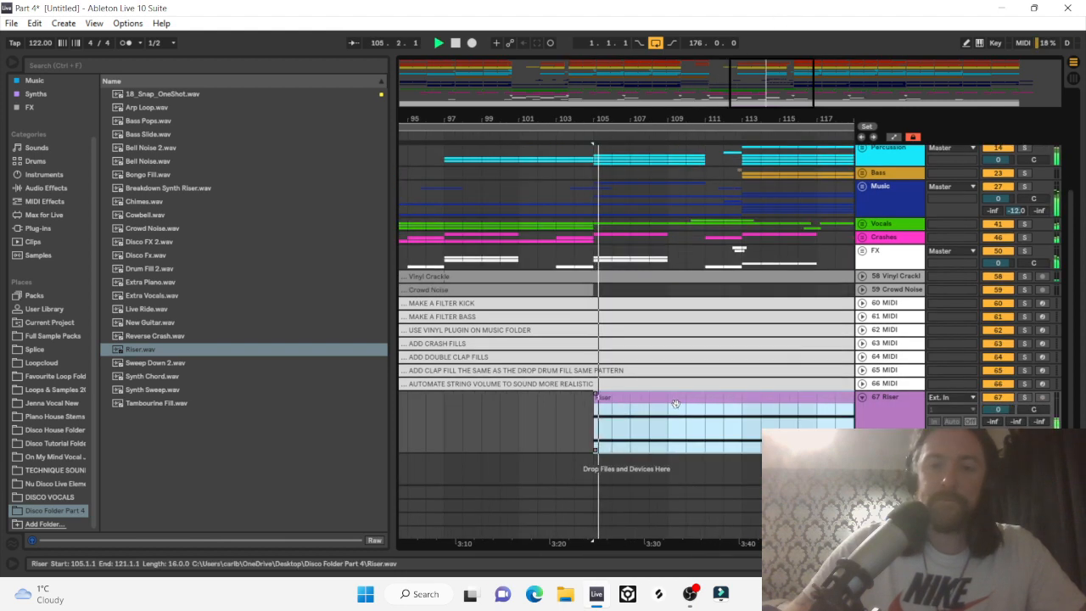
Turn off warping for the Riser clip and listen to it in the arrangement toward bar 113.
left_click(515, 400)
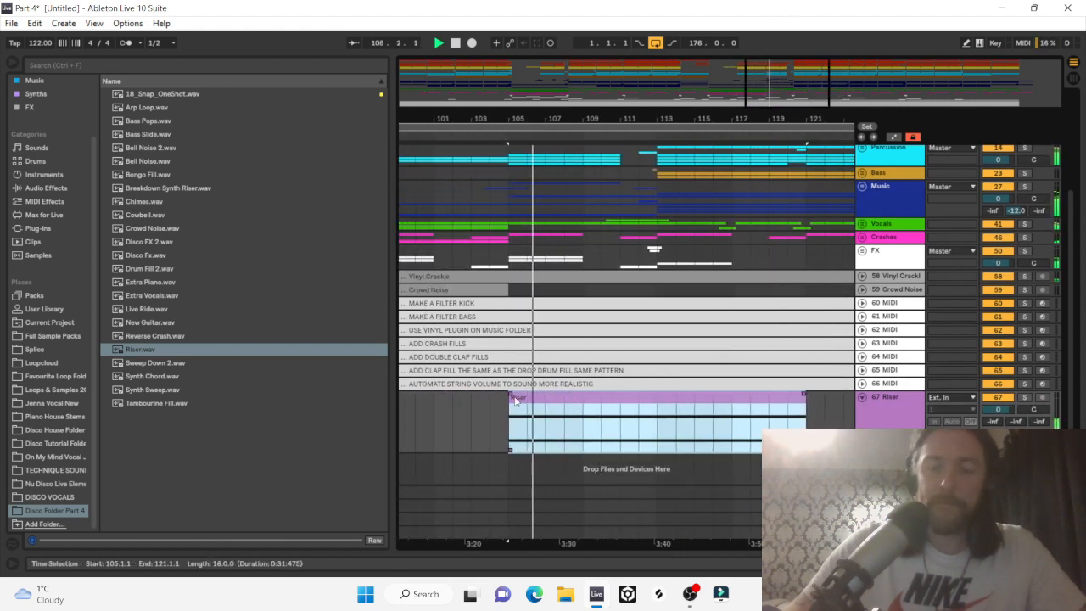
double_click(516, 400)
left_click(154, 212)
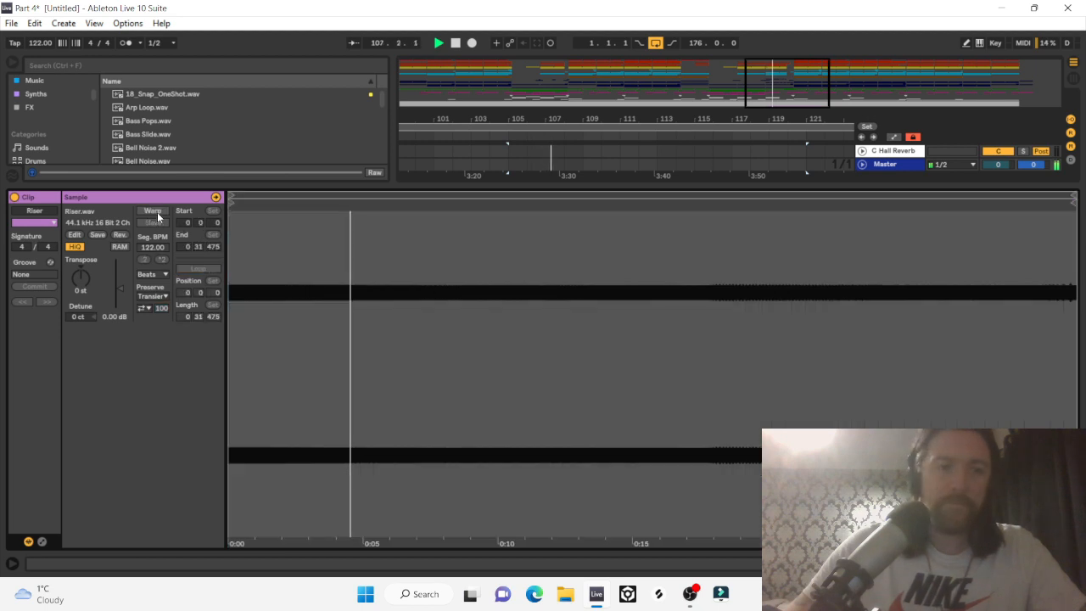
key("ctrl+alt+l")
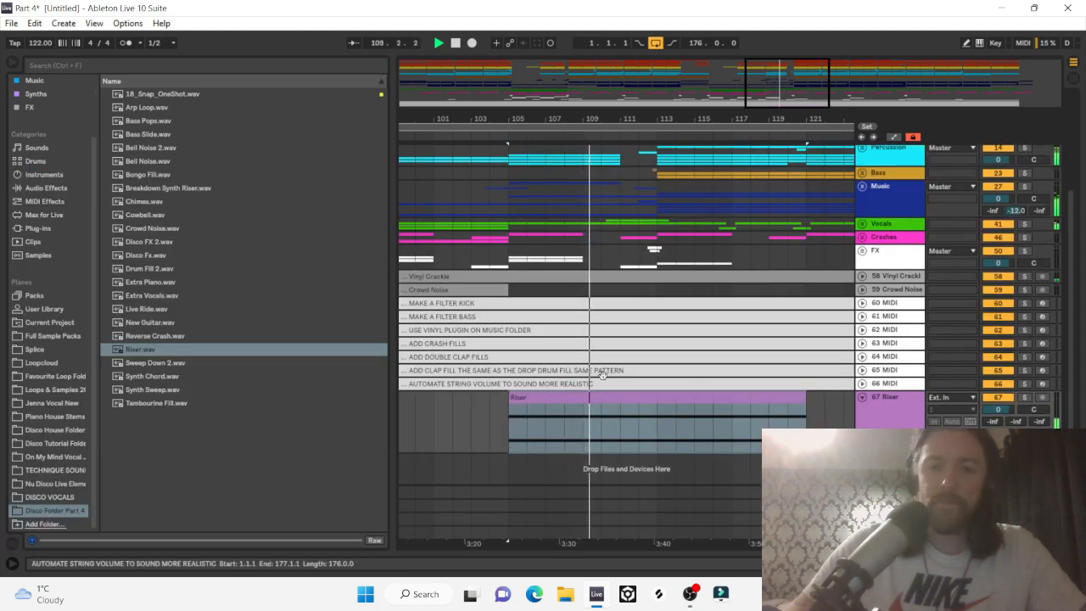
left_click(670, 397)
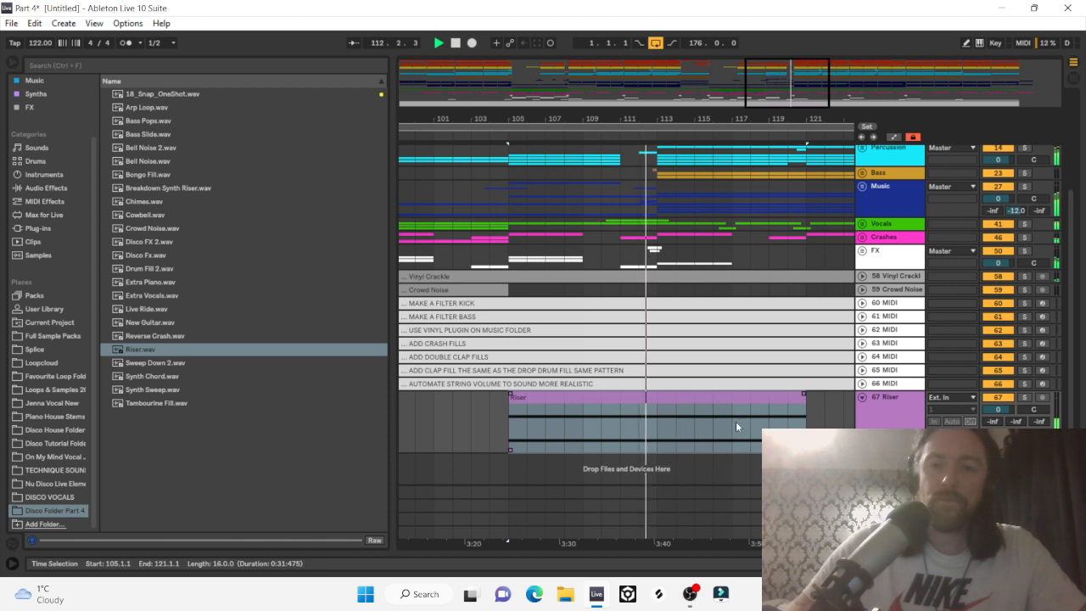
Solo the Riser track and lower its volume to -8.7 dB while it plays.
left_click(1025, 398)
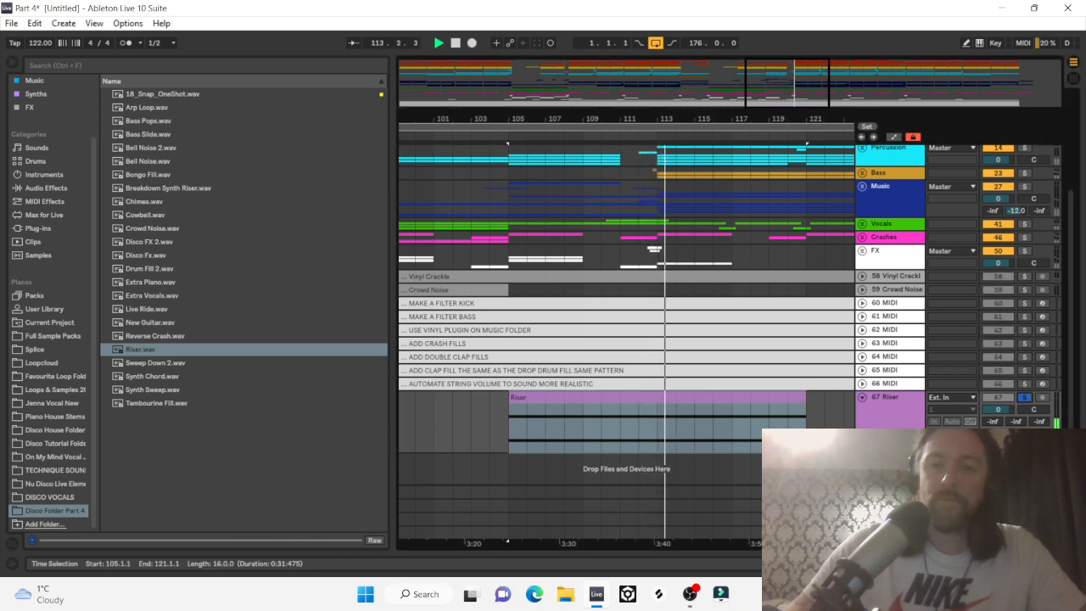
left_click_drag(999, 410, 999, 436)
left_click(729, 442)
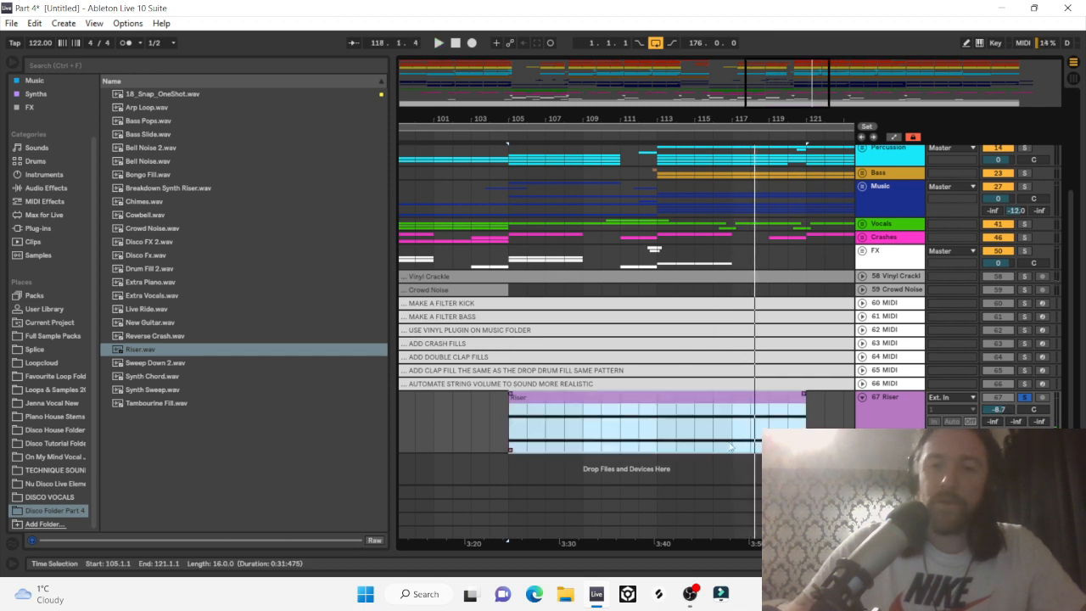
Keep only the bars 113–117 section of the Riser, discard the other pieces, and fit it across bars 105 to 113.
left_click_drag(730, 447, 659, 432)
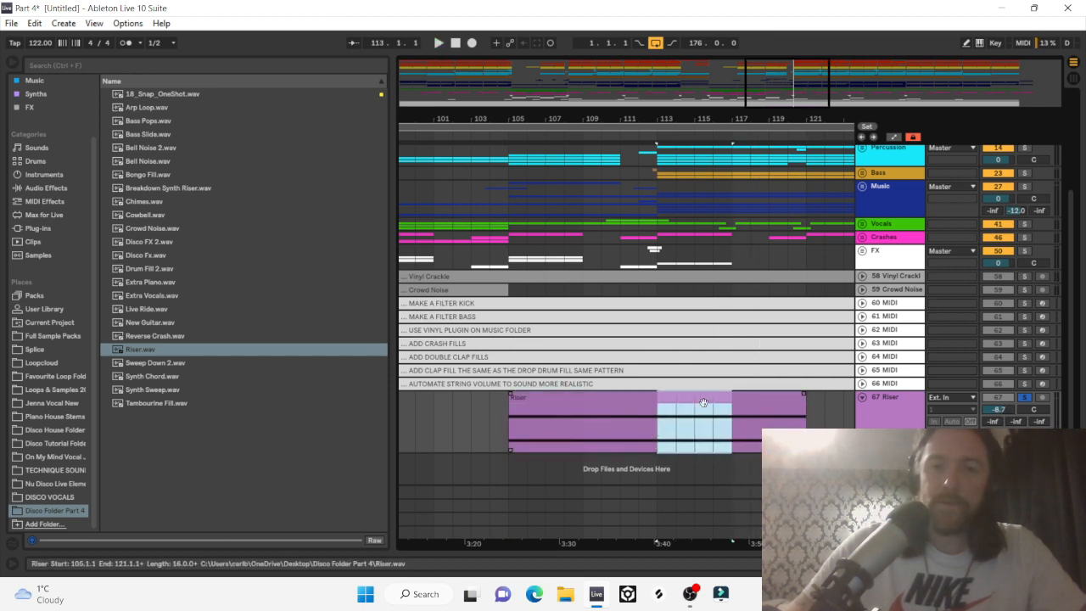
left_click_drag(713, 398, 603, 398)
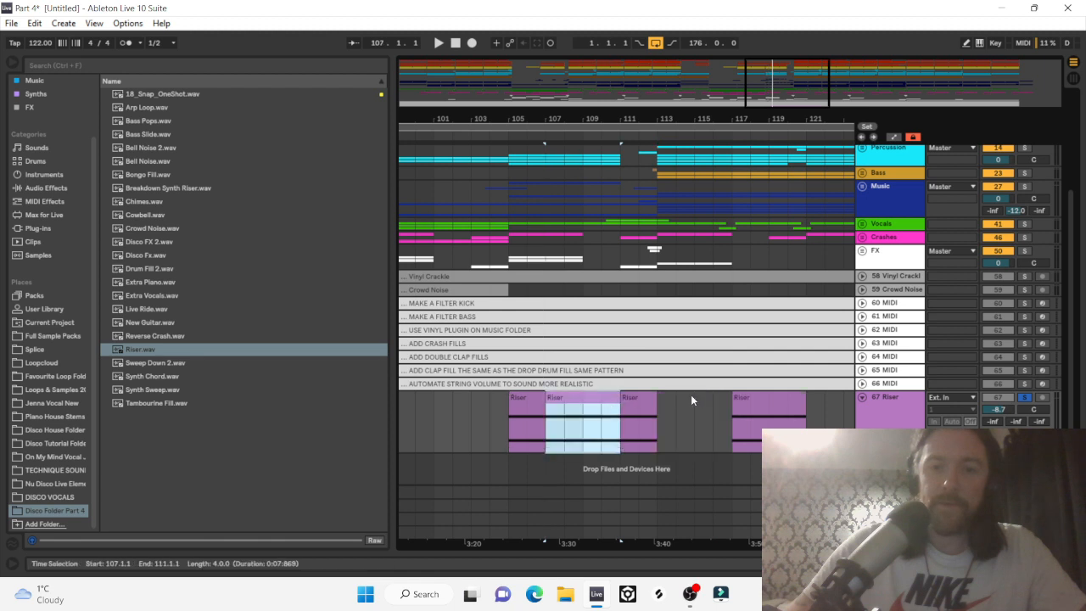
left_click(768, 396)
left_click_drag(773, 390, 588, 414)
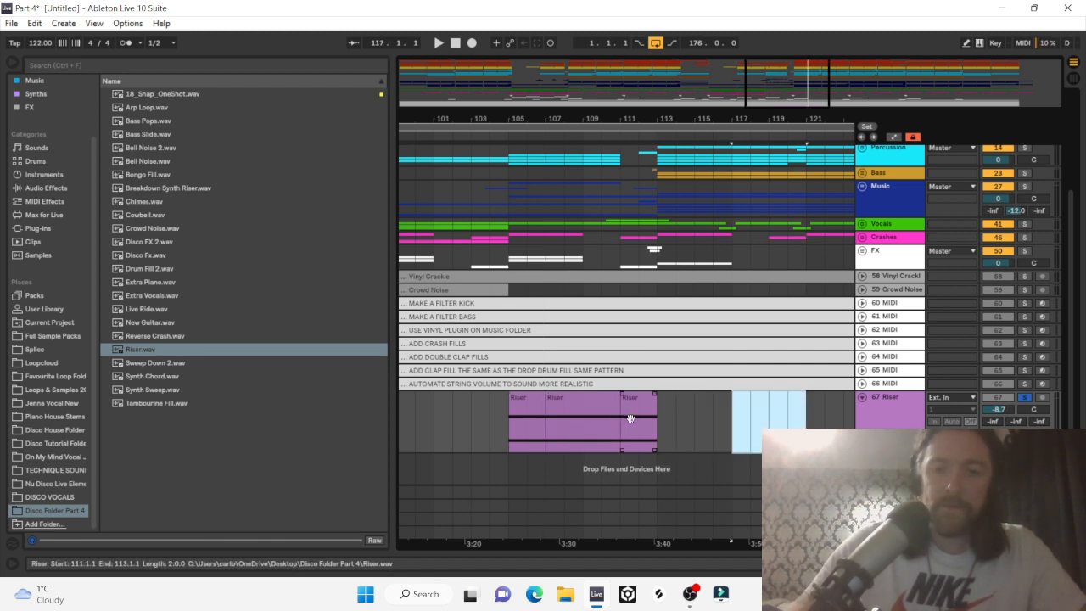
key("Delete")
left_click(514, 413)
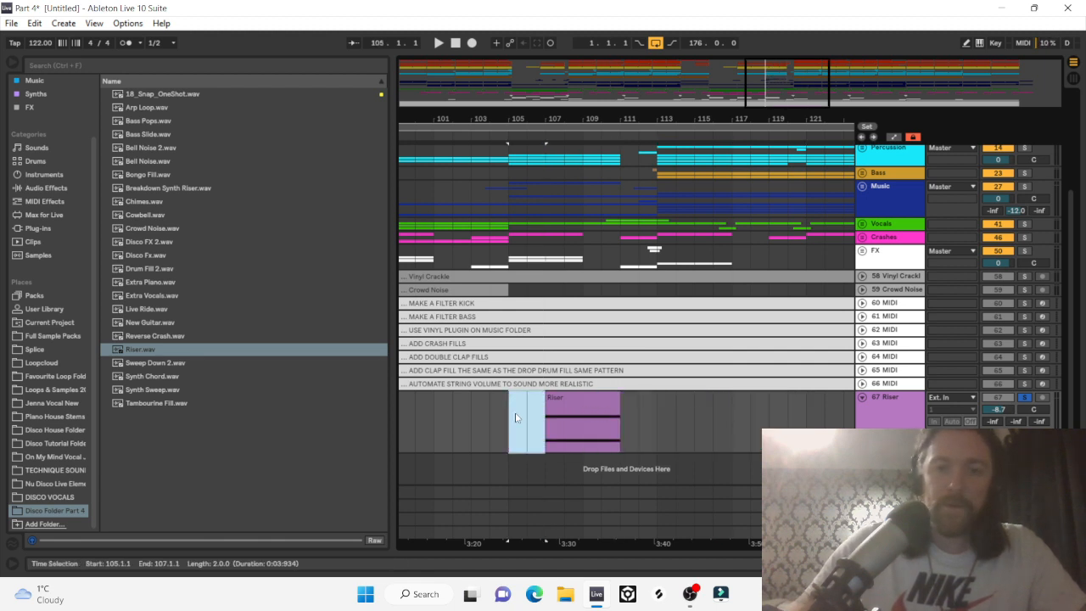
left_click_drag(577, 414, 504, 417)
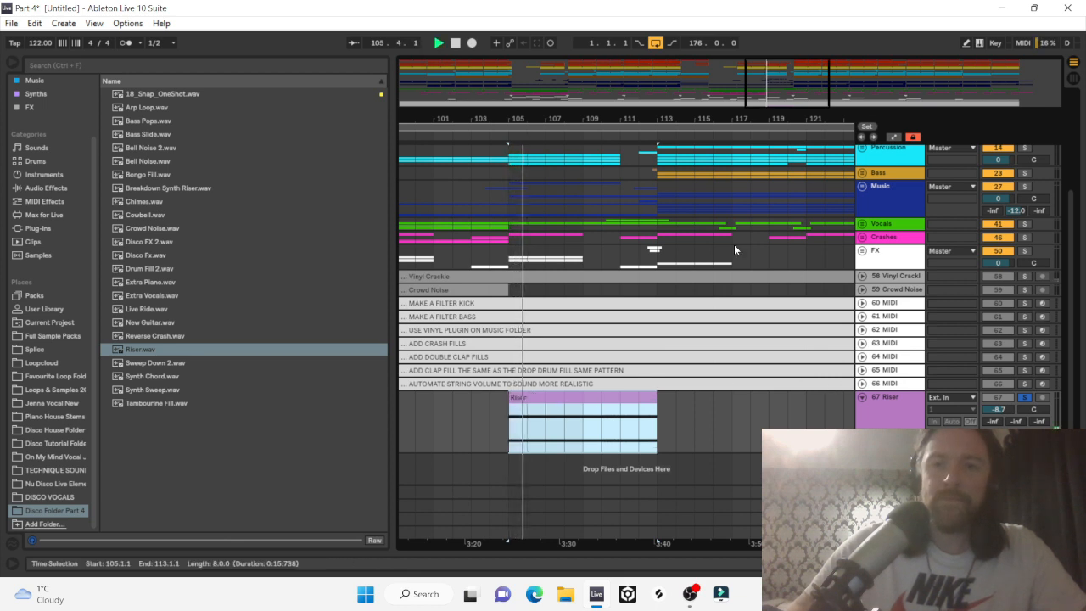
Balance the Riser against the soloed Music group at -5.4 dB and trim the Riser's end to bar 111.
left_click(1025, 188, "ctrl")
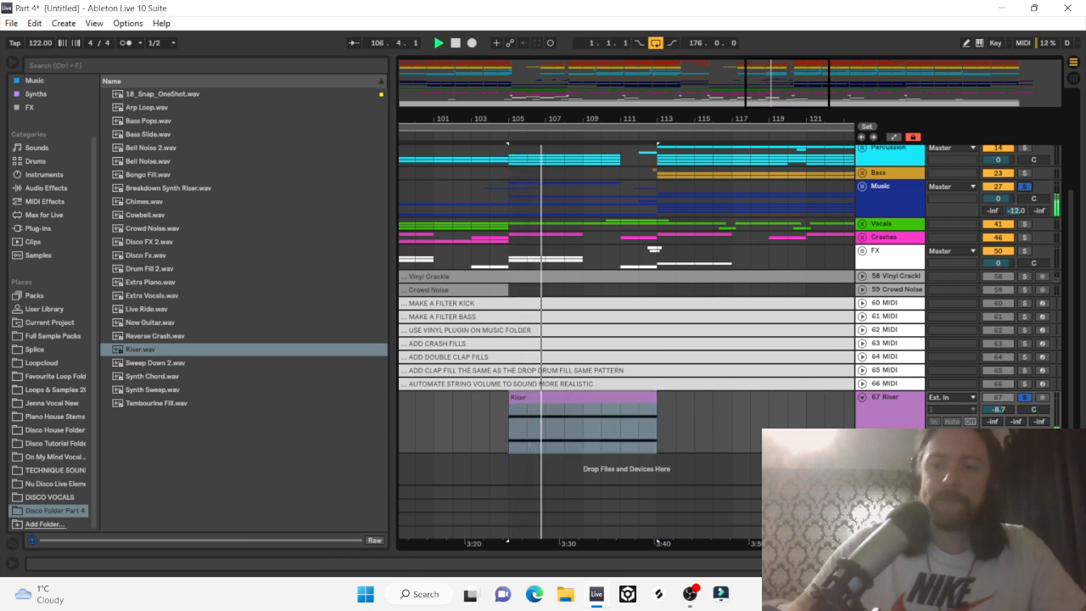
left_click_drag(998, 409, 999, 426)
left_click_drag(998, 409, 998, 399)
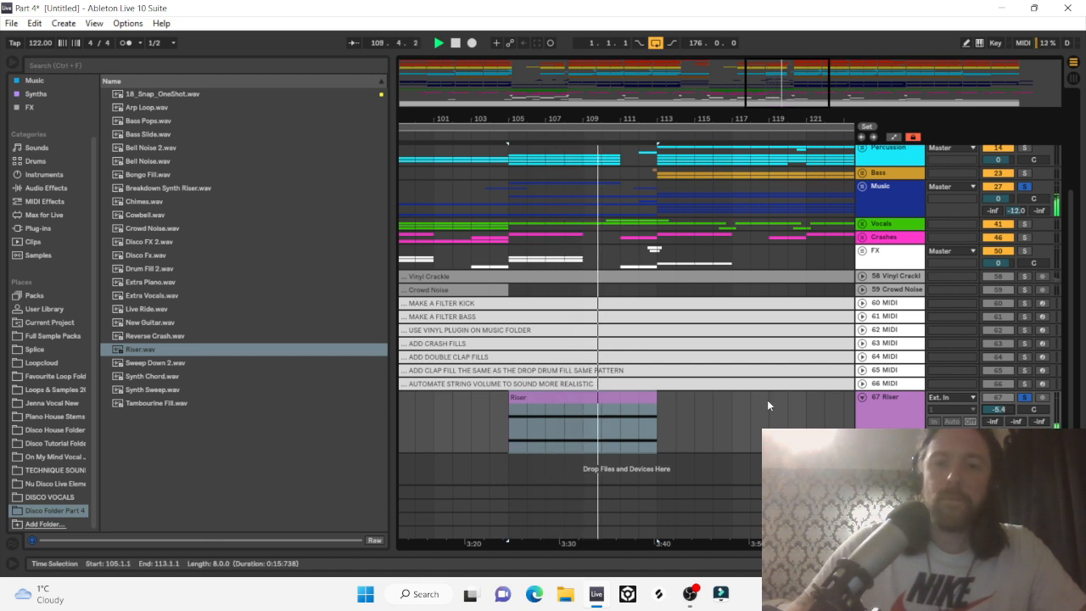
left_click_drag(657, 411, 622, 416)
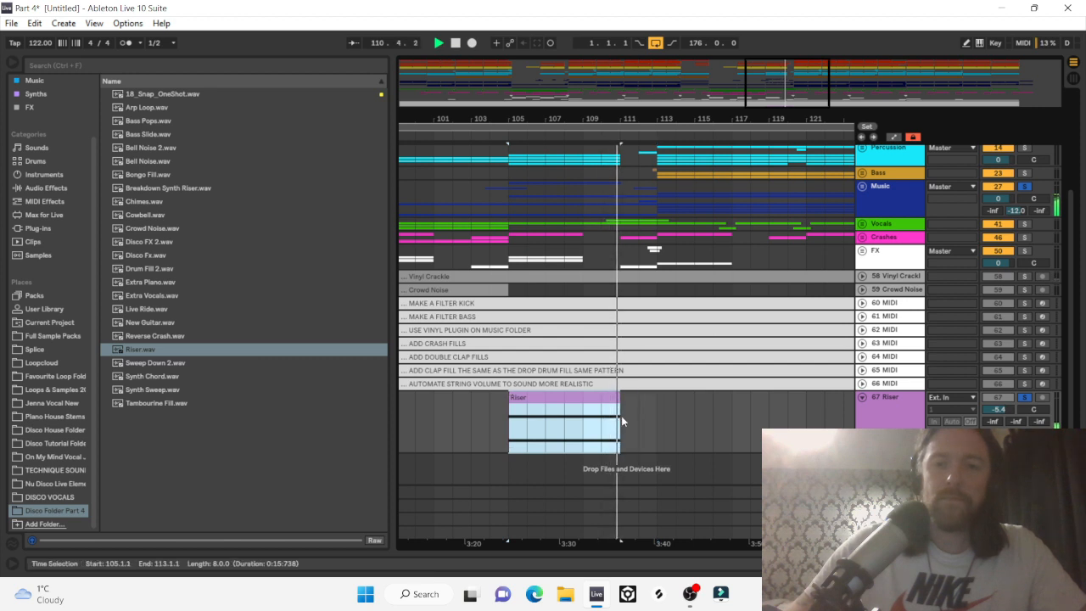
left_click(1025, 186)
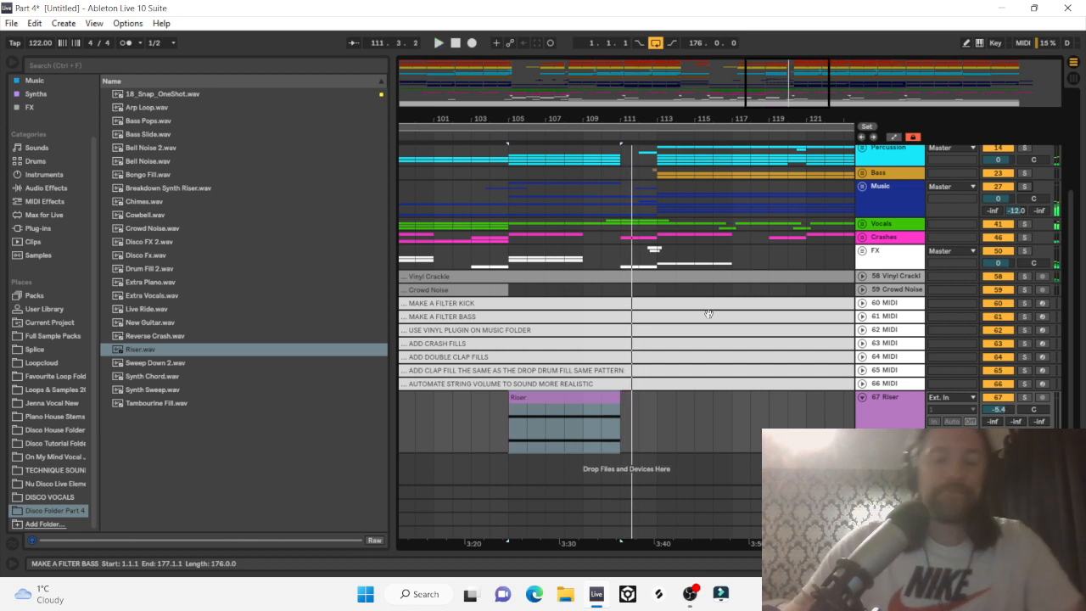
Solo the Riser track, add EQ Eight to it and play it from bar 105.
left_click(1024, 398)
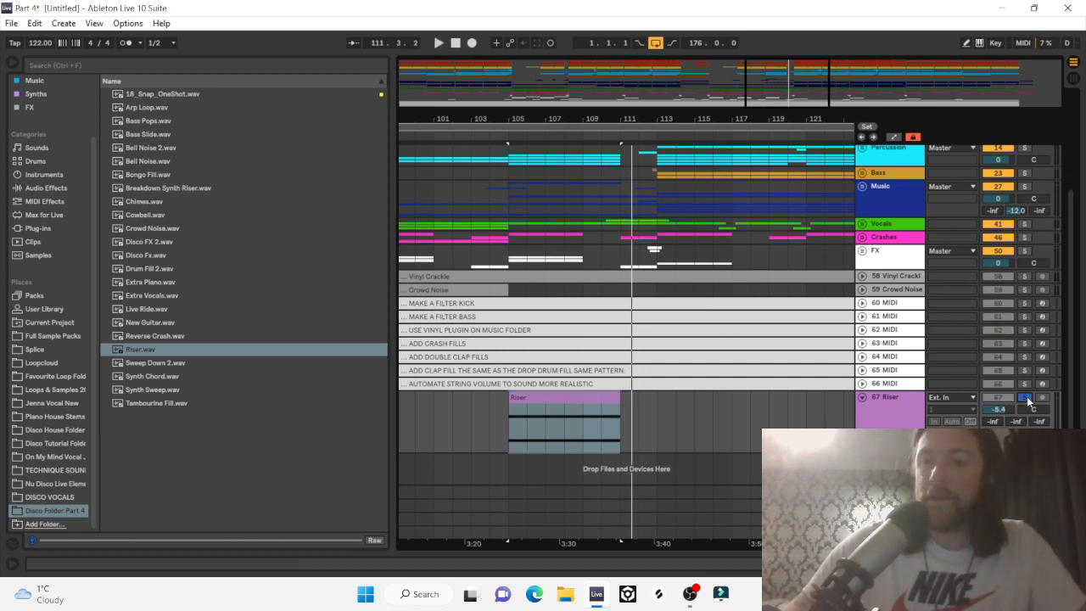
left_click(47, 201)
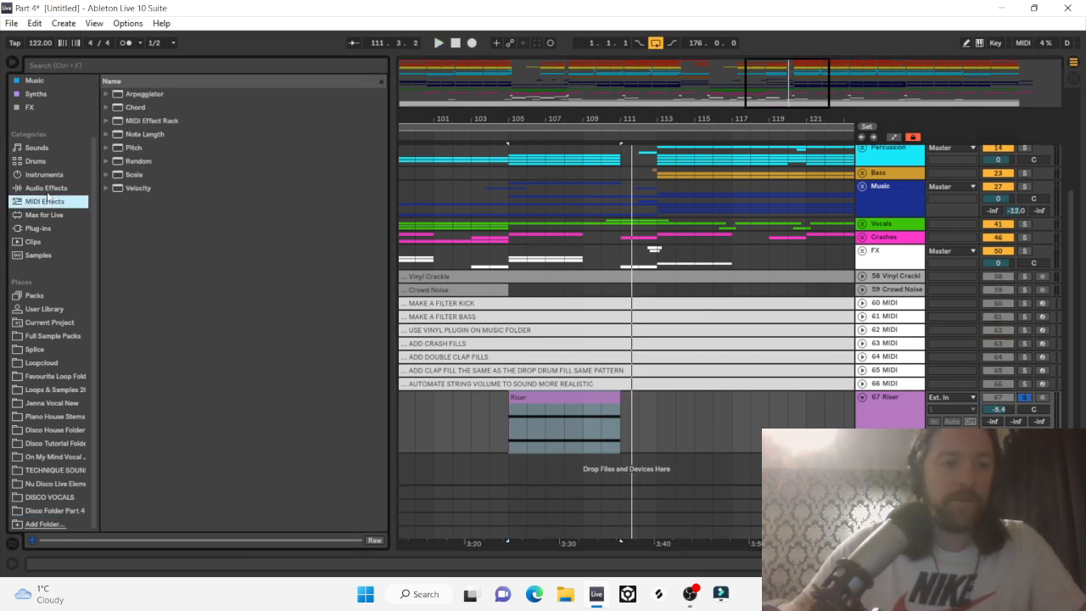
left_click(46, 189)
left_click(129, 149)
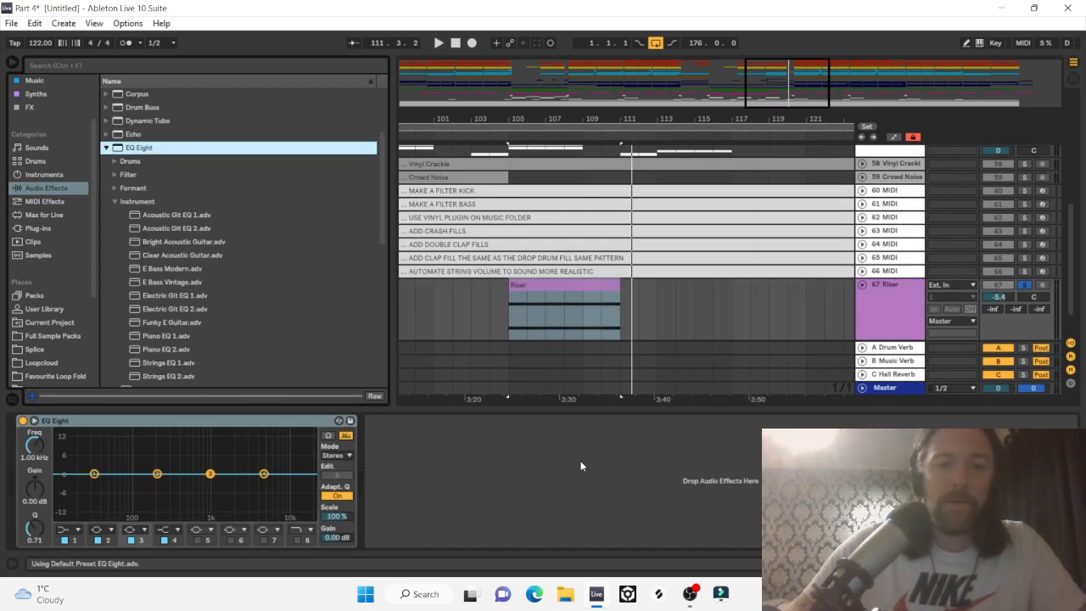
key("space")
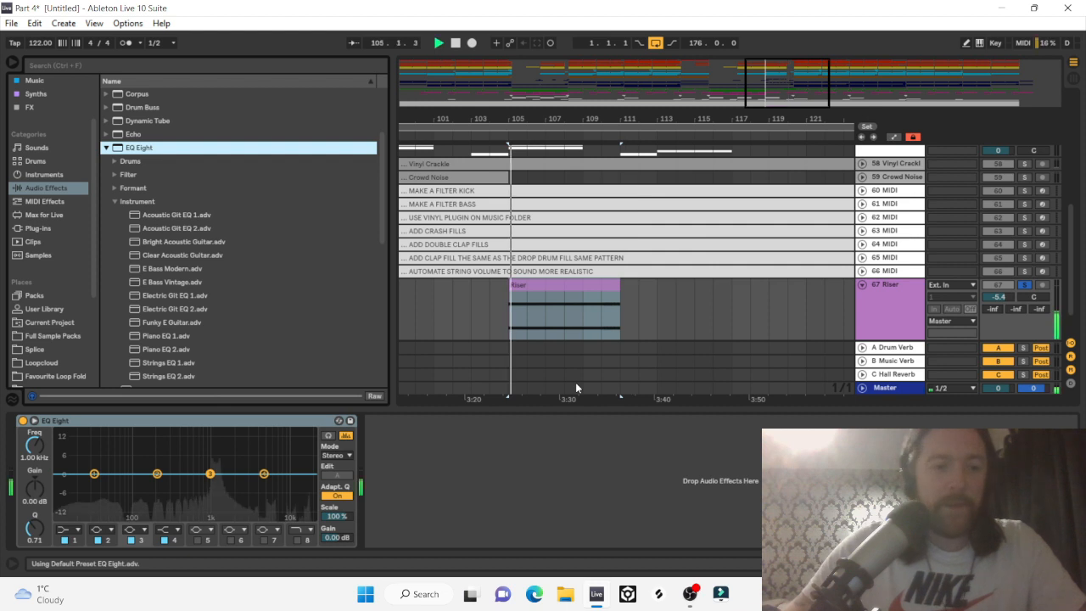
Make EQ Eight's band 1 a low cut at just under 1 kHz and enable band 8's high cut at 18.0 kHz.
left_click(64, 530)
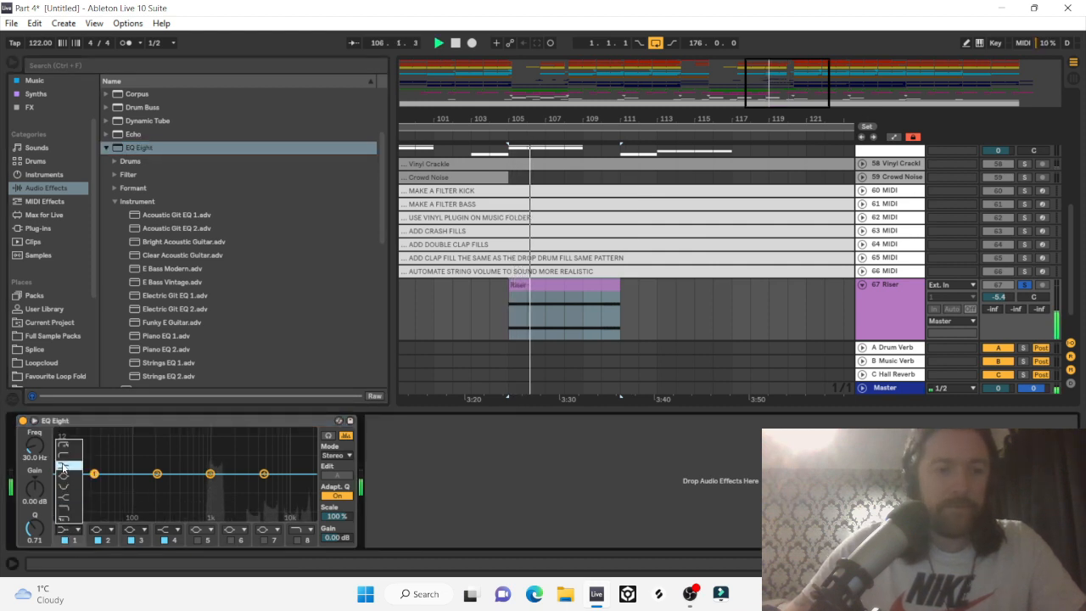
left_click(63, 466)
left_click_drag(94, 474, 204, 484)
left_click(299, 538)
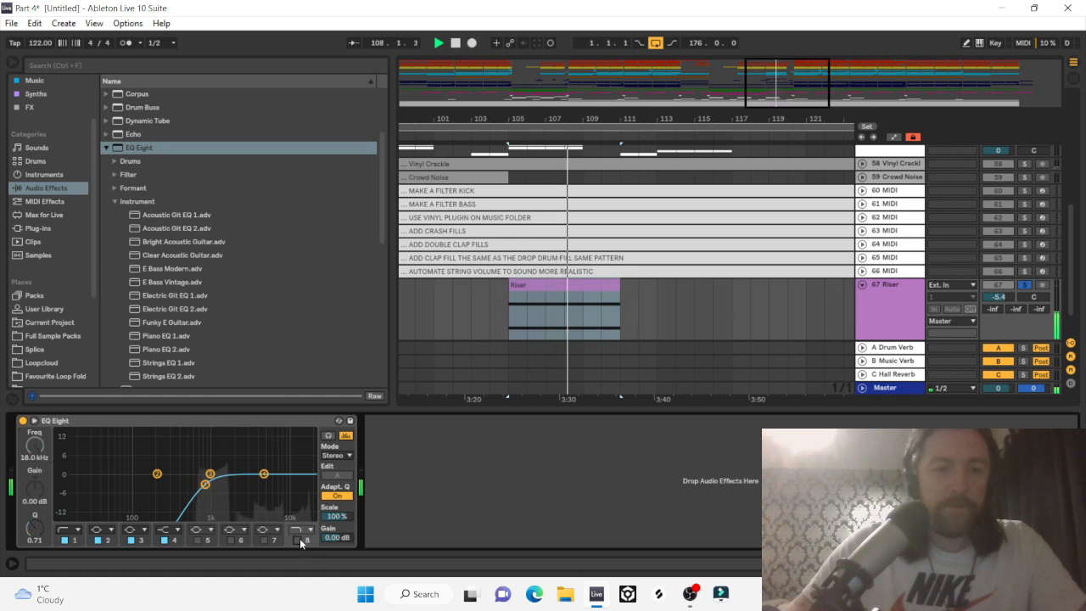
left_click(300, 538)
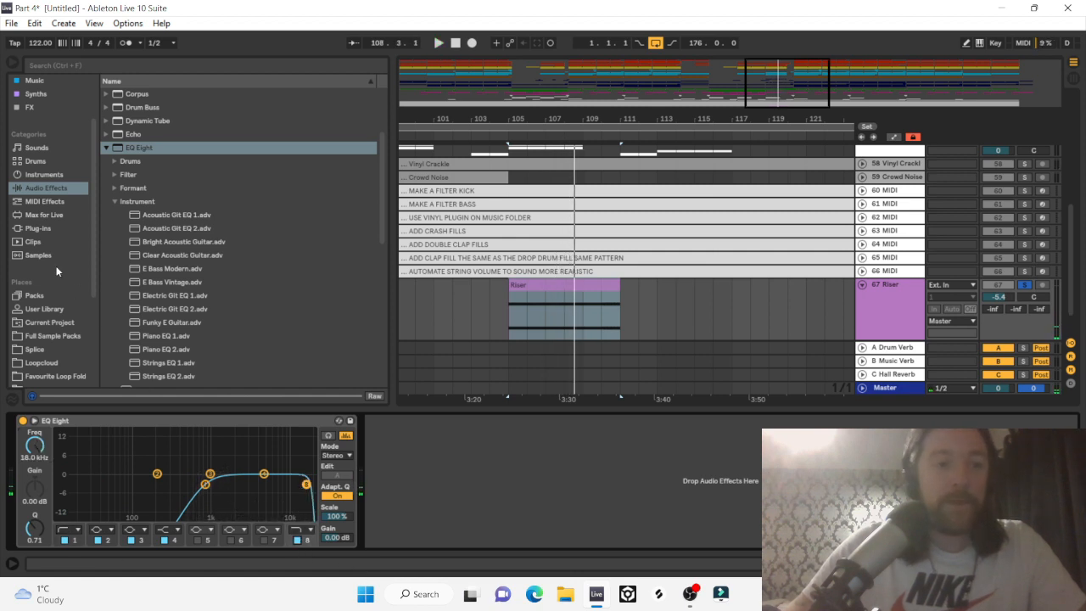
Add the Auto Pan preset Around The Head after the EQ on the Riser track with Amount at 47.6%, and play it.
left_click(38, 228)
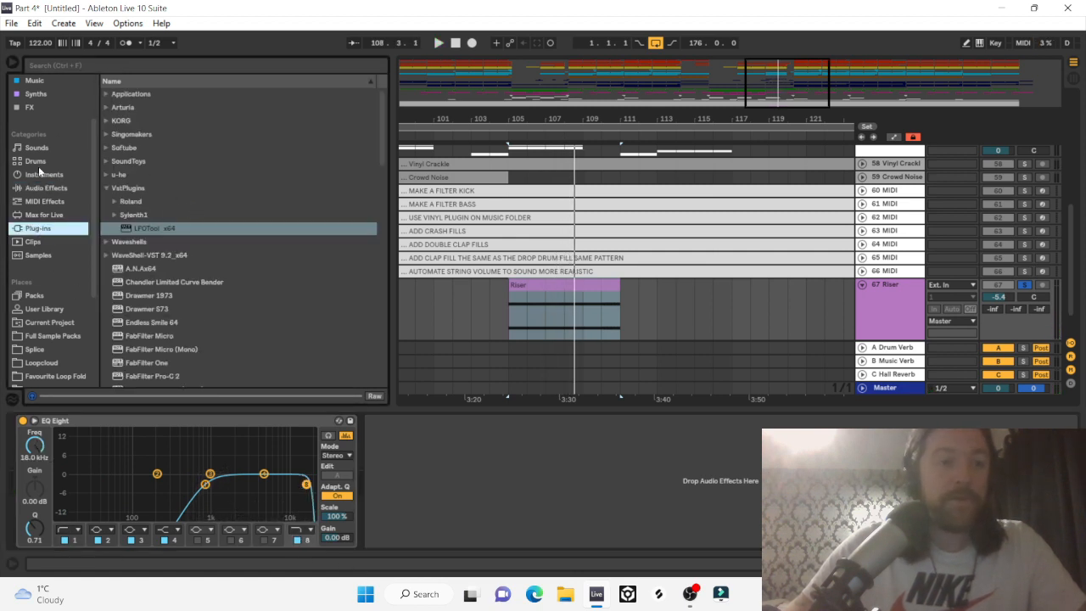
left_click(38, 174)
left_click(42, 188)
scroll(197, 116, "up", 3)
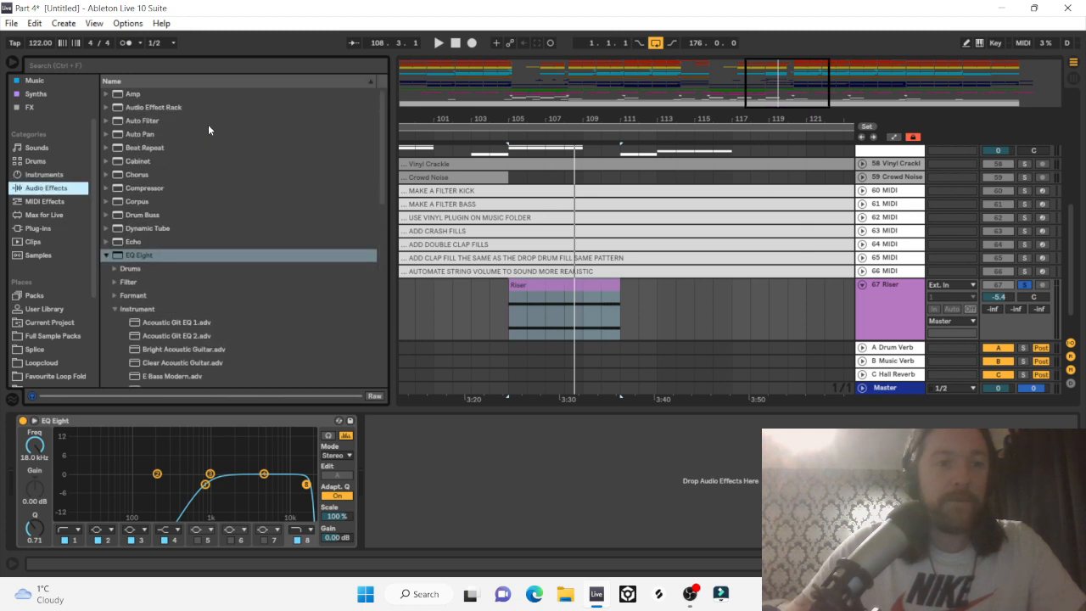
left_click(106, 134)
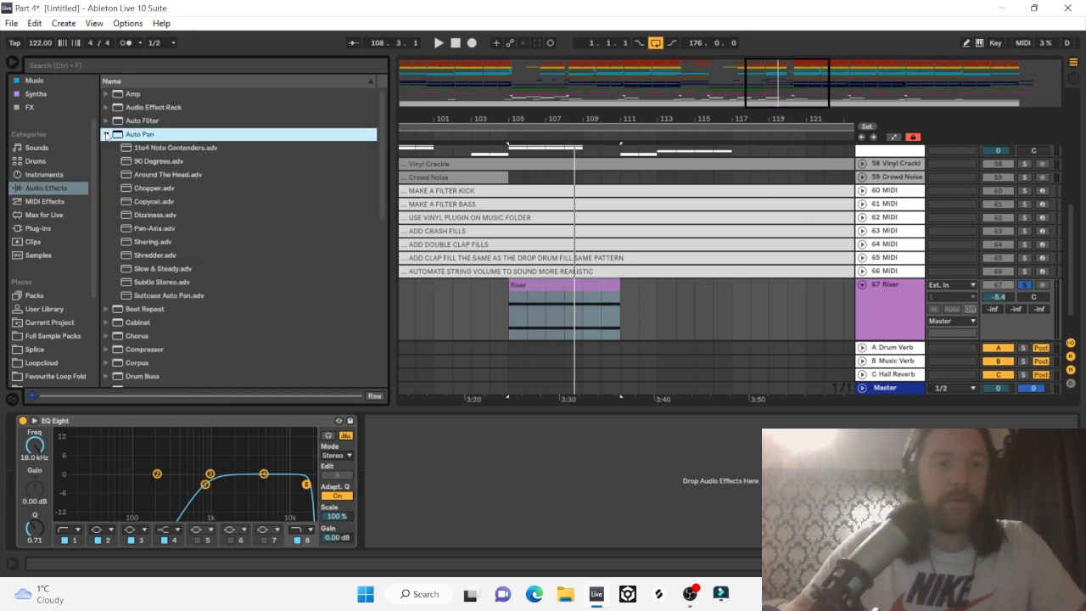
left_click(155, 176)
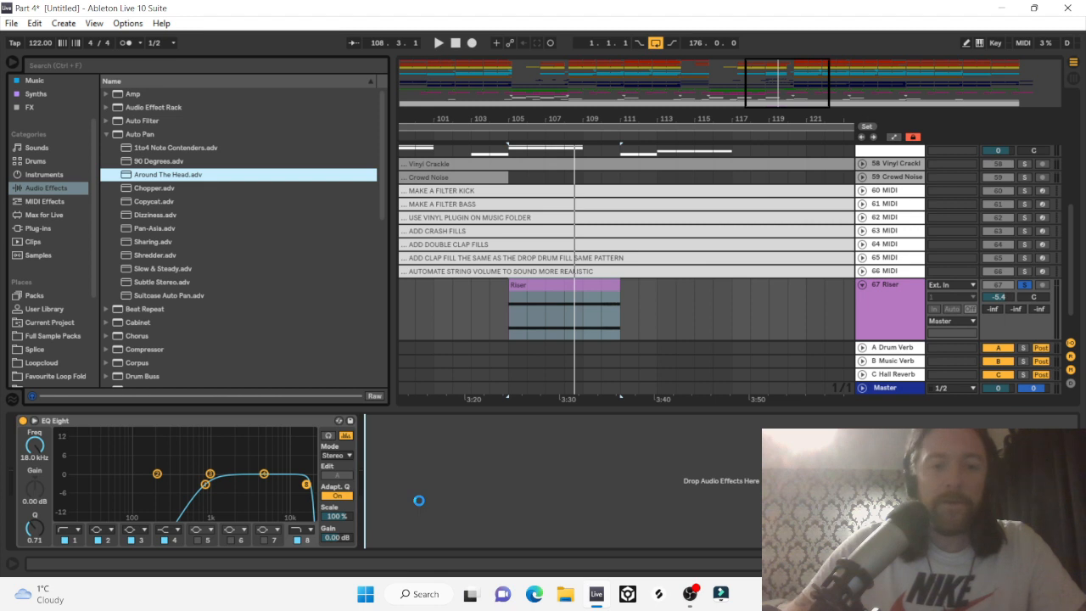
left_click_drag(419, 501, 384, 515)
key("space")
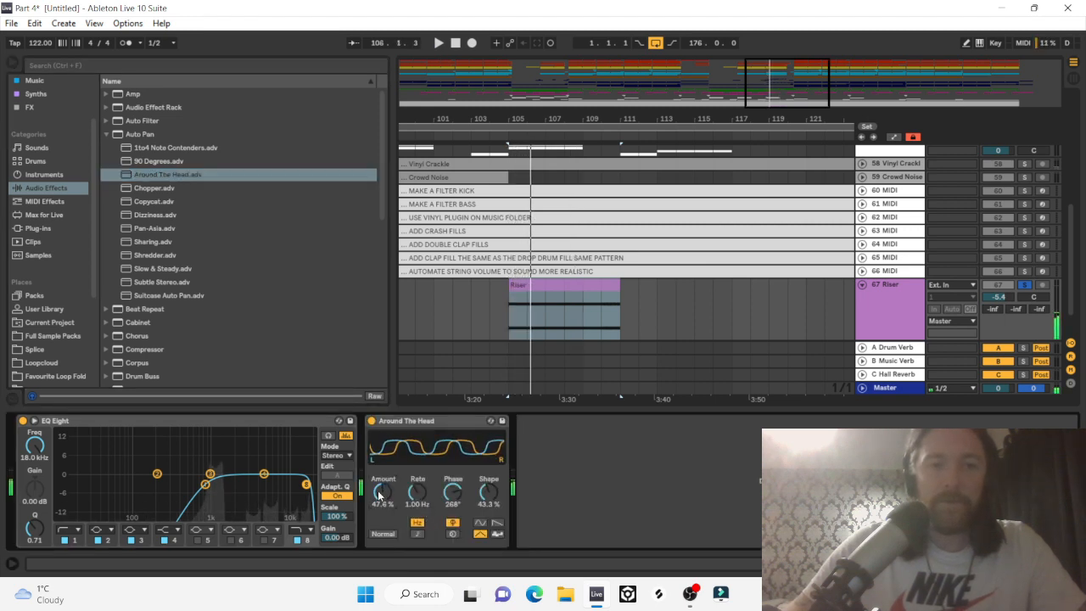
Add the LFOTool_x64 plug-in after the auto pan on the Riser track.
left_click(105, 134)
left_click(36, 228)
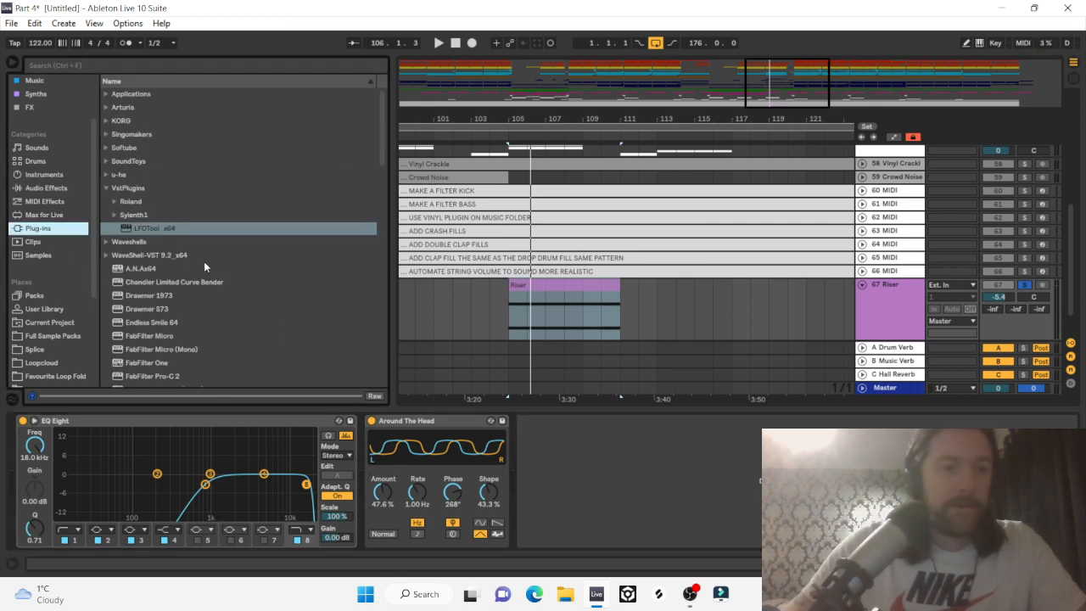
left_click(162, 233)
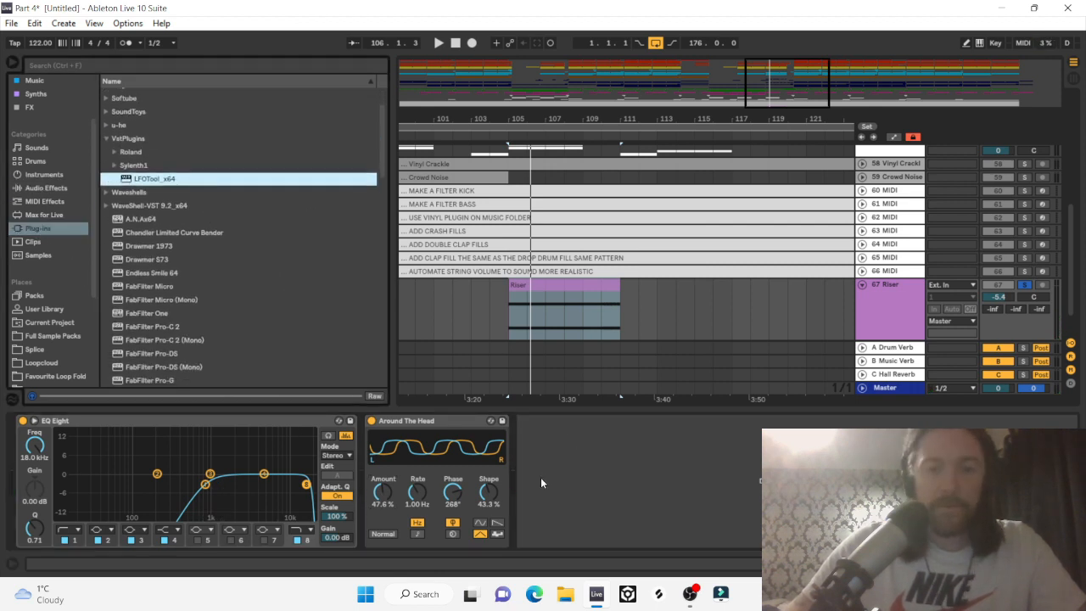
double_click(153, 180)
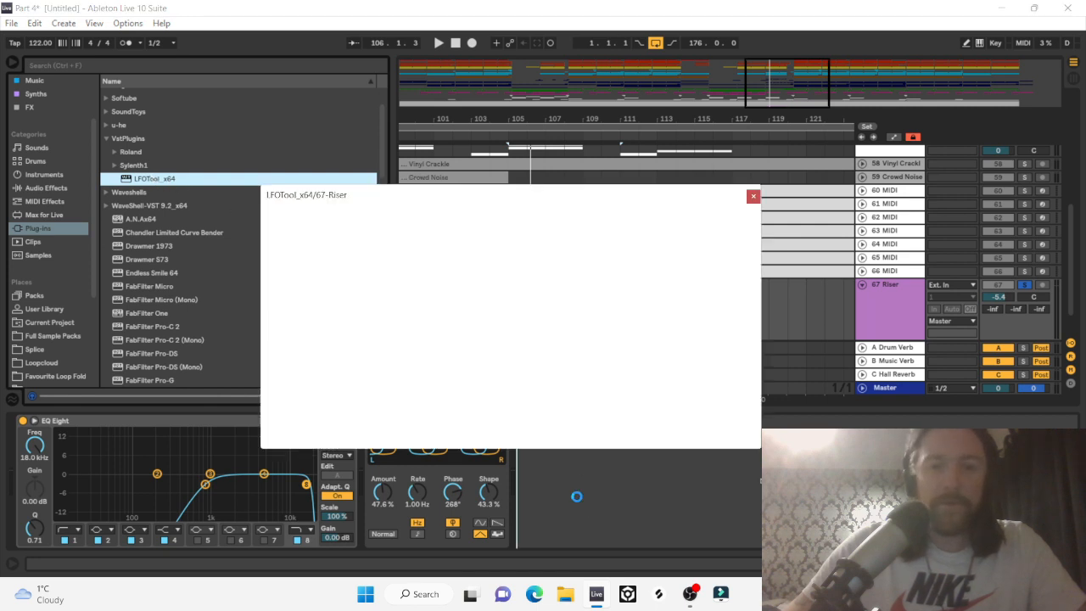
Reshape LFOTool's volume curve with a lower start and a full-level plateau from the middle, and close the plug-in window.
key("space")
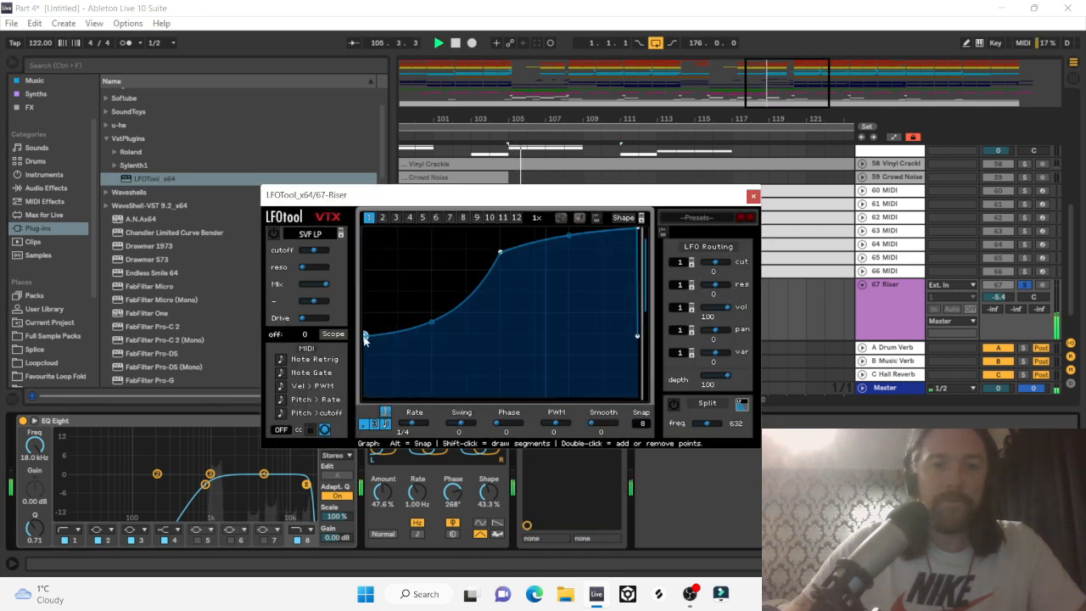
left_click_drag(365, 335, 365, 355)
left_click_drag(500, 253, 501, 213)
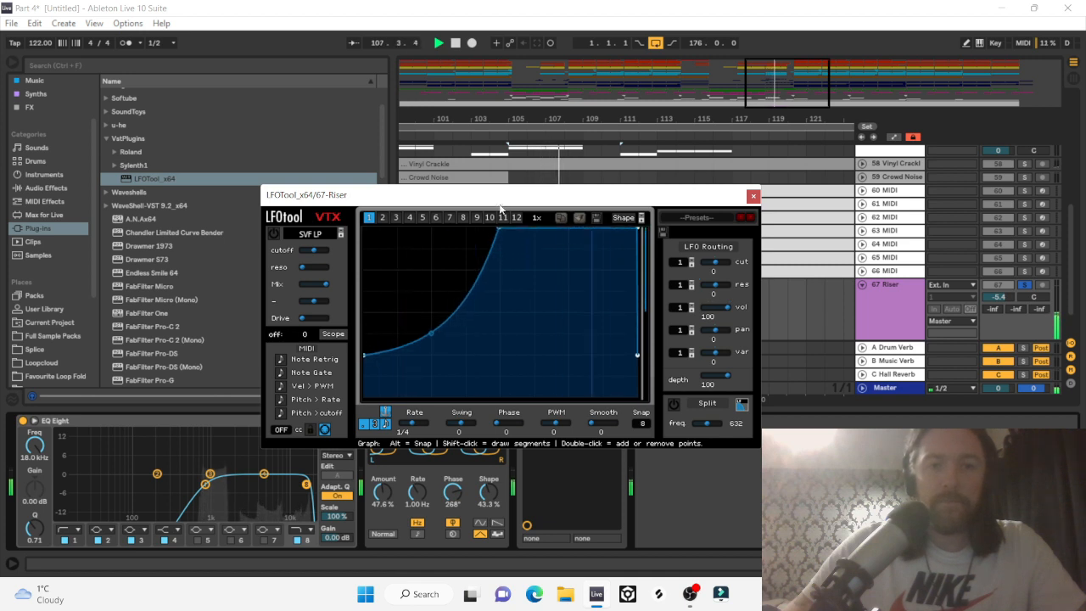
left_click_drag(637, 230, 633, 218)
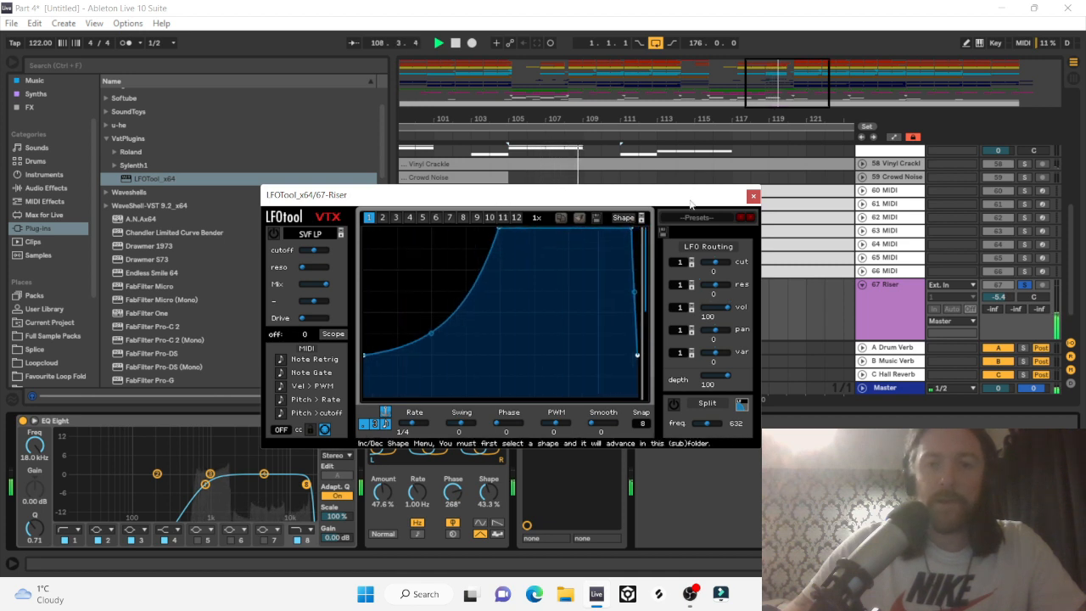
left_click(753, 197)
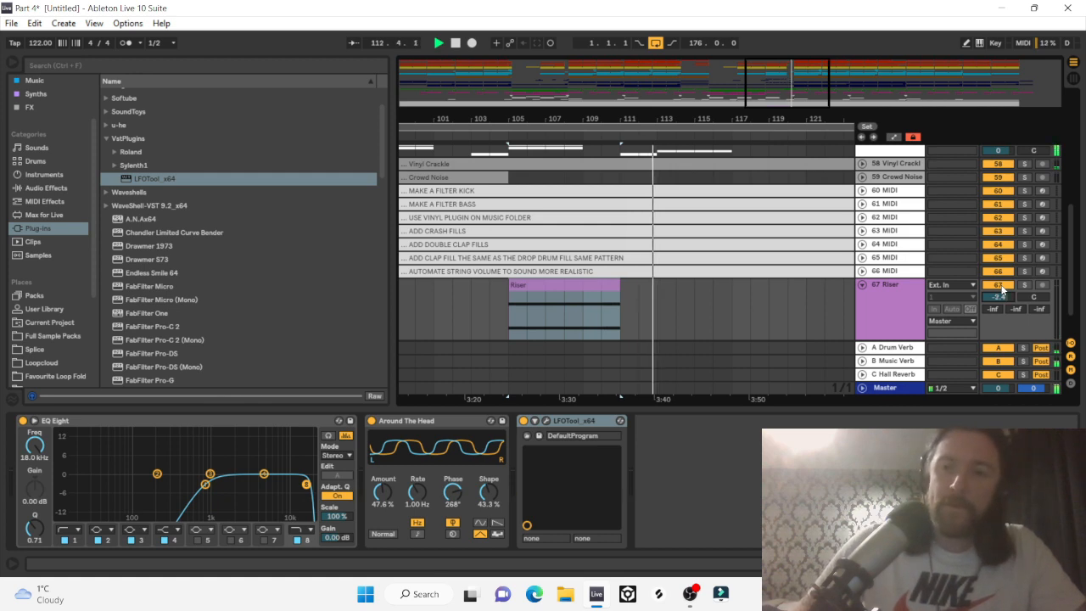
key("space")
Unfold the Hats group and delete the Shaker and Tambourine material from bar 111 to bar 112.
scroll(708, 280, "up", 10)
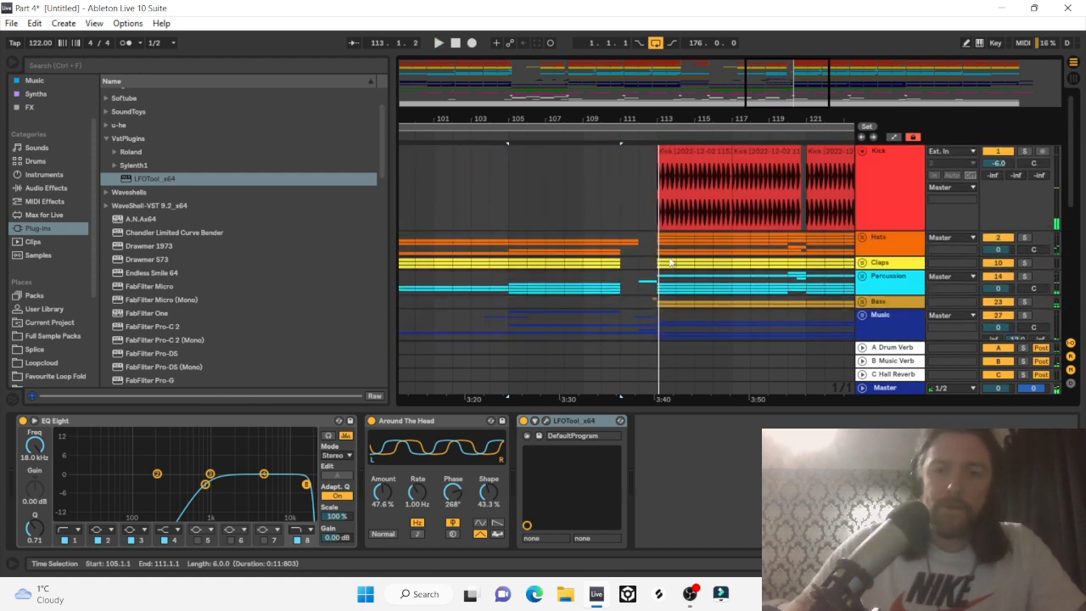
left_click(639, 247)
left_click(879, 240)
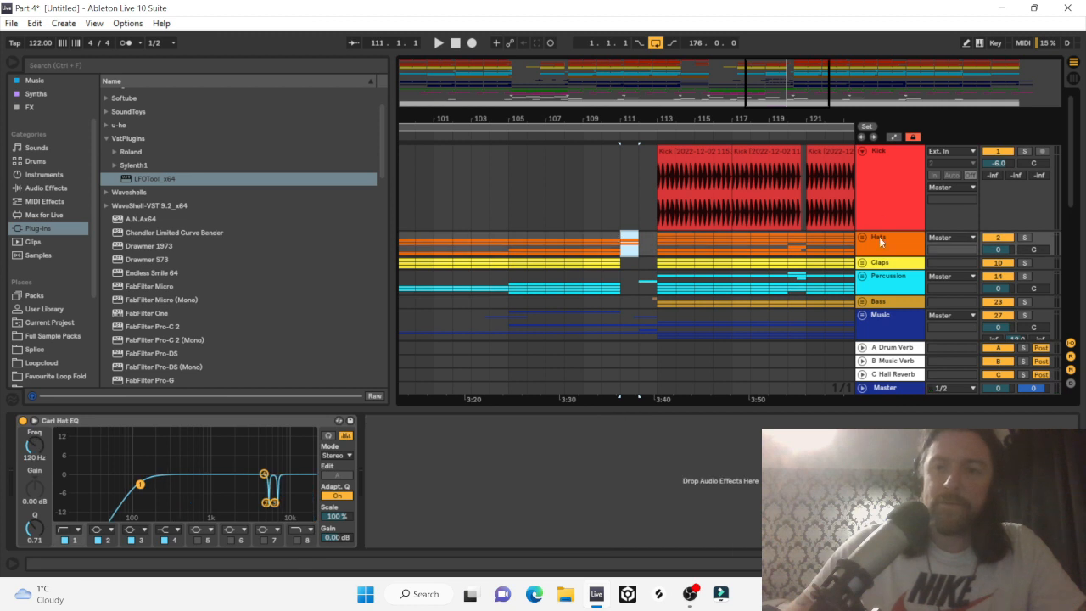
left_click(863, 237)
scroll(639, 278, "down", 2)
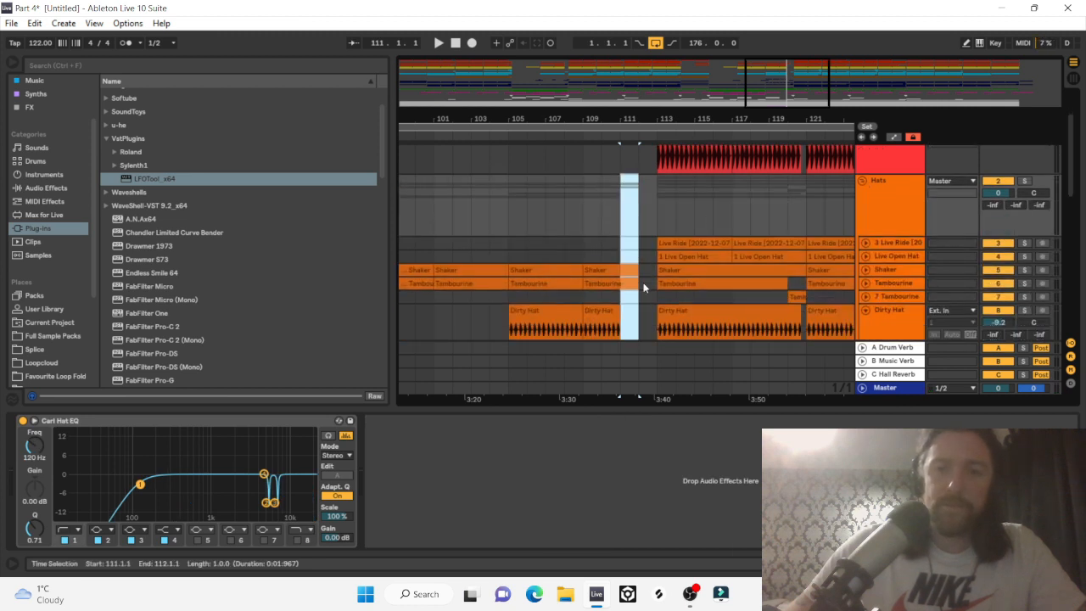
scroll(643, 288, "down", 2)
left_click(637, 197)
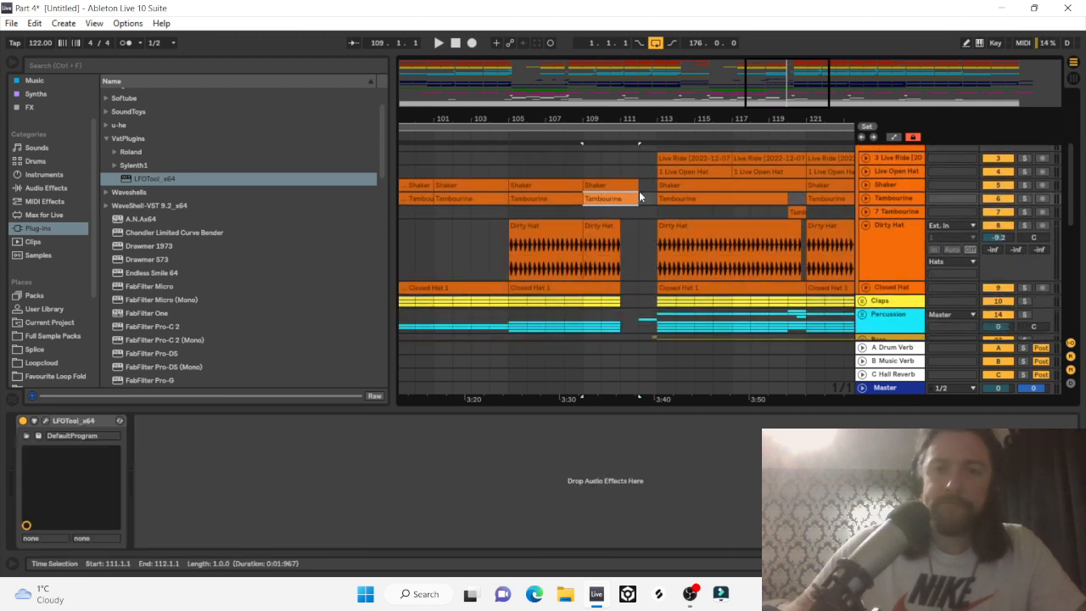
left_click(639, 202)
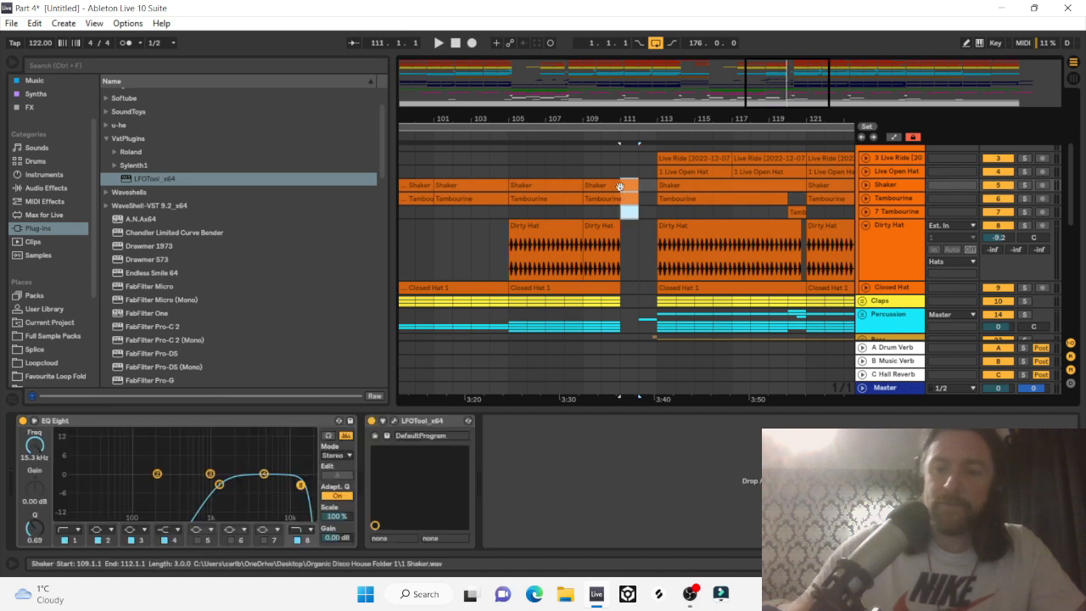
key("Delete")
Play the arrangement from bar 108 into the drop to check the trimmed hats with the riser.
left_click(570, 153)
key("space")
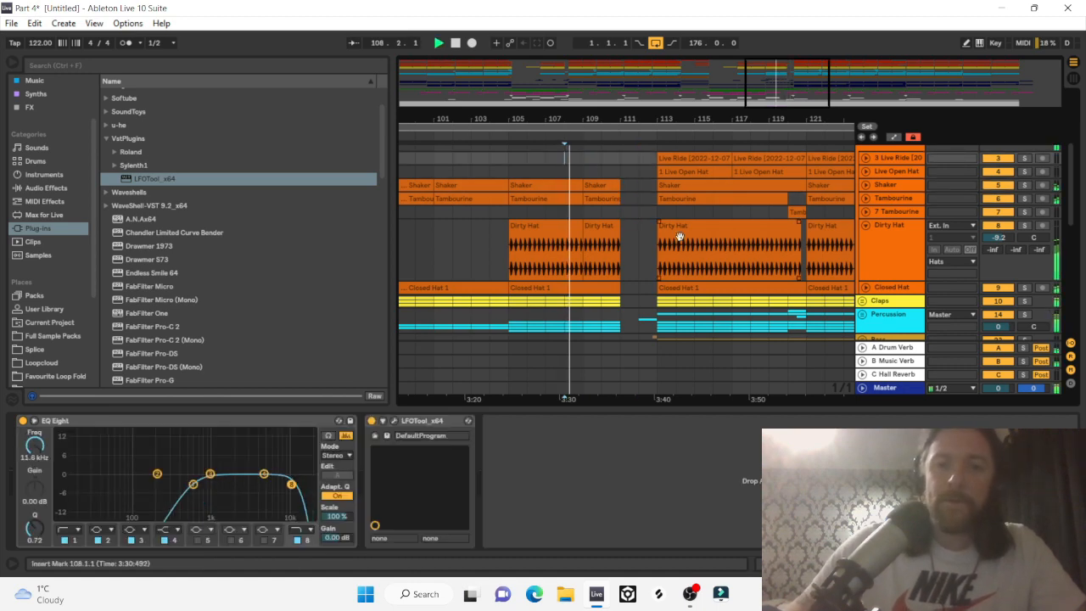
scroll(680, 236, "down", 3)
scroll(680, 236, "down", 6)
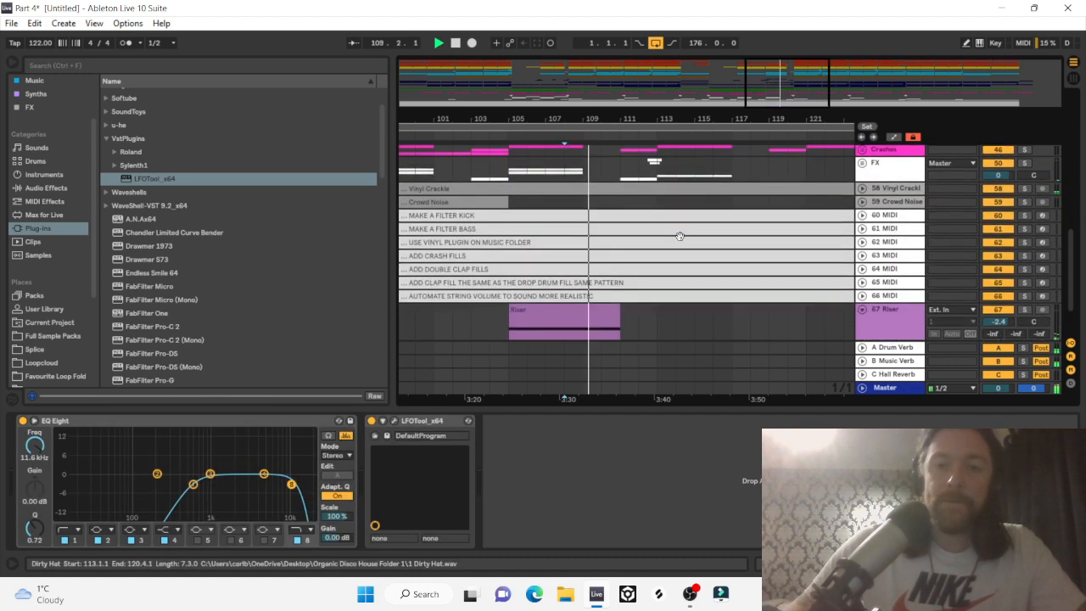
scroll(679, 236, "up", 5)
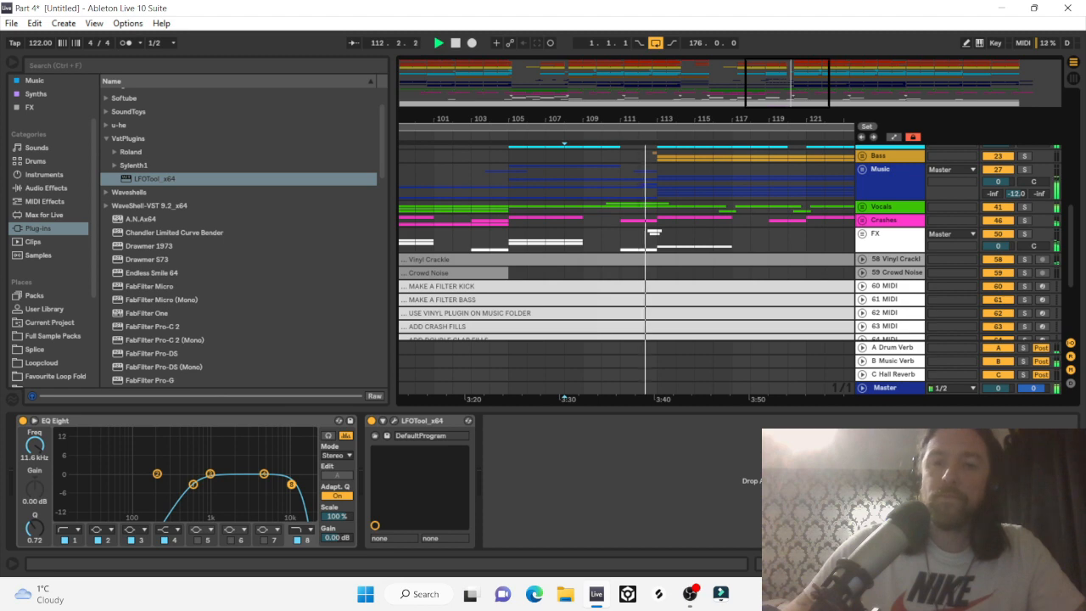
Raise the Riser clip's gain to 10.3 dB in its sample settings and close the clip view.
key("ctrl+alt+l")
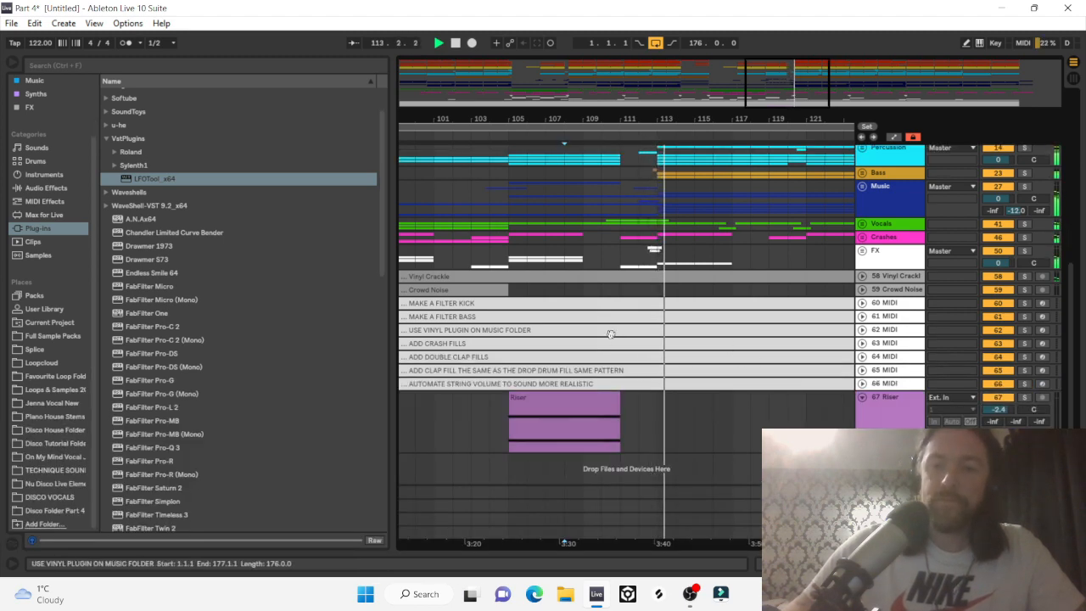
double_click(555, 410)
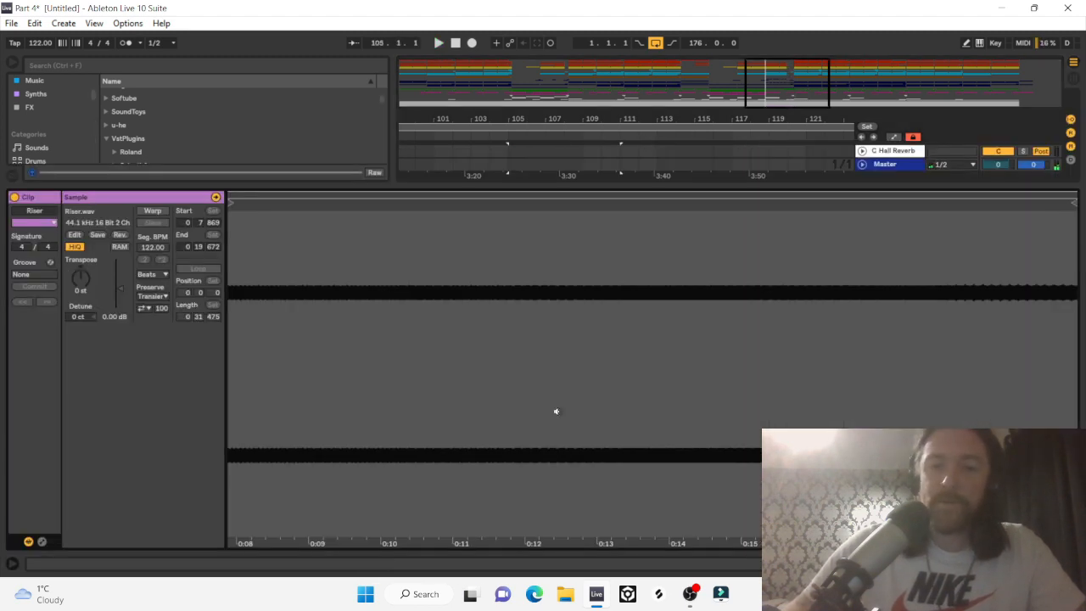
left_click_drag(121, 285, 120, 275)
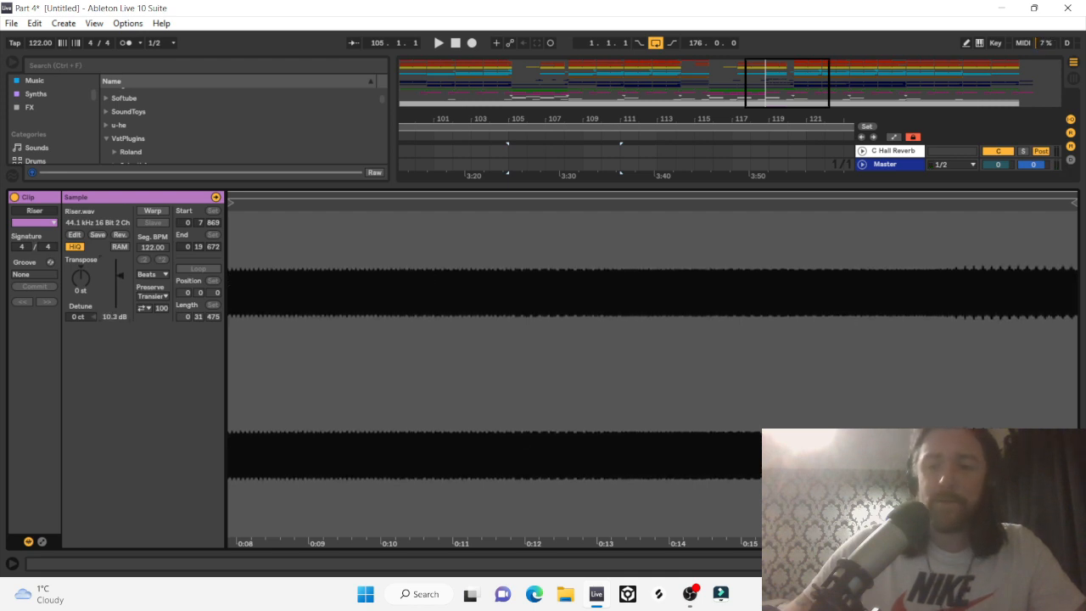
key("ctrl+alt+l")
Add an Auto Filter after LFOTool on the Riser track, and solo the track for playback.
left_click(44, 188)
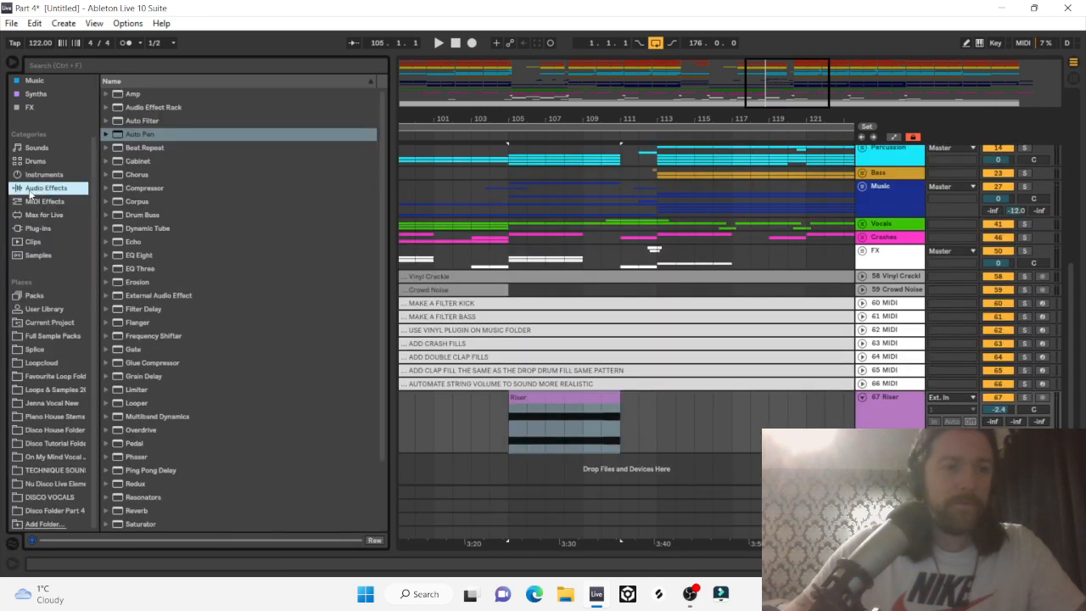
left_click(140, 122)
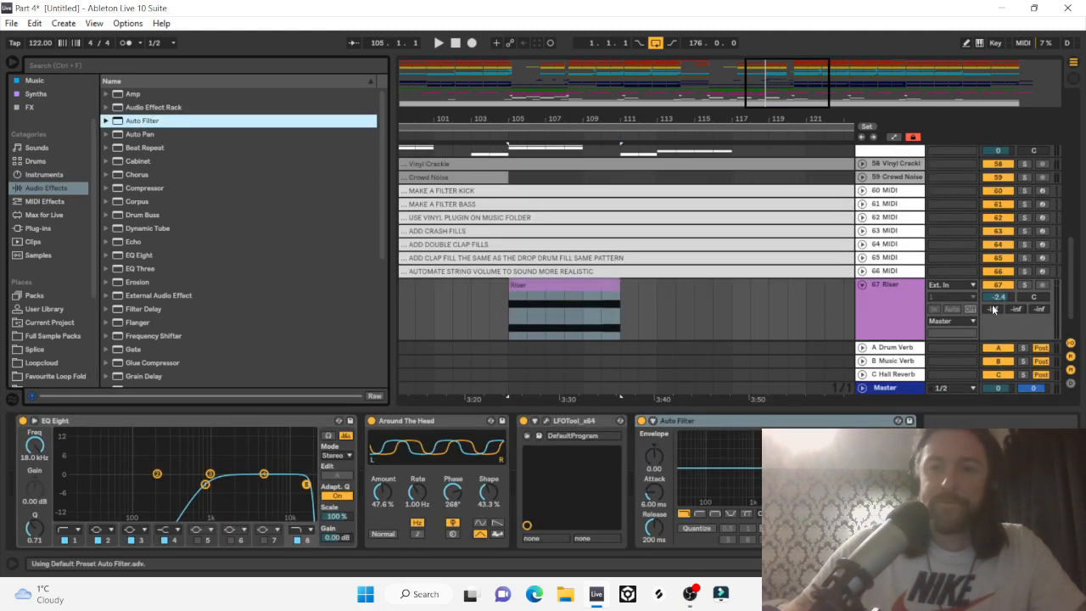
left_click(1024, 286)
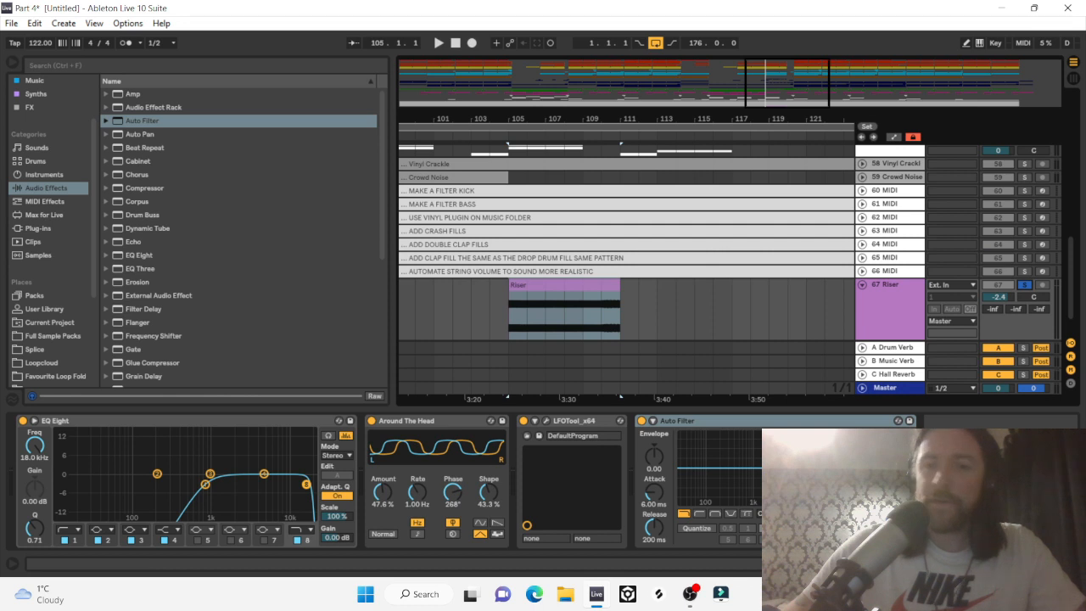
key("space")
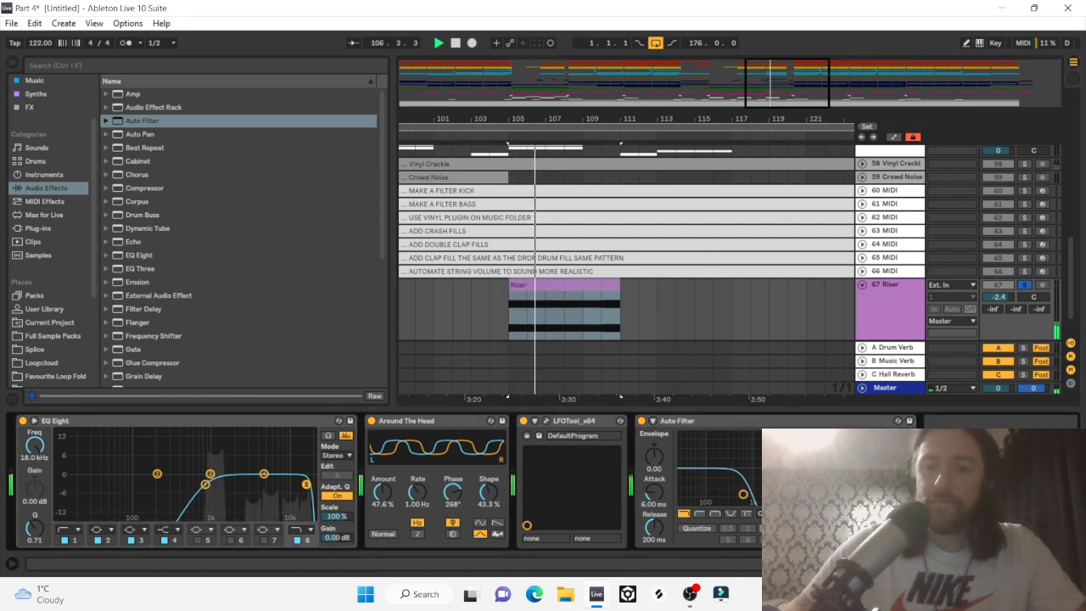
Automate the Riser's Auto Filter frequency to climb from bar 105 to 19.9 kHz around bar 110, and play it.
key("a")
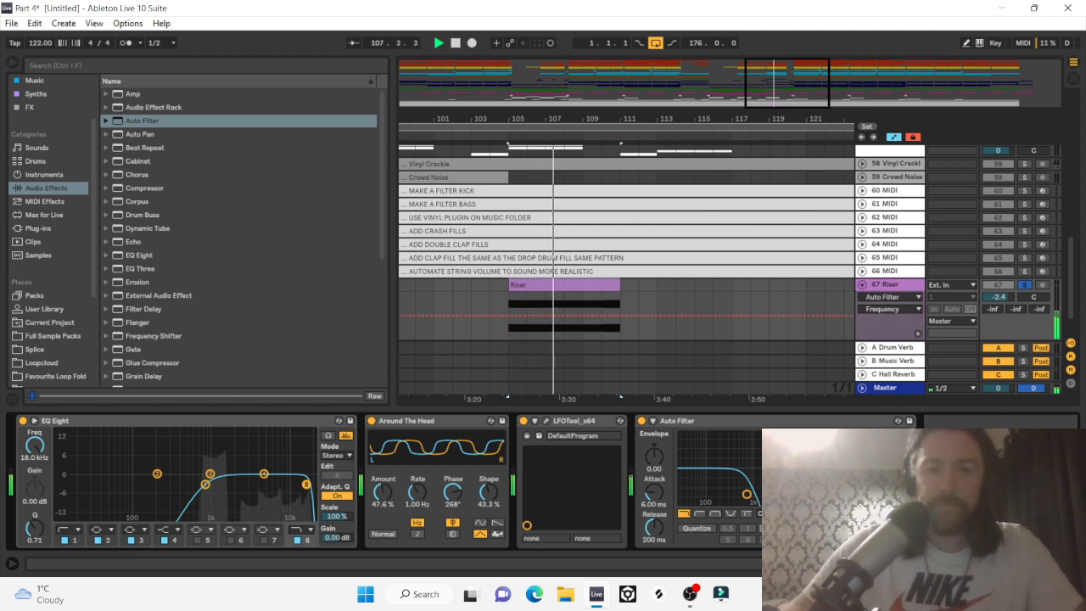
left_click(554, 317)
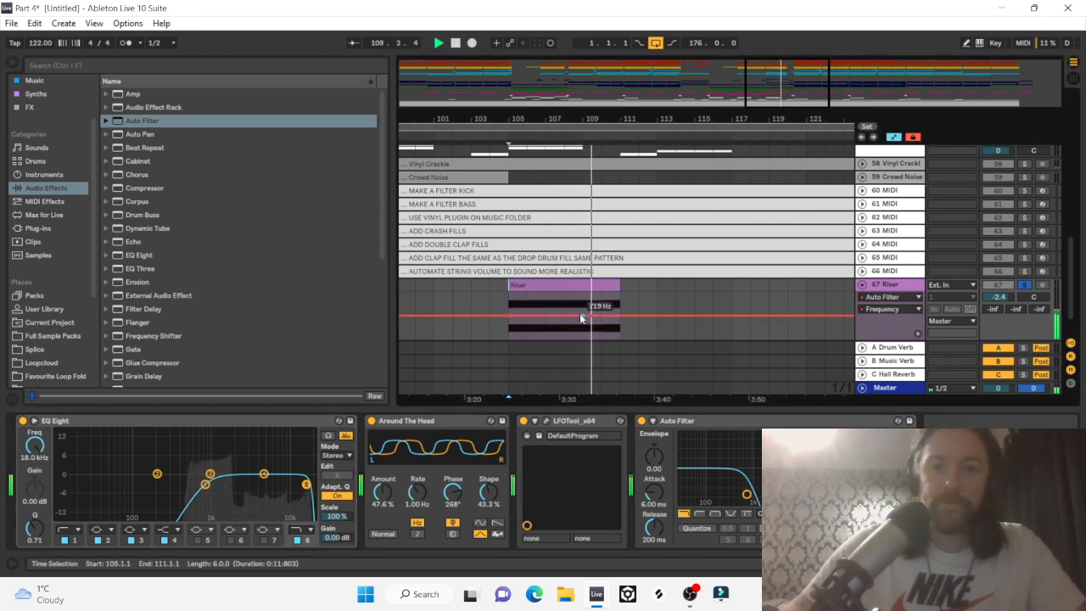
left_click_drag(582, 317, 606, 295)
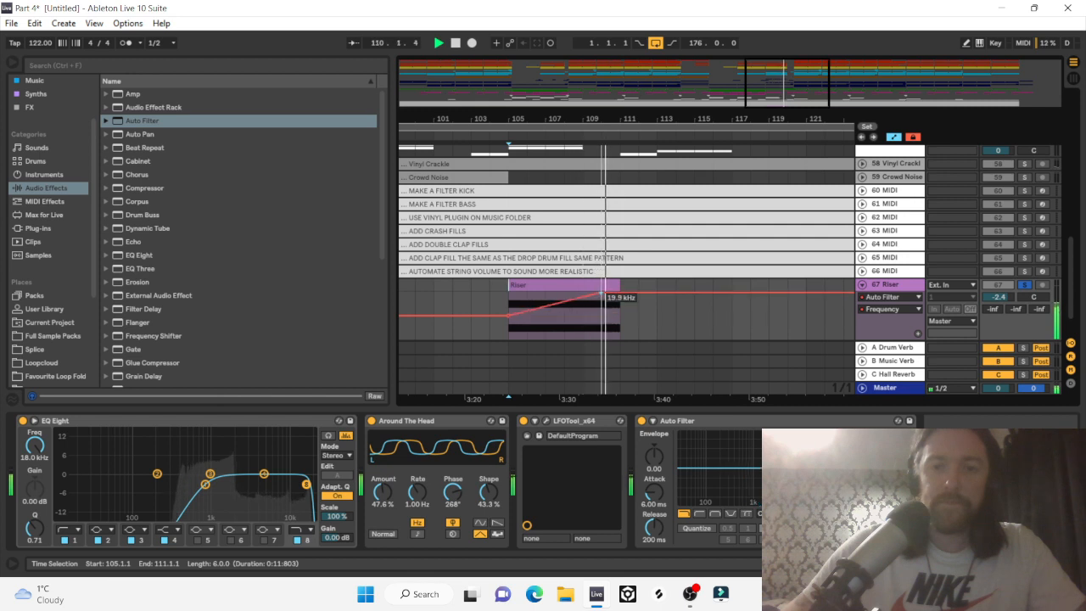
left_click(531, 295)
key("space")
key("space")
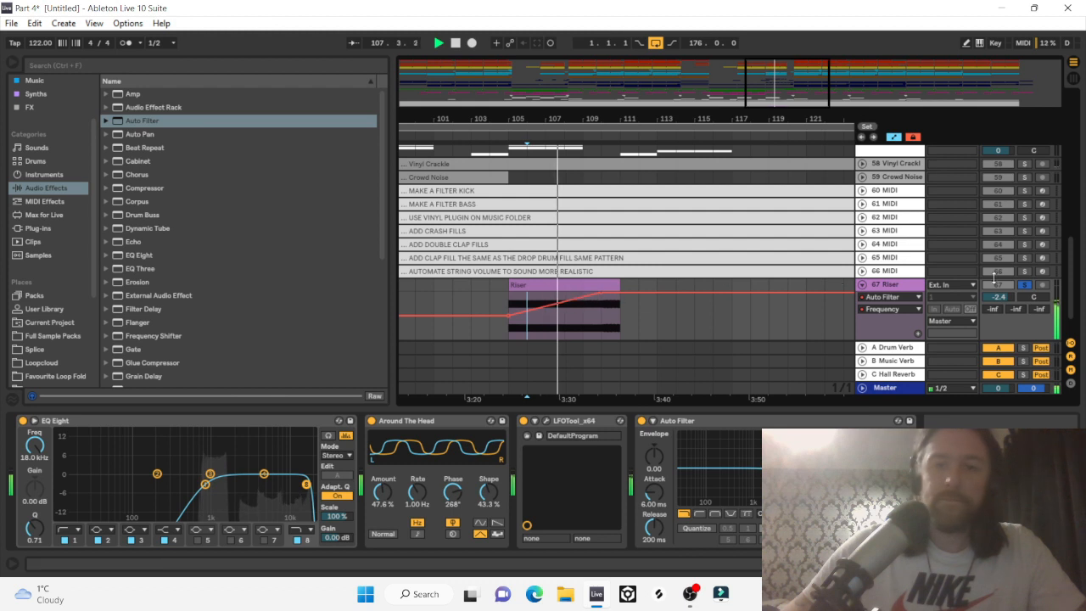
Unsolo the Riser track and set its volume to -13.4 dB during playback.
left_click(1024, 284)
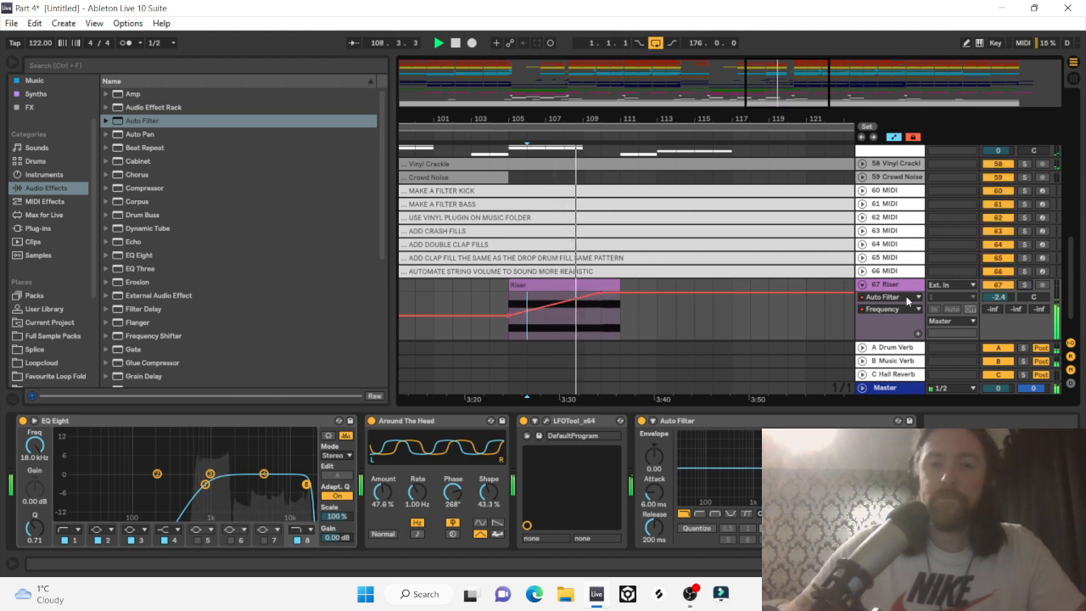
left_click(999, 298)
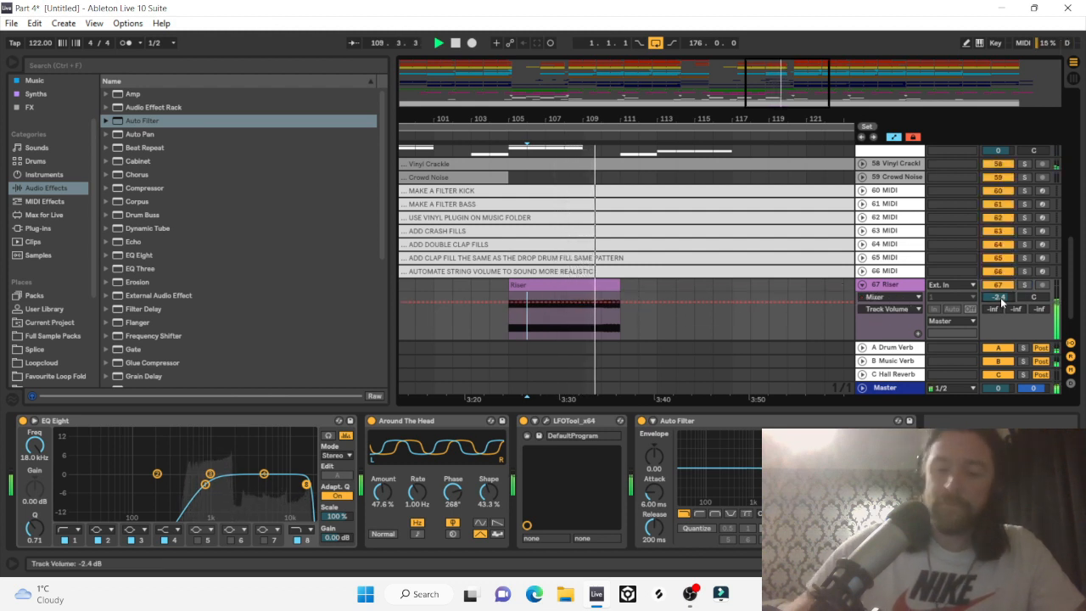
key("Down")
key("Down")
key("Down")
key("Down")
key("Down")
key("Down")
key("Down")
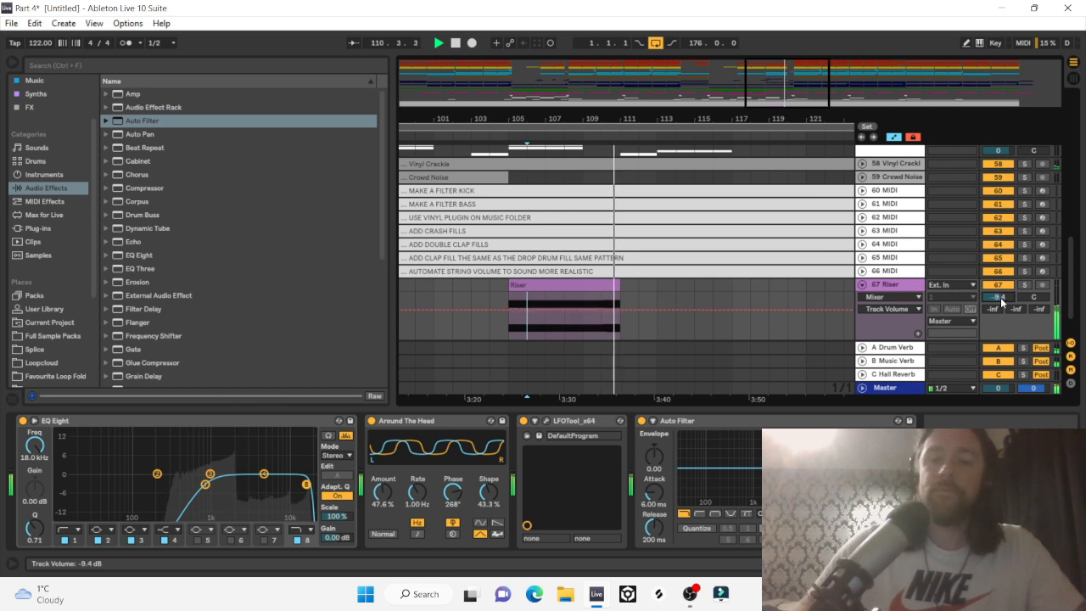
key("Down")
key("Down")
key("Down")
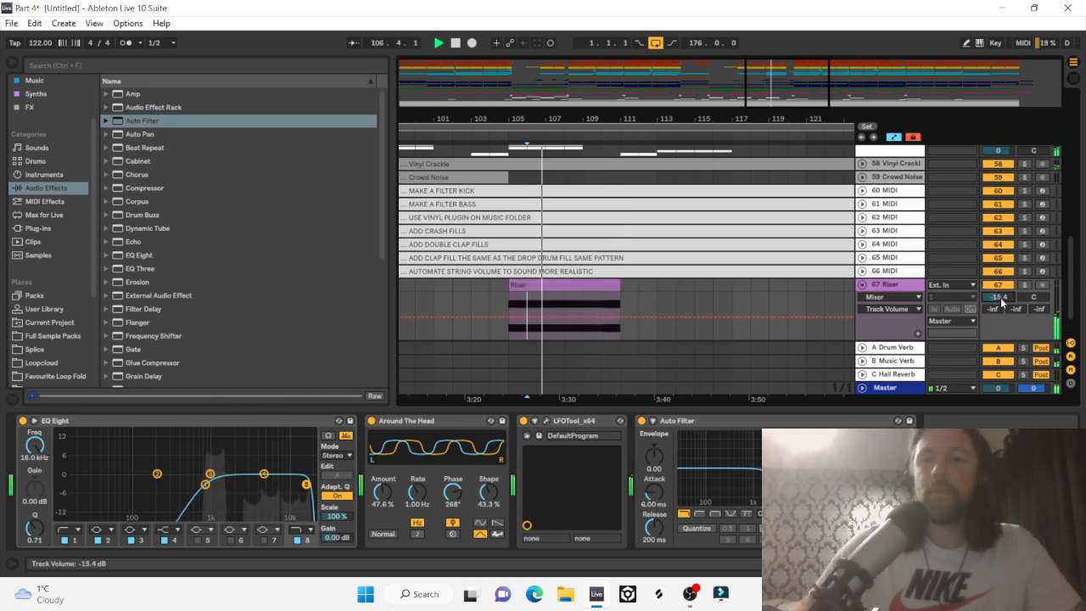
key("Up")
key("Up")
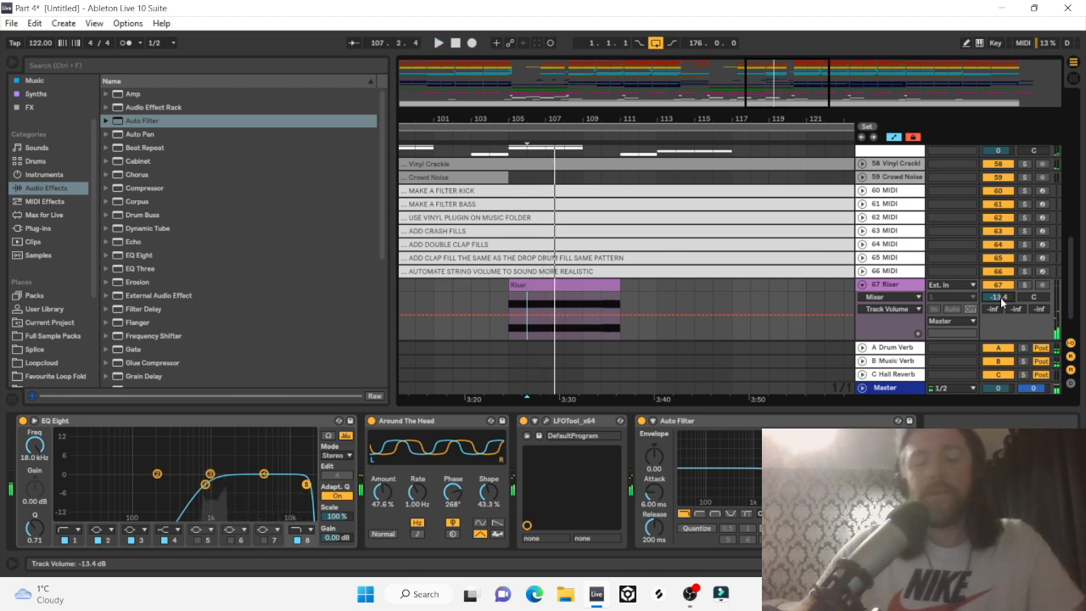
Hide the automation and play the Riser clip in the full mix from bar 105.
key("a")
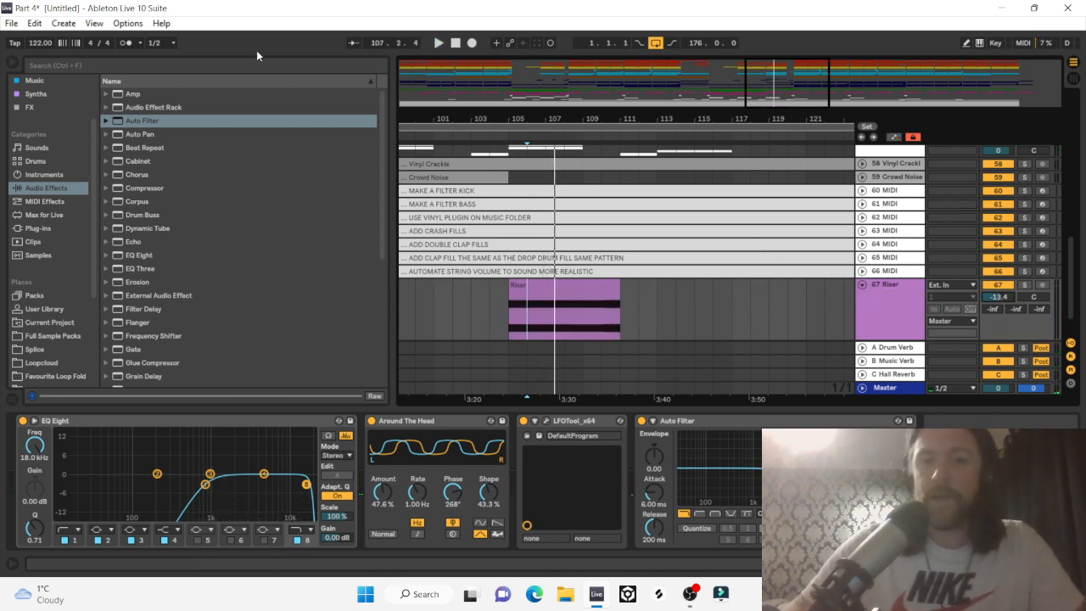
left_click(564, 309)
key("space")
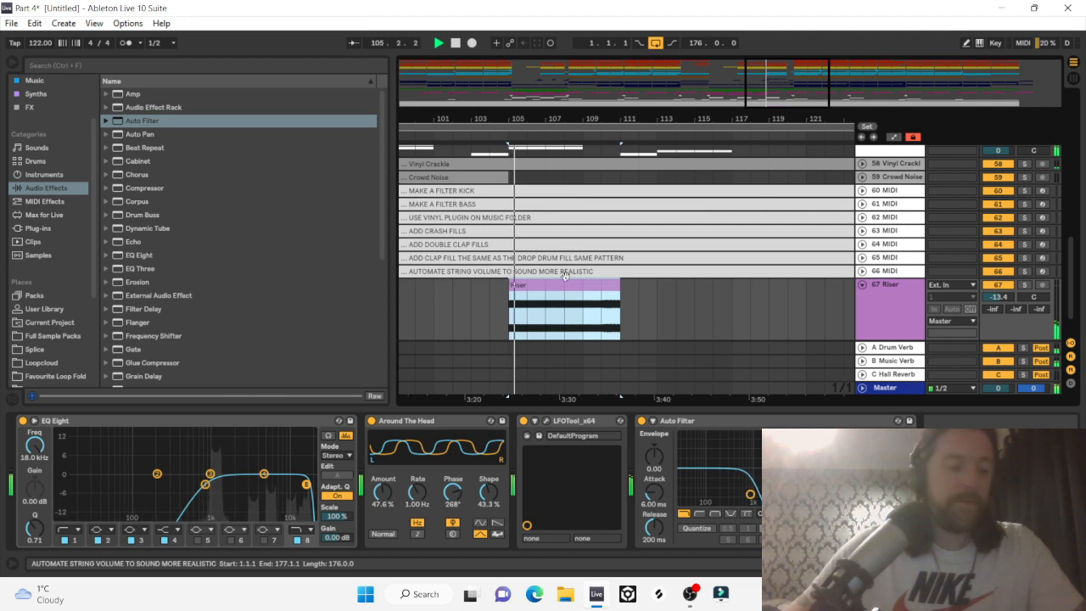
left_click(1000, 294)
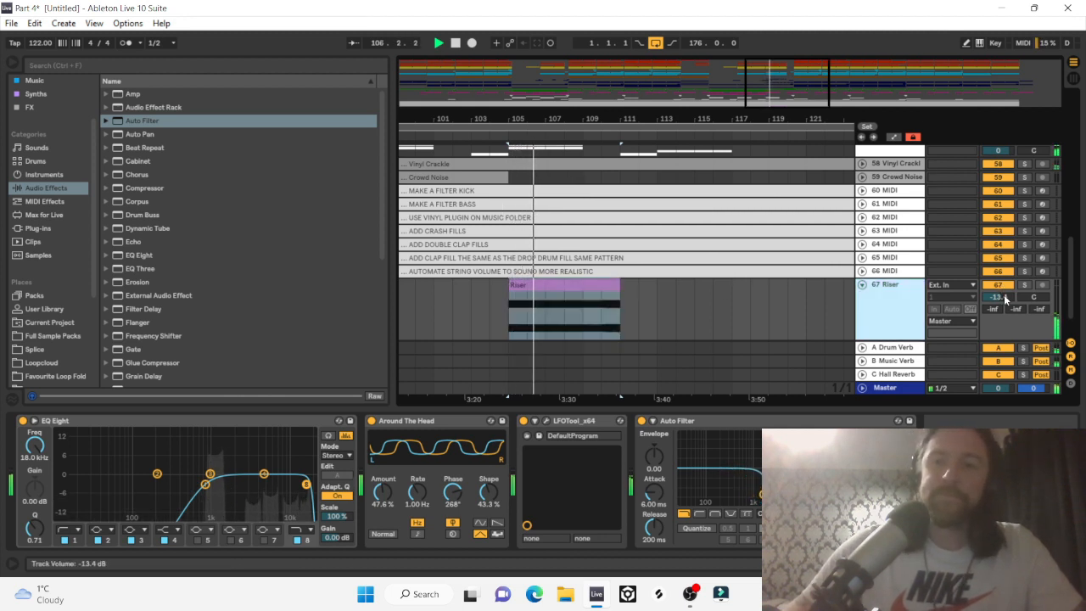
left_click_drag(1004, 295, 1008, 298)
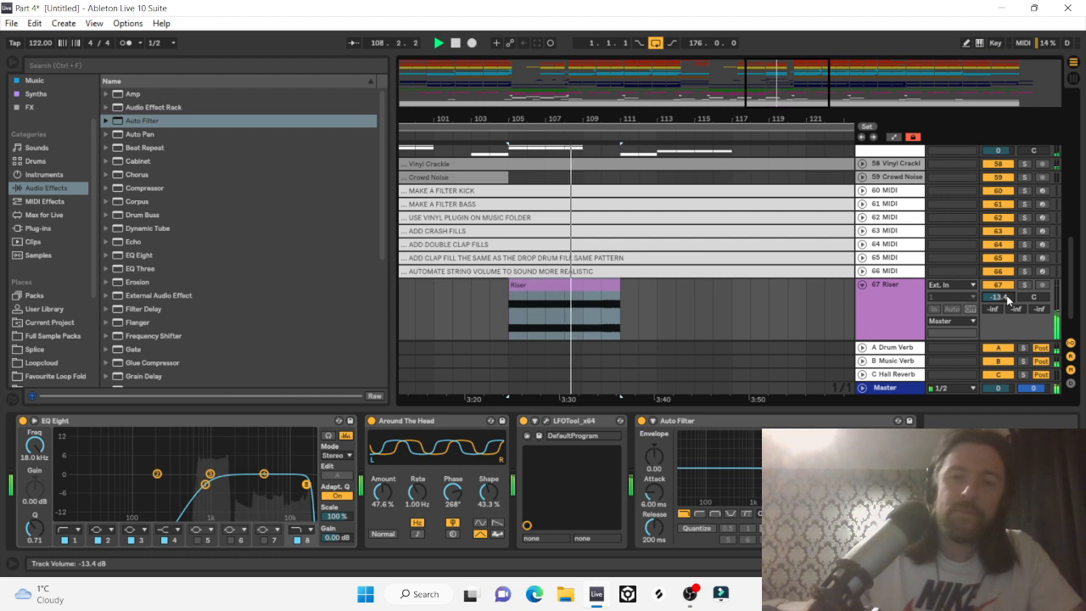
Colour the Riser track and its clip white, and move the track into the FX group.
right_click(896, 294)
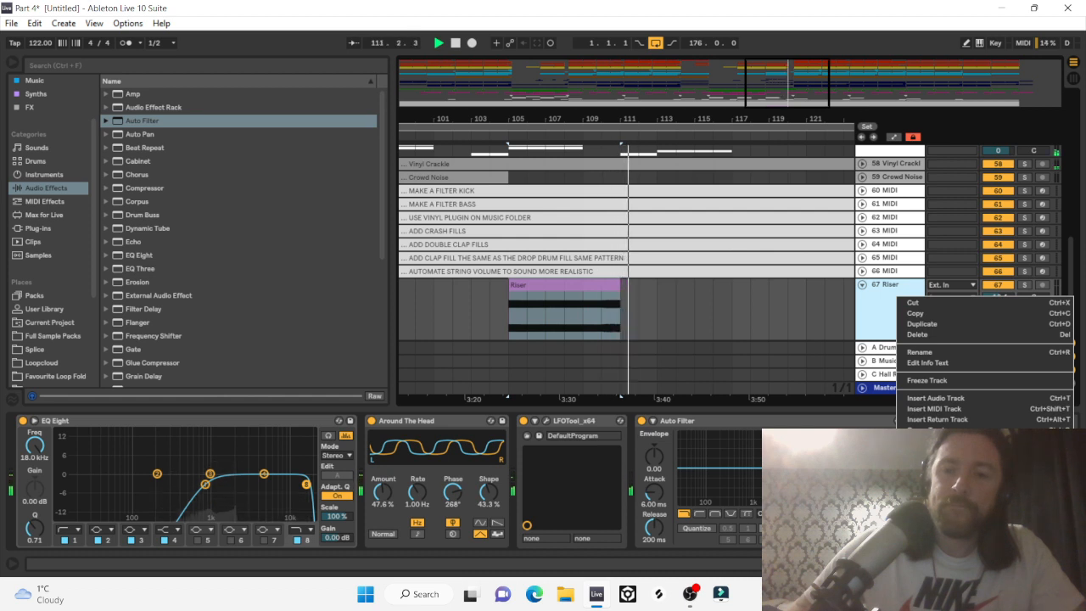
key("Escape")
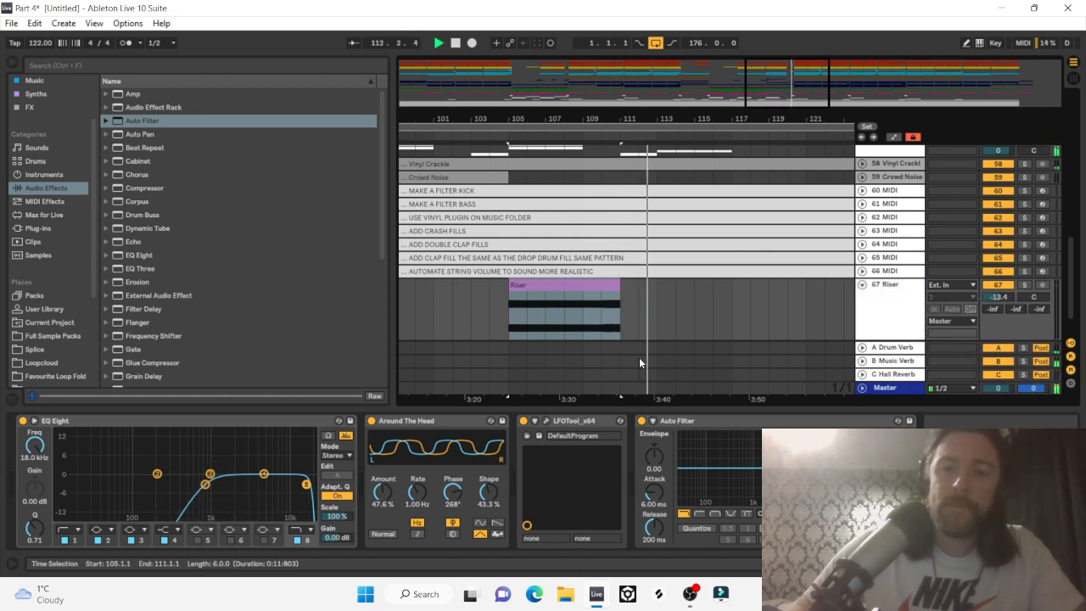
right_click(568, 307)
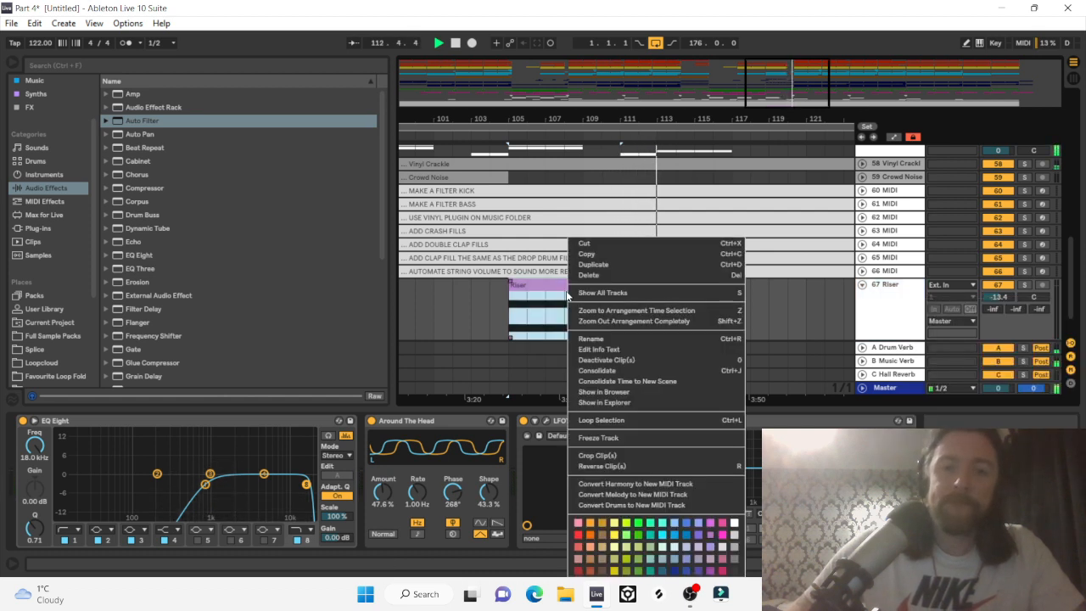
left_click(736, 523)
key("space")
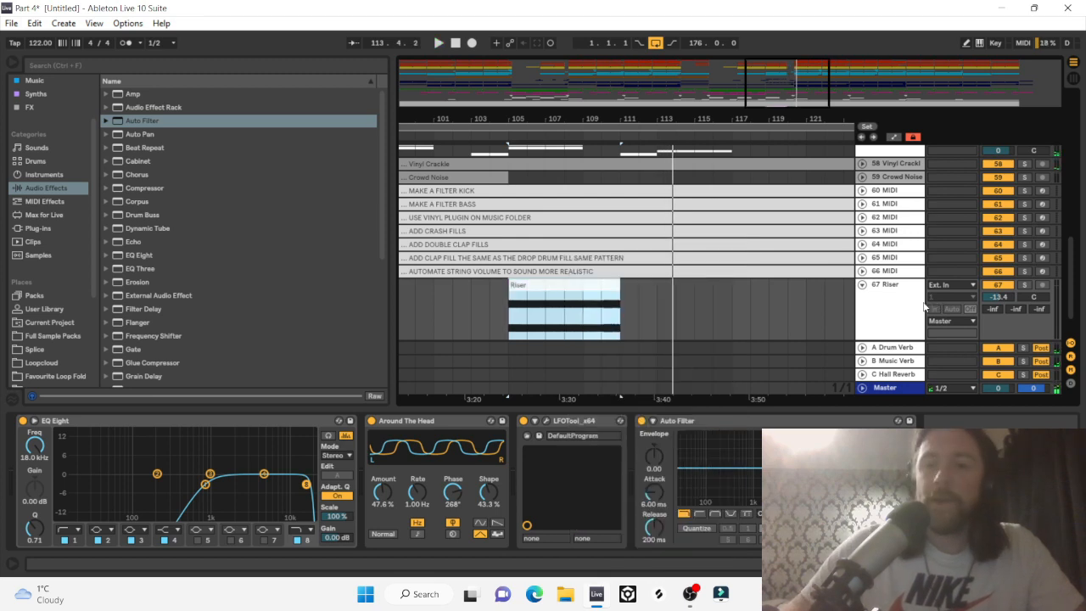
scroll(902, 195, "up", 2)
left_click(898, 211)
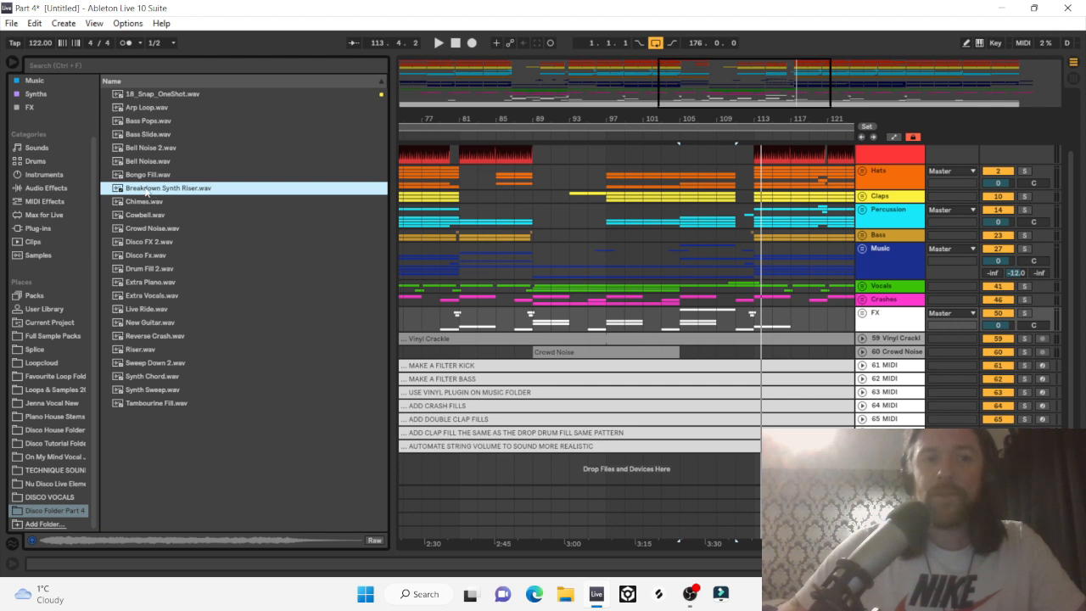
Place Breakdown Synth Riser.wav at bar 109 on a new audio track below the MIDI note tracks.
left_click_drag(146, 193, 697, 475)
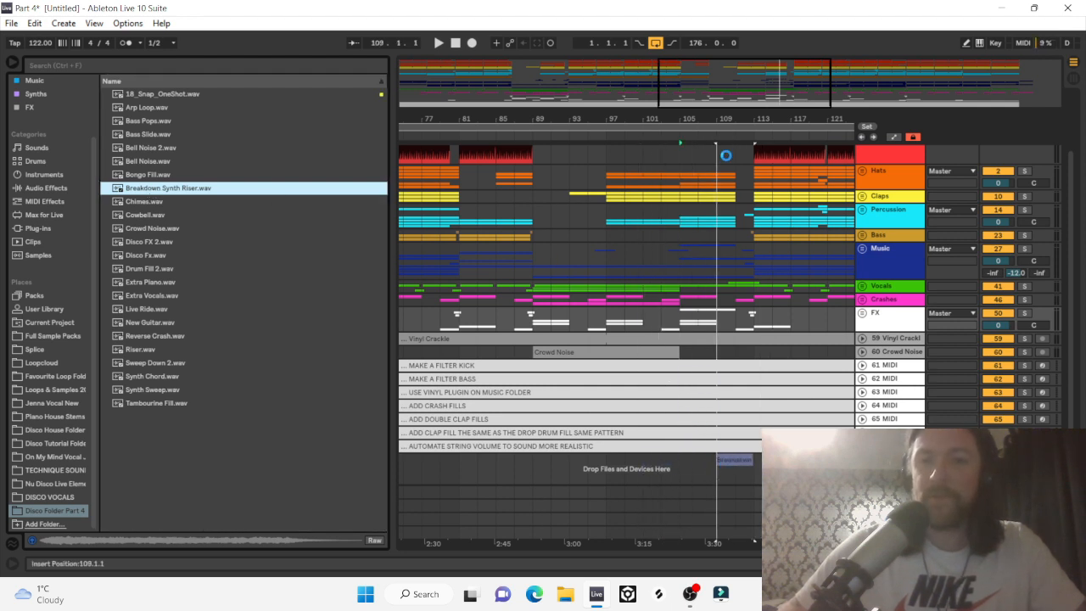
left_click_drag(734, 121, 612, 415)
left_click(560, 435)
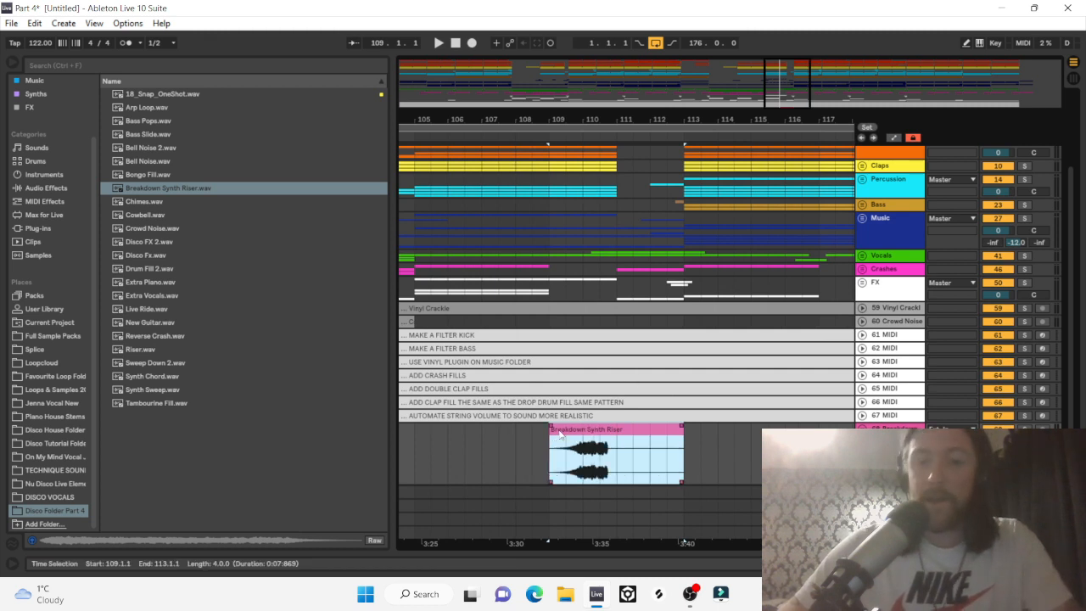
Move the Breakdown Synth Riser clip to start at bar 107 and give it a long fade-in.
mouse_move(645, 452)
left_mouse_down()
mouse_move(577, 452)
mouse_move(653, 446)
left_mouse_up()
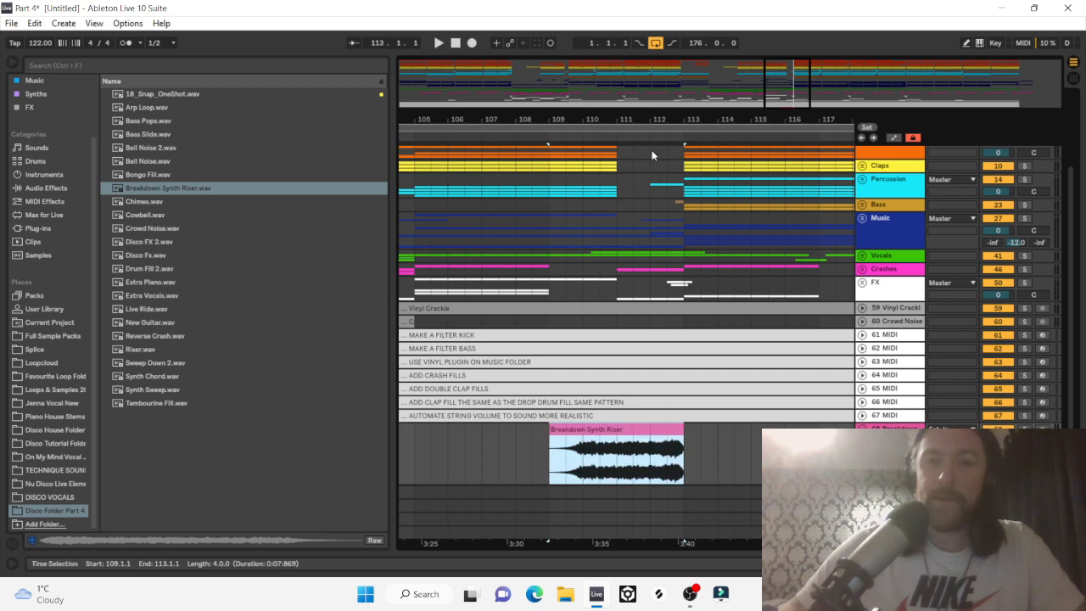
mouse_move(669, 117)
left_mouse_down()
mouse_move(667, 85)
mouse_move(672, 110)
left_mouse_up()
left_click_drag(761, 451, 616, 451)
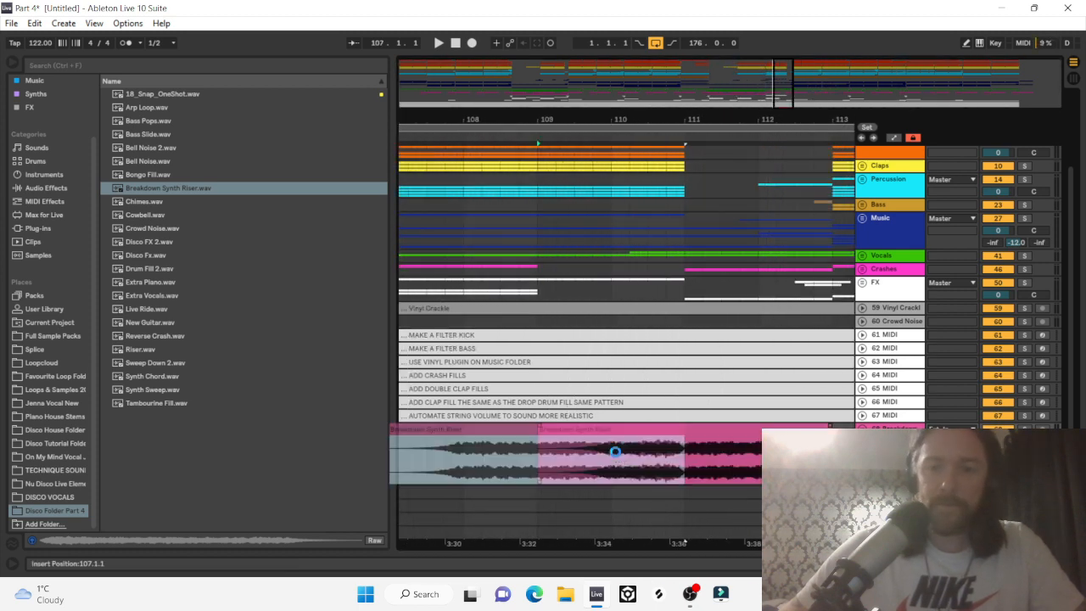
scroll(663, 440, "left", 3)
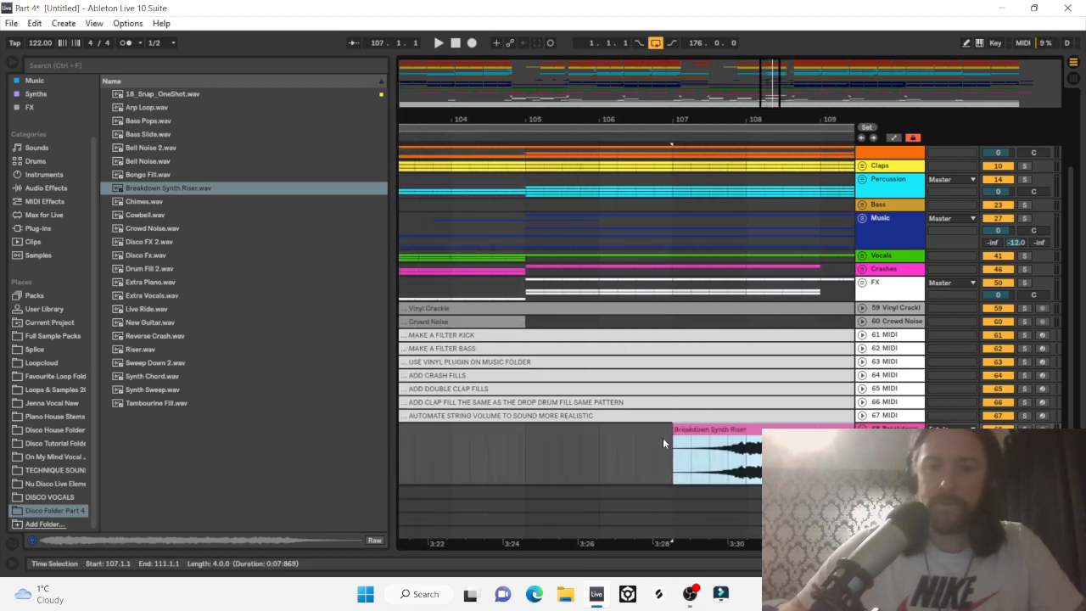
key("minus")
key("minus")
key("minus")
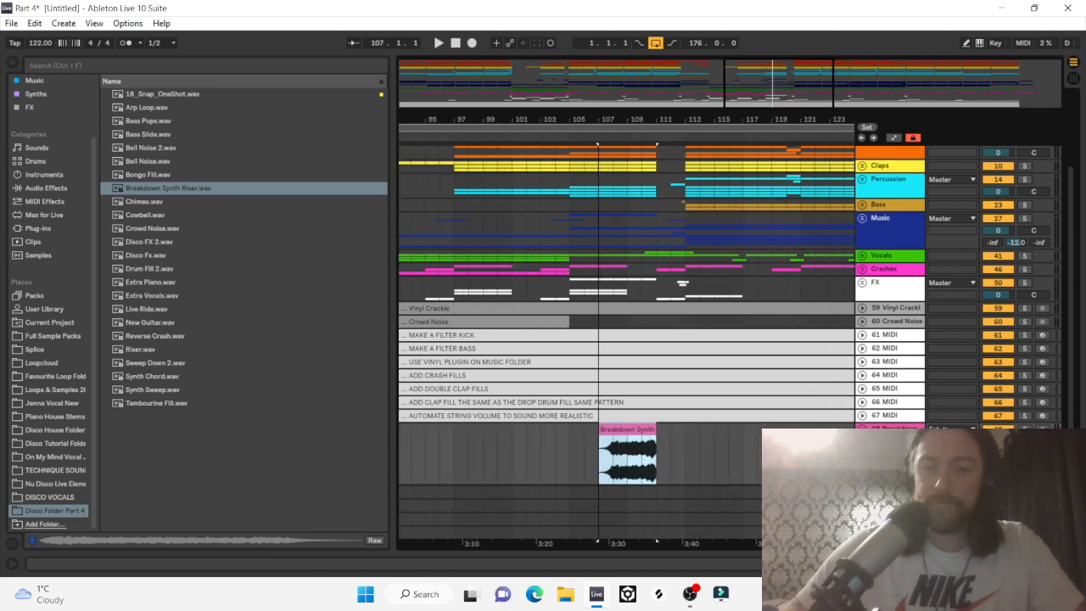
left_click(602, 431)
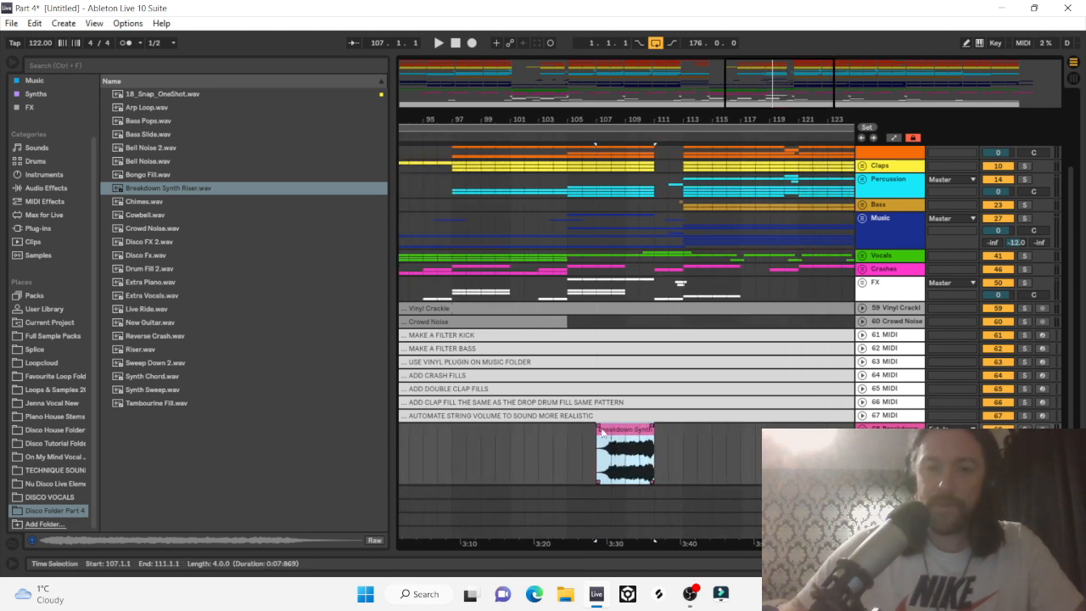
left_click_drag(611, 435, 648, 443)
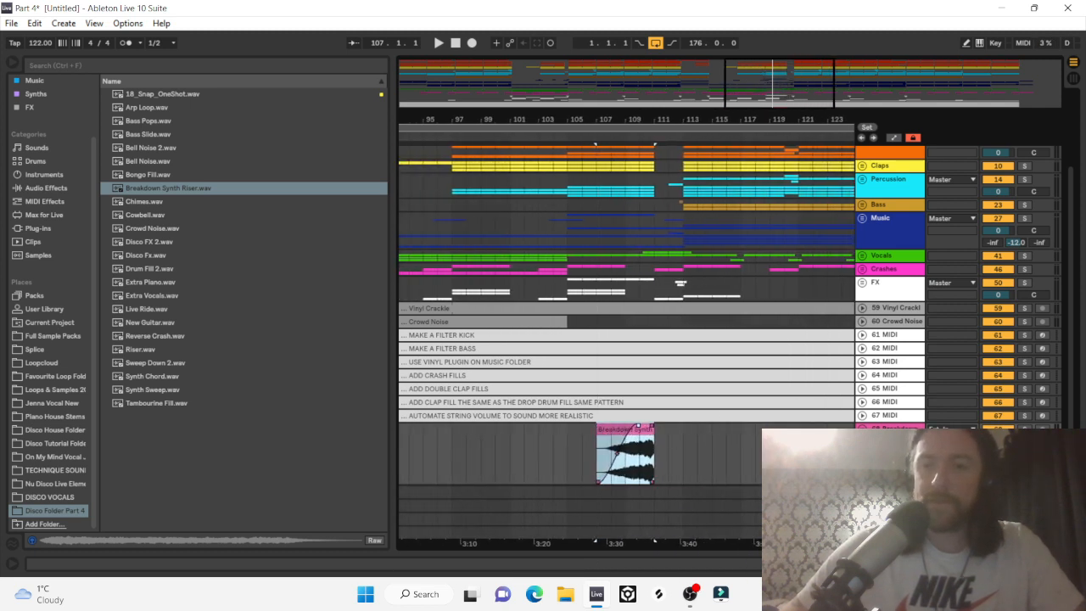
Play the mix from bar 107, unfold the FX group and set the Breakdown Synth Riser track volume to -11.8 dB.
key("space")
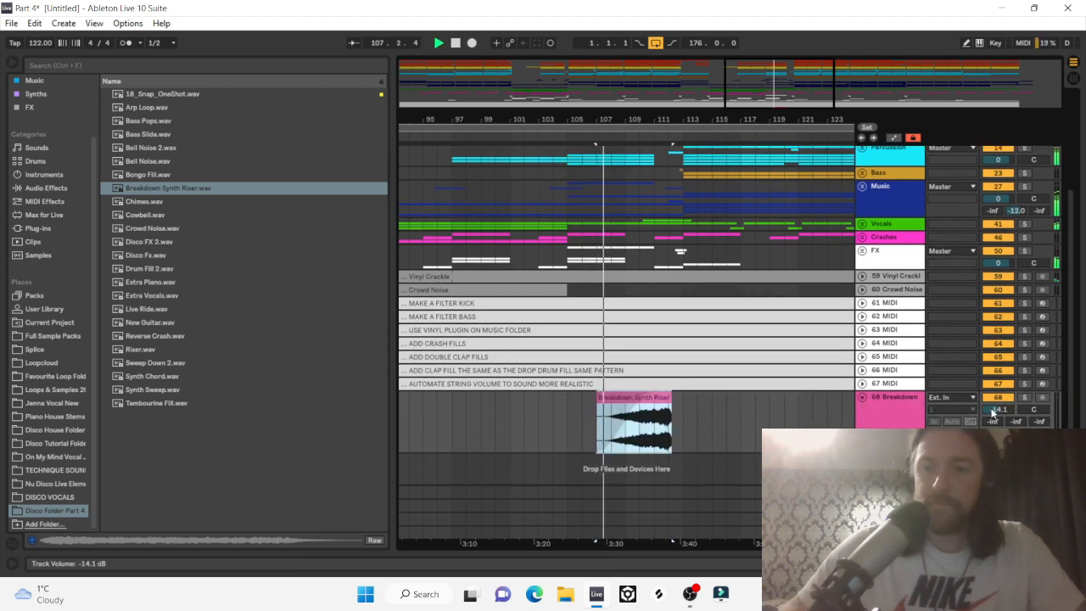
left_click_drag(995, 411, 995, 406)
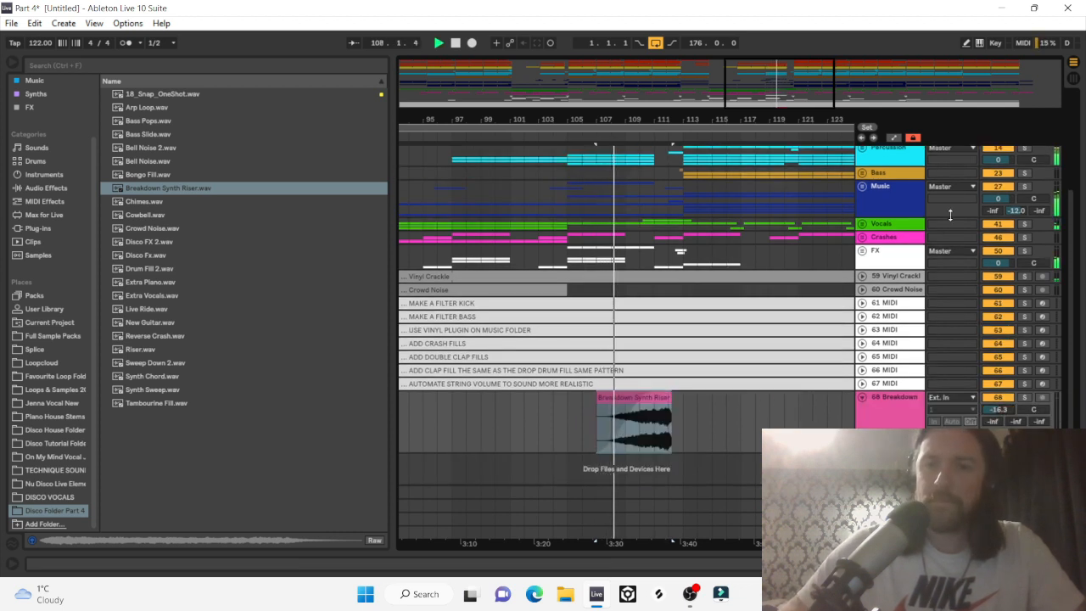
left_click(862, 252)
scroll(911, 254, "down", 1)
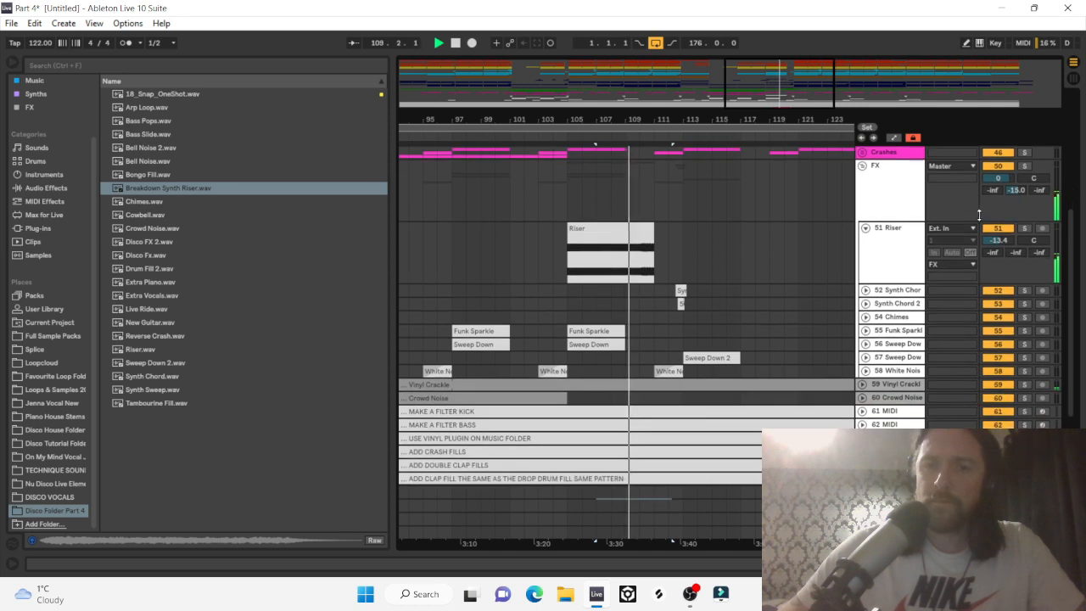
scroll(759, 276, "down", 3)
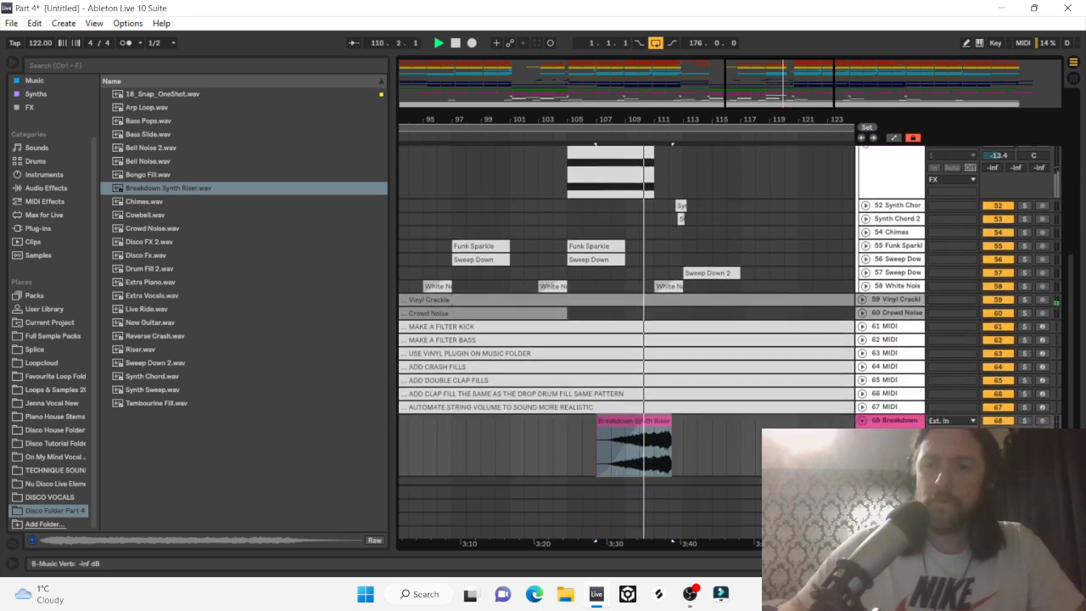
left_click_drag(996, 434, 996, 433)
key("space")
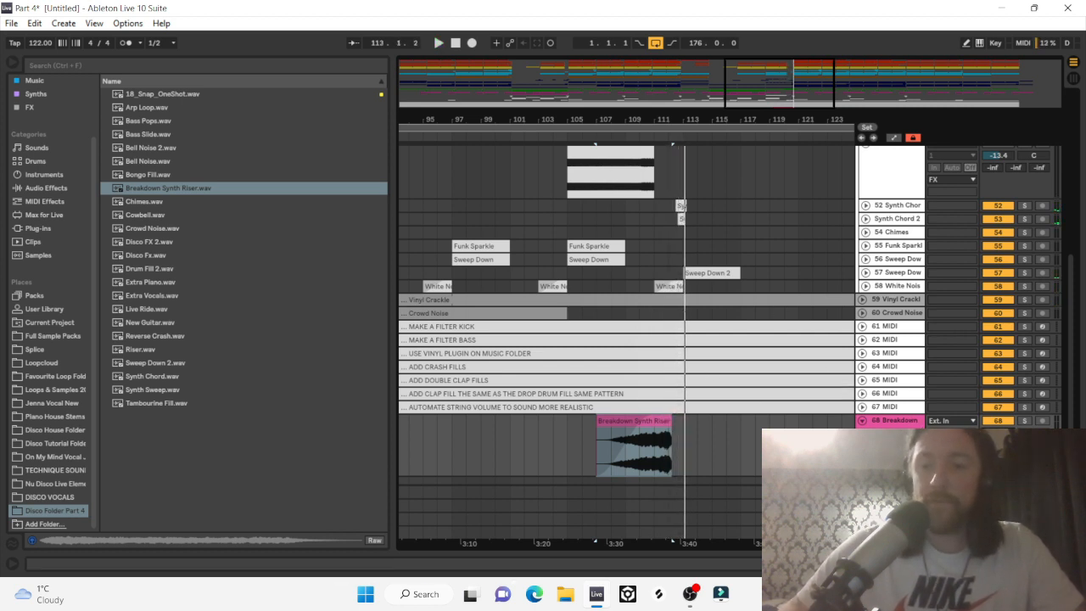
Move the Breakdown Synth Riser track into the FX group and shift its clip to end at bar 113 during playback.
left_click_drag(887, 420, 633, 215)
key("space")
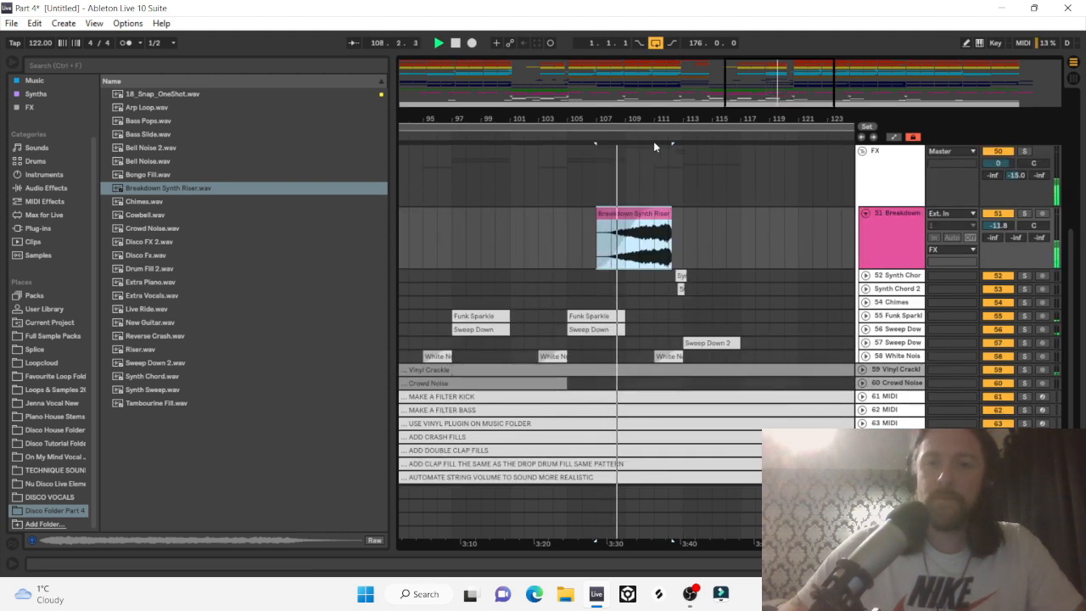
scroll(670, 147, "up", 3)
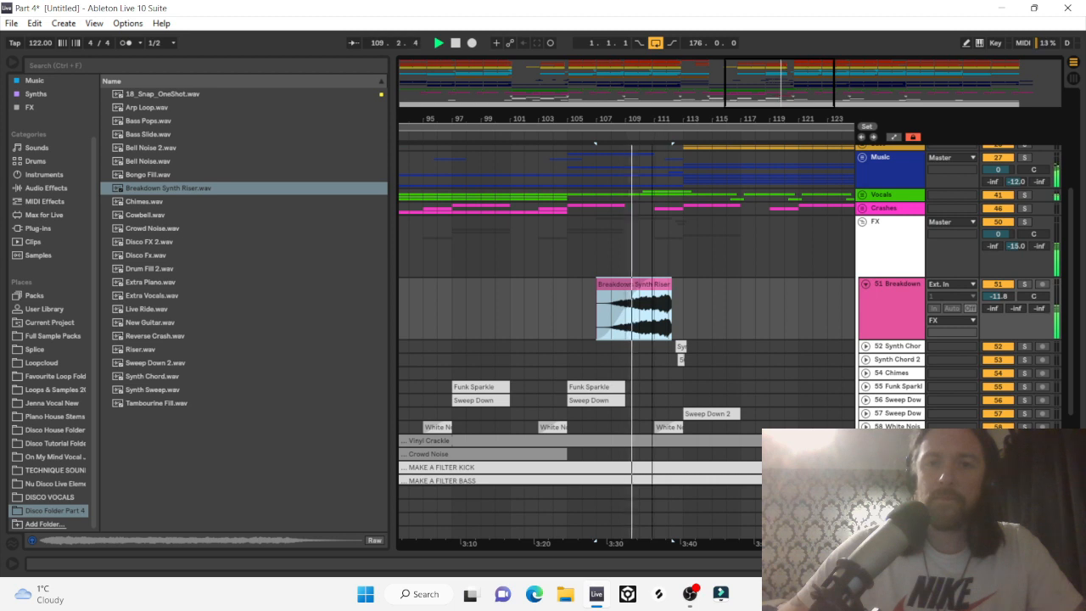
left_click_drag(655, 123, 684, 240)
left_click_drag(689, 294, 737, 290)
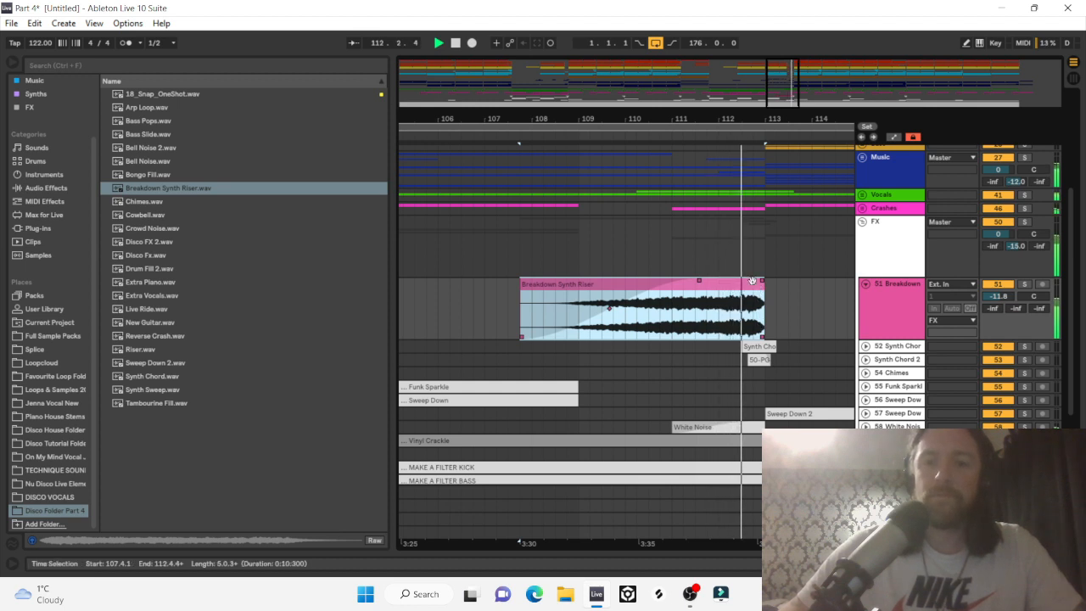
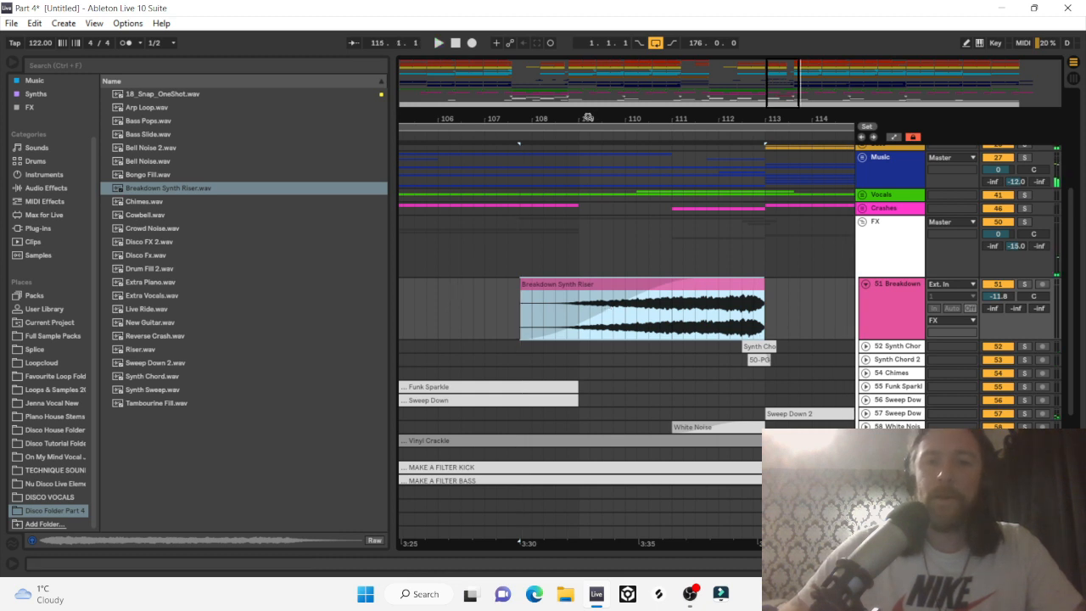
Try the Breakdown Synth Riser clip ending at bar 111 in playback from bar 105, and return it to end at bar 113.
left_click_drag(588, 118, 676, 85)
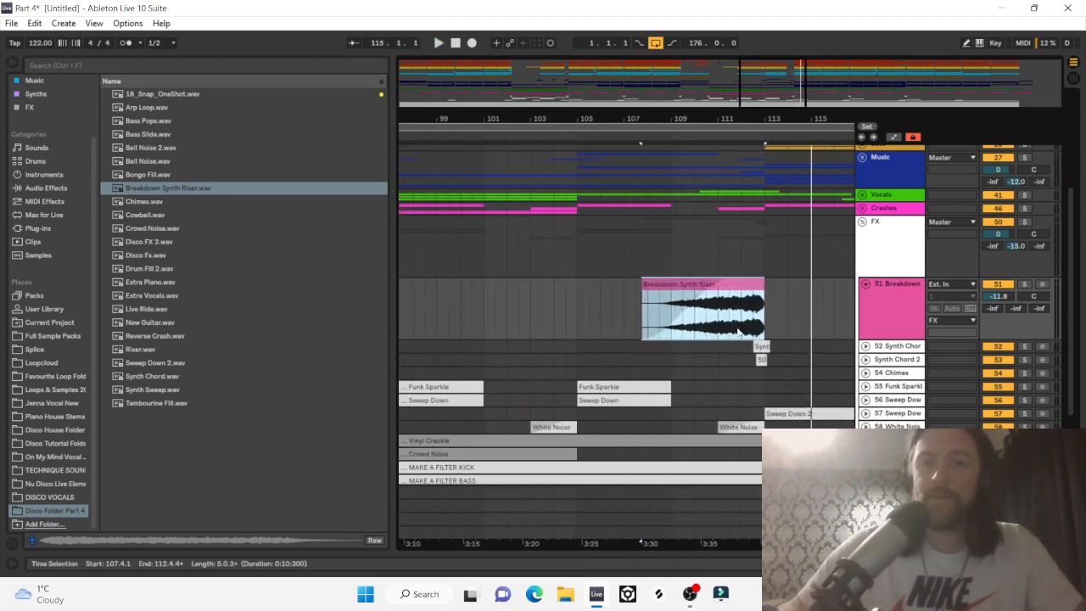
scroll(745, 288, "up", 2)
left_click_drag(748, 354, 725, 357)
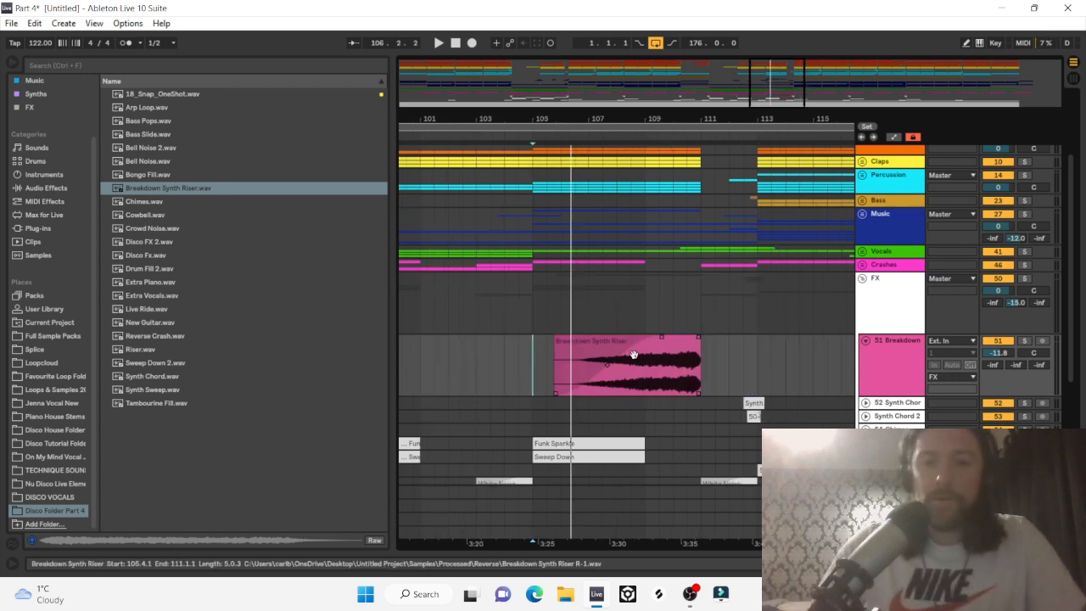
key("space")
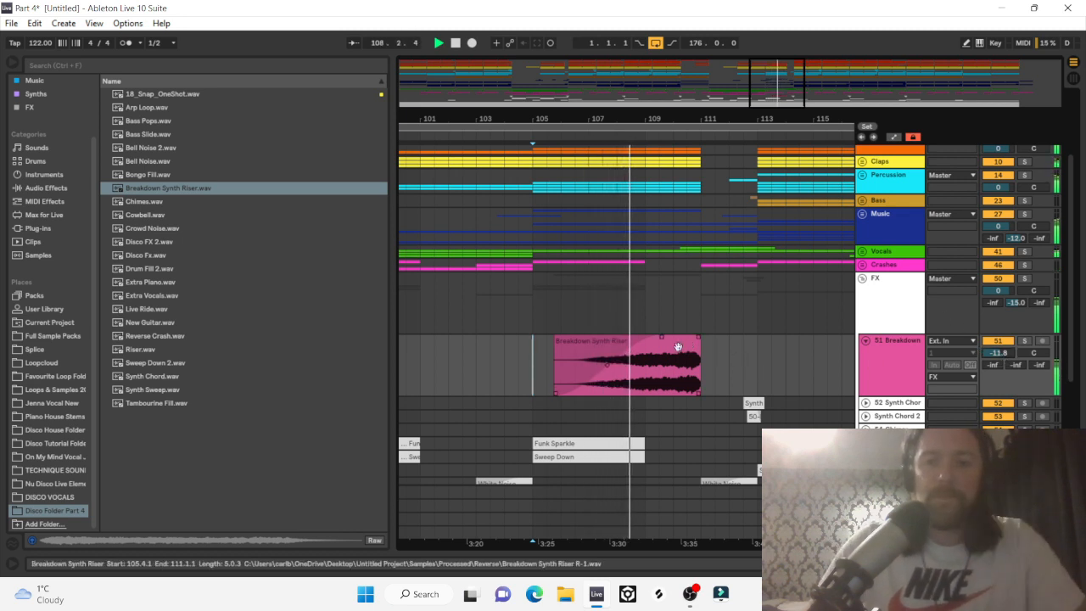
left_click_drag(679, 364, 735, 365)
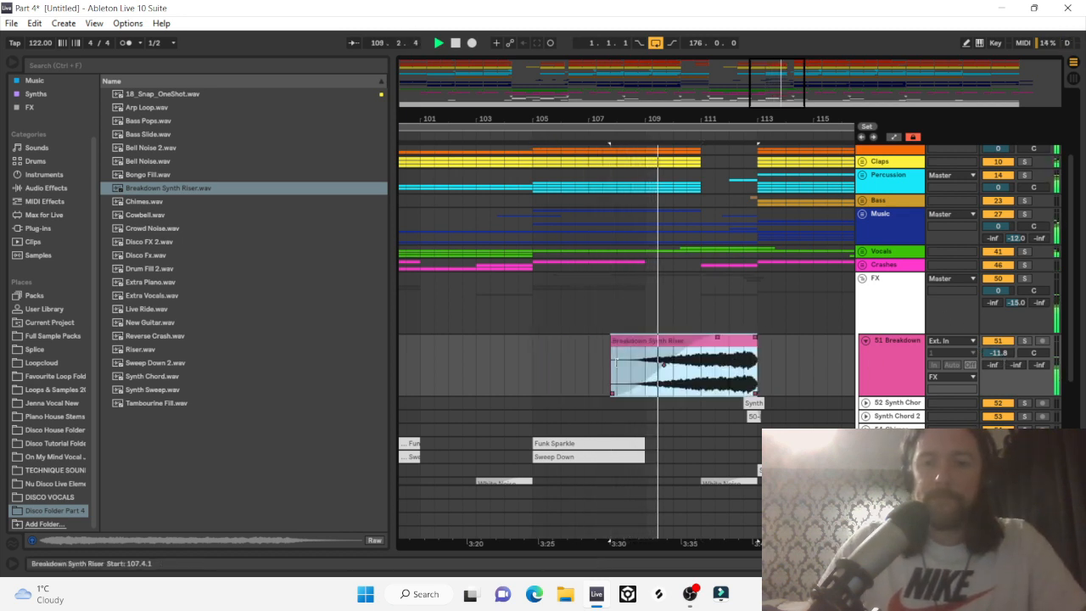
left_click(609, 352)
key("space")
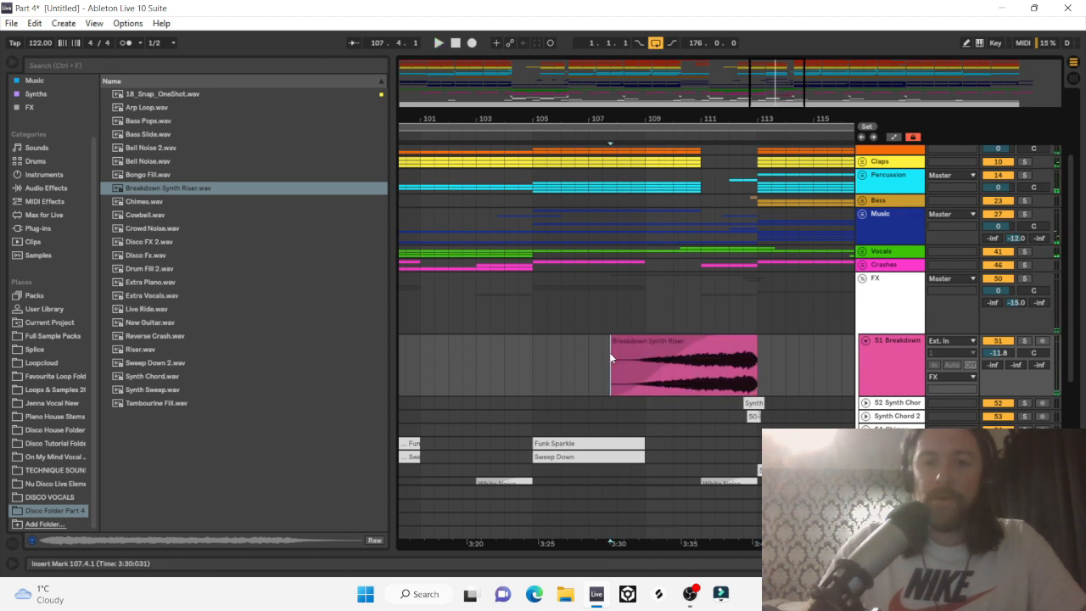
Try trimming the Breakdown Synth Riser clip so it starts at bar 111.
left_click(612, 352)
left_click_drag(656, 360, 719, 374)
left_click(732, 375)
Undo the recent Breakdown Synth Riser edits until the missing Riser track is restored in the FX group.
left_click_drag(736, 116, 731, 92)
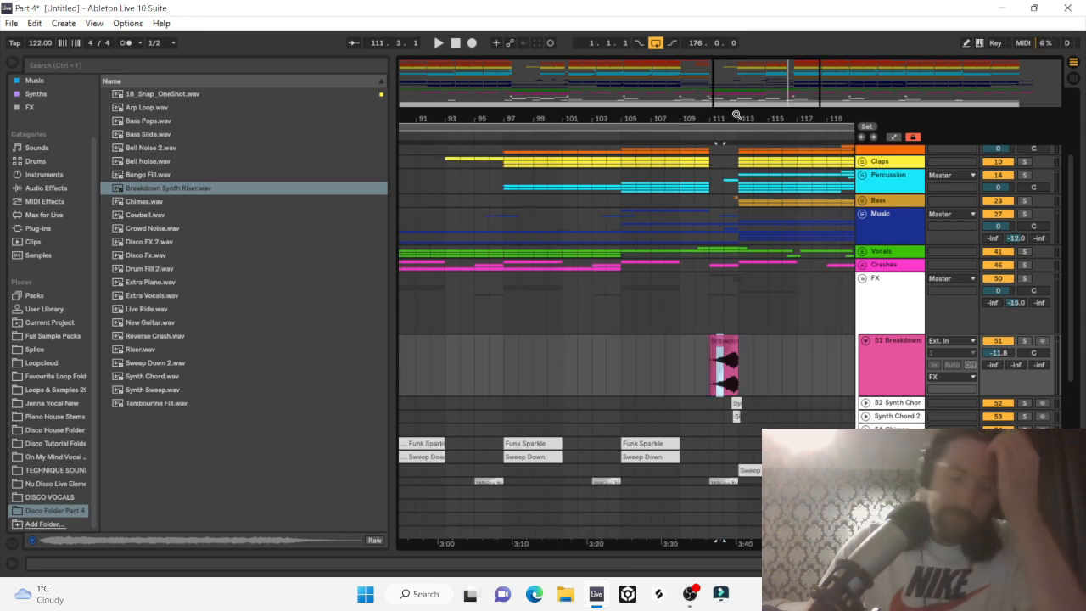
key("ctrl+z")
key("ctrl+z")
key("ctrl+z")
key("ctrl+z")
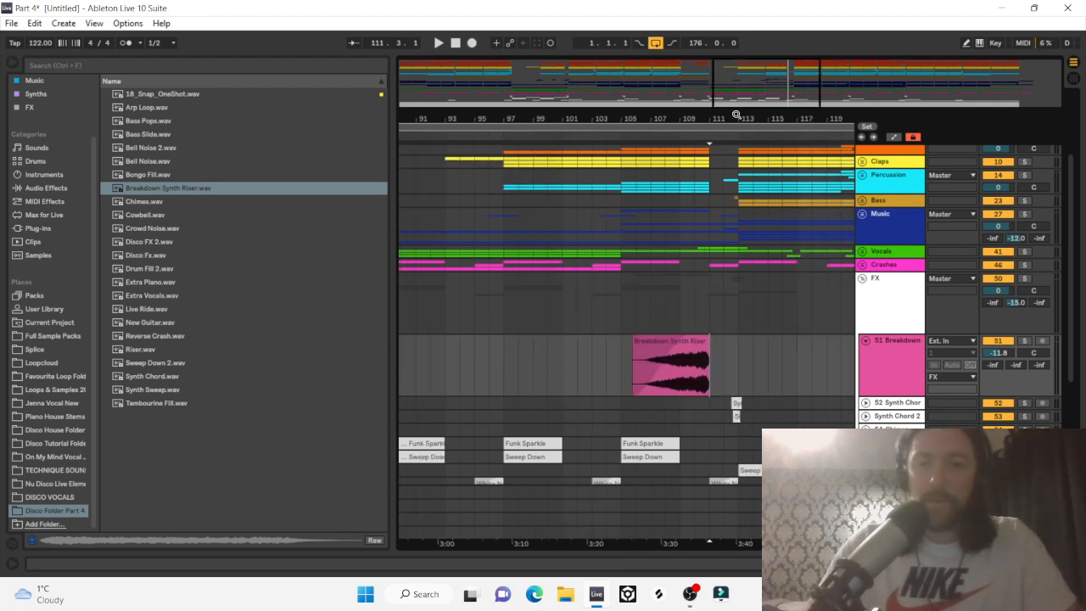
key("ctrl+z")
key("ctrl+z")
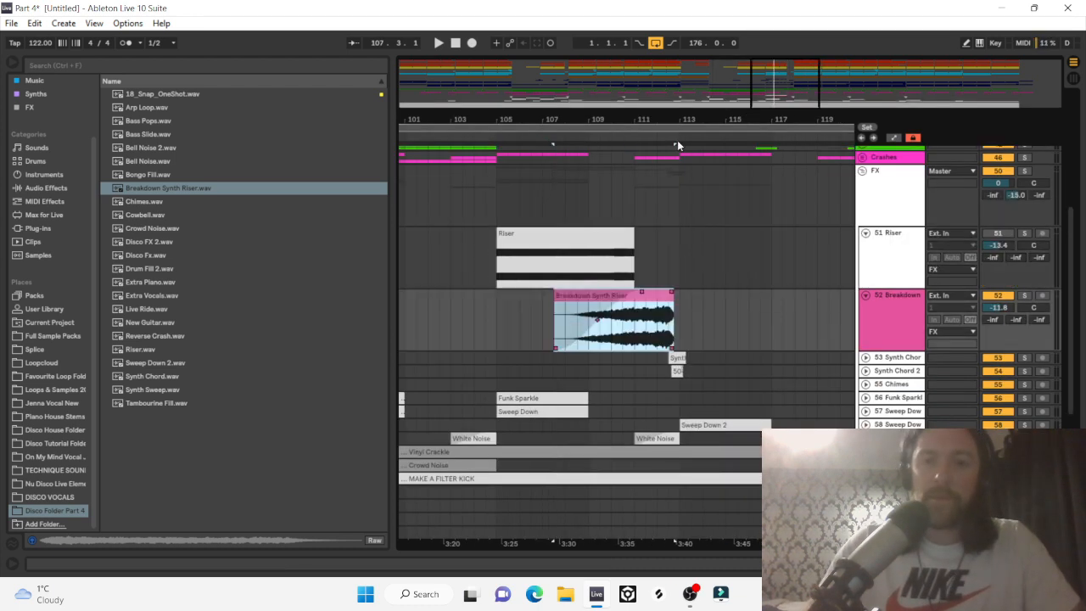
Trim the Breakdown Synth Riser clip so it spans only bars 111 to 113.
left_click_drag(672, 119, 672, 122)
left_click_drag(647, 297, 710, 320)
left_click_drag(779, 310, 733, 317)
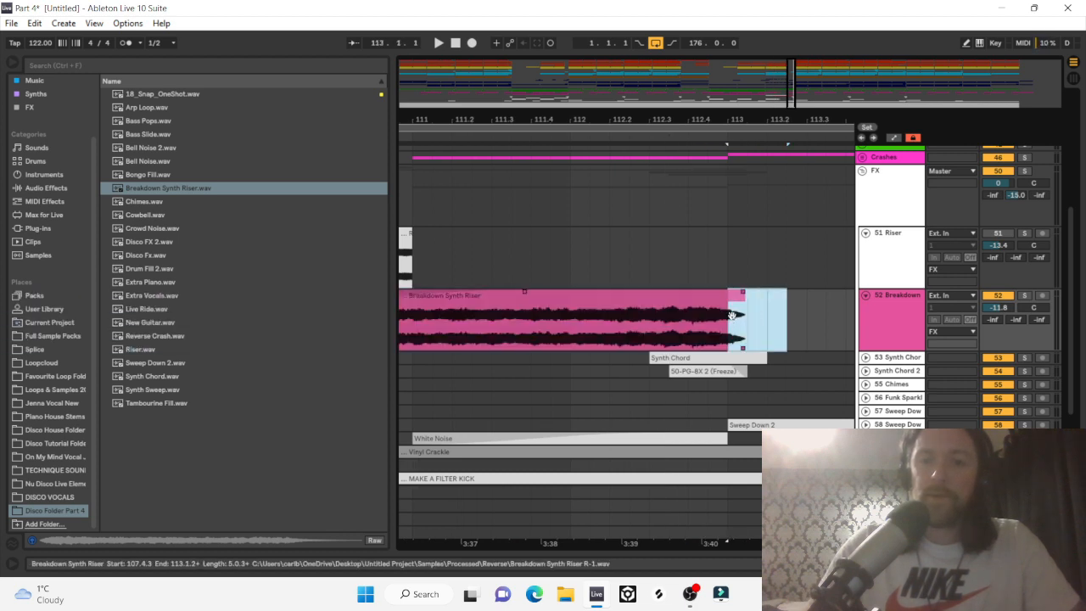
key("Delete")
key("ctrl+z")
Add EQ Eight to the Breakdown Synth Riser track and play it soloed in a loop from bar 111 to 113.
left_click(53, 189)
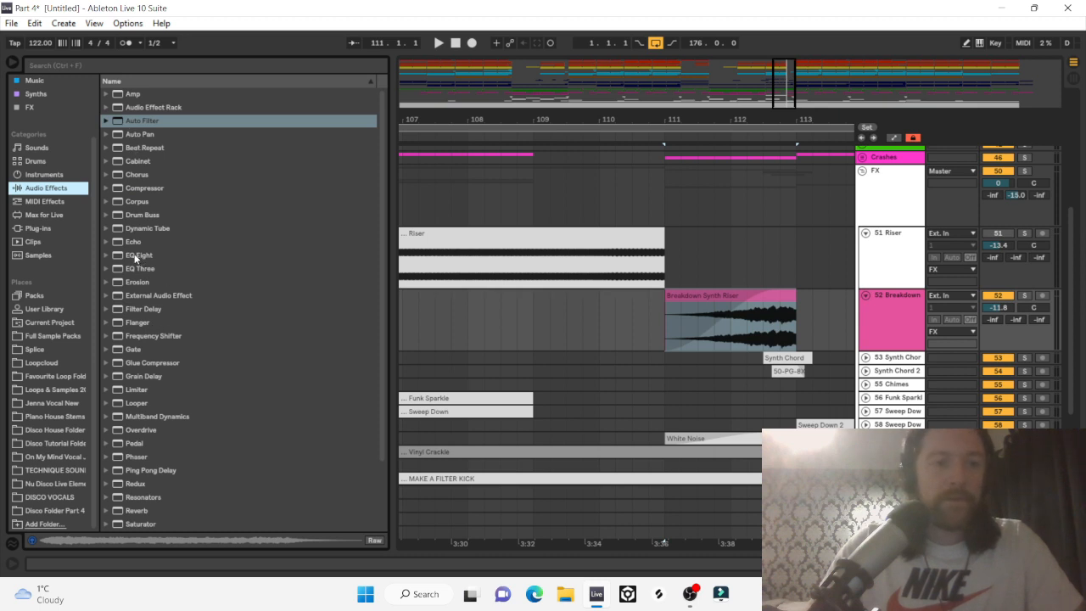
left_click_drag(138, 257, 679, 318)
key("space")
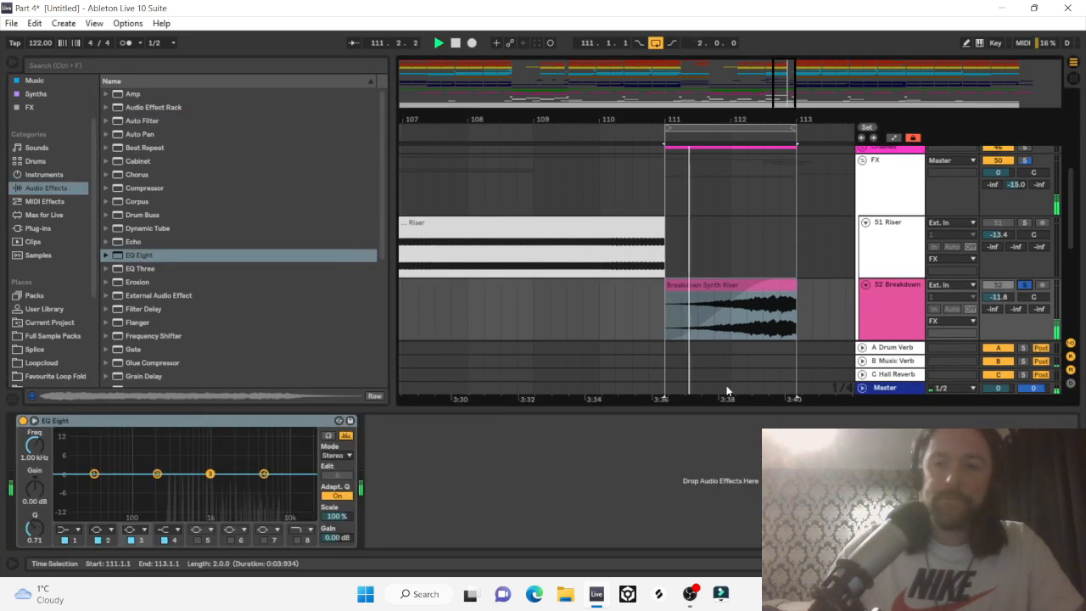
Set EQ Eight band 1 to a low cut at 918 Hz and enable the band 8 high cut at 12.9 kHz.
left_click(66, 528)
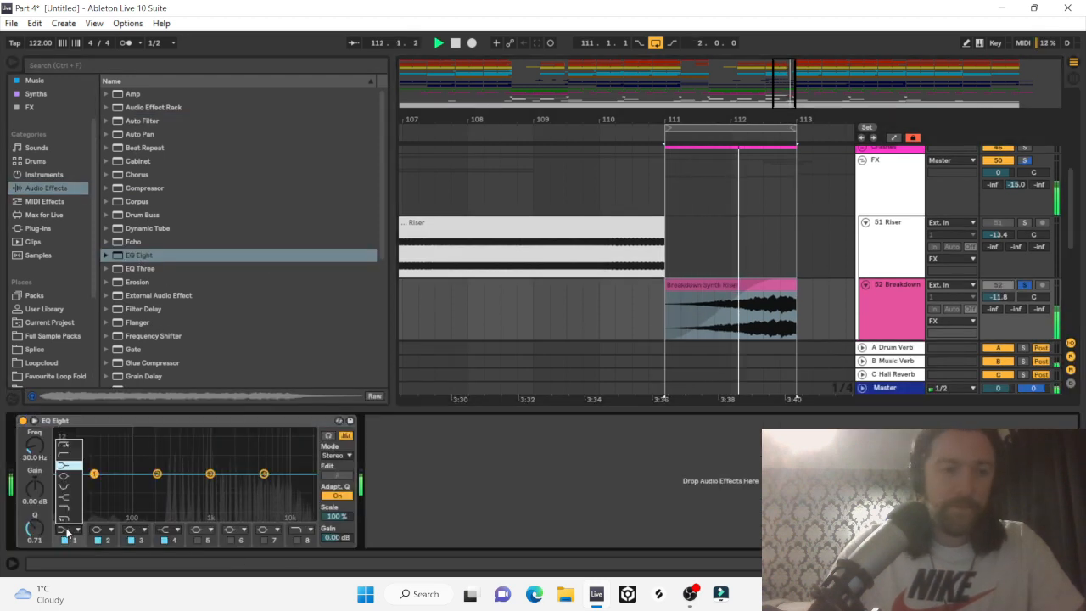
left_click(64, 457)
left_click_drag(94, 473, 207, 484)
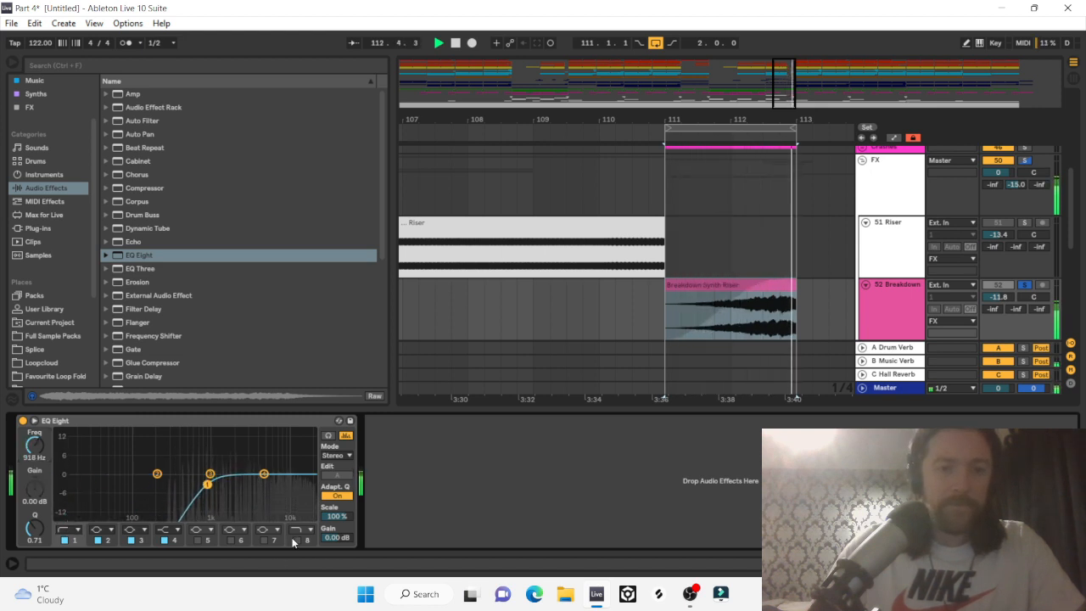
left_click(296, 540)
left_click_drag(299, 477, 295, 489)
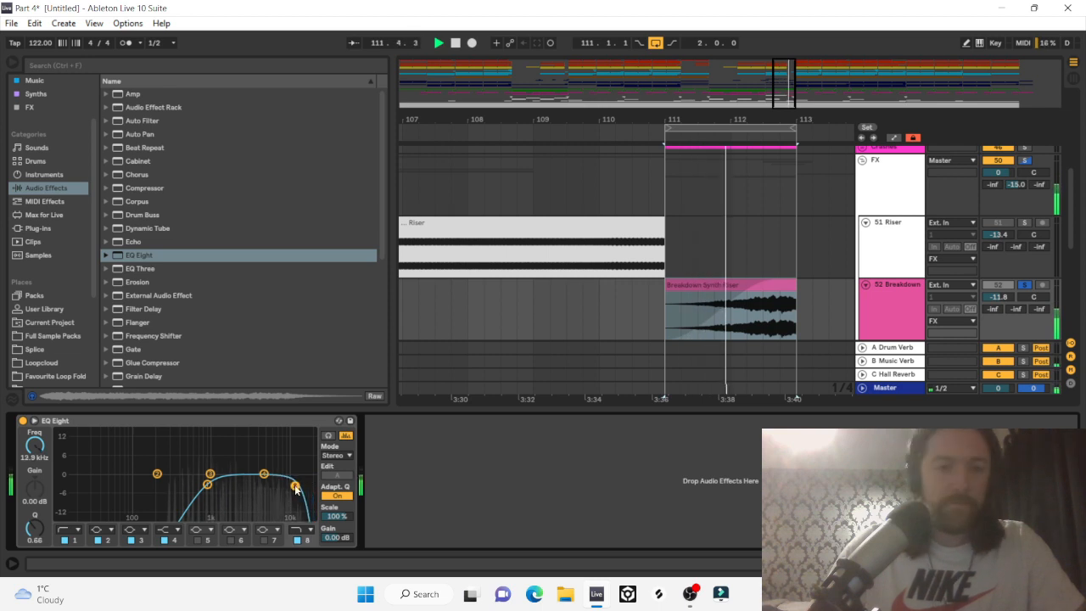
Add LFOTool_x64 after the EQ Eight with a pumping volume curve at a 1/4 rate.
left_click(38, 228)
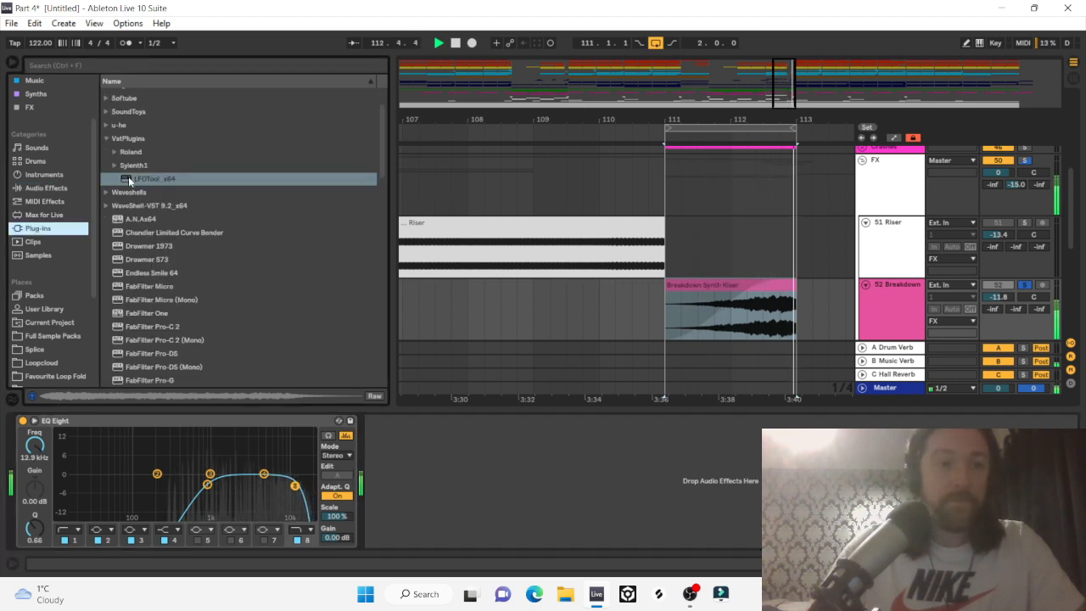
left_click_drag(129, 181, 490, 492)
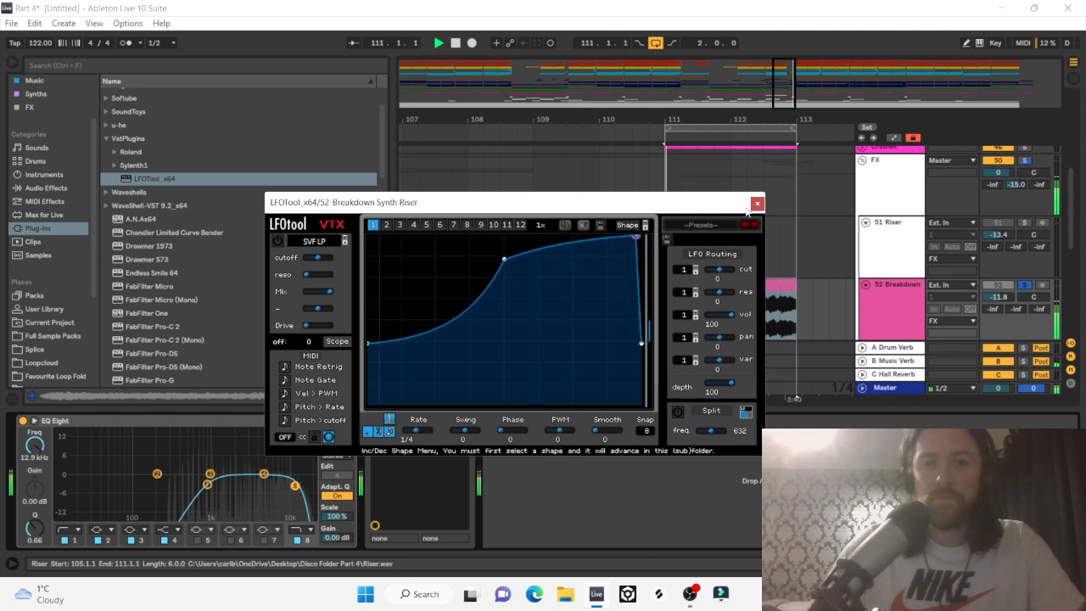
Play the full mix from bar 108, pan the Breakdown Synth Riser track to 12L and set its volume to -8.8 dB.
left_click(482, 309)
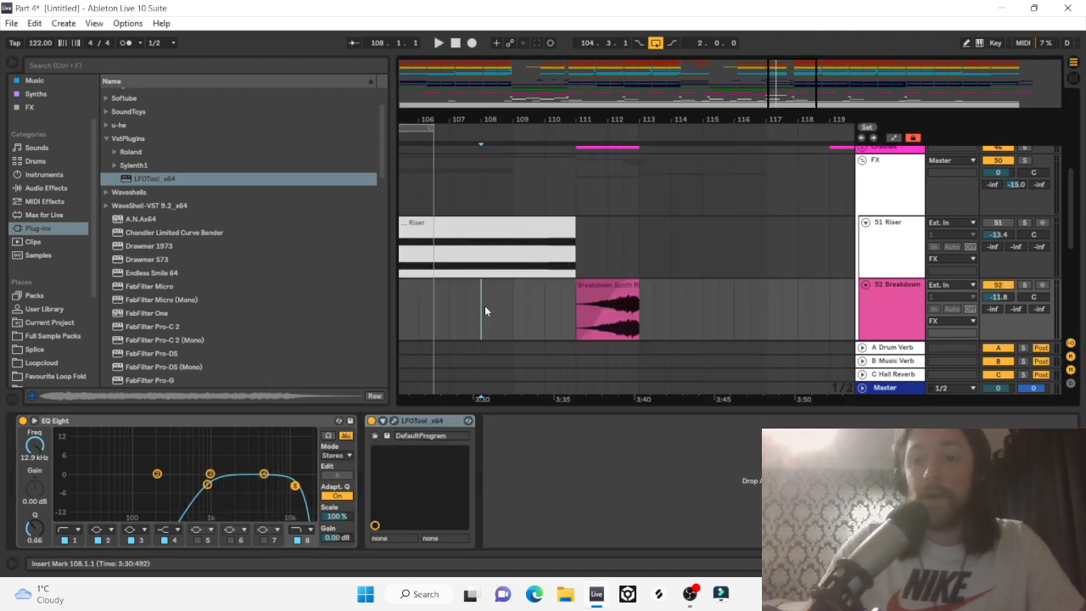
scroll(484, 310, "up", 2)
key("space")
scroll(650, 242, "down", 2)
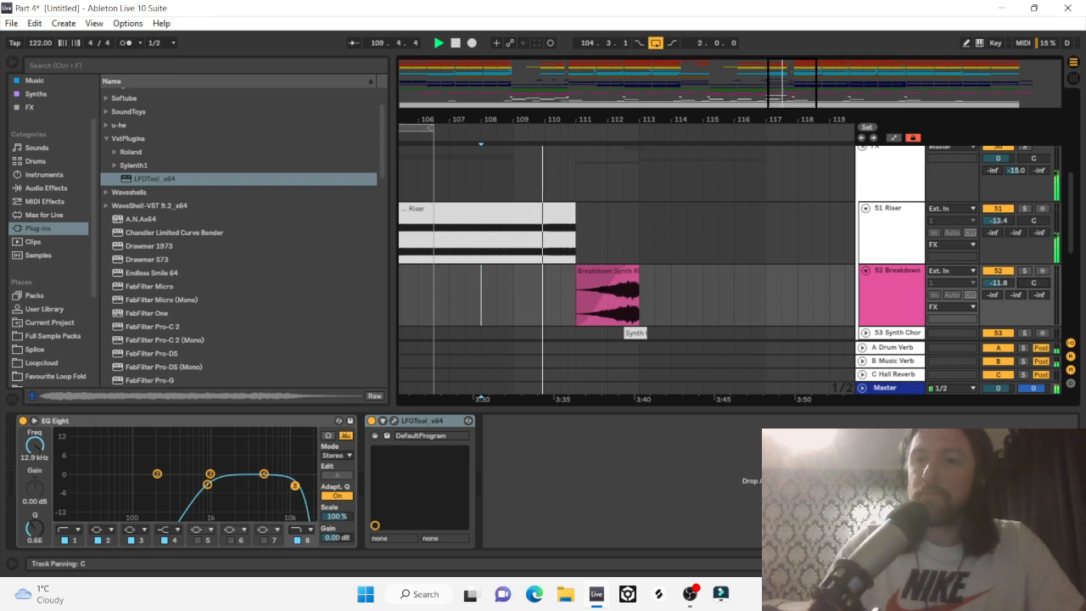
left_click_drag(1040, 285, 1040, 283)
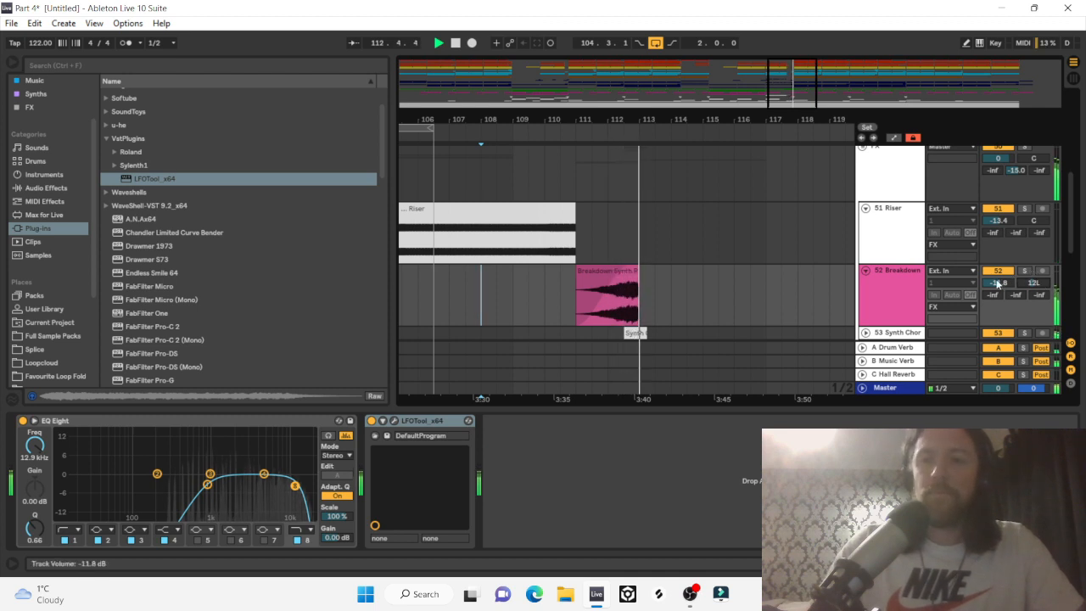
left_click_drag(996, 287, 996, 284)
key("space")
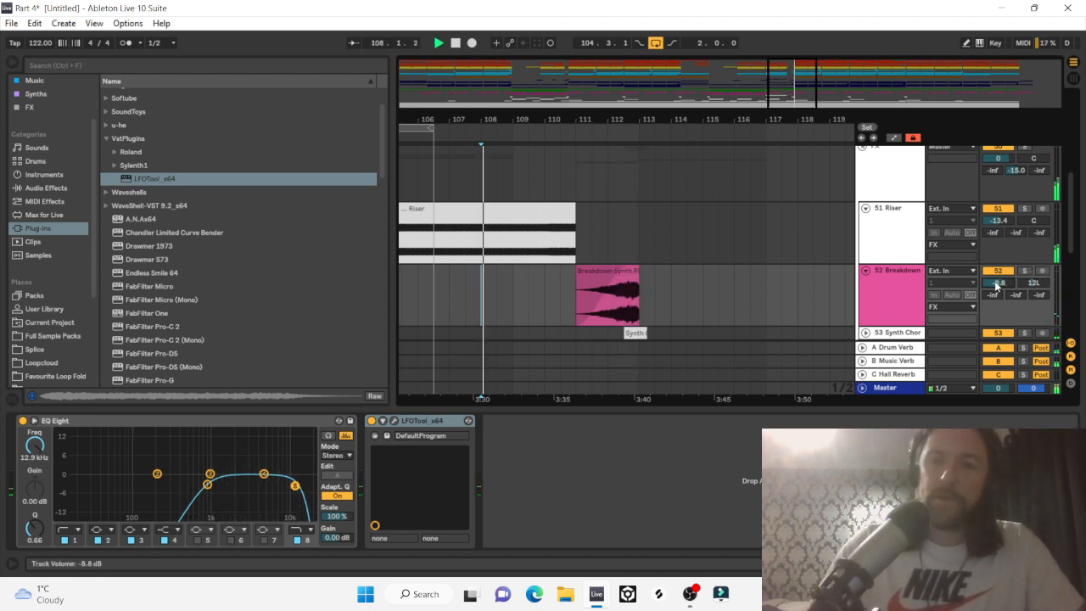
Play the Breakdown Synth Riser clip from bar 112, comparing it soloed and in the full mix.
left_click(632, 284)
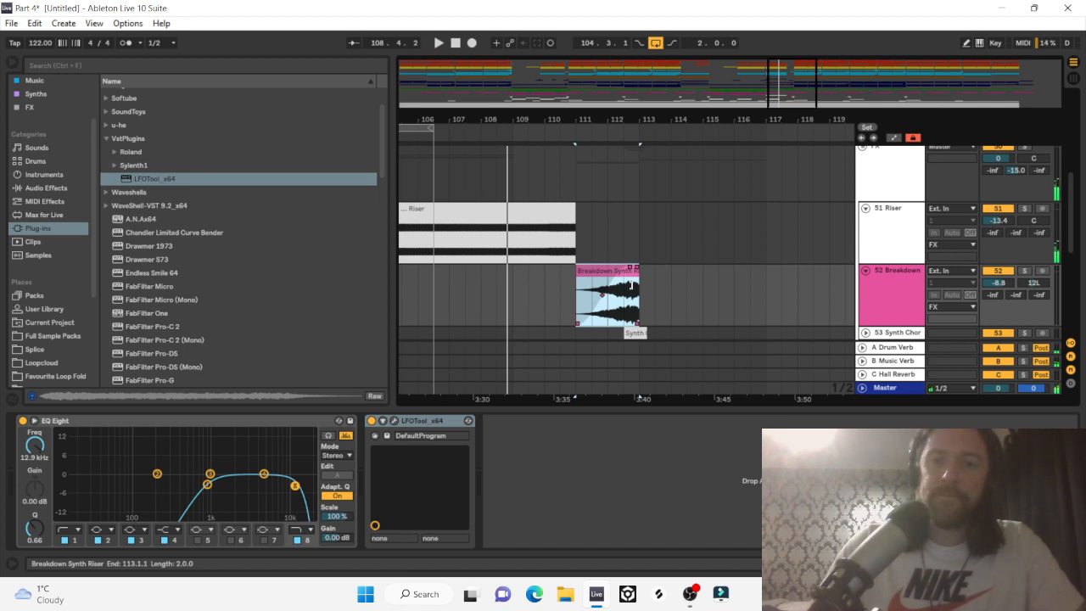
left_click(608, 292)
key("space")
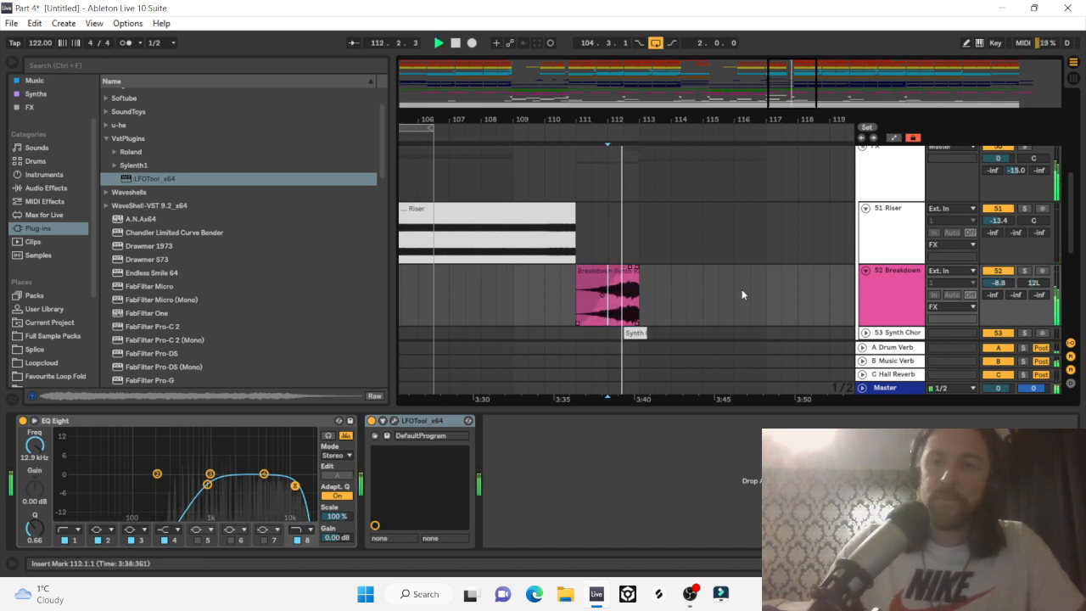
left_click(1025, 271)
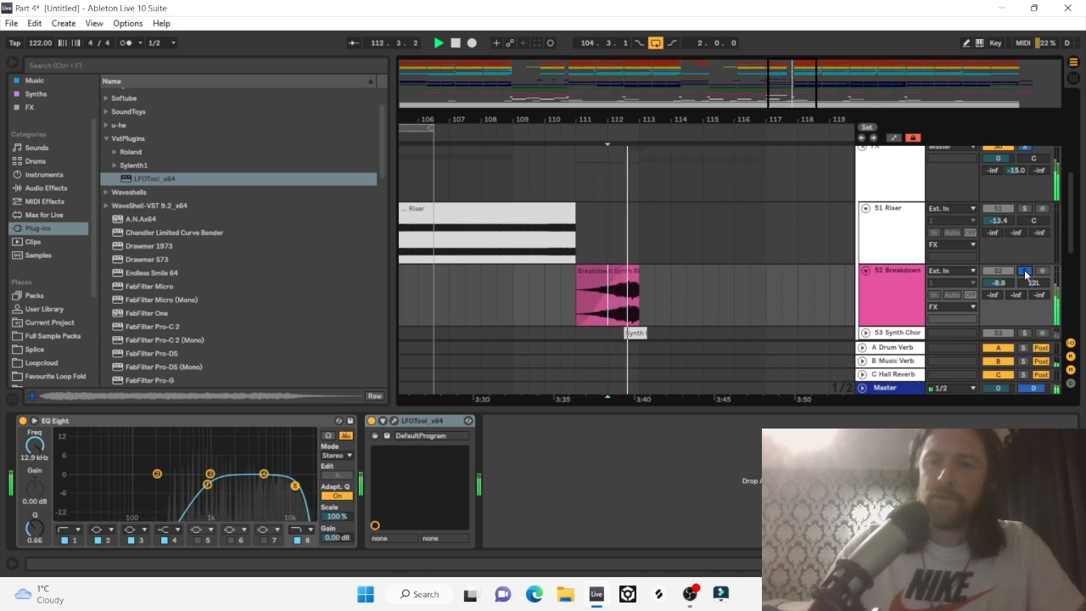
left_click(1025, 272)
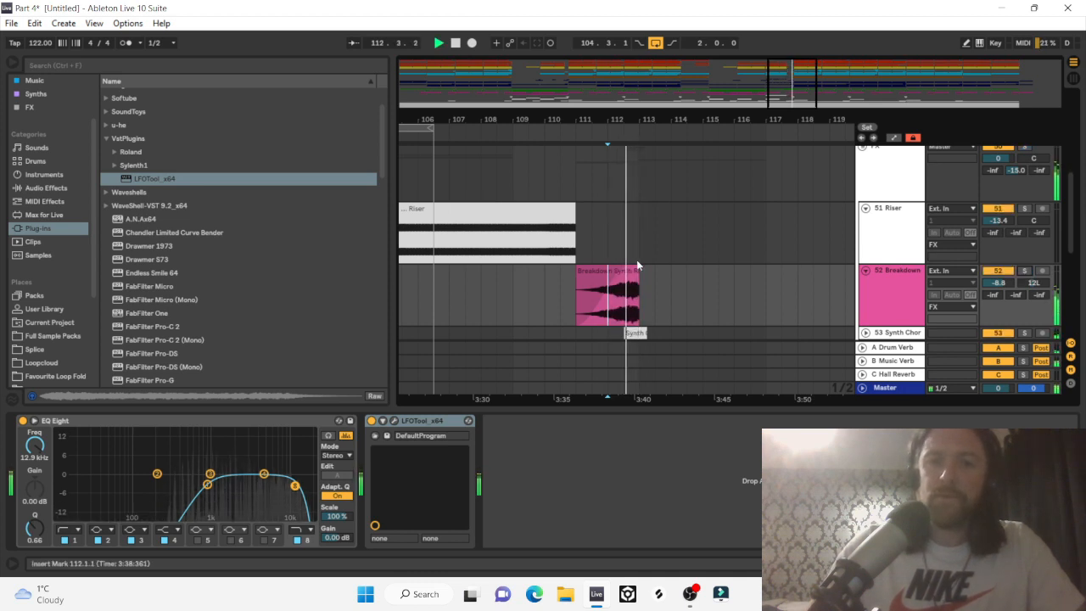
left_click(497, 287)
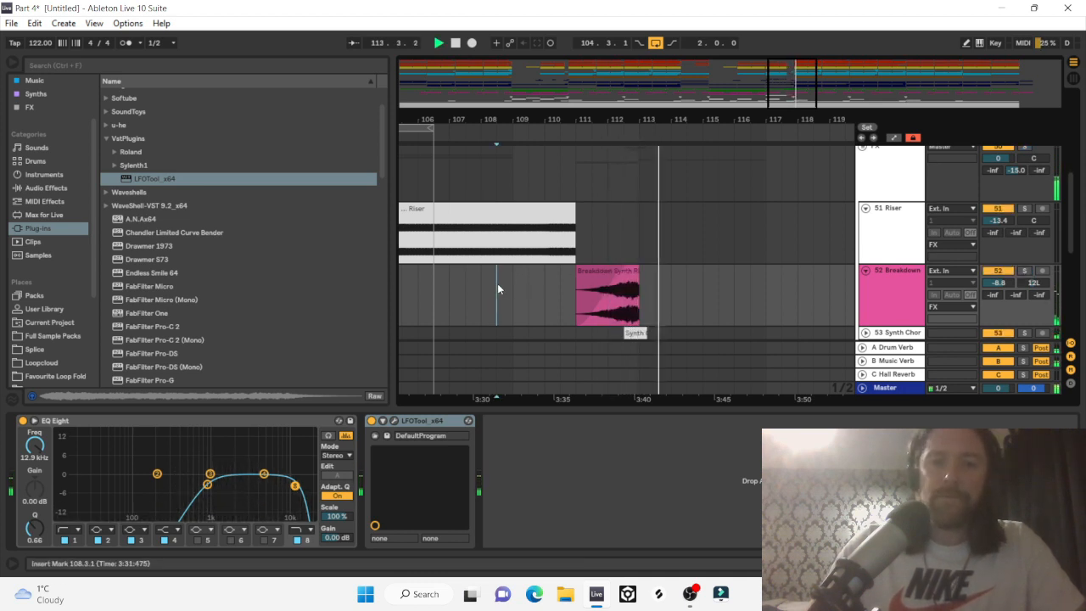
left_click(514, 285)
key("space")
Colour the Breakdown Synth Riser track and its clip white.
scroll(887, 223, "down", 1)
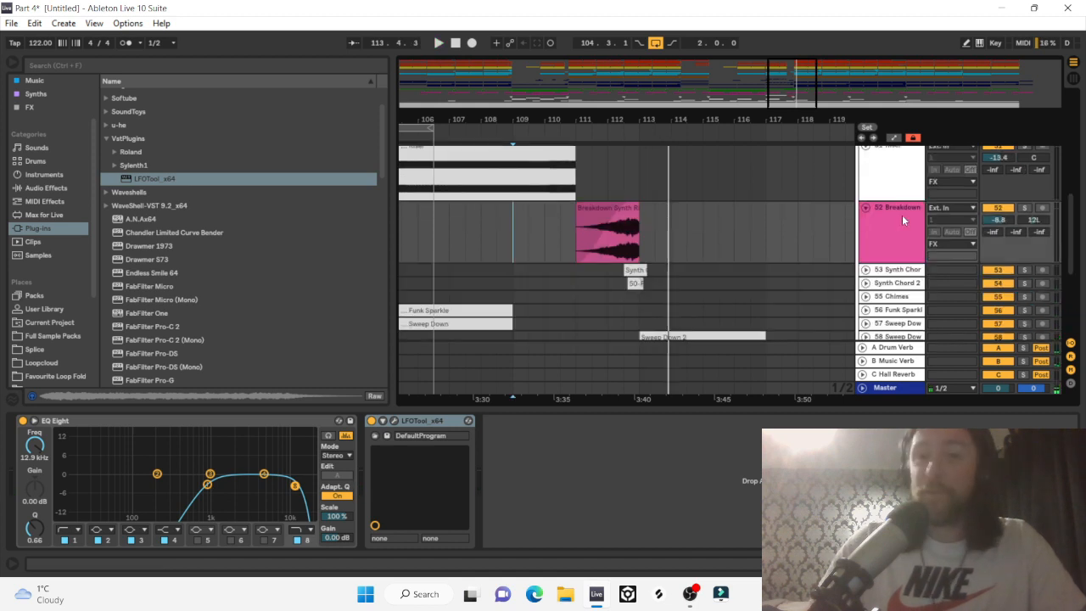
right_click(902, 215)
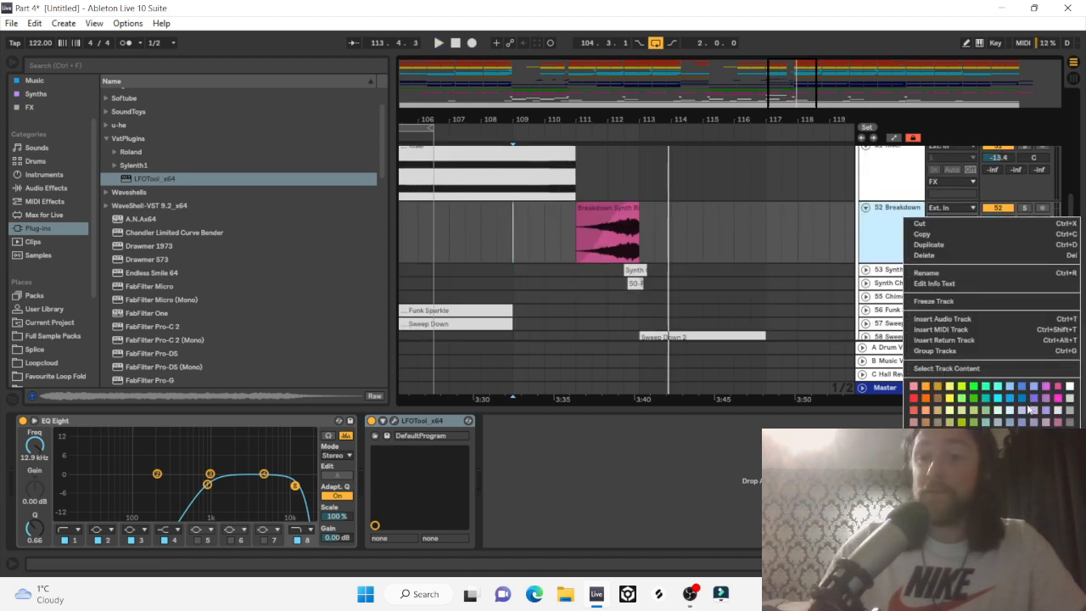
left_click(1069, 387)
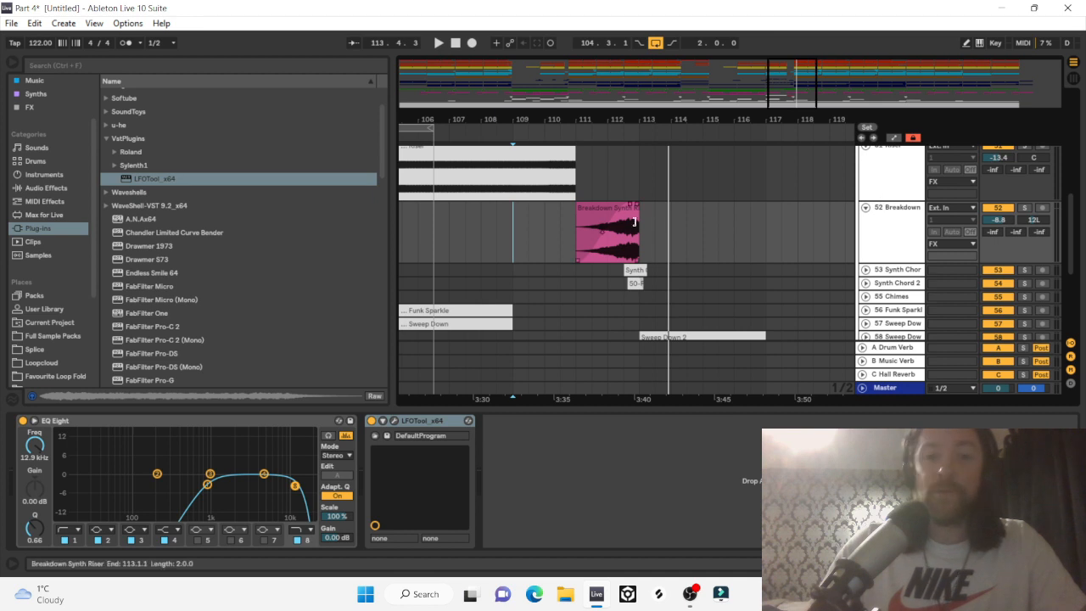
right_click(634, 222)
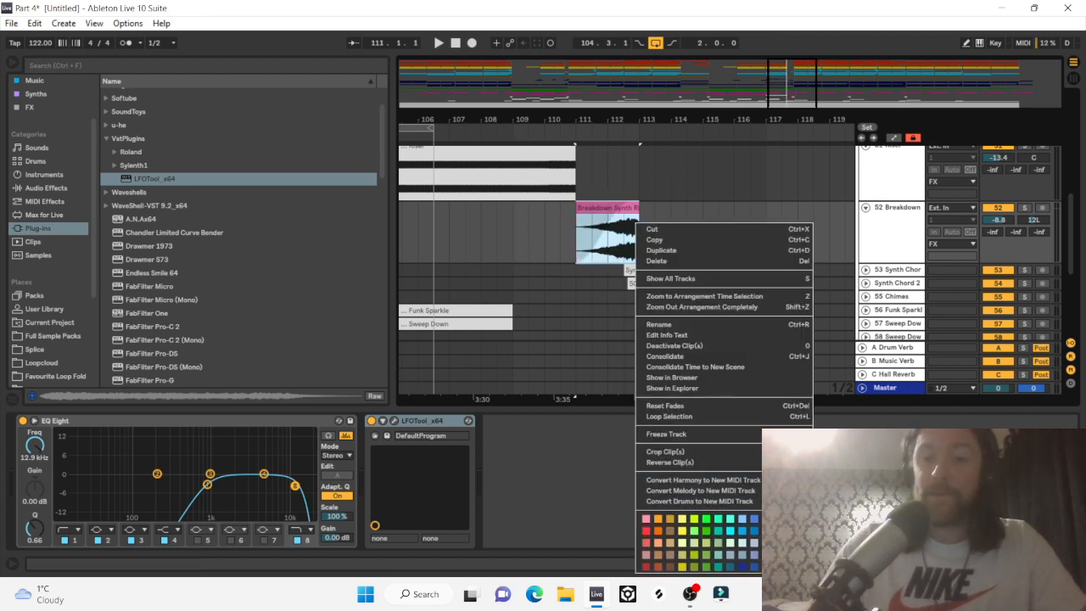
left_click(803, 519)
Fold the Riser and Breakdown Synth Riser tracks and collapse the FX group.
left_click_drag(515, 120, 609, 134)
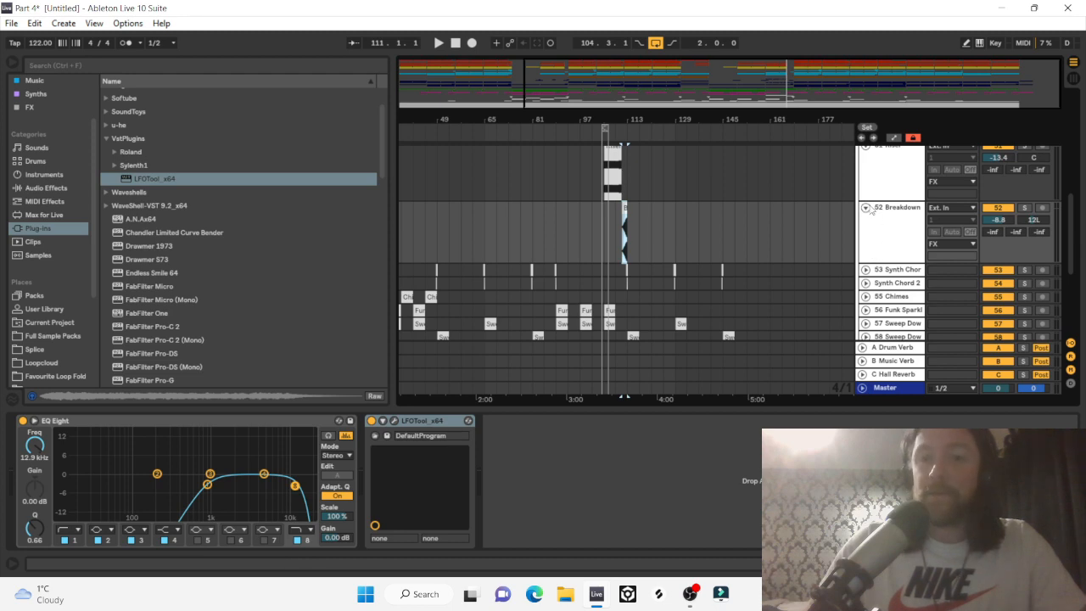
scroll(870, 210, "down", 1)
scroll(872, 229, "up", 3)
left_click(866, 287)
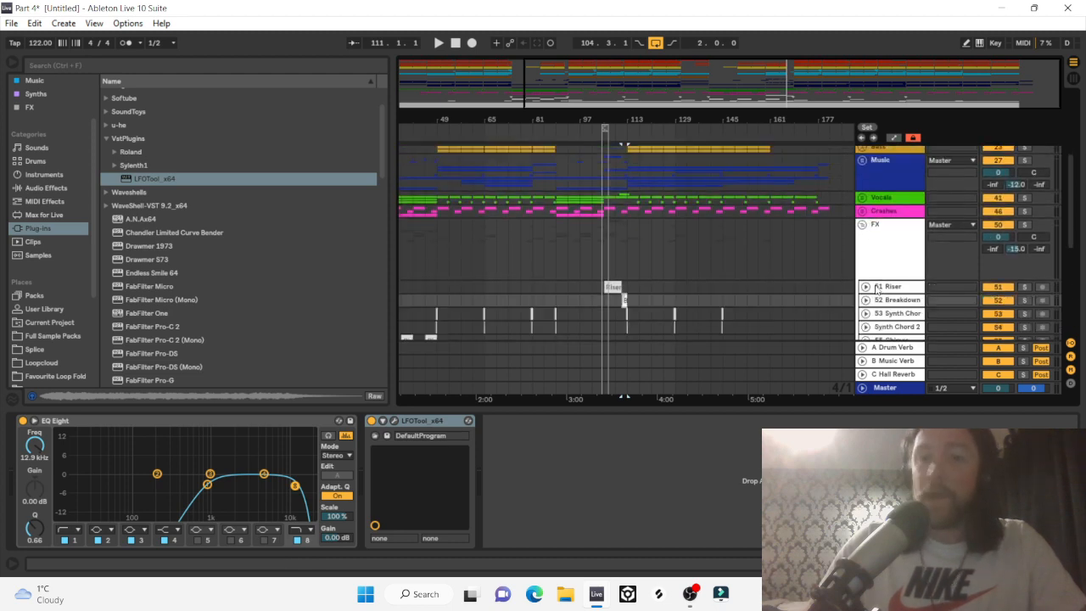
scroll(874, 255, "down", 5)
scroll(881, 225, "up", 8)
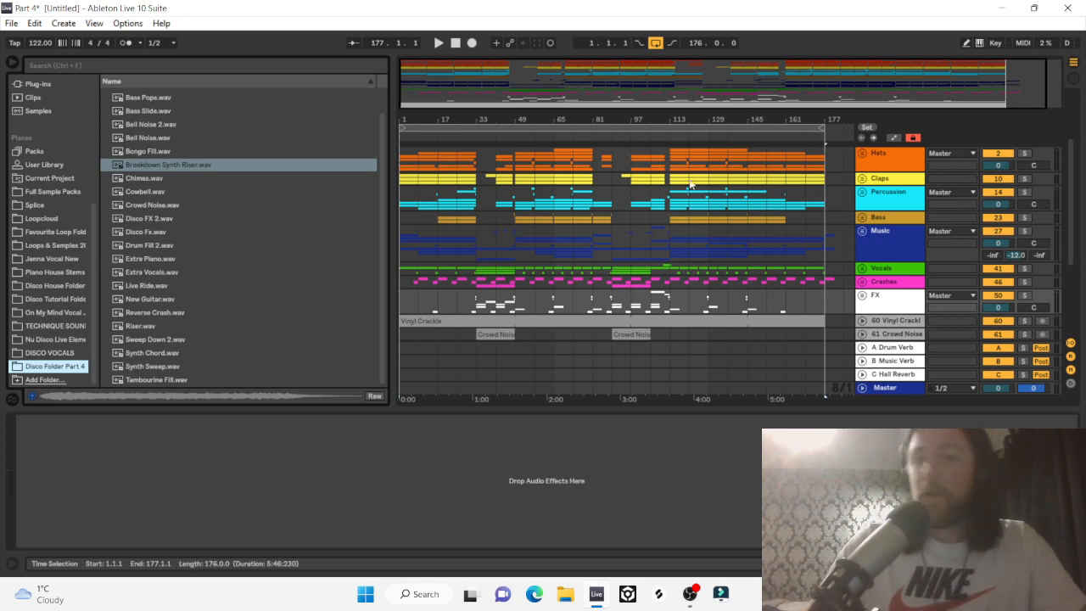
Hide the device view and review the to-do notes below the arrangement, selecting MAKE A FILTER KICK.
scroll(905, 178, "down", 3)
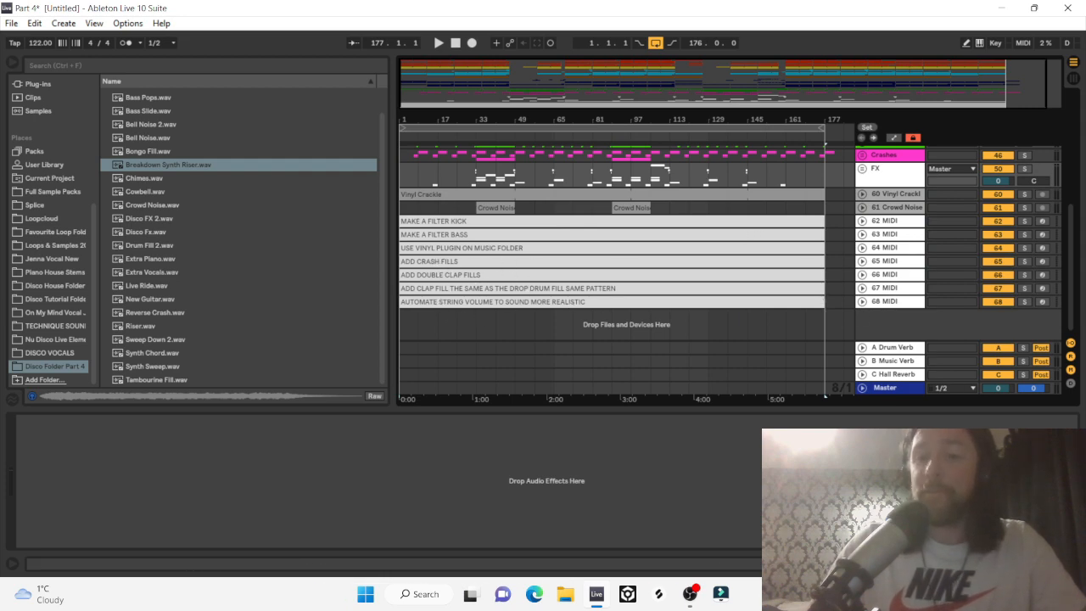
left_click(1073, 564)
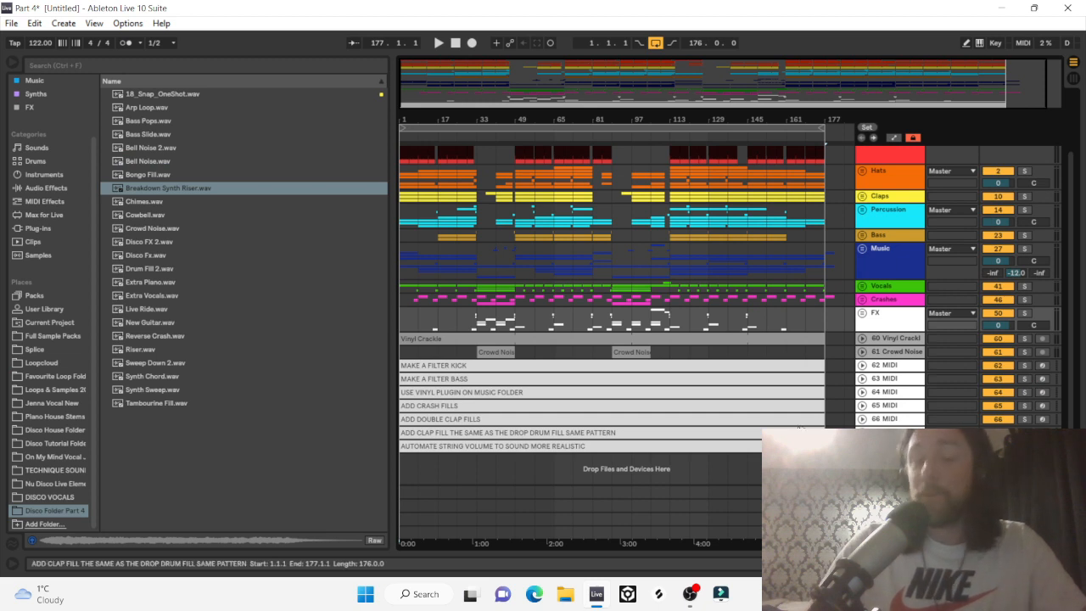
left_click_drag(490, 122, 489, 162)
left_click(751, 382)
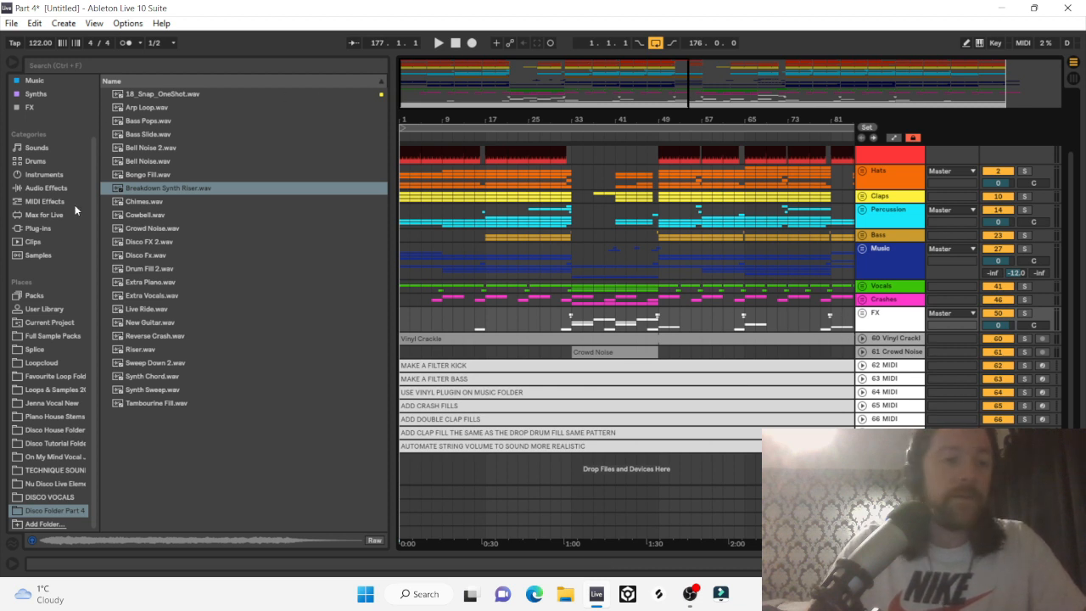
scroll(80, 206, "up", 2)
left_click(444, 365)
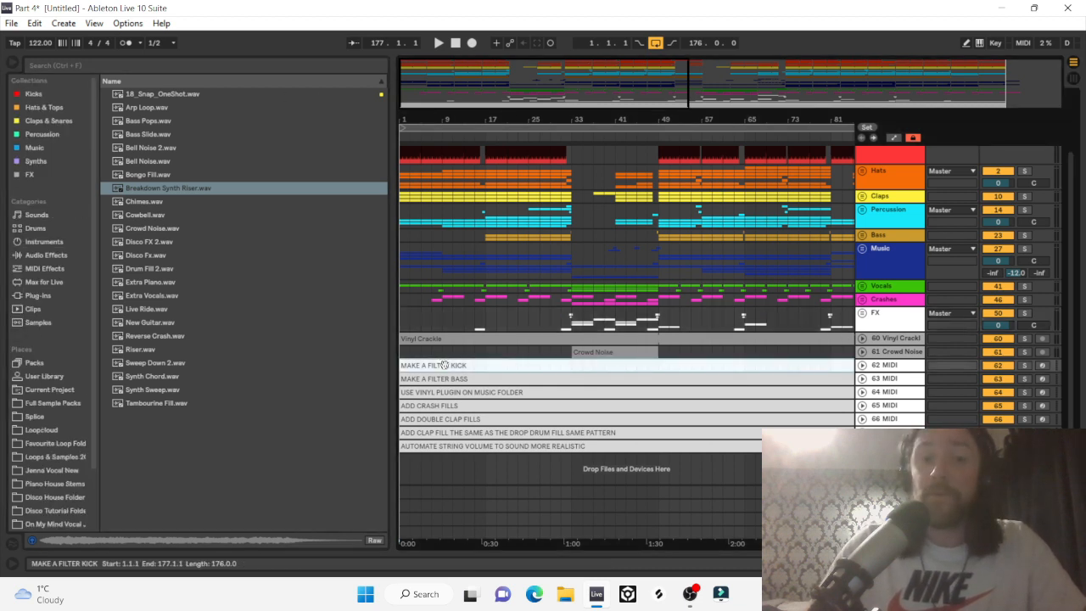
Duplicate the Kick track and delete all clips from the duplicate.
scroll(507, 180, "up", 2)
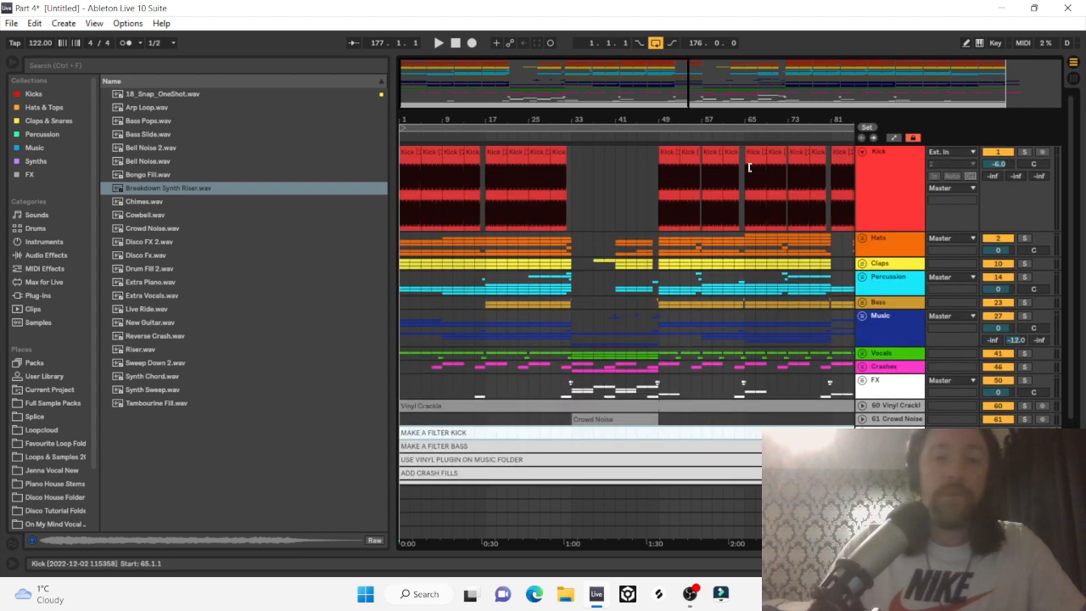
left_click(883, 168)
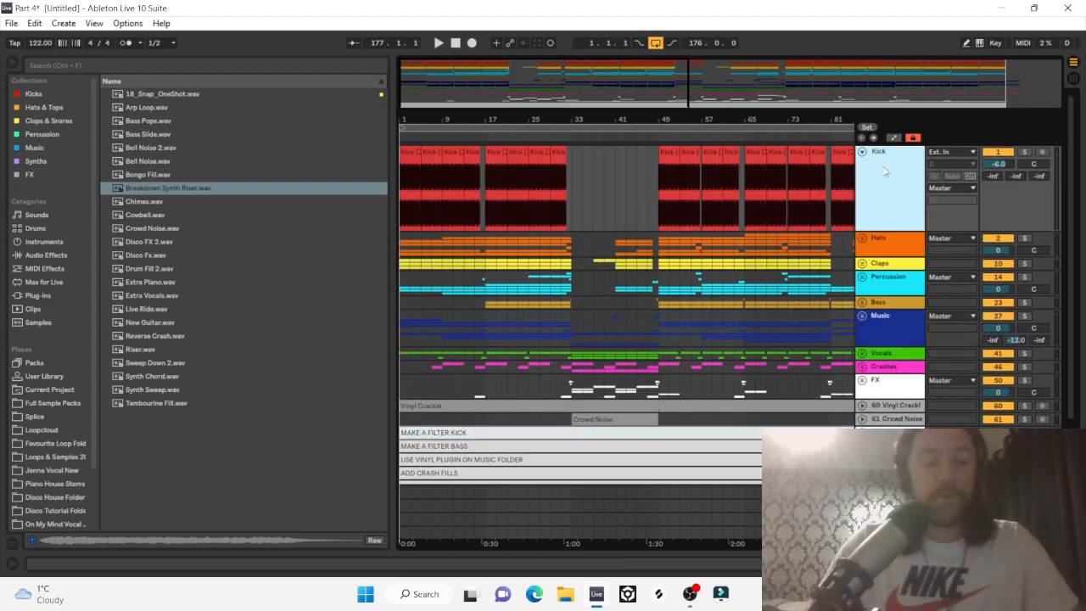
key("ctrl+d")
key("minus")
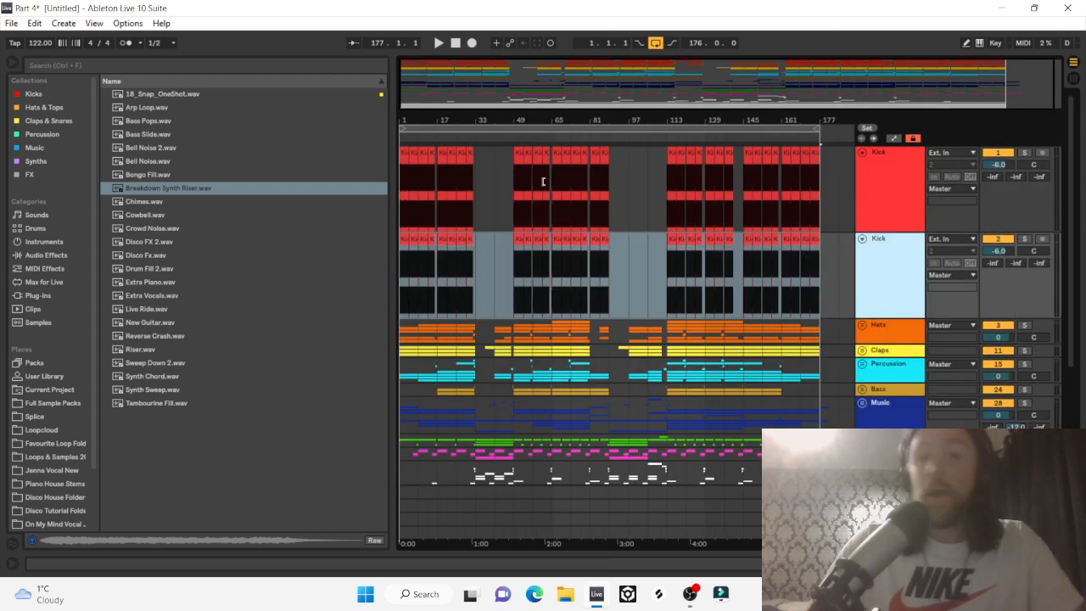
left_click_drag(833, 275, 392, 272)
key("Delete")
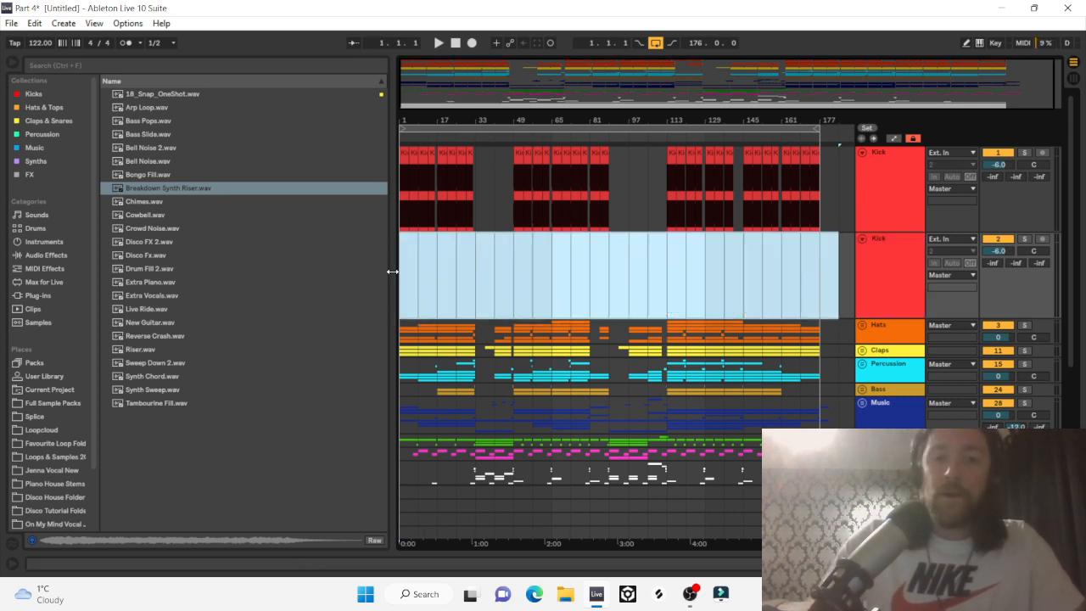
Add Auto Filter after the EQ Eight on the duplicated Kick track.
left_click(53, 242)
left_click(53, 255)
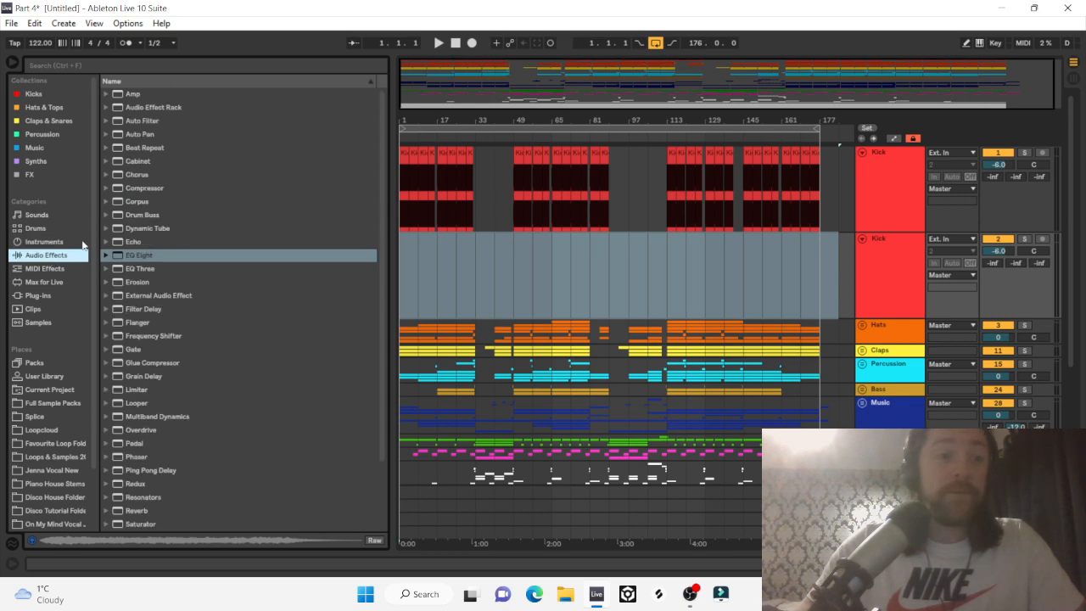
left_click(139, 122)
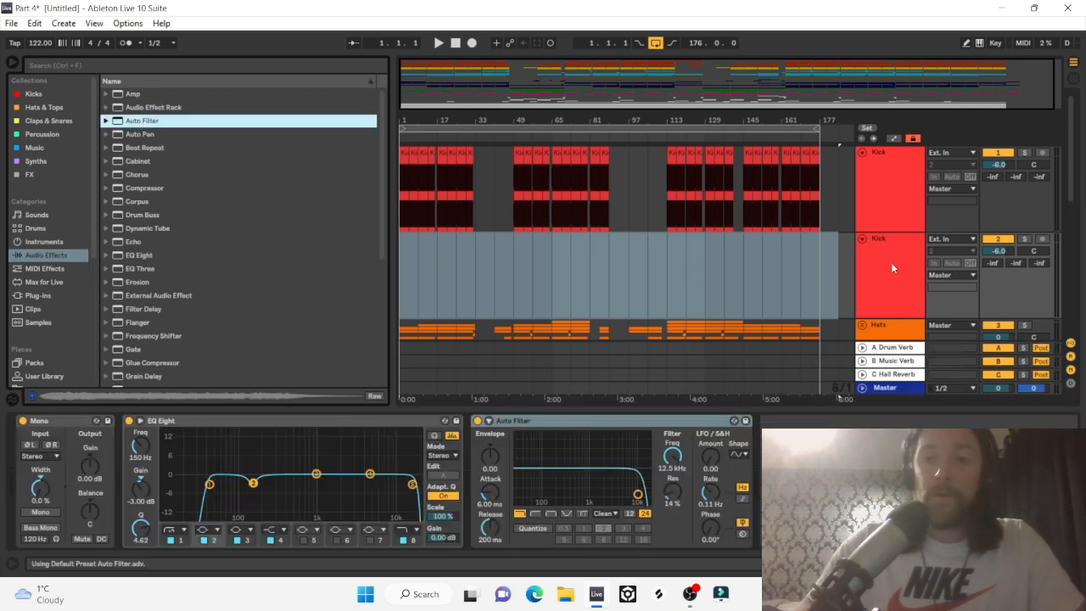
Rename the duplicated Kick track as Filter Kick.
right_click(892, 251)
left_click(925, 297)
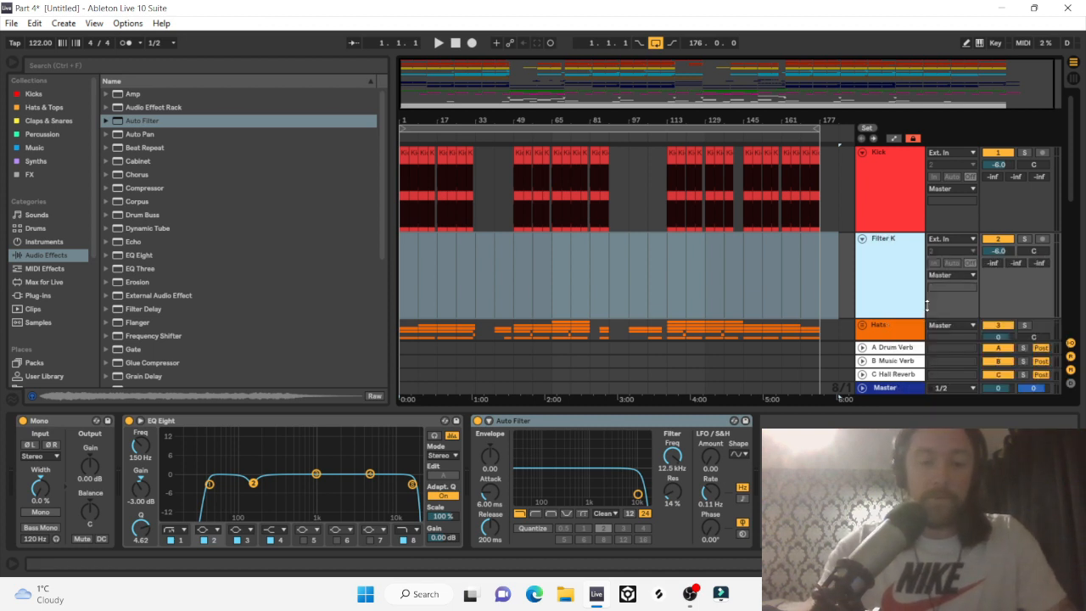
type("Filter Kick")
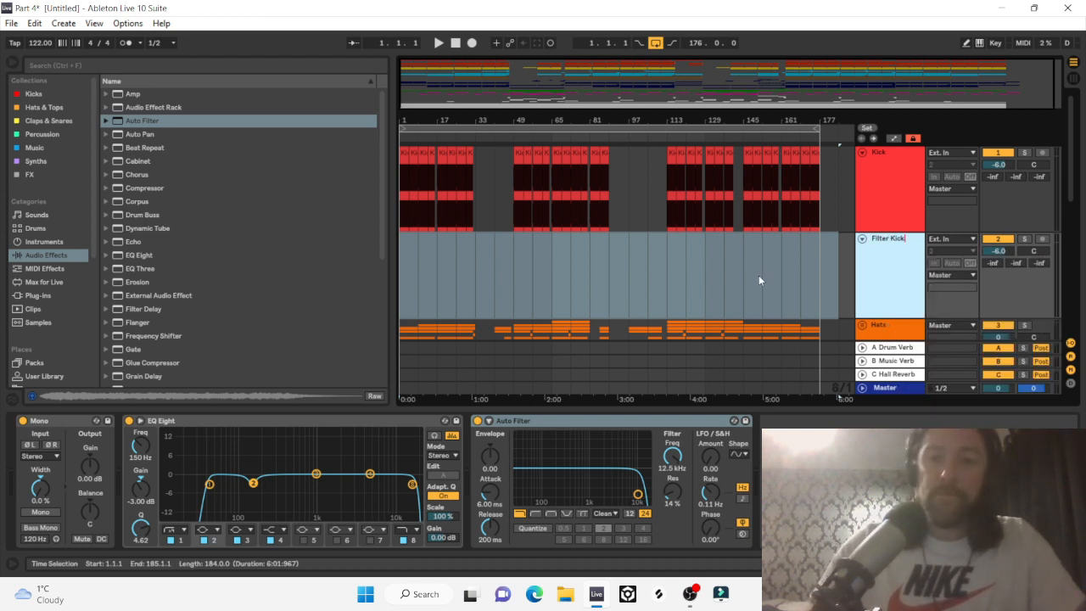
key("Return")
Set the Auto Filter on Filter Kick to high-pass at 120 Hz with 20% resonance.
left_click(537, 514)
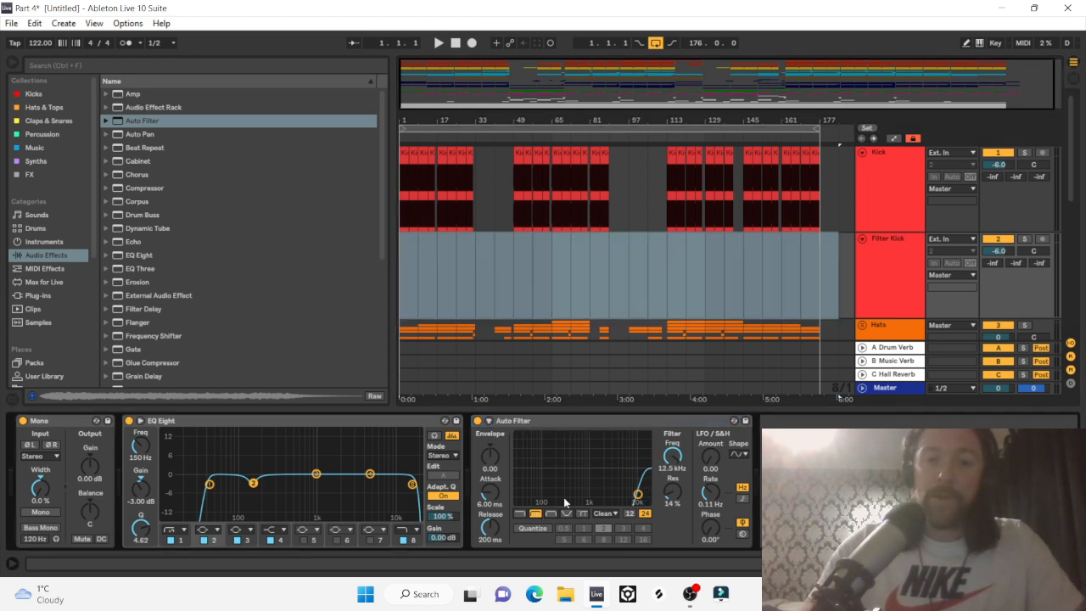
left_click(676, 474)
type("120")
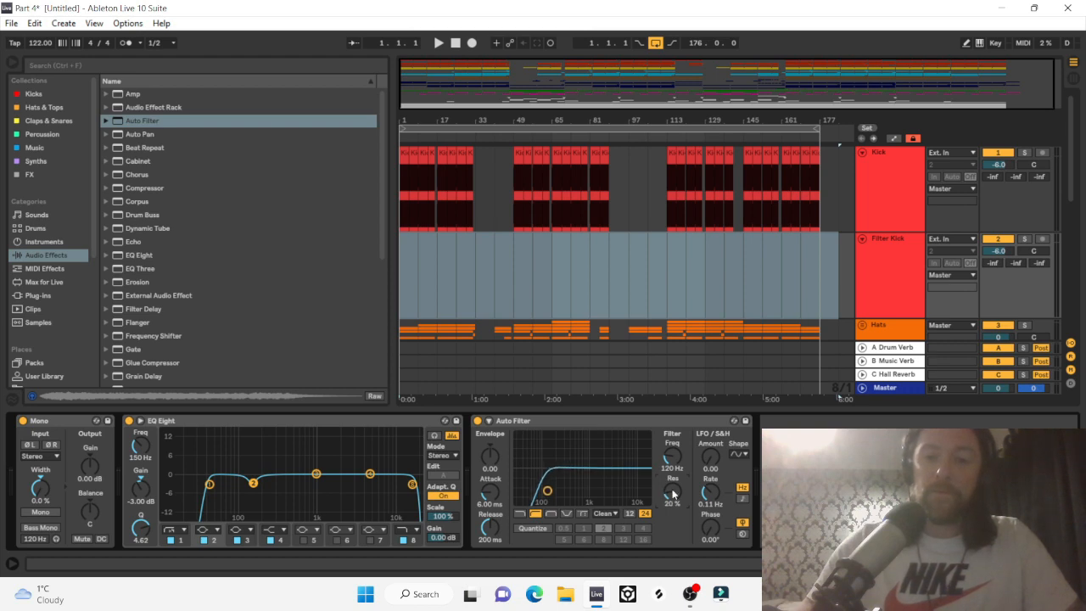
Move the intro kick clips from bars 1 to 16 down onto the Filter Kick track.
left_click_drag(411, 114, 411, 172)
left_click(431, 153)
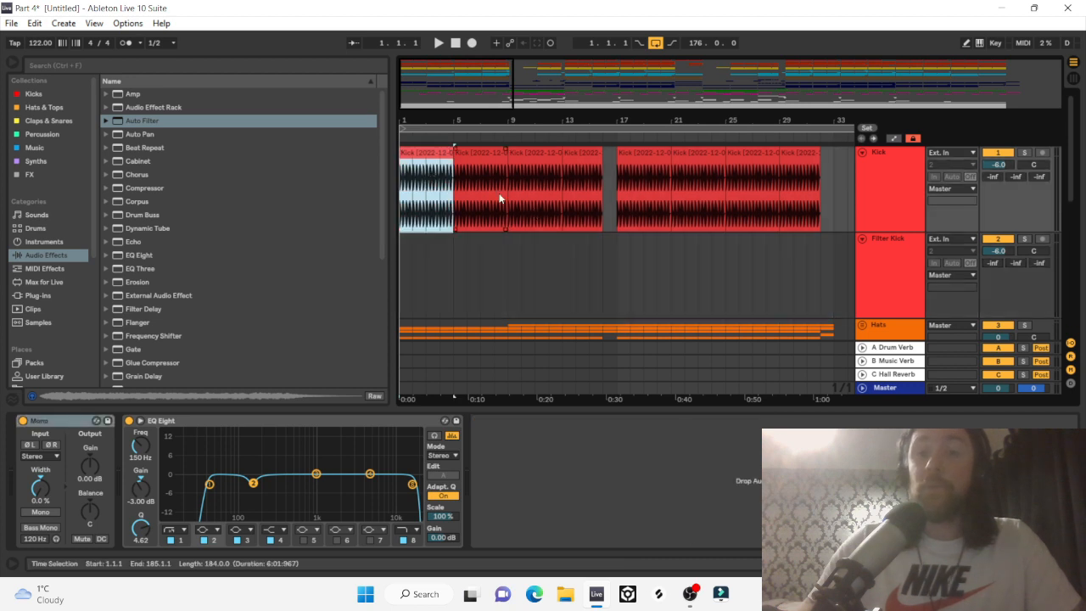
left_click(432, 210)
left_click_drag(433, 227, 422, 282)
left_click_drag(476, 204, 482, 257)
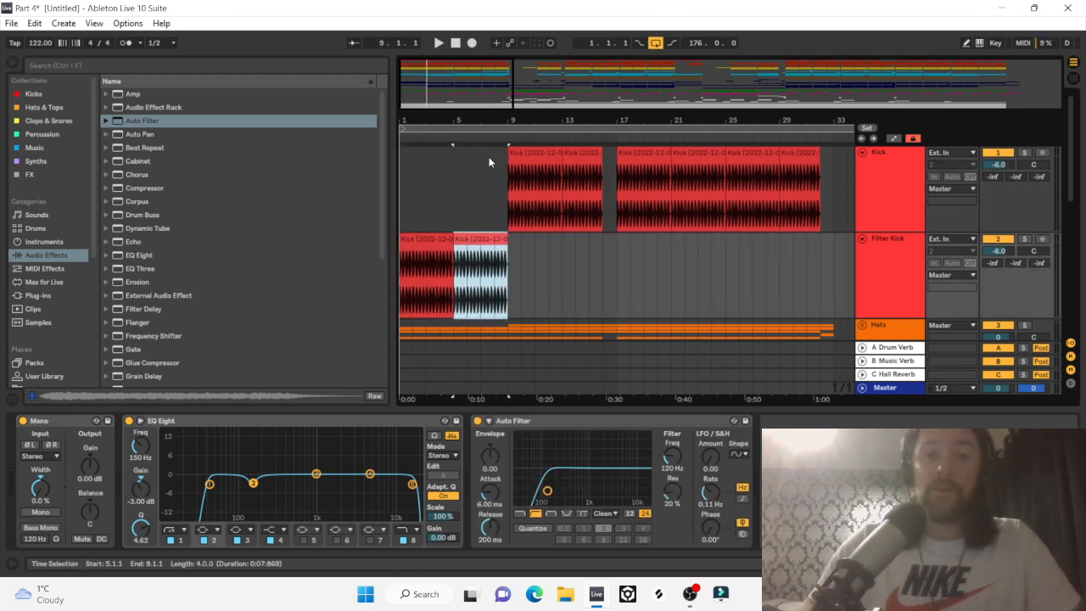
left_click_drag(508, 174, 535, 253)
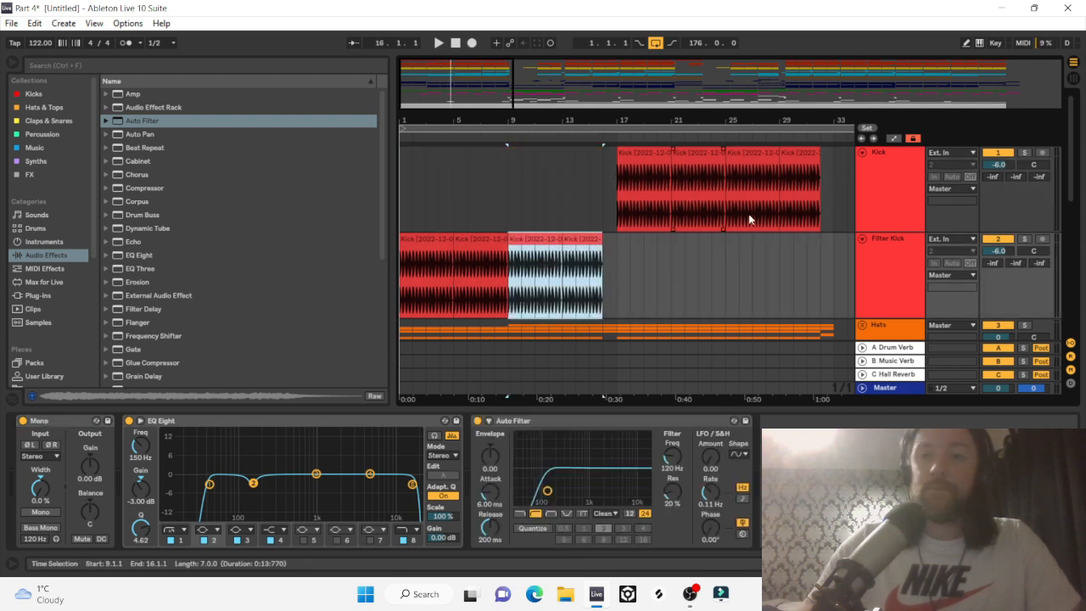
Solo both kick tracks, compare the filtered kick from bar 9 with the full kick from bar 17, and unsolo them.
left_click(1025, 240)
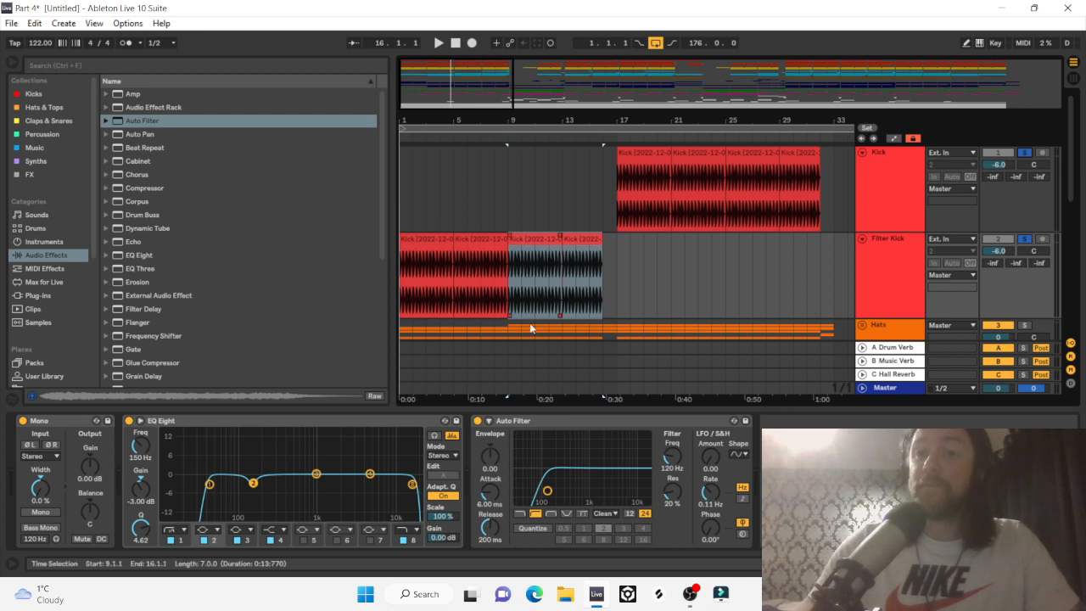
left_click(512, 241)
key("space")
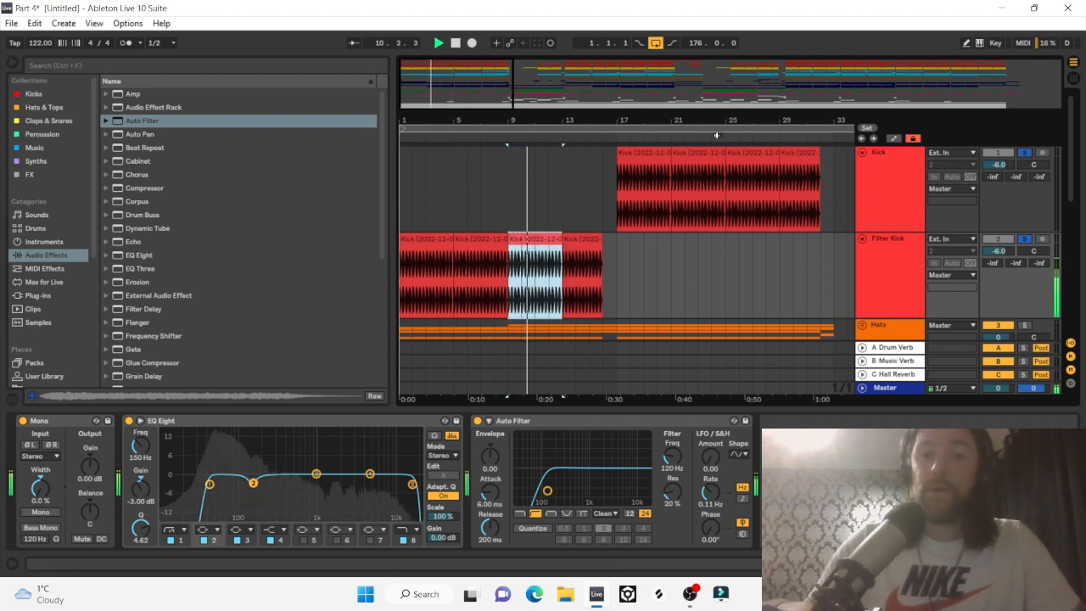
left_click(637, 154)
key("space")
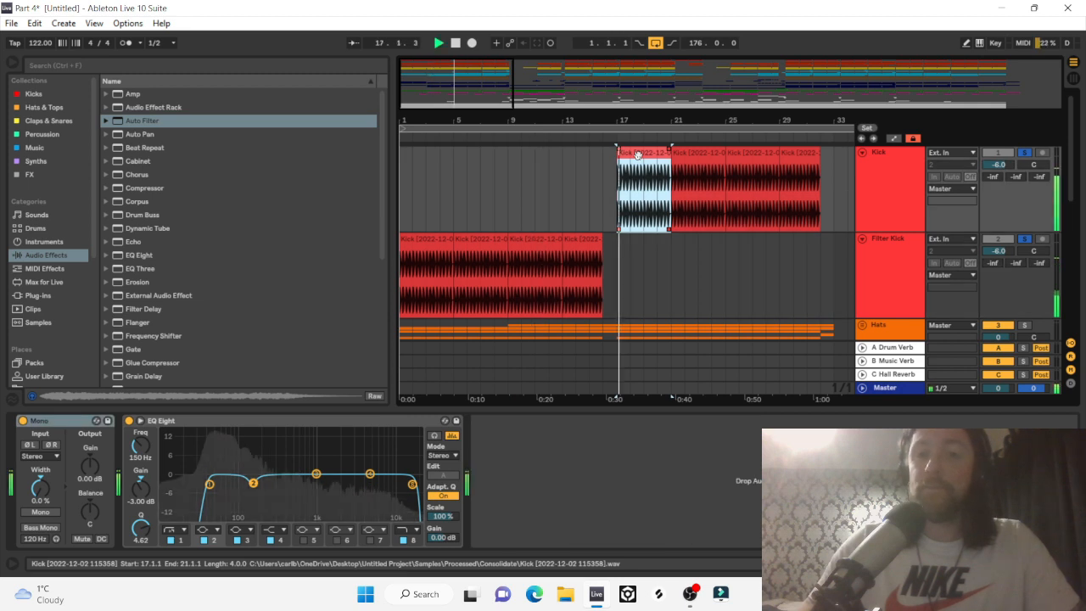
left_click(1022, 244)
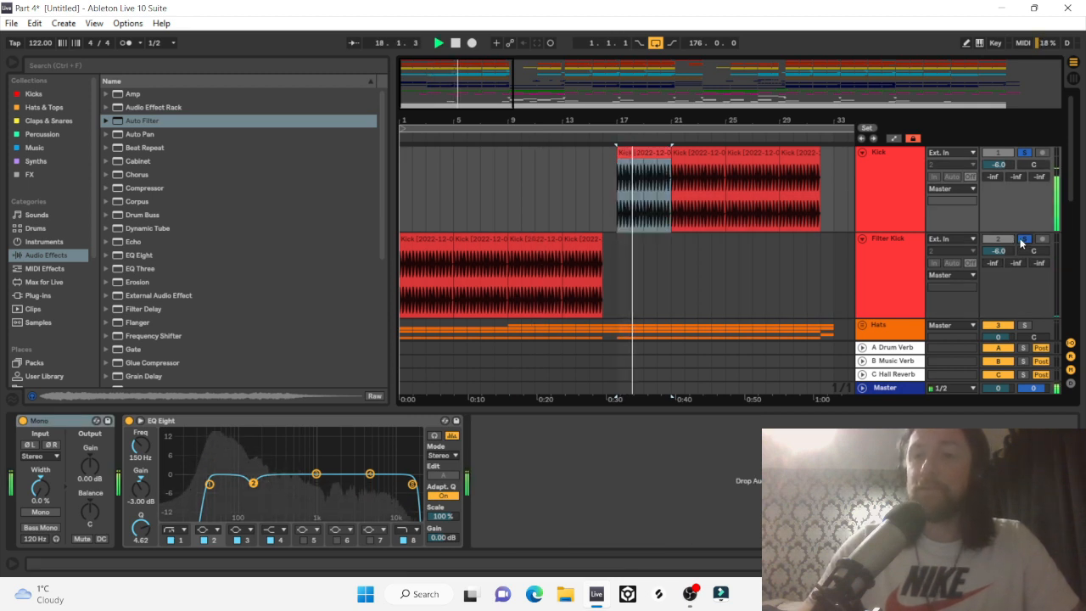
key("space")
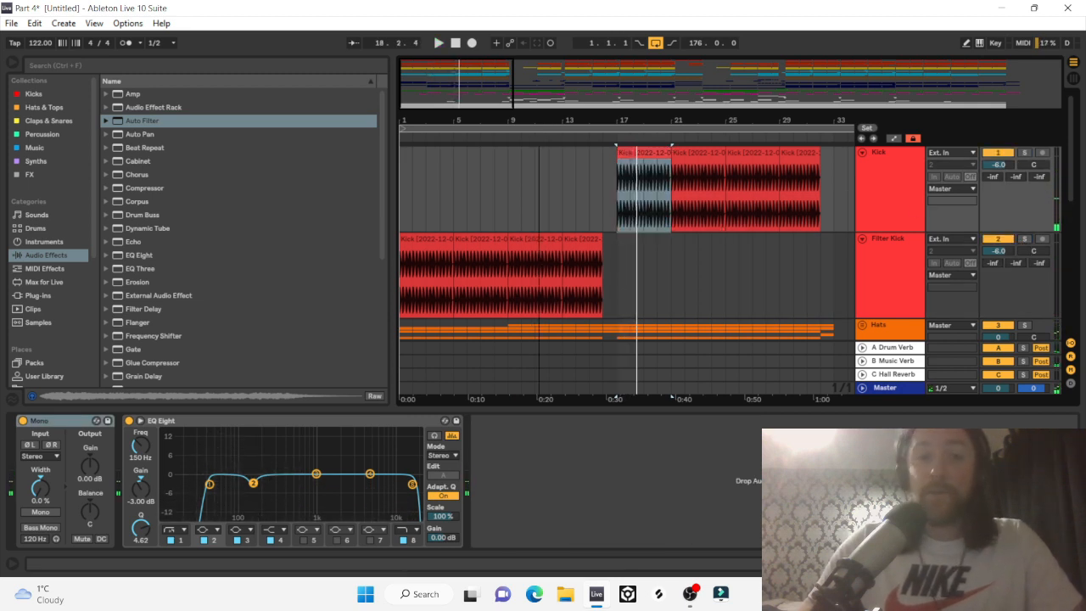
double_click(580, 138)
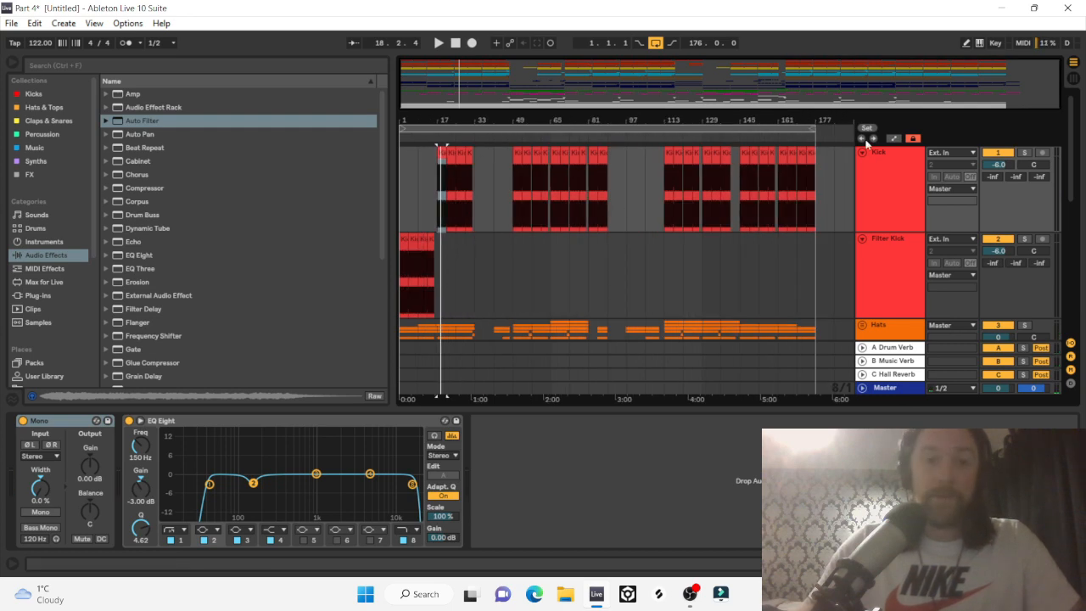
Move the outro kick clips from bars 169 to 177 onto the Filter Kick track, audition them, and fold both kick tracks.
left_click_drag(789, 118, 665, 210)
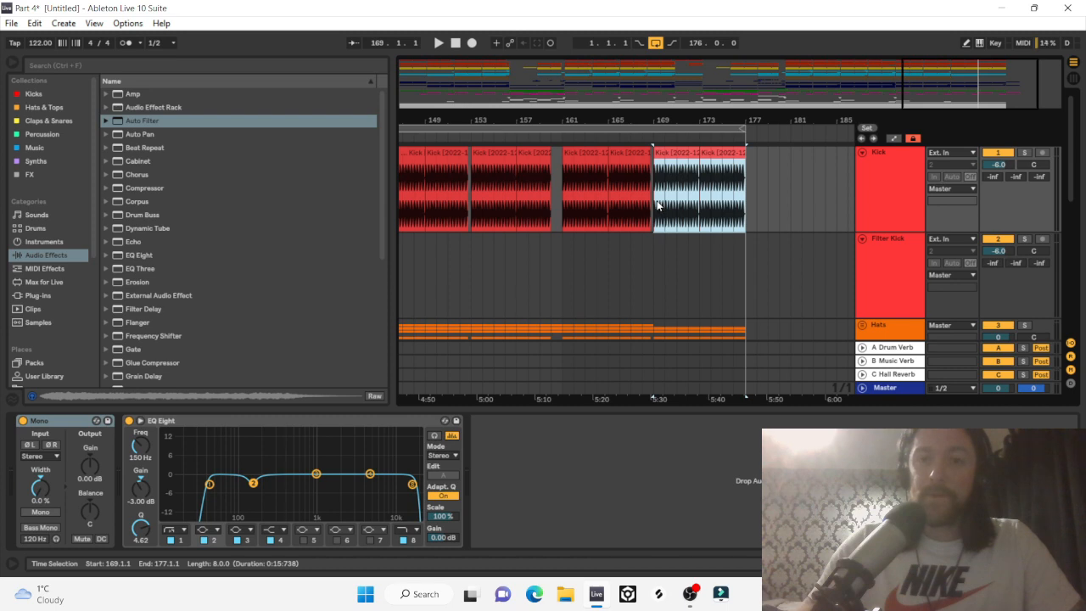
left_click_drag(673, 153, 674, 240)
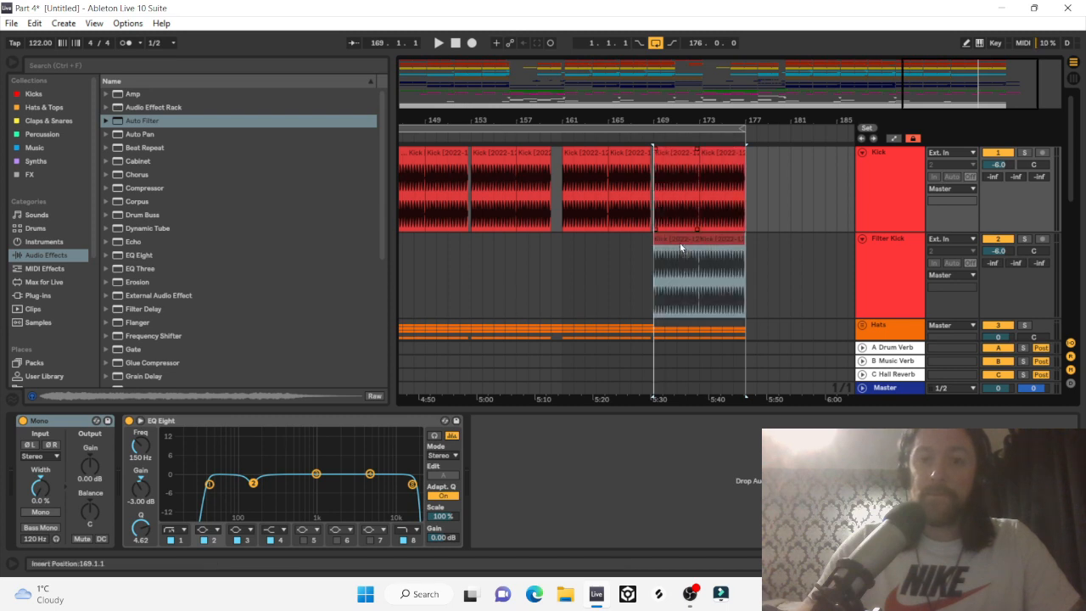
key("space")
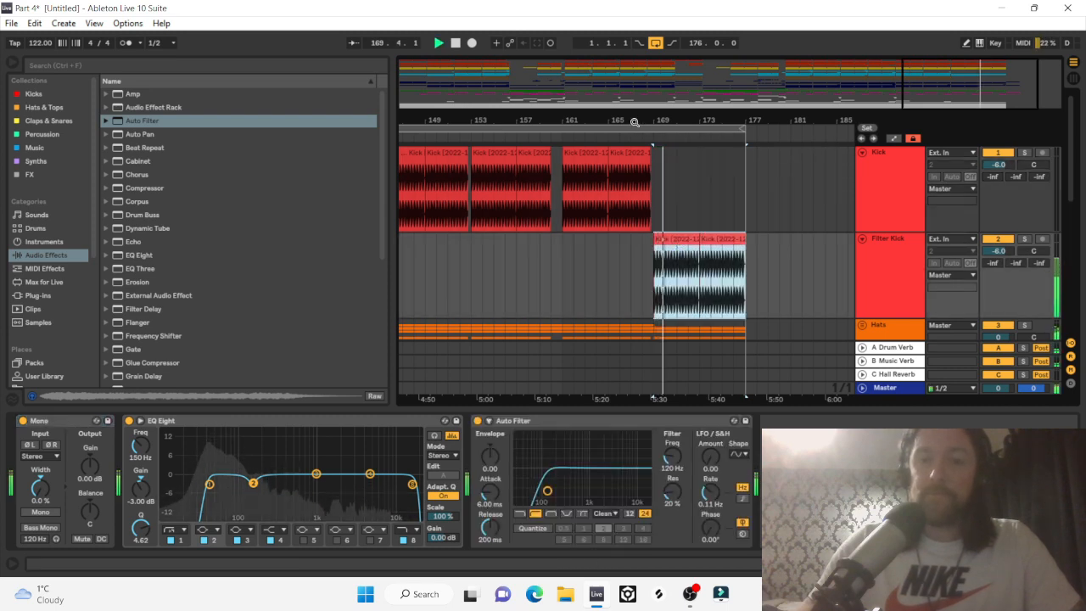
left_click_drag(635, 121, 784, 76)
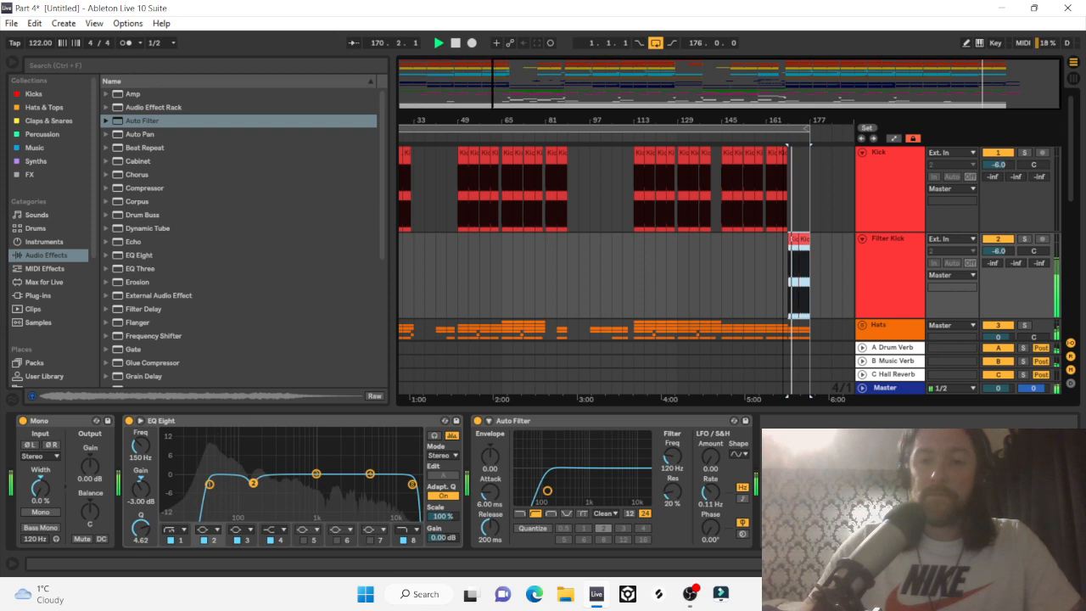
left_click(863, 238)
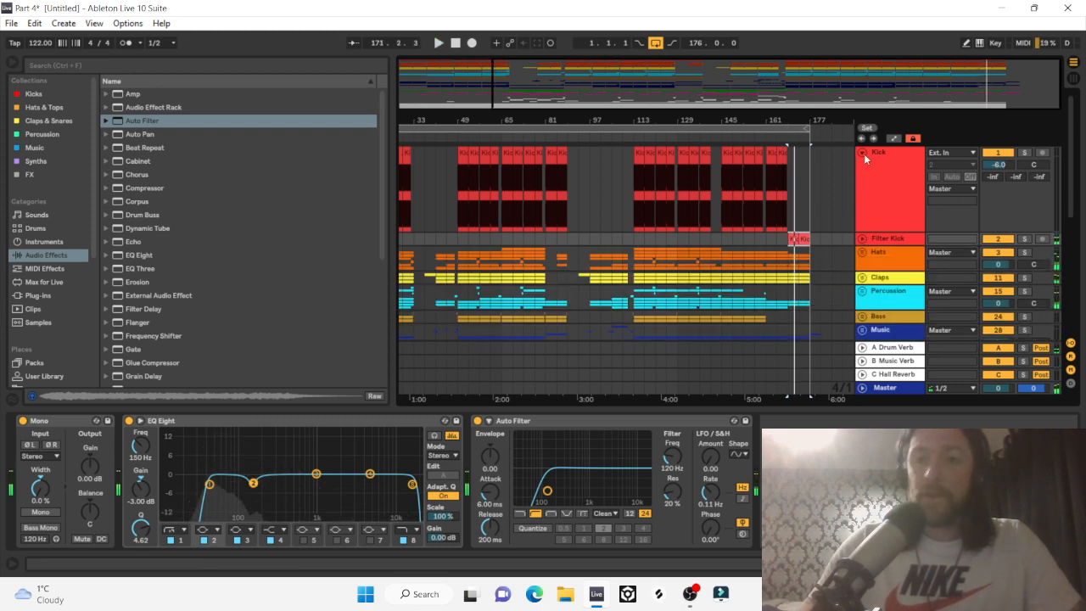
left_click(863, 153)
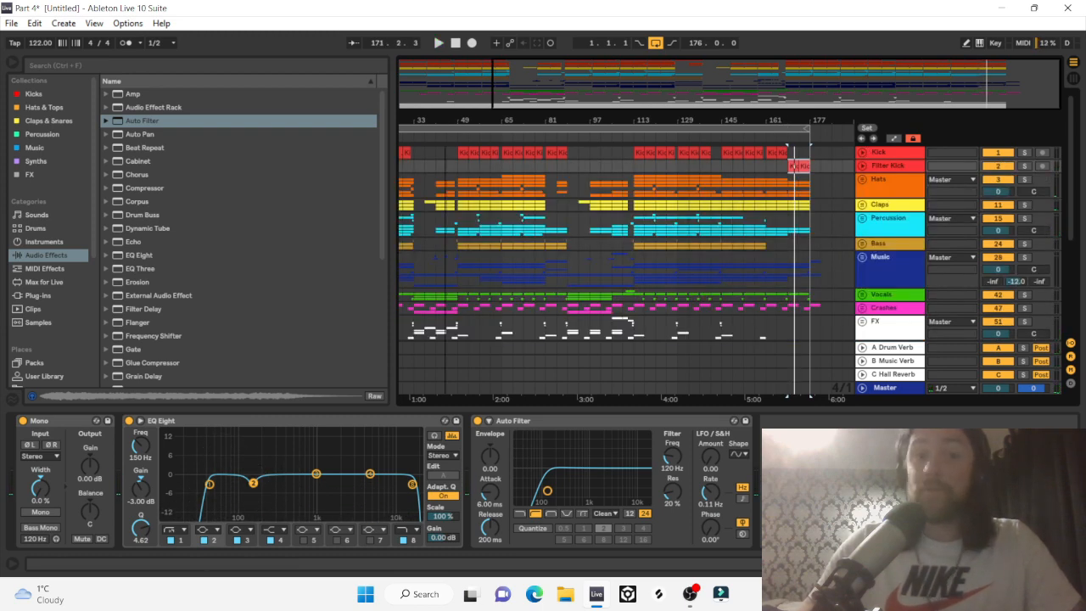
Move the Kick track's clips from bars 161 to 169 onto the Filter Kick track as well.
key("minus")
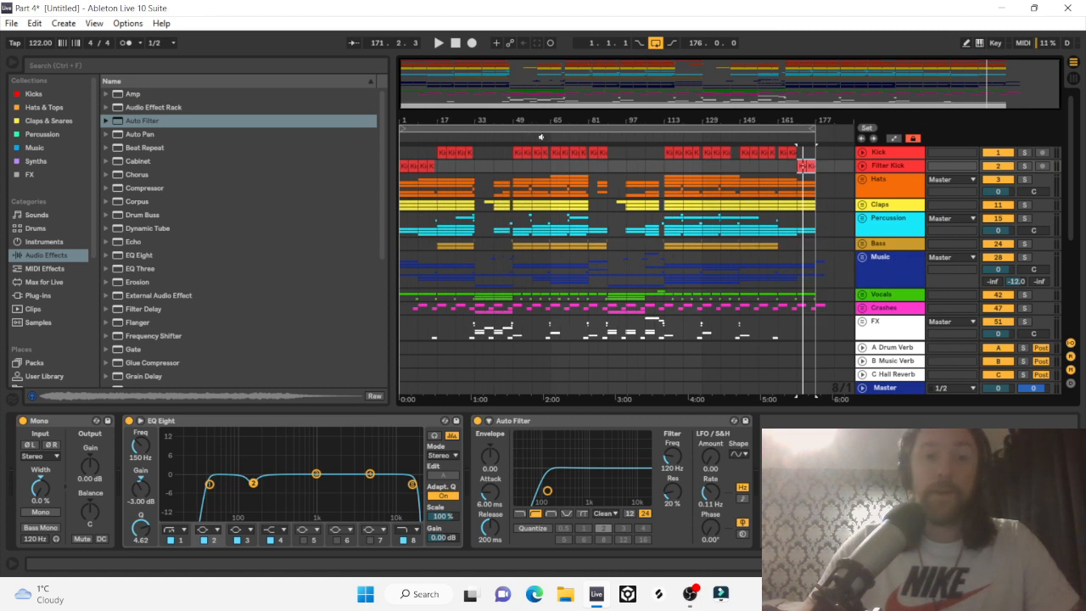
left_click_drag(789, 121, 657, 157)
key("ctrl+x")
key("Down")
key("ctrl+v")
left_click_drag(528, 116, 487, 78)
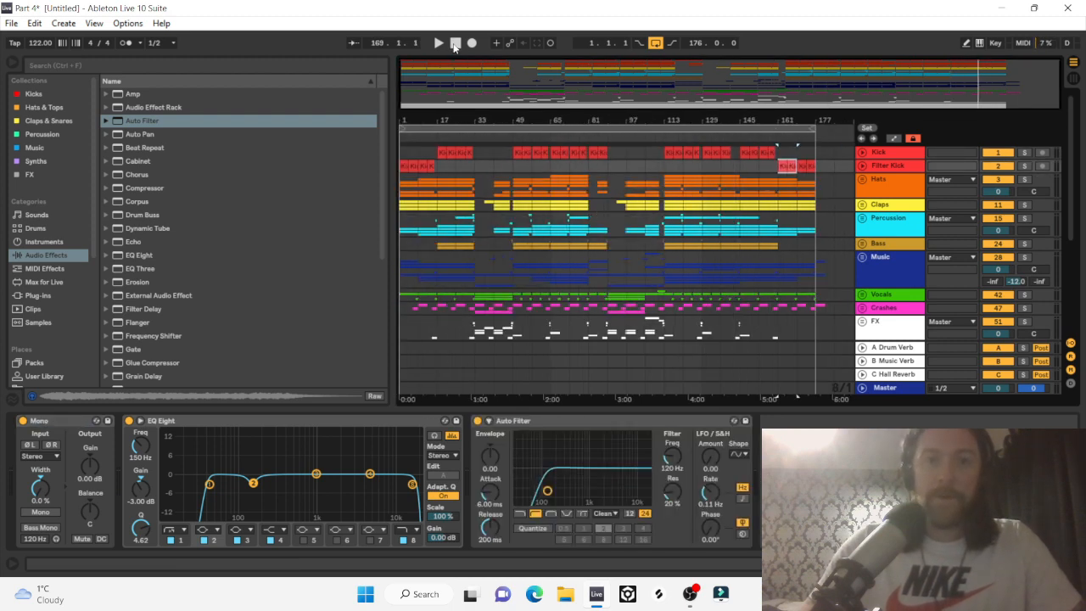
Delete the to-do track containing the "MAKE A FILTER BASS" note.
left_click_drag(424, 116, 488, 160)
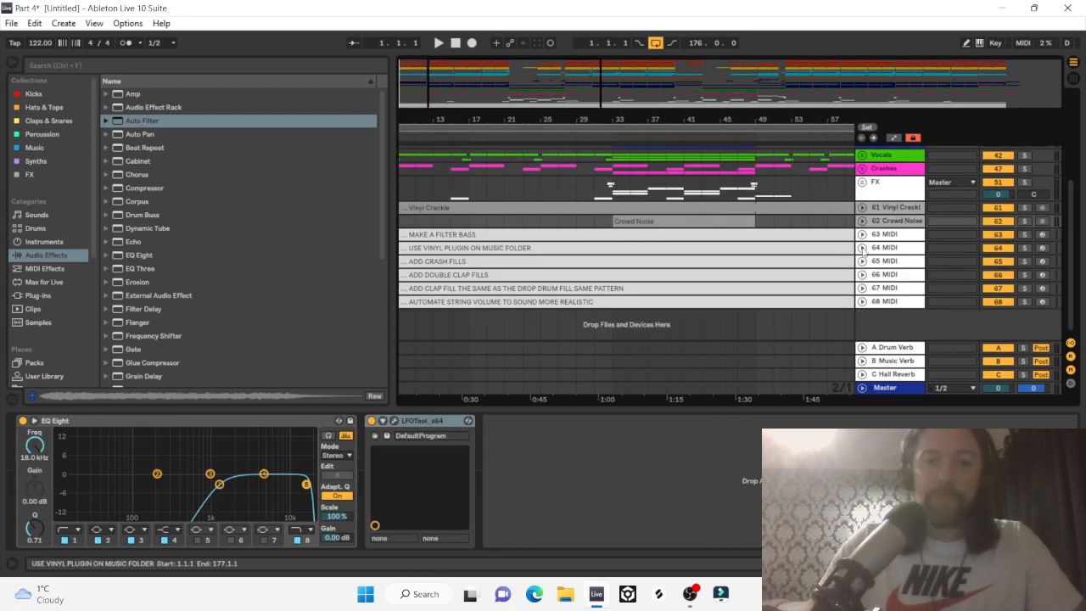
left_click(904, 236)
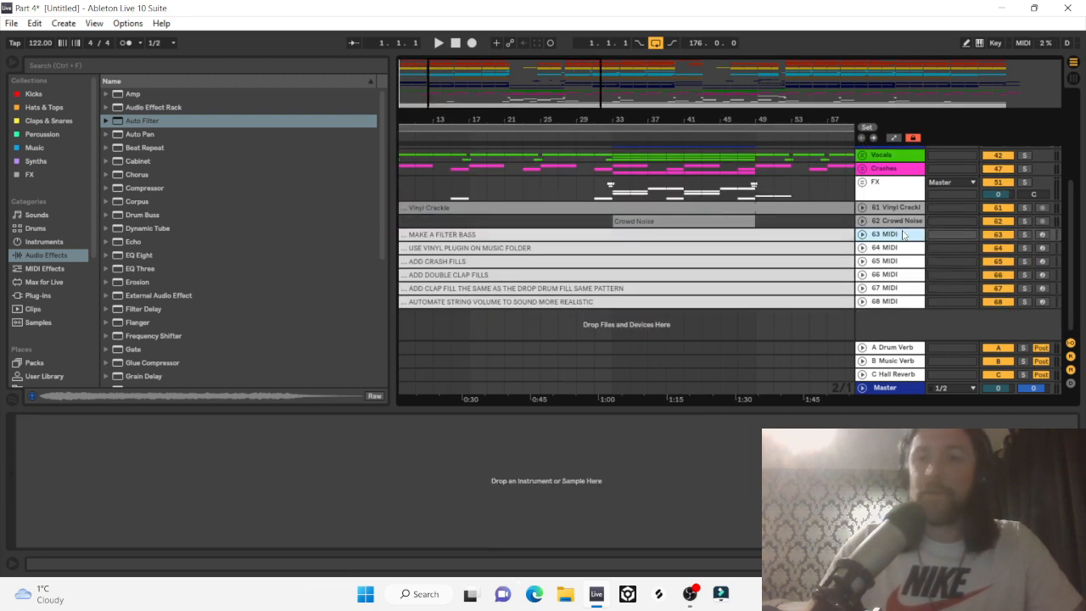
key("Home")
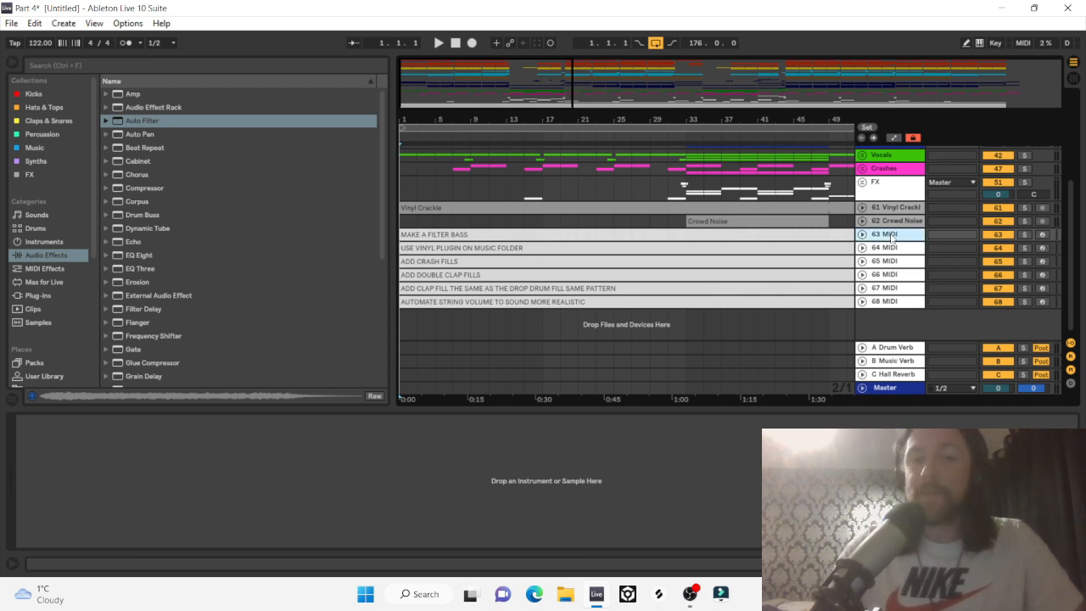
key("Delete")
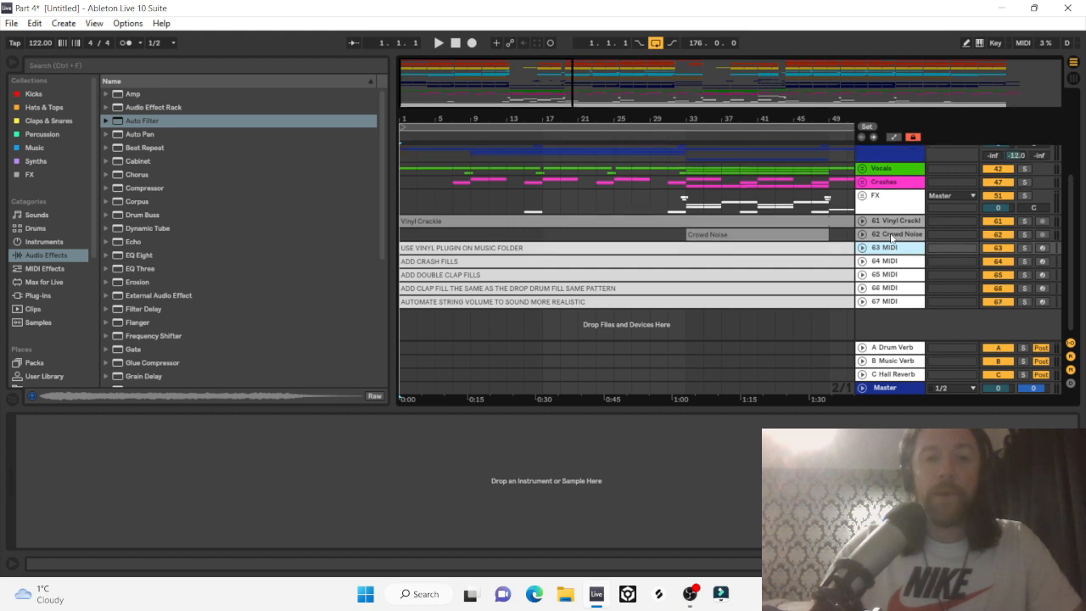
Following the "USE VINYL PLUGIN ON MUSIC FOLDER" note, load the Vinyl plug-in onto the Music group.
left_click(901, 265)
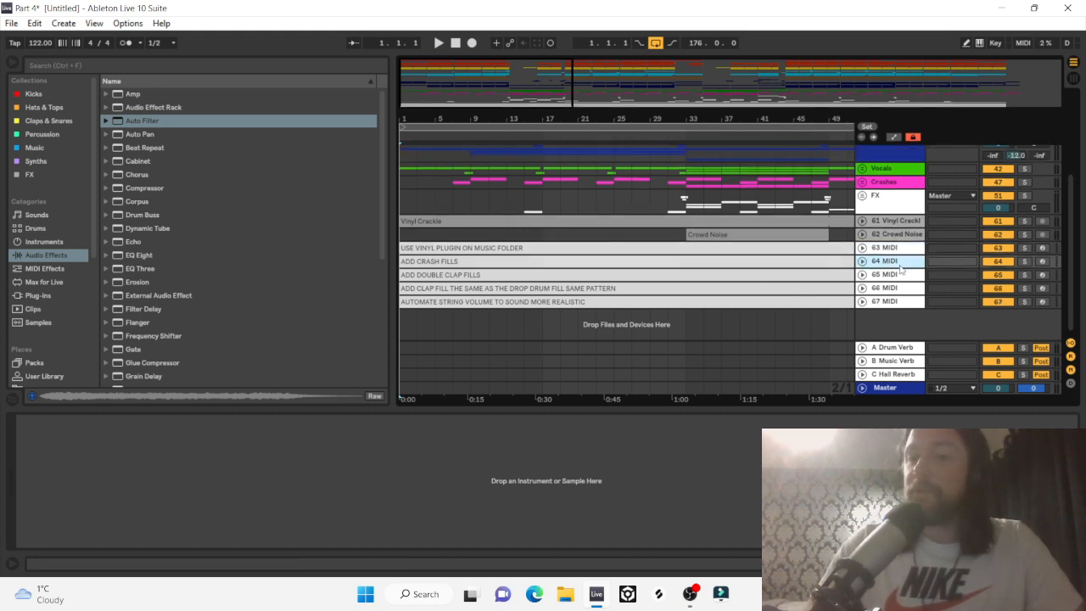
left_click(894, 250)
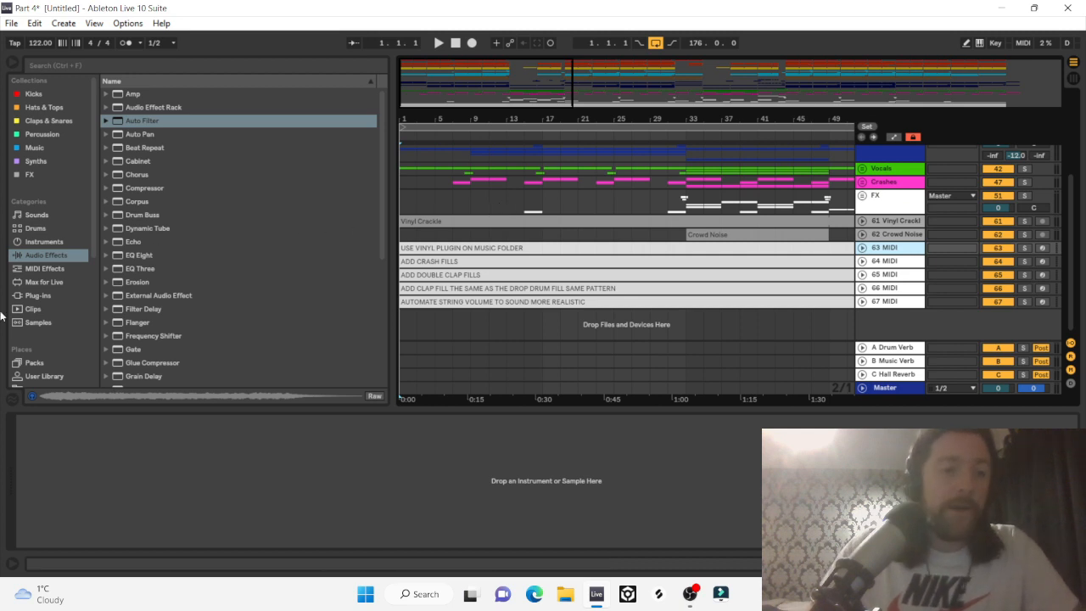
left_click(75, 278)
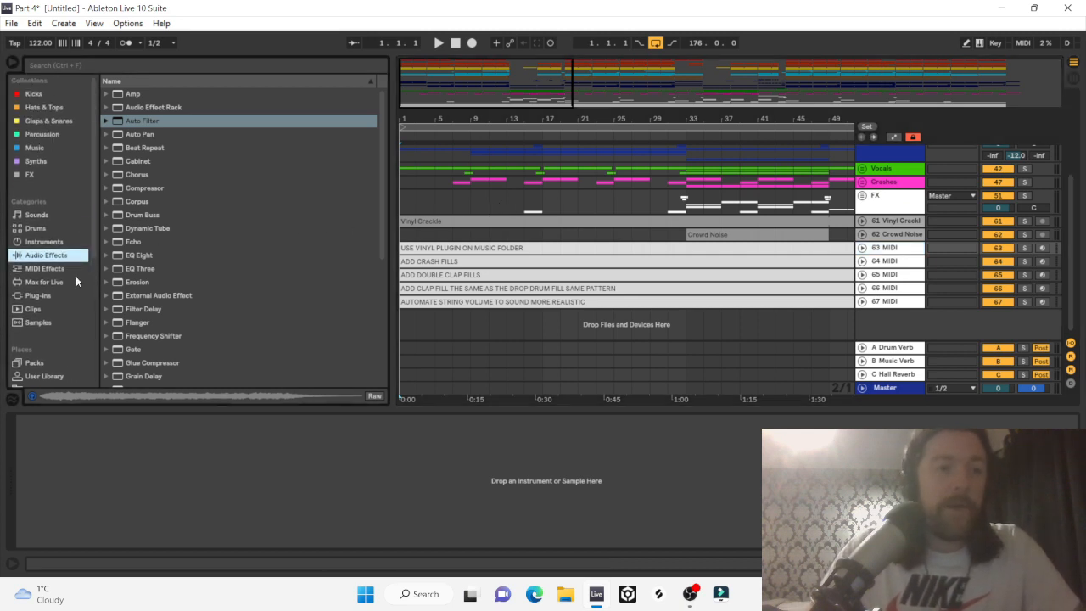
scroll(51, 233, "down", 4)
left_click(38, 162)
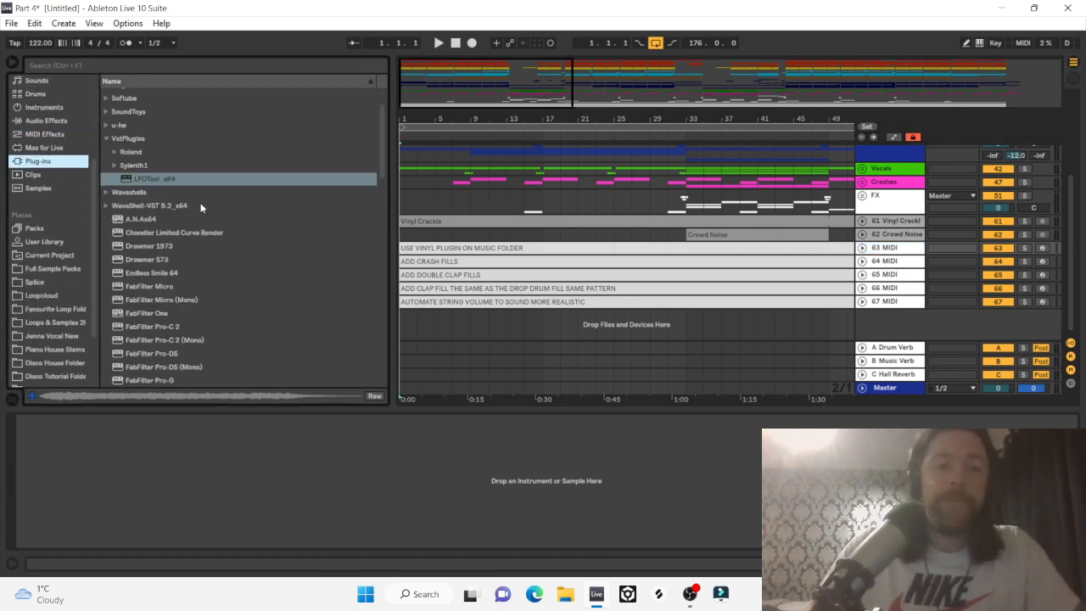
scroll(200, 206, "down", 15)
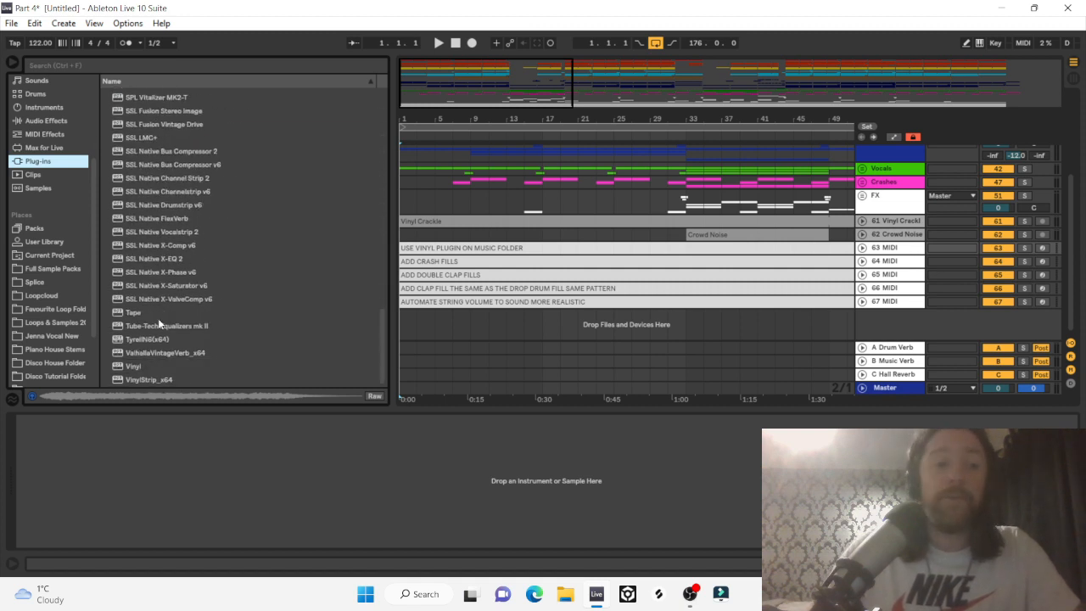
left_click_drag(140, 374, 911, 230)
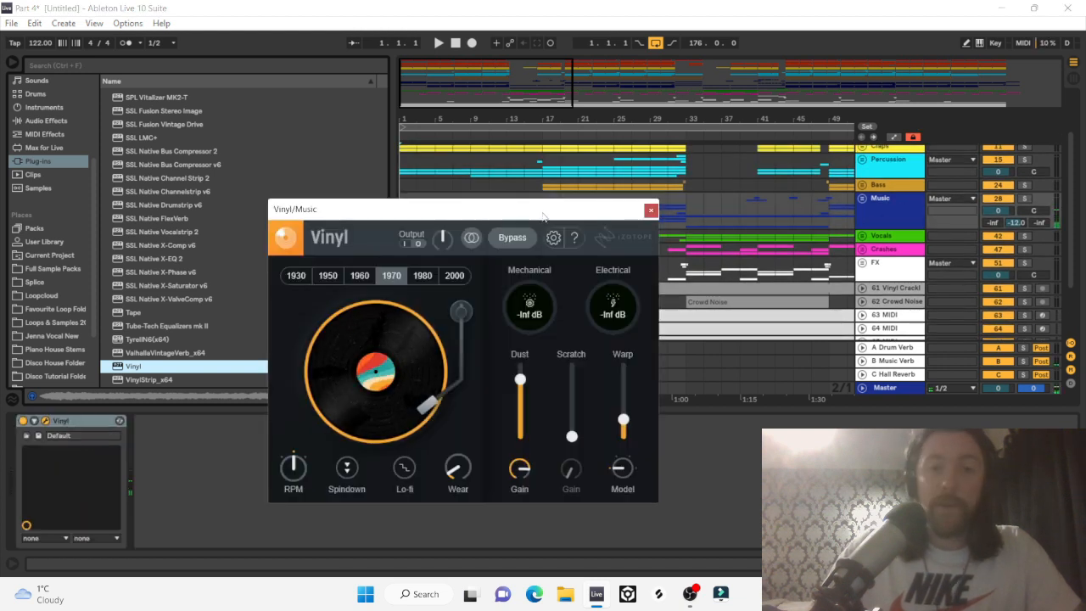
Lower Vinyl's Dust amount and Dust gain, and try the 1930 and 1950 eras before selecting 1970 again.
left_click_drag(488, 167, 485, 109)
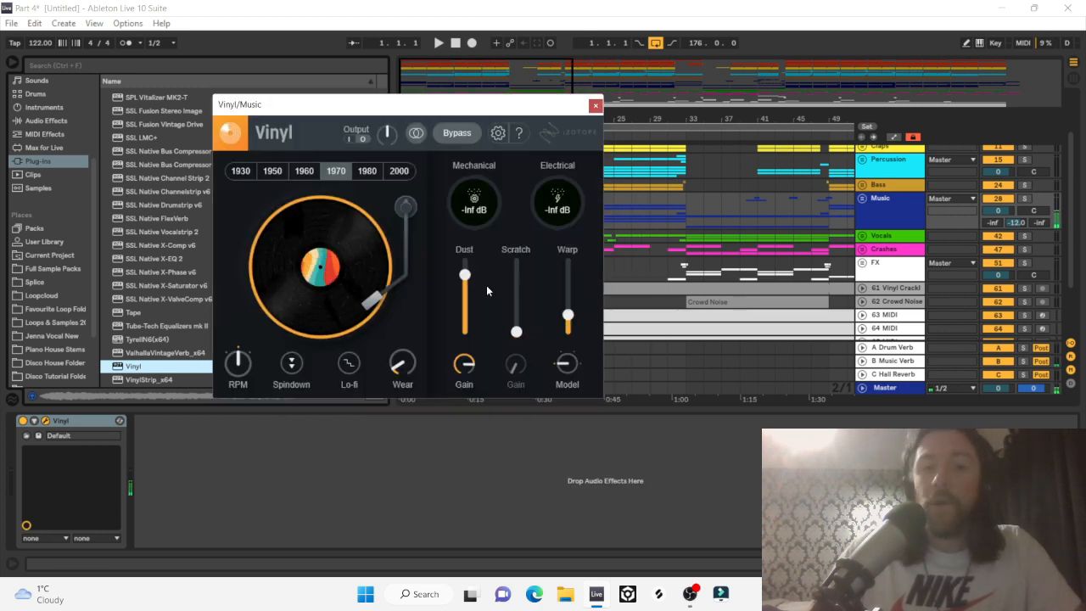
left_click_drag(465, 276, 465, 301)
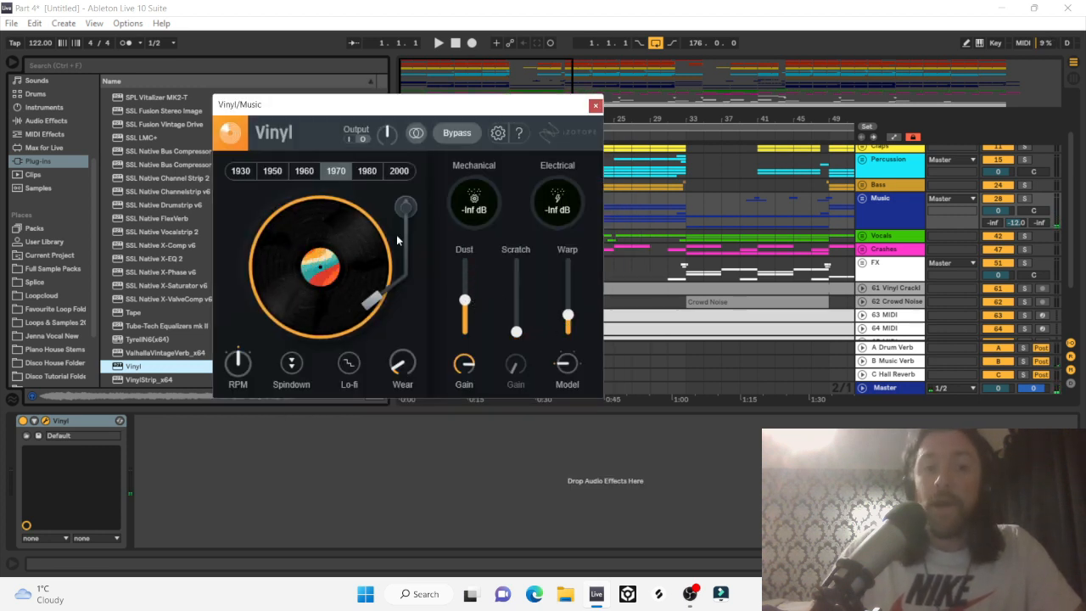
left_click(241, 171)
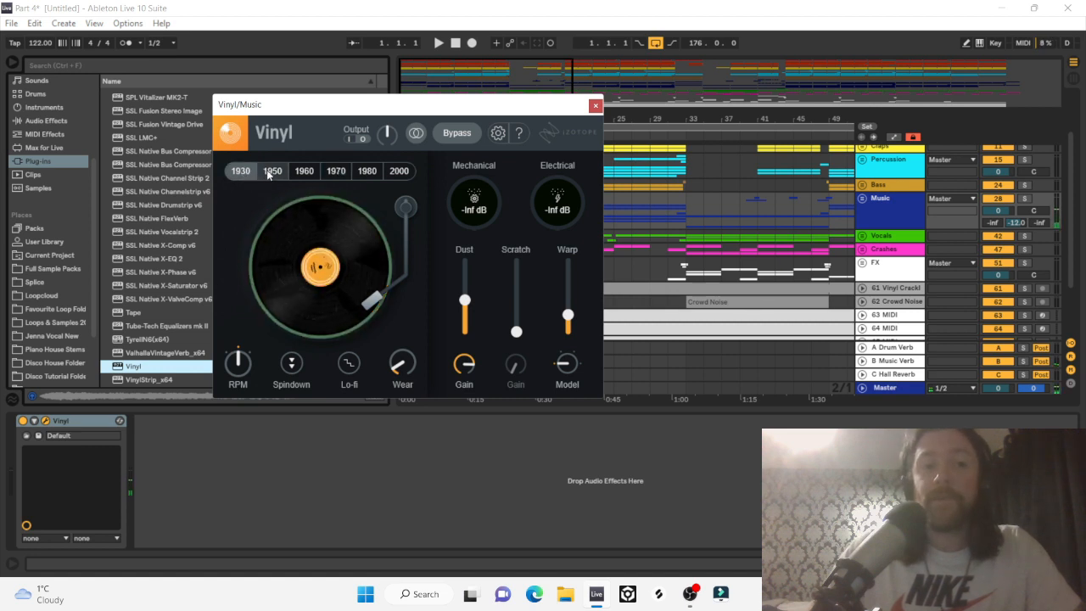
left_click(271, 171)
left_click(336, 171)
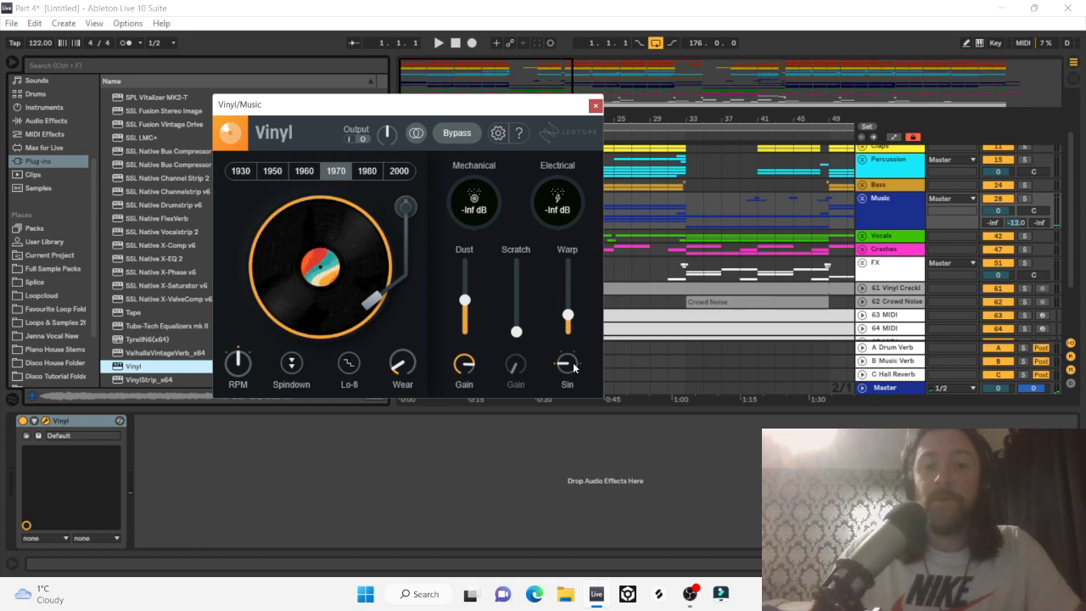
left_click_drag(465, 363, 471, 391)
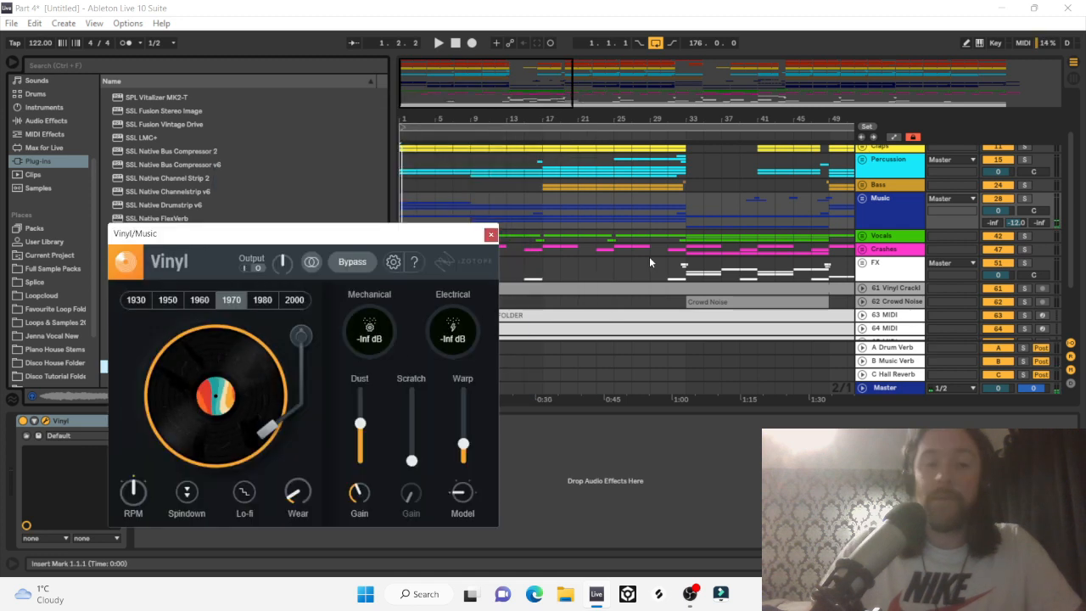
Solo the Music group and compare it from bar 65 with Vinyl switched off and on.
key("space")
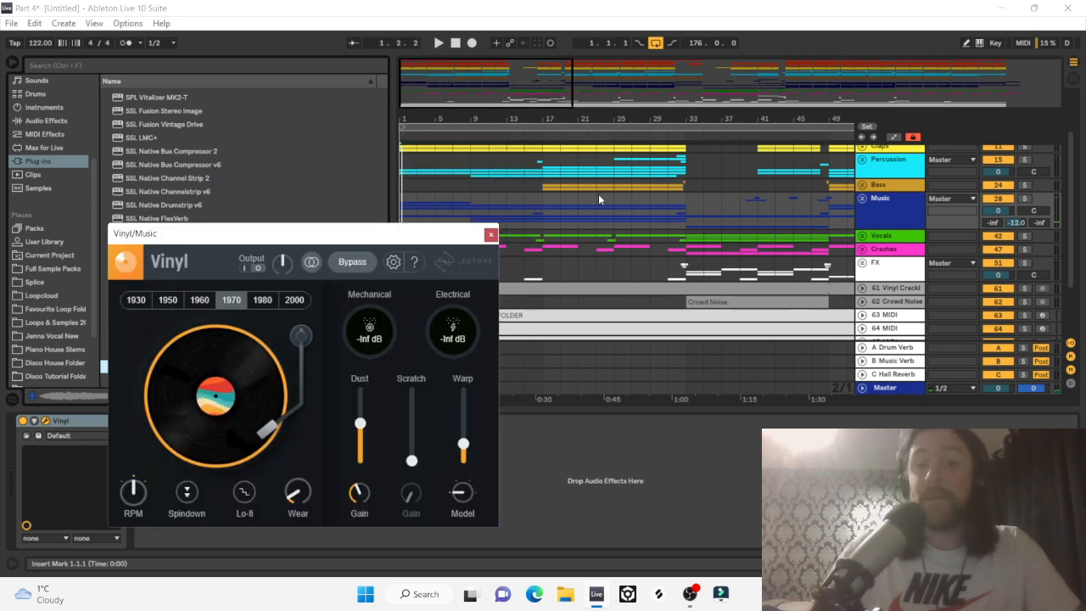
scroll(804, 211, "right", 10)
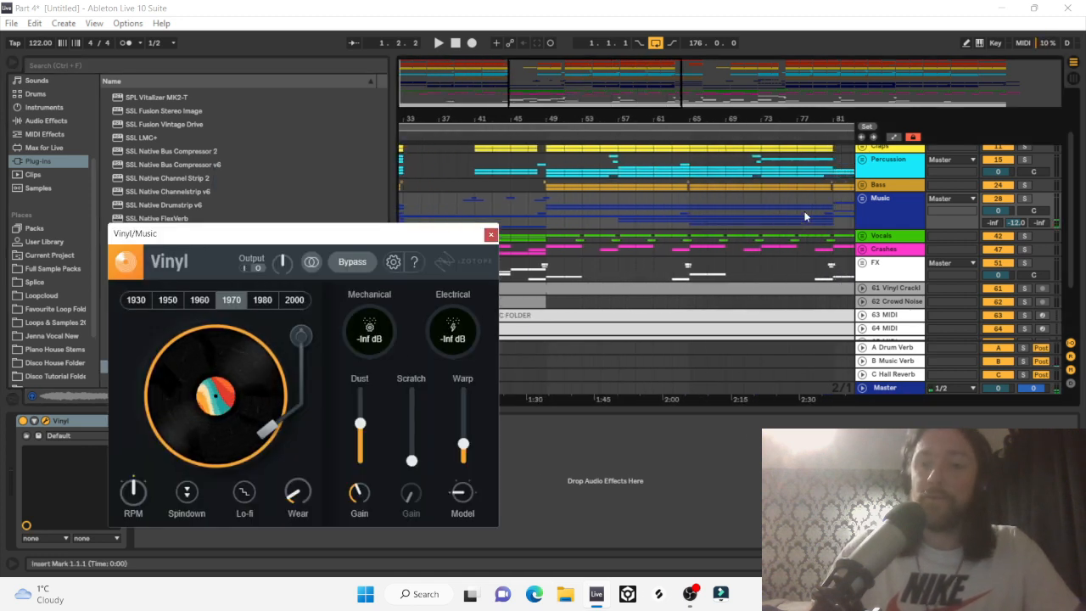
left_click(1025, 199)
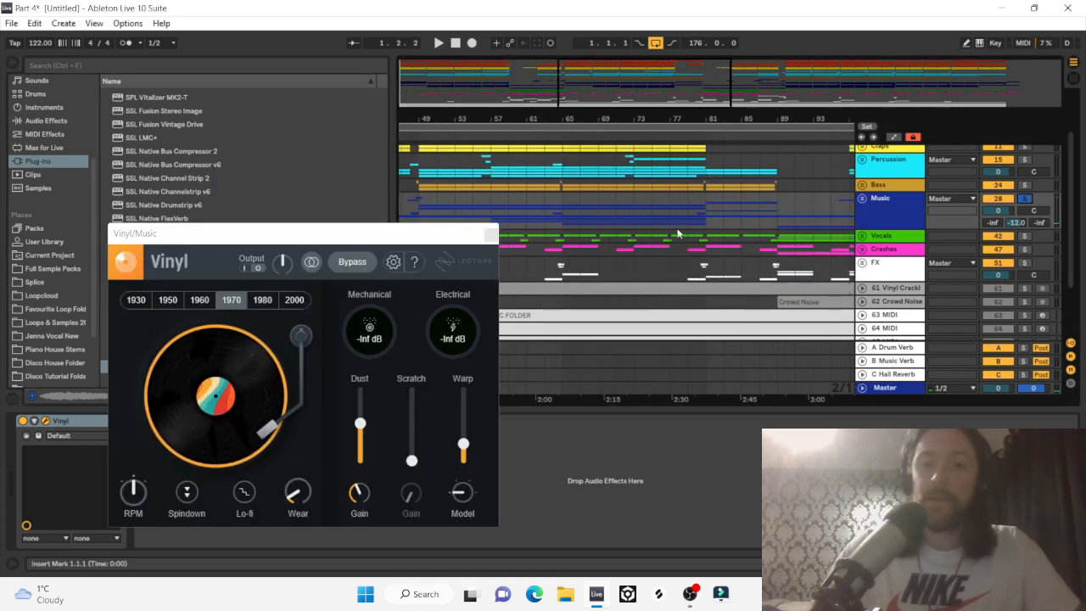
left_click(564, 213)
key("space")
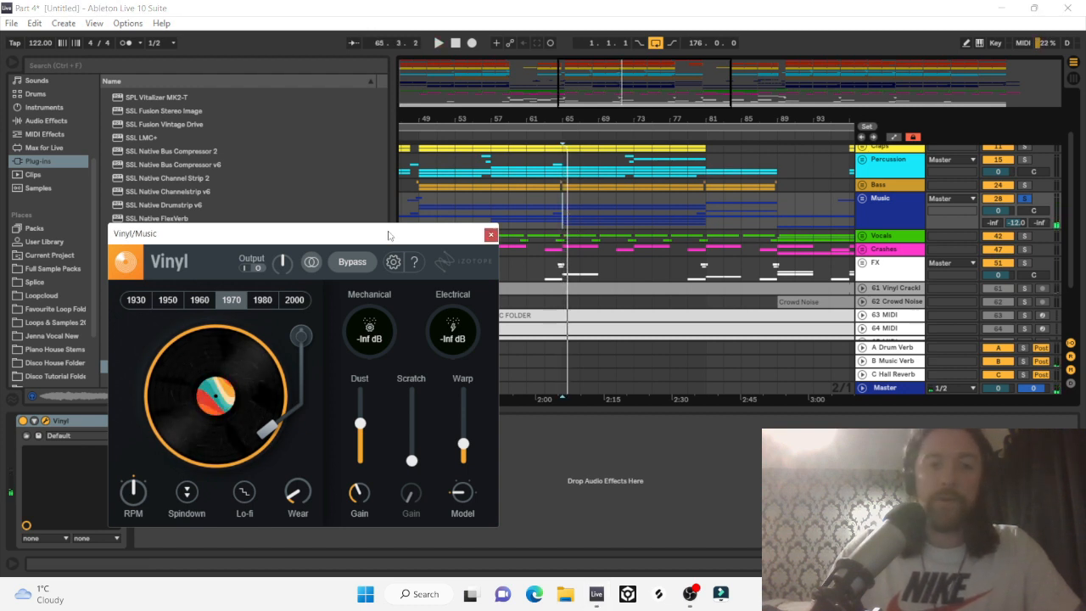
key("space")
left_click_drag(389, 236, 572, 175)
left_click(23, 421)
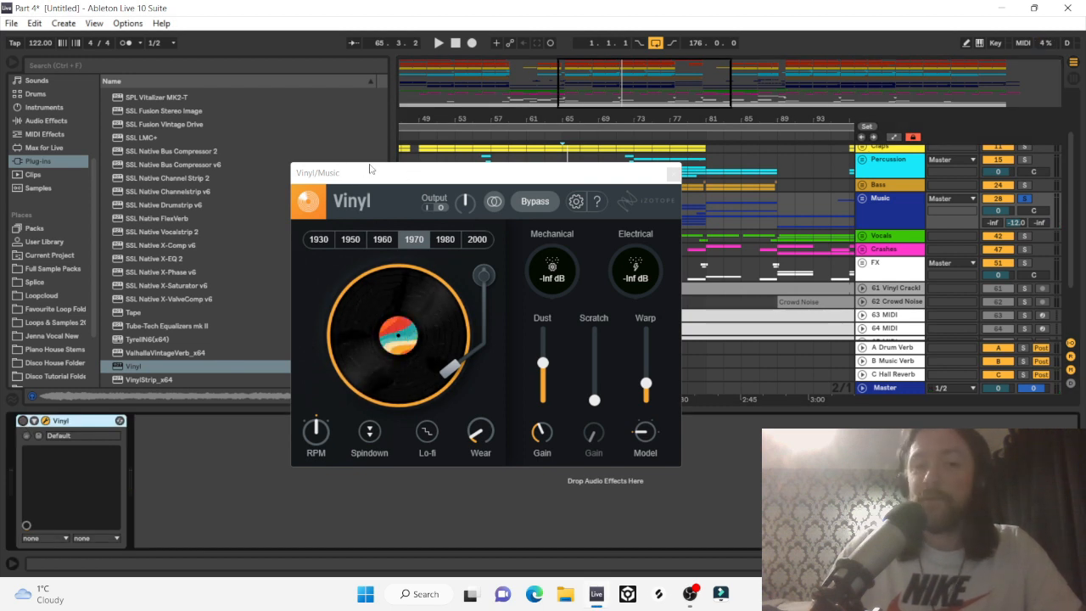
key("space")
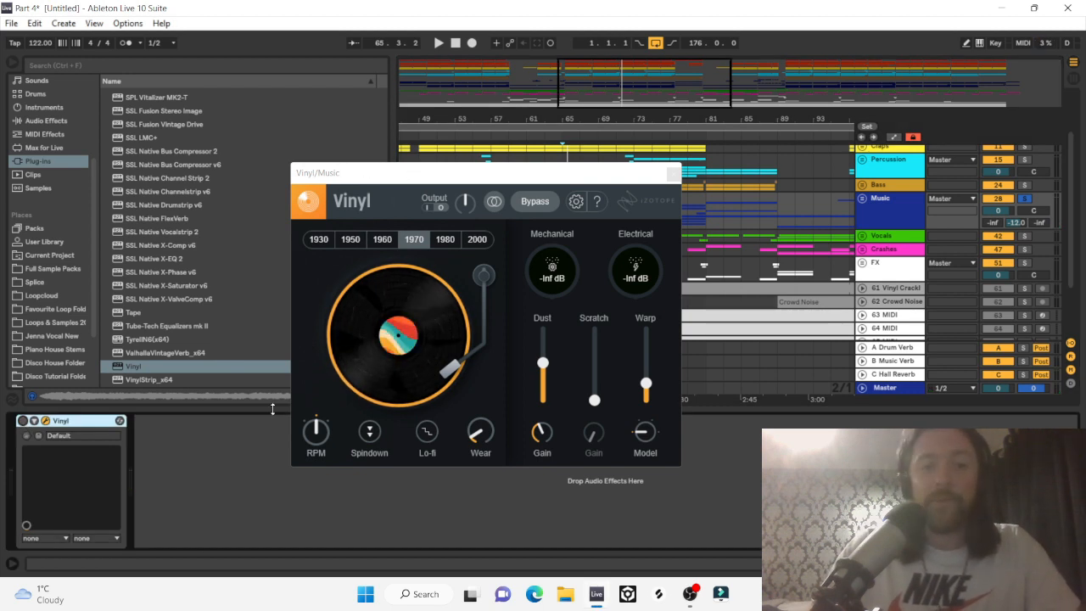
left_click(23, 420)
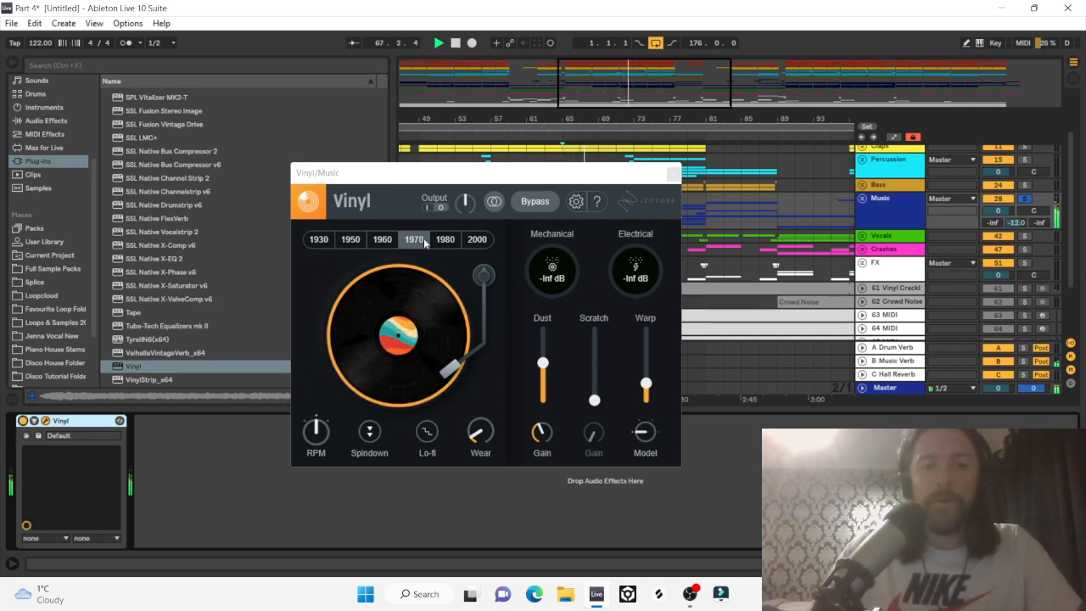
Fine-tune Vinyl during playback, trying more Warp before reducing it to near its minimum and lowering the Dust gain further.
left_click_drag(546, 367, 548, 376)
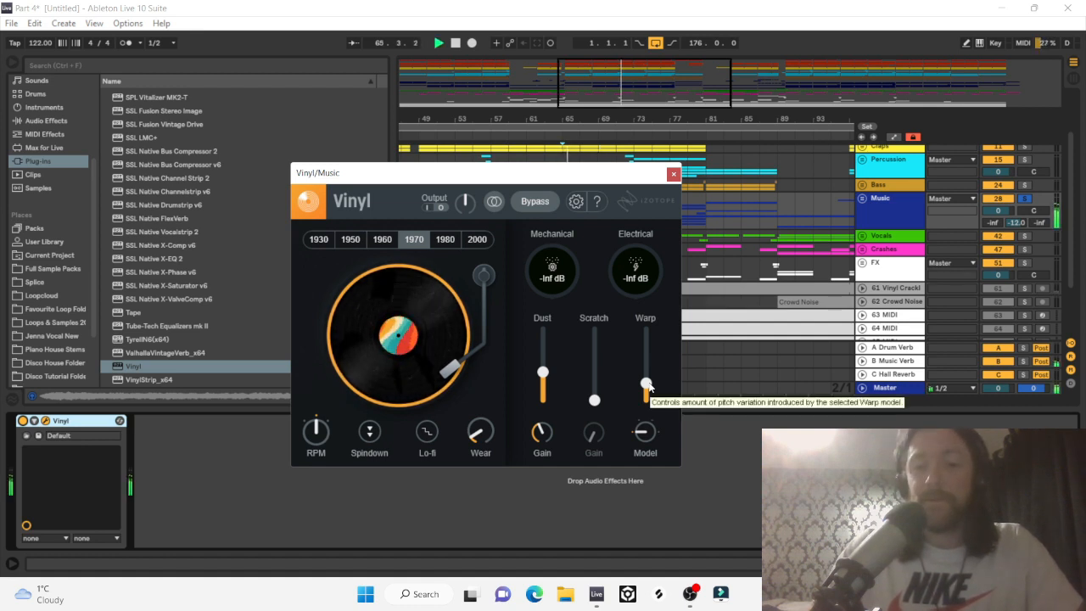
left_click_drag(646, 384, 647, 363)
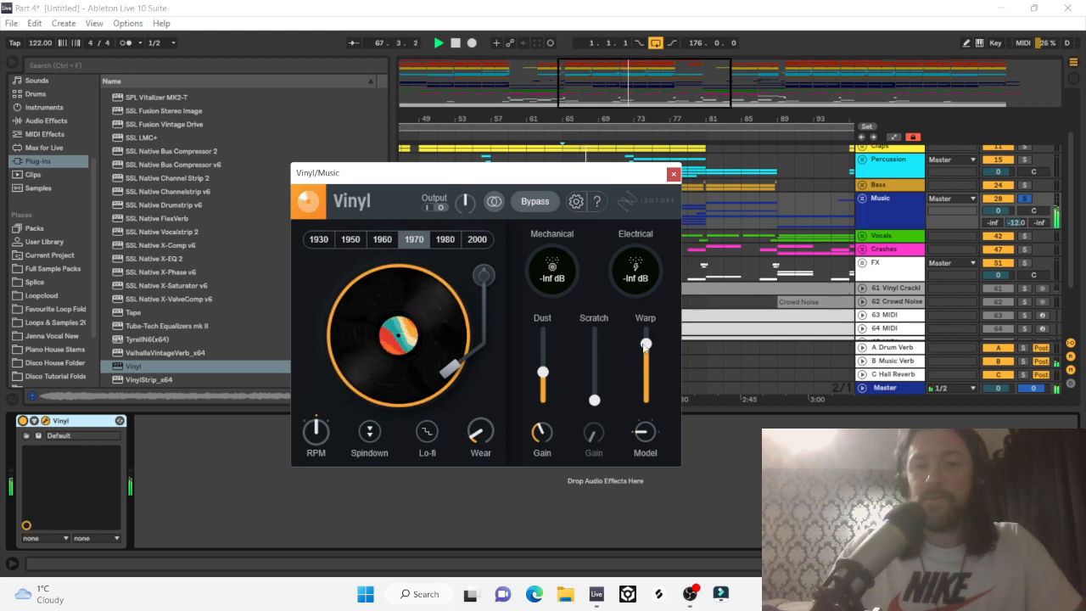
left_click_drag(645, 344, 658, 398)
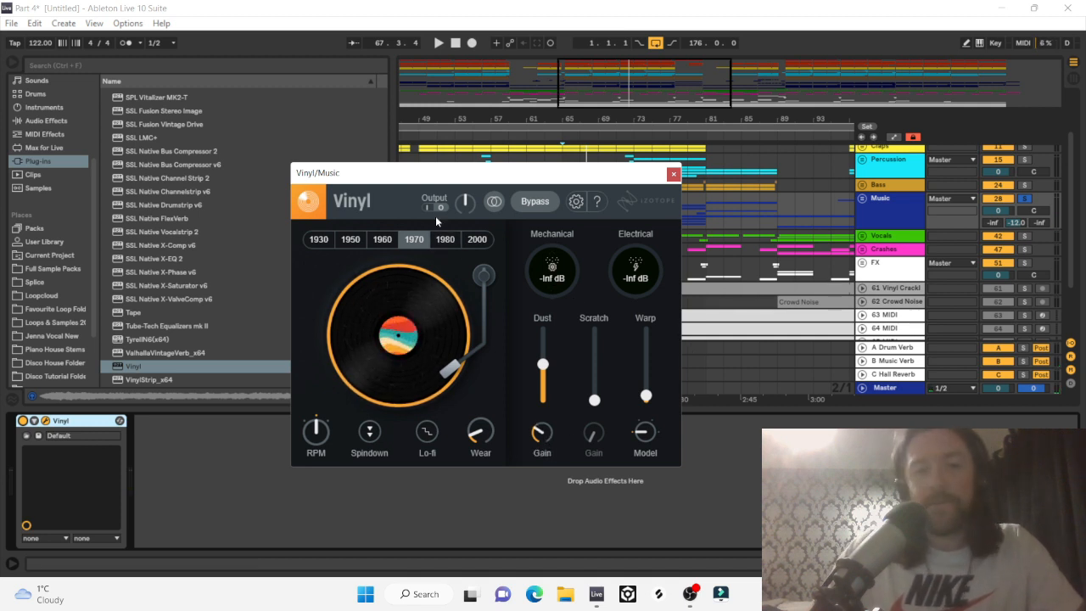
Audition Vinyl's 1930, 1950 and 1960 eras on the soloed Music group from bar 65, and return to 1970.
key("space")
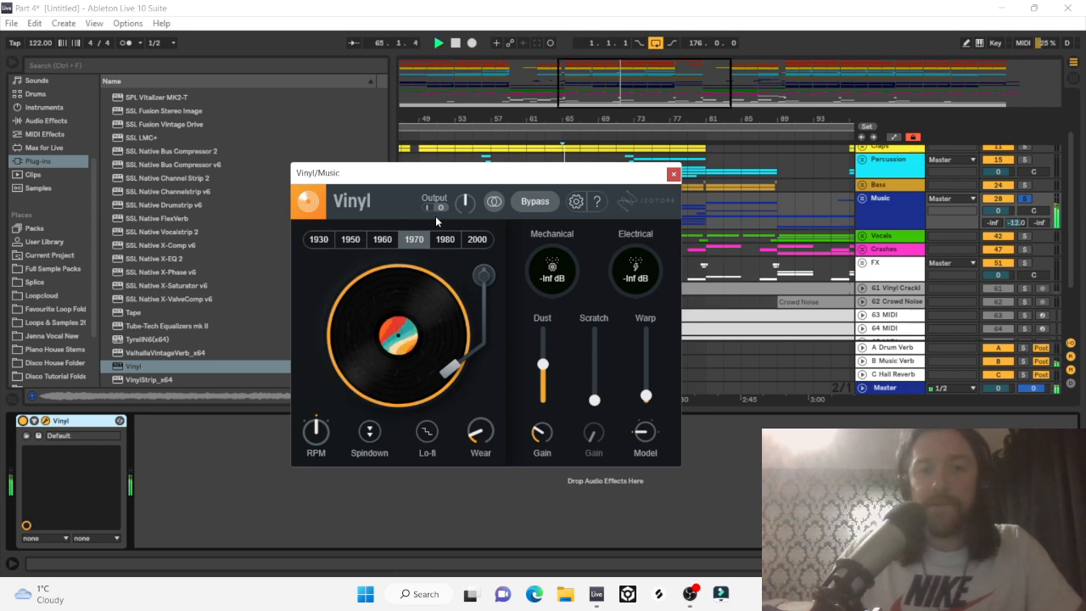
left_click(319, 241)
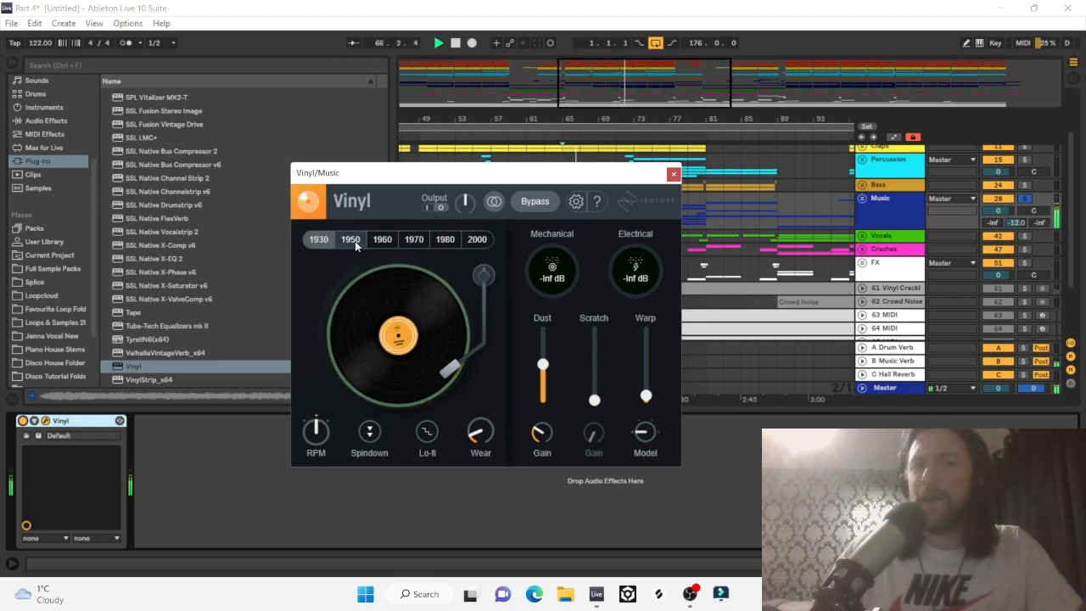
left_click(355, 242)
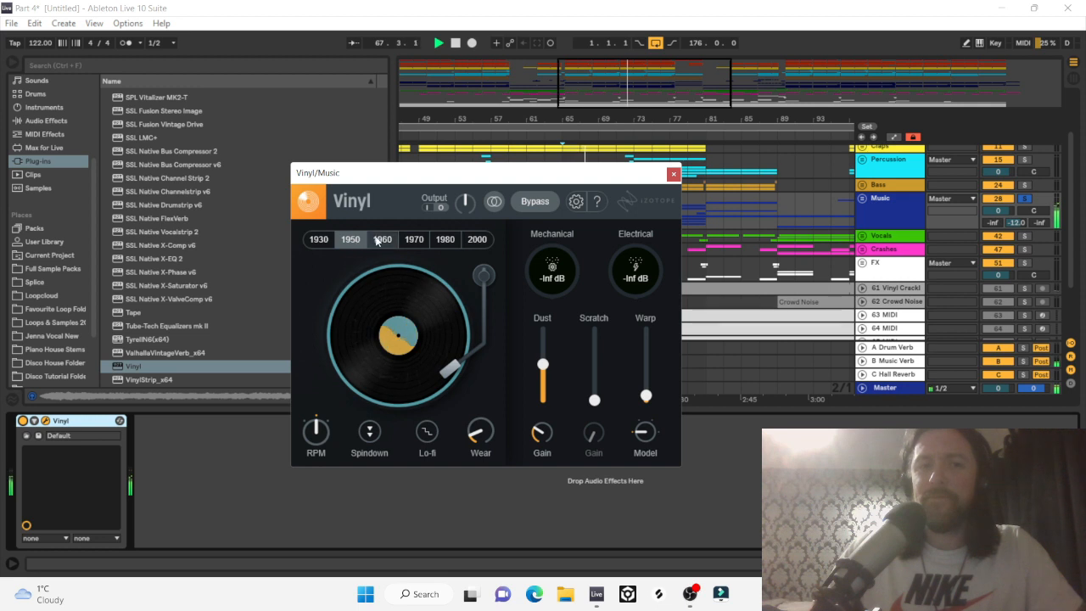
left_click(379, 243)
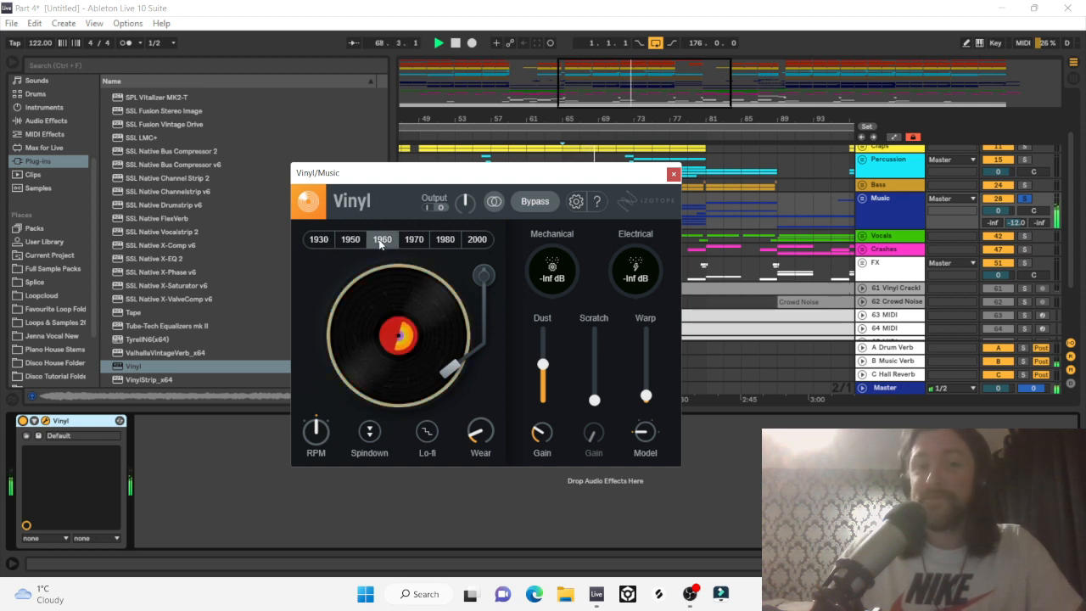
left_click(411, 242)
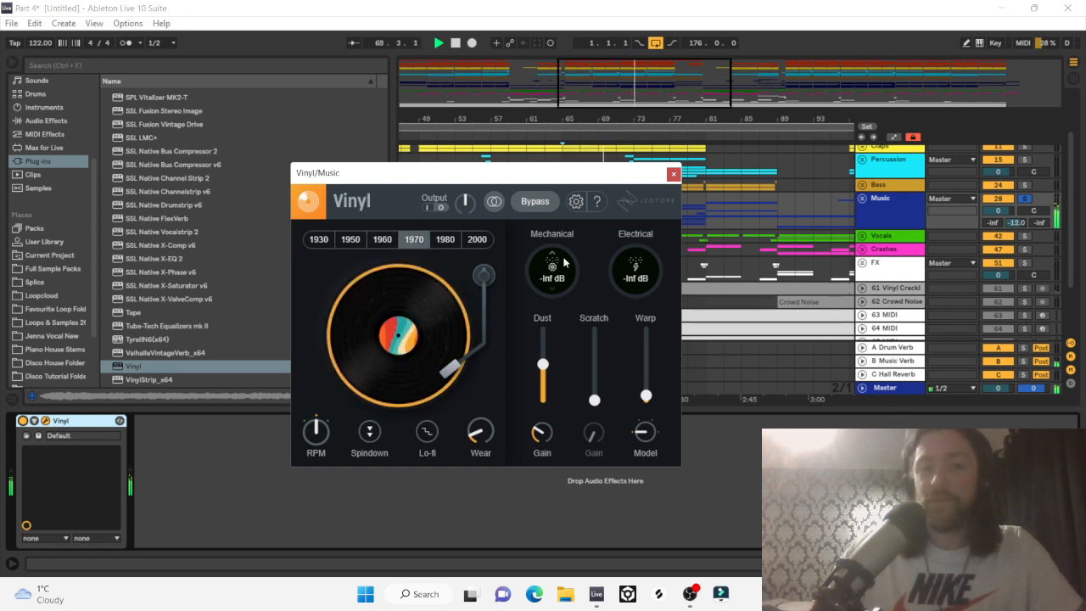
Compare the Music group with the Vinyl effect bypassed and active, close the plug-in window, and unsolo the group.
left_click(530, 202)
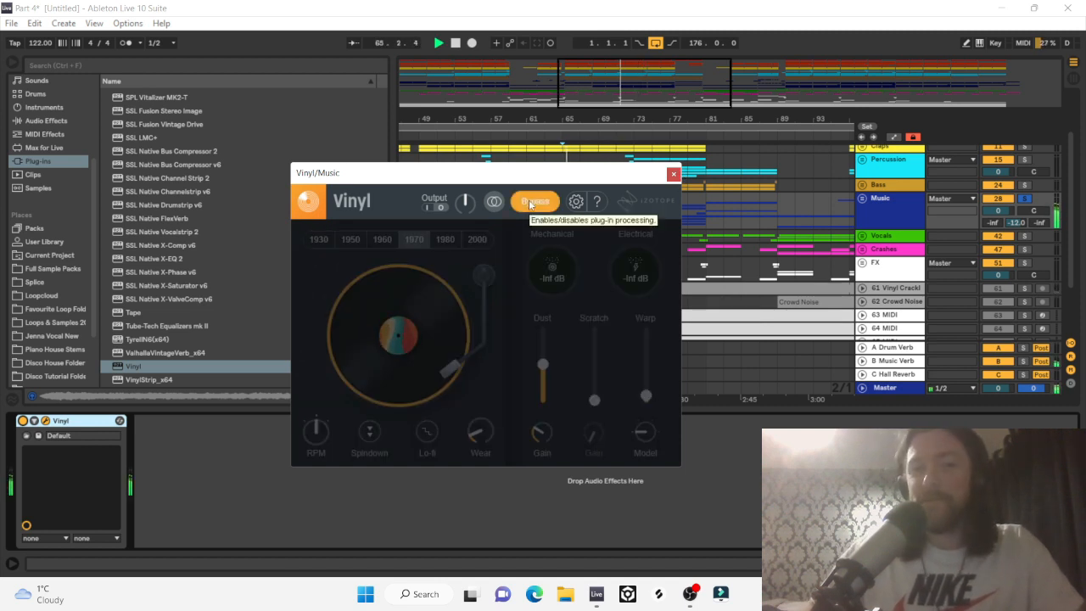
left_click(531, 202)
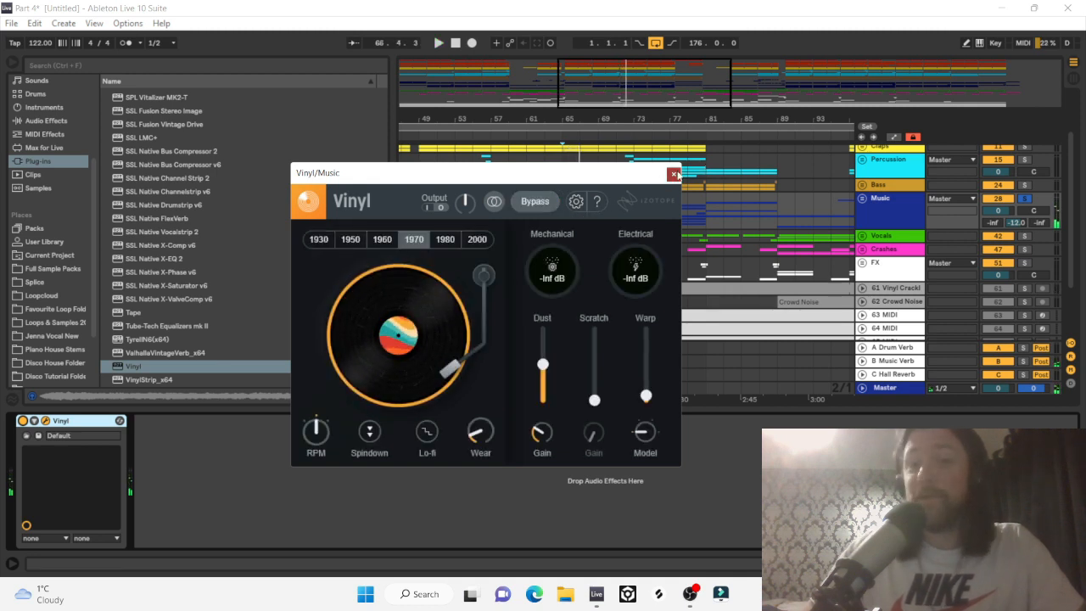
left_click(674, 174)
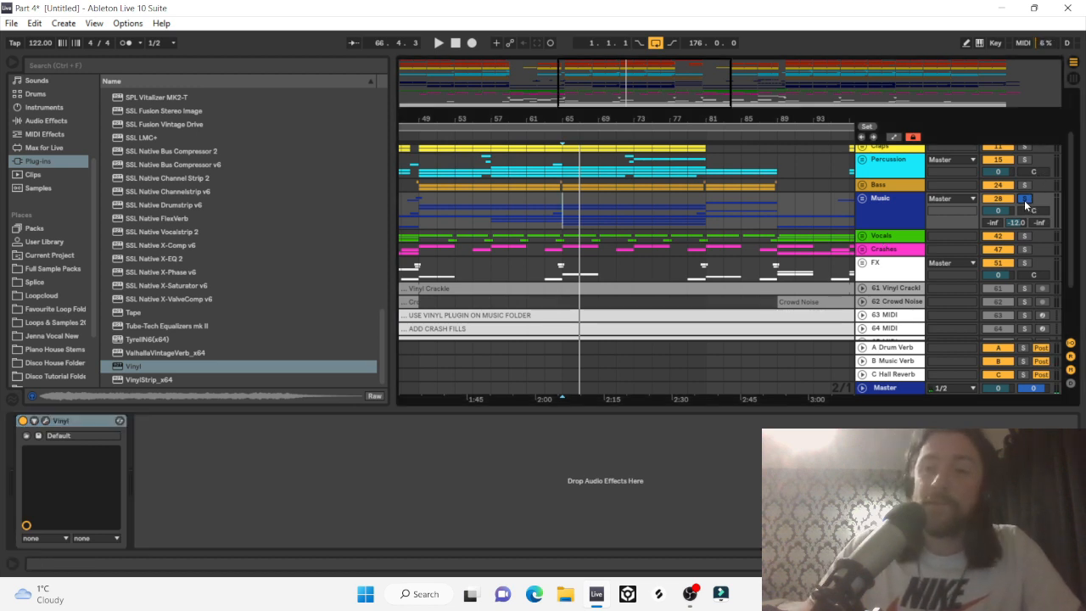
left_click(1025, 201)
Delete the note track labelled USE VINYL PLUGIN ON MUSIC FOLDER.
scroll(647, 250, "down", 3)
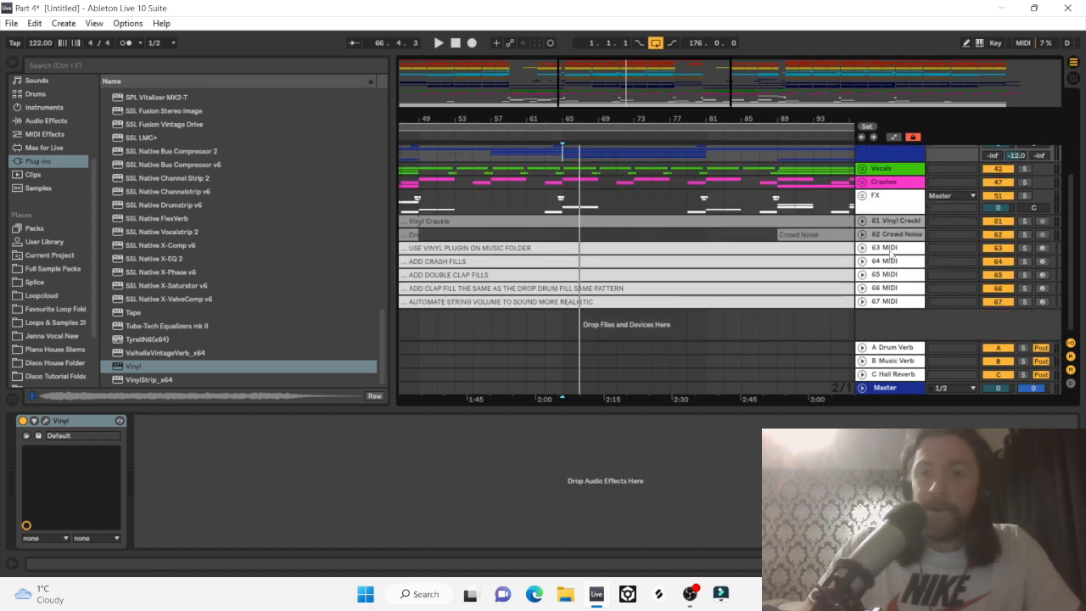
left_click(889, 248)
key("Delete")
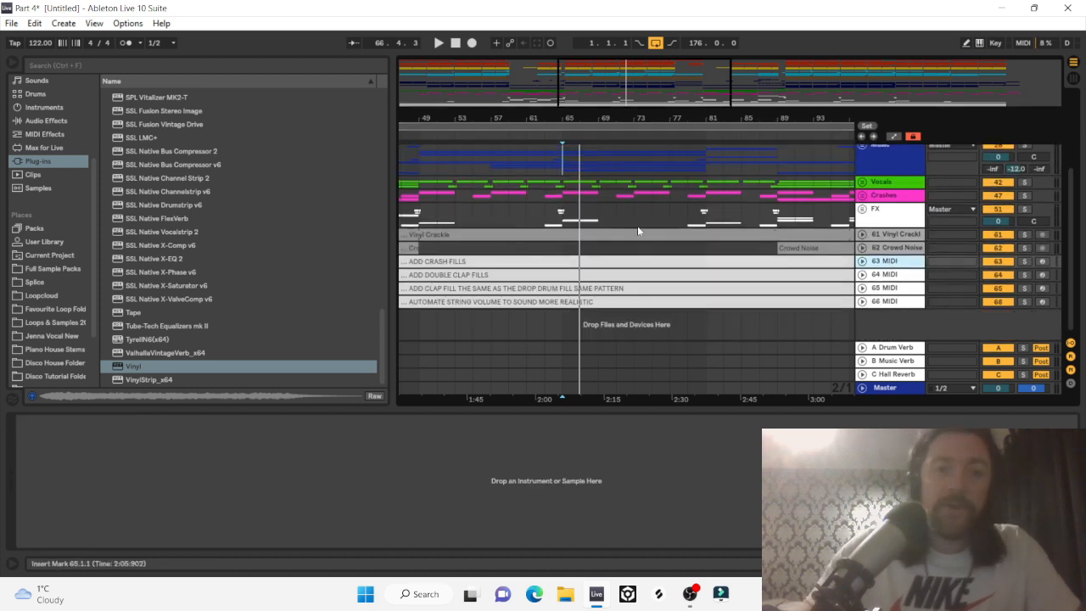
Unfold the Crashes group and expand its Live Crash track to show the crash clips across the arrangement.
scroll(637, 226, "left", 3)
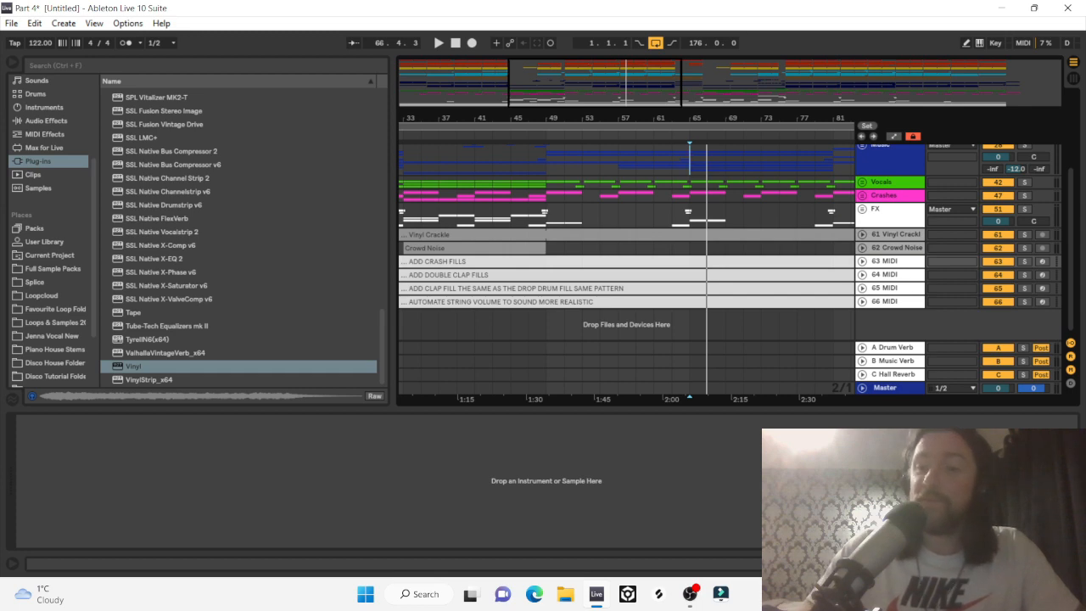
key("ctrl+alt+l")
left_click_drag(522, 118, 585, 72)
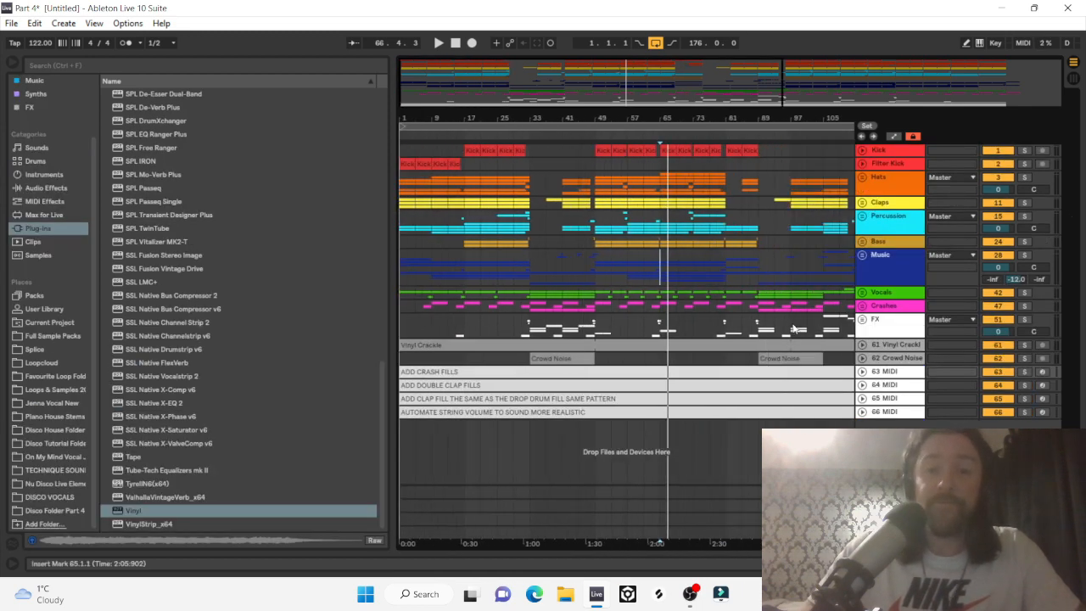
left_click(863, 306)
scroll(866, 326, "down", 2)
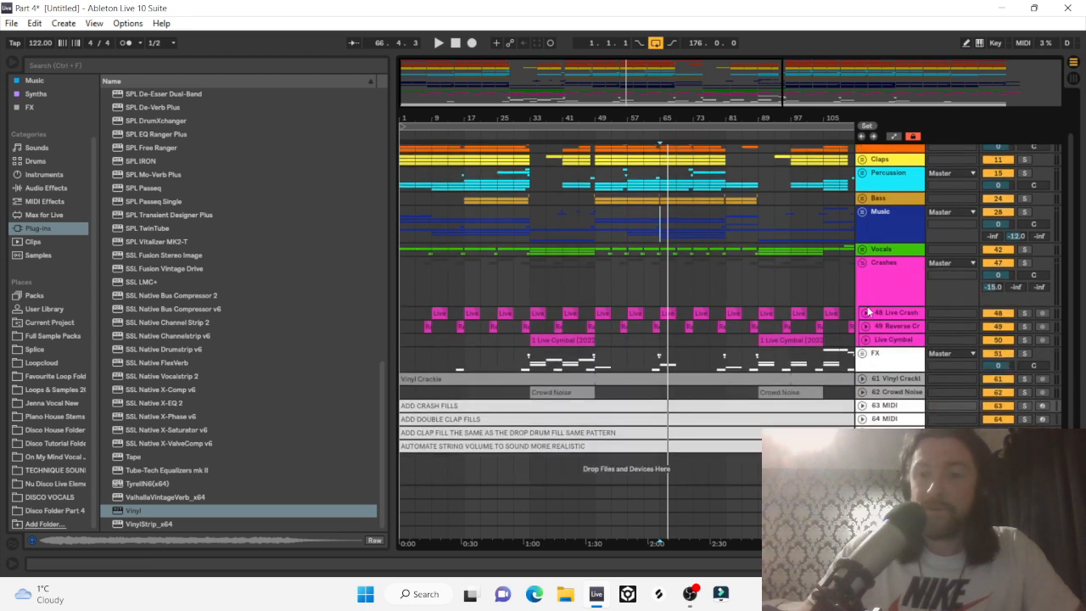
left_click(866, 312)
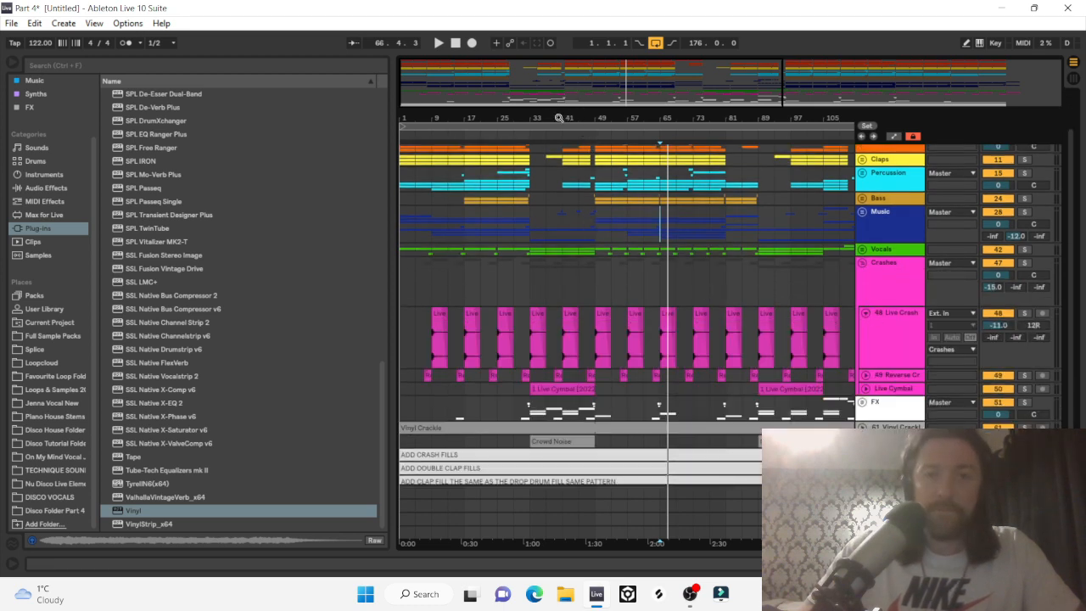
Play the arrangement from bar 30 into bar 33 to hear the transition before the crash.
left_click_drag(505, 118, 501, 234)
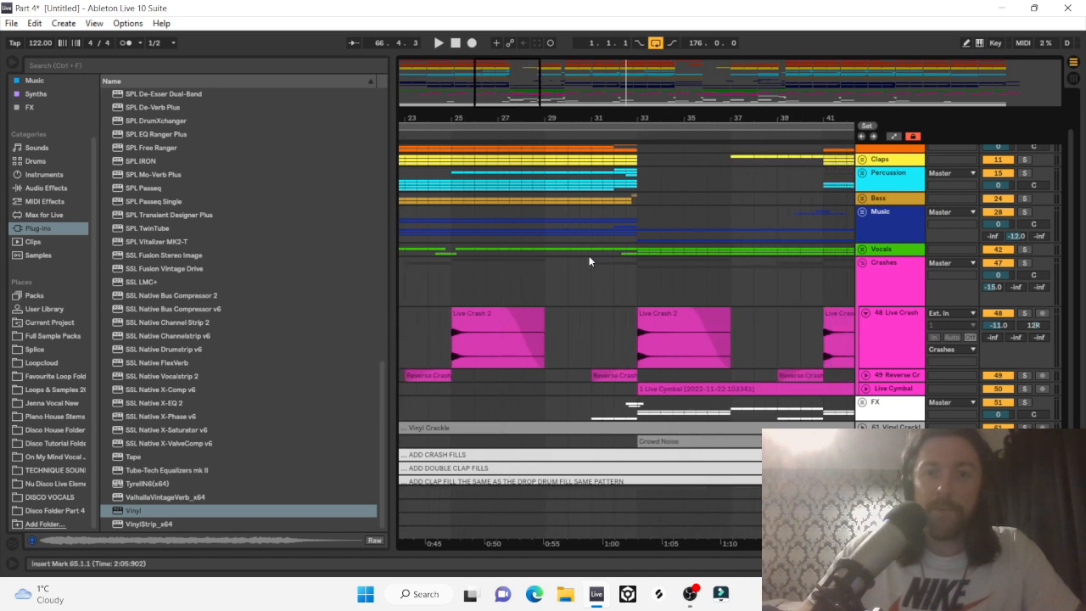
left_click(568, 328)
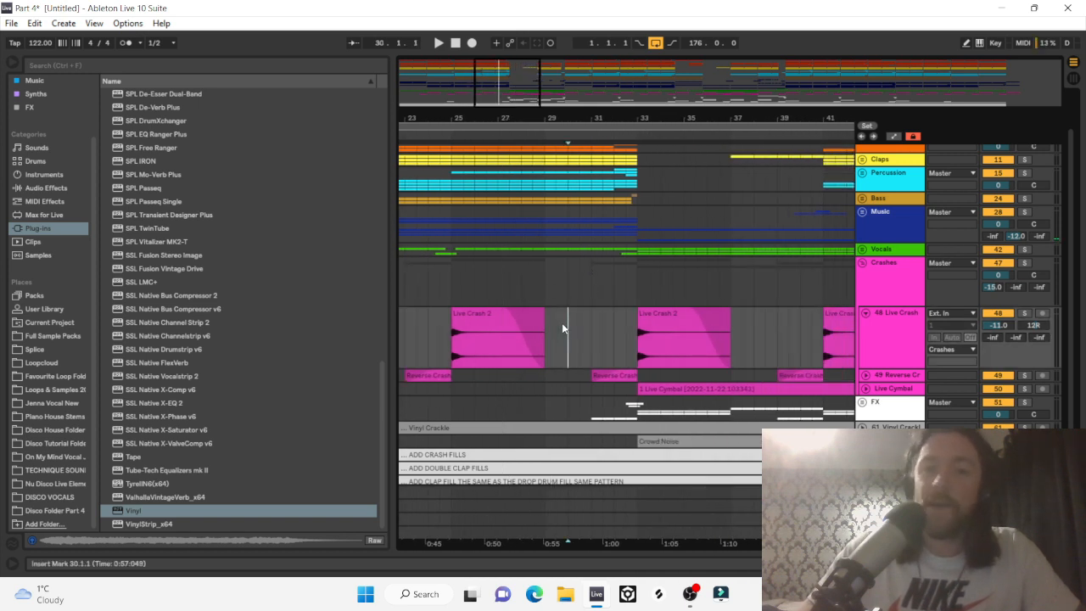
key("space")
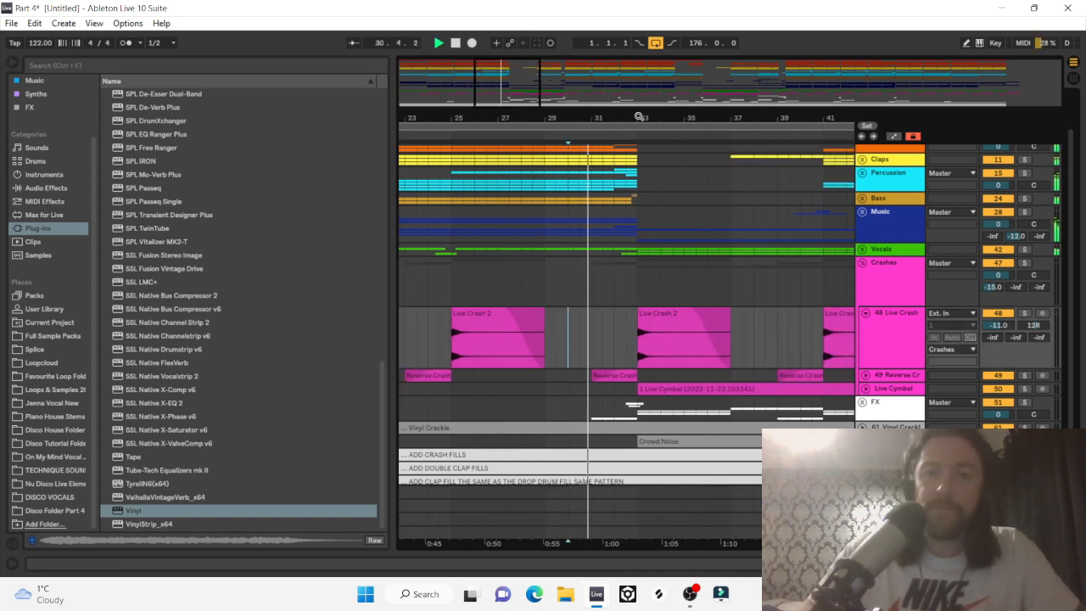
scroll(639, 116, "up", 3)
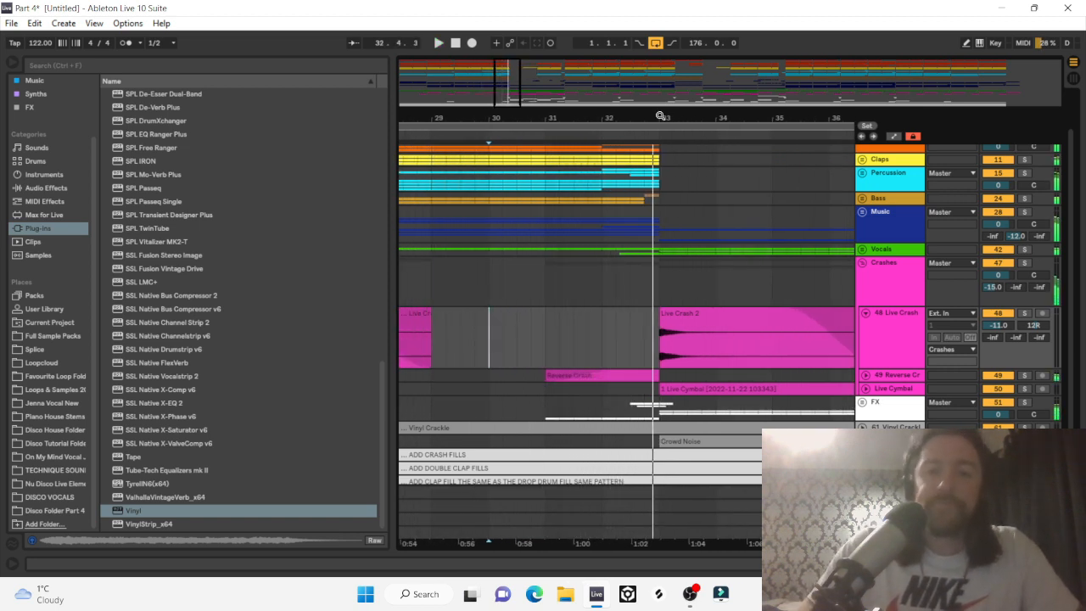
key("space")
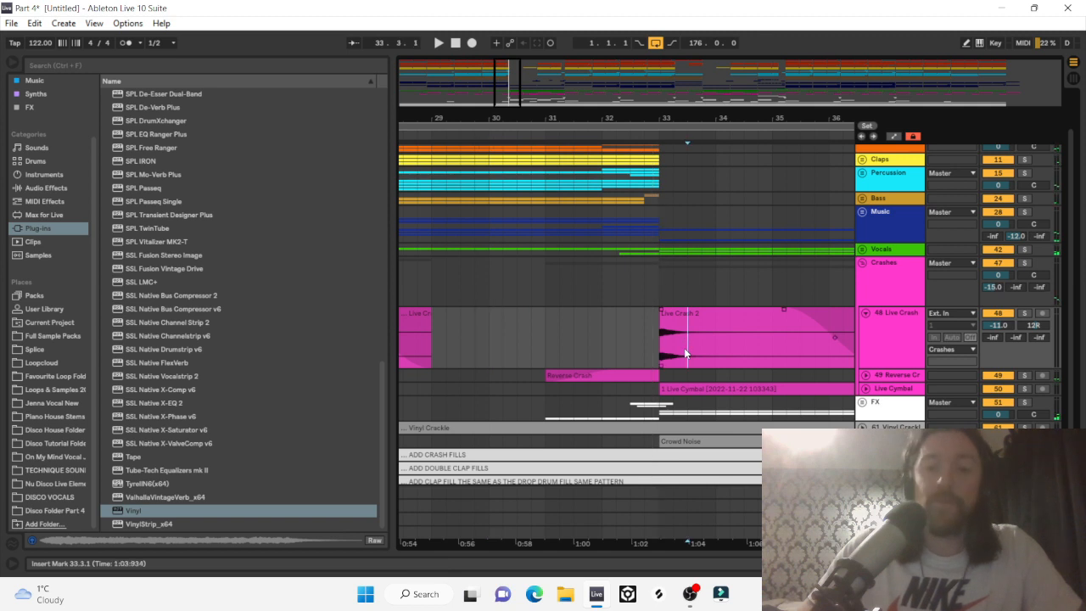
Build a crash fill in bar 32 of the Live Crash track from four one-beat copies of the start of Live Crash 2.
left_click_drag(684, 348, 612, 324)
left_click(670, 313)
key("ctrl+d")
key("ctrl+d")
key("ctrl+d")
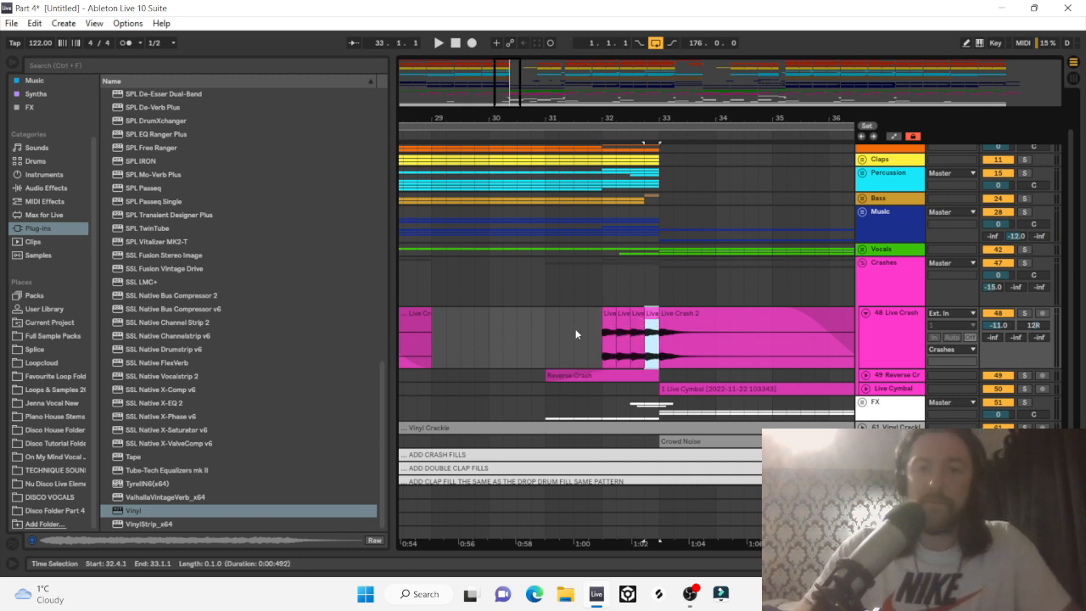
Play the new crash fill leading into bar 33.
left_click(535, 329)
key("space")
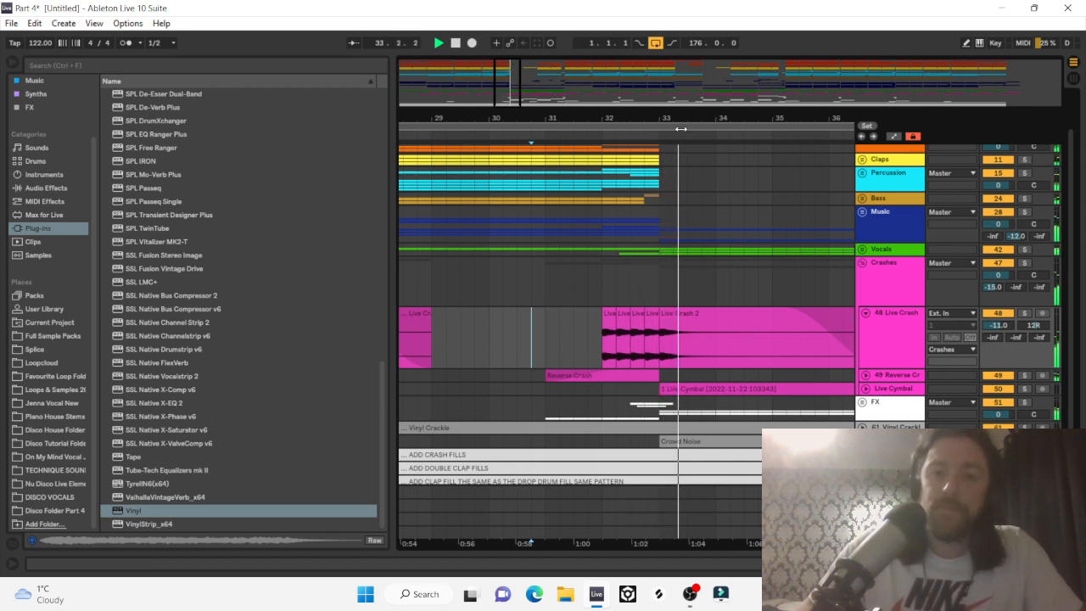
left_click_drag(647, 118, 507, 55)
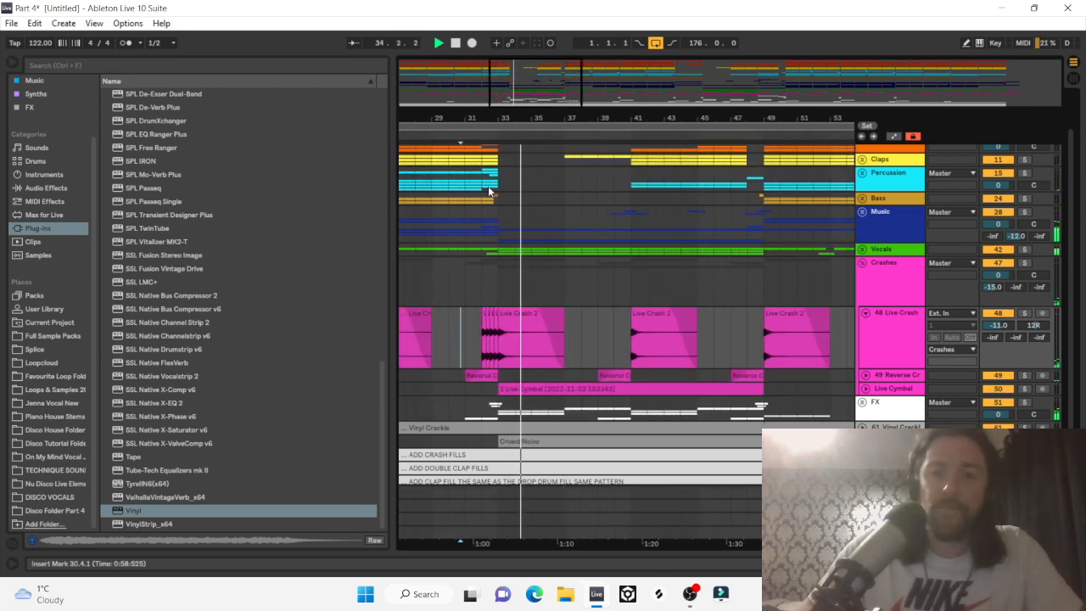
Copy the one-bar crash fill from bar 32 to bar 64 on the Live Crash track.
left_click(484, 316)
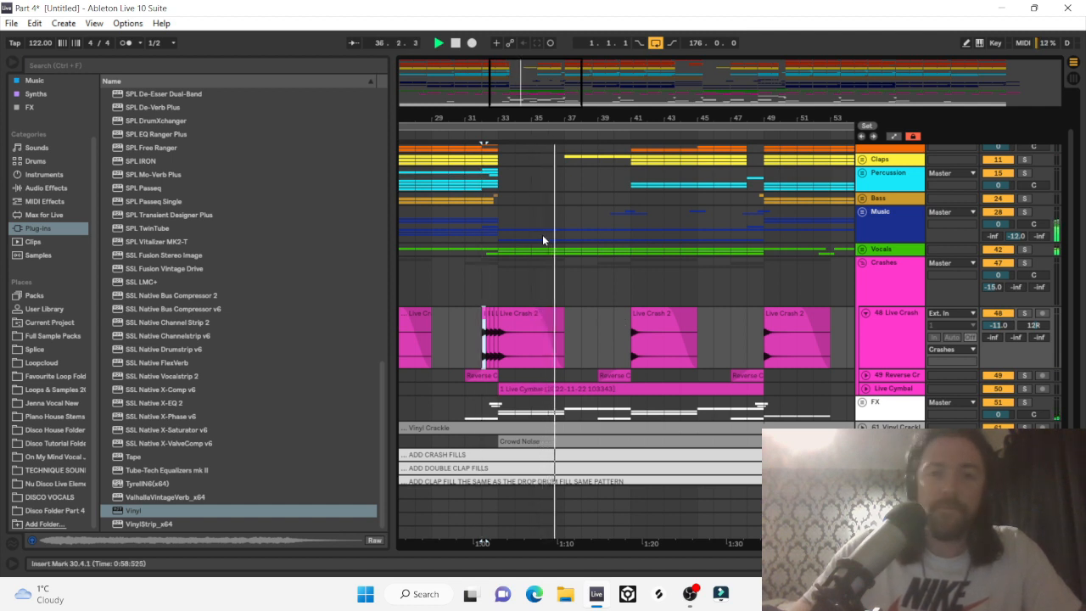
left_click_drag(497, 120, 496, 167)
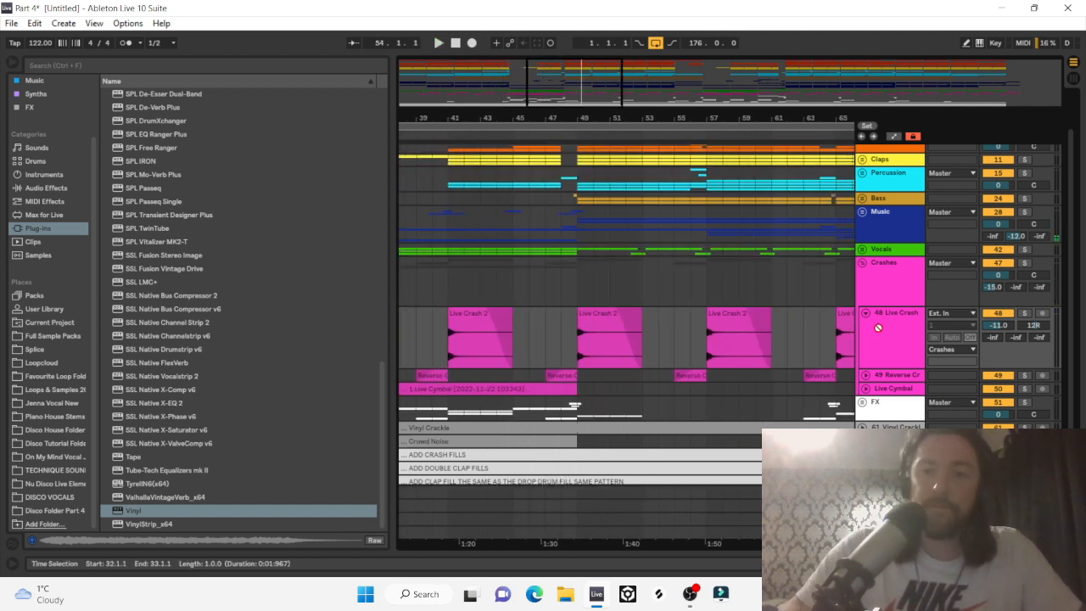
left_click_drag(878, 328, 679, 346)
scroll(680, 349, "up", 2)
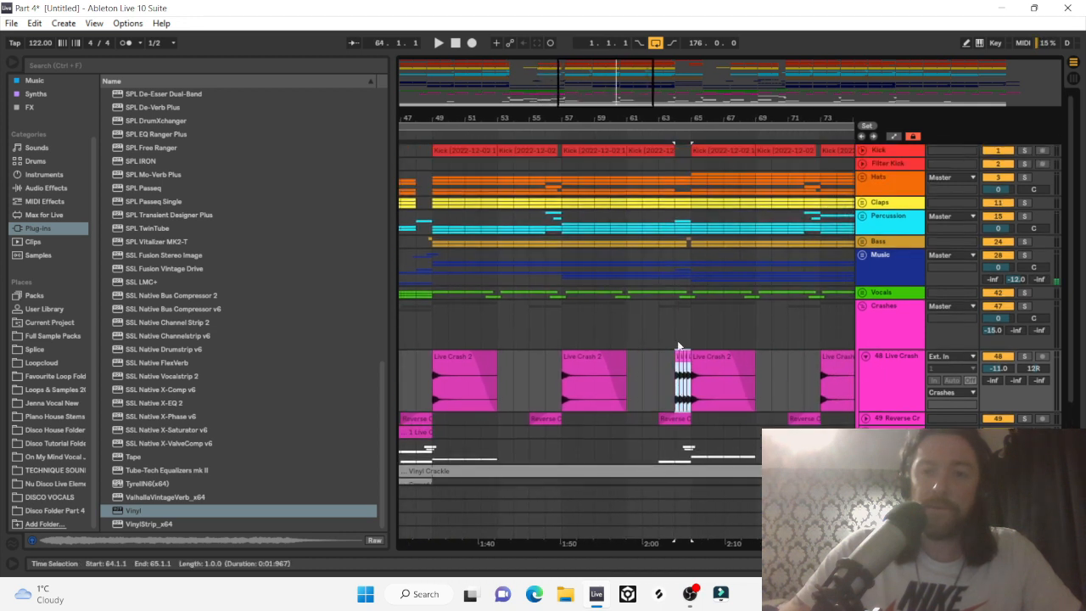
Play the arrangement from bar 64 to hear the copied crash fill.
left_click(675, 371)
key("space")
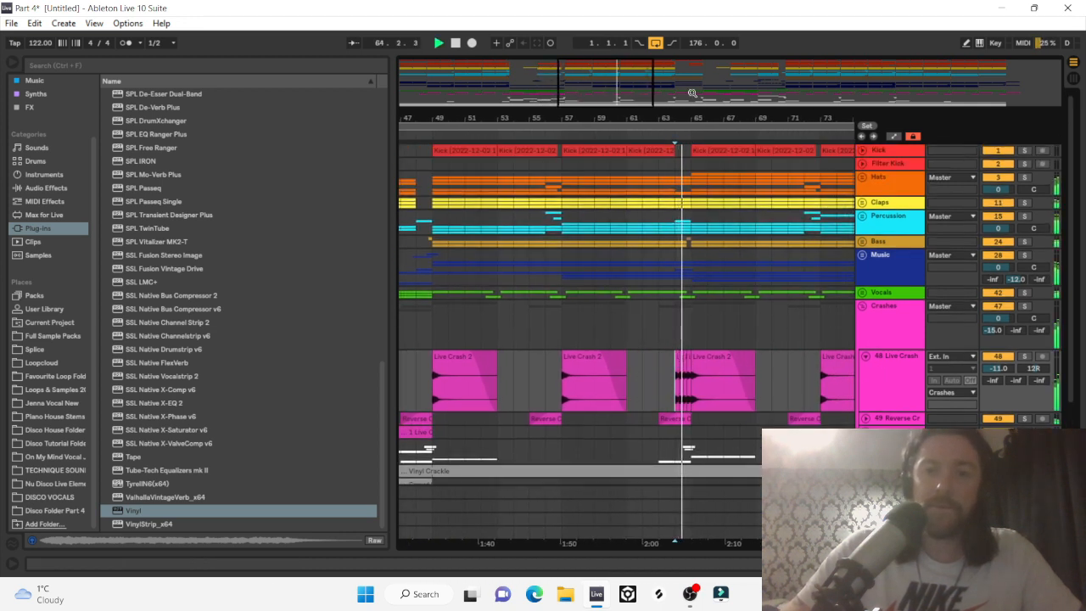
left_click_drag(684, 114, 556, 118)
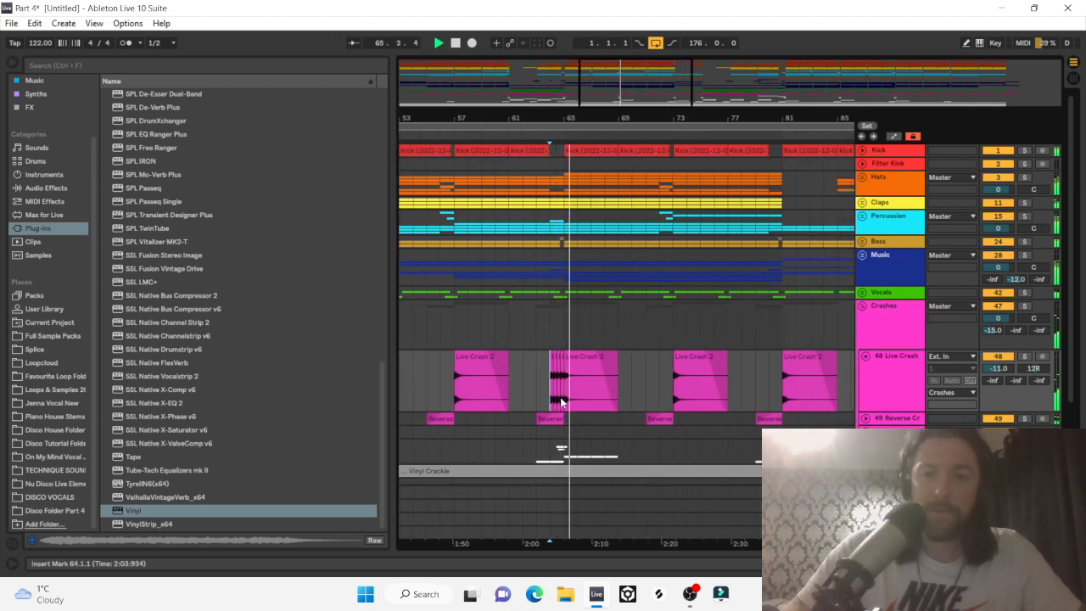
Move the one-bar crash fill from bar 64 to bar 80, directly before the Live Crash 2 clip at bar 81.
left_click_drag(548, 392, 566, 389)
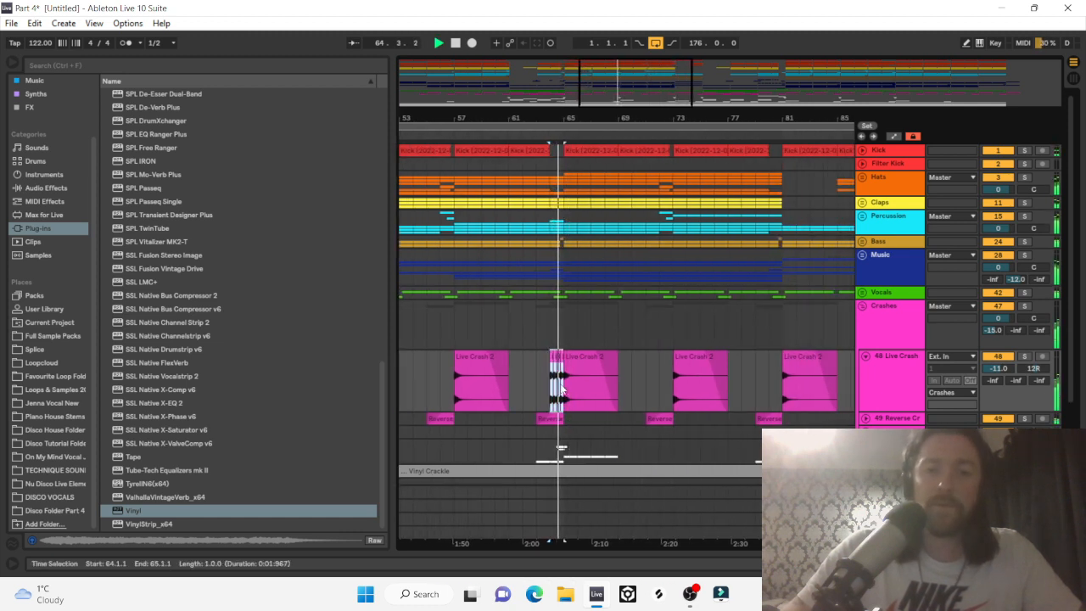
left_click(774, 370)
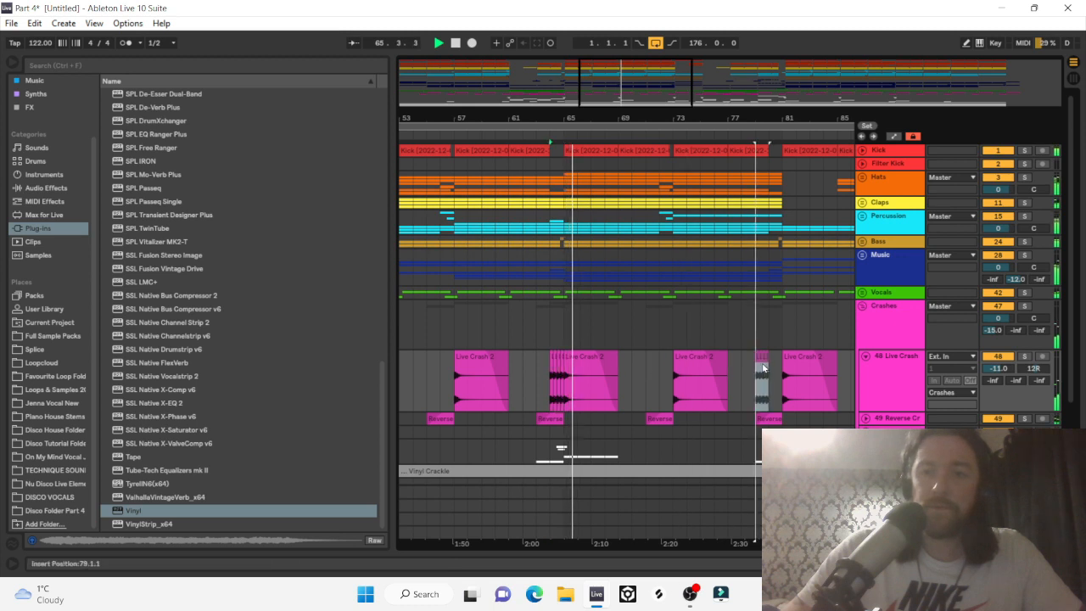
left_click(774, 367)
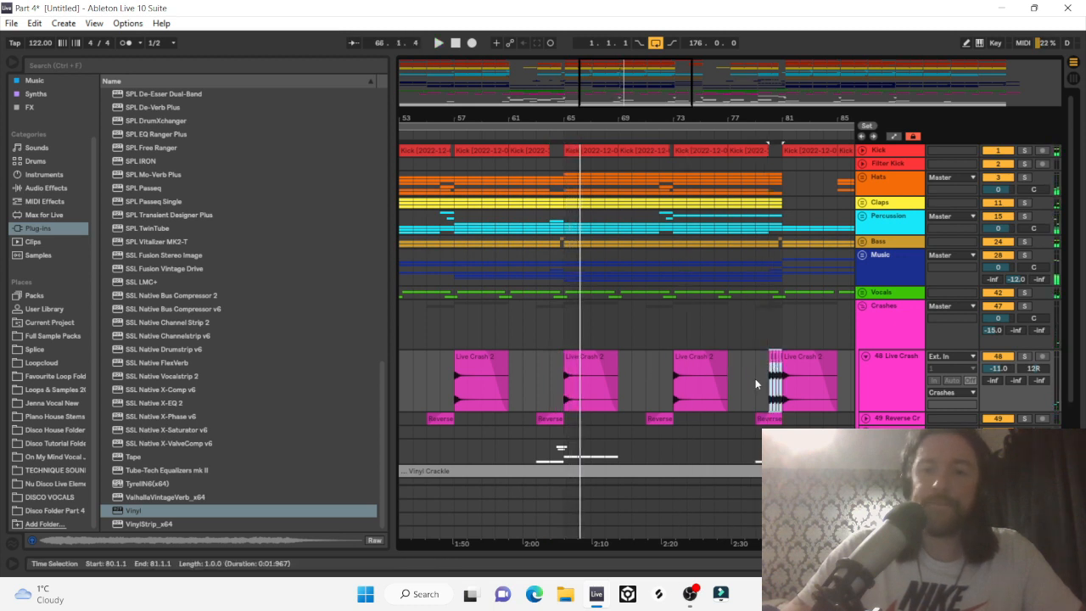
Play the arrangement from bar 79 to hear the crash fill at bar 80.
left_click_drag(658, 120, 659, 170)
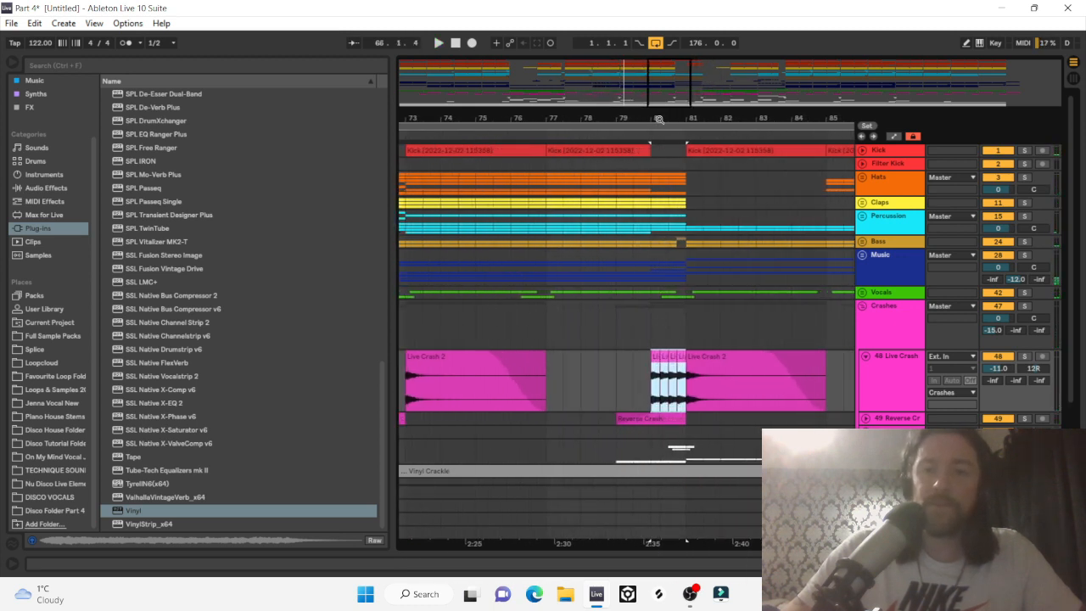
left_click(615, 382)
key("space")
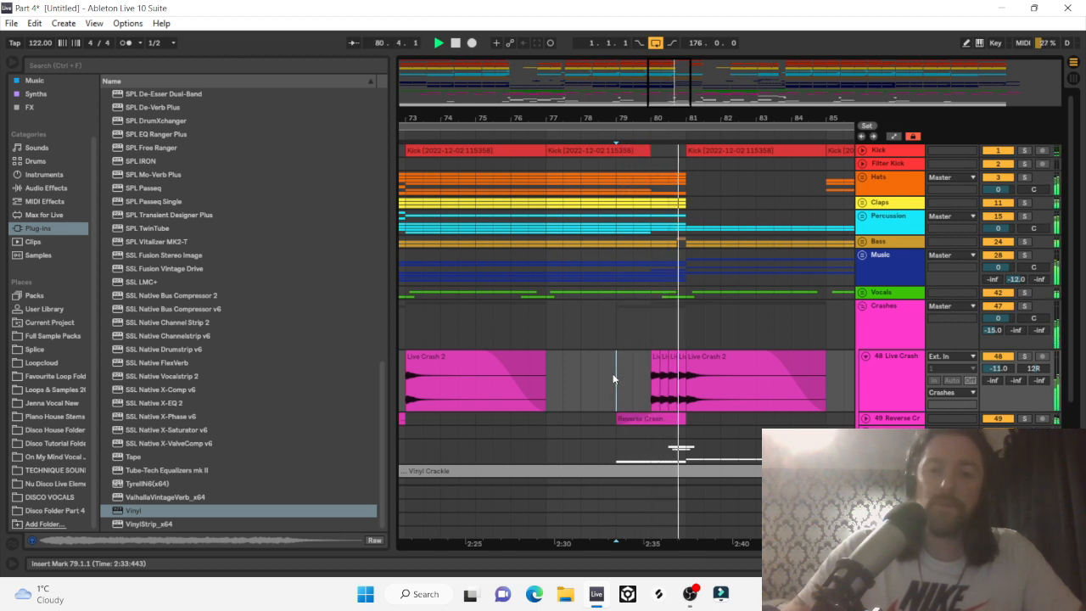
key("minus")
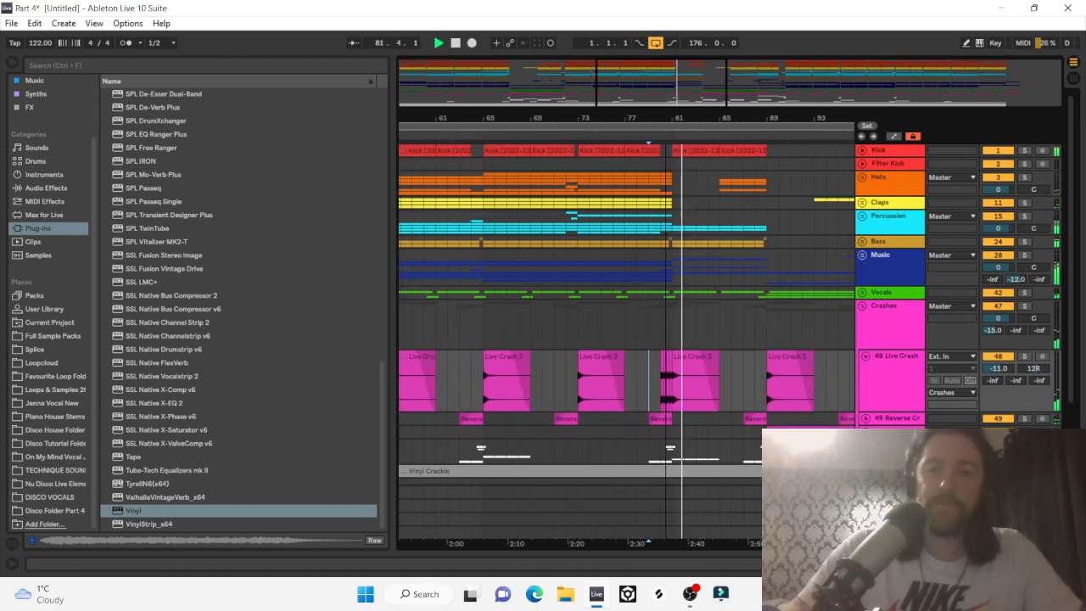
Inspect the Sax track inside the Music group during playback, and fold the track and group again.
left_click(864, 255)
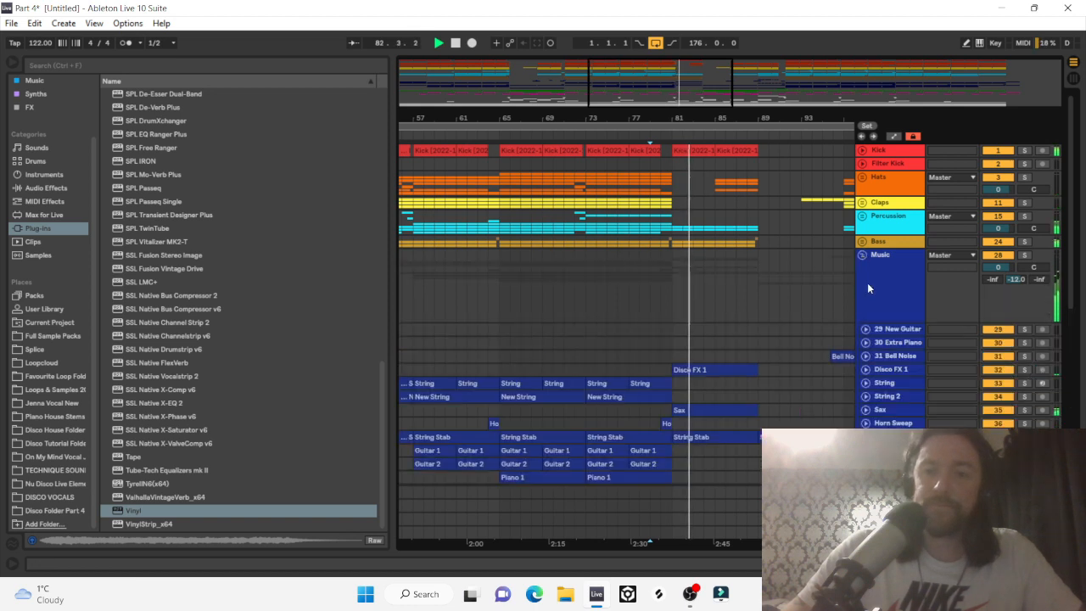
left_click(866, 409)
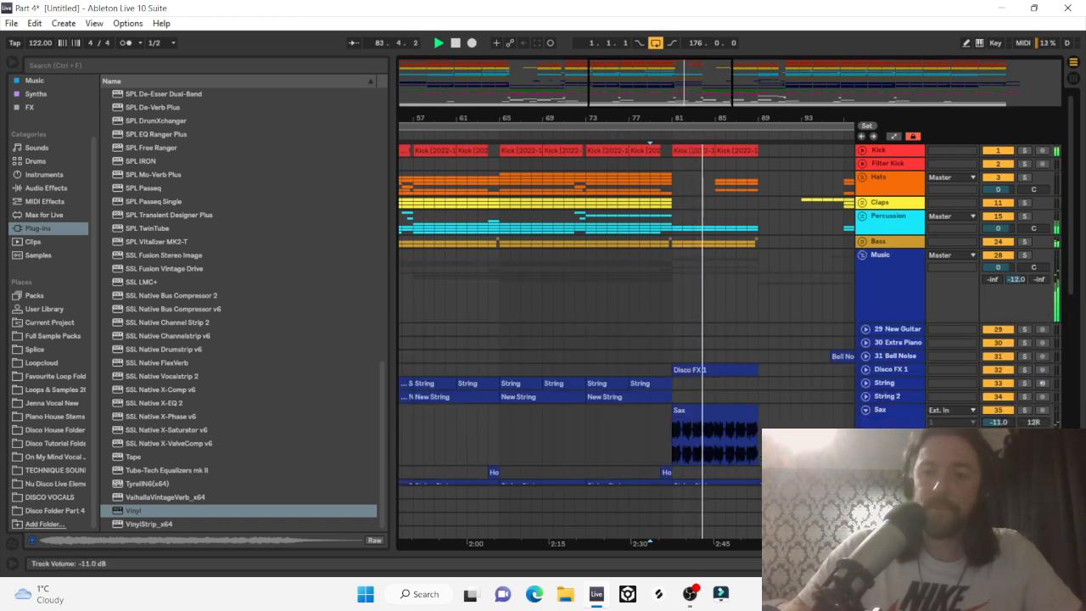
left_click(865, 411)
left_click(861, 256)
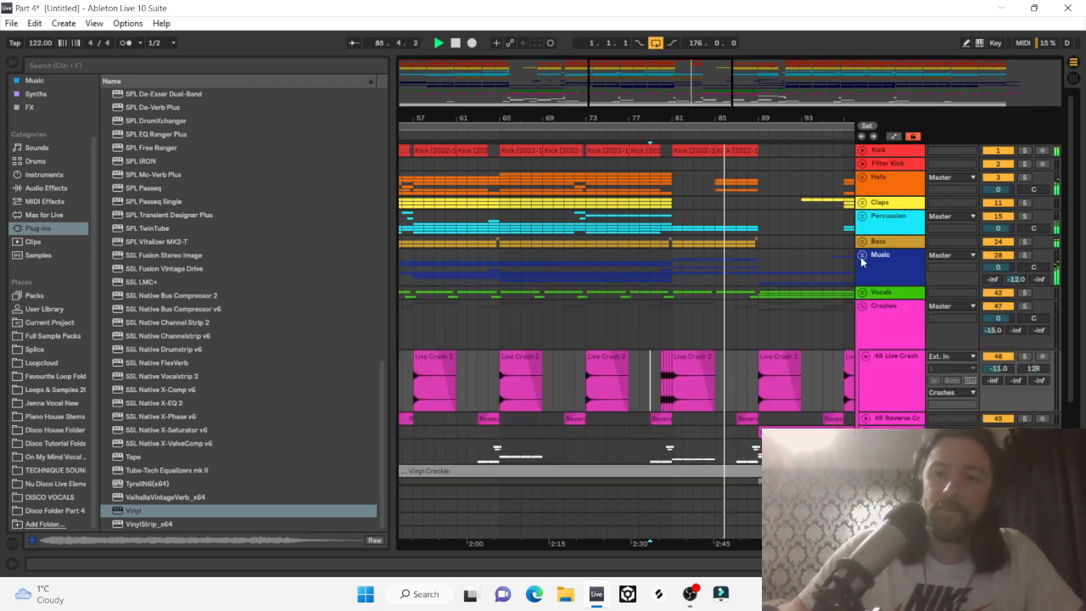
Copy the one-bar crash fill from bar 80 to bar 88, directly before the Live Crash 2 clip at bar 89.
left_click_drag(696, 117, 594, 117)
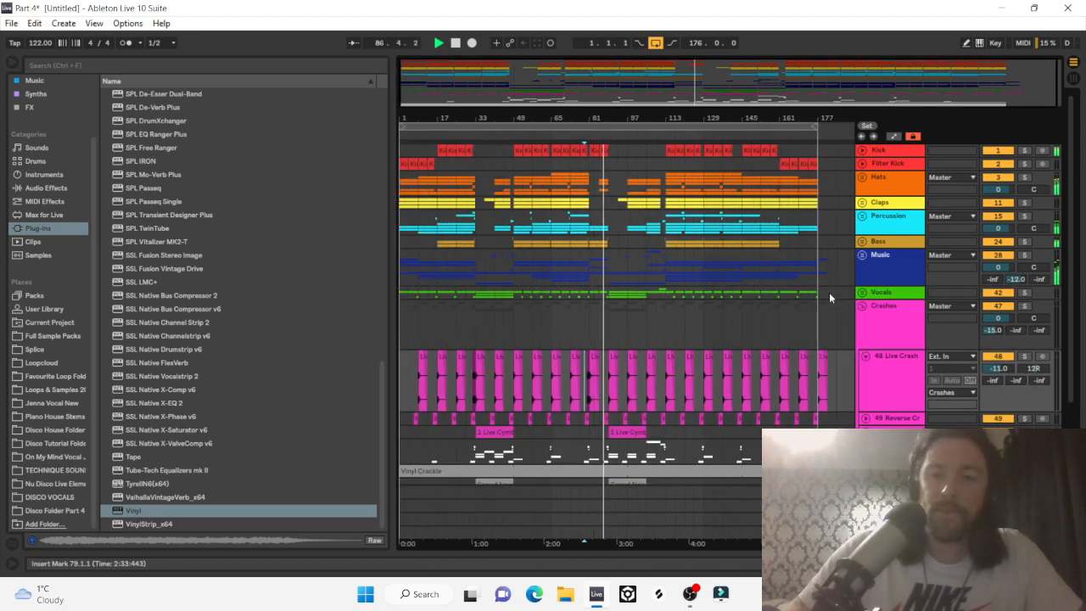
left_click(863, 307)
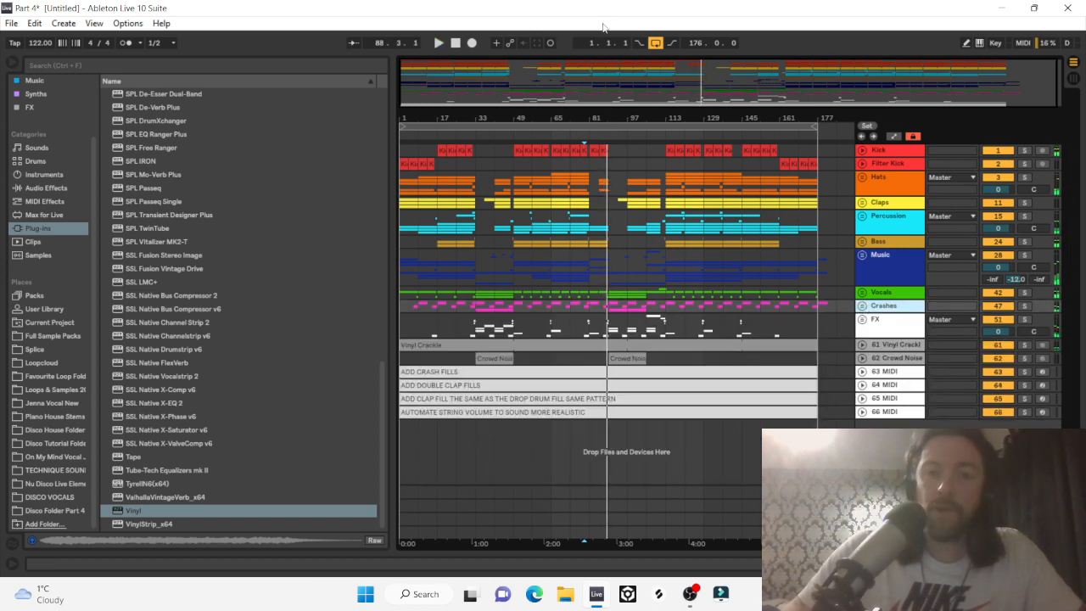
left_click_drag(592, 115, 592, 186)
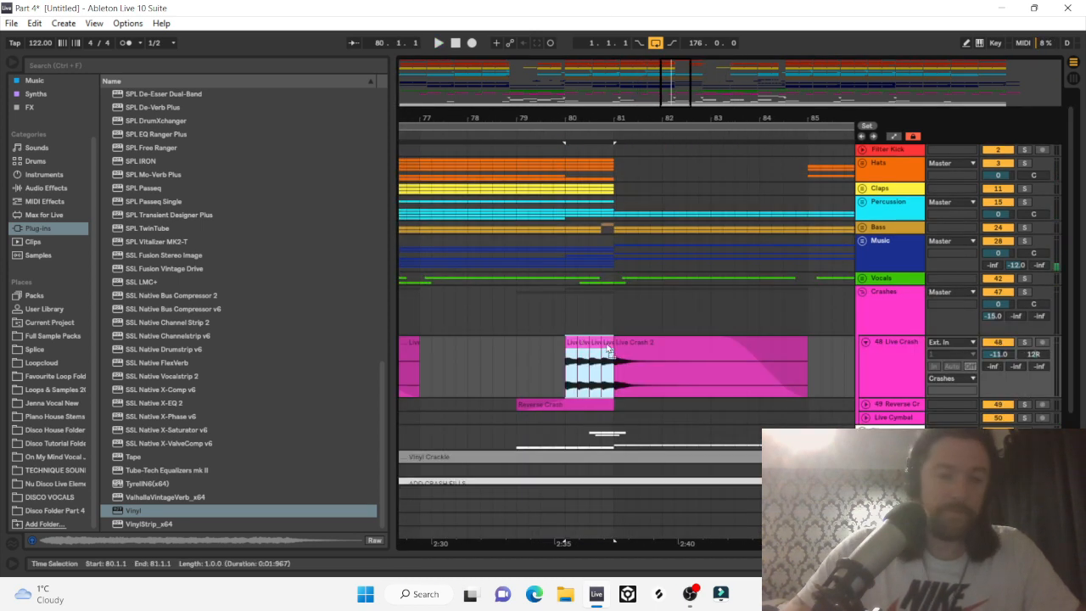
left_click_drag(593, 342, 819, 353)
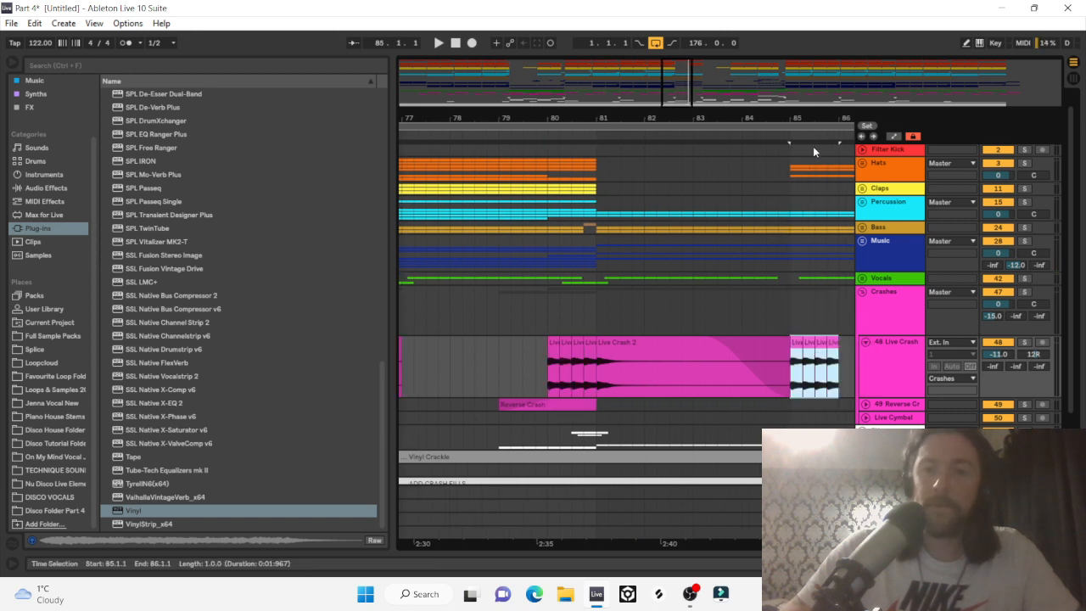
left_click_drag(799, 109, 548, 116)
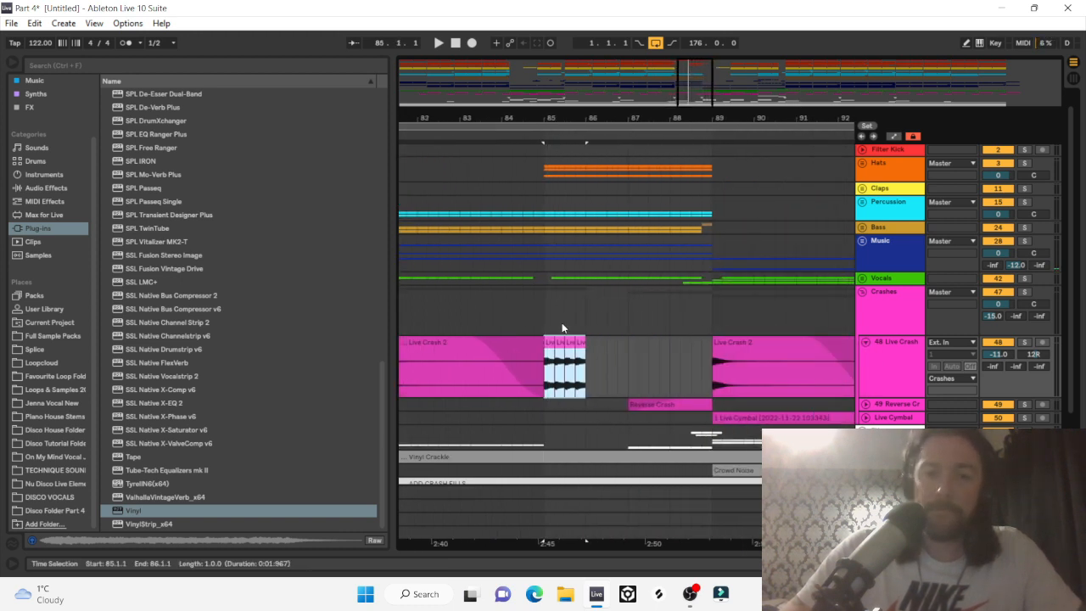
left_click_drag(559, 344, 691, 365)
Copy the crash fill to bar 144, directly before the Live Crash 2 clip at bar 145, and play it back.
left_click_drag(725, 114, 540, 51)
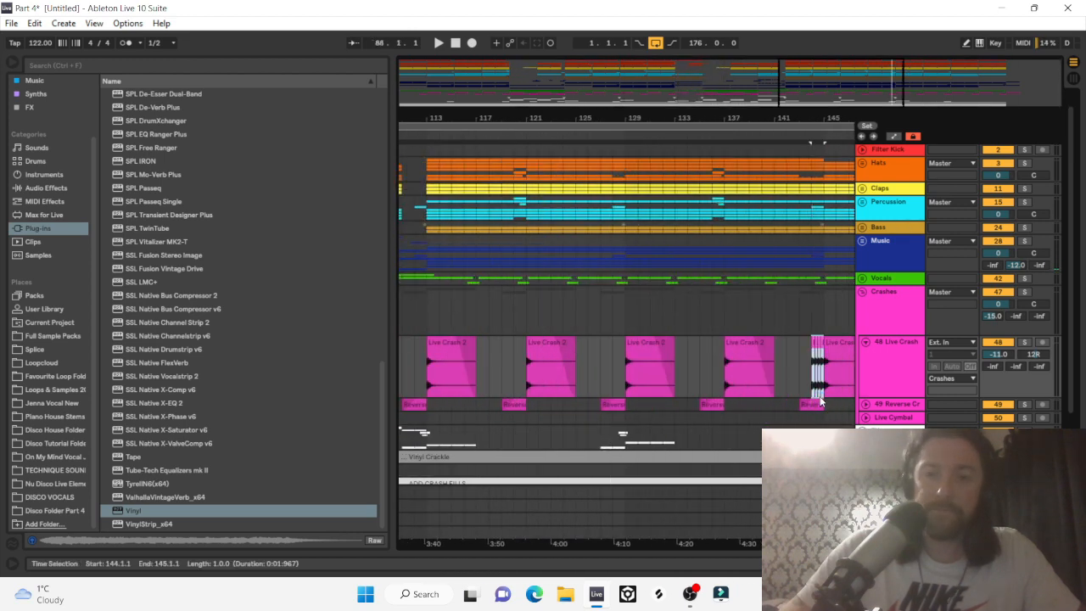
scroll(821, 401, "up", 1)
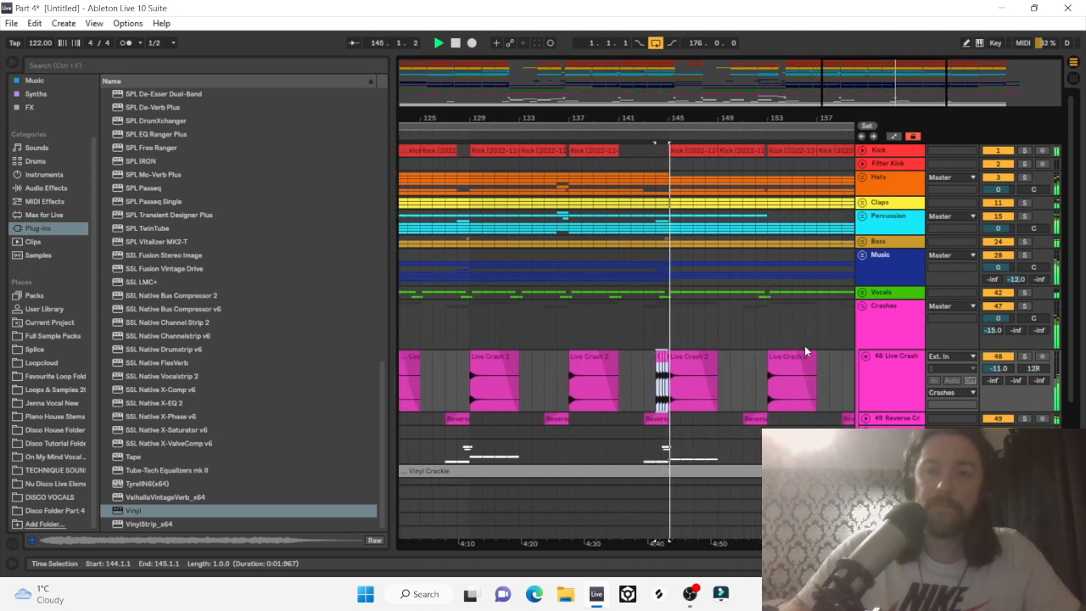
key("space")
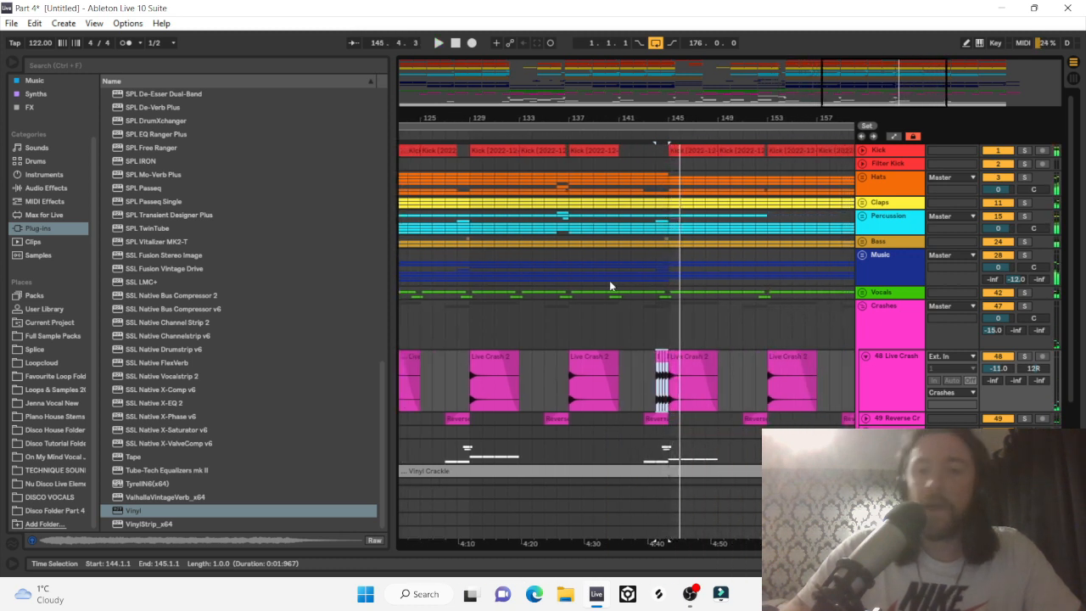
Fold the Crashes group and list the samples in the Disco Folder Part 4 folder.
left_click_drag(535, 115, 708, 116)
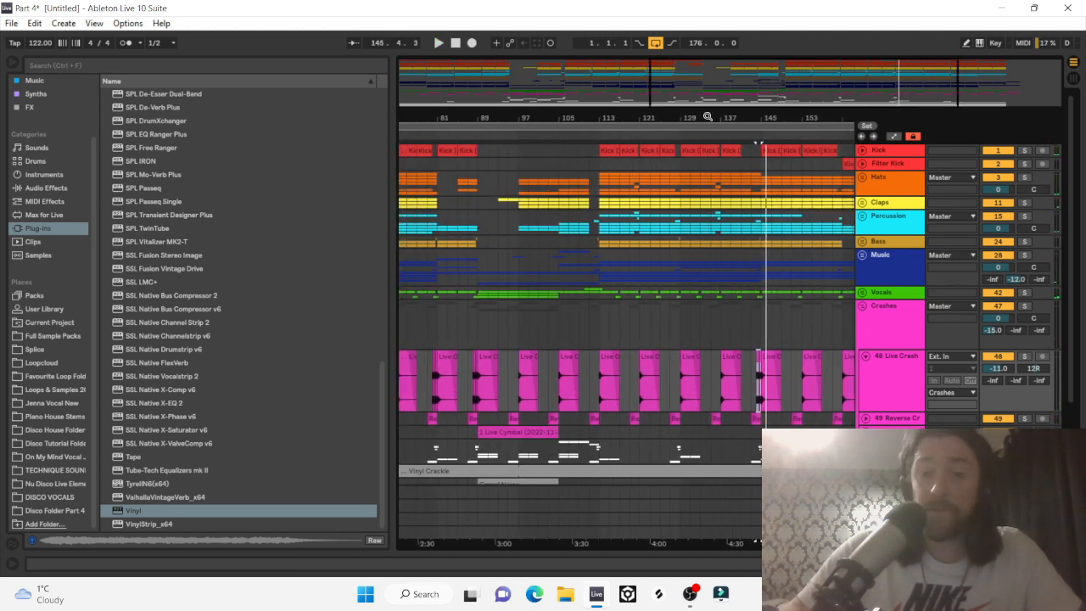
left_click(863, 307)
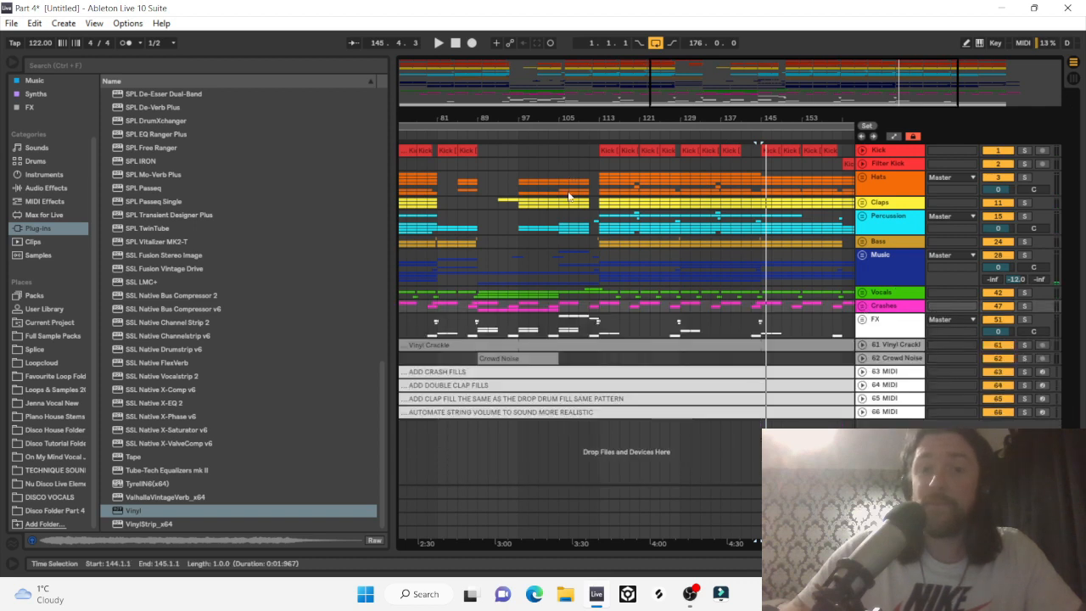
scroll(568, 163, "up", 3)
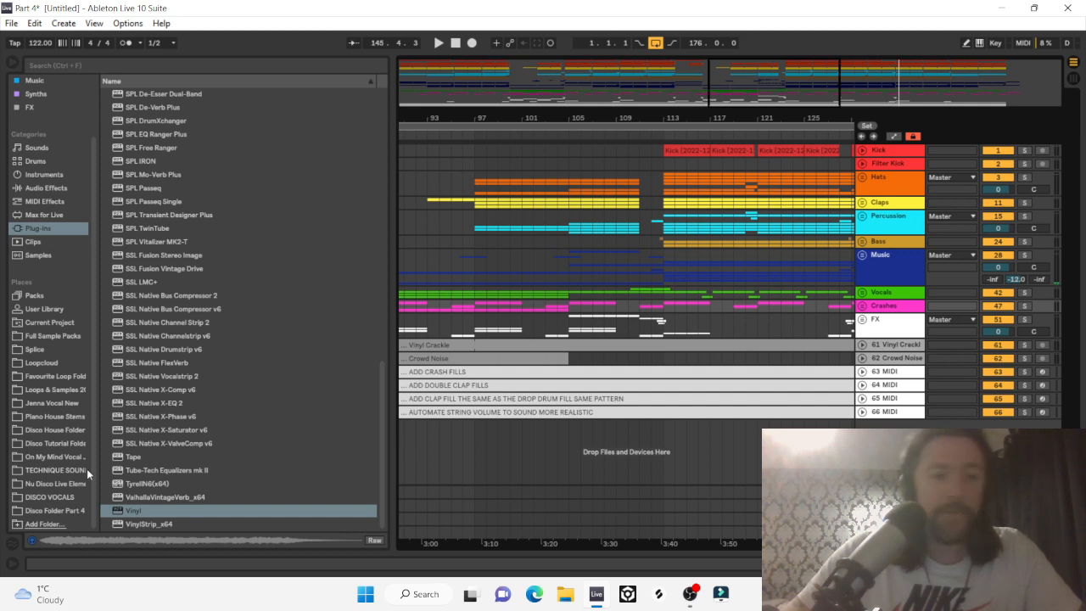
left_click(56, 511)
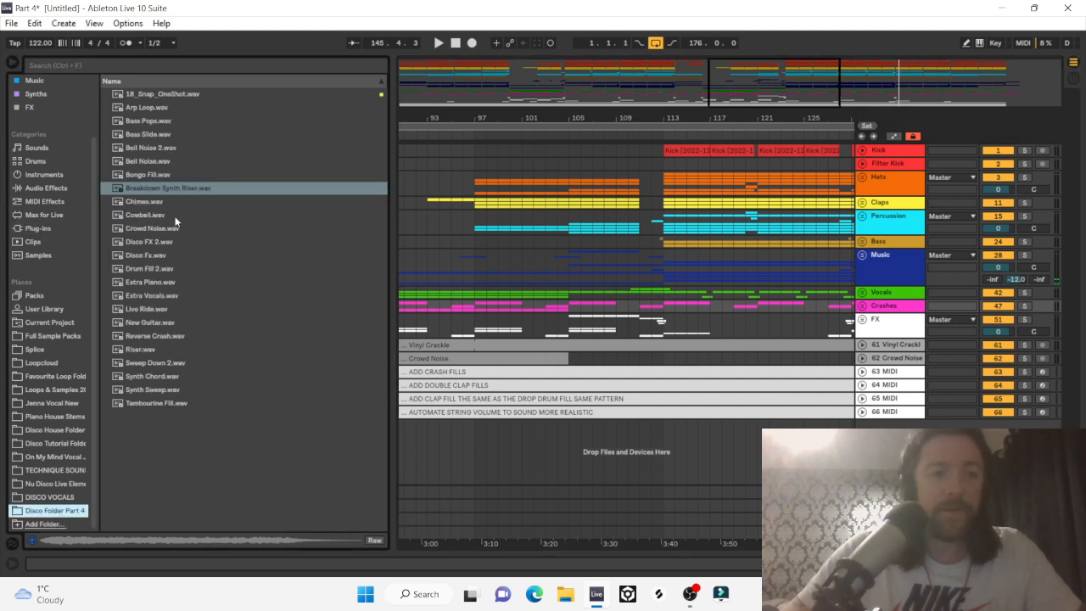
Delete the ADD CRASH FILLS note track.
left_click(887, 372)
key("Delete")
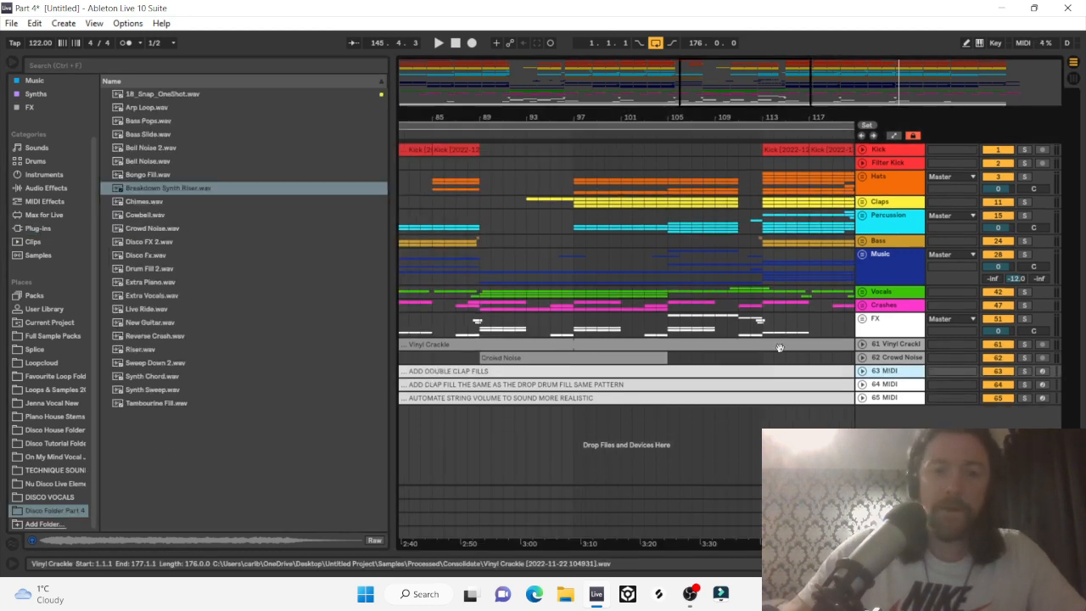
Unfold the Claps group and collapse its Clap 1 and Clap 2 tracks.
scroll(523, 264, "left", 5)
scroll(523, 265, "left", 2)
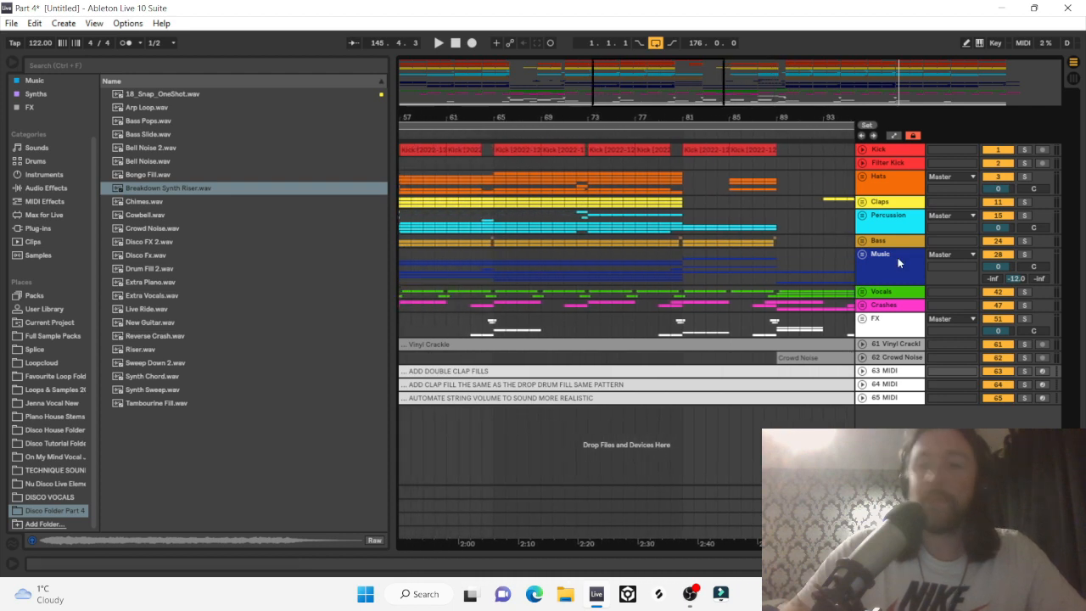
left_click(862, 202)
scroll(807, 245, "left", 4)
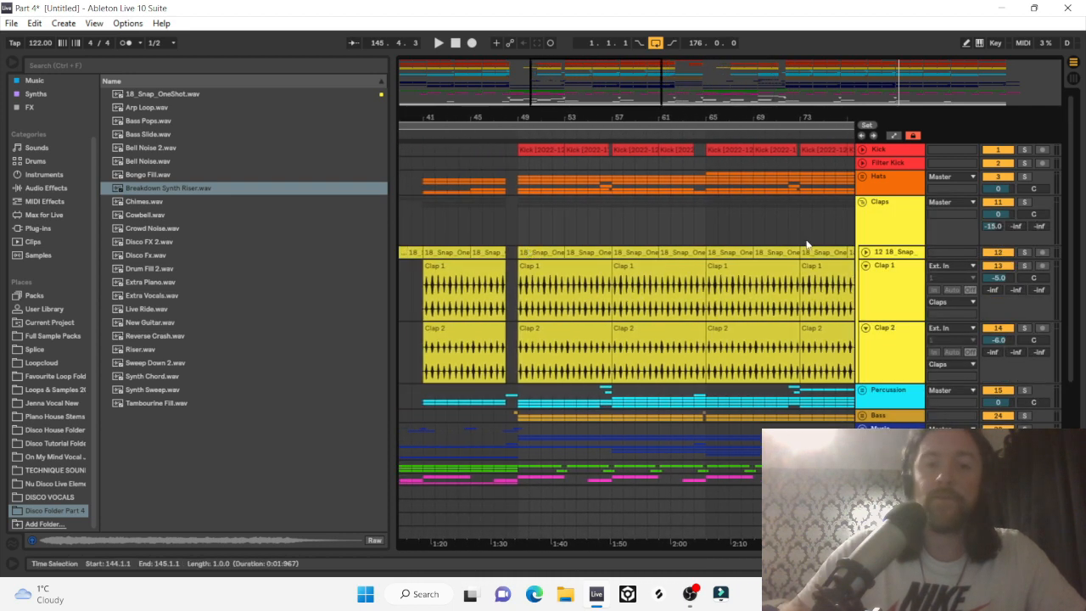
left_click(865, 266)
left_click(866, 279)
scroll(764, 267, "left", 9)
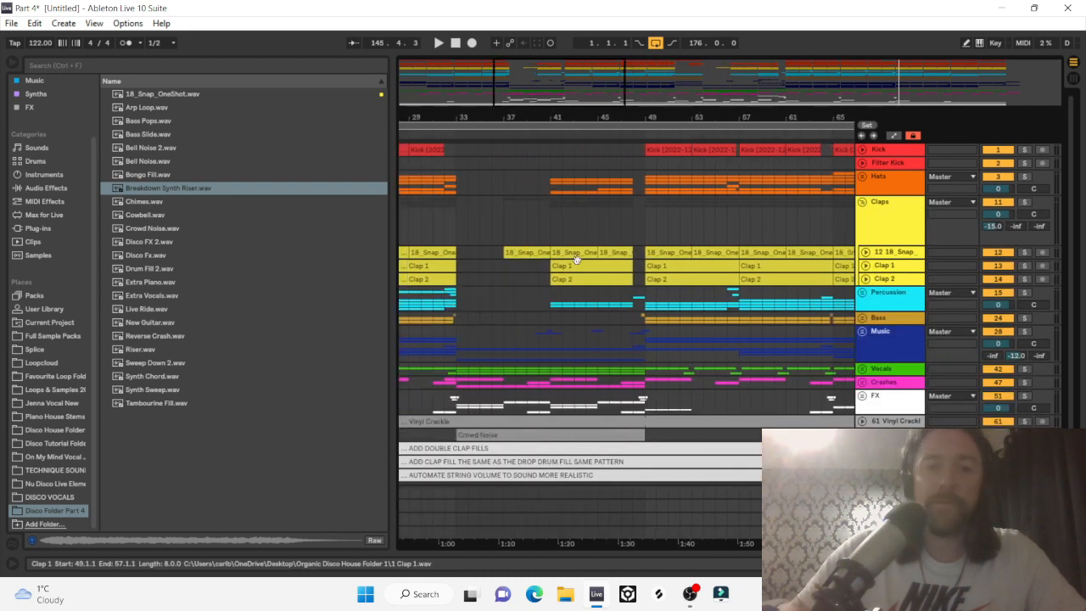
Set the loop to the first four bars of the arrangement and listen to the claps there.
left_click_drag(437, 118, 446, 123)
left_click(486, 269)
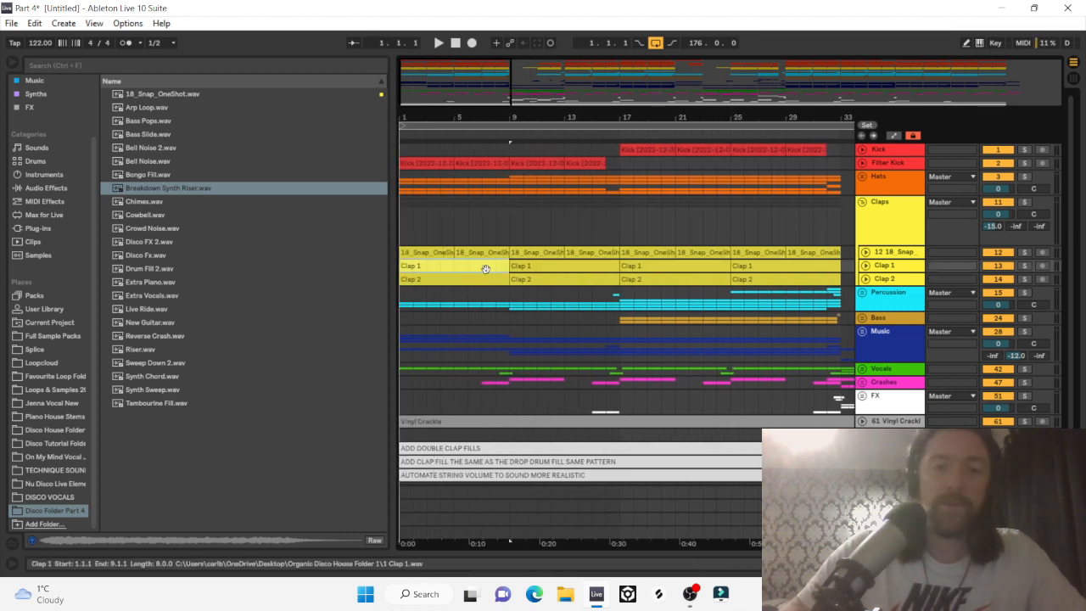
key("space")
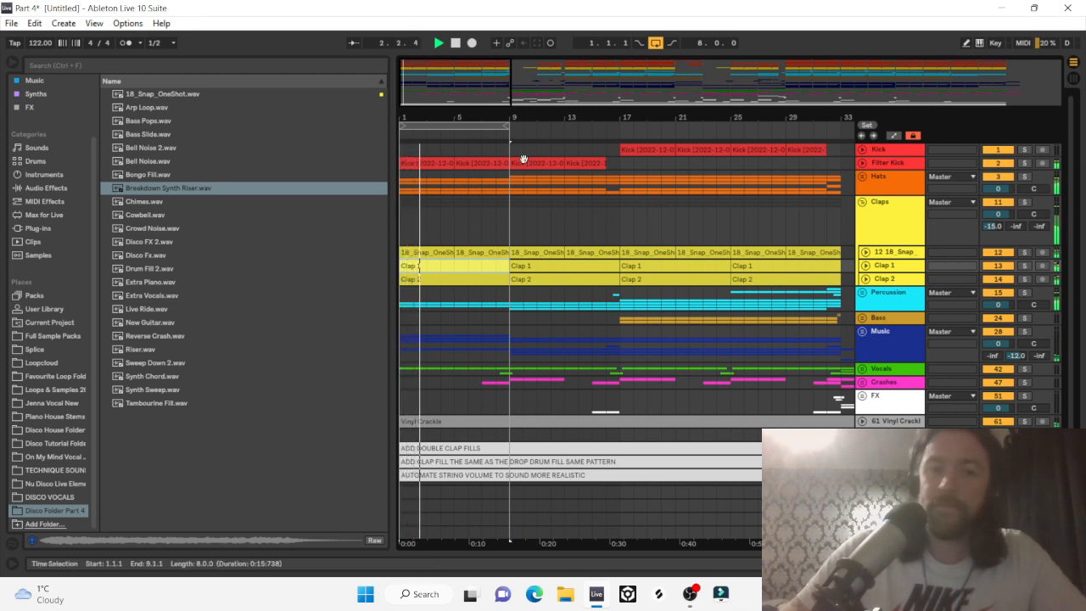
left_click_drag(447, 113, 485, 114)
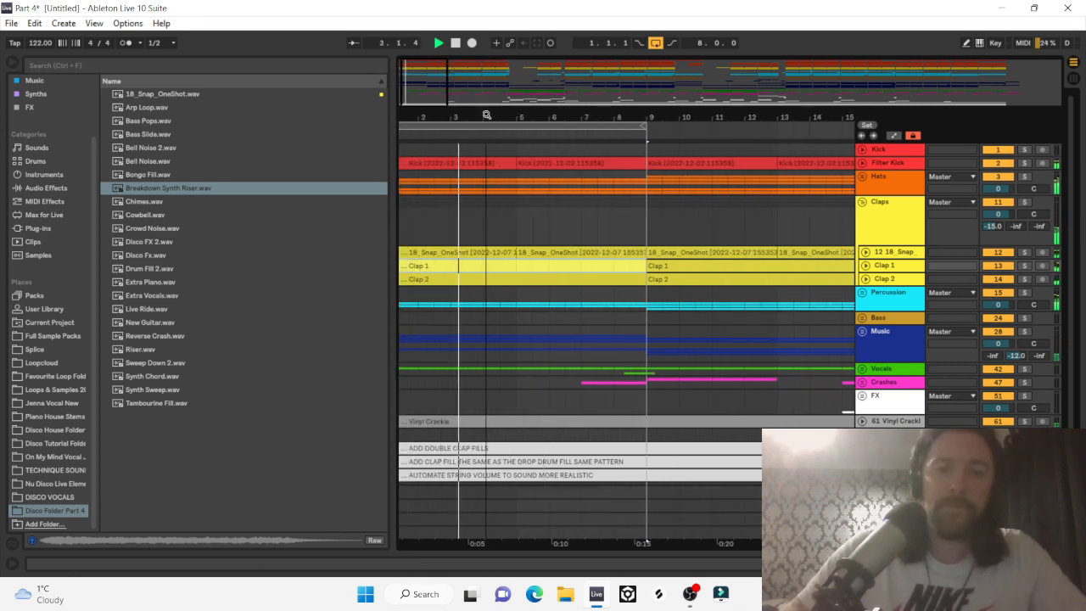
left_click(642, 127)
left_click_drag(643, 127, 521, 127)
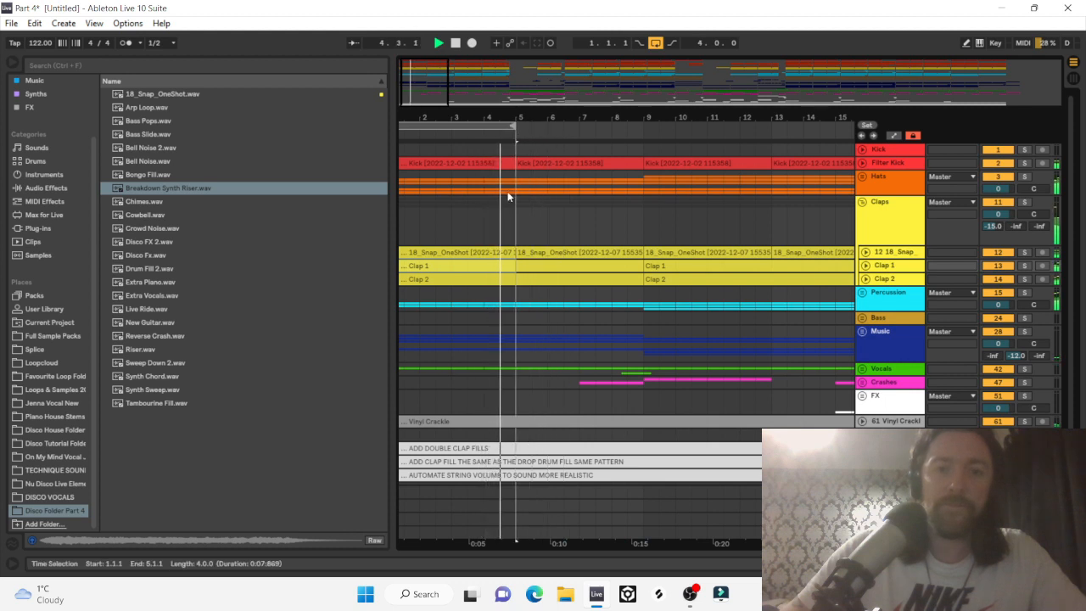
scroll(507, 197, "down", 1)
key("space")
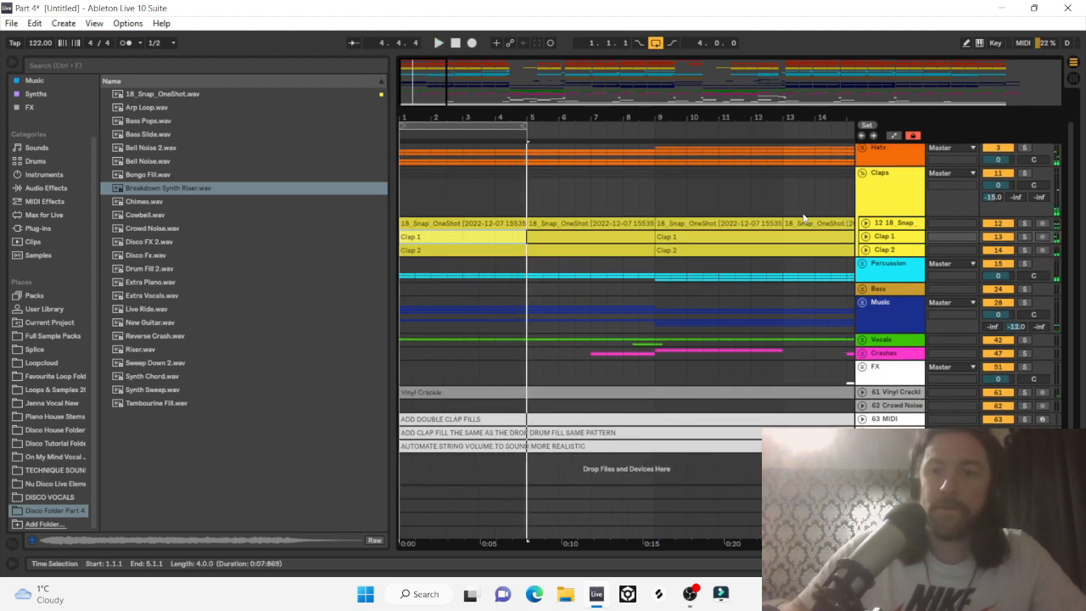
Unfold the Clap 1 track and play the claps from bar 4.
left_click(866, 236)
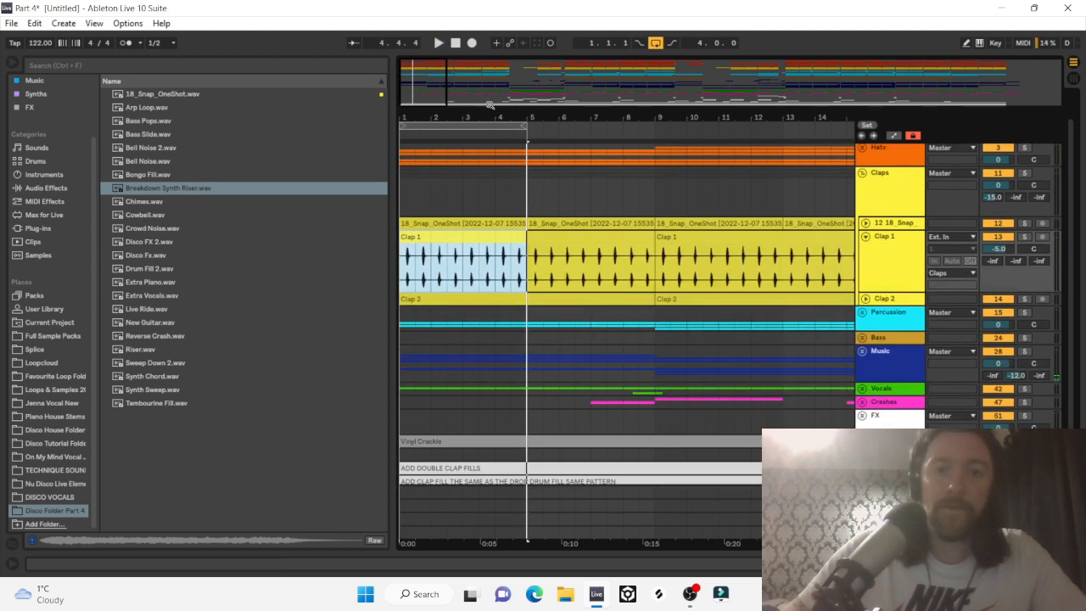
left_click_drag(497, 118, 500, 161)
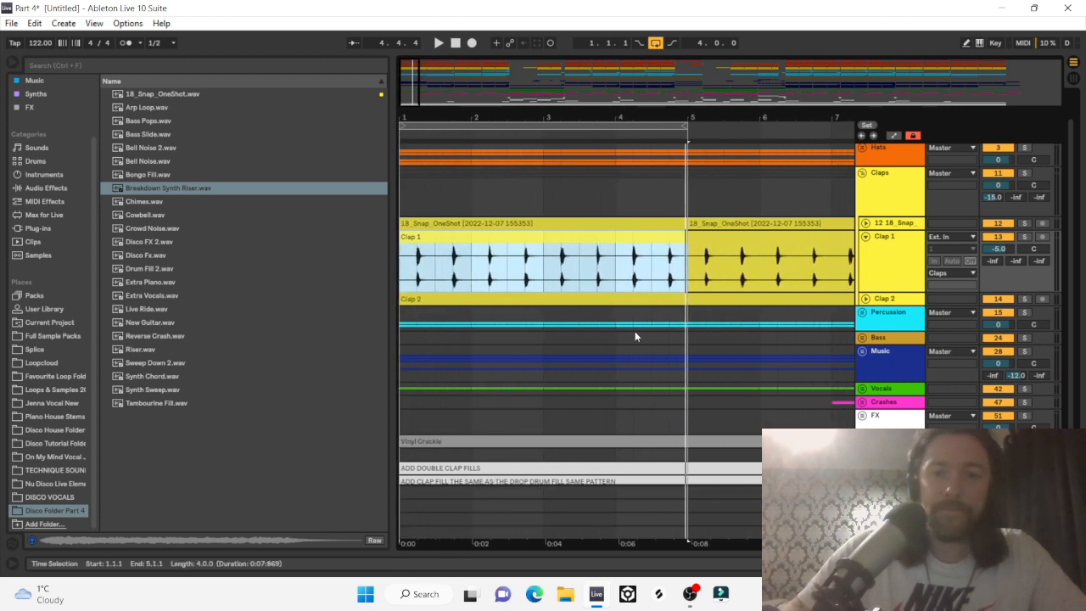
left_click(616, 267)
key("space")
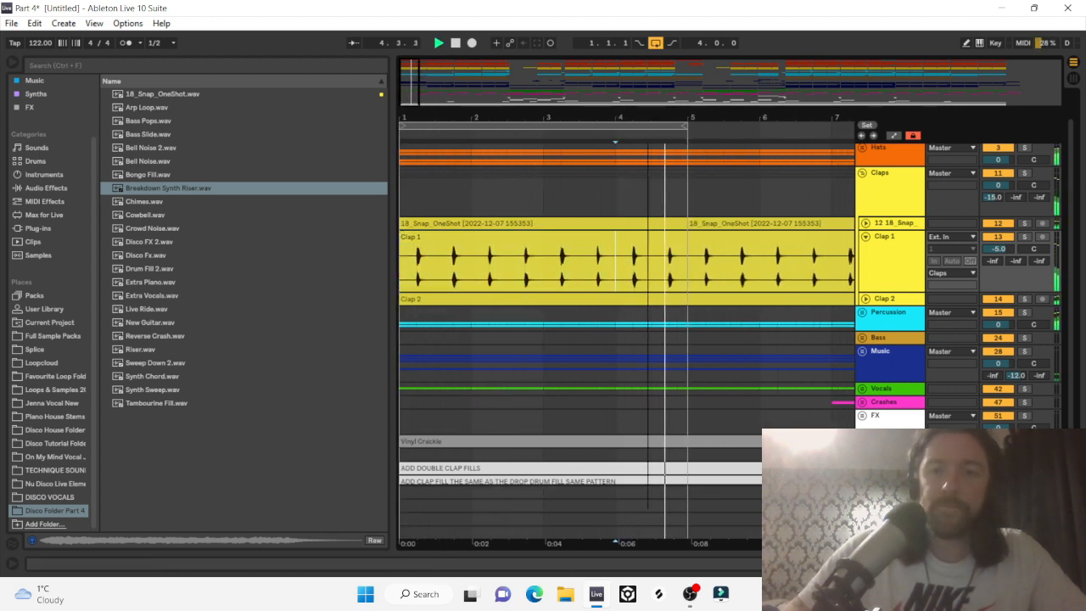
Place a copied clap hit halfway between beats 4.3 and 4.4 on Clap 1, and play from bar 4.
key("plus")
key("plus")
left_click_drag(631, 117, 609, 117)
left_click_drag(535, 276, 677, 252)
left_click(495, 273)
key("space")
left_click(697, 248)
left_click(638, 278)
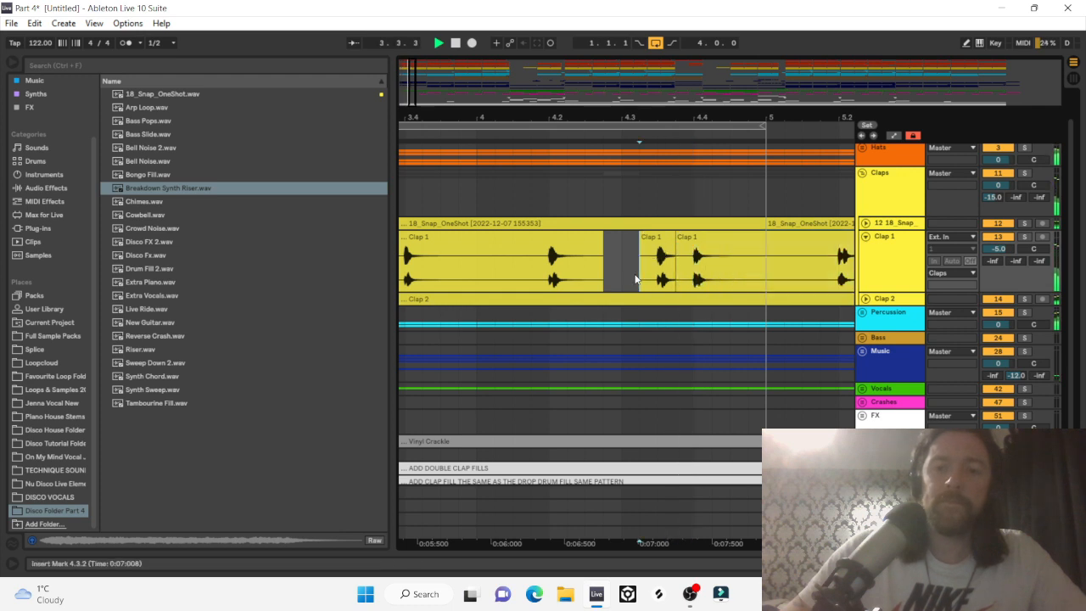
left_click(474, 271)
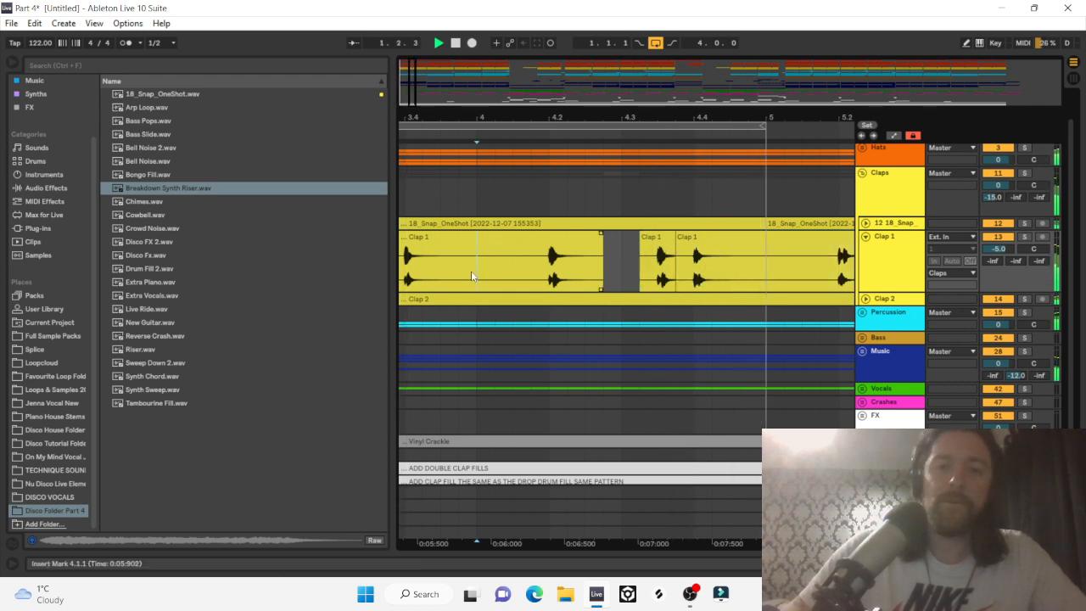
key("space")
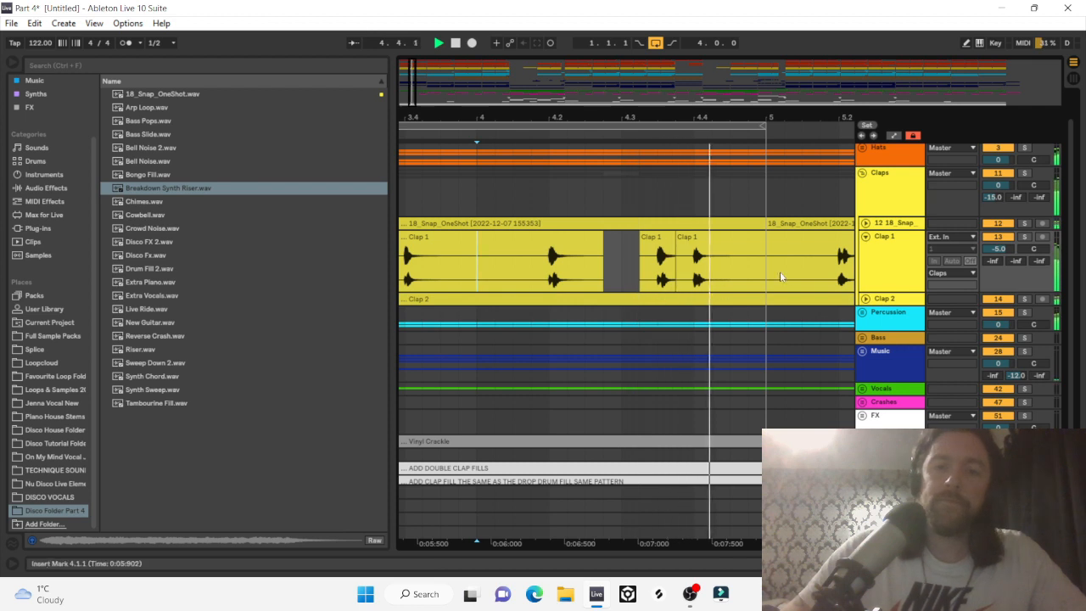
Unfold Clap 2, add the matching extra clap hit between beats 4.3 and 4.4, and play it back.
left_click(875, 301)
left_click(865, 300)
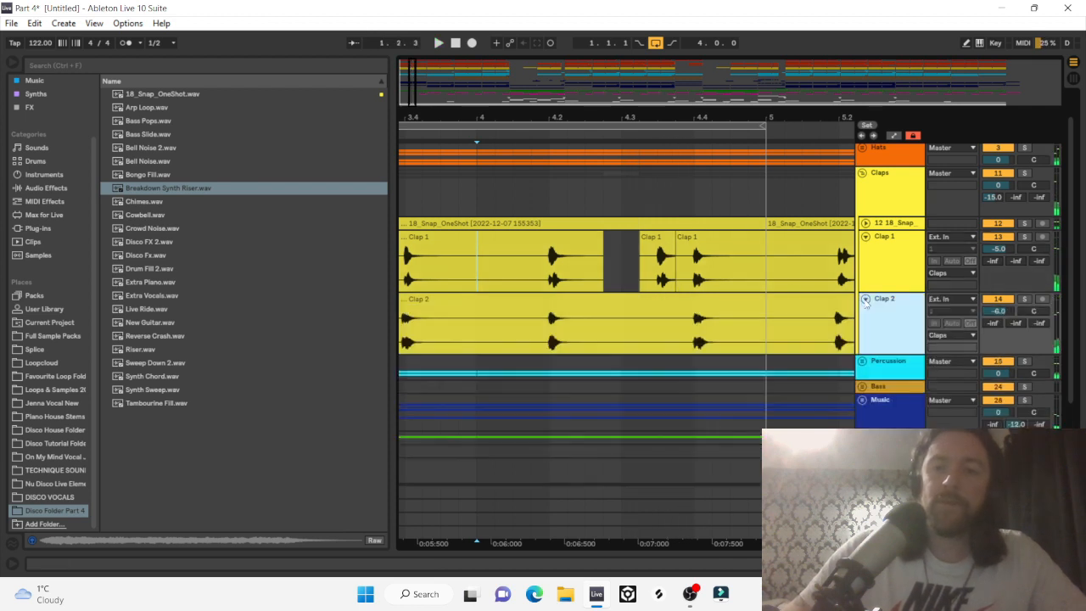
left_click_drag(588, 342, 533, 327)
left_click_drag(554, 301, 651, 317)
left_click(507, 331)
key("space")
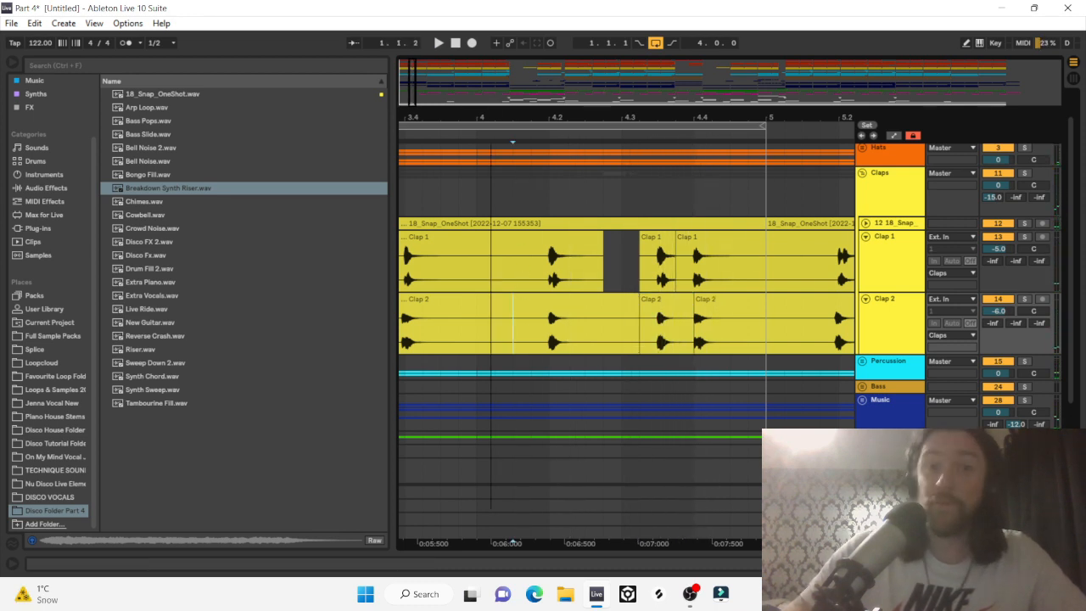
Consolidate bars 1 to 4 of Clap 1 and Clap 2 into four-bar clips.
mouse_move(509, 124)
left_mouse_down()
mouse_move(556, 373)
mouse_move(516, 340)
mouse_move(366, 290)
mouse_move(373, 282)
left_mouse_up()
key("ctrl+j")
double_click(416, 113)
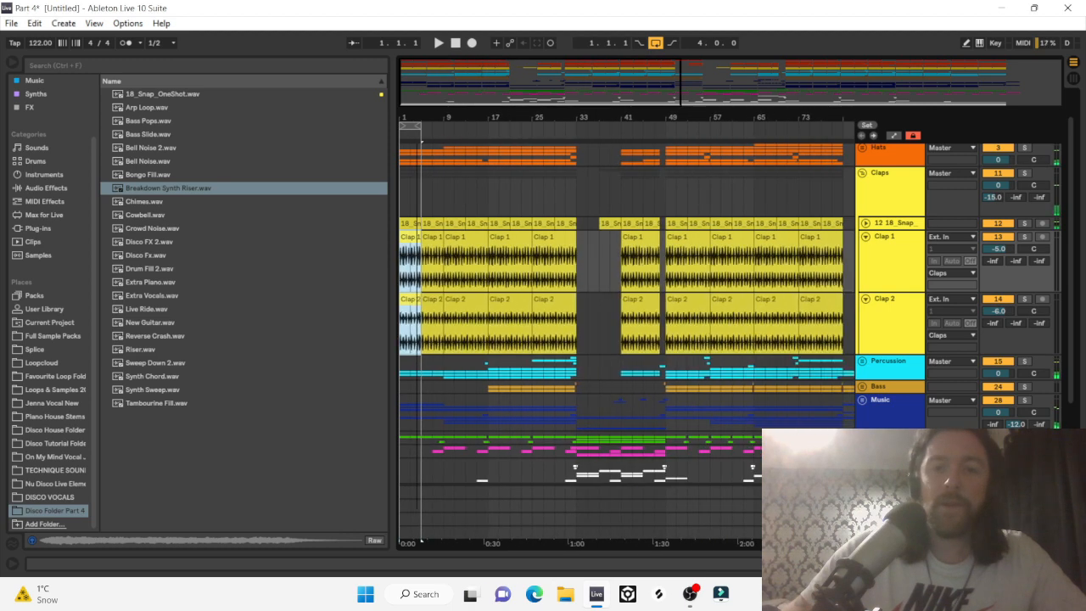
Duplicate the consolidated four-bar Clap 1 and Clap 2 clips consecutively up to bar 33.
key("ctrl+d")
key("ctrl+d")
key("ctrl+d")
key("ctrl+d")
key("ctrl+d")
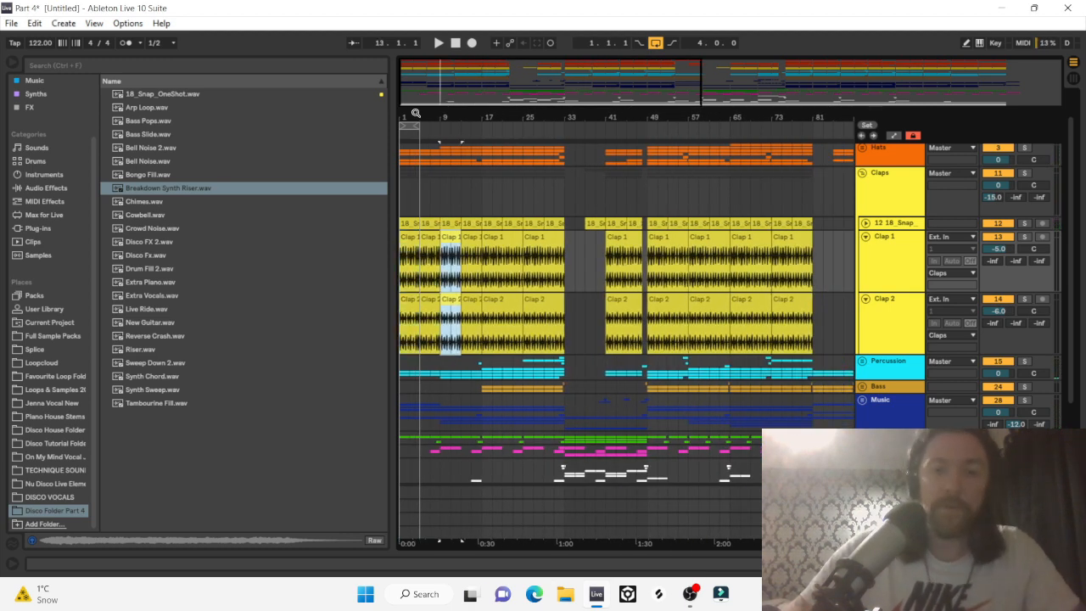
key("ctrl+d")
key("ctrl+d")
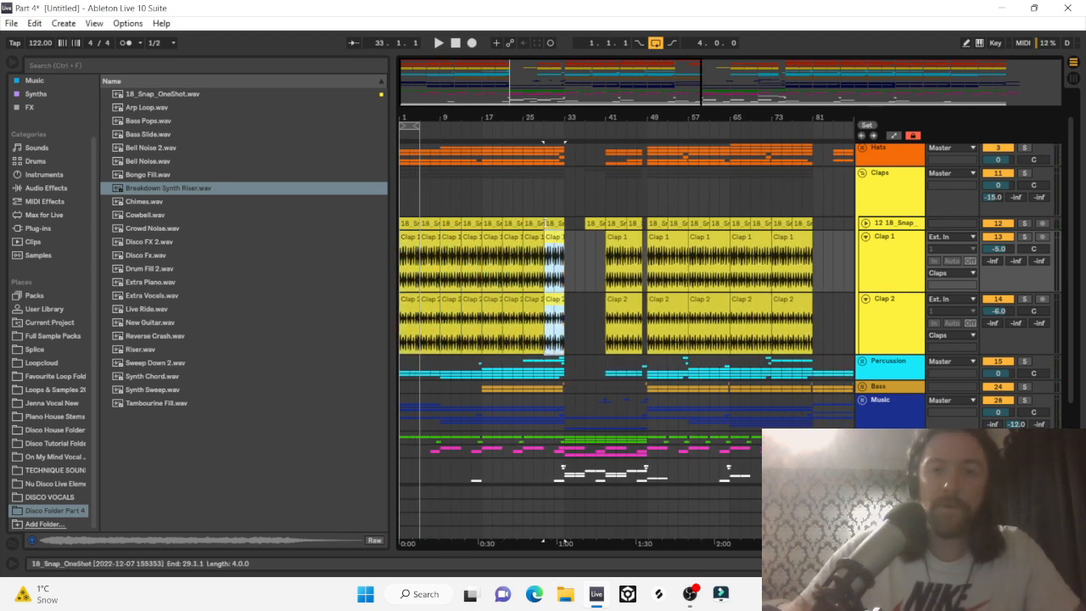
Copy the four-bar Clap 1 and Clap 2 clips to bar 49 and duplicate them up to bar 81.
left_click_drag(556, 245, 658, 240)
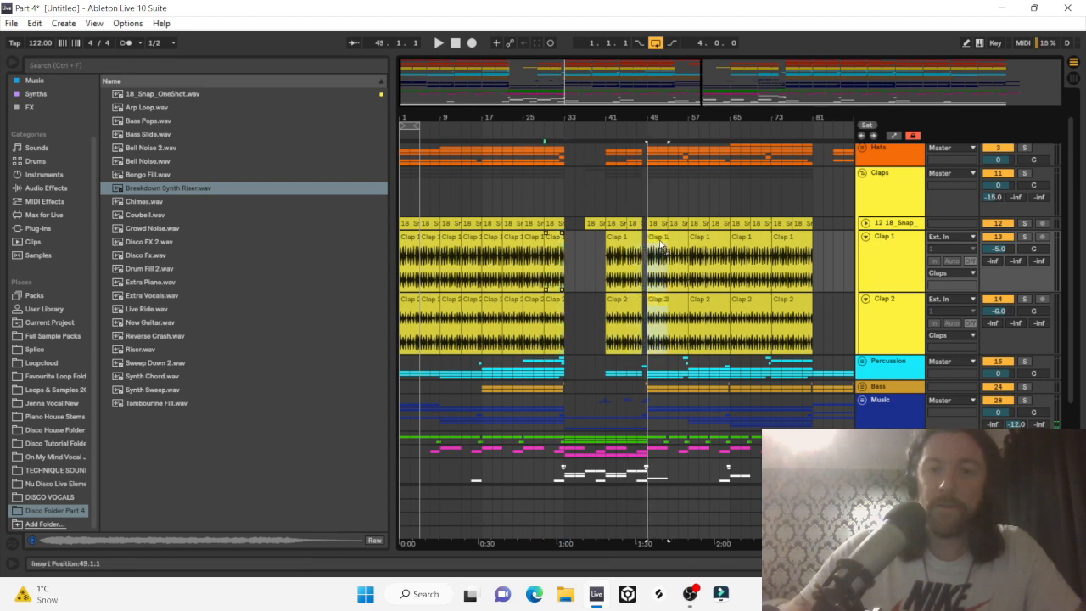
key("ctrl+d")
key("ctrl+d")
key("ctrl+d")
key("ctrl+d")
key("ctrl+d")
key("ctrl+d")
key("ctrl+d")
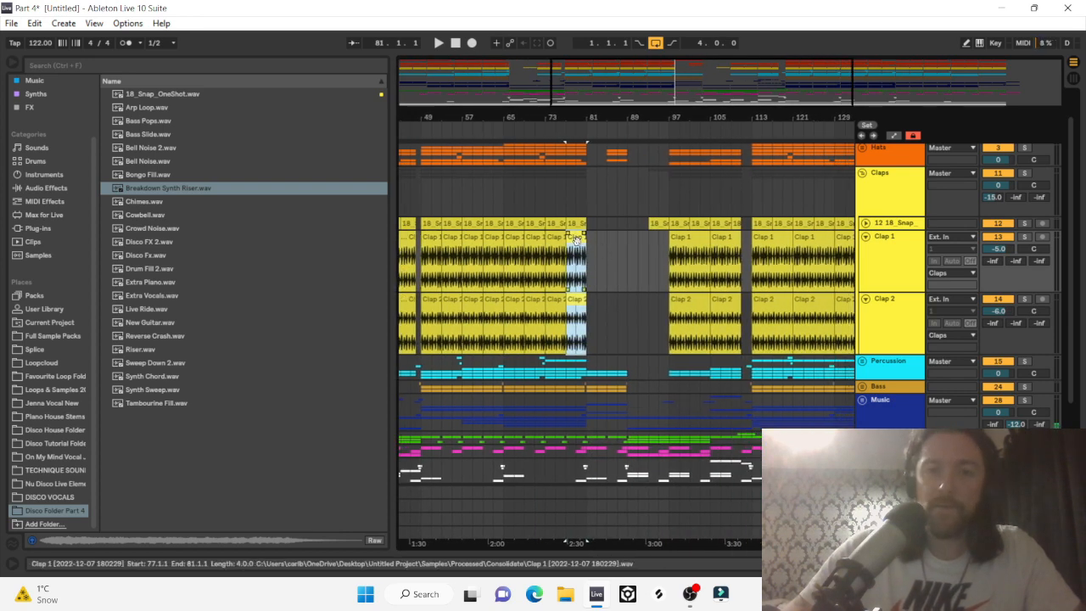
Copy the four-bar Clap 1 and Clap 2 clips to bar 113 and duplicate them up to bar 177.
left_click_drag(576, 242, 763, 254)
scroll(762, 255, "right", 5)
key("ctrl+d")
key("ctrl+d")
key("ctrl+d")
key("ctrl+d")
key("ctrl+d")
key("ctrl+d")
key("ctrl+d")
key("ctrl+d")
key("ctrl+d")
key("ctrl+d")
key("ctrl+d")
key("ctrl+d")
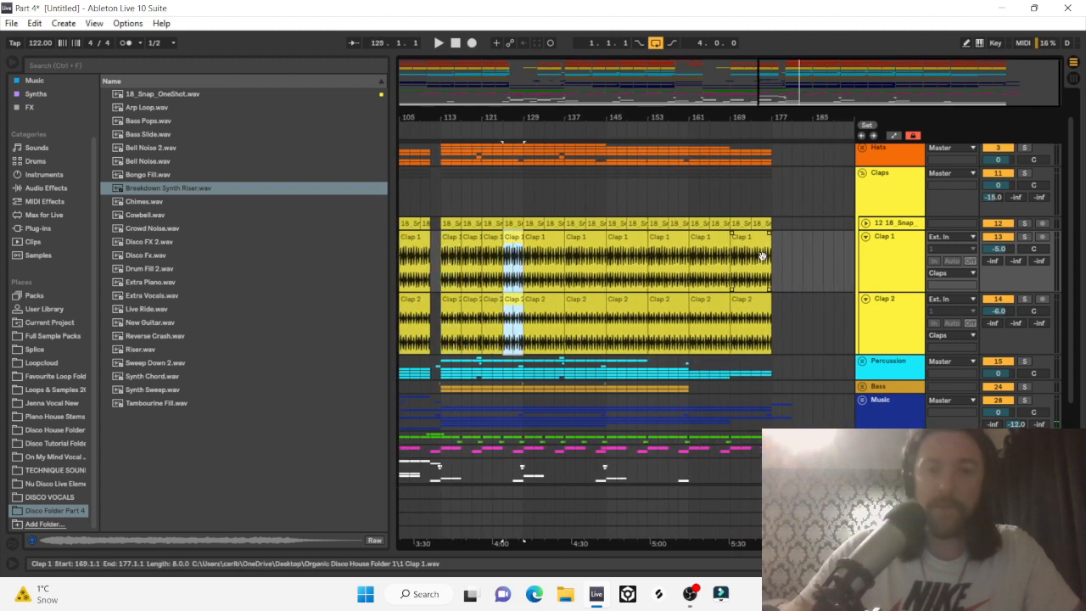
key("ctrl+d")
key("ctrl+d")
key("ctrl+d")
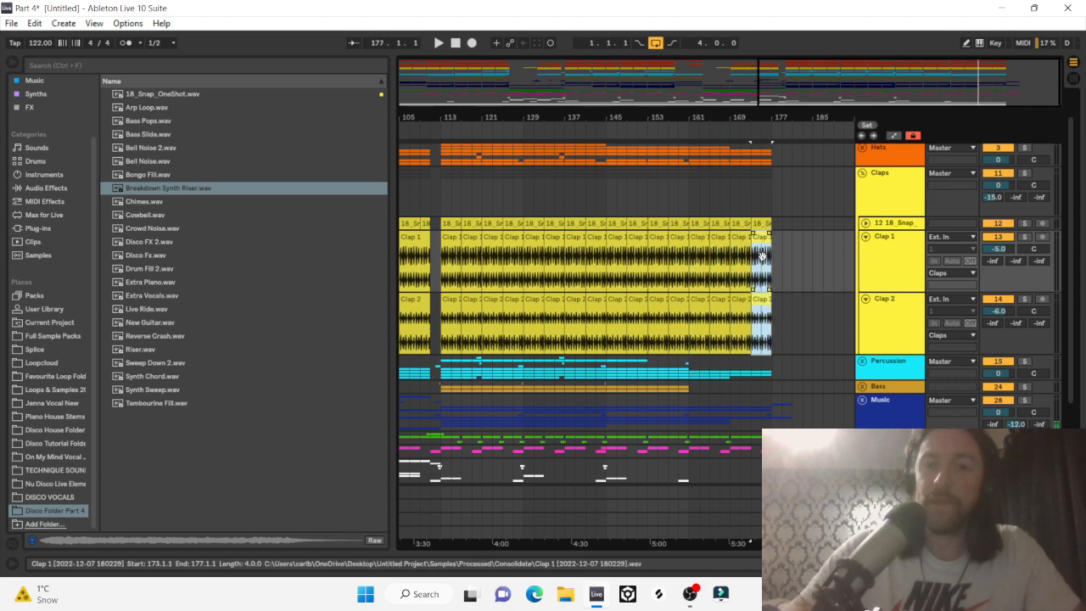
Fold Clap 1, Clap 2 and the Claps group, and delete the ADD DOUBLE CLAP FILLS note track.
left_click(866, 238)
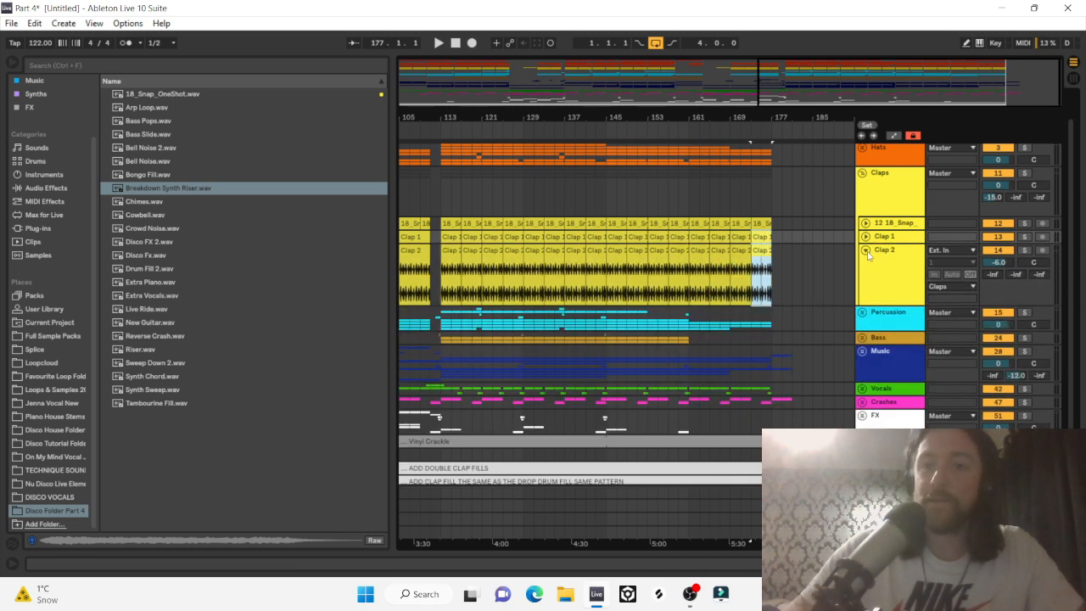
left_click(865, 250)
scroll(508, 119, "left", 4)
scroll(619, 145, "down", 3)
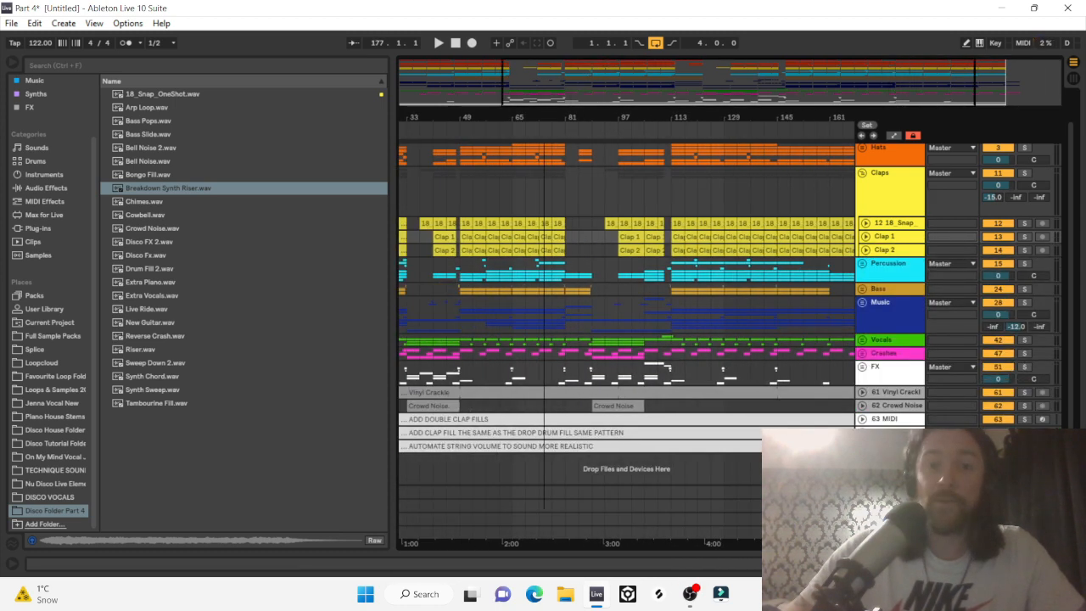
left_click(862, 174)
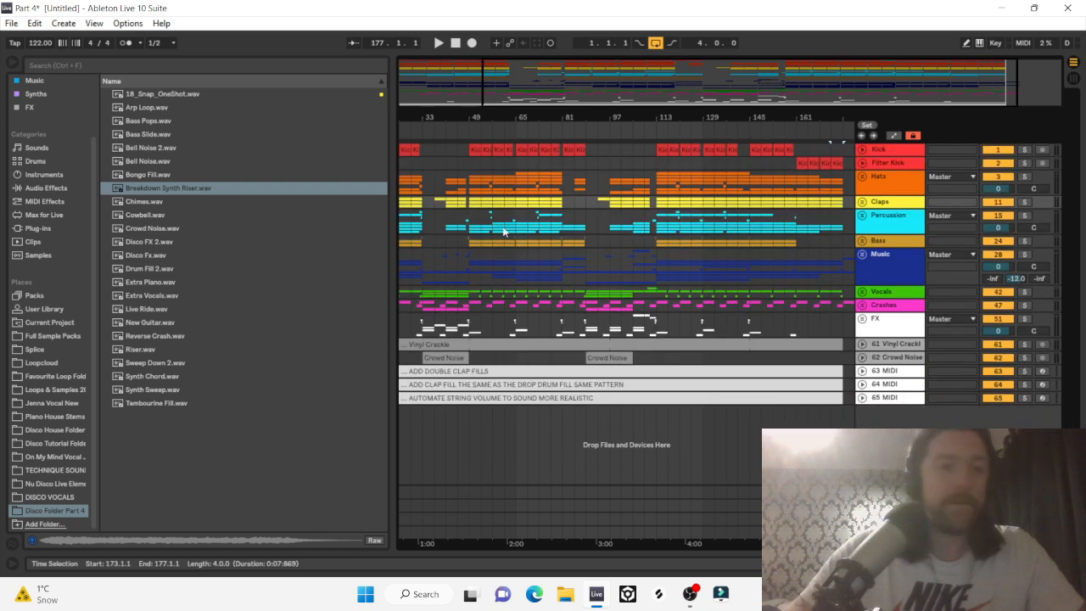
left_click(888, 372)
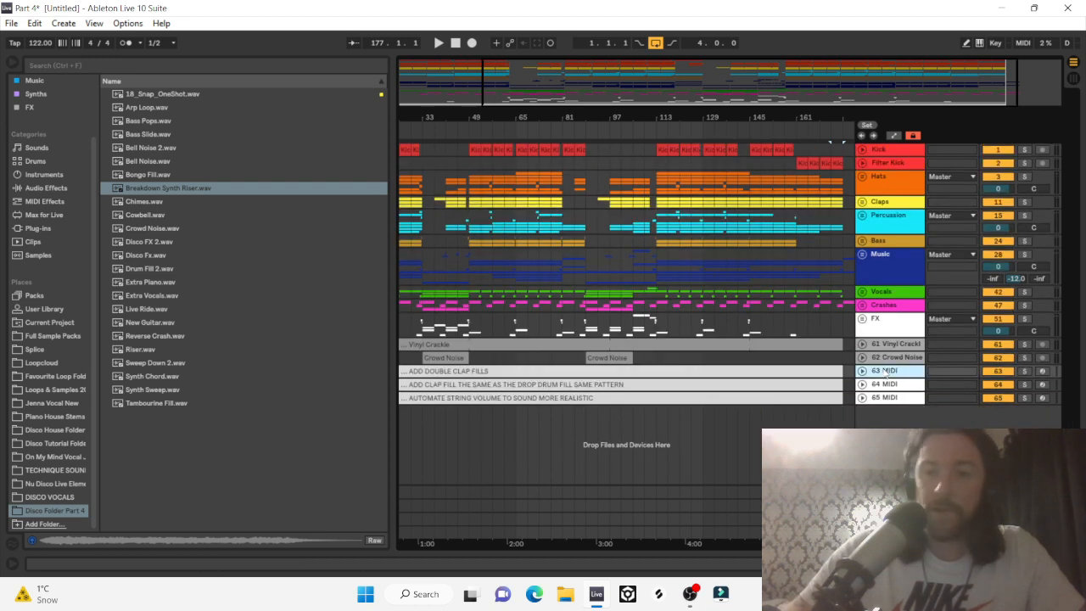
key("Delete")
Play the arrangement from bar 49, auditioning the Claps, Percussion and Hats groups in solo before returning to the full mix.
scroll(571, 149, "left", 3)
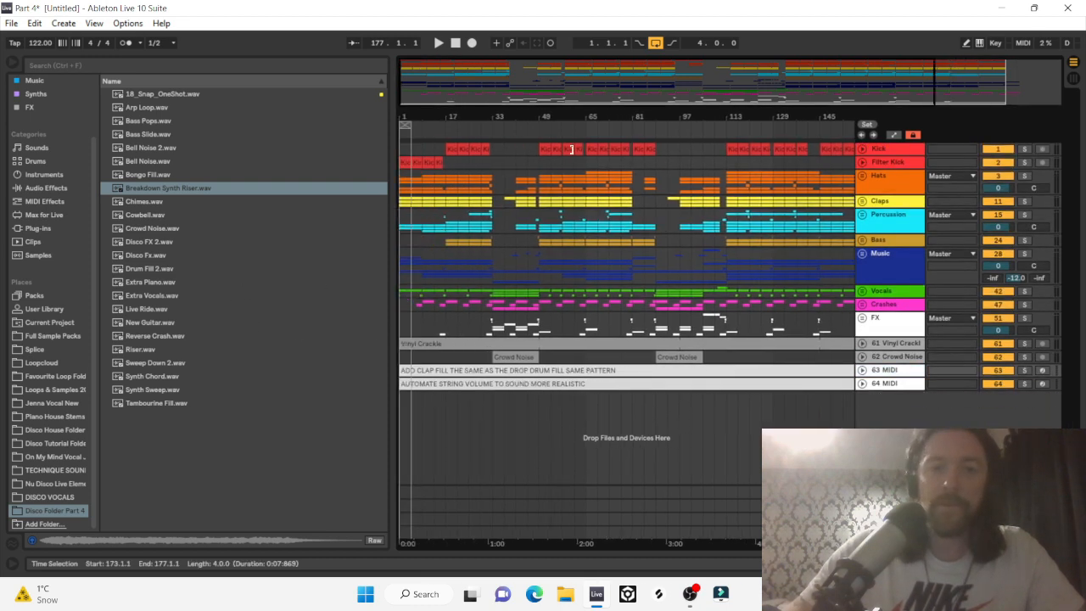
left_click_drag(551, 114, 569, 199)
left_click(493, 221)
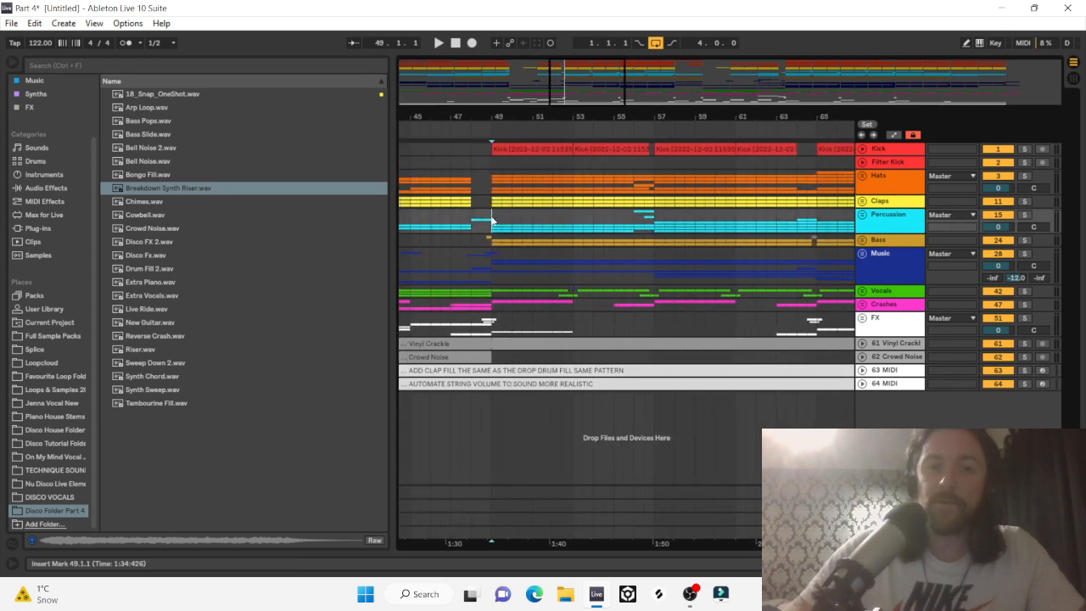
key("space")
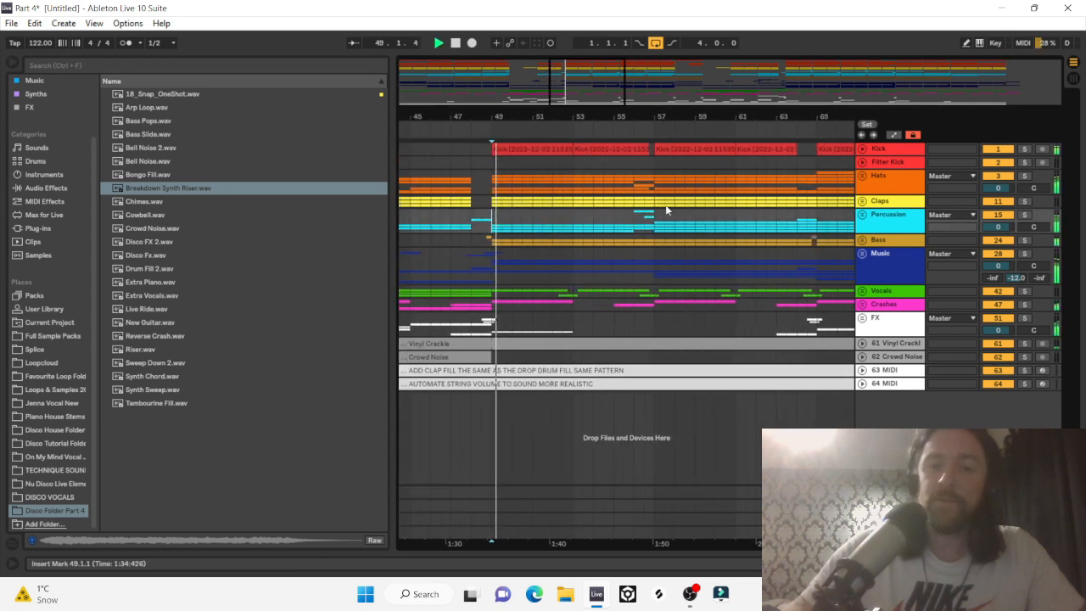
left_click(1025, 205)
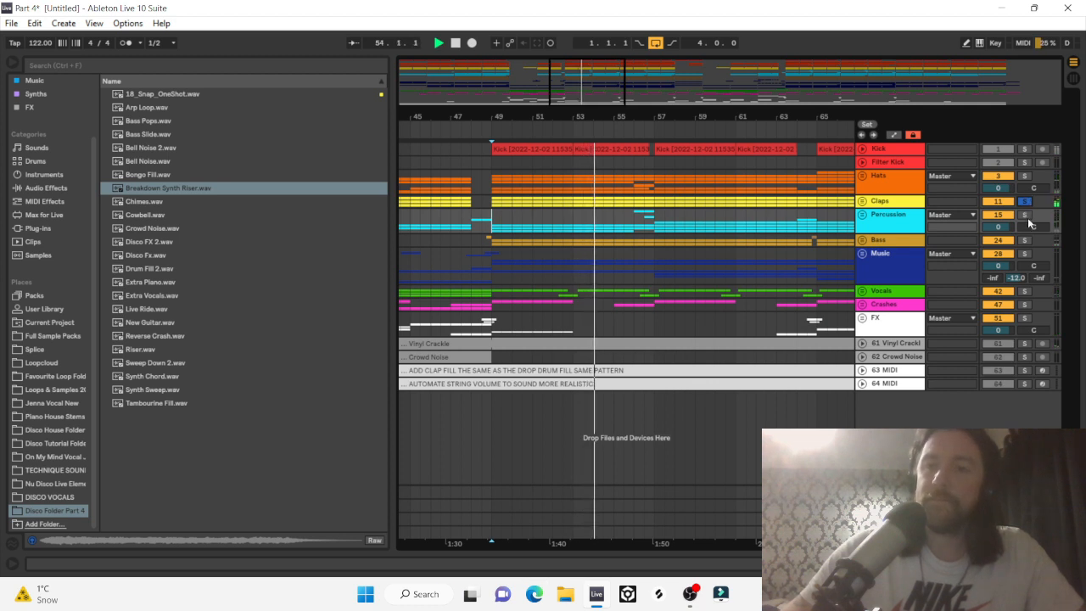
left_click(1025, 215, "ctrl")
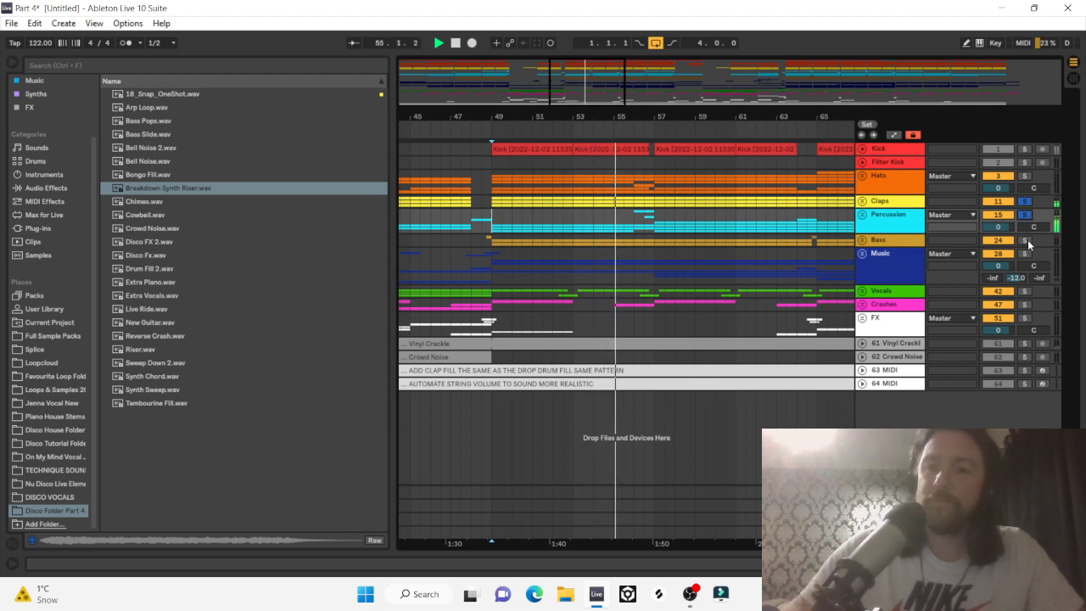
left_click(1025, 241, "ctrl")
left_click(1027, 242, "ctrl")
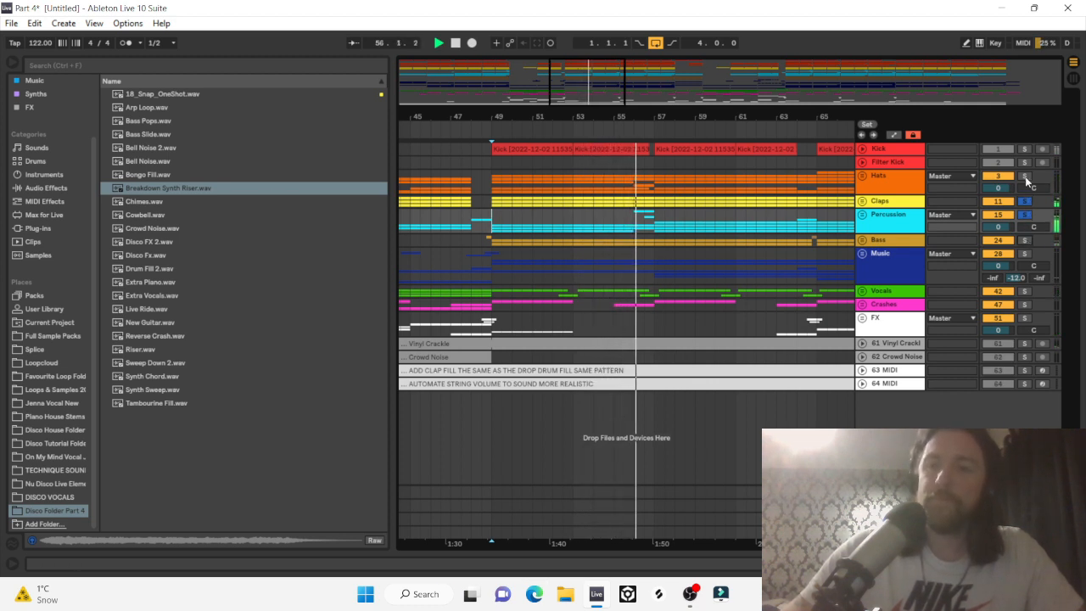
left_click(1025, 176, "ctrl")
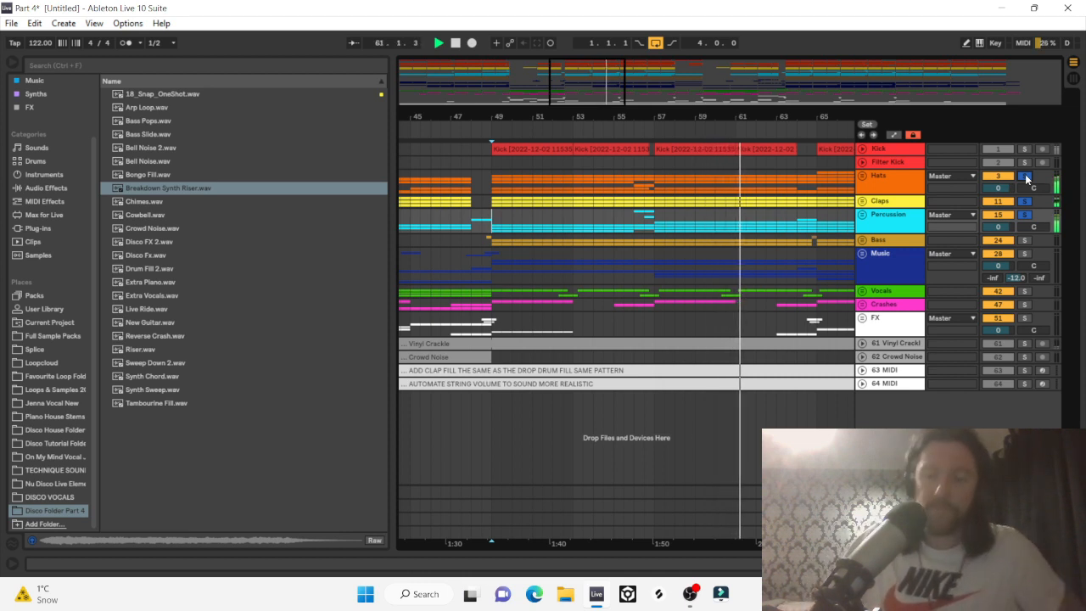
left_click(1025, 176)
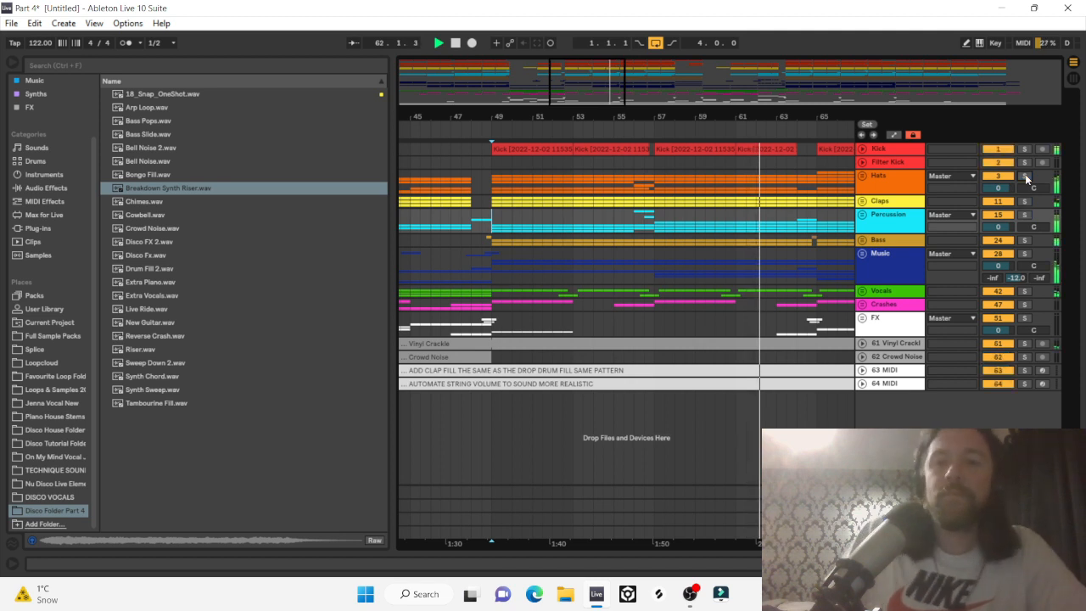
Unfold the Claps and Percussion groups, loop the Drum Fill 2 clip at bar 48 and listen to it in solo.
left_click_drag(638, 116, 642, 112)
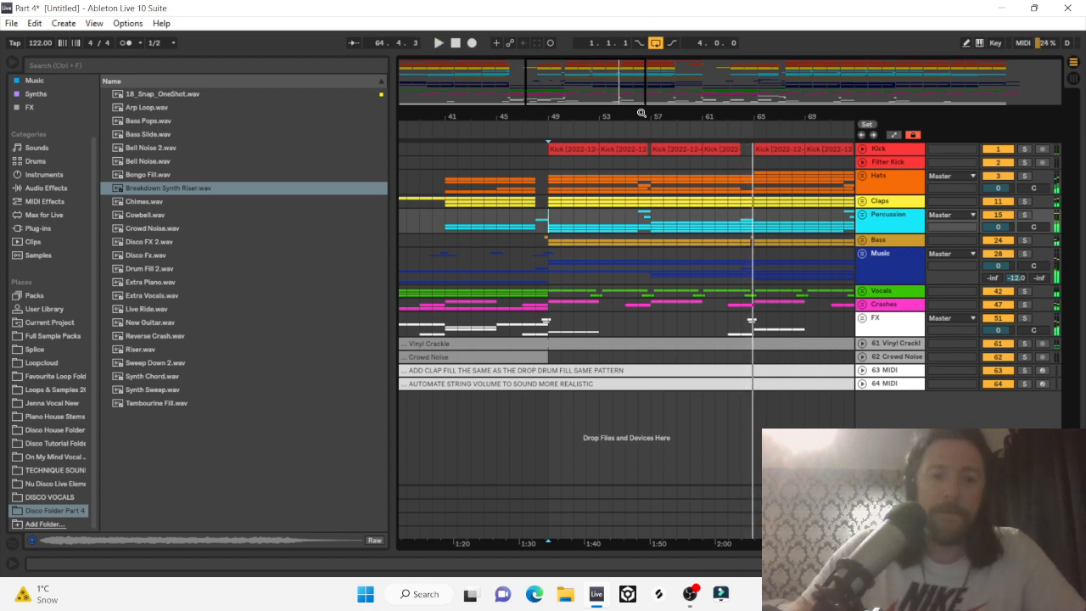
scroll(656, 258, "left", 5)
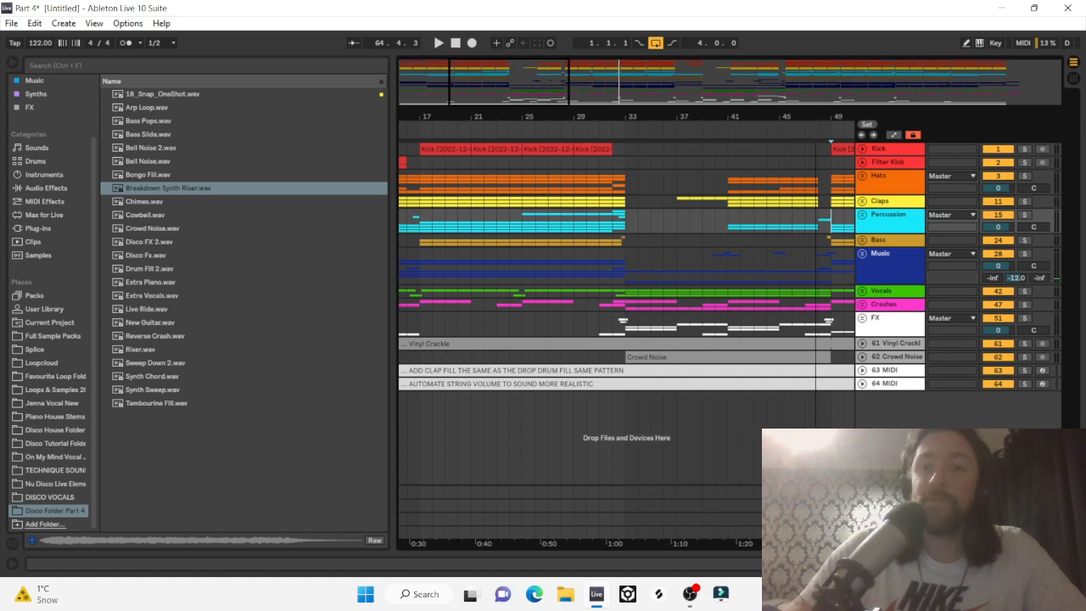
key("plus")
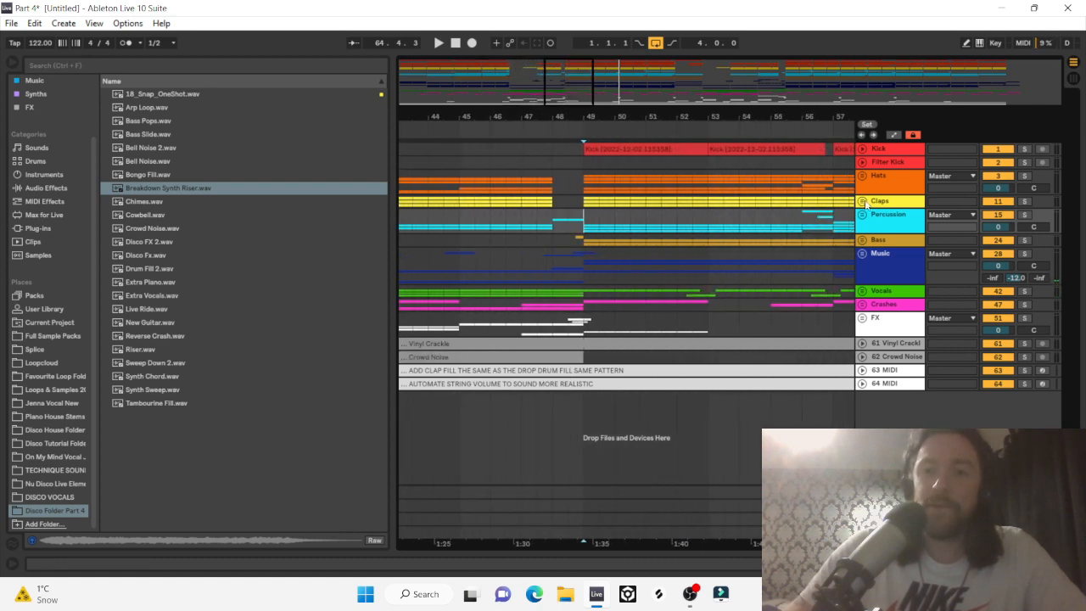
left_click(863, 202)
scroll(592, 247, "down", 1)
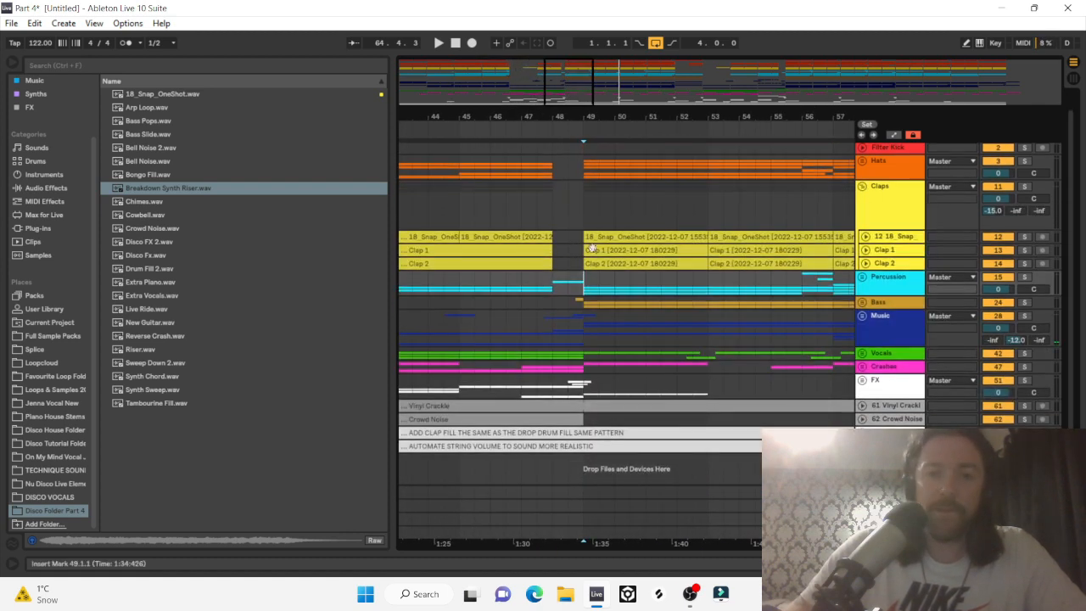
left_click(862, 277)
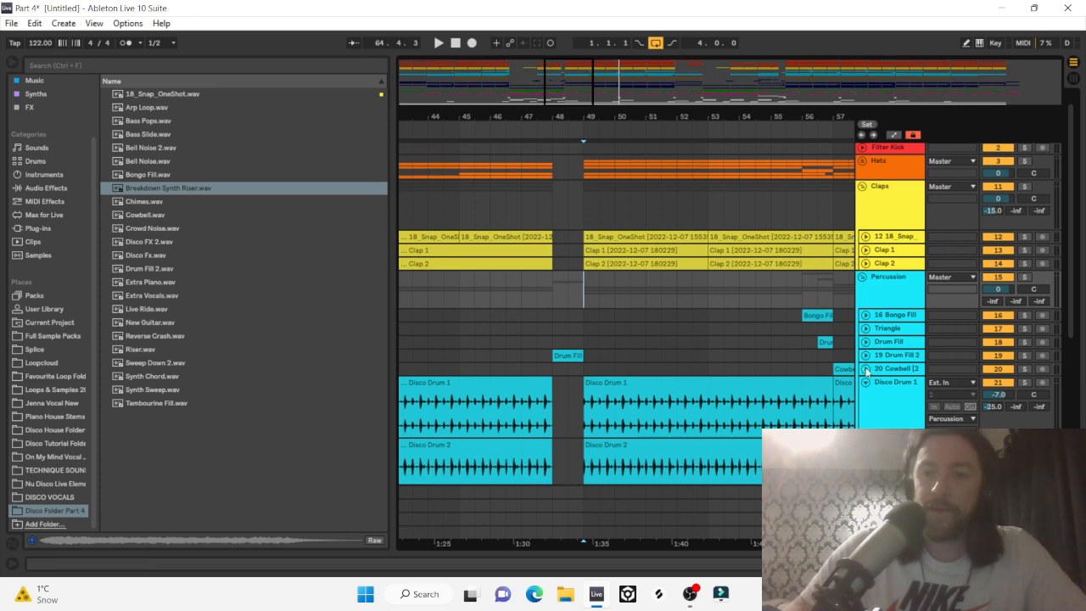
key("ctrl+l")
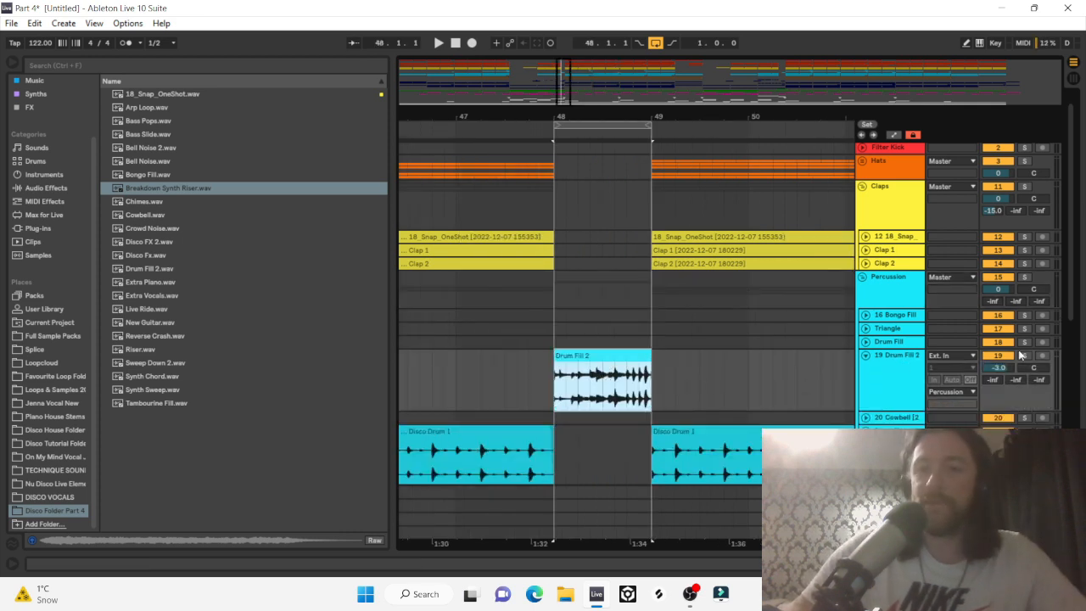
left_click(1024, 356)
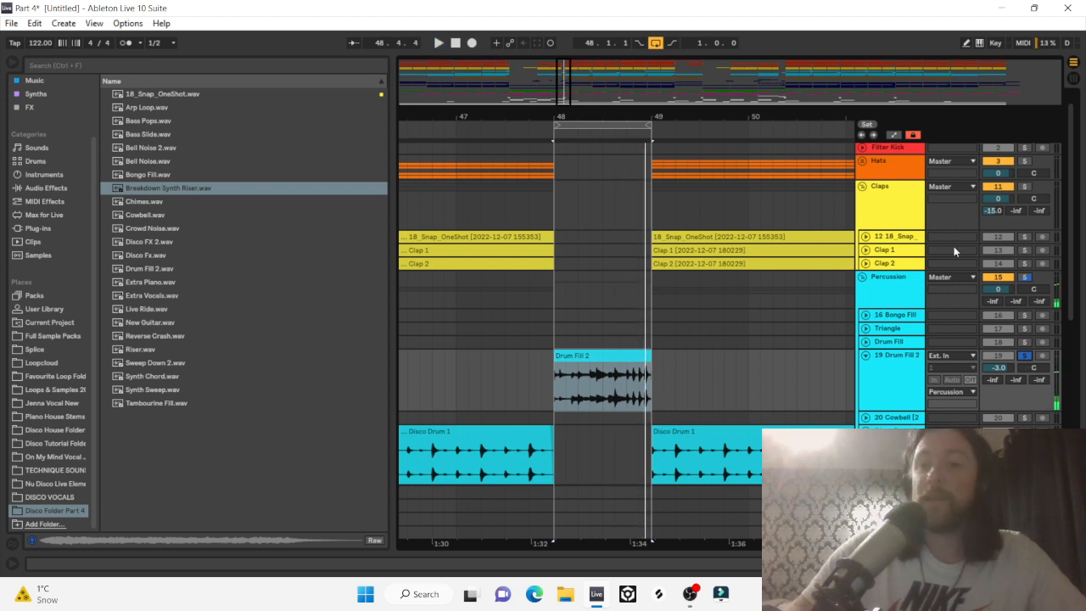
Place short Clap 1 and Clap 2 hits at 48.1.1, 48.1.2, 48.1.4, 48.2.1, 48.2.3 and 48.2.4, and play them soloed with Drum Fill 2.
left_click(865, 237)
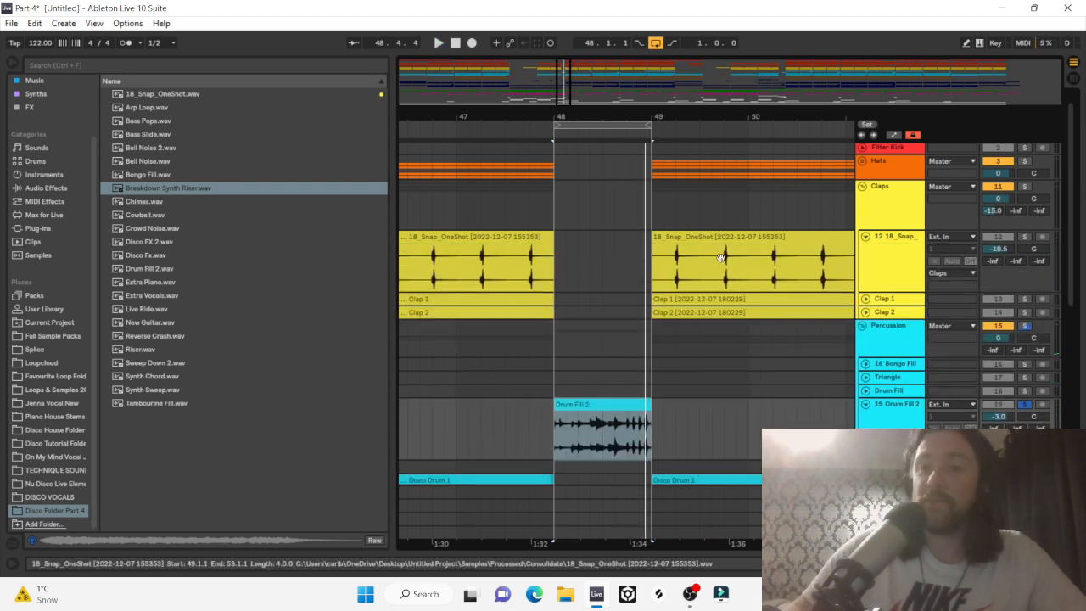
left_click(866, 299)
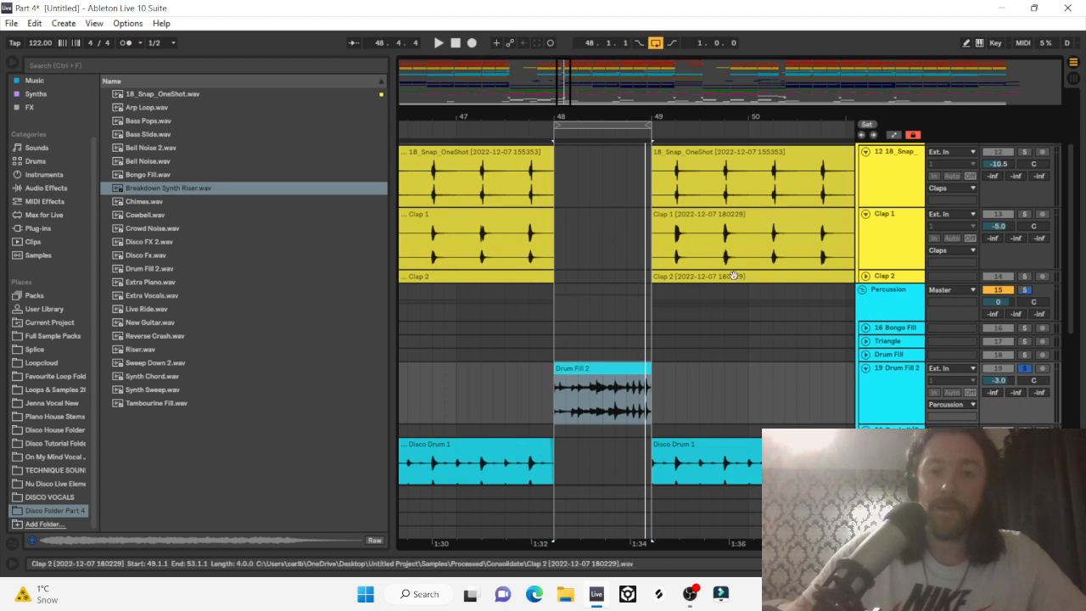
left_click(865, 276)
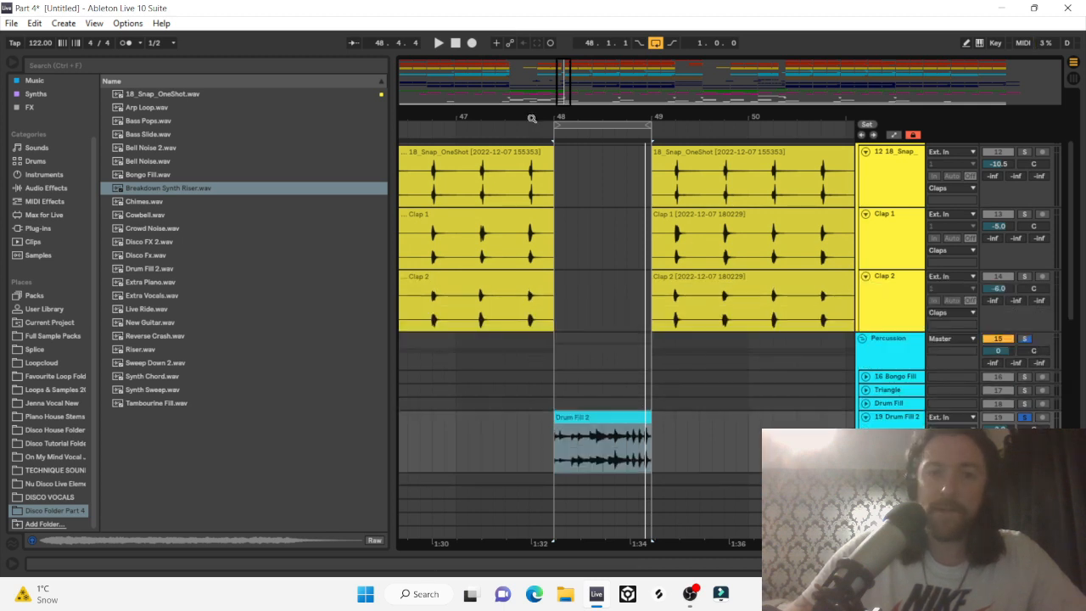
mouse_move(532, 118)
left_mouse_down()
mouse_move(538, 311)
mouse_move(540, 222)
mouse_move(548, 229)
left_mouse_up()
left_click(523, 321)
left_click_drag(524, 322, 720, 224)
scroll(720, 224, "right", 3)
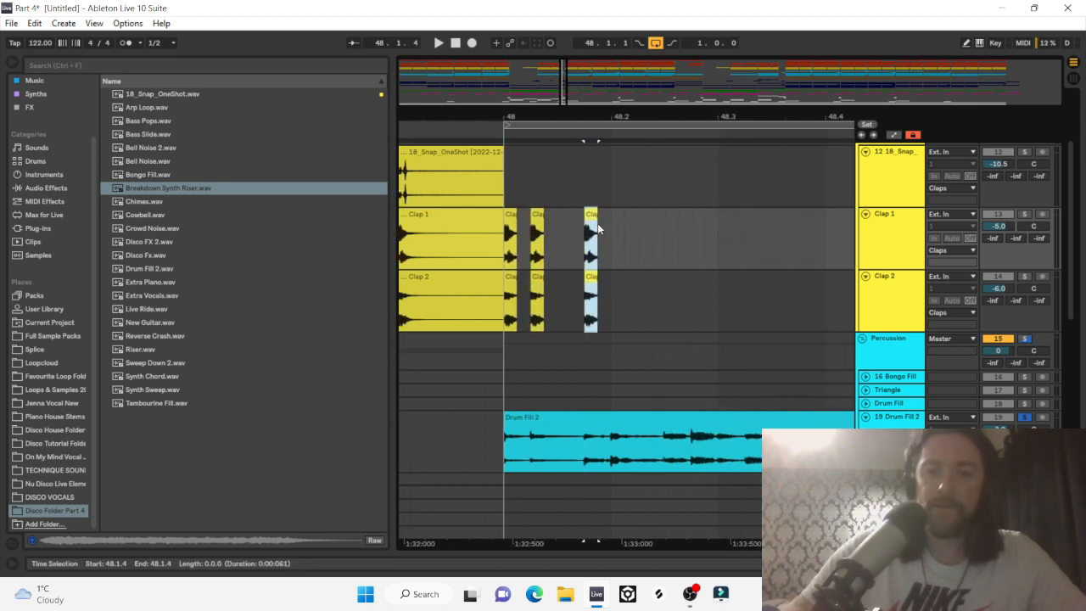
left_click_drag(598, 228, 701, 233)
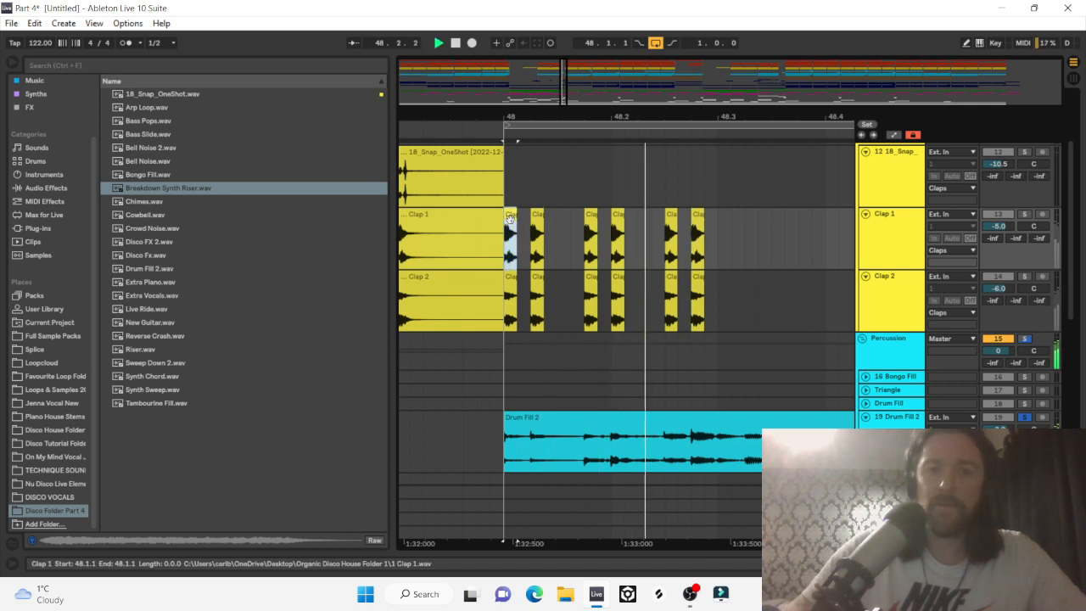
left_click(1024, 277, "ctrl")
key("space")
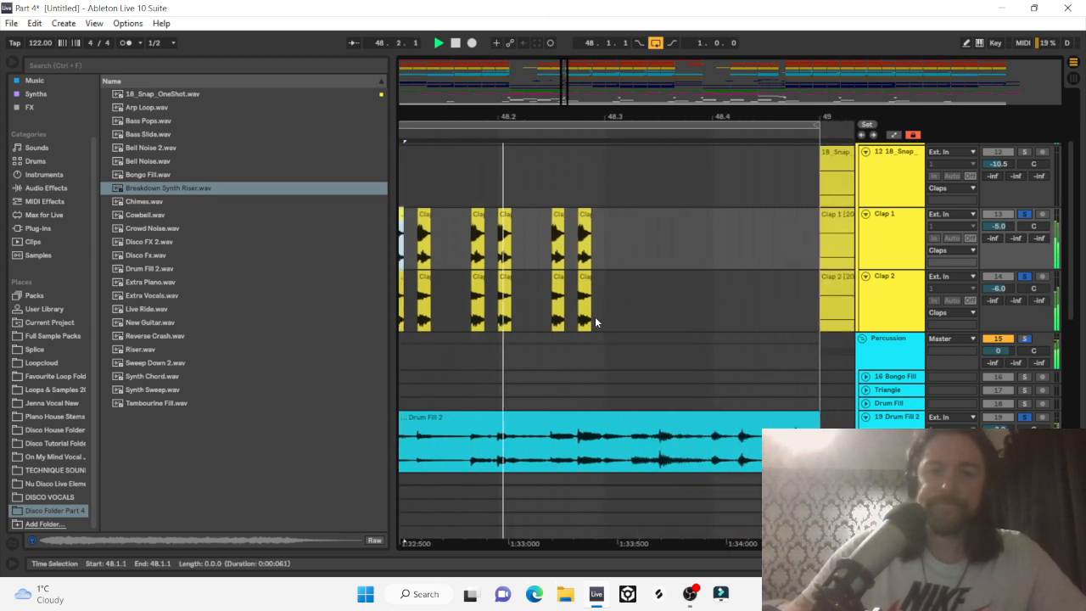
Try duplicating the first half of the bar 48 clap pattern into the second half, from 48.3 to 49.
left_click_drag(603, 322, 457, 234)
key("ctrl+d")
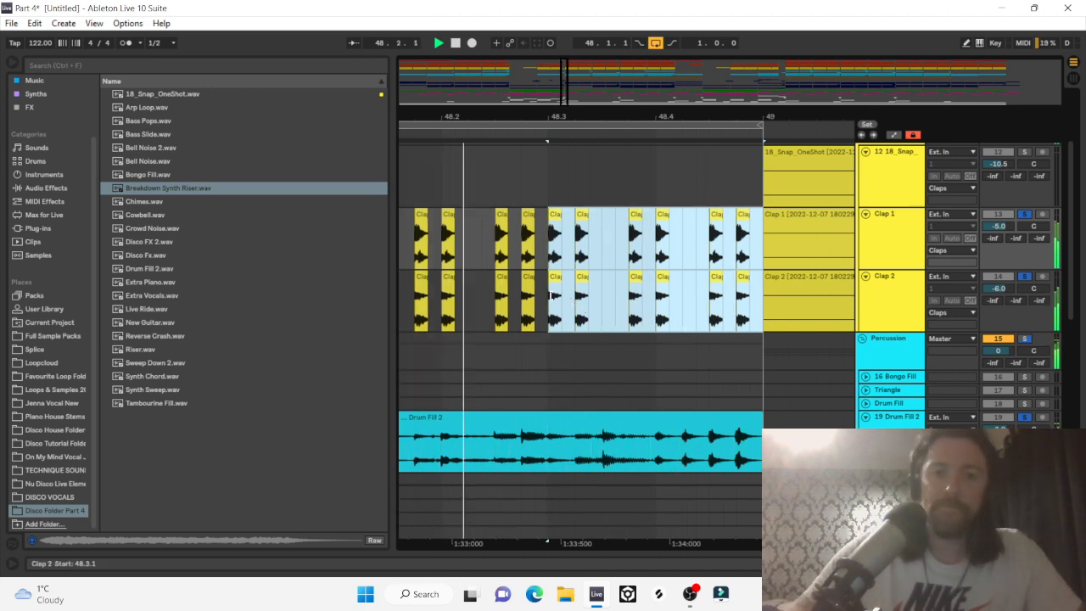
key("space")
key("Delete")
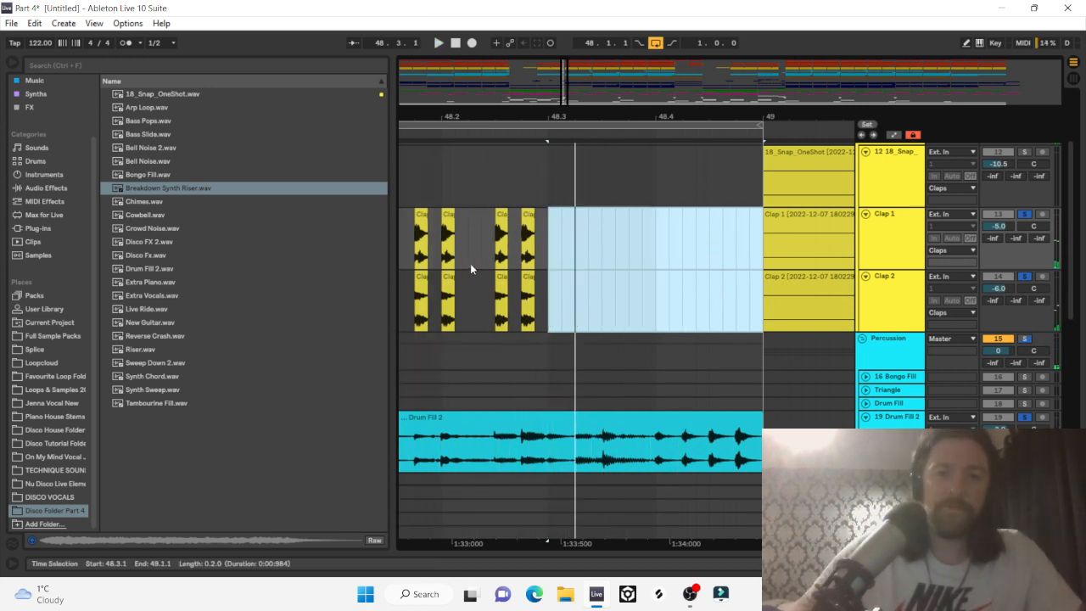
Complete the clap fill from 48.3 to 49 on Clap 1 and Clap 2, ending with four hits from 48.4, following Drum Fill 2.
scroll(471, 263, "left", 3)
left_click(425, 241)
key("space")
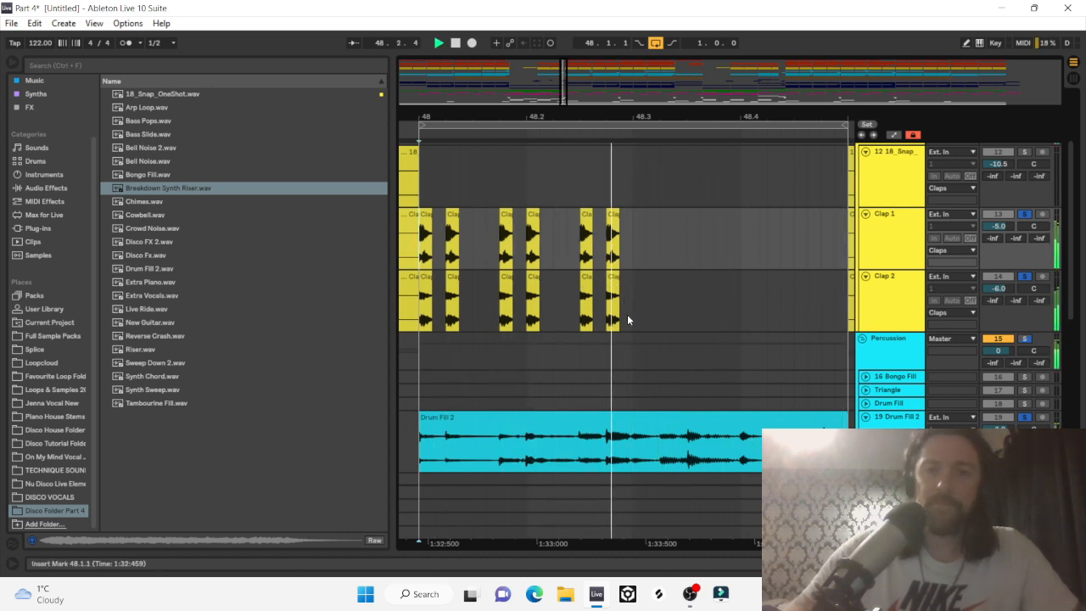
left_click_drag(628, 315, 827, 219)
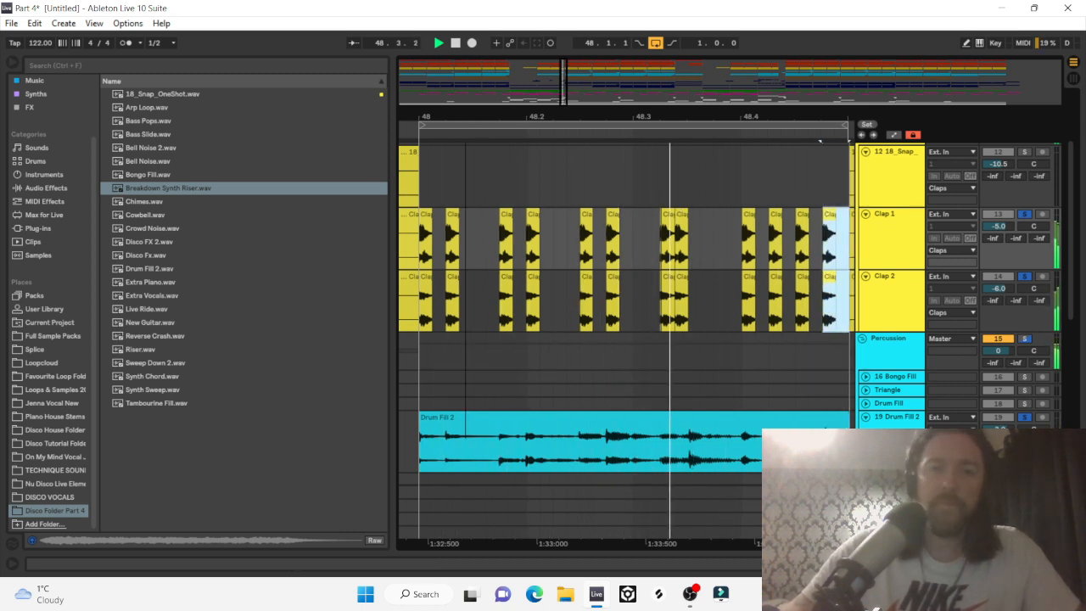
Play the finished clap fill with all tracks unsoloed, starting from 47.2, and inspect its hits in bar 48.
left_click_drag(467, 117, 379, 149)
left_click(528, 344)
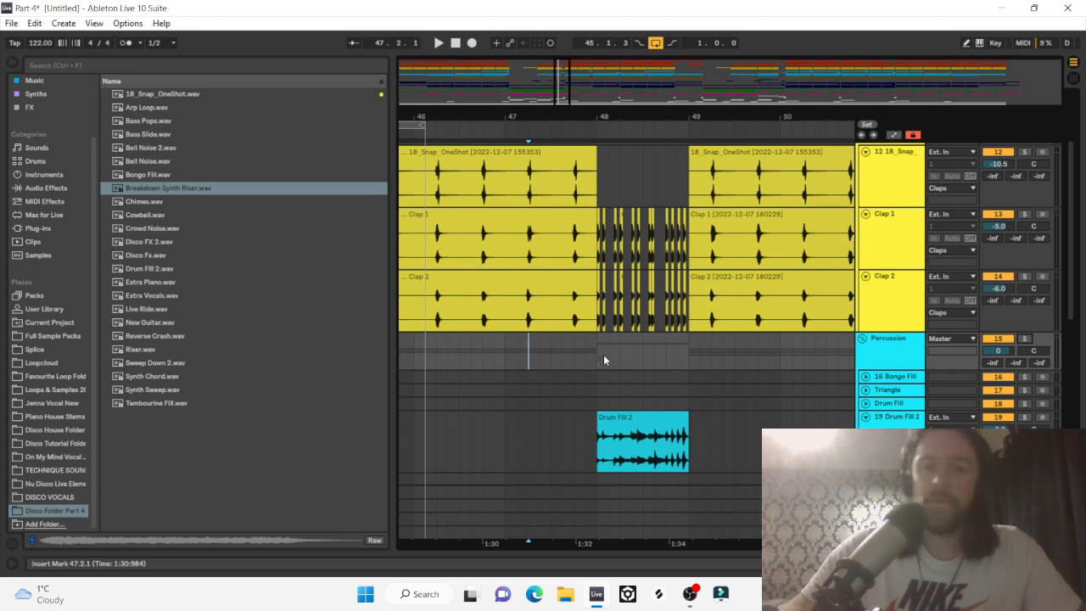
key("space")
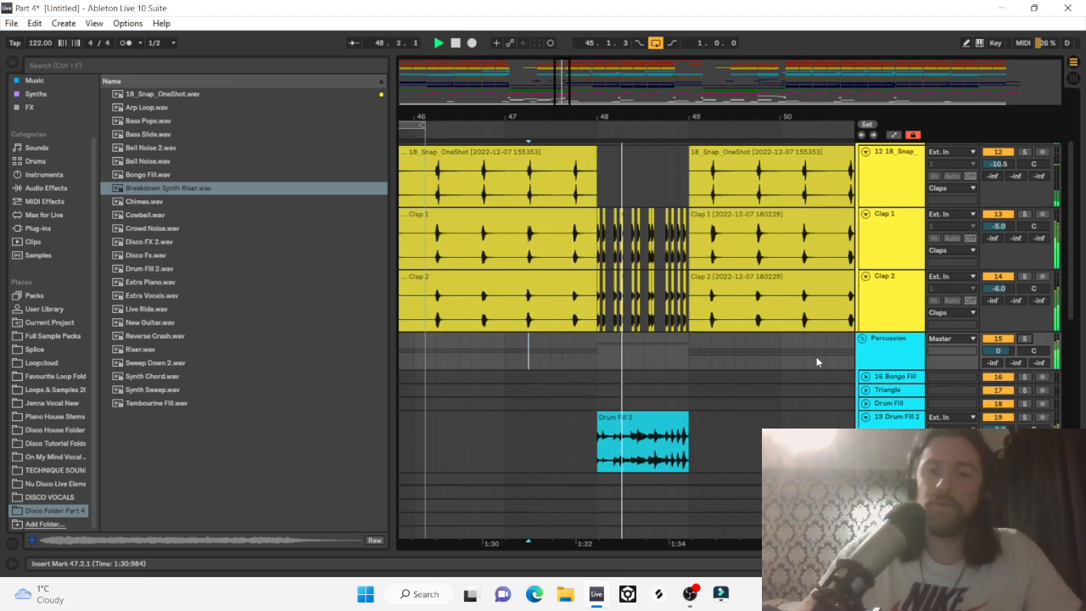
key("space")
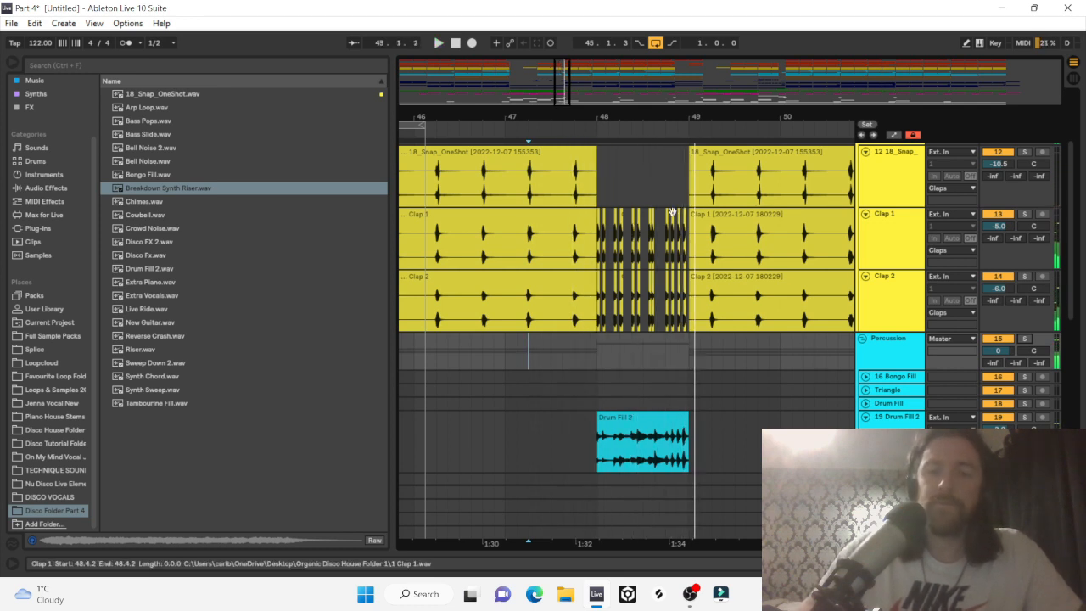
key("z")
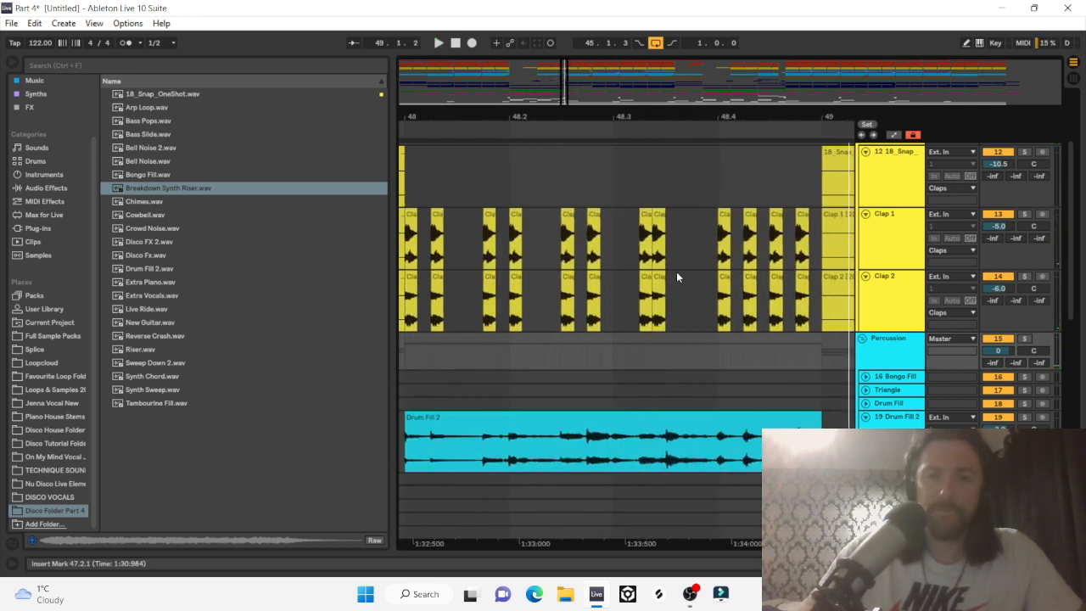
Consolidate the Clap 1 and Clap 2 hits from 48.1.1 to 49.1.1 into one clip per track.
left_click_drag(666, 308, 671, 221)
key("space")
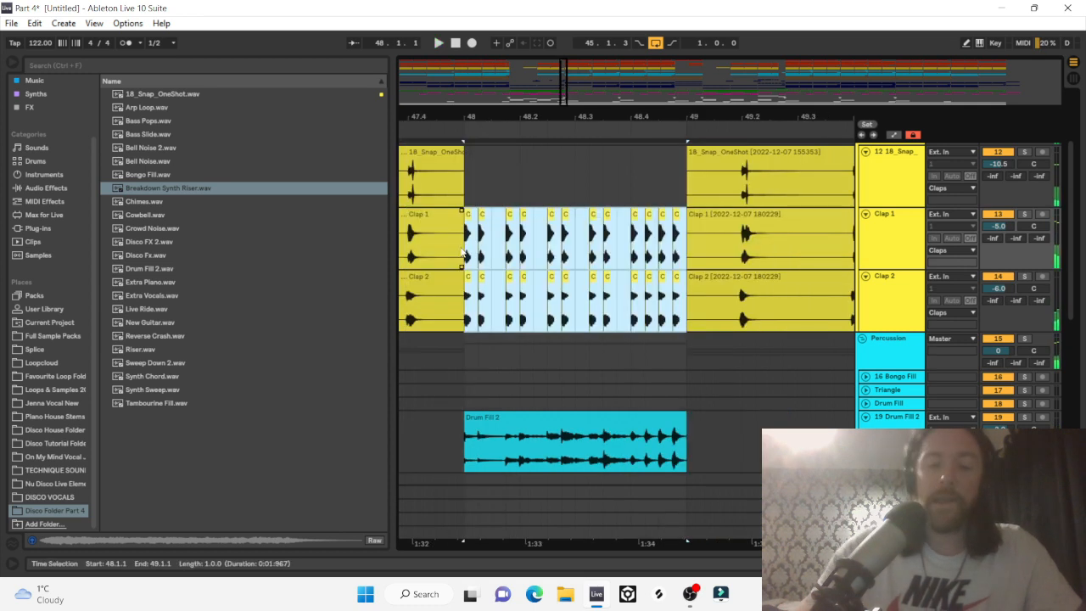
key("ctrl+j")
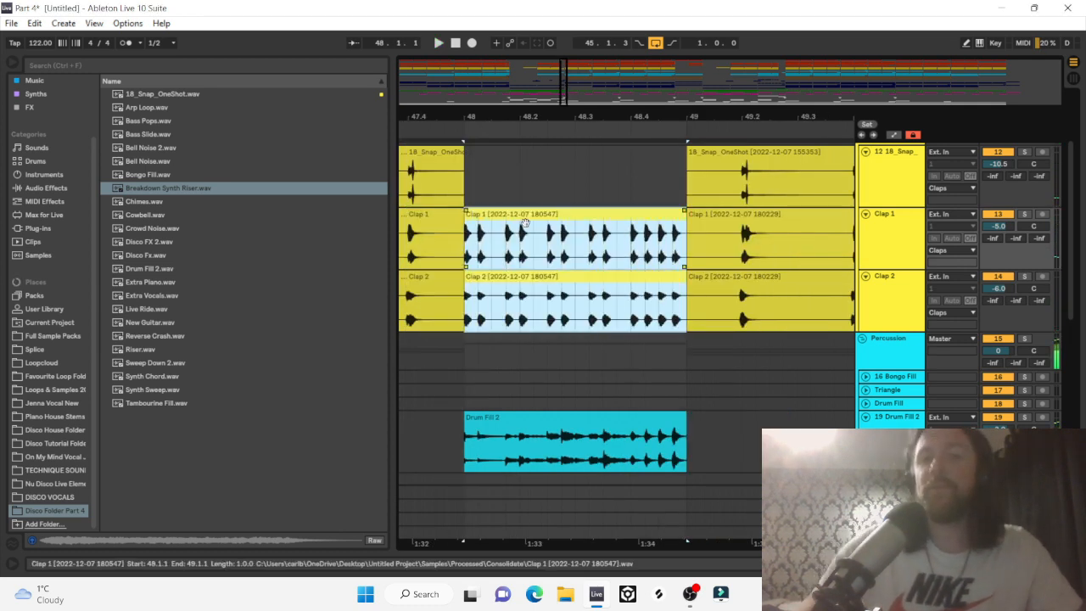
Lower the gain of the consolidated Clap 1 fill clip to -13.0 dB and start playback.
double_click(546, 218)
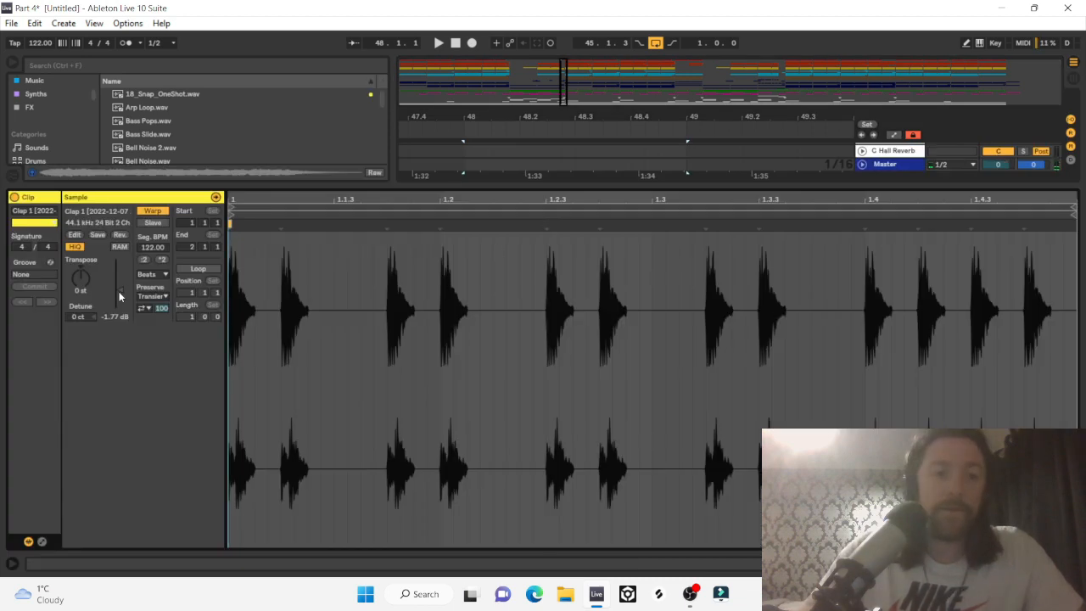
left_click_drag(120, 290, 120, 297)
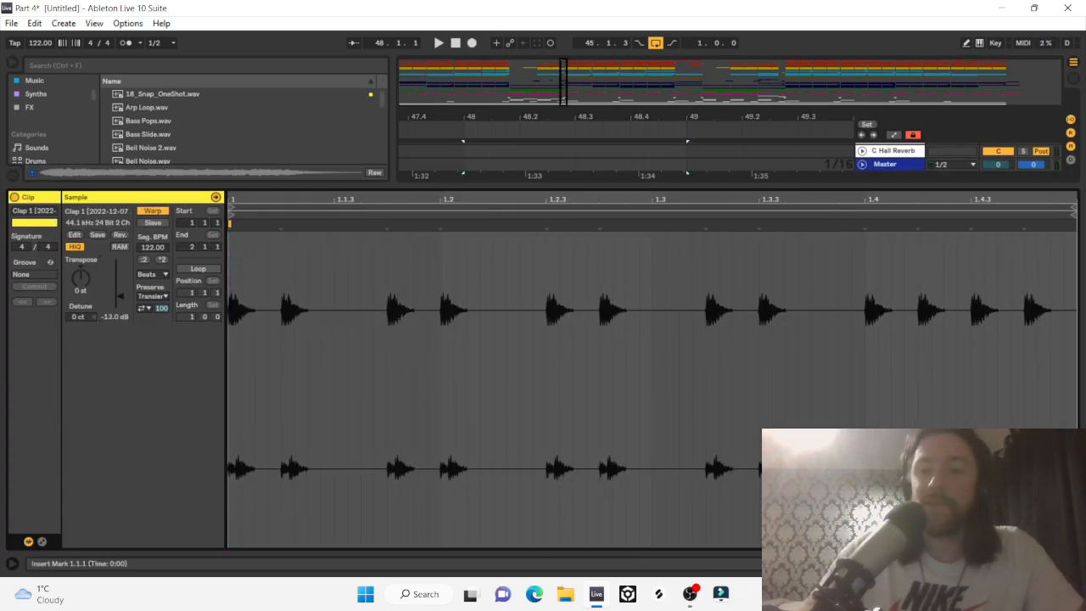
key("ctrl+alt+l")
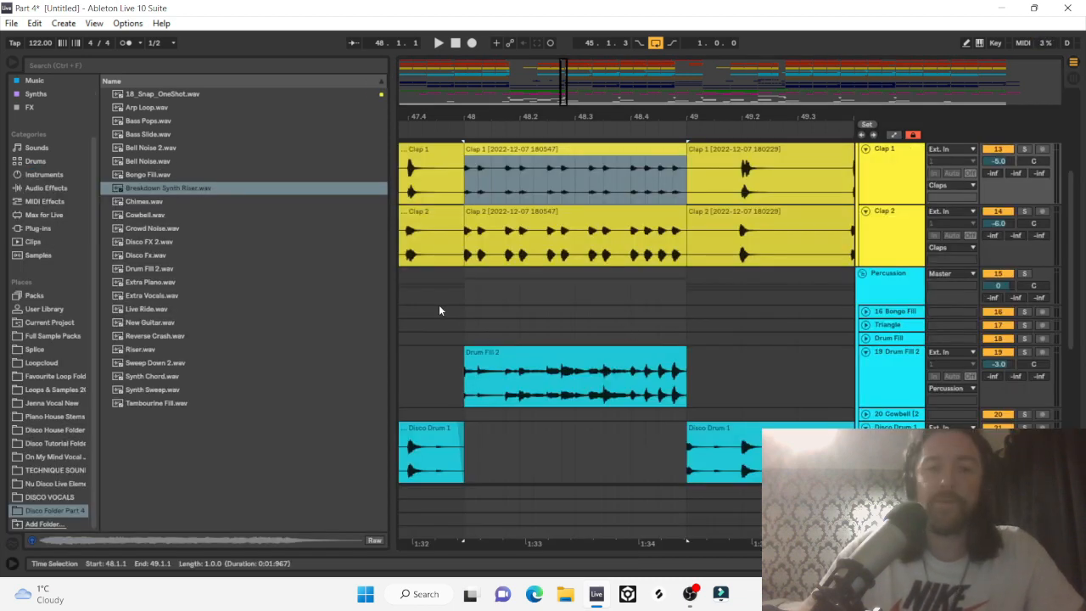
key("space")
Lower the gain of the consolidated Clap 2 fill clip to -10.5 dB and play the fill from 47.4.2.
double_click(495, 231)
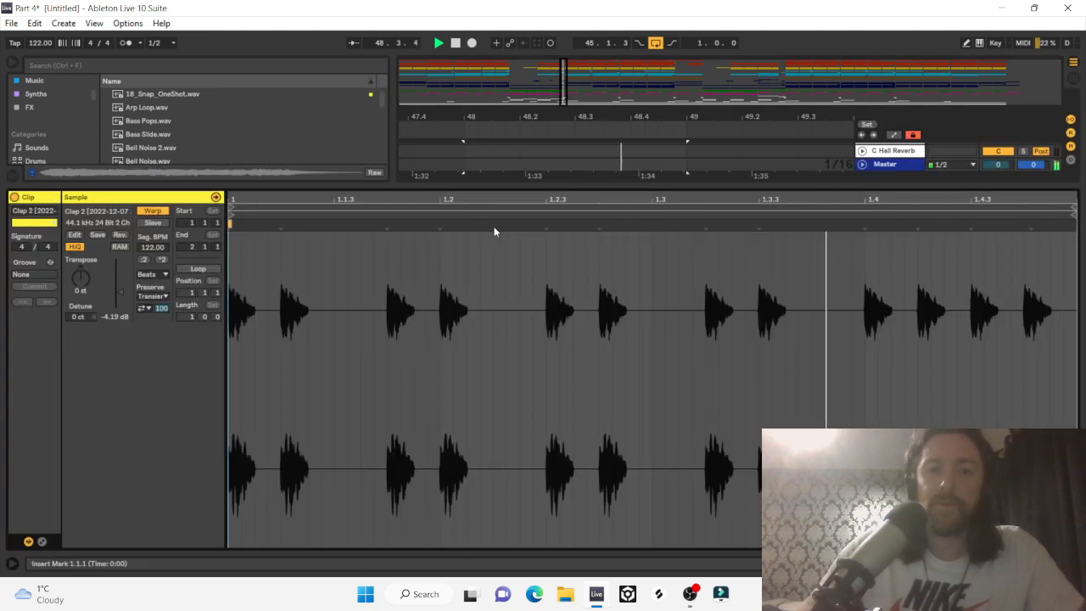
left_click_drag(122, 294, 121, 298)
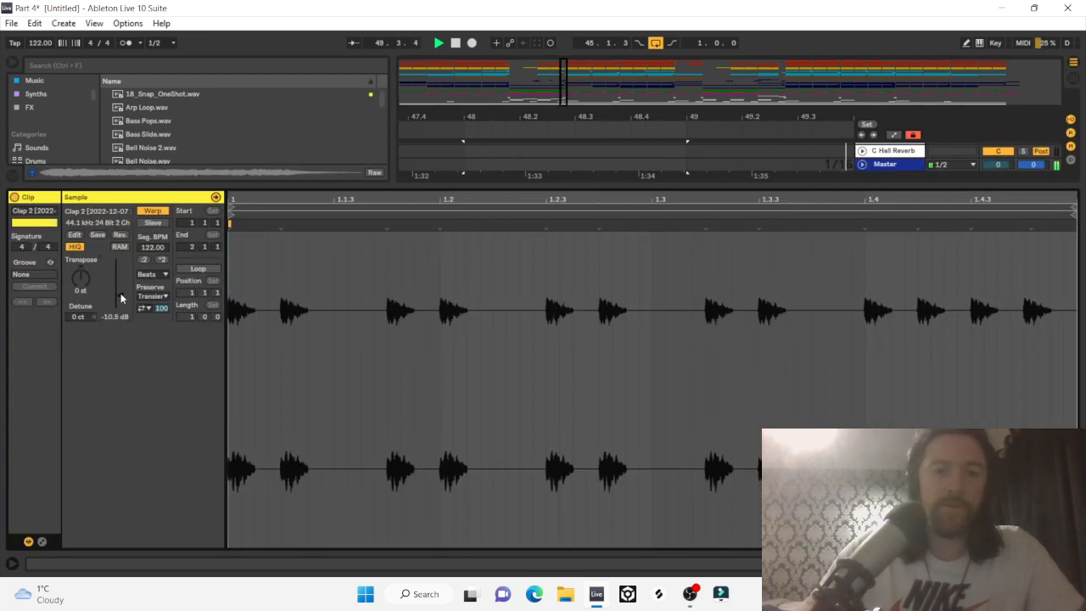
key("ctrl+alt+l")
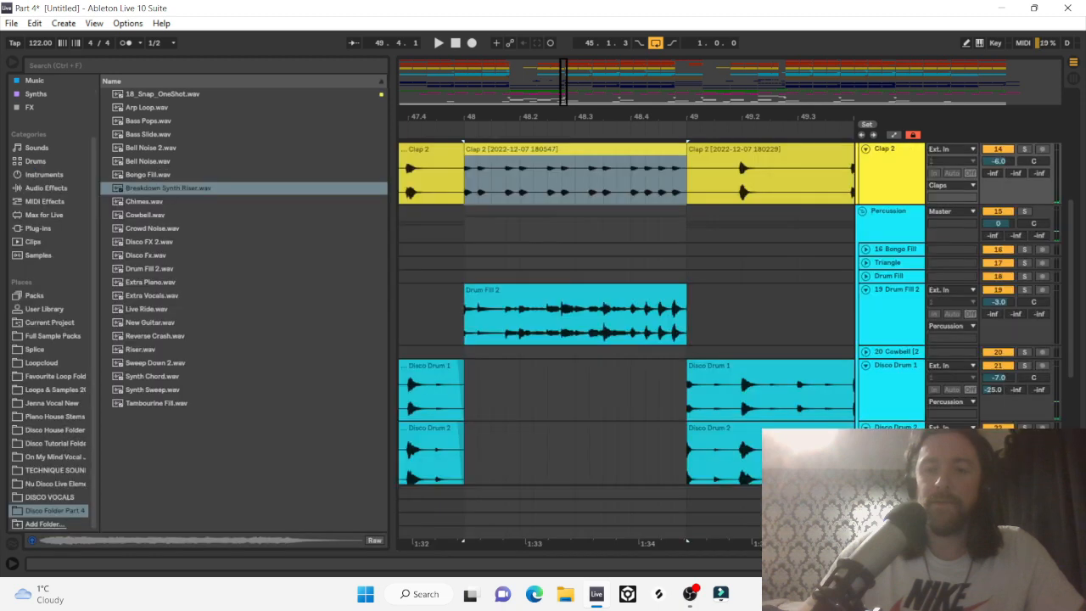
left_click(424, 250)
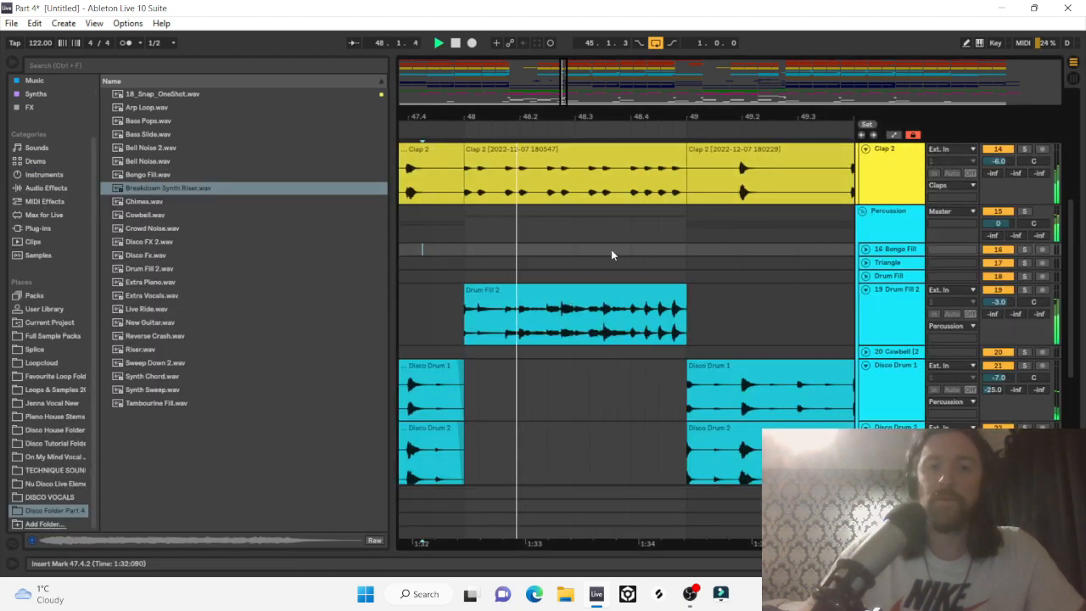
Raise the gain of the Clap 2 fill clip at bar 48 to -5.92 dB.
scroll(648, 257, "up", 3)
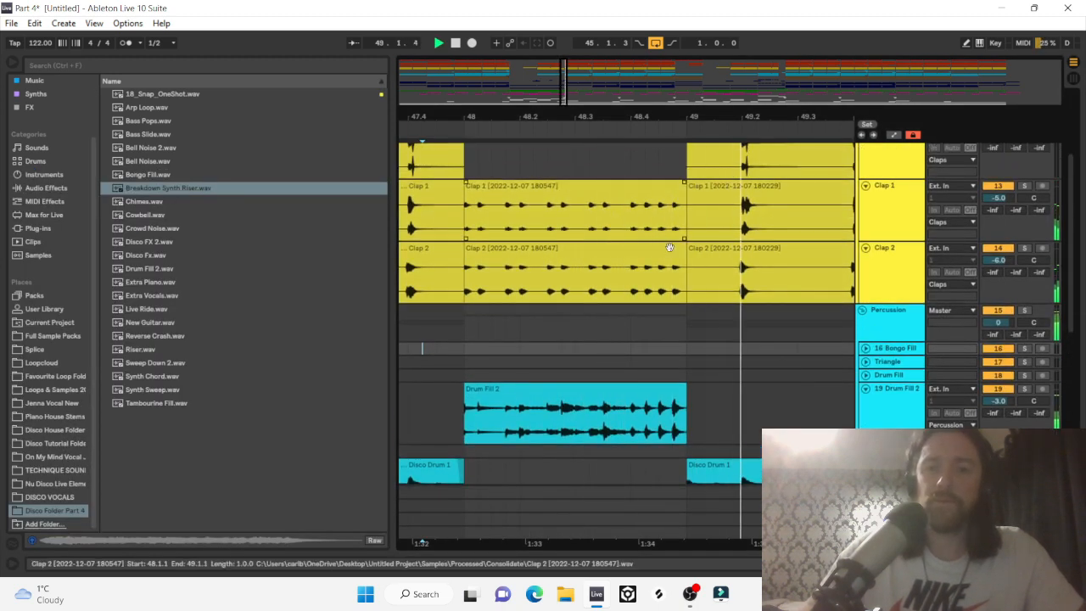
left_click_drag(685, 274, 466, 214)
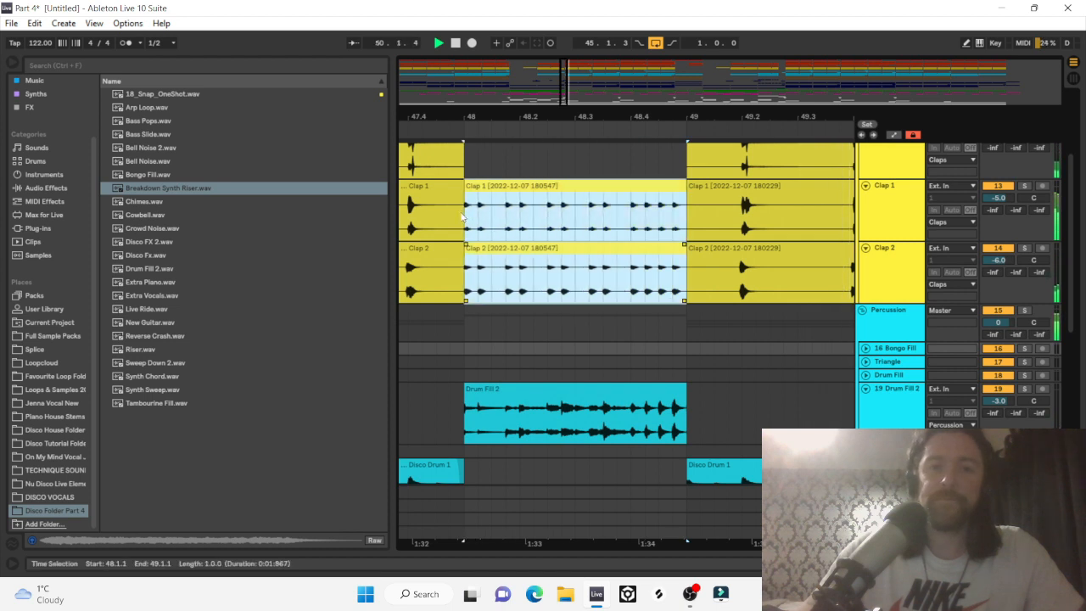
left_click(528, 259)
double_click(529, 259)
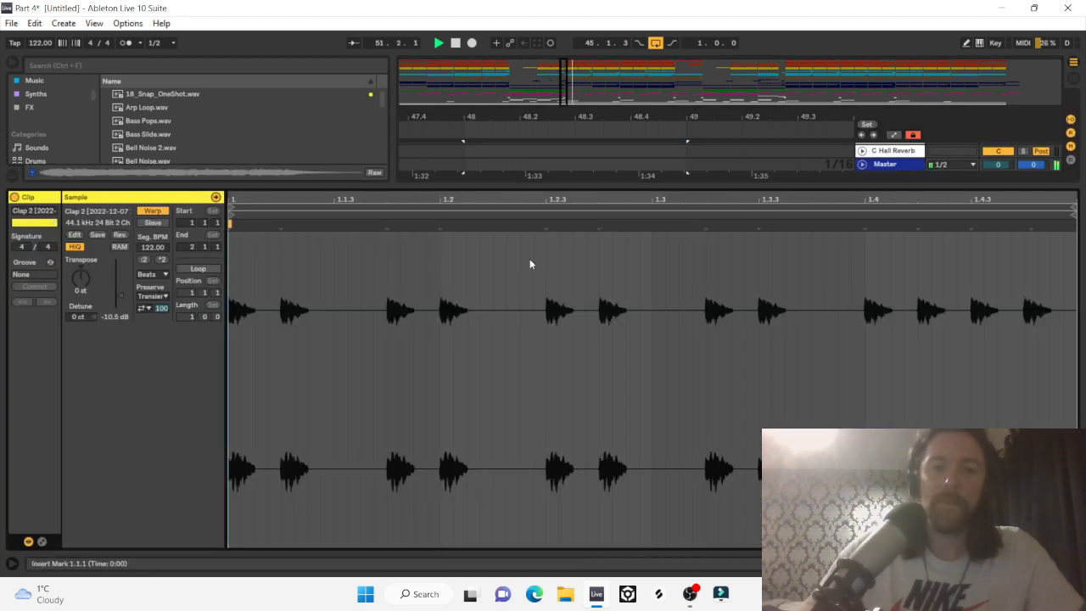
left_click_drag(124, 299, 123, 291)
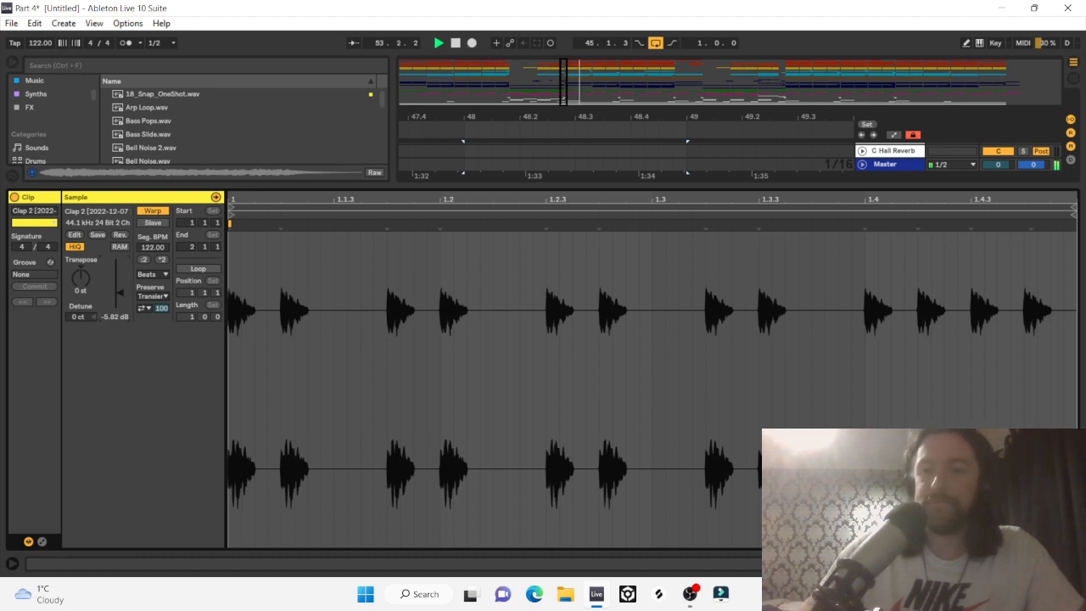
left_click(1074, 564)
Raise the gain of the Clap 1 fill clip at bar 48 to -9.25 dB while playing.
scroll(596, 239, "up", 4)
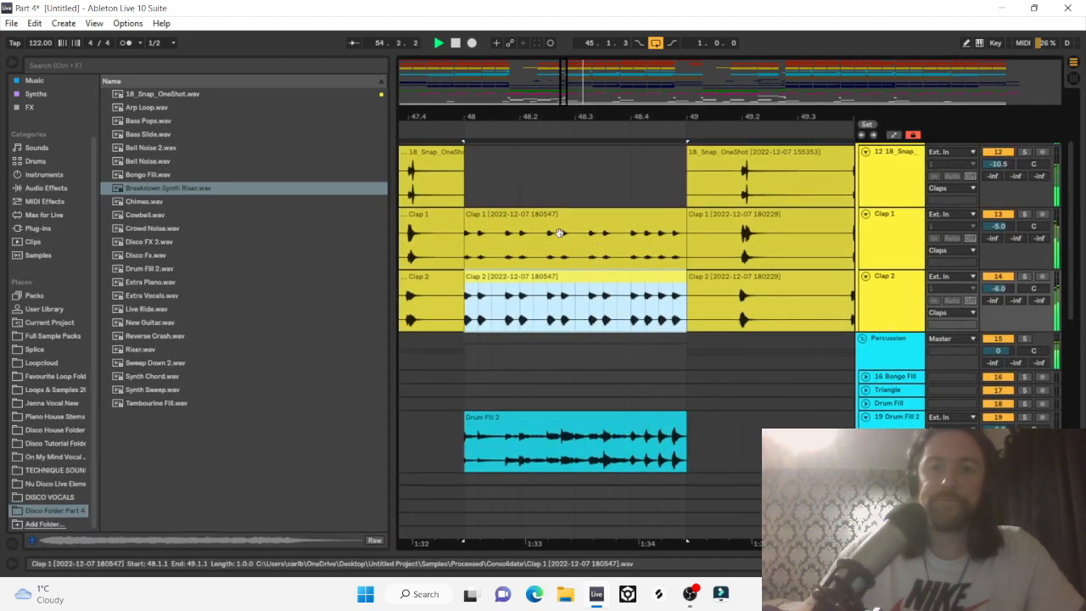
left_click(589, 236)
key("ctrl+alt+l")
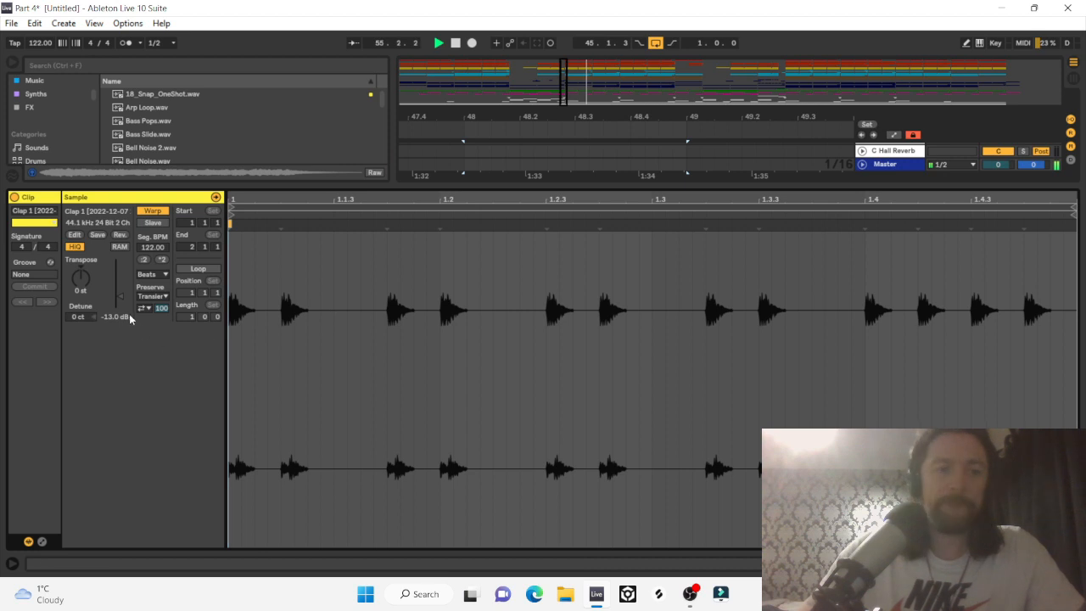
left_click_drag(119, 297, 120, 292)
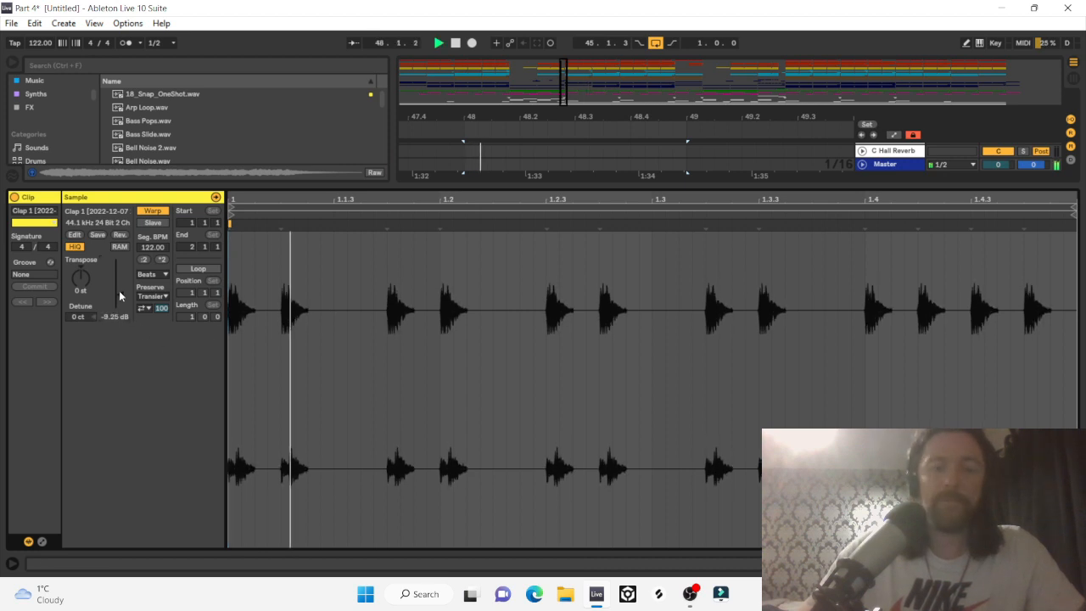
left_click(1074, 564)
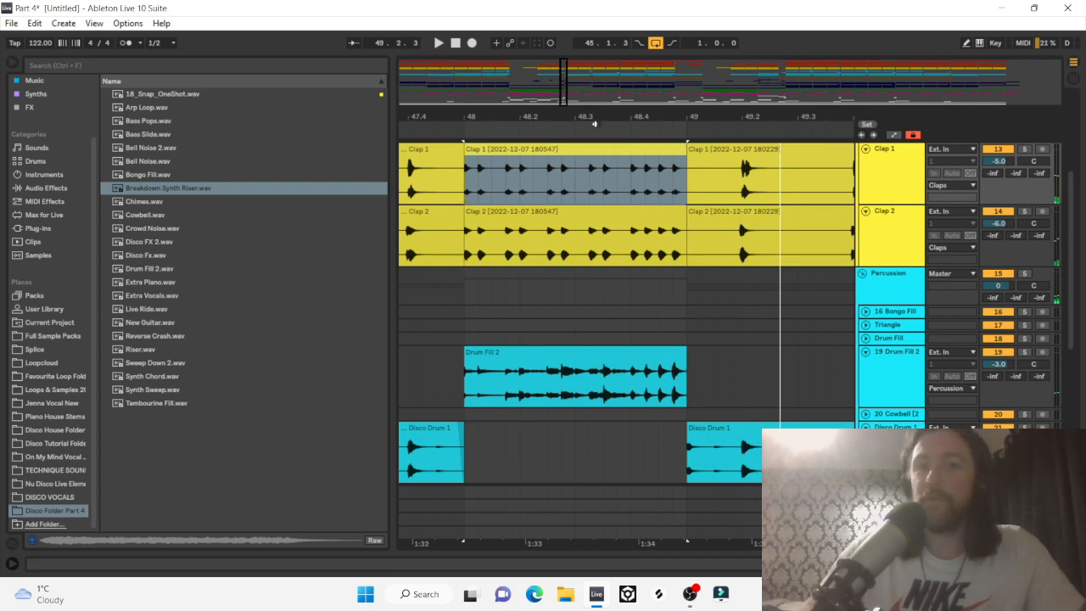
Fold the Percussion group so its tracks collapse beneath the clap tracks.
left_click_drag(577, 116, 577, 85)
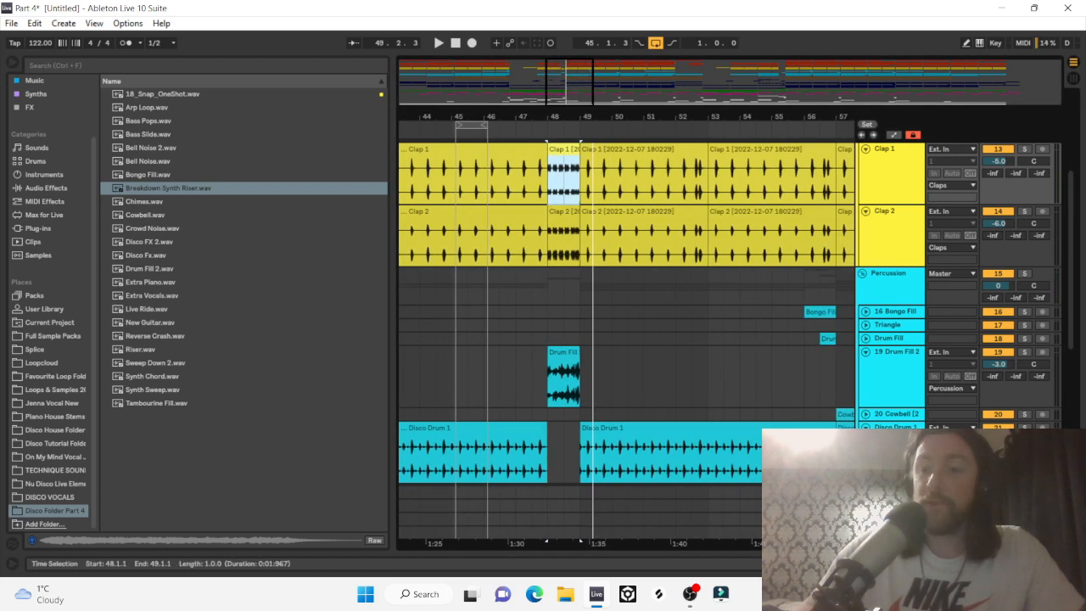
left_click(864, 274)
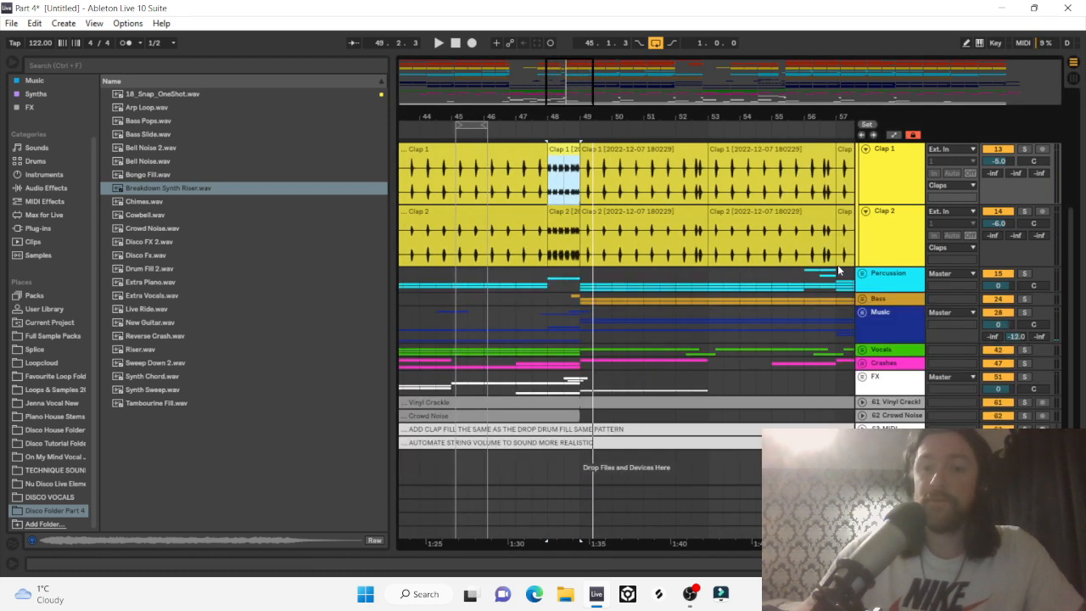
scroll(609, 199, "up", 5)
left_click_drag(584, 116, 584, 203)
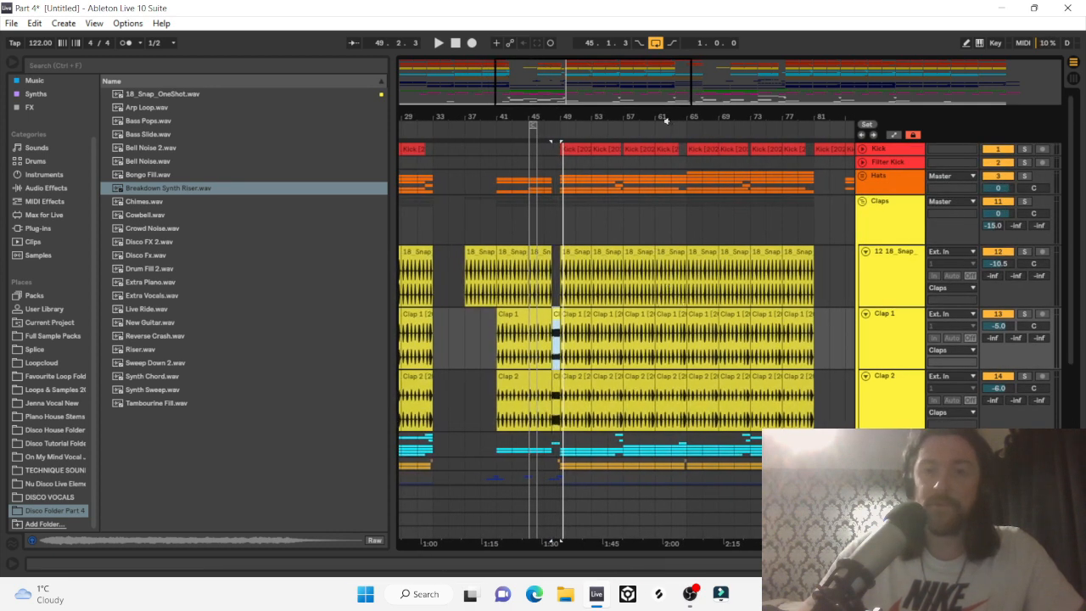
left_click_drag(595, 116, 595, 214)
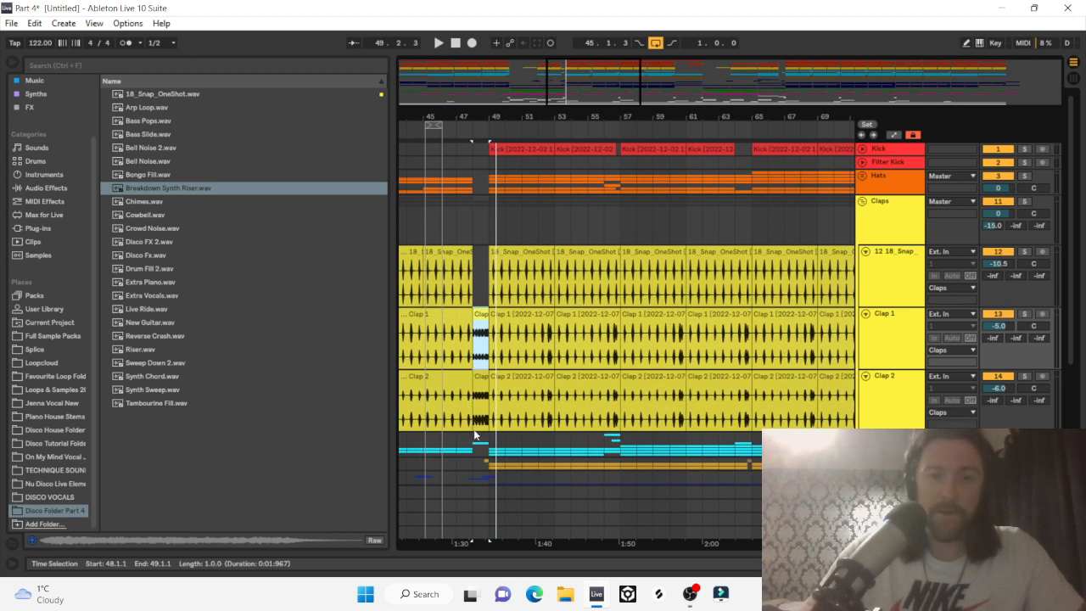
Copy the bar 48 selection of Clap 1, Clap 2 and the Percussion group to bar 64.
left_click_drag(474, 434, 482, 319)
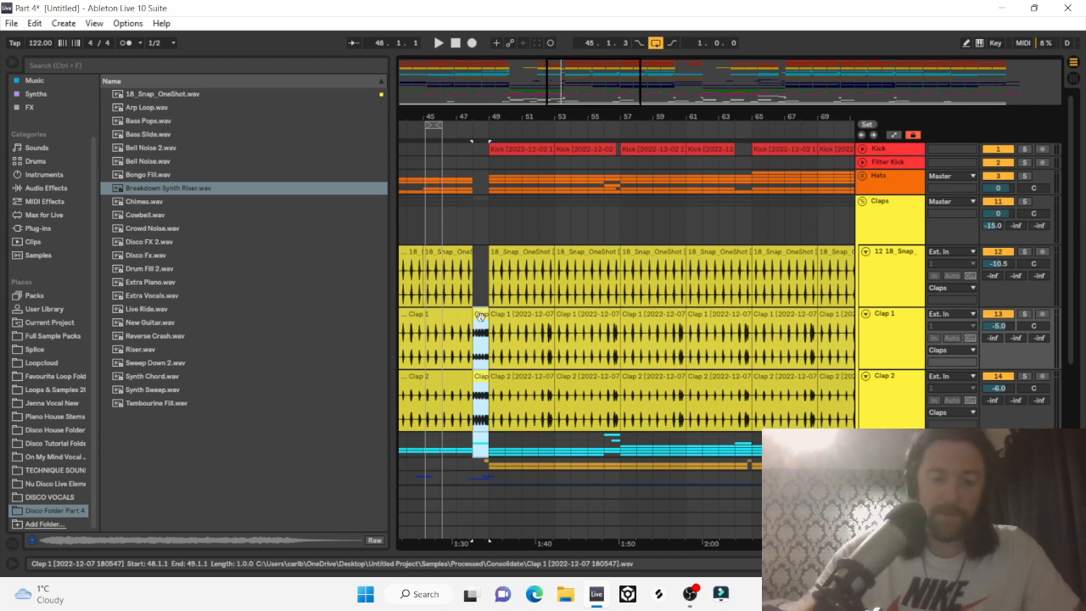
left_click(645, 335)
left_click(737, 334)
left_click_drag(743, 333, 743, 448)
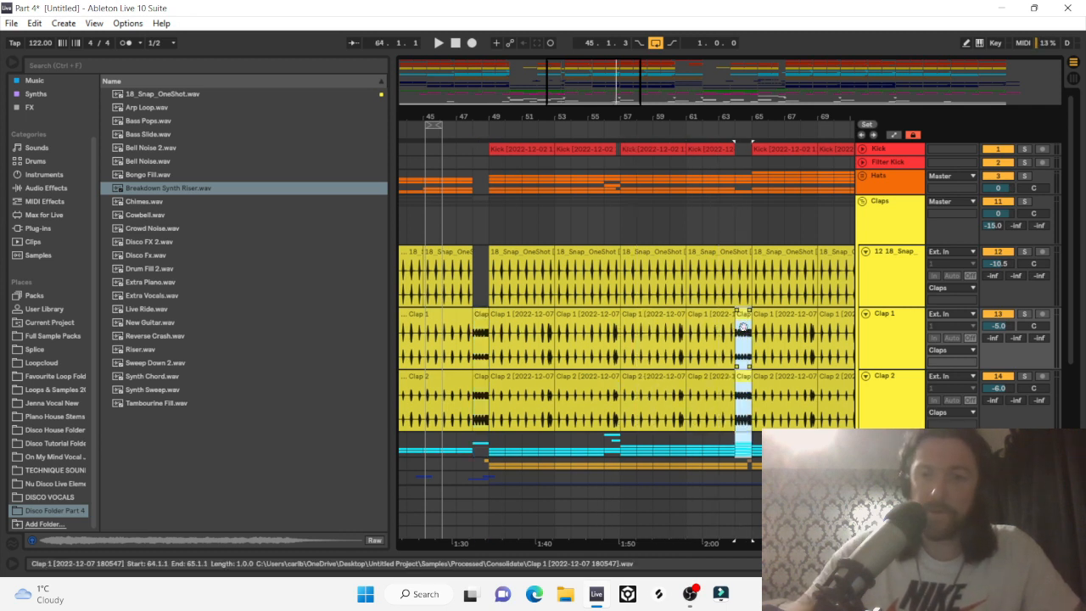
Copy the bar 64 clap fill to 112.1.1 on Clap 1 and Clap 2, just before the second drop.
scroll(670, 282, "right", 3)
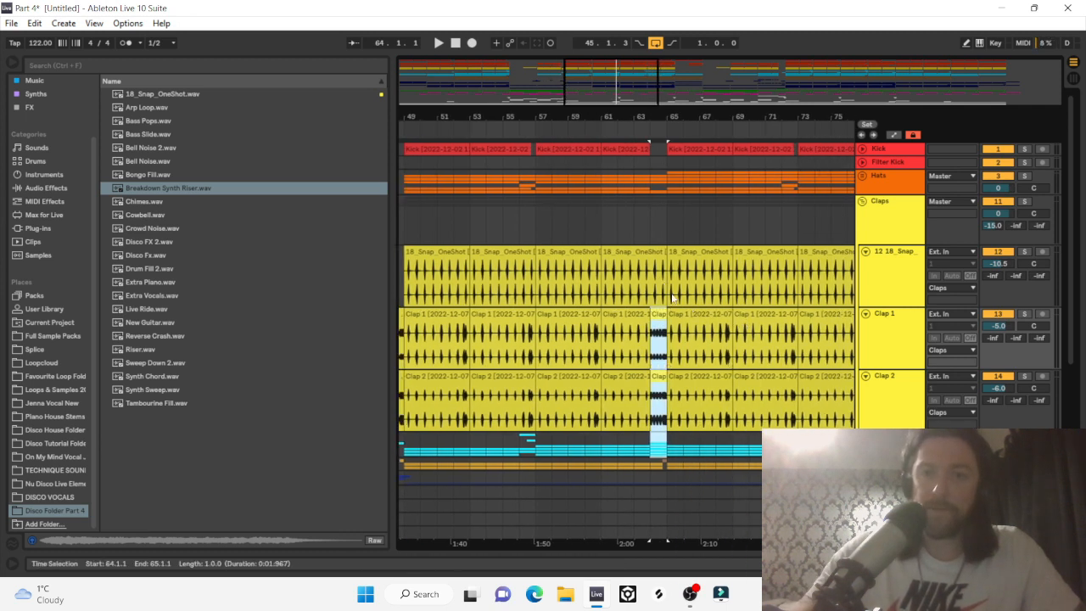
scroll(673, 298, "right", 5)
left_click(718, 310)
left_click(768, 335)
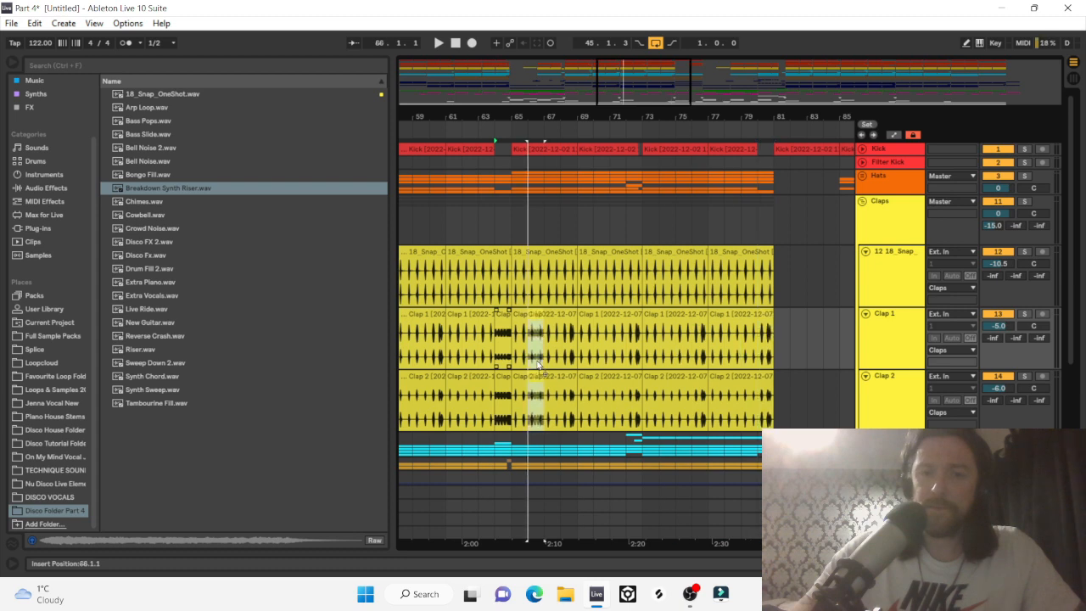
scroll(768, 338, "down", 2)
left_click(804, 332)
key("ctrl+v")
key("ctrl+z")
scroll(888, 318, "right", 8)
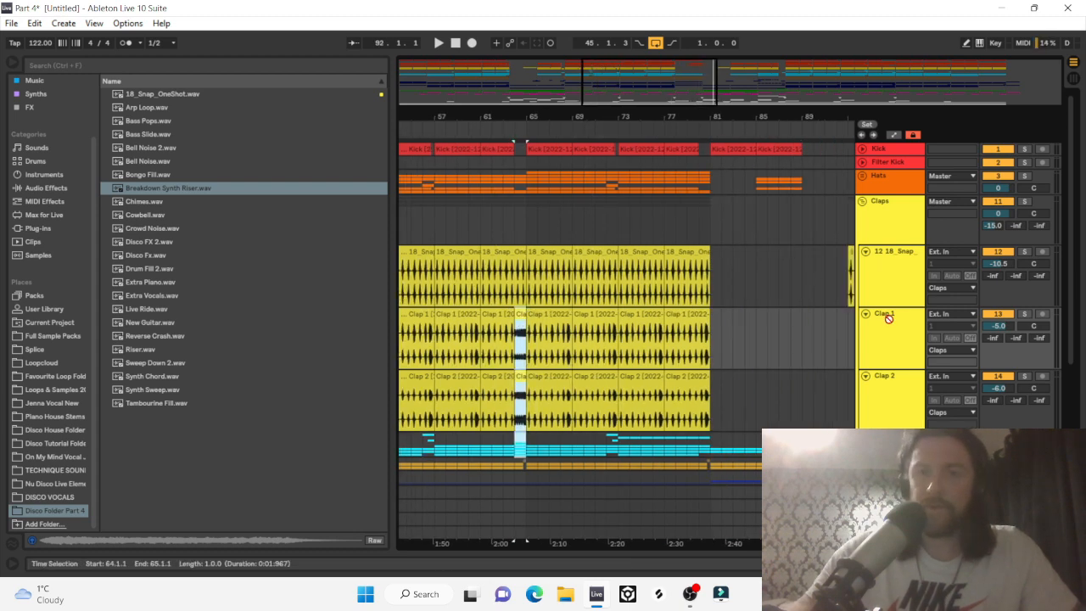
scroll(888, 318, "right", 6)
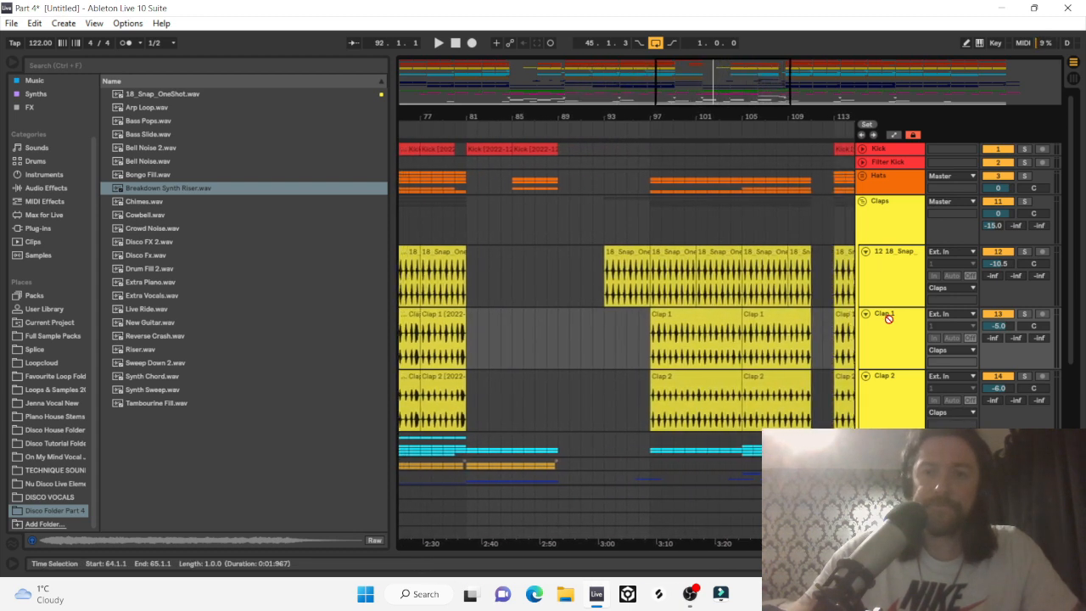
left_click(725, 335)
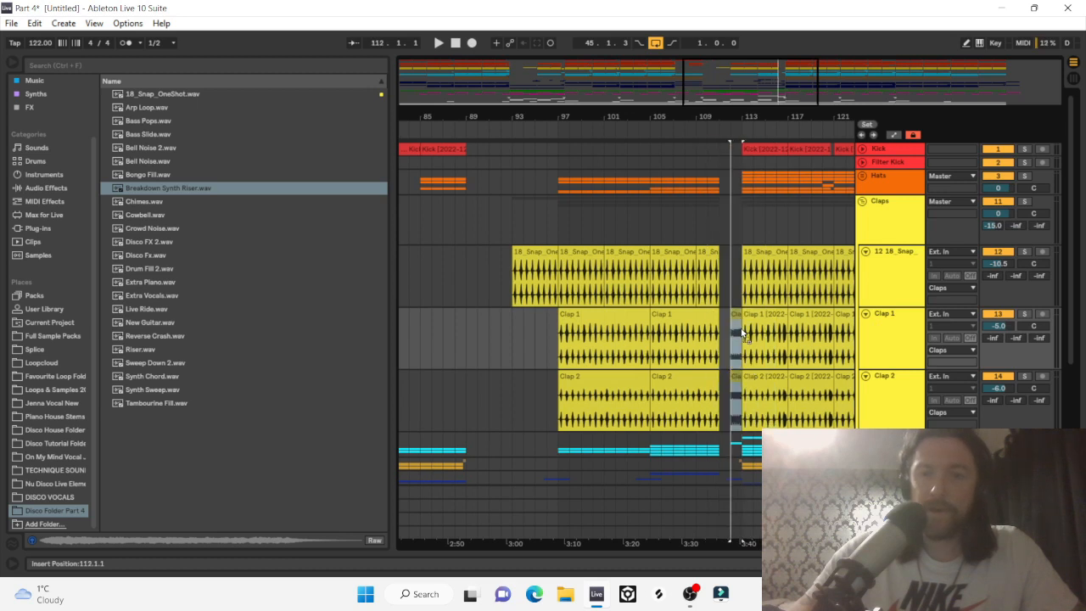
left_click(727, 335)
Copy the clap fill to bar 128 on the clap tracks, and copy that one to bar 144 starting on the 18_Snap track.
scroll(625, 329, "right", 6)
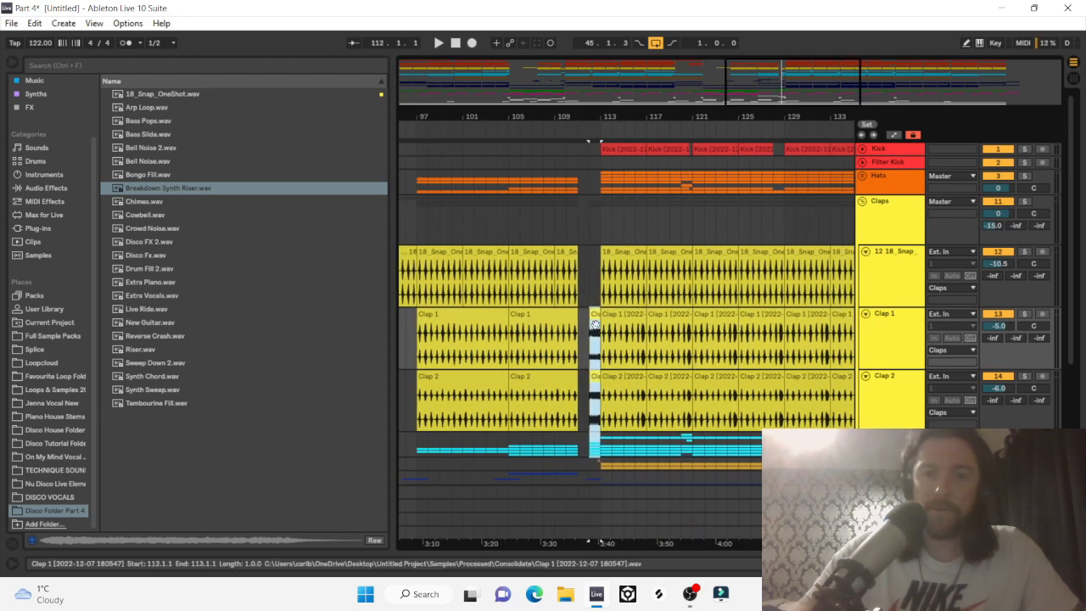
left_click_drag(595, 322, 778, 336)
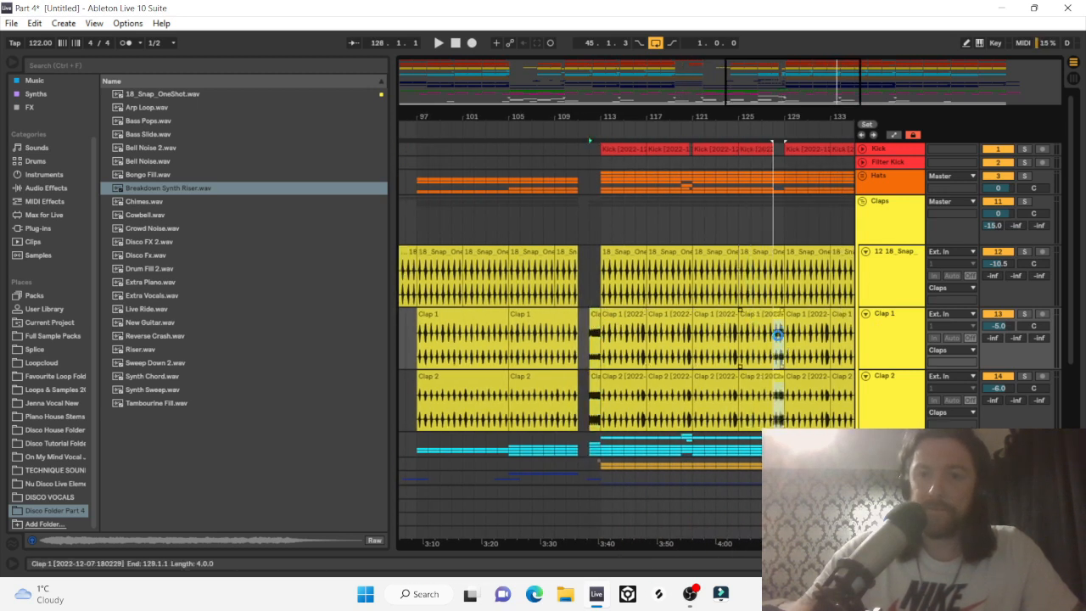
scroll(777, 335, "right", 5)
scroll(777, 336, "right", 3)
scroll(504, 353, "right", 5)
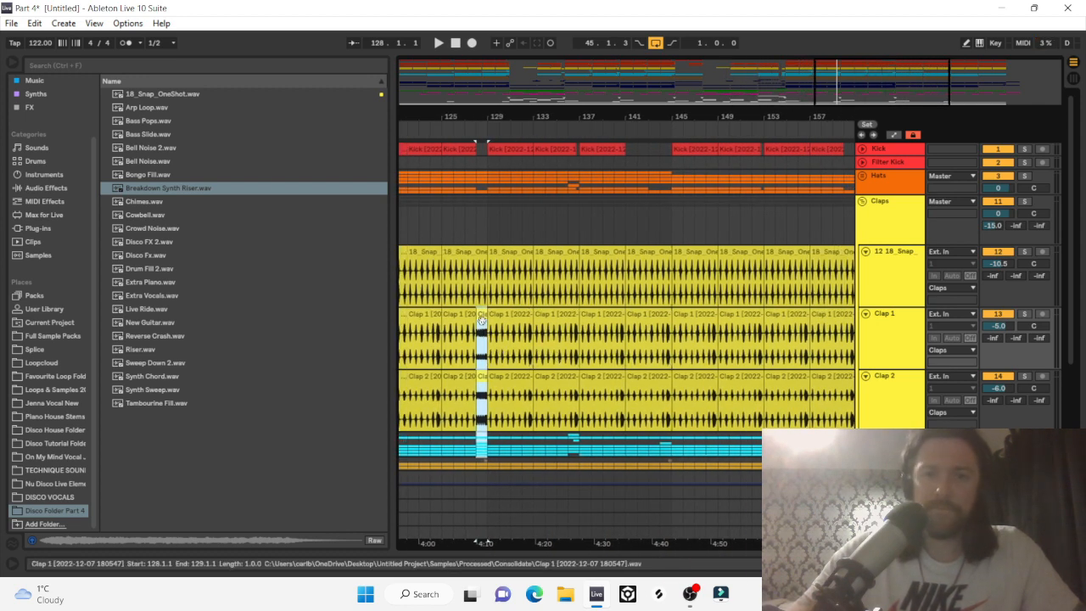
left_click_drag(481, 321, 666, 297)
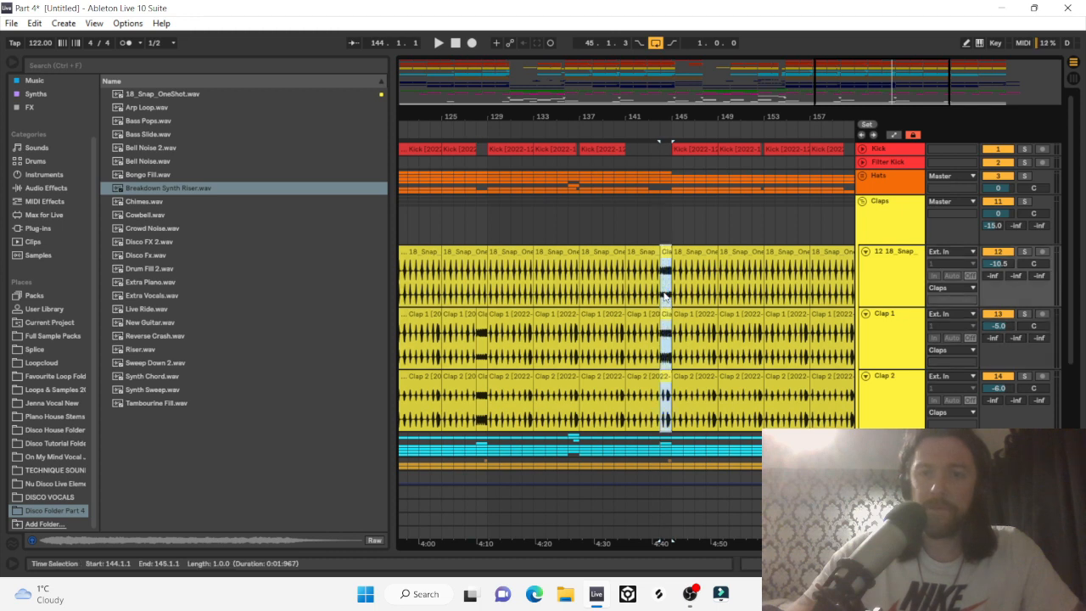
Play the arrangement from 109.1.1 to check the clap fill leading into bar 113.
left_click_drag(504, 113, 523, 93)
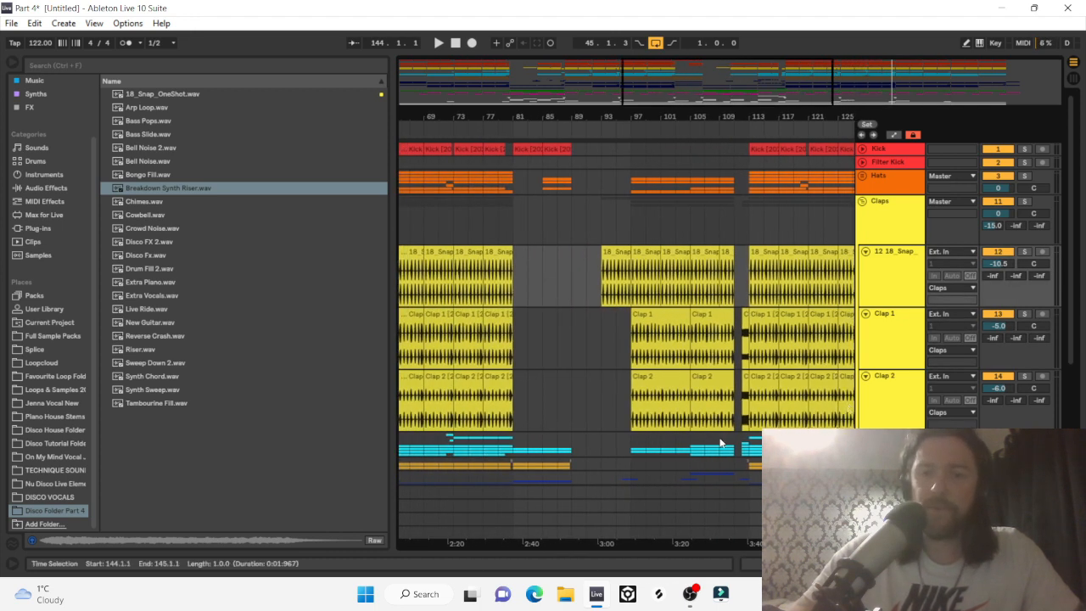
left_click(720, 442)
key("space")
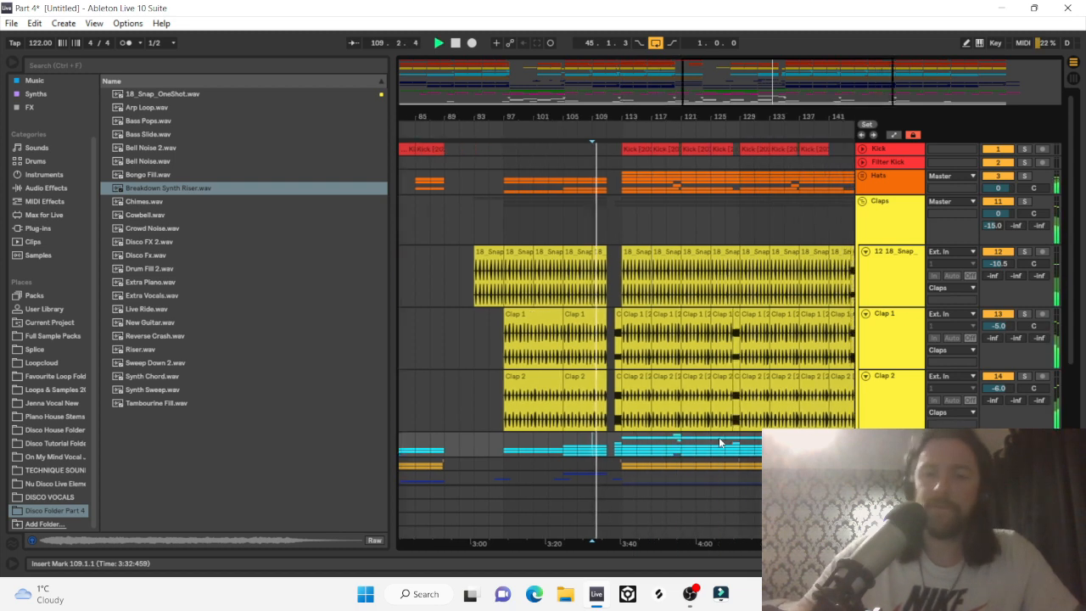
scroll(659, 435, "down", 4)
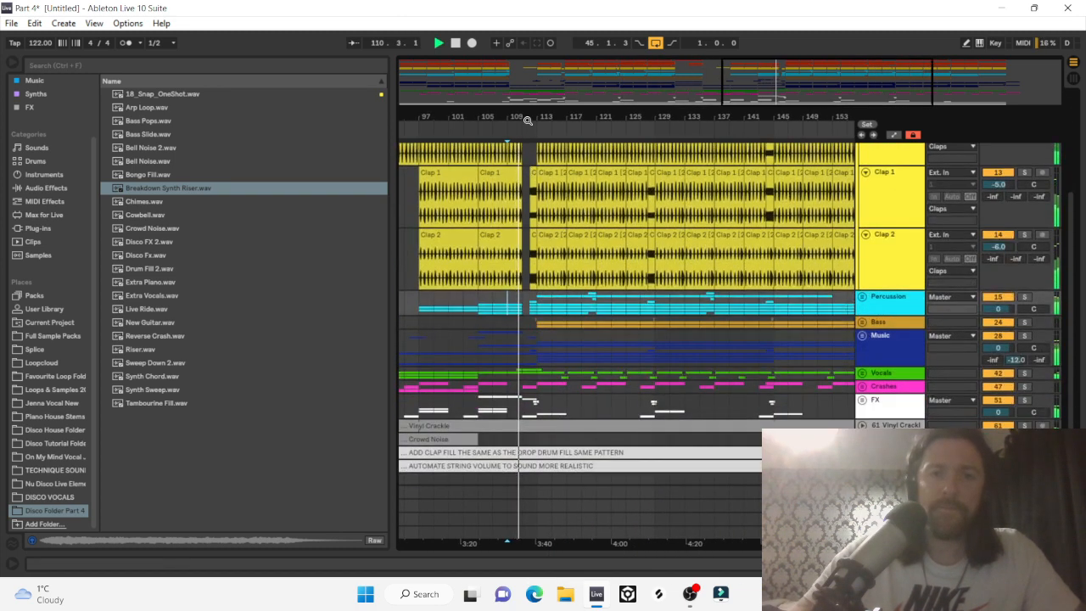
Fold the 18_Snap, Clap 1 and Clap 2 tracks and collapse the Claps group.
mouse_move(527, 122)
left_mouse_down()
mouse_move(528, 163)
mouse_move(530, 142)
left_mouse_up()
scroll(561, 272, "up", 5)
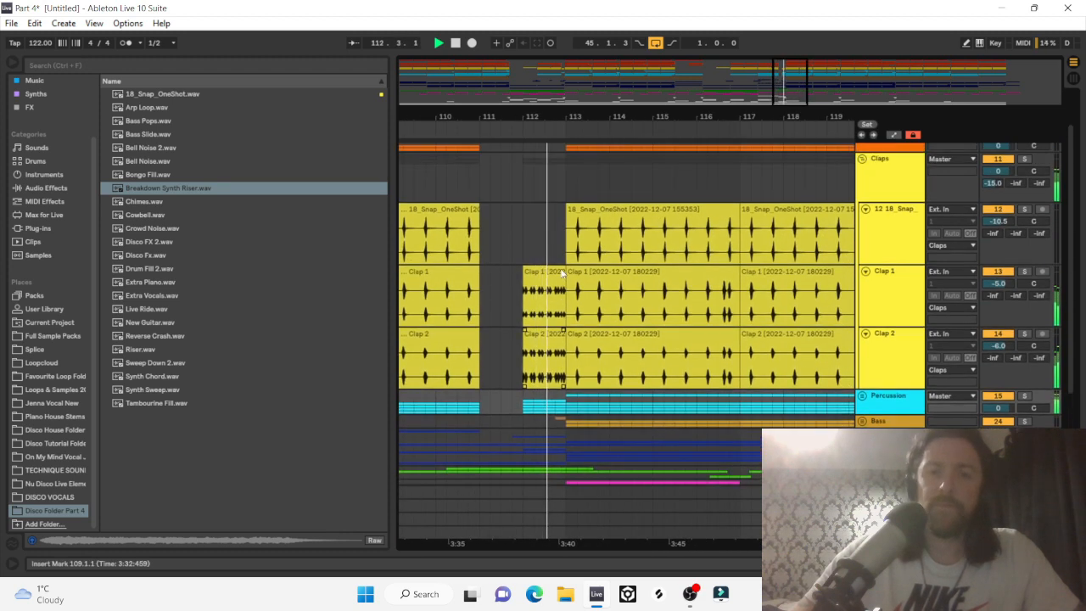
left_click(865, 209)
left_click(865, 223)
left_click(865, 236)
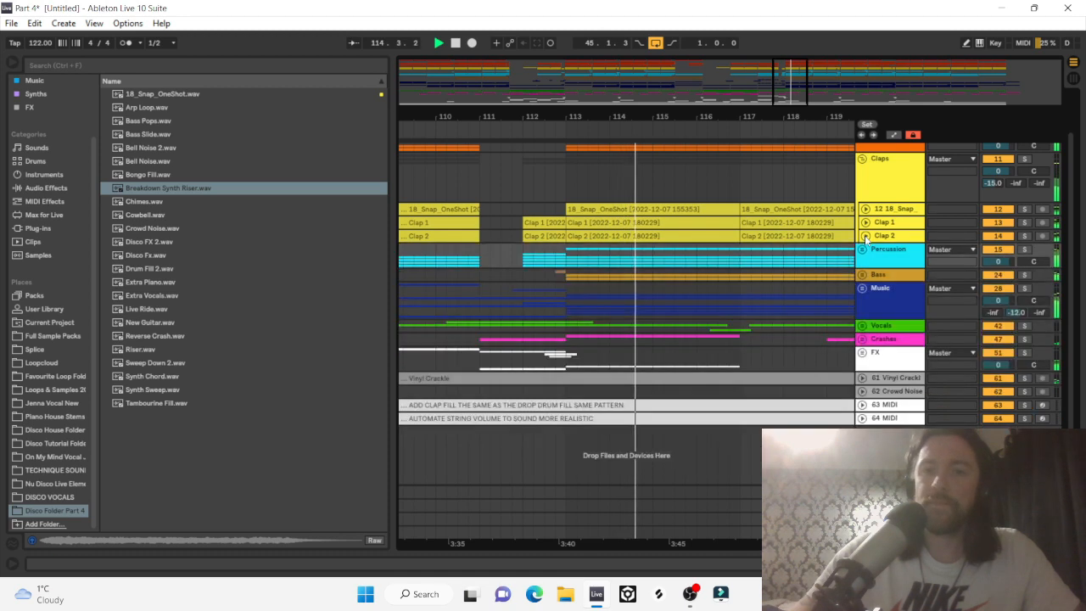
scroll(856, 217, "up", 3)
left_click(862, 201)
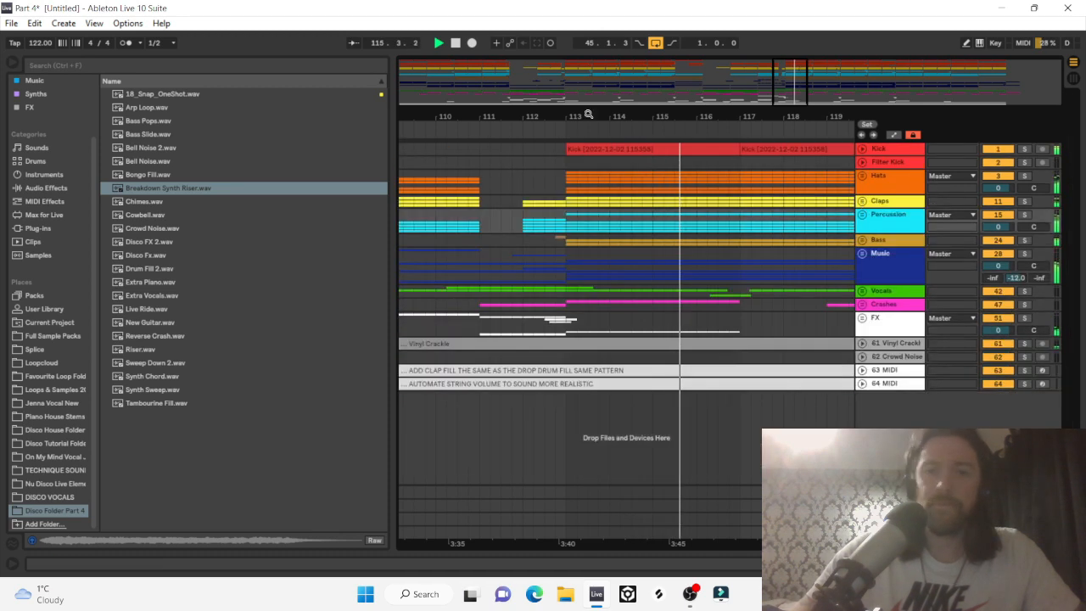
Play the arrangement from bar 126 to check the clap fill at bar 128.
left_click_drag(453, 116, 453, 102)
left_click_drag(551, 118, 551, 111)
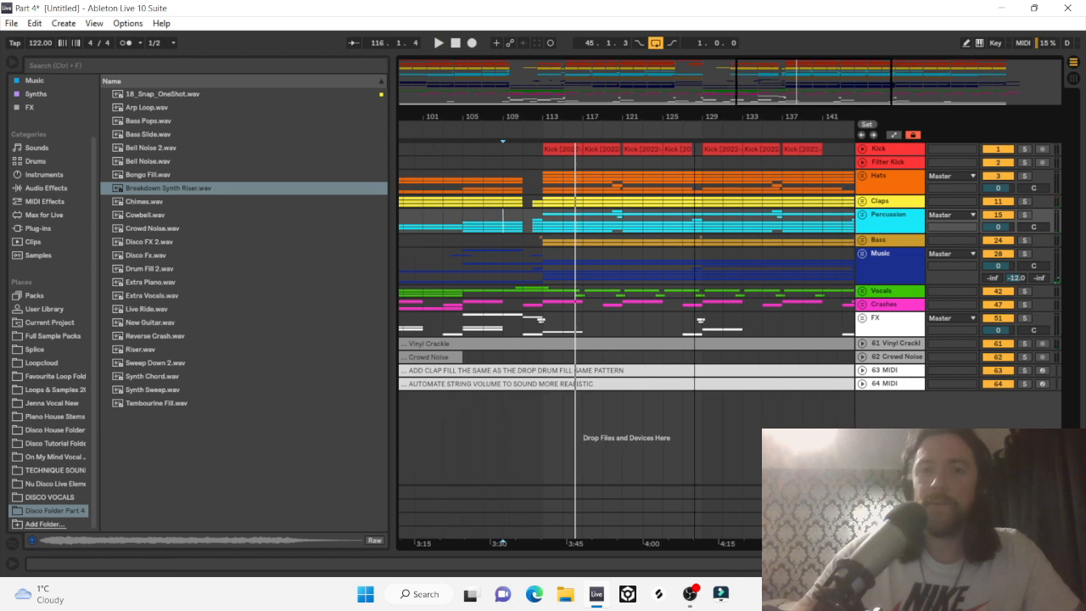
left_click_drag(692, 107, 664, 184)
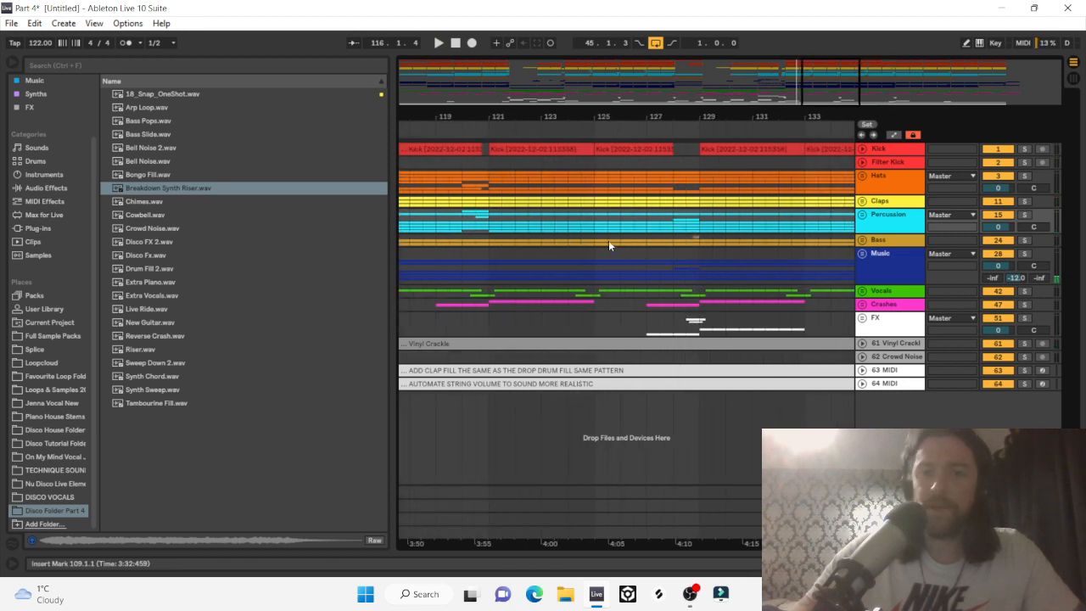
left_click(690, 254)
key("space")
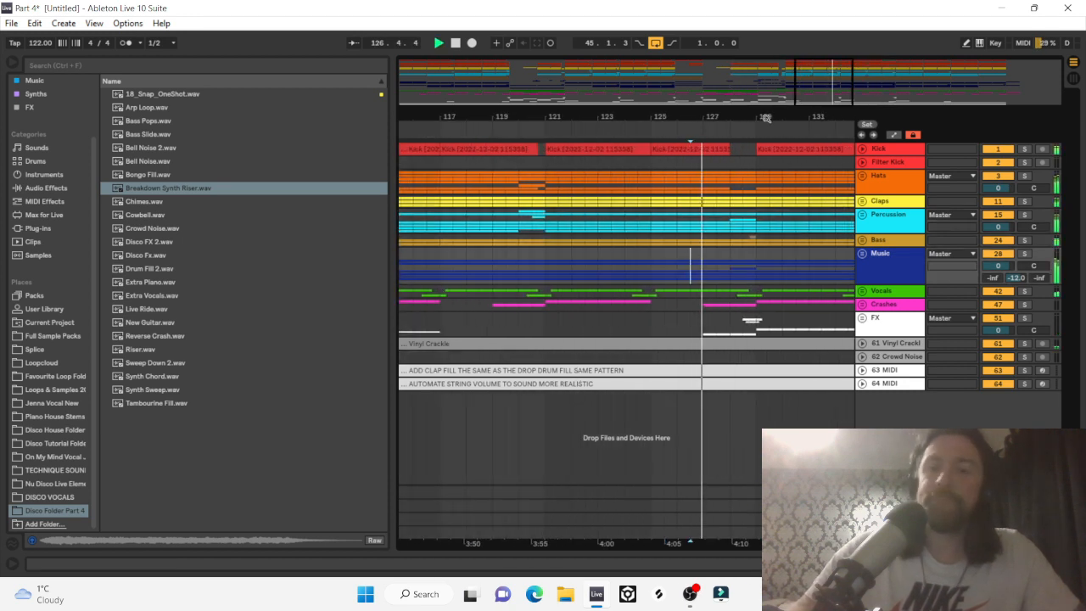
left_click_drag(766, 118, 693, 112)
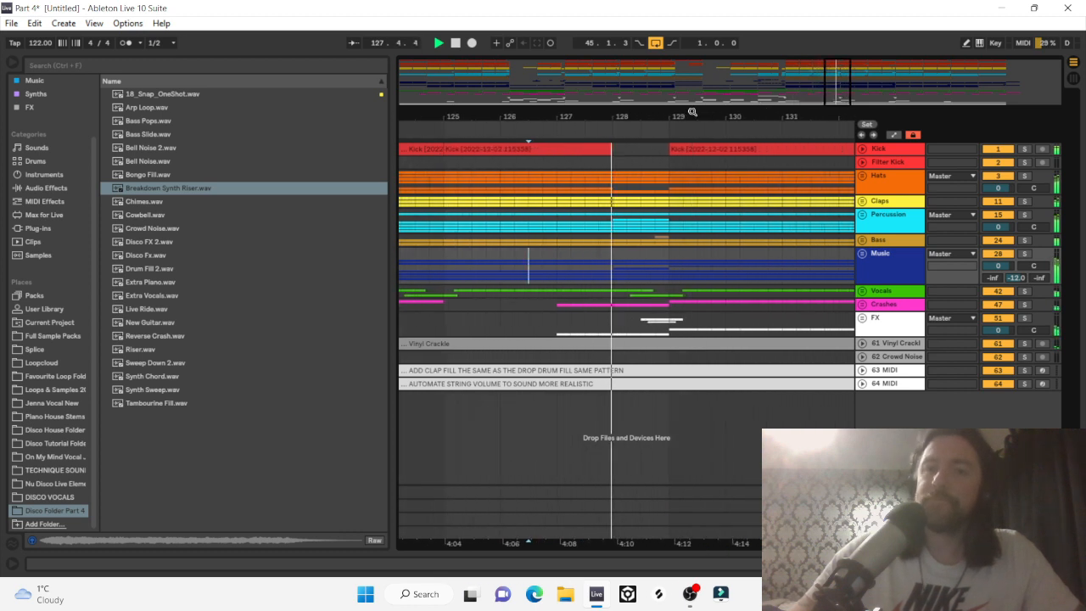
Lower the gain of the Clap 1 fill clip at bar 128 slightly and check the sample settings of the Clap 2 fill.
left_click(862, 201)
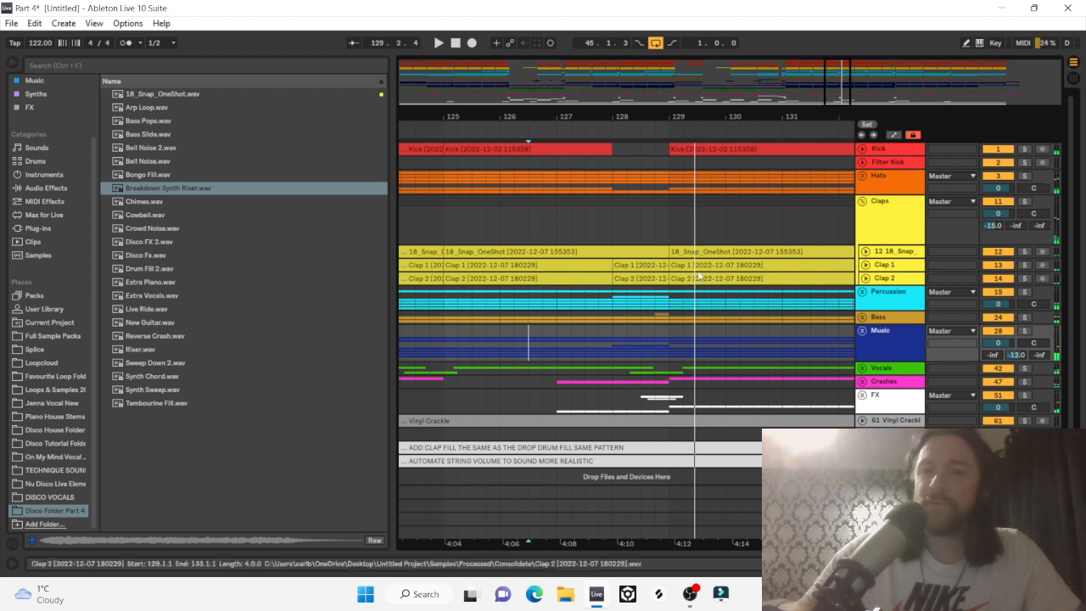
double_click(635, 269)
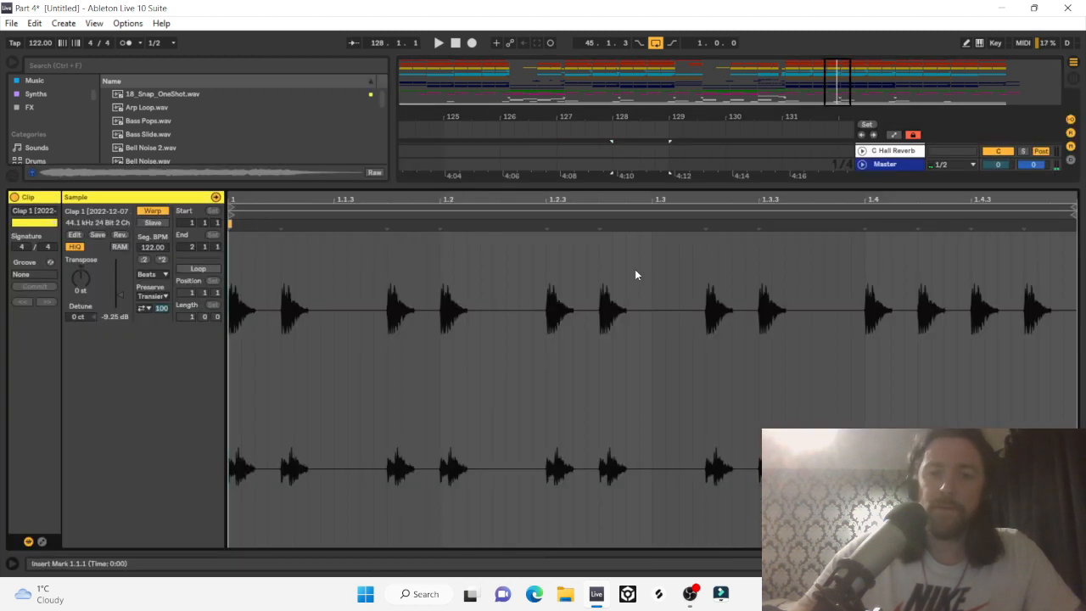
left_click_drag(120, 294, 120, 297)
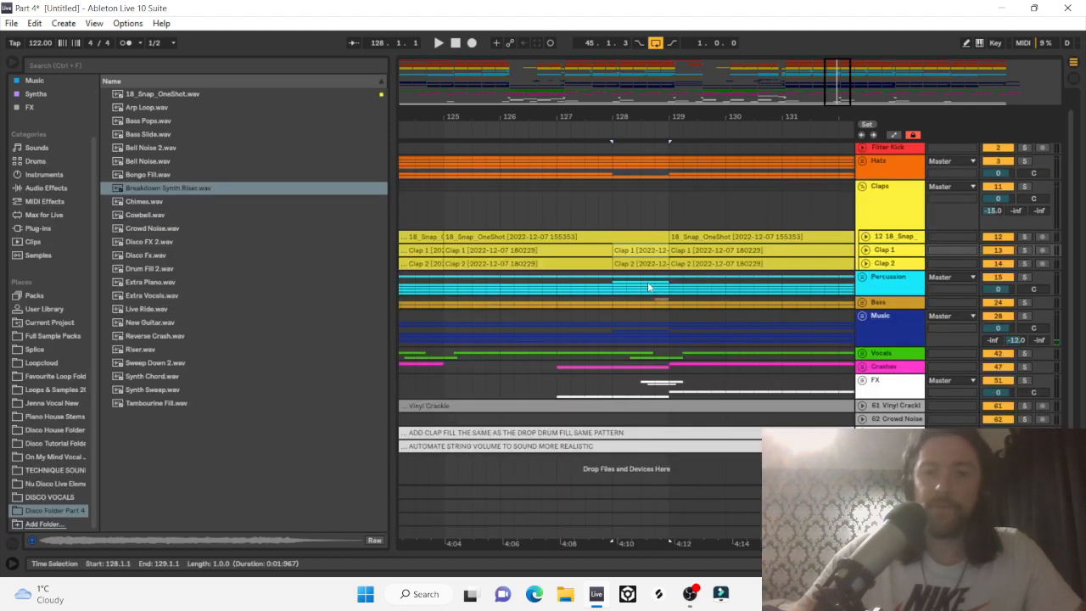
left_click(635, 262)
double_click(635, 262)
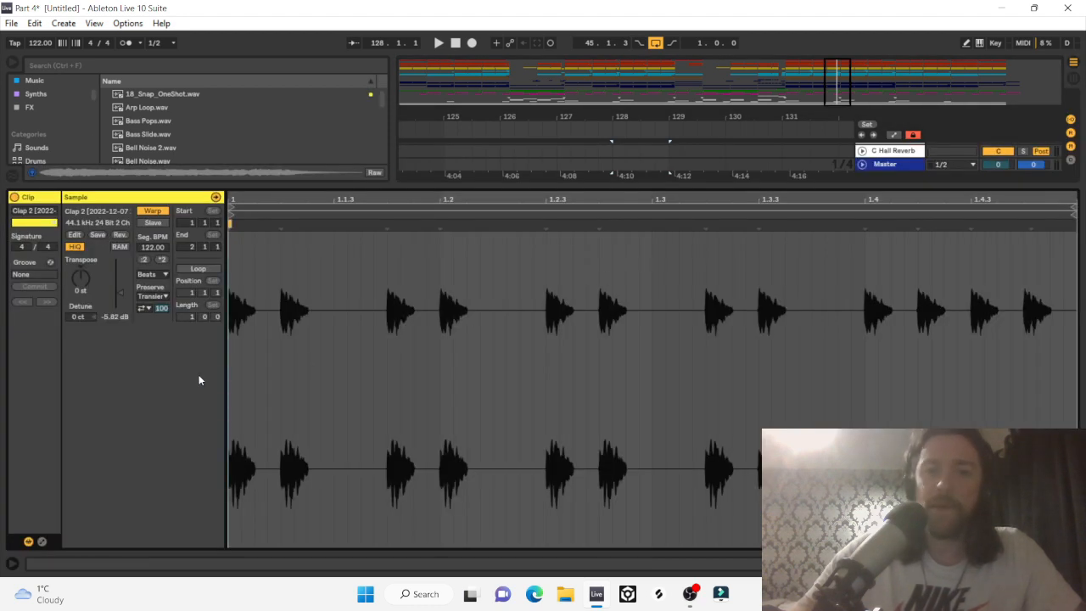
key("ctrl+alt+l")
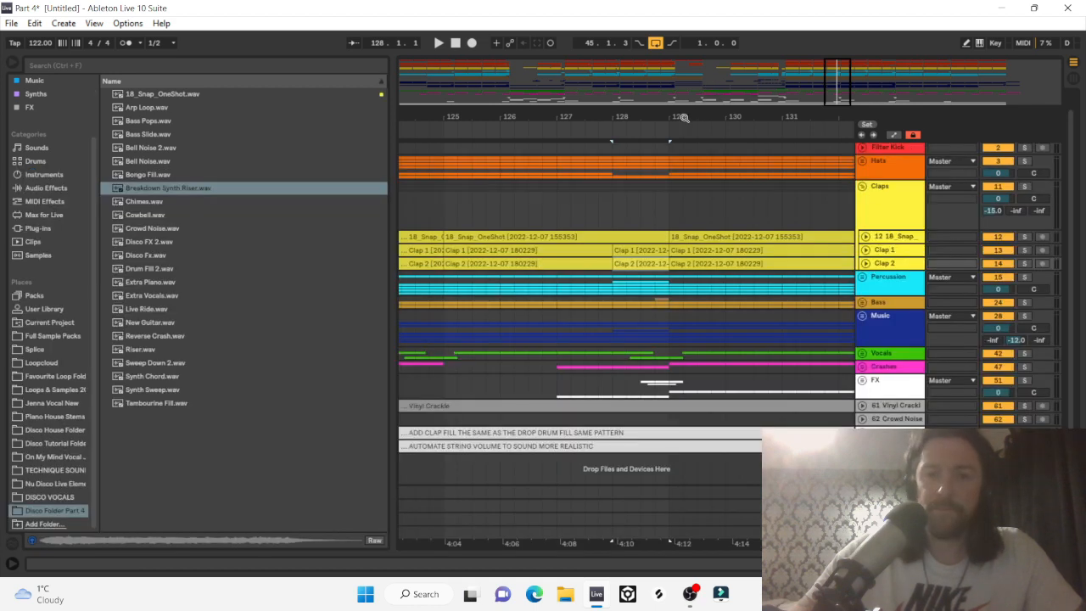
Play the arrangement from around bar 127 to hear the adjusted clap fill at bar 128.
left_click_drag(662, 120, 660, 85)
left_click(629, 213)
key("space")
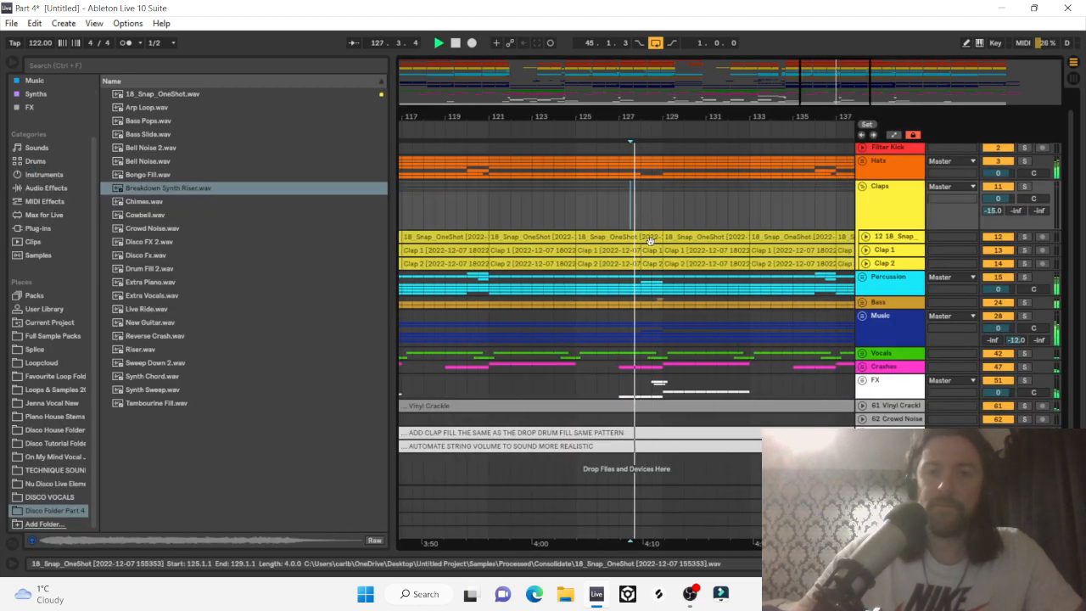
left_click_drag(661, 272, 654, 262)
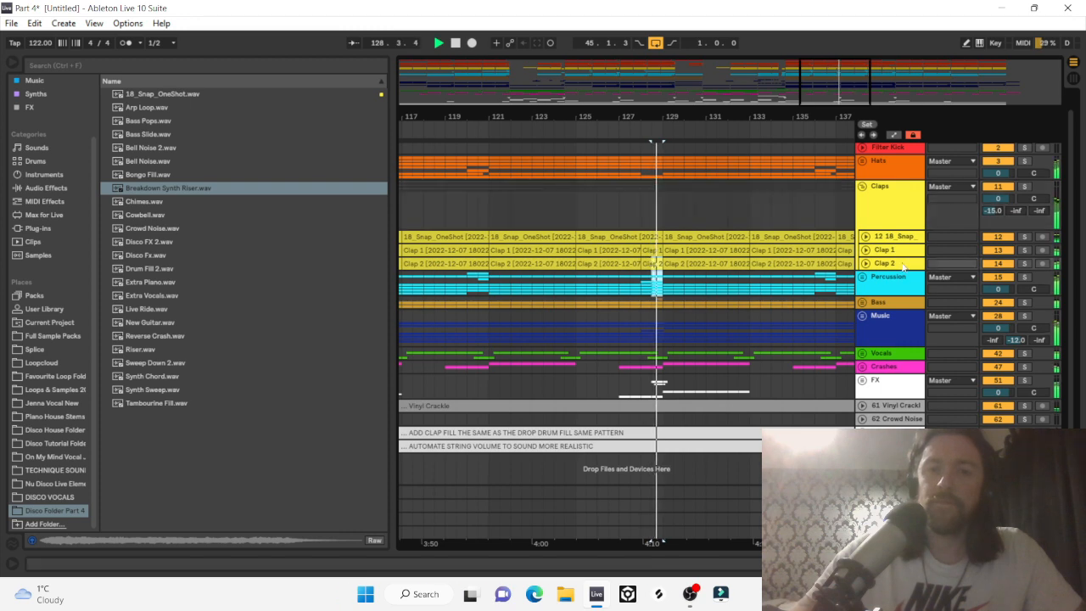
Unfold Clap 1 and Clap 2 and select their fill clips at bar 128, followed by those at bar 112.
left_click(865, 250)
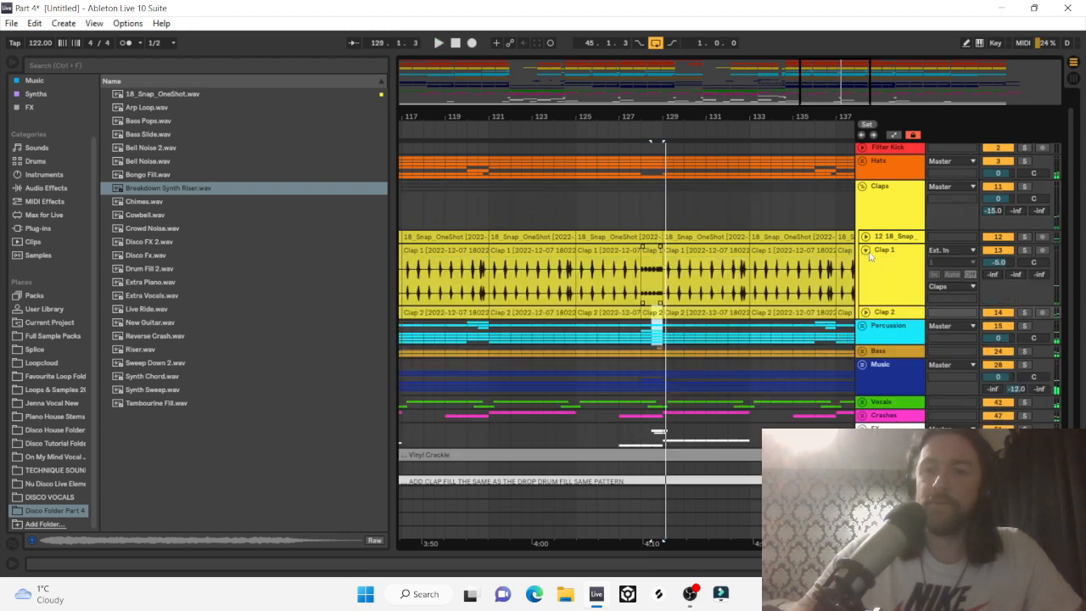
left_click(866, 312)
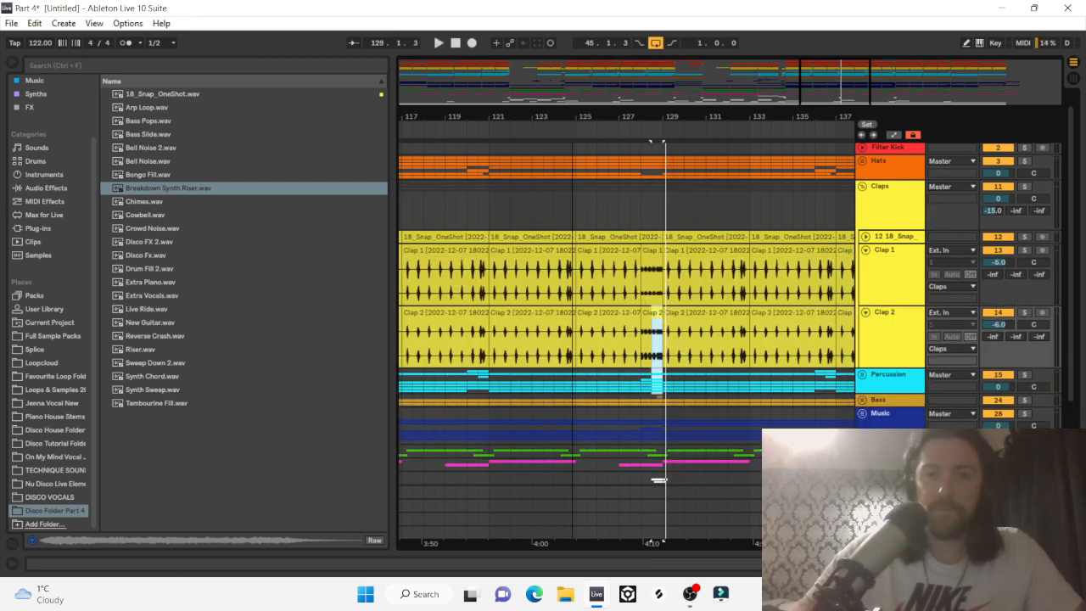
key("minus")
key("minus")
left_click_drag(664, 350, 658, 255)
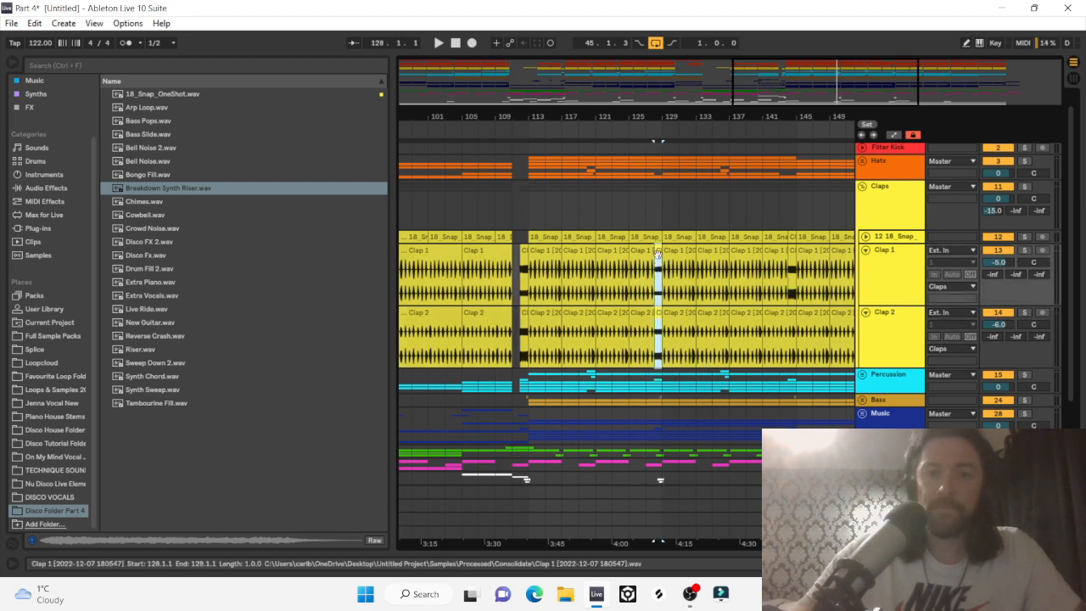
left_click_drag(531, 341, 525, 287)
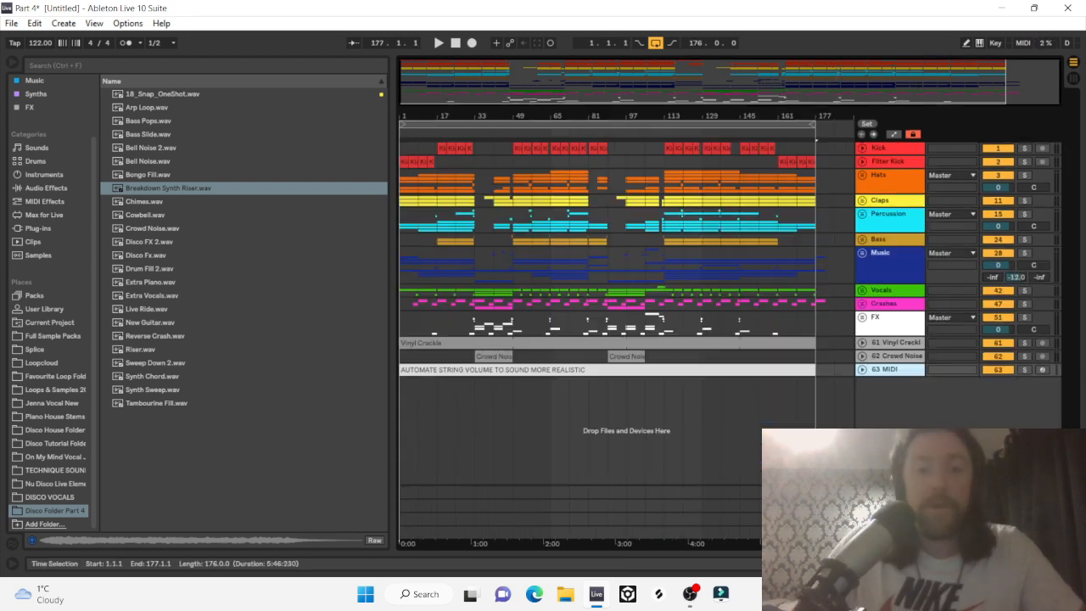
Review the string volume automation note and play the New String clip on String 2 from 217.1.1.
left_click(574, 370)
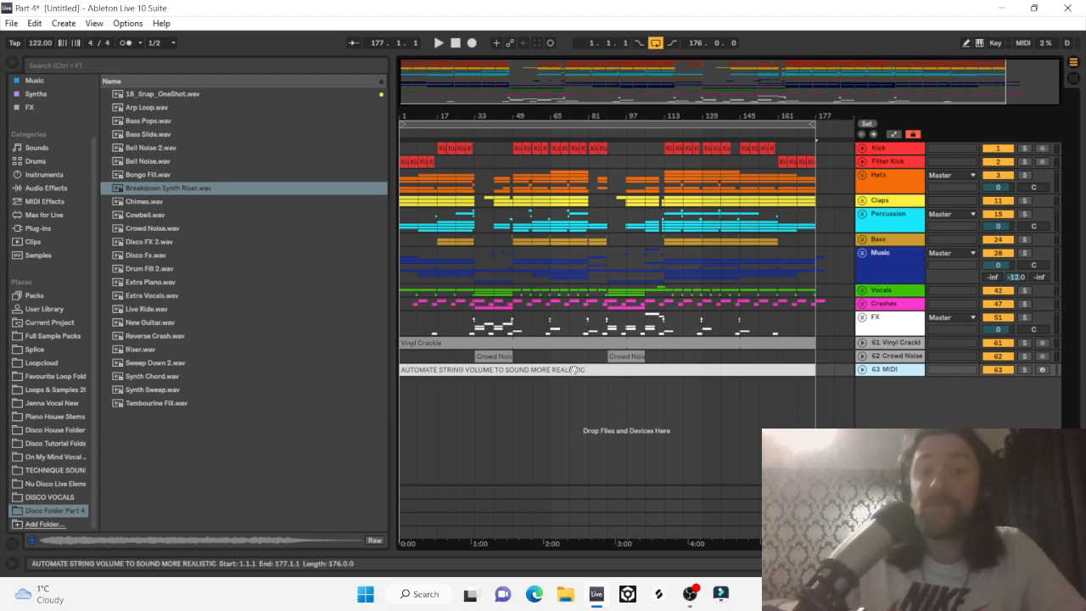
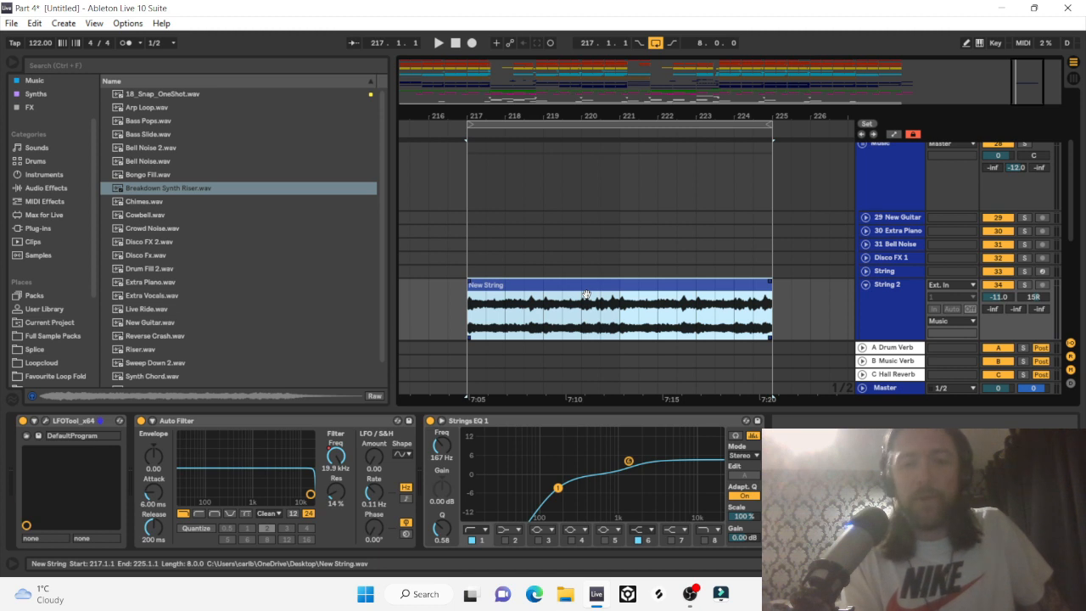
key("space")
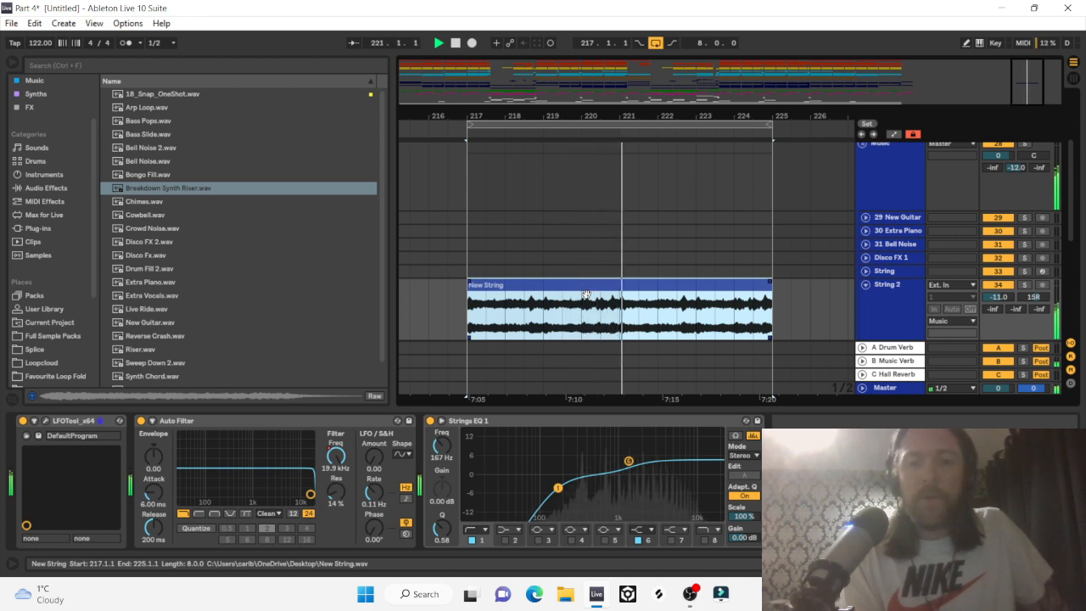
key("space")
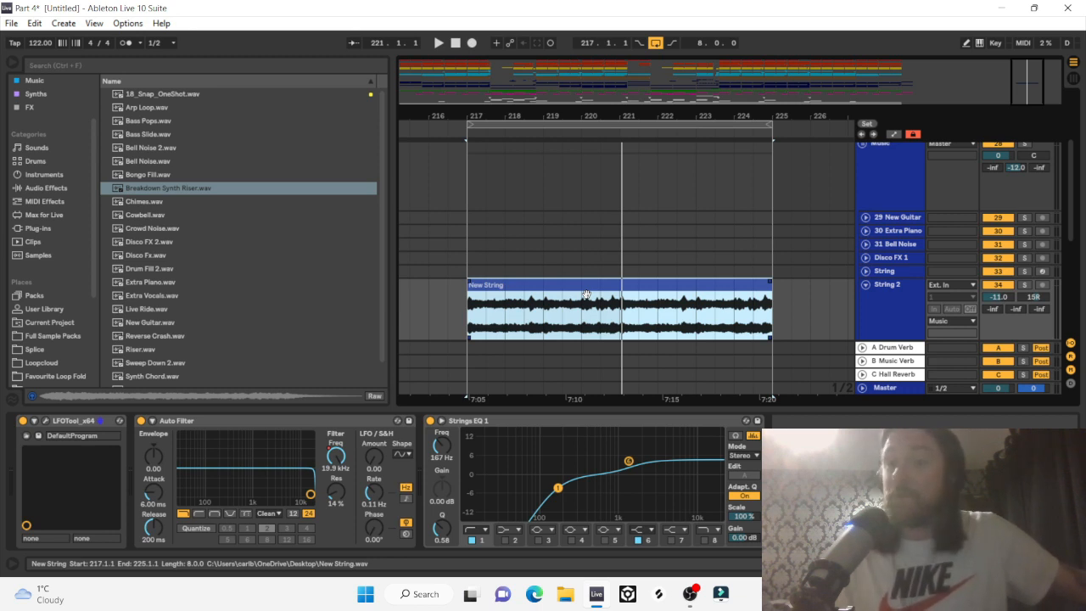
Record track volume automation on String 2 from 216.3.1, riding the level up and down over the New String clip.
left_click(451, 280)
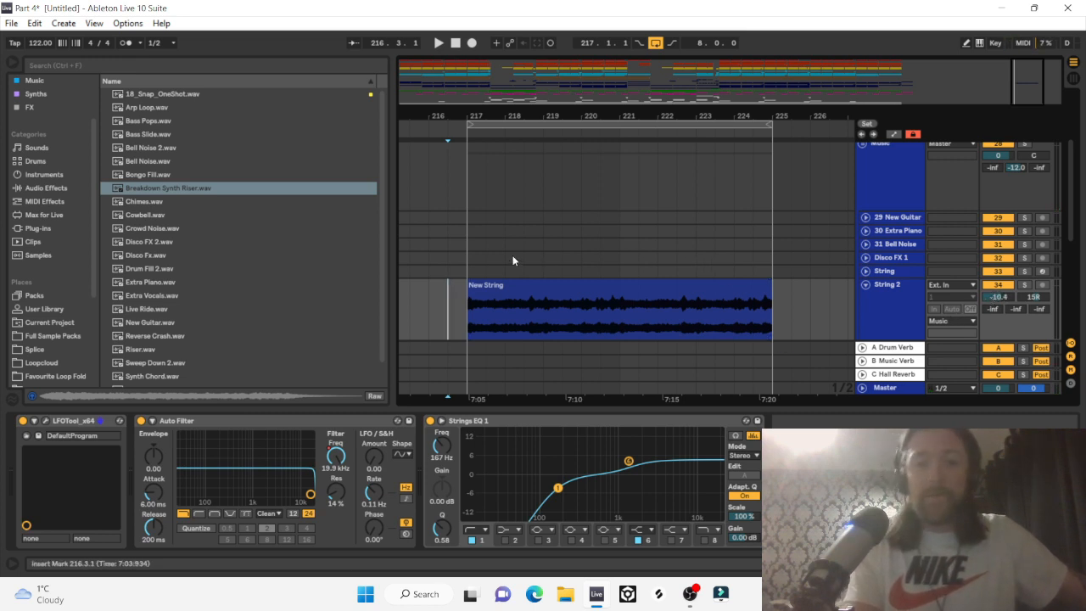
key("a")
left_click(472, 45)
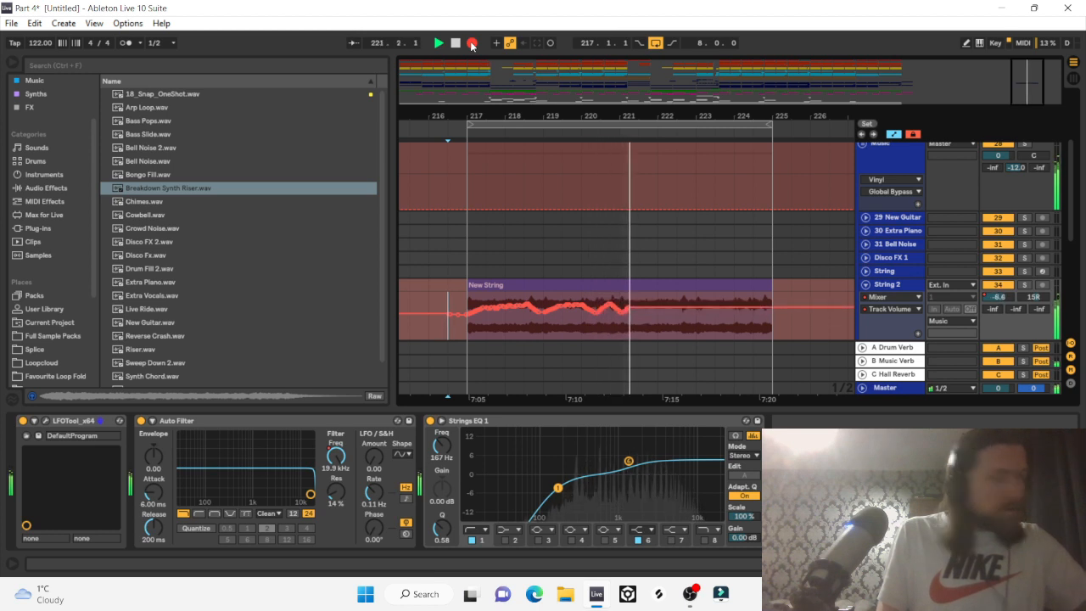
key("space")
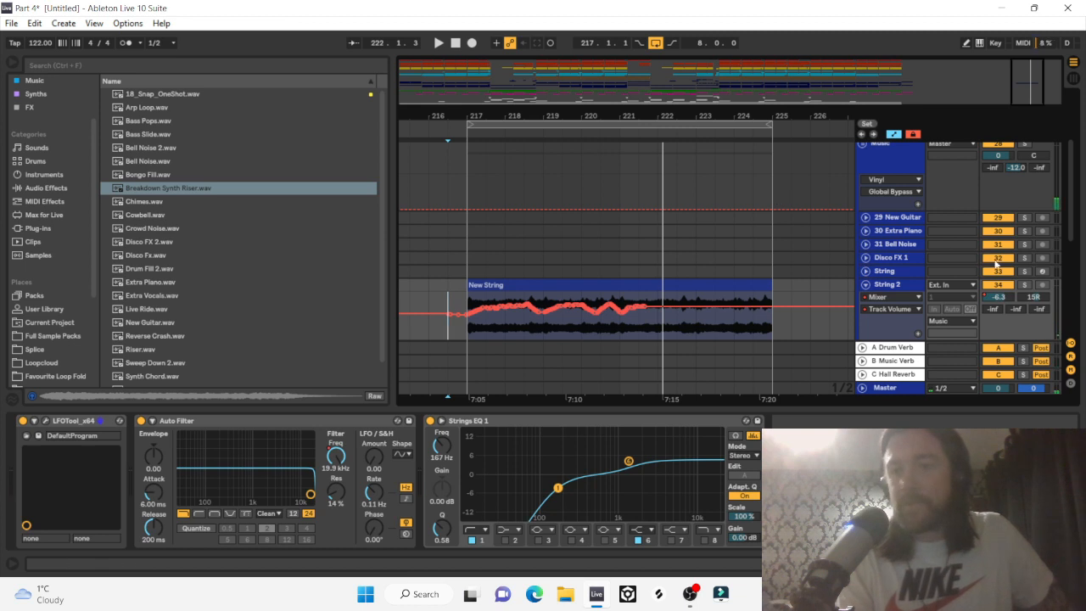
Play the recorded string volume automation from 217.1.1 with String 2 soloed.
left_click(468, 333)
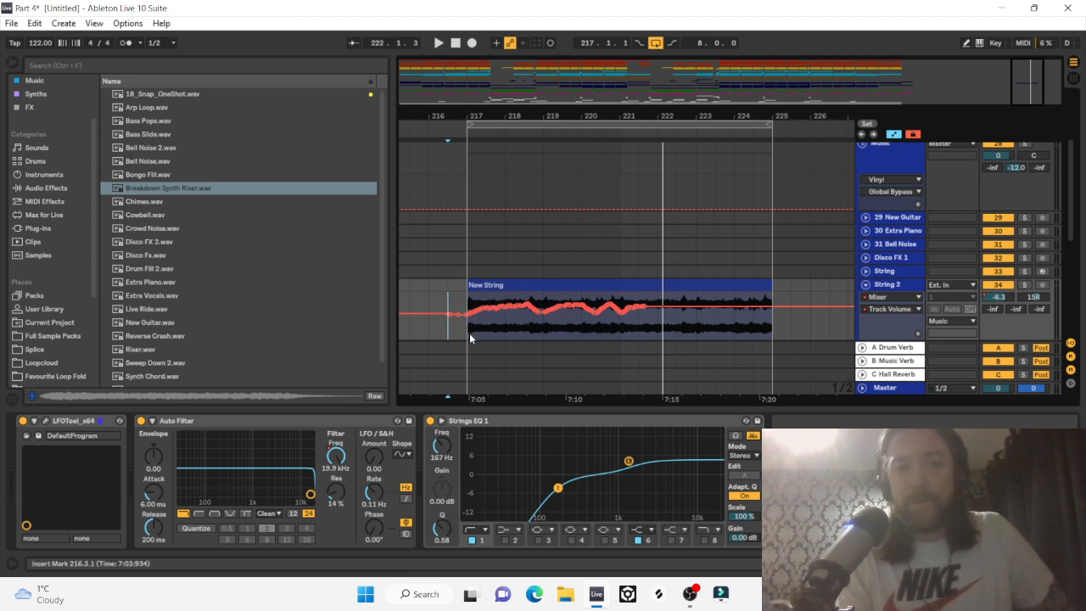
key("space")
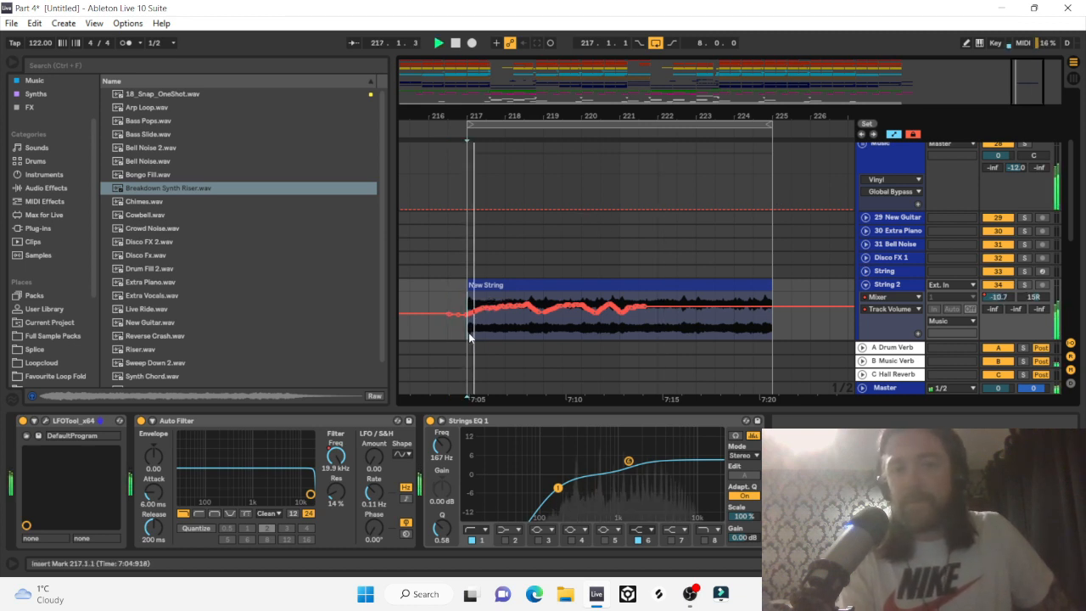
left_click(1024, 285)
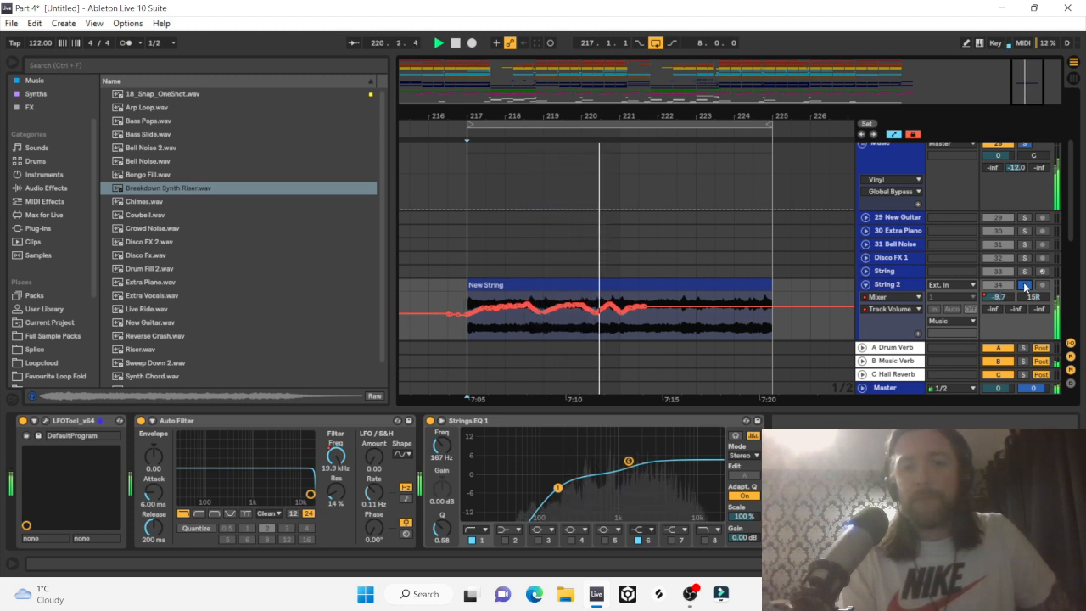
key("space")
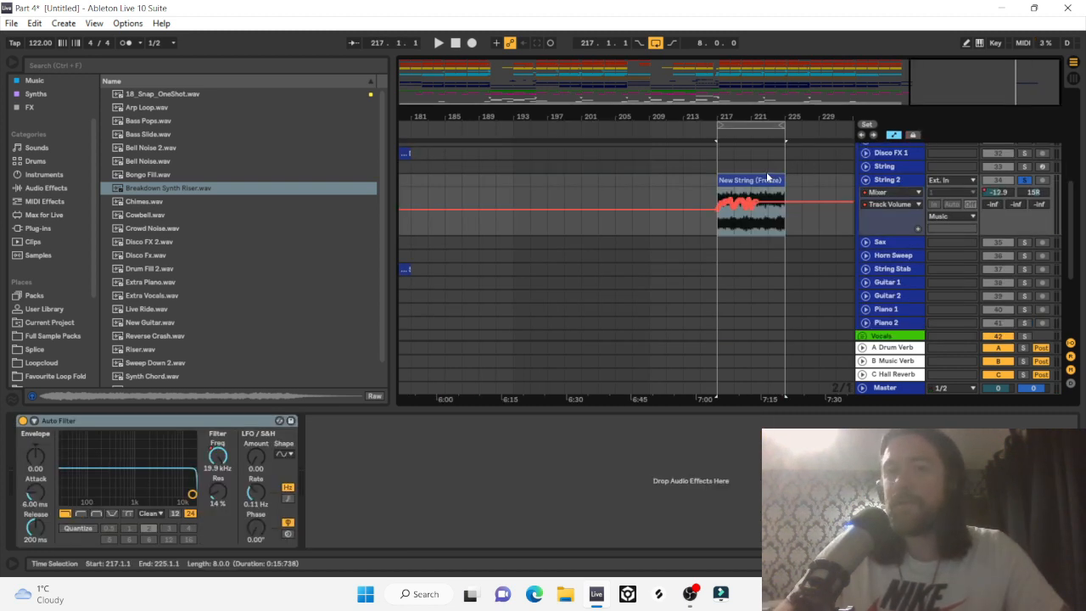
Move the frozen New String clip with its volume automation to 197.1.1 and trim its end to 201.1.1.
left_click_drag(766, 180, 594, 219)
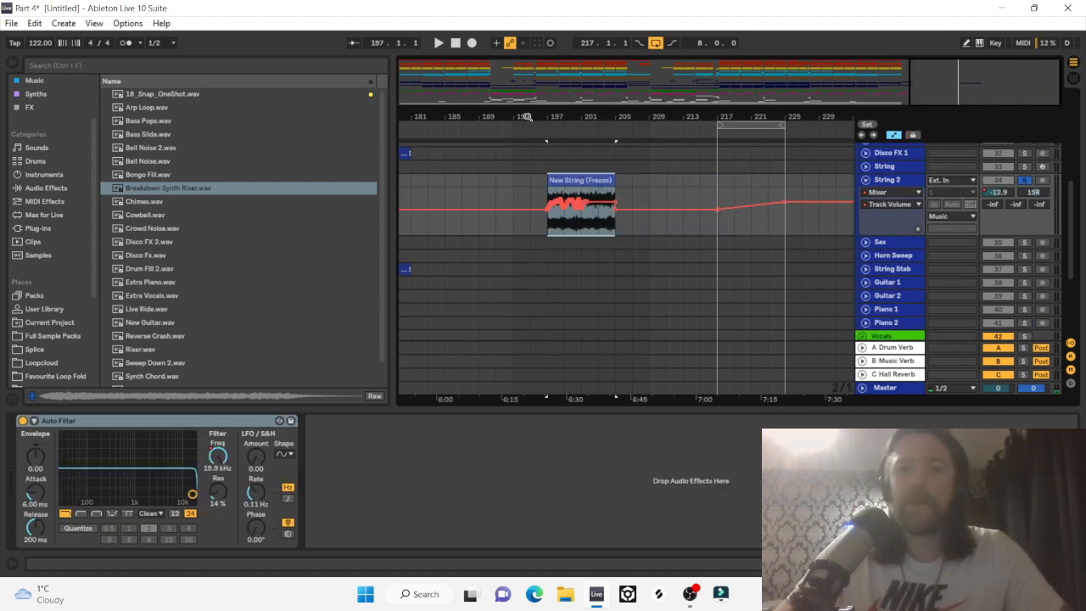
scroll(628, 204, "left", 2)
left_click(650, 196)
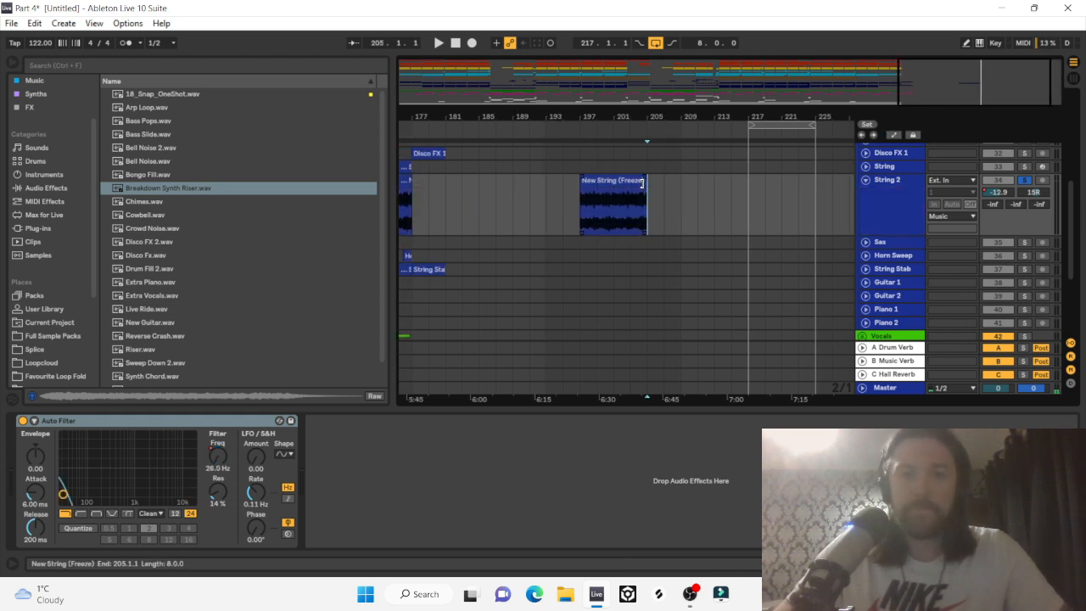
left_click_drag(643, 182, 614, 180)
key("a")
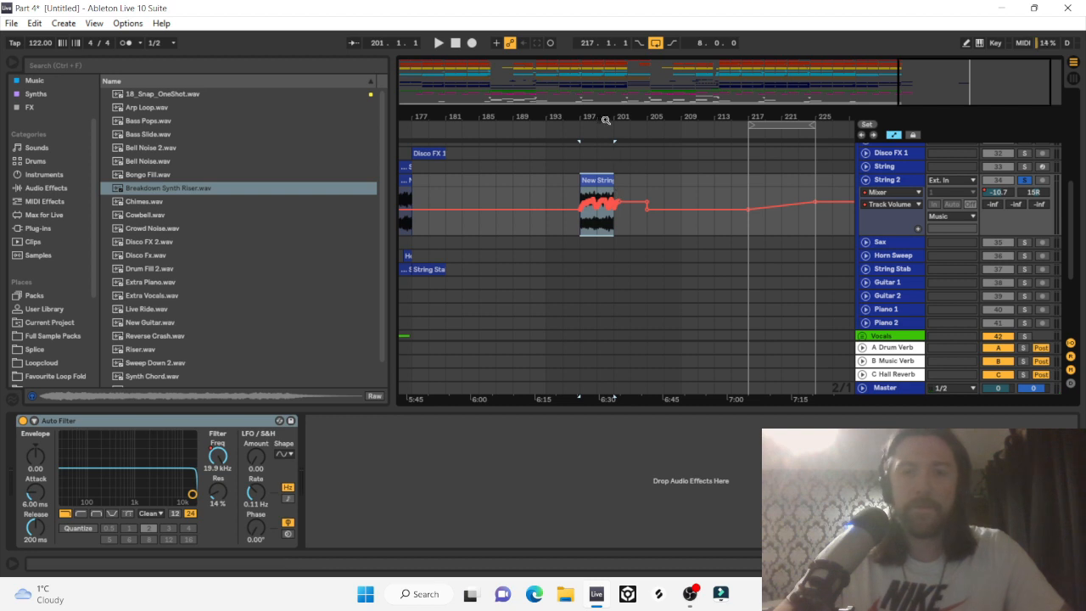
left_click_drag(614, 117, 629, 117)
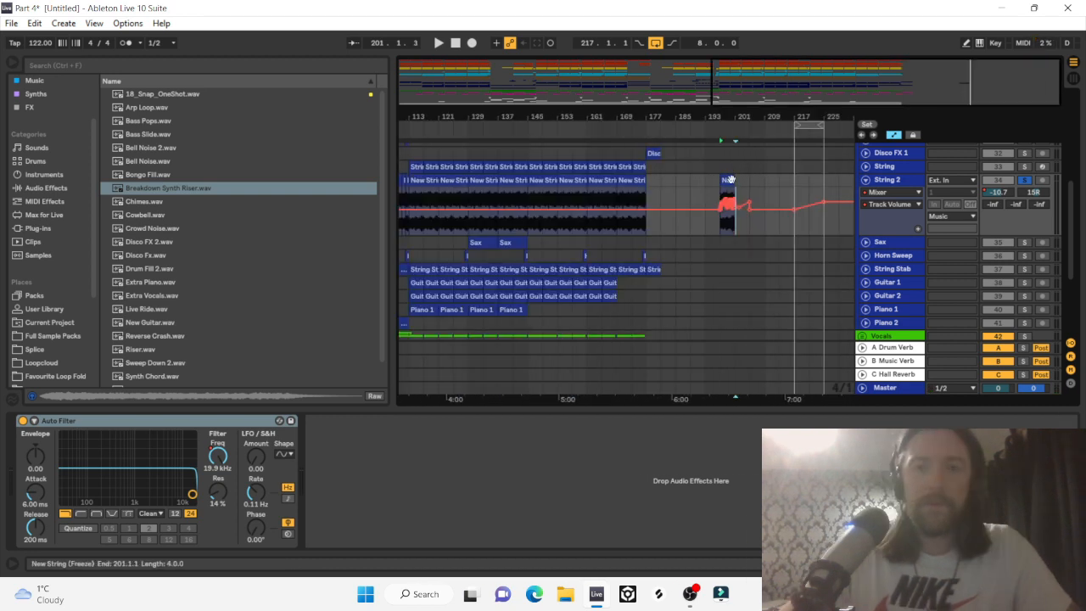
Place the 4-bar automated string clip at 9.1.1 on String 2 and duplicate it along the first string section.
left_click_drag(730, 179, 434, 185)
key("ctrl+d")
key("ctrl+d")
key("ctrl+d")
key("ctrl+d")
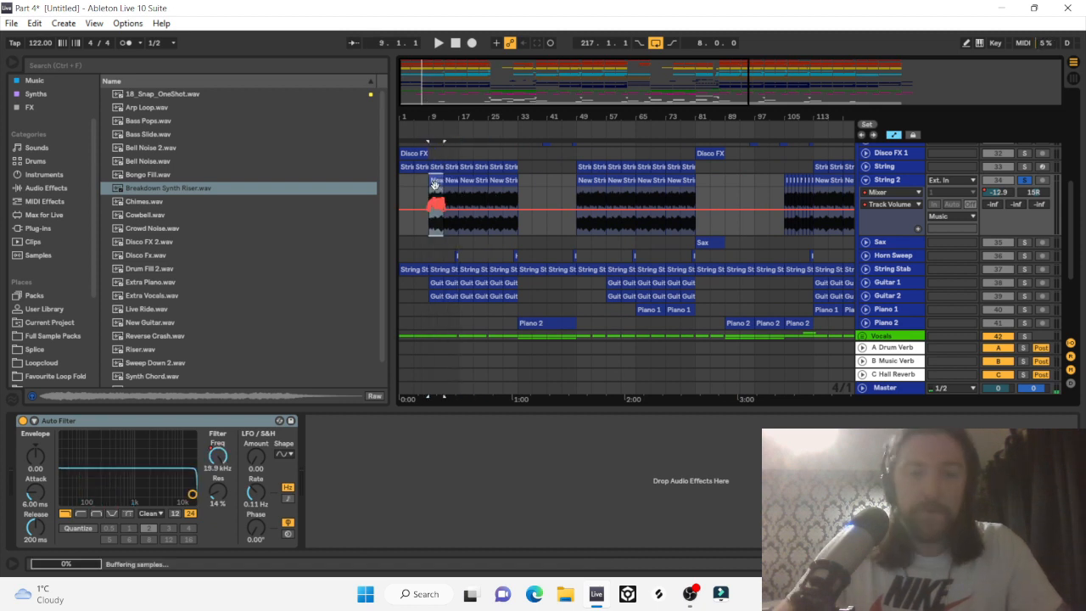
Place the automated string clip at bar 49 on String 2 and duplicate it seven times through the section up to bar 81.
left_click(586, 208)
key("ctrl+d")
key("ctrl+d")
key("ctrl+d")
key("ctrl+d")
key("ctrl+d")
key("ctrl+d")
key("ctrl+d")
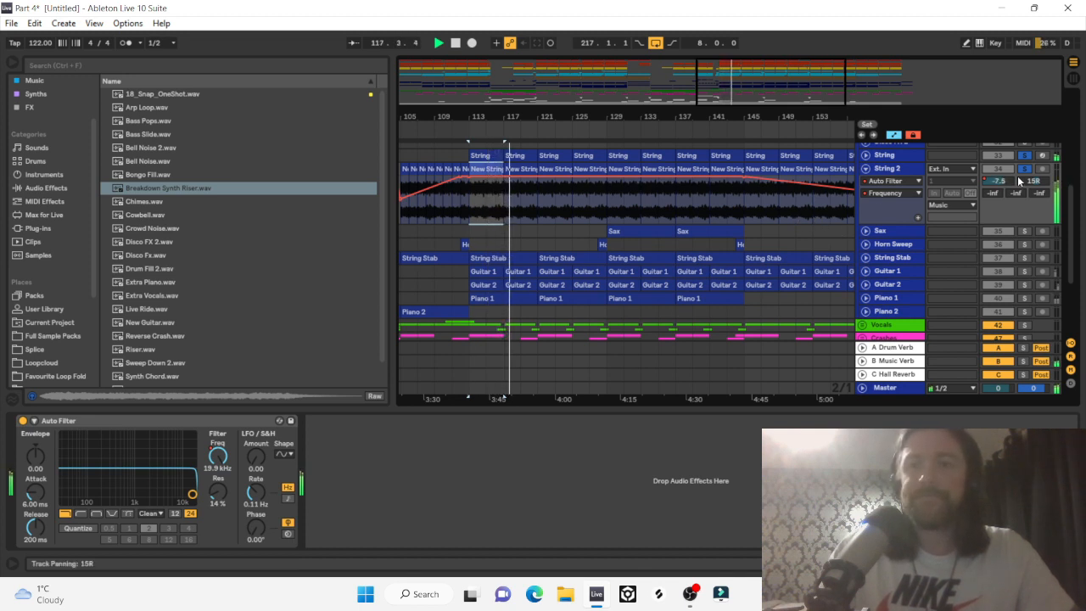
Add a Utility effect after the Auto Filter on String 2 and set its gain to -5 dB.
key("space")
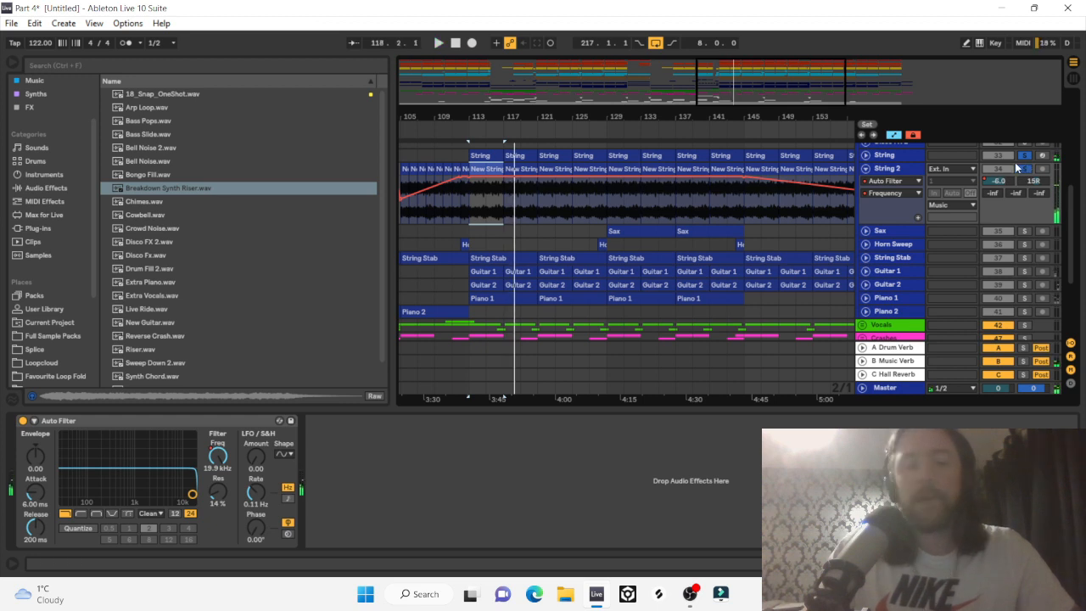
left_click(41, 228)
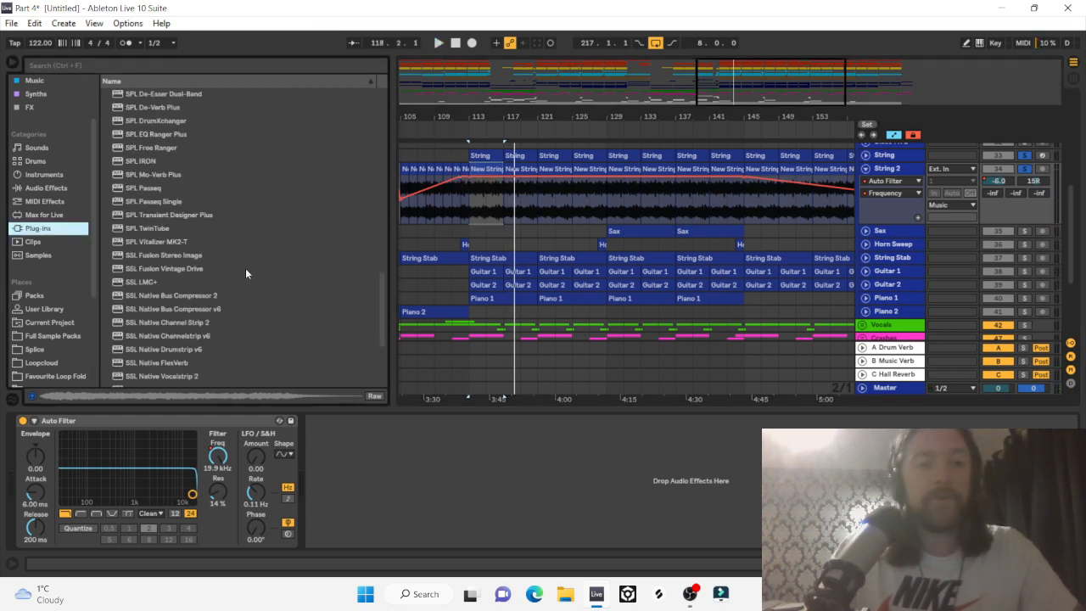
scroll(215, 235, "down", 5)
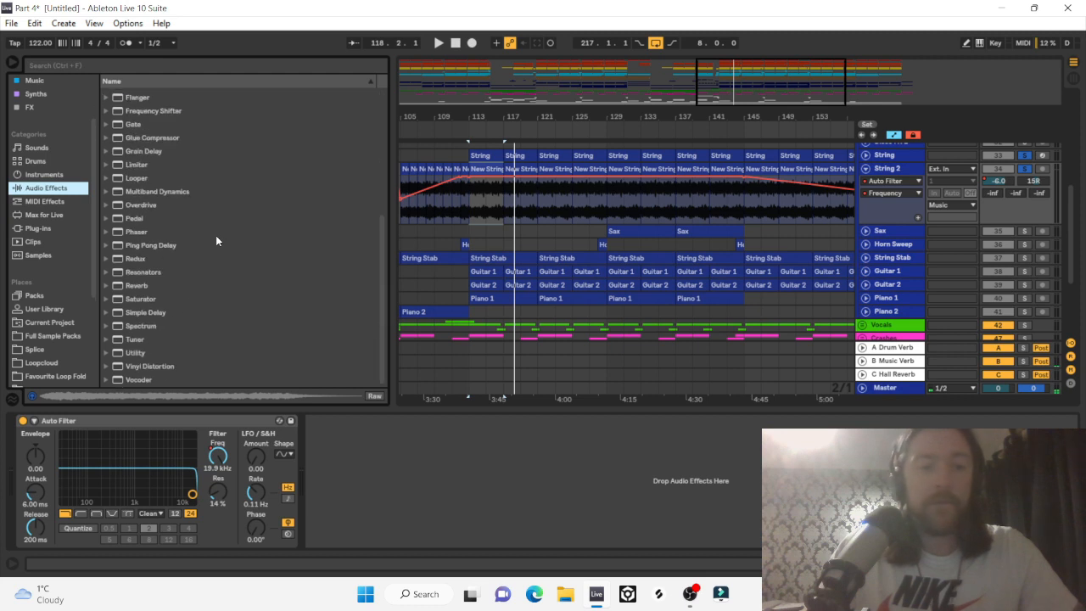
left_click(151, 351)
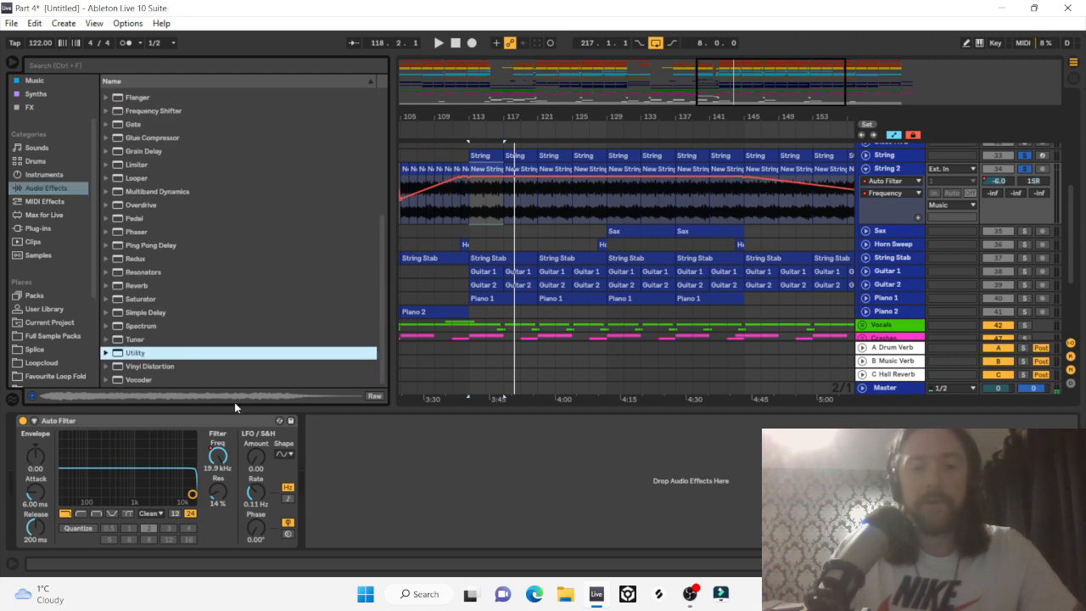
left_click_drag(151, 355, 371, 471)
scroll(385, 476, "down", 2)
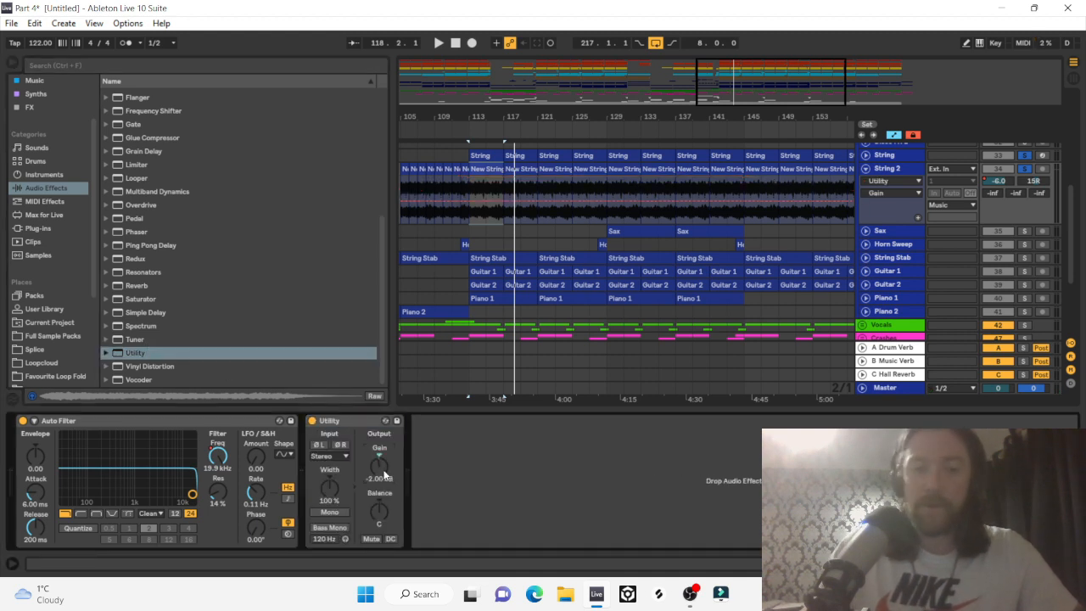
key("space")
scroll(384, 477, "down", 3)
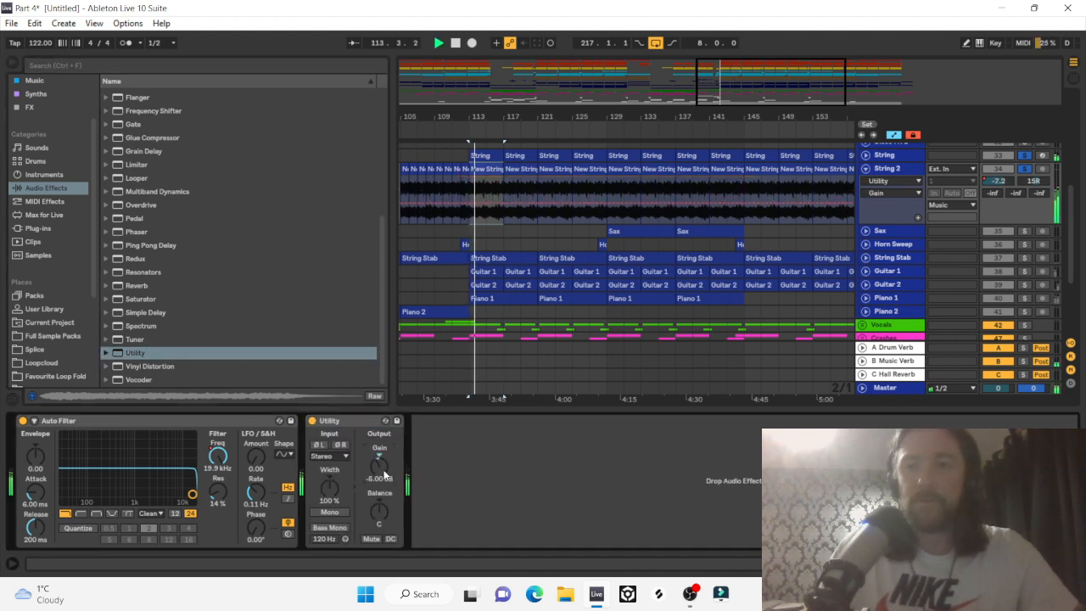
scroll(384, 476, "up", 2)
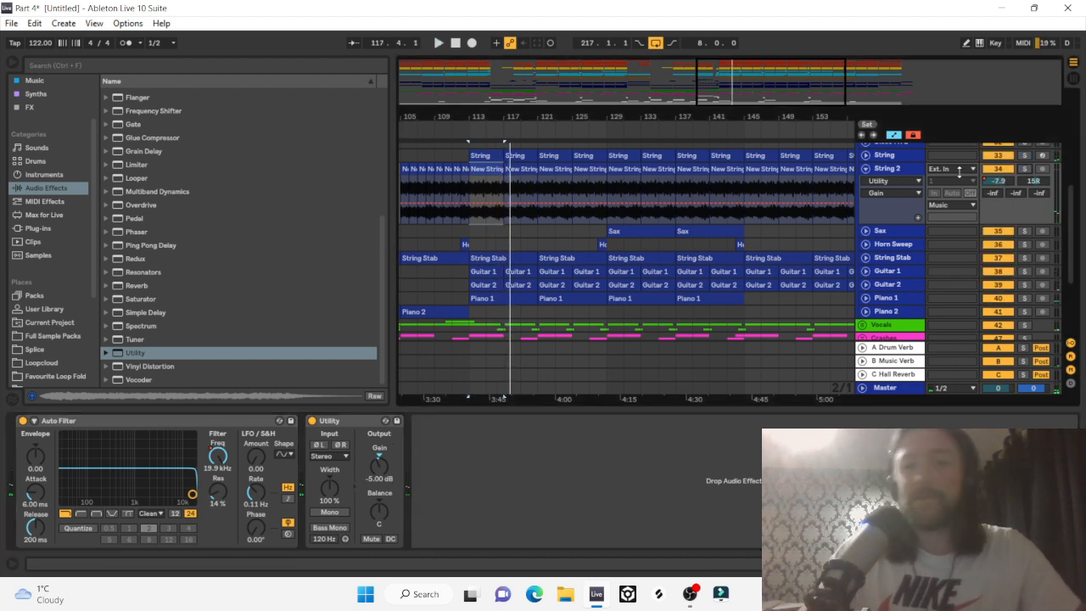
Play the full arrangement from 113.1.1 to hear the adjusted strings in the mix.
scroll(565, 243, "up", 3)
scroll(565, 243, "up", 1)
left_click(500, 247)
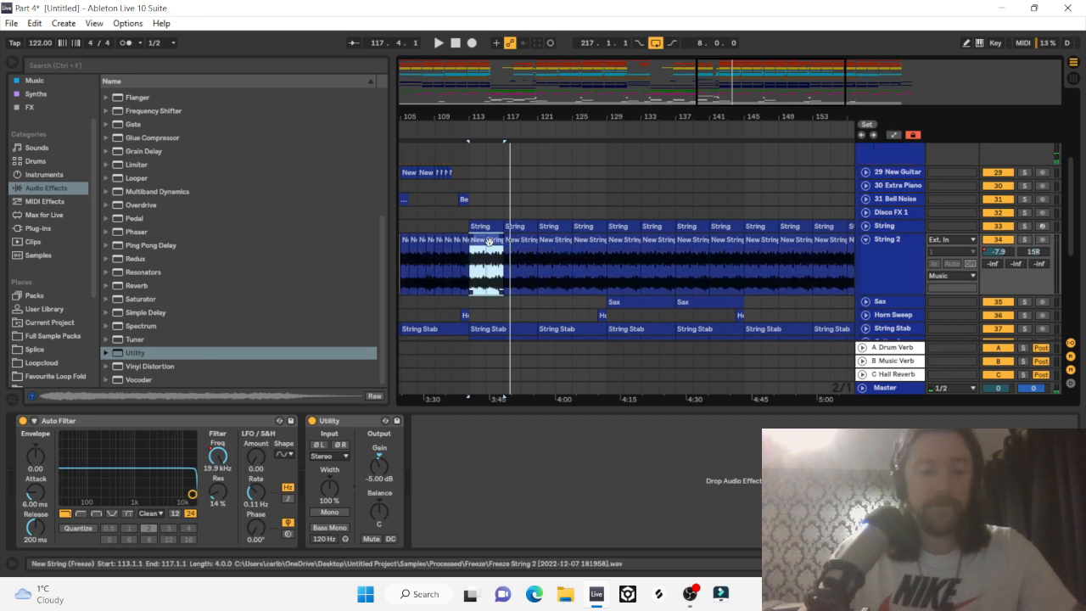
scroll(877, 194, "up", 7)
left_click(864, 240)
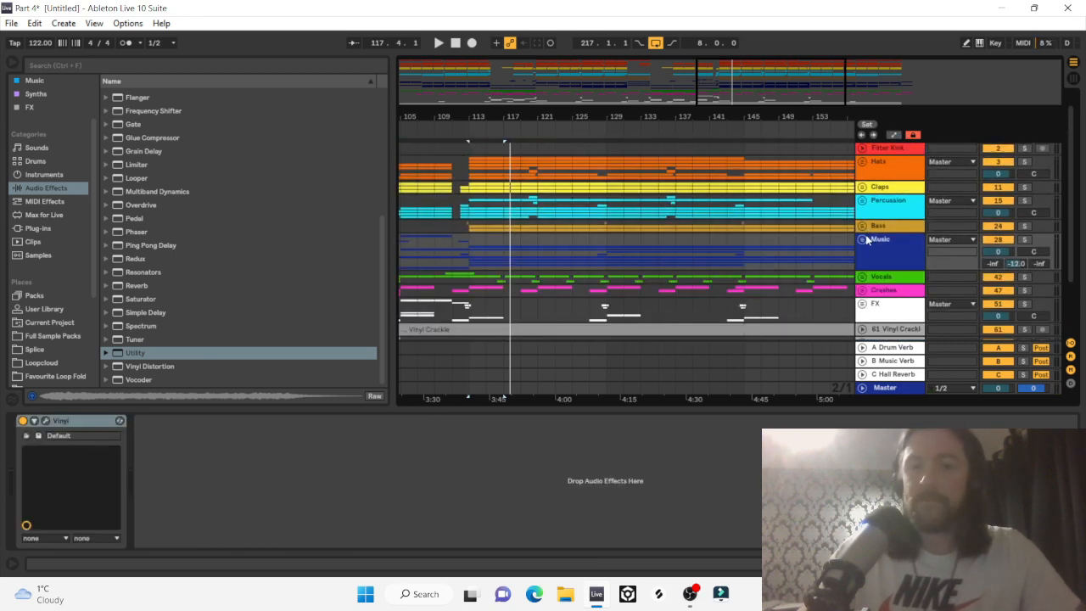
scroll(618, 242, "down", 2)
left_click(473, 217)
key("space")
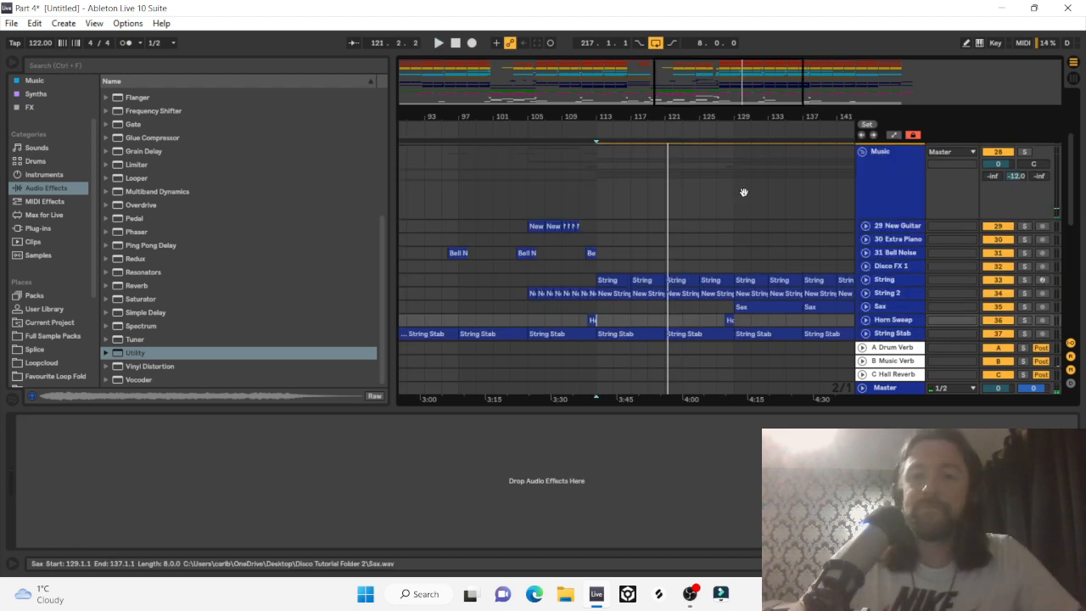
Fold the Music and Vocals groups and delete the string-automation note track and the empty 64 Audio track.
left_click(861, 153)
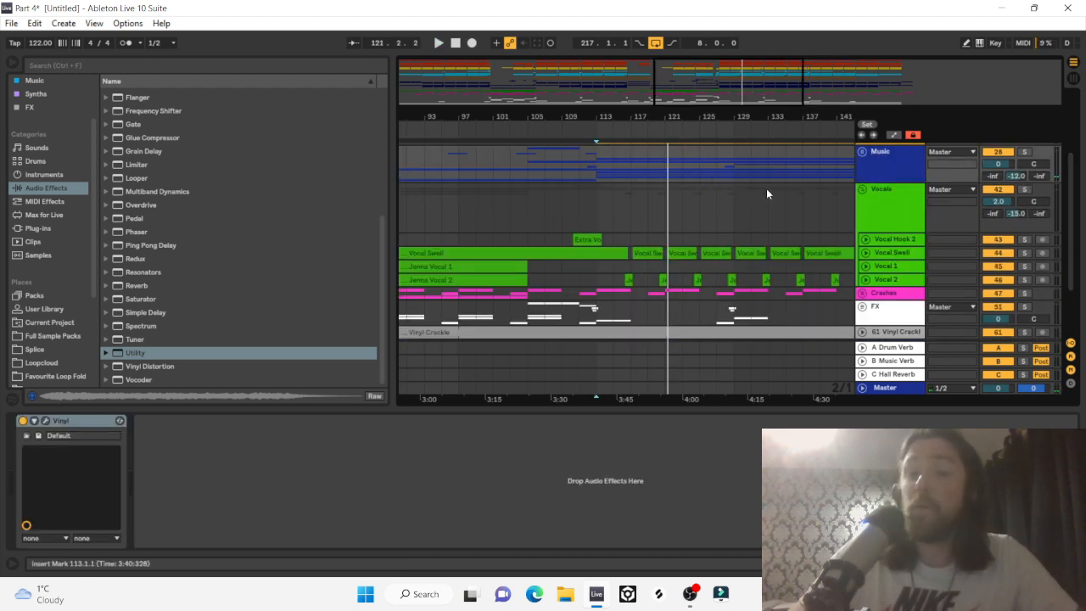
left_click(863, 189)
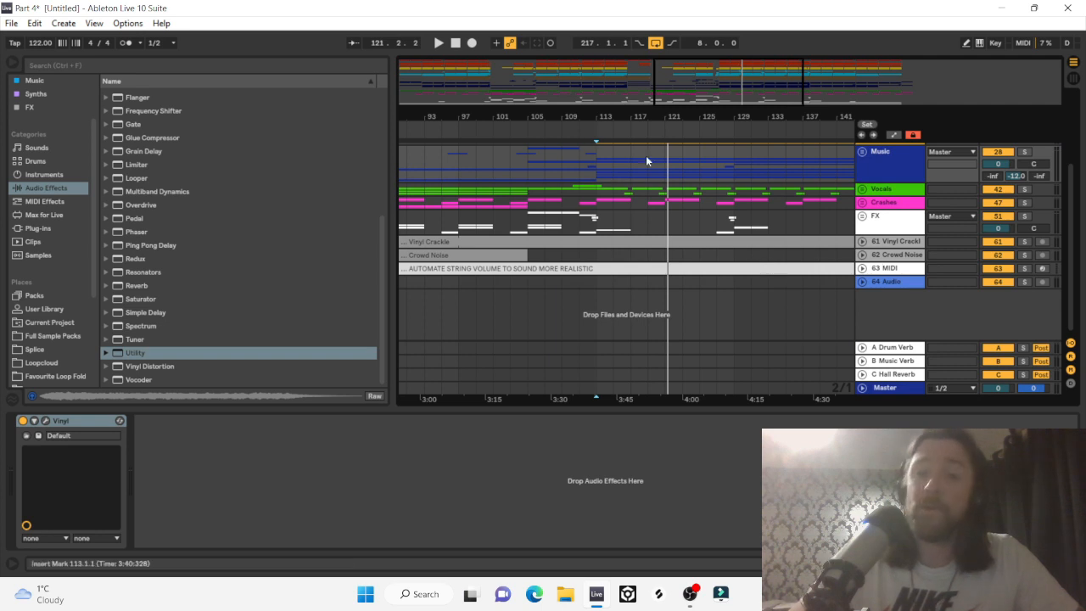
key("minus")
key("minus")
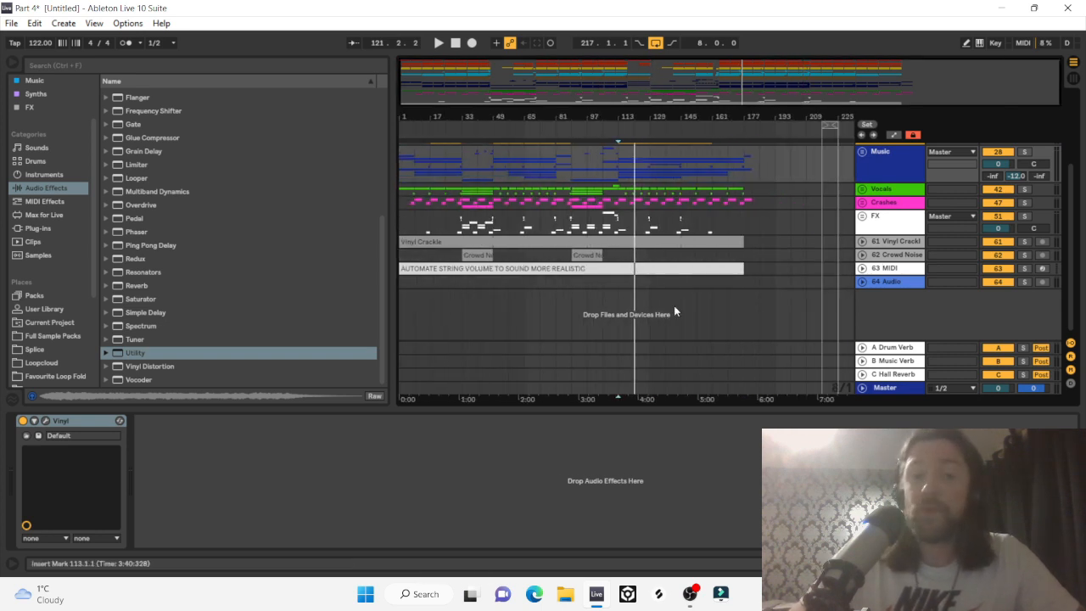
left_click(884, 284)
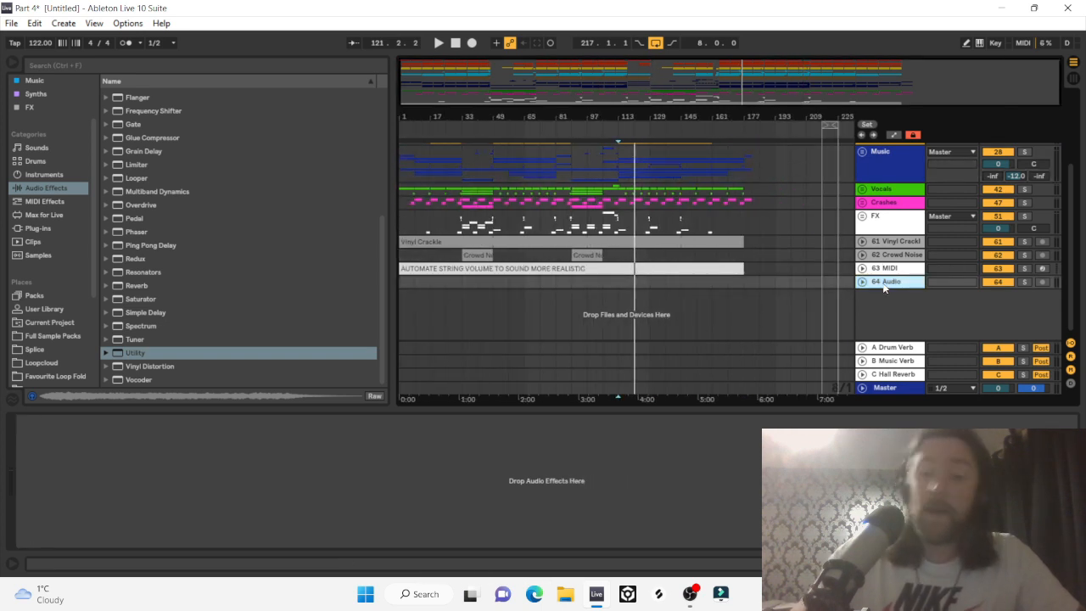
key("Delete")
key("Delete")
Place Arp Loop.wav from Disco Folder Part 4 at 1.1.1 on a new audio track below Crowd Noise.
left_click(39, 229)
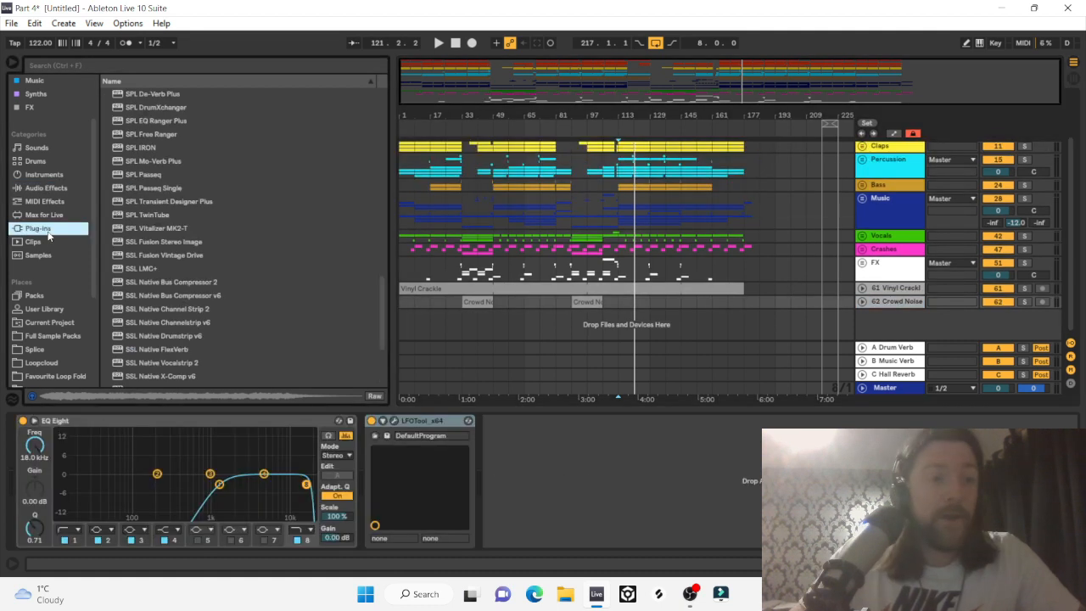
scroll(199, 236, "down", 1)
scroll(42, 280, "down", 4)
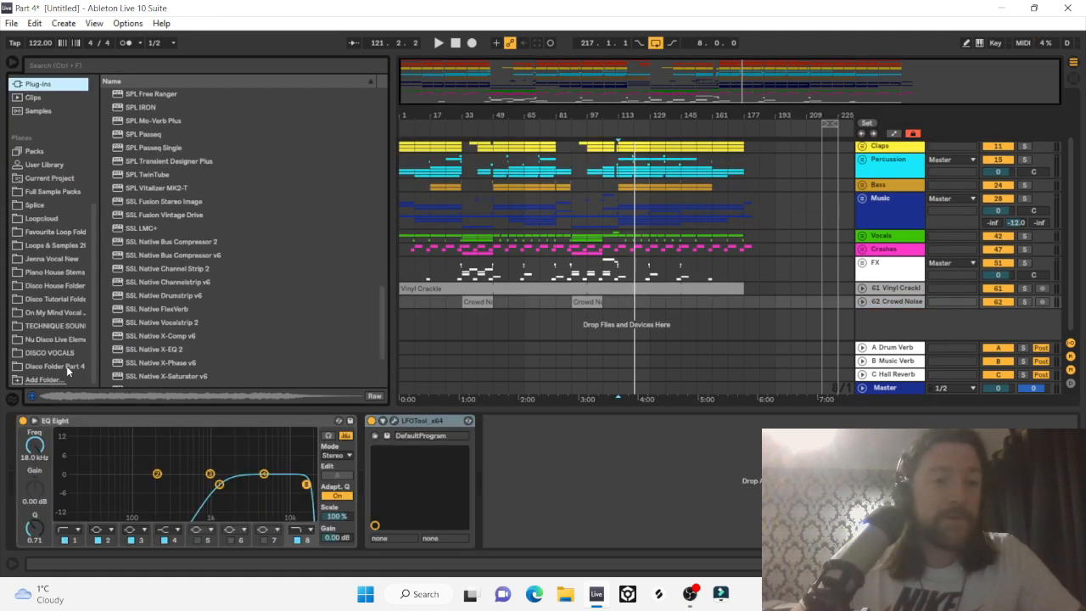
left_click(66, 366)
left_click(142, 108)
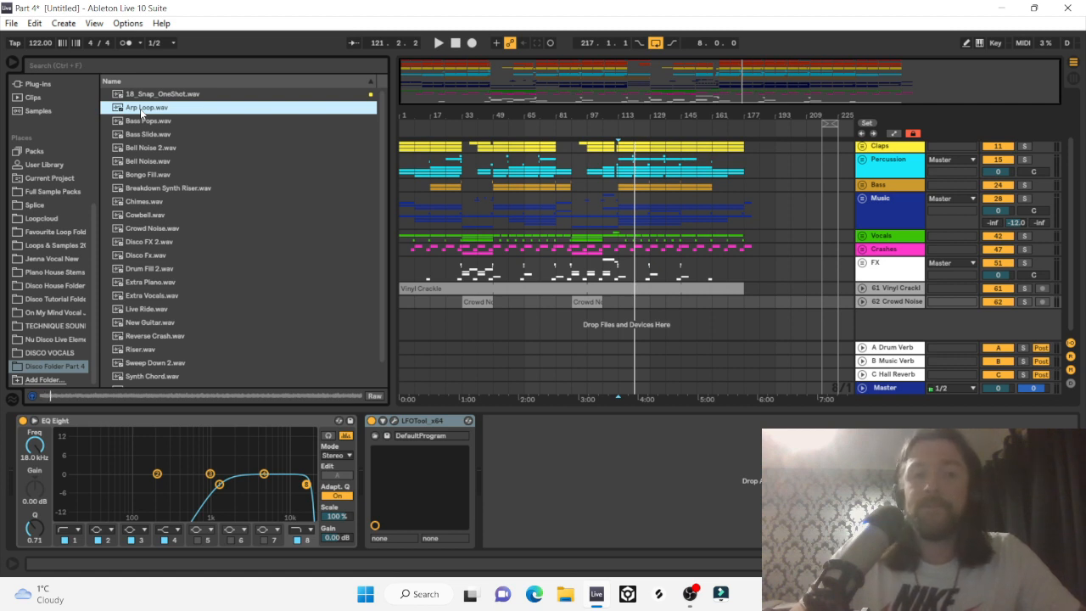
left_click_drag(140, 109, 395, 332)
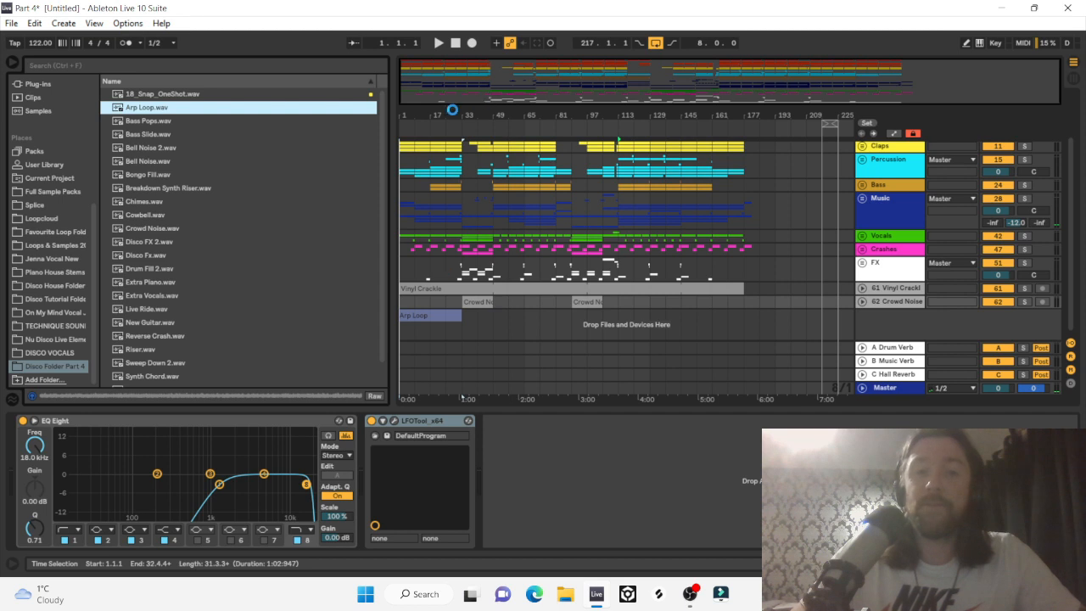
left_click_drag(433, 113, 434, 169)
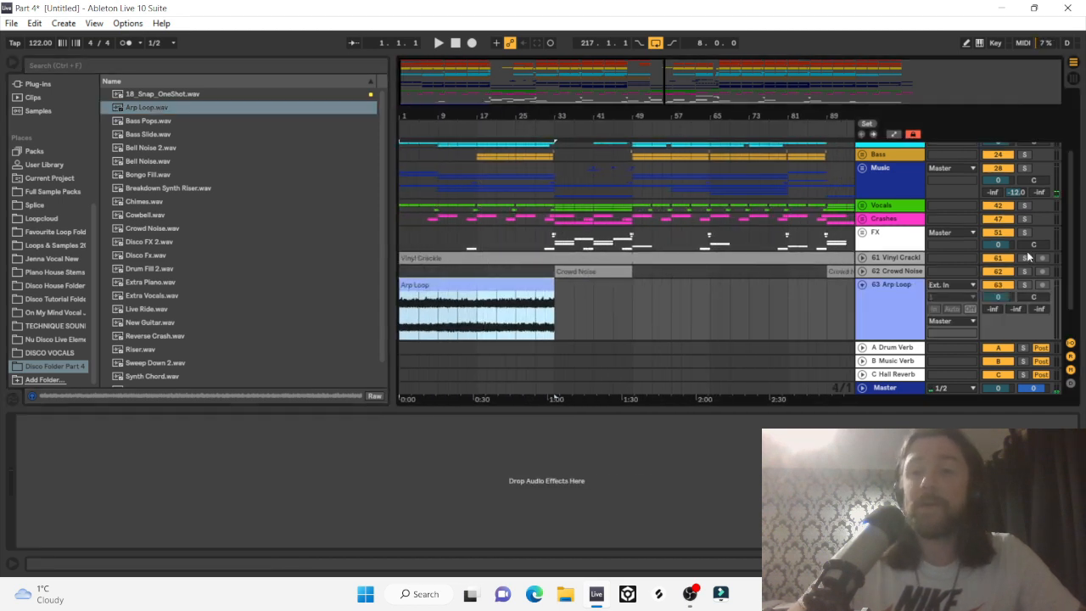
Lower the Arp Loop track's volume to -12.3 dB and play it soloed.
left_click_drag(999, 296, 998, 316)
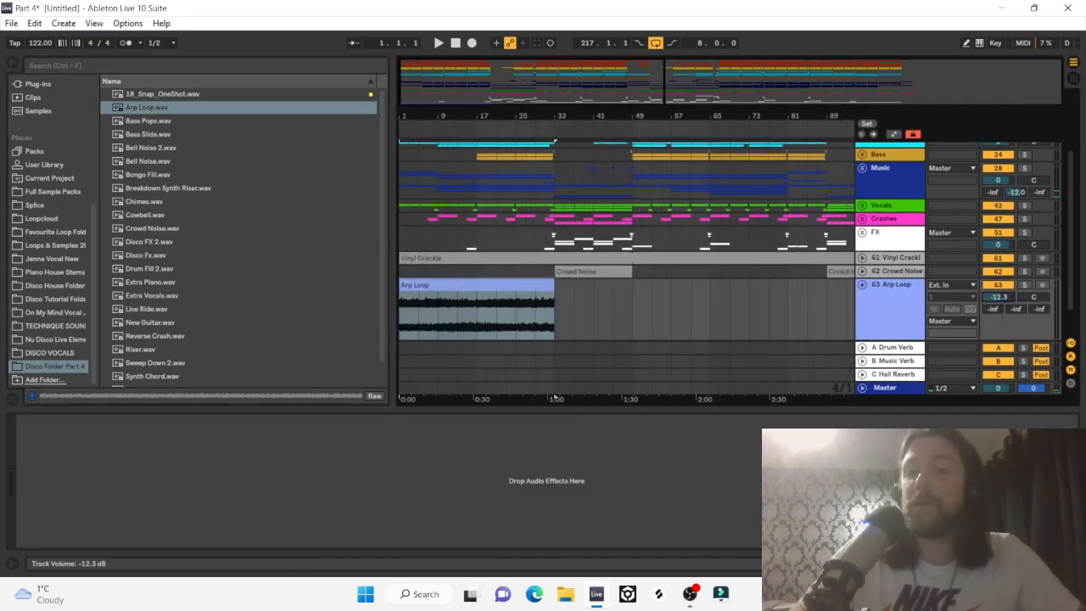
left_click(1024, 285)
left_click(497, 295)
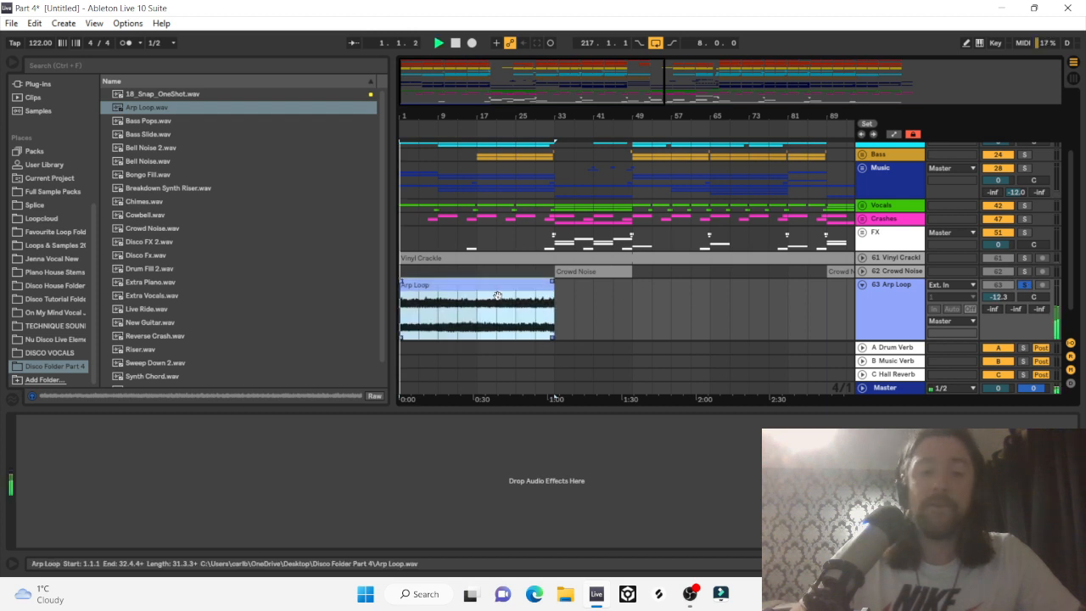
Add an Auto Filter to the Arp Loop track and set its frequency to 2.69 kHz while it plays.
left_click(52, 192)
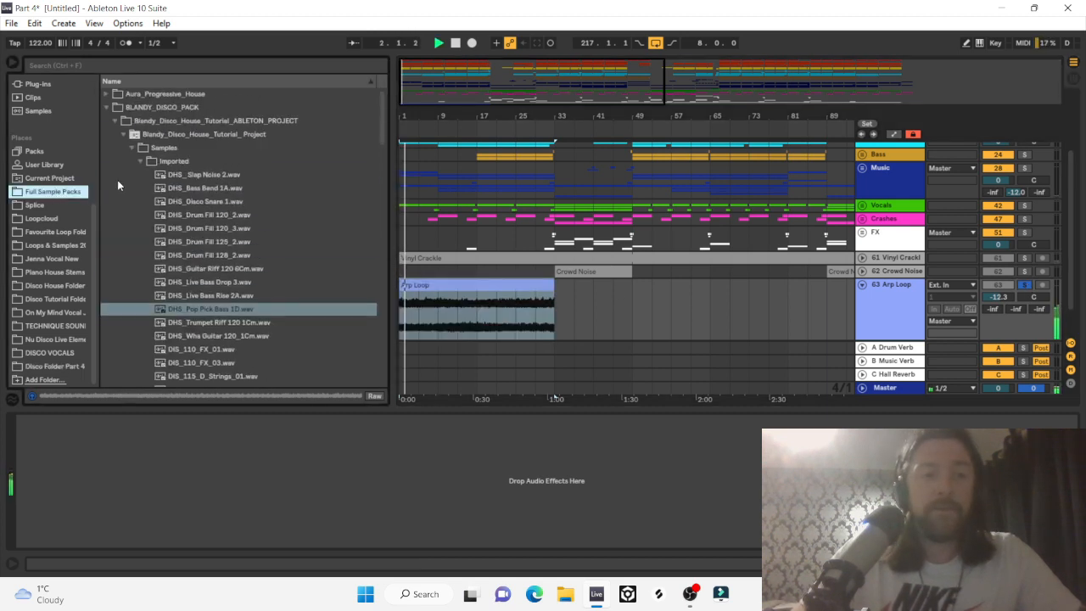
scroll(61, 172, "up", 5)
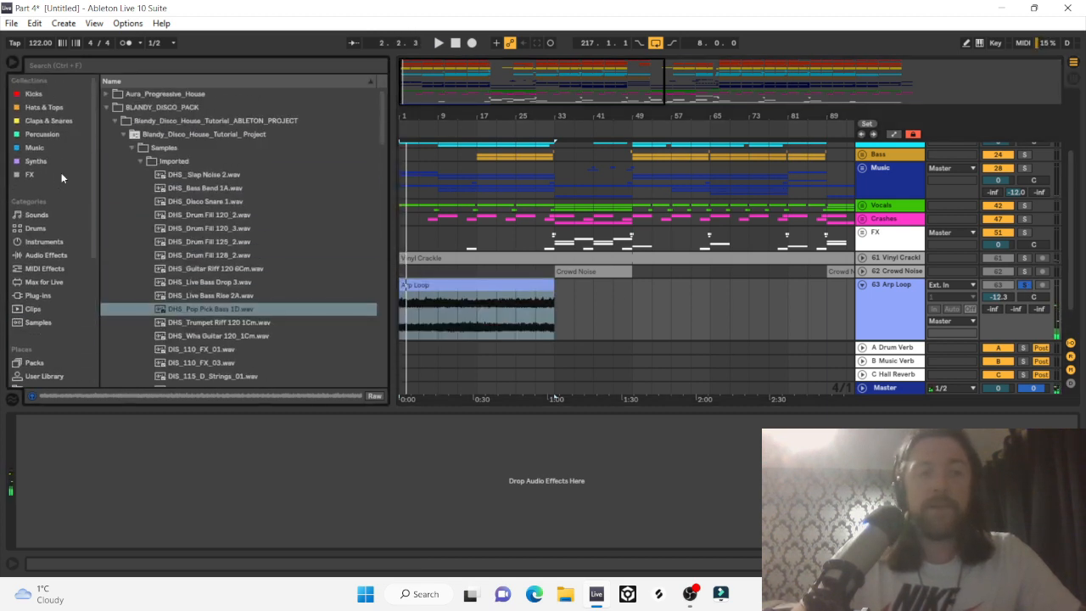
left_click(48, 255)
scroll(149, 118, "up", 6)
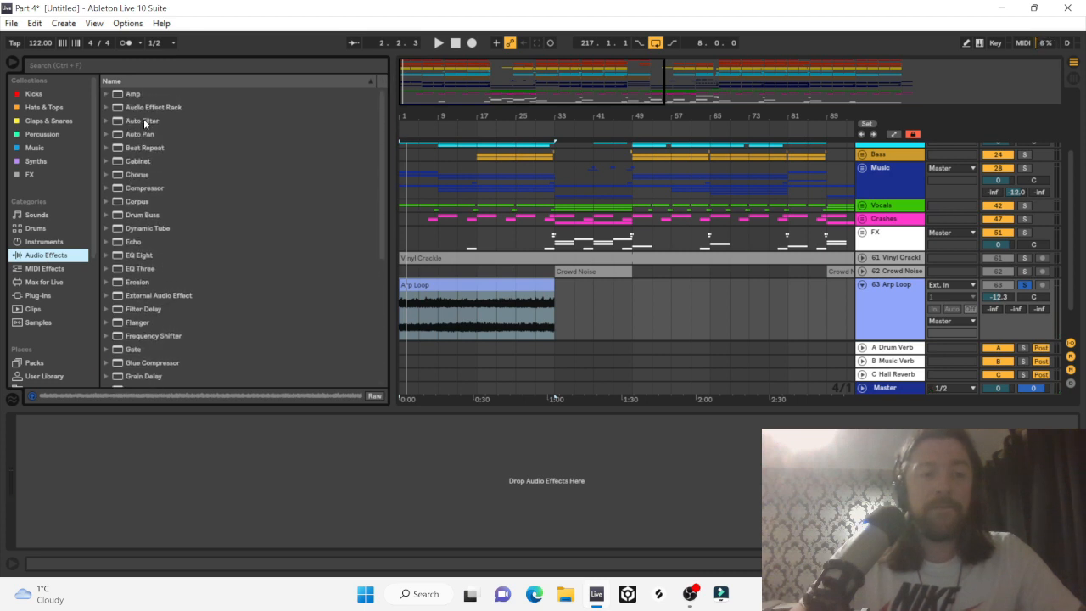
left_click_drag(130, 123, 437, 308)
key("space")
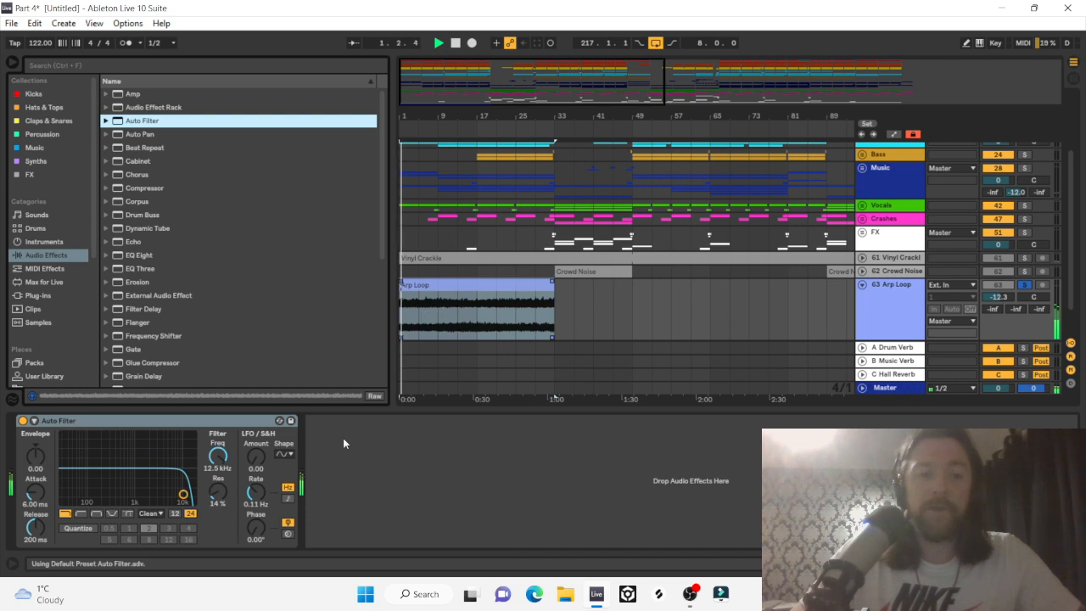
left_click_drag(217, 456, 218, 496)
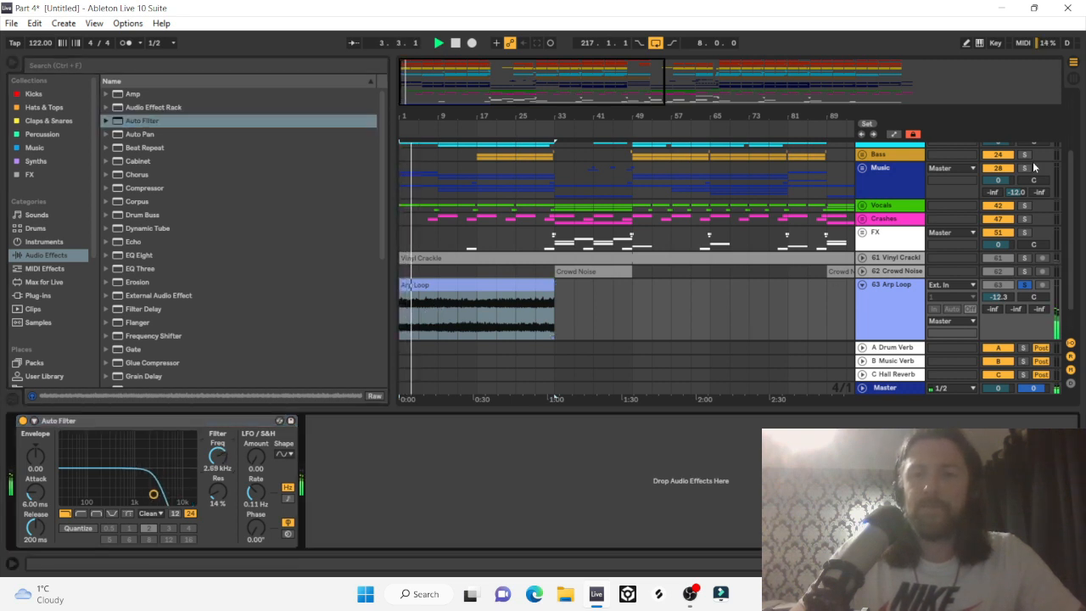
Play the Arp Loop with the music from 17.1.1, set its volume to -10.1 dB and unsolo it.
left_click(482, 269)
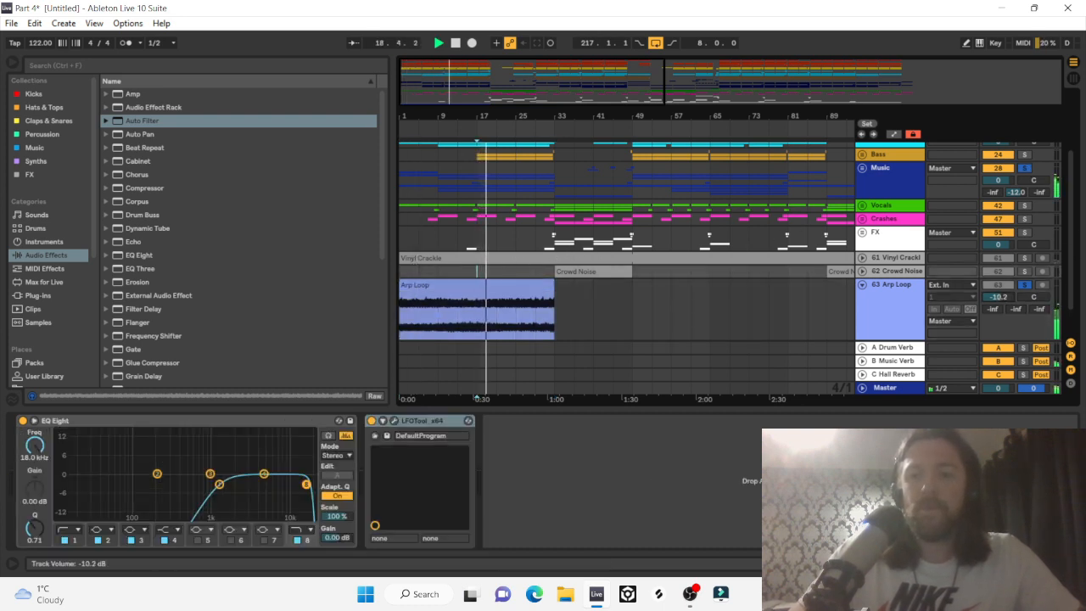
left_click(1024, 284)
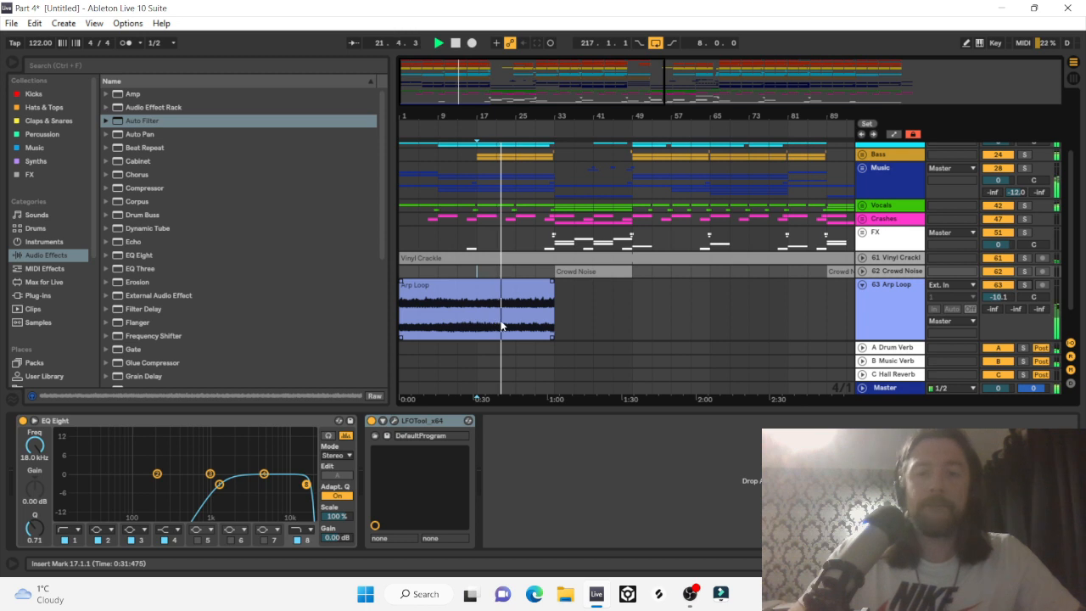
key("space")
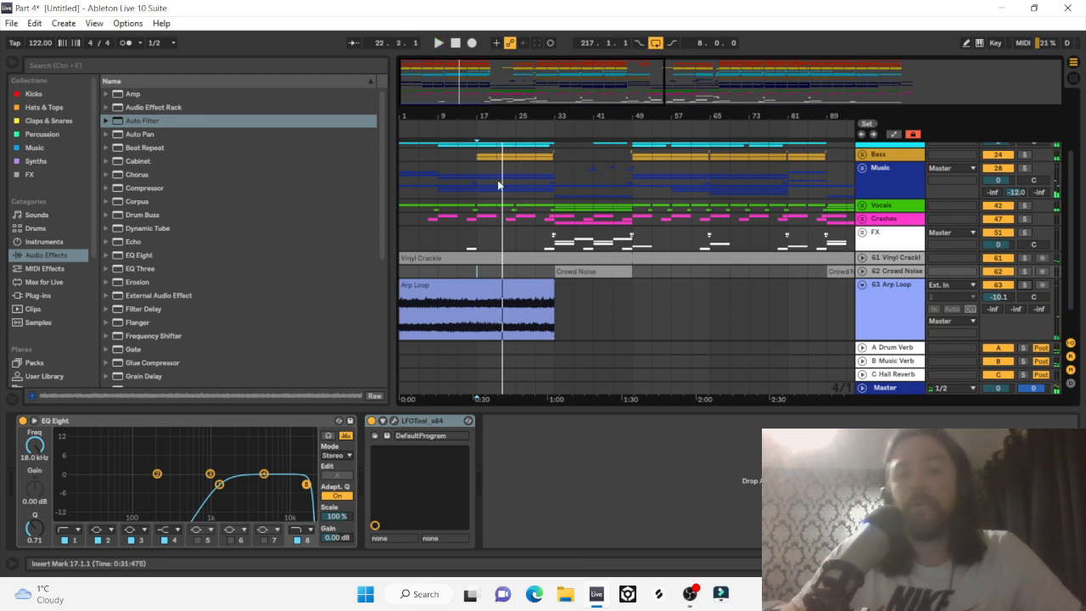
Move the Arp Loop clip to 105.1.1 and trim its end to 113.1.1.
left_click(460, 323)
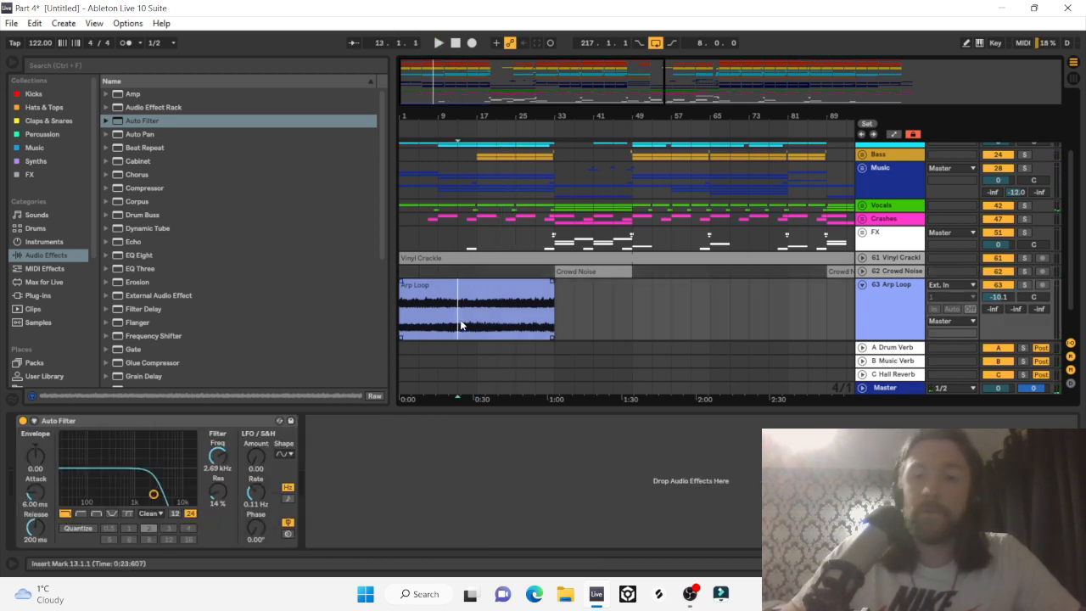
mouse_move(505, 285)
left_mouse_down()
mouse_move(777, 284)
mouse_move(928, 267)
mouse_move(763, 299)
mouse_move(579, 301)
left_mouse_up()
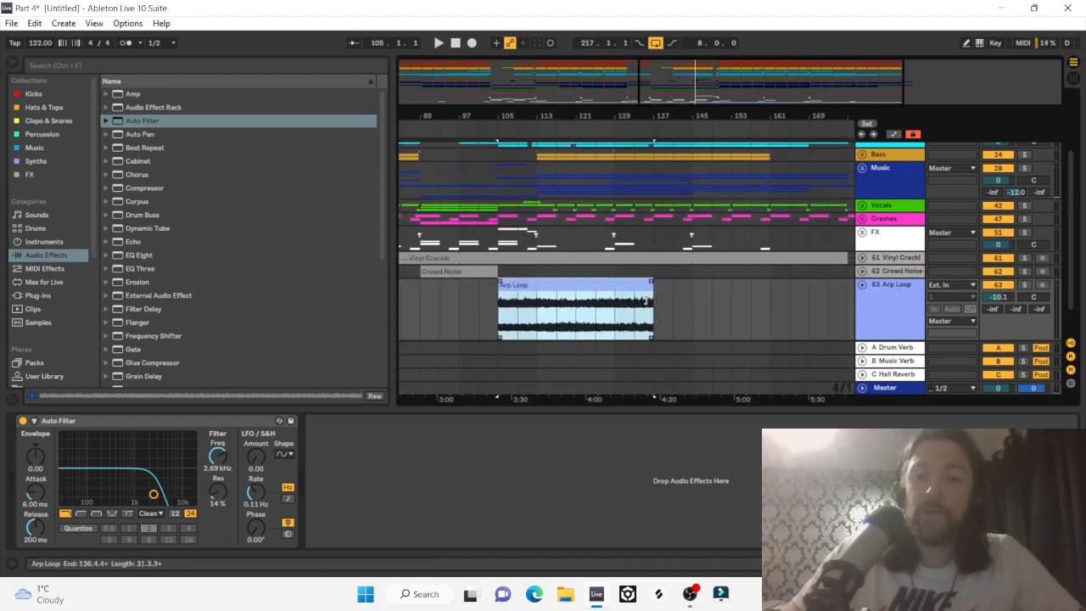
left_click_drag(651, 299, 536, 300)
Play from 97.1.1 and set the Arp Loop's Auto Filter frequency to 4.55 kHz.
left_click_drag(491, 109, 603, 216)
left_click(525, 299)
key("space")
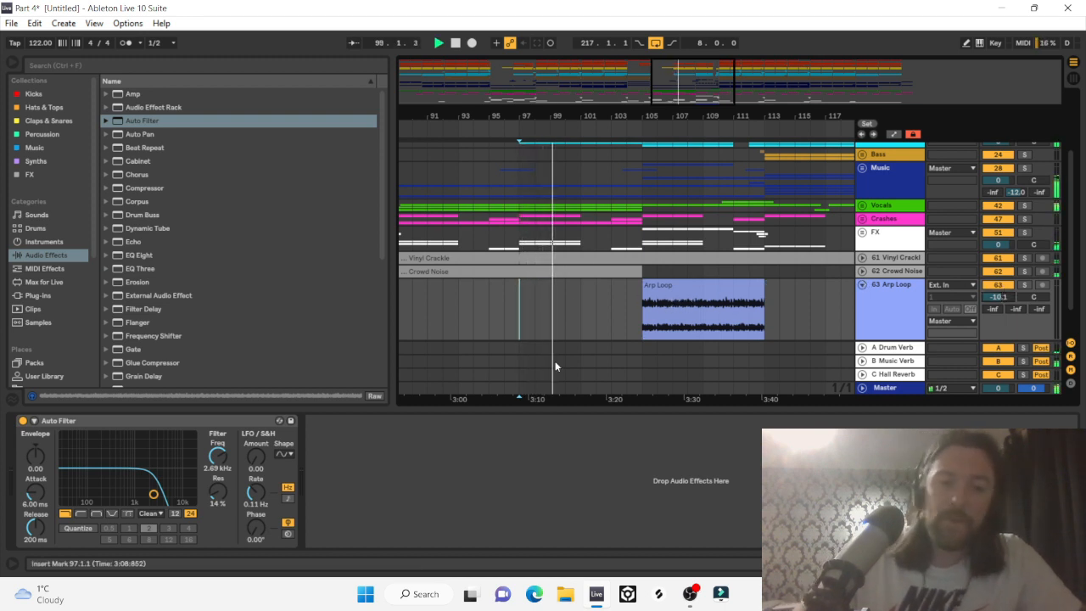
mouse_move(218, 464)
left_mouse_down()
mouse_move(218, 439)
mouse_move(218, 450)
left_mouse_up()
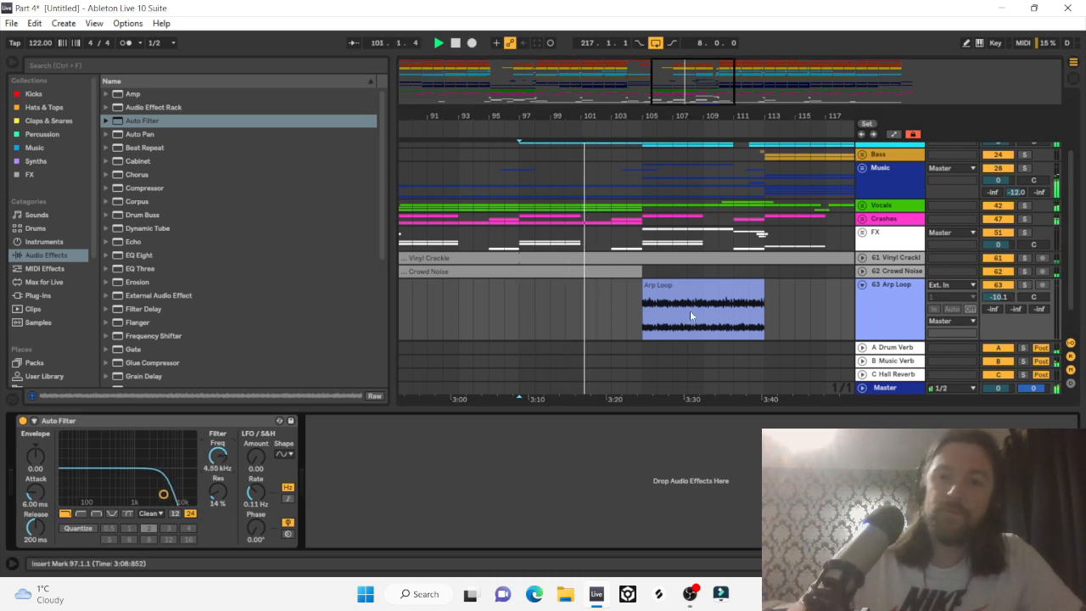
Unfold the Music and FX groups around the Arp Loop clip and select the clip's range from 105.1.1 to 113.1.1.
left_click_drag(750, 134, 853, 239)
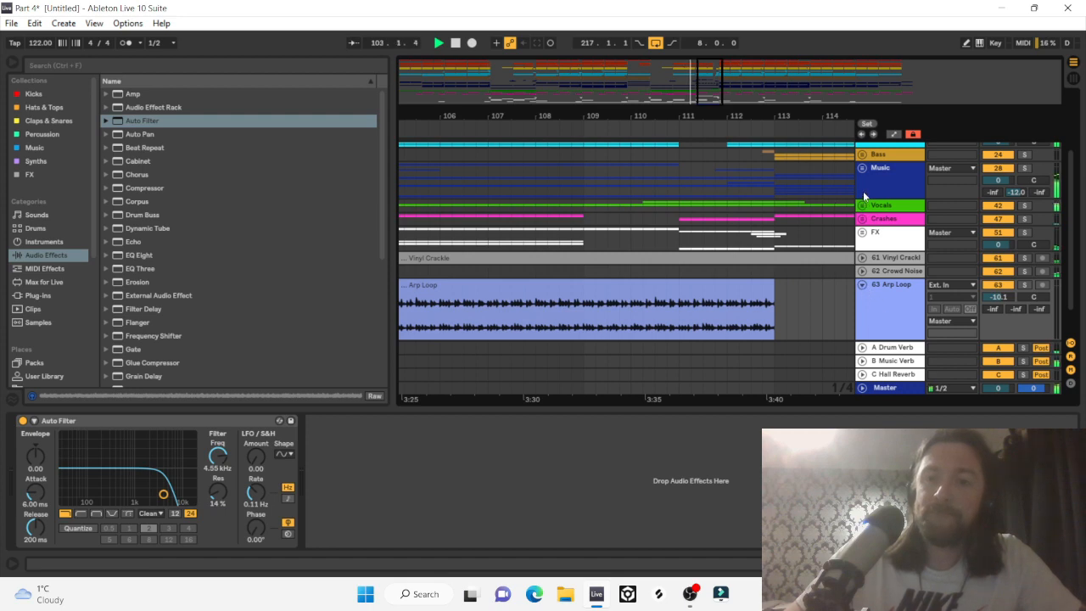
left_click(864, 169)
scroll(825, 202, "down", 5)
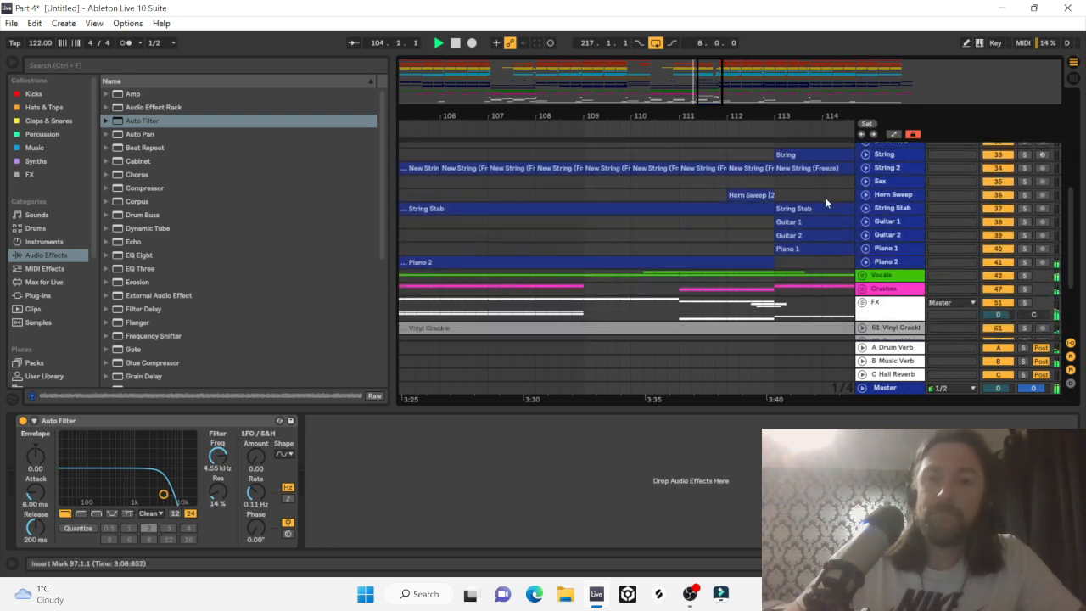
scroll(769, 183, "down", 7)
right_click(769, 183)
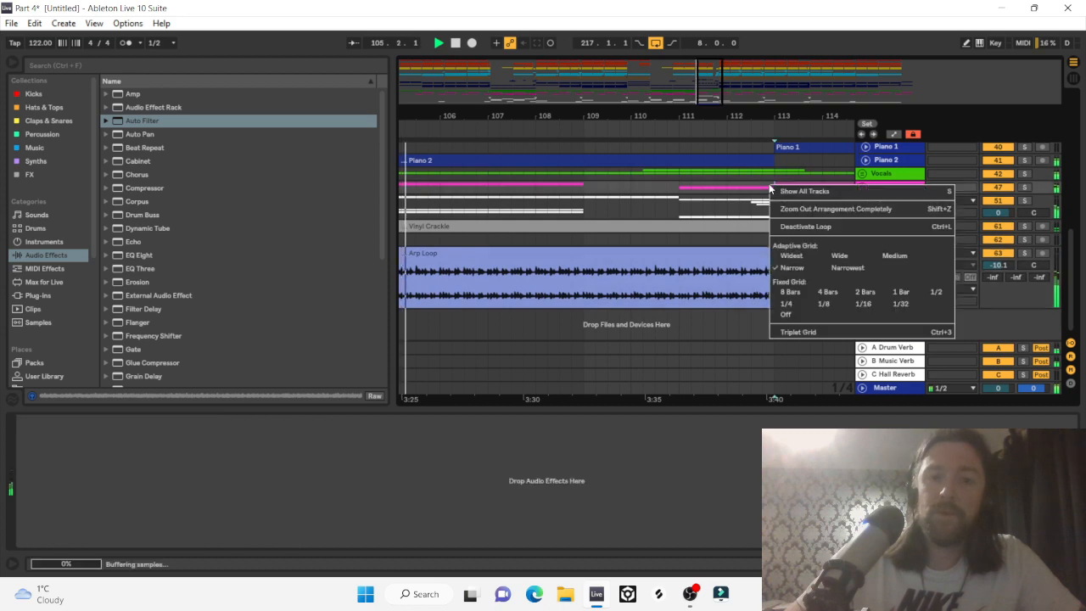
left_click(999, 268)
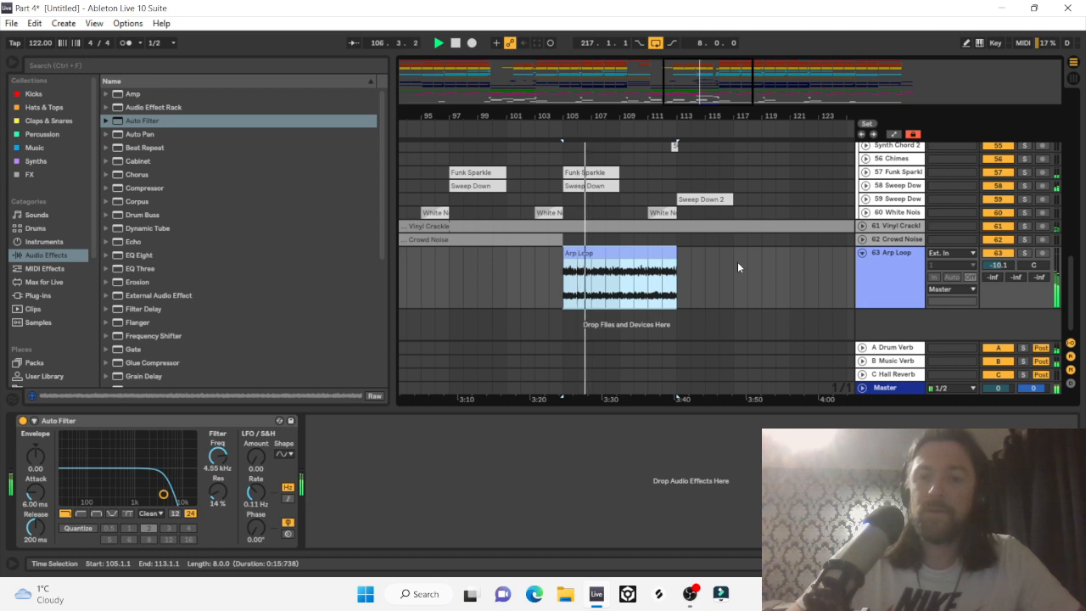
Hide the device view, mute the New Guitar track and move the Arp Loop track into the Music group directly above it.
key("ctrl+alt+l")
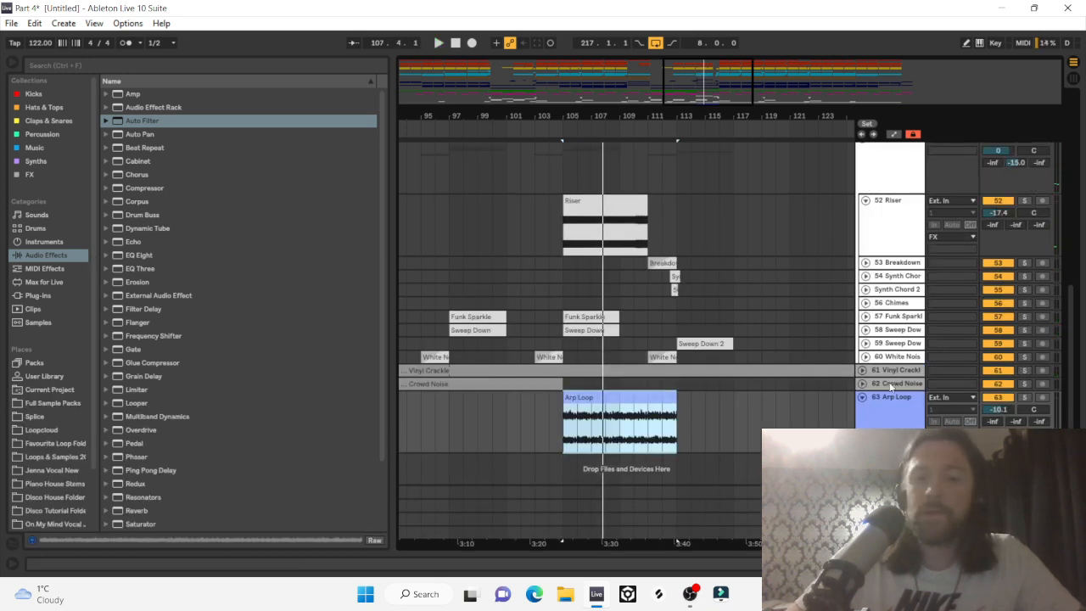
left_click(845, 321)
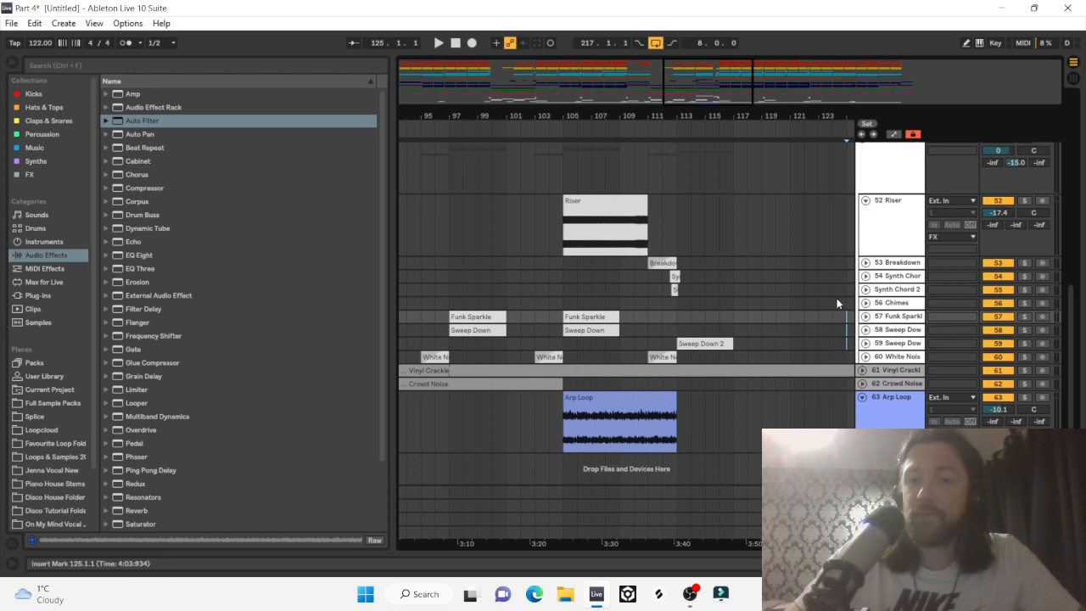
scroll(820, 293, "up", 6)
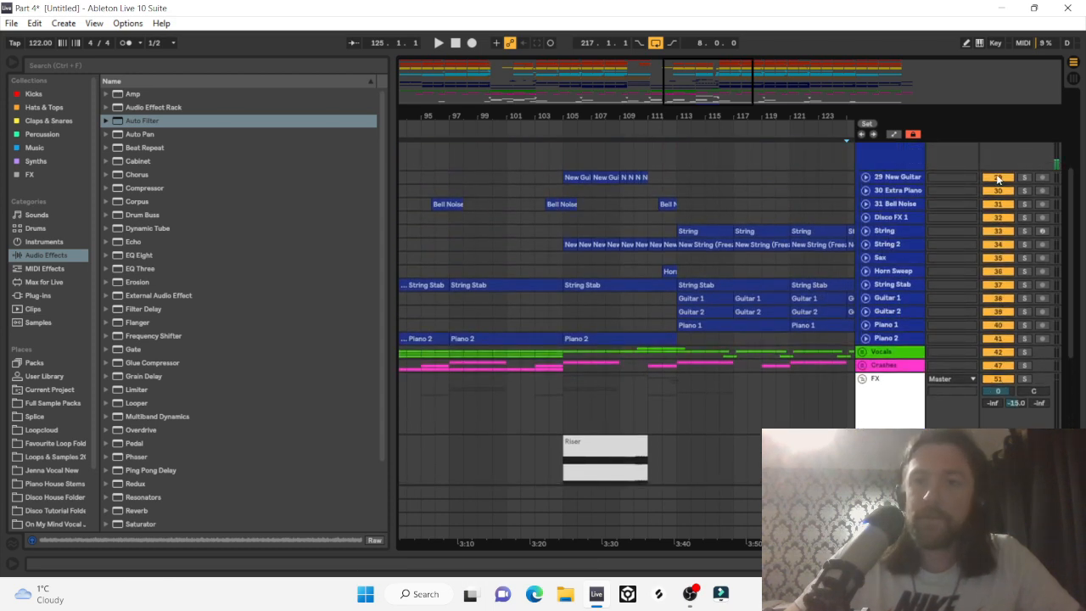
scroll(899, 356, "down", 6)
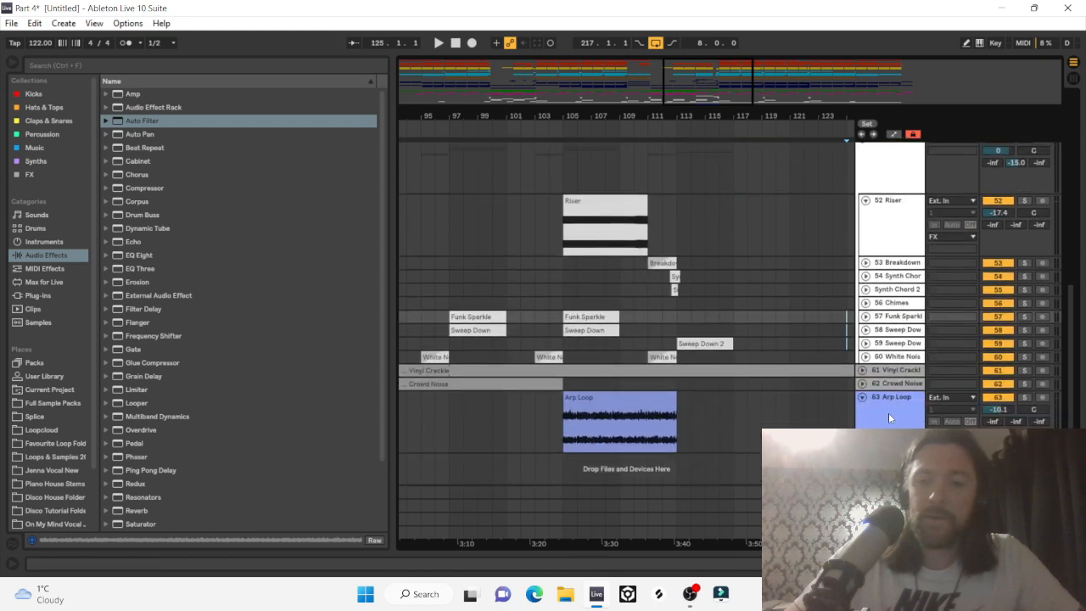
left_click(905, 405)
left_click_drag(905, 405, 857, 199)
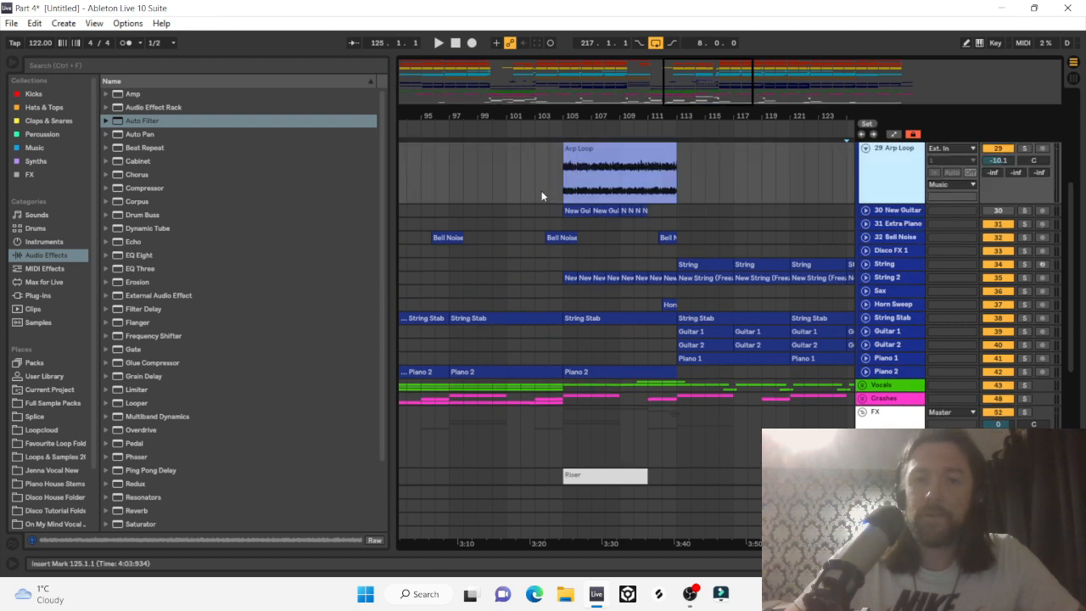
Play from 103.1.1 and trim the end of the Arp Loop clip to 111.1.1.
left_click(536, 189)
key("space")
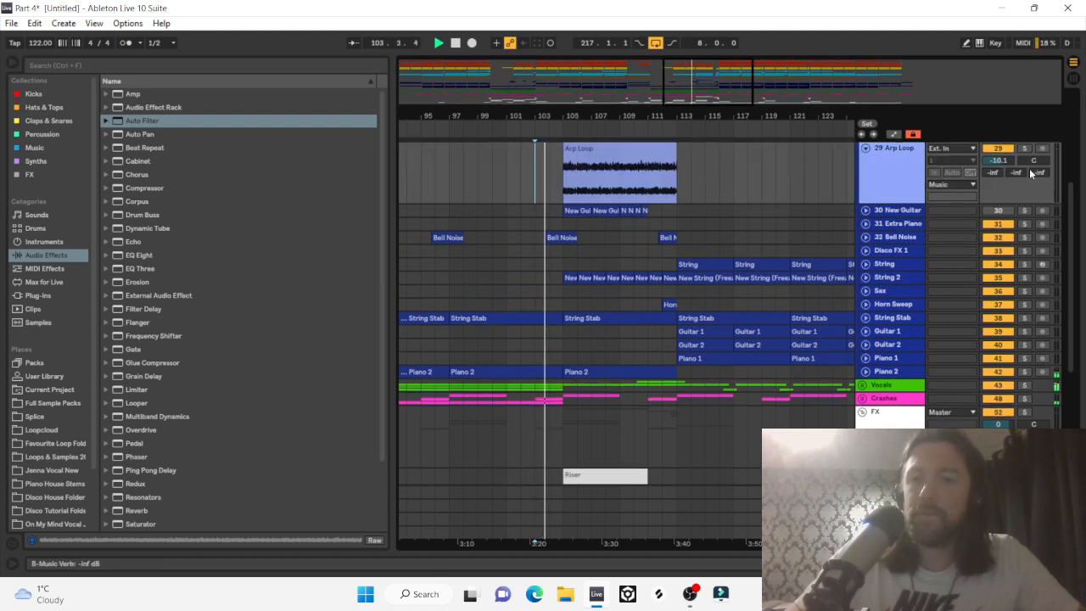
scroll(1001, 159, "up", 2)
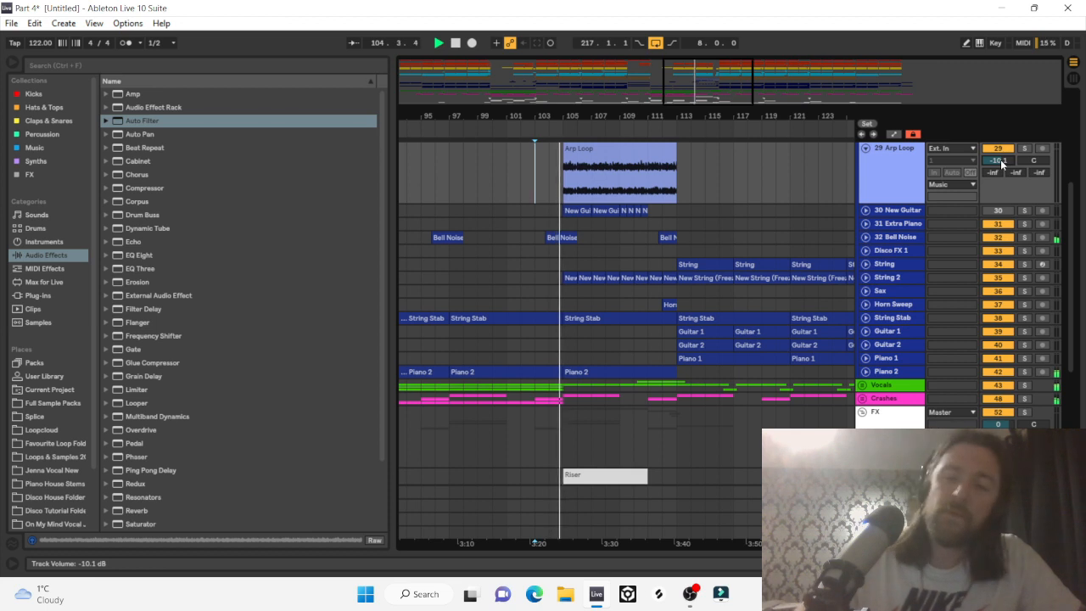
scroll(1001, 160, "down", 3)
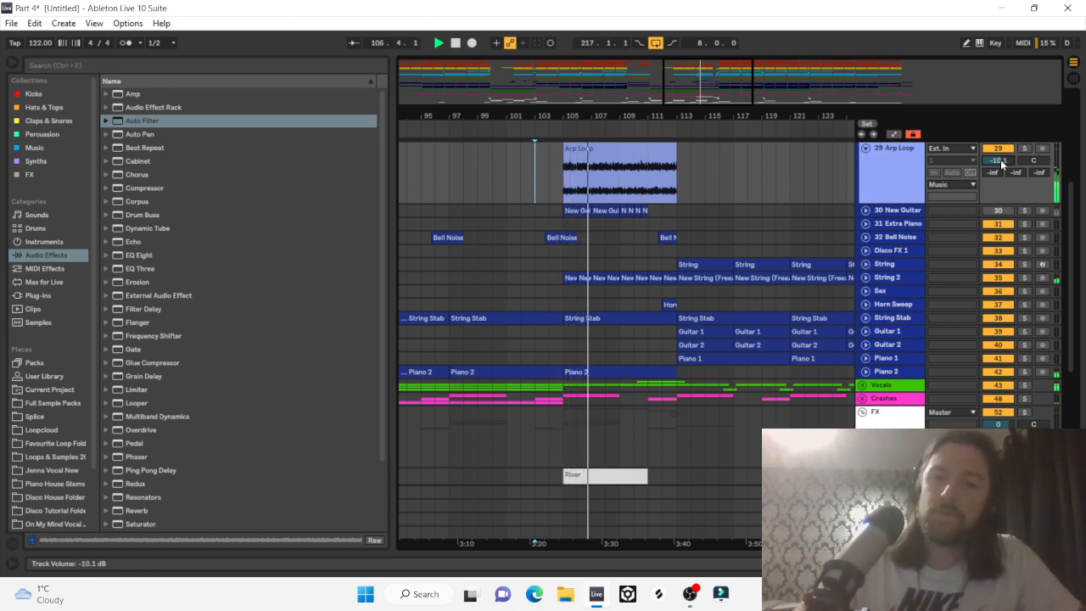
scroll(1001, 160, "up", 1)
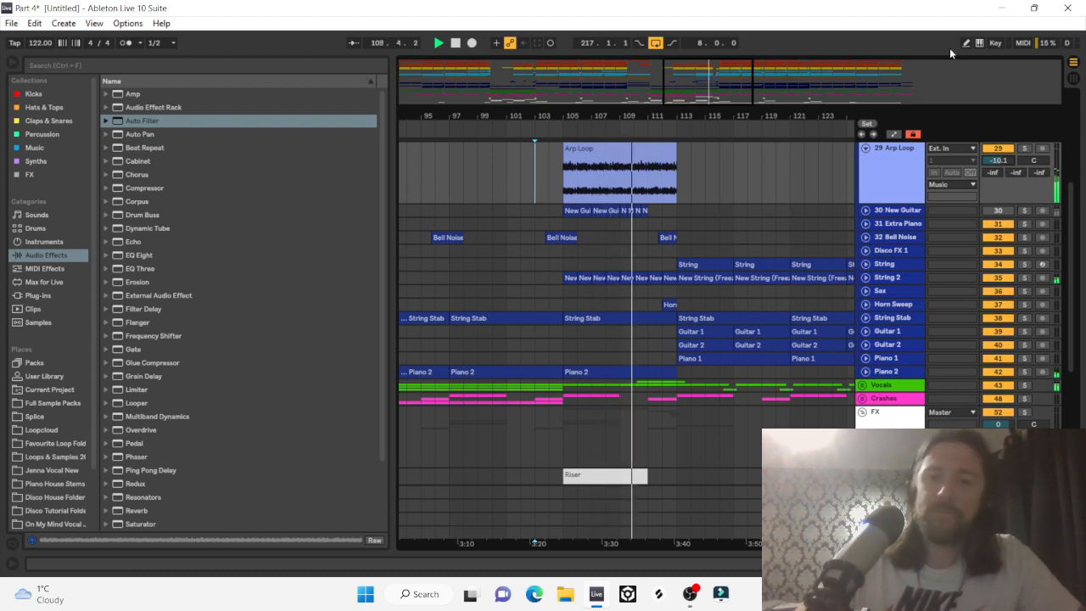
left_click_drag(676, 157, 654, 155)
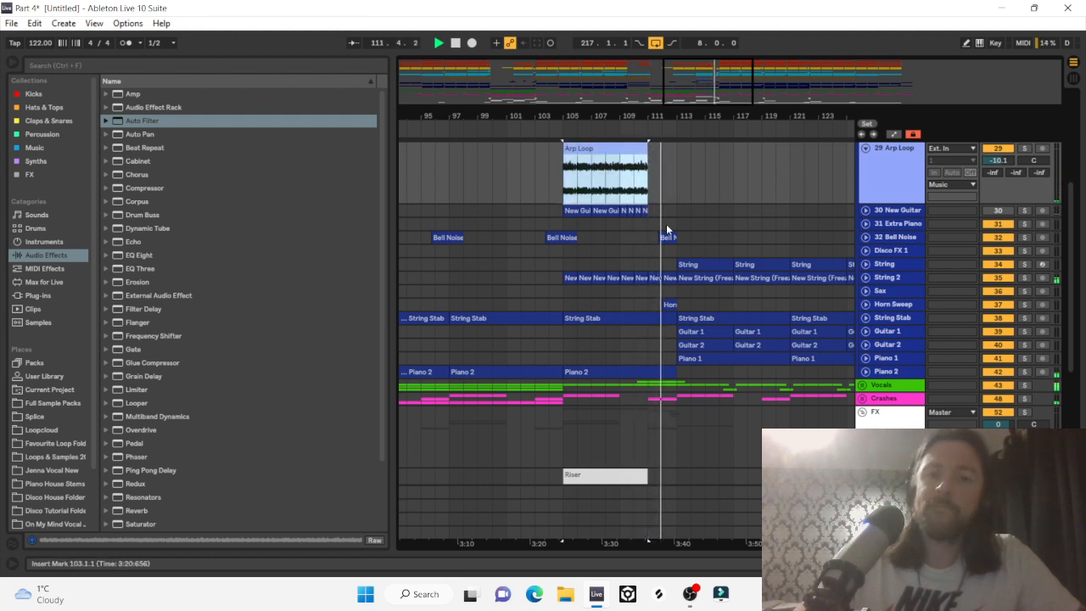
scroll(629, 229, "down", 1)
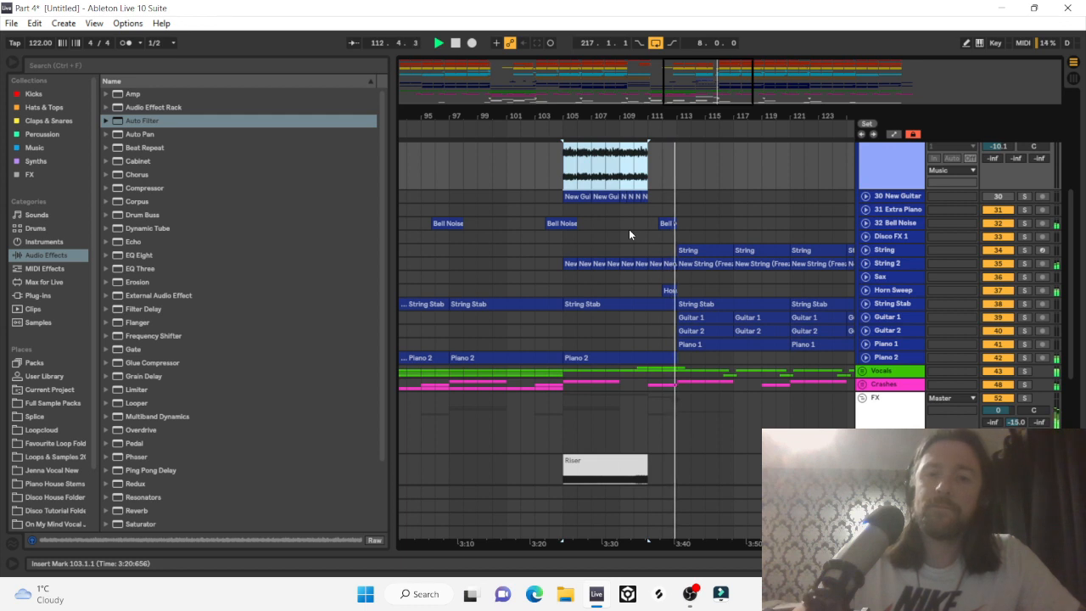
Mute the Arp Loop track, unmute New Guitar and play from 105.1.1 to compare the two parts.
left_click(570, 250)
key("space")
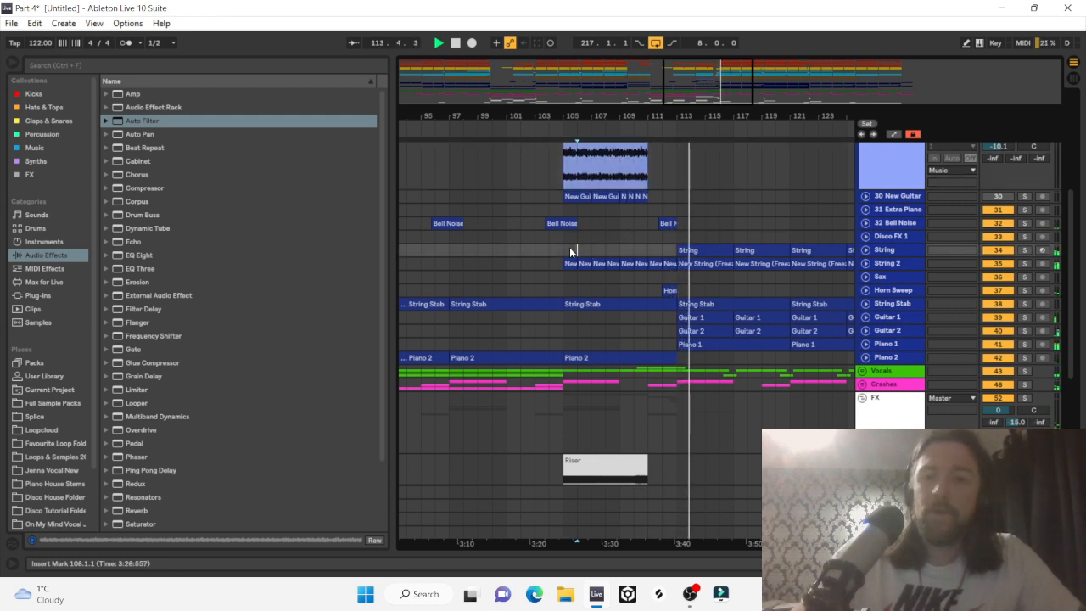
scroll(1041, 170, "up", 4)
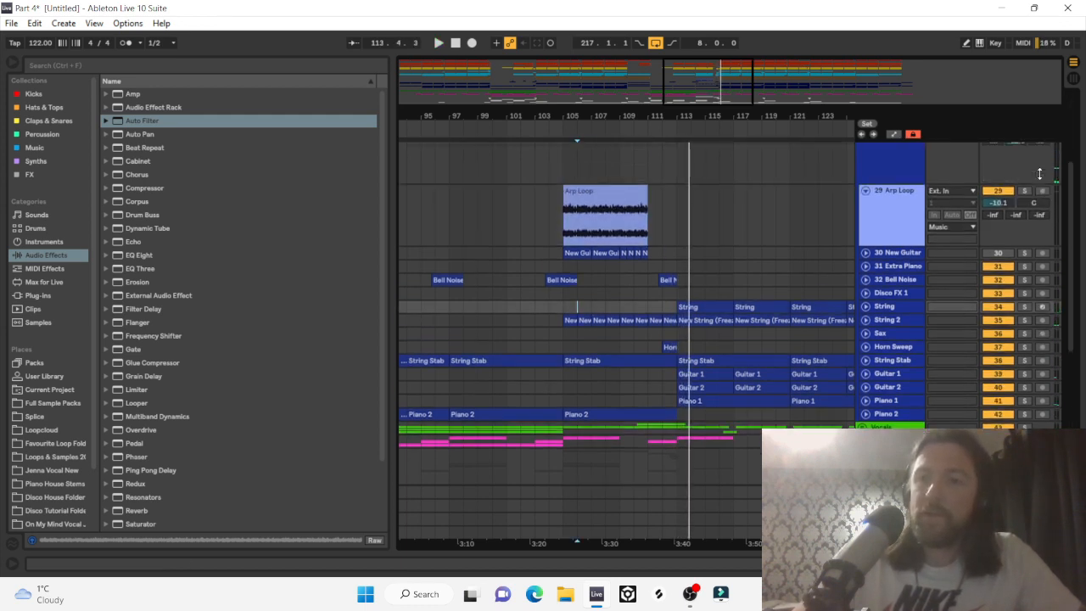
scroll(1001, 200, "down", 1)
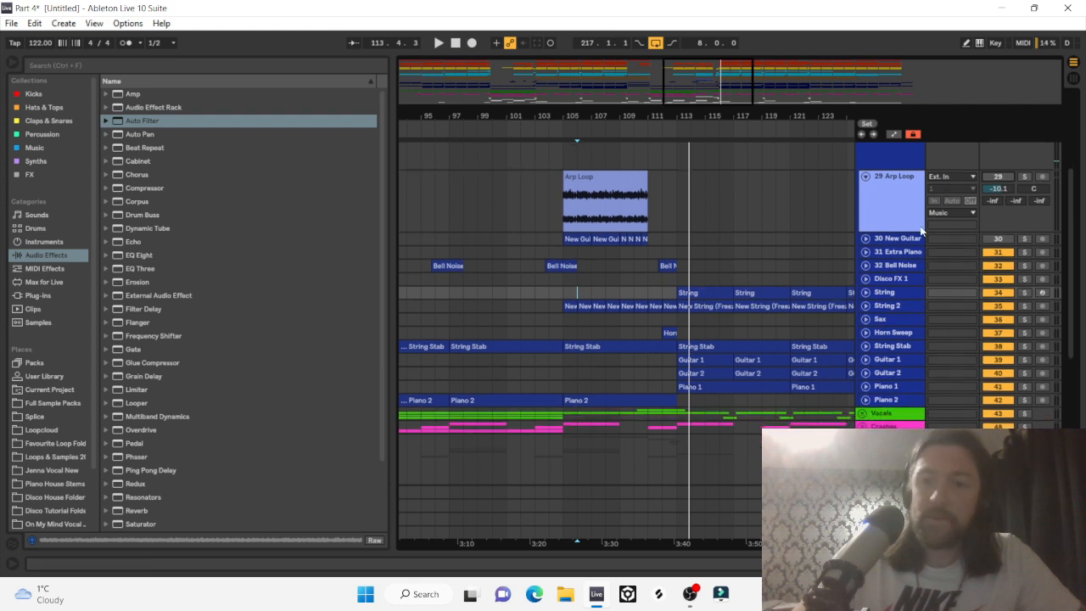
left_click(569, 239)
key("space")
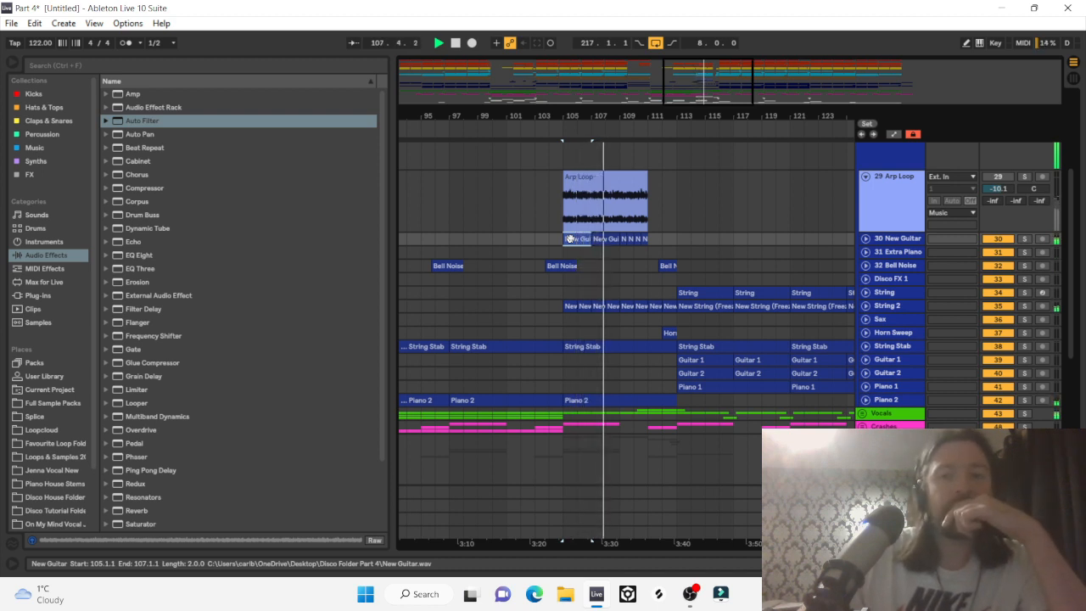
Stop playback, move the first New Guitar clip to 123.1.1 and delete the remaining New Guitar clips before bar 111.
key("space")
left_click_drag(577, 240, 833, 241)
left_click_drag(648, 238, 584, 248)
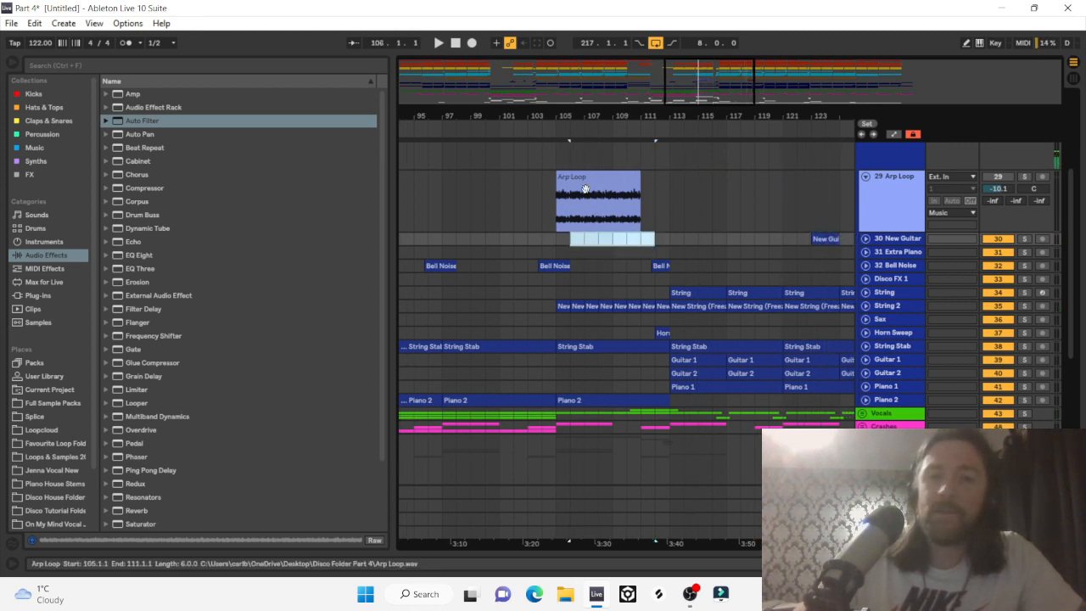
Unmute the Arp Loop track and play from 101.1.1 to hear it in the build, briefly checking its Auto Filter.
left_click(559, 178)
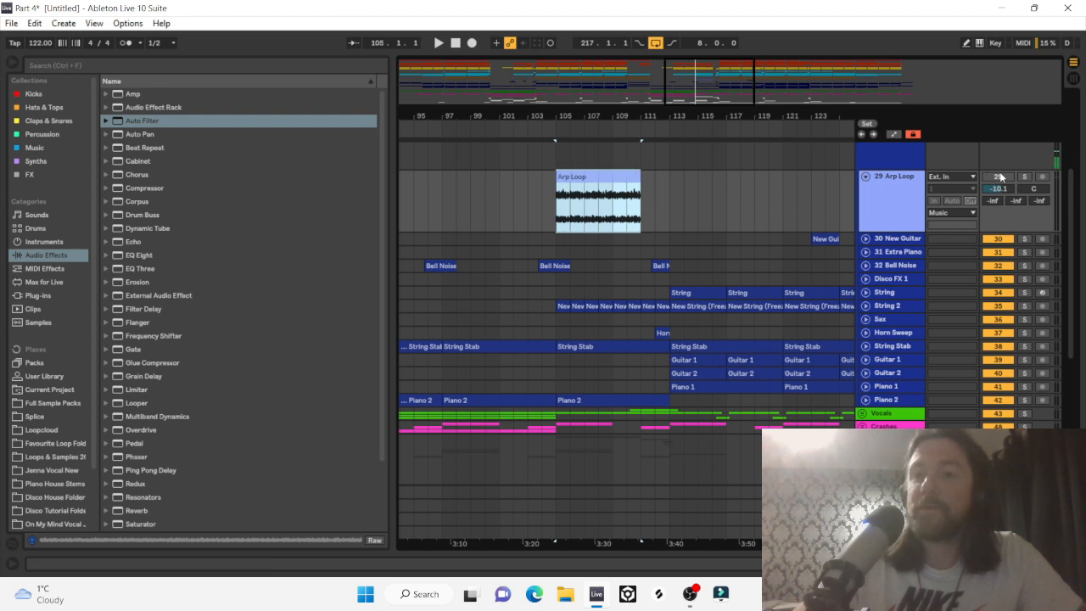
left_click(500, 211)
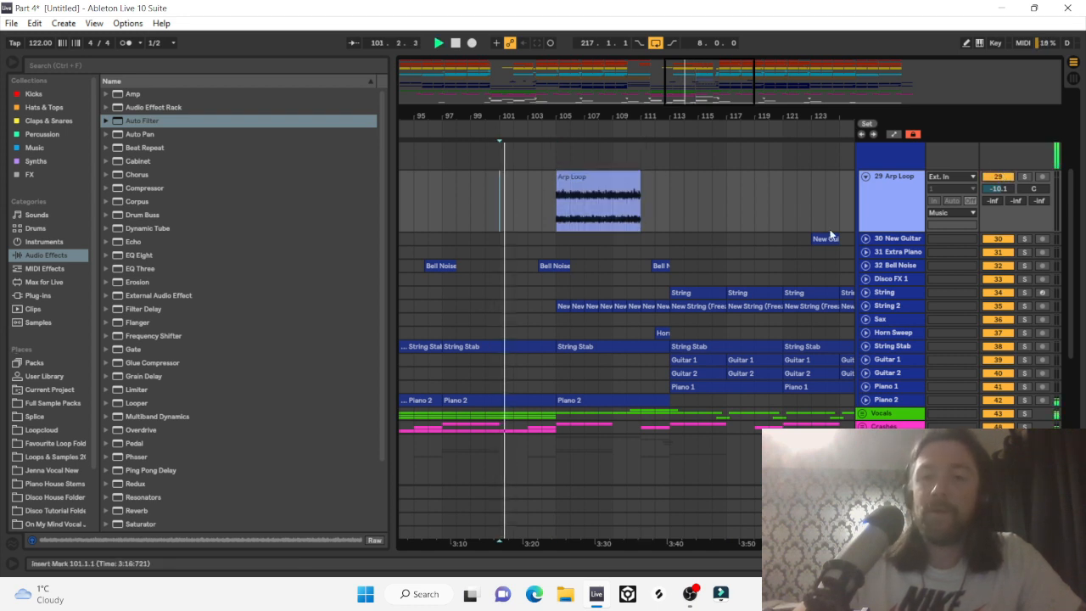
scroll(694, 239, "down", 1)
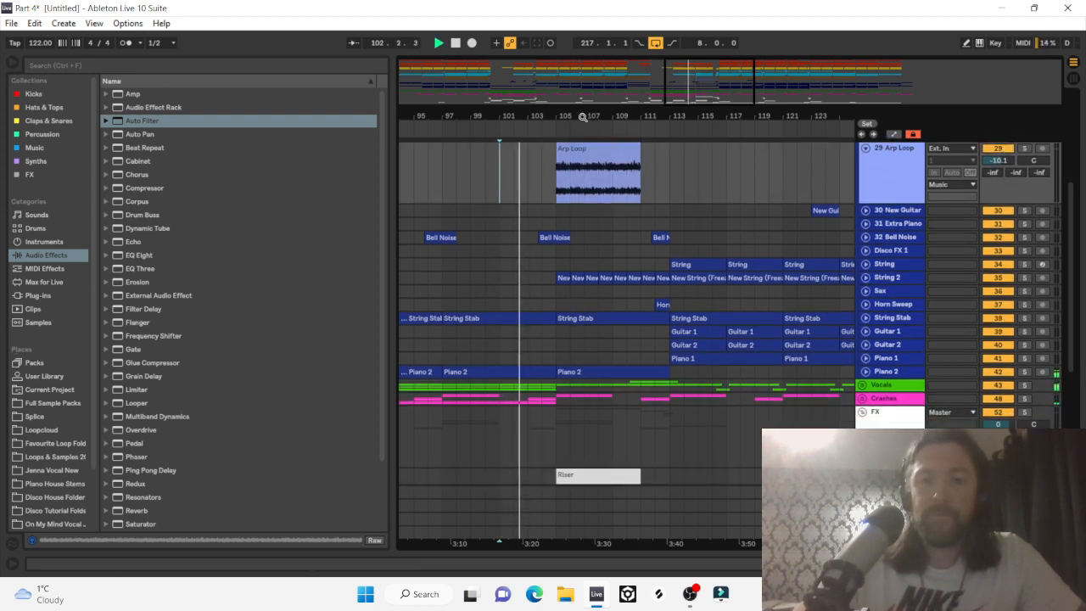
left_click_drag(583, 116, 589, 140)
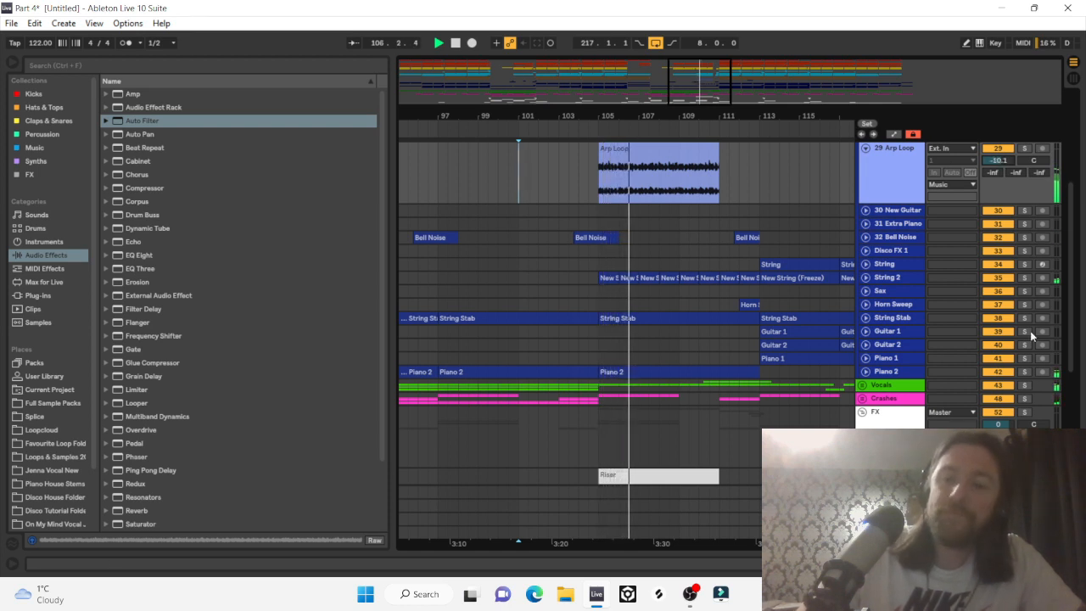
left_click(1073, 564)
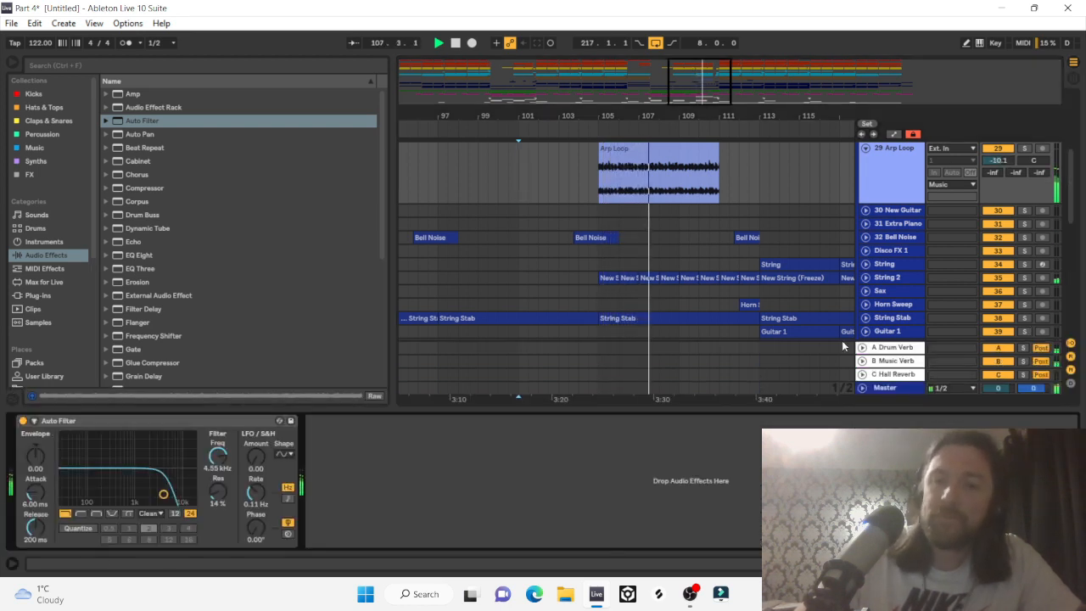
left_click(1073, 564)
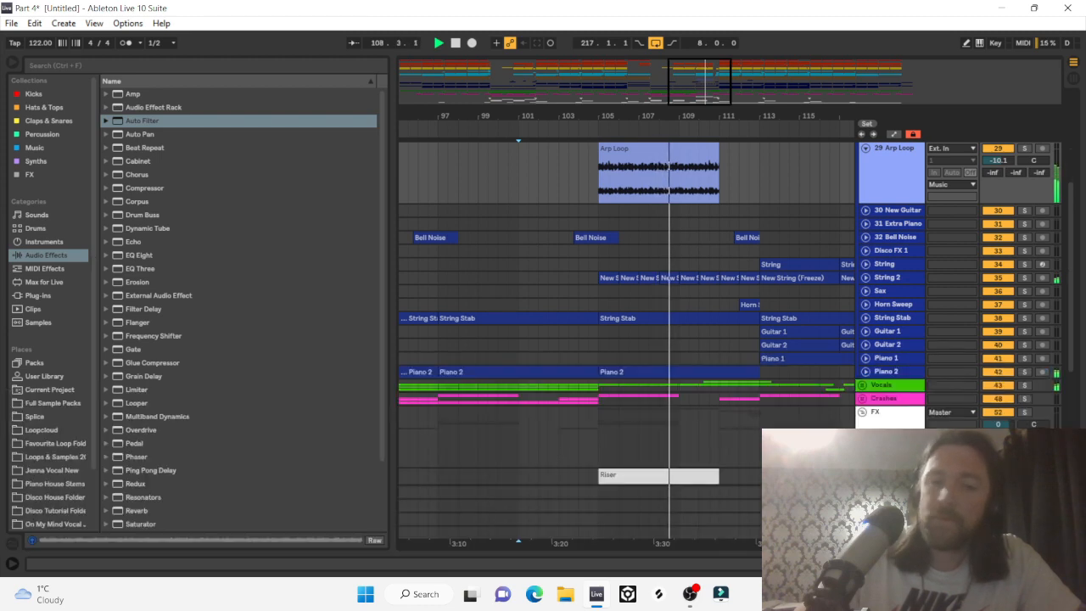
left_click_drag(731, 112, 690, 92)
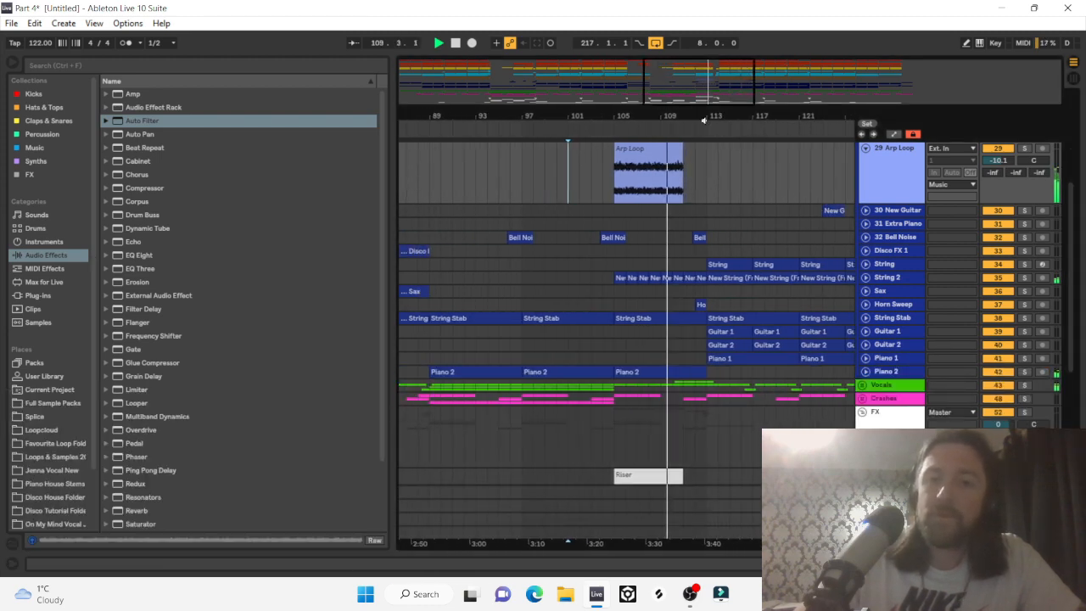
Collapse the Arp Loop track and look inside the Vocals group, leaving the group folded.
scroll(827, 175, "up", 5)
left_click(865, 328)
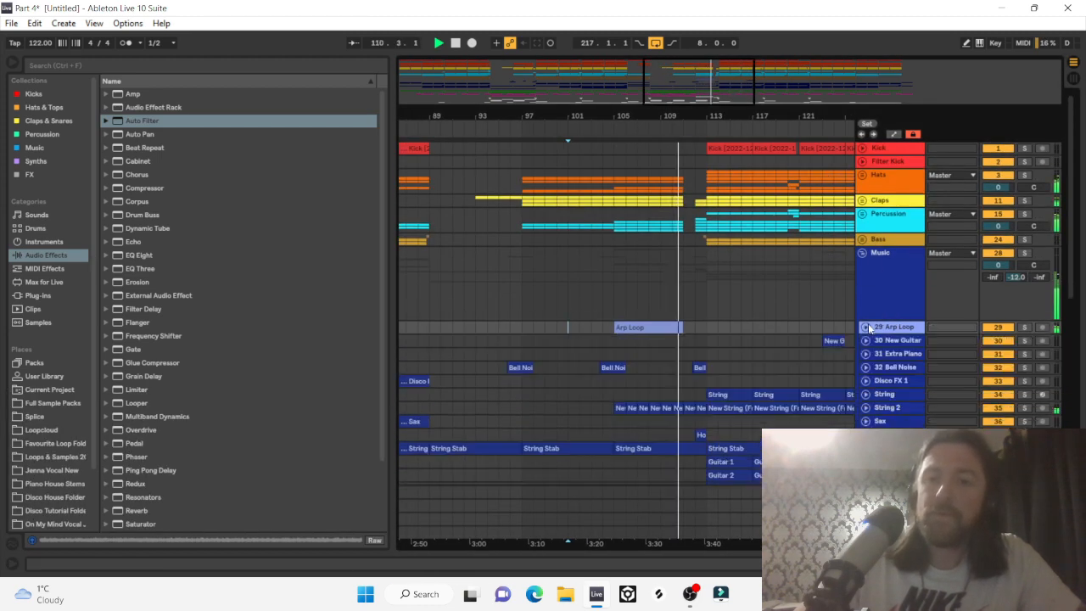
scroll(868, 327, "down", 5)
left_click(874, 387)
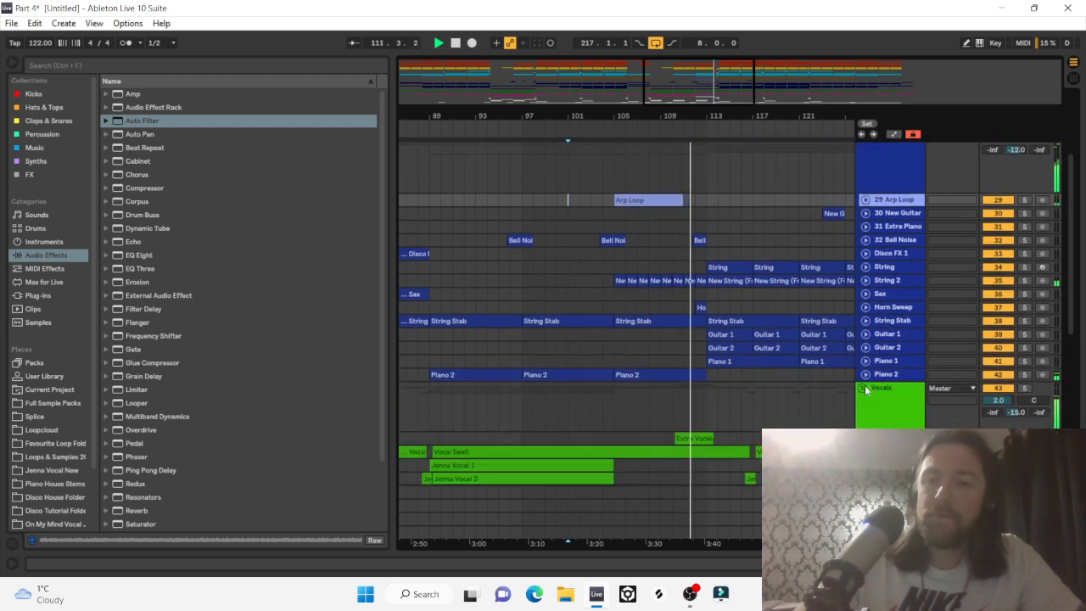
scroll(860, 299, "down", 1)
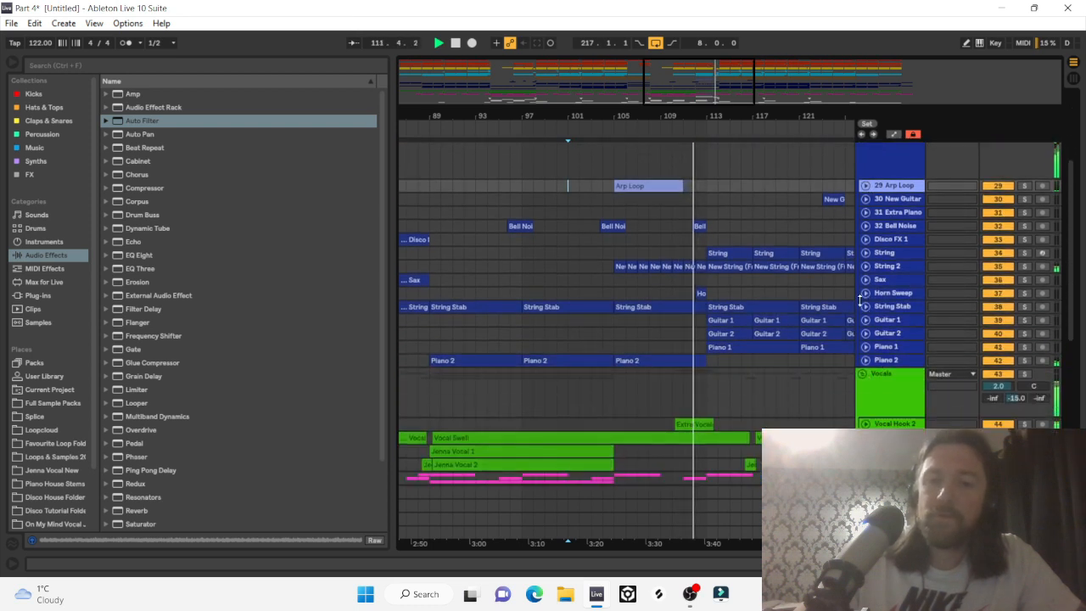
left_click(862, 374)
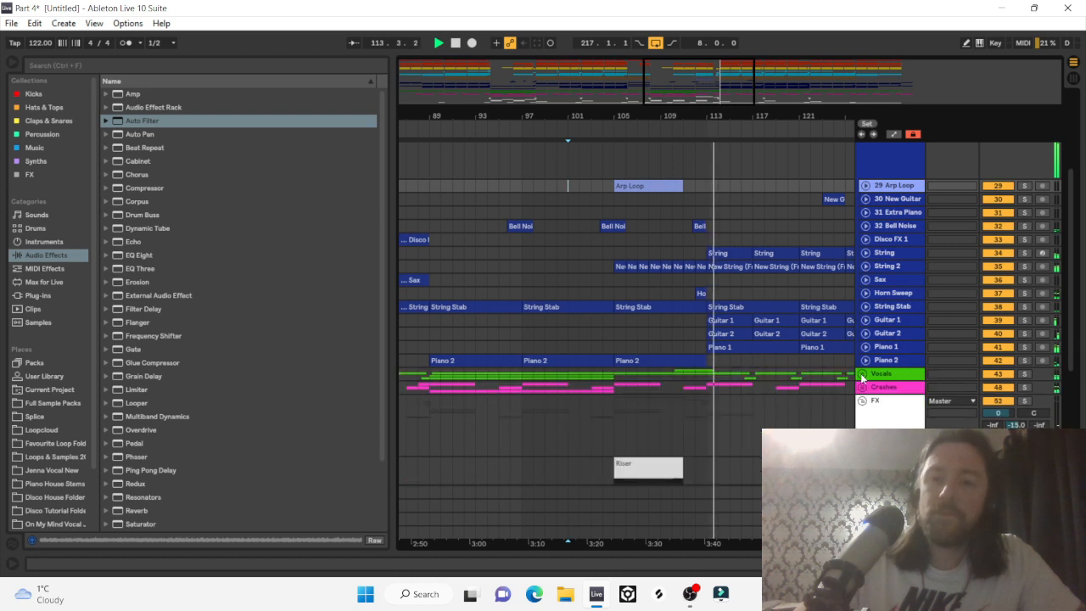
Stop playback, set the Riser track's volume to -14.4 dB and fold the Riser track and FX group.
scroll(780, 331, "down", 5)
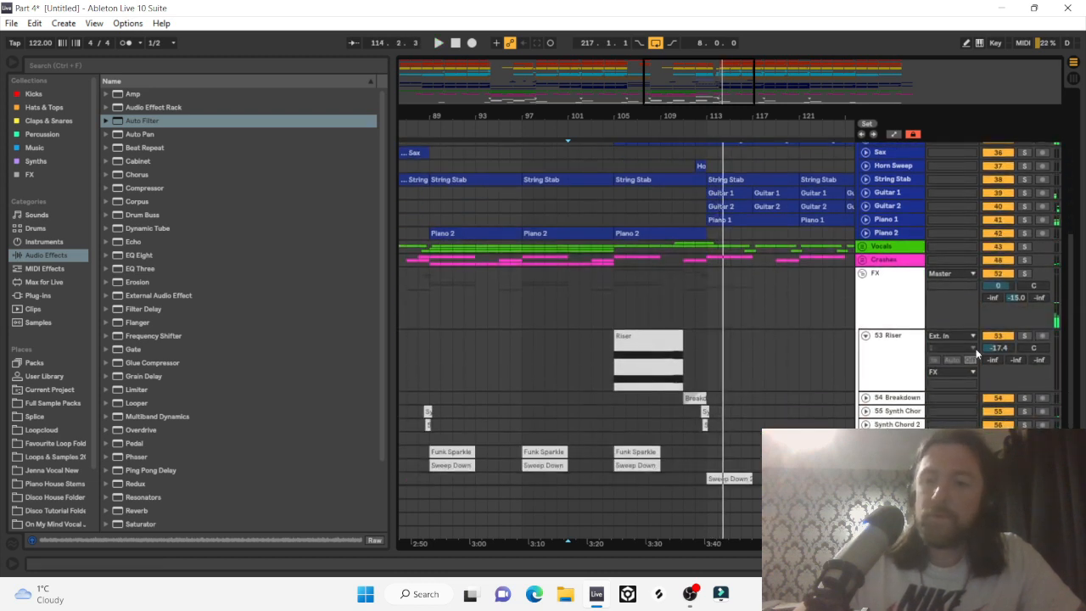
scroll(993, 351, "up", 3)
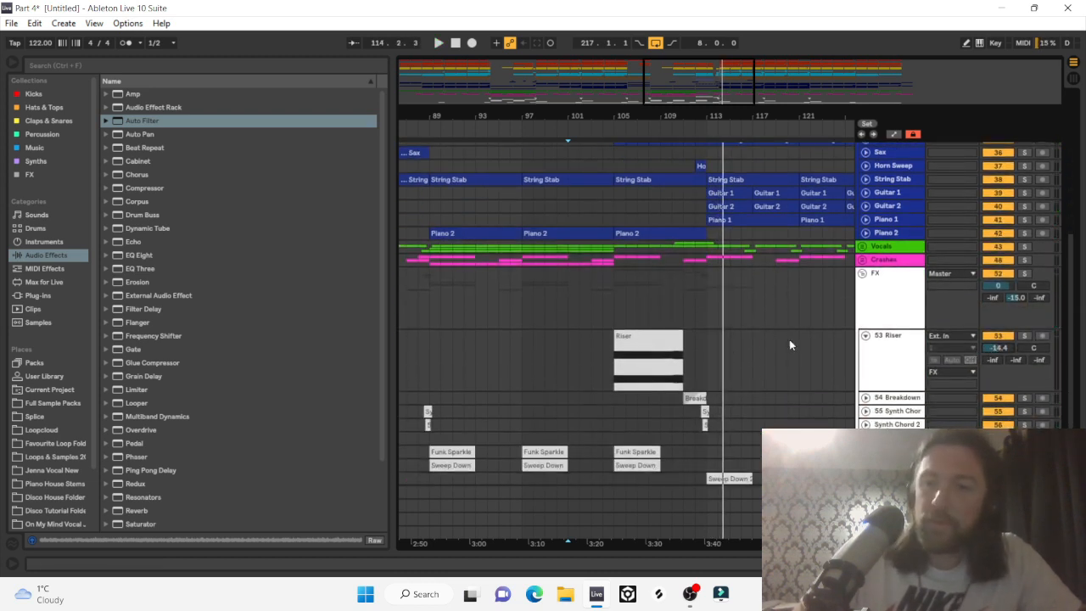
left_click(865, 337)
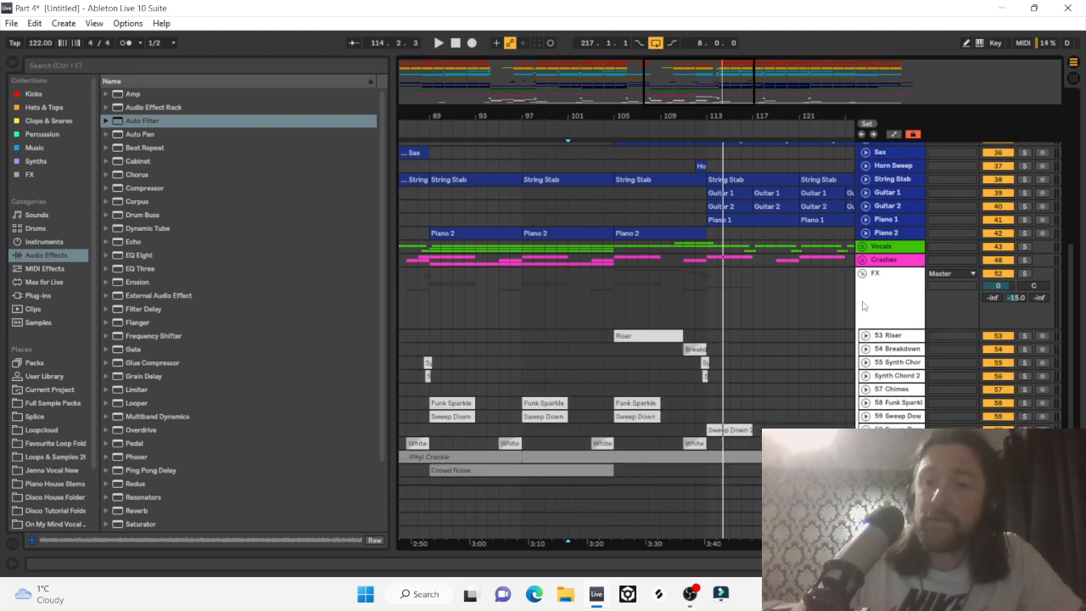
left_click(862, 286)
left_click(863, 274)
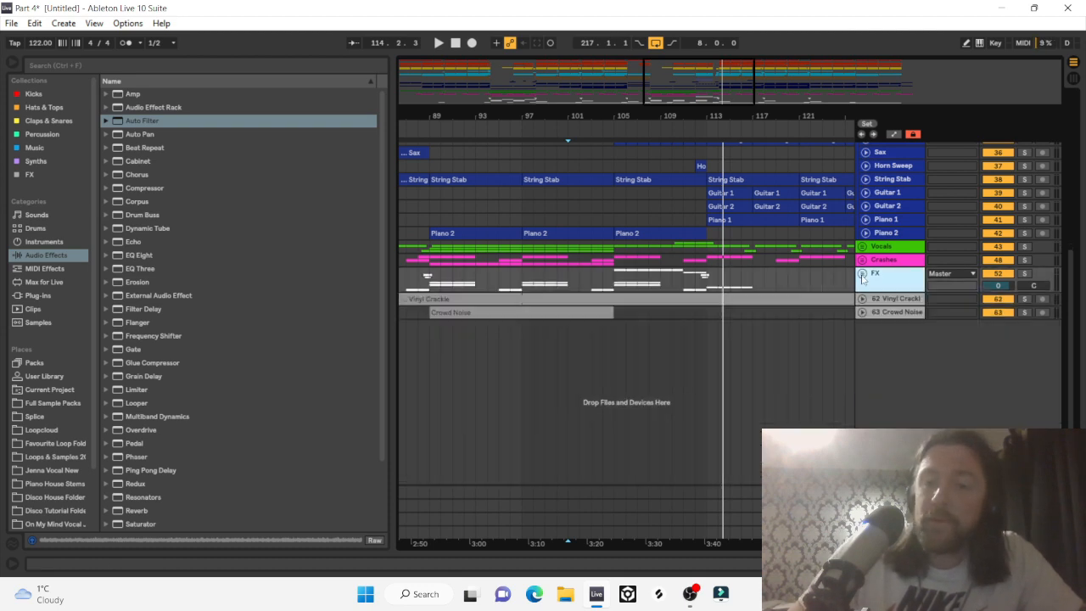
Play the arrangement from 113.1.1 to hear the section following the build.
scroll(726, 176, "up", 3)
left_click_drag(691, 117, 525, 98)
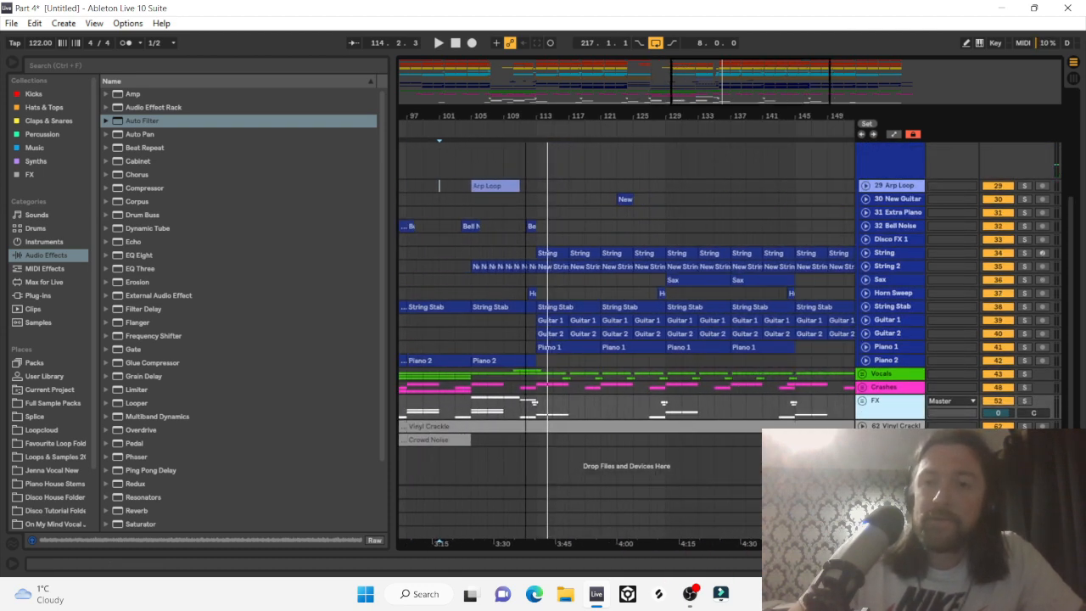
left_click(540, 198)
key("space")
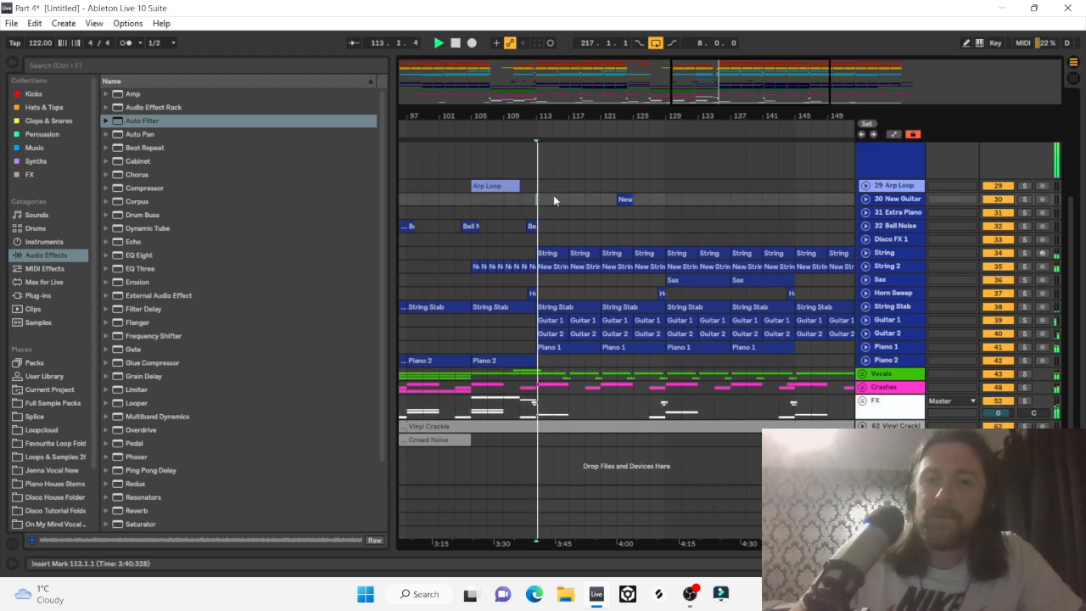
Copy the New Guitar clip at 123.1.1 to 121.1.1 and extend the run with duplicates from 125.1.1 to 129.1.1.
left_click_drag(613, 117, 613, 153)
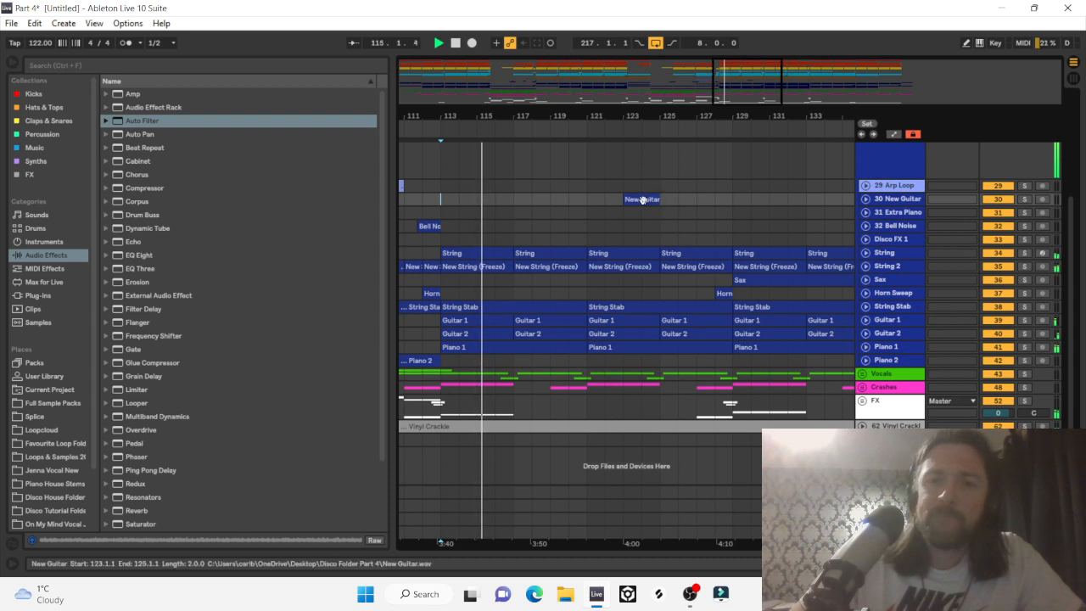
left_click_drag(652, 198, 605, 202)
key("ctrl+d")
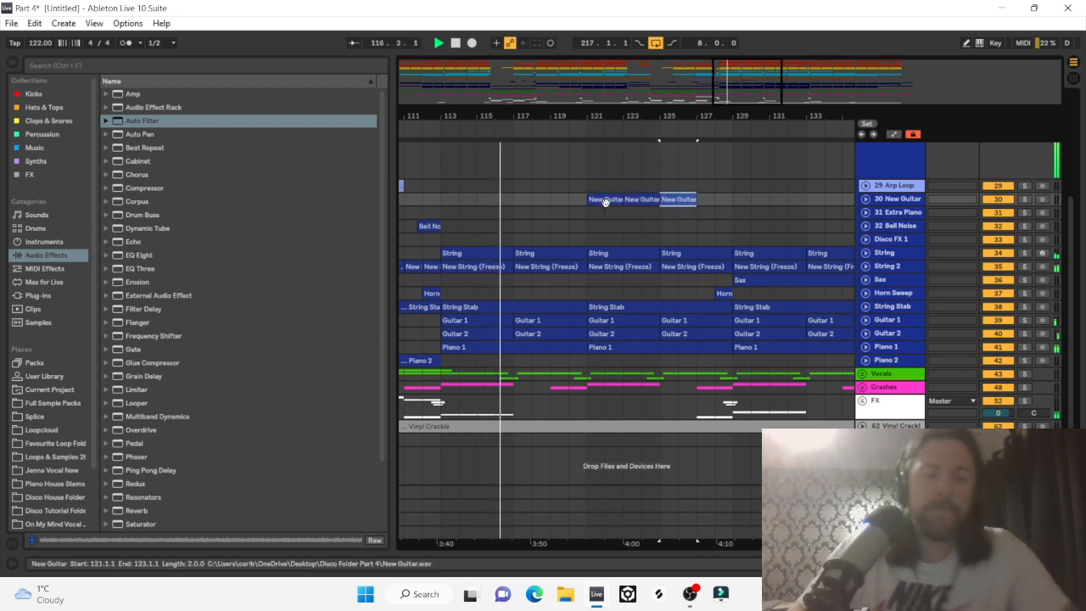
key("ctrl+d")
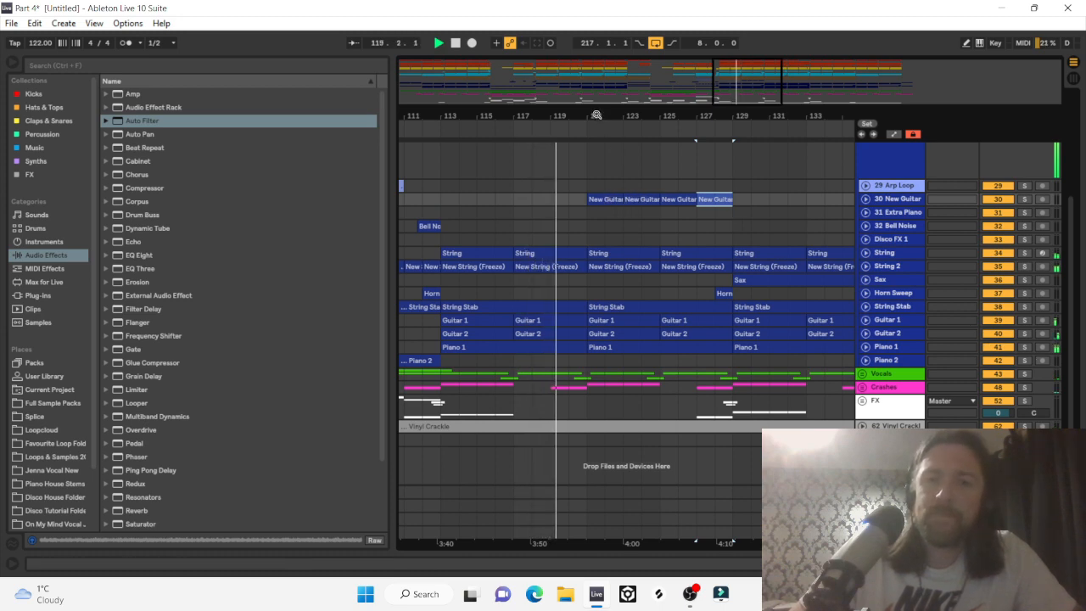
mouse_move(596, 114)
left_mouse_down()
mouse_move(596, 57)
mouse_move(602, 114)
left_mouse_up()
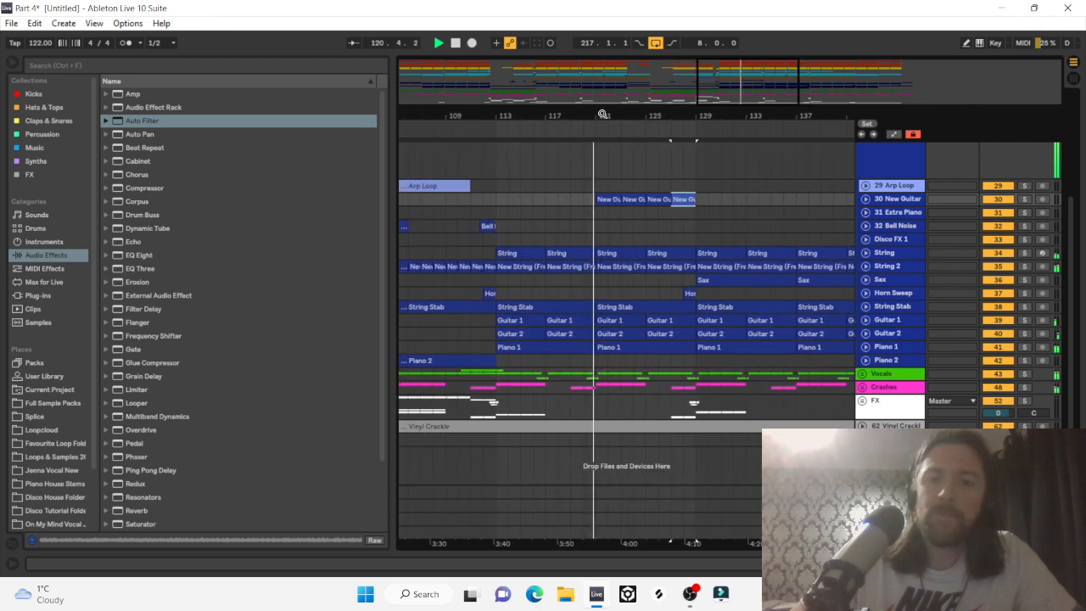
Expand the New Guitar track, set its volume to -11.0 dB and stop playback.
left_click(867, 198)
left_click(998, 212)
key("Down")
key("Down")
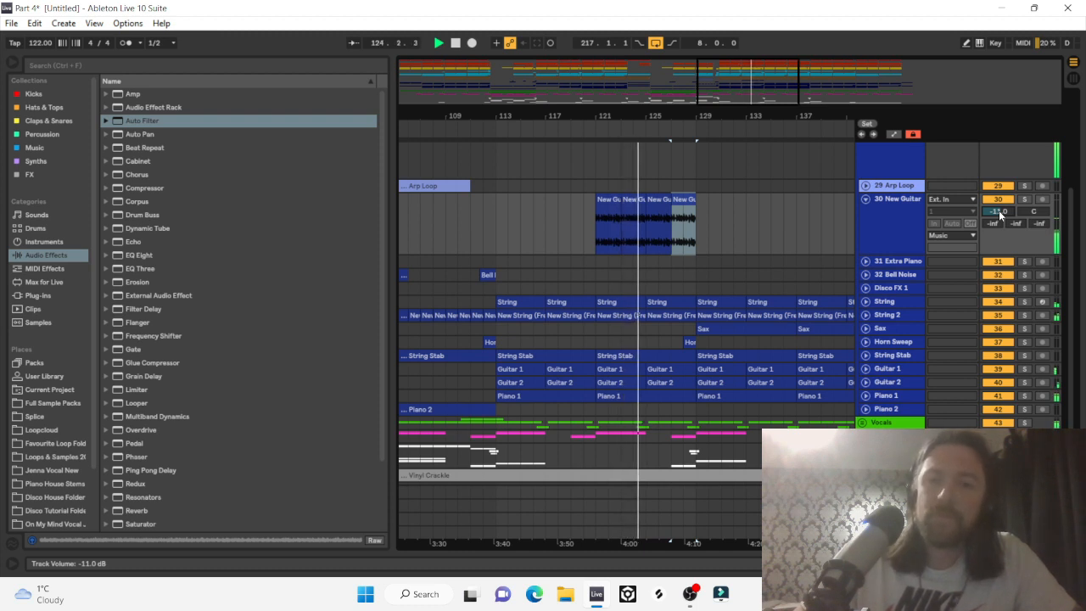
key("space")
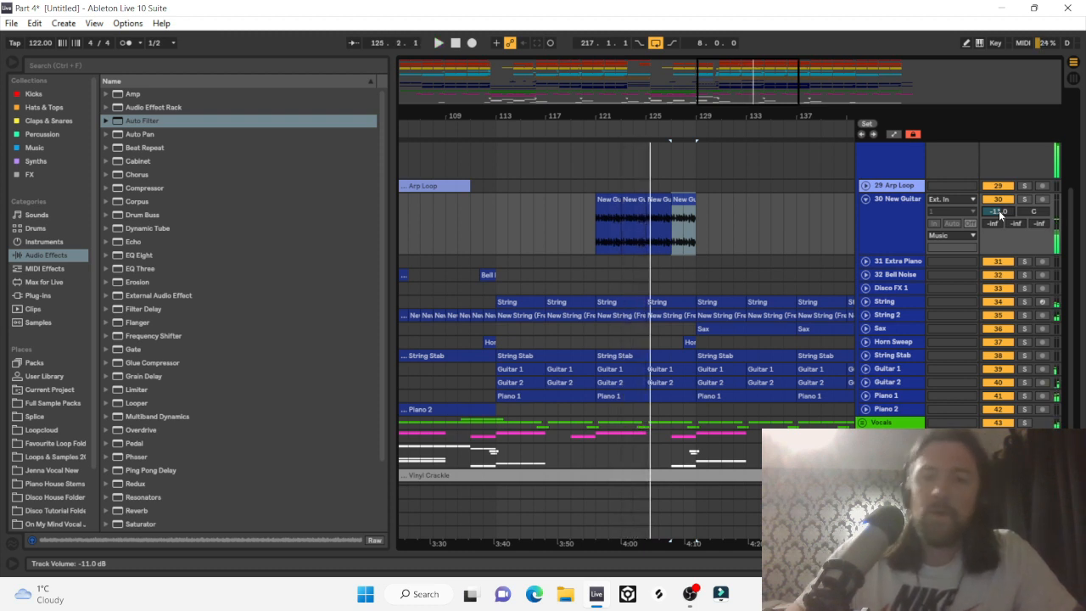
Duplicate the last New Guitar clip repeatedly to extend the run from 129.1.1 to 145.1.1.
left_click_drag(690, 120, 595, 95)
left_click(595, 202)
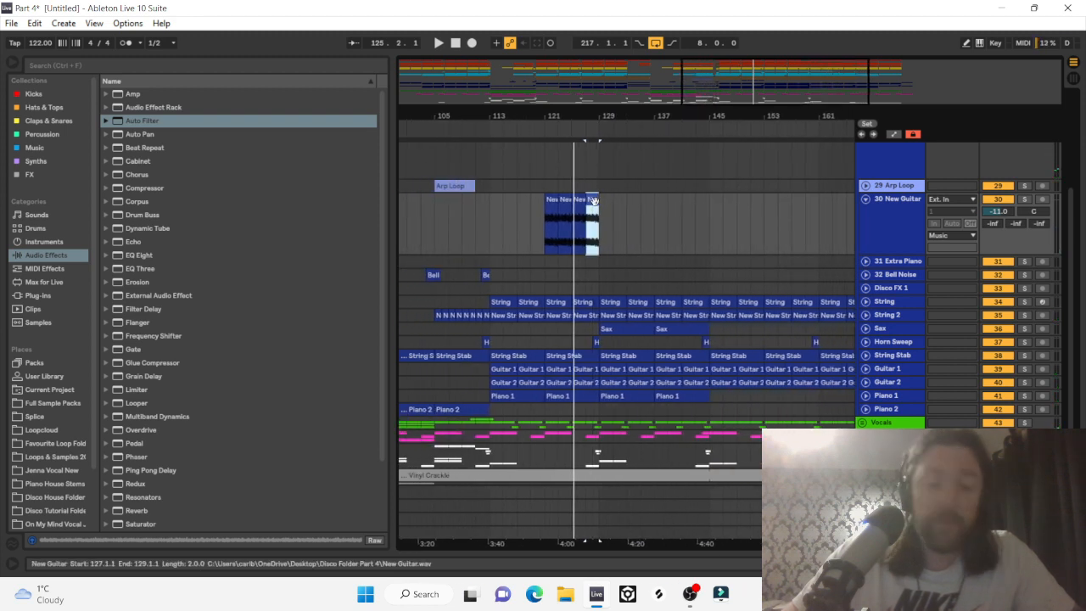
key("ctrl+d")
key("ctrl+d")
key("ctrl+d")
key("ctrl+d")
key("ctrl+d")
key("ctrl+d")
key("ctrl+d")
key("ctrl+d")
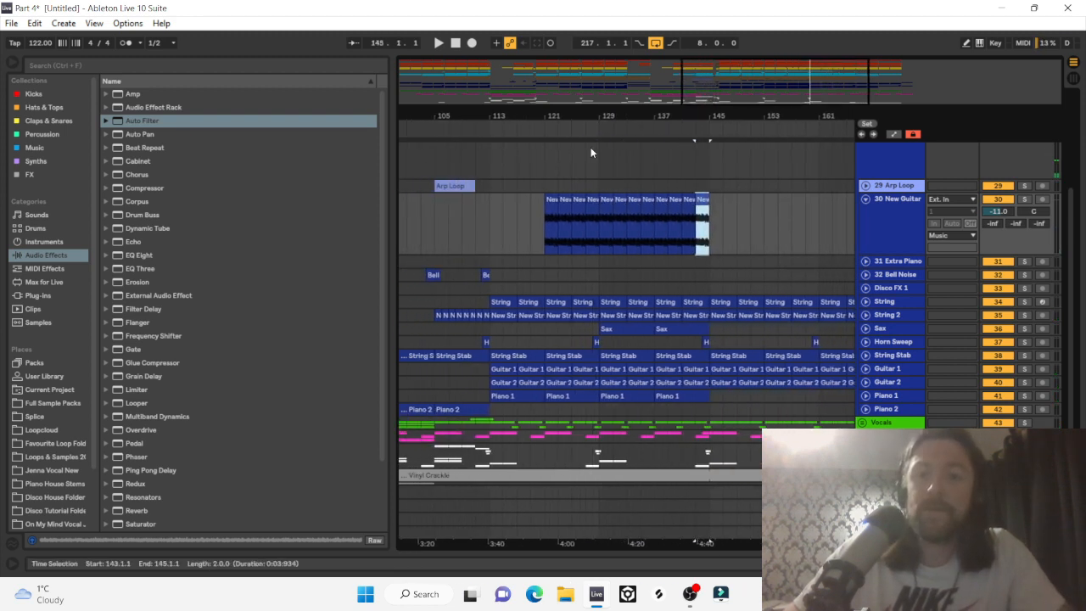
Copy the New Guitar clip at 121.1.1 back to 21.1.1 in the first section and play from 9.1.1.
left_click_drag(510, 115, 783, 113)
left_click(798, 203)
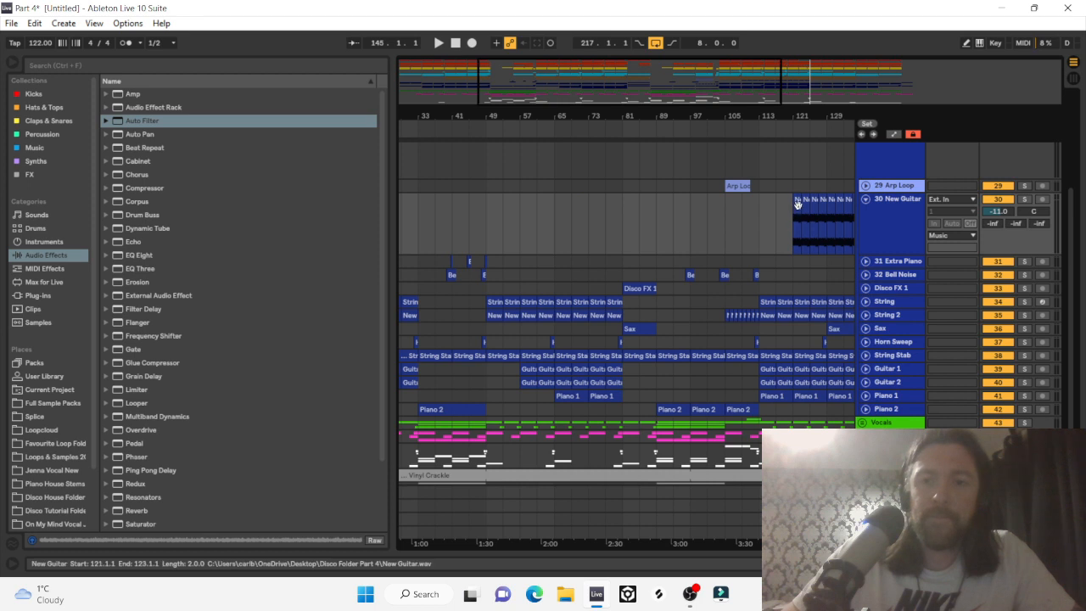
left_click_drag(796, 202, 466, 231)
scroll(466, 232, "left", 2)
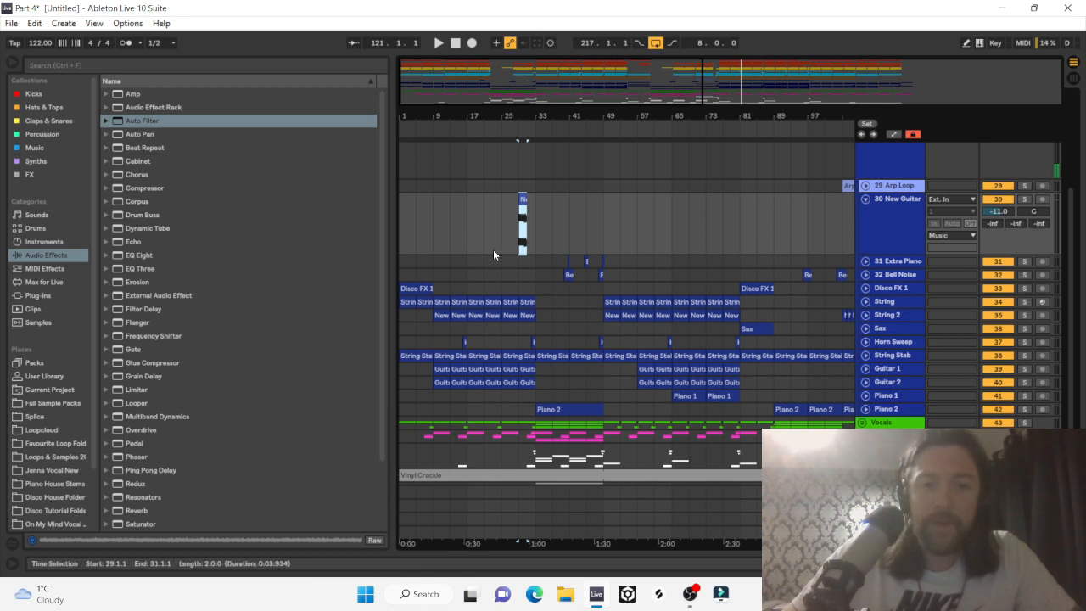
left_click_drag(523, 198, 497, 211)
left_click_drag(499, 116, 618, 161)
left_click(449, 330)
key("space")
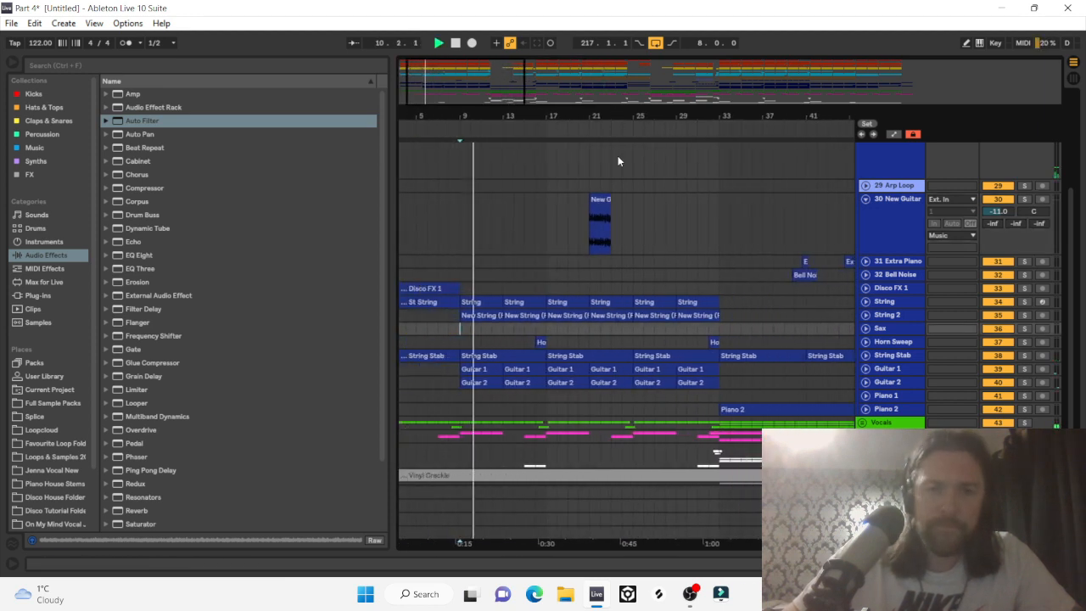
Move the early New Guitar clip to 17.1.1 and duplicate it repeatedly up to 33.1.1.
left_click_drag(602, 246, 558, 242)
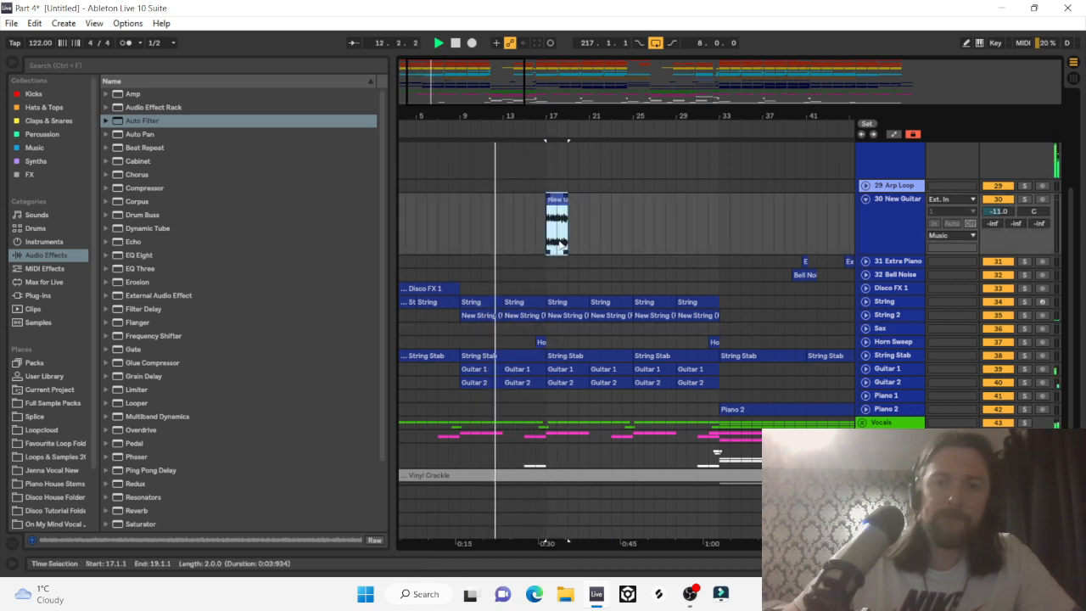
key("ctrl+d")
key("ctrl+d")
key("ctrl+d")
key("ctrl+d")
key("ctrl+d")
key("ctrl+d")
key("ctrl+d")
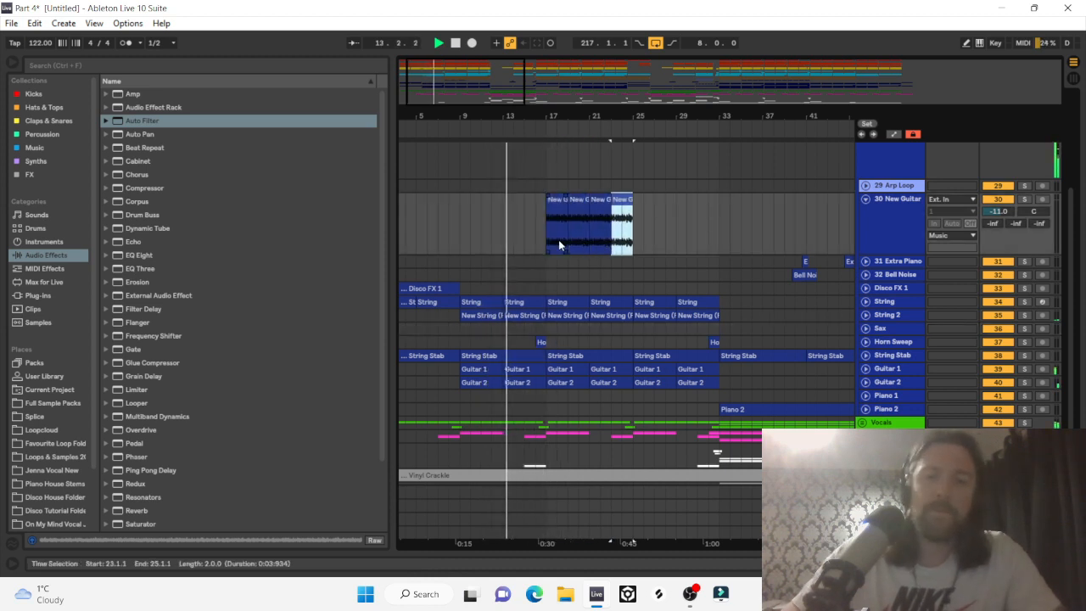
left_click(998, 211)
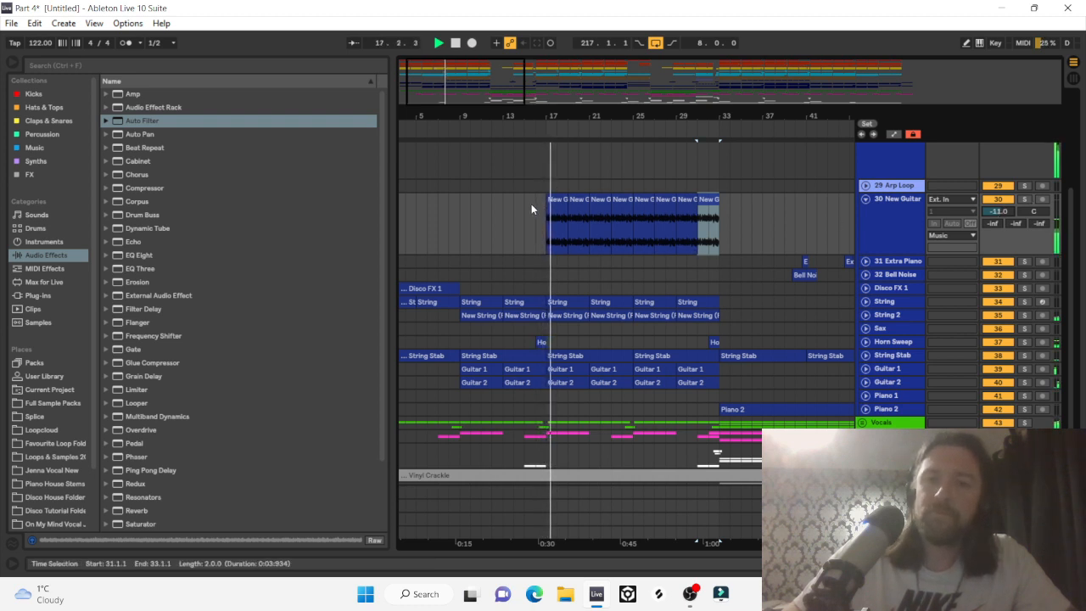
Delete the New Guitar clips between 17.1.1 and 25.1.1.
left_click_drag(532, 204, 635, 216)
key("Delete")
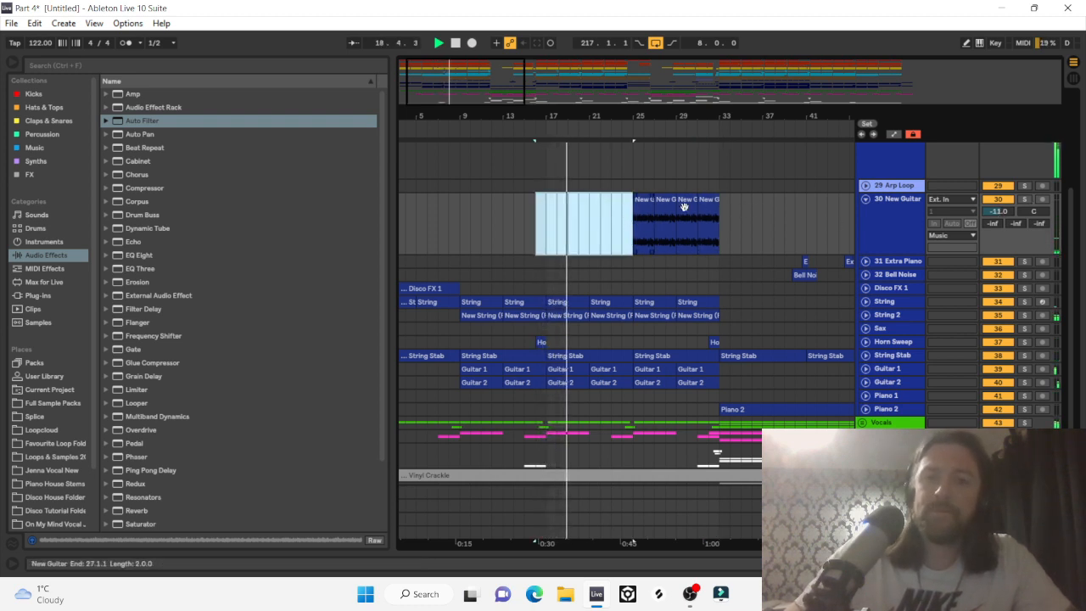
left_click(995, 213)
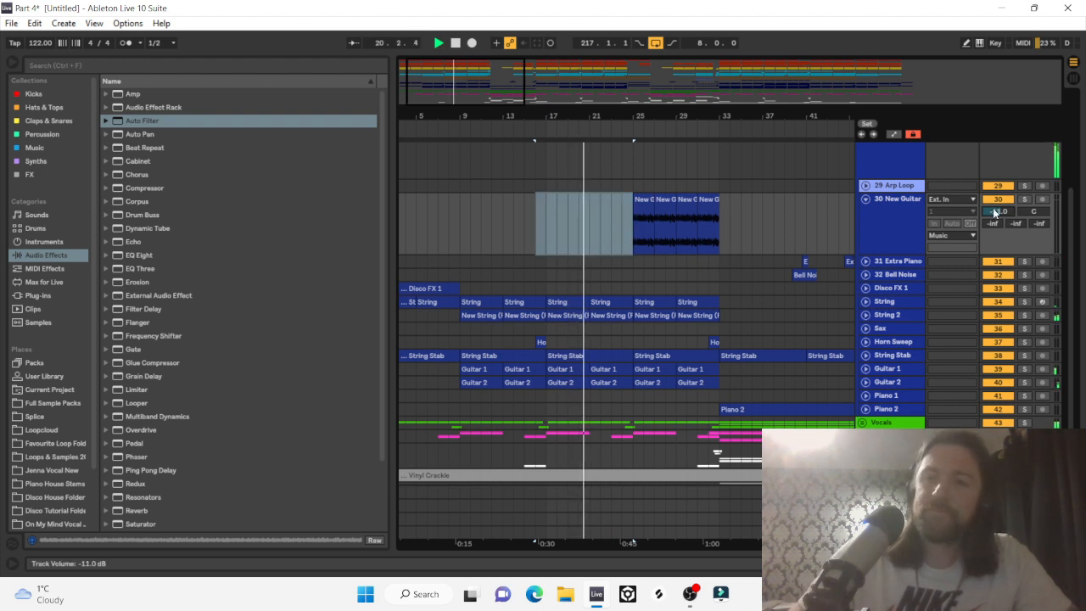
Cut the portion from 25.2.3 to 26.1.1 out of the New Guitar clip at bar 25.
left_click_drag(640, 115, 582, 113)
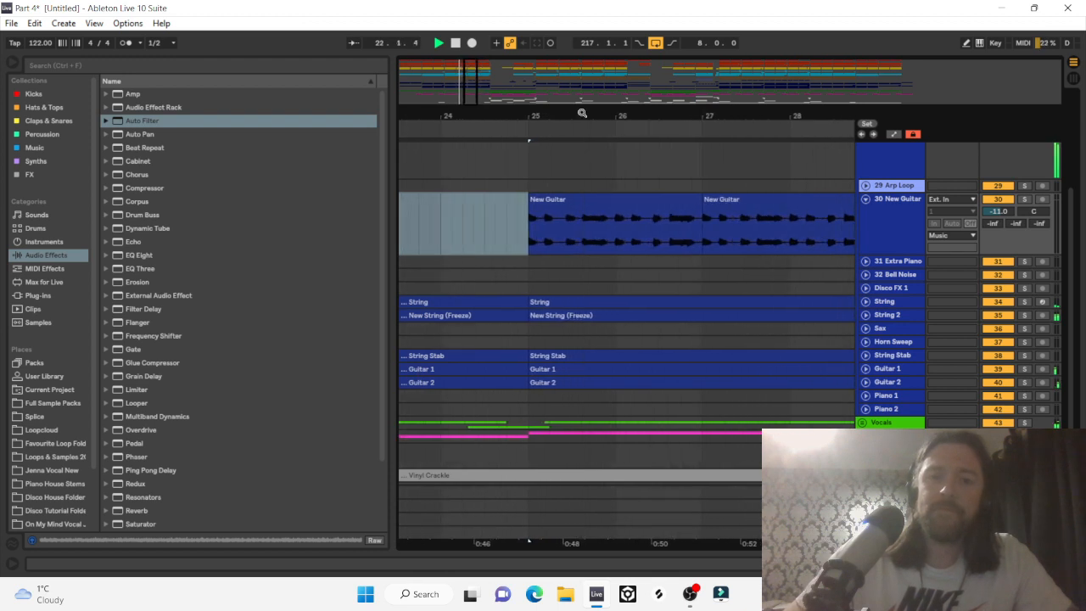
left_click(562, 241)
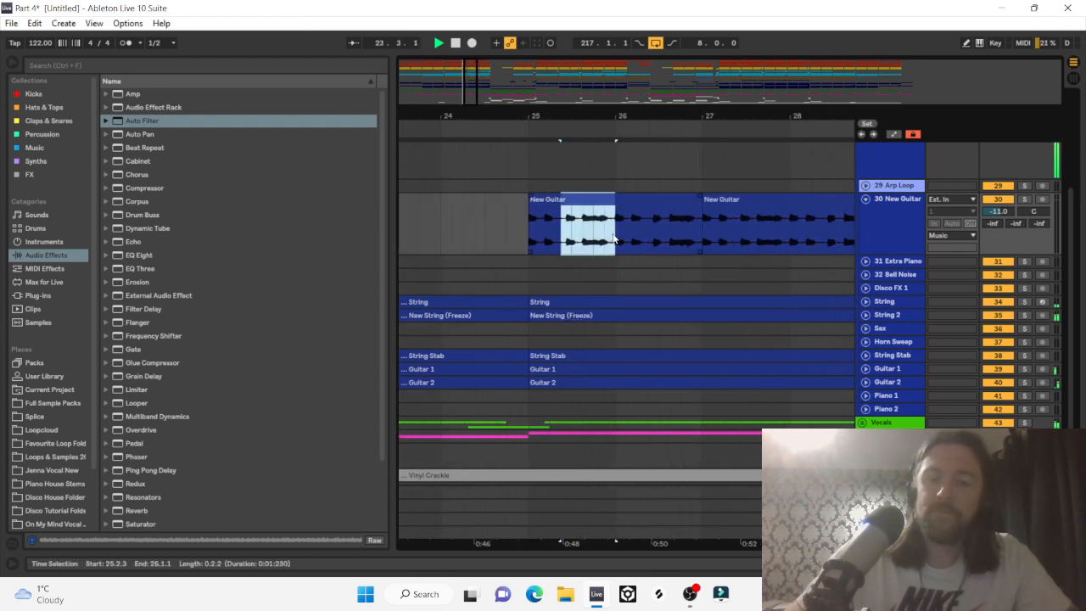
key("Delete")
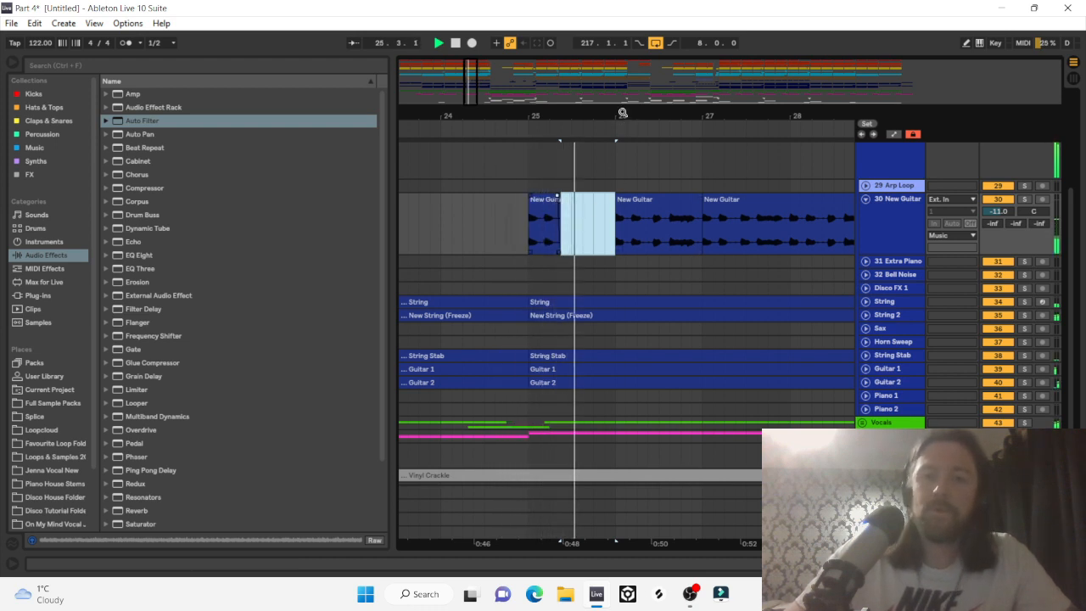
Stop playback, consolidate New Guitar from 25.1.1 to 27.1.1 and duplicate the result over the following clips up to 33.1.1.
key("minus")
key("minus")
key("minus")
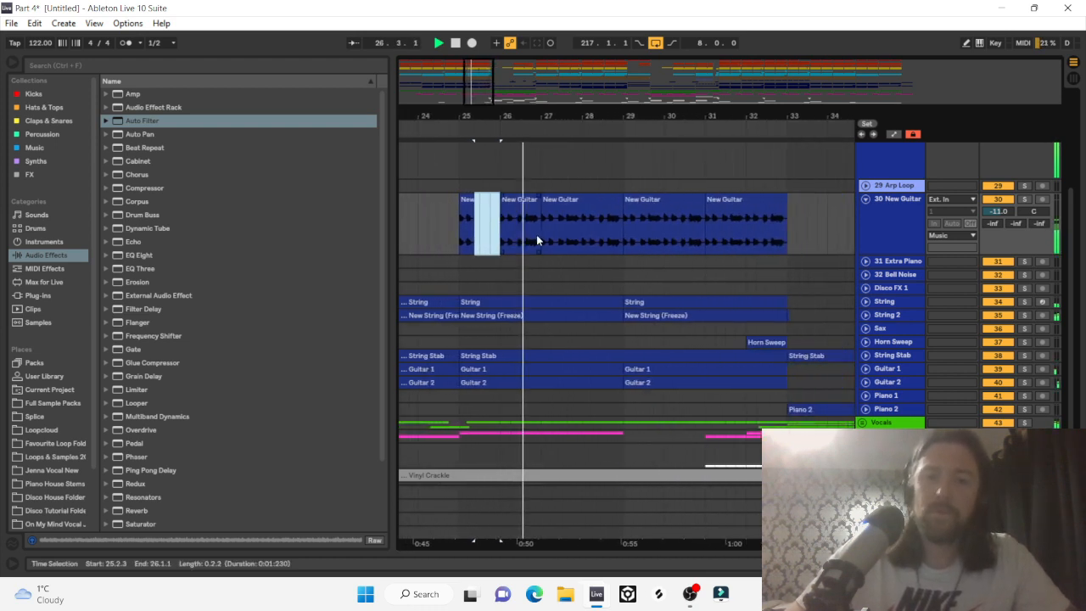
left_click(540, 240)
left_click_drag(540, 240, 464, 240)
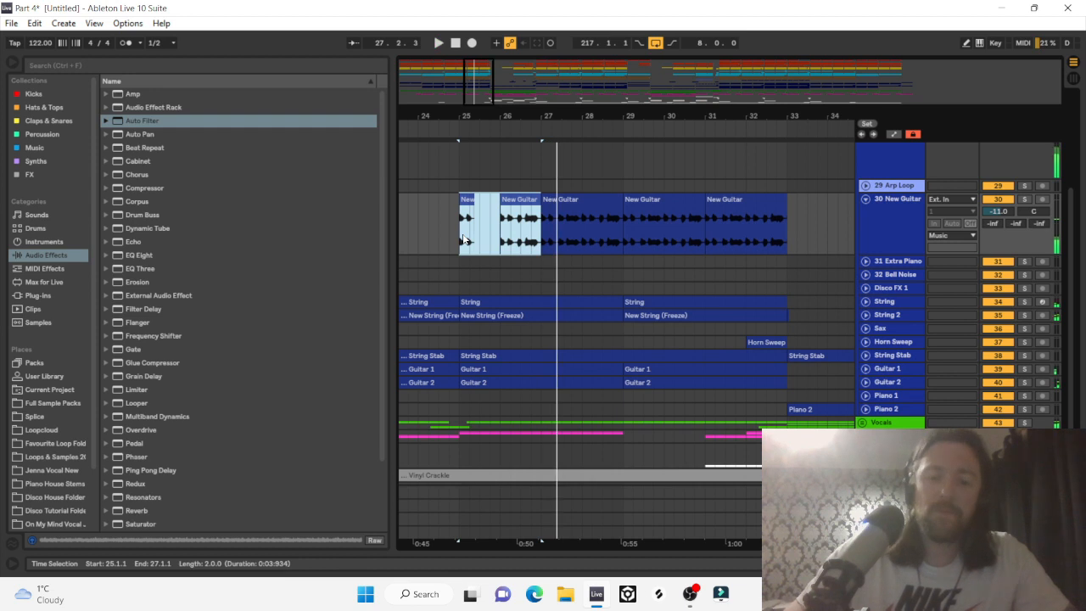
key("ctrl+j")
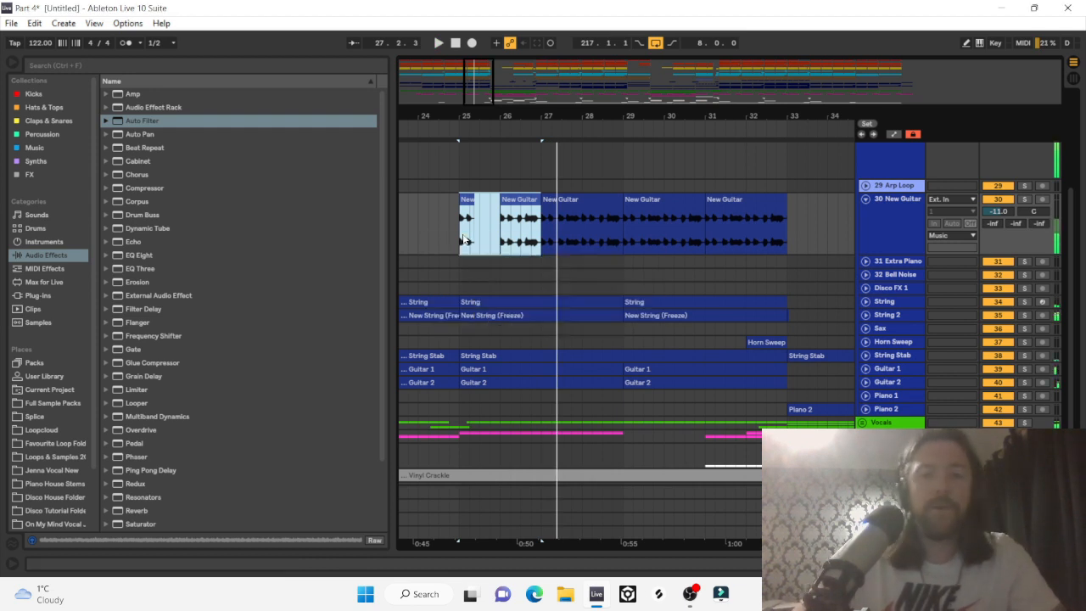
key("ctrl+d")
key("ctrl+d")
key("ctrl+d")
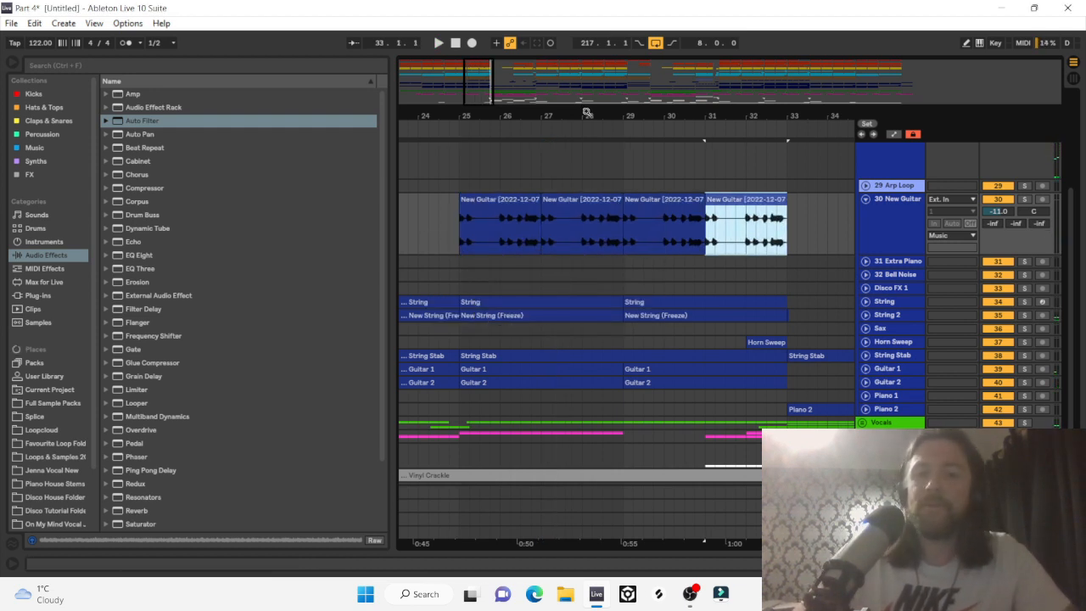
Copy the consolidated New Guitar clip from 31.1.1 and place the copy at 155.1.1 on the same track.
scroll(508, 113, "down", 8)
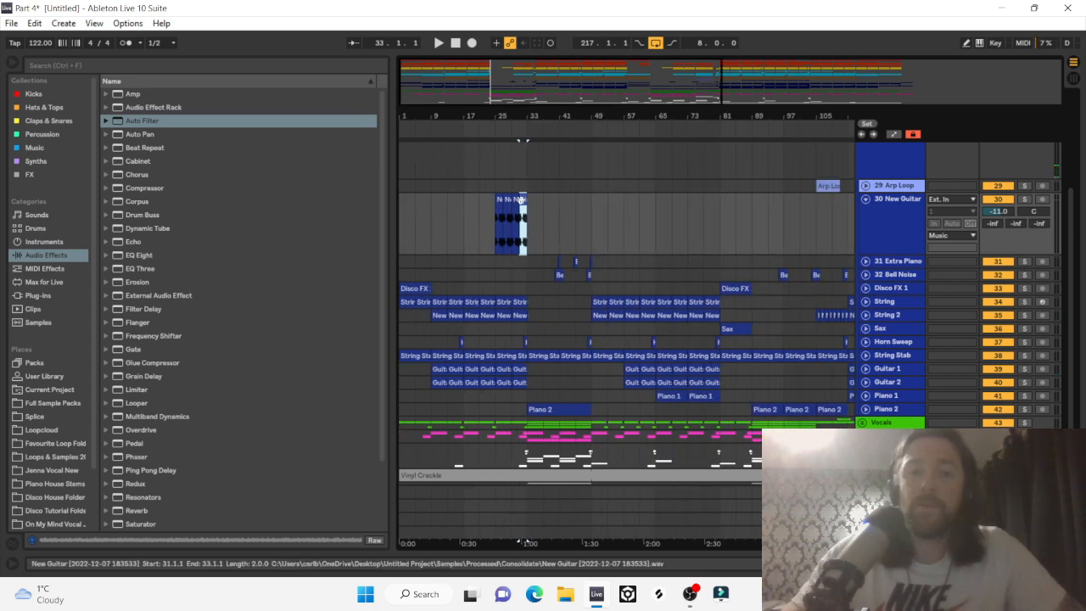
left_click_drag(523, 199, 834, 239)
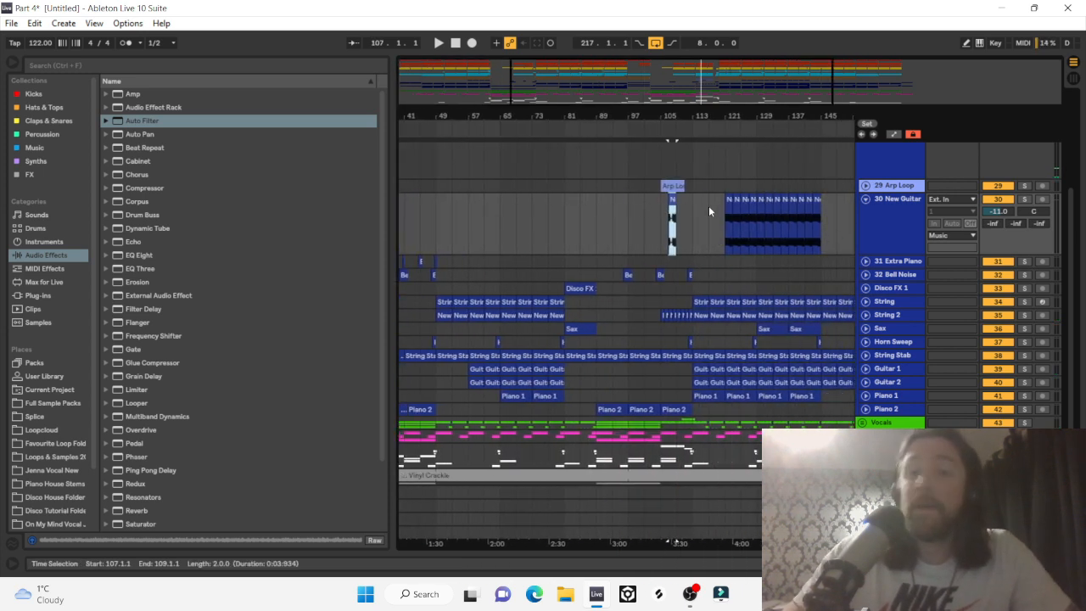
scroll(709, 205, "right", 5)
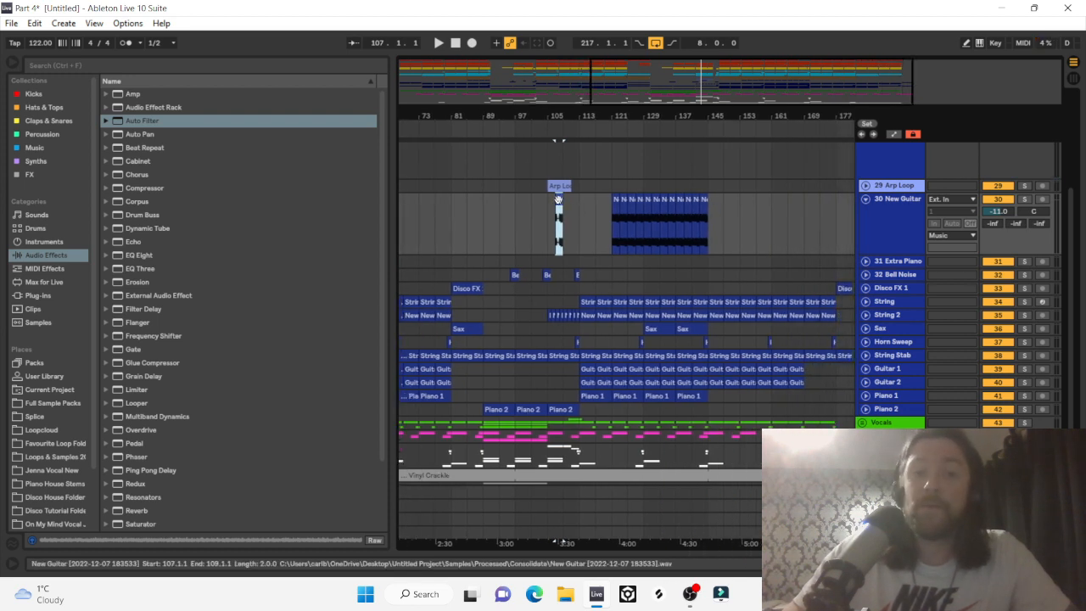
left_click(743, 201)
key("ctrl+v")
left_click_drag(748, 201, 752, 198)
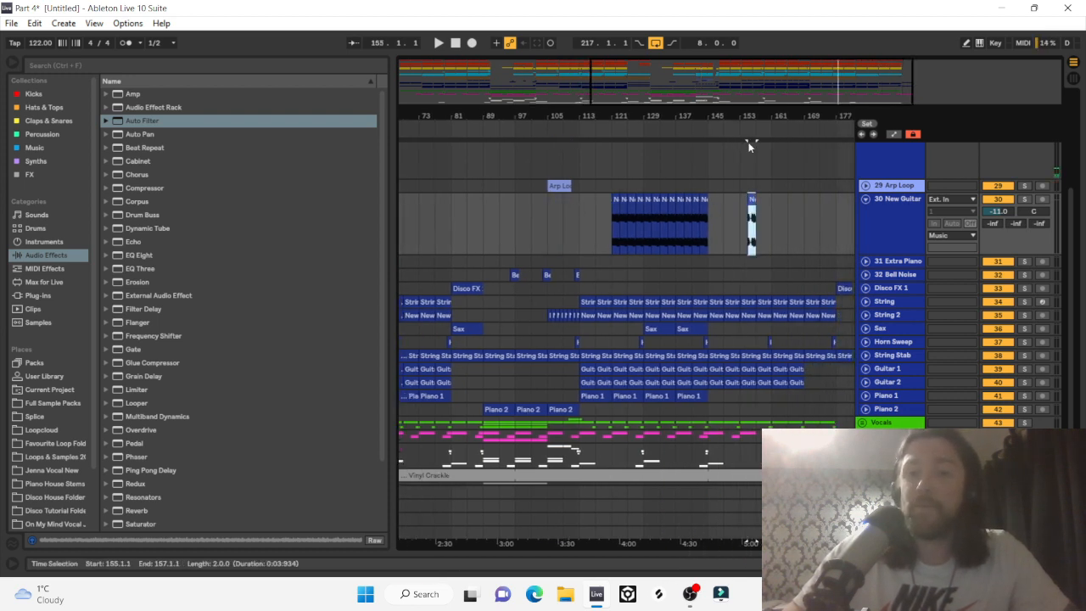
Move the consolidated New Guitar clip from 155.1.1 to 121.1.1 and duplicate it over the existing clips up to 145.1.1.
left_click_drag(746, 105, 766, 61)
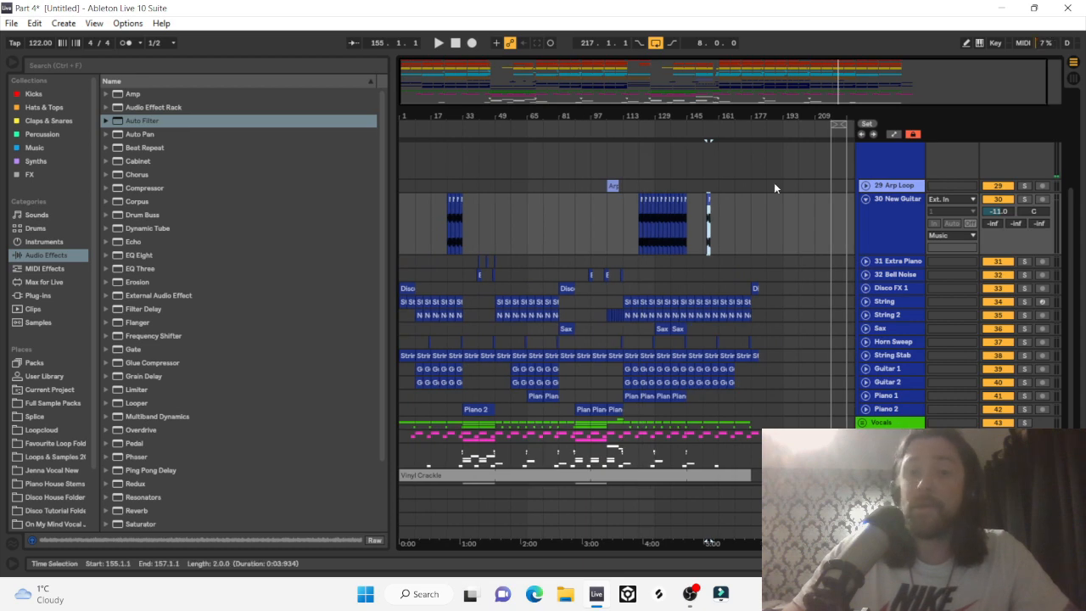
scroll(774, 184, "up", 2)
left_click_drag(714, 107, 714, 146)
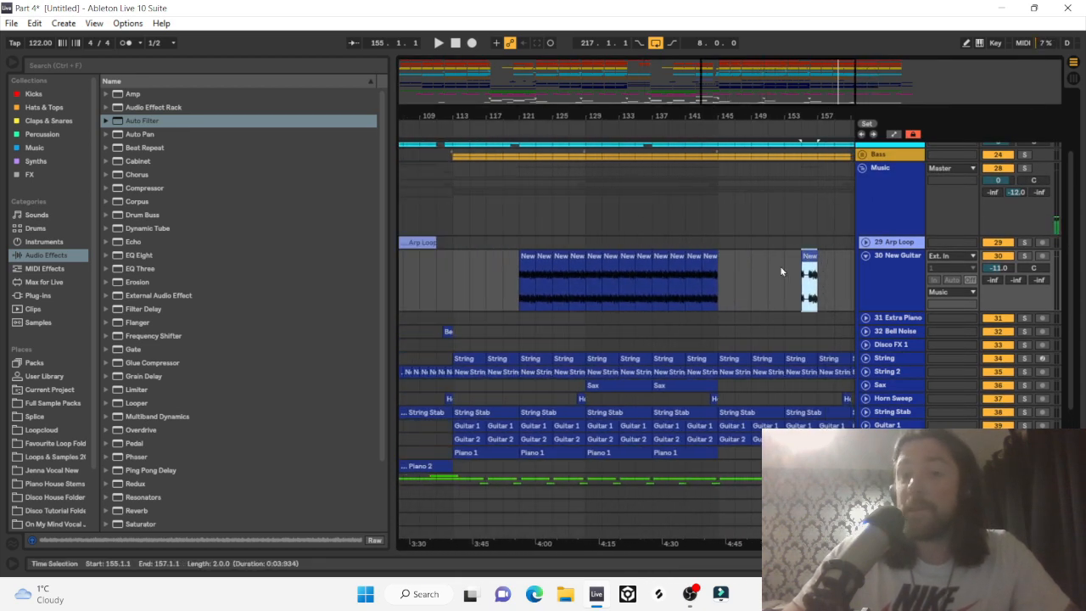
mouse_move(535, 287)
left_mouse_down()
mouse_move(549, 289)
mouse_move(523, 287)
mouse_move(532, 286)
left_mouse_up()
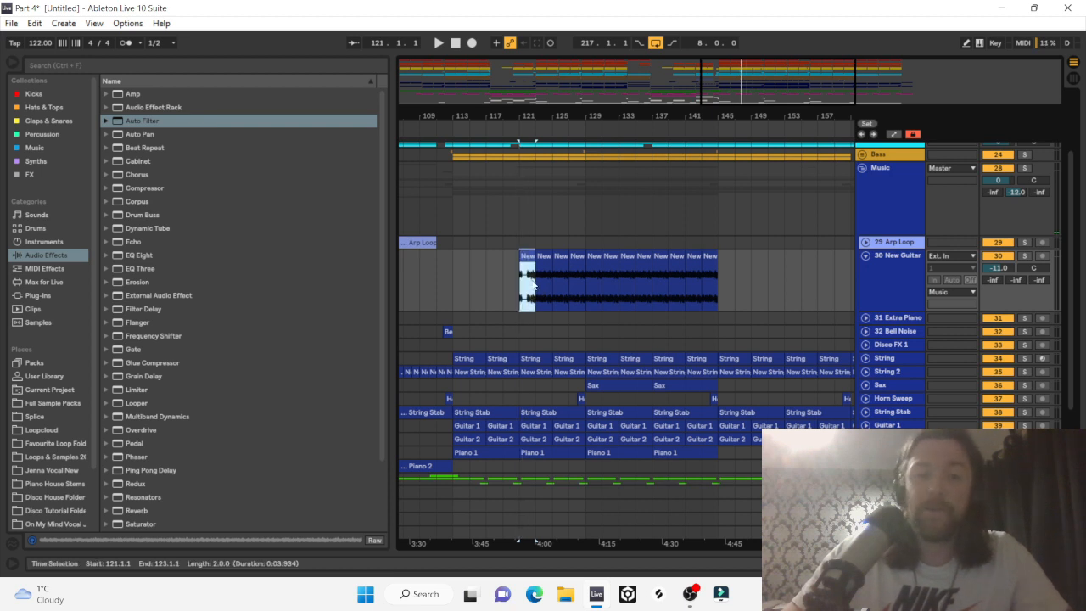
key("Right")
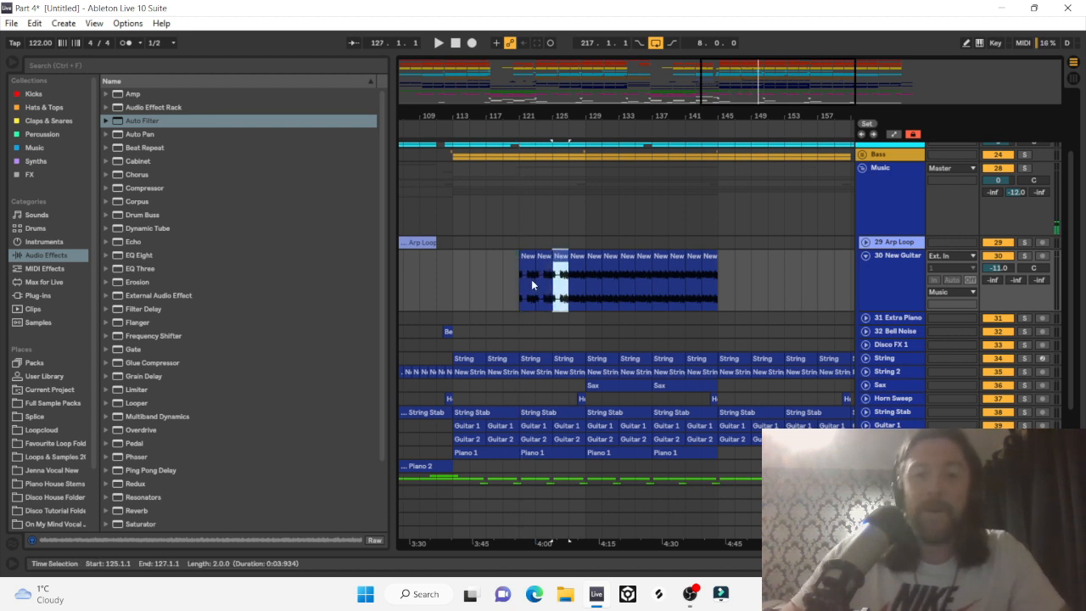
key("Right")
key("Right")
key("Right")
key("Right")
key("Right")
key("Right")
key("Right")
key("Right")
key("Right")
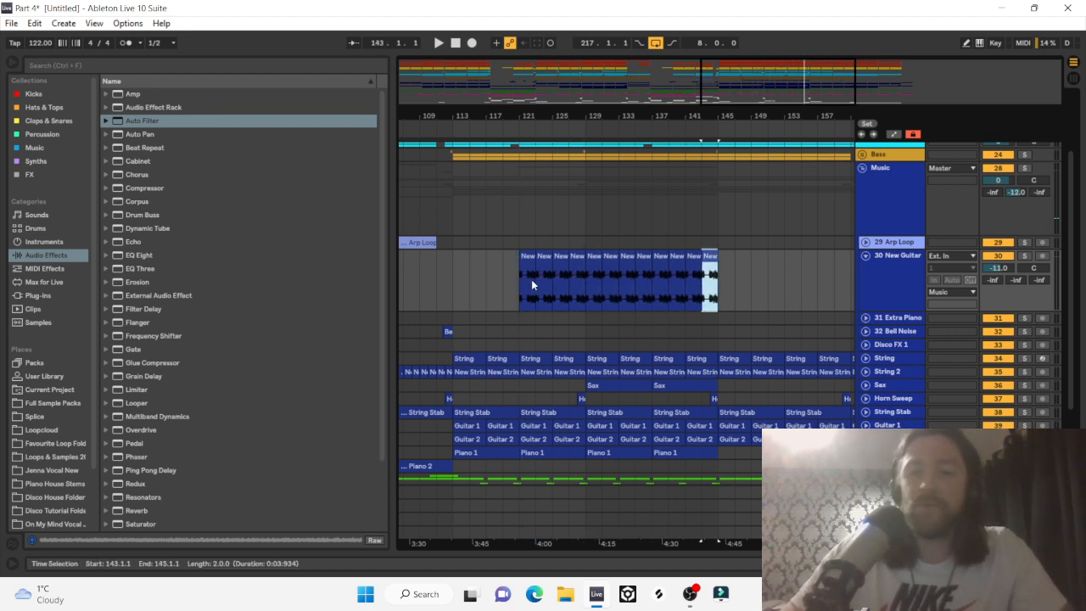
key("minus")
key("minus")
key("minus")
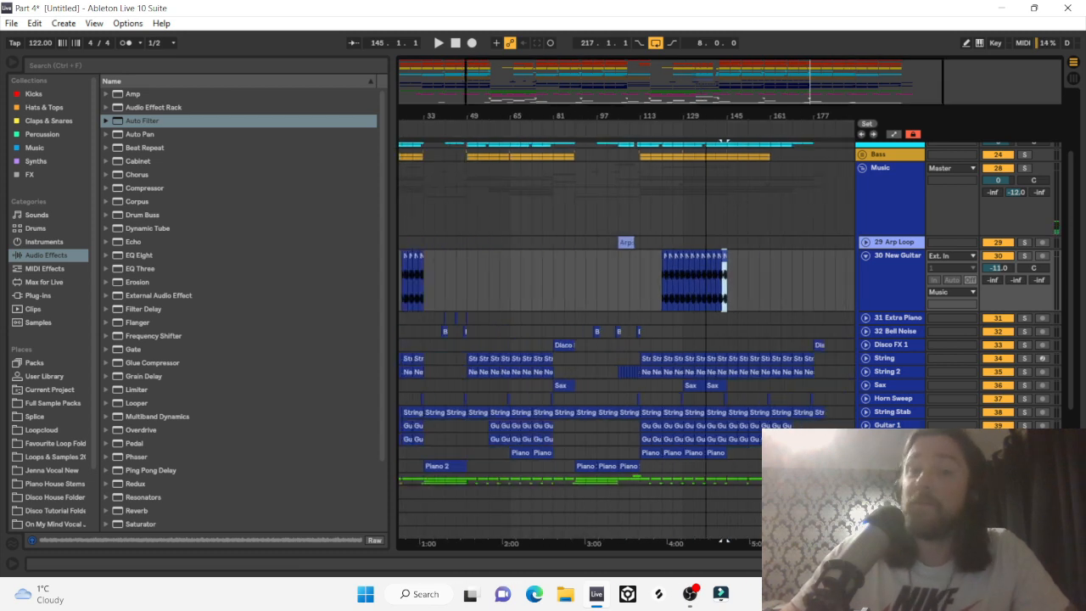
Audition from 121.1.1 and copy the chopped New Guitar clips between bars 145 and 161 over the unchopped clips from 121.1.1 to 153.1.1.
left_click(605, 228)
key("space")
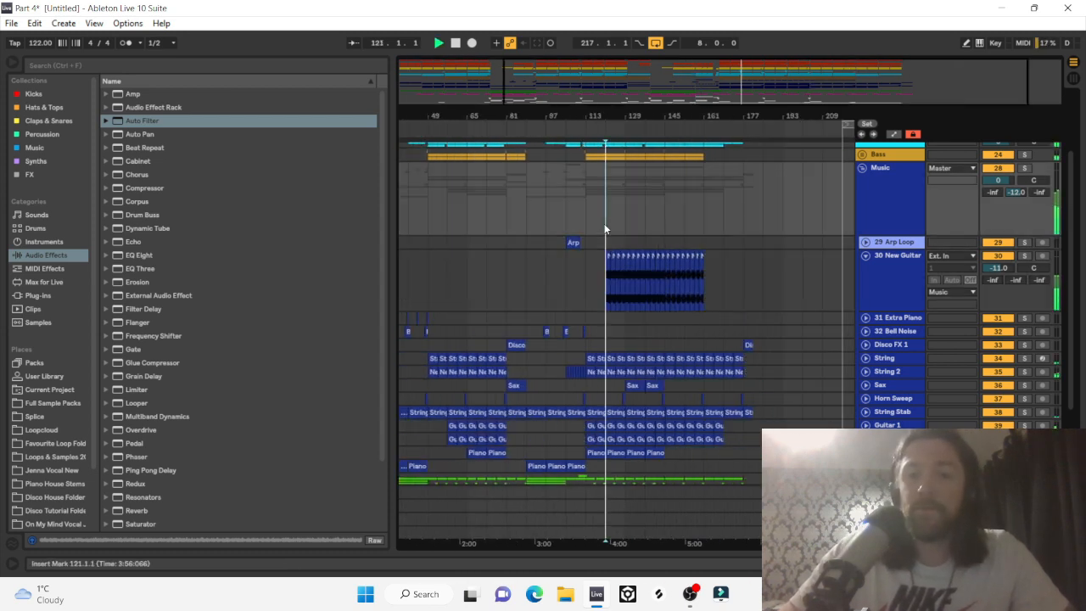
left_click_drag(638, 117, 649, 285)
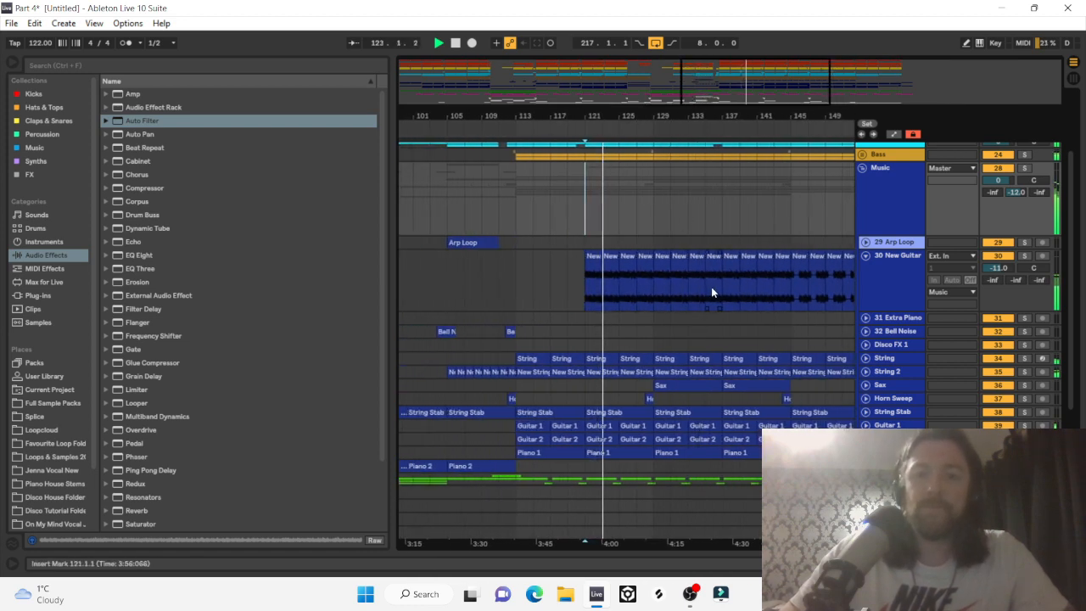
scroll(769, 231, "up", 4)
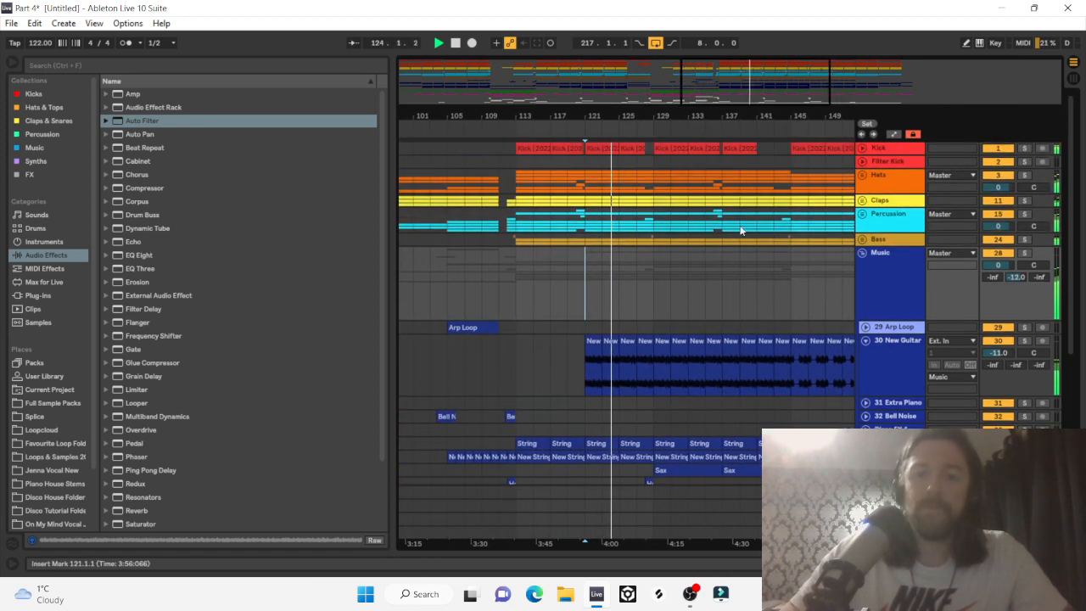
left_click_drag(655, 114, 717, 123)
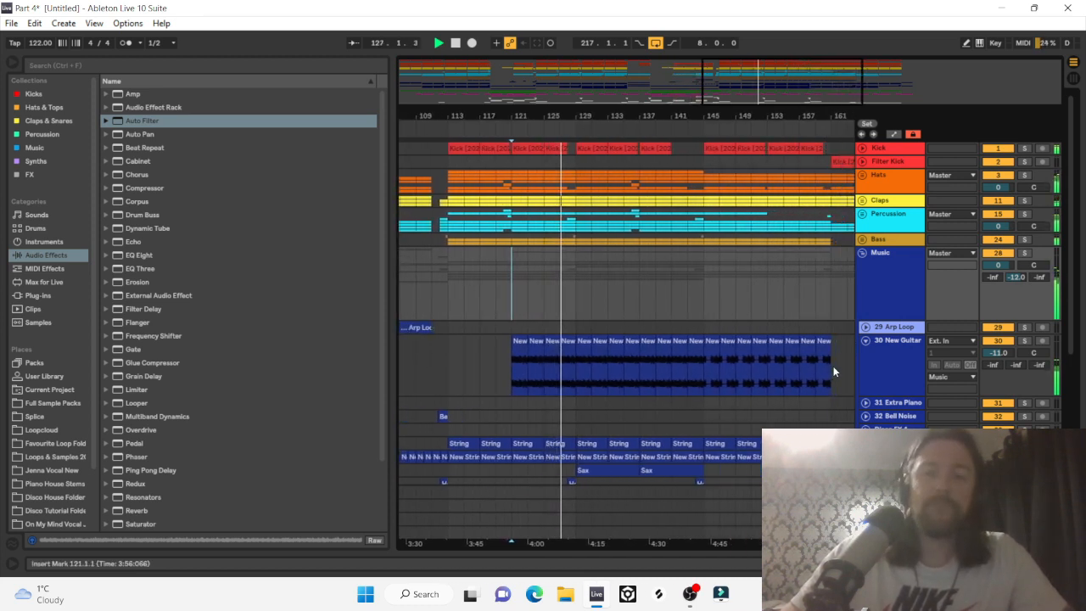
left_click_drag(834, 366, 711, 371)
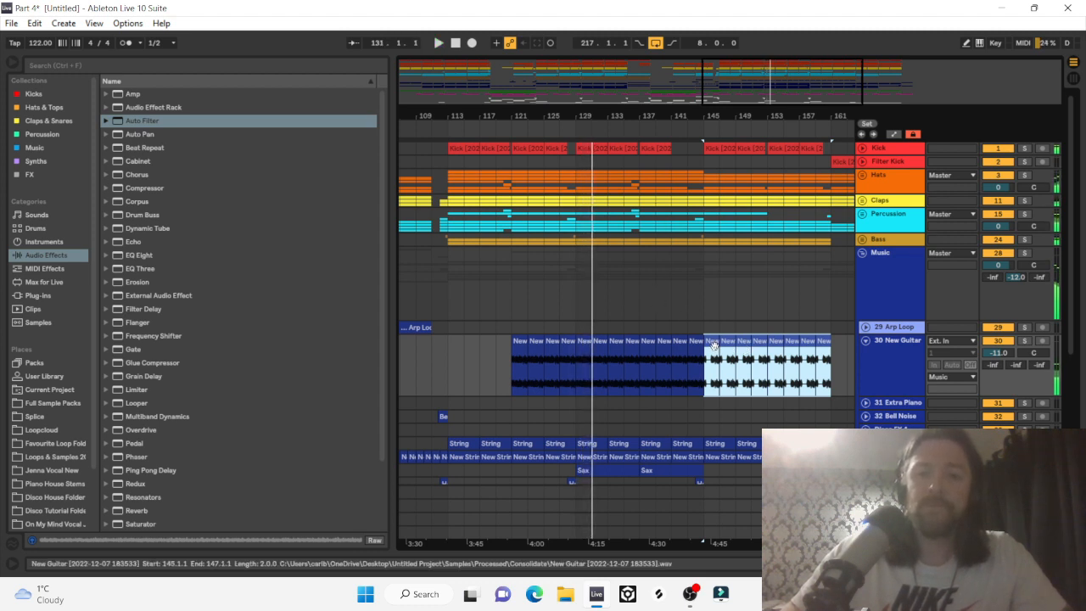
left_click_drag(711, 344, 525, 379)
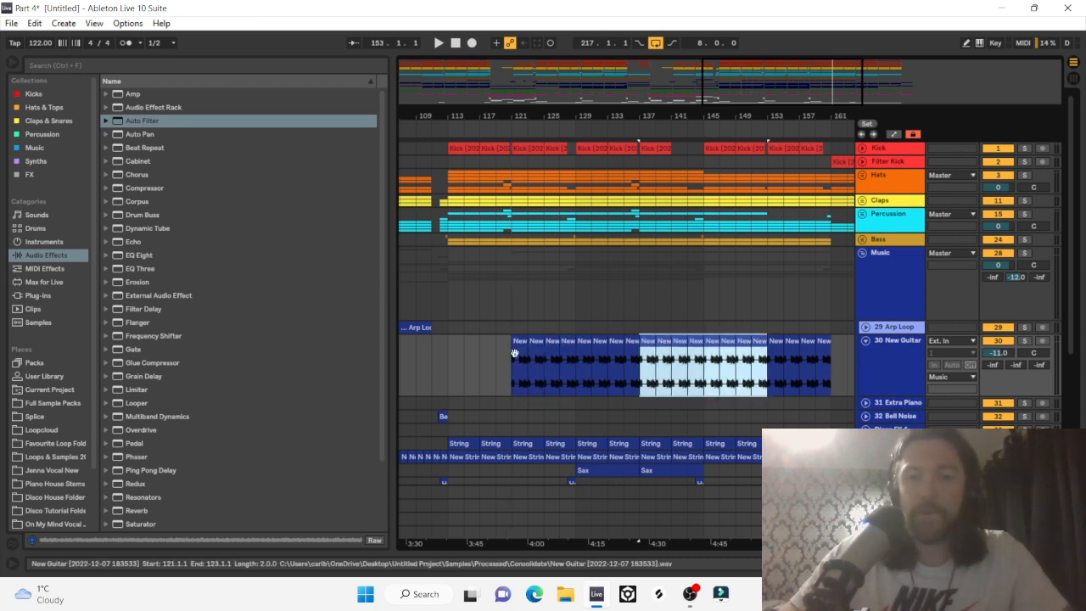
Play back the copied New Guitar clips from 121.1.1 and stop playback after about two bars.
left_click(515, 352)
key("space")
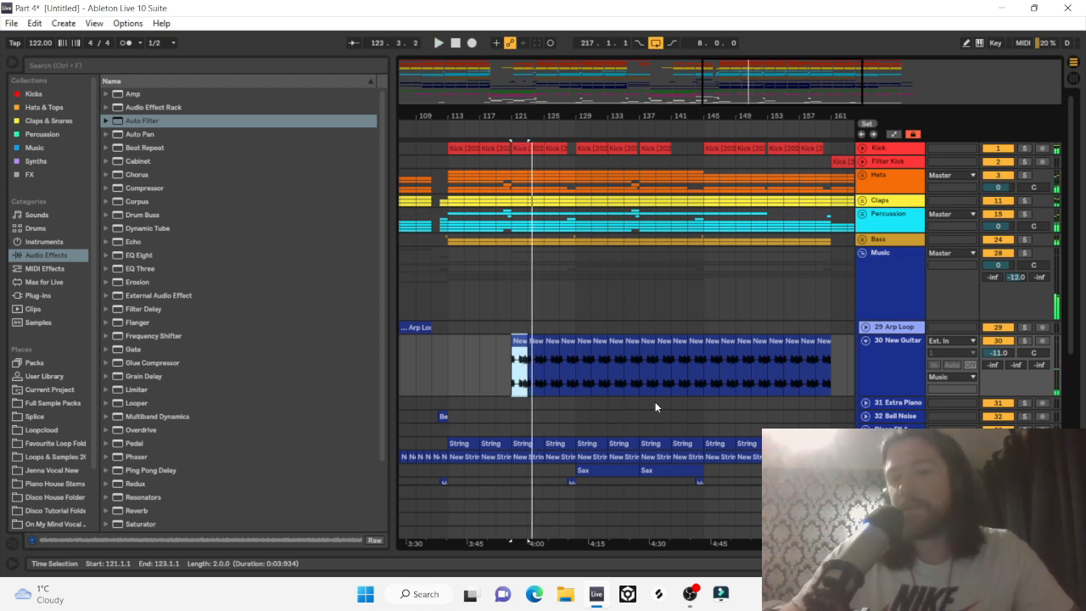
scroll(757, 204, "down", 5)
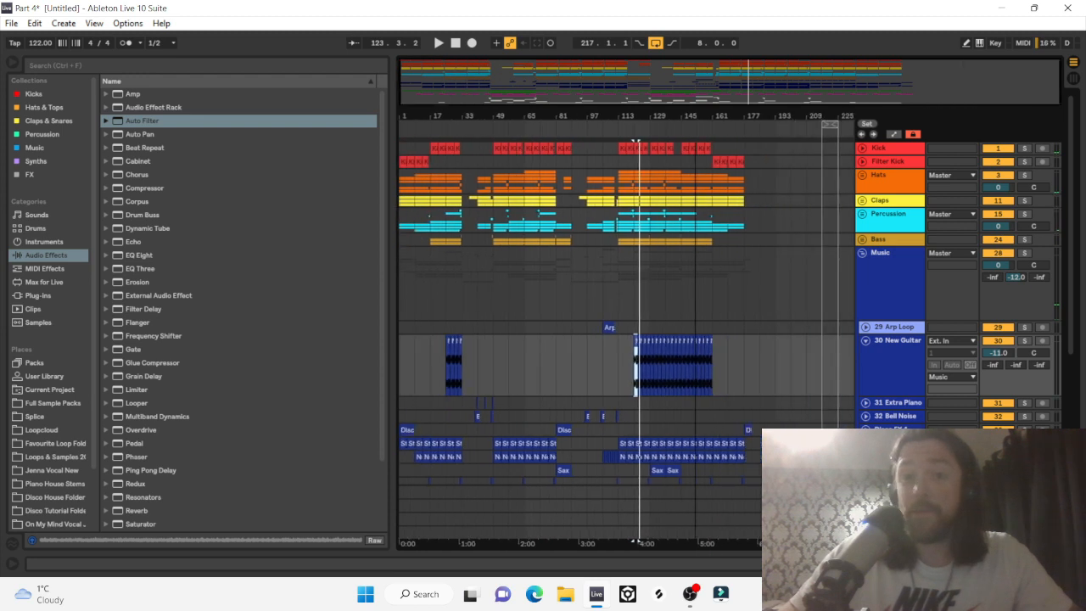
Recolour the Arp Loop track dark blue like the rest of its group, and fold the New Guitar track and the Music group.
right_click(891, 329)
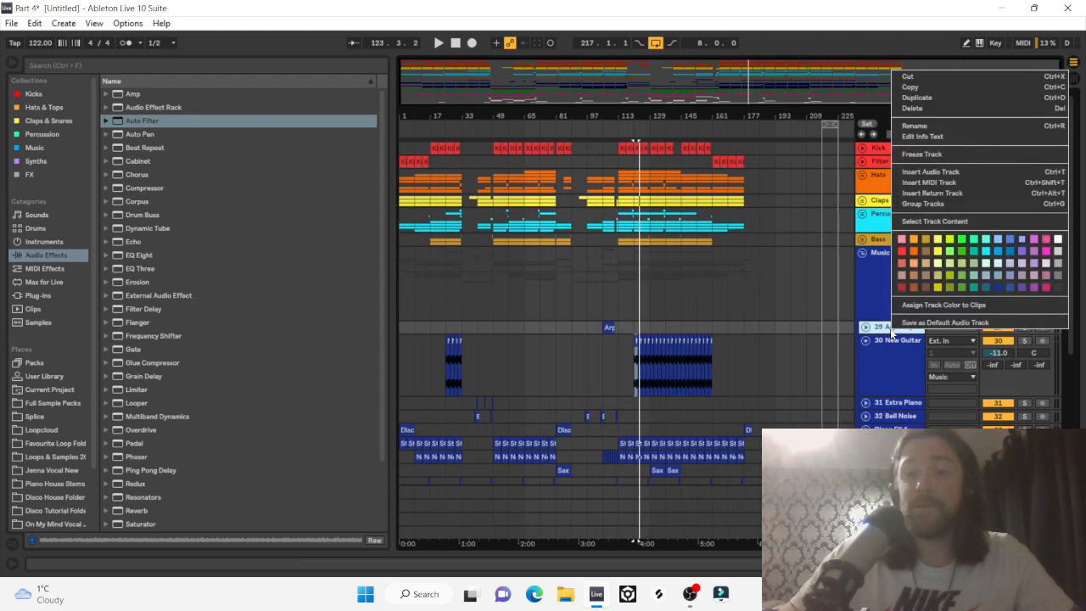
left_click(998, 287)
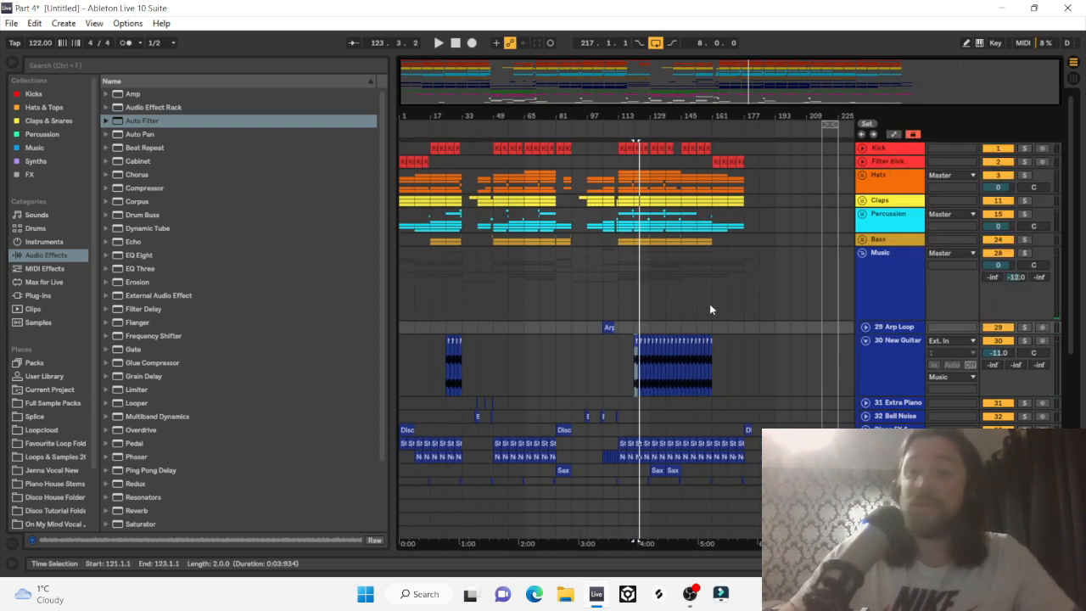
left_click(866, 340)
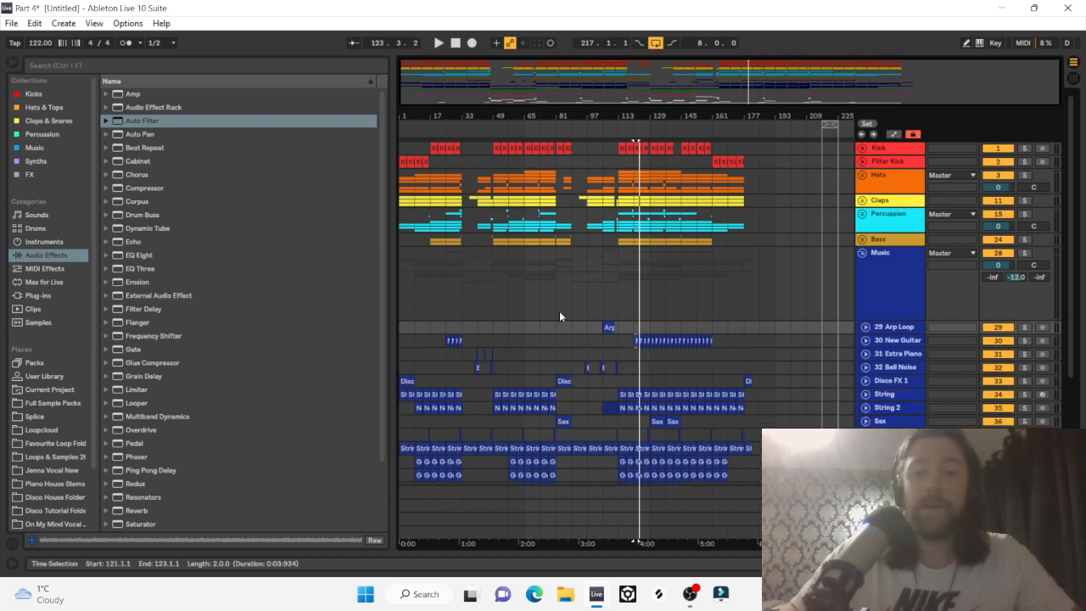
left_click(863, 254)
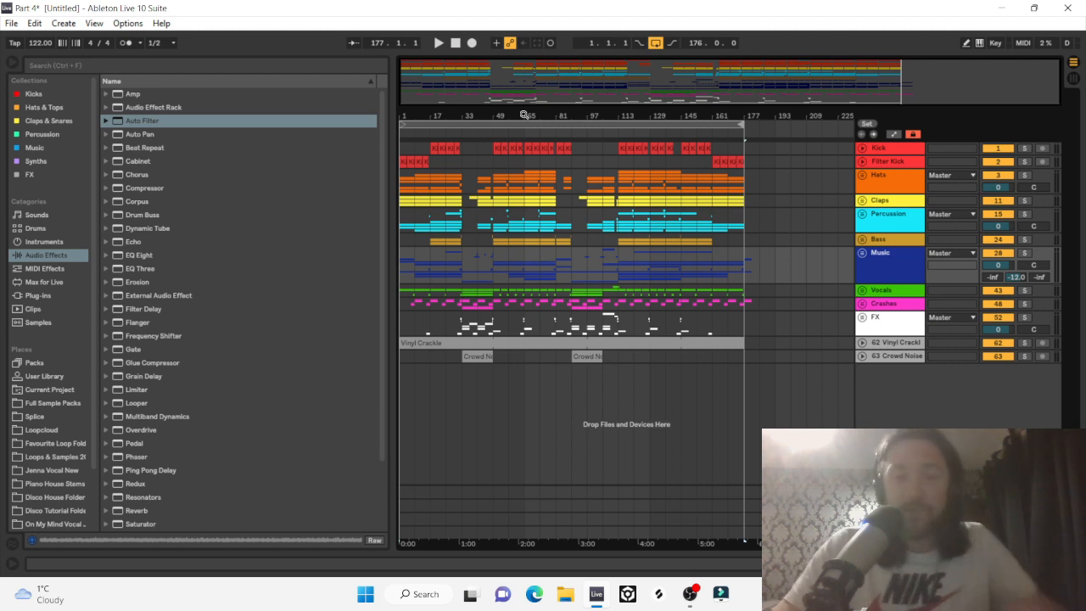
Play the arrangement from 1.1.1 with the device view hidden and the whole song visible up to bar 177.
mouse_move(504, 116)
left_mouse_down()
mouse_move(504, 140)
mouse_move(504, 119)
left_mouse_up()
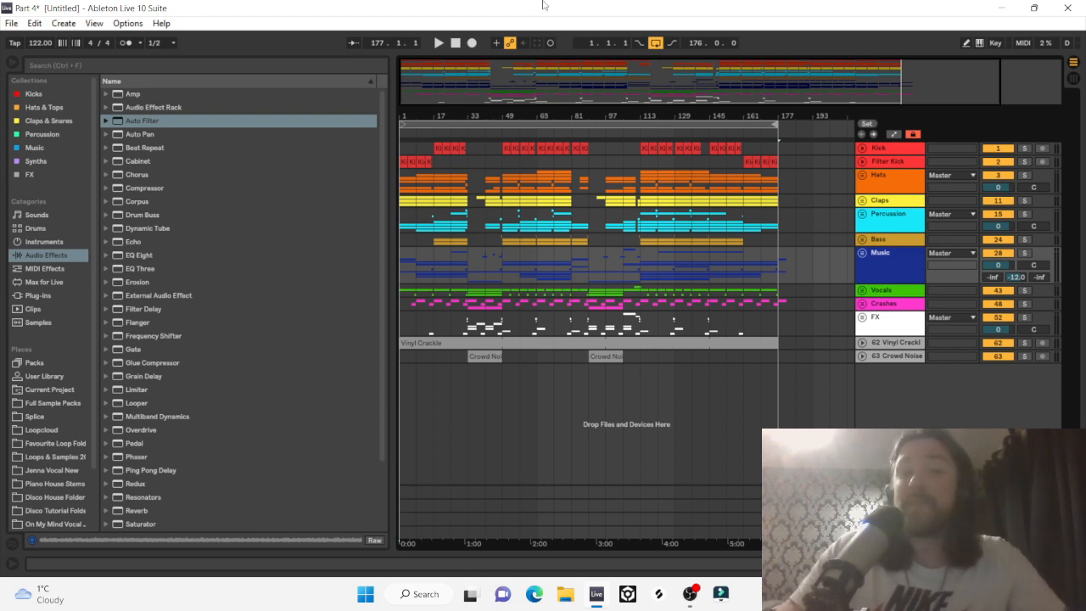
mouse_move(473, 113)
left_mouse_down()
mouse_move(531, 153)
mouse_move(477, 113)
left_mouse_up()
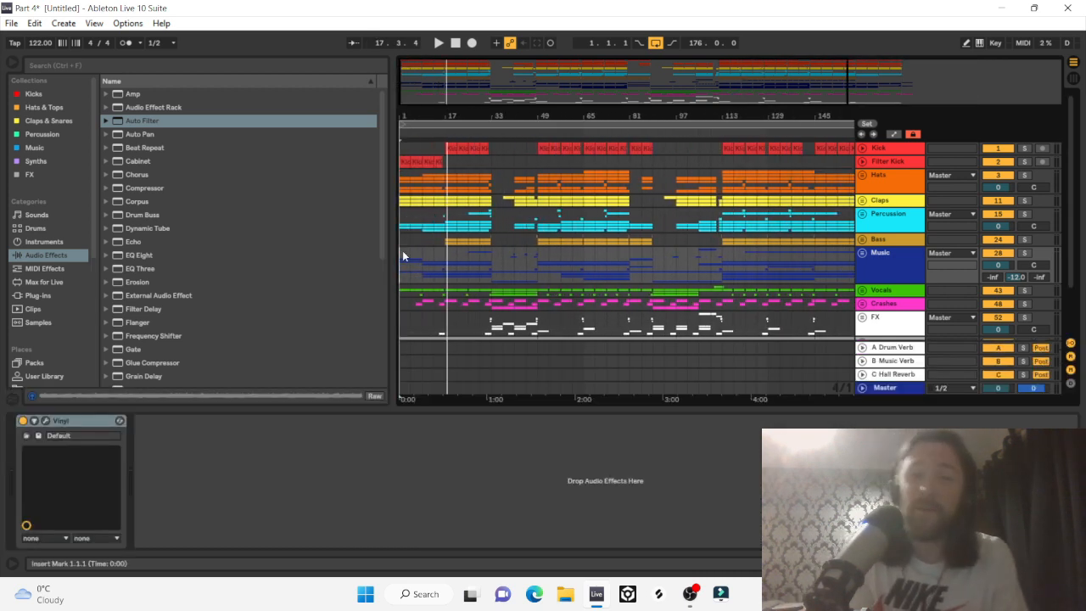
key("space")
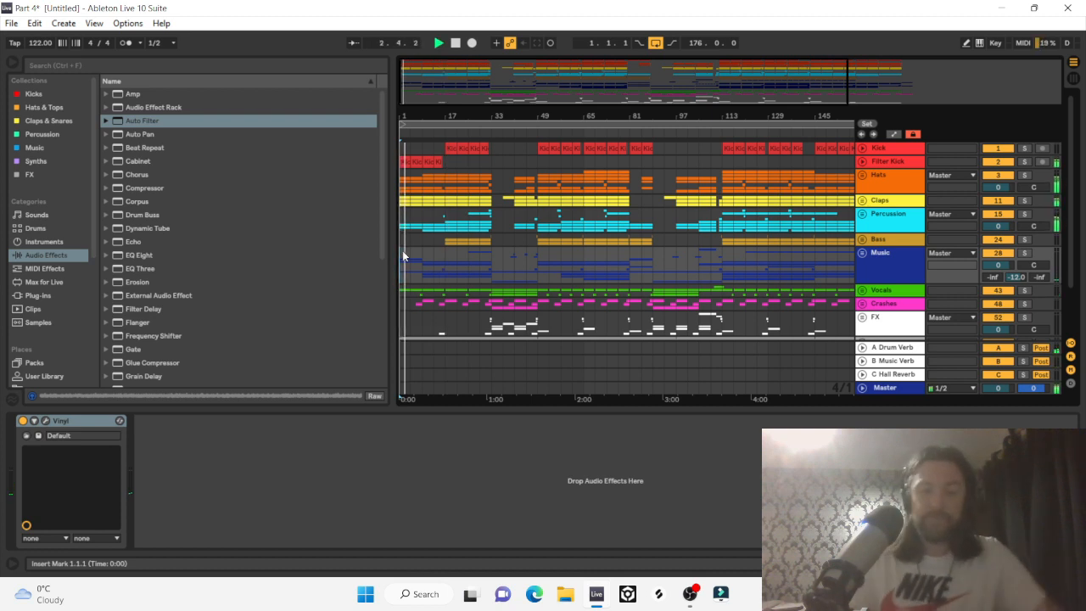
mouse_move(628, 116)
left_mouse_down()
mouse_move(628, 88)
mouse_move(628, 98)
left_mouse_up()
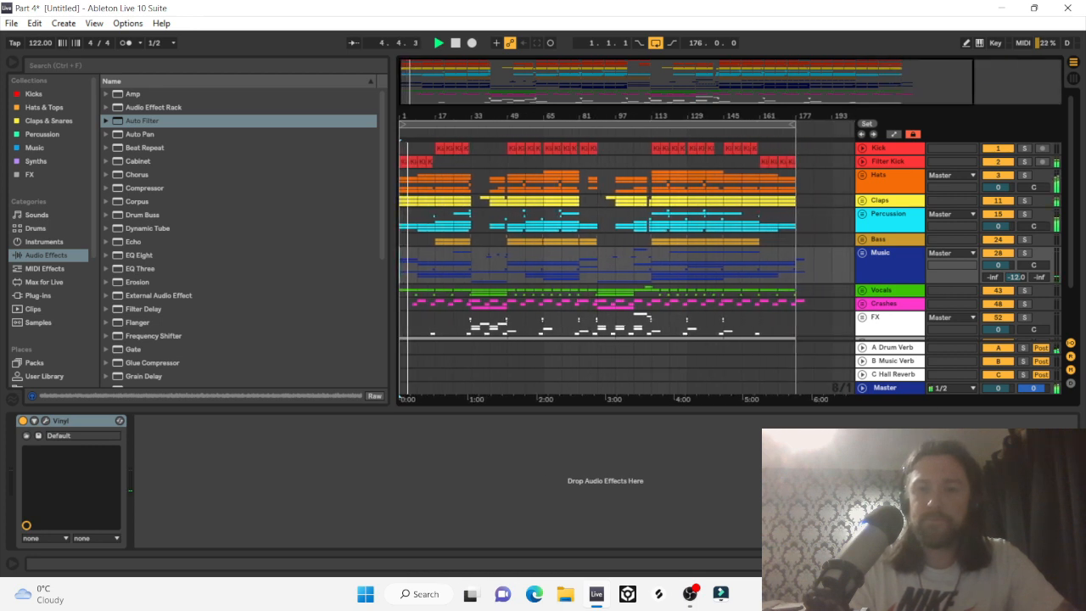
key("ctrl+alt+l")
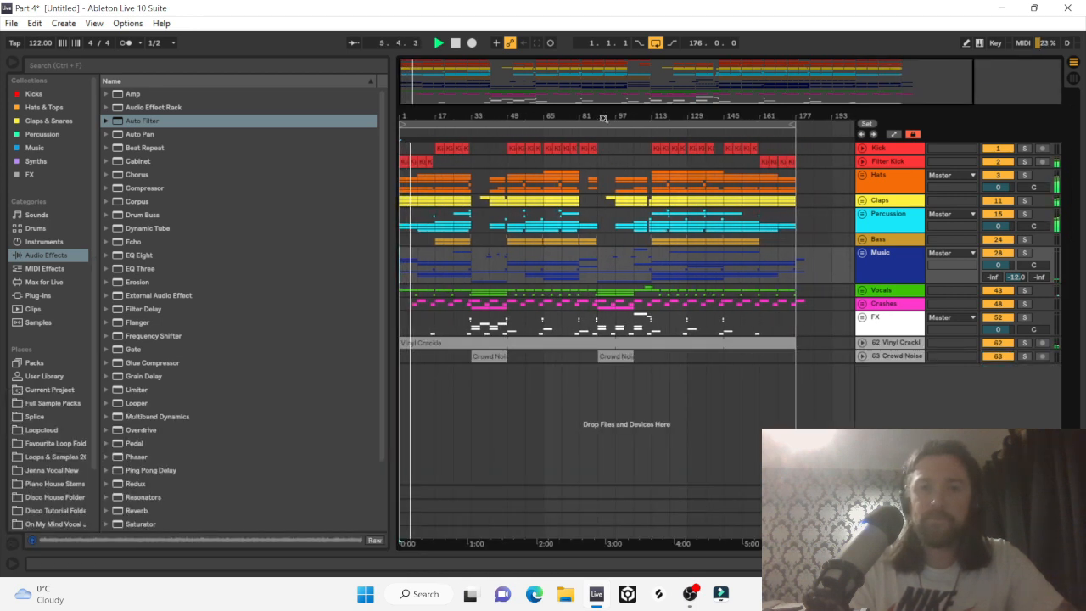
mouse_move(604, 118)
left_mouse_down()
mouse_move(604, 134)
mouse_move(614, 124)
left_mouse_up()
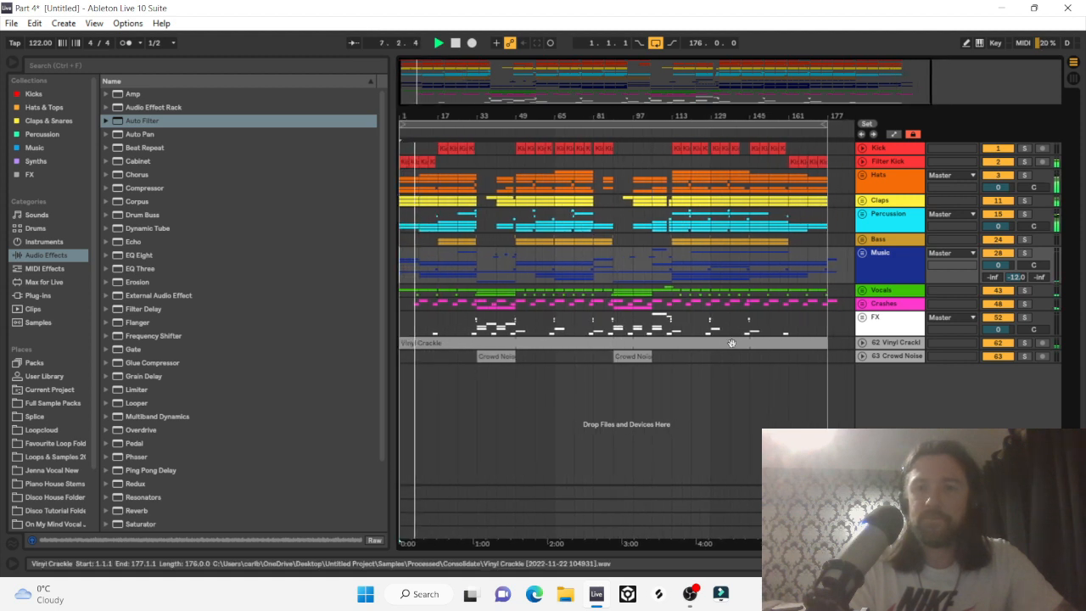
Unfold the Kick track, the Vocals group and its Vocal 1 and Vocal 2 tracks to inspect their waveforms during playback.
left_click(861, 150)
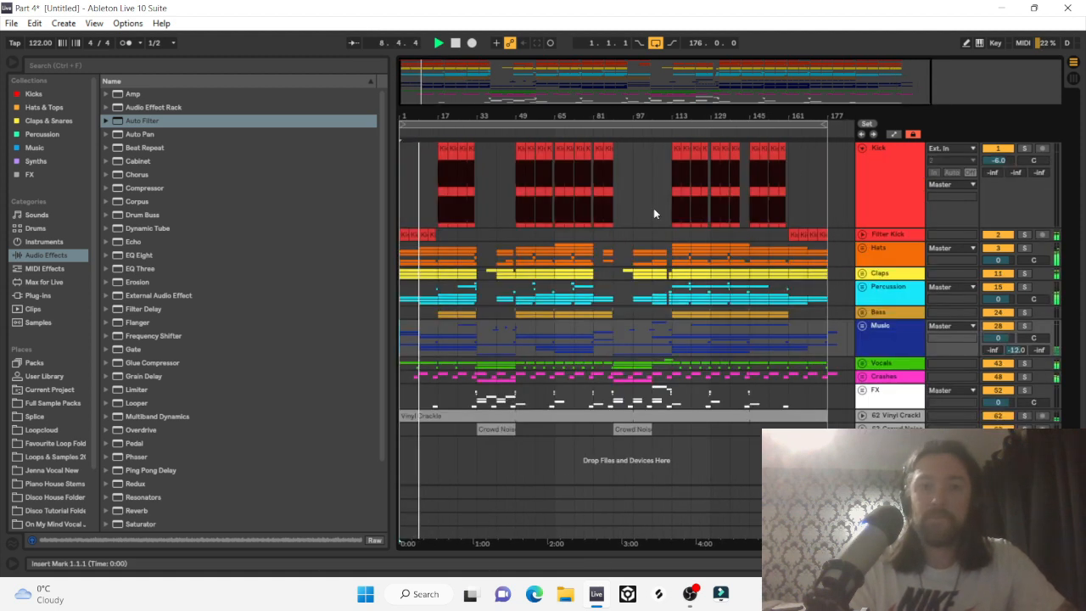
left_click_drag(510, 132, 510, 164)
left_click_drag(618, 115, 612, 112)
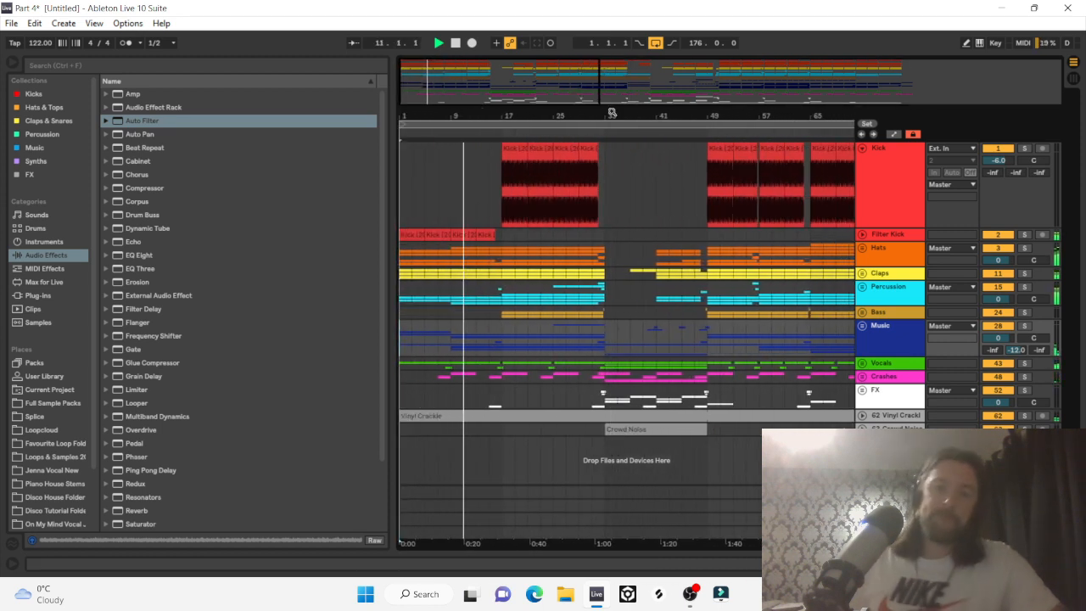
left_click(863, 365)
scroll(683, 299, "down", 1)
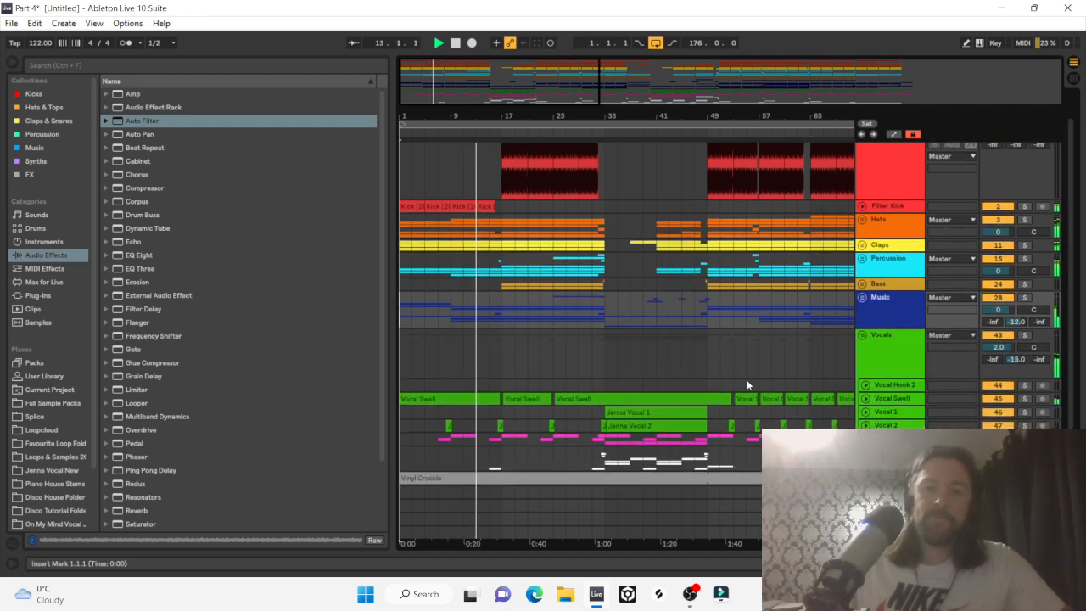
left_click(866, 413)
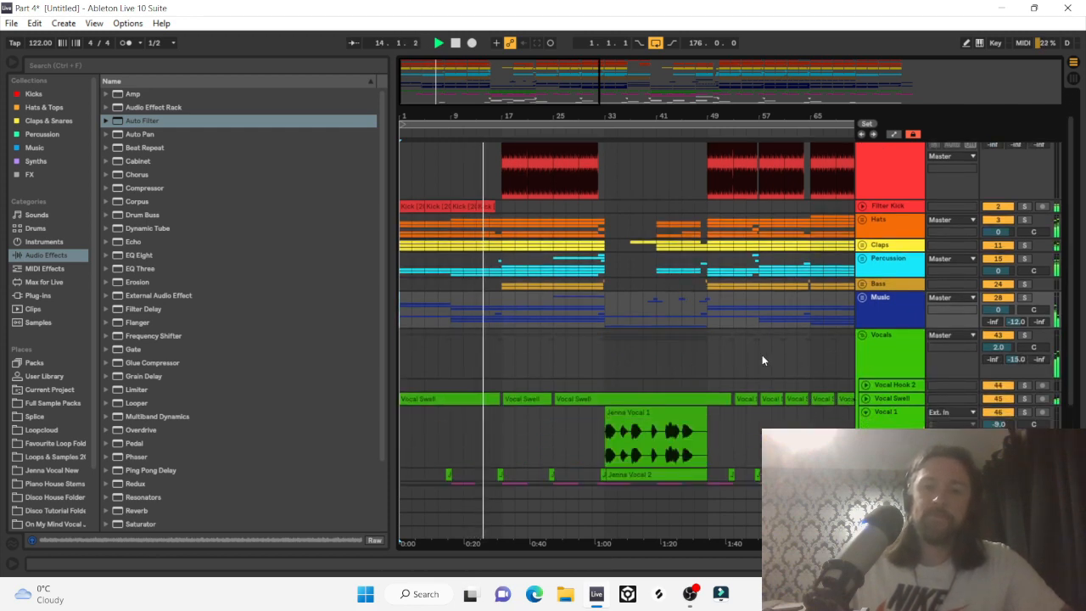
scroll(755, 361, "down", 2)
left_click(868, 417)
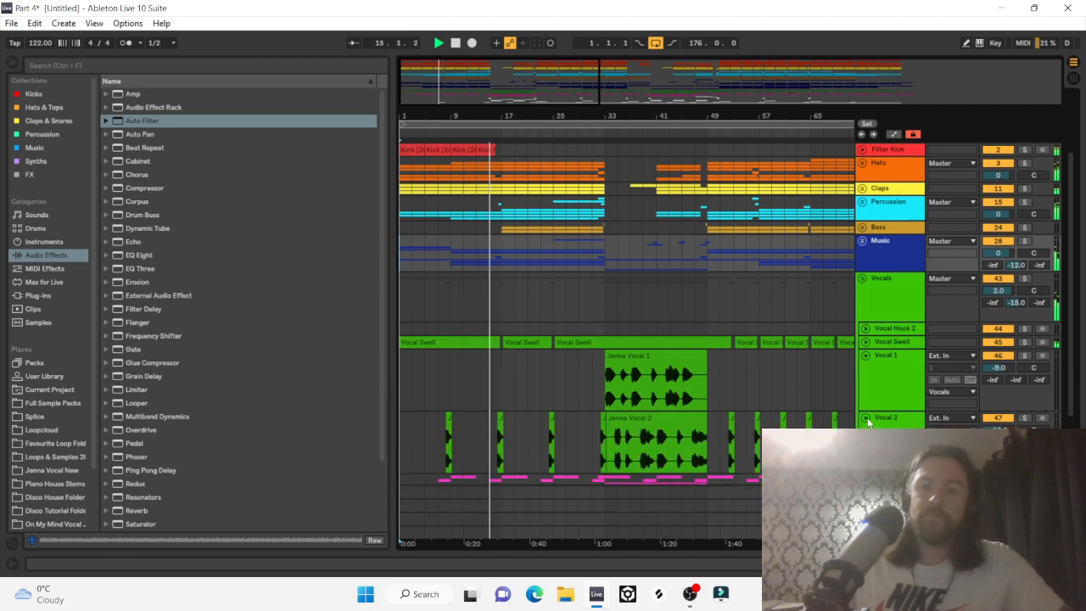
Listen through the first drop and into the break while reviewing the vocal and drum tracks, and fold the Kick track.
scroll(620, 290, "right", 1)
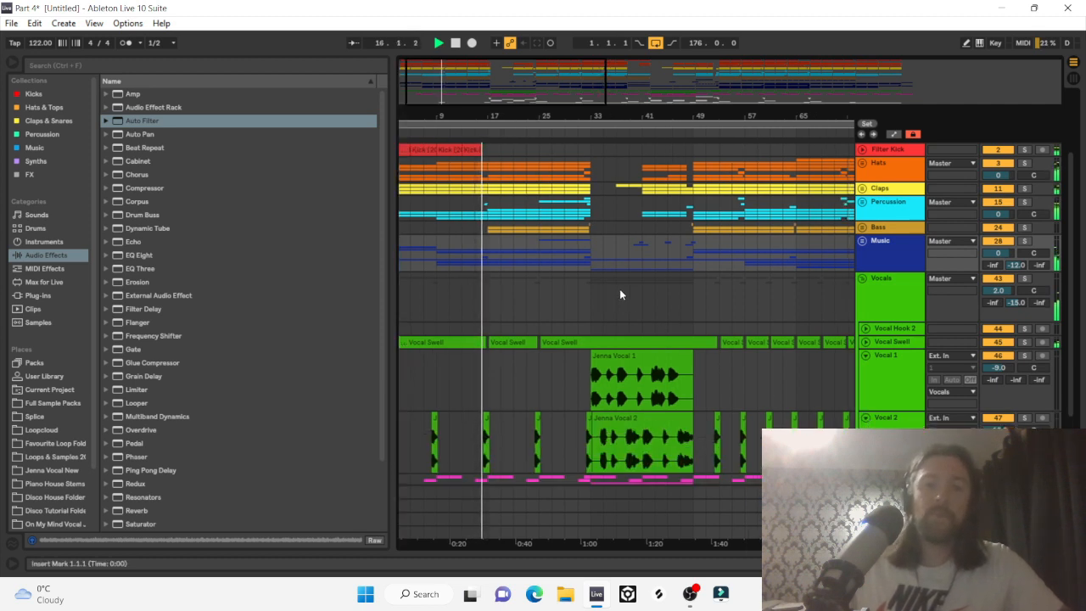
scroll(621, 290, "left", 1)
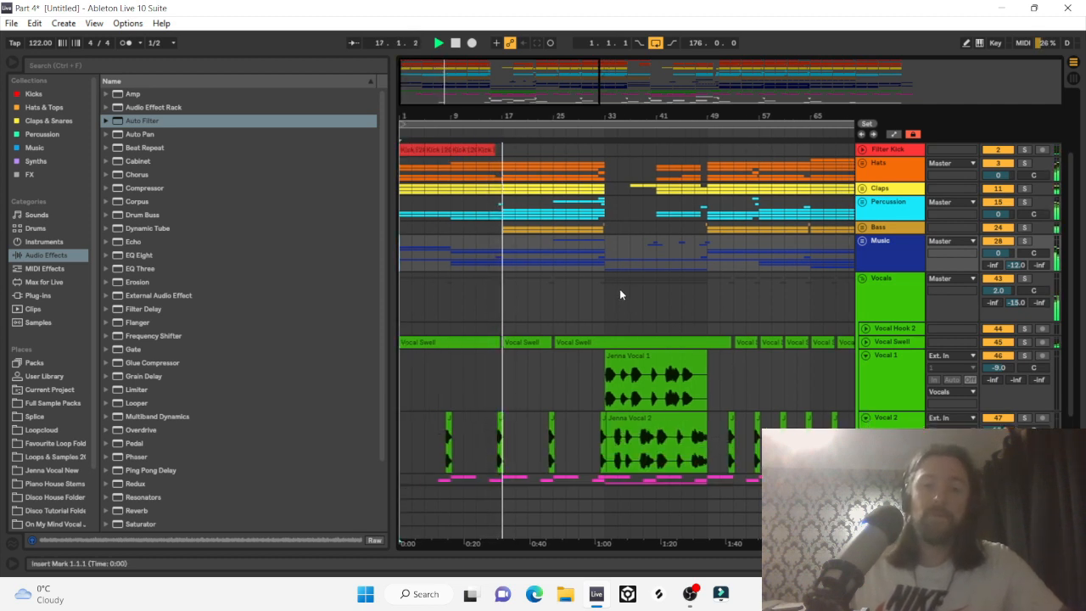
scroll(620, 293, "up", 2)
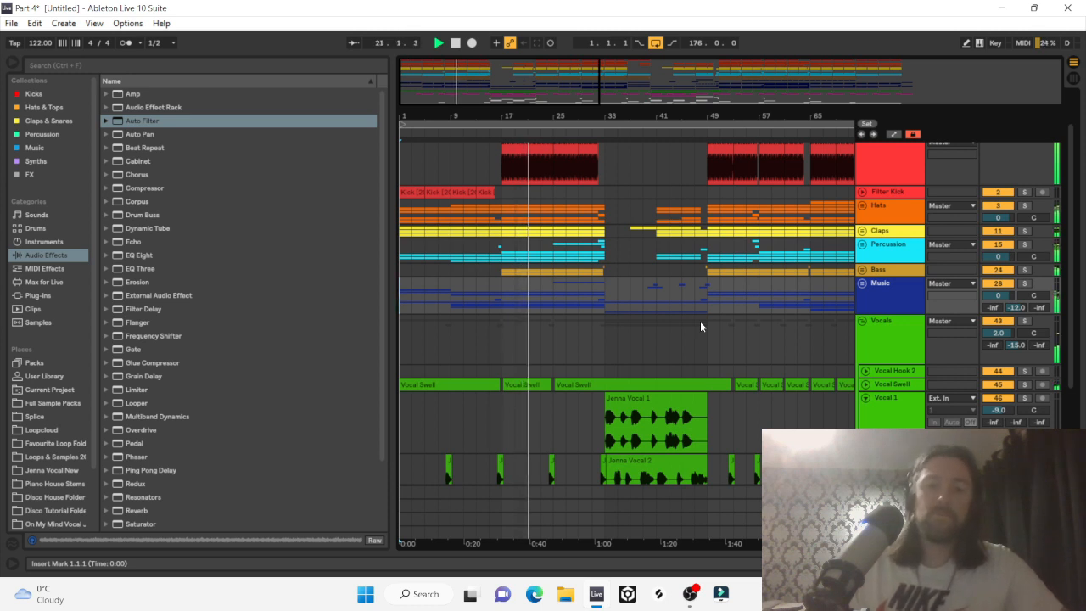
scroll(701, 321, "down", 2)
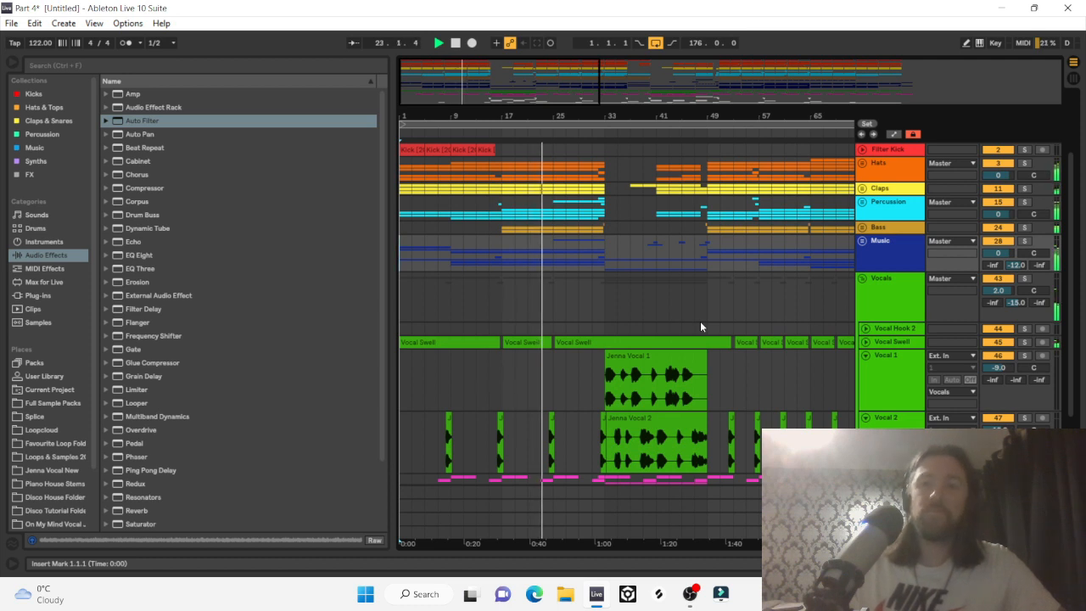
scroll(700, 322, "up", 1)
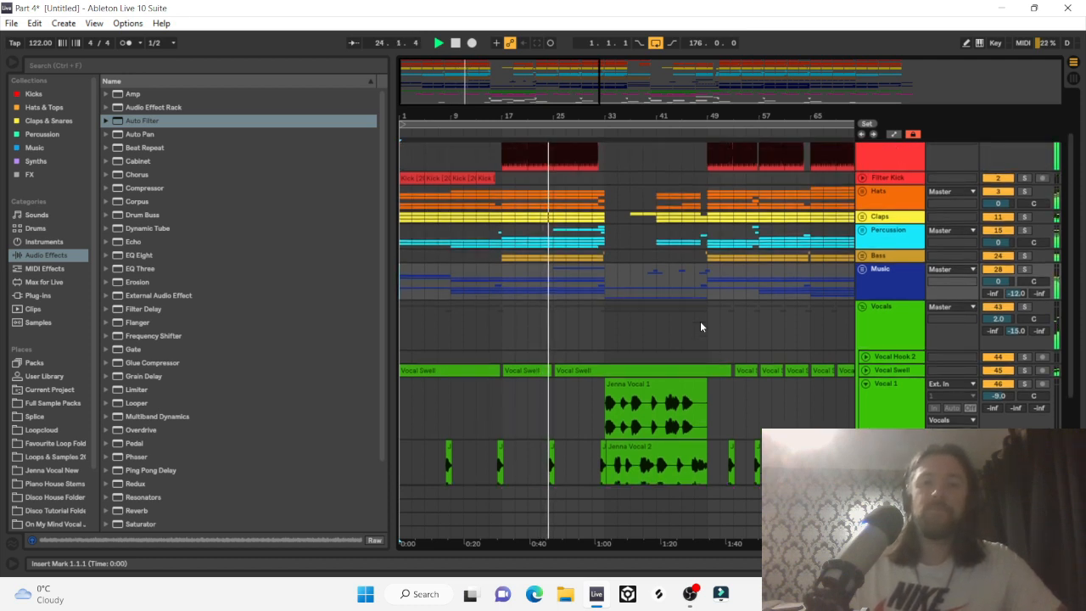
scroll(701, 321, "up", 1)
scroll(700, 321, "up", 1)
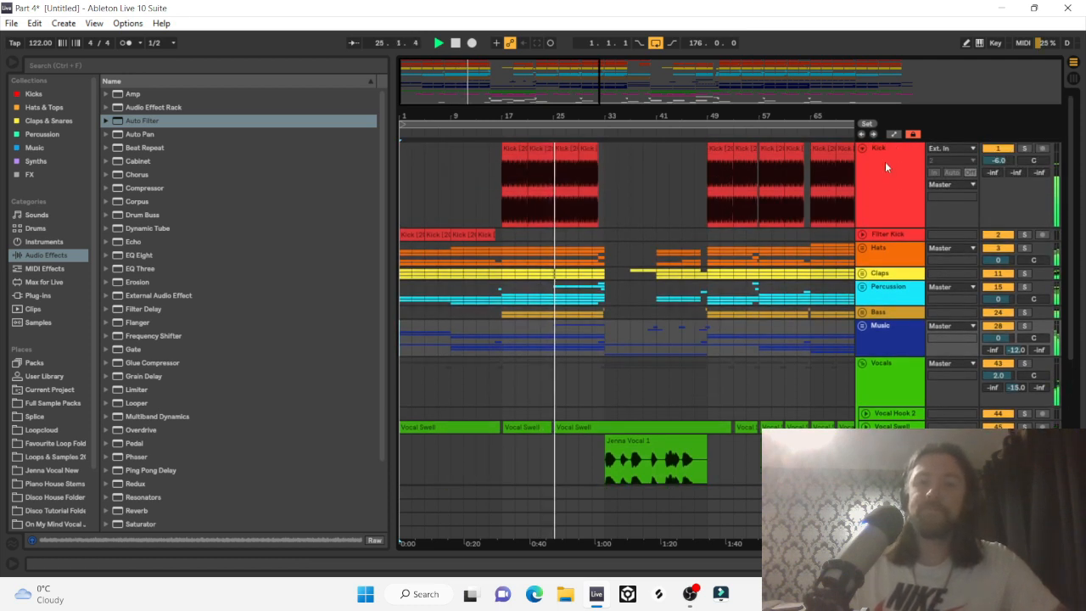
left_click(861, 148)
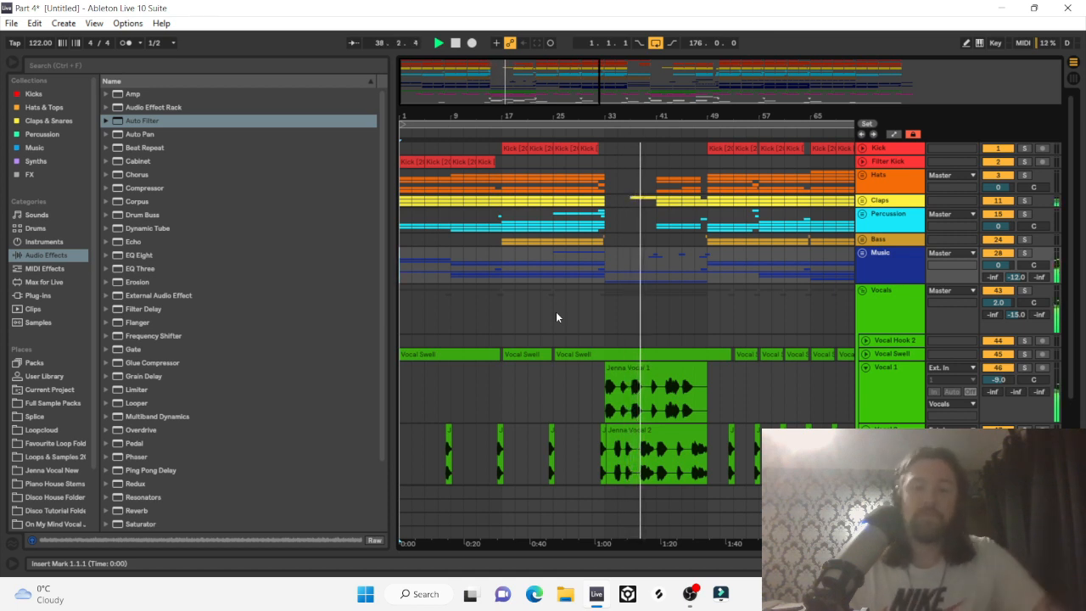
Unfold the Claps group and its snap track, set the snap's volume to -7.5 dB, and fold the group again.
left_click(862, 201)
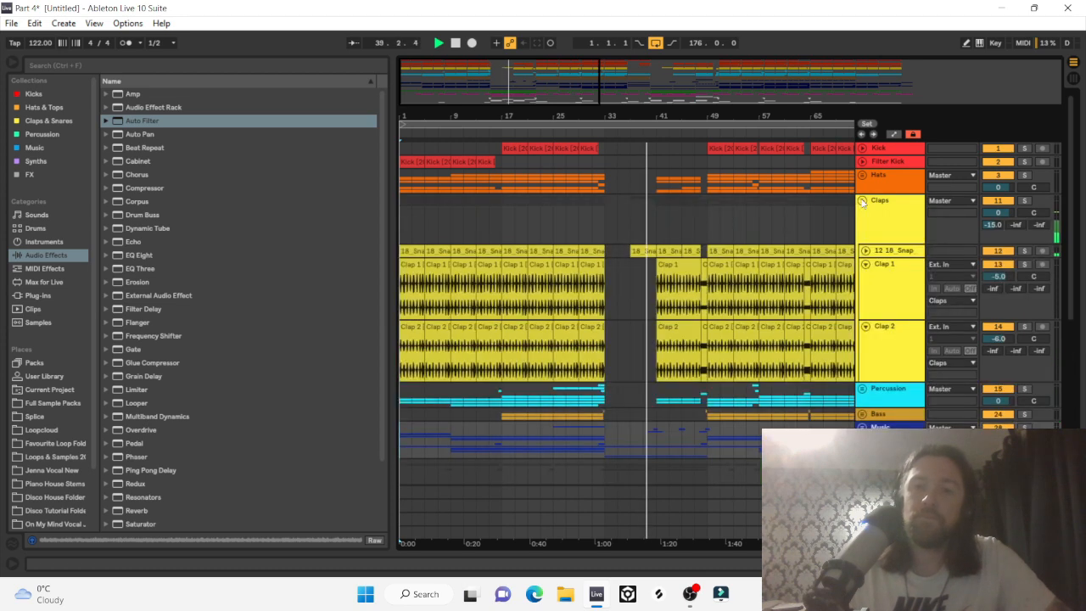
left_click(865, 251)
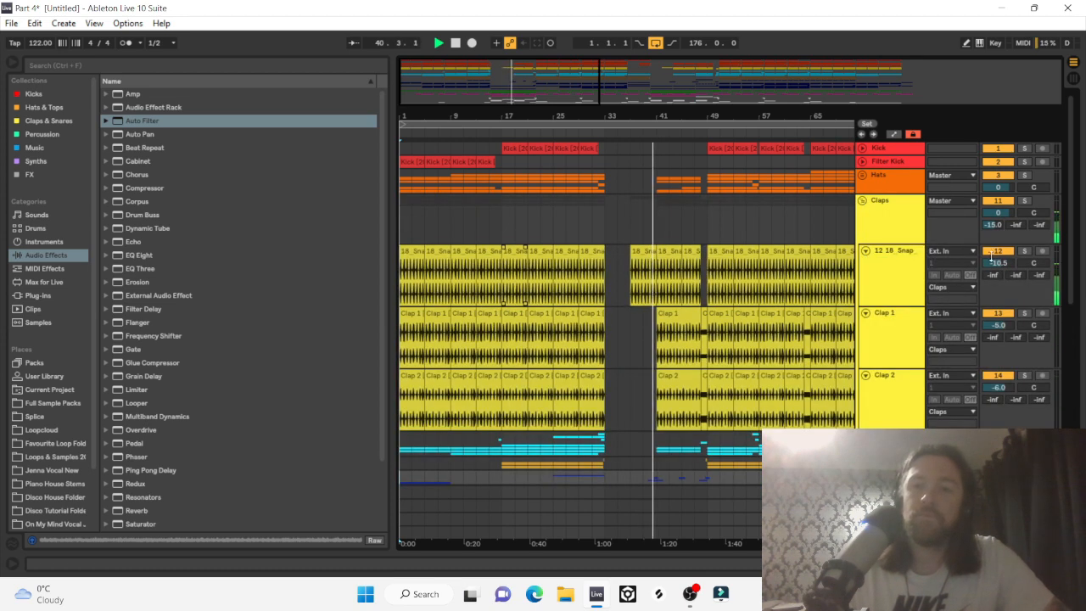
scroll(992, 260, "up", 2)
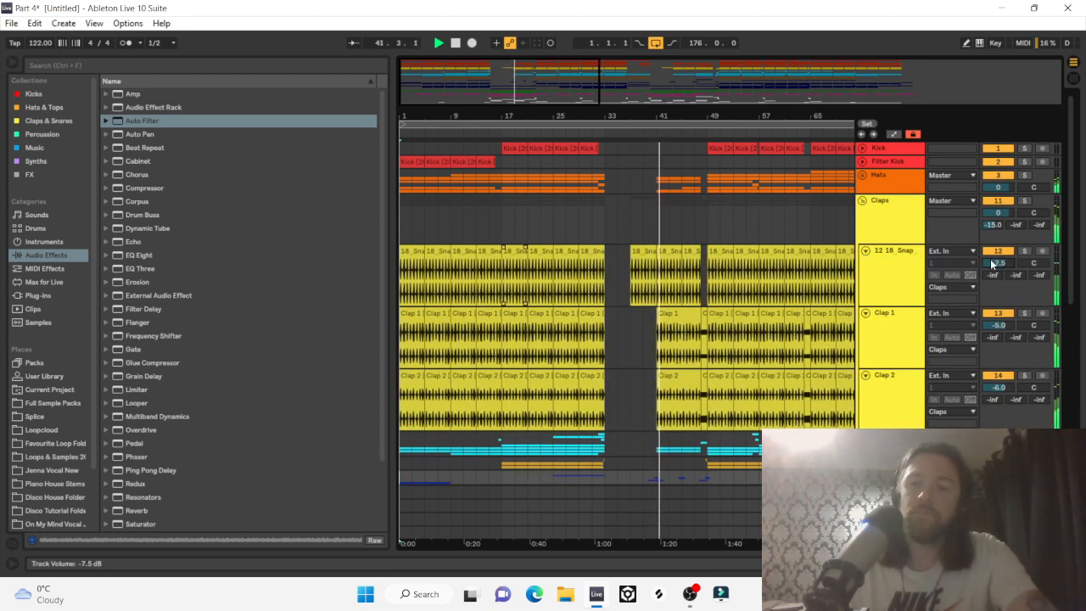
left_click(863, 200)
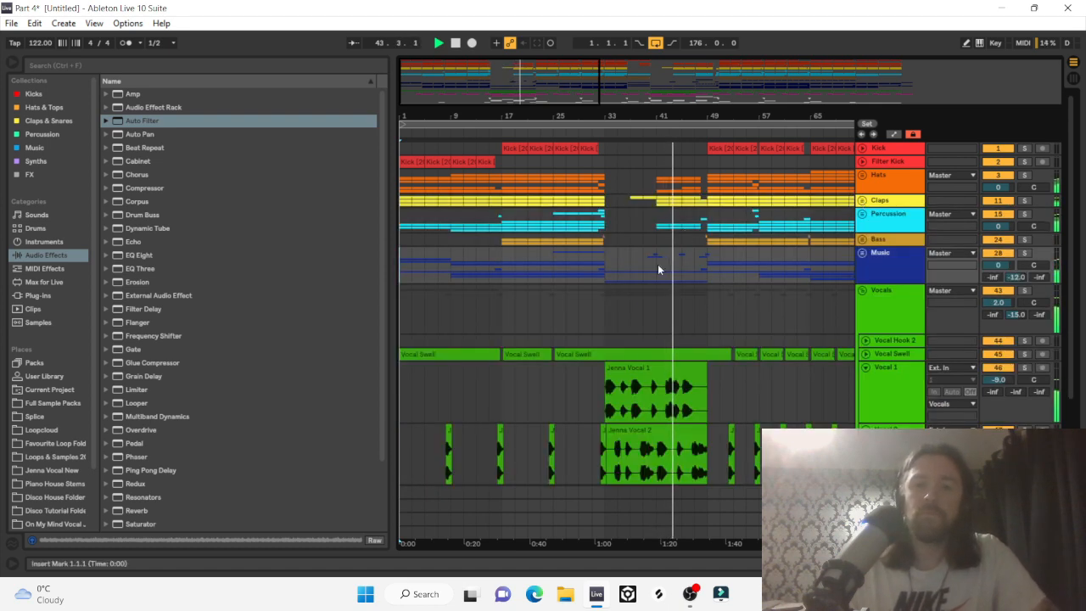
scroll(659, 270, "right", 5)
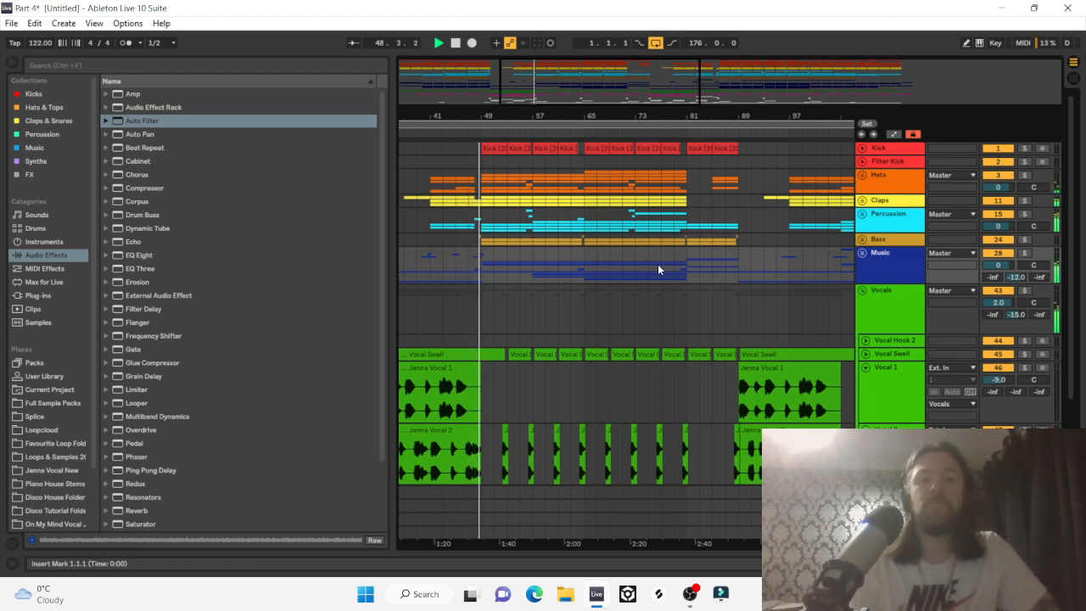
Unfold the Percussion group, set the Drum Fill 2 track's volume to -5.0 dB, and fold the Drum Fill and Drum Fill 2 tracks.
left_click(862, 213)
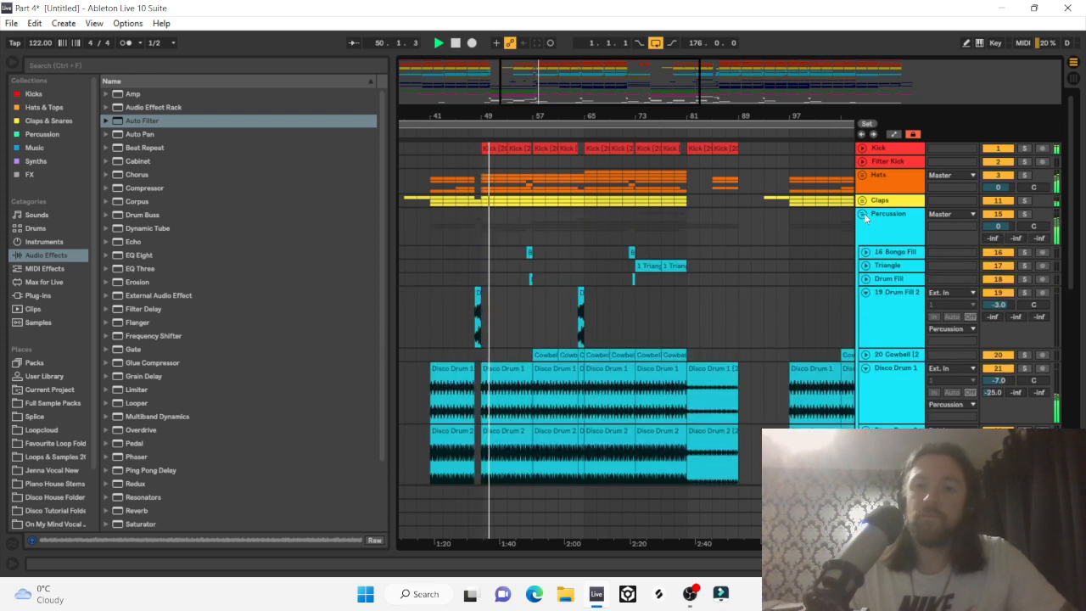
left_click(866, 278)
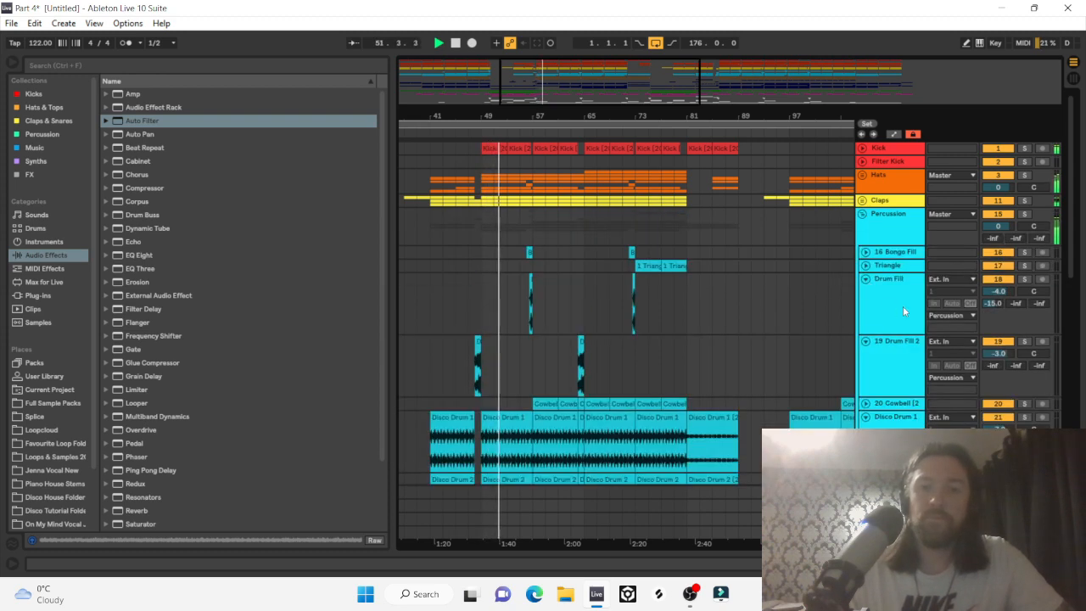
left_click_drag(1000, 291, 1000, 302)
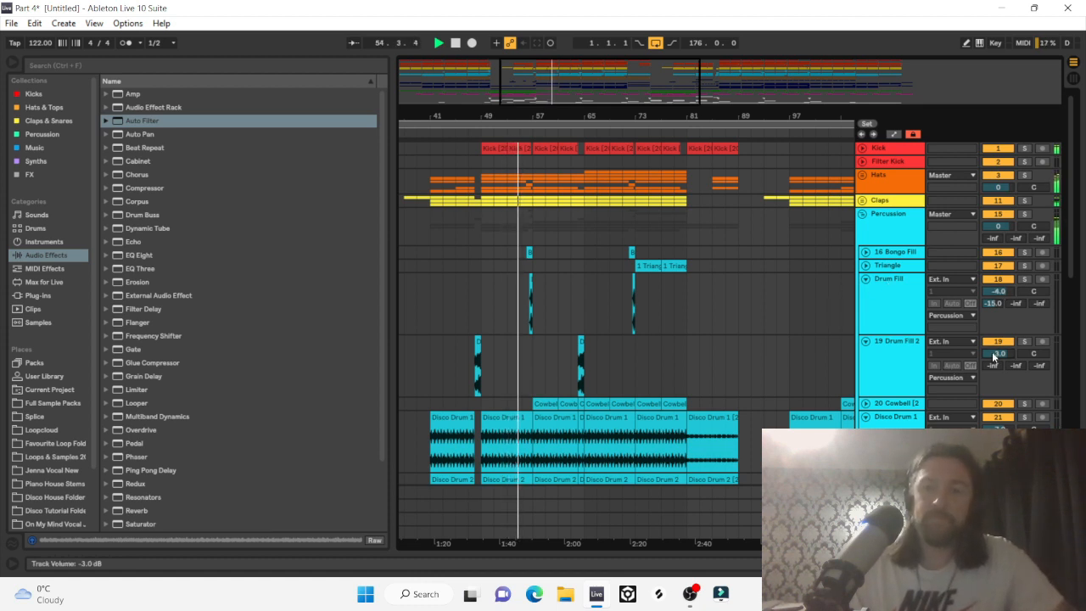
left_click_drag(995, 355, 995, 365)
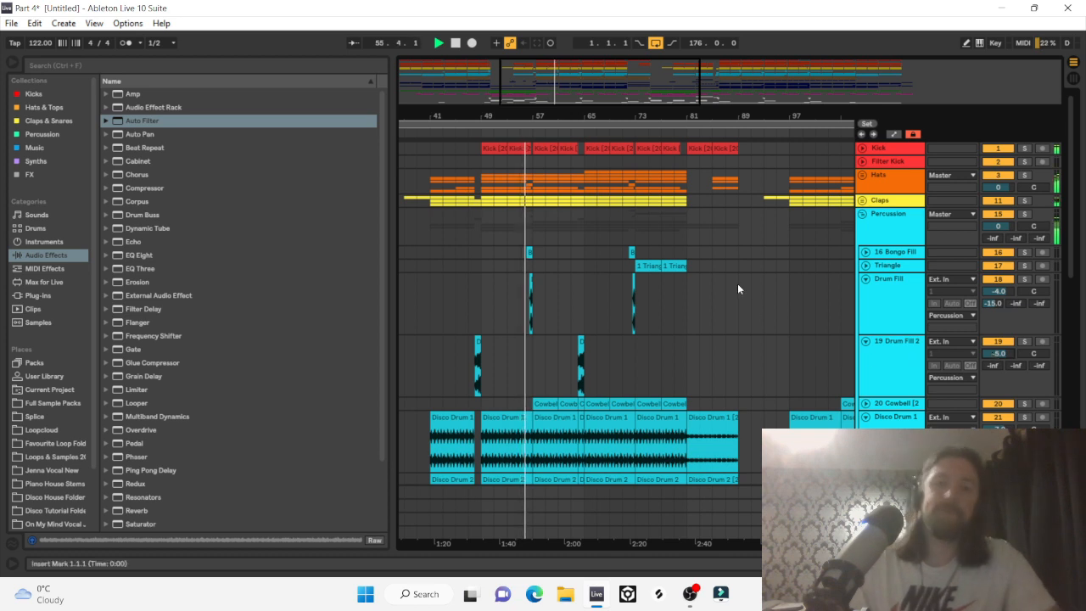
scroll(549, 317, "right", 4)
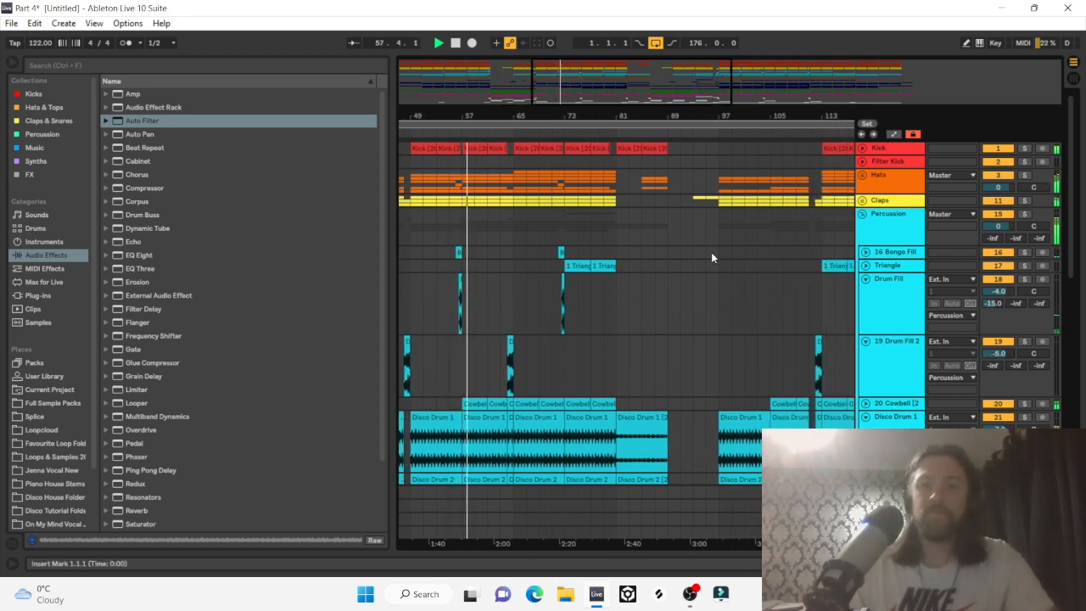
left_click(865, 278)
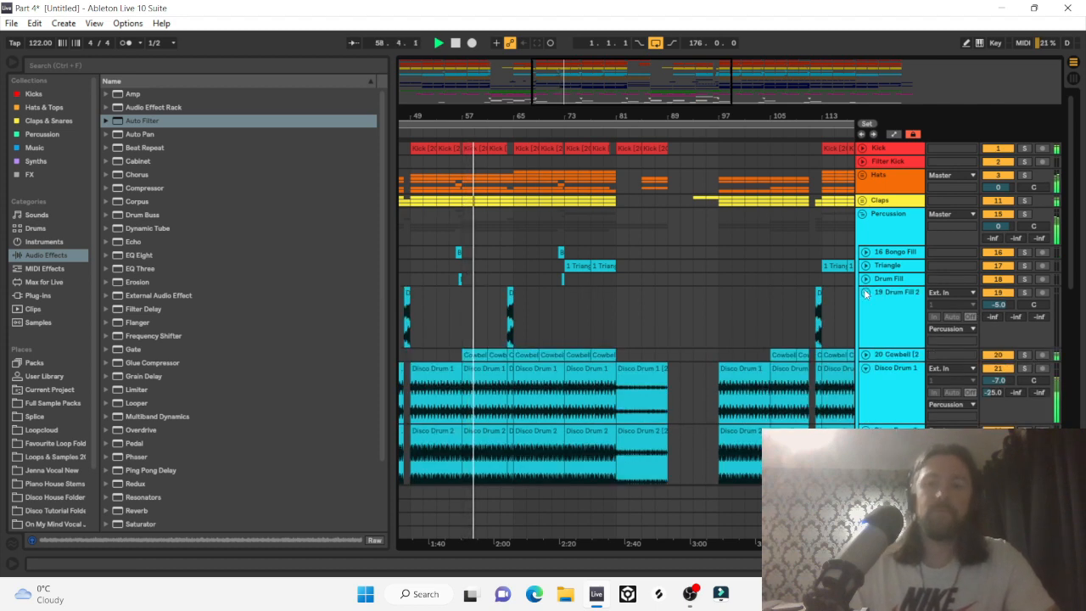
left_click(866, 292)
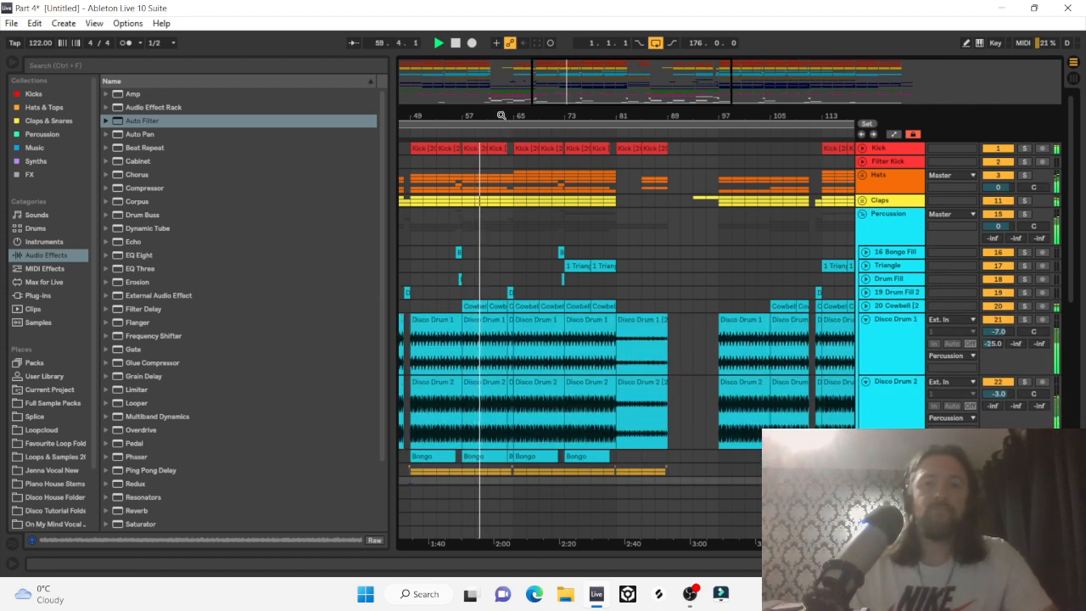
Listen through the first drop from about bar 60 to 71, examining the percussion fills, cowbell and disco drum clips during playback.
left_click_drag(501, 116, 488, 157)
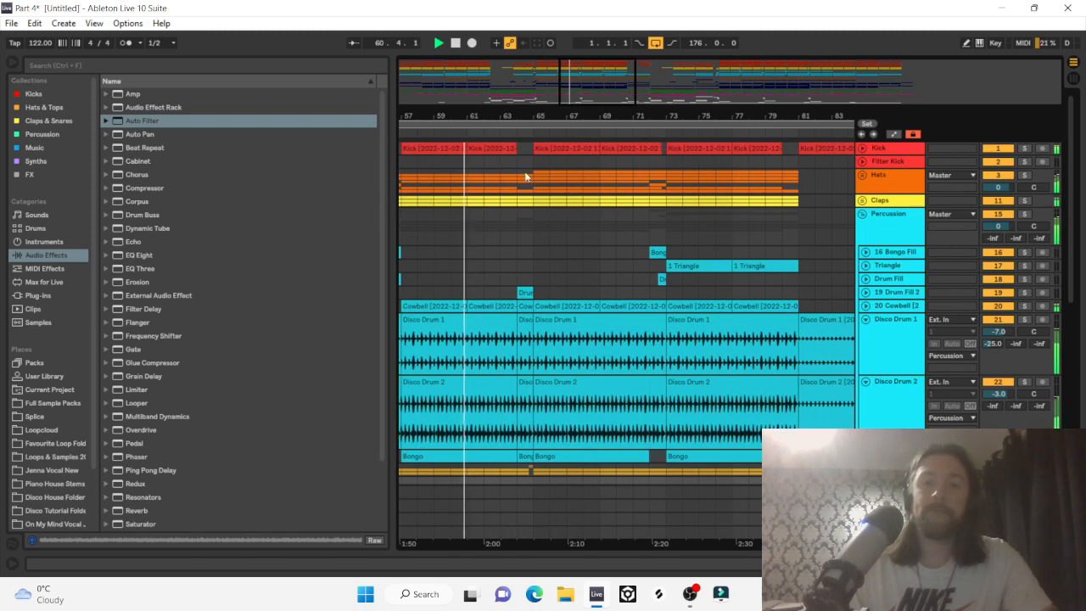
scroll(614, 273, "left", 2)
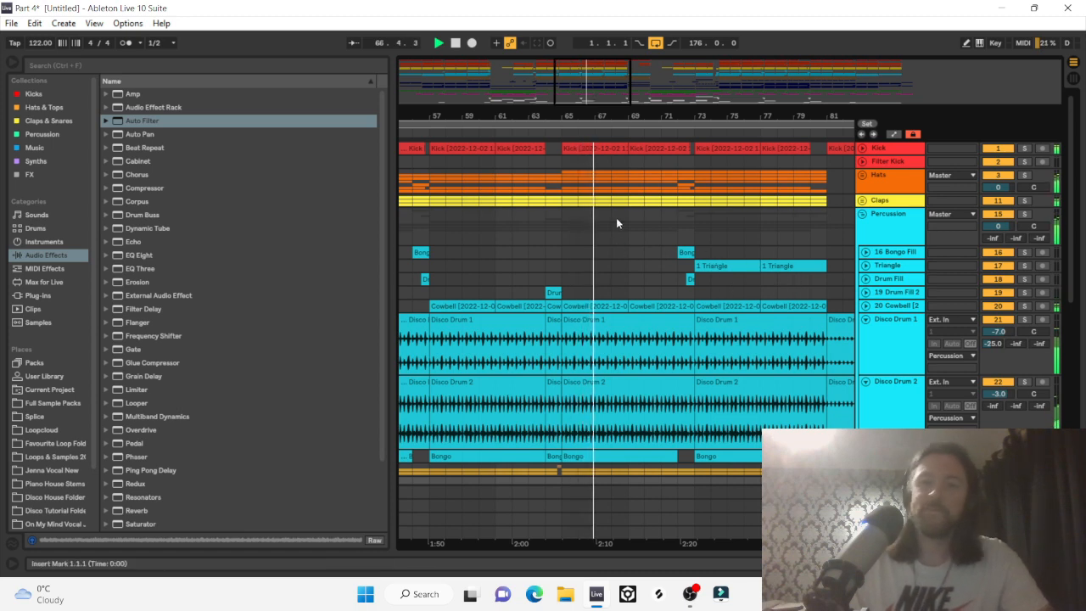
scroll(664, 224, "right", 3)
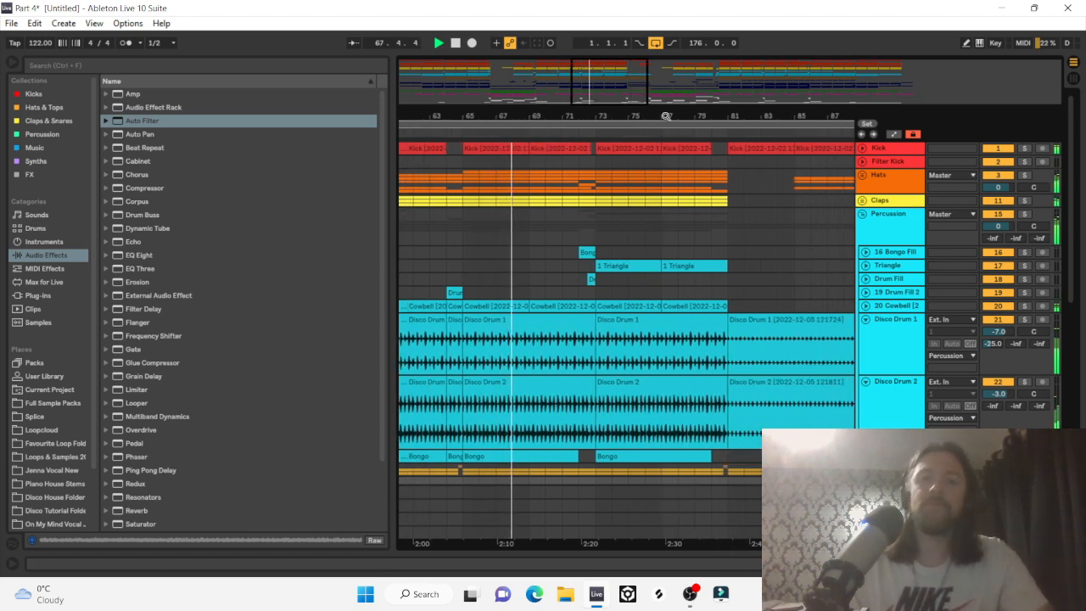
left_click(664, 224)
scroll(683, 203, "down", 3)
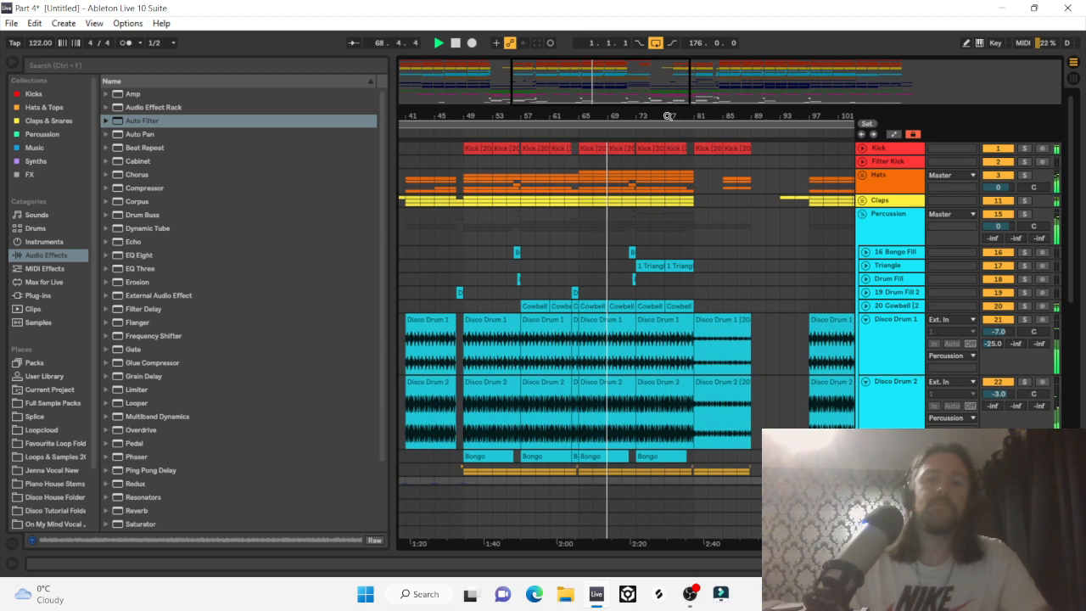
scroll(681, 204, "right", 5)
scroll(681, 204, "down", 1)
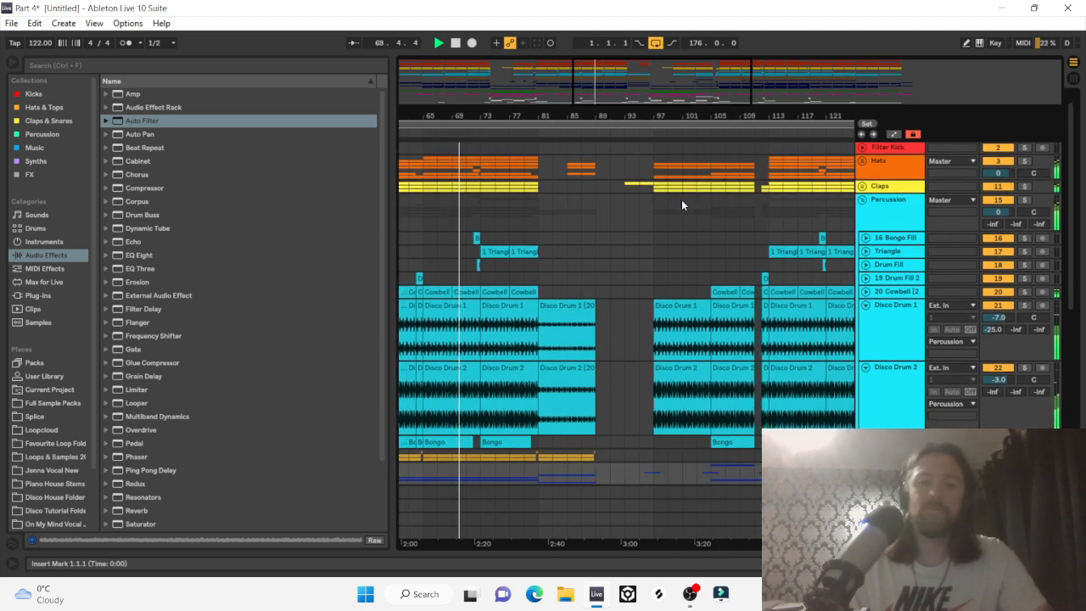
scroll(681, 204, "down", 1)
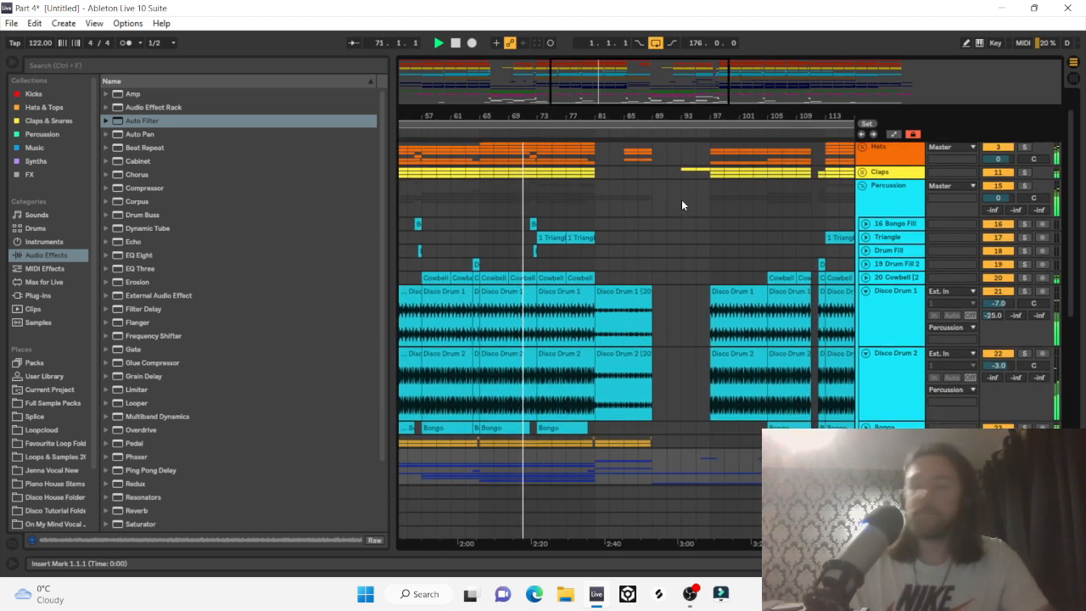
Unfold the Triangle track to check its waveform during playback, and fold the Triangle, Disco Drum 1 and Disco Drum 2 tracks.
left_click(865, 237)
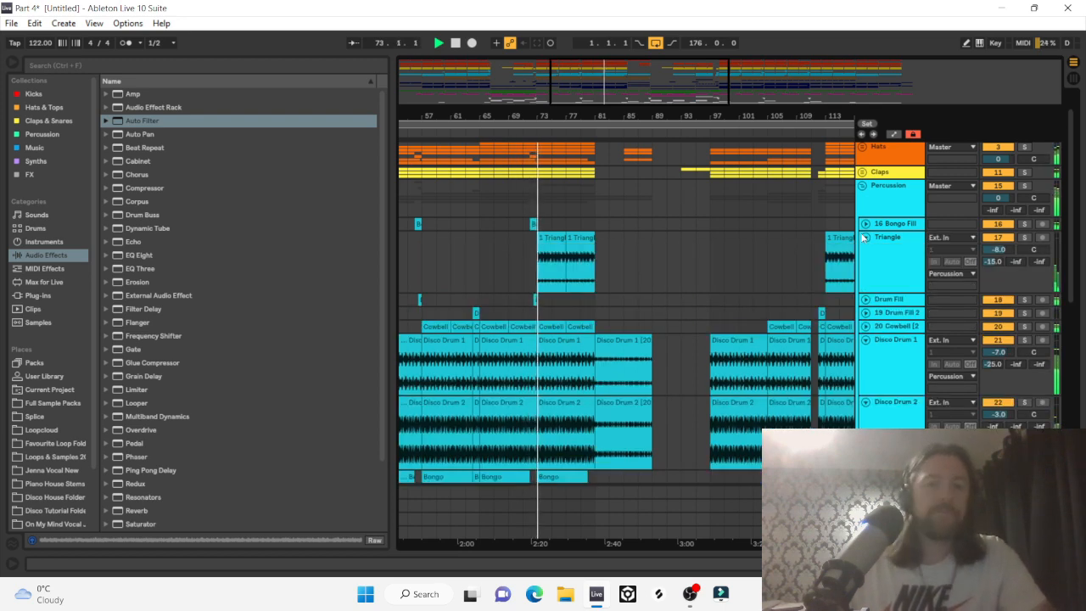
scroll(640, 282, "down", 3)
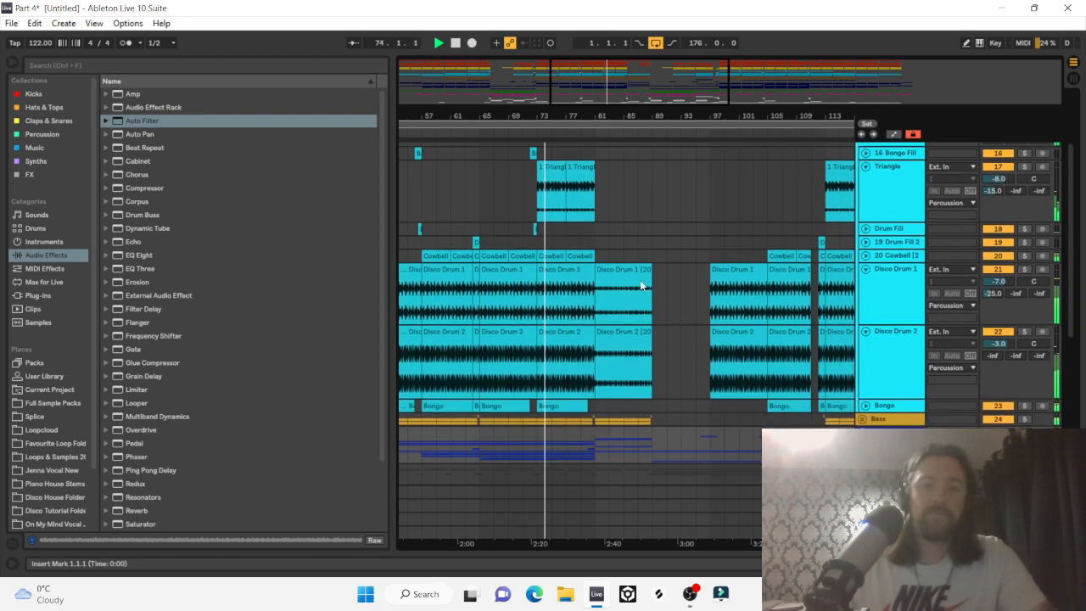
scroll(641, 286, "up", 4)
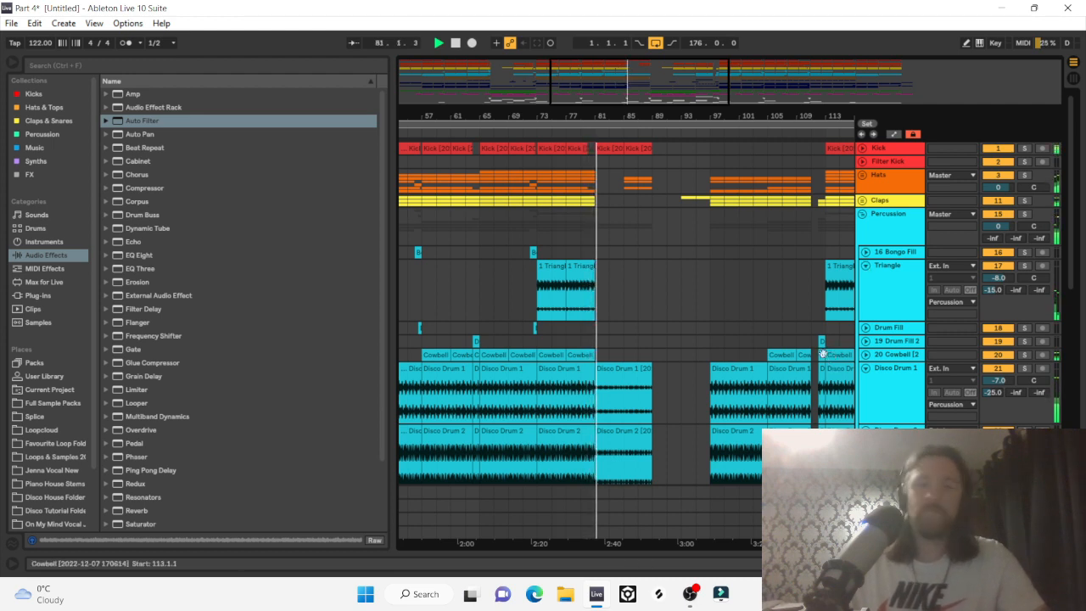
scroll(742, 289, "down", 2)
scroll(742, 288, "down", 2)
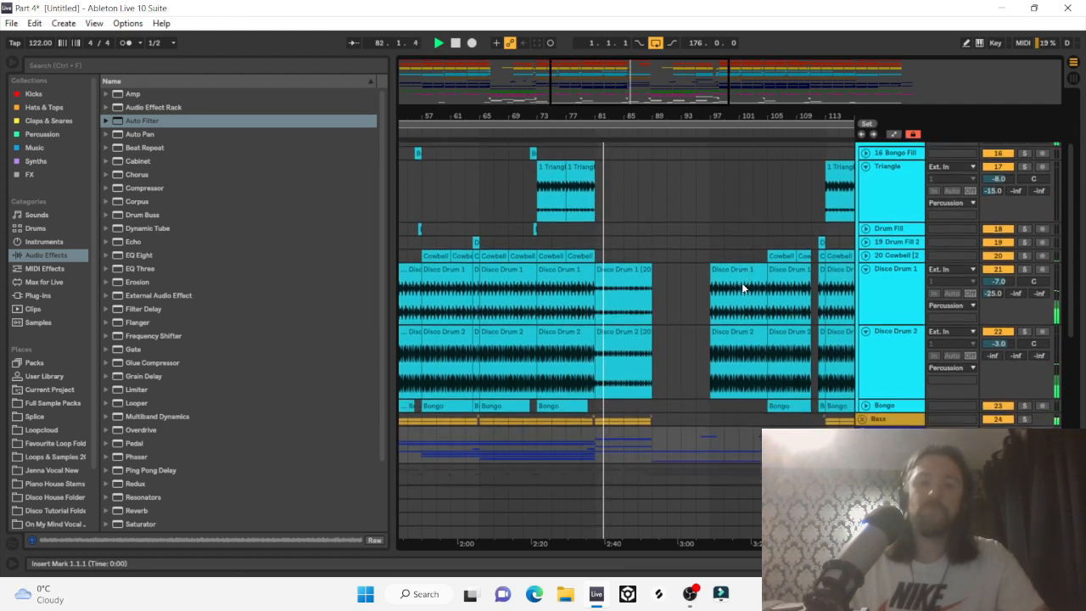
left_click(866, 167)
left_click(864, 220)
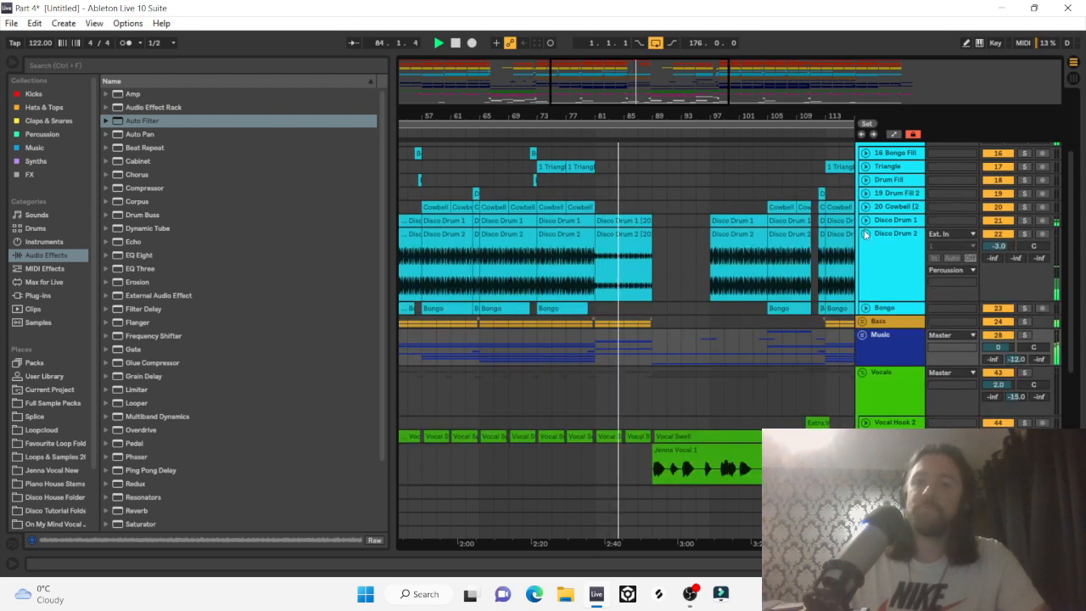
left_click(865, 234)
scroll(863, 225, "up", 3)
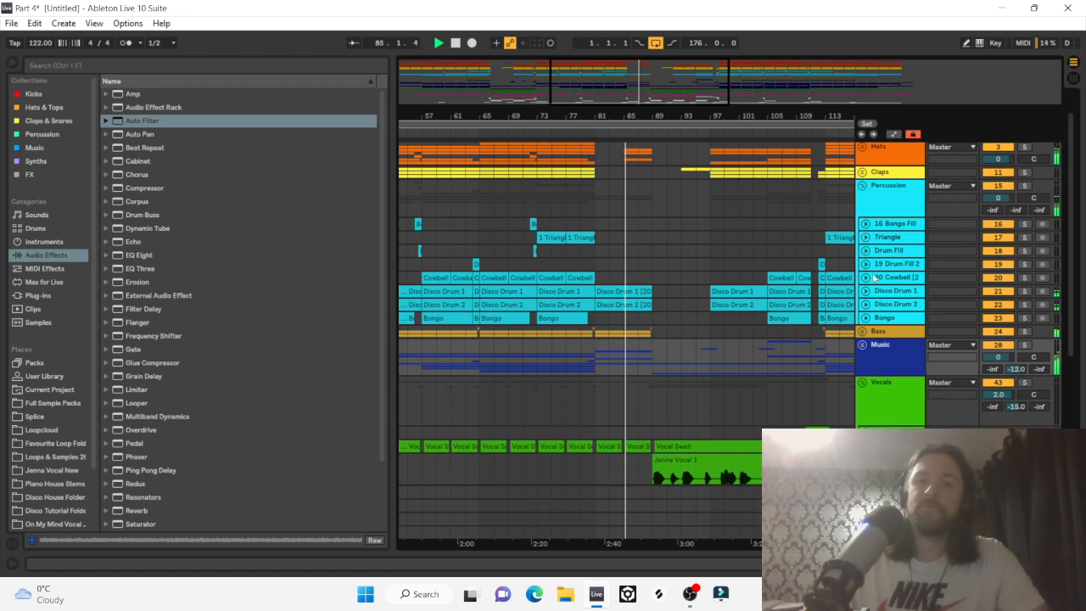
Review the vocal break from bar 89 during playback, and fold the Percussion and Vocals groups.
left_click(896, 350)
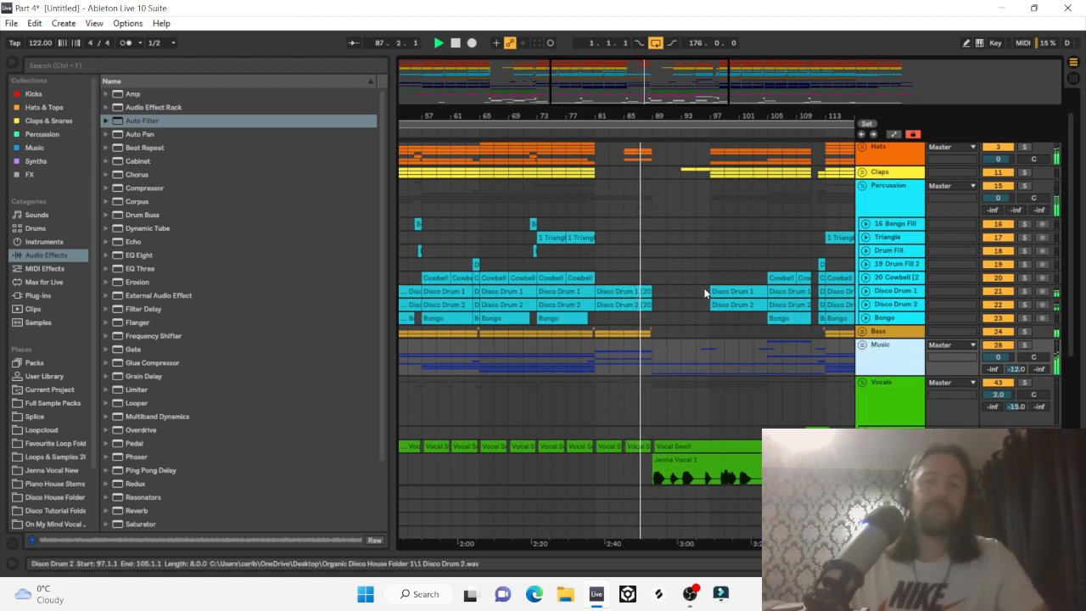
scroll(634, 268, "down", 4)
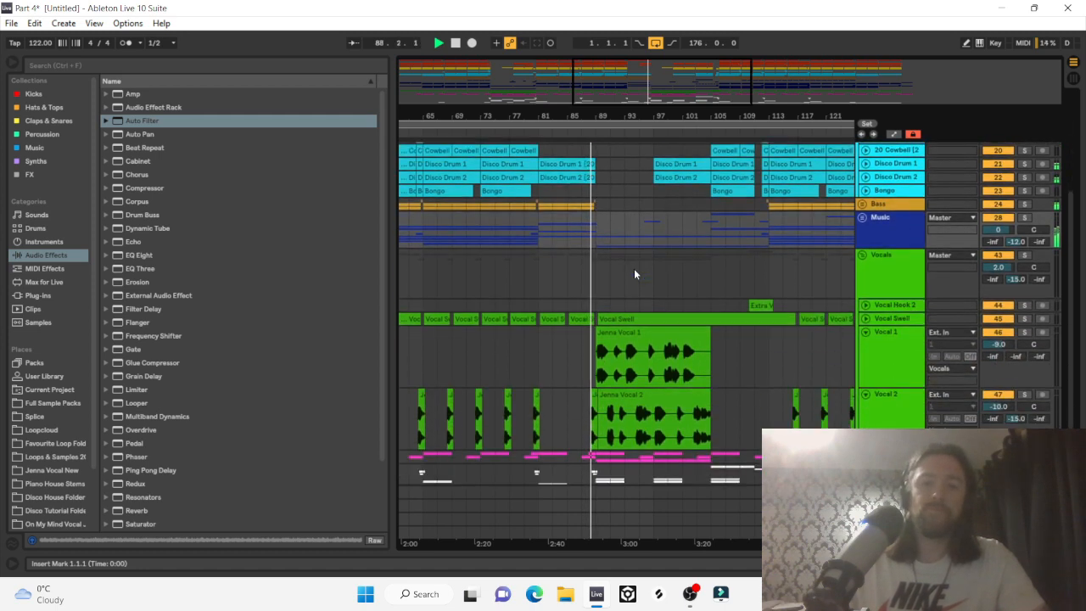
scroll(634, 274, "down", 2)
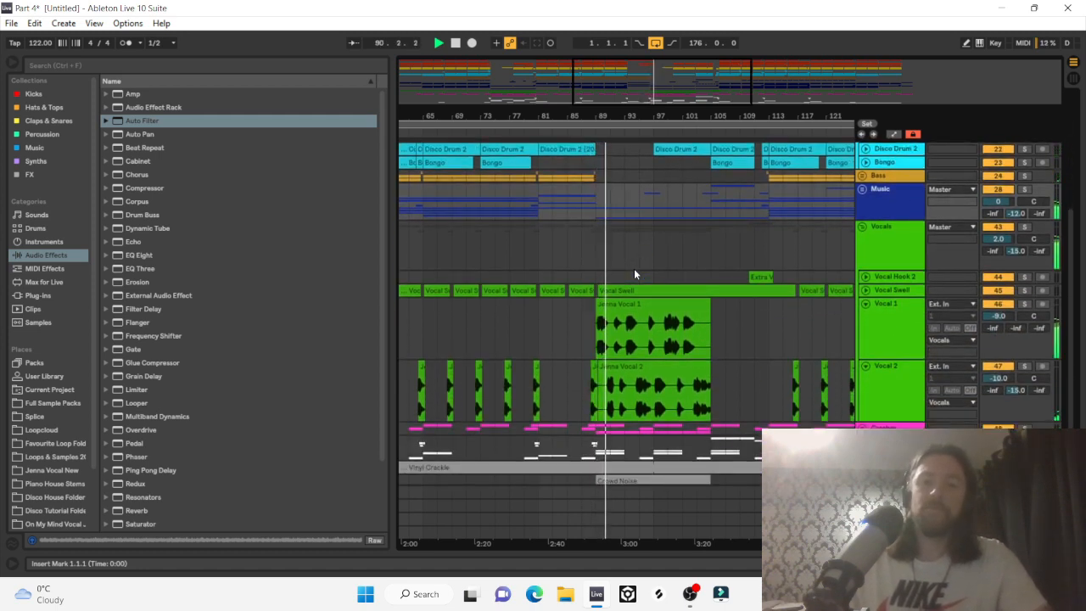
scroll(634, 274, "down", 1)
scroll(634, 275, "up", 3)
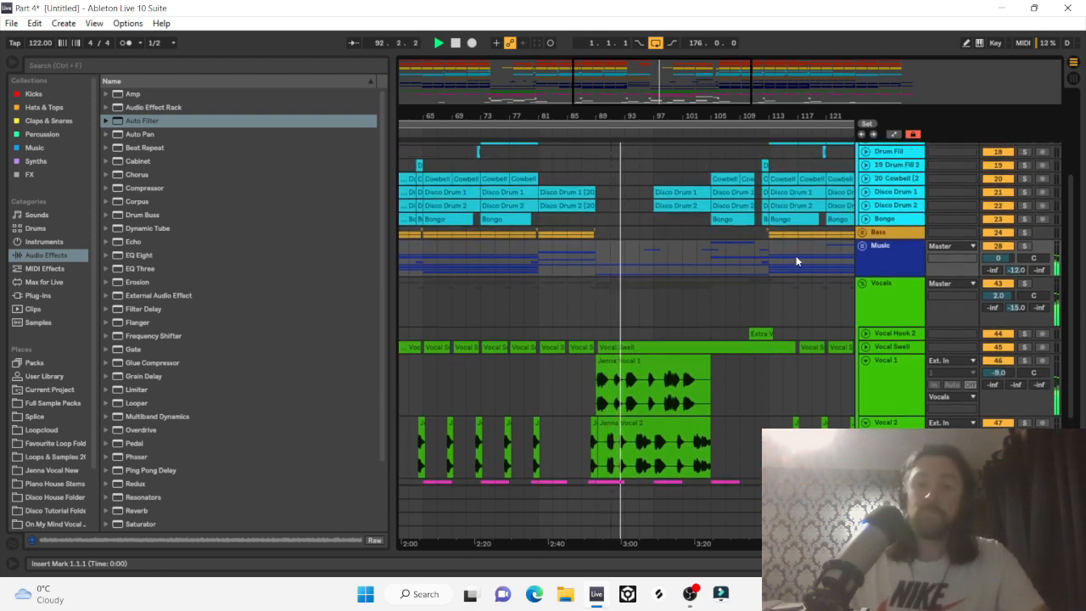
scroll(634, 274, "up", 3)
left_click(862, 148)
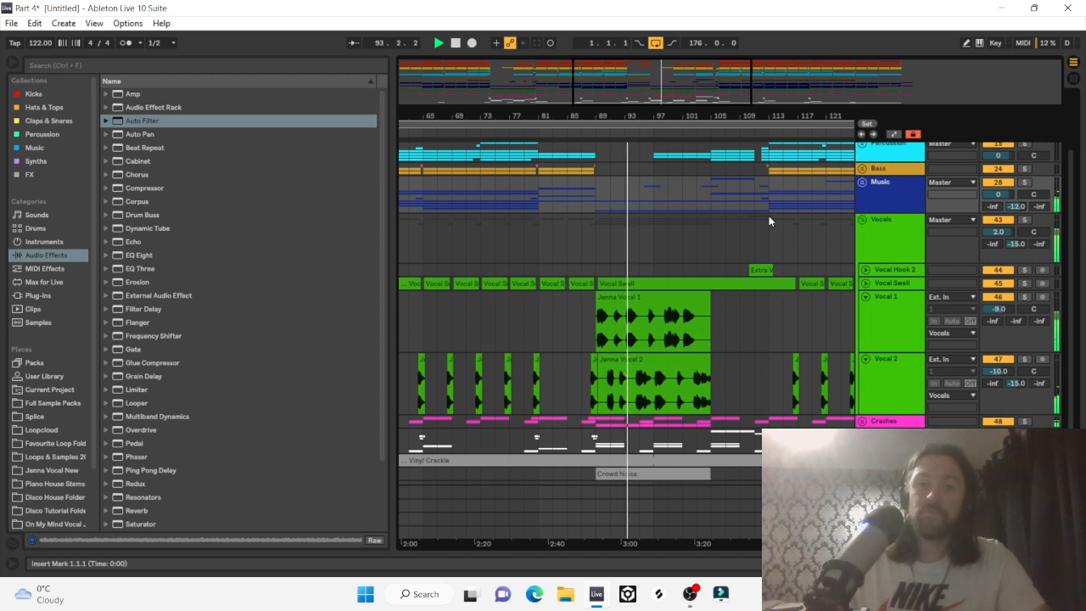
scroll(769, 216, "up", 3)
left_click(862, 291)
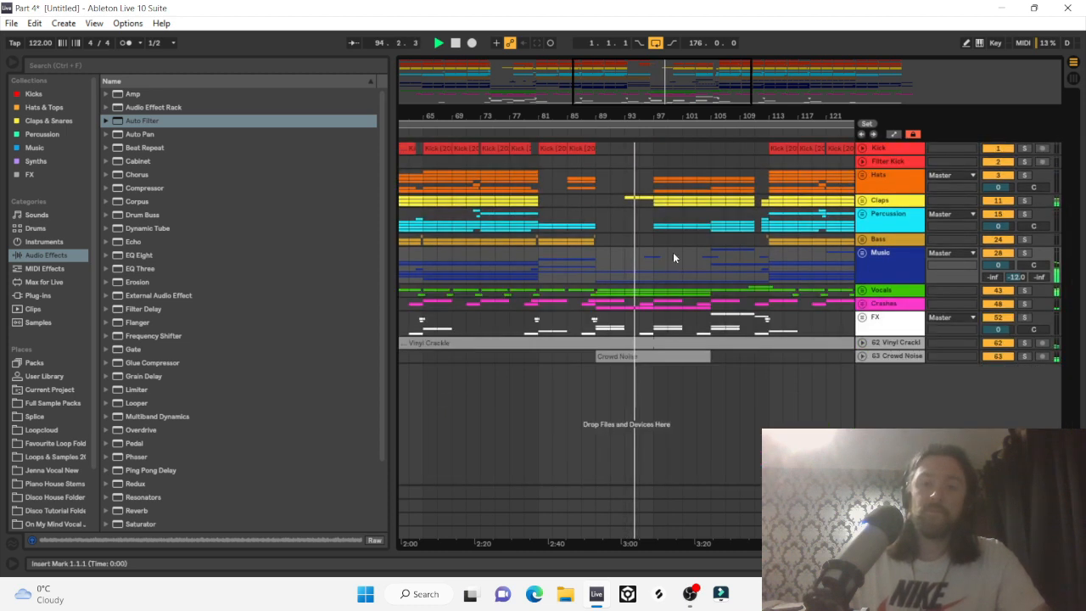
Unfold the Percussion group, copy the four-bar Cowbell clip from bar 105 to bar 97, and duplicate it to bar 101.
scroll(674, 257, "right", 1)
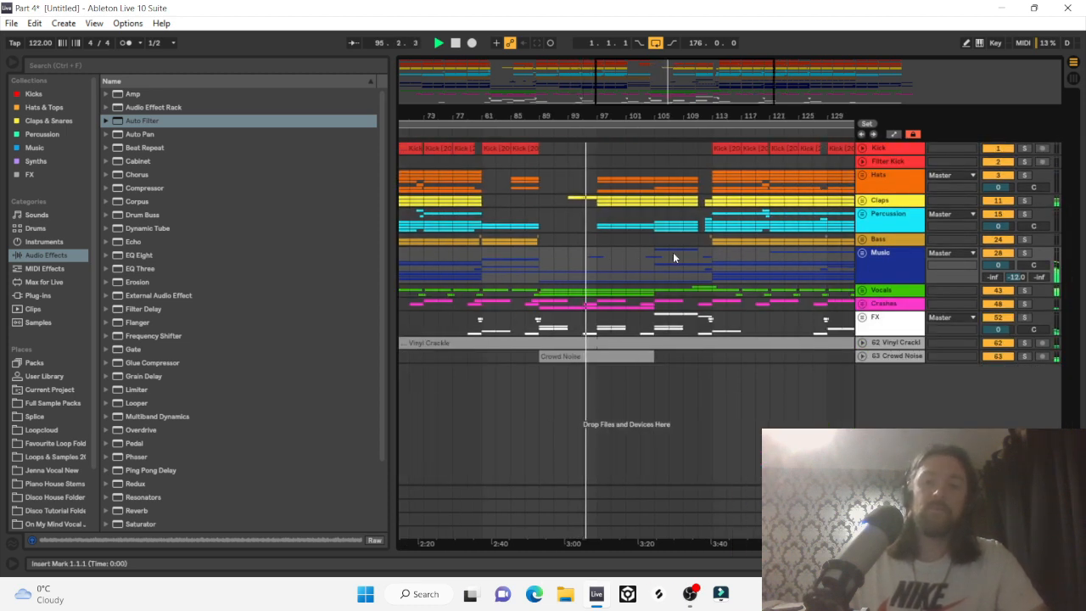
scroll(673, 252, "right", 1)
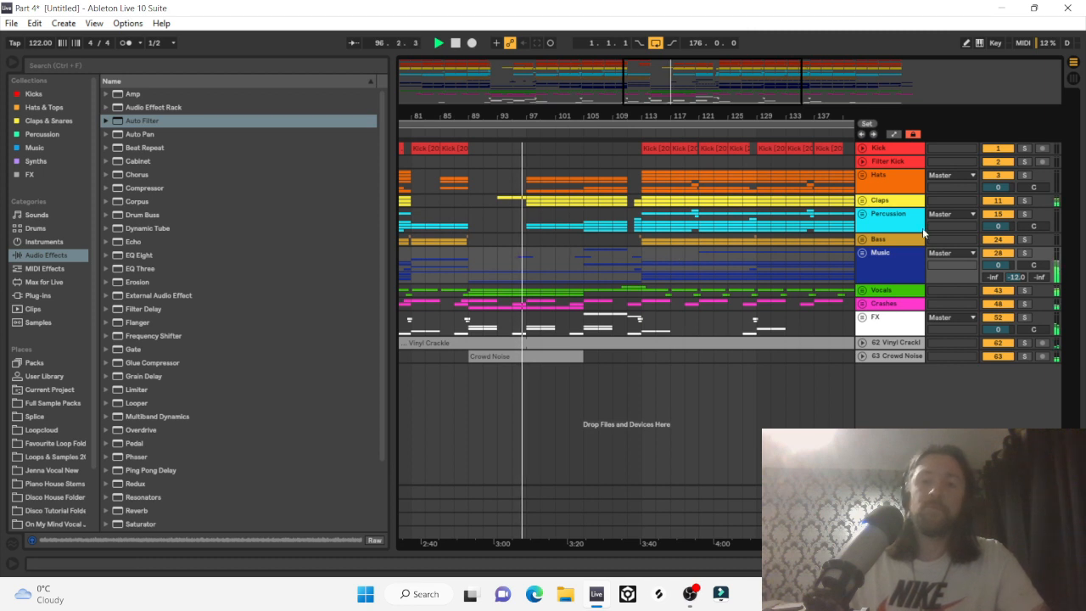
left_click(862, 213)
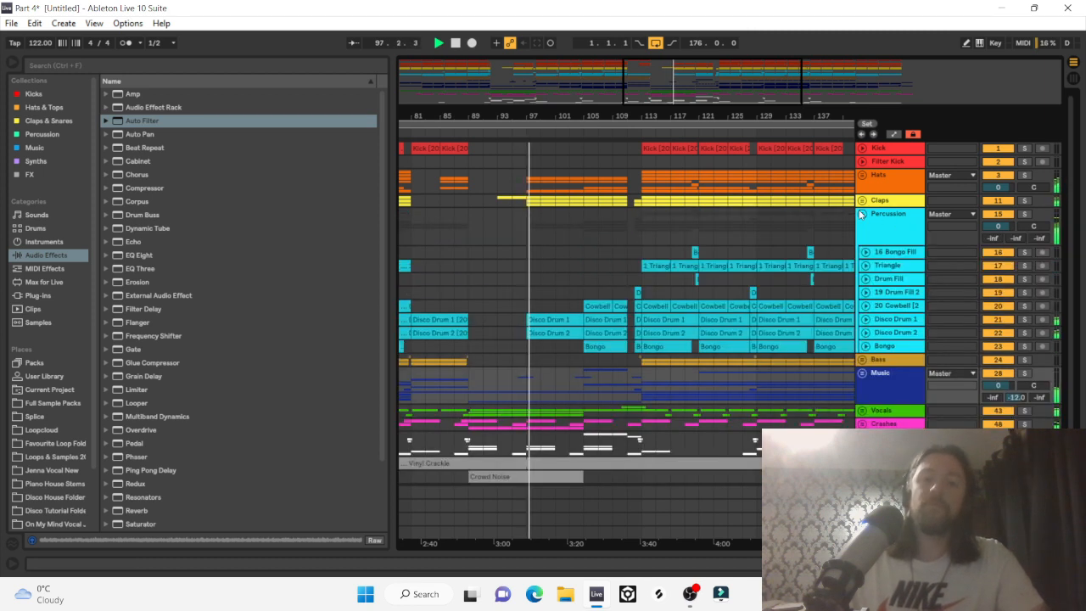
left_click(592, 305)
left_click_drag(599, 302, 544, 304, "ctrl")
key("ctrl+d")
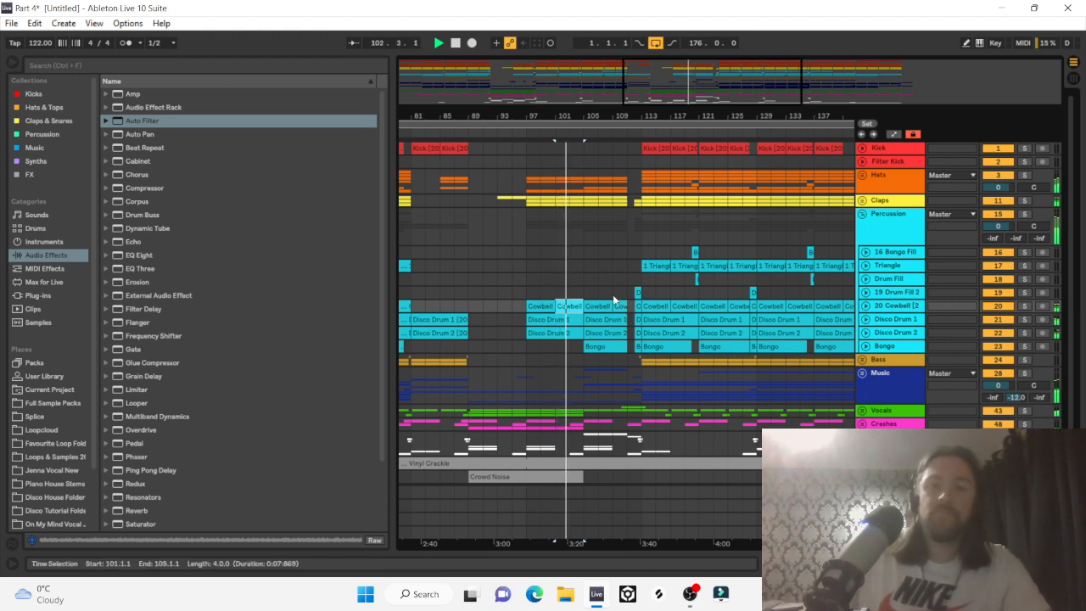
Listen through the build-up and second drop from about bar 107 to 130, examining the clips in the unfolded Percussion group.
left_click_drag(626, 112, 662, 116)
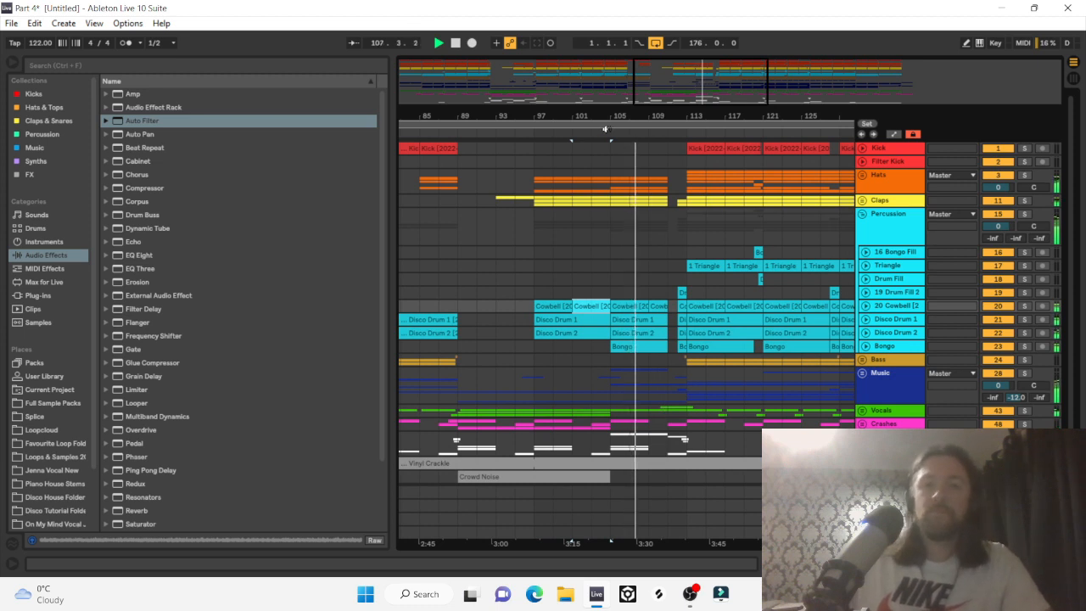
scroll(572, 154, "right", 2)
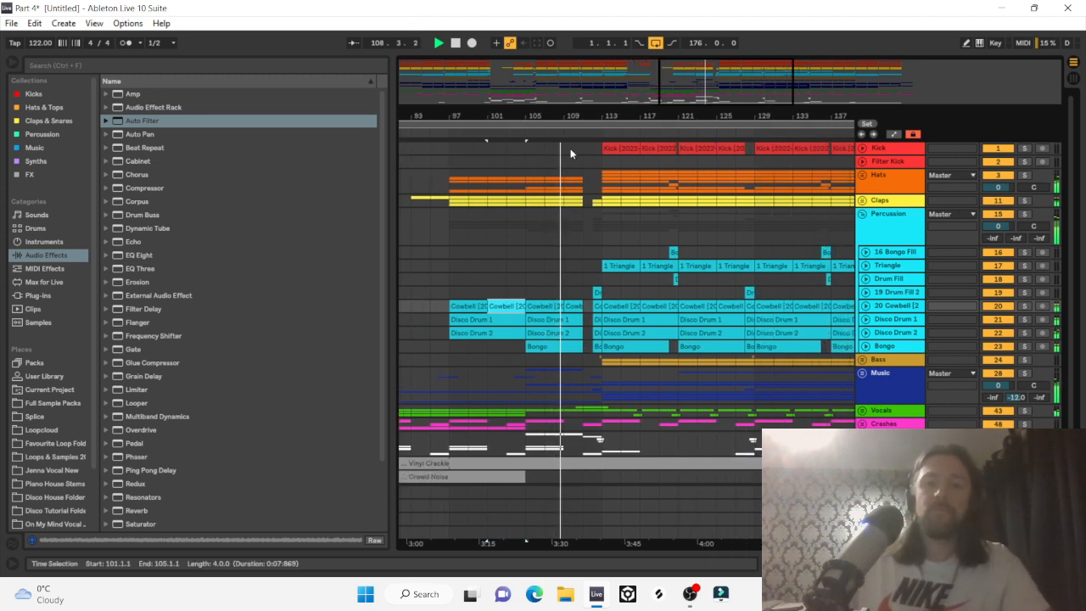
left_click_drag(588, 118, 590, 120)
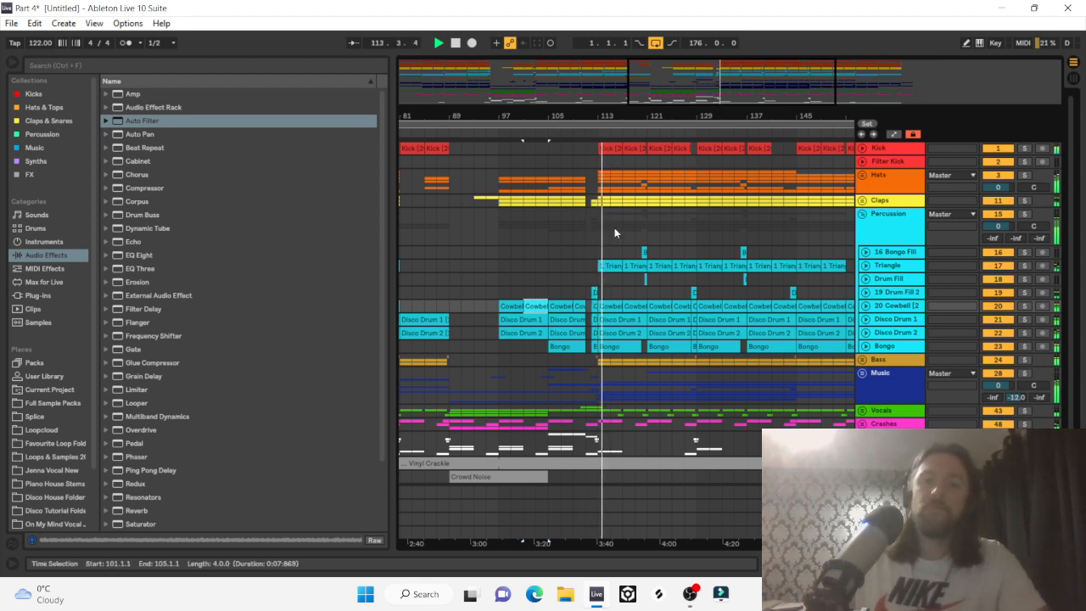
scroll(614, 229, "right", 2)
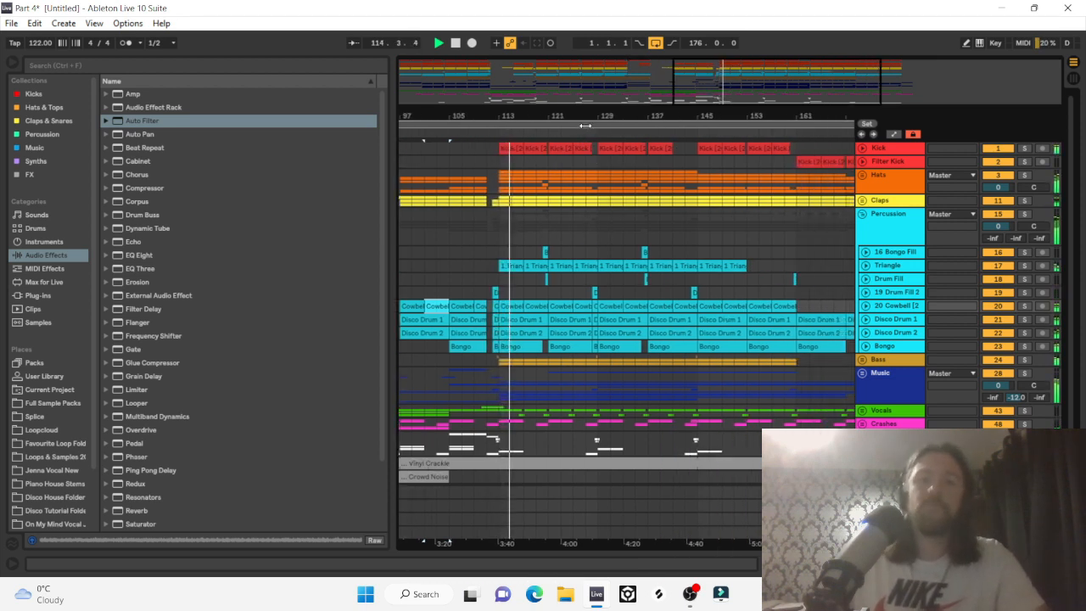
scroll(588, 116, "down", 3)
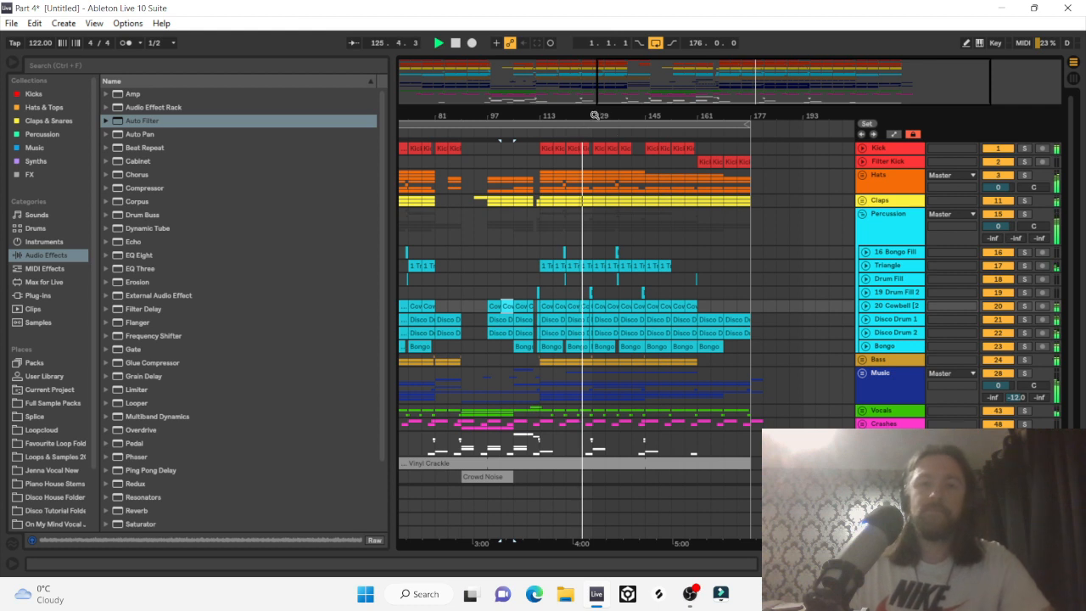
left_click_drag(596, 113, 597, 115)
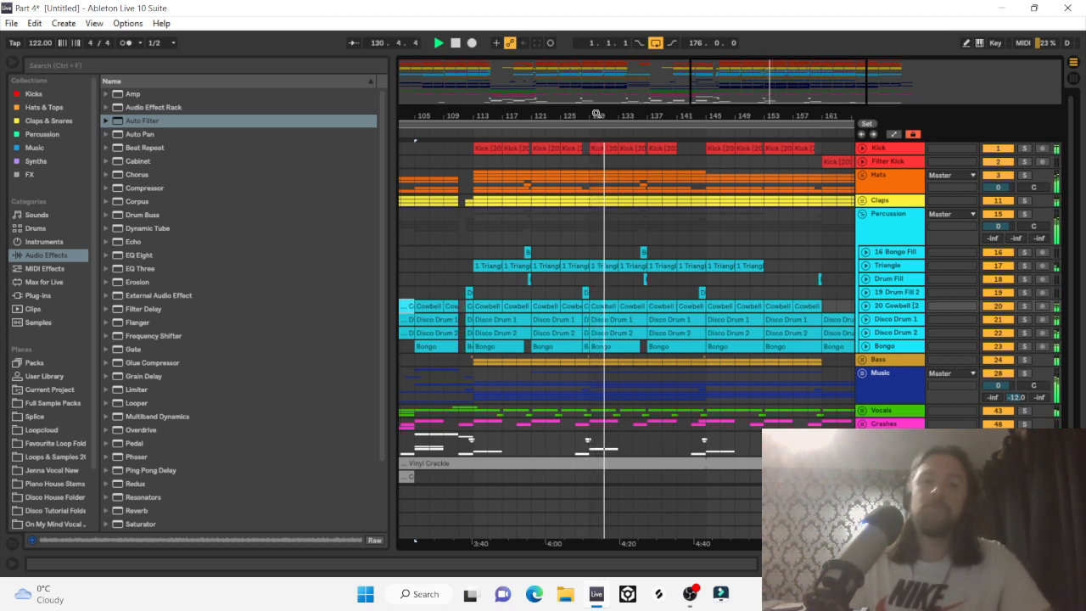
Listen through the rest of the second drop and into the outro, from about bar 130 to 163, examining the percussion clips.
left_click_drag(587, 117, 587, 115)
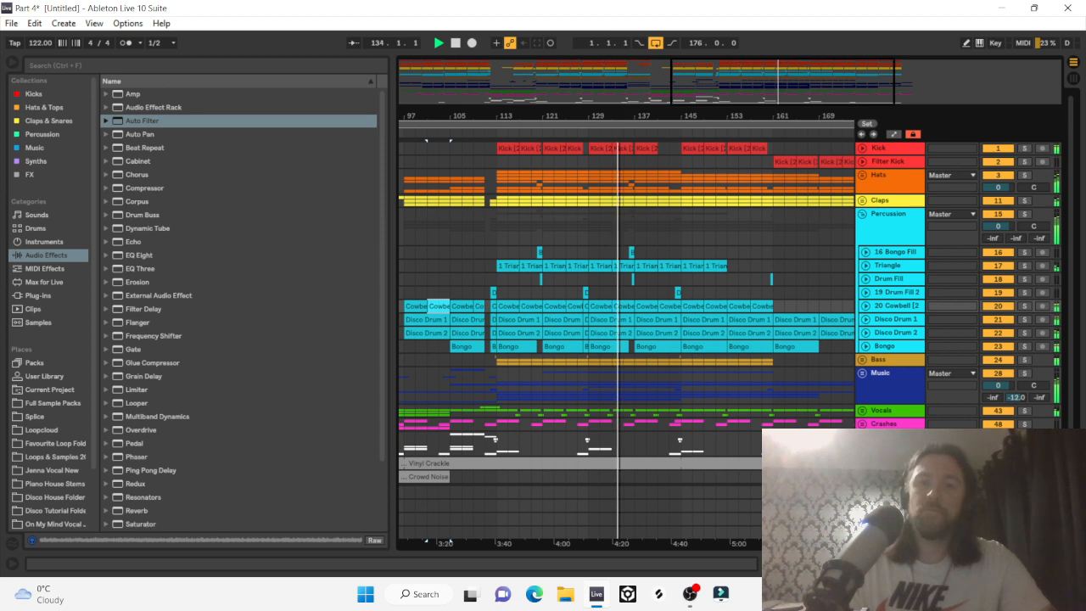
left_click_drag(620, 120, 620, 114)
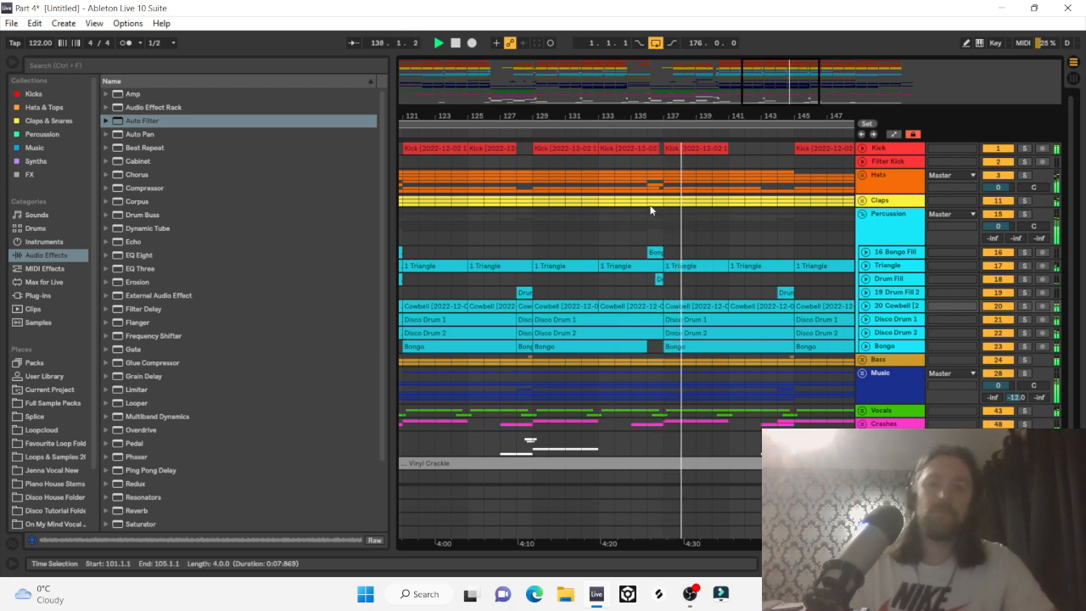
left_click(671, 117)
left_click_drag(670, 118, 646, 112)
scroll(651, 226, "right", 1)
scroll(650, 230, "right", 1)
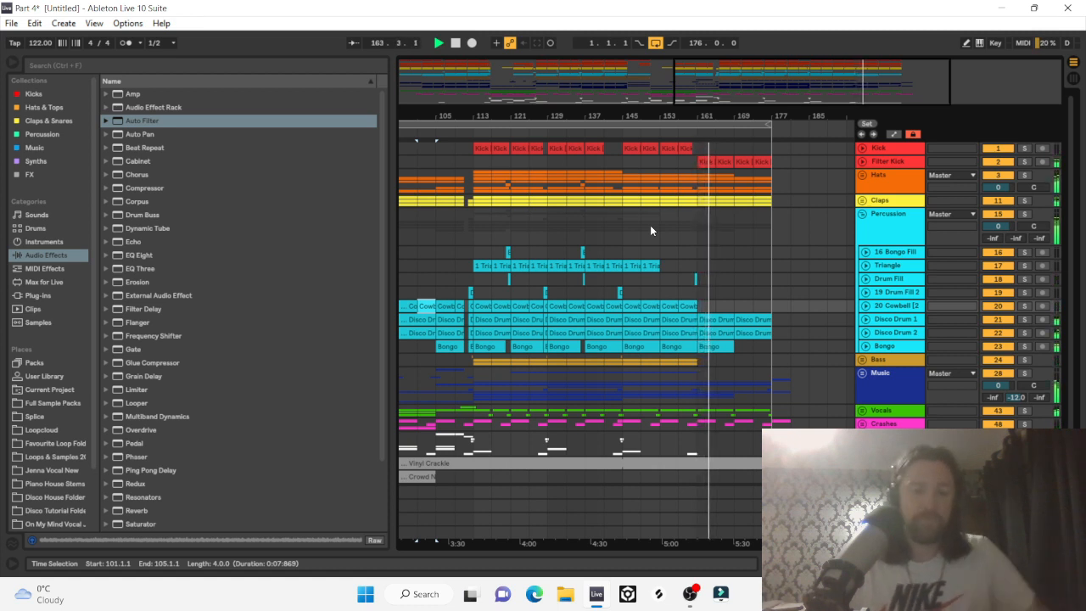
left_click(454, 248)
Fold the Percussion group and review the whole arrangement through to its end at bar 177 during playback.
left_click_drag(611, 136, 611, 111)
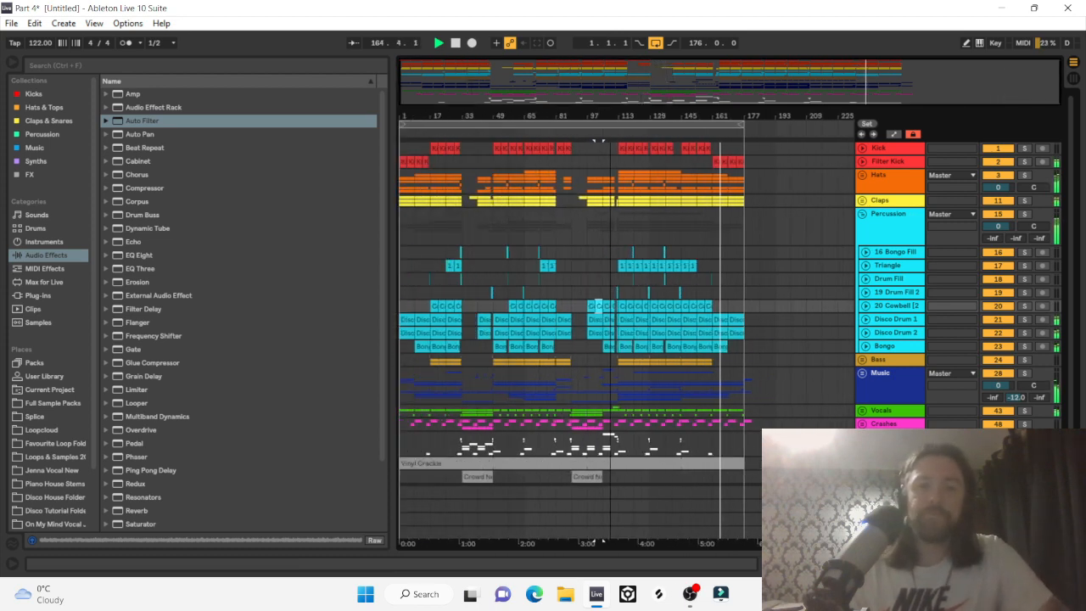
left_click(864, 218)
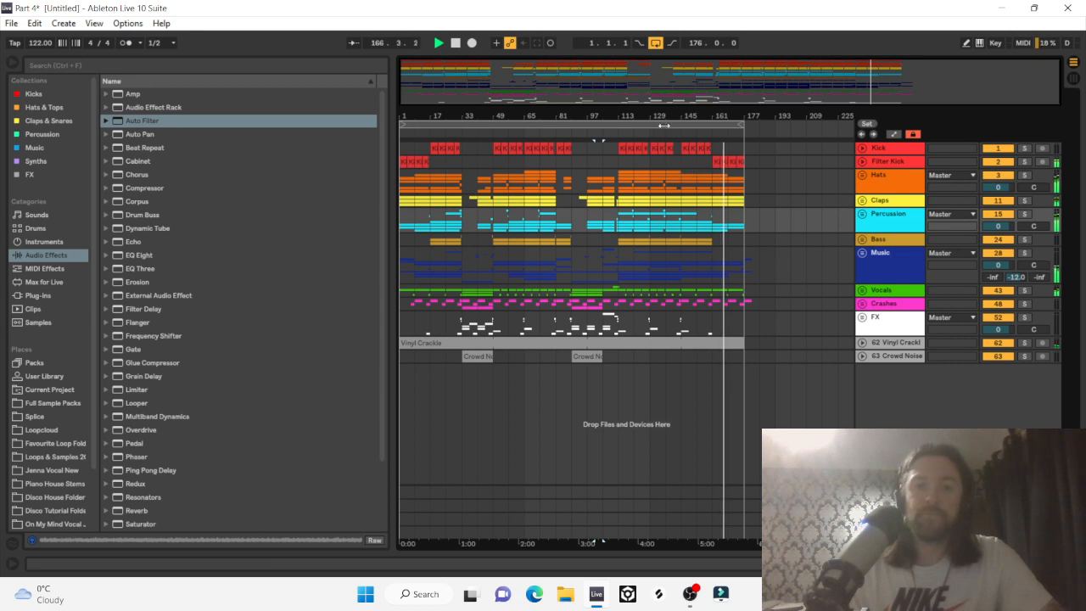
left_click_drag(660, 115, 713, 115)
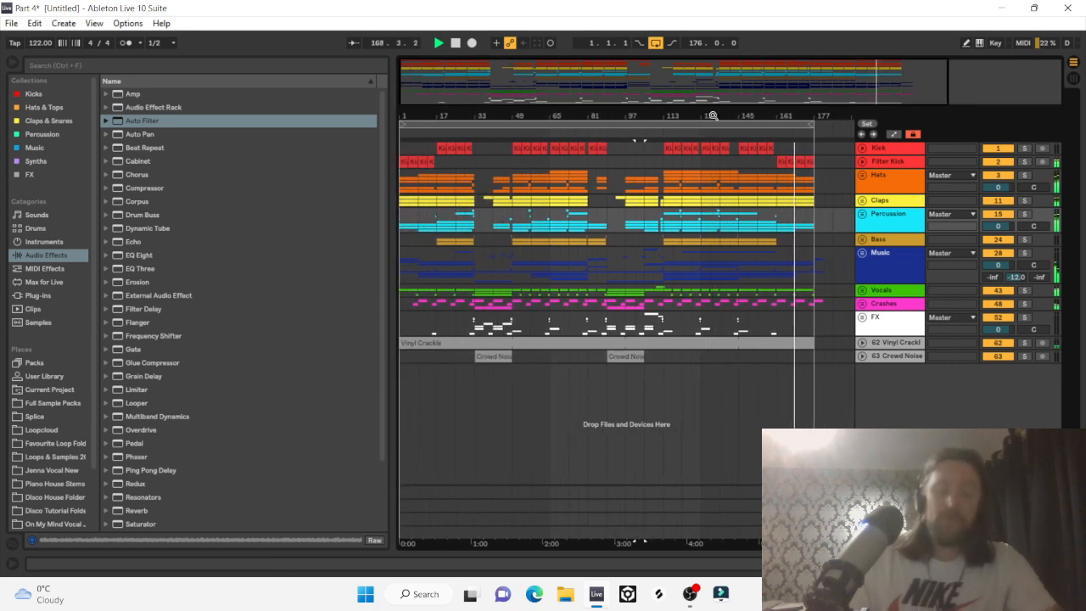